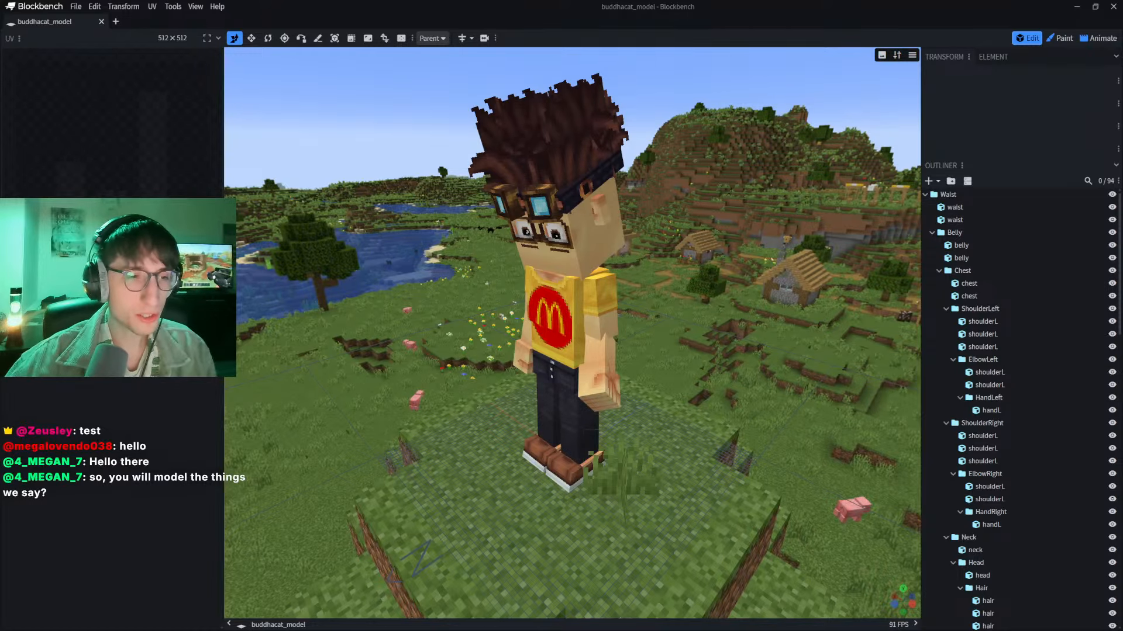
{"action": "left_click_drag", "start_coordinate": [357, 199], "coordinate": [452, 231]}
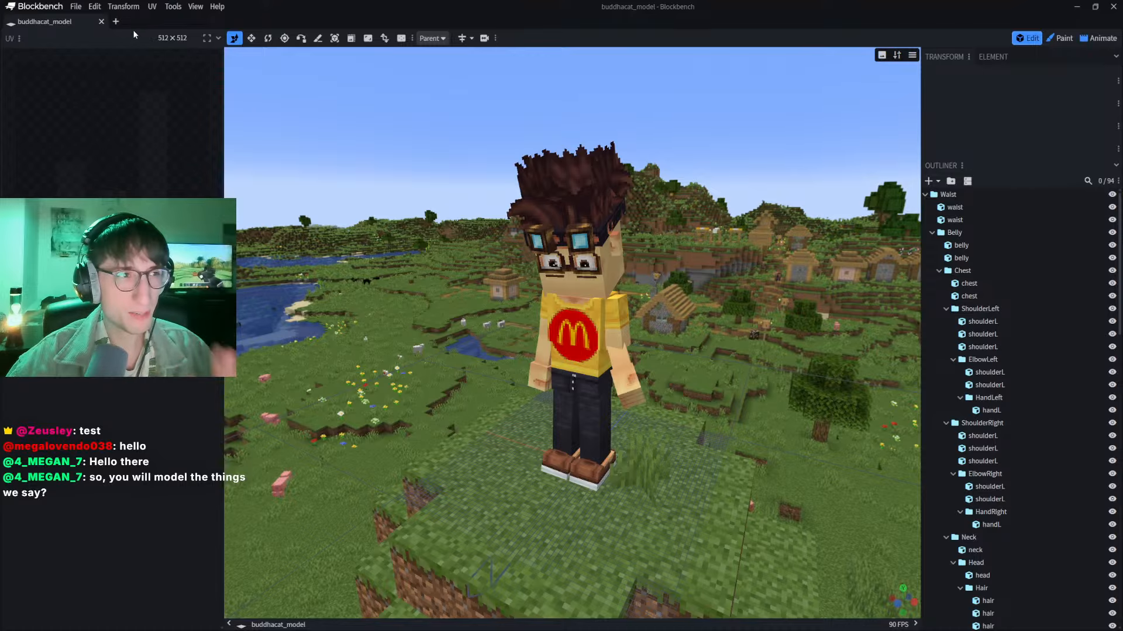
{"action": "left_click", "coordinate": [116, 23]}
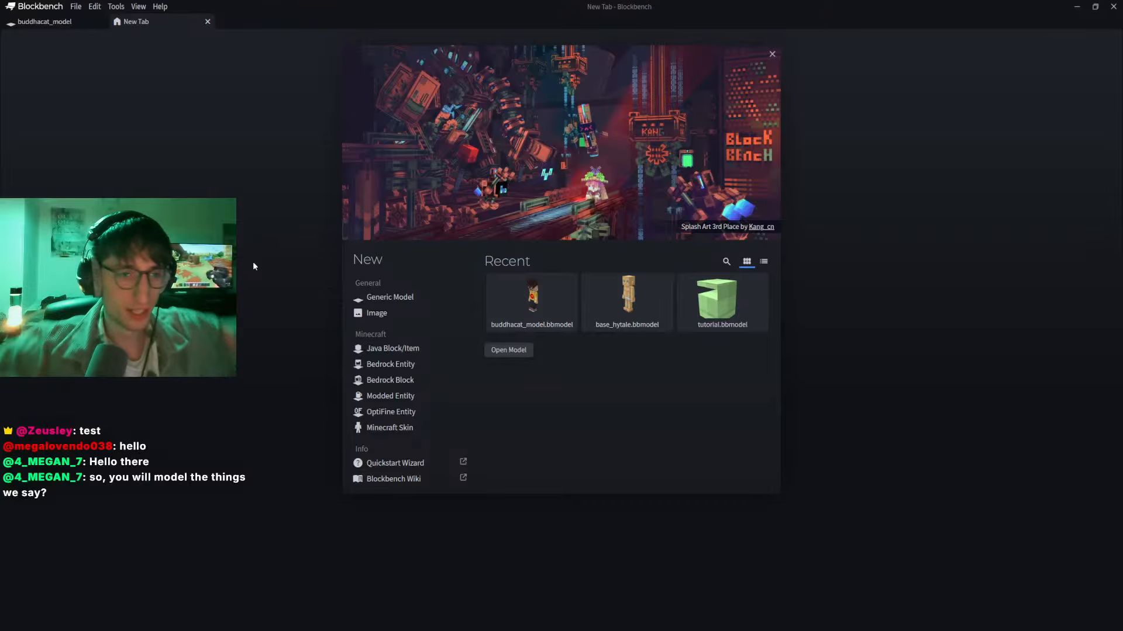
{"action": "left_click", "coordinate": [380, 299]}
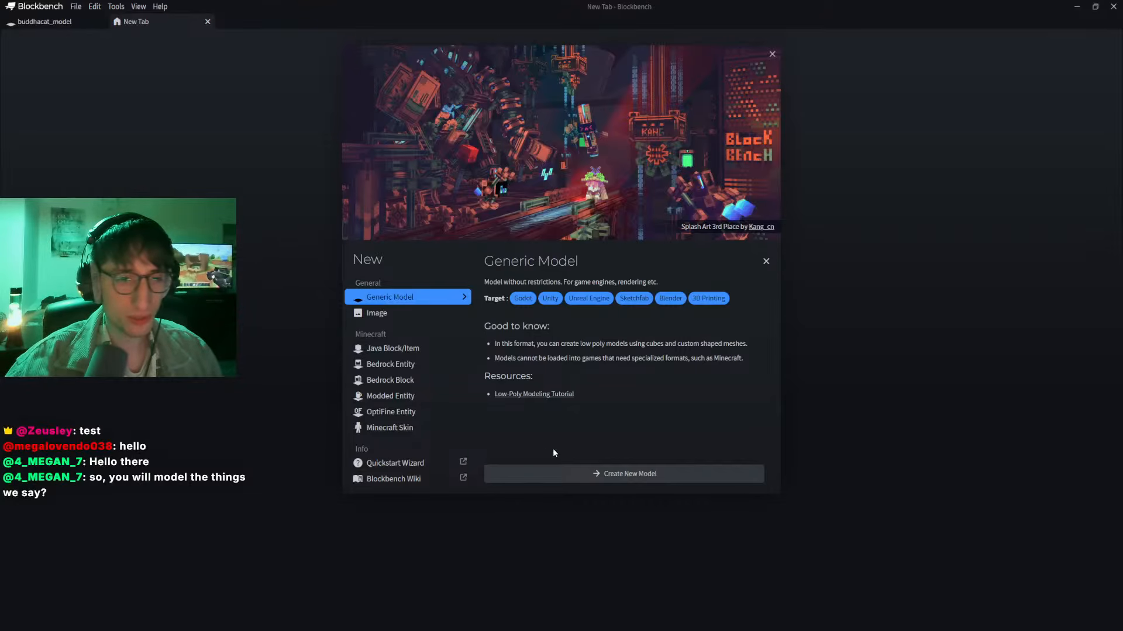
{"action": "left_click", "coordinate": [570, 471]}
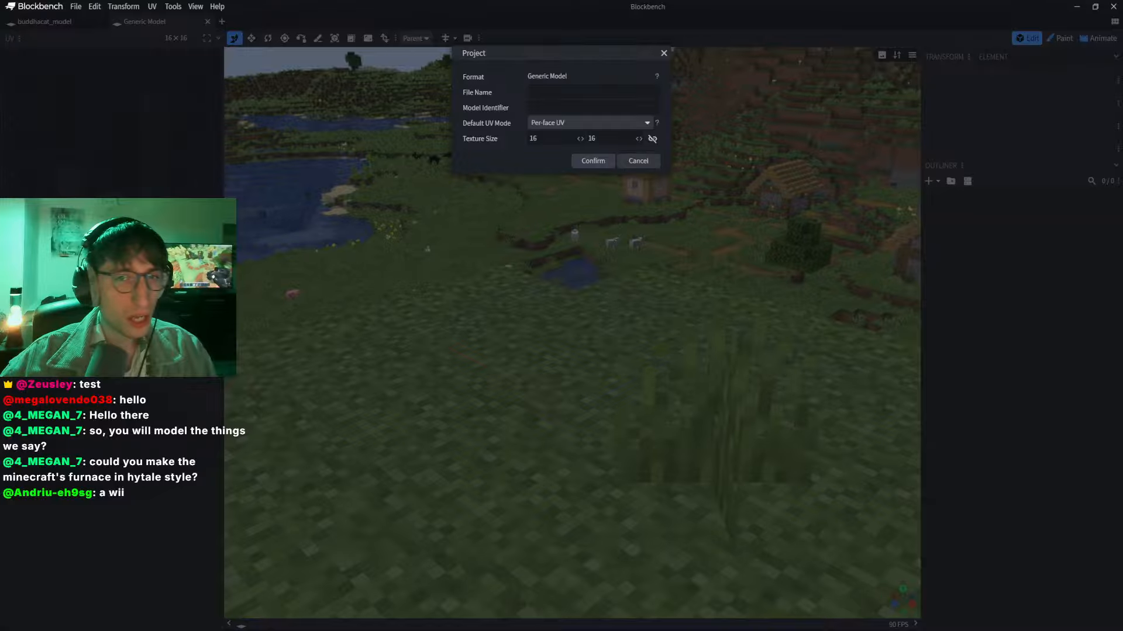
{"action": "left_click", "coordinate": [663, 53]}
{"action": "left_click", "coordinate": [41, 22]}
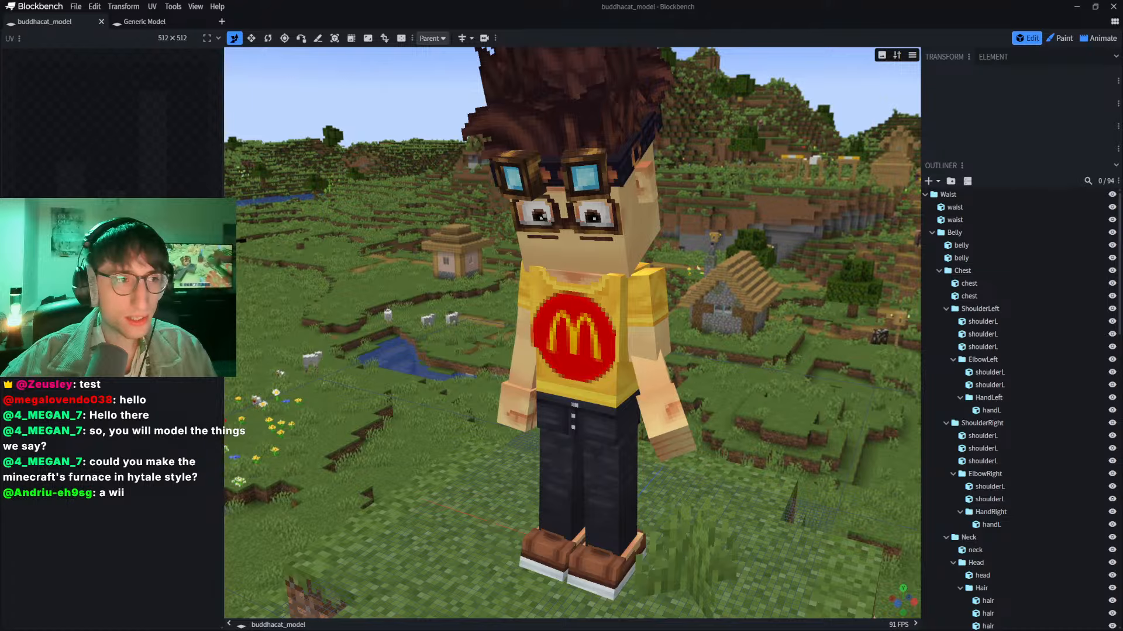
{"action": "scroll", "coordinate": [419, 237], "scroll_direction": "down", "scroll_amount": 3}
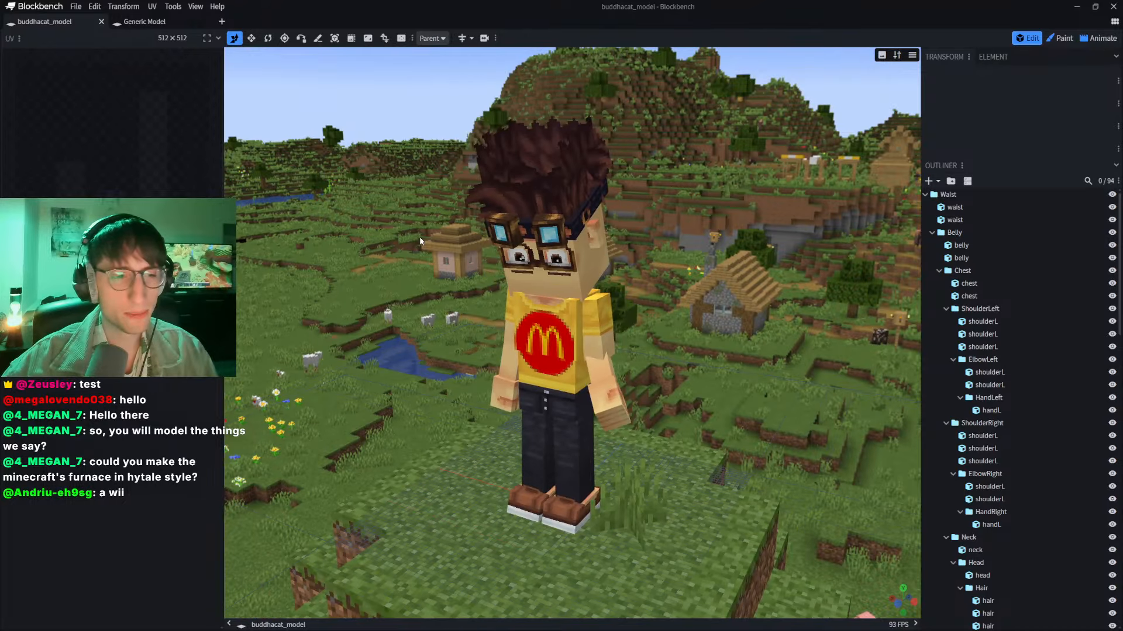
{"action": "scroll", "coordinate": [419, 236], "scroll_direction": "up", "scroll_amount": 2}
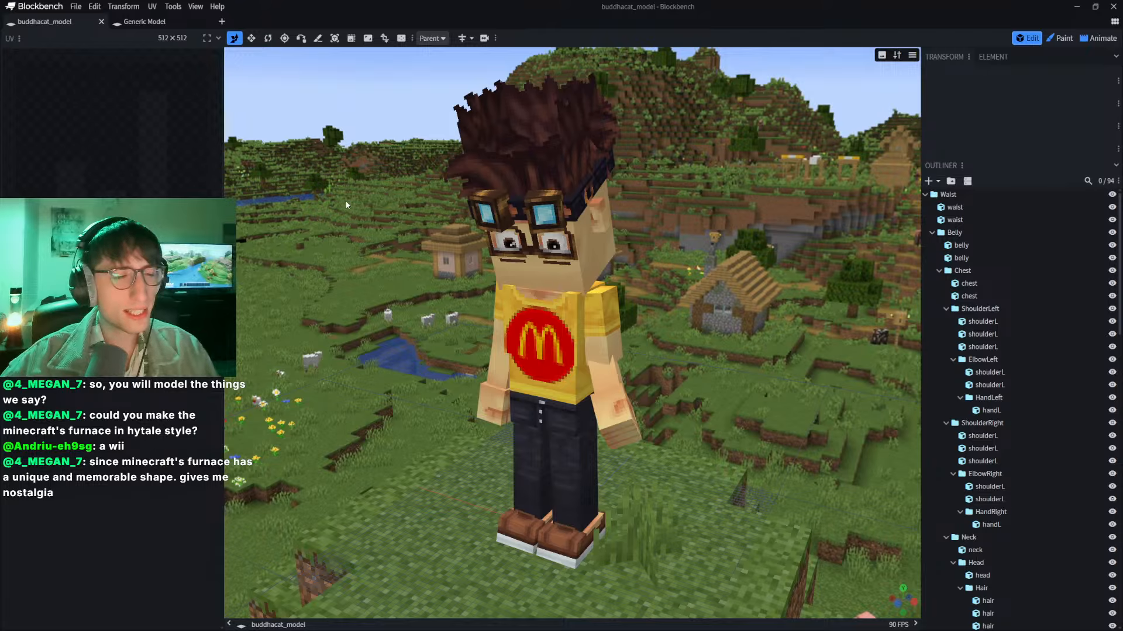
{"action": "left_click_drag", "start_coordinate": [386, 200], "coordinate": [361, 214]}
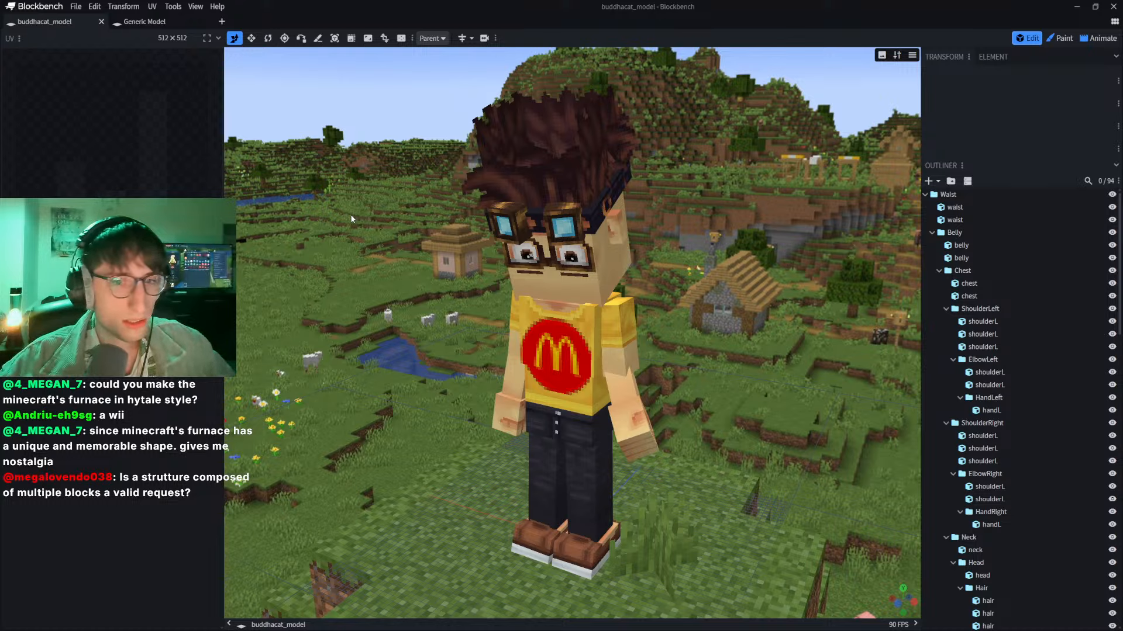
{"action": "scroll", "coordinate": [350, 220], "scroll_direction": "down", "scroll_amount": 3}
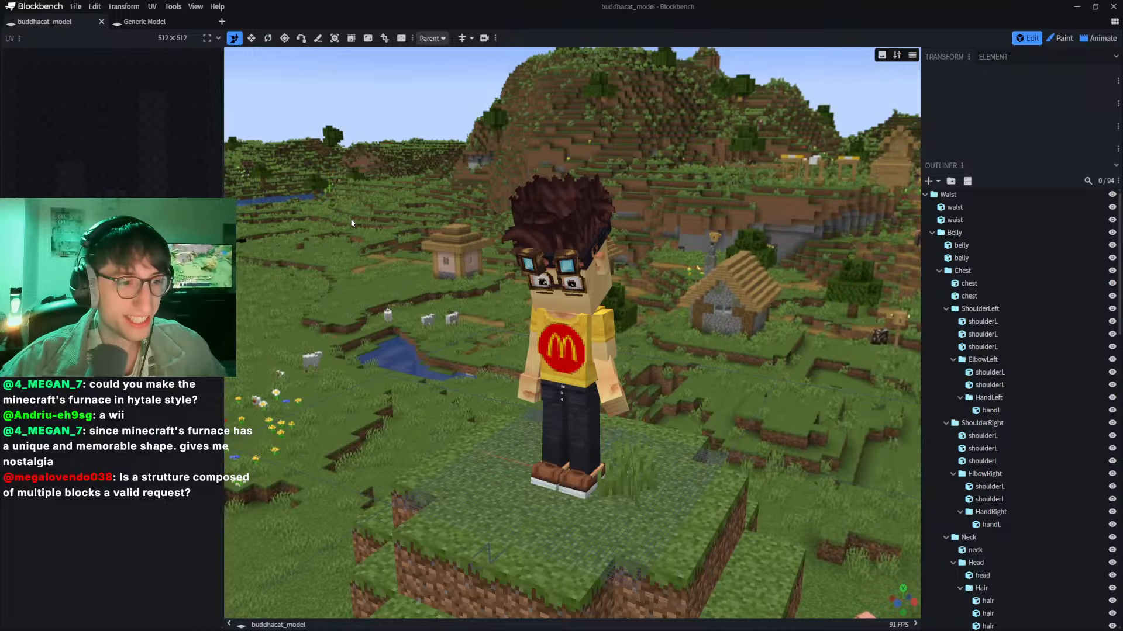
{"action": "scroll", "coordinate": [349, 218], "scroll_direction": "up", "scroll_amount": 3}
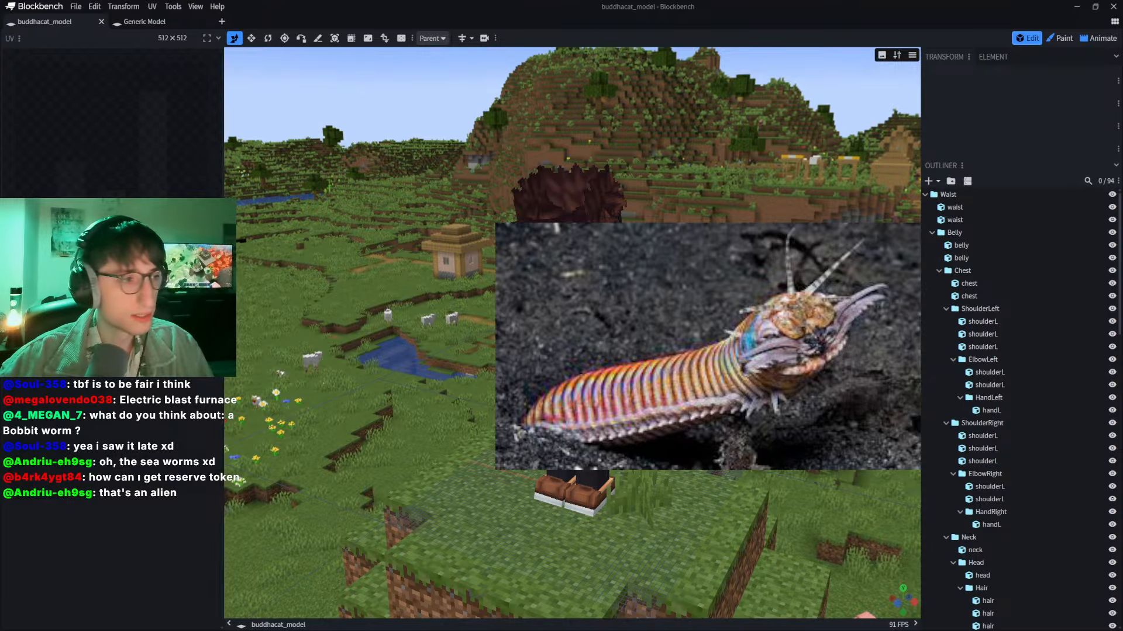
{"action": "left_click", "coordinate": [1076, 7]}
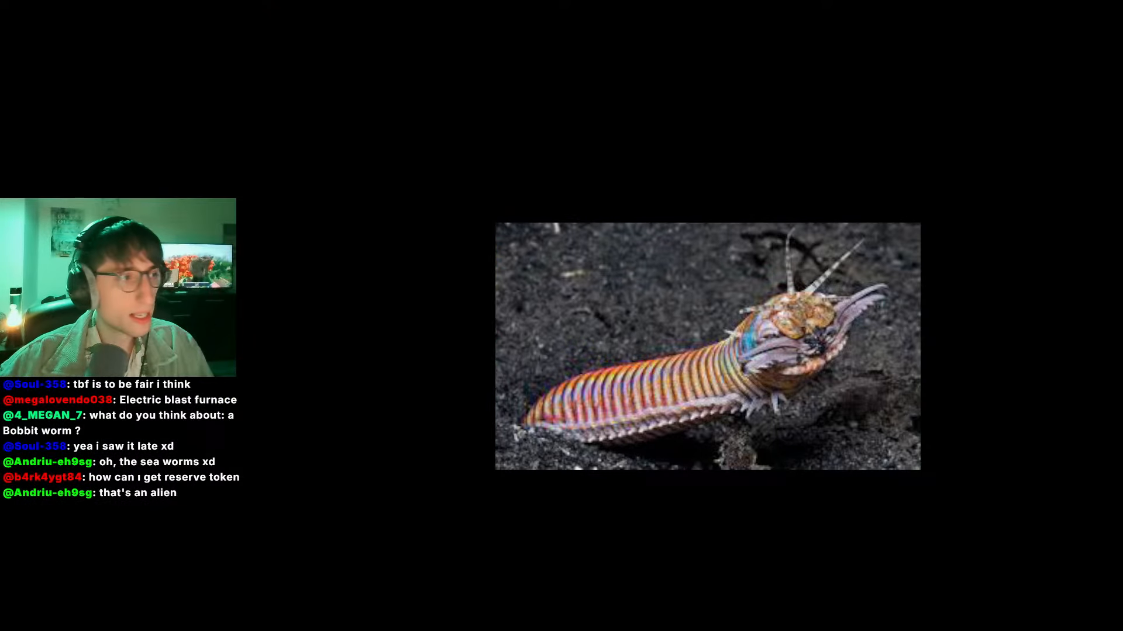
{"action": "key", "text": "alt+Tab"}
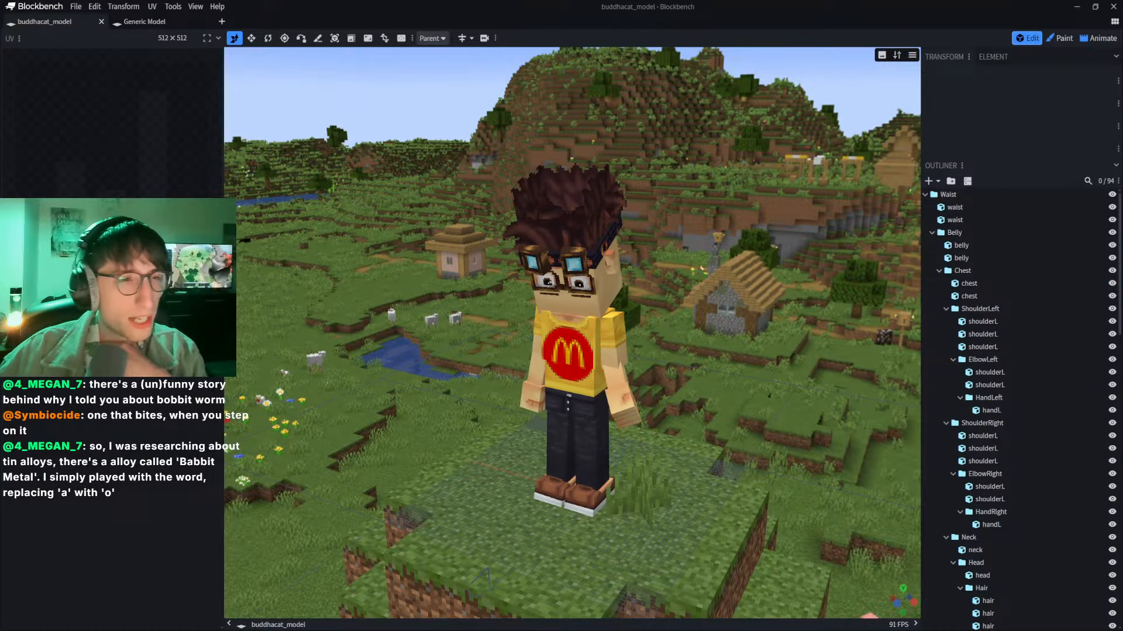
{"action": "right_click_drag", "start_coordinate": [446, 163], "coordinate": [465, 162]}
{"action": "left_click_drag", "start_coordinate": [422, 157], "coordinate": [439, 158]}
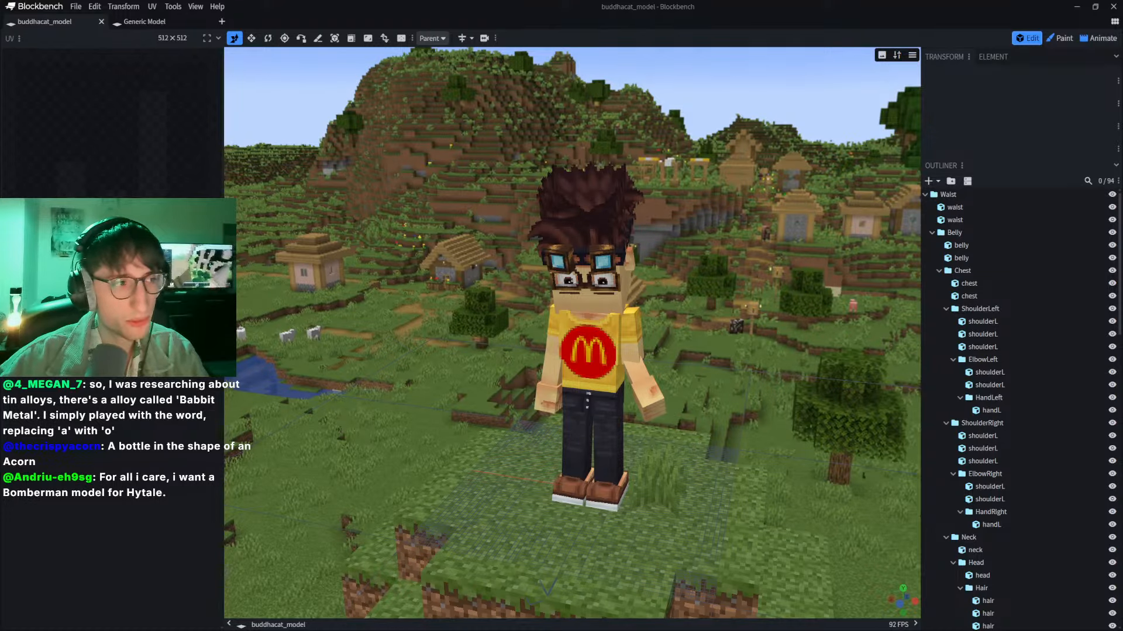
{"action": "right_click_drag", "start_coordinate": [342, 244], "coordinate": [378, 251]}
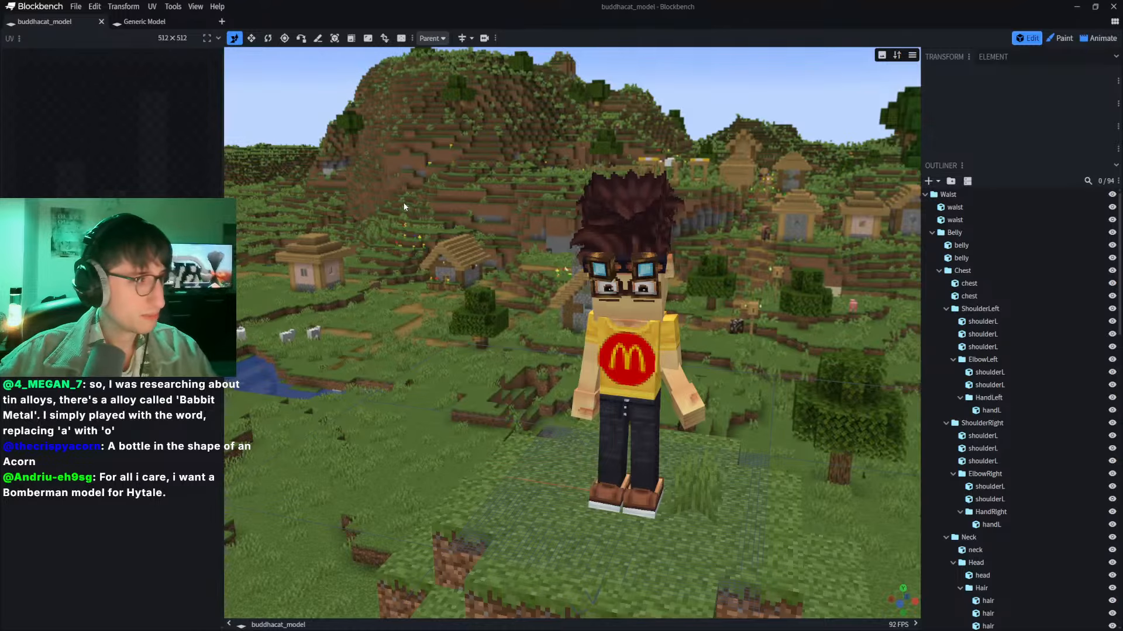
Step: Start a new Generic Model project
{"action": "left_click", "coordinate": [77, 7]}
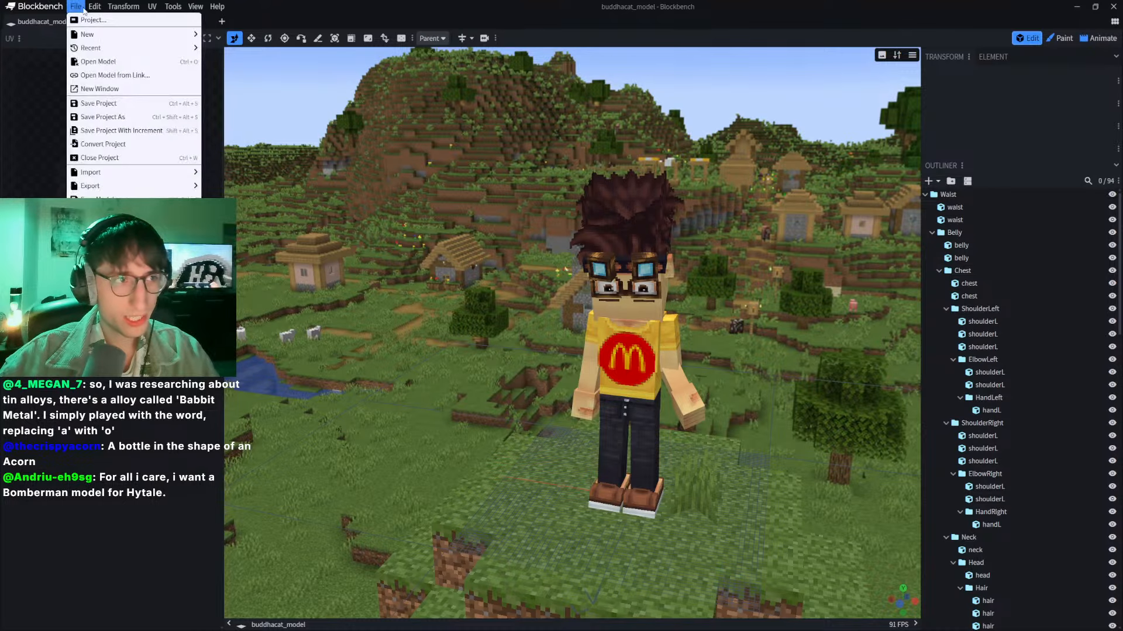
{"action": "mouse_move", "coordinate": [117, 34]}
{"action": "left_click", "coordinate": [251, 36]}
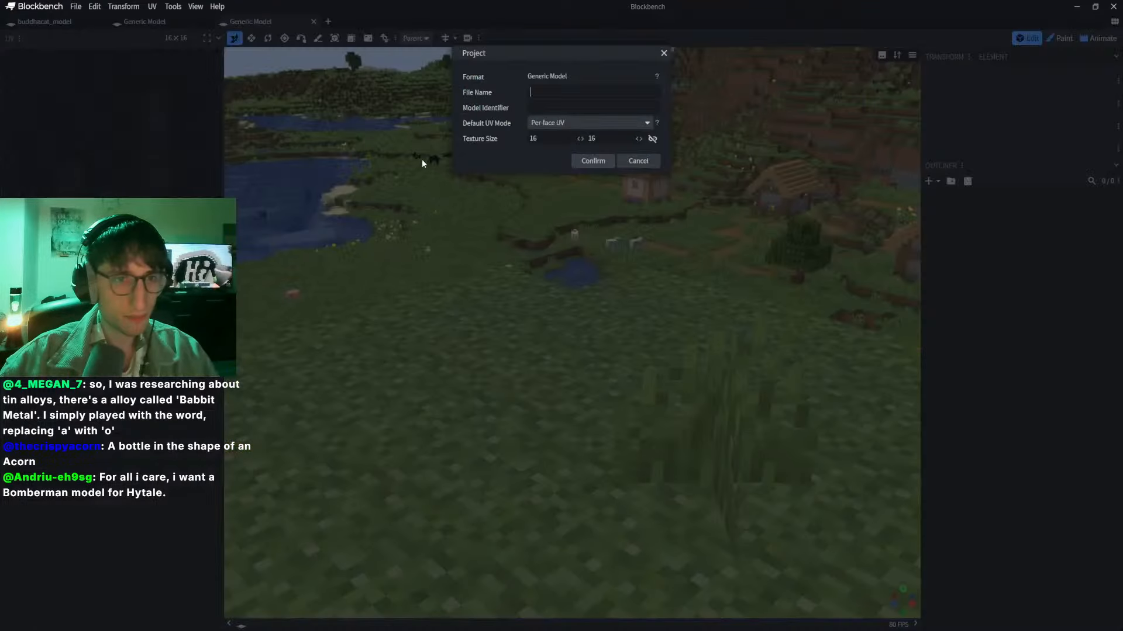
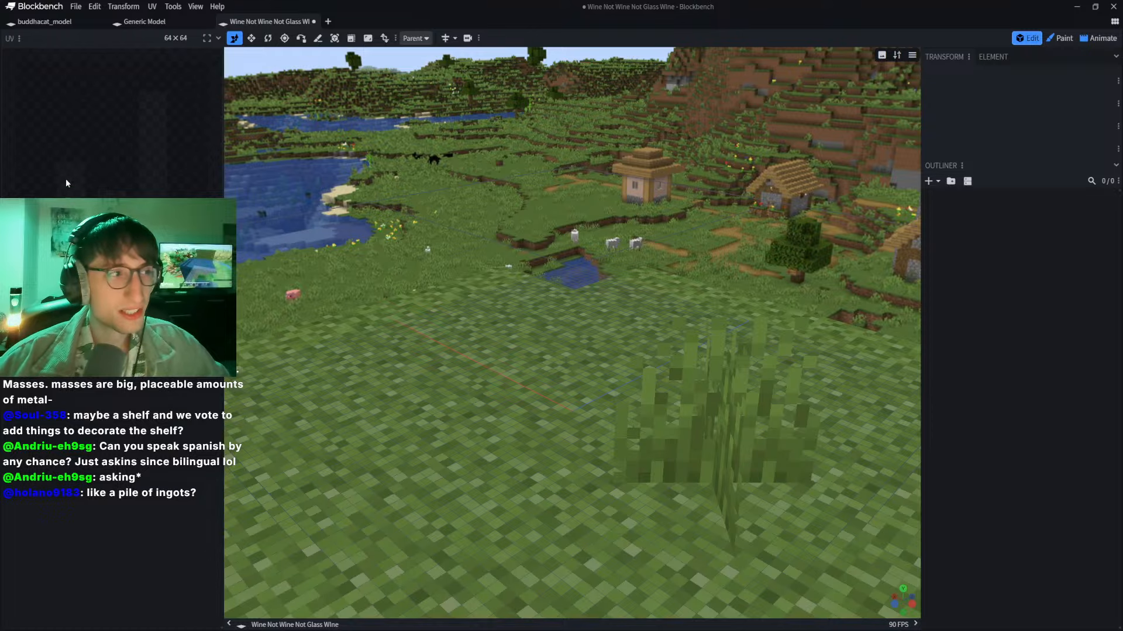
{"action": "left_click_drag", "start_coordinate": [363, 265], "coordinate": [511, 329]}
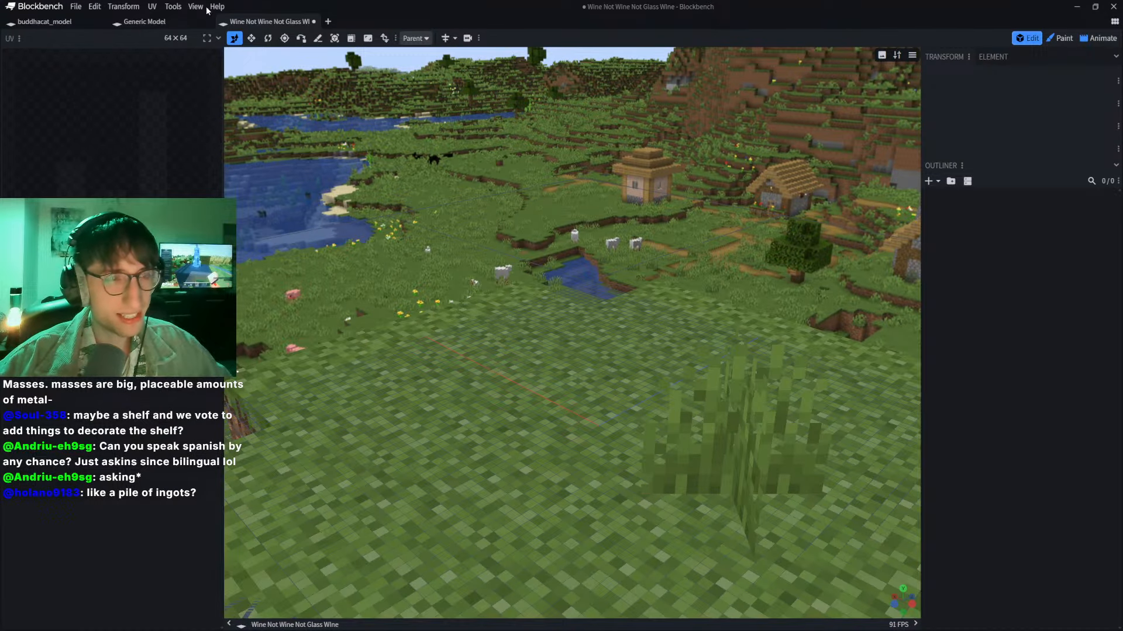
{"action": "scroll", "coordinate": [356, 167], "scroll_direction": "down", "scroll_amount": 3}
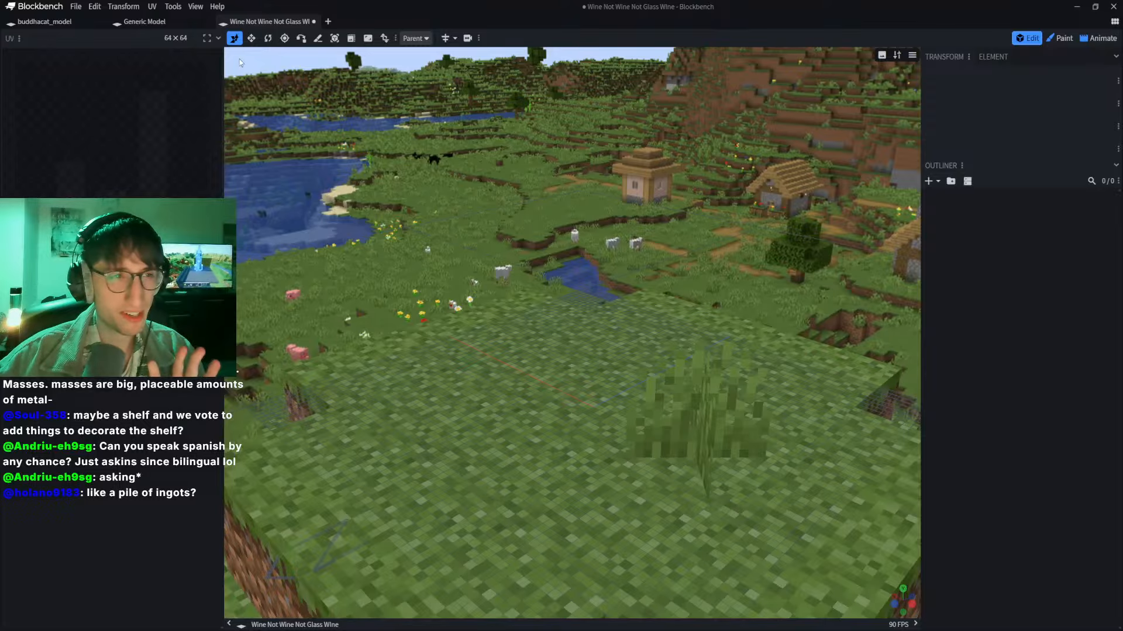
{"action": "left_click", "coordinate": [172, 6]}
{"action": "mouse_move", "coordinate": [196, 6]}
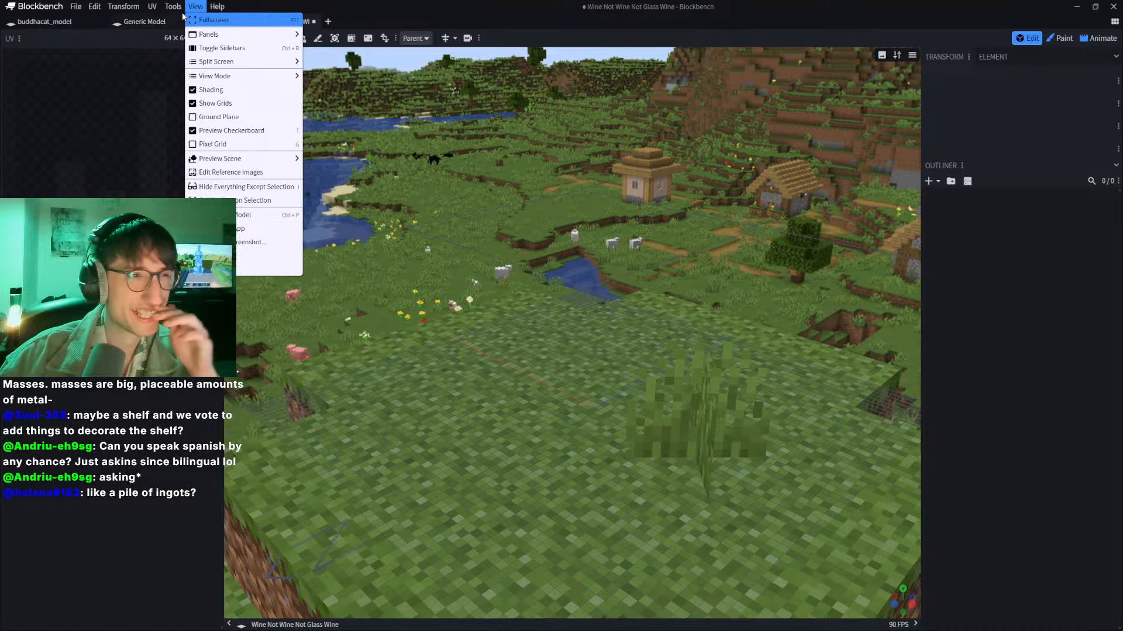
{"action": "mouse_move", "coordinate": [240, 166]}
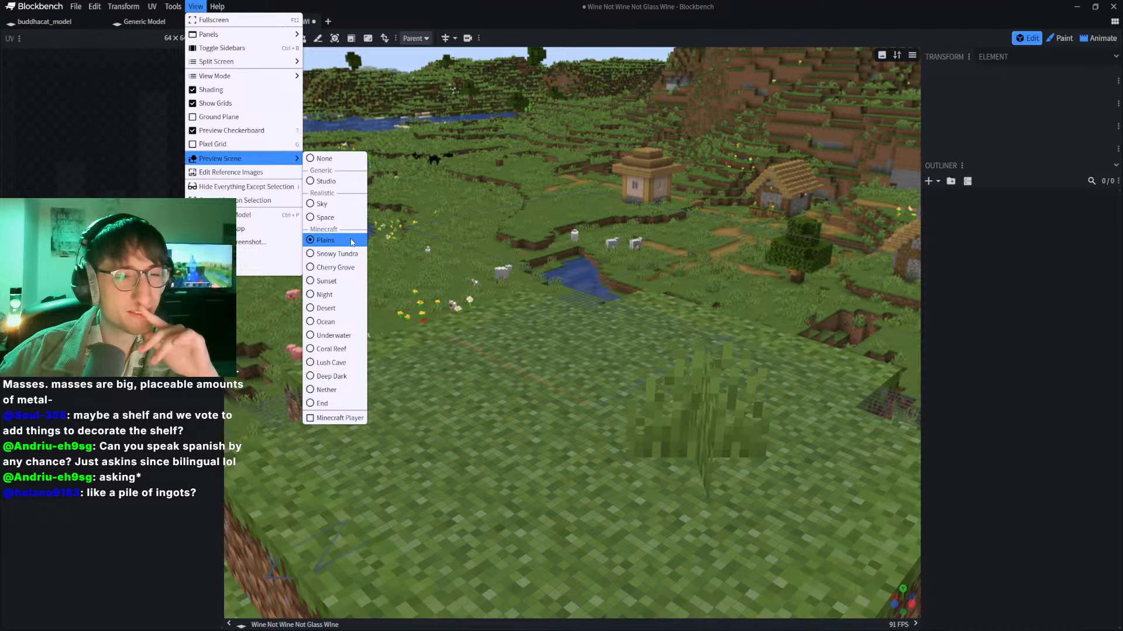
{"action": "left_click", "coordinate": [513, 247]}
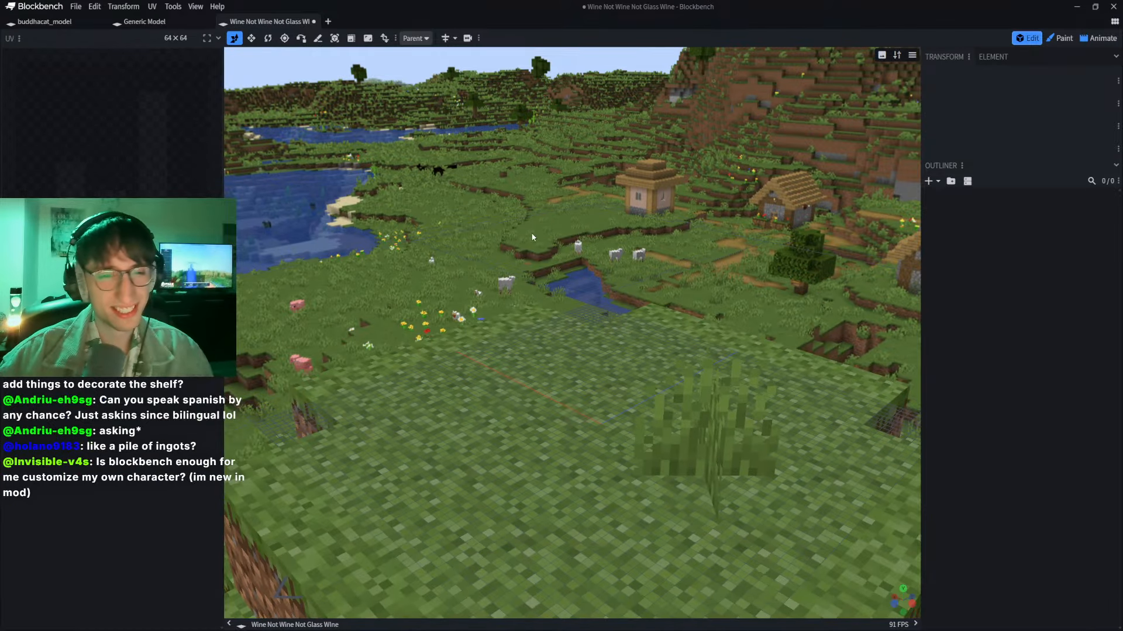
{"action": "left_click_drag", "start_coordinate": [531, 232], "coordinate": [532, 196]}
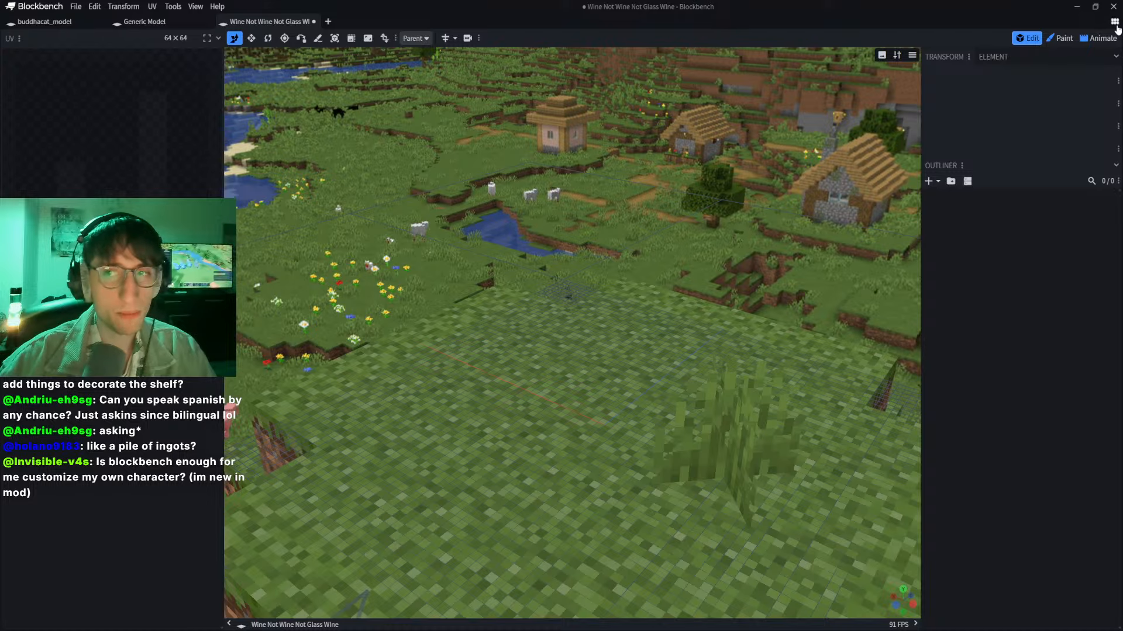
{"action": "left_click", "coordinate": [1060, 38]}
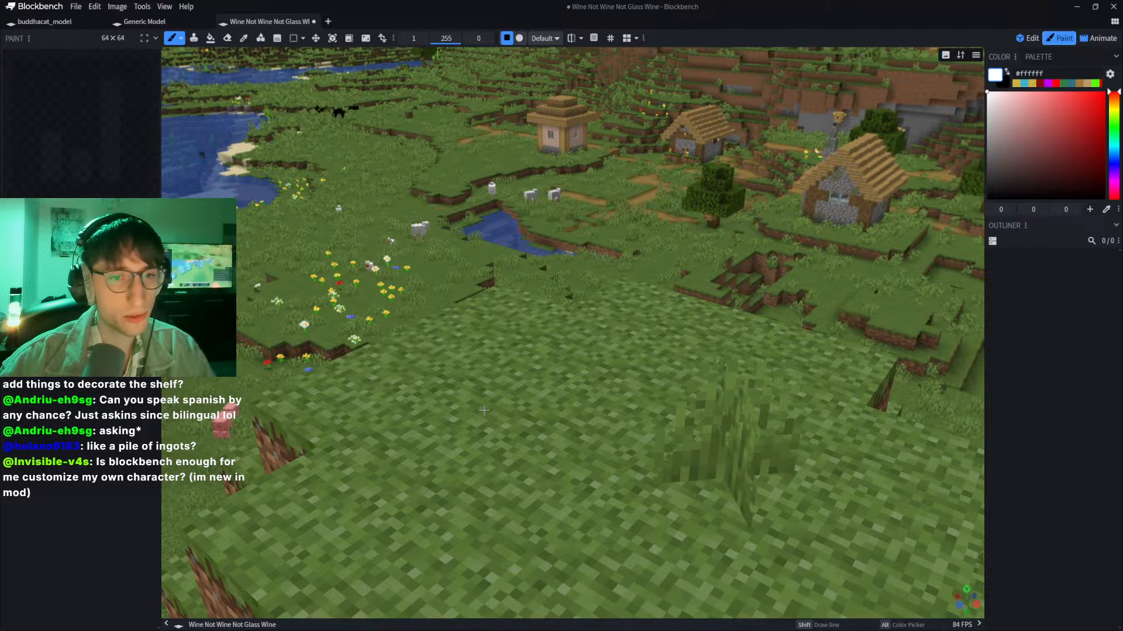
{"action": "left_click", "coordinate": [1029, 38]}
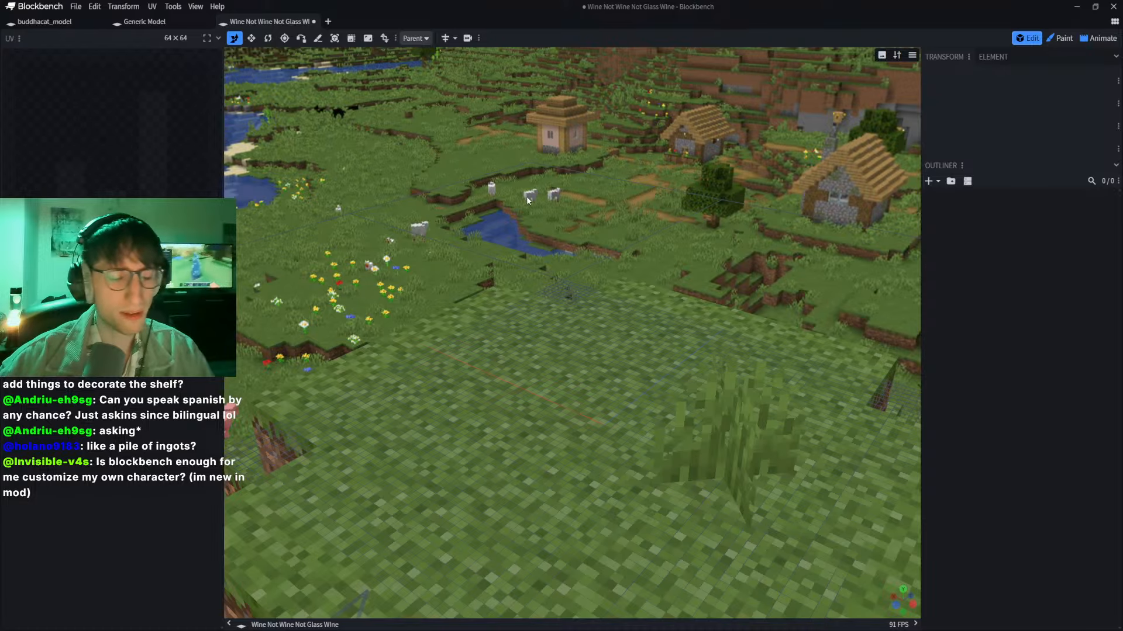
Step: Add a cube at the origin of the empty model
{"action": "scroll", "coordinate": [542, 316], "scroll_direction": "up", "scroll_amount": 5}
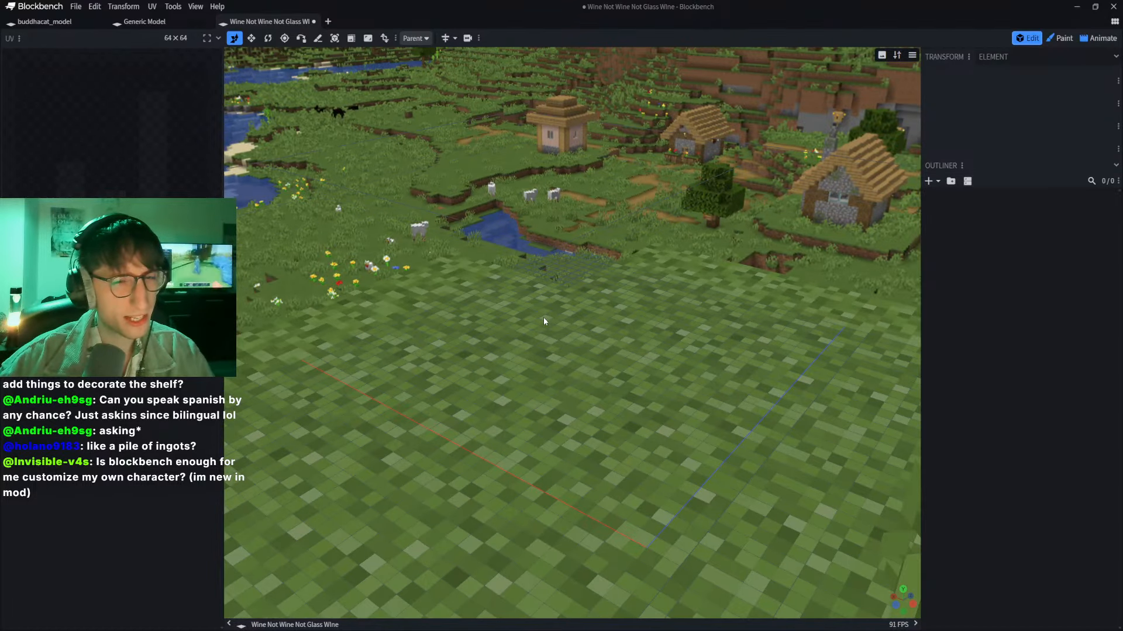
{"action": "scroll", "coordinate": [542, 318], "scroll_direction": "up", "scroll_amount": 6}
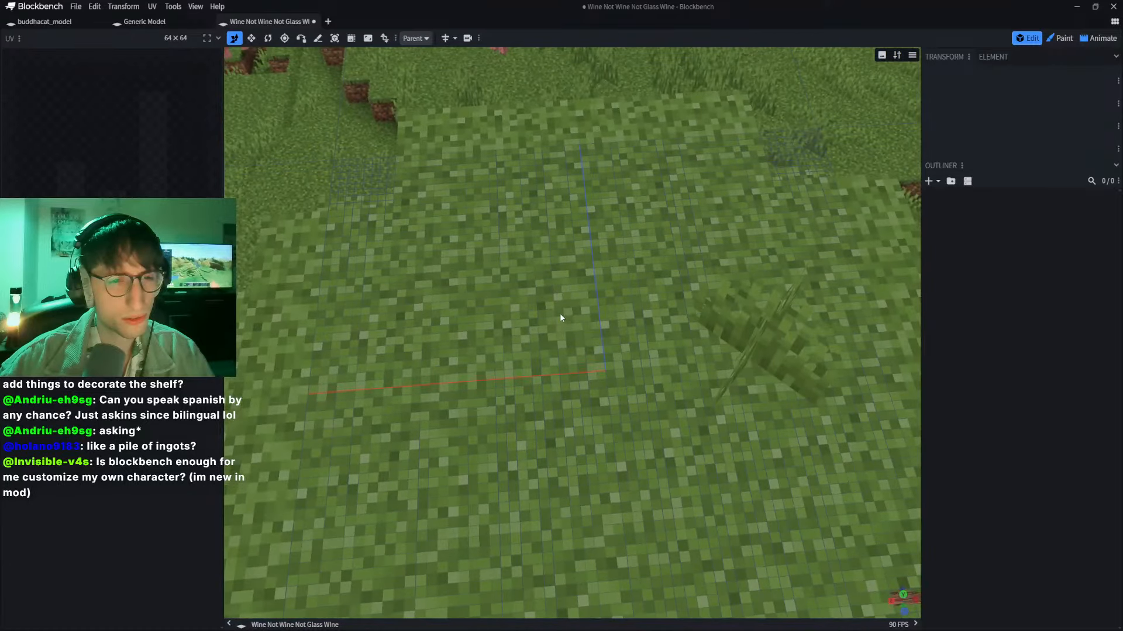
{"action": "right_click_drag", "start_coordinate": [560, 315], "coordinate": [565, 291]}
{"action": "scroll", "coordinate": [566, 292], "scroll_direction": "down", "scroll_amount": 3}
{"action": "scroll", "coordinate": [566, 293], "scroll_direction": "up", "scroll_amount": 4}
{"action": "right_click_drag", "start_coordinate": [586, 339], "coordinate": [581, 276]}
{"action": "scroll", "coordinate": [582, 323], "scroll_direction": "down", "scroll_amount": 2}
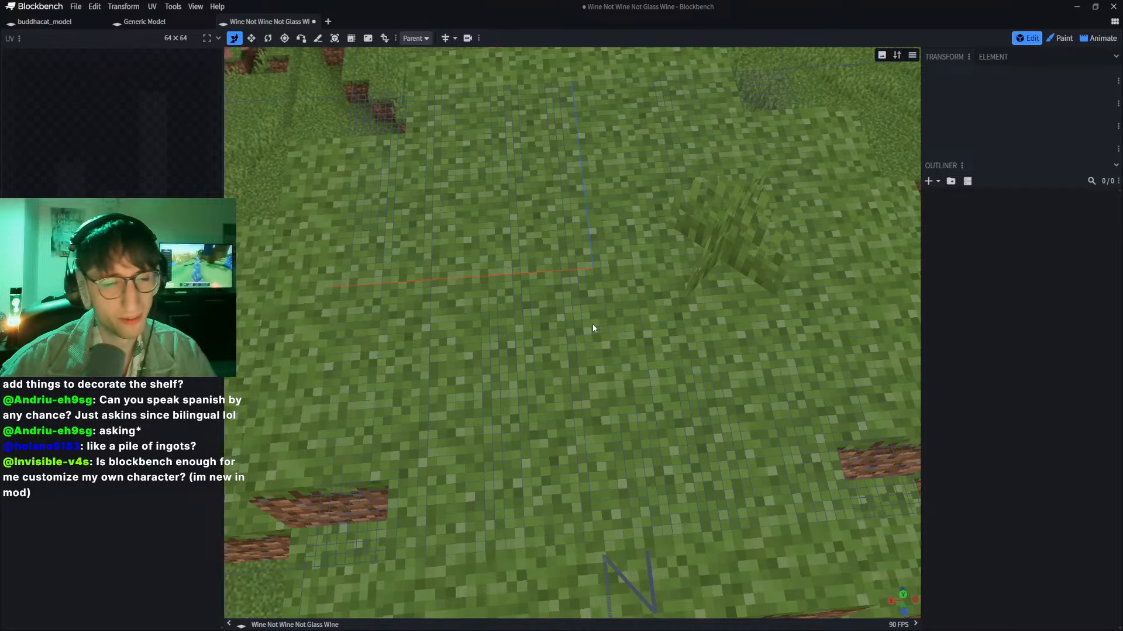
{"action": "scroll", "coordinate": [591, 325], "scroll_direction": "down", "scroll_amount": 3}
{"action": "scroll", "coordinate": [592, 326], "scroll_direction": "up", "scroll_amount": 4}
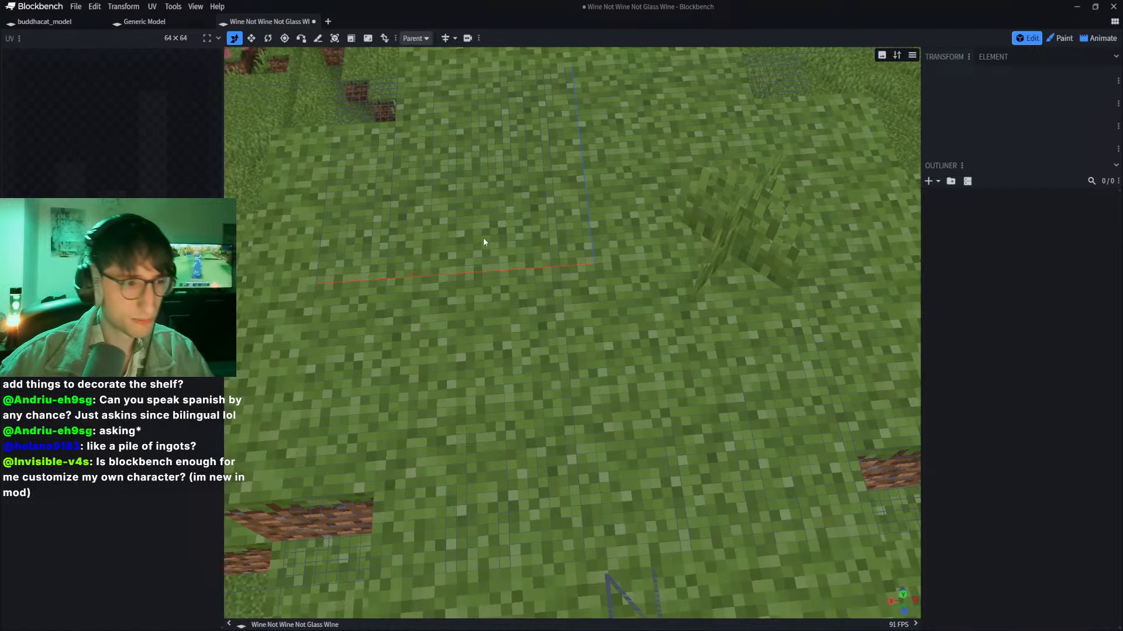
{"action": "left_click", "coordinate": [938, 182]}
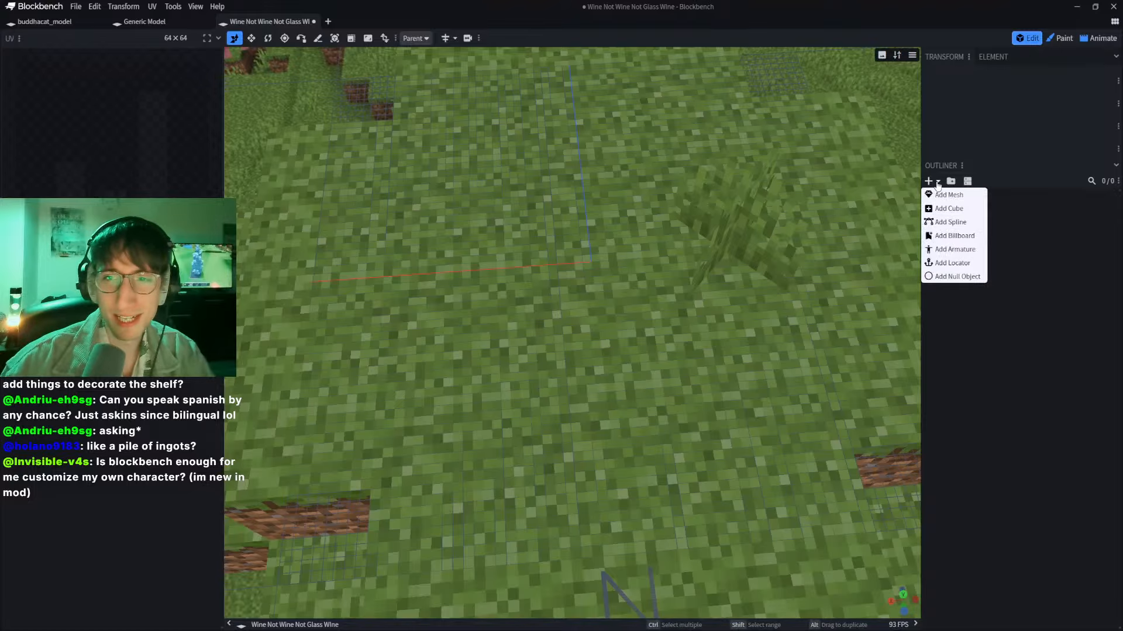
{"action": "left_click", "coordinate": [948, 209]}
Step: Set the cube's size to 32 on the X, Y and Z axes
{"action": "scroll", "coordinate": [727, 216], "scroll_direction": "up", "scroll_amount": 5}
{"action": "right_click_drag", "start_coordinate": [742, 252], "coordinate": [632, 387]}
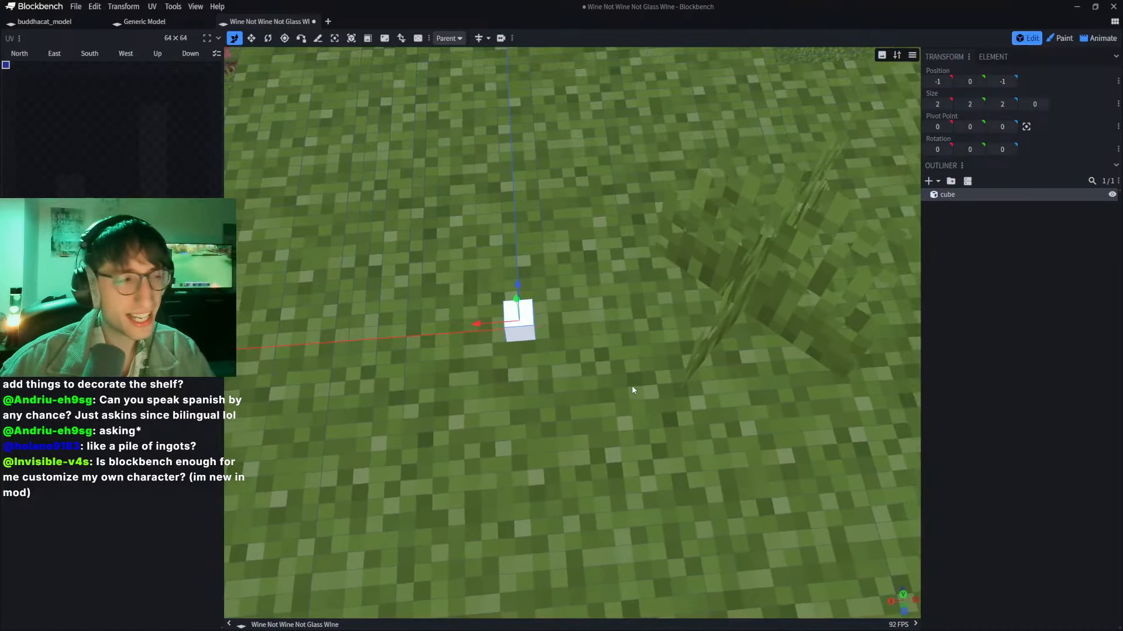
{"action": "scroll", "coordinate": [620, 353], "scroll_direction": "up", "scroll_amount": 2}
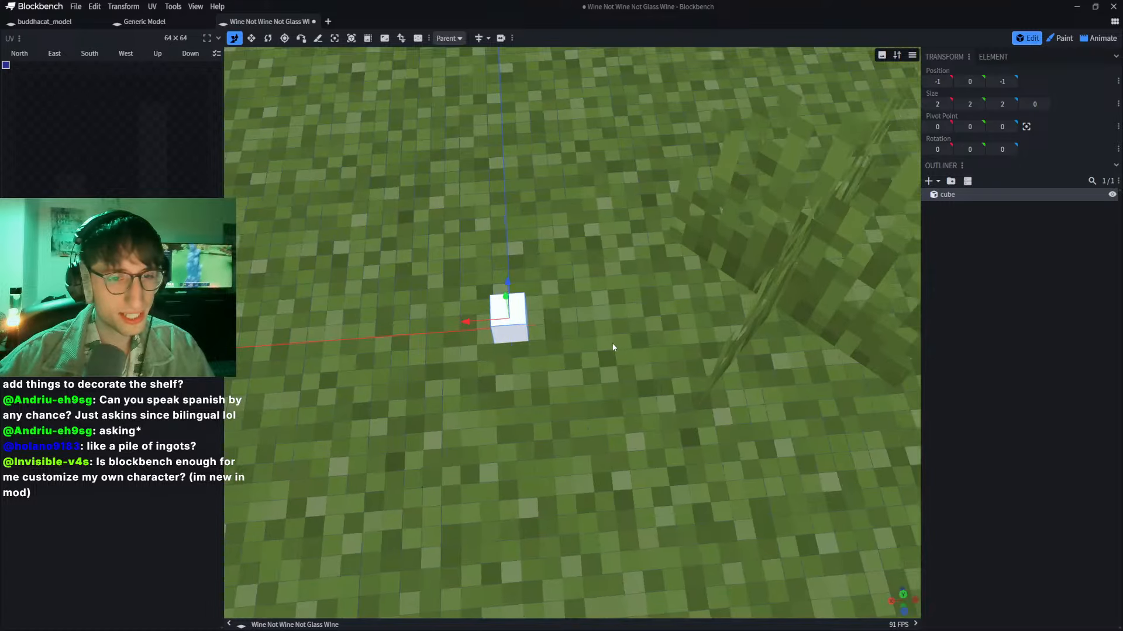
{"action": "scroll", "coordinate": [672, 363], "scroll_direction": "down", "scroll_amount": 5}
{"action": "right_click_drag", "start_coordinate": [701, 372], "coordinate": [655, 246]}
{"action": "scroll", "coordinate": [633, 245], "scroll_direction": "down", "scroll_amount": 2}
{"action": "scroll", "coordinate": [602, 210], "scroll_direction": "up", "scroll_amount": 2}
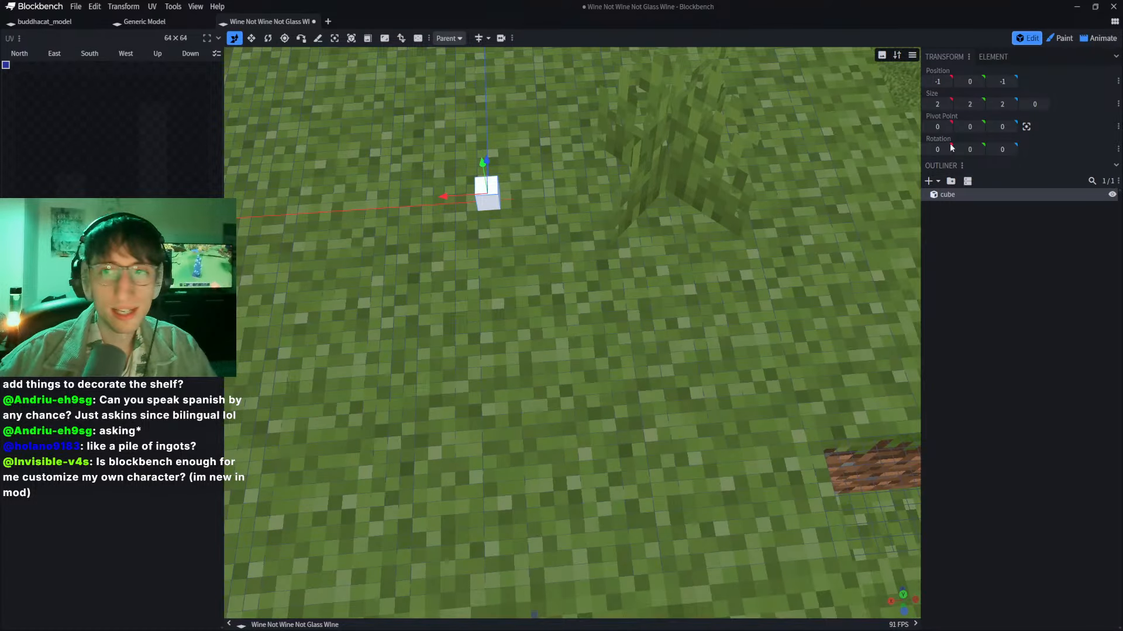
{"action": "left_click", "coordinate": [936, 104]}
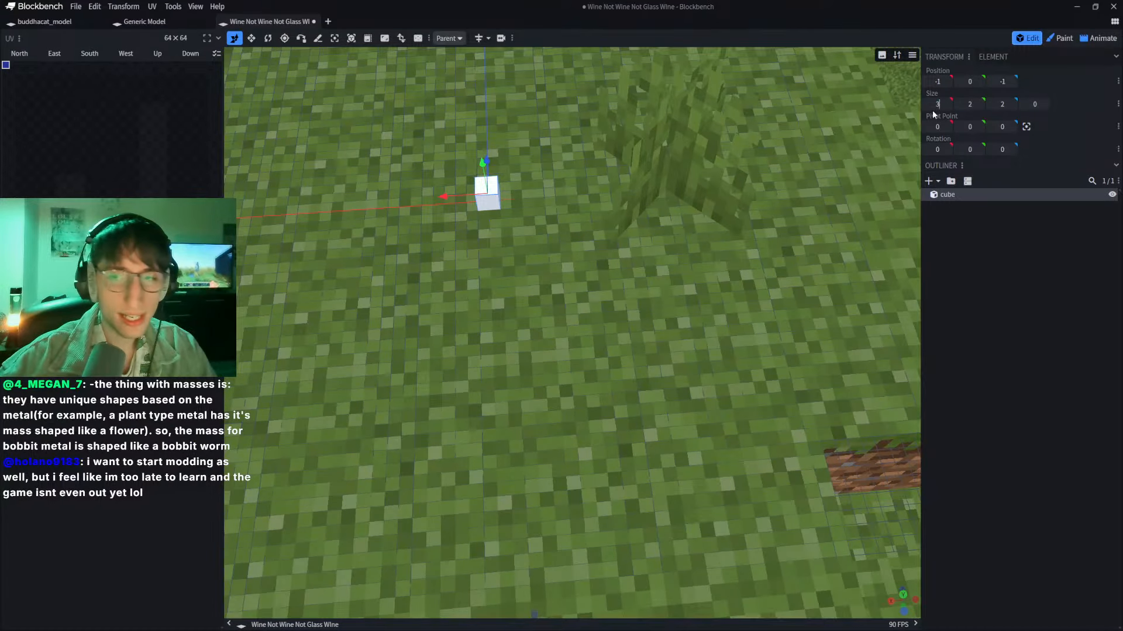
{"action": "type", "text": "32"}
{"action": "key", "text": "Tab"}
{"action": "type", "text": "23"}
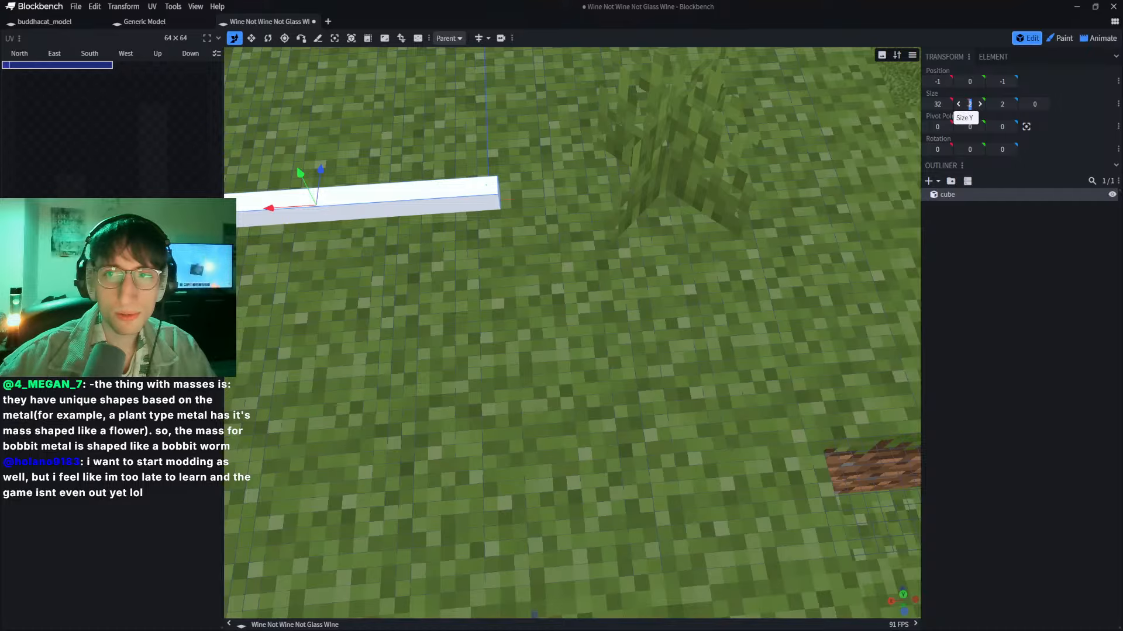
{"action": "key", "text": "BackSpace"}
{"action": "key", "text": "BackSpace"}
{"action": "type", "text": "32"}
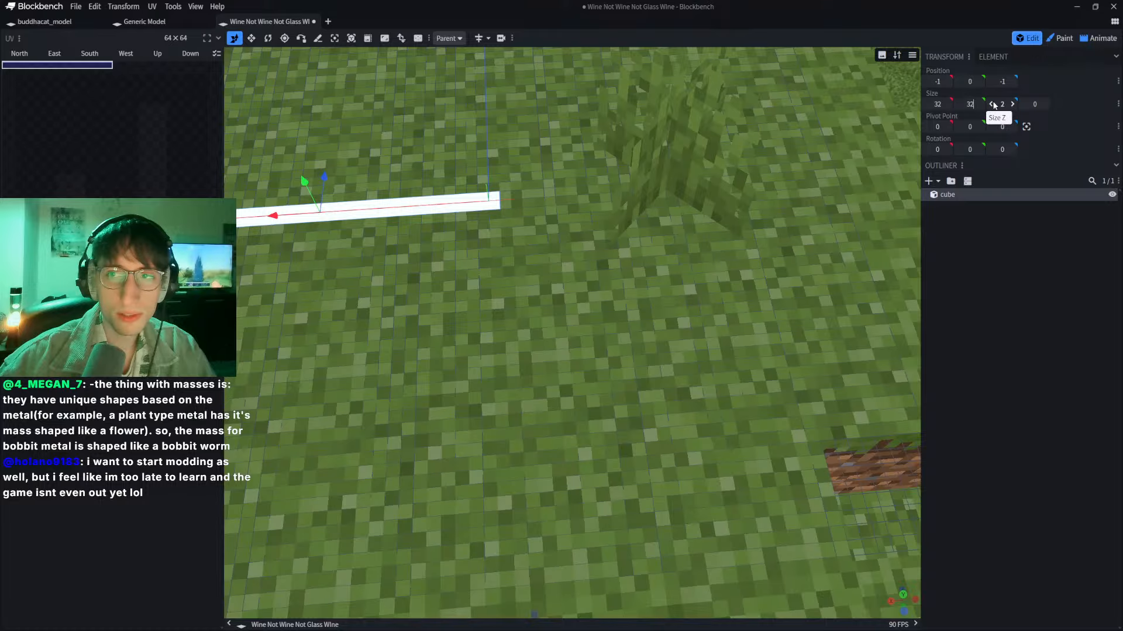
{"action": "key", "text": "Return"}
{"action": "left_click", "coordinate": [1002, 105]}
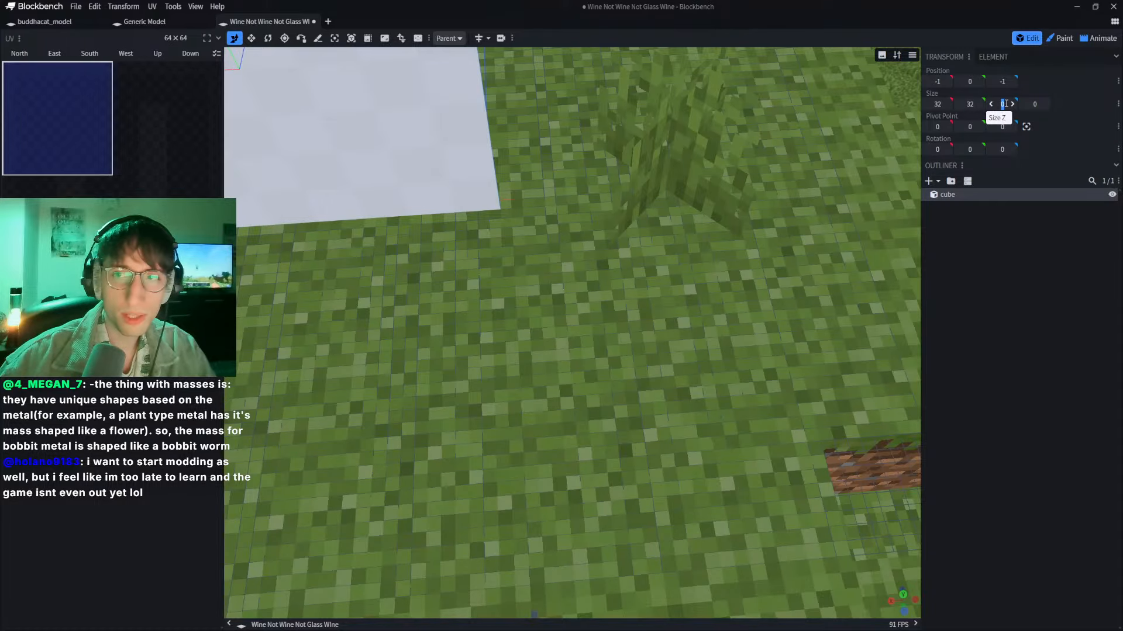
{"action": "key", "text": "Return"}
Step: Move the cube 11 units along the Z axis to position Z 10
{"action": "right_click_drag", "start_coordinate": [581, 159], "coordinate": [774, 315]}
{"action": "scroll", "coordinate": [773, 315], "scroll_direction": "down", "scroll_amount": 5}
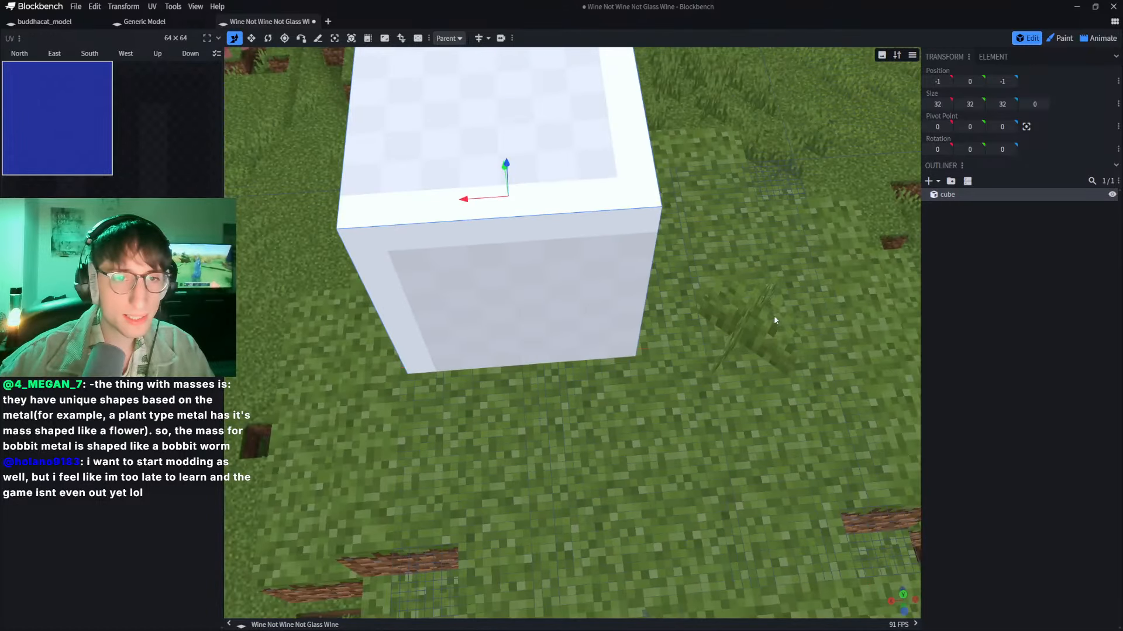
{"action": "scroll", "coordinate": [778, 257], "scroll_direction": "up", "scroll_amount": 2}
{"action": "right_click_drag", "start_coordinate": [781, 211], "coordinate": [767, 246]}
{"action": "left_click_drag", "start_coordinate": [768, 249], "coordinate": [642, 301]}
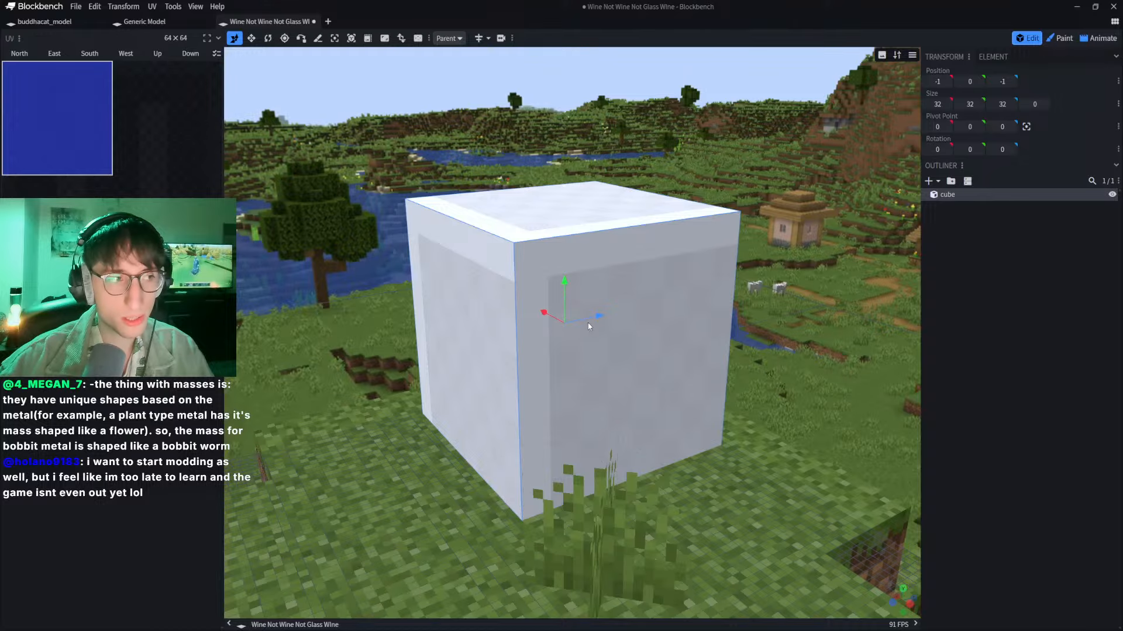
{"action": "left_click_drag", "start_coordinate": [588, 326], "coordinate": [667, 308]}
{"action": "right_click_drag", "start_coordinate": [424, 355], "coordinate": [456, 373]}
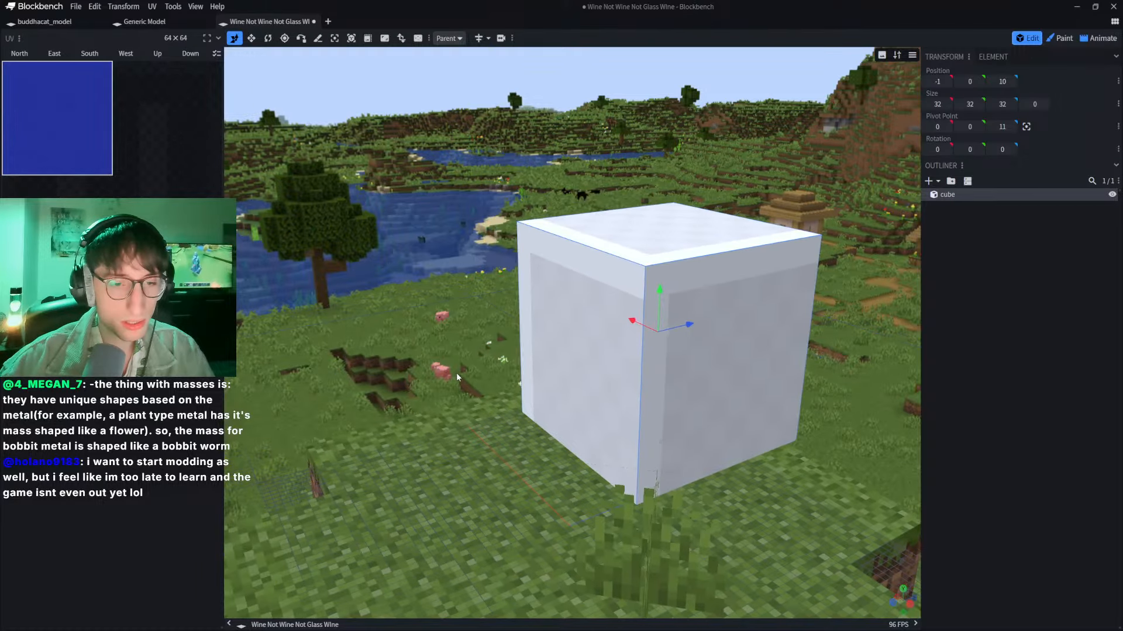
Step: Examine the cube from several angles and compare its size with the surrounding terrain blocks
{"action": "left_click_drag", "start_coordinate": [456, 373], "coordinate": [521, 383]}
{"action": "right_click_drag", "start_coordinate": [510, 380], "coordinate": [534, 314]}
{"action": "scroll", "coordinate": [532, 317], "scroll_direction": "down", "scroll_amount": 3}
{"action": "scroll", "coordinate": [524, 306], "scroll_direction": "up", "scroll_amount": 3}
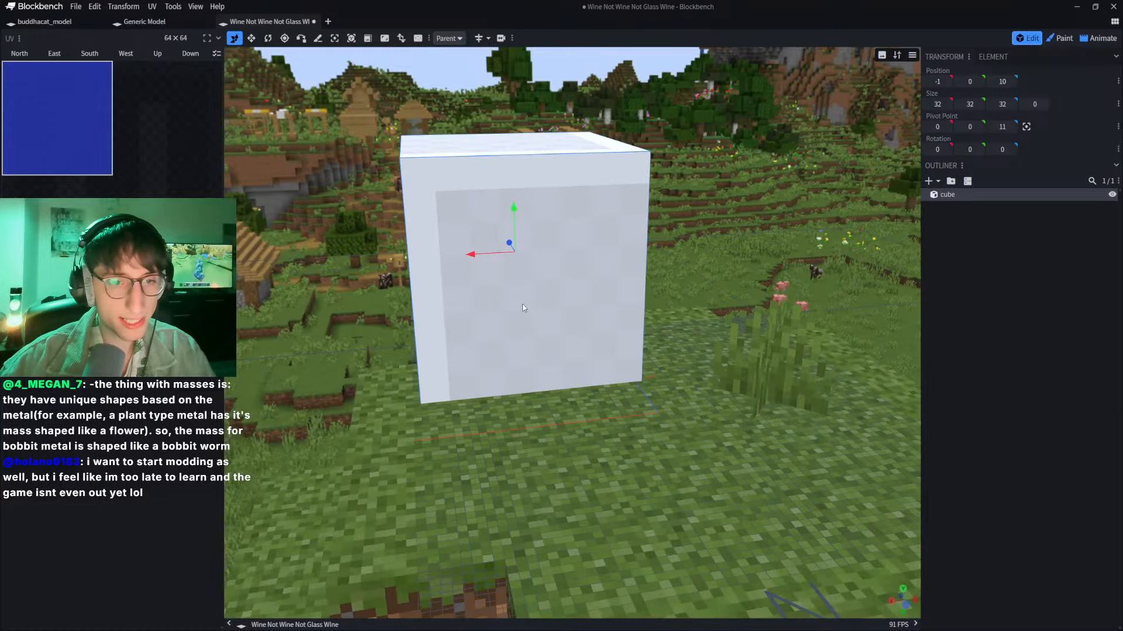
{"action": "right_click_drag", "start_coordinate": [467, 268], "coordinate": [491, 311]}
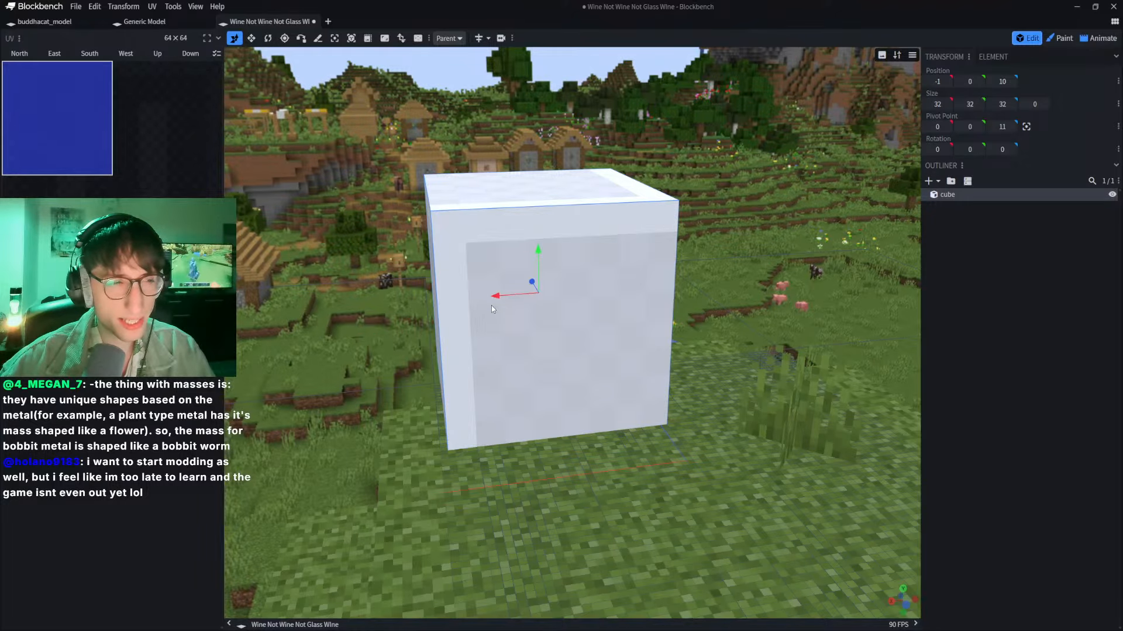
{"action": "scroll", "coordinate": [491, 306], "scroll_direction": "down", "scroll_amount": 1}
{"action": "scroll", "coordinate": [478, 342], "scroll_direction": "up", "scroll_amount": 2}
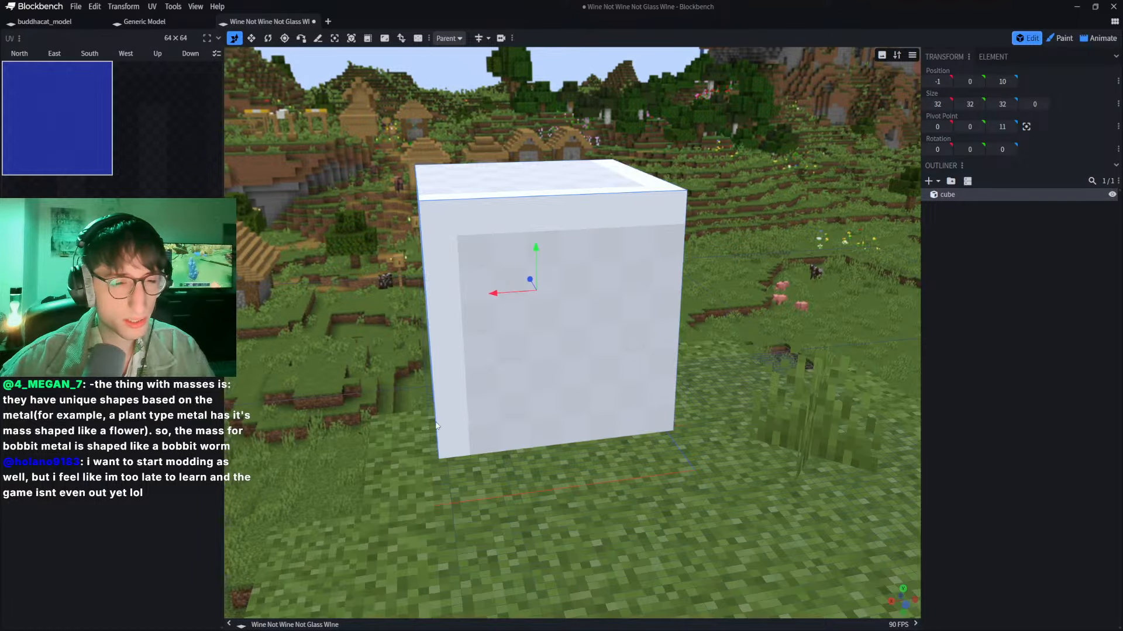
{"action": "right_click_drag", "start_coordinate": [435, 425], "coordinate": [584, 263]}
{"action": "scroll", "coordinate": [580, 314], "scroll_direction": "up", "scroll_amount": 3}
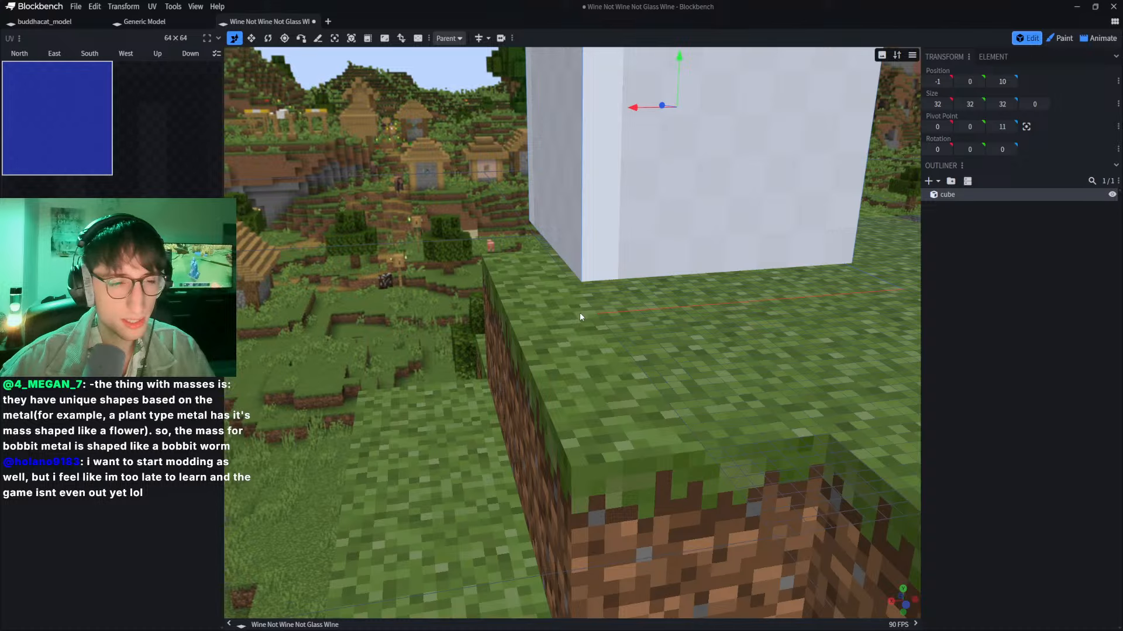
{"action": "scroll", "coordinate": [579, 314], "scroll_direction": "down", "scroll_amount": 2}
{"action": "left_click_drag", "start_coordinate": [567, 332], "coordinate": [359, 264]}
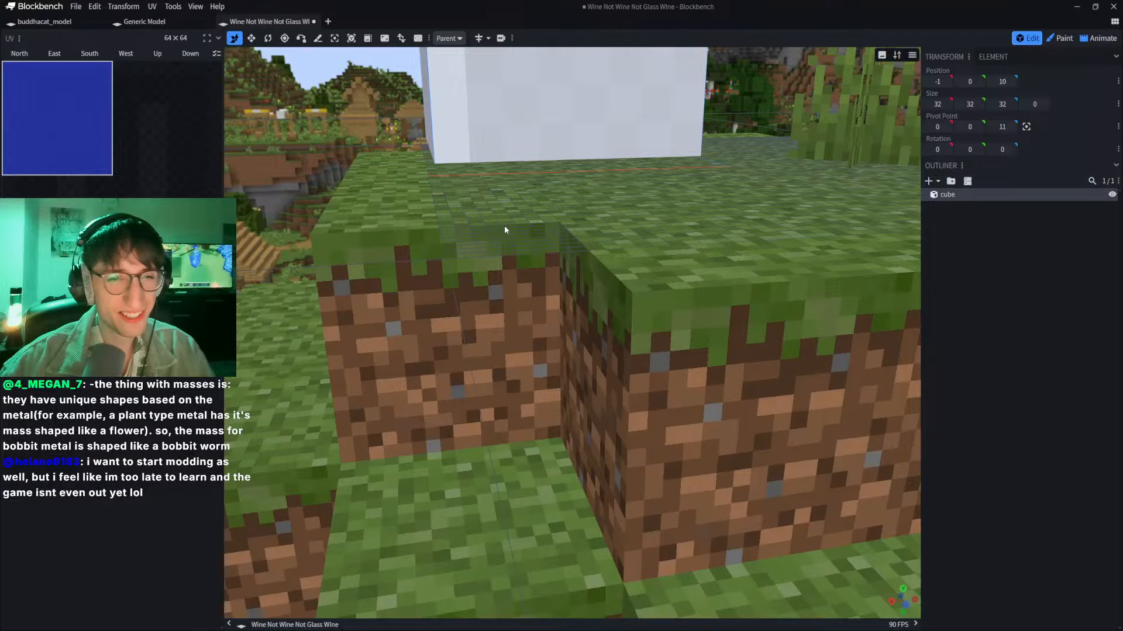
{"action": "left_click_drag", "start_coordinate": [557, 226], "coordinate": [509, 253]}
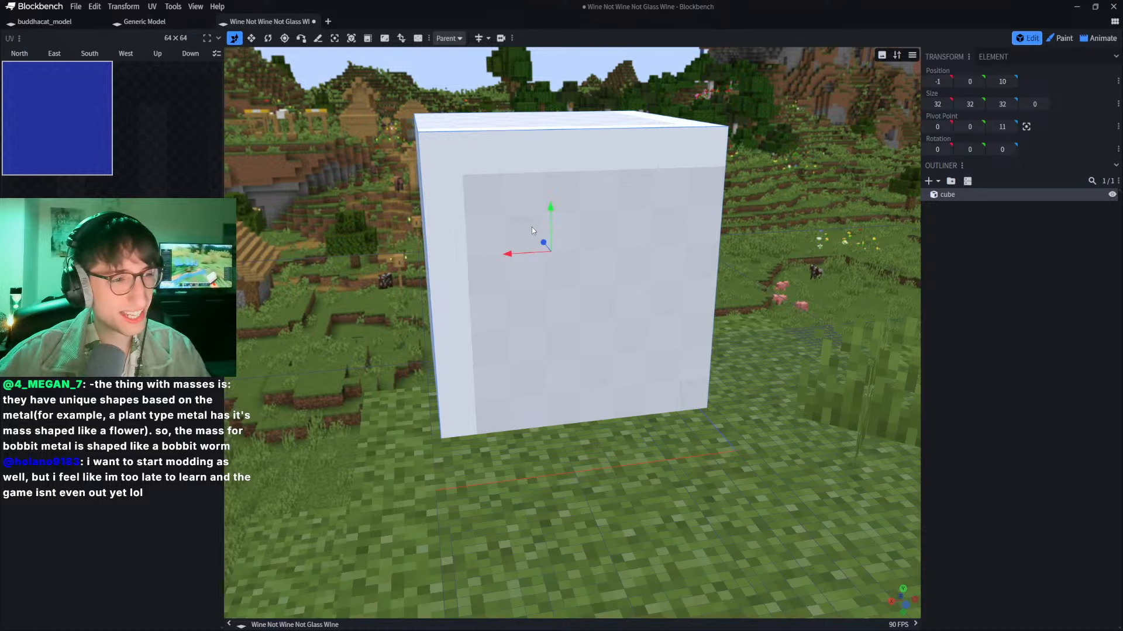
{"action": "left_click_drag", "start_coordinate": [659, 231], "coordinate": [468, 300]}
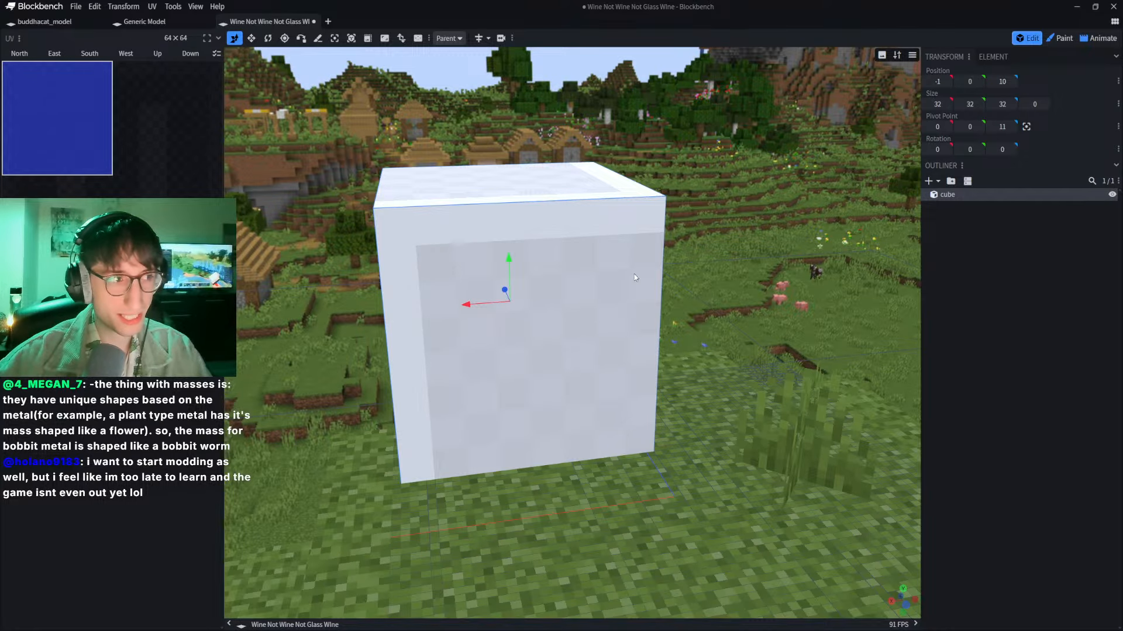
{"action": "scroll", "coordinate": [637, 286], "scroll_direction": "down", "scroll_amount": 4}
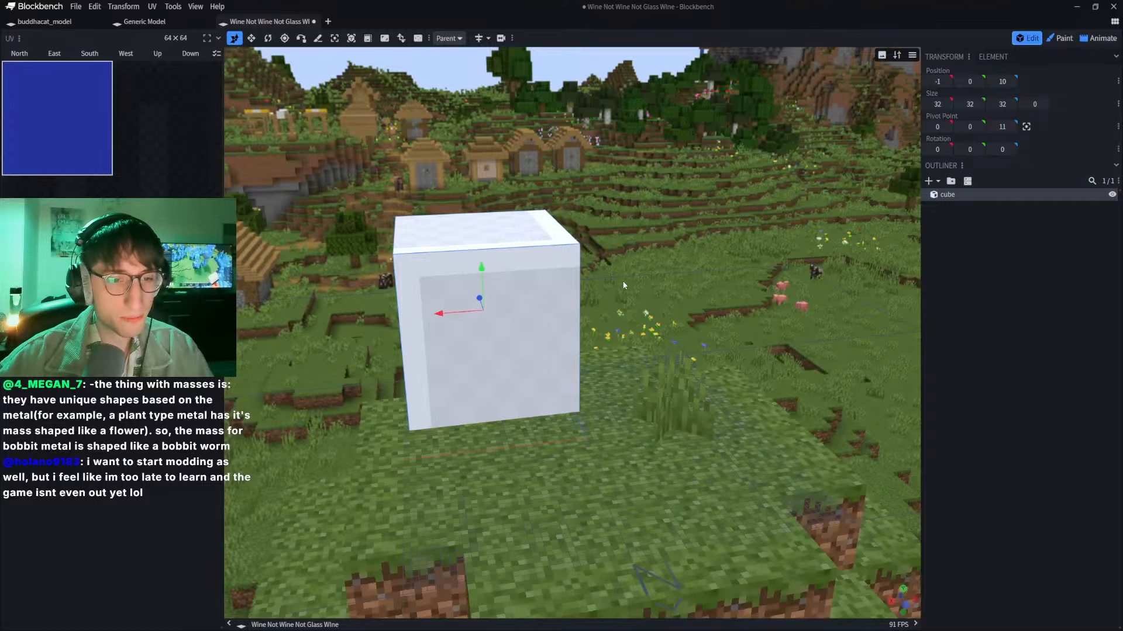
{"action": "scroll", "coordinate": [430, 326], "scroll_direction": "up", "scroll_amount": 2}
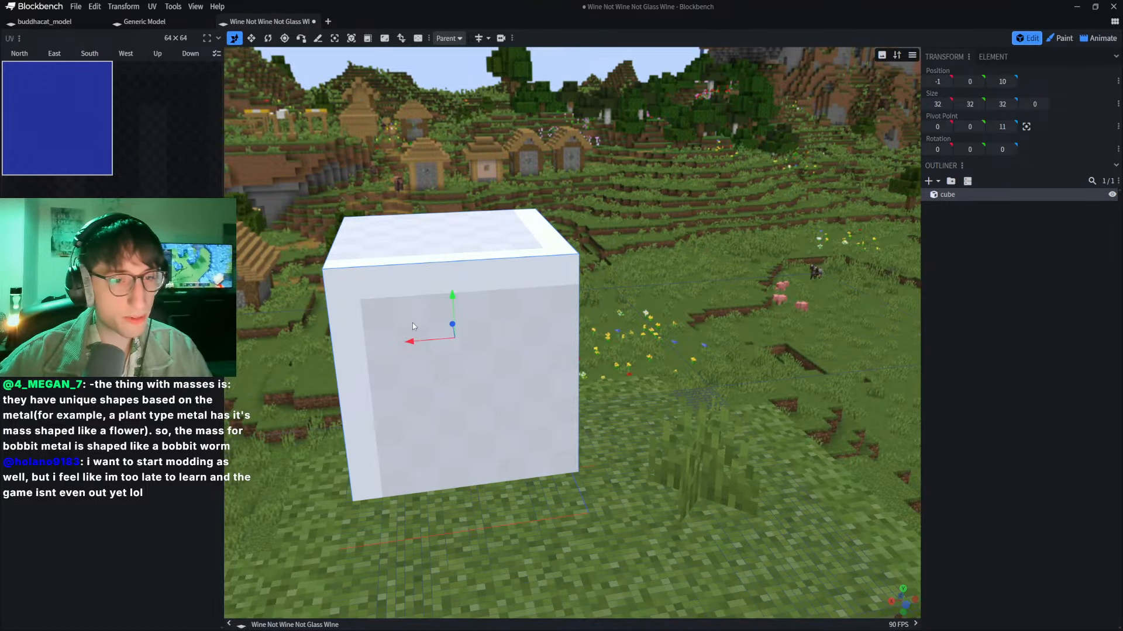
{"action": "scroll", "coordinate": [412, 327], "scroll_direction": "down", "scroll_amount": 3}
{"action": "scroll", "coordinate": [575, 390], "scroll_direction": "up", "scroll_amount": 2}
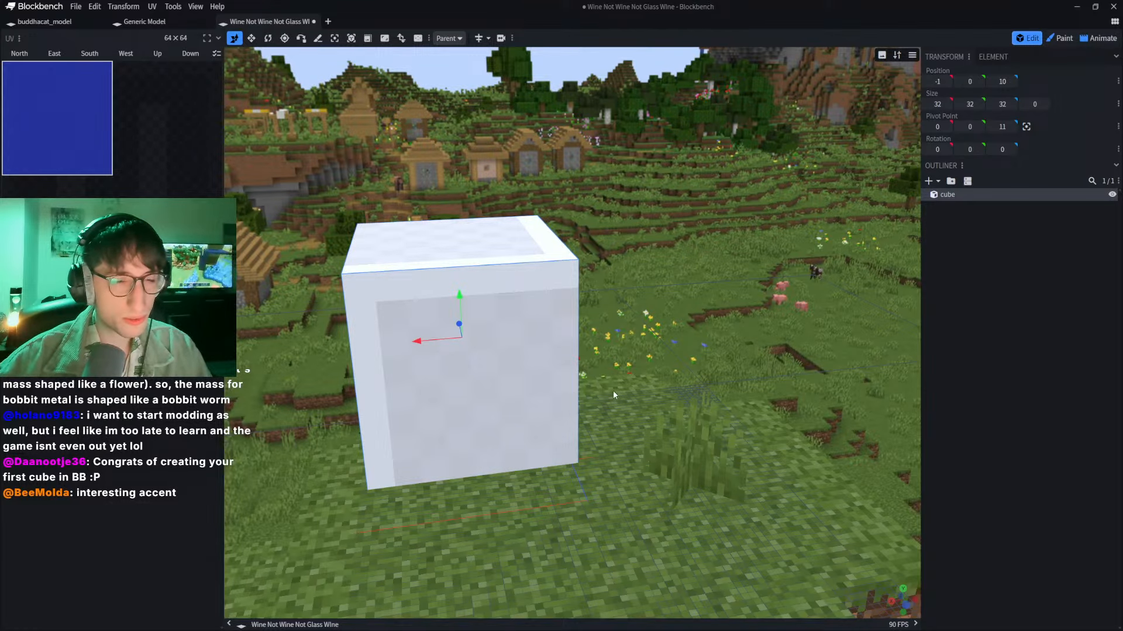
{"action": "right_click_drag", "start_coordinate": [649, 389], "coordinate": [692, 366]}
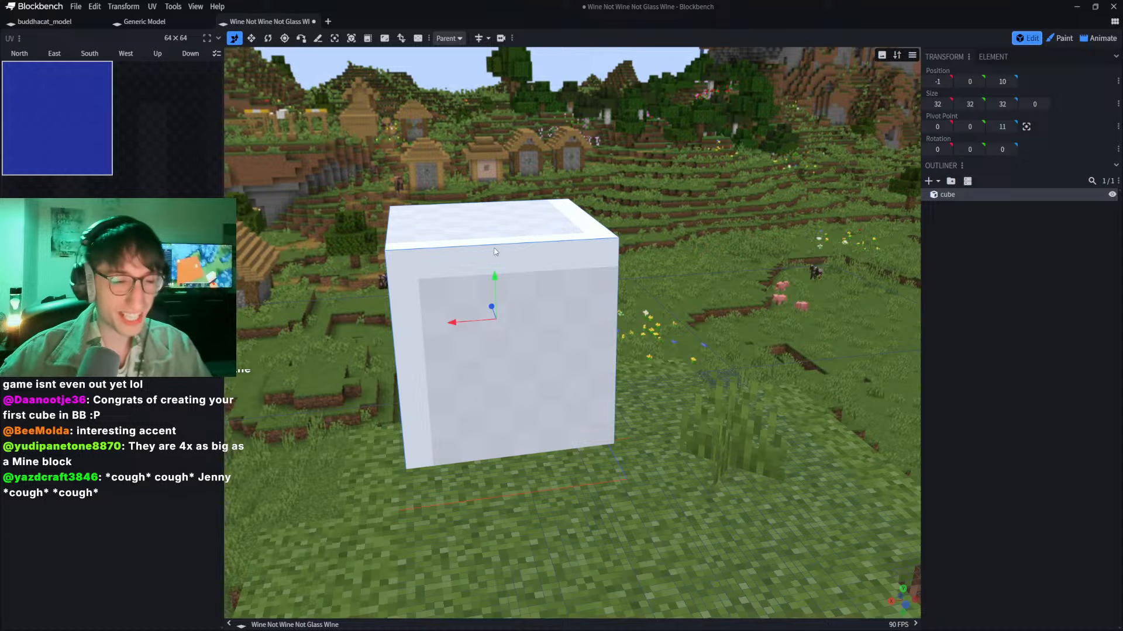
{"action": "key", "text": "ctrl+d"}
{"action": "left_click_drag", "start_coordinate": [454, 321], "coordinate": [631, 307]}
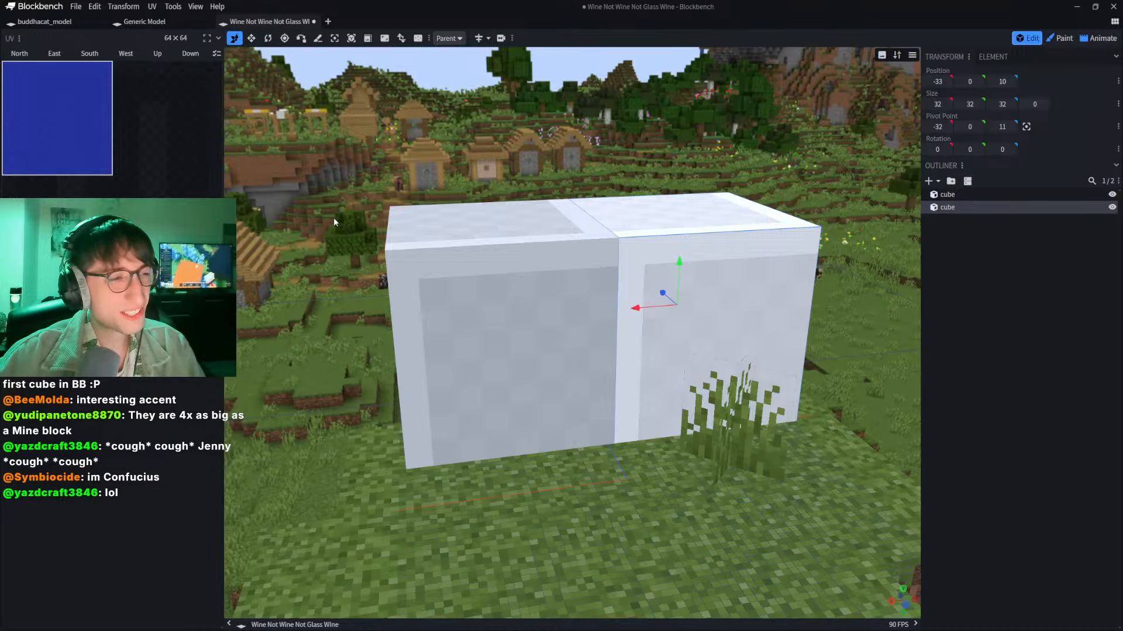
{"action": "key", "text": "ctrl+z"}
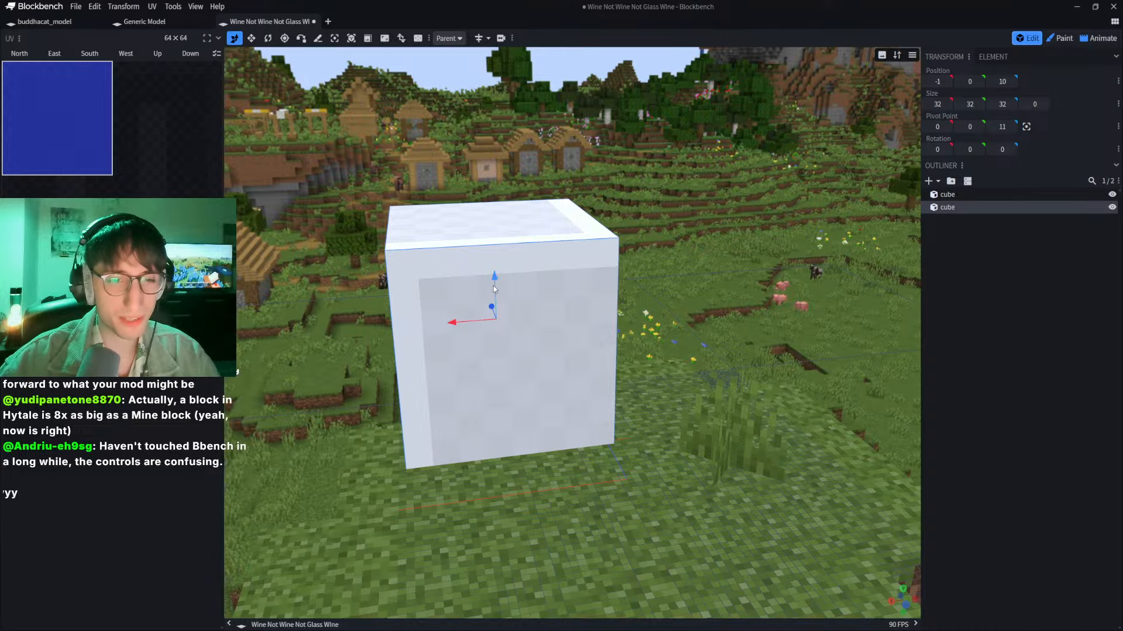
{"action": "scroll", "coordinate": [493, 285], "scroll_direction": "up", "scroll_amount": 3}
{"action": "scroll", "coordinate": [468, 293], "scroll_direction": "down", "scroll_amount": 3}
{"action": "right_click_drag", "start_coordinate": [424, 348], "coordinate": [463, 308]}
{"action": "scroll", "coordinate": [465, 310], "scroll_direction": "up", "scroll_amount": 2}
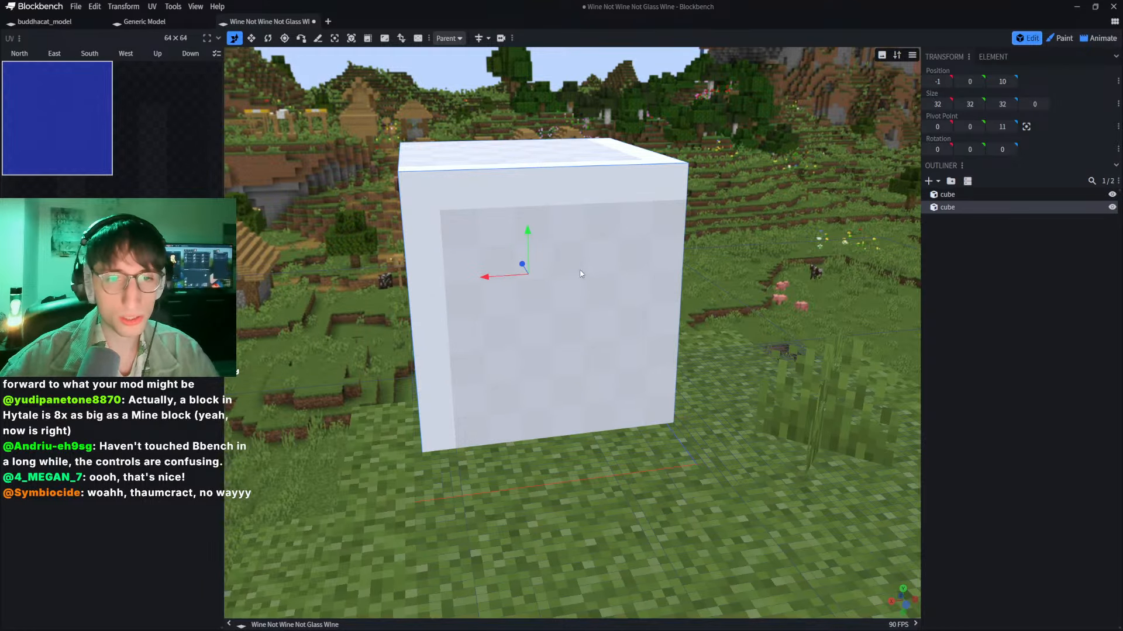
{"action": "key", "text": "ctrl+d"}
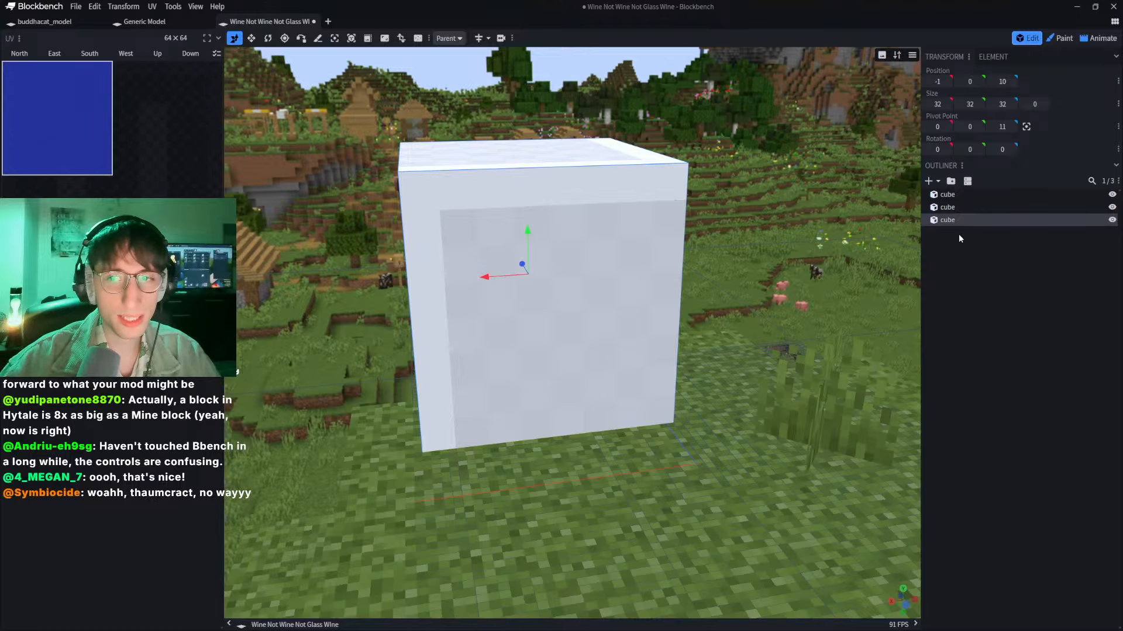
{"action": "key", "text": "Delete"}
{"action": "key", "text": "Delete"}
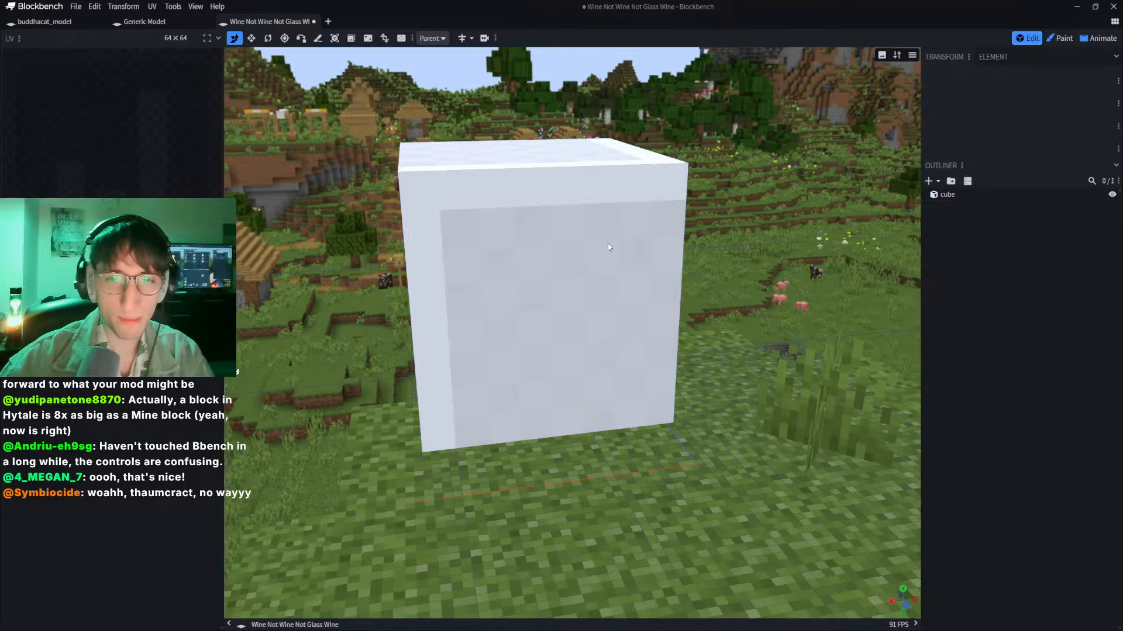
Step: Duplicate the cube and move the copy along the Z axis to position Z -18, against the original
{"action": "left_click", "coordinate": [608, 246]}
{"action": "key", "text": "ctrl+d"}
{"action": "left_click_drag", "start_coordinate": [521, 266], "coordinate": [656, 236]}
{"action": "key", "text": "ctrl+c"}
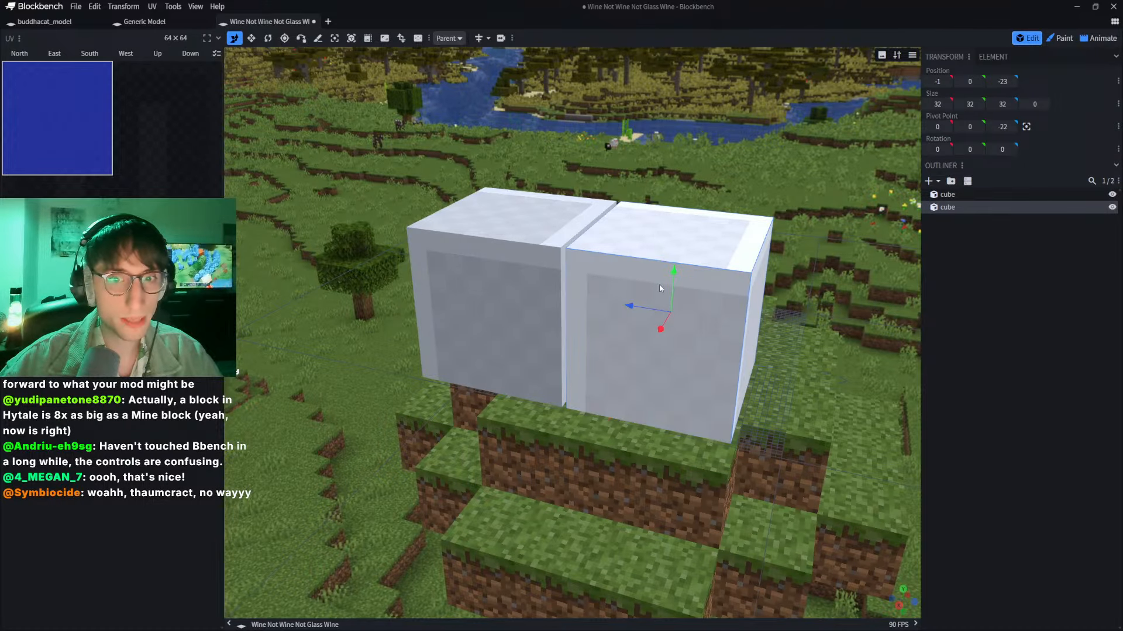
{"action": "left_click_drag", "start_coordinate": [640, 305], "coordinate": [627, 315]}
{"action": "scroll", "coordinate": [678, 305], "scroll_direction": "up", "scroll_amount": 3}
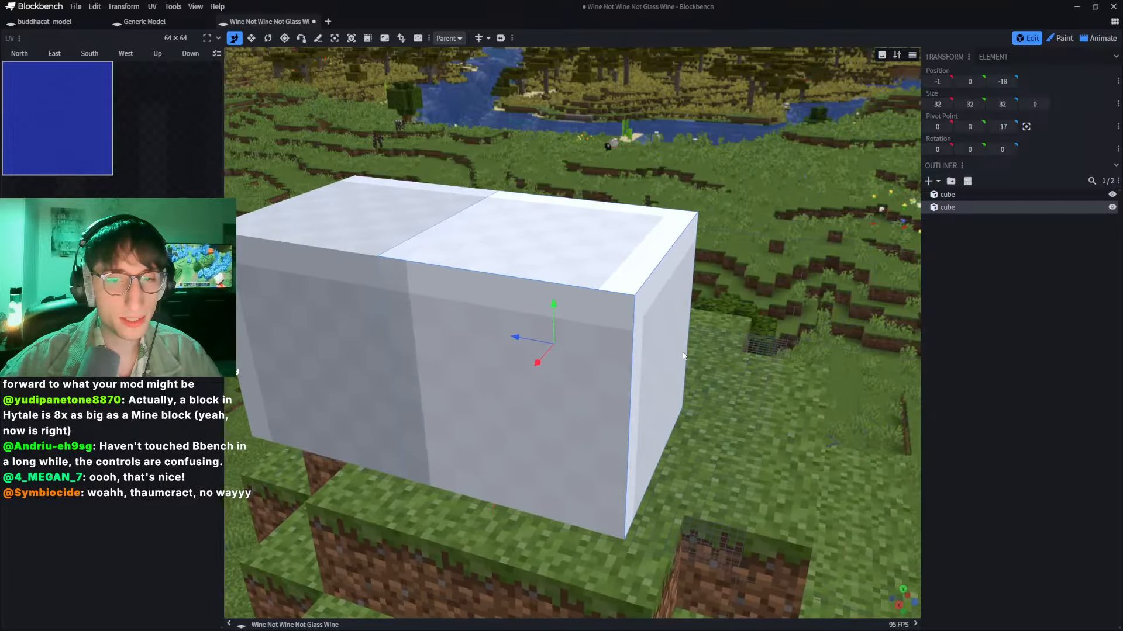
{"action": "scroll", "coordinate": [551, 323], "scroll_direction": "down", "scroll_amount": 2}
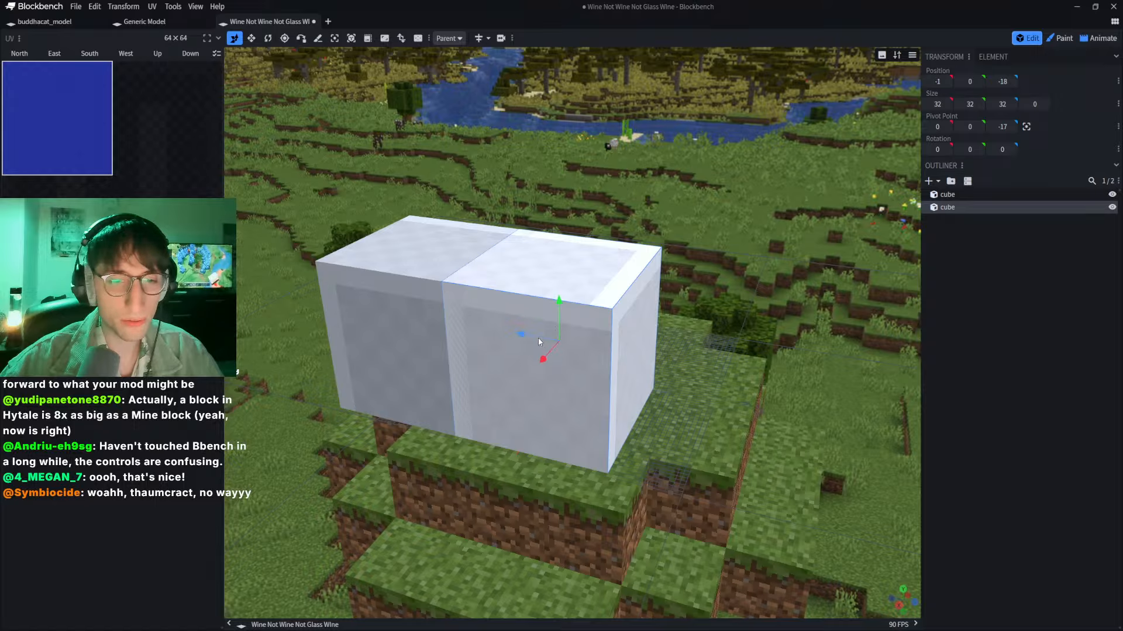
{"action": "left_click_drag", "start_coordinate": [539, 342], "coordinate": [887, 426]}
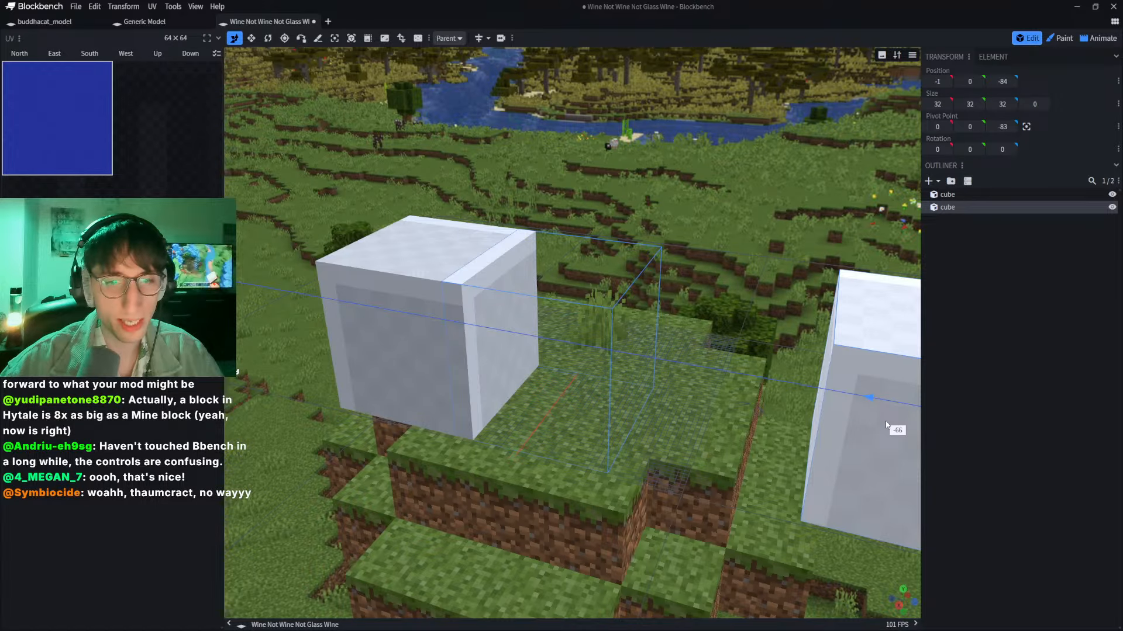
{"action": "key", "text": "ctrl+z"}
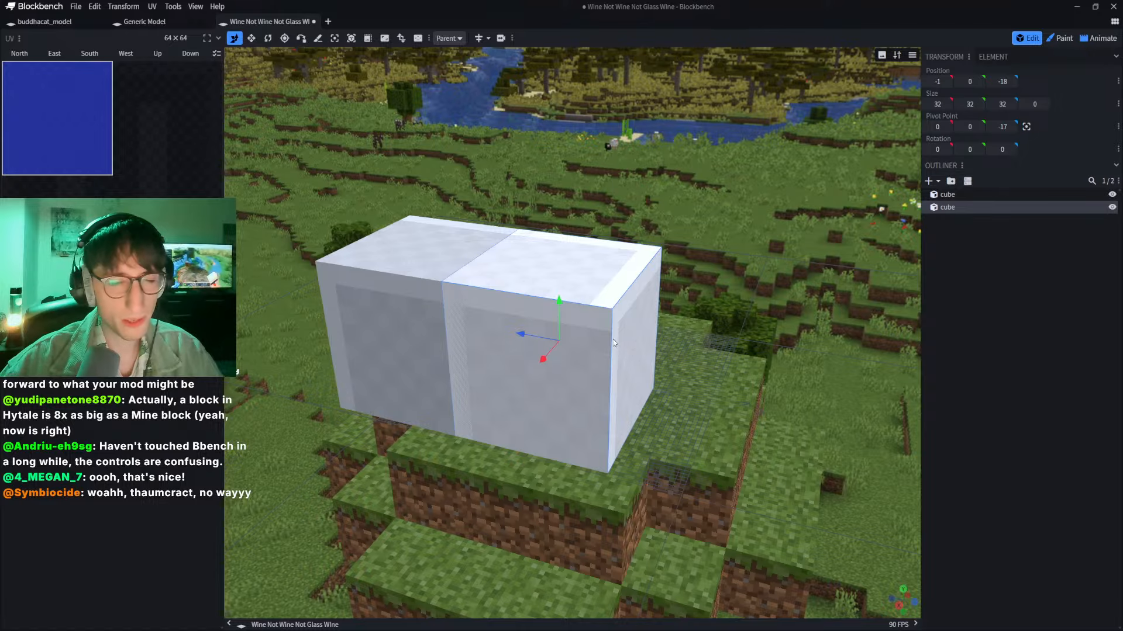
{"action": "scroll", "coordinate": [567, 320], "scroll_direction": "up", "scroll_amount": 4}
{"action": "scroll", "coordinate": [557, 322], "scroll_direction": "down", "scroll_amount": 3}
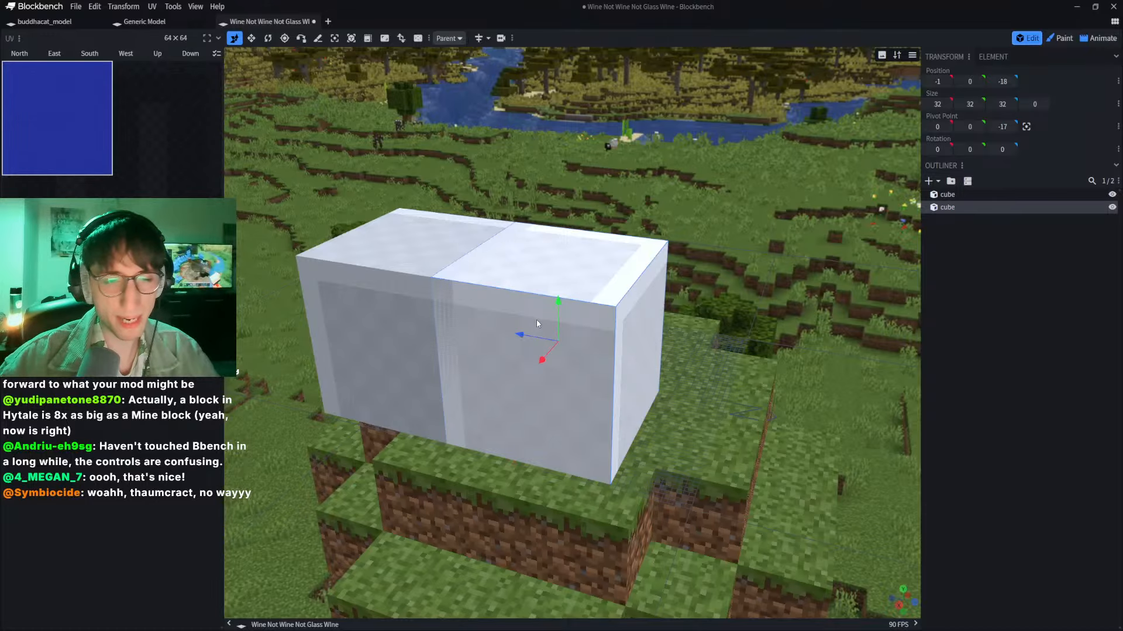
Step: Resize the copied cube to 21 units high and 17 units deep, shortening it on the side facing away from the original
{"action": "left_click_drag", "start_coordinate": [536, 319], "coordinate": [355, 139]}
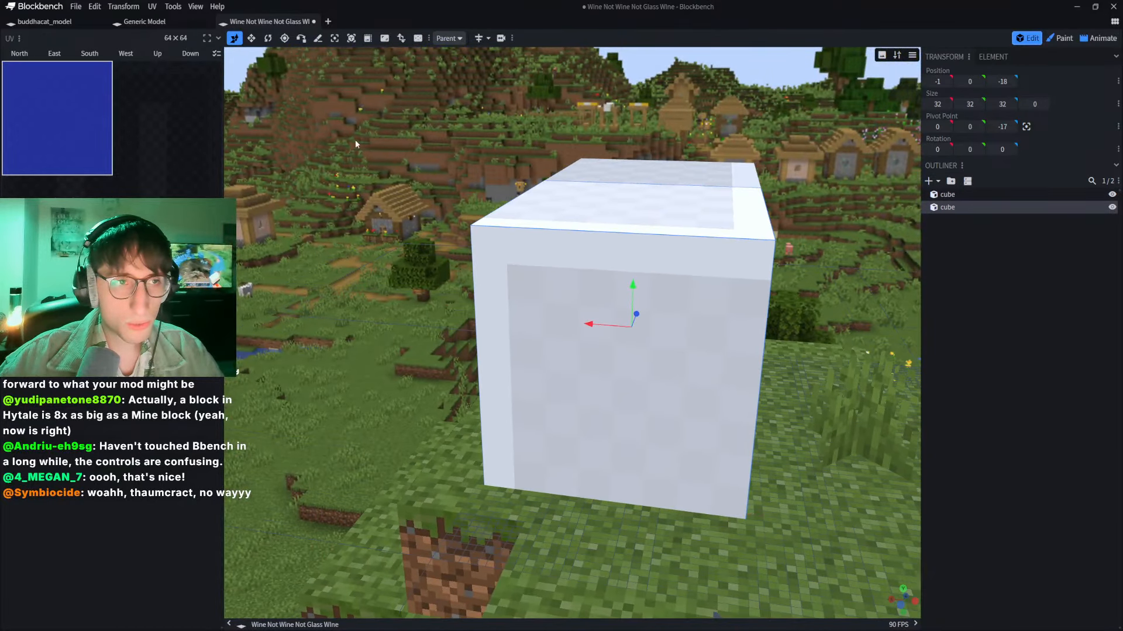
{"action": "left_click", "coordinate": [252, 41]}
{"action": "right_click_drag", "start_coordinate": [544, 217], "coordinate": [489, 216]}
{"action": "left_click_drag", "start_coordinate": [584, 303], "coordinate": [647, 357]}
{"action": "right_click_drag", "start_coordinate": [687, 352], "coordinate": [617, 386]}
{"action": "left_click_drag", "start_coordinate": [836, 403], "coordinate": [716, 364]}
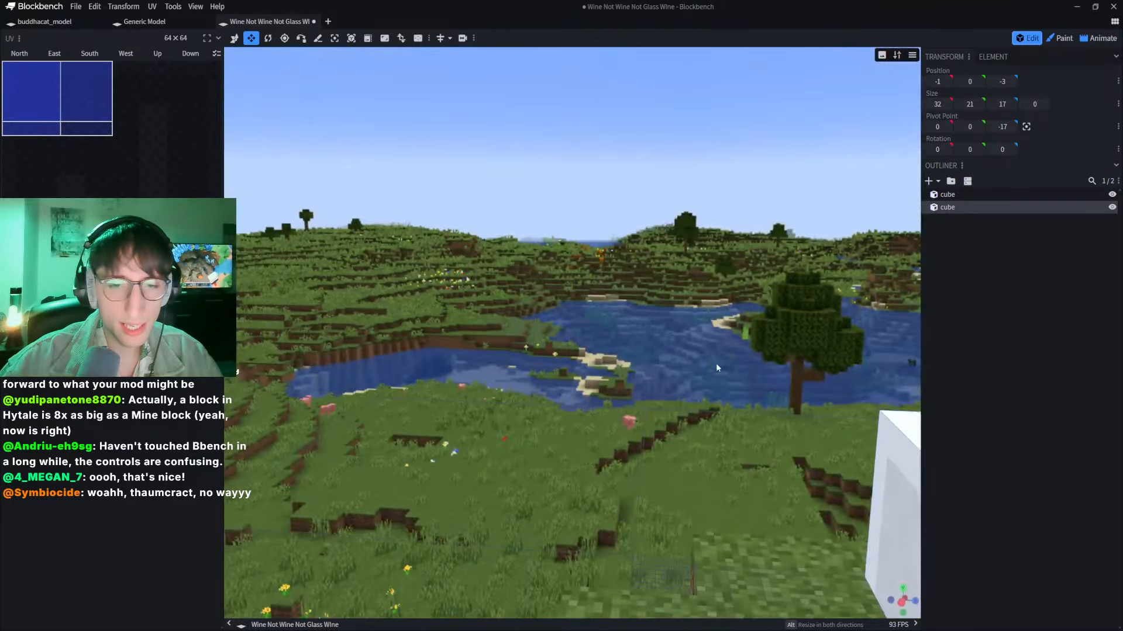
{"action": "right_click_drag", "start_coordinate": [715, 363], "coordinate": [446, 292]}
{"action": "key", "text": "v"}
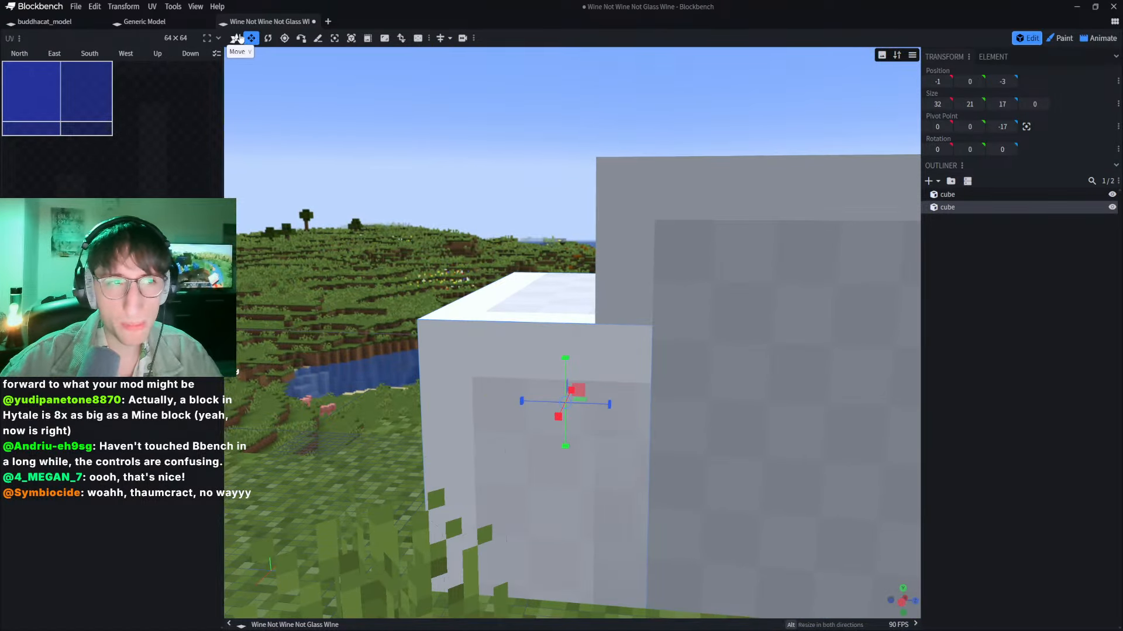
Step: Move the smaller cube 4 units along the Z axis to position Z -7, away from the larger cube
{"action": "left_click_drag", "start_coordinate": [601, 405], "coordinate": [570, 403]}
{"action": "scroll", "coordinate": [613, 386], "scroll_direction": "down", "scroll_amount": 4}
{"action": "right_click_drag", "start_coordinate": [617, 385], "coordinate": [632, 369]}
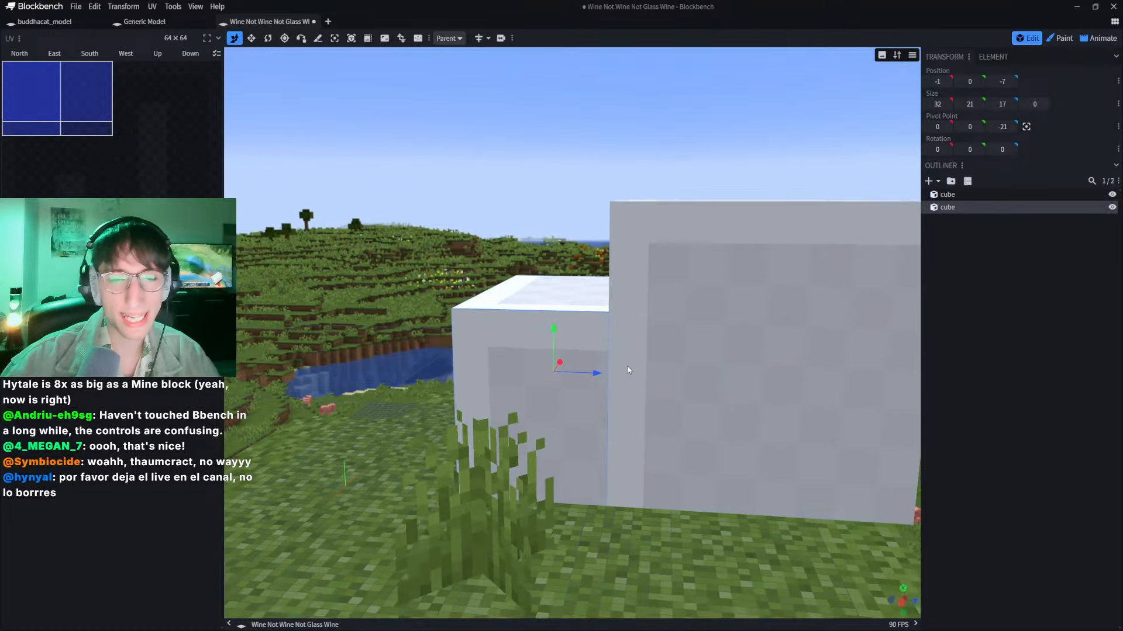
Step: Select the larger and smaller cubes in turn and examine how the two meet from the side and front
{"action": "left_click", "coordinate": [653, 359]}
{"action": "left_click", "coordinate": [536, 337]}
{"action": "left_click", "coordinate": [715, 292]}
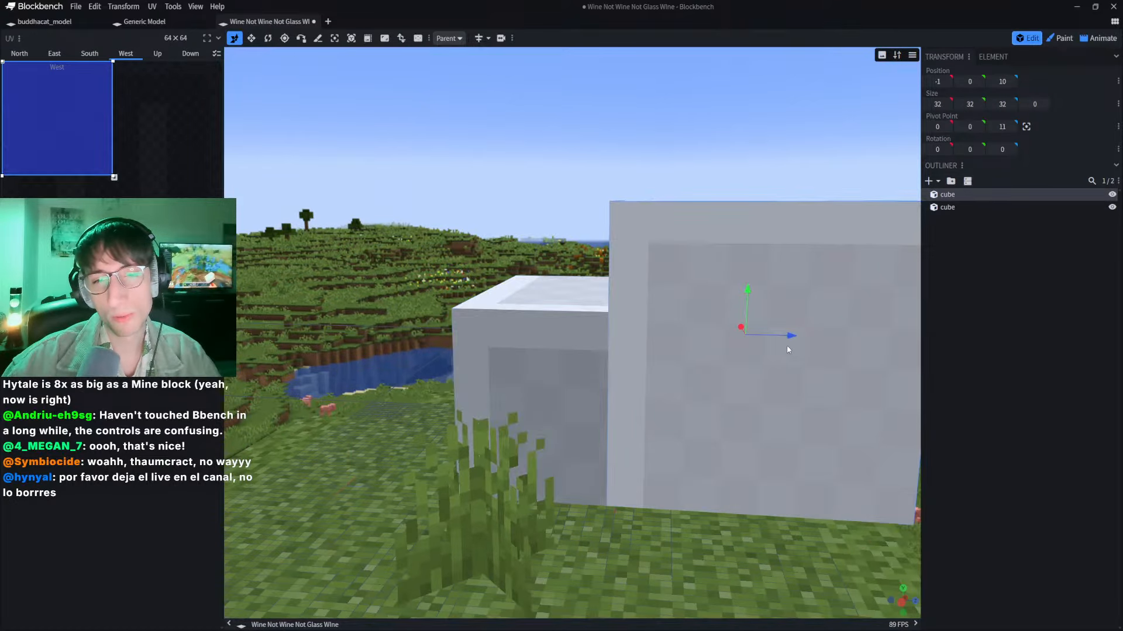
{"action": "left_click_drag", "start_coordinate": [787, 338], "coordinate": [545, 320]}
{"action": "left_click", "coordinate": [553, 355]}
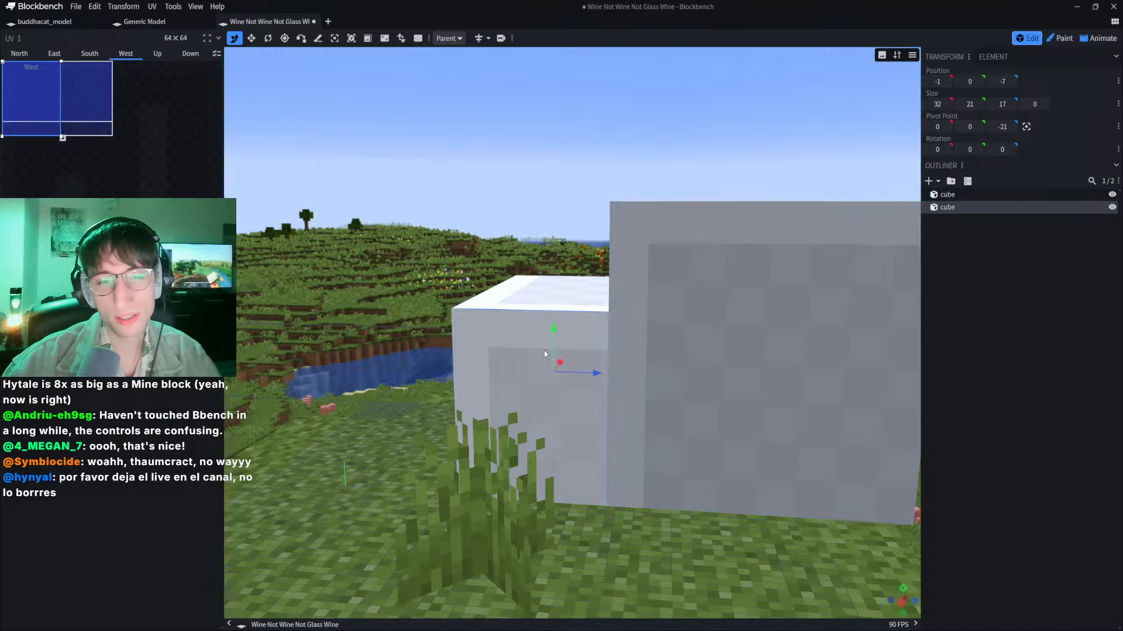
{"action": "left_click_drag", "start_coordinate": [464, 262], "coordinate": [522, 292]}
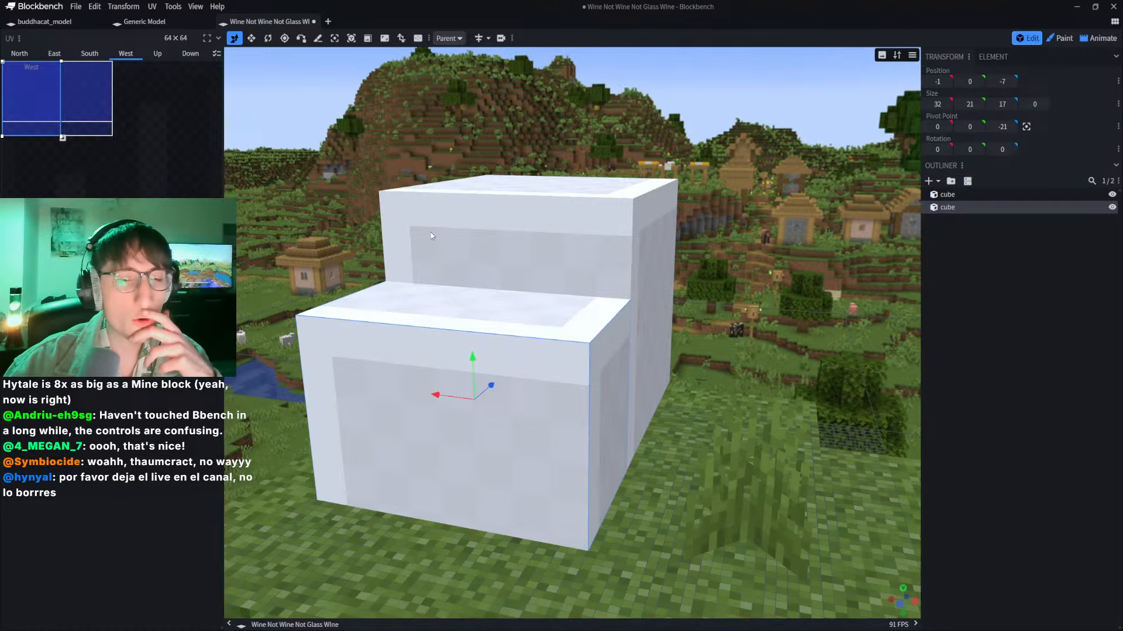
{"action": "mouse_move", "coordinate": [345, 227]}
{"action": "left_mouse_down"}
{"action": "mouse_move", "coordinate": [326, 233]}
{"action": "mouse_move", "coordinate": [339, 229]}
{"action": "left_mouse_up"}
{"action": "left_click", "coordinate": [339, 229]}
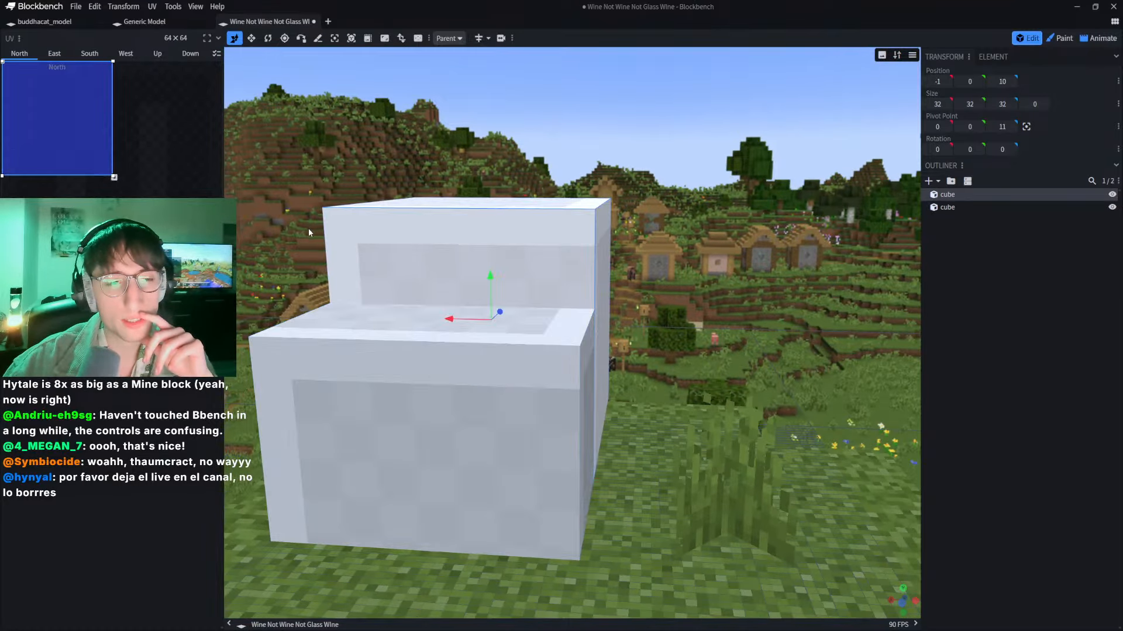
{"action": "left_click", "coordinate": [408, 332]}
{"action": "right_click_drag", "start_coordinate": [332, 246], "coordinate": [489, 241]}
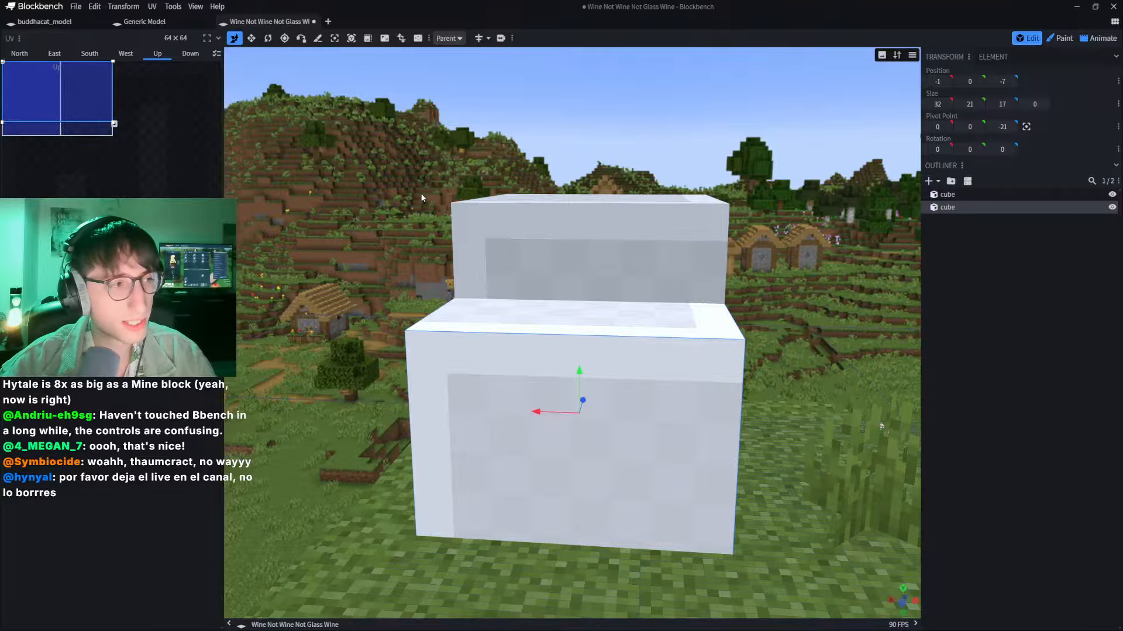
{"action": "scroll", "coordinate": [416, 210], "scroll_direction": "up", "scroll_amount": 2}
{"action": "scroll", "coordinate": [416, 210], "scroll_direction": "down", "scroll_amount": 2}
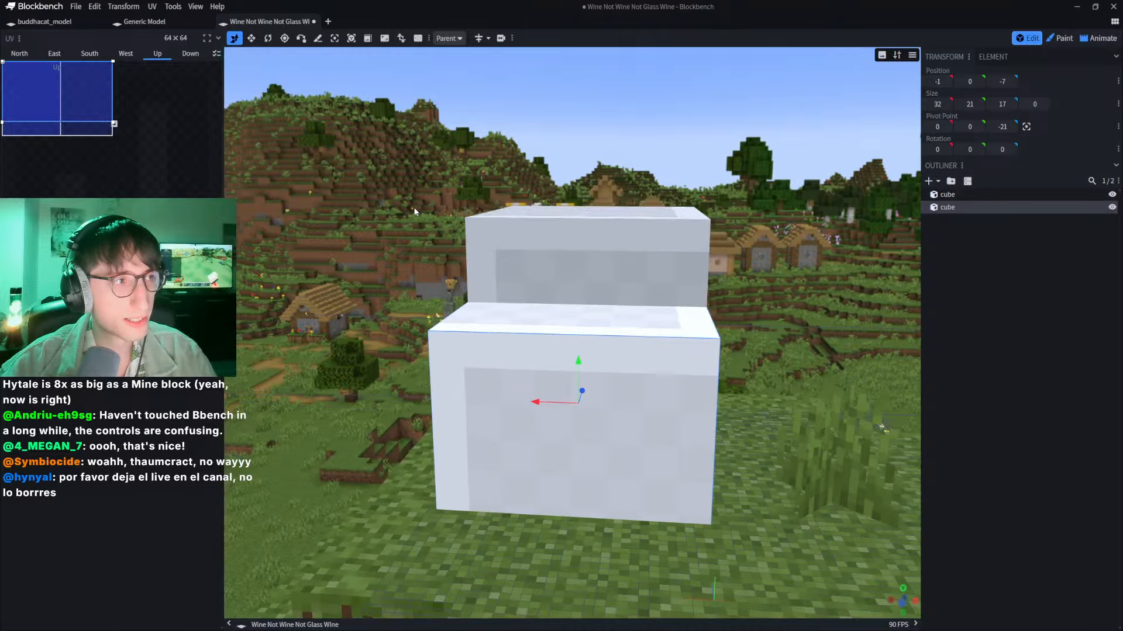
{"action": "scroll", "coordinate": [412, 211], "scroll_direction": "up", "scroll_amount": 3}
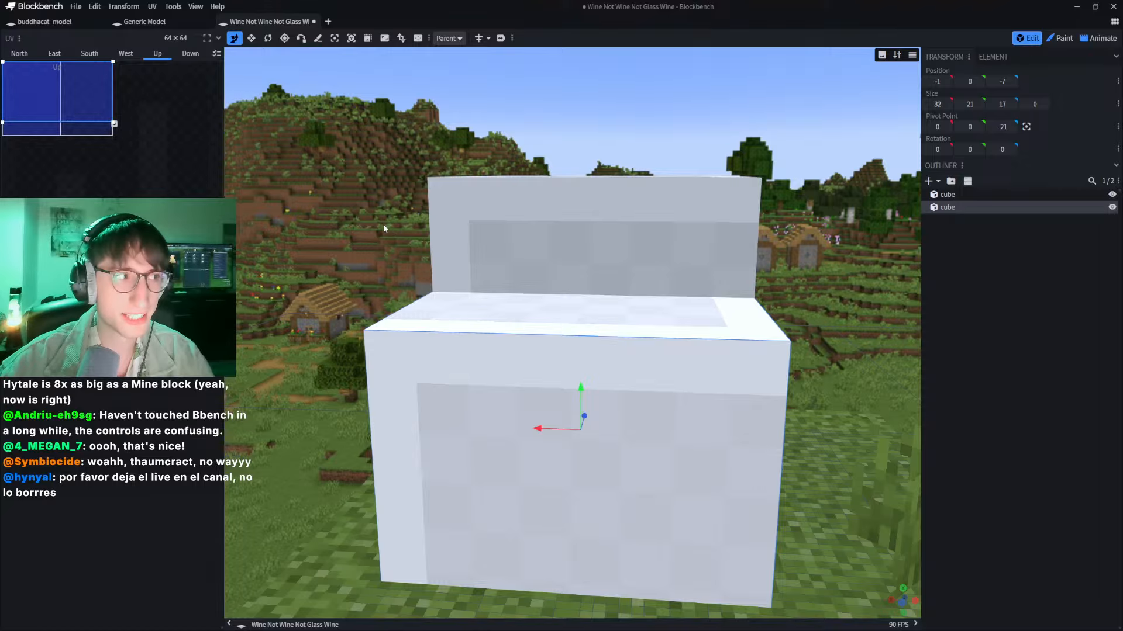
{"action": "right_click_drag", "start_coordinate": [359, 242], "coordinate": [369, 244]}
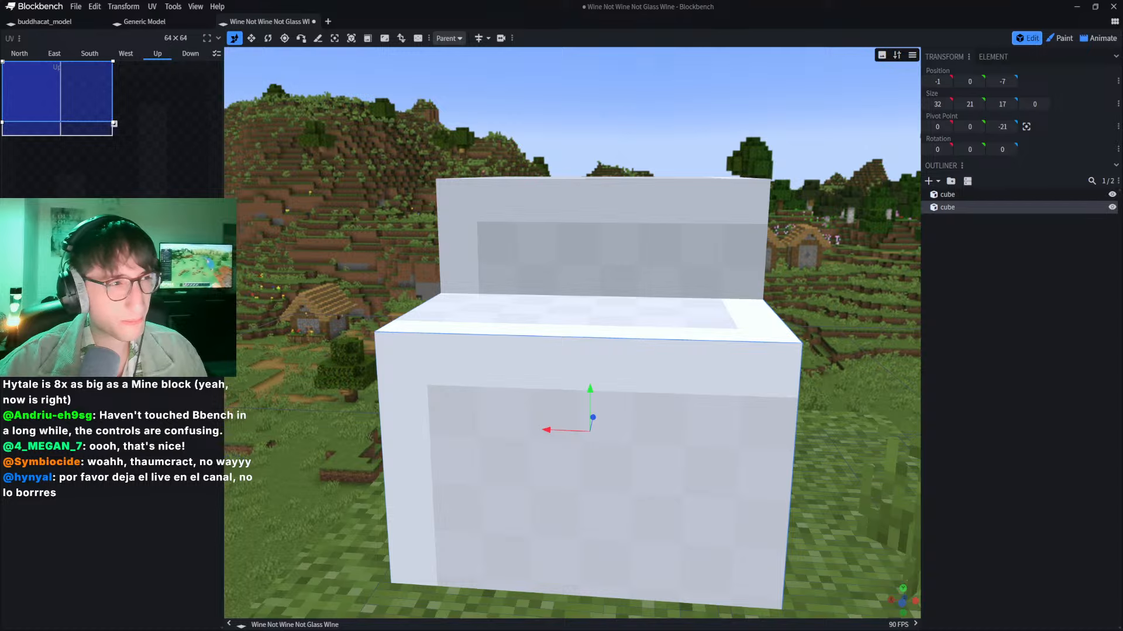
{"action": "right_click_drag", "start_coordinate": [316, 234], "coordinate": [286, 191]}
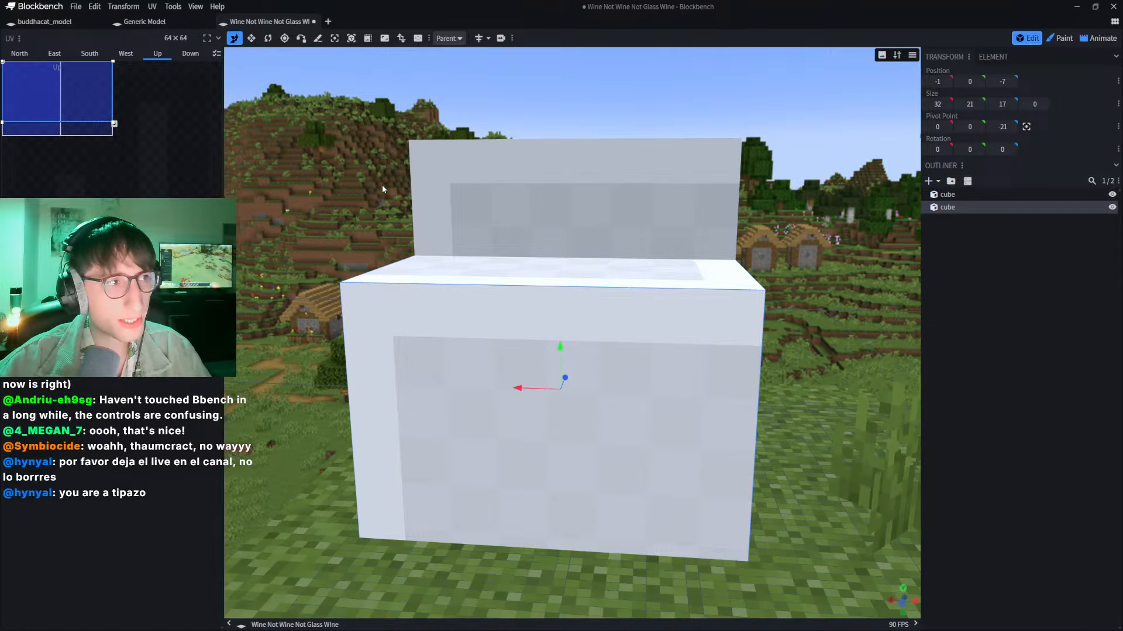
{"action": "right_click_drag", "start_coordinate": [382, 184], "coordinate": [465, 142]}
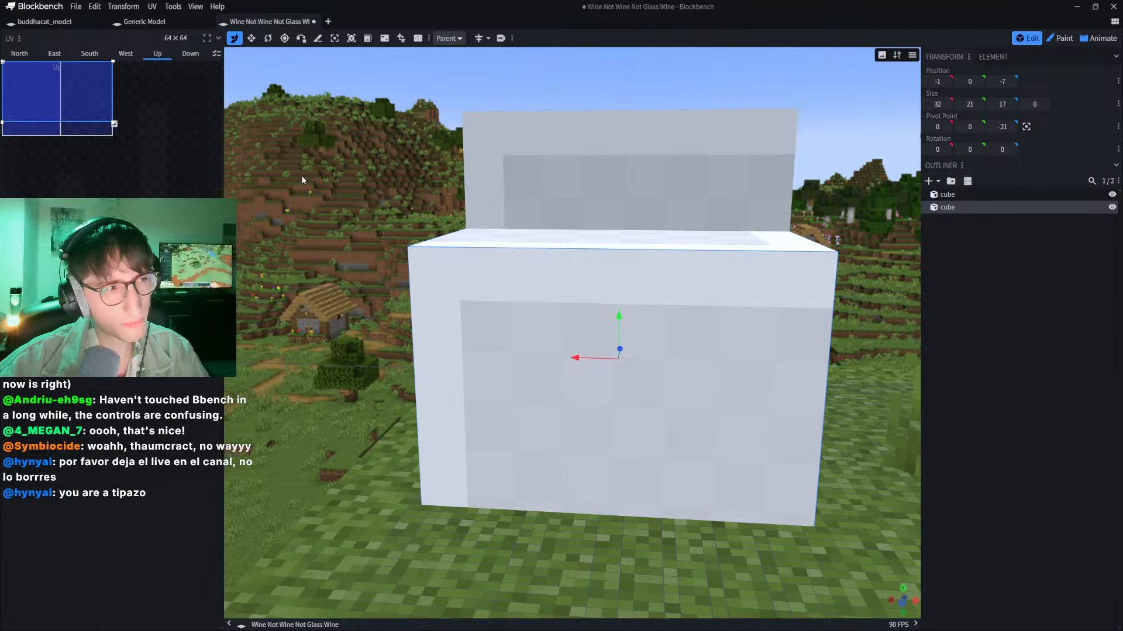
{"action": "right_click_drag", "start_coordinate": [397, 170], "coordinate": [372, 181]}
{"action": "scroll", "coordinate": [374, 183], "scroll_direction": "up", "scroll_amount": 2}
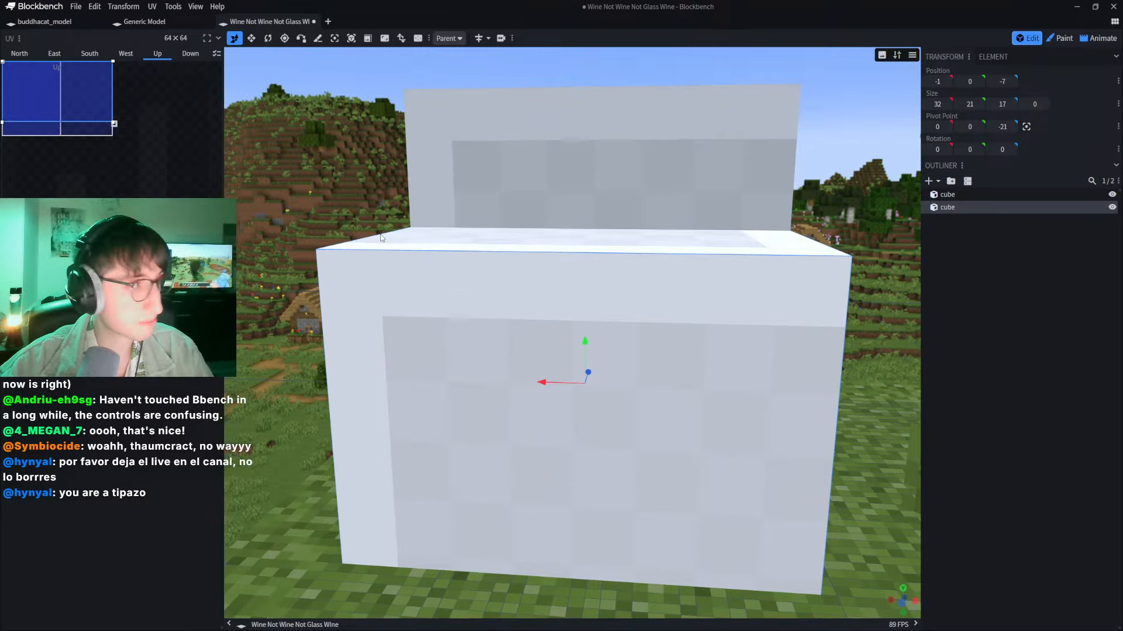
{"action": "scroll", "coordinate": [367, 238], "scroll_direction": "down", "scroll_amount": 3}
Step: Search the available plugins for "wasd" and install the WASD Controls plugin
{"action": "left_click", "coordinate": [173, 7]}
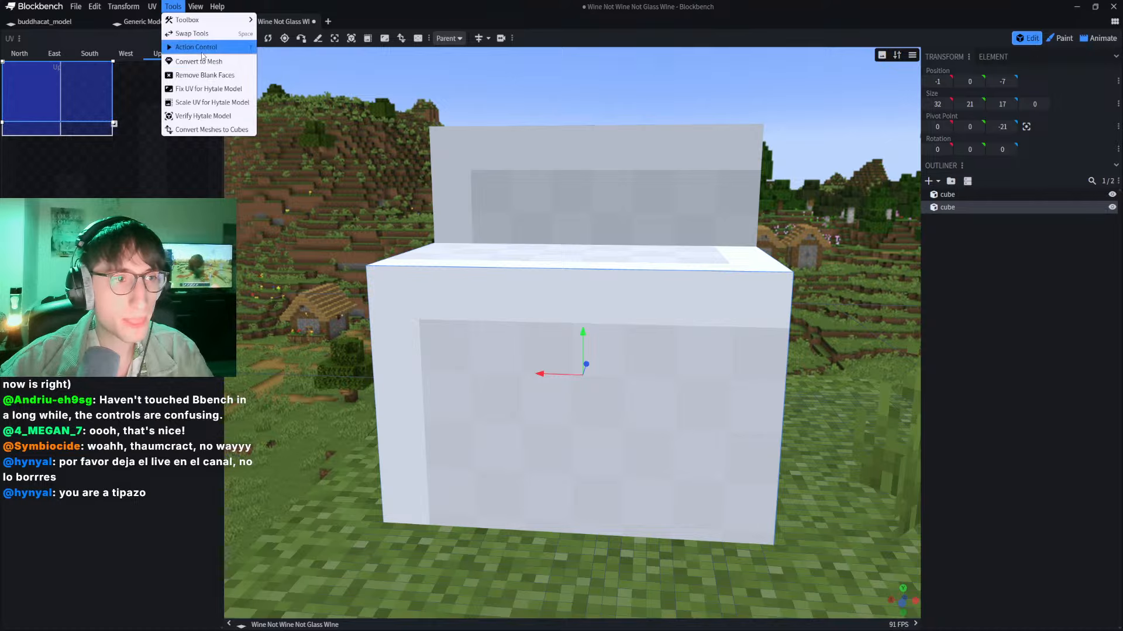
{"action": "mouse_move", "coordinate": [140, 4]}
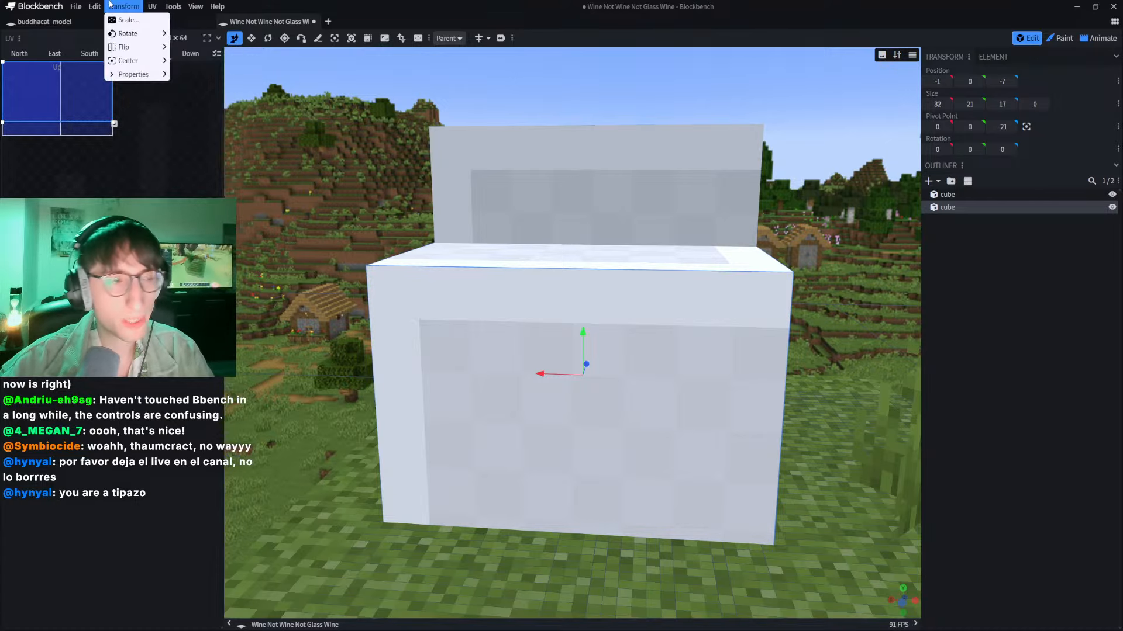
{"action": "mouse_move", "coordinate": [93, 7]}
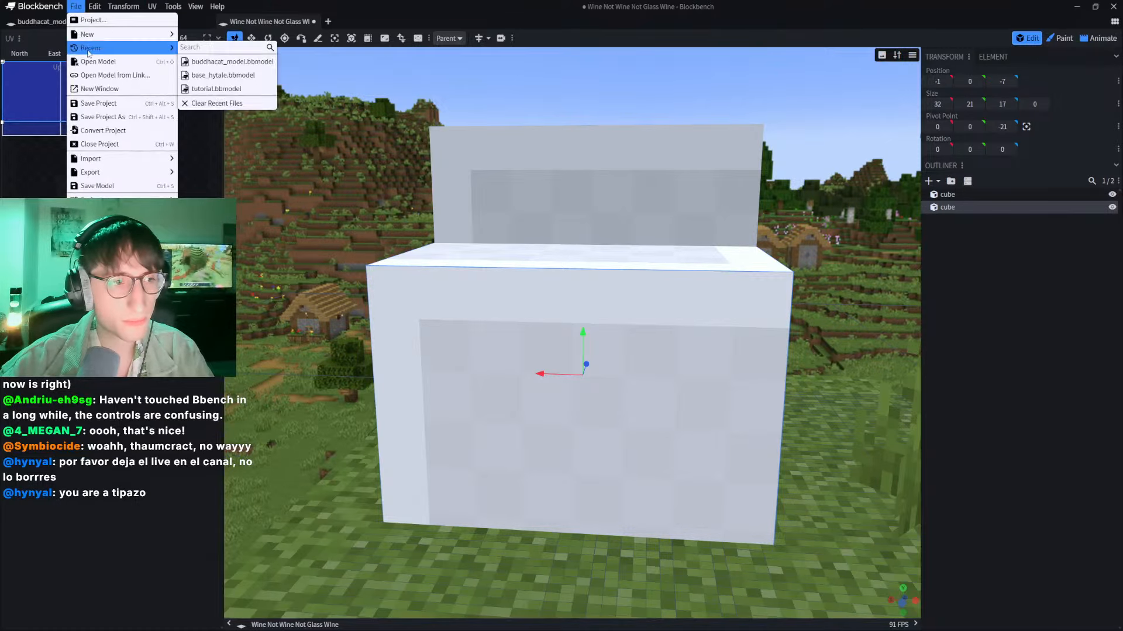
{"action": "left_click", "coordinate": [98, 214]}
{"action": "left_click", "coordinate": [410, 81]}
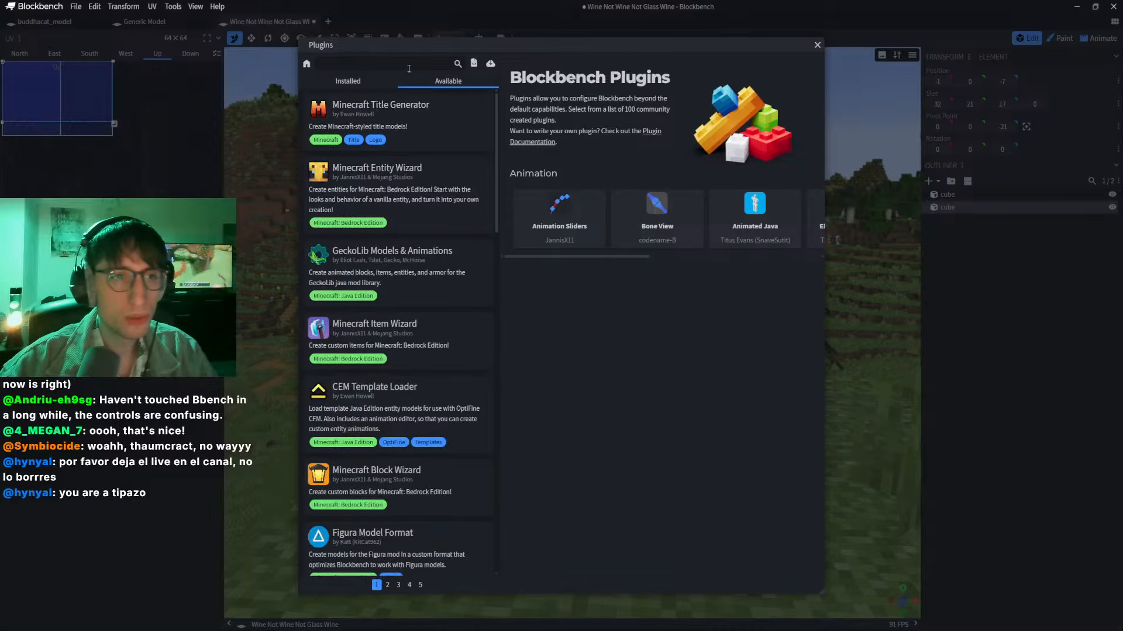
{"action": "left_click", "coordinate": [407, 67]}
{"action": "type", "text": "wasd"}
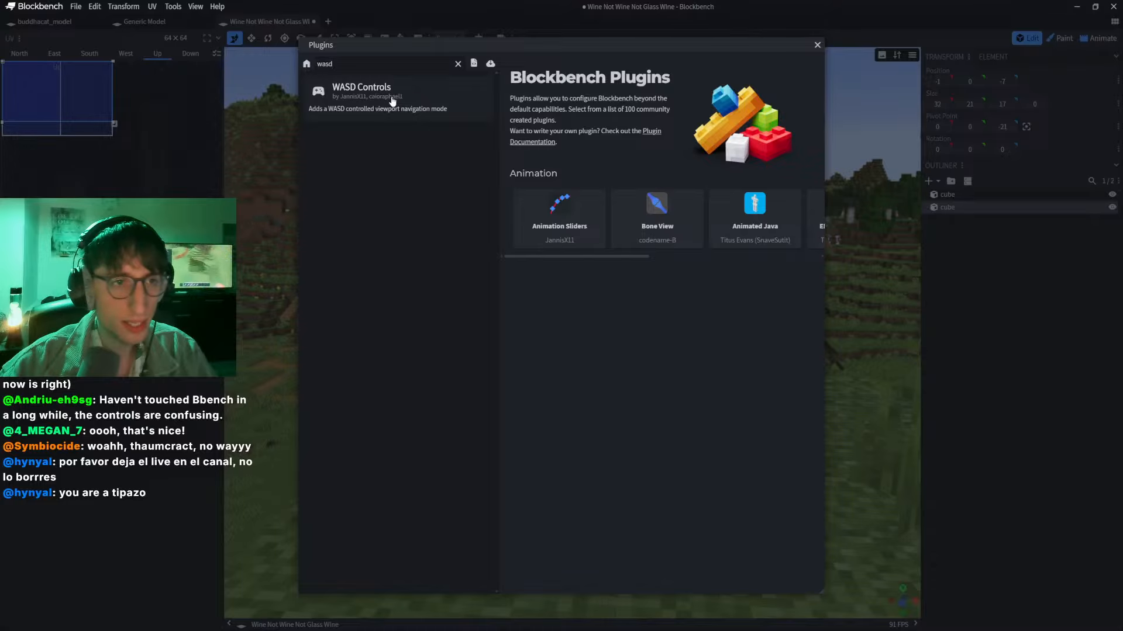
{"action": "left_click", "coordinate": [391, 101]}
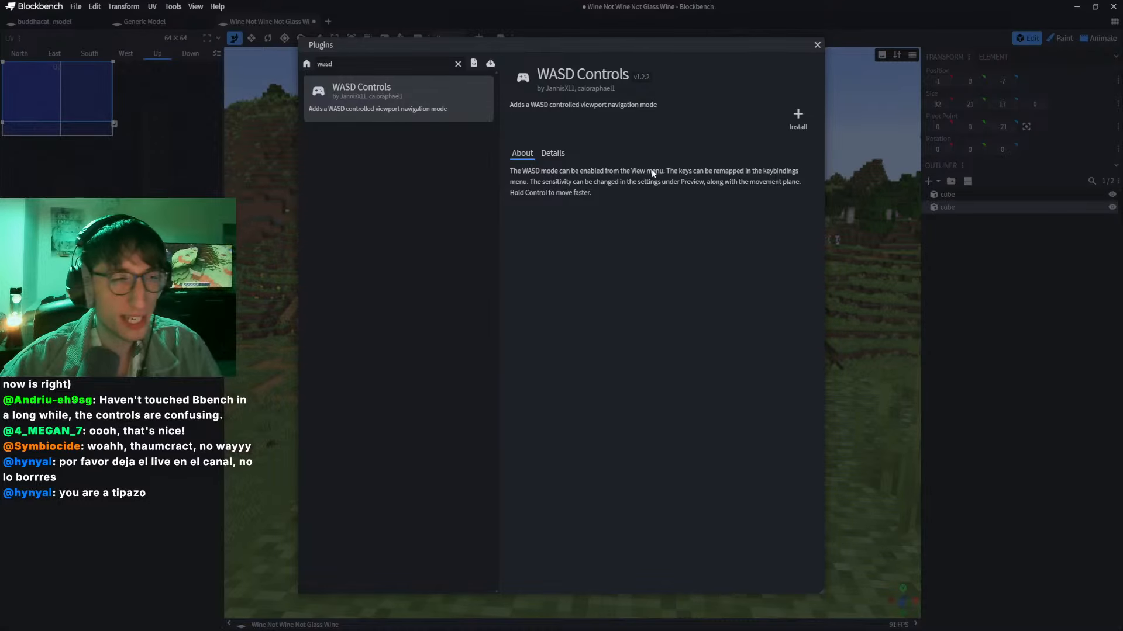
{"action": "left_click", "coordinate": [798, 117]}
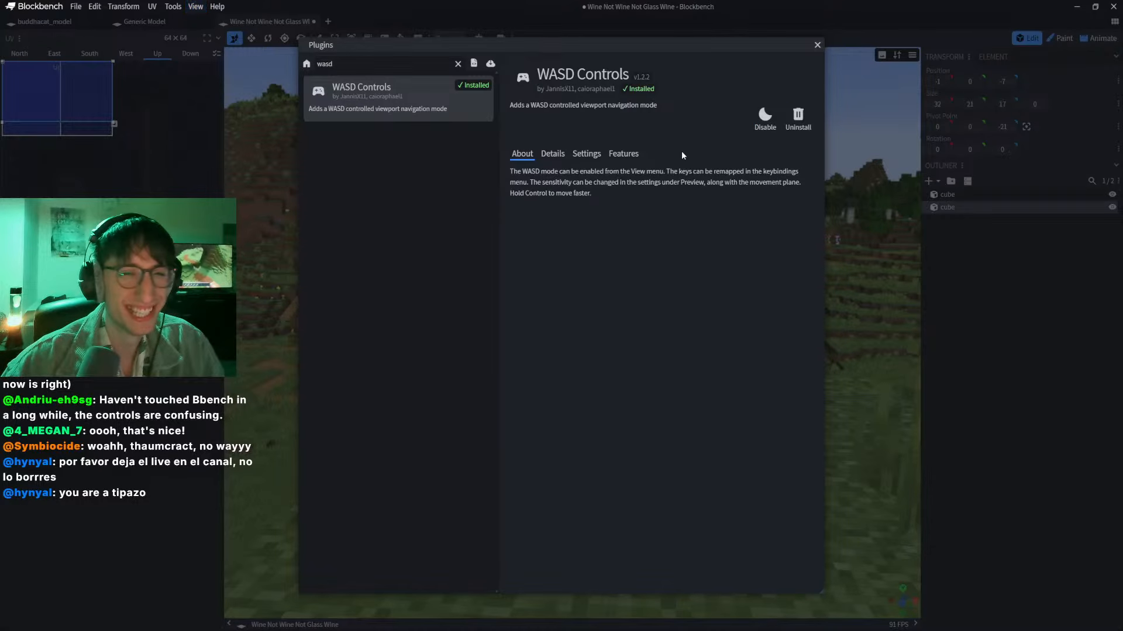
{"action": "left_click", "coordinate": [816, 45]}
Step: Enable the WASD viewport navigation mode added by the plugin
{"action": "key", "text": "v"}
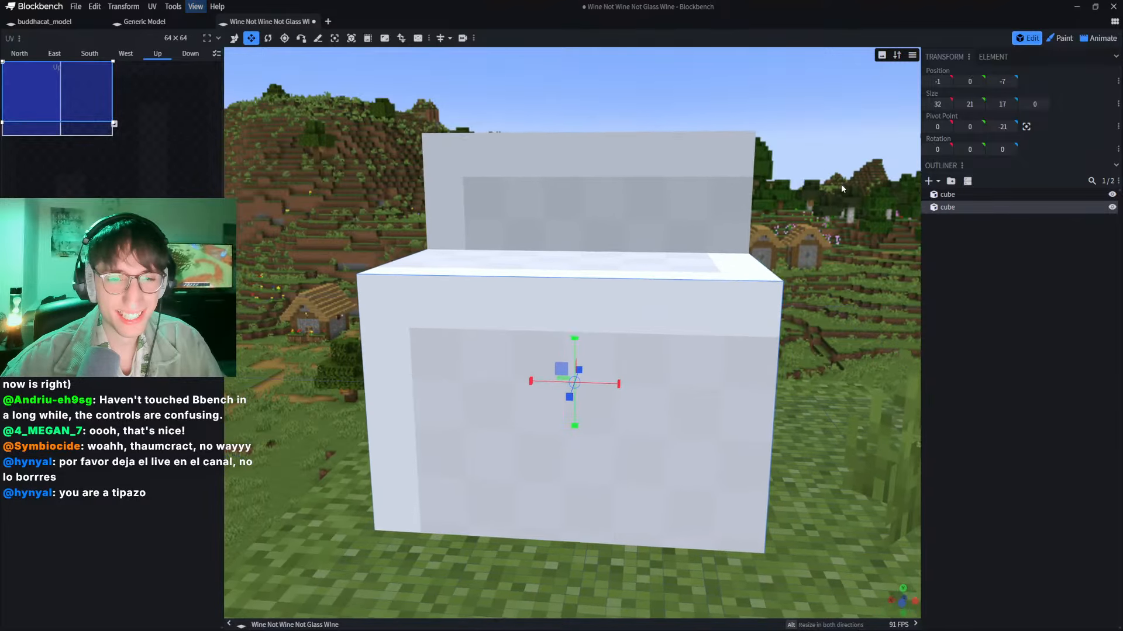
{"action": "right_click_drag", "start_coordinate": [842, 186], "coordinate": [840, 187]}
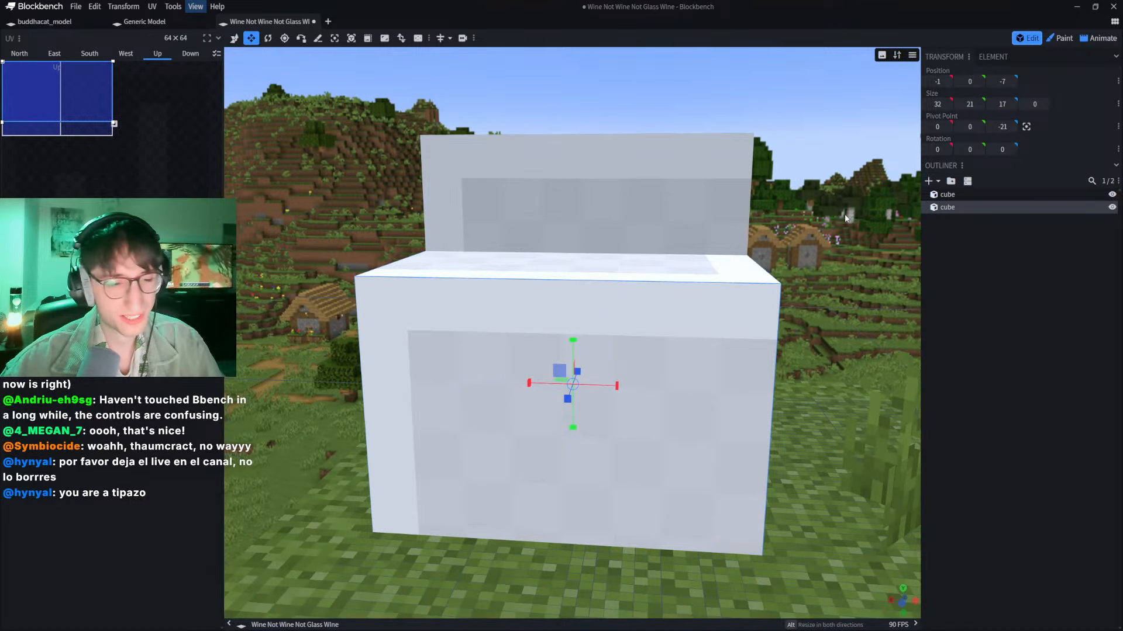
{"action": "left_click", "coordinate": [195, 7]}
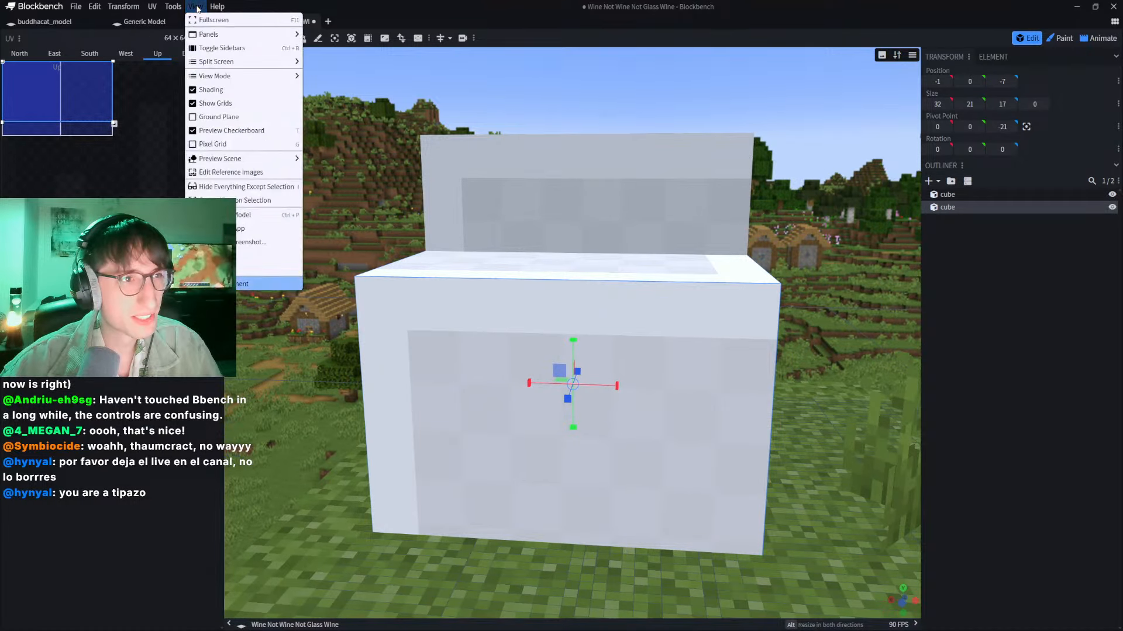
{"action": "left_click", "coordinate": [195, 7]}
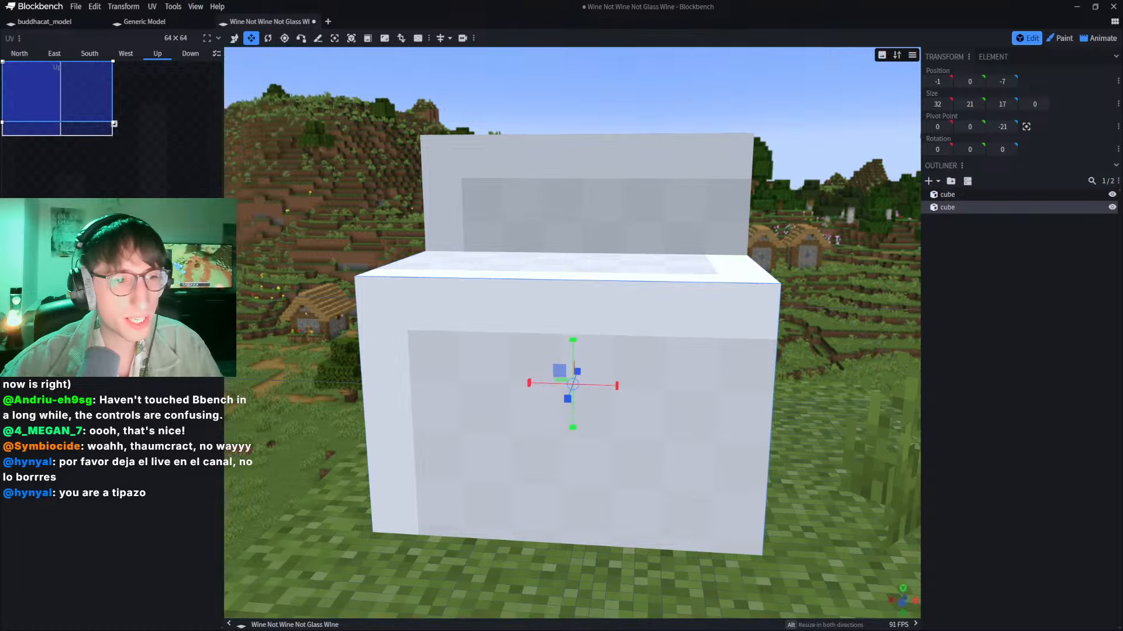
{"action": "left_click", "coordinate": [196, 7]}
Step: Try out the WASD navigation by flying around the smaller cube and the grass terrain in front of it
{"action": "right_click_drag", "start_coordinate": [445, 195], "coordinate": [517, 188]}
{"action": "left_click_drag", "start_coordinate": [517, 188], "coordinate": [626, 182]}
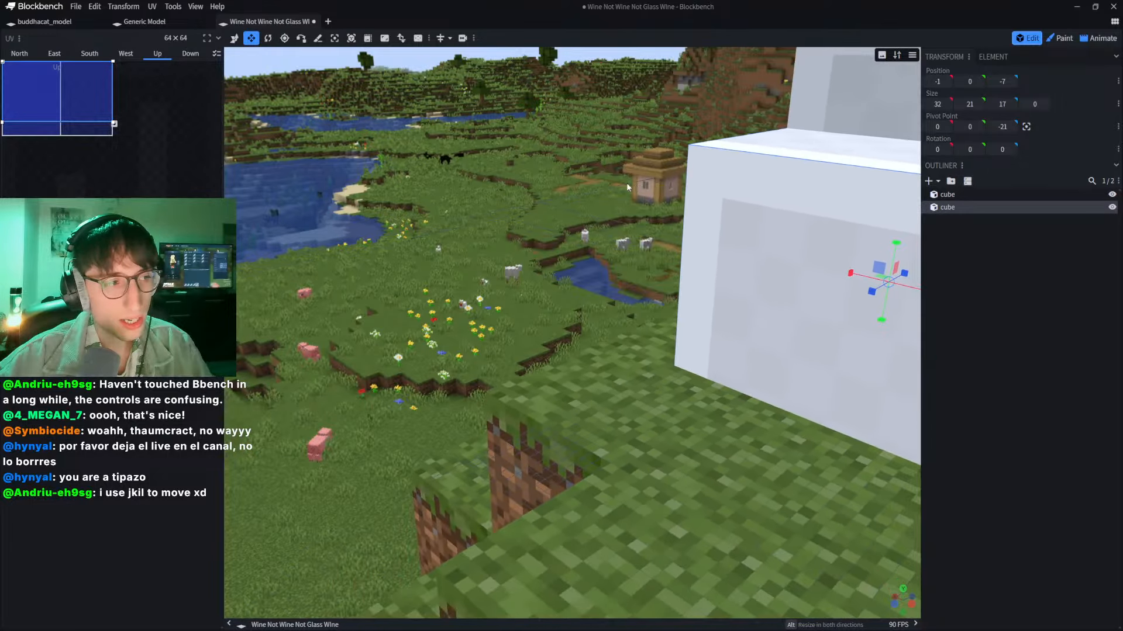
{"action": "key", "text": "d"}
{"action": "key", "text": "w"}
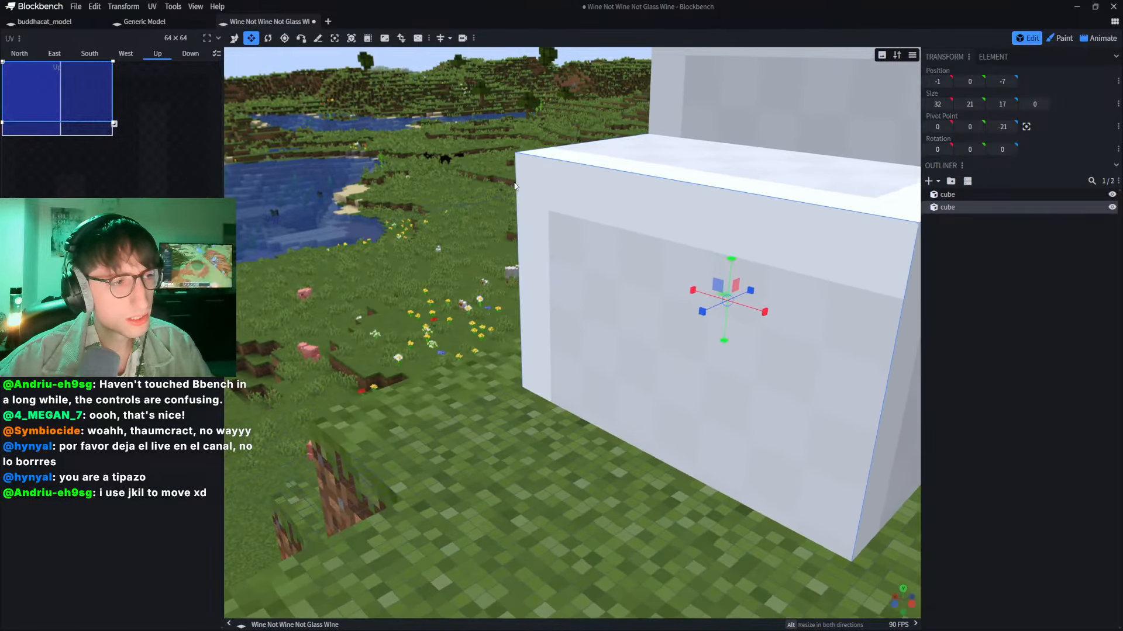
{"action": "key", "text": "s"}
{"action": "key", "text": "shift"}
{"action": "key", "text": "s"}
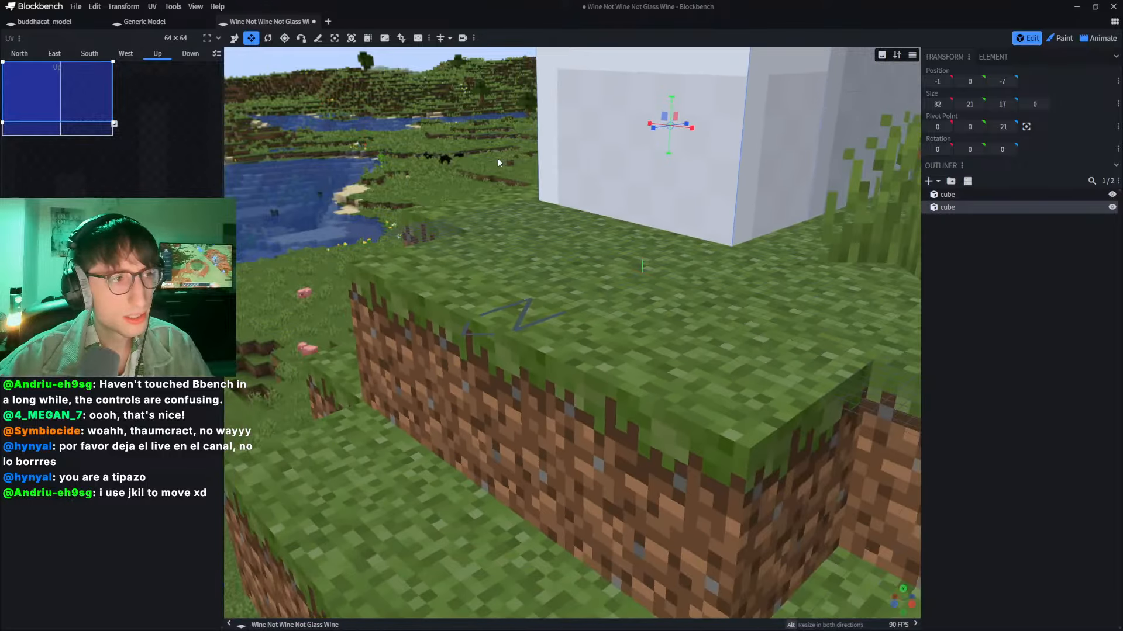
{"action": "key", "text": "w"}
{"action": "key", "text": "w"}
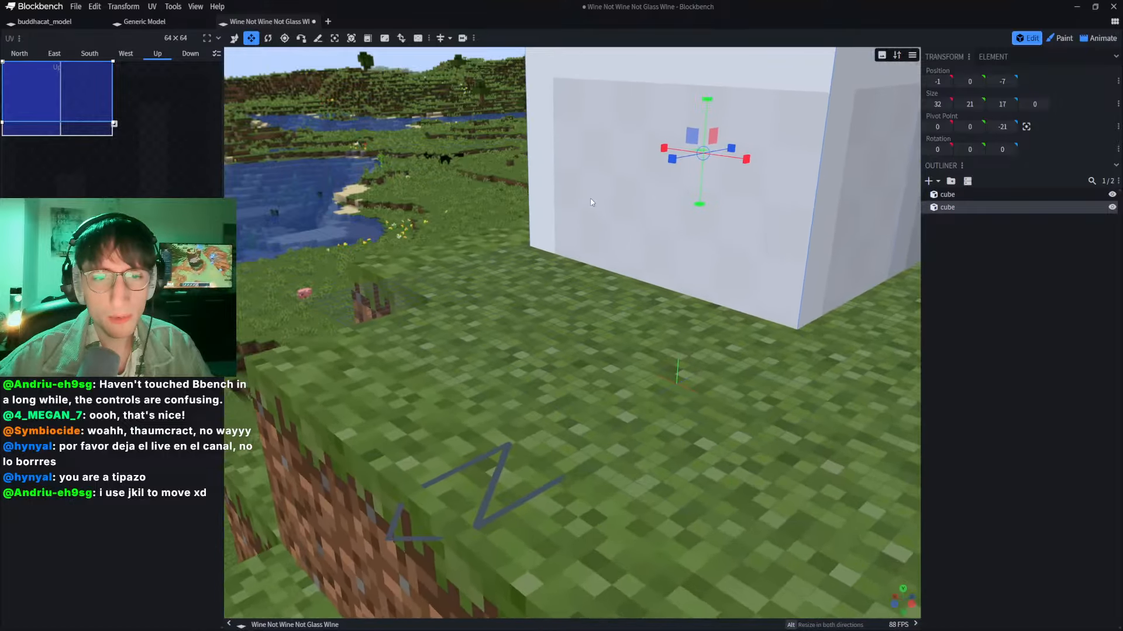
{"action": "left_click_drag", "start_coordinate": [448, 208], "coordinate": [472, 217]}
{"action": "key", "text": "s"}
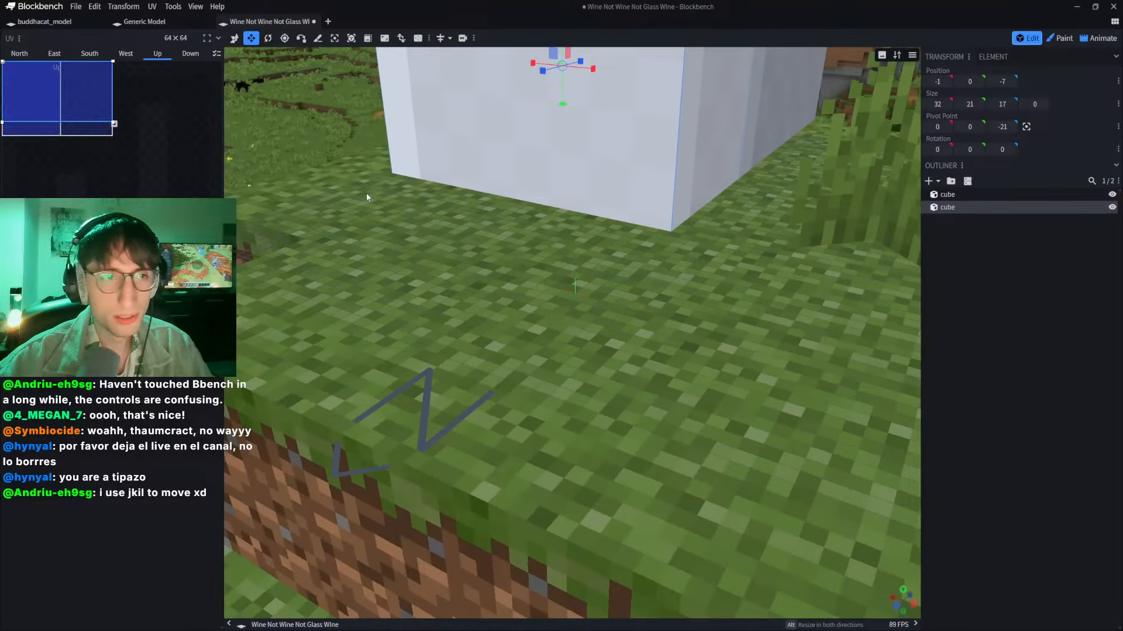
{"action": "key", "text": "s"}
Step: Switch back to the Move tool with the smaller cube selected
{"action": "left_click", "coordinate": [238, 44]}
{"action": "right_click_drag", "start_coordinate": [391, 159], "coordinate": [460, 347]}
{"action": "mouse_move", "coordinate": [461, 347]}
{"action": "left_mouse_down"}
{"action": "mouse_move", "coordinate": [469, 261]}
{"action": "mouse_move", "coordinate": [488, 374]}
{"action": "mouse_move", "coordinate": [474, 348]}
{"action": "left_mouse_up"}
{"action": "scroll", "coordinate": [484, 373], "scroll_direction": "down", "scroll_amount": 5}
{"action": "scroll", "coordinate": [475, 345], "scroll_direction": "down", "scroll_amount": 3}
{"action": "right_click_drag", "start_coordinate": [475, 275], "coordinate": [475, 332]}
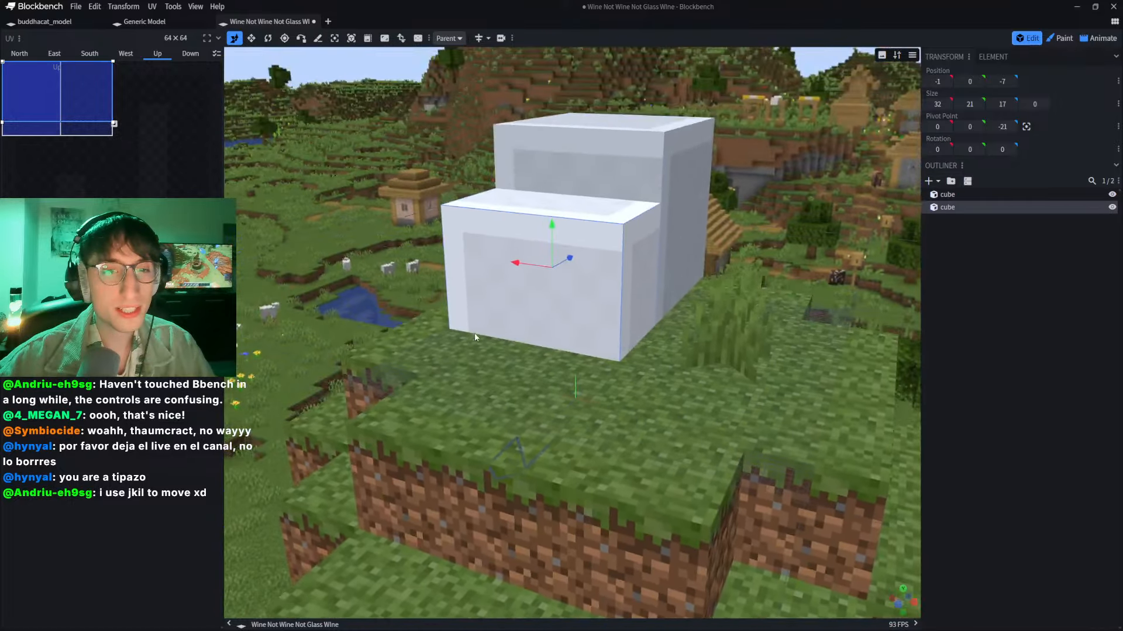
{"action": "mouse_move", "coordinate": [475, 332]}
{"action": "left_mouse_down"}
{"action": "mouse_move", "coordinate": [477, 362]}
{"action": "mouse_move", "coordinate": [484, 326]}
{"action": "left_mouse_up"}
{"action": "scroll", "coordinate": [478, 365], "scroll_direction": "up", "scroll_amount": 2}
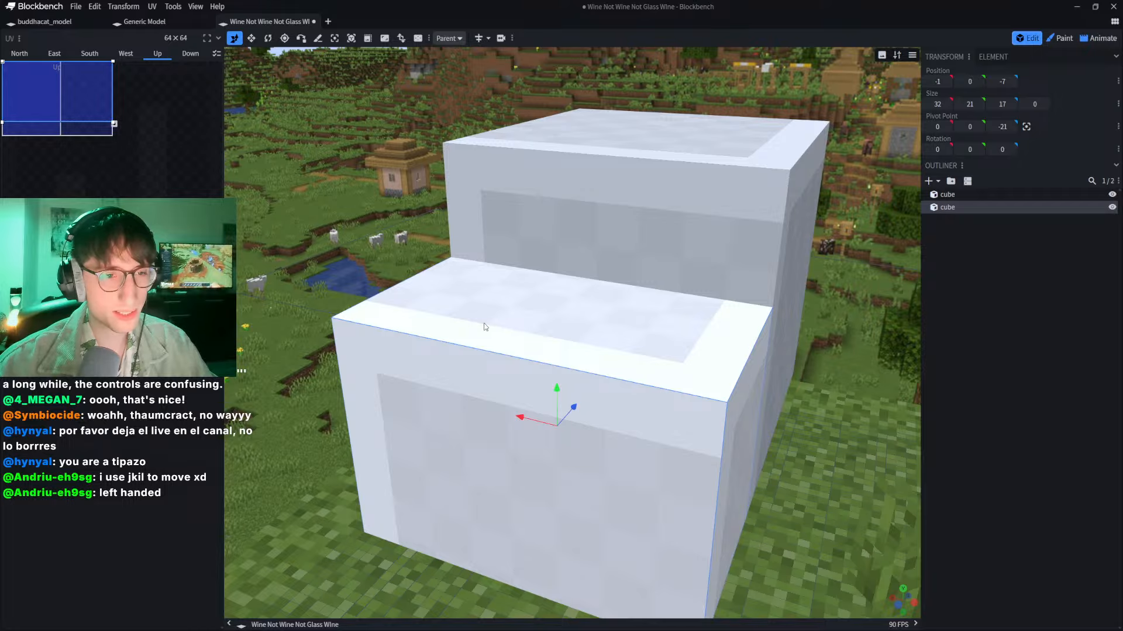
Step: Fly over the top of the larger cube and back to examine the stepped shape from above
{"action": "scroll", "coordinate": [420, 164], "scroll_direction": "up", "scroll_amount": 4}
{"action": "left_click_drag", "start_coordinate": [420, 163], "coordinate": [468, 166]}
{"action": "key", "text": "w"}
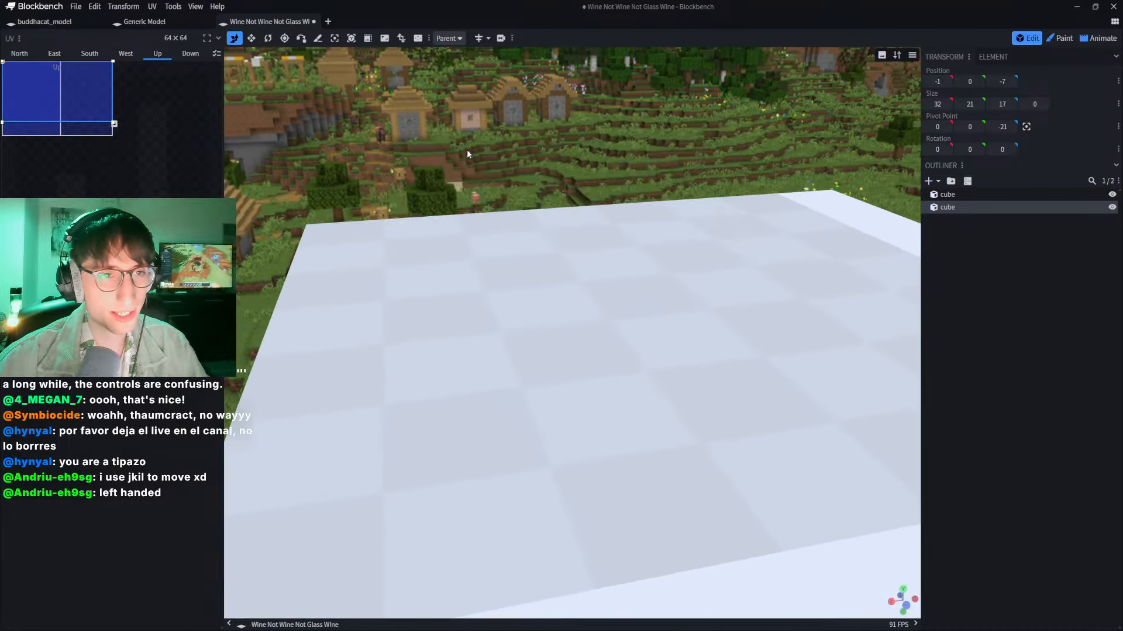
{"action": "key", "text": "a"}
{"action": "left_click_drag", "start_coordinate": [466, 150], "coordinate": [490, 158]}
{"action": "key", "text": "s"}
{"action": "key", "text": "d"}
{"action": "key", "text": "w"}
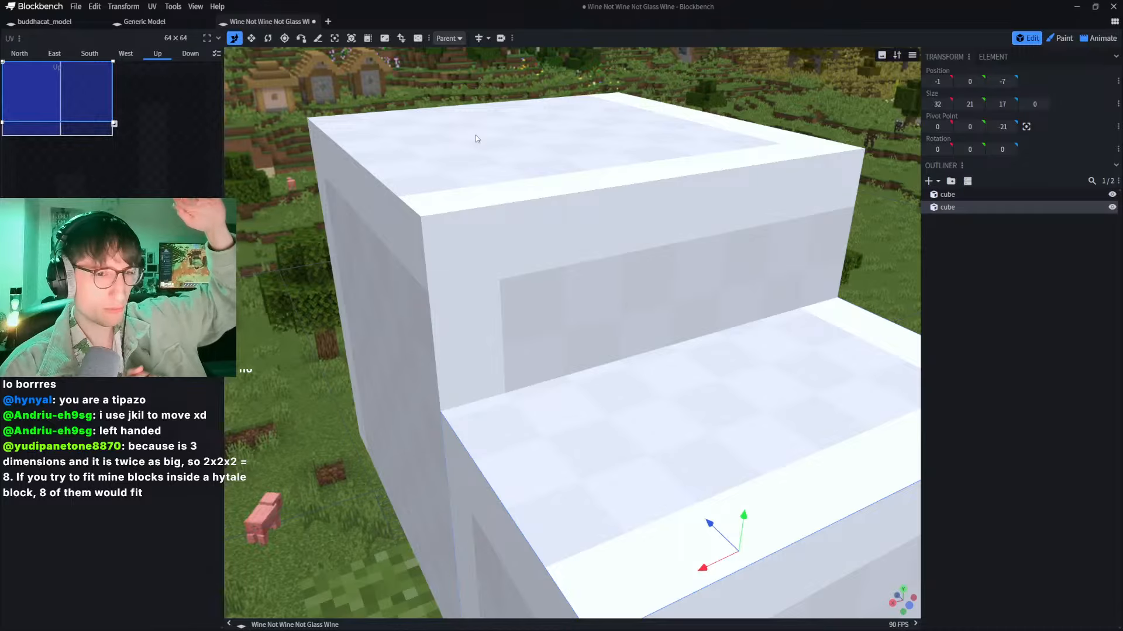
Step: Circle to the side of the two cubes and examine their stepped profile against the terrain
{"action": "middle_click_drag", "start_coordinate": [435, 202], "coordinate": [490, 154]}
{"action": "scroll", "coordinate": [409, 257], "scroll_direction": "down", "scroll_amount": 2}
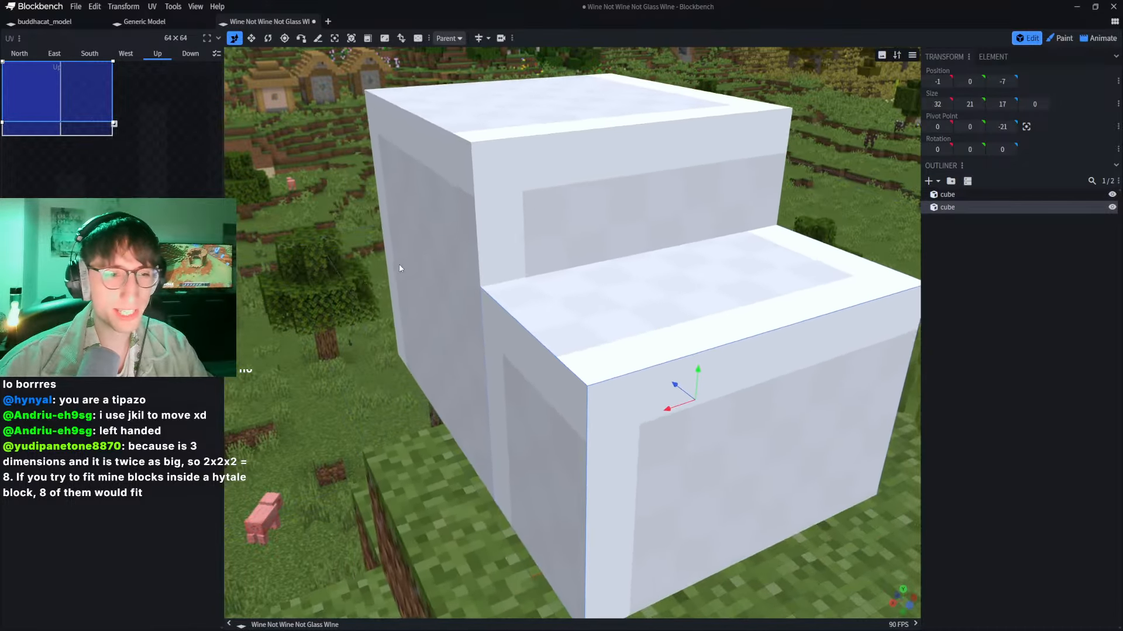
{"action": "middle_click_drag", "start_coordinate": [398, 269], "coordinate": [466, 198]}
{"action": "key", "text": "w"}
{"action": "key", "text": "a"}
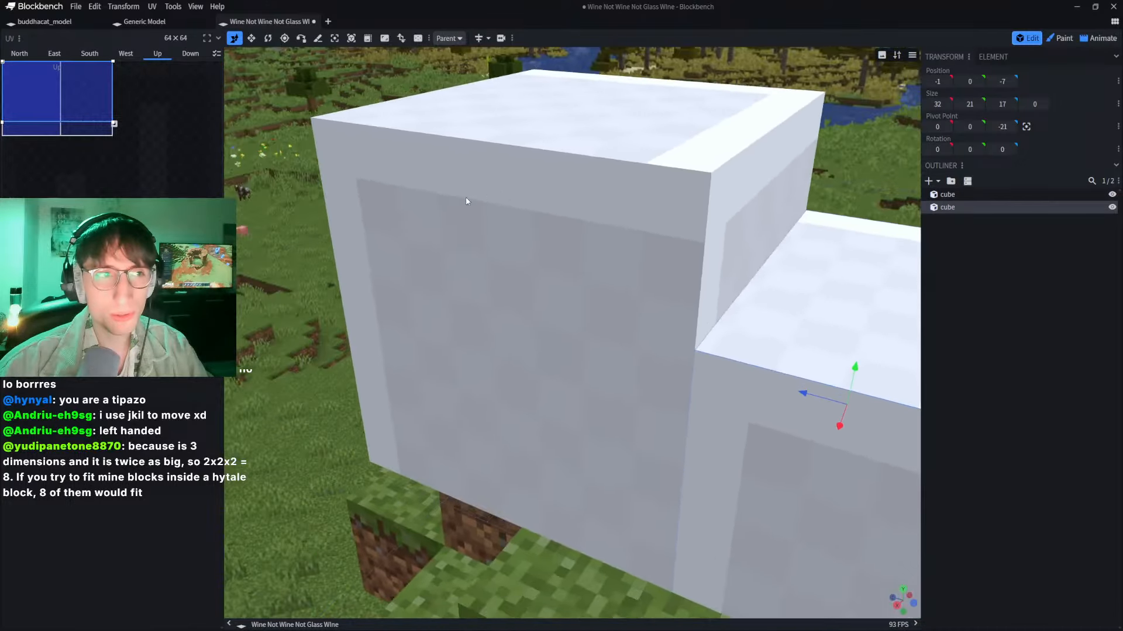
{"action": "key", "text": "s"}
{"action": "key", "text": "d"}
{"action": "key", "text": "s"}
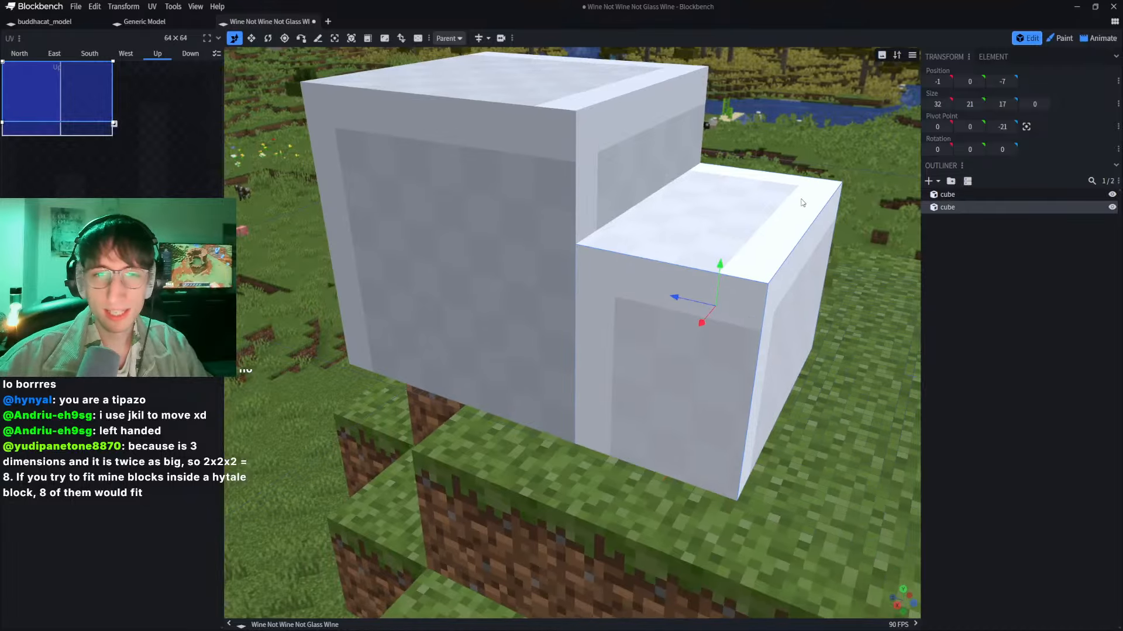
Step: Add a new cube and move it out in front of the larger cube to X 48, Y 24
{"action": "key", "text": "w"}
{"action": "key", "text": "d"}
{"action": "key", "text": "a"}
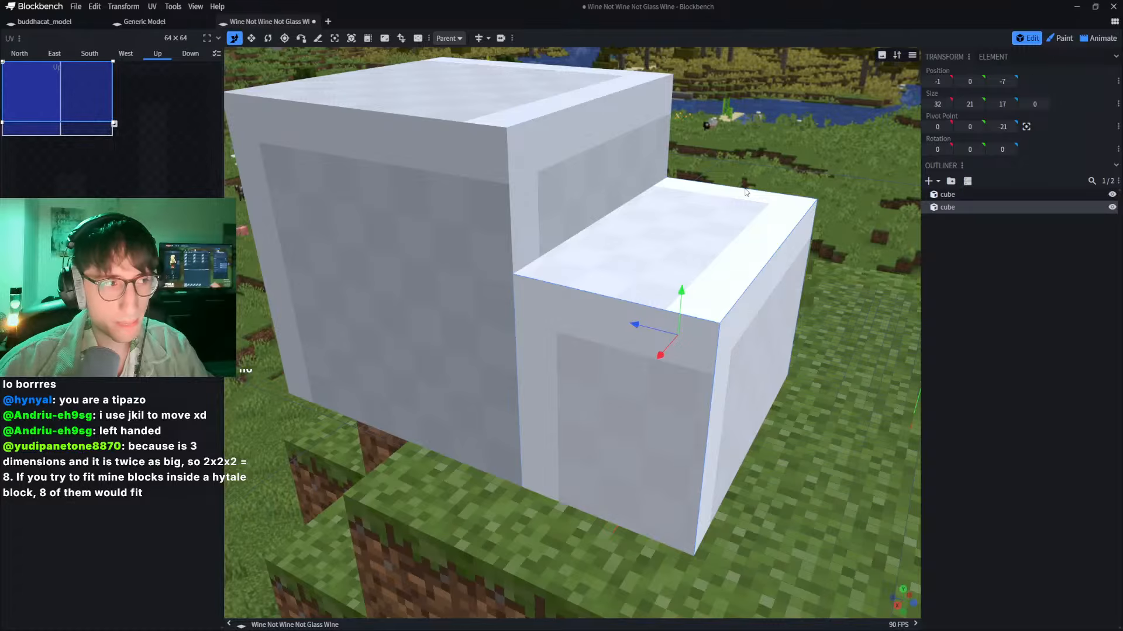
{"action": "key", "text": "s"}
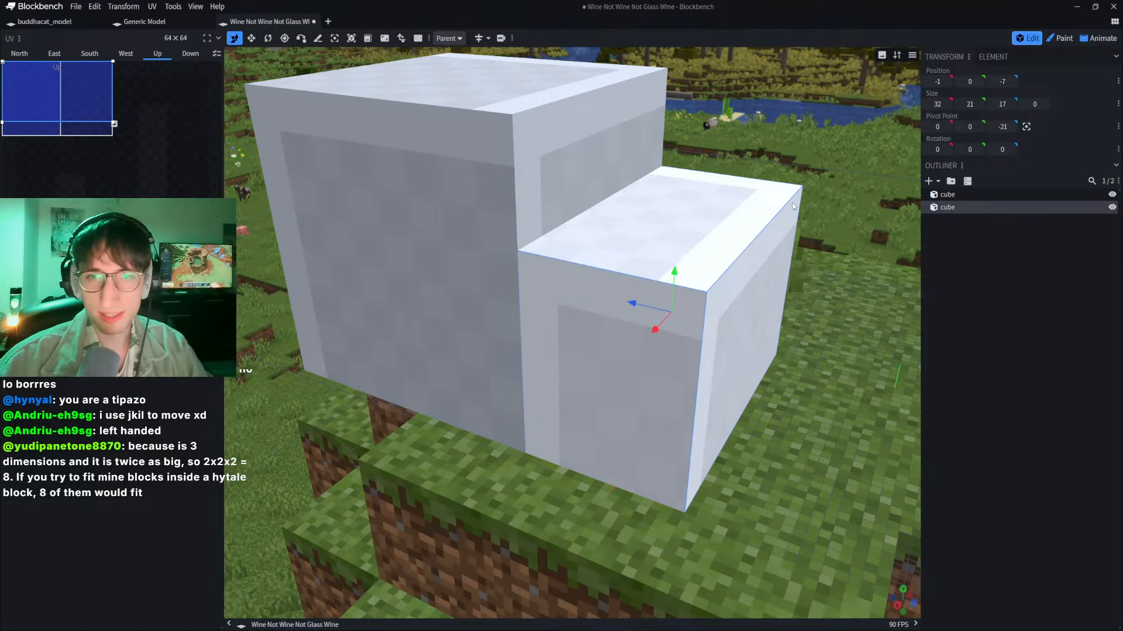
{"action": "left_click", "coordinate": [930, 181]}
{"action": "left_click", "coordinate": [959, 213]}
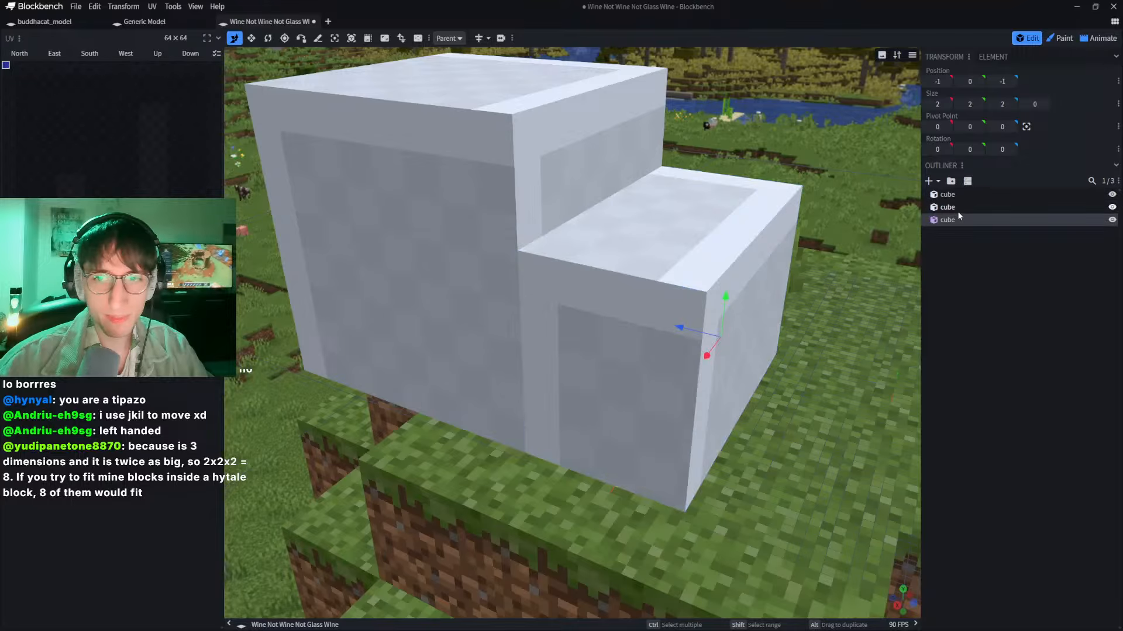
{"action": "left_click_drag", "start_coordinate": [725, 303], "coordinate": [506, 322]}
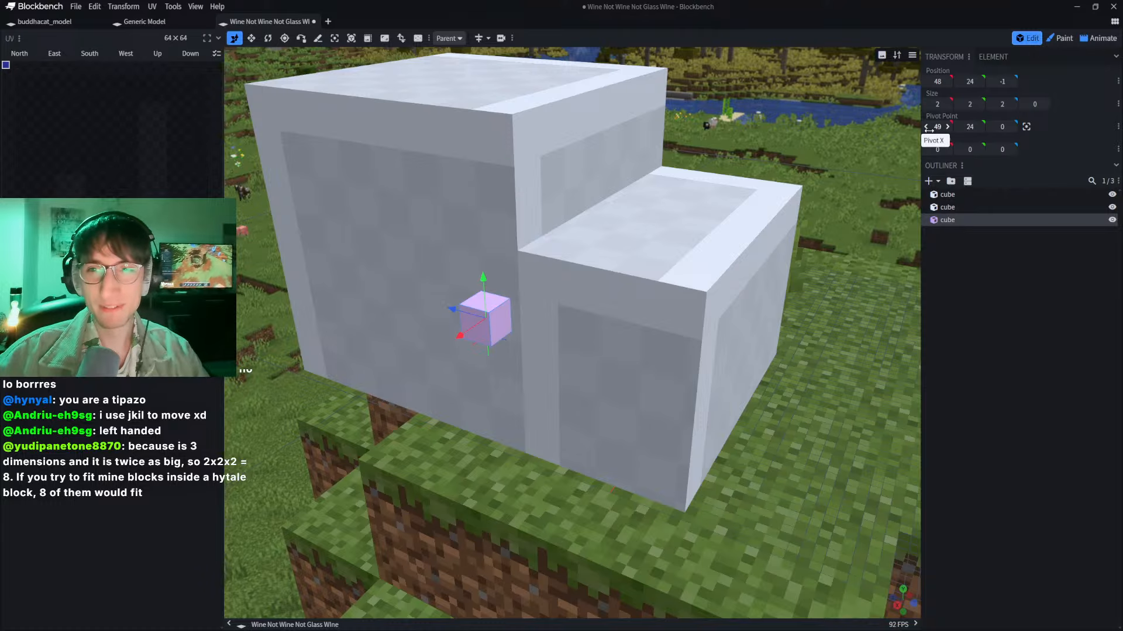
Step: Set the new cube's size to 16 by 16 by 16
{"action": "type", "text": "16"}
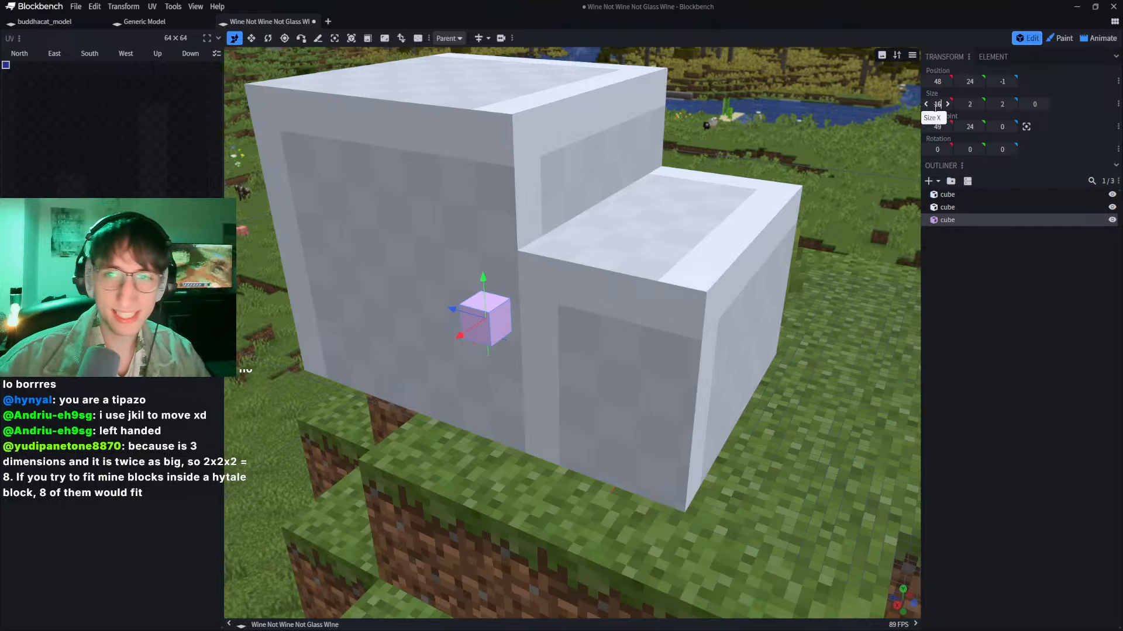
{"action": "left_click", "coordinate": [968, 104]}
{"action": "type", "text": "0"}
{"action": "key", "text": "Return"}
{"action": "left_click", "coordinate": [969, 104]}
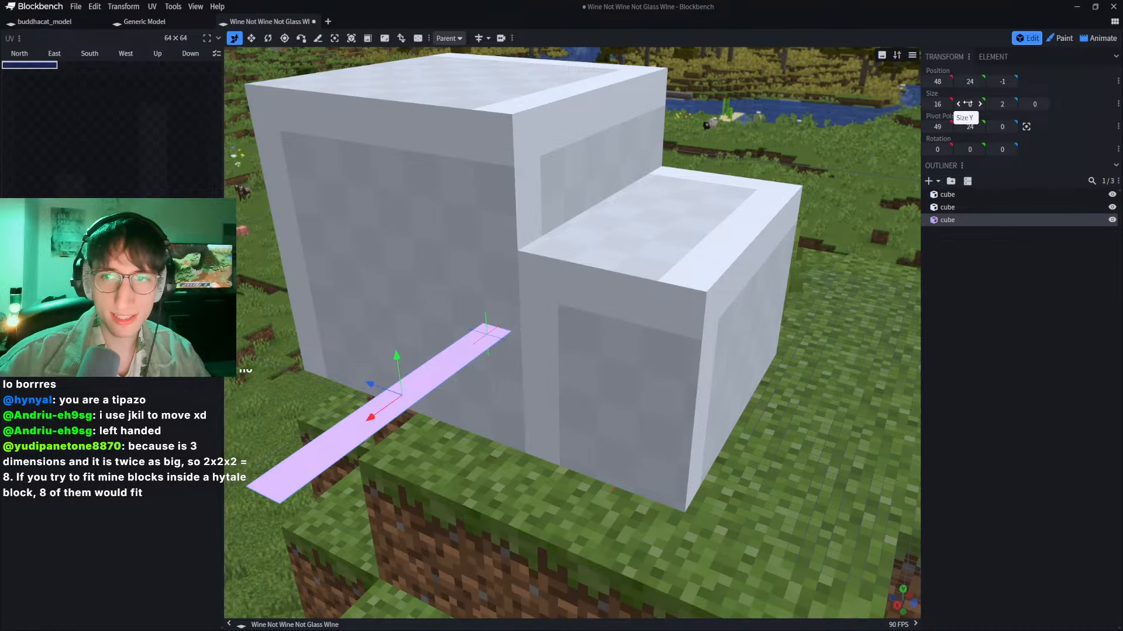
{"action": "type", "text": "16"}
{"action": "left_click", "coordinate": [1001, 104]}
{"action": "type", "text": "16"}
{"action": "key", "text": "Return"}
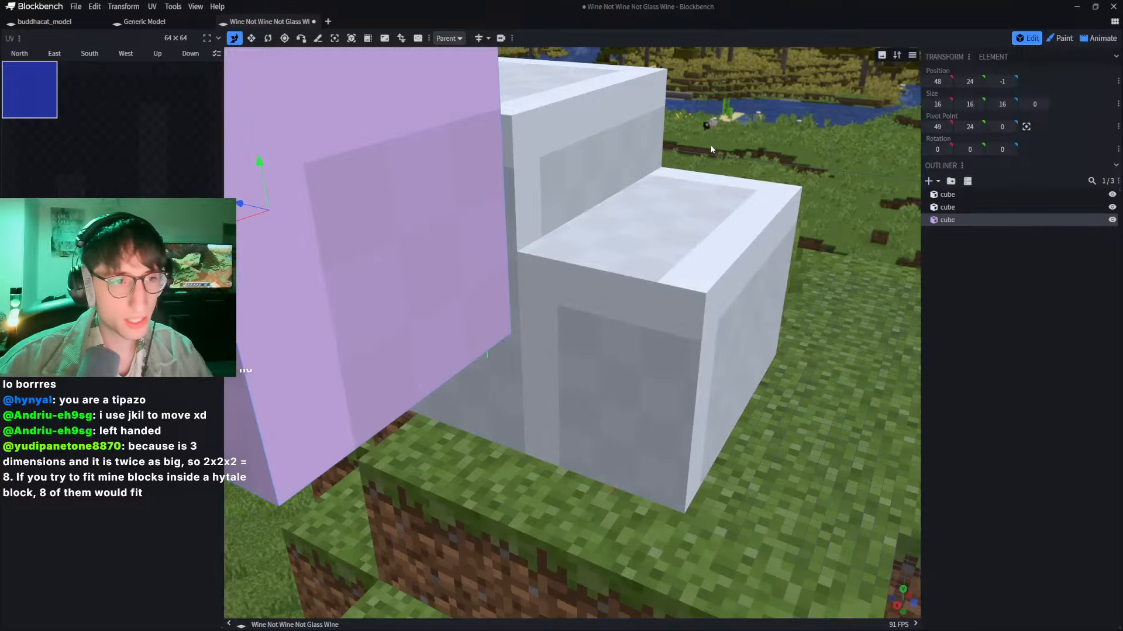
Step: Move the 16-unit cube into the larger cube's upper corner at X 16, Y 16, Z 10
{"action": "left_click_drag", "start_coordinate": [712, 150], "coordinate": [661, 190]}
{"action": "left_click", "coordinate": [602, 400]}
{"action": "left_click_drag", "start_coordinate": [571, 466], "coordinate": [724, 456]}
{"action": "right_click_drag", "start_coordinate": [724, 455], "coordinate": [773, 471]}
{"action": "left_click", "coordinate": [794, 300]}
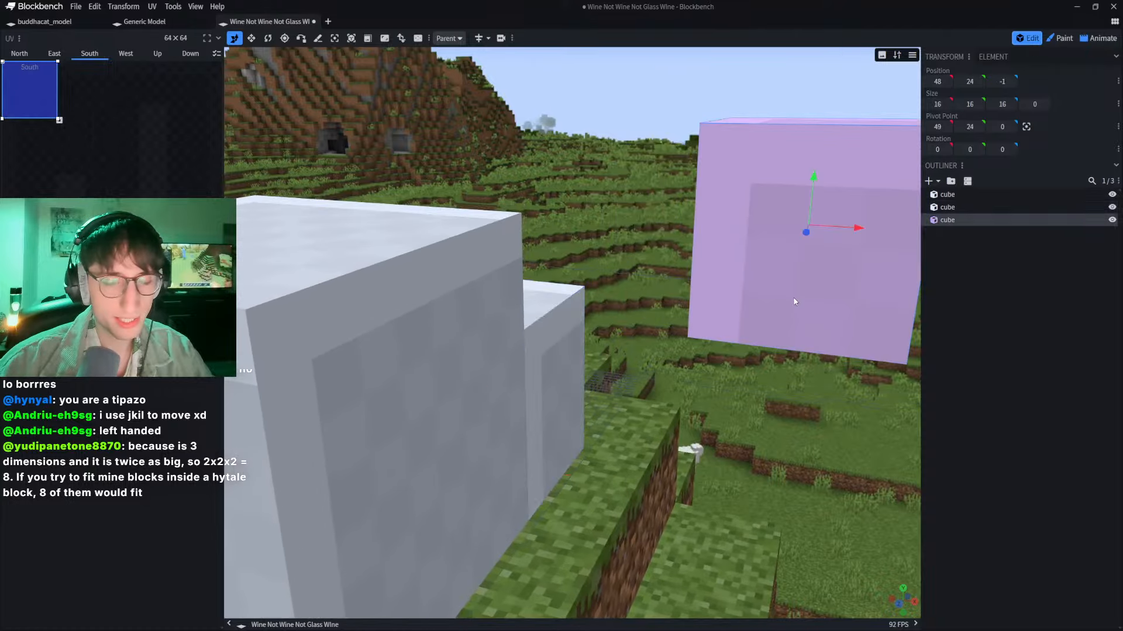
{"action": "left_click_drag", "start_coordinate": [830, 230], "coordinate": [463, 217]}
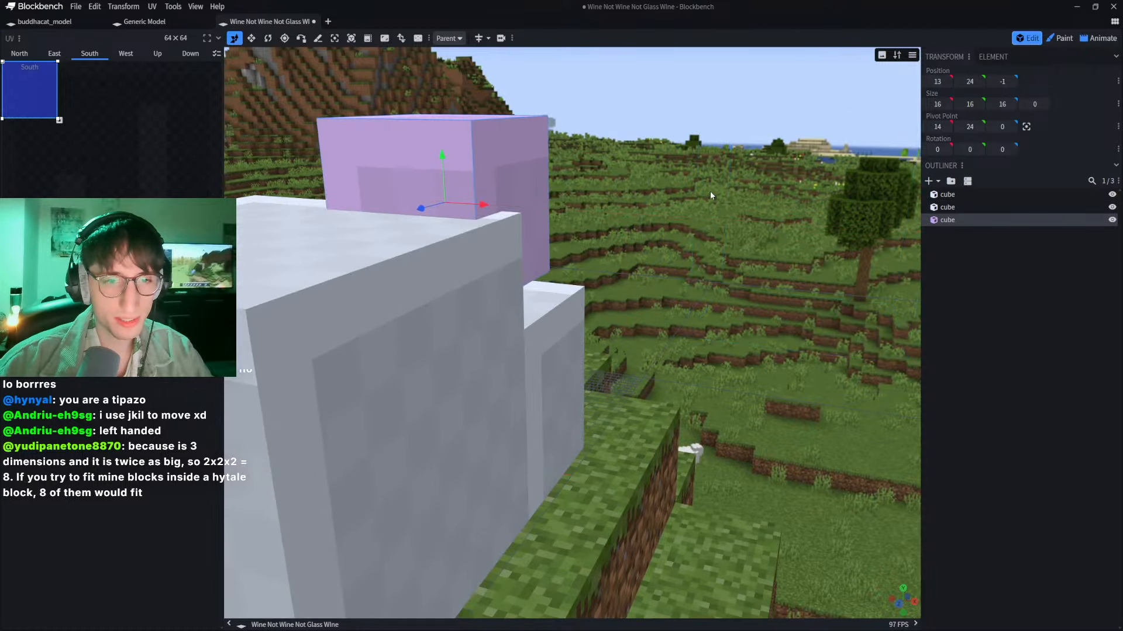
{"action": "left_click_drag", "start_coordinate": [710, 191], "coordinate": [616, 219]}
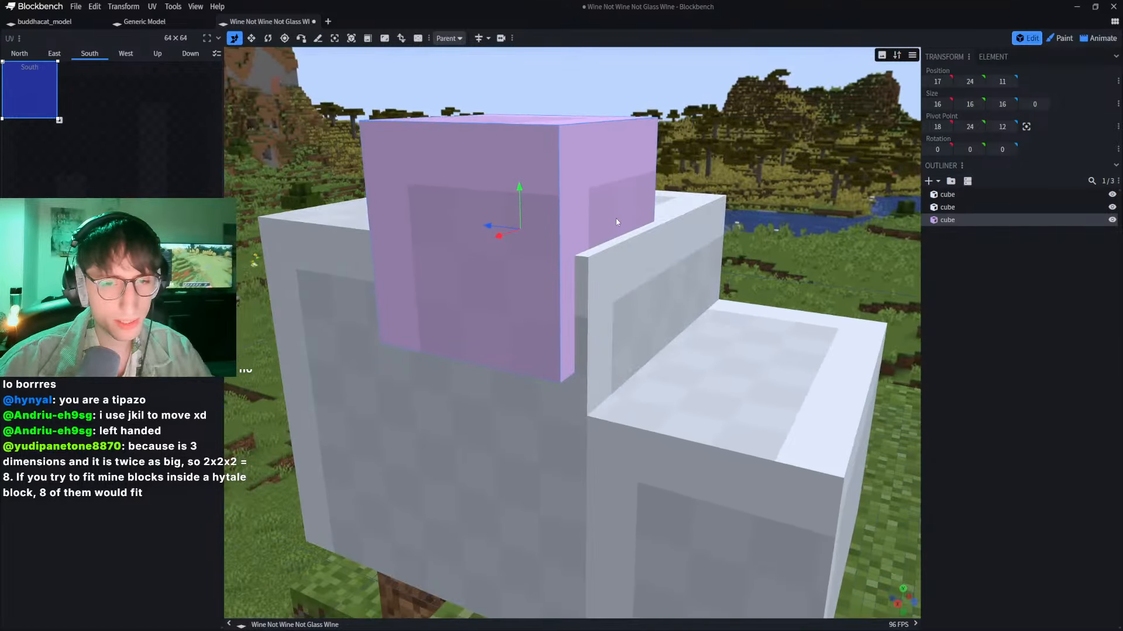
{"action": "left_click_drag", "start_coordinate": [489, 223], "coordinate": [517, 234]}
{"action": "left_click_drag", "start_coordinate": [779, 179], "coordinate": [654, 154]}
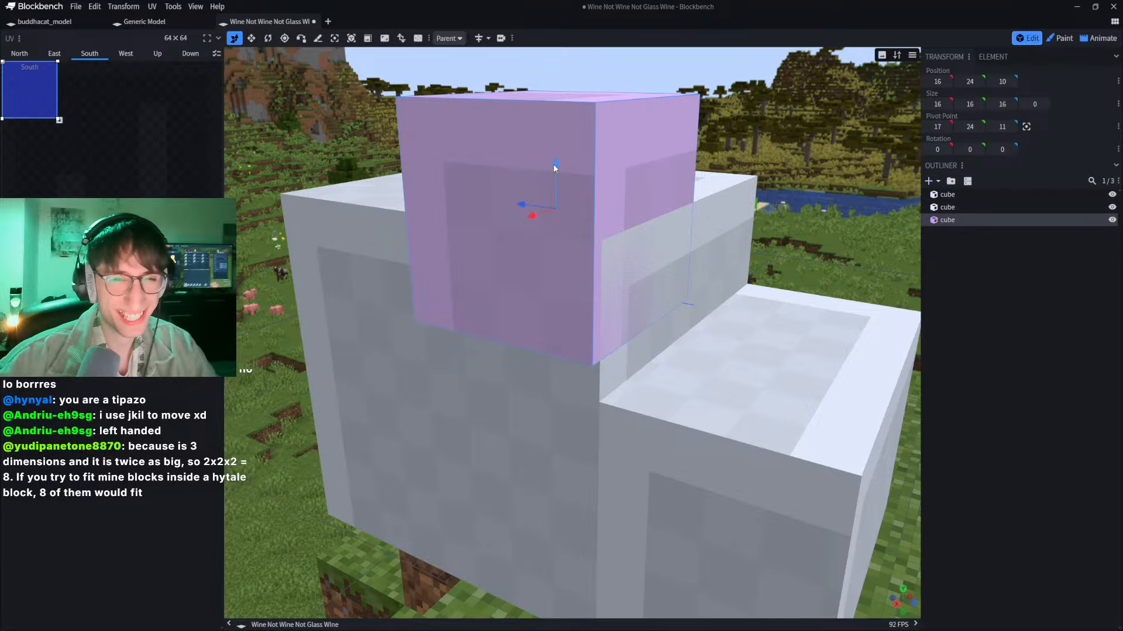
{"action": "left_click_drag", "start_coordinate": [553, 164], "coordinate": [551, 275]}
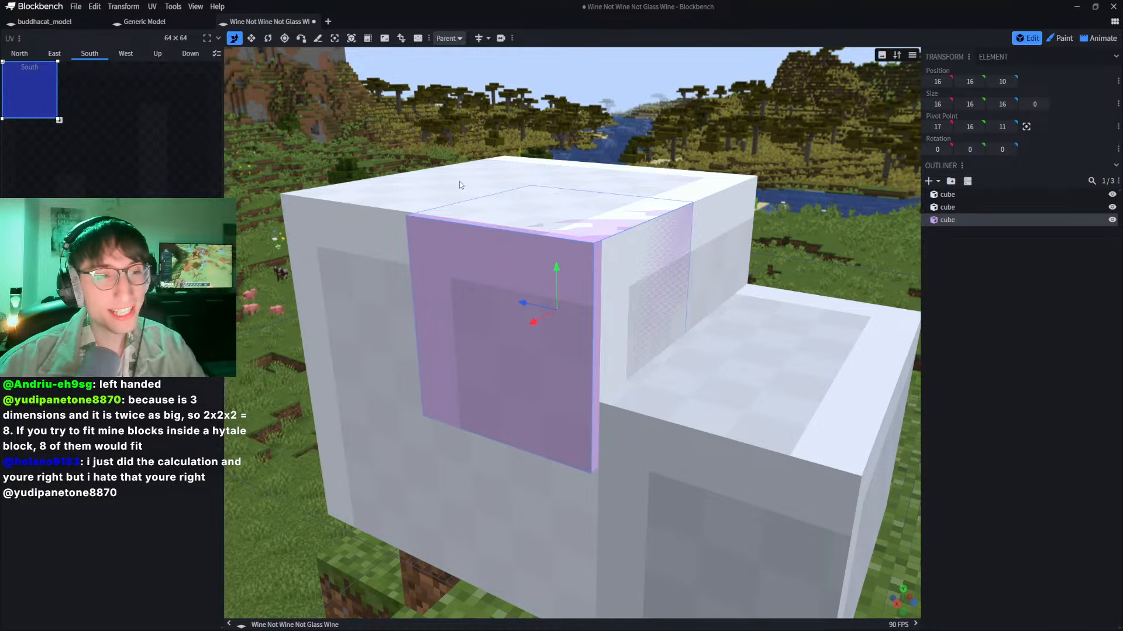
Step: Shift the 16-unit cube along the X axis to 15 to line it up with the larger cube's side
{"action": "left_click_drag", "start_coordinate": [459, 184], "coordinate": [506, 277]}
{"action": "scroll", "coordinate": [506, 278], "scroll_direction": "up", "scroll_amount": 2}
{"action": "right_click_drag", "start_coordinate": [837, 232], "coordinate": [679, 164]}
{"action": "scroll", "coordinate": [537, 338], "scroll_direction": "down", "scroll_amount": 3}
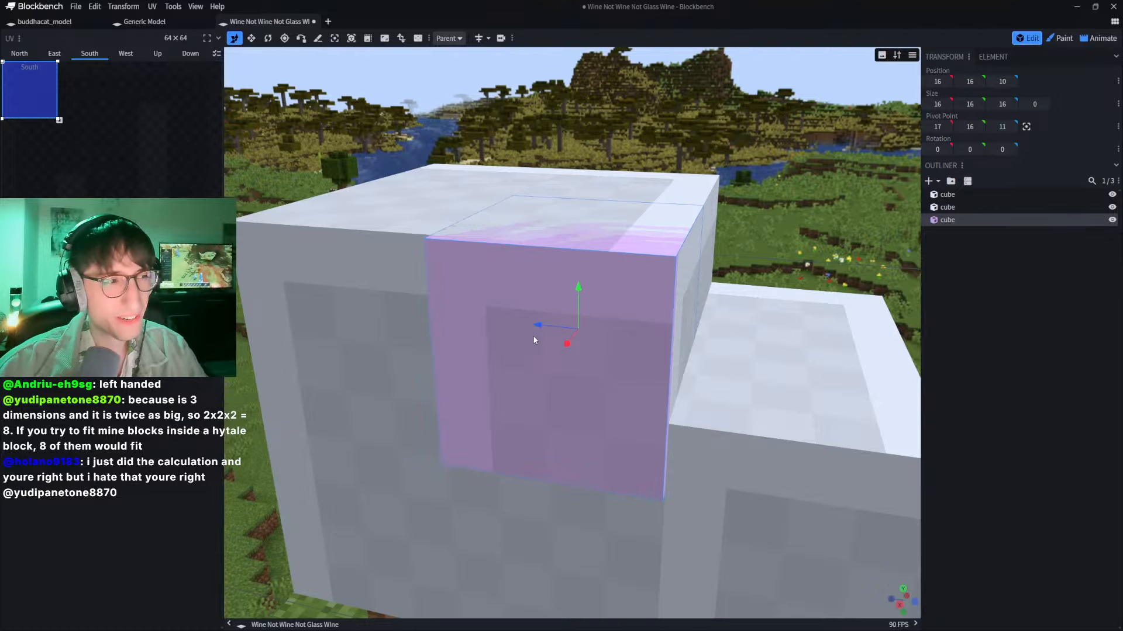
{"action": "left_click_drag", "start_coordinate": [398, 131], "coordinate": [744, 105]}
{"action": "right_click_drag", "start_coordinate": [745, 106], "coordinate": [707, 153]}
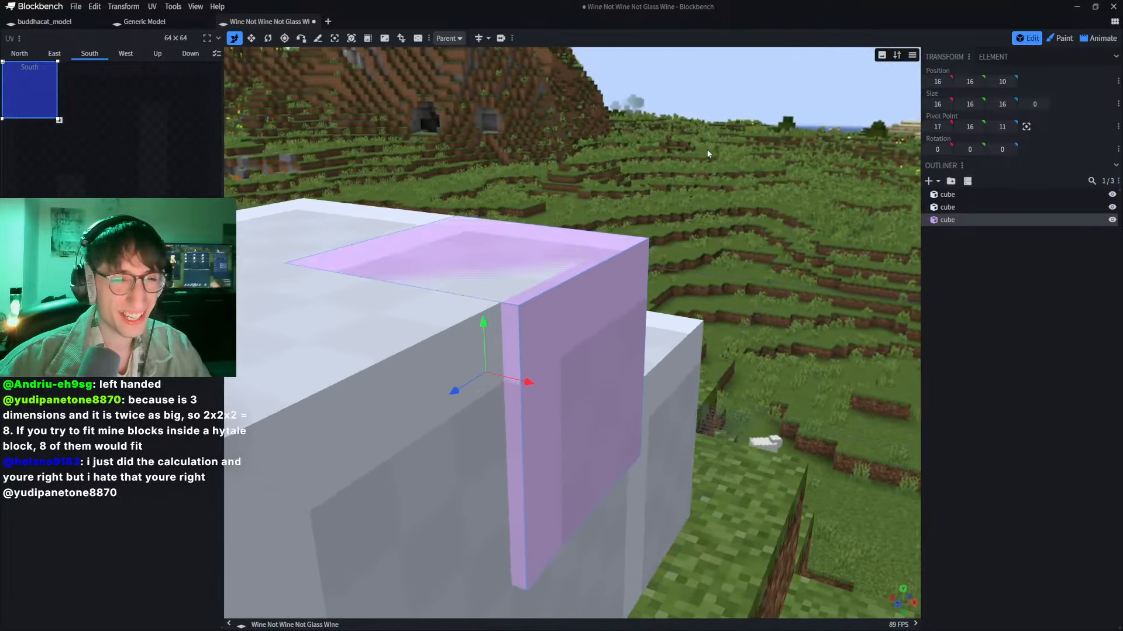
{"action": "mouse_move", "coordinate": [707, 152]}
{"action": "left_mouse_down"}
{"action": "mouse_move", "coordinate": [719, 188]}
{"action": "mouse_move", "coordinate": [730, 154]}
{"action": "left_mouse_up"}
{"action": "scroll", "coordinate": [729, 154], "scroll_direction": "down", "scroll_amount": 4}
{"action": "right_click_drag", "start_coordinate": [729, 154], "coordinate": [798, 117]}
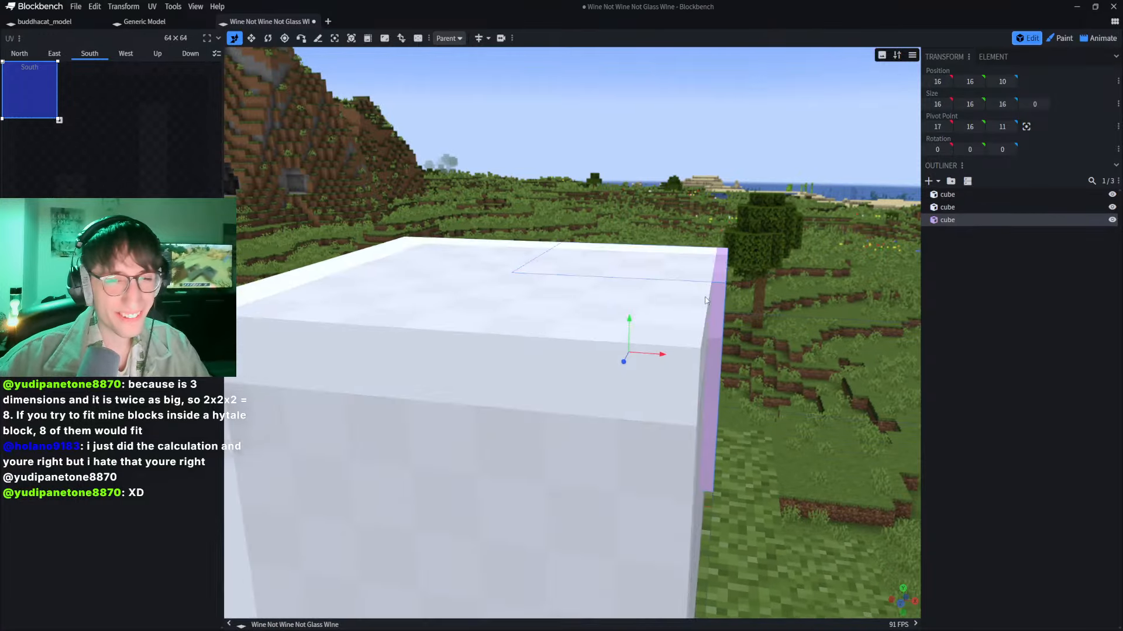
{"action": "left_click_drag", "start_coordinate": [668, 353], "coordinate": [655, 352]}
{"action": "left_click_drag", "start_coordinate": [741, 255], "coordinate": [722, 254]}
{"action": "scroll", "coordinate": [722, 253], "scroll_direction": "down", "scroll_amount": 6}
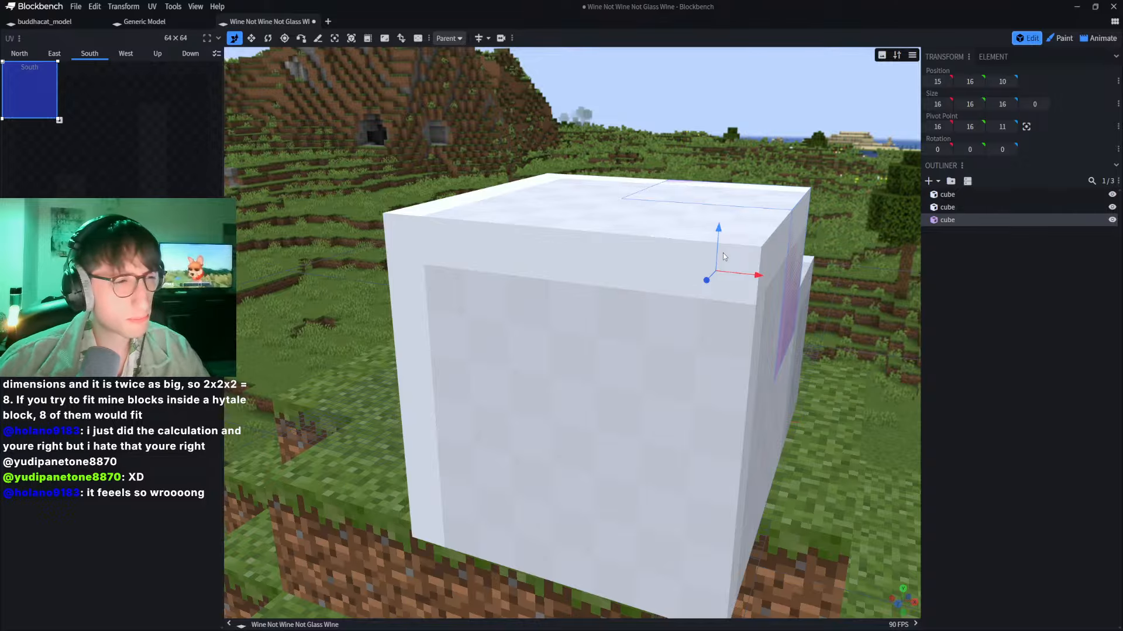
Step: Raise the 16-unit cube to Y 18 above the larger cube's top face and view it from both sides
{"action": "key", "text": "d"}
{"action": "left_click_drag", "start_coordinate": [545, 101], "coordinate": [485, 98]}
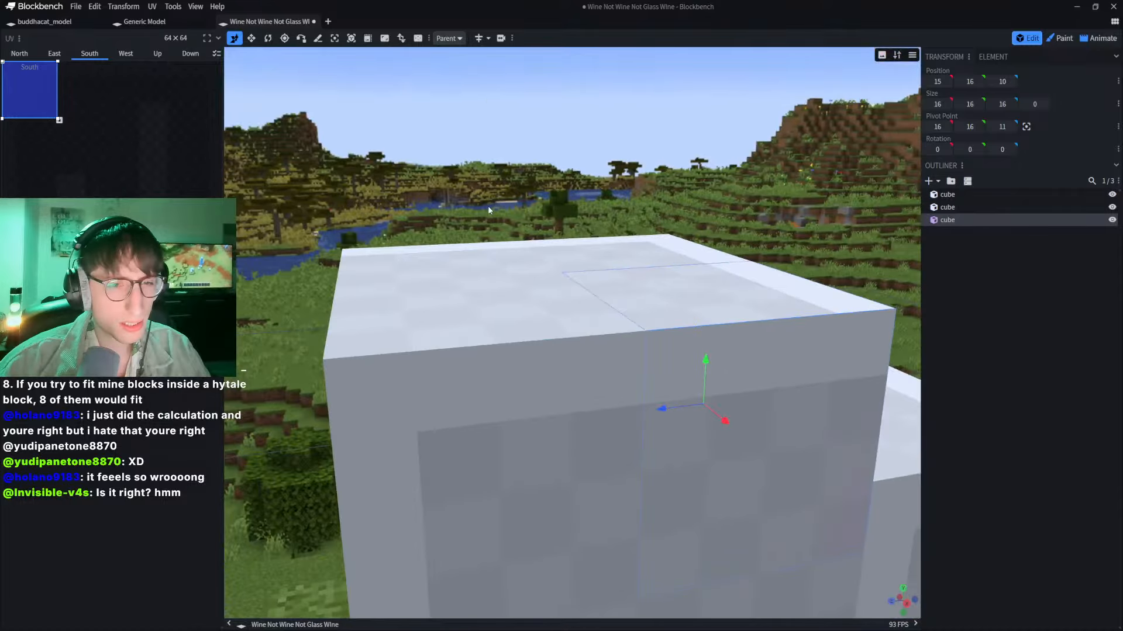
{"action": "left_click_drag", "start_coordinate": [479, 173], "coordinate": [502, 184]}
{"action": "key", "text": "s"}
{"action": "key", "text": "w"}
{"action": "key", "text": "s"}
{"action": "left_click_drag", "start_coordinate": [670, 267], "coordinate": [672, 240]}
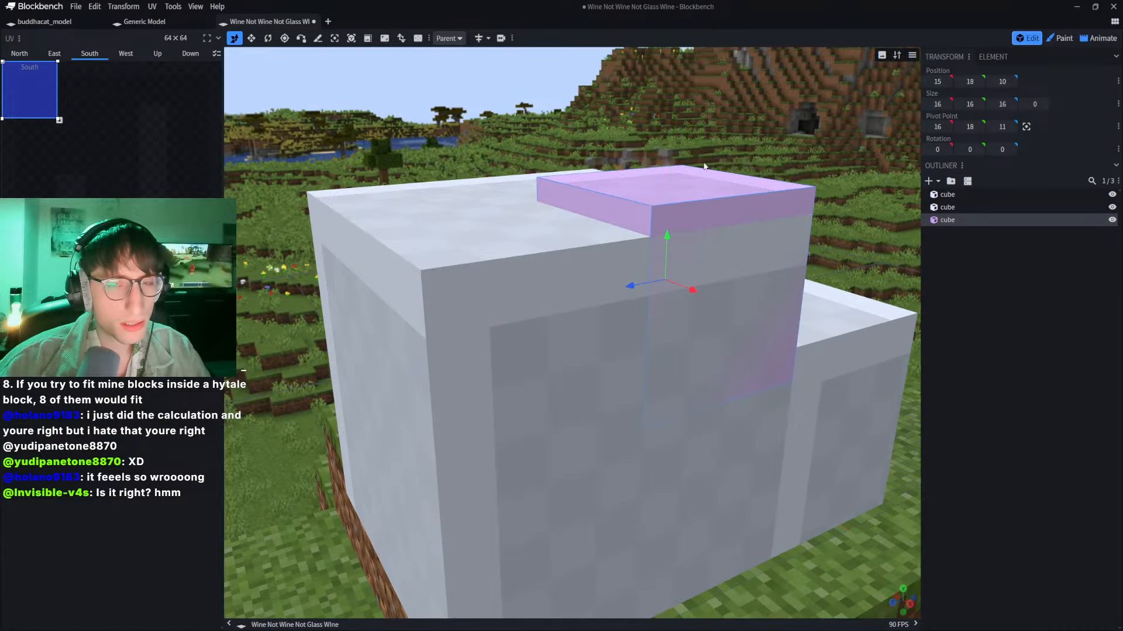
{"action": "key", "text": "d"}
{"action": "left_click_drag", "start_coordinate": [698, 124], "coordinate": [589, 123]}
{"action": "key", "text": "d"}
{"action": "key", "text": "s"}
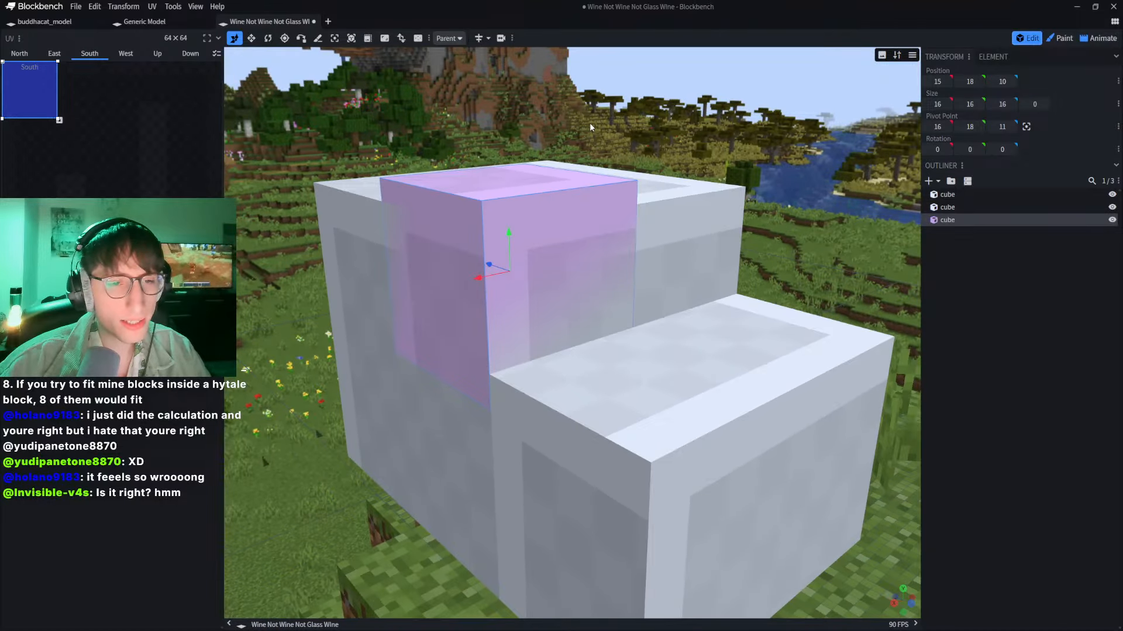
Step: Undo the last two moves of the 16-unit cube and delete it from the model
{"action": "key", "text": "ctrl+z"}
{"action": "key", "text": "ctrl+z"}
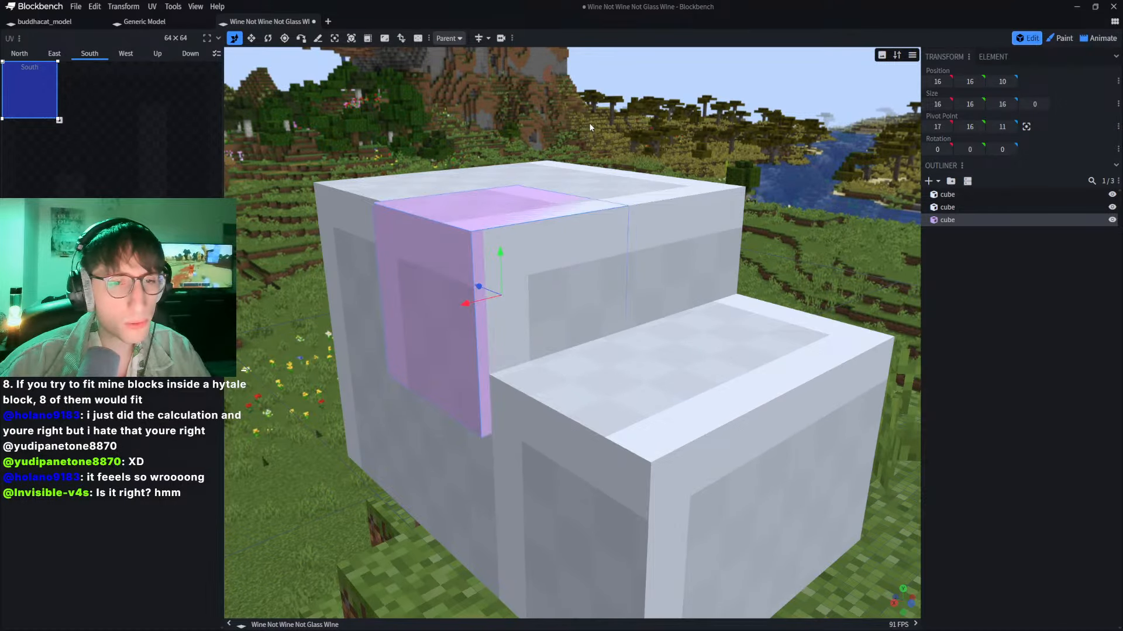
{"action": "key", "text": "Delete"}
Step: Select the smaller block and fly around the stepped pair to examine its front and side faces
{"action": "left_click", "coordinate": [672, 383]}
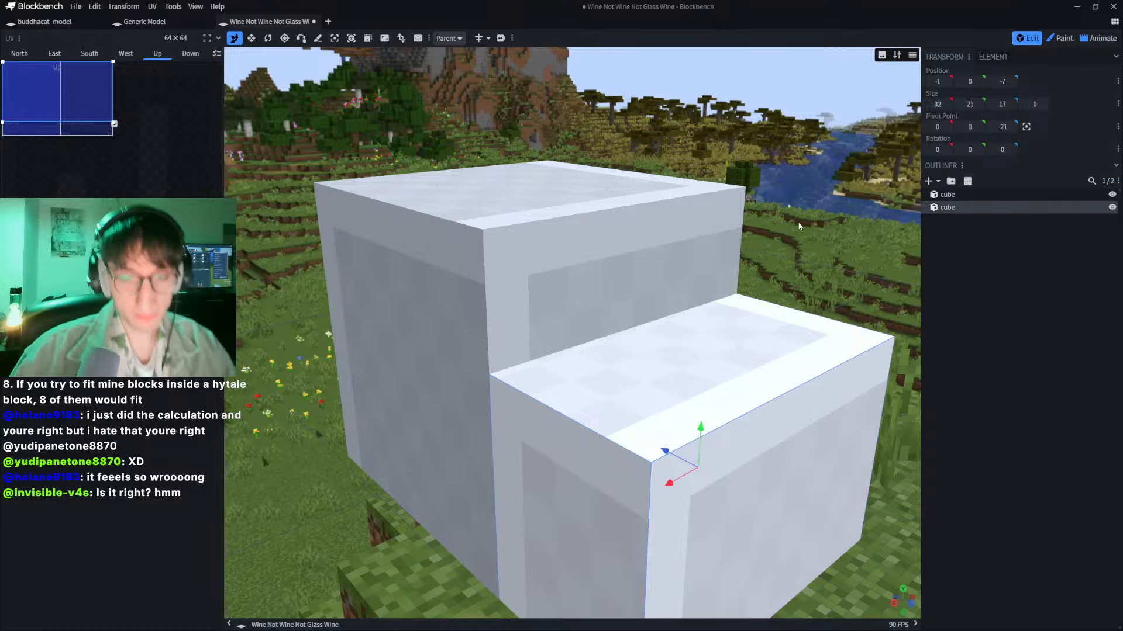
{"action": "mouse_move", "coordinate": [800, 227]}
{"action": "left_mouse_down"}
{"action": "mouse_move", "coordinate": [768, 219]}
{"action": "mouse_move", "coordinate": [744, 238]}
{"action": "mouse_move", "coordinate": [791, 227]}
{"action": "left_mouse_up"}
{"action": "key", "text": "s"}
{"action": "key", "text": "w"}
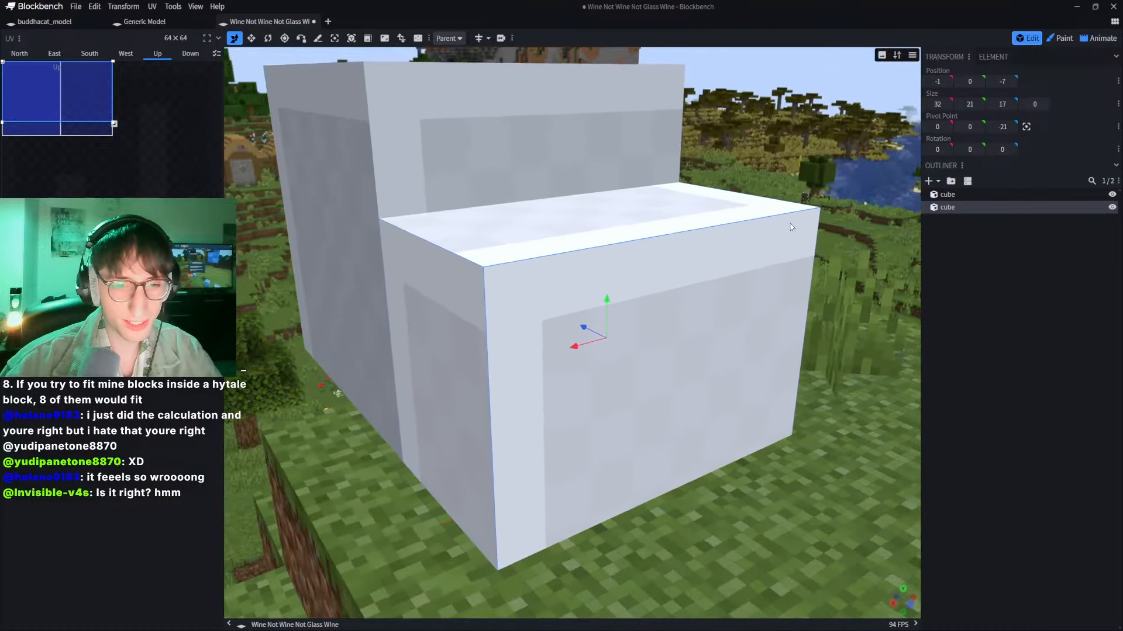
{"action": "key", "text": "s"}
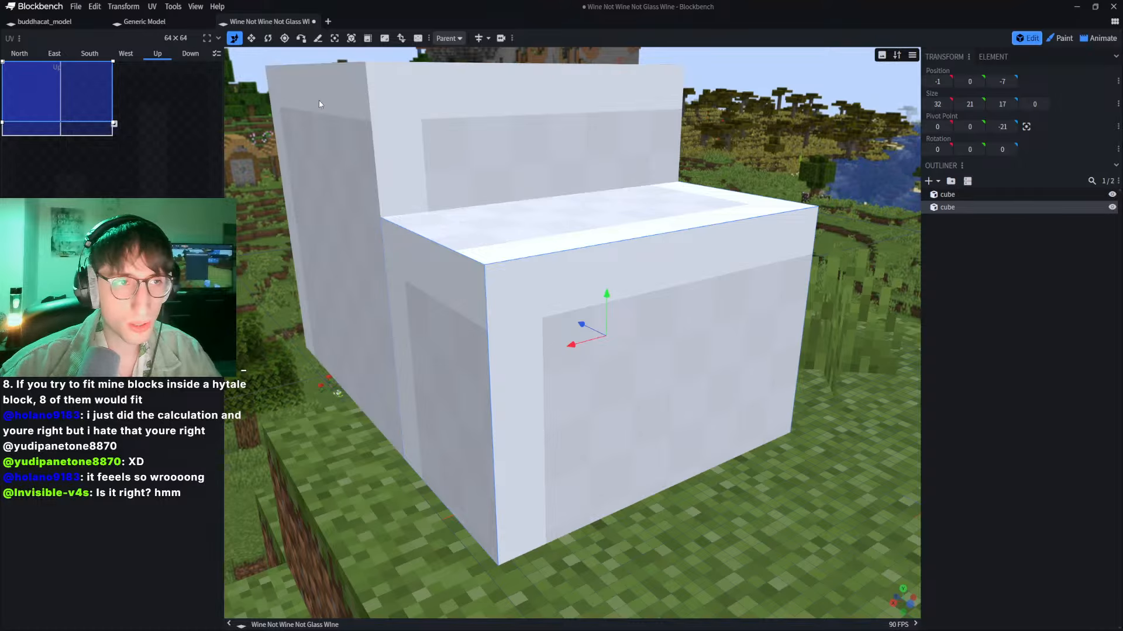
{"action": "key", "text": "s"}
{"action": "key", "text": "d"}
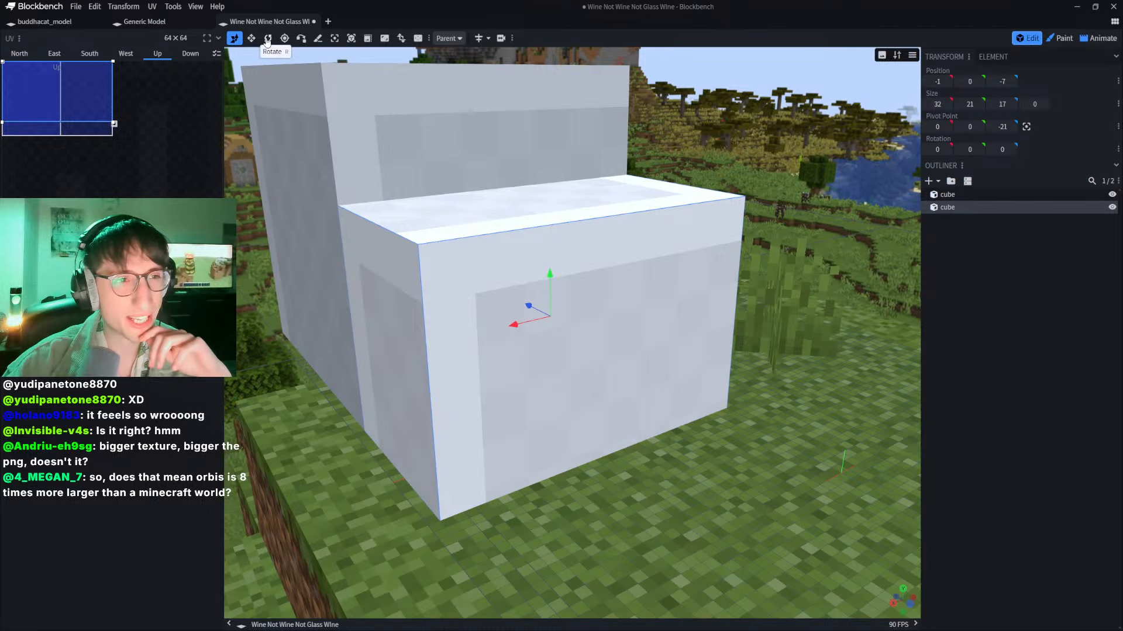
{"action": "key", "text": "s"}
{"action": "key", "text": "a"}
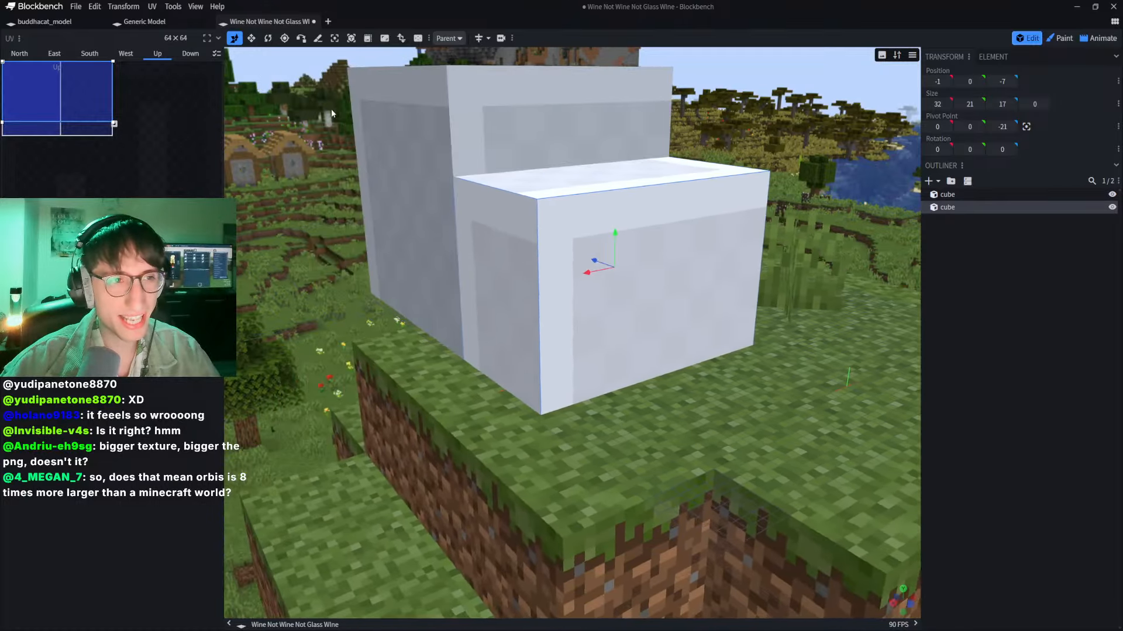
{"action": "key", "text": "w"}
{"action": "key", "text": "d"}
{"action": "key", "text": "s"}
{"action": "key", "text": "a"}
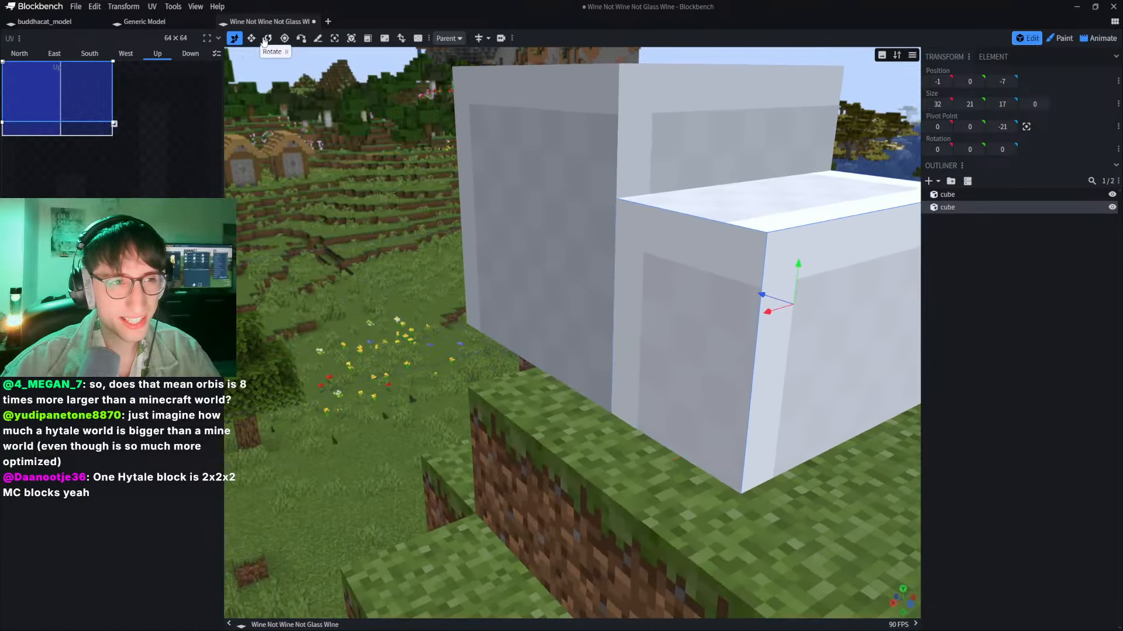
Step: Switch to the Resize tool with the smaller block selected and view the pair from slightly above
{"action": "key", "text": "d"}
{"action": "left_click", "coordinate": [251, 38]}
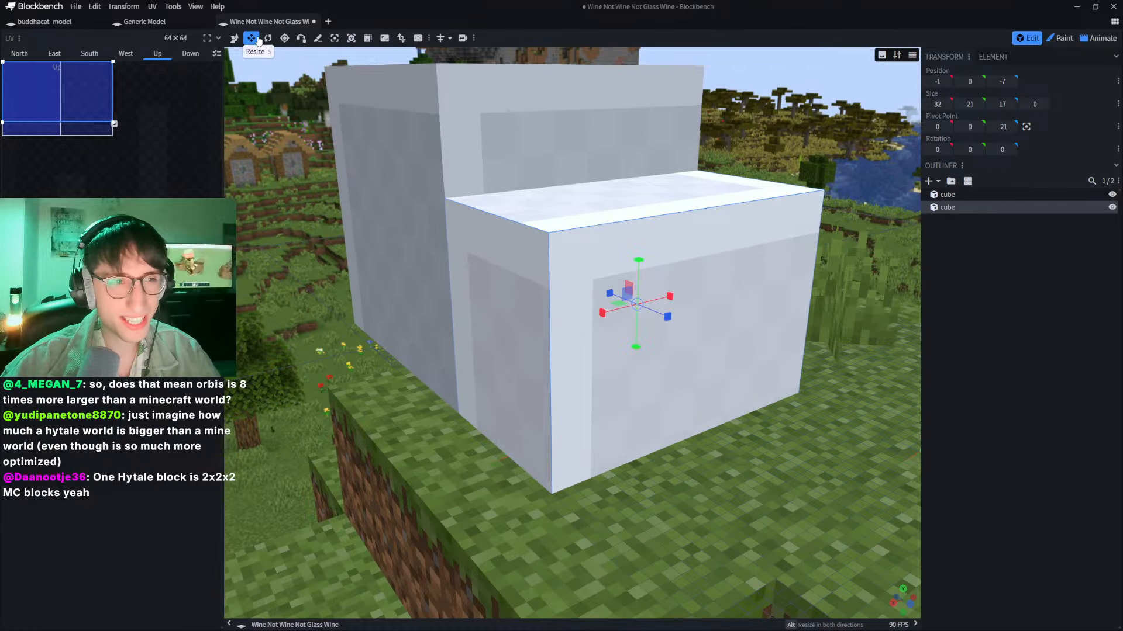
{"action": "key", "text": "s"}
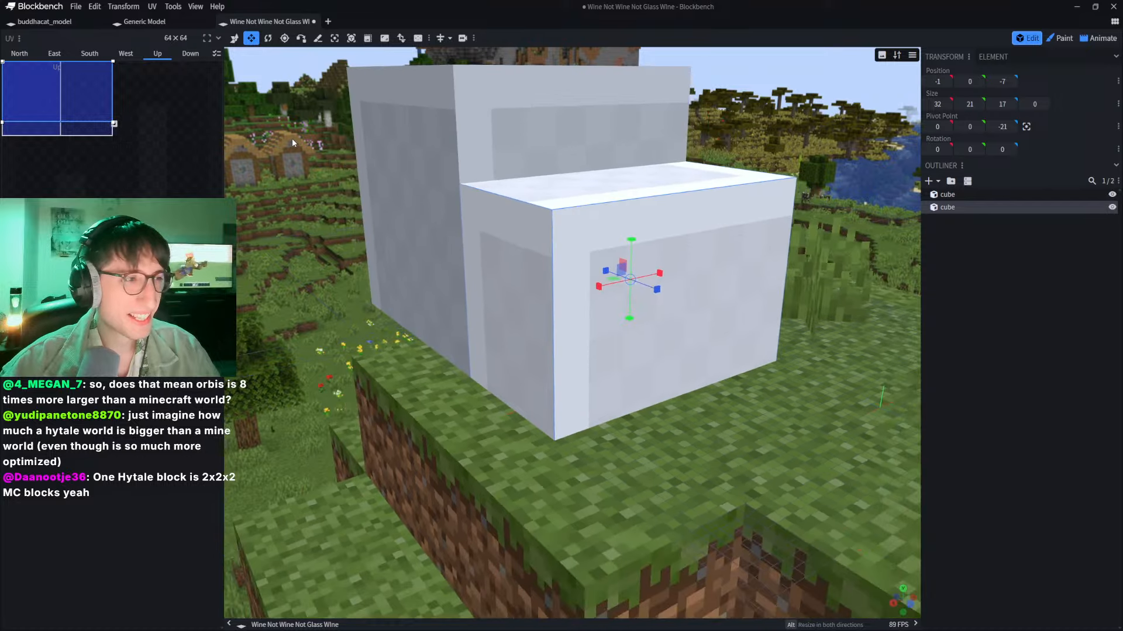
{"action": "scroll", "coordinate": [293, 137], "scroll_direction": "up", "scroll_amount": 1}
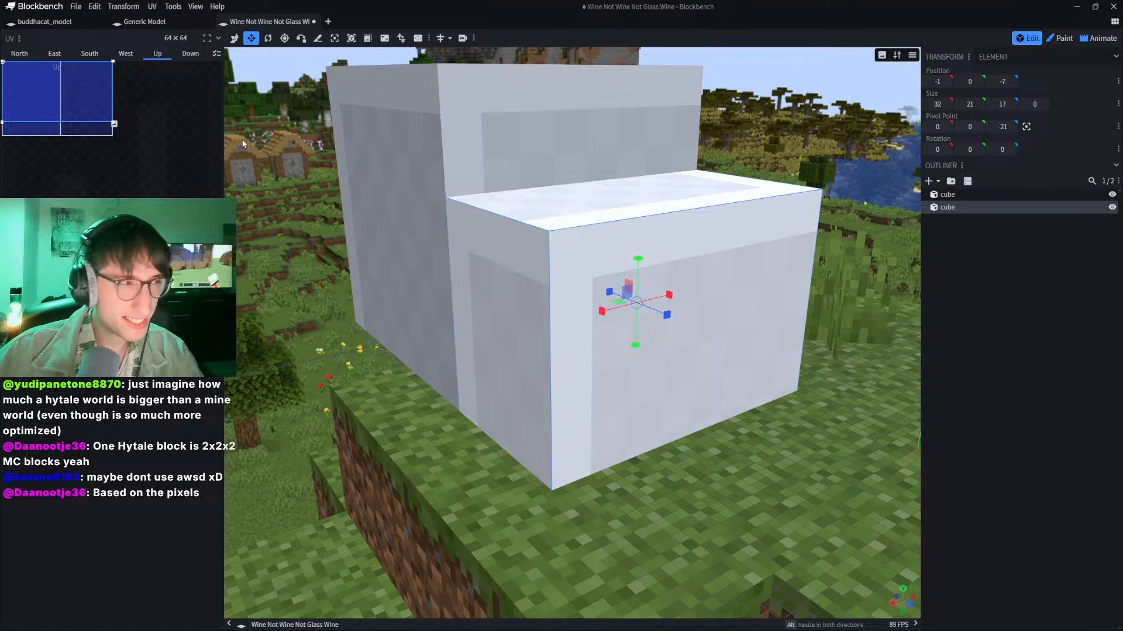
{"action": "mouse_move", "coordinate": [280, 141]}
{"action": "left_mouse_down"}
{"action": "mouse_move", "coordinate": [291, 121]}
{"action": "mouse_move", "coordinate": [289, 130]}
{"action": "left_mouse_up"}
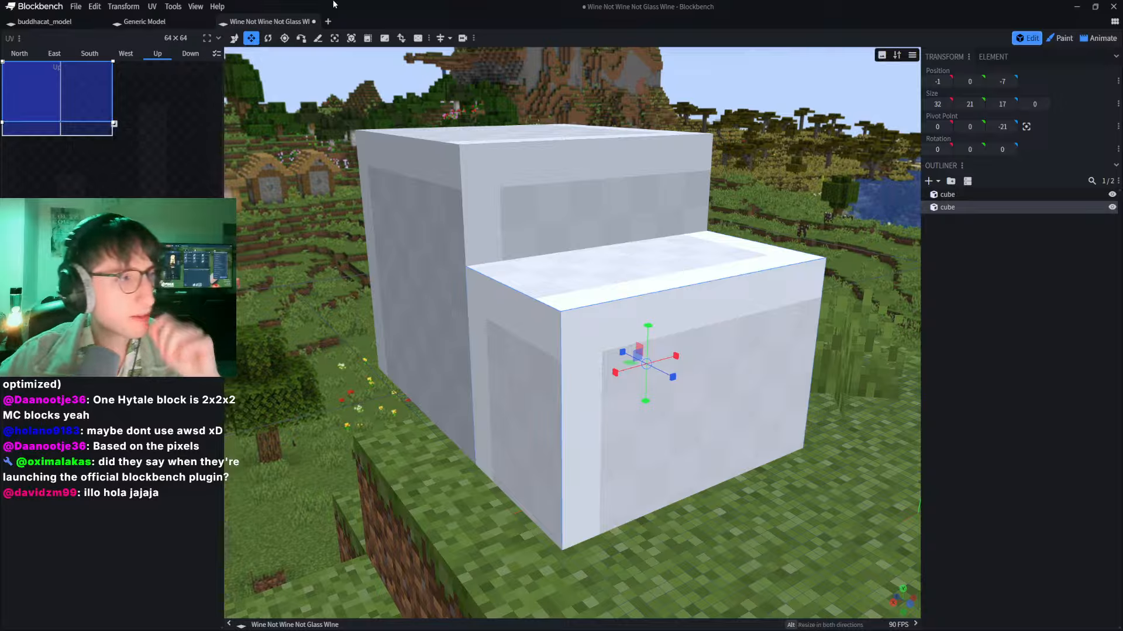
{"action": "left_click_drag", "start_coordinate": [330, 92], "coordinate": [328, 92]}
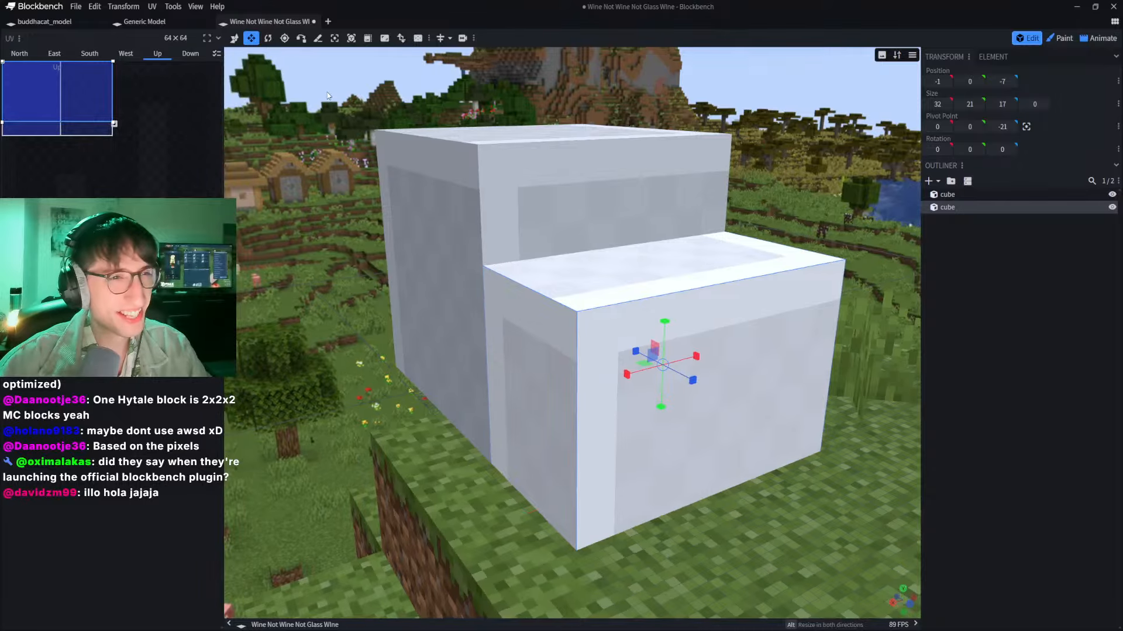
Step: Turn off WASD movement, and orbit and zoom to view the two blocks from above
{"action": "left_click", "coordinate": [171, 7]}
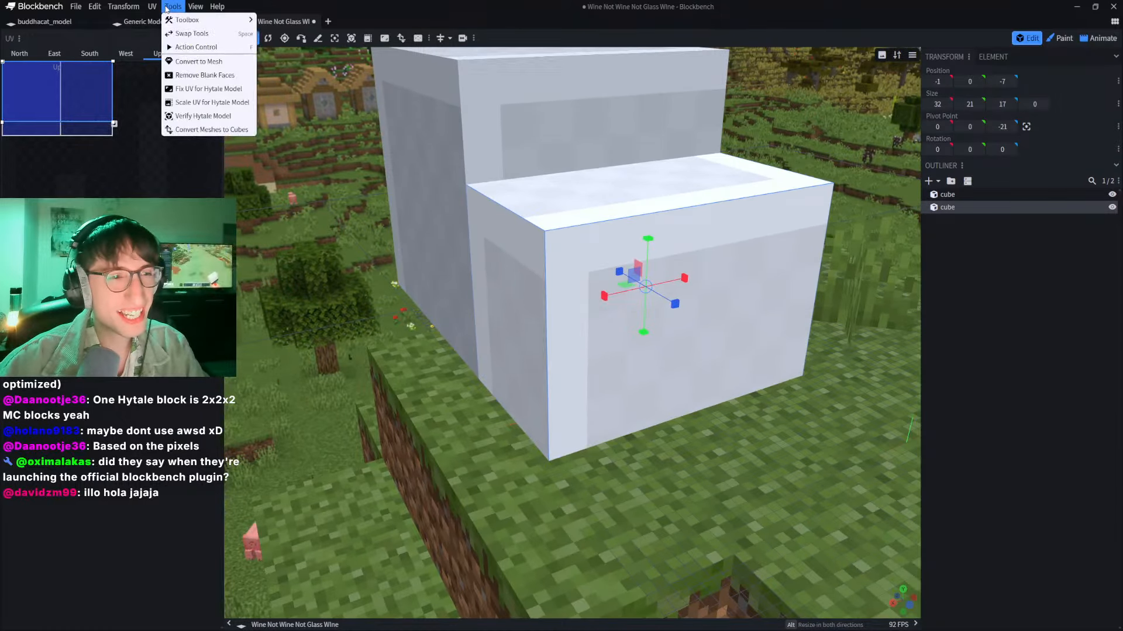
{"action": "mouse_move", "coordinate": [195, 6]}
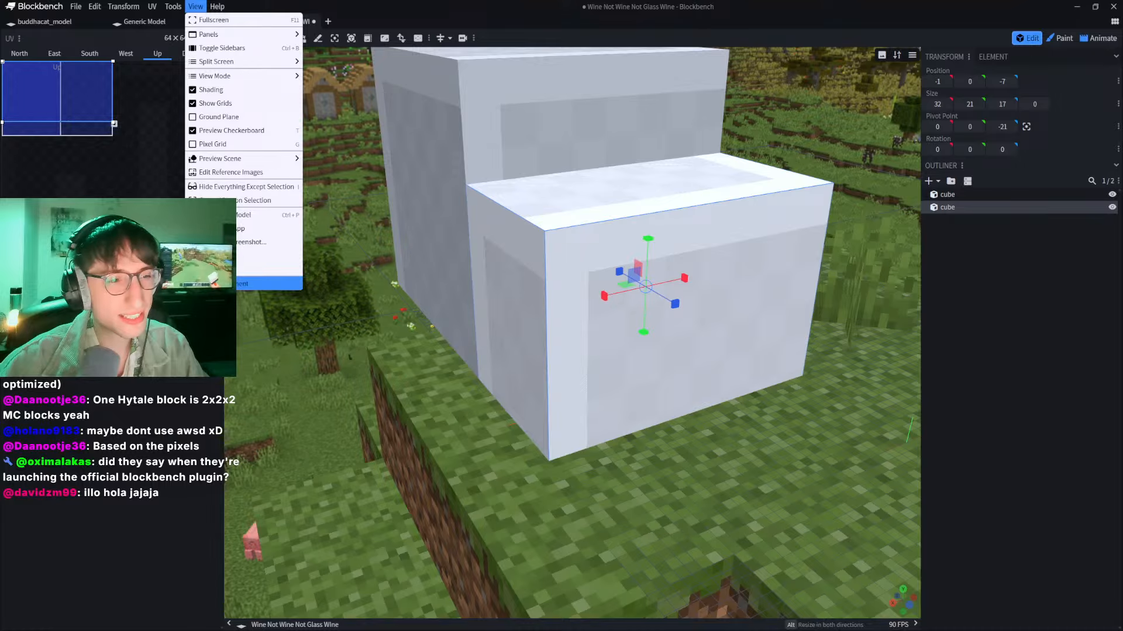
{"action": "left_click", "coordinate": [225, 283]}
{"action": "left_click_drag", "start_coordinate": [316, 251], "coordinate": [386, 145]}
{"action": "scroll", "coordinate": [374, 160], "scroll_direction": "down", "scroll_amount": 6}
{"action": "right_click_drag", "start_coordinate": [366, 176], "coordinate": [359, 398]}
{"action": "scroll", "coordinate": [368, 330], "scroll_direction": "up", "scroll_amount": 2}
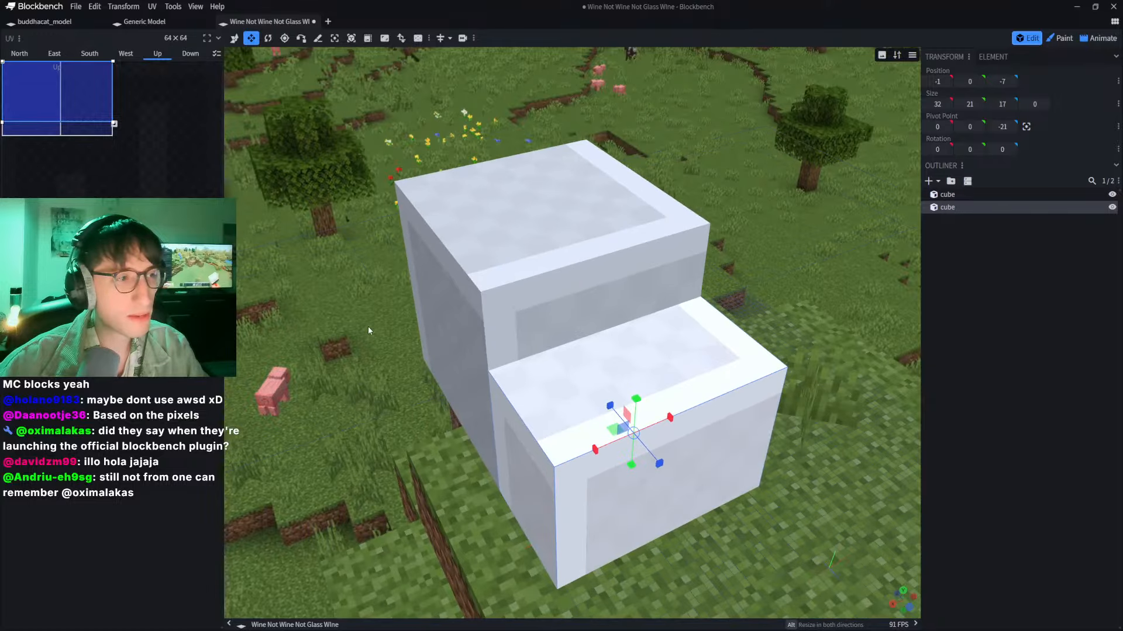
{"action": "scroll", "coordinate": [370, 336], "scroll_direction": "up", "scroll_amount": 1}
{"action": "scroll", "coordinate": [377, 290], "scroll_direction": "up", "scroll_amount": 1}
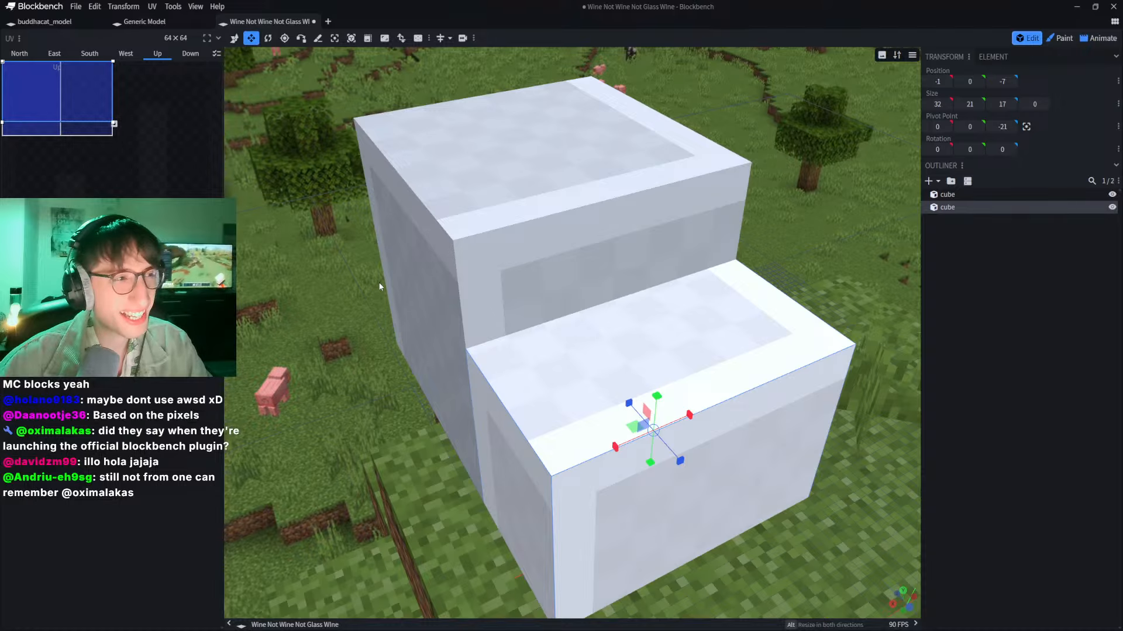
Step: Orbit, pan and zoom around the stepped pair of blocks to examine their top and front faces
{"action": "right_click_drag", "start_coordinate": [379, 286], "coordinate": [384, 191]}
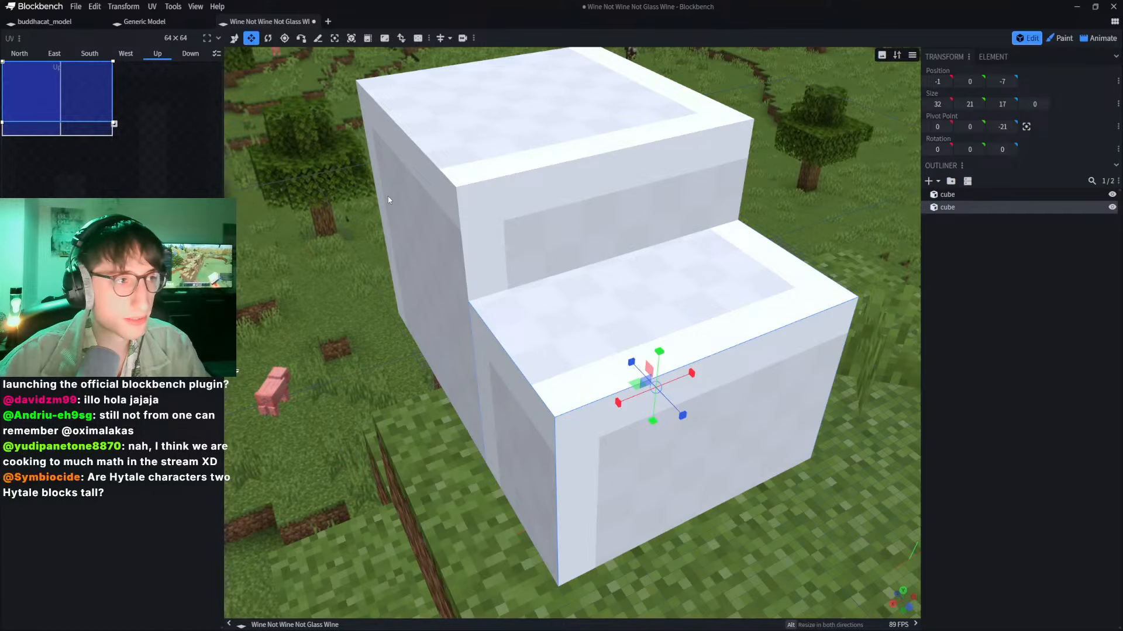
{"action": "right_click_drag", "start_coordinate": [387, 201], "coordinate": [391, 169]}
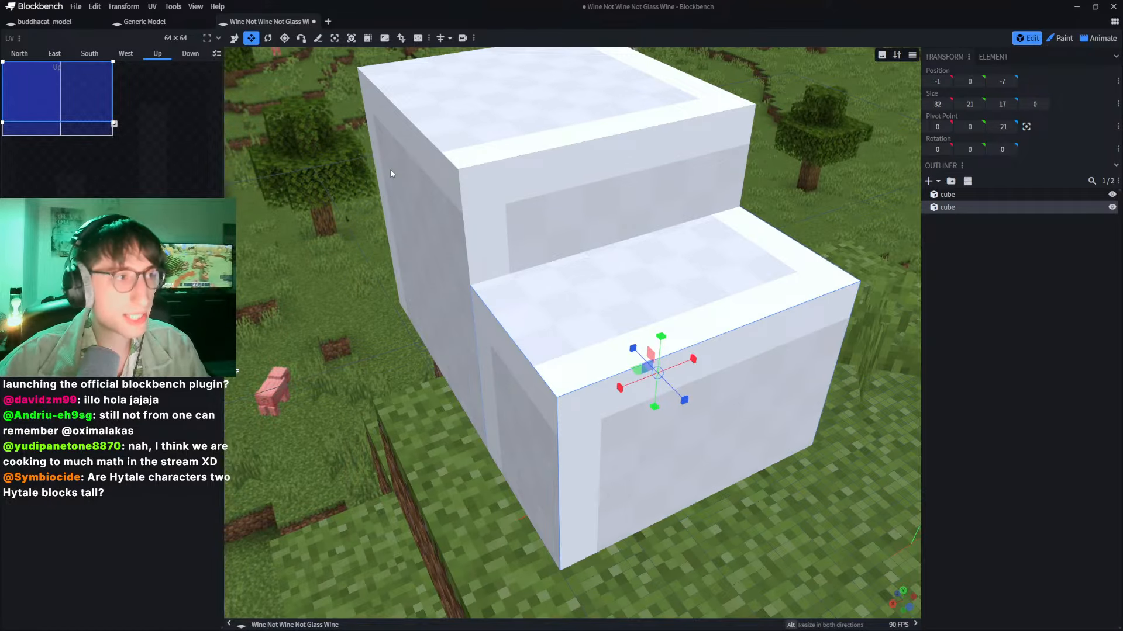
{"action": "right_click_drag", "start_coordinate": [433, 276], "coordinate": [367, 254]}
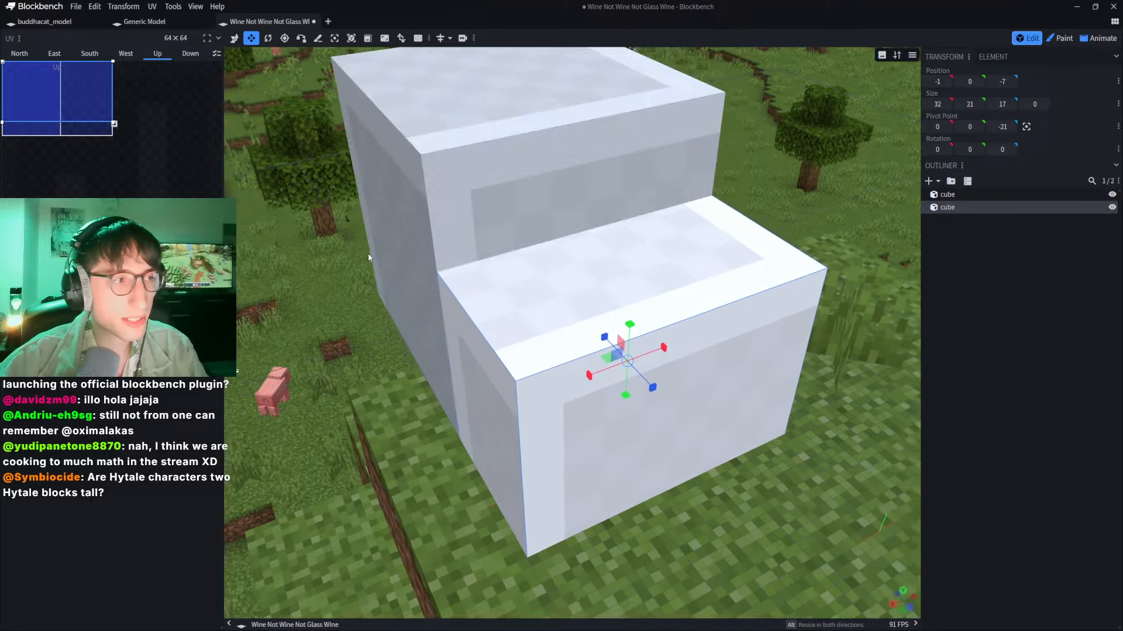
{"action": "right_click_drag", "start_coordinate": [770, 167], "coordinate": [723, 206]}
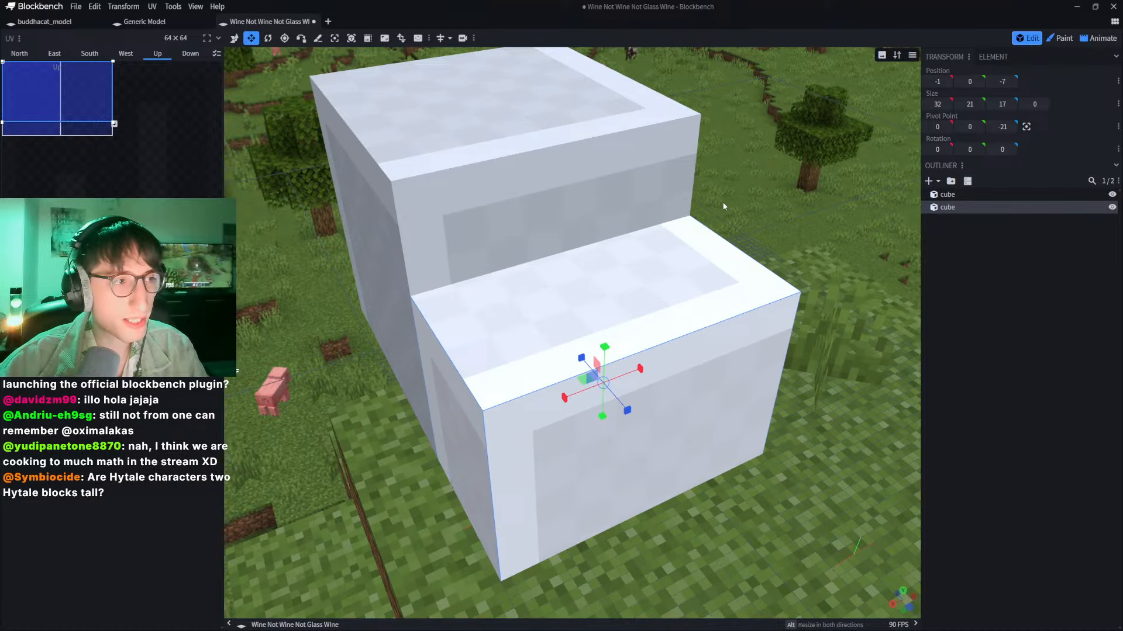
{"action": "left_click_drag", "start_coordinate": [724, 206], "coordinate": [630, 187]}
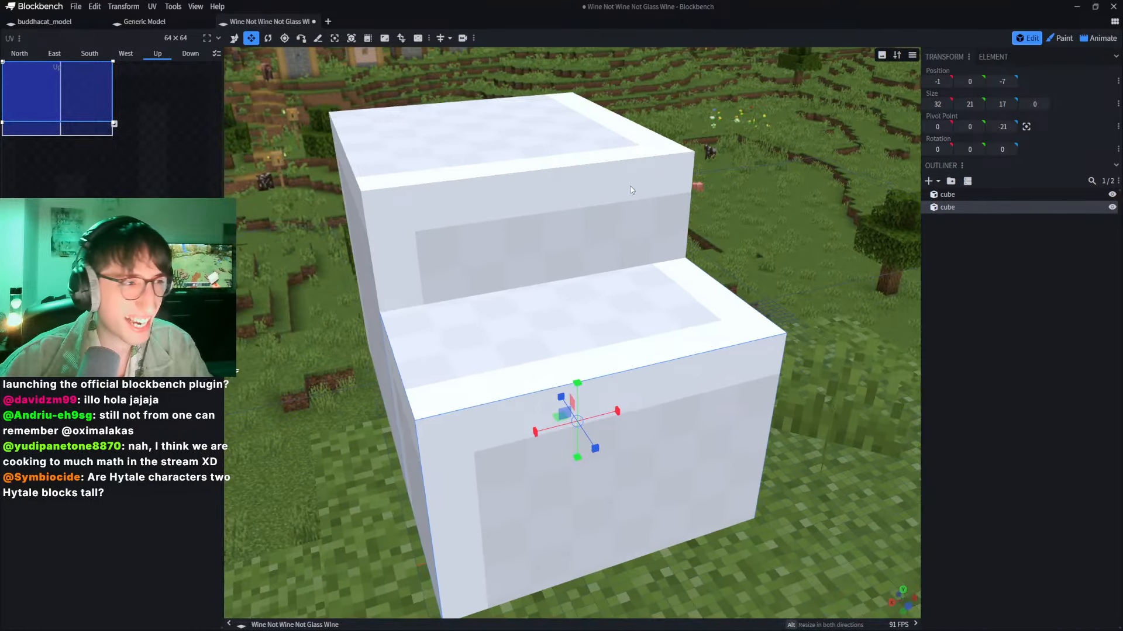
{"action": "scroll", "coordinate": [628, 188], "scroll_direction": "down", "scroll_amount": 3}
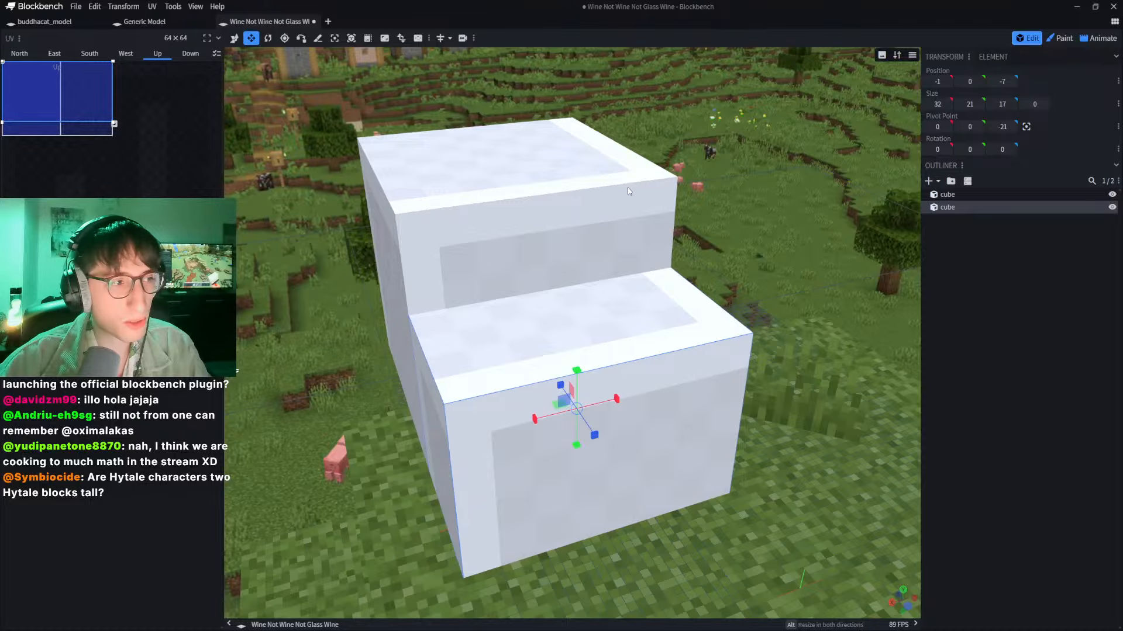
{"action": "scroll", "coordinate": [580, 146], "scroll_direction": "down", "scroll_amount": 2}
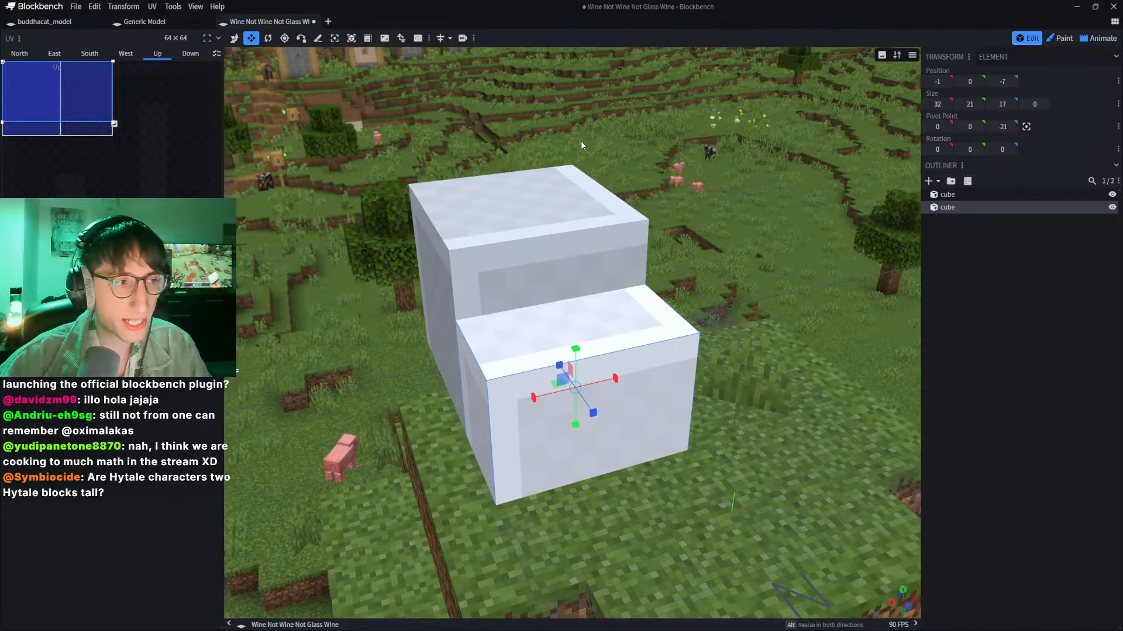
{"action": "right_click_drag", "start_coordinate": [546, 124], "coordinate": [536, 153]}
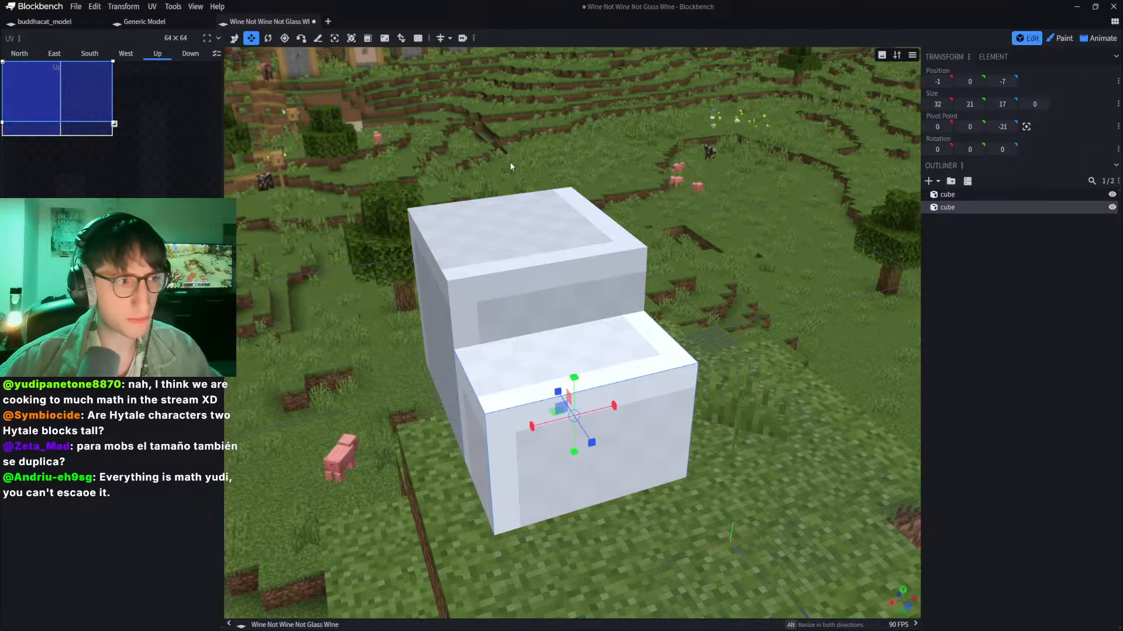
{"action": "scroll", "coordinate": [481, 147], "scroll_direction": "up", "scroll_amount": 1}
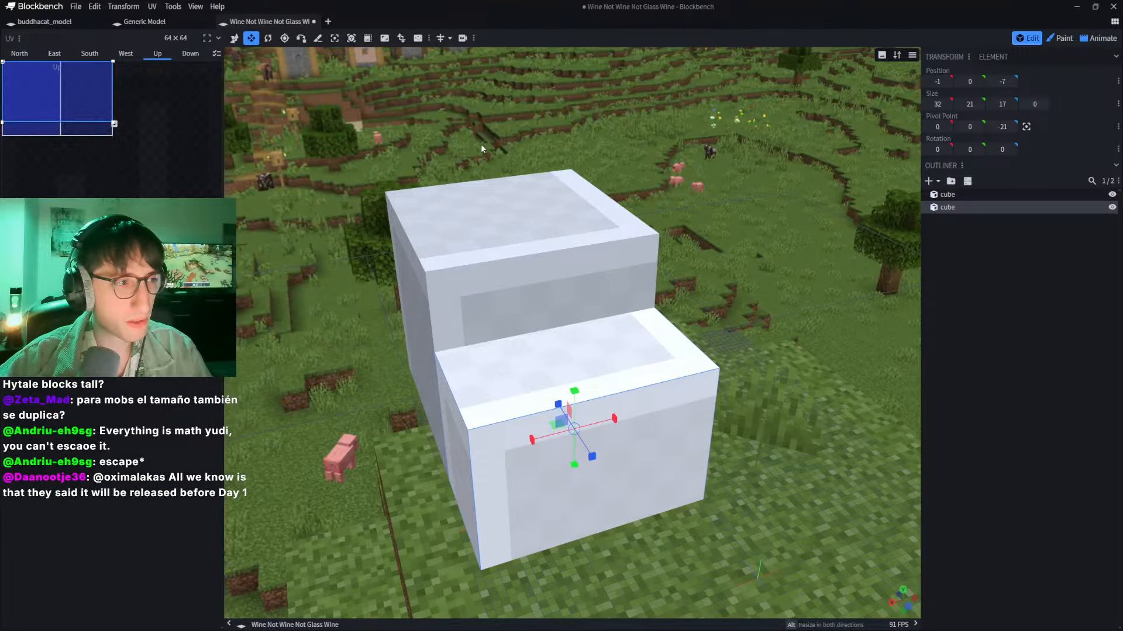
{"action": "scroll", "coordinate": [481, 146], "scroll_direction": "up", "scroll_amount": 3}
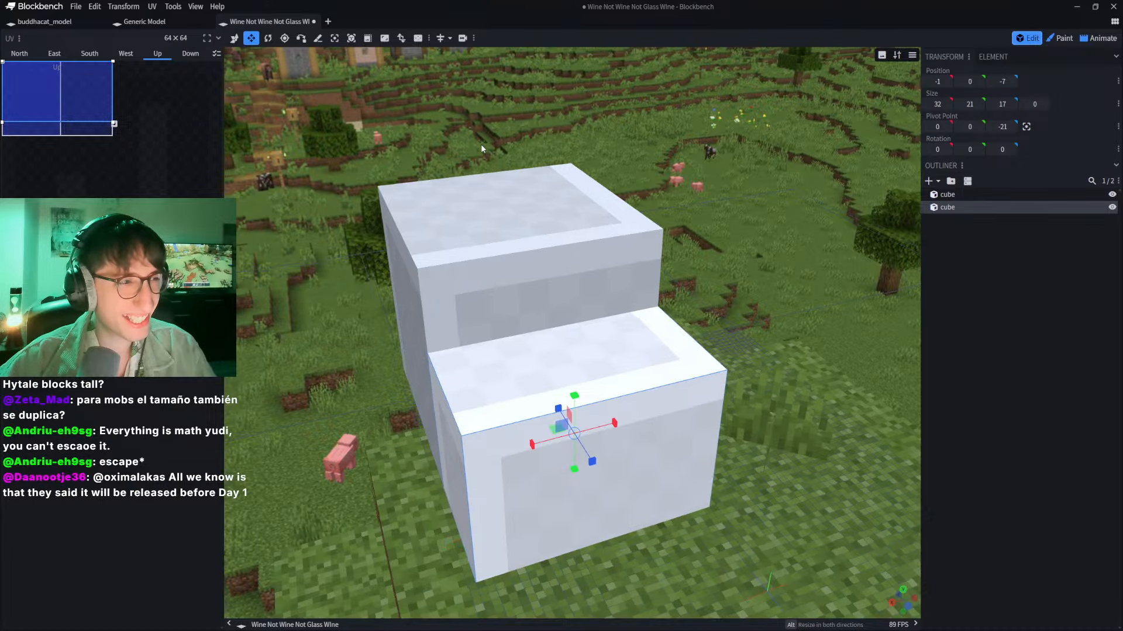
Step: Resize the smaller front block from its underside into a slab 2 units thick at Y position 19
{"action": "left_click", "coordinate": [542, 253]}
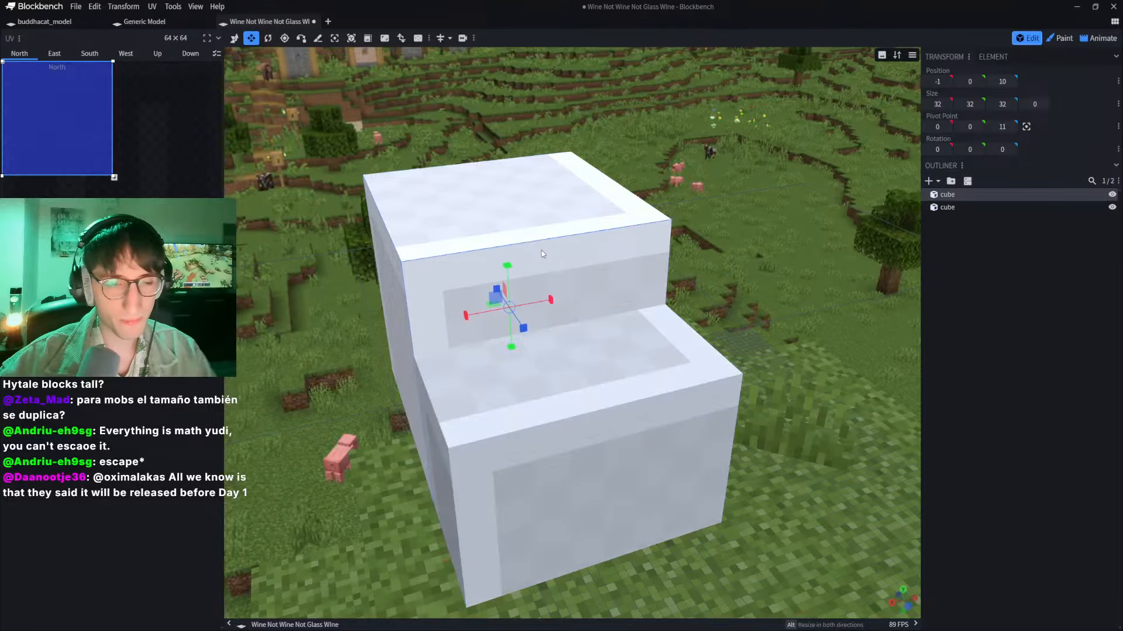
{"action": "left_click", "coordinate": [591, 379]}
{"action": "right_click_drag", "start_coordinate": [762, 320], "coordinate": [718, 206]}
{"action": "scroll", "coordinate": [717, 201], "scroll_direction": "up", "scroll_amount": 1}
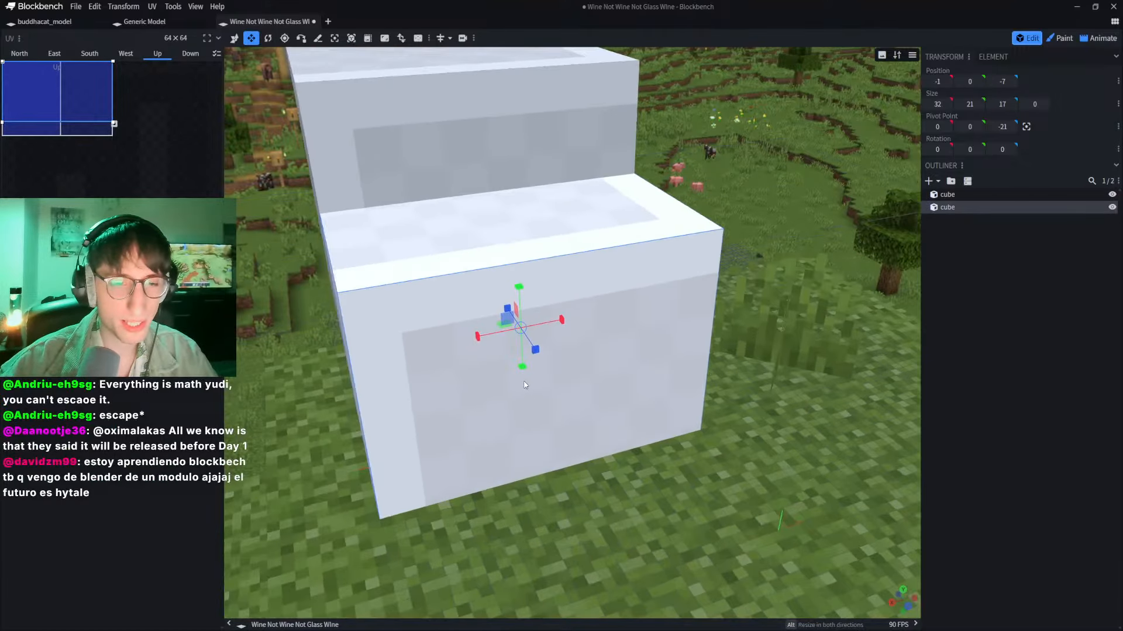
{"action": "left_click_drag", "start_coordinate": [522, 369], "coordinate": [508, 181]}
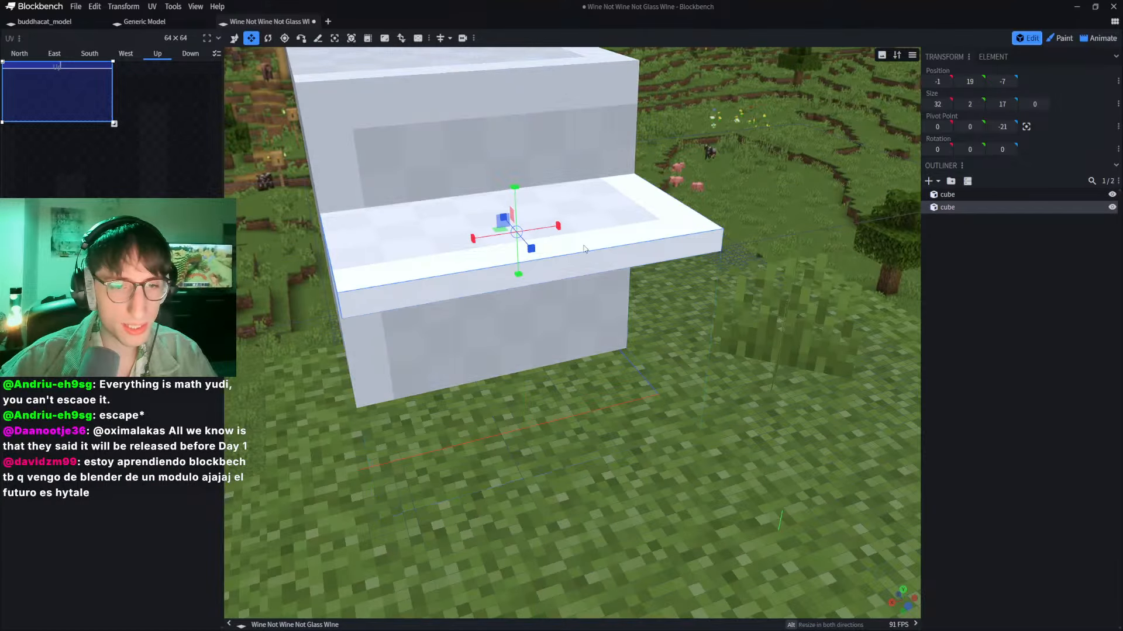
Step: Duplicate the slab and resize the copy into an edge strip of 2 × 4 × 17 units at X position 29
{"action": "right_click_drag", "start_coordinate": [586, 244], "coordinate": [591, 211]}
{"action": "left_click", "coordinate": [599, 132]}
{"action": "left_click", "coordinate": [621, 192]}
{"action": "right_click_drag", "start_coordinate": [779, 227], "coordinate": [819, 421]}
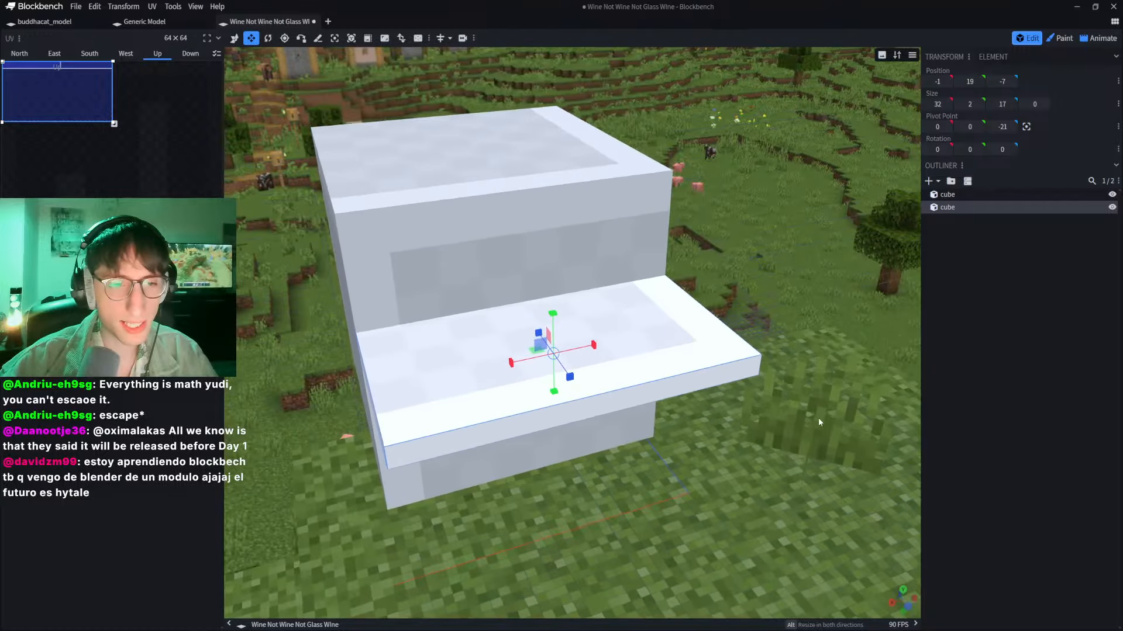
{"action": "left_click_drag", "start_coordinate": [819, 421], "coordinate": [783, 408]}
{"action": "right_click_drag", "start_coordinate": [755, 414], "coordinate": [761, 349]}
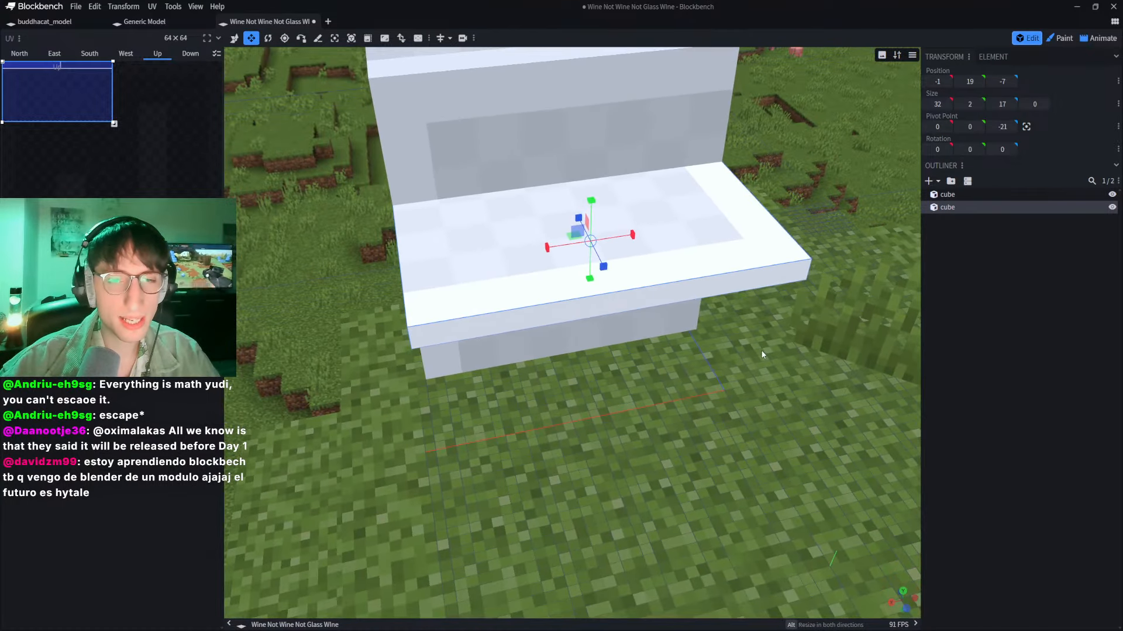
{"action": "key", "text": "ctrl+d"}
{"action": "key", "text": "v"}
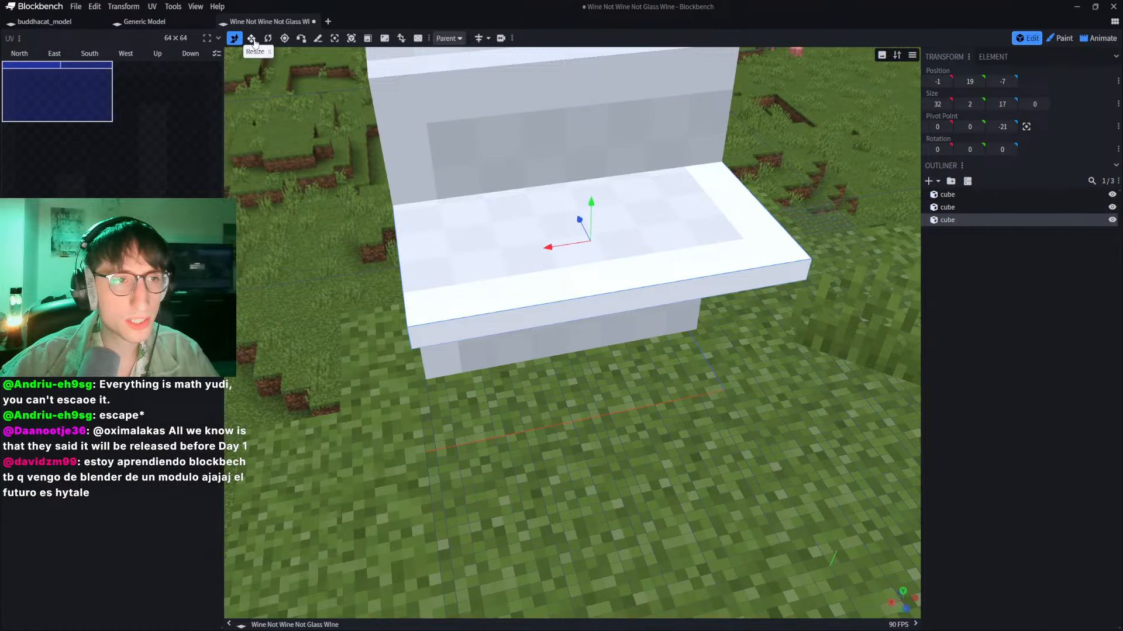
{"action": "left_click", "coordinate": [251, 38]}
{"action": "left_click_drag", "start_coordinate": [630, 234], "coordinate": [258, 264]}
{"action": "left_click_drag", "start_coordinate": [407, 226], "coordinate": [407, 205]}
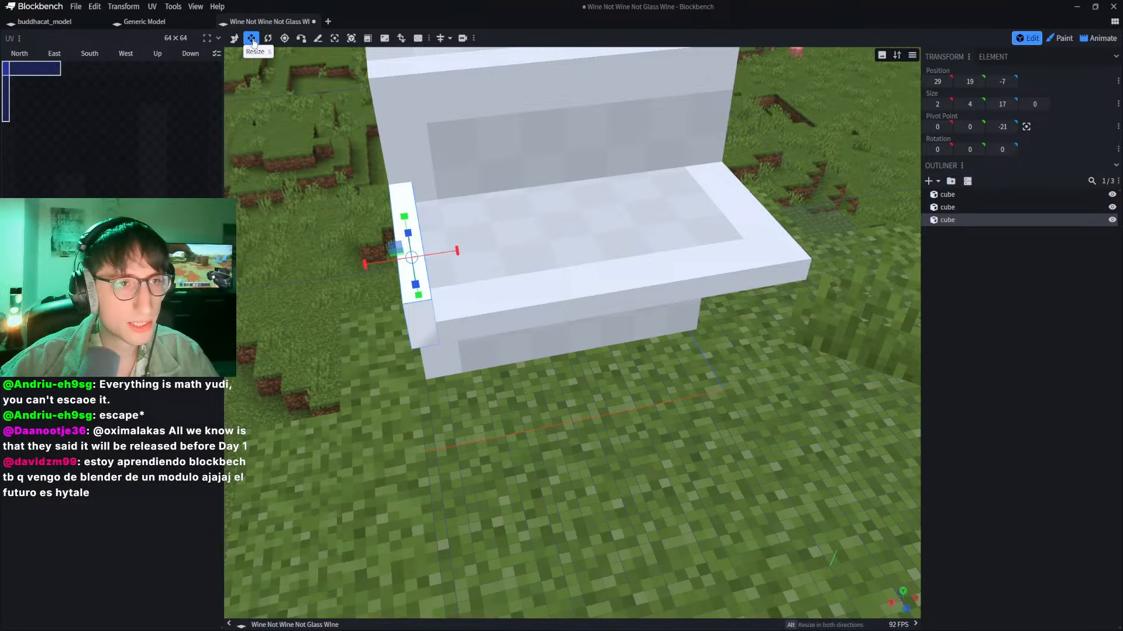
Step: Move the edge strip up 1 unit to Y position 20
{"action": "left_click", "coordinate": [234, 38]}
{"action": "left_click_drag", "start_coordinate": [406, 230], "coordinate": [406, 214]}
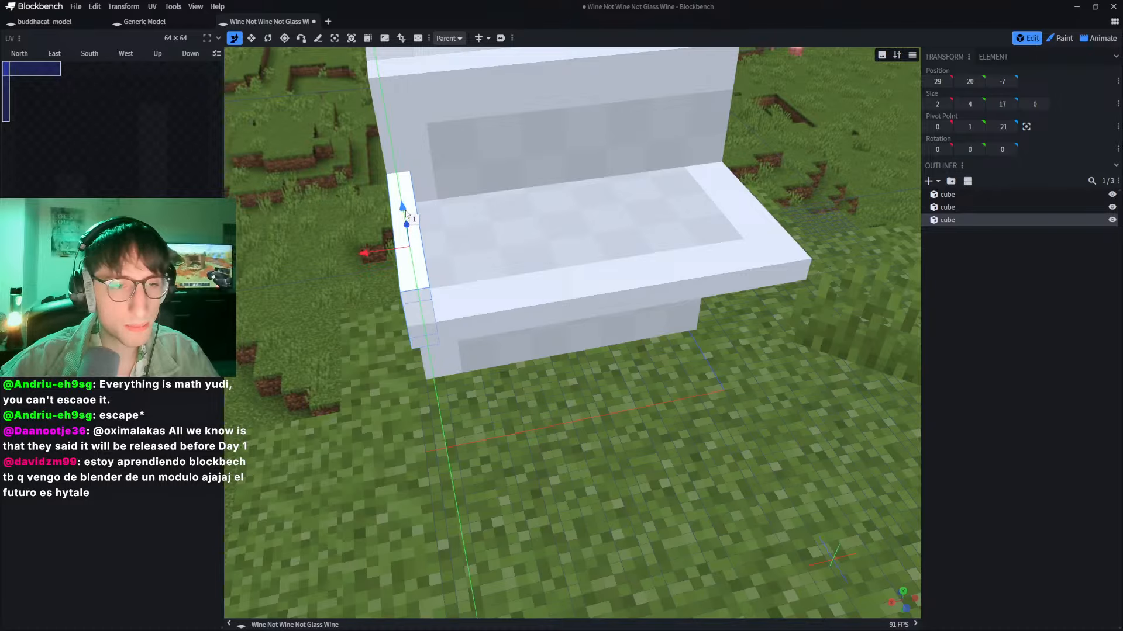
{"action": "middle_click_drag", "start_coordinate": [658, 297], "coordinate": [647, 246]}
{"action": "right_click_drag", "start_coordinate": [646, 246], "coordinate": [614, 223]}
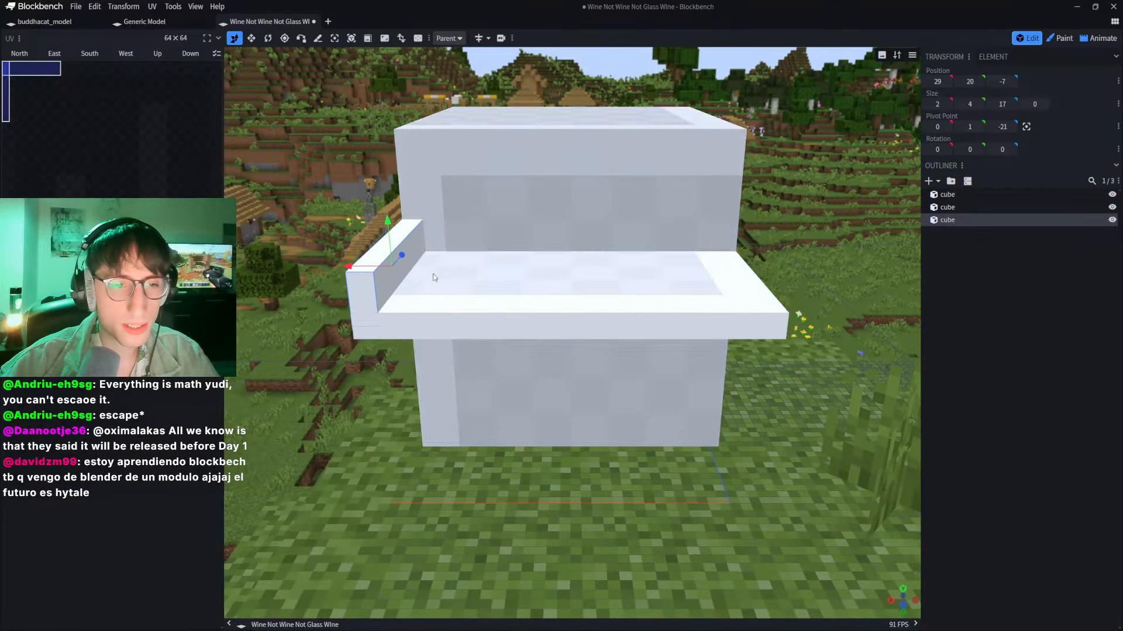
Step: Duplicate the edge strip to the slab's opposite end at X -1, Y 21, and reduce the copy's height to 3 units
{"action": "key", "text": "ctrl+d"}
{"action": "left_click_drag", "start_coordinate": [370, 268], "coordinate": [740, 236]}
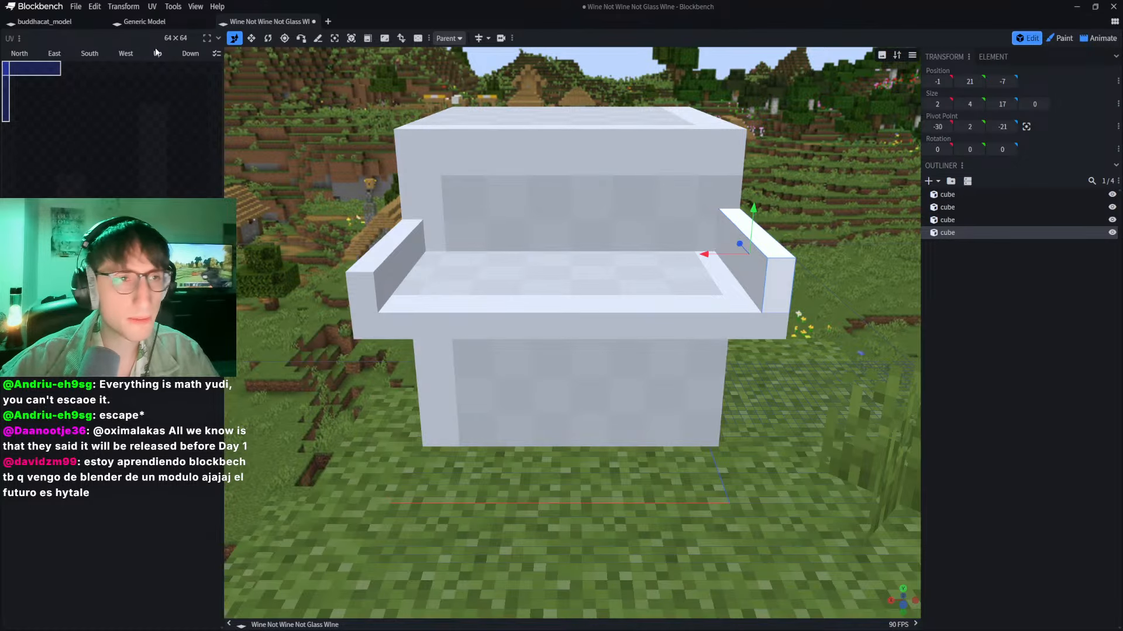
{"action": "left_click", "coordinate": [251, 38]}
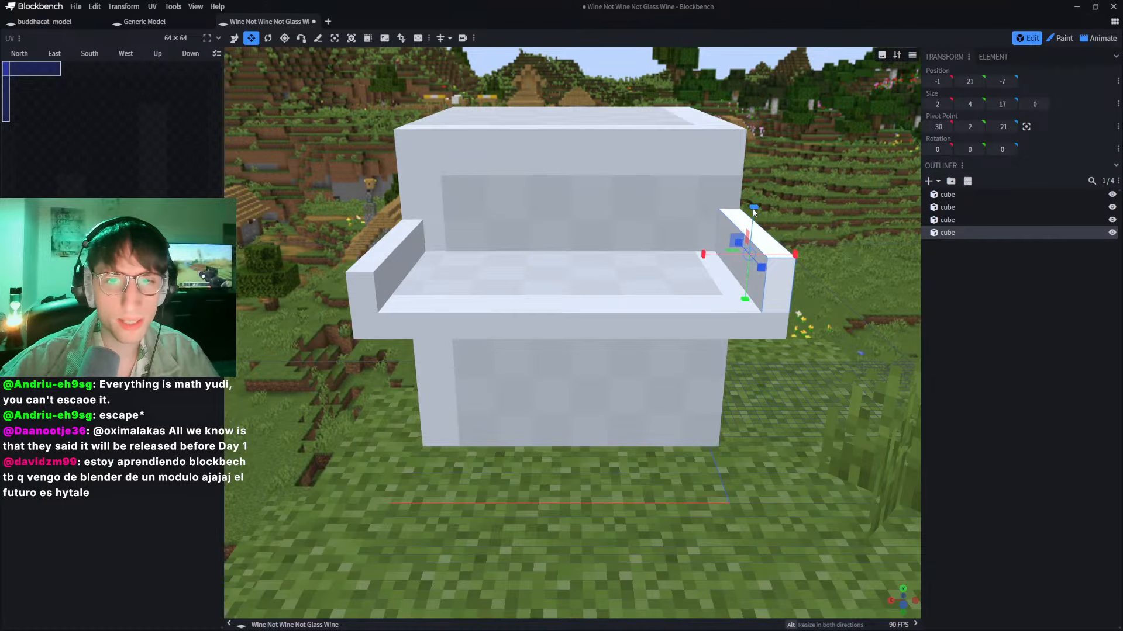
{"action": "left_click_drag", "start_coordinate": [754, 208], "coordinate": [753, 216]}
Step: Match the original edge strip to its copy, with a height of 3 units and Y position 21
{"action": "left_click", "coordinate": [383, 246]}
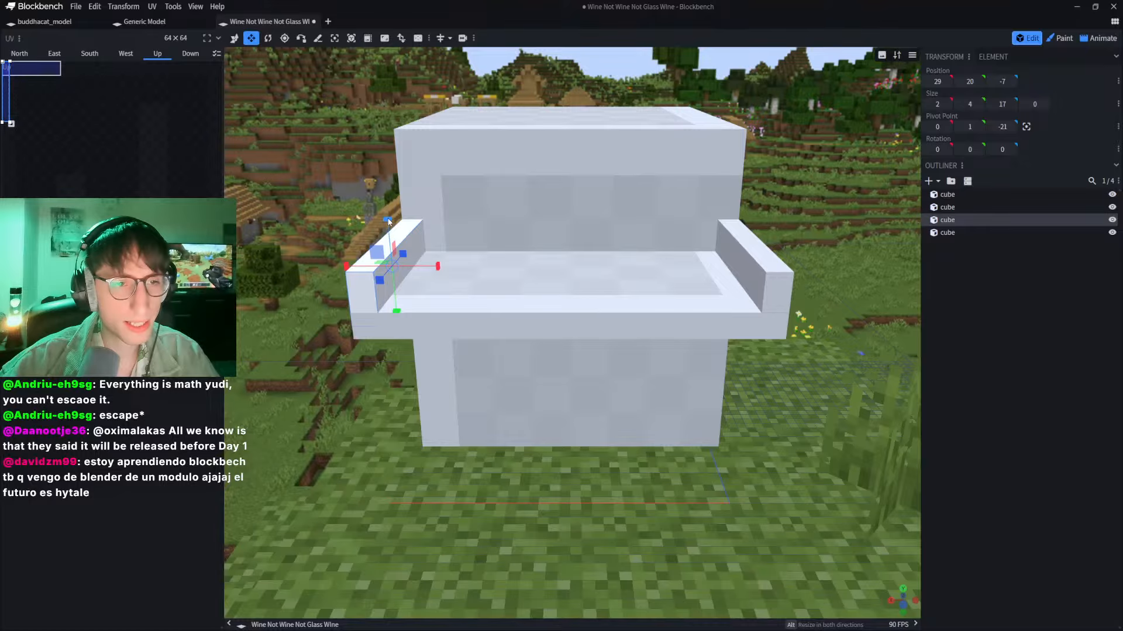
{"action": "left_click_drag", "start_coordinate": [387, 219], "coordinate": [387, 214]}
{"action": "left_click", "coordinate": [234, 38]}
{"action": "left_click", "coordinate": [738, 282]}
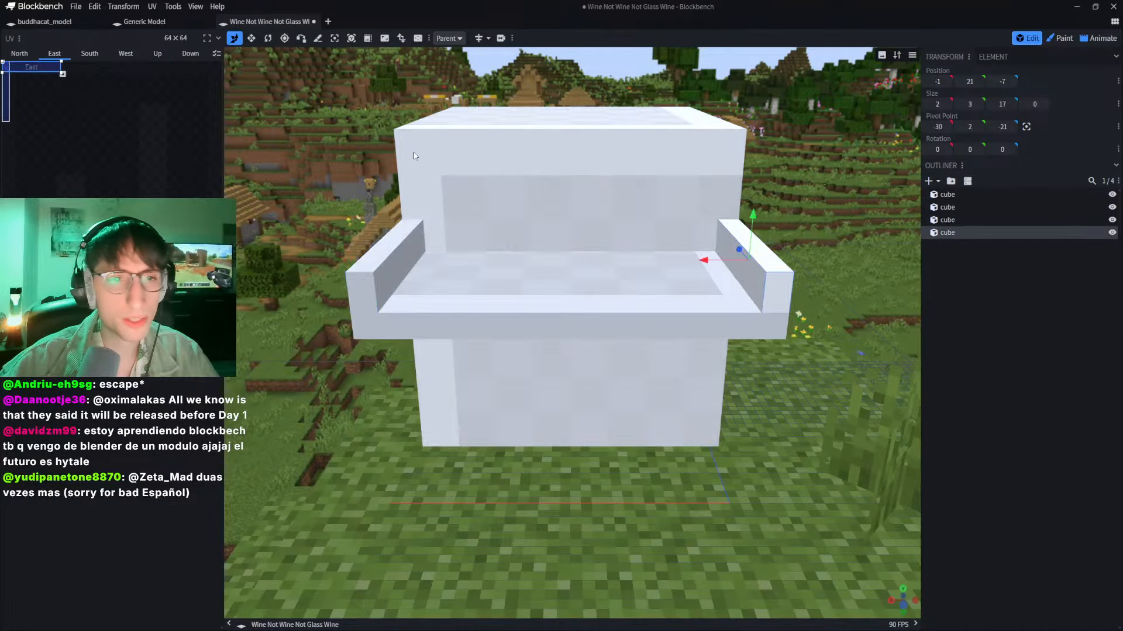
Step: Examine the slab with its two side rails against the large cube from the front, selecting each main part
{"action": "scroll", "coordinate": [816, 246], "scroll_direction": "up", "scroll_amount": 2}
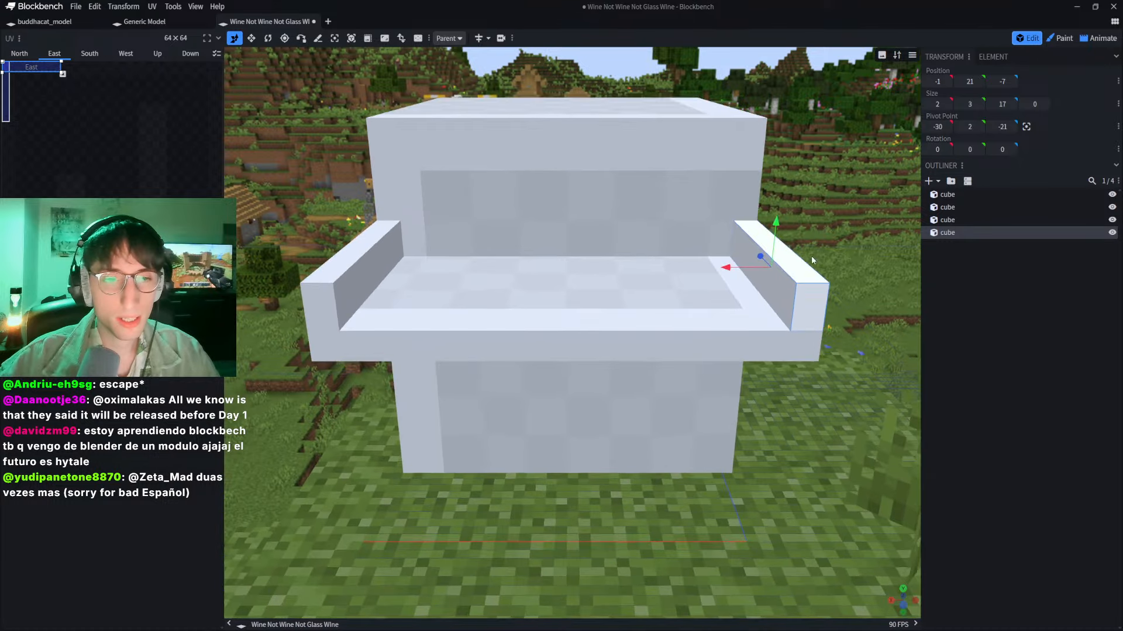
{"action": "left_click", "coordinate": [632, 291]}
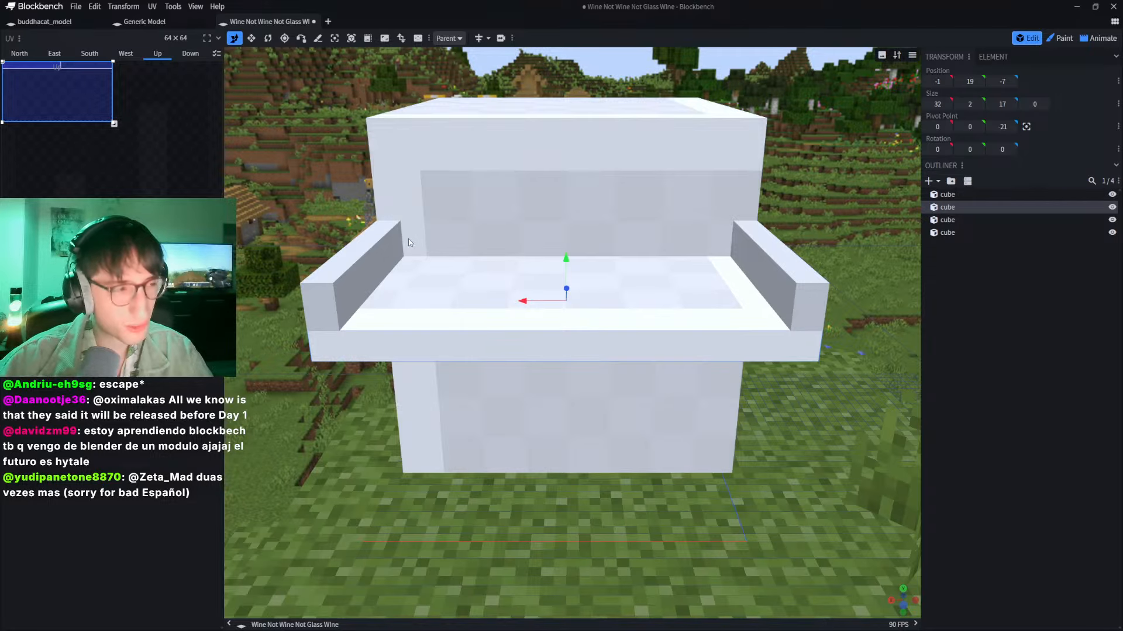
{"action": "right_click_drag", "start_coordinate": [264, 168], "coordinate": [278, 183]}
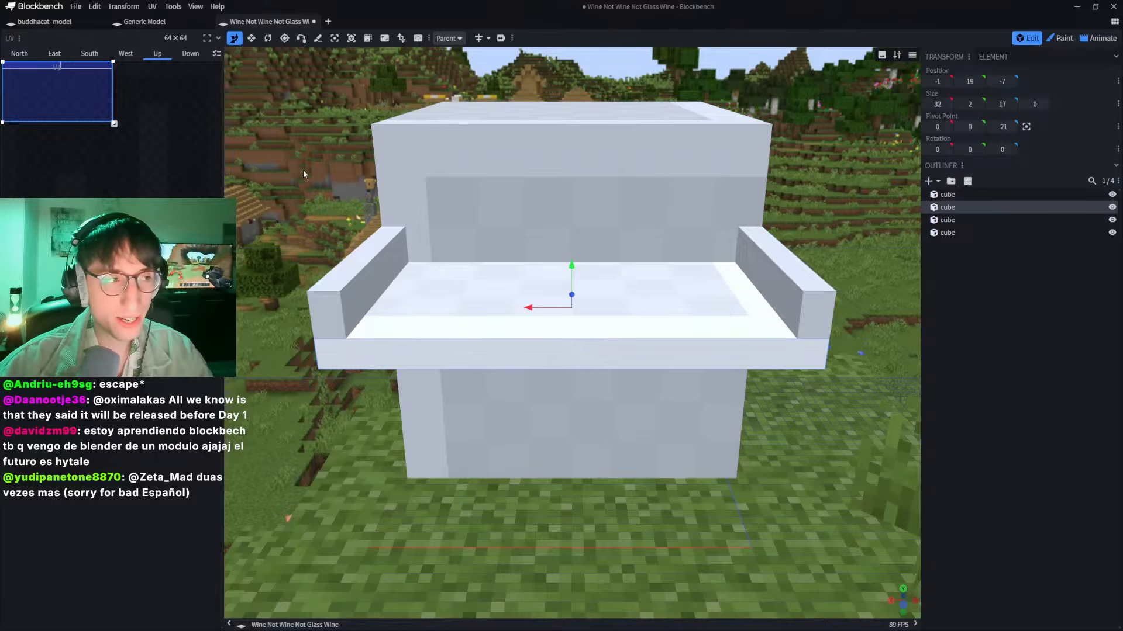
{"action": "scroll", "coordinate": [292, 168], "scroll_direction": "up", "scroll_amount": 1}
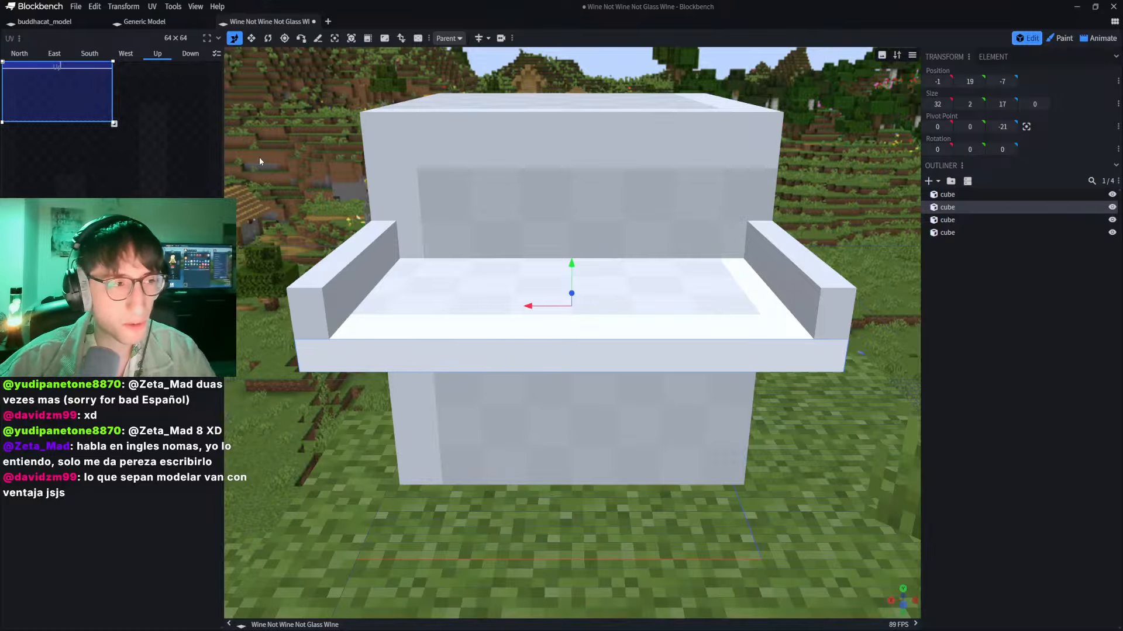
{"action": "scroll", "coordinate": [282, 120], "scroll_direction": "up", "scroll_amount": 2}
{"action": "scroll", "coordinate": [288, 125], "scroll_direction": "down", "scroll_amount": 3}
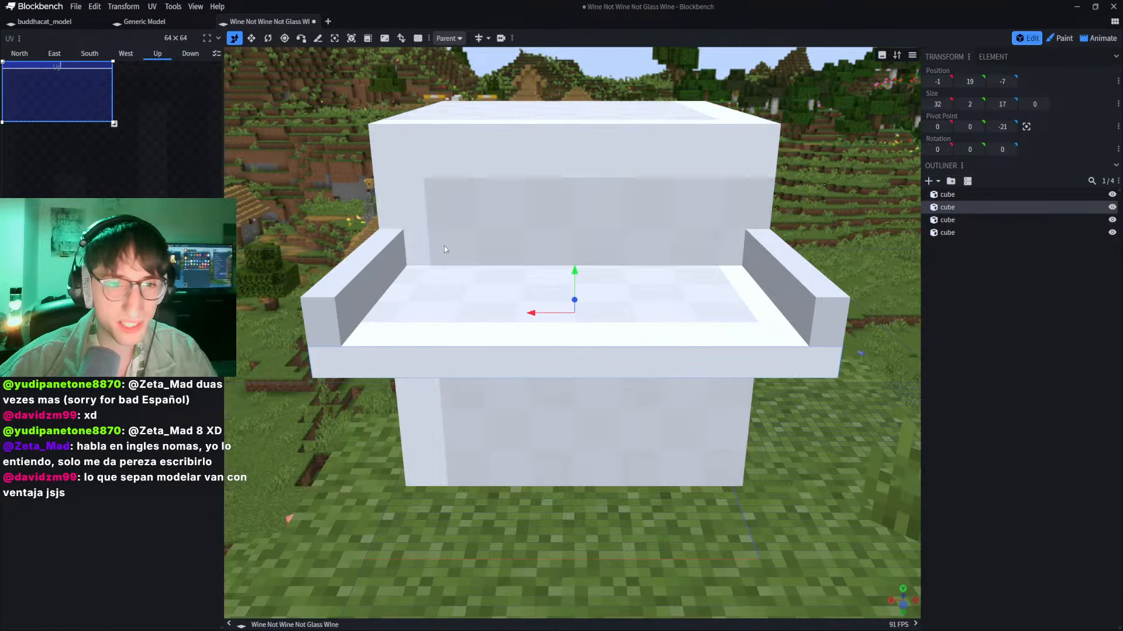
{"action": "left_click", "coordinate": [443, 235]}
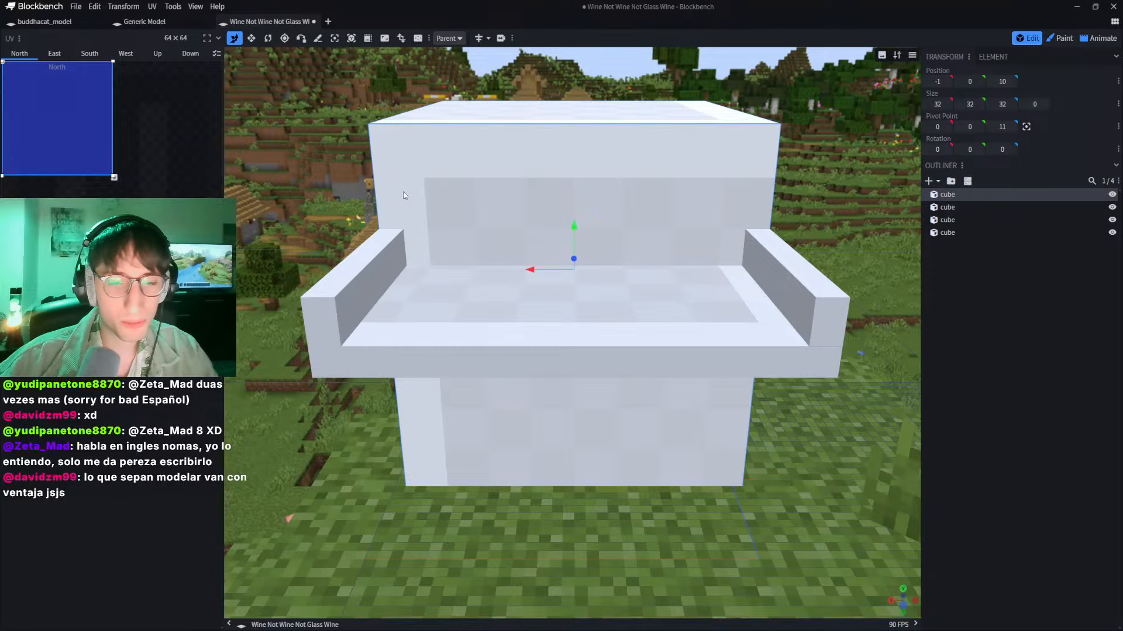
{"action": "left_click", "coordinate": [606, 332]}
{"action": "scroll", "coordinate": [468, 202], "scroll_direction": "up", "scroll_amount": 1}
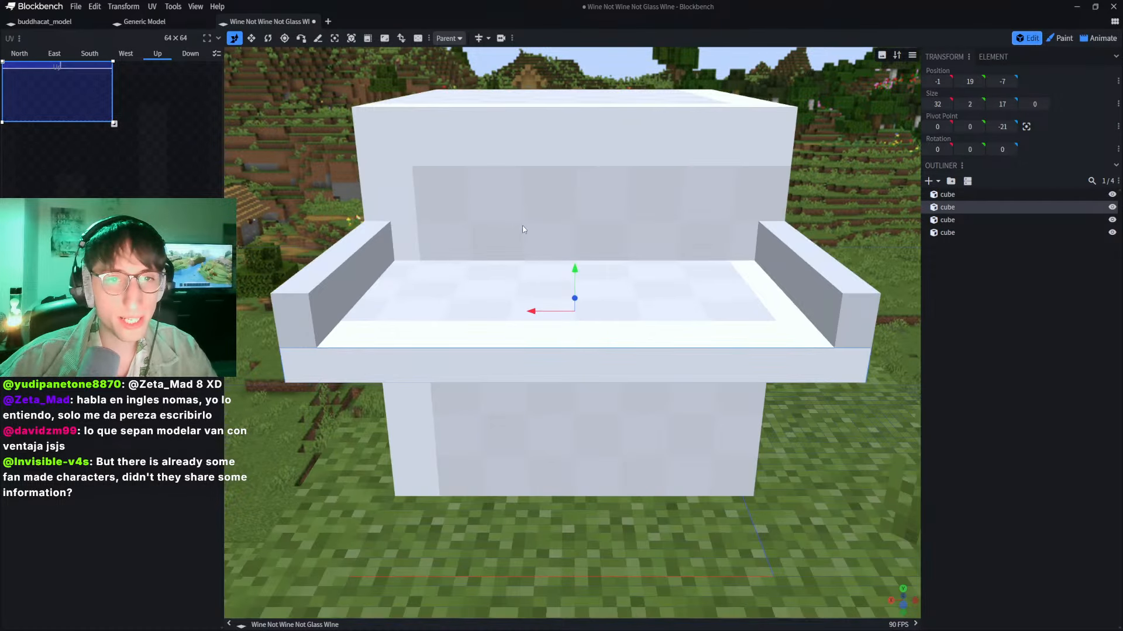
Step: Duplicate the side rail at X 29 and move the copy 3 units inward to X position 26
{"action": "left_click", "coordinate": [350, 265]}
{"action": "key", "text": "ctrl+d"}
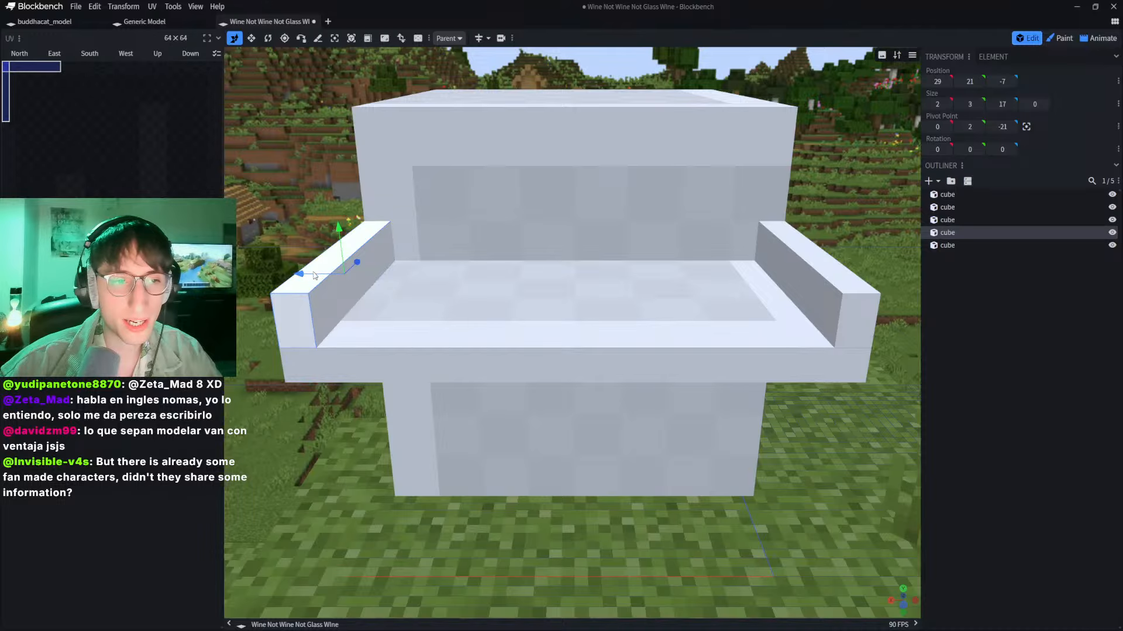
{"action": "left_click_drag", "start_coordinate": [314, 276], "coordinate": [386, 274]}
{"action": "scroll", "coordinate": [594, 351], "scroll_direction": "up", "scroll_amount": 3}
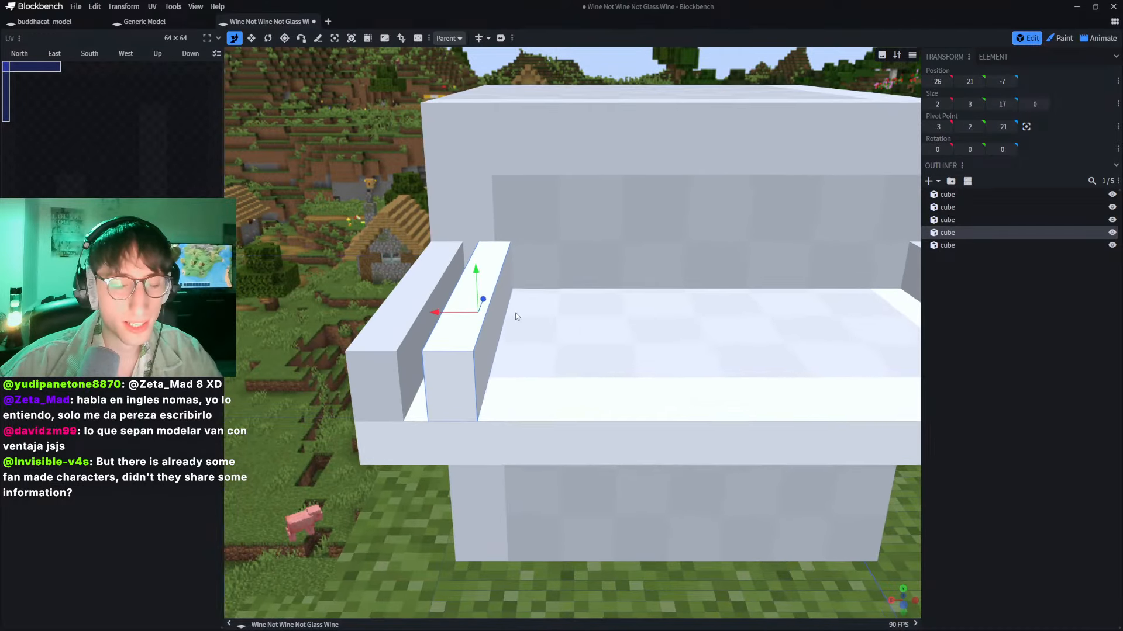
{"action": "scroll", "coordinate": [367, 209], "scroll_direction": "up", "scroll_amount": 2}
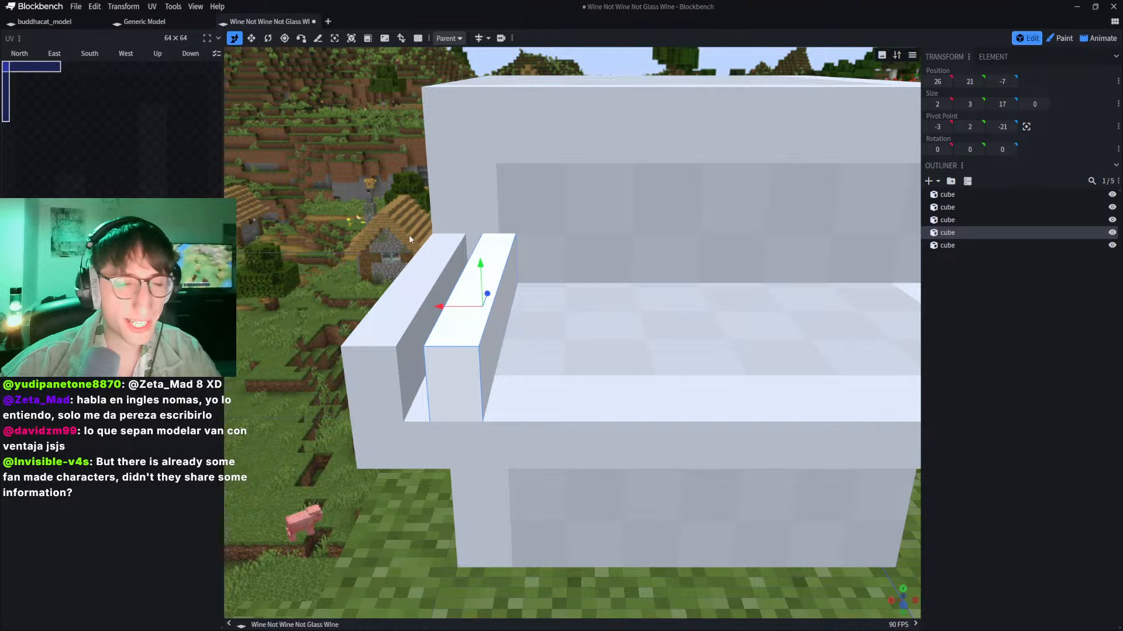
Step: Resize the inner rail copy to 2 × 1 × 11 units, shortening its front end to Z position -1
{"action": "left_click", "coordinate": [251, 38]}
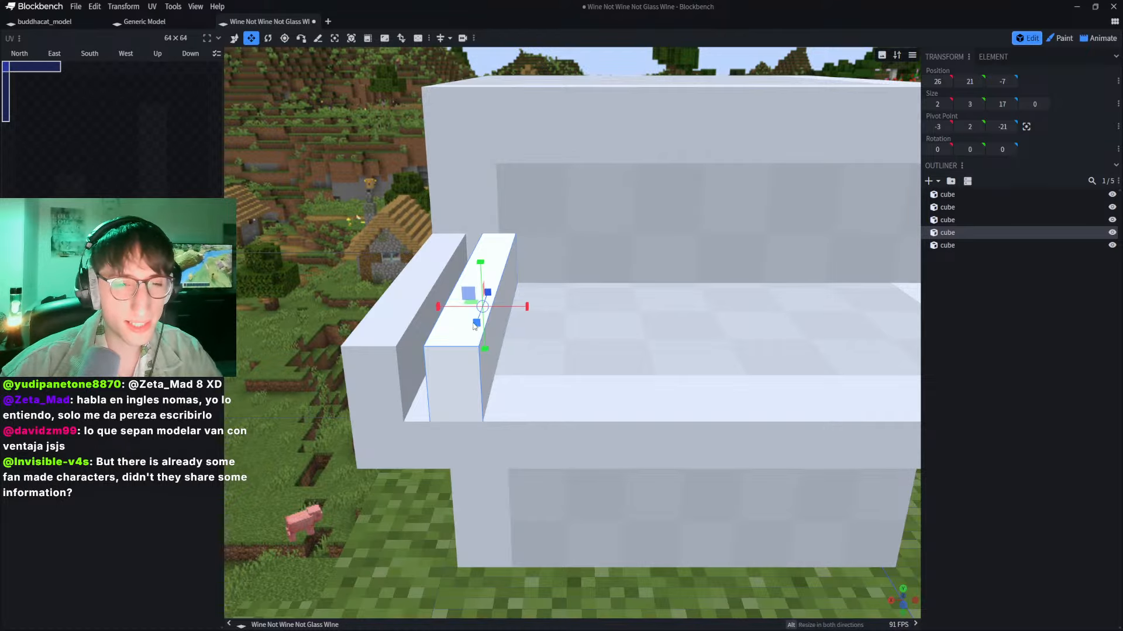
{"action": "left_click_drag", "start_coordinate": [474, 325], "coordinate": [490, 297]}
{"action": "scroll", "coordinate": [485, 301], "scroll_direction": "up", "scroll_amount": 3}
{"action": "scroll", "coordinate": [443, 322], "scroll_direction": "down", "scroll_amount": 1}
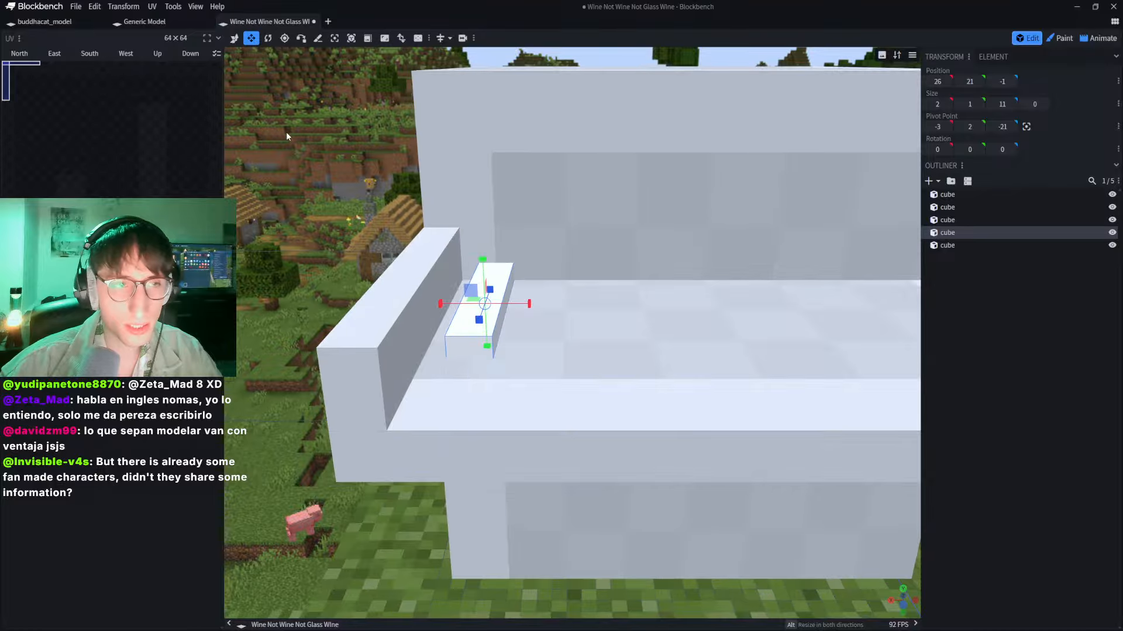
{"action": "left_click", "coordinate": [157, 7]}
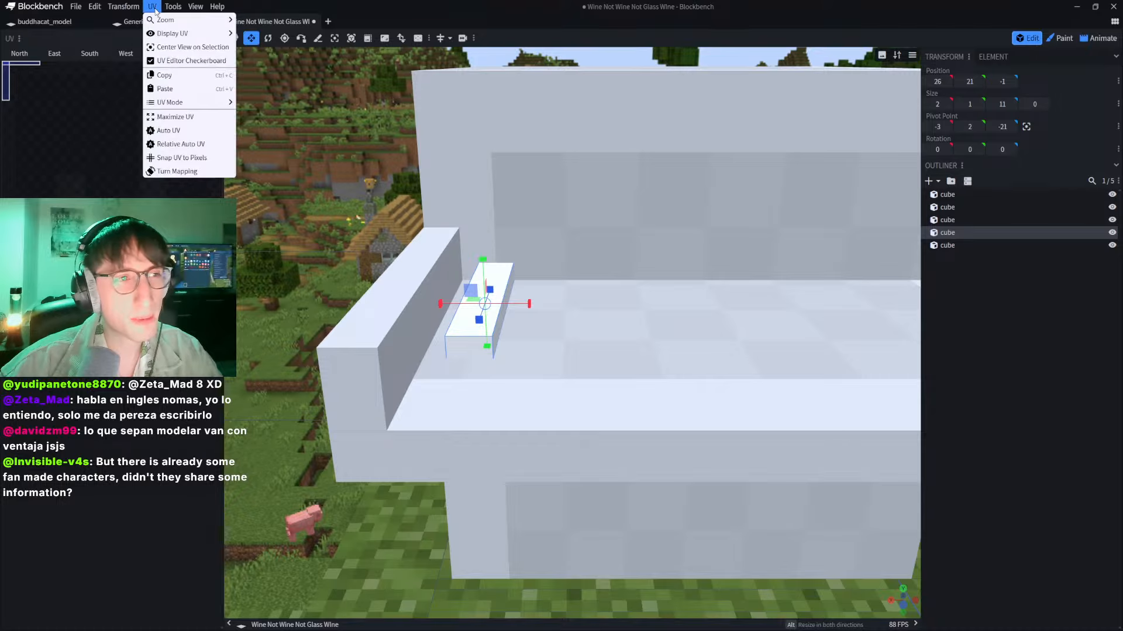
{"action": "mouse_move", "coordinate": [197, 5]}
{"action": "left_click", "coordinate": [241, 286]}
{"action": "scroll", "coordinate": [252, 288], "scroll_direction": "up", "scroll_amount": 3}
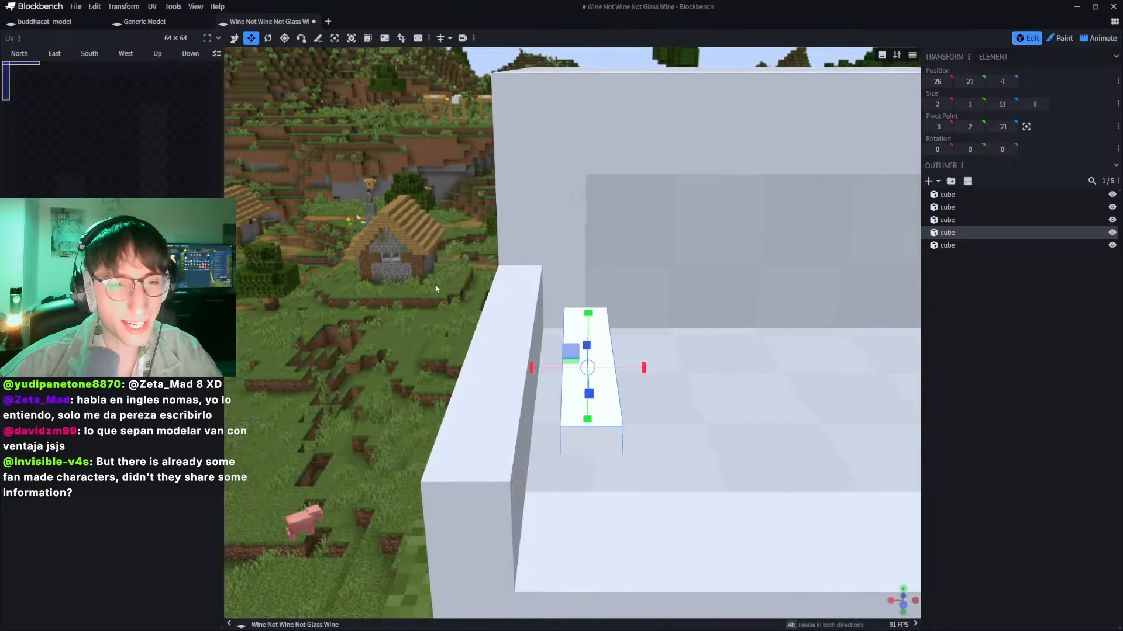
{"action": "scroll", "coordinate": [435, 288], "scroll_direction": "down", "scroll_amount": 3}
{"action": "left_click_drag", "start_coordinate": [404, 186], "coordinate": [411, 212]}
{"action": "scroll", "coordinate": [386, 205], "scroll_direction": "up", "scroll_amount": 5}
{"action": "scroll", "coordinate": [399, 195], "scroll_direction": "down", "scroll_amount": 3}
{"action": "scroll", "coordinate": [392, 186], "scroll_direction": "up", "scroll_amount": 3}
Step: Shrink the inner rail copy into a thin plate of 2 × 0.2 × 2 units at Z position 1.5
{"action": "left_click", "coordinate": [533, 244]}
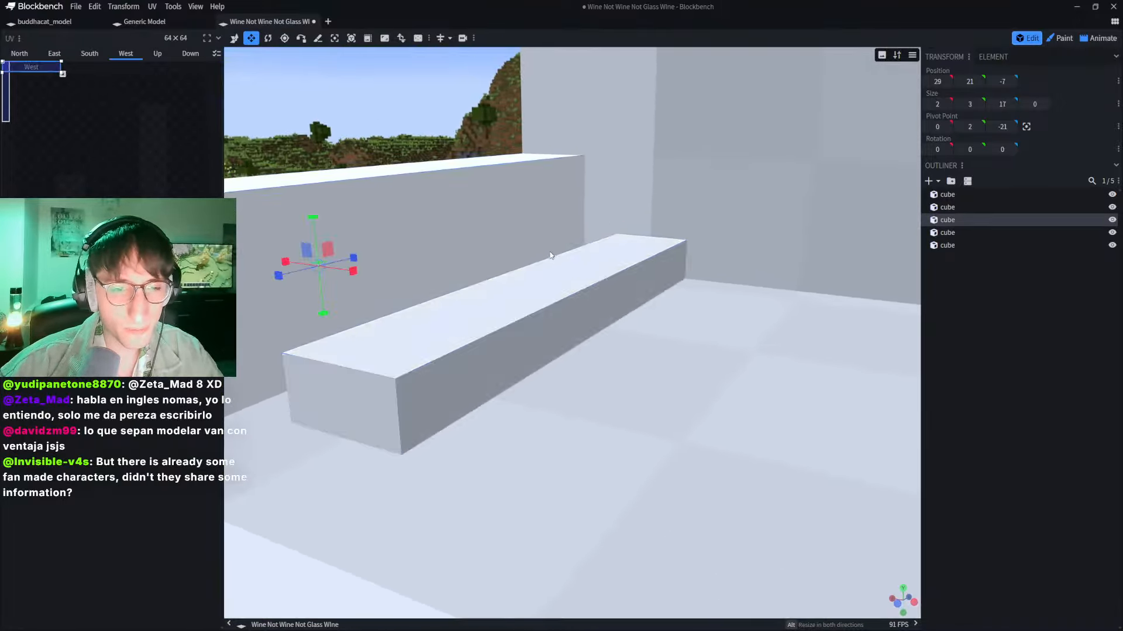
{"action": "left_click", "coordinate": [556, 293]}
{"action": "left_click_drag", "start_coordinate": [553, 259], "coordinate": [554, 300]}
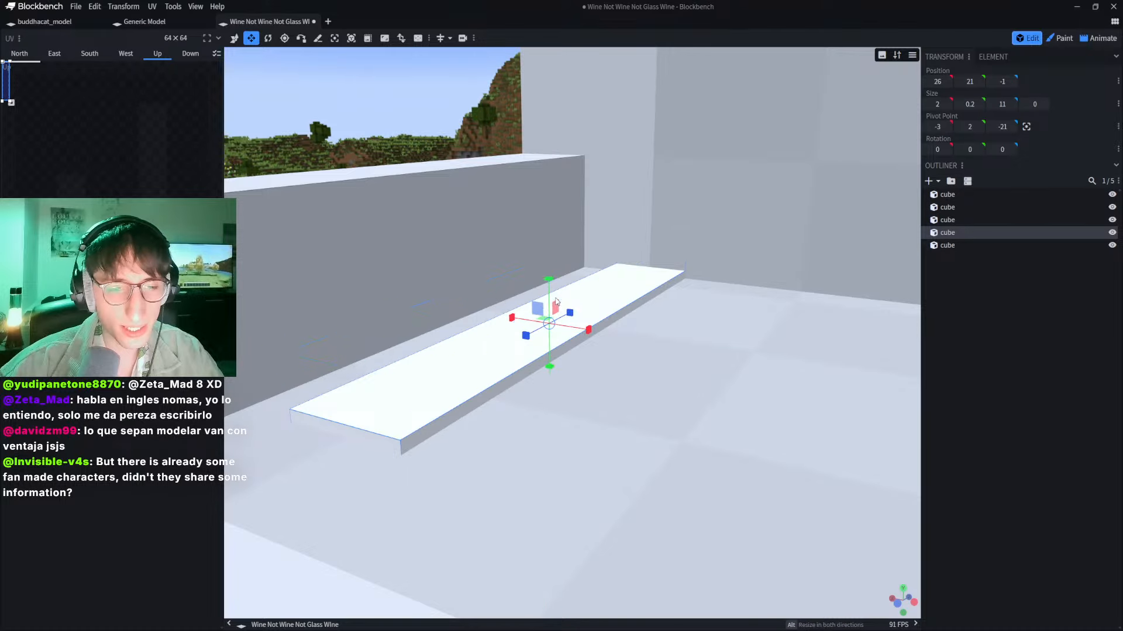
{"action": "left_click_drag", "start_coordinate": [530, 343], "coordinate": [423, 368]}
{"action": "right_click_drag", "start_coordinate": [550, 295], "coordinate": [552, 310]}
{"action": "left_click", "coordinate": [553, 310]}
{"action": "left_click", "coordinate": [462, 383]}
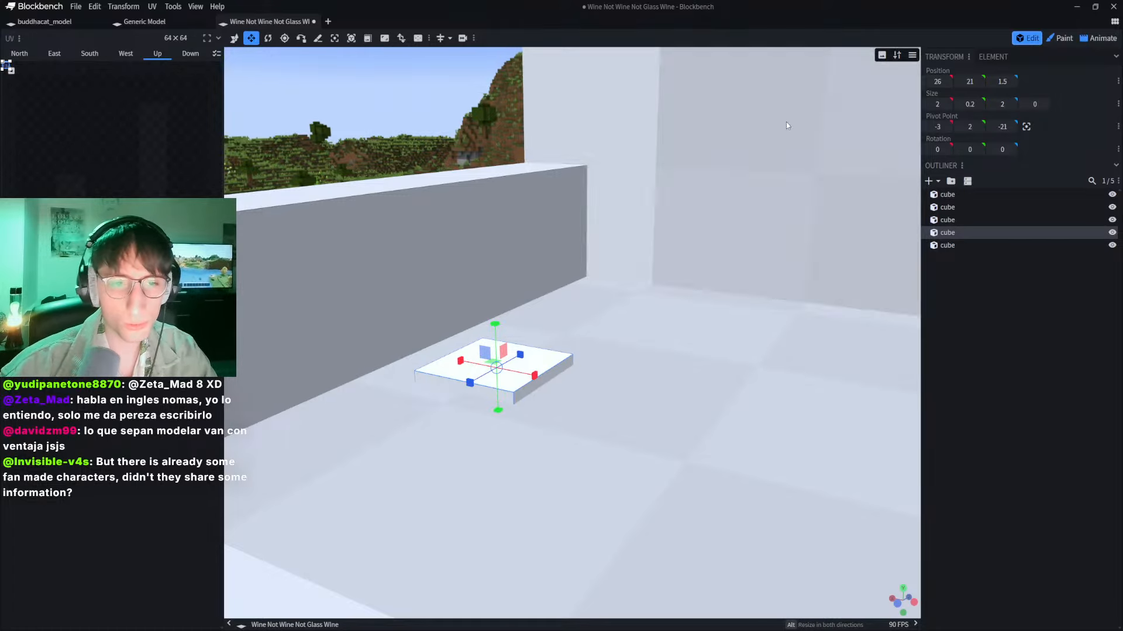
{"action": "right_click_drag", "start_coordinate": [462, 120], "coordinate": [492, 149]}
{"action": "right_click_drag", "start_coordinate": [561, 188], "coordinate": [388, 189]}
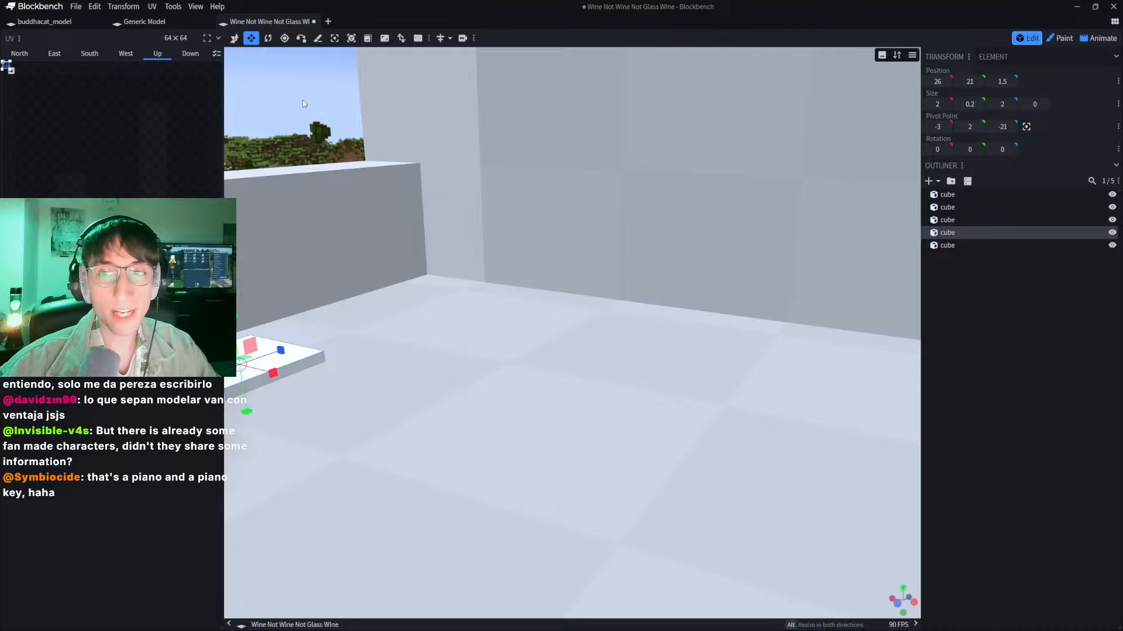
{"action": "right_click_drag", "start_coordinate": [310, 100], "coordinate": [395, 161]}
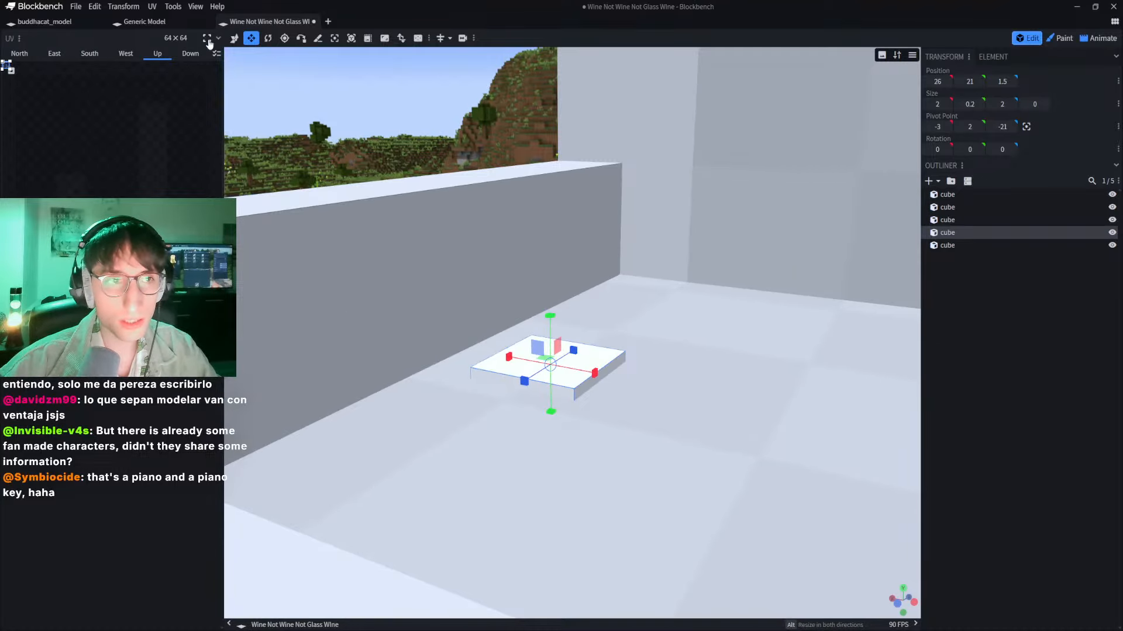
{"action": "left_click", "coordinate": [234, 38]}
{"action": "left_click_drag", "start_coordinate": [553, 334], "coordinate": [554, 263]}
{"action": "key", "text": "ctrl+z"}
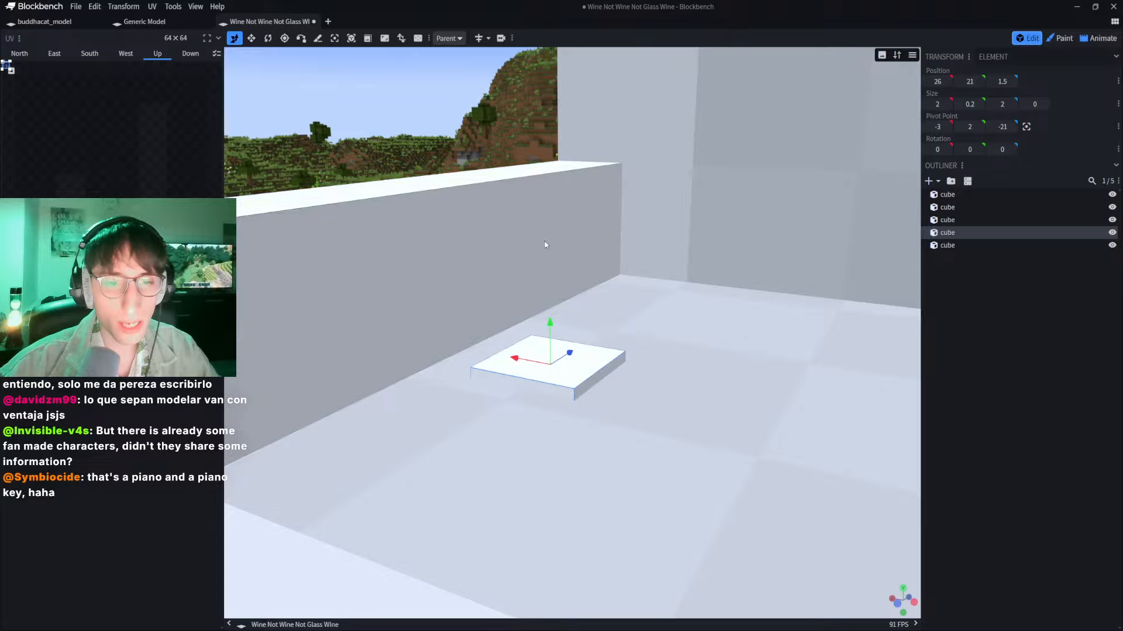
{"action": "right_click_drag", "start_coordinate": [552, 341], "coordinate": [328, 342]}
{"action": "right_click_drag", "start_coordinate": [357, 104], "coordinate": [407, 94]}
{"action": "right_click_drag", "start_coordinate": [302, 85], "coordinate": [189, 64]}
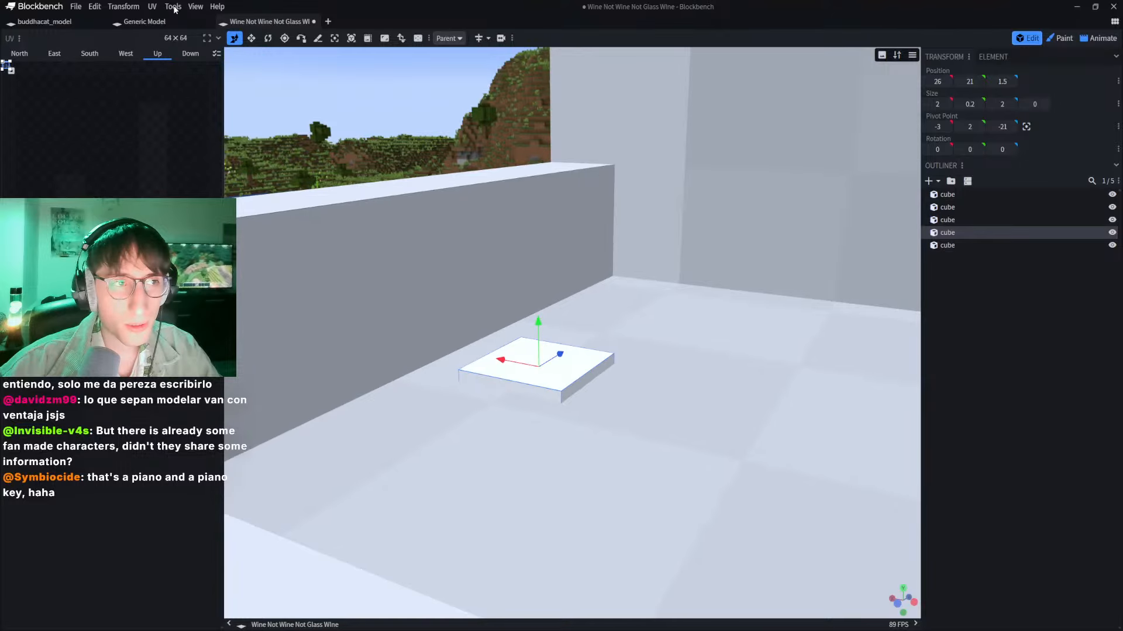
{"action": "left_click", "coordinate": [173, 8]}
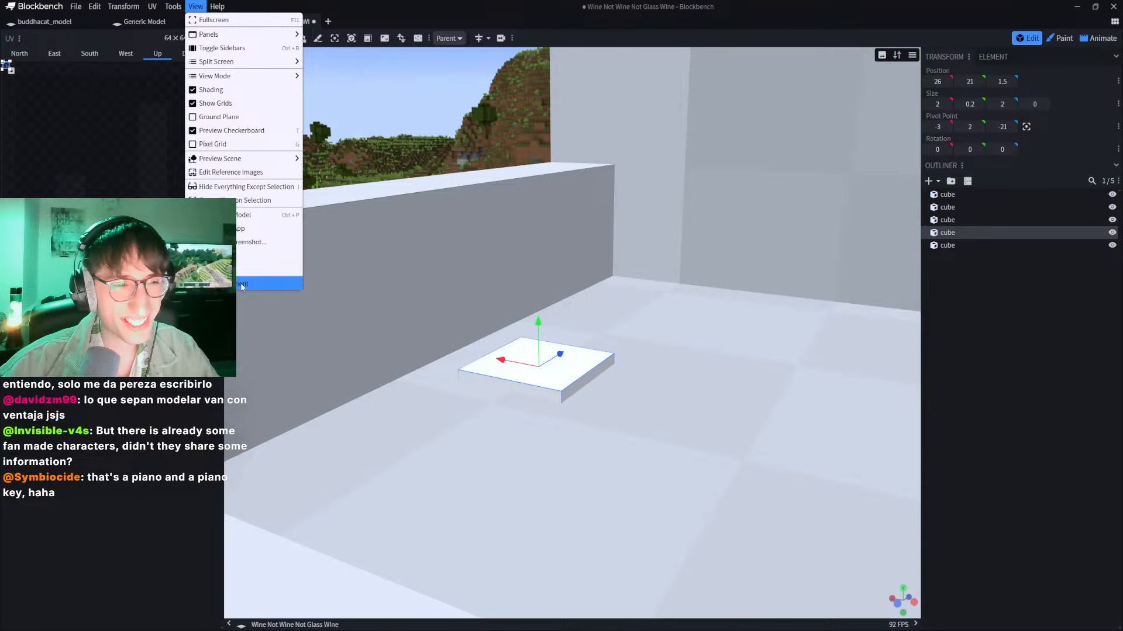
{"action": "left_click", "coordinate": [387, 111]}
Step: Stack a duplicate of the thin plate on top at Y position 21.2, narrowed to 2 × 0.2 × 1.2 units at Z position 1.8
{"action": "scroll", "coordinate": [461, 239], "scroll_direction": "up", "scroll_amount": 6}
{"action": "scroll", "coordinate": [460, 248], "scroll_direction": "down", "scroll_amount": 5}
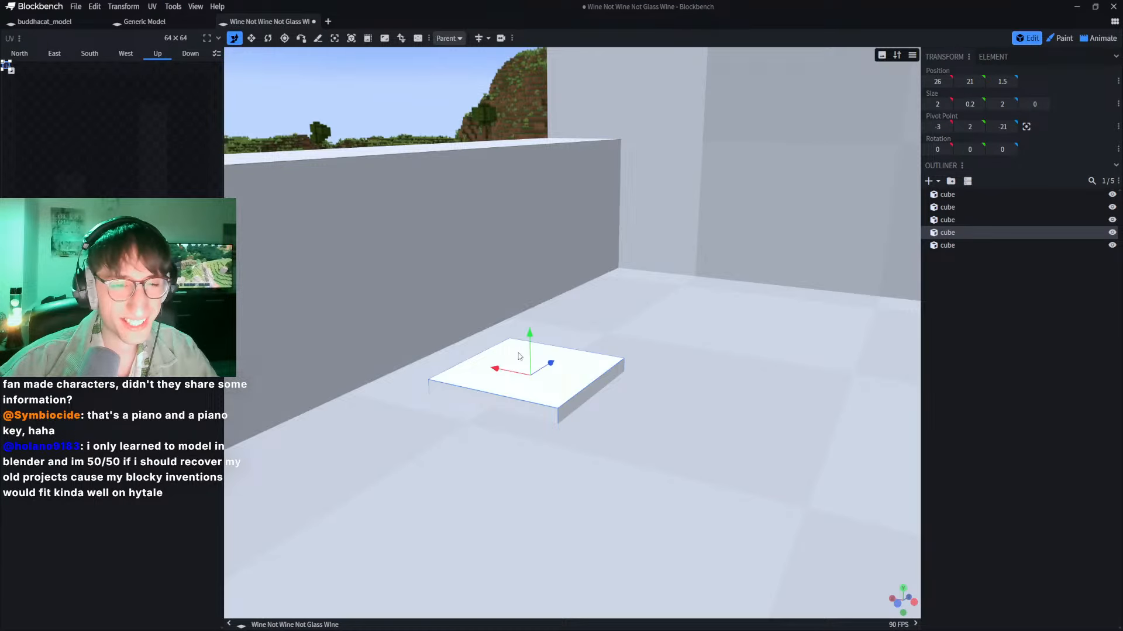
{"action": "key", "text": "ctrl+d"}
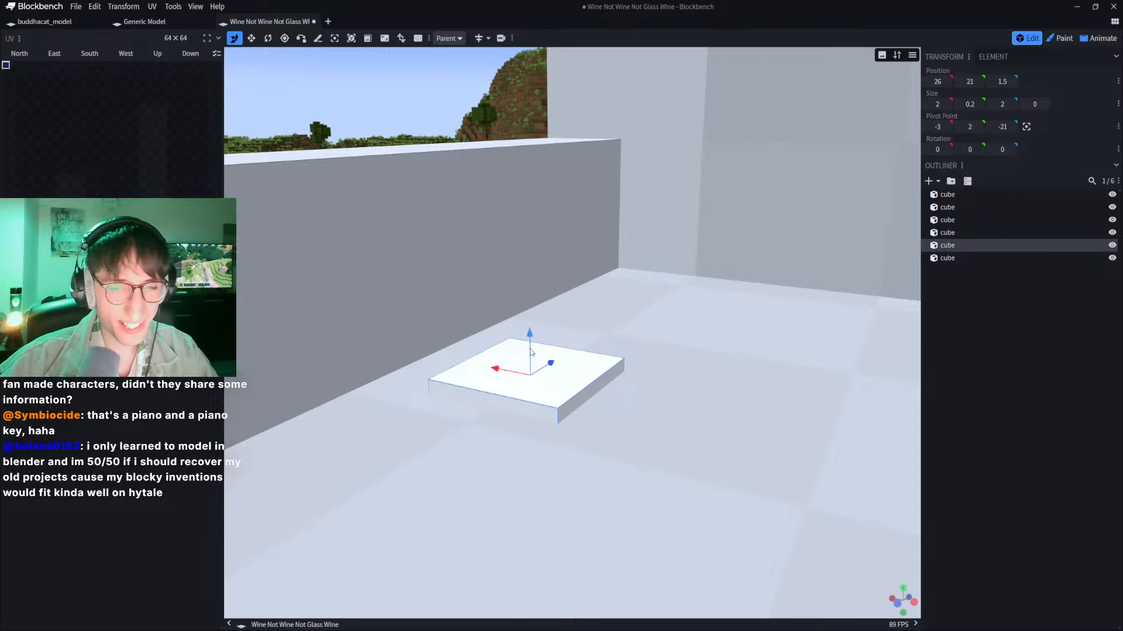
{"action": "mouse_move", "coordinate": [530, 349]}
{"action": "left_mouse_down"}
{"action": "mouse_move", "coordinate": [526, 290]}
{"action": "mouse_move", "coordinate": [528, 338]}
{"action": "left_mouse_up"}
{"action": "key", "text": "s"}
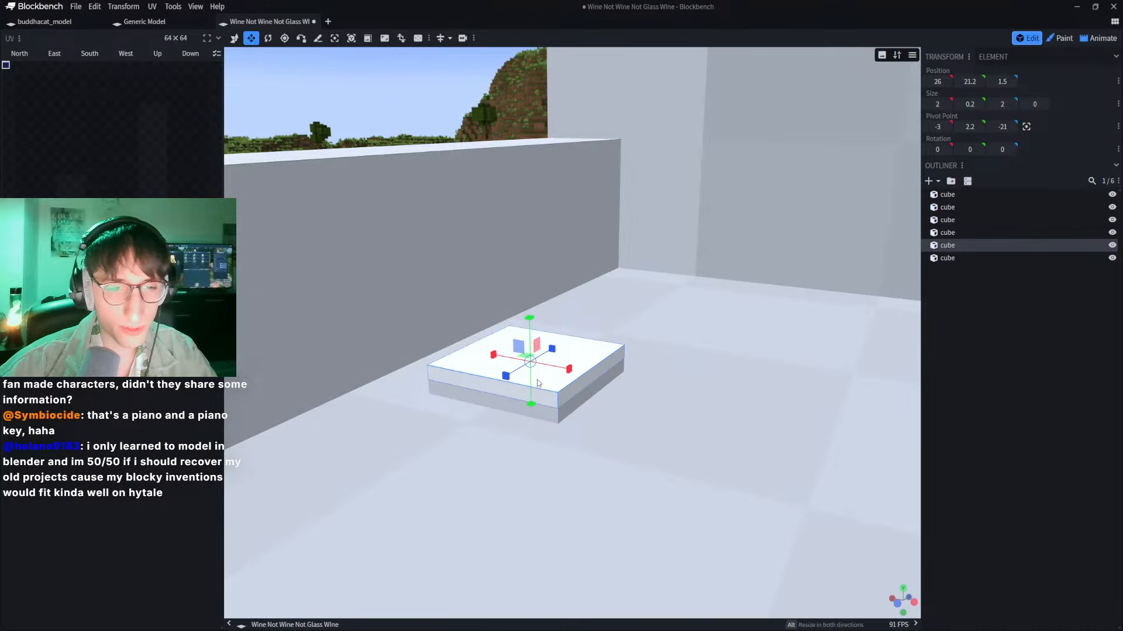
{"action": "left_click_drag", "start_coordinate": [509, 380], "coordinate": [539, 363]}
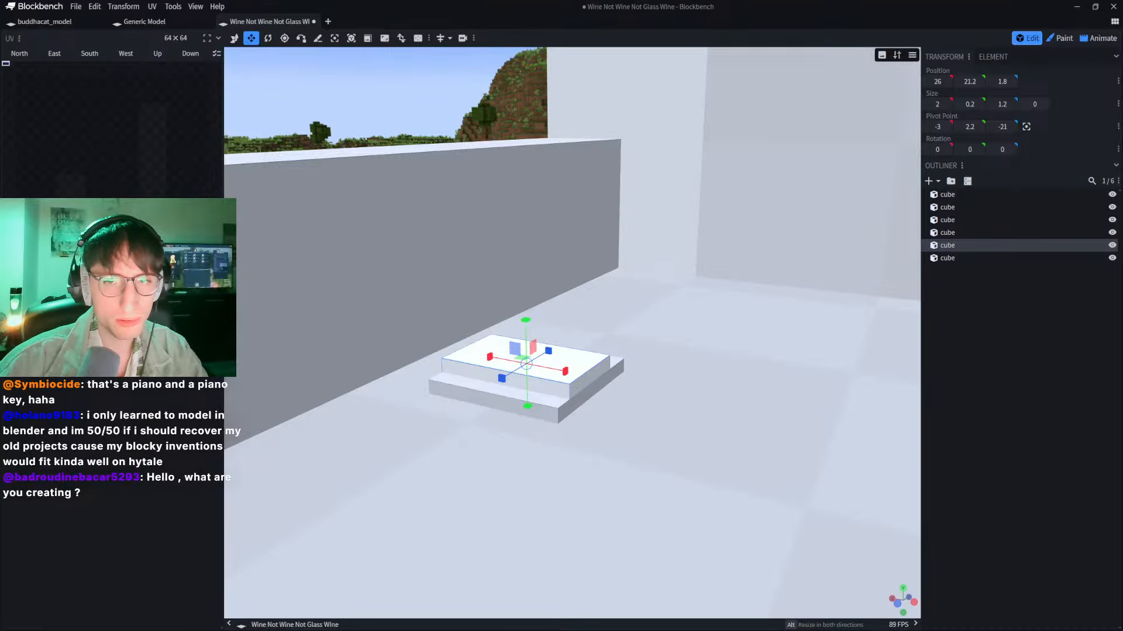
Step: Try to paste the wine glasses photo as a reference image and place it over the side rail
{"action": "key", "text": "ctrl+v"}
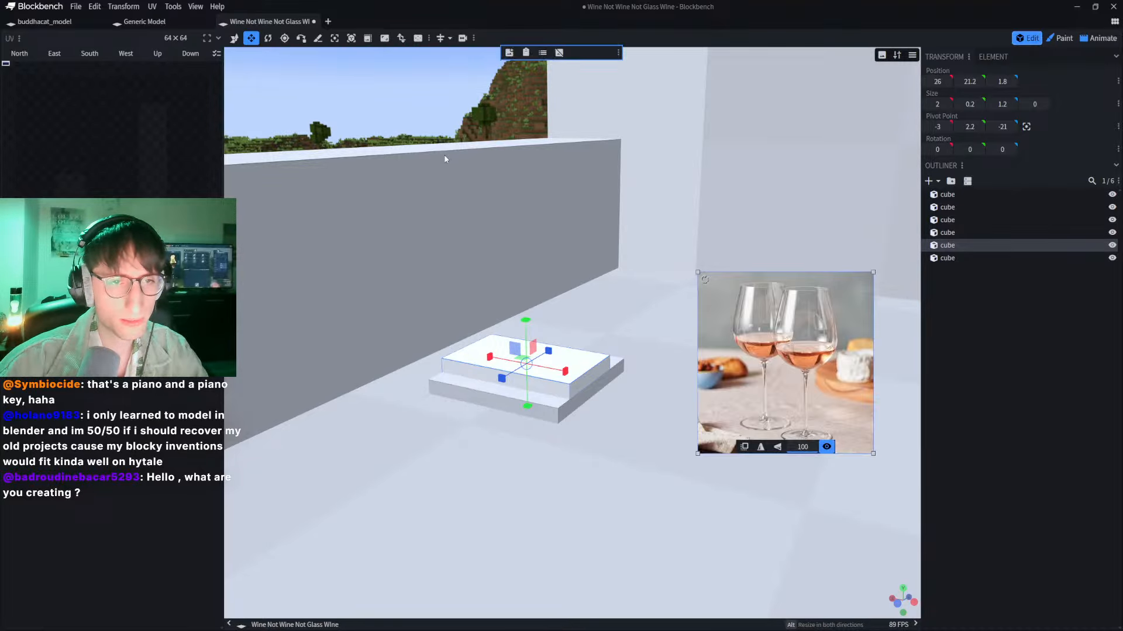
{"action": "left_click_drag", "start_coordinate": [827, 363], "coordinate": [376, 176]}
{"action": "left_click", "coordinate": [584, 307]}
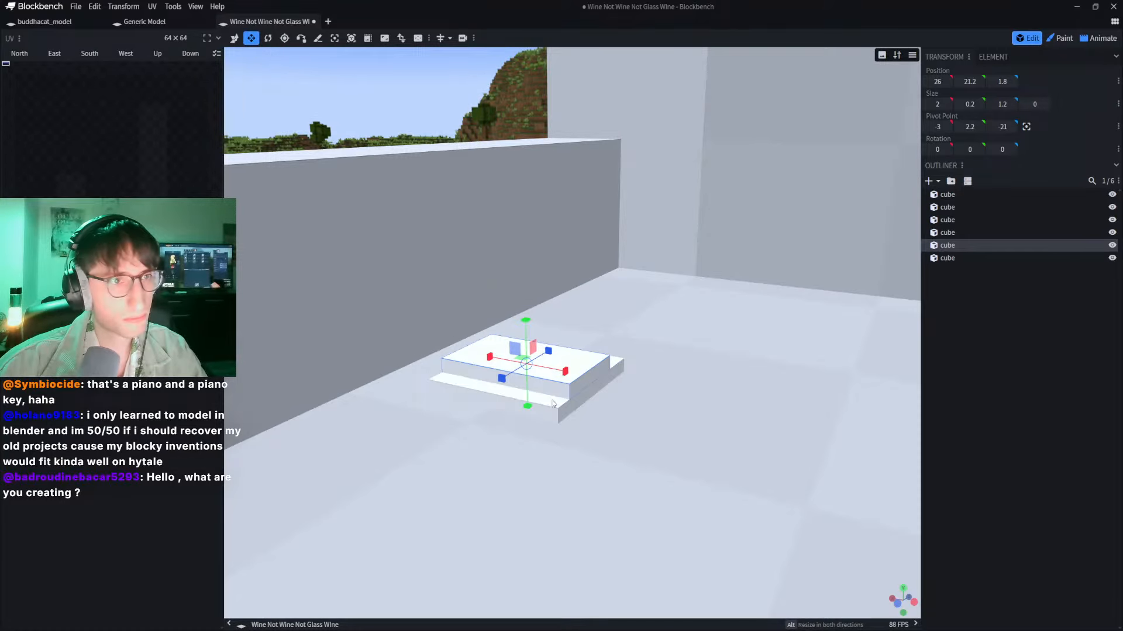
{"action": "scroll", "coordinate": [553, 403], "scroll_direction": "down", "scroll_amount": 4}
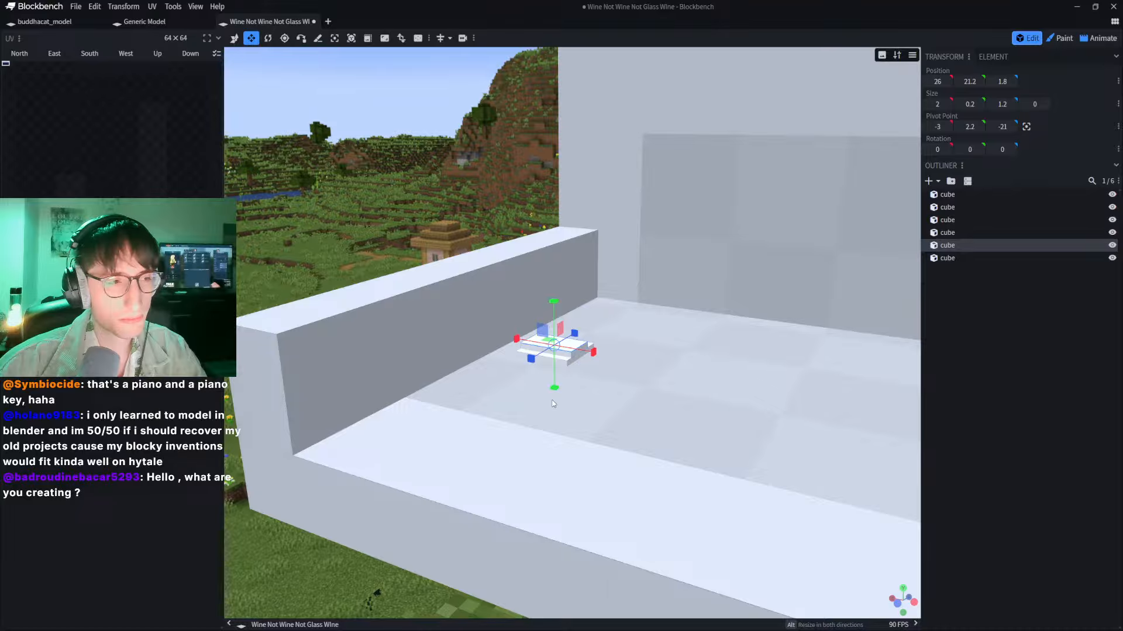
{"action": "scroll", "coordinate": [552, 401], "scroll_direction": "up", "scroll_amount": 3}
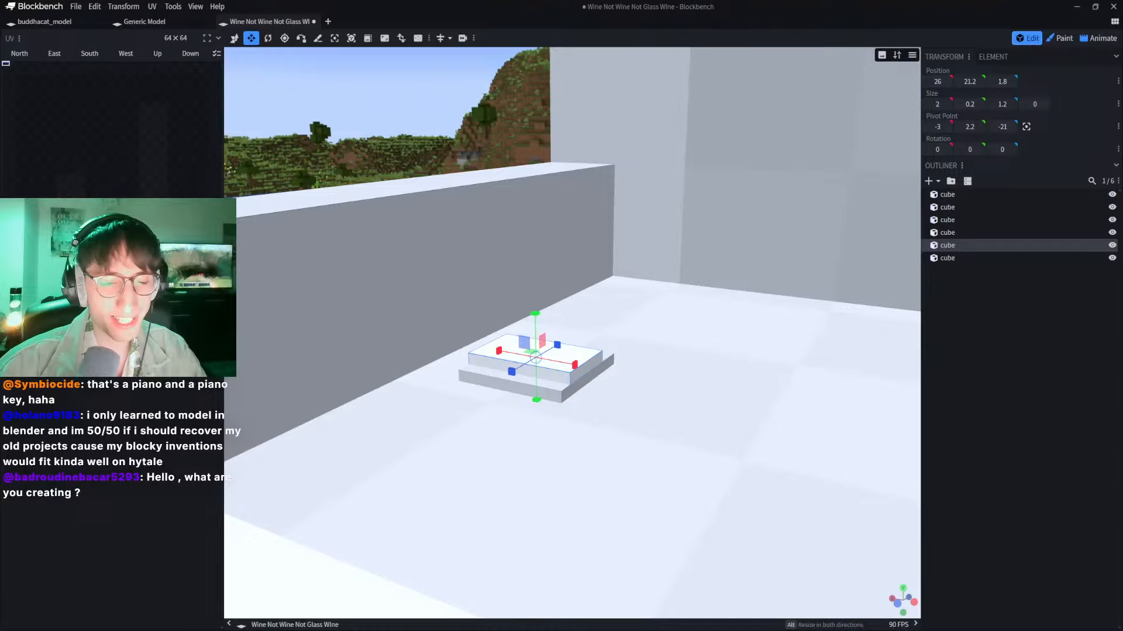
Step: Try pasting the wine glasses image again, toggle its visibility off and on, and check its layer options
{"action": "key", "text": "ctrl+v"}
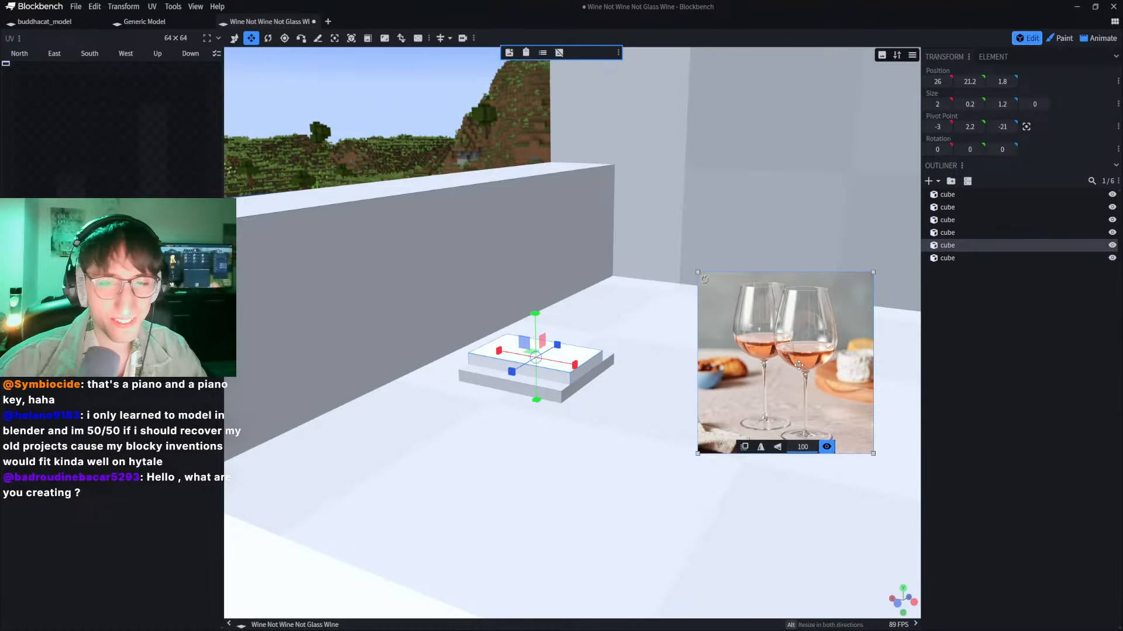
{"action": "left_click_drag", "start_coordinate": [798, 365], "coordinate": [399, 202]}
{"action": "left_click", "coordinate": [427, 284]}
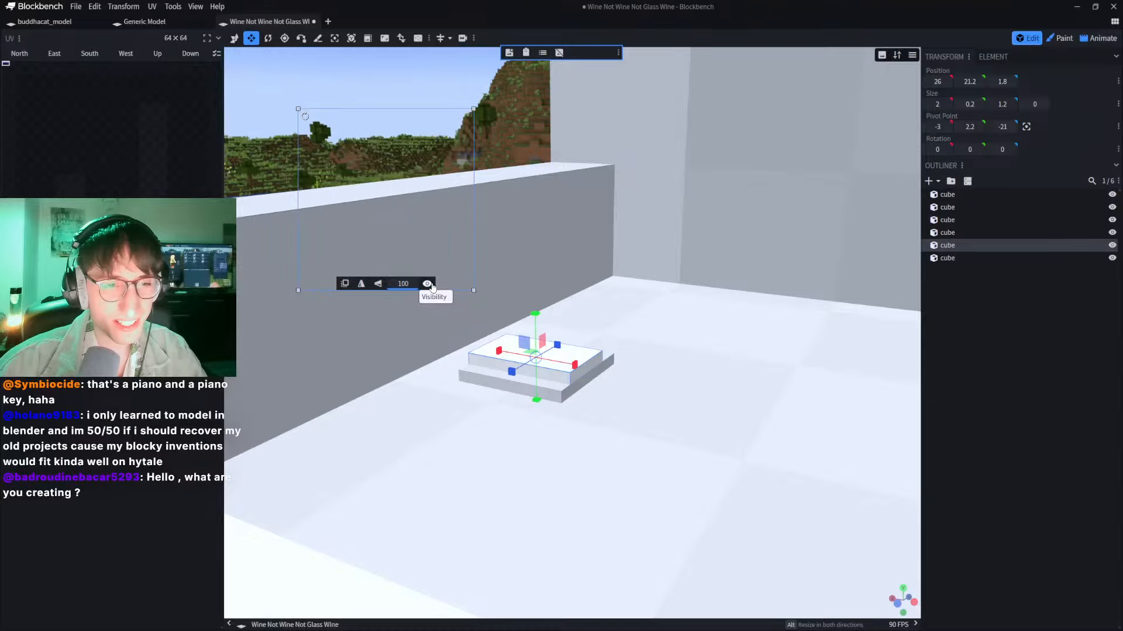
{"action": "left_click", "coordinate": [427, 284]}
{"action": "left_click", "coordinate": [345, 284]}
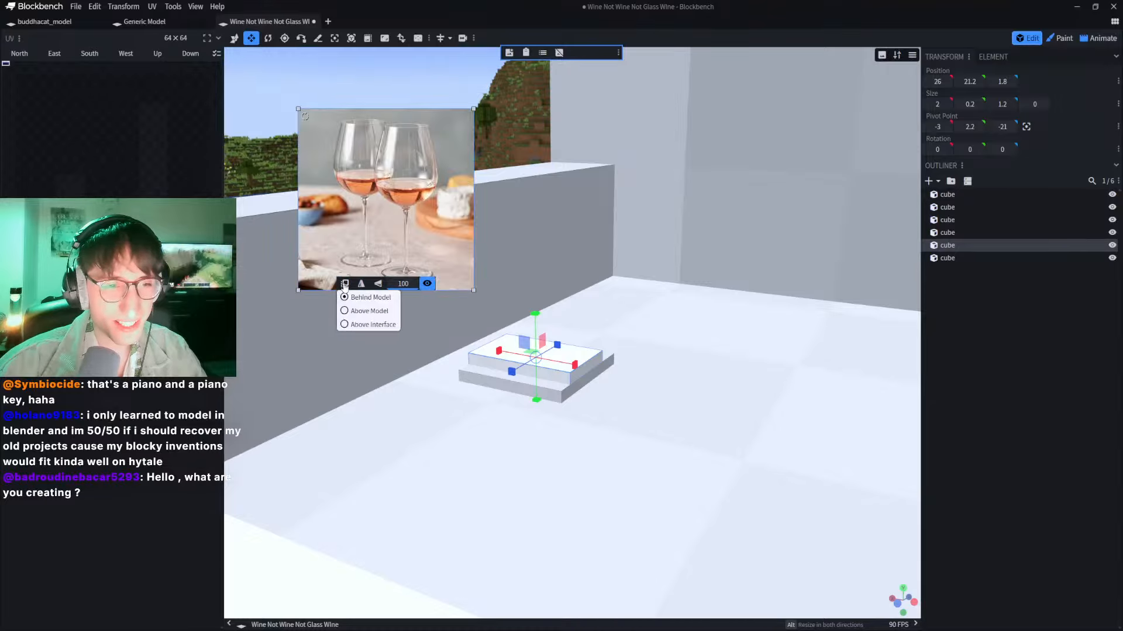
{"action": "left_click", "coordinate": [344, 285]}
{"action": "left_click", "coordinate": [344, 284]}
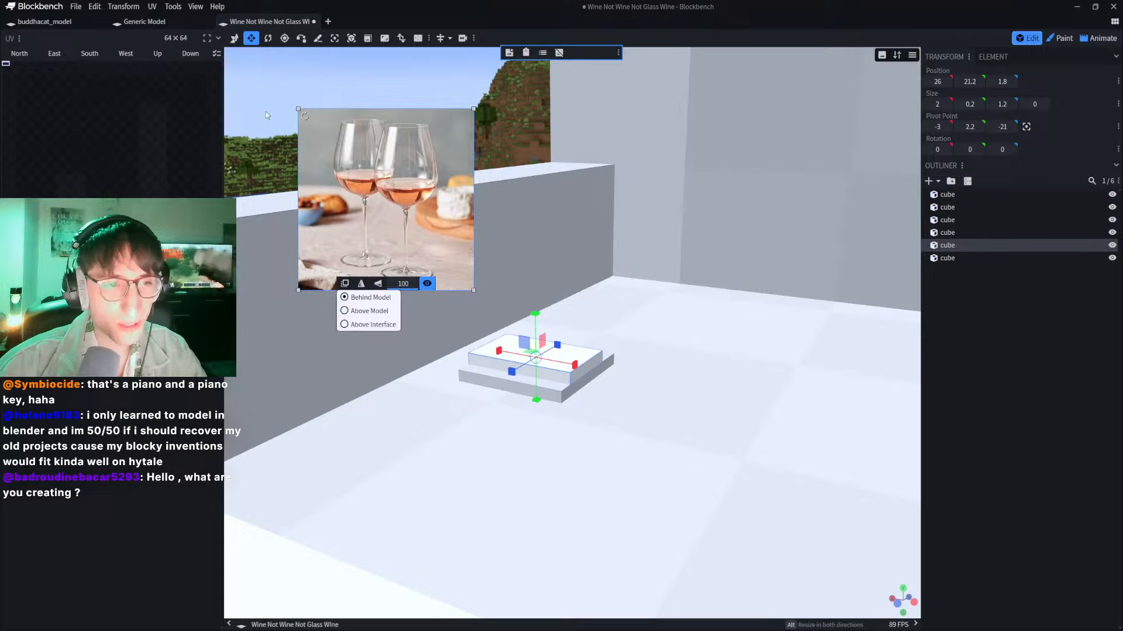
Step: Try moving the reference image to the viewport's corner and check which modes it is enabled in
{"action": "left_click_drag", "start_coordinate": [323, 142], "coordinate": [302, 108]}
{"action": "right_click", "coordinate": [302, 107]}
{"action": "right_click", "coordinate": [300, 102]}
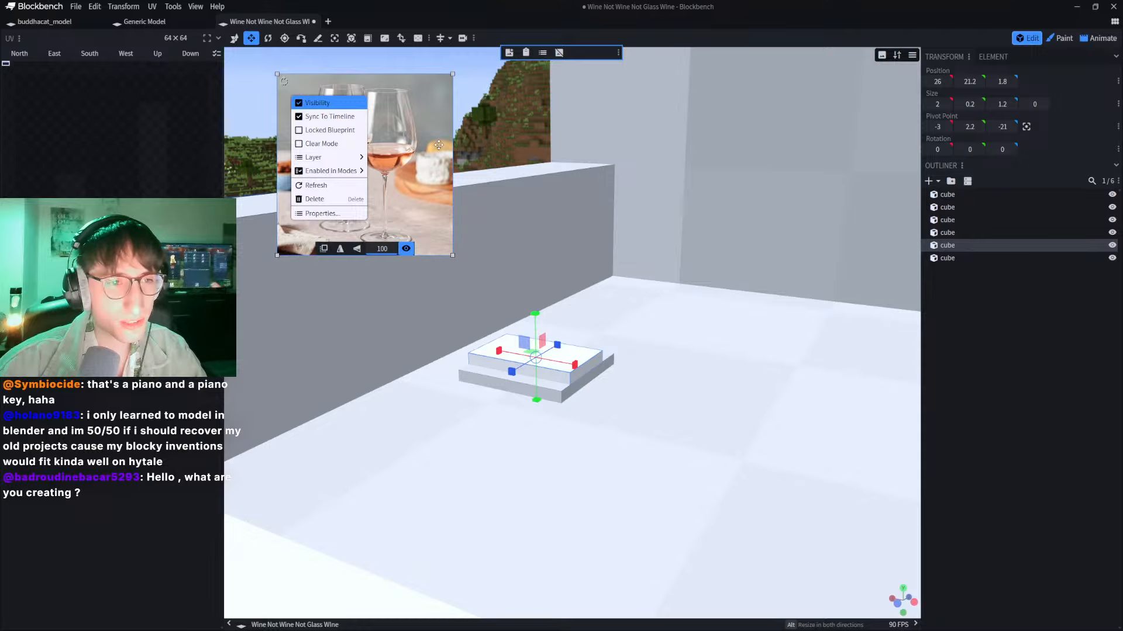
{"action": "left_click_drag", "start_coordinate": [408, 151], "coordinate": [383, 128]}
{"action": "right_click", "coordinate": [301, 134]}
{"action": "left_click", "coordinate": [339, 168]}
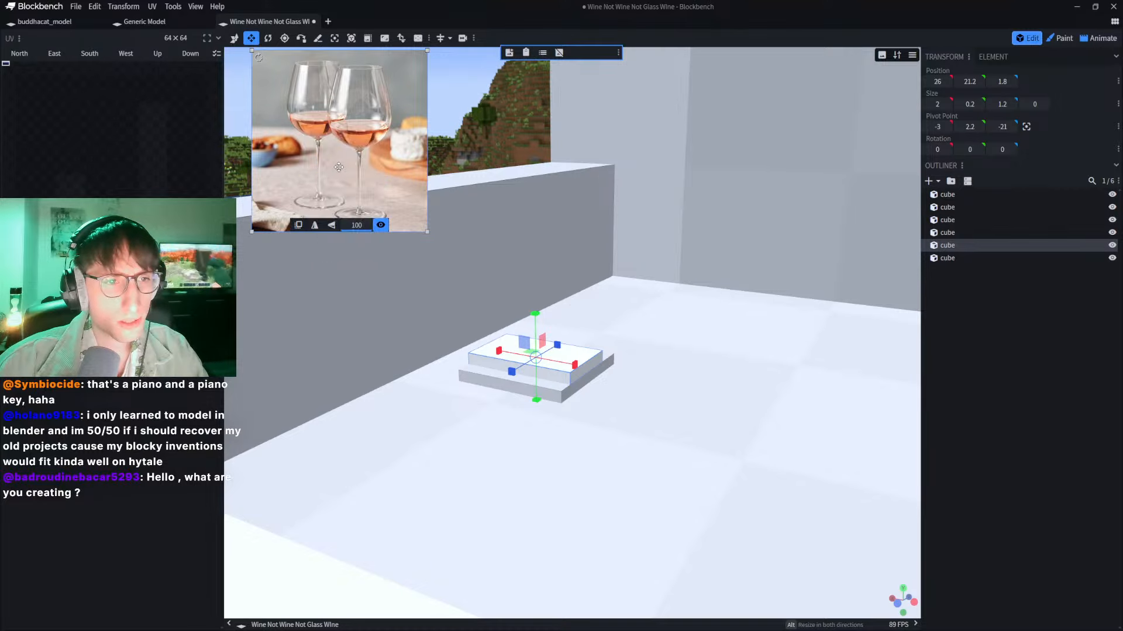
{"action": "right_click", "coordinate": [314, 145]}
{"action": "mouse_move", "coordinate": [338, 223]}
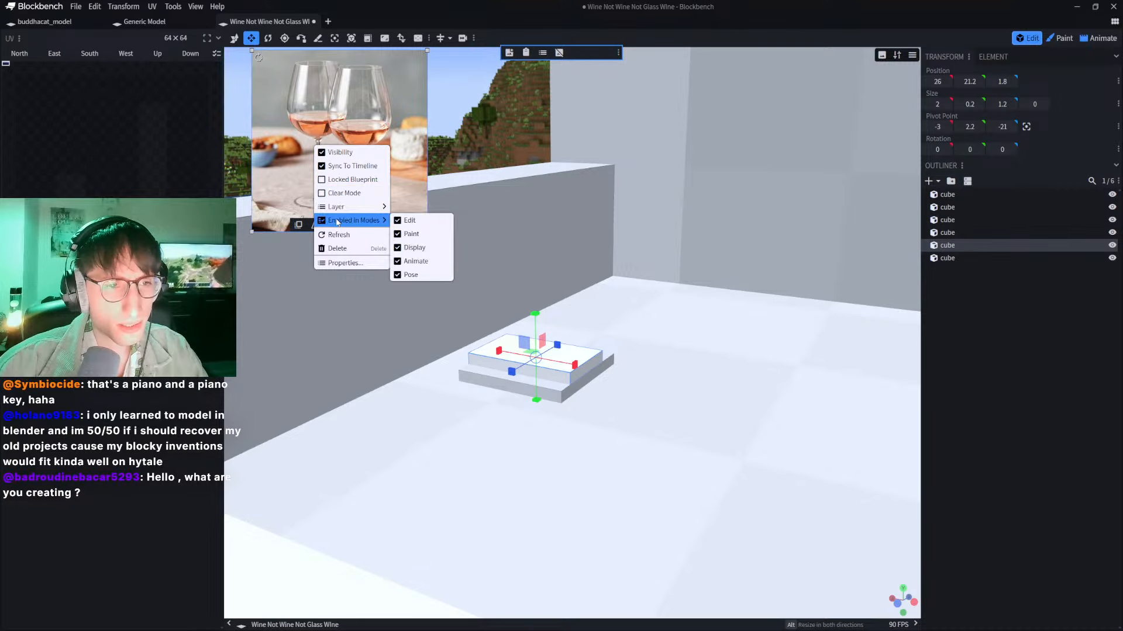
{"action": "left_click", "coordinate": [255, 158]}
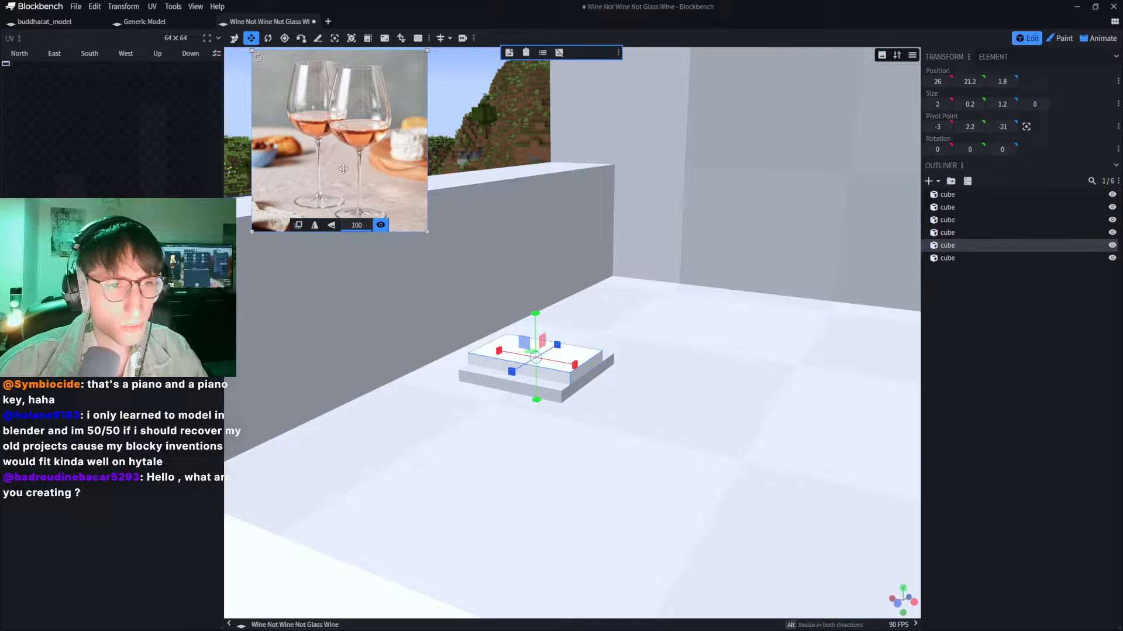
Step: Try nudging the reference image, toggle its visibility off and on, and leave reference image editing
{"action": "right_click", "coordinate": [323, 147]}
{"action": "left_click", "coordinate": [313, 165]}
{"action": "left_click_drag", "start_coordinate": [313, 164], "coordinate": [305, 171]}
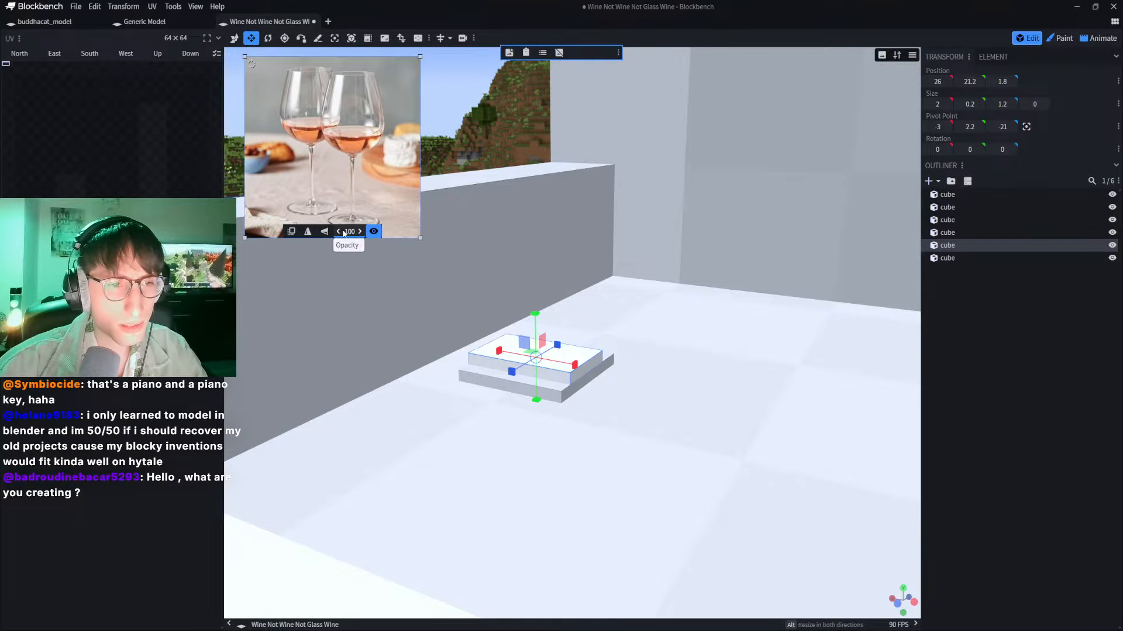
{"action": "left_click", "coordinate": [373, 231]}
{"action": "left_click", "coordinate": [373, 231]}
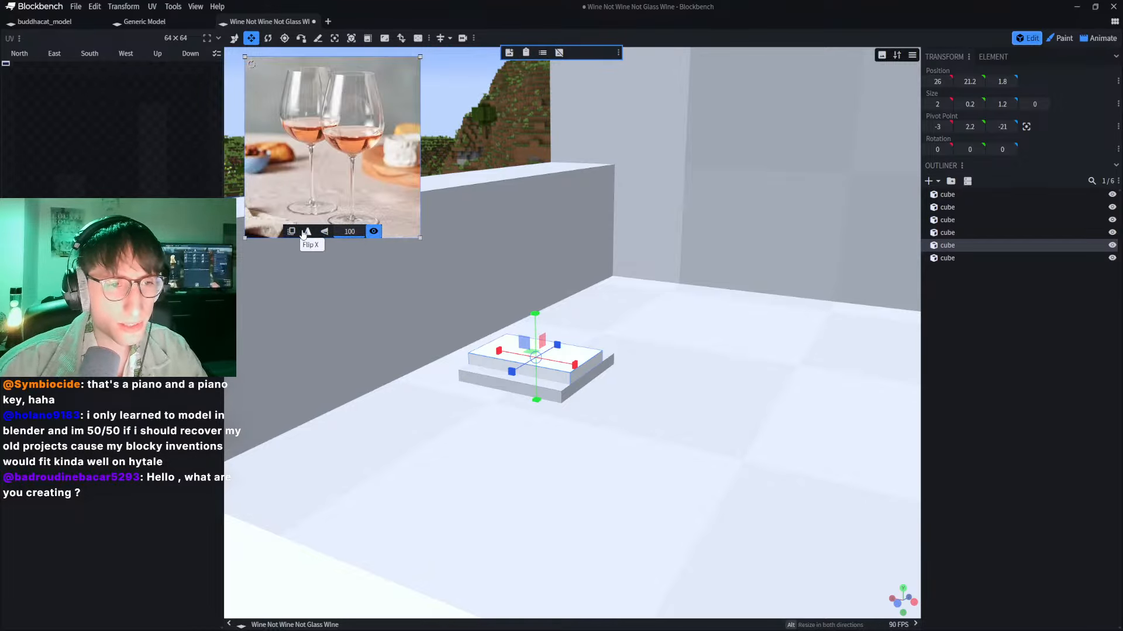
{"action": "mouse_move", "coordinate": [325, 230]}
{"action": "left_mouse_down"}
{"action": "mouse_move", "coordinate": [378, 282]}
{"action": "mouse_move", "coordinate": [336, 214]}
{"action": "left_mouse_up"}
{"action": "left_click", "coordinate": [555, 298]}
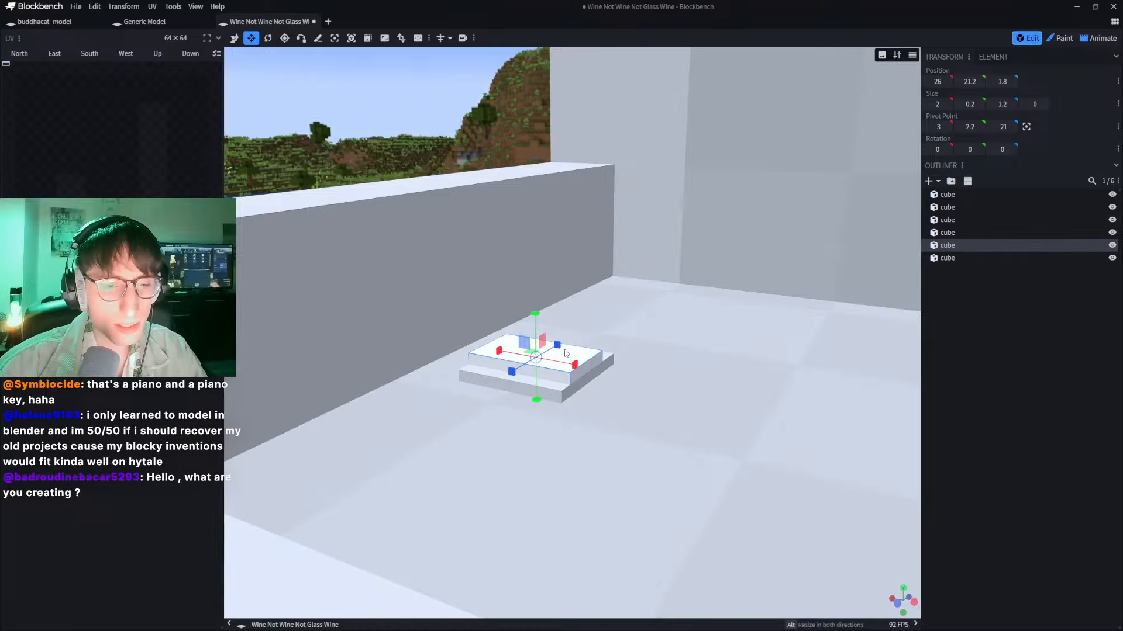
{"action": "scroll", "coordinate": [550, 336], "scroll_direction": "down", "scroll_amount": 6}
{"action": "scroll", "coordinate": [414, 223], "scroll_direction": "up", "scroll_amount": 4}
{"action": "scroll", "coordinate": [409, 217], "scroll_direction": "down", "scroll_amount": 3}
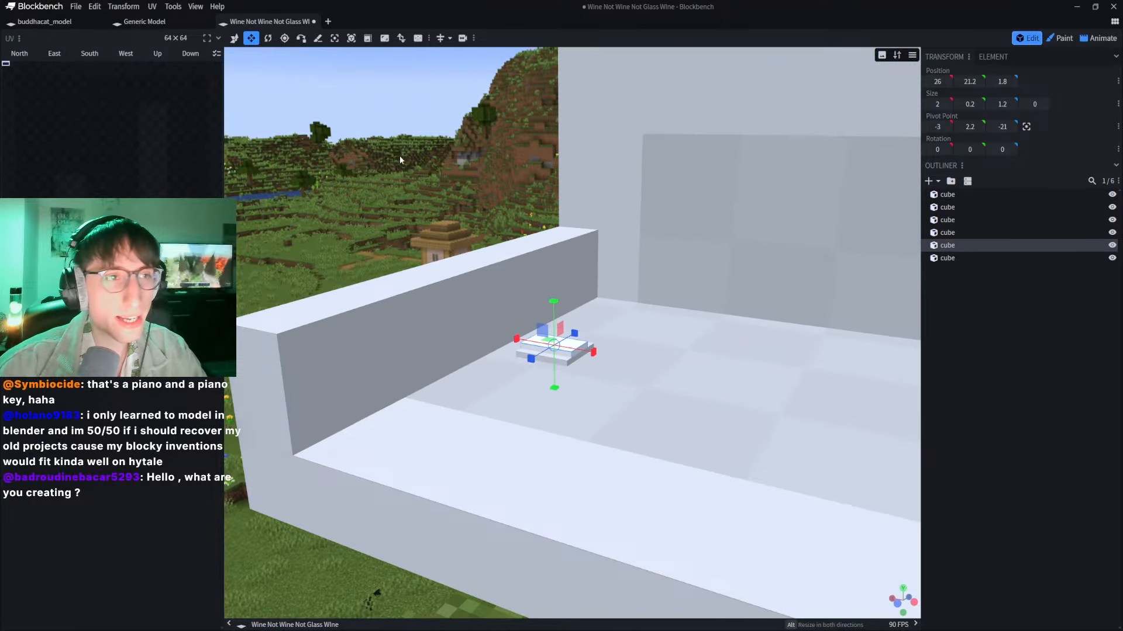
{"action": "scroll", "coordinate": [454, 402], "scroll_direction": "down", "scroll_amount": 4}
{"action": "scroll", "coordinate": [447, 398], "scroll_direction": "up", "scroll_amount": 5}
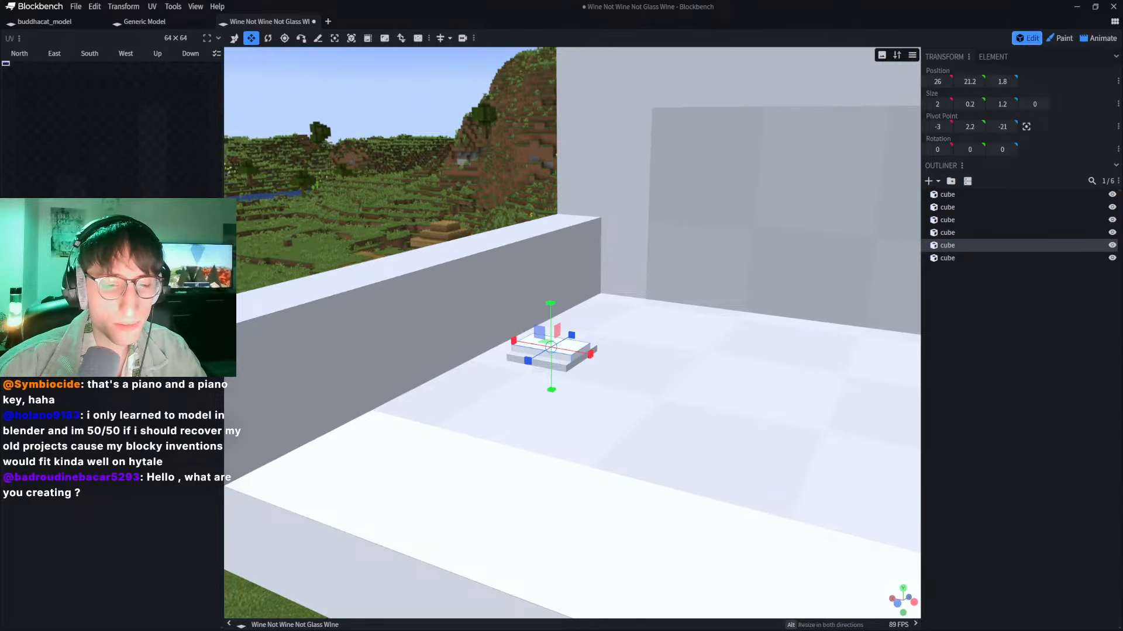
Step: Paste the wine glasses reference image, set its layer to Above Interface, and place it in the empty space below the outliner's cube list
{"action": "key", "text": "ctrl+v"}
{"action": "left_click_drag", "start_coordinate": [787, 332], "coordinate": [337, 176]}
{"action": "left_click", "coordinate": [289, 259]}
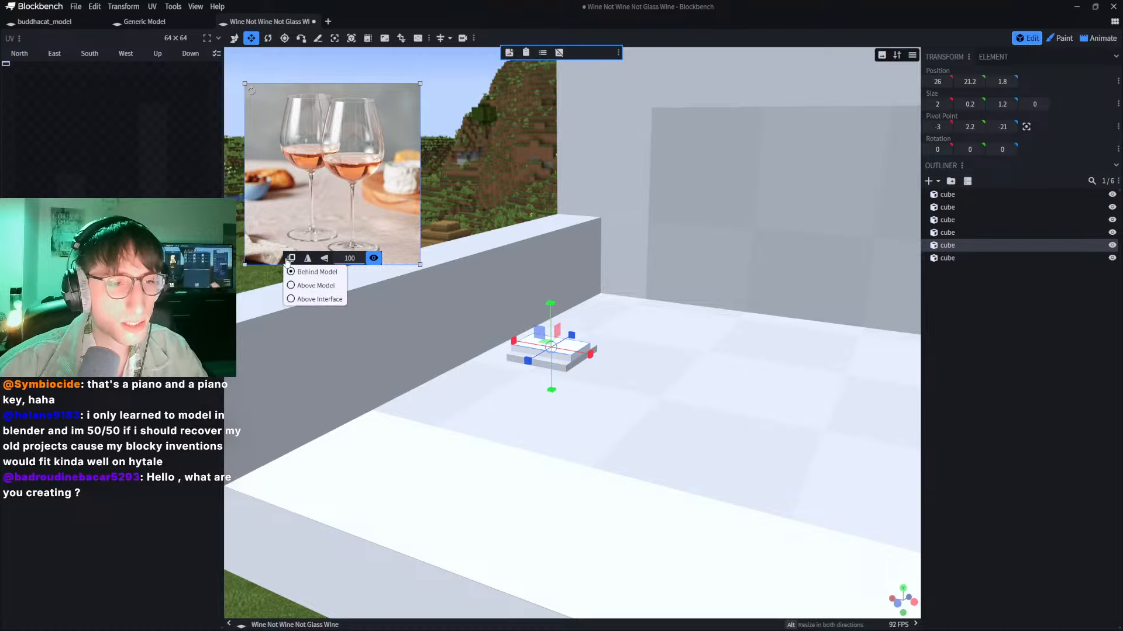
{"action": "left_click", "coordinate": [319, 303]}
{"action": "left_click_drag", "start_coordinate": [338, 184], "coordinate": [224, 359]}
{"action": "left_click_drag", "start_coordinate": [139, 468], "coordinate": [1035, 520]}
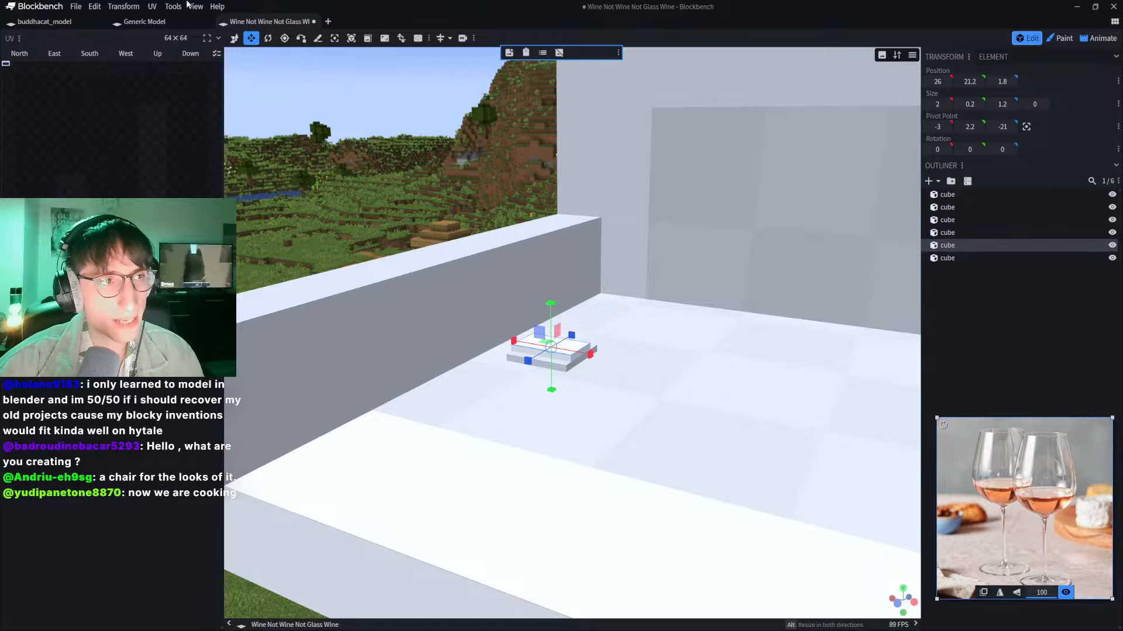
{"action": "left_click", "coordinate": [185, 6]}
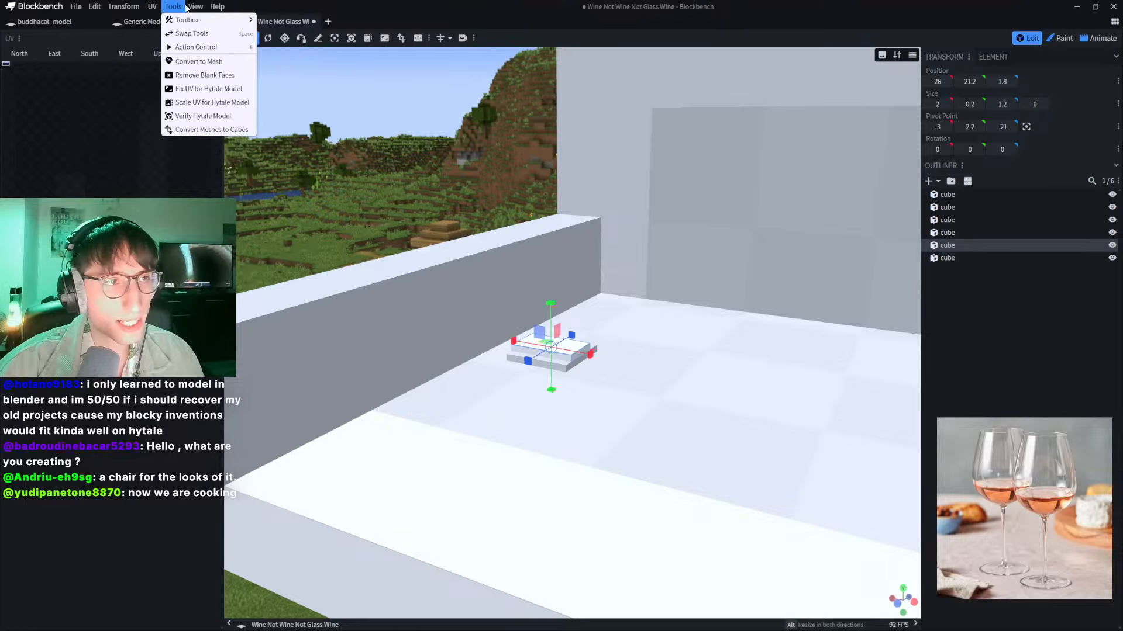
{"action": "mouse_move", "coordinate": [193, 7]}
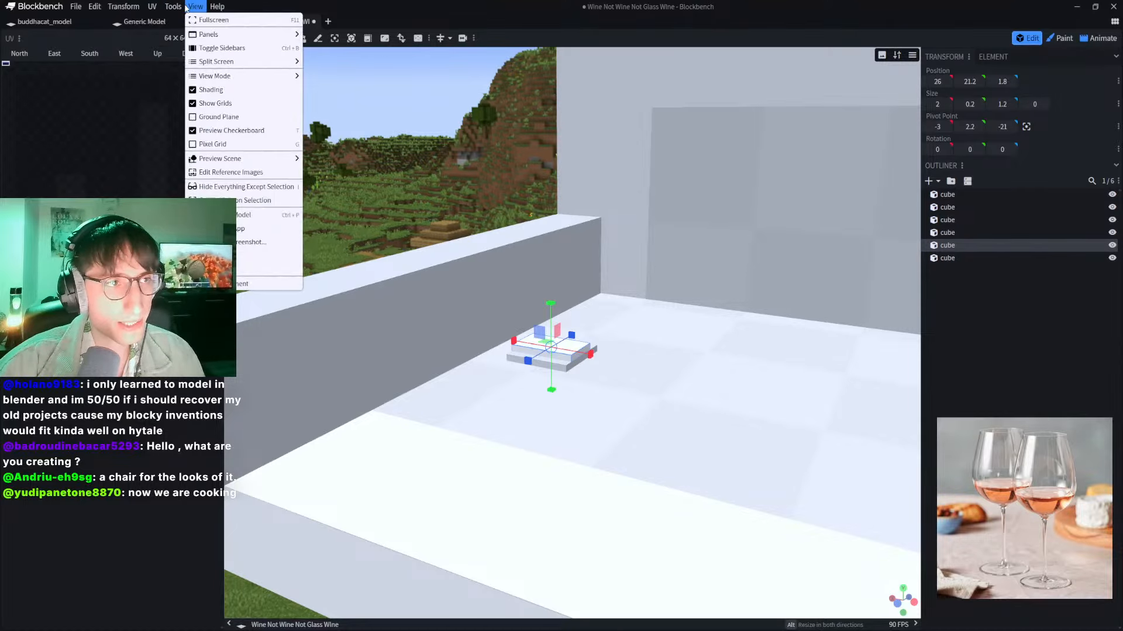
Step: Check the installed plugins, clear the plugin search, and read the Hytale Model Verifier description before closing the plugin list
{"action": "mouse_move", "coordinate": [110, 8]}
{"action": "left_click", "coordinate": [120, 212]}
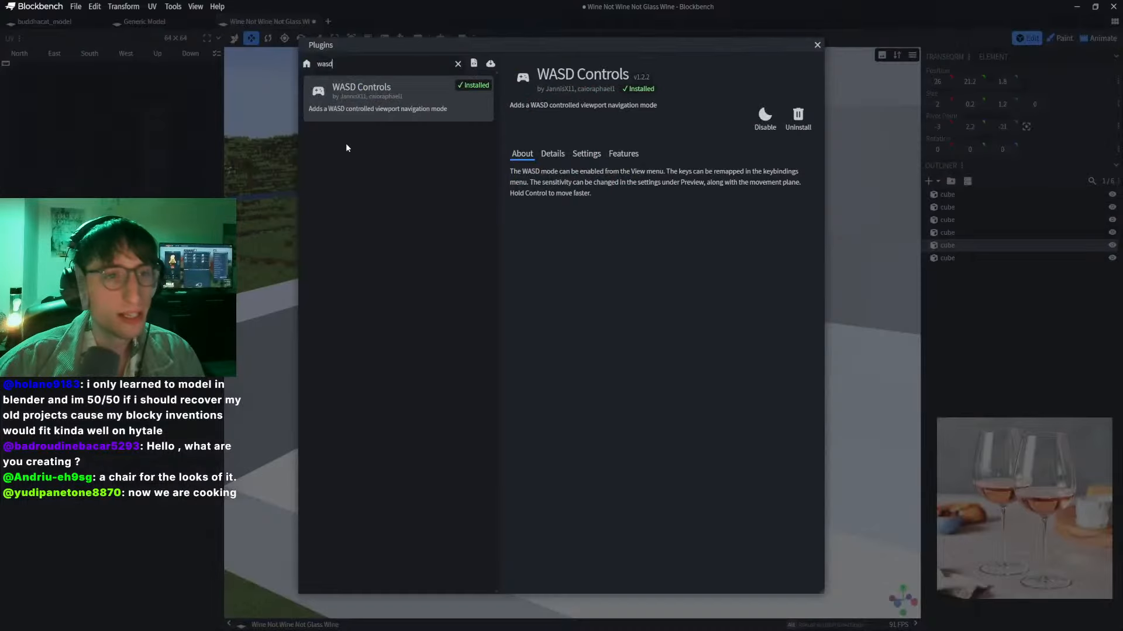
{"action": "left_click", "coordinate": [458, 63]}
{"action": "left_click", "coordinate": [374, 85]}
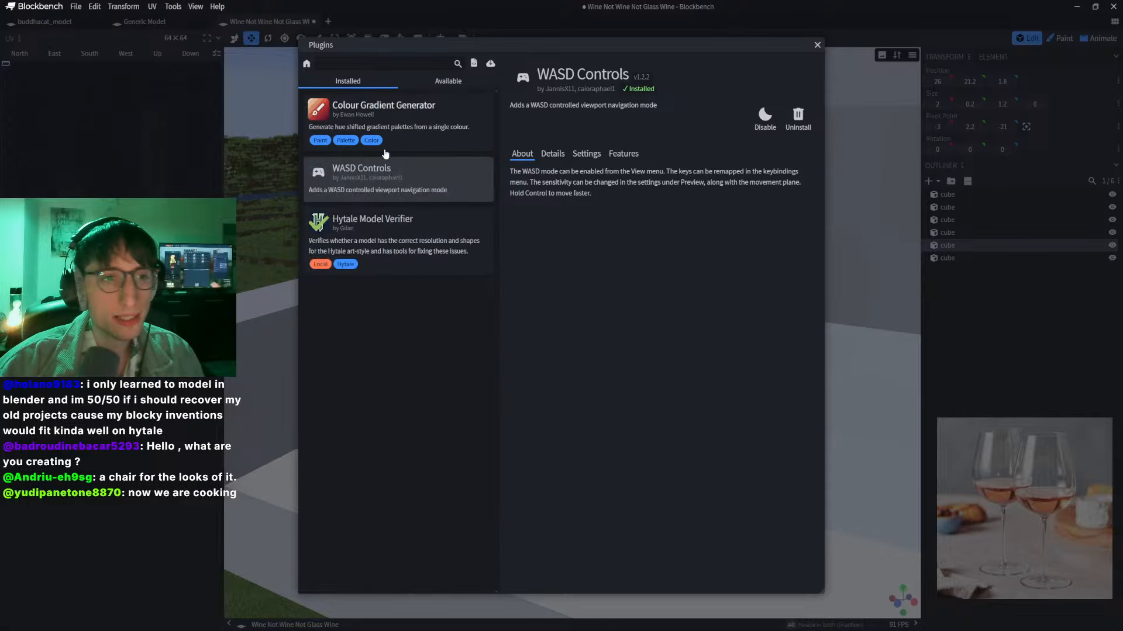
{"action": "left_click", "coordinate": [409, 238]}
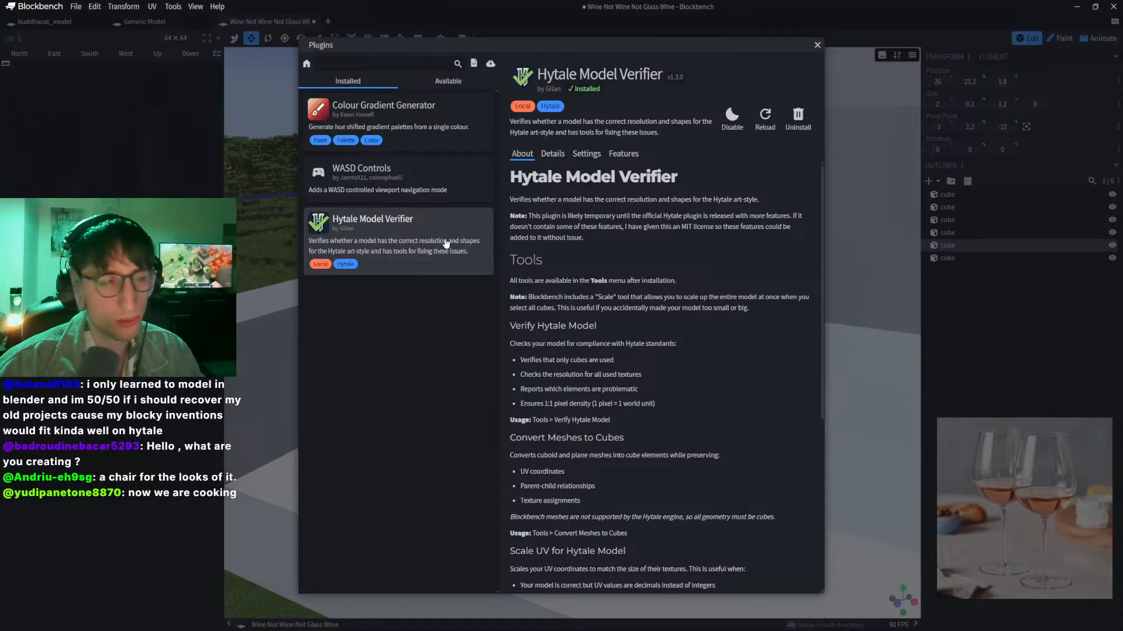
{"action": "scroll", "coordinate": [629, 199], "scroll_direction": "down", "scroll_amount": 5}
{"action": "scroll", "coordinate": [630, 199], "scroll_direction": "up", "scroll_amount": 4}
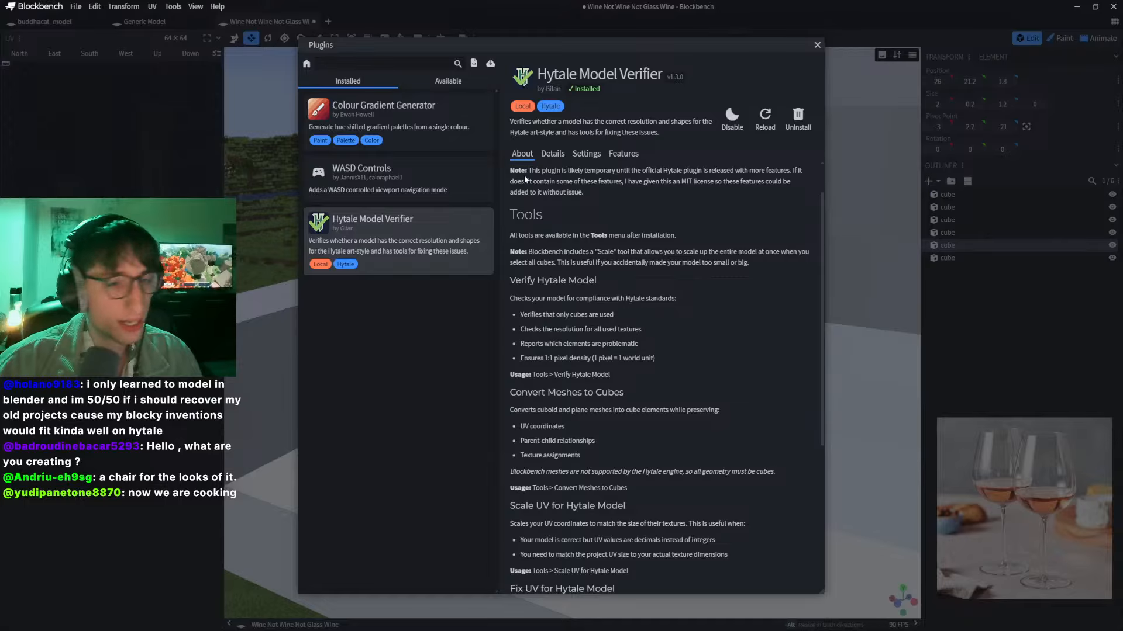
{"action": "left_click", "coordinate": [816, 45]}
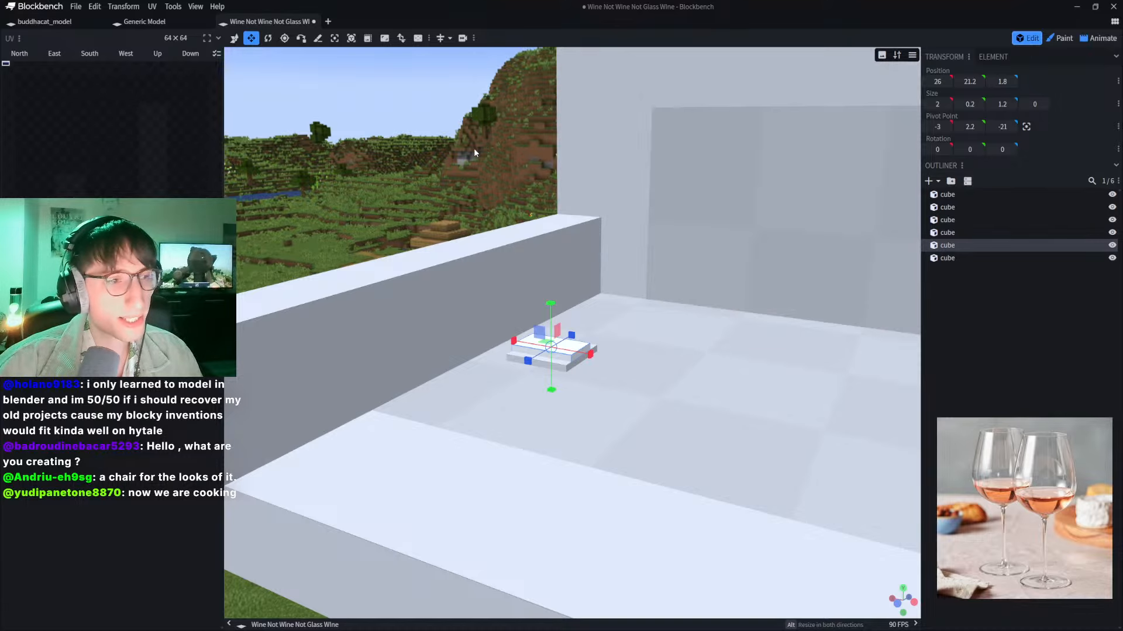
{"action": "scroll", "coordinate": [468, 158], "scroll_direction": "up", "scroll_amount": 2}
{"action": "scroll", "coordinate": [467, 171], "scroll_direction": "up", "scroll_amount": 5}
{"action": "scroll", "coordinate": [527, 289], "scroll_direction": "down", "scroll_amount": 15}
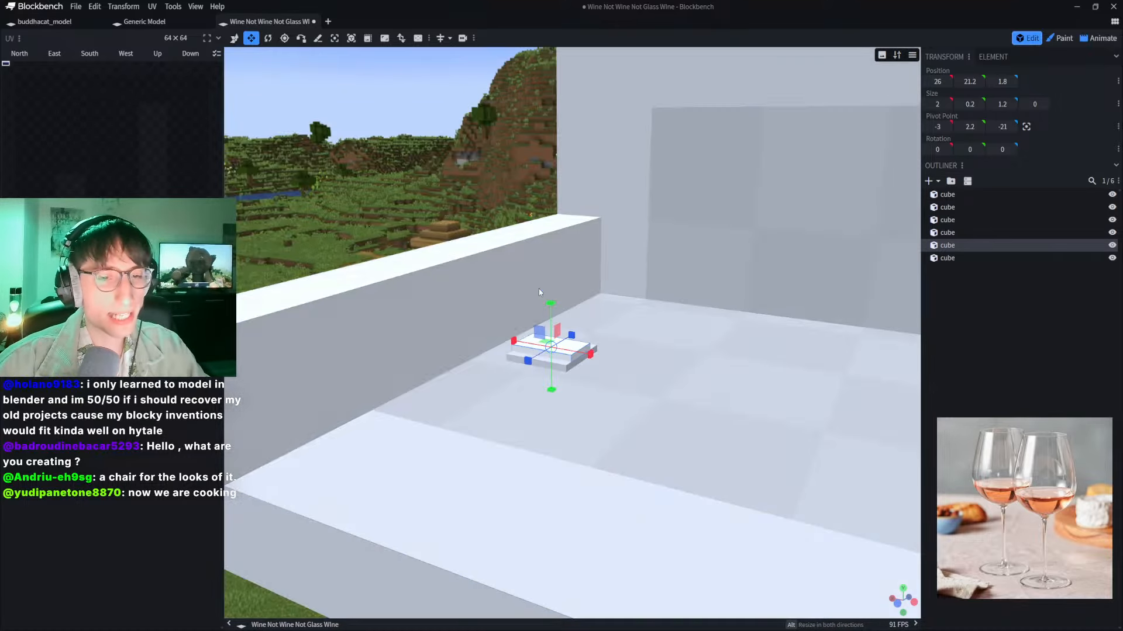
{"action": "left_click_drag", "start_coordinate": [494, 188], "coordinate": [280, 236]}
{"action": "right_click_drag", "start_coordinate": [280, 239], "coordinate": [435, 175]}
{"action": "scroll", "coordinate": [357, 280], "scroll_direction": "up", "scroll_amount": 4}
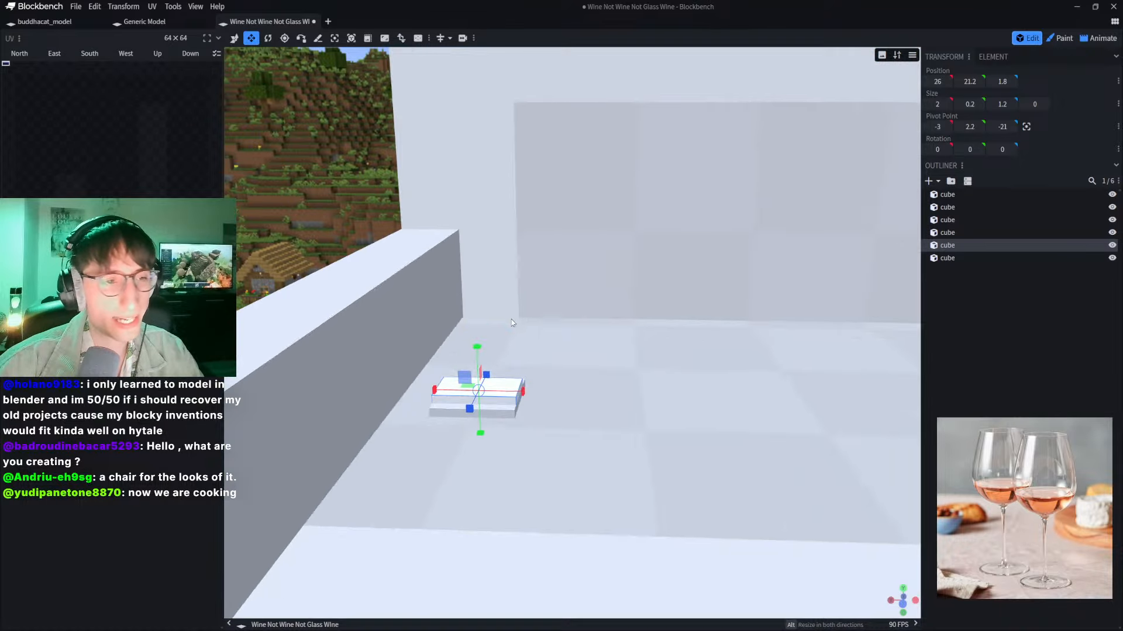
{"action": "left_click_drag", "start_coordinate": [357, 280], "coordinate": [315, 237]}
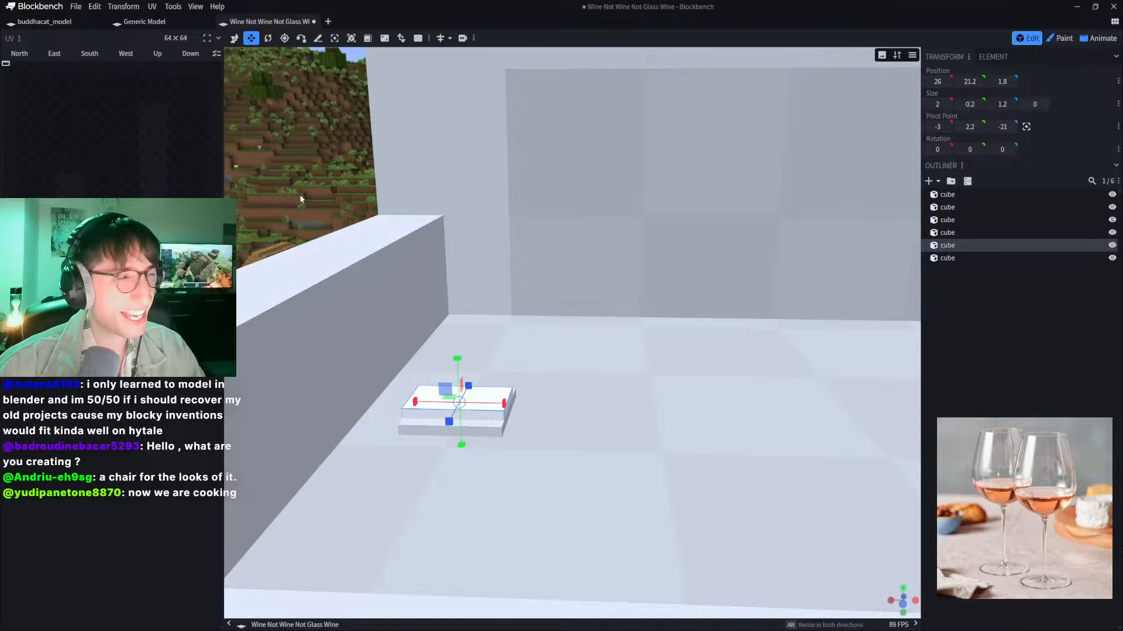
{"action": "left_click_drag", "start_coordinate": [299, 194], "coordinate": [277, 165]}
{"action": "right_click", "coordinate": [301, 164]}
{"action": "right_click_drag", "start_coordinate": [277, 165], "coordinate": [281, 164]}
{"action": "left_click", "coordinate": [274, 137]}
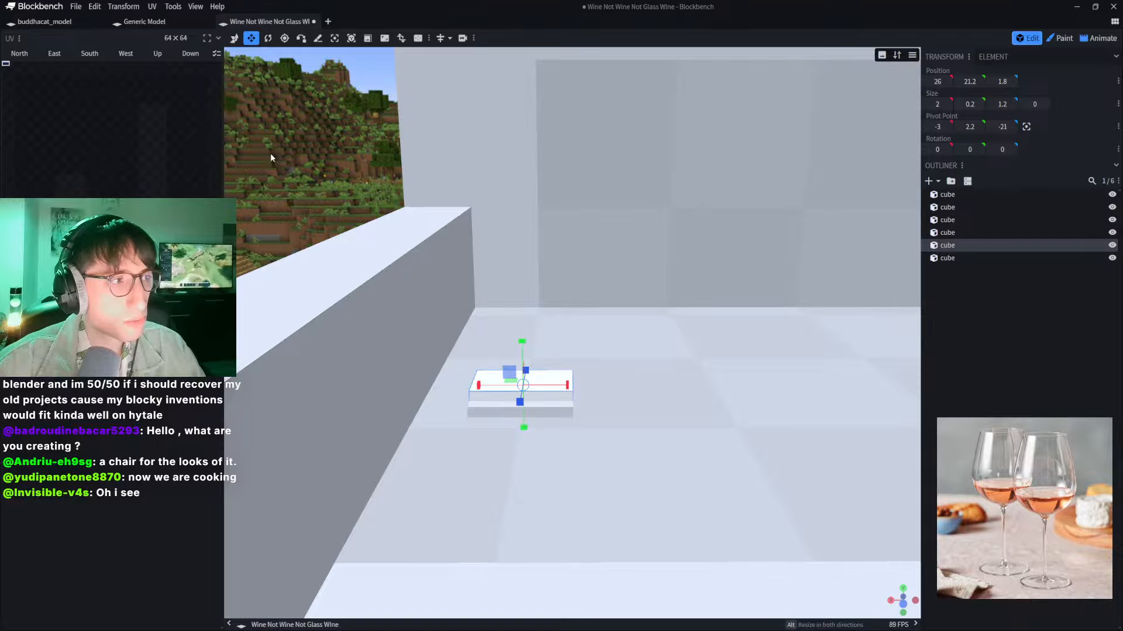
{"action": "left_click_drag", "start_coordinate": [289, 146], "coordinate": [283, 145]}
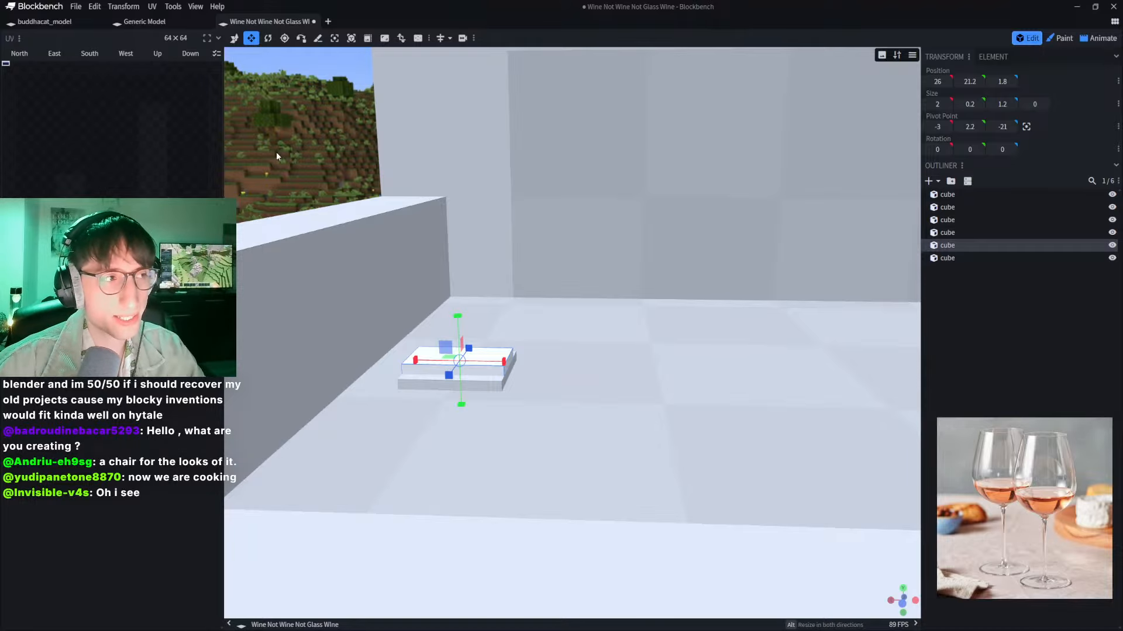
{"action": "left_click_drag", "start_coordinate": [303, 128], "coordinate": [485, 117]}
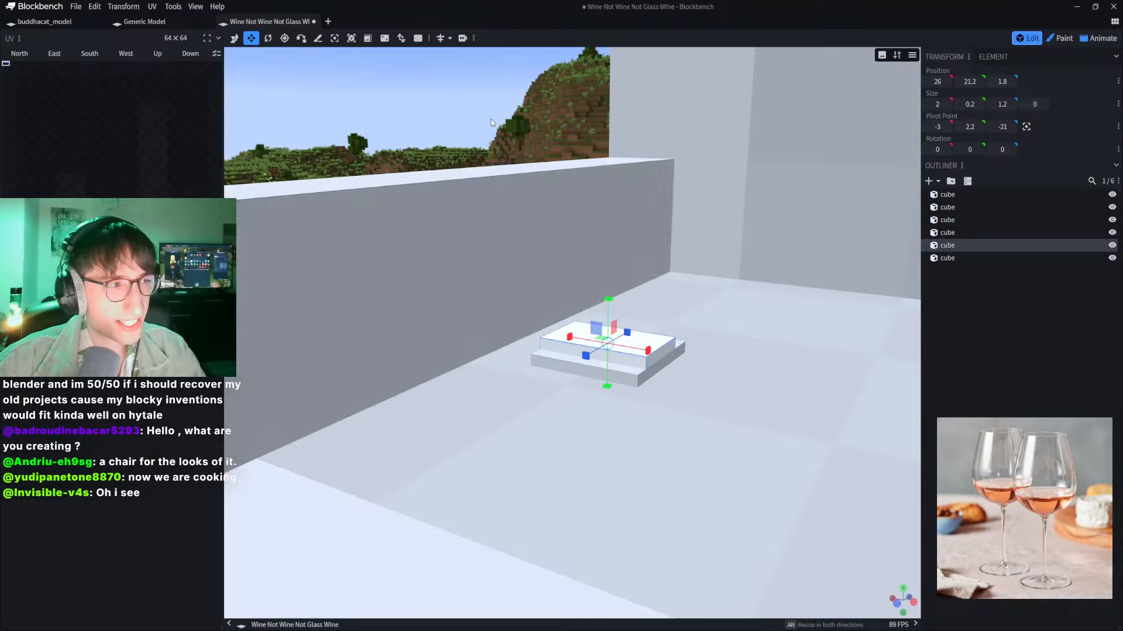
{"action": "left_click_drag", "start_coordinate": [498, 120], "coordinate": [482, 118]}
{"action": "scroll", "coordinate": [481, 121], "scroll_direction": "up", "scroll_amount": 5}
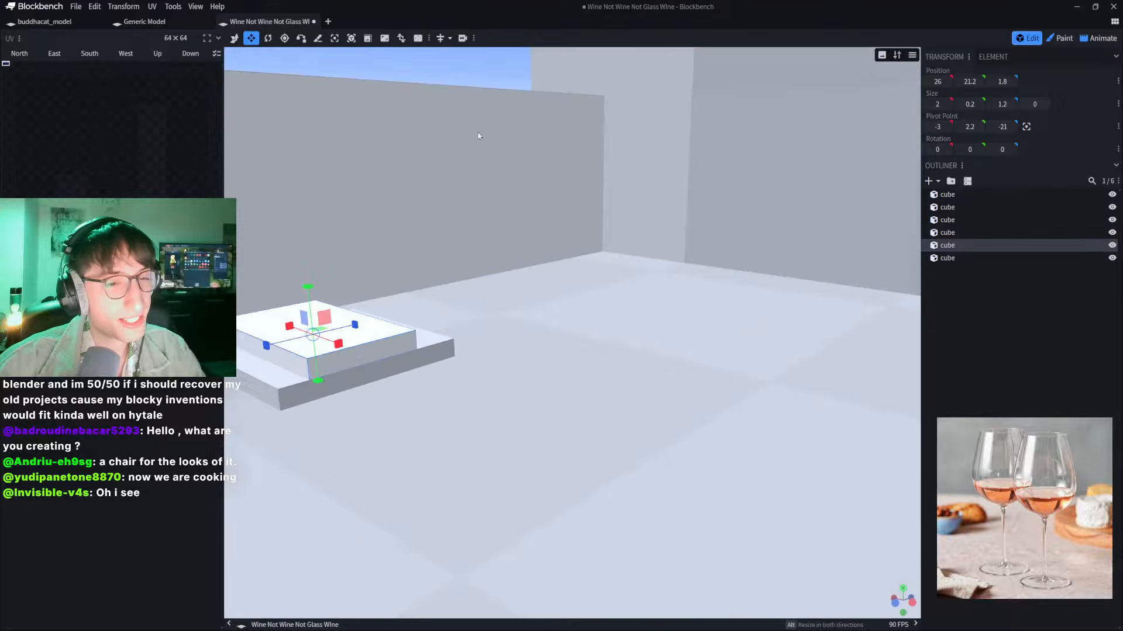
{"action": "scroll", "coordinate": [468, 141], "scroll_direction": "down", "scroll_amount": 7}
{"action": "scroll", "coordinate": [392, 245], "scroll_direction": "up", "scroll_amount": 2}
{"action": "left_click_drag", "start_coordinate": [443, 343], "coordinate": [422, 332]}
{"action": "left_click_drag", "start_coordinate": [407, 159], "coordinate": [689, 222]}
{"action": "left_click", "coordinate": [687, 141]}
{"action": "scroll", "coordinate": [688, 140], "scroll_direction": "down", "scroll_amount": 8}
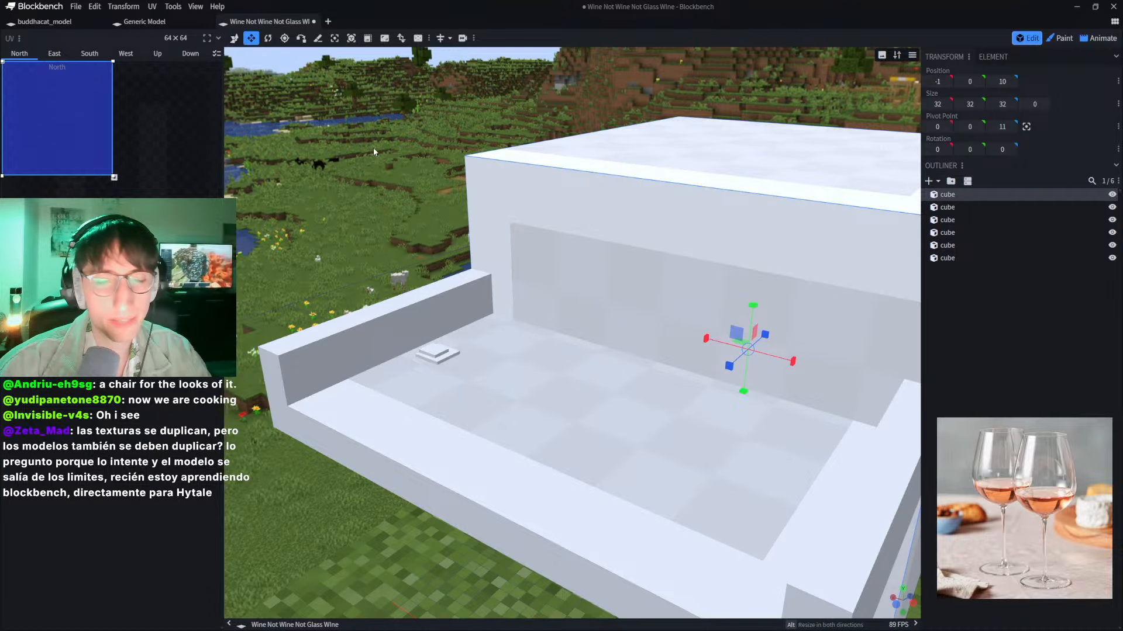
Step: Narrow the upper stacked plate to 1.2 along X, with its X position at 26.5
{"action": "left_click_drag", "start_coordinate": [419, 165], "coordinate": [478, 154]}
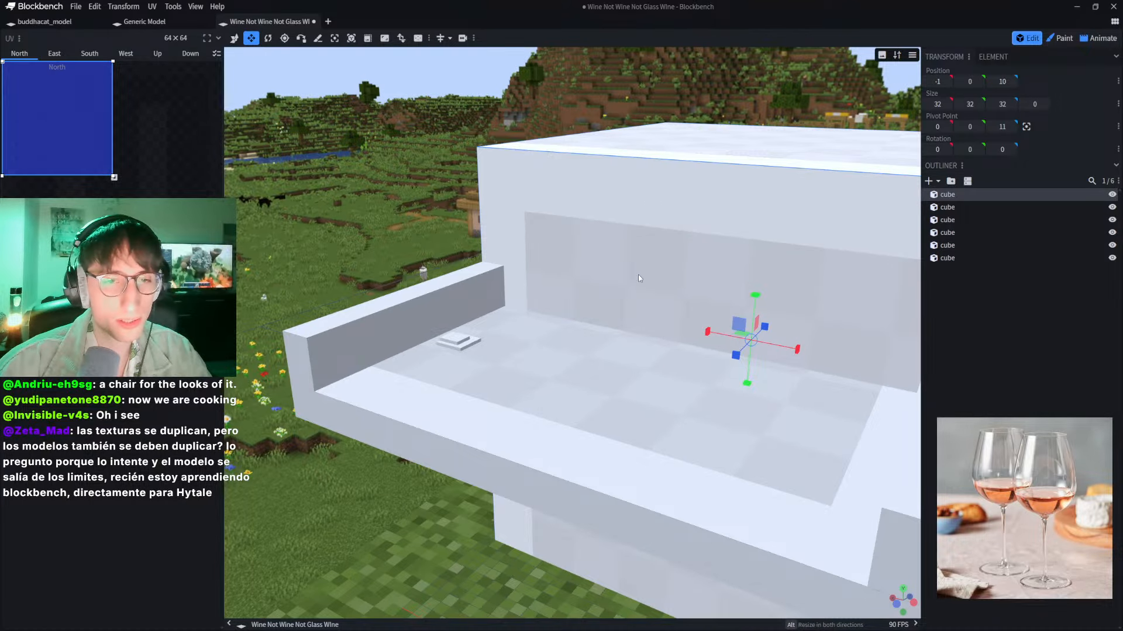
{"action": "left_click_drag", "start_coordinate": [525, 234], "coordinate": [739, 244]}
{"action": "scroll", "coordinate": [484, 356], "scroll_direction": "up", "scroll_amount": 8}
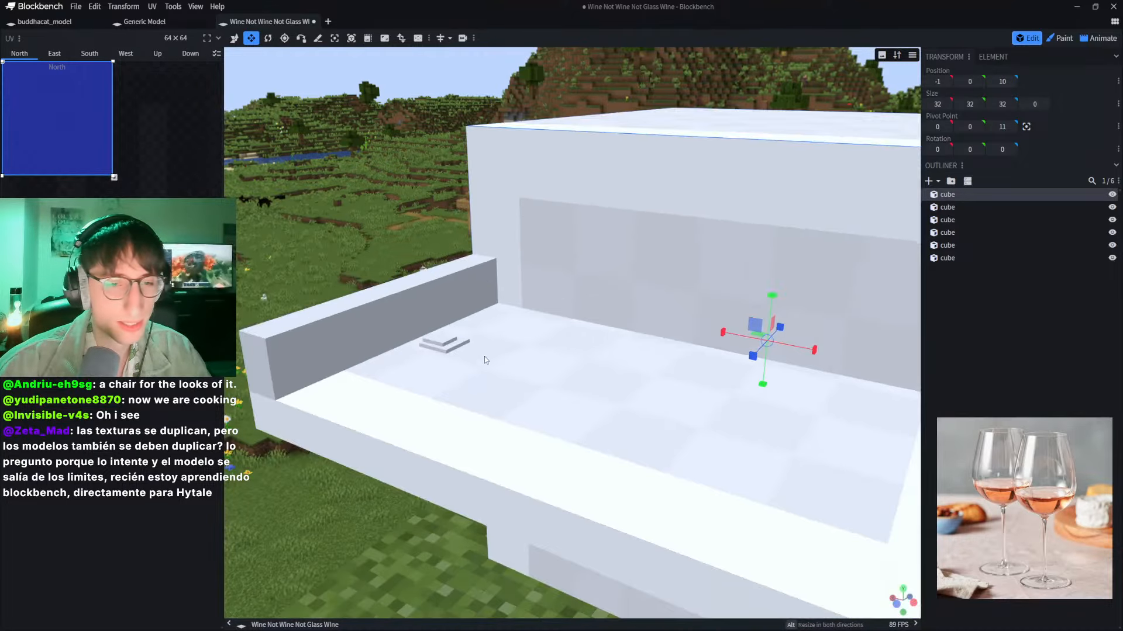
{"action": "left_click_drag", "start_coordinate": [275, 165], "coordinate": [553, 260]}
{"action": "left_click", "coordinate": [545, 268]}
{"action": "scroll", "coordinate": [605, 172], "scroll_direction": "down", "scroll_amount": 4}
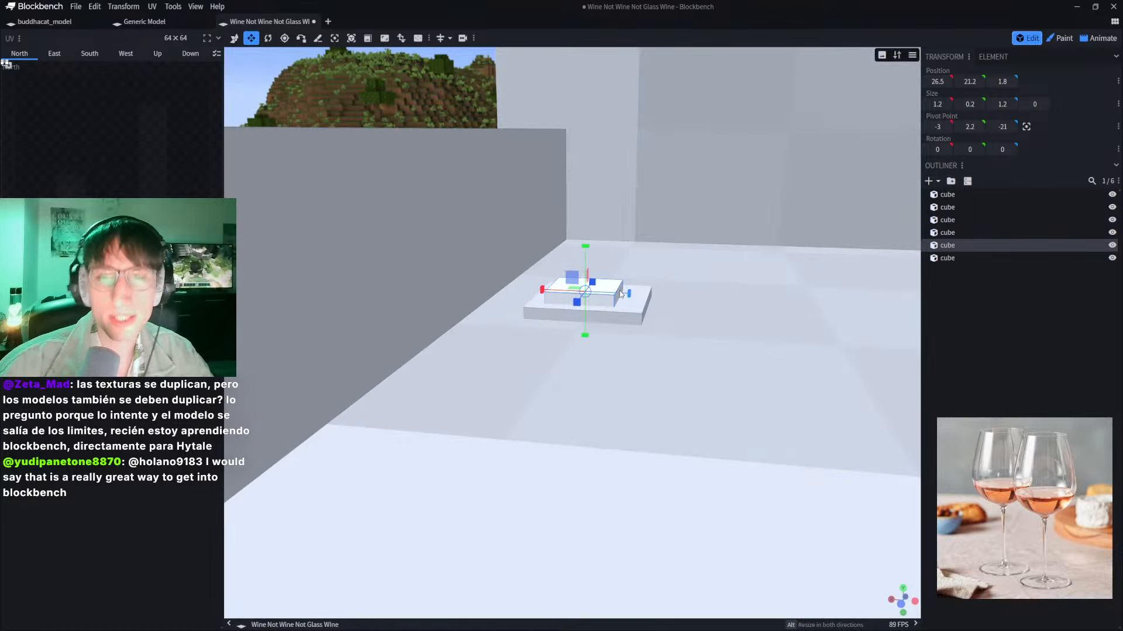
{"action": "left_click_drag", "start_coordinate": [635, 301], "coordinate": [631, 304]}
{"action": "scroll", "coordinate": [628, 301], "scroll_direction": "up", "scroll_amount": 4}
{"action": "scroll", "coordinate": [625, 296], "scroll_direction": "down", "scroll_amount": 3}
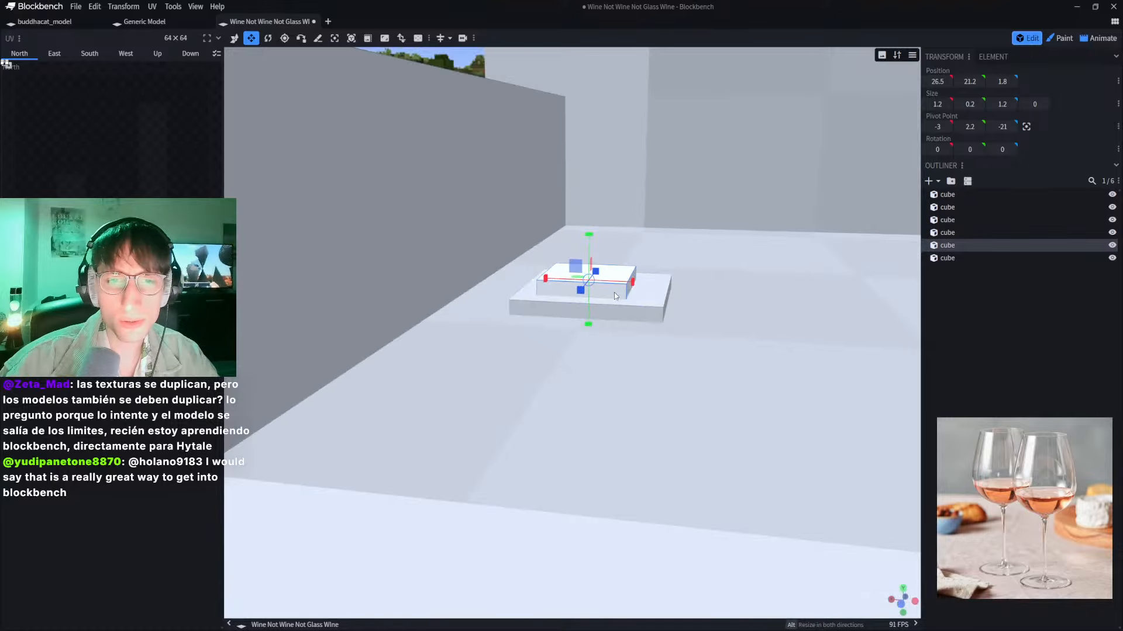
{"action": "left_click_drag", "start_coordinate": [563, 206], "coordinate": [396, 88]}
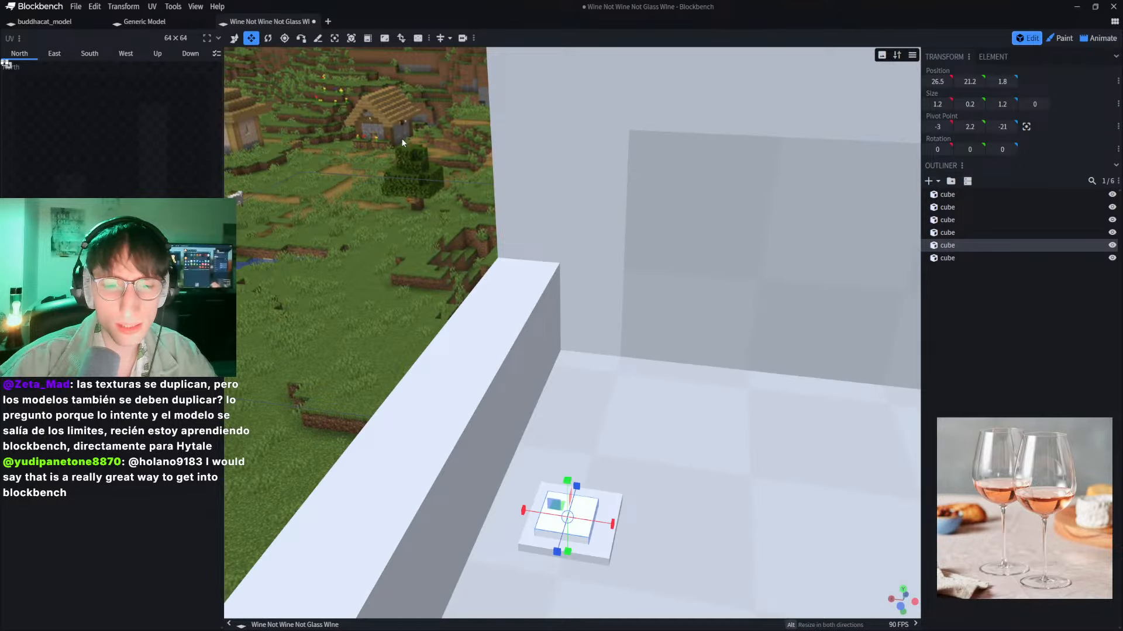
{"action": "left_click", "coordinate": [172, 7]}
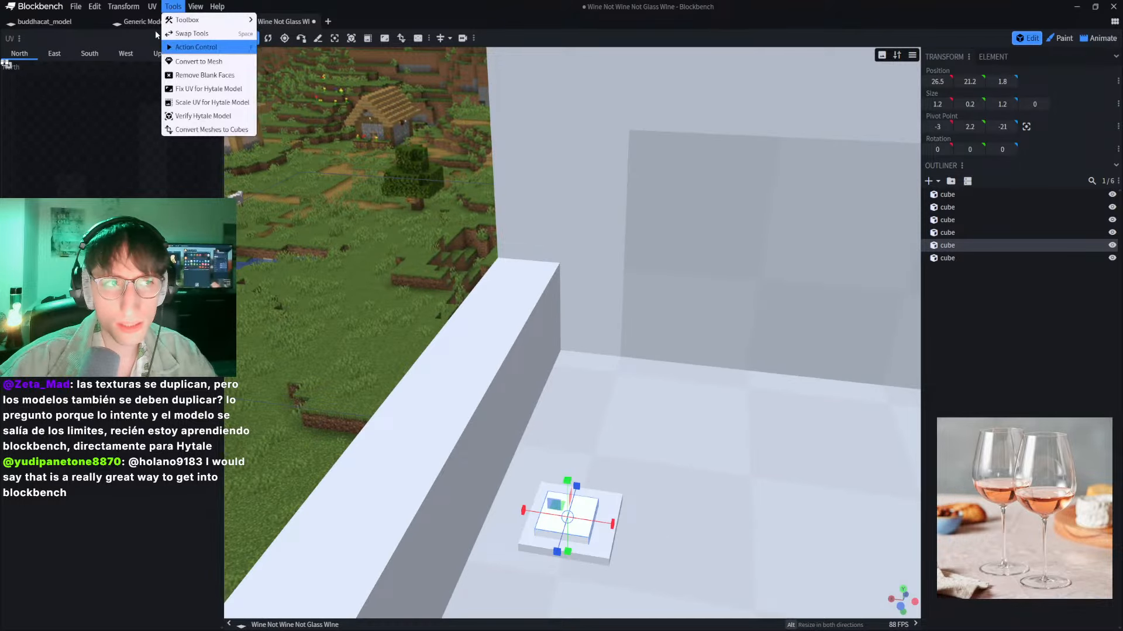
{"action": "mouse_move", "coordinate": [153, 8]}
{"action": "mouse_move", "coordinate": [195, 6]}
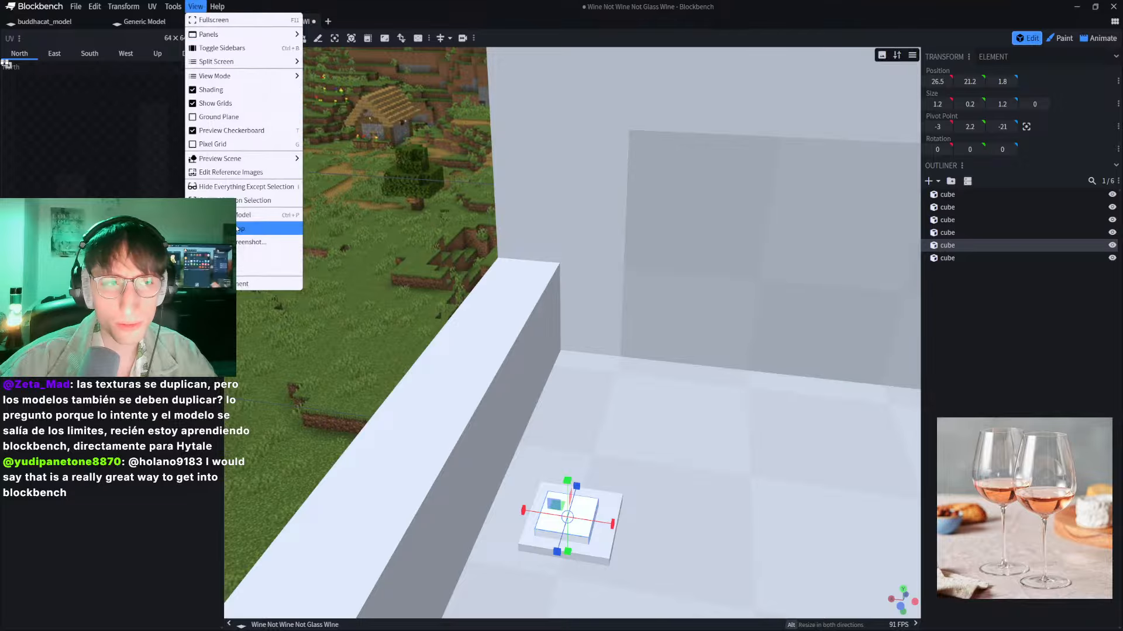
{"action": "left_click", "coordinate": [386, 171]}
{"action": "scroll", "coordinate": [388, 170], "scroll_direction": "down", "scroll_amount": 3}
{"action": "scroll", "coordinate": [395, 155], "scroll_direction": "up", "scroll_amount": 4}
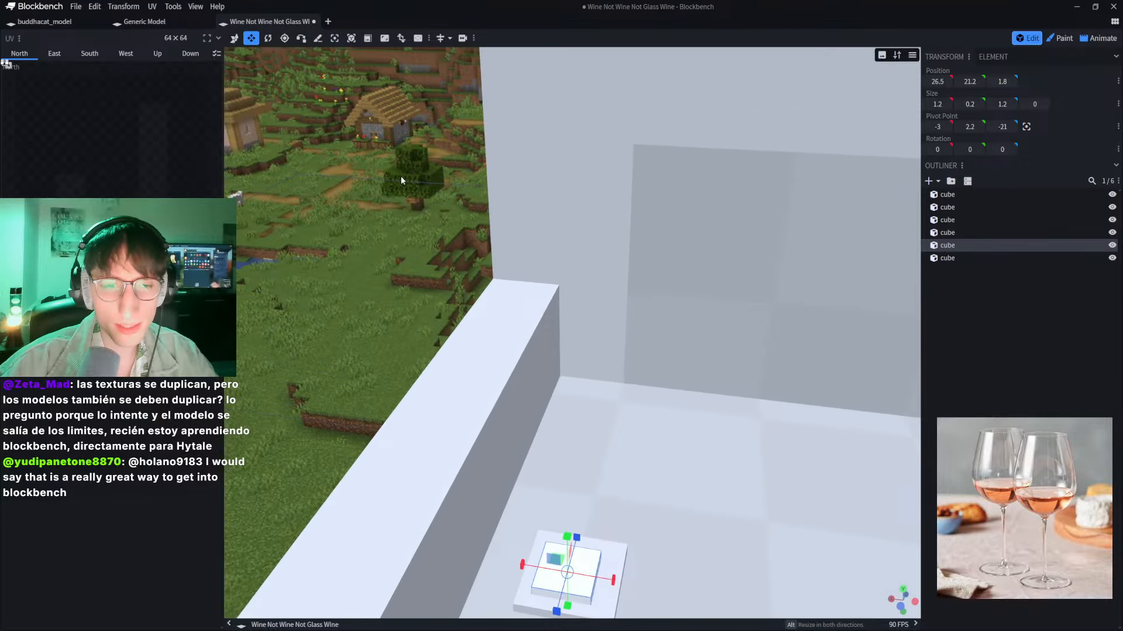
{"action": "left_click_drag", "start_coordinate": [401, 175], "coordinate": [489, 240]}
{"action": "scroll", "coordinate": [416, 311], "scroll_direction": "up", "scroll_amount": 4}
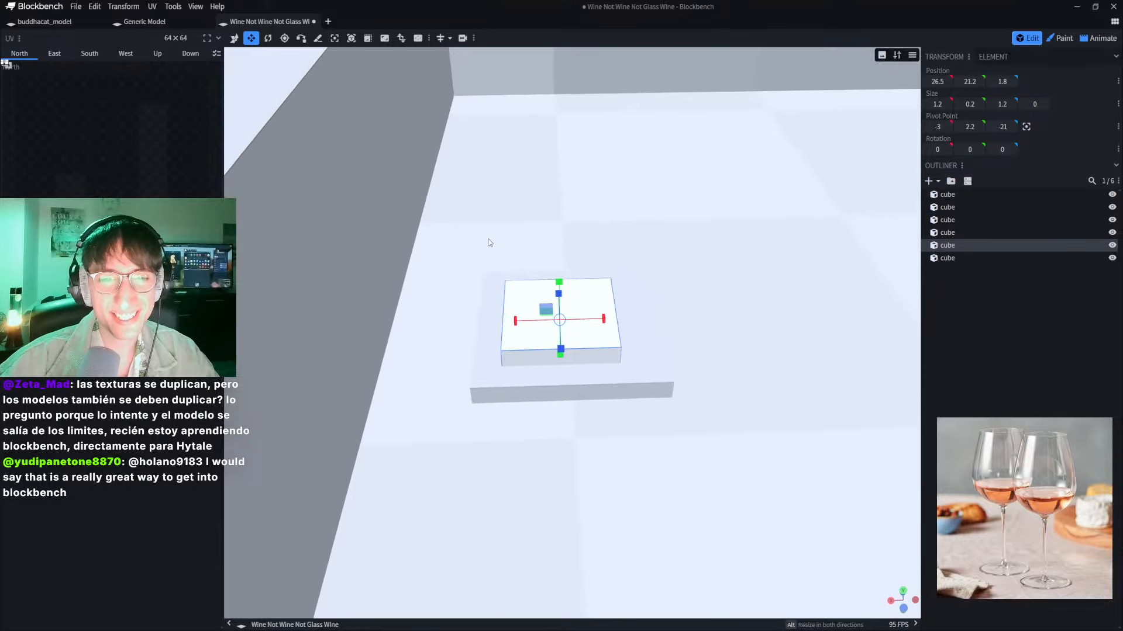
Step: Deselect the plate and add a new group named shelf to the outliner
{"action": "left_click", "coordinate": [523, 229]}
{"action": "left_click", "coordinate": [994, 313]}
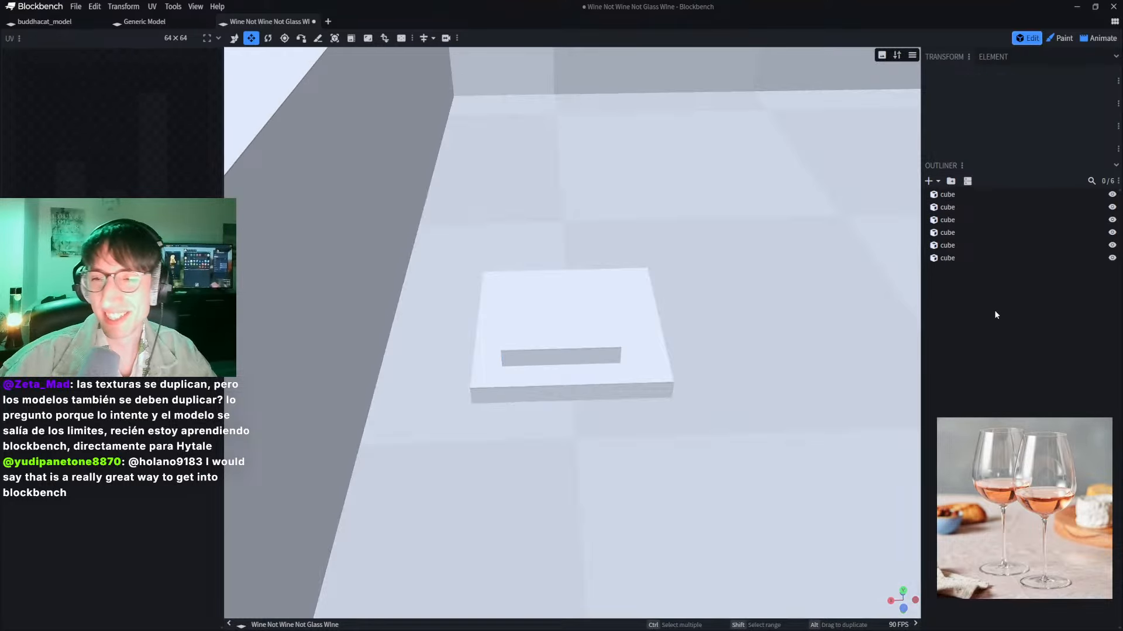
{"action": "left_click_drag", "start_coordinate": [671, 281], "coordinate": [656, 251]}
{"action": "right_click", "coordinate": [970, 299]}
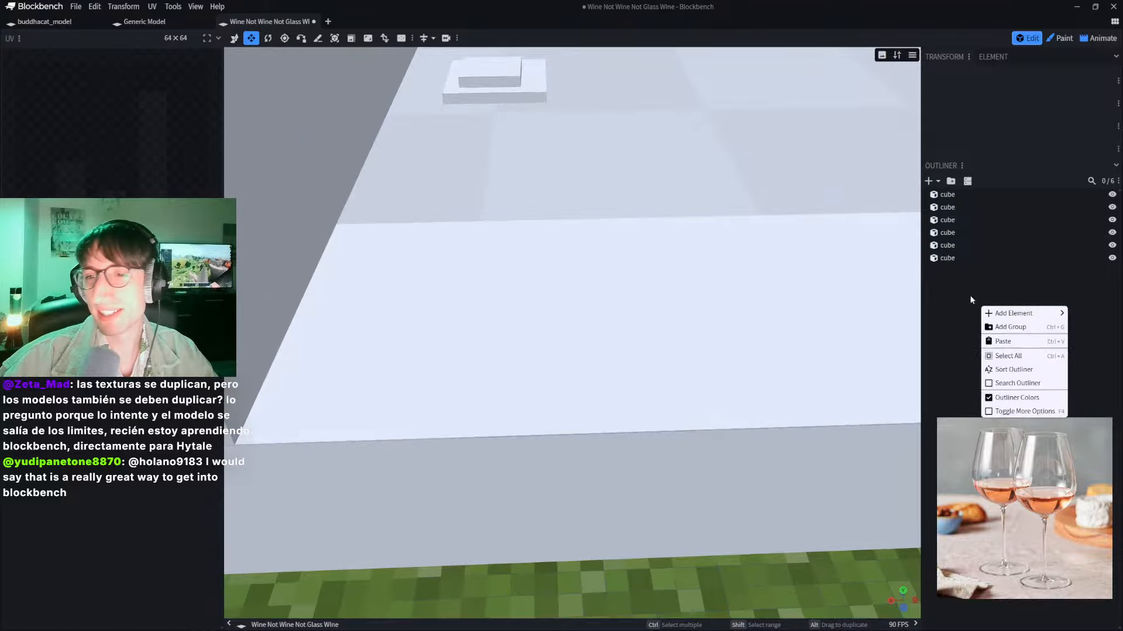
{"action": "left_click", "coordinate": [1010, 326]}
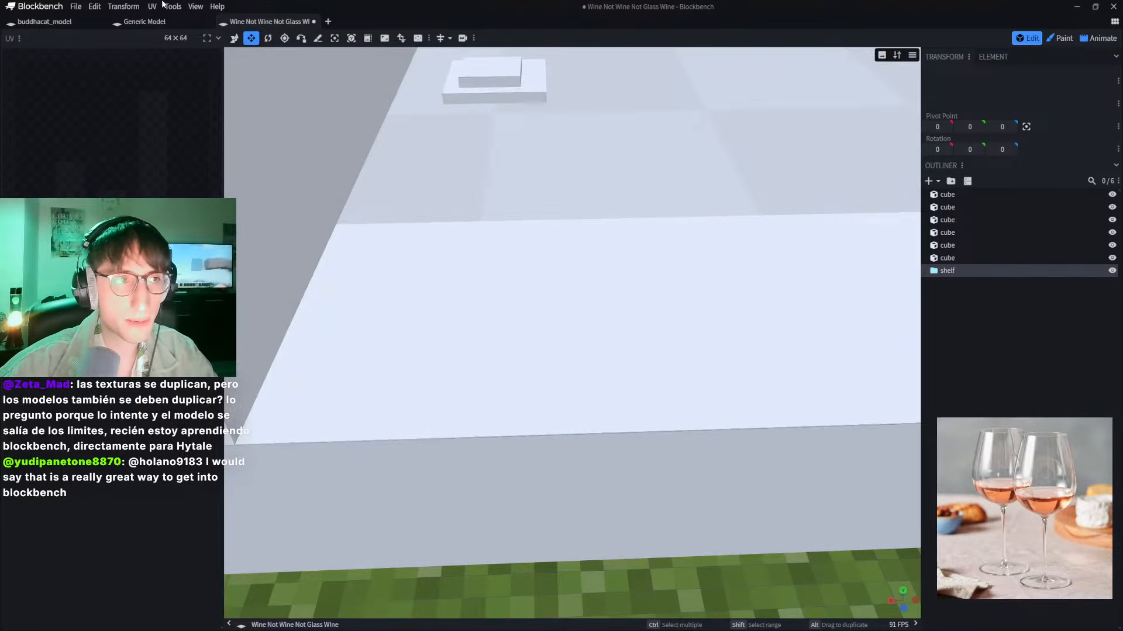
{"action": "left_click", "coordinate": [172, 7]}
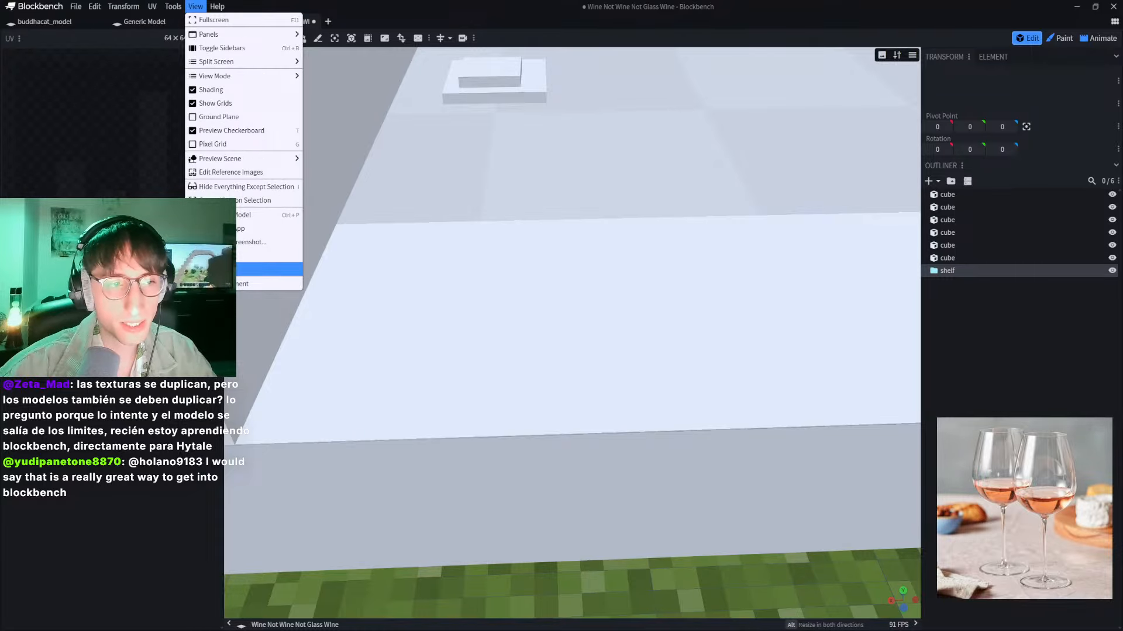
{"action": "left_click", "coordinate": [348, 240]}
{"action": "scroll", "coordinate": [366, 234], "scroll_direction": "down", "scroll_amount": 8}
{"action": "scroll", "coordinate": [412, 159], "scroll_direction": "up", "scroll_amount": 4}
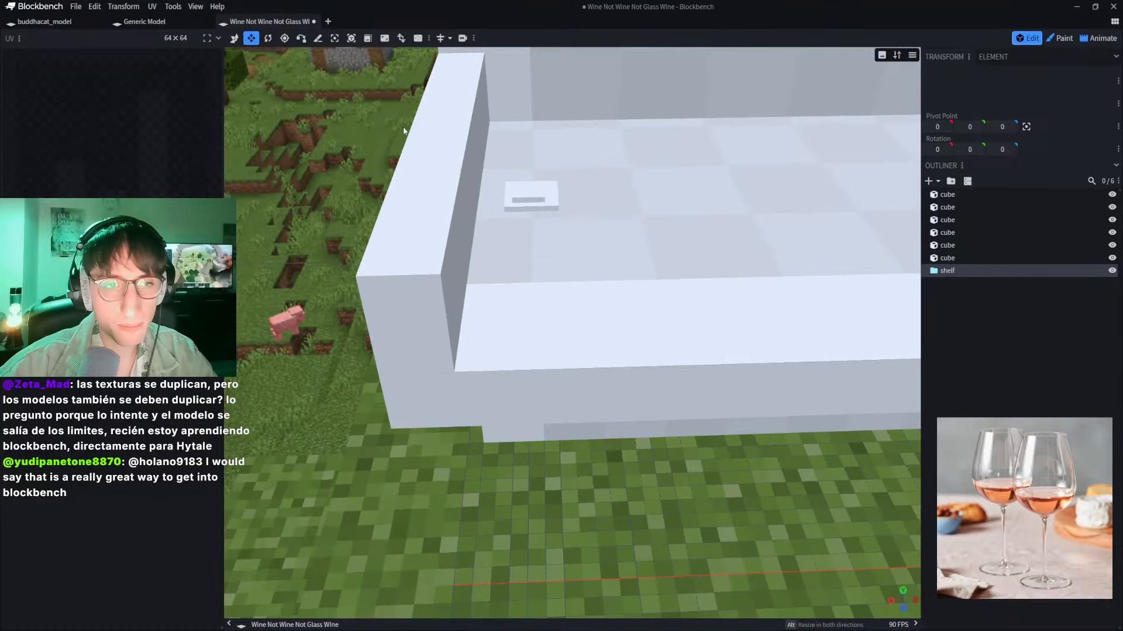
Step: Move the slab cube and both side rail cubes into the shelf group
{"action": "scroll", "coordinate": [386, 110], "scroll_direction": "up", "scroll_amount": 2}
{"action": "right_click_drag", "start_coordinate": [387, 108], "coordinate": [360, 160]}
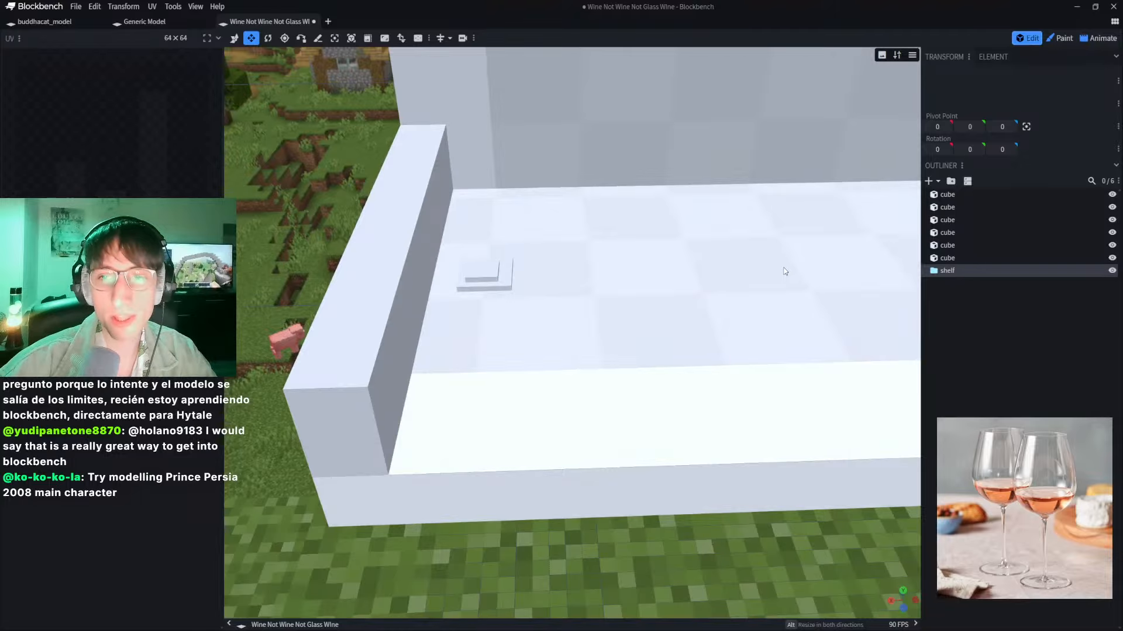
{"action": "left_click", "coordinate": [737, 279]}
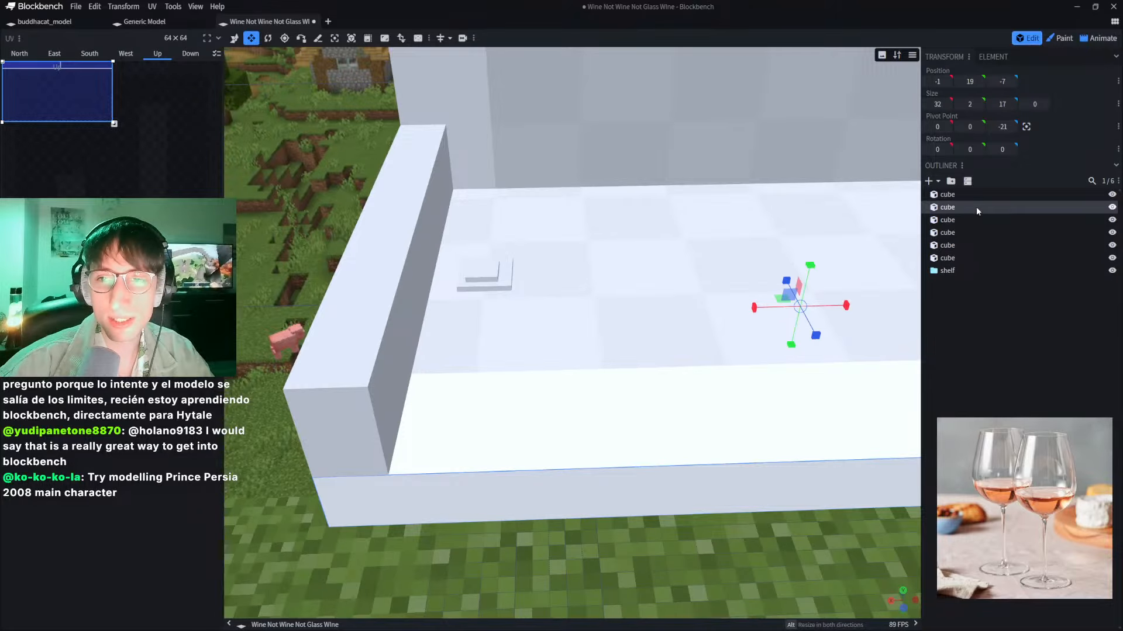
{"action": "left_click_drag", "start_coordinate": [976, 208], "coordinate": [964, 273]}
{"action": "left_click", "coordinate": [416, 272]}
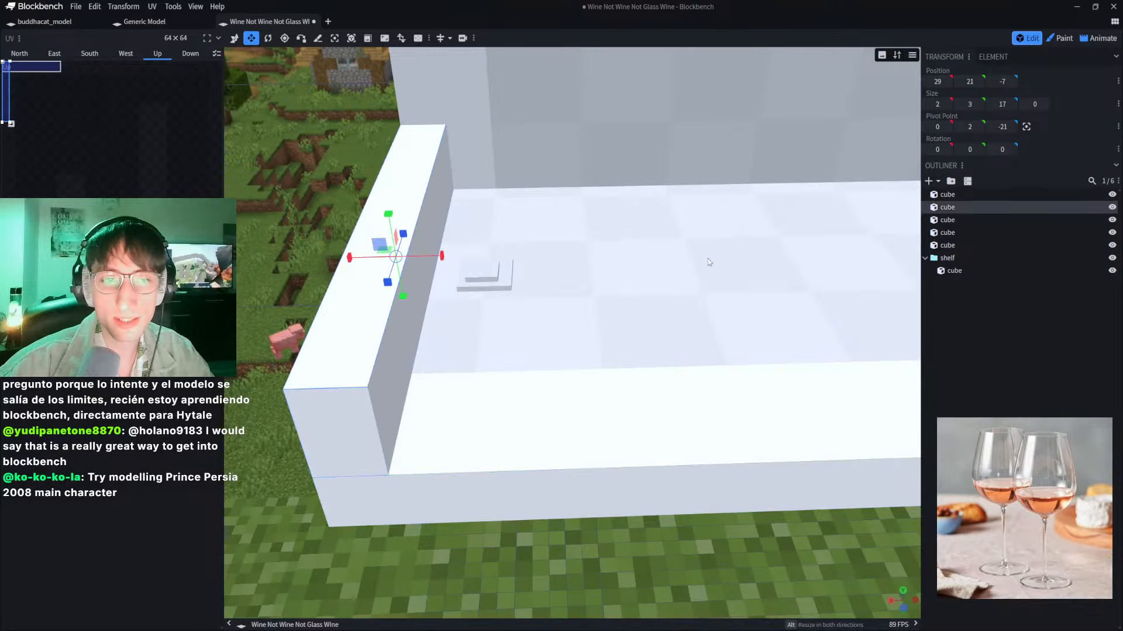
{"action": "left_click_drag", "start_coordinate": [949, 207], "coordinate": [963, 271]}
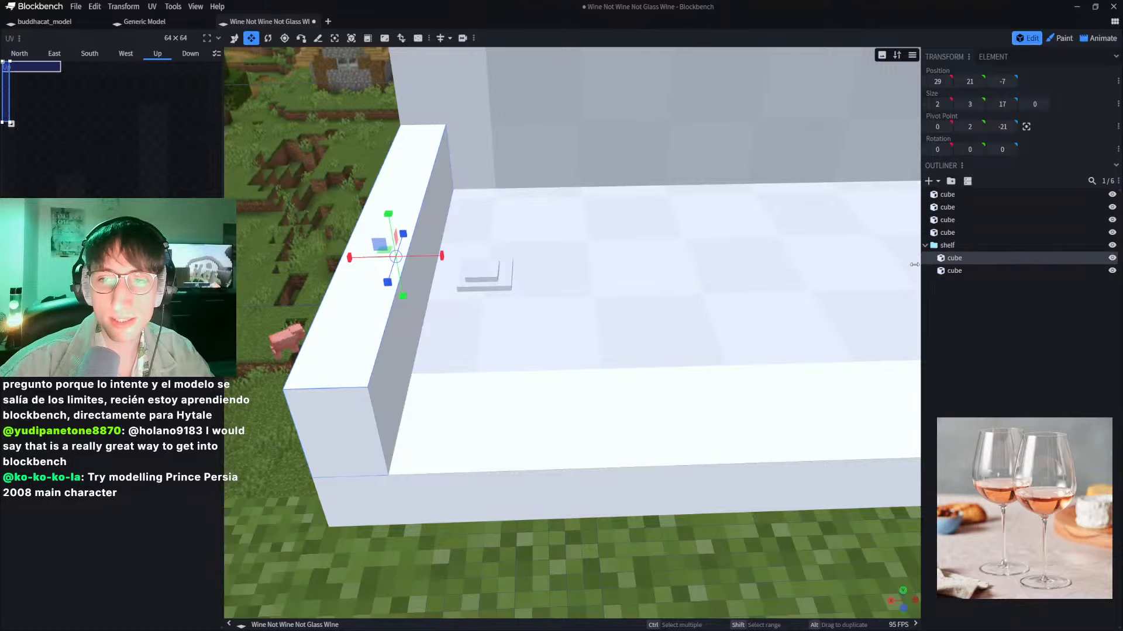
{"action": "scroll", "coordinate": [818, 254], "scroll_direction": "down", "scroll_amount": 5}
{"action": "left_click", "coordinate": [901, 223]}
{"action": "left_click_drag", "start_coordinate": [964, 233], "coordinate": [966, 257]}
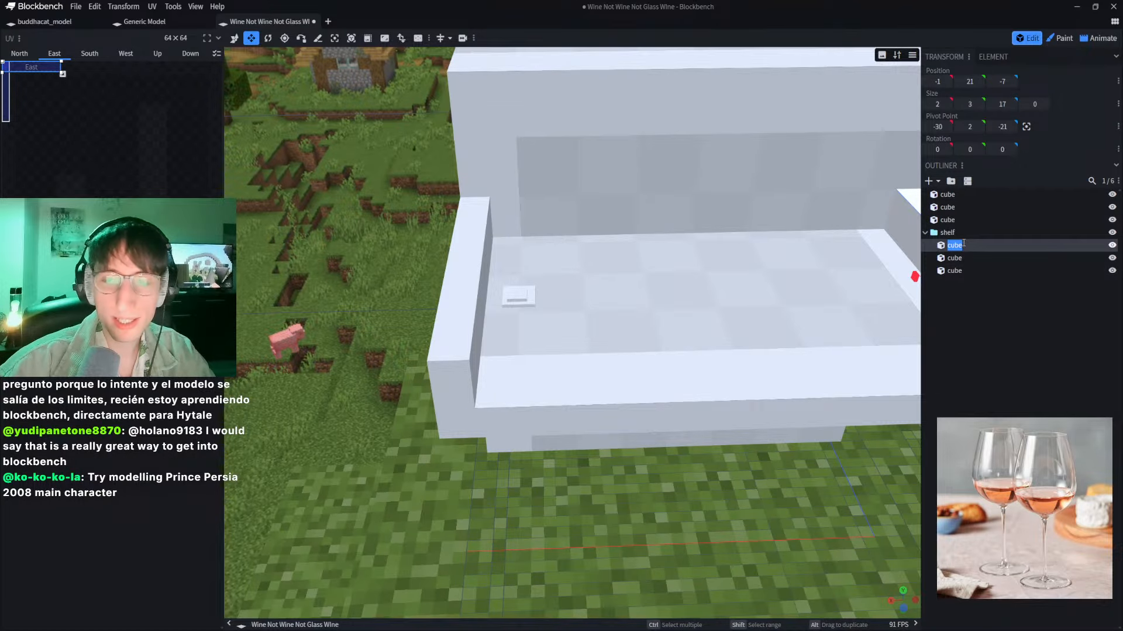
Step: Rename the shelf rail at X position -1 as left, and select the opposite rail cube
{"action": "key", "text": "BackSpace"}
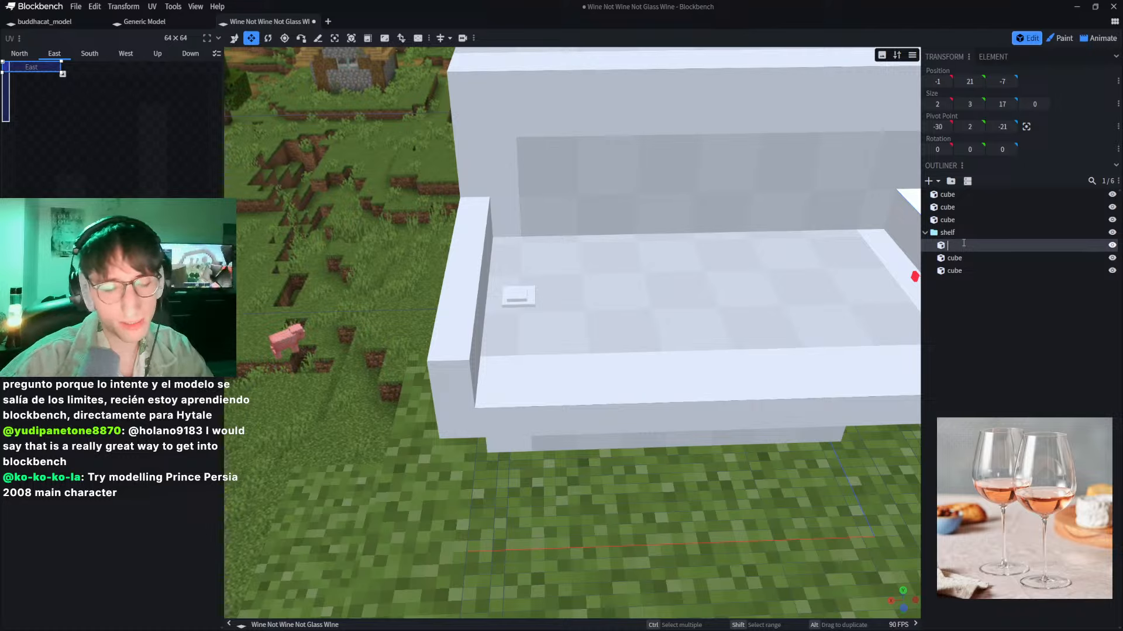
{"action": "type", "text": "left"}
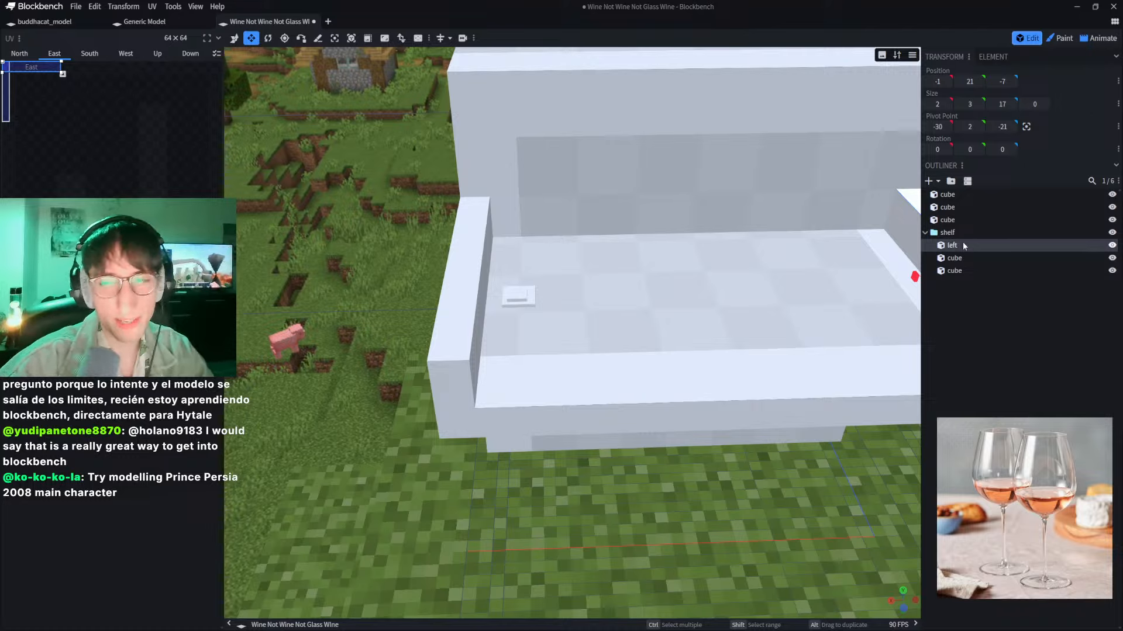
{"action": "left_click", "coordinate": [968, 259]}
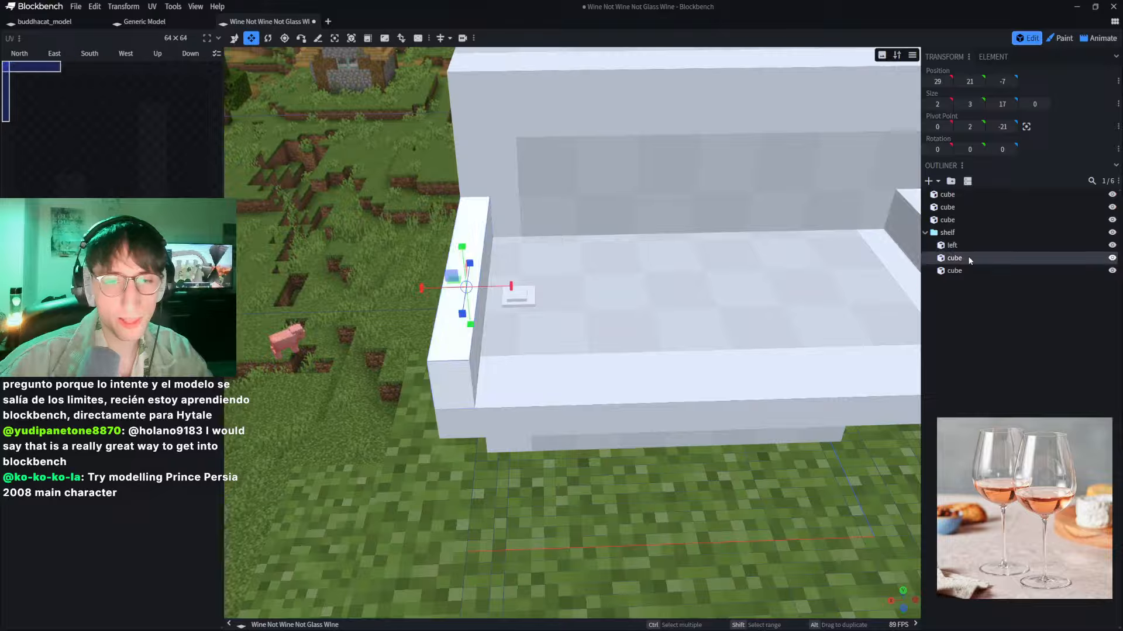
Step: Rename the selected shelf rail cube as right and the shelf's slab cube as bot
{"action": "double_click", "coordinate": [954, 258]}
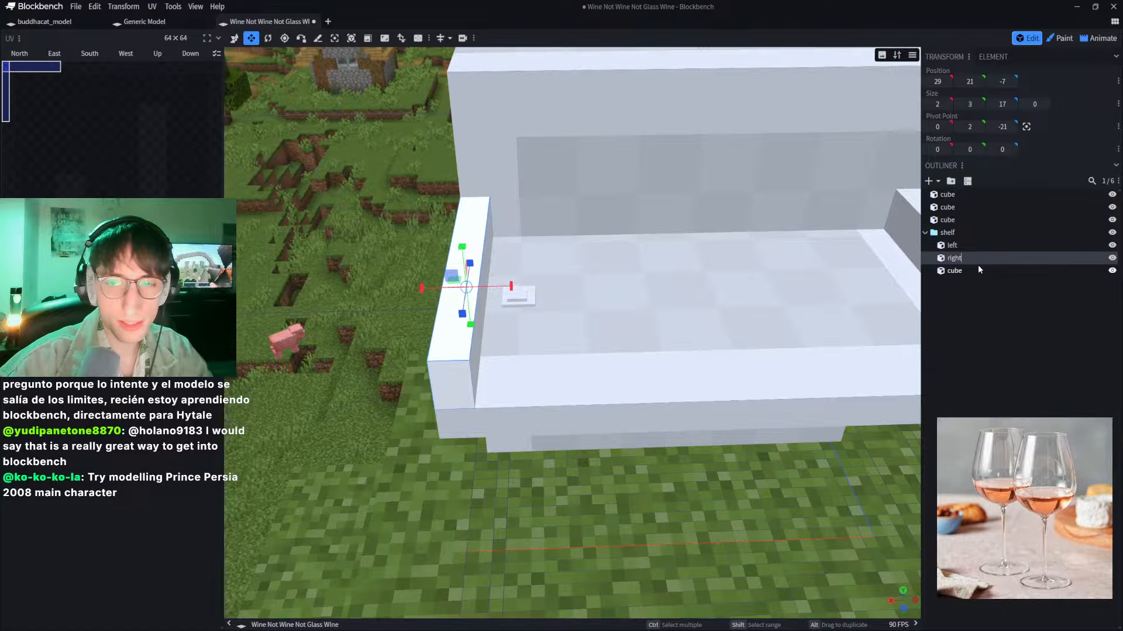
{"action": "left_click", "coordinate": [980, 271]}
{"action": "double_click", "coordinate": [980, 271]}
{"action": "type", "text": "bot"}
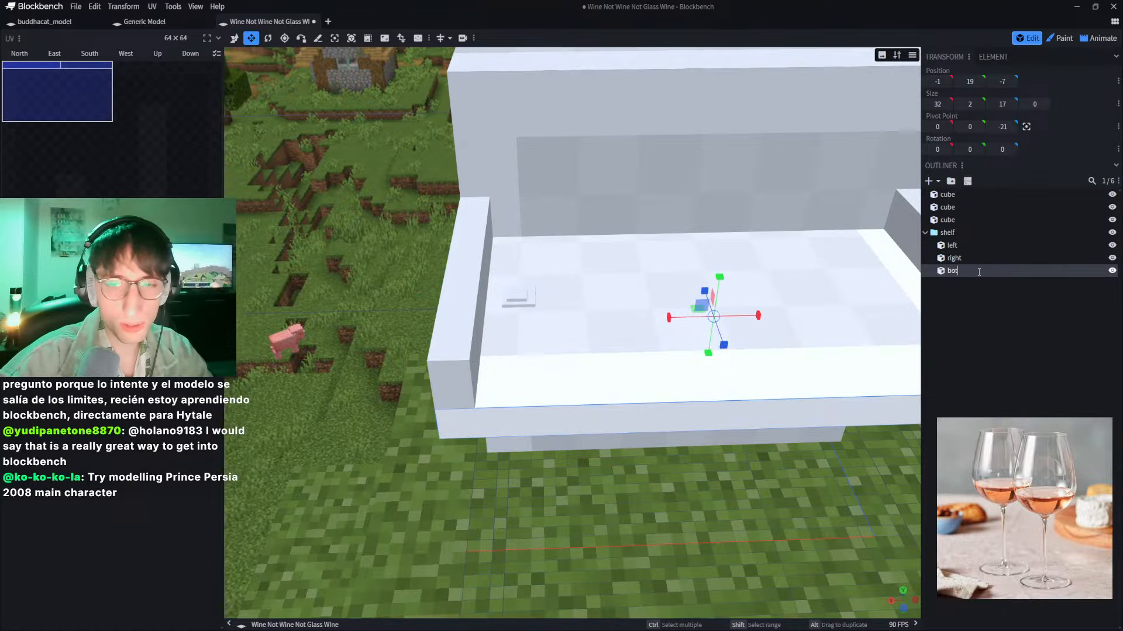
Step: Set the marker color of the bot cube to yellow
{"action": "right_click", "coordinate": [977, 272]}
{"action": "mouse_move", "coordinate": [1027, 377]}
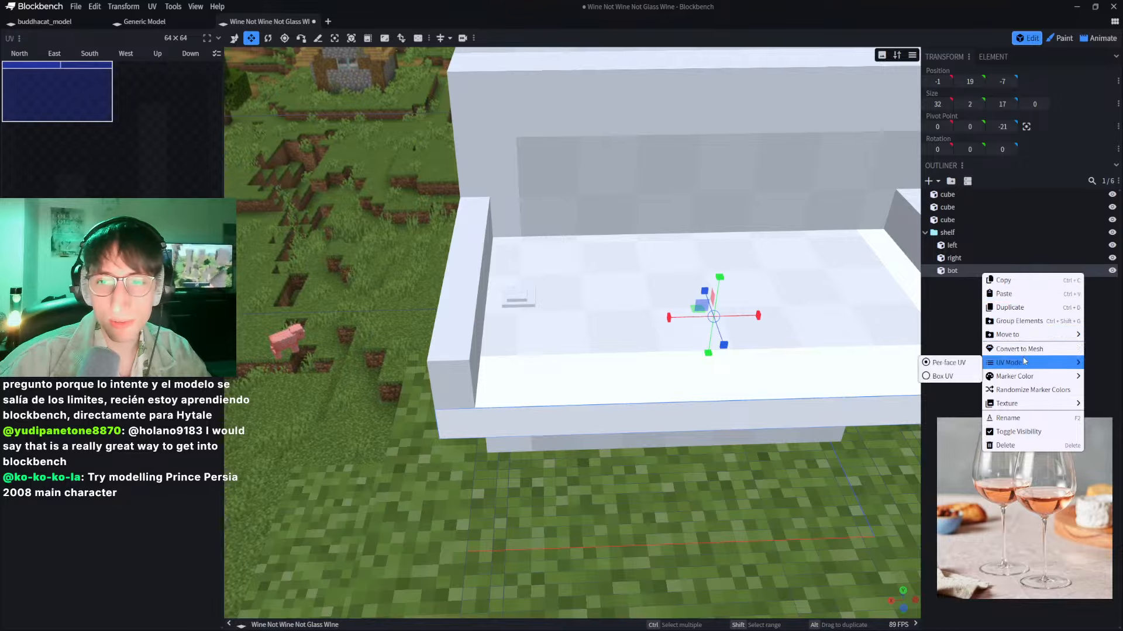
{"action": "left_click", "coordinate": [942, 390]}
{"action": "scroll", "coordinate": [585, 304], "scroll_direction": "up", "scroll_amount": 5}
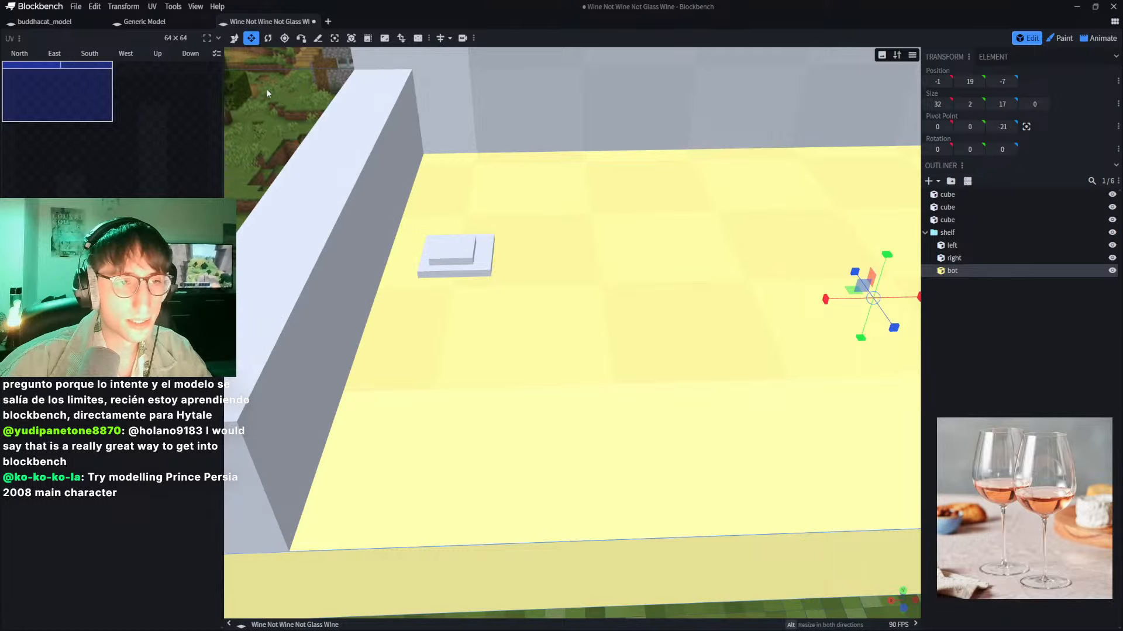
{"action": "left_click_drag", "start_coordinate": [269, 90], "coordinate": [295, 98]}
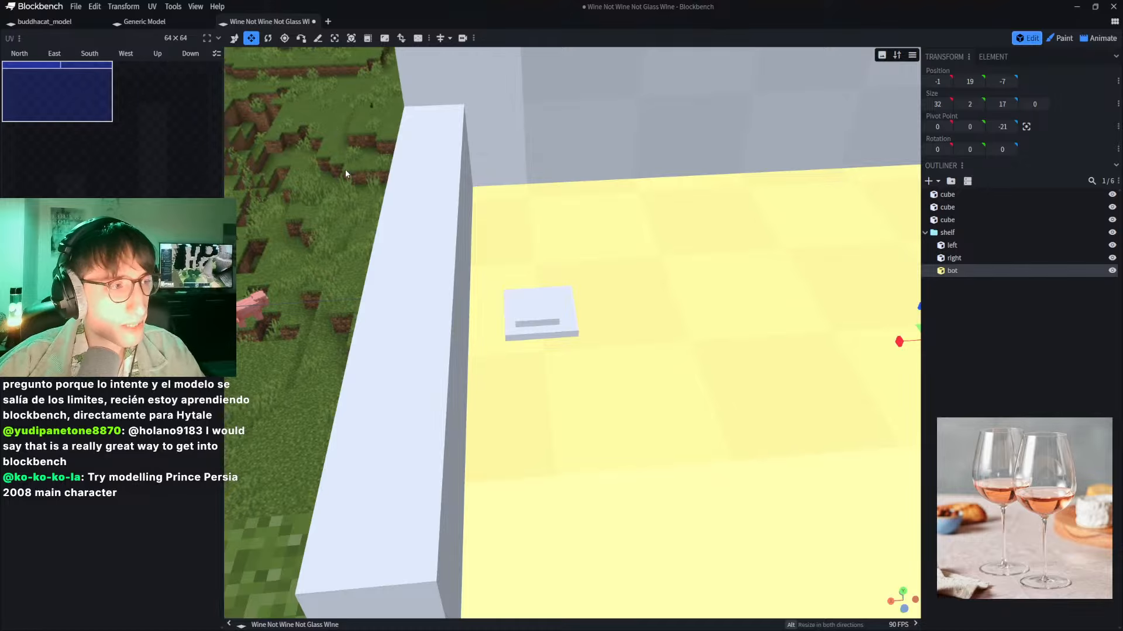
{"action": "scroll", "coordinate": [342, 181], "scroll_direction": "up", "scroll_amount": 2}
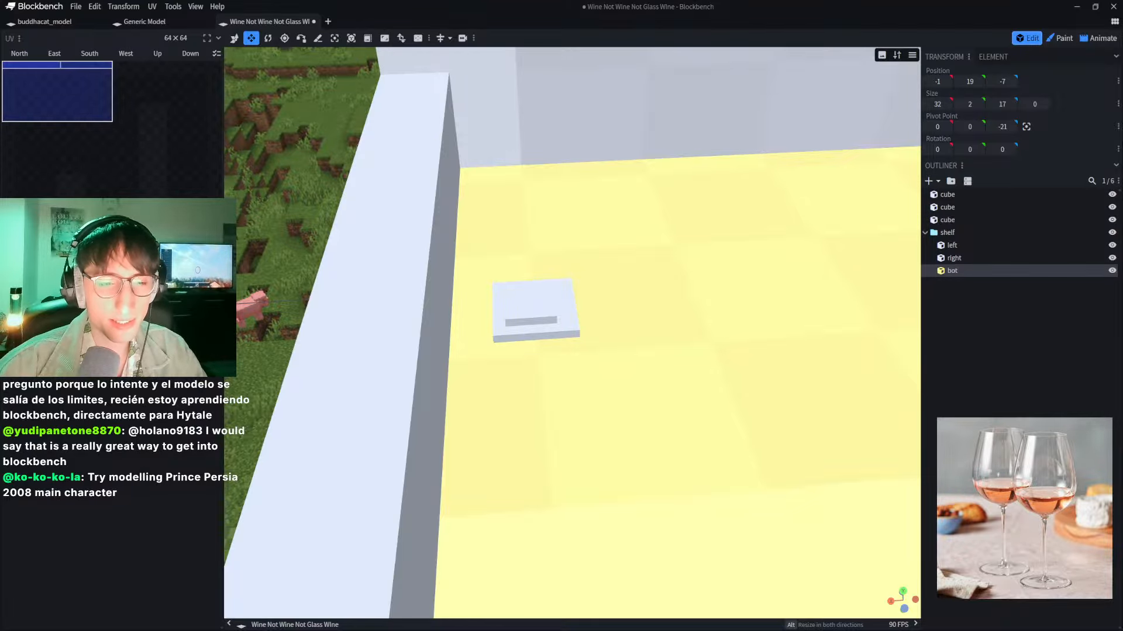
{"action": "left_click_drag", "start_coordinate": [1122, 380], "coordinate": [904, 379]}
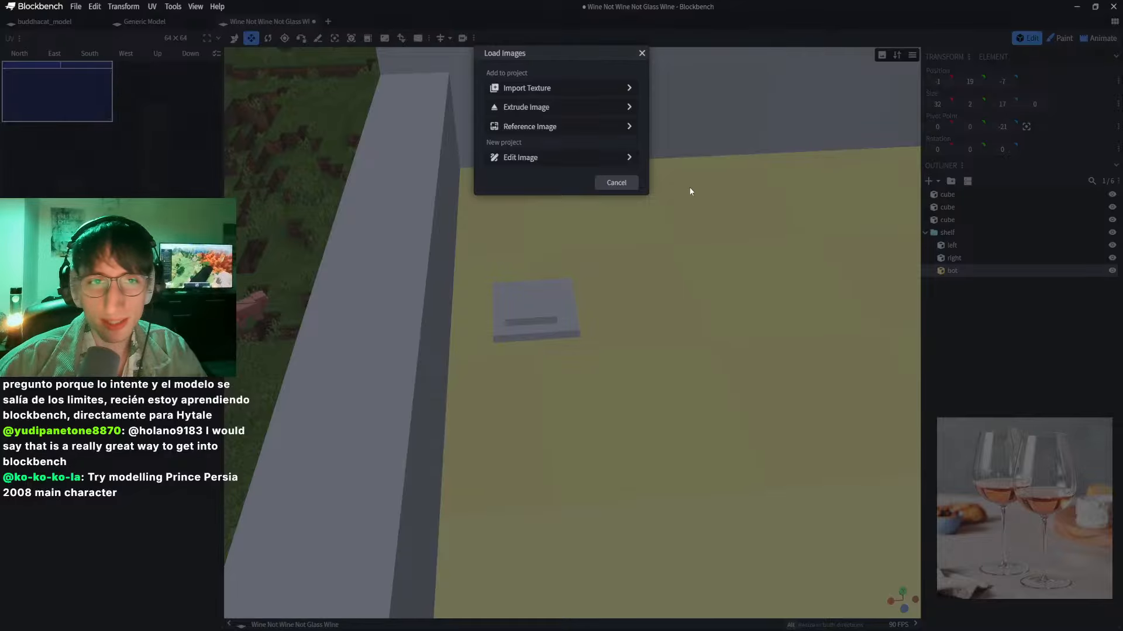
{"action": "left_click", "coordinate": [608, 125]}
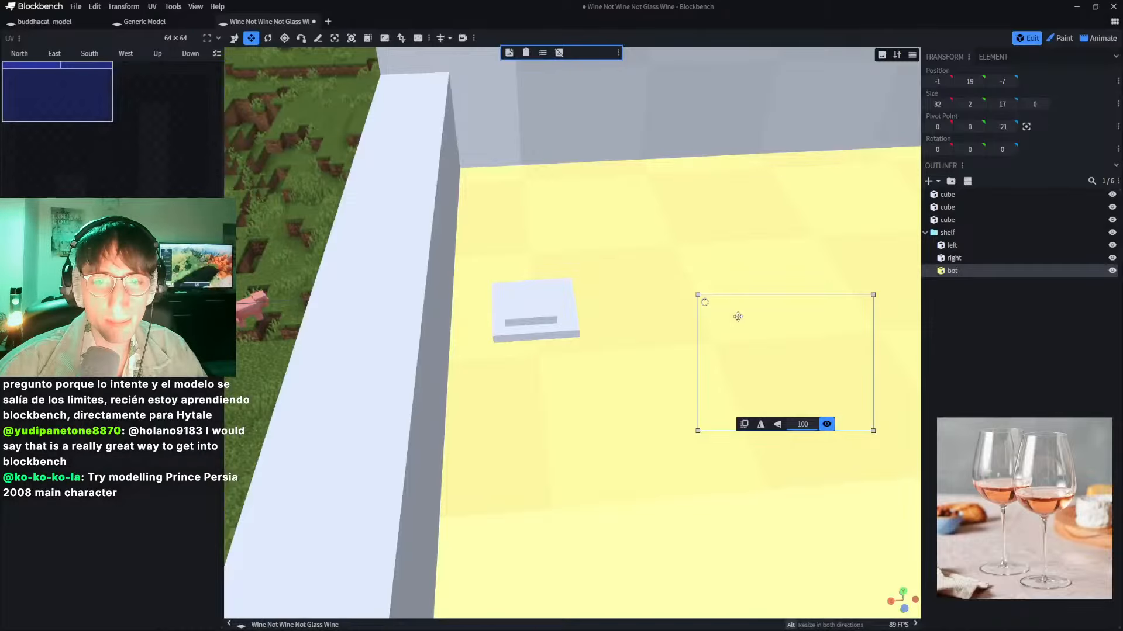
{"action": "left_click_drag", "start_coordinate": [737, 316], "coordinate": [424, 336]}
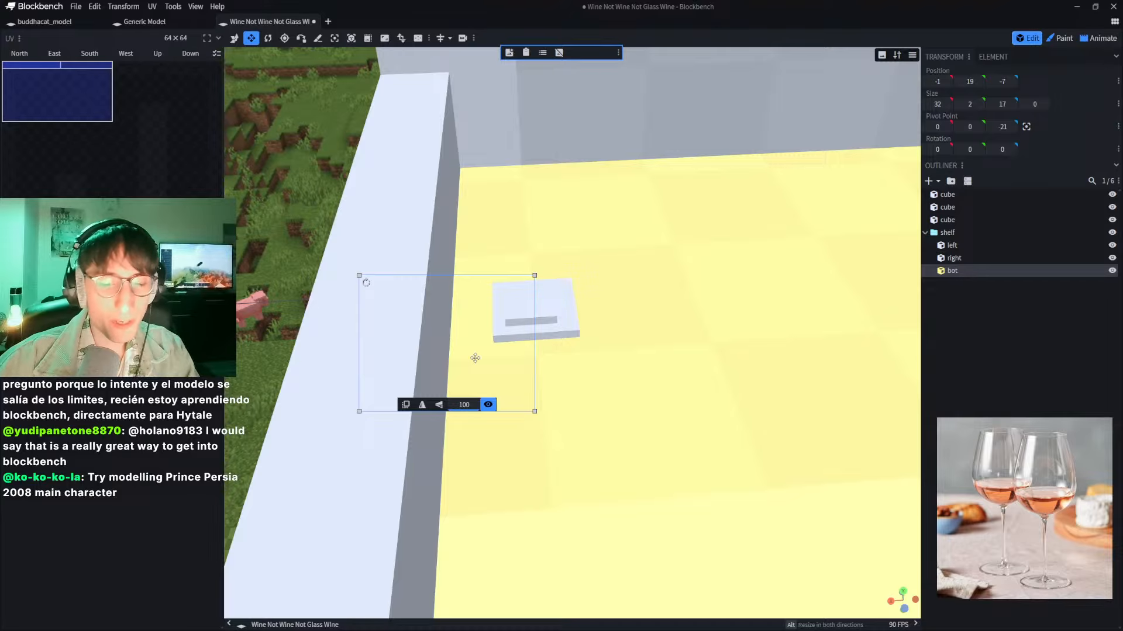
{"action": "key", "text": "Delete"}
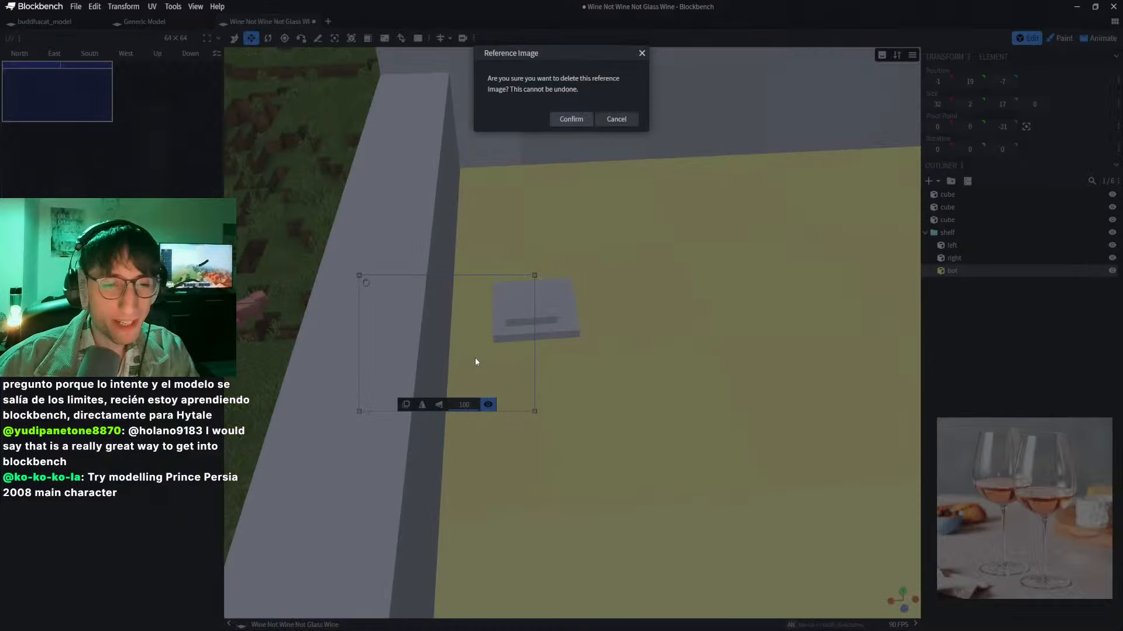
{"action": "left_click", "coordinate": [572, 119]}
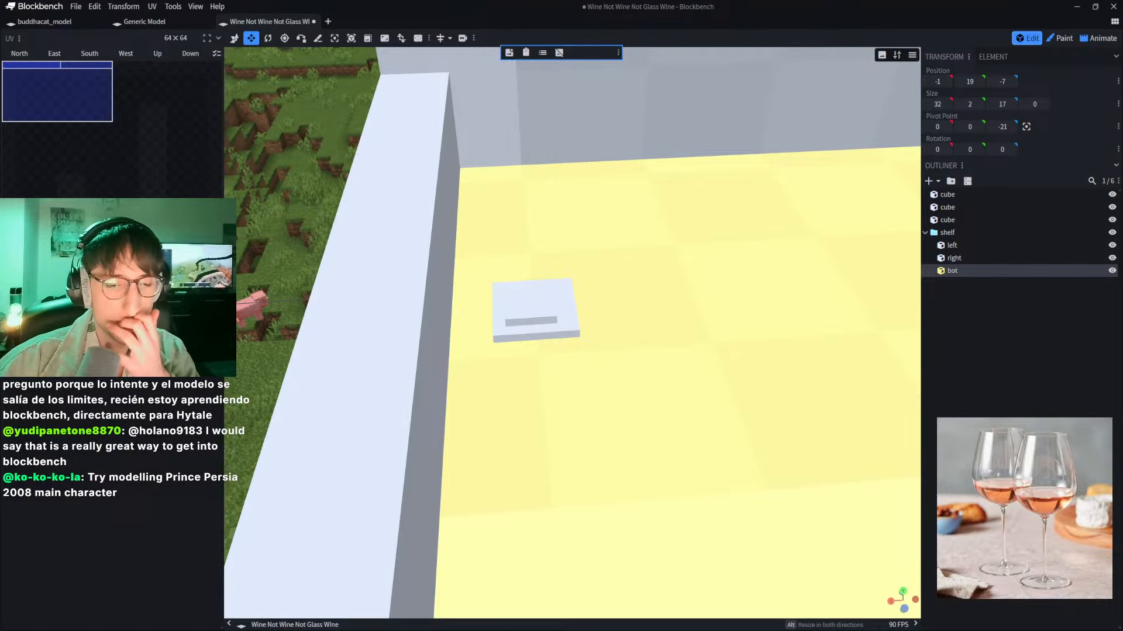
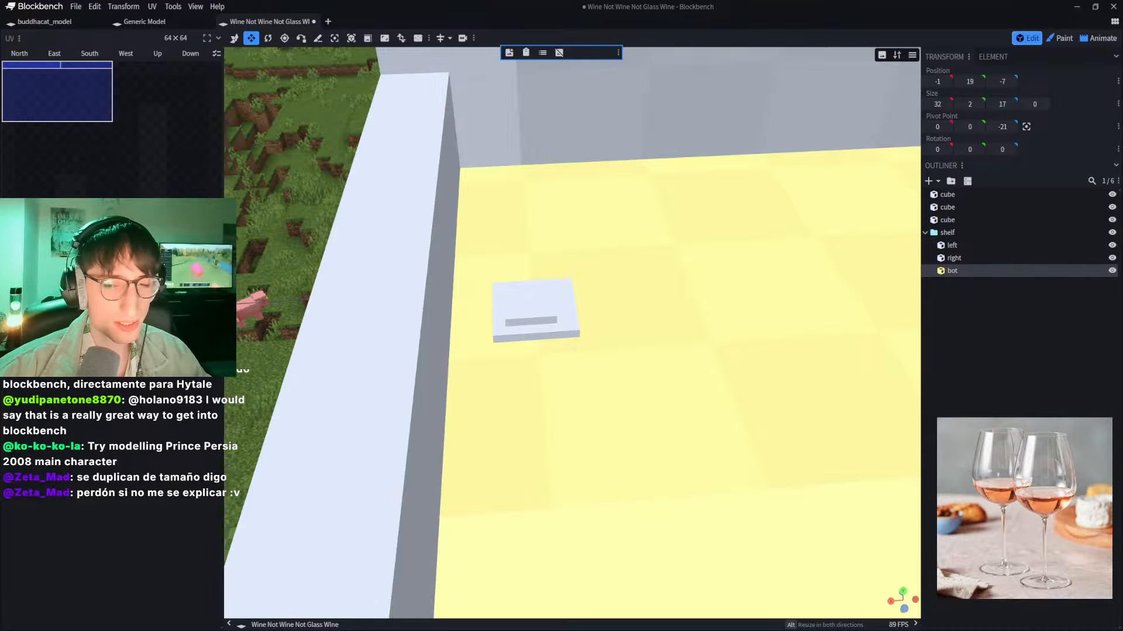
Step: Add The_Prince_SOT_Profile_Render.png as a reference image and shrink it over the small stacked plates
{"action": "left_click_drag", "start_coordinate": [818, 241], "coordinate": [688, 241]}
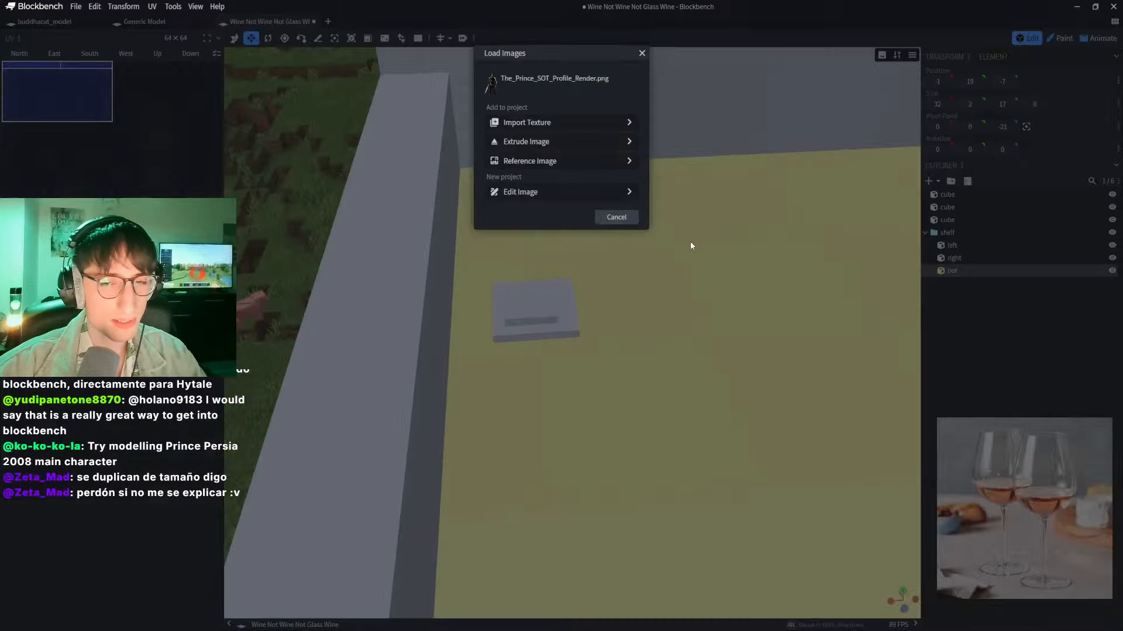
{"action": "left_click", "coordinate": [557, 167]}
{"action": "left_click_drag", "start_coordinate": [774, 296], "coordinate": [530, 230]}
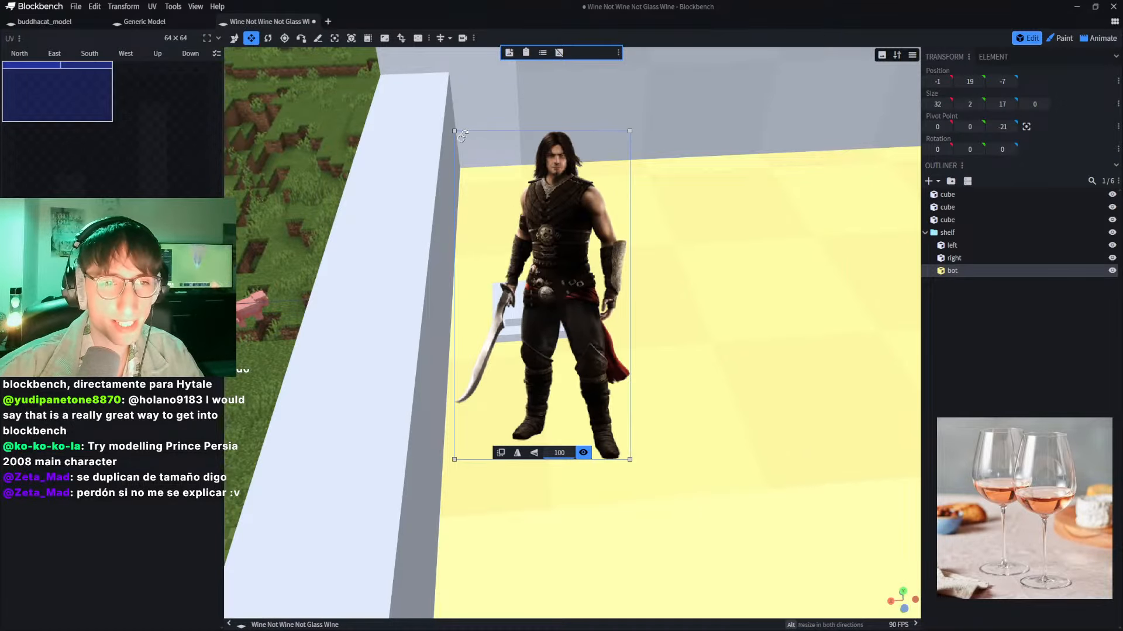
{"action": "left_click_drag", "start_coordinate": [455, 131], "coordinate": [532, 244]}
{"action": "left_click_drag", "start_coordinate": [596, 291], "coordinate": [564, 194]}
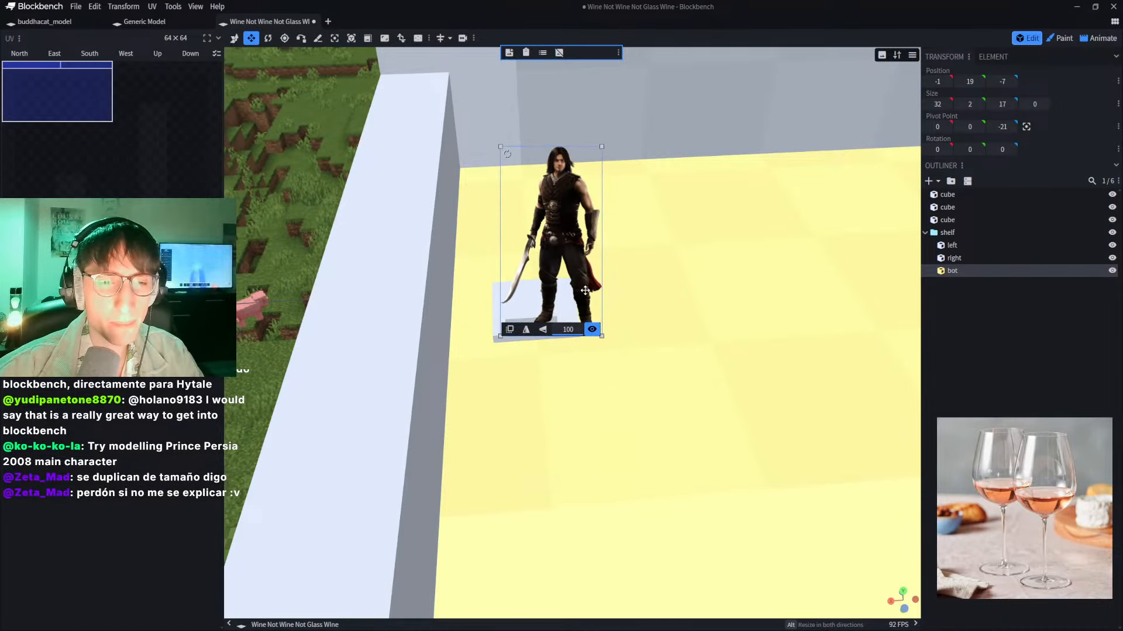
{"action": "left_click", "coordinate": [592, 330]}
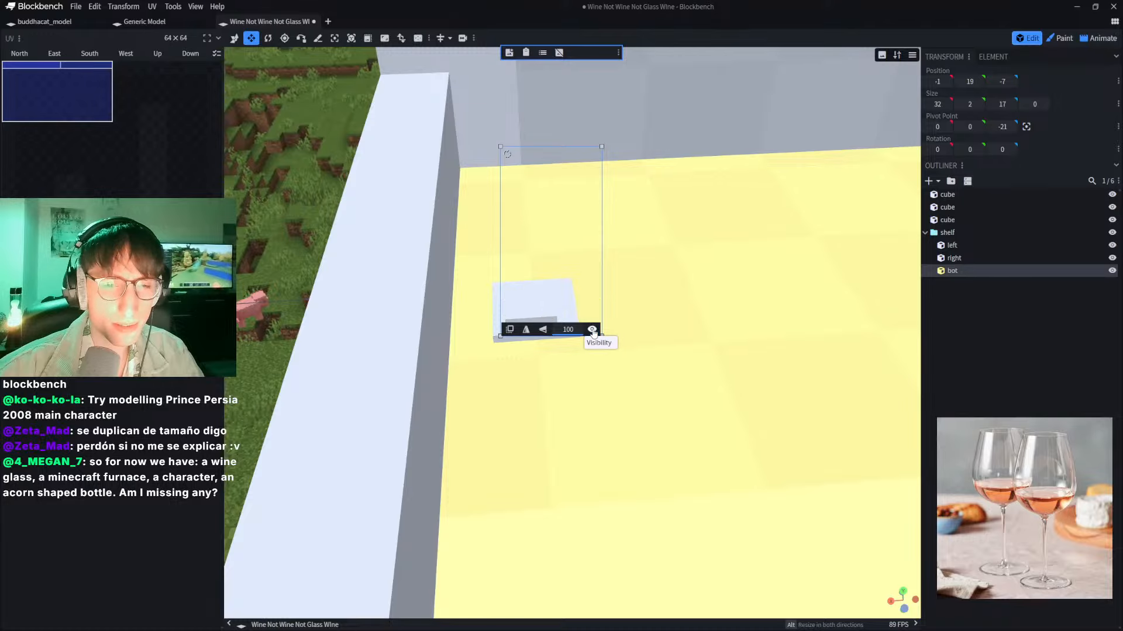
{"action": "left_click", "coordinate": [592, 330]}
Step: Set the Prince reference image to Above Interface, then shrink it further and park it in the empty area below the UV editor
{"action": "left_click", "coordinate": [509, 329]}
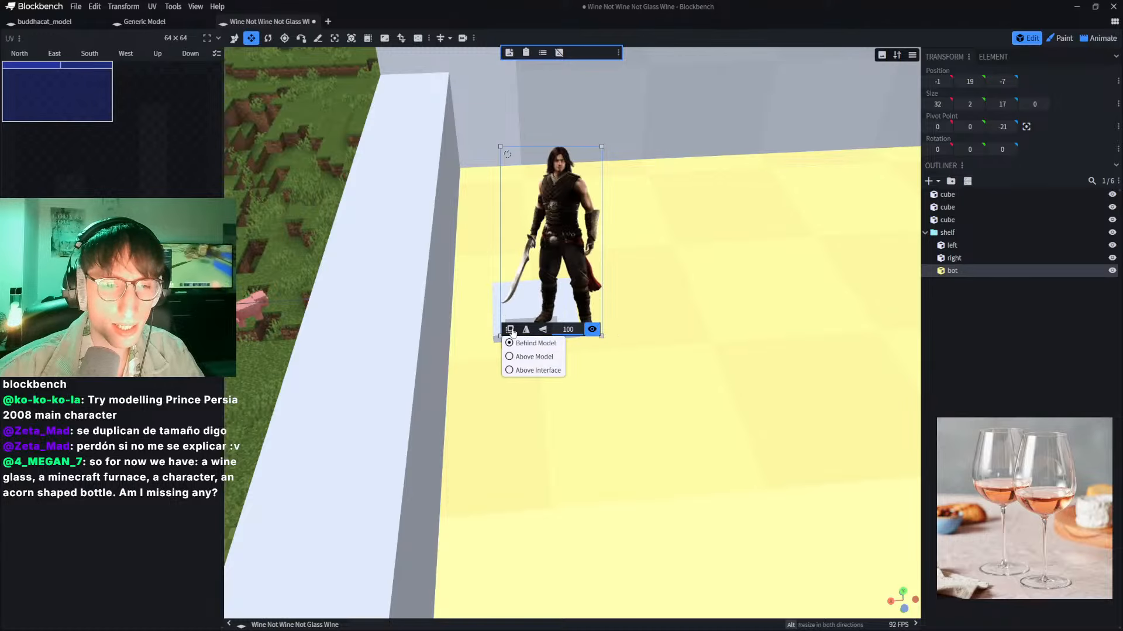
{"action": "left_click", "coordinate": [538, 372]}
{"action": "left_click_drag", "start_coordinate": [560, 269], "coordinate": [134, 551]}
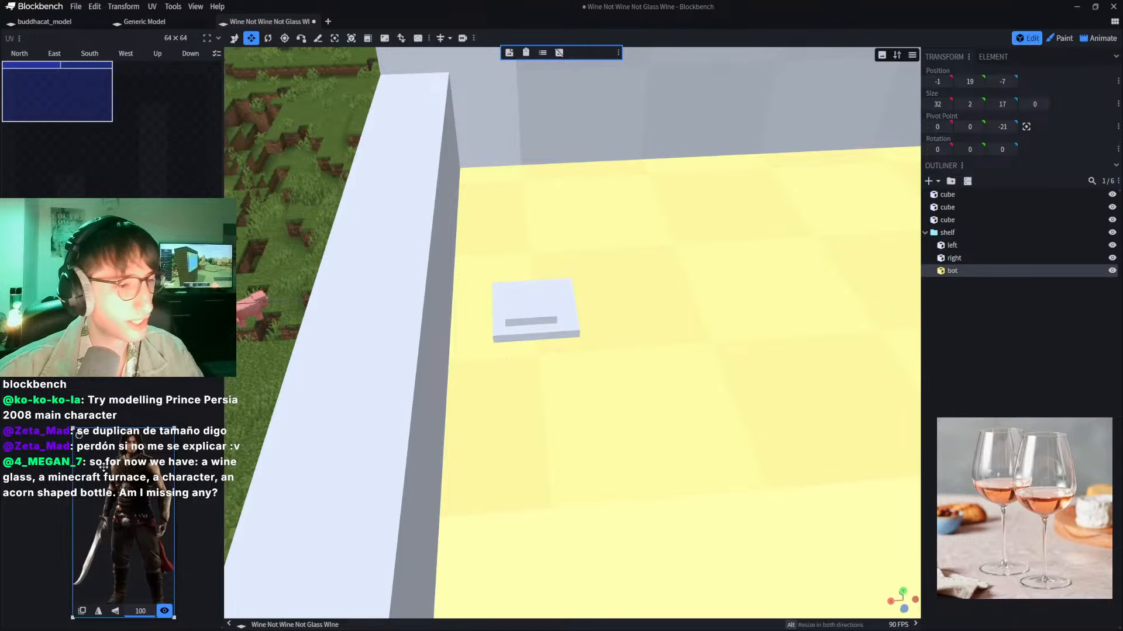
{"action": "left_click_drag", "start_coordinate": [74, 430], "coordinate": [106, 491]}
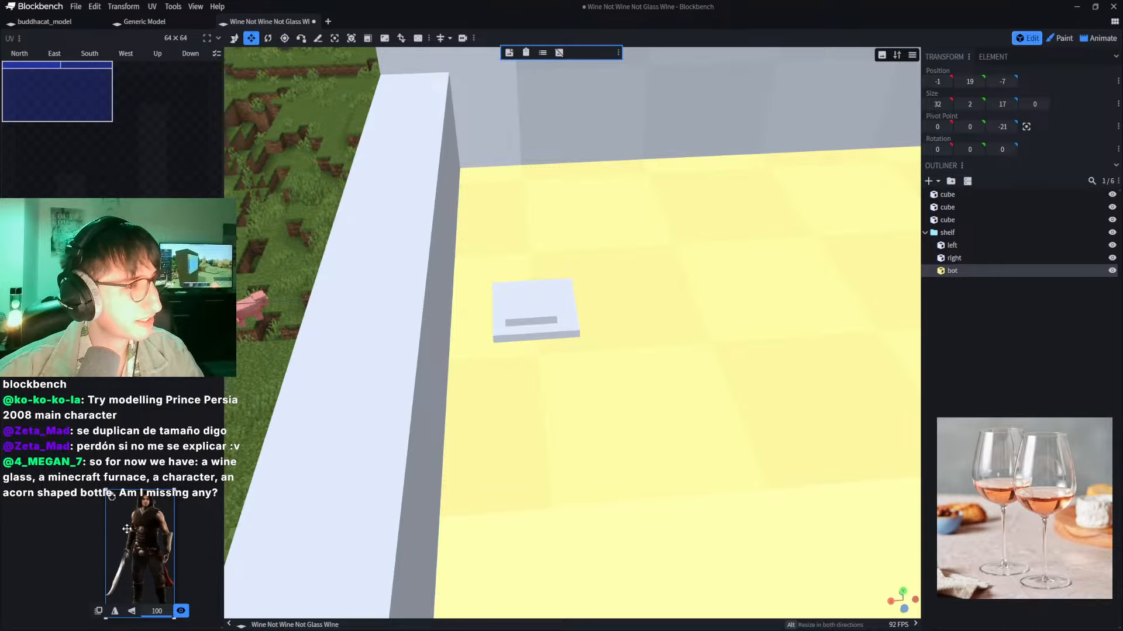
{"action": "left_click_drag", "start_coordinate": [134, 529], "coordinate": [102, 536]}
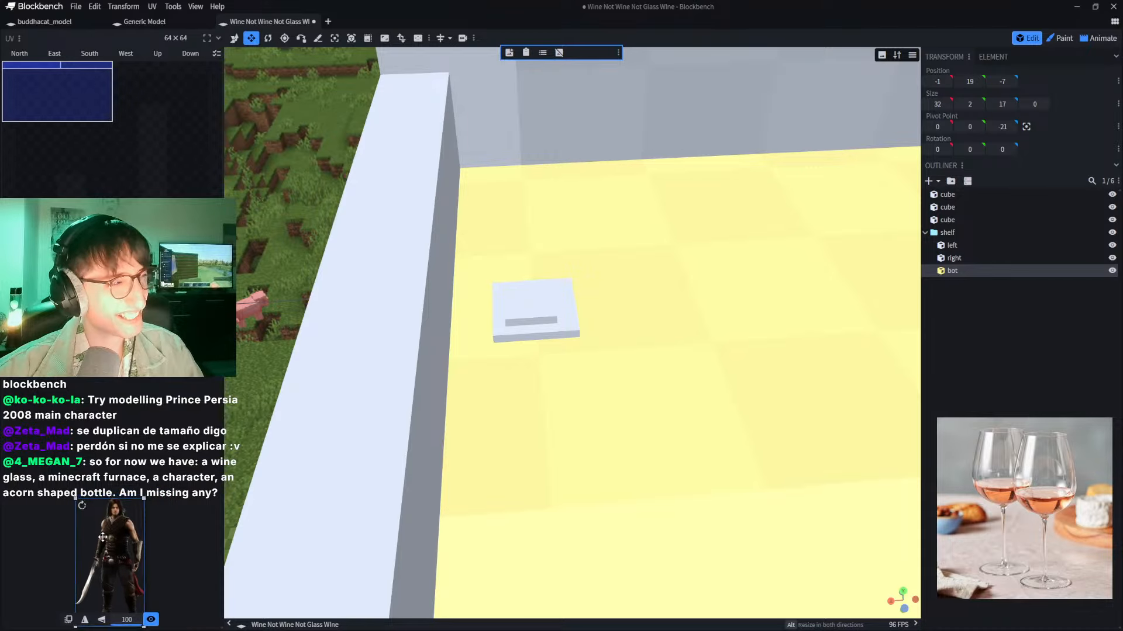
{"action": "left_click", "coordinate": [170, 433]}
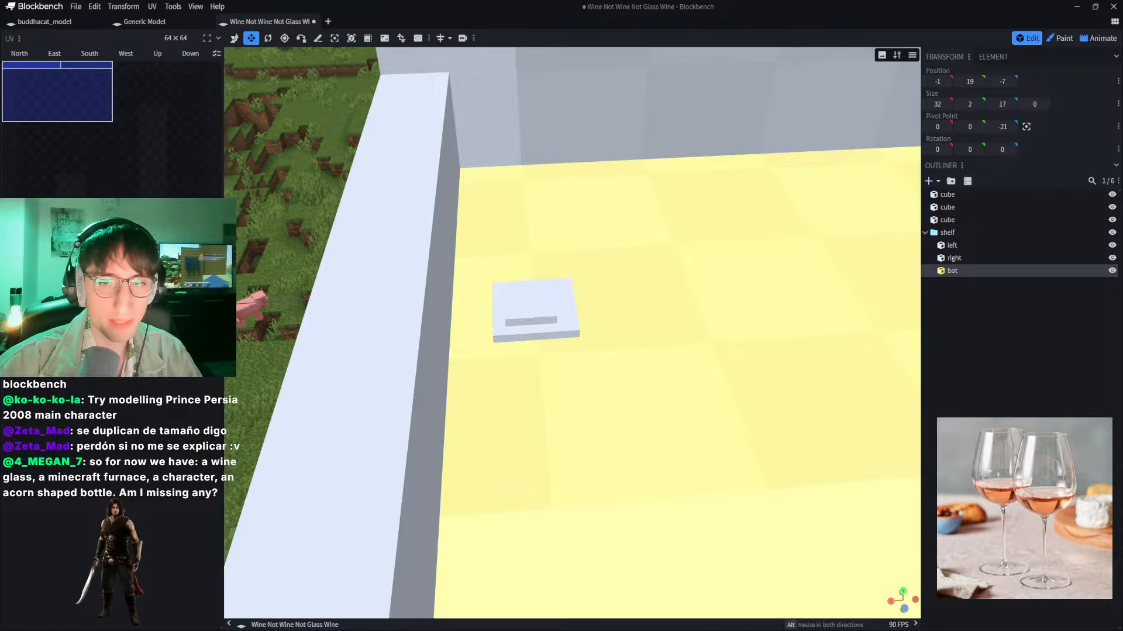
Step: Add Furnace_(S)_JE4.png as an Above Interface reference image, shrunk to fit between the outliner entries and the wine glass image
{"action": "key", "text": "ctrl+v"}
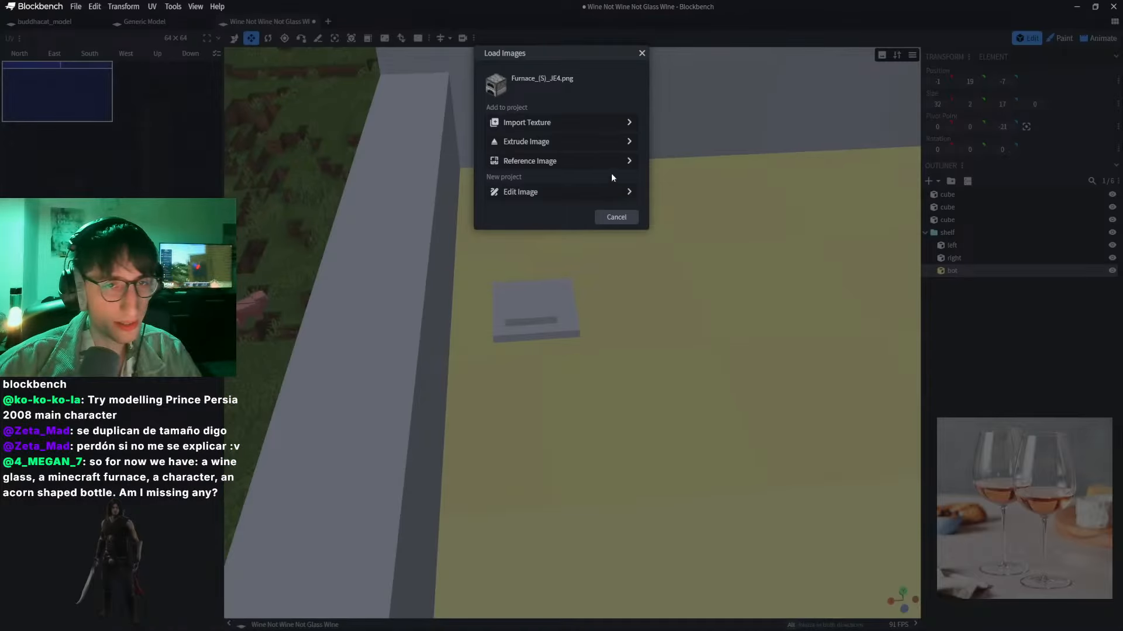
{"action": "left_click", "coordinate": [573, 161]}
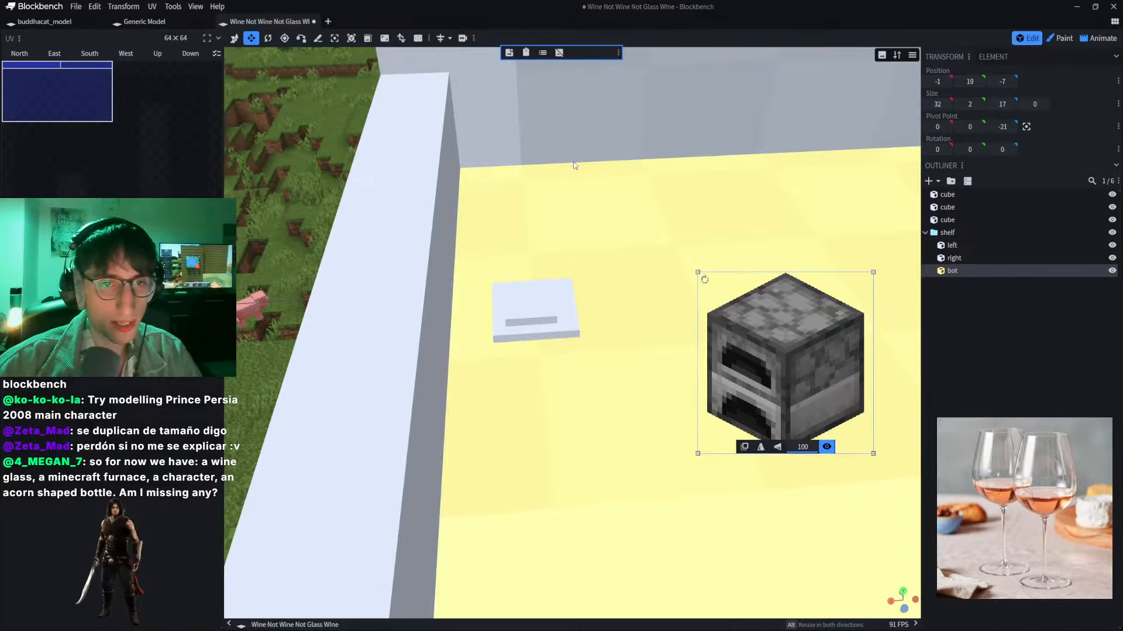
{"action": "left_click", "coordinate": [744, 447]}
{"action": "left_click", "coordinate": [774, 487]}
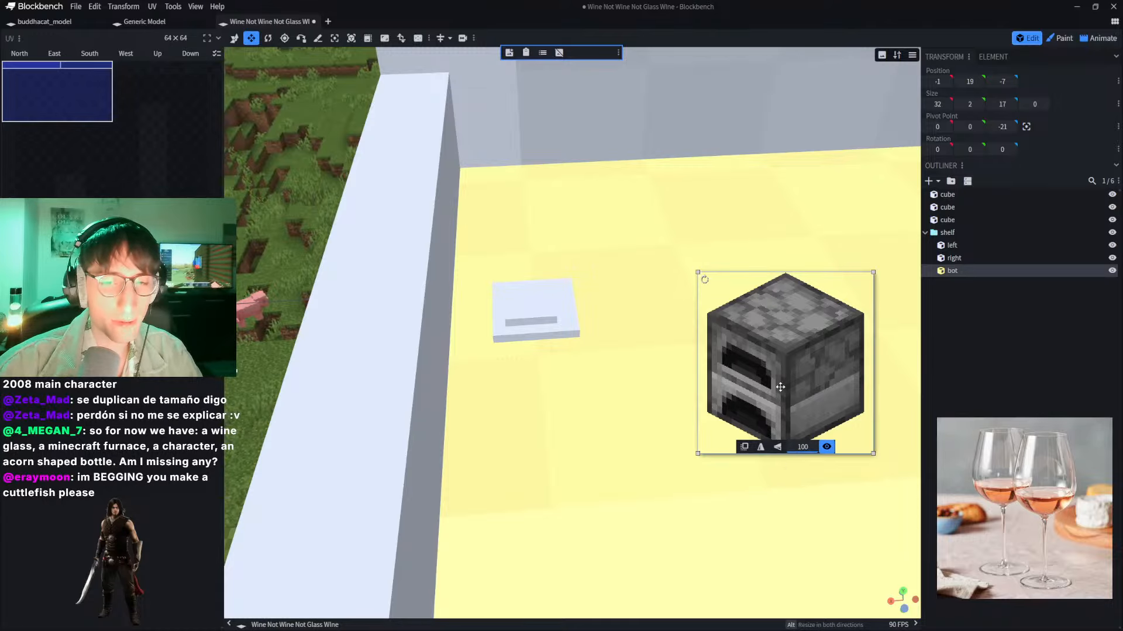
{"action": "left_click_drag", "start_coordinate": [779, 382], "coordinate": [1016, 354]}
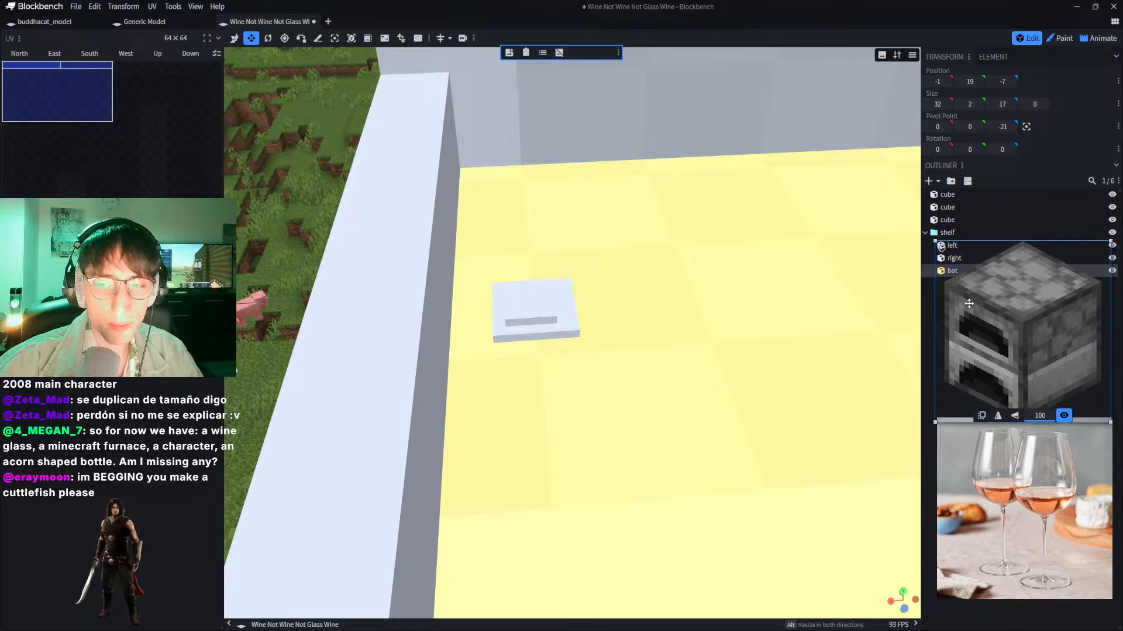
{"action": "left_click_drag", "start_coordinate": [934, 240], "coordinate": [984, 290]}
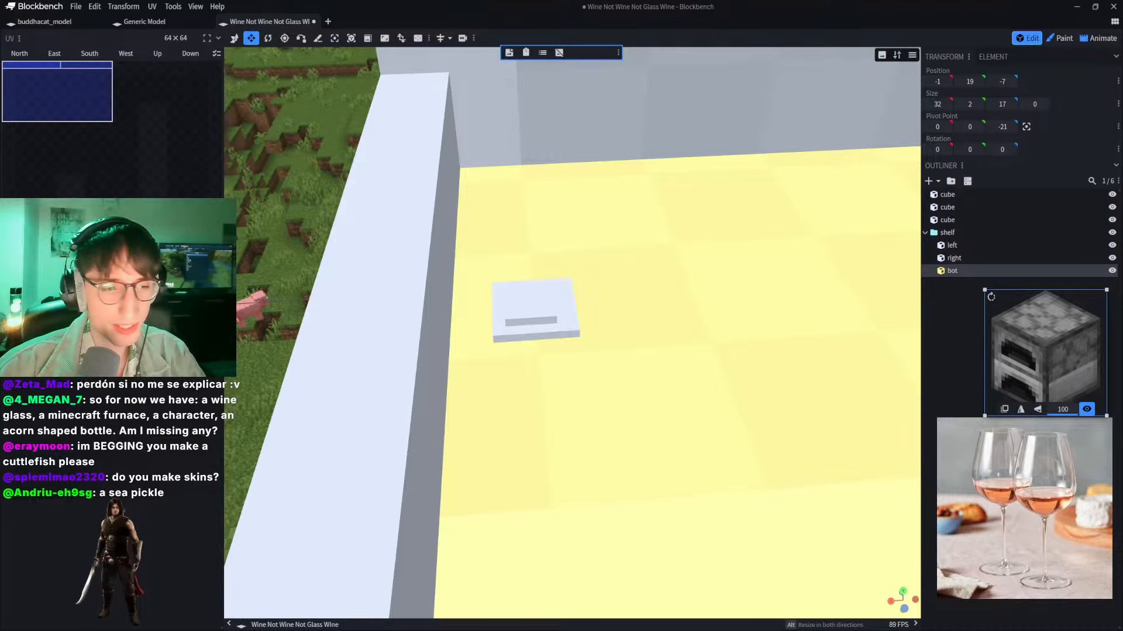
Step: Add pngtree-autumn-simulation-acorn-png-image_6198517.png as an Above Interface reference image placed just above the Prince image
{"action": "left_click_drag", "start_coordinate": [0, 333], "coordinate": [272, 334]}
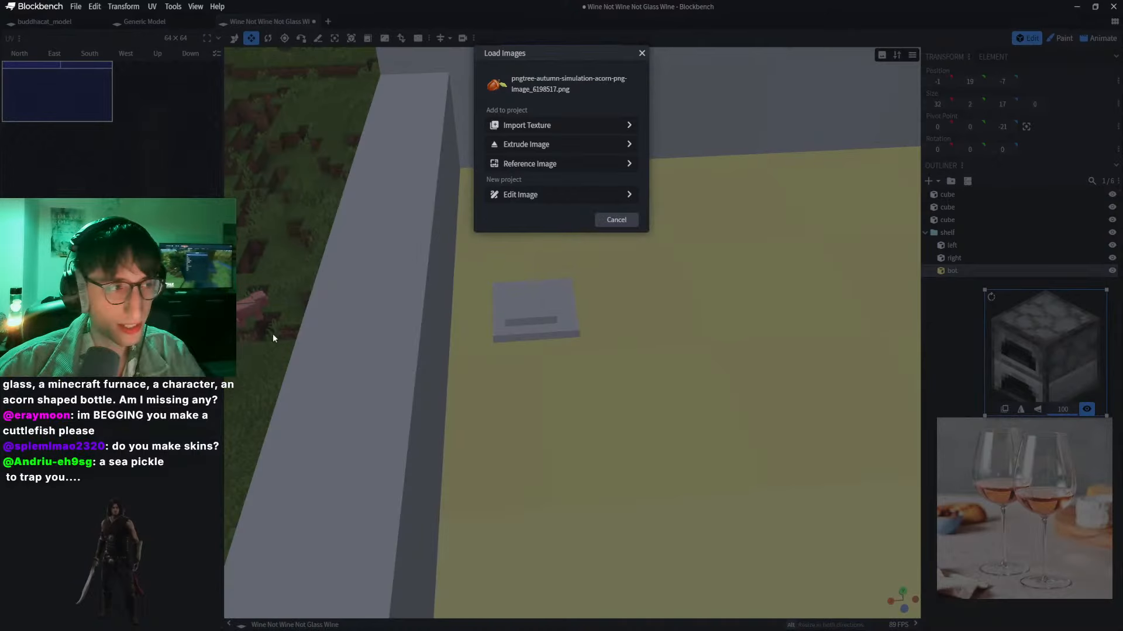
{"action": "left_click", "coordinate": [581, 165]}
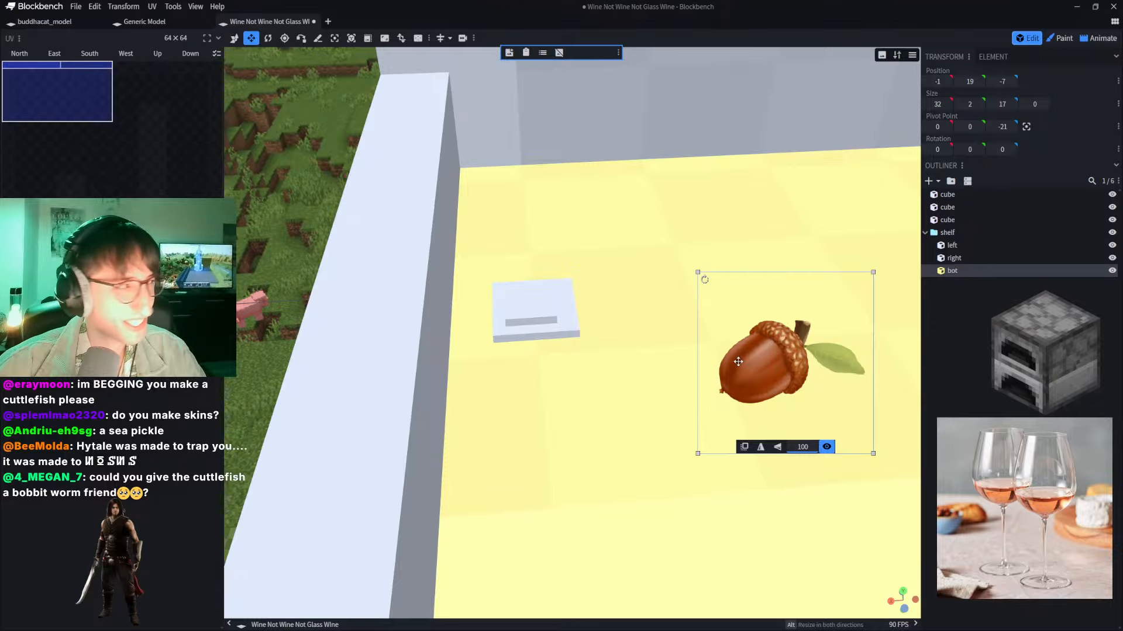
{"action": "left_click_drag", "start_coordinate": [740, 362], "coordinate": [467, 402]}
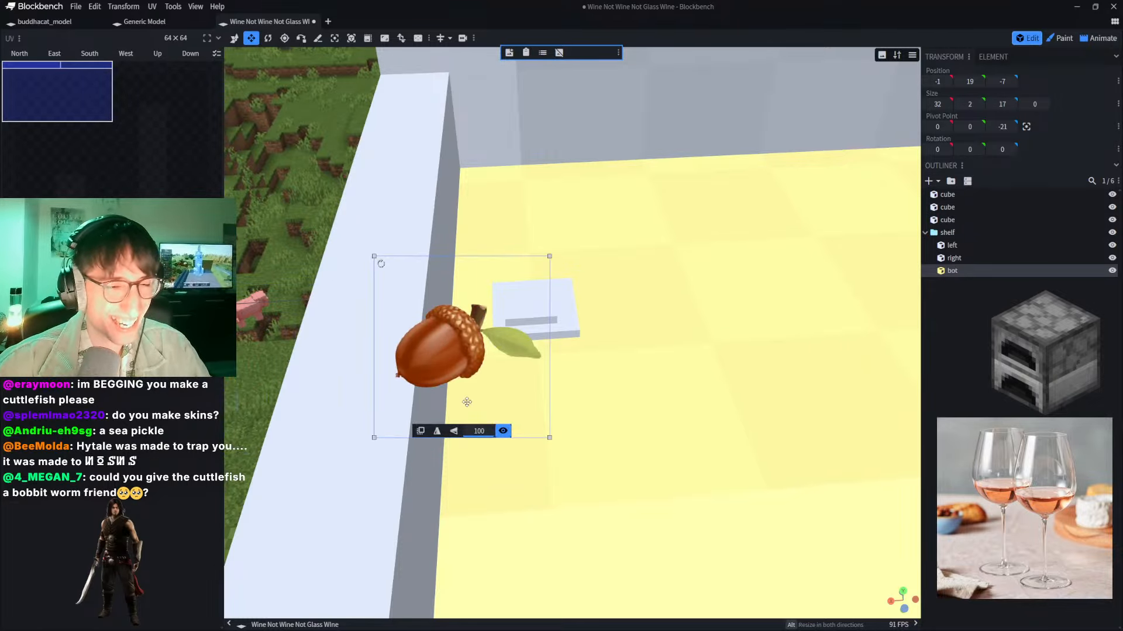
{"action": "left_click", "coordinate": [420, 431]}
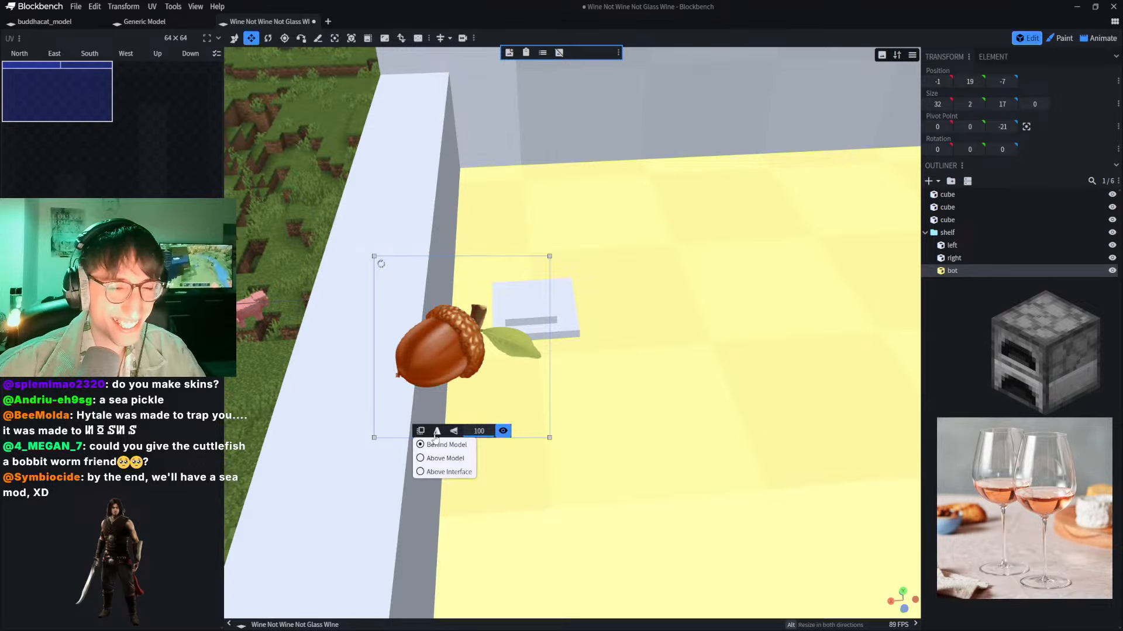
{"action": "left_click", "coordinate": [449, 472]}
{"action": "left_click_drag", "start_coordinate": [429, 348], "coordinate": [92, 403]}
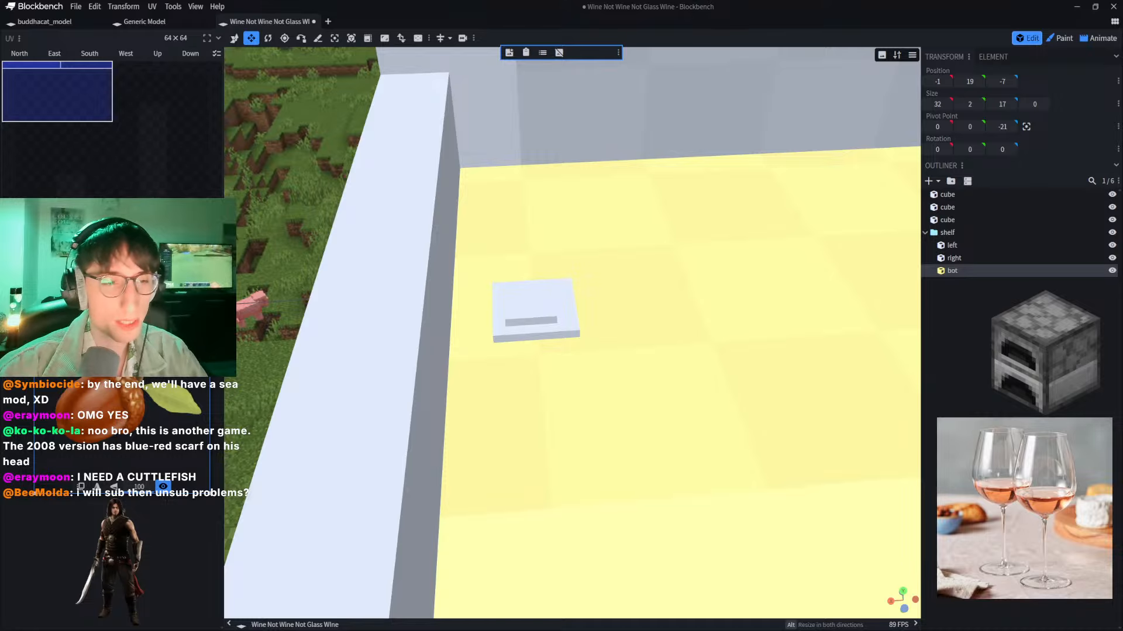
Step: Add the copied cuttlefish picture as a reference image, move it over the acorn and Prince images, and set it to Above Interface
{"action": "key", "text": "ctrl+v"}
{"action": "left_click", "coordinate": [550, 165]}
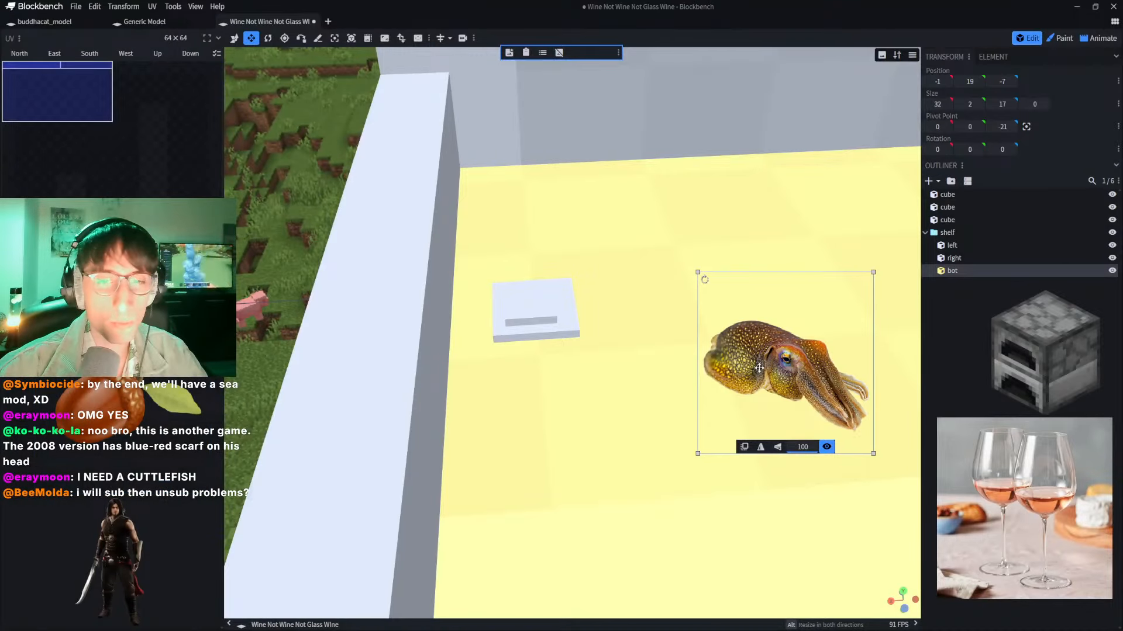
{"action": "left_click_drag", "start_coordinate": [759, 368], "coordinate": [116, 471]}
{"action": "left_click", "coordinate": [311, 492]}
{"action": "left_click", "coordinate": [342, 534]}
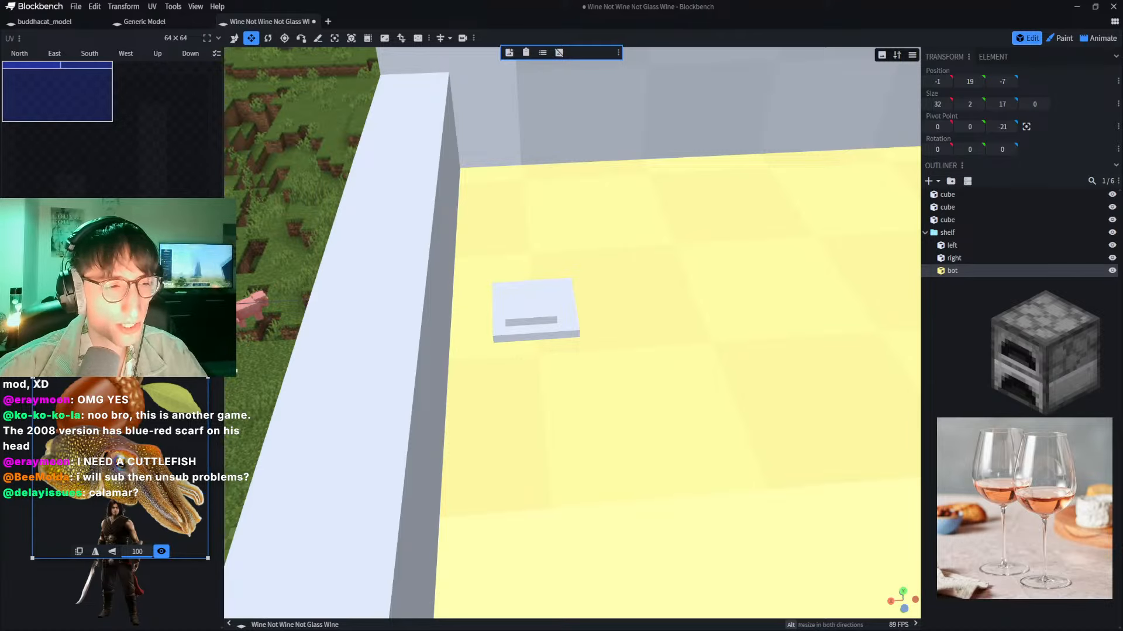
Step: Shrink the cuttlefish reference image and place it beside the furnace image, above the wine glass photo
{"action": "left_click_drag", "start_coordinate": [32, 378], "coordinate": [58, 403]}
{"action": "left_click_drag", "start_coordinate": [125, 474], "coordinate": [151, 466]}
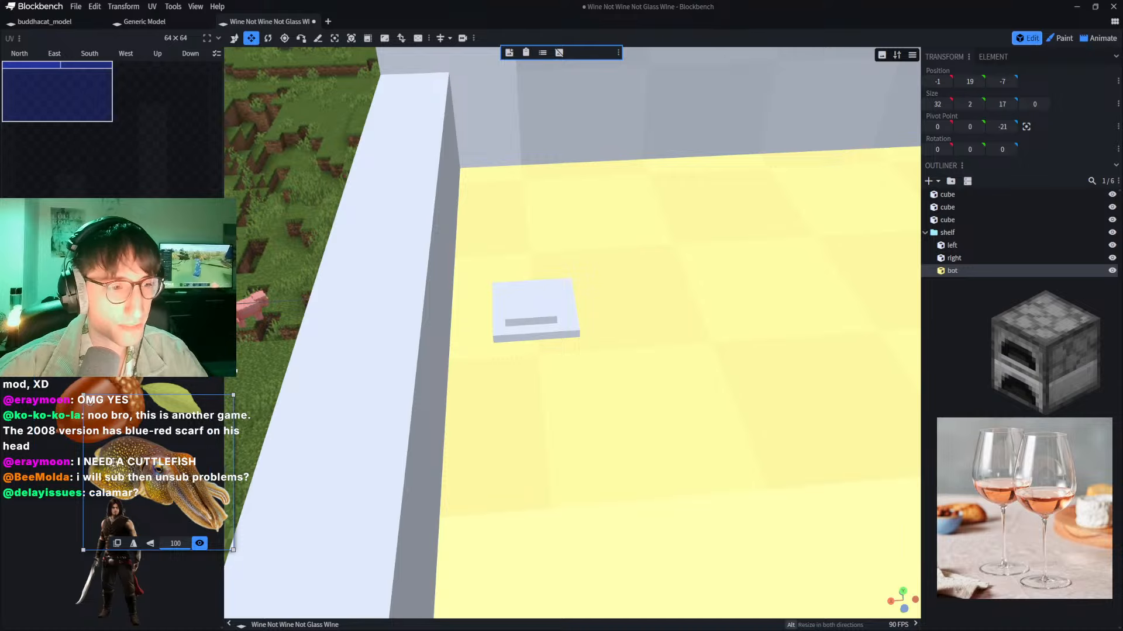
{"action": "left_click_drag", "start_coordinate": [128, 472], "coordinate": [952, 374]}
{"action": "left_click_drag", "start_coordinate": [906, 297], "coordinate": [938, 329]}
{"action": "left_click_drag", "start_coordinate": [994, 402], "coordinate": [956, 379]}
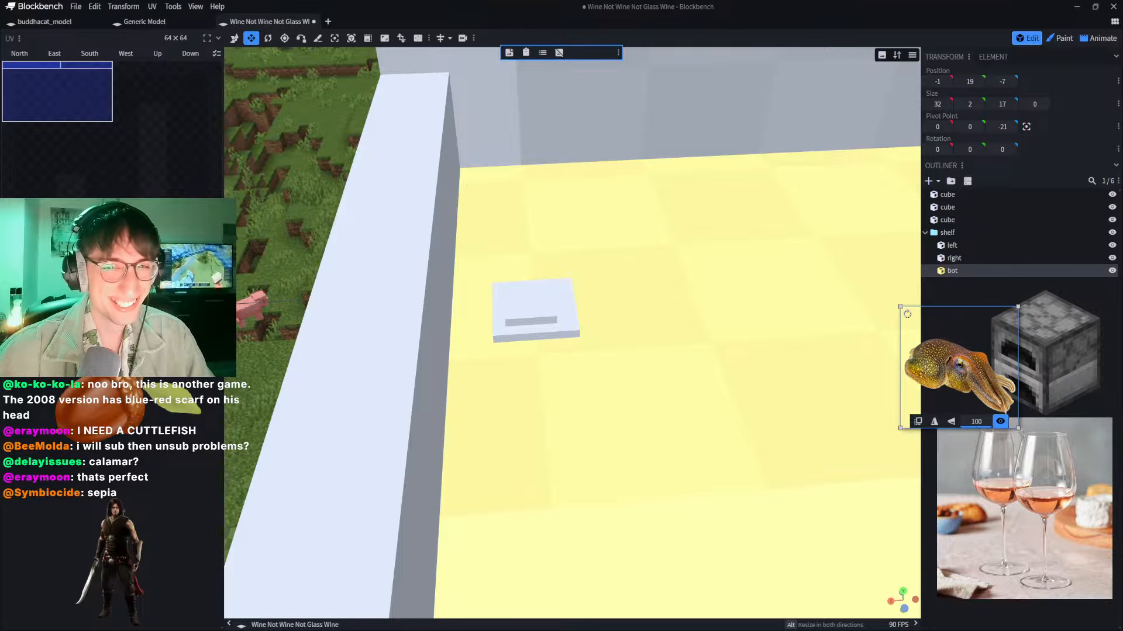
Step: Reduce the X size of the small upper slab on the stepped base to 1
{"action": "left_click", "coordinate": [538, 297]}
{"action": "scroll", "coordinate": [538, 298], "scroll_direction": "up", "scroll_amount": 6}
{"action": "left_click", "coordinate": [502, 269]}
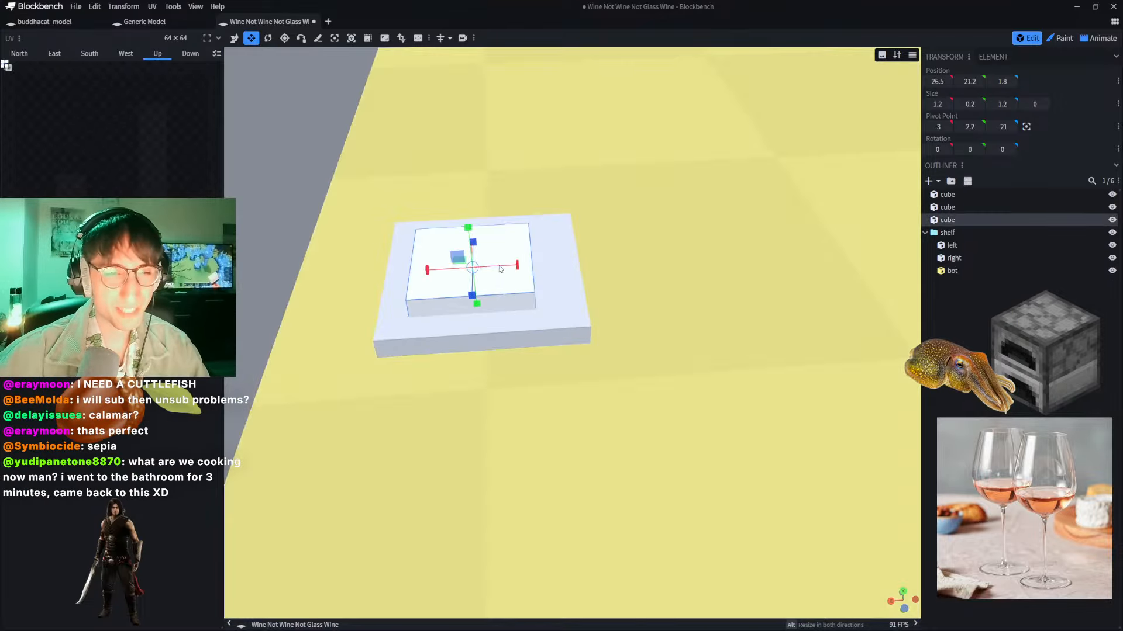
{"action": "left_click_drag", "start_coordinate": [431, 270], "coordinate": [451, 276]}
{"action": "scroll", "coordinate": [466, 229], "scroll_direction": "down", "scroll_amount": 3}
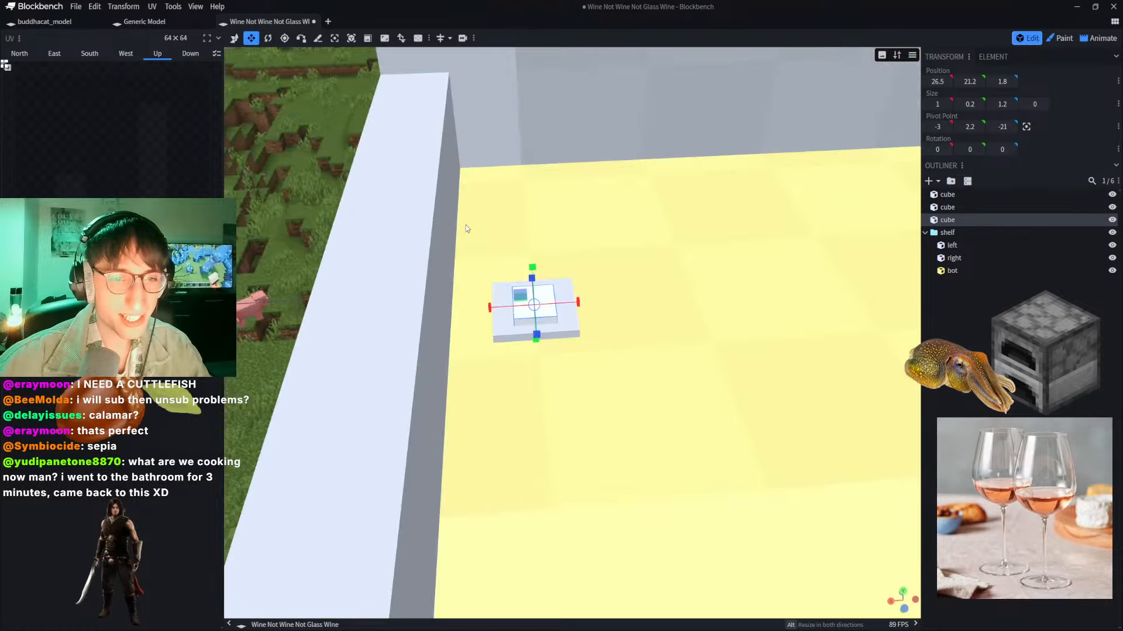
Step: Duplicate the upper slab, place the copy on top of it at height 21.4, and shrink it to 0.4 × 0.2 × 0.9
{"action": "scroll", "coordinate": [487, 174], "scroll_direction": "up", "scroll_amount": 2}
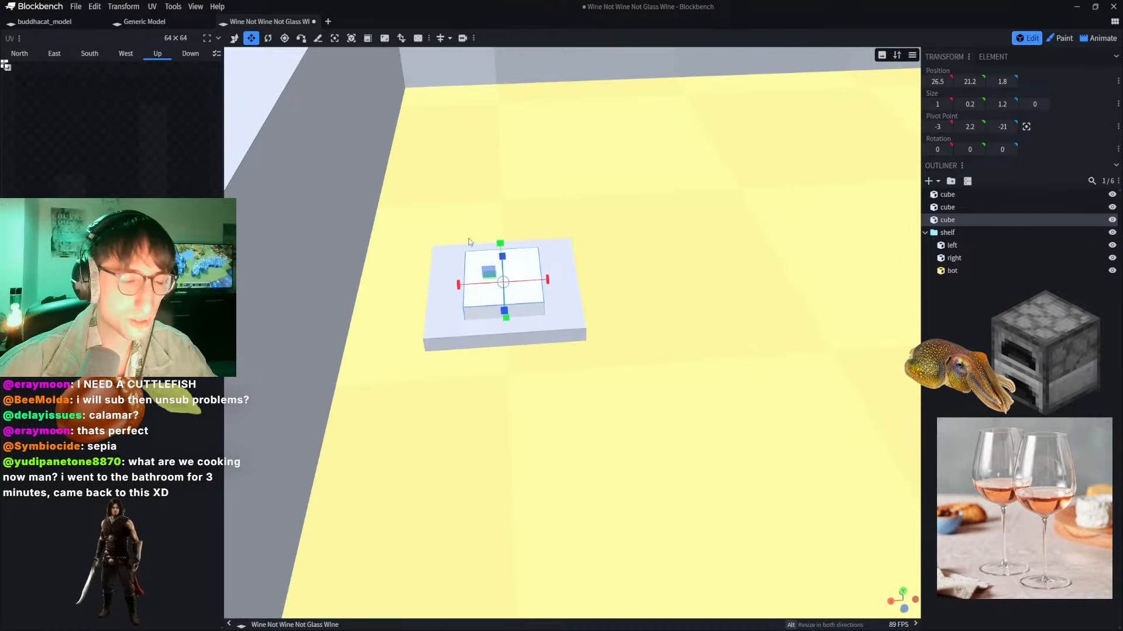
{"action": "key", "text": "ctrl+c"}
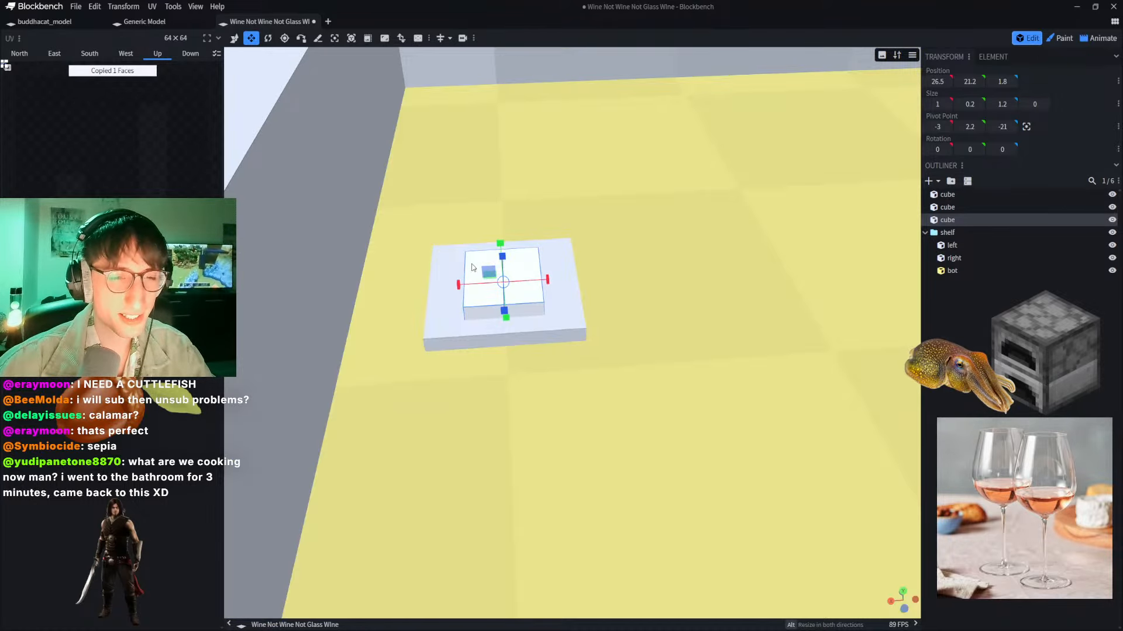
{"action": "key", "text": "ctrl+v"}
{"action": "key", "text": "v"}
{"action": "left_click_drag", "start_coordinate": [498, 259], "coordinate": [549, 262]}
{"action": "key", "text": "s"}
{"action": "mouse_move", "coordinate": [522, 267]}
{"action": "left_mouse_down"}
{"action": "mouse_move", "coordinate": [503, 285]}
{"action": "mouse_move", "coordinate": [506, 253]}
{"action": "left_mouse_up"}
{"action": "scroll", "coordinate": [599, 183], "scroll_direction": "up", "scroll_amount": 6}
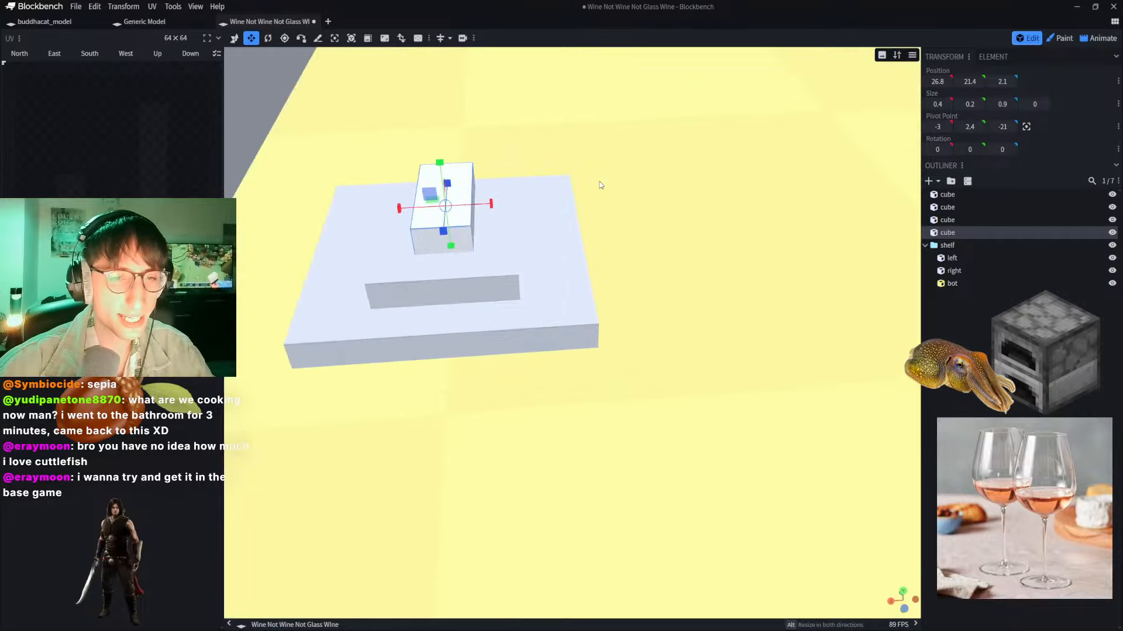
Step: Stretch the topmost cube to a height of 1.2 and reduce its depth to 0.5 to form a pillar
{"action": "left_click", "coordinate": [603, 185]}
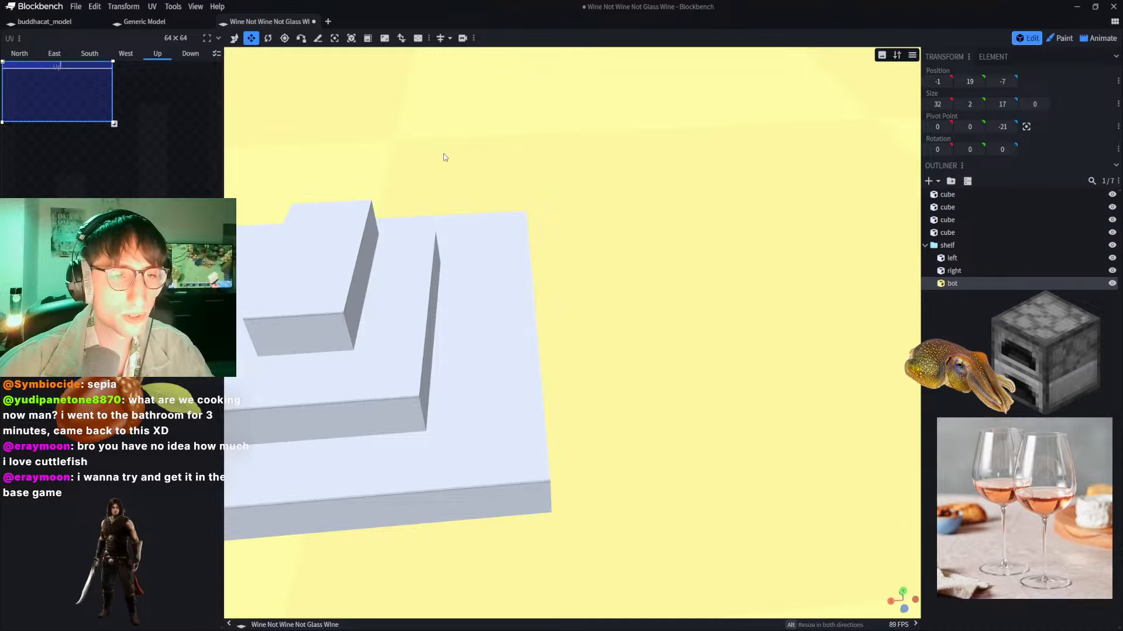
{"action": "scroll", "coordinate": [443, 154], "scroll_direction": "down", "scroll_amount": 5}
{"action": "left_click_drag", "start_coordinate": [443, 154], "coordinate": [320, 109]}
{"action": "scroll", "coordinate": [291, 110], "scroll_direction": "down", "scroll_amount": 4}
{"action": "scroll", "coordinate": [432, 136], "scroll_direction": "up", "scroll_amount": 5}
{"action": "left_click_drag", "start_coordinate": [462, 273], "coordinate": [447, 227]}
{"action": "left_click", "coordinate": [447, 350]}
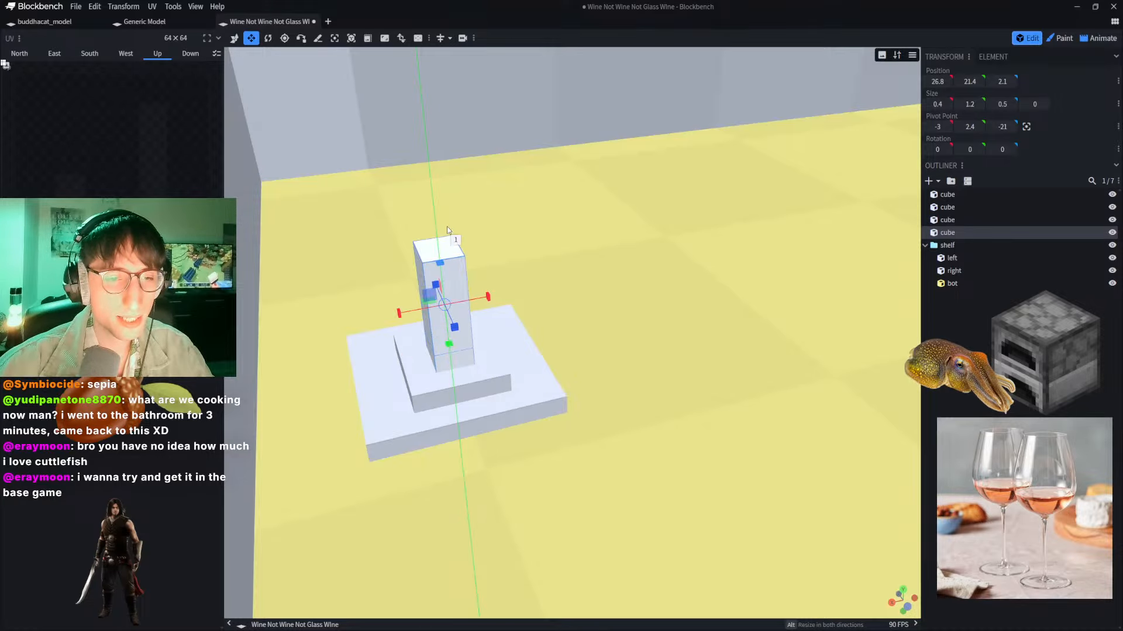
Step: Thin the pillar on the stepped base into a 0.1 × 1.2 × 0.1 stem positioned at 27, 21.4, 2.2
{"action": "mouse_move", "coordinate": [443, 176]}
{"action": "left_mouse_down"}
{"action": "mouse_move", "coordinate": [444, 159]}
{"action": "mouse_move", "coordinate": [445, 183]}
{"action": "left_mouse_up"}
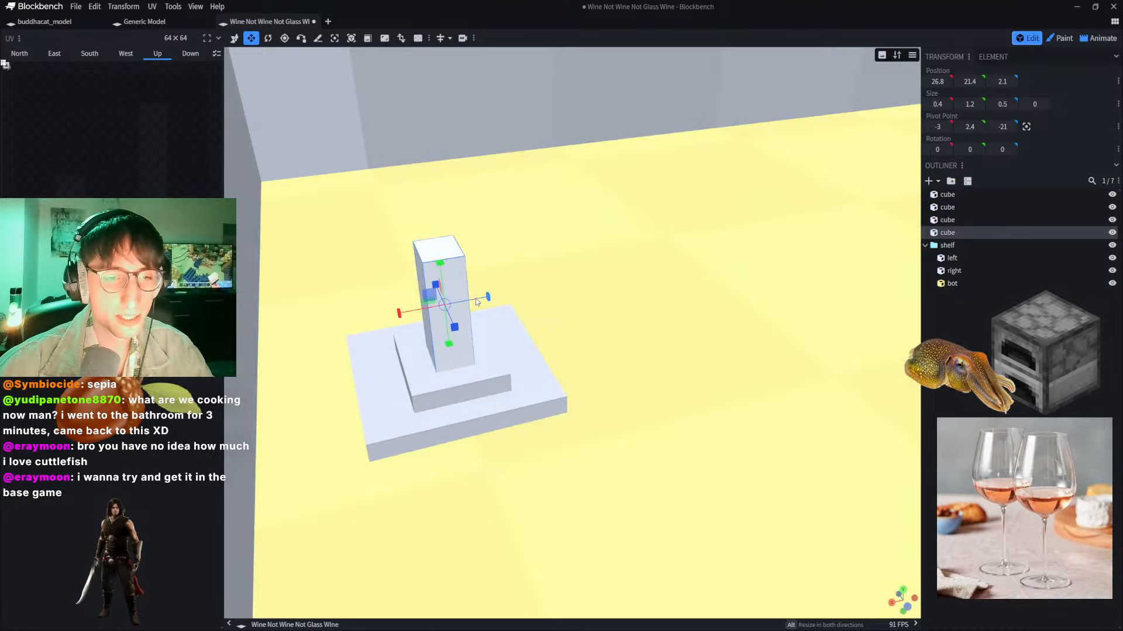
{"action": "left_click_drag", "start_coordinate": [484, 299], "coordinate": [446, 322]}
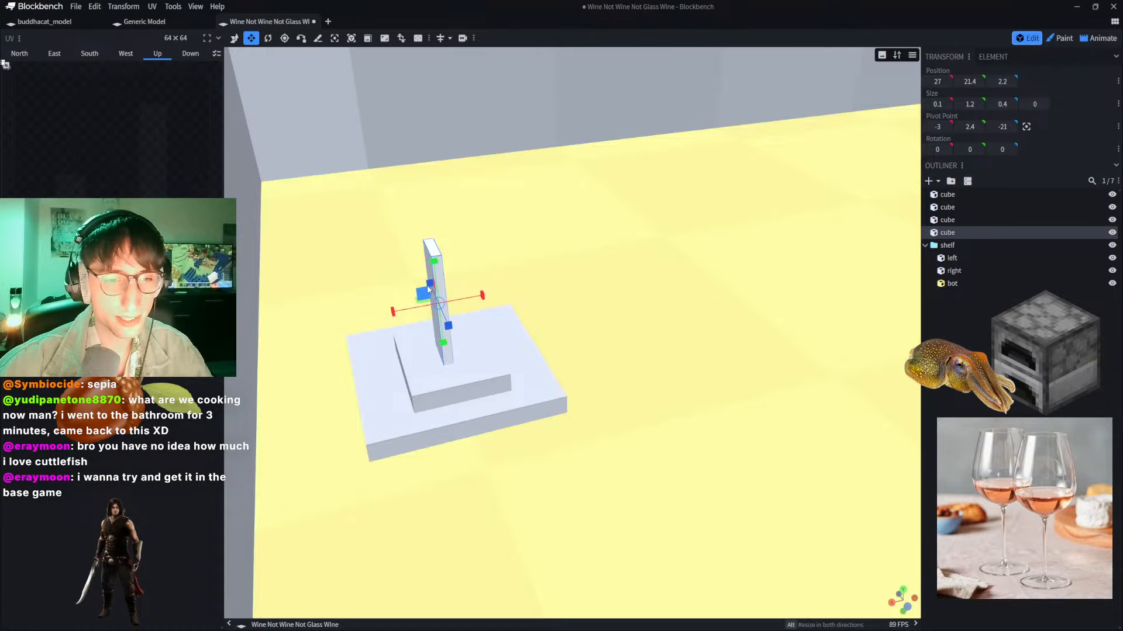
{"action": "left_click_drag", "start_coordinate": [428, 284], "coordinate": [440, 271]}
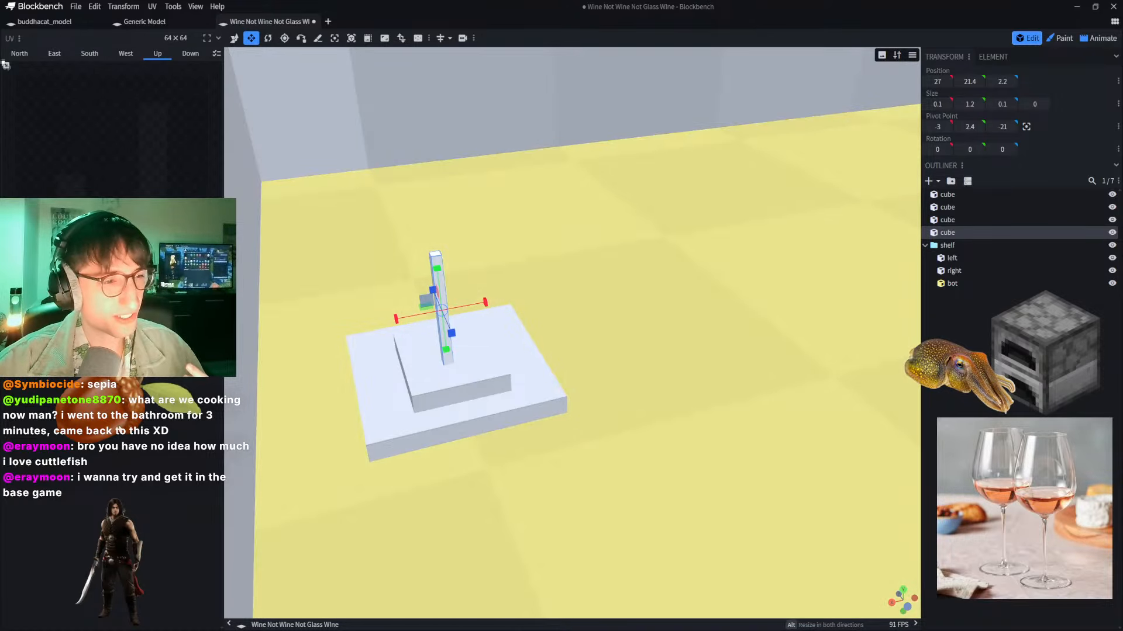
Step: Move the acorn reference image from above the Prince image up over the UV editor area
{"action": "double_click", "coordinate": [116, 412]}
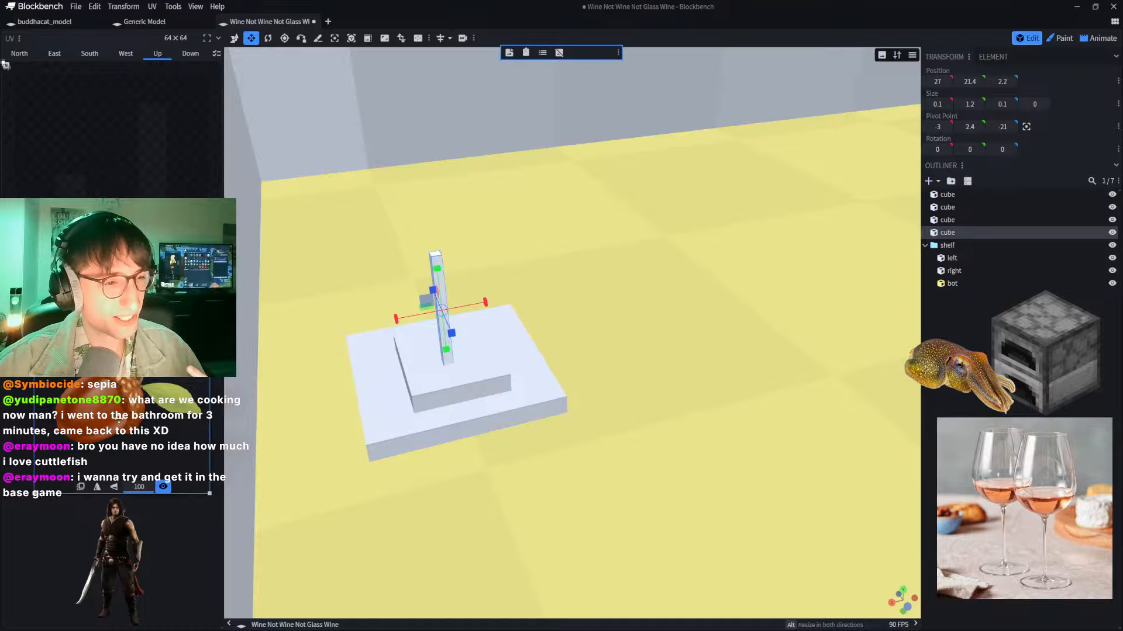
{"action": "left_click_drag", "start_coordinate": [115, 410], "coordinate": [123, 143]}
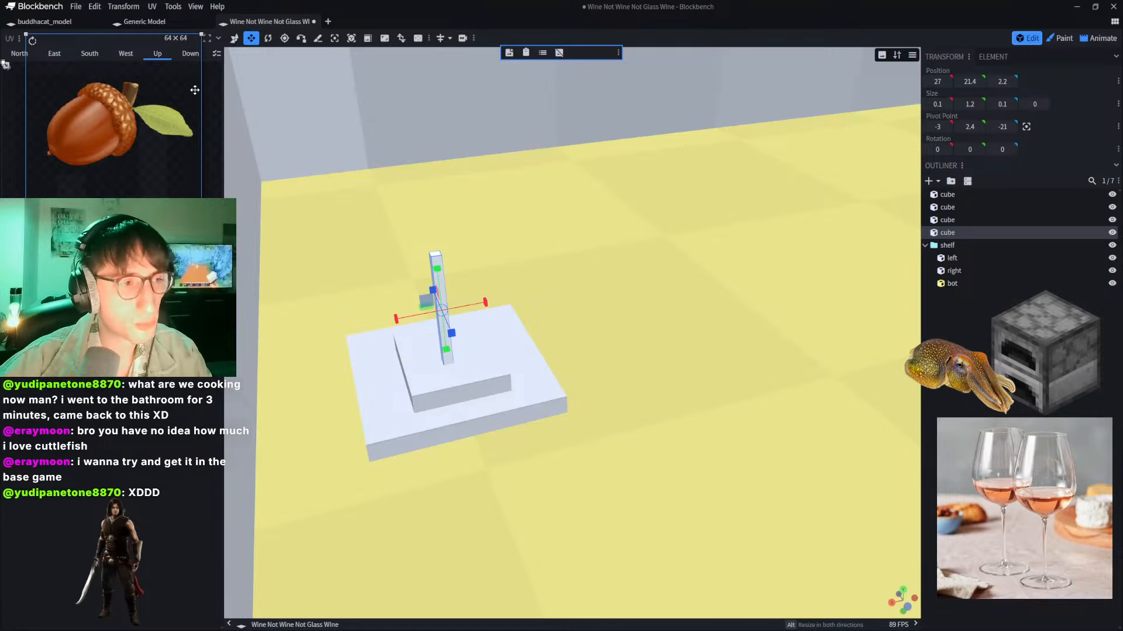
Step: Try pasting a reference image and position the wine glass copy over the upper part of the viewport
{"action": "key", "text": "ctrl+v"}
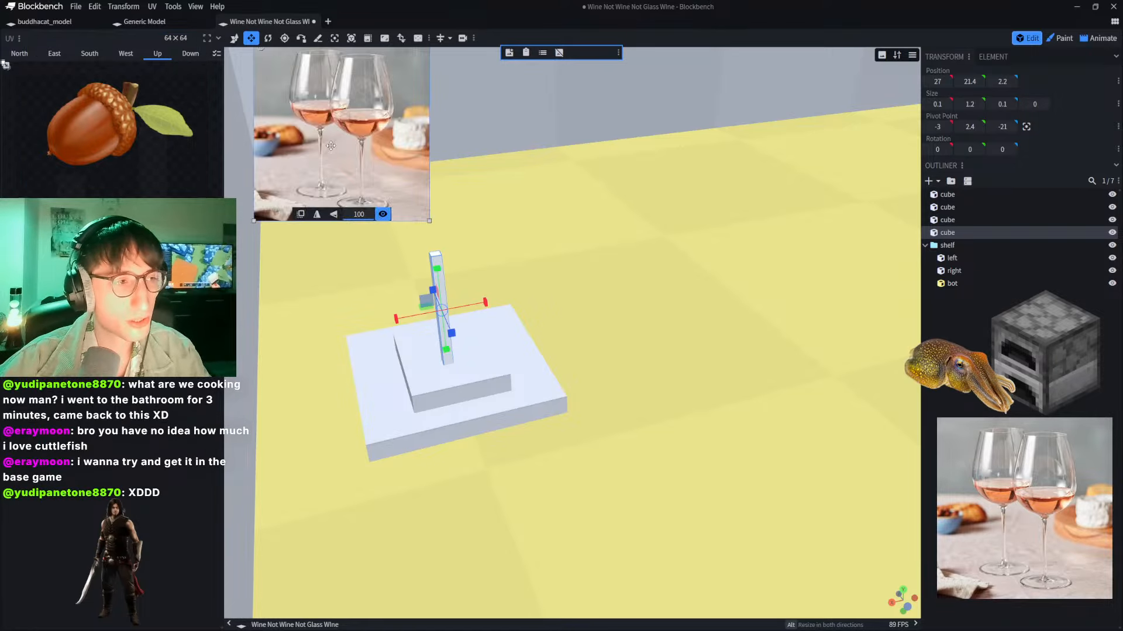
{"action": "left_click_drag", "start_coordinate": [367, 152], "coordinate": [363, 178]}
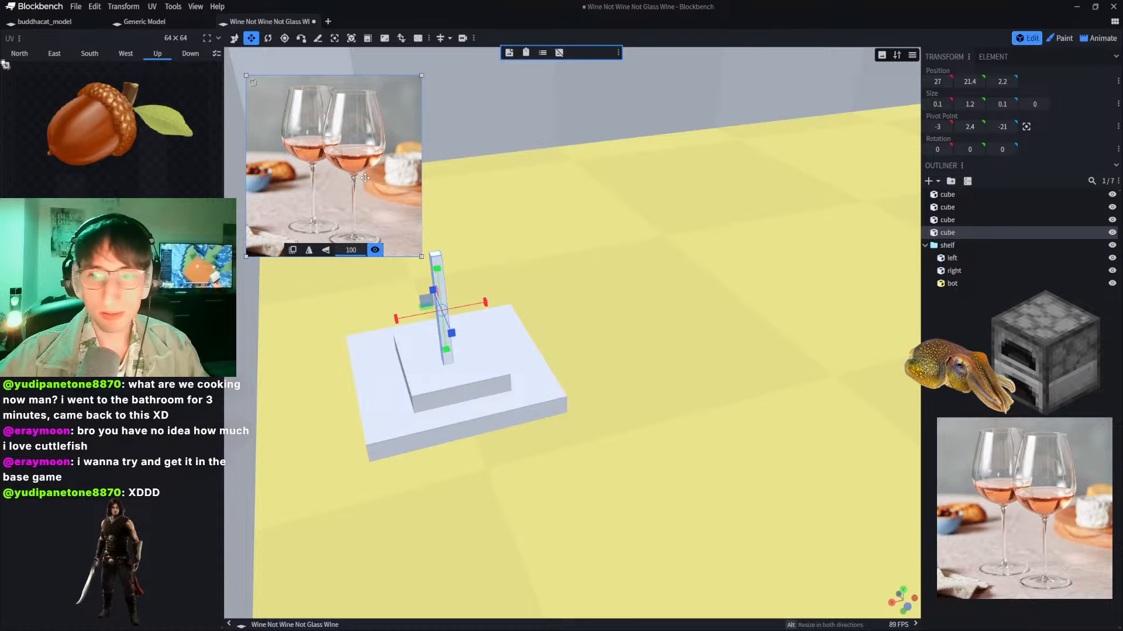
{"action": "left_click_drag", "start_coordinate": [305, 158], "coordinate": [397, 157]}
{"action": "left_click", "coordinate": [742, 195]}
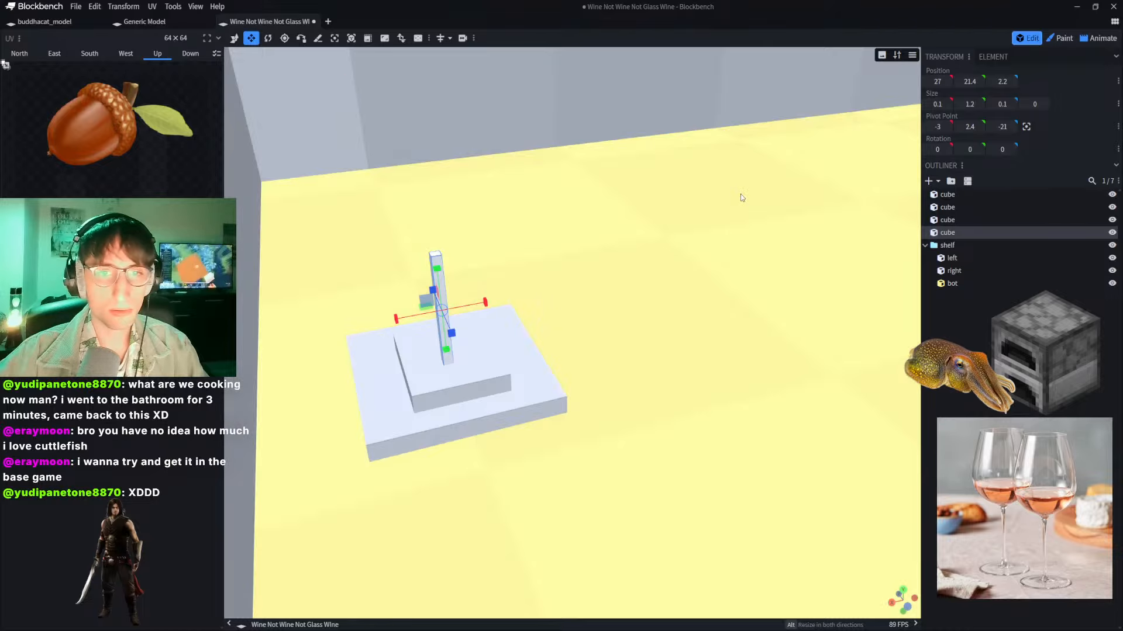
Step: Move the extra wine glass reference image around over the grassy background beside the model
{"action": "left_click", "coordinate": [326, 143]}
{"action": "scroll", "coordinate": [322, 143], "scroll_direction": "down", "scroll_amount": 5}
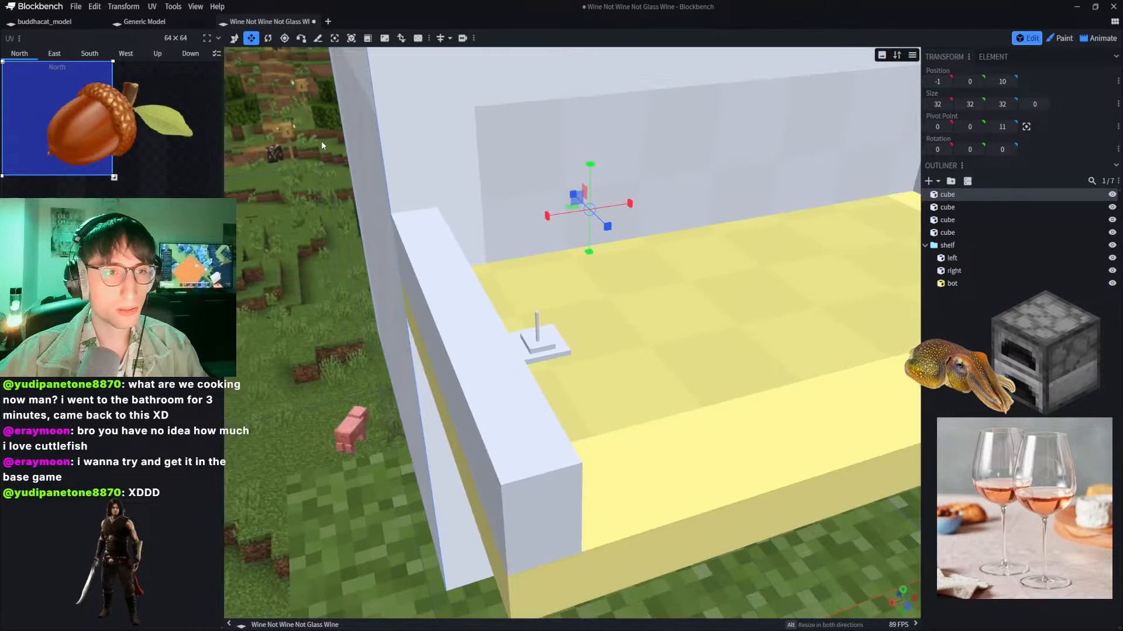
{"action": "scroll", "coordinate": [287, 143], "scroll_direction": "up", "scroll_amount": 3}
{"action": "right_click_drag", "start_coordinate": [273, 145], "coordinate": [451, 132]}
{"action": "double_click", "coordinate": [452, 133]}
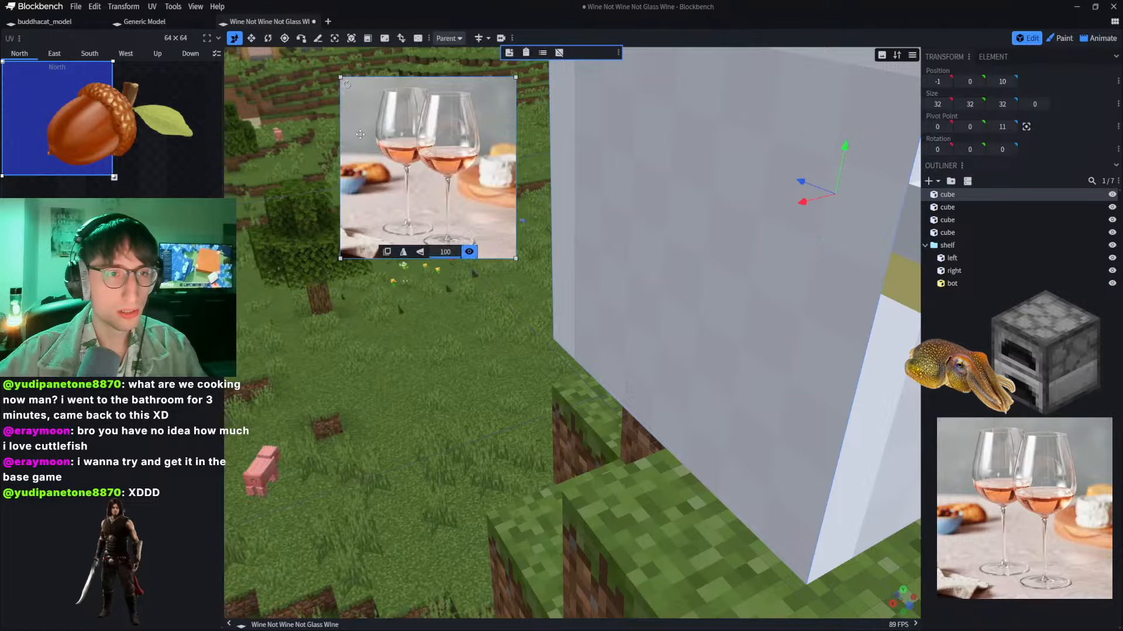
{"action": "double_click", "coordinate": [312, 137]}
{"action": "double_click", "coordinate": [414, 138]}
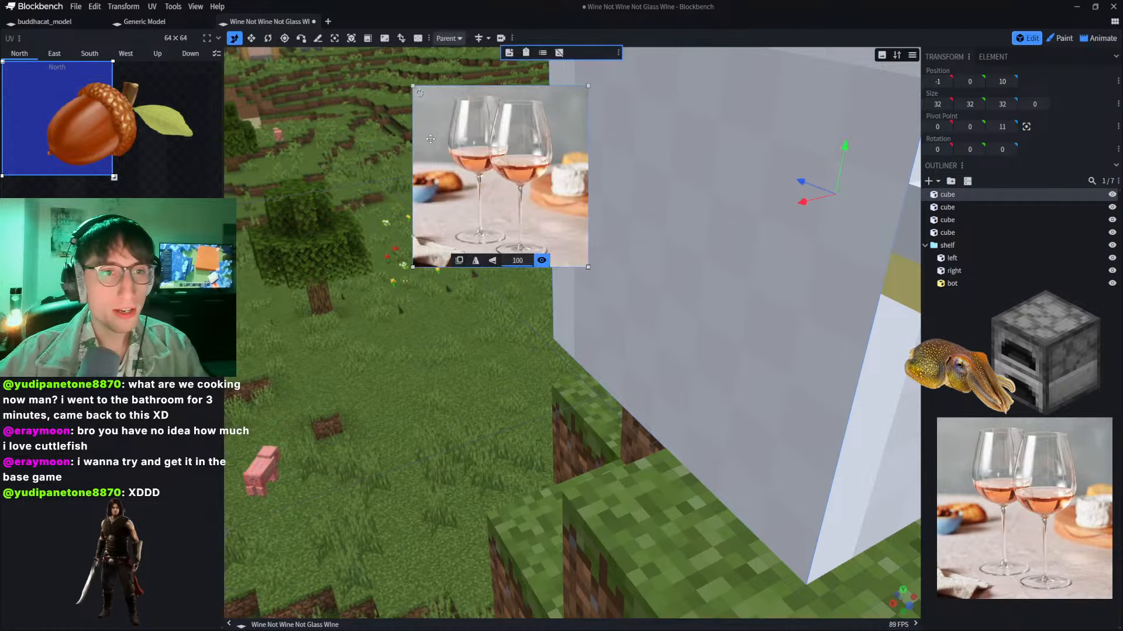
{"action": "left_click_drag", "start_coordinate": [518, 141], "coordinate": [410, 179]}
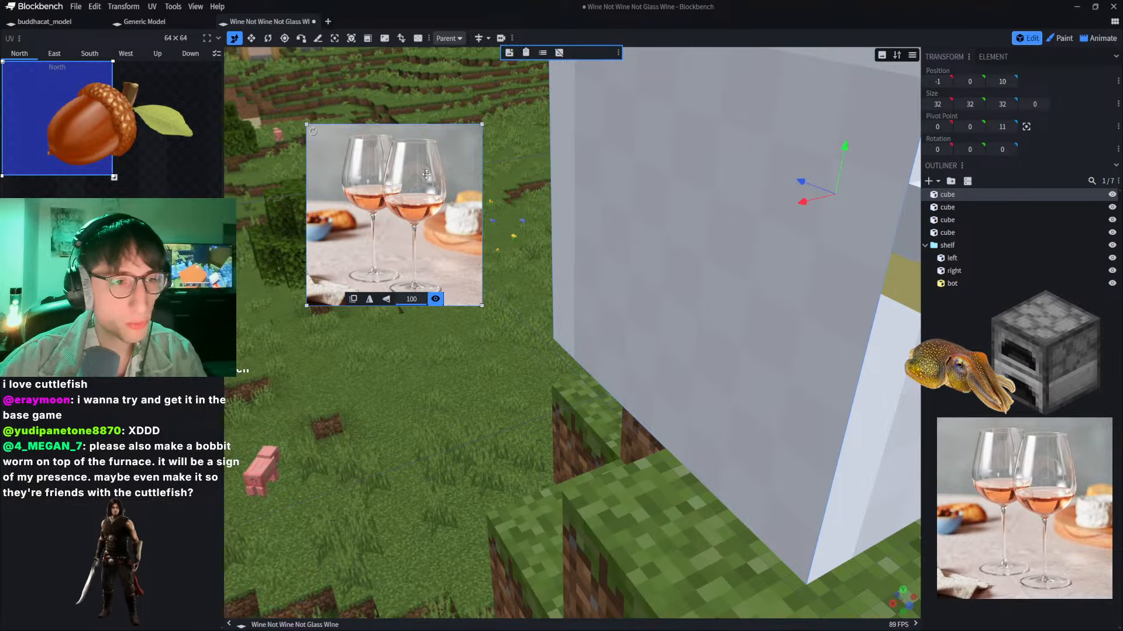
{"action": "left_click_drag", "start_coordinate": [429, 203], "coordinate": [459, 186]}
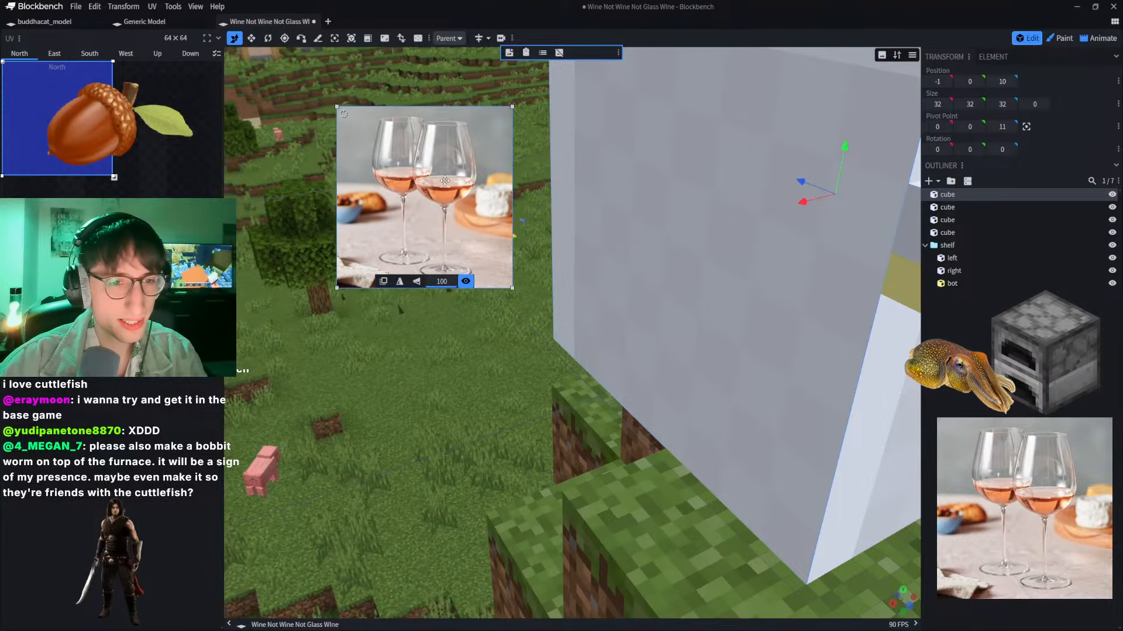
{"action": "left_click", "coordinate": [294, 180]}
{"action": "left_click", "coordinate": [431, 197]}
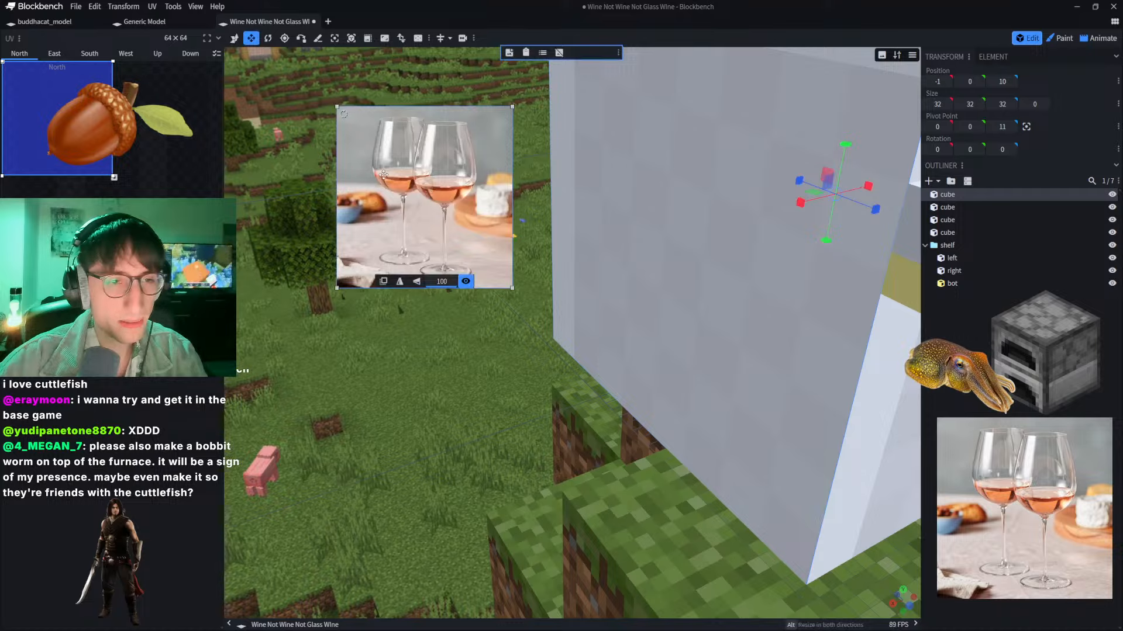
Step: Delete both extra wine glass reference images lying behind the model in the viewport
{"action": "left_click", "coordinate": [384, 282]}
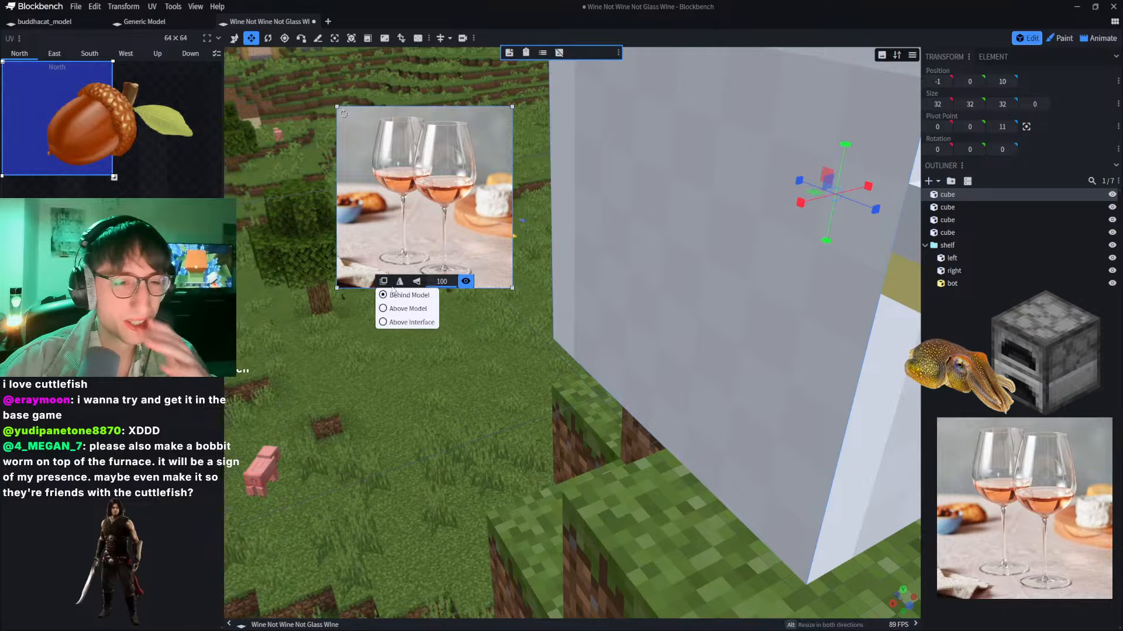
{"action": "left_click", "coordinate": [446, 225]}
{"action": "key", "text": "Delete"}
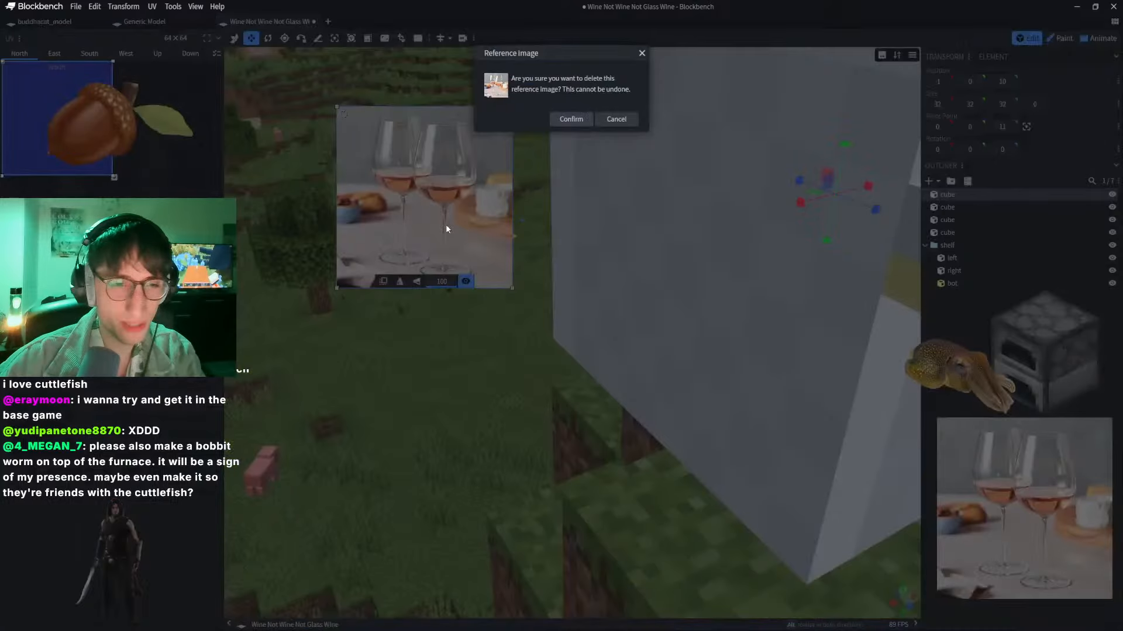
{"action": "left_click", "coordinate": [565, 122]}
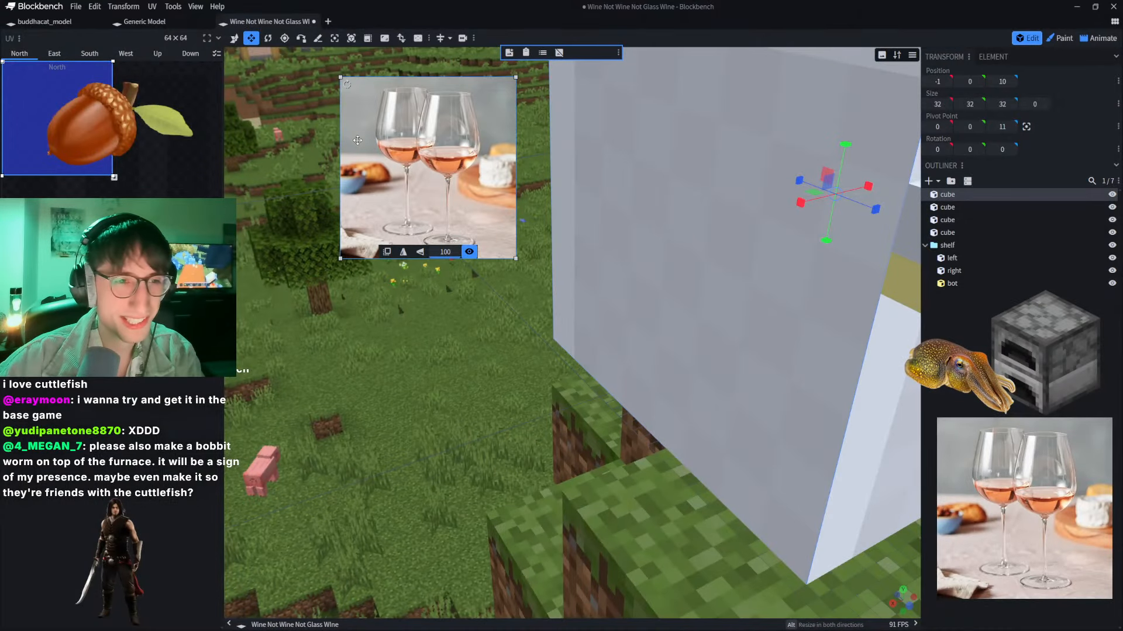
{"action": "double_click", "coordinate": [461, 170]}
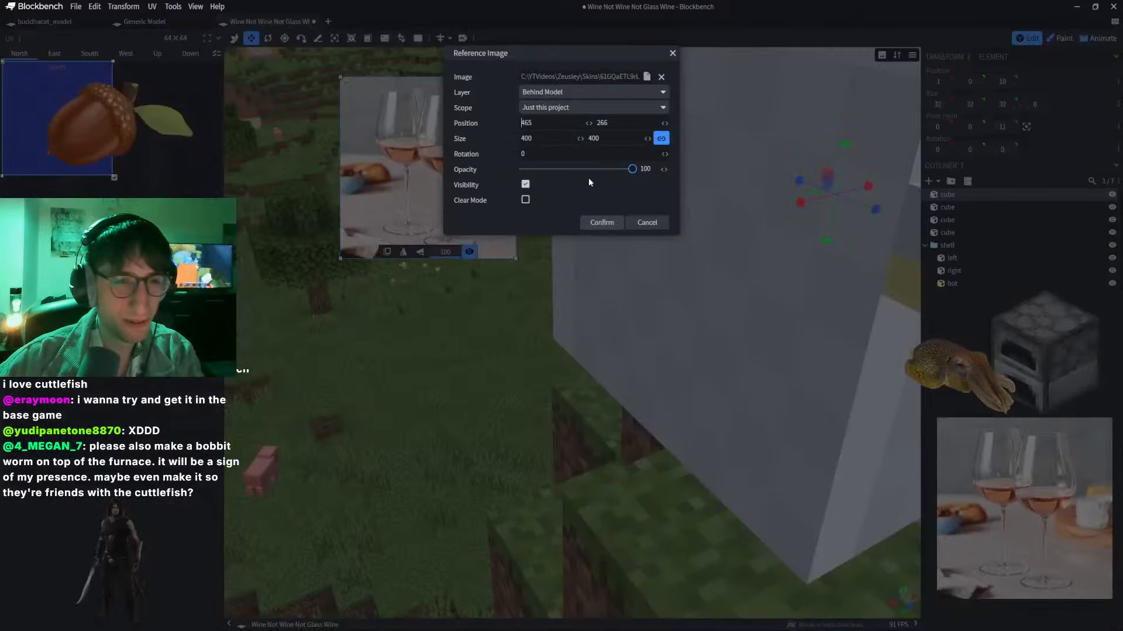
{"action": "left_click", "coordinate": [647, 222]}
{"action": "key", "text": "Delete"}
{"action": "left_click", "coordinate": [571, 121]}
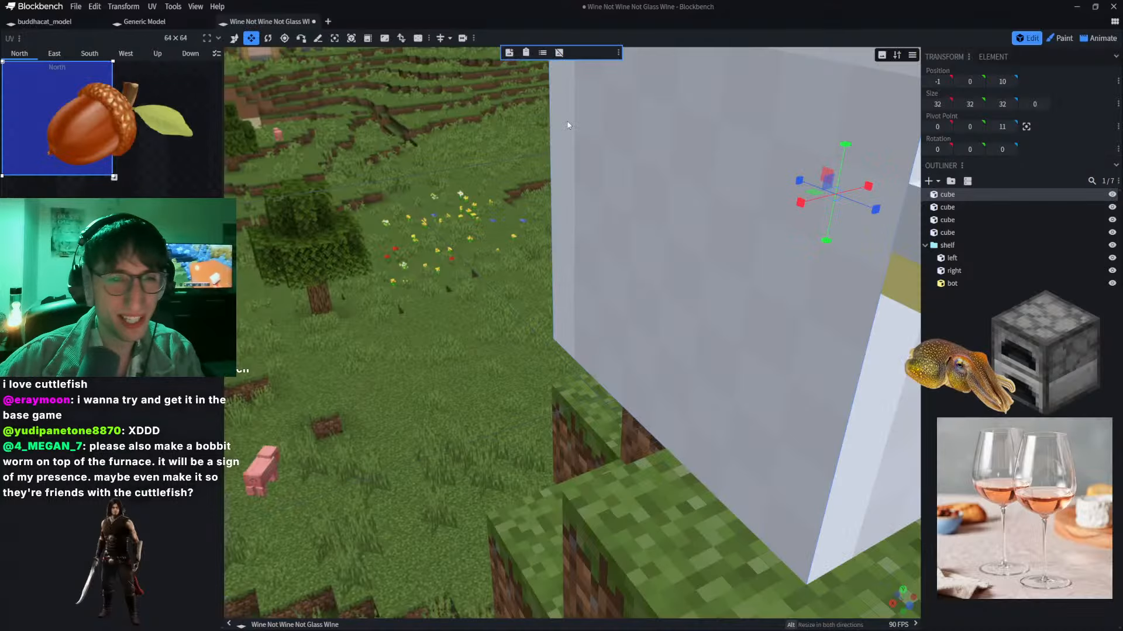
Step: Add the copied bobbit worm picture as an Above Interface reference image and move it over the furnace image
{"action": "key", "text": "v"}
{"action": "left_click_drag", "start_coordinate": [352, 128], "coordinate": [504, 198]}
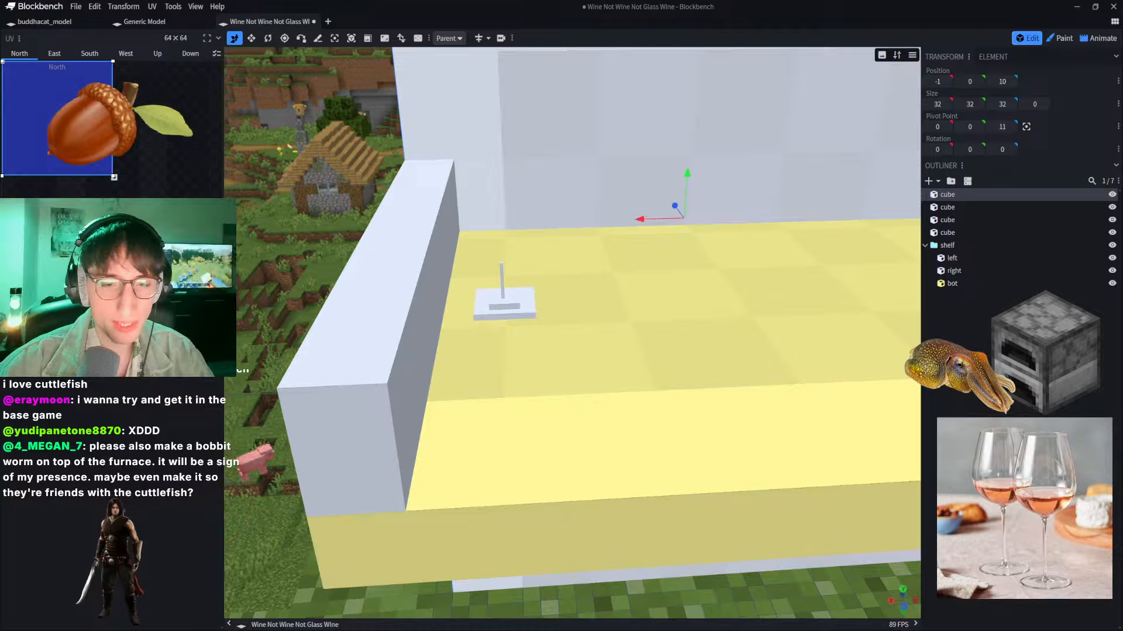
{"action": "key", "text": "ctrl+v"}
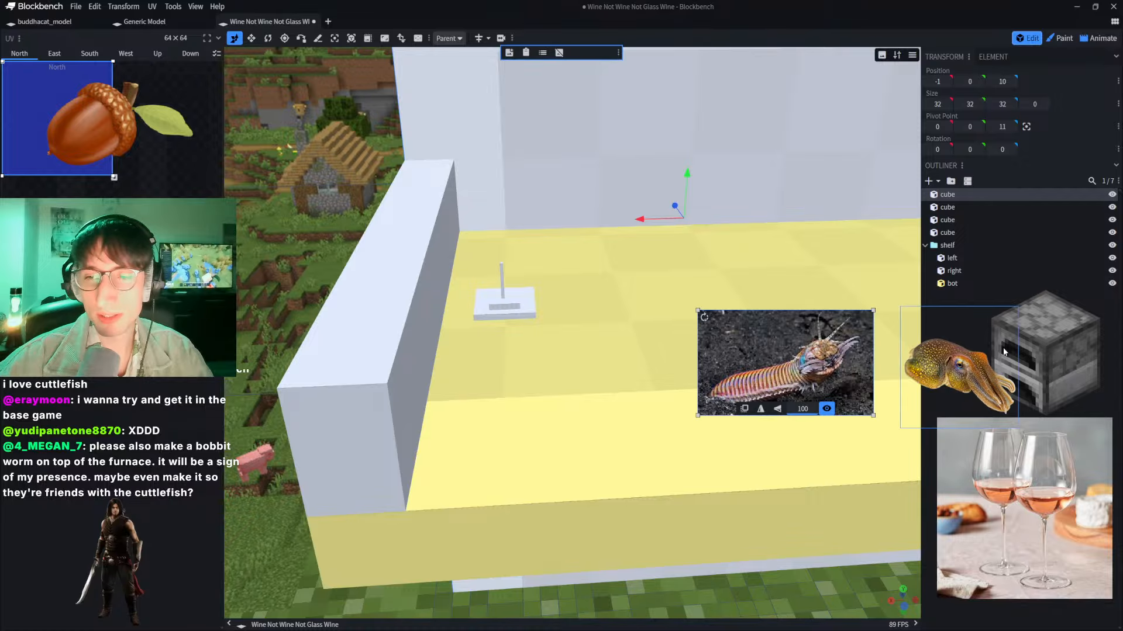
{"action": "left_click_drag", "start_coordinate": [808, 357], "coordinate": [754, 327]}
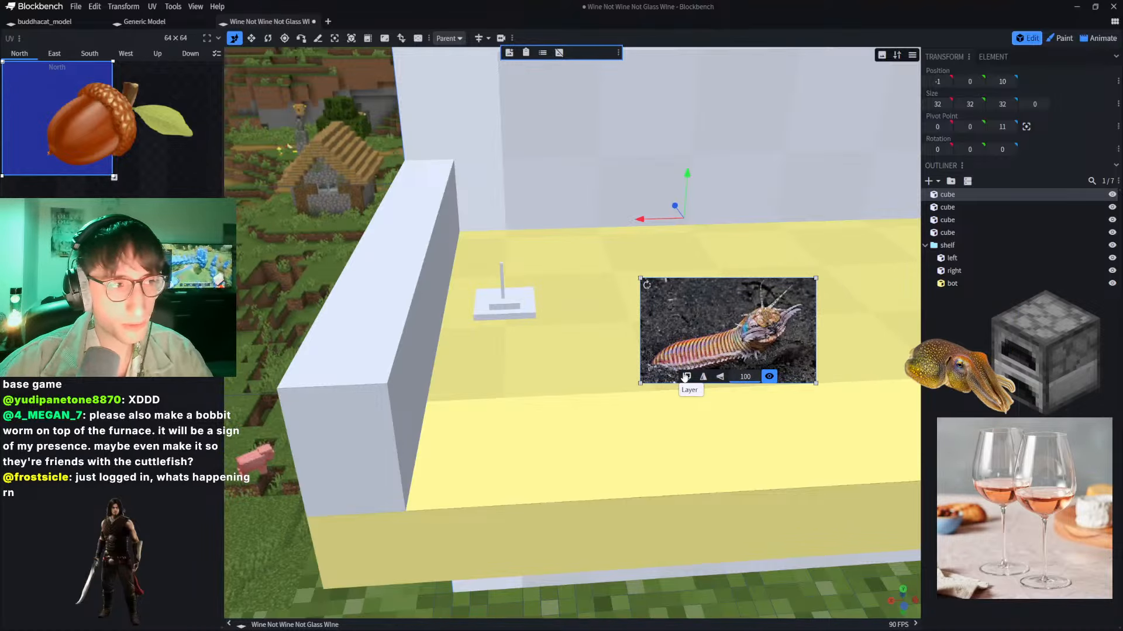
{"action": "left_click", "coordinate": [686, 377]}
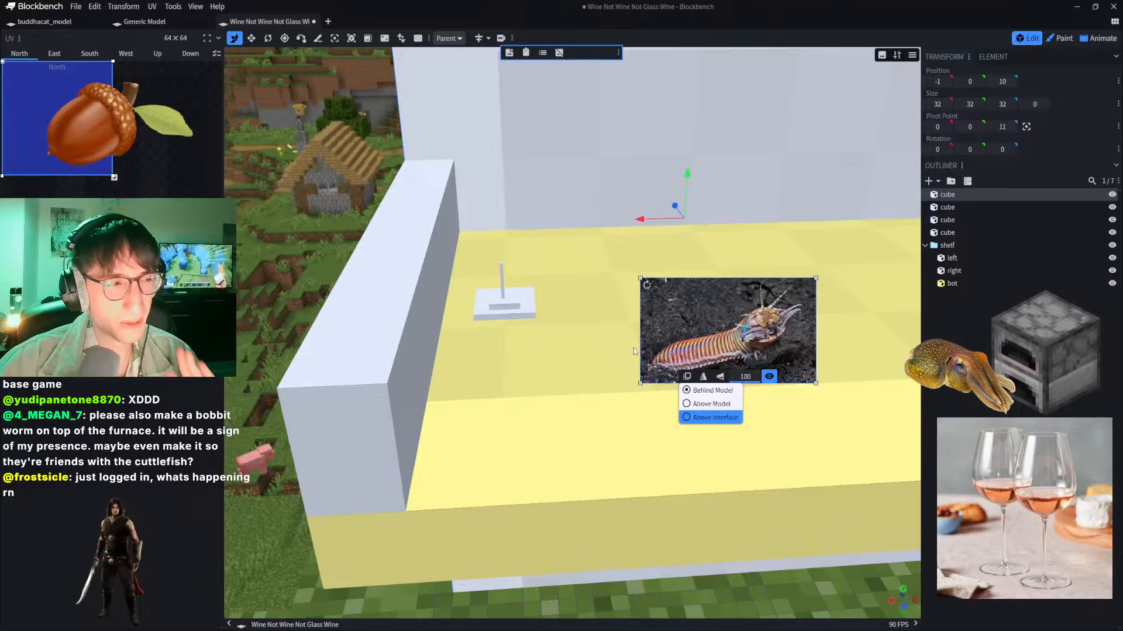
{"action": "left_click", "coordinate": [711, 404]}
{"action": "left_click_drag", "start_coordinate": [720, 331], "coordinate": [942, 314]}
{"action": "left_click", "coordinate": [668, 365]}
{"action": "left_click", "coordinate": [691, 403]}
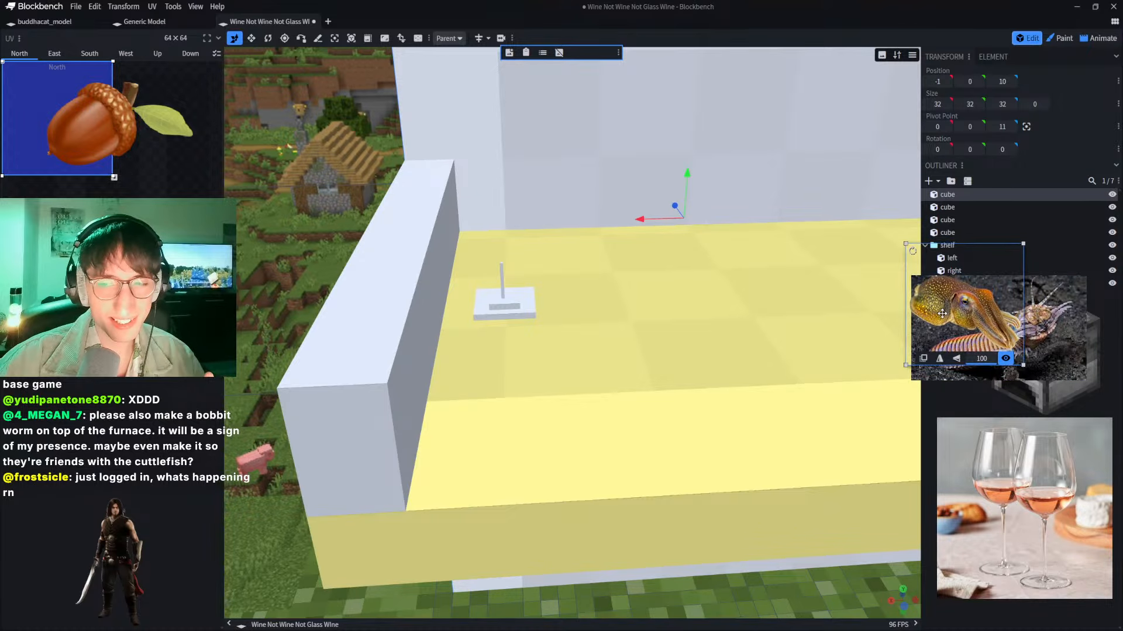
Step: Shrink the cuttlefish reference image and position it over the bobbit worm's body
{"action": "left_click_drag", "start_coordinate": [1022, 244], "coordinate": [1000, 267]}
{"action": "left_click_drag", "start_coordinate": [964, 323], "coordinate": [981, 338]}
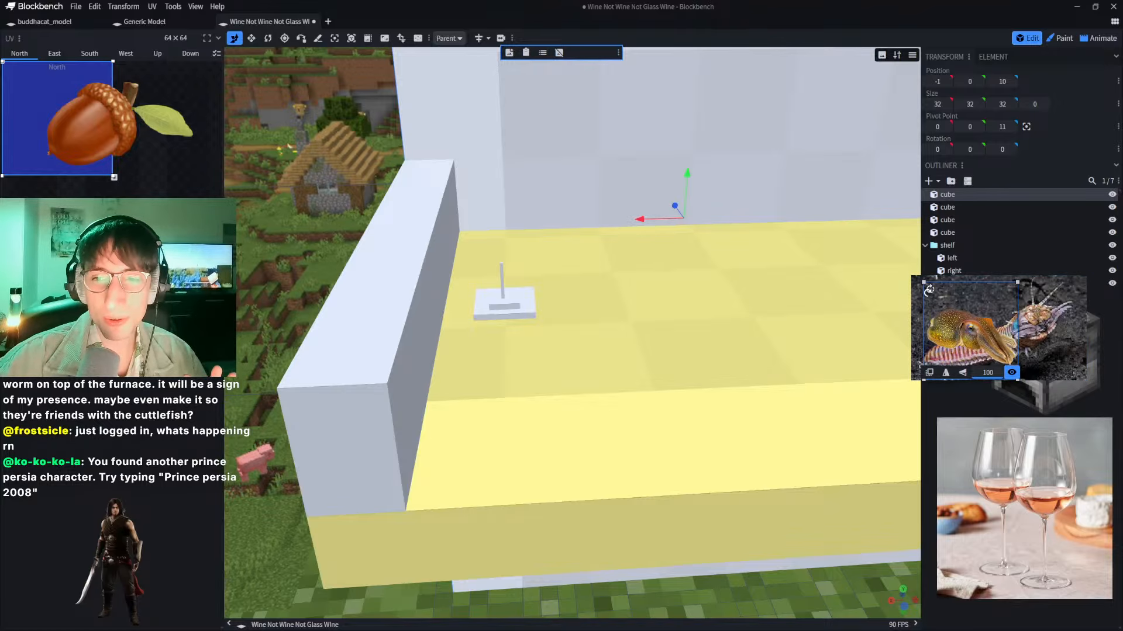
{"action": "left_click_drag", "start_coordinate": [930, 291], "coordinate": [933, 314]}
{"action": "left_click", "coordinate": [1027, 247]}
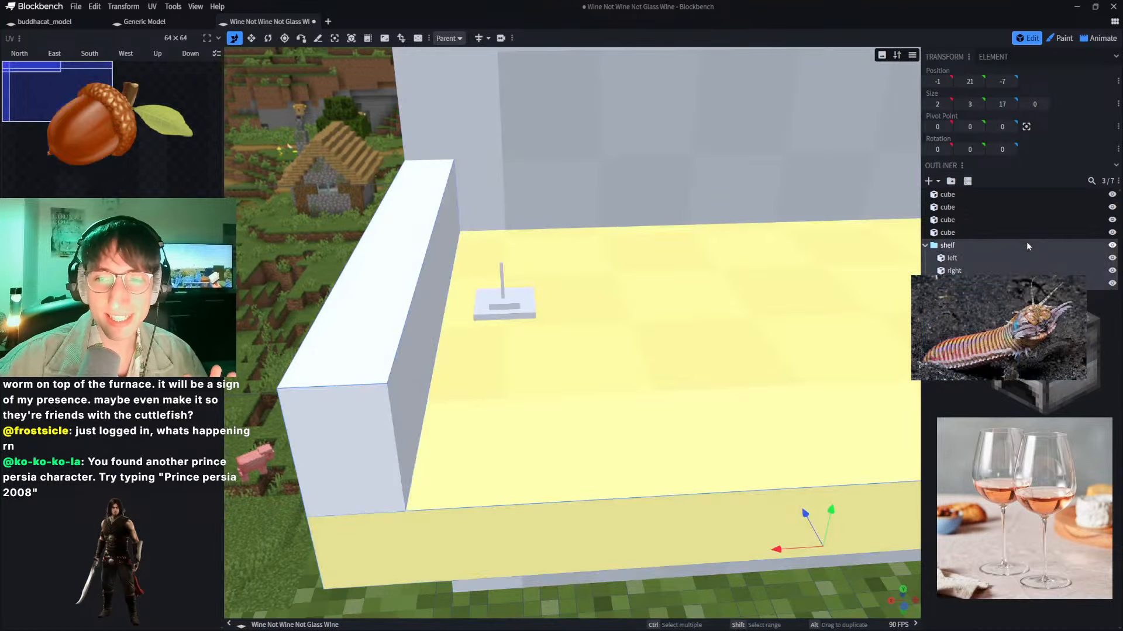
{"action": "left_click", "coordinate": [986, 360]}
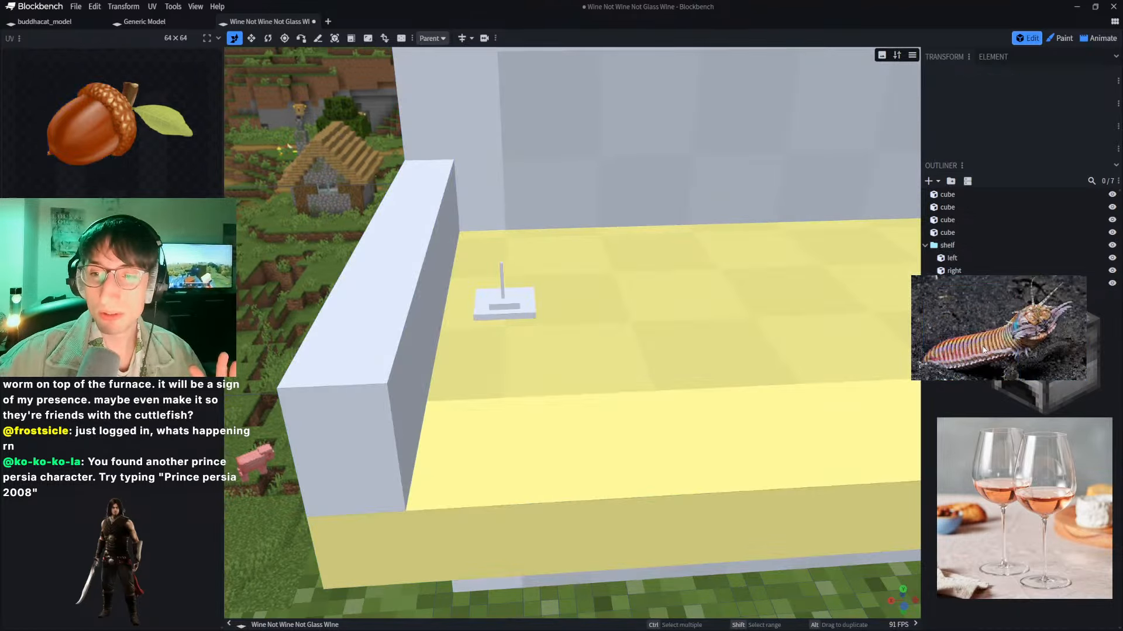
{"action": "left_click", "coordinate": [957, 327]}
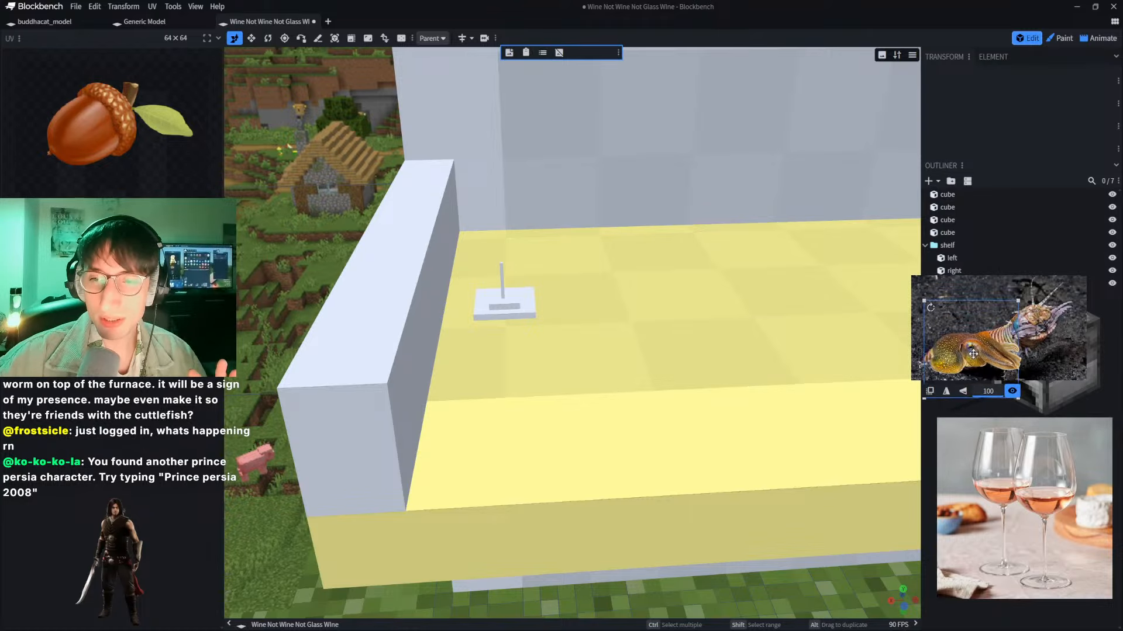
Step: Delete the cuttlefish reference image lying over the bobbit worm picture
{"action": "key", "text": "Delete"}
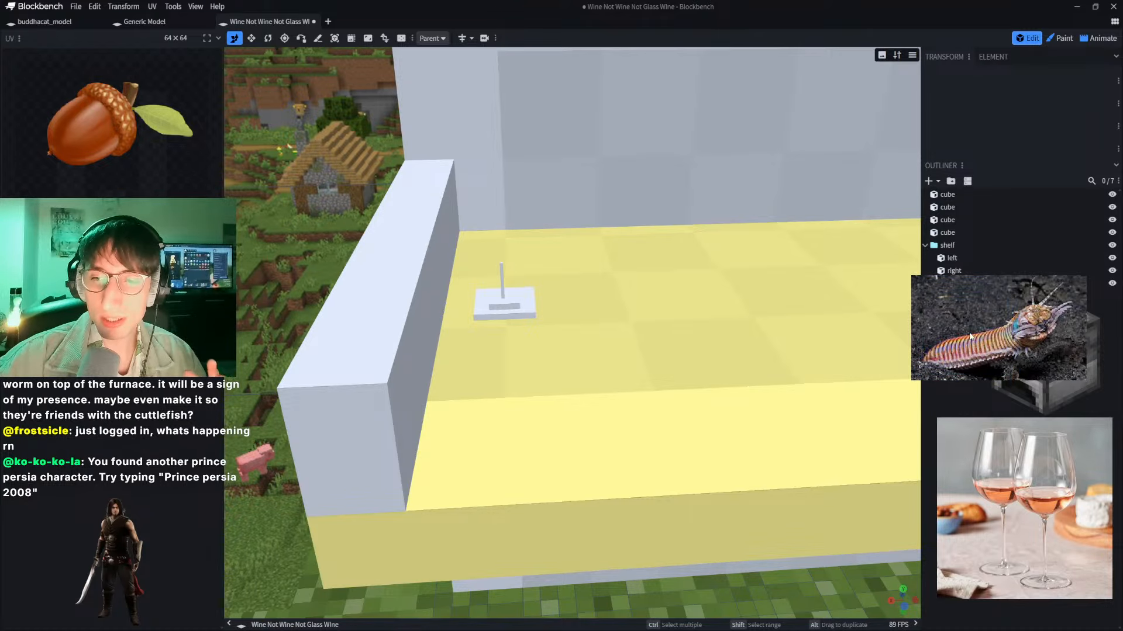
{"action": "key", "text": "ctrl+z"}
{"action": "key", "text": "Delete"}
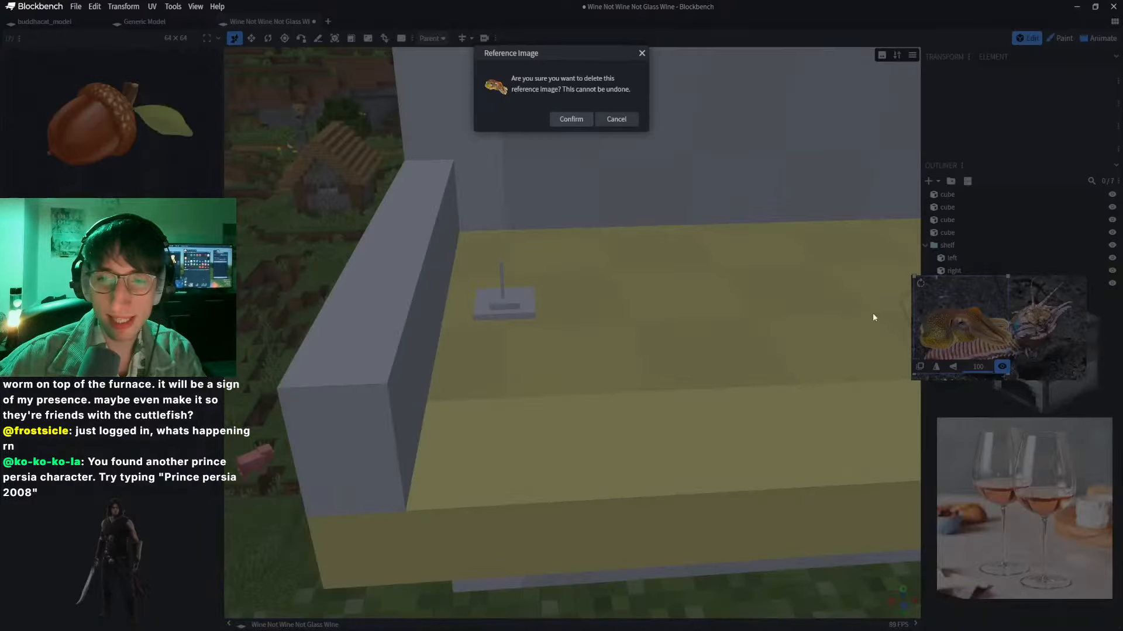
{"action": "left_click", "coordinate": [576, 119]}
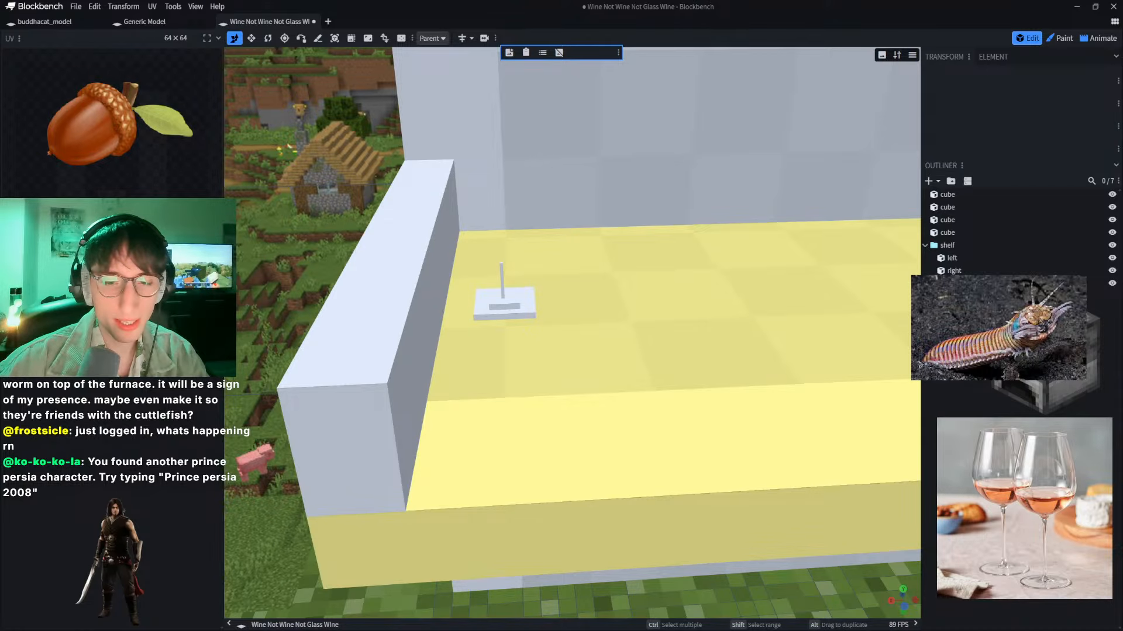
Step: Paste the cuttlefish again as an Above Interface reference image, shrink it and place it over the bobbit worm's body
{"action": "key", "text": "ctrl+v"}
{"action": "left_click", "coordinate": [567, 170]}
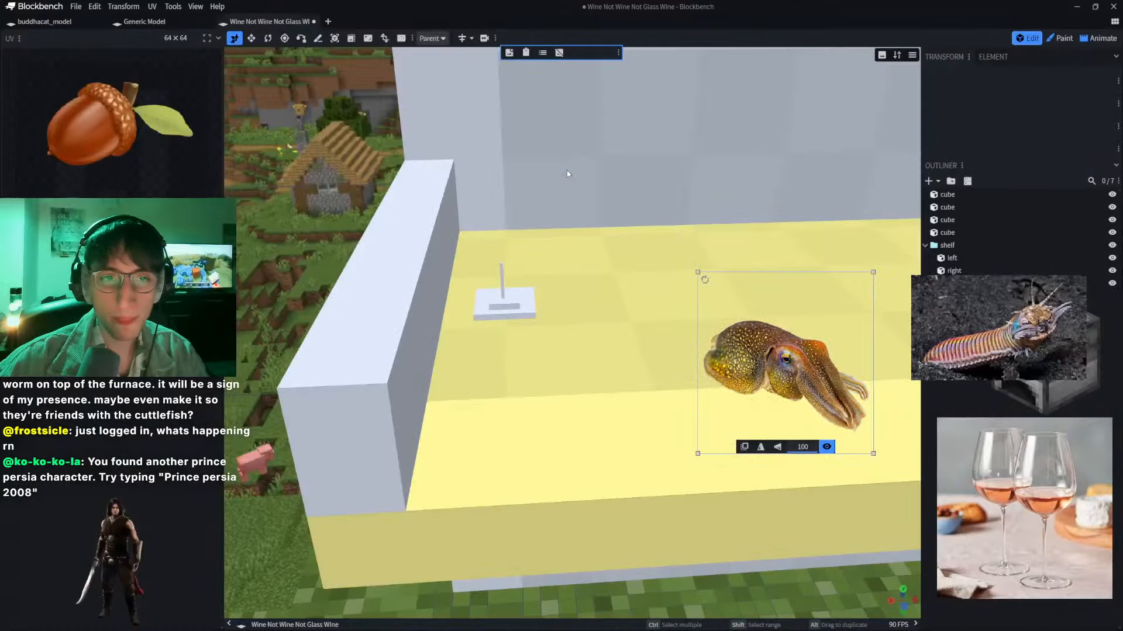
{"action": "left_click", "coordinate": [745, 447]}
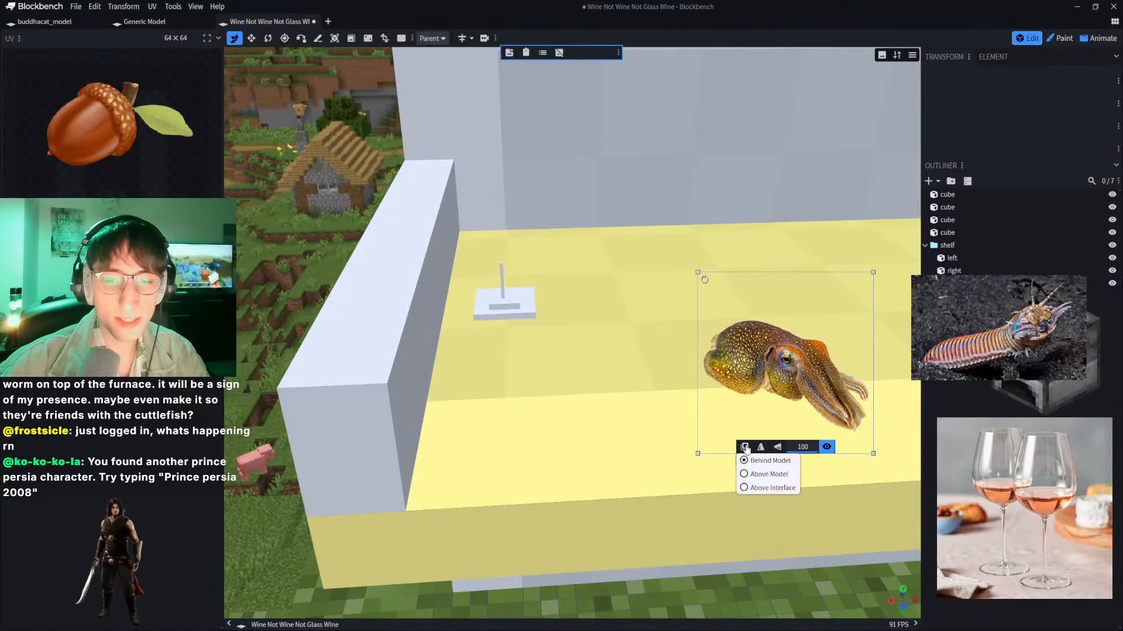
{"action": "left_click", "coordinate": [782, 488]}
{"action": "left_click_drag", "start_coordinate": [775, 400], "coordinate": [968, 348]}
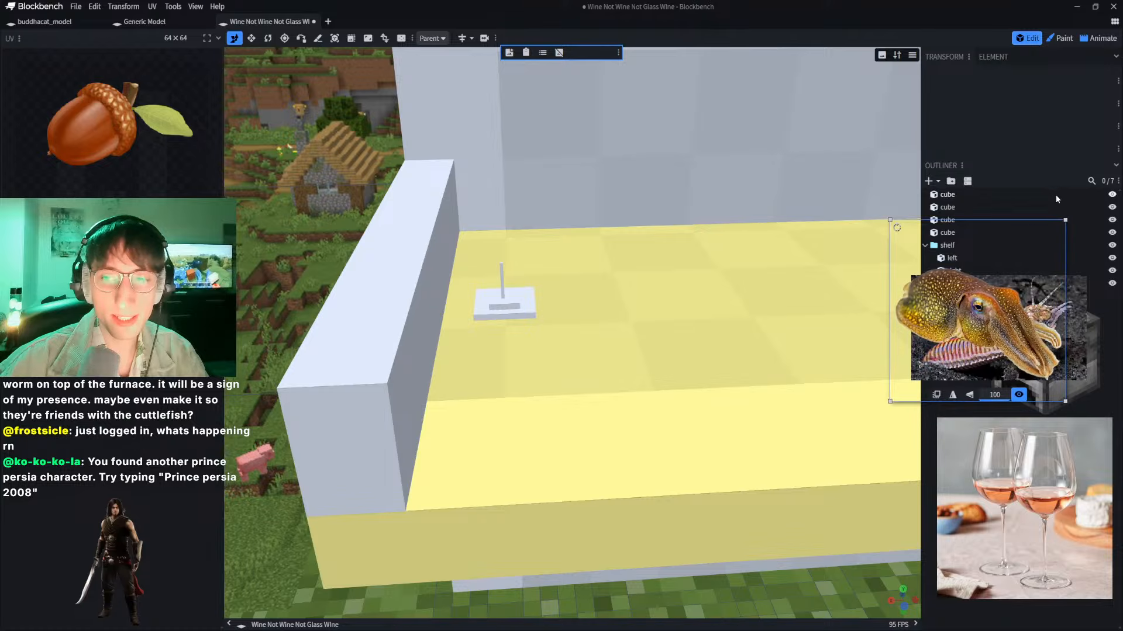
{"action": "left_click_drag", "start_coordinate": [1066, 218], "coordinate": [1007, 294]}
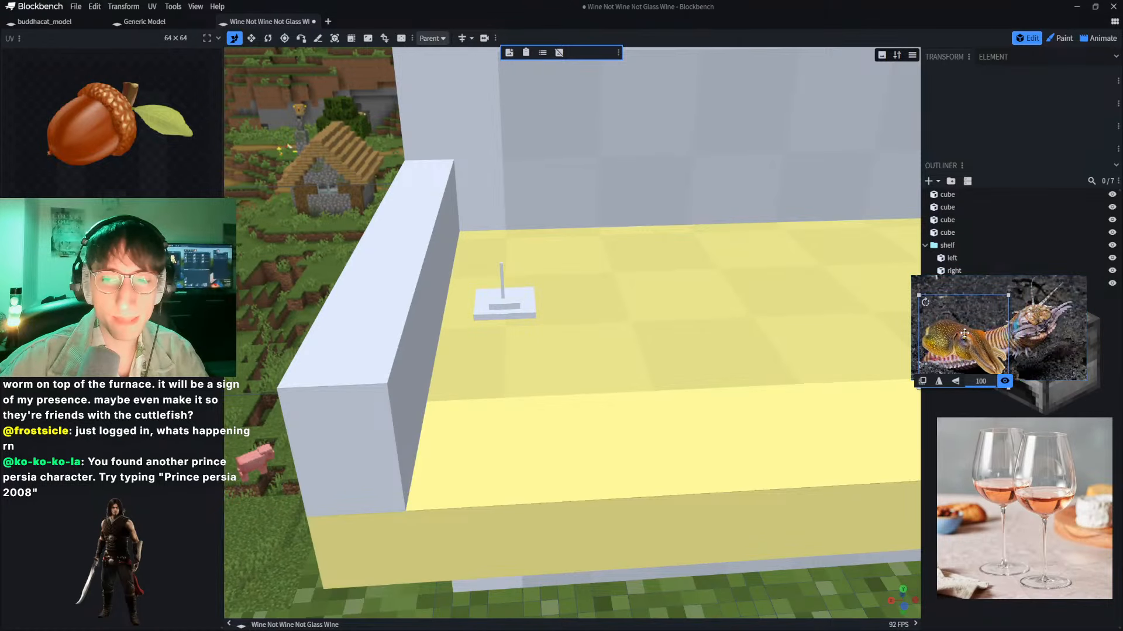
{"action": "left_click_drag", "start_coordinate": [964, 333], "coordinate": [969, 329]}
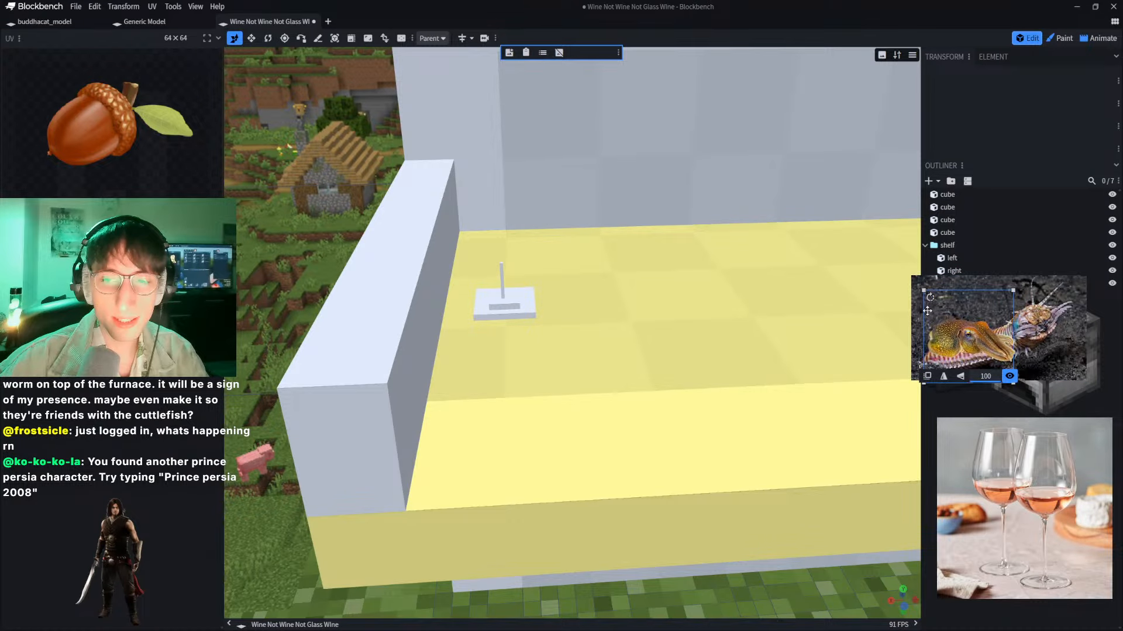
{"action": "left_click", "coordinate": [818, 258]}
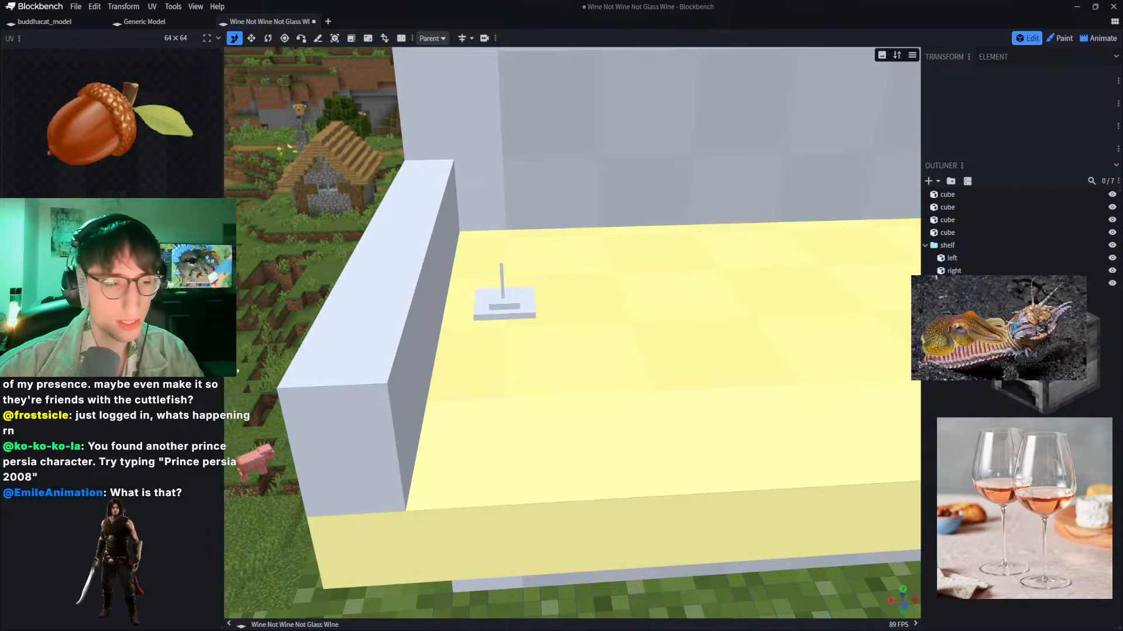
Step: Paste the copied Prince of Persia picture as an Above Interface reference image and place it over the swordsman image
{"action": "key", "text": "ctrl+v"}
{"action": "left_click_drag", "start_coordinate": [801, 376], "coordinate": [75, 564]}
{"action": "left_click", "coordinate": [426, 425]}
{"action": "left_click", "coordinate": [449, 466]}
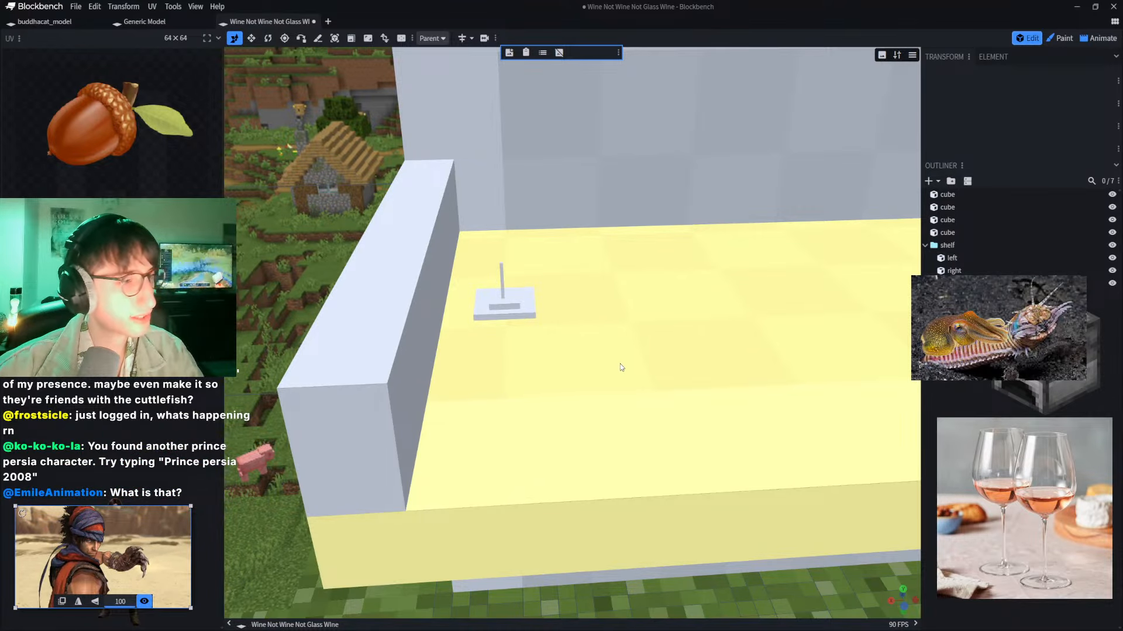
{"action": "left_click", "coordinate": [708, 330]}
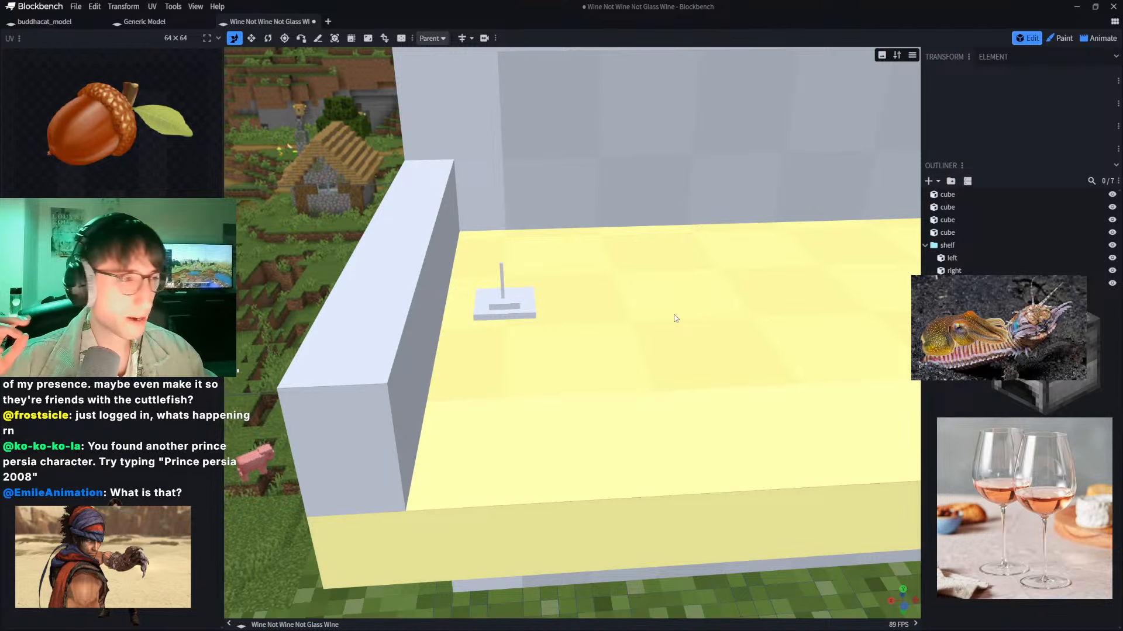
Step: Examine the wine glass base and stem up close, and the shelf and large block from the front and side
{"action": "scroll", "coordinate": [526, 269], "scroll_direction": "up", "scroll_amount": 5}
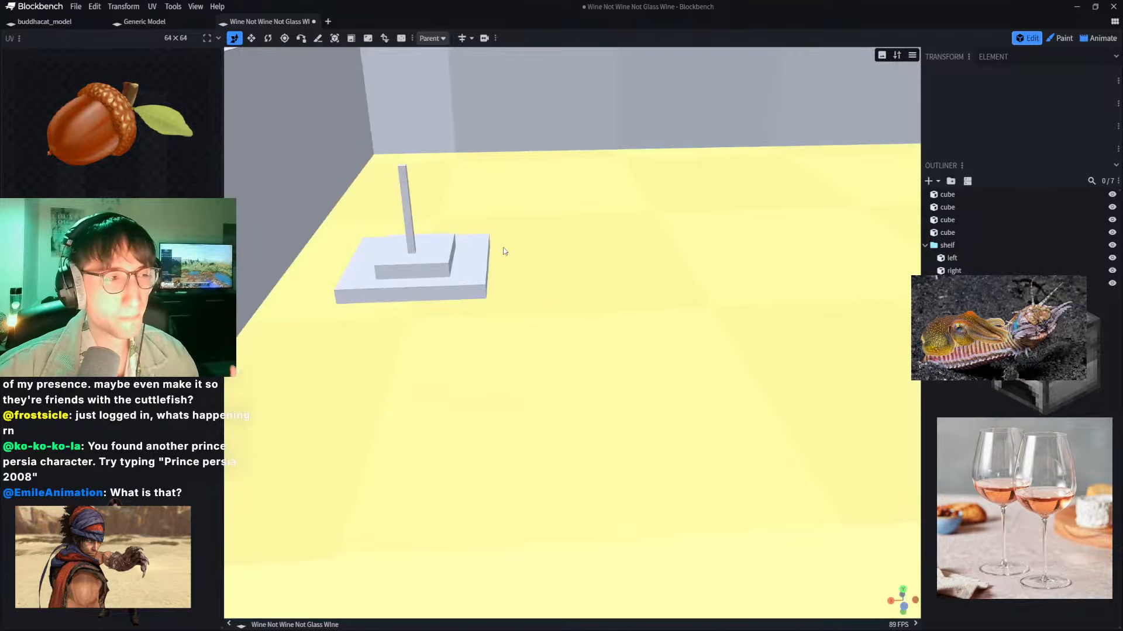
{"action": "right_click_drag", "start_coordinate": [512, 215], "coordinate": [552, 229]}
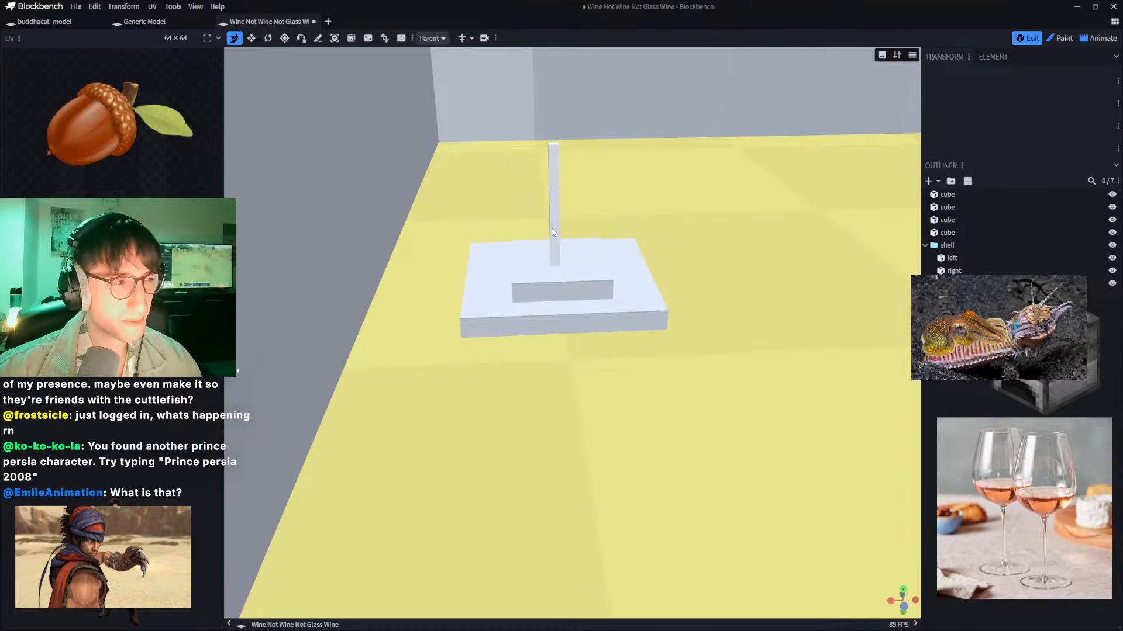
{"action": "scroll", "coordinate": [567, 223], "scroll_direction": "down", "scroll_amount": 6}
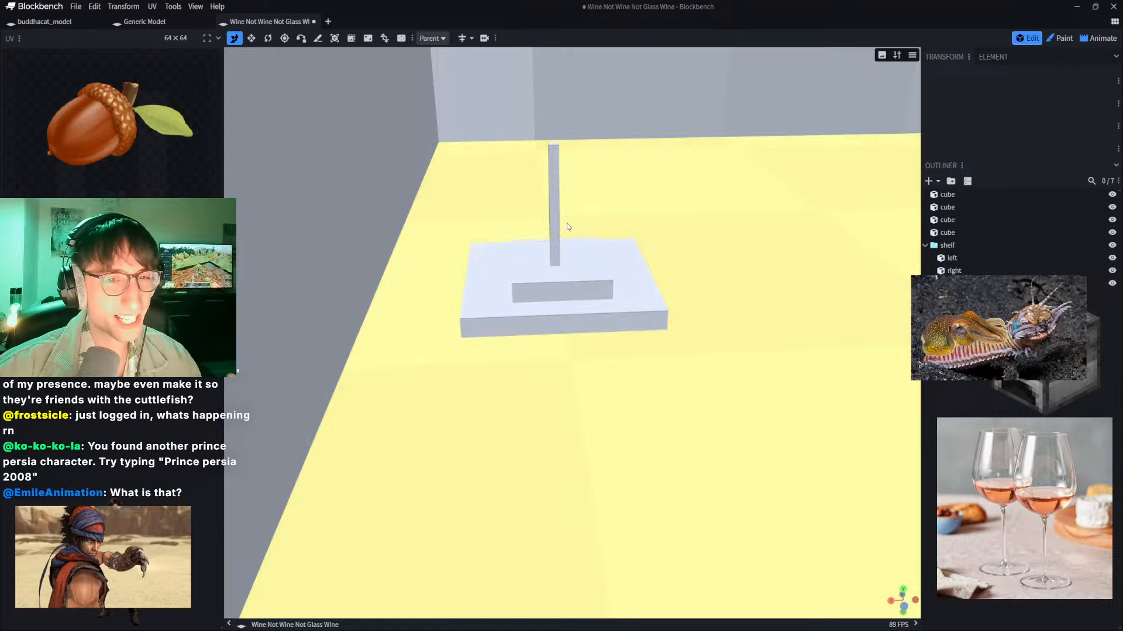
{"action": "scroll", "coordinate": [607, 245], "scroll_direction": "down", "scroll_amount": 8}
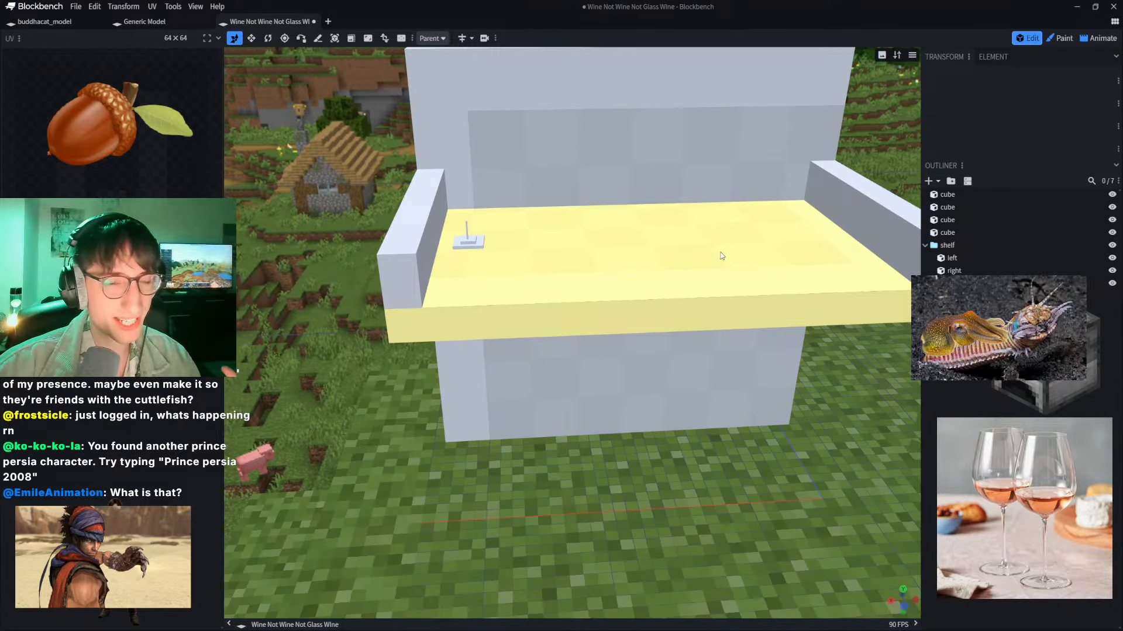
{"action": "scroll", "coordinate": [635, 220], "scroll_direction": "up", "scroll_amount": 3}
{"action": "scroll", "coordinate": [635, 219], "scroll_direction": "down", "scroll_amount": 4}
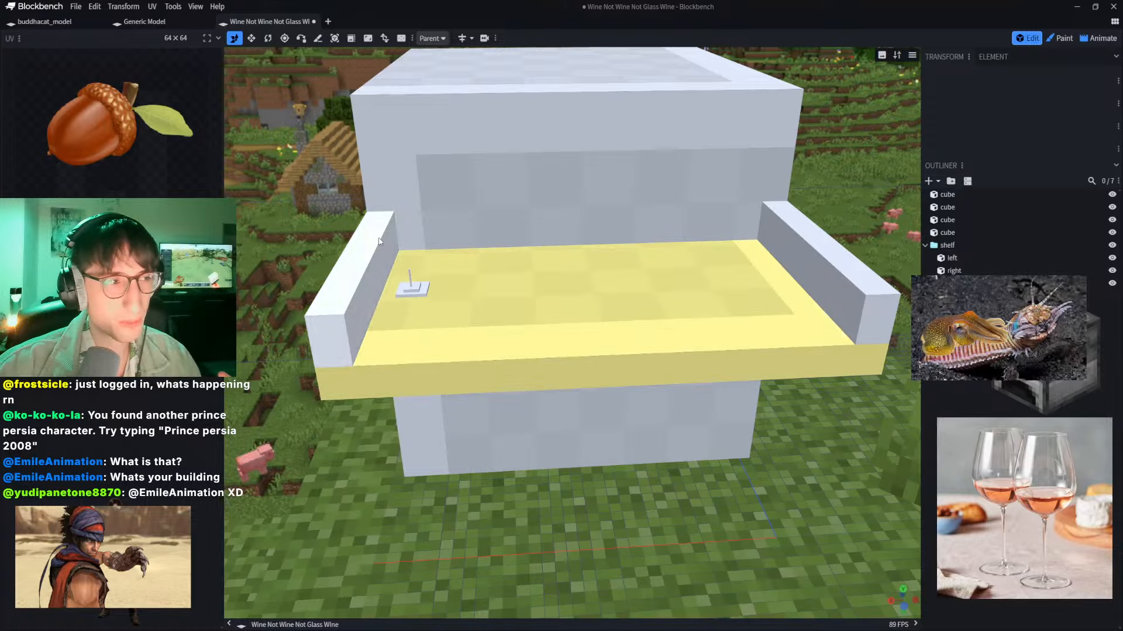
{"action": "scroll", "coordinate": [355, 255], "scroll_direction": "up", "scroll_amount": 2}
{"action": "scroll", "coordinate": [343, 245], "scroll_direction": "up", "scroll_amount": 1}
{"action": "scroll", "coordinate": [322, 226], "scroll_direction": "down", "scroll_amount": 2}
{"action": "left_click_drag", "start_coordinate": [322, 226], "coordinate": [469, 137]}
Step: Try moving the large block behind the shelf along the X axis, and undo the change
{"action": "left_click", "coordinate": [475, 215]}
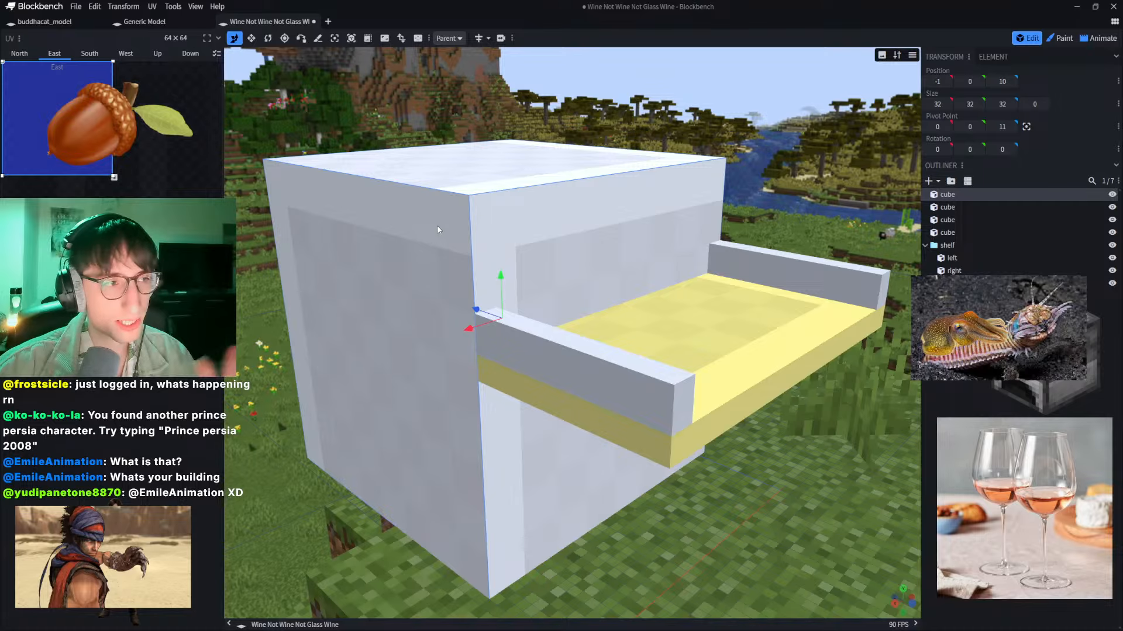
{"action": "left_click_drag", "start_coordinate": [473, 323], "coordinate": [363, 239]}
{"action": "key", "text": "ctrl+z"}
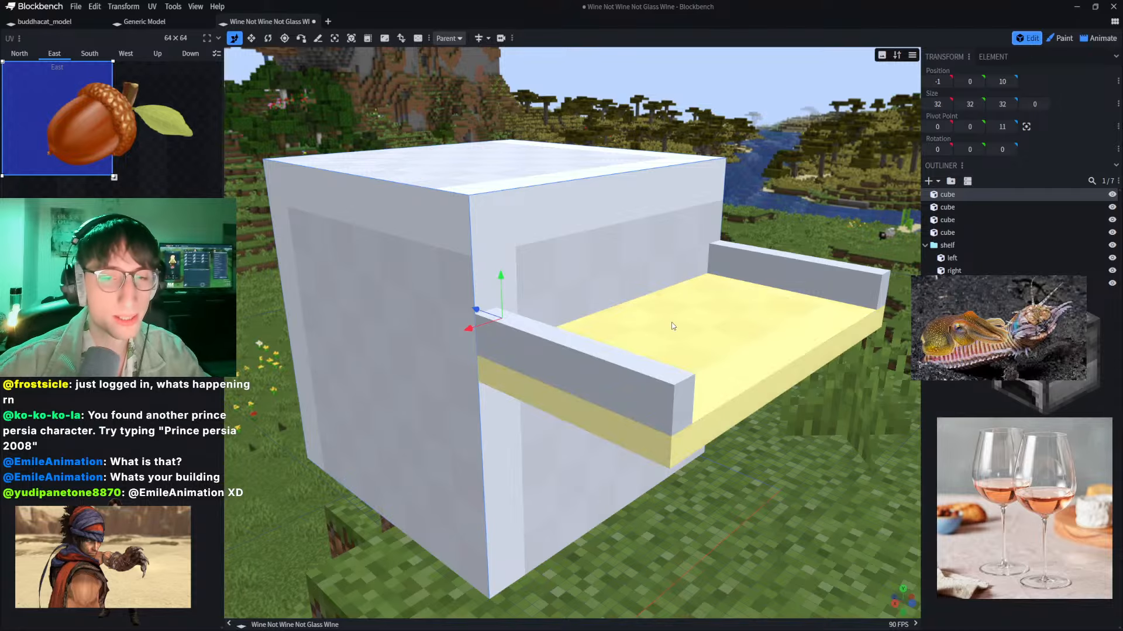
Step: Examine the shelf board and the unfinished wine glass standing on it from several distances and angles
{"action": "left_click", "coordinate": [760, 298]}
{"action": "left_click_drag", "start_coordinate": [772, 215], "coordinate": [673, 245]}
{"action": "scroll", "coordinate": [513, 375], "scroll_direction": "up", "scroll_amount": 7}
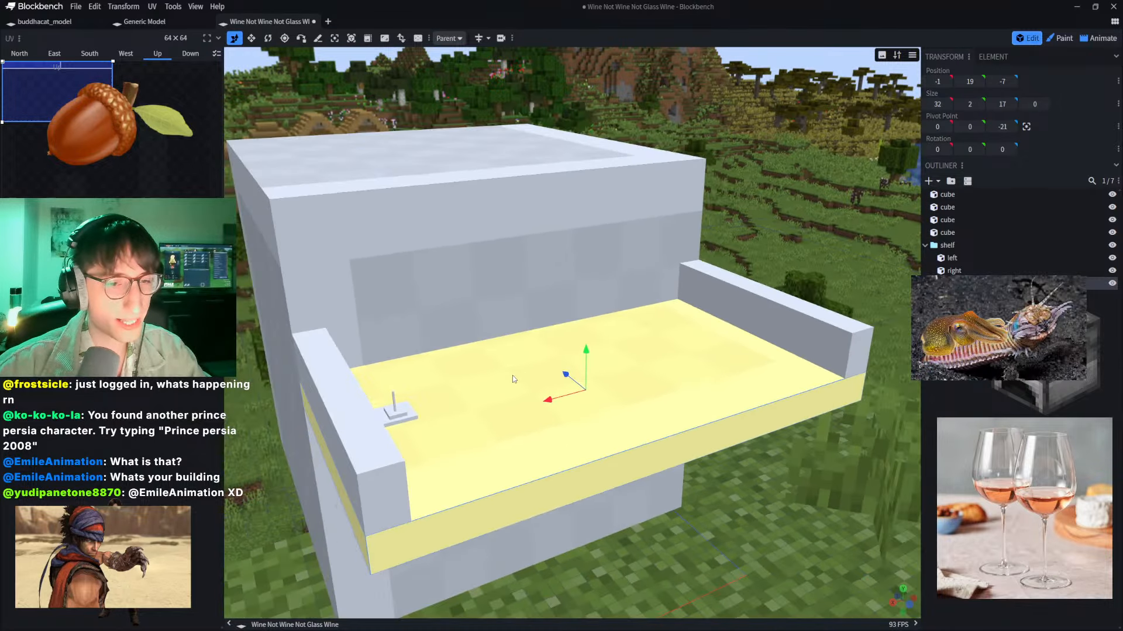
{"action": "scroll", "coordinate": [487, 394], "scroll_direction": "down", "scroll_amount": 4}
{"action": "scroll", "coordinate": [446, 341], "scroll_direction": "up", "scroll_amount": 10}
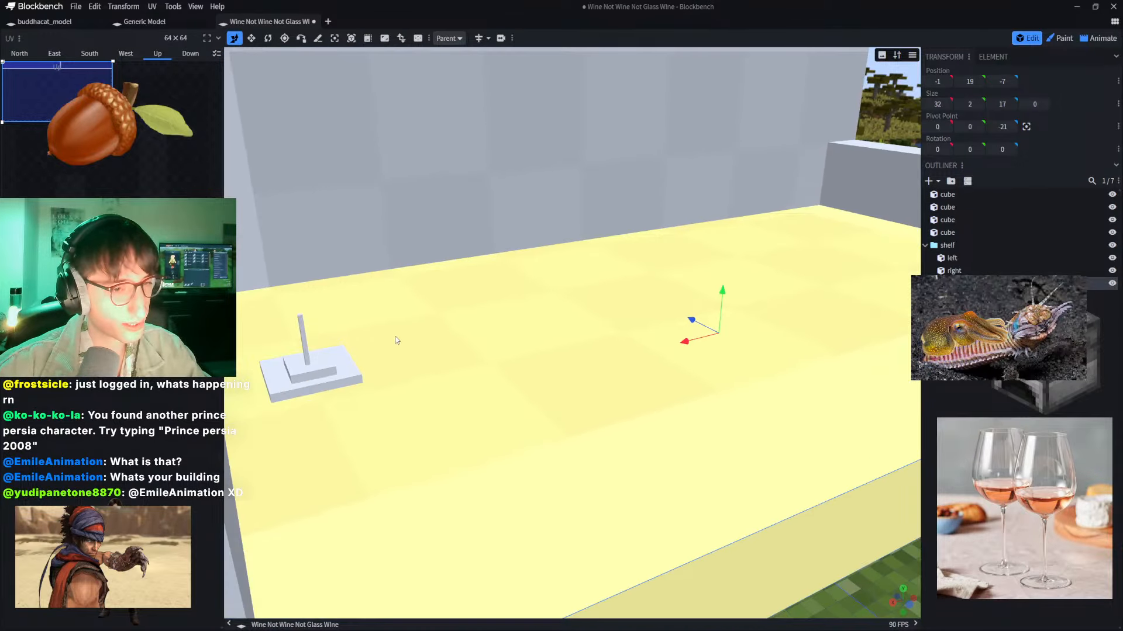
{"action": "scroll", "coordinate": [429, 331], "scroll_direction": "down", "scroll_amount": 2}
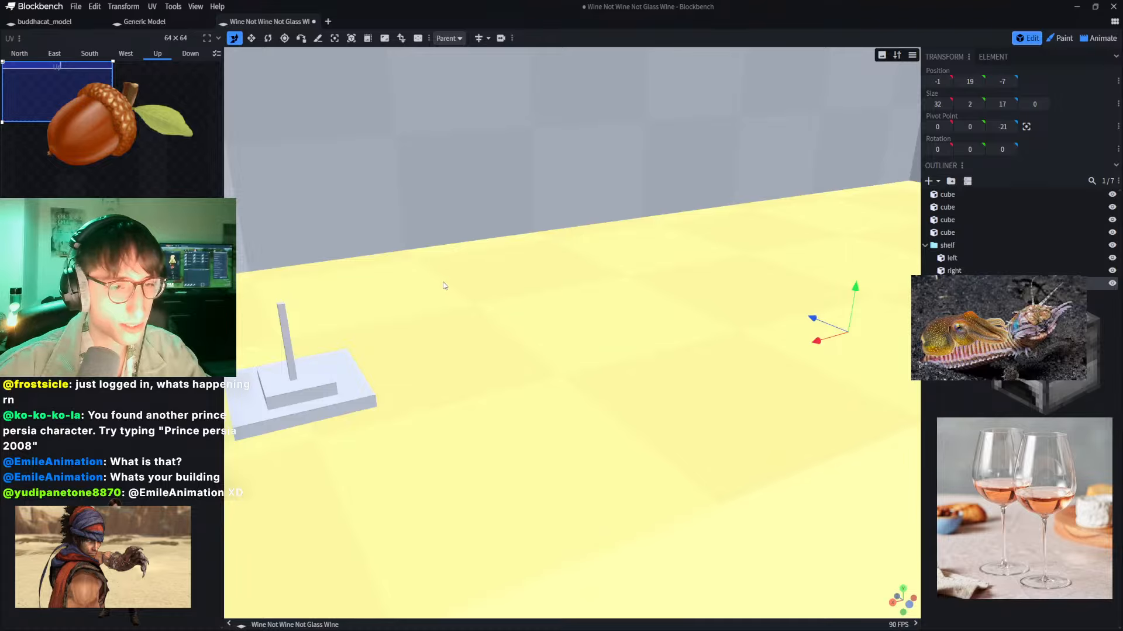
{"action": "scroll", "coordinate": [427, 283], "scroll_direction": "down", "scroll_amount": 5}
{"action": "middle_click_drag", "start_coordinate": [287, 251], "coordinate": [228, 294]}
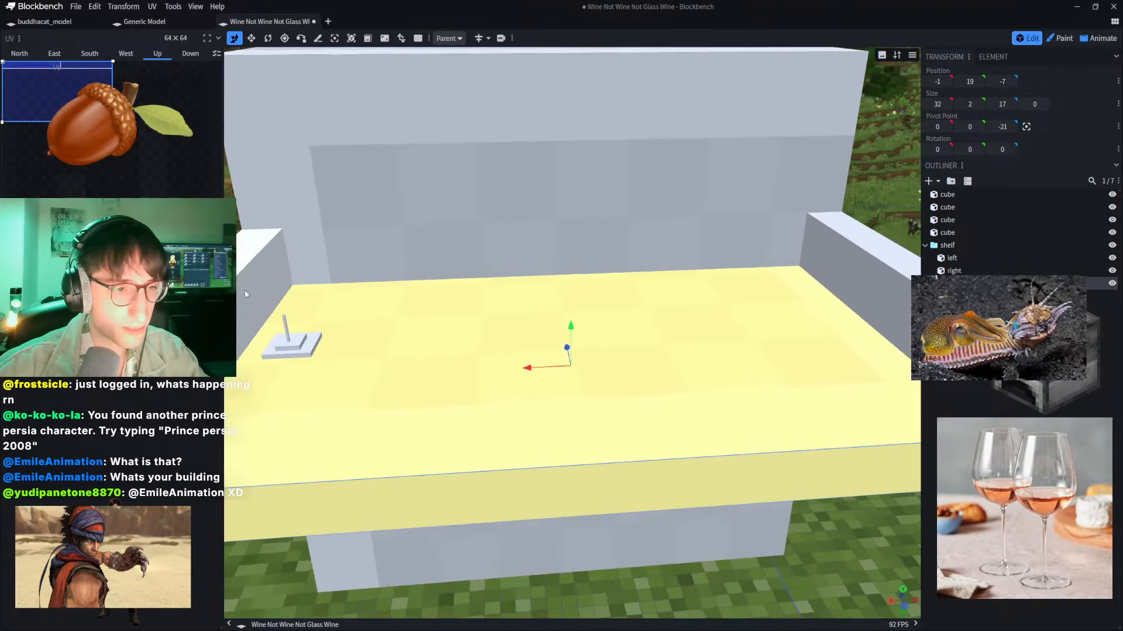
{"action": "right_click_drag", "start_coordinate": [255, 272], "coordinate": [597, 283]}
{"action": "scroll", "coordinate": [620, 321], "scroll_direction": "up", "scroll_amount": 3}
{"action": "right_click_drag", "start_coordinate": [620, 326], "coordinate": [549, 261]}
{"action": "scroll", "coordinate": [588, 277], "scroll_direction": "up", "scroll_amount": 4}
{"action": "scroll", "coordinate": [516, 347], "scroll_direction": "up", "scroll_amount": 2}
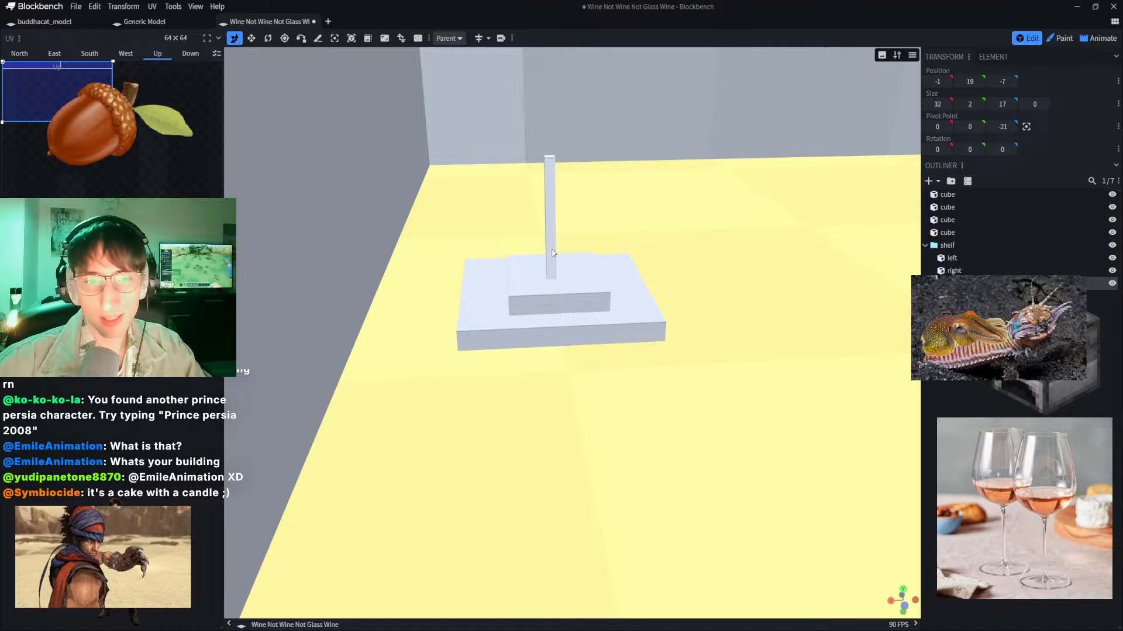
Step: Duplicate the small upper plate of the glass base and move the copy onto the stem's top, at X 26.6 and Y 22.6
{"action": "left_click", "coordinate": [549, 260]}
{"action": "right_click_drag", "start_coordinate": [619, 233], "coordinate": [588, 275]}
{"action": "left_click", "coordinate": [544, 405]}
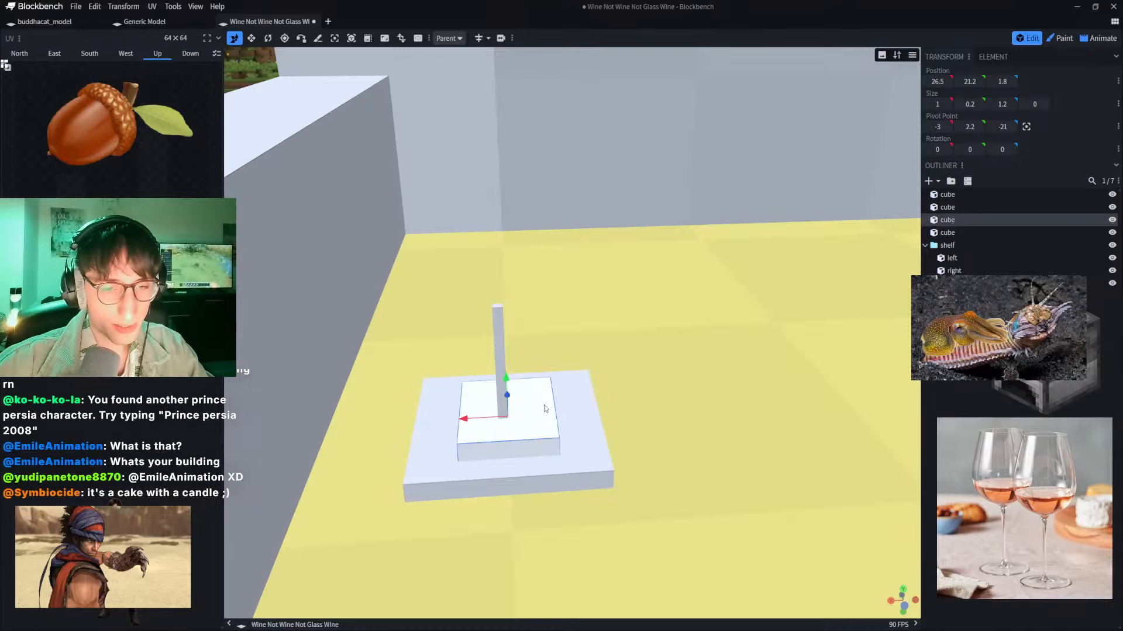
{"action": "key", "text": "ctrl+d"}
{"action": "left_click_drag", "start_coordinate": [506, 381], "coordinate": [505, 244]}
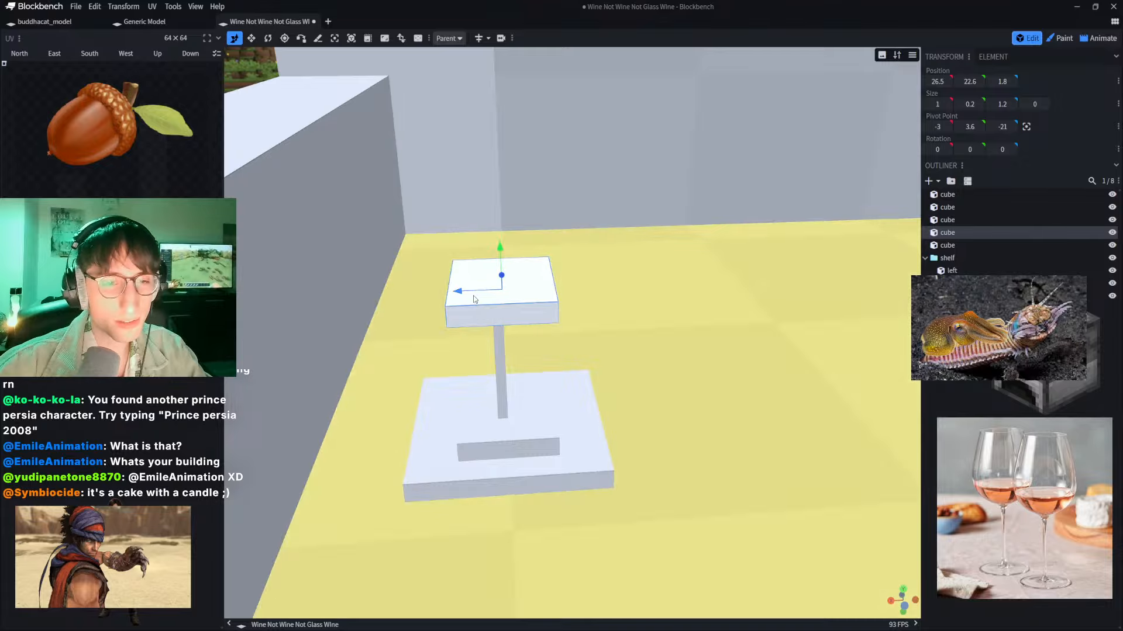
{"action": "left_click_drag", "start_coordinate": [458, 290], "coordinate": [462, 294]}
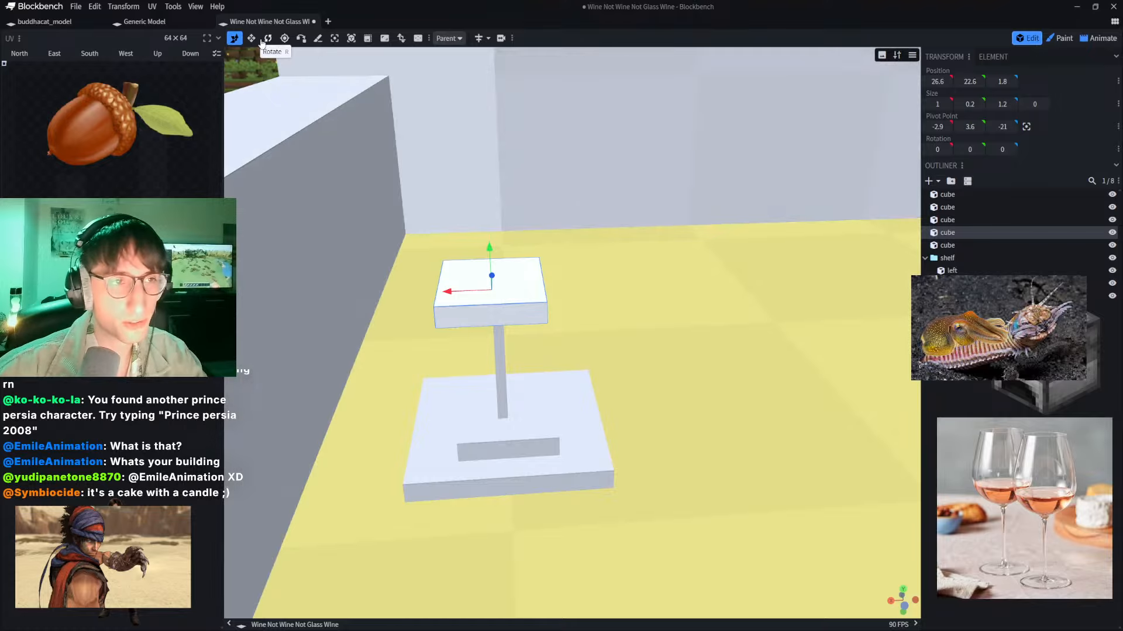
Step: Resize the plate on top of the stem to 0.7 wide and 0.1 high, centred over the stem
{"action": "left_click", "coordinate": [251, 38]}
{"action": "left_click_drag", "start_coordinate": [489, 246], "coordinate": [492, 263]}
{"action": "left_click_drag", "start_coordinate": [458, 301], "coordinate": [463, 300]}
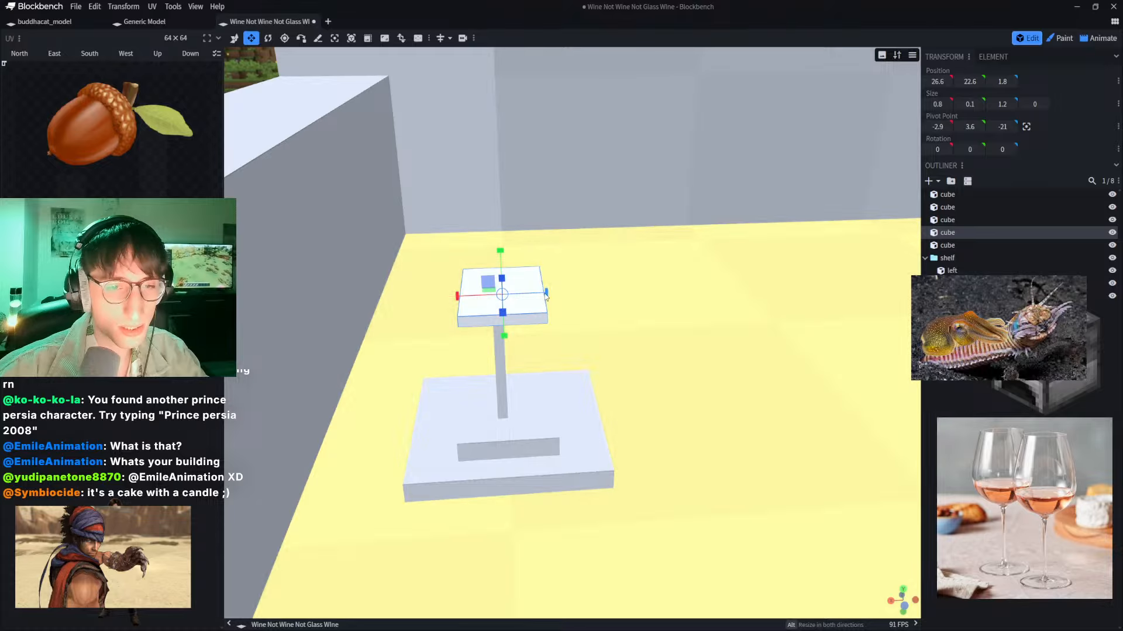
Step: Duplicate the resized plate and stack the copy directly on top of it, at X 26.7 and Y 22.7
{"action": "key", "text": "ctrl+d"}
{"action": "key", "text": "v"}
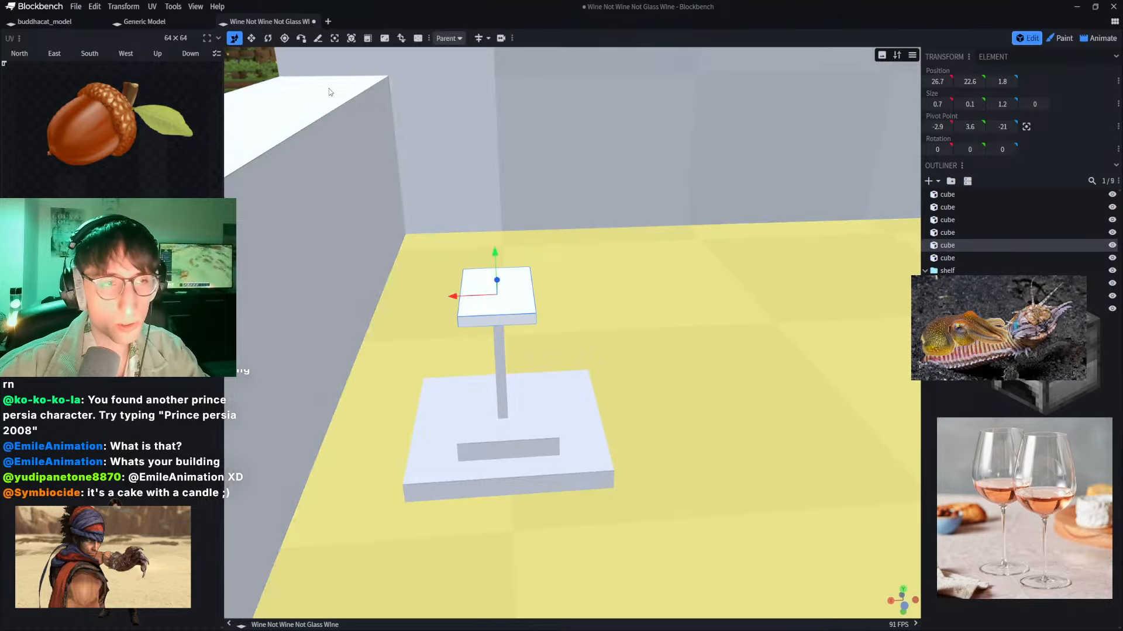
{"action": "mouse_move", "coordinate": [496, 260]}
{"action": "left_mouse_down"}
{"action": "mouse_move", "coordinate": [493, 176]}
{"action": "mouse_move", "coordinate": [494, 262]}
{"action": "mouse_move", "coordinate": [494, 249]}
{"action": "left_mouse_up"}
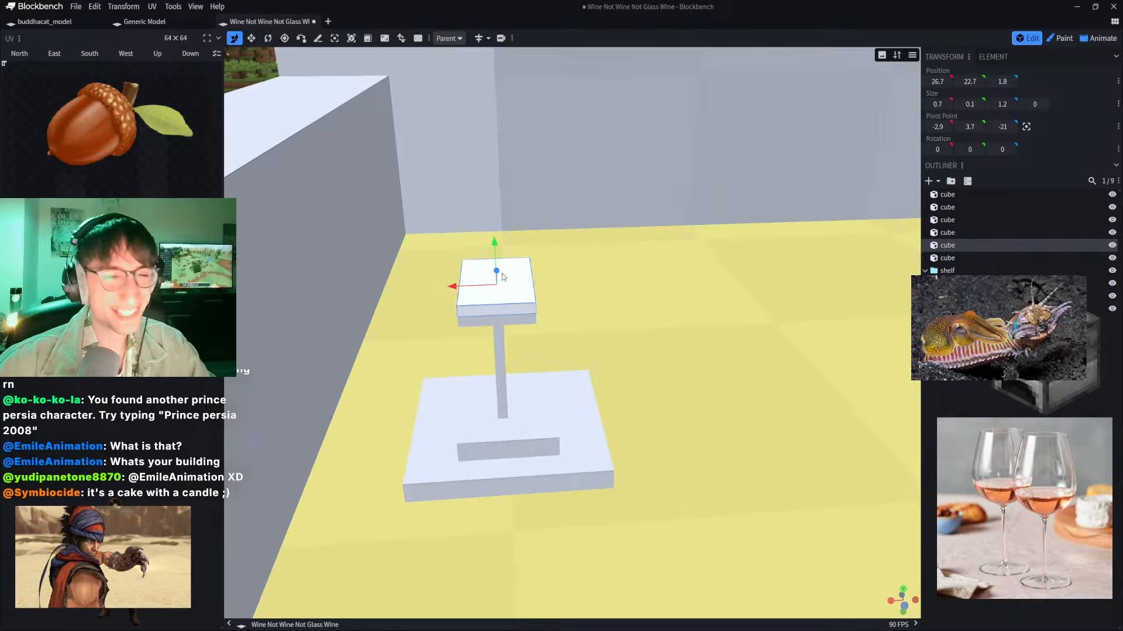
{"action": "left_click_drag", "start_coordinate": [451, 287], "coordinate": [379, 285]}
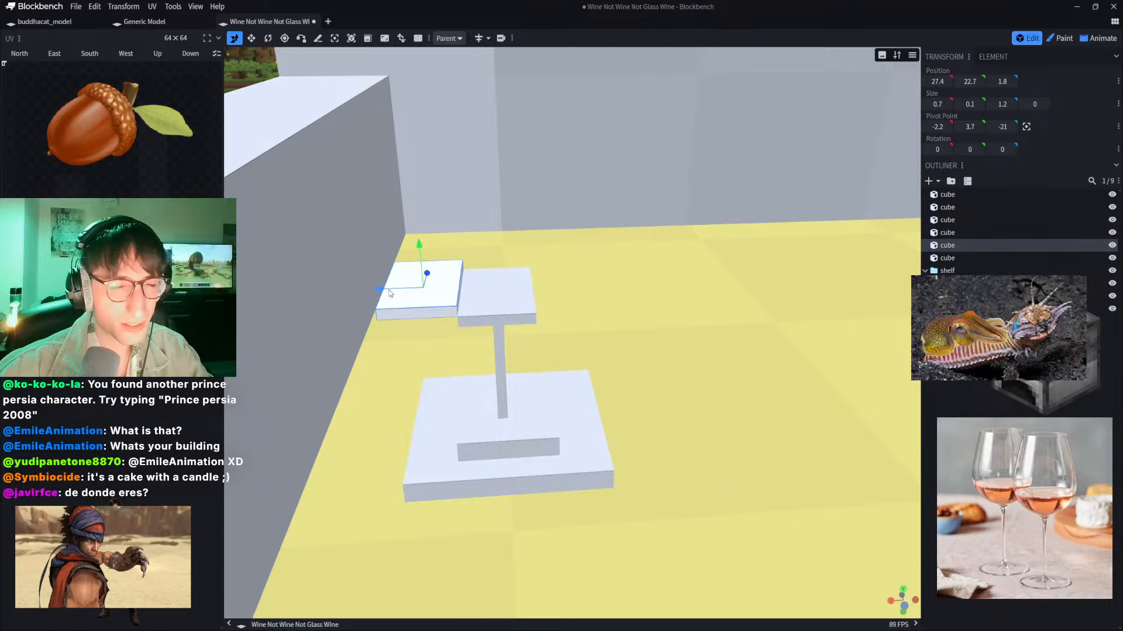
{"action": "left_click_drag", "start_coordinate": [387, 291], "coordinate": [460, 303]}
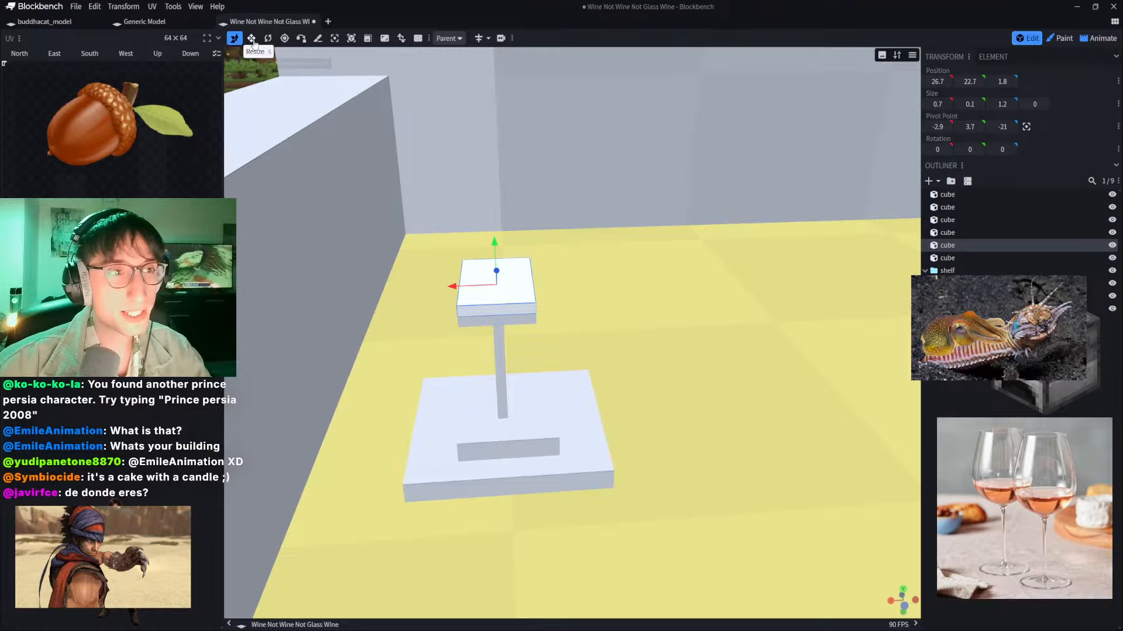
Step: Resize the uppermost plate above the stem to 0.9 wide, 0.1 high and 1.4 deep, centred over the plate beneath
{"action": "left_click", "coordinate": [252, 40]}
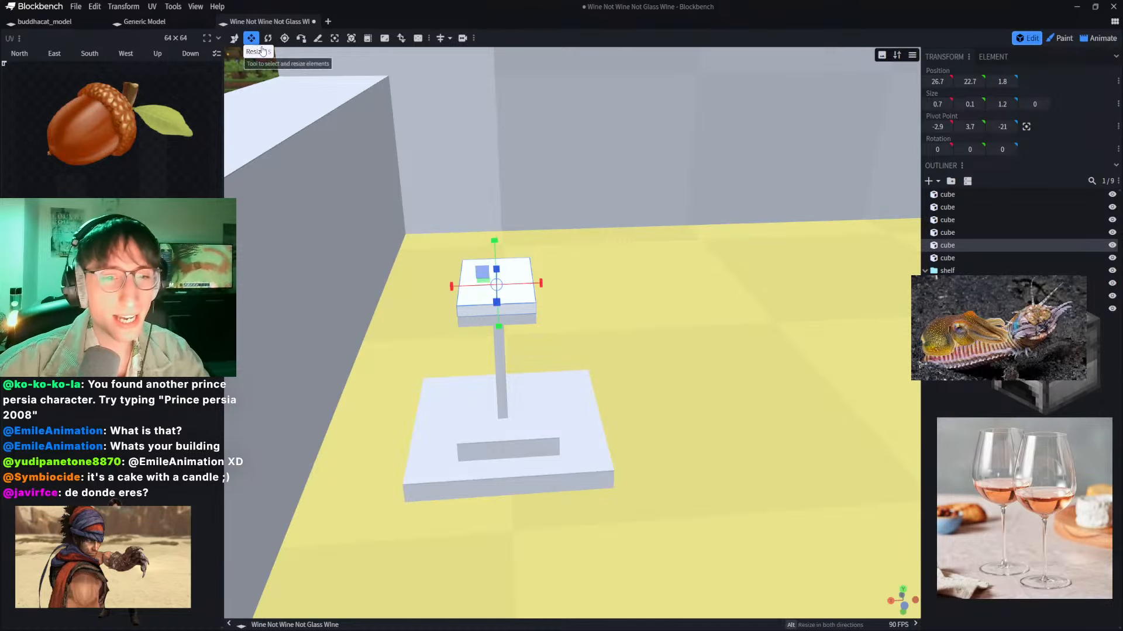
{"action": "left_click_drag", "start_coordinate": [452, 286], "coordinate": [446, 286]}
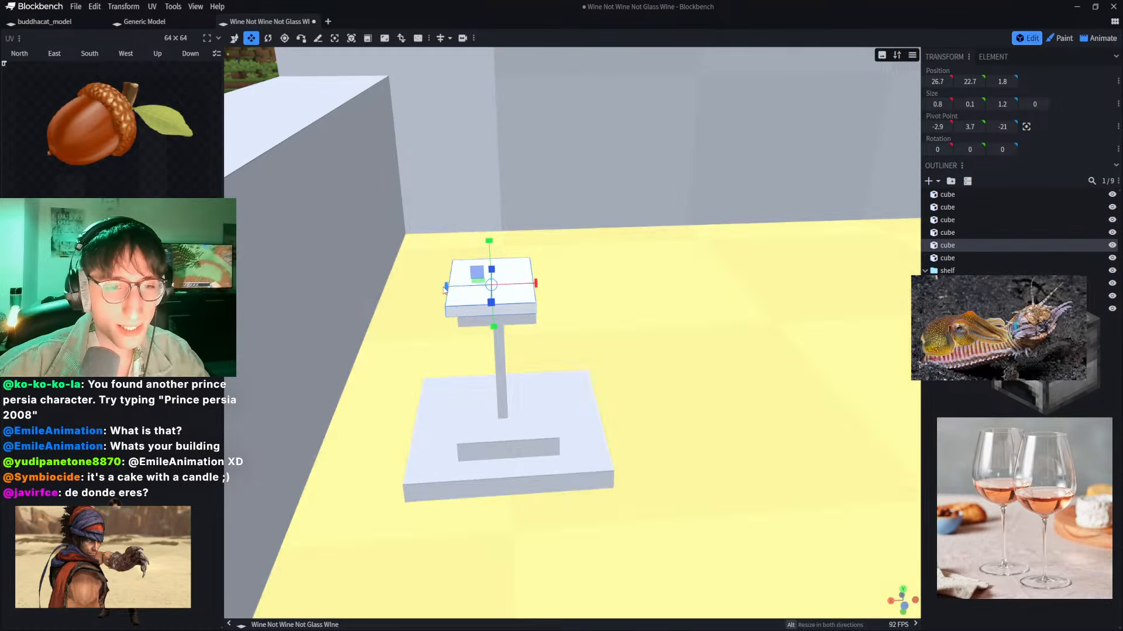
{"action": "left_click_drag", "start_coordinate": [494, 329], "coordinate": [495, 335]}
{"action": "left_click_drag", "start_coordinate": [533, 290], "coordinate": [500, 270]}
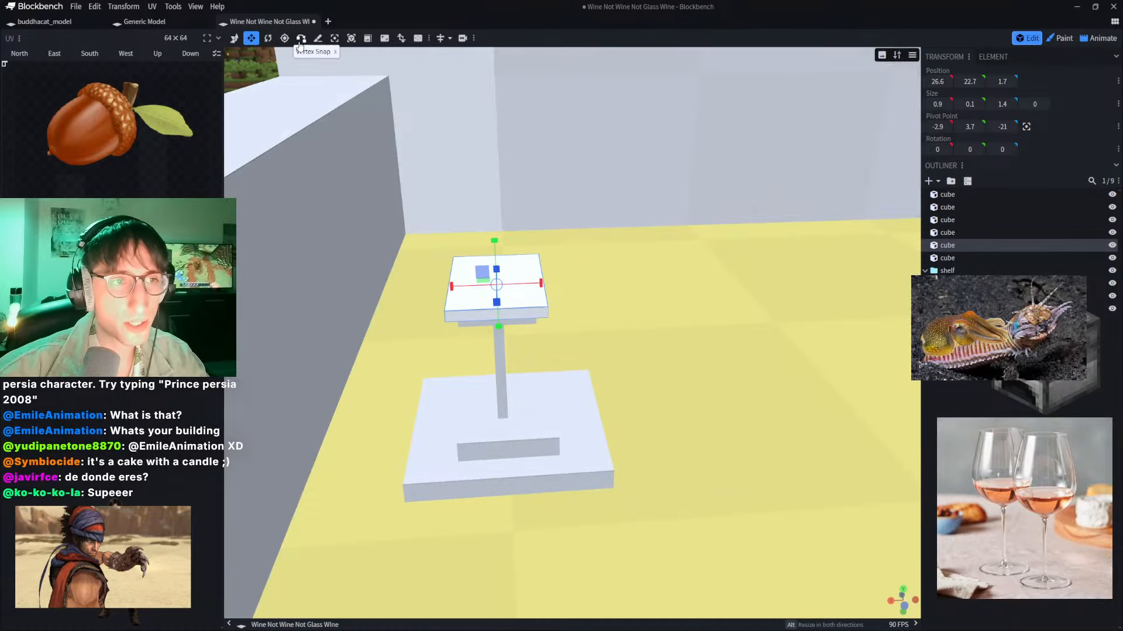
Step: Split a 0.1-wide strip off the uppermost plate along its long edge with the Knife tool
{"action": "left_click", "coordinate": [318, 38]}
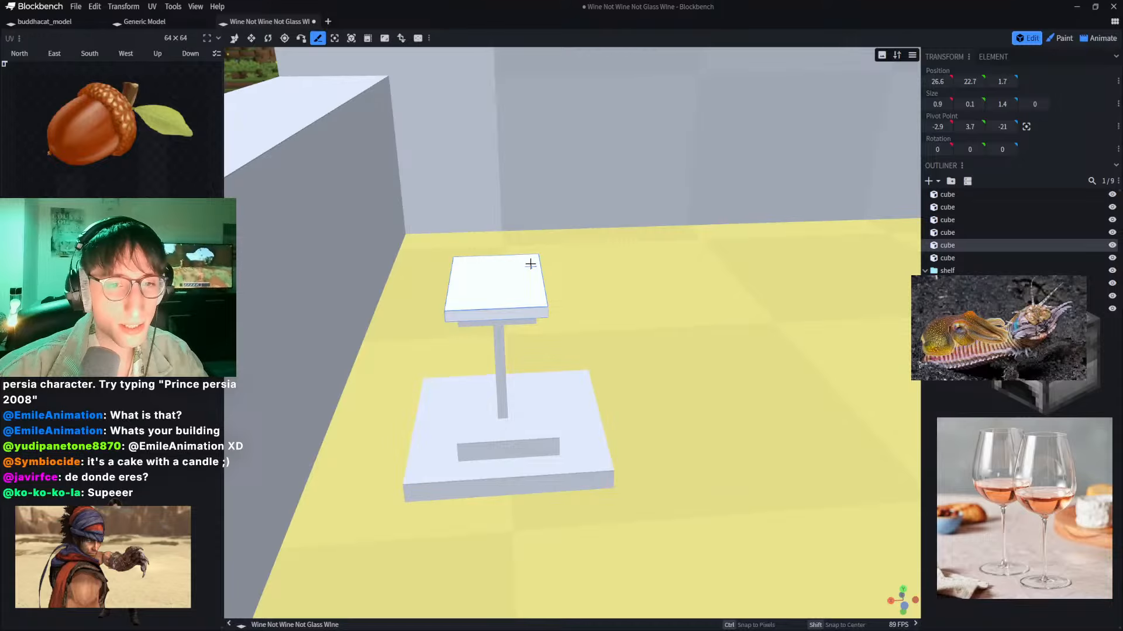
{"action": "left_click", "coordinate": [533, 284]}
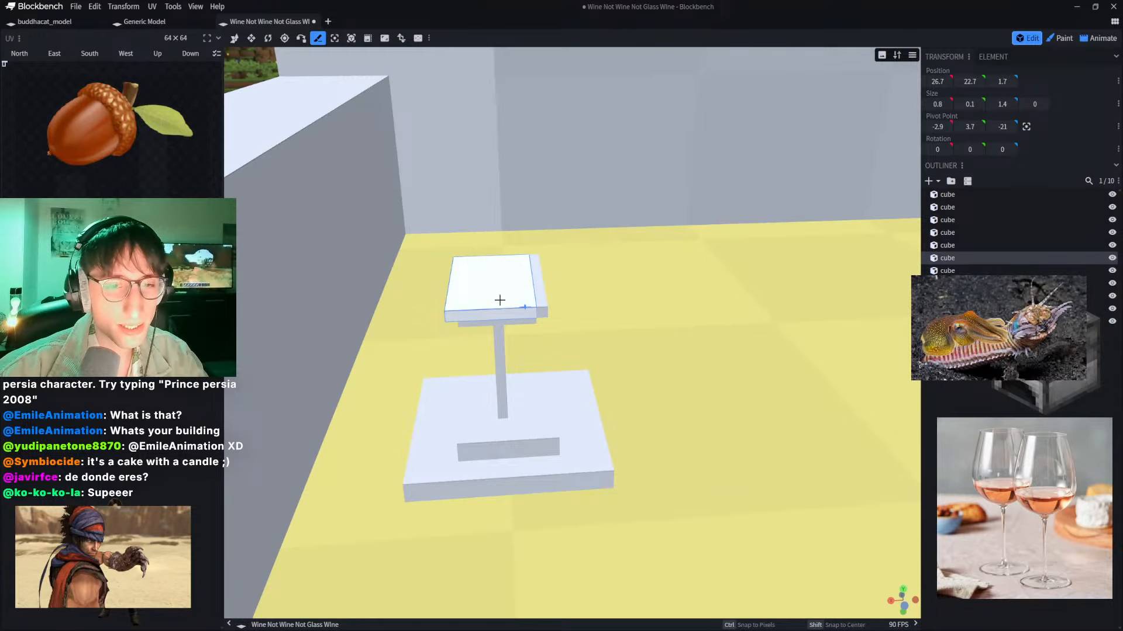
Step: Try cutting a 0.4-deep section off the far end of the larger plate piece, and undo that cut
{"action": "left_click", "coordinate": [494, 267]}
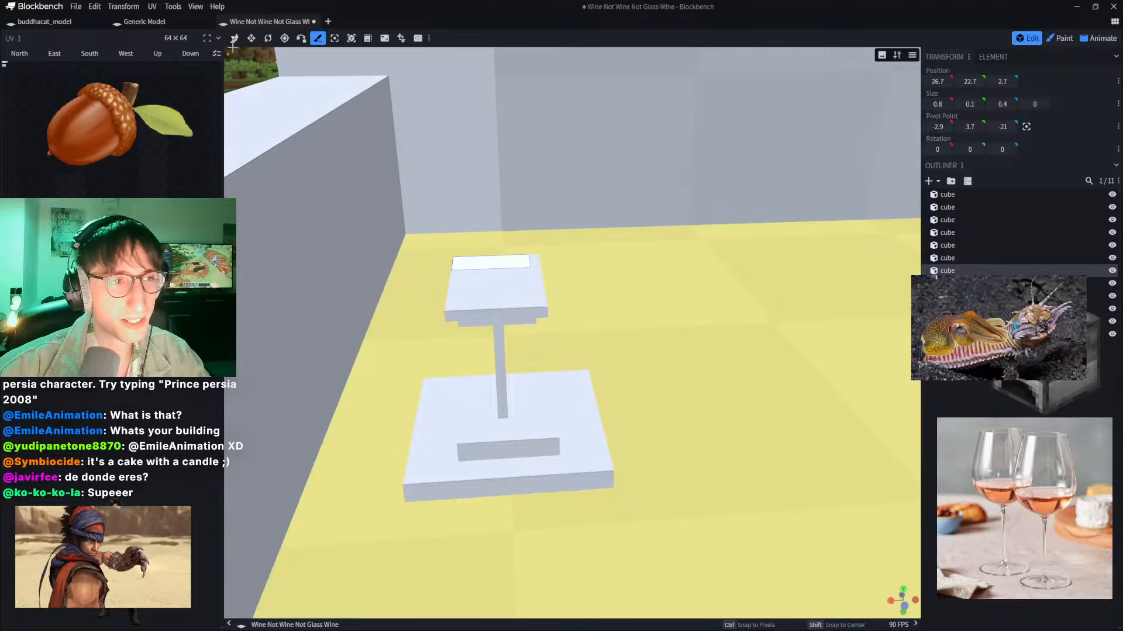
{"action": "key", "text": "v"}
{"action": "left_click", "coordinate": [511, 290]}
{"action": "key", "text": "k"}
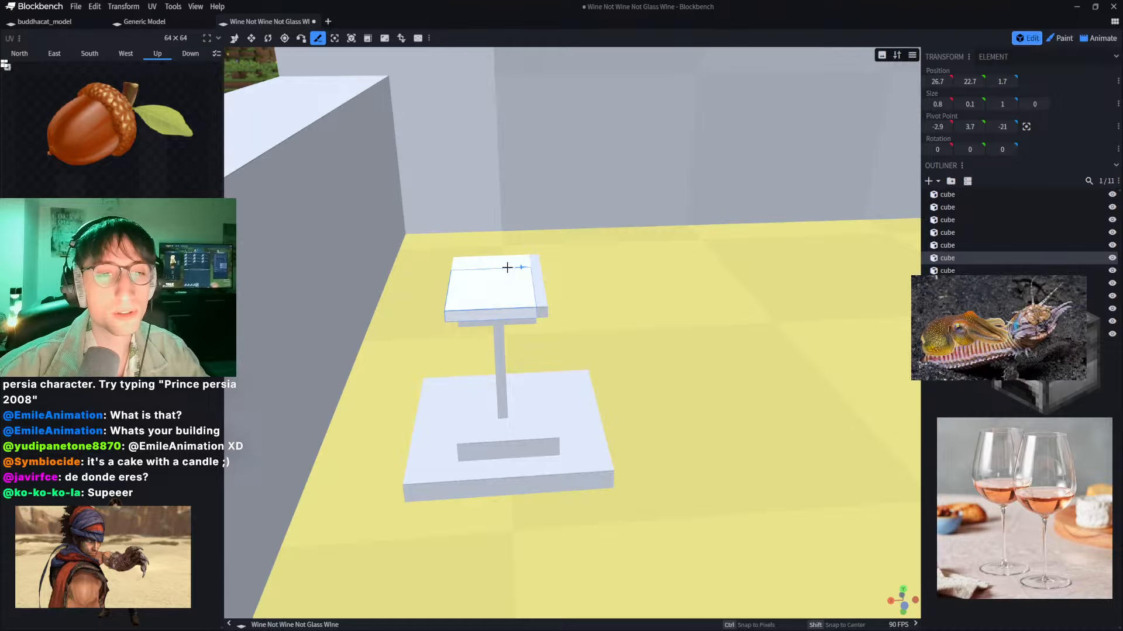
{"action": "key", "text": "ctrl+z"}
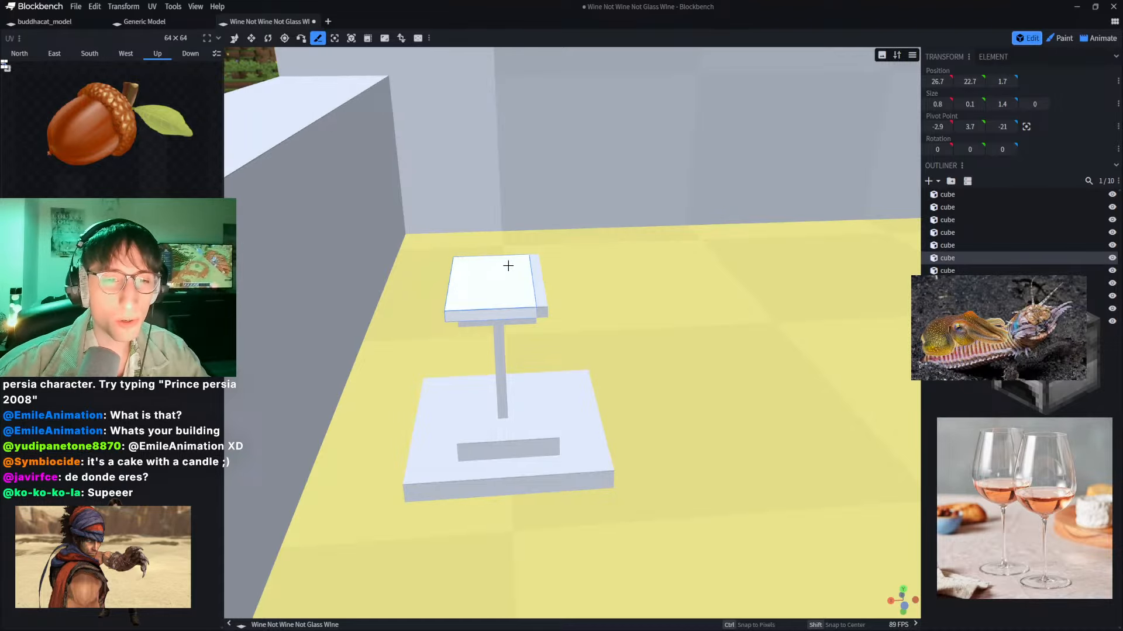
Step: Delete the 0.8-wide piece of the cut plate and duplicate the narrow strip to the plate's opposite edge, at X 27.4
{"action": "key", "text": "Delete"}
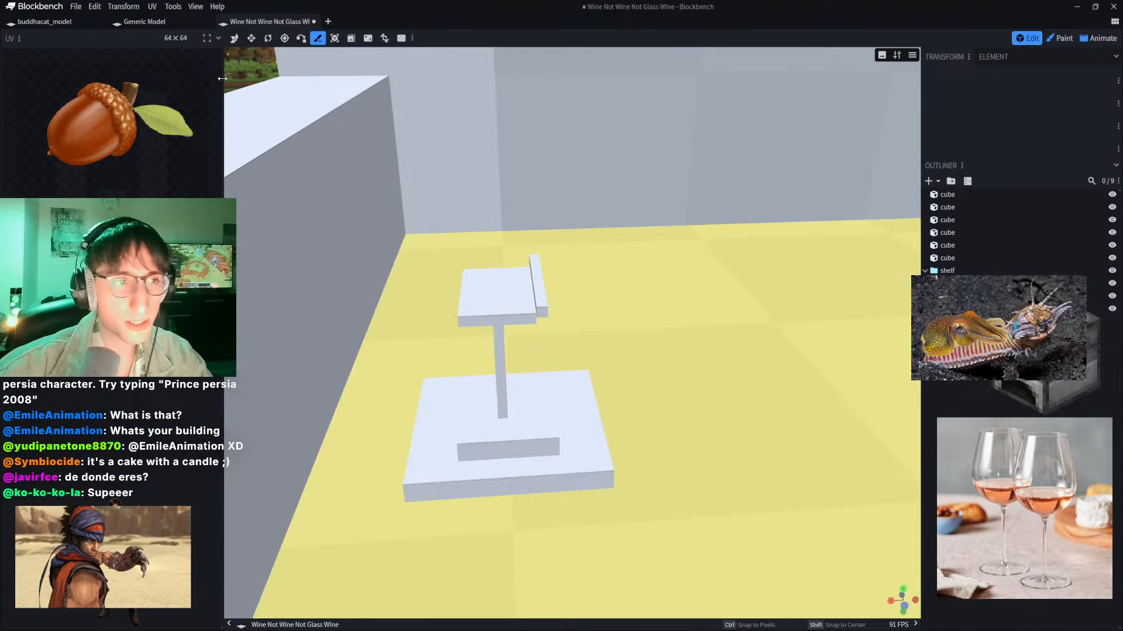
{"action": "key", "text": "v"}
{"action": "left_click", "coordinate": [541, 303]}
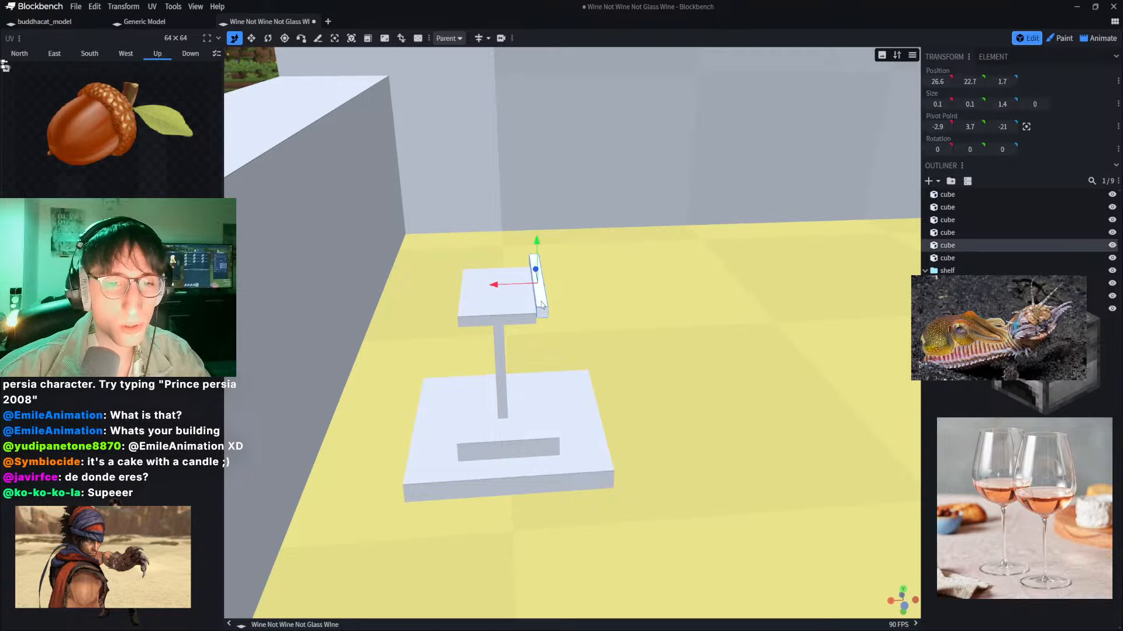
{"action": "right_click_drag", "start_coordinate": [398, 177], "coordinate": [482, 264]}
{"action": "key", "text": "ctrl+d"}
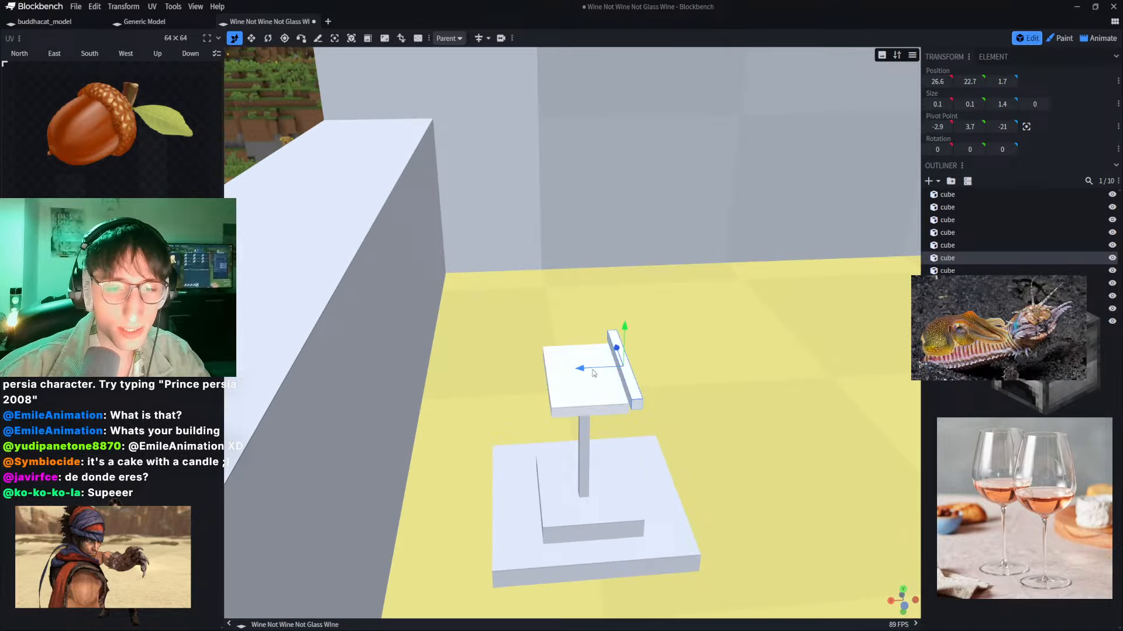
{"action": "left_click_drag", "start_coordinate": [582, 369], "coordinate": [514, 374]}
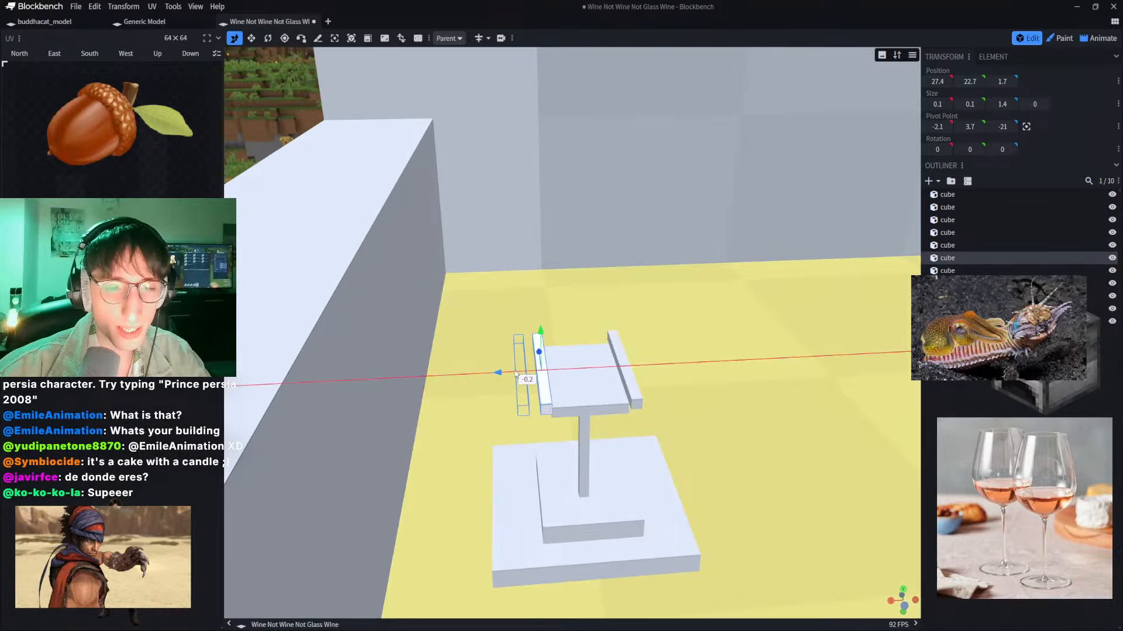
Step: Examine the plate on the stem and its two raised side strips from several distances and angles
{"action": "right_click_drag", "start_coordinate": [620, 319], "coordinate": [500, 263]}
{"action": "scroll", "coordinate": [462, 243], "scroll_direction": "up", "scroll_amount": 5}
{"action": "scroll", "coordinate": [500, 264], "scroll_direction": "down", "scroll_amount": 3}
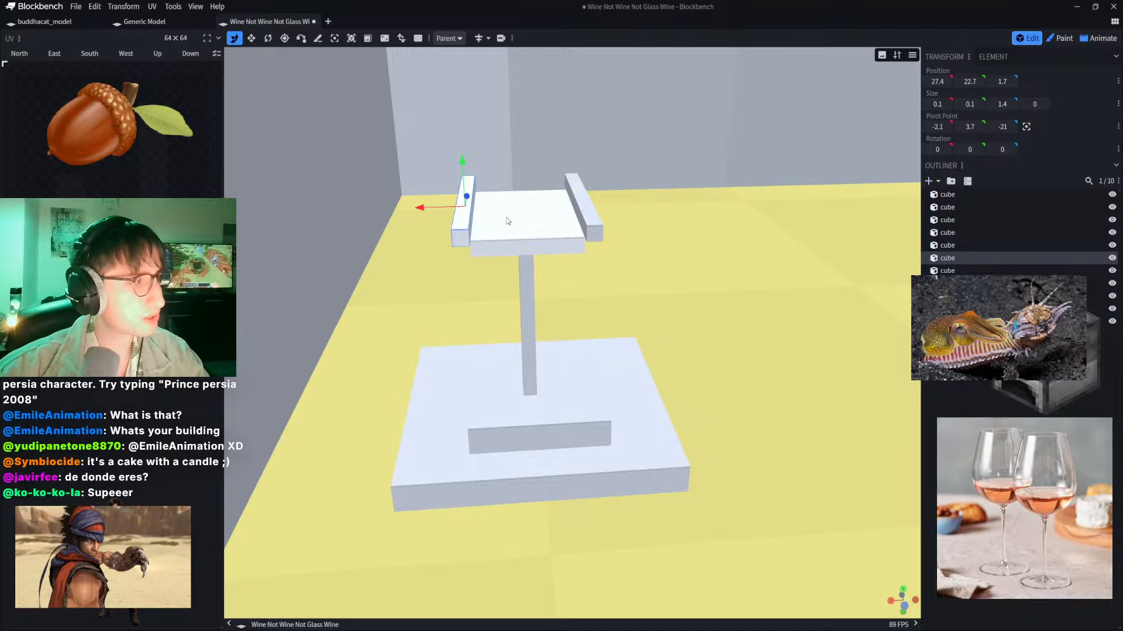
{"action": "right_click_drag", "start_coordinate": [497, 140], "coordinate": [449, 199]}
{"action": "scroll", "coordinate": [468, 188], "scroll_direction": "up", "scroll_amount": 3}
{"action": "left_click", "coordinate": [464, 166]}
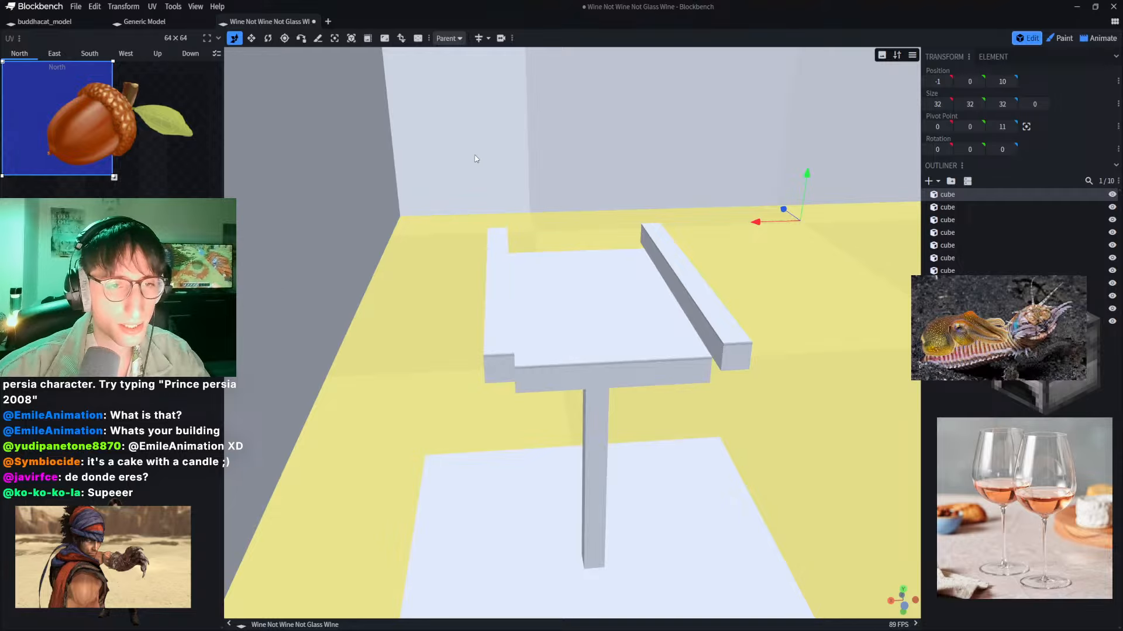
{"action": "scroll", "coordinate": [476, 158], "scroll_direction": "down", "scroll_amount": 5}
{"action": "right_click_drag", "start_coordinate": [365, 127], "coordinate": [341, 123]}
{"action": "left_click_drag", "start_coordinate": [339, 124], "coordinate": [316, 125]}
{"action": "right_click_drag", "start_coordinate": [316, 125], "coordinate": [485, 143]}
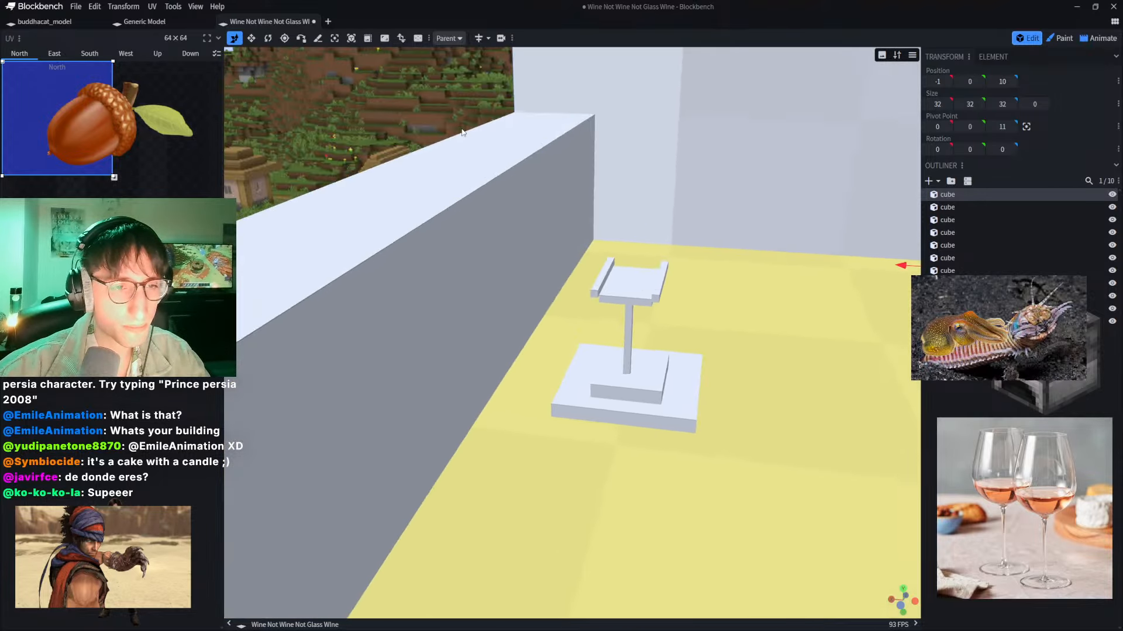
Step: Duplicate the thin bar along the wine glass bowl's far side and move the copy along X to position 27
{"action": "scroll", "coordinate": [550, 156], "scroll_direction": "up", "scroll_amount": 3}
{"action": "right_click_drag", "start_coordinate": [556, 161], "coordinate": [490, 215]}
{"action": "left_click", "coordinate": [406, 293]}
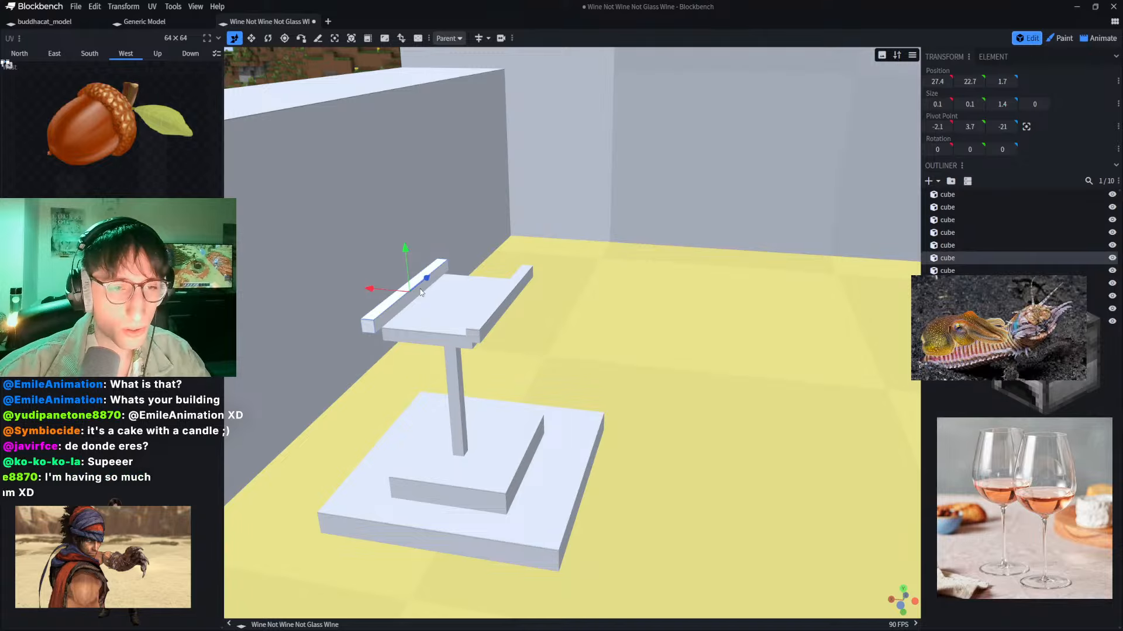
{"action": "key", "text": "v"}
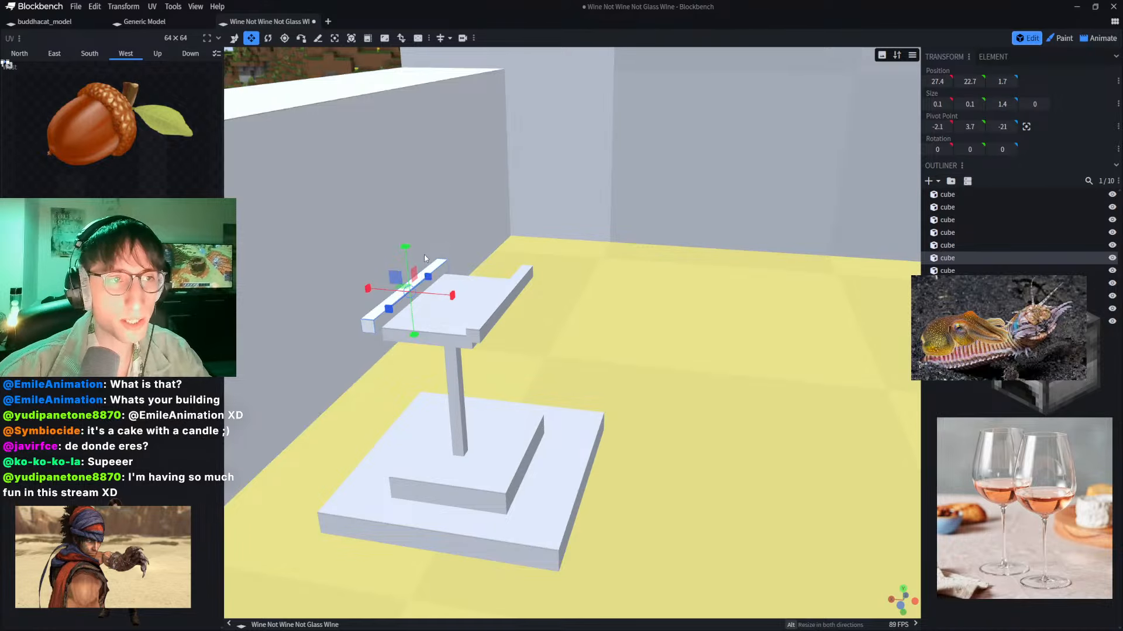
{"action": "key", "text": "ctrl+d"}
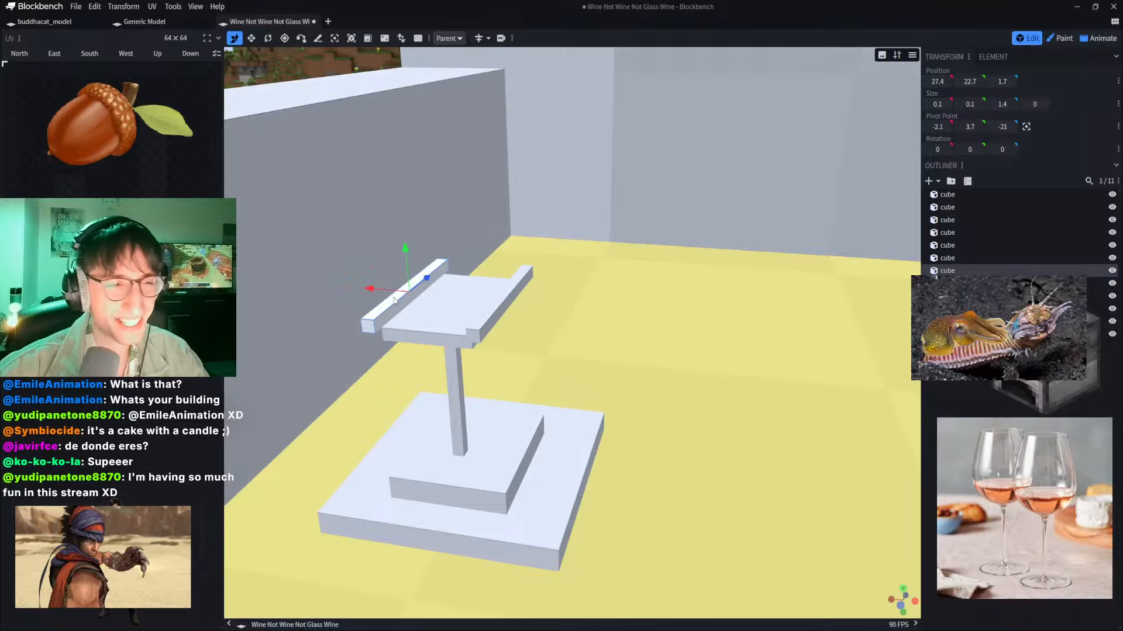
{"action": "left_click_drag", "start_coordinate": [384, 289], "coordinate": [428, 305]}
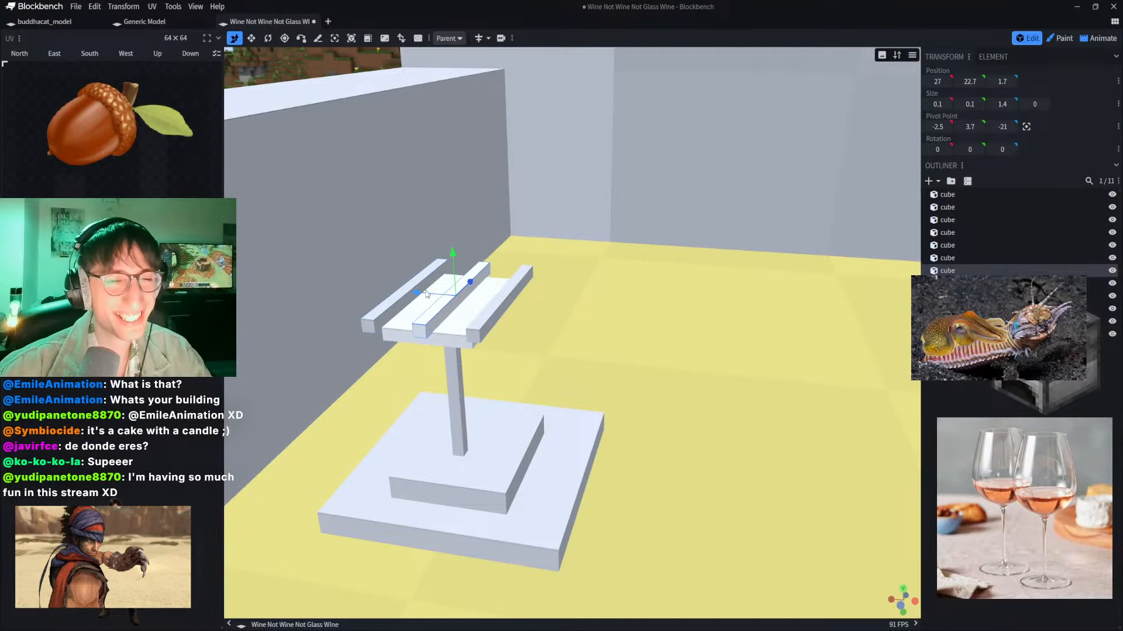
{"action": "left_click", "coordinate": [268, 38]}
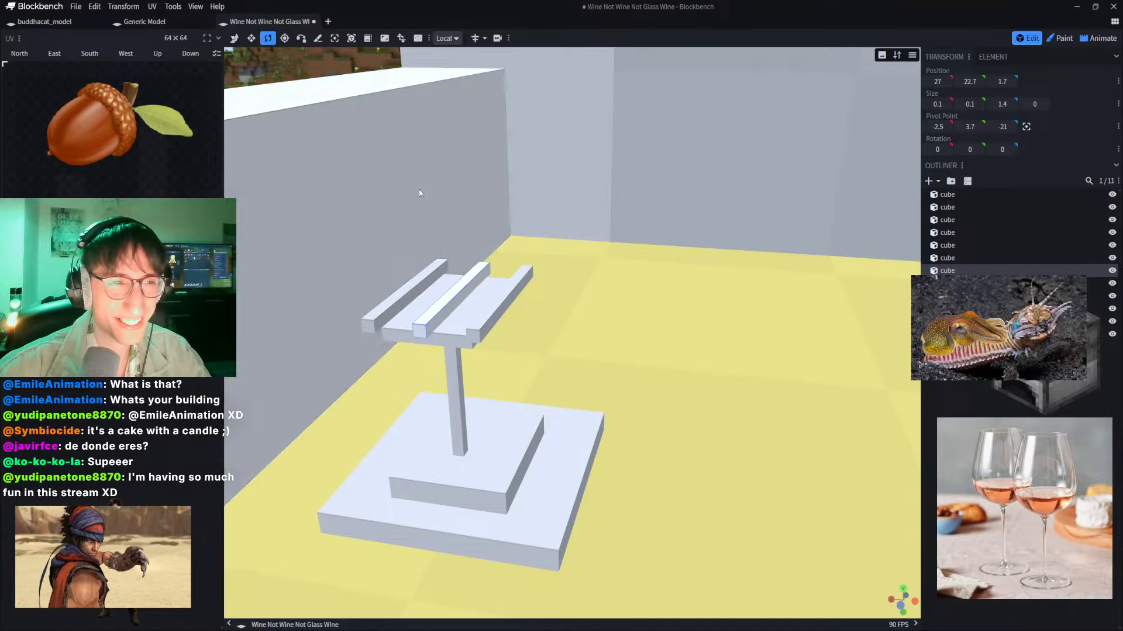
{"action": "scroll", "coordinate": [421, 207], "scroll_direction": "down", "scroll_amount": 8}
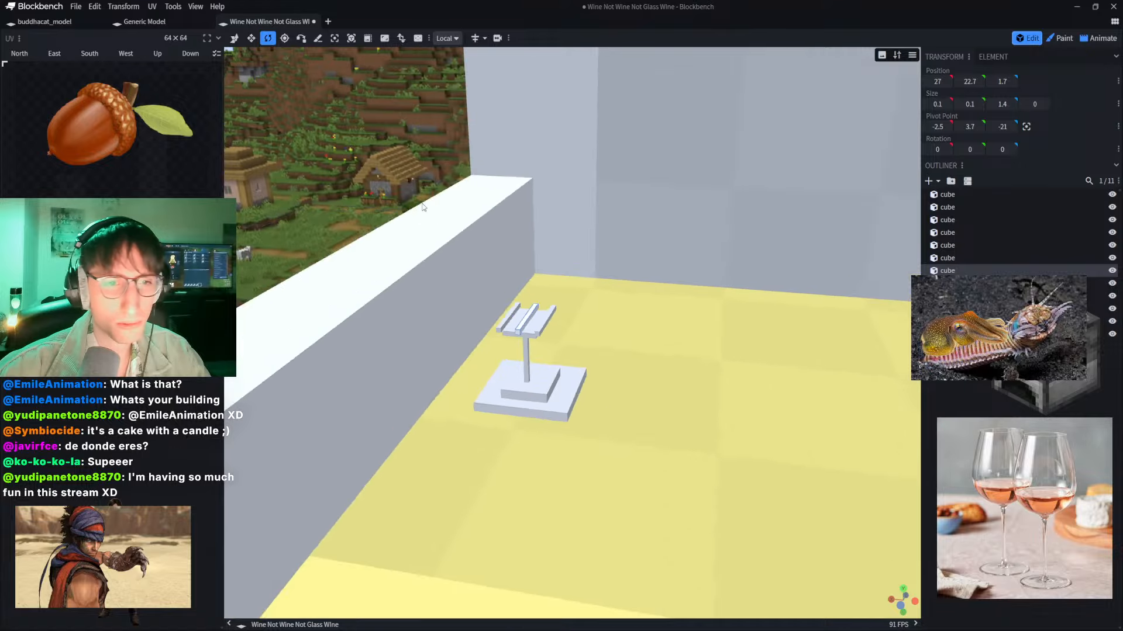
{"action": "scroll", "coordinate": [497, 310], "scroll_direction": "up", "scroll_amount": 12}
{"action": "scroll", "coordinate": [498, 312], "scroll_direction": "down", "scroll_amount": 5}
{"action": "scroll", "coordinate": [480, 286], "scroll_direction": "up", "scroll_amount": 6}
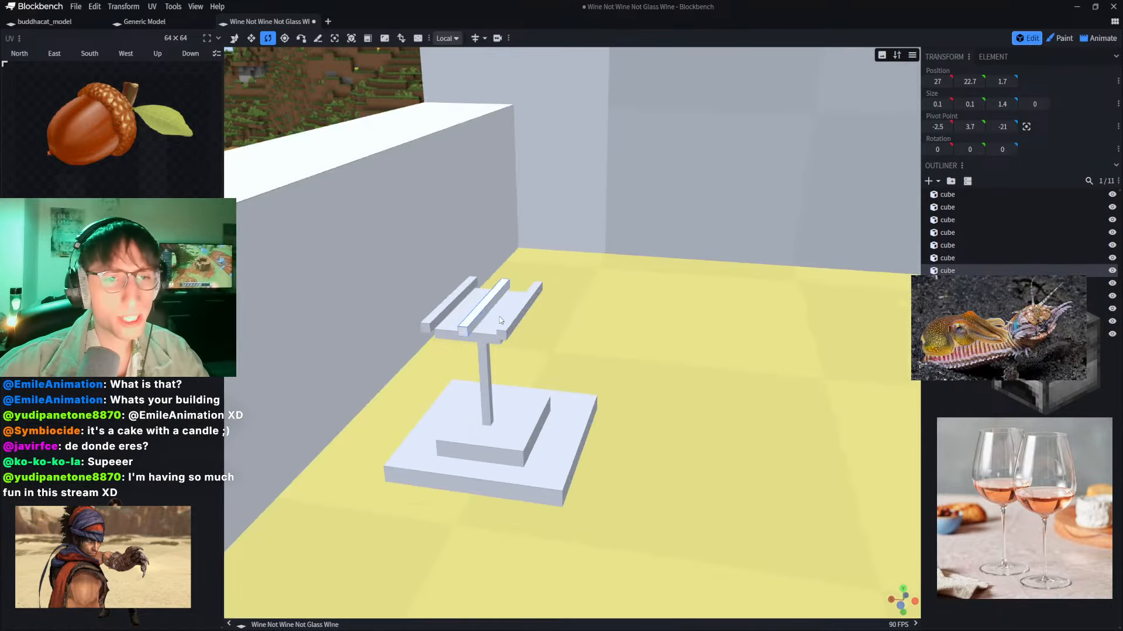
{"action": "scroll", "coordinate": [465, 261], "scroll_direction": "down", "scroll_amount": 3}
{"action": "left_click", "coordinate": [514, 290]}
{"action": "scroll", "coordinate": [515, 290], "scroll_direction": "down", "scroll_amount": 5}
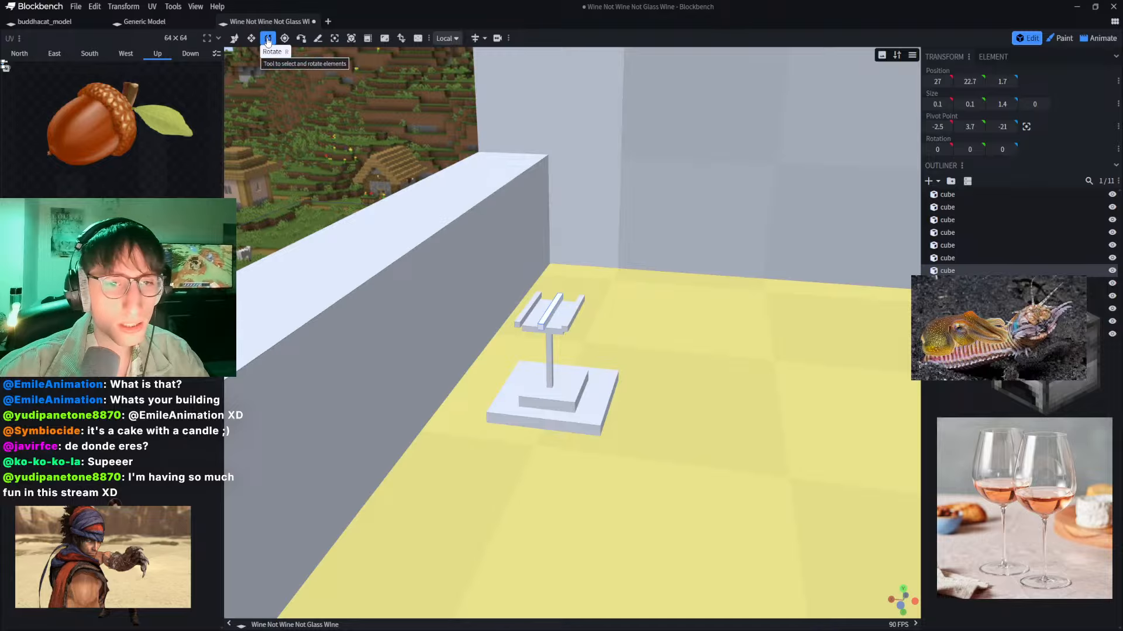
{"action": "left_click", "coordinate": [235, 42]}
{"action": "left_click", "coordinate": [267, 42]}
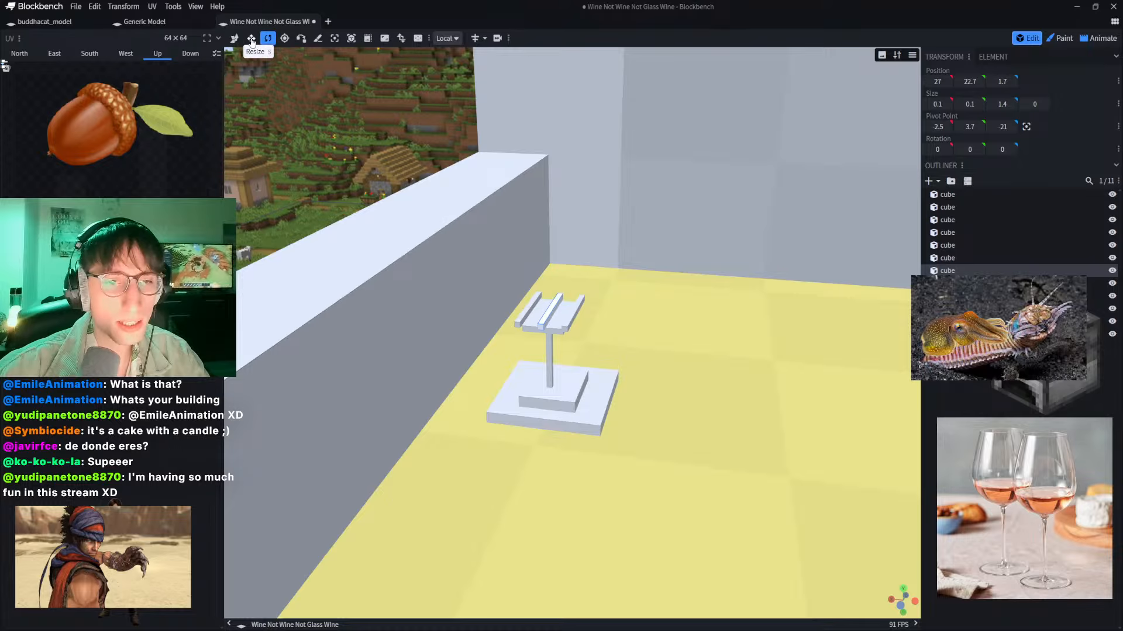
{"action": "left_click", "coordinate": [252, 42]}
{"action": "left_click", "coordinate": [267, 43]}
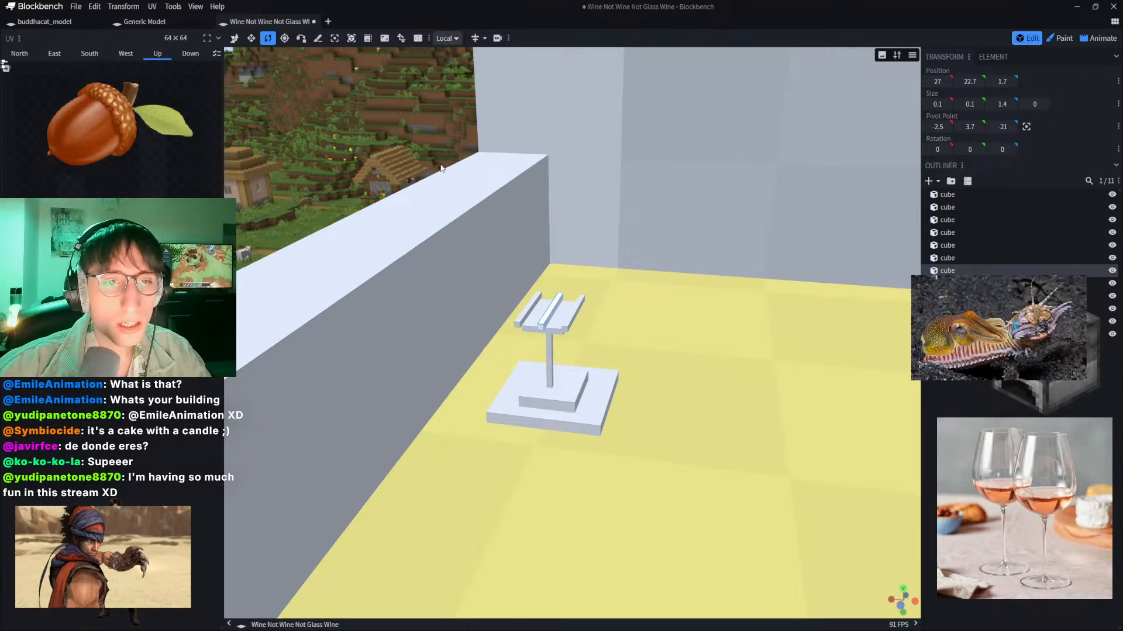
{"action": "left_click_drag", "start_coordinate": [426, 193], "coordinate": [418, 252]}
{"action": "scroll", "coordinate": [419, 248], "scroll_direction": "up", "scroll_amount": 8}
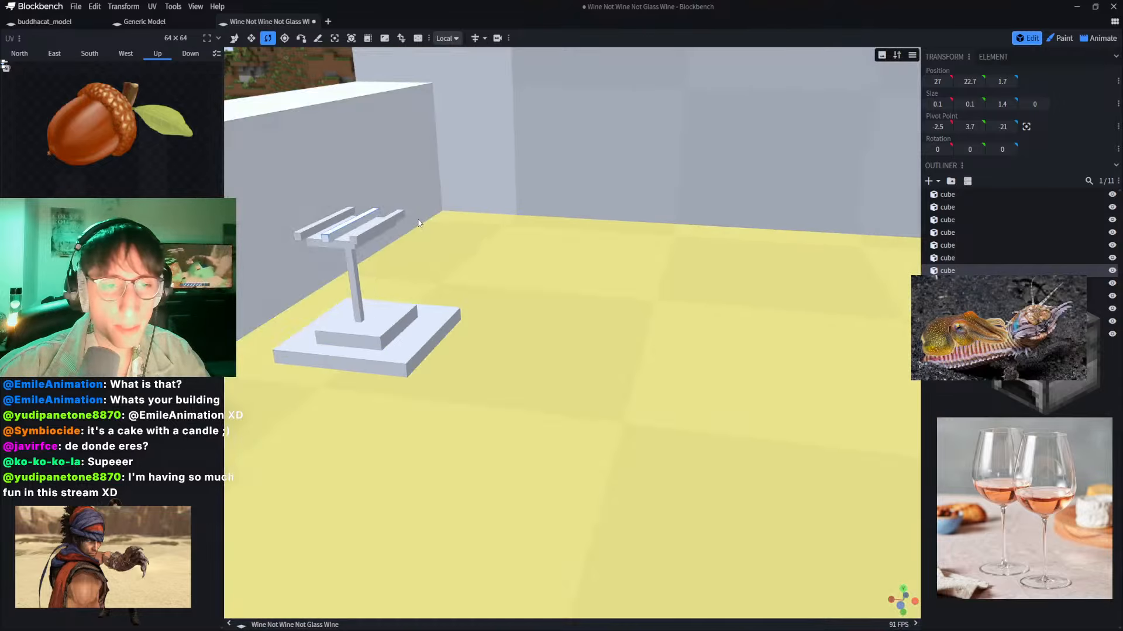
{"action": "scroll", "coordinate": [510, 232], "scroll_direction": "up", "scroll_amount": 3}
{"action": "right_click_drag", "start_coordinate": [419, 223], "coordinate": [527, 258]}
{"action": "scroll", "coordinate": [527, 257], "scroll_direction": "down", "scroll_amount": 5}
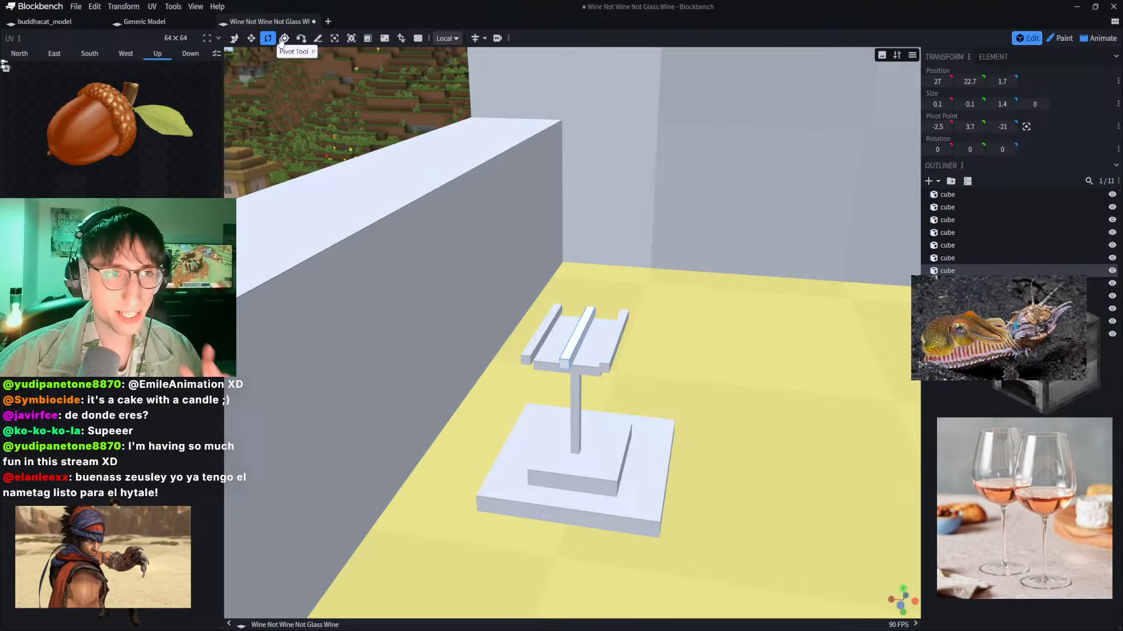
Step: Try the Parent and Global transform spaces for rotating the copied bar, and return to Local
{"action": "scroll", "coordinate": [673, 363], "scroll_direction": "up", "scroll_amount": 5}
{"action": "right_click_drag", "start_coordinate": [753, 462], "coordinate": [636, 248]}
{"action": "right_click_drag", "start_coordinate": [604, 191], "coordinate": [606, 269]}
{"action": "left_click", "coordinate": [450, 40]}
{"action": "left_click", "coordinate": [456, 66]}
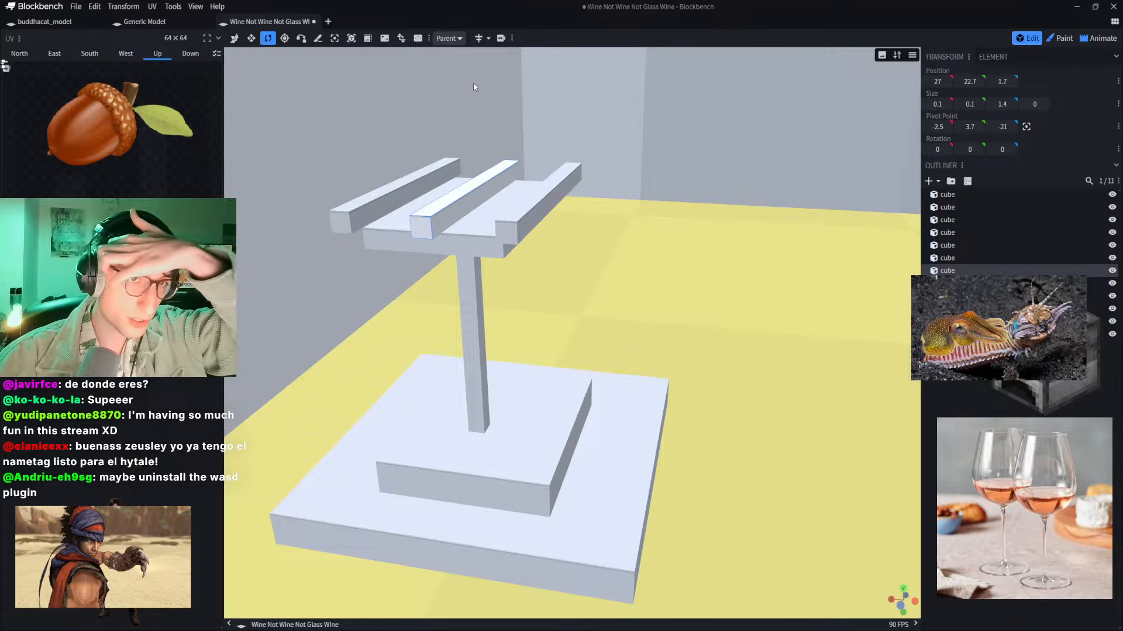
{"action": "scroll", "coordinate": [473, 87], "scroll_direction": "down", "scroll_amount": 5}
{"action": "left_click", "coordinate": [447, 38]}
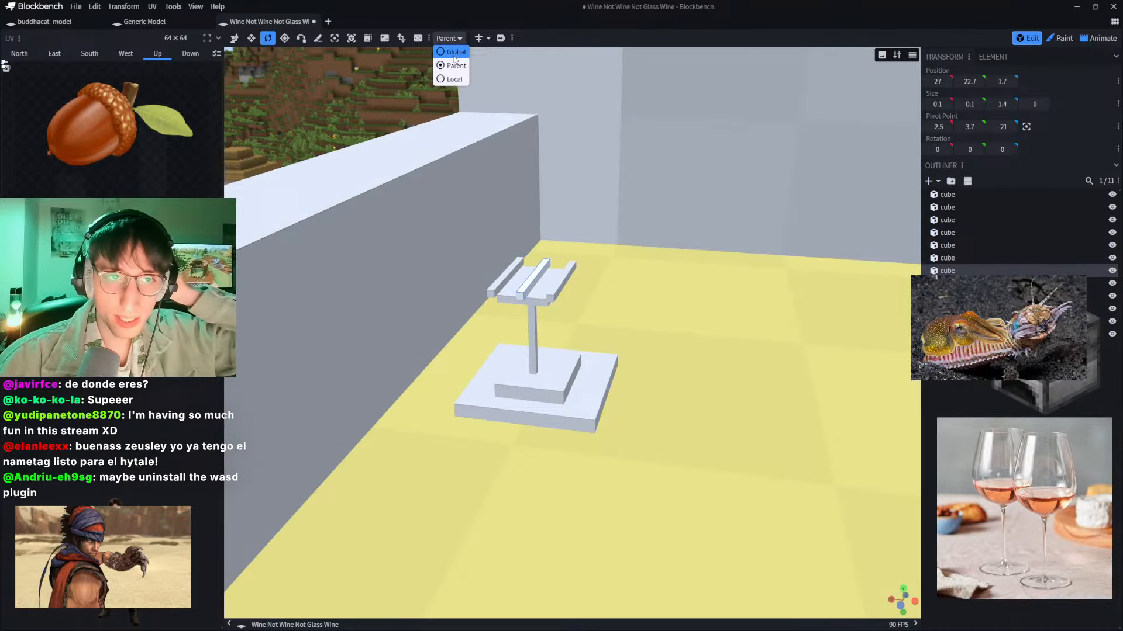
{"action": "left_click", "coordinate": [454, 53]}
{"action": "left_click", "coordinate": [448, 39]}
{"action": "left_click", "coordinate": [456, 80]}
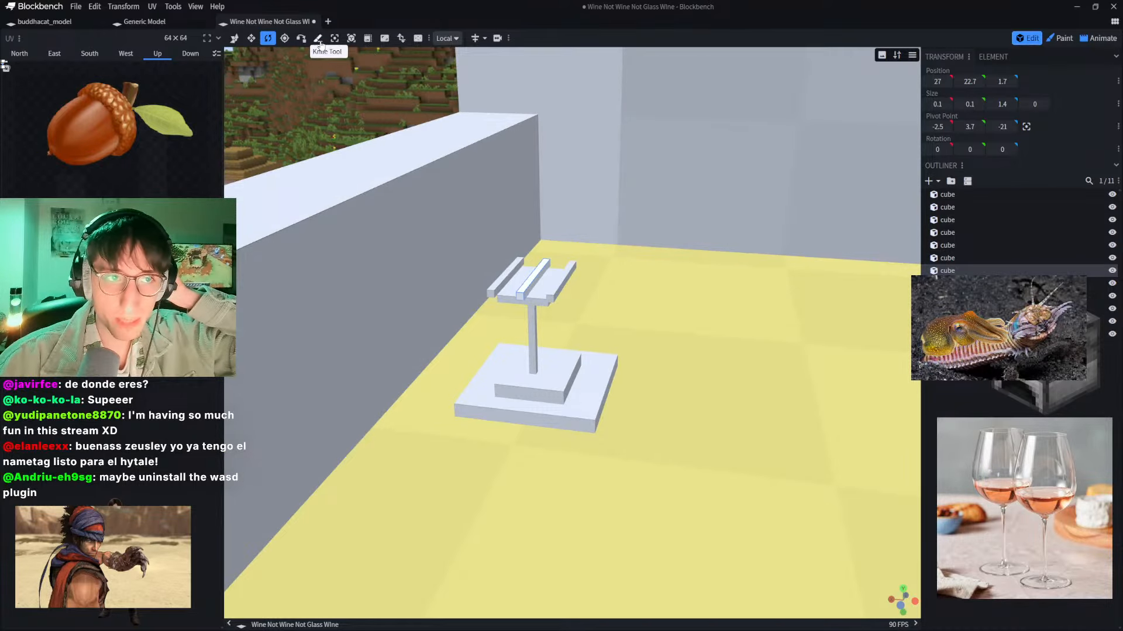
Step: Move the copied bar's pivot point along Z to -14 with the Pivot tool
{"action": "left_click", "coordinate": [284, 38]}
{"action": "scroll", "coordinate": [520, 298], "scroll_direction": "down", "scroll_amount": 12}
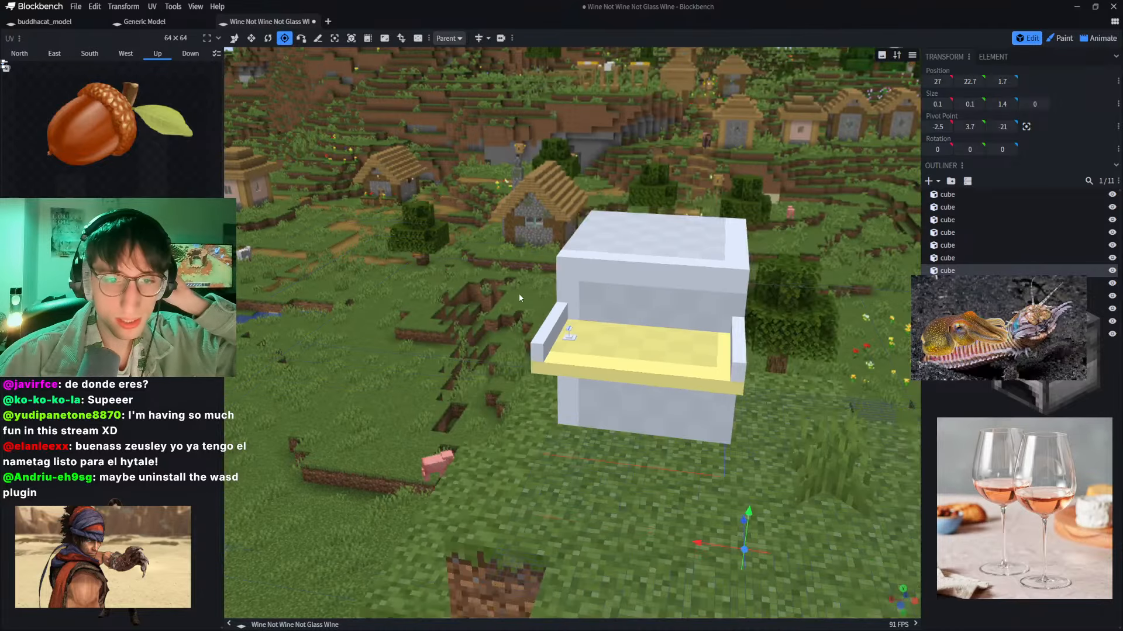
{"action": "scroll", "coordinate": [519, 298], "scroll_direction": "down", "scroll_amount": 4}
{"action": "right_click_drag", "start_coordinate": [734, 468], "coordinate": [696, 384]}
{"action": "scroll", "coordinate": [680, 334], "scroll_direction": "up", "scroll_amount": 8}
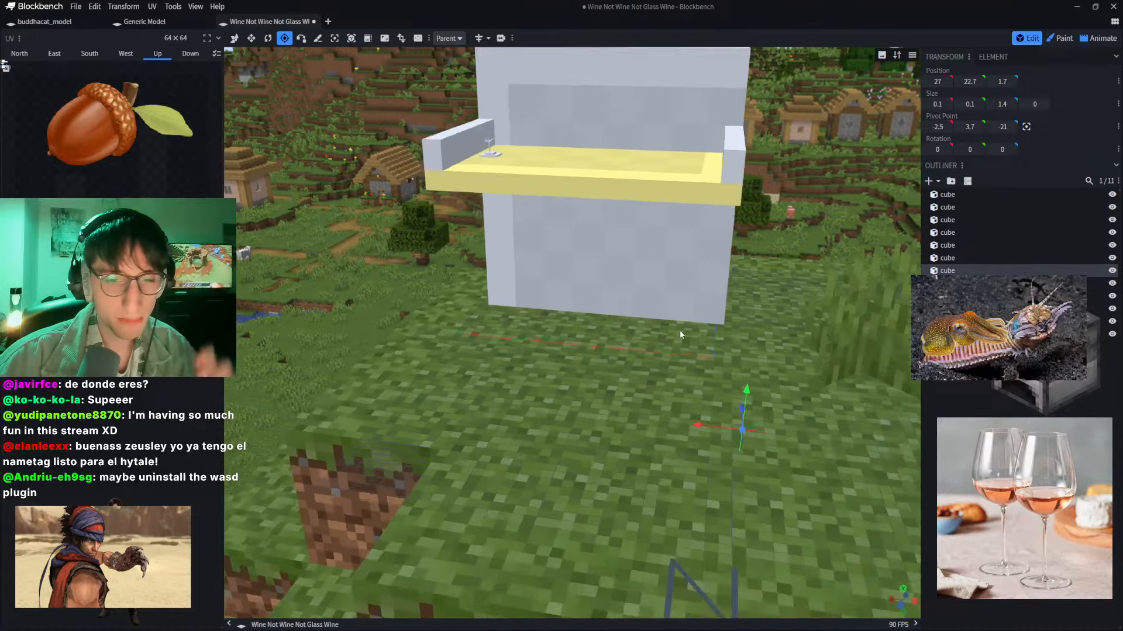
{"action": "scroll", "coordinate": [680, 332], "scroll_direction": "up", "scroll_amount": 1}
{"action": "right_click_drag", "start_coordinate": [680, 332], "coordinate": [639, 337]}
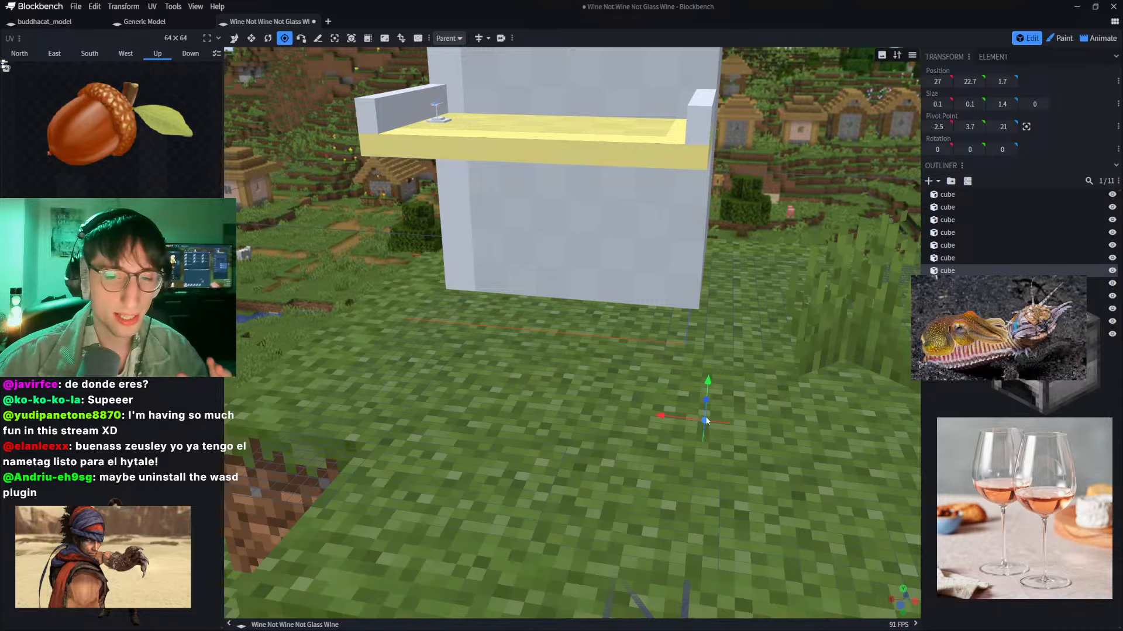
{"action": "left_click_drag", "start_coordinate": [705, 412], "coordinate": [708, 364]}
{"action": "left_click_drag", "start_coordinate": [769, 336], "coordinate": [748, 342]}
{"action": "right_click_drag", "start_coordinate": [699, 342], "coordinate": [591, 376]}
{"action": "left_click_drag", "start_coordinate": [592, 376], "coordinate": [545, 373]}
{"action": "right_click_drag", "start_coordinate": [545, 373], "coordinate": [611, 366]}
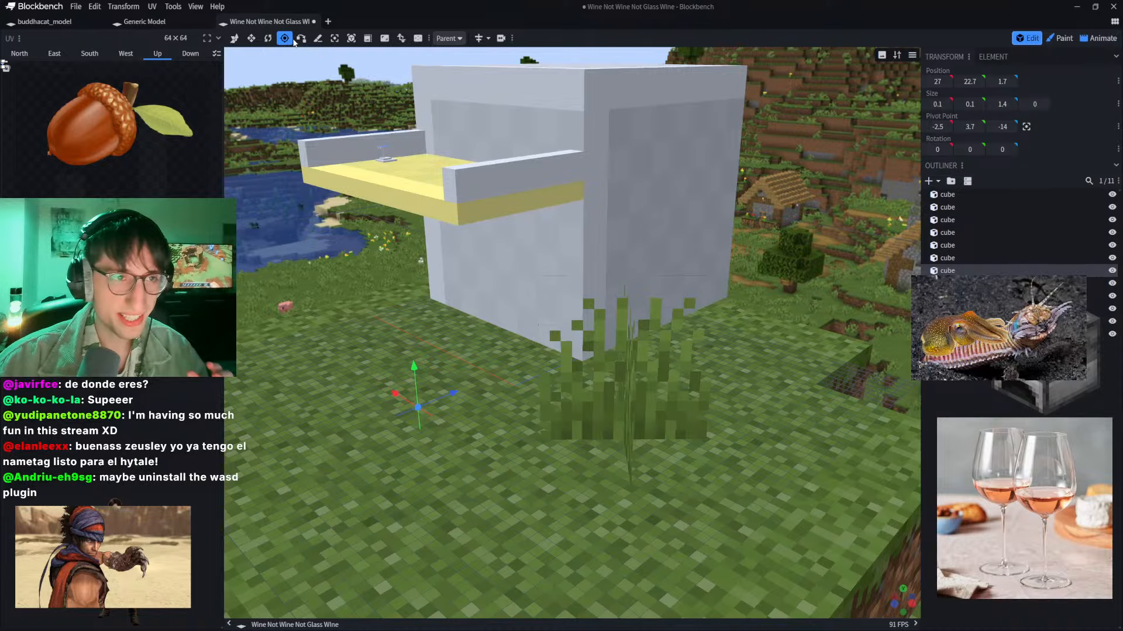
Step: Try to rotate the copied bar about its distant pivot point, and undo the rotation
{"action": "left_click", "coordinate": [268, 39]}
{"action": "right_click_drag", "start_coordinate": [374, 310], "coordinate": [439, 321]}
{"action": "mouse_move", "coordinate": [493, 391]}
{"action": "left_mouse_down"}
{"action": "mouse_move", "coordinate": [489, 405]}
{"action": "mouse_move", "coordinate": [482, 398]}
{"action": "left_mouse_up"}
{"action": "key", "text": "ctrl+z"}
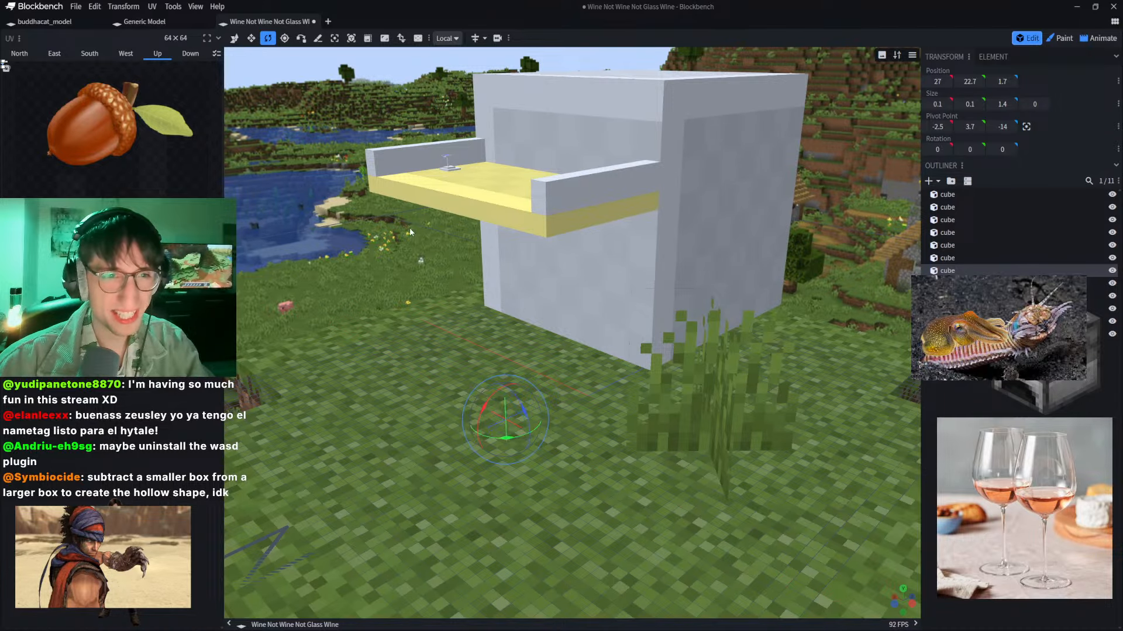
{"action": "right_click_drag", "start_coordinate": [410, 226], "coordinate": [531, 434]}
{"action": "scroll", "coordinate": [545, 367], "scroll_direction": "up", "scroll_amount": 8}
{"action": "scroll", "coordinate": [545, 368], "scroll_direction": "up", "scroll_amount": 10}
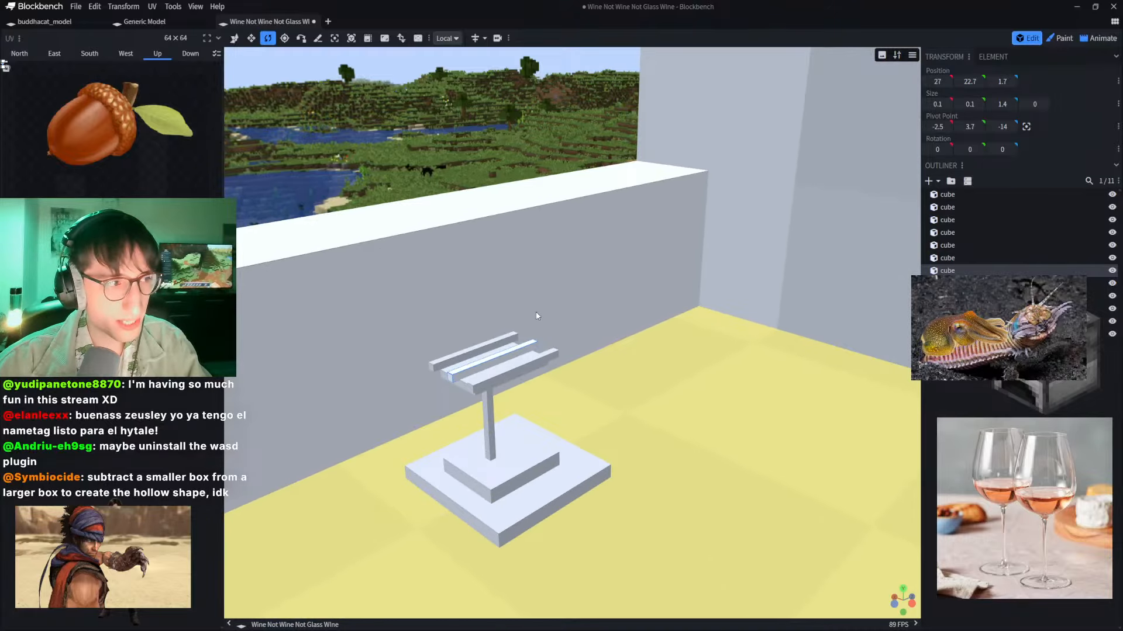
{"action": "scroll", "coordinate": [564, 354], "scroll_direction": "down", "scroll_amount": 5}
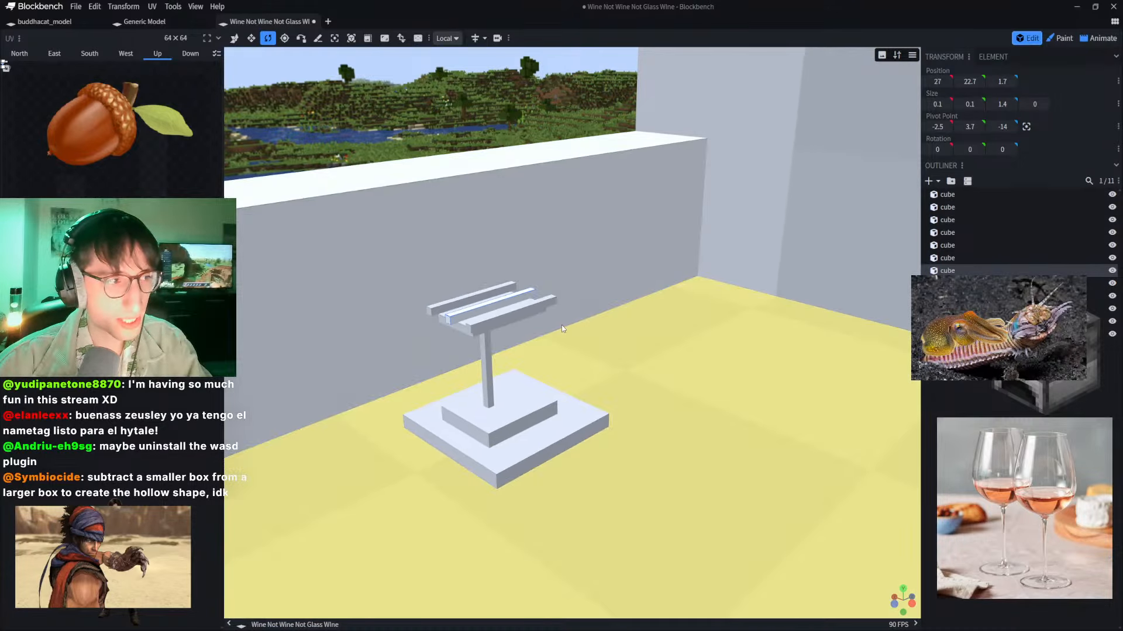
{"action": "scroll", "coordinate": [605, 418], "scroll_direction": "up", "scroll_amount": 5}
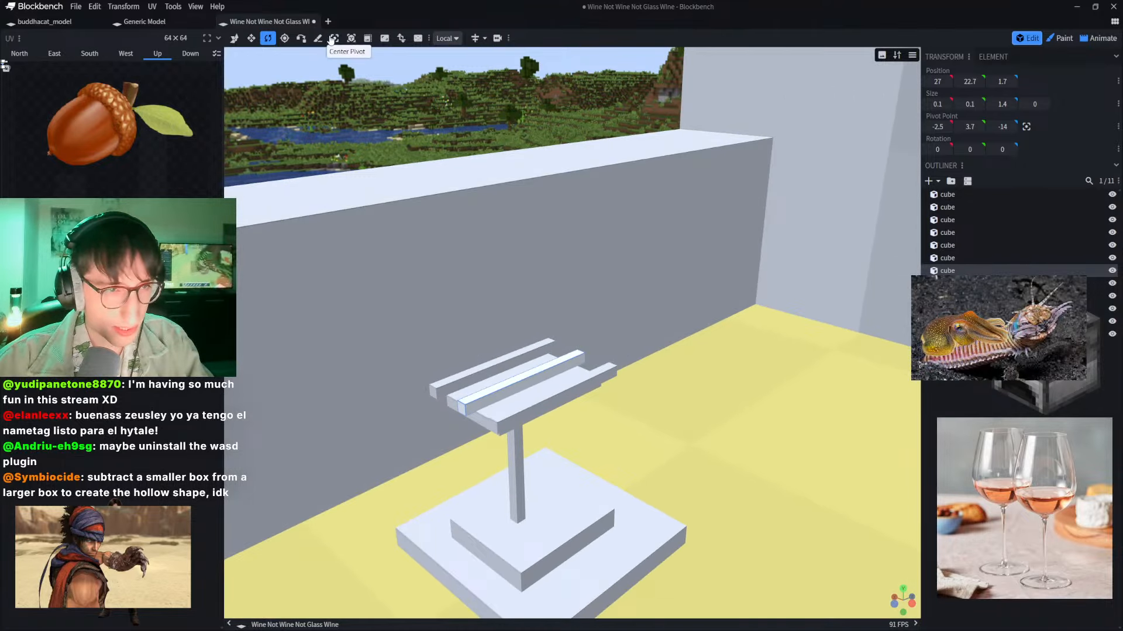
{"action": "right_click_drag", "start_coordinate": [445, 246], "coordinate": [431, 226]}
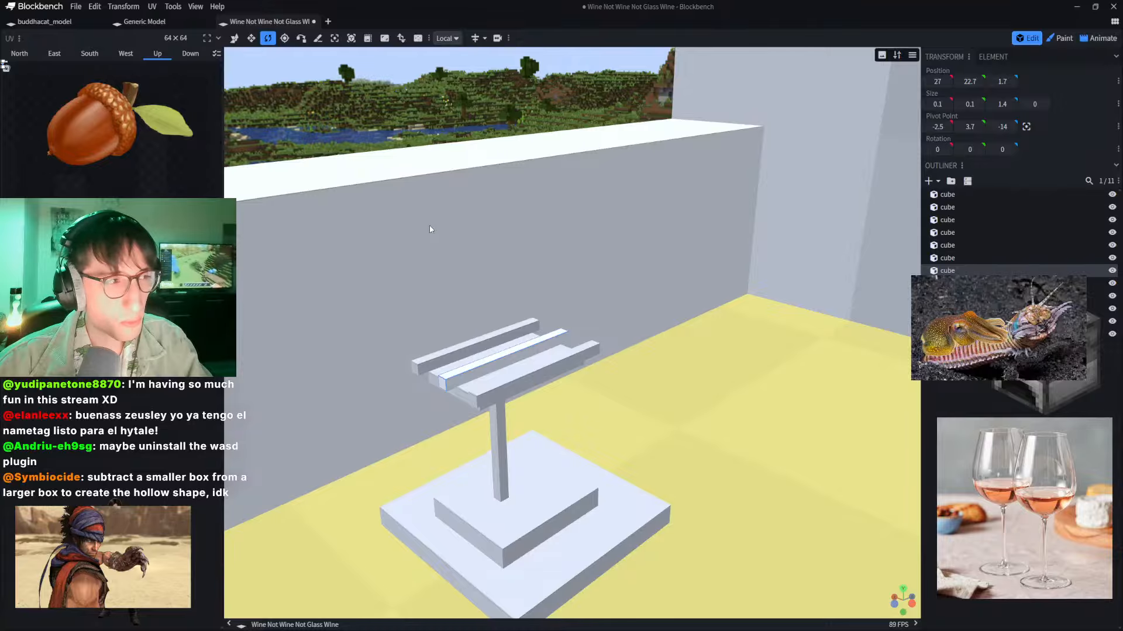
{"action": "scroll", "coordinate": [433, 191], "scroll_direction": "down", "scroll_amount": 2}
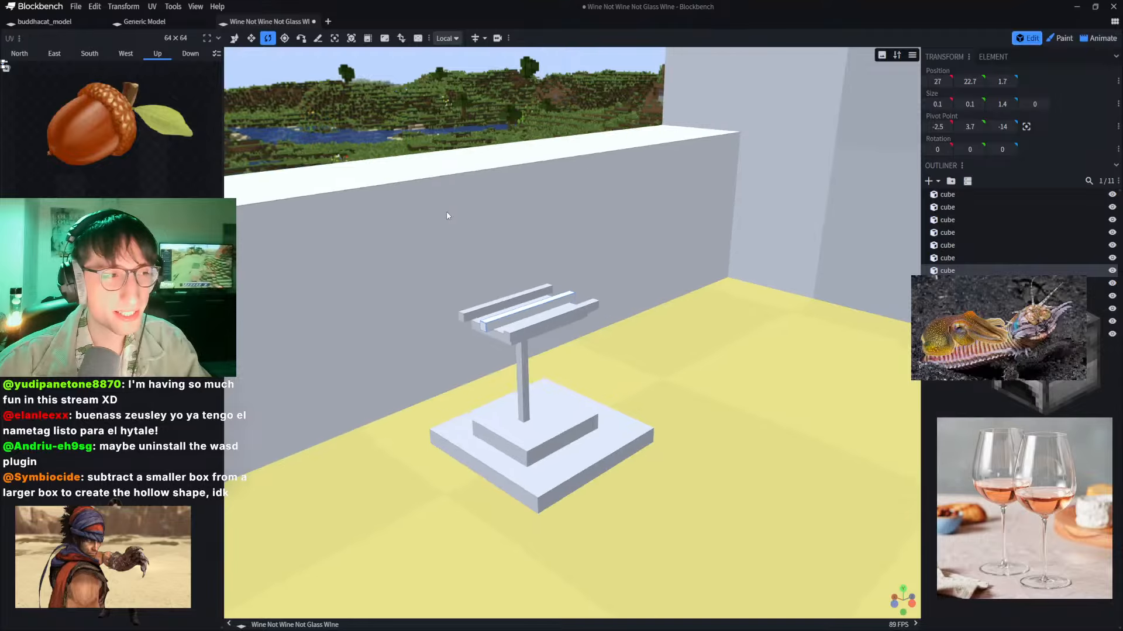
{"action": "scroll", "coordinate": [450, 213], "scroll_direction": "up", "scroll_amount": 3}
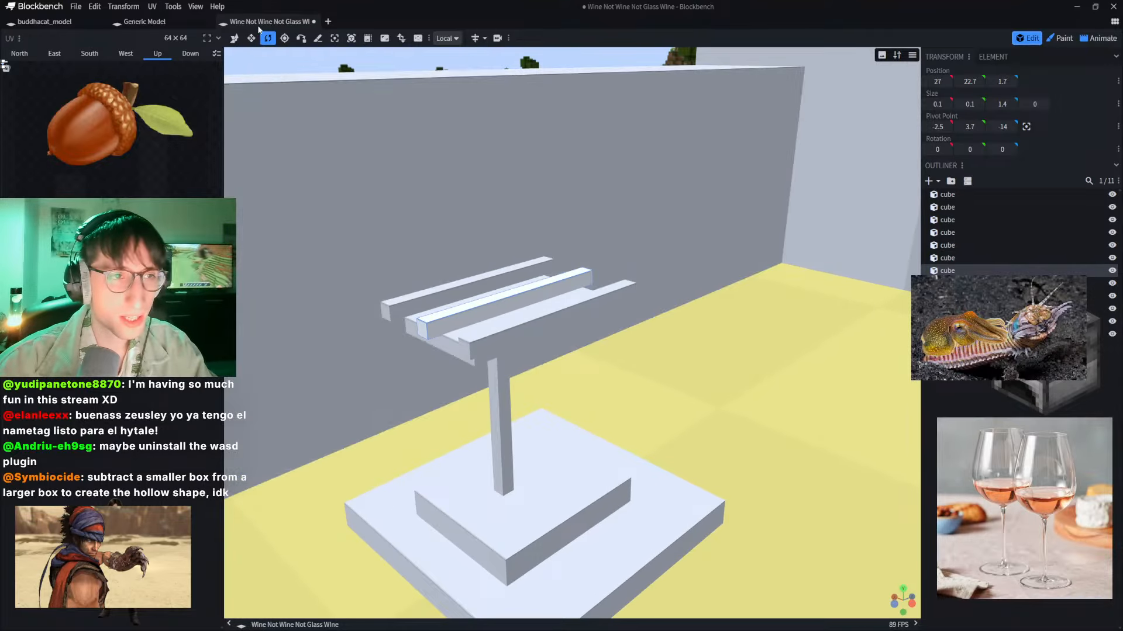
{"action": "right_click", "coordinate": [522, 298]}
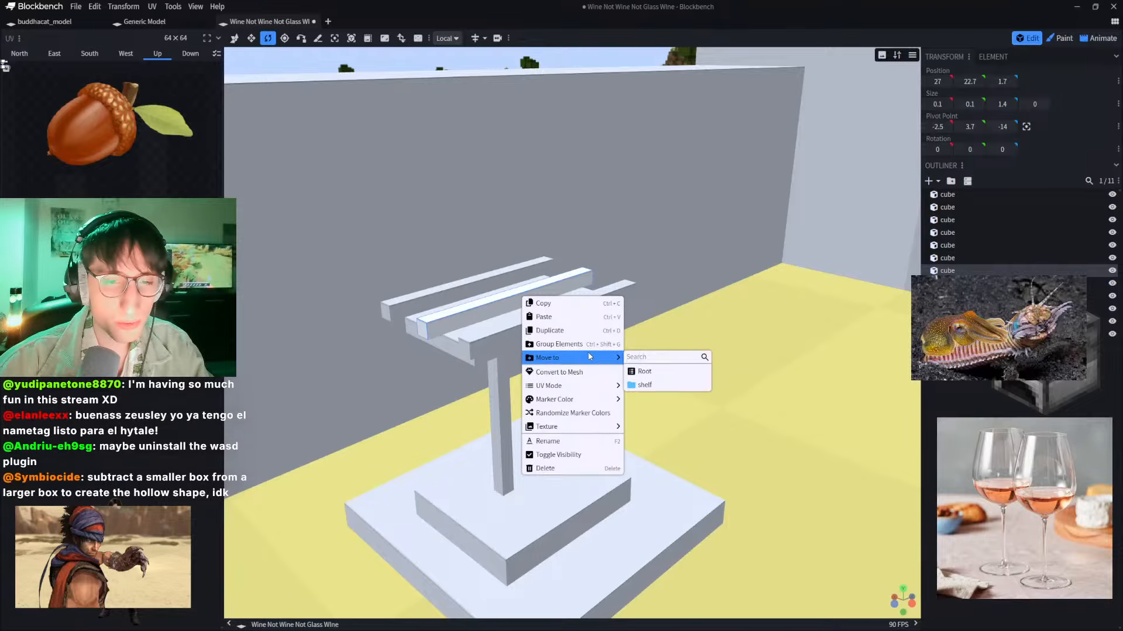
{"action": "mouse_move", "coordinate": [586, 428]}
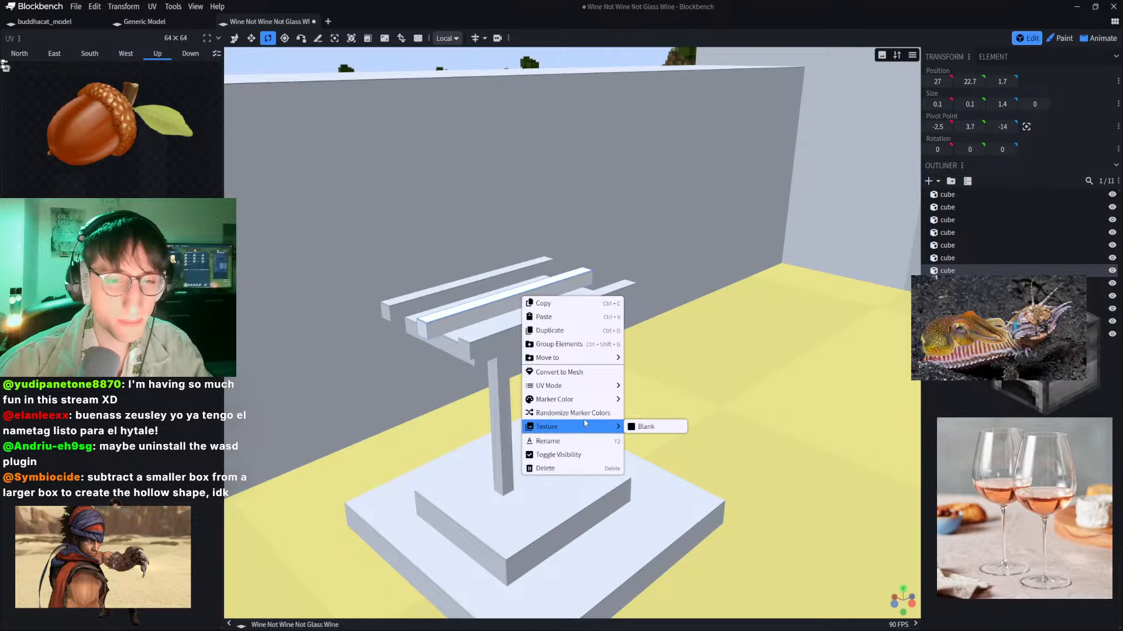
Step: Customize the tools toolbar by searching for "center" and "pivot" and adding the Center Individual Pivots command
{"action": "right_click", "coordinate": [432, 44]}
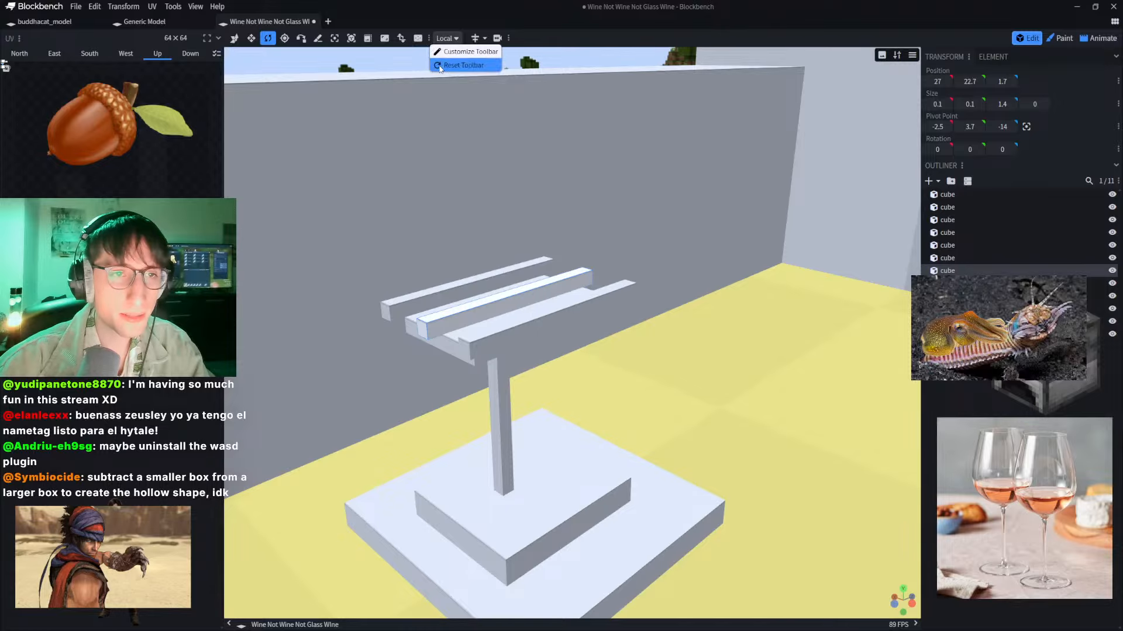
{"action": "left_click", "coordinate": [467, 52]}
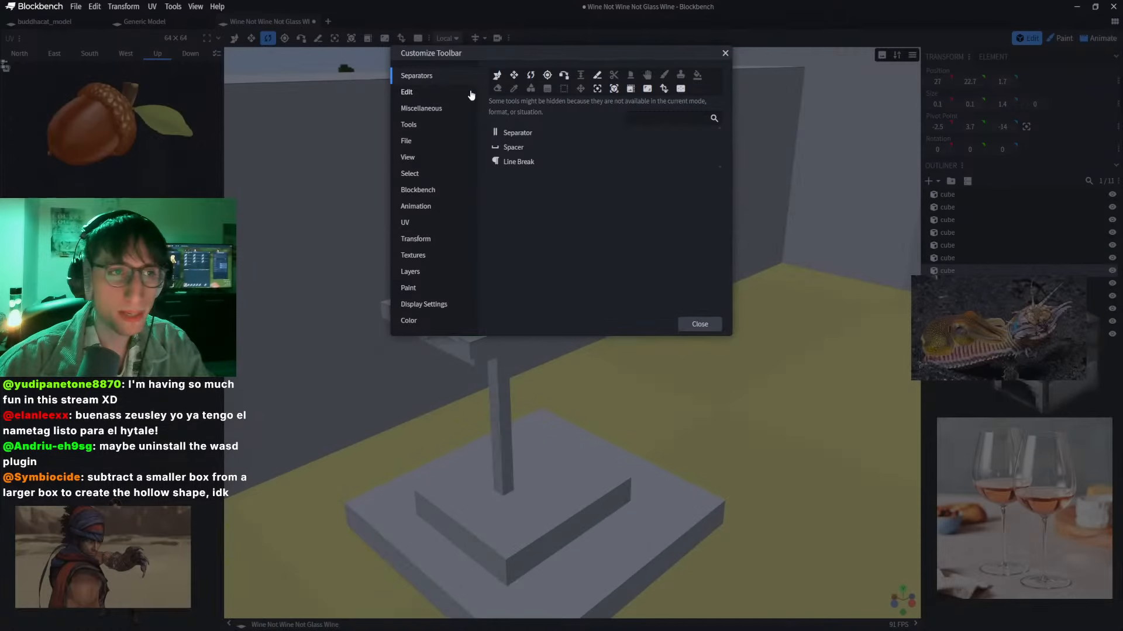
{"action": "left_click", "coordinate": [658, 117]}
{"action": "type", "text": "center"}
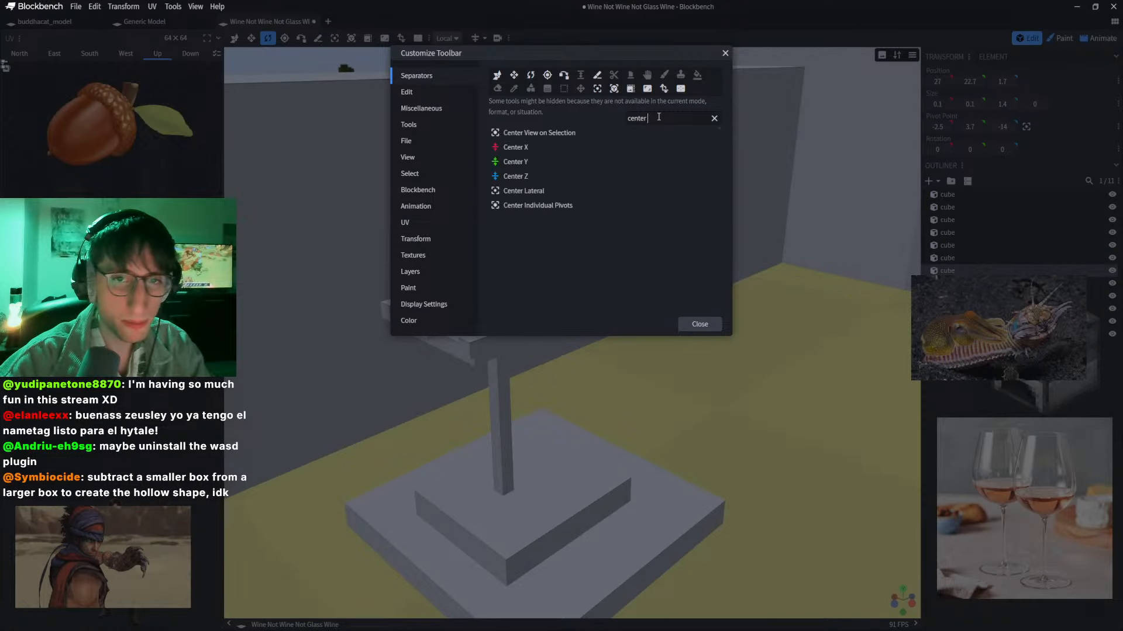
{"action": "key", "text": "BackSpace"}
{"action": "key", "text": "BackSpace"}
{"action": "key", "text": "BackSpace"}
{"action": "key", "text": "BackSpace"}
{"action": "key", "text": "BackSpace"}
{"action": "type", "text": "pivot"}
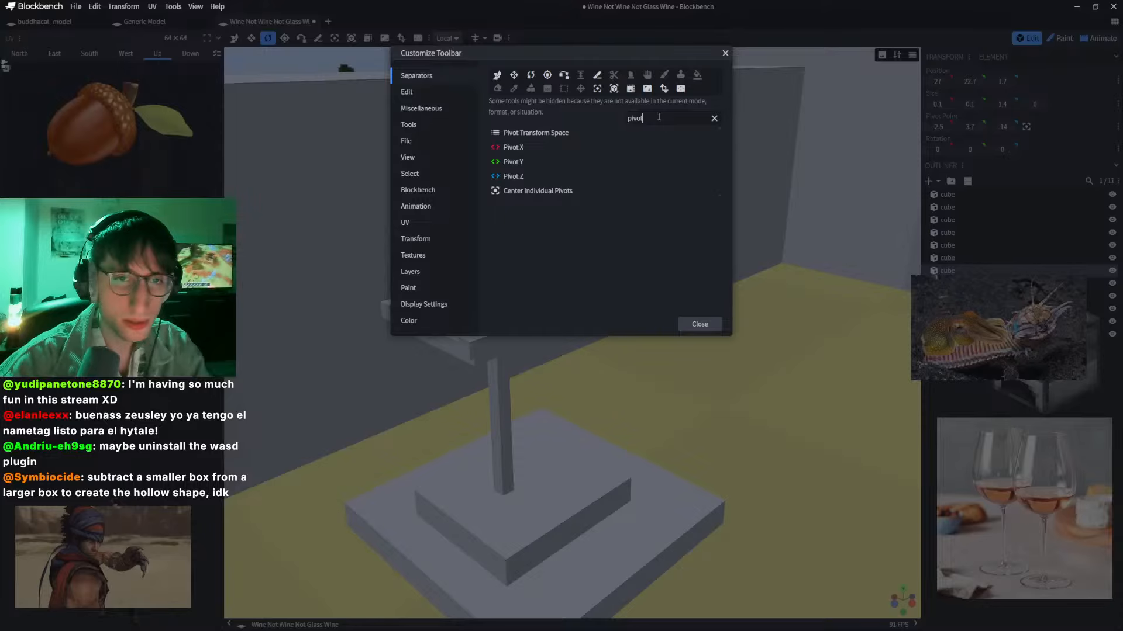
{"action": "left_click", "coordinate": [496, 191]}
{"action": "left_click", "coordinate": [693, 328]}
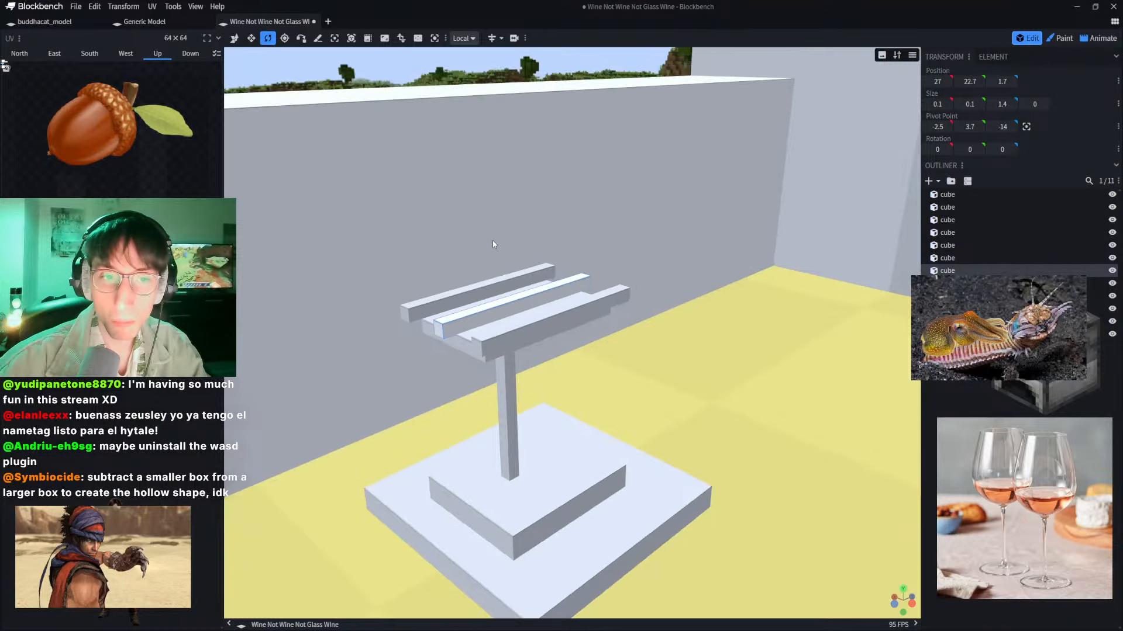
Step: Center the copied bar's pivot point on the bar itself with Center Individual Pivots
{"action": "left_click", "coordinate": [434, 39]}
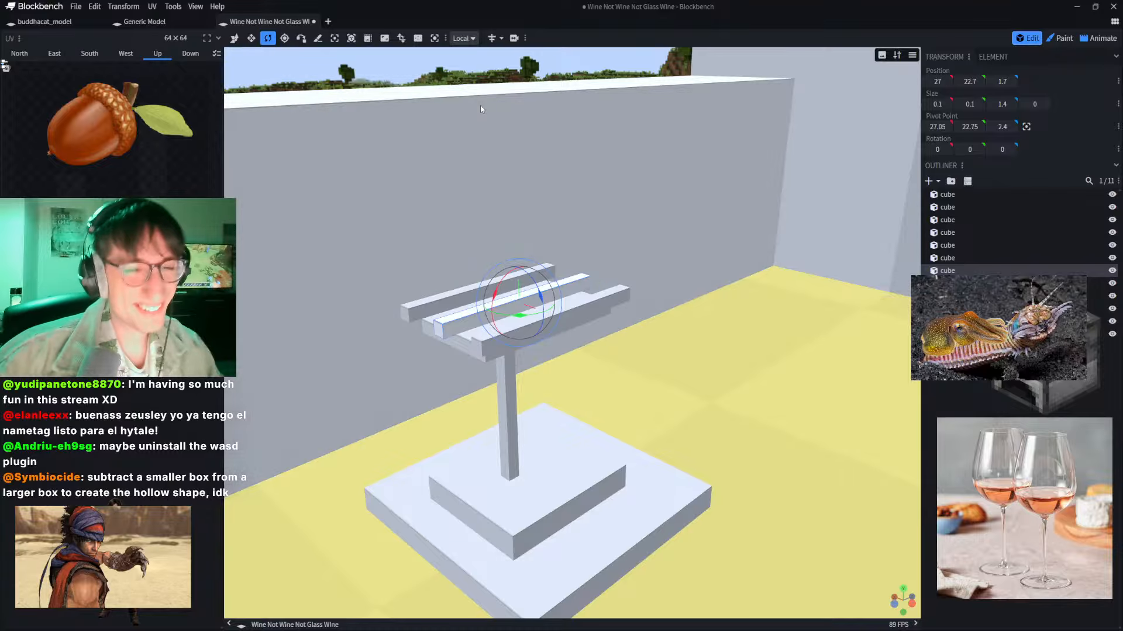
{"action": "right_click_drag", "start_coordinate": [460, 145], "coordinate": [491, 216]}
{"action": "scroll", "coordinate": [491, 216], "scroll_direction": "up", "scroll_amount": 5}
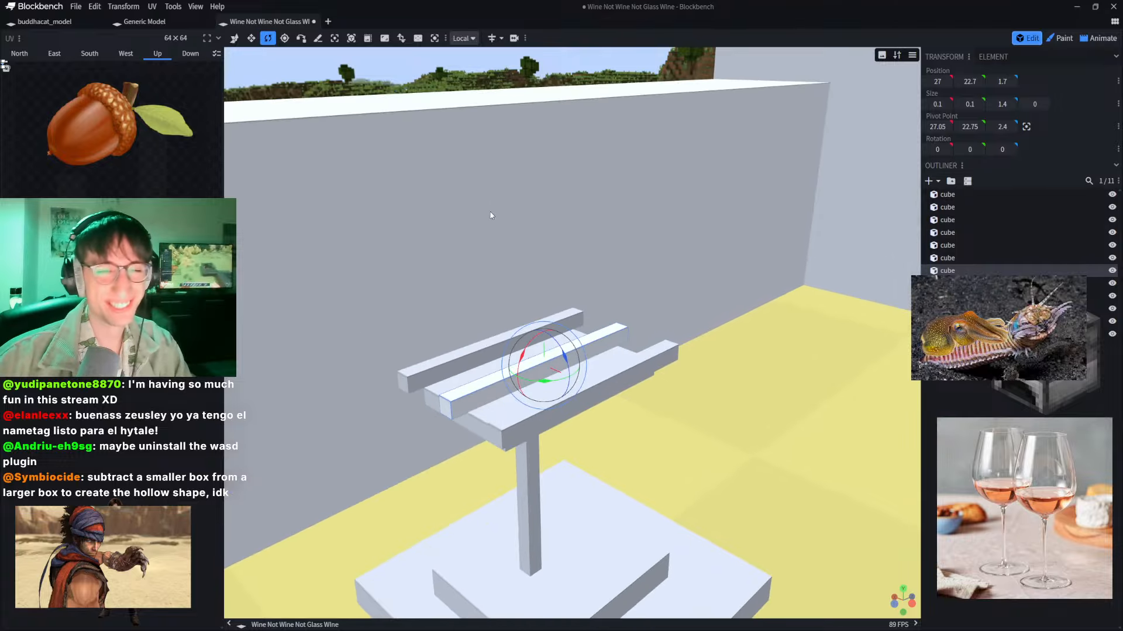
Step: Rotate the copied bar 87.5 degrees about Y so it lies crosswise over the bowl's base plate
{"action": "scroll", "coordinate": [491, 293], "scroll_direction": "down", "scroll_amount": 3}
{"action": "right_click_drag", "start_coordinate": [456, 341], "coordinate": [496, 316]}
{"action": "left_click_drag", "start_coordinate": [602, 350], "coordinate": [650, 345]}
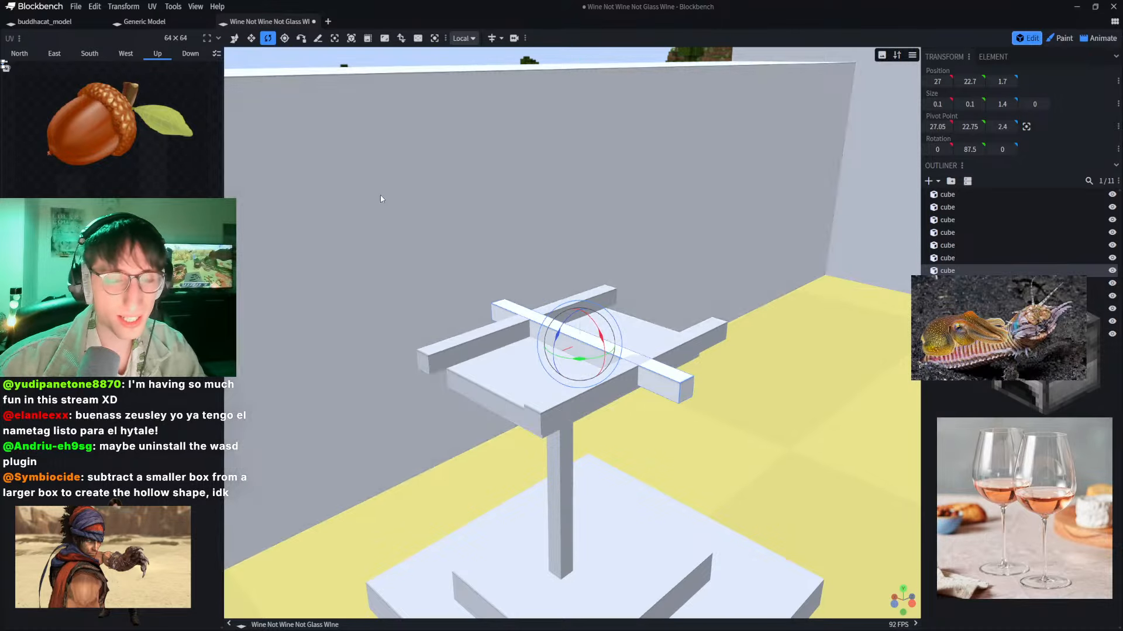
Step: Move the crosswise bar along Z to 2.3 at the far end of the base plate
{"action": "left_click", "coordinate": [234, 38]}
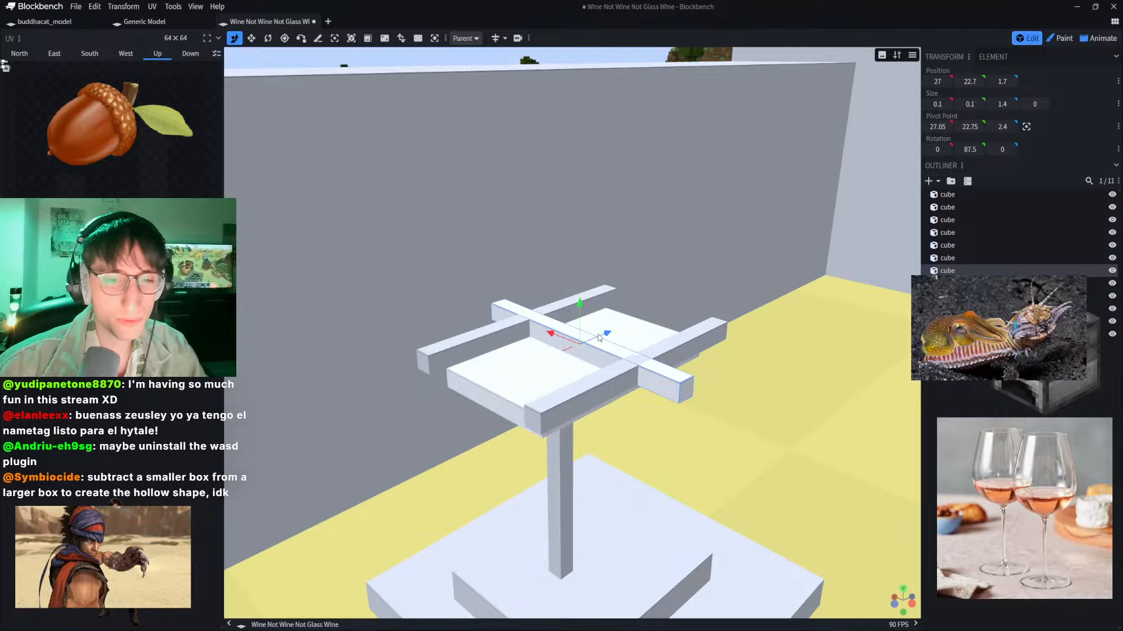
{"action": "left_click_drag", "start_coordinate": [572, 337], "coordinate": [525, 371]}
{"action": "key", "text": "ctrl+d"}
{"action": "key", "text": "ctrl+z"}
{"action": "key", "text": "ctrl+z"}
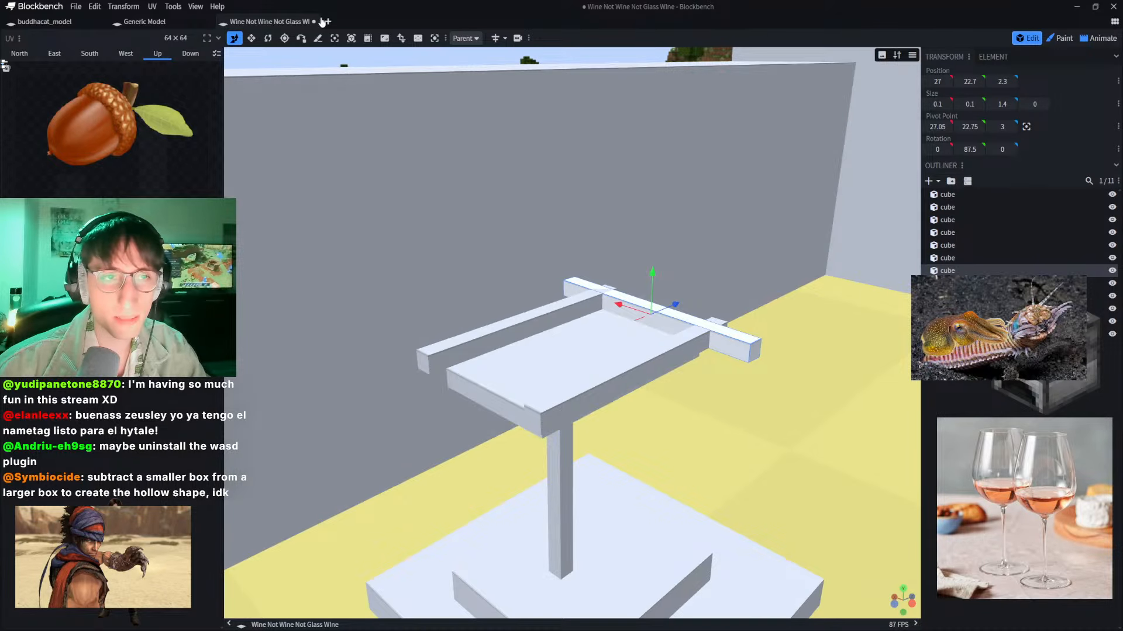
Step: Shorten the crosswise bar evenly at both ends to a length of 0.8 so it fits between the side bars
{"action": "key", "text": "s"}
{"action": "left_click_drag", "start_coordinate": [644, 321], "coordinate": [663, 332]}
{"action": "key", "text": "ctrl+z"}
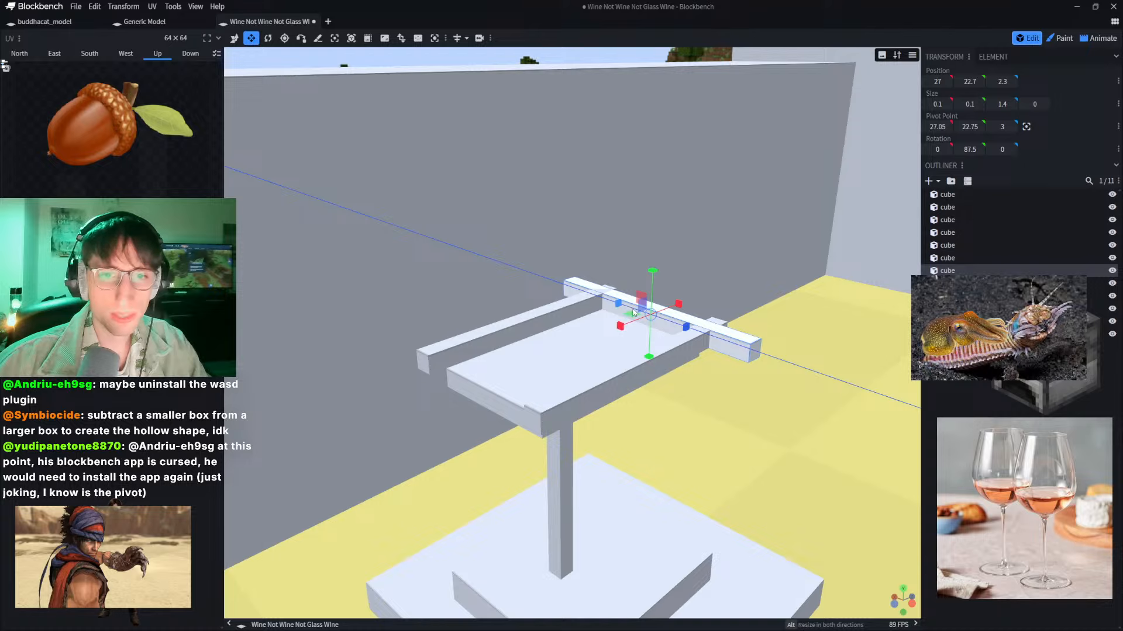
{"action": "left_click_drag", "start_coordinate": [615, 303], "coordinate": [664, 320]}
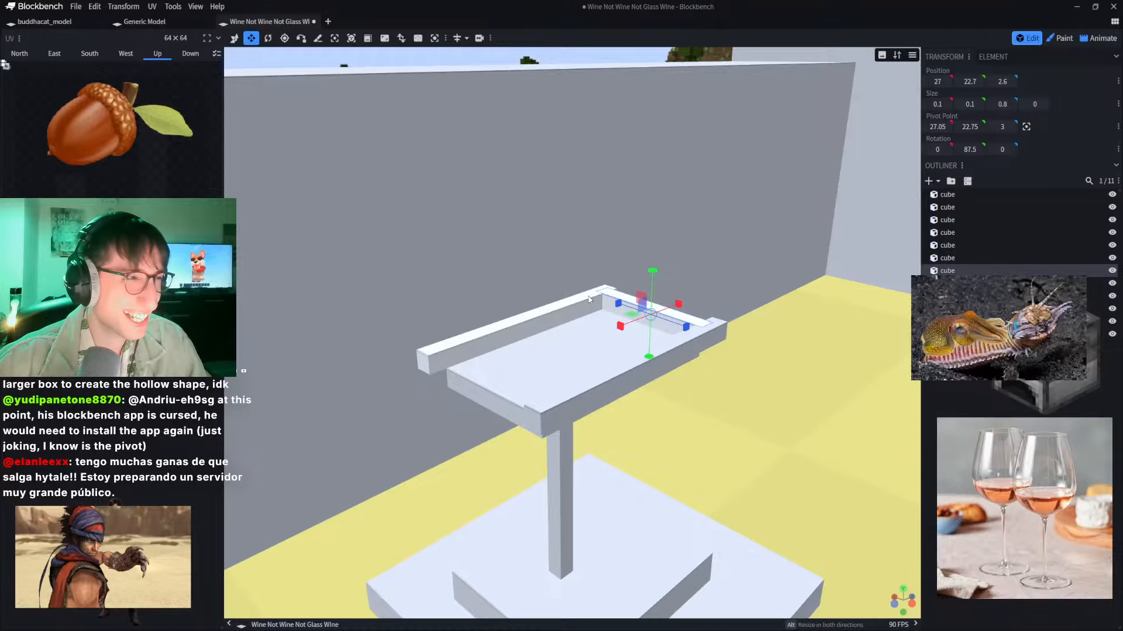
Step: Duplicate the short crosswise bar and move the copy along Z to 1.4 to close the rim's near end
{"action": "key", "text": "ctrl+d"}
{"action": "left_click_drag", "start_coordinate": [674, 304], "coordinate": [518, 356]}
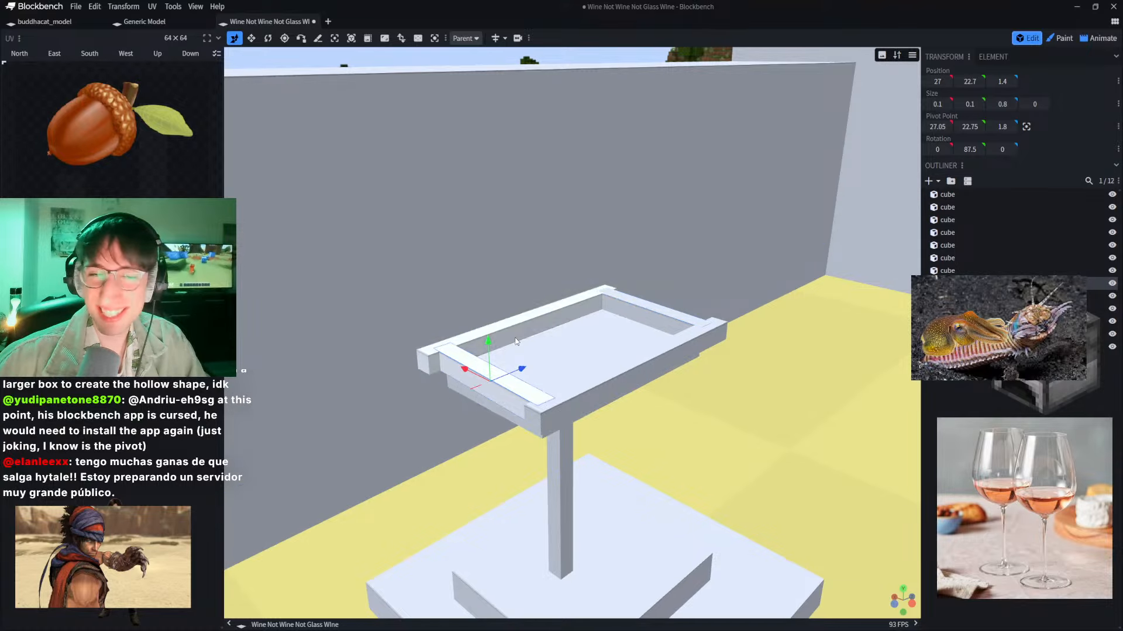
{"action": "scroll", "coordinate": [507, 273], "scroll_direction": "up", "scroll_amount": 3}
{"action": "scroll", "coordinate": [503, 274], "scroll_direction": "down", "scroll_amount": 1}
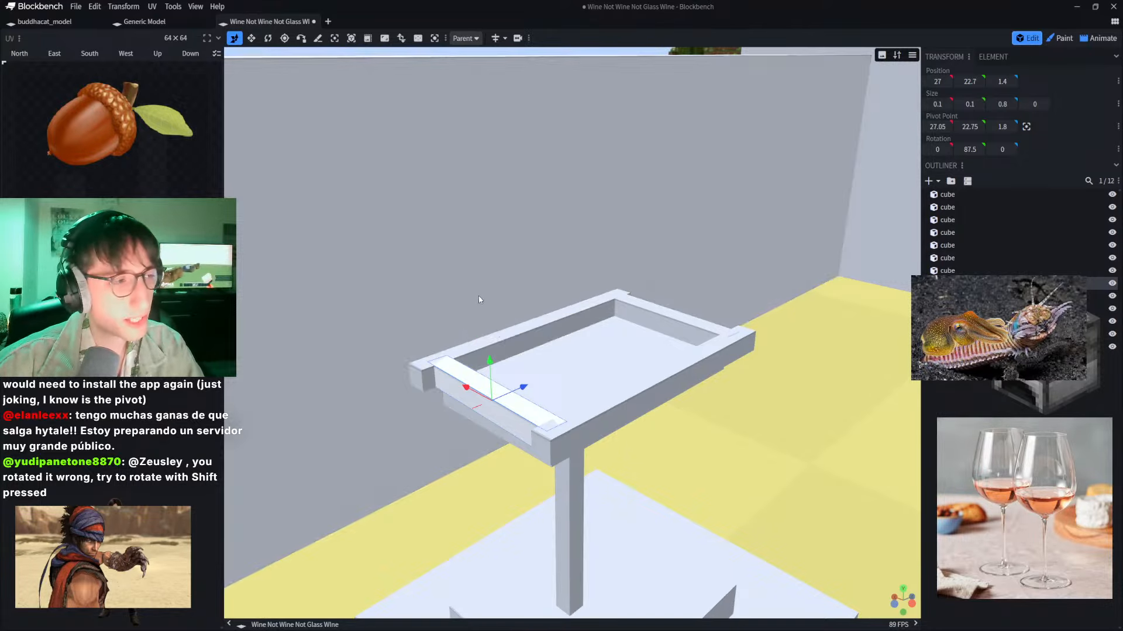
Step: Examine the wine glass's rim corners, stem and base up close and from several angles
{"action": "scroll", "coordinate": [490, 303], "scroll_direction": "up", "scroll_amount": 2}
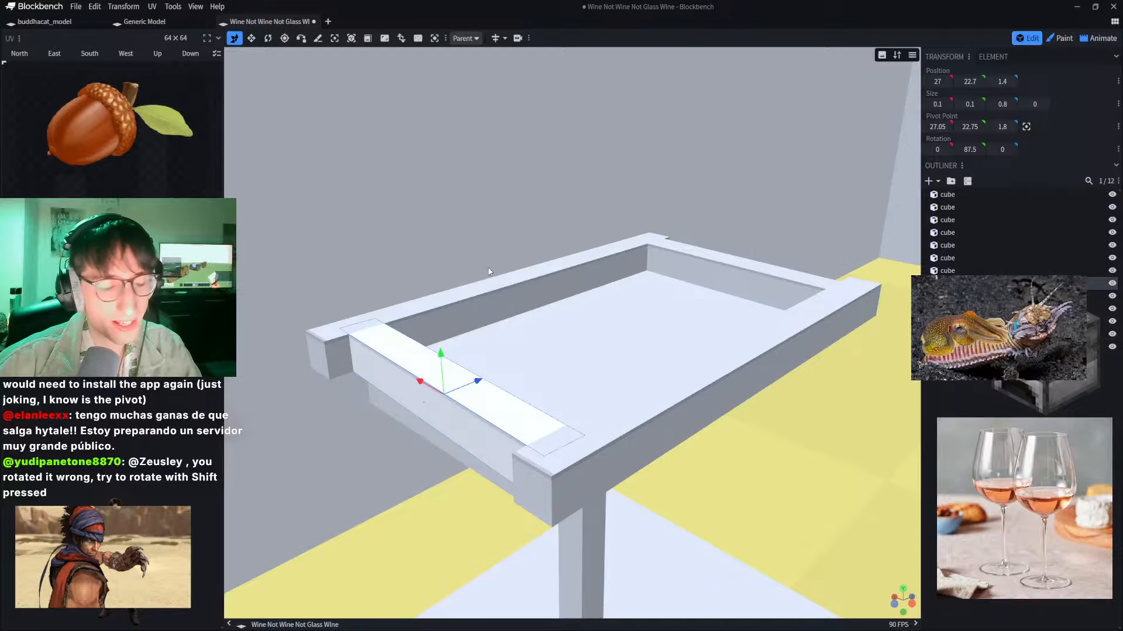
{"action": "scroll", "coordinate": [489, 272], "scroll_direction": "down", "scroll_amount": 1}
{"action": "scroll", "coordinate": [489, 271], "scroll_direction": "up", "scroll_amount": 2}
{"action": "scroll", "coordinate": [455, 297], "scroll_direction": "down", "scroll_amount": 1}
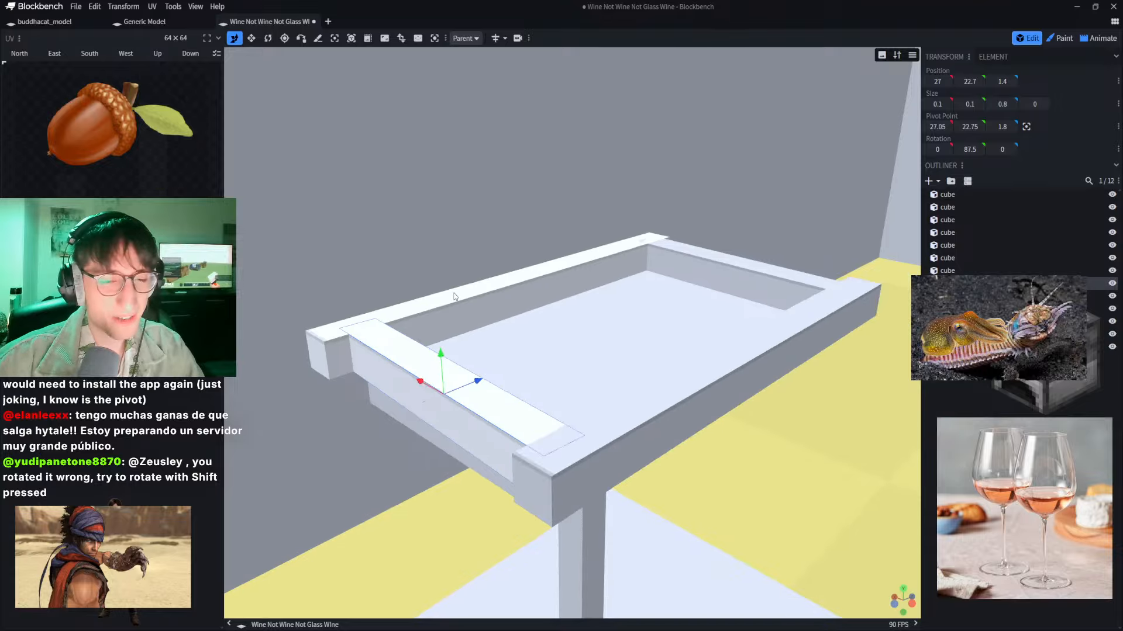
{"action": "left_click_drag", "start_coordinate": [454, 294], "coordinate": [545, 258]}
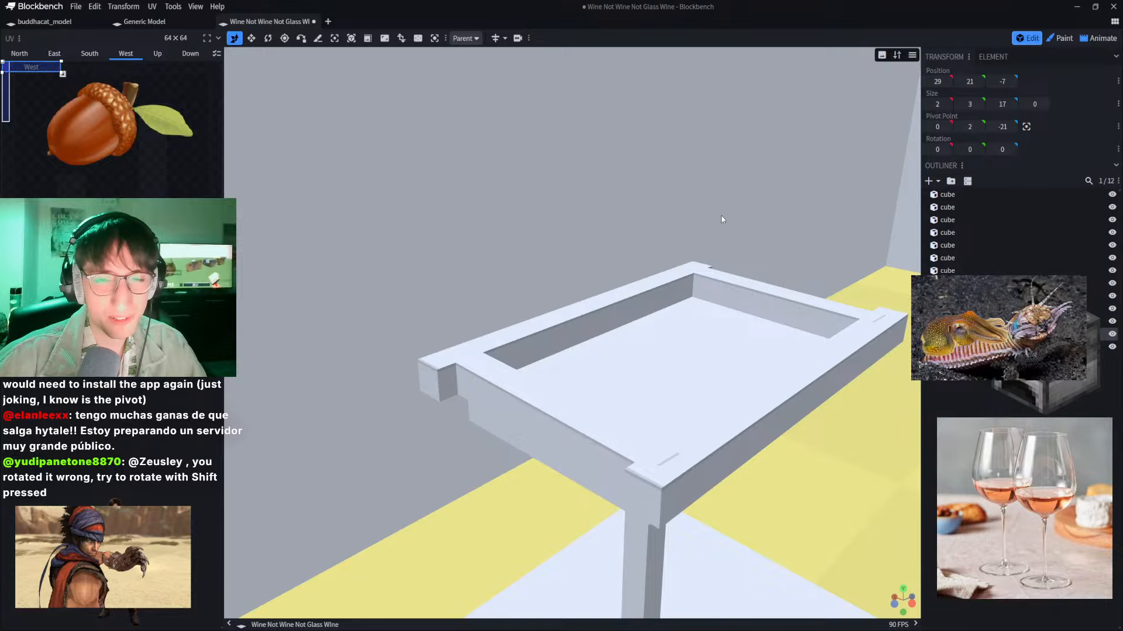
{"action": "scroll", "coordinate": [693, 211], "scroll_direction": "down", "scroll_amount": 4}
{"action": "left_click_drag", "start_coordinate": [595, 193], "coordinate": [609, 195]}
{"action": "scroll", "coordinate": [609, 195], "scroll_direction": "down", "scroll_amount": 2}
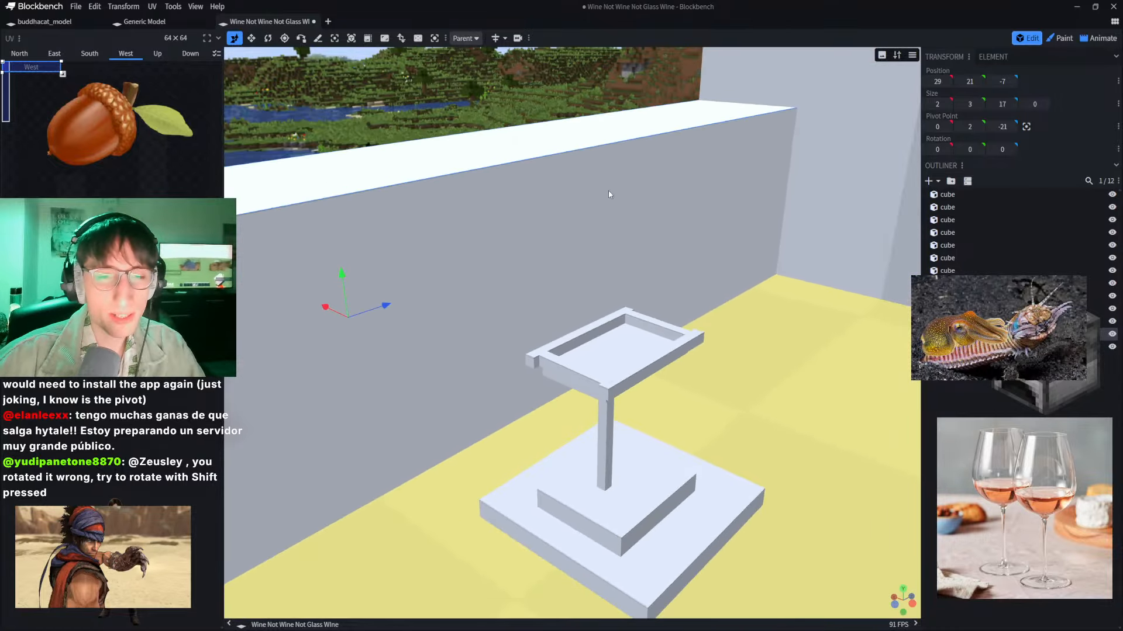
{"action": "scroll", "coordinate": [595, 185], "scroll_direction": "down", "scroll_amount": 2}
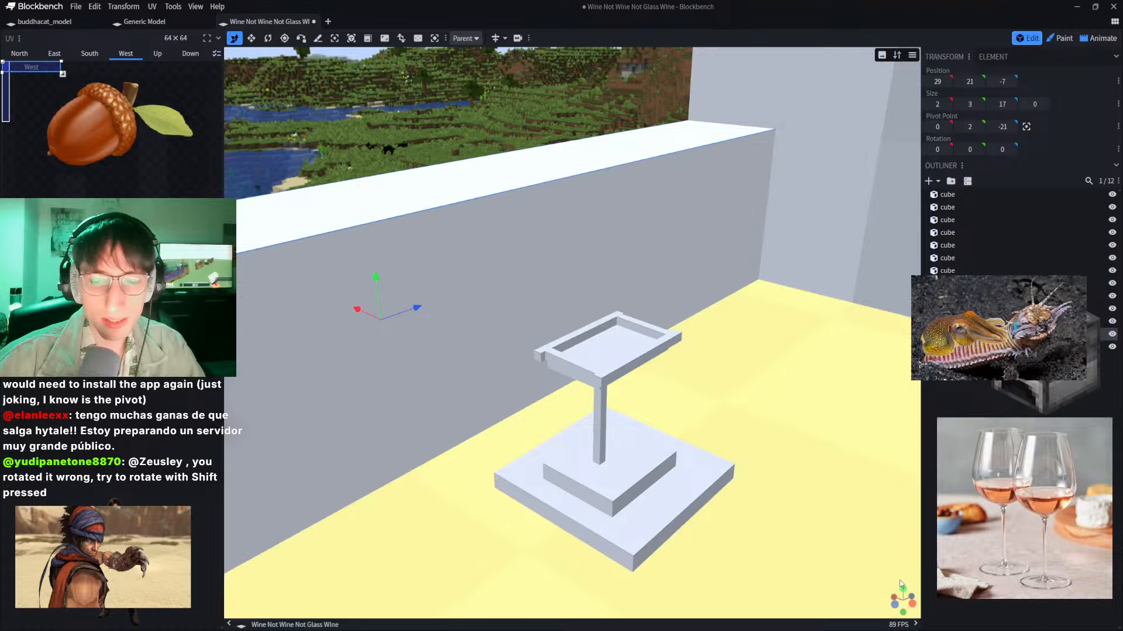
{"action": "left_click_drag", "start_coordinate": [471, 116], "coordinate": [496, 237]}
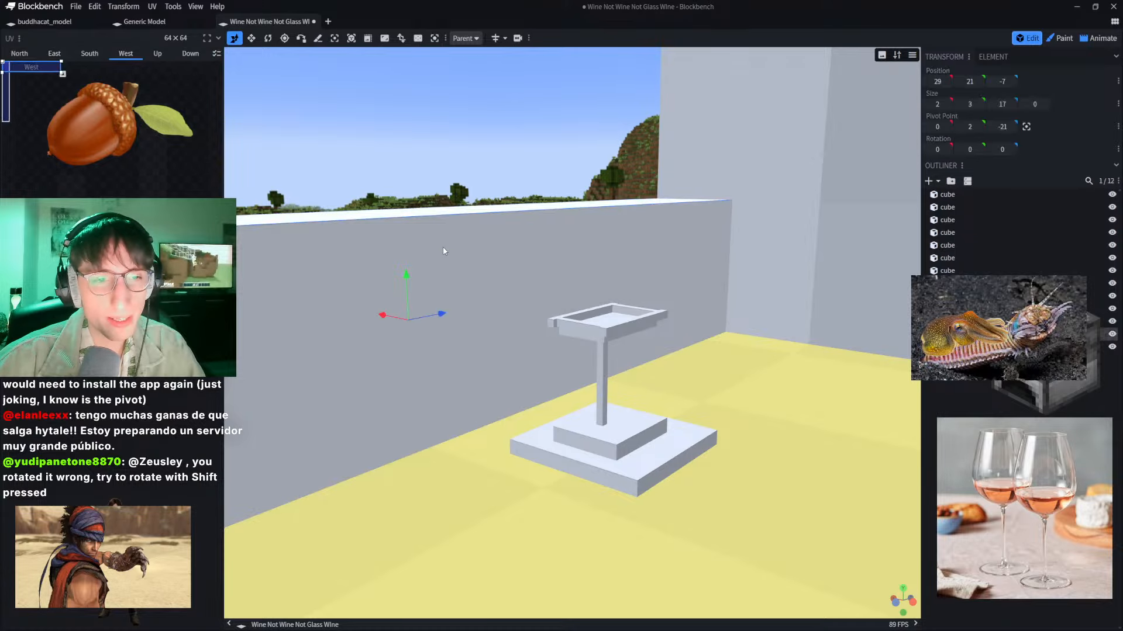
{"action": "left_click", "coordinate": [446, 244], "text": "shift"}
{"action": "left_click_drag", "start_coordinate": [414, 187], "coordinate": [425, 198]}
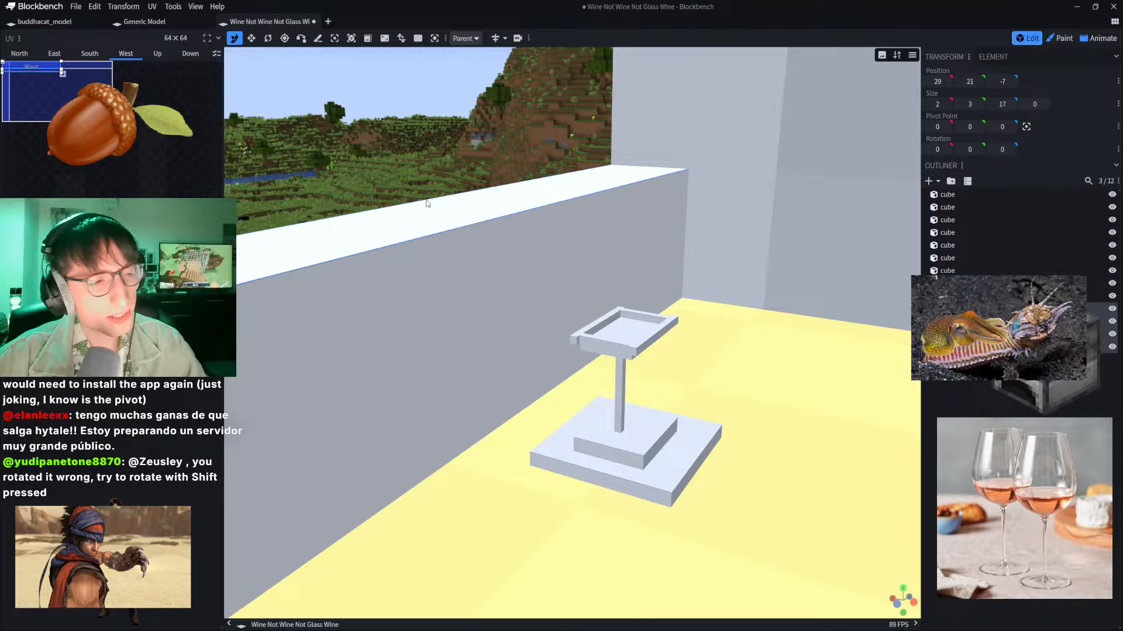
{"action": "left_click_drag", "start_coordinate": [424, 208], "coordinate": [410, 190]}
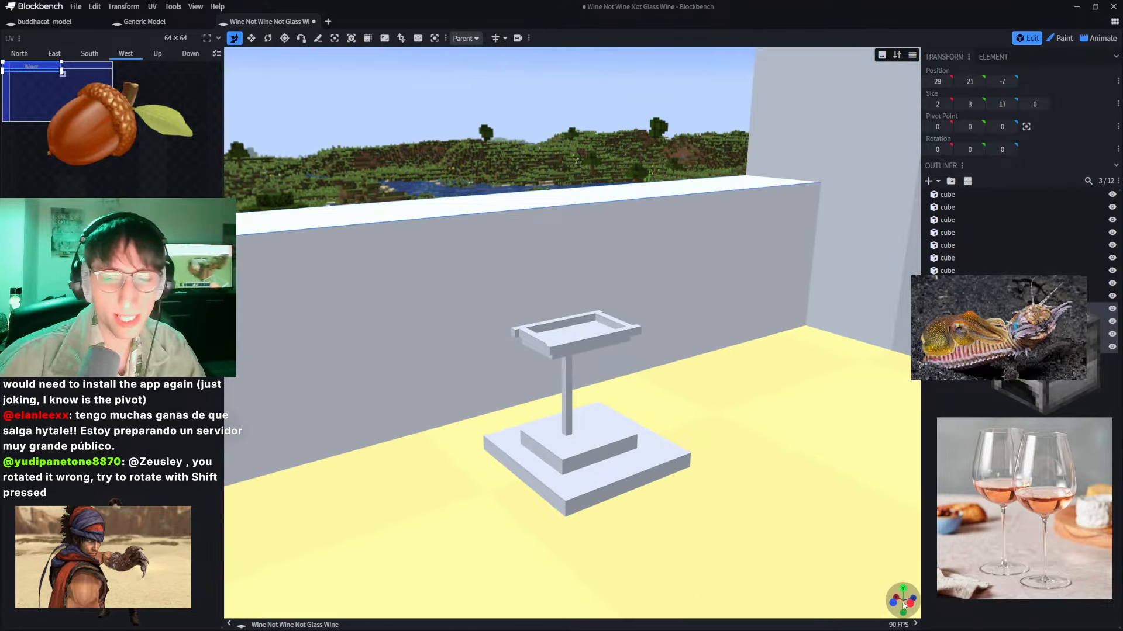
{"action": "mouse_move", "coordinate": [894, 605]}
{"action": "left_mouse_down"}
{"action": "mouse_move", "coordinate": [880, 596]}
{"action": "mouse_move", "coordinate": [906, 603]}
{"action": "mouse_move", "coordinate": [890, 611]}
{"action": "mouse_move", "coordinate": [902, 595]}
{"action": "mouse_move", "coordinate": [911, 605]}
{"action": "left_mouse_up"}
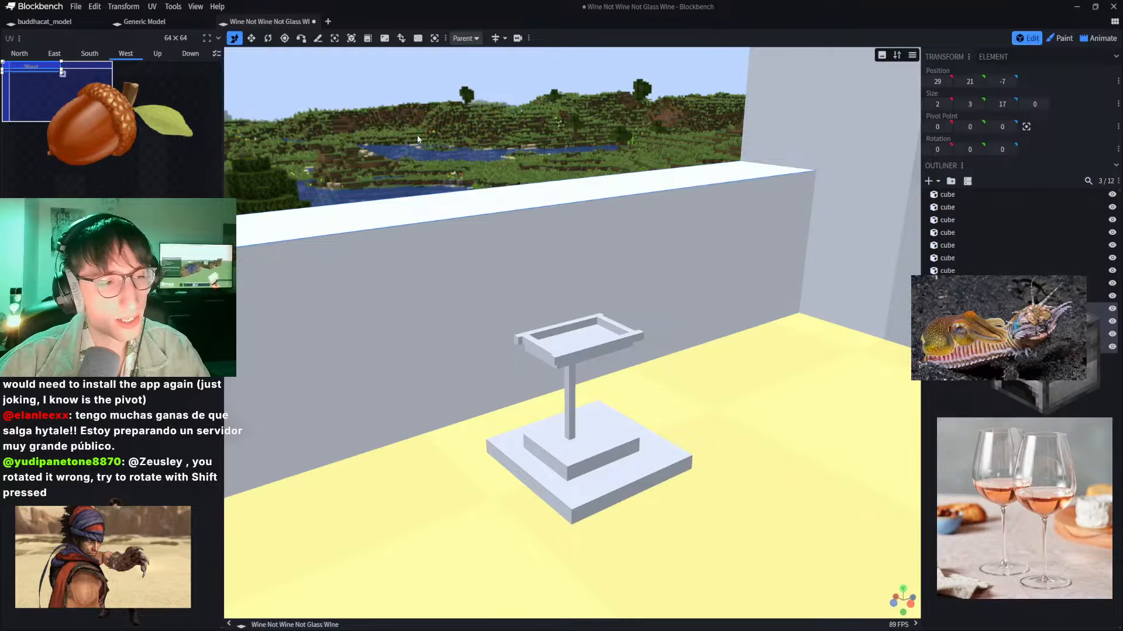
{"action": "left_click_drag", "start_coordinate": [398, 142], "coordinate": [436, 142]}
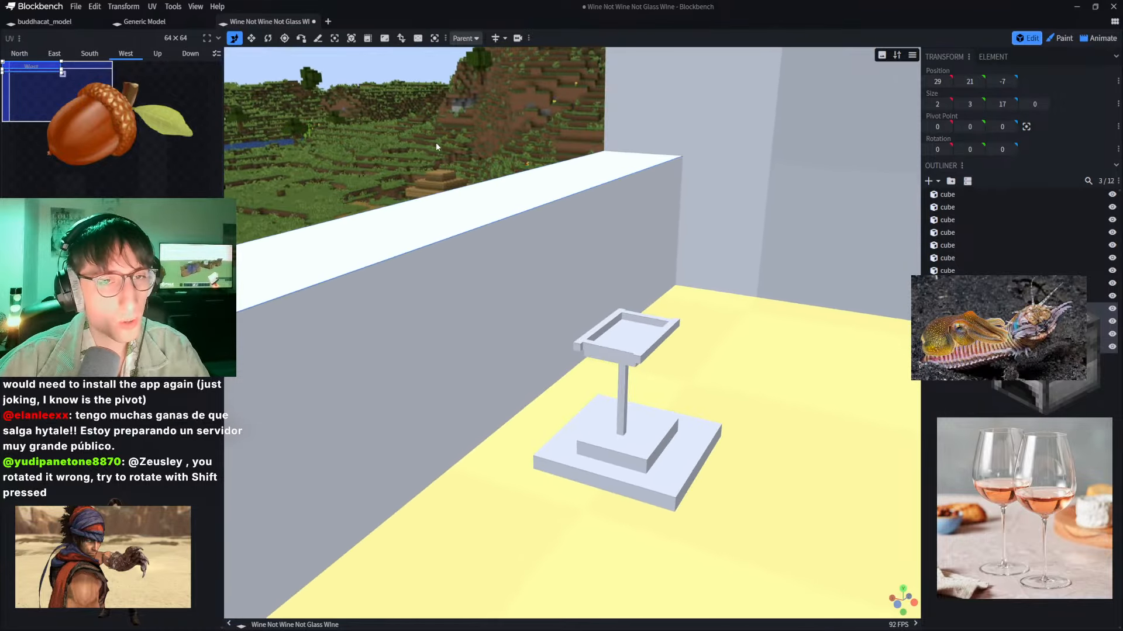
{"action": "mouse_move", "coordinate": [349, 150]}
{"action": "left_mouse_down"}
{"action": "mouse_move", "coordinate": [555, 165]}
{"action": "mouse_move", "coordinate": [345, 144]}
{"action": "left_mouse_up"}
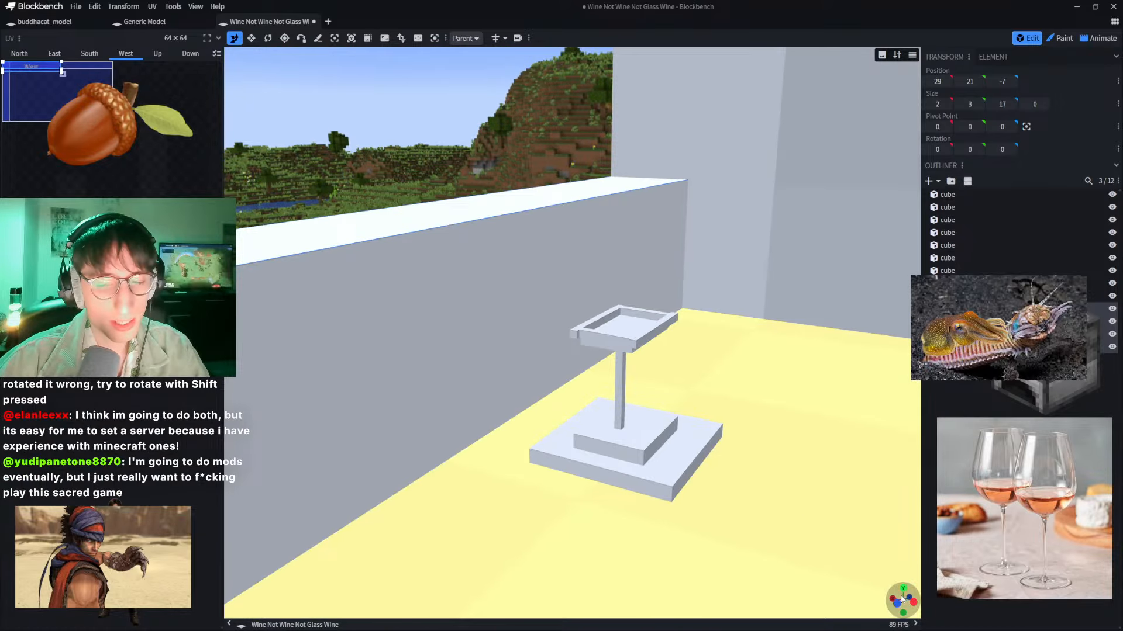
{"action": "mouse_move", "coordinate": [899, 598]}
{"action": "left_mouse_down"}
{"action": "mouse_move", "coordinate": [926, 598]}
{"action": "mouse_move", "coordinate": [903, 597]}
{"action": "left_mouse_up"}
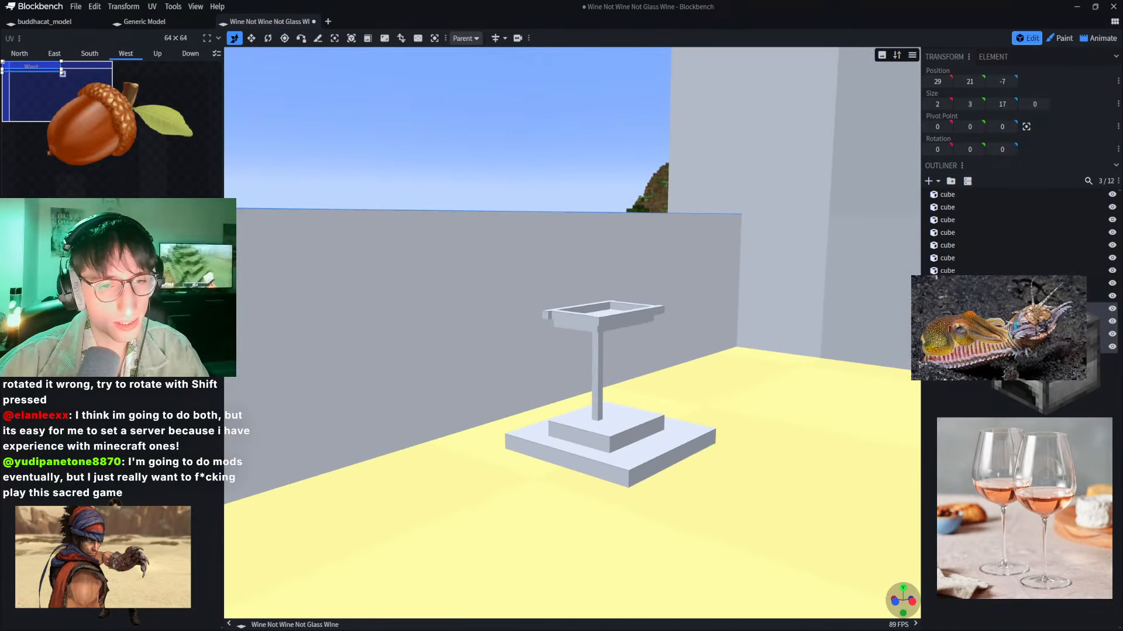
{"action": "scroll", "coordinate": [659, 438], "scroll_direction": "up", "scroll_amount": 9}
{"action": "scroll", "coordinate": [658, 439], "scroll_direction": "up", "scroll_amount": 6}
{"action": "left_click", "coordinate": [483, 390]}
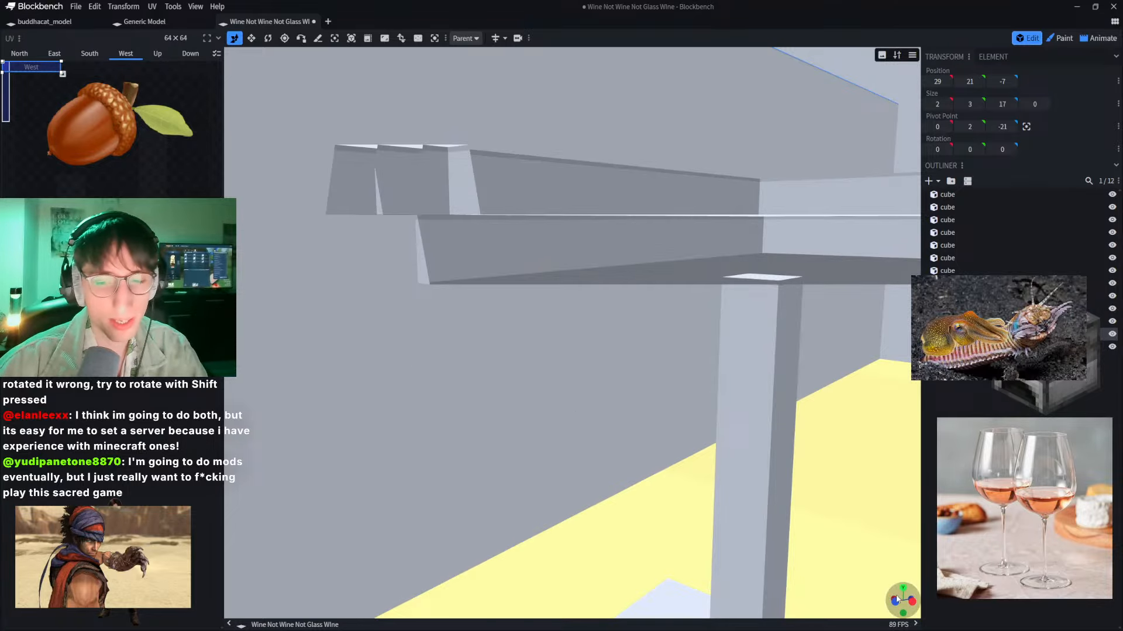
{"action": "mouse_move", "coordinate": [897, 596]}
{"action": "left_mouse_down"}
{"action": "mouse_move", "coordinate": [925, 597]}
{"action": "mouse_move", "coordinate": [898, 597]}
{"action": "left_mouse_up"}
{"action": "scroll", "coordinate": [607, 447], "scroll_direction": "down", "scroll_amount": 6}
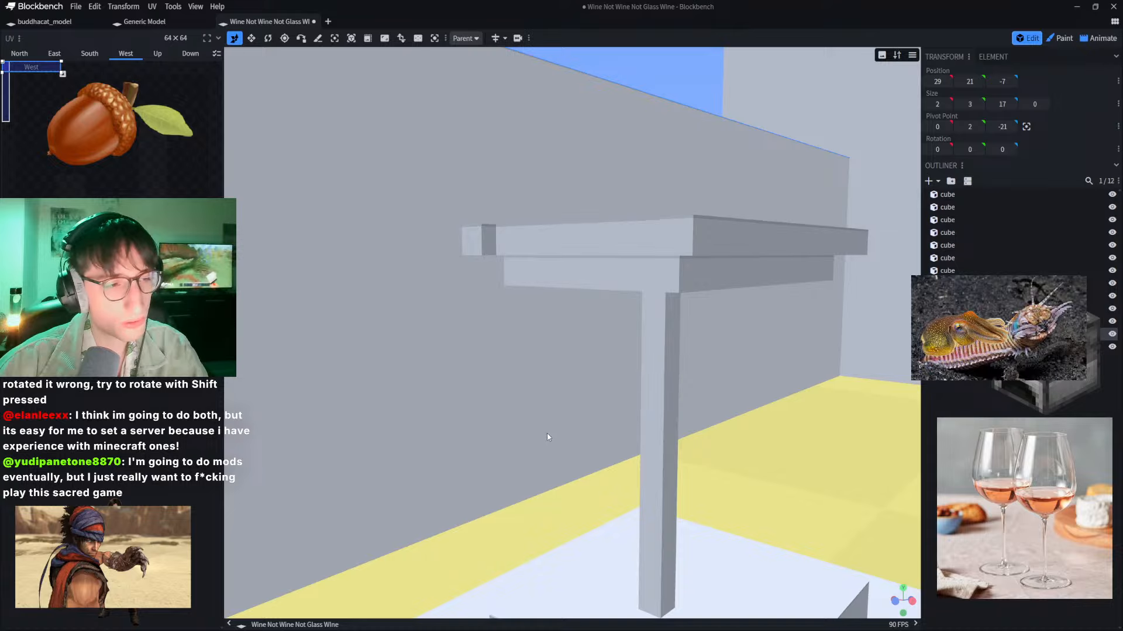
{"action": "scroll", "coordinate": [548, 436], "scroll_direction": "down", "scroll_amount": 5}
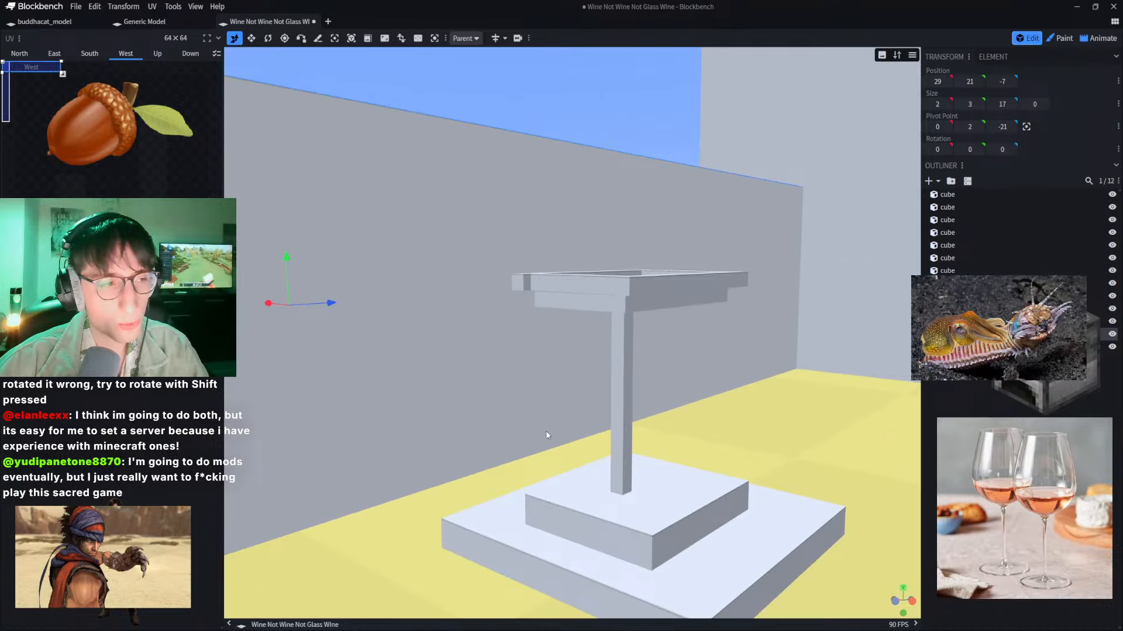
{"action": "scroll", "coordinate": [547, 434], "scroll_direction": "down", "scroll_amount": 3}
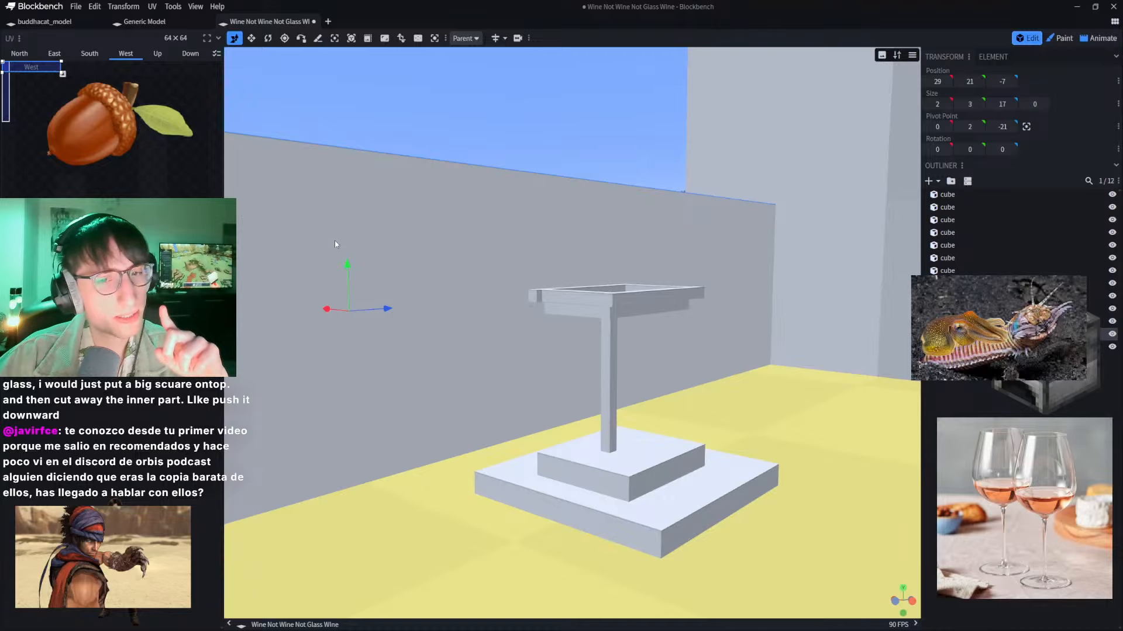
Step: Delete the four bars forming the rim, leaving the flat plate on top of the stem
{"action": "right_click_drag", "start_coordinate": [585, 252], "coordinate": [573, 273]}
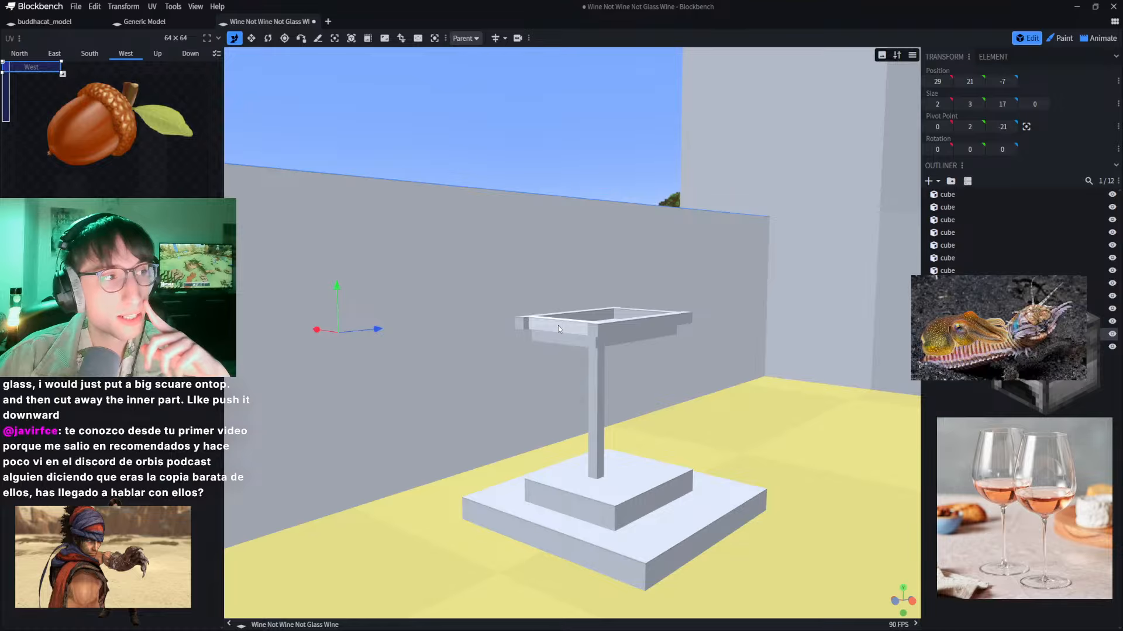
{"action": "left_click", "coordinate": [625, 331]}
{"action": "key", "text": "Delete"}
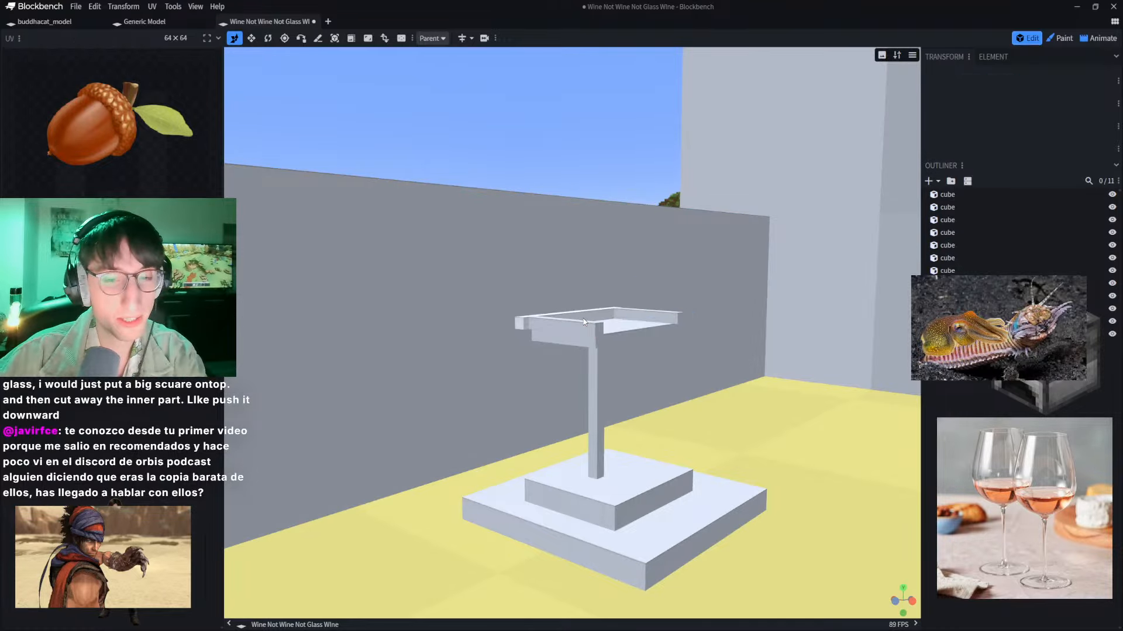
{"action": "left_click", "coordinate": [570, 328]}
{"action": "key", "text": "Delete"}
{"action": "left_click", "coordinate": [566, 319]}
{"action": "key", "text": "Delete"}
{"action": "left_click", "coordinate": [647, 316]}
{"action": "key", "text": "Delete"}
Step: Duplicate the flat plate on top of the stem and raise the copy 1 unit to Y 23.6
{"action": "right_click_drag", "start_coordinate": [655, 298], "coordinate": [637, 342]}
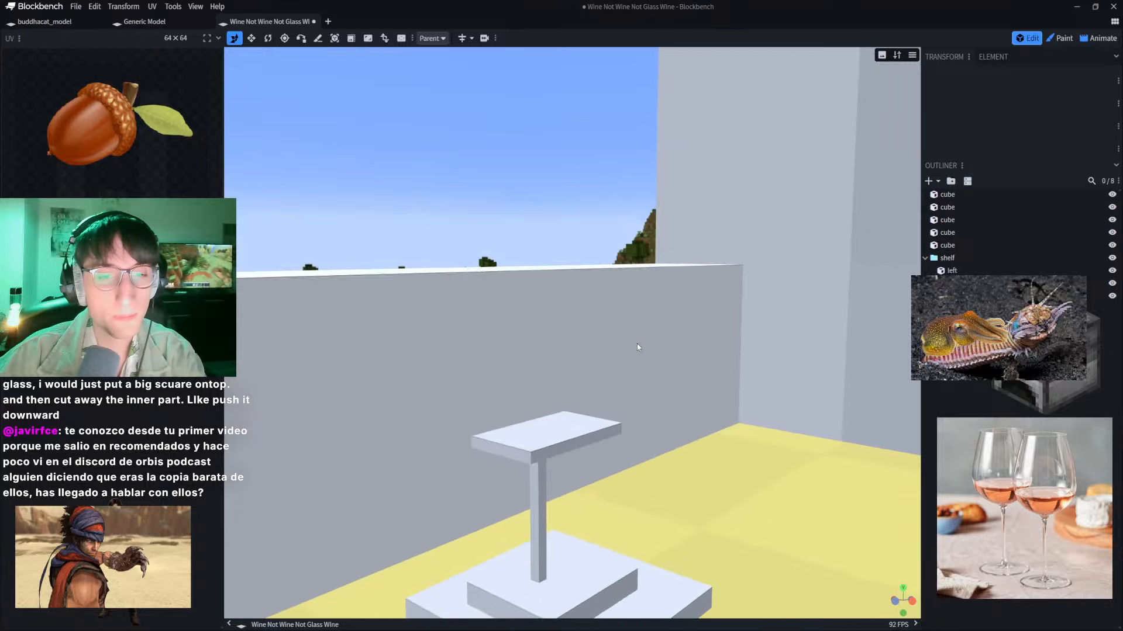
{"action": "scroll", "coordinate": [585, 379], "scroll_direction": "up", "scroll_amount": 3}
{"action": "scroll", "coordinate": [587, 381], "scroll_direction": "down", "scroll_amount": 5}
{"action": "mouse_move", "coordinate": [638, 468]}
{"action": "right_mouse_down"}
{"action": "mouse_move", "coordinate": [649, 386]}
{"action": "mouse_move", "coordinate": [647, 456]}
{"action": "right_mouse_up"}
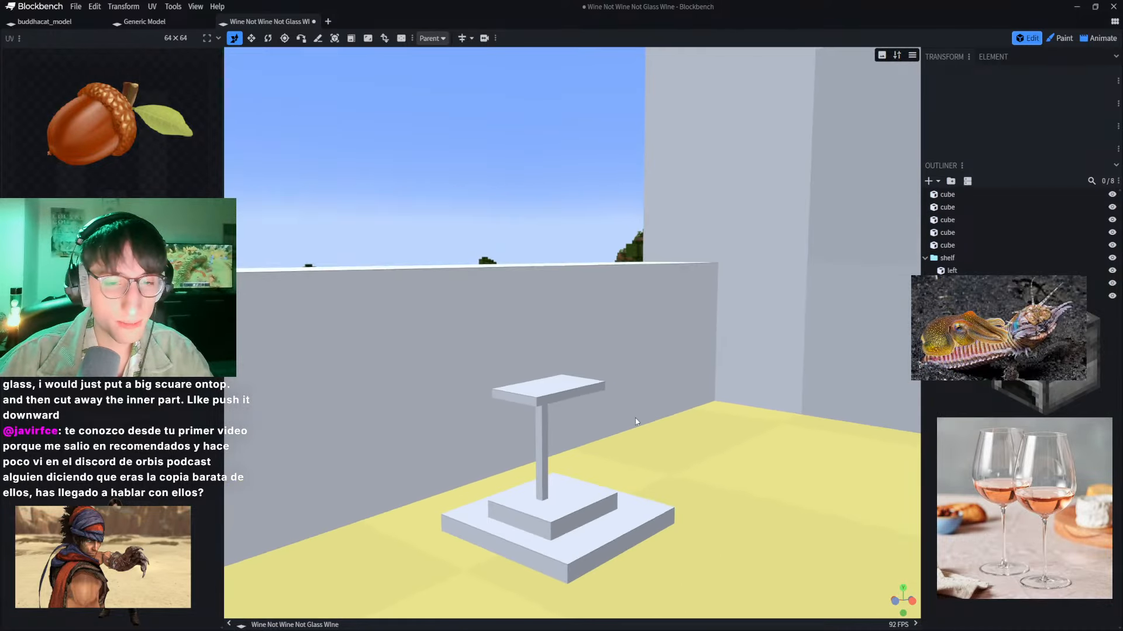
{"action": "left_click", "coordinate": [601, 351]}
{"action": "left_click_drag", "start_coordinate": [602, 353], "coordinate": [607, 305]}
{"action": "scroll", "coordinate": [585, 339], "scroll_direction": "up", "scroll_amount": 2}
{"action": "left_click", "coordinate": [572, 364]}
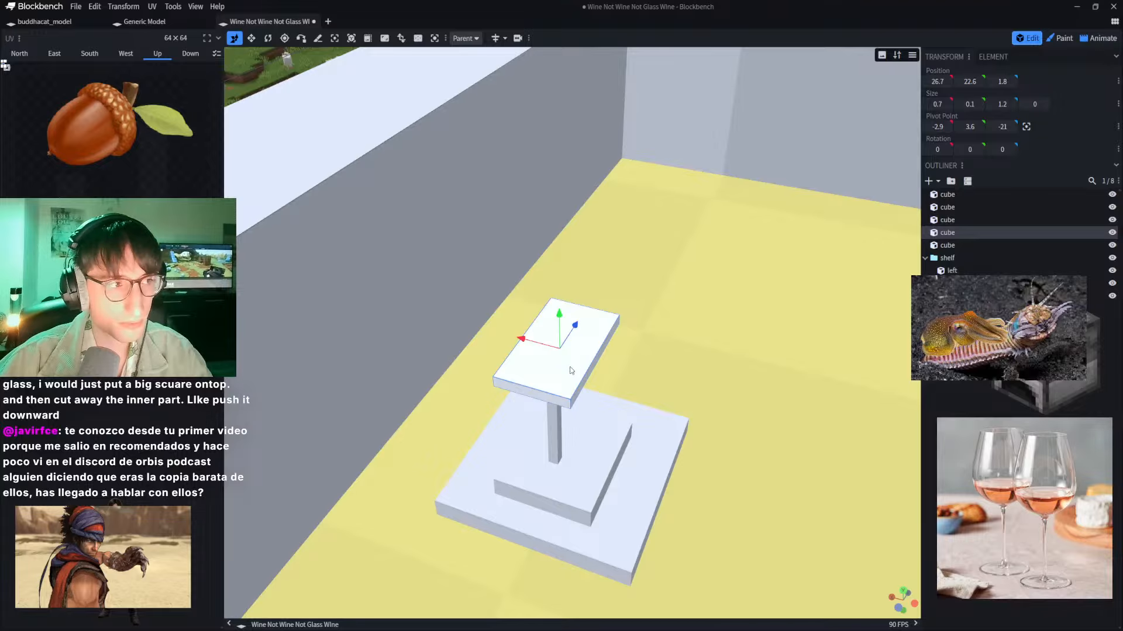
{"action": "key", "text": "ctrl+d"}
{"action": "left_click_drag", "start_coordinate": [562, 334], "coordinate": [546, 240]}
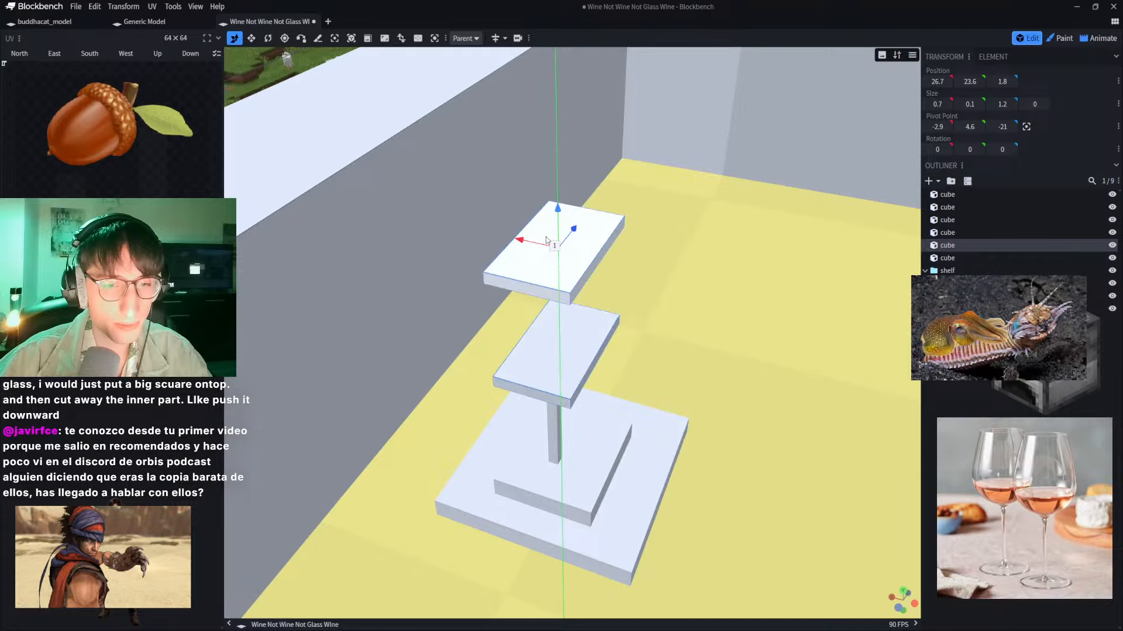
Step: Try to duplicate the thin stem and move the copy up towards the upper plate, and undo it
{"action": "right_click_drag", "start_coordinate": [638, 379], "coordinate": [632, 336]}
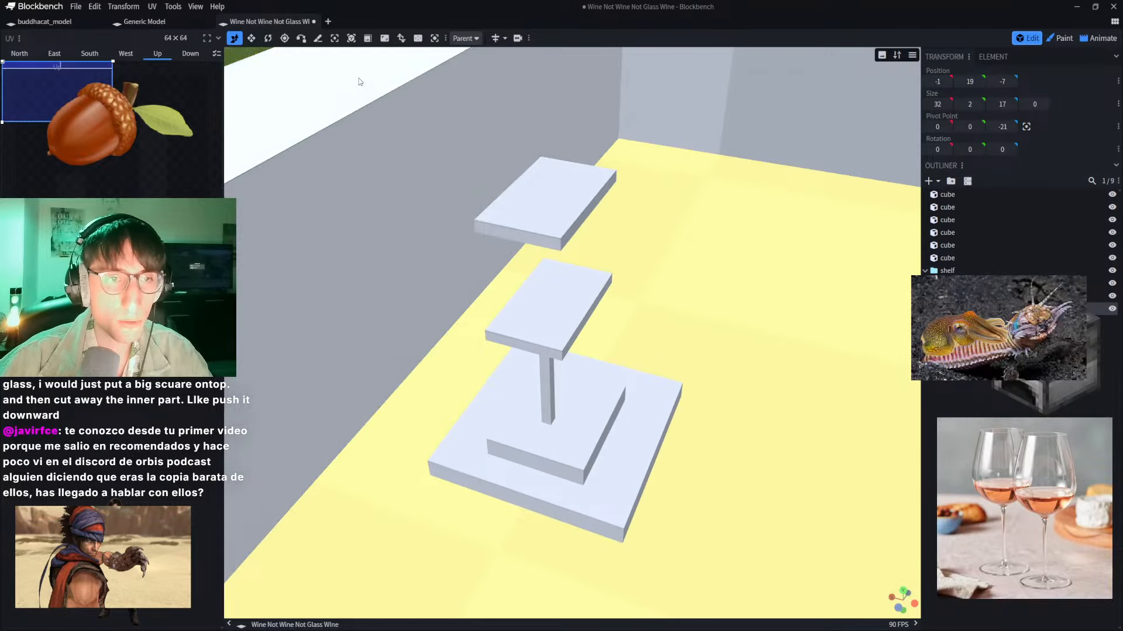
{"action": "left_click_drag", "start_coordinate": [238, 59], "coordinate": [261, 24]}
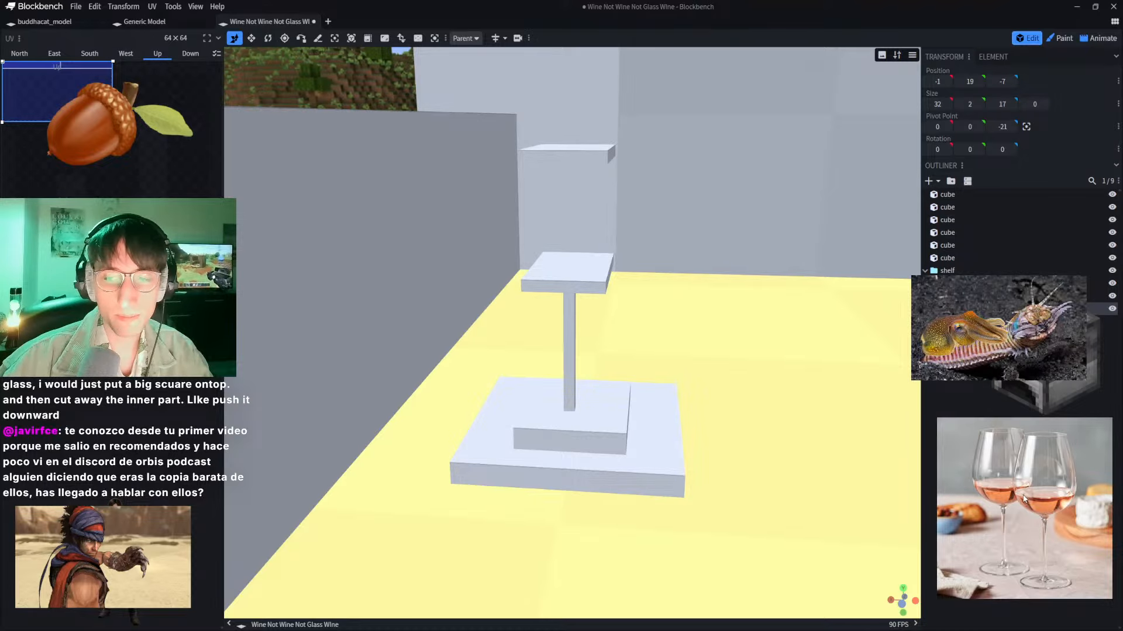
{"action": "left_click", "coordinate": [570, 319]}
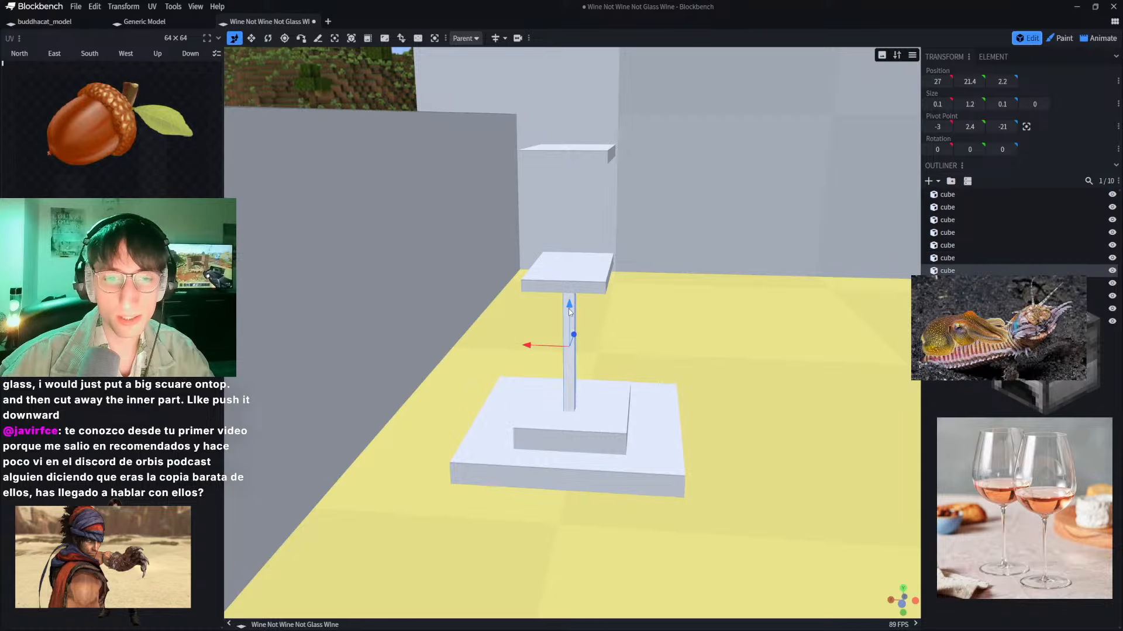
{"action": "left_click_drag", "start_coordinate": [569, 309], "coordinate": [575, 157]}
{"action": "key", "text": "ctrl+z"}
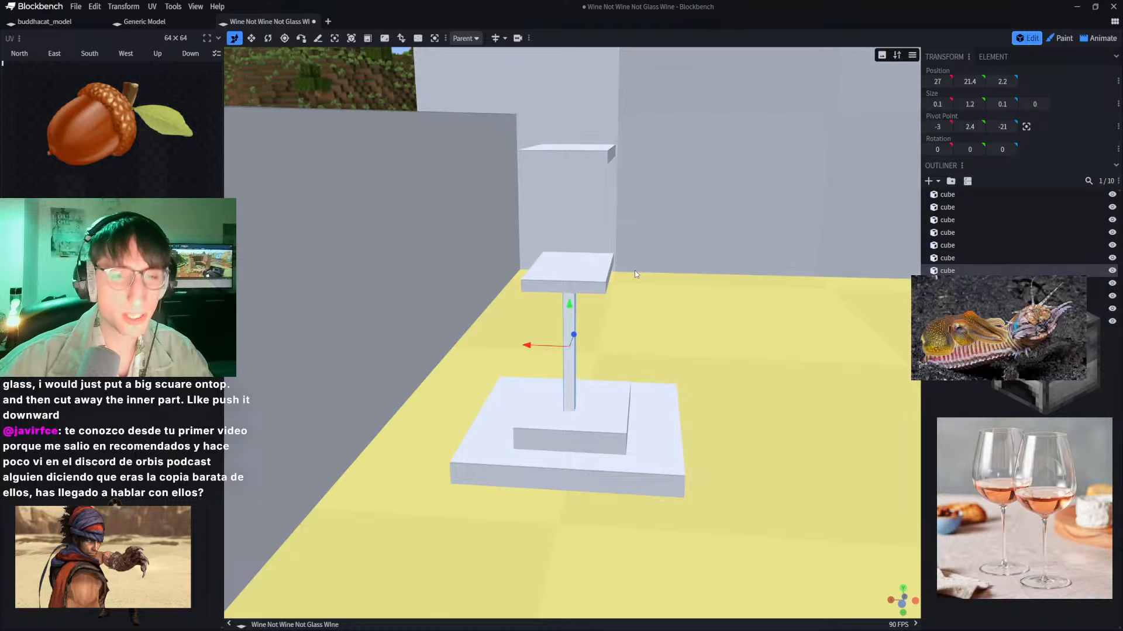
{"action": "key", "text": "ctrl+z"}
Step: Resize the upper plate into a solid 0.9 × 1 × 1.4 bowl block resting on the lower plate above the stem
{"action": "left_click", "coordinate": [526, 151]}
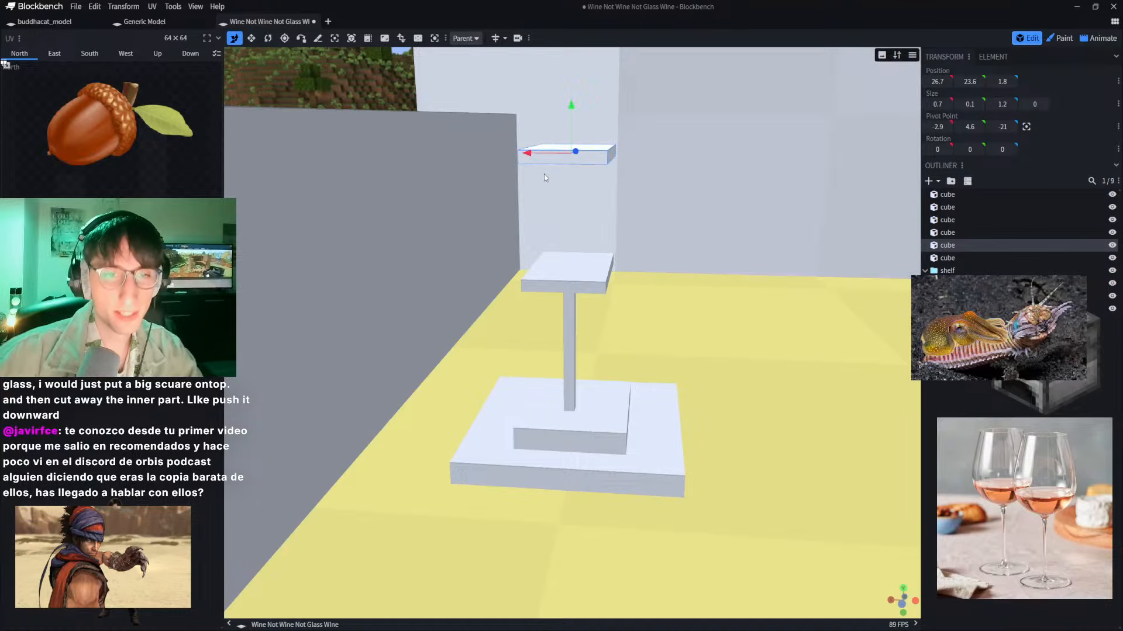
{"action": "key", "text": "ctrl+d"}
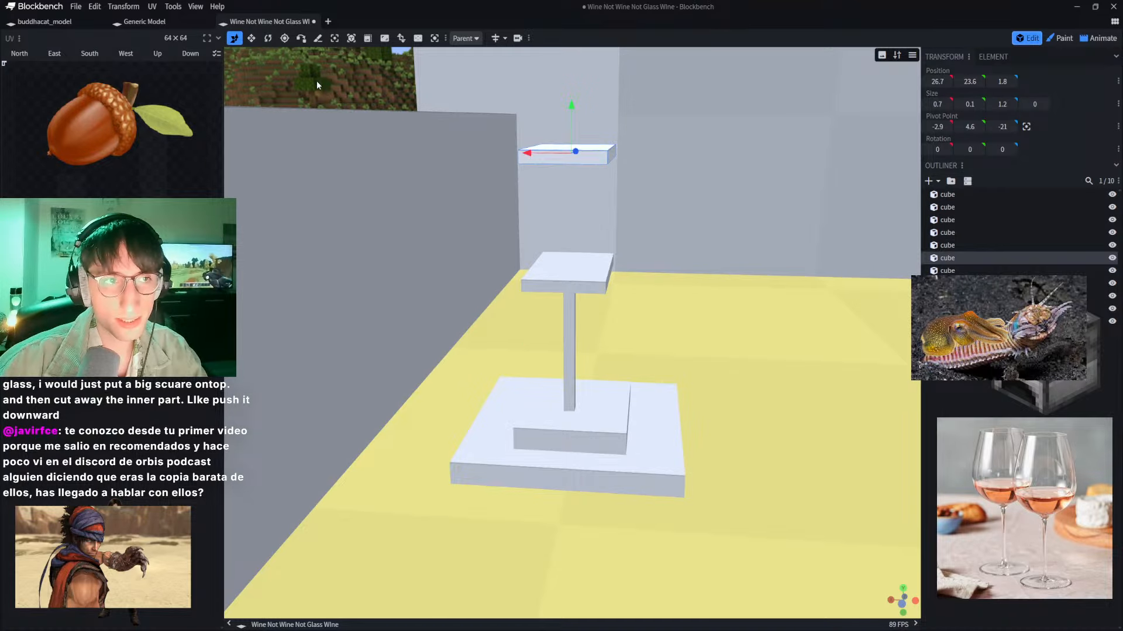
{"action": "key", "text": "ctrl+z"}
{"action": "left_click", "coordinate": [251, 38]}
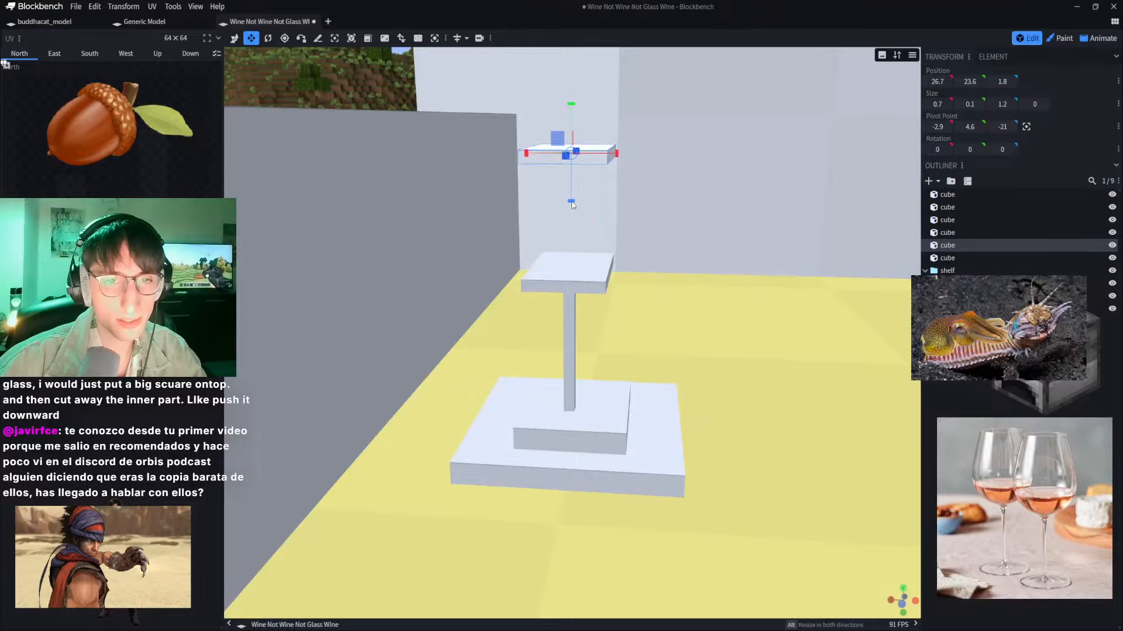
{"action": "left_click_drag", "start_coordinate": [572, 201], "coordinate": [568, 306]}
{"action": "left_click_drag", "start_coordinate": [648, 263], "coordinate": [649, 273]}
{"action": "left_click_drag", "start_coordinate": [614, 231], "coordinate": [473, 226]}
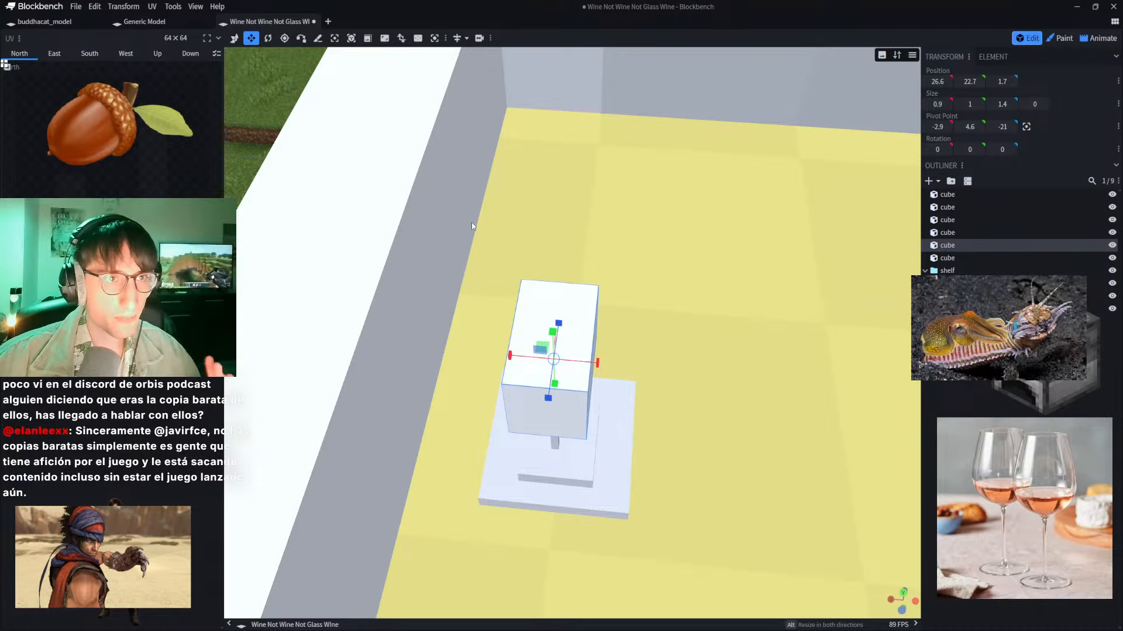
Step: Search the toolbar customization's tool list for "hol", and close it without adding a tool
{"action": "left_click", "coordinate": [317, 38]}
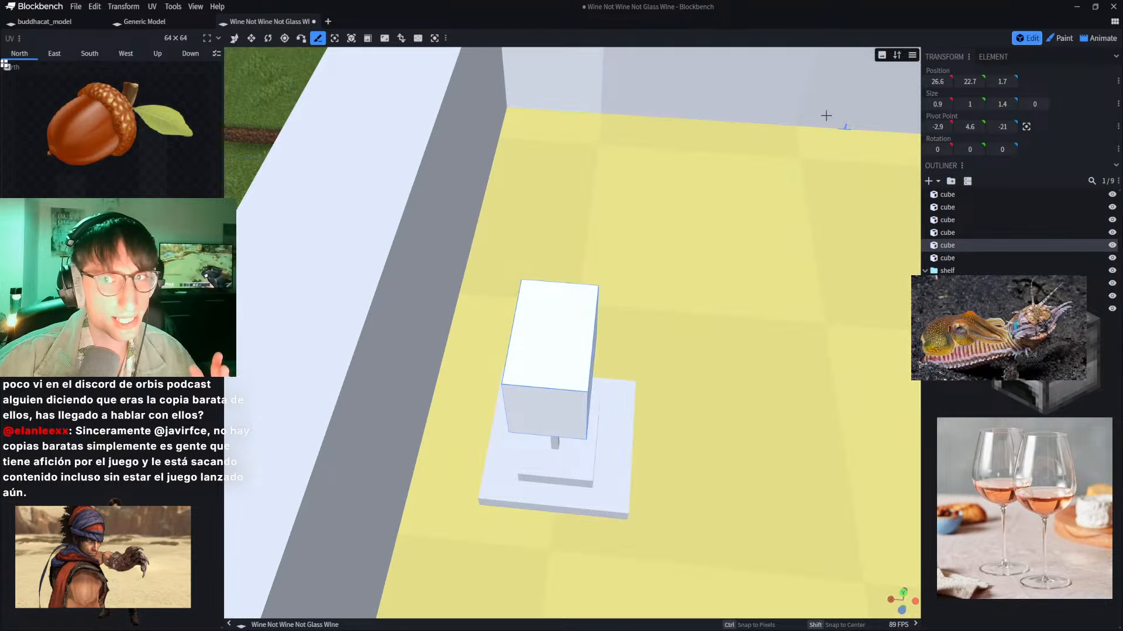
{"action": "left_click", "coordinate": [445, 39]}
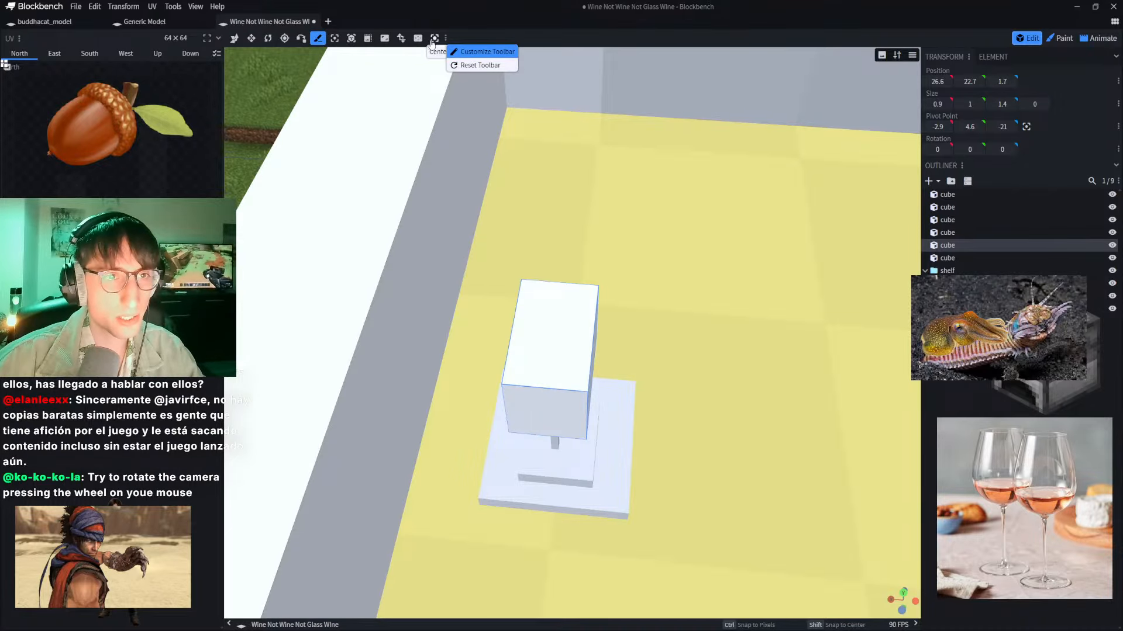
{"action": "left_click", "coordinate": [476, 52]}
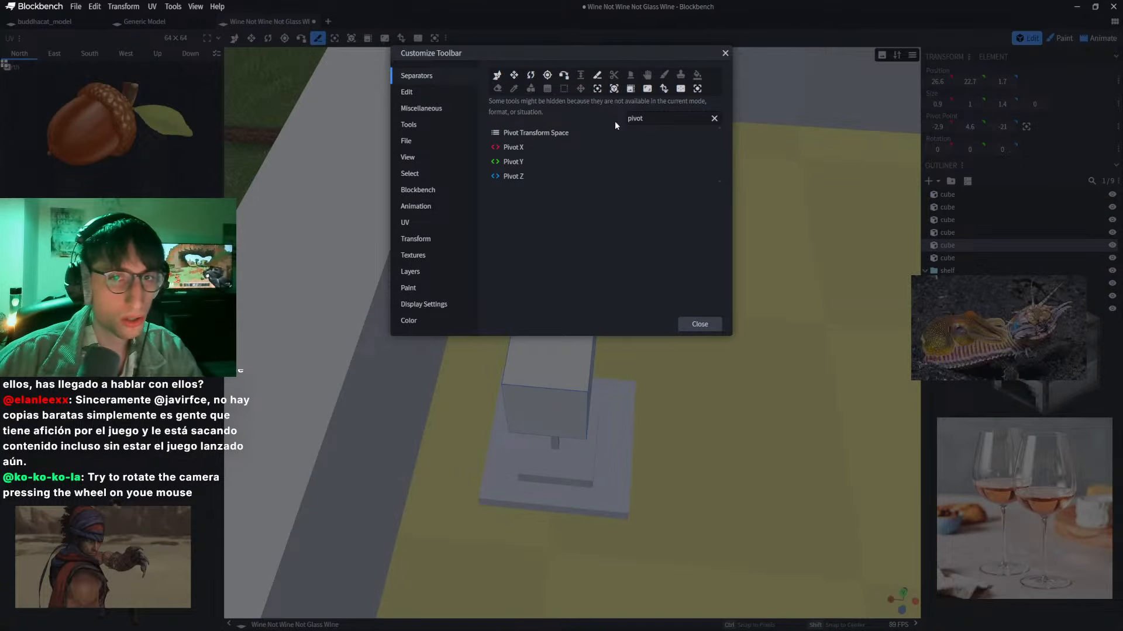
{"action": "double_click", "coordinate": [633, 119]}
{"action": "type", "text": "hol"}
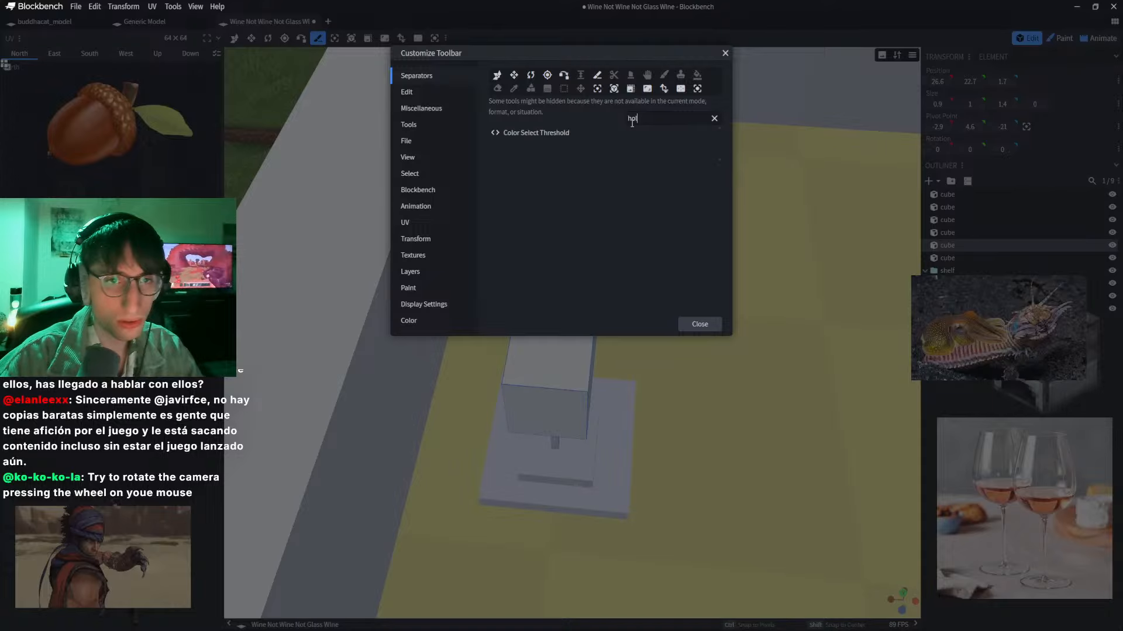
{"action": "key", "text": "BackSpace"}
{"action": "key", "text": "BackSpace"}
{"action": "key", "text": "BackSpace"}
{"action": "key", "text": "Escape"}
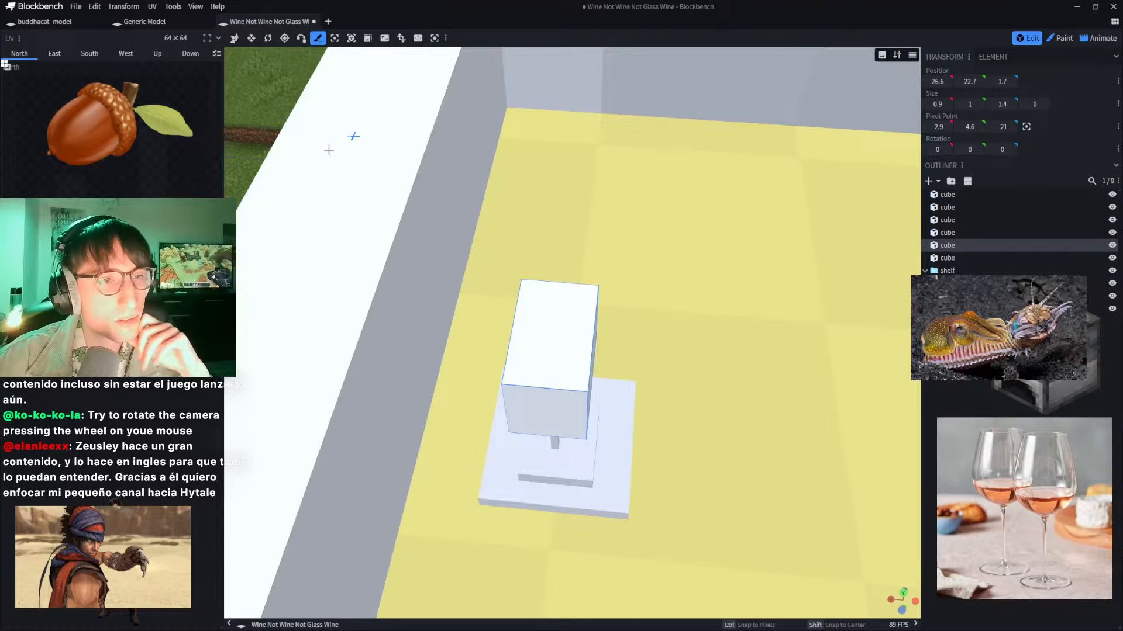
Step: Examine the solid bowl block on its stem from above and from the side
{"action": "left_click", "coordinate": [234, 38]}
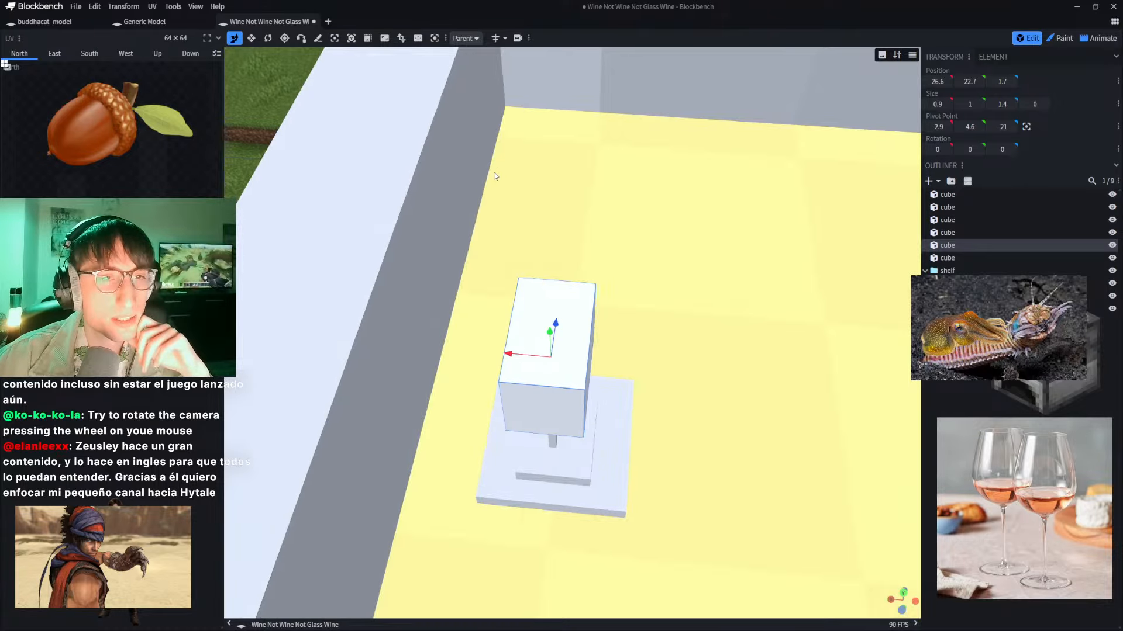
{"action": "right_click_drag", "start_coordinate": [497, 175], "coordinate": [448, 130]}
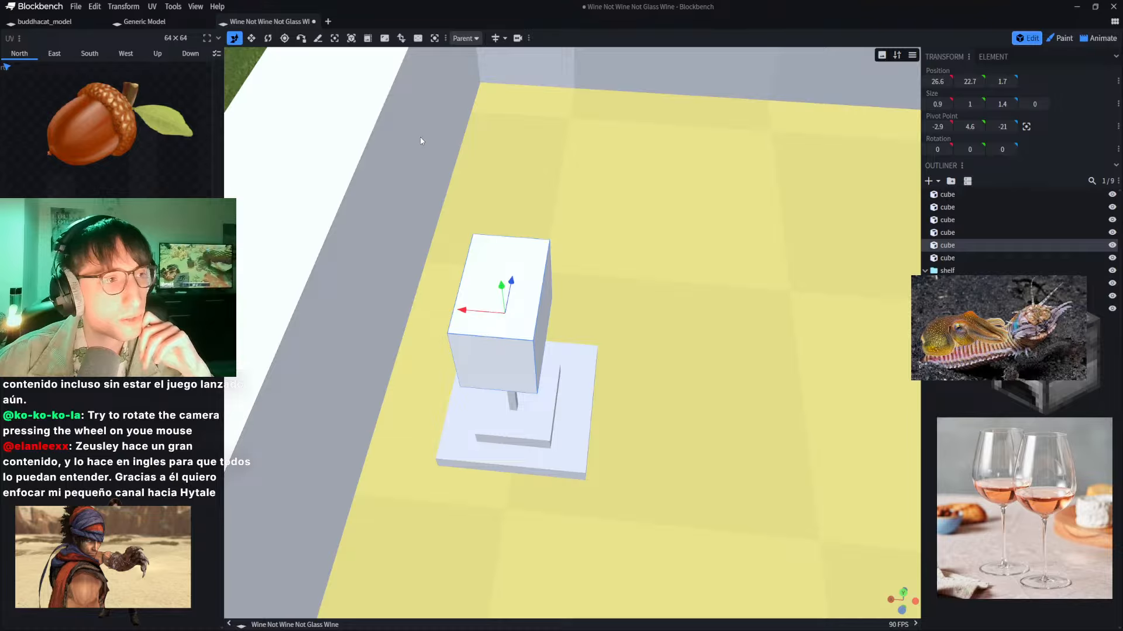
{"action": "scroll", "coordinate": [401, 144], "scroll_direction": "down", "scroll_amount": 4}
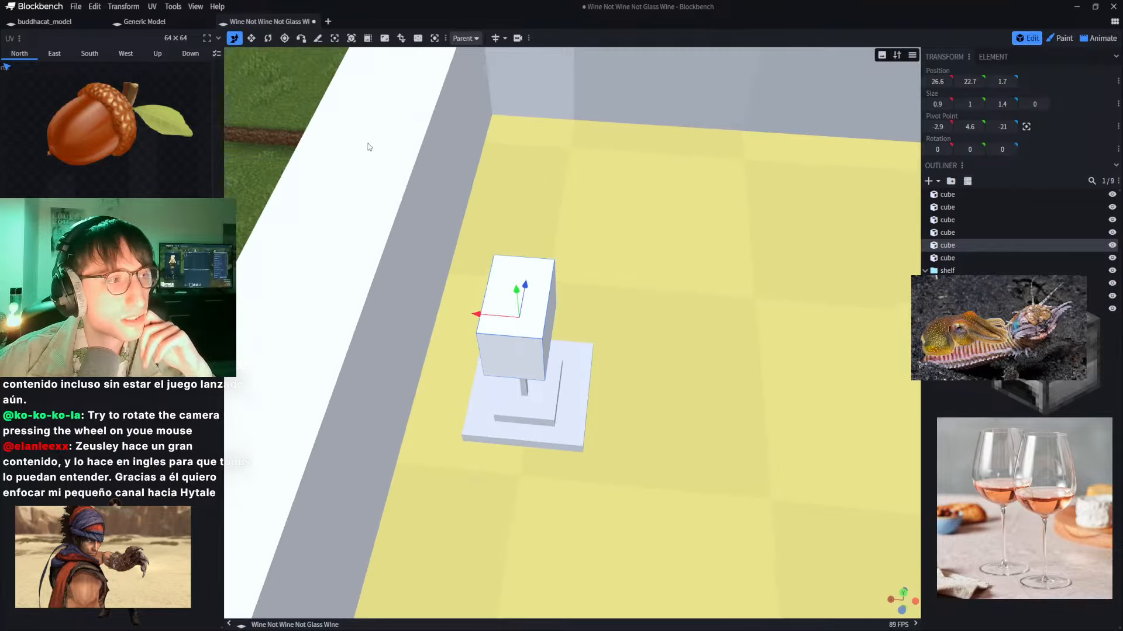
{"action": "left_click_drag", "start_coordinate": [226, 106], "coordinate": [340, 96]}
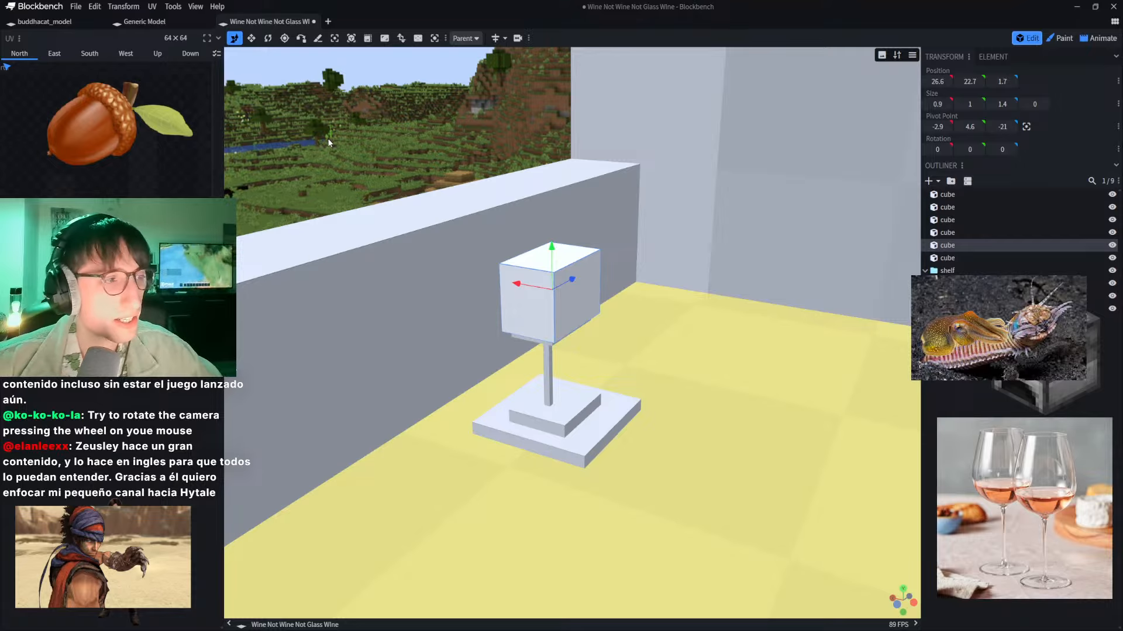
{"action": "scroll", "coordinate": [320, 126], "scroll_direction": "up", "scroll_amount": 5}
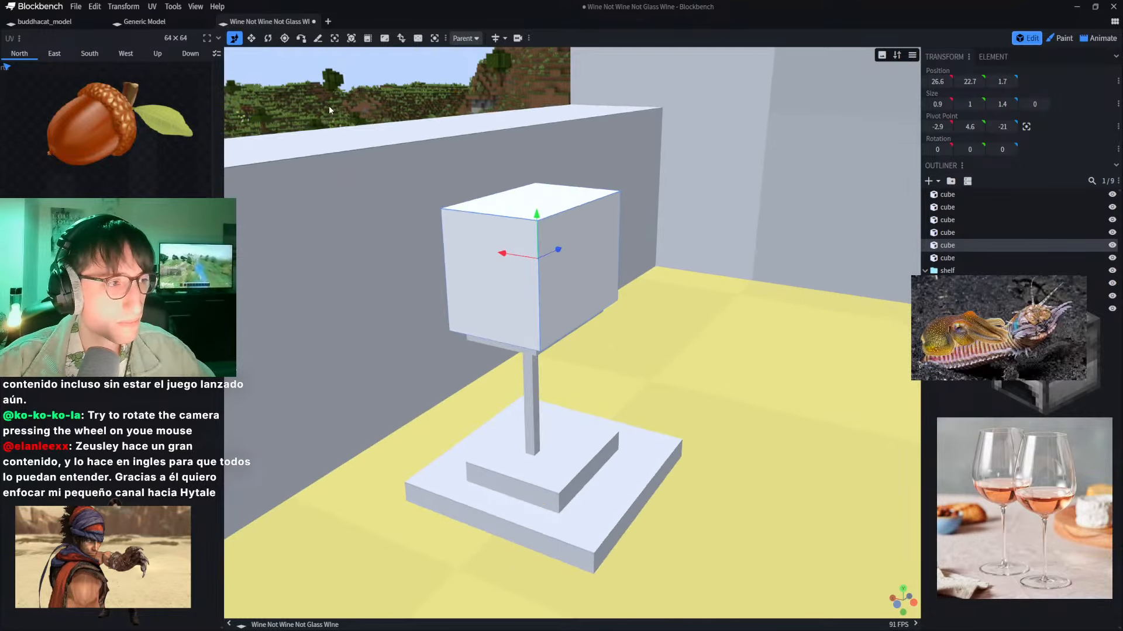
{"action": "scroll", "coordinate": [347, 162], "scroll_direction": "down", "scroll_amount": 5}
{"action": "left_click_drag", "start_coordinate": [360, 99], "coordinate": [439, 214]}
{"action": "scroll", "coordinate": [389, 175], "scroll_direction": "up", "scroll_amount": 5}
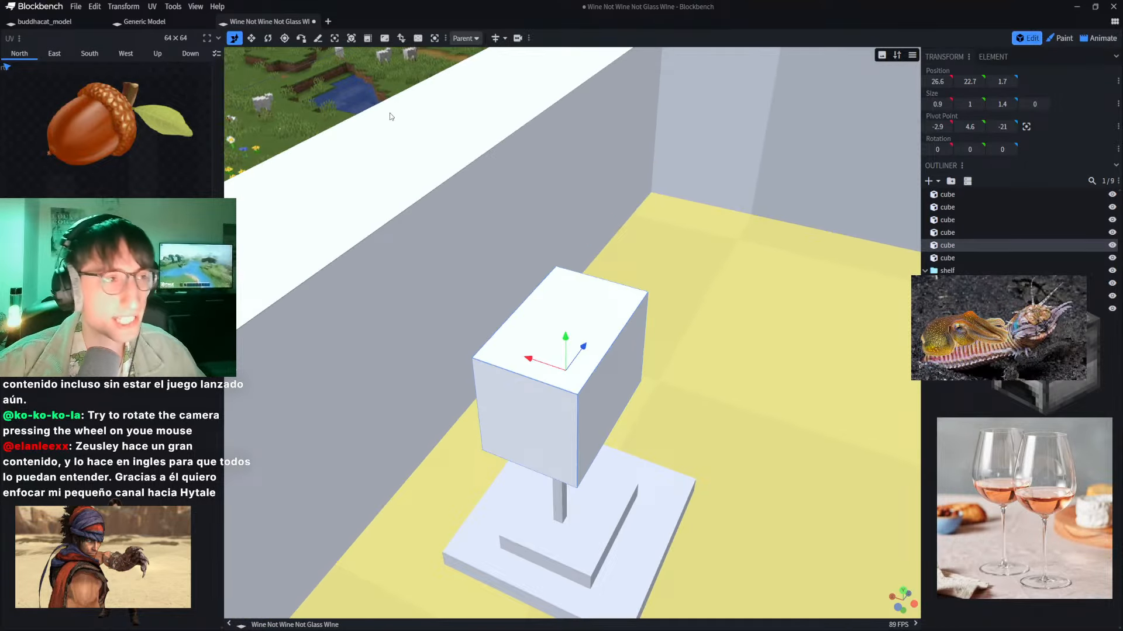
{"action": "scroll", "coordinate": [351, 132], "scroll_direction": "down", "scroll_amount": 3}
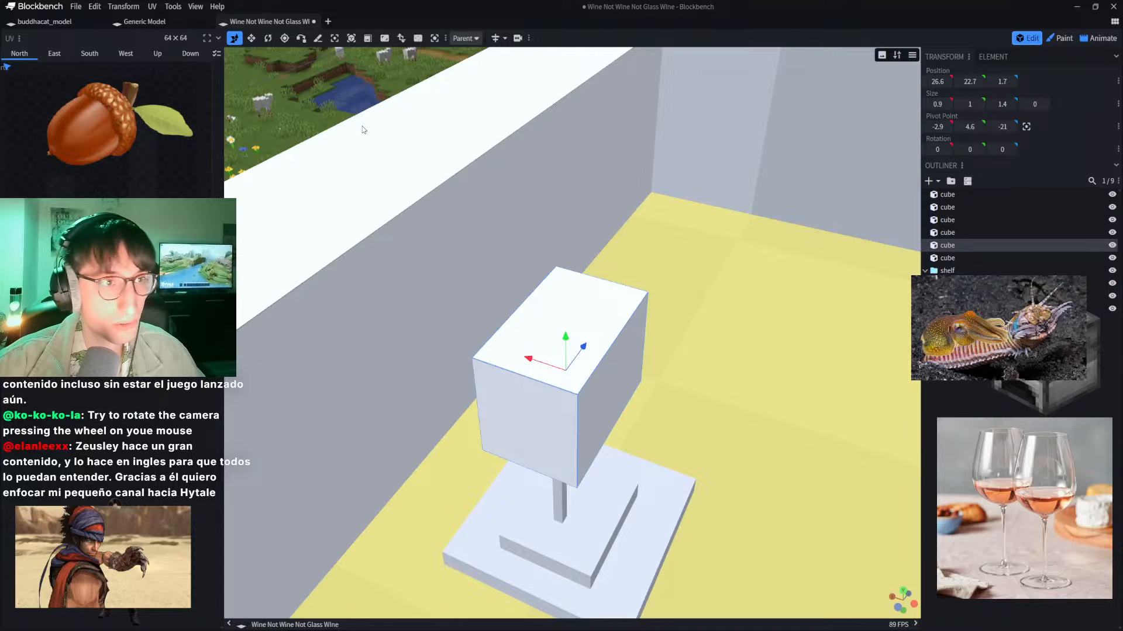
{"action": "scroll", "coordinate": [380, 99], "scroll_direction": "up", "scroll_amount": 5}
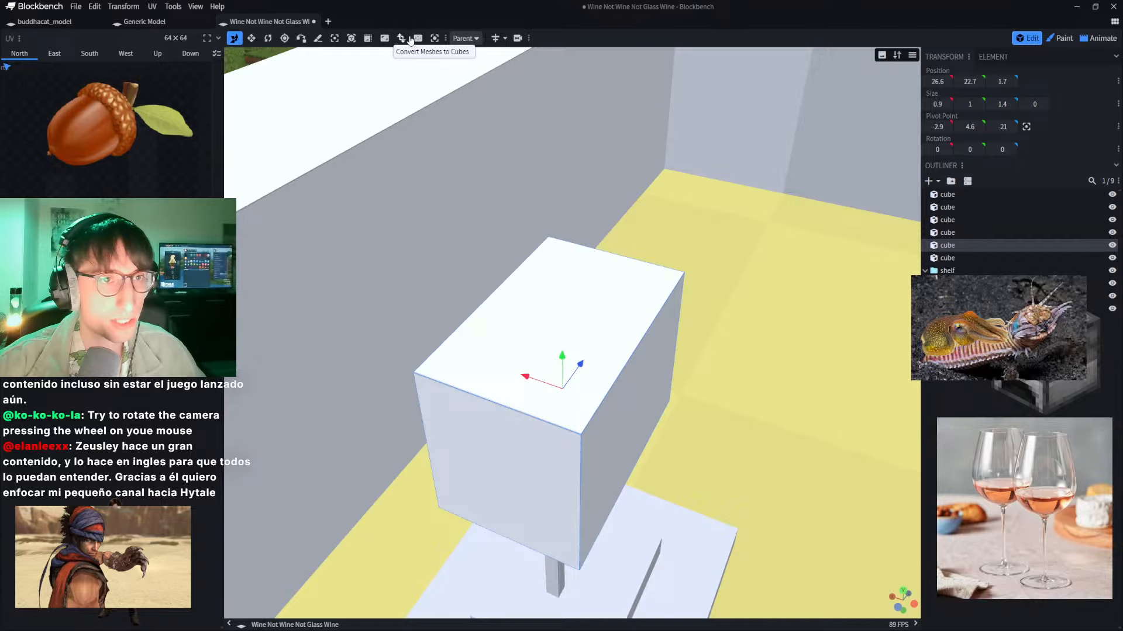
Step: Slice a 0.1-thick wall off one long side of the bowl block with the Knife tool
{"action": "left_click", "coordinate": [318, 38]}
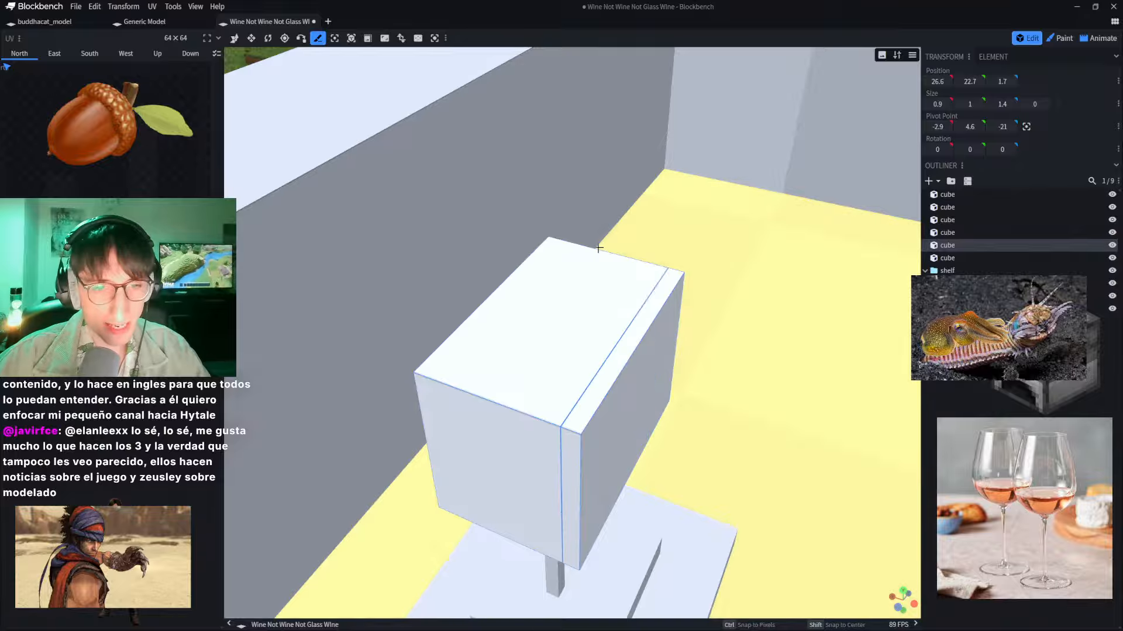
{"action": "left_click", "coordinate": [605, 365]}
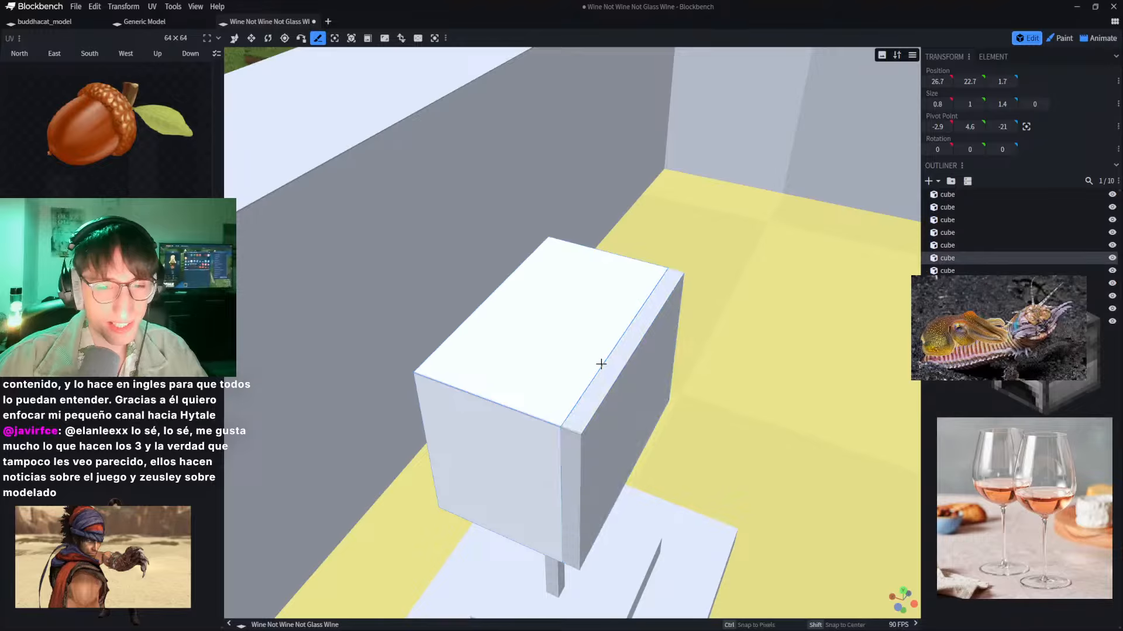
{"action": "key", "text": "v"}
{"action": "left_click", "coordinate": [514, 369]}
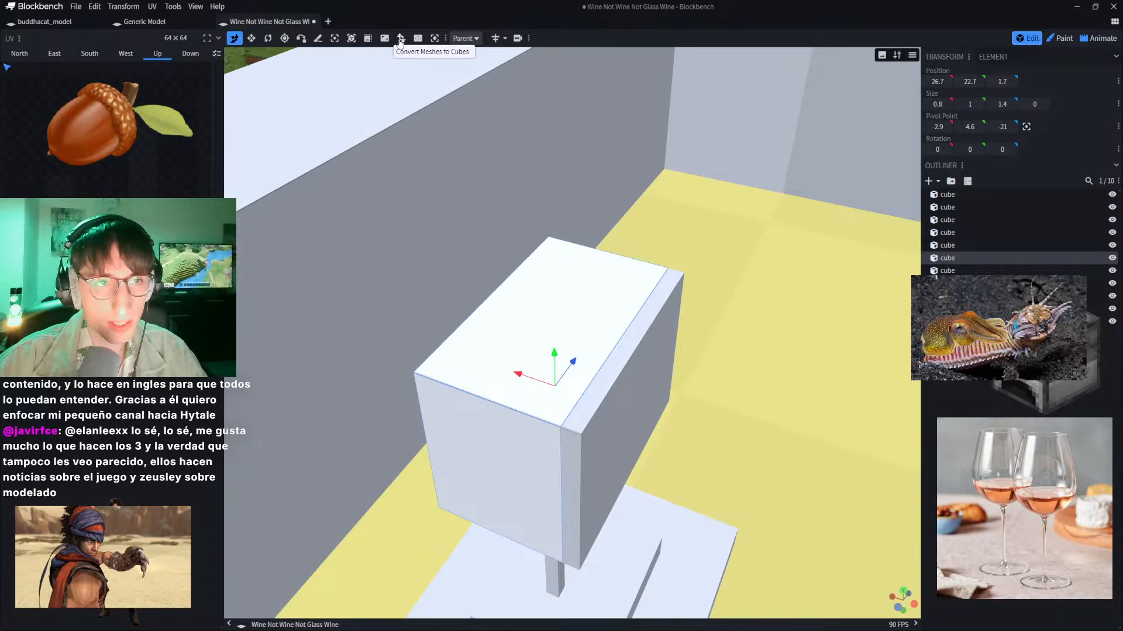
Step: Slice the other three 0.1-thick walls off the bowl block with the knife, and delete the remaining inner core
{"action": "left_click", "coordinate": [318, 38]}
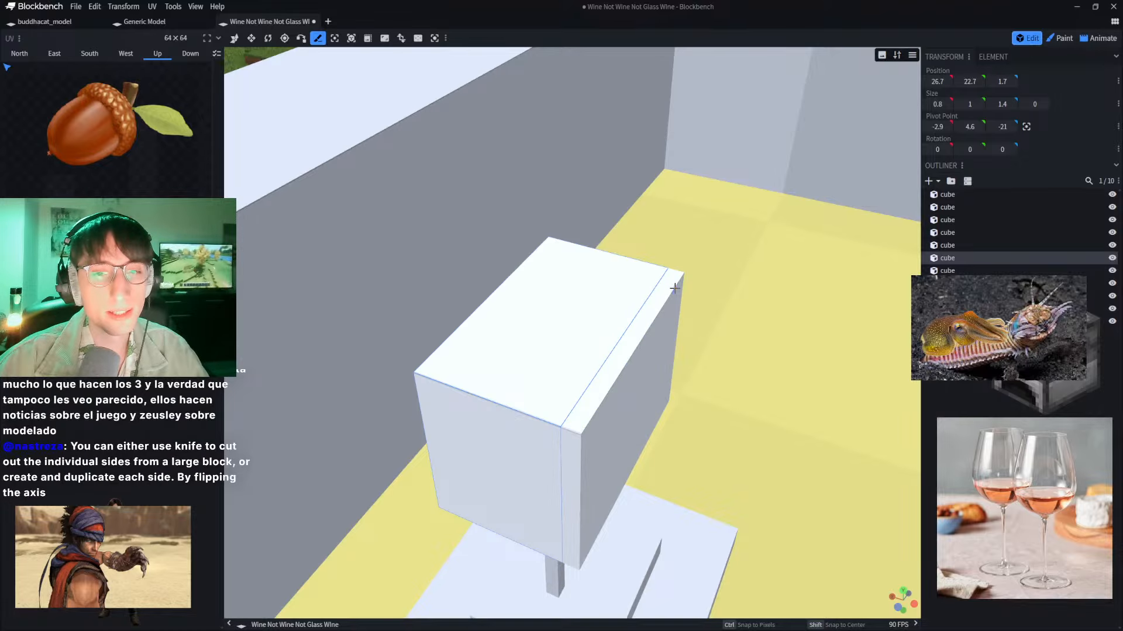
{"action": "left_click", "coordinate": [648, 273]}
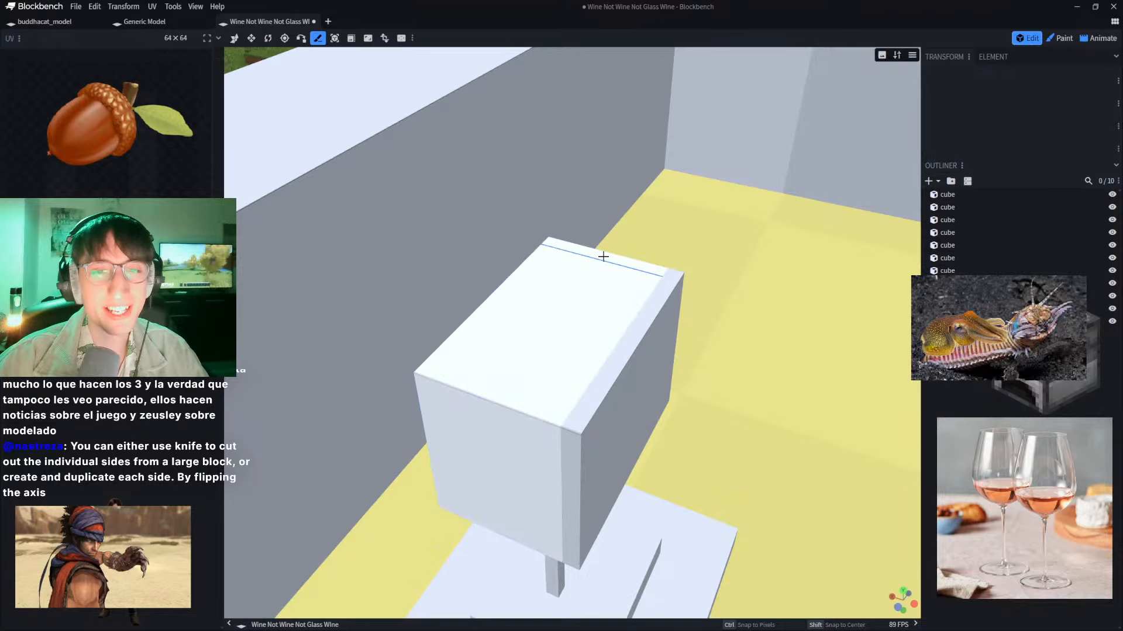
{"action": "left_click", "coordinate": [627, 268]}
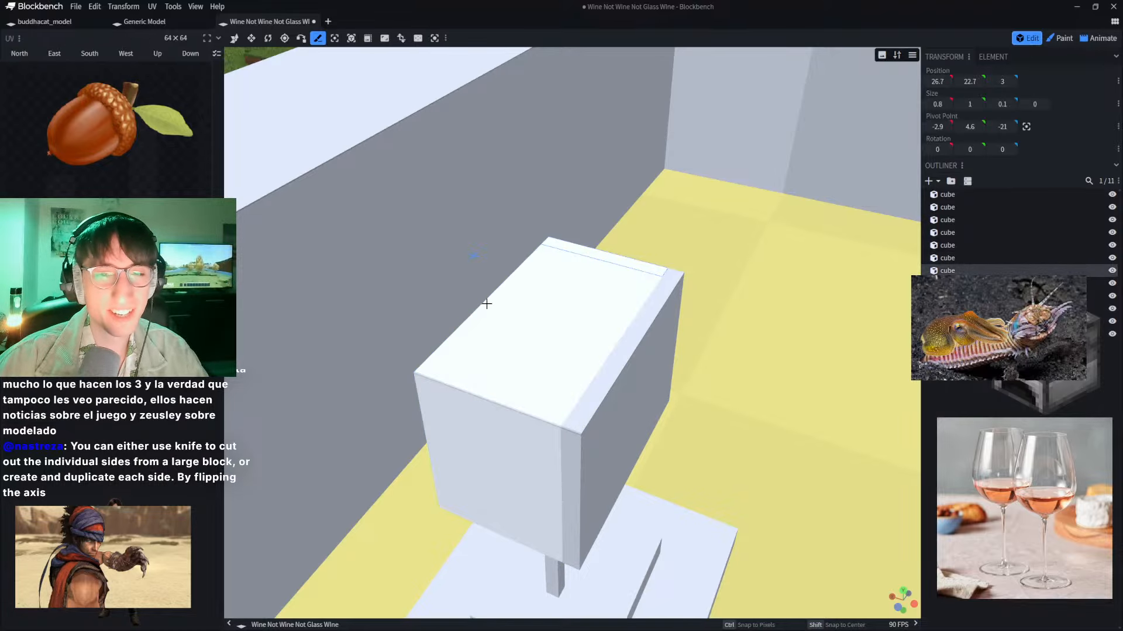
{"action": "left_click", "coordinate": [544, 258]}
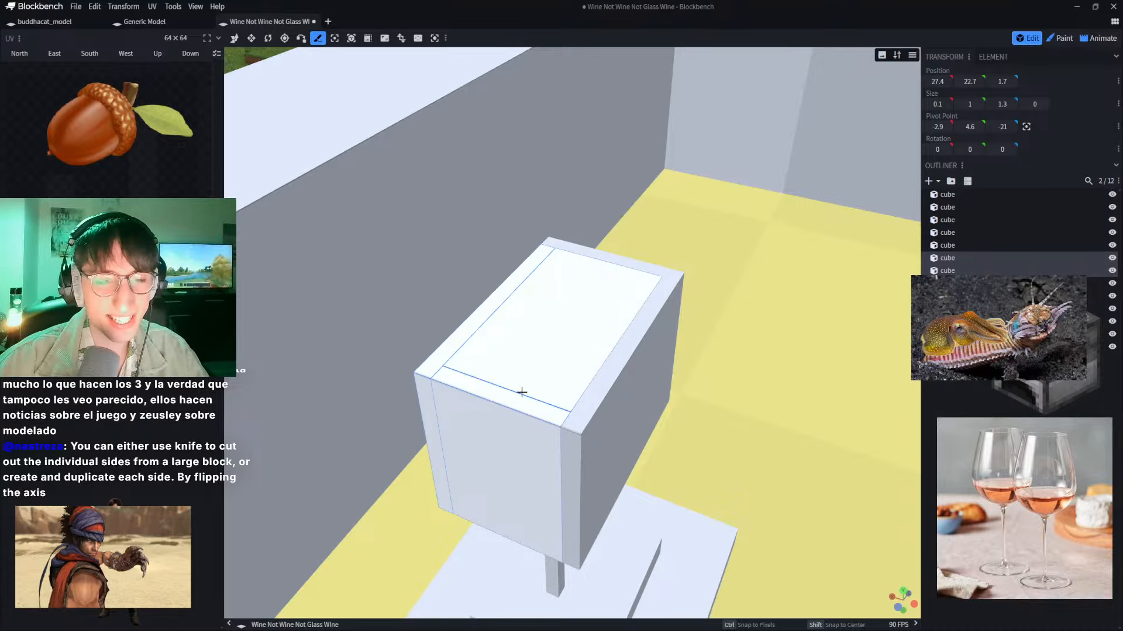
{"action": "left_click", "coordinate": [521, 392]}
{"action": "key", "text": "Delete"}
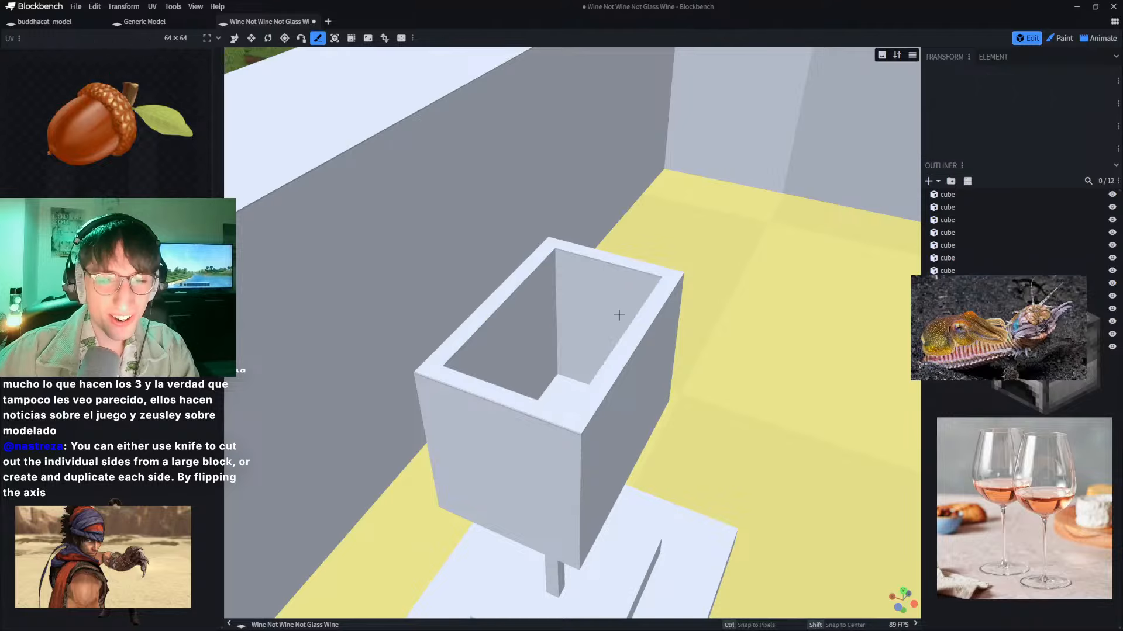
Step: Move the cuttlefish and furnace reference images down so they no longer cover the outliner
{"action": "scroll", "coordinate": [611, 330], "scroll_direction": "down", "scroll_amount": 3}
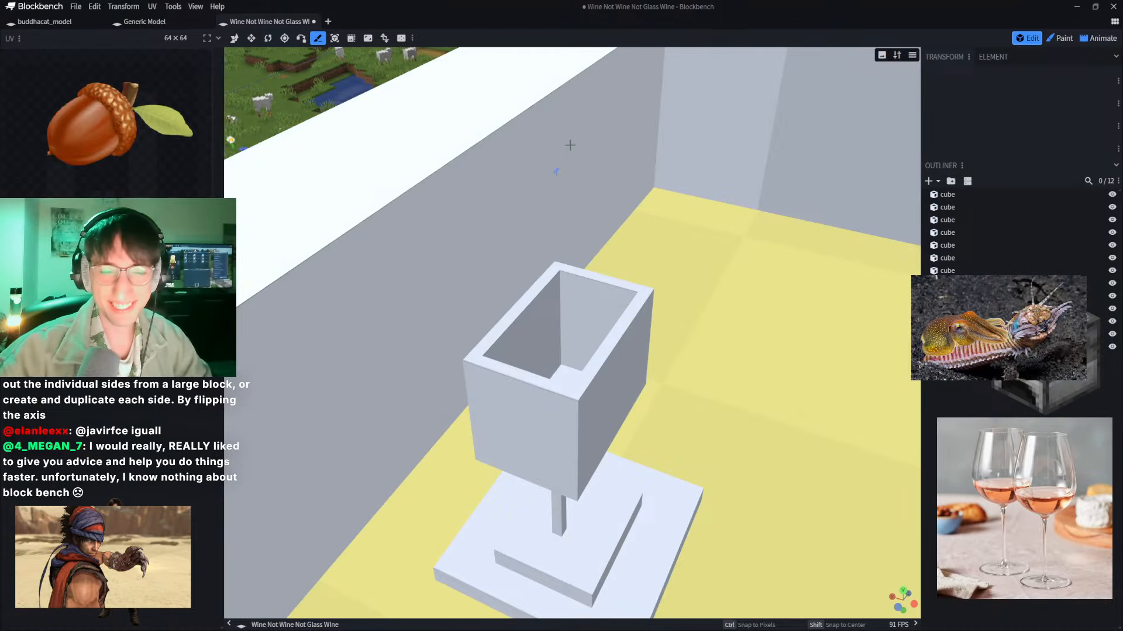
{"action": "right_click_drag", "start_coordinate": [611, 183], "coordinate": [628, 123]}
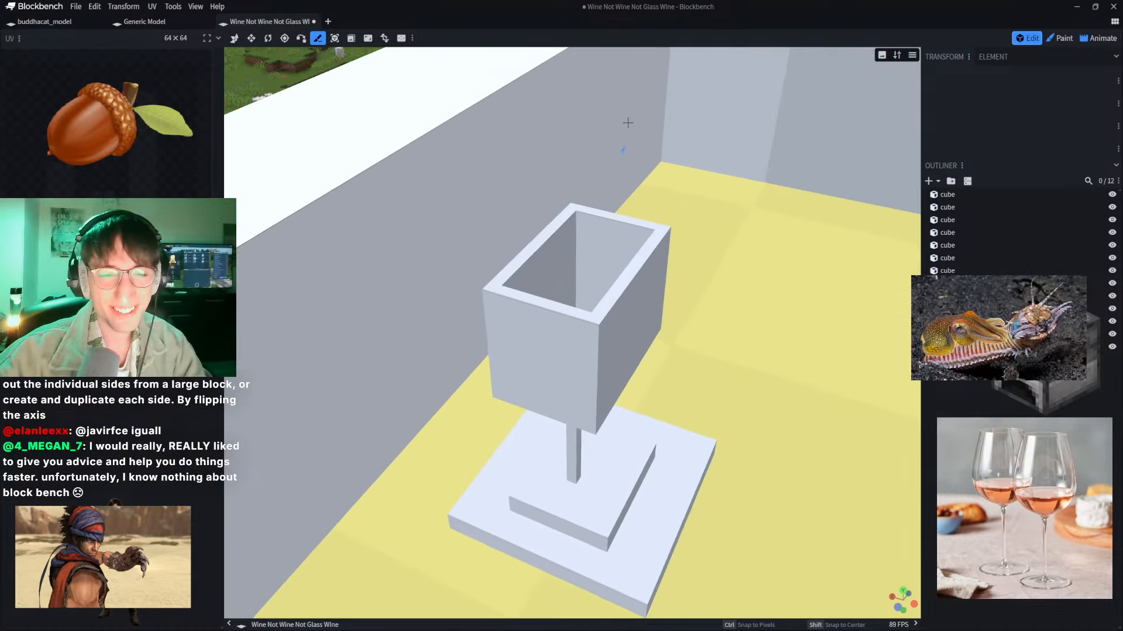
{"action": "left_click_drag", "start_coordinate": [472, 171], "coordinate": [397, 224]}
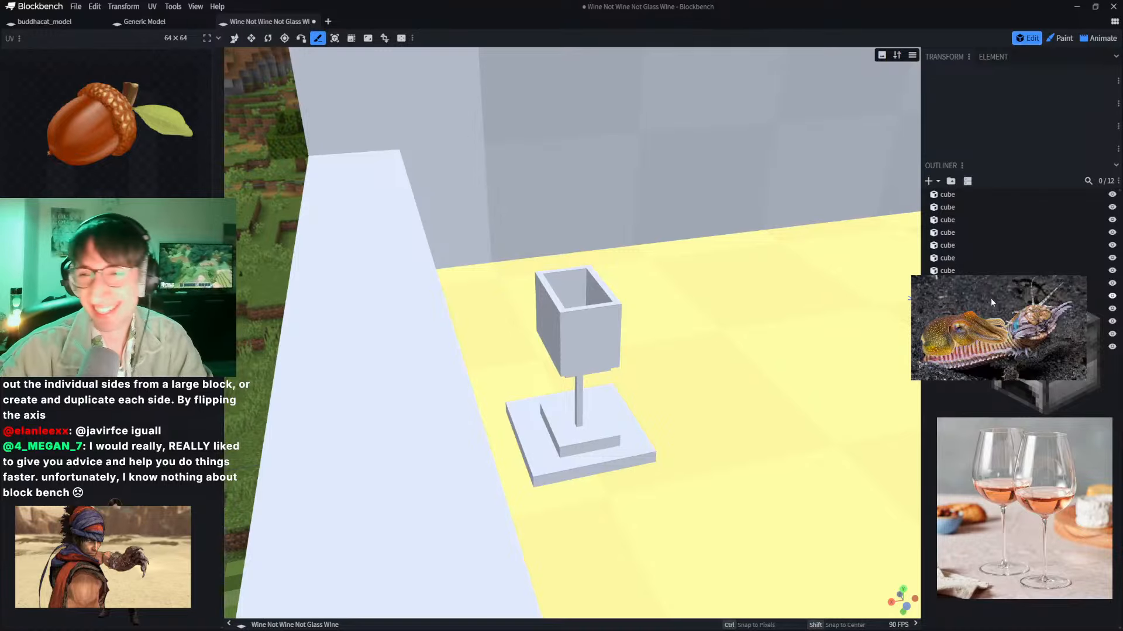
{"action": "mouse_move", "coordinate": [998, 299]}
{"action": "left_mouse_down"}
{"action": "mouse_move", "coordinate": [994, 285]}
{"action": "mouse_move", "coordinate": [1000, 294]}
{"action": "left_mouse_up"}
{"action": "double_click", "coordinate": [1013, 378]}
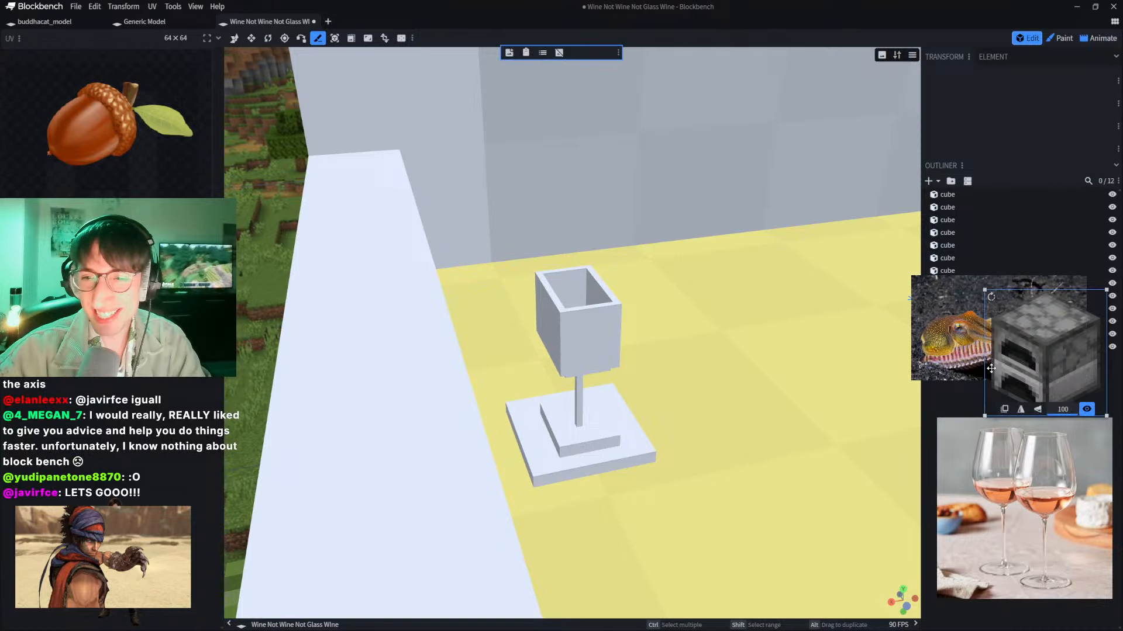
{"action": "left_click", "coordinate": [933, 356]}
{"action": "double_click", "coordinate": [934, 357]}
{"action": "left_click", "coordinate": [672, 53]}
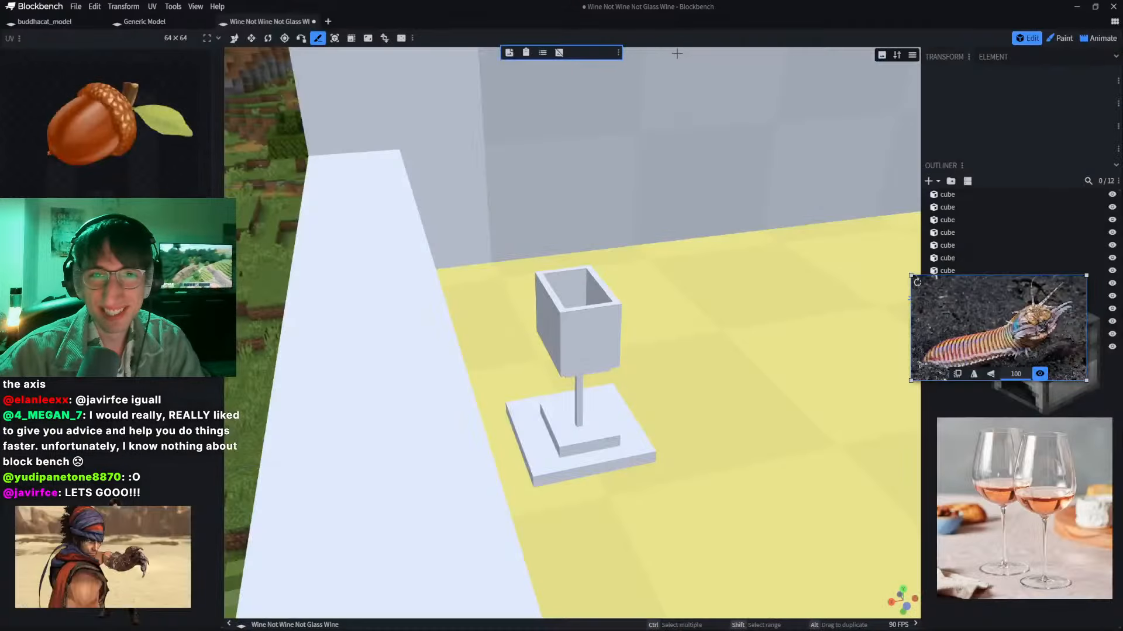
{"action": "left_click_drag", "start_coordinate": [976, 279], "coordinate": [987, 375]}
{"action": "left_click_drag", "start_coordinate": [961, 338], "coordinate": [996, 445]}
{"action": "left_click", "coordinate": [1040, 342]}
{"action": "left_click_drag", "start_coordinate": [1040, 343], "coordinate": [986, 552]}
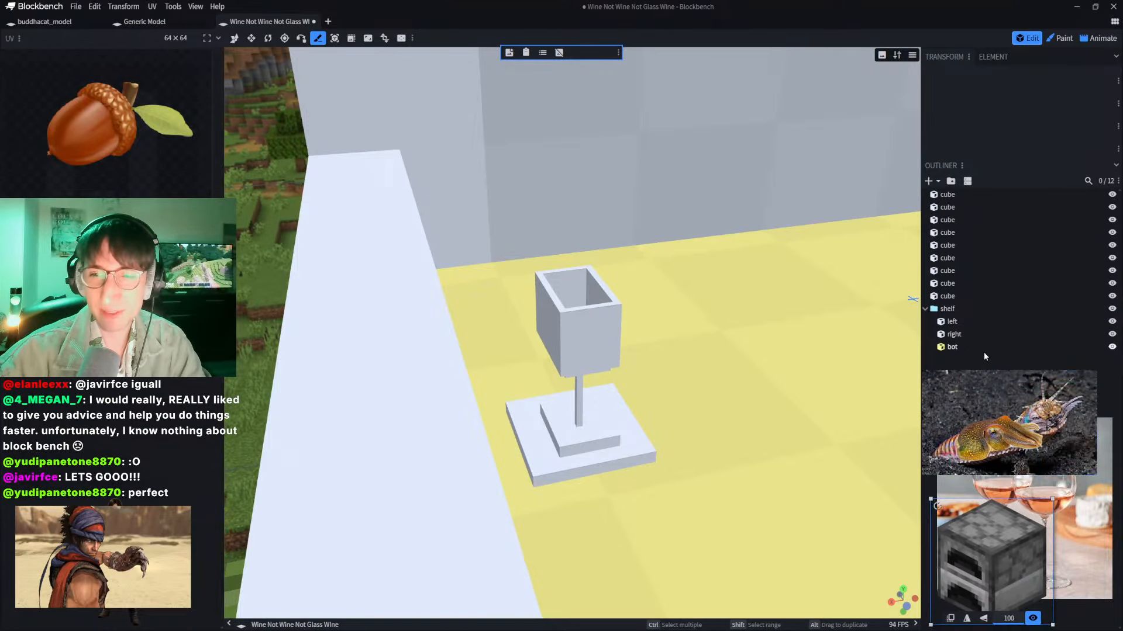
Step: Gather the eight cubes that make up the wine glass into a group named TheWine
{"action": "left_click", "coordinate": [950, 296]}
{"action": "left_click", "coordinate": [959, 196], "text": "shift"}
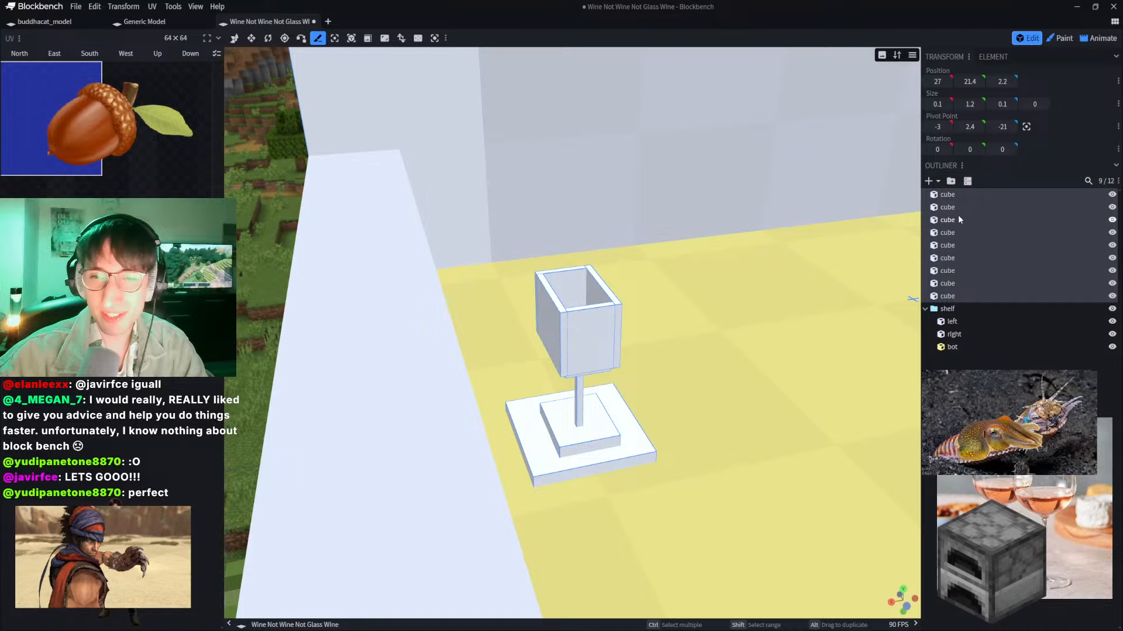
{"action": "left_click", "coordinate": [957, 208]}
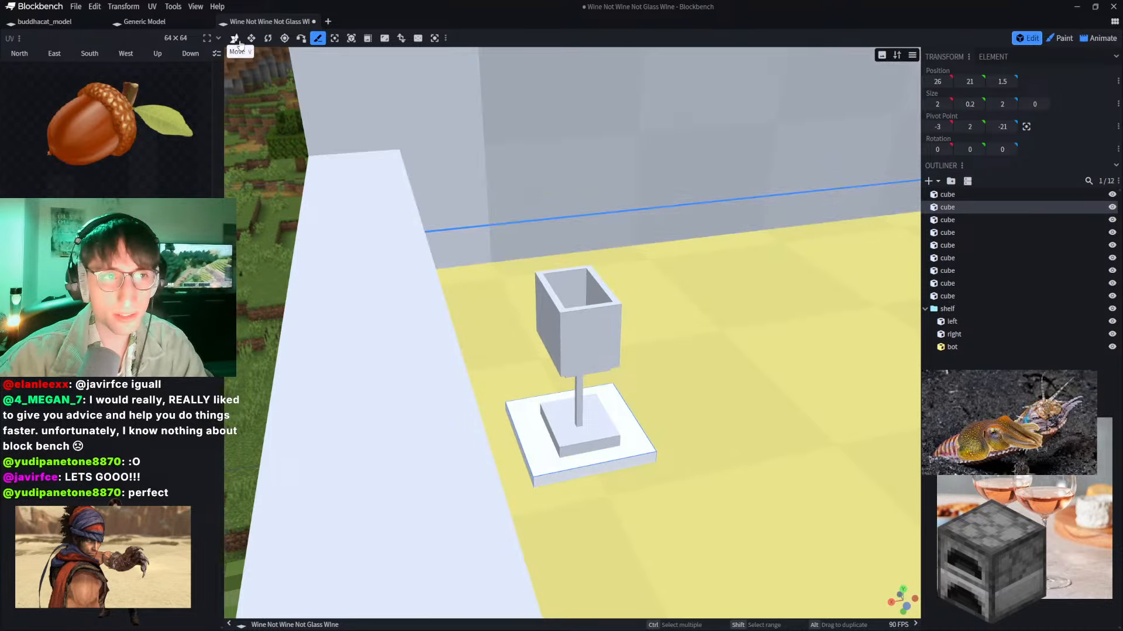
{"action": "left_click", "coordinate": [235, 39]}
{"action": "key", "text": "ctrl+z"}
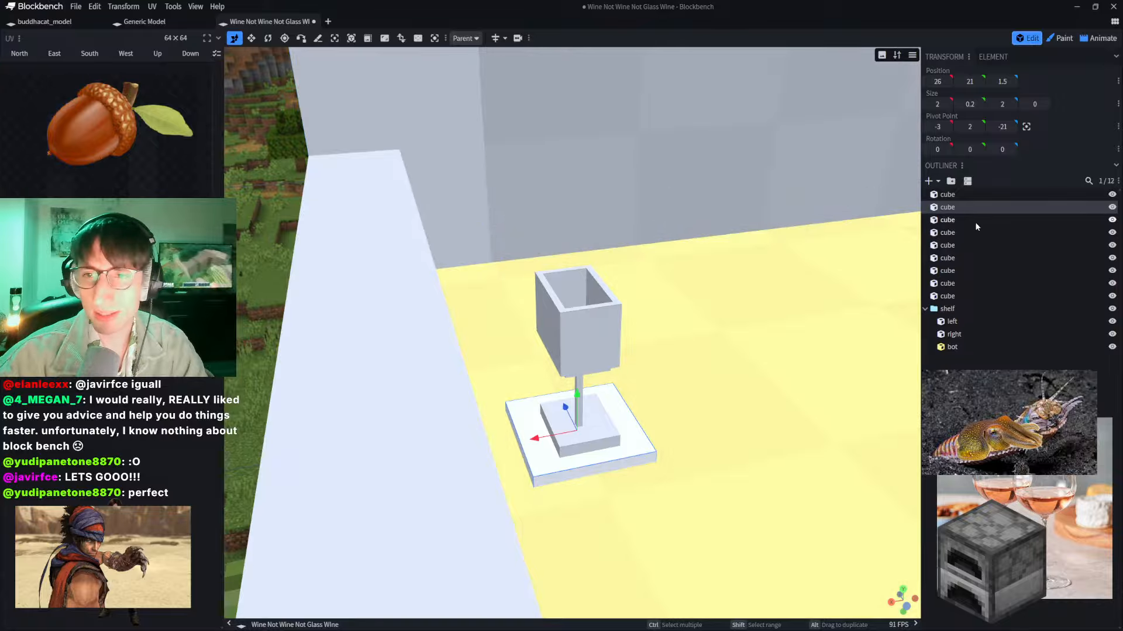
{"action": "left_click", "coordinate": [964, 295], "text": "shift"}
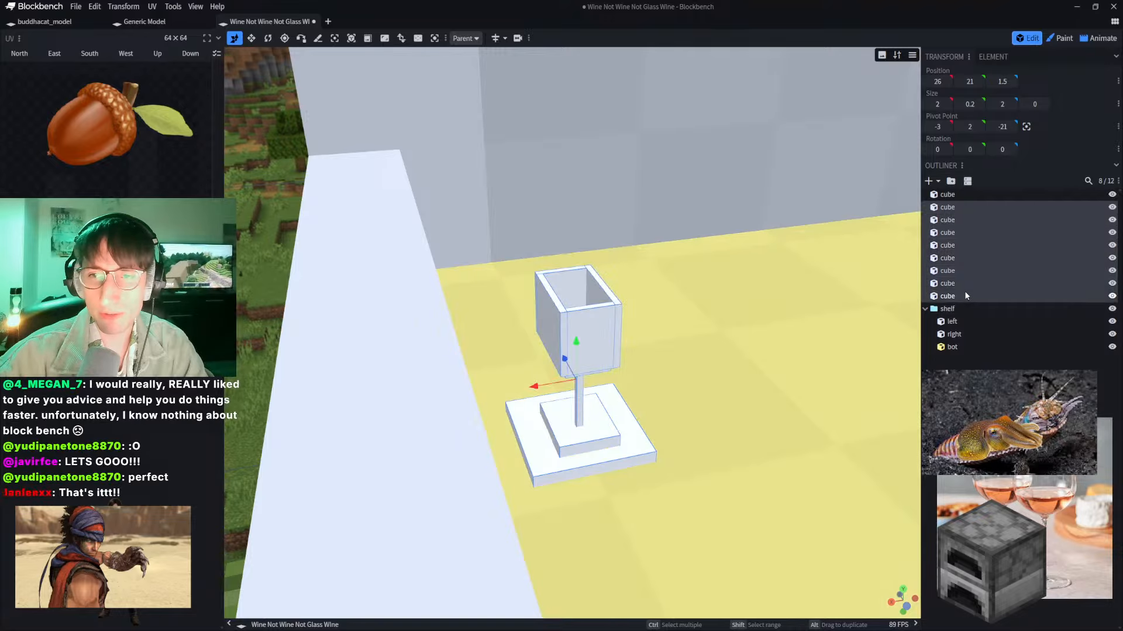
{"action": "left_click", "coordinate": [952, 182]}
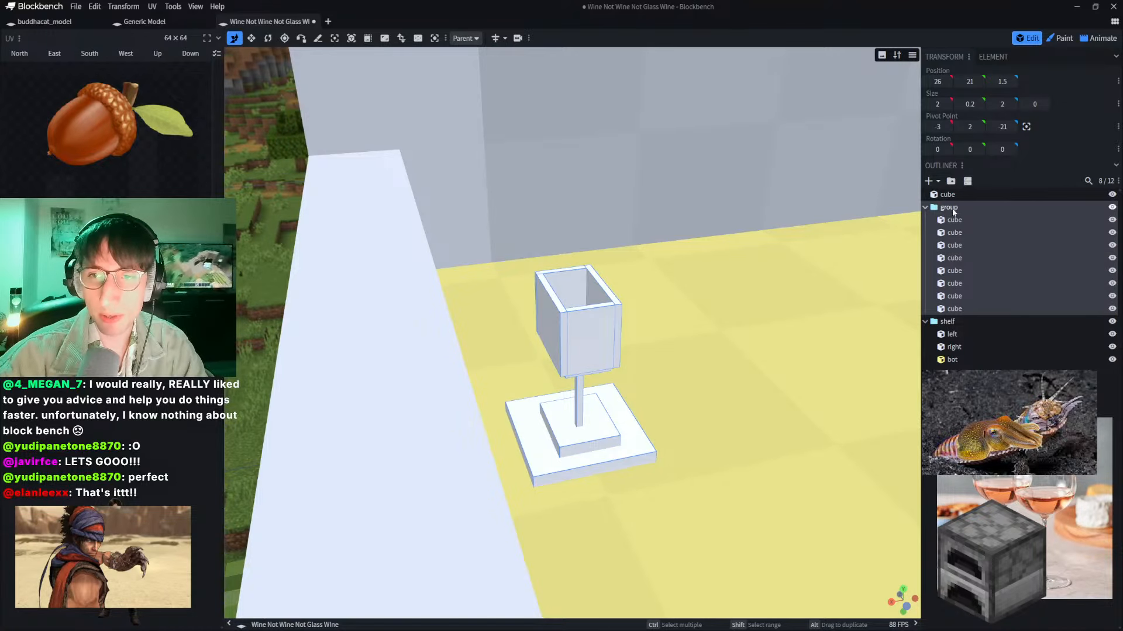
{"action": "type", "text": "w"}
{"action": "key", "text": "BackSpace"}
{"action": "type", "text": "TheWine"}
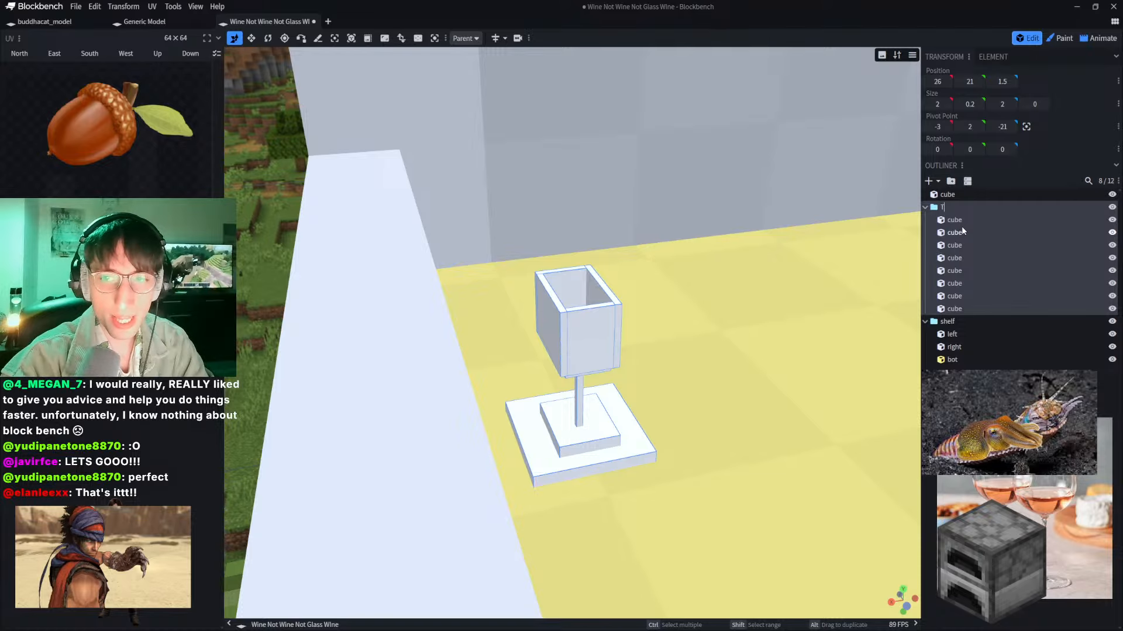
{"action": "key", "text": "Return"}
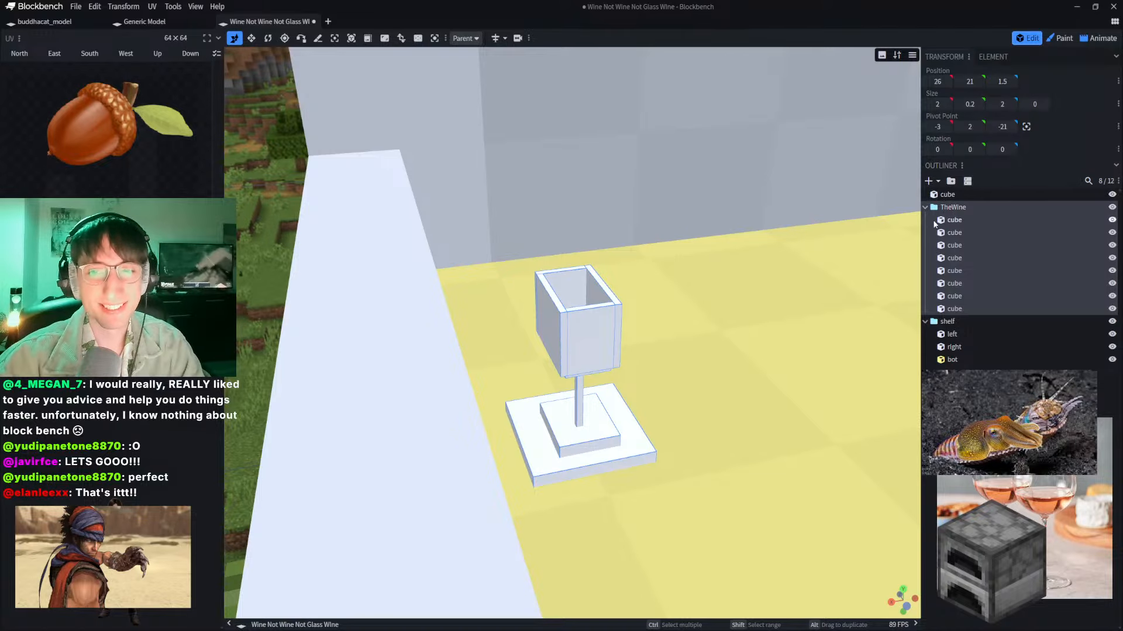
Step: Set the marker color of the TheWine group to Orange
{"action": "right_click", "coordinate": [962, 209]}
{"action": "mouse_move", "coordinate": [988, 286]}
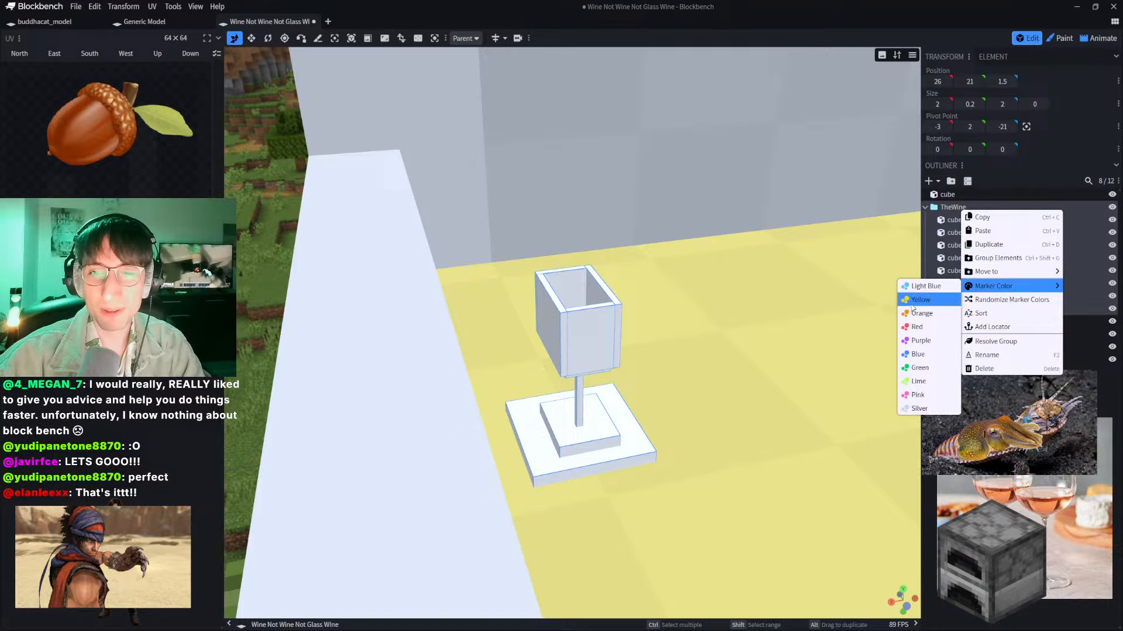
{"action": "left_click", "coordinate": [926, 317]}
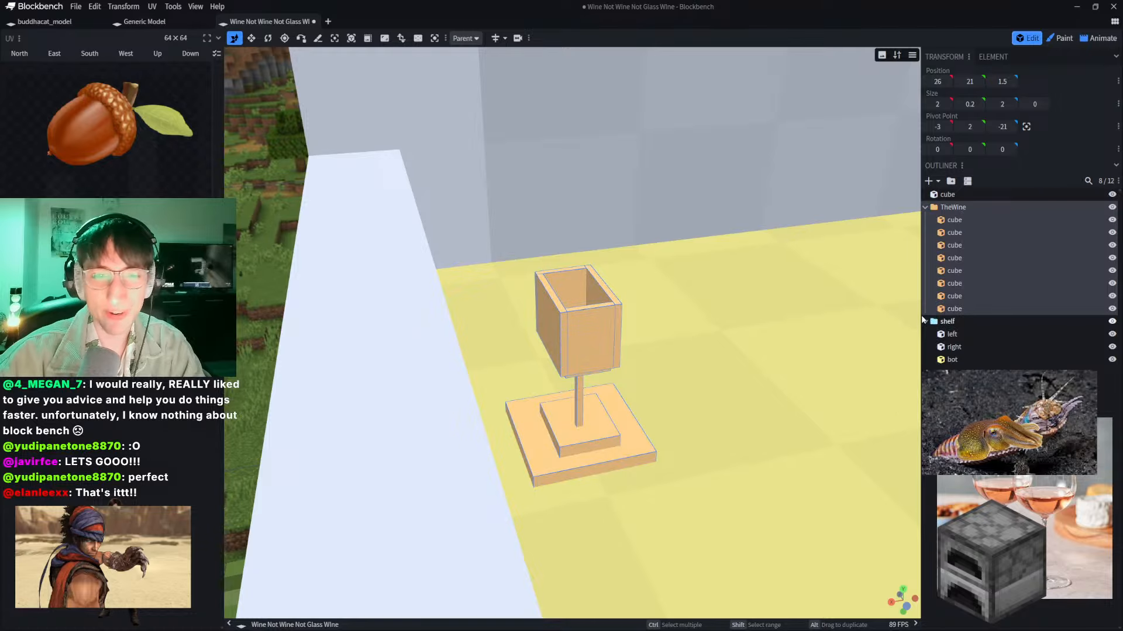
Step: Examine the orange wine glass on the shelf from the sides and from above
{"action": "right_click_drag", "start_coordinate": [712, 288], "coordinate": [676, 306]}
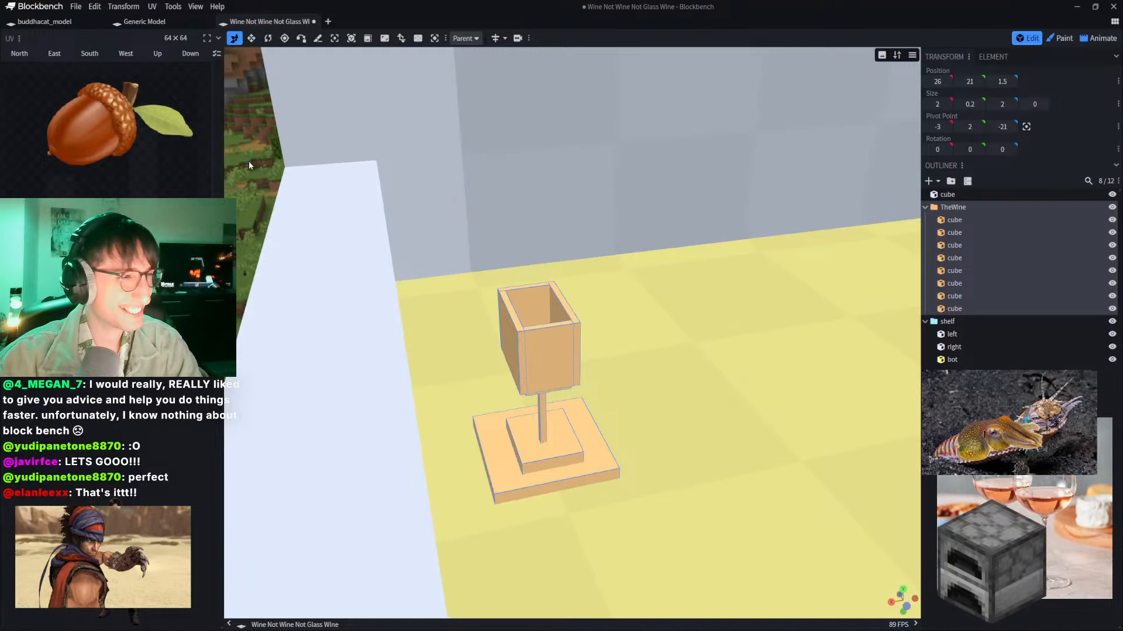
{"action": "left_click_drag", "start_coordinate": [248, 160], "coordinate": [197, 169]}
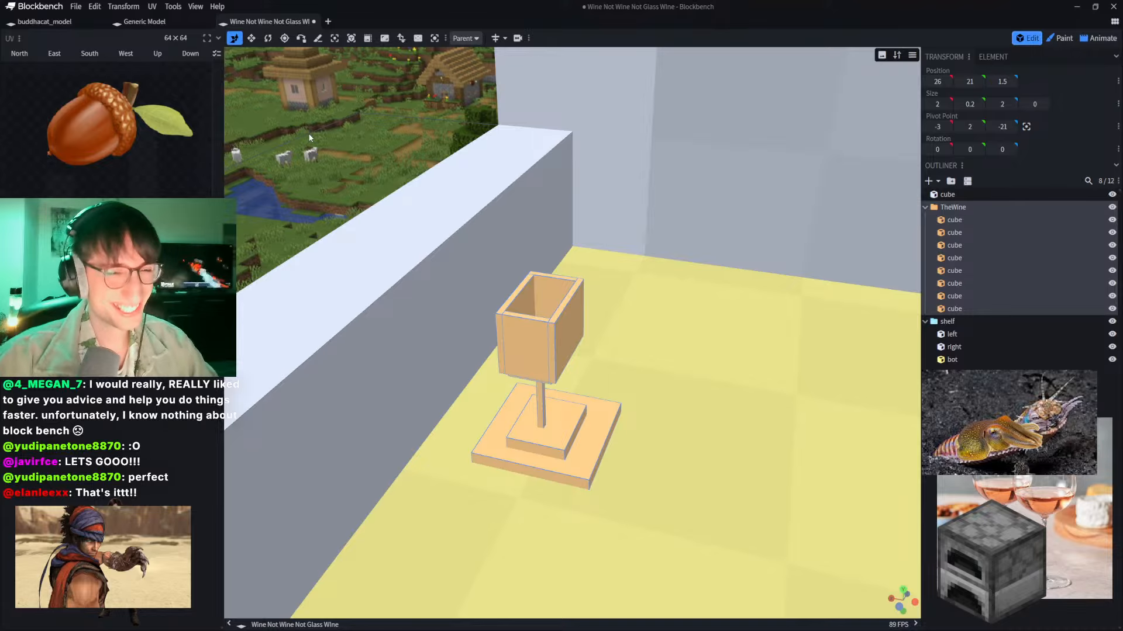
{"action": "right_click_drag", "start_coordinate": [318, 135], "coordinate": [311, 124]}
{"action": "right_click_drag", "start_coordinate": [458, 314], "coordinate": [457, 272]}
{"action": "scroll", "coordinate": [457, 272], "scroll_direction": "up", "scroll_amount": 2}
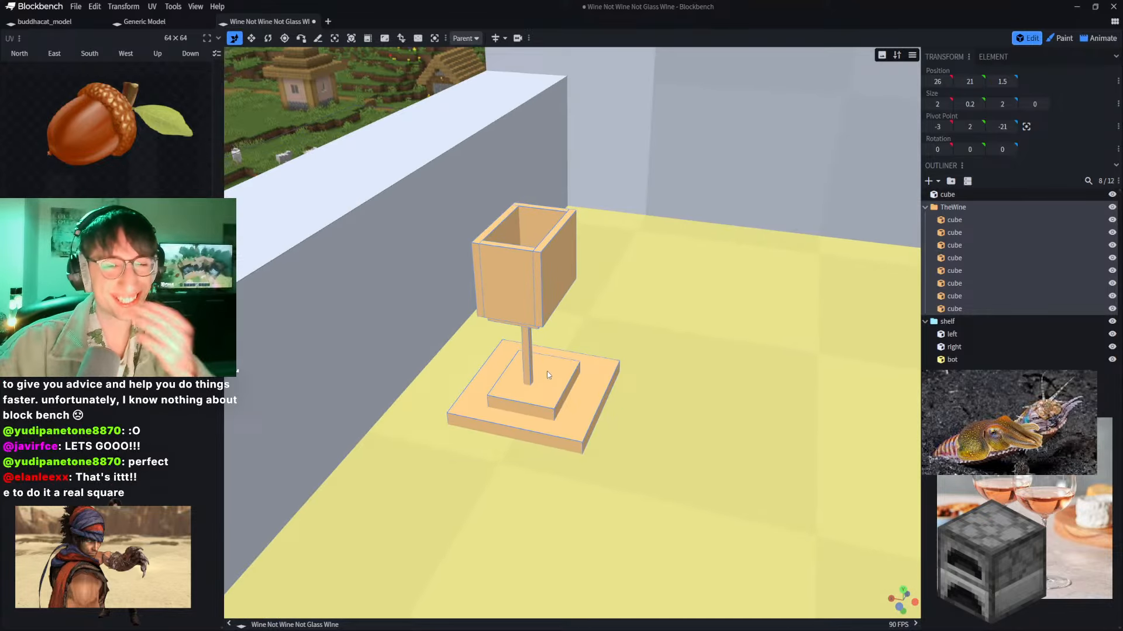
{"action": "left_click_drag", "start_coordinate": [320, 112], "coordinate": [334, 101]}
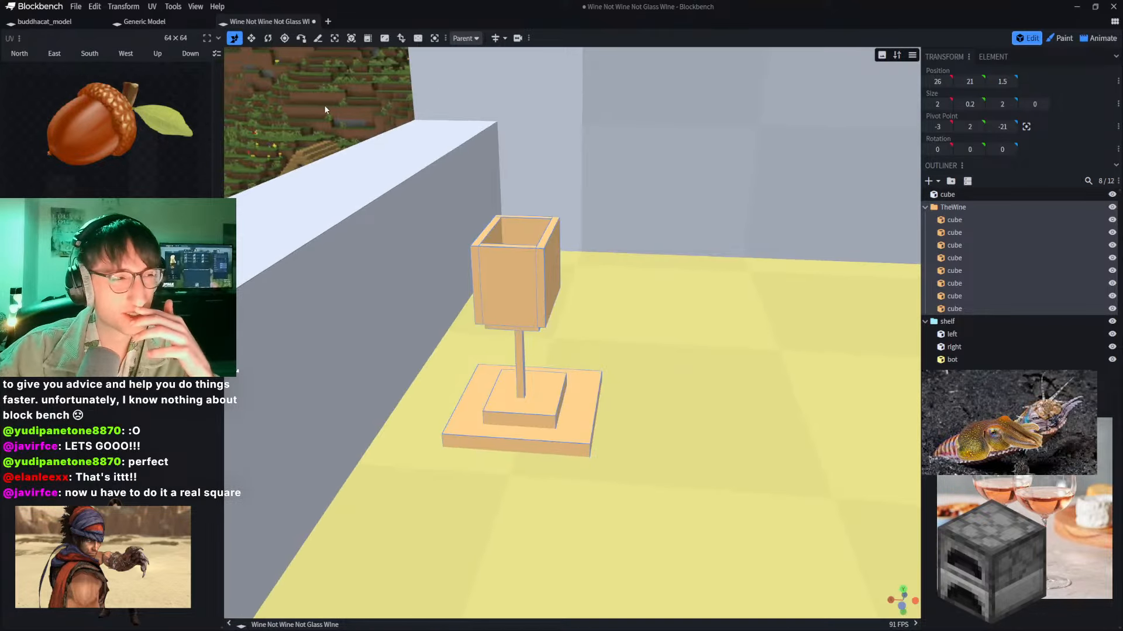
{"action": "right_click_drag", "start_coordinate": [324, 105], "coordinate": [380, 99]}
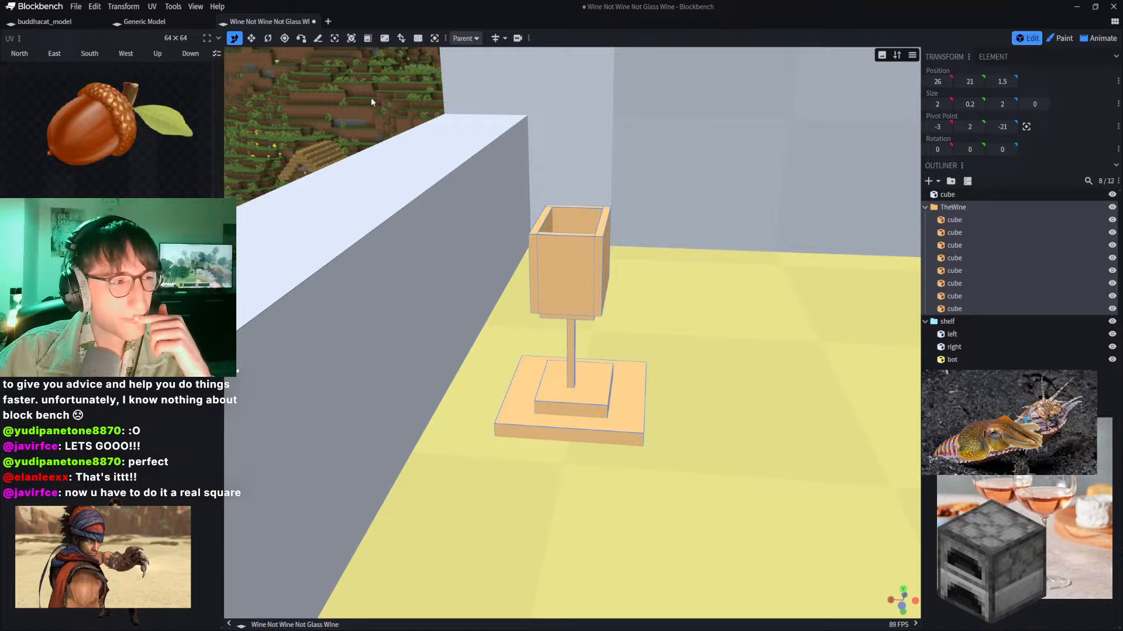
{"action": "left_click_drag", "start_coordinate": [375, 86], "coordinate": [310, 191]}
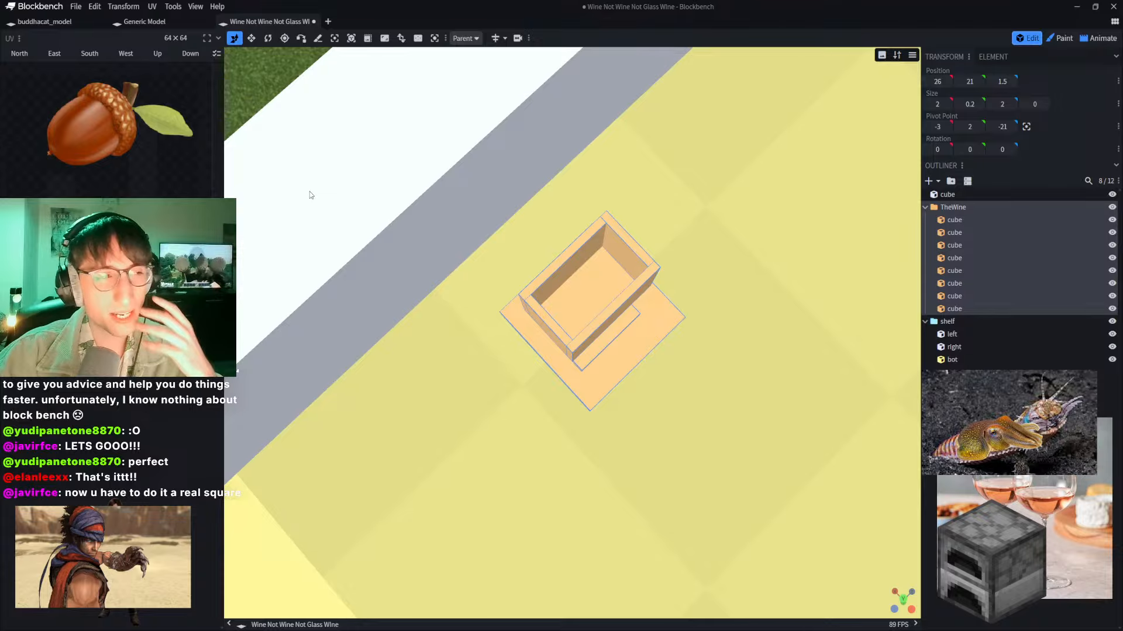
{"action": "left_click_drag", "start_coordinate": [328, 73], "coordinate": [301, 73]}
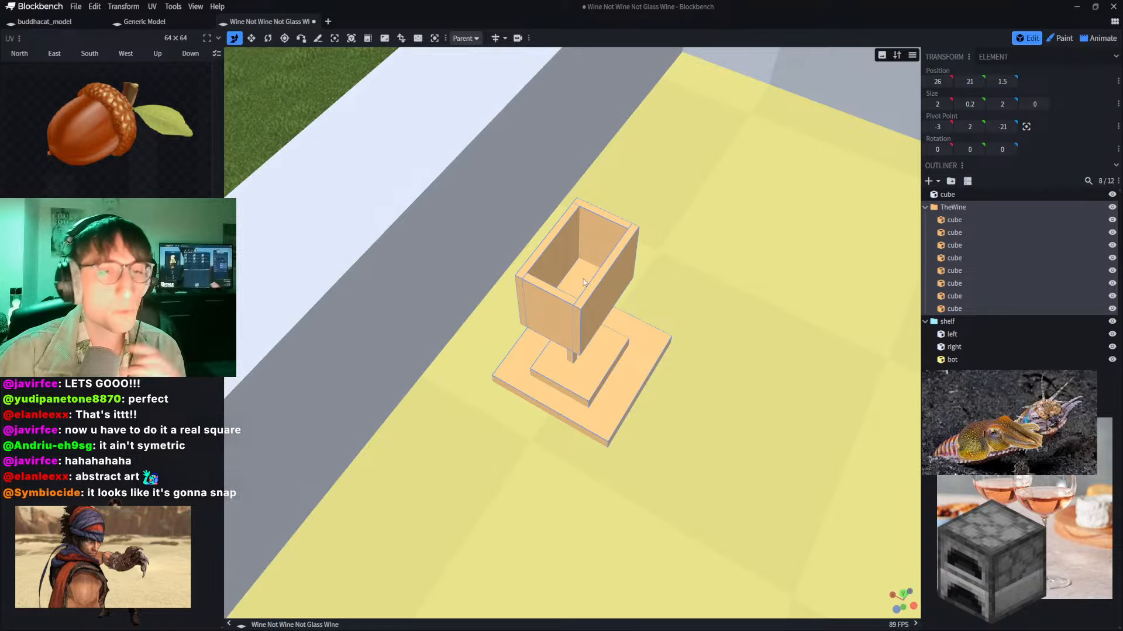
{"action": "left_click", "coordinate": [587, 269]}
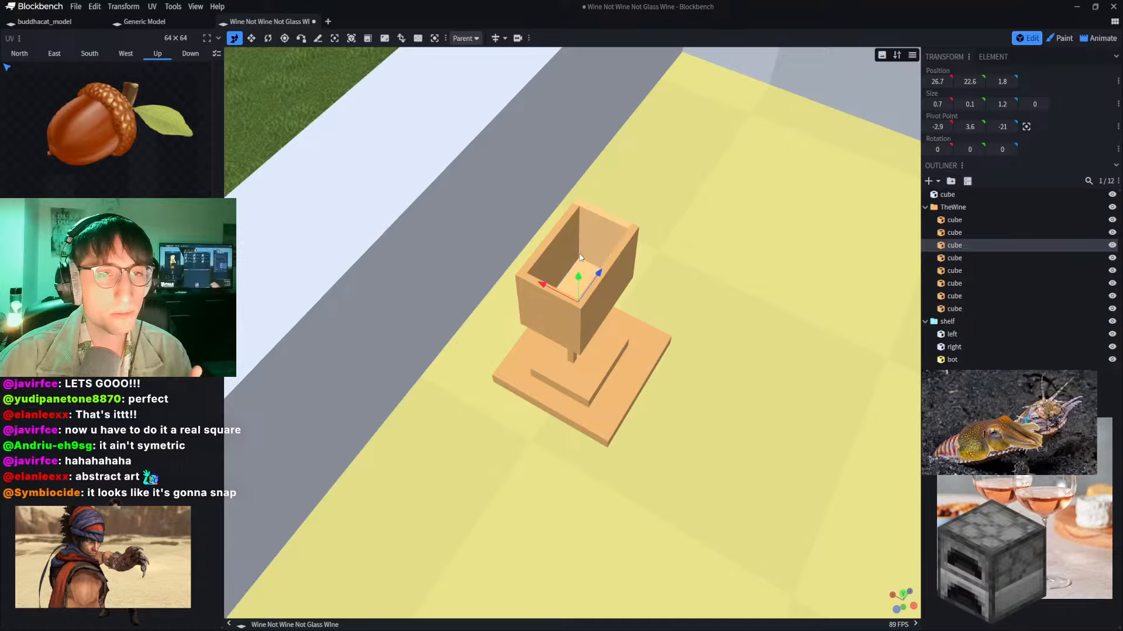
{"action": "scroll", "coordinate": [410, 117], "scroll_direction": "up", "scroll_amount": 4}
{"action": "right_click", "coordinate": [461, 147]}
{"action": "scroll", "coordinate": [374, 124], "scroll_direction": "down", "scroll_amount": 4}
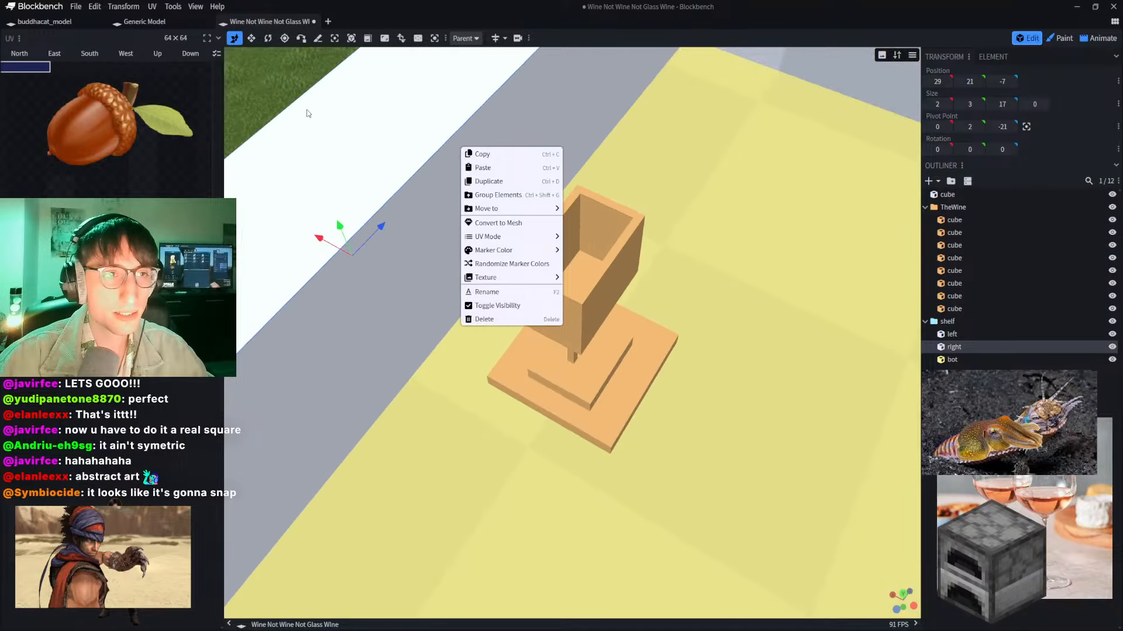
{"action": "left_click", "coordinate": [309, 113]}
{"action": "left_click", "coordinate": [318, 39]}
Step: Inspect the hollow bowl's interior, its walls and the stem up close and from a distance
{"action": "scroll", "coordinate": [535, 260], "scroll_direction": "up", "scroll_amount": 7}
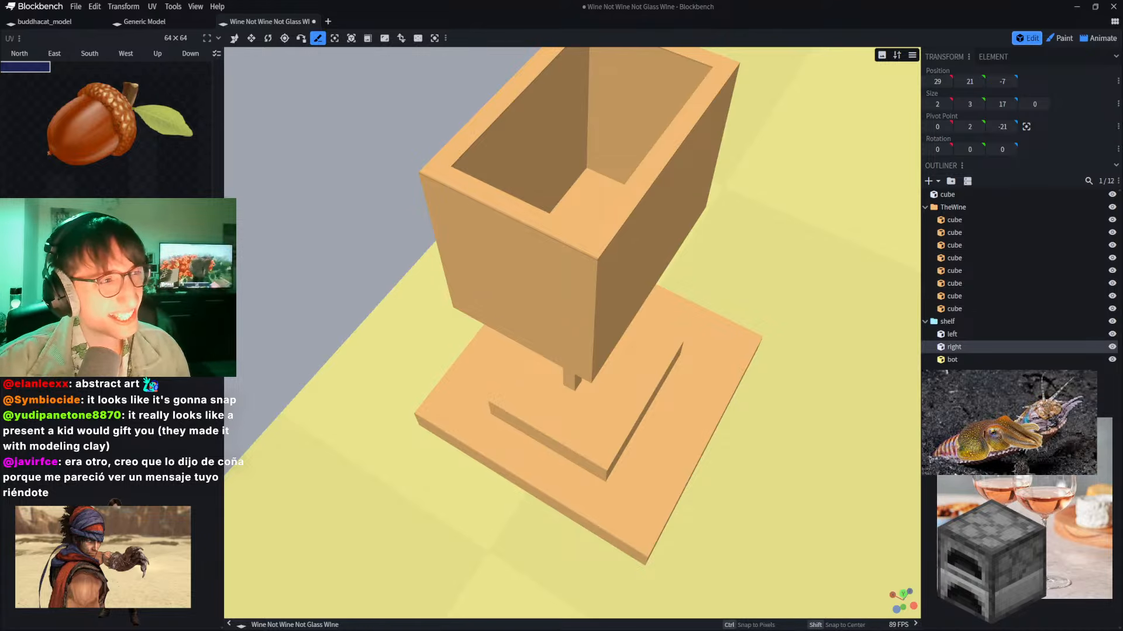
{"action": "right_click_drag", "start_coordinate": [332, 66], "coordinate": [318, 146]}
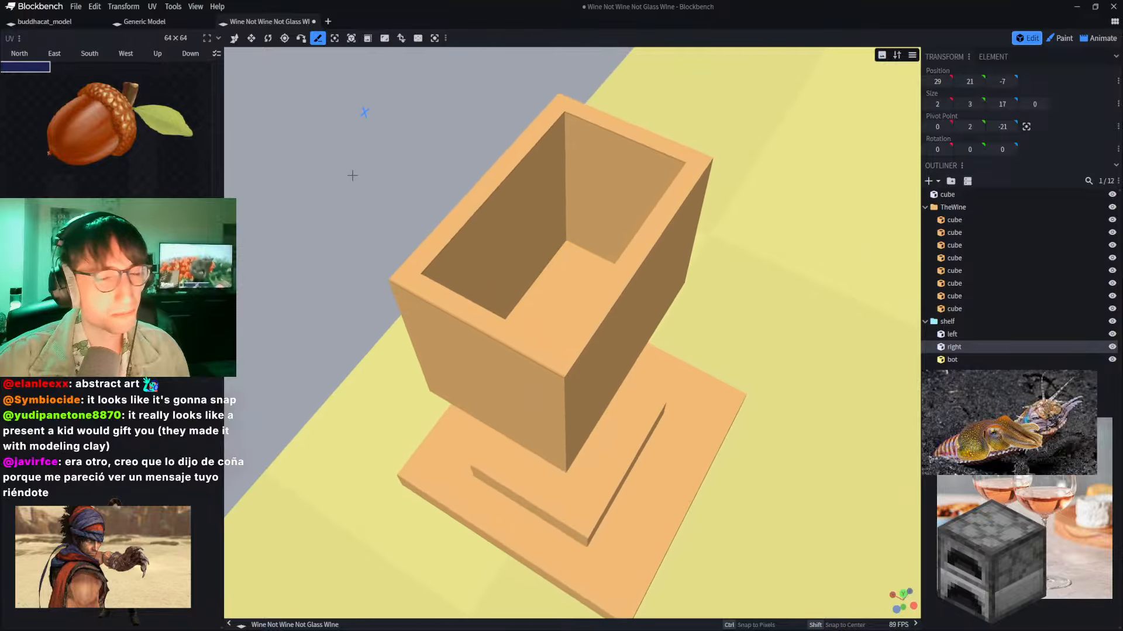
{"action": "scroll", "coordinate": [409, 234], "scroll_direction": "down", "scroll_amount": 6}
{"action": "left_click_drag", "start_coordinate": [321, 55], "coordinate": [267, 84]}
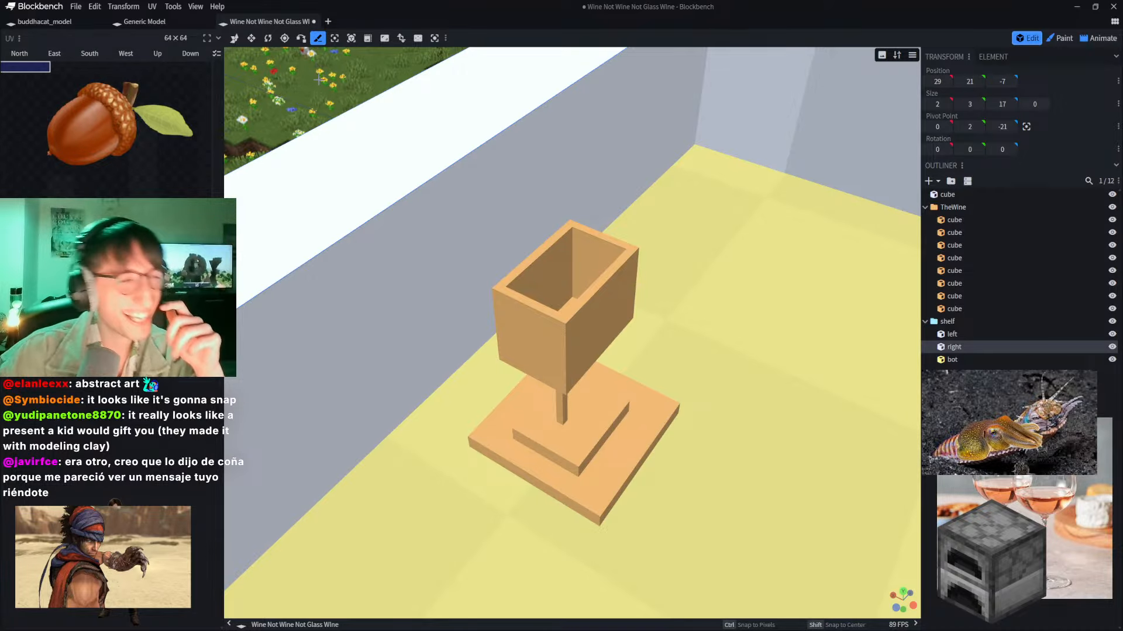
{"action": "scroll", "coordinate": [477, 236], "scroll_direction": "down", "scroll_amount": 1}
{"action": "scroll", "coordinate": [480, 238], "scroll_direction": "up", "scroll_amount": 2}
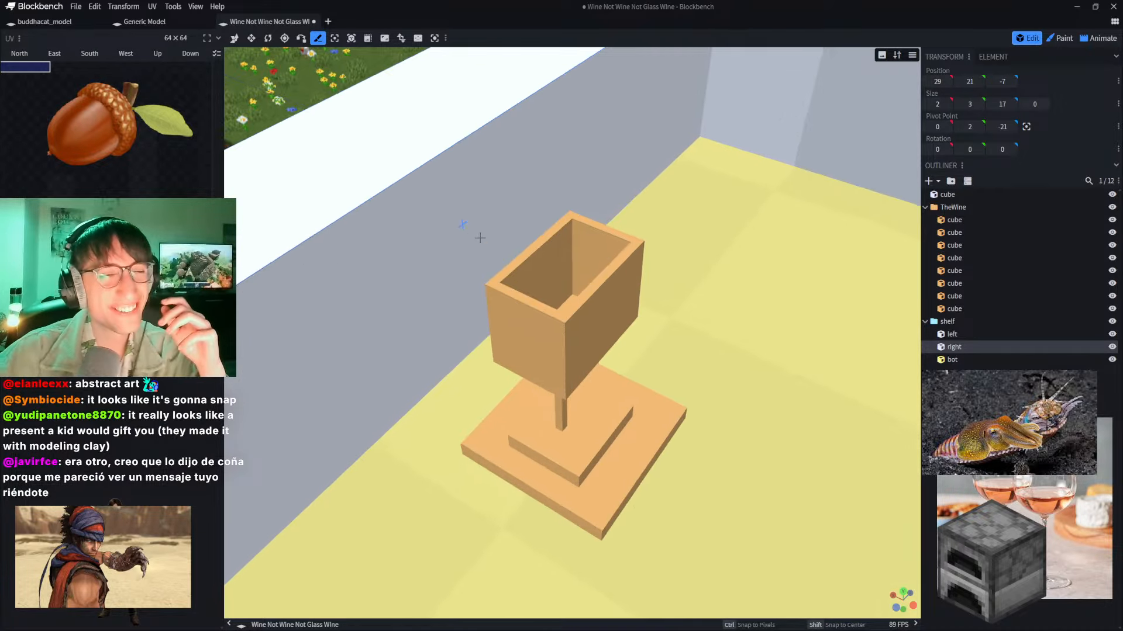
{"action": "scroll", "coordinate": [553, 256], "scroll_direction": "up", "scroll_amount": 2}
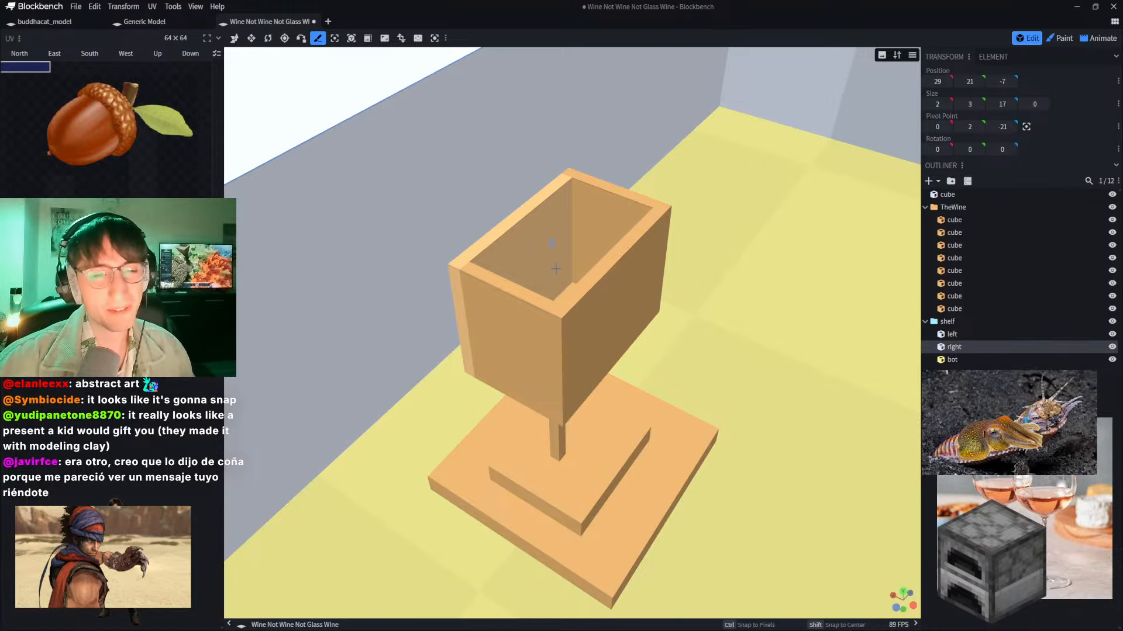
{"action": "scroll", "coordinate": [556, 269], "scroll_direction": "down", "scroll_amount": 4}
{"action": "scroll", "coordinate": [556, 269], "scroll_direction": "up", "scroll_amount": 2}
{"action": "scroll", "coordinate": [556, 275], "scroll_direction": "down", "scroll_amount": 1}
{"action": "scroll", "coordinate": [581, 441], "scroll_direction": "up", "scroll_amount": 3}
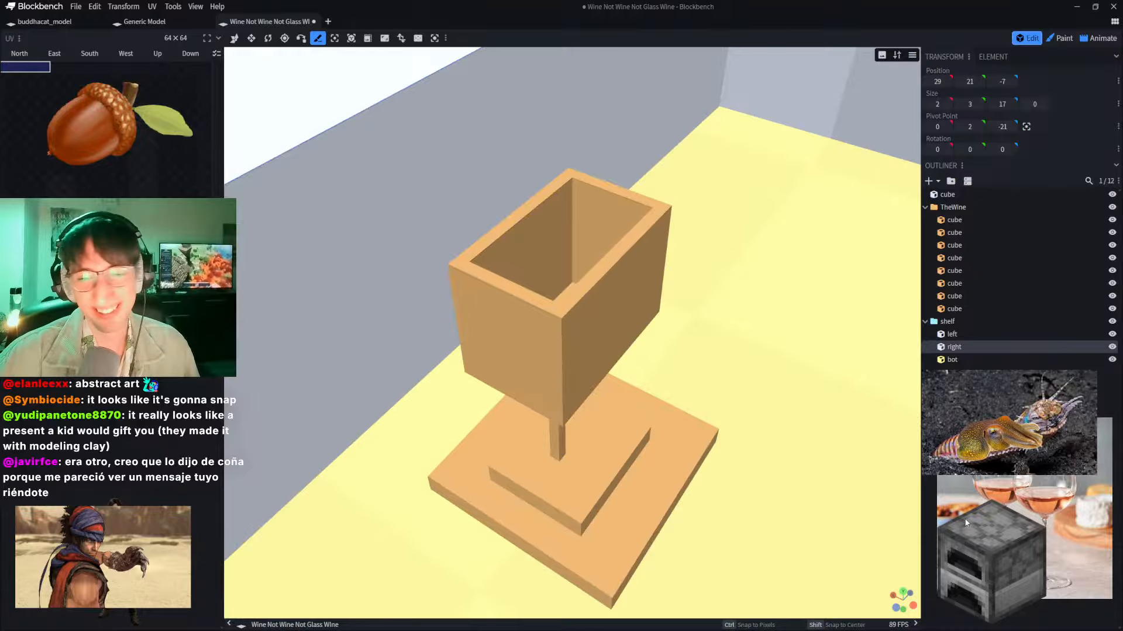
Step: Enlarge the wine glasses reference photo and place it beside the model for comparison
{"action": "left_click", "coordinate": [1088, 506]}
{"action": "double_click", "coordinate": [1071, 508]}
{"action": "left_click_drag", "start_coordinate": [1058, 490], "coordinate": [575, 291]}
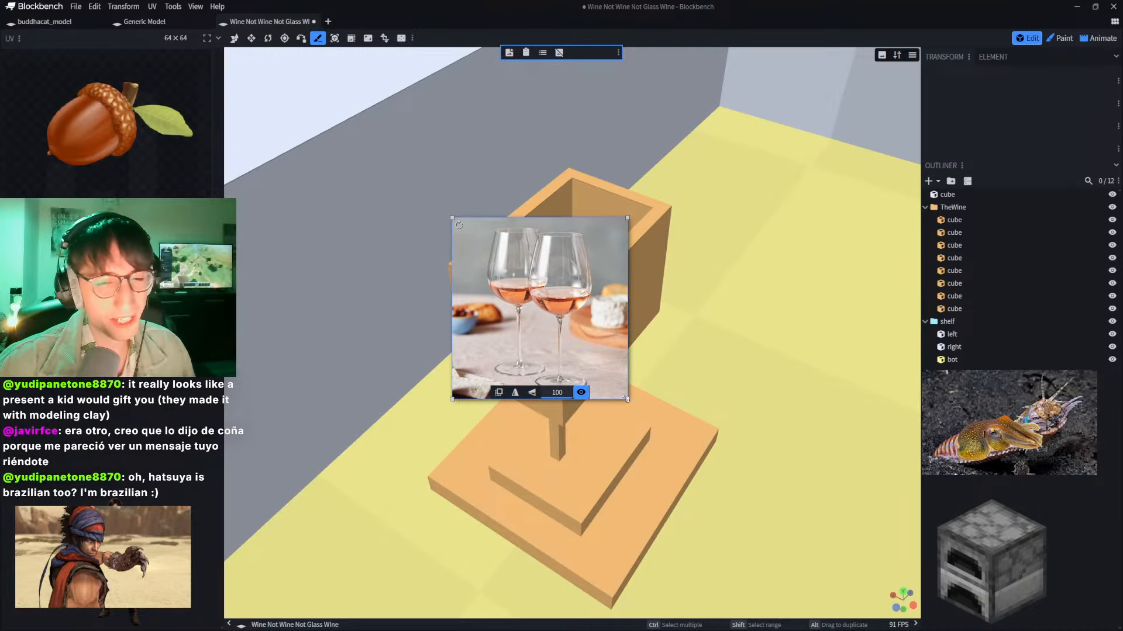
{"action": "left_click_drag", "start_coordinate": [626, 399], "coordinate": [718, 497]}
{"action": "left_click_drag", "start_coordinate": [658, 399], "coordinate": [1036, 494]}
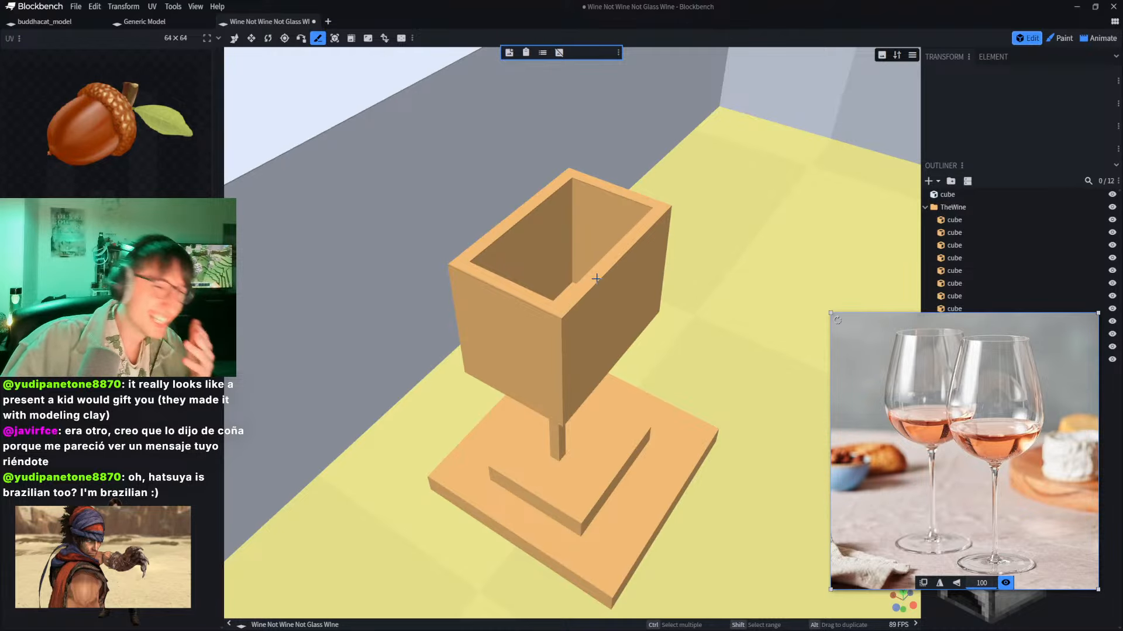
{"action": "left_click", "coordinate": [804, 298]}
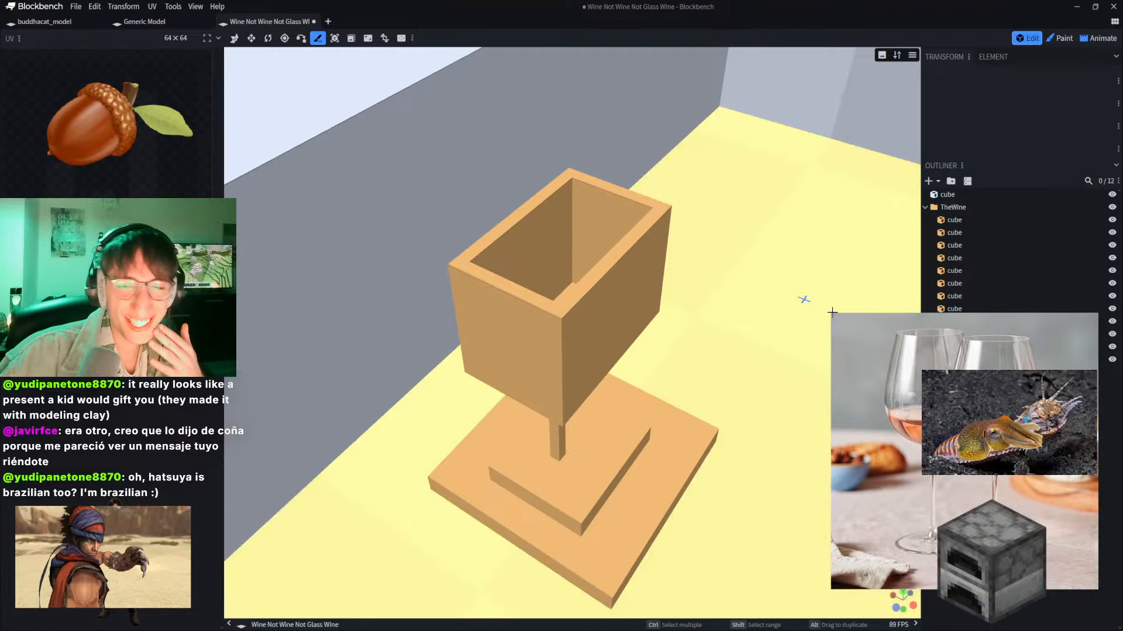
{"action": "left_click", "coordinate": [706, 295]}
{"action": "scroll", "coordinate": [704, 281], "scroll_direction": "down", "scroll_amount": 3}
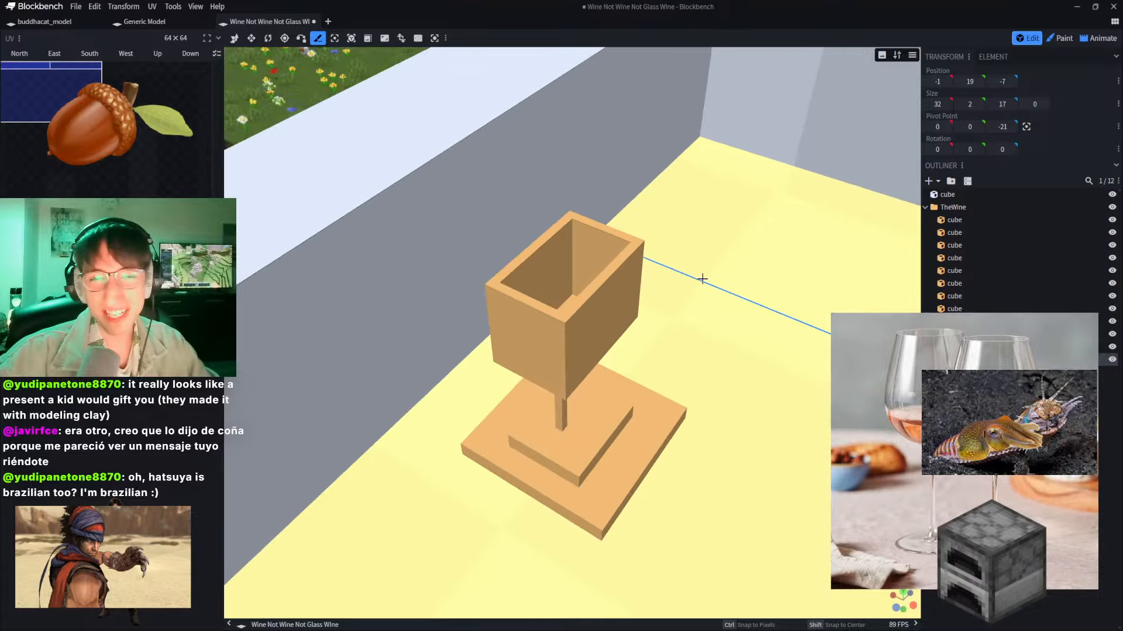
{"action": "key", "text": "ctrl+z"}
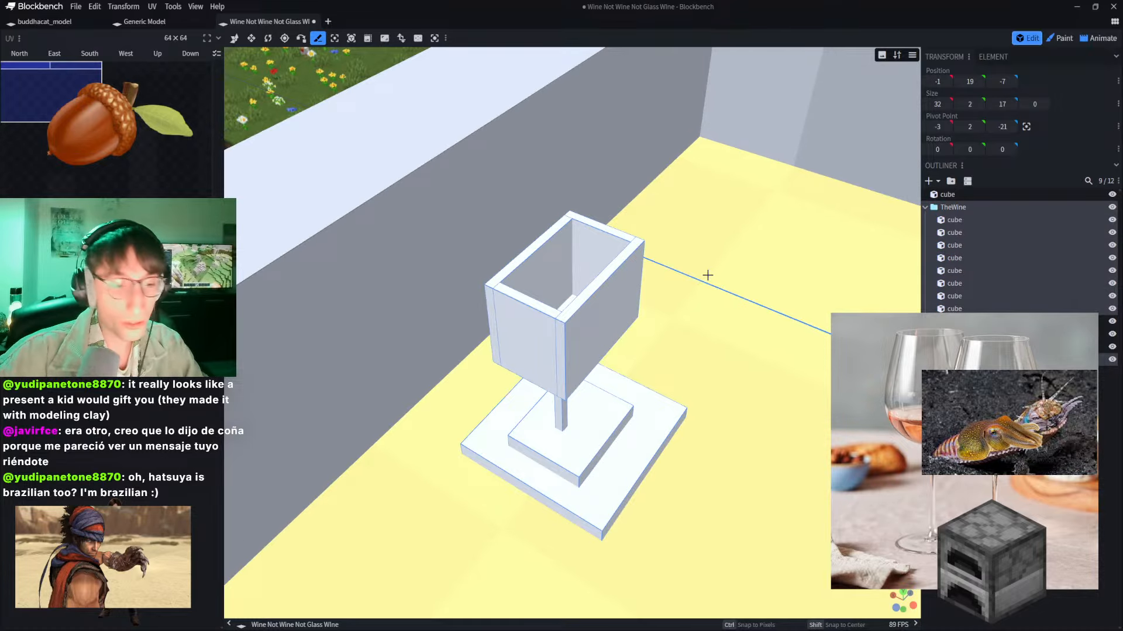
{"action": "key", "text": "ctrl+y"}
{"action": "left_click", "coordinate": [235, 38]}
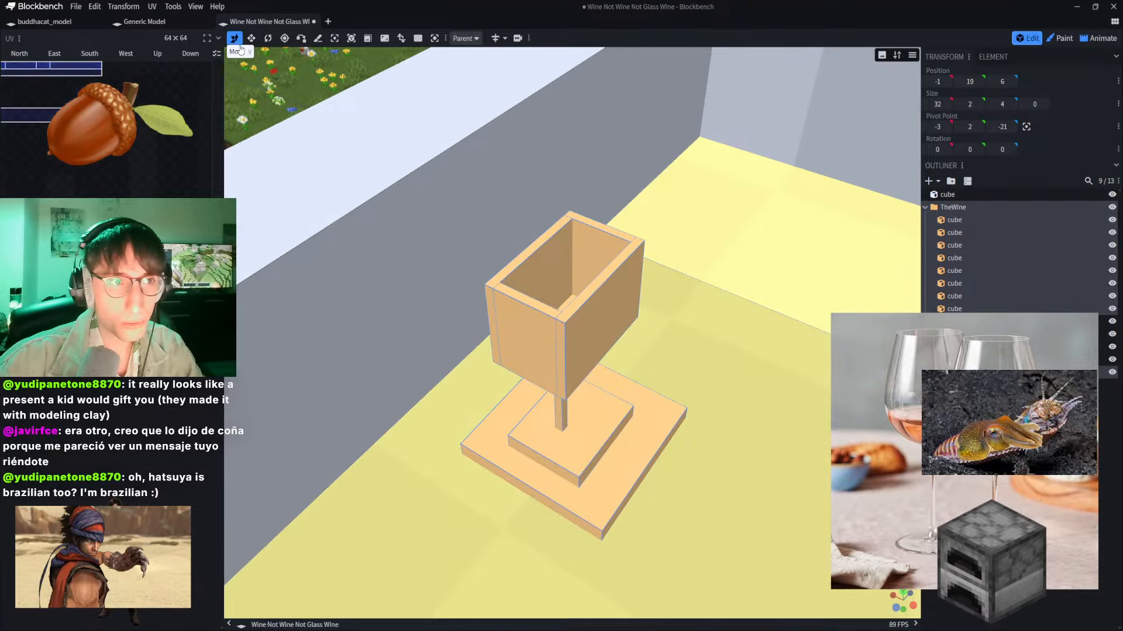
{"action": "key", "text": "ctrl+z"}
Step: Shrink the wine glasses reference photo and move it down so it clears the outliner
{"action": "left_click", "coordinate": [865, 348]}
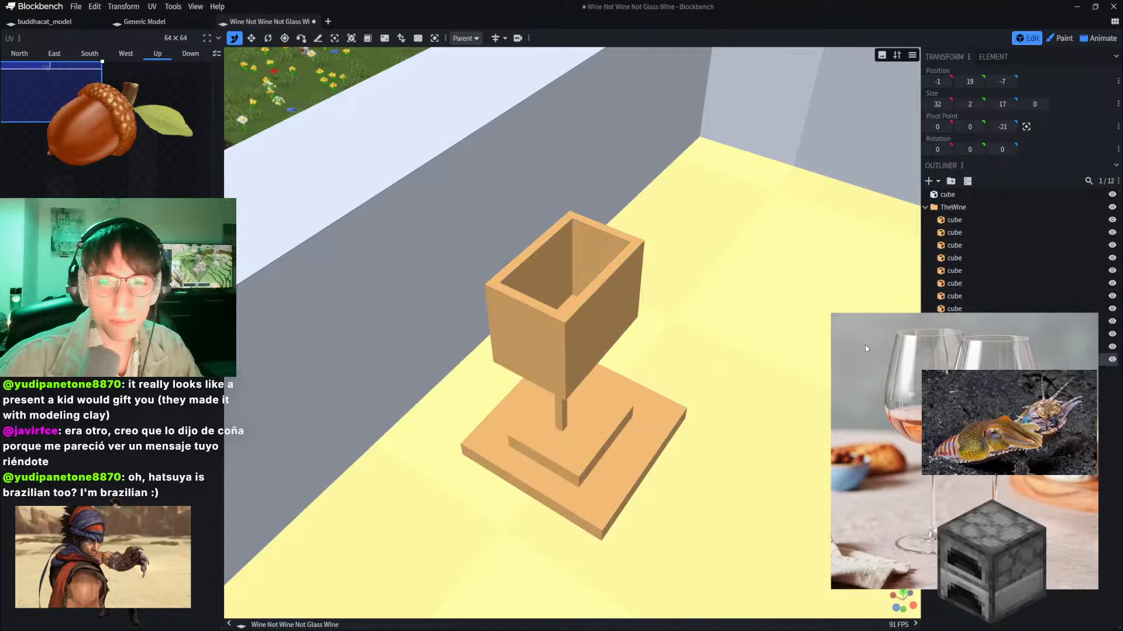
{"action": "double_click", "coordinate": [923, 503]}
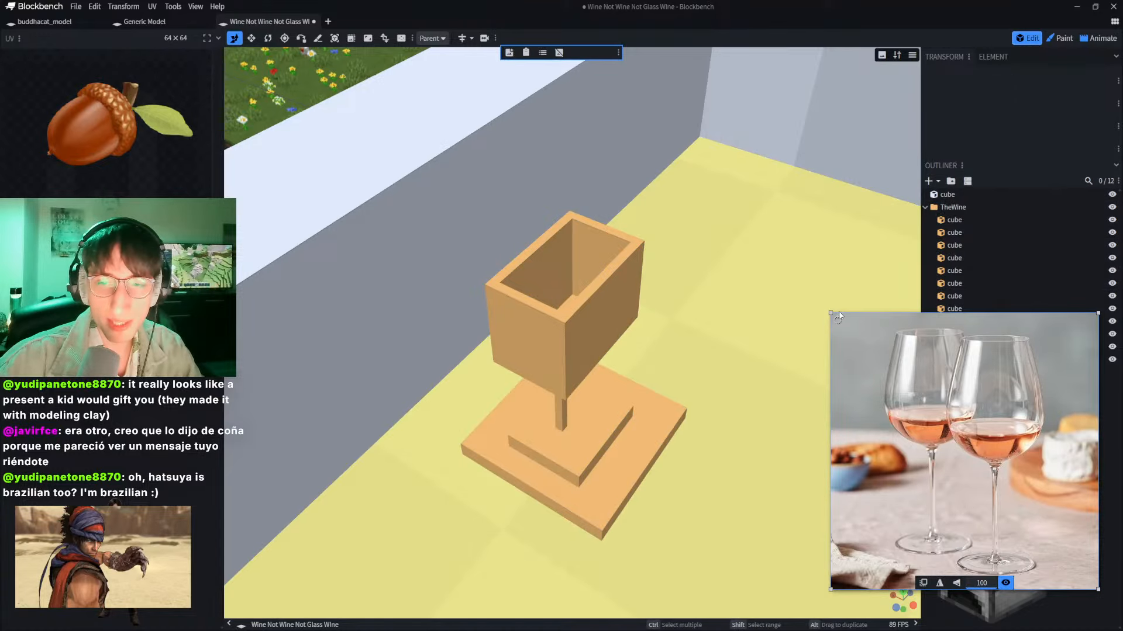
{"action": "left_click_drag", "start_coordinate": [830, 312], "coordinate": [946, 432]}
{"action": "left_click_drag", "start_coordinate": [1018, 472], "coordinate": [1019, 482]}
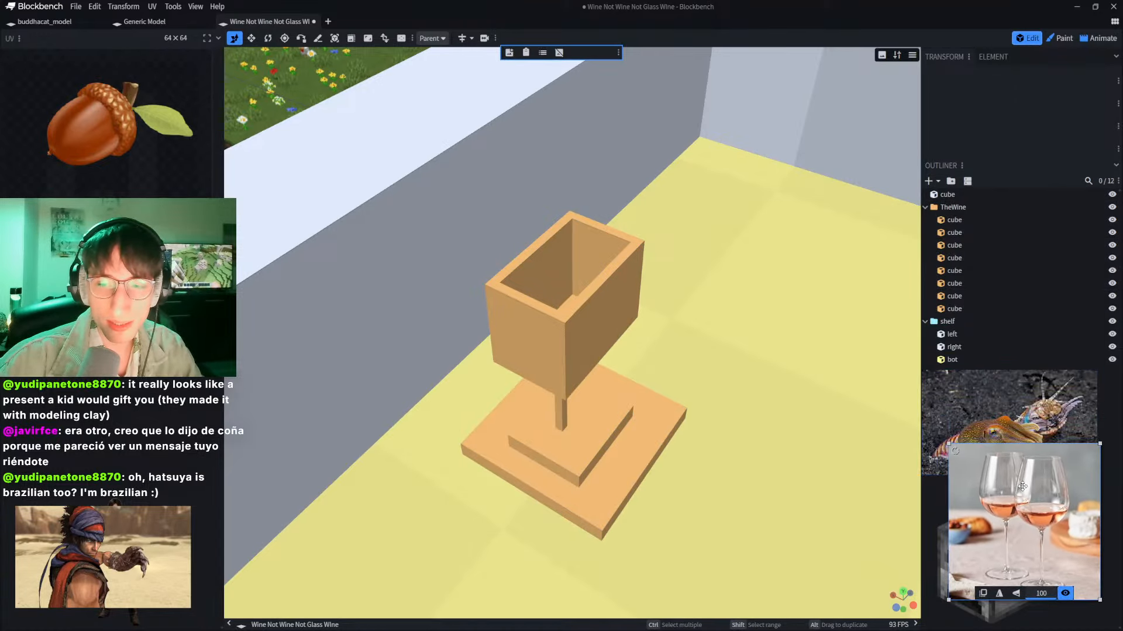
{"action": "left_click", "coordinate": [1084, 613]}
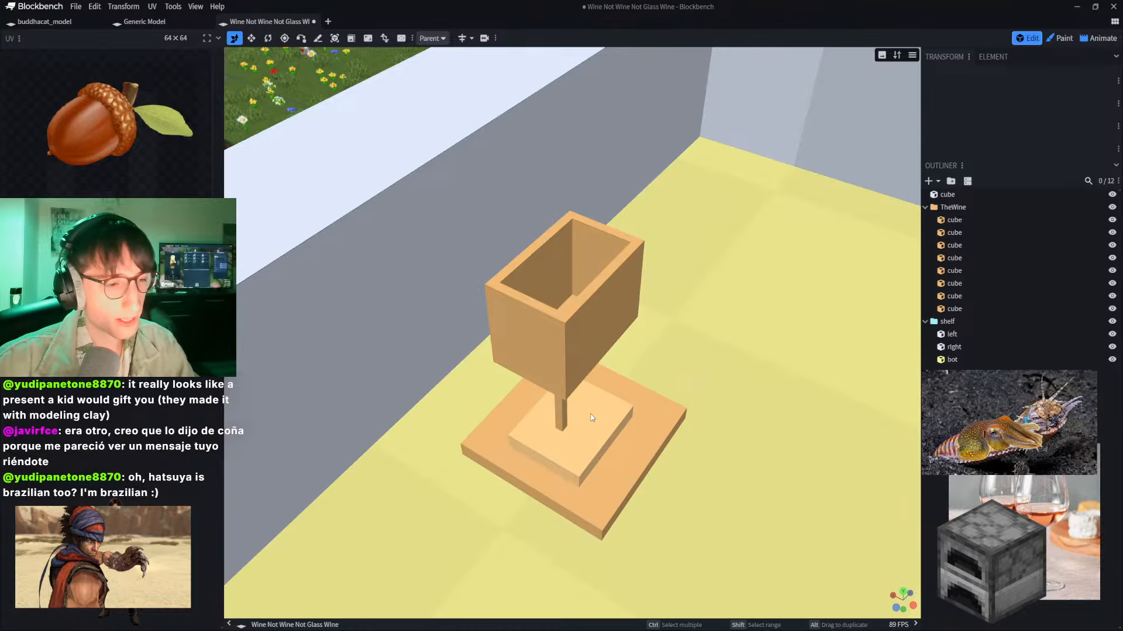
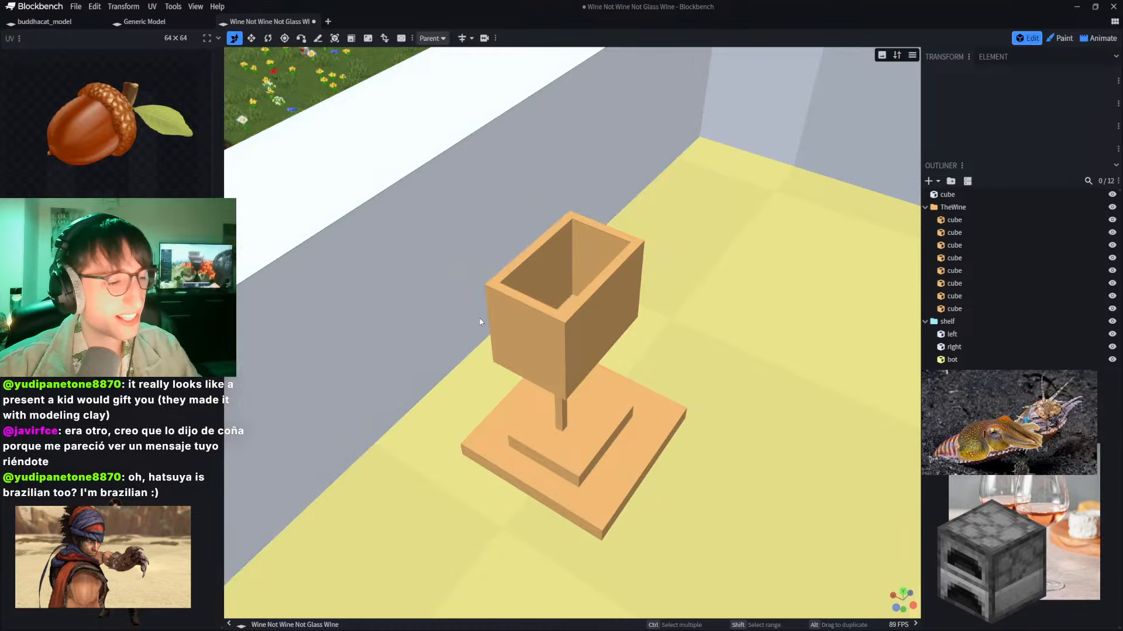
Step: Examine the wine glass's bowl, stem and stepped base up close and from a distance
{"action": "scroll", "coordinate": [356, 98], "scroll_direction": "up", "scroll_amount": 5}
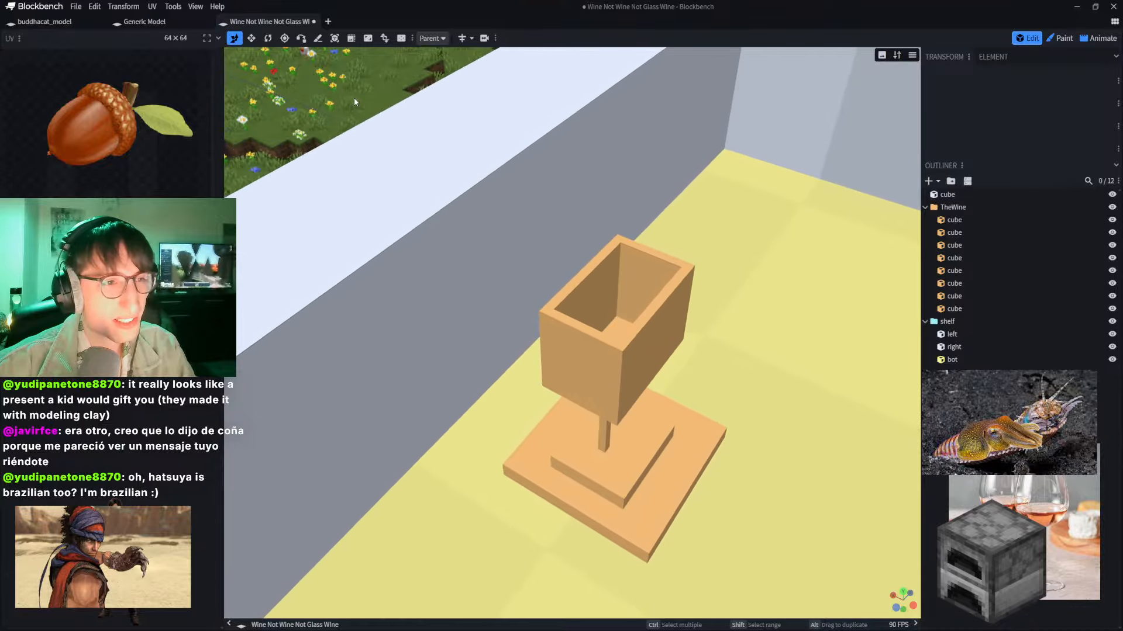
{"action": "scroll", "coordinate": [360, 113], "scroll_direction": "down", "scroll_amount": 4}
{"action": "scroll", "coordinate": [401, 157], "scroll_direction": "up", "scroll_amount": 6}
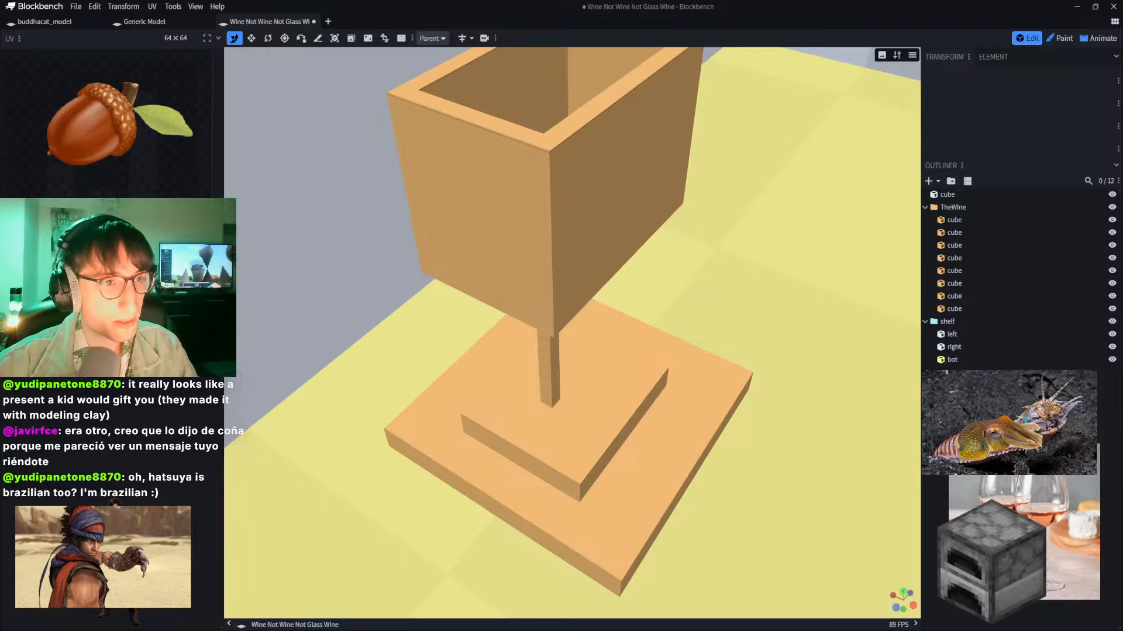
{"action": "scroll", "coordinate": [302, 211], "scroll_direction": "down", "scroll_amount": 1}
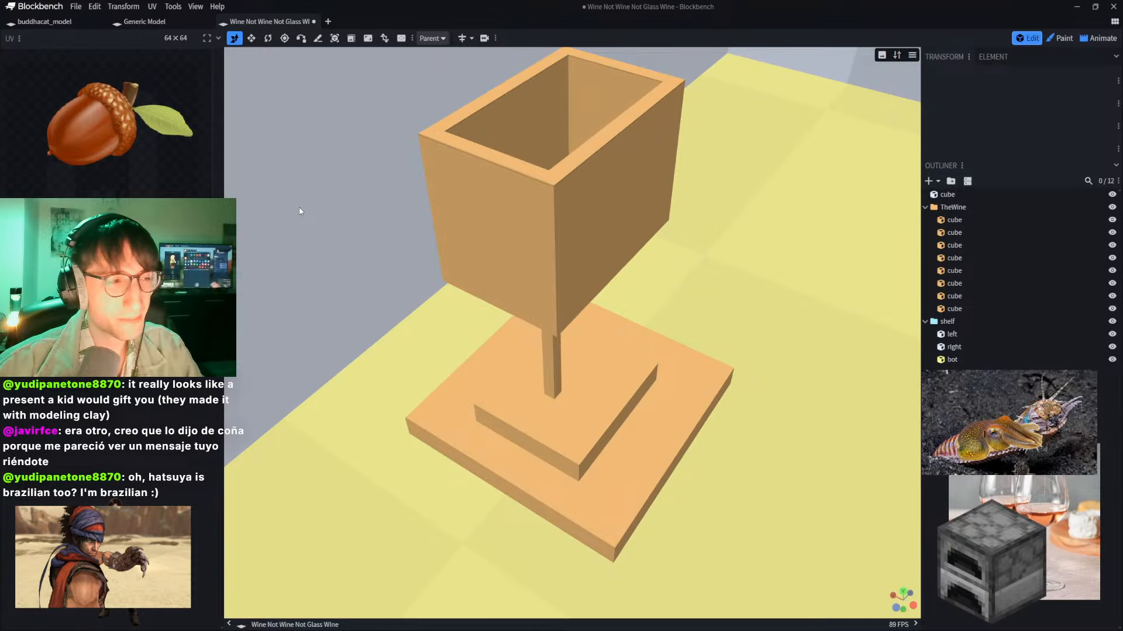
{"action": "scroll", "coordinate": [300, 211], "scroll_direction": "down", "scroll_amount": 1}
{"action": "scroll", "coordinate": [300, 212], "scroll_direction": "down", "scroll_amount": 3}
{"action": "scroll", "coordinate": [299, 212], "scroll_direction": "up", "scroll_amount": 1}
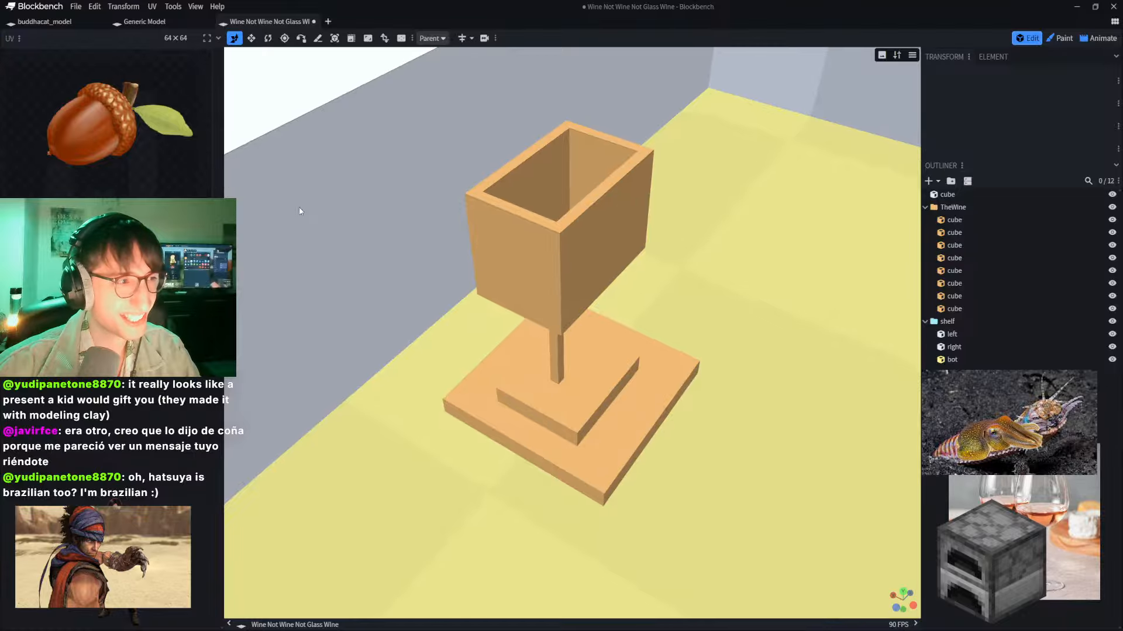
{"action": "scroll", "coordinate": [300, 212], "scroll_direction": "up", "scroll_amount": 3}
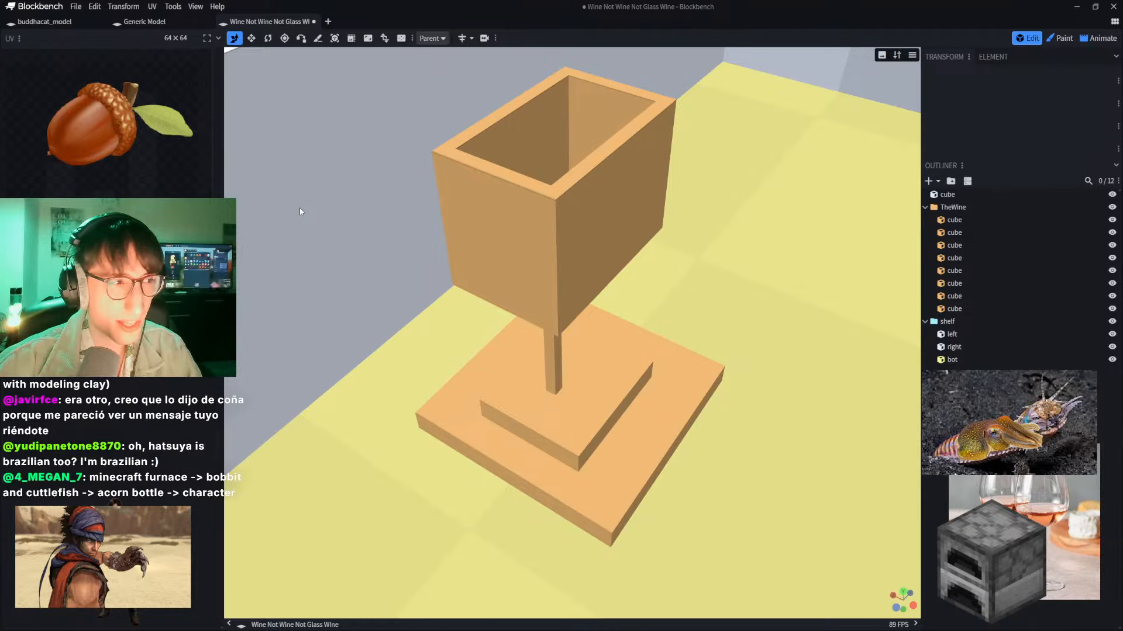
{"action": "scroll", "coordinate": [441, 254], "scroll_direction": "down", "scroll_amount": 5}
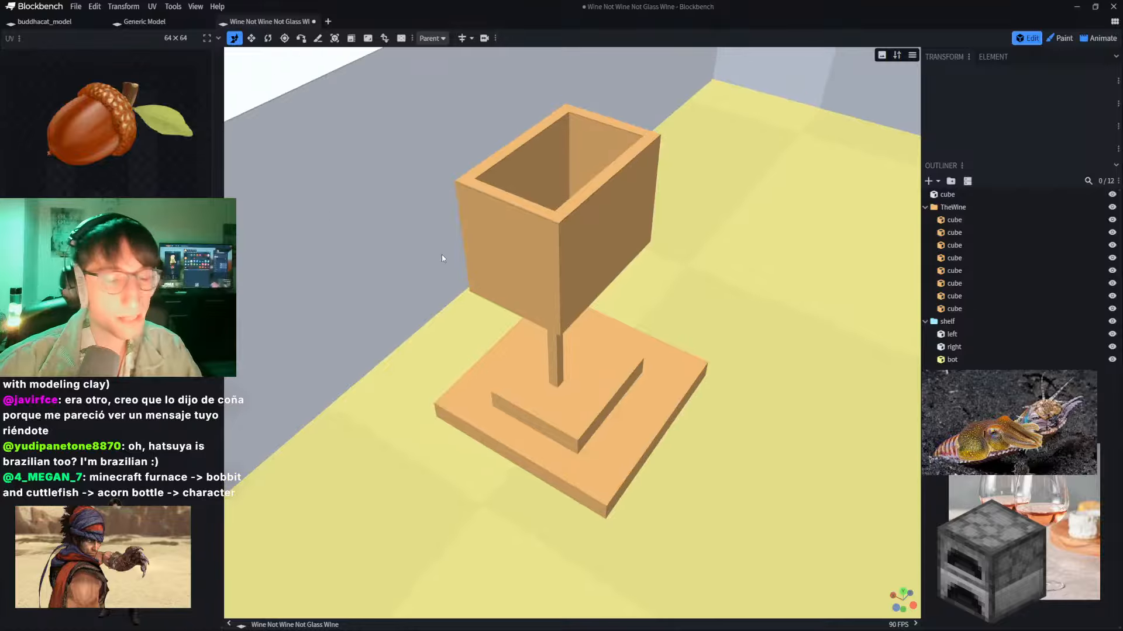
{"action": "right_click_drag", "start_coordinate": [467, 199], "coordinate": [427, 162]}
{"action": "scroll", "coordinate": [407, 124], "scroll_direction": "down", "scroll_amount": 5}
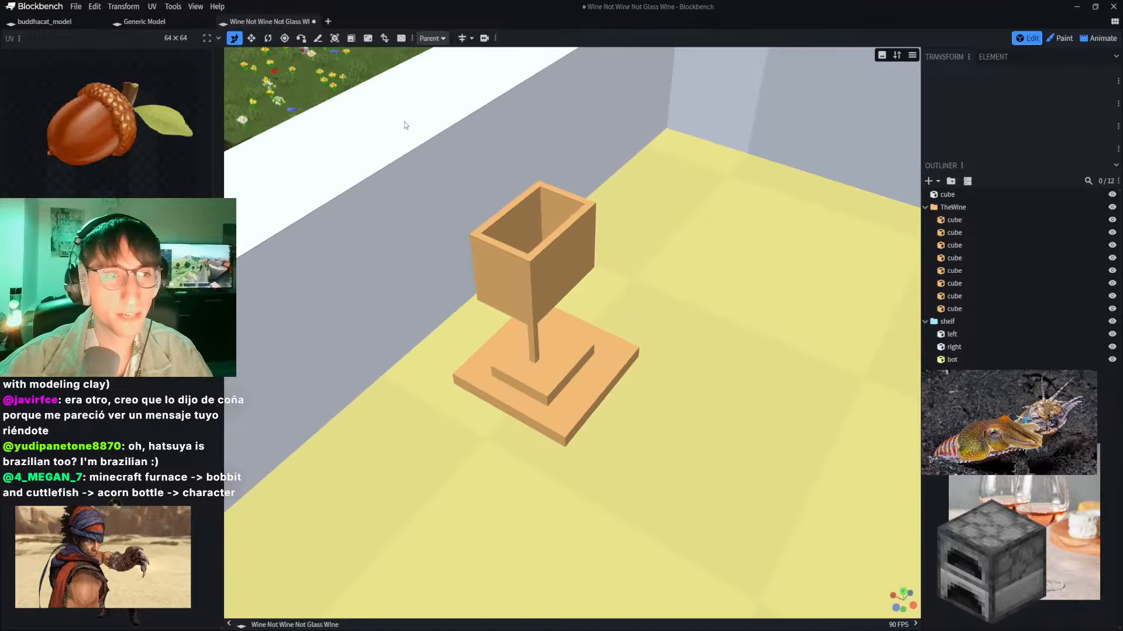
Step: Examine the wine glass's placement on the shelf and the free space beside it
{"action": "left_click_drag", "start_coordinate": [499, 221], "coordinate": [565, 205]}
{"action": "right_click_drag", "start_coordinate": [688, 278], "coordinate": [538, 270]}
{"action": "scroll", "coordinate": [538, 270], "scroll_direction": "up", "scroll_amount": 3}
{"action": "scroll", "coordinate": [631, 313], "scroll_direction": "down", "scroll_amount": 4}
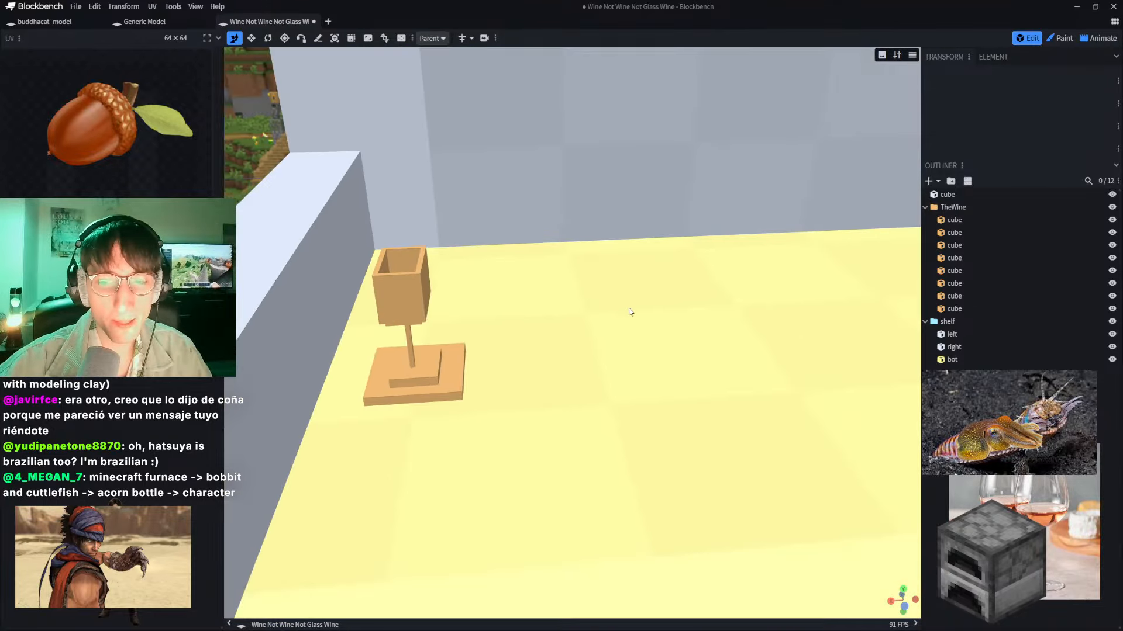
{"action": "right_click_drag", "start_coordinate": [690, 304], "coordinate": [610, 273]}
{"action": "scroll", "coordinate": [636, 307], "scroll_direction": "down", "scroll_amount": 2}
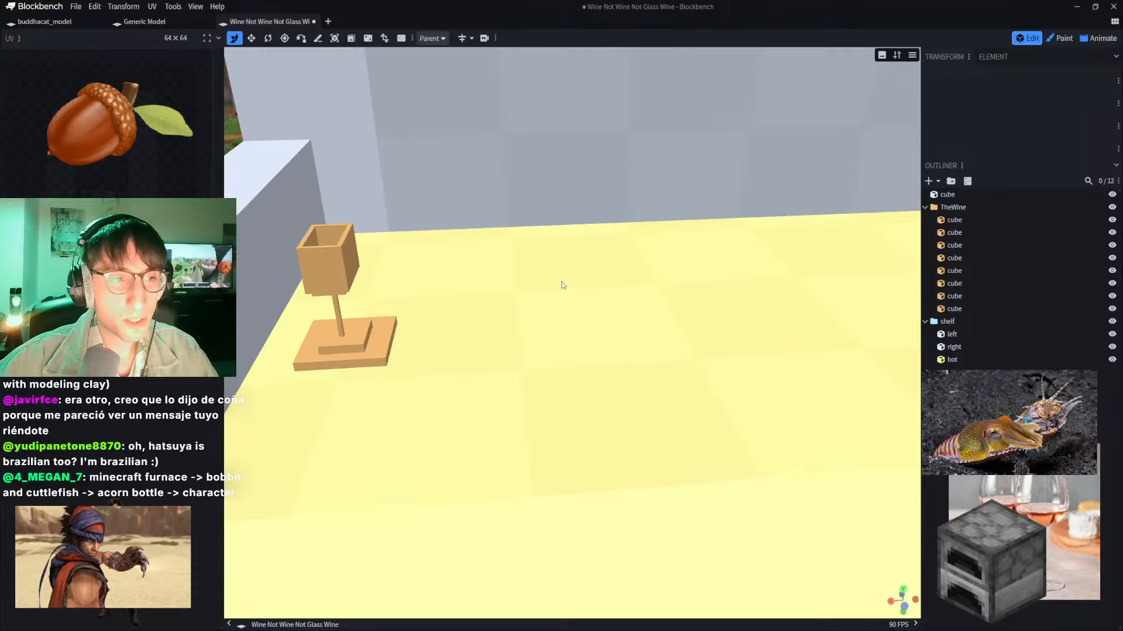
{"action": "scroll", "coordinate": [531, 280], "scroll_direction": "down", "scroll_amount": 4}
{"action": "scroll", "coordinate": [527, 283], "scroll_direction": "up", "scroll_amount": 3}
{"action": "left_click", "coordinate": [411, 349]}
{"action": "scroll", "coordinate": [471, 342], "scroll_direction": "down", "scroll_amount": 2}
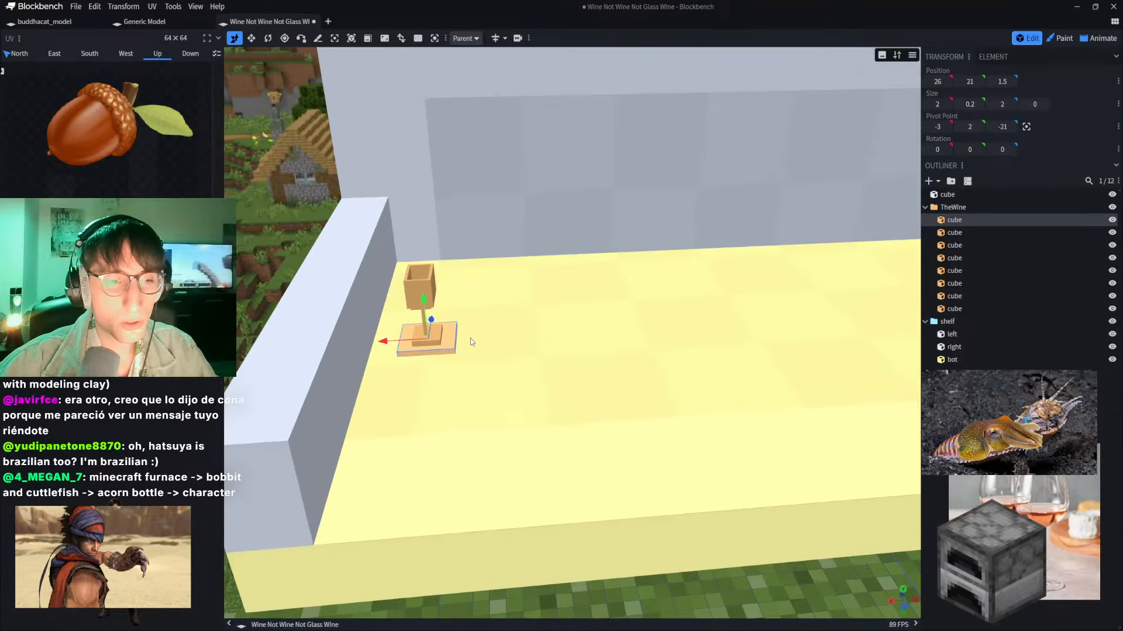
Step: Duplicate the large white 32-unit cube and bring the copy forward over the shelf to Z position -2
{"action": "scroll", "coordinate": [556, 337], "scroll_direction": "down", "scroll_amount": 5}
{"action": "right_click_drag", "start_coordinate": [551, 266], "coordinate": [492, 321]}
{"action": "left_click", "coordinate": [496, 291]}
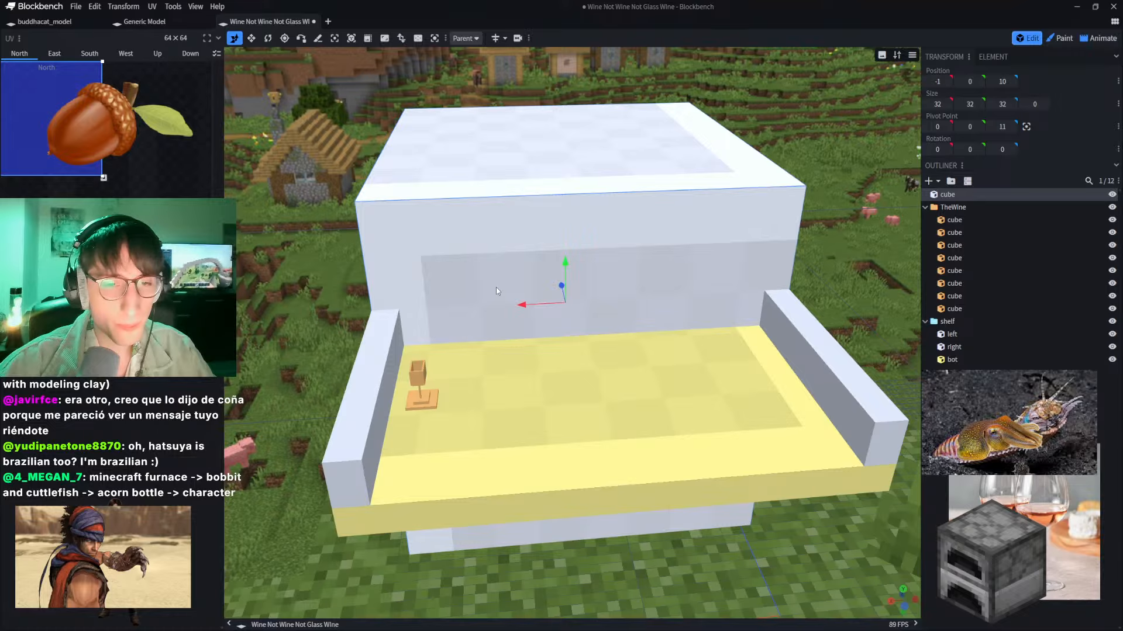
{"action": "key", "text": "ctrl+d"}
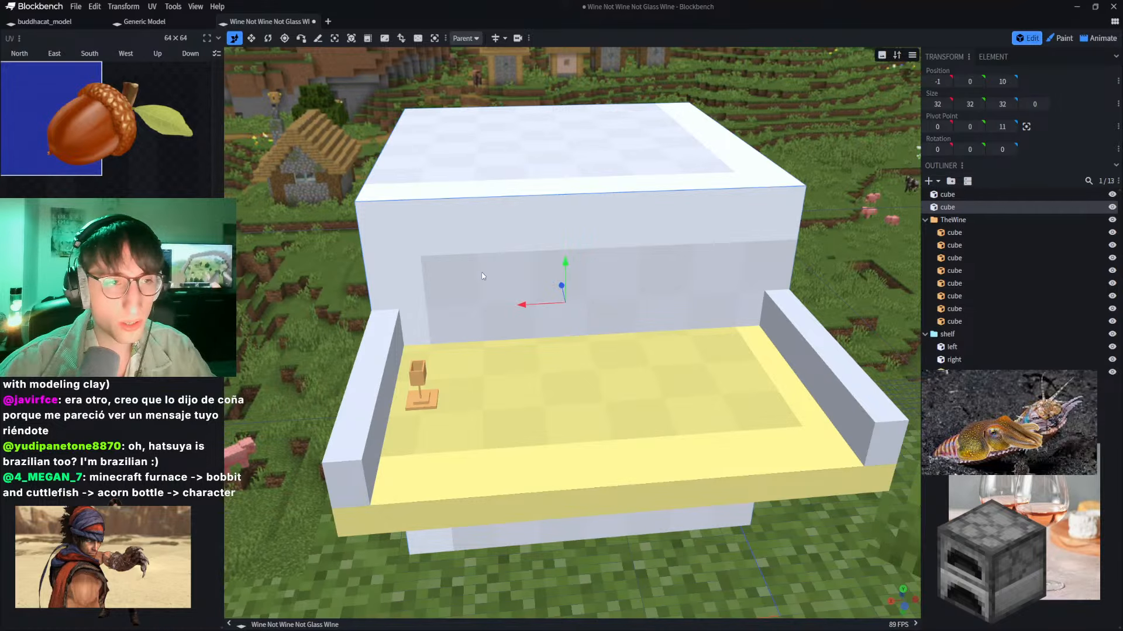
{"action": "left_click_drag", "start_coordinate": [561, 286], "coordinate": [566, 346]}
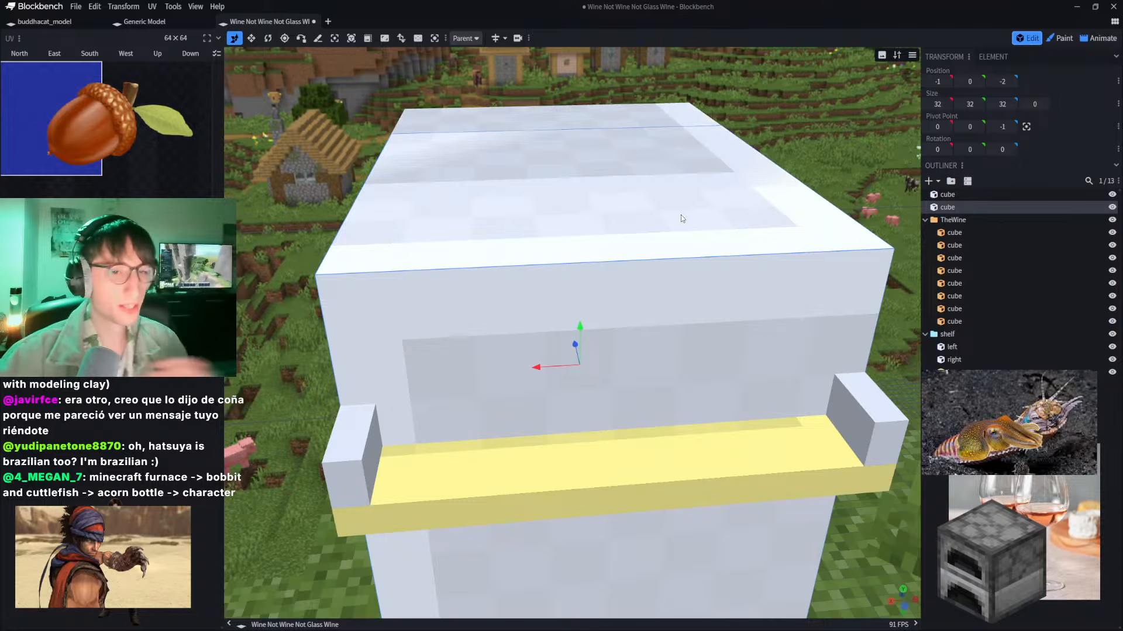
Step: Scale the duplicated large cube to a factor of 0.16 on all three axes
{"action": "scroll", "coordinate": [537, 251], "scroll_direction": "up", "scroll_amount": 2}
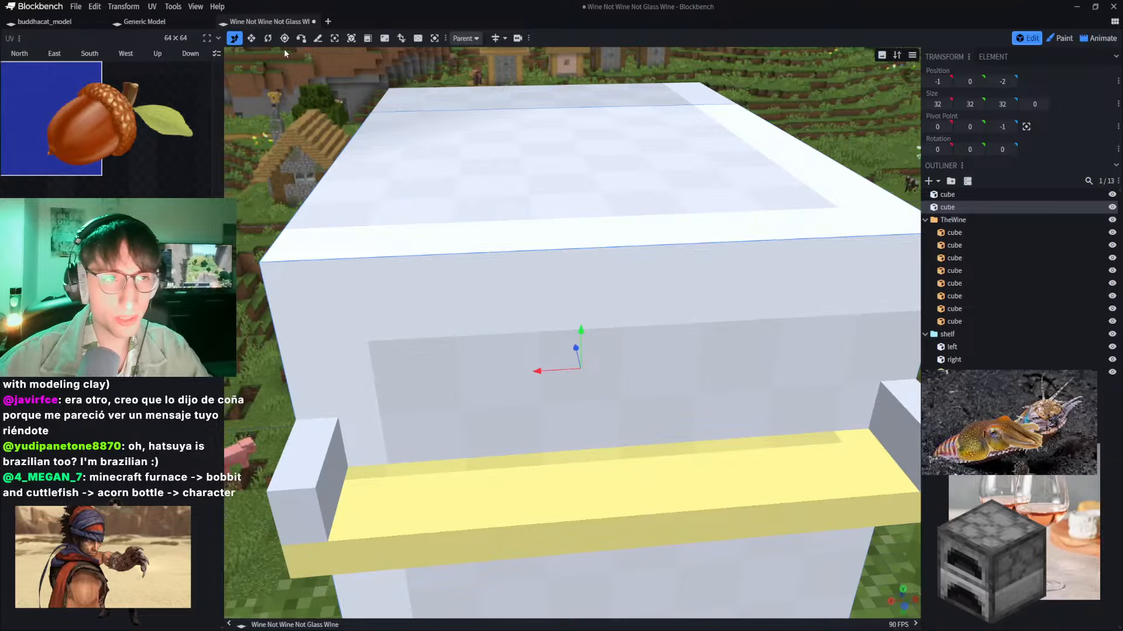
{"action": "left_click", "coordinate": [251, 39]}
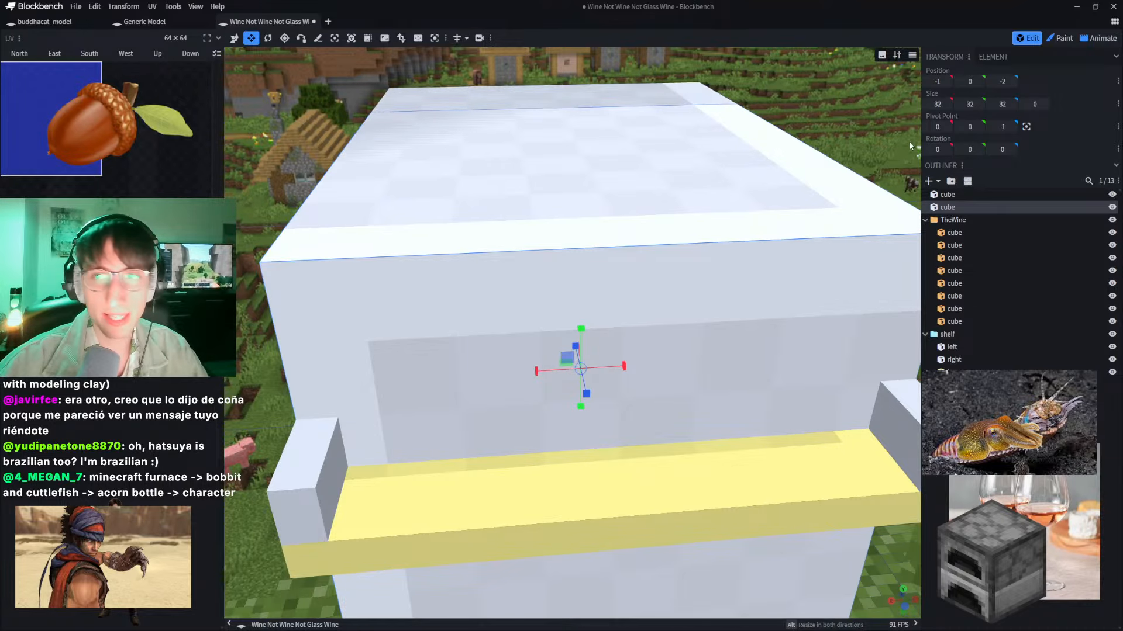
{"action": "left_click", "coordinate": [417, 38]}
{"action": "left_click_drag", "start_coordinate": [501, 90], "coordinate": [465, 92]}
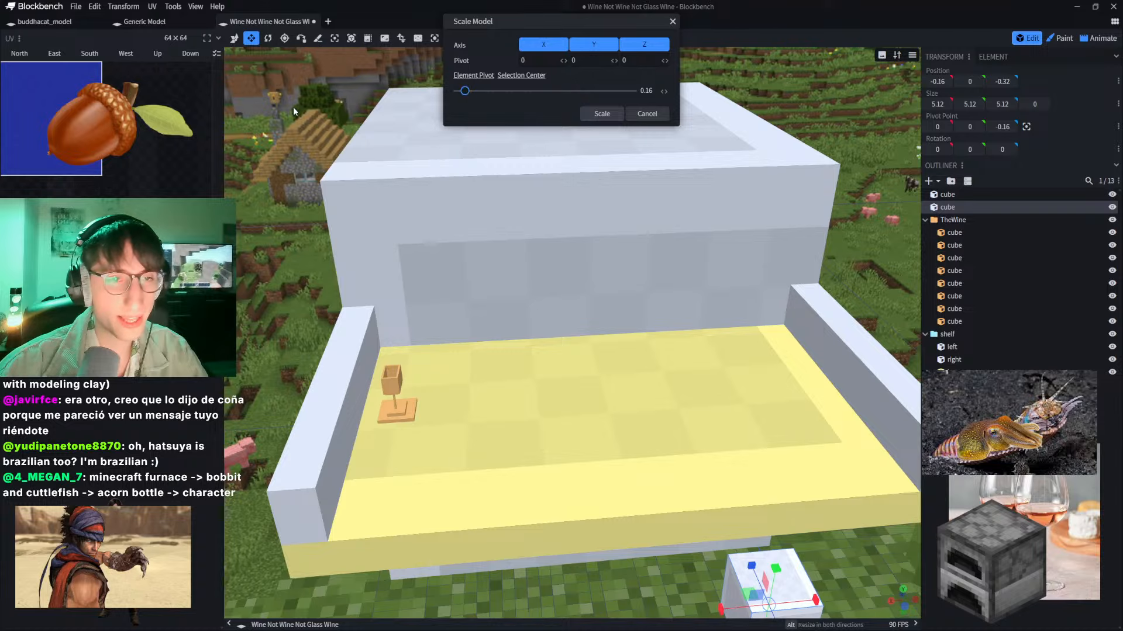
{"action": "left_click", "coordinate": [602, 113]}
Step: Move the scaled-down cube onto the shelf beside the wine glass, at position 18.84, 21, 3.68
{"action": "left_click", "coordinate": [234, 38]}
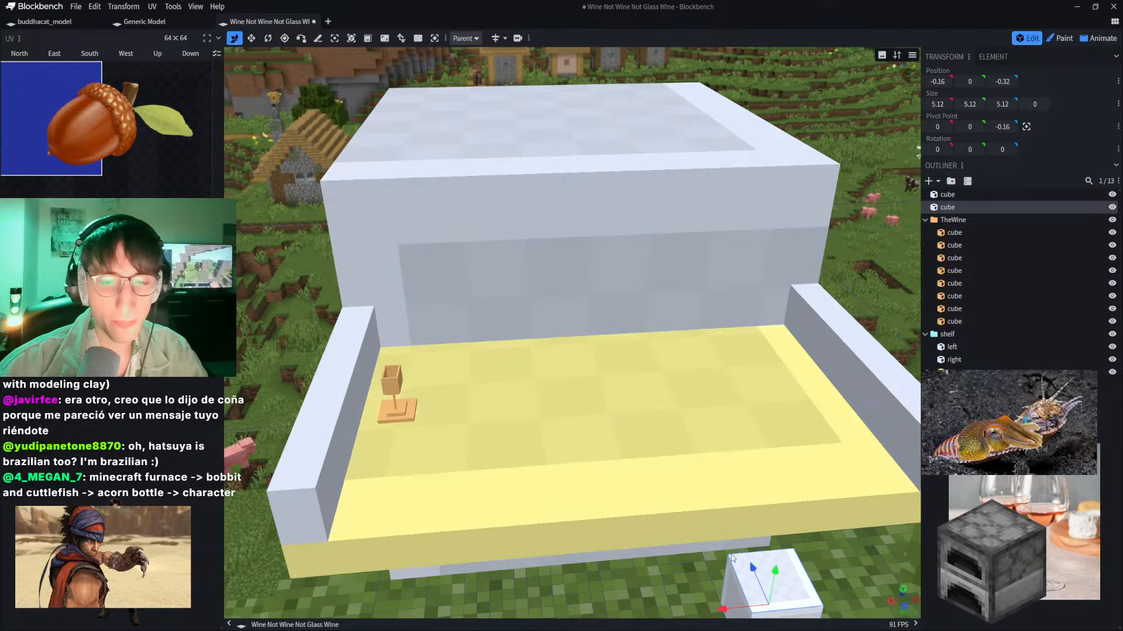
{"action": "left_click_drag", "start_coordinate": [751, 568], "coordinate": [484, 306]}
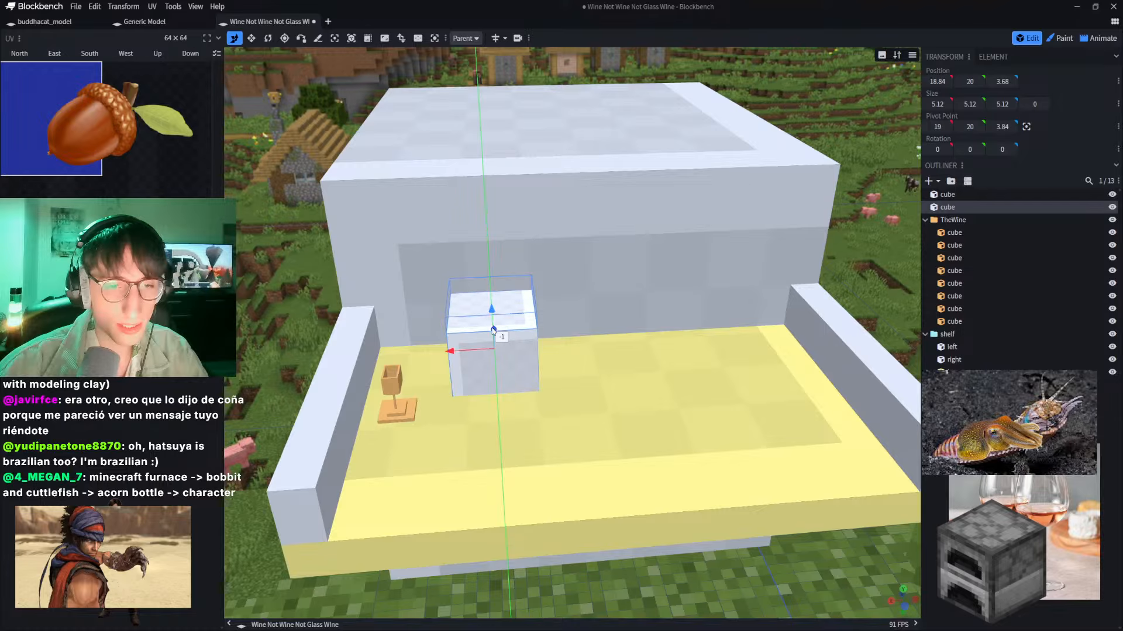
{"action": "right_click_drag", "start_coordinate": [614, 281], "coordinate": [604, 322]}
{"action": "scroll", "coordinate": [605, 322], "scroll_direction": "up", "scroll_amount": 4}
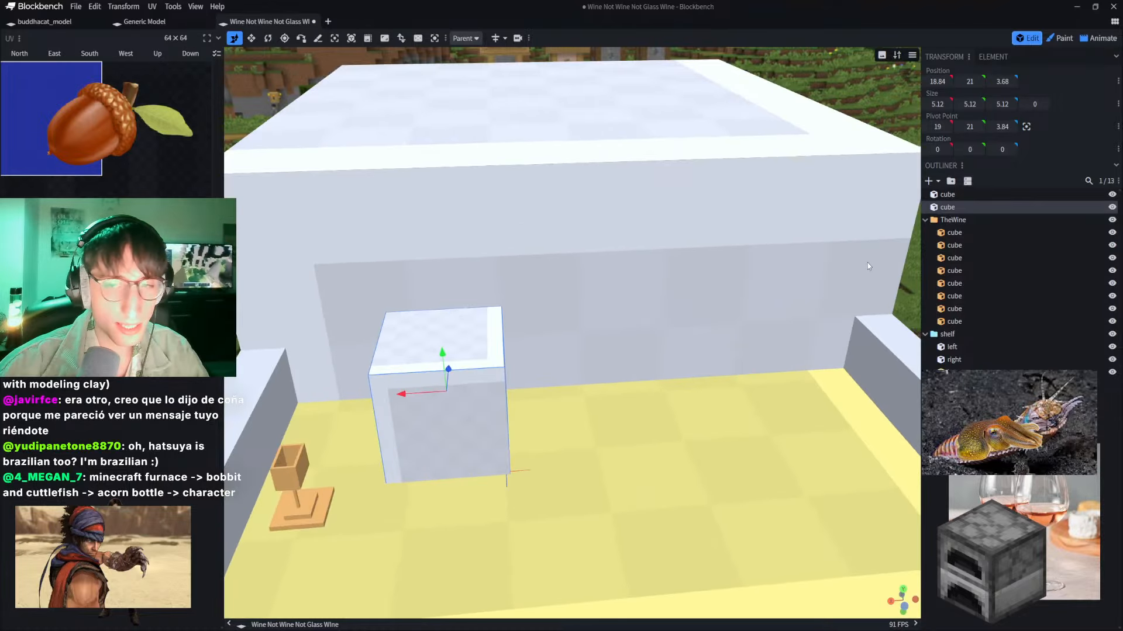
Step: Bring the small white cube forward on the shelf to Z position 0.68
{"action": "left_click_drag", "start_coordinate": [908, 292], "coordinate": [709, 331]}
{"action": "scroll", "coordinate": [705, 328], "scroll_direction": "up", "scroll_amount": 3}
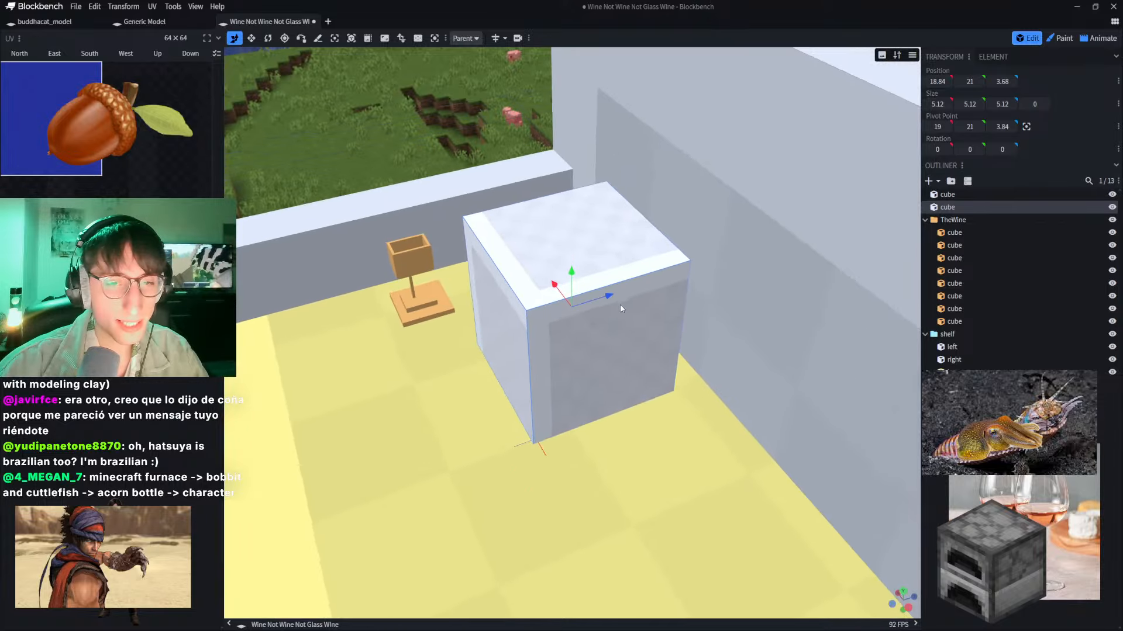
{"action": "left_click_drag", "start_coordinate": [608, 298], "coordinate": [506, 315]}
Step: Compare the small white cube's size with the neighbouring wine glass from above and from the front
{"action": "left_click_drag", "start_coordinate": [351, 124], "coordinate": [474, 150]}
{"action": "right_click_drag", "start_coordinate": [359, 187], "coordinate": [457, 201]}
{"action": "scroll", "coordinate": [464, 235], "scroll_direction": "up", "scroll_amount": 5}
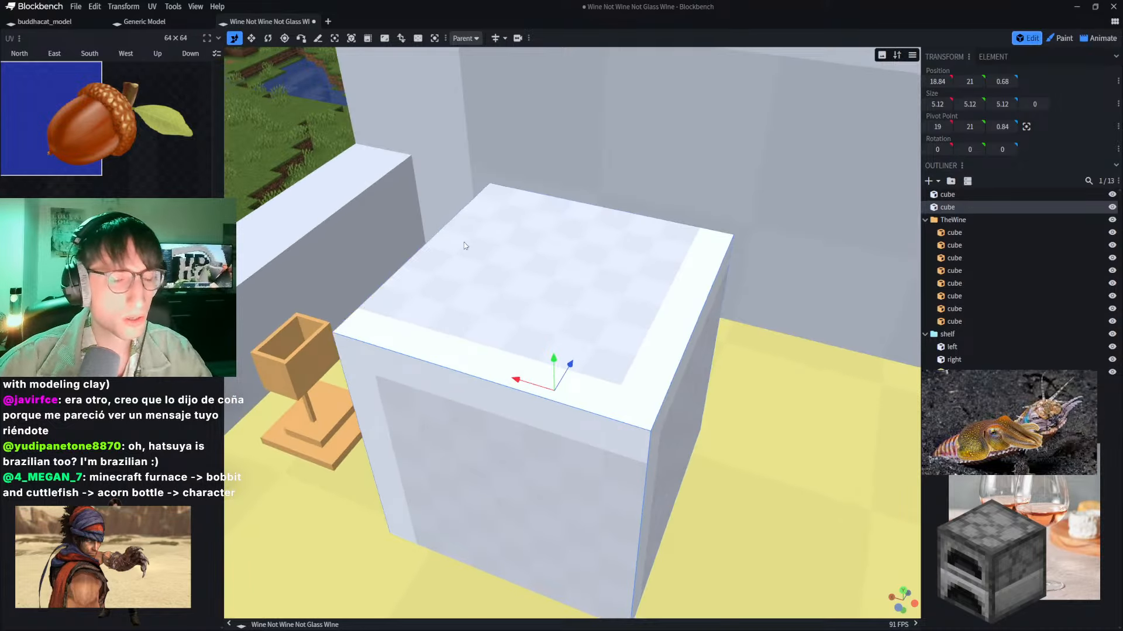
{"action": "right_click_drag", "start_coordinate": [464, 242], "coordinate": [535, 125]}
{"action": "scroll", "coordinate": [505, 374], "scroll_direction": "up", "scroll_amount": 2}
{"action": "scroll", "coordinate": [505, 375], "scroll_direction": "down", "scroll_amount": 3}
{"action": "left_click_drag", "start_coordinate": [348, 221], "coordinate": [340, 145]}
{"action": "scroll", "coordinate": [399, 380], "scroll_direction": "up", "scroll_amount": 3}
{"action": "right_click_drag", "start_coordinate": [400, 380], "coordinate": [385, 324]}
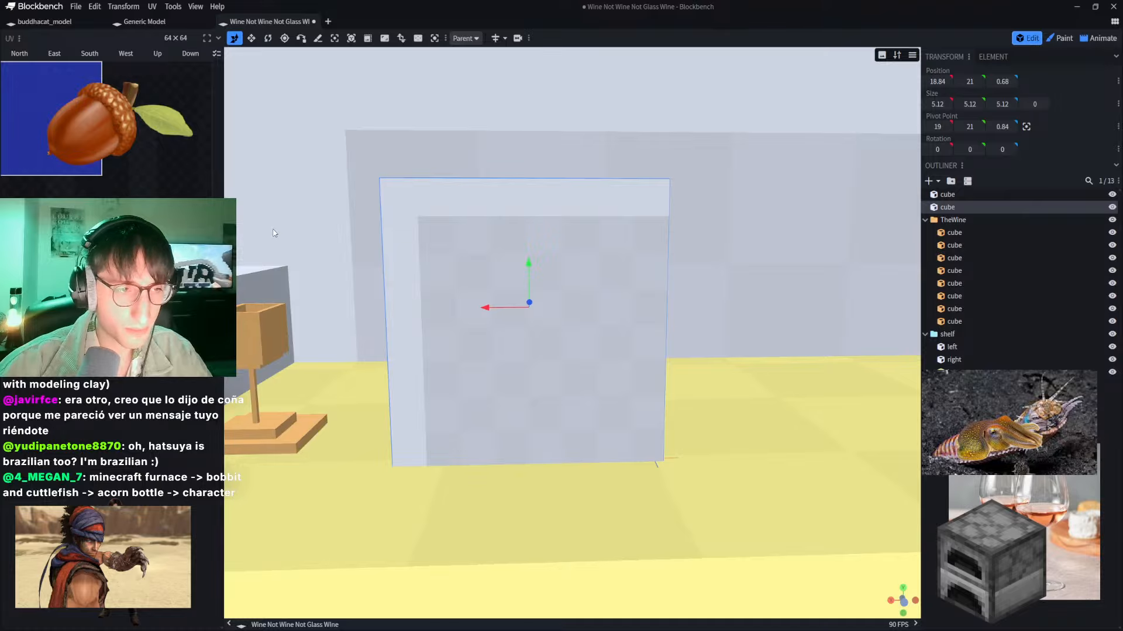
{"action": "scroll", "coordinate": [385, 324], "scroll_direction": "down", "scroll_amount": 4}
{"action": "left_click_drag", "start_coordinate": [259, 240], "coordinate": [243, 235]}
{"action": "scroll", "coordinate": [243, 235], "scroll_direction": "up", "scroll_amount": 2}
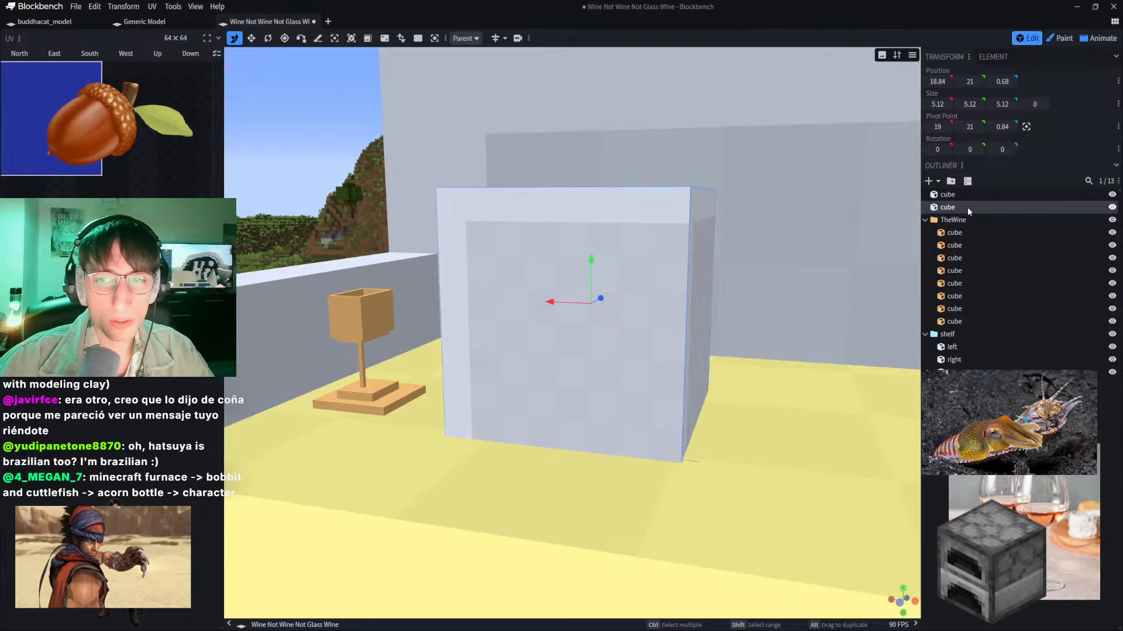
Step: Try the yellow marker color on the small cube beside the wine glass
{"action": "right_click", "coordinate": [967, 207]}
{"action": "mouse_move", "coordinate": [1033, 299]}
{"action": "mouse_move", "coordinate": [1000, 311]}
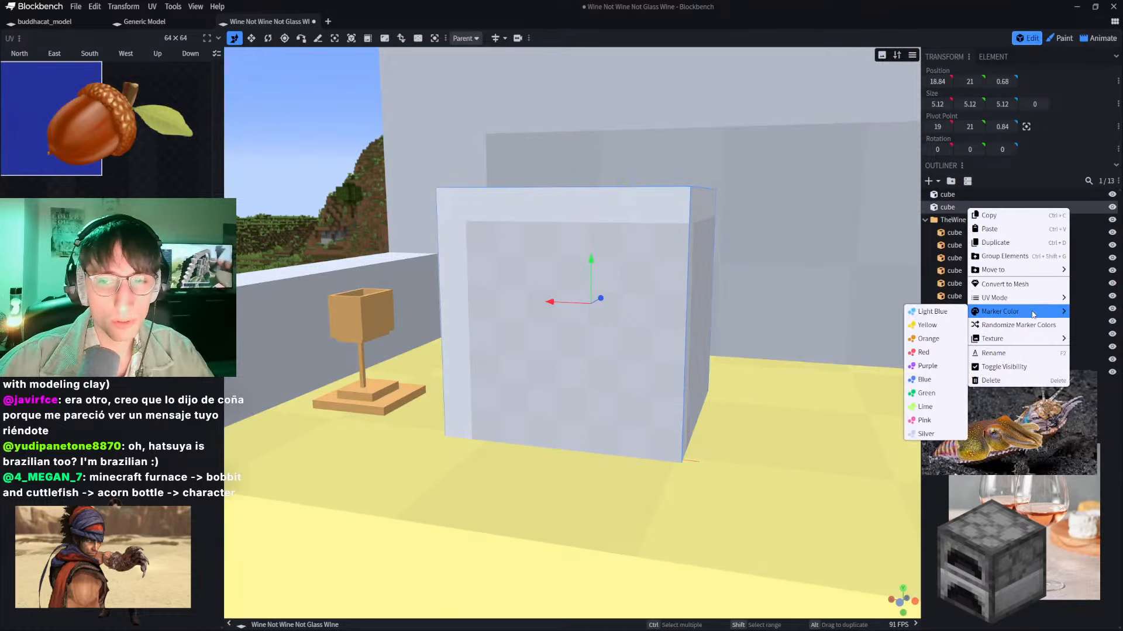
{"action": "left_click", "coordinate": [935, 326]}
Step: Set the marker color of the small cube beside the wine glass to green
{"action": "right_click", "coordinate": [971, 209]}
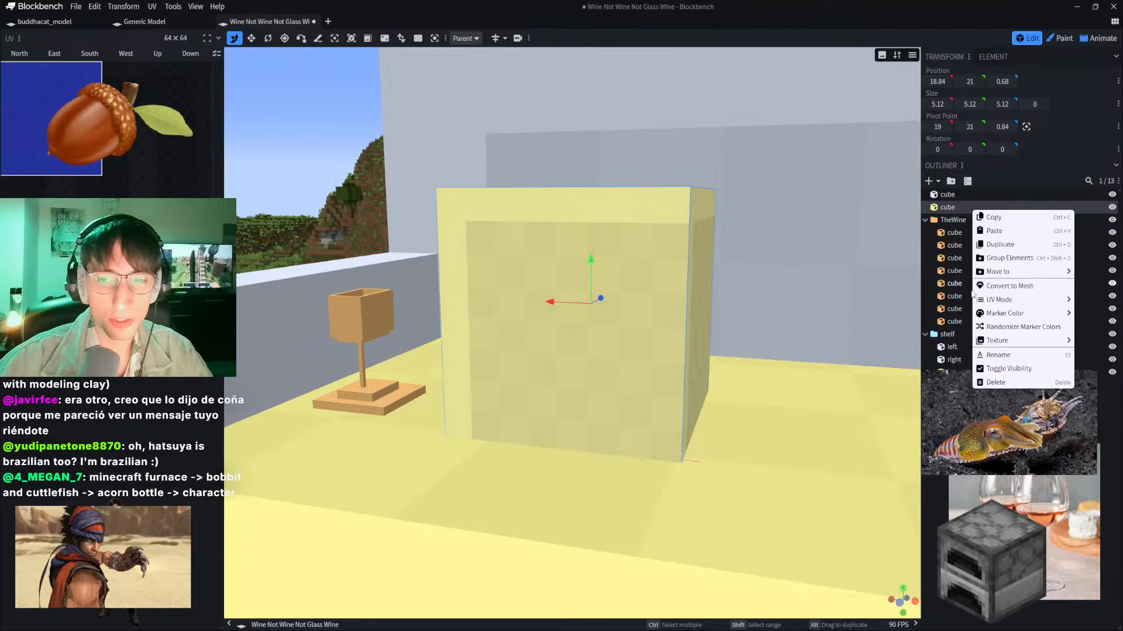
{"action": "mouse_move", "coordinate": [1012, 300]}
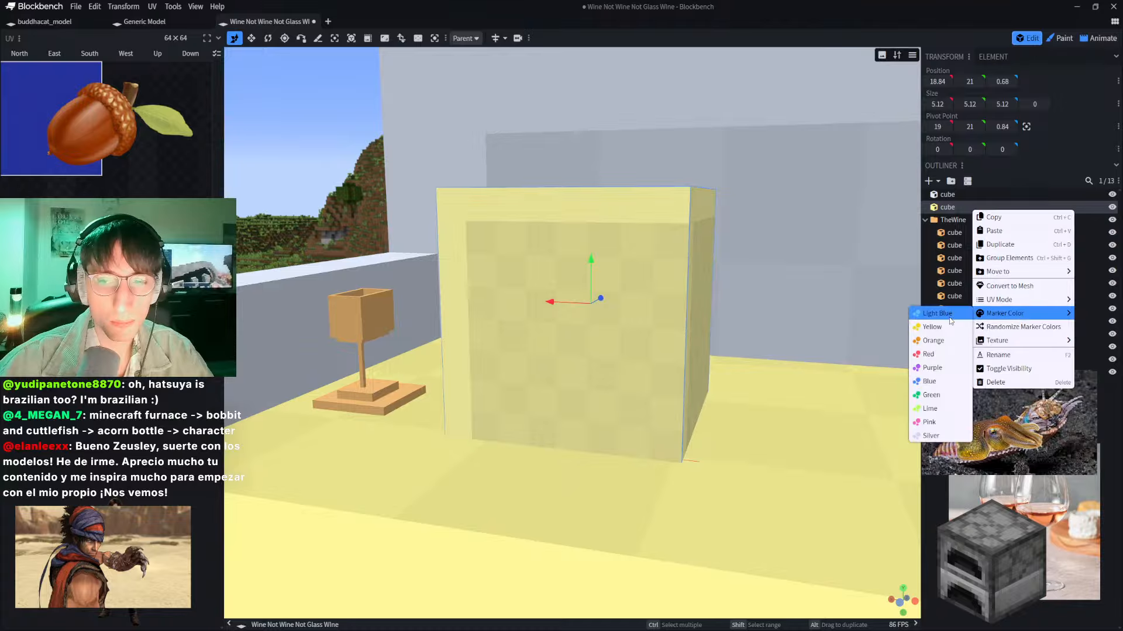
{"action": "left_click", "coordinate": [938, 389]}
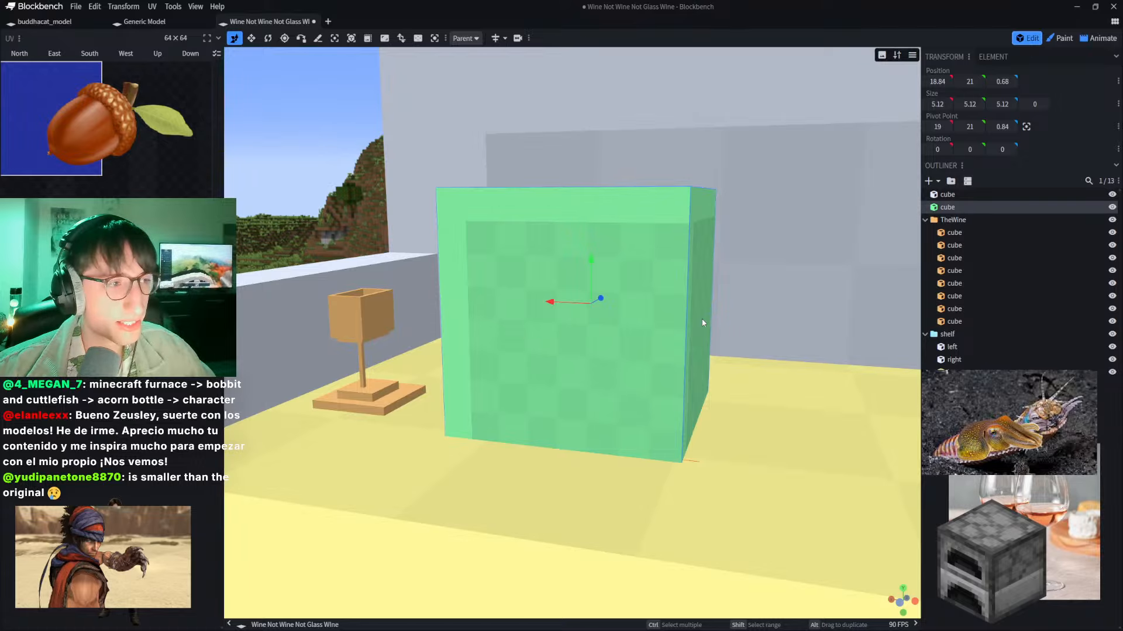
Step: Scale the whole TheWine group by a factor of 1.94 on all three axes
{"action": "scroll", "coordinate": [702, 323], "scroll_direction": "down", "scroll_amount": 5}
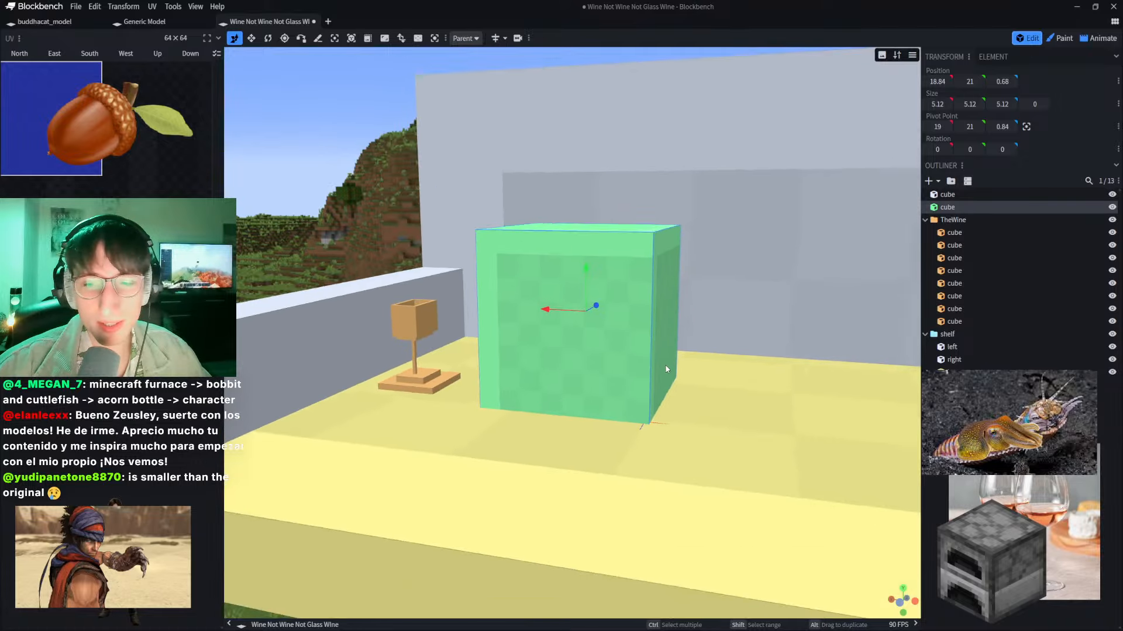
{"action": "scroll", "coordinate": [665, 367], "scroll_direction": "up", "scroll_amount": 4}
{"action": "scroll", "coordinate": [459, 254], "scroll_direction": "down", "scroll_amount": 1}
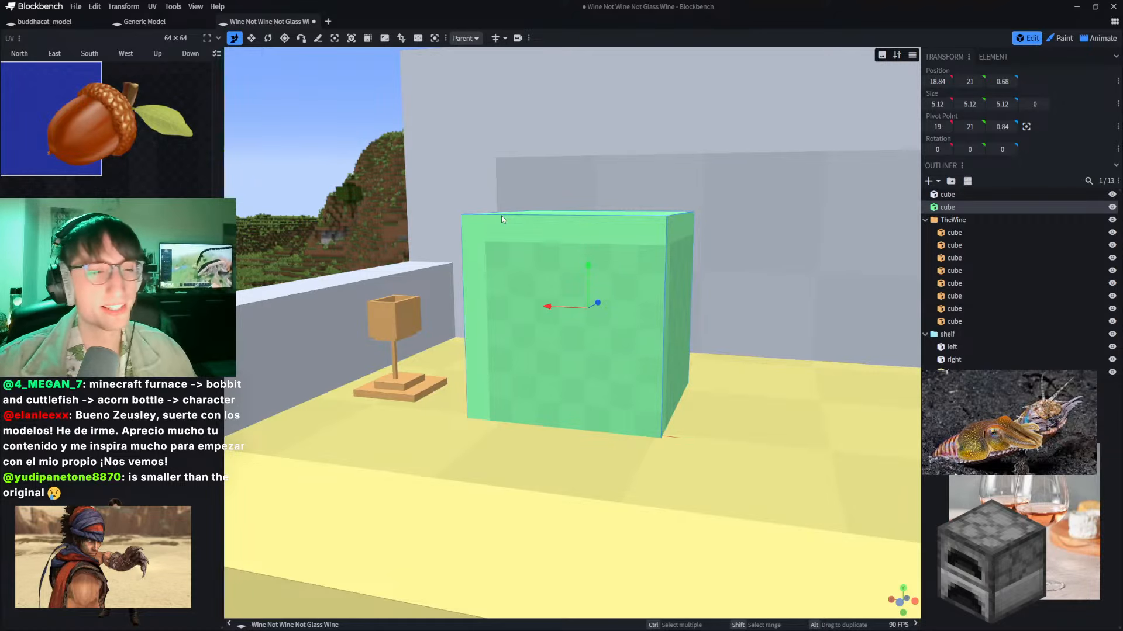
{"action": "scroll", "coordinate": [378, 365], "scroll_direction": "down", "scroll_amount": 3}
{"action": "right_click_drag", "start_coordinate": [389, 251], "coordinate": [503, 269]}
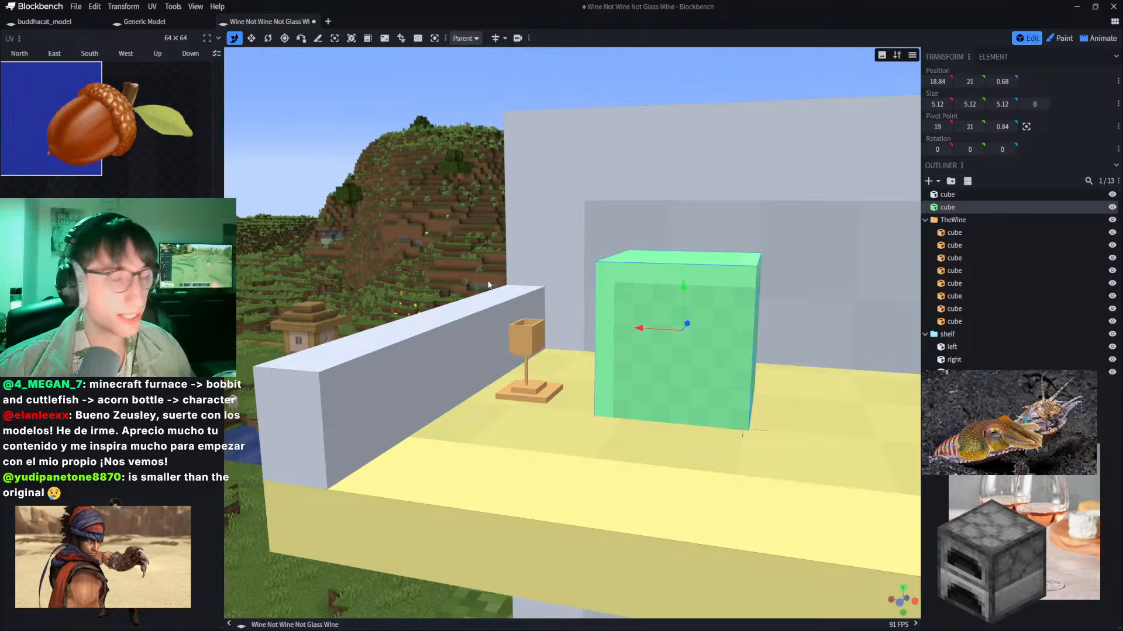
{"action": "left_click", "coordinate": [514, 349]}
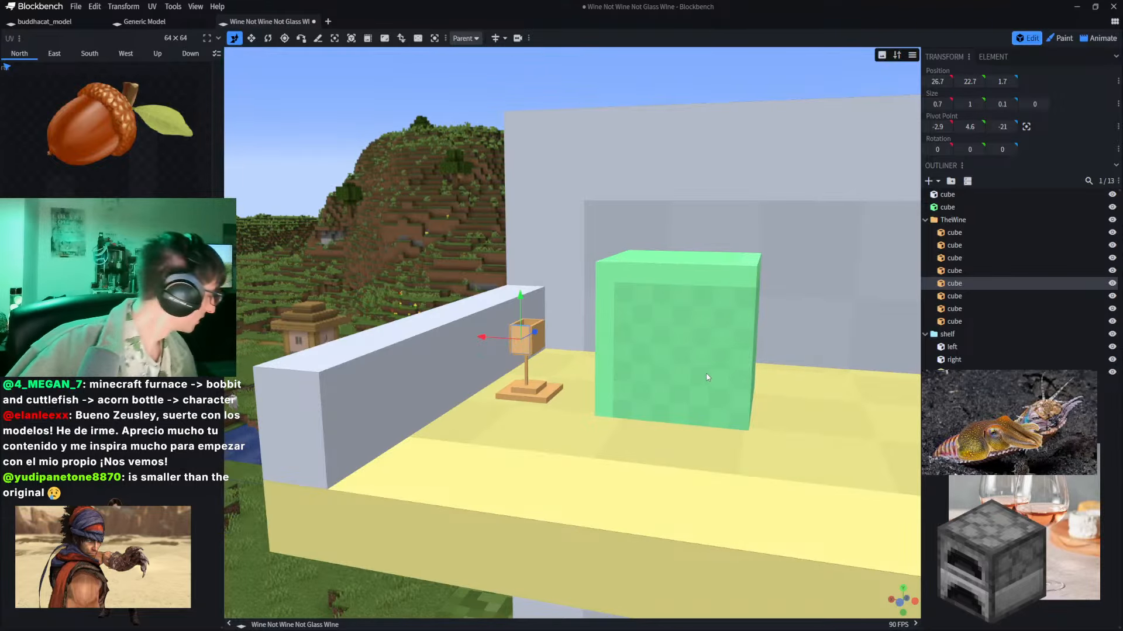
{"action": "left_click", "coordinate": [987, 219]}
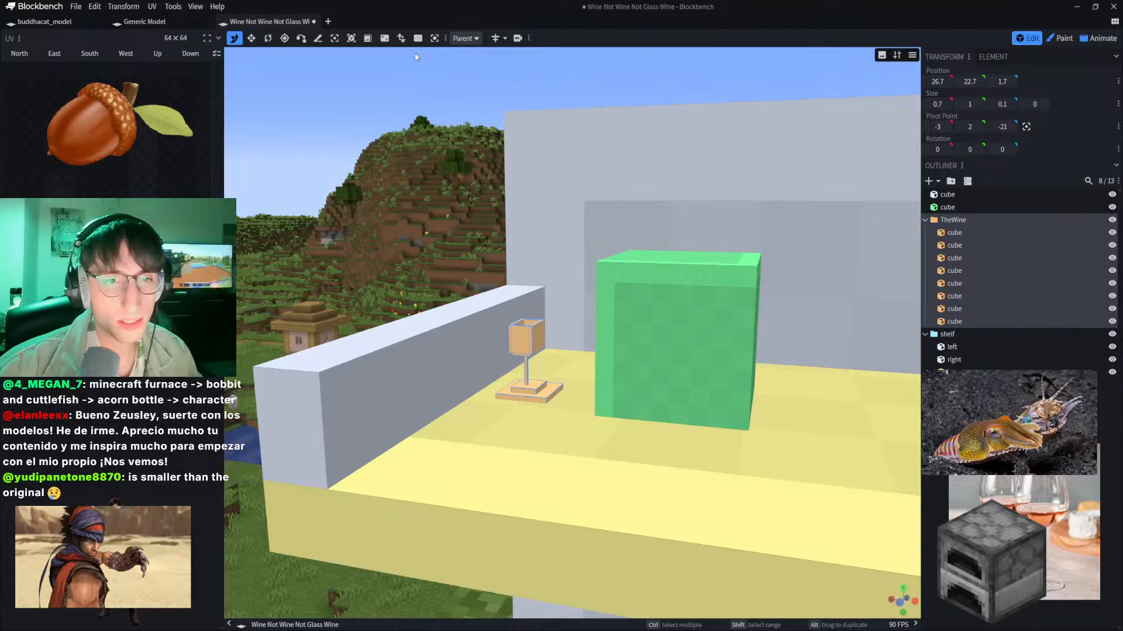
{"action": "left_click", "coordinate": [417, 38]}
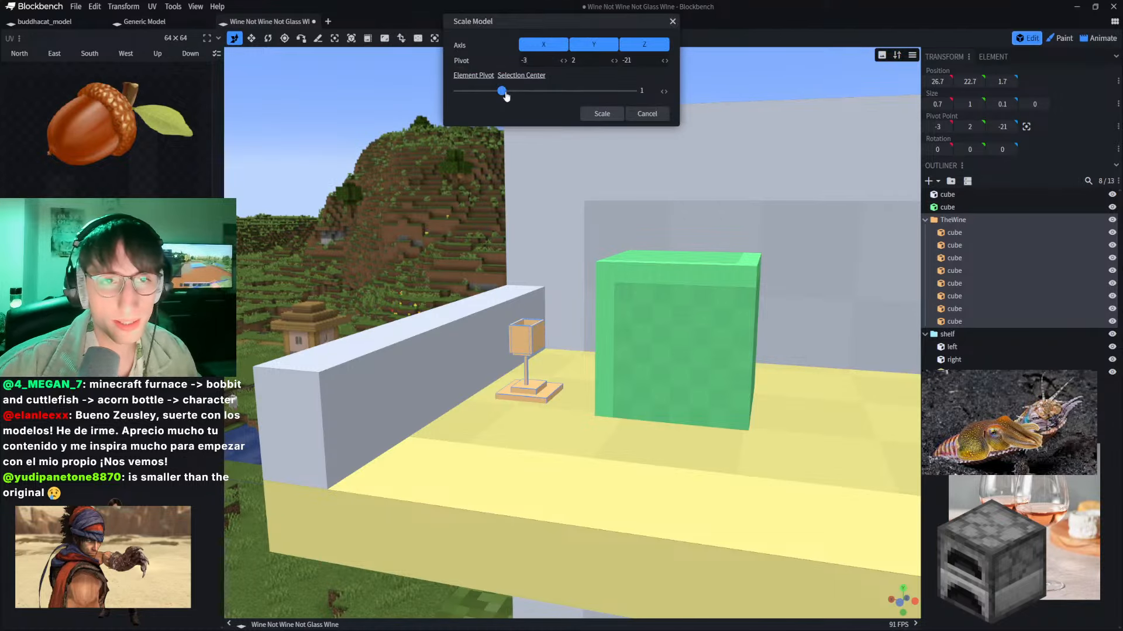
{"action": "left_click_drag", "start_coordinate": [506, 94], "coordinate": [547, 92]}
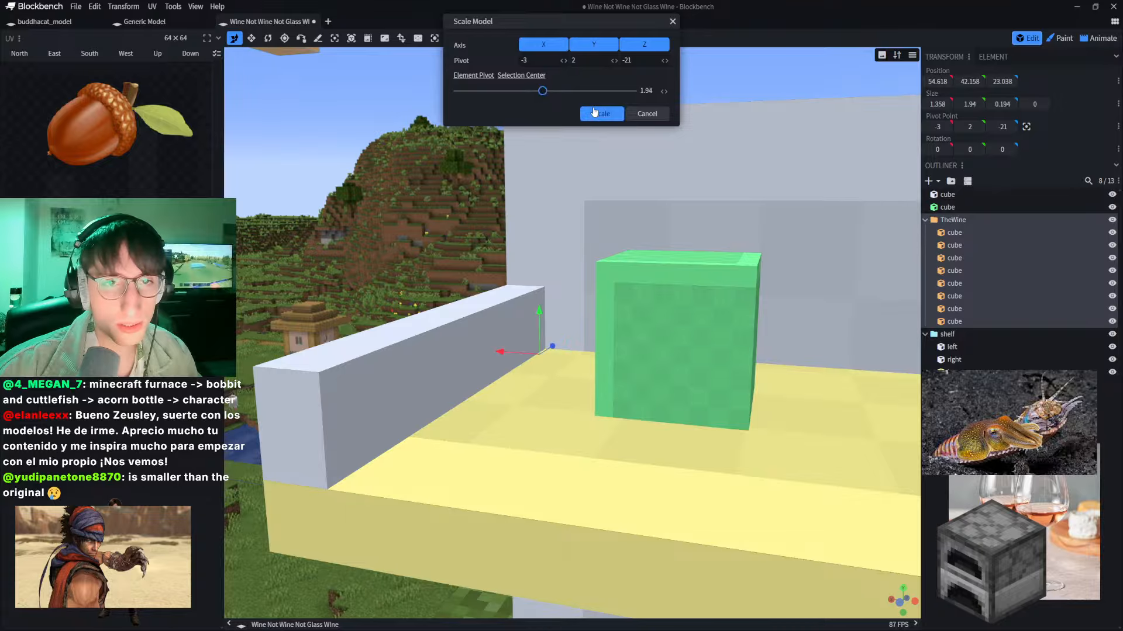
{"action": "left_click", "coordinate": [599, 113]}
{"action": "right_click_drag", "start_coordinate": [431, 180], "coordinate": [532, 346]}
{"action": "scroll", "coordinate": [533, 349], "scroll_direction": "down", "scroll_amount": 2}
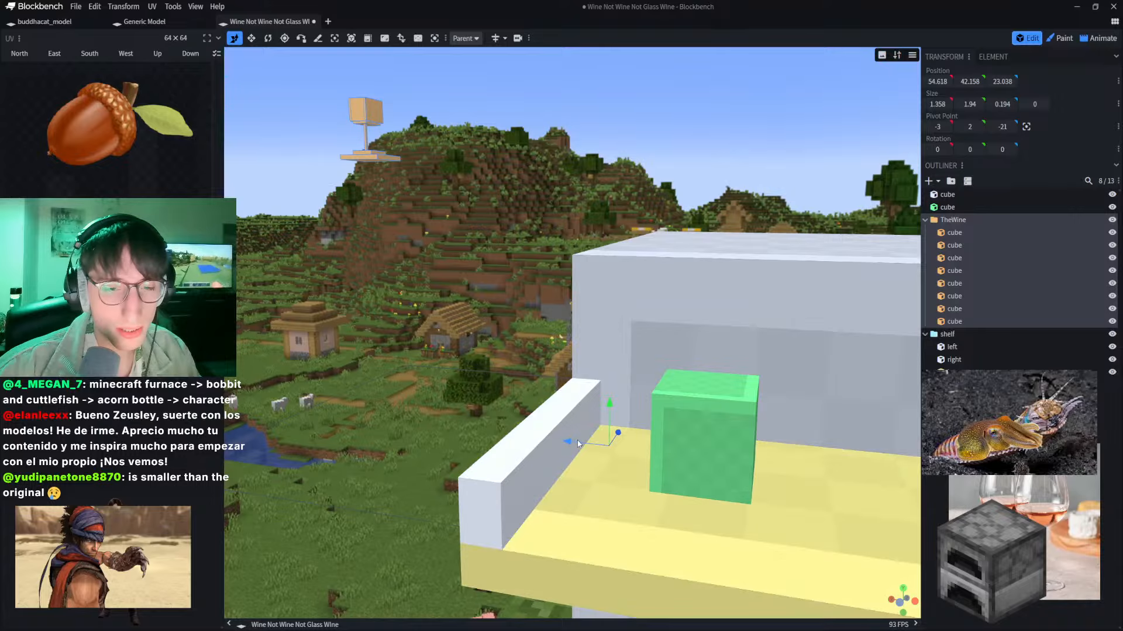
Step: Center the pivot point of the TheWine group on the enlarged glass
{"action": "left_click_drag", "start_coordinate": [584, 441], "coordinate": [589, 447]}
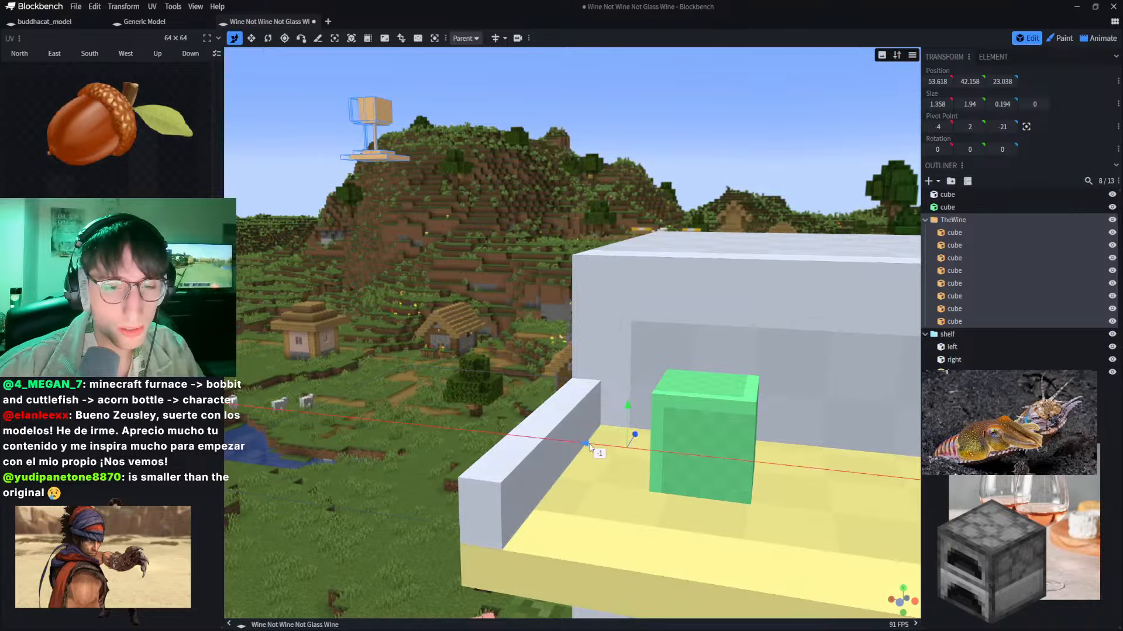
{"action": "left_click", "coordinate": [435, 39]}
{"action": "left_click_drag", "start_coordinate": [400, 138], "coordinate": [300, 180]}
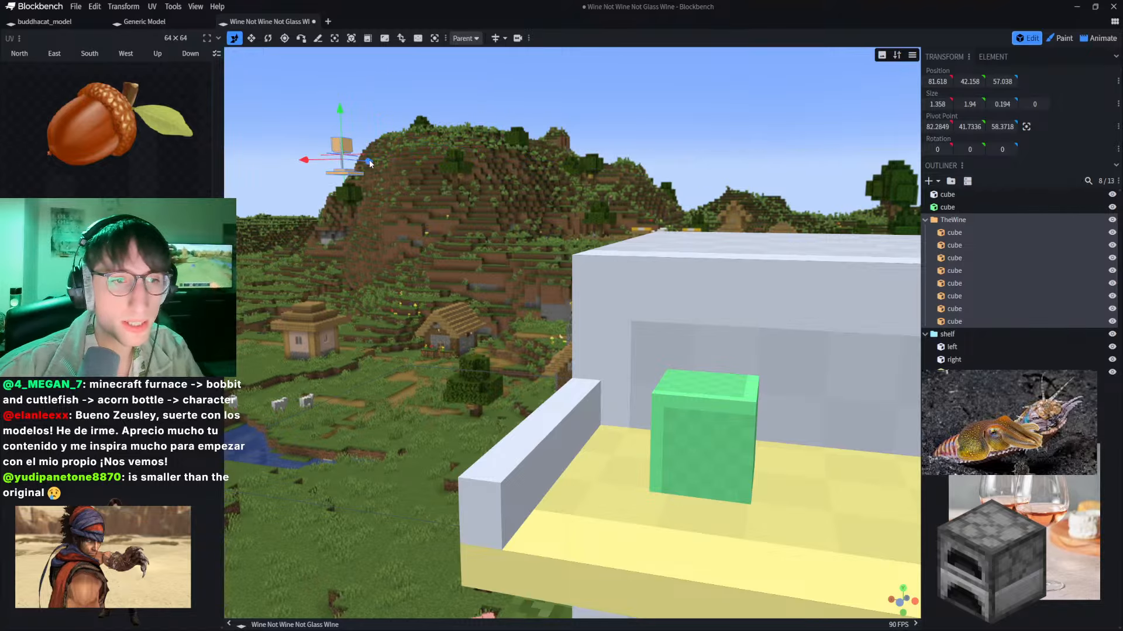
Step: Move the whole TheWine group back onto the shelf beside the green cube, to about X 24.6, Y 25.2, Z -2
{"action": "left_click_drag", "start_coordinate": [369, 162], "coordinate": [311, 174]}
{"action": "left_click_drag", "start_coordinate": [243, 154], "coordinate": [643, 184]}
{"action": "right_click_drag", "start_coordinate": [643, 183], "coordinate": [525, 311]}
{"action": "left_click_drag", "start_coordinate": [636, 221], "coordinate": [530, 303]}
{"action": "scroll", "coordinate": [529, 303], "scroll_direction": "down", "scroll_amount": 3}
{"action": "left_click_drag", "start_coordinate": [510, 234], "coordinate": [501, 480]}
{"action": "scroll", "coordinate": [457, 594], "scroll_direction": "up", "scroll_amount": 4}
{"action": "right_click_drag", "start_coordinate": [374, 436], "coordinate": [465, 204]}
{"action": "scroll", "coordinate": [473, 234], "scroll_direction": "up", "scroll_amount": 2}
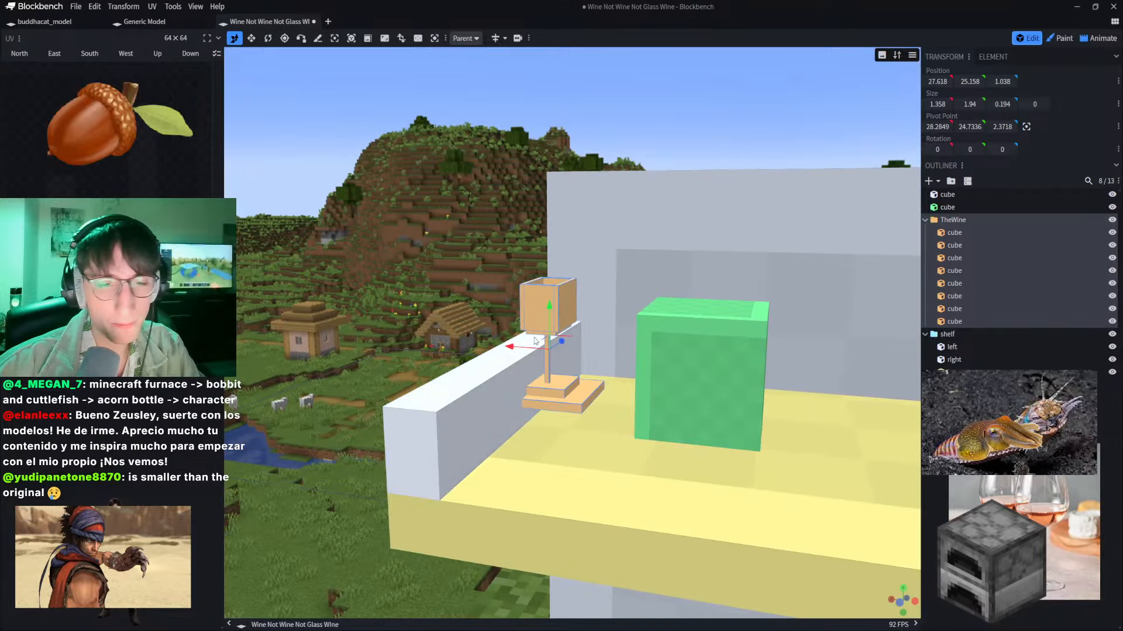
{"action": "left_click_drag", "start_coordinate": [510, 345], "coordinate": [565, 376]}
{"action": "scroll", "coordinate": [585, 392], "scroll_direction": "up", "scroll_amount": 3}
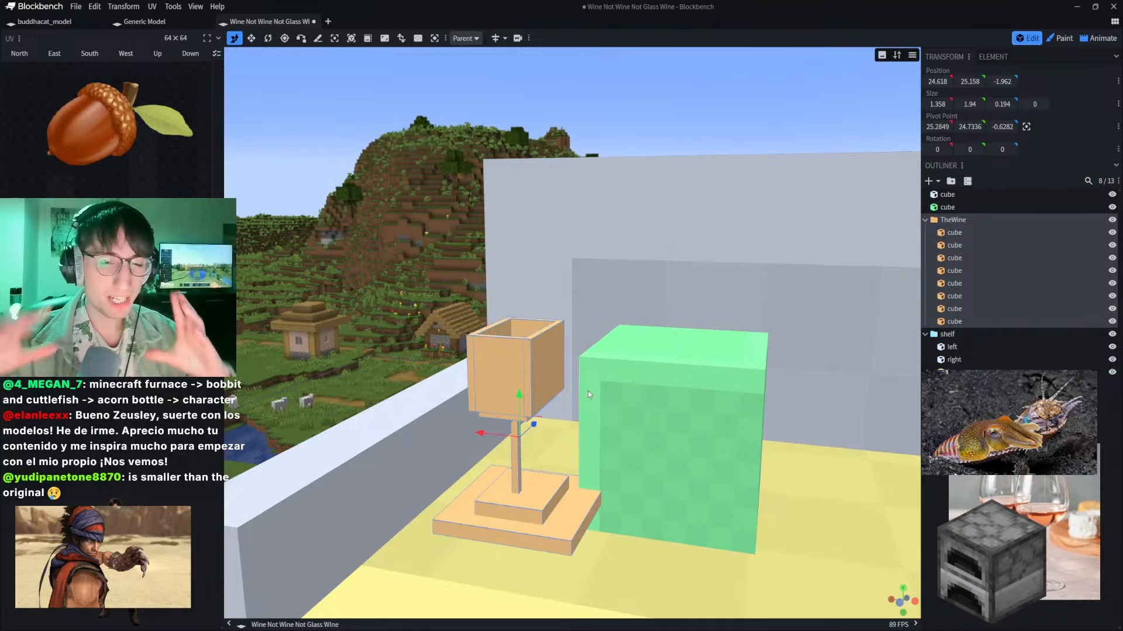
Step: Move the green cube 3 units along X away from the wine glass
{"action": "scroll", "coordinate": [587, 391], "scroll_direction": "down", "scroll_amount": 5}
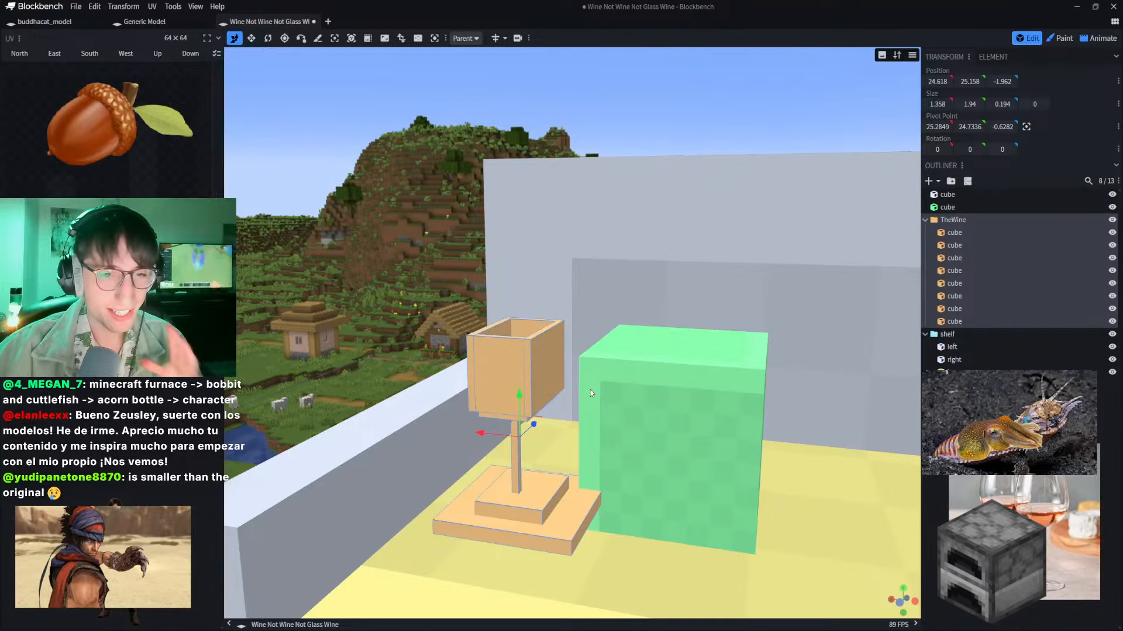
{"action": "left_click", "coordinate": [595, 366]}
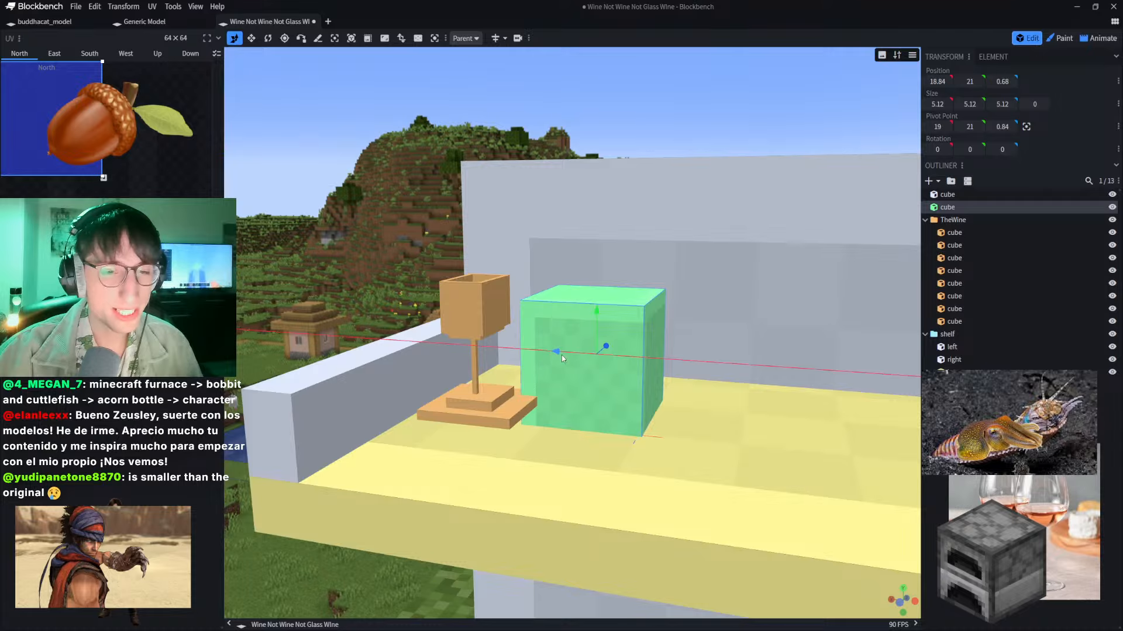
{"action": "left_click_drag", "start_coordinate": [562, 356], "coordinate": [627, 354]}
{"action": "scroll", "coordinate": [476, 397], "scroll_direction": "up", "scroll_amount": 5}
{"action": "scroll", "coordinate": [485, 365], "scroll_direction": "down", "scroll_amount": 5}
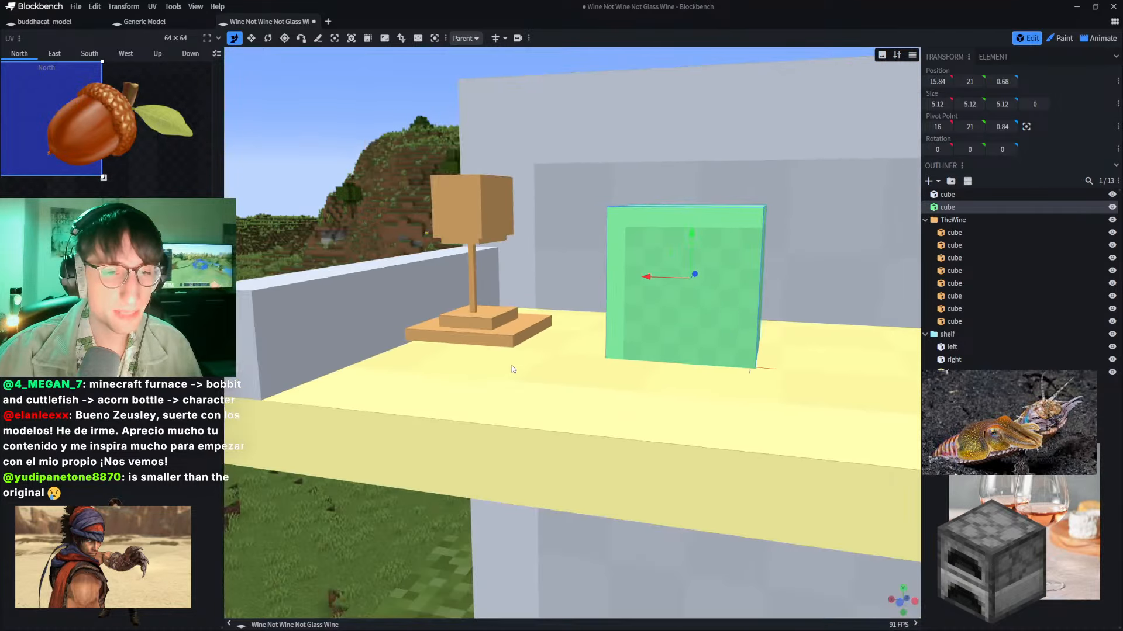
{"action": "left_click_drag", "start_coordinate": [485, 365], "coordinate": [435, 314]}
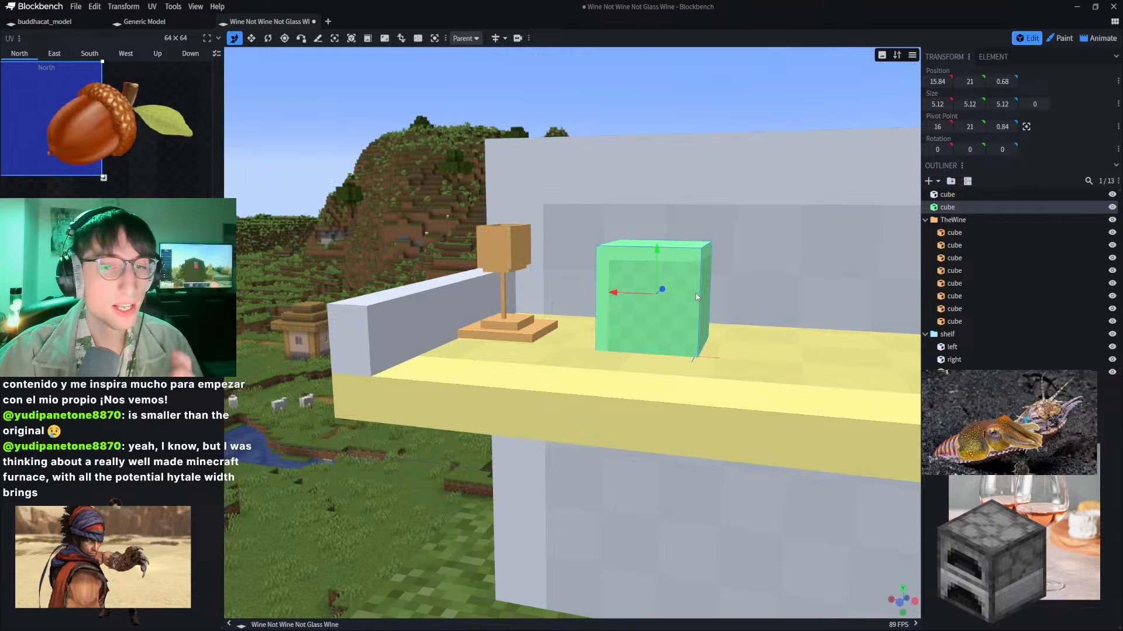
Step: Scale the green cube up to a size of 6.6048 on all three axes
{"action": "scroll", "coordinate": [633, 272], "scroll_direction": "up", "scroll_amount": 8}
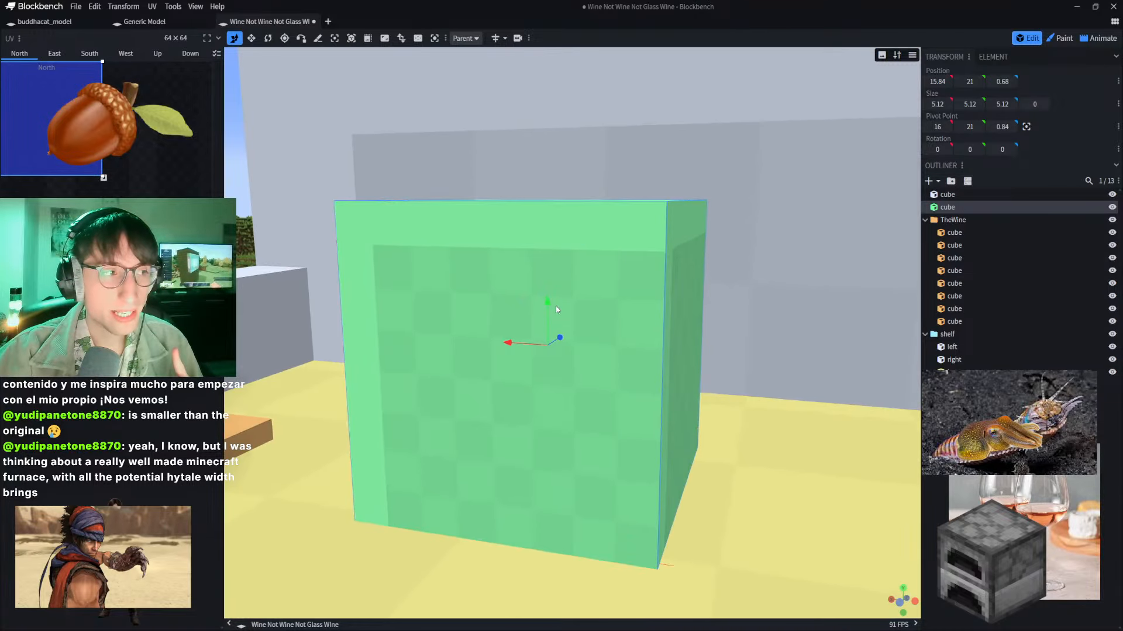
{"action": "scroll", "coordinate": [556, 307], "scroll_direction": "down", "scroll_amount": 10}
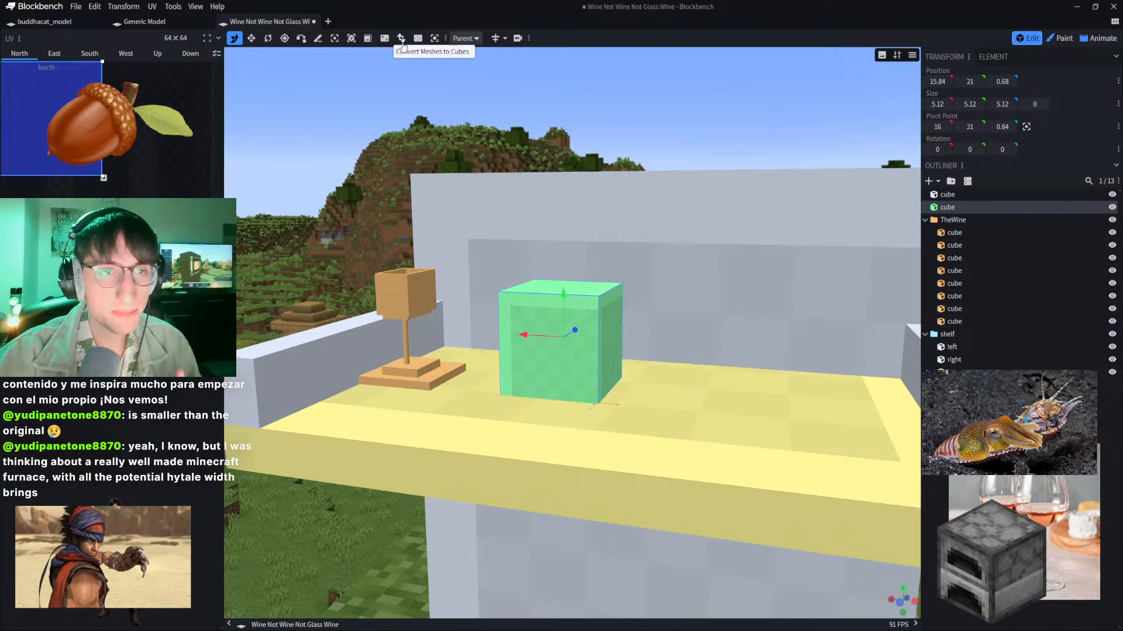
{"action": "left_click", "coordinate": [418, 38]}
{"action": "left_click_drag", "start_coordinate": [499, 92], "coordinate": [513, 93]}
{"action": "left_click", "coordinate": [602, 113]}
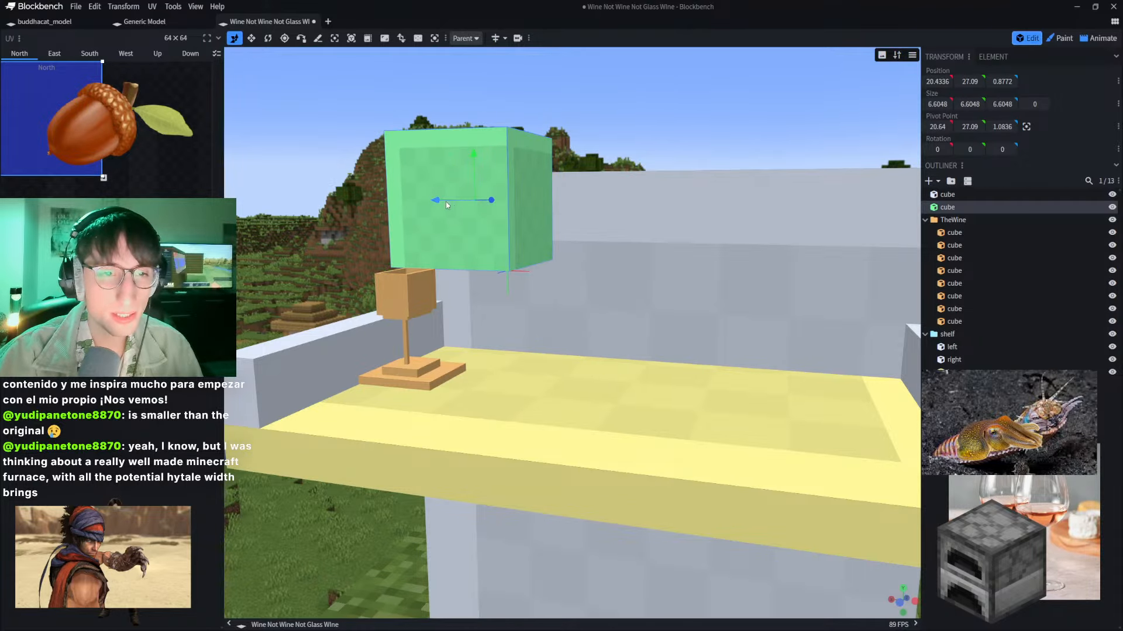
Step: Lower the enlarged green cube back onto the shelf and shift it clear of the glass, to X 15.4336, Y 21.09
{"action": "left_click_drag", "start_coordinate": [447, 205], "coordinate": [514, 201]}
{"action": "left_click_drag", "start_coordinate": [544, 157], "coordinate": [548, 282]}
{"action": "scroll", "coordinate": [573, 315], "scroll_direction": "up", "scroll_amount": 5}
{"action": "right_click_drag", "start_coordinate": [579, 361], "coordinate": [559, 249]}
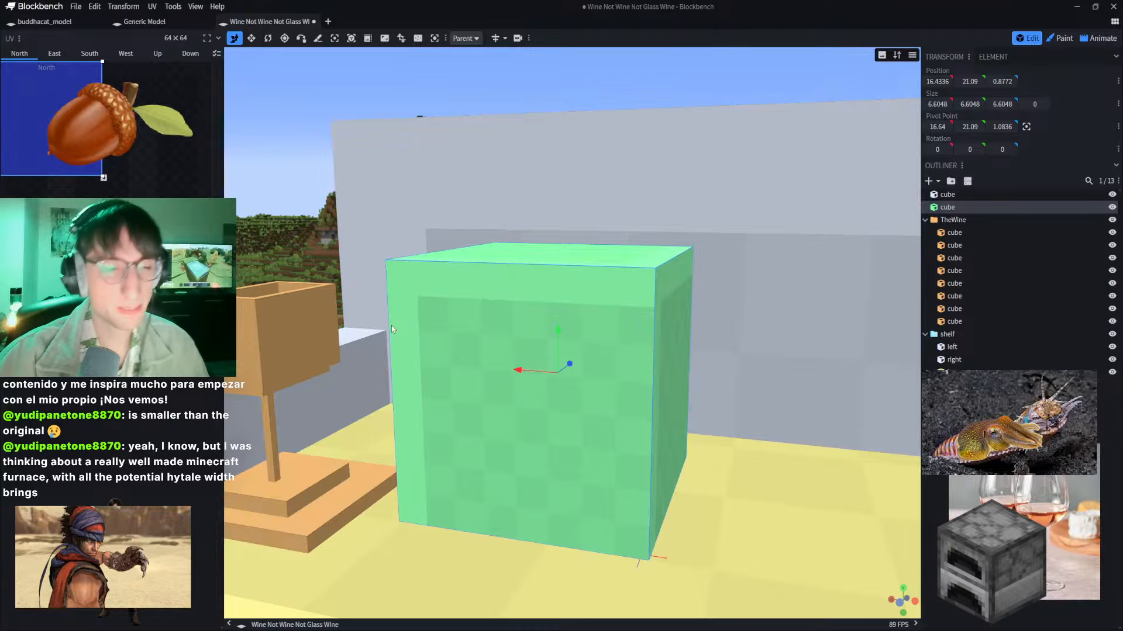
{"action": "left_click_drag", "start_coordinate": [518, 369], "coordinate": [542, 375]}
{"action": "right_click_drag", "start_coordinate": [738, 386], "coordinate": [463, 337]}
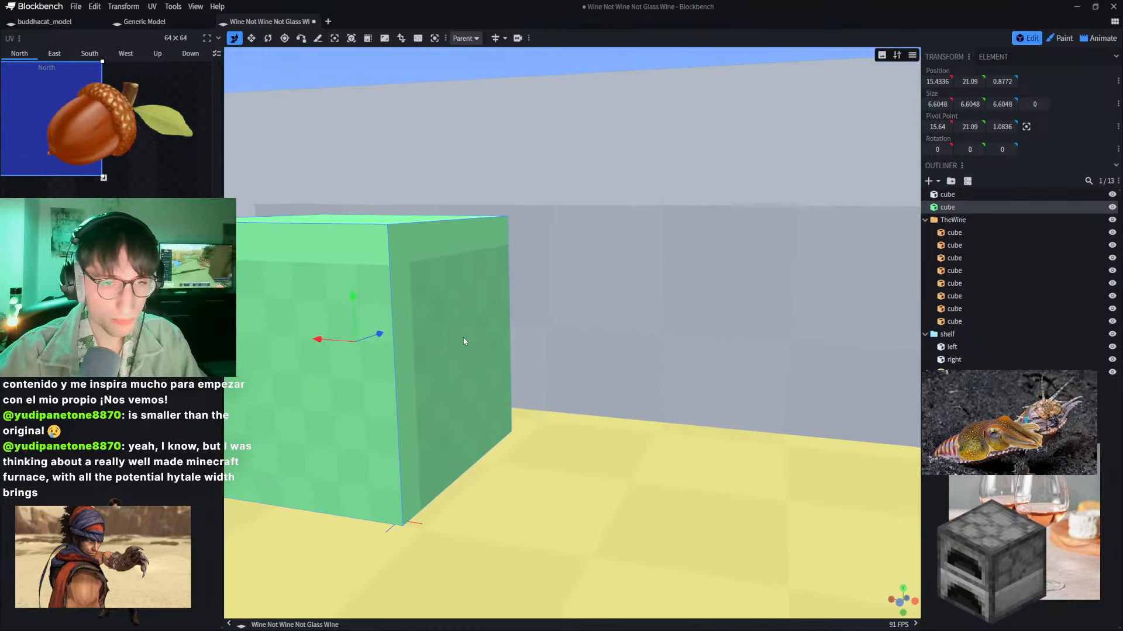
{"action": "left_click_drag", "start_coordinate": [464, 341], "coordinate": [548, 332]}
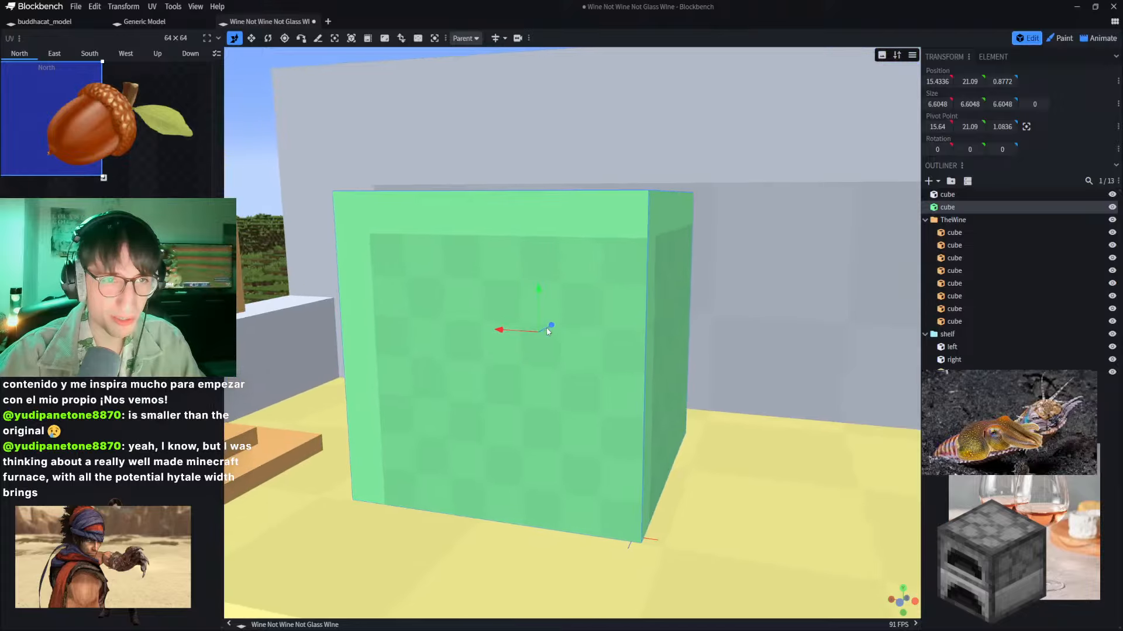
Step: Cut the green cube horizontally with the Knife tool into a 3.09-high lower piece and a 3.5148-high upper piece
{"action": "left_click", "coordinate": [319, 41]}
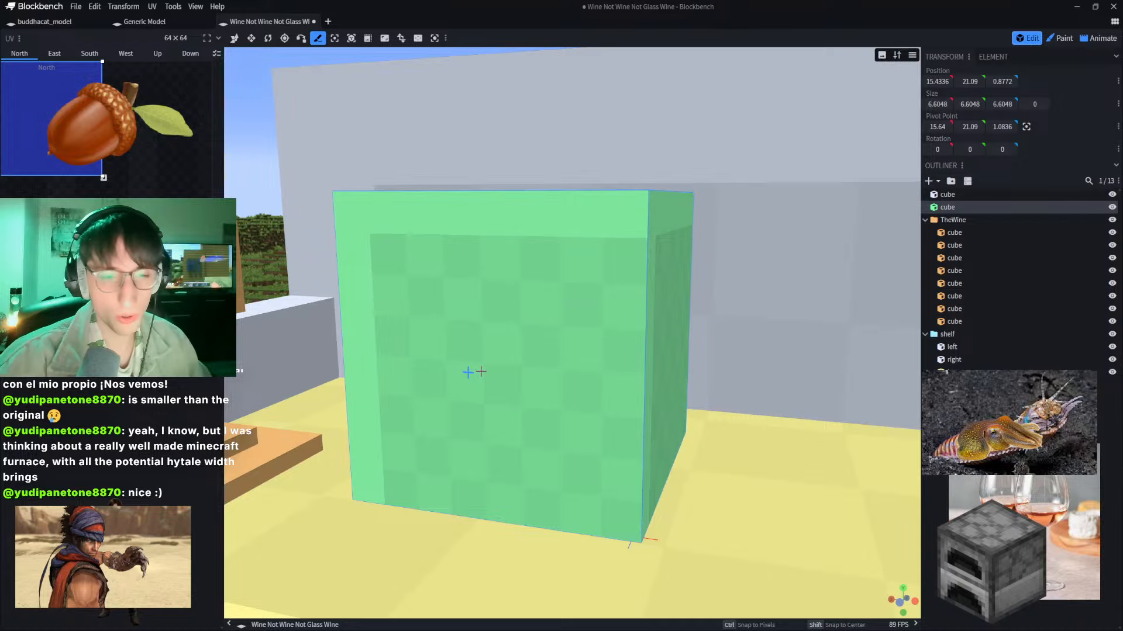
{"action": "left_click", "coordinate": [503, 375]}
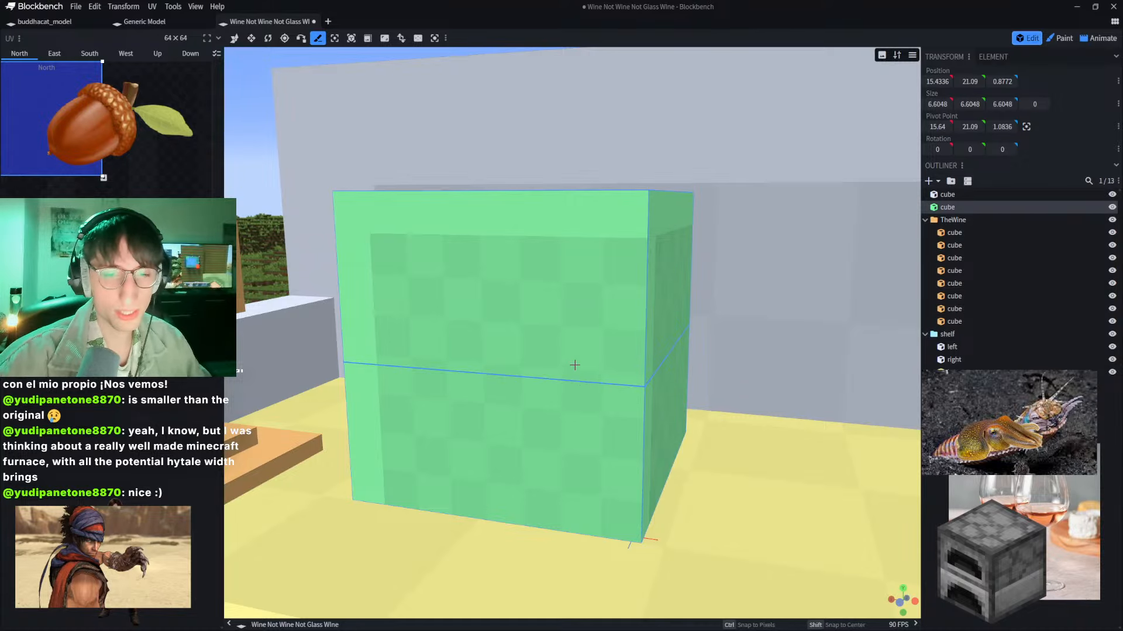
{"action": "left_click", "coordinate": [517, 373]}
{"action": "right_click_drag", "start_coordinate": [422, 262], "coordinate": [431, 220]}
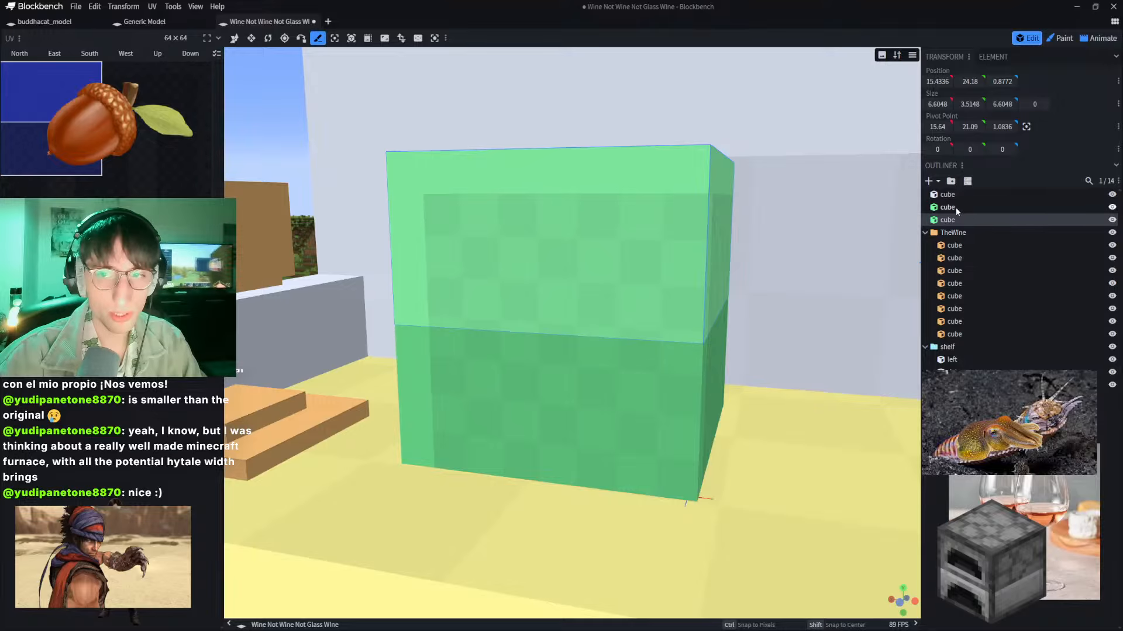
Step: Group the two halves of the green cube and name the group furnance
{"action": "left_click", "coordinate": [956, 208], "text": "ctrl"}
{"action": "key", "text": "ctrl+g"}
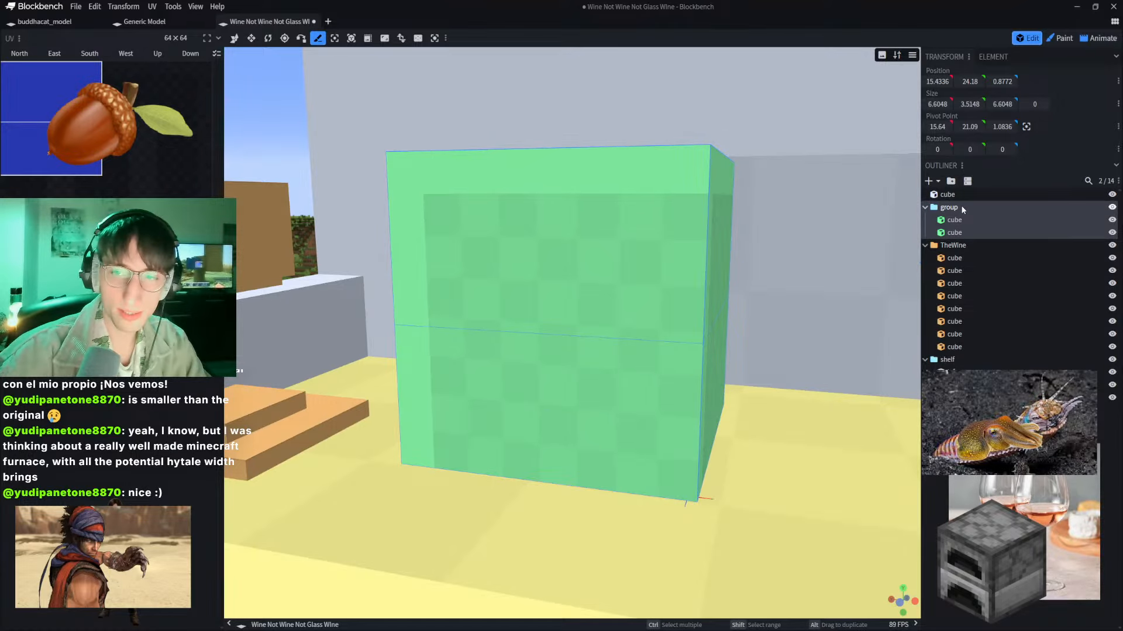
{"action": "double_click", "coordinate": [959, 207]}
{"action": "type", "text": "furnance"}
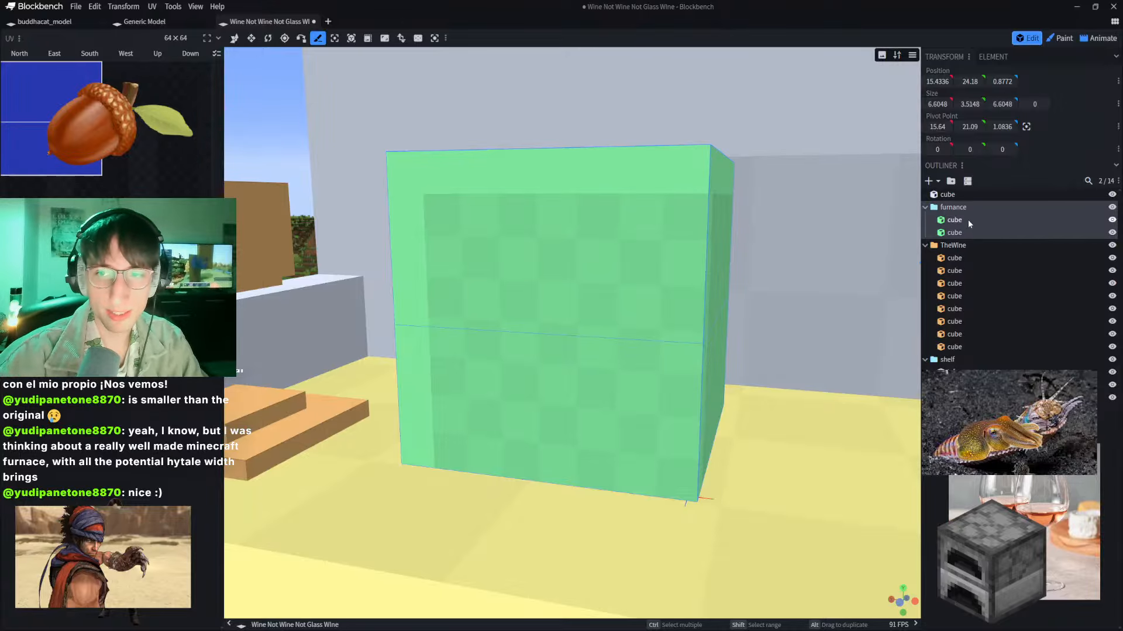
Step: Set the marker color of the upper half of the furnance group to red
{"action": "left_click", "coordinate": [970, 221]}
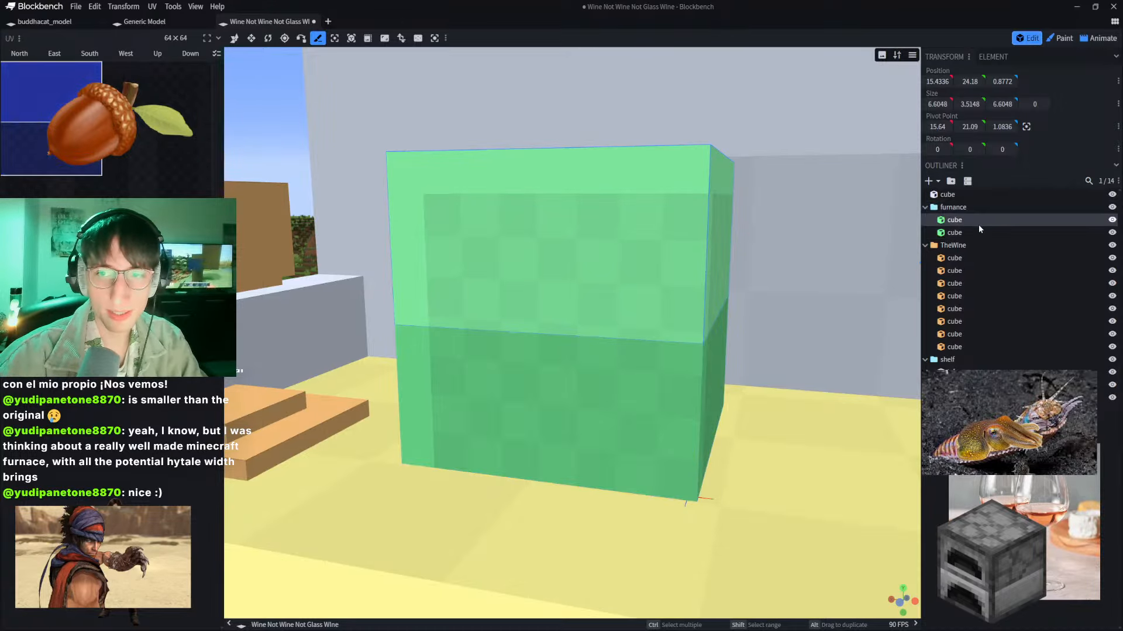
{"action": "right_click", "coordinate": [975, 224]}
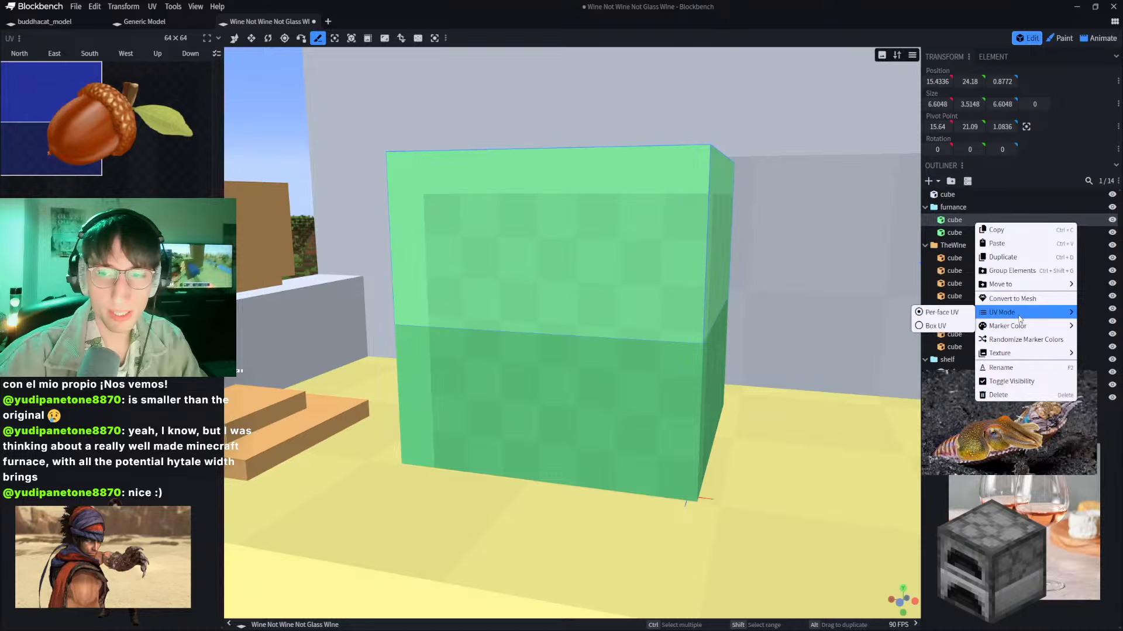
{"action": "mouse_move", "coordinate": [1017, 329]}
{"action": "left_click", "coordinate": [935, 367]}
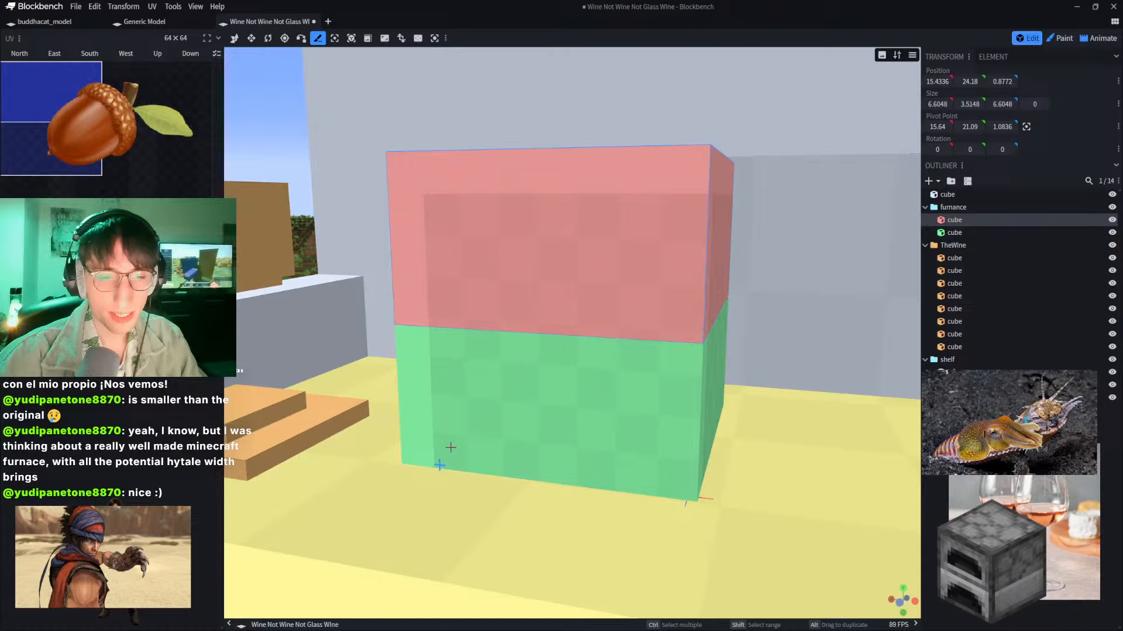
Step: Try to cut a vertical strip 0.9648 wide off the side of the lower green cube nearest the glass
{"action": "left_click_drag", "start_coordinate": [438, 454], "coordinate": [439, 423]}
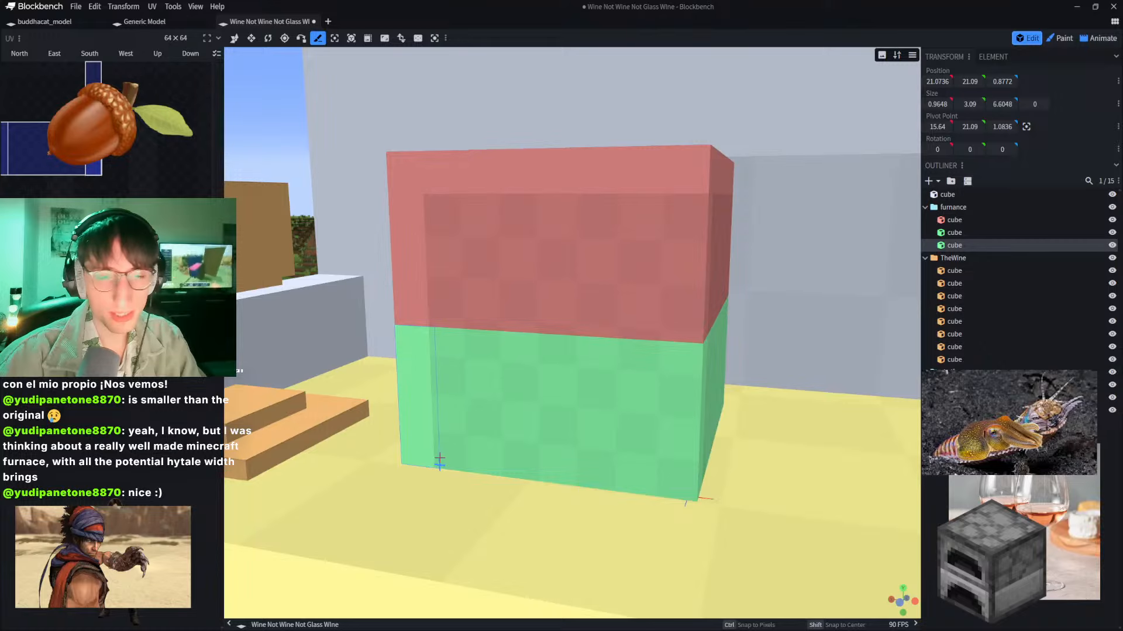
{"action": "key", "text": "Delete"}
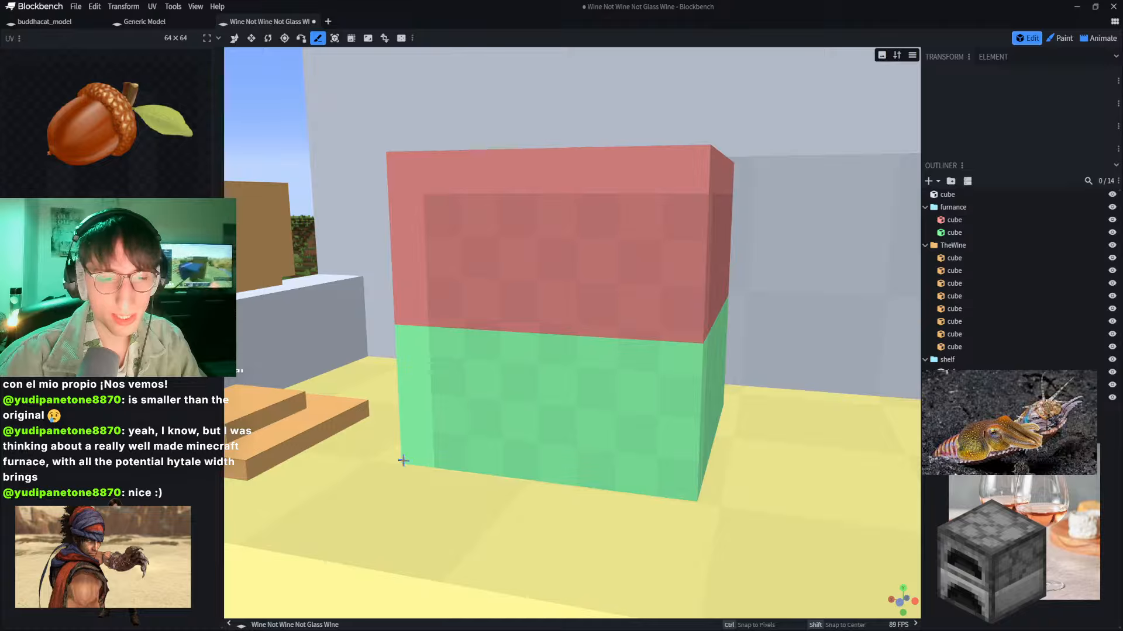
Step: Cut thin vertical strips off both sides of the lower green cube, 0.1648 wide nearest the glass, leaving a 6.3-wide middle piece
{"action": "scroll", "coordinate": [406, 460], "scroll_direction": "up", "scroll_amount": 3}
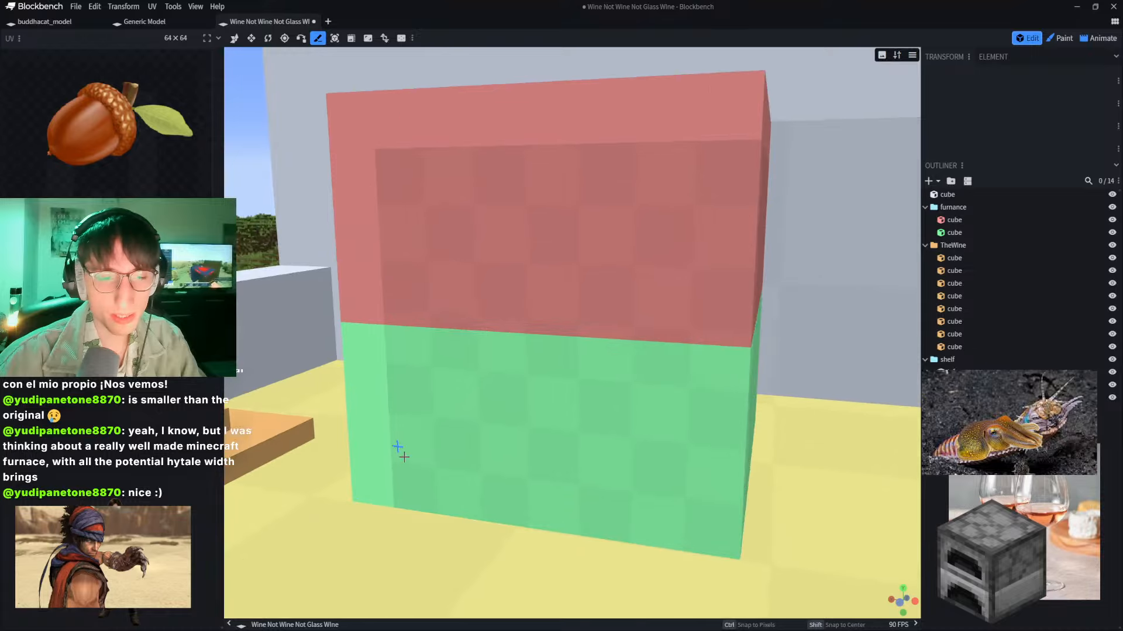
{"action": "right_click_drag", "start_coordinate": [326, 421], "coordinate": [510, 275]}
{"action": "scroll", "coordinate": [462, 401], "scroll_direction": "up", "scroll_amount": 3}
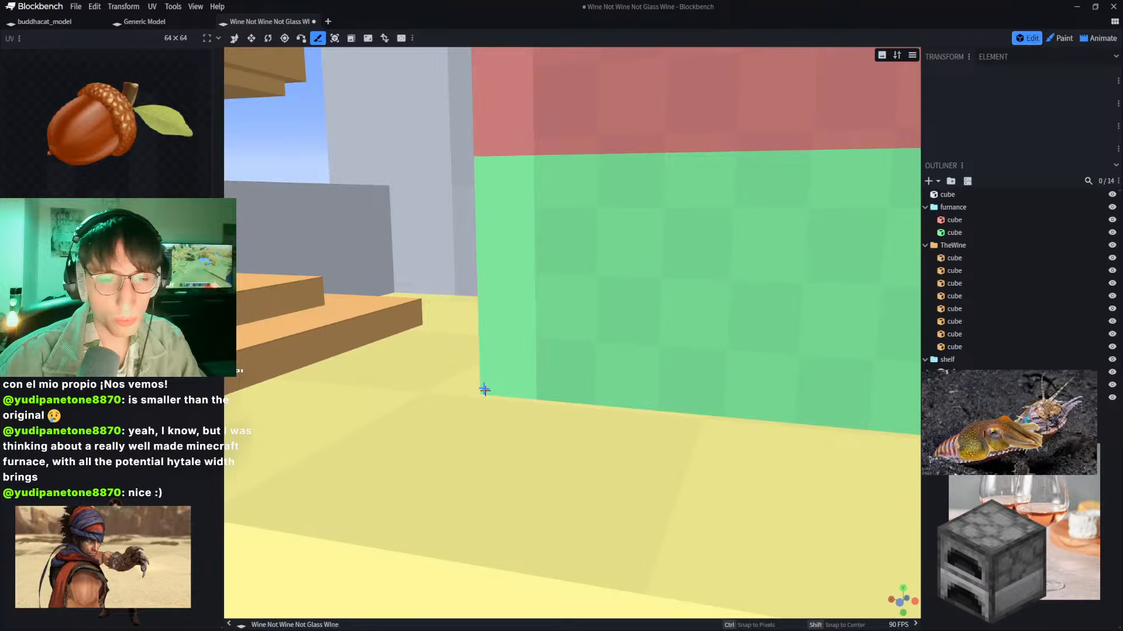
{"action": "left_click", "coordinate": [491, 388]}
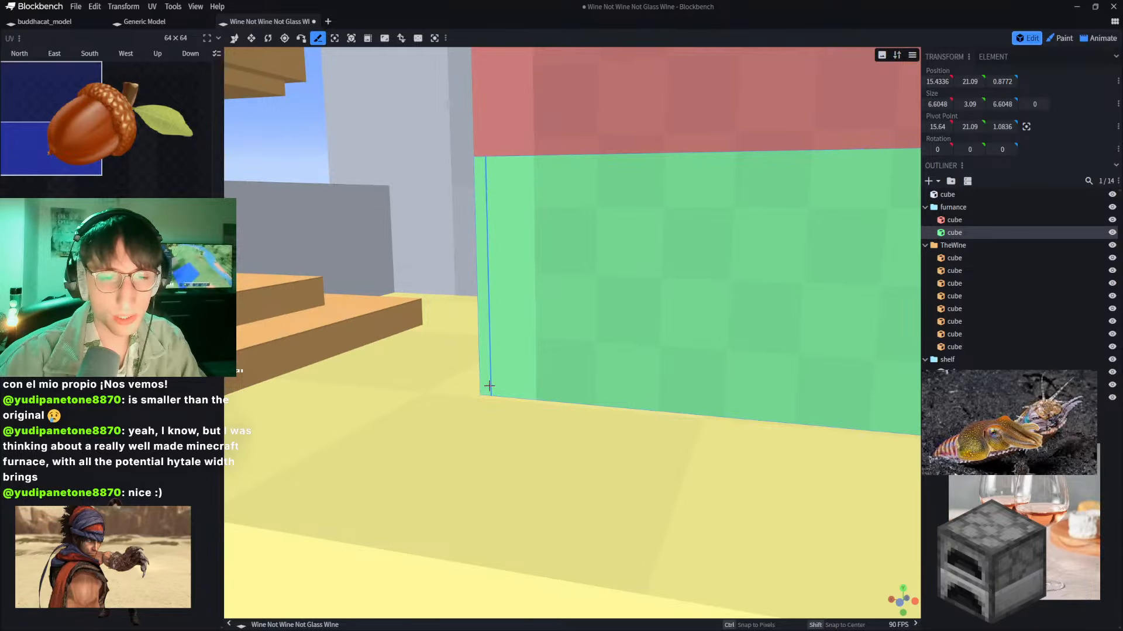
{"action": "left_click", "coordinate": [491, 380]}
{"action": "scroll", "coordinate": [584, 331], "scroll_direction": "down", "scroll_amount": 2}
{"action": "right_click_drag", "start_coordinate": [591, 328], "coordinate": [443, 344]}
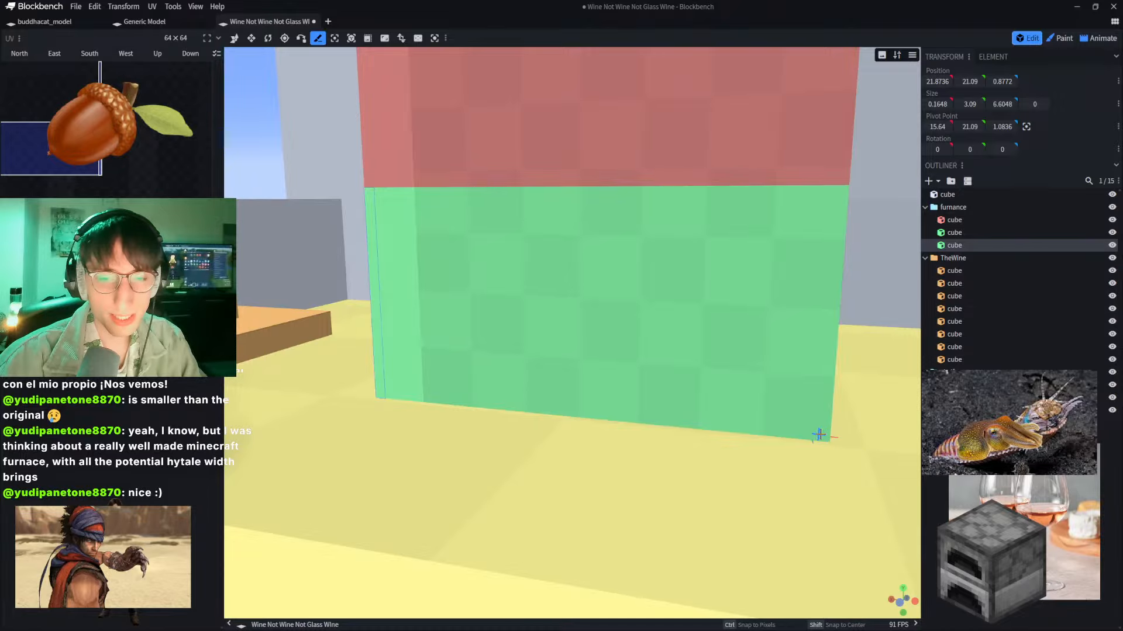
{"action": "left_click", "coordinate": [818, 434]}
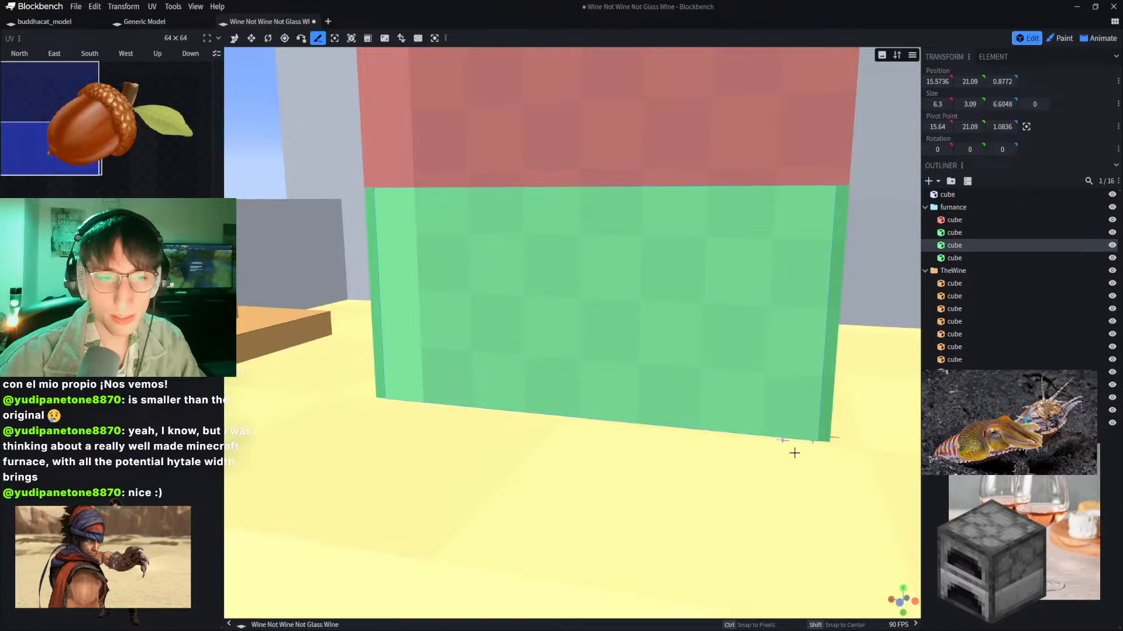
{"action": "scroll", "coordinate": [781, 455], "scroll_direction": "down", "scroll_amount": 2}
{"action": "scroll", "coordinate": [752, 447], "scroll_direction": "up", "scroll_amount": 2}
{"action": "right_click_drag", "start_coordinate": [738, 442], "coordinate": [717, 456]}
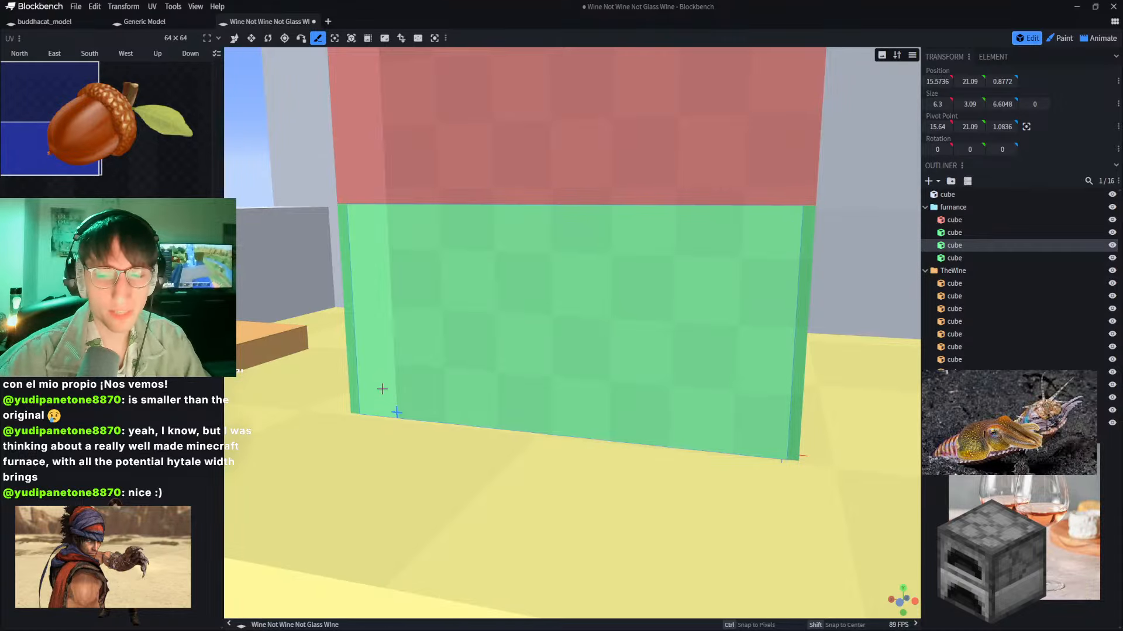
Step: Enlarge the furnace reference image and place it over the wine glass photo
{"action": "left_click", "coordinate": [984, 564]}
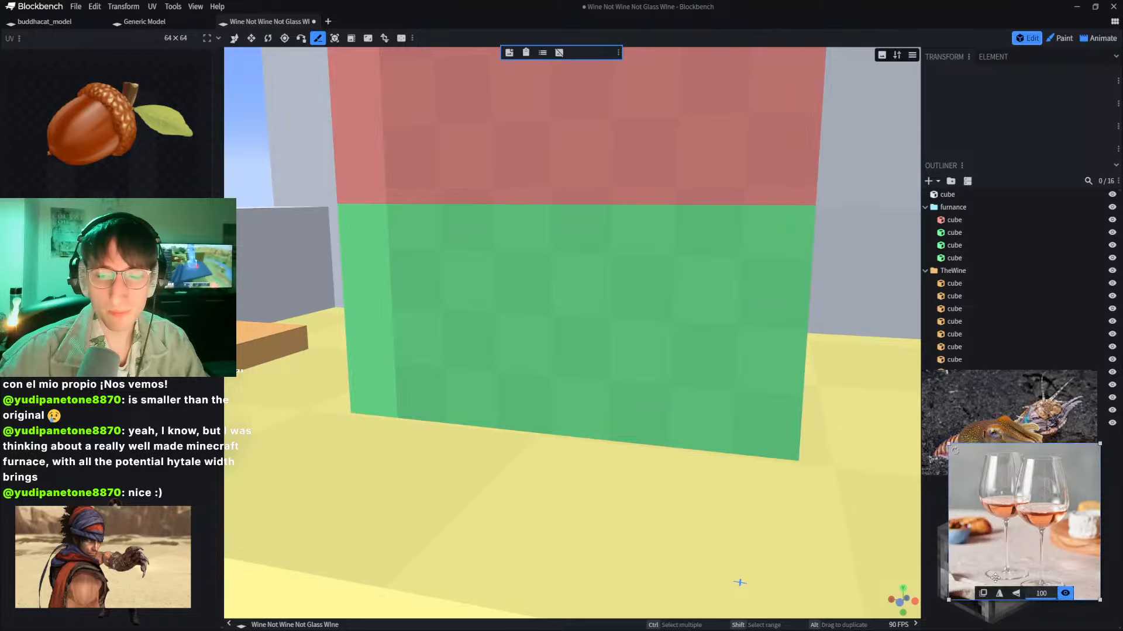
{"action": "left_click_drag", "start_coordinate": [936, 576], "coordinate": [771, 137]}
{"action": "left_click_drag", "start_coordinate": [512, 382], "coordinate": [525, 398]}
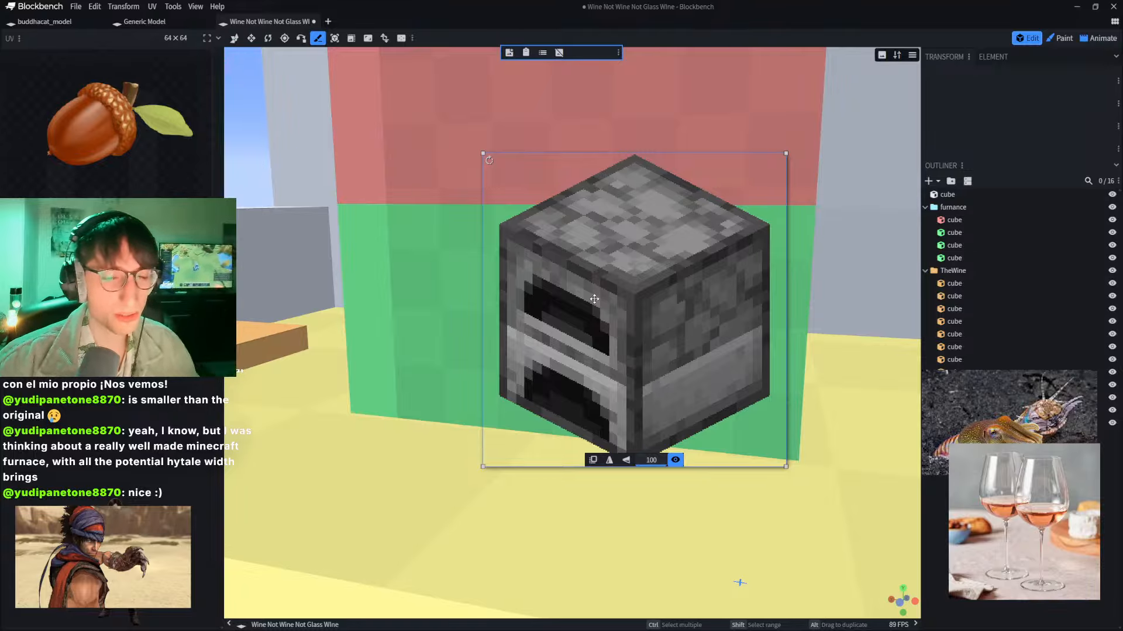
{"action": "left_click_drag", "start_coordinate": [594, 299], "coordinate": [970, 472]}
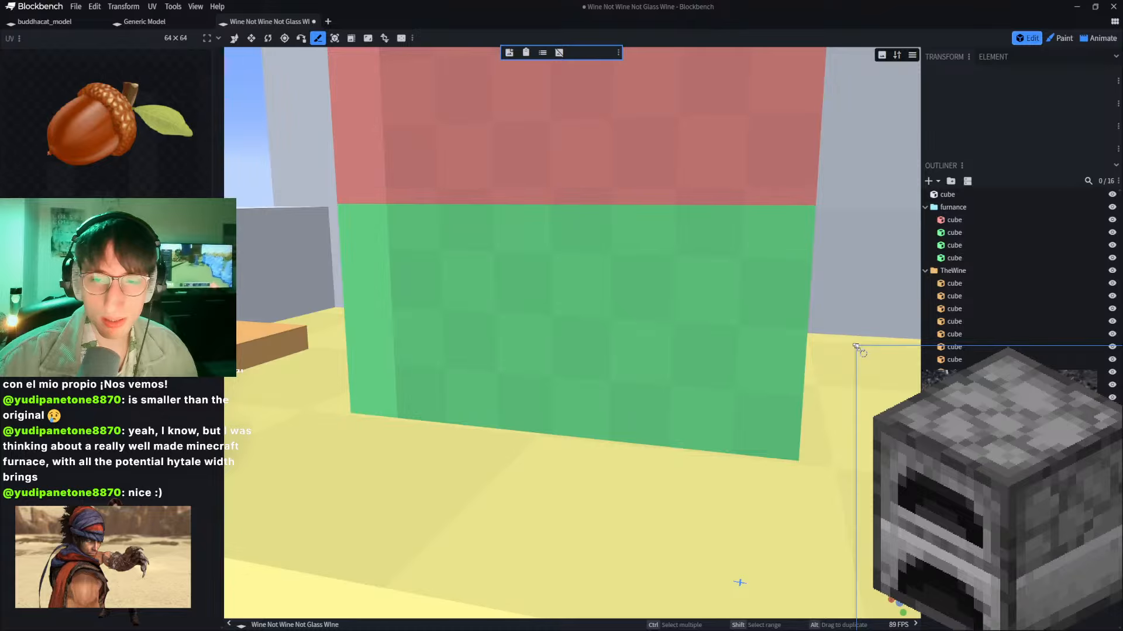
{"action": "left_click_drag", "start_coordinate": [856, 347], "coordinate": [965, 459]}
{"action": "left_click_drag", "start_coordinate": [1044, 529], "coordinate": [1008, 506]}
Step: Move the overlapping cuttlefish and bobbit worm reference images up clear of the furnace image, and reselect the furnace image
{"action": "left_click", "coordinate": [956, 410]}
{"action": "left_click_drag", "start_coordinate": [987, 424], "coordinate": [978, 376]}
{"action": "left_click", "coordinate": [1043, 418]}
{"action": "left_click_drag", "start_coordinate": [1024, 425], "coordinate": [1008, 363]}
{"action": "left_click", "coordinate": [1017, 497]}
{"action": "left_click_drag", "start_coordinate": [972, 426], "coordinate": [962, 377]}
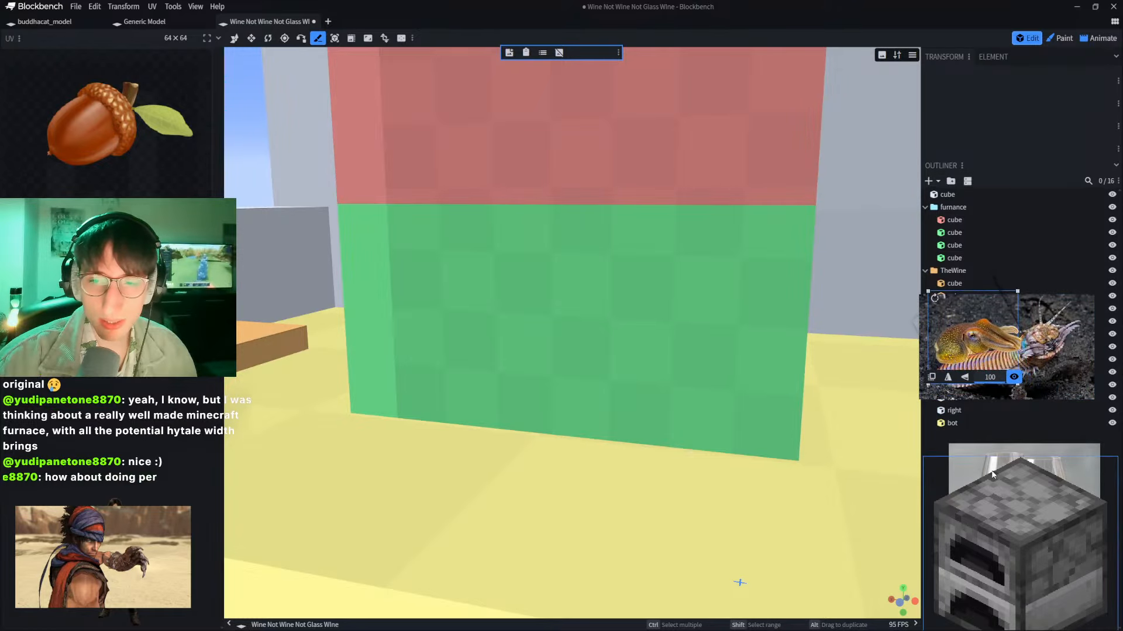
{"action": "left_click", "coordinate": [992, 475]}
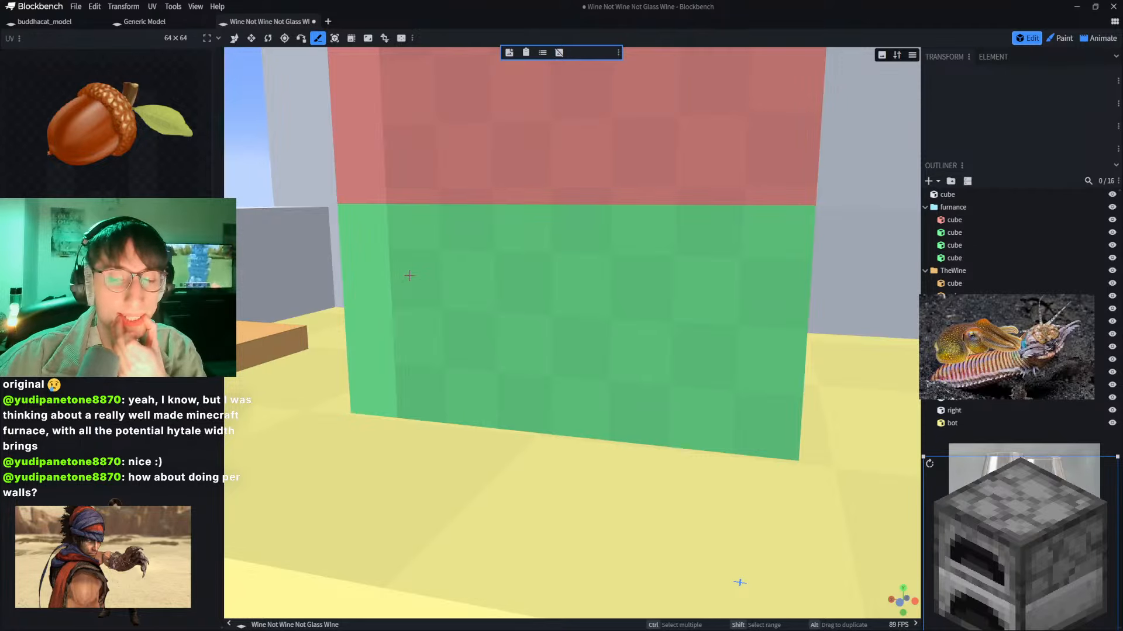
Step: Nudge the furnace reference image fully clear of its neighbours and undo the vertical strip cuts on the lower green cube
{"action": "mouse_move", "coordinate": [972, 547]}
{"action": "left_mouse_down"}
{"action": "mouse_move", "coordinate": [778, 367]}
{"action": "mouse_move", "coordinate": [972, 534]}
{"action": "left_mouse_up"}
{"action": "left_click", "coordinate": [530, 351]}
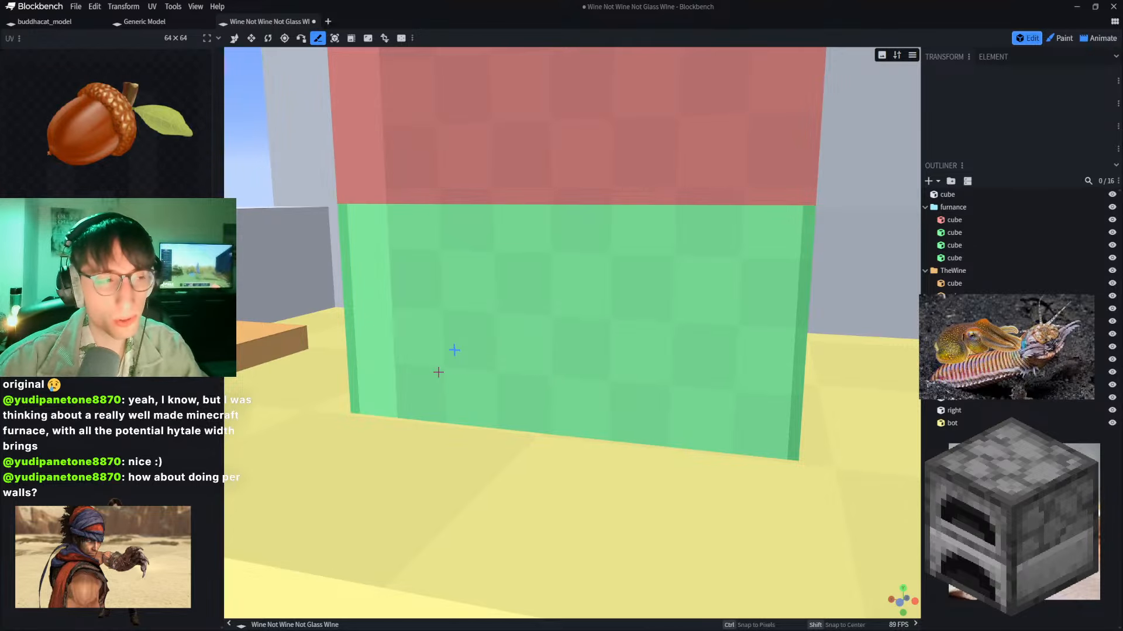
{"action": "key", "text": "Delete"}
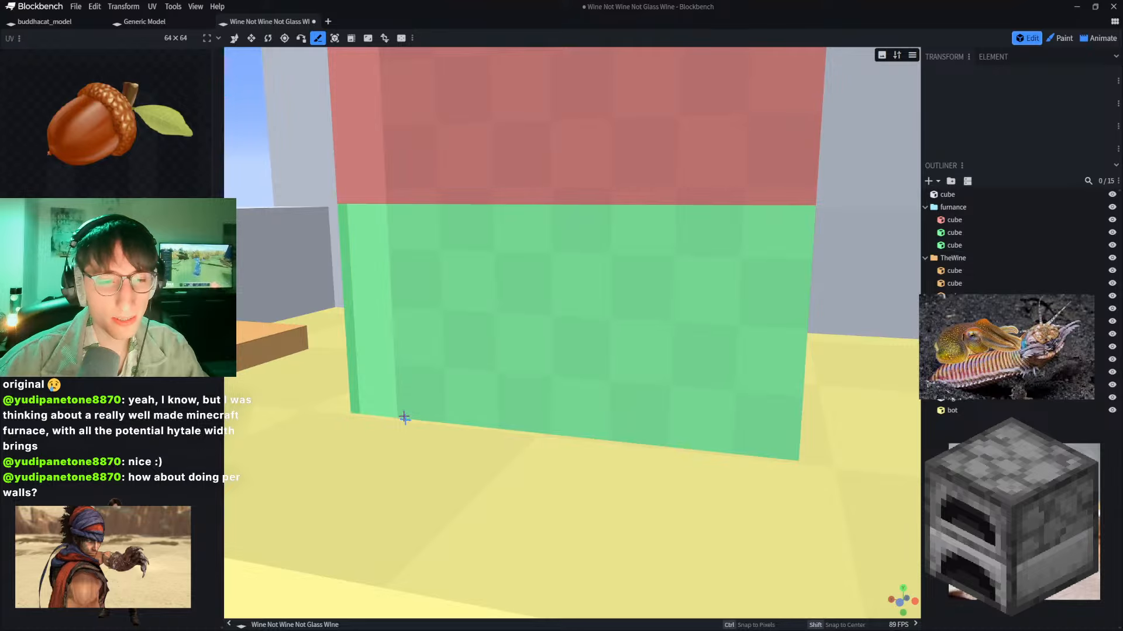
{"action": "left_click", "coordinate": [404, 407]}
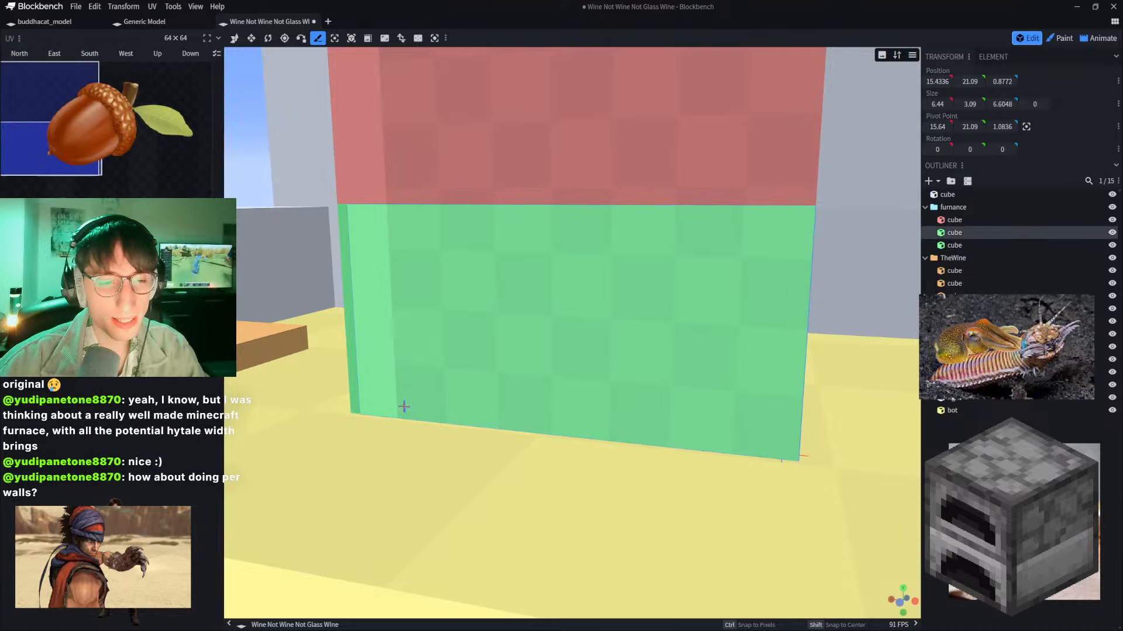
{"action": "left_click", "coordinate": [459, 414]}
{"action": "key", "text": "ctrl+z"}
{"action": "key", "text": "ctrl+z"}
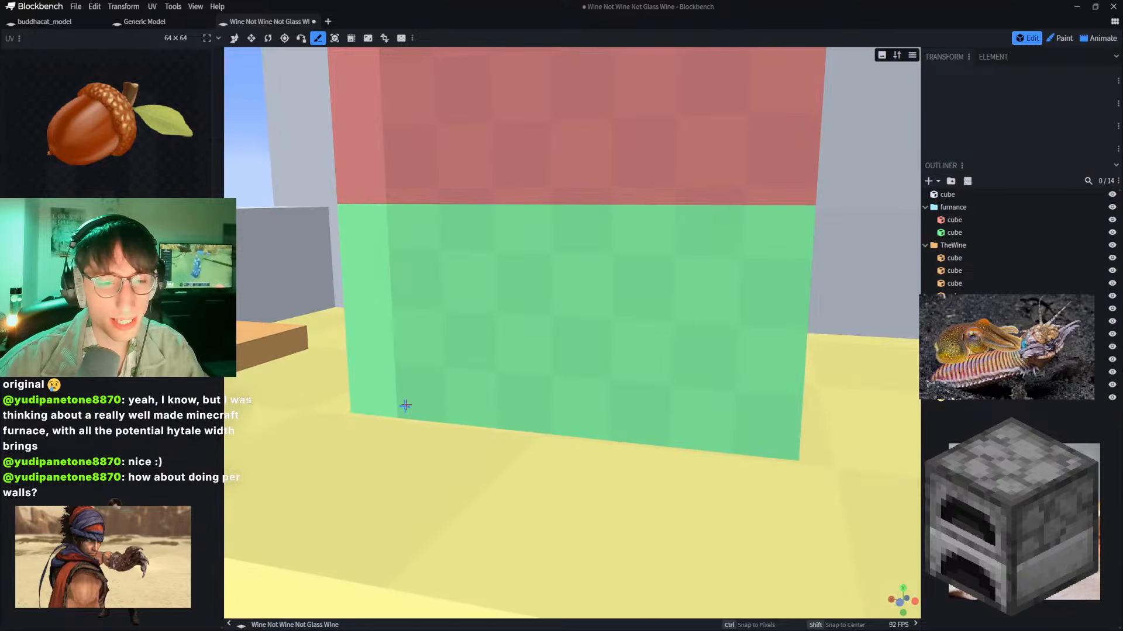
Step: Cut a horizontal strip 0.19 high off the bottom of the lower green cube
{"action": "left_click", "coordinate": [403, 405]}
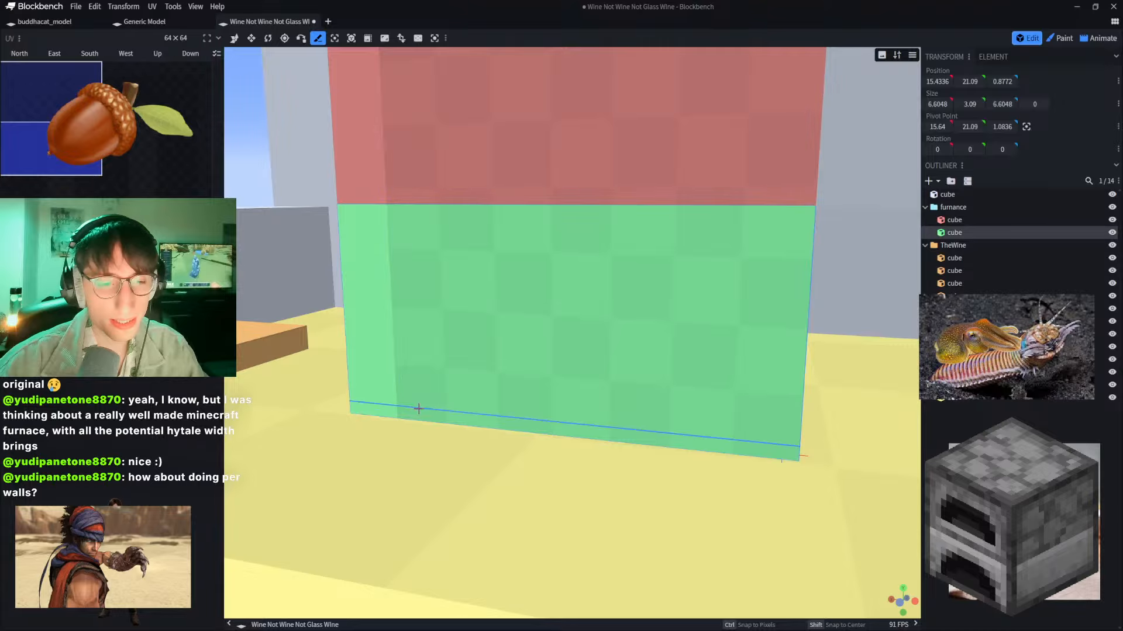
{"action": "left_click", "coordinate": [416, 408]}
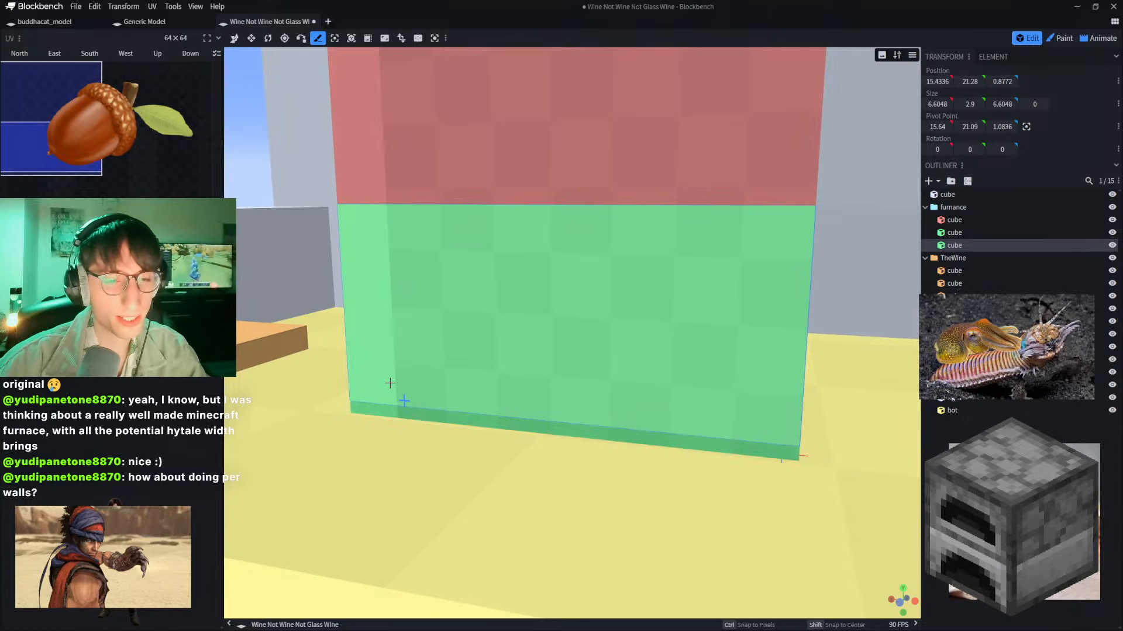
Step: Try to rename the tall green piece above the bottom strip as base and give it a purple marker color
{"action": "left_click", "coordinate": [1016, 231]}
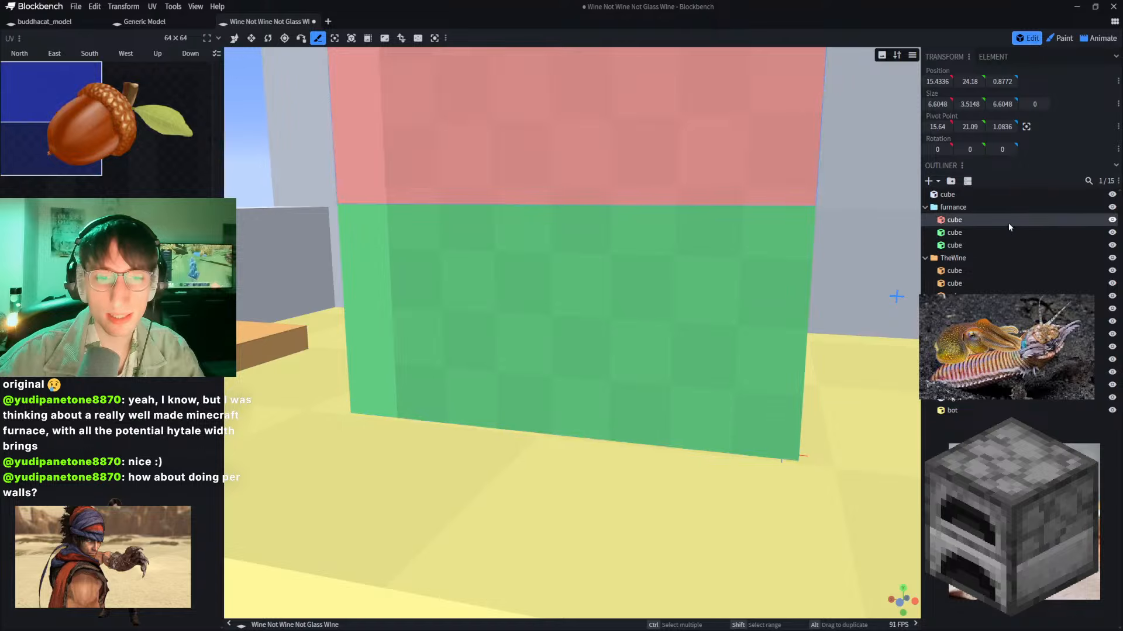
{"action": "double_click", "coordinate": [1007, 245]}
{"action": "type", "text": "bas"}
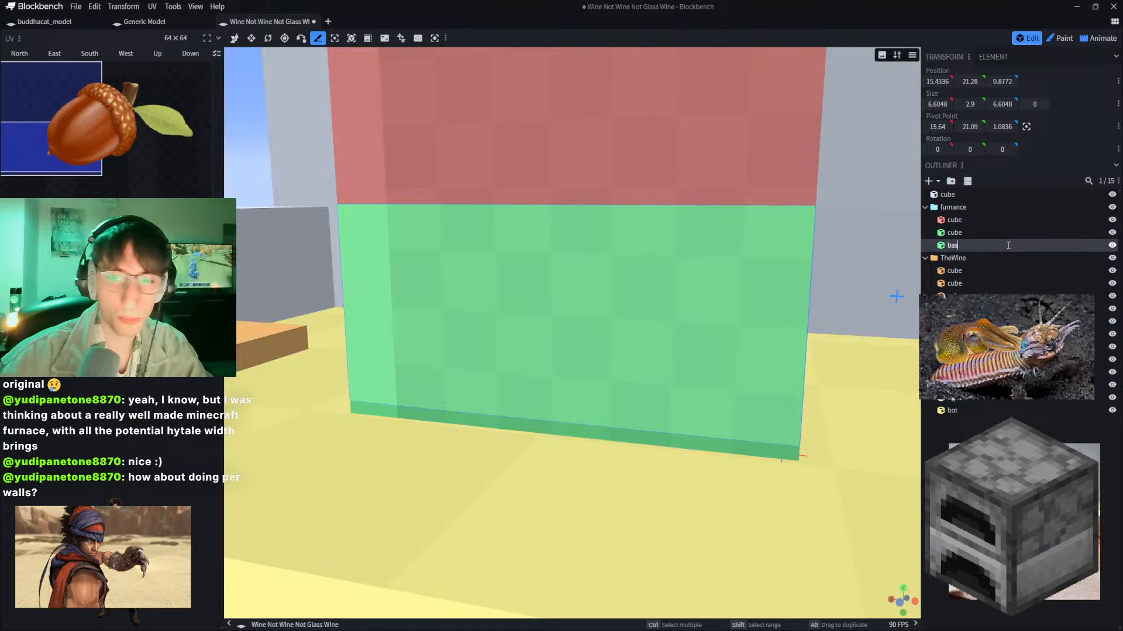
{"action": "double_click", "coordinate": [988, 246]}
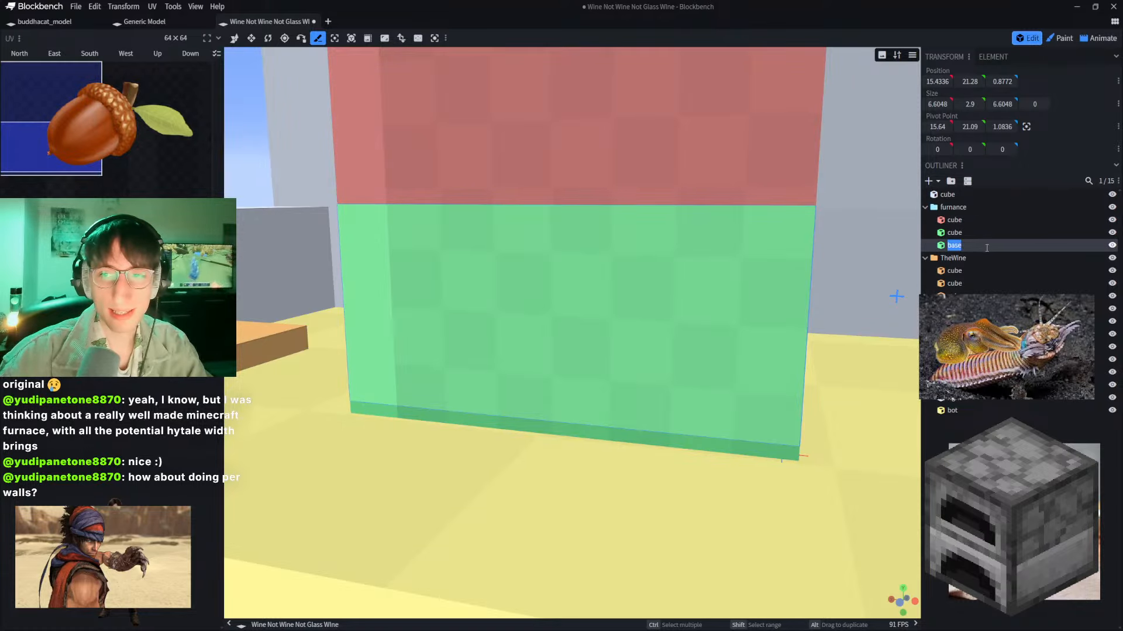
{"action": "left_click", "coordinate": [972, 244]}
{"action": "right_click", "coordinate": [938, 247]}
{"action": "mouse_move", "coordinate": [988, 351]}
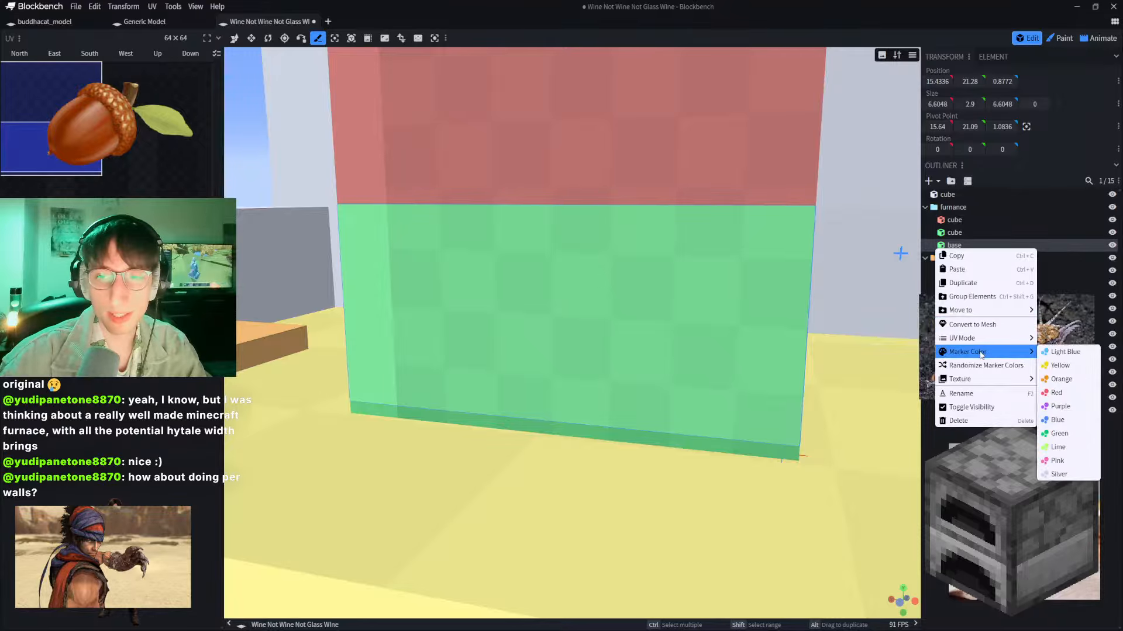
{"action": "left_click", "coordinate": [1059, 406]}
{"action": "key", "text": "ctrl+z"}
{"action": "key", "text": "ctrl+z"}
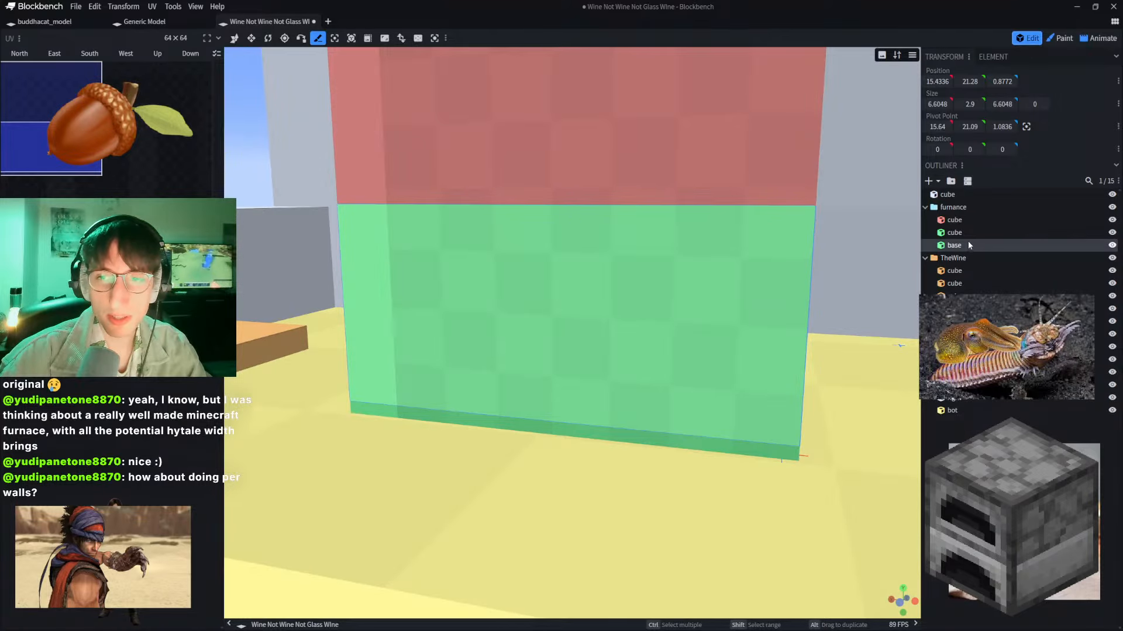
Step: Rename the thin bottom strip of the furnace as base and set its marker color to Purple
{"action": "double_click", "coordinate": [954, 233]}
{"action": "type", "text": "base"}
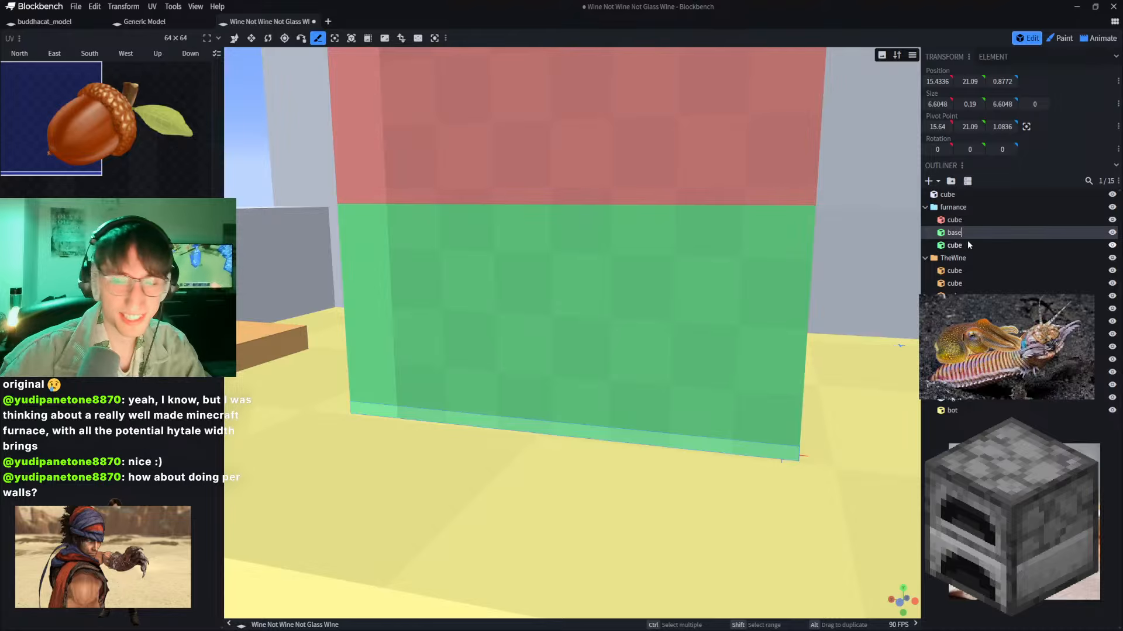
{"action": "right_click", "coordinate": [961, 237]}
{"action": "mouse_move", "coordinate": [1023, 343]}
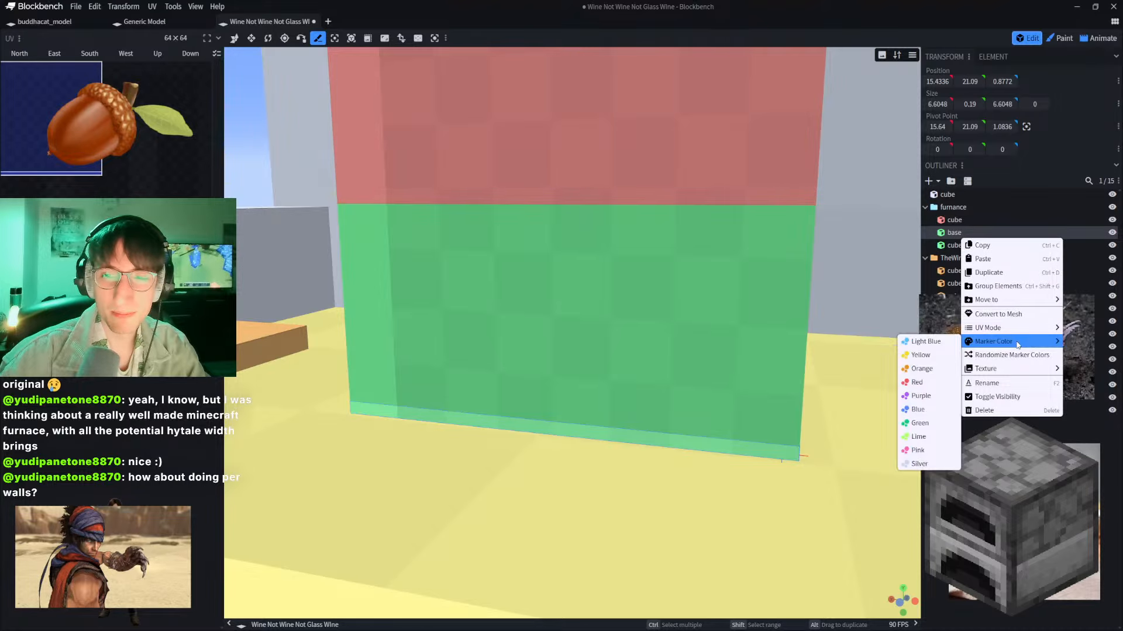
{"action": "left_click", "coordinate": [921, 396]}
Step: Cut vertical side pieces off the green cube above the base, 0.9648 wide nearest the glass, leaving a 4.75-wide middle piece
{"action": "scroll", "coordinate": [607, 334], "scroll_direction": "up", "scroll_amount": 5}
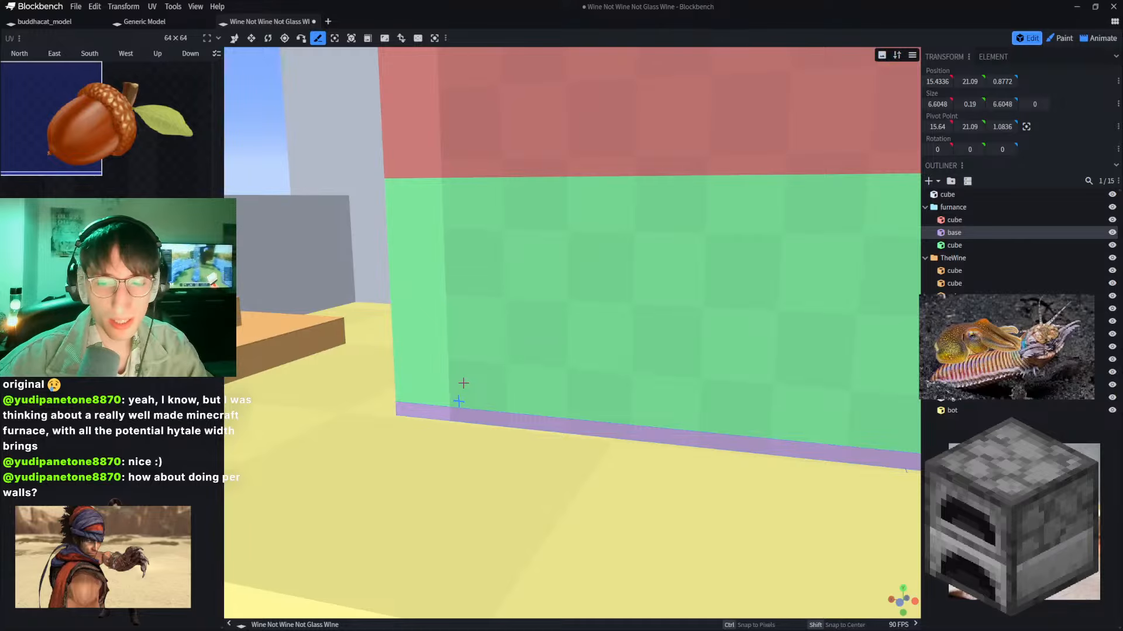
{"action": "scroll", "coordinate": [466, 387], "scroll_direction": "down", "scroll_amount": 2}
{"action": "scroll", "coordinate": [480, 381], "scroll_direction": "down", "scroll_amount": 2}
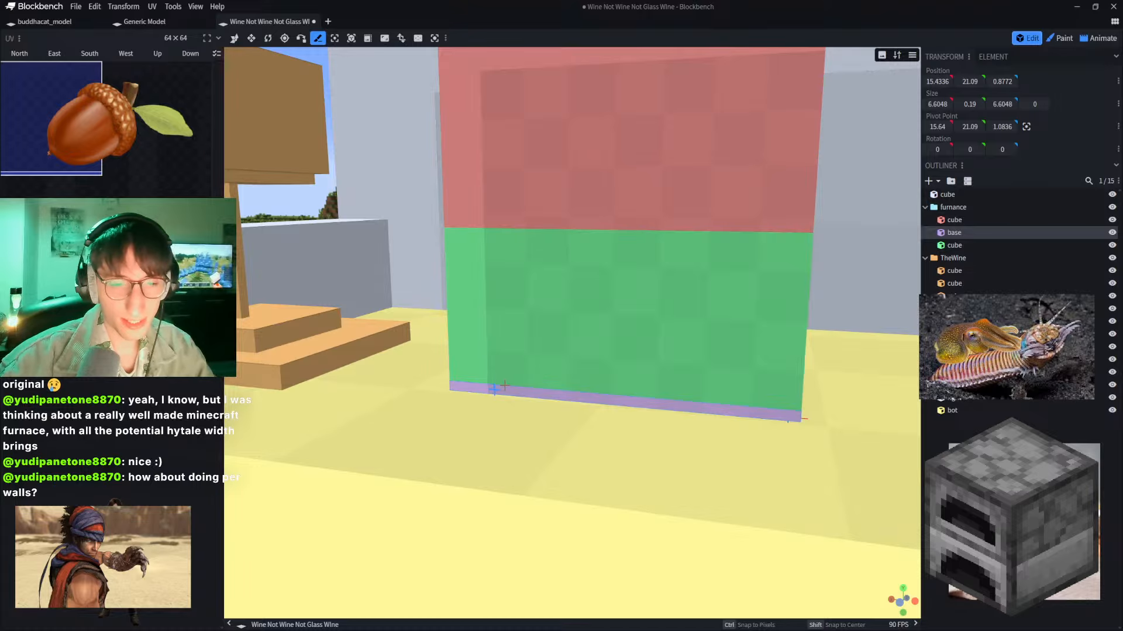
{"action": "left_click", "coordinate": [494, 377]}
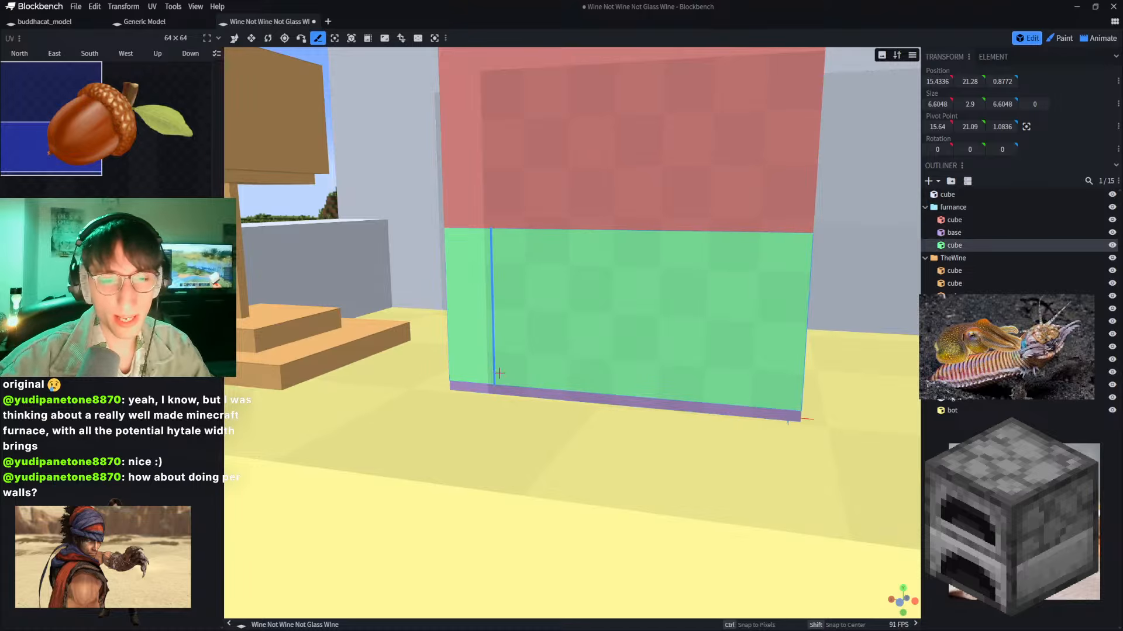
{"action": "left_click", "coordinate": [490, 339]}
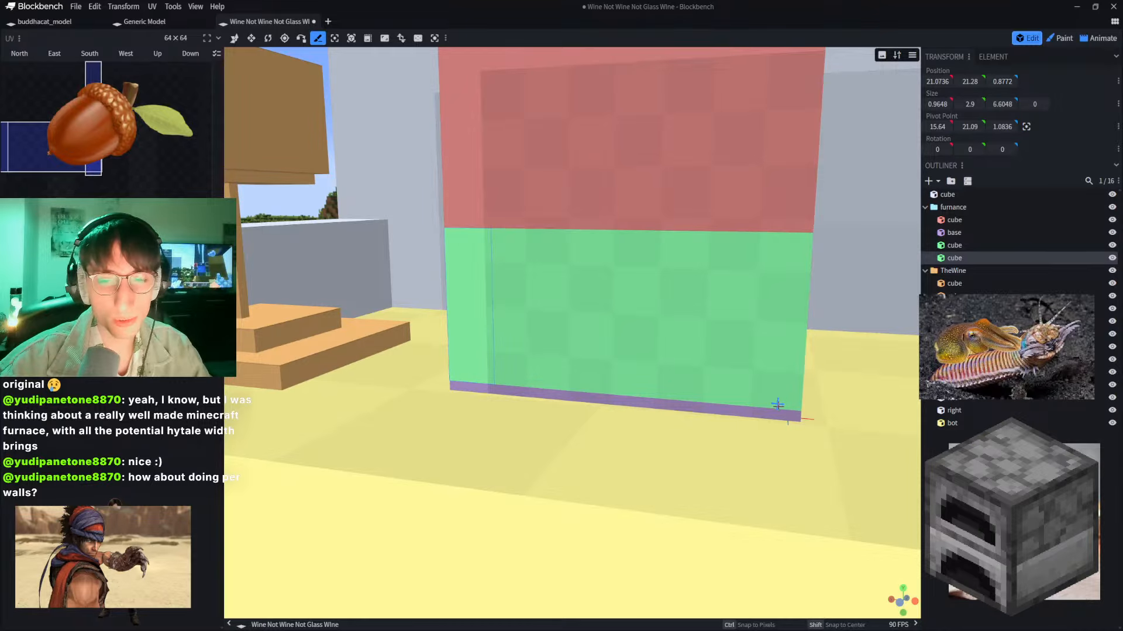
{"action": "left_click", "coordinate": [745, 402]}
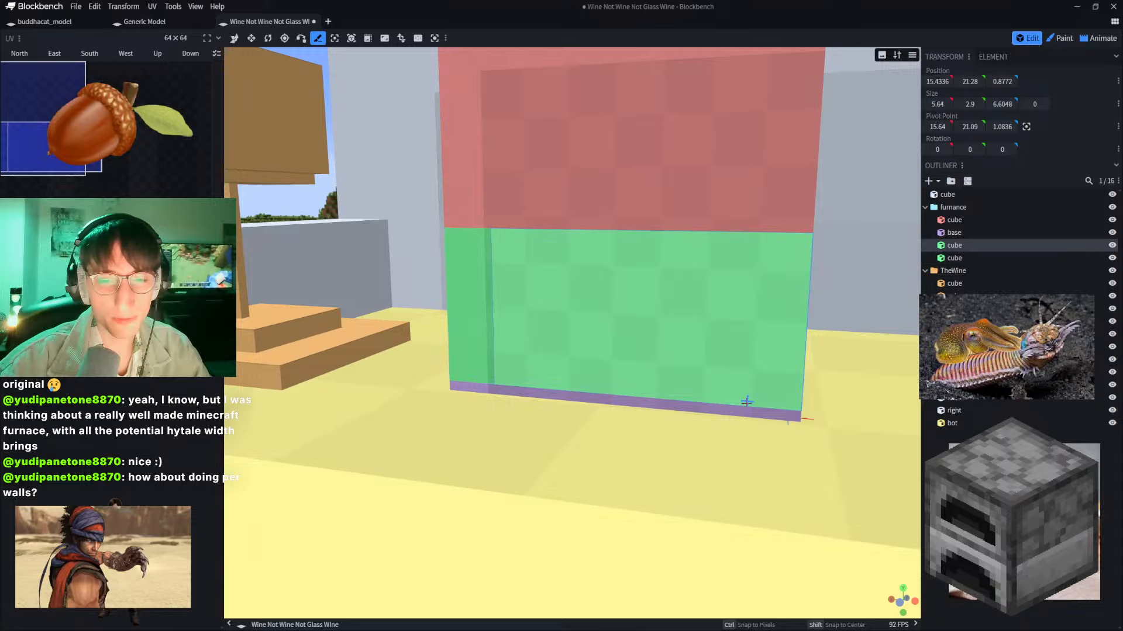
{"action": "left_click", "coordinate": [747, 369]}
Step: Cut the 4.75-wide middle piece horizontally into an upper part 1.81 high and a lower part 1.09 high
{"action": "scroll", "coordinate": [742, 470], "scroll_direction": "down", "scroll_amount": 3}
{"action": "scroll", "coordinate": [741, 469], "scroll_direction": "up", "scroll_amount": 2}
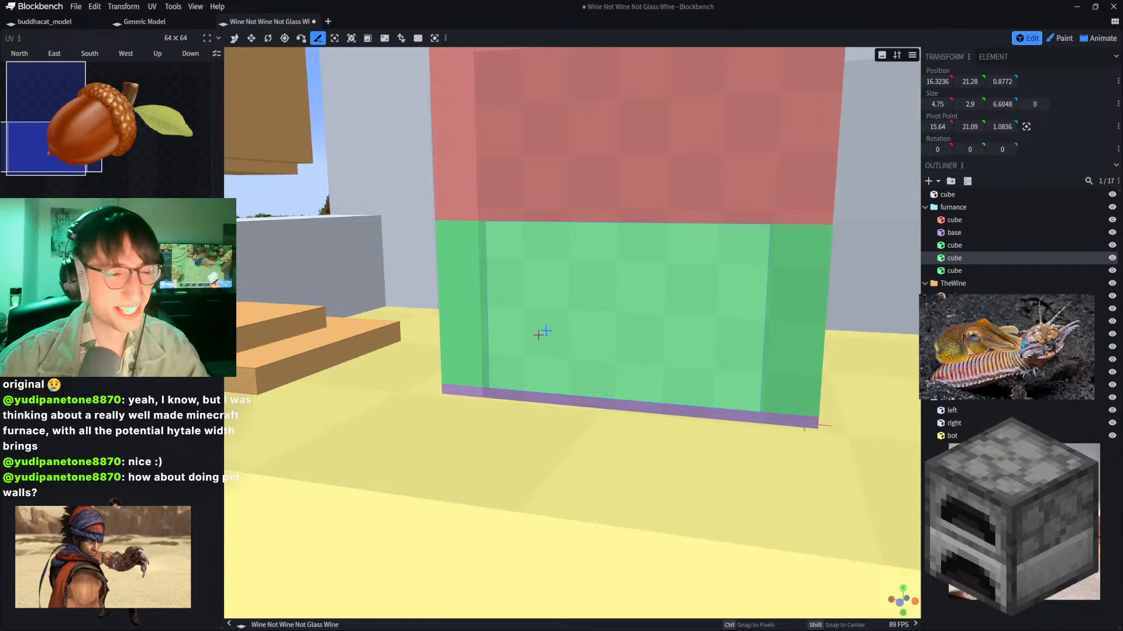
{"action": "scroll", "coordinate": [535, 335], "scroll_direction": "down", "scroll_amount": 1}
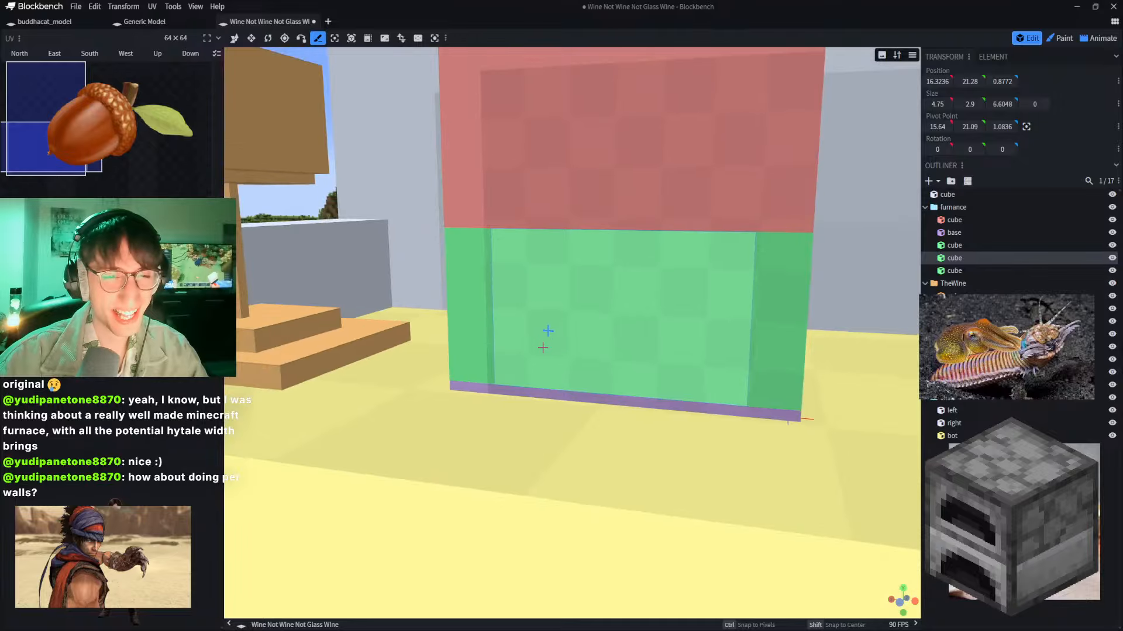
{"action": "scroll", "coordinate": [529, 363], "scroll_direction": "up", "scroll_amount": 1}
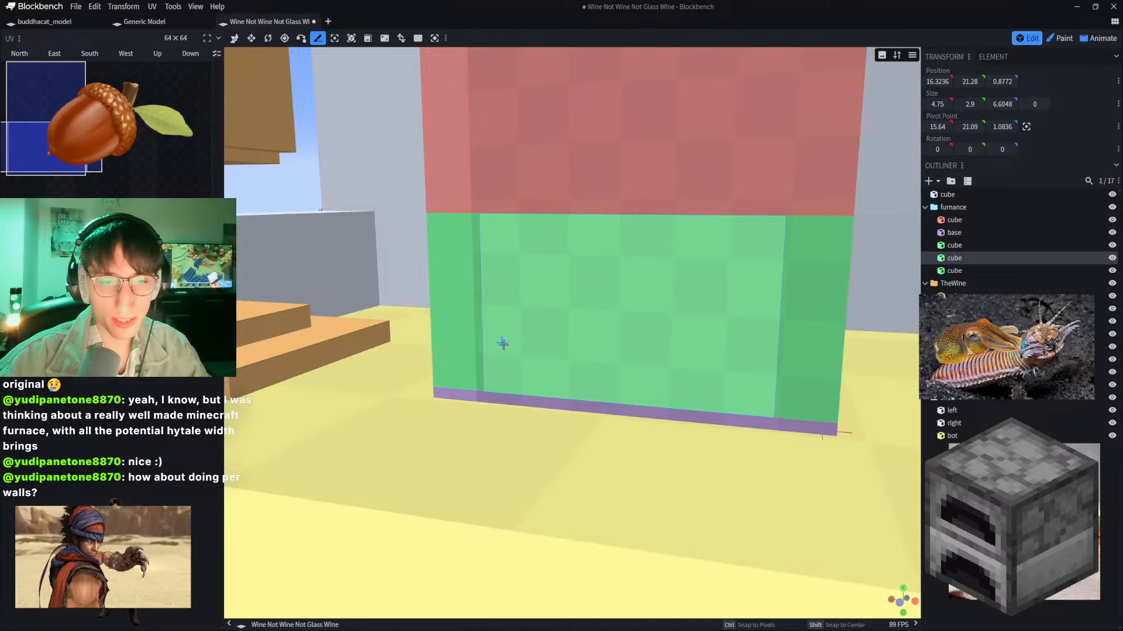
{"action": "double_click", "coordinate": [505, 328]}
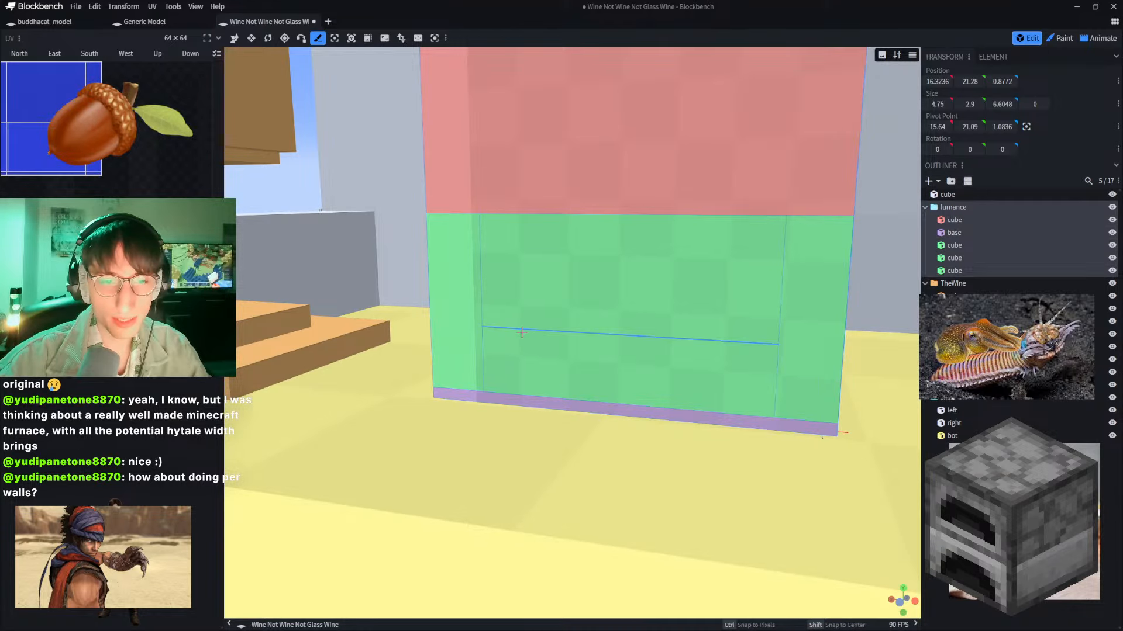
{"action": "left_click", "coordinate": [521, 331]}
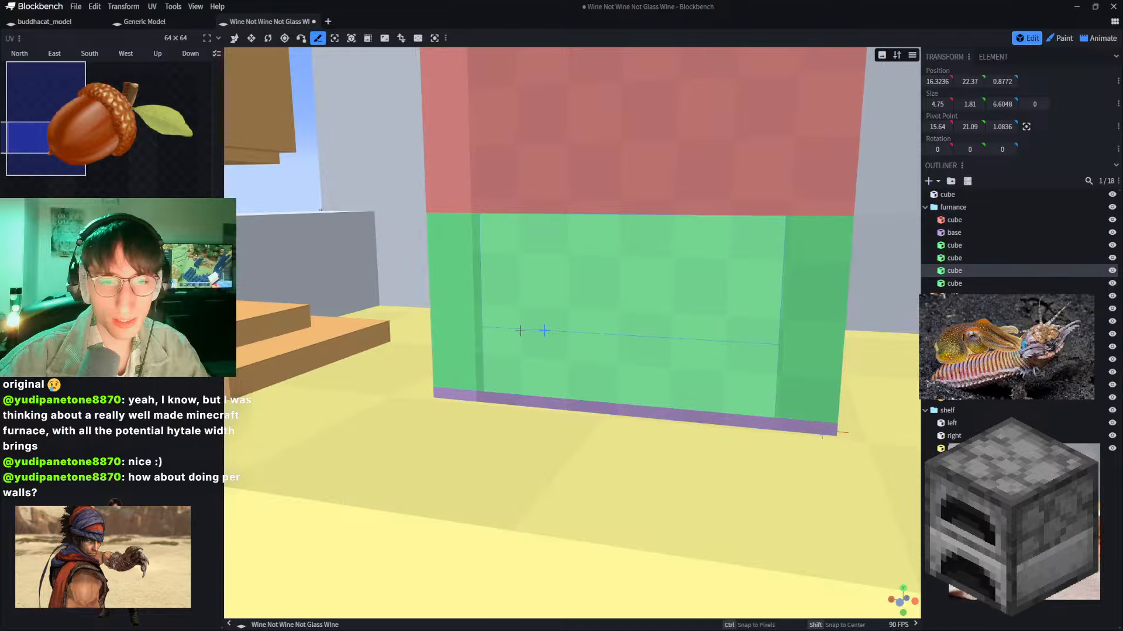
{"action": "left_click", "coordinate": [545, 331]}
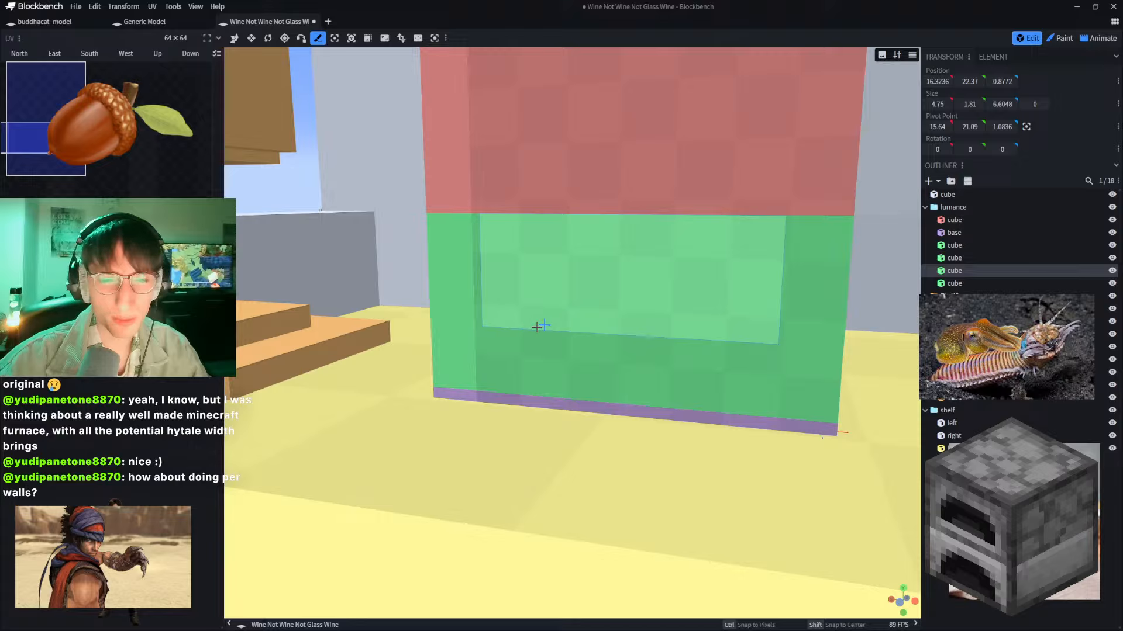
Step: Cut the sides off the upper middle piece, leaving a 3-wide center, and split that center horizontally with a 0.72-high part on top
{"action": "left_click", "coordinate": [544, 328]}
{"action": "left_click", "coordinate": [543, 321]}
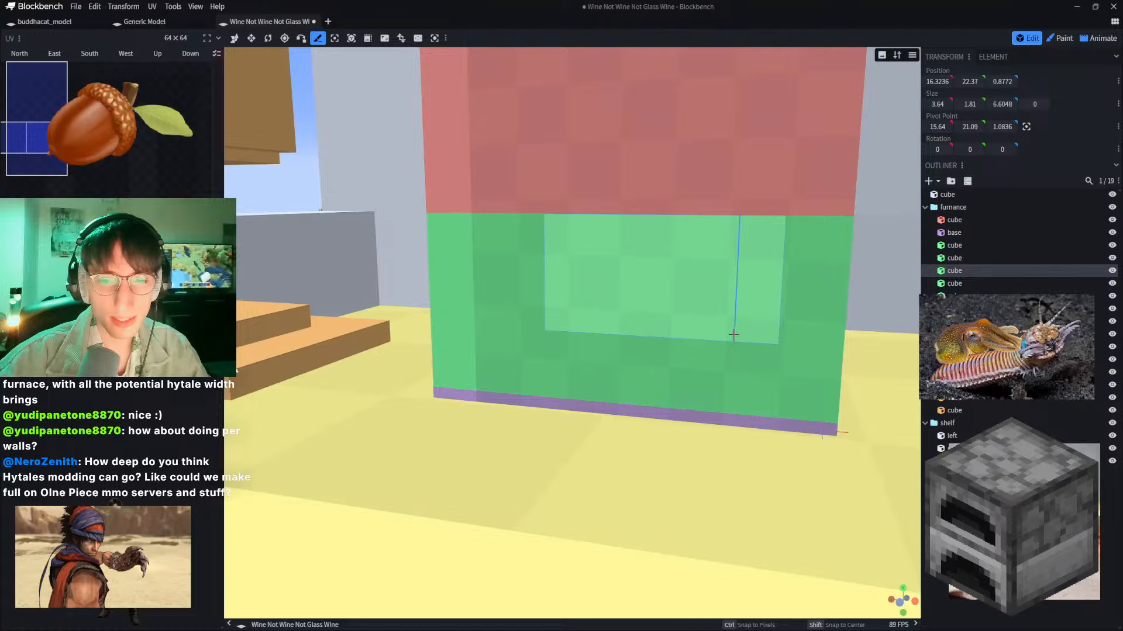
{"action": "left_click", "coordinate": [733, 337]}
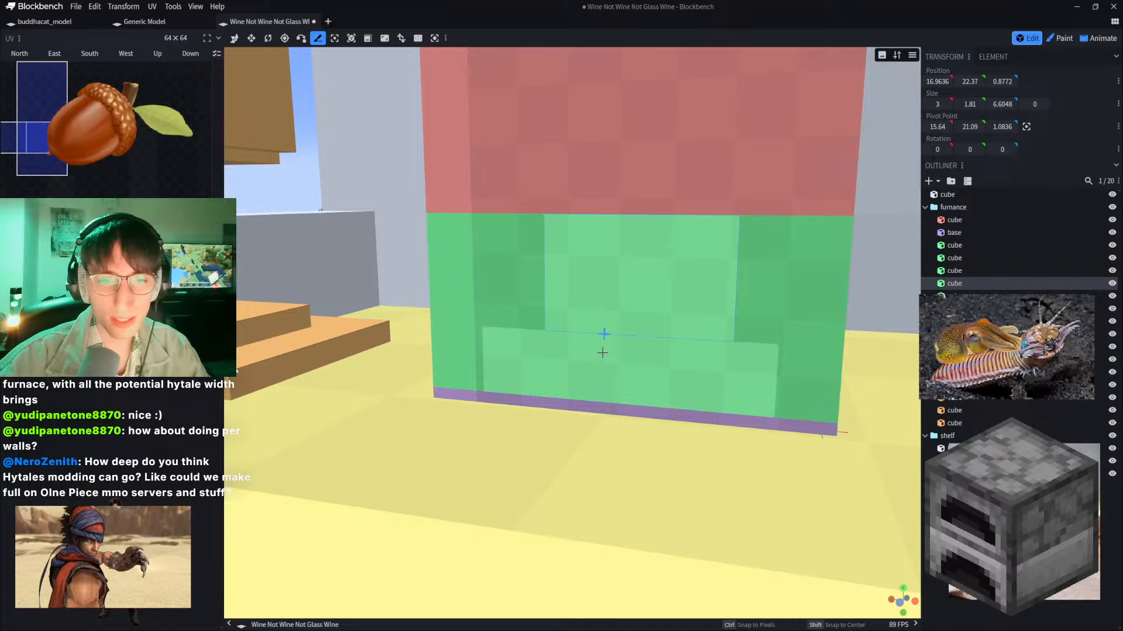
{"action": "left_click", "coordinate": [625, 264]}
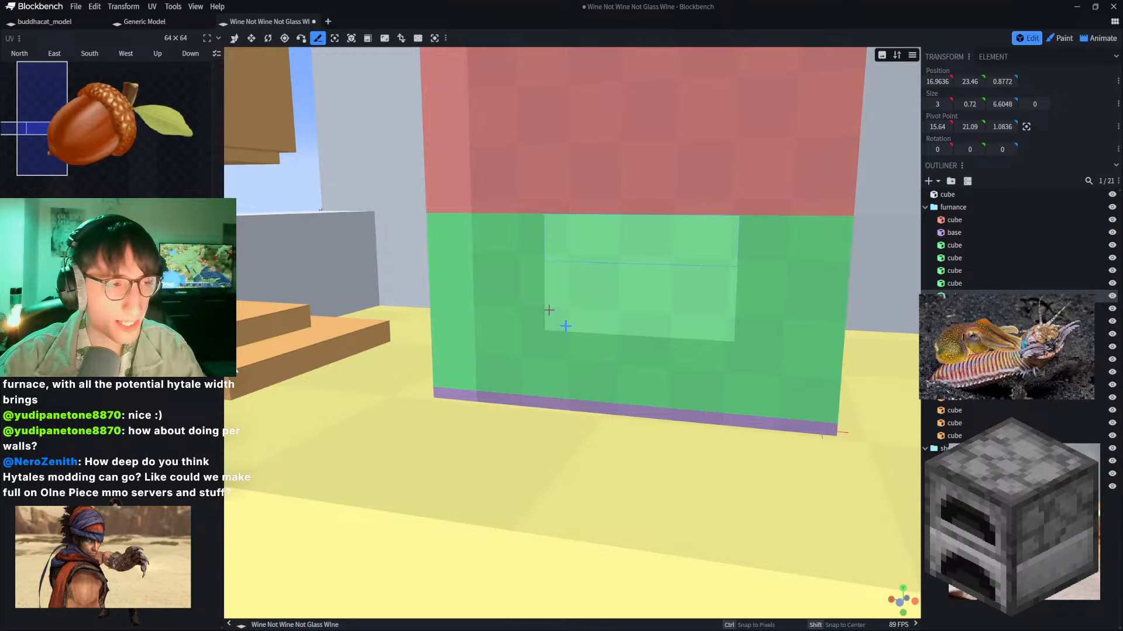
Step: Try to duplicate the 0.72-high center piece just below the red cube
{"action": "left_click", "coordinate": [235, 38]}
{"action": "scroll", "coordinate": [593, 309], "scroll_direction": "up", "scroll_amount": 2}
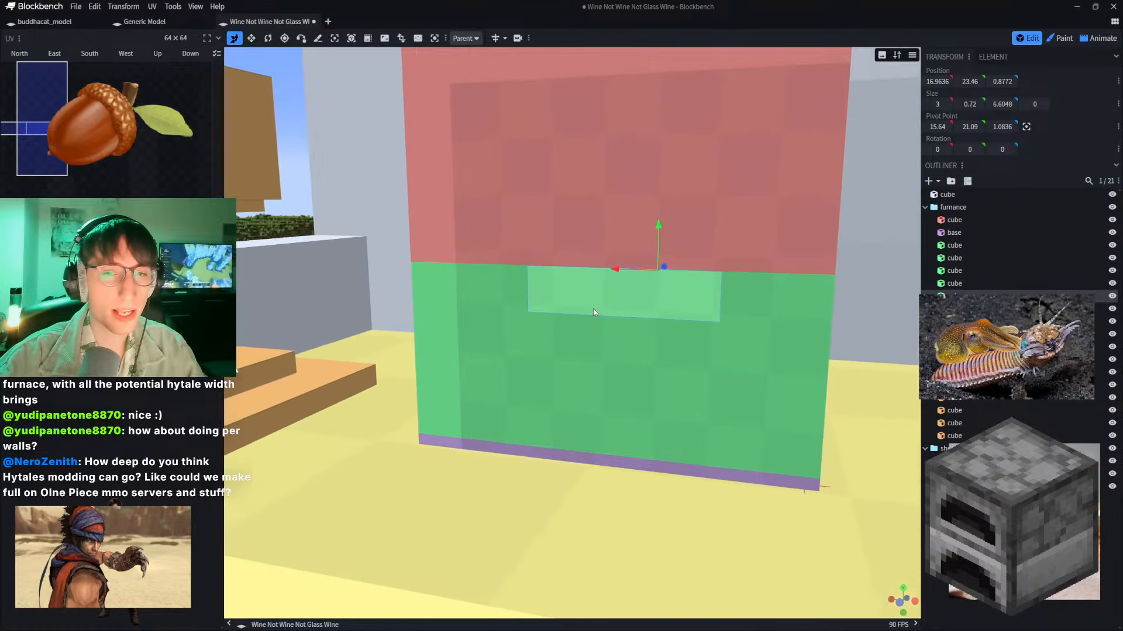
{"action": "scroll", "coordinate": [592, 308], "scroll_direction": "up", "scroll_amount": 4}
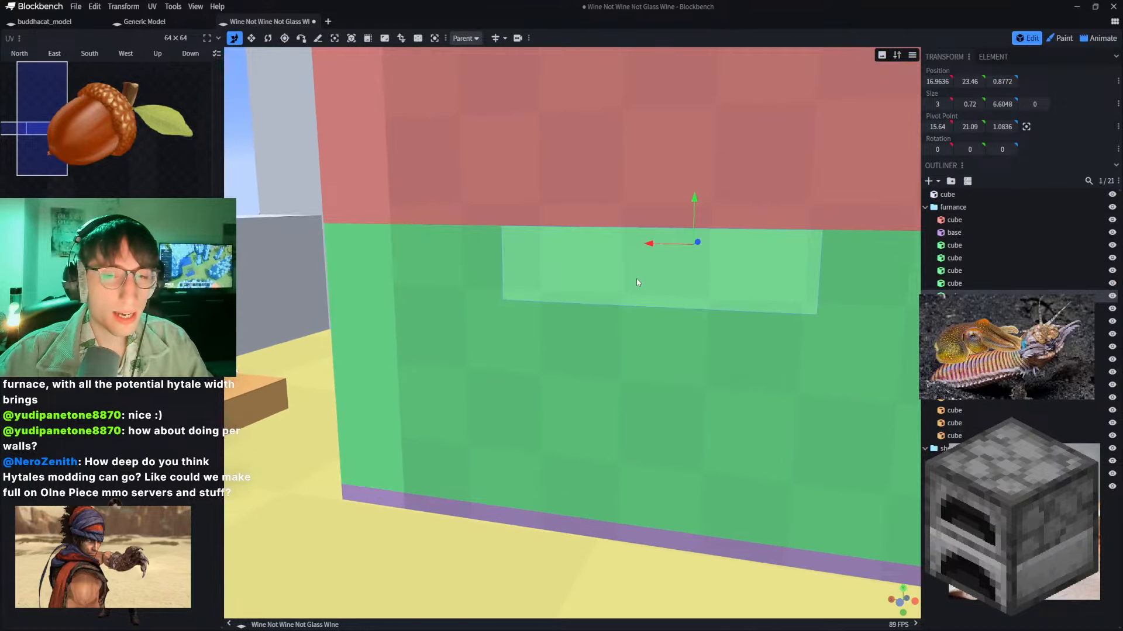
{"action": "scroll", "coordinate": [636, 277], "scroll_direction": "up", "scroll_amount": 1}
{"action": "key", "text": "ctrl+d"}
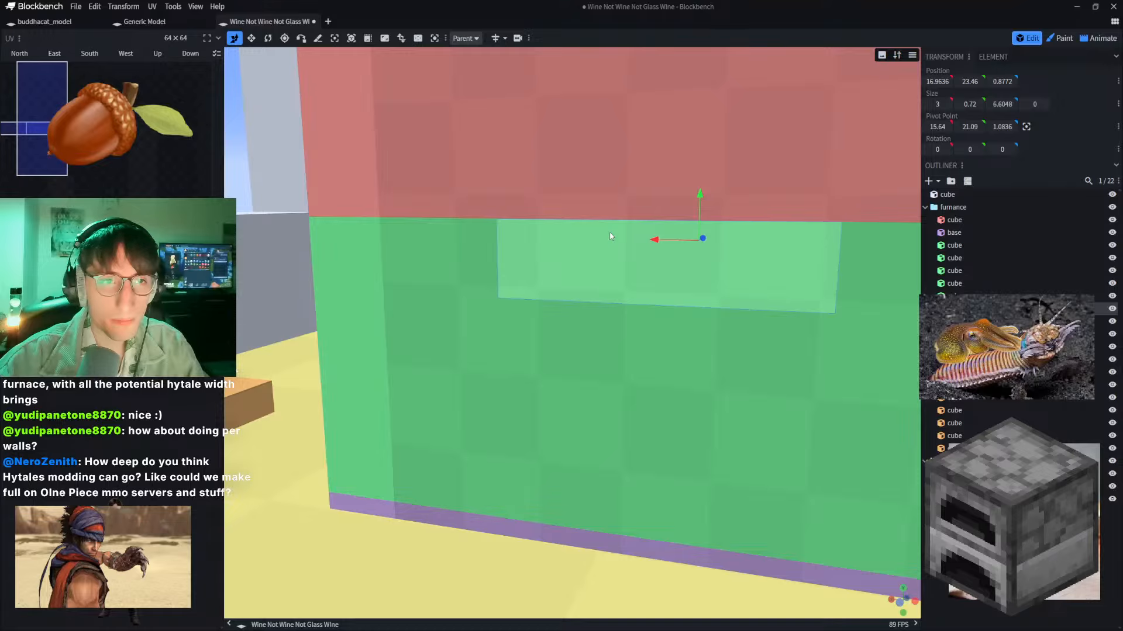
{"action": "key", "text": "ctrl+z"}
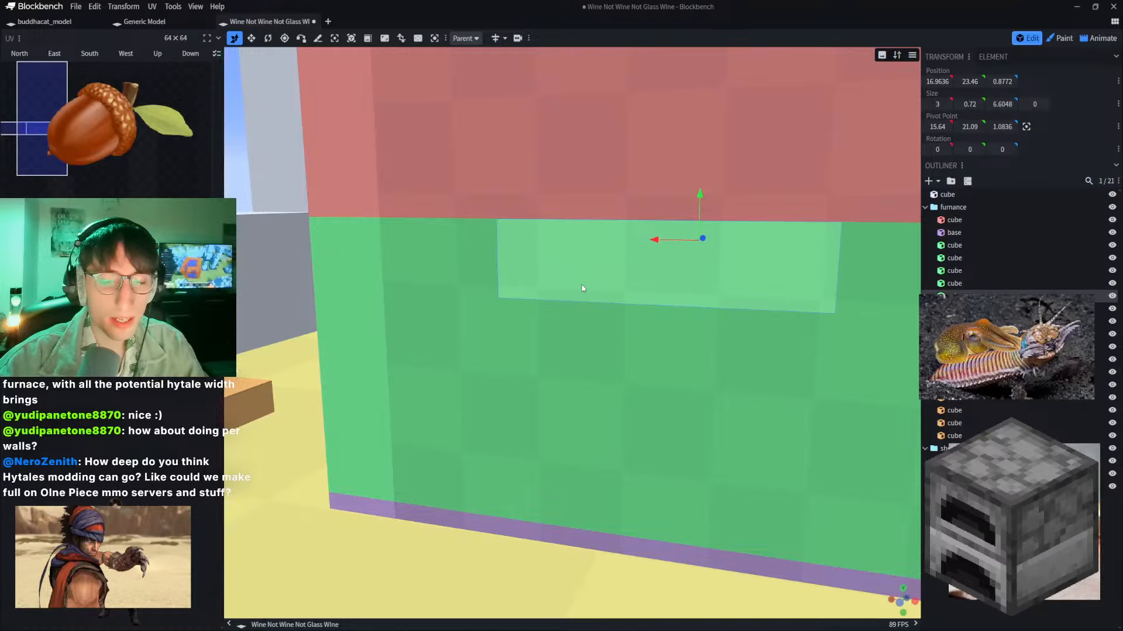
Step: Shorten the depth of both 3-wide center pieces from the front to recess the furnace opening, and select the wide piece below it
{"action": "left_click", "coordinate": [252, 38]}
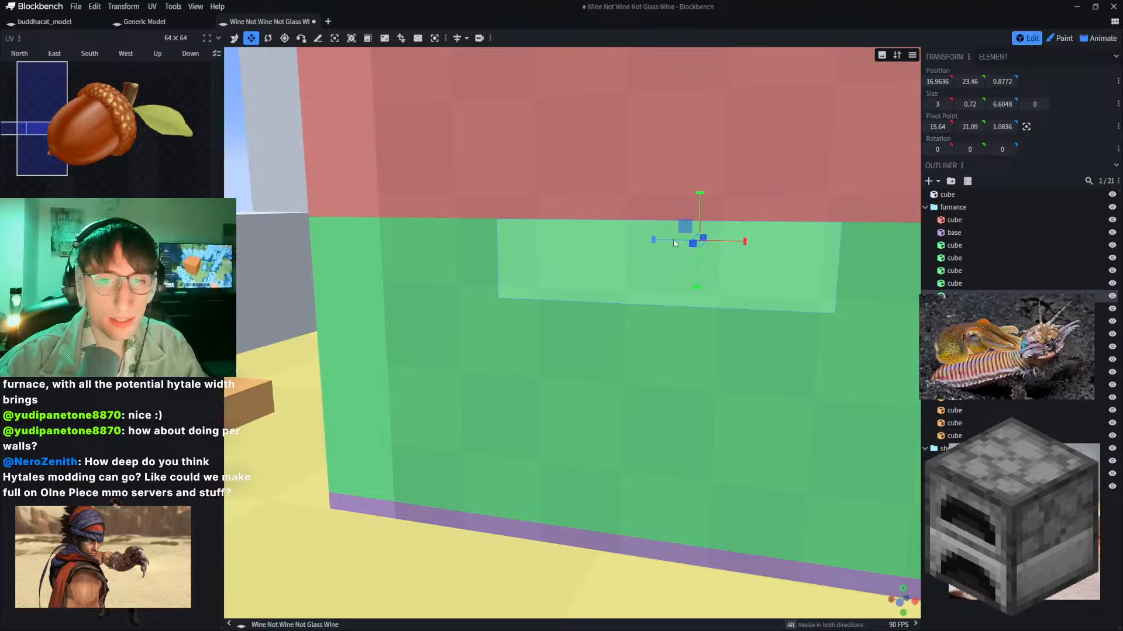
{"action": "left_click_drag", "start_coordinate": [695, 246], "coordinate": [701, 244]}
{"action": "left_click", "coordinate": [694, 313]}
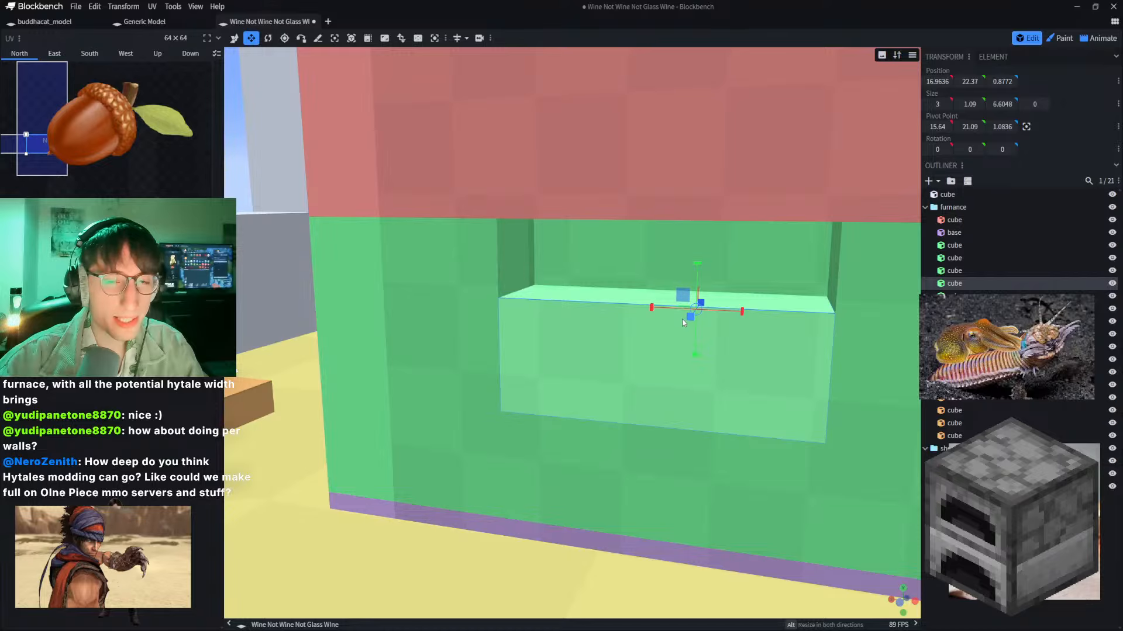
{"action": "left_click", "coordinate": [508, 363]}
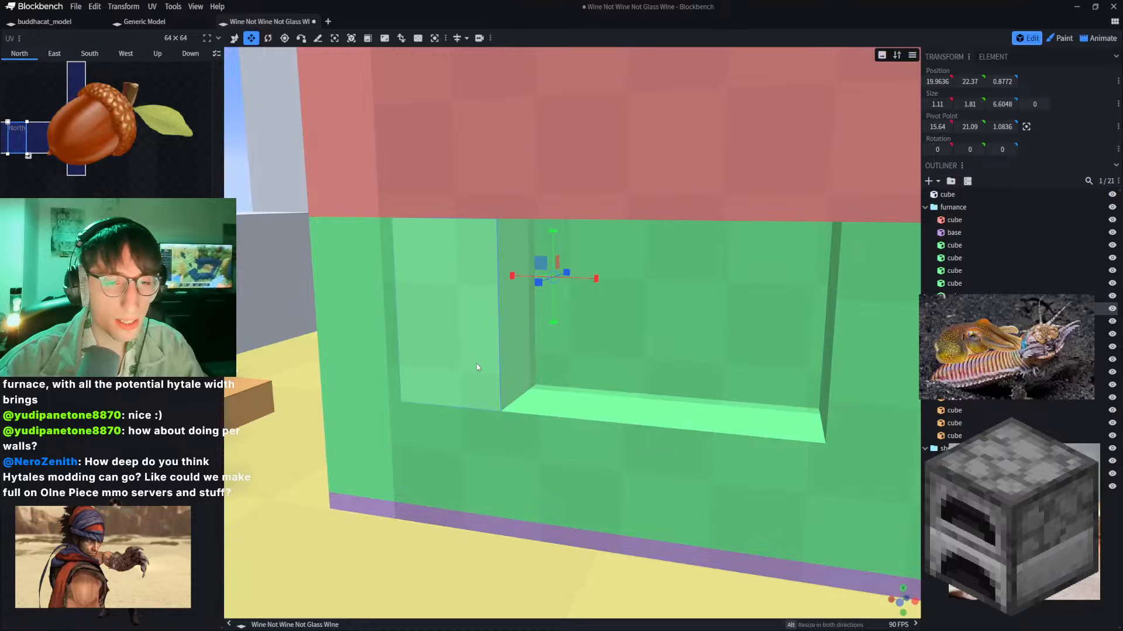
{"action": "left_click", "coordinate": [563, 431]}
{"action": "scroll", "coordinate": [563, 433], "scroll_direction": "down", "scroll_amount": 2}
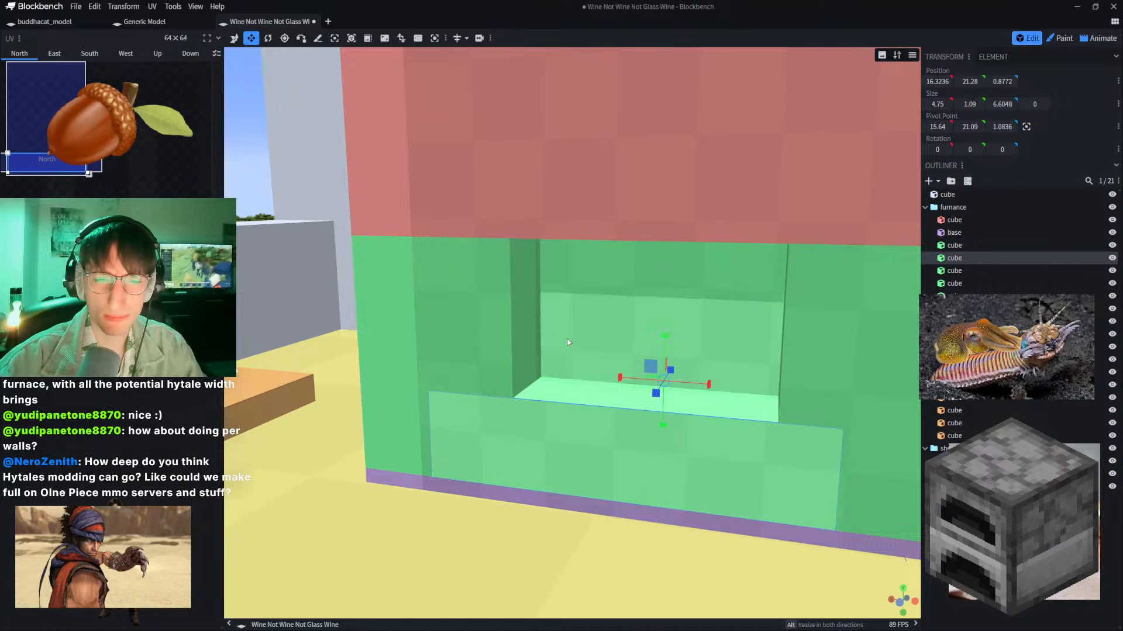
Step: Cut the sides off the 0.72-high center piece, leaving a 2-wide center, and split that center horizontally with a 0.23-high part on top
{"action": "left_click", "coordinate": [576, 323]}
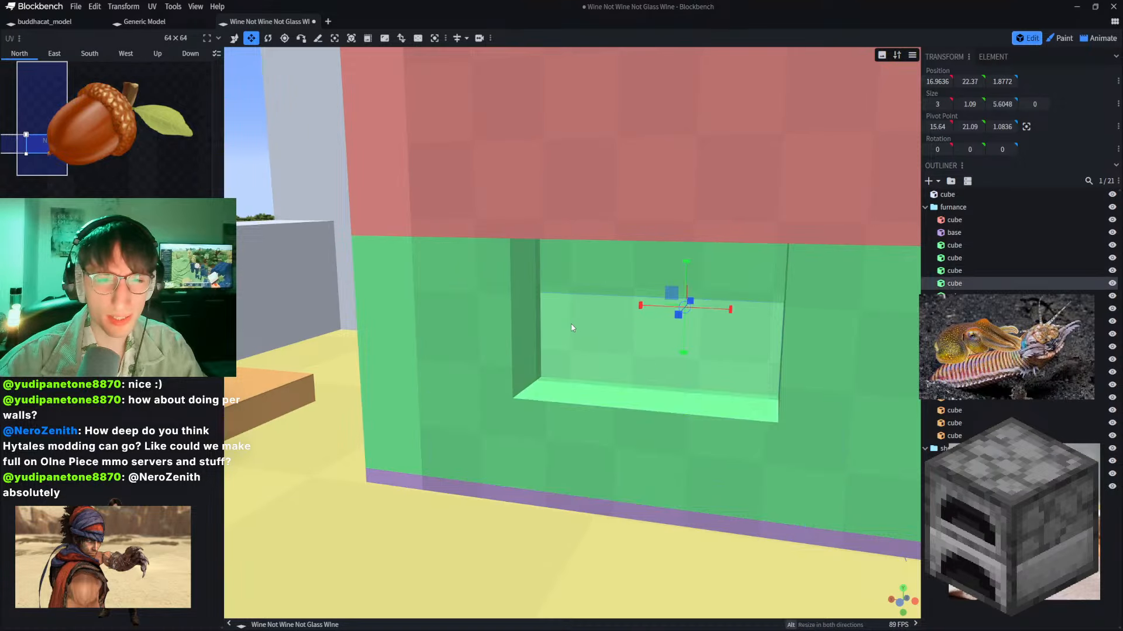
{"action": "left_click", "coordinate": [523, 332]}
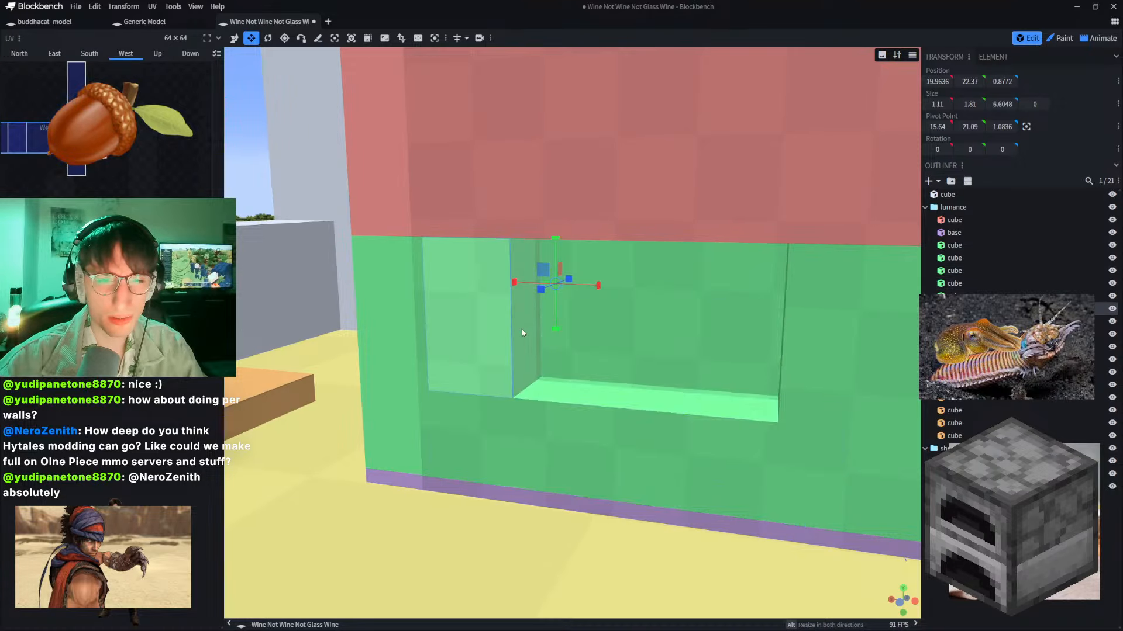
{"action": "left_click", "coordinate": [624, 303]}
{"action": "left_click", "coordinate": [318, 38]}
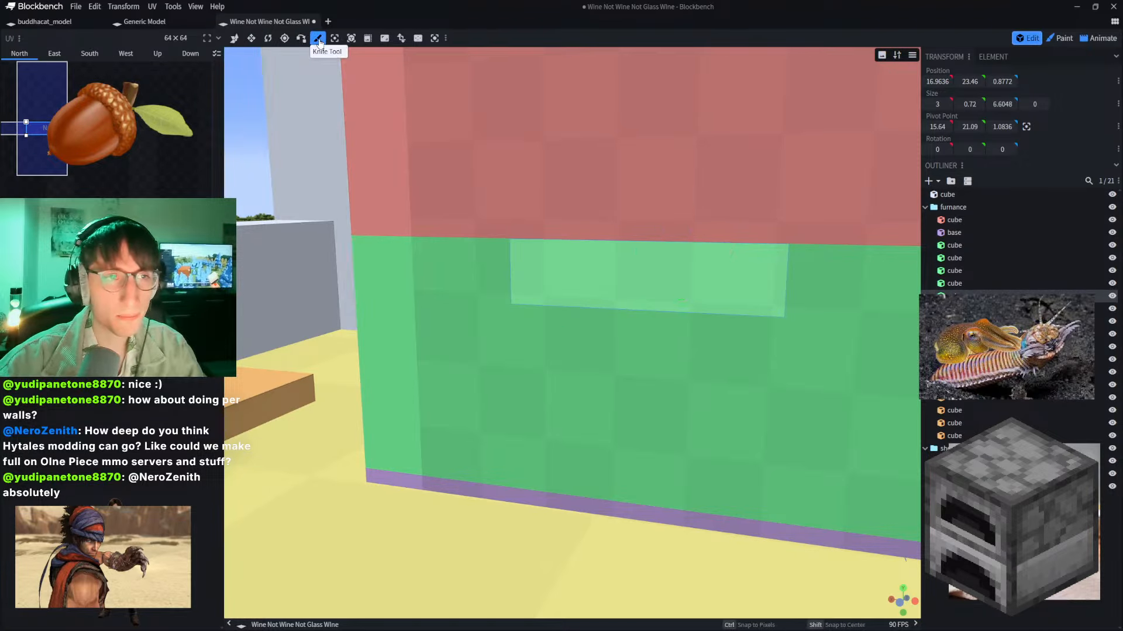
{"action": "left_click", "coordinate": [539, 257]}
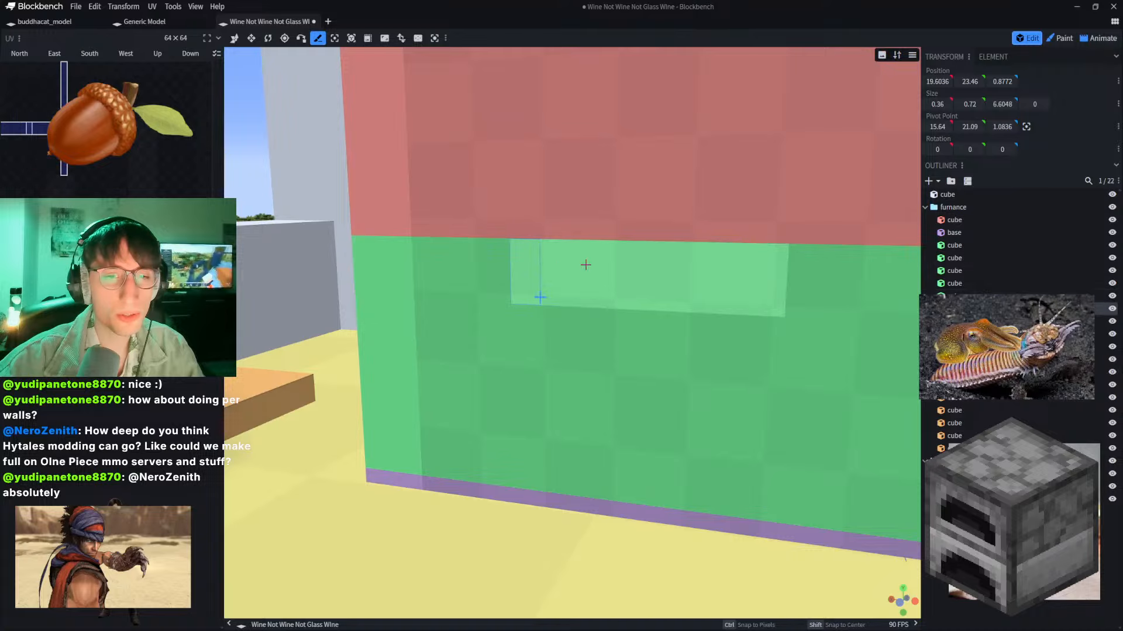
{"action": "left_click", "coordinate": [722, 268]}
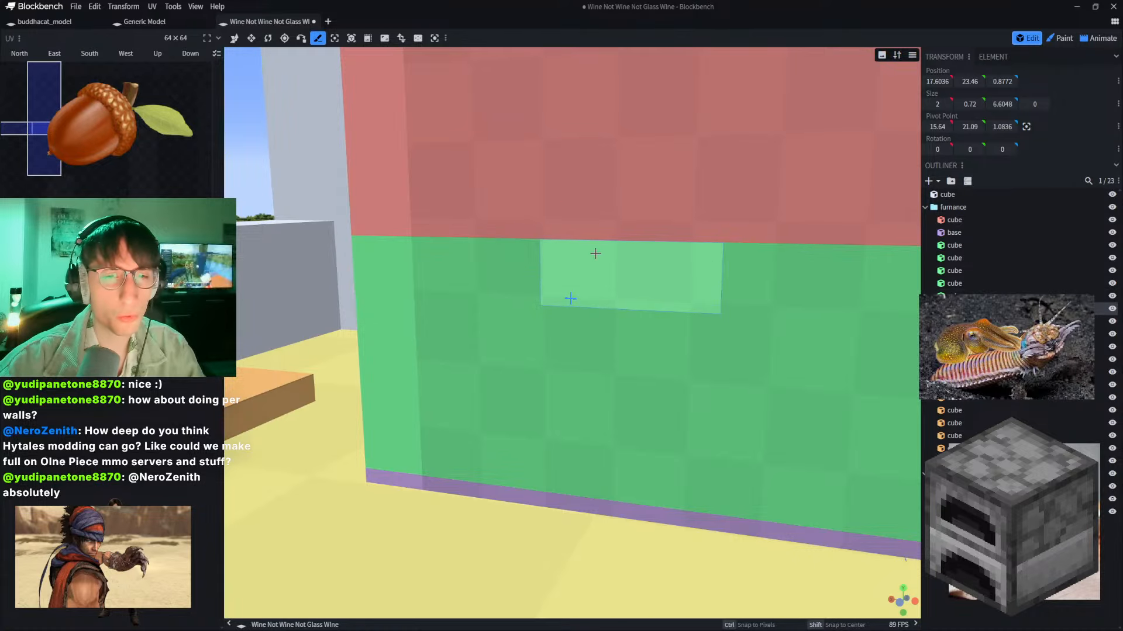
{"action": "left_click", "coordinate": [623, 261]}
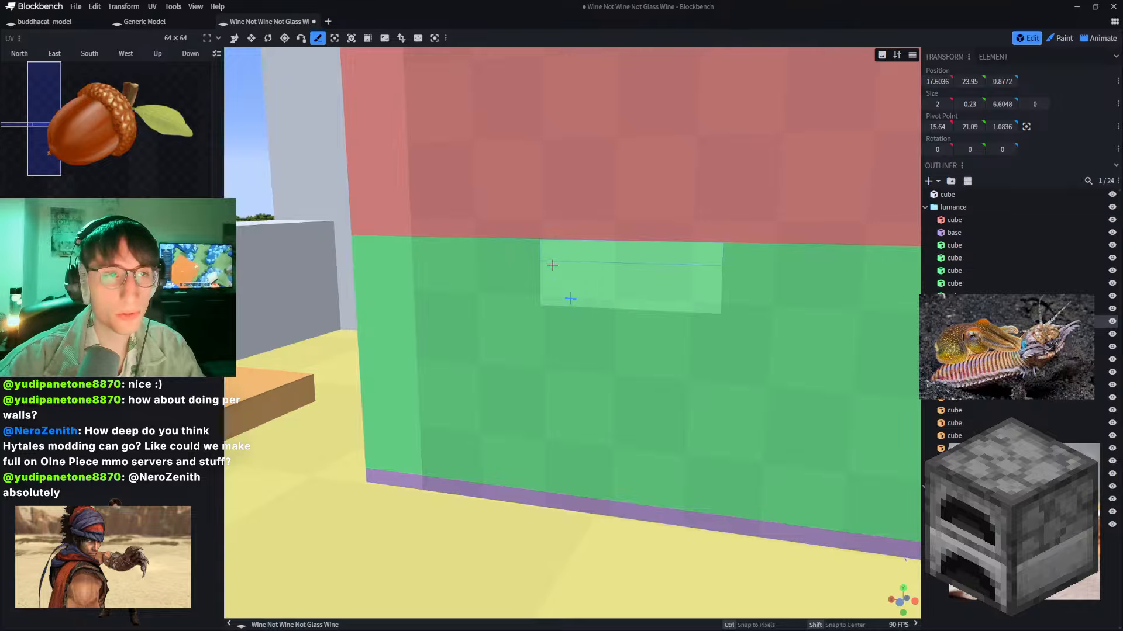
Step: Shorten the 0.49-high center piece, the 3-wide piece and the 4.75-wide bottom piece from the front, giving the bottom one a depth of 5.6048
{"action": "key", "text": "v"}
{"action": "left_click", "coordinate": [649, 284]}
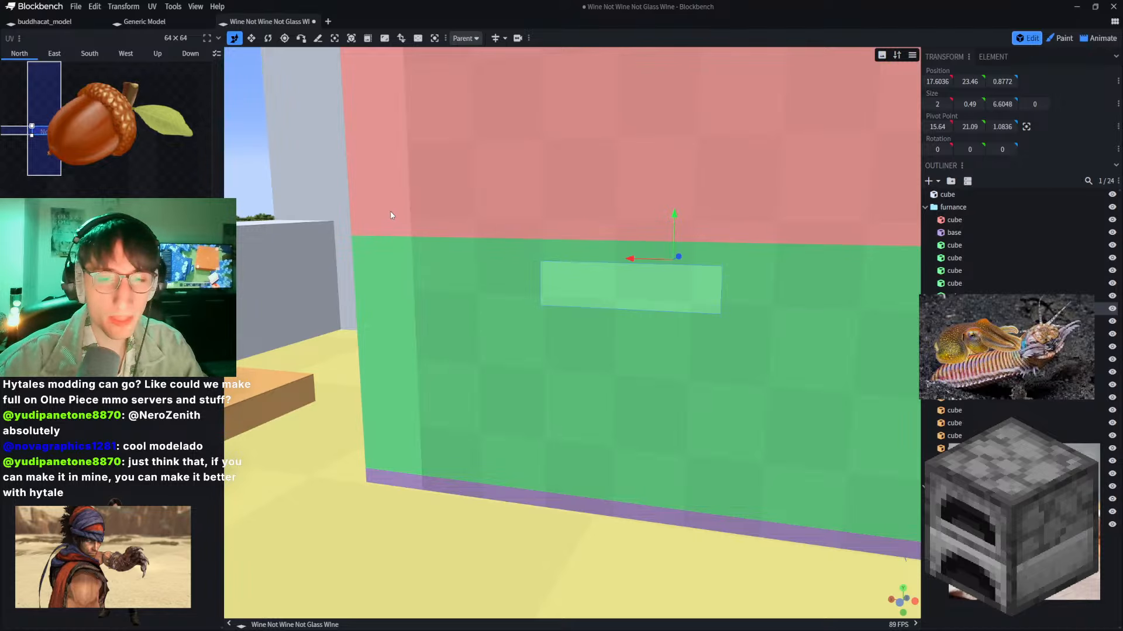
{"action": "left_click", "coordinate": [252, 39]}
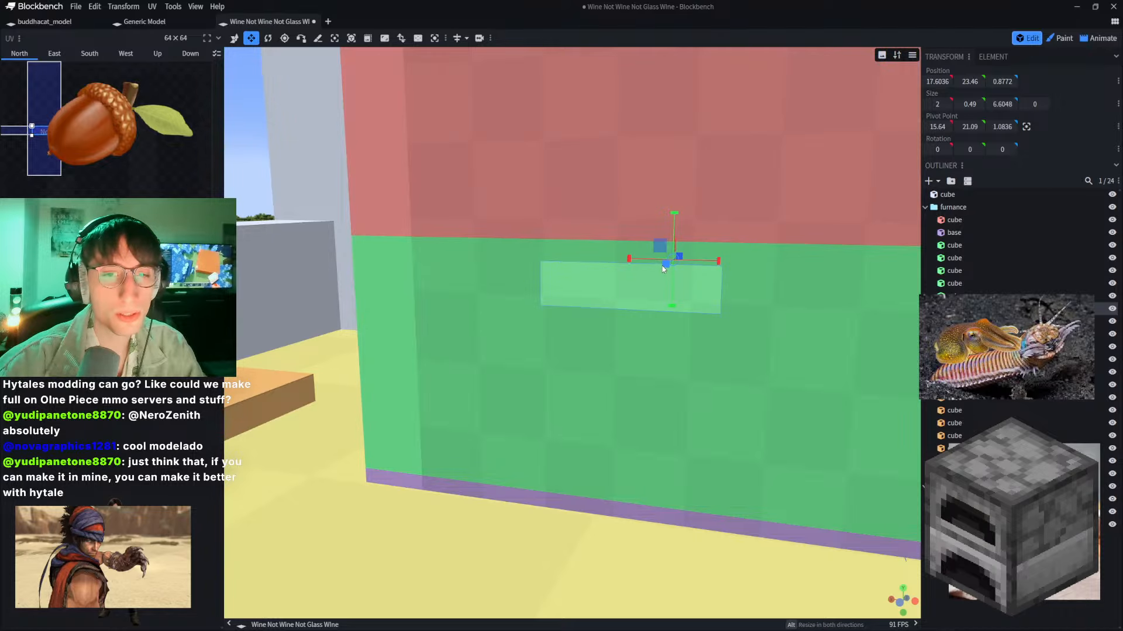
{"action": "left_click_drag", "start_coordinate": [673, 259], "coordinate": [656, 285]}
{"action": "left_click", "coordinate": [630, 346]}
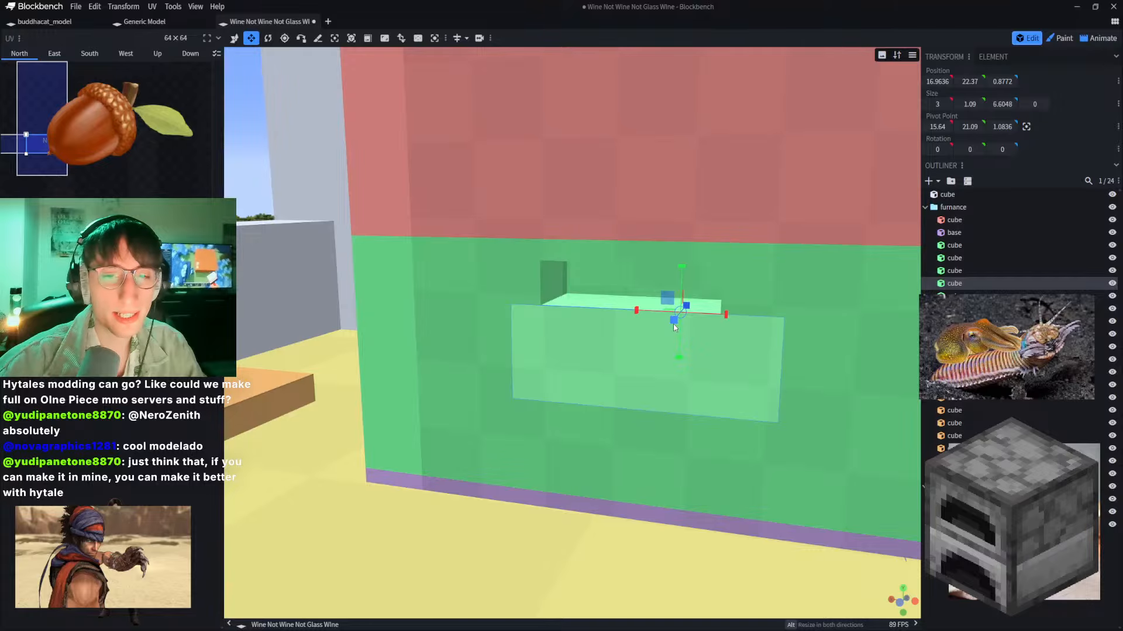
{"action": "left_click", "coordinate": [513, 360]}
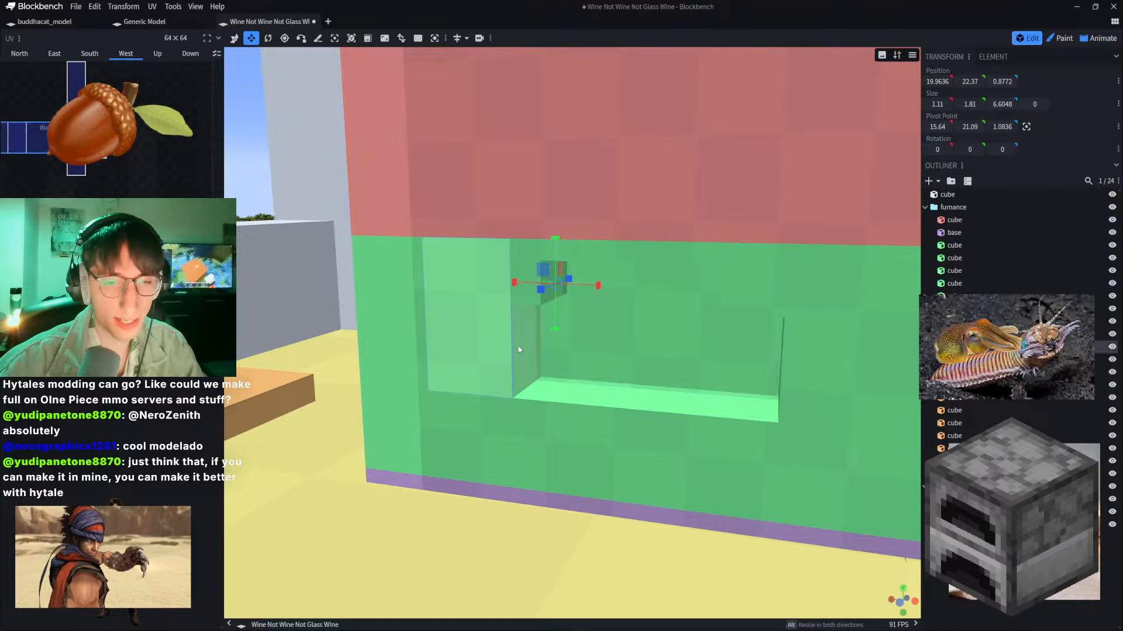
{"action": "left_click", "coordinate": [552, 405]}
{"action": "left_click_drag", "start_coordinate": [663, 388], "coordinate": [674, 388]}
Step: Examine the stepped recess in the furnace's front from several distances and angles
{"action": "right_click_drag", "start_coordinate": [674, 415], "coordinate": [669, 376]}
{"action": "scroll", "coordinate": [669, 376], "scroll_direction": "down", "scroll_amount": 4}
{"action": "right_click_drag", "start_coordinate": [741, 361], "coordinate": [695, 345]}
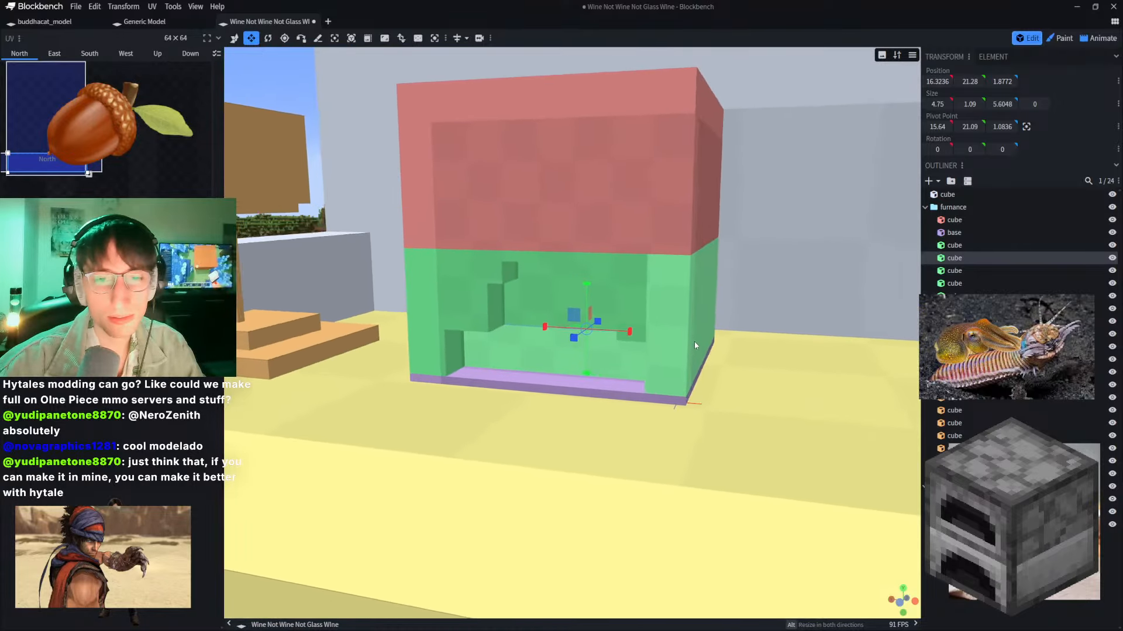
{"action": "scroll", "coordinate": [694, 345], "scroll_direction": "up", "scroll_amount": 5}
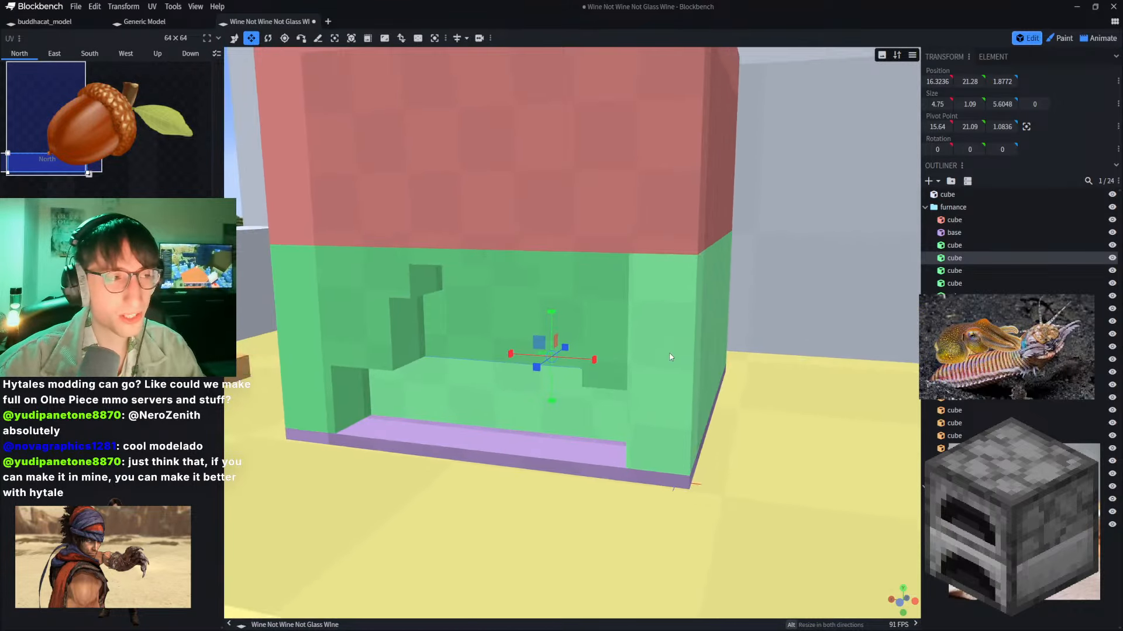
{"action": "scroll", "coordinate": [670, 357], "scroll_direction": "down", "scroll_amount": 1}
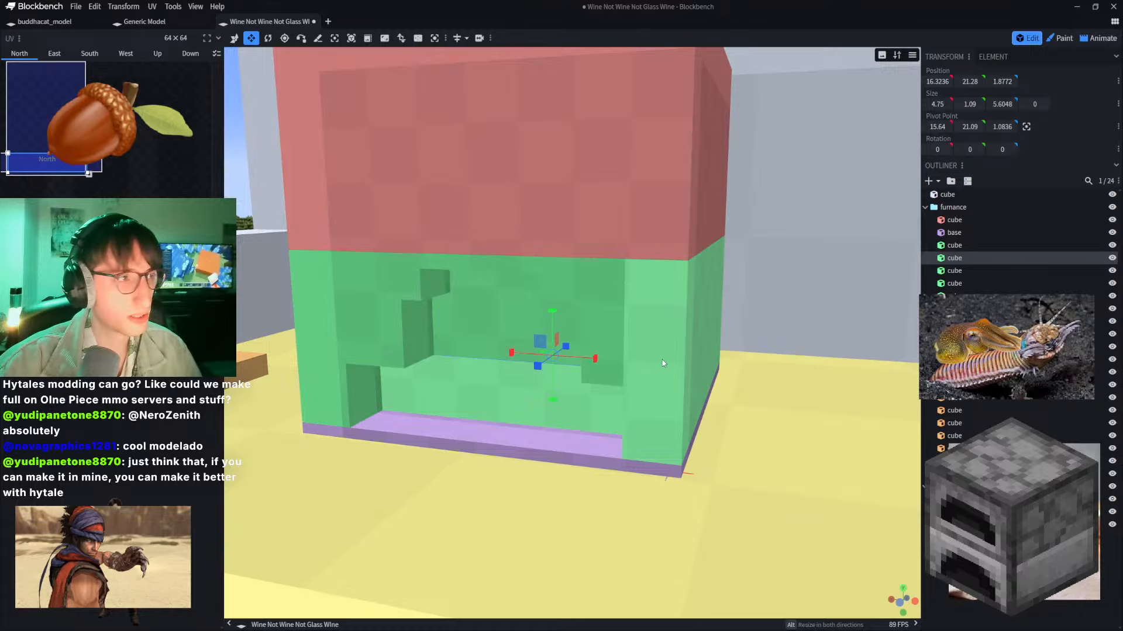
{"action": "right_click_drag", "start_coordinate": [257, 204], "coordinate": [302, 198]}
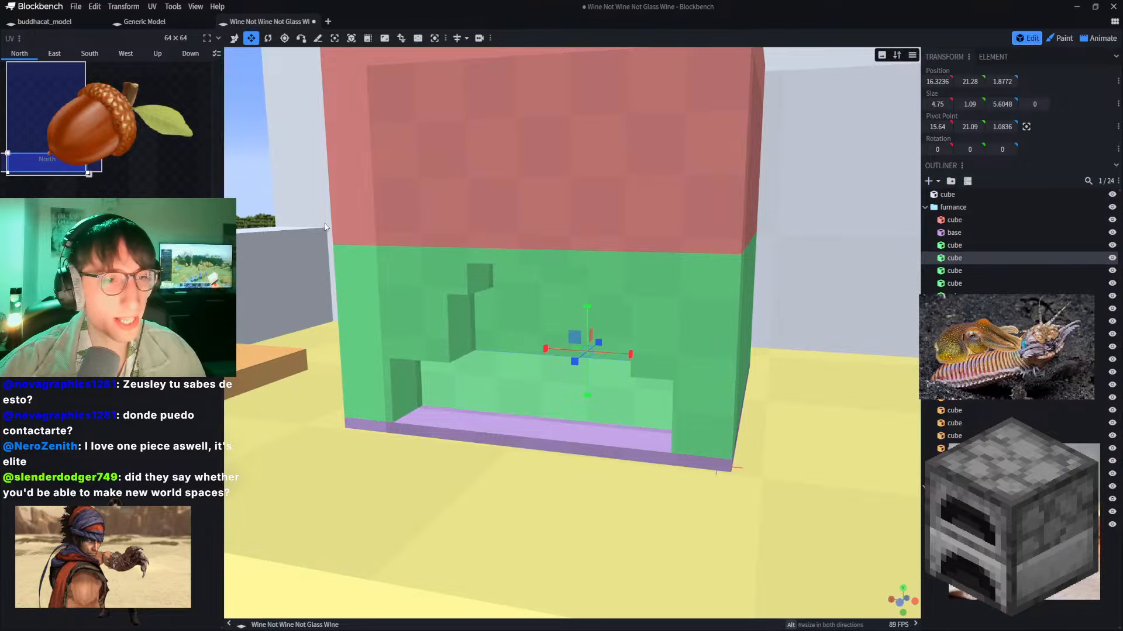
{"action": "right_click_drag", "start_coordinate": [261, 166], "coordinate": [261, 186]}
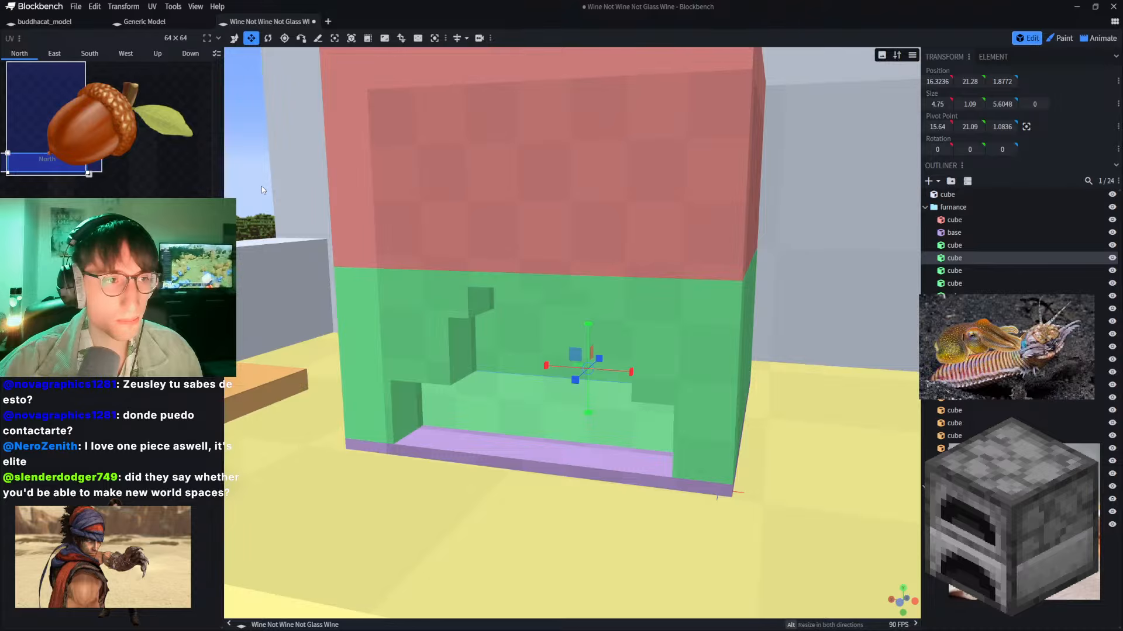
{"action": "right_click_drag", "start_coordinate": [261, 186], "coordinate": [273, 217]}
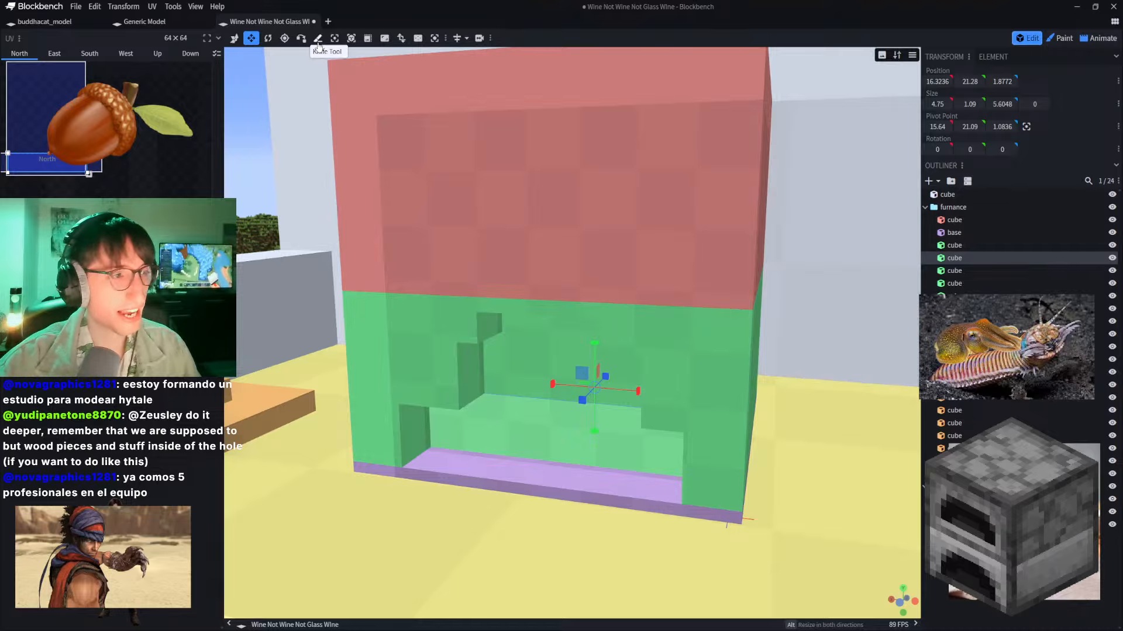
{"action": "right_click_drag", "start_coordinate": [258, 182], "coordinate": [269, 181]}
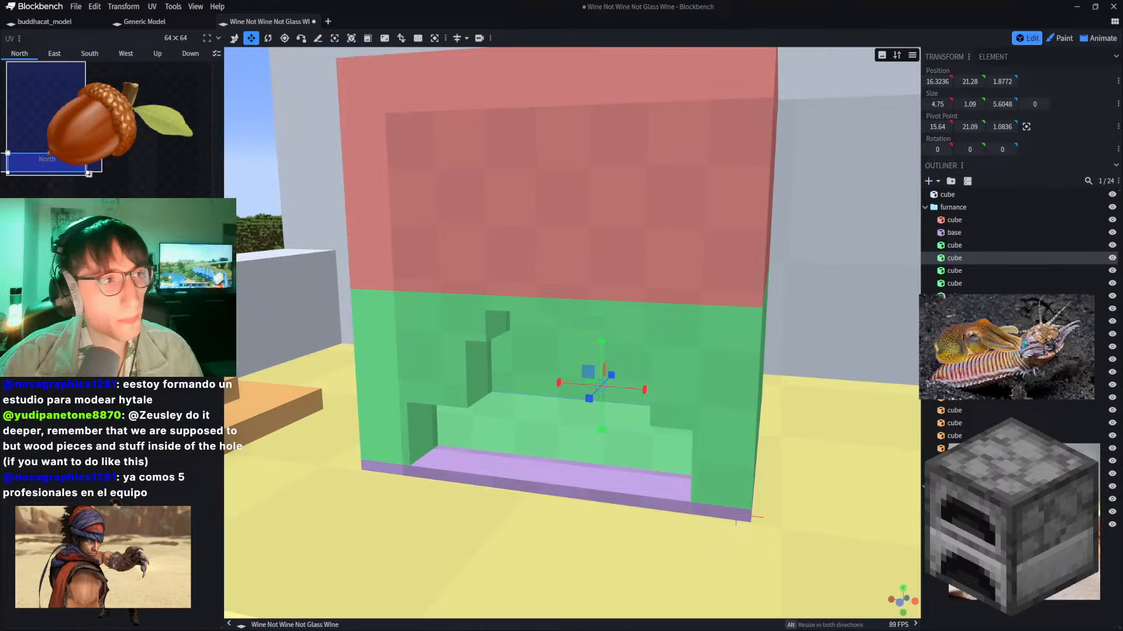
{"action": "mouse_move", "coordinate": [250, 157]}
{"action": "right_mouse_down"}
{"action": "mouse_move", "coordinate": [257, 147]}
{"action": "mouse_move", "coordinate": [256, 174]}
{"action": "right_mouse_up"}
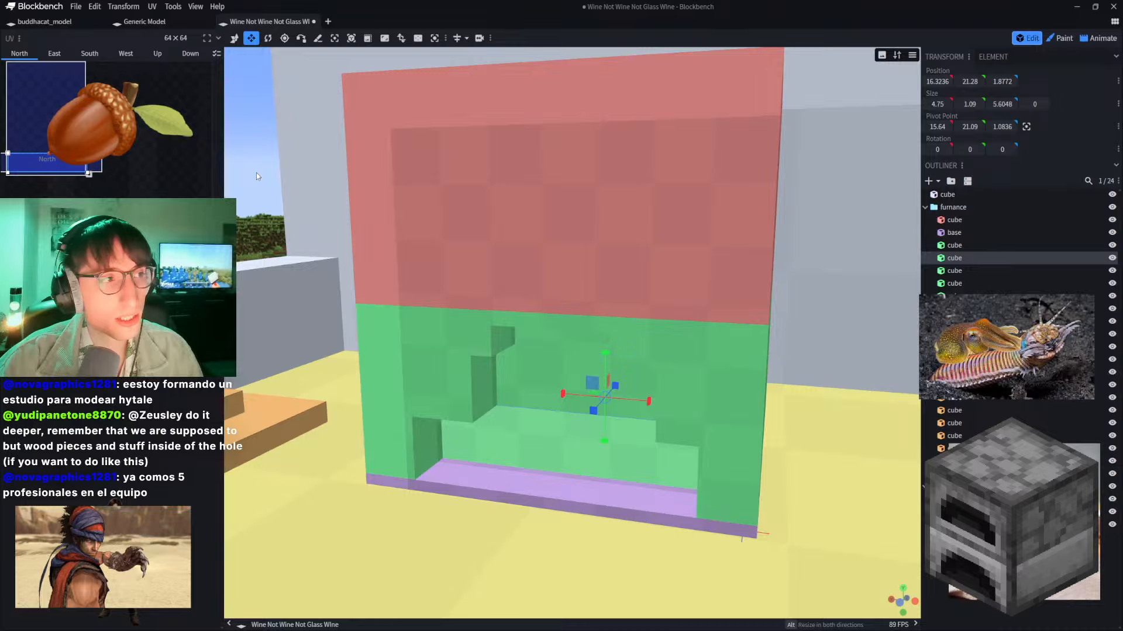
{"action": "scroll", "coordinate": [256, 173], "scroll_direction": "down", "scroll_amount": 3}
{"action": "scroll", "coordinate": [256, 173], "scroll_direction": "up", "scroll_amount": 4}
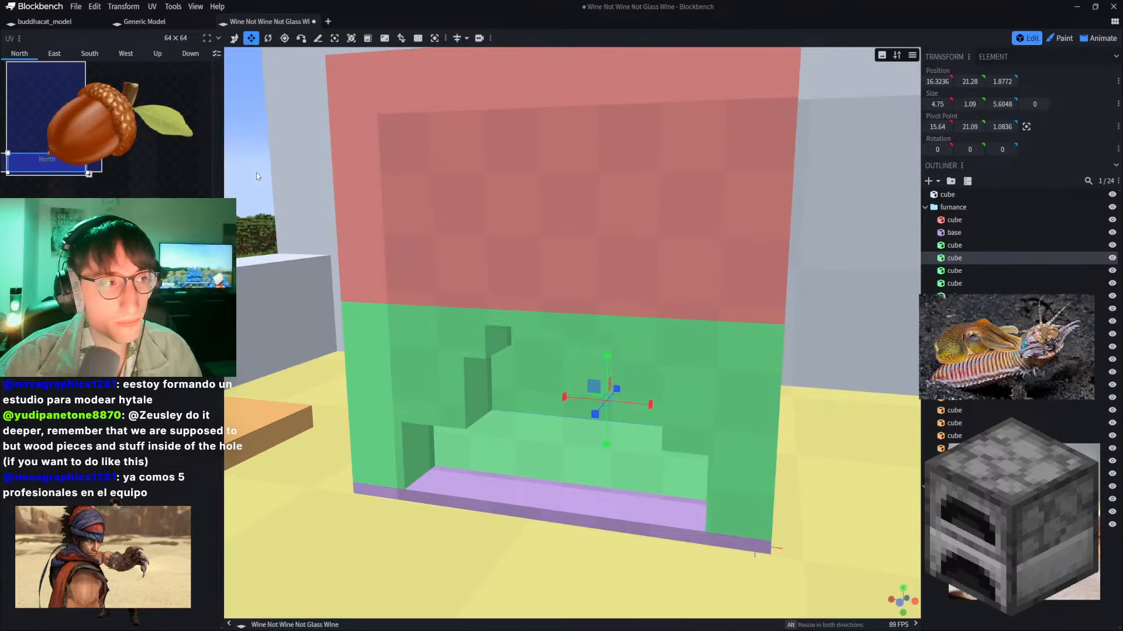
{"action": "scroll", "coordinate": [256, 173], "scroll_direction": "down", "scroll_amount": 3}
{"action": "scroll", "coordinate": [256, 176], "scroll_direction": "up", "scroll_amount": 3}
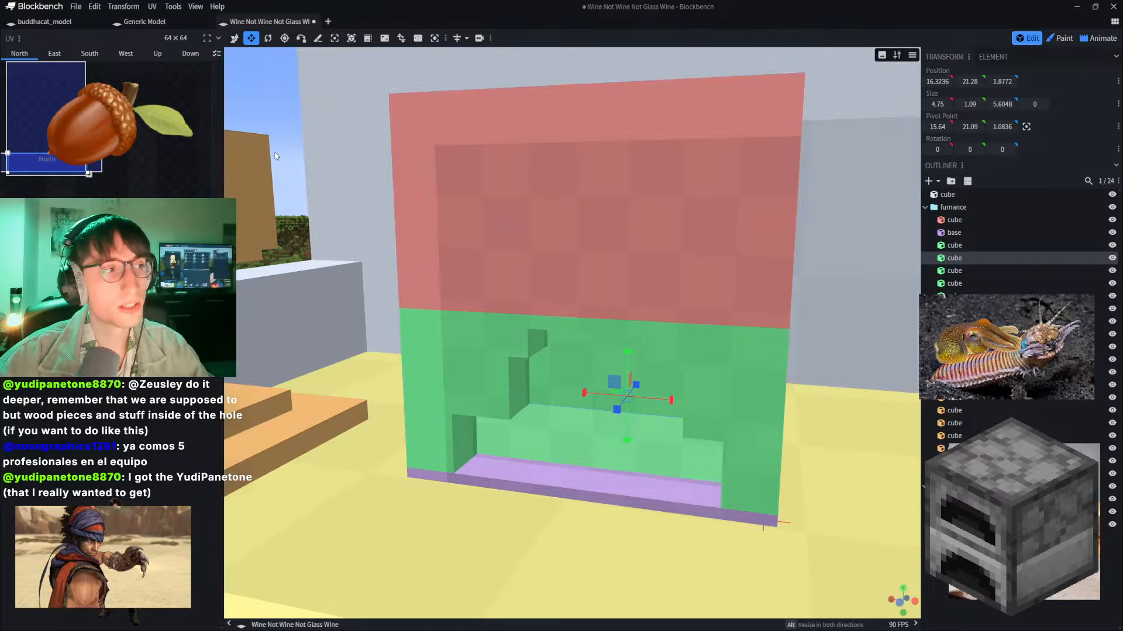
Step: Deepen the opening by shrinking the 4.75-wide bottom piece toward the furnace's back and the 3-wide piece above it to depth 0
{"action": "scroll", "coordinate": [537, 279], "scroll_direction": "up", "scroll_amount": 5}
{"action": "scroll", "coordinate": [525, 318], "scroll_direction": "up", "scroll_amount": 3}
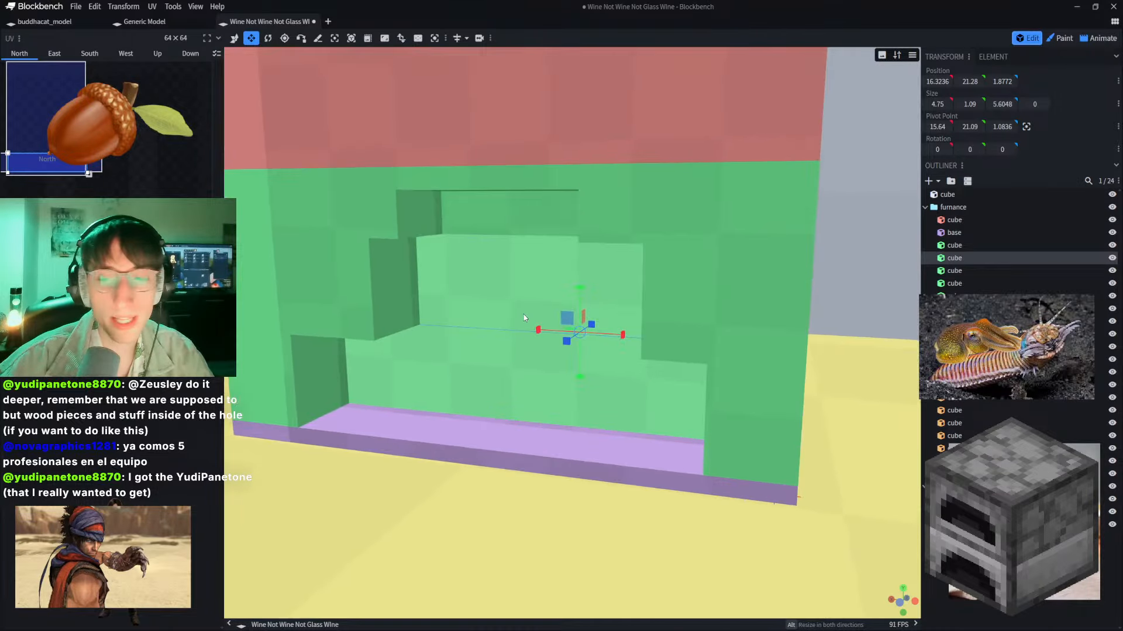
{"action": "left_click_drag", "start_coordinate": [559, 342], "coordinate": [633, 293]}
{"action": "middle_click_drag", "start_coordinate": [599, 345], "coordinate": [616, 297]}
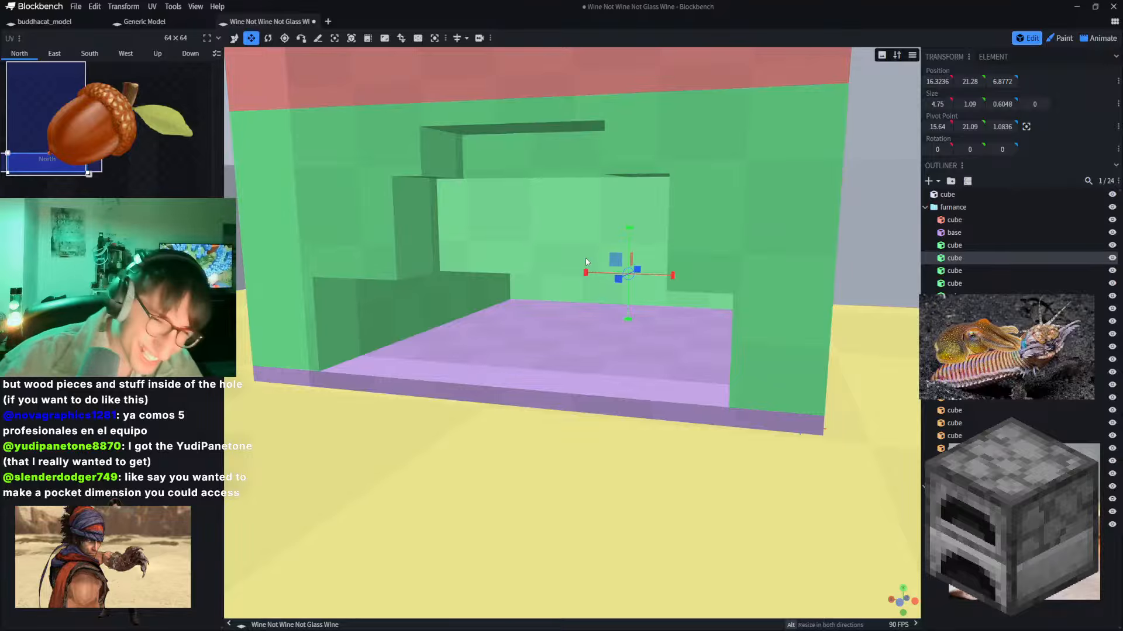
{"action": "right_click_drag", "start_coordinate": [548, 245], "coordinate": [540, 242]}
{"action": "left_click_drag", "start_coordinate": [635, 266], "coordinate": [694, 230]}
{"action": "right_click_drag", "start_coordinate": [695, 237], "coordinate": [618, 349]}
{"action": "right_click_drag", "start_coordinate": [534, 371], "coordinate": [578, 328]}
{"action": "left_click", "coordinate": [560, 302]}
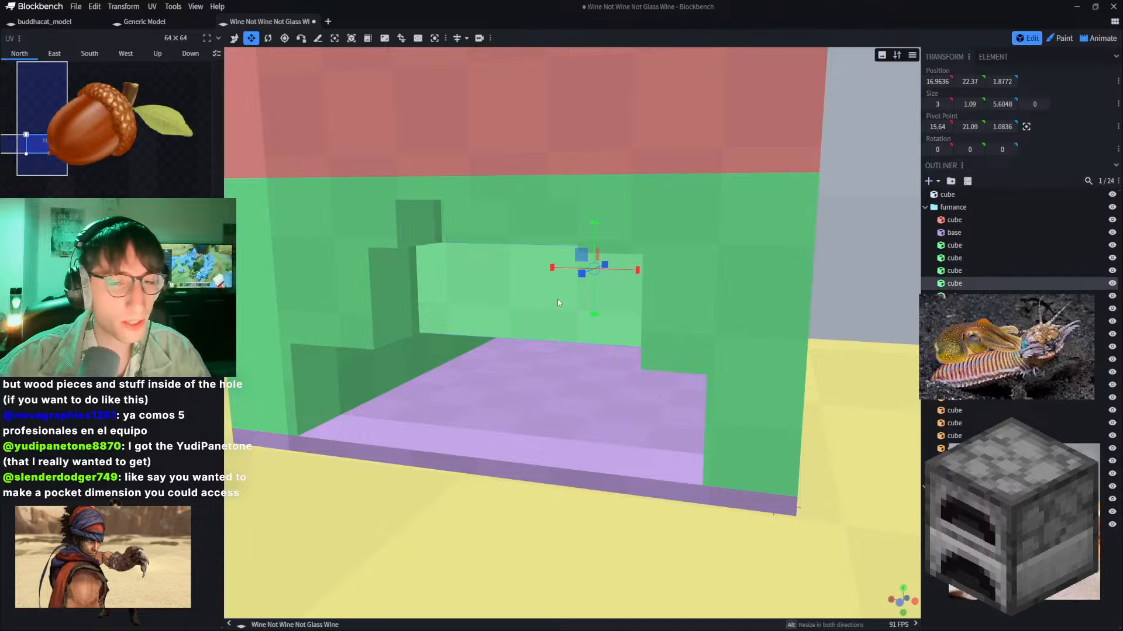
{"action": "left_click_drag", "start_coordinate": [584, 274], "coordinate": [661, 244]}
Step: Move the flattened 3-wide piece out in front of the furnace to a Z position of -1.518
{"action": "right_click_drag", "start_coordinate": [787, 154], "coordinate": [785, 185]}
{"action": "scroll", "coordinate": [785, 184], "scroll_direction": "down", "scroll_amount": 3}
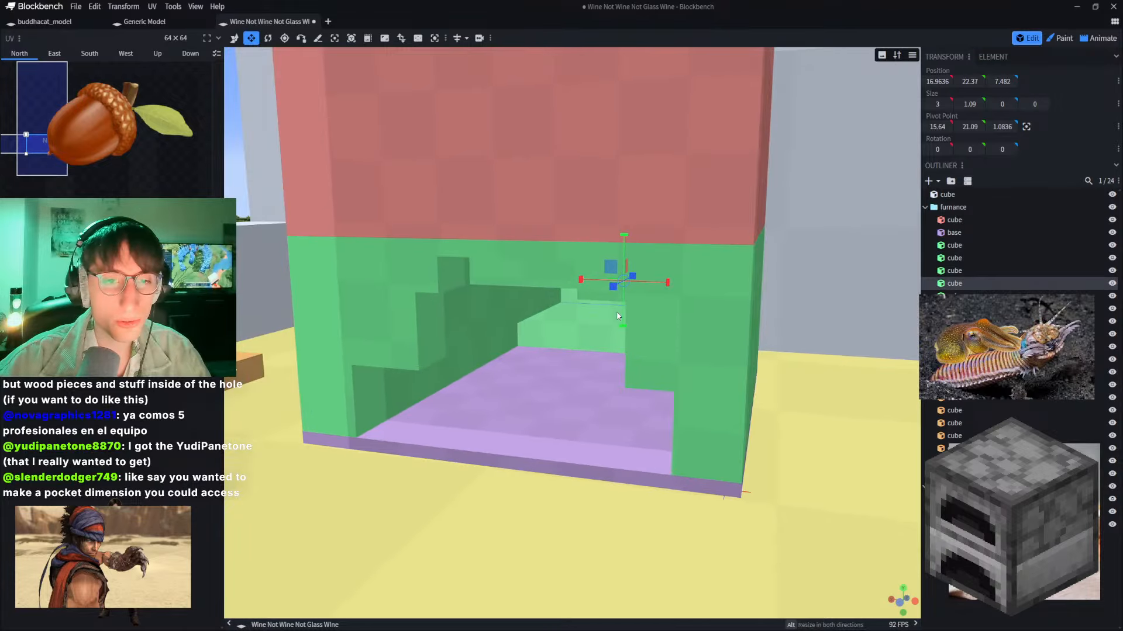
{"action": "scroll", "coordinate": [702, 176], "scroll_direction": "up", "scroll_amount": 1}
{"action": "left_click", "coordinate": [234, 41]}
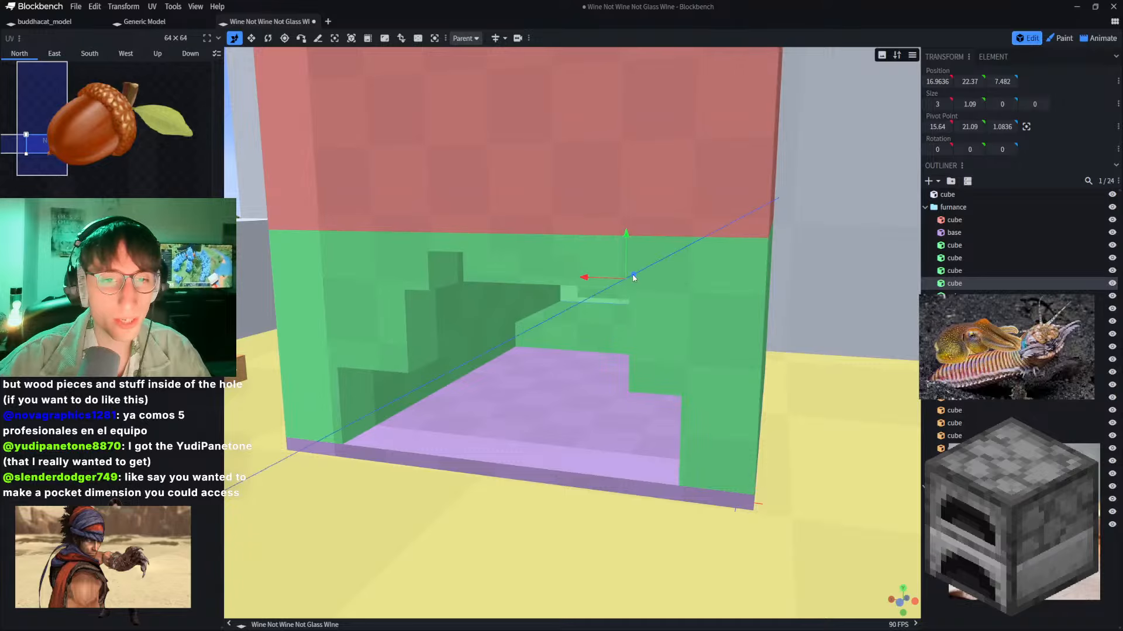
{"action": "left_click_drag", "start_coordinate": [628, 275], "coordinate": [457, 420]}
{"action": "right_click_drag", "start_coordinate": [530, 366], "coordinate": [660, 345]}
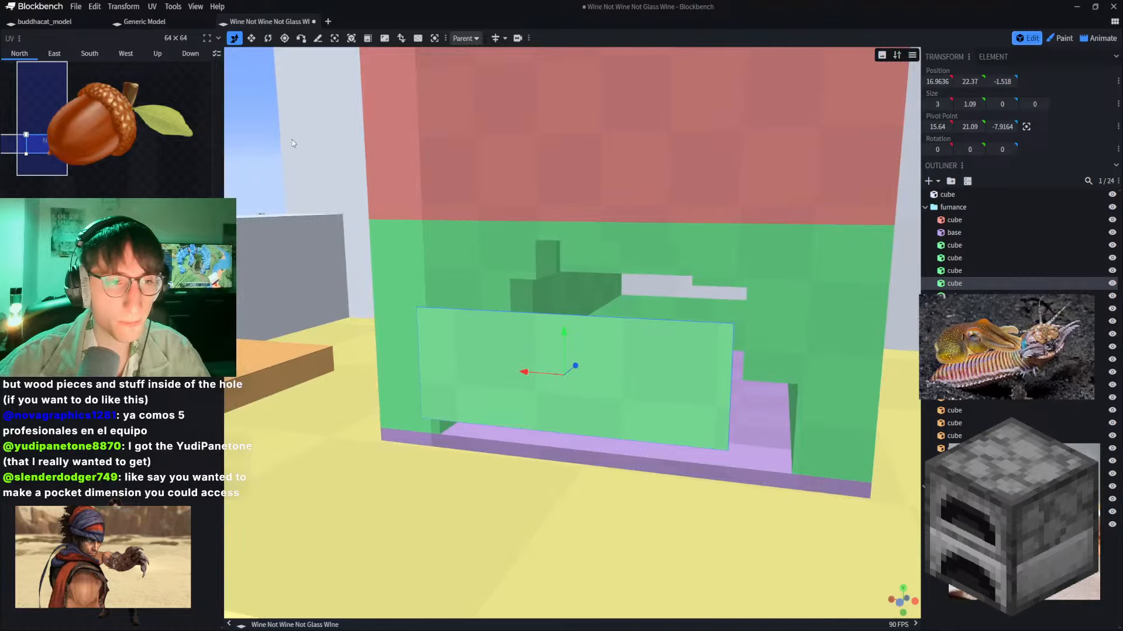
{"action": "left_click_drag", "start_coordinate": [292, 139], "coordinate": [398, 155]}
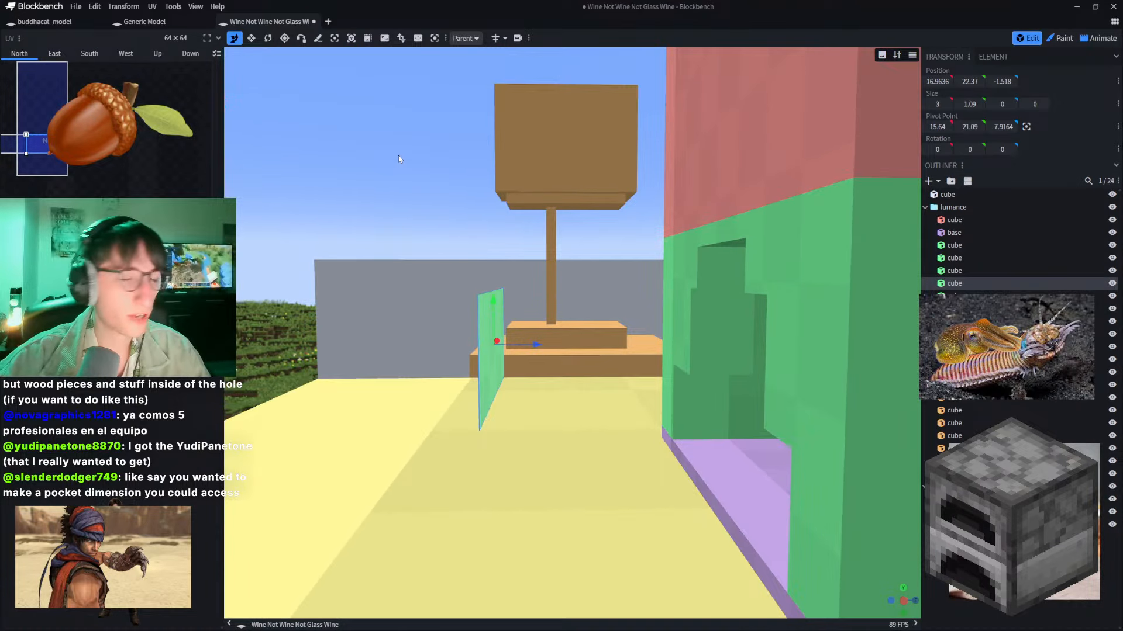
{"action": "left_click_drag", "start_coordinate": [402, 158], "coordinate": [414, 163]}
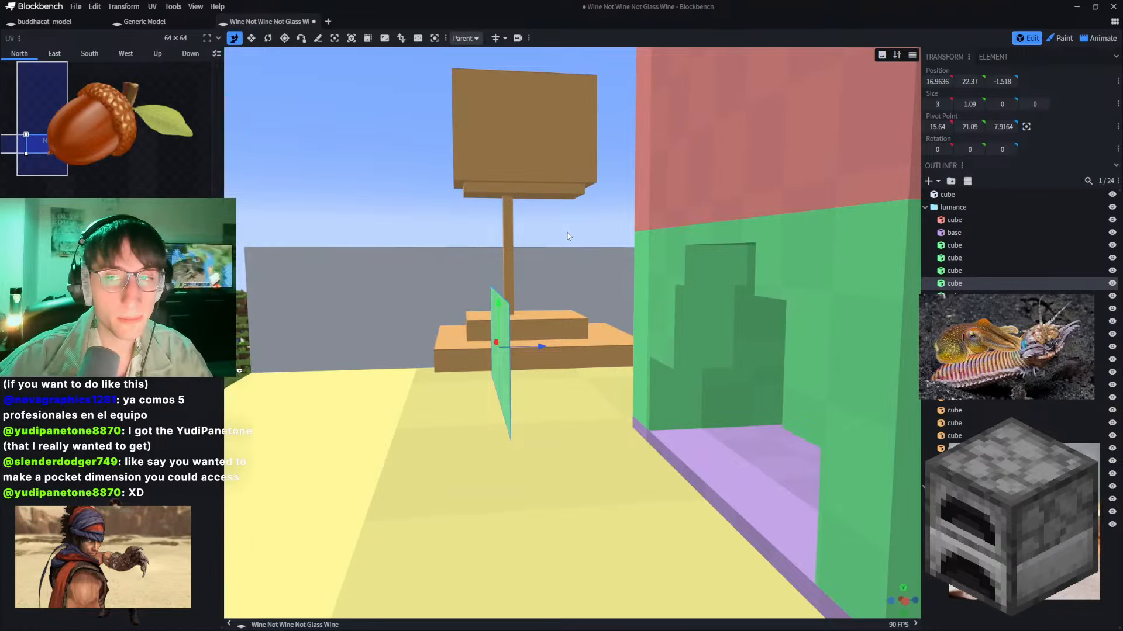
{"action": "left_click", "coordinate": [928, 181]}
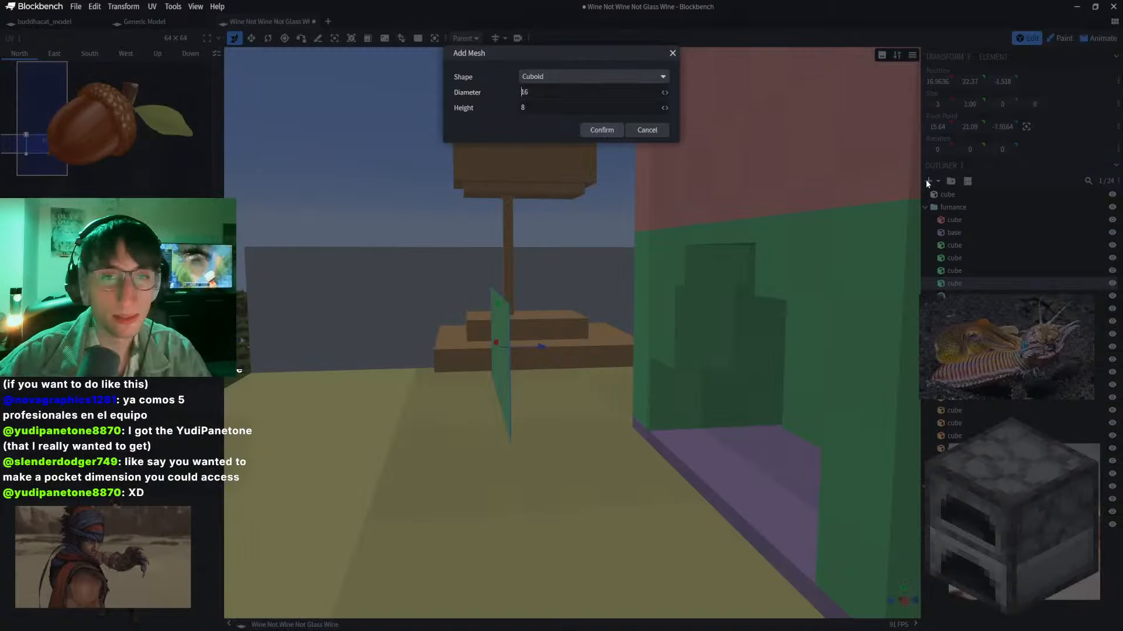
{"action": "left_click", "coordinate": [590, 78]}
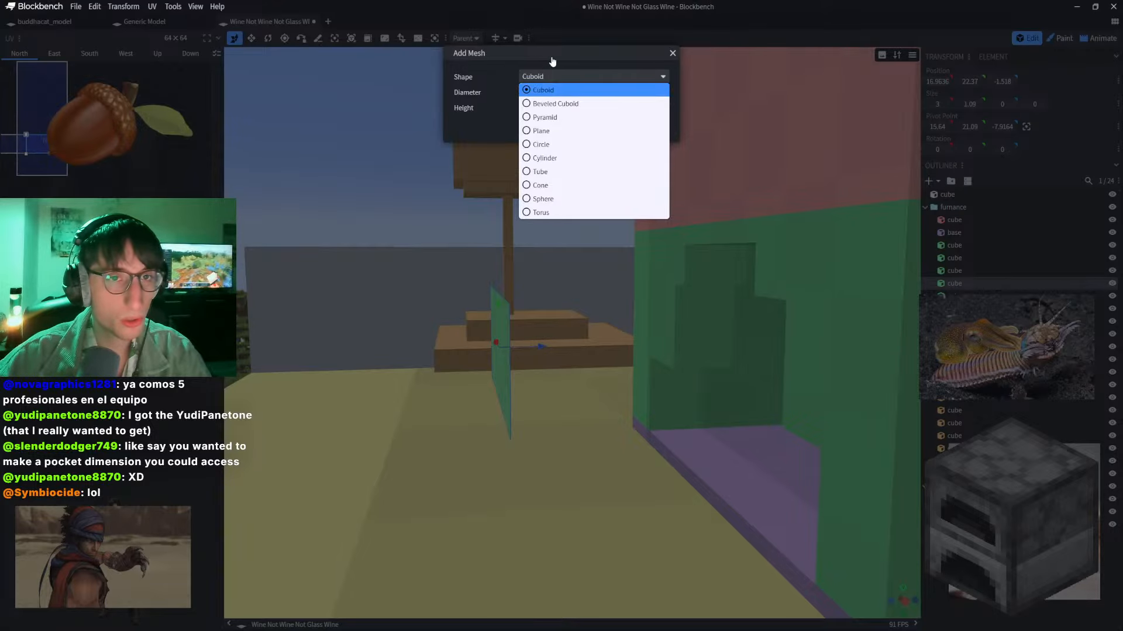
{"action": "left_click", "coordinate": [474, 65]}
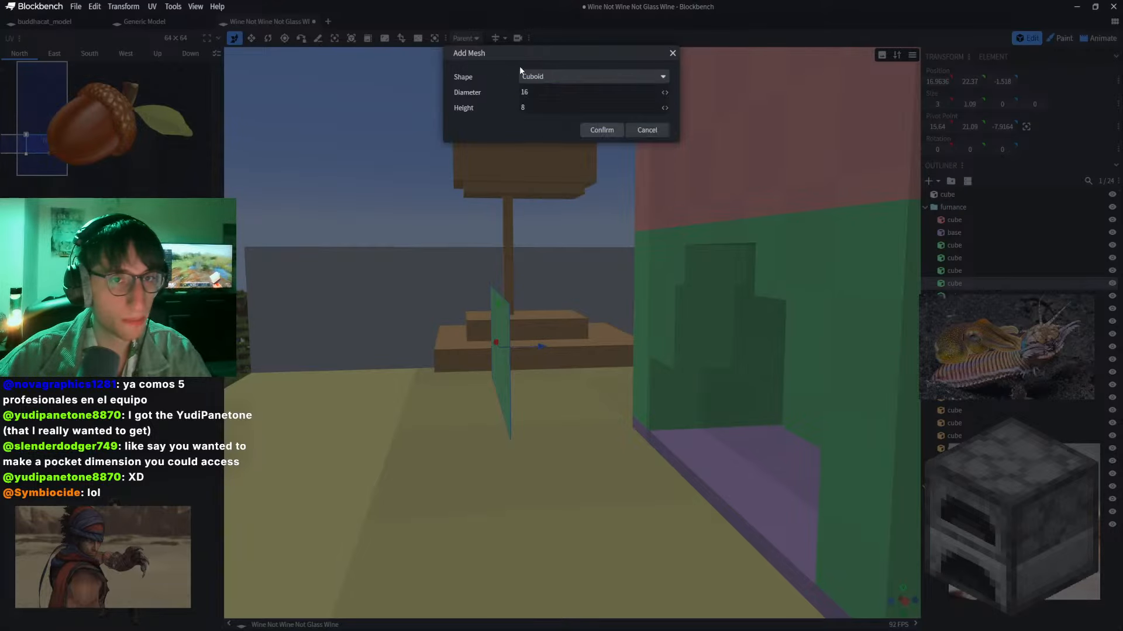
{"action": "left_click", "coordinate": [646, 134]}
Step: Create a solid-color template texture for the flattened 3-wide piece in front of the furnace
{"action": "right_click_drag", "start_coordinate": [474, 181], "coordinate": [515, 193]}
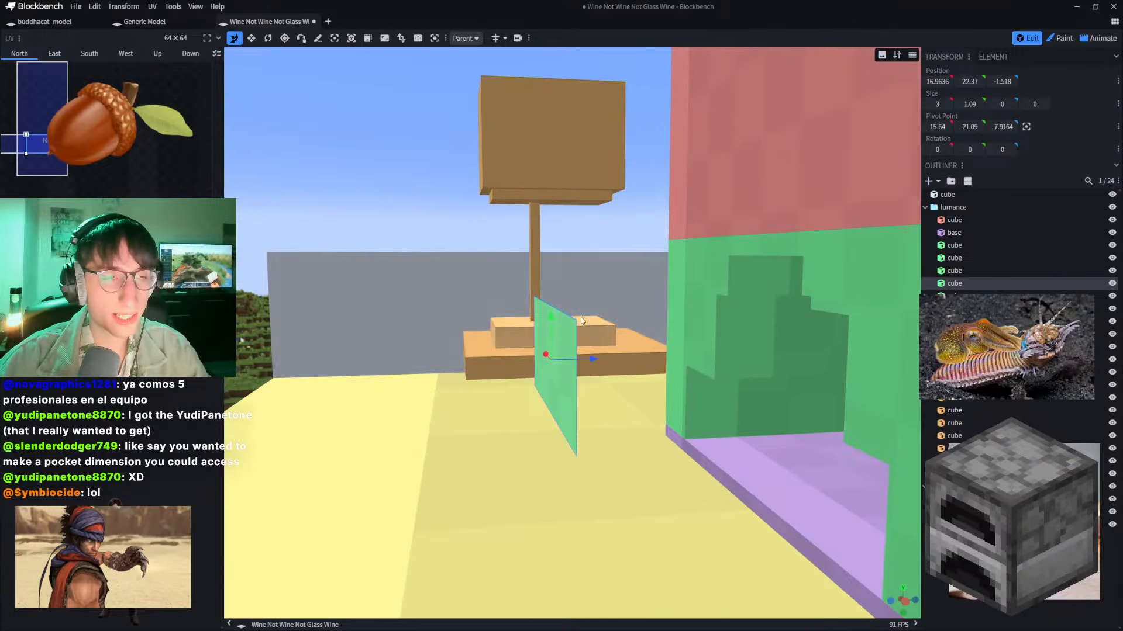
{"action": "right_click_drag", "start_coordinate": [423, 203], "coordinate": [444, 208]}
{"action": "left_click_drag", "start_coordinate": [444, 208], "coordinate": [472, 203]}
{"action": "right_click_drag", "start_coordinate": [562, 225], "coordinate": [537, 211]}
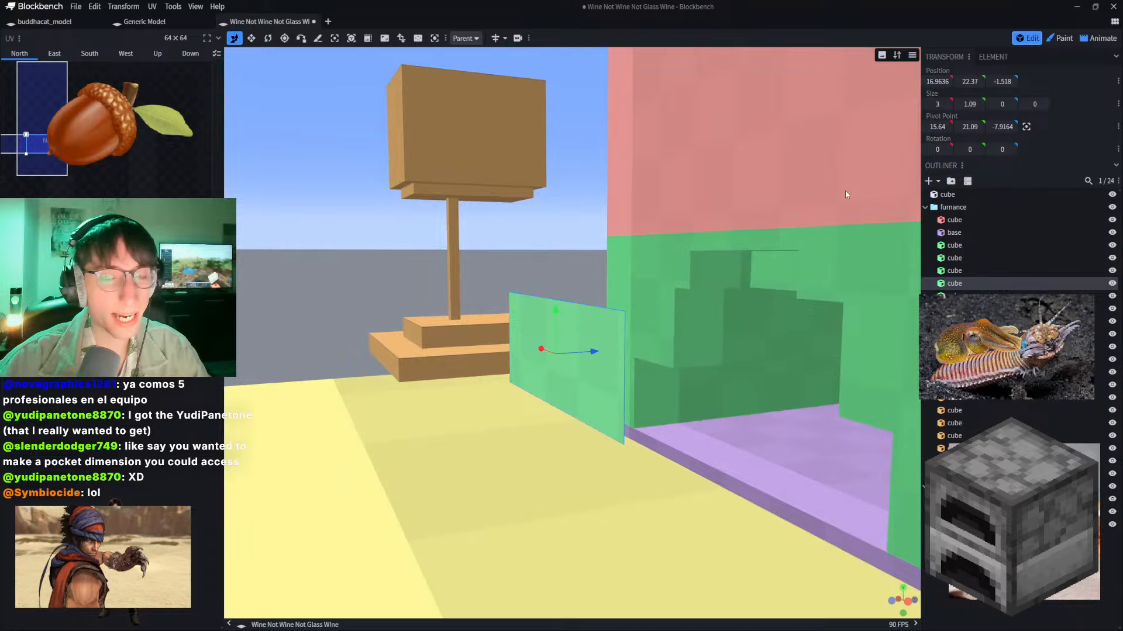
{"action": "left_click", "coordinate": [1061, 38]}
{"action": "left_click", "coordinate": [586, 321]}
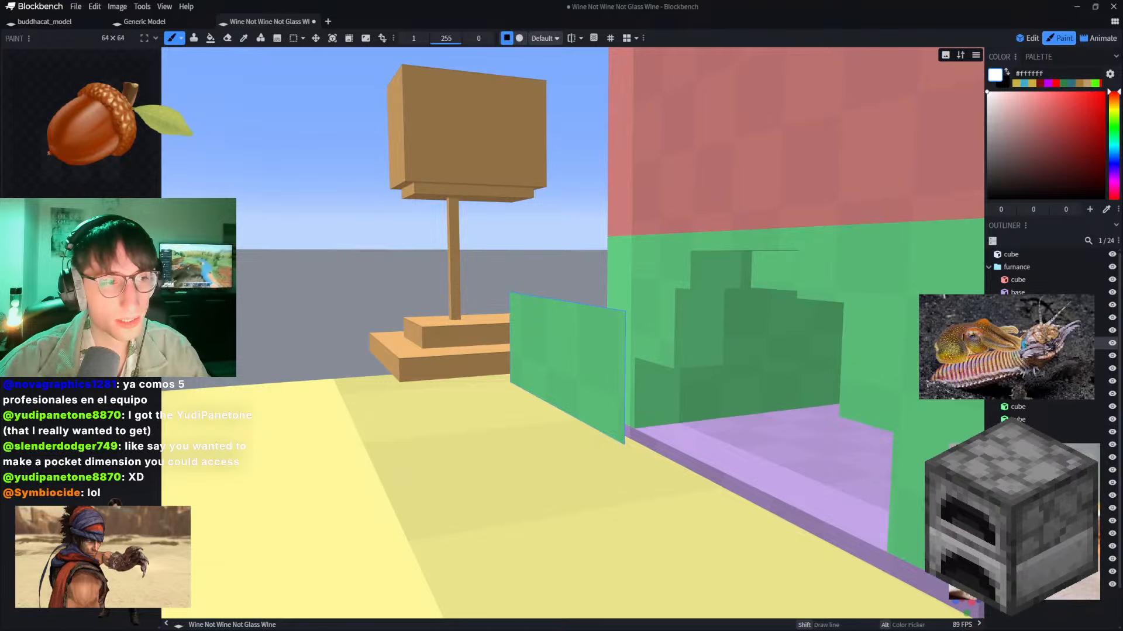
{"action": "key", "text": "ctrl+shift+t"}
{"action": "left_click", "coordinate": [661, 94]}
{"action": "left_click", "coordinate": [638, 94]}
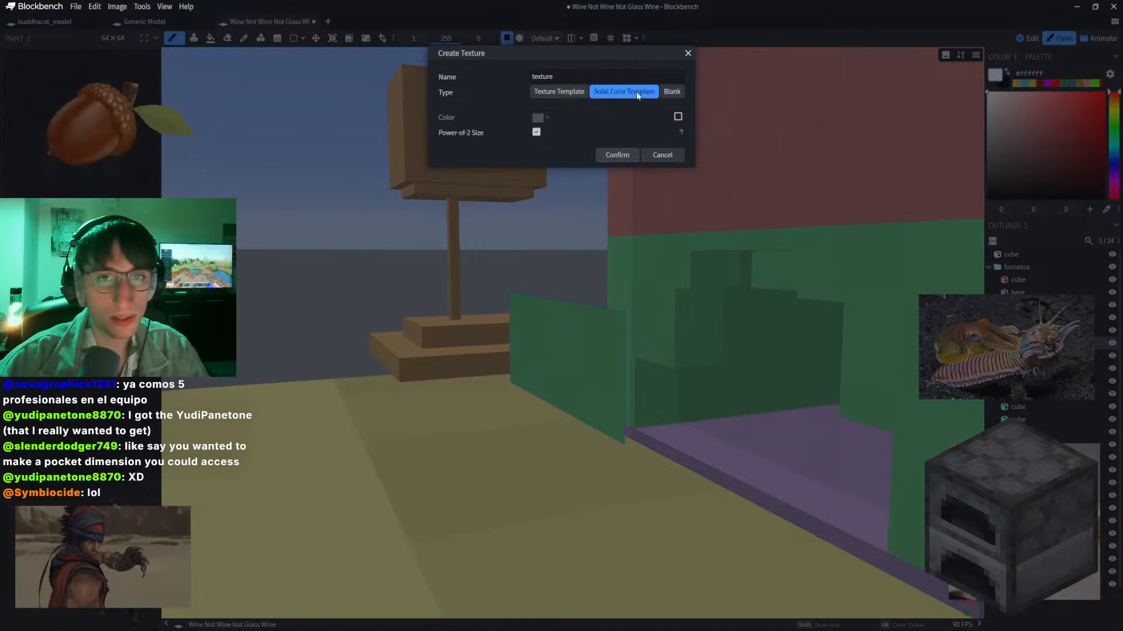
{"action": "left_click", "coordinate": [616, 155]}
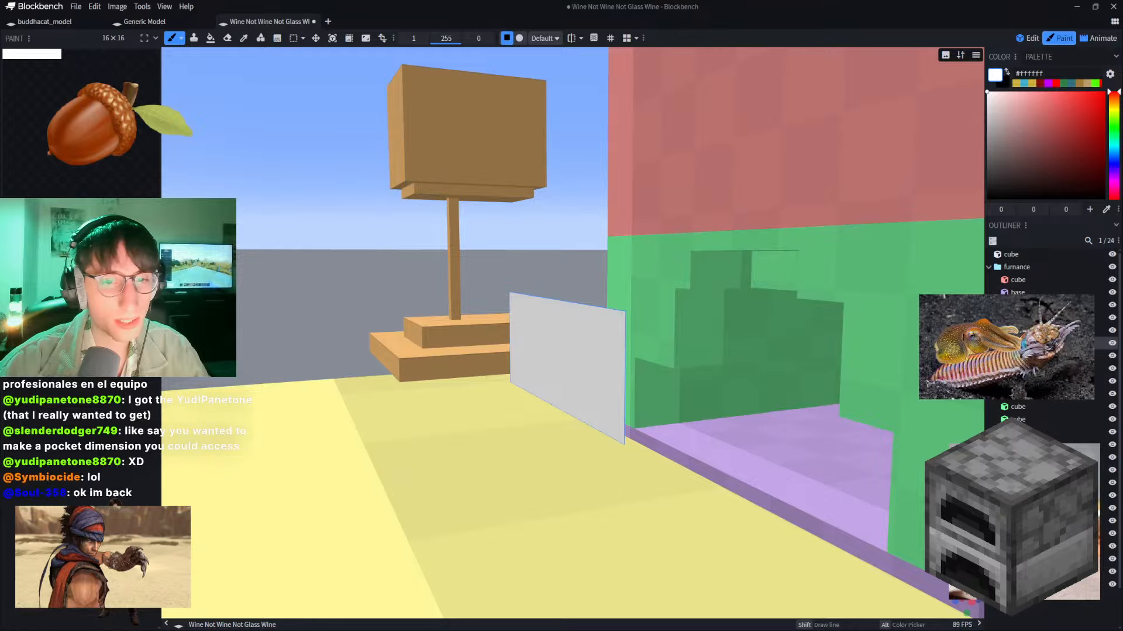
Step: Try erasing part of the white texture on the flattened piece and undo the latest texture edits
{"action": "scroll", "coordinate": [521, 228], "scroll_direction": "up", "scroll_amount": 2}
{"action": "right_click_drag", "start_coordinate": [524, 225], "coordinate": [563, 188]}
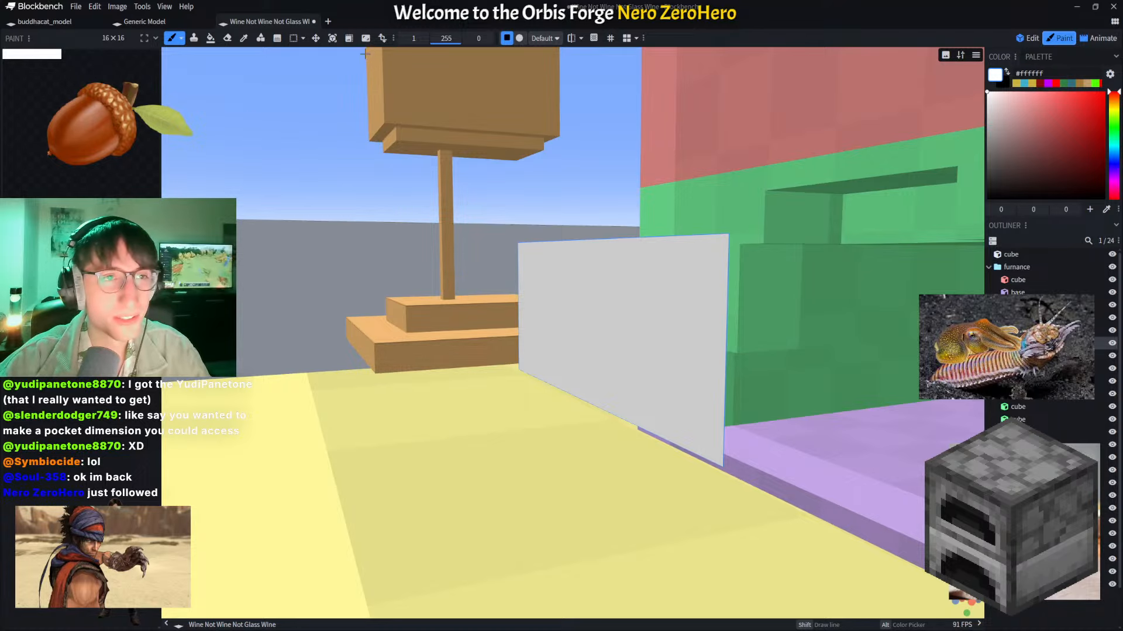
{"action": "left_click", "coordinate": [226, 39]}
{"action": "mouse_move", "coordinate": [35, 55]}
{"action": "left_mouse_down"}
{"action": "mouse_move", "coordinate": [1, 56]}
{"action": "mouse_move", "coordinate": [25, 53]}
{"action": "mouse_move", "coordinate": [28, 64]}
{"action": "mouse_move", "coordinate": [17, 55]}
{"action": "left_mouse_up"}
{"action": "left_click", "coordinate": [171, 38]}
{"action": "key", "text": "ctrl+z"}
{"action": "key", "text": "ctrl+z"}
{"action": "key", "text": "ctrl+z"}
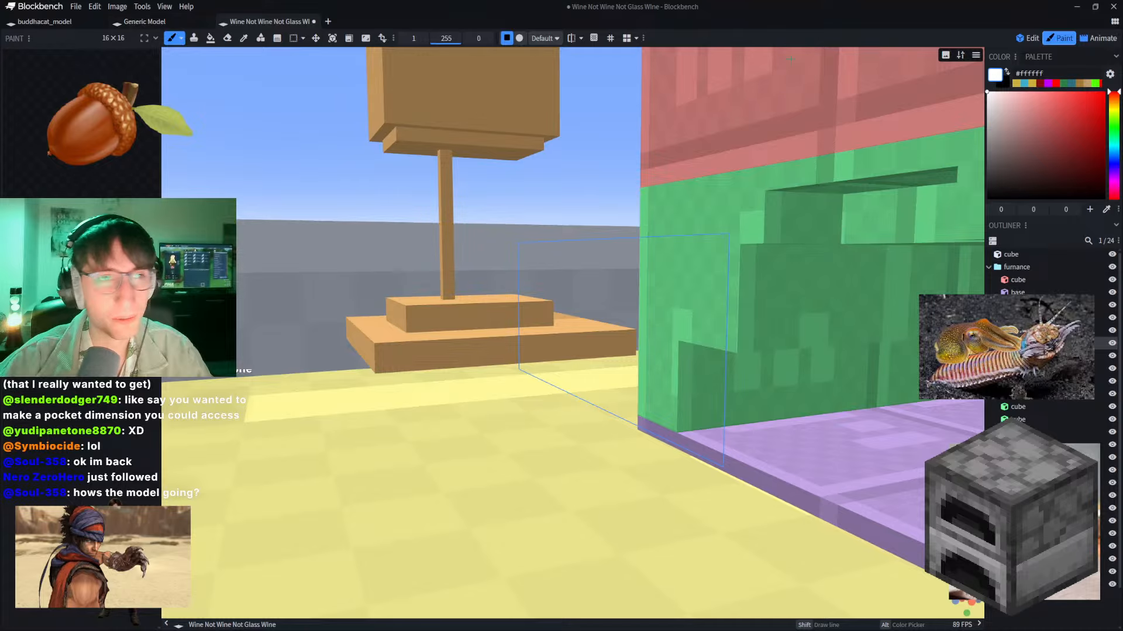
Step: Enlarge the flattened piece's north-face UV area and paint one white test pixel within it on the 16 × 16 texture
{"action": "left_click", "coordinate": [1028, 38]}
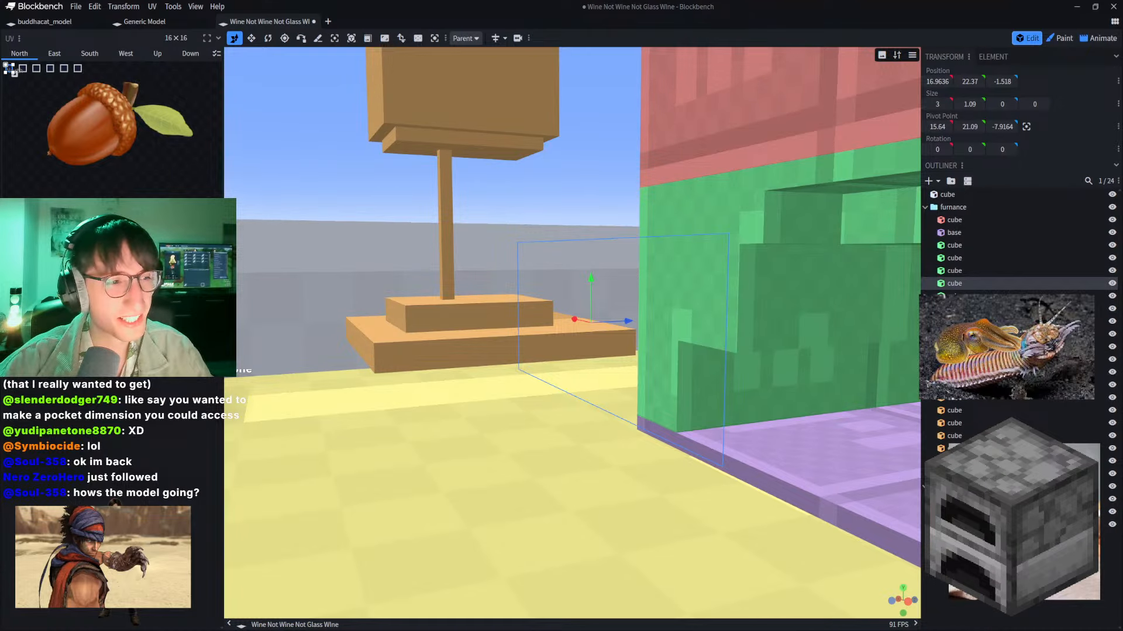
{"action": "left_click_drag", "start_coordinate": [14, 74], "coordinate": [49, 82]}
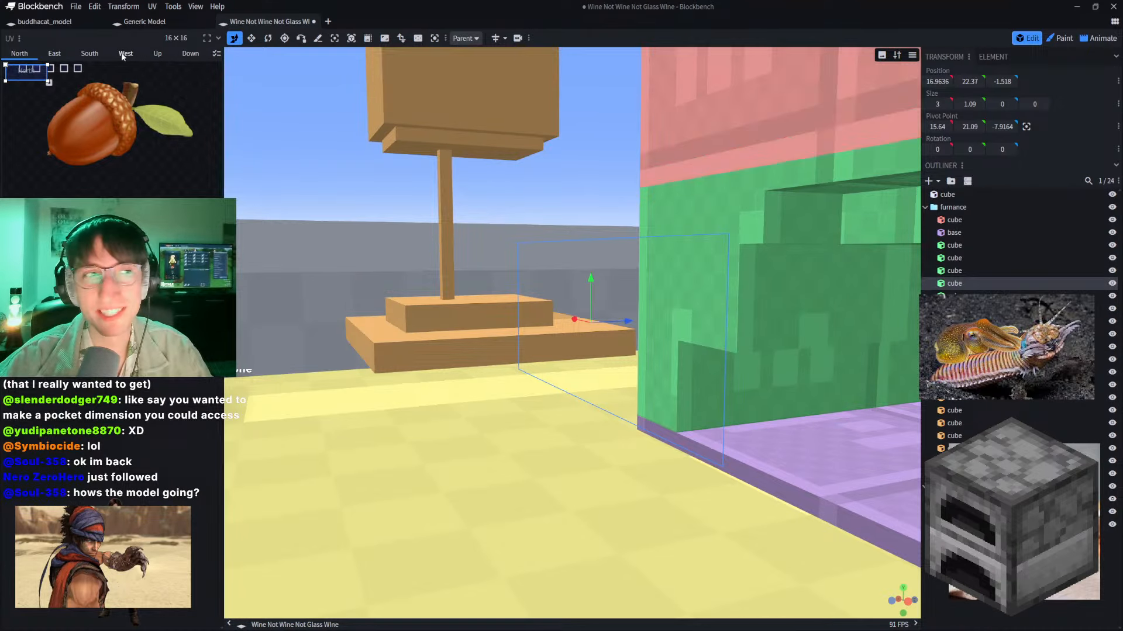
{"action": "left_click", "coordinate": [1060, 38]}
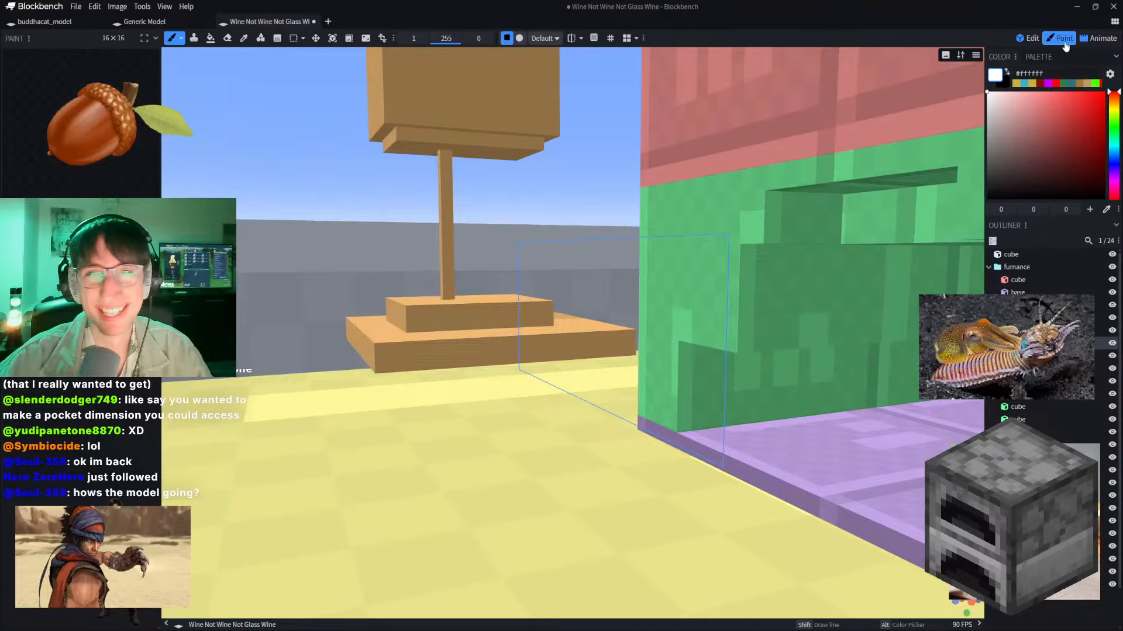
{"action": "left_click_drag", "start_coordinate": [18, 64], "coordinate": [31, 57]}
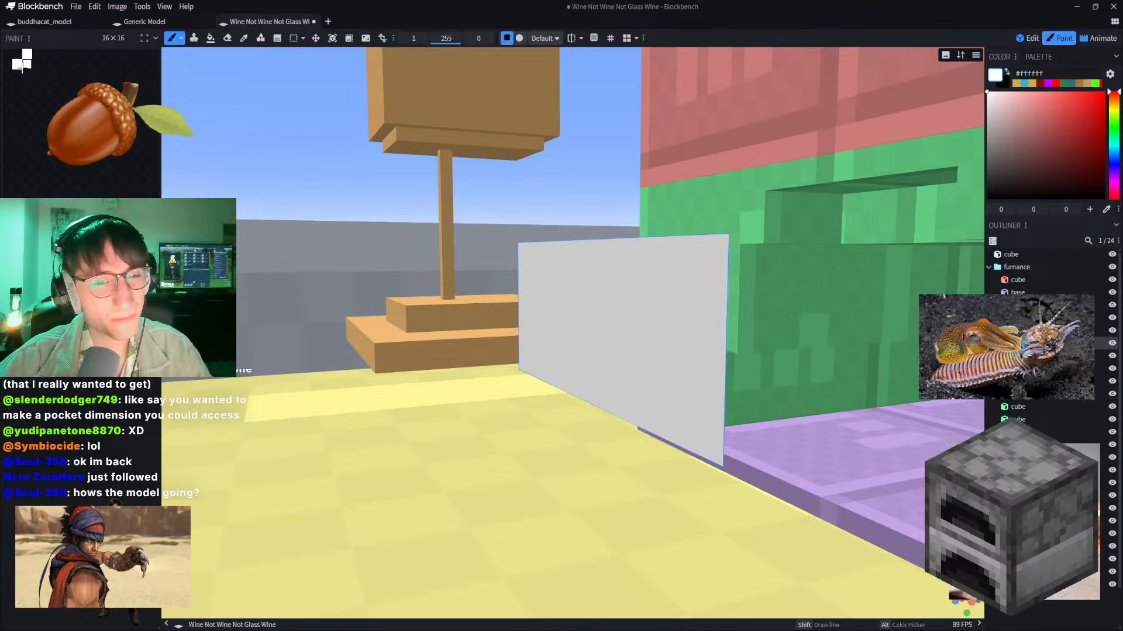
{"action": "key", "text": "ctrl+z"}
{"action": "left_click", "coordinate": [25, 65]}
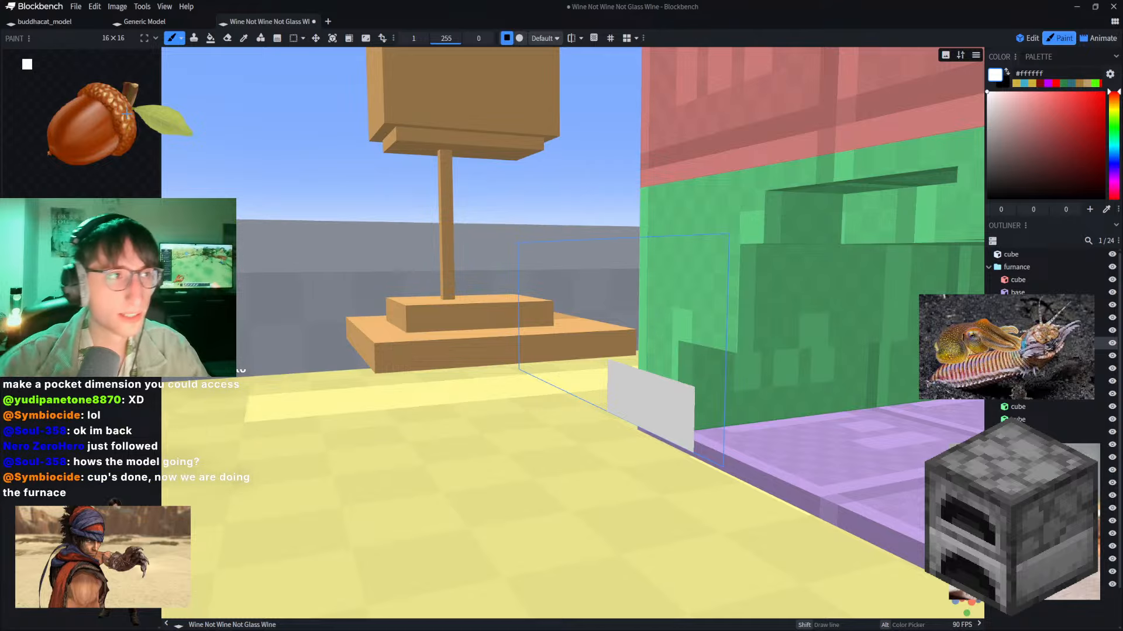
Step: Open the buddhacat_model project and examine the character's hair and raised goggles from several angles
{"action": "left_click", "coordinate": [45, 21]}
{"action": "left_click_drag", "start_coordinate": [613, 142], "coordinate": [513, 247]}
{"action": "left_click", "coordinate": [490, 318]}
{"action": "right_click_drag", "start_coordinate": [475, 222], "coordinate": [574, 187]}
{"action": "scroll", "coordinate": [574, 187], "scroll_direction": "up", "scroll_amount": 5}
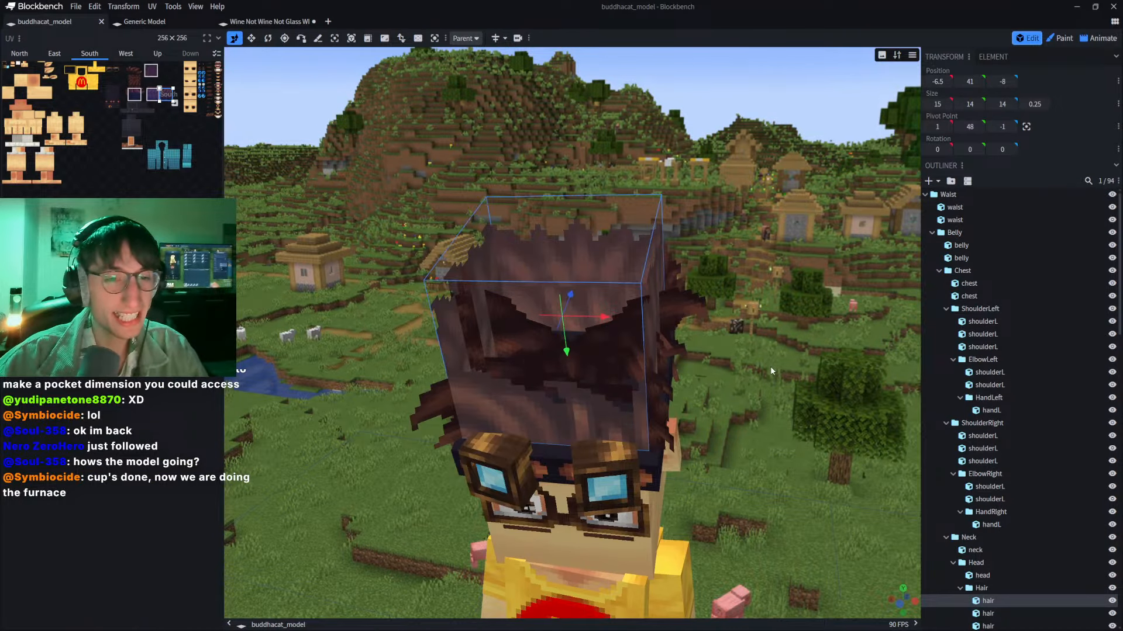
{"action": "right_click_drag", "start_coordinate": [770, 366], "coordinate": [732, 261]}
{"action": "scroll", "coordinate": [732, 261], "scroll_direction": "down", "scroll_amount": 3}
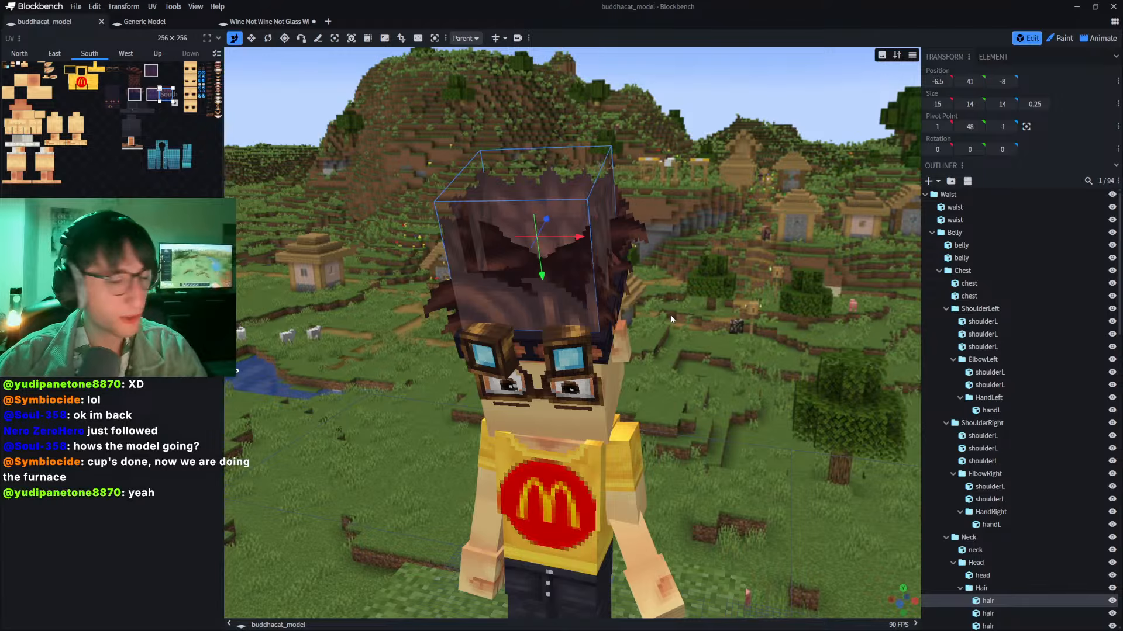
{"action": "left_click_drag", "start_coordinate": [573, 213], "coordinate": [507, 201]}
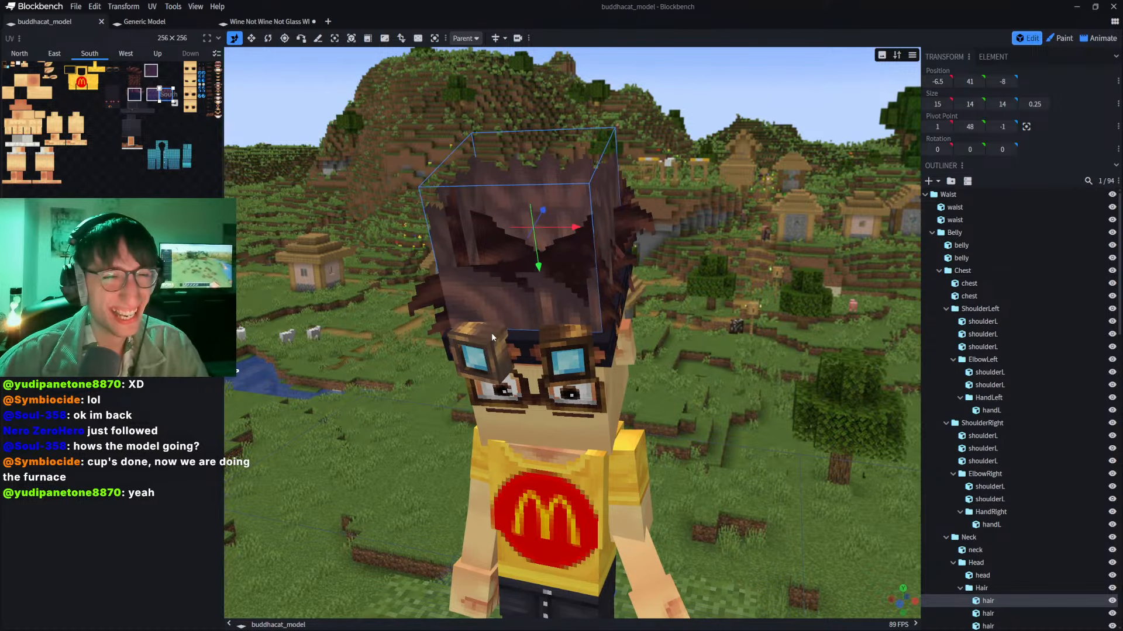
{"action": "left_click", "coordinate": [498, 381]}
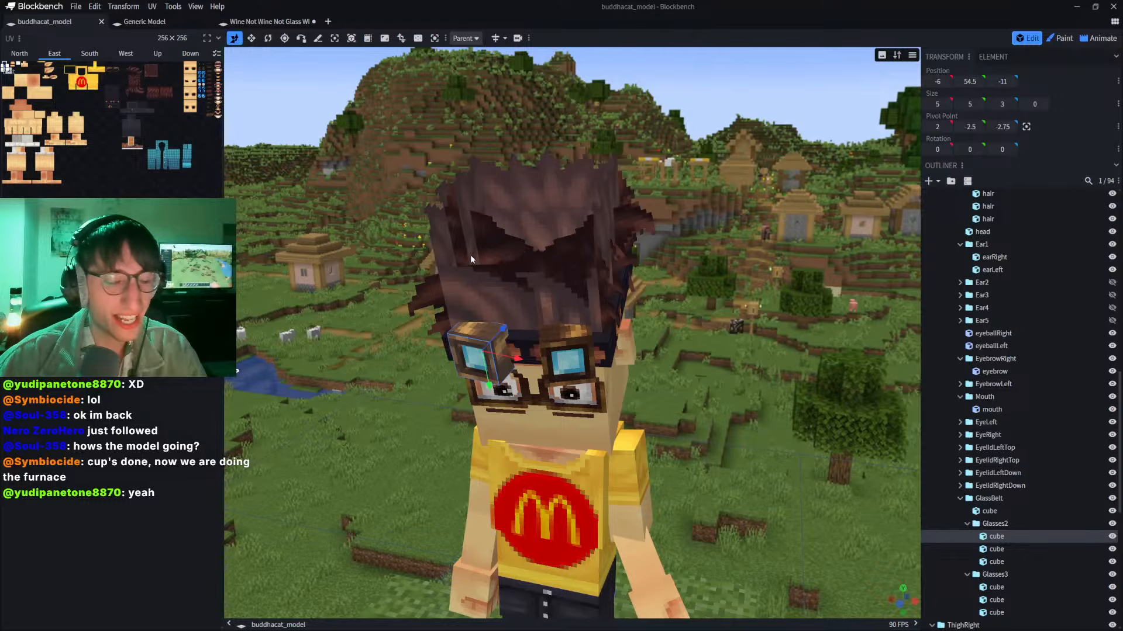
{"action": "scroll", "coordinate": [469, 255], "scroll_direction": "up", "scroll_amount": 2}
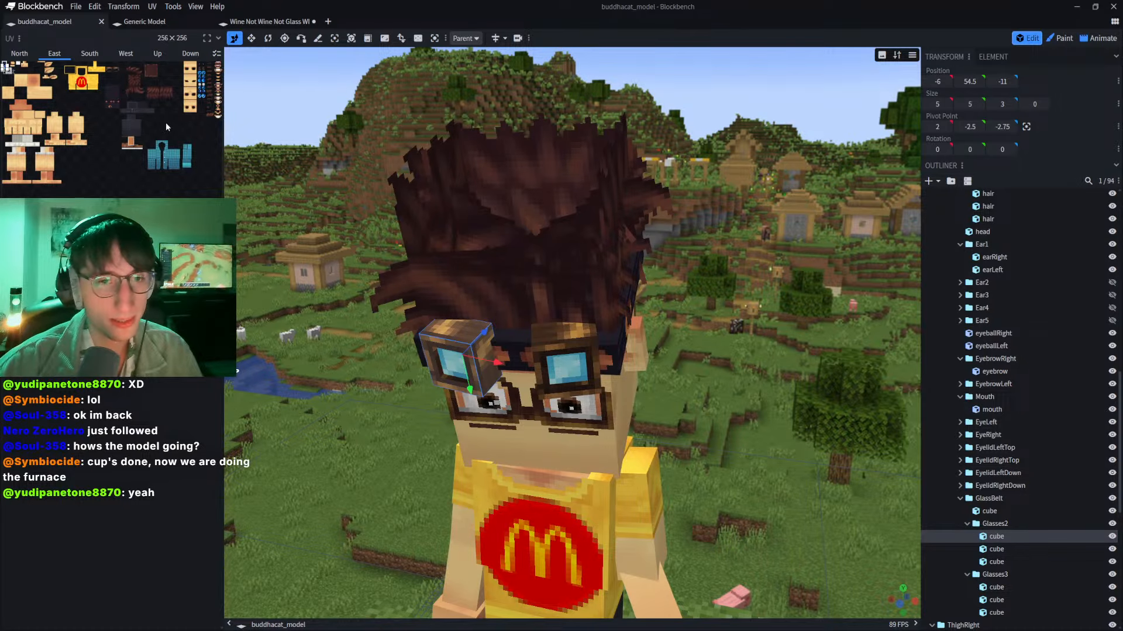
{"action": "right_click_drag", "start_coordinate": [446, 140], "coordinate": [573, 246]}
{"action": "left_click_drag", "start_coordinate": [573, 245], "coordinate": [571, 177]}
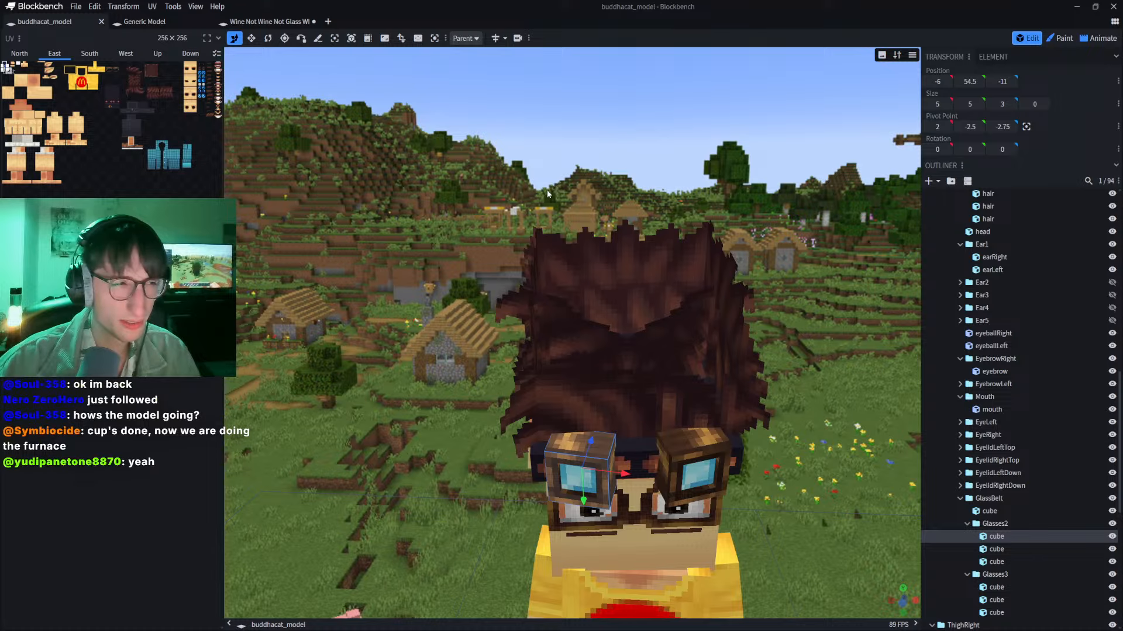
{"action": "scroll", "coordinate": [380, 152], "scroll_direction": "down", "scroll_amount": 5}
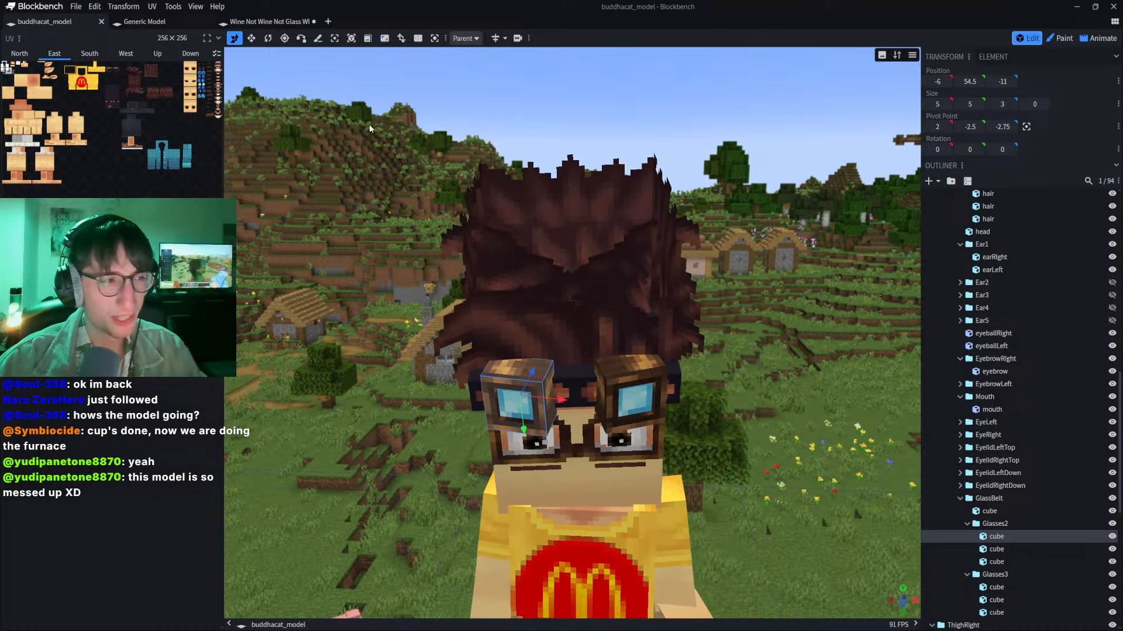
Step: Return to the wine glass project and undo the texture work and the flattened piece's move out of the furnace
{"action": "left_click", "coordinate": [267, 22]}
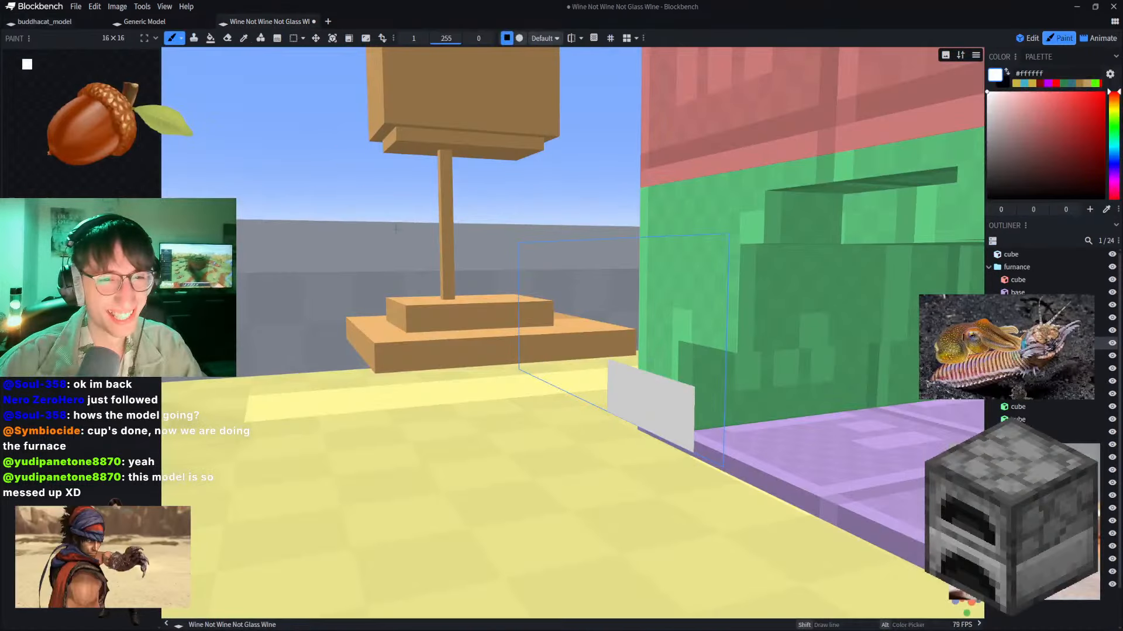
{"action": "key", "text": "Tab"}
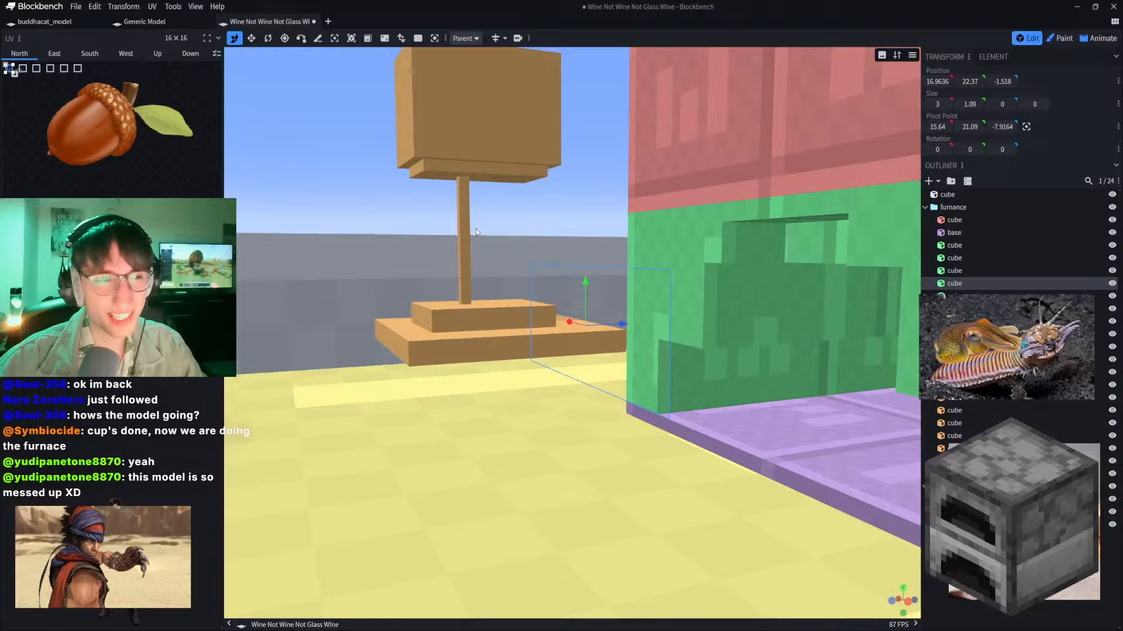
{"action": "key", "text": "Tab"}
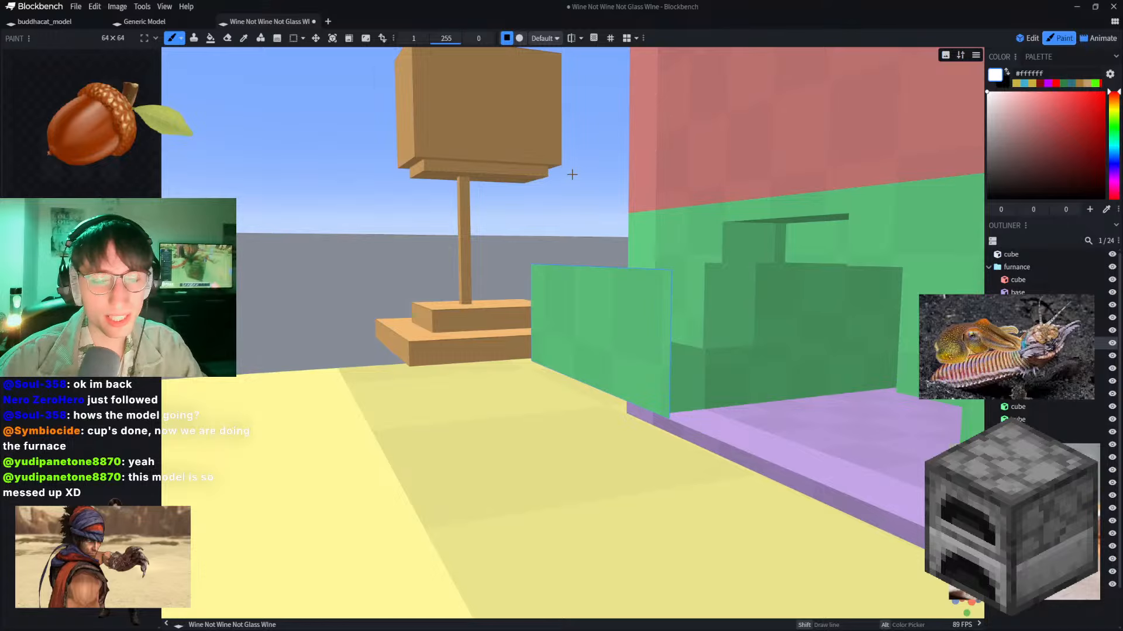
{"action": "mouse_move", "coordinate": [572, 174]}
{"action": "right_mouse_down"}
{"action": "mouse_move", "coordinate": [508, 170]}
{"action": "mouse_move", "coordinate": [608, 194]}
{"action": "right_mouse_up"}
{"action": "left_click", "coordinate": [1020, 38]}
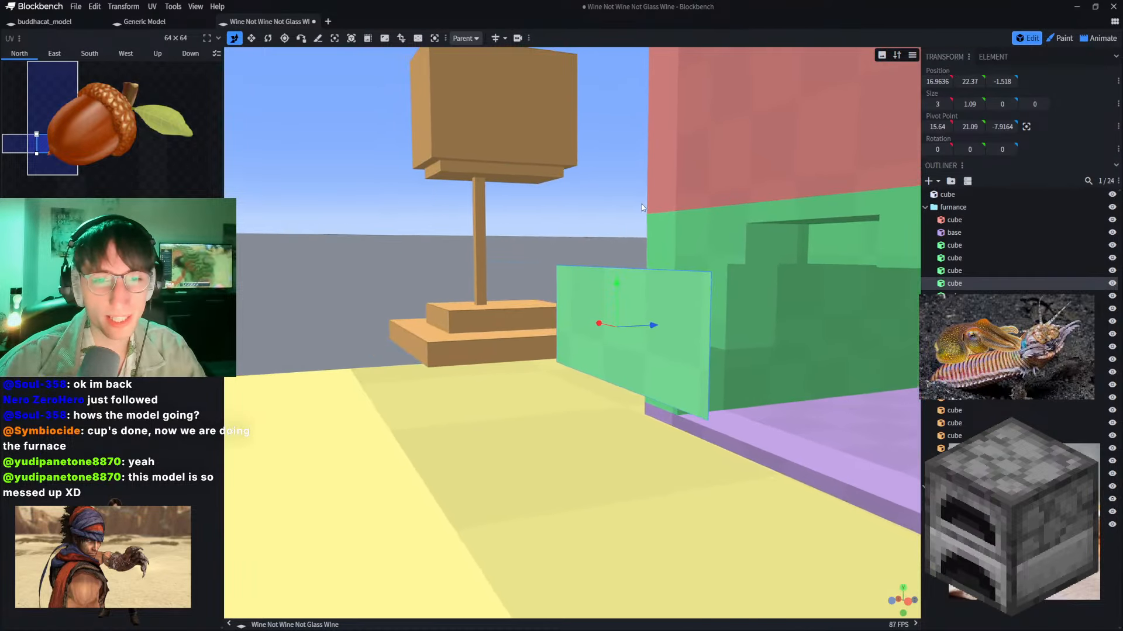
{"action": "key", "text": "ctrl+z"}
{"action": "right_click_drag", "start_coordinate": [591, 155], "coordinate": [549, 156]}
{"action": "left_click_drag", "start_coordinate": [549, 156], "coordinate": [635, 166]}
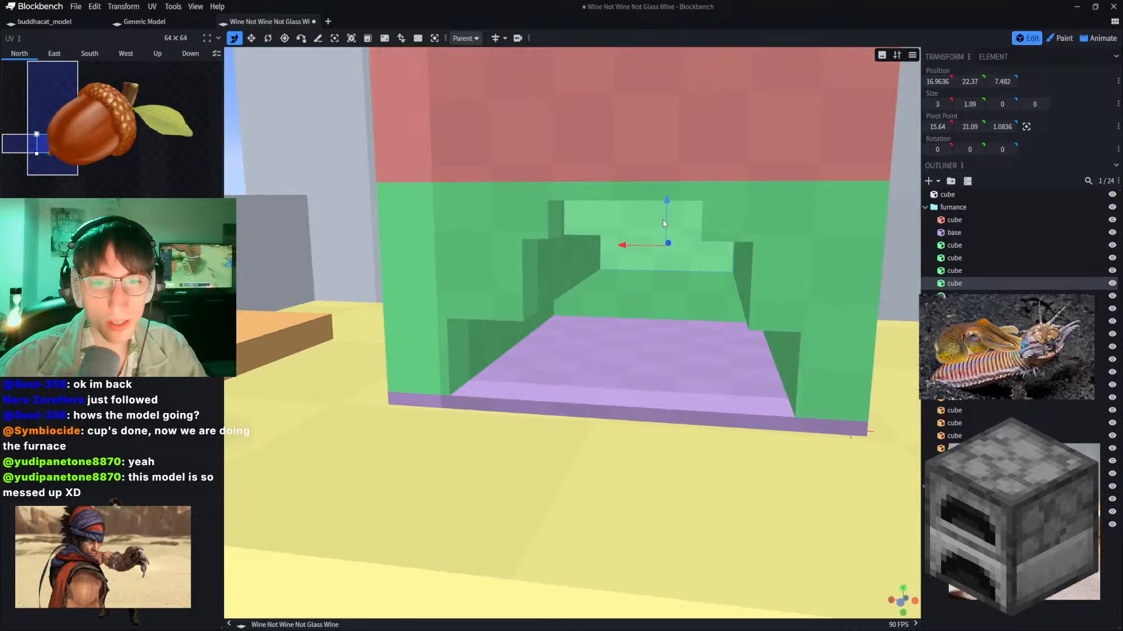
Step: Shrink the 0.49-high center piece of the opening toward the furnace's back to depth 0
{"action": "left_click", "coordinate": [646, 219]}
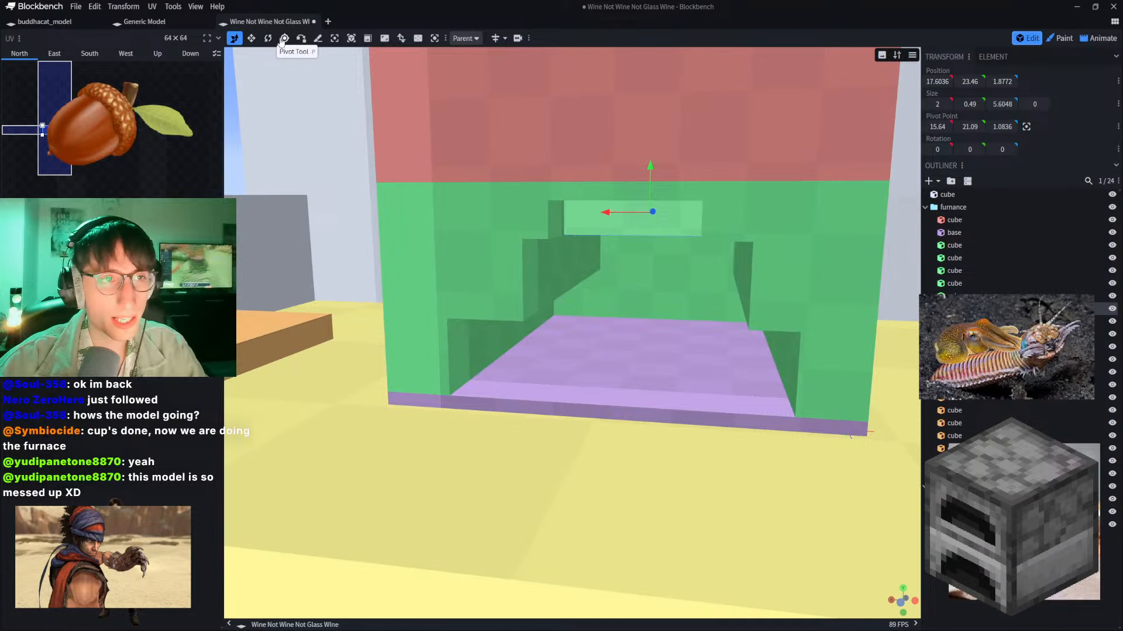
{"action": "left_click", "coordinate": [251, 38]}
{"action": "left_click_drag", "start_coordinate": [645, 214], "coordinate": [741, 181]}
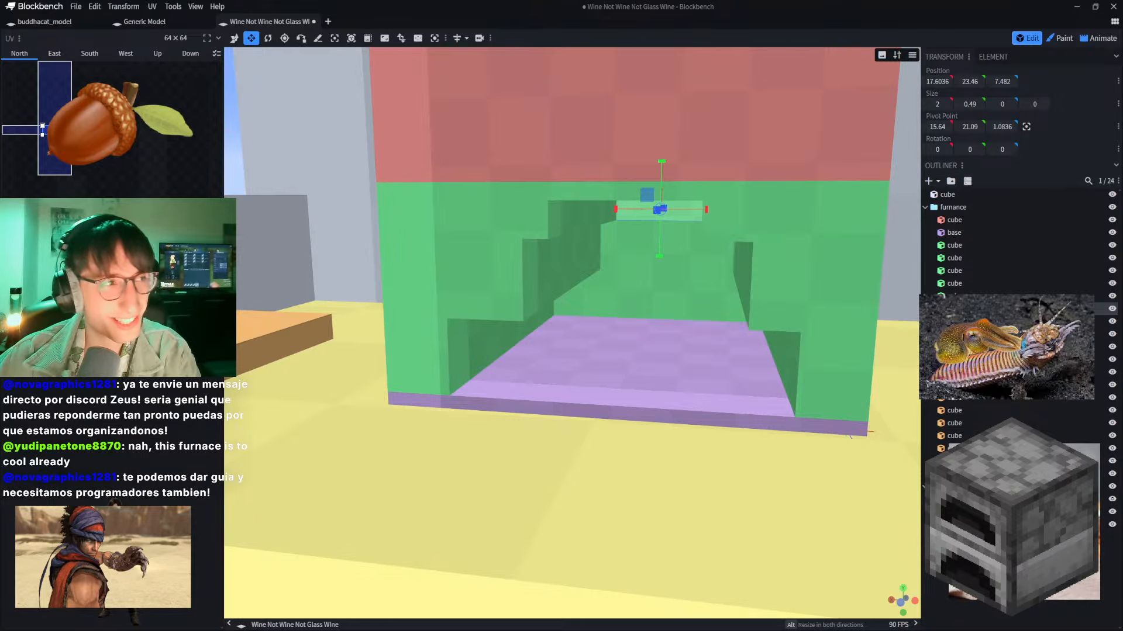
Step: Examine the deepened furnace opening and the red upper block from near and far, beside the wine glass
{"action": "scroll", "coordinate": [339, 170], "scroll_direction": "down", "scroll_amount": 8}
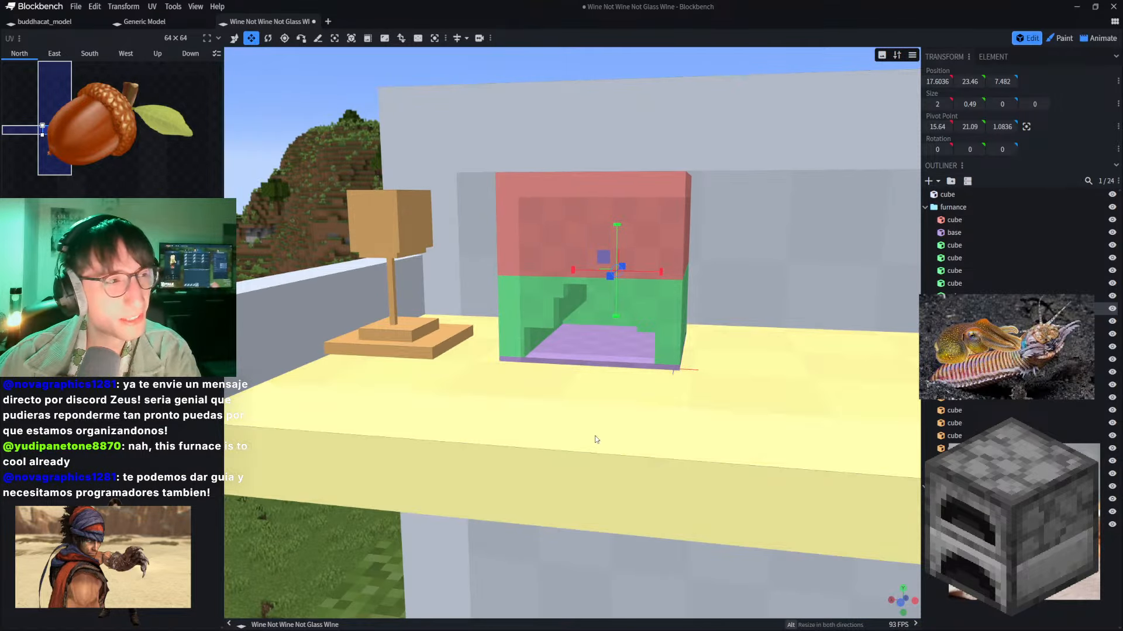
{"action": "scroll", "coordinate": [595, 436], "scroll_direction": "up", "scroll_amount": 8}
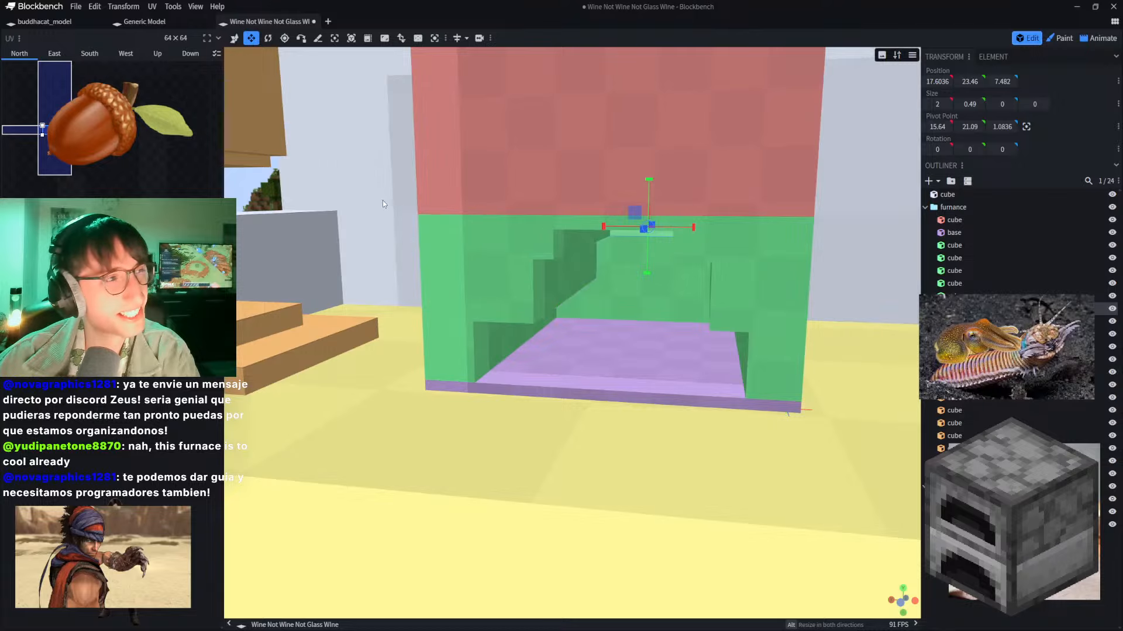
{"action": "right_click_drag", "start_coordinate": [241, 129], "coordinate": [224, 137]}
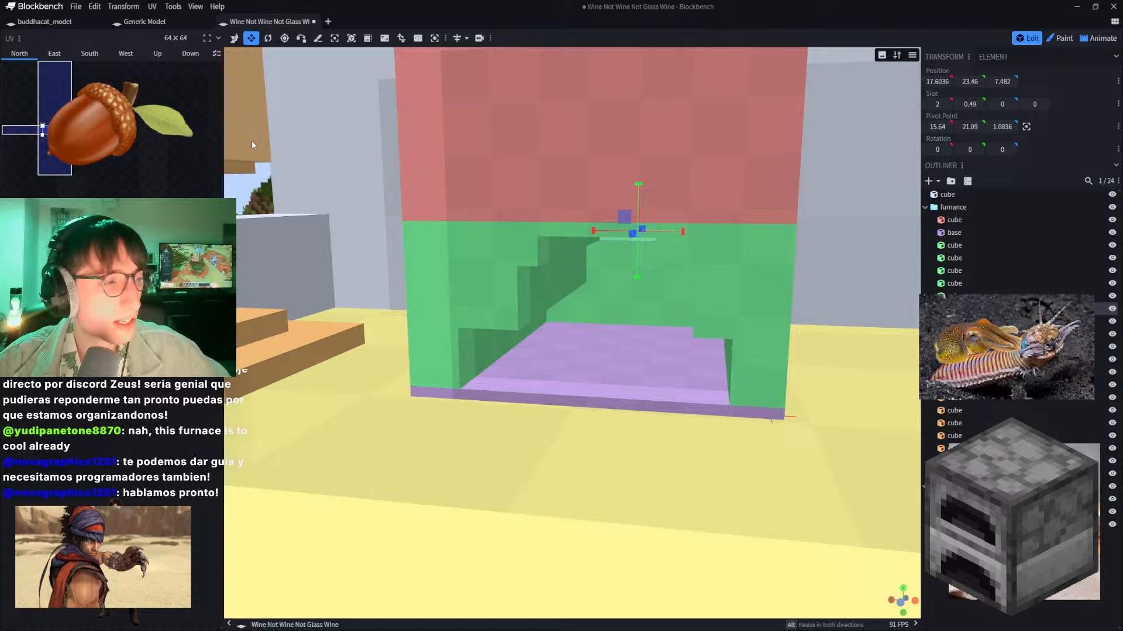
{"action": "right_click_drag", "start_coordinate": [255, 134], "coordinate": [263, 136]}
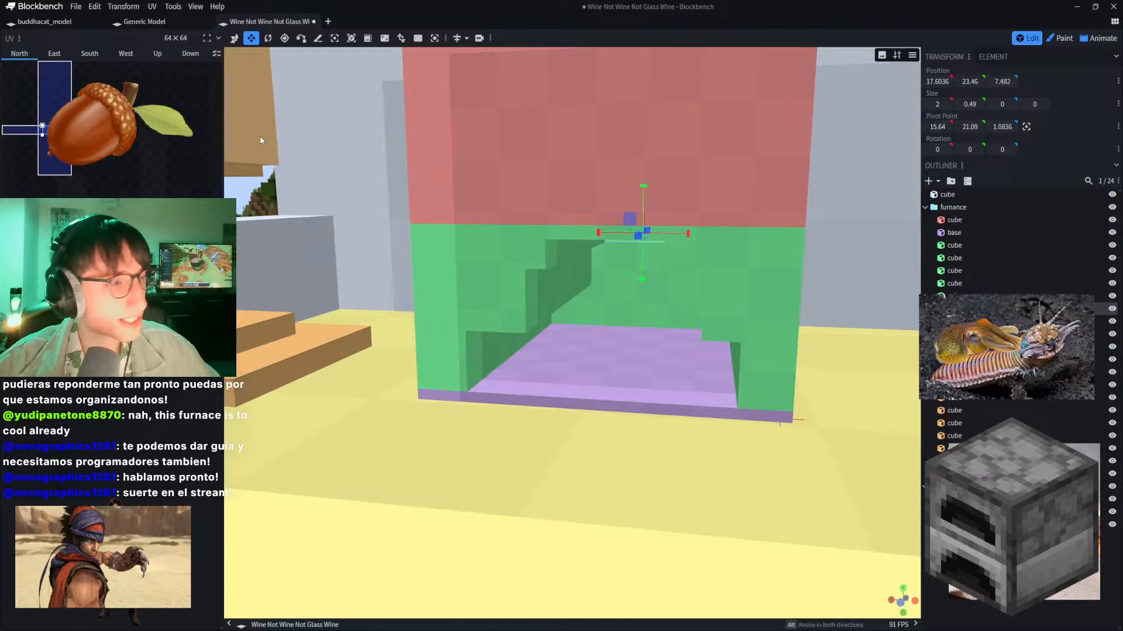
{"action": "scroll", "coordinate": [528, 204], "scroll_direction": "up", "scroll_amount": 4}
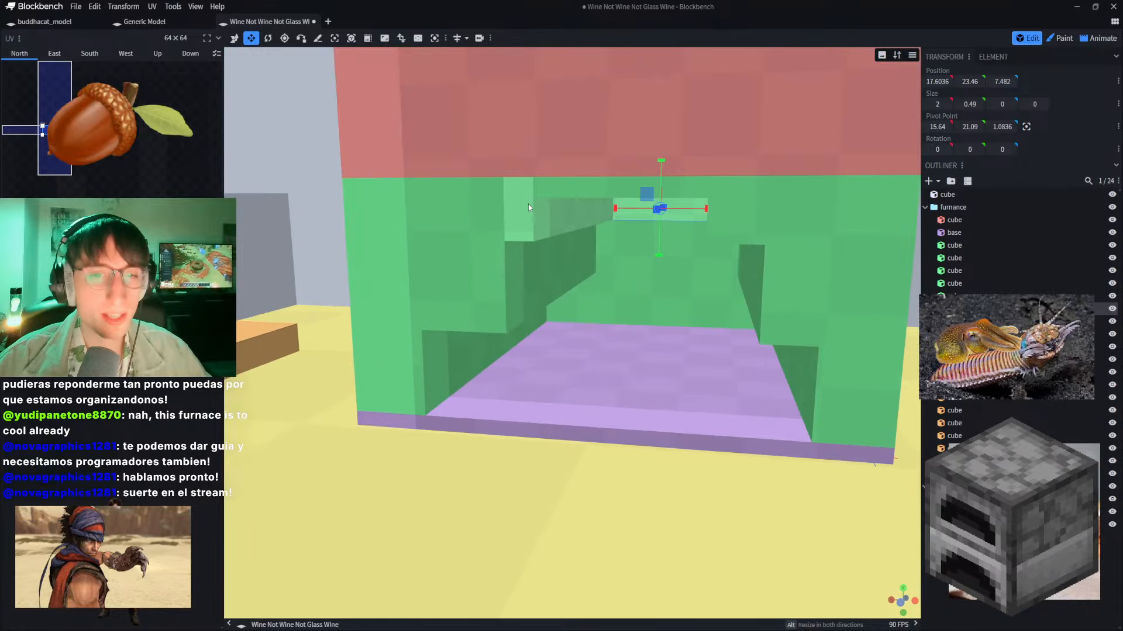
{"action": "left_click", "coordinate": [534, 128]}
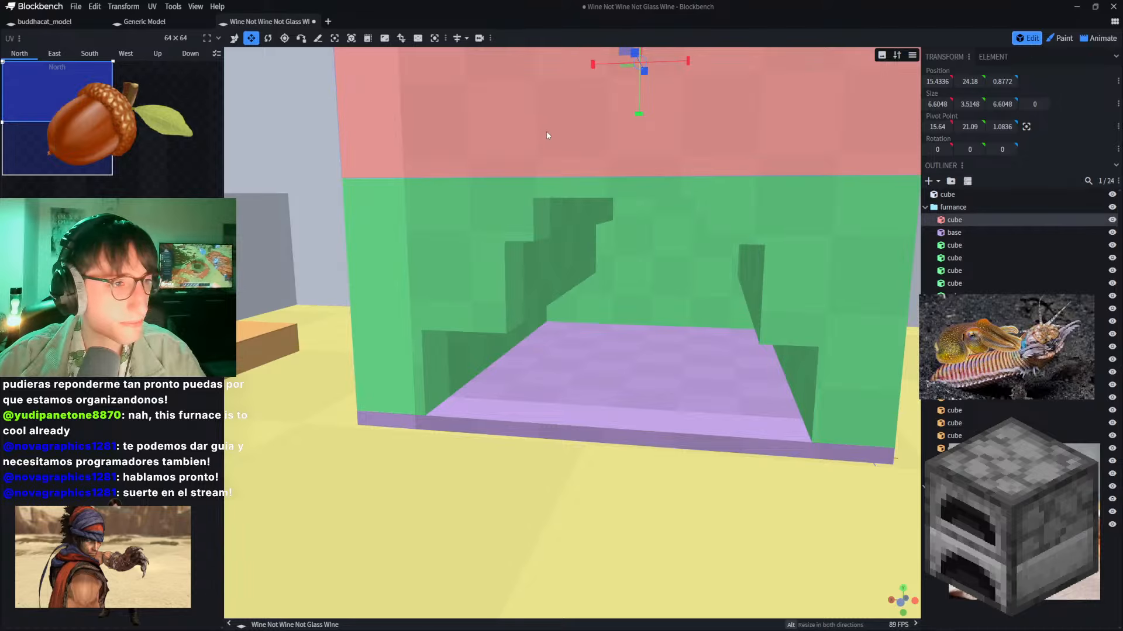
{"action": "scroll", "coordinate": [546, 131], "scroll_direction": "down", "scroll_amount": 2}
{"action": "scroll", "coordinate": [546, 135], "scroll_direction": "down", "scroll_amount": 1}
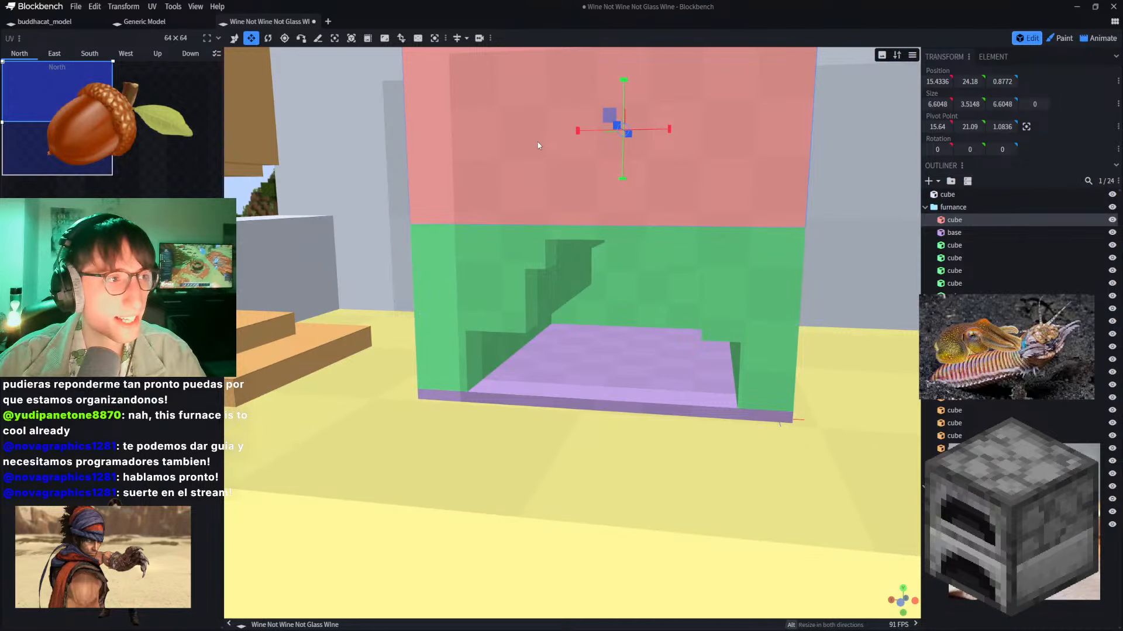
{"action": "mouse_move", "coordinate": [535, 148]}
{"action": "right_mouse_down"}
{"action": "mouse_move", "coordinate": [487, 185]}
{"action": "mouse_move", "coordinate": [431, 141]}
{"action": "mouse_move", "coordinate": [727, 125]}
{"action": "mouse_move", "coordinate": [533, 130]}
{"action": "right_mouse_up"}
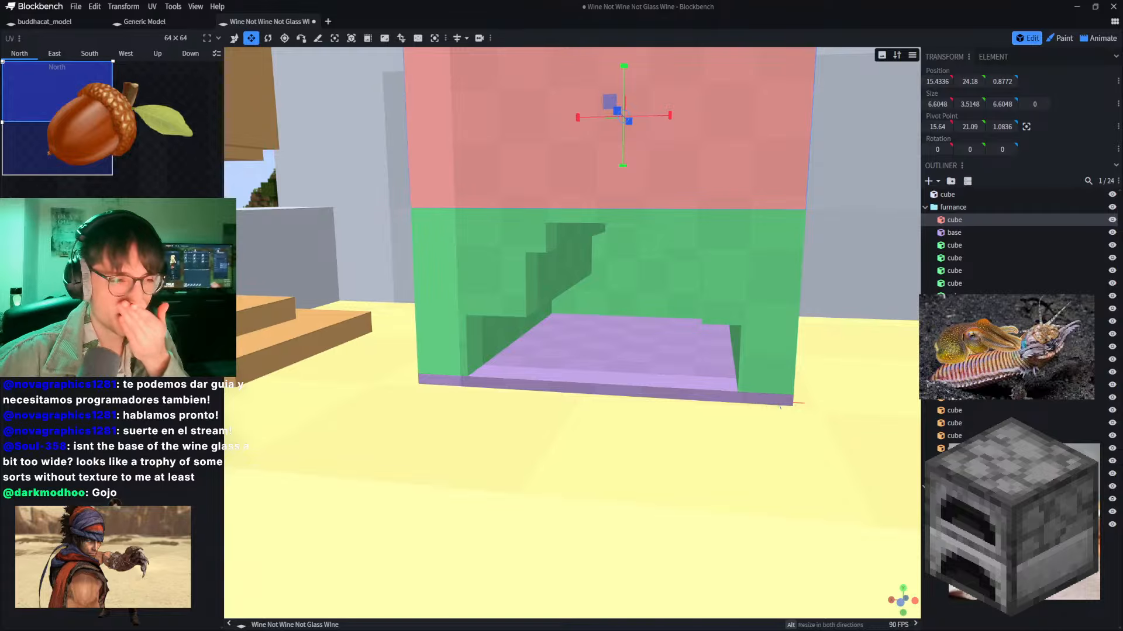
{"action": "scroll", "coordinate": [278, 349], "scroll_direction": "down", "scroll_amount": 5}
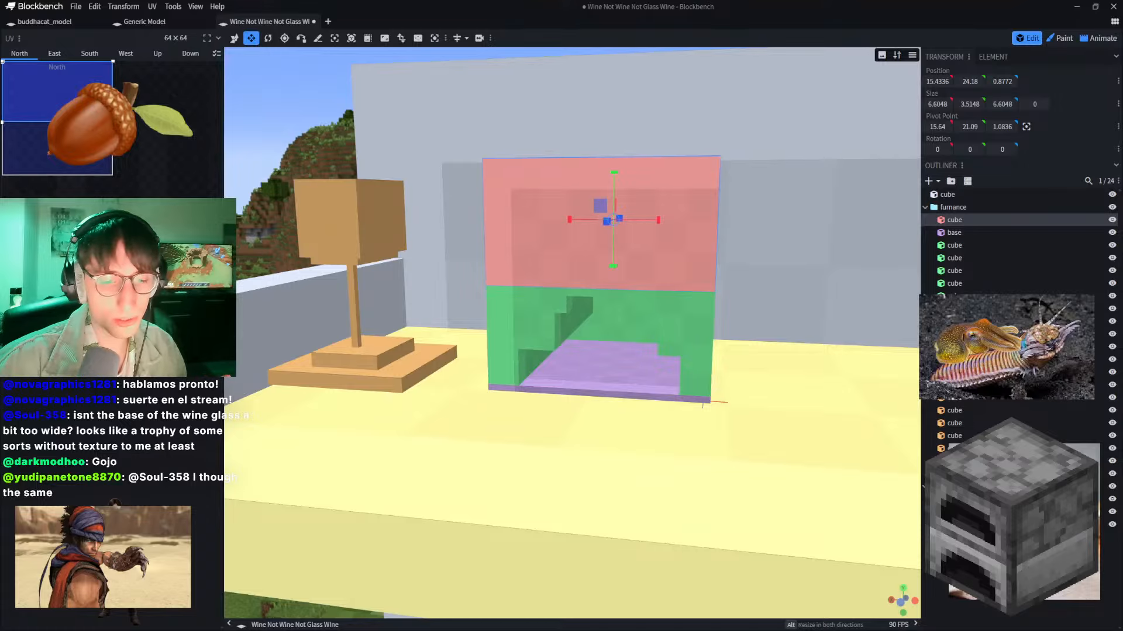
{"action": "scroll", "coordinate": [335, 172], "scroll_direction": "down", "scroll_amount": 5}
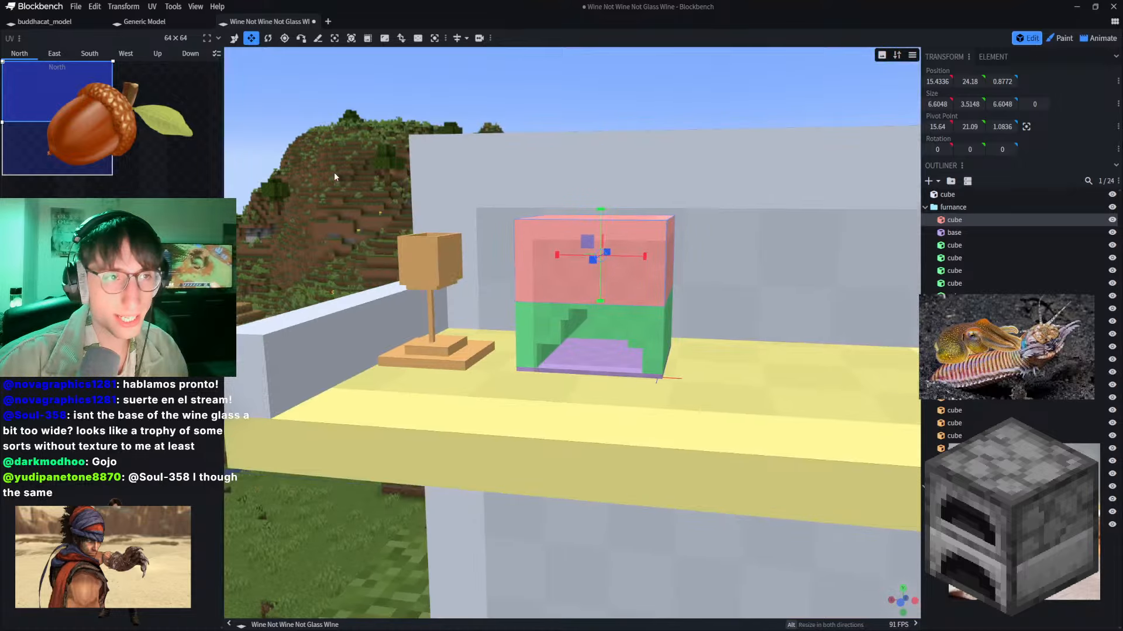
{"action": "right_click_drag", "start_coordinate": [467, 97], "coordinate": [469, 176]}
{"action": "left_click", "coordinate": [471, 180]}
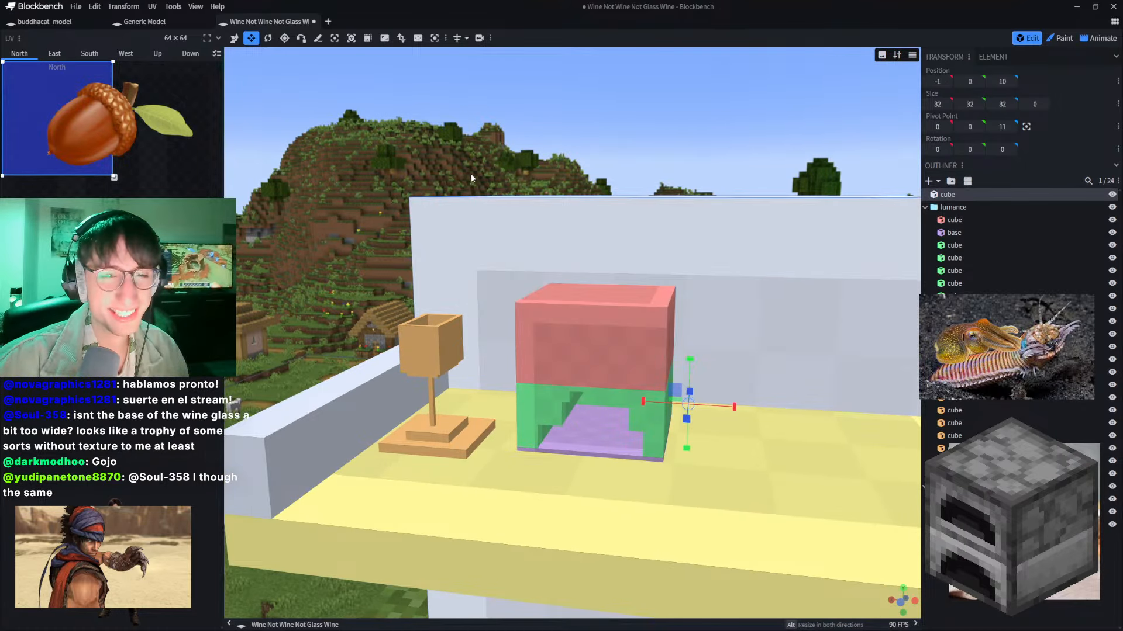
{"action": "left_click_drag", "start_coordinate": [1089, 468], "coordinate": [1034, 486]}
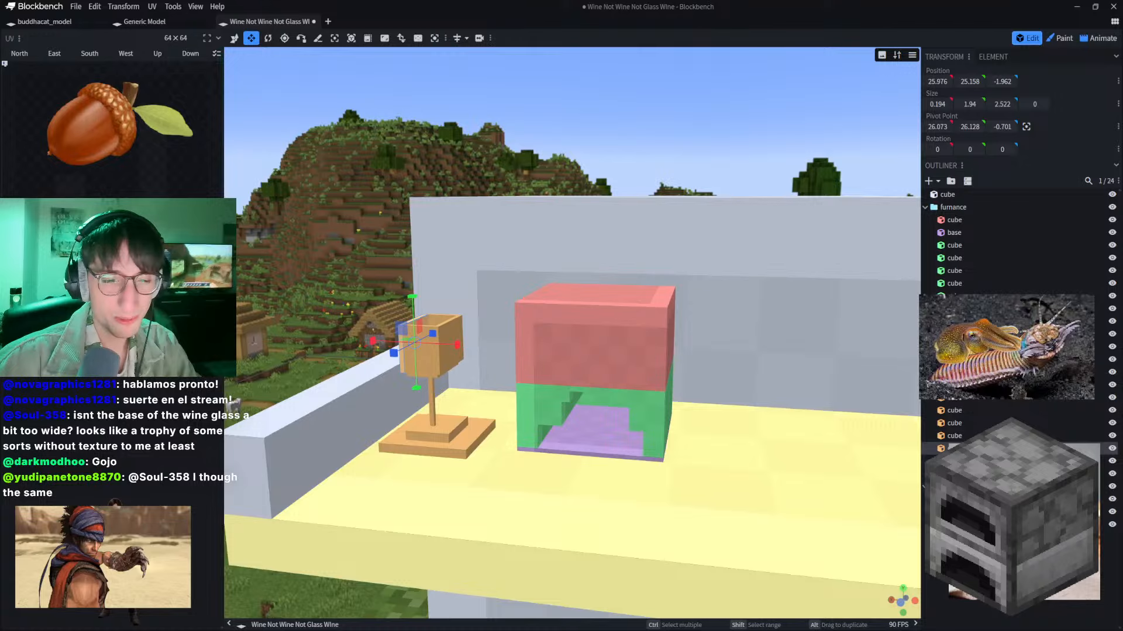
{"action": "scroll", "coordinate": [285, 280], "scroll_direction": "up", "scroll_amount": 5}
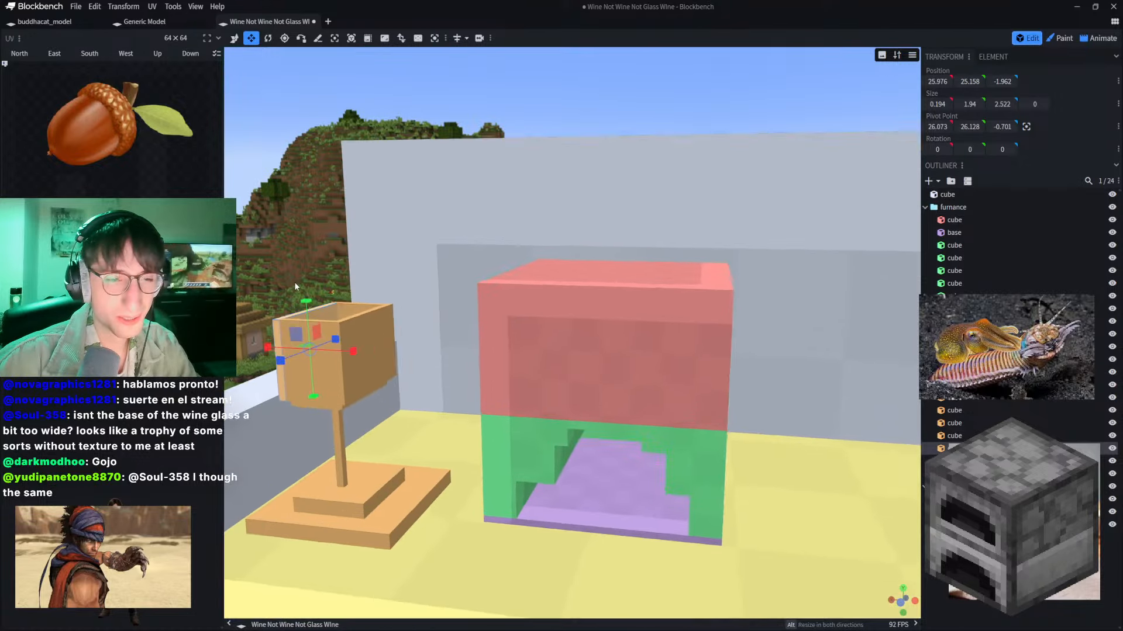
Step: Thin the wine glass's wide lower base plate to a height of 0.088
{"action": "left_click", "coordinate": [380, 254]}
{"action": "right_click_drag", "start_coordinate": [310, 211], "coordinate": [456, 145]}
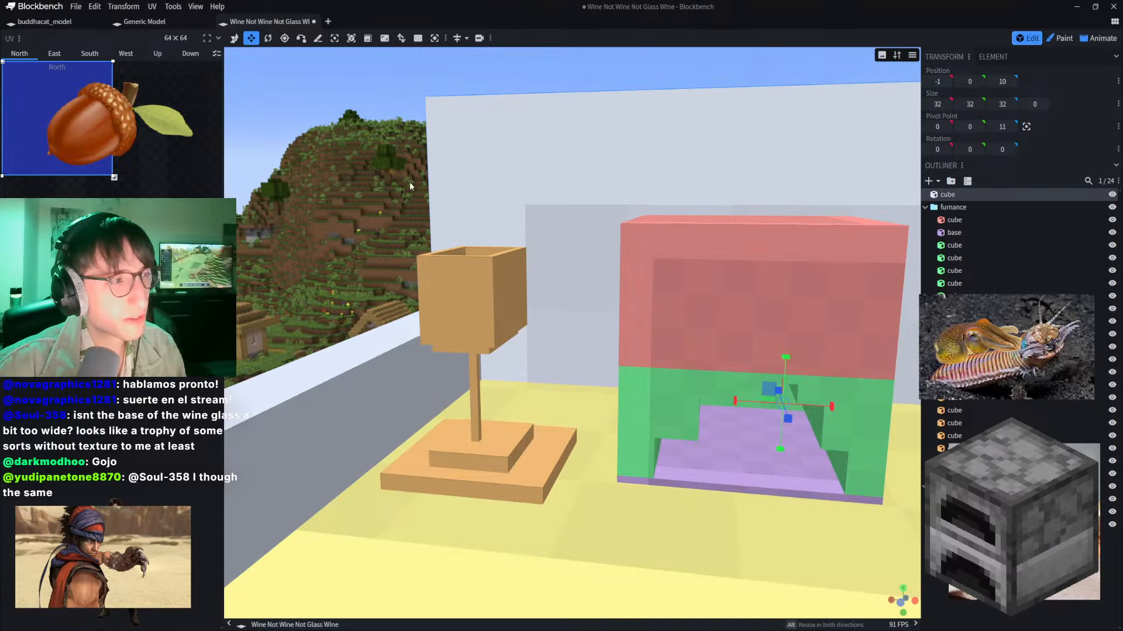
{"action": "right_click_drag", "start_coordinate": [366, 186], "coordinate": [403, 129]}
{"action": "scroll", "coordinate": [437, 153], "scroll_direction": "up", "scroll_amount": 8}
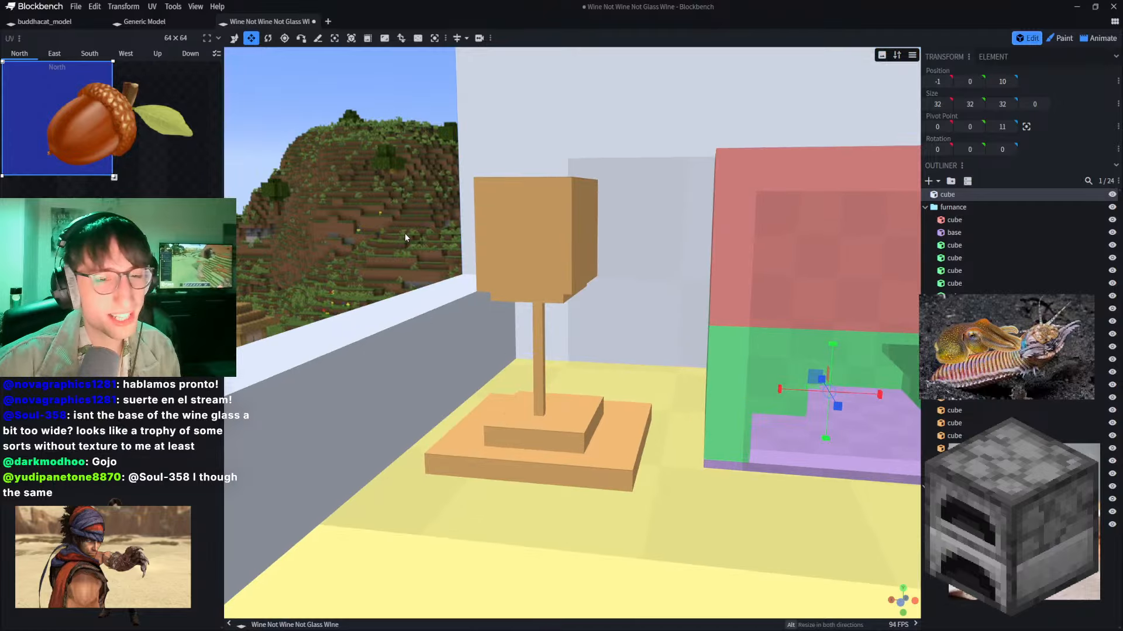
{"action": "left_click", "coordinate": [513, 471]}
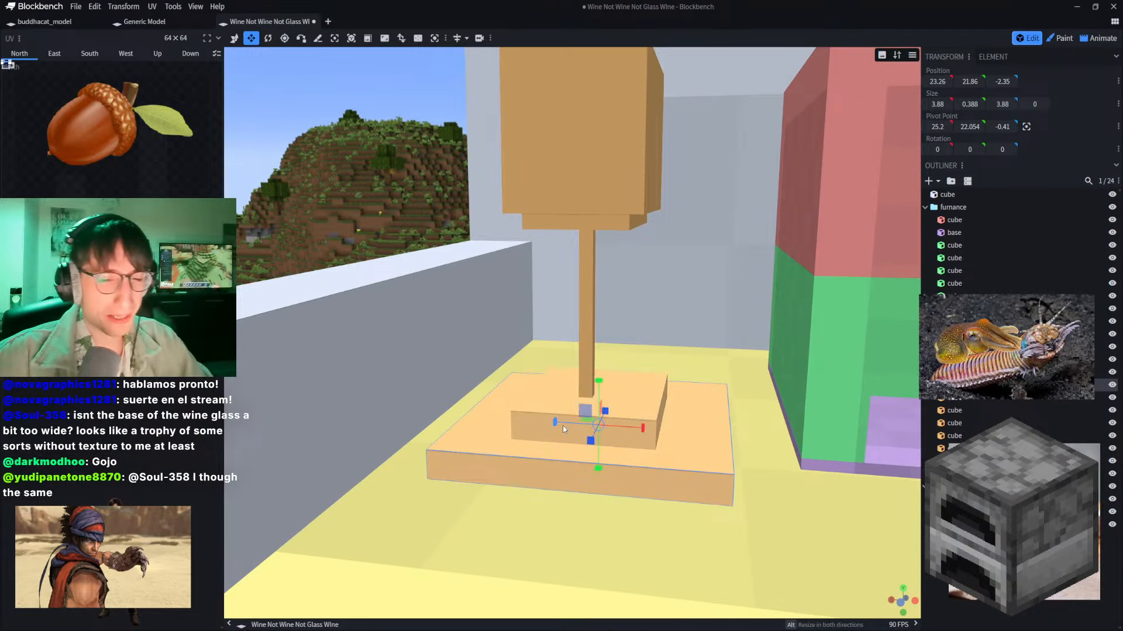
{"action": "left_click_drag", "start_coordinate": [599, 382], "coordinate": [599, 408]}
Step: Flatten the wine glass's upper base plate into a thin slab and lower it onto the wide plate
{"action": "left_click", "coordinate": [603, 412]}
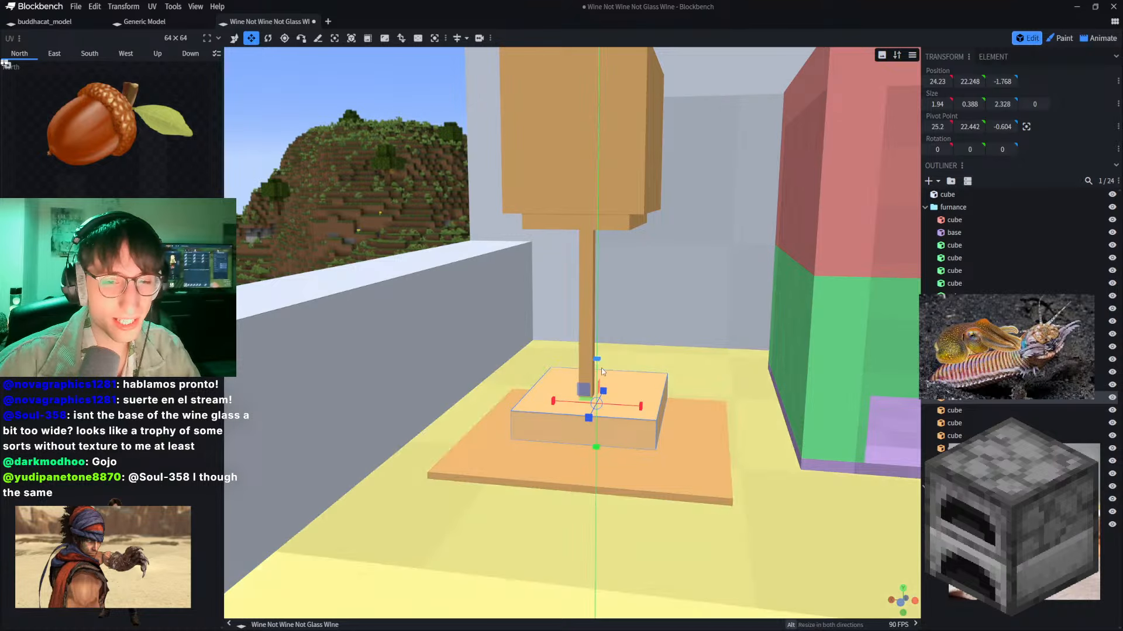
{"action": "left_click_drag", "start_coordinate": [597, 358], "coordinate": [581, 379]}
{"action": "key", "text": "v"}
Step: Stretch the wine glass's stem downward to the thinned base, making it 2.928 high
{"action": "left_click", "coordinate": [582, 379]}
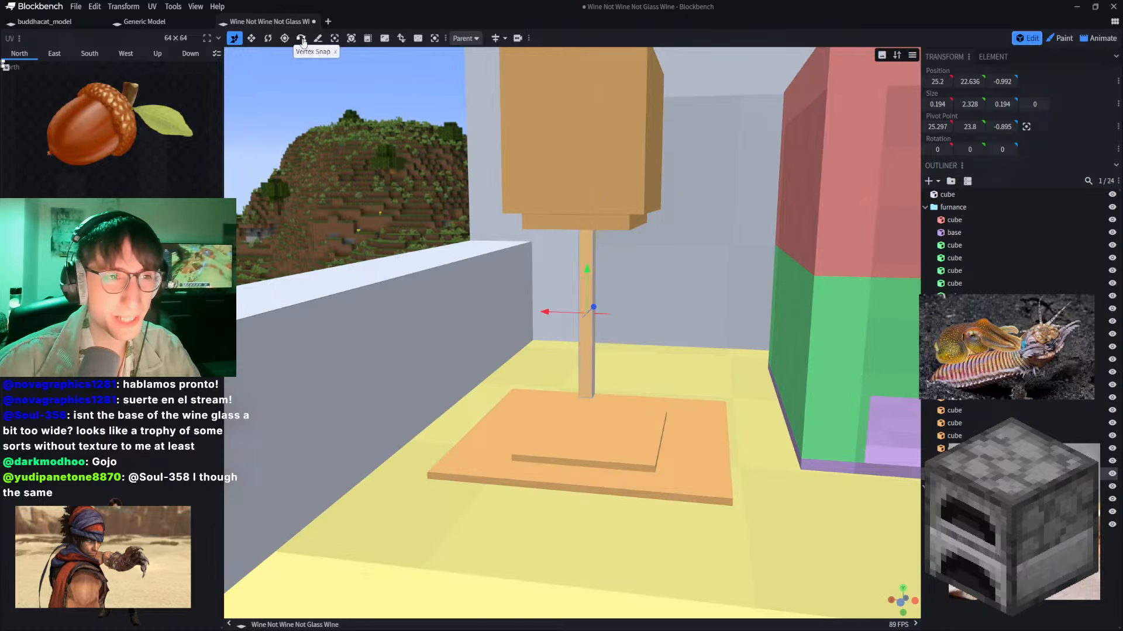
{"action": "left_click", "coordinate": [252, 39]}
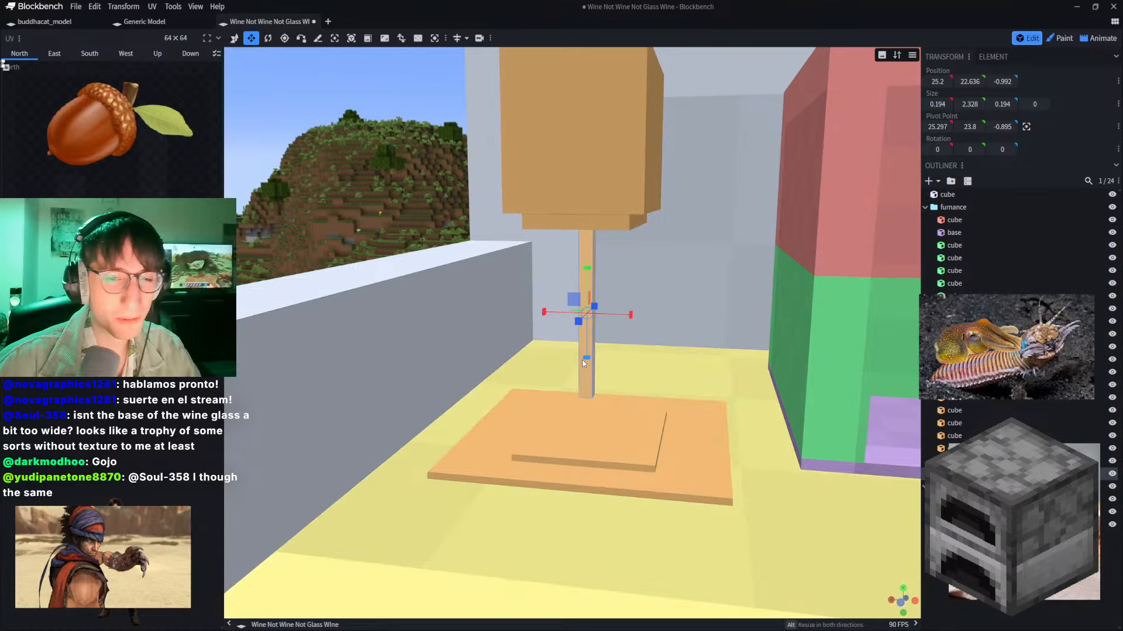
{"action": "left_click_drag", "start_coordinate": [585, 359], "coordinate": [592, 402]}
Step: Narrow the wine glass's lower base plate to 2.38 by 3.18, leaving a slim rim around the upper plate
{"action": "right_click_drag", "start_coordinate": [679, 352], "coordinate": [693, 134]}
{"action": "left_click_drag", "start_coordinate": [693, 134], "coordinate": [605, 362]}
{"action": "right_click_drag", "start_coordinate": [605, 361], "coordinate": [593, 383]}
{"action": "left_click", "coordinate": [584, 431]}
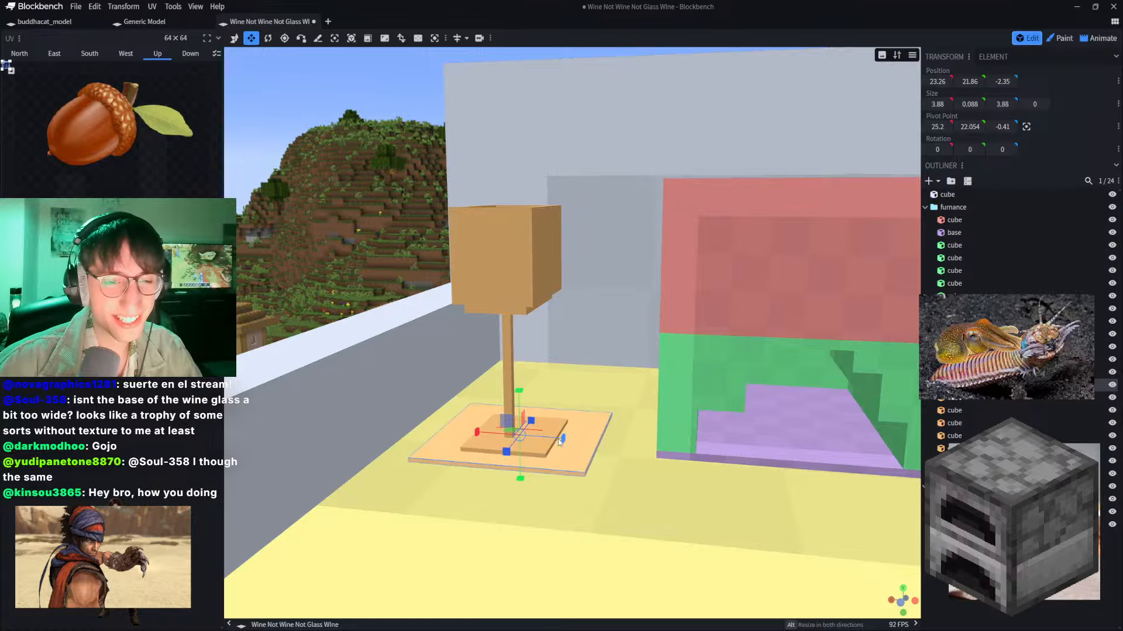
{"action": "left_click_drag", "start_coordinate": [561, 441], "coordinate": [529, 437]}
{"action": "left_click_drag", "start_coordinate": [461, 431], "coordinate": [526, 422]}
{"action": "right_click_drag", "start_coordinate": [616, 397], "coordinate": [660, 407]}
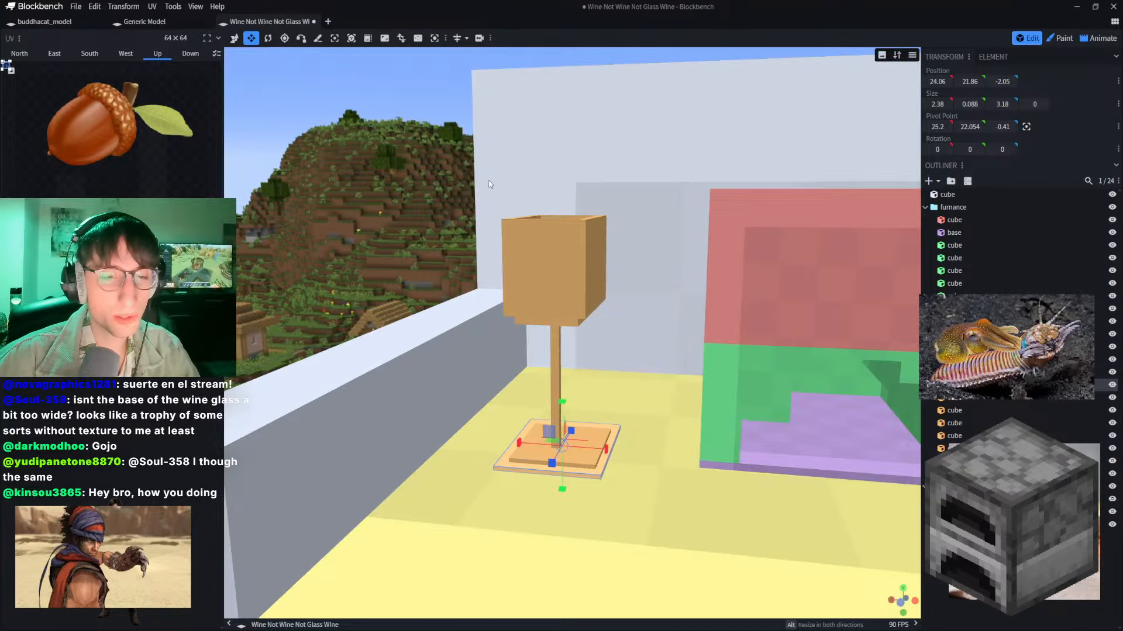
{"action": "left_click", "coordinate": [489, 228]}
{"action": "scroll", "coordinate": [565, 383], "scroll_direction": "up", "scroll_amount": 2}
{"action": "scroll", "coordinate": [567, 389], "scroll_direction": "up", "scroll_amount": 1}
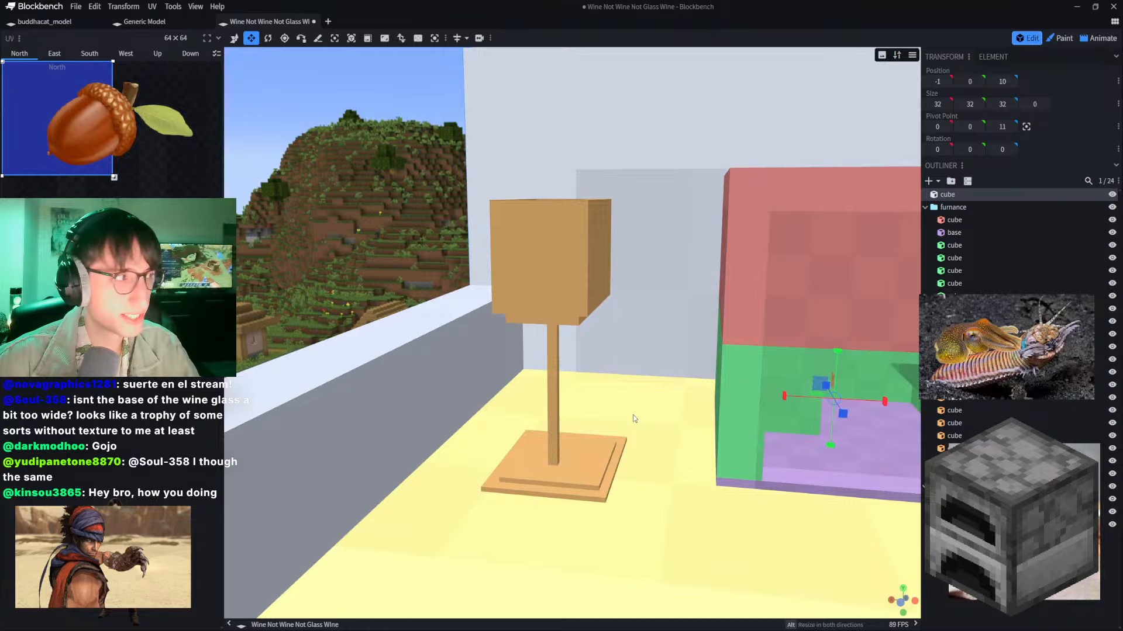
{"action": "left_click", "coordinate": [553, 398]}
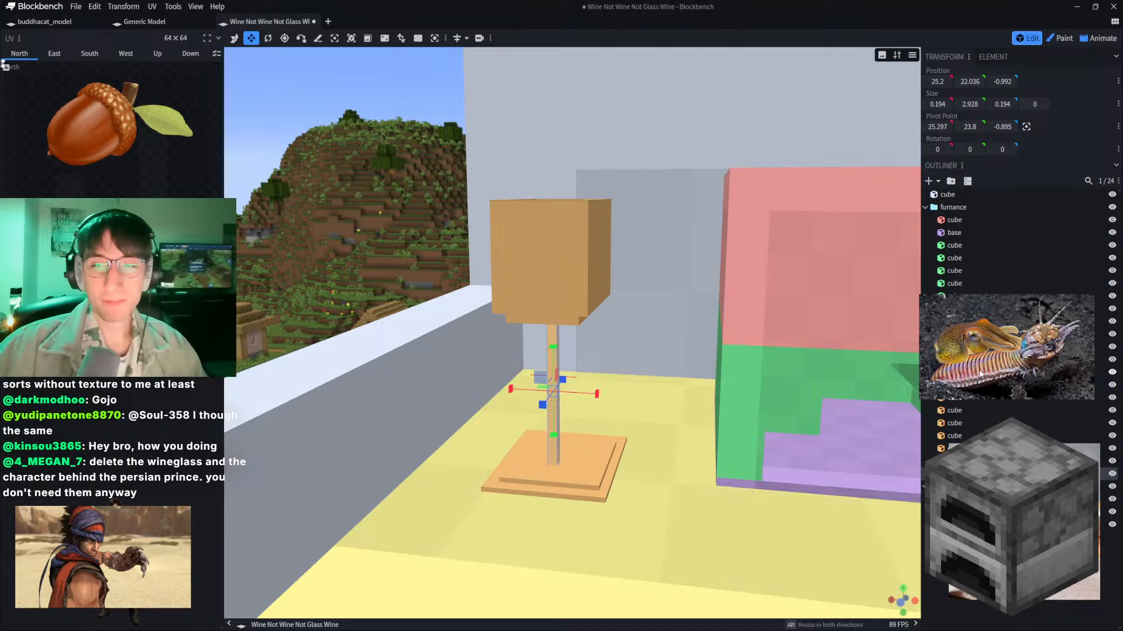
{"action": "left_click", "coordinate": [1024, 348]}
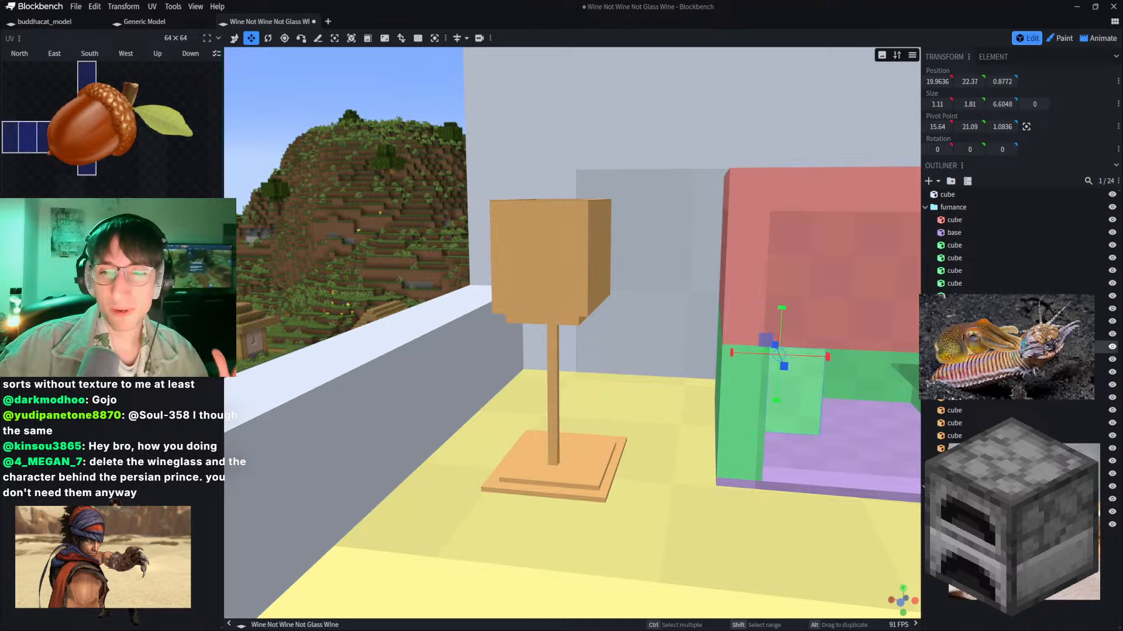
{"action": "left_click", "coordinate": [1034, 384]}
{"action": "left_click", "coordinate": [952, 297]}
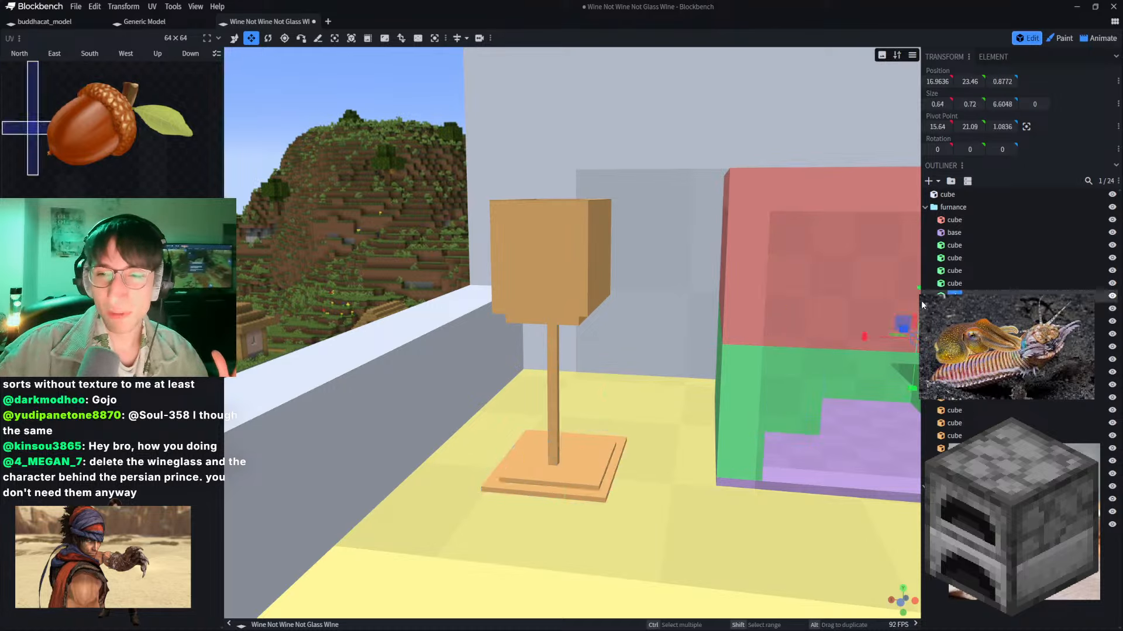
{"action": "left_click", "coordinate": [1016, 373]}
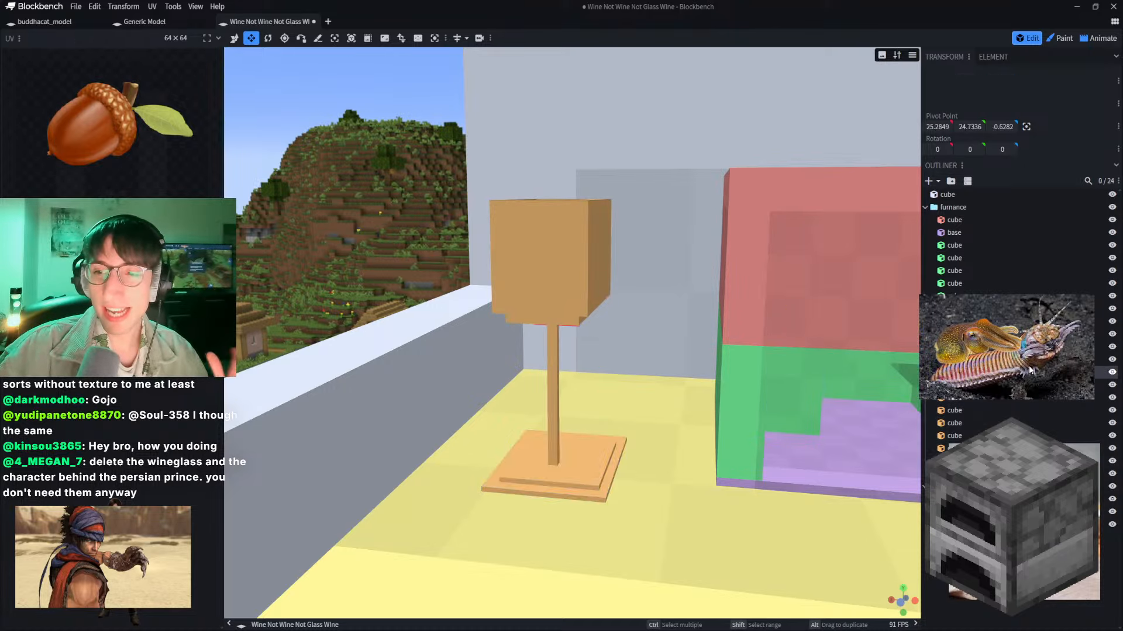
{"action": "left_click", "coordinate": [1003, 334]}
{"action": "right_click", "coordinate": [996, 331]}
{"action": "left_click", "coordinate": [992, 334]}
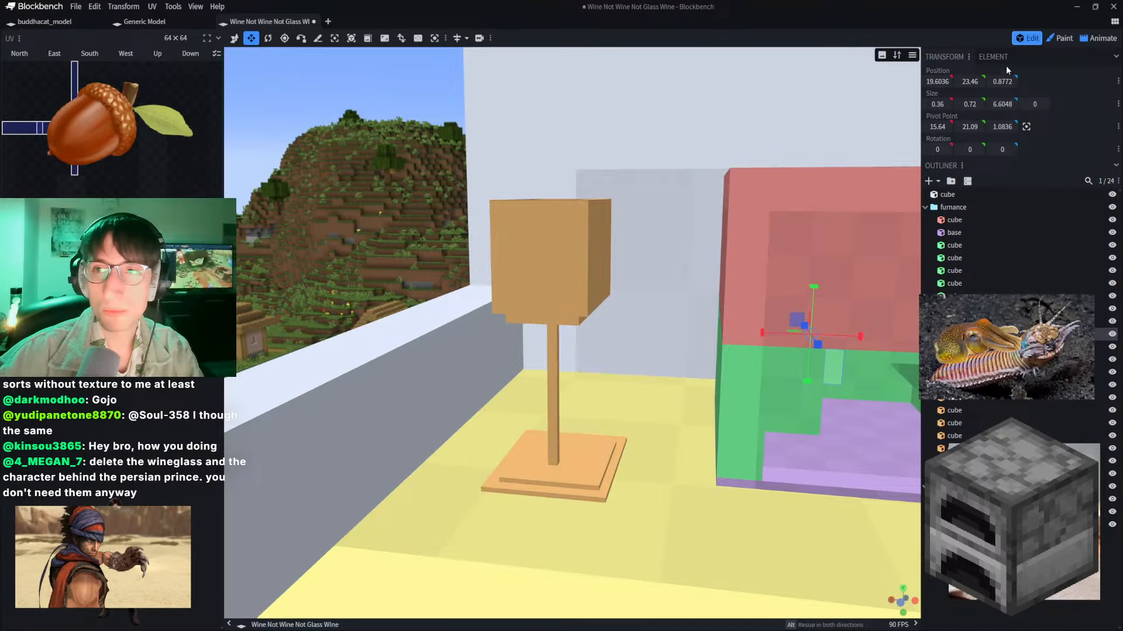
{"action": "left_click", "coordinate": [1059, 38]}
{"action": "left_click", "coordinate": [960, 326]}
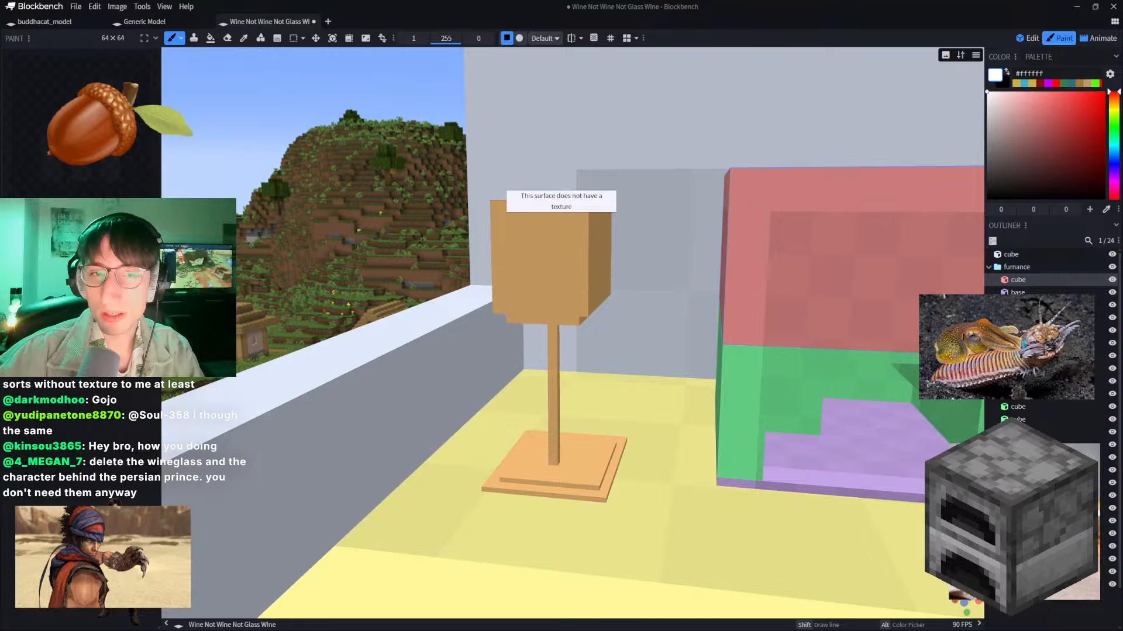
{"action": "left_click", "coordinate": [1001, 557]}
{"action": "left_click", "coordinate": [1024, 38]}
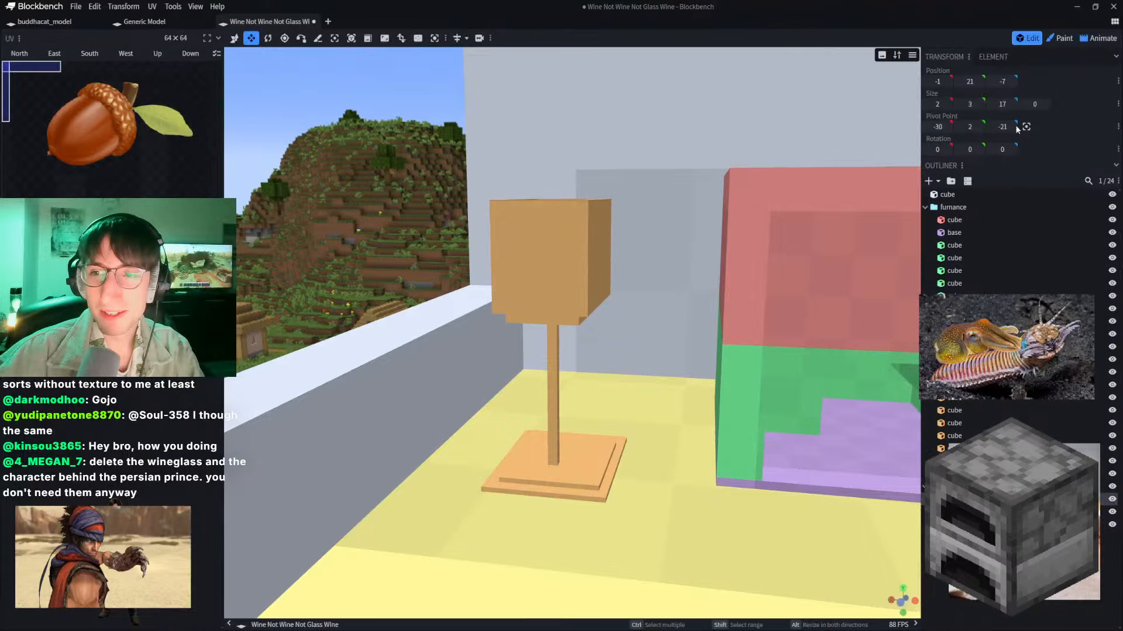
{"action": "right_click", "coordinate": [1003, 347]}
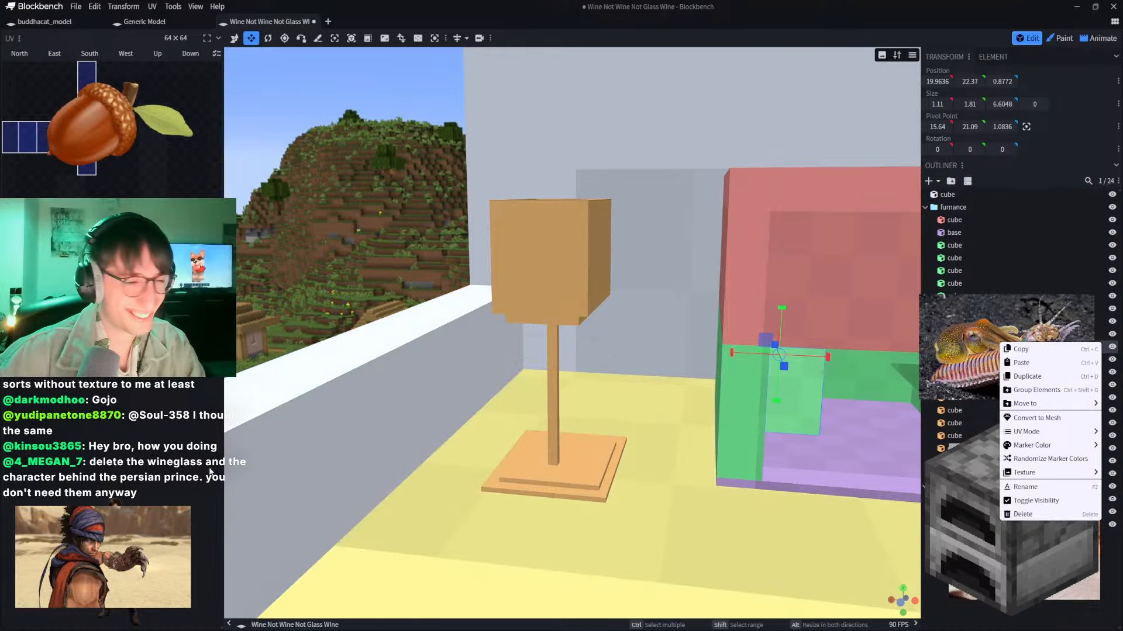
Step: Start editing the reference images and move the cuttlefish picture to above the furnace model
{"action": "double_click", "coordinate": [120, 540]}
{"action": "left_click", "coordinate": [957, 503]}
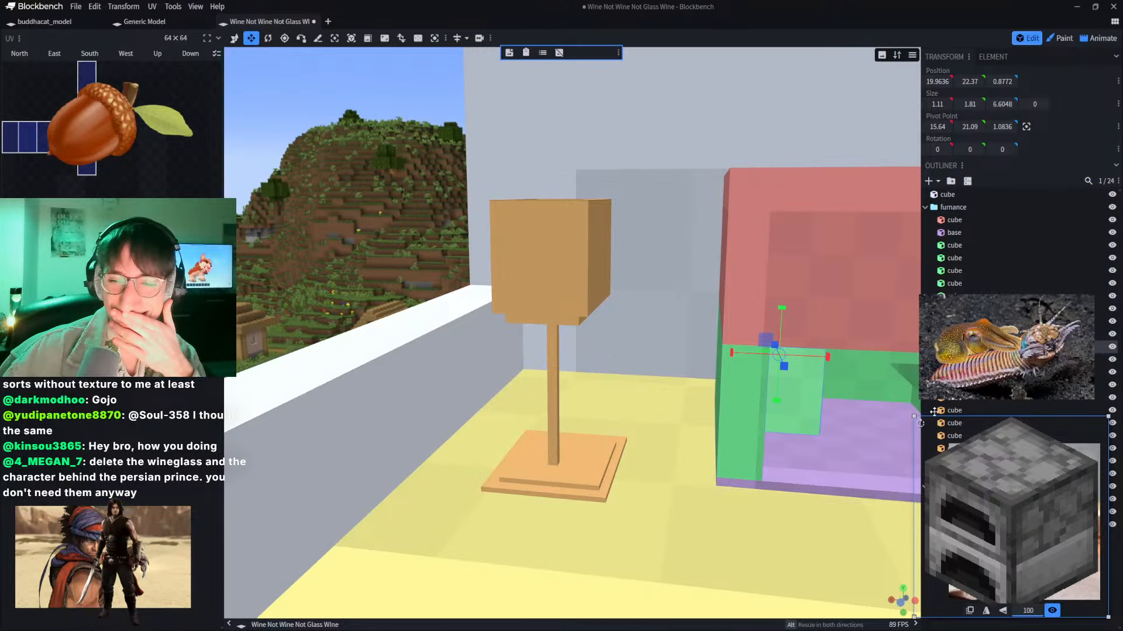
{"action": "left_click", "coordinate": [953, 351]}
{"action": "left_click_drag", "start_coordinate": [964, 387], "coordinate": [839, 88]}
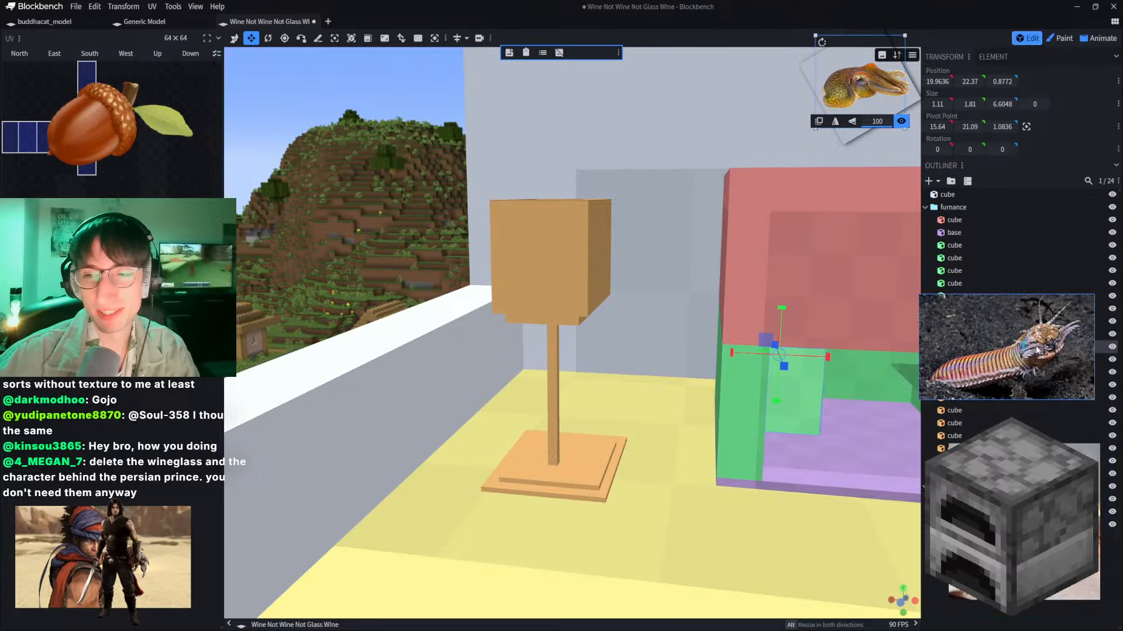
Step: Move the worm picture above the furnace model, shrink it and overlap it with the cuttlefish picture
{"action": "left_click_drag", "start_coordinate": [1005, 348], "coordinate": [812, 110]}
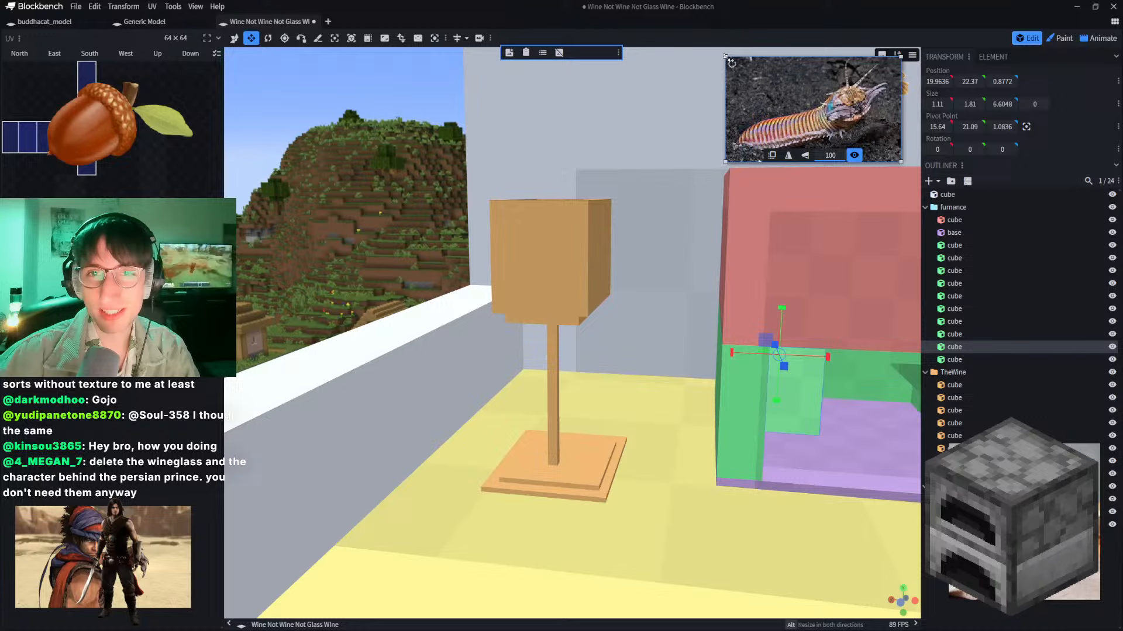
{"action": "left_click_drag", "start_coordinate": [725, 57], "coordinate": [837, 90]}
{"action": "left_click", "coordinate": [863, 76]}
{"action": "left_click_drag", "start_coordinate": [875, 46], "coordinate": [845, 101]}
Step: Shift the furnace reference picture slightly lower, then shrink the wine glass photo and place it over the prince picture
{"action": "left_click_drag", "start_coordinate": [1014, 514], "coordinate": [1002, 548]}
{"action": "left_click_drag", "start_coordinate": [1098, 584], "coordinate": [518, 461]}
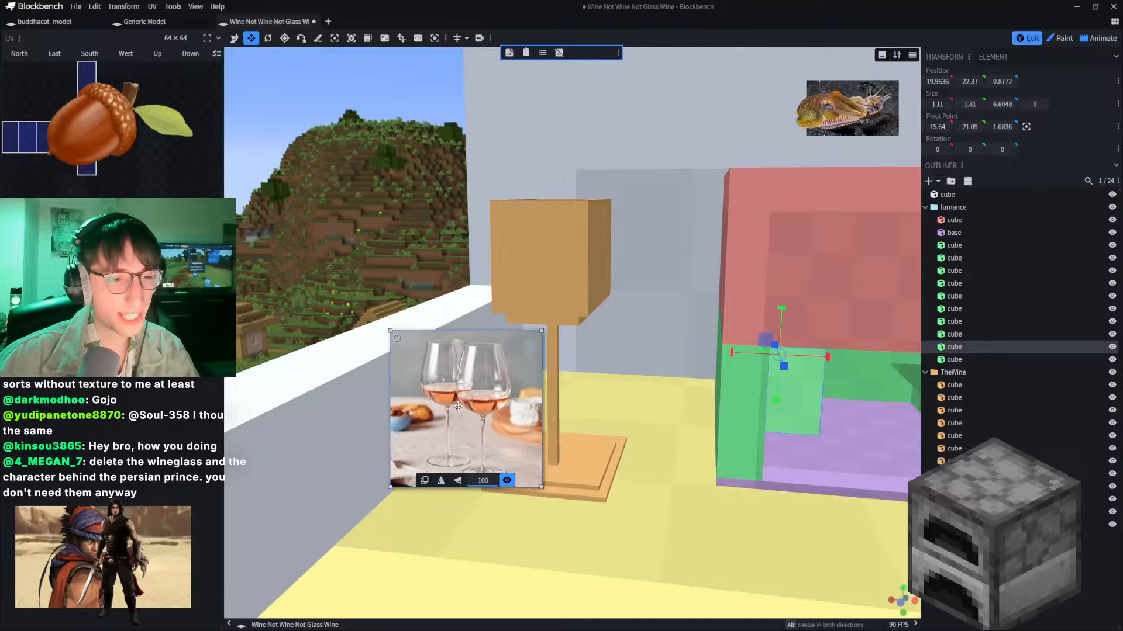
{"action": "left_click_drag", "start_coordinate": [388, 329], "coordinate": [462, 412]}
{"action": "left_click_drag", "start_coordinate": [502, 446], "coordinate": [175, 542]}
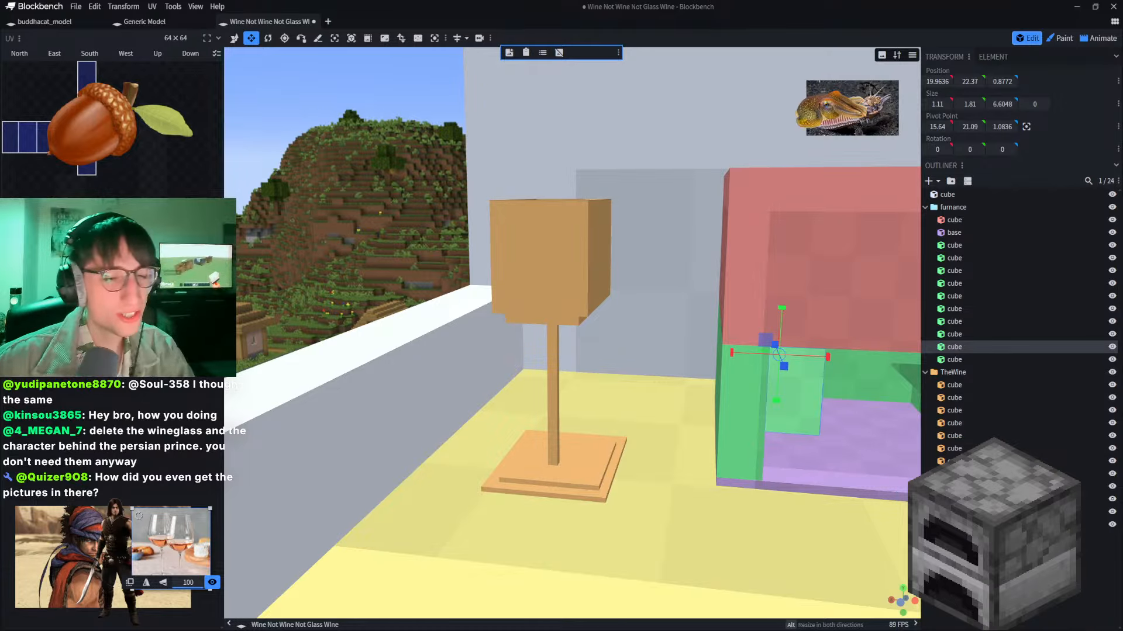
Step: Paste the picture of a bearded man with mouse ears as a reference image and shrink it beside the prince picture
{"action": "key", "text": "ctrl+v"}
{"action": "left_click_drag", "start_coordinate": [791, 360], "coordinate": [393, 443]}
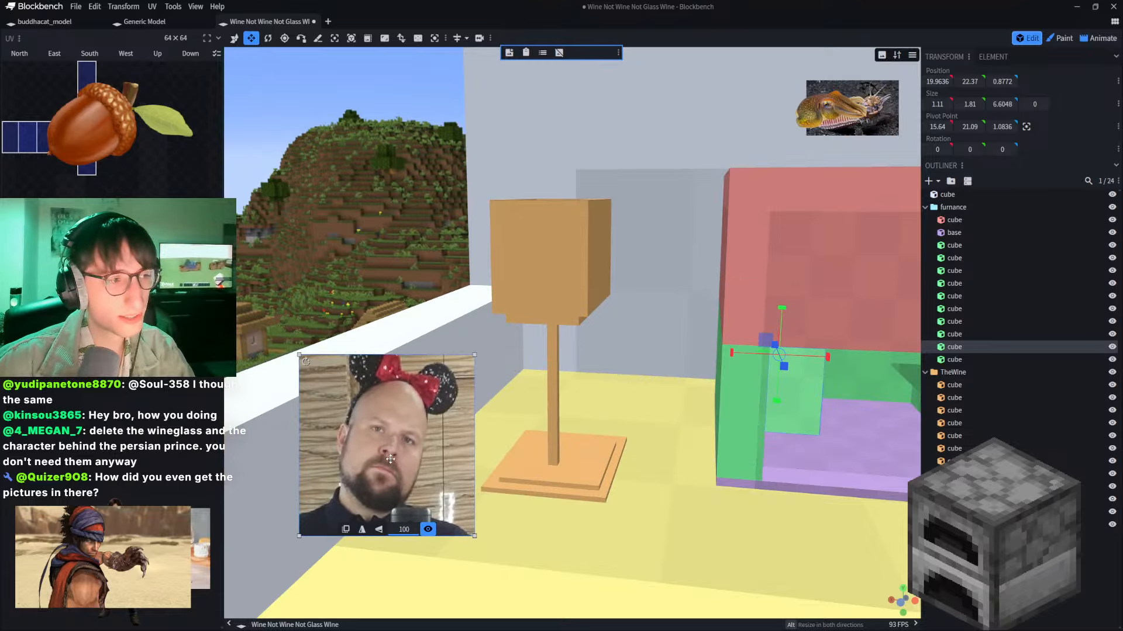
{"action": "left_click", "coordinate": [362, 530]}
{"action": "left_click", "coordinate": [373, 570]}
{"action": "left_click_drag", "start_coordinate": [473, 363], "coordinate": [191, 463]}
{"action": "mouse_move", "coordinate": [173, 493]}
{"action": "left_mouse_down"}
{"action": "mouse_move", "coordinate": [168, 502]}
{"action": "mouse_move", "coordinate": [200, 533]}
{"action": "mouse_move", "coordinate": [280, 531]}
{"action": "mouse_move", "coordinate": [207, 531]}
{"action": "mouse_move", "coordinate": [293, 475]}
{"action": "mouse_move", "coordinate": [176, 481]}
{"action": "left_mouse_up"}
Step: Move the wine glass photo to the viewport's lower corner and set the bearded man's picture over the prince picture's edge
{"action": "left_click", "coordinate": [208, 549]}
{"action": "left_click_drag", "start_coordinate": [208, 549], "coordinate": [292, 576]}
{"action": "left_click", "coordinate": [159, 508]}
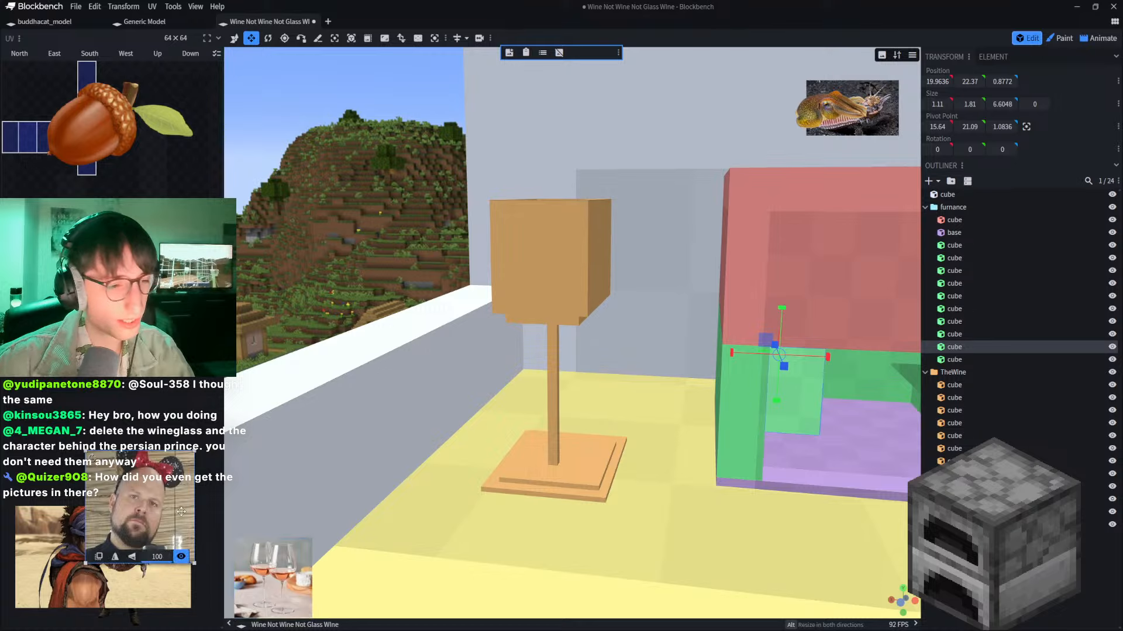
{"action": "left_click_drag", "start_coordinate": [160, 508], "coordinate": [180, 528]}
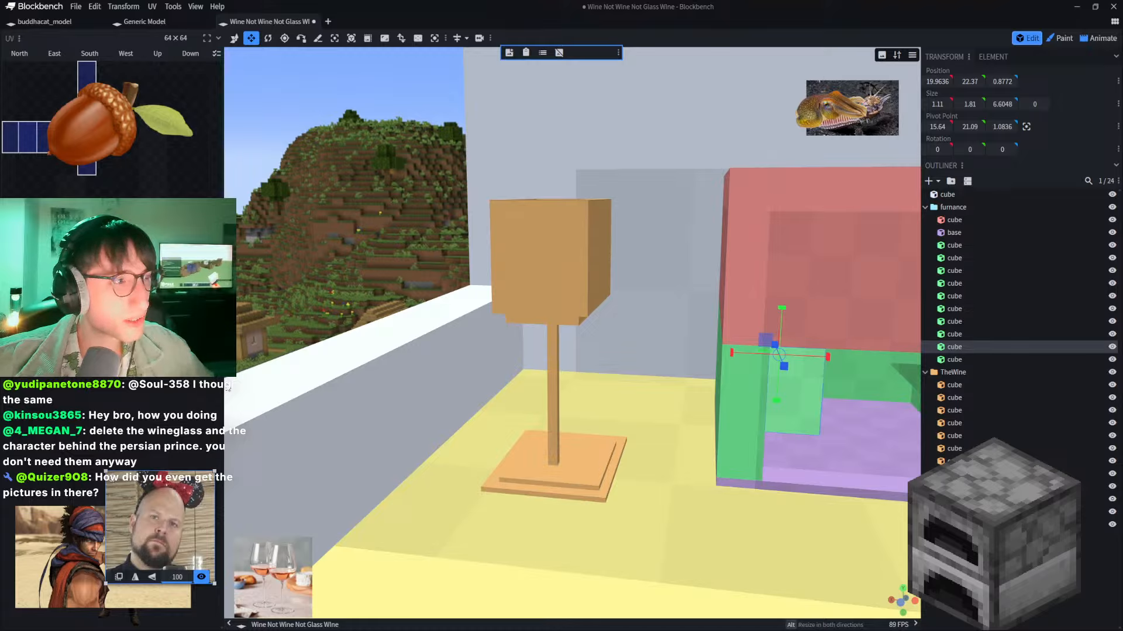
Step: Delete the reference picture of the black-clad character, nudge the wine glass photo upward and finish editing the references
{"action": "key", "text": "ctrl+v"}
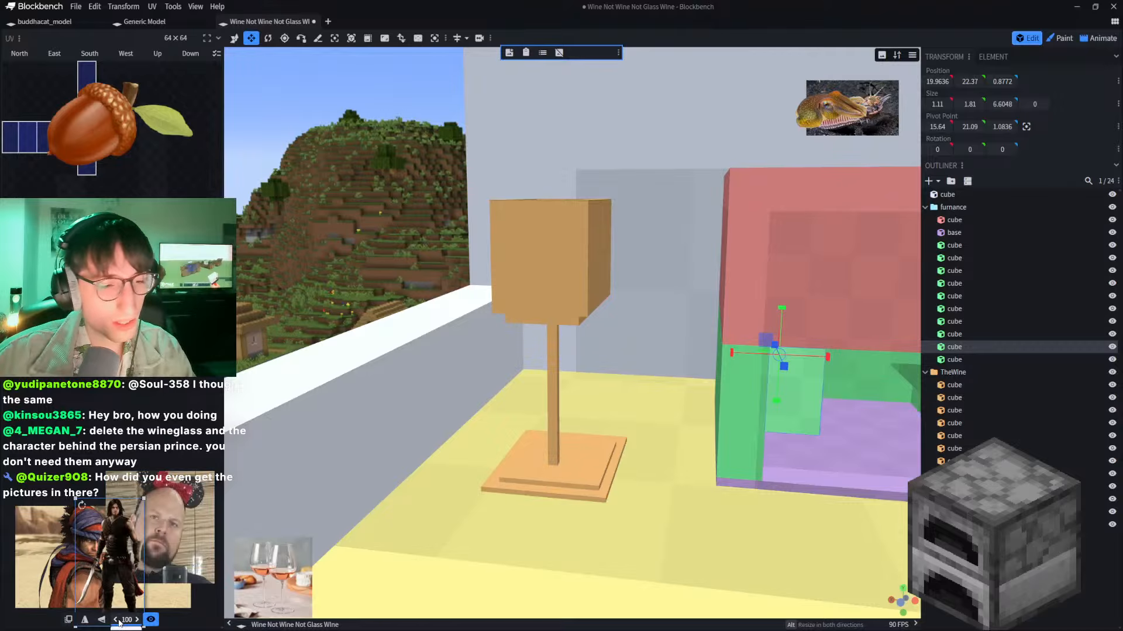
{"action": "key", "text": "Delete"}
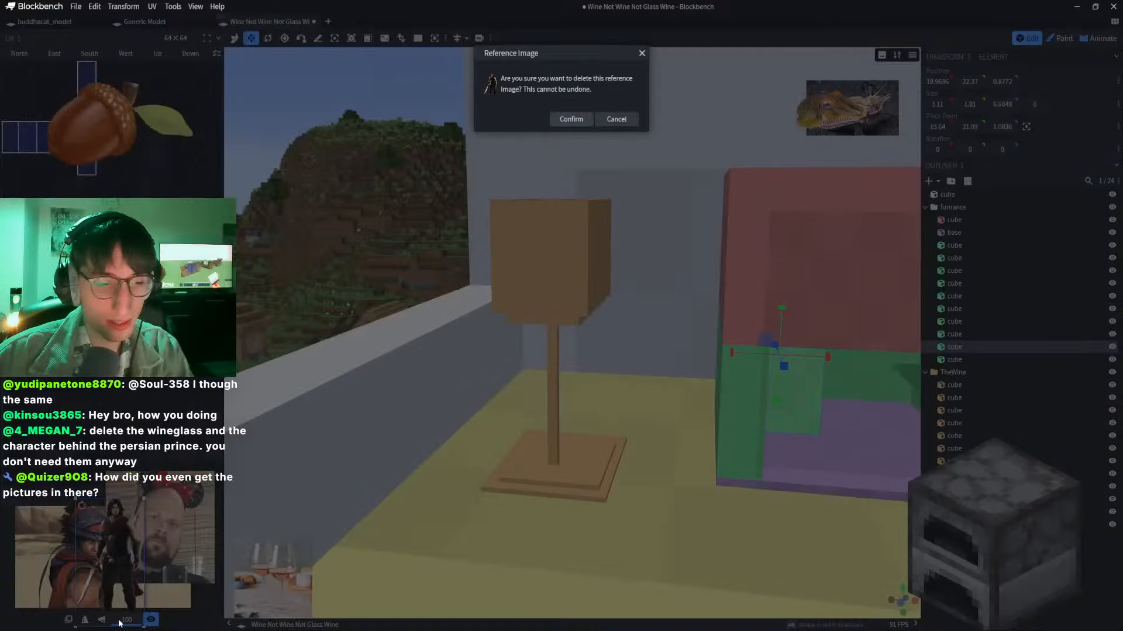
{"action": "left_click", "coordinate": [574, 118]}
{"action": "left_click_drag", "start_coordinate": [260, 563], "coordinate": [266, 540]}
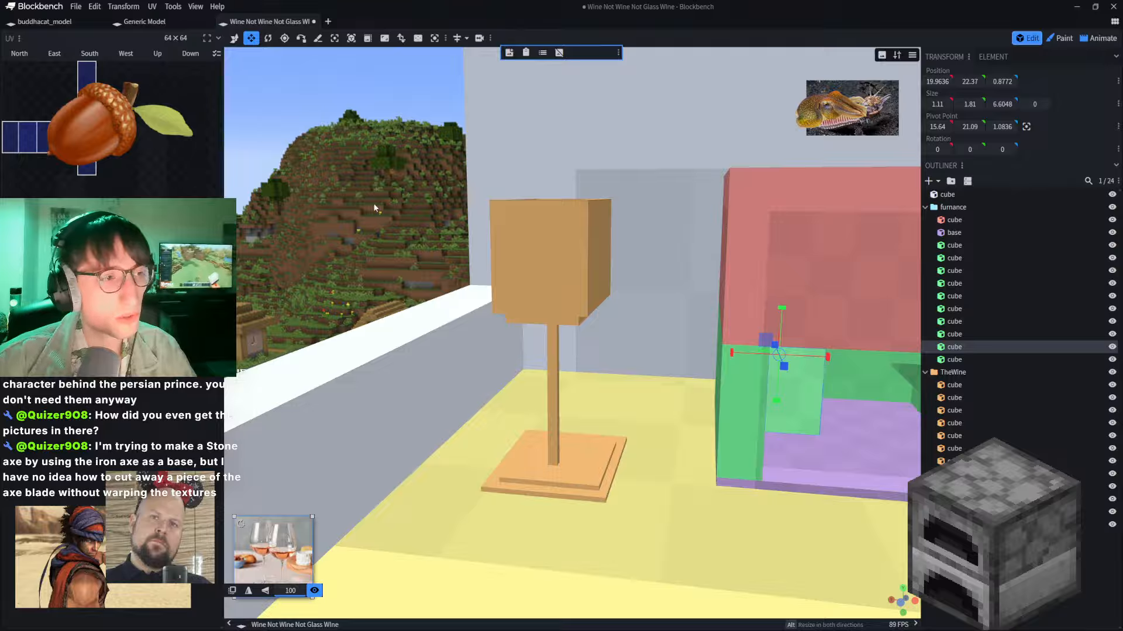
{"action": "left_click", "coordinate": [411, 194]}
Step: Examine the wine glass's thinned base and the inside of the furnace's stepped opening from near and far
{"action": "right_click_drag", "start_coordinate": [378, 153], "coordinate": [257, 132]}
{"action": "scroll", "coordinate": [418, 179], "scroll_direction": "up", "scroll_amount": 3}
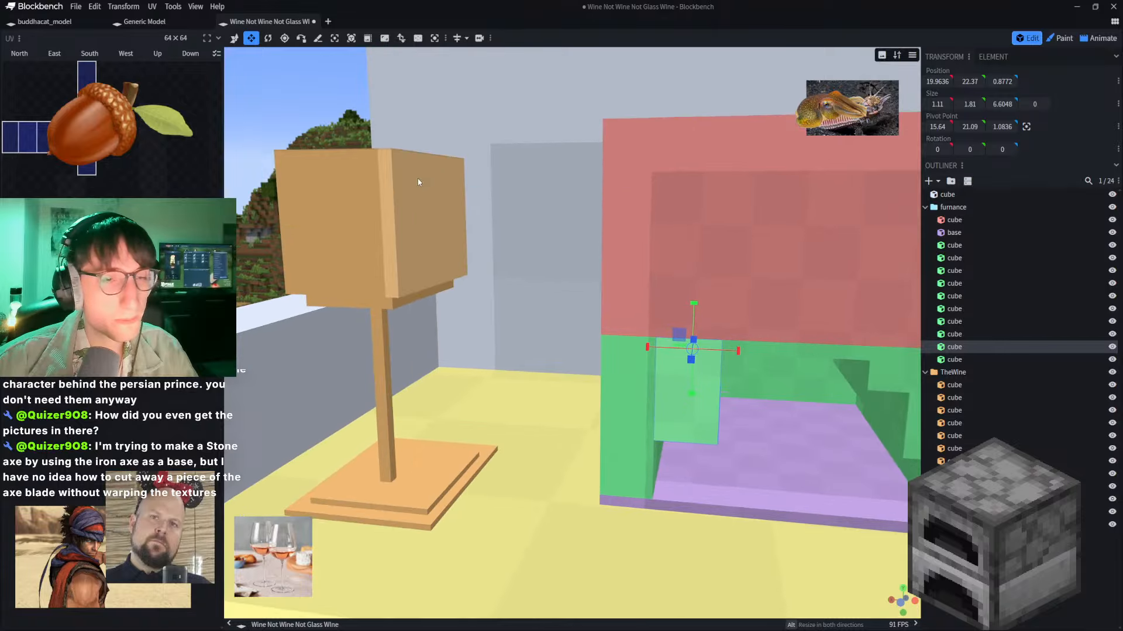
{"action": "right_click_drag", "start_coordinate": [555, 213], "coordinate": [339, 149]}
{"action": "left_click", "coordinate": [530, 191]}
{"action": "scroll", "coordinate": [542, 296], "scroll_direction": "up", "scroll_amount": 2}
{"action": "scroll", "coordinate": [542, 297], "scroll_direction": "up", "scroll_amount": 3}
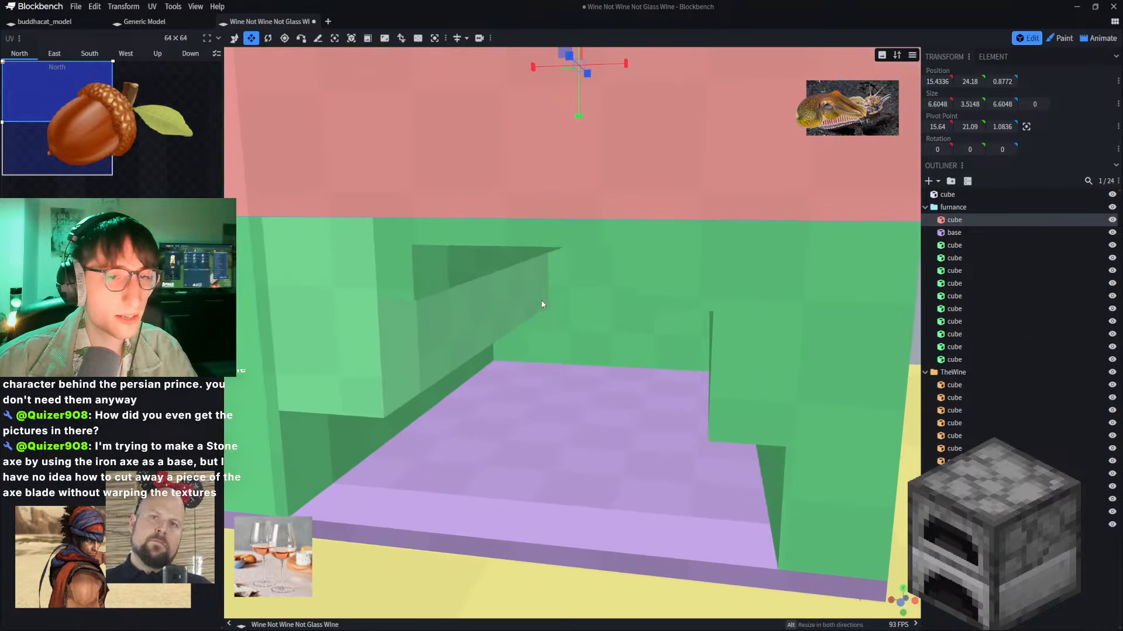
{"action": "scroll", "coordinate": [535, 311], "scroll_direction": "down", "scroll_amount": 4}
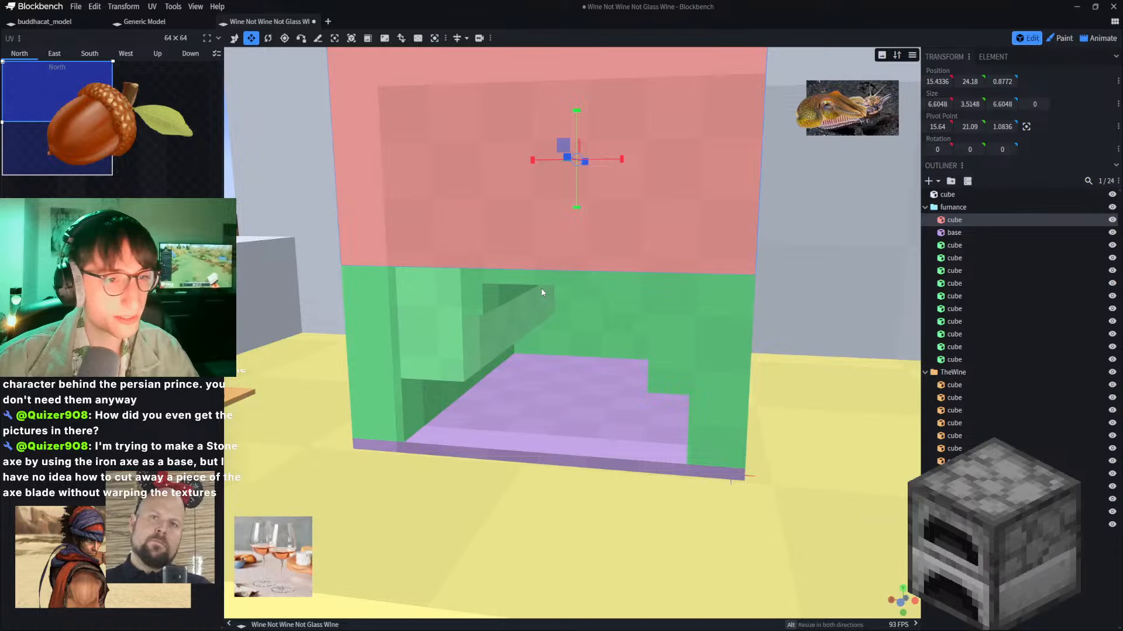
Step: Extend the thin green block above the furnace's stepped opening downward to a height of 0.53
{"action": "scroll", "coordinate": [542, 287], "scroll_direction": "up", "scroll_amount": 4}
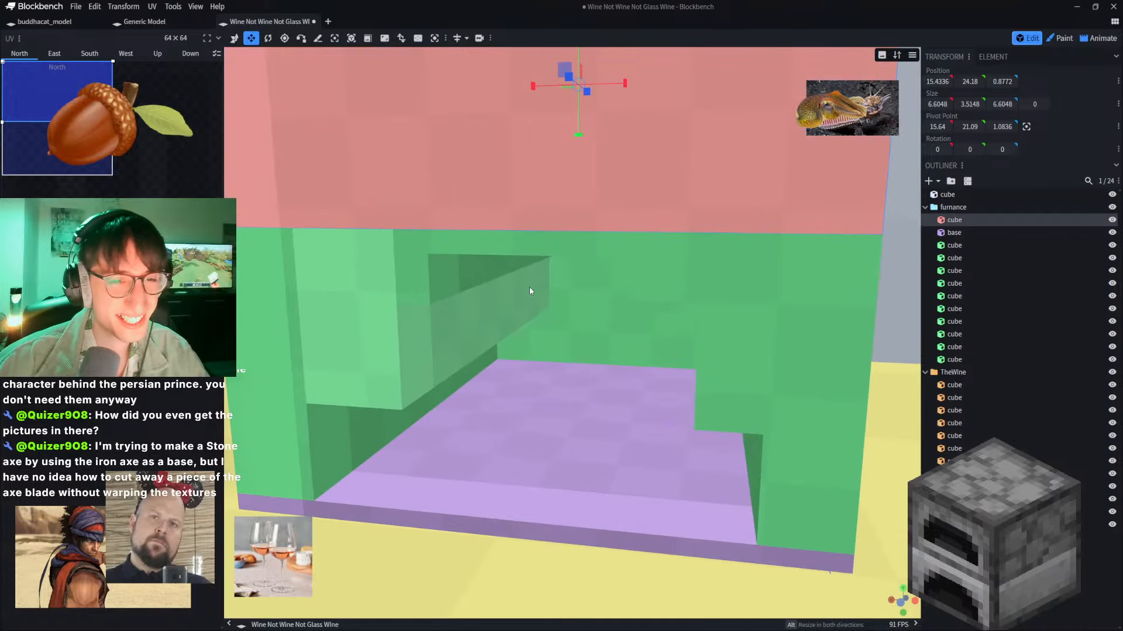
{"action": "scroll", "coordinate": [529, 290], "scroll_direction": "down", "scroll_amount": 2}
{"action": "left_click", "coordinate": [527, 253]}
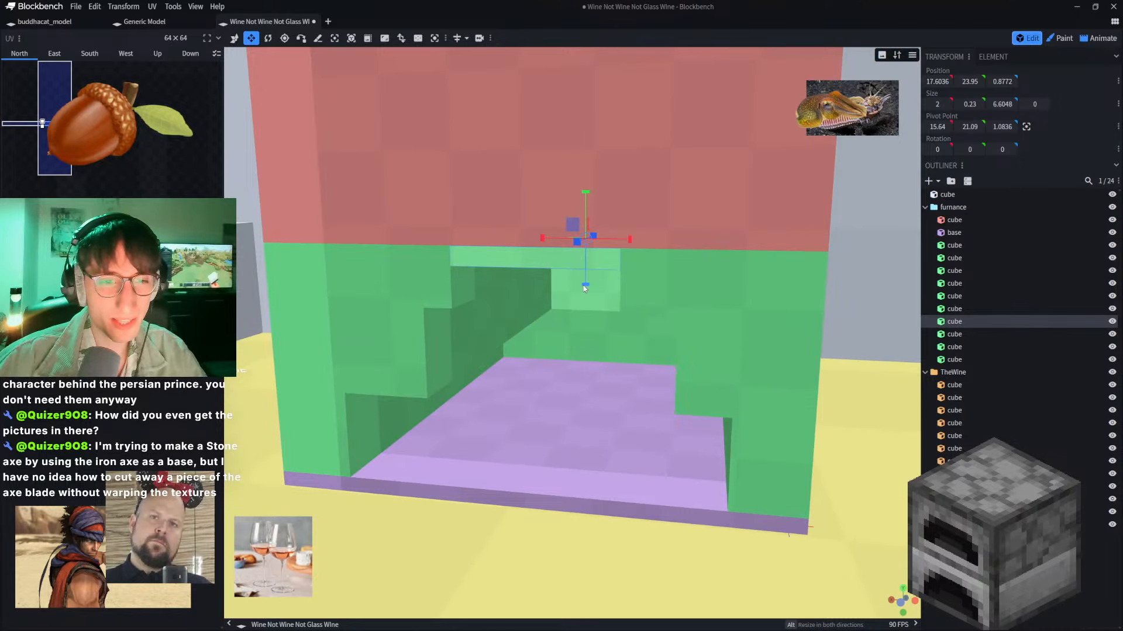
{"action": "left_click_drag", "start_coordinate": [584, 288], "coordinate": [581, 304]}
{"action": "right_click_drag", "start_coordinate": [581, 304], "coordinate": [608, 266]}
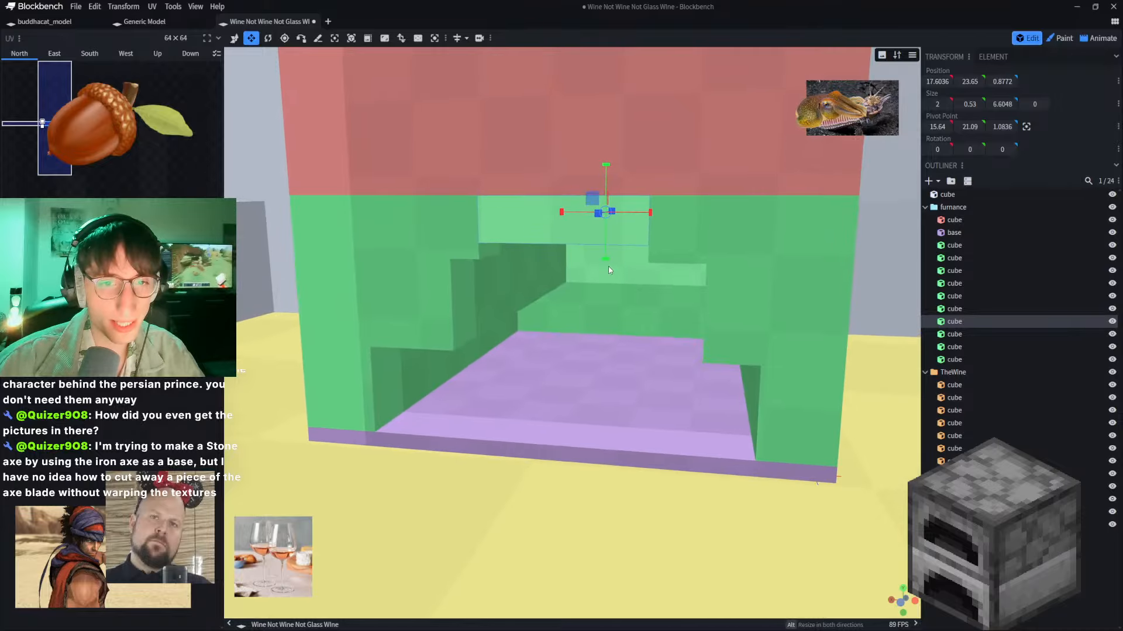
{"action": "scroll", "coordinate": [549, 233], "scroll_direction": "down", "scroll_amount": 1}
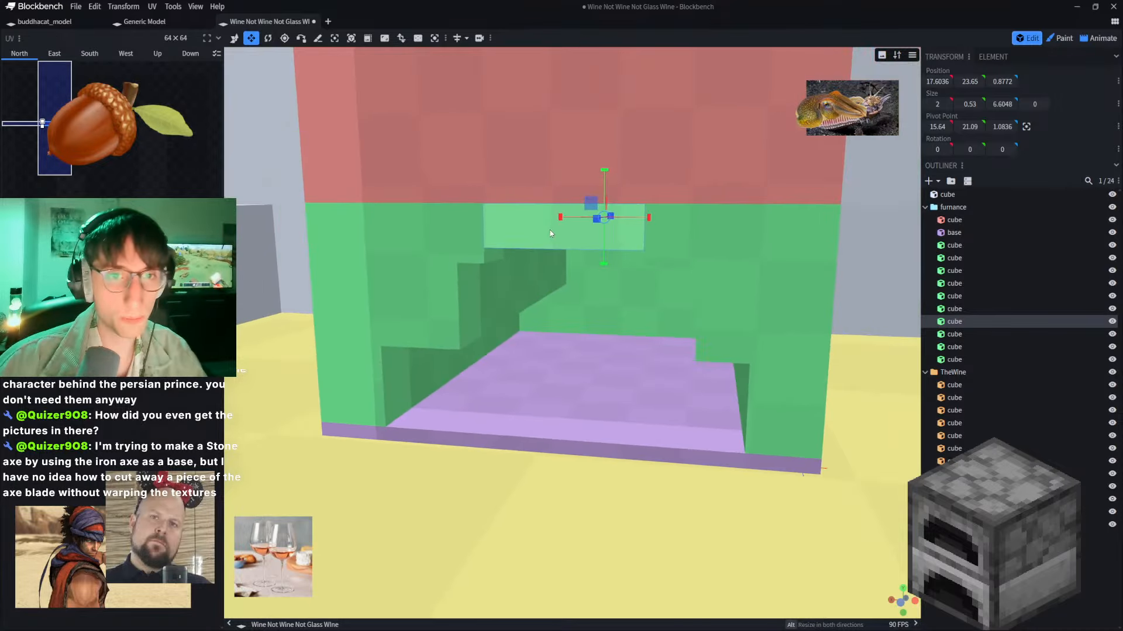
Step: Cut the furnace's red upper block horizontally near its lower edge with the Knife tool, keeping the upper part about 3.12 high
{"action": "right_click_drag", "start_coordinate": [533, 356], "coordinate": [503, 414]}
{"action": "left_click", "coordinate": [525, 188]}
{"action": "scroll", "coordinate": [528, 205], "scroll_direction": "down", "scroll_amount": 1}
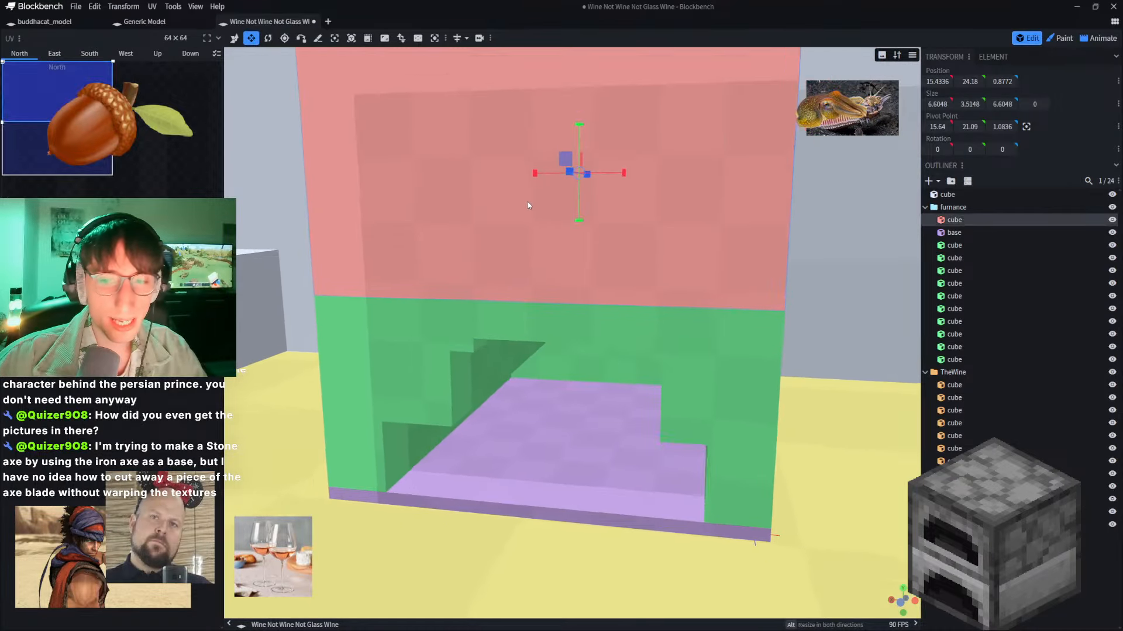
{"action": "right_click_drag", "start_coordinate": [527, 204], "coordinate": [469, 246]}
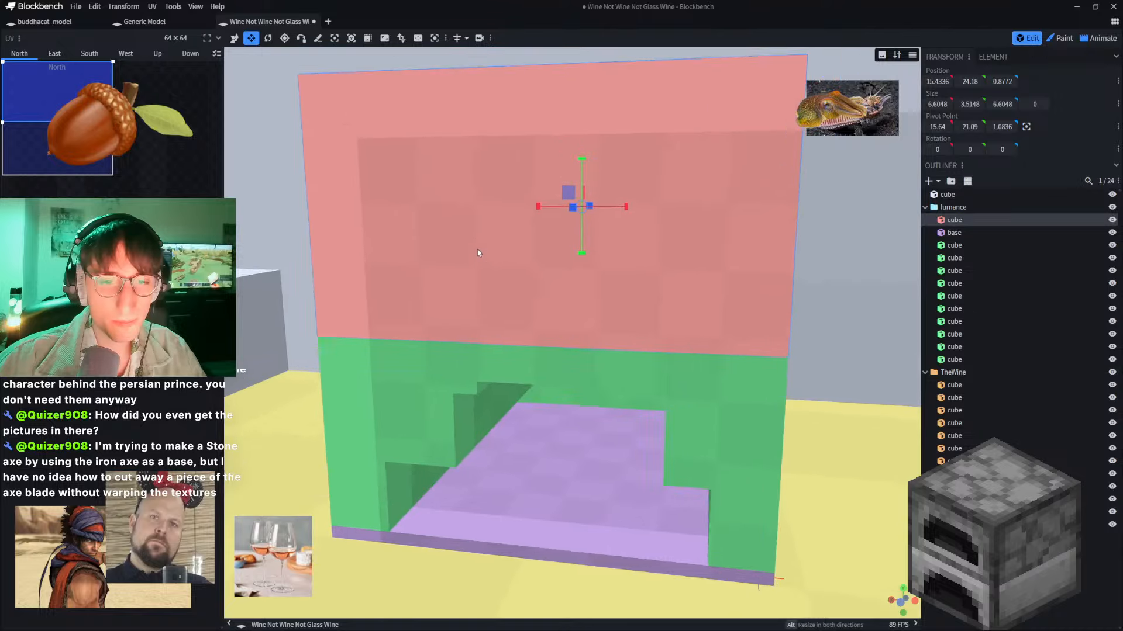
{"action": "scroll", "coordinate": [477, 253], "scroll_direction": "down", "scroll_amount": 1}
{"action": "left_click", "coordinate": [318, 39]}
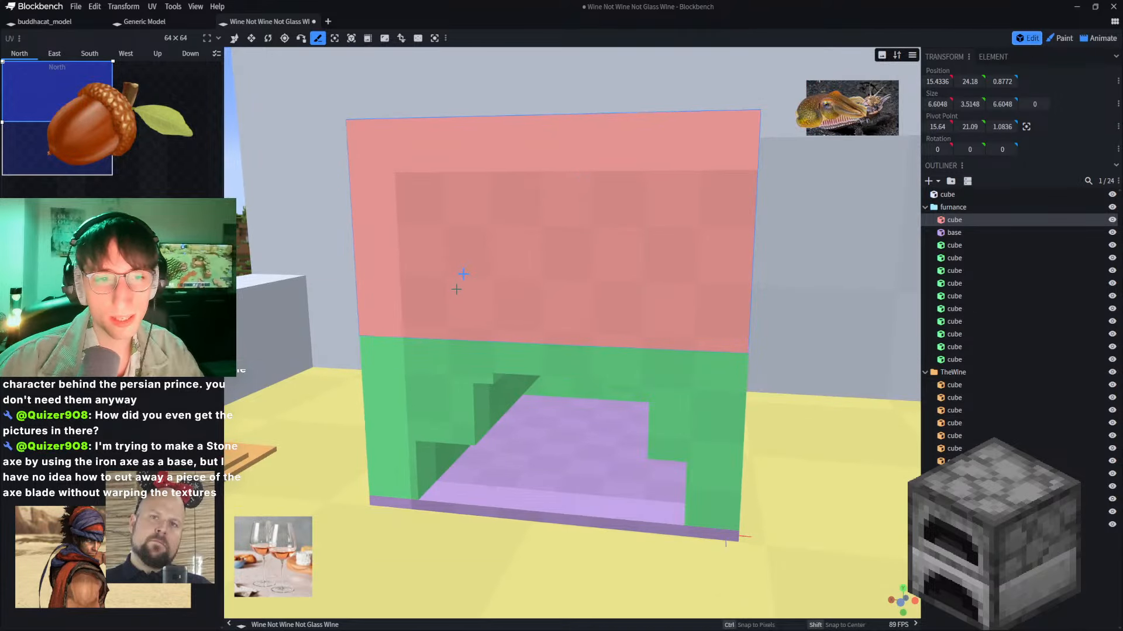
{"action": "left_click", "coordinate": [555, 283]}
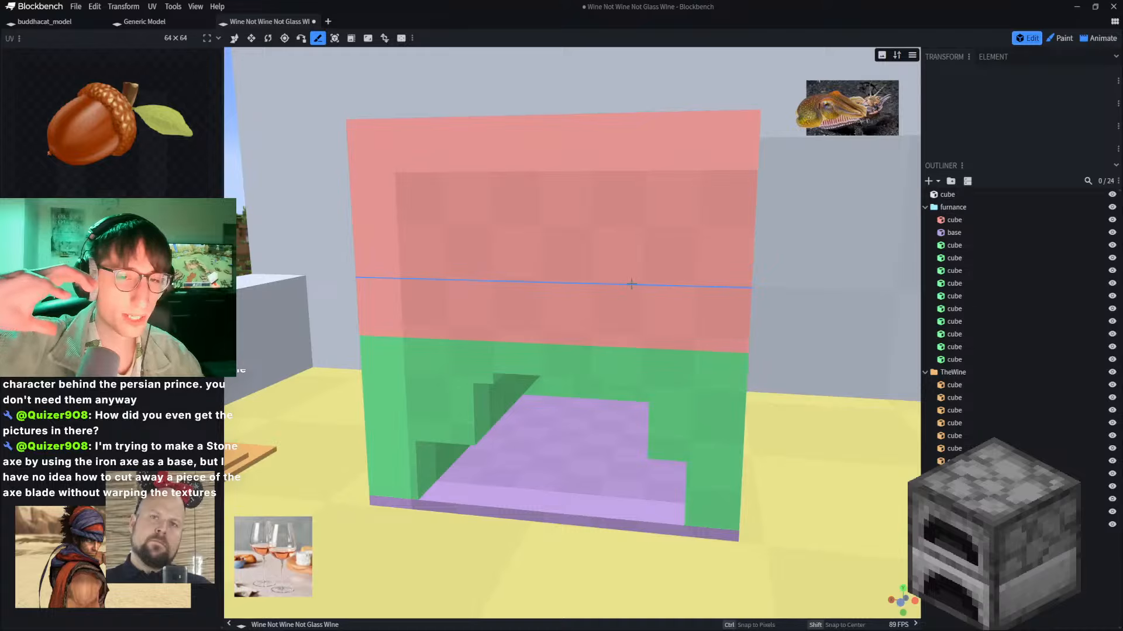
{"action": "left_click", "coordinate": [548, 304]}
{"action": "key", "text": "ctrl+z"}
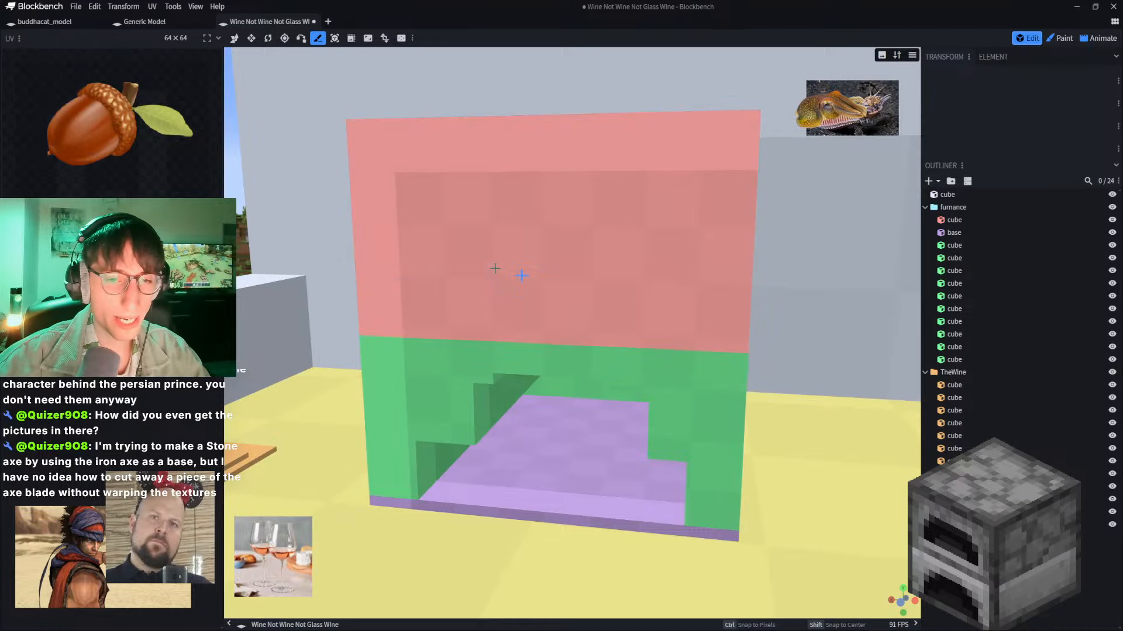
{"action": "left_click", "coordinate": [527, 319]}
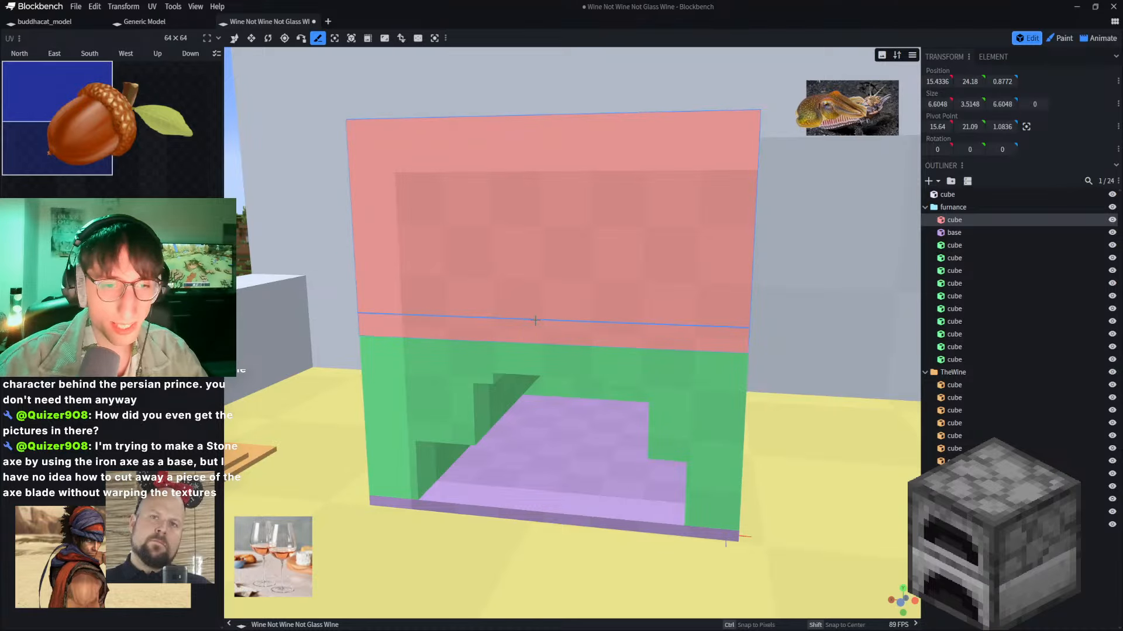
{"action": "left_click", "coordinate": [535, 321]}
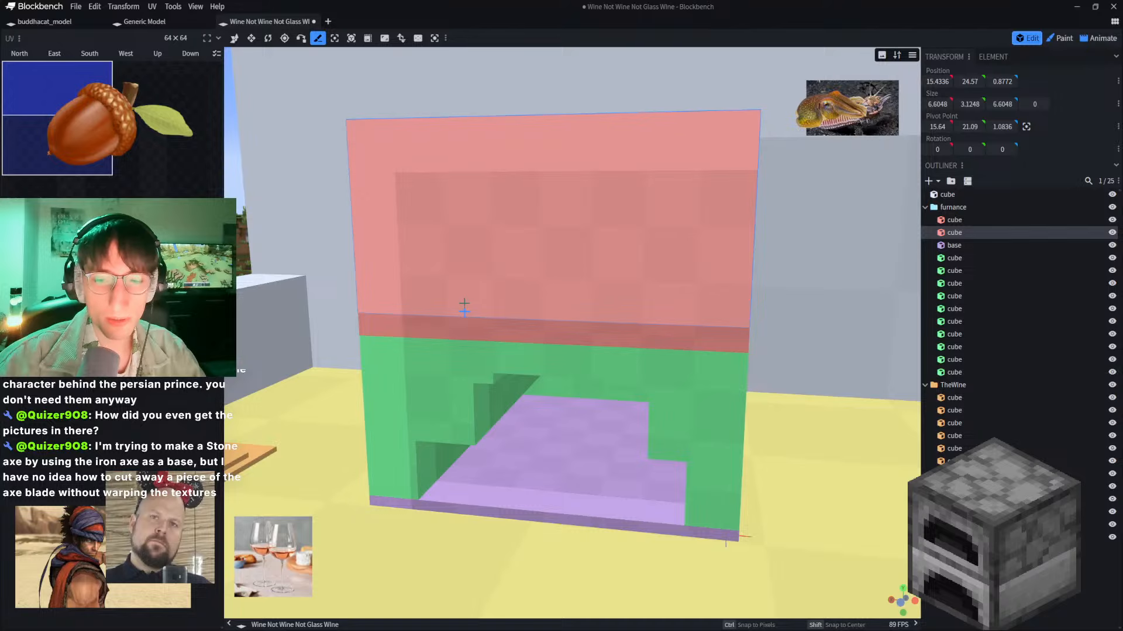
Step: Cut the tall upper red piece vertically near both sides, making one side strip about 0.96 wide and a middle piece 4.8 wide
{"action": "right_click_drag", "start_coordinate": [433, 306], "coordinate": [631, 284]}
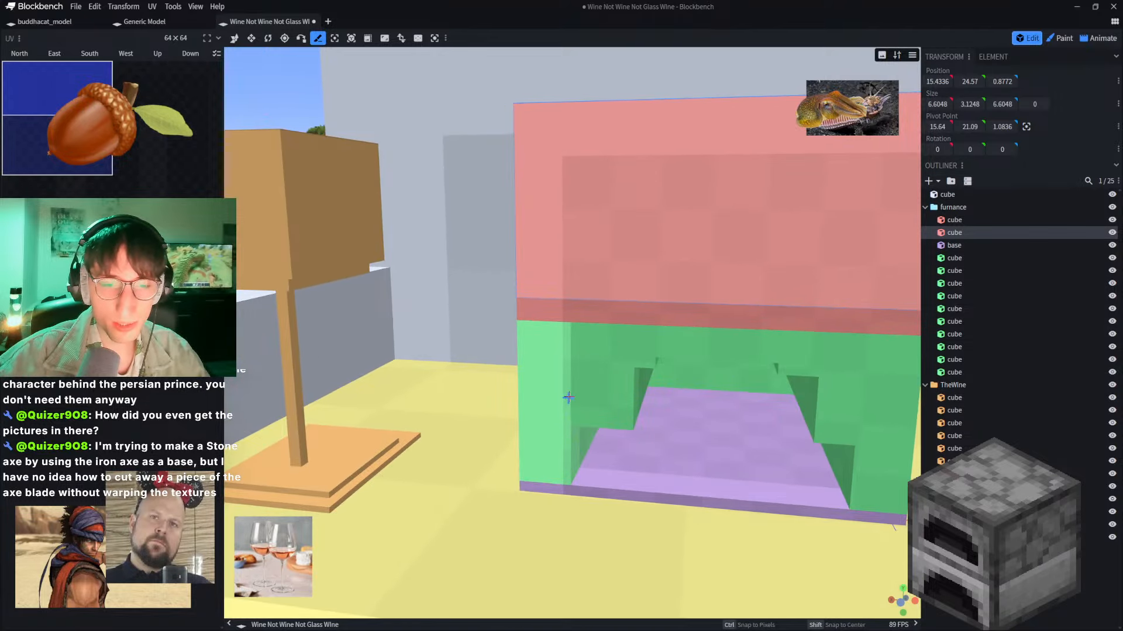
{"action": "left_click", "coordinate": [570, 291]}
{"action": "left_click", "coordinate": [570, 269]}
{"action": "right_click_drag", "start_coordinate": [681, 268], "coordinate": [468, 263]}
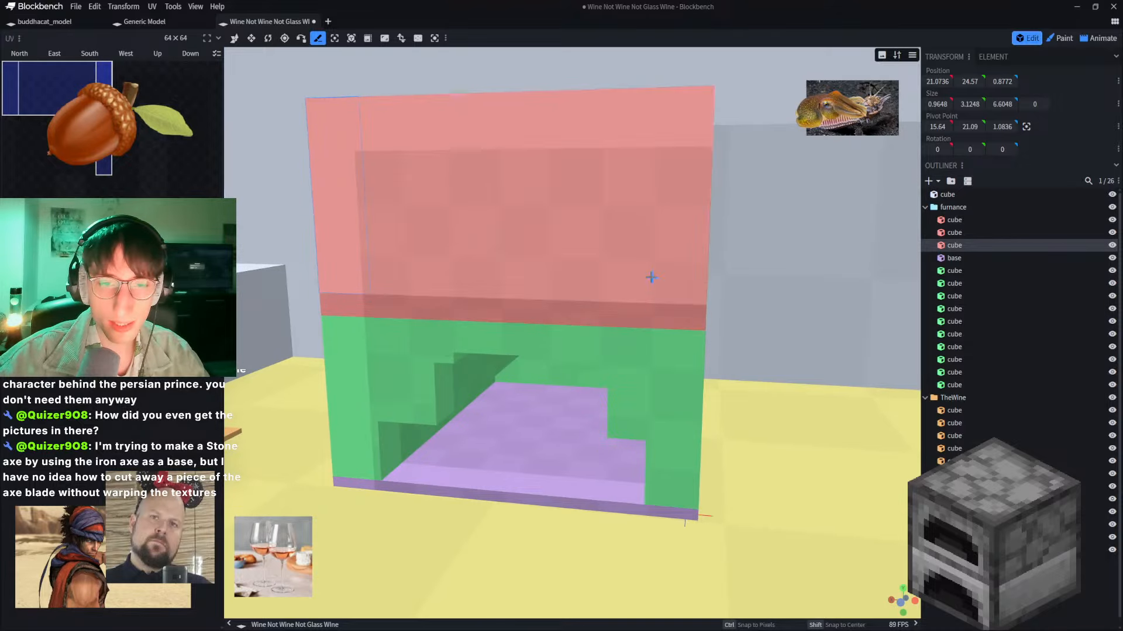
{"action": "left_click", "coordinate": [652, 257]}
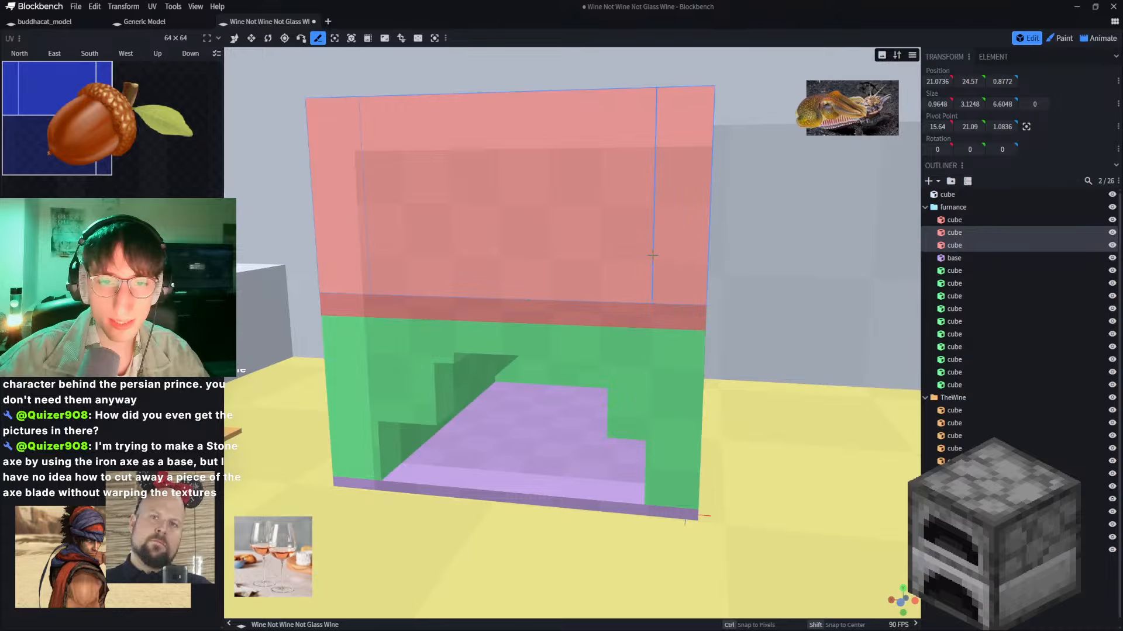
Step: Cut the middle red piece horizontally into a top strip about 0.53 high and a piece 1 high directly beneath it
{"action": "scroll", "coordinate": [602, 320], "scroll_direction": "down", "scroll_amount": 3}
{"action": "right_click_drag", "start_coordinate": [584, 286], "coordinate": [613, 304]}
{"action": "scroll", "coordinate": [612, 353], "scroll_direction": "up", "scroll_amount": 3}
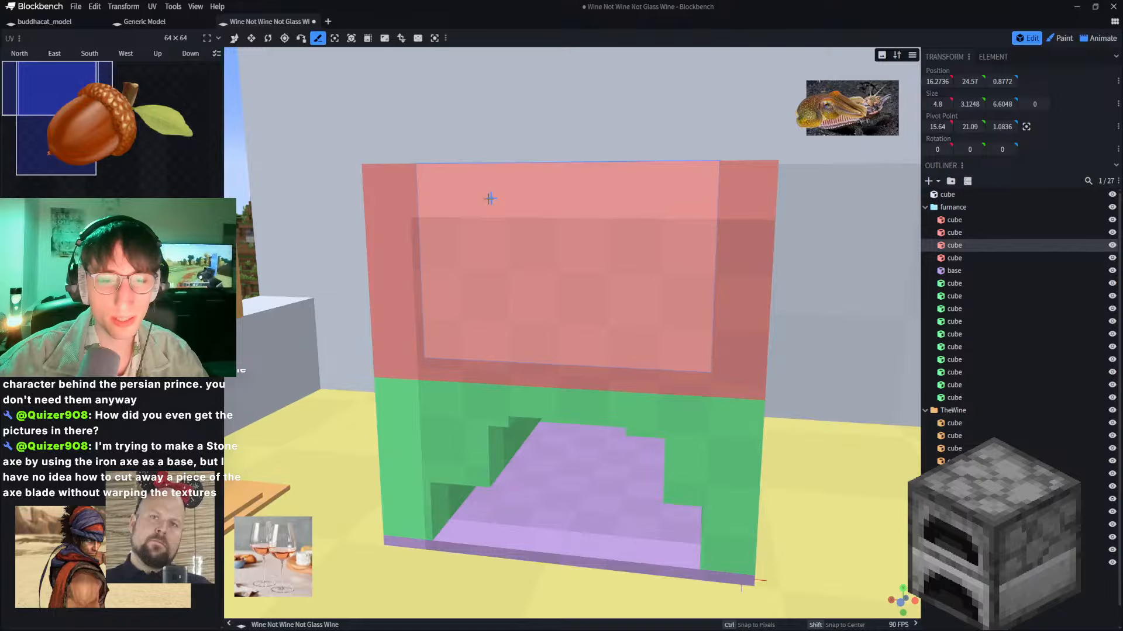
{"action": "left_click", "coordinate": [490, 199]}
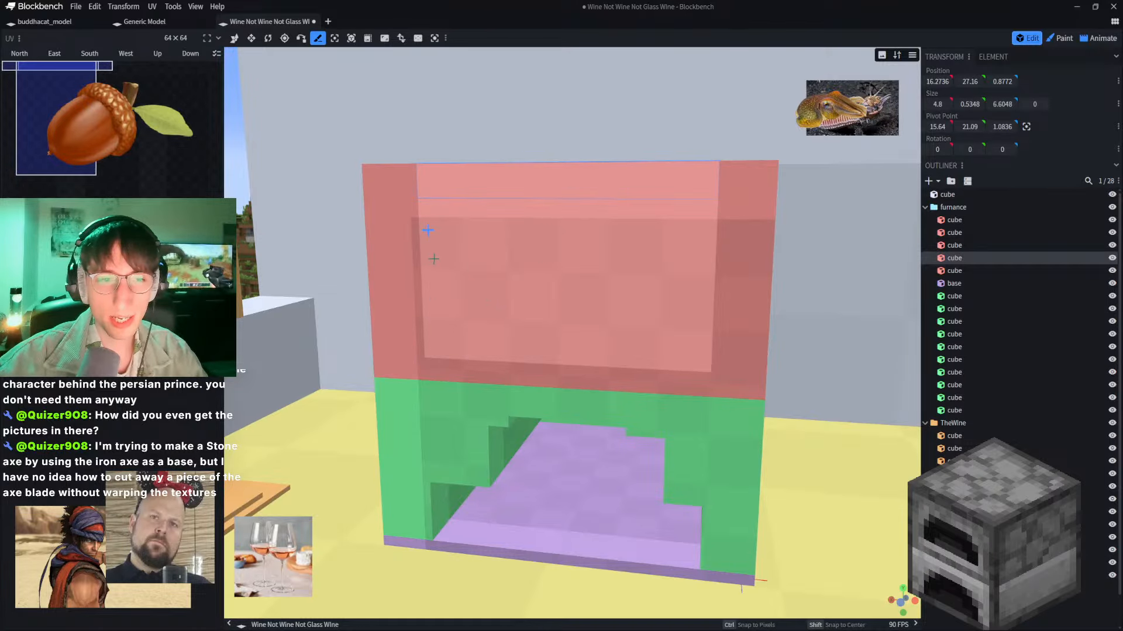
{"action": "left_click", "coordinate": [436, 264]}
{"action": "left_click", "coordinate": [458, 267]}
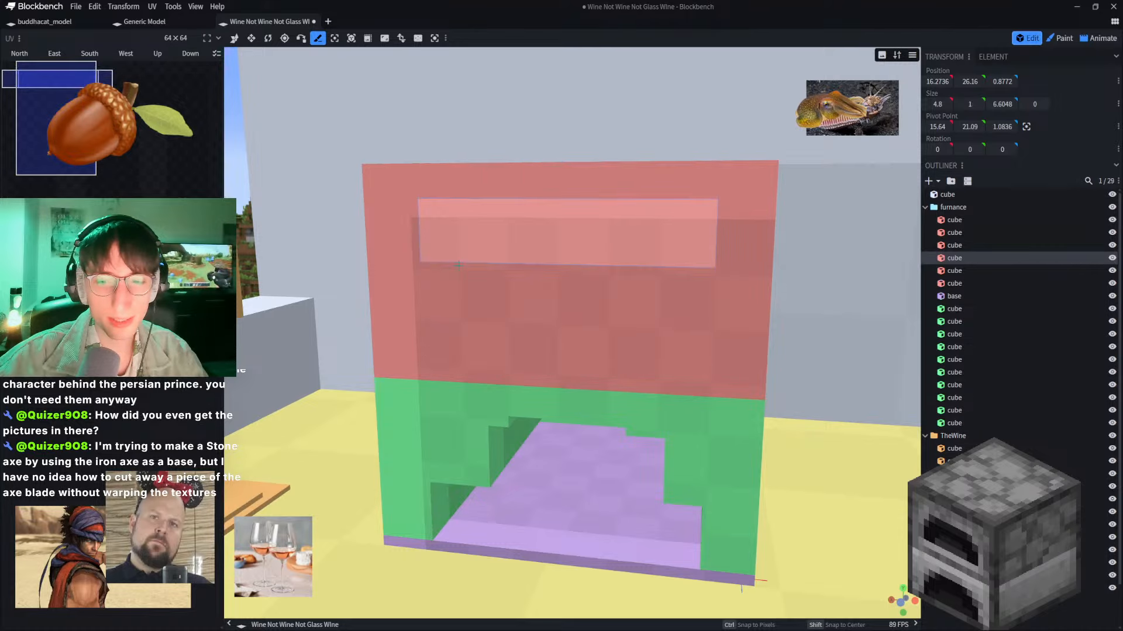
Step: Knife the strip along the upper furnace front into three pieces, with a centre about 2.8 wide, and split that centre horizontally about halfway up
{"action": "left_click", "coordinate": [485, 256]}
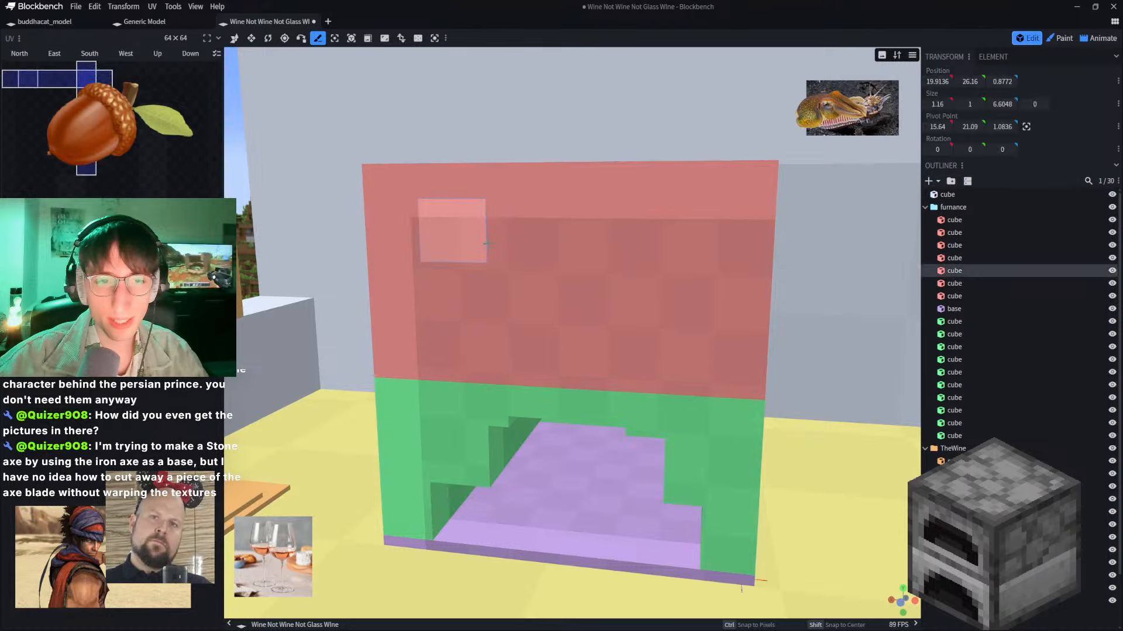
{"action": "left_click", "coordinate": [661, 258]}
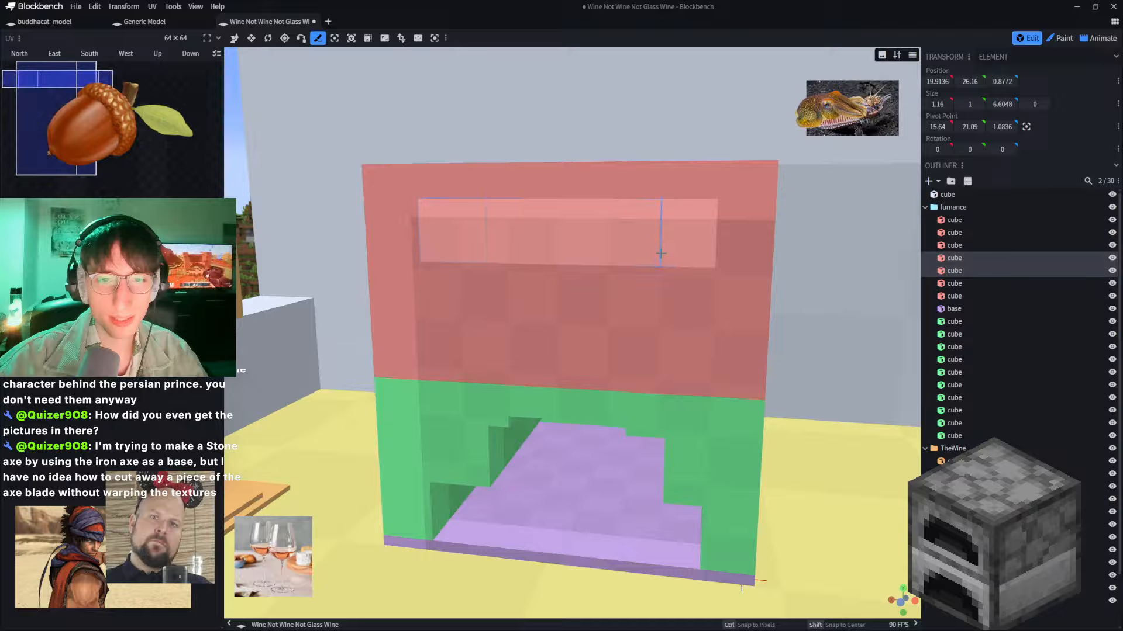
{"action": "left_click", "coordinate": [550, 232]}
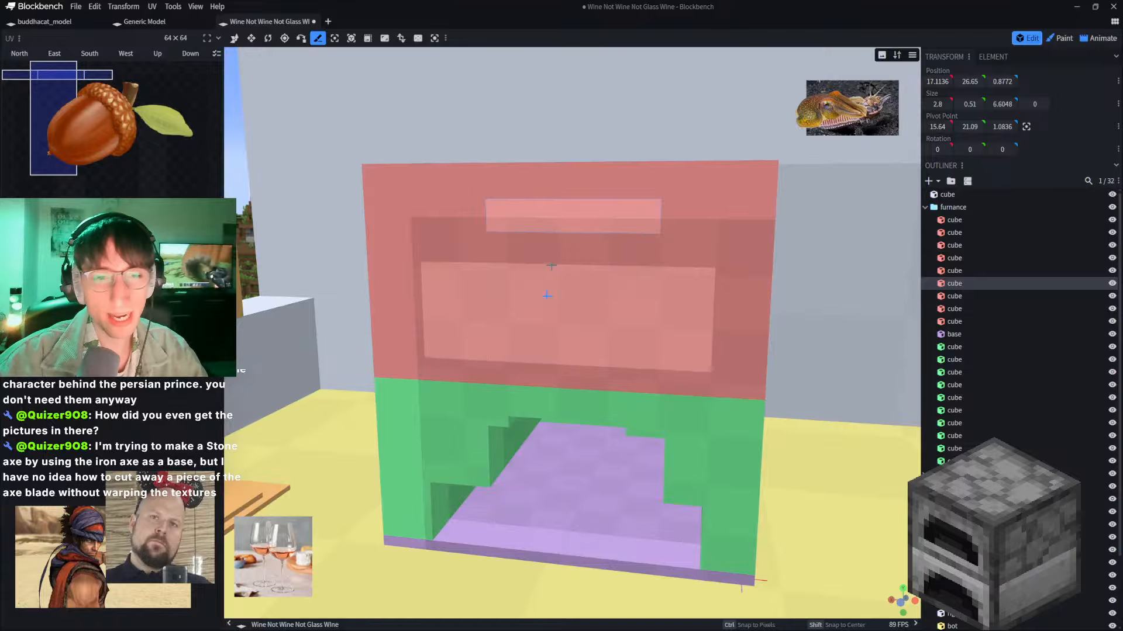
Step: Try deleting the lower half of the centre piece in the upper furnace front
{"action": "key", "text": "v"}
{"action": "left_click", "coordinate": [557, 261]}
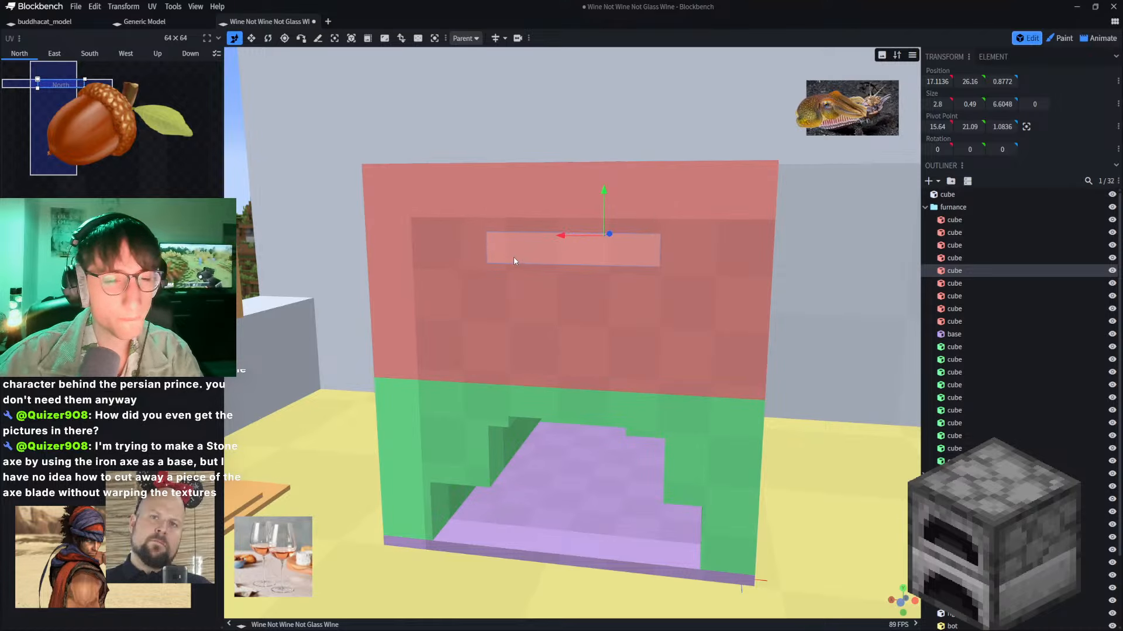
{"action": "left_click_drag", "start_coordinate": [508, 275], "coordinate": [516, 268]}
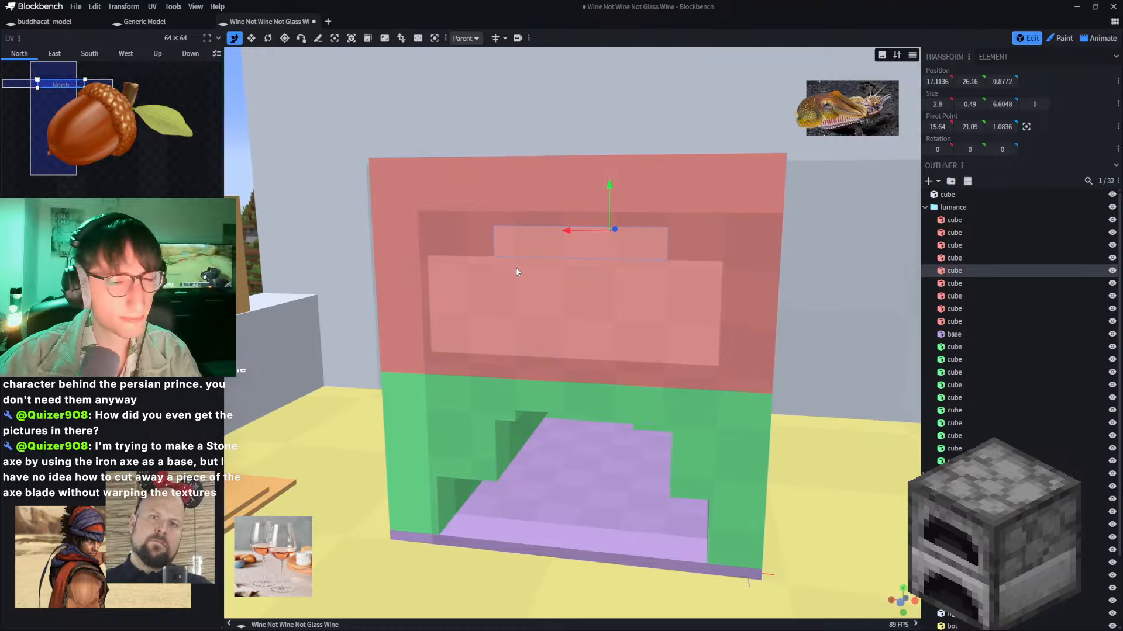
{"action": "key", "text": "Delete"}
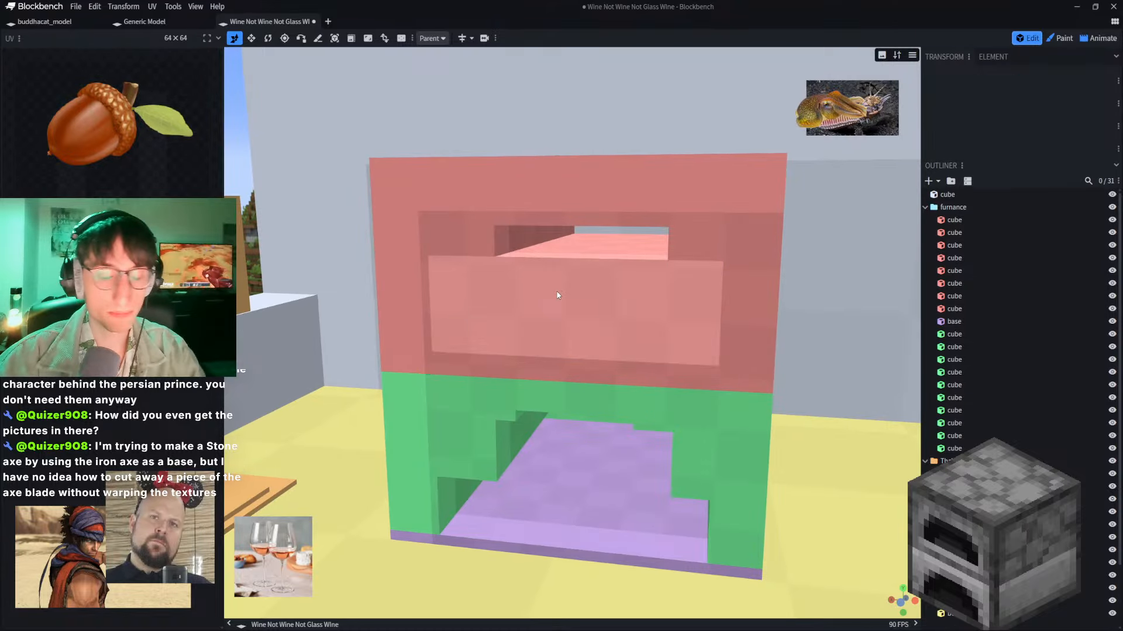
{"action": "key", "text": "ctrl+z"}
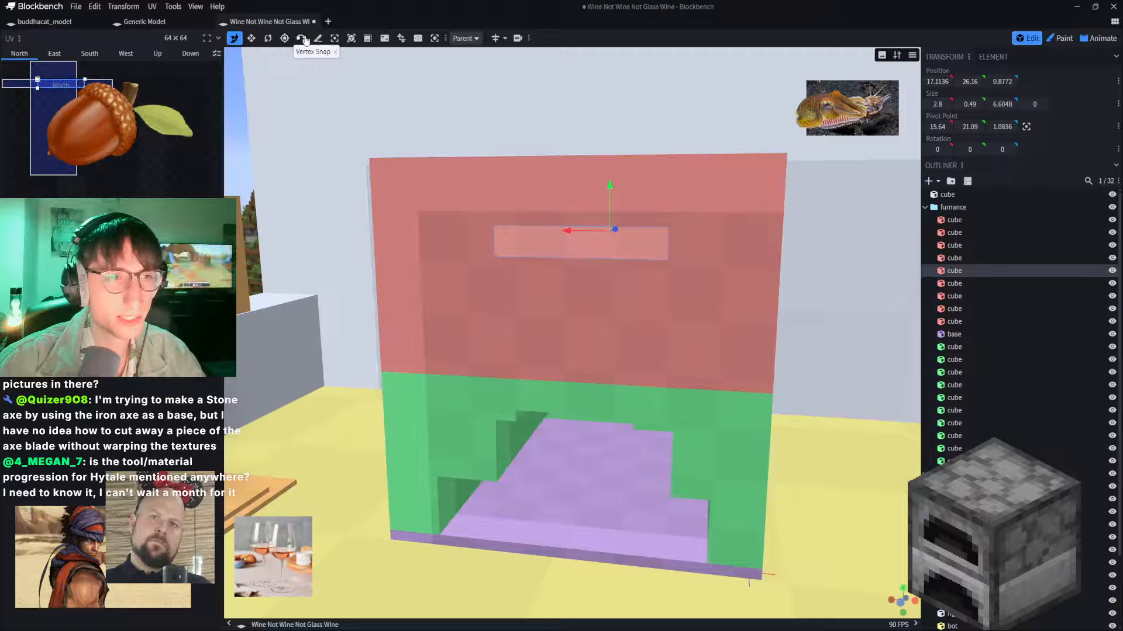
Step: Resize the lower centre piece and the large panel beneath it in depth, pushing their fronts back to form the stepped upper opening
{"action": "left_click", "coordinate": [253, 38]}
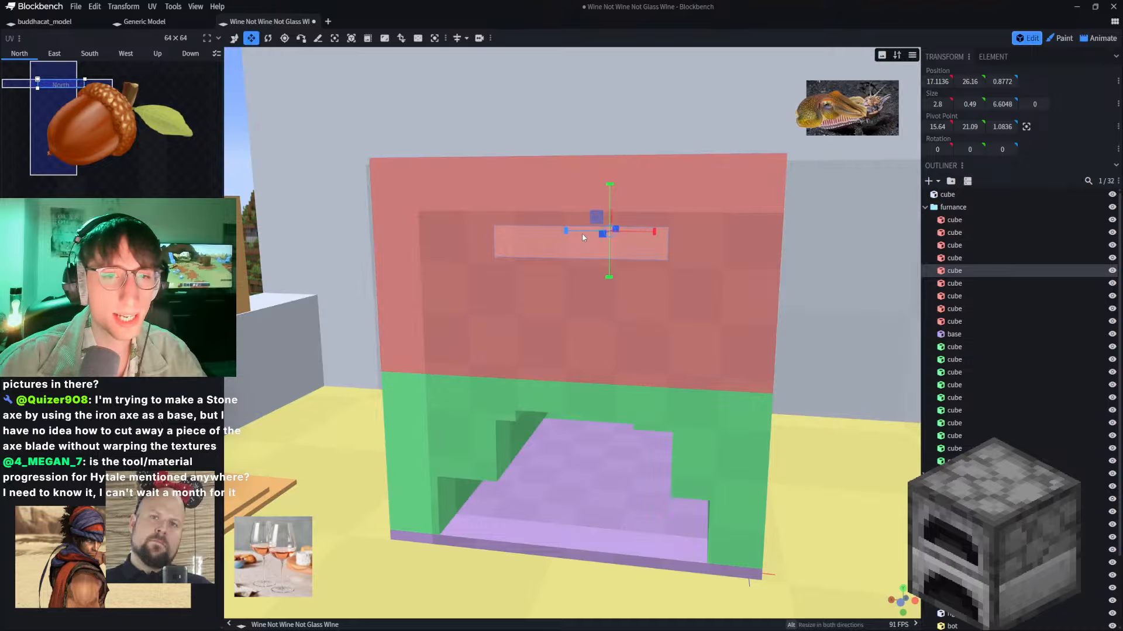
{"action": "left_click_drag", "start_coordinate": [600, 235], "coordinate": [724, 203]}
{"action": "left_click", "coordinate": [576, 309]}
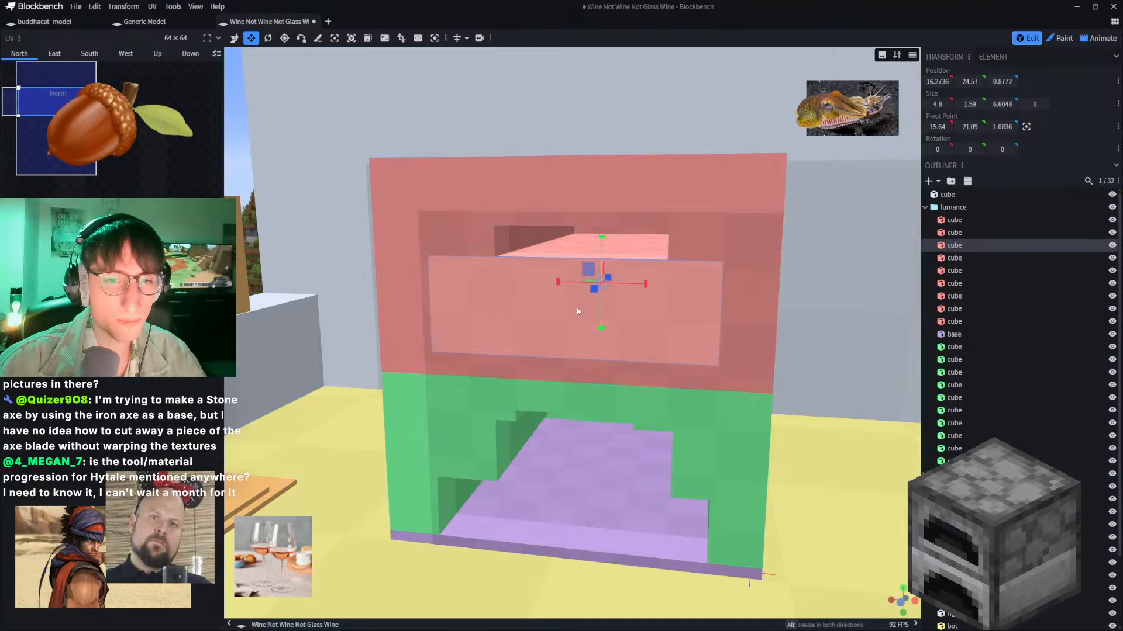
{"action": "left_click_drag", "start_coordinate": [593, 291], "coordinate": [663, 258]}
{"action": "right_click_drag", "start_coordinate": [722, 252], "coordinate": [666, 237]}
{"action": "left_click", "coordinate": [760, 230]}
{"action": "scroll", "coordinate": [665, 237], "scroll_direction": "down", "scroll_amount": 3}
{"action": "left_click_drag", "start_coordinate": [665, 237], "coordinate": [500, 60]}
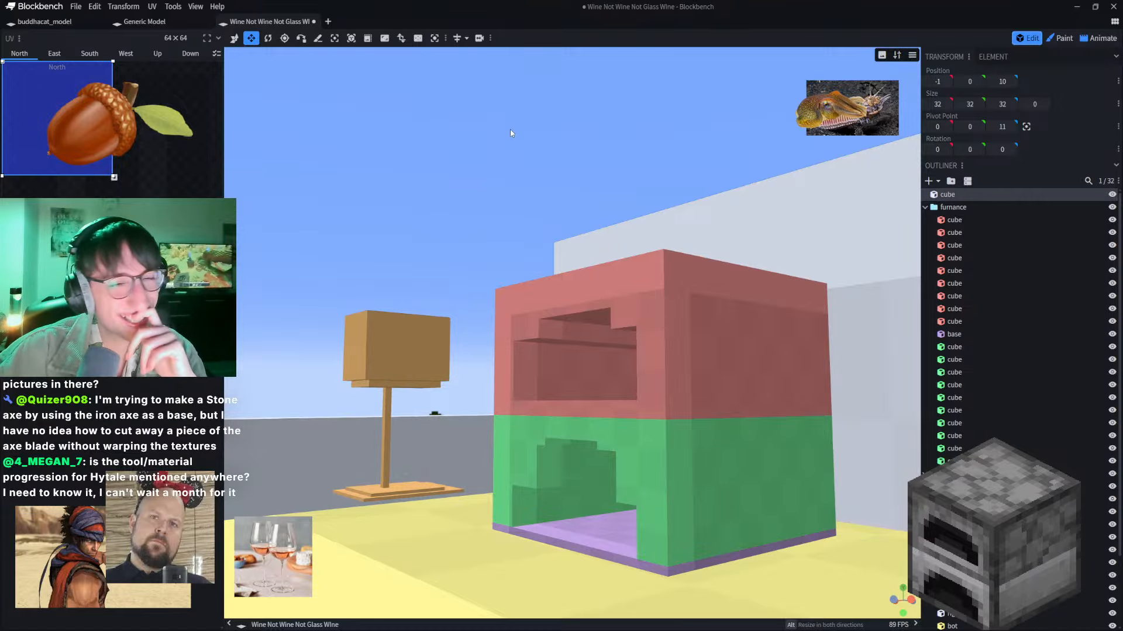
{"action": "left_click_drag", "start_coordinate": [510, 133], "coordinate": [513, 167]}
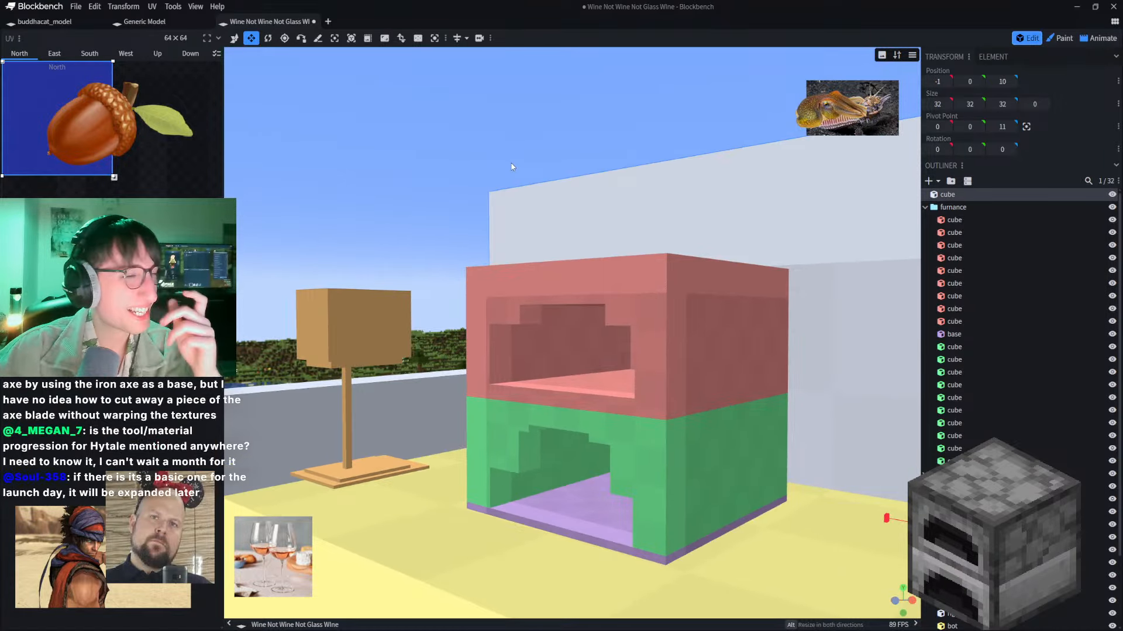
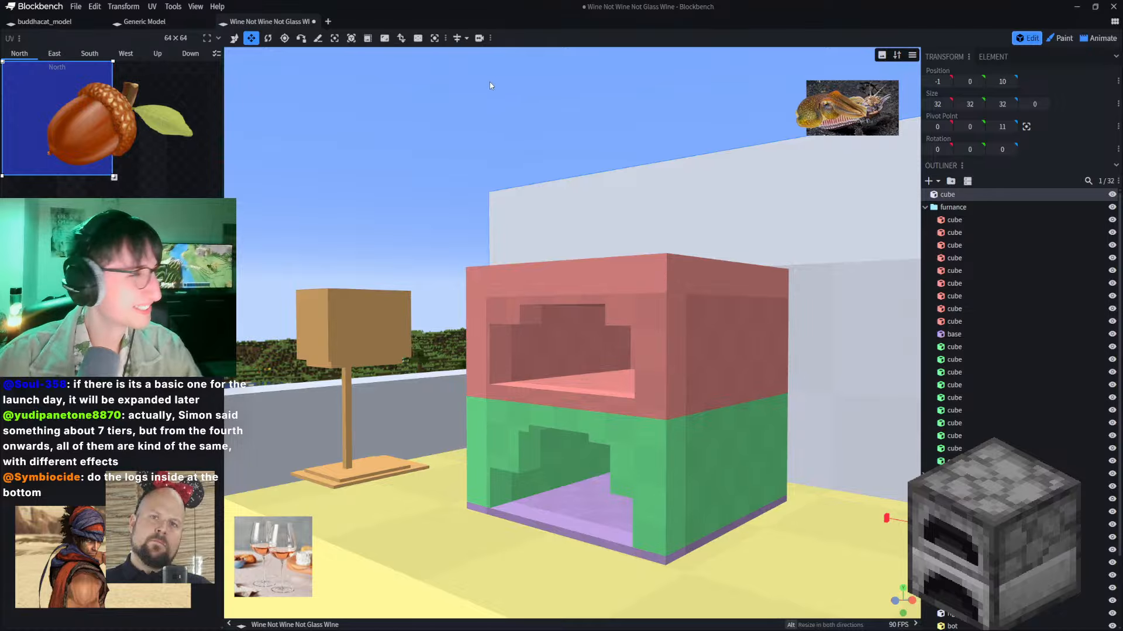
Step: Duplicate the green stepped side block of the lower opening and move the copy inward by 1 and down by 1, into the opening
{"action": "scroll", "coordinate": [519, 118], "scroll_direction": "up", "scroll_amount": 5}
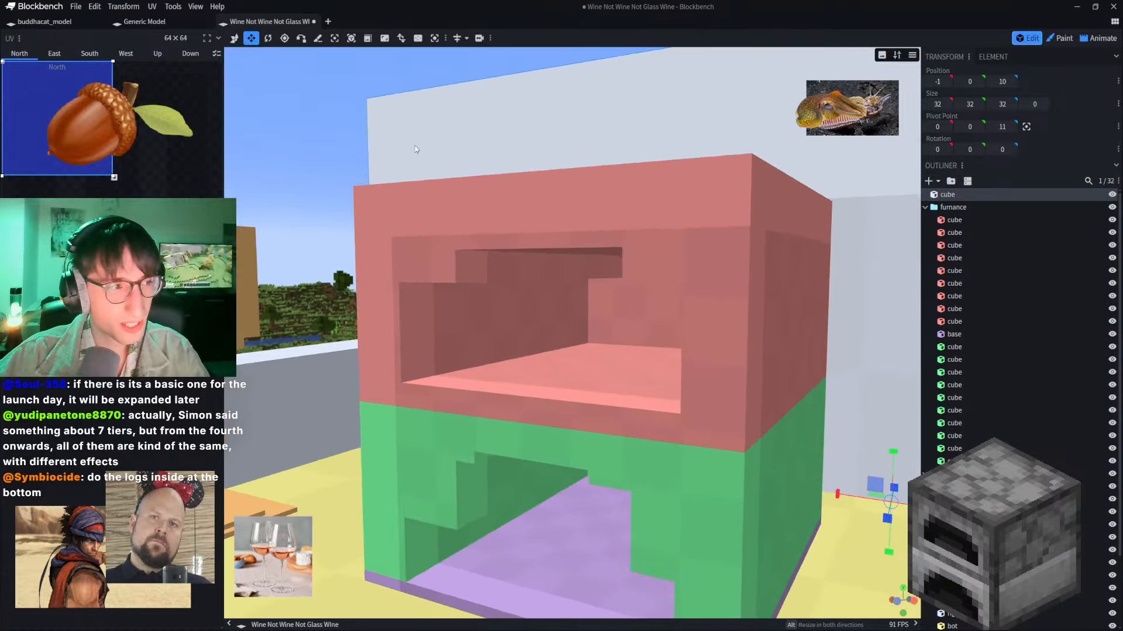
{"action": "right_click_drag", "start_coordinate": [372, 155], "coordinate": [399, 79]}
{"action": "scroll", "coordinate": [391, 151], "scroll_direction": "down", "scroll_amount": 2}
{"action": "right_click_drag", "start_coordinate": [391, 151], "coordinate": [381, 78]}
{"action": "scroll", "coordinate": [357, 134], "scroll_direction": "up", "scroll_amount": 4}
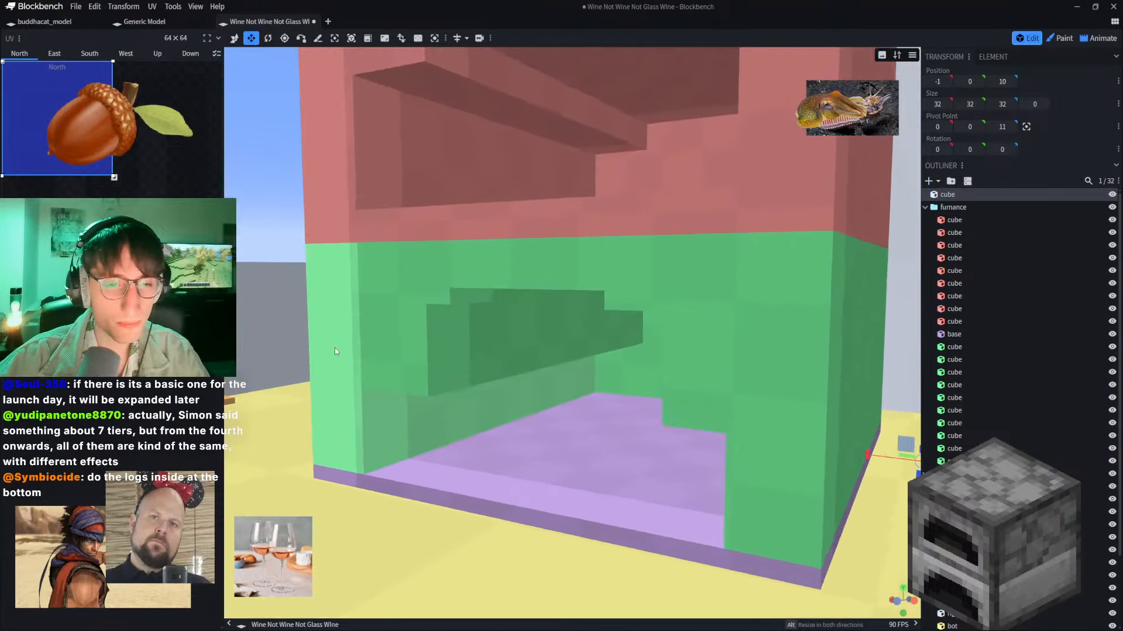
{"action": "scroll", "coordinate": [299, 281], "scroll_direction": "down", "scroll_amount": 2}
{"action": "right_click_drag", "start_coordinate": [263, 199], "coordinate": [342, 157]}
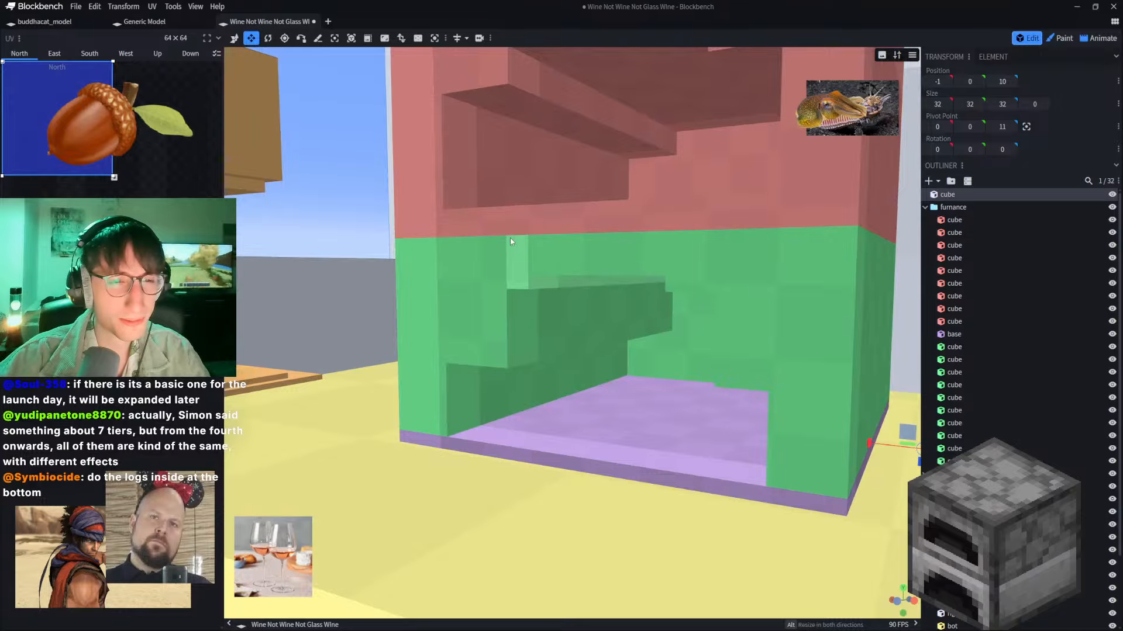
{"action": "scroll", "coordinate": [511, 241], "scroll_direction": "down", "scroll_amount": 1}
{"action": "left_click", "coordinate": [523, 283]}
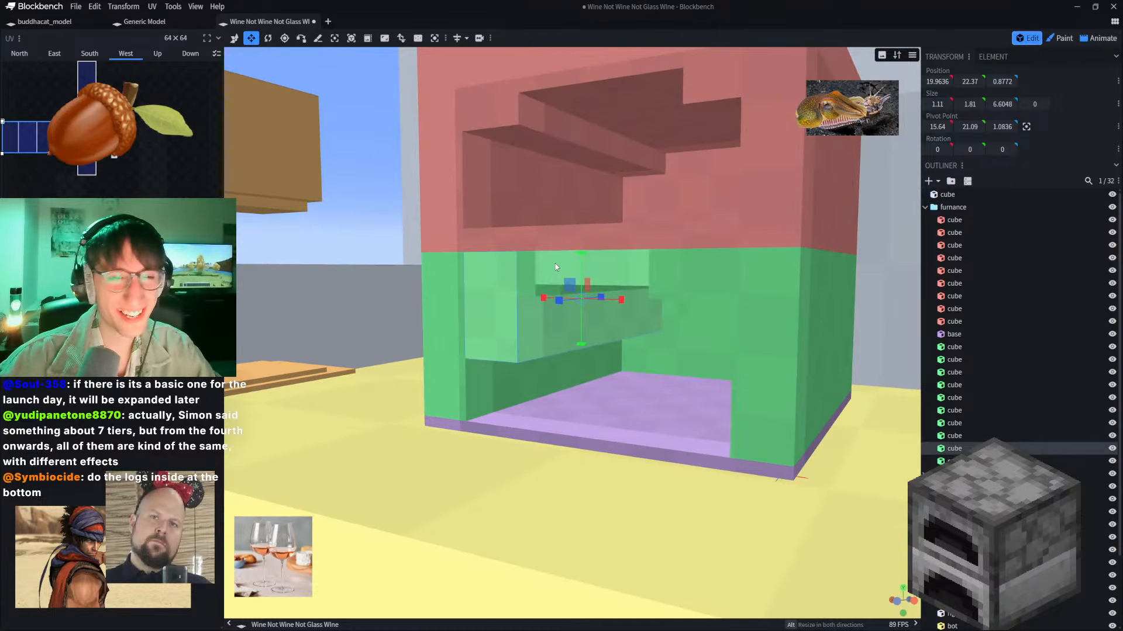
{"action": "key", "text": "ctrl+d"}
{"action": "left_click_drag", "start_coordinate": [580, 263], "coordinate": [609, 357]}
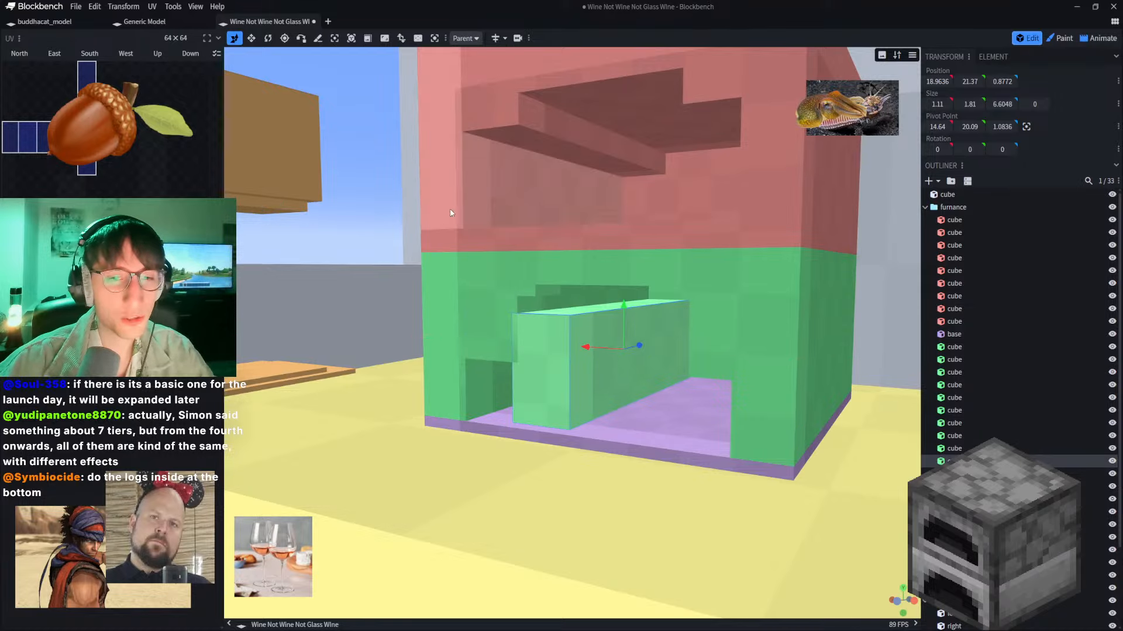
Step: Shrink the copied block to a log of 0.51 by 0.31 by 4.8048 and lower it onto the base at X 19.8636, Y 21.27
{"action": "left_click", "coordinate": [251, 38]}
{"action": "left_click_drag", "start_coordinate": [624, 305], "coordinate": [593, 388]}
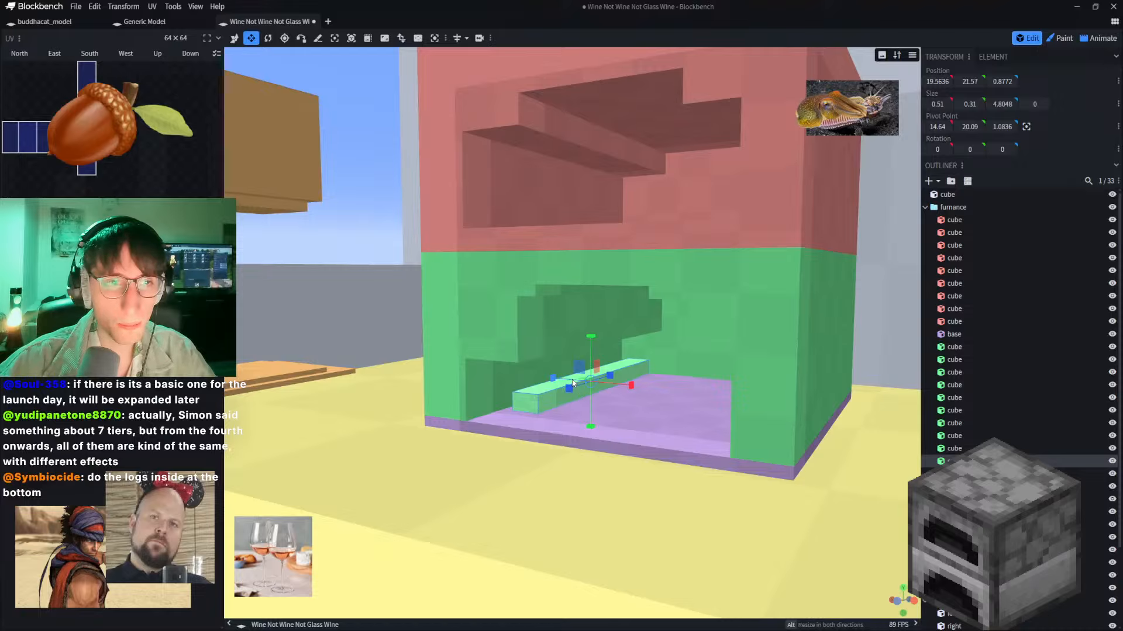
{"action": "left_click", "coordinate": [240, 41]}
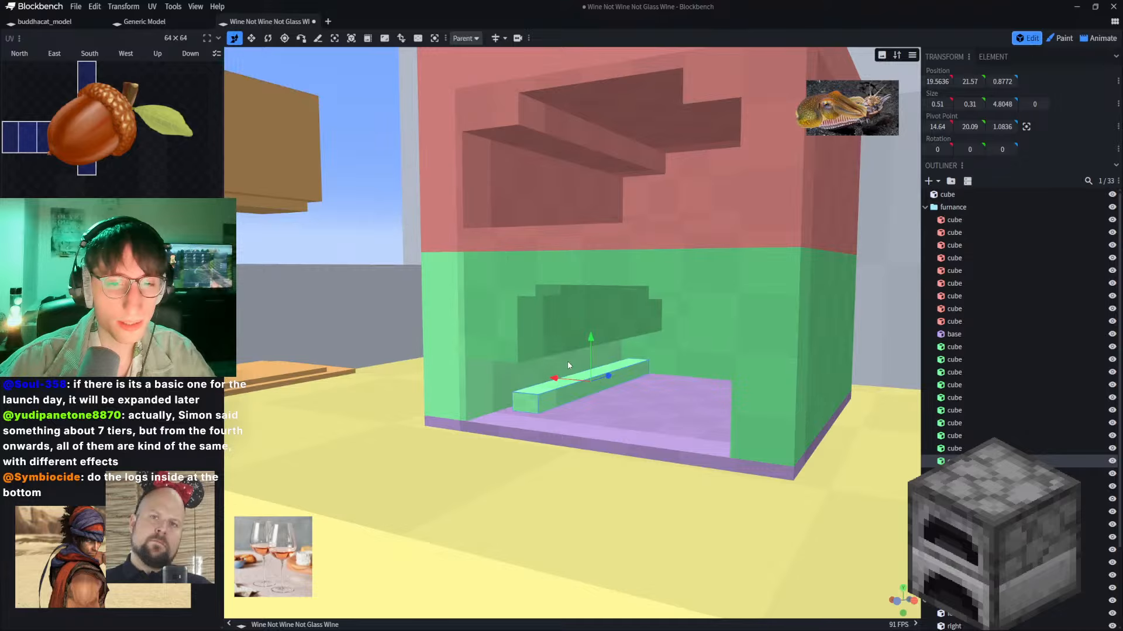
{"action": "left_click_drag", "start_coordinate": [554, 379], "coordinate": [557, 402]}
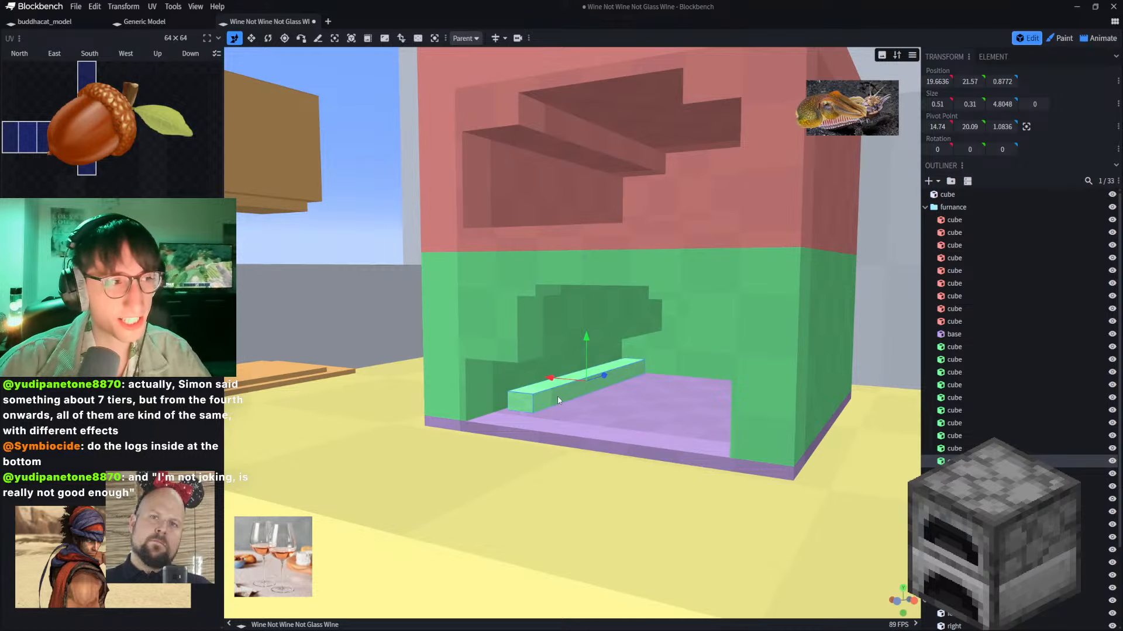
{"action": "left_click_drag", "start_coordinate": [587, 339], "coordinate": [580, 412]}
Step: Duplicate the log, place the copy beside it at X 19.1636, and rotate it -9 degrees around the Y axis
{"action": "key", "text": "ctrl+d"}
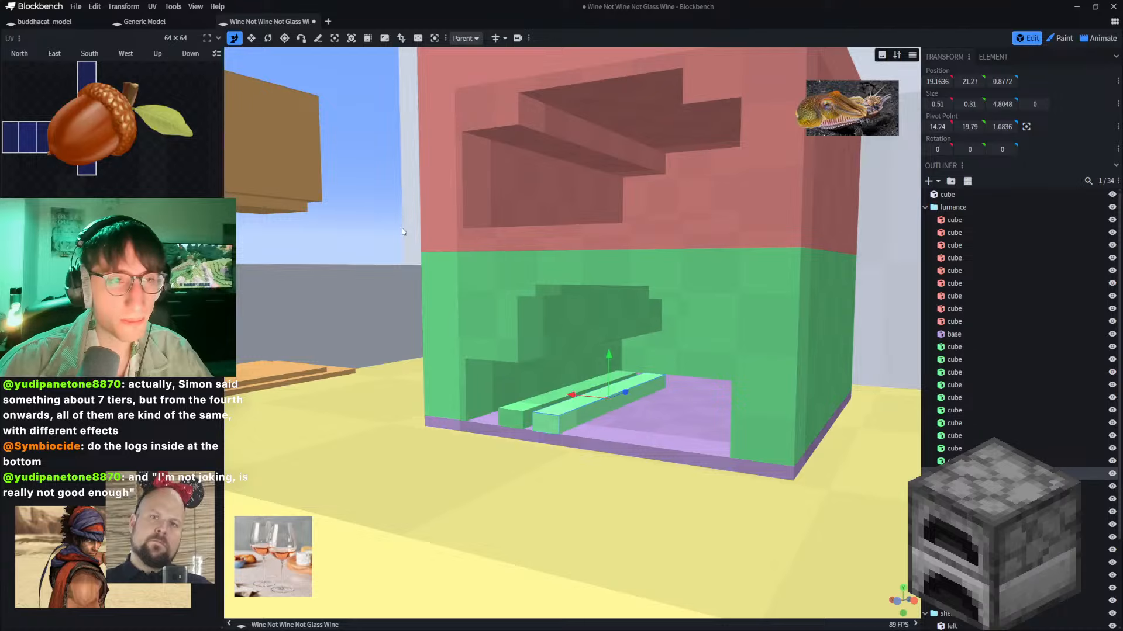
{"action": "left_click", "coordinate": [268, 39]}
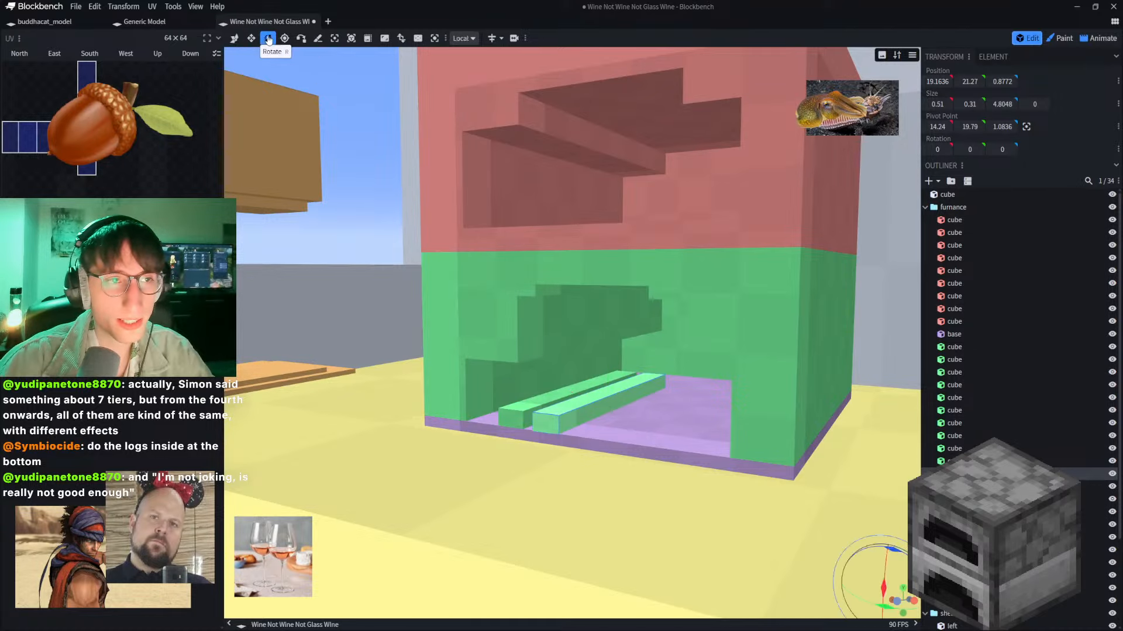
{"action": "scroll", "coordinate": [781, 441], "scroll_direction": "down", "scroll_amount": 4}
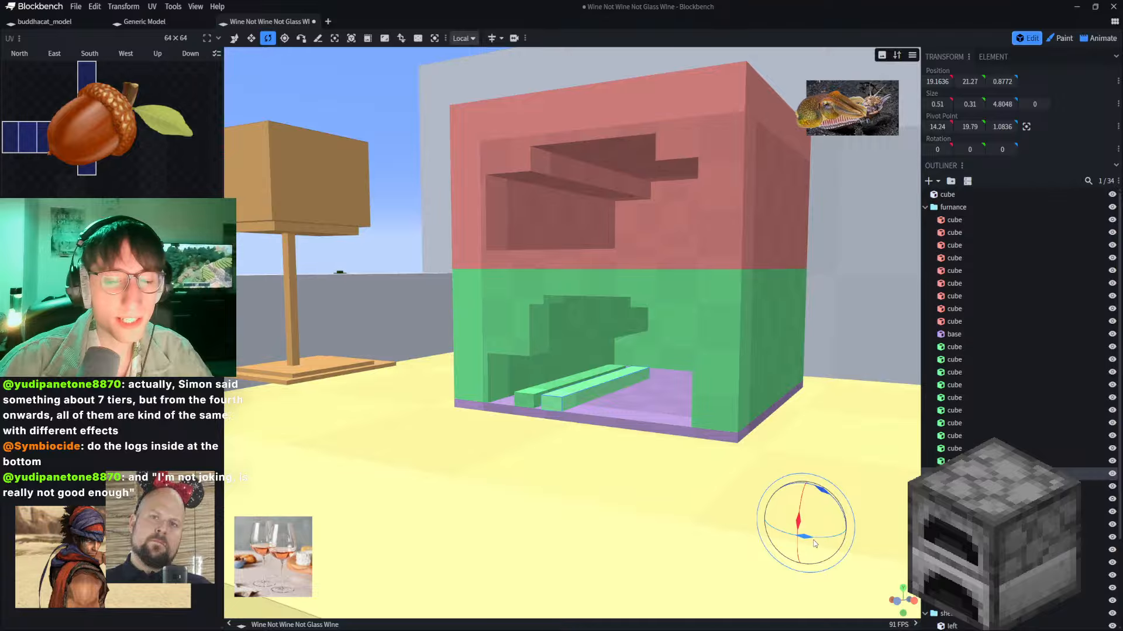
{"action": "left_click_drag", "start_coordinate": [805, 536], "coordinate": [804, 541]}
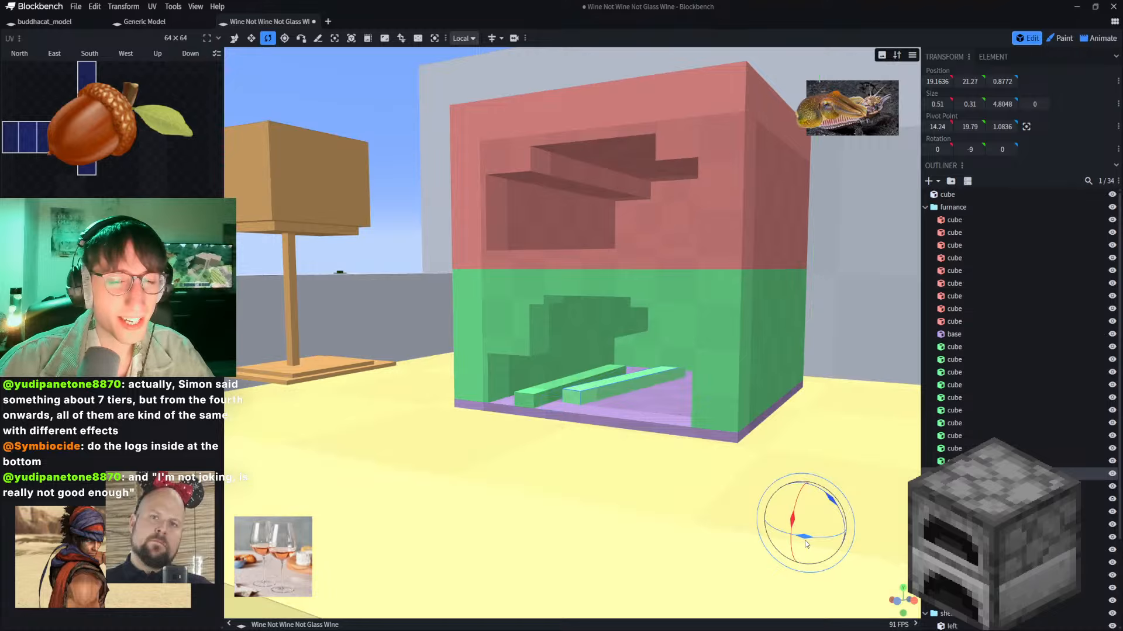
{"action": "scroll", "coordinate": [713, 470], "scroll_direction": "up", "scroll_amount": 5}
{"action": "scroll", "coordinate": [709, 464], "scroll_direction": "down", "scroll_amount": 2}
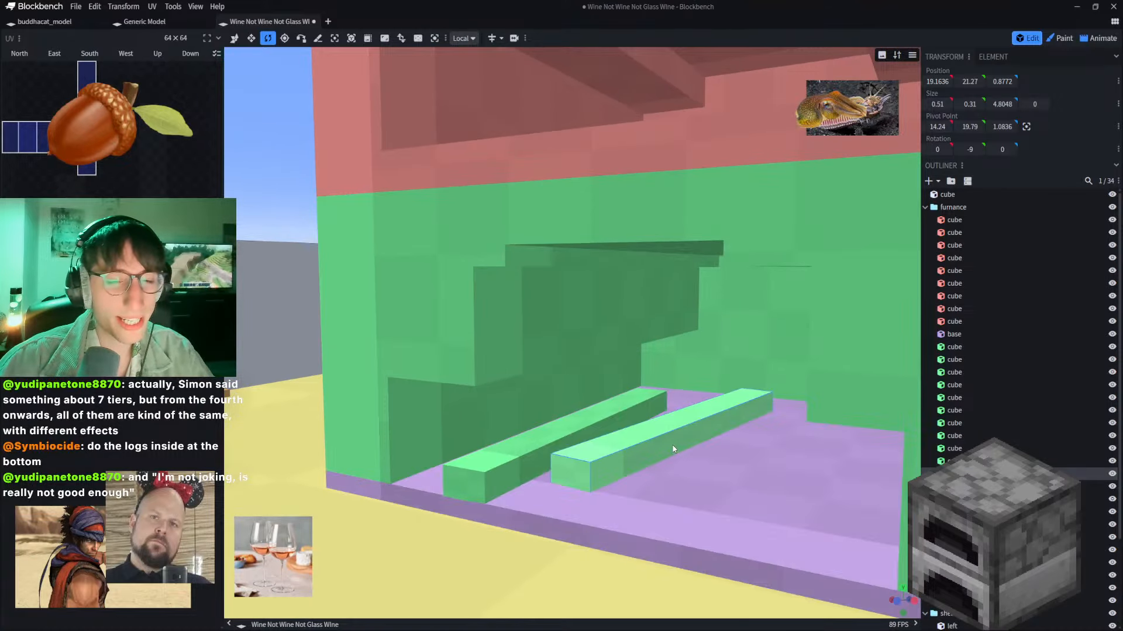
{"action": "scroll", "coordinate": [593, 443], "scroll_direction": "down", "scroll_amount": 2}
Step: Rotate the first log in the lower opening -8 degrees around the Y axis
{"action": "left_click", "coordinate": [547, 418]}
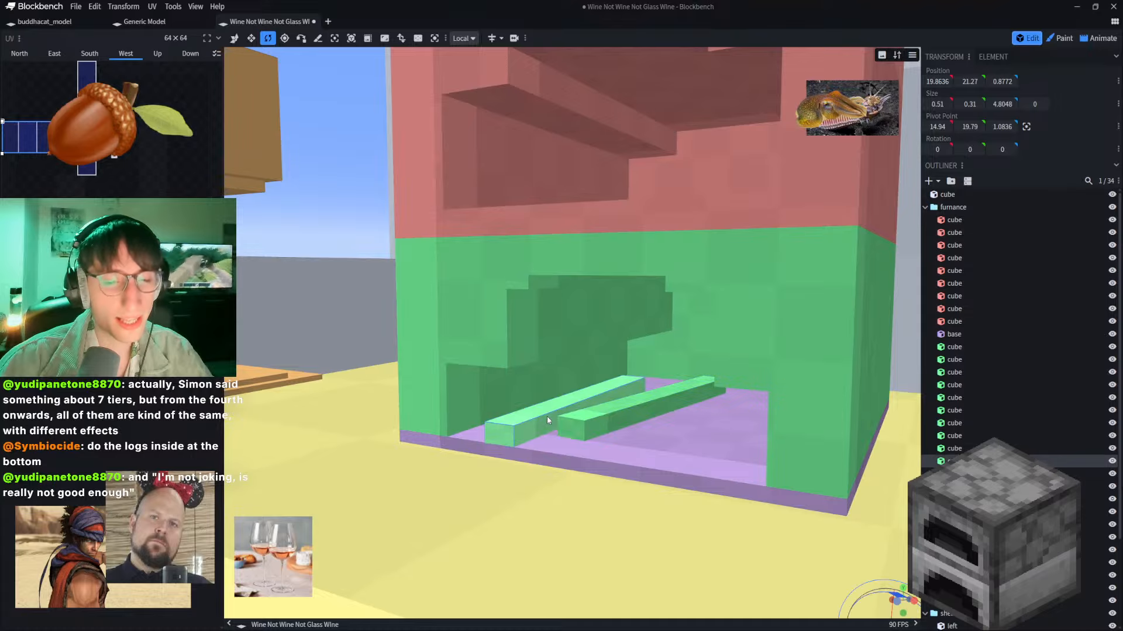
{"action": "scroll", "coordinate": [572, 429], "scroll_direction": "down", "scroll_amount": 2}
{"action": "left_click_drag", "start_coordinate": [817, 578], "coordinate": [810, 574]}
{"action": "right_click_drag", "start_coordinate": [719, 473], "coordinate": [643, 453]}
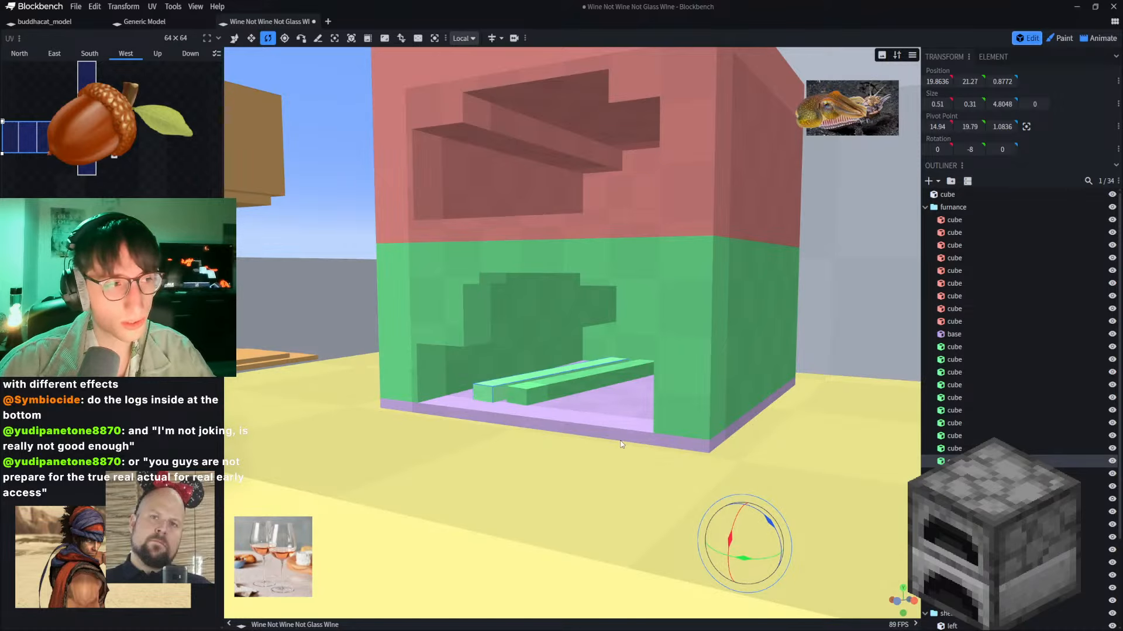
{"action": "scroll", "coordinate": [621, 444], "scroll_direction": "up", "scroll_amount": 4}
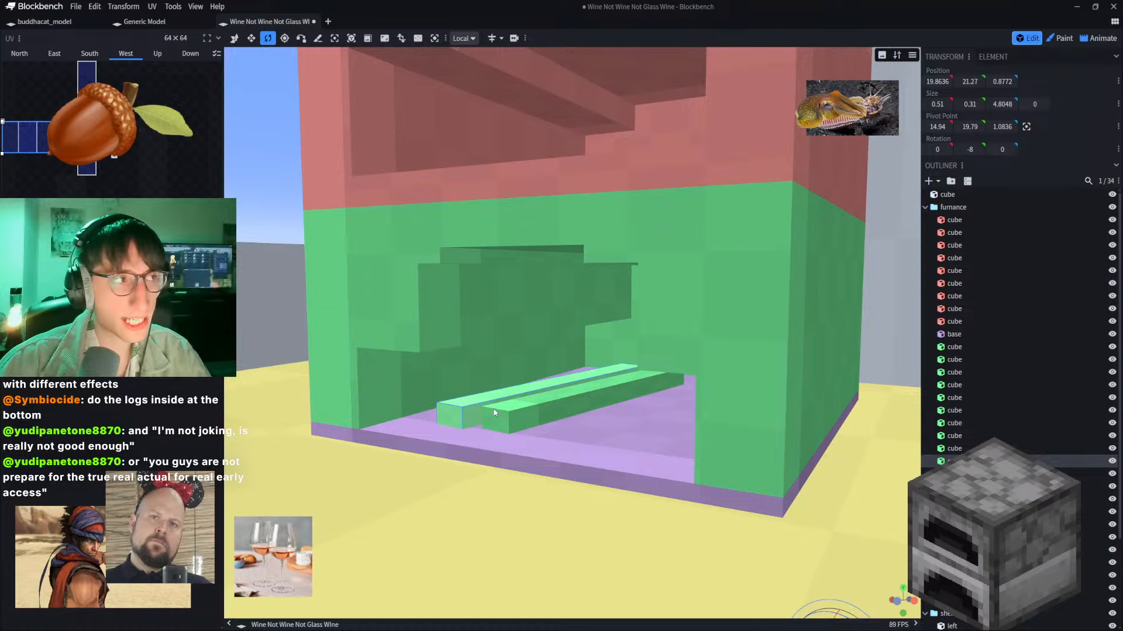
{"action": "scroll", "coordinate": [493, 409], "scroll_direction": "down", "scroll_amount": 1}
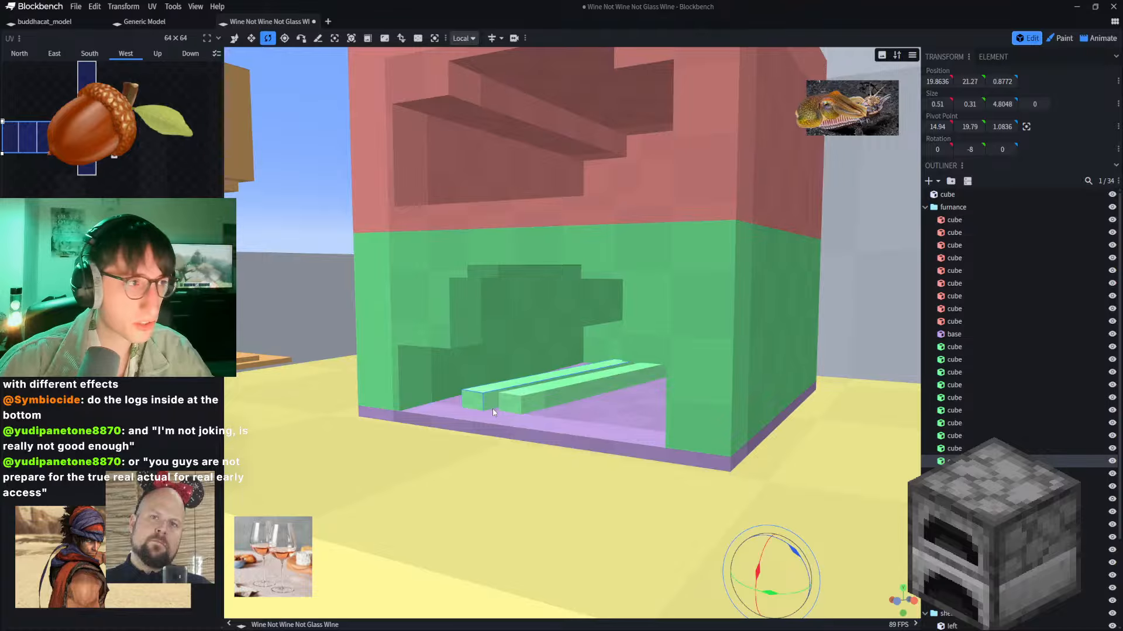
{"action": "left_click_drag", "start_coordinate": [493, 408], "coordinate": [433, 369]}
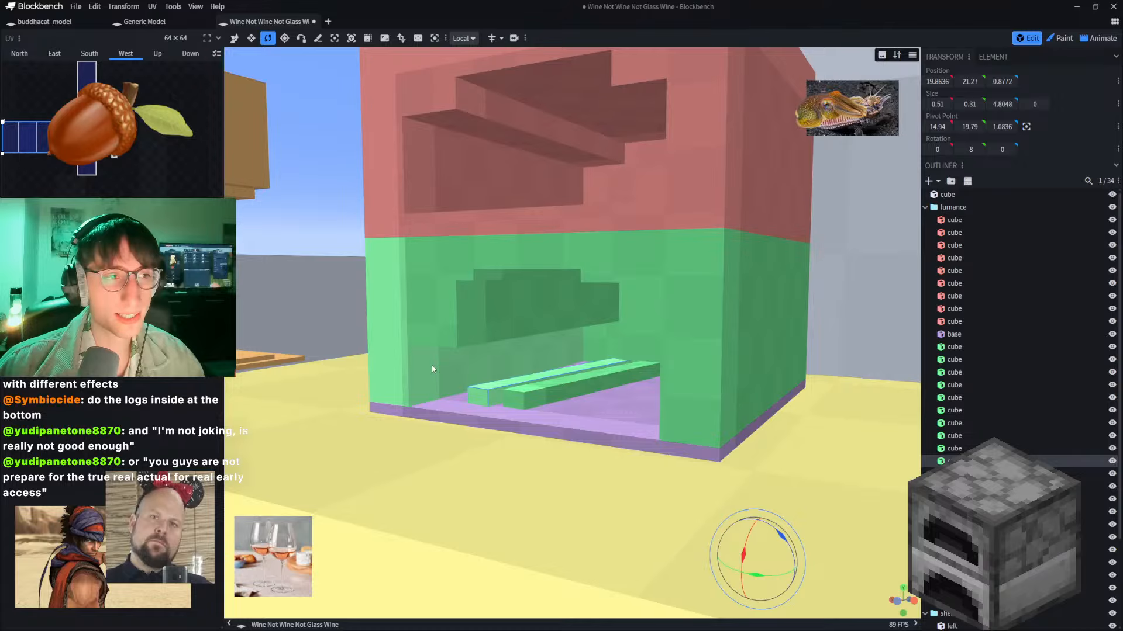
{"action": "scroll", "coordinate": [433, 369], "scroll_direction": "up", "scroll_amount": 5}
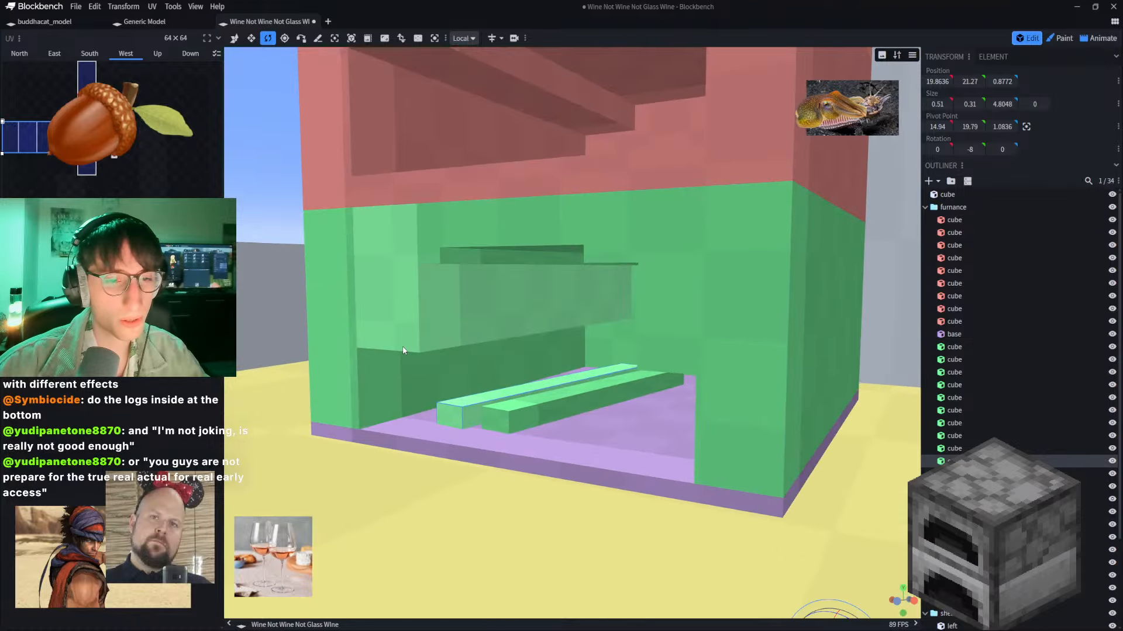
{"action": "scroll", "coordinate": [412, 293], "scroll_direction": "up", "scroll_amount": 5}
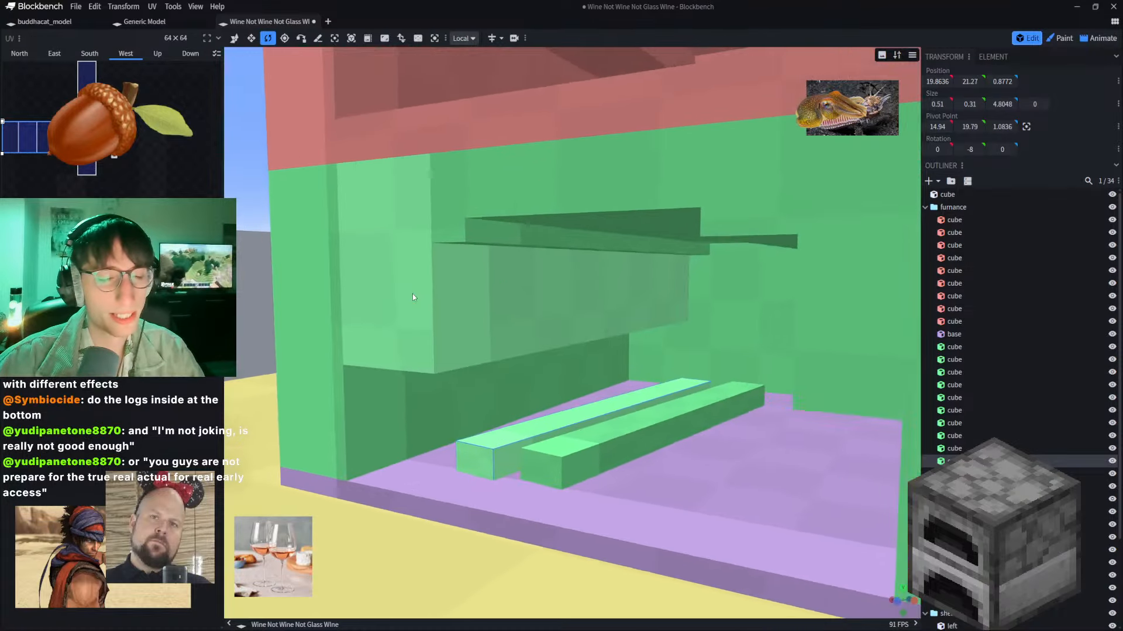
{"action": "right_click_drag", "start_coordinate": [618, 353], "coordinate": [617, 321]}
{"action": "scroll", "coordinate": [611, 336], "scroll_direction": "down", "scroll_amount": 3}
{"action": "scroll", "coordinate": [612, 336], "scroll_direction": "down", "scroll_amount": 2}
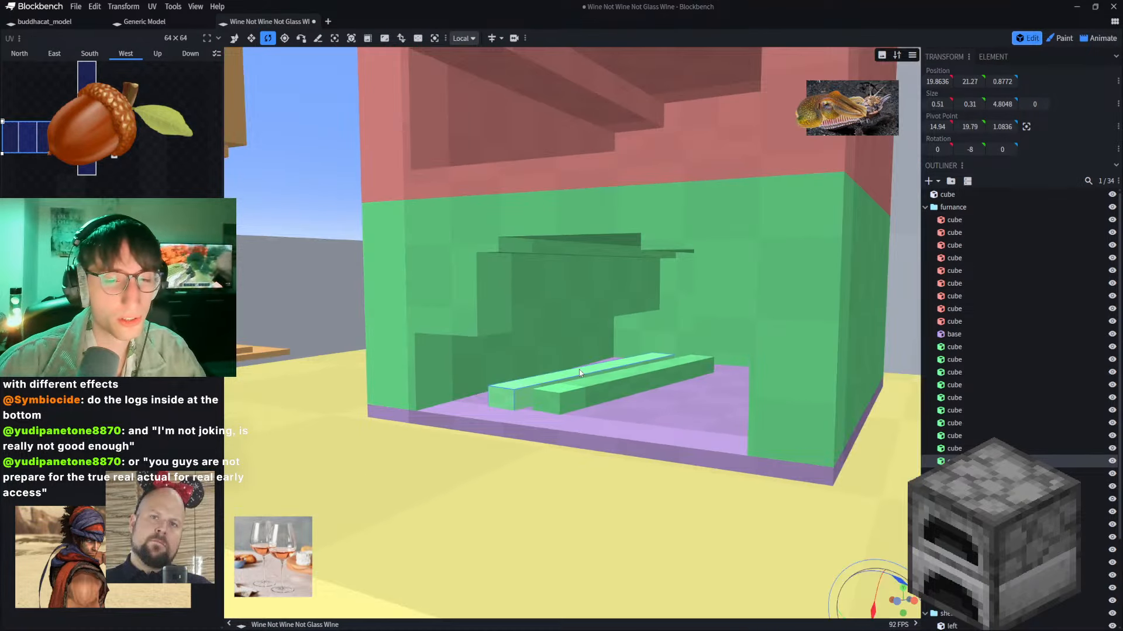
Step: Duplicate the log rotated -8 degrees and move the copy across the furnace base to X 17.8636
{"action": "left_click_drag", "start_coordinate": [344, 190], "coordinate": [346, 229]}
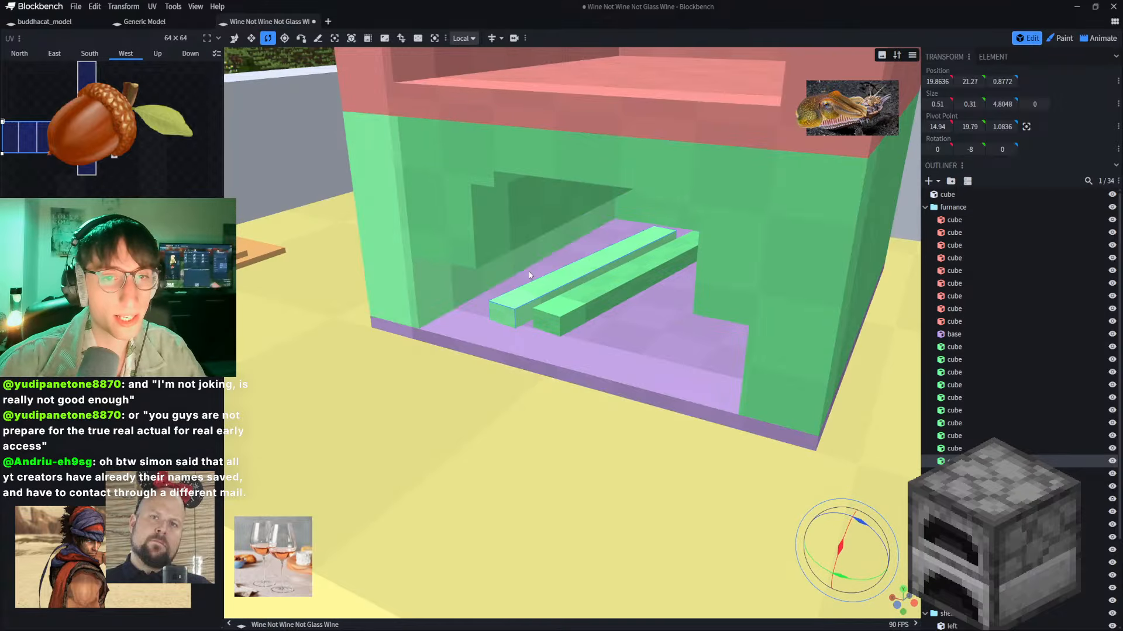
{"action": "key", "text": "ctrl+d"}
{"action": "left_click_drag", "start_coordinate": [558, 263], "coordinate": [654, 303]}
{"action": "left_click_drag", "start_coordinate": [271, 59], "coordinate": [326, 53]}
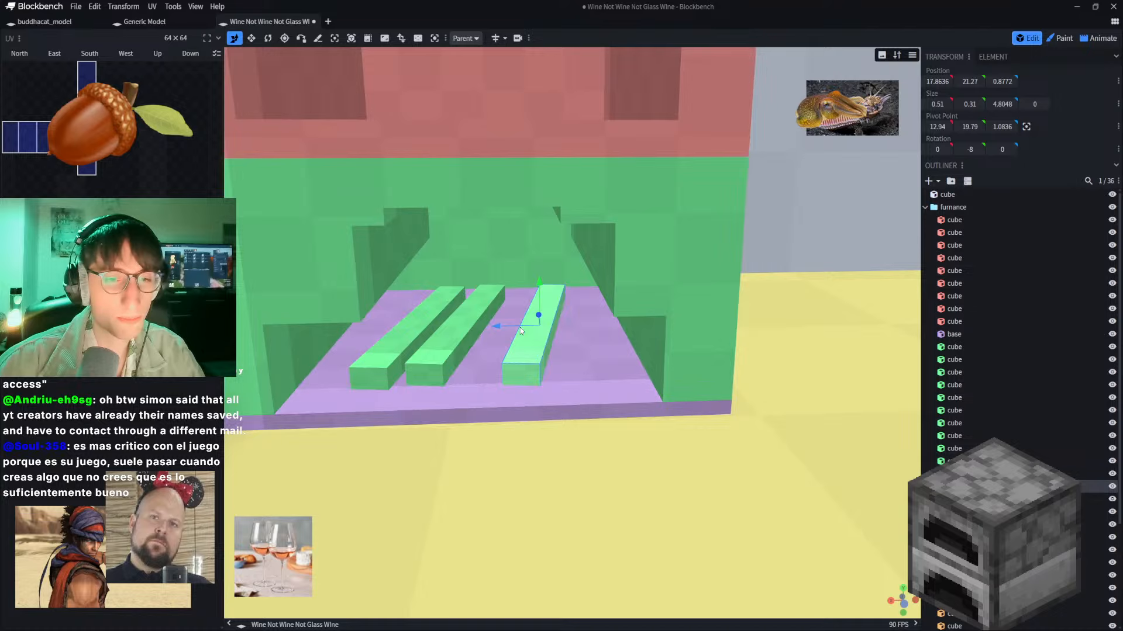
Step: Duplicate the log rotated -8 degrees and move the copy between the existing logs to X 18.4636
{"action": "key", "text": "ctrl+d"}
{"action": "left_click_drag", "start_coordinate": [501, 325], "coordinate": [466, 326]}
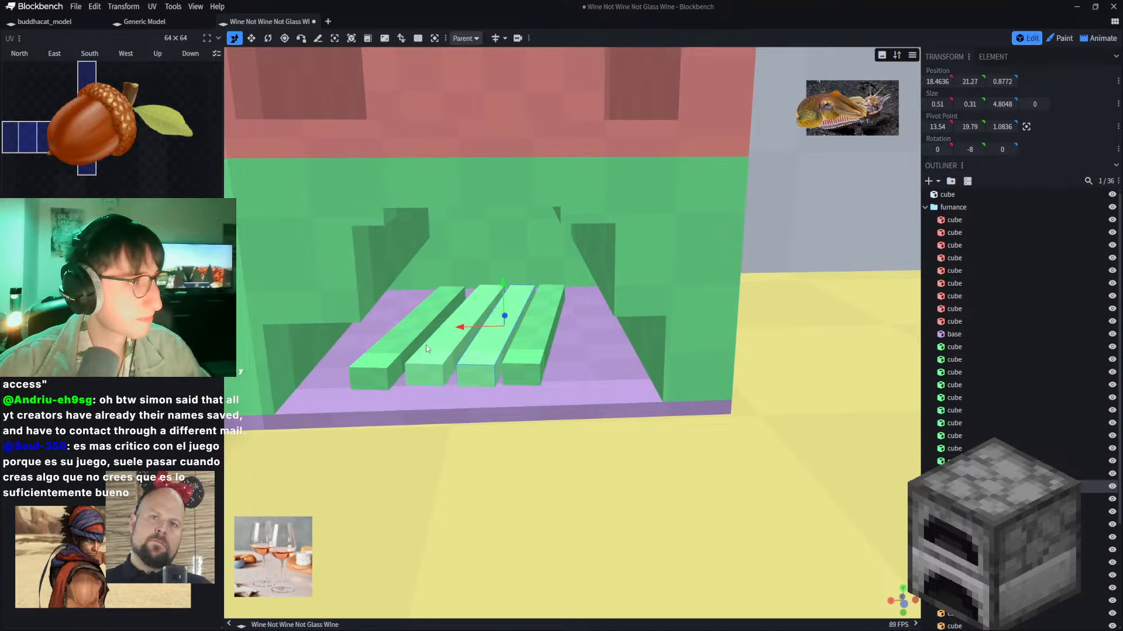
{"action": "left_click_drag", "start_coordinate": [450, 329], "coordinate": [545, 326]}
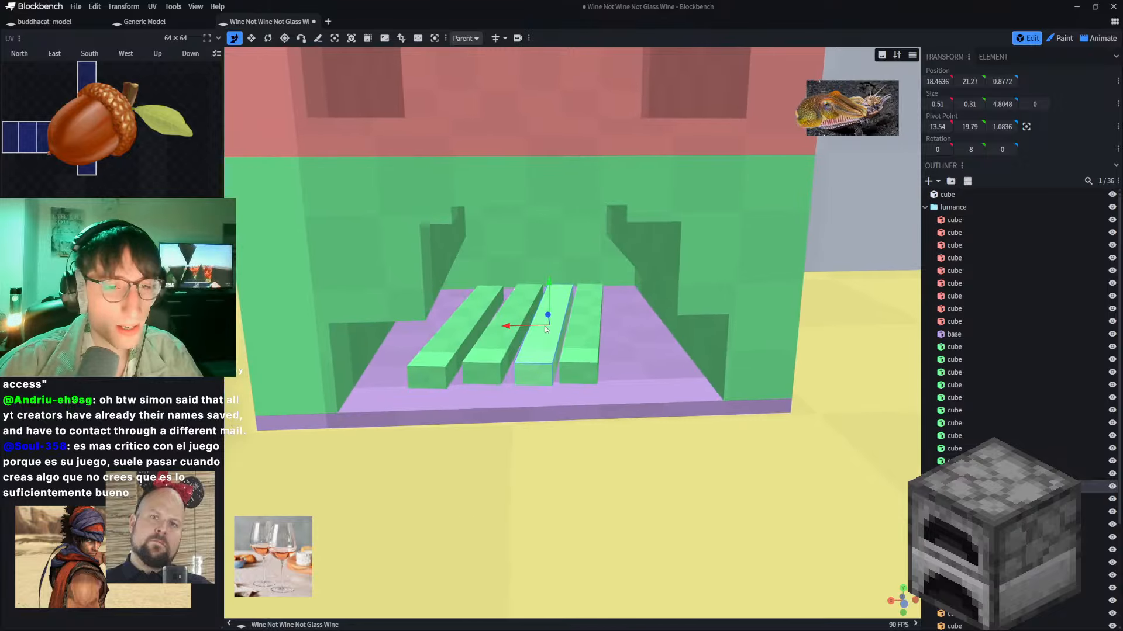
{"action": "left_click", "coordinate": [589, 353]}
{"action": "left_click", "coordinate": [478, 350]}
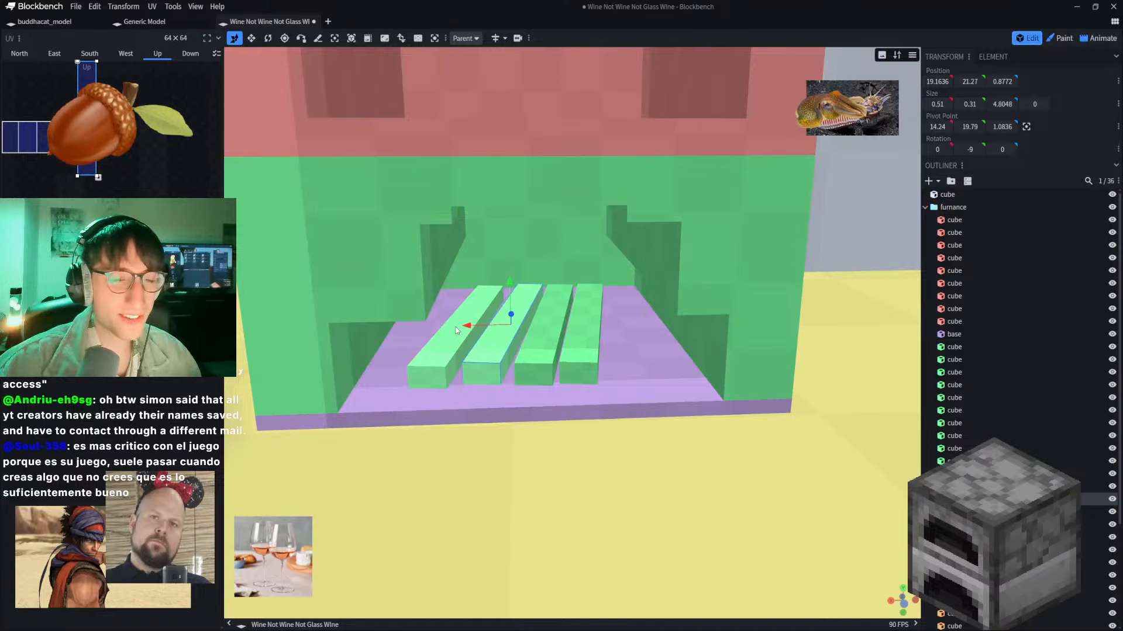
Step: Examine the furnace's stepped openings and the four logs from several distances and angles, comparing them with the nearby lamp
{"action": "scroll", "coordinate": [434, 332], "scroll_direction": "down", "scroll_amount": 4}
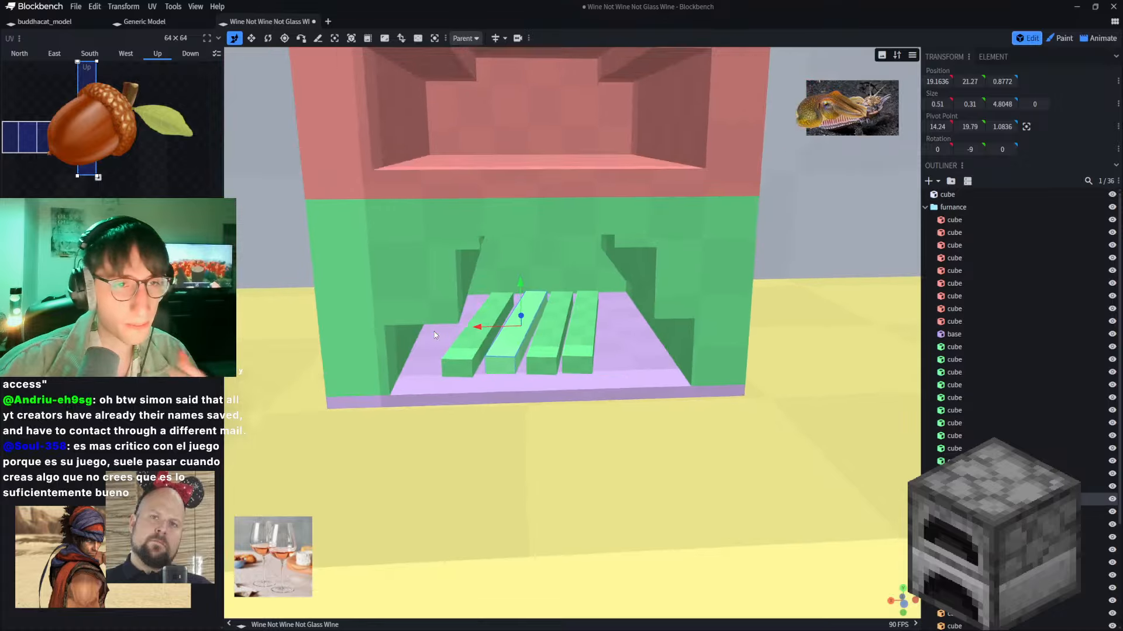
{"action": "scroll", "coordinate": [434, 335], "scroll_direction": "down", "scroll_amount": 3}
{"action": "scroll", "coordinate": [433, 335], "scroll_direction": "up", "scroll_amount": 2}
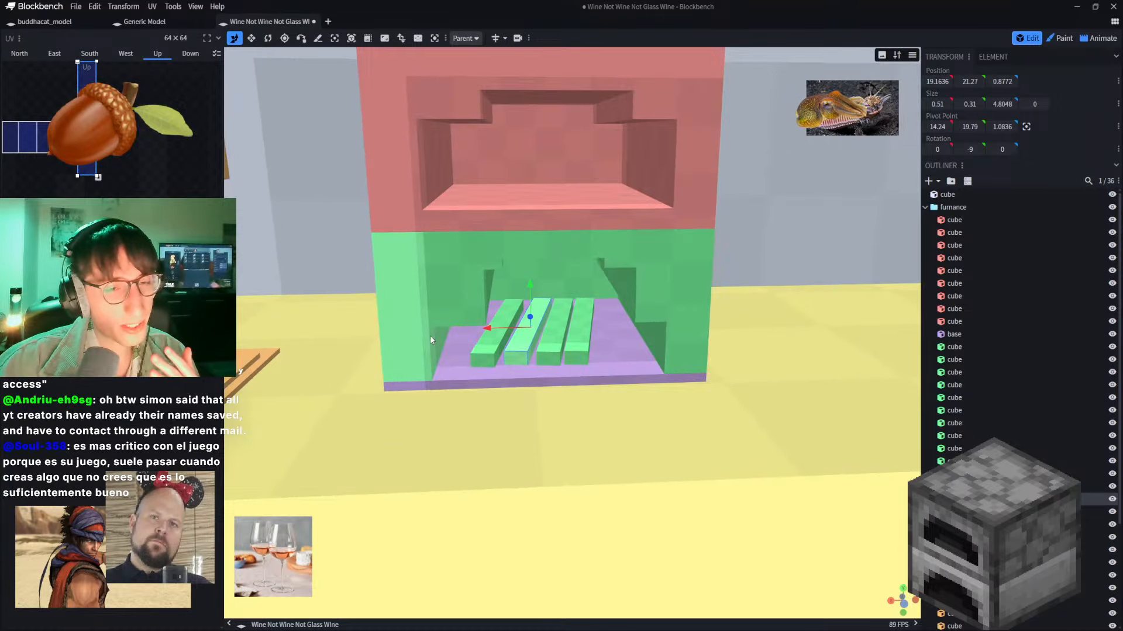
{"action": "scroll", "coordinate": [431, 339], "scroll_direction": "down", "scroll_amount": 2}
{"action": "scroll", "coordinate": [429, 340], "scroll_direction": "down", "scroll_amount": 3}
{"action": "scroll", "coordinate": [549, 275], "scroll_direction": "up", "scroll_amount": 5}
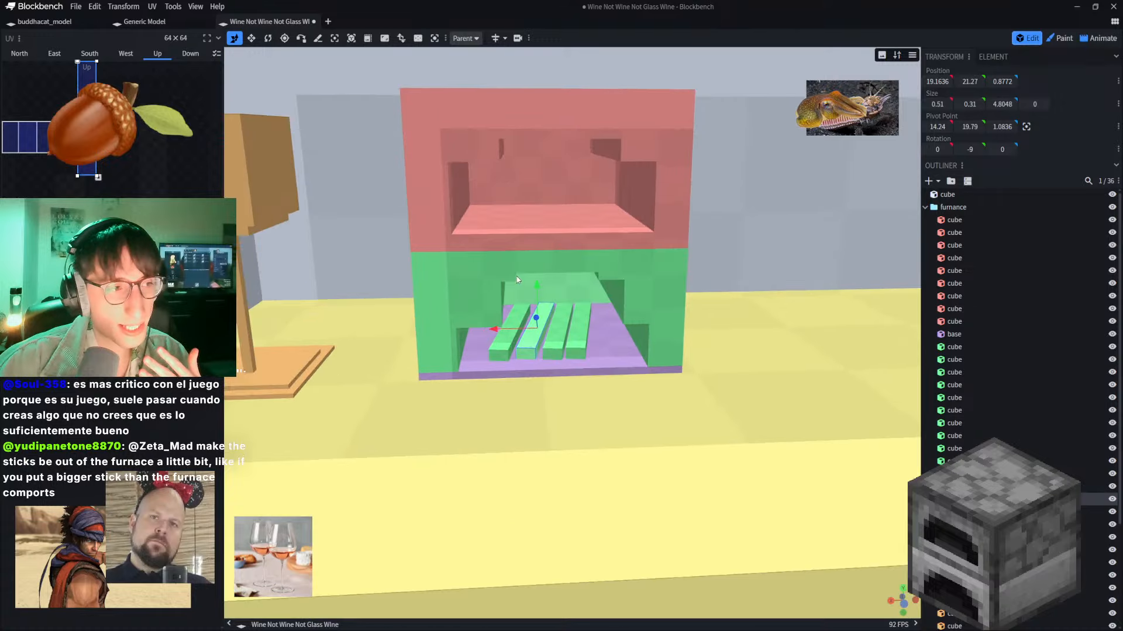
{"action": "scroll", "coordinate": [516, 280], "scroll_direction": "down", "scroll_amount": 7}
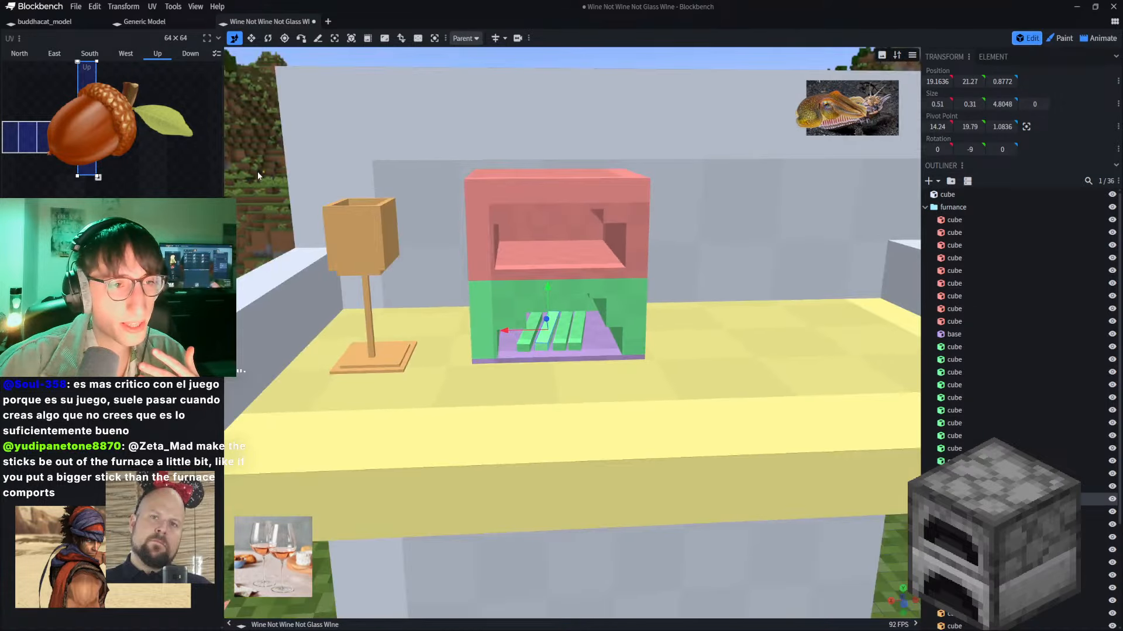
{"action": "right_click_drag", "start_coordinate": [256, 175], "coordinate": [271, 267]}
{"action": "left_click_drag", "start_coordinate": [271, 262], "coordinate": [287, 242]}
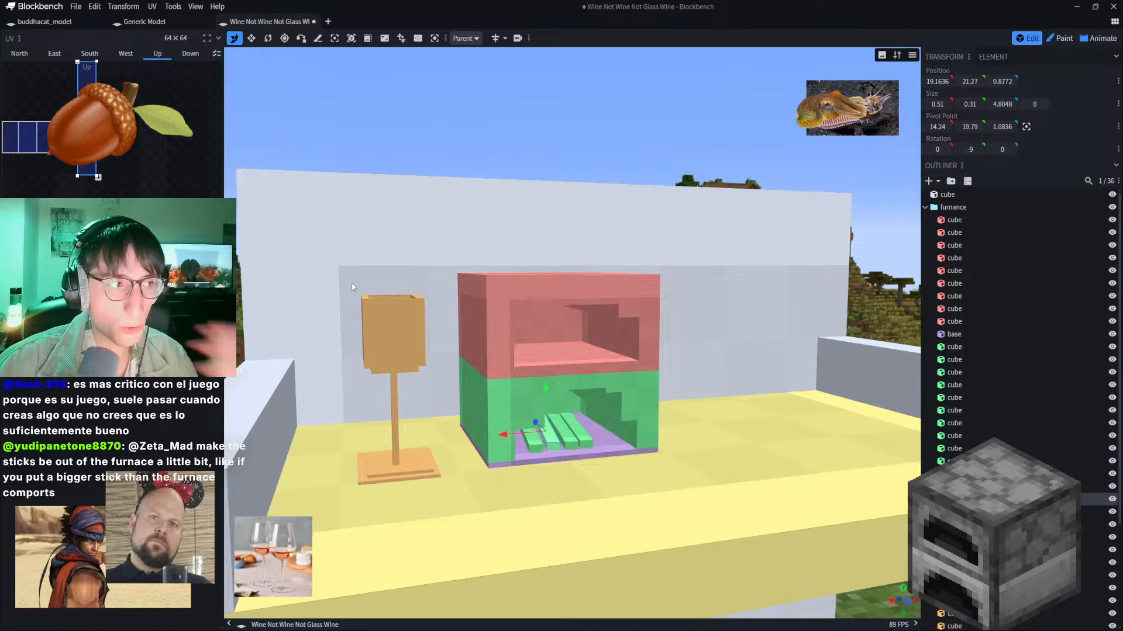
{"action": "scroll", "coordinate": [420, 303], "scroll_direction": "up", "scroll_amount": 3}
{"action": "scroll", "coordinate": [420, 301], "scroll_direction": "up", "scroll_amount": 4}
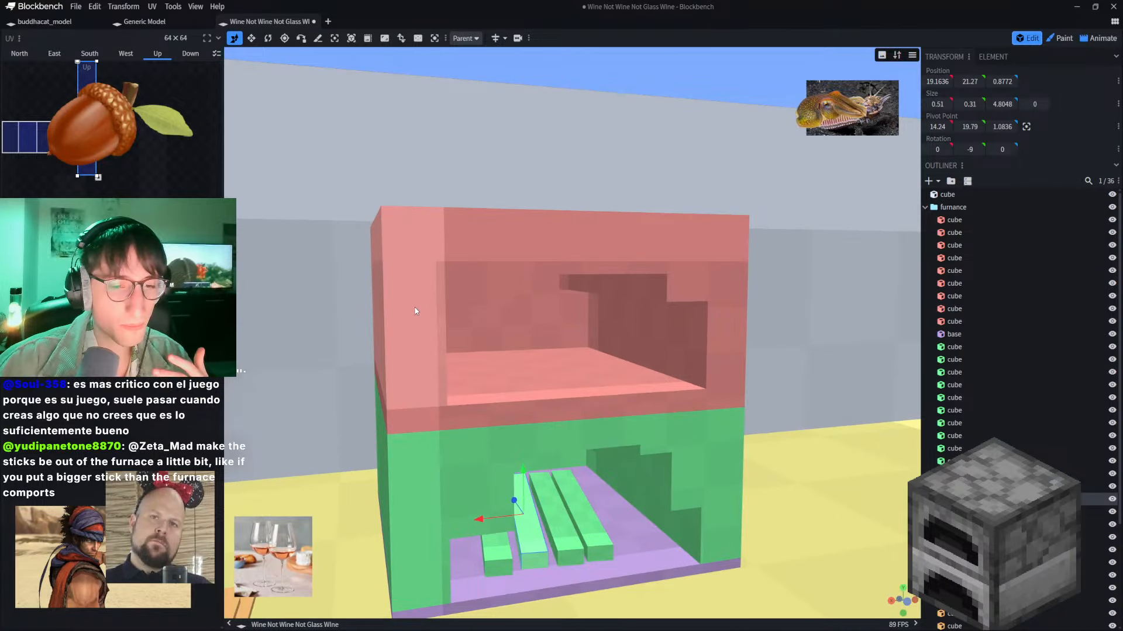
{"action": "scroll", "coordinate": [415, 308], "scroll_direction": "down", "scroll_amount": 3}
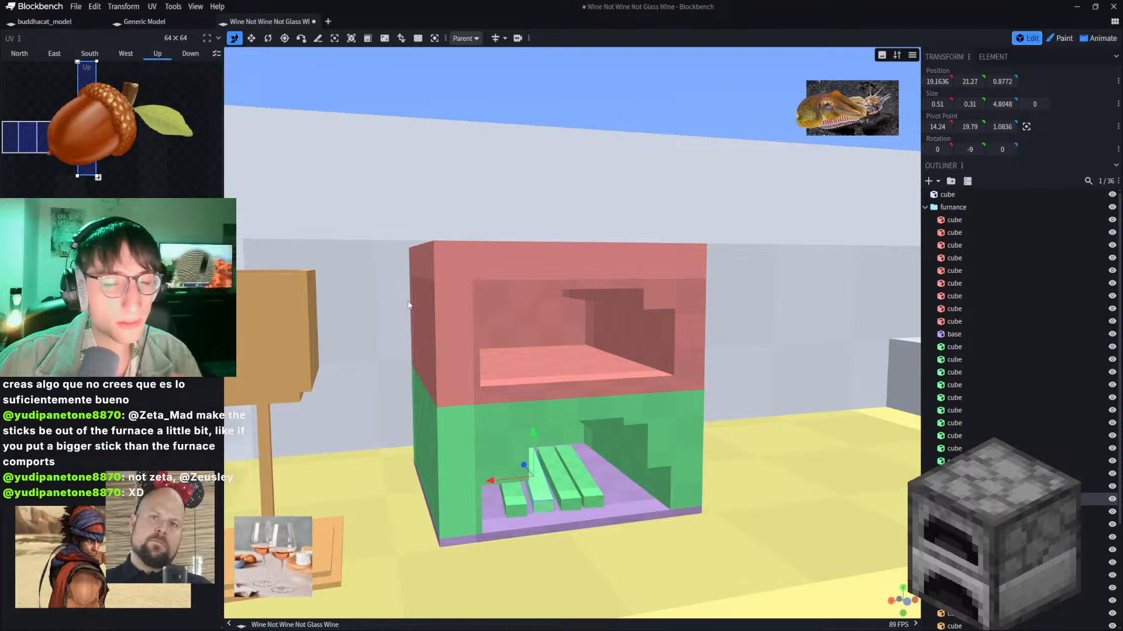
{"action": "scroll", "coordinate": [630, 345], "scroll_direction": "up", "scroll_amount": 3}
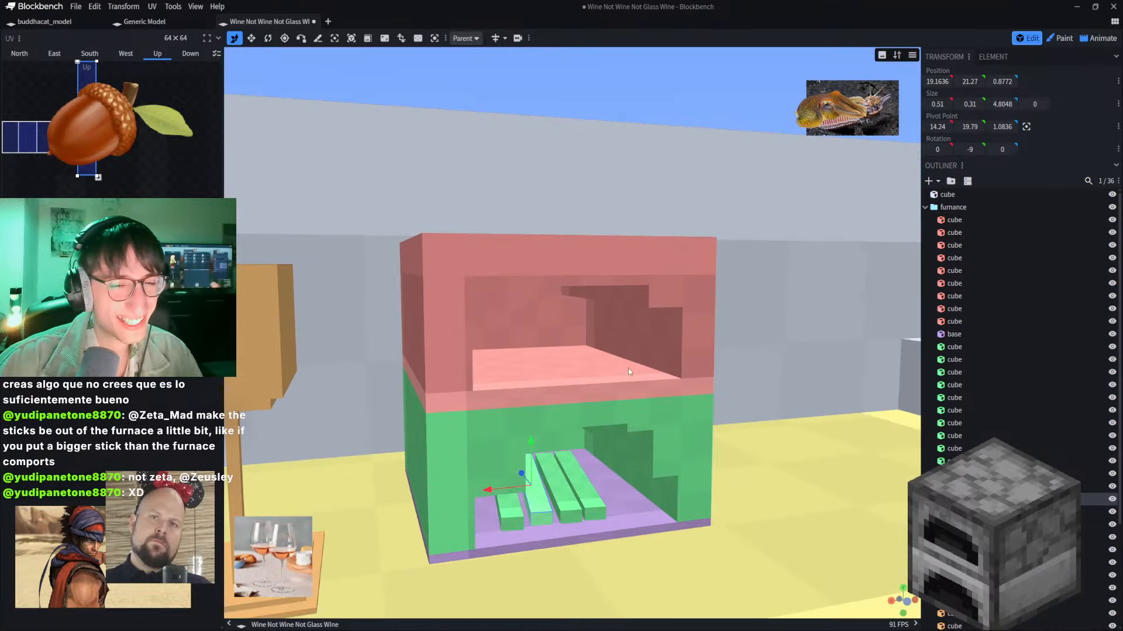
{"action": "scroll", "coordinate": [604, 366], "scroll_direction": "up", "scroll_amount": 2}
{"action": "scroll", "coordinate": [604, 366], "scroll_direction": "down", "scroll_amount": 5}
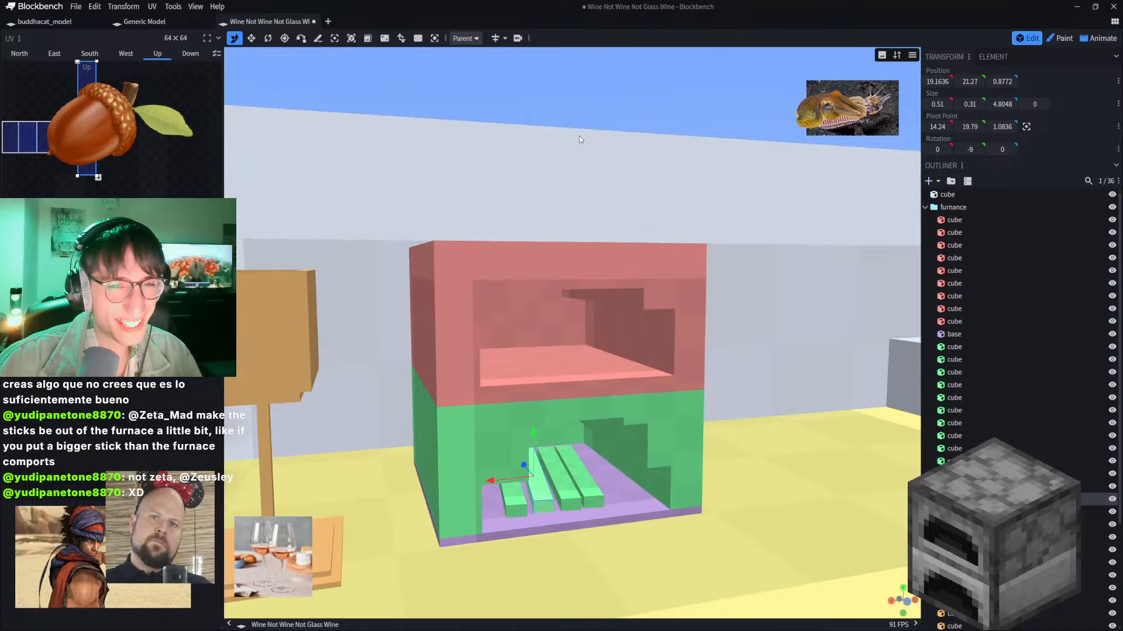
{"action": "mouse_move", "coordinate": [563, 111]}
{"action": "left_mouse_down"}
{"action": "mouse_move", "coordinate": [579, 113]}
{"action": "mouse_move", "coordinate": [566, 117]}
{"action": "left_mouse_up"}
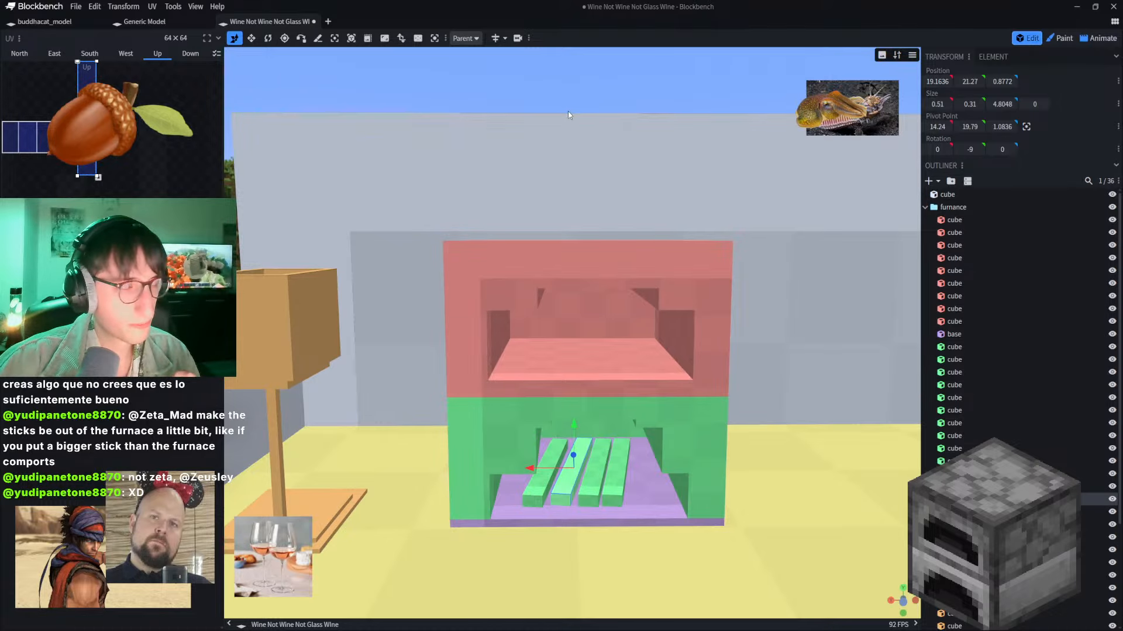
{"action": "left_click_drag", "start_coordinate": [590, 106], "coordinate": [582, 106]}
{"action": "scroll", "coordinate": [499, 252], "scroll_direction": "up", "scroll_amount": 5}
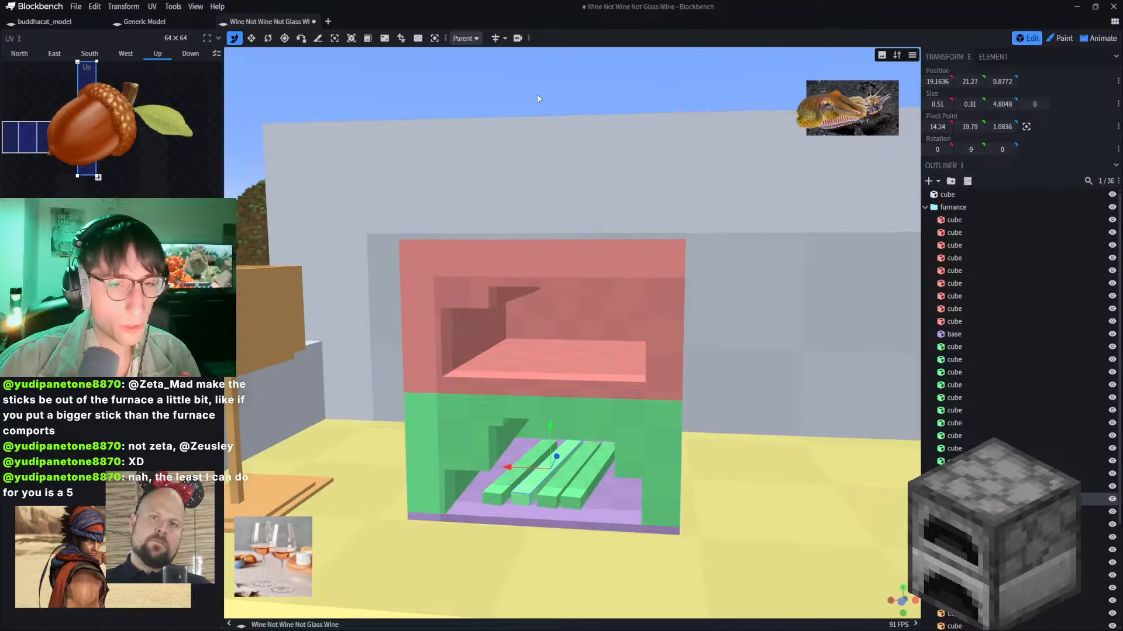
{"action": "scroll", "coordinate": [499, 251], "scroll_direction": "down", "scroll_amount": 2}
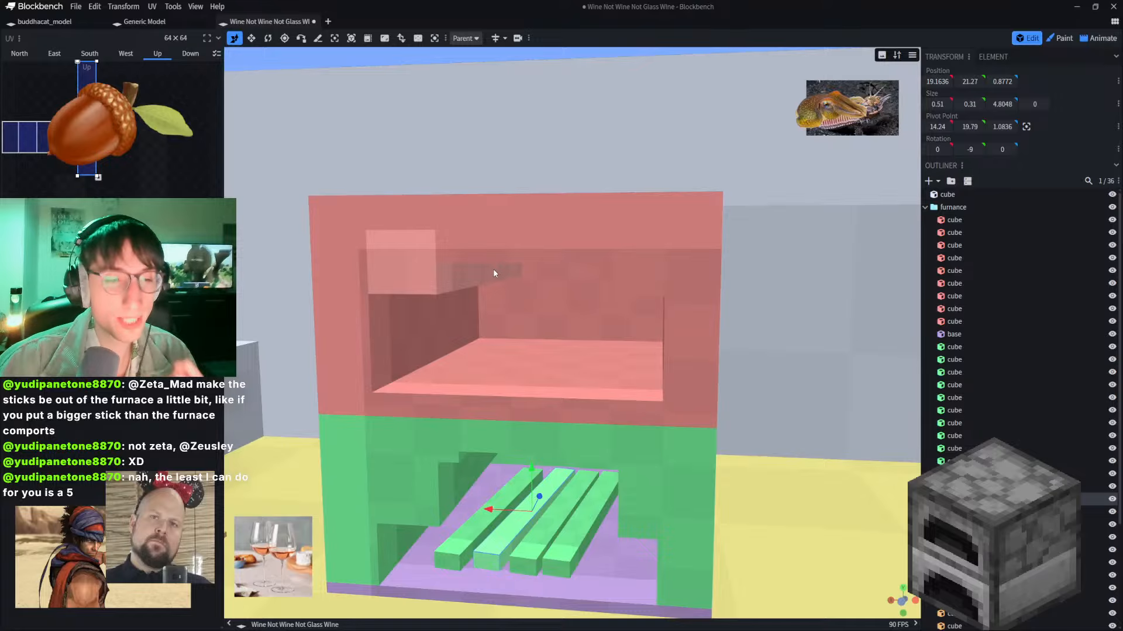
{"action": "scroll", "coordinate": [489, 273], "scroll_direction": "down", "scroll_amount": 1}
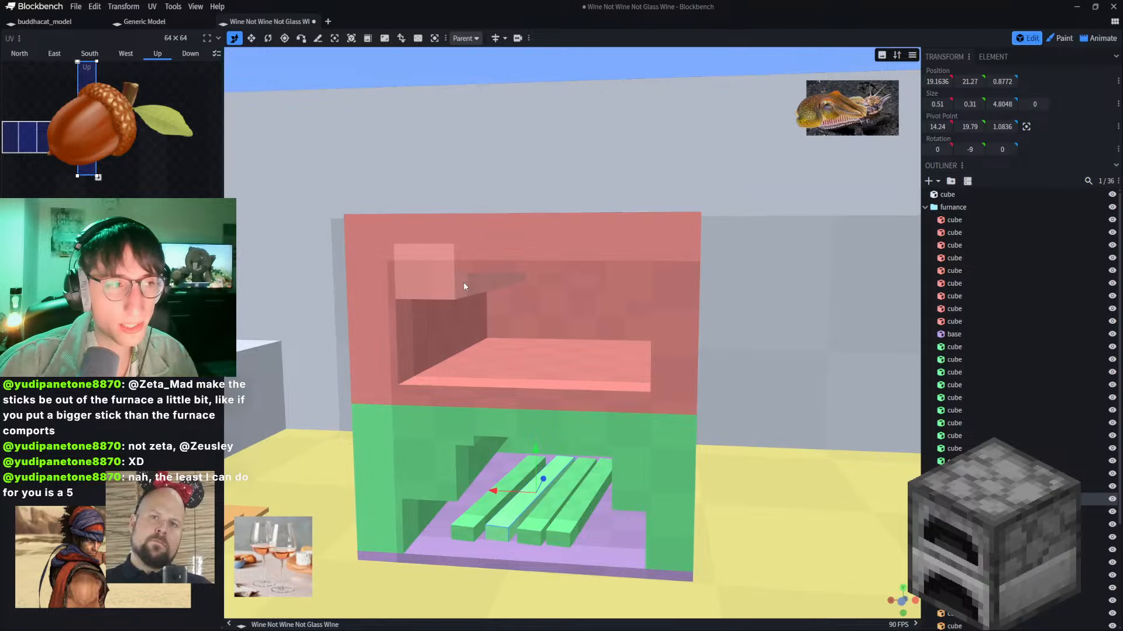
{"action": "scroll", "coordinate": [457, 288], "scroll_direction": "down", "scroll_amount": 1}
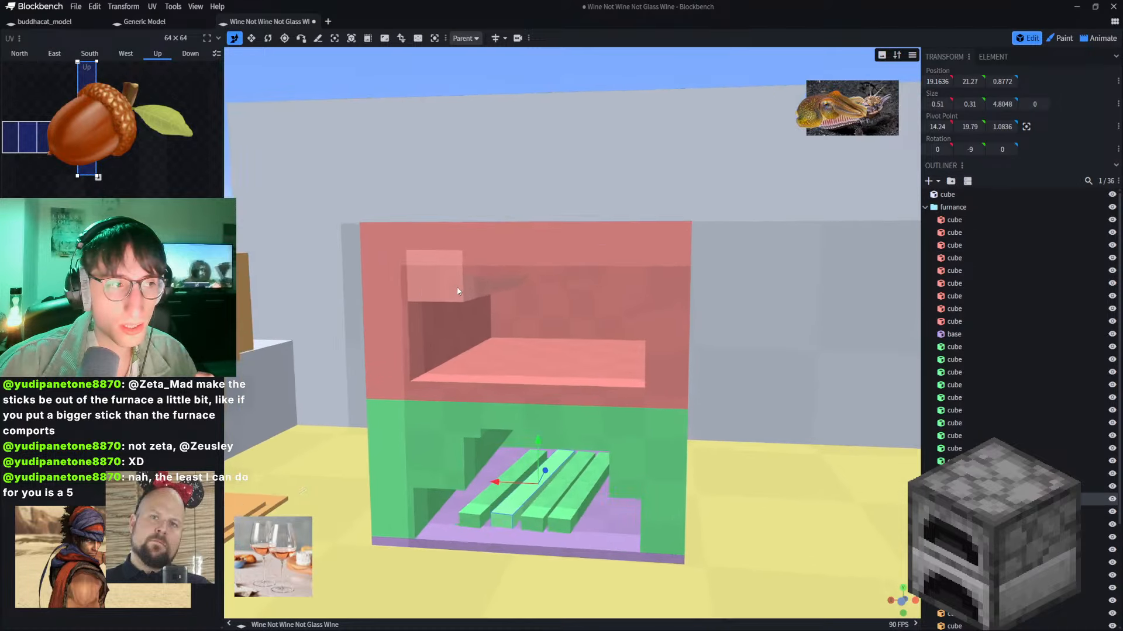
{"action": "scroll", "coordinate": [457, 287], "scroll_direction": "up", "scroll_amount": 3}
{"action": "scroll", "coordinate": [457, 288], "scroll_direction": "down", "scroll_amount": 1}
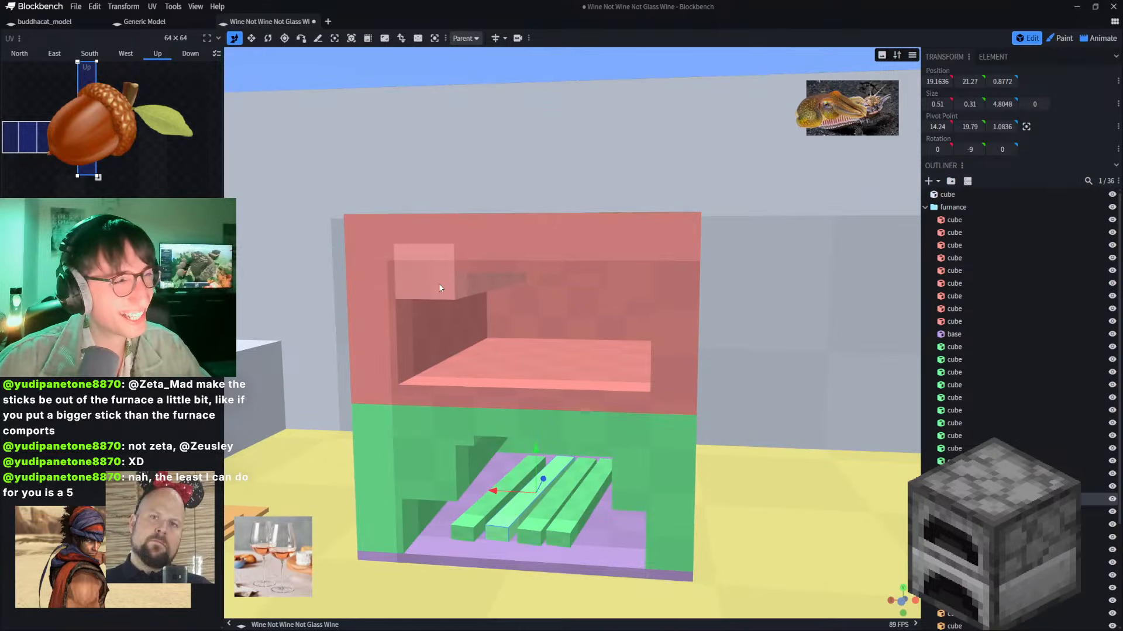
{"action": "scroll", "coordinate": [435, 284], "scroll_direction": "up", "scroll_amount": 3}
{"action": "scroll", "coordinate": [436, 284], "scroll_direction": "down", "scroll_amount": 2}
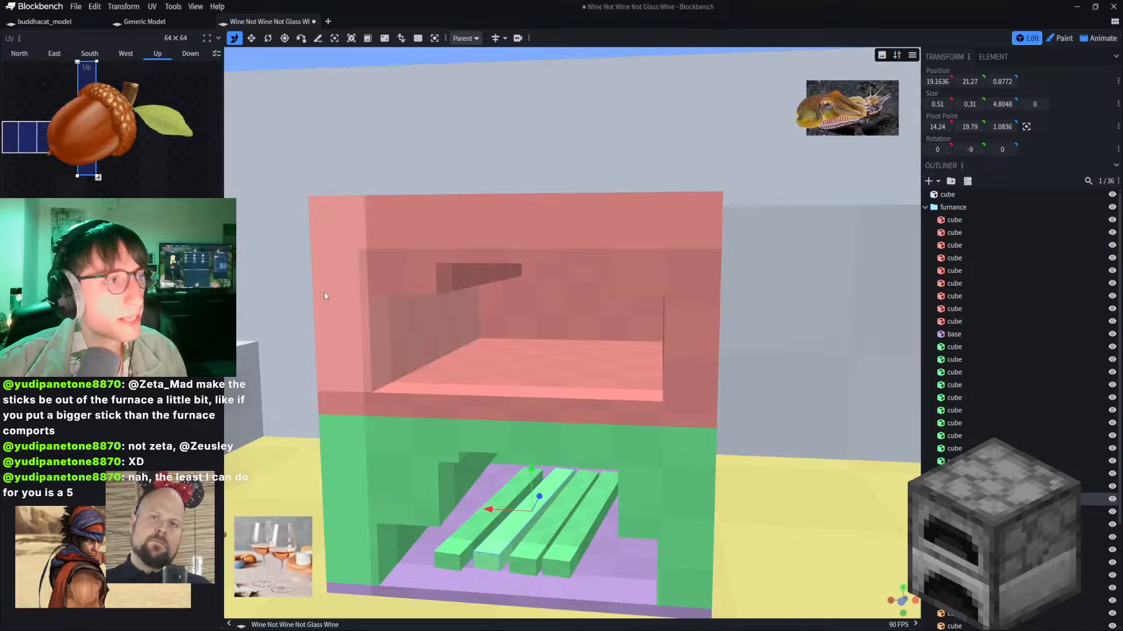
{"action": "right_click_drag", "start_coordinate": [353, 314], "coordinate": [383, 204]}
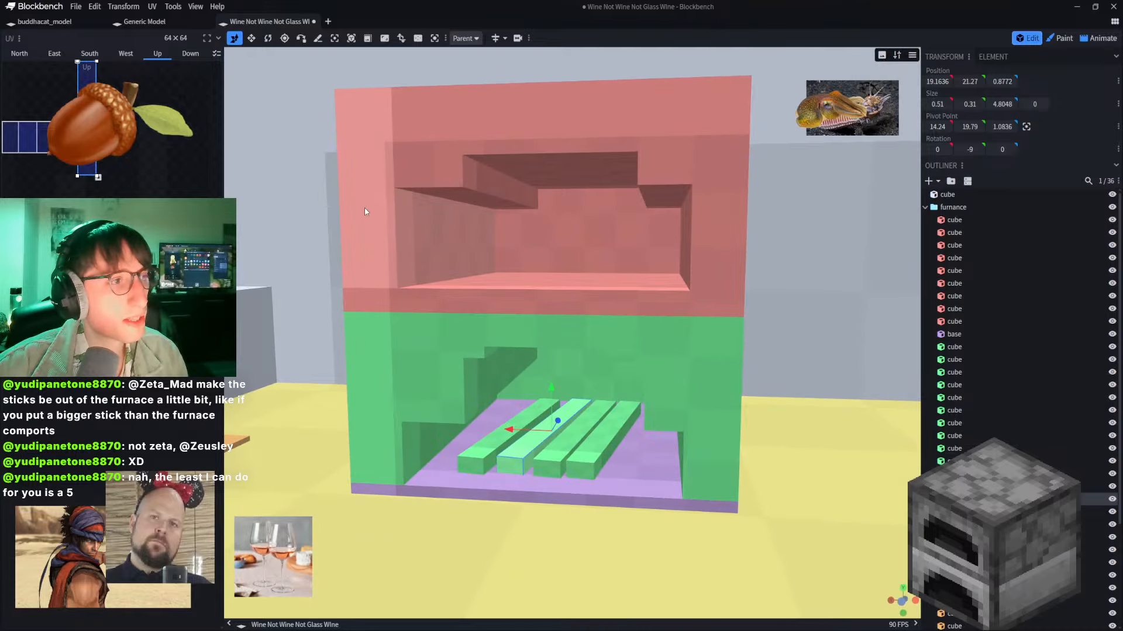
{"action": "scroll", "coordinate": [353, 226], "scroll_direction": "down", "scroll_amount": 2}
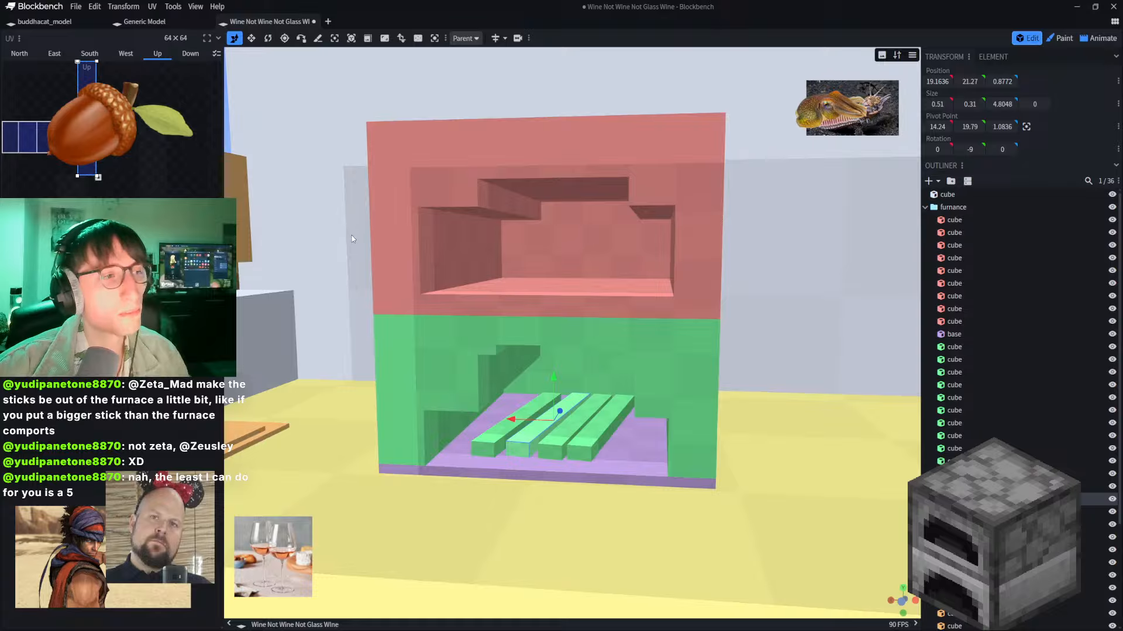
{"action": "scroll", "coordinate": [560, 394], "scroll_direction": "up", "scroll_amount": 4}
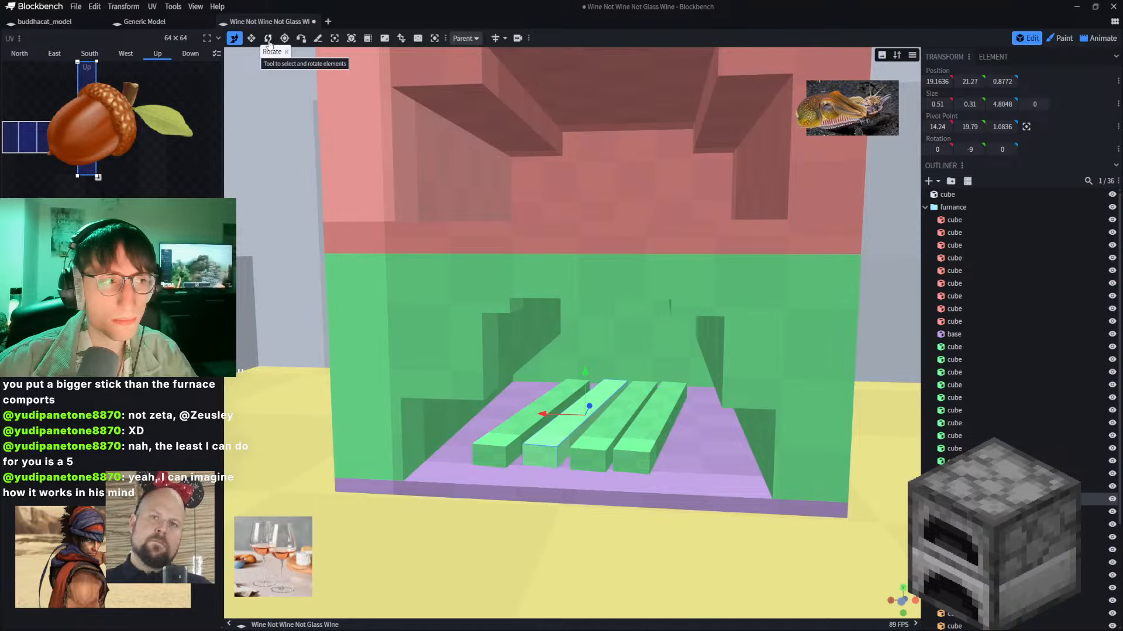
Step: Widen and heighten the first log, and resize the second log beside it to 0.61 wide and 0.56 high
{"action": "left_click", "coordinate": [518, 417]}
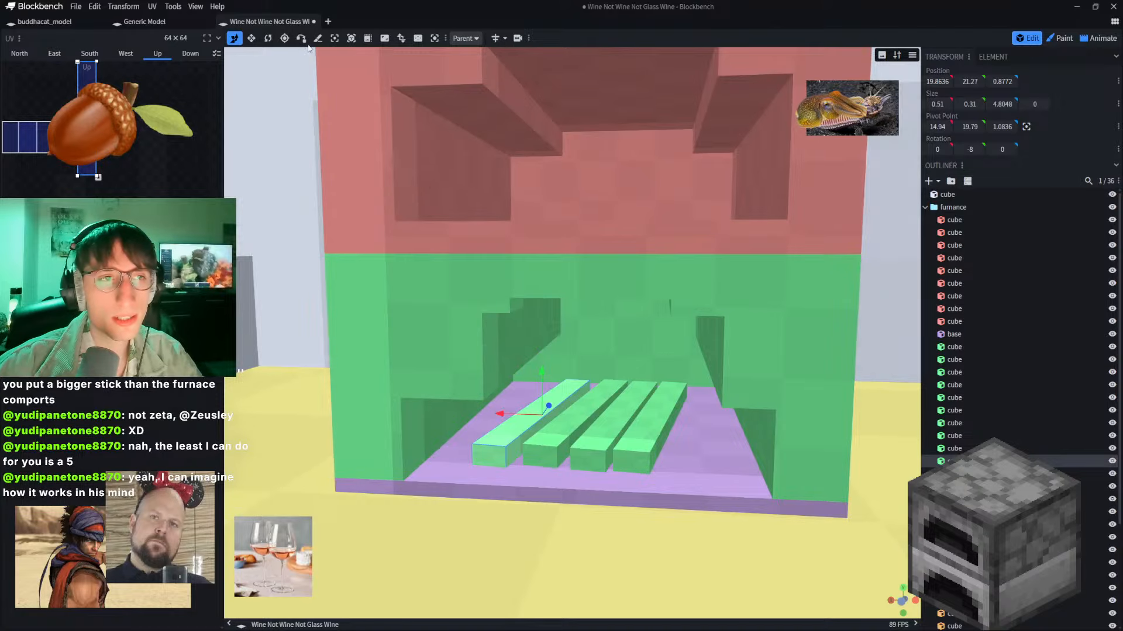
{"action": "left_click", "coordinate": [259, 41]}
{"action": "left_click_drag", "start_coordinate": [523, 416], "coordinate": [490, 414]}
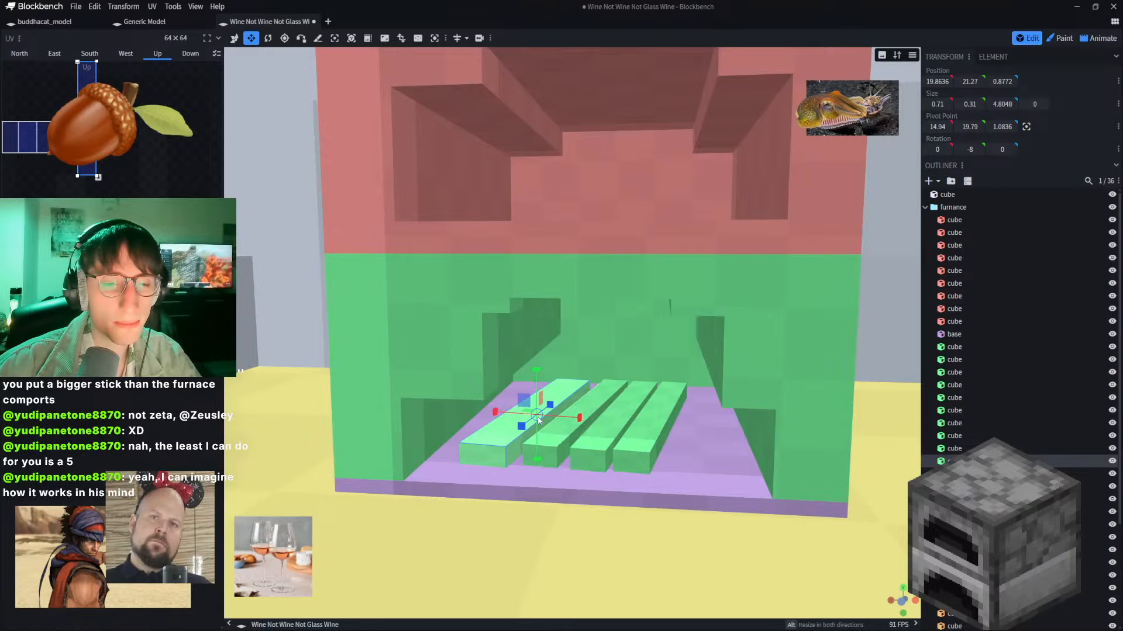
{"action": "left_click_drag", "start_coordinate": [579, 417], "coordinate": [572, 417]}
{"action": "left_click_drag", "start_coordinate": [533, 369], "coordinate": [582, 368]}
{"action": "left_click", "coordinate": [572, 430]}
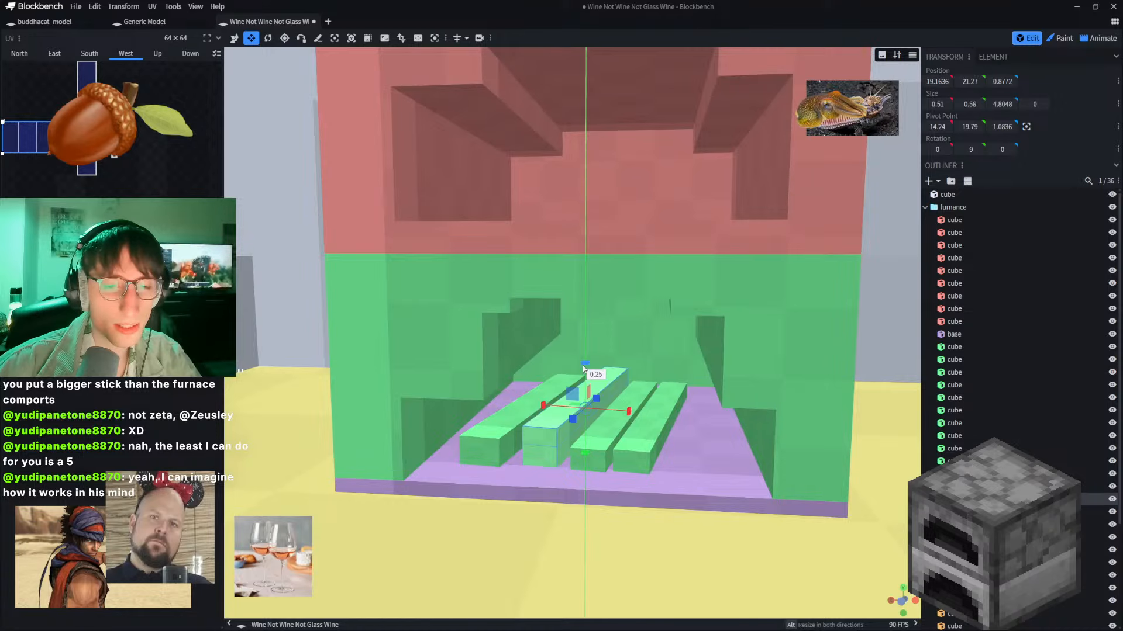
{"action": "left_click_drag", "start_coordinate": [544, 405], "coordinate": [538, 405]}
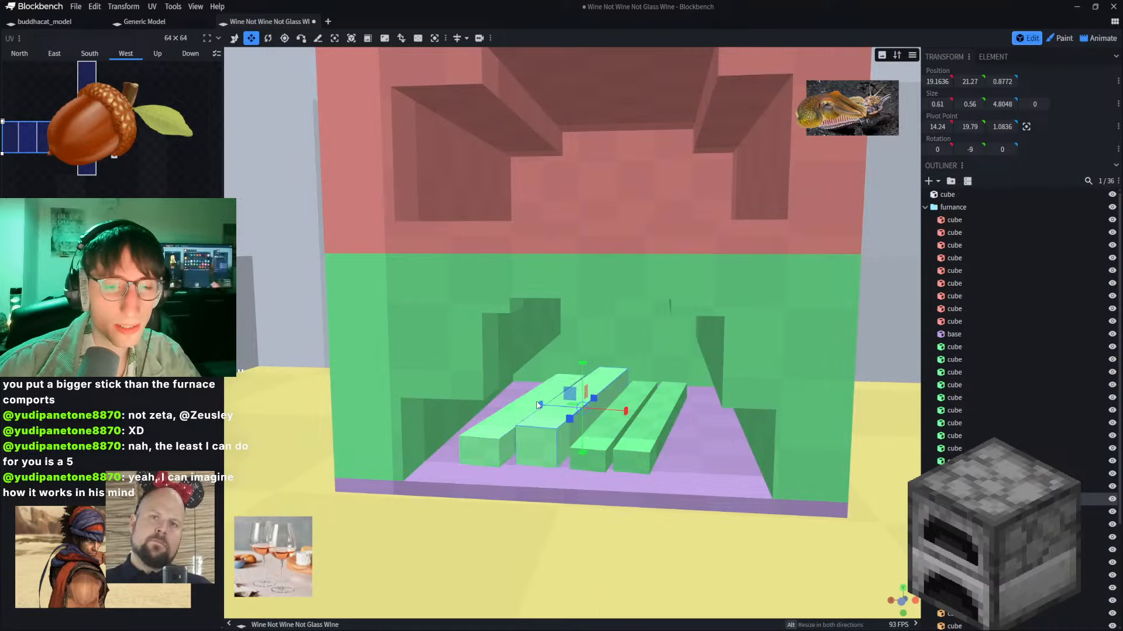
Step: Flatten the third log and set the fourth log's height to 0.41
{"action": "left_click", "coordinate": [605, 446]}
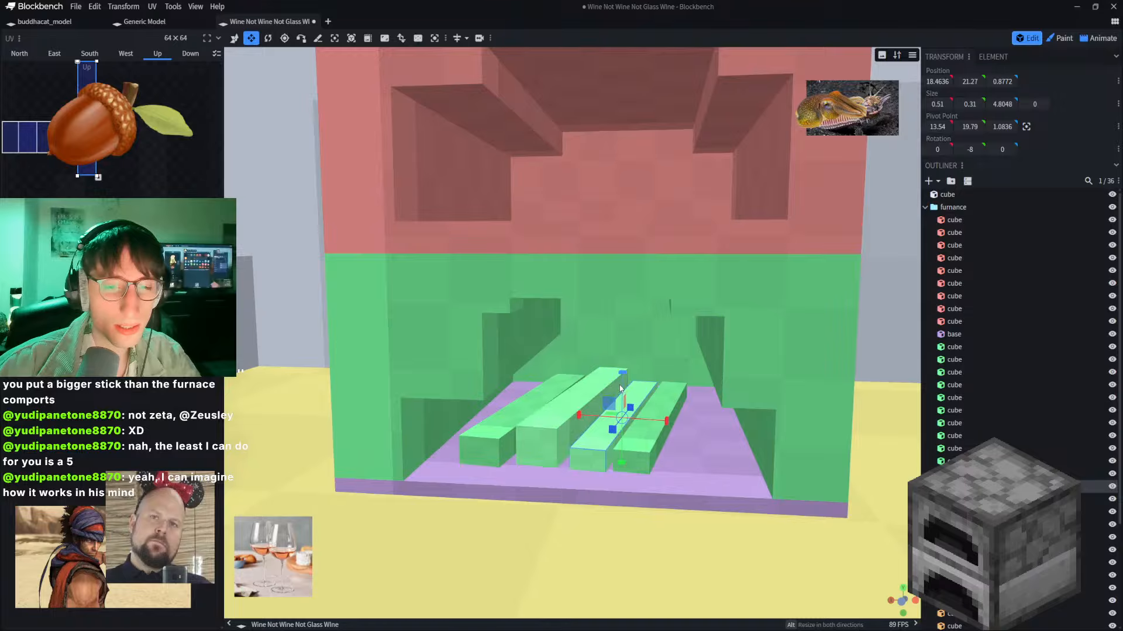
{"action": "left_click_drag", "start_coordinate": [620, 388], "coordinate": [656, 380]}
{"action": "scroll", "coordinate": [655, 389], "scroll_direction": "down", "scroll_amount": 3}
{"action": "scroll", "coordinate": [655, 403], "scroll_direction": "up", "scroll_amount": 2}
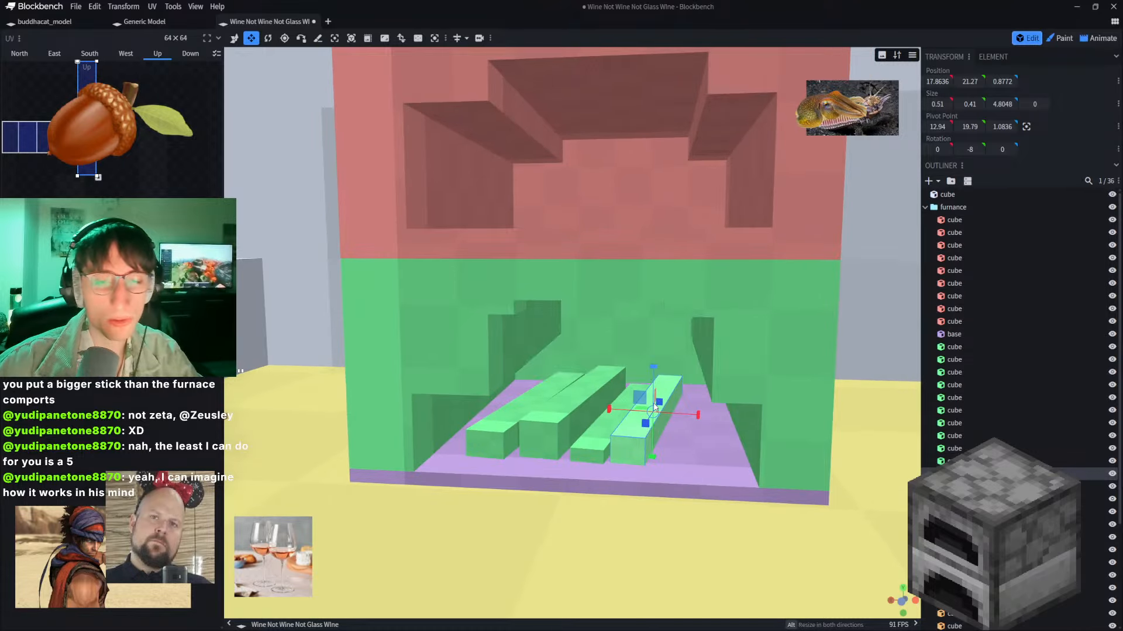
Step: Duplicate the fourth log, stack the copy on the second log at X 19.1636, Y 21.87, and center its pivot ready for rotation
{"action": "key", "text": "ctrl+d"}
{"action": "key", "text": "v"}
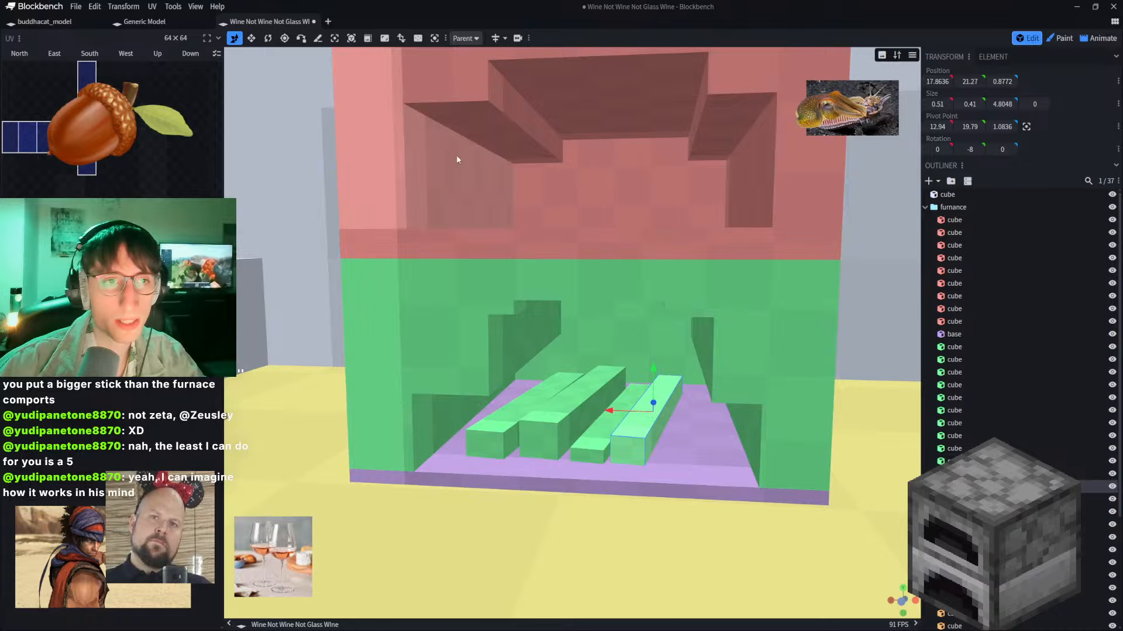
{"action": "left_click_drag", "start_coordinate": [625, 414], "coordinate": [547, 375]}
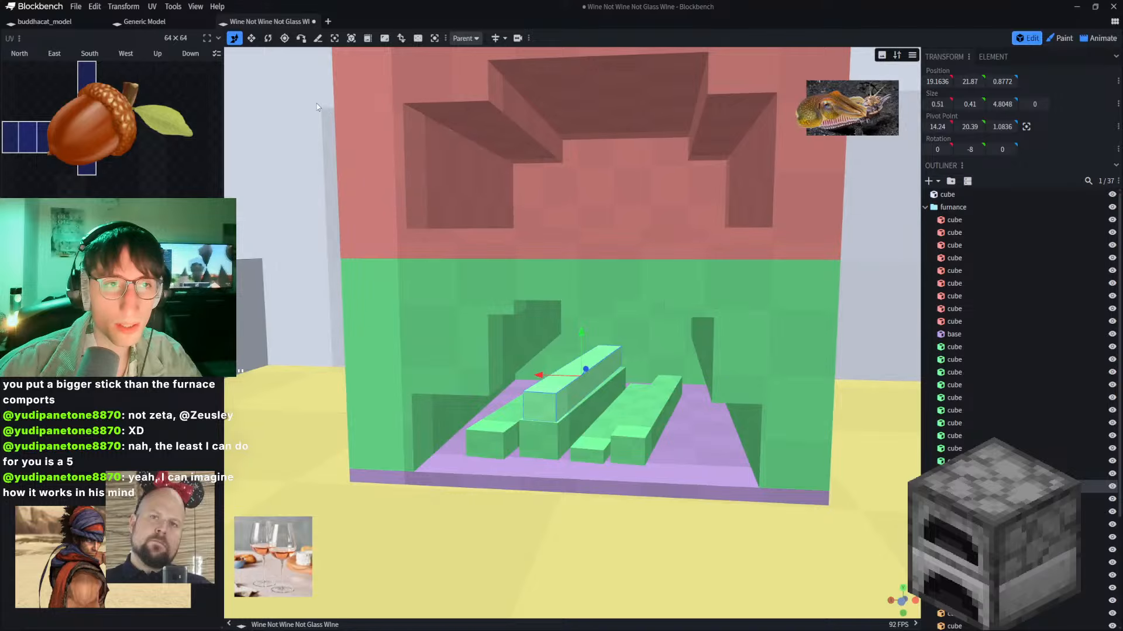
{"action": "left_click", "coordinate": [269, 39]}
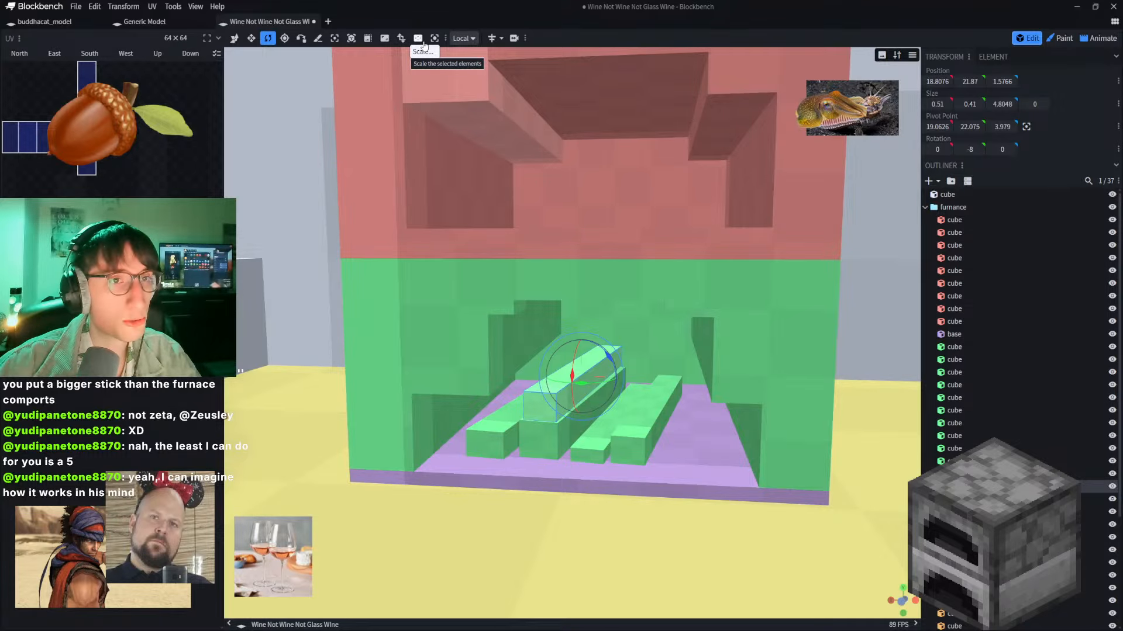
Step: Open the toolbar customization and search the available tools for "pivot"
{"action": "left_click", "coordinate": [446, 40]}
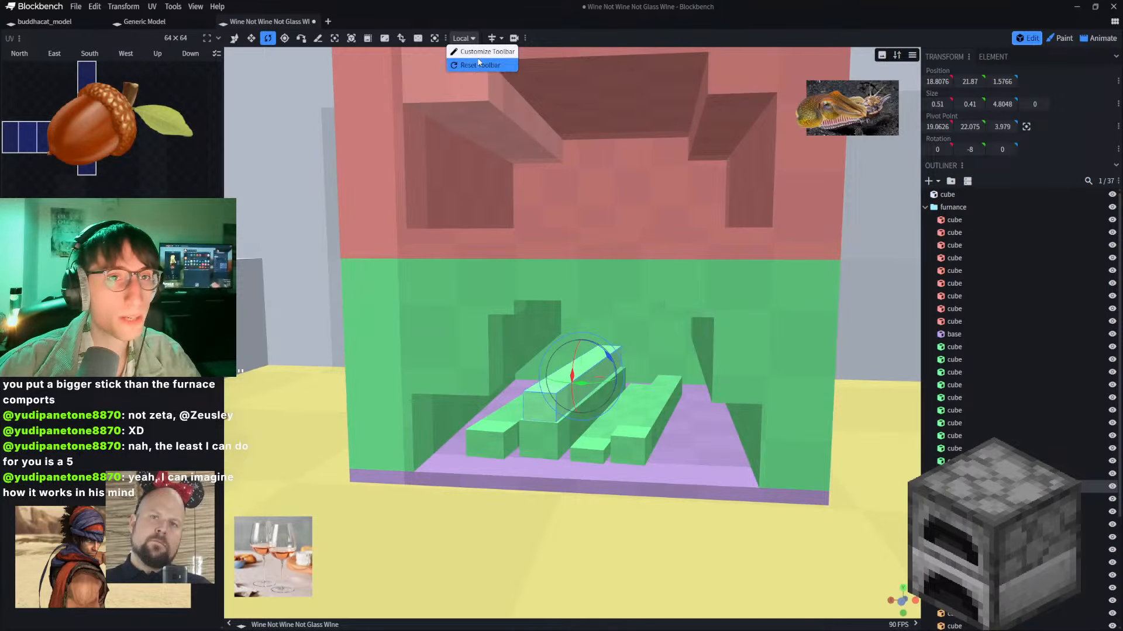
{"action": "left_click", "coordinate": [477, 65]}
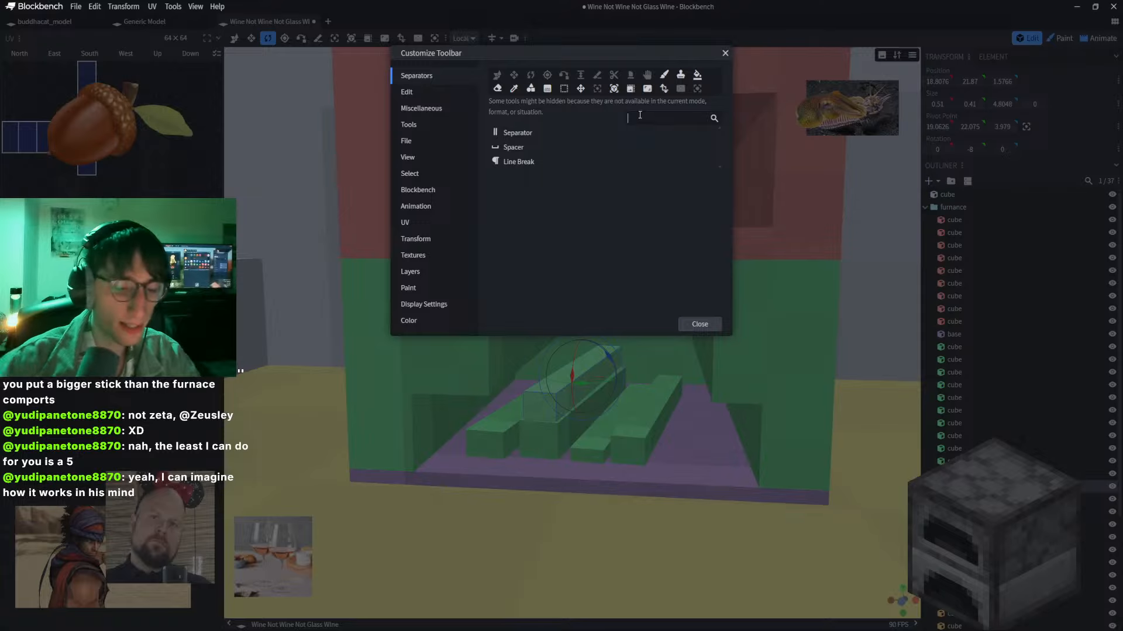
{"action": "type", "text": "pivot"}
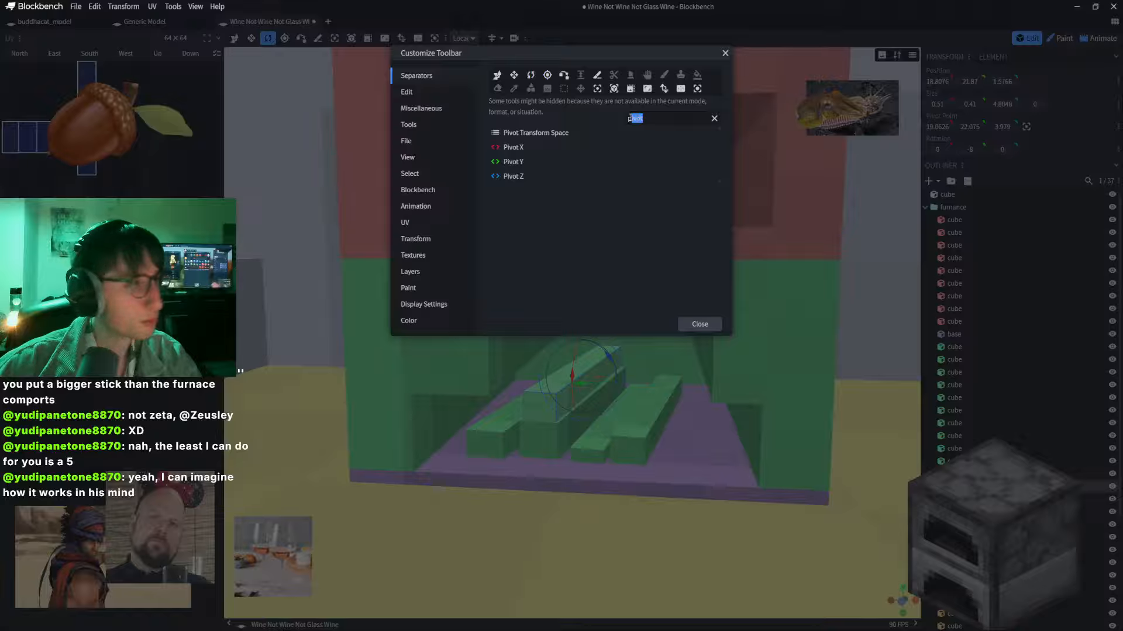
{"action": "left_click", "coordinate": [650, 118]}
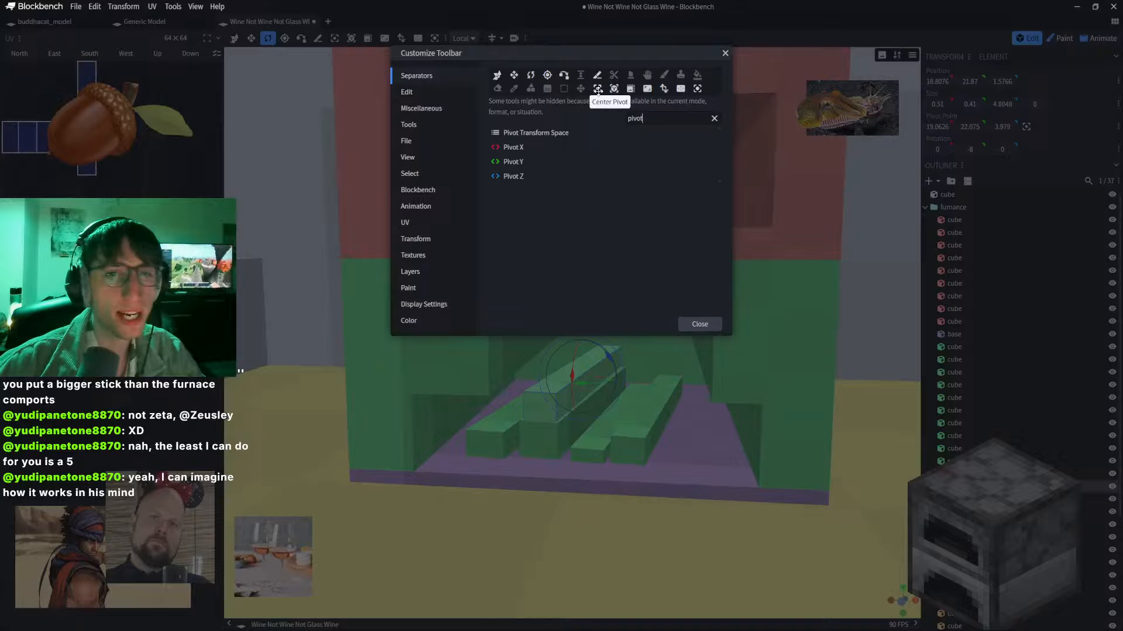
Step: Reorder the toolbar so Center Pivot sits near its end, and close the toolbar customization
{"action": "mouse_move", "coordinate": [597, 89]}
{"action": "left_mouse_down"}
{"action": "mouse_move", "coordinate": [697, 88]}
{"action": "mouse_move", "coordinate": [685, 87]}
{"action": "mouse_move", "coordinate": [704, 70]}
{"action": "left_mouse_up"}
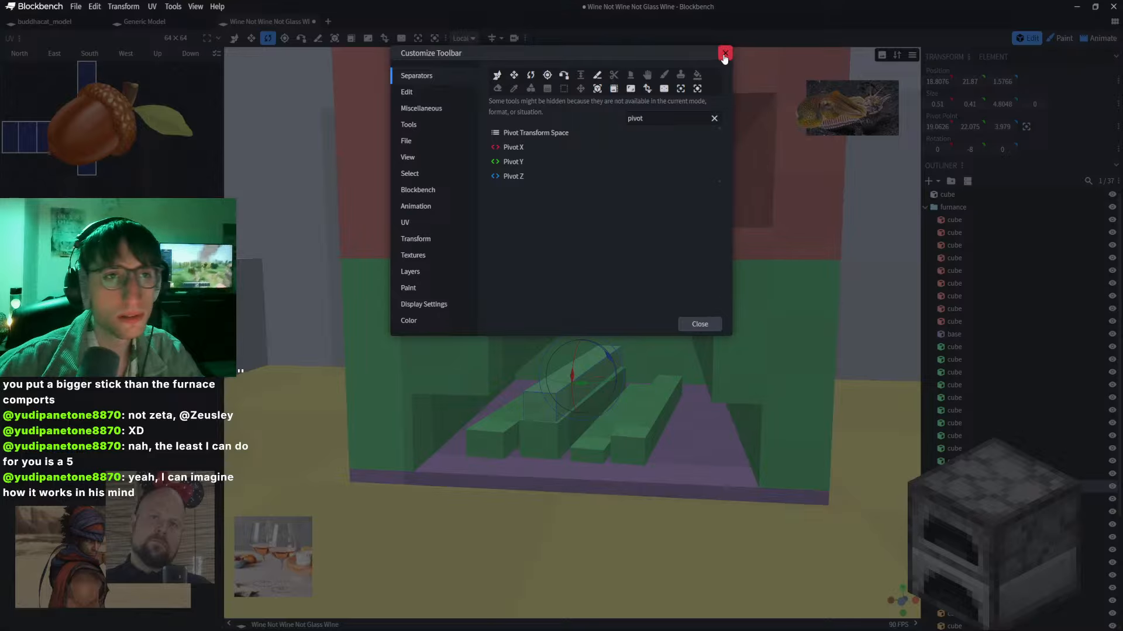
{"action": "left_click", "coordinate": [725, 54]}
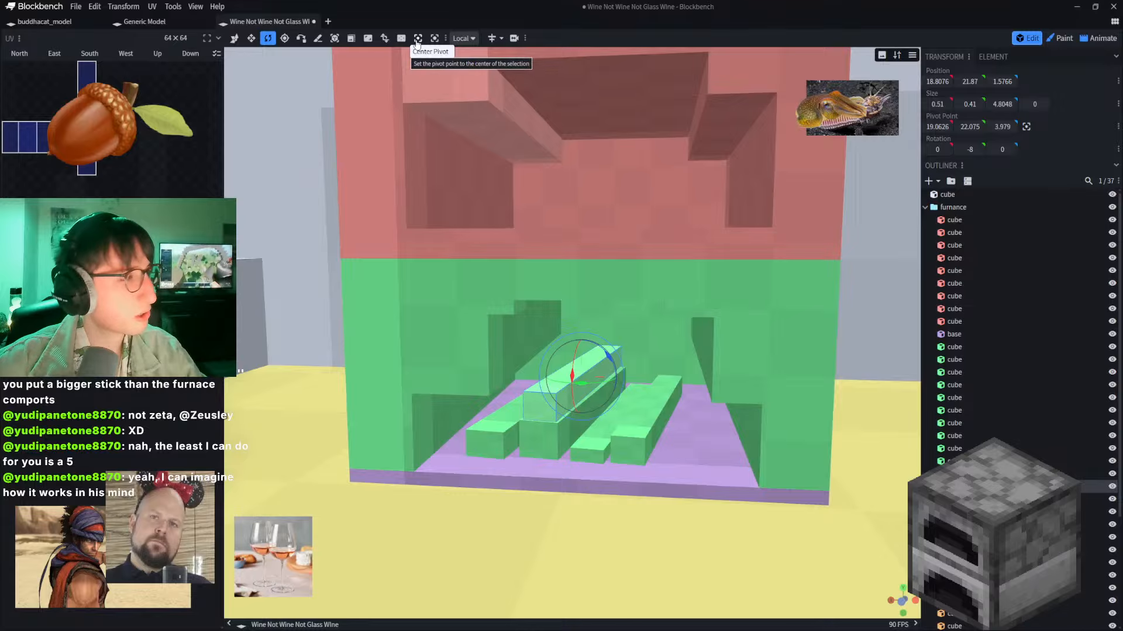
Step: Rotate the log stacked on top to -18 degrees around Y and lengthen it to 5.8048
{"action": "right_click_drag", "start_coordinate": [626, 190], "coordinate": [587, 124]}
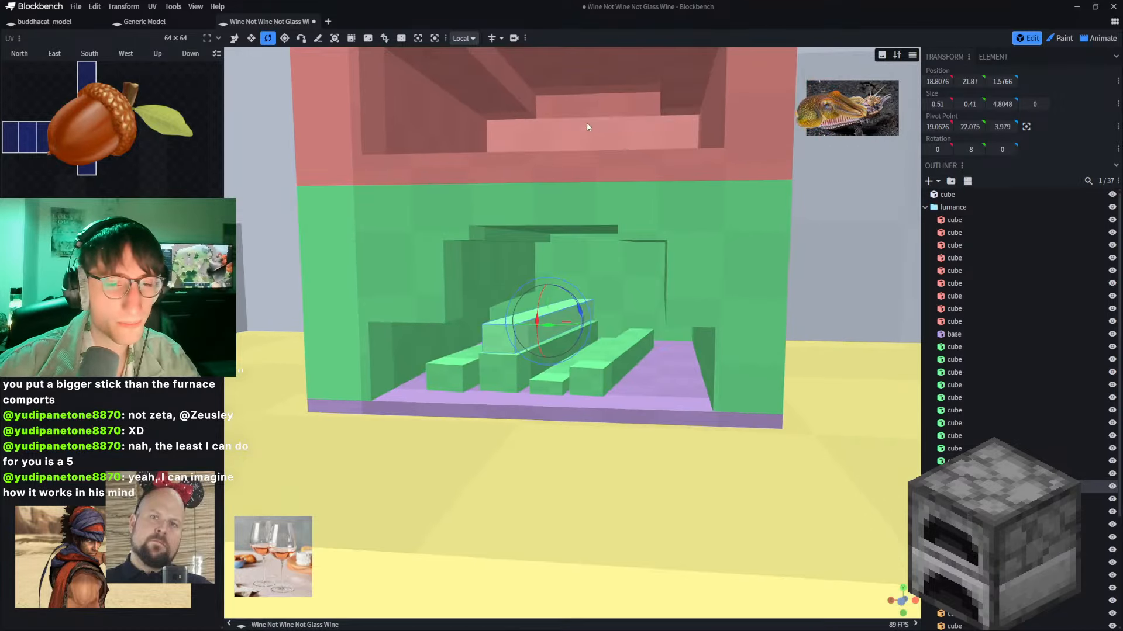
{"action": "scroll", "coordinate": [541, 321], "scroll_direction": "up", "scroll_amount": 4}
{"action": "left_click_drag", "start_coordinate": [542, 319], "coordinate": [576, 326]}
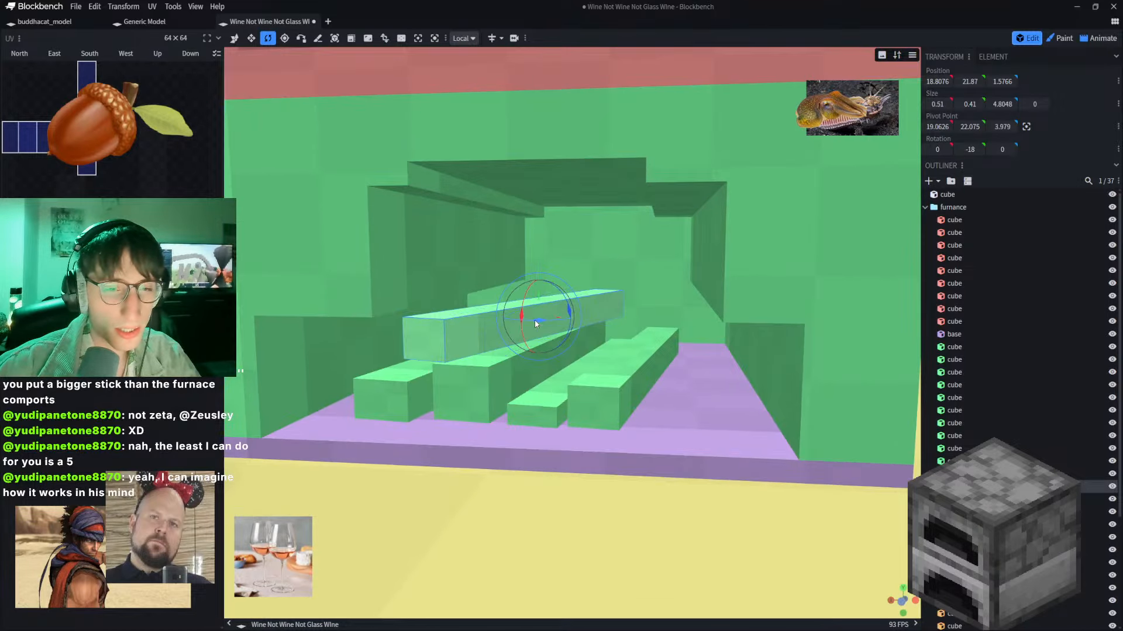
{"action": "scroll", "coordinate": [578, 327], "scroll_direction": "down", "scroll_amount": 3}
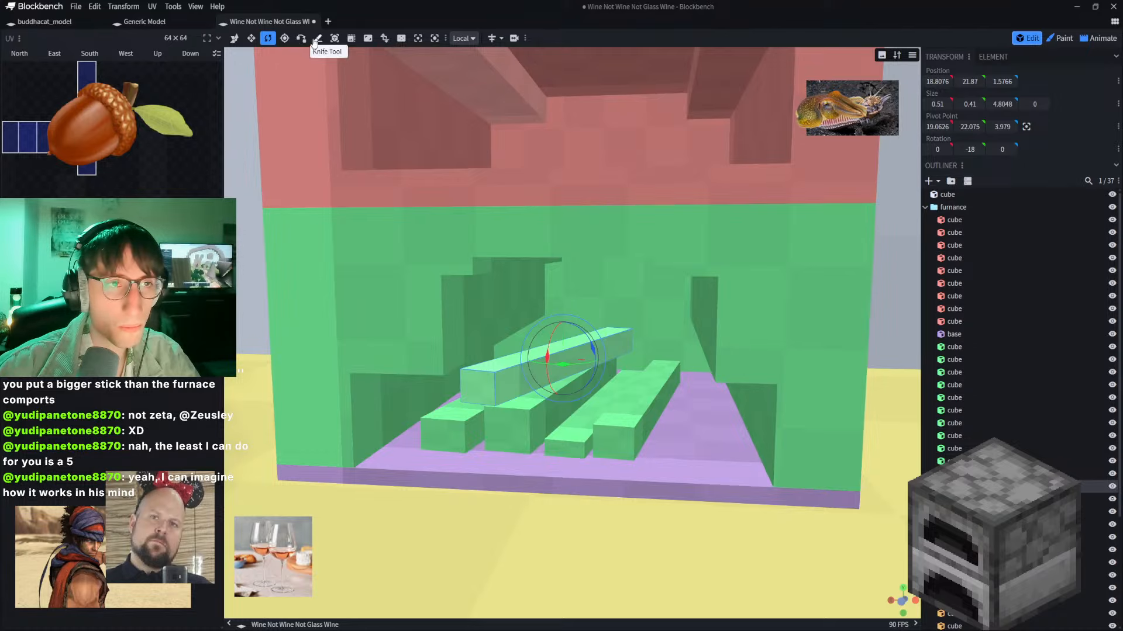
{"action": "key", "text": "s"}
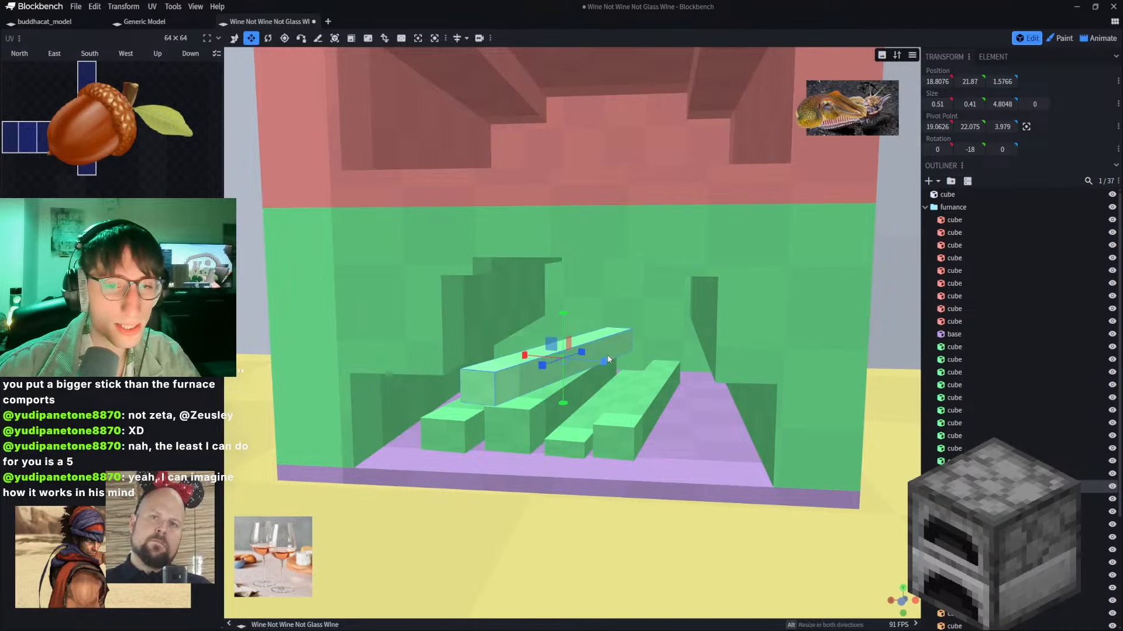
{"action": "left_click_drag", "start_coordinate": [584, 350], "coordinate": [614, 349]}
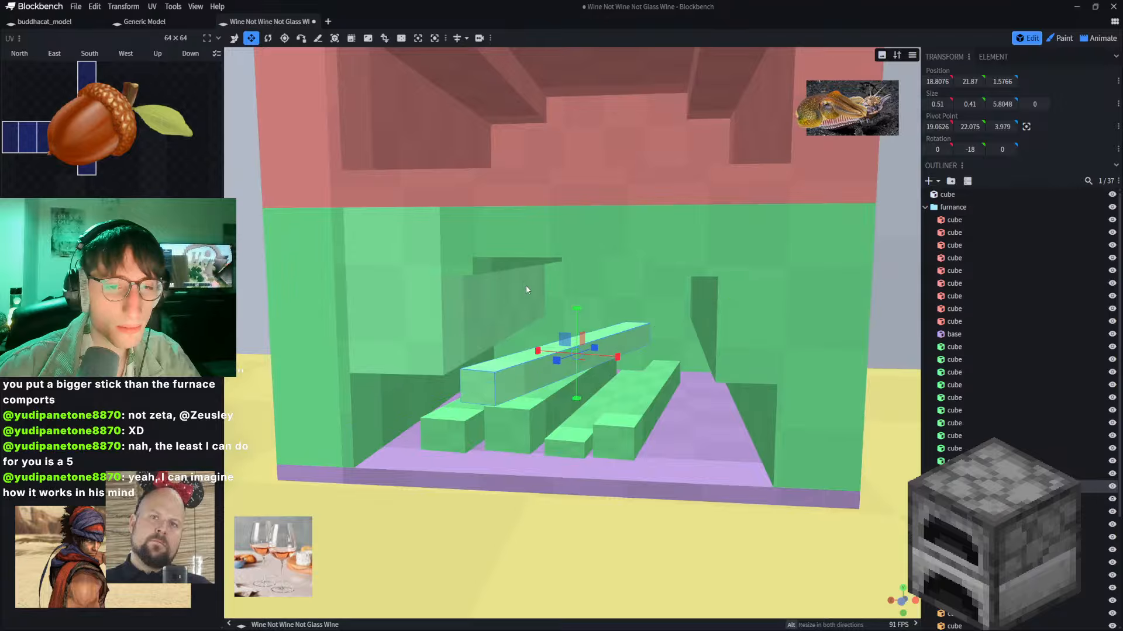
Step: Slide the angled top log toward the furnace front to Z -0.2234 in parent space
{"action": "right_click_drag", "start_coordinate": [525, 285], "coordinate": [545, 260]}
{"action": "left_click", "coordinate": [235, 38]}
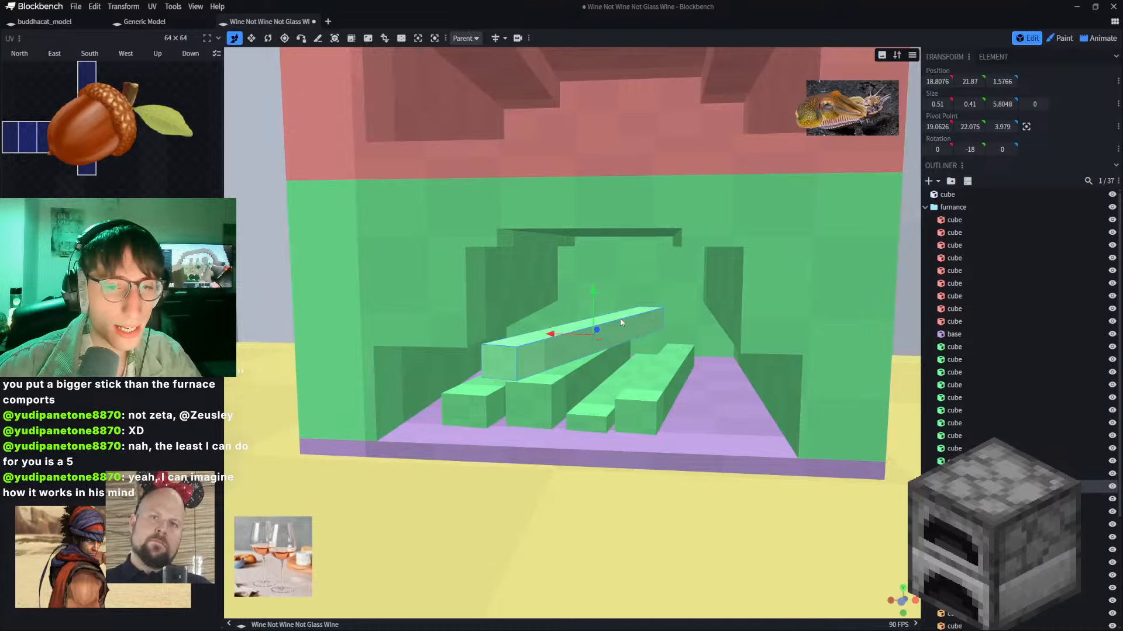
{"action": "mouse_move", "coordinate": [594, 331]}
{"action": "left_mouse_down"}
{"action": "mouse_move", "coordinate": [559, 335]}
{"action": "mouse_move", "coordinate": [524, 358]}
{"action": "mouse_move", "coordinate": [596, 333]}
{"action": "mouse_move", "coordinate": [582, 346]}
{"action": "left_mouse_up"}
{"action": "right_click_drag", "start_coordinate": [553, 308], "coordinate": [591, 319]}
Step: Reselect the angled top log and reposition it over the first log at X 19.2076, Z 0.3766
{"action": "left_click", "coordinate": [328, 286]}
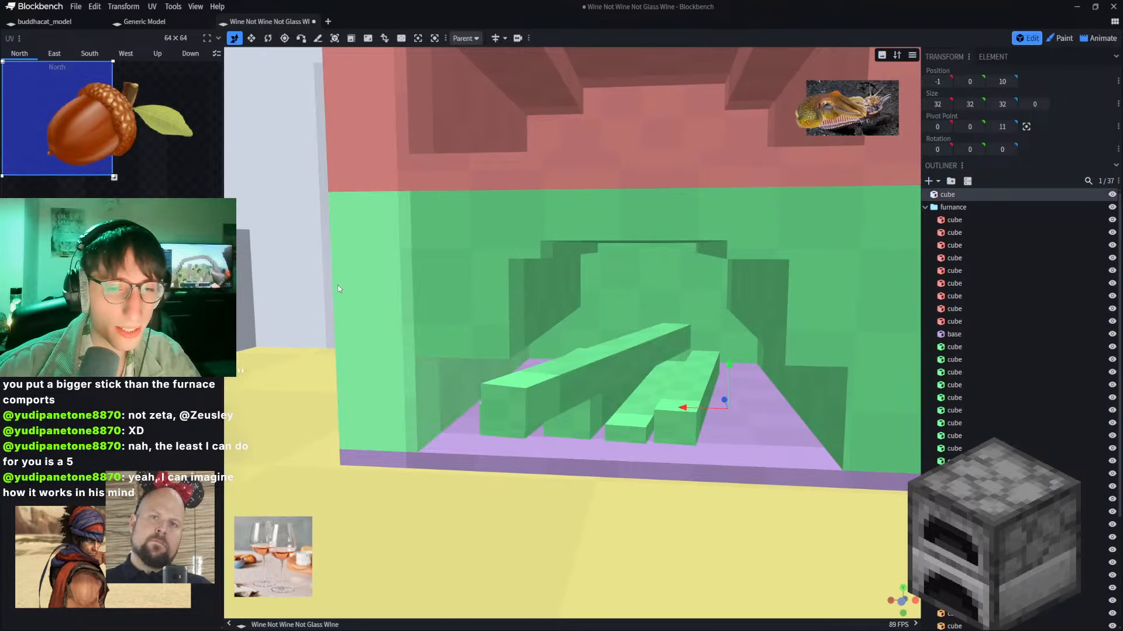
{"action": "scroll", "coordinate": [269, 217], "scroll_direction": "down", "scroll_amount": 2}
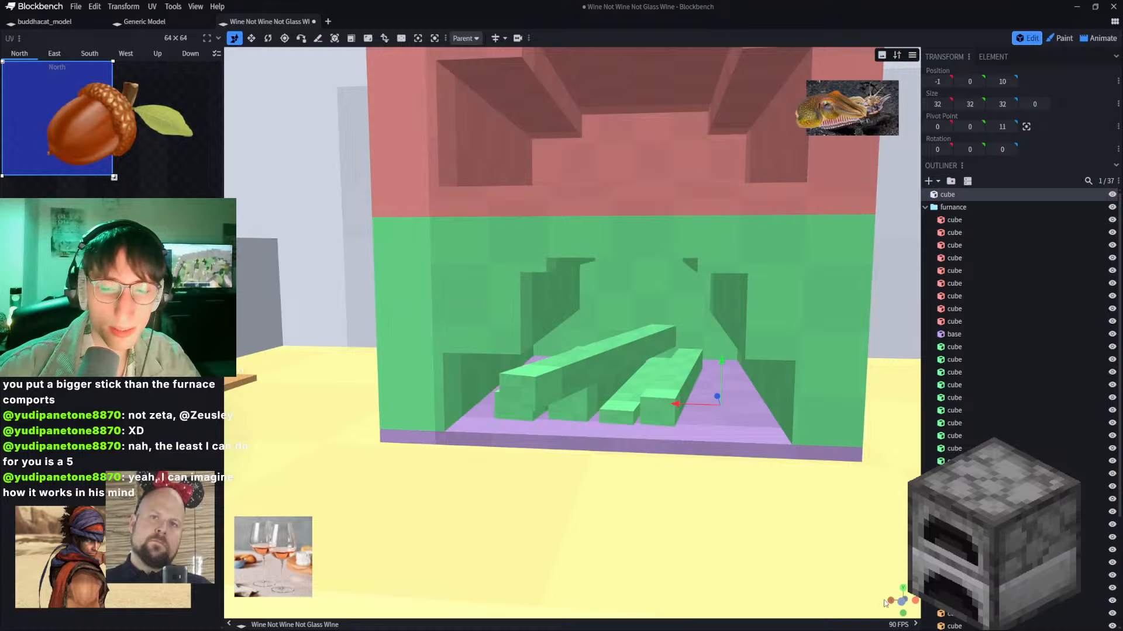
{"action": "left_click_drag", "start_coordinate": [903, 602], "coordinate": [916, 604]}
{"action": "left_click", "coordinate": [533, 333]}
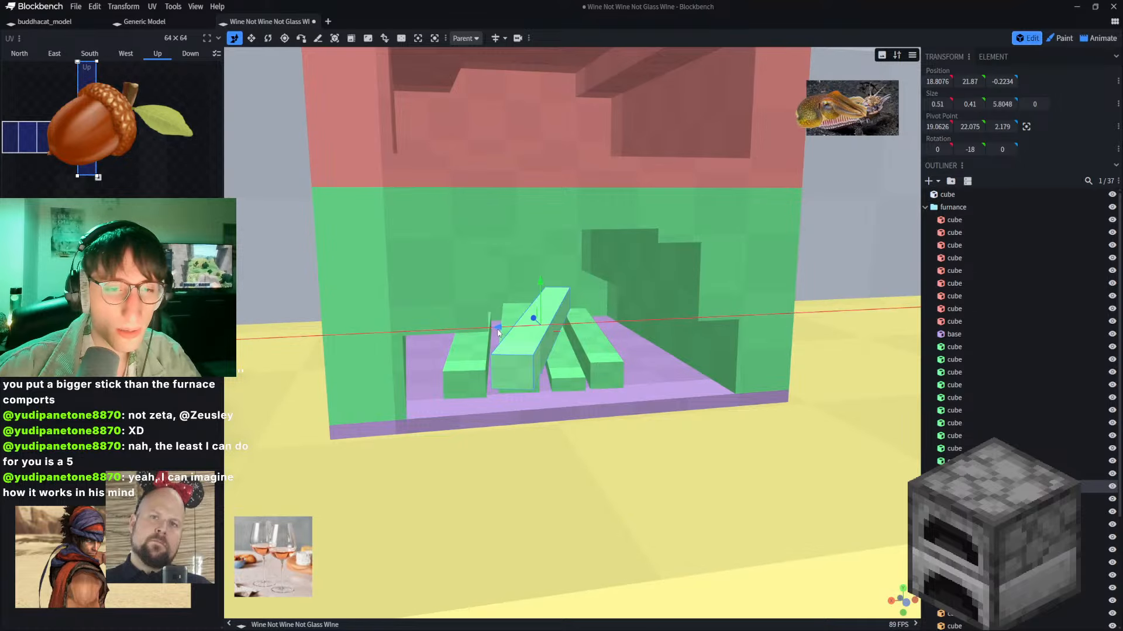
{"action": "left_click_drag", "start_coordinate": [497, 333], "coordinate": [488, 327]}
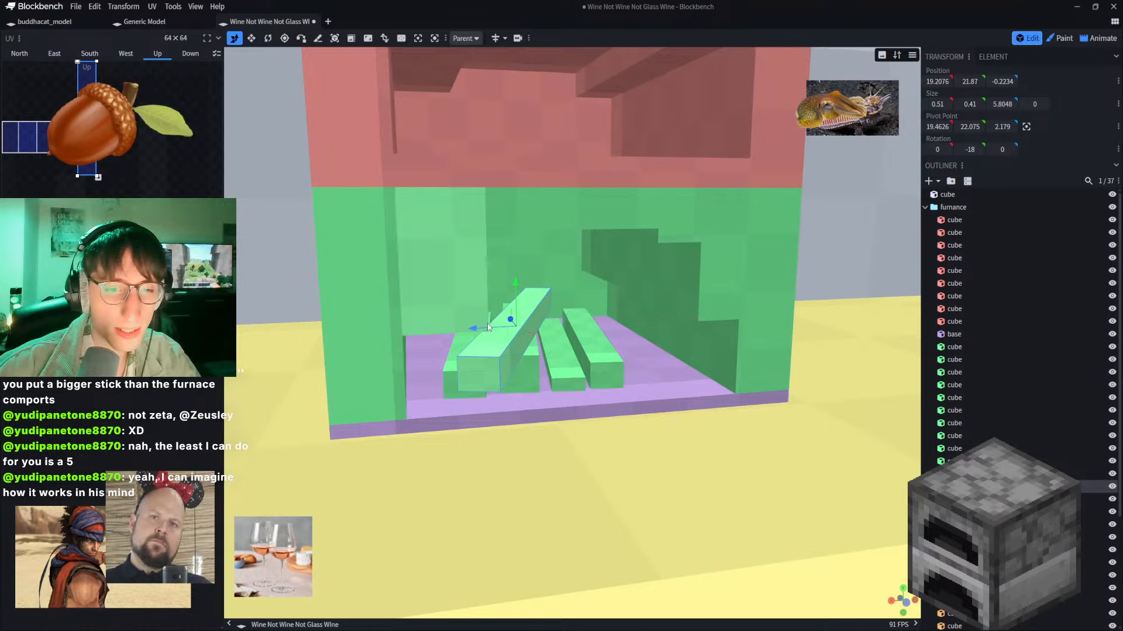
{"action": "right_click_drag", "start_coordinate": [626, 307], "coordinate": [544, 306]}
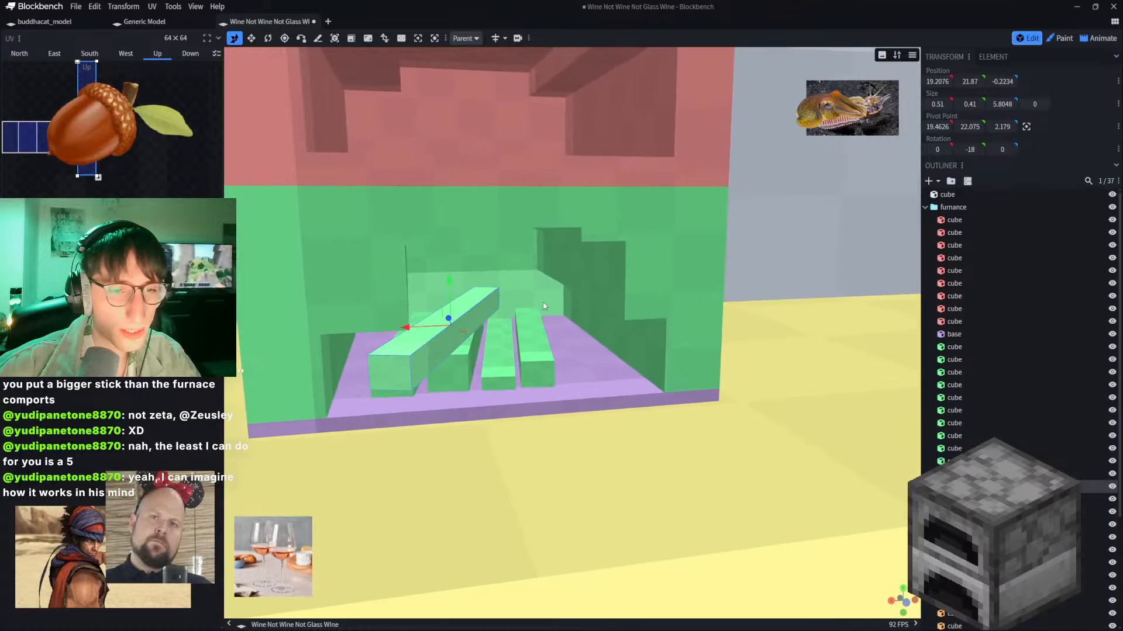
{"action": "left_click_drag", "start_coordinate": [448, 318], "coordinate": [508, 352]}
Step: Stagger the depths of the bottom logs beside the first one, bringing the fourth log forward to Z -0.0228
{"action": "scroll", "coordinate": [492, 313], "scroll_direction": "down", "scroll_amount": 2}
{"action": "left_click", "coordinate": [476, 364]}
{"action": "left_click", "coordinate": [506, 342]}
{"action": "left_click", "coordinate": [540, 345]}
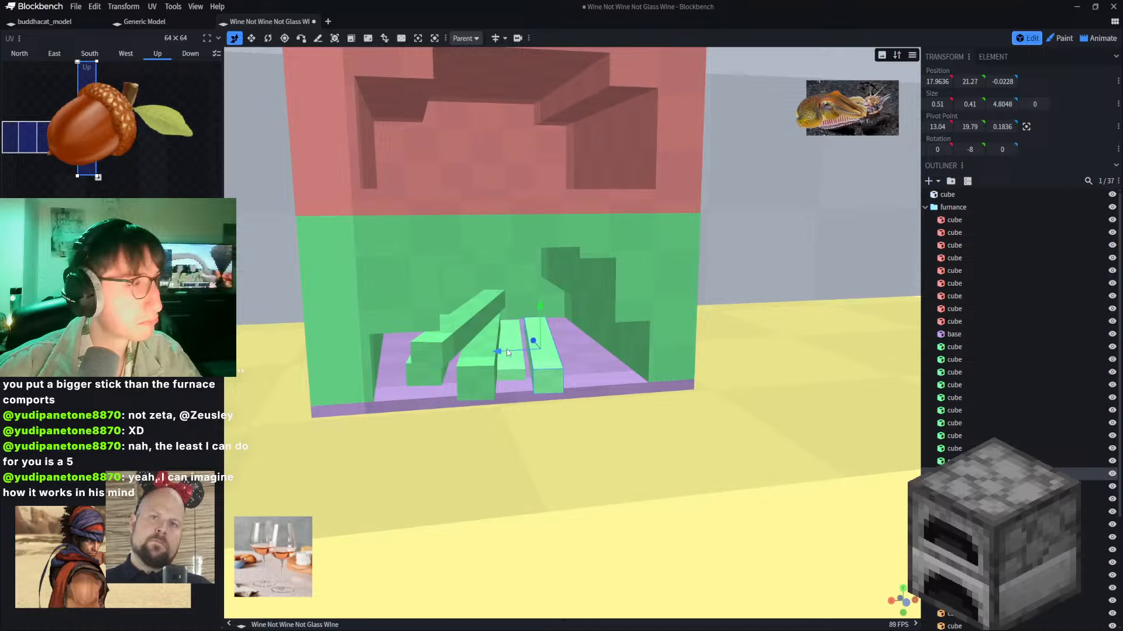
Step: Move the first bottom log outward and forward to X 20.0636, Z -0.3228
{"action": "left_click", "coordinate": [419, 365]}
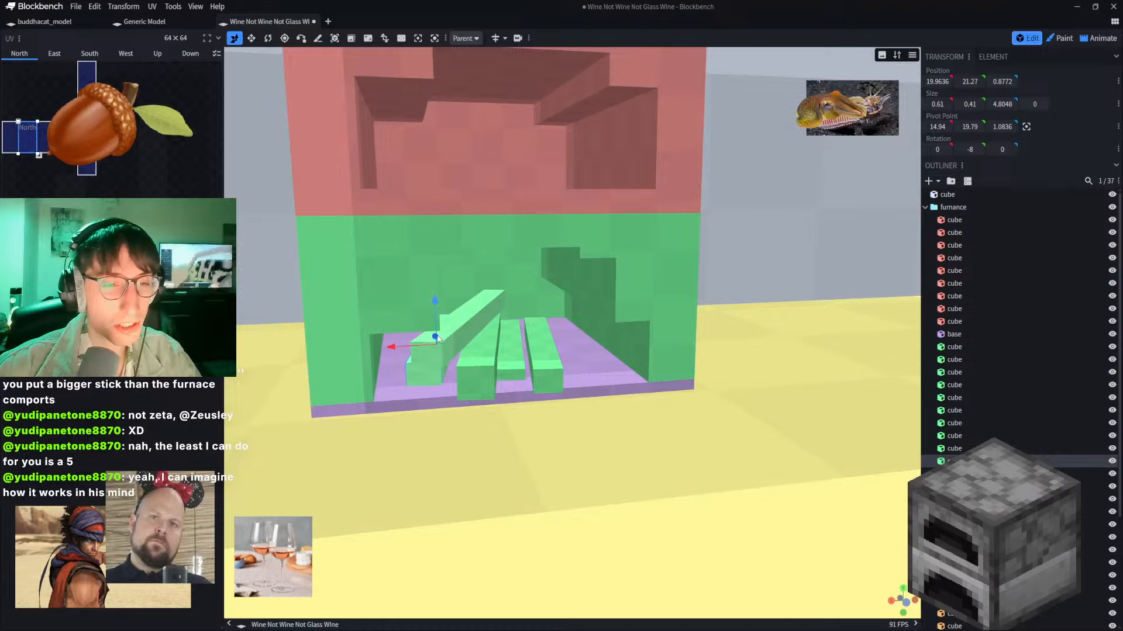
{"action": "left_click_drag", "start_coordinate": [433, 340], "coordinate": [433, 345]}
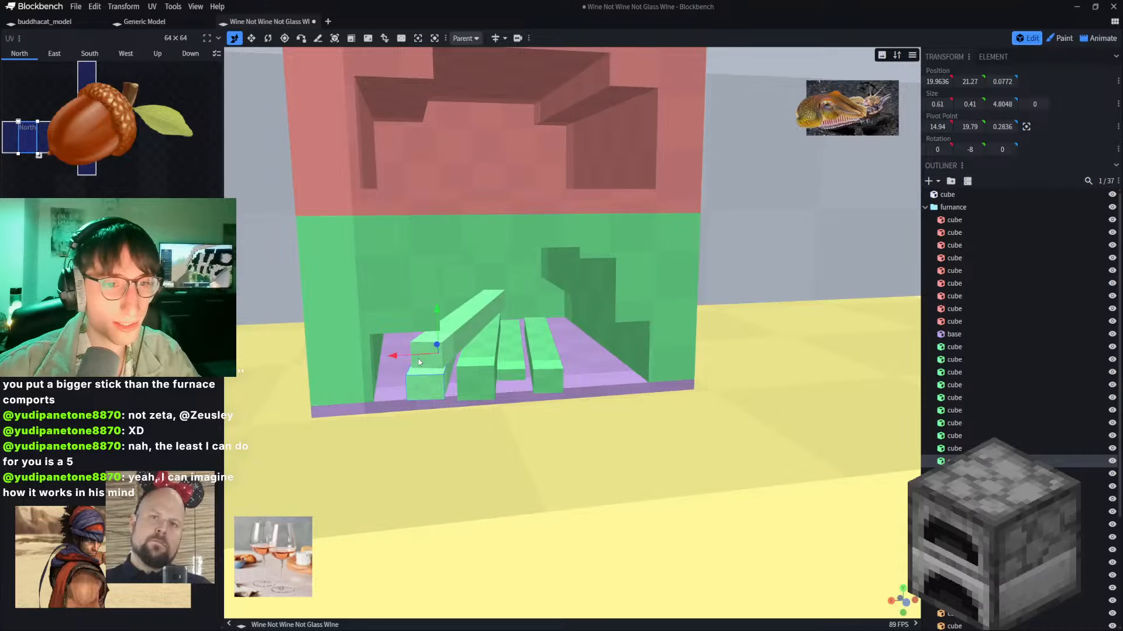
{"action": "left_click_drag", "start_coordinate": [414, 361], "coordinate": [431, 353]}
{"action": "scroll", "coordinate": [293, 247], "scroll_direction": "down", "scroll_amount": 5}
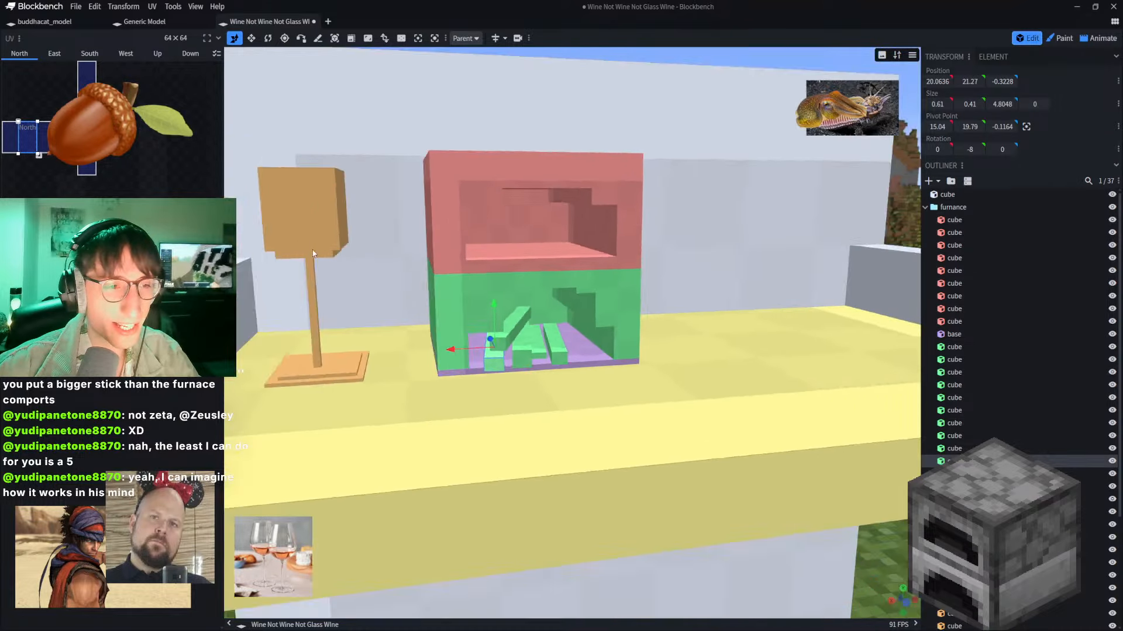
Step: Duplicate the angled top log and shift the copy sideways to X 18.3076
{"action": "scroll", "coordinate": [475, 239], "scroll_direction": "up", "scroll_amount": 5}
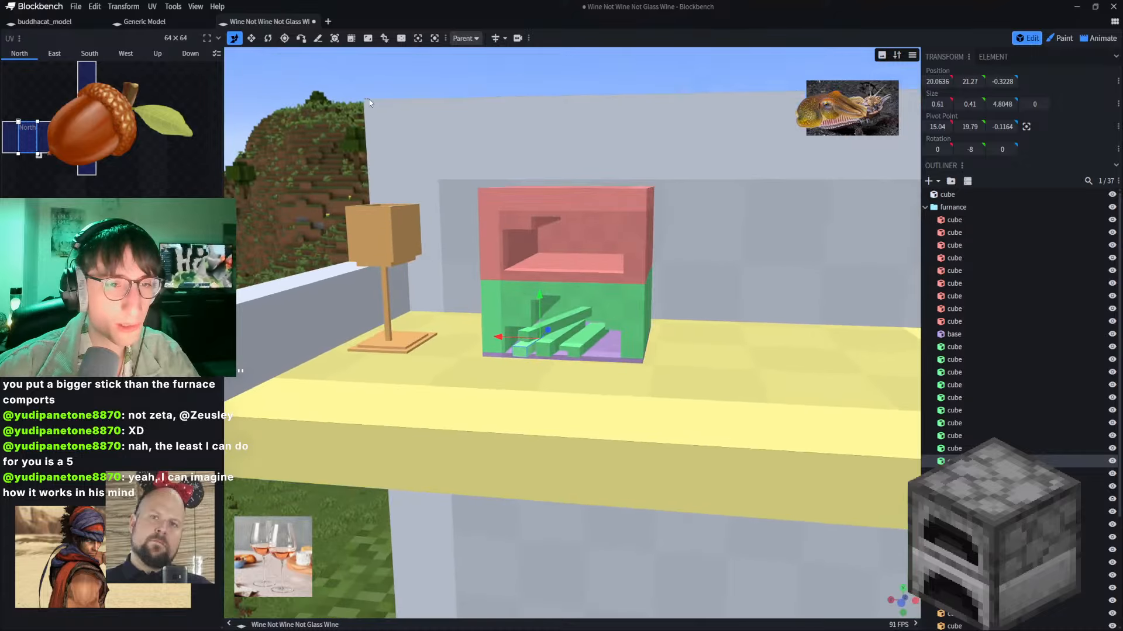
{"action": "scroll", "coordinate": [508, 239], "scroll_direction": "up", "scroll_amount": 3}
{"action": "key", "text": "ctrl+v"}
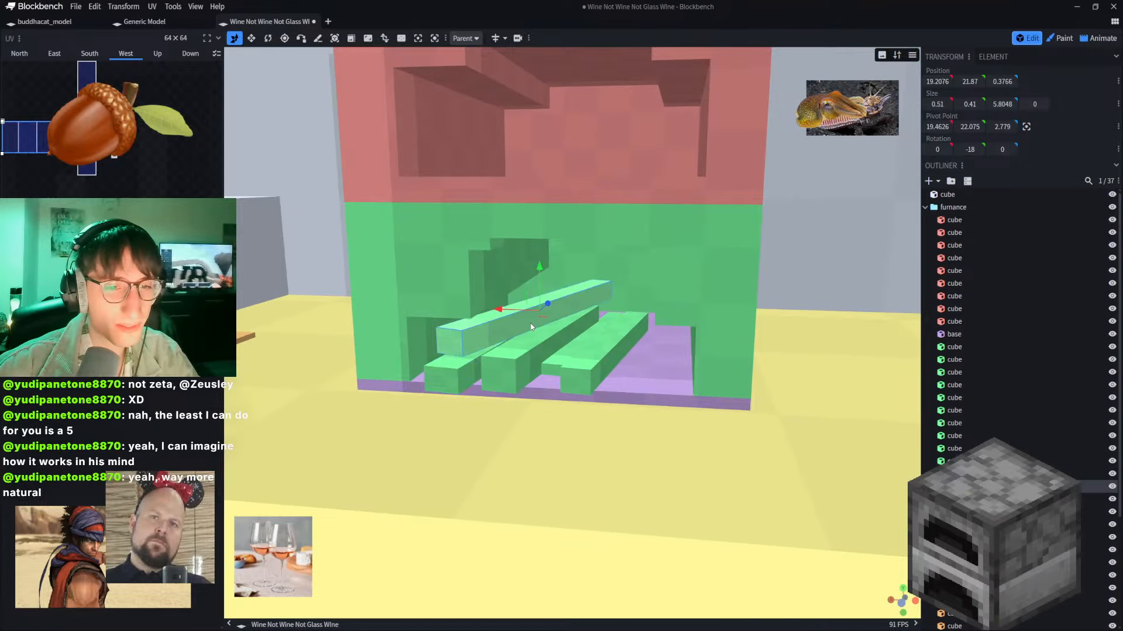
{"action": "left_click_drag", "start_coordinate": [516, 312], "coordinate": [559, 344]}
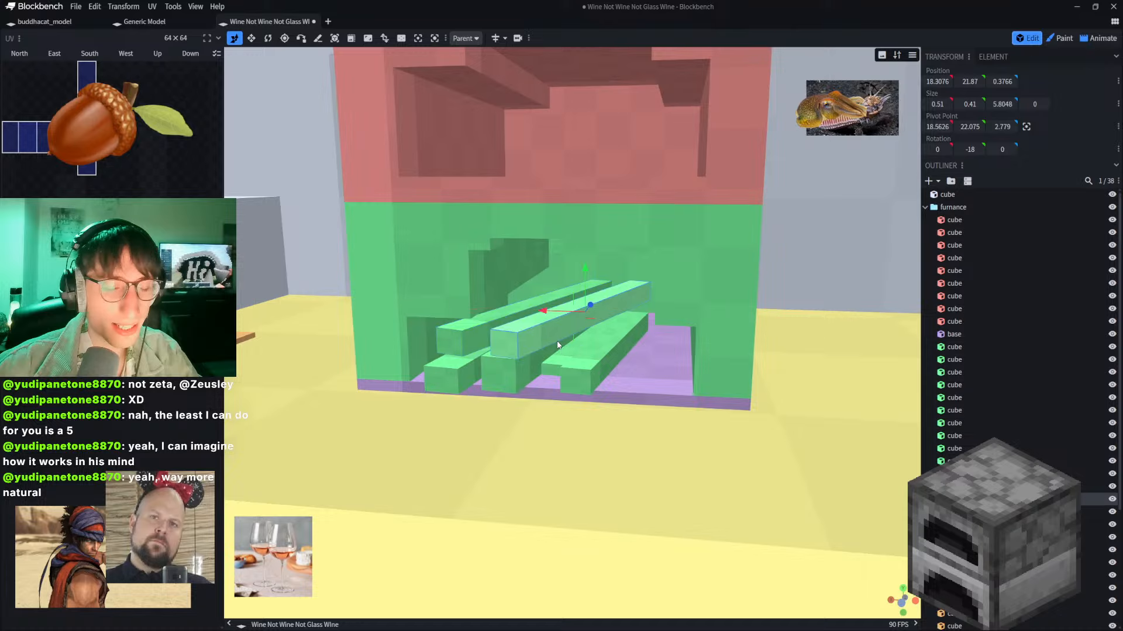
Step: Slim the duplicated log to 0.41 wide and 0.21 high, and lower it onto the neighbouring logs at X 18.0076, Y 21.67, Z -0.3234
{"action": "left_click", "coordinate": [251, 38]}
{"action": "left_click_drag", "start_coordinate": [584, 272], "coordinate": [585, 284]}
{"action": "left_click_drag", "start_coordinate": [625, 323], "coordinate": [621, 323]}
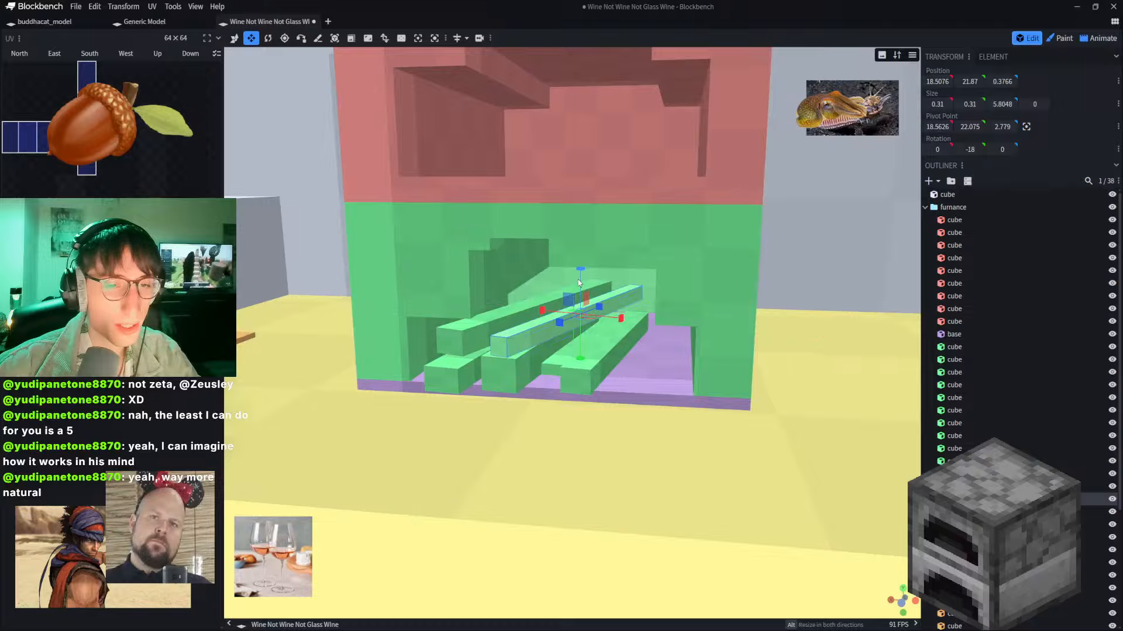
{"action": "left_click_drag", "start_coordinate": [581, 275], "coordinate": [582, 283]}
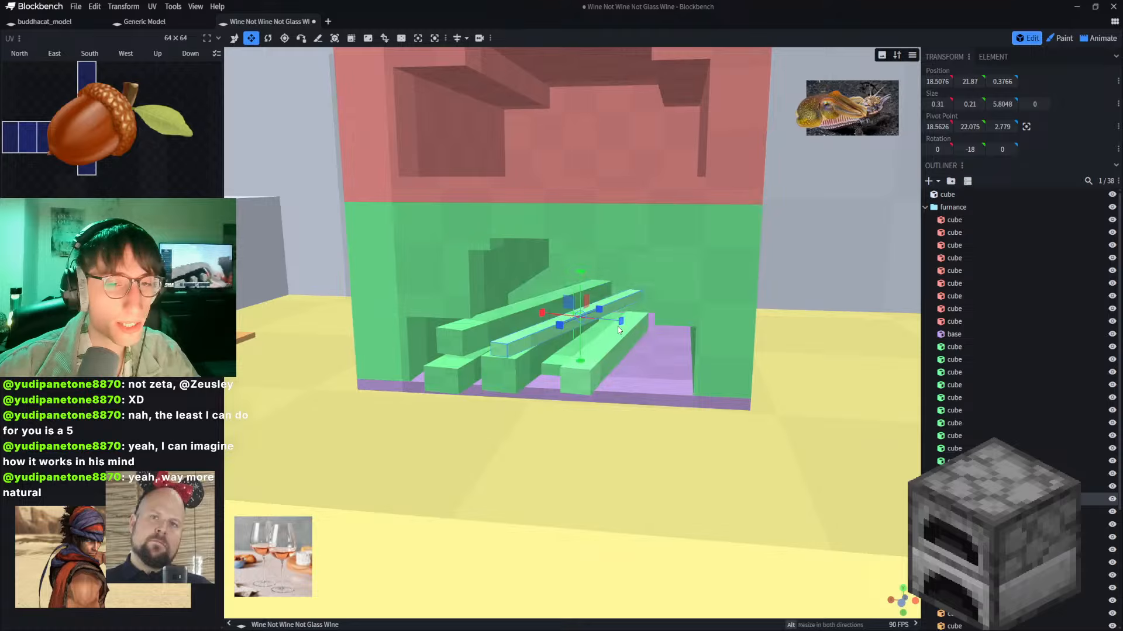
{"action": "left_click_drag", "start_coordinate": [621, 323], "coordinate": [629, 329]}
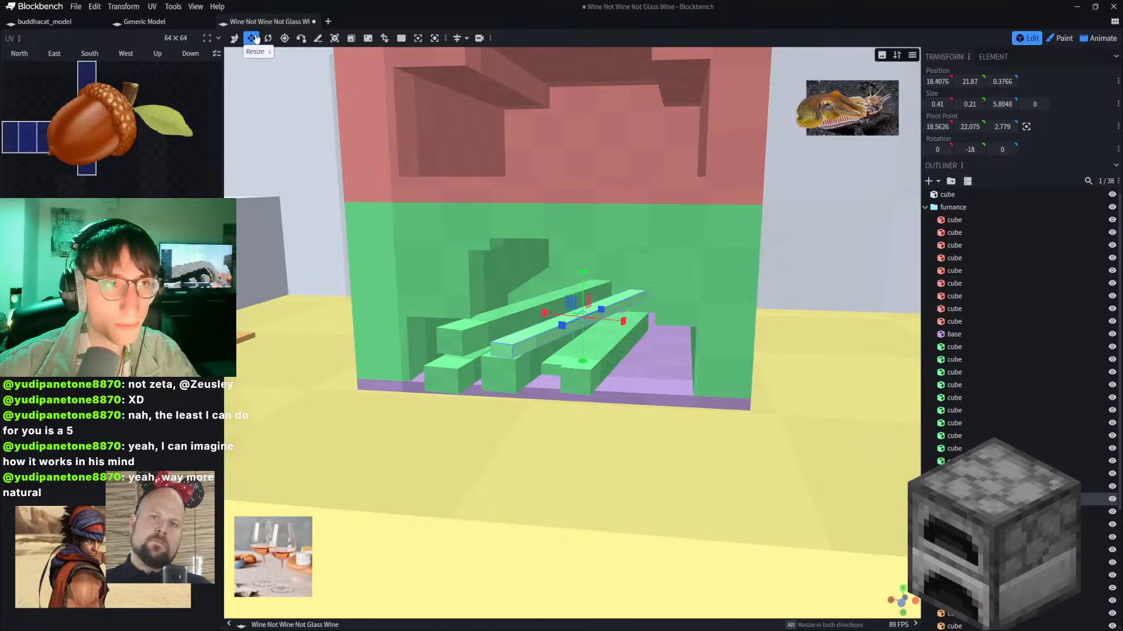
{"action": "key", "text": "v"}
{"action": "left_click_drag", "start_coordinate": [550, 318], "coordinate": [602, 329]}
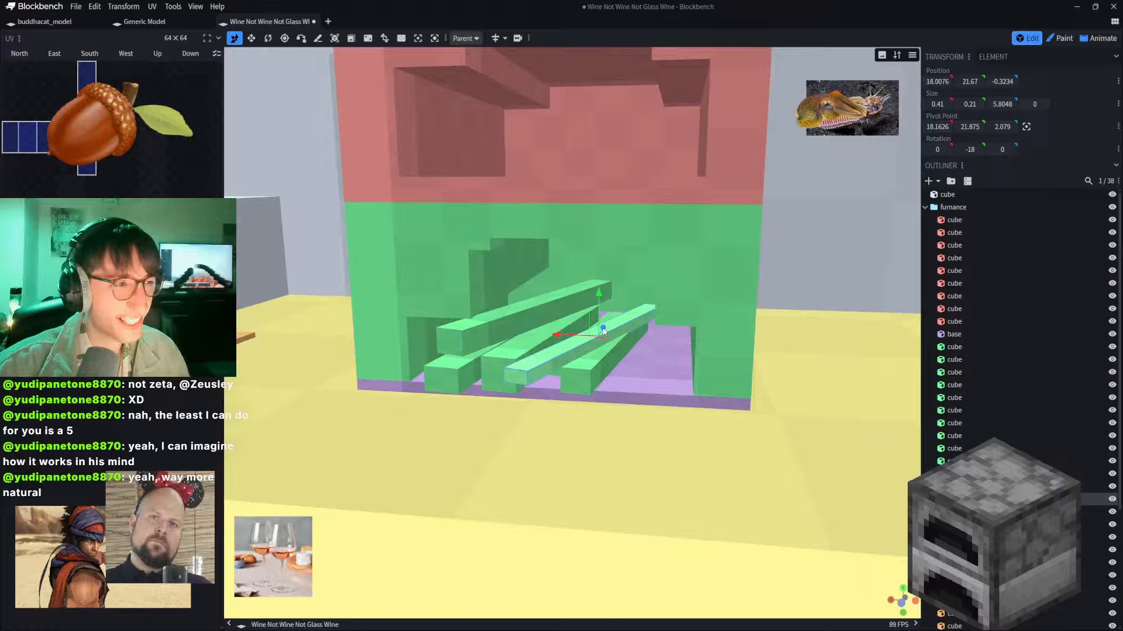
Step: Examine the log pile inside the furnace and its look within the whole scene from different distances
{"action": "scroll", "coordinate": [243, 163], "scroll_direction": "down", "scroll_amount": 5}
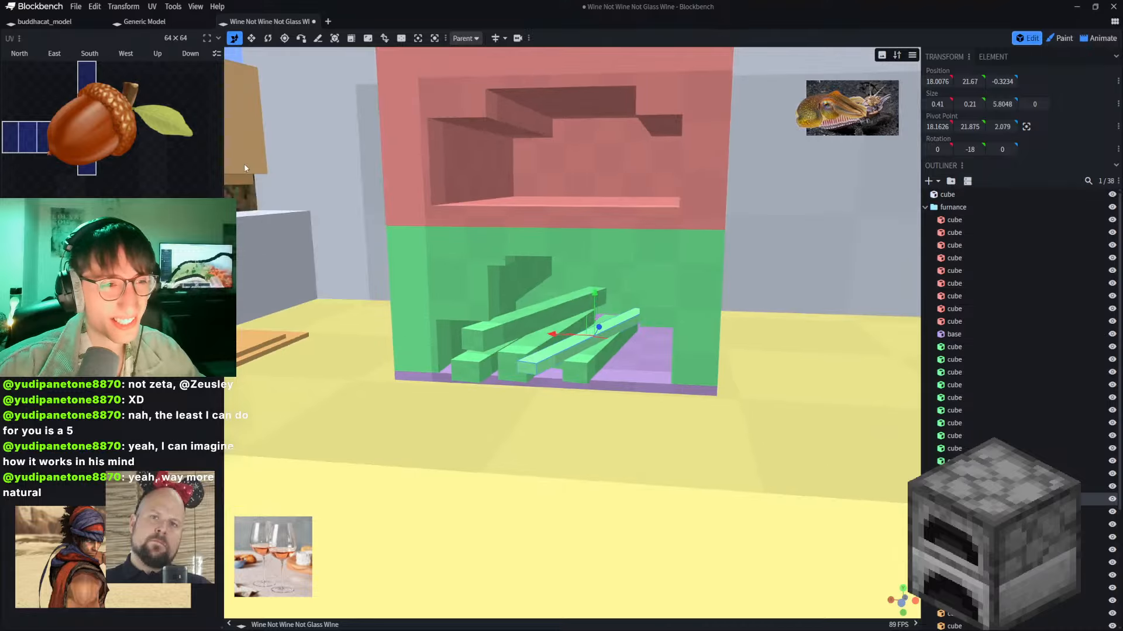
{"action": "scroll", "coordinate": [271, 170], "scroll_direction": "up", "scroll_amount": 8}
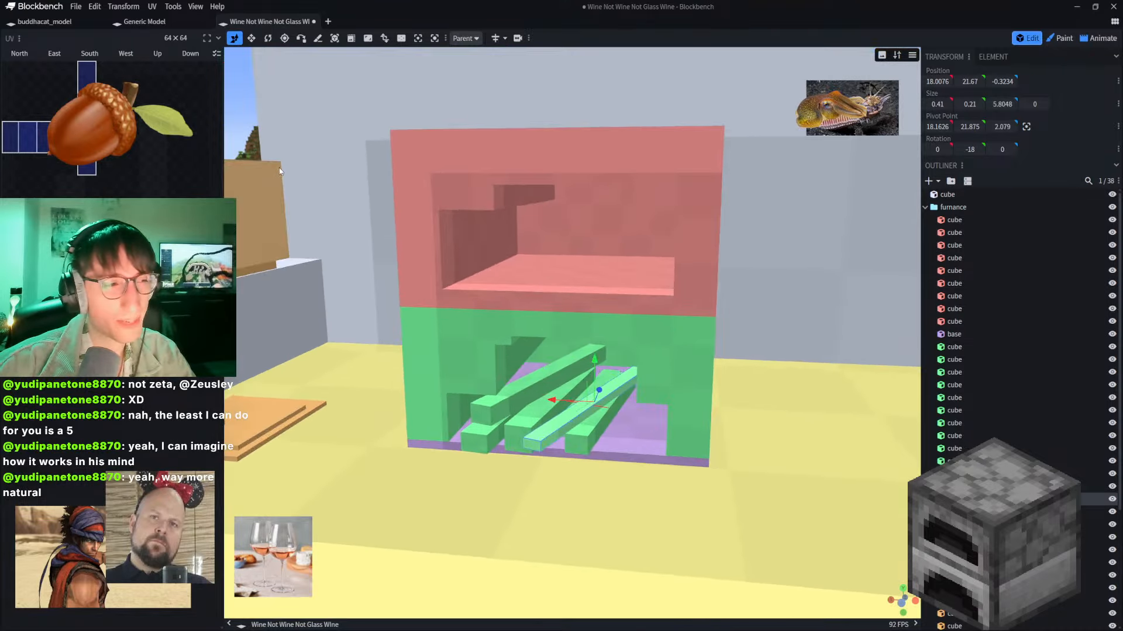
{"action": "scroll", "coordinate": [346, 311], "scroll_direction": "up", "scroll_amount": 5}
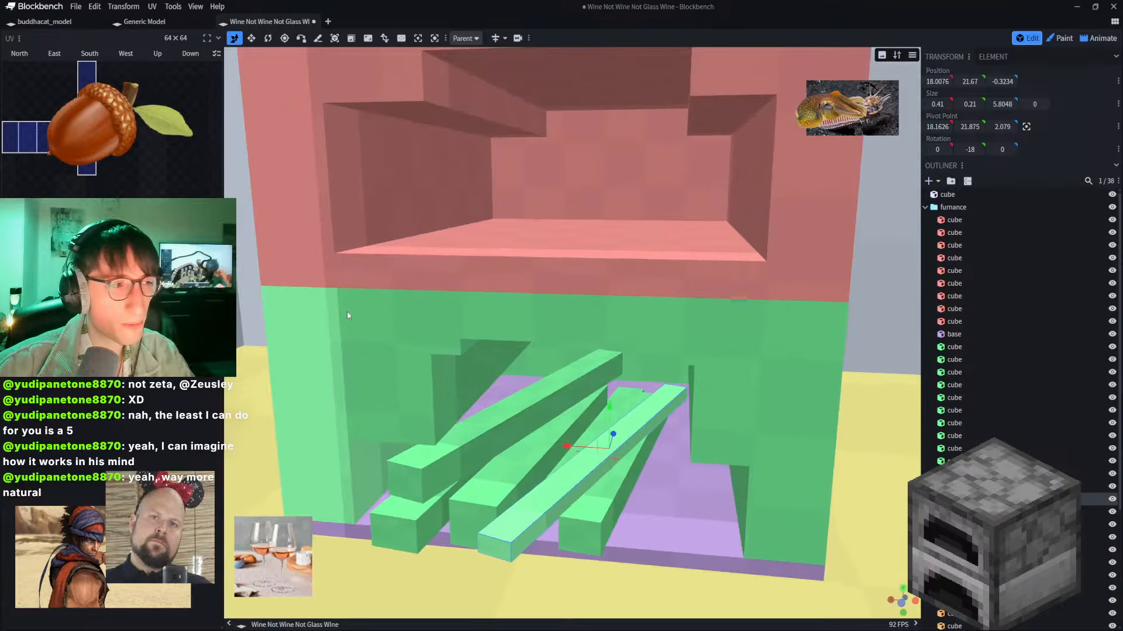
{"action": "scroll", "coordinate": [611, 421], "scroll_direction": "down", "scroll_amount": 3}
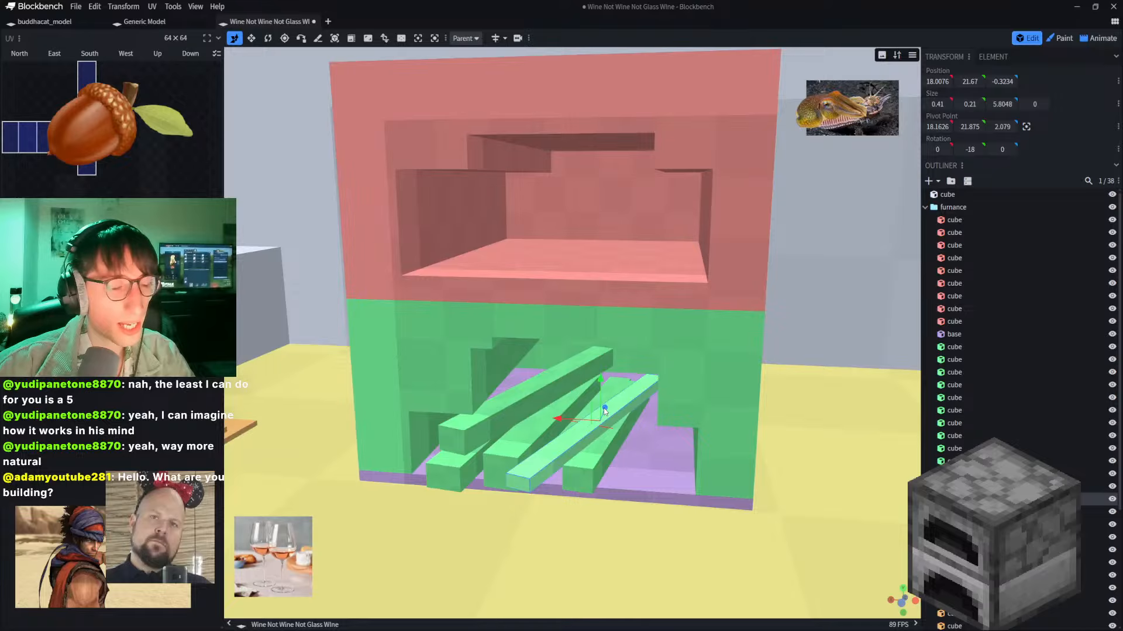
{"action": "scroll", "coordinate": [592, 405], "scroll_direction": "down", "scroll_amount": 5}
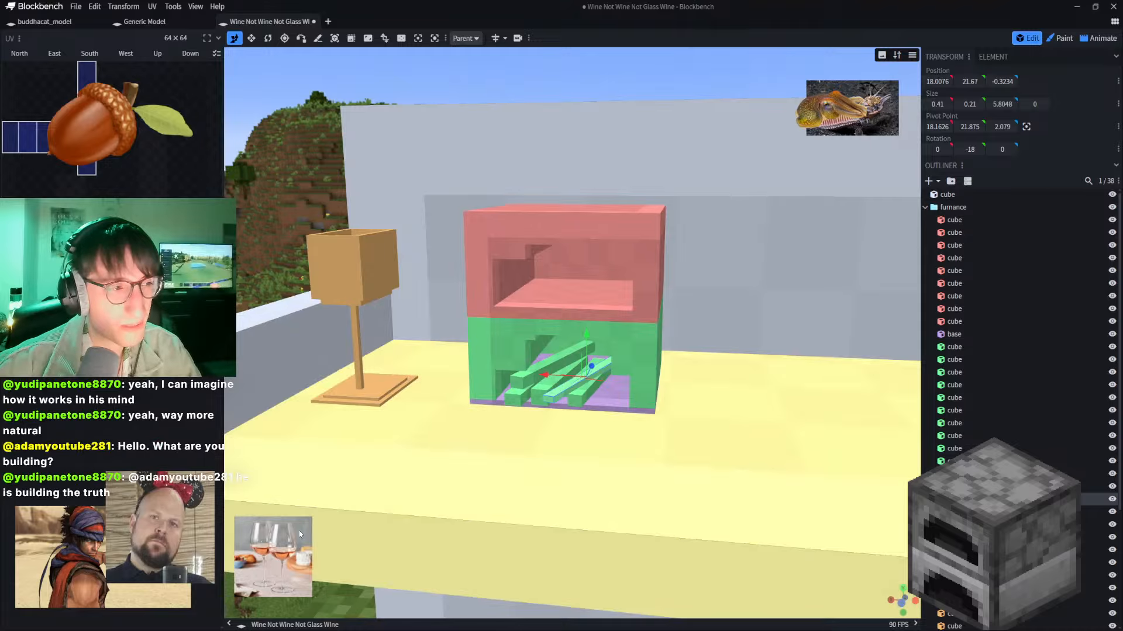
{"action": "scroll", "coordinate": [480, 447], "scroll_direction": "up", "scroll_amount": 2}
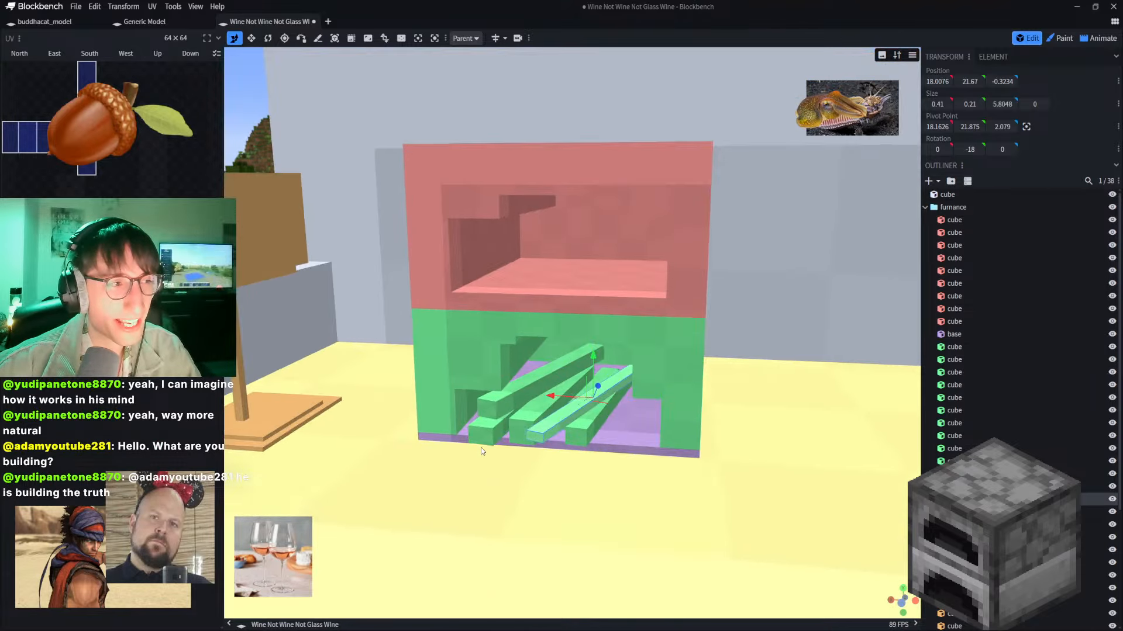
{"action": "scroll", "coordinate": [481, 448], "scroll_direction": "up", "scroll_amount": 2}
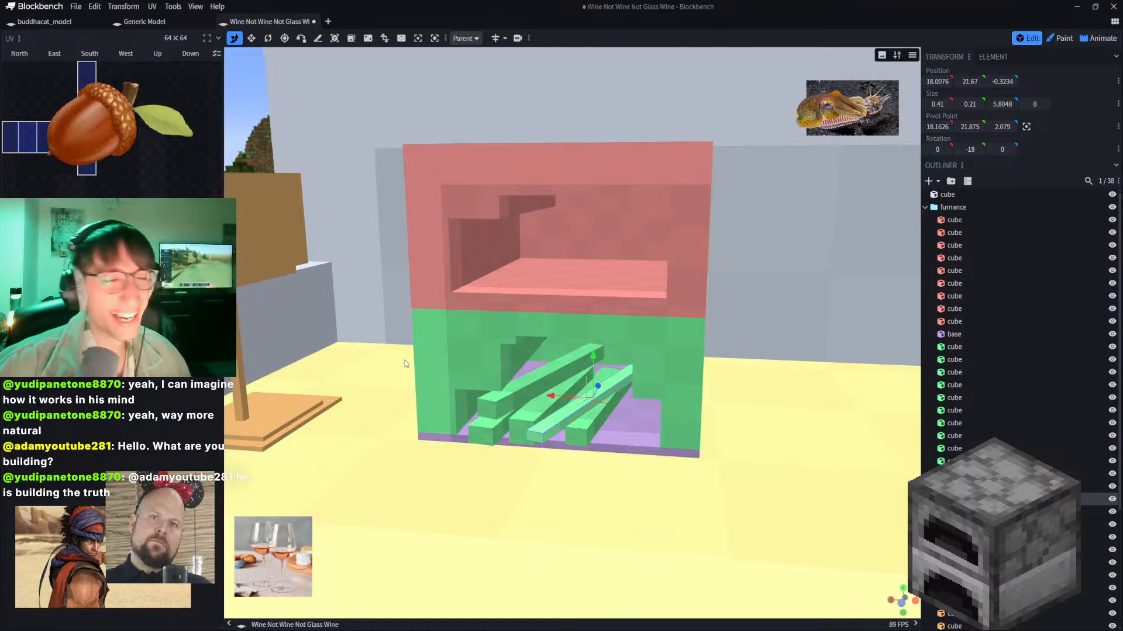
{"action": "scroll", "coordinate": [411, 339], "scroll_direction": "down", "scroll_amount": 3}
{"action": "scroll", "coordinate": [325, 255], "scroll_direction": "up", "scroll_amount": 1}
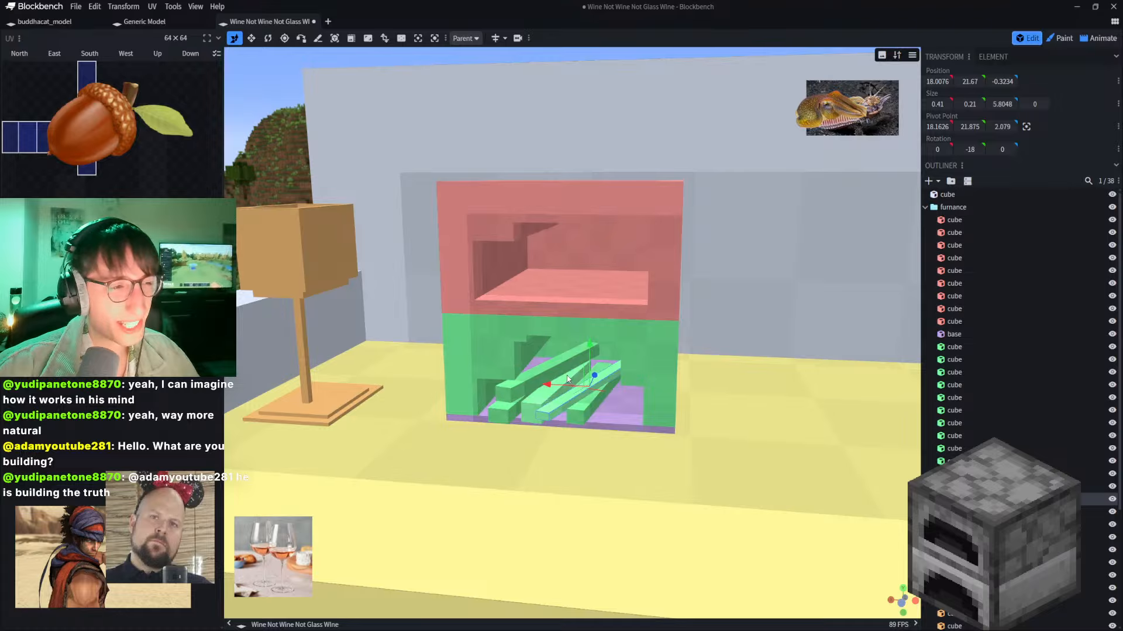
{"action": "scroll", "coordinate": [561, 368], "scroll_direction": "down", "scroll_amount": 3}
Step: Try cutting rim strips off the wine glass bowl with the Knife: 0.512 high at the front, 0.412 and 0.212 on the sides
{"action": "left_click", "coordinate": [354, 272]}
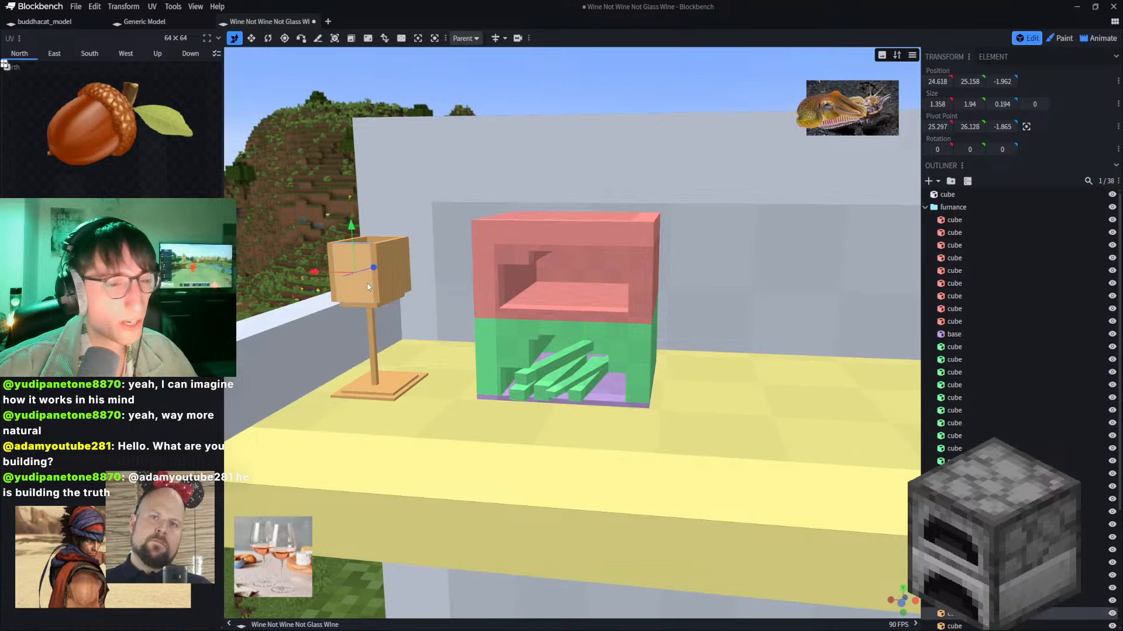
{"action": "right_click_drag", "start_coordinate": [288, 212], "coordinate": [386, 249]}
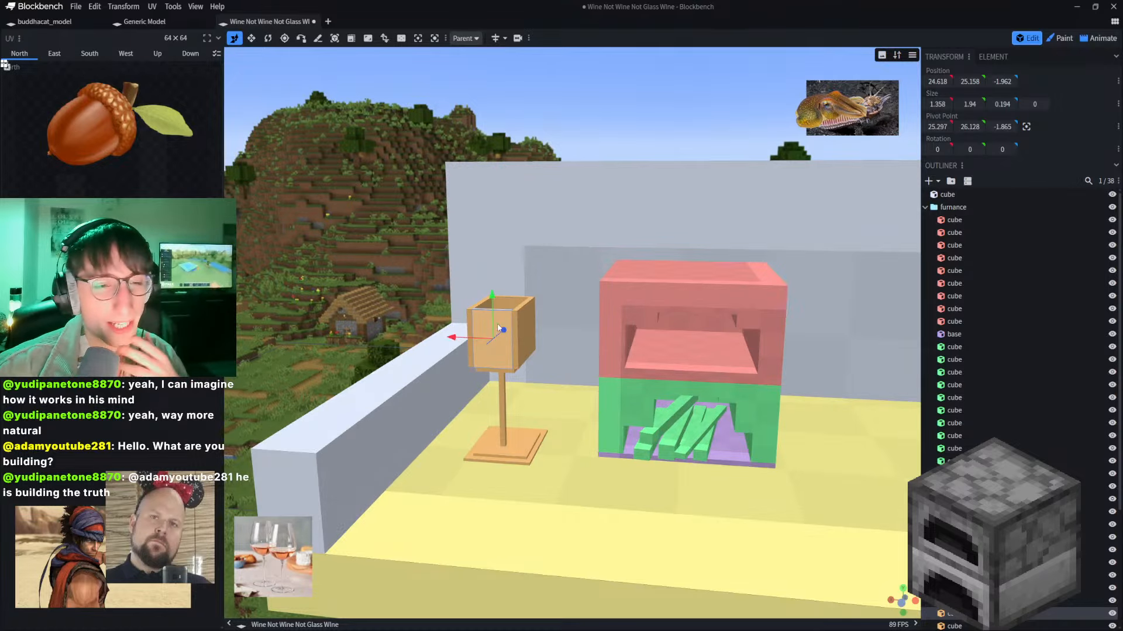
{"action": "scroll", "coordinate": [545, 334], "scroll_direction": "up", "scroll_amount": 3}
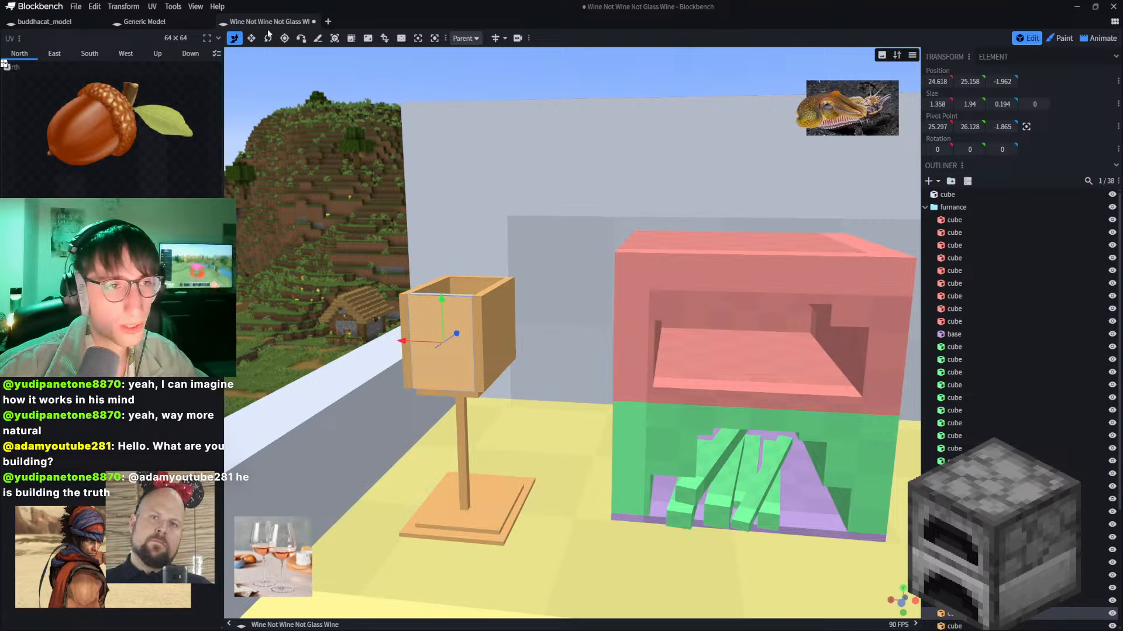
{"action": "left_click", "coordinate": [318, 38]}
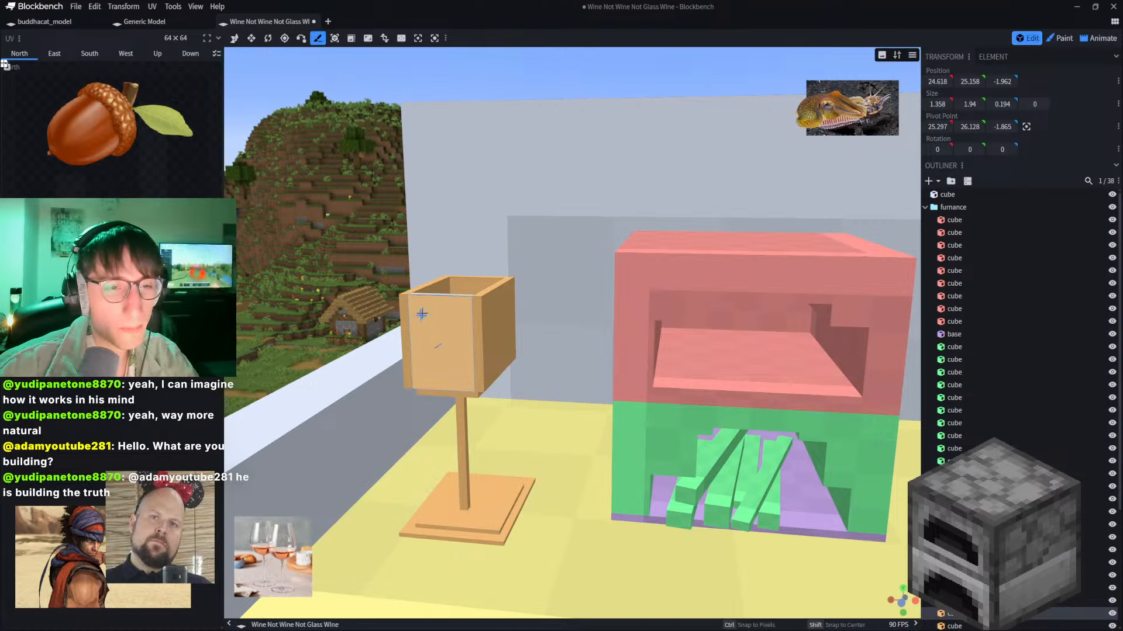
{"action": "key", "text": "ctrl+z"}
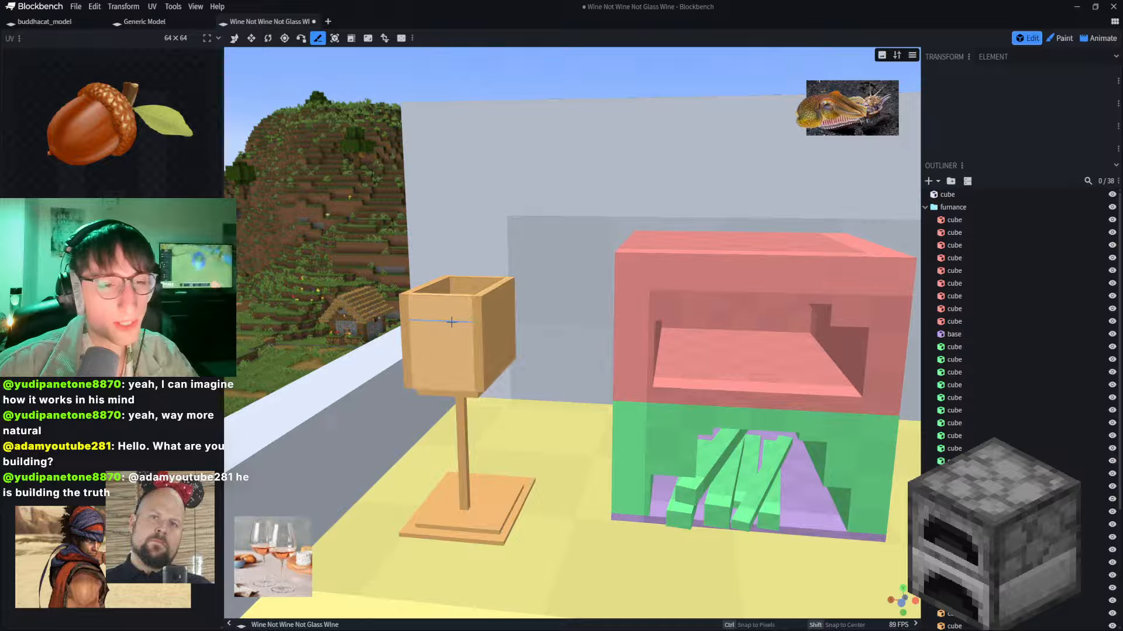
{"action": "left_click", "coordinate": [452, 322]}
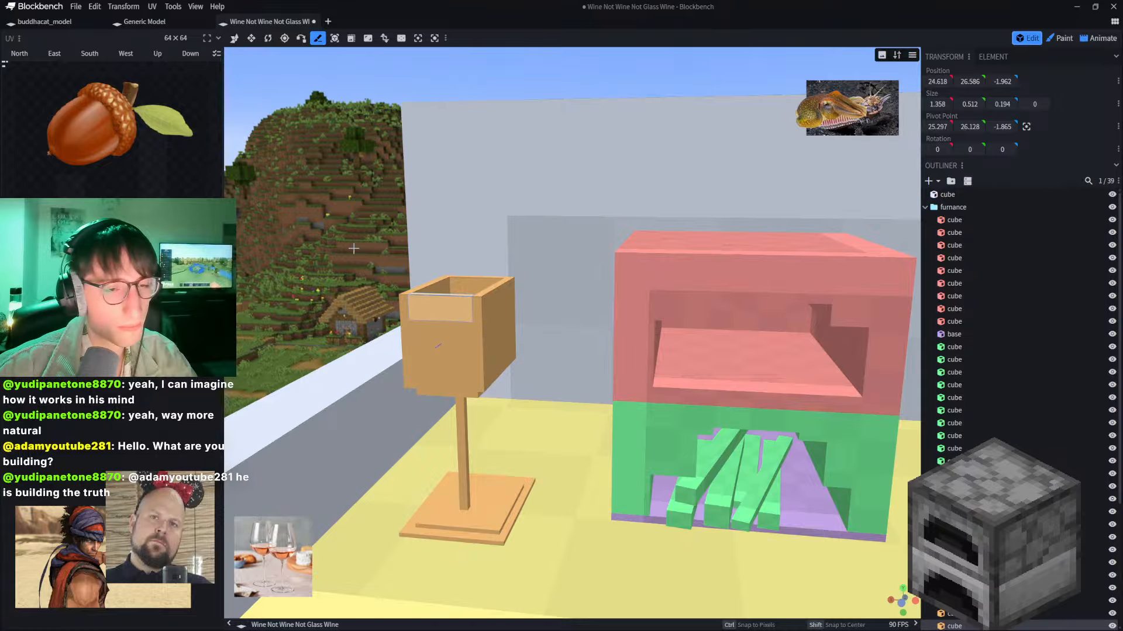
{"action": "left_click_drag", "start_coordinate": [354, 248], "coordinate": [295, 245]}
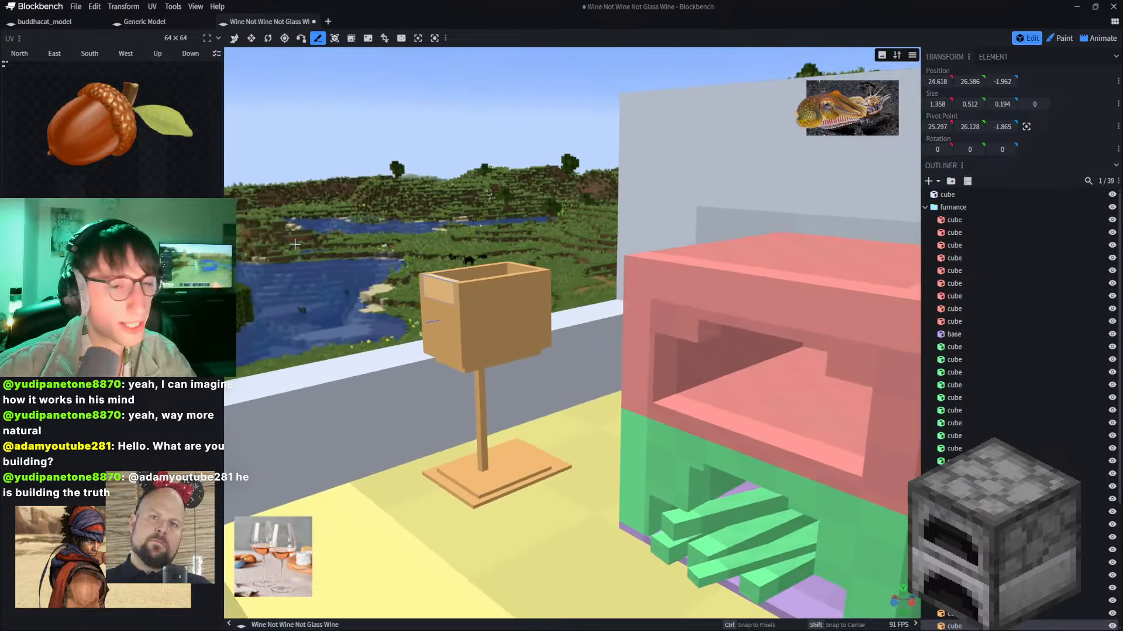
{"action": "left_click", "coordinate": [470, 301], "text": "ctrl"}
{"action": "left_click", "coordinate": [491, 300]}
{"action": "left_click_drag", "start_coordinate": [497, 257], "coordinate": [636, 257]}
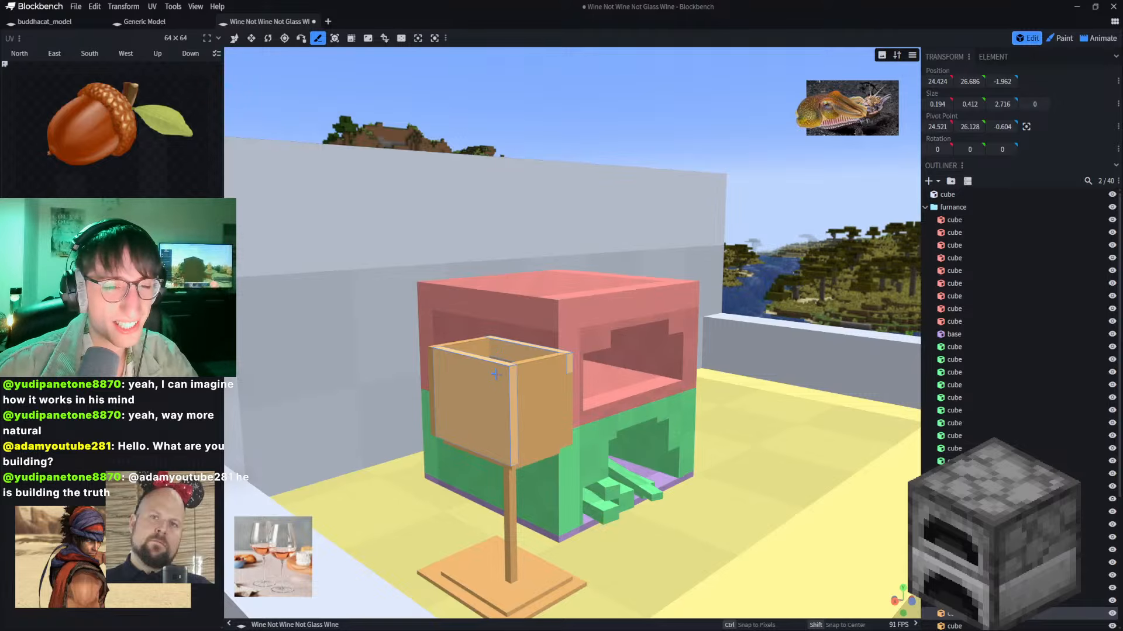
{"action": "left_click", "coordinate": [506, 377]}
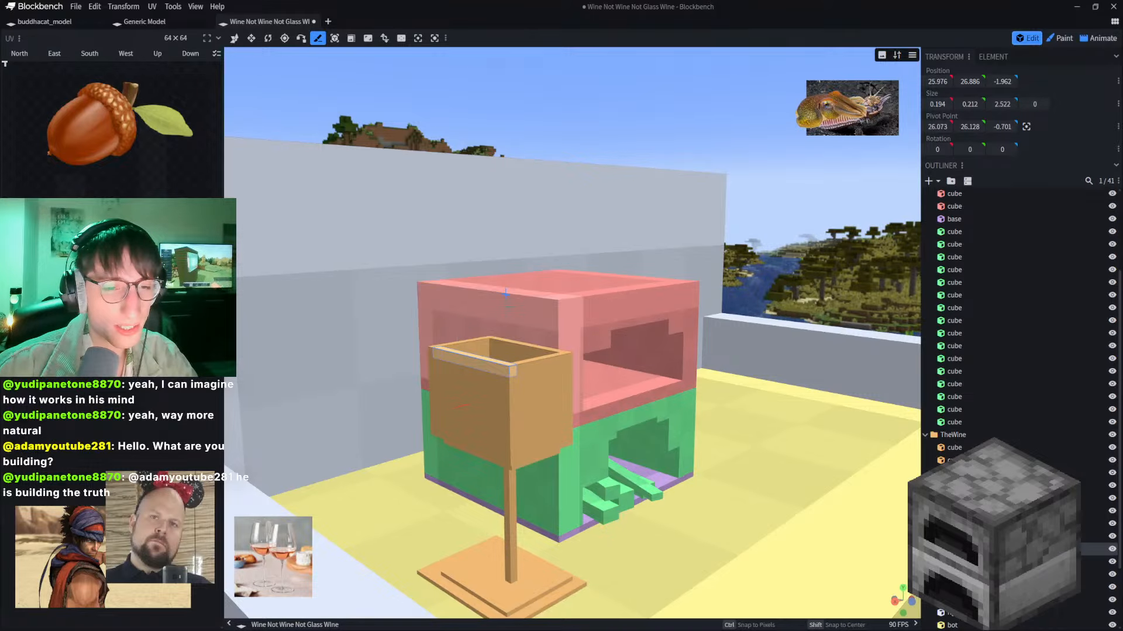
Step: Undo the three uneven rim cuts on the wine glass bowl
{"action": "right_click_drag", "start_coordinate": [496, 324], "coordinate": [421, 332]}
{"action": "key", "text": "ctrl+z"}
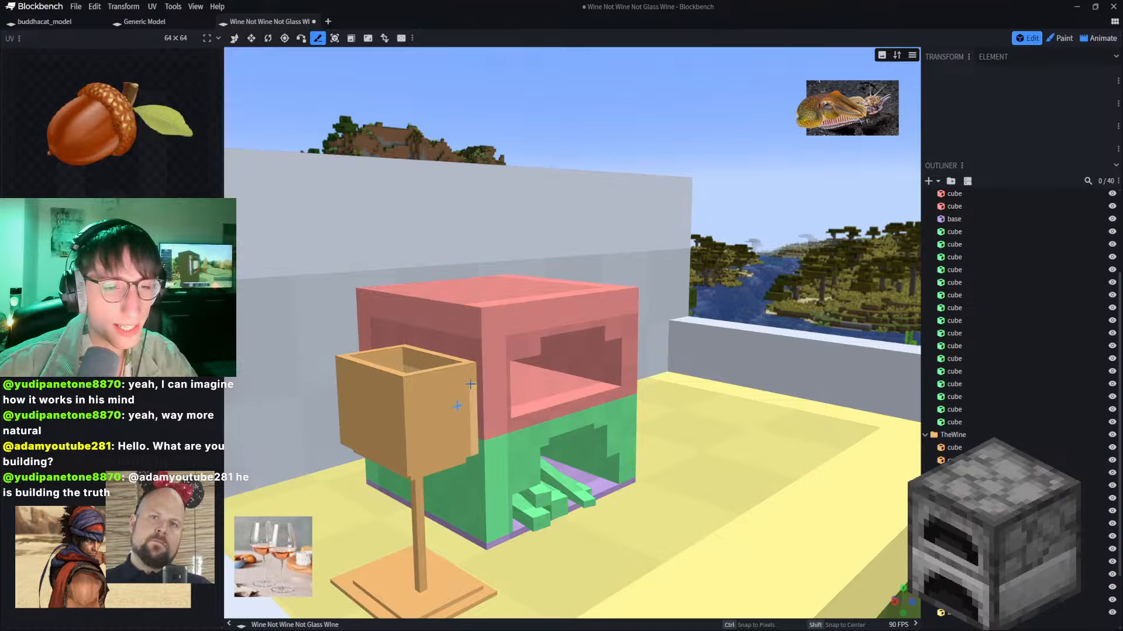
{"action": "key", "text": "ctrl+z"}
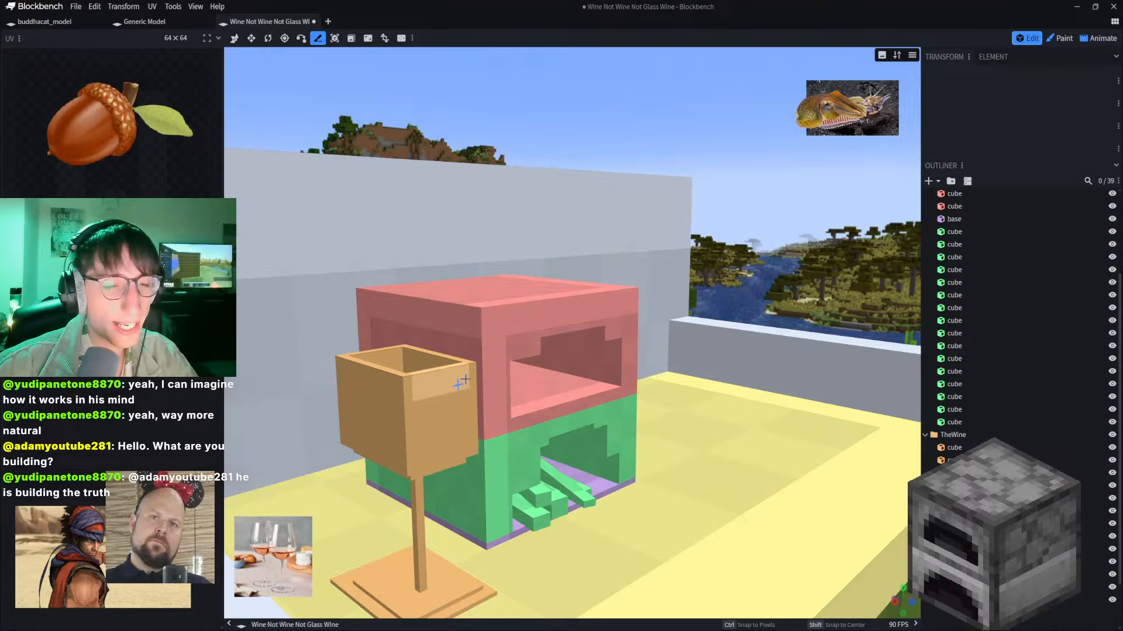
{"action": "key", "text": "ctrl+z"}
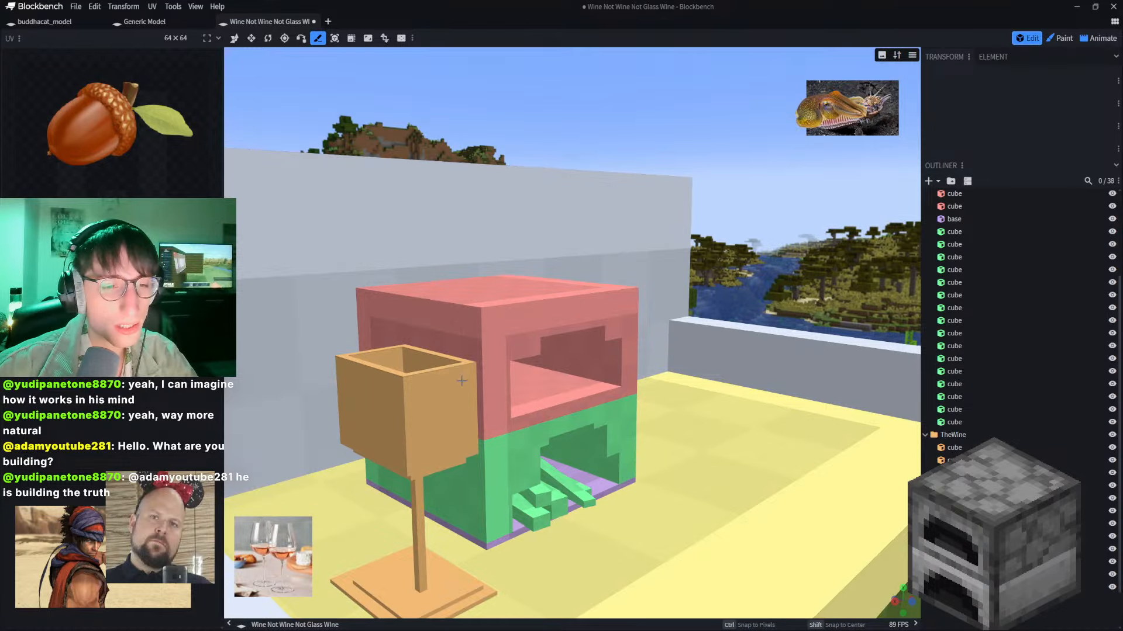
Step: Cut a 0.312-high rim strip off the bowl's front wall and its side wall facing the furnace
{"action": "right_click_drag", "start_coordinate": [430, 383], "coordinate": [410, 380]}
{"action": "left_click_drag", "start_coordinate": [326, 129], "coordinate": [287, 134]}
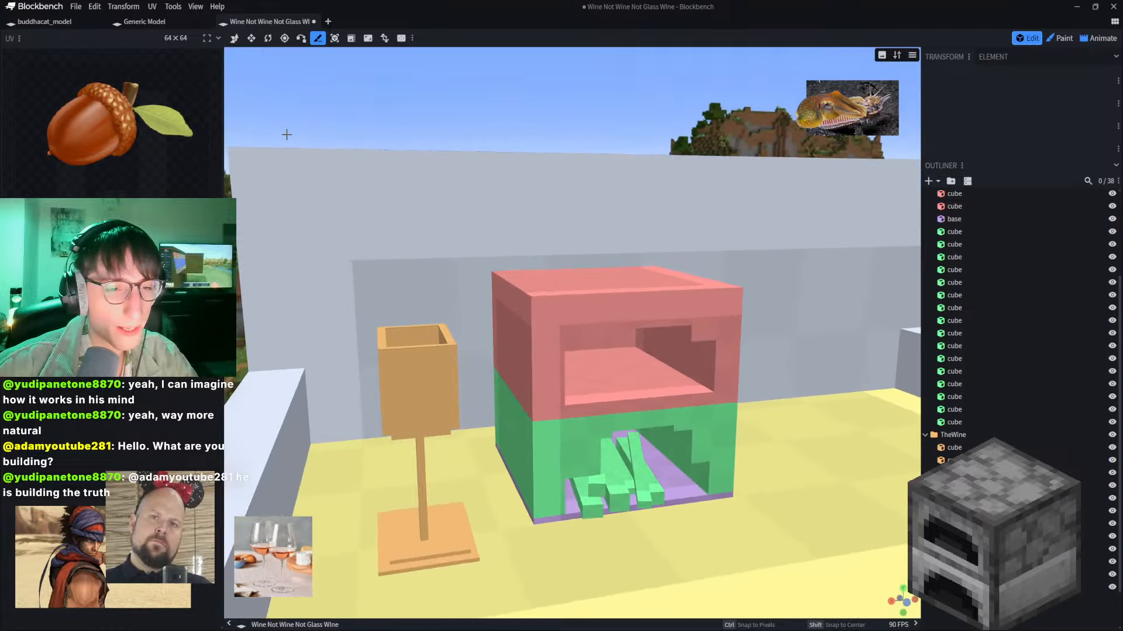
{"action": "left_click", "coordinate": [414, 363]}
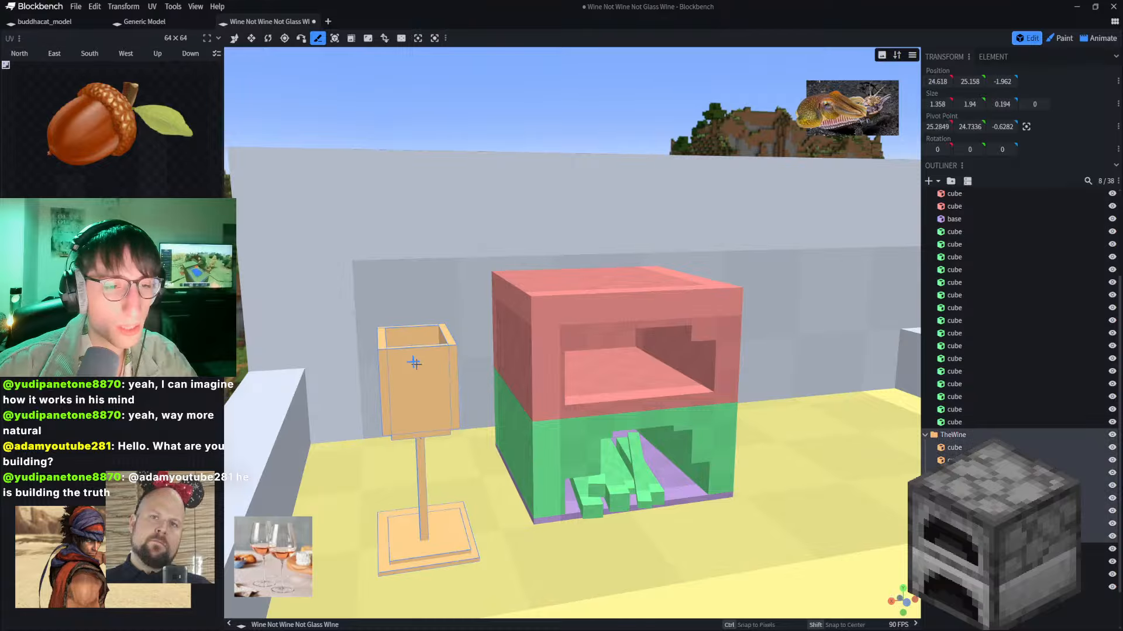
{"action": "left_click", "coordinate": [419, 362]}
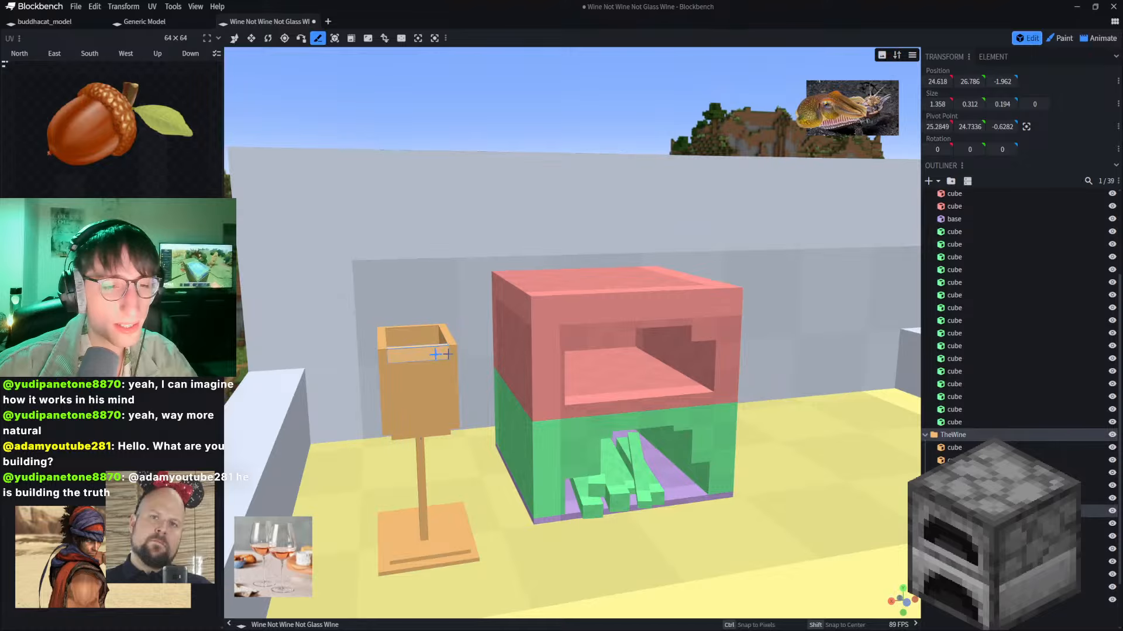
{"action": "left_click_drag", "start_coordinate": [430, 109], "coordinate": [333, 107]}
{"action": "scroll", "coordinate": [583, 331], "scroll_direction": "up", "scroll_amount": 3}
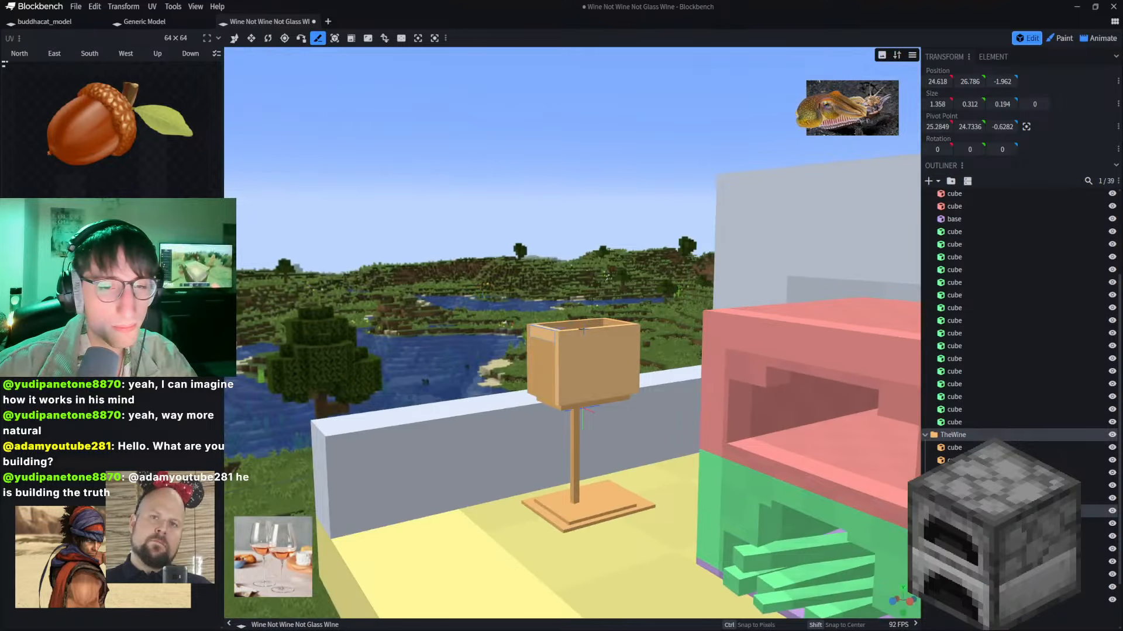
{"action": "left_click", "coordinate": [578, 341]}
{"action": "left_click", "coordinate": [578, 340]}
Step: Cut matching 0.312-high rim strips off the bowl's back wall and the side wall away from the furnace
{"action": "left_click_drag", "start_coordinate": [601, 232], "coordinate": [500, 235]}
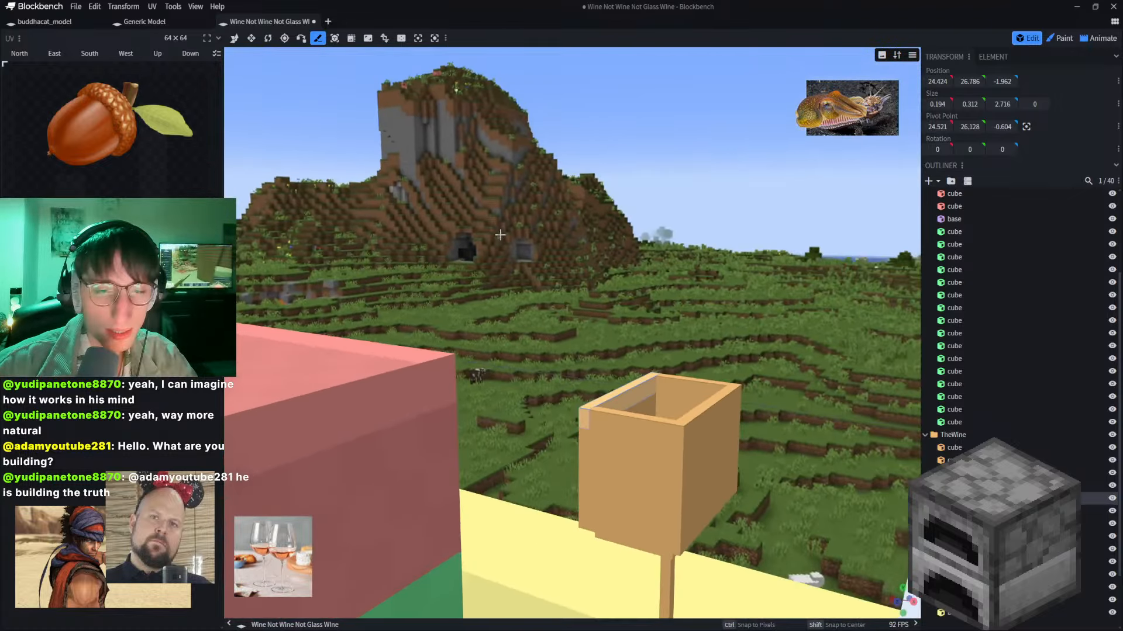
{"action": "left_click", "coordinate": [637, 436]}
{"action": "left_click", "coordinate": [637, 437]}
{"action": "left_click_drag", "start_coordinate": [738, 358], "coordinate": [659, 348]}
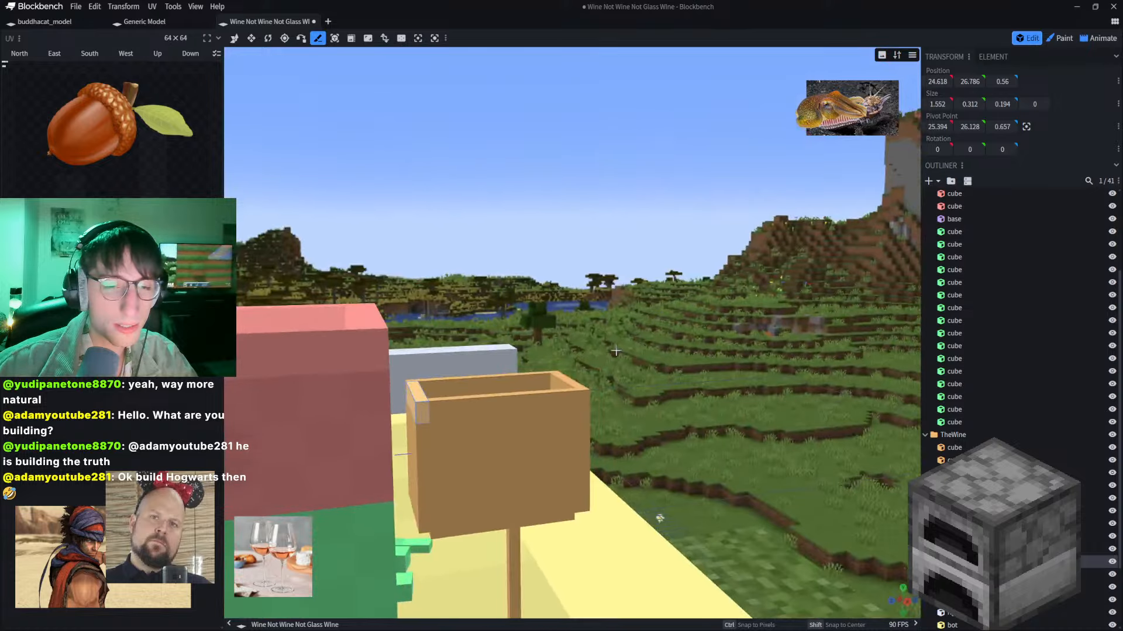
{"action": "left_click", "coordinate": [491, 415]}
{"action": "left_click", "coordinate": [499, 419]}
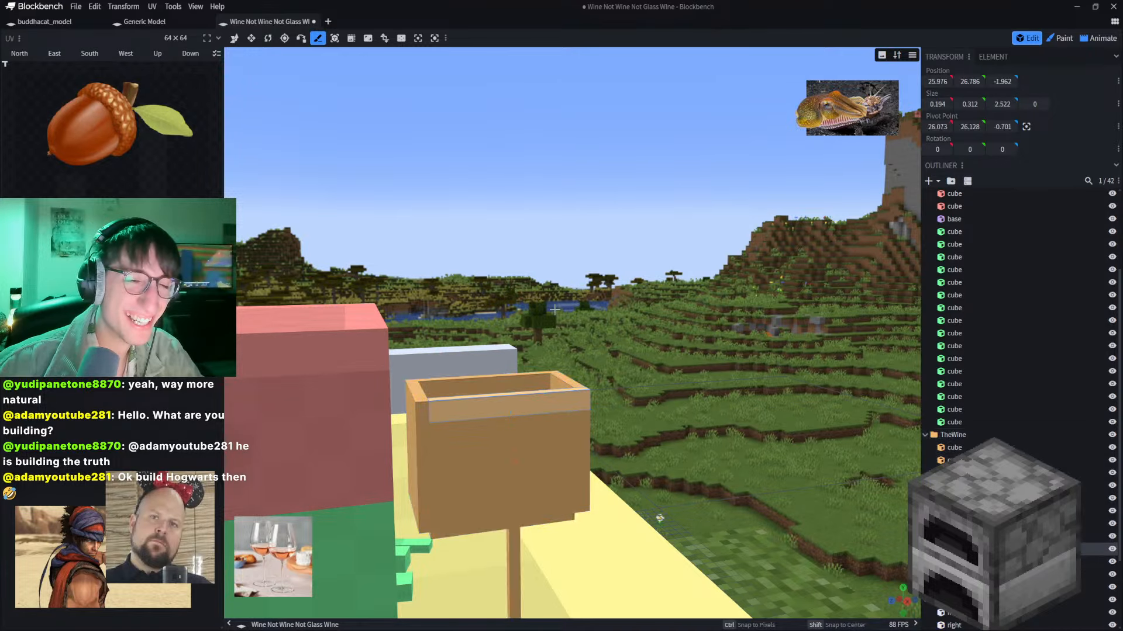
Step: Select the four rim strips around the bowl's opening together, ready for moving
{"action": "left_click_drag", "start_coordinate": [555, 310], "coordinate": [415, 279]}
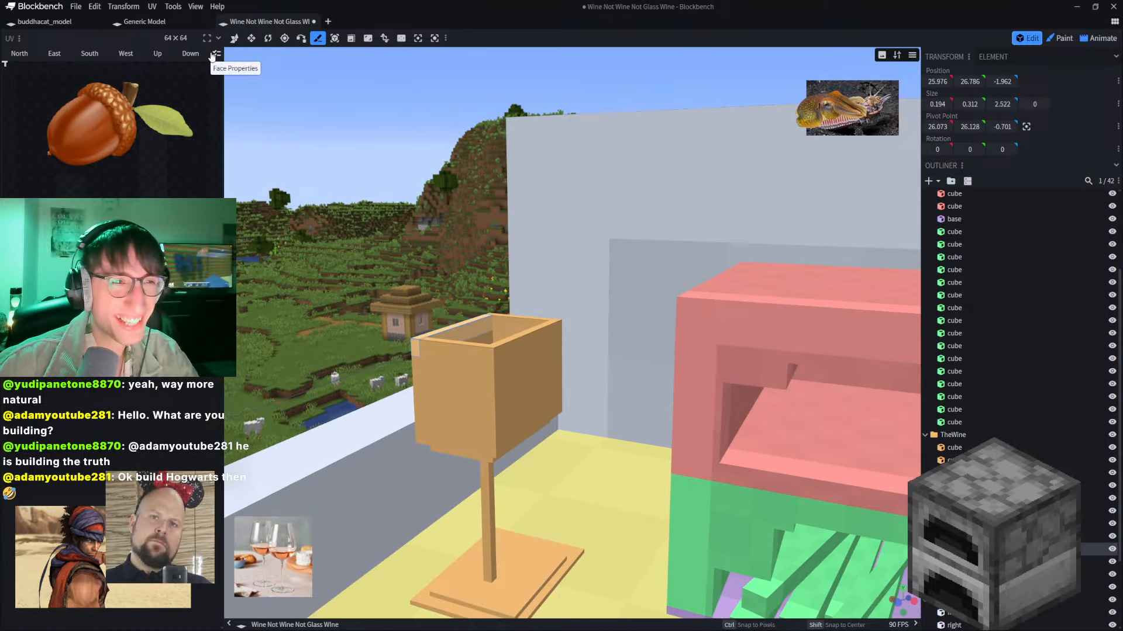
{"action": "left_click", "coordinate": [235, 38]}
{"action": "left_click", "coordinate": [464, 364], "text": "shift"}
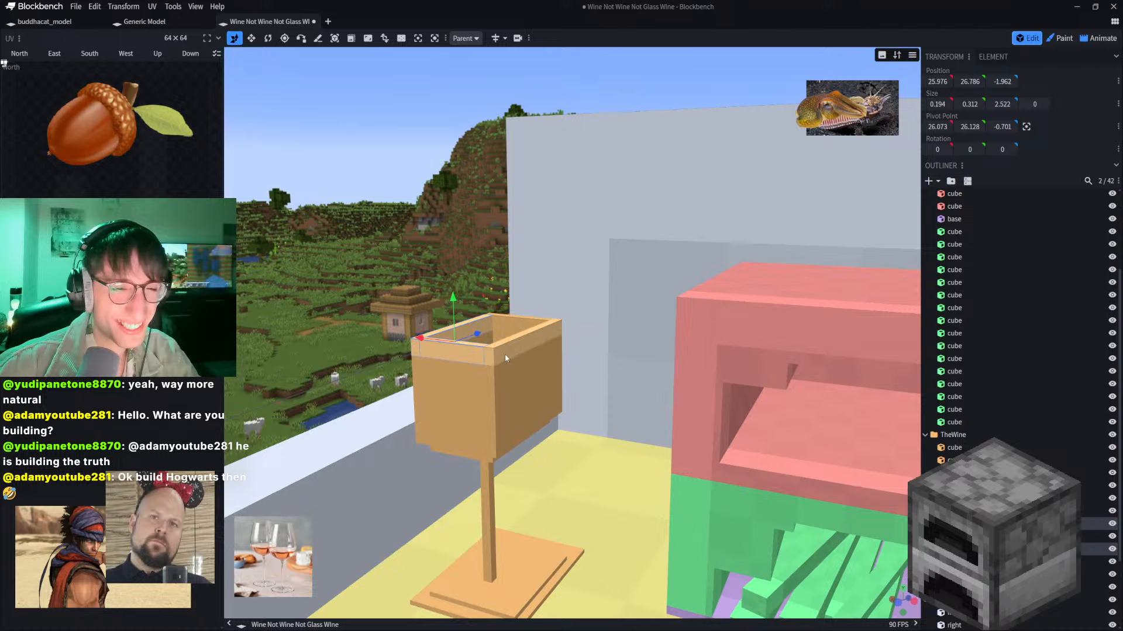
{"action": "left_click", "coordinate": [507, 353], "text": "shift"}
{"action": "left_click", "coordinate": [513, 327], "text": "shift"}
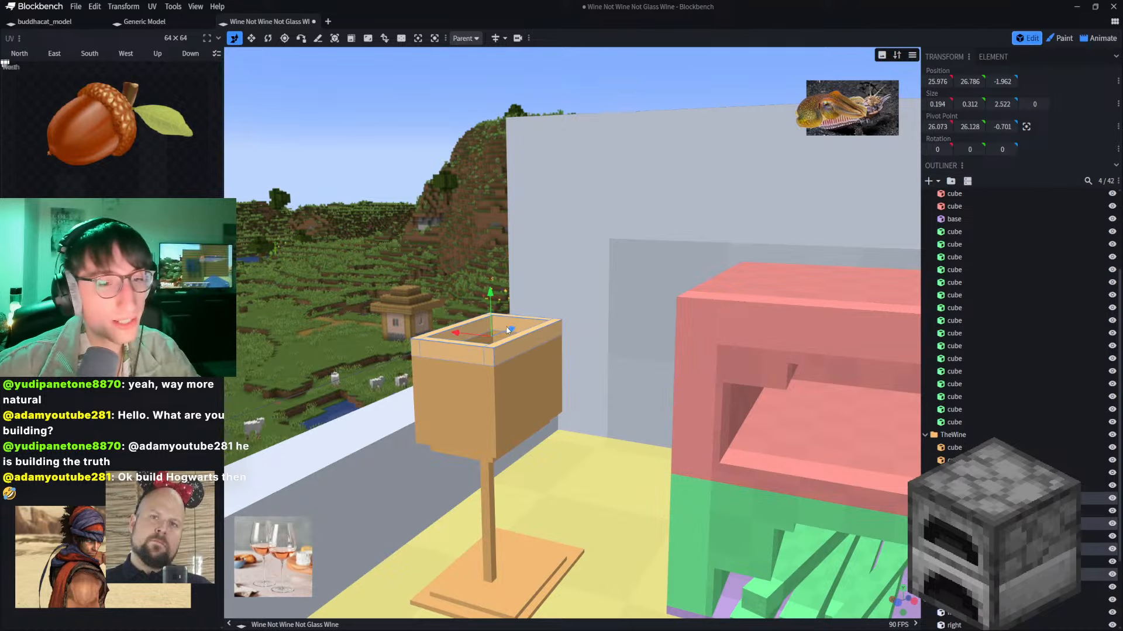
Step: Move the rim strip on the side away from the furnace inward to X 25.876
{"action": "left_click", "coordinate": [444, 345]}
{"action": "left_click", "coordinate": [446, 330]}
{"action": "left_click_drag", "start_coordinate": [441, 331], "coordinate": [482, 290]}
{"action": "left_click_drag", "start_coordinate": [342, 248], "coordinate": [339, 258]}
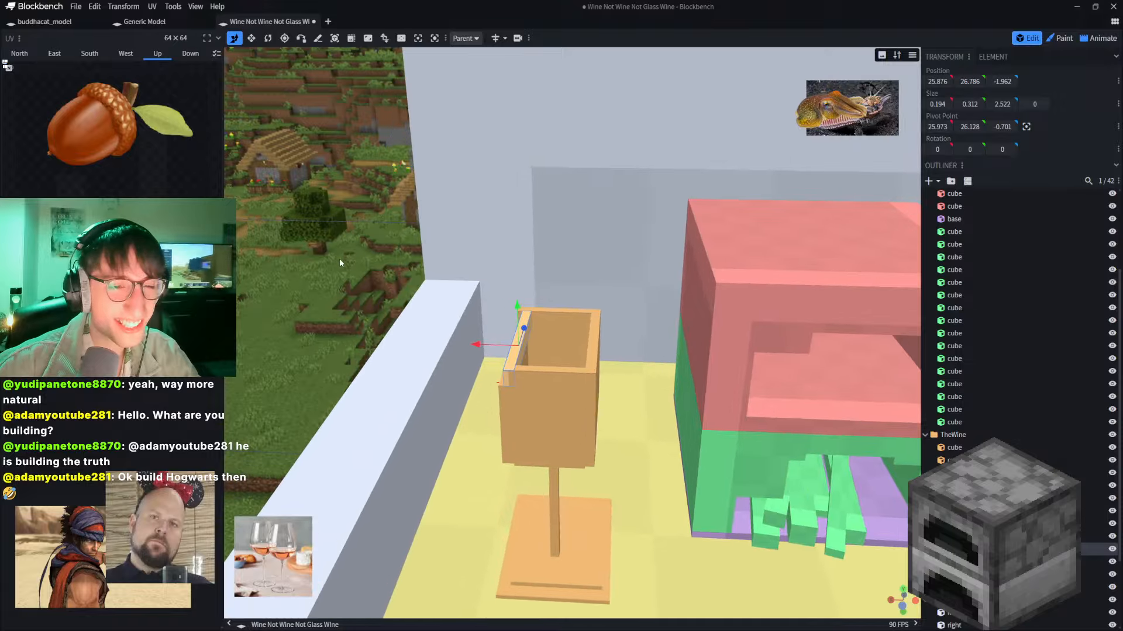
Step: Move the bowl's front rim strip inward to Z -1.862
{"action": "scroll", "coordinate": [339, 258], "scroll_direction": "up", "scroll_amount": 2}
{"action": "left_click", "coordinate": [545, 390]}
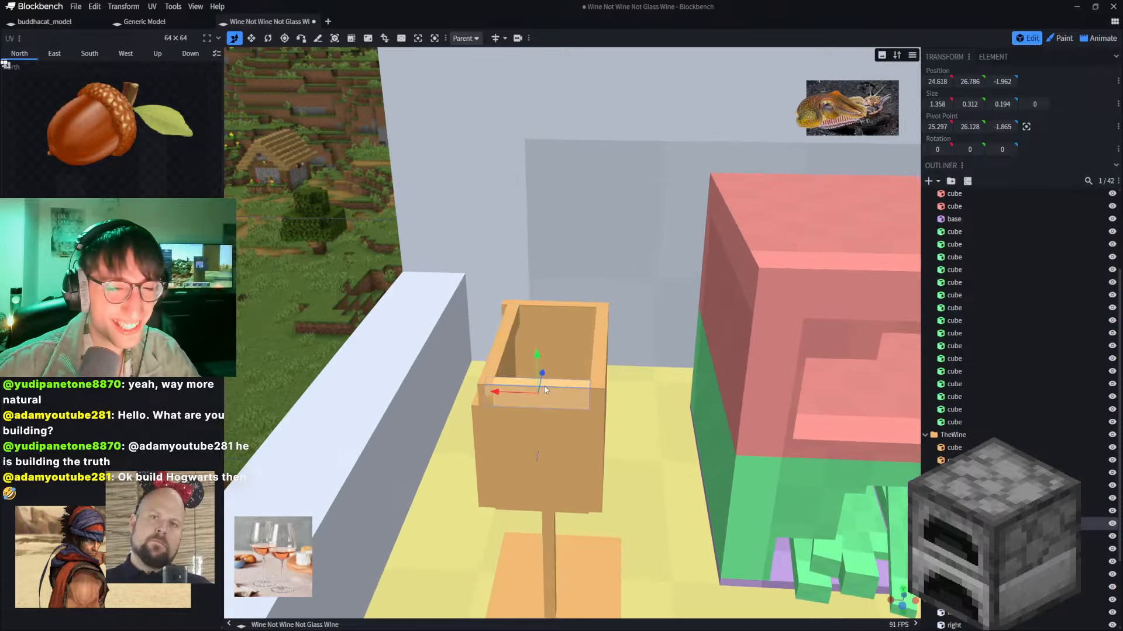
{"action": "left_click", "coordinate": [481, 367]}
{"action": "mouse_move", "coordinate": [470, 354]}
{"action": "left_mouse_down"}
{"action": "mouse_move", "coordinate": [485, 357]}
{"action": "mouse_move", "coordinate": [459, 345]}
{"action": "mouse_move", "coordinate": [467, 350]}
{"action": "left_mouse_up"}
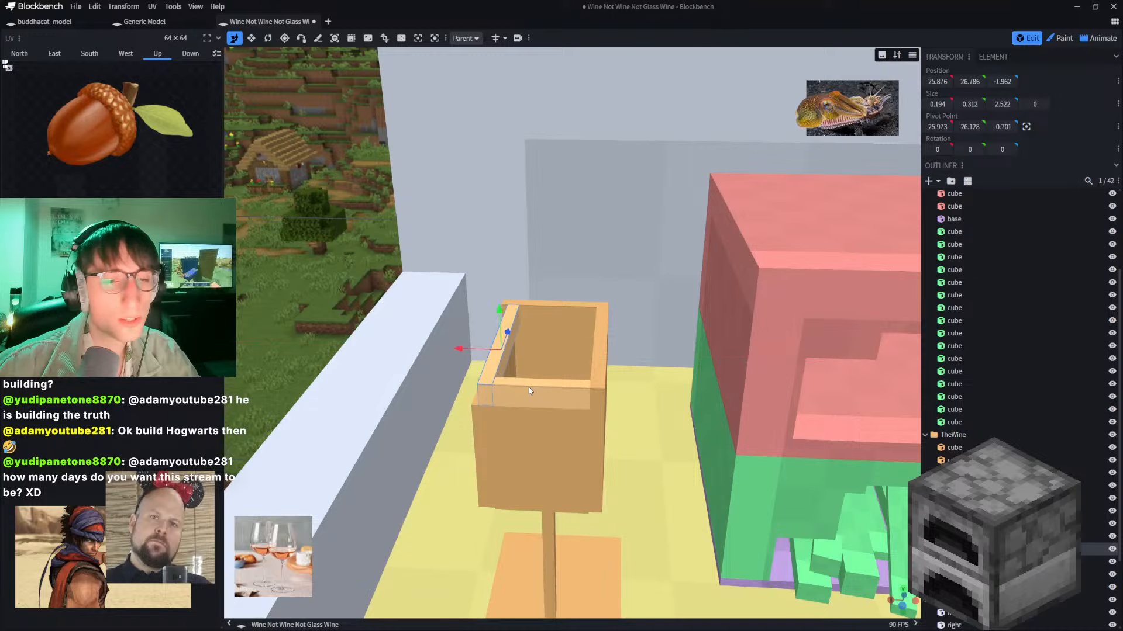
{"action": "left_click", "coordinate": [529, 389]}
Step: Move the furnace-side rim strip inward to X 24.524 and the back rim strip inward to Z 0.46
{"action": "left_click", "coordinate": [579, 350]}
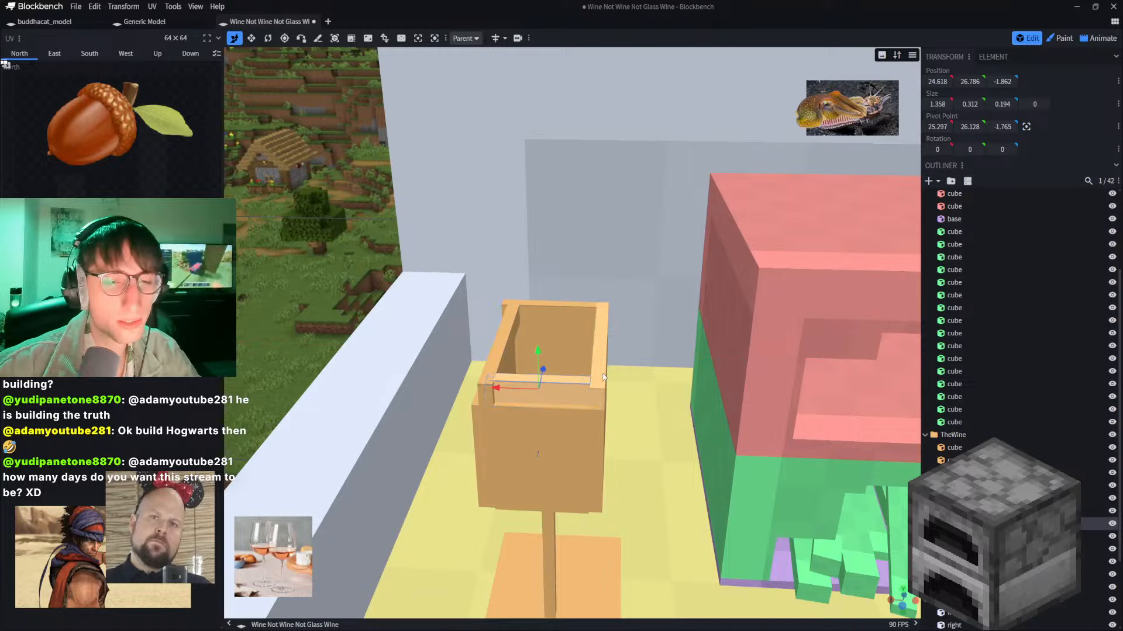
{"action": "left_click_drag", "start_coordinate": [573, 349], "coordinate": [565, 350]}
{"action": "left_click", "coordinate": [553, 319]}
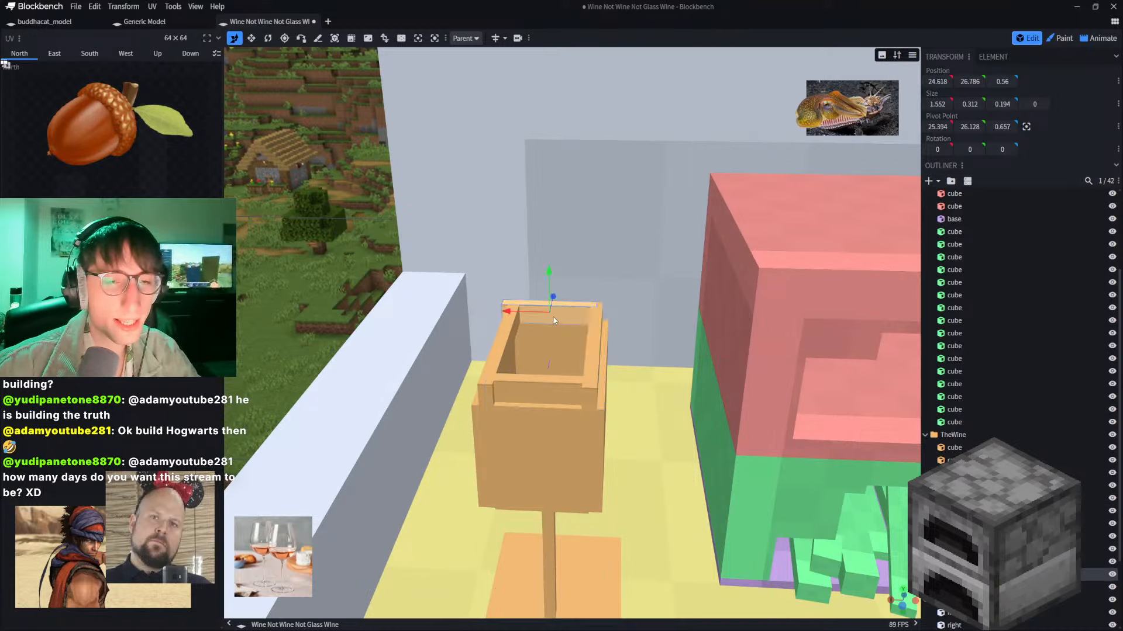
{"action": "left_click_drag", "start_coordinate": [553, 303], "coordinate": [552, 300]}
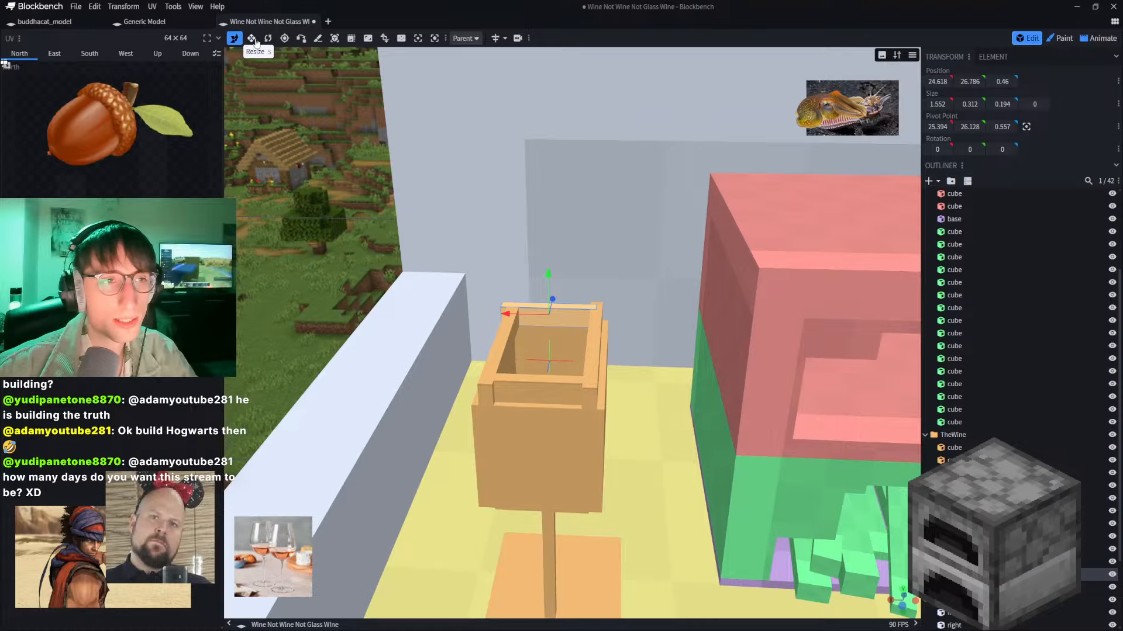
Step: Shorten the protruding ends of the back rim strip and the outer side strip so their corners sit flush
{"action": "left_click", "coordinate": [251, 38]}
{"action": "left_click_drag", "start_coordinate": [506, 314], "coordinate": [512, 316]}
{"action": "left_click", "coordinate": [490, 389]}
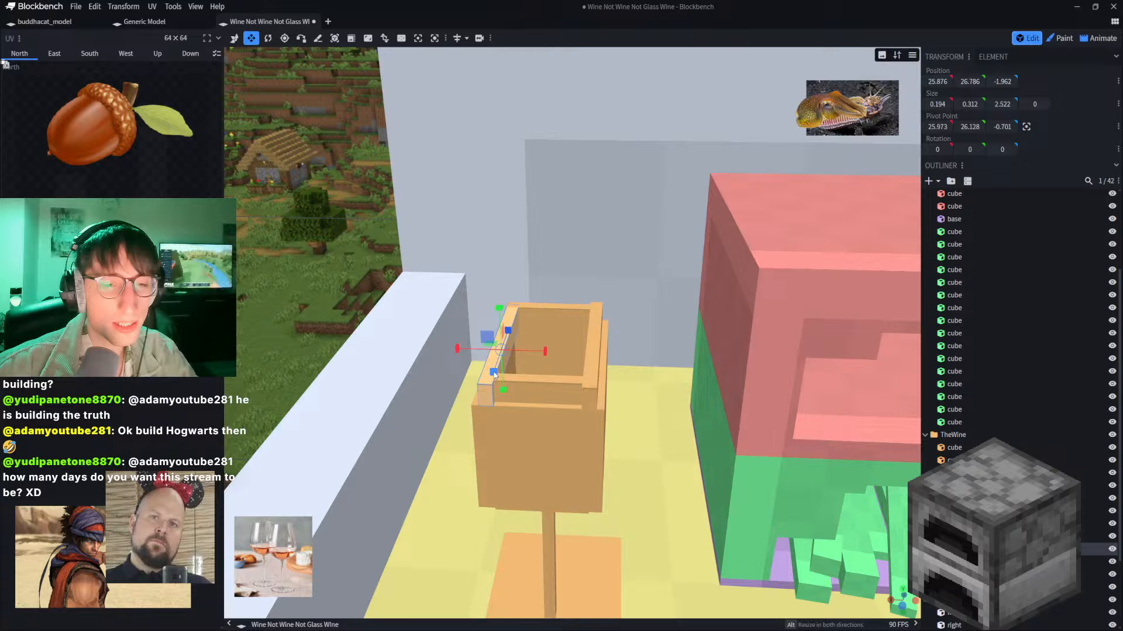
Step: Shorten the furnace-side rim strip at both ends to a length of 2.516, with its front end at Z -1.862
{"action": "left_click", "coordinate": [591, 367]}
{"action": "left_click_drag", "start_coordinate": [592, 374], "coordinate": [591, 370]}
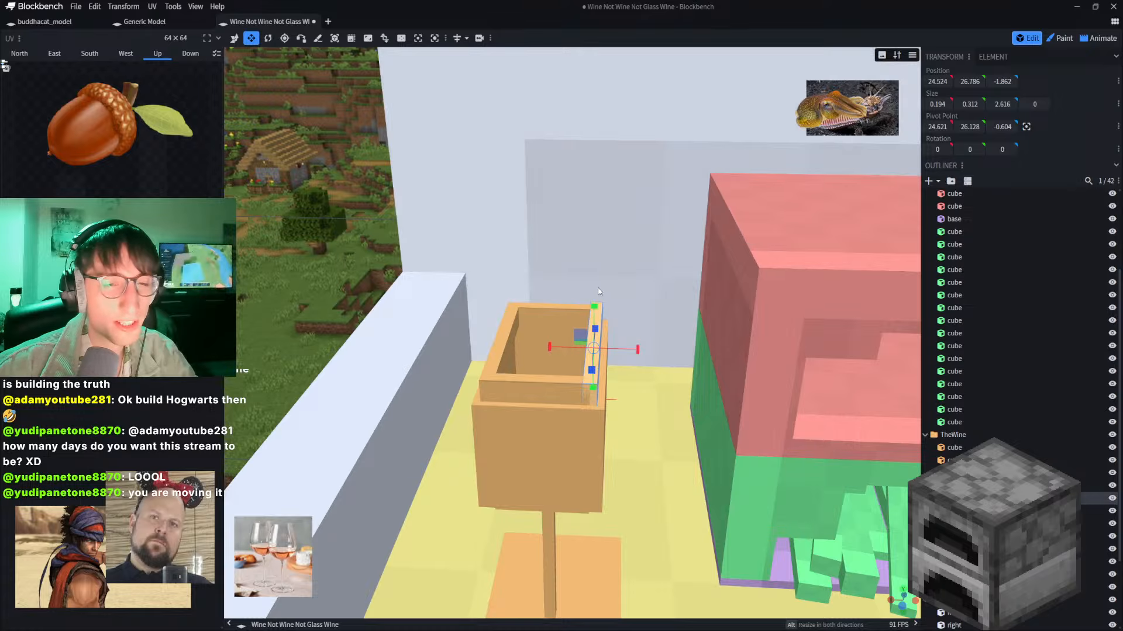
{"action": "left_click_drag", "start_coordinate": [348, 188], "coordinate": [427, 220]}
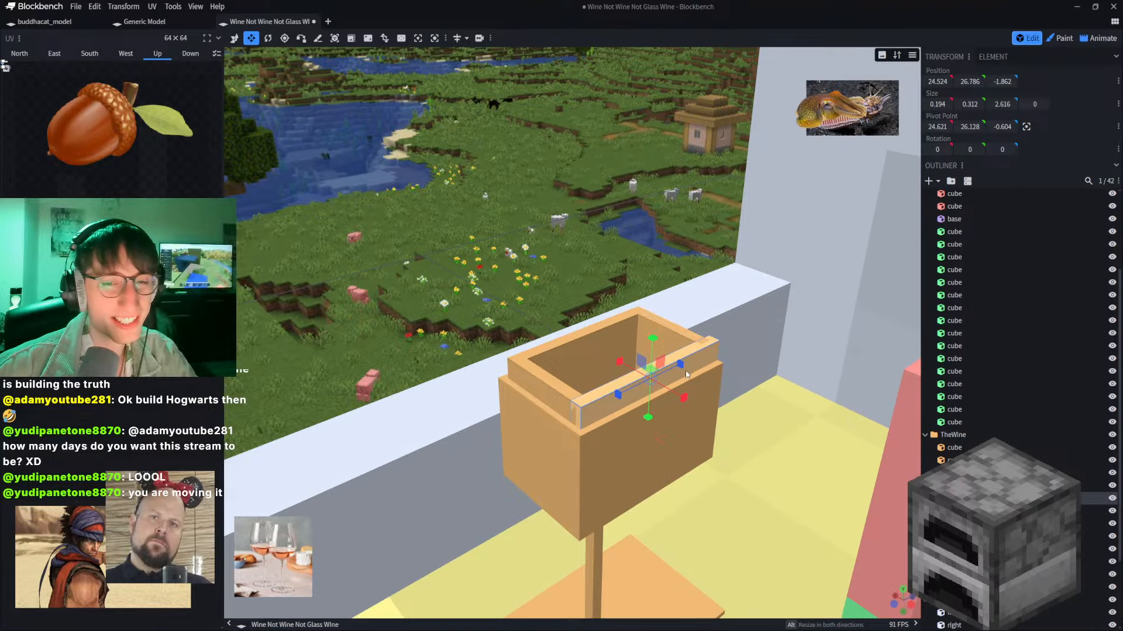
{"action": "left_click_drag", "start_coordinate": [682, 367], "coordinate": [678, 368]}
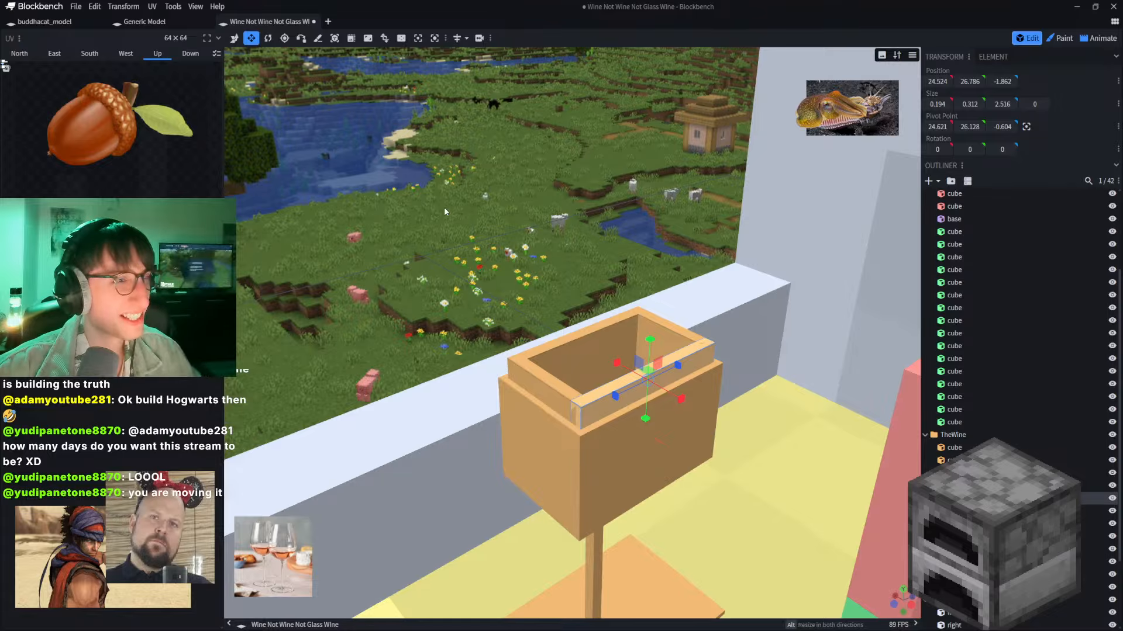
Step: Examine the bowl's rim and walls from above and from the front to check how the inset strips meet
{"action": "left_click_drag", "start_coordinate": [444, 211], "coordinate": [396, 179]}
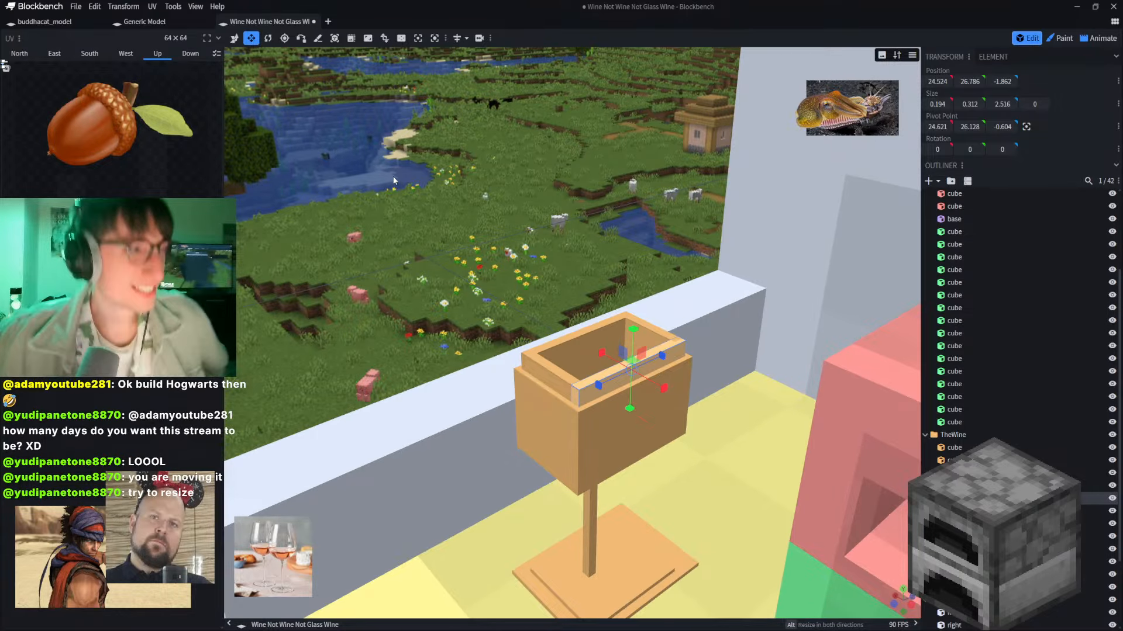
{"action": "left_click_drag", "start_coordinate": [447, 196], "coordinate": [515, 153]}
{"action": "left_click", "coordinate": [612, 252]}
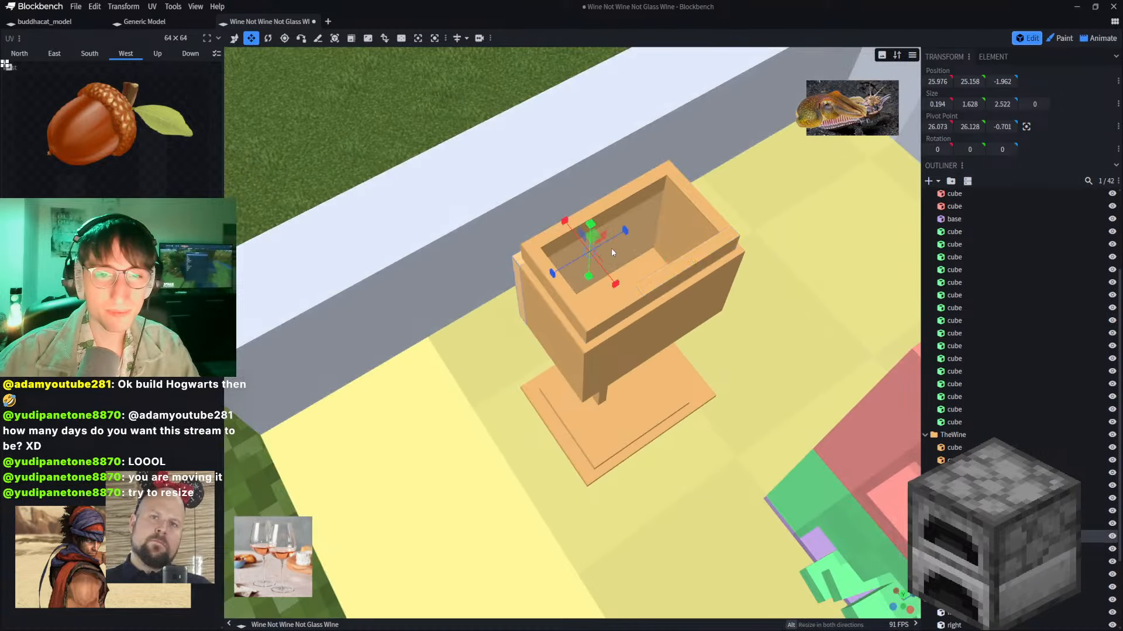
{"action": "left_click_drag", "start_coordinate": [449, 68], "coordinate": [436, 121]}
{"action": "left_click", "coordinate": [585, 410]}
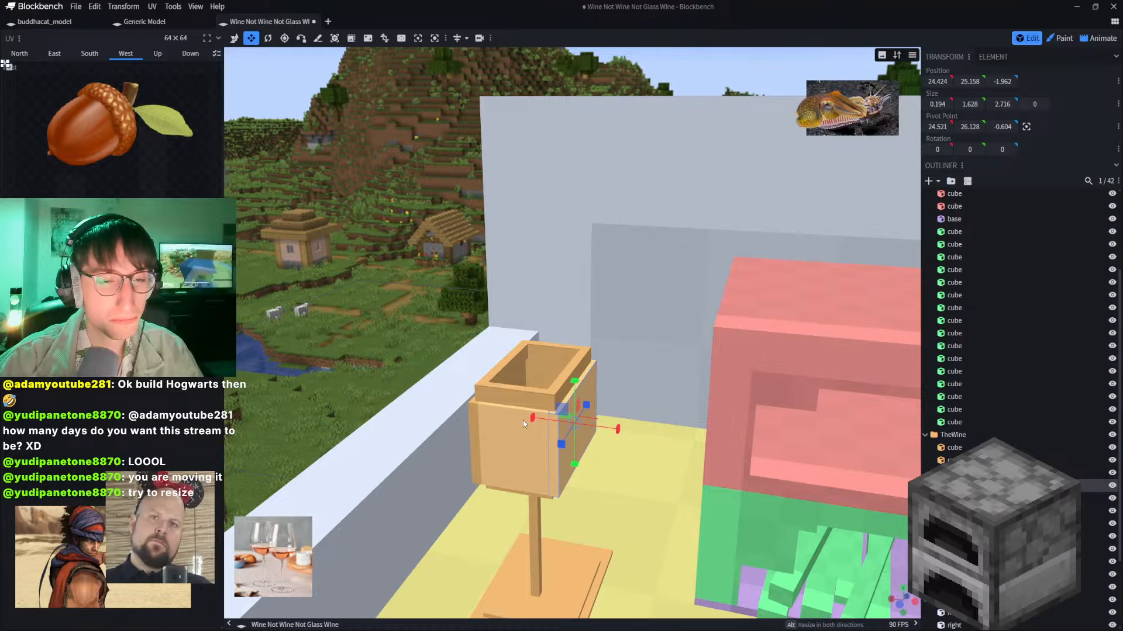
{"action": "scroll", "coordinate": [400, 321], "scroll_direction": "up", "scroll_amount": 4}
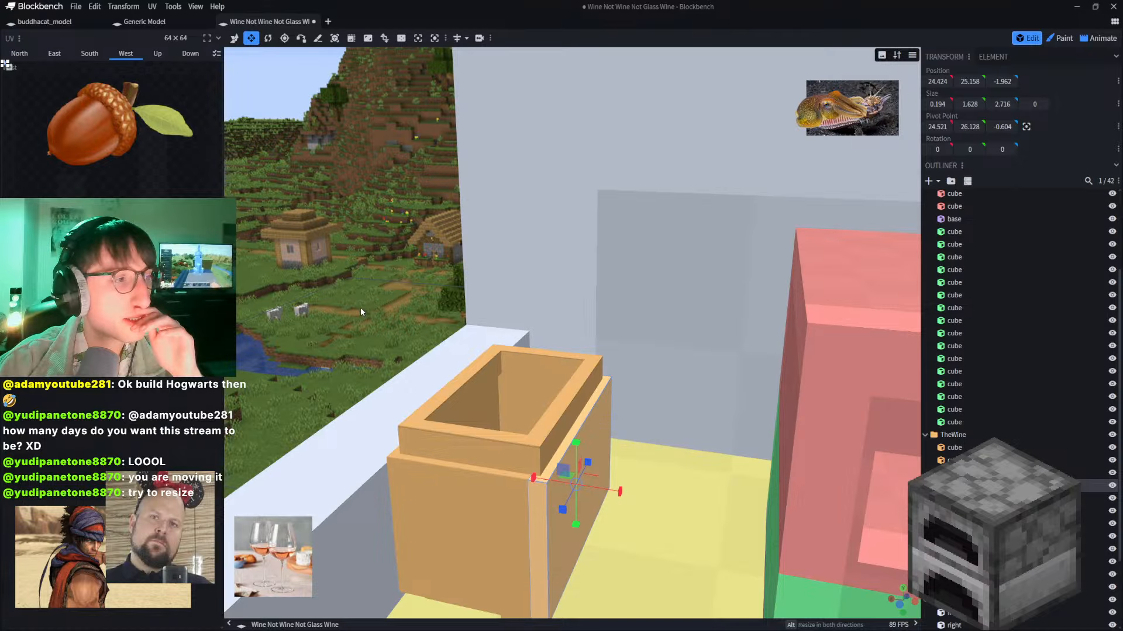
{"action": "right_click_drag", "start_coordinate": [317, 275], "coordinate": [331, 241]}
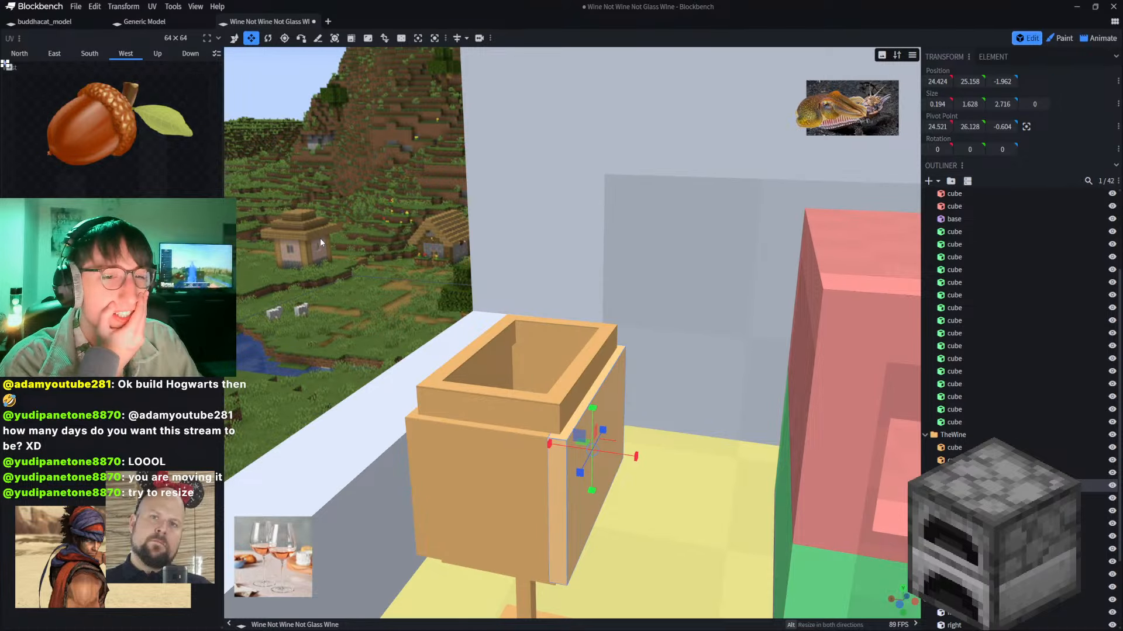
Step: Undo the inward moves and shortenings of all the bowl's rim strips
{"action": "key", "text": "ctrl+z"}
{"action": "key", "text": "ctrl+z"}
{"action": "key", "text": "ctrl+z"}
{"action": "key", "text": "ctrl+z"}
{"action": "key", "text": "ctrl+z"}
{"action": "key", "text": "ctrl+z"}
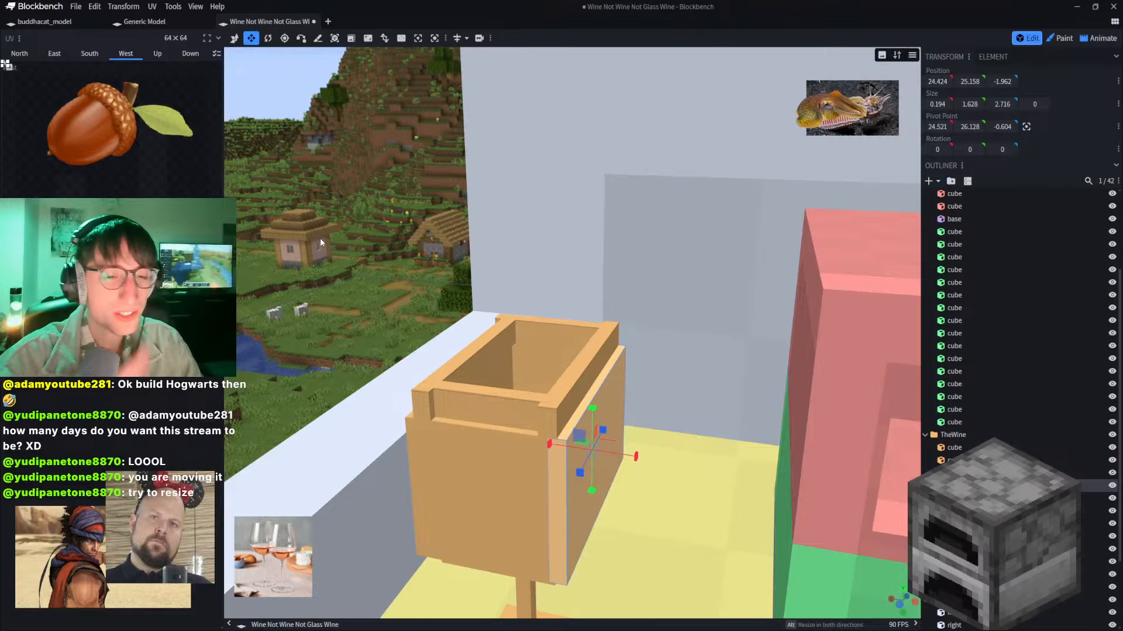
{"action": "key", "text": "ctrl+z"}
{"action": "key", "text": "ctrl+z"}
{"action": "key", "text": "ctrl+z"}
{"action": "key", "text": "ctrl+z"}
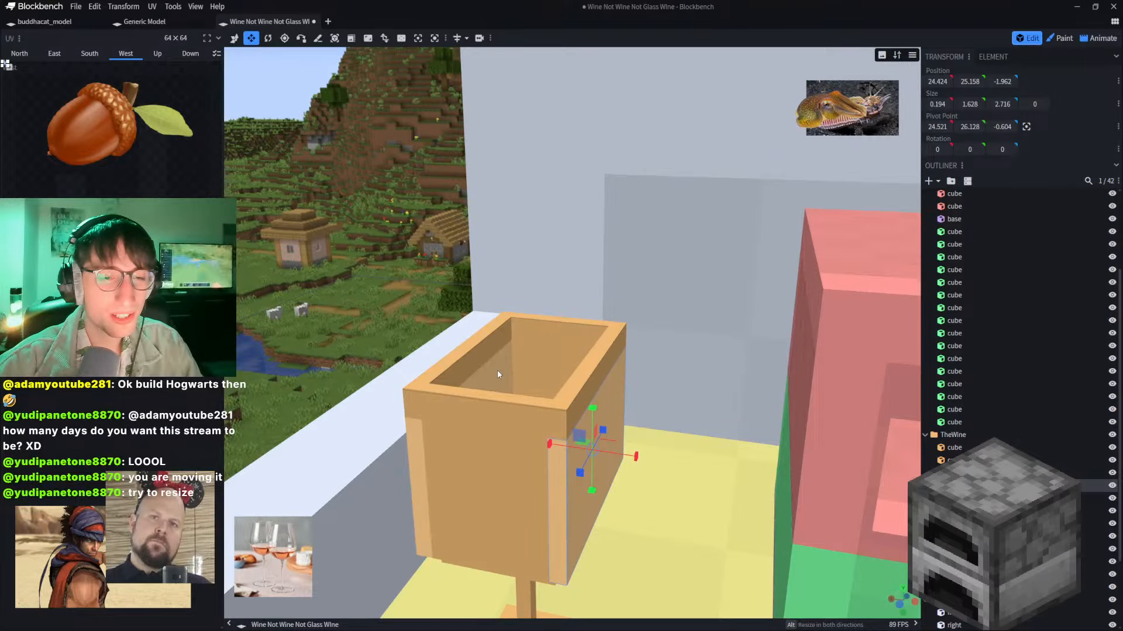
Step: Inset the front, outer side and furnace-side rim strips by resizing their outer faces, thinning the front and furnace-side strips to 0.094
{"action": "left_click", "coordinate": [490, 409]}
{"action": "left_click_drag", "start_coordinate": [469, 430], "coordinate": [466, 424]}
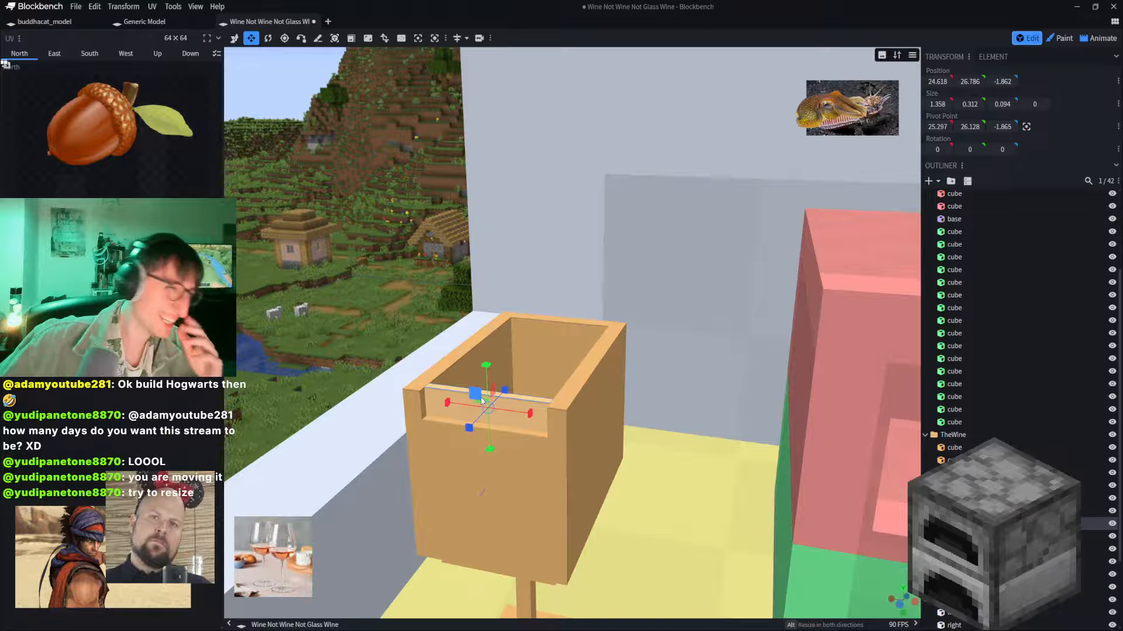
{"action": "left_click", "coordinate": [467, 355]}
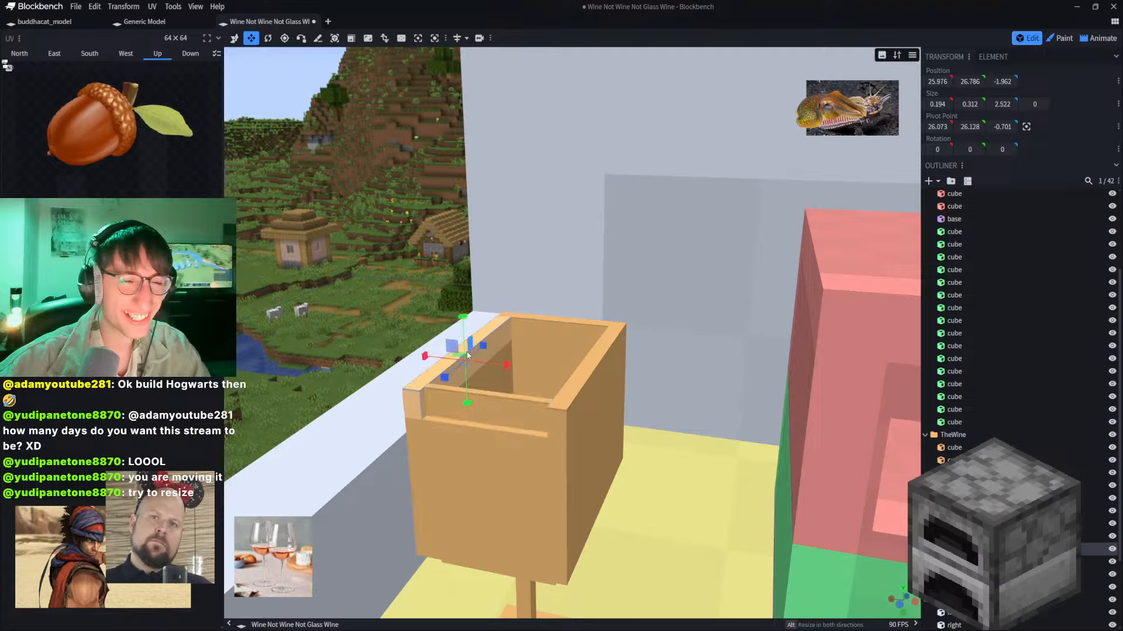
{"action": "left_click_drag", "start_coordinate": [445, 381], "coordinate": [437, 361]}
{"action": "left_click", "coordinate": [552, 392]}
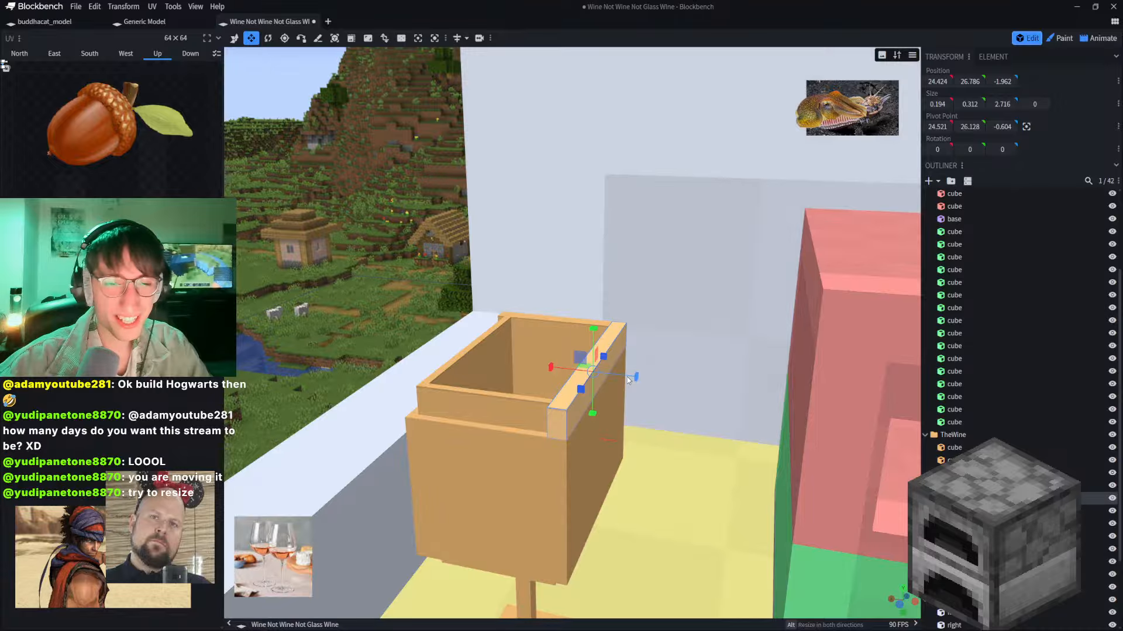
{"action": "left_click_drag", "start_coordinate": [634, 377], "coordinate": [591, 356]}
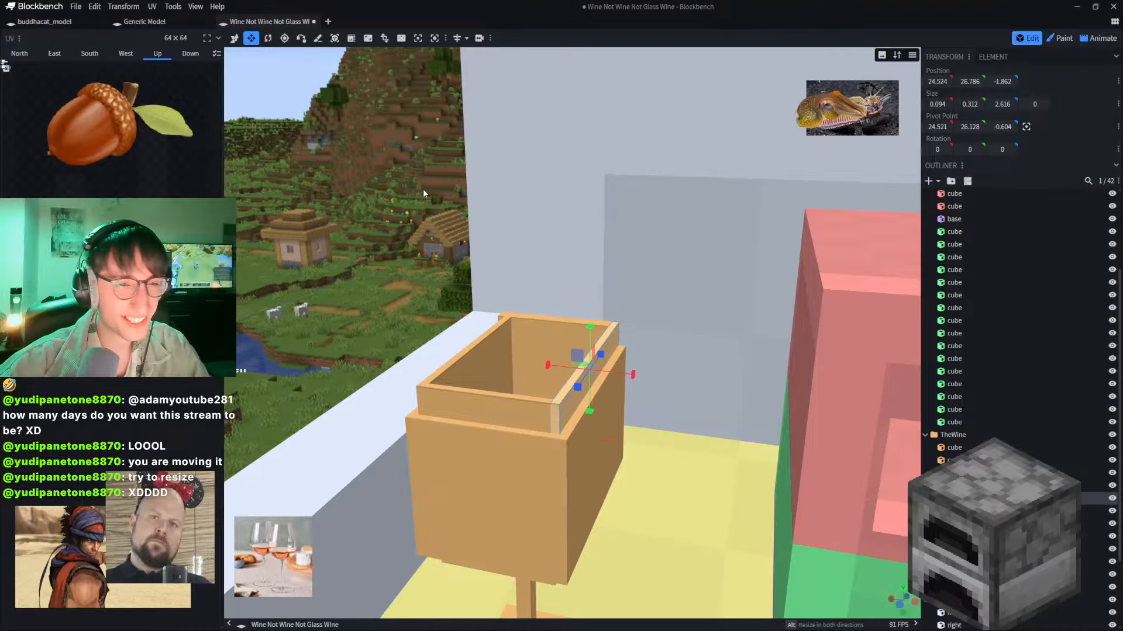
Step: Inset the bowl's back rim strip by thinning it to 0.094 and shortening it to 1.452 along X
{"action": "left_click_drag", "start_coordinate": [423, 189], "coordinate": [383, 274]}
{"action": "left_click_drag", "start_coordinate": [515, 243], "coordinate": [455, 251]}
{"action": "right_click_drag", "start_coordinate": [783, 236], "coordinate": [548, 220]}
{"action": "left_click", "coordinate": [544, 393]}
{"action": "left_click", "coordinate": [527, 370]}
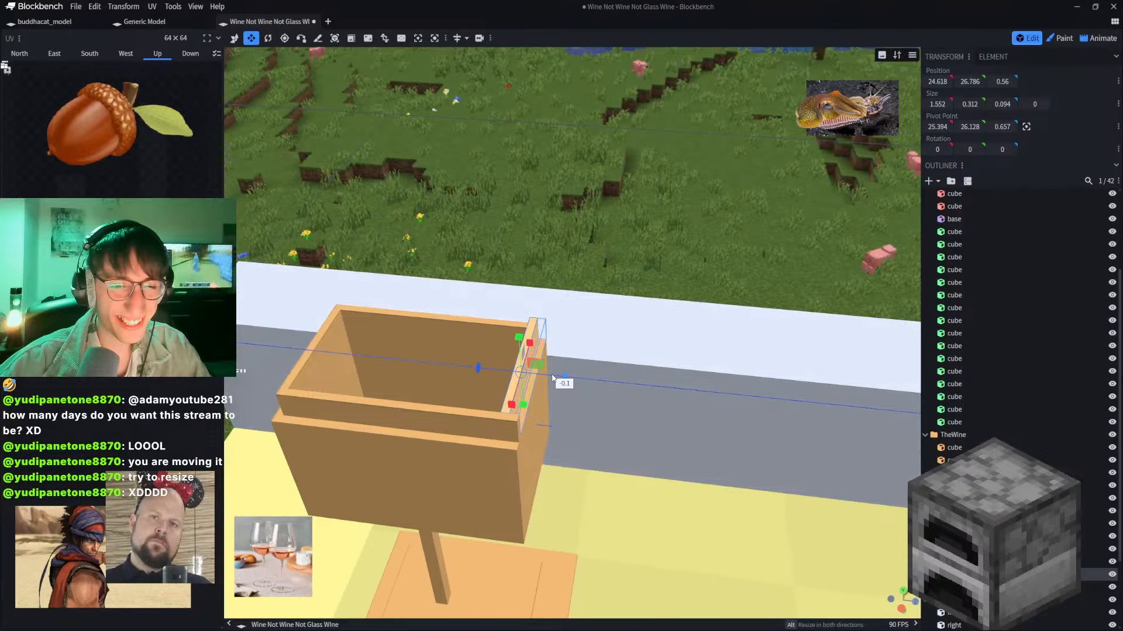
{"action": "left_click", "coordinate": [411, 419]}
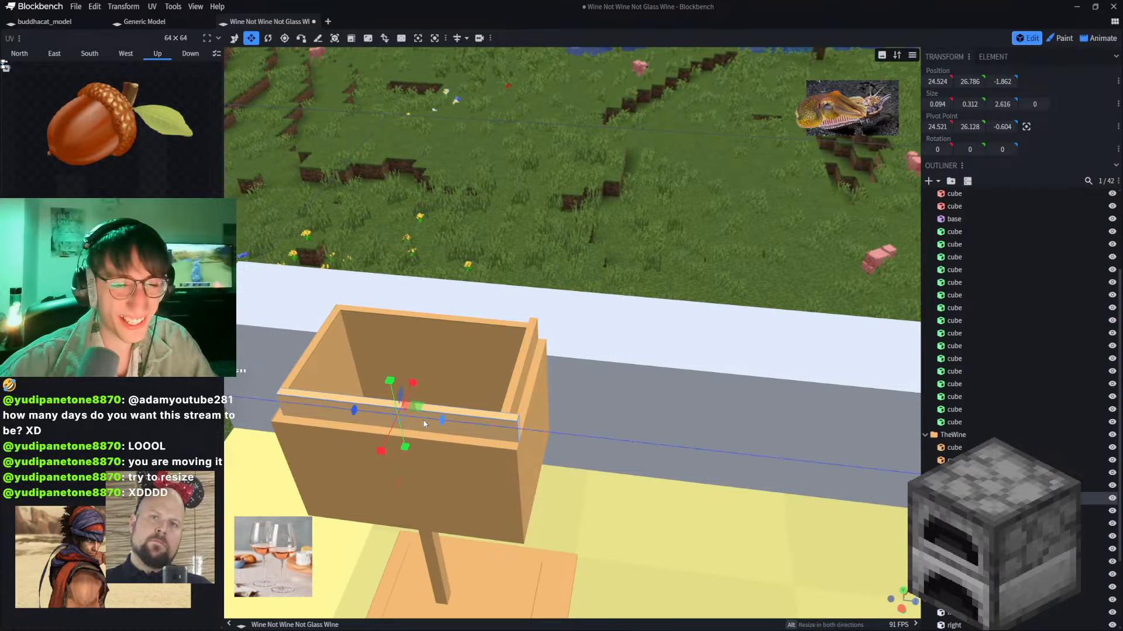
{"action": "left_click", "coordinate": [523, 351]}
{"action": "left_click_drag", "start_coordinate": [530, 344], "coordinate": [531, 351]}
Step: Examine the wine glass from several sides, checking its stepped rim, its stem and its proportions beside the furnace
{"action": "left_click_drag", "start_coordinate": [555, 235], "coordinate": [716, 246]}
{"action": "right_click_drag", "start_coordinate": [574, 285], "coordinate": [415, 253]}
{"action": "scroll", "coordinate": [415, 252], "scroll_direction": "down", "scroll_amount": 8}
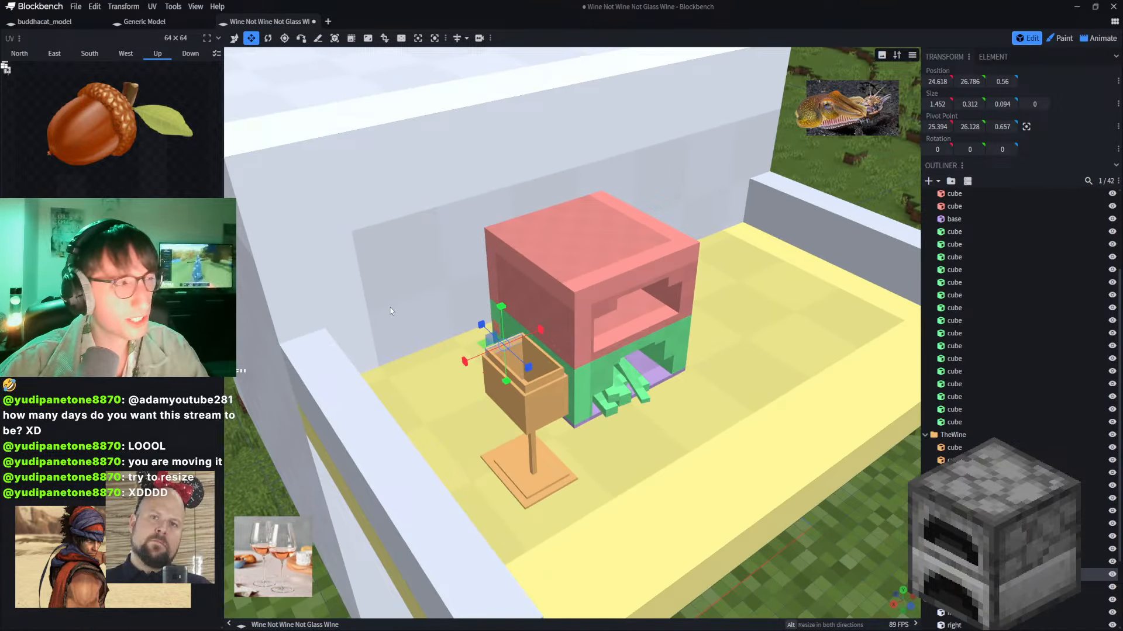
{"action": "left_click_drag", "start_coordinate": [247, 434], "coordinate": [187, 374]}
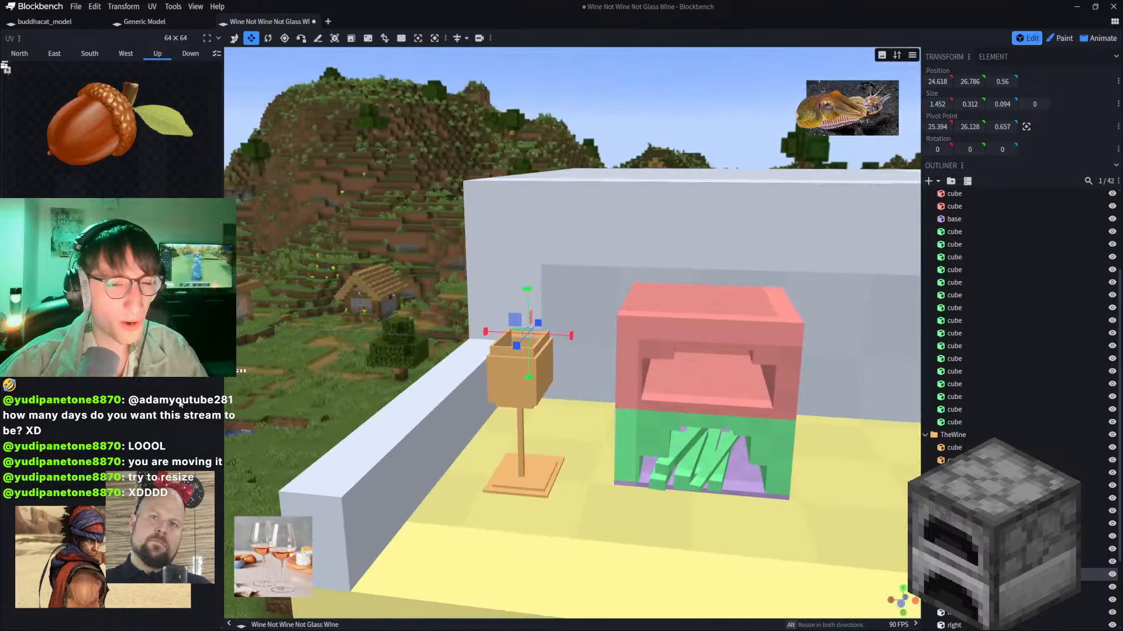
{"action": "left_click_drag", "start_coordinate": [328, 292], "coordinate": [254, 310]}
{"action": "scroll", "coordinate": [381, 255], "scroll_direction": "up", "scroll_amount": 5}
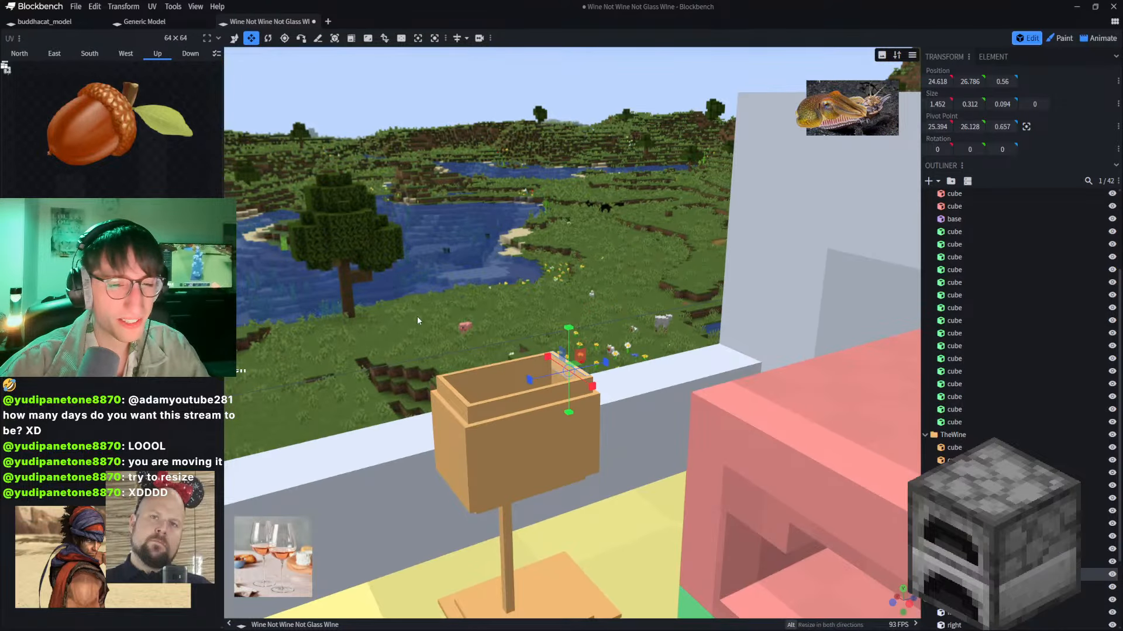
{"action": "scroll", "coordinate": [416, 317], "scroll_direction": "down", "scroll_amount": 2}
{"action": "scroll", "coordinate": [416, 317], "scroll_direction": "up", "scroll_amount": 4}
{"action": "scroll", "coordinate": [427, 363], "scroll_direction": "down", "scroll_amount": 3}
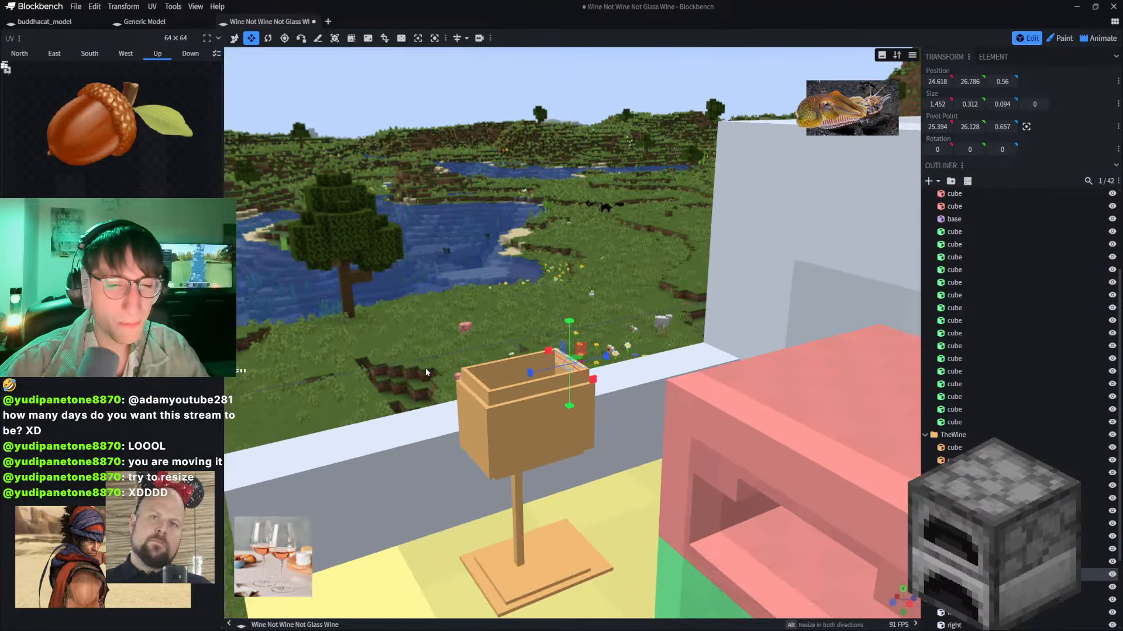
{"action": "left_click_drag", "start_coordinate": [425, 367], "coordinate": [522, 436]}
{"action": "left_click", "coordinate": [559, 440]}
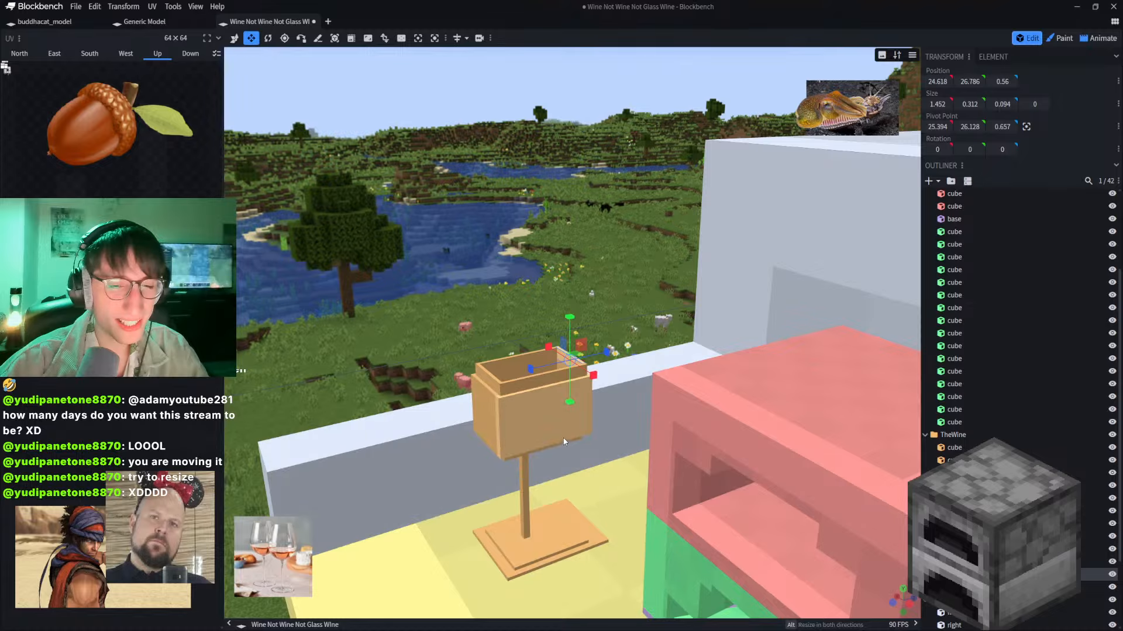
{"action": "left_click_drag", "start_coordinate": [584, 370], "coordinate": [528, 296]}
{"action": "left_click", "coordinate": [549, 523]}
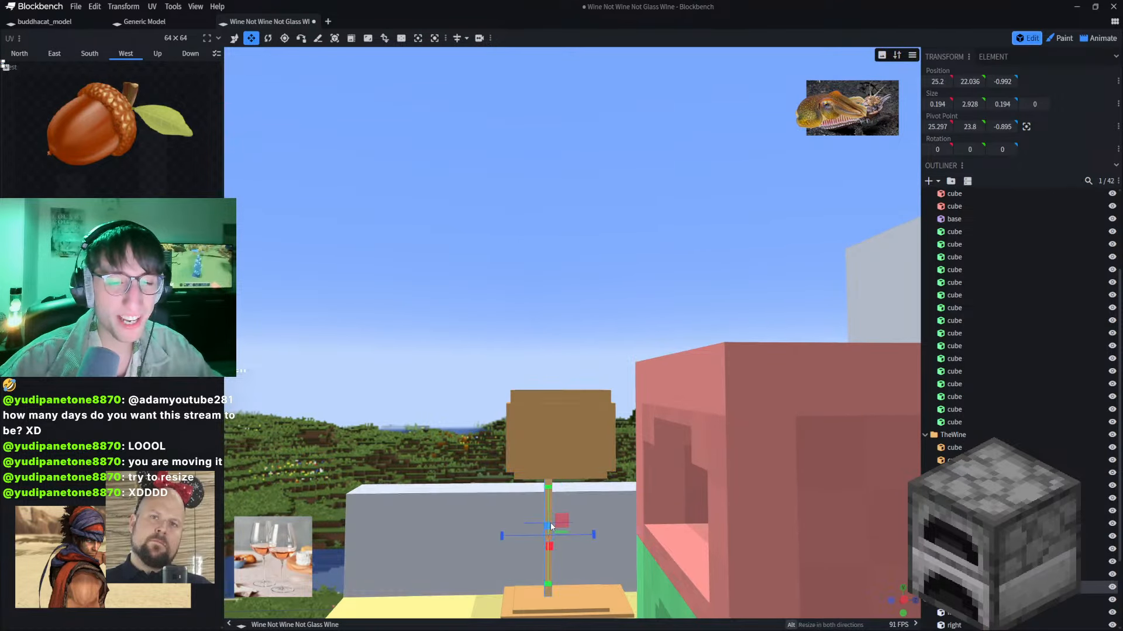
{"action": "left_click", "coordinate": [235, 38]}
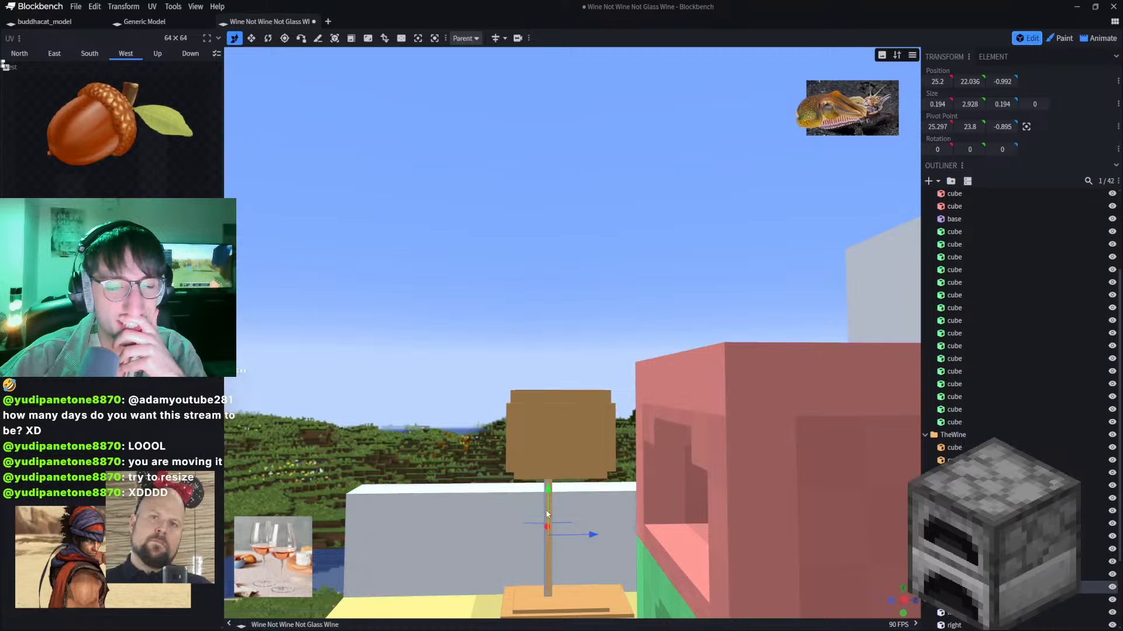
Step: Duplicate the thin middle log cube in the furnace's lower opening and place the copy at X 18.0636, Y 21.87, Z -0.2228
{"action": "left_click_drag", "start_coordinate": [515, 257], "coordinate": [455, 205]}
{"action": "scroll", "coordinate": [455, 204], "scroll_direction": "up", "scroll_amount": 4}
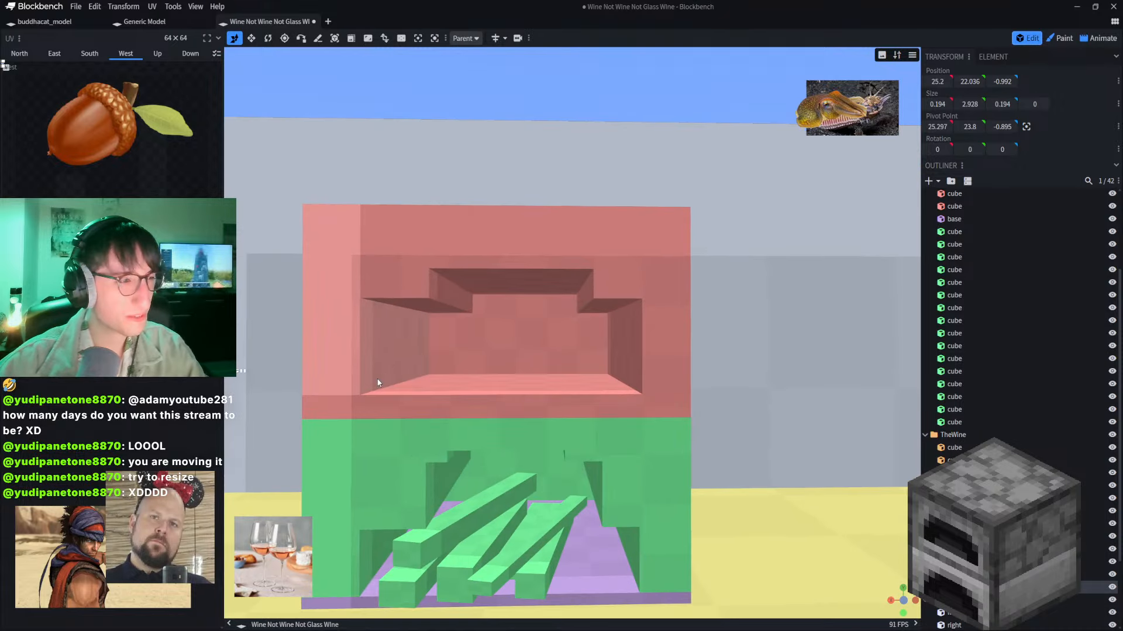
{"action": "right_click_drag", "start_coordinate": [408, 101], "coordinate": [479, 115]}
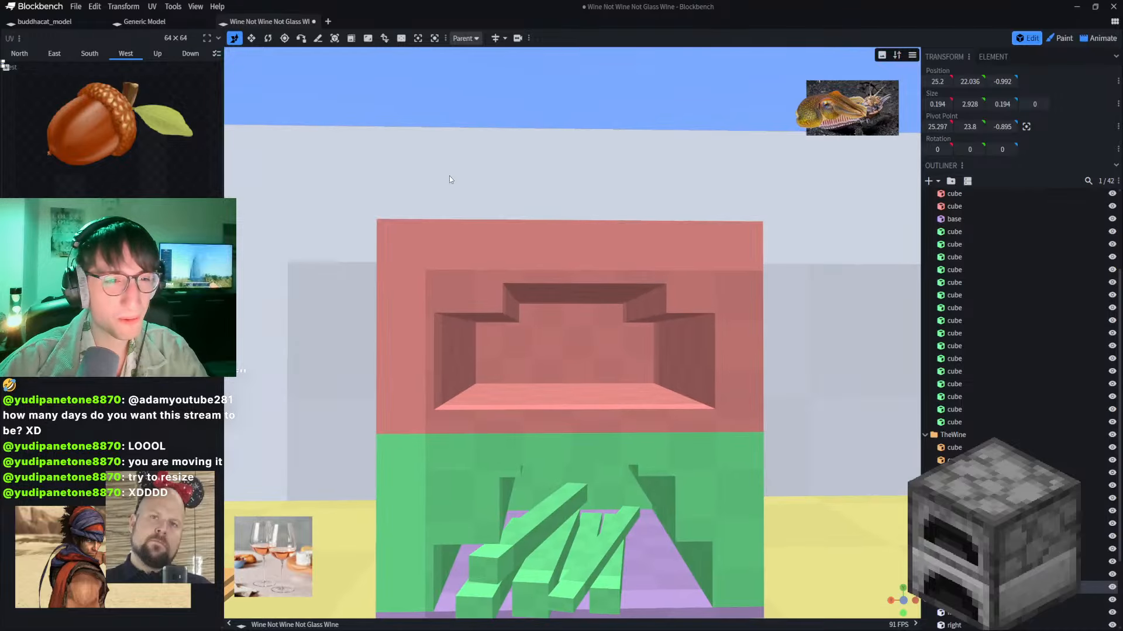
{"action": "scroll", "coordinate": [507, 413], "scroll_direction": "up", "scroll_amount": 2}
{"action": "right_click_drag", "start_coordinate": [510, 429], "coordinate": [492, 293]}
{"action": "scroll", "coordinate": [491, 295], "scroll_direction": "up", "scroll_amount": 2}
{"action": "right_click_drag", "start_coordinate": [492, 461], "coordinate": [471, 329]}
{"action": "scroll", "coordinate": [538, 415], "scroll_direction": "down", "scroll_amount": 4}
{"action": "right_click_drag", "start_coordinate": [545, 359], "coordinate": [537, 402]}
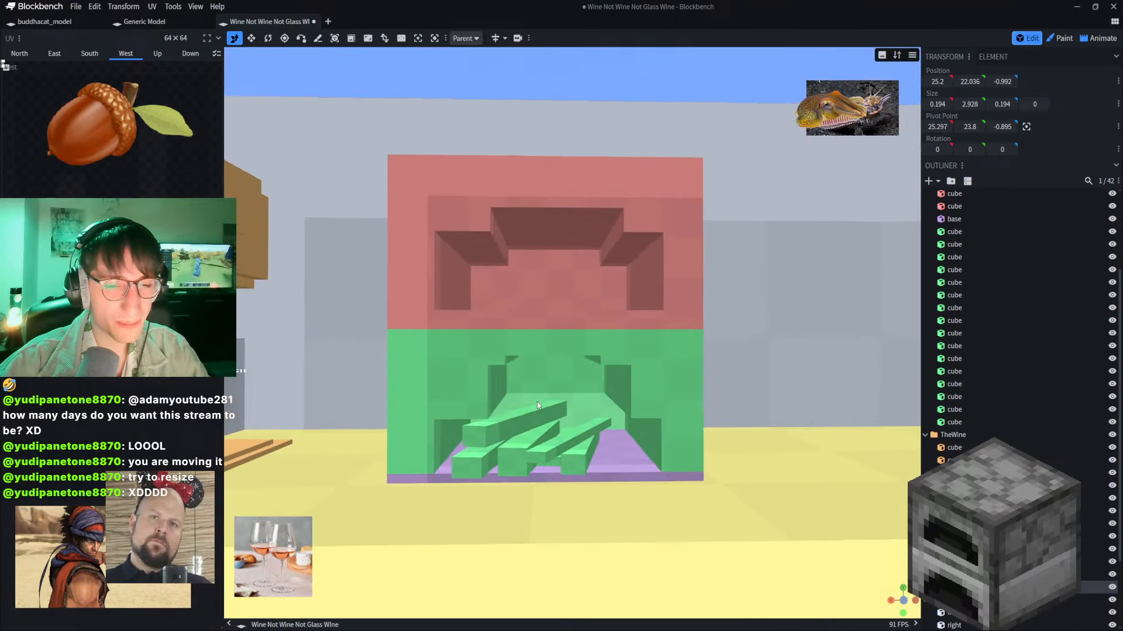
{"action": "left_click", "coordinate": [570, 429]}
{"action": "scroll", "coordinate": [571, 413], "scroll_direction": "down", "scroll_amount": 2}
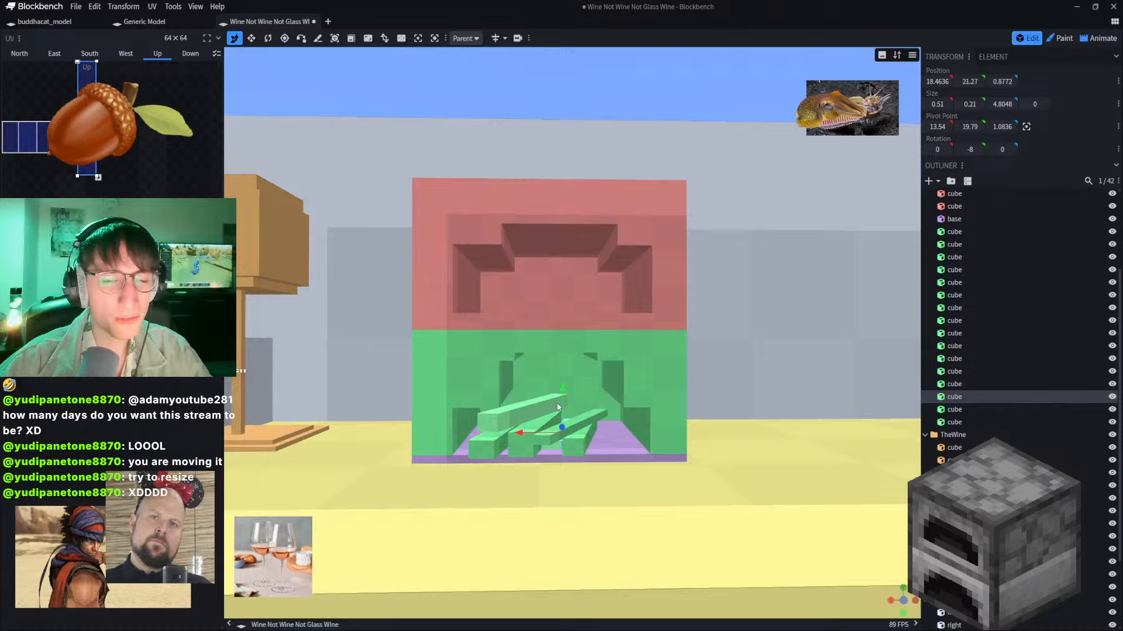
{"action": "key", "text": "ctrl+d"}
{"action": "left_click_drag", "start_coordinate": [566, 403], "coordinate": [567, 376]}
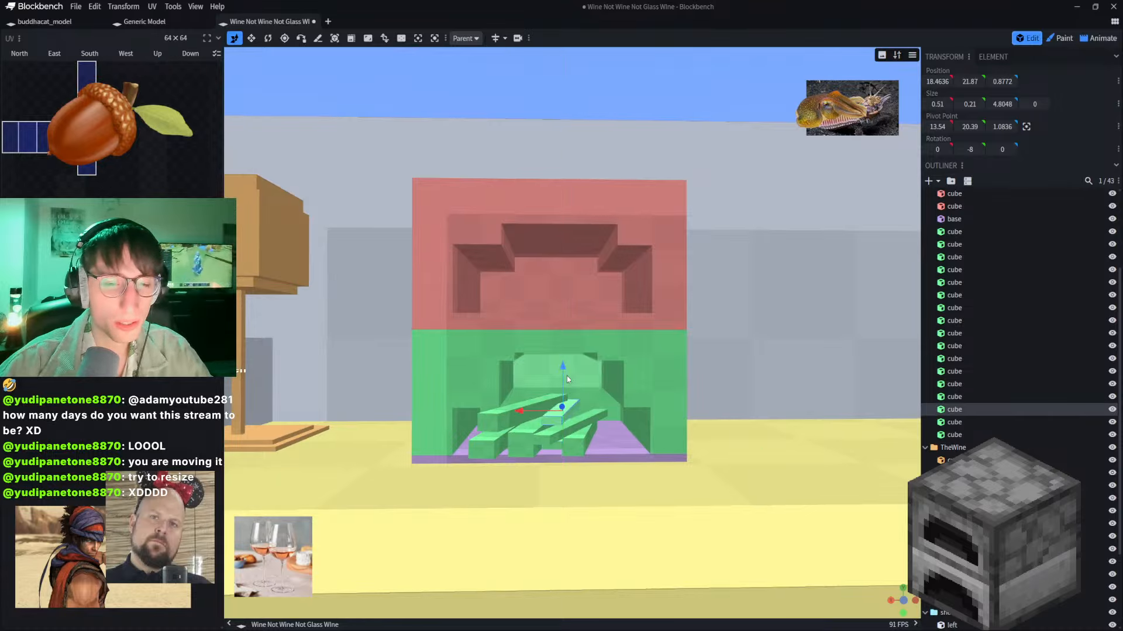
{"action": "left_click_drag", "start_coordinate": [539, 413], "coordinate": [577, 416]}
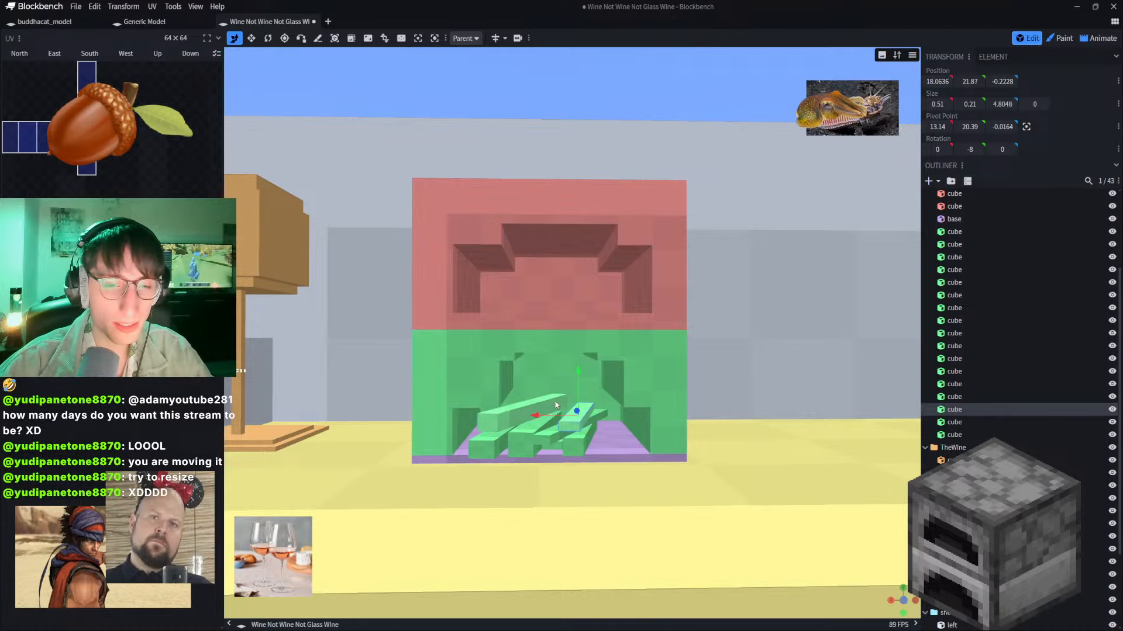
Step: Center the copied log's pivot on the cube and rotate it to -1 degree about Y
{"action": "left_click", "coordinate": [269, 39]}
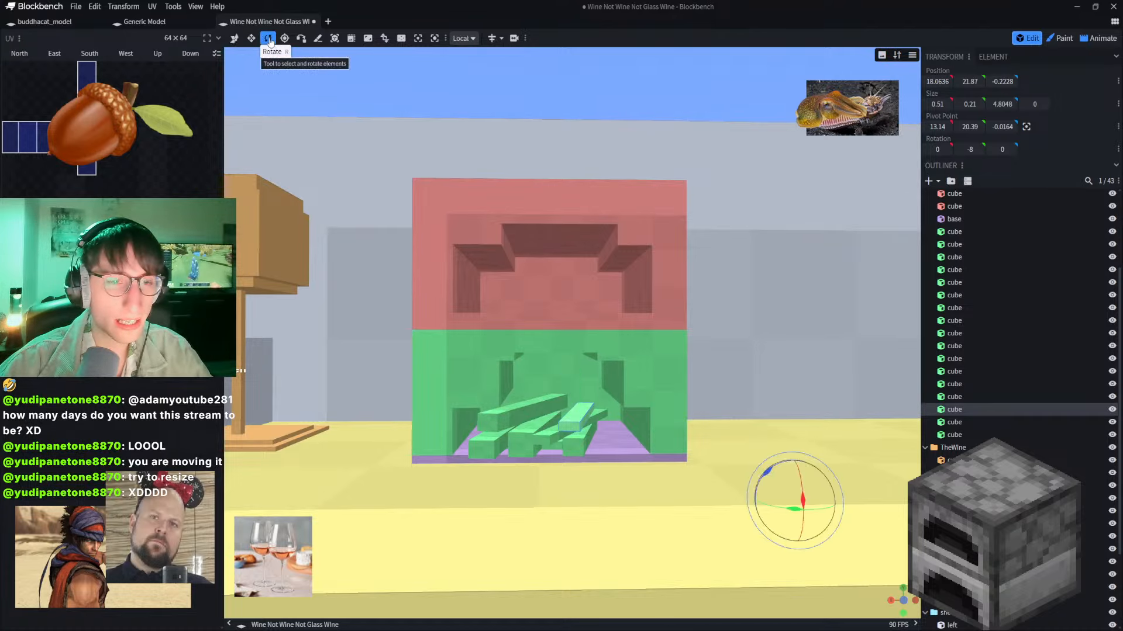
{"action": "left_click", "coordinate": [421, 40]}
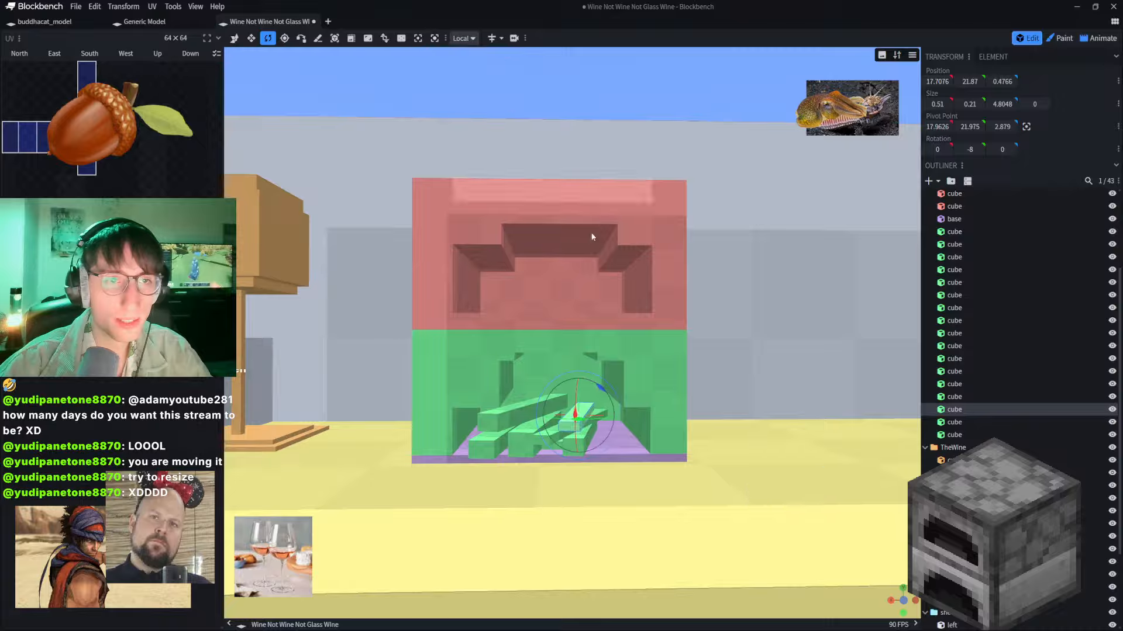
{"action": "left_click_drag", "start_coordinate": [594, 416], "coordinate": [601, 420]}
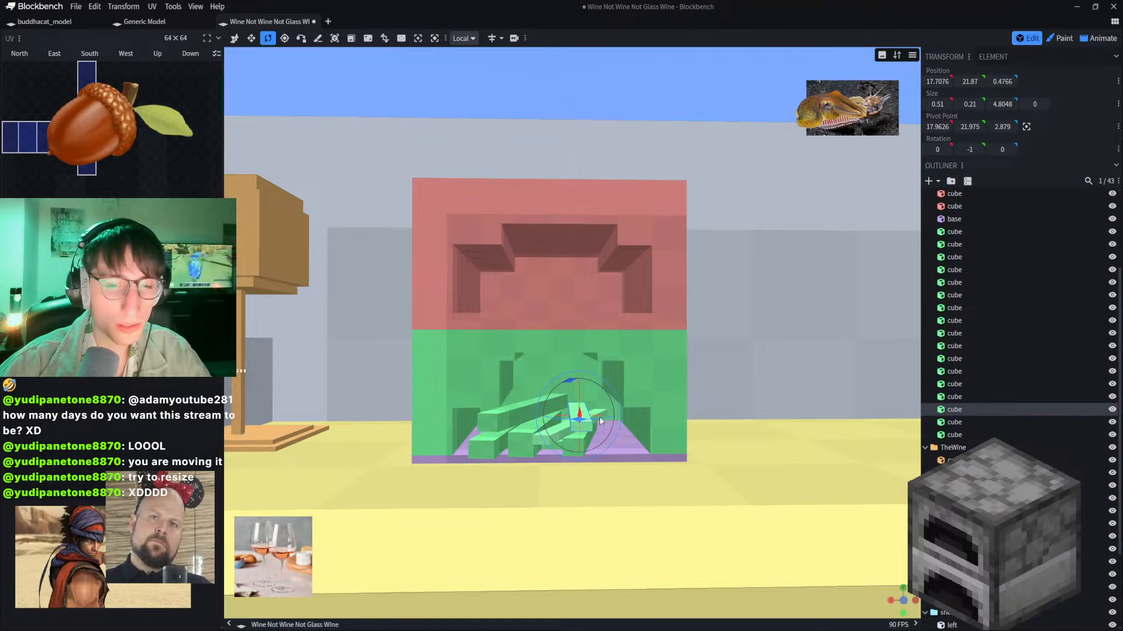
Step: Extend the copied log upward to a height of 0.41
{"action": "left_click_drag", "start_coordinate": [585, 73], "coordinate": [585, 120]}
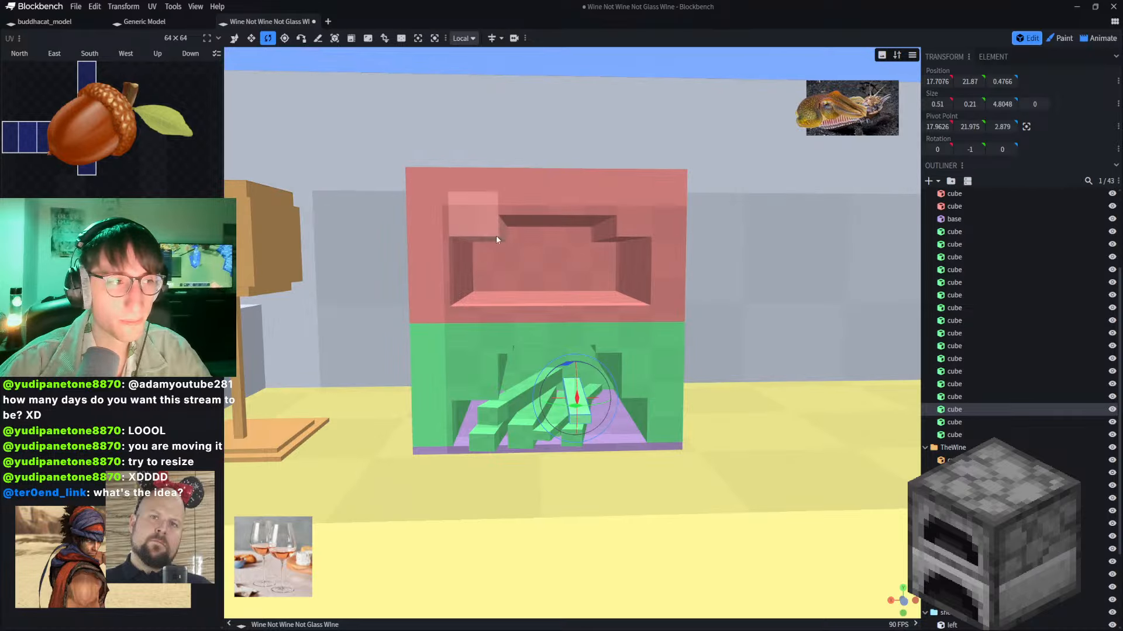
{"action": "left_click", "coordinate": [251, 38]}
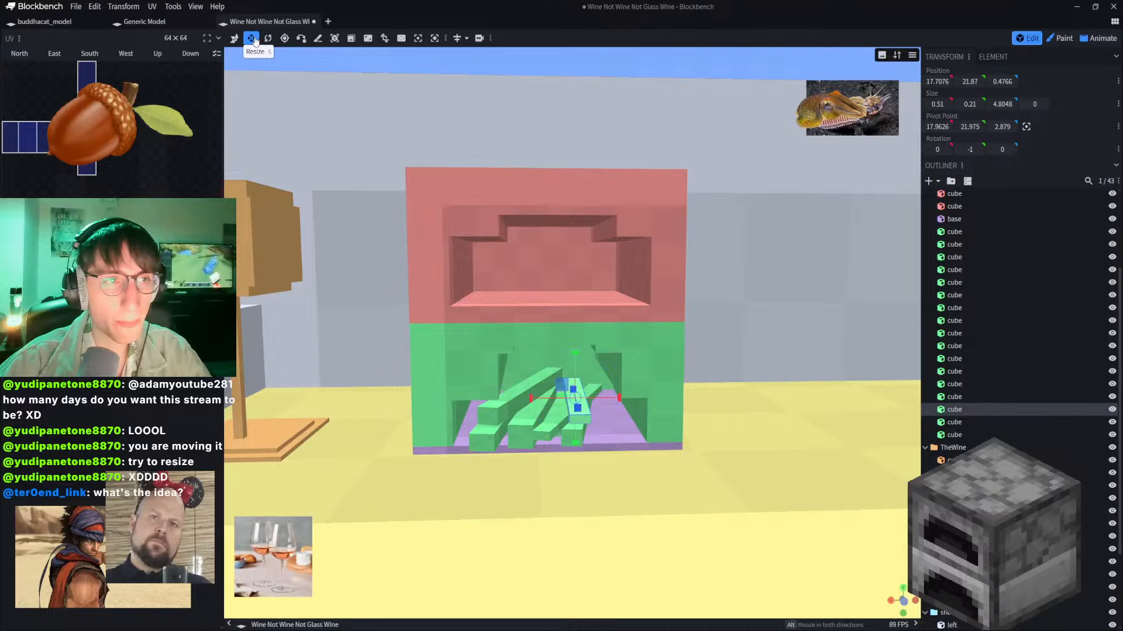
{"action": "left_click_drag", "start_coordinate": [574, 354], "coordinate": [575, 350]}
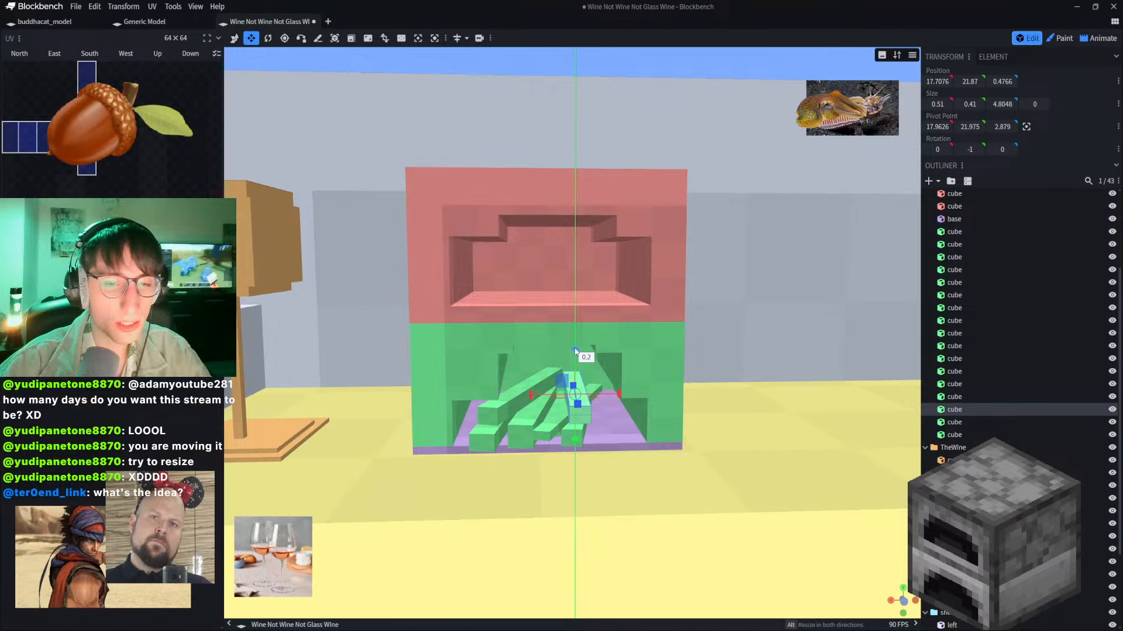
{"action": "scroll", "coordinate": [400, 438], "scroll_direction": "down", "scroll_amount": 5}
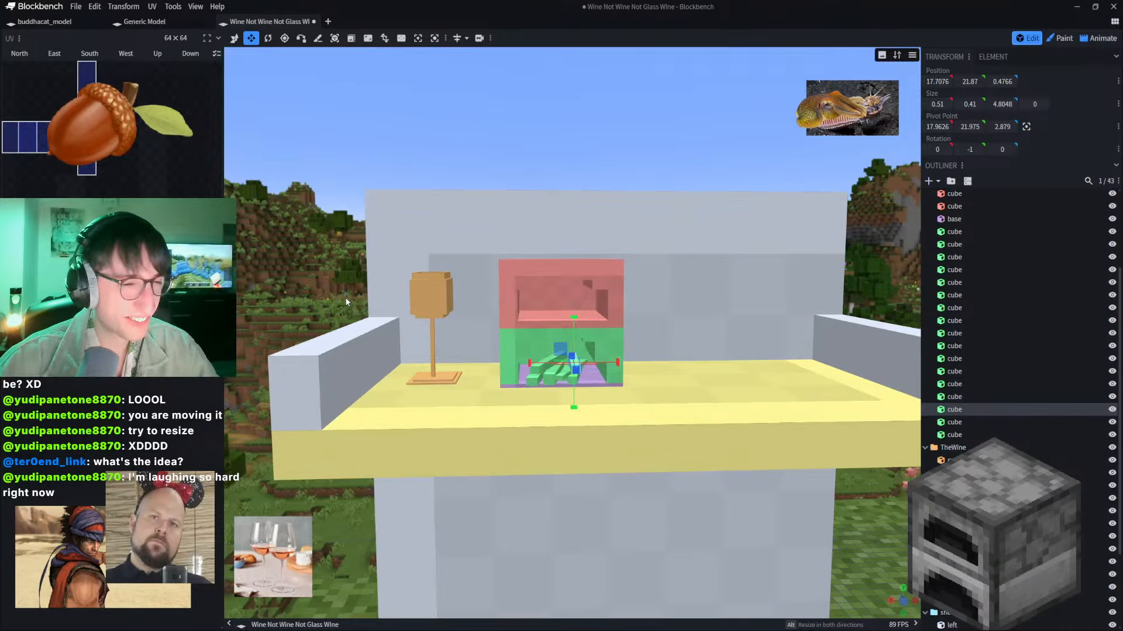
{"action": "scroll", "coordinate": [341, 293], "scroll_direction": "up", "scroll_amount": 4}
{"action": "scroll", "coordinate": [330, 287], "scroll_direction": "down", "scroll_amount": 4}
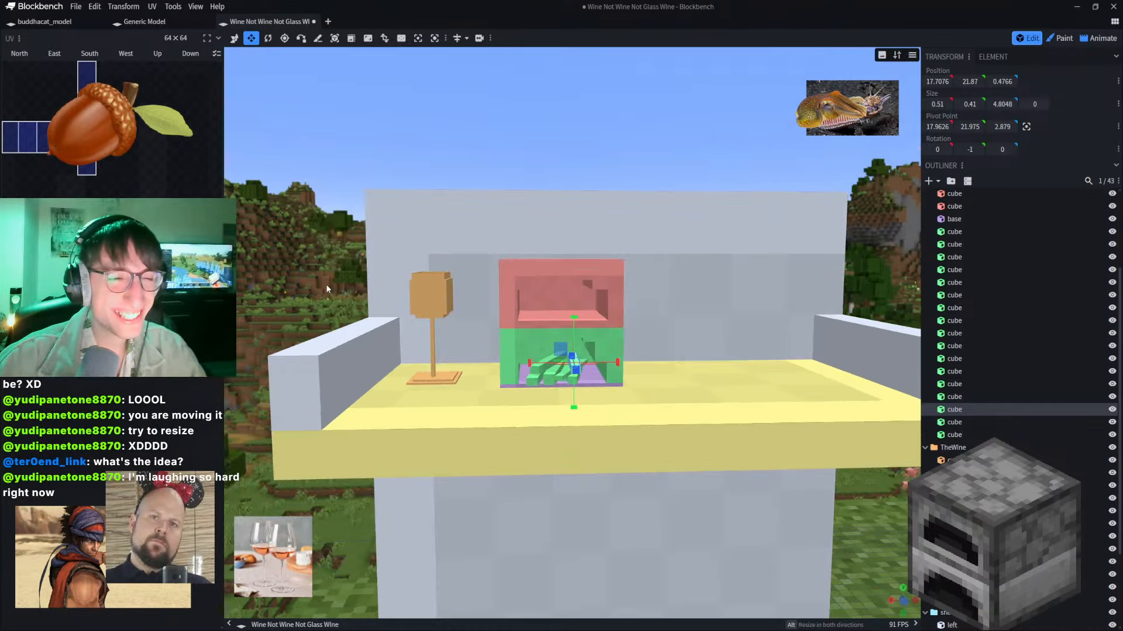
{"action": "scroll", "coordinate": [327, 286], "scroll_direction": "up", "scroll_amount": 2}
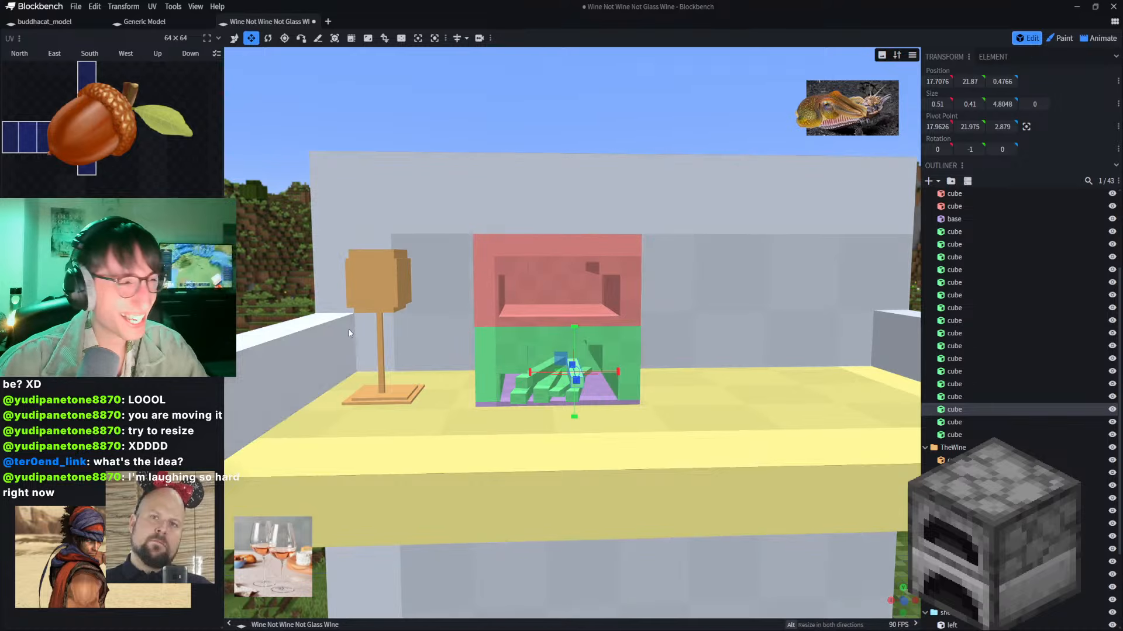
Step: Examine the whole counter scene from the front and from above, checking how the furnace and wine glass sit on it
{"action": "scroll", "coordinate": [351, 342], "scroll_direction": "down", "scroll_amount": 3}
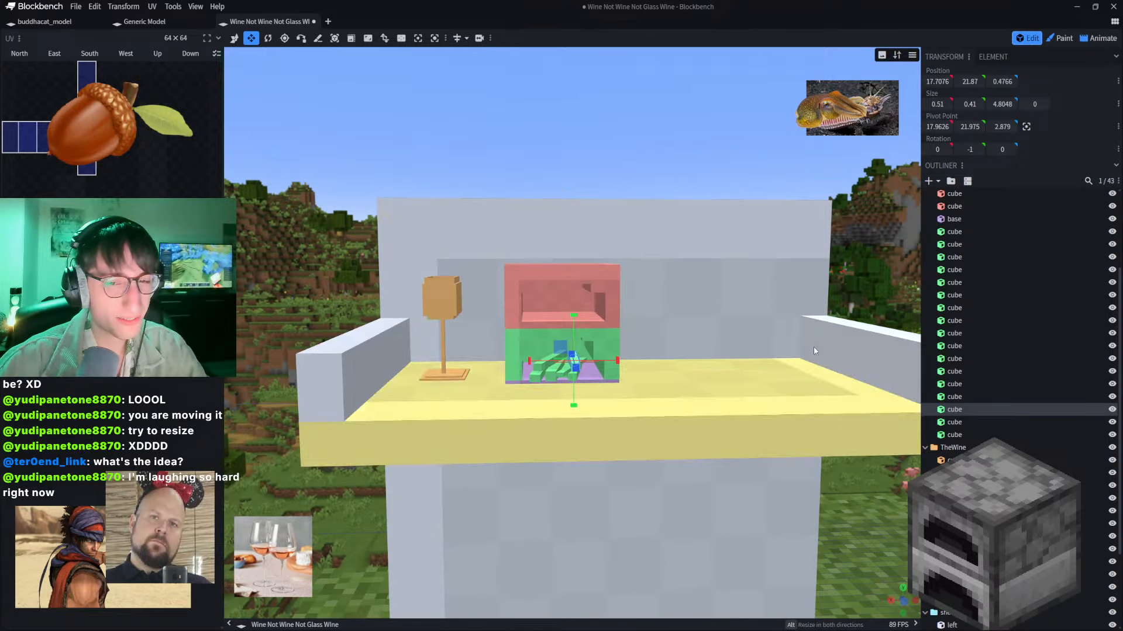
{"action": "left_click", "coordinate": [642, 269]}
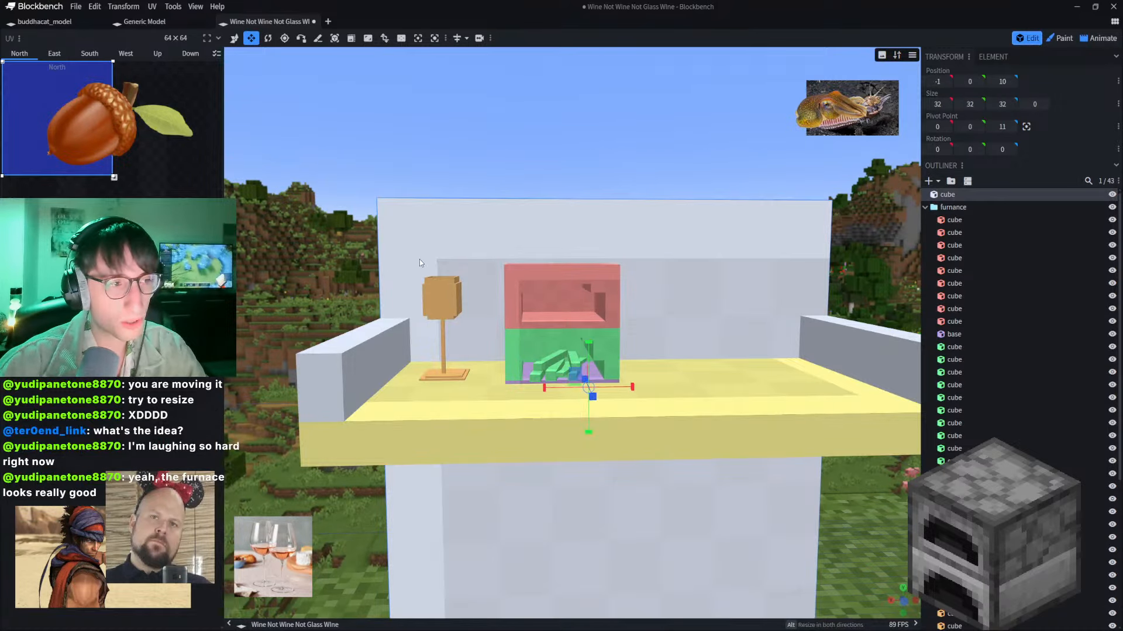
{"action": "scroll", "coordinate": [420, 263], "scroll_direction": "down", "scroll_amount": 2}
{"action": "scroll", "coordinate": [419, 263], "scroll_direction": "up", "scroll_amount": 2}
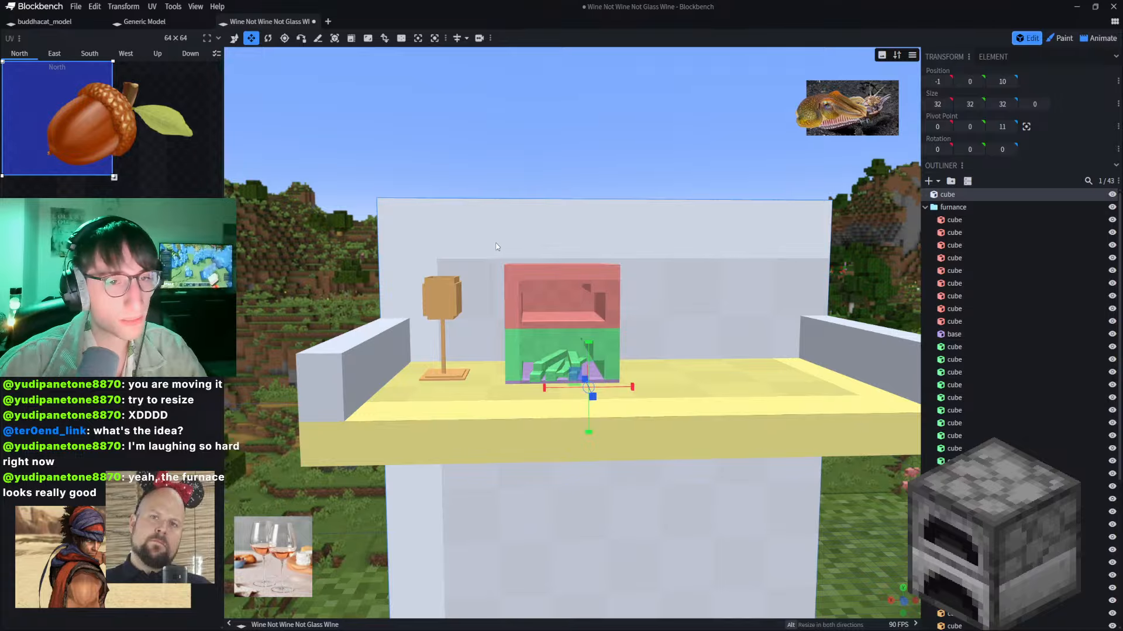
{"action": "scroll", "coordinate": [526, 234], "scroll_direction": "down", "scroll_amount": 3}
{"action": "left_click_drag", "start_coordinate": [470, 234], "coordinate": [394, 193]}
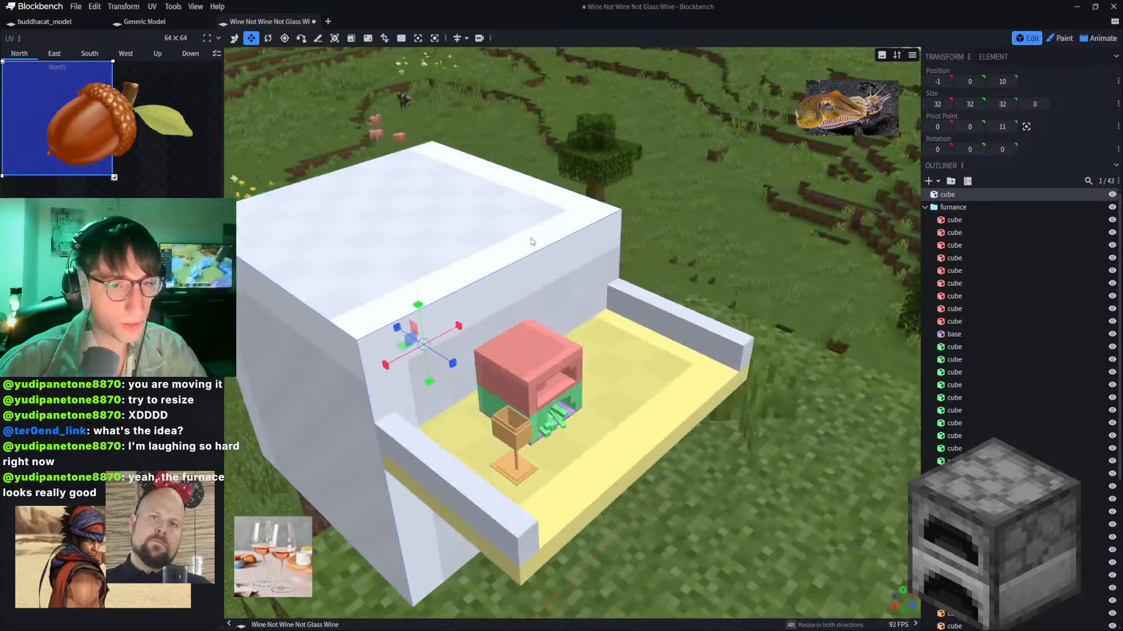
{"action": "left_click_drag", "start_coordinate": [628, 175], "coordinate": [614, 193]}
{"action": "left_click_drag", "start_coordinate": [680, 260], "coordinate": [648, 408]}
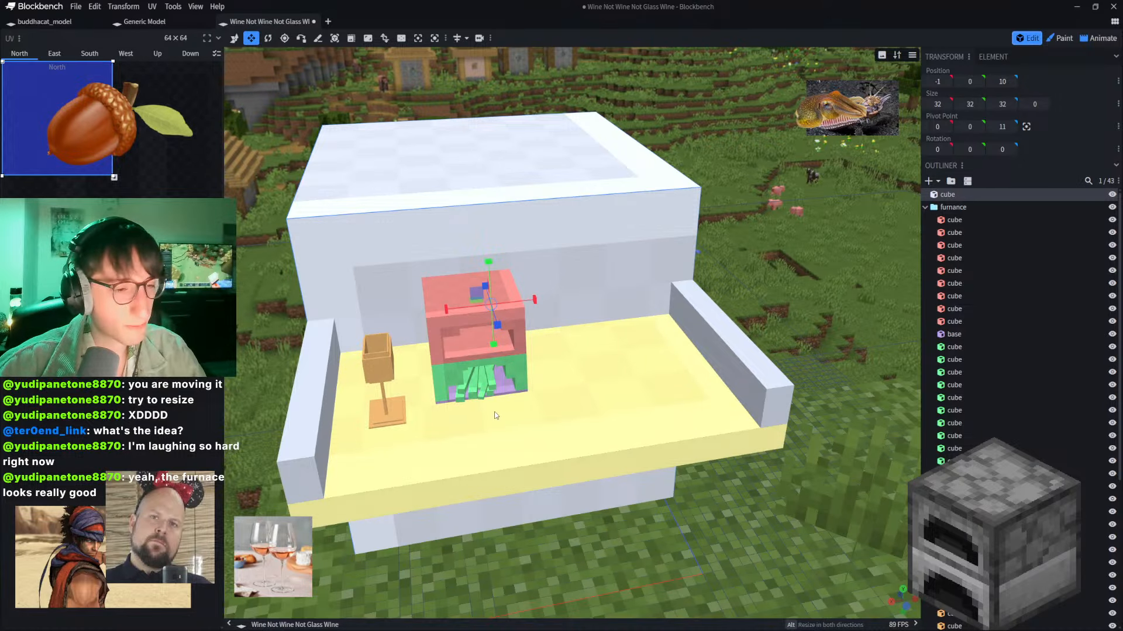
Step: Examine the log-filled furnace and the wine glass up close from several angles
{"action": "scroll", "coordinate": [542, 289], "scroll_direction": "up", "scroll_amount": 5}
{"action": "scroll", "coordinate": [859, 243], "scroll_direction": "down", "scroll_amount": 5}
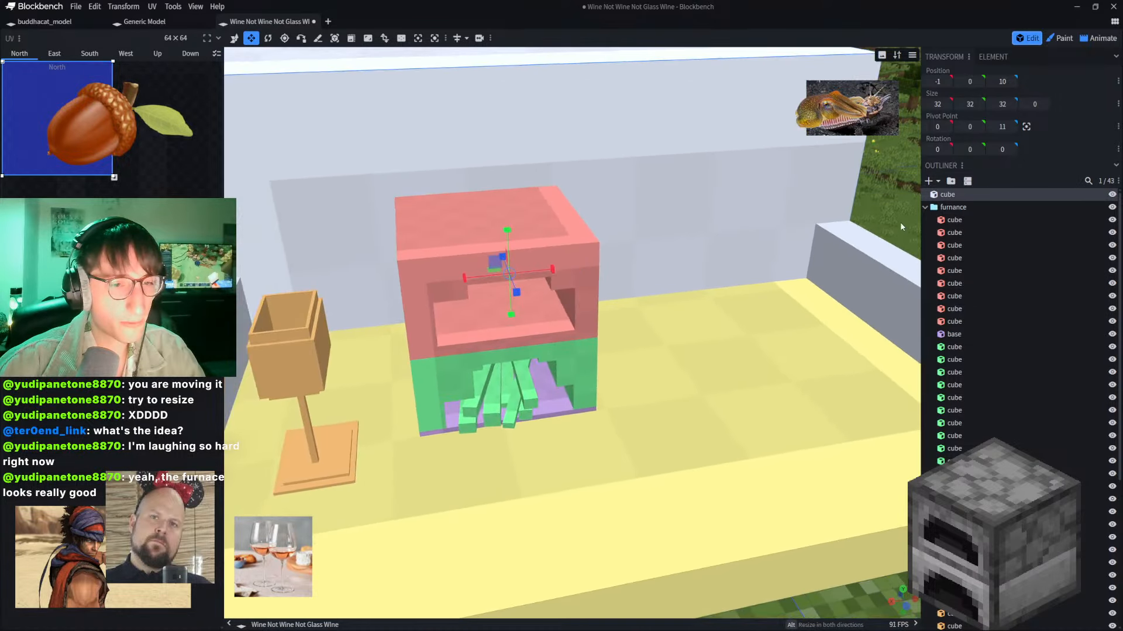
{"action": "scroll", "coordinate": [293, 273], "scroll_direction": "down", "scroll_amount": 3}
{"action": "scroll", "coordinate": [246, 242], "scroll_direction": "up", "scroll_amount": 2}
{"action": "left_click_drag", "start_coordinate": [246, 242], "coordinate": [535, 233]}
{"action": "right_click_drag", "start_coordinate": [535, 233], "coordinate": [541, 223]}
{"action": "scroll", "coordinate": [541, 223], "scroll_direction": "up", "scroll_amount": 3}
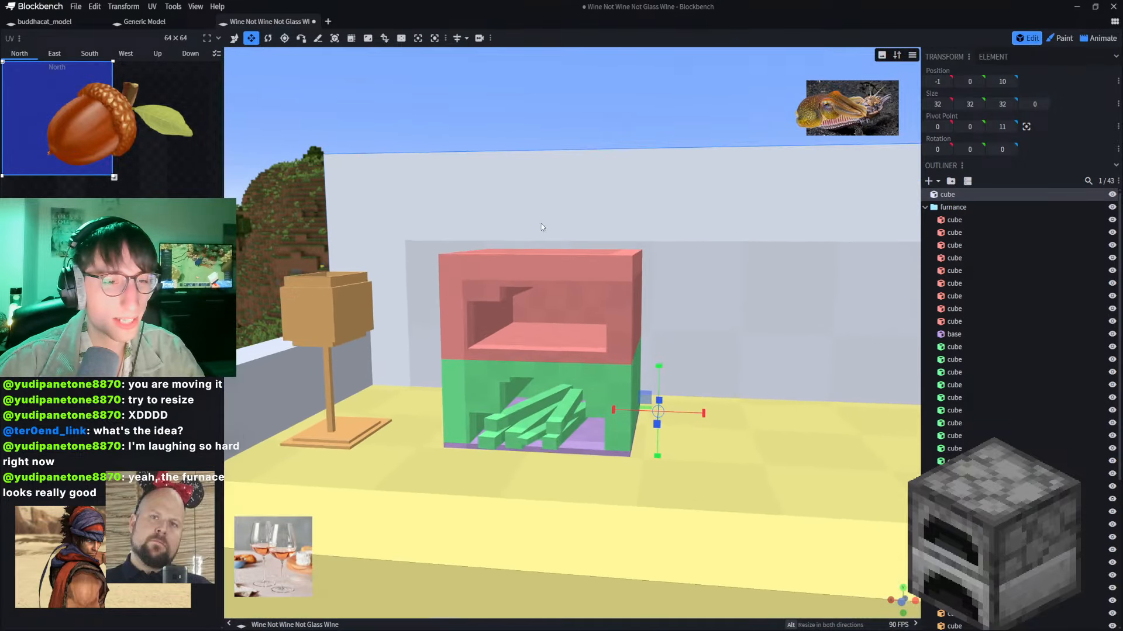
{"action": "scroll", "coordinate": [541, 224], "scroll_direction": "down", "scroll_amount": 4}
{"action": "right_click_drag", "start_coordinate": [322, 231], "coordinate": [452, 240]}
{"action": "scroll", "coordinate": [509, 310], "scroll_direction": "up", "scroll_amount": 4}
{"action": "scroll", "coordinate": [516, 323], "scroll_direction": "up", "scroll_amount": 2}
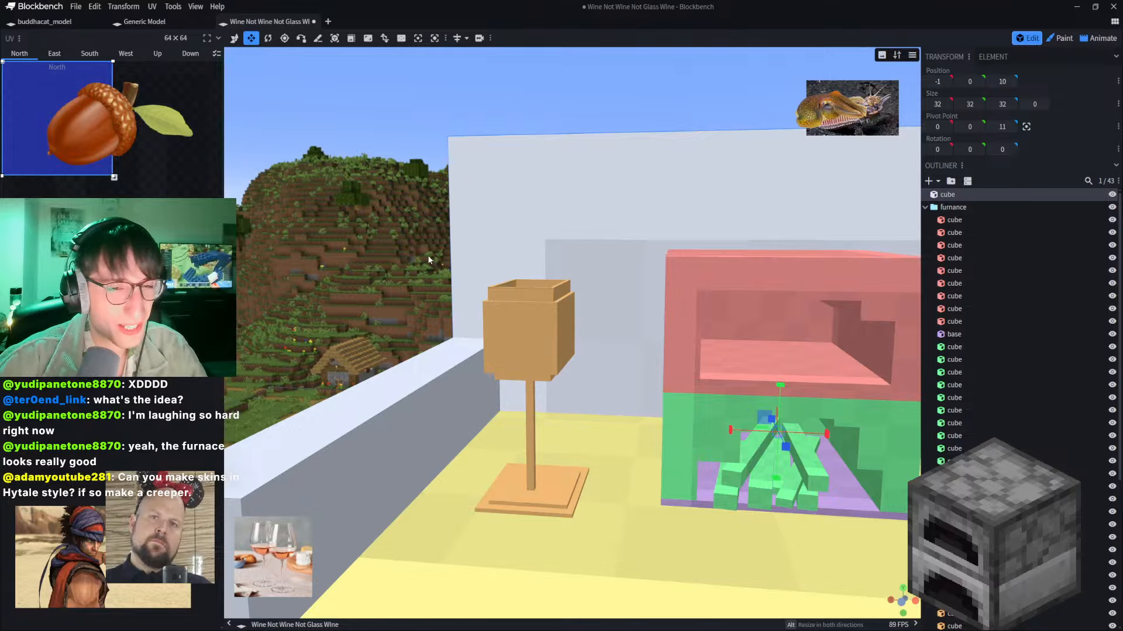
{"action": "left_click_drag", "start_coordinate": [384, 227], "coordinate": [411, 212]}
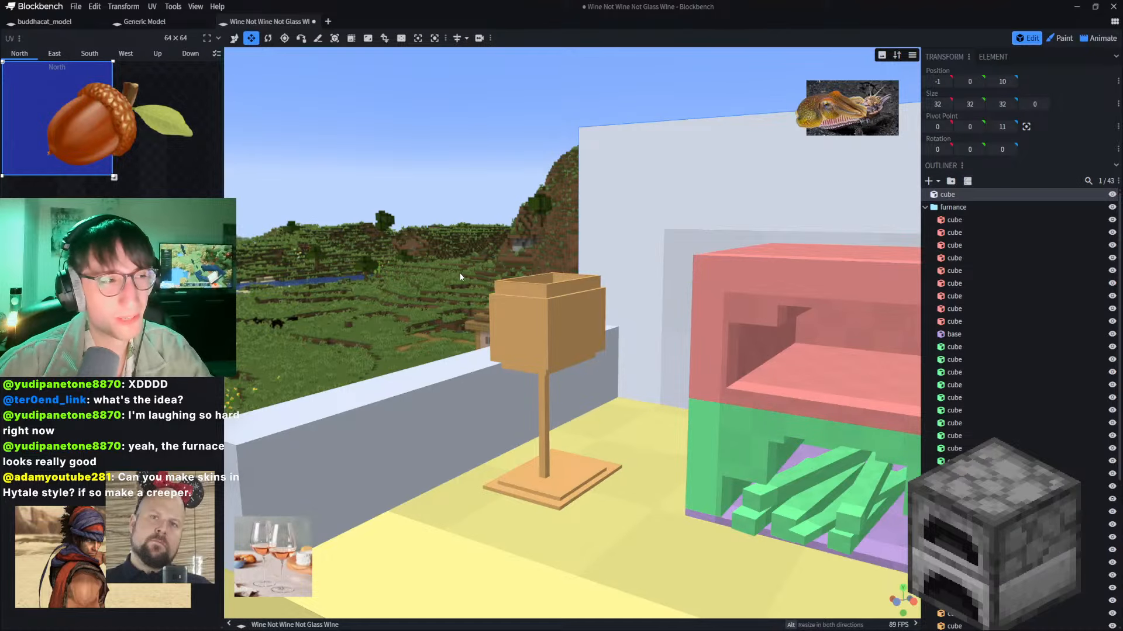
{"action": "mouse_move", "coordinate": [461, 276]}
{"action": "left_mouse_down"}
{"action": "mouse_move", "coordinate": [439, 234]}
{"action": "mouse_move", "coordinate": [507, 279]}
{"action": "left_mouse_up"}
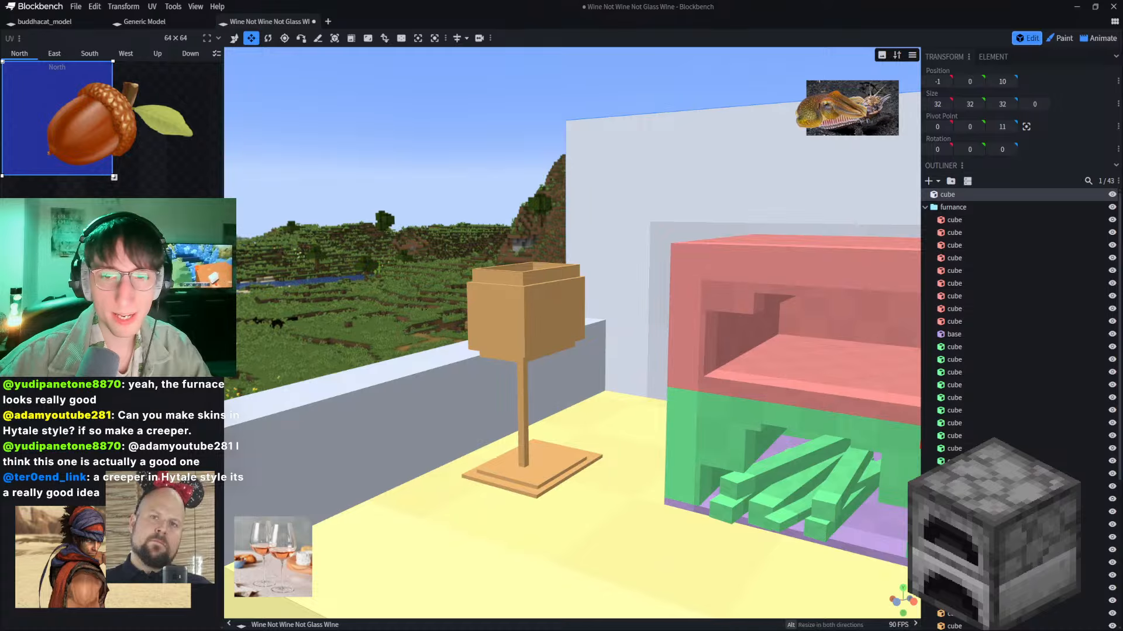
Step: Paste the Hytale-style creeper picture as a reference image and shrink it beside the model
{"action": "key", "text": "ctrl+v"}
{"action": "left_click_drag", "start_coordinate": [705, 303], "coordinate": [118, 114]}
{"action": "left_click_drag", "start_coordinate": [340, 185], "coordinate": [500, 267]}
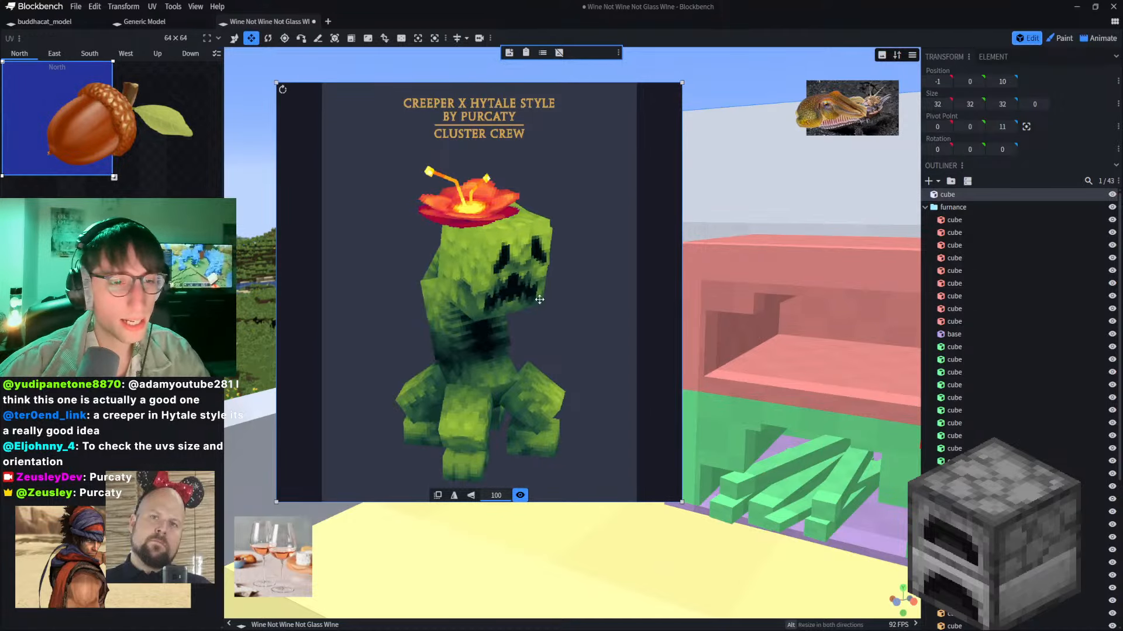
{"action": "left_click_drag", "start_coordinate": [303, 122], "coordinate": [275, 146]}
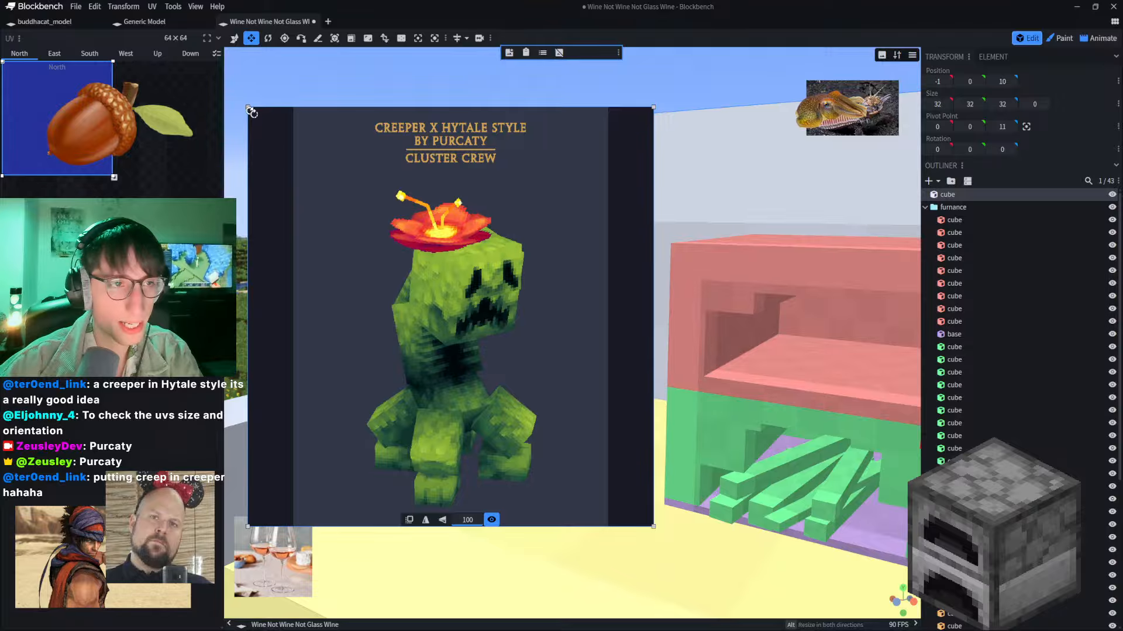
{"action": "left_click_drag", "start_coordinate": [250, 110], "coordinate": [410, 325]}
{"action": "left_click_drag", "start_coordinate": [438, 362], "coordinate": [130, 458]}
{"action": "left_click_drag", "start_coordinate": [248, 447], "coordinate": [377, 431]}
{"action": "left_click", "coordinate": [608, 384]}
Step: Set the creeper reference image to Above Interface, shrink it to a thumbnail and place it over the UV editor
{"action": "scroll", "coordinate": [339, 320], "scroll_direction": "down", "scroll_amount": 10}
{"action": "double_click", "coordinate": [376, 432]}
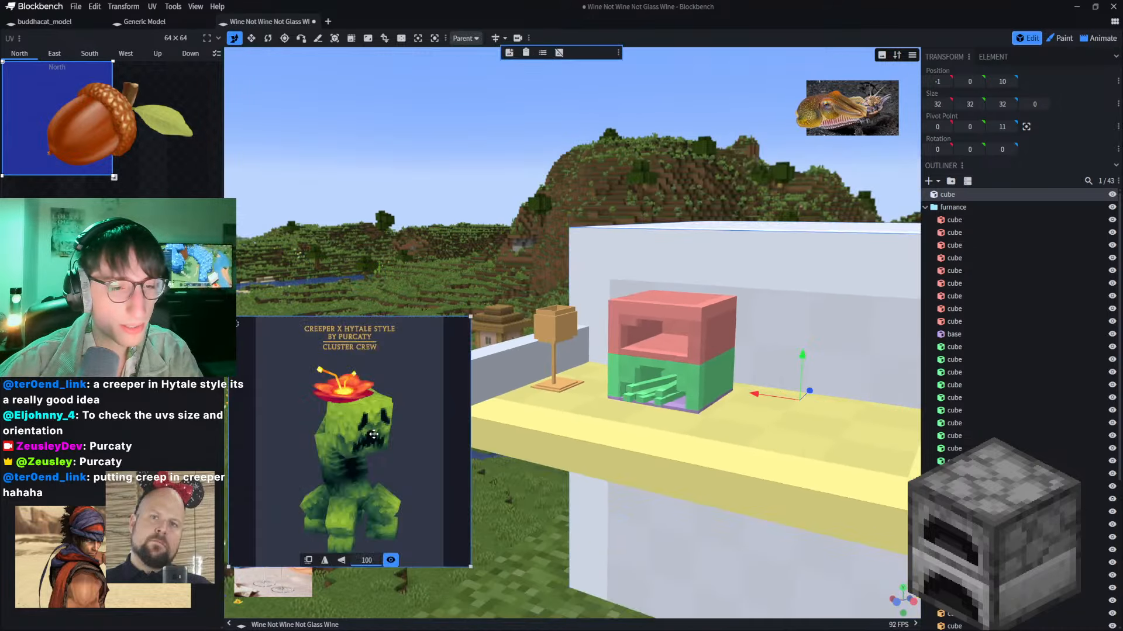
{"action": "left_click", "coordinate": [308, 560]}
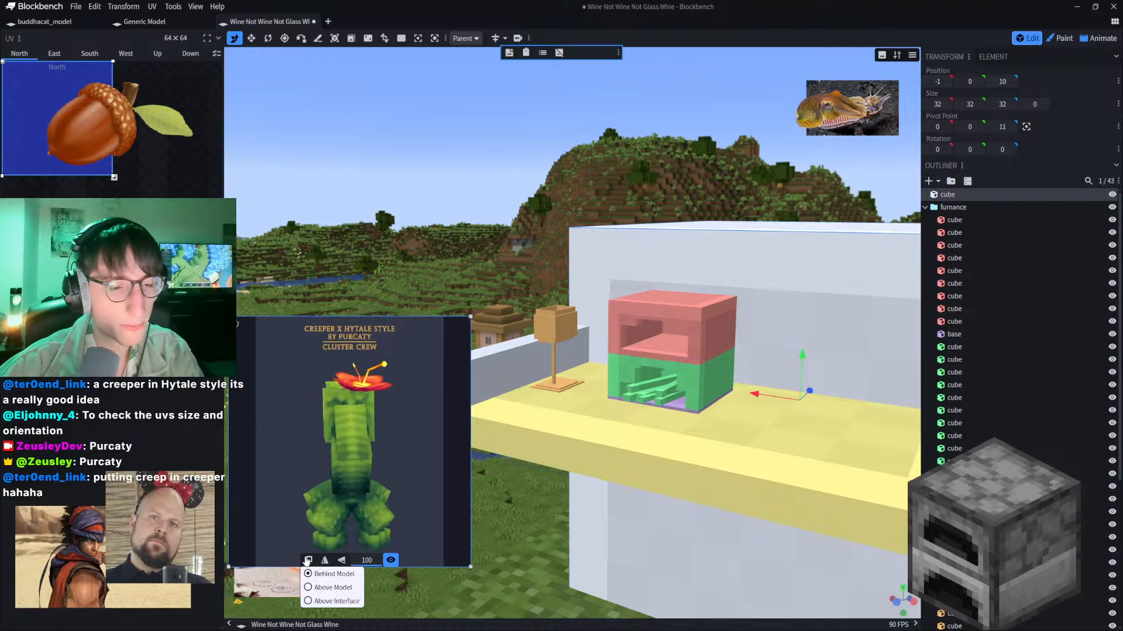
{"action": "left_click", "coordinate": [336, 601]}
{"action": "left_click_drag", "start_coordinate": [229, 318], "coordinate": [345, 439]}
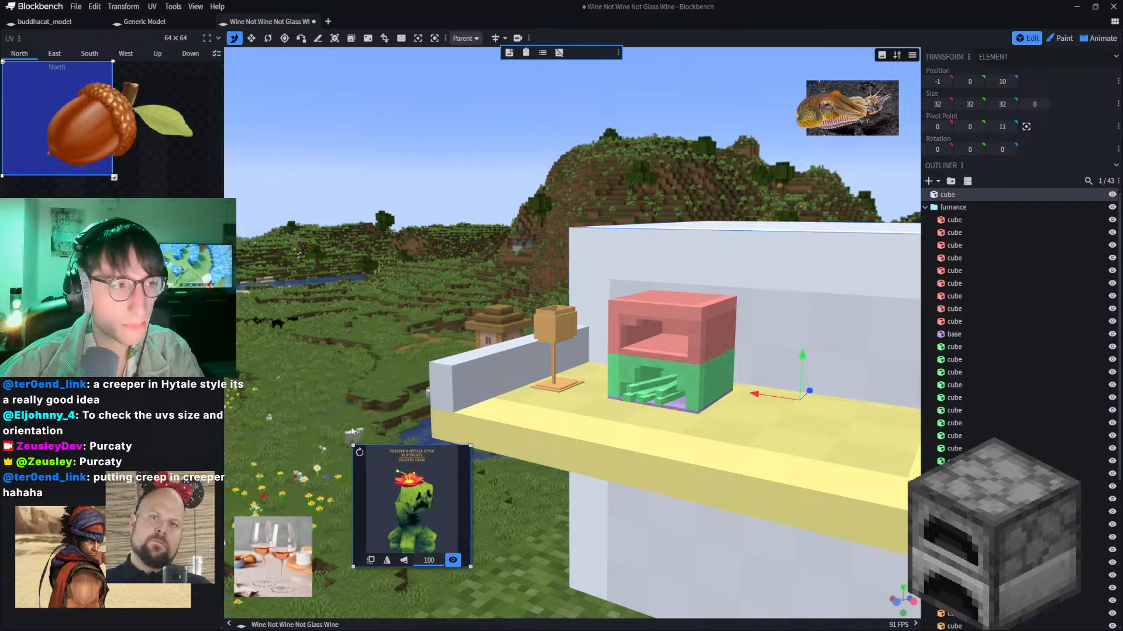
{"action": "left_click_drag", "start_coordinate": [401, 475], "coordinate": [74, 387]}
{"action": "left_click_drag", "start_coordinate": [90, 432], "coordinate": [33, 233]}
Step: Examine the wine glass, the furnace's crossed log pile and its upper opening up close from several angles
{"action": "scroll", "coordinate": [451, 259], "scroll_direction": "up", "scroll_amount": 5}
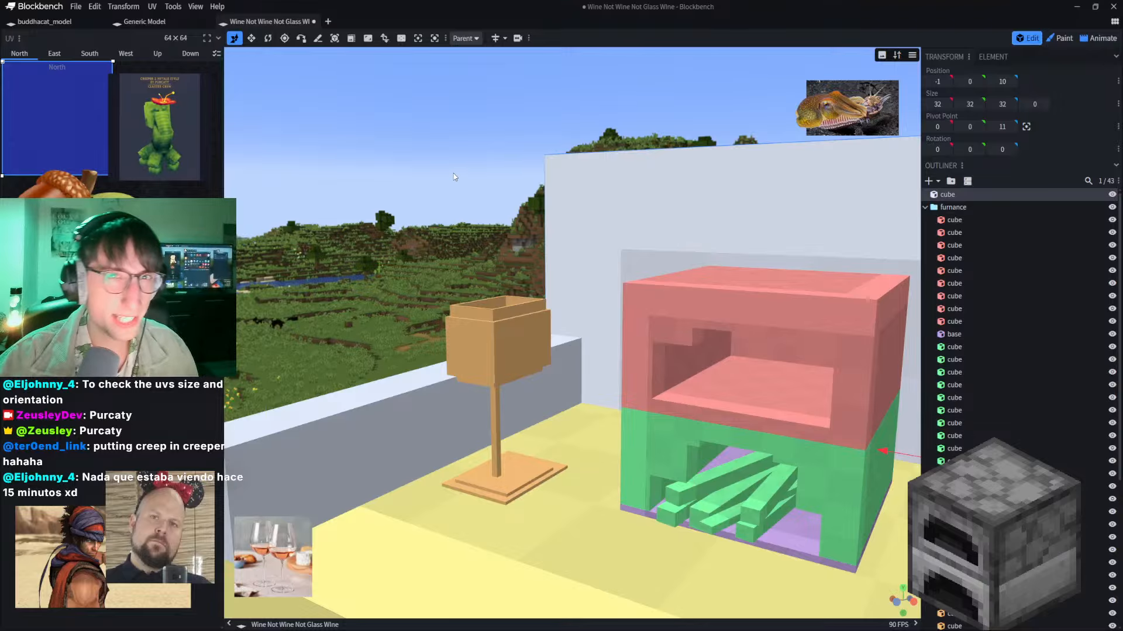
{"action": "scroll", "coordinate": [438, 174], "scroll_direction": "up", "scroll_amount": 6}
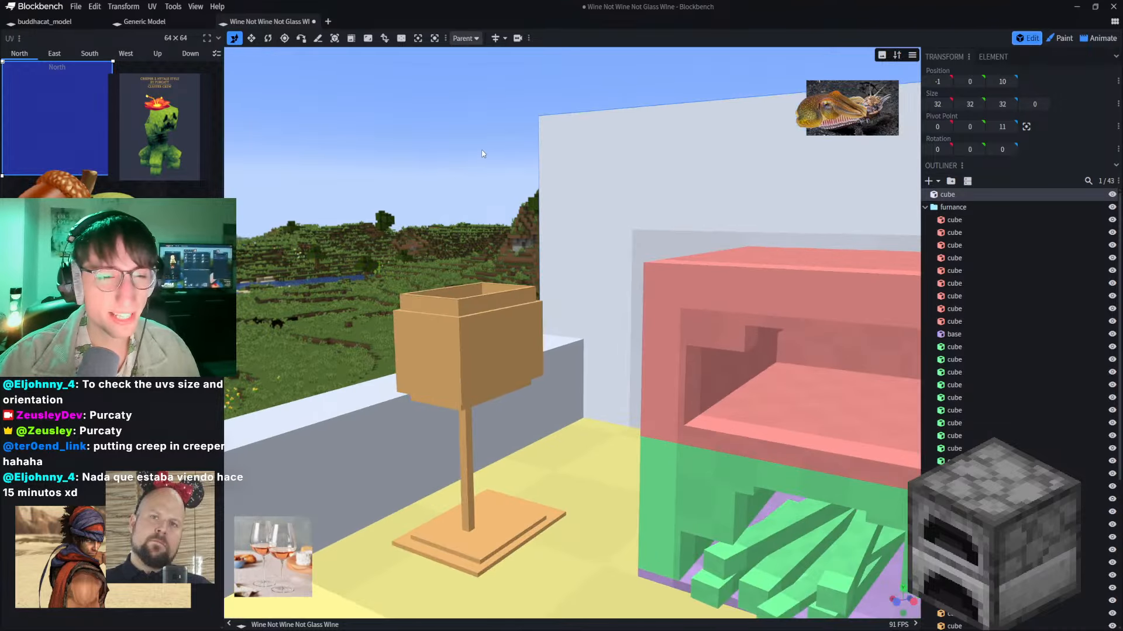
{"action": "scroll", "coordinate": [388, 178], "scroll_direction": "down", "scroll_amount": 3}
{"action": "left_click_drag", "start_coordinate": [388, 173], "coordinate": [336, 168]}
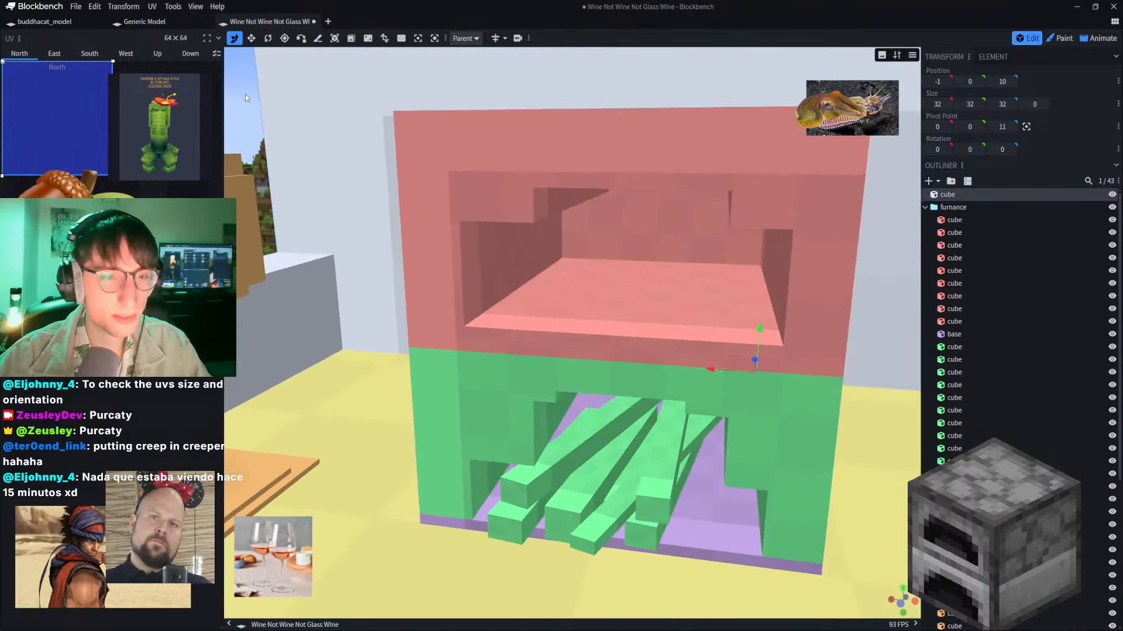
{"action": "scroll", "coordinate": [584, 360], "scroll_direction": "up", "scroll_amount": 3}
{"action": "left_click_drag", "start_coordinate": [521, 275], "coordinate": [498, 252]}
{"action": "scroll", "coordinate": [498, 252], "scroll_direction": "up", "scroll_amount": 6}
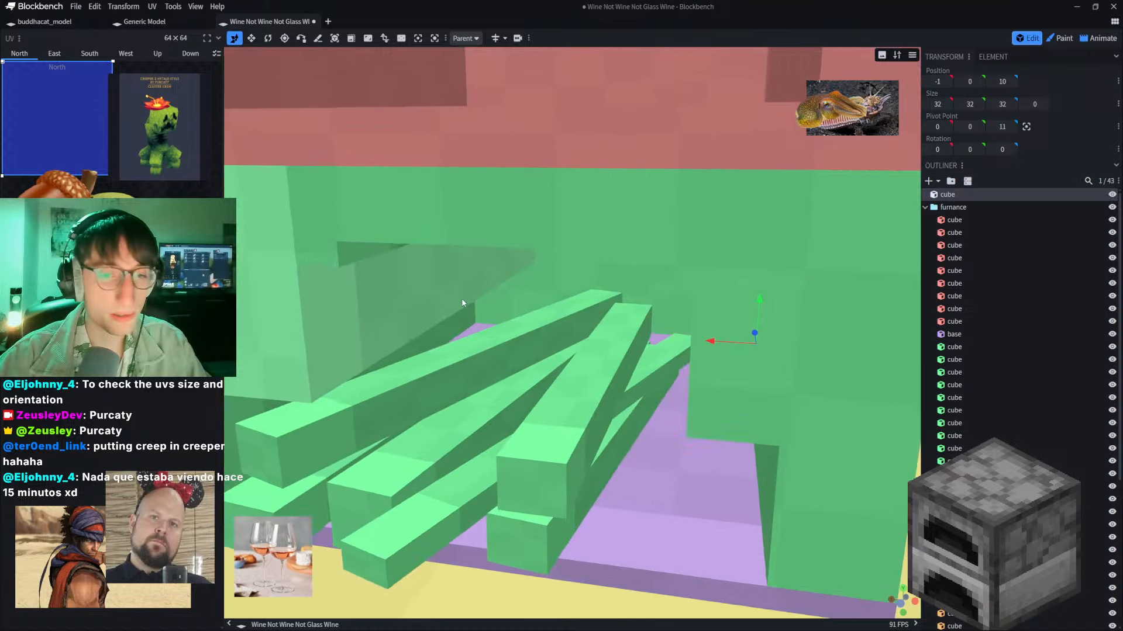
{"action": "scroll", "coordinate": [556, 349], "scroll_direction": "down", "scroll_amount": 8}
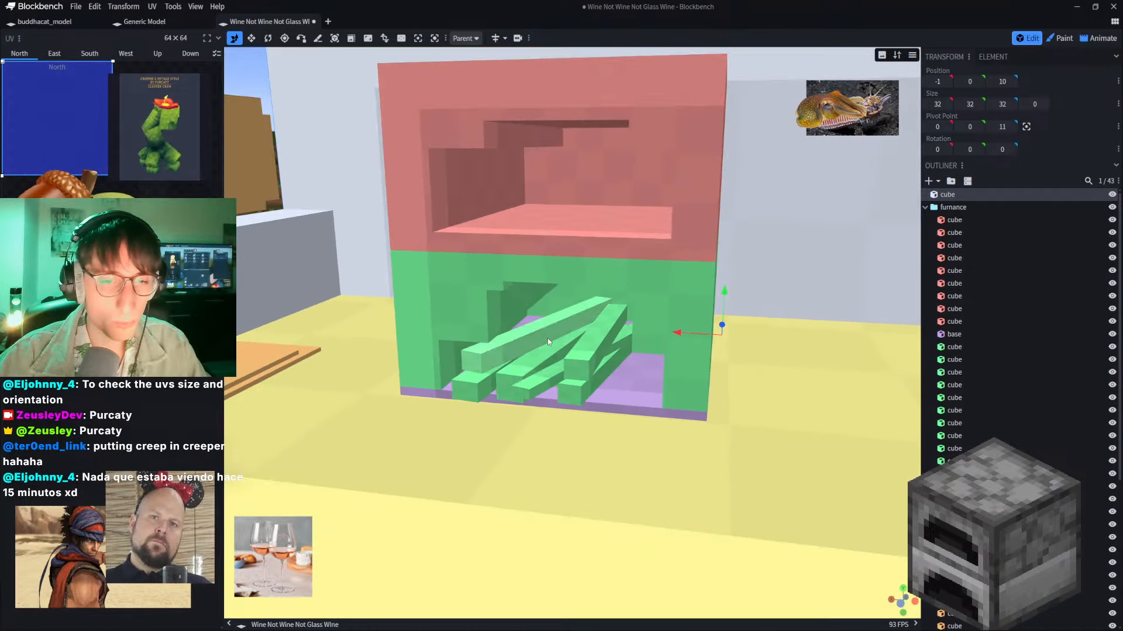
{"action": "left_click", "coordinate": [563, 342]}
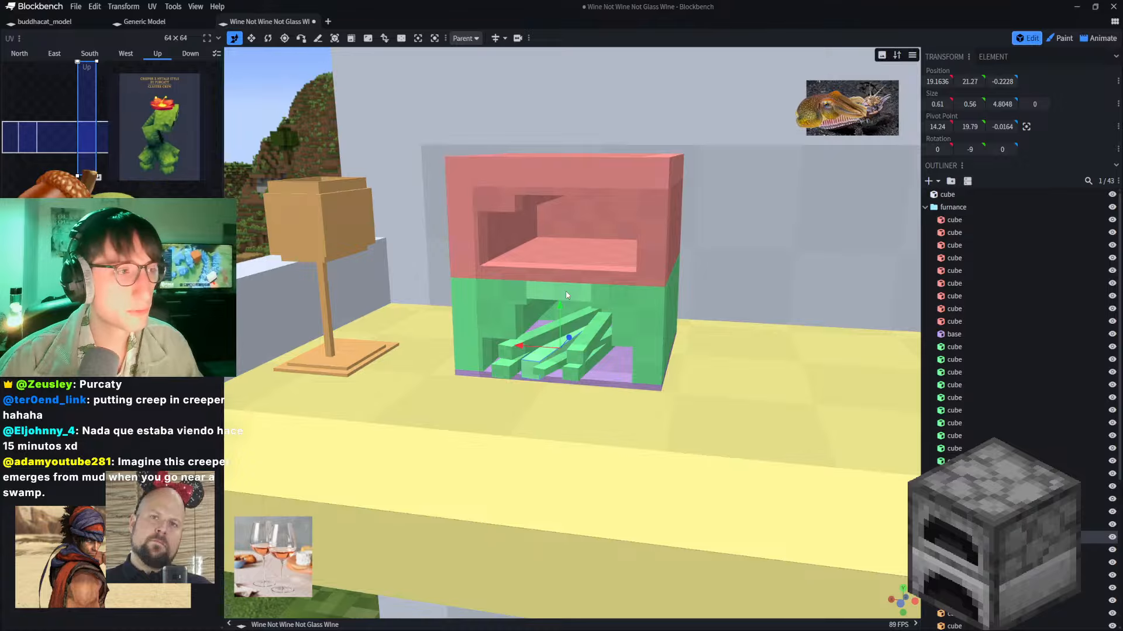
{"action": "left_click_drag", "start_coordinate": [530, 195], "coordinate": [585, 335]}
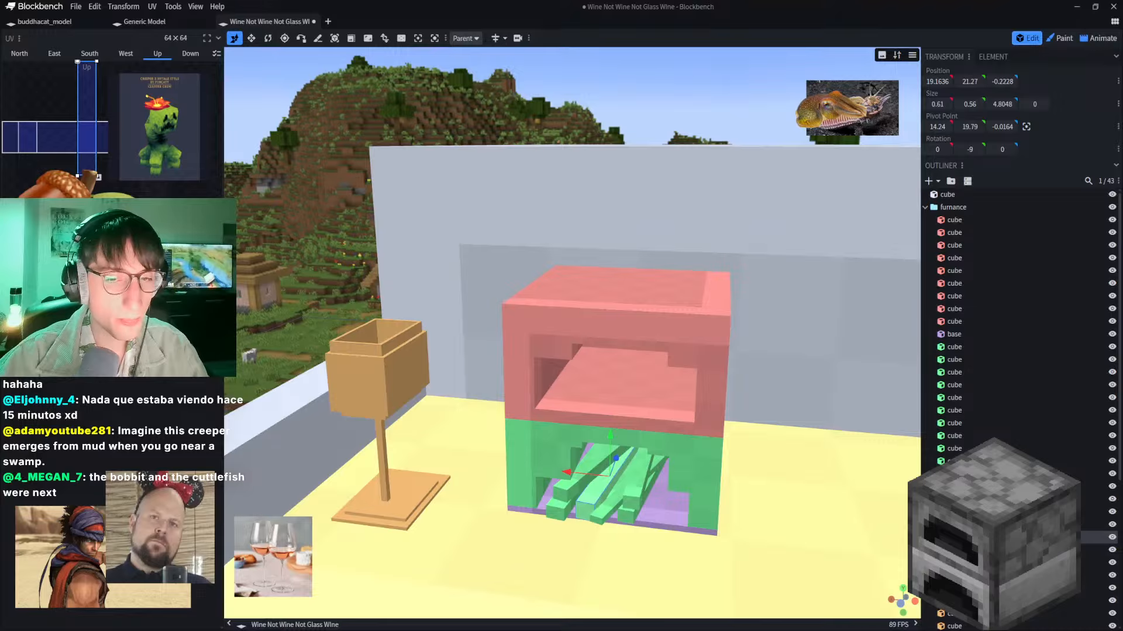
{"action": "scroll", "coordinate": [538, 304], "scroll_direction": "up", "scroll_amount": 5}
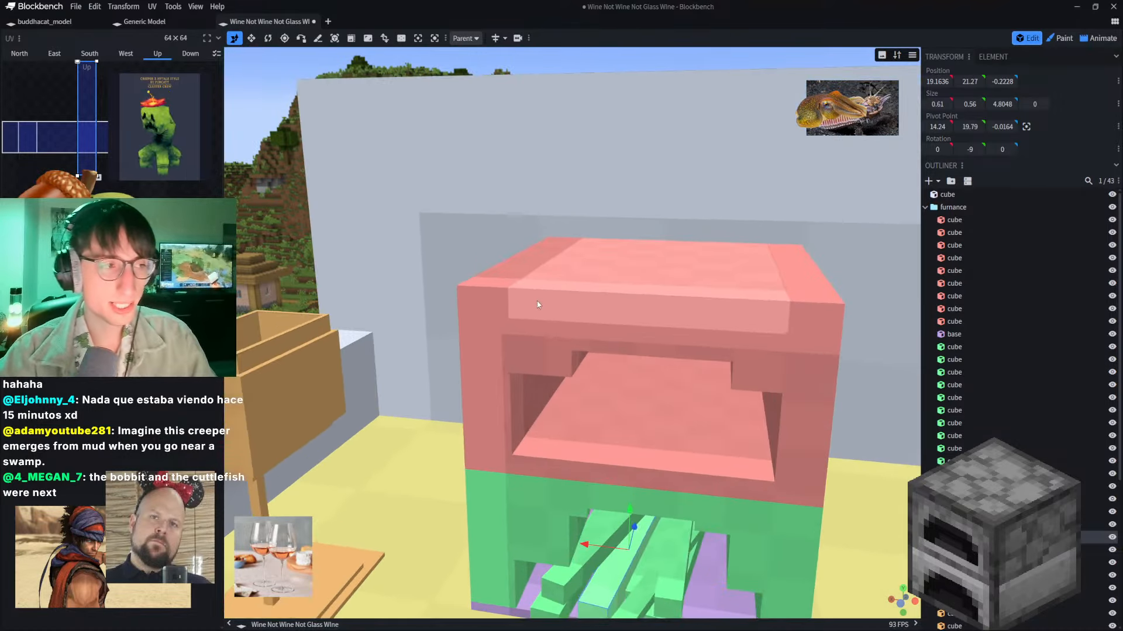
{"action": "right_click_drag", "start_coordinate": [472, 310], "coordinate": [433, 258]}
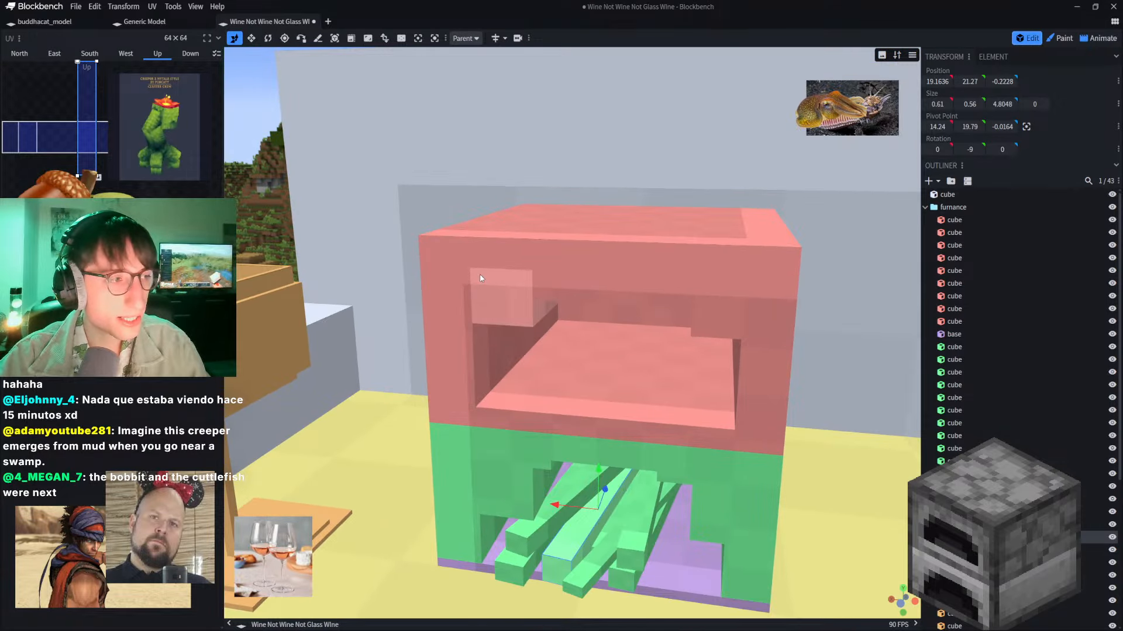
{"action": "scroll", "coordinate": [468, 278], "scroll_direction": "down", "scroll_amount": 3}
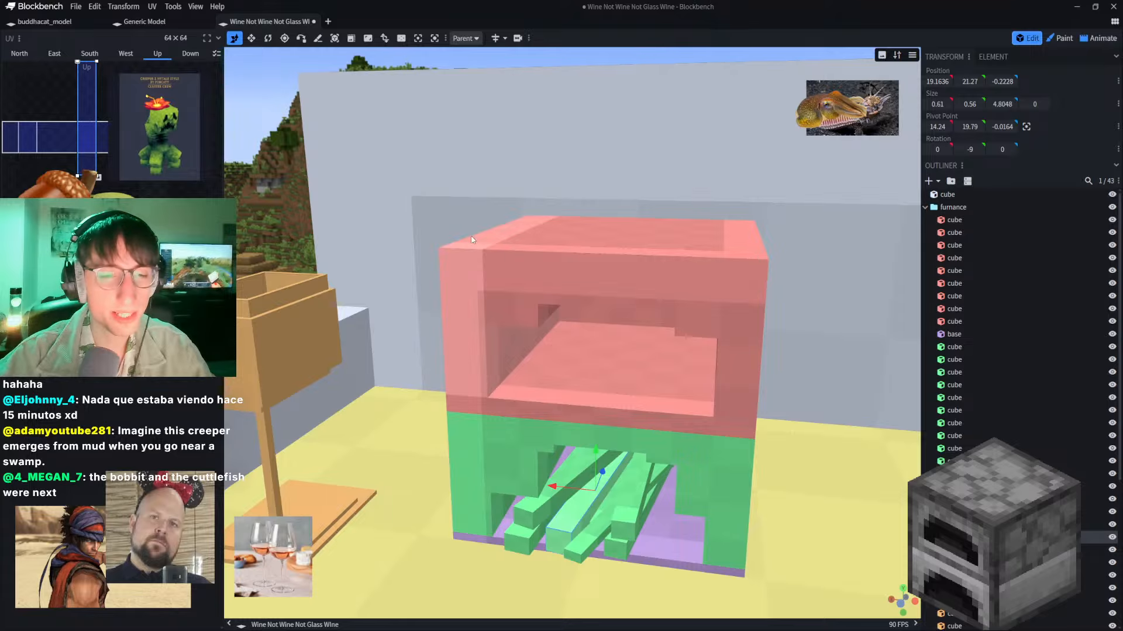
Step: Select the upper furnace's side pillar nearest the wine glass and center its pivot on the cube
{"action": "right_click_drag", "start_coordinate": [445, 250], "coordinate": [456, 302]}
{"action": "left_click", "coordinate": [571, 250]}
{"action": "left_click", "coordinate": [456, 302]}
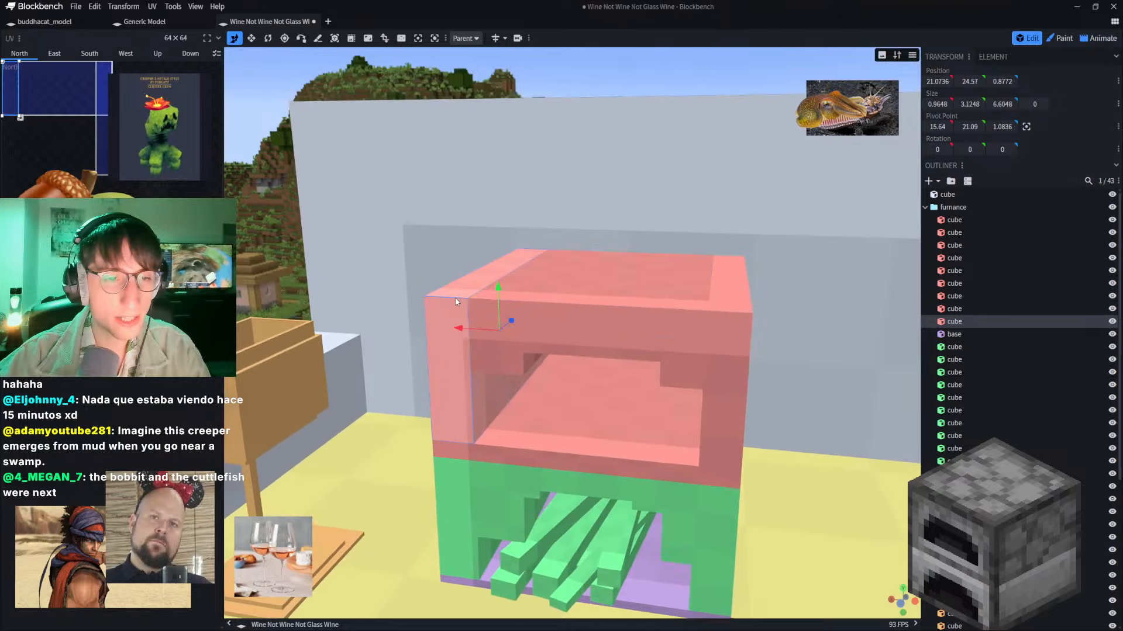
{"action": "scroll", "coordinate": [370, 244], "scroll_direction": "up", "scroll_amount": 3}
{"action": "right_click_drag", "start_coordinate": [370, 244], "coordinate": [464, 247]}
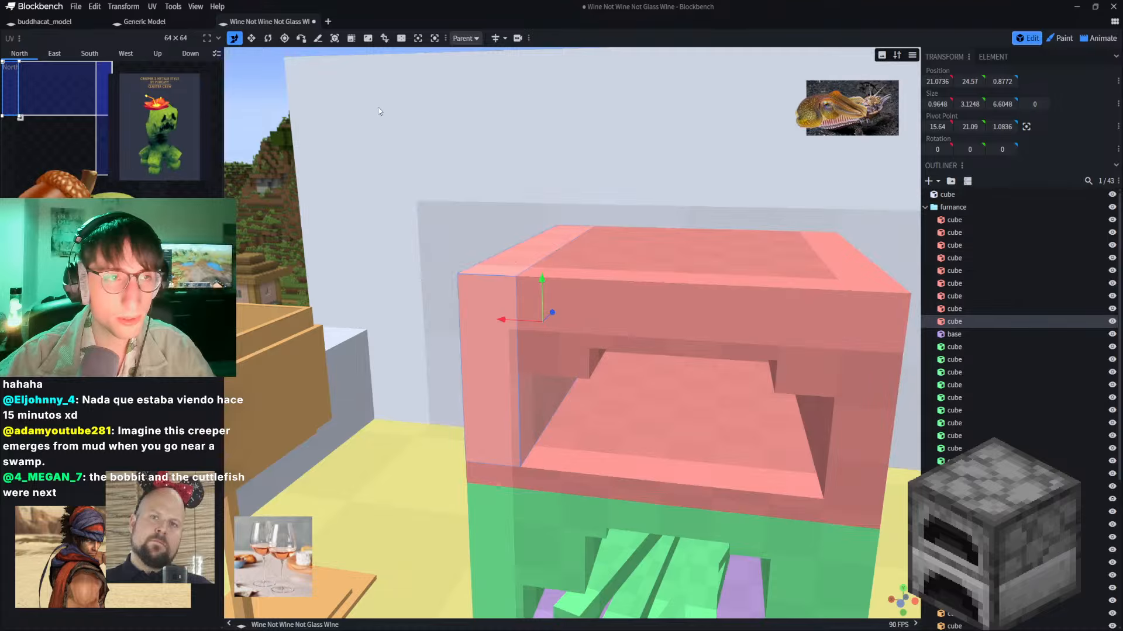
{"action": "left_click", "coordinate": [286, 41]}
{"action": "scroll", "coordinate": [514, 297], "scroll_direction": "down", "scroll_amount": 3}
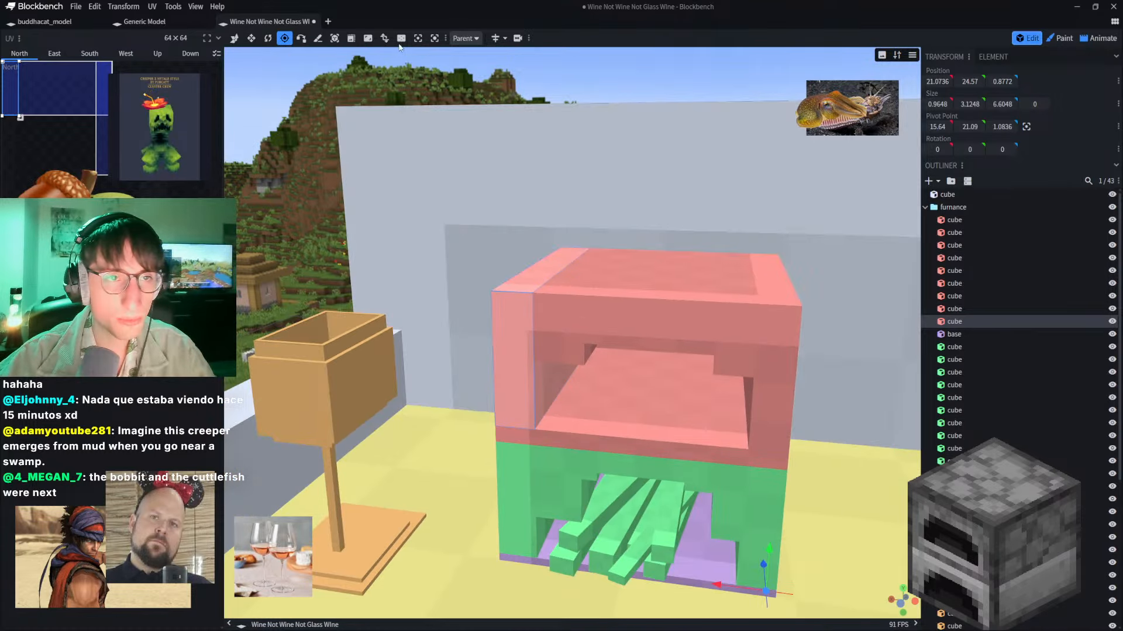
{"action": "left_click", "coordinate": [423, 39]}
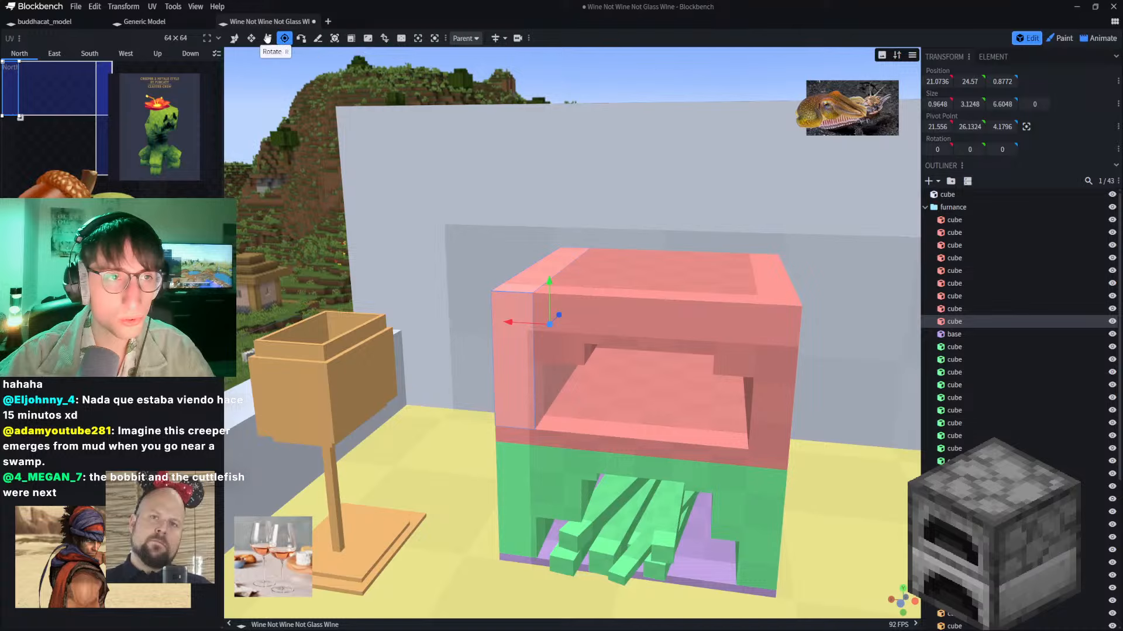
Step: Lower the tops of both side pillars of the upper furnace to a height of 3.0248
{"action": "left_click", "coordinate": [252, 39]}
{"action": "scroll", "coordinate": [550, 292], "scroll_direction": "up", "scroll_amount": 3}
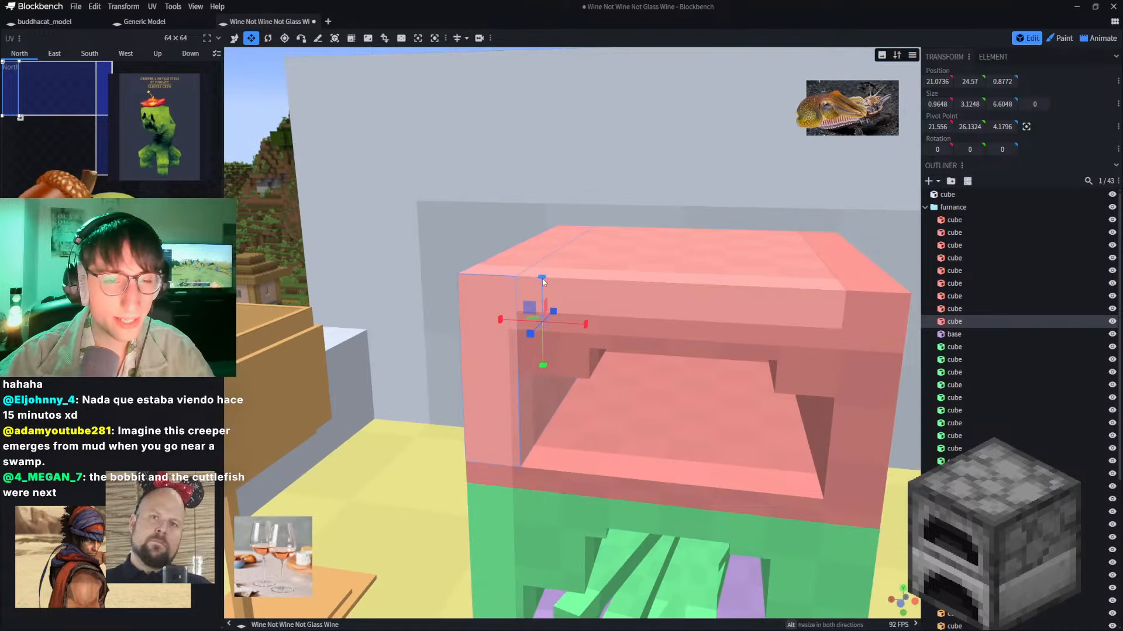
{"action": "left_click_drag", "start_coordinate": [542, 285], "coordinate": [541, 296]}
{"action": "middle_click_drag", "start_coordinate": [541, 296], "coordinate": [490, 168]}
{"action": "left_click", "coordinate": [688, 239]}
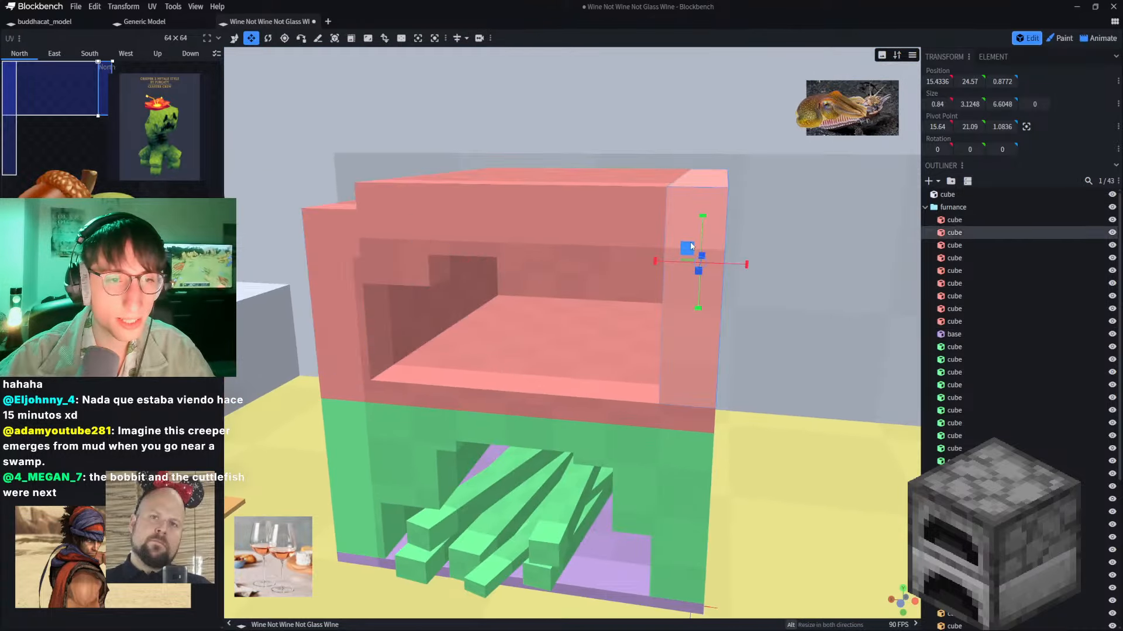
{"action": "left_click", "coordinate": [431, 230]}
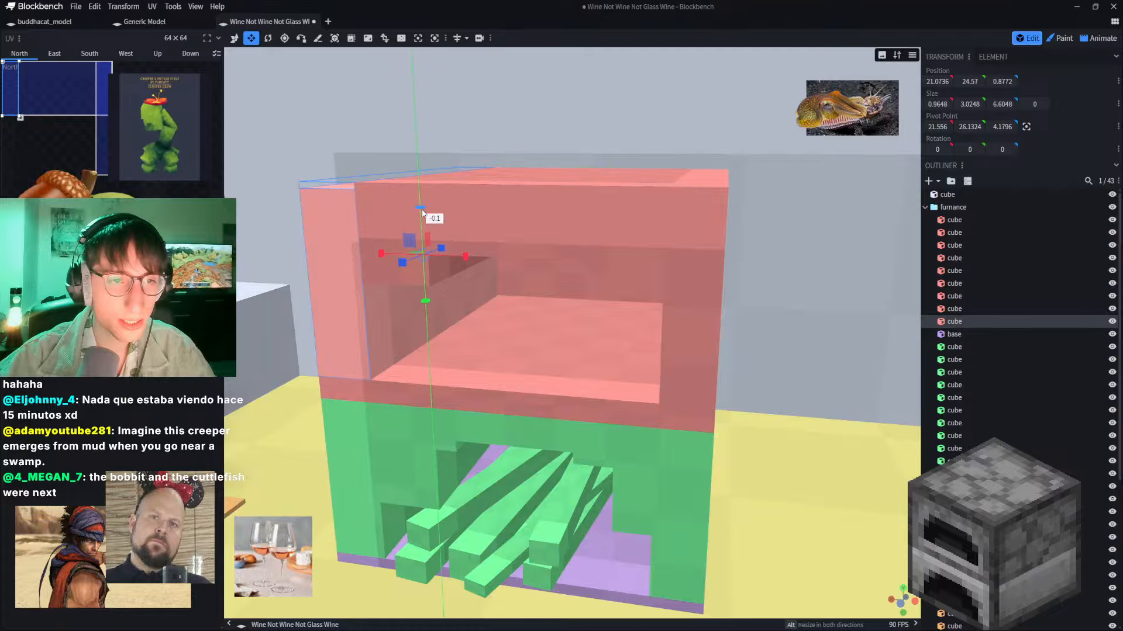
{"action": "left_click", "coordinate": [696, 229]}
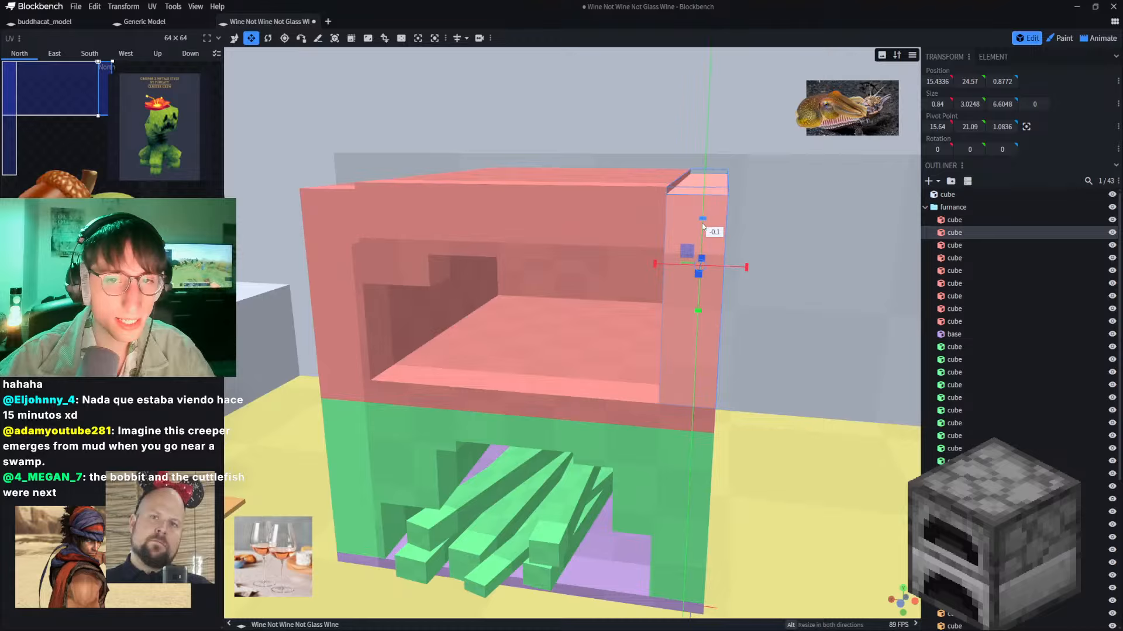
Step: Trim the outer sides of the upper furnace's pillars, to 0.74 wide on the far side and 0.8648 beside the glass
{"action": "left_click_drag", "start_coordinate": [702, 223], "coordinate": [704, 224]}
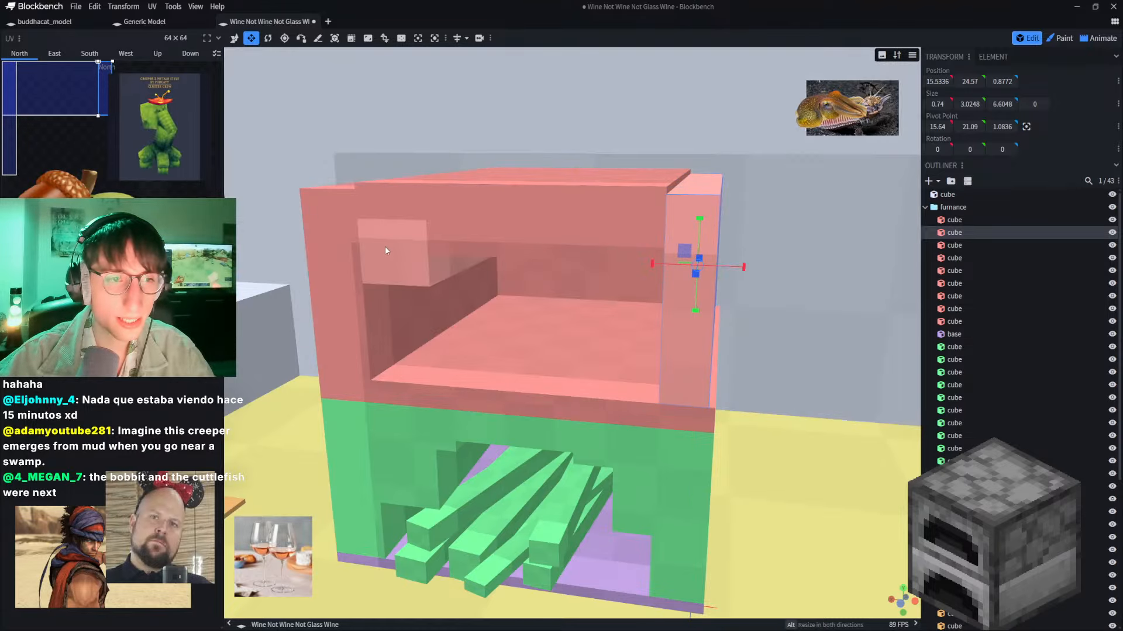
{"action": "left_click", "coordinate": [385, 250]}
{"action": "left_click_drag", "start_coordinate": [403, 252], "coordinate": [441, 253]}
{"action": "scroll", "coordinate": [438, 250], "scroll_direction": "down", "scroll_amount": 4}
{"action": "right_click_drag", "start_coordinate": [277, 157], "coordinate": [384, 157]}
{"action": "left_click_drag", "start_coordinate": [524, 279], "coordinate": [521, 291]}
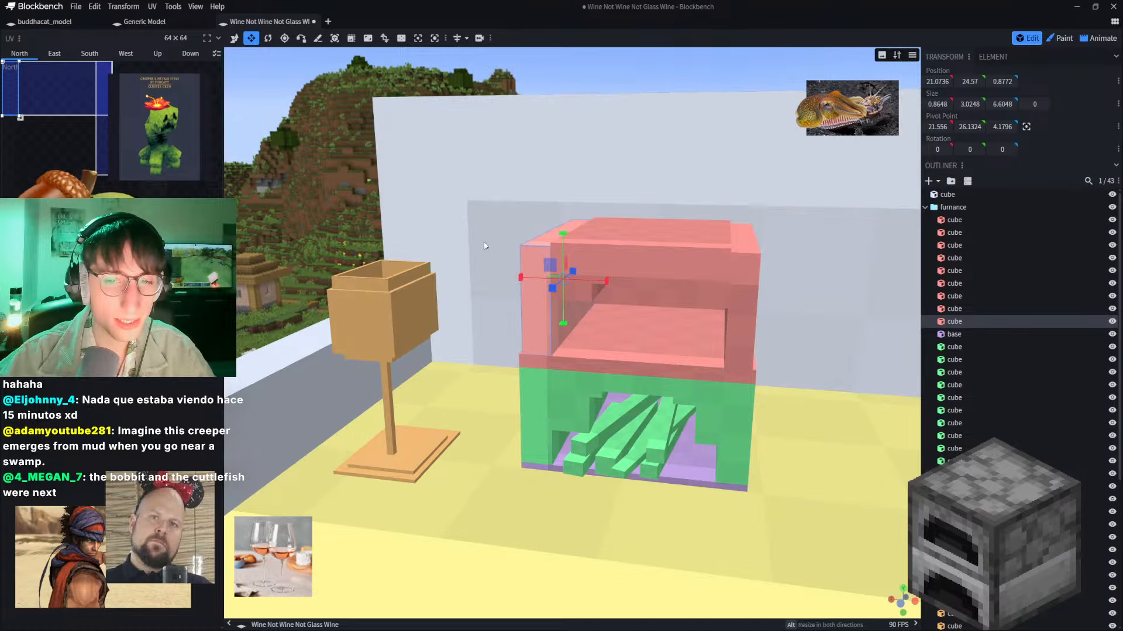
Step: Inflate the thin slab between the furnace's upper and lower halves by 0.1 so it forms a protruding ledge
{"action": "left_click_drag", "start_coordinate": [298, 181], "coordinate": [549, 121]}
{"action": "left_click", "coordinate": [569, 156]}
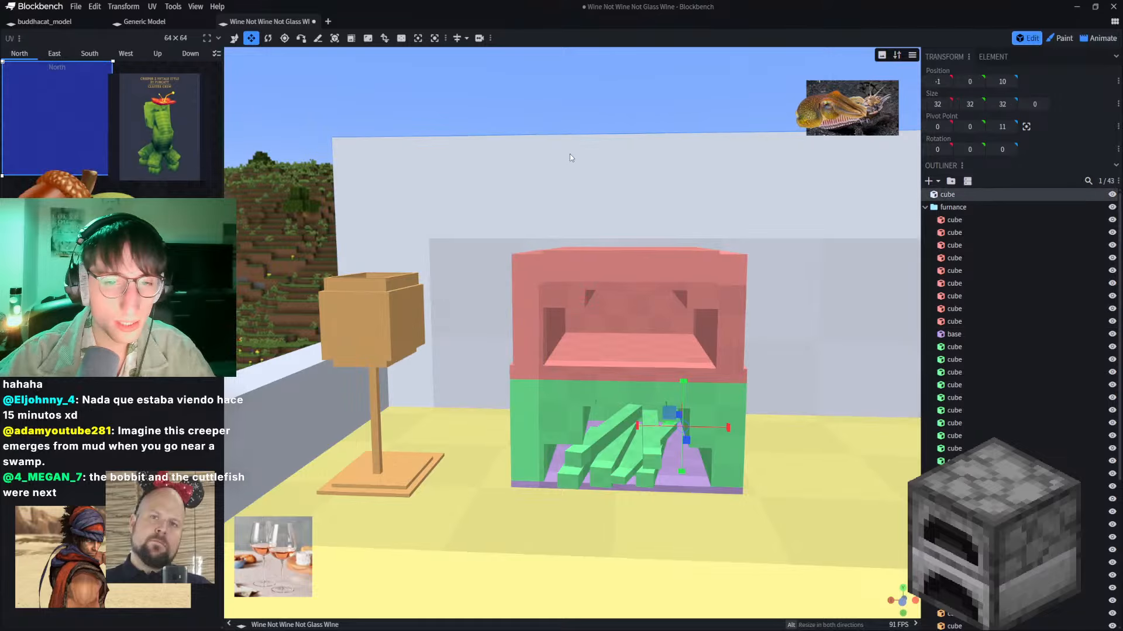
{"action": "right_click_drag", "start_coordinate": [608, 121], "coordinate": [483, 109]}
{"action": "scroll", "coordinate": [485, 171], "scroll_direction": "up", "scroll_amount": 4}
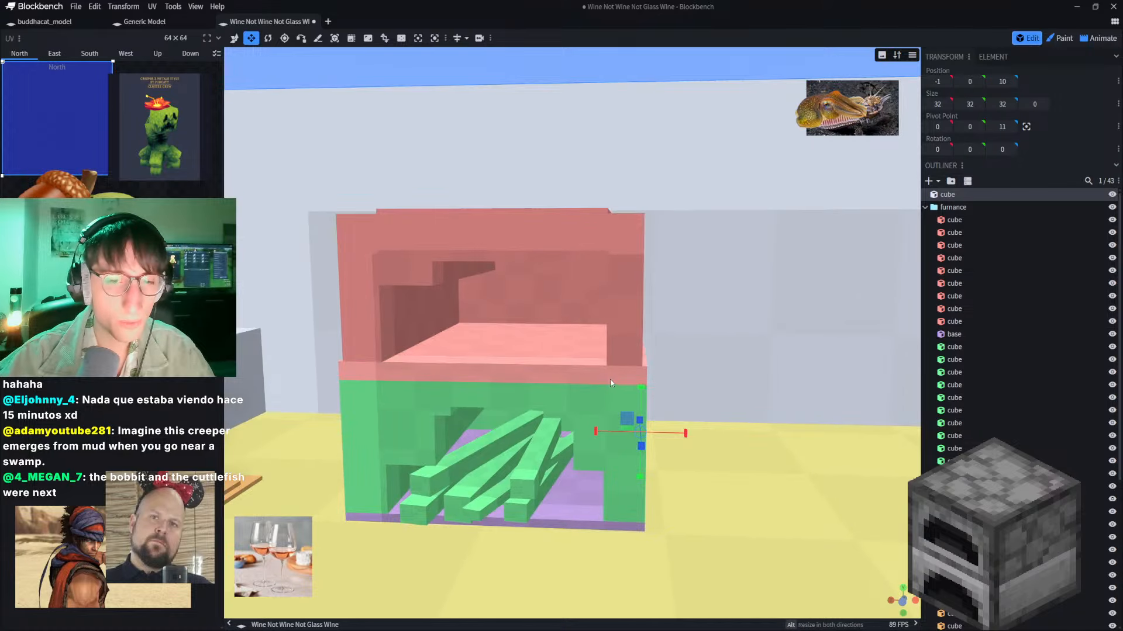
{"action": "left_click", "coordinate": [613, 379]}
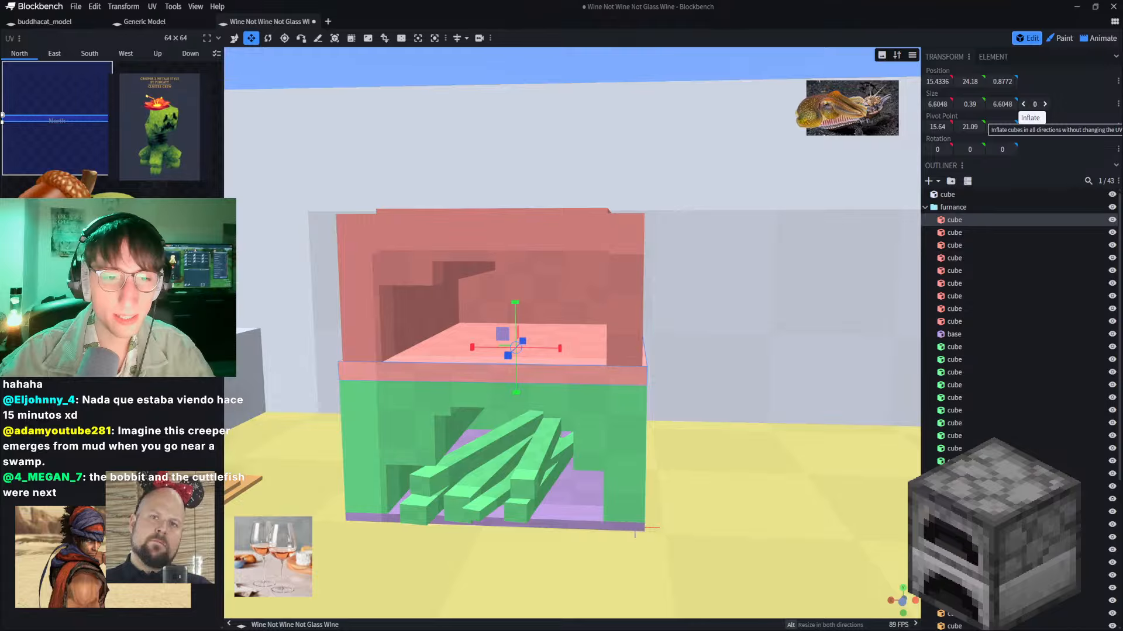
{"action": "left_click", "coordinate": [1044, 104]}
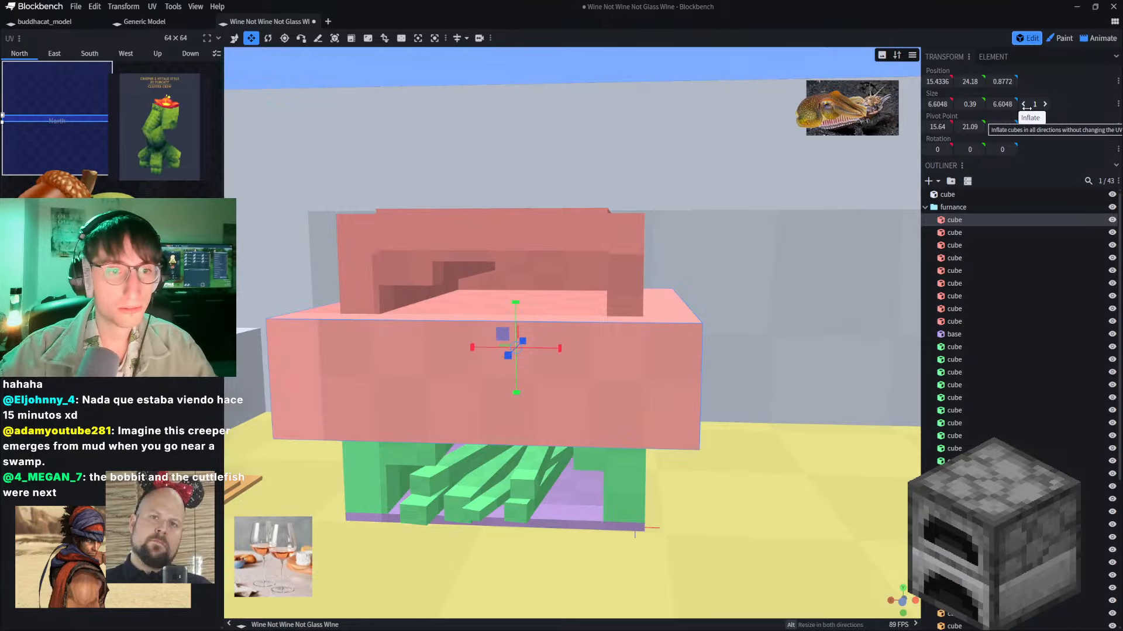
{"action": "left_click", "coordinate": [1024, 105]}
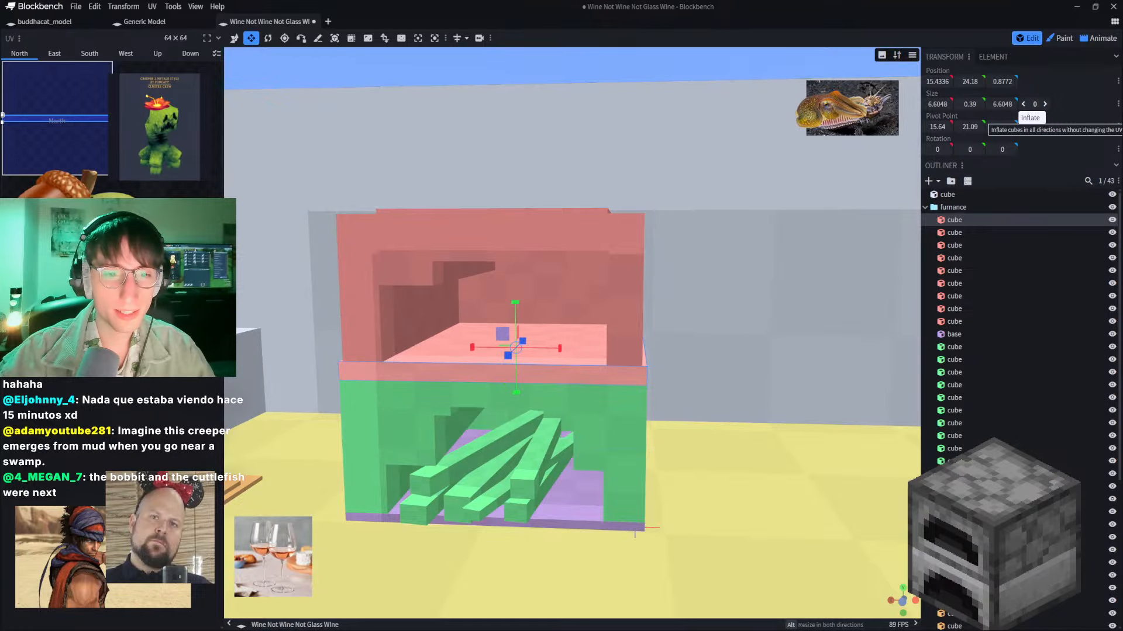
{"action": "left_click_drag", "start_coordinate": [1034, 104], "coordinate": [1045, 104], "text": "ctrl"}
{"action": "left_click", "coordinate": [543, 108]}
{"action": "scroll", "coordinate": [560, 189], "scroll_direction": "down", "scroll_amount": 3}
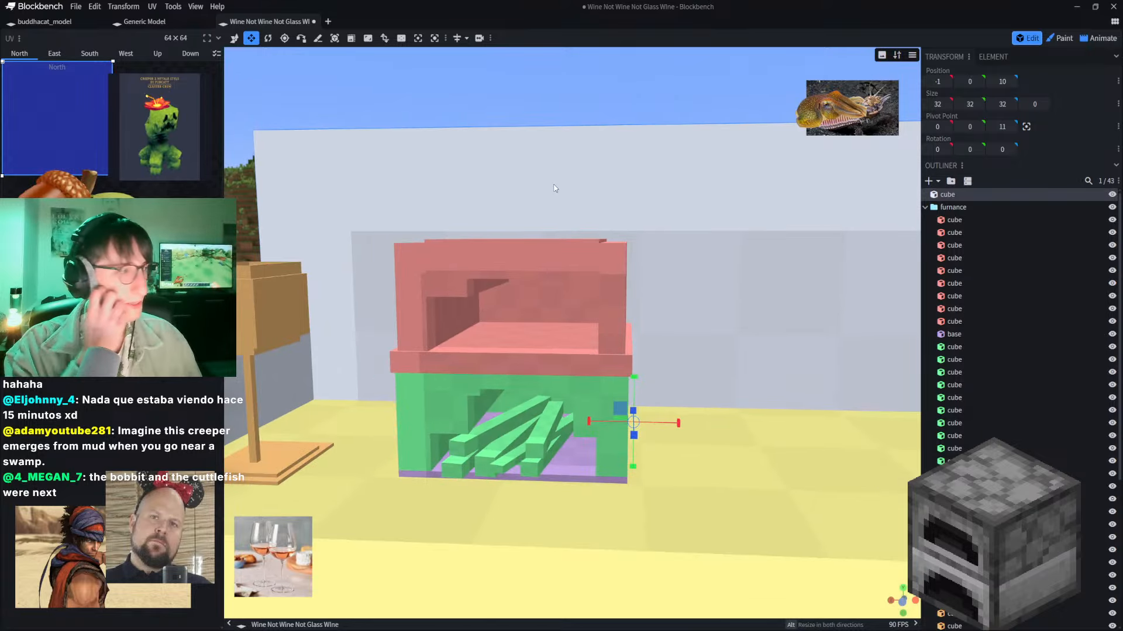
Step: Examine the furnace's ledge, both openings and the log pile from the front and from the corner, near and far
{"action": "left_click_drag", "start_coordinate": [540, 122], "coordinate": [636, 96]}
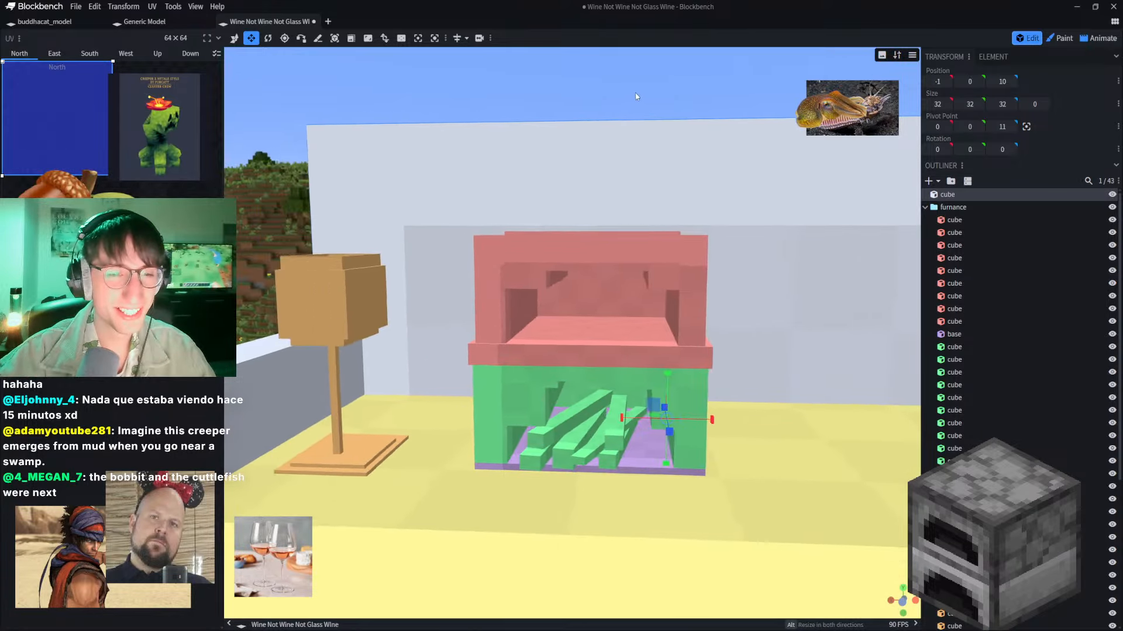
{"action": "scroll", "coordinate": [655, 380], "scroll_direction": "up", "scroll_amount": 4}
{"action": "right_click_drag", "start_coordinate": [653, 258], "coordinate": [556, 176]}
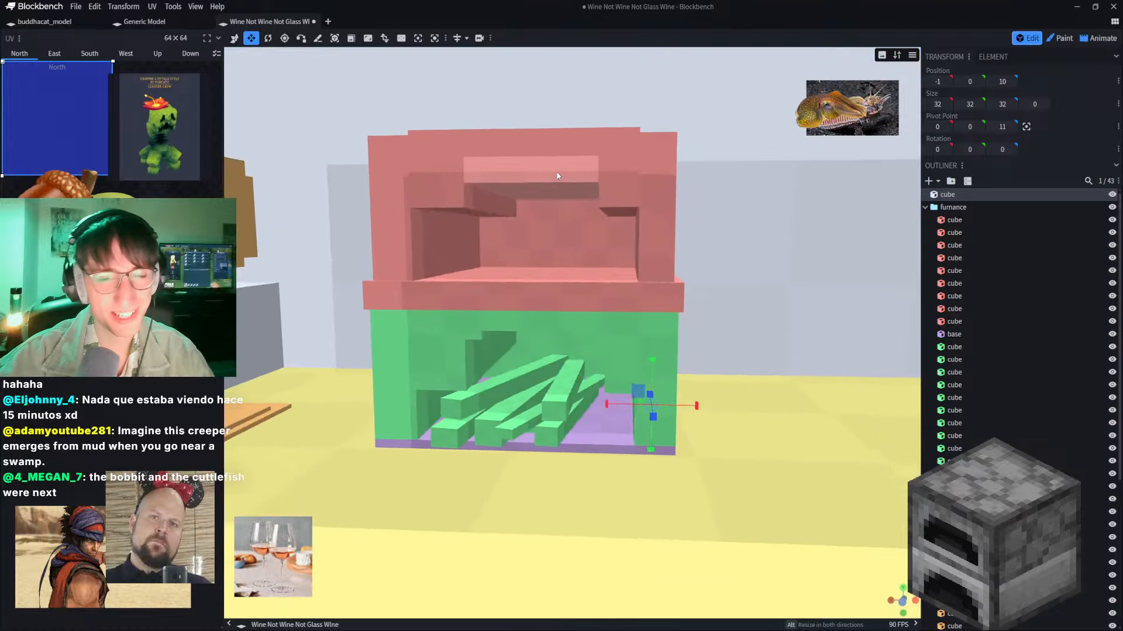
{"action": "left_click_drag", "start_coordinate": [591, 438], "coordinate": [574, 422]}
{"action": "scroll", "coordinate": [574, 422], "scroll_direction": "up", "scroll_amount": 4}
{"action": "scroll", "coordinate": [574, 422], "scroll_direction": "down", "scroll_amount": 4}
{"action": "right_click_drag", "start_coordinate": [574, 420], "coordinate": [631, 480]}
{"action": "left_click_drag", "start_coordinate": [236, 170], "coordinate": [296, 168]}
{"action": "scroll", "coordinate": [268, 214], "scroll_direction": "up", "scroll_amount": 3}
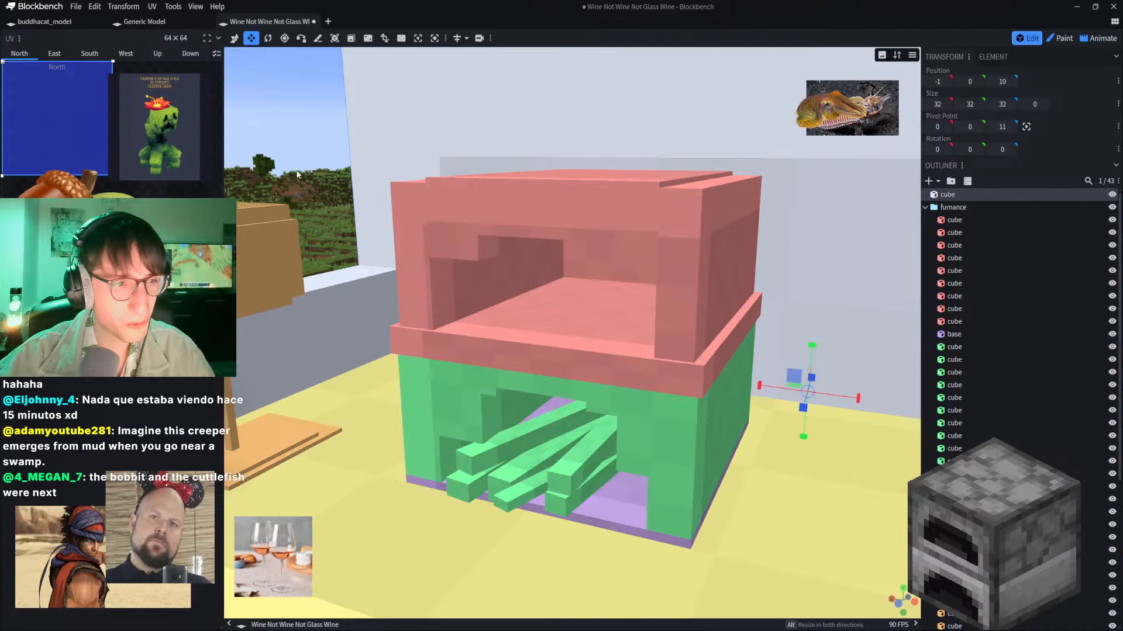
{"action": "scroll", "coordinate": [356, 188], "scroll_direction": "down", "scroll_amount": 4}
{"action": "scroll", "coordinate": [368, 193], "scroll_direction": "up", "scroll_amount": 2}
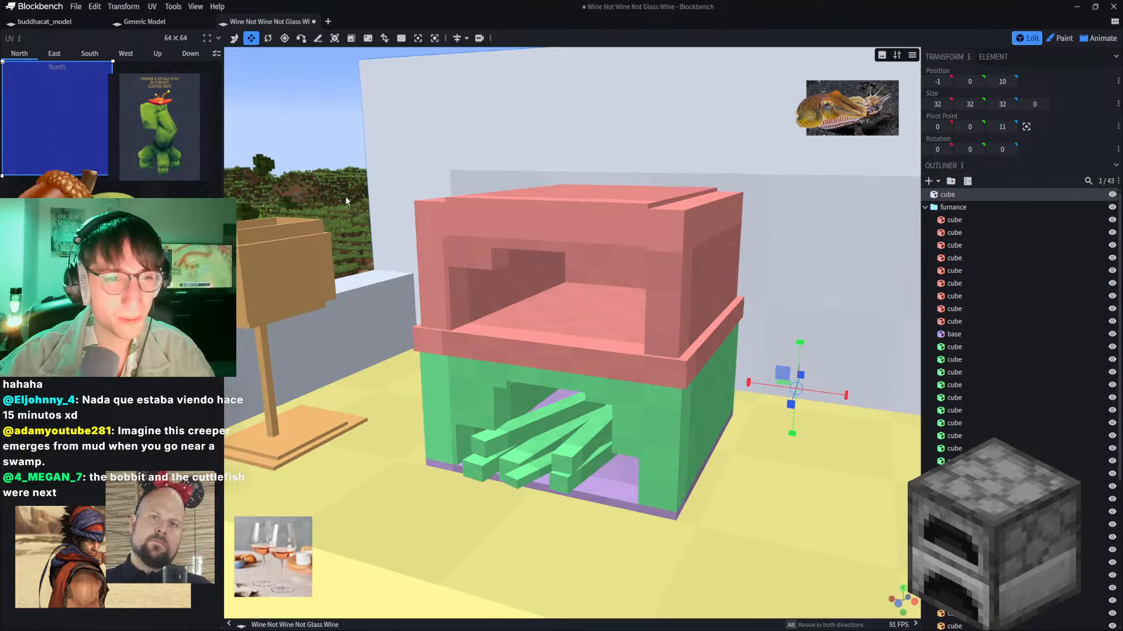
{"action": "mouse_move", "coordinate": [340, 197]}
{"action": "left_mouse_down"}
{"action": "mouse_move", "coordinate": [359, 199]}
{"action": "mouse_move", "coordinate": [328, 207]}
{"action": "left_mouse_up"}
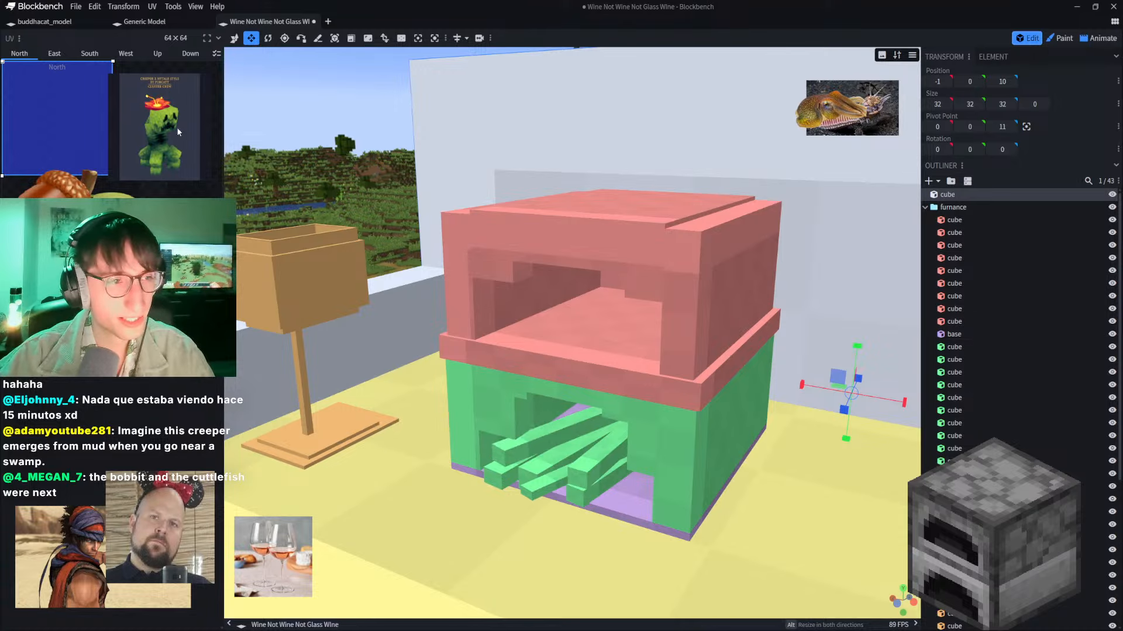
Step: Shift the green creeper reference image slightly, and reposition the Minecraft furnace reference image clear of the model
{"action": "left_click_drag", "start_coordinate": [175, 138], "coordinate": [185, 178]}
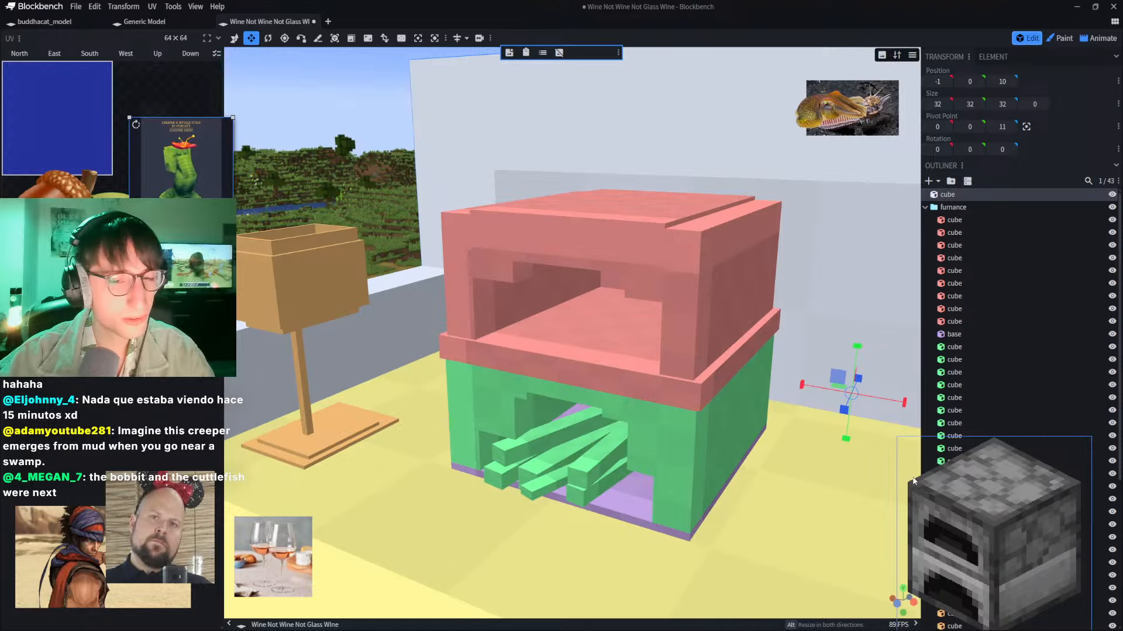
{"action": "left_click_drag", "start_coordinate": [1004, 554], "coordinate": [411, 347]}
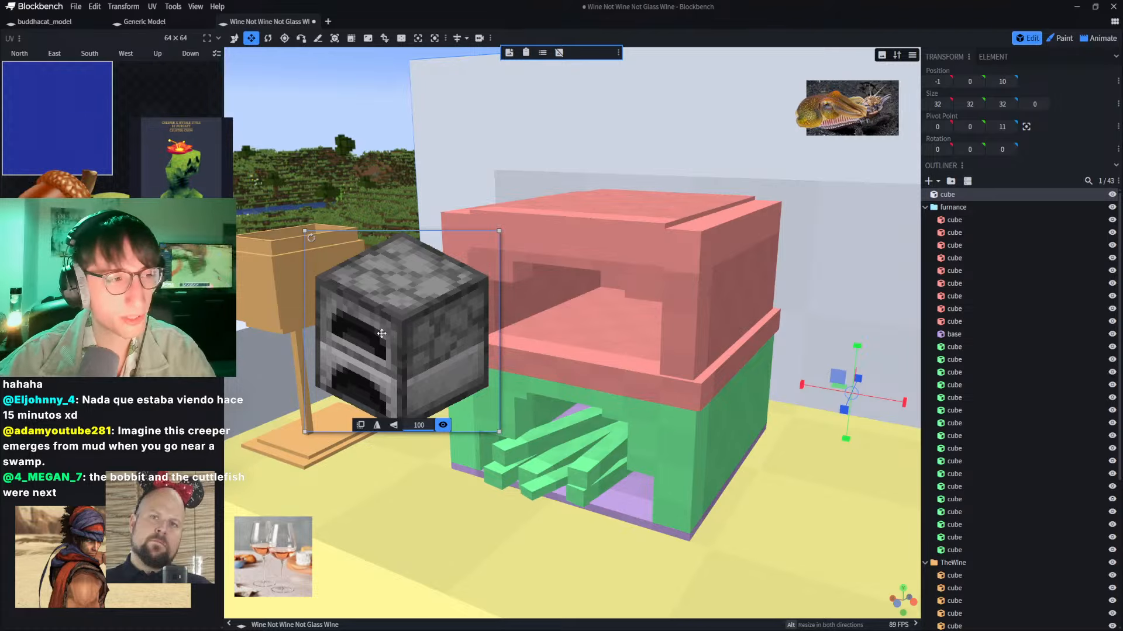
{"action": "left_click_drag", "start_coordinate": [385, 337], "coordinate": [995, 541]}
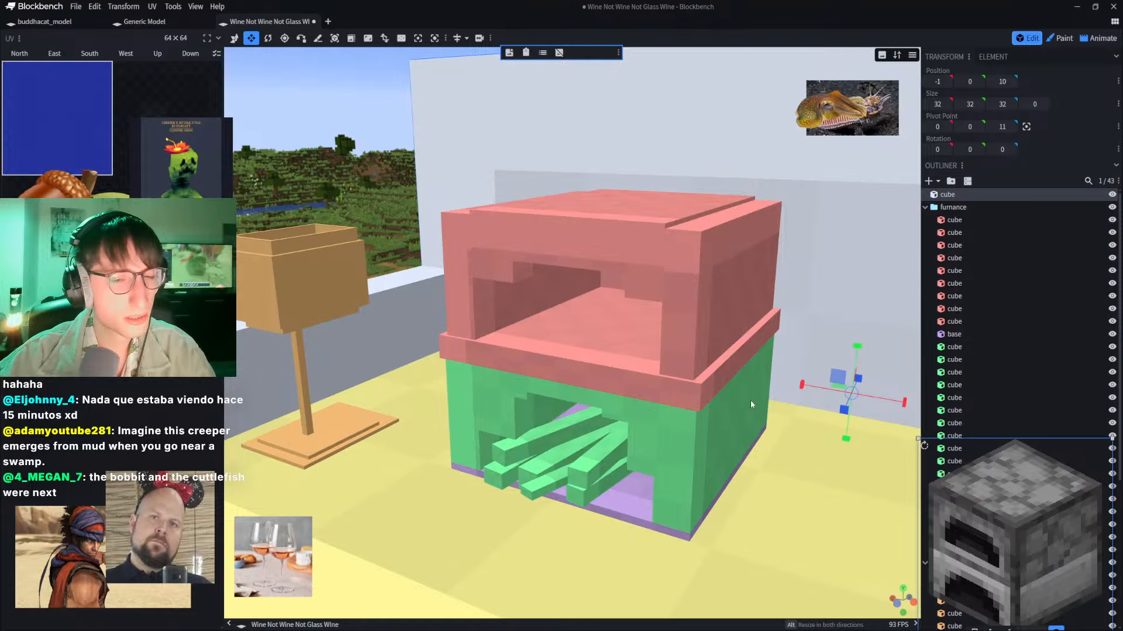
Step: Select the ledge slab and inspect the furnace's ledge, openings and log pile close up from the corner and the front
{"action": "left_click", "coordinate": [598, 371]}
{"action": "left_click", "coordinate": [567, 371]}
{"action": "right_click_drag", "start_coordinate": [589, 259], "coordinate": [528, 277]}
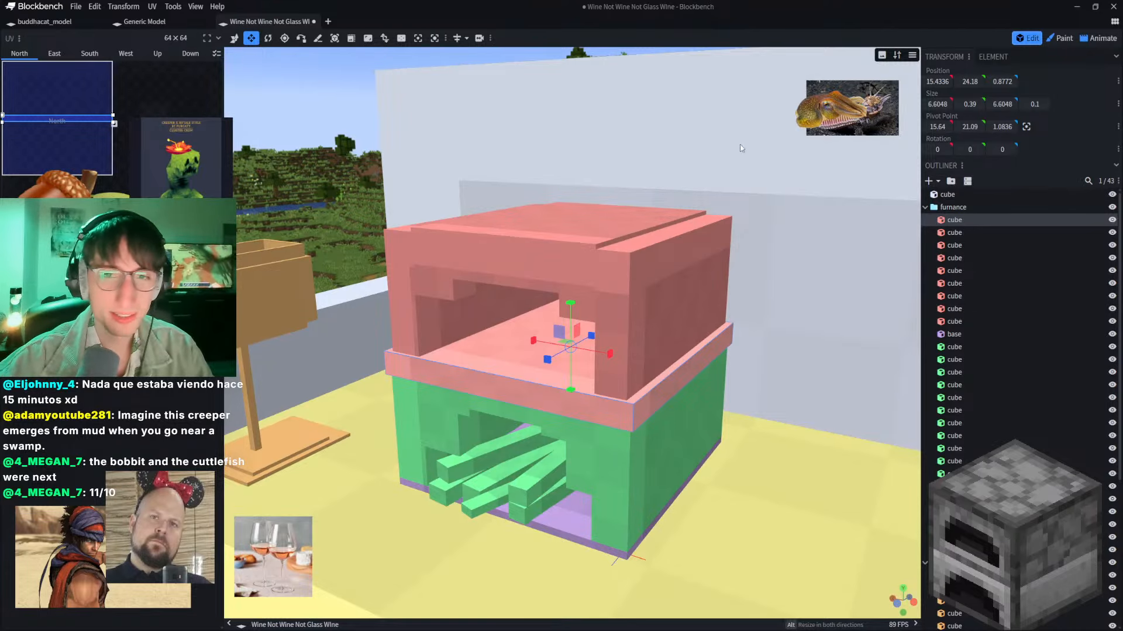
{"action": "scroll", "coordinate": [385, 174], "scroll_direction": "up", "scroll_amount": 2}
{"action": "scroll", "coordinate": [376, 172], "scroll_direction": "up", "scroll_amount": 3}
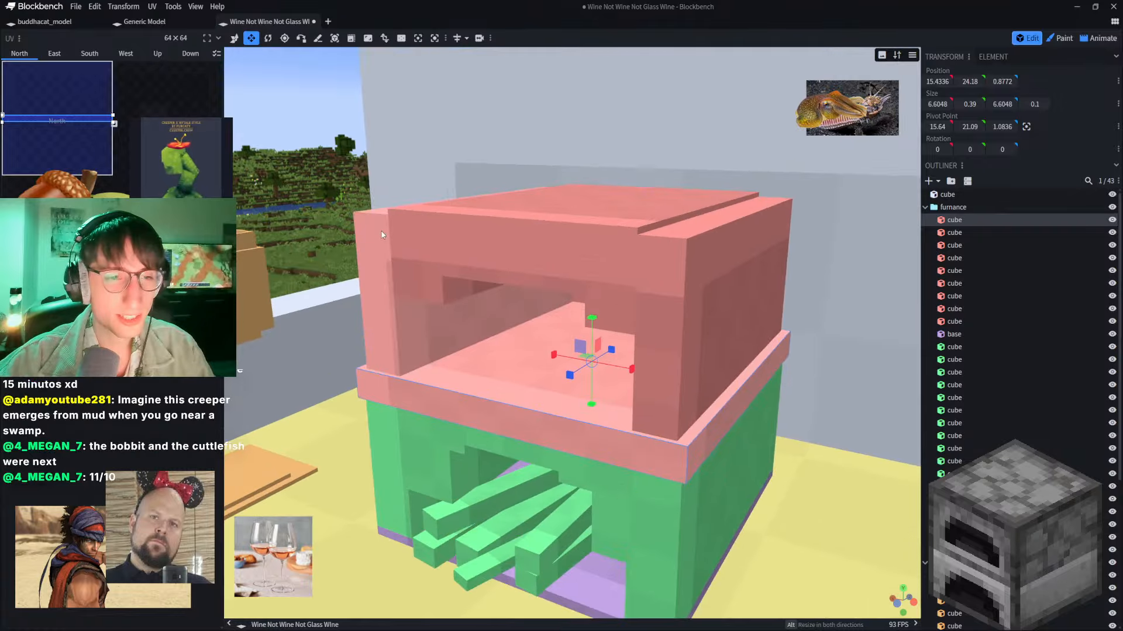
{"action": "middle_click_drag", "start_coordinate": [409, 263], "coordinate": [407, 234]}
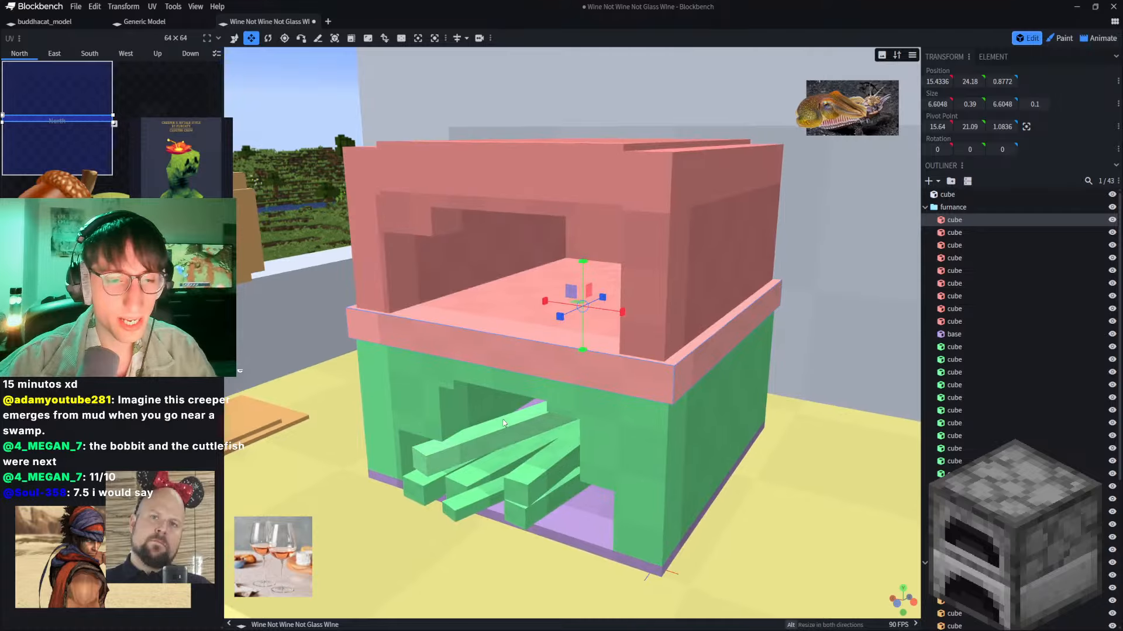
{"action": "right_click_drag", "start_coordinate": [442, 418], "coordinate": [535, 313]}
{"action": "middle_click_drag", "start_coordinate": [405, 153], "coordinate": [445, 138]}
Step: Inset the front of the lower opening's 1.11-wide block beside the glass-side pillar, reducing its depth to 6.5048
{"action": "left_click", "coordinate": [649, 415]}
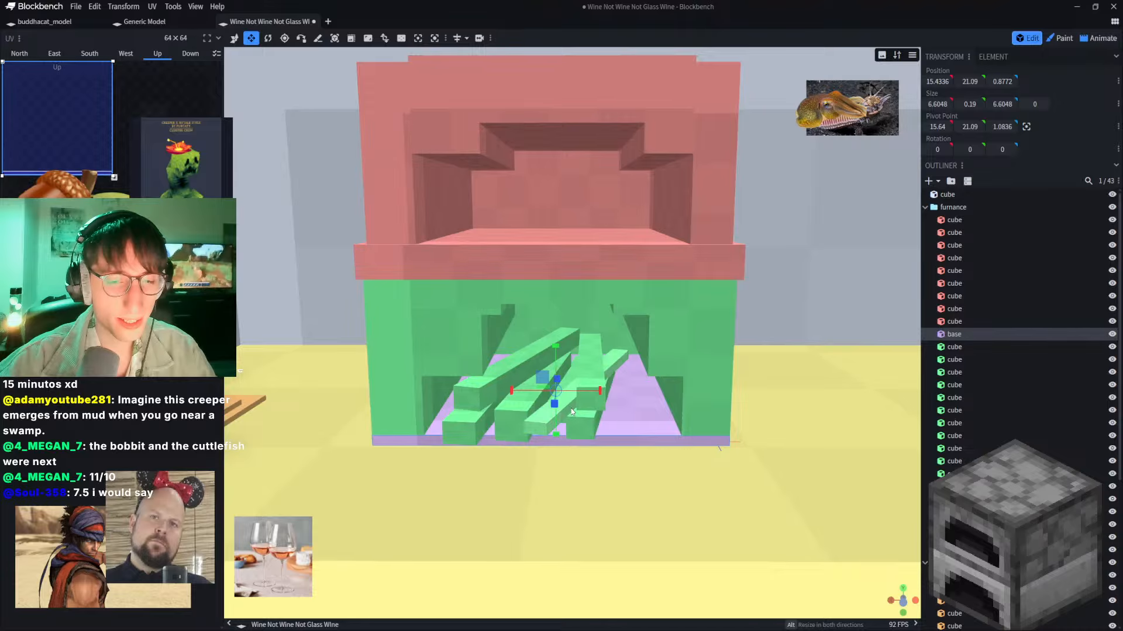
{"action": "left_click", "coordinate": [381, 337]}
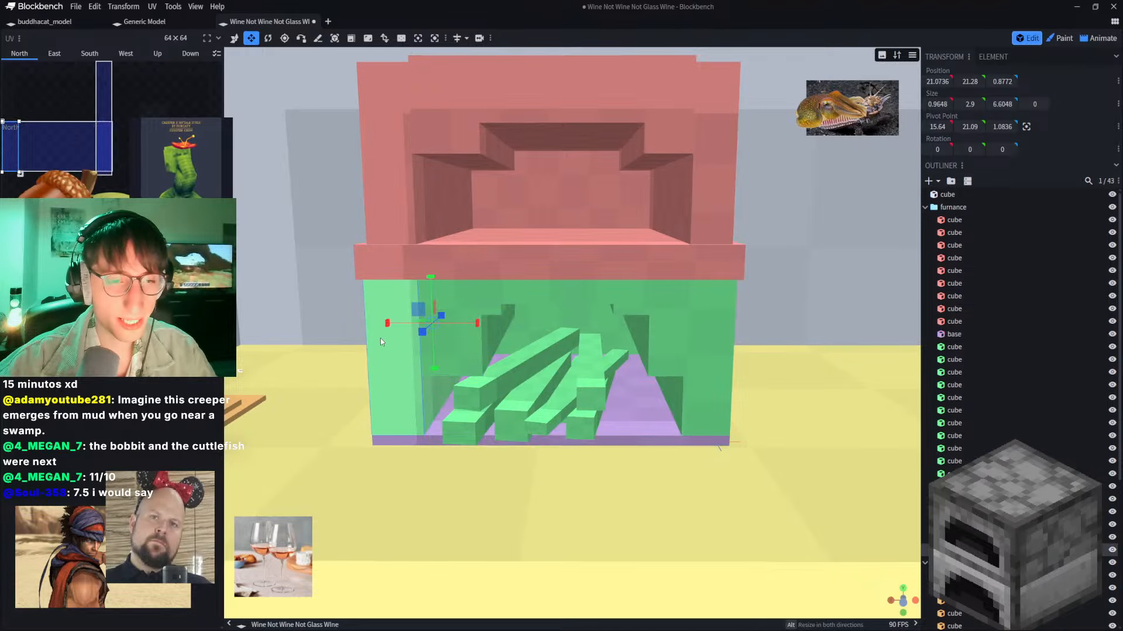
{"action": "left_click", "coordinate": [464, 350]}
{"action": "left_click_drag", "start_coordinate": [471, 307], "coordinate": [472, 311]}
{"action": "scroll", "coordinate": [279, 184], "scroll_direction": "down", "scroll_amount": 5}
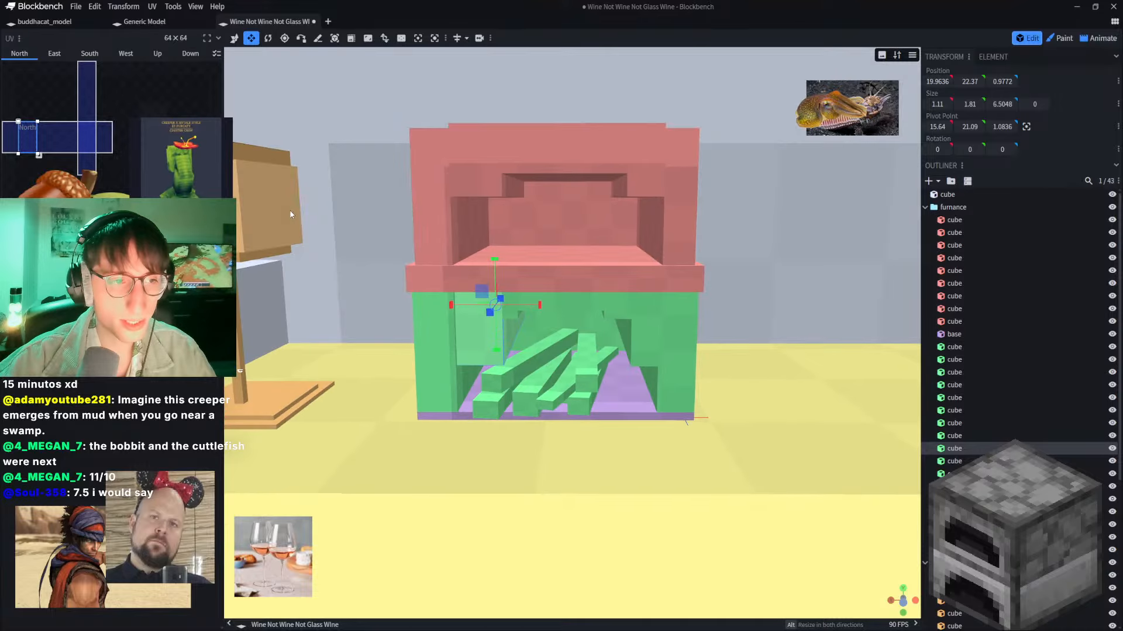
{"action": "scroll", "coordinate": [244, 174], "scroll_direction": "up", "scroll_amount": 10}
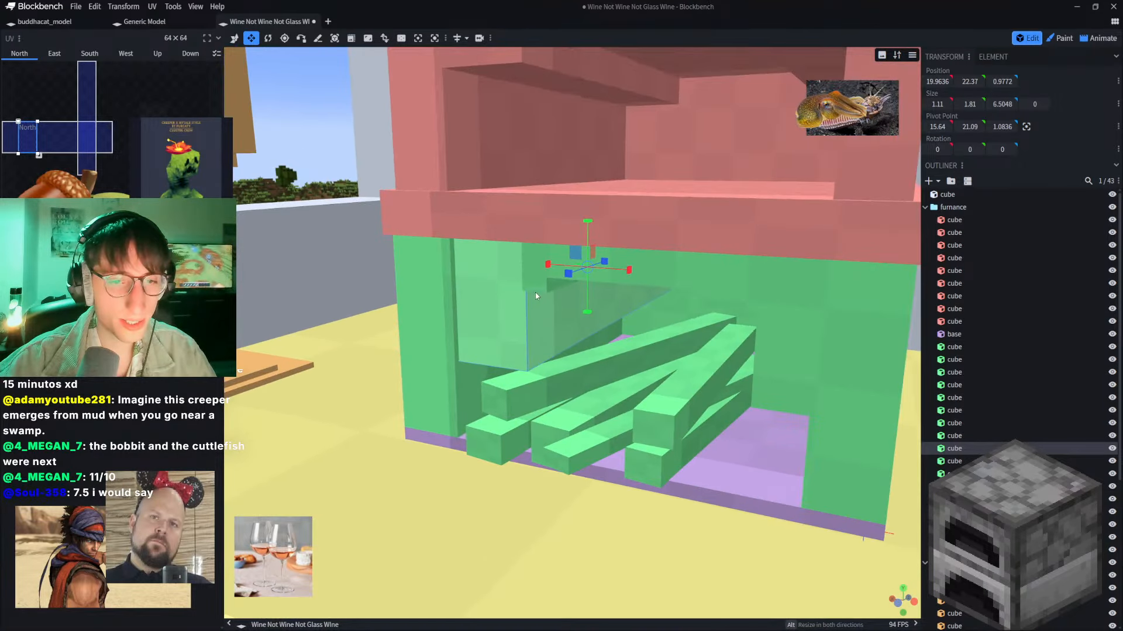
Step: Inset the fronts of the lower opening's central lintel and the 0.64-wide block beside it, reducing both depths to 6.4048
{"action": "left_click", "coordinate": [531, 285]}
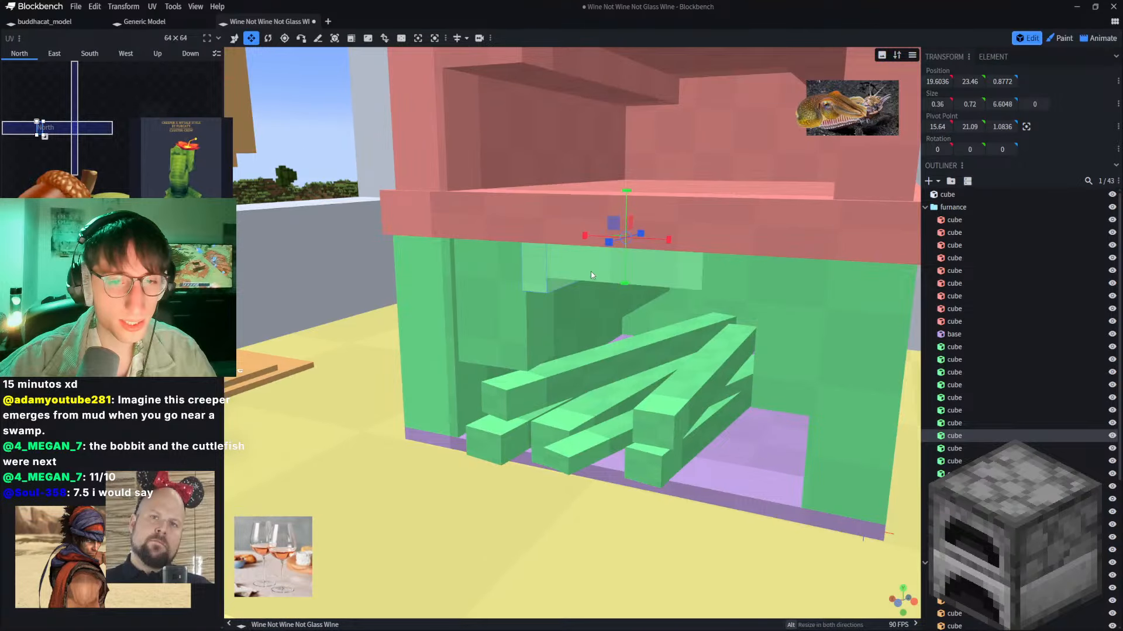
{"action": "left_click", "coordinate": [619, 254]}
{"action": "left_click_drag", "start_coordinate": [678, 239], "coordinate": [687, 235]}
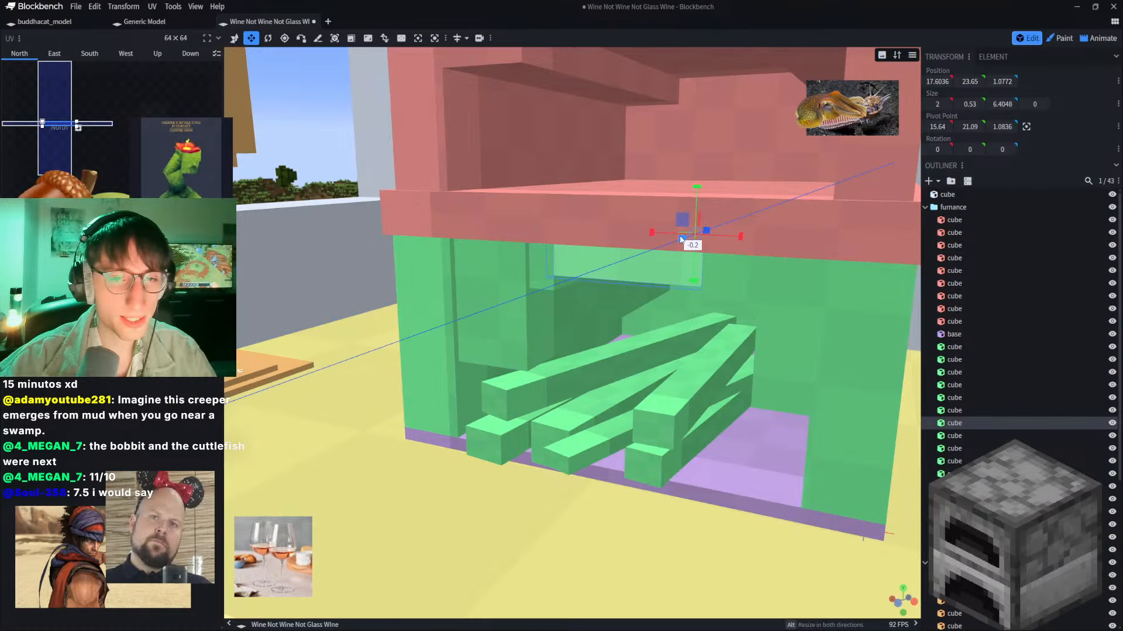
{"action": "left_click", "coordinate": [747, 288]}
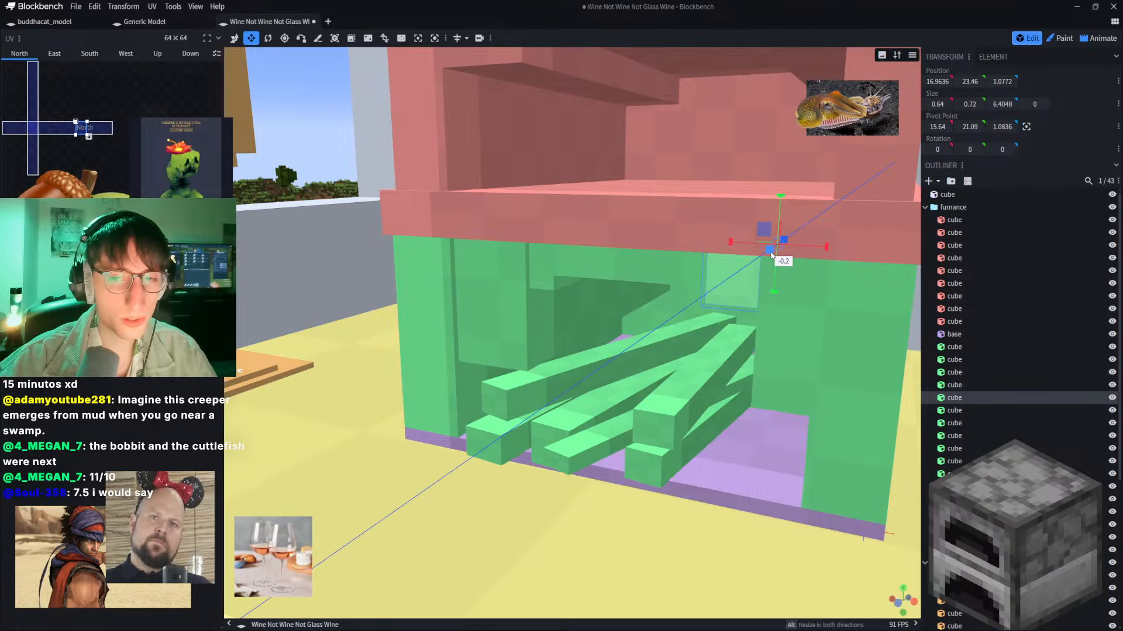
{"action": "scroll", "coordinate": [468, 240], "scroll_direction": "down", "scroll_amount": 3}
{"action": "left_click", "coordinate": [405, 178]}
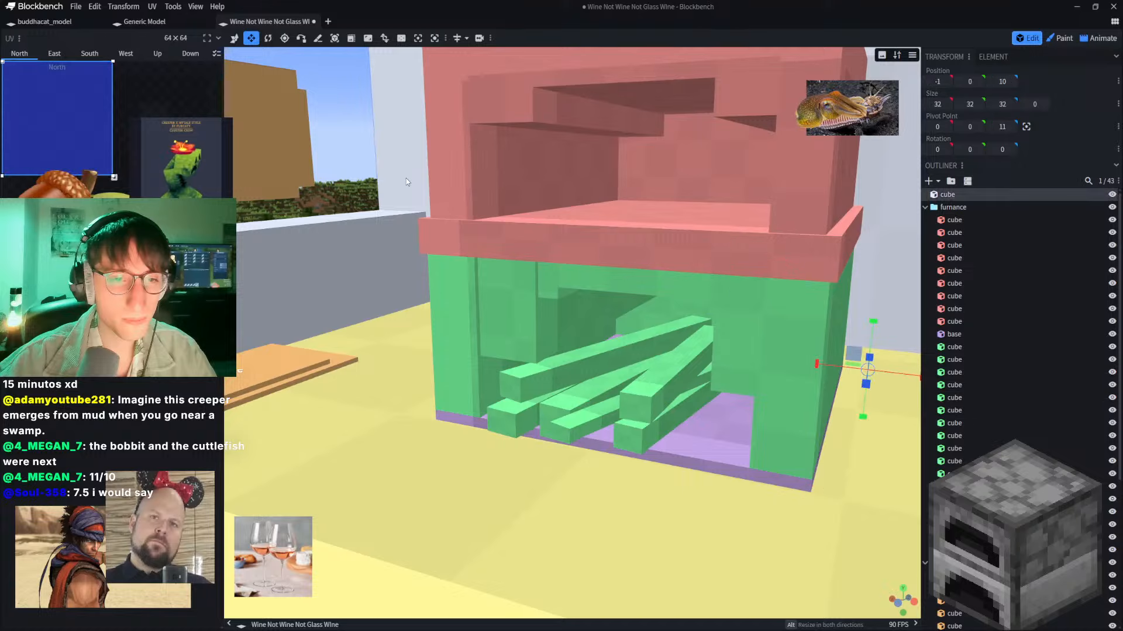
Step: Inset the front of the 1.81-high block beside the lower opening's far pillar, reducing its depth to 6.5048
{"action": "left_click", "coordinate": [746, 328]}
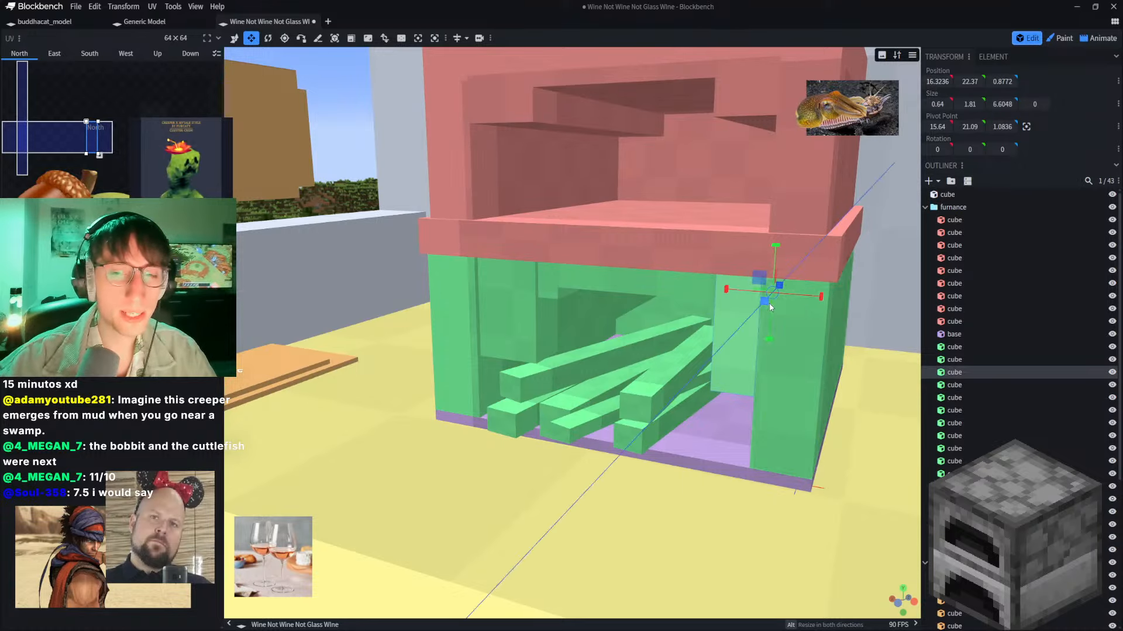
{"action": "left_click_drag", "start_coordinate": [773, 306], "coordinate": [765, 302]}
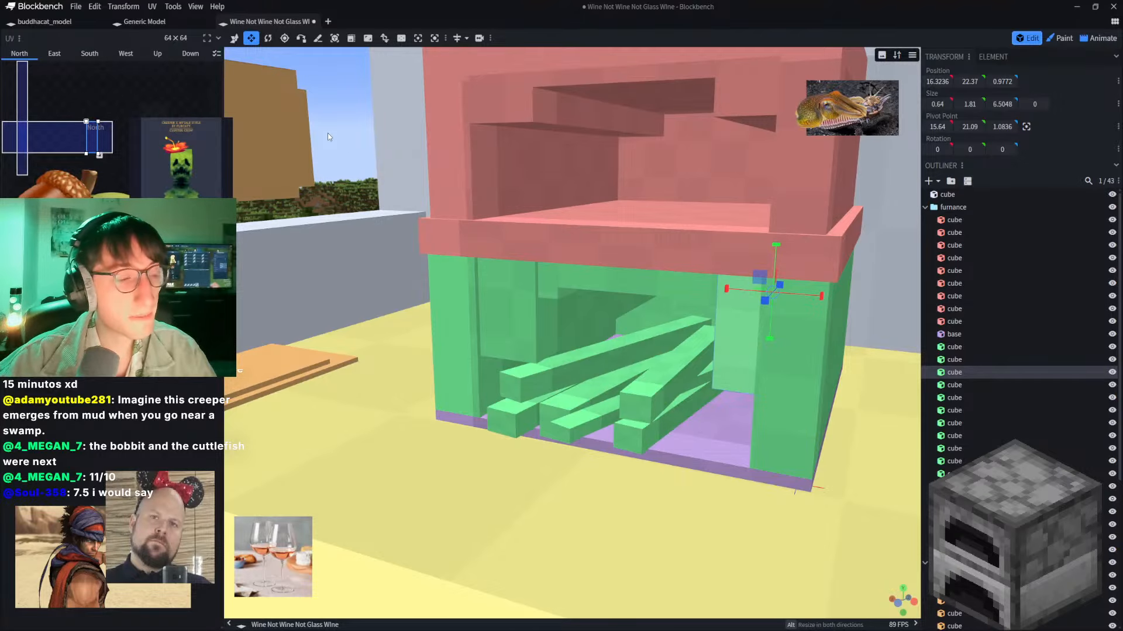
{"action": "scroll", "coordinate": [328, 132], "scroll_direction": "down", "scroll_amount": 5}
Step: Examine the lower opening's stepped, inset front and the whole furnace next to the wine glass from several angles and distances
{"action": "left_click_drag", "start_coordinate": [346, 115], "coordinate": [391, 127]}
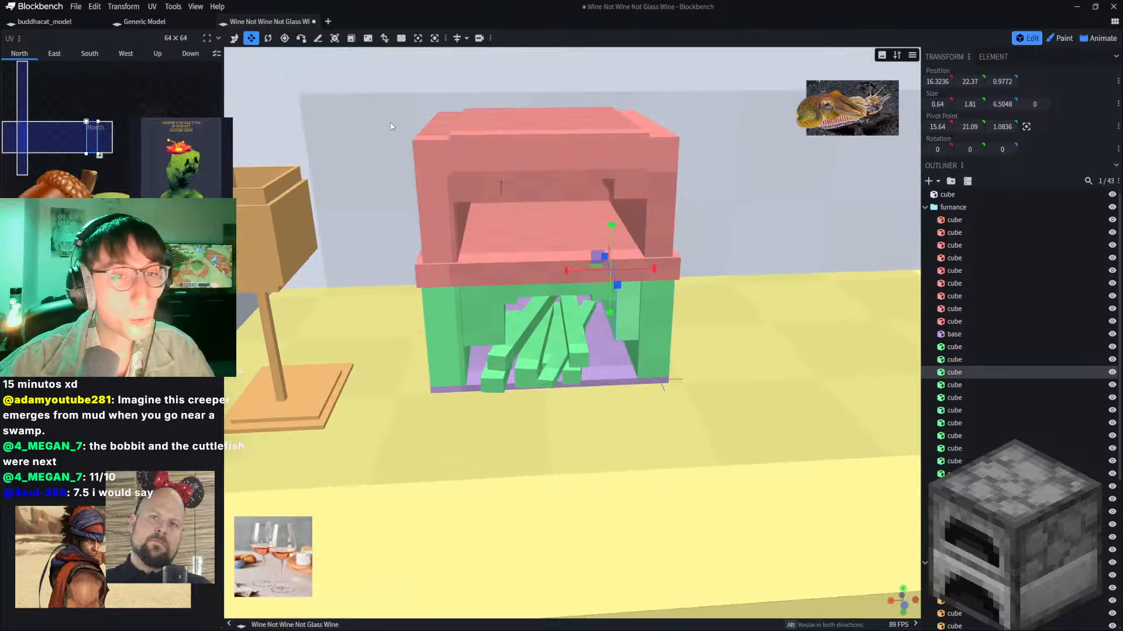
{"action": "scroll", "coordinate": [388, 128], "scroll_direction": "down", "scroll_amount": 1}
{"action": "scroll", "coordinate": [388, 128], "scroll_direction": "up", "scroll_amount": 4}
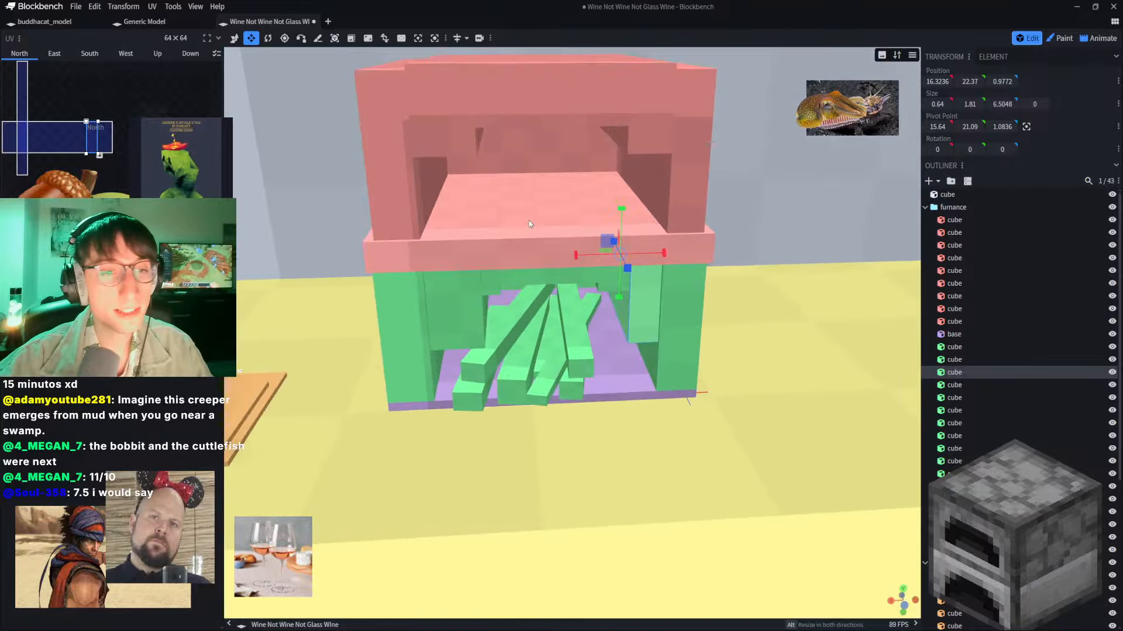
{"action": "scroll", "coordinate": [351, 175], "scroll_direction": "down", "scroll_amount": 8}
{"action": "left_click_drag", "start_coordinate": [336, 181], "coordinate": [228, 193]}
{"action": "scroll", "coordinate": [364, 199], "scroll_direction": "up", "scroll_amount": 5}
{"action": "scroll", "coordinate": [364, 204], "scroll_direction": "up", "scroll_amount": 2}
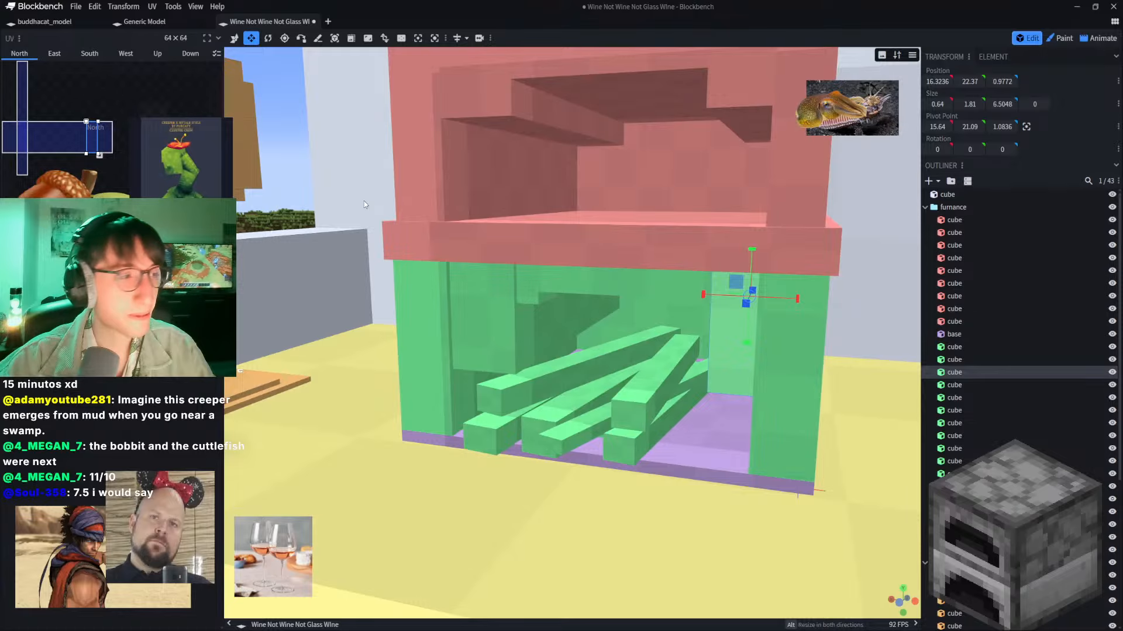
{"action": "scroll", "coordinate": [365, 204], "scroll_direction": "down", "scroll_amount": 5}
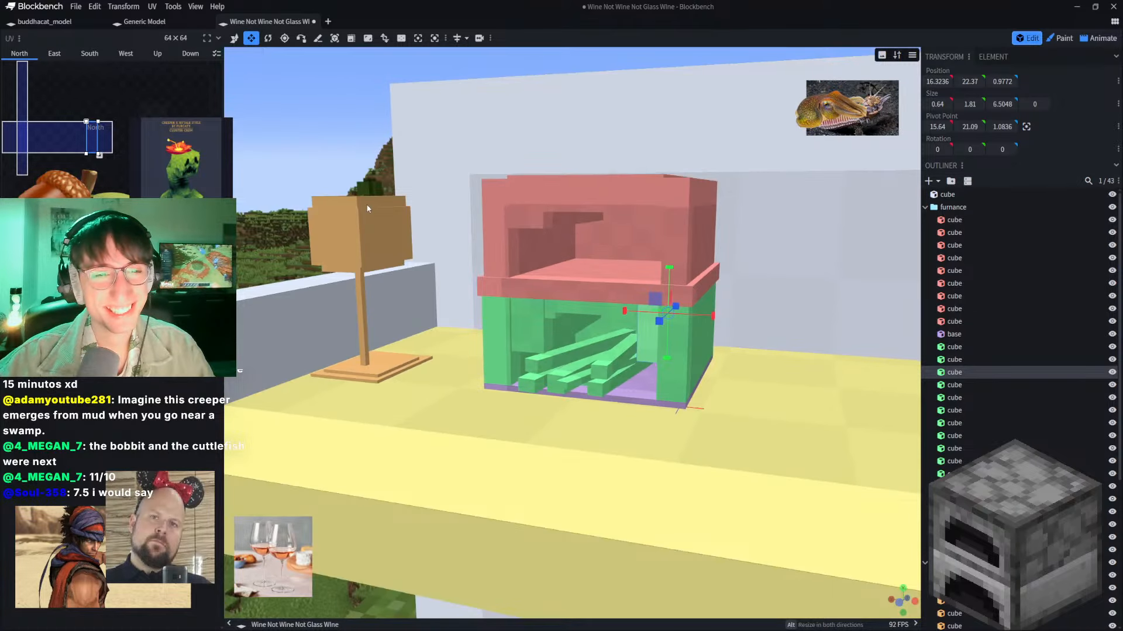
{"action": "left_click_drag", "start_coordinate": [361, 143], "coordinate": [396, 169]}
{"action": "scroll", "coordinate": [485, 195], "scroll_direction": "up", "scroll_amount": 4}
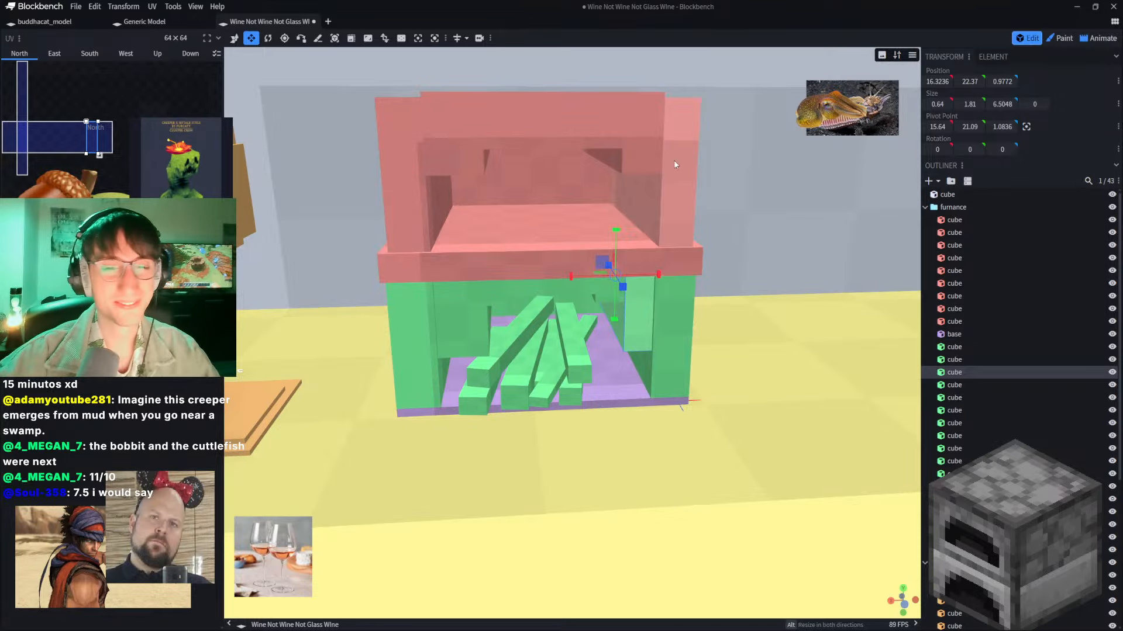
{"action": "scroll", "coordinate": [617, 115], "scroll_direction": "down", "scroll_amount": 3}
{"action": "scroll", "coordinate": [616, 116], "scroll_direction": "down", "scroll_amount": 4}
{"action": "mouse_move", "coordinate": [616, 68]}
{"action": "left_mouse_down"}
{"action": "mouse_move", "coordinate": [576, 106]}
{"action": "mouse_move", "coordinate": [607, 73]}
{"action": "left_mouse_up"}
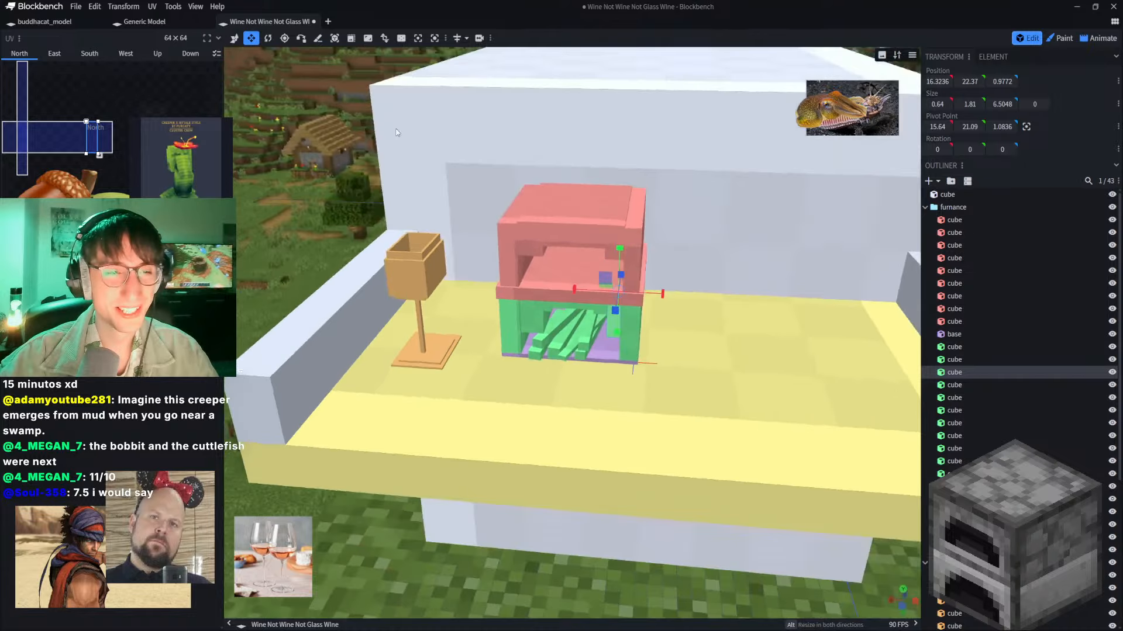
{"action": "scroll", "coordinate": [577, 212], "scroll_direction": "up", "scroll_amount": 3}
{"action": "scroll", "coordinate": [576, 216], "scroll_direction": "up", "scroll_amount": 3}
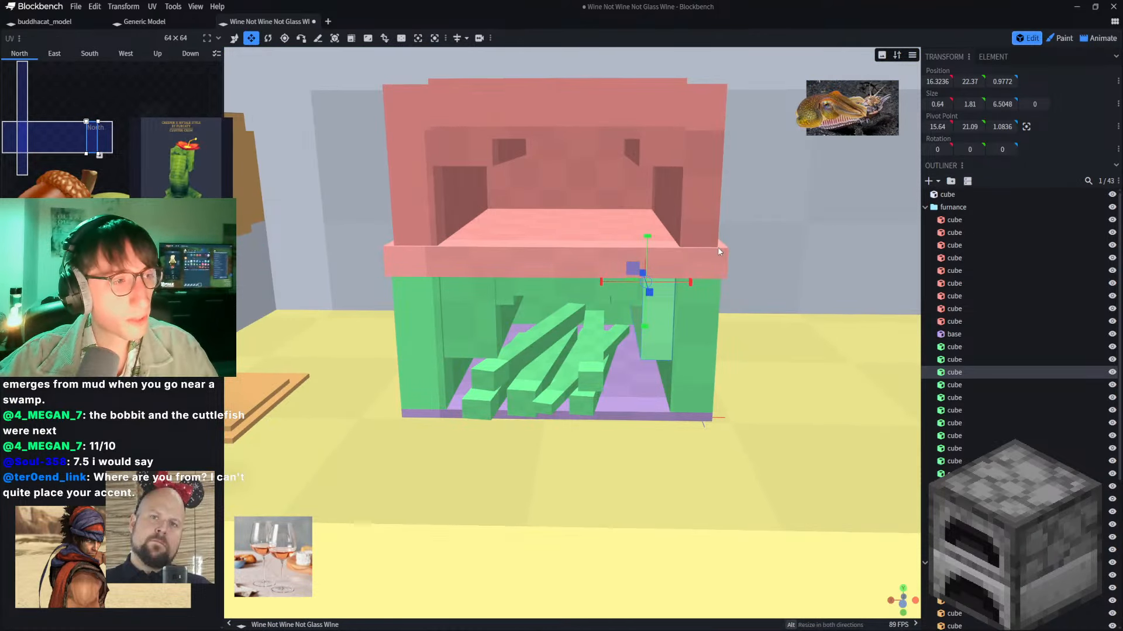
{"action": "scroll", "coordinate": [694, 256], "scroll_direction": "down", "scroll_amount": 5}
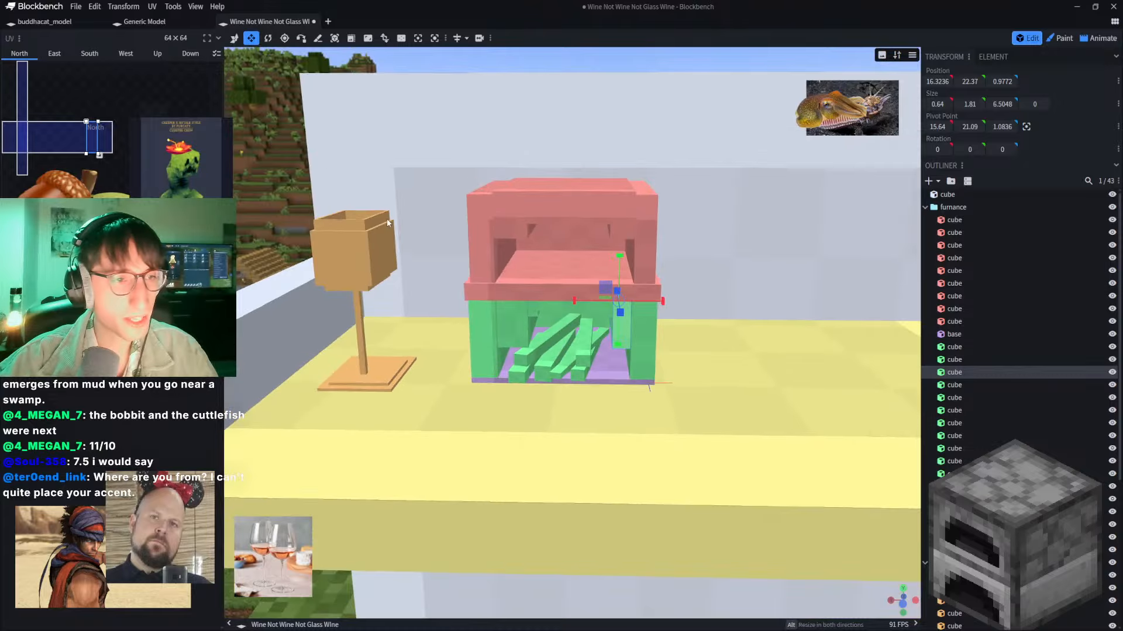
Step: Examine the furnace's two stepped openings and the logs up close and in proportion to the wine glass
{"action": "scroll", "coordinate": [366, 210], "scroll_direction": "up", "scroll_amount": 3}
{"action": "scroll", "coordinate": [345, 204], "scroll_direction": "down", "scroll_amount": 5}
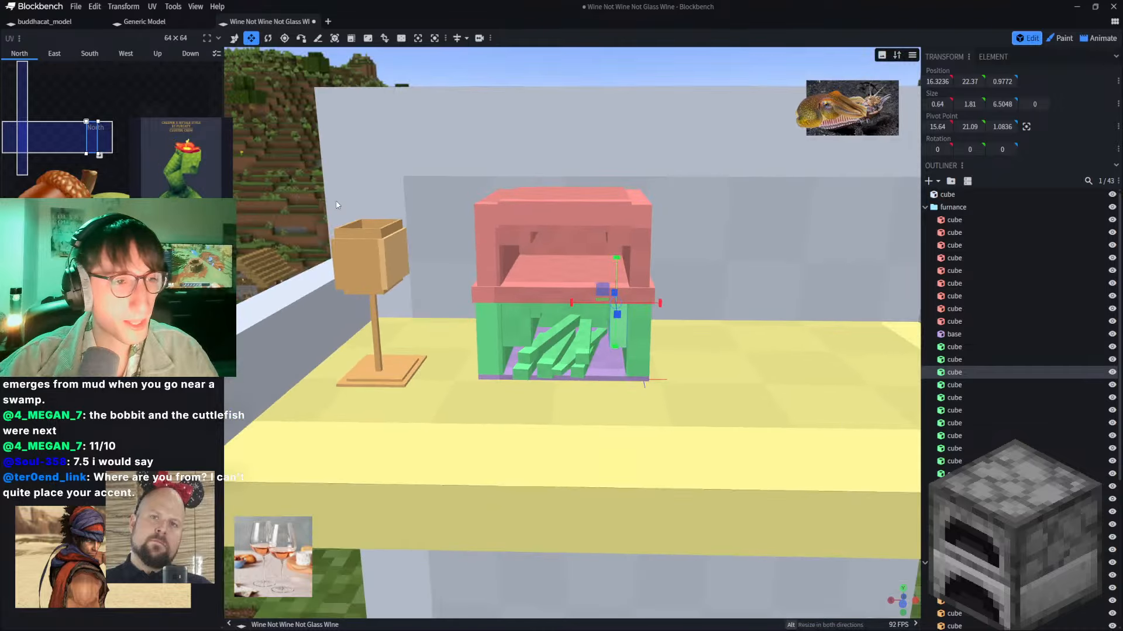
{"action": "scroll", "coordinate": [315, 200], "scroll_direction": "up", "scroll_amount": 2}
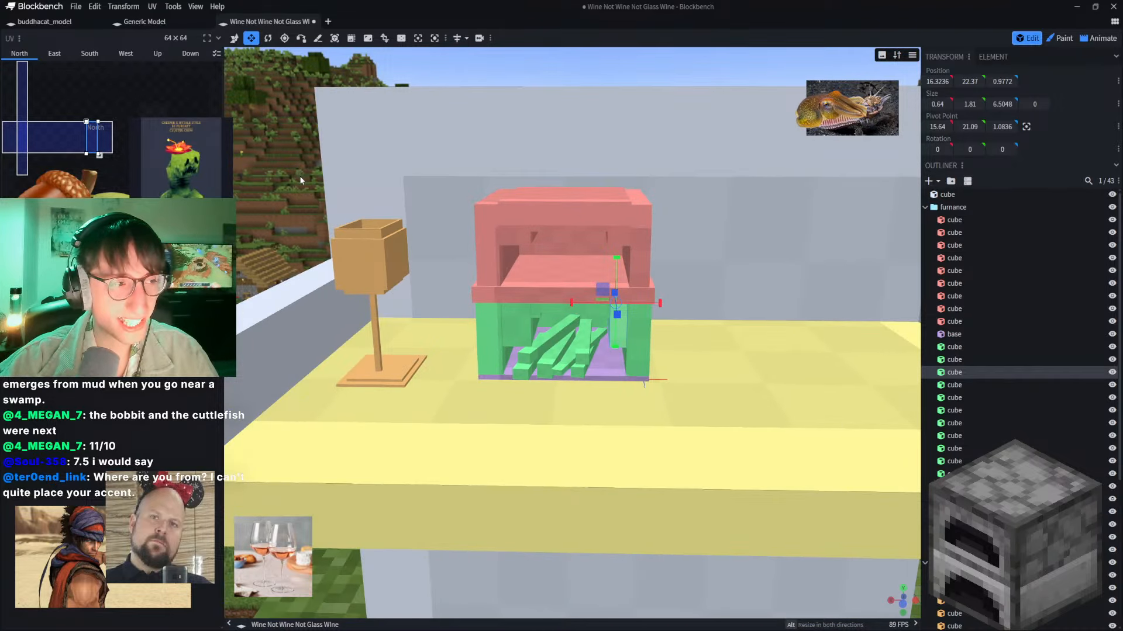
{"action": "scroll", "coordinate": [284, 180], "scroll_direction": "up", "scroll_amount": 3}
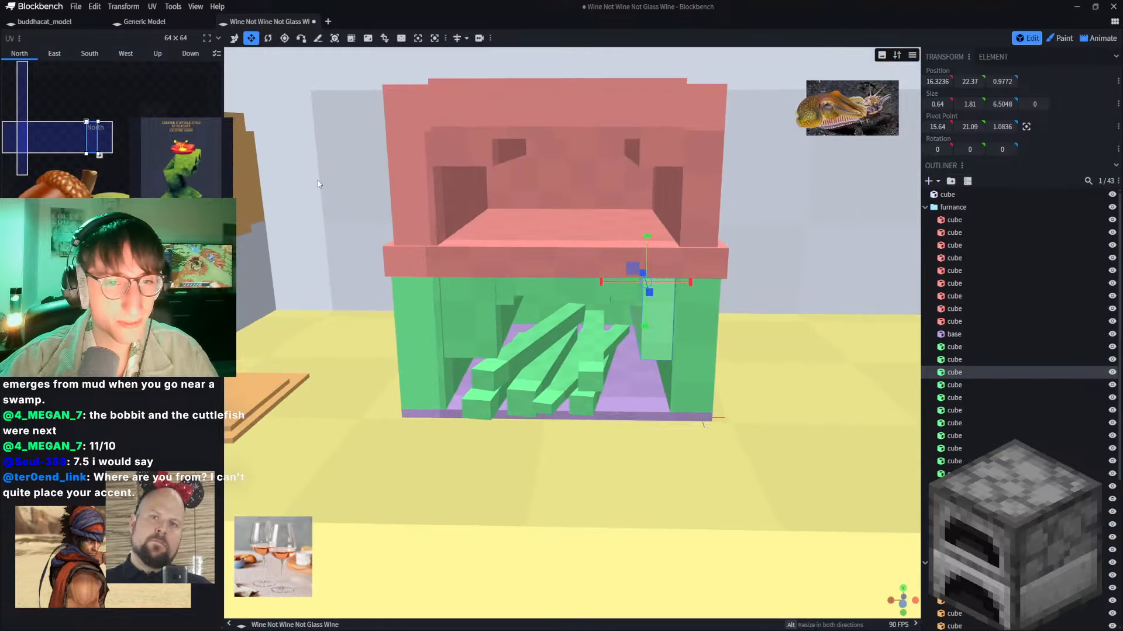
{"action": "scroll", "coordinate": [318, 181], "scroll_direction": "down", "scroll_amount": 1}
{"action": "scroll", "coordinate": [458, 169], "scroll_direction": "up", "scroll_amount": 5}
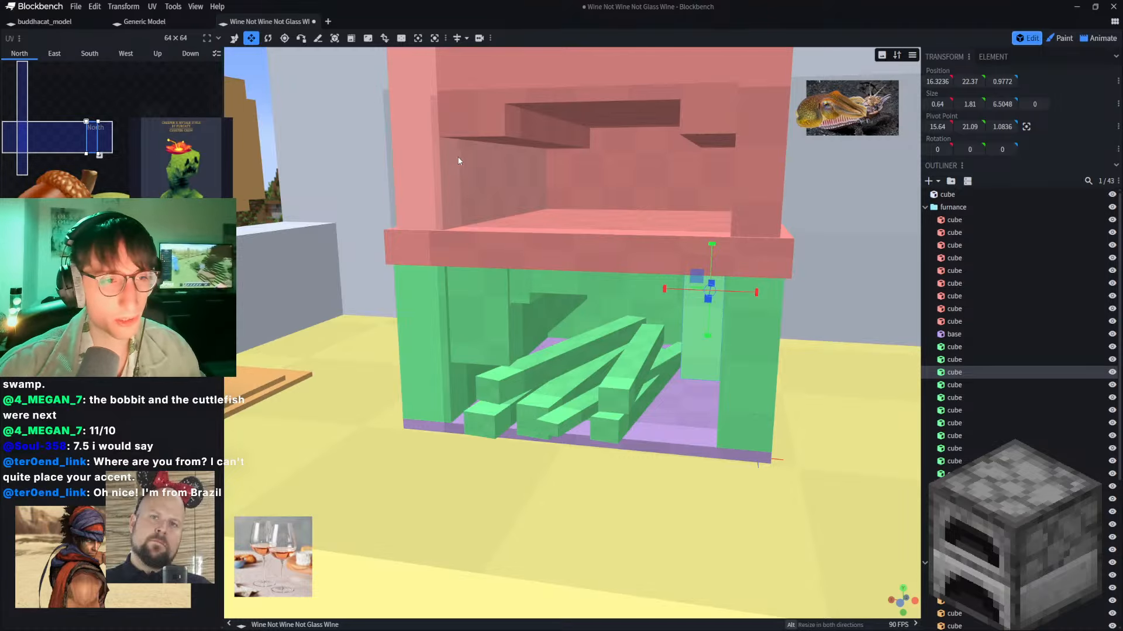
{"action": "scroll", "coordinate": [421, 154], "scroll_direction": "down", "scroll_amount": 4}
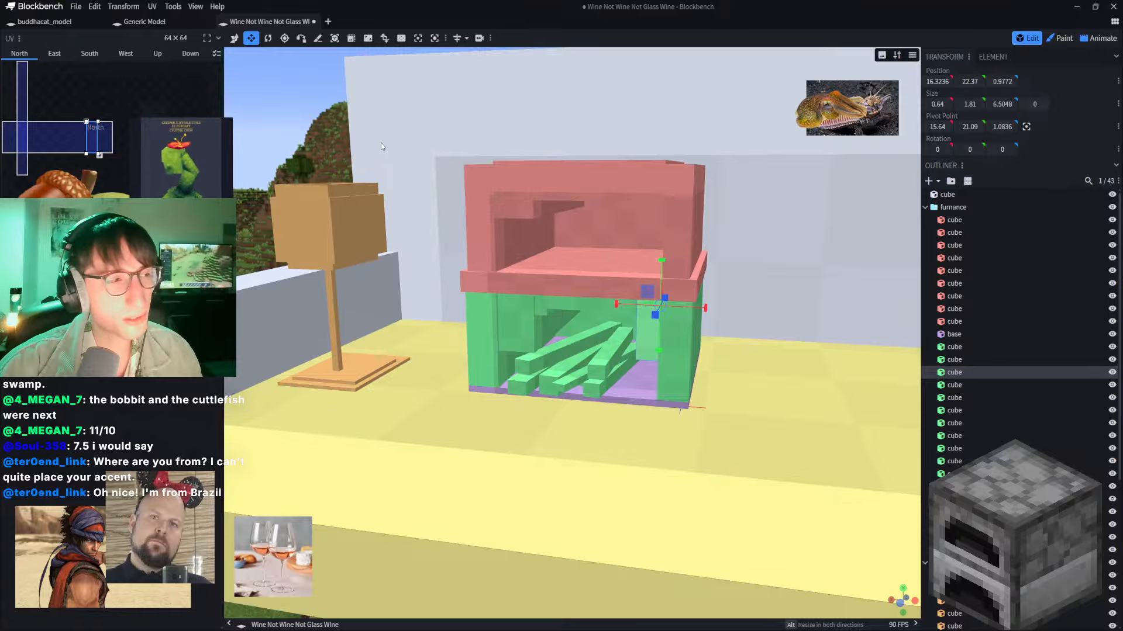
{"action": "scroll", "coordinate": [381, 146], "scroll_direction": "up", "scroll_amount": 2}
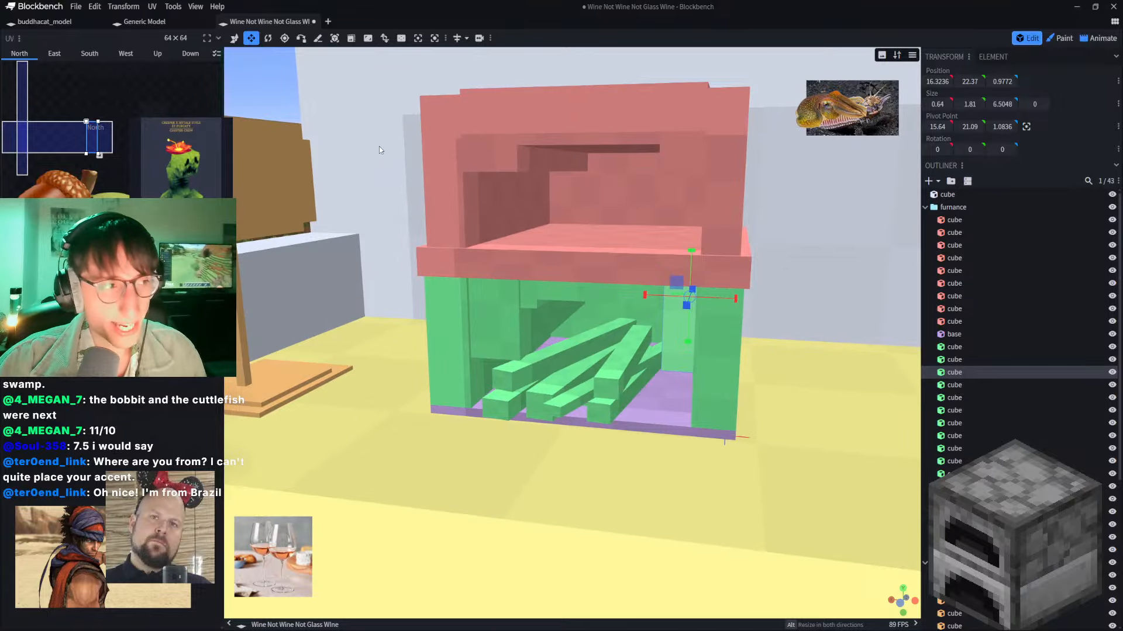
{"action": "scroll", "coordinate": [379, 149], "scroll_direction": "down", "scroll_amount": 1}
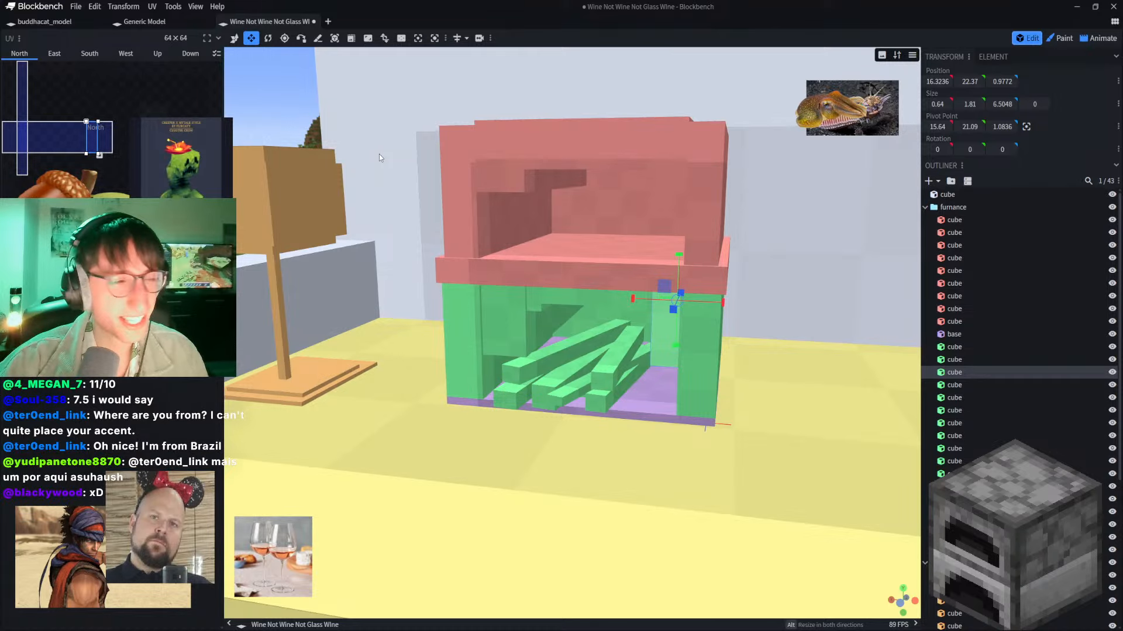
{"action": "scroll", "coordinate": [271, 109], "scroll_direction": "up", "scroll_amount": 2}
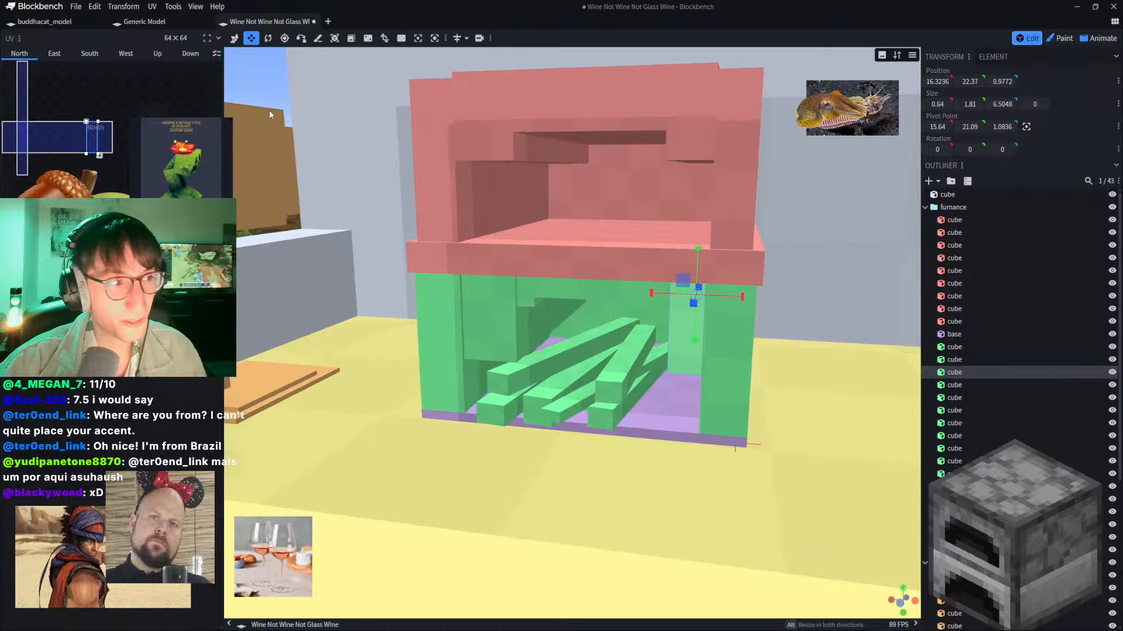
{"action": "scroll", "coordinate": [268, 114], "scroll_direction": "down", "scroll_amount": 1}
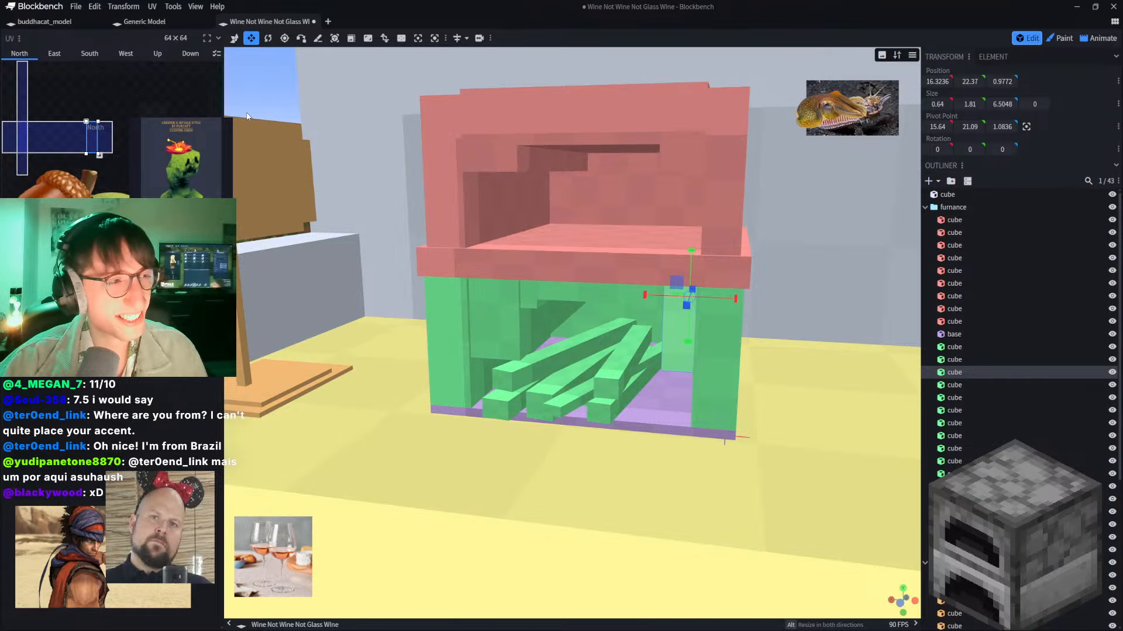
{"action": "scroll", "coordinate": [244, 114], "scroll_direction": "down", "scroll_amount": 1}
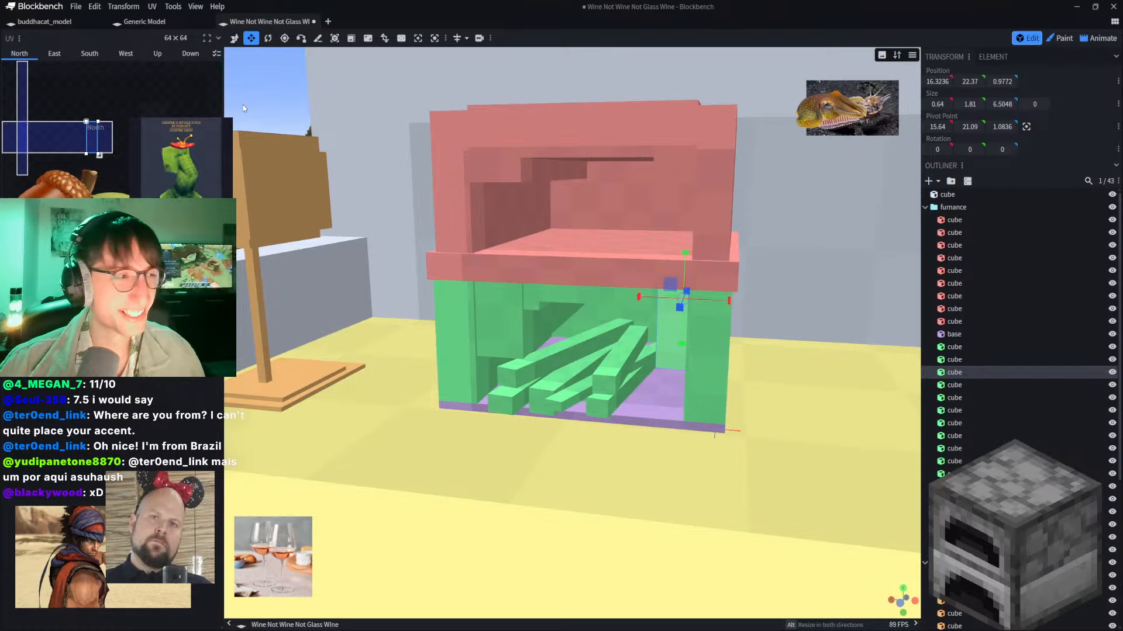
{"action": "right_click_drag", "start_coordinate": [301, 94], "coordinate": [312, 144]}
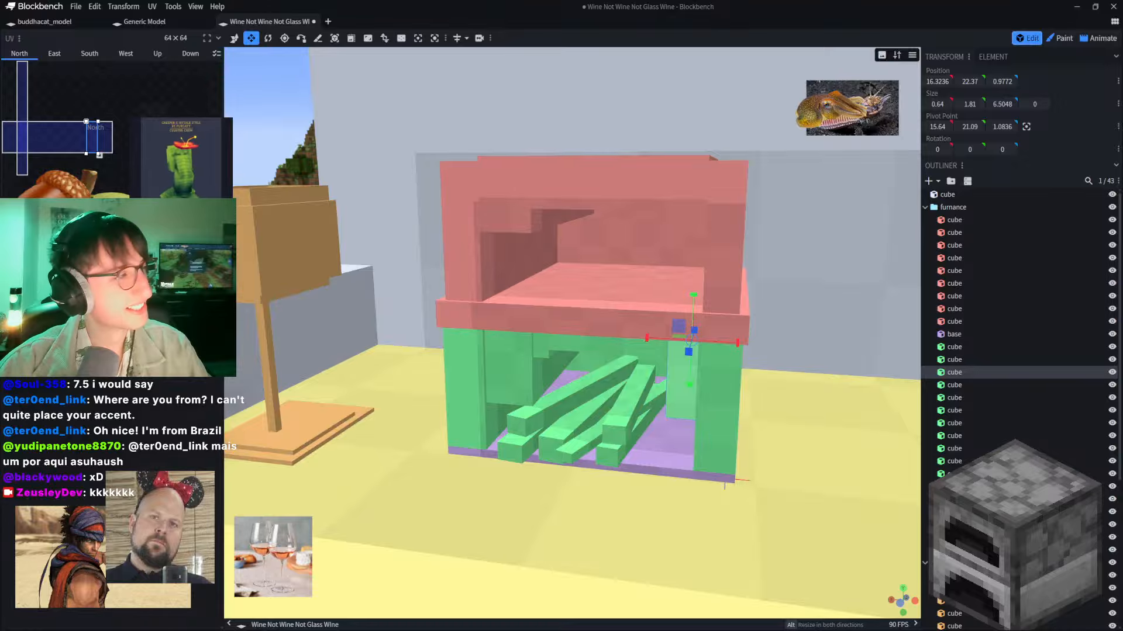
{"action": "right_click_drag", "start_coordinate": [278, 133], "coordinate": [296, 135]}
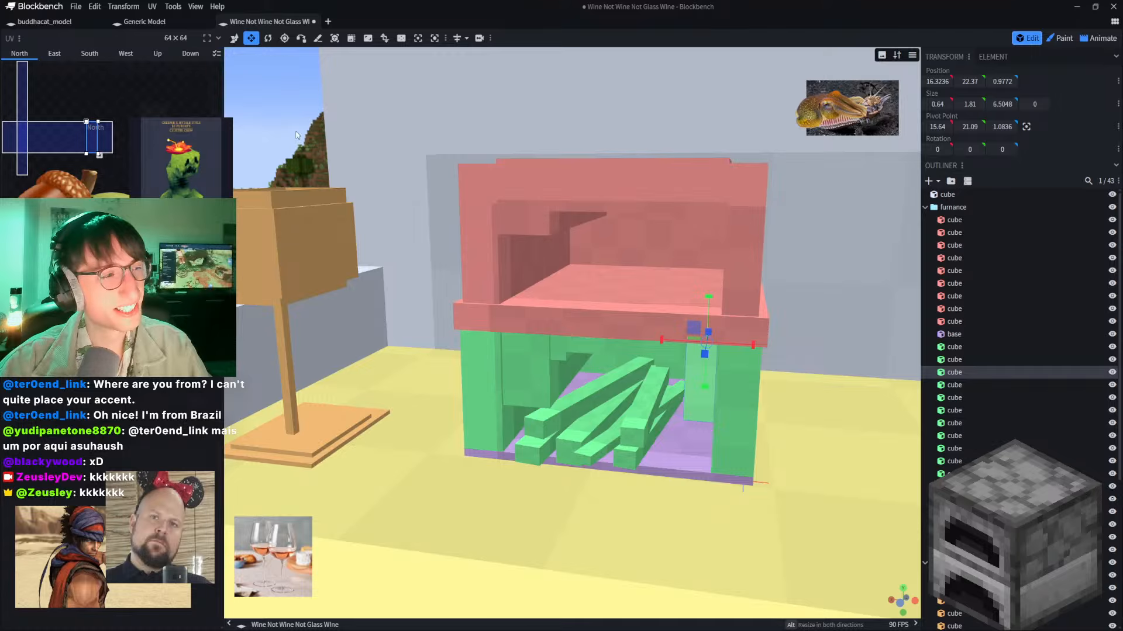
{"action": "scroll", "coordinate": [409, 160], "scroll_direction": "down", "scroll_amount": 2}
{"action": "scroll", "coordinate": [500, 187], "scroll_direction": "up", "scroll_amount": 4}
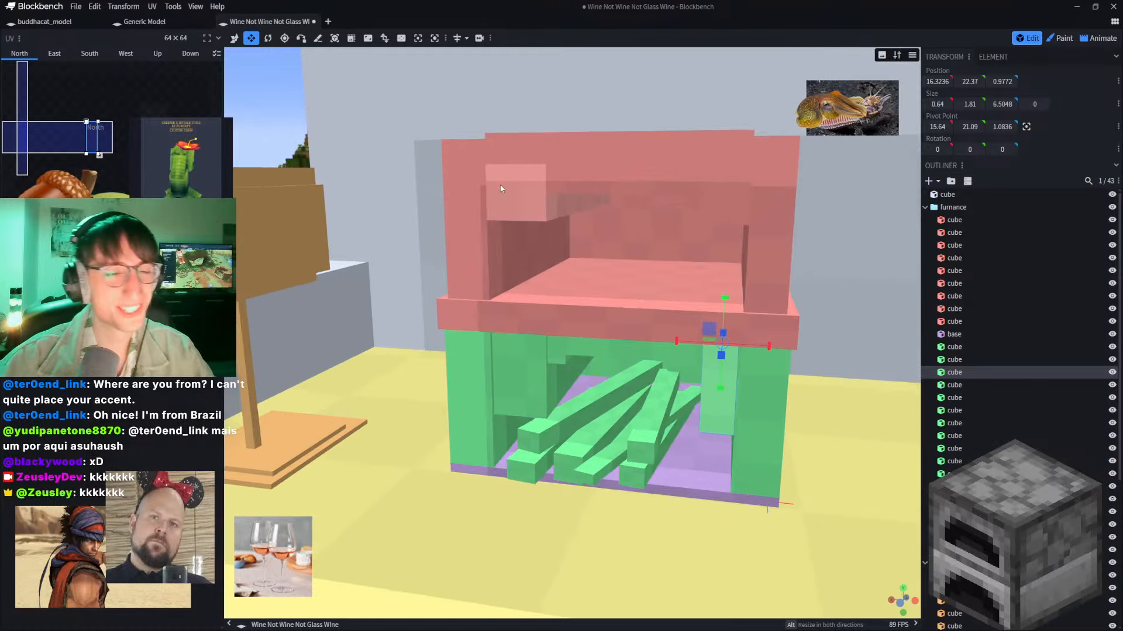
{"action": "scroll", "coordinate": [469, 136], "scroll_direction": "down", "scroll_amount": 4}
{"action": "scroll", "coordinate": [449, 108], "scroll_direction": "up", "scroll_amount": 4}
{"action": "scroll", "coordinate": [375, 120], "scroll_direction": "down", "scroll_amount": 2}
{"action": "scroll", "coordinate": [304, 164], "scroll_direction": "up", "scroll_amount": 1}
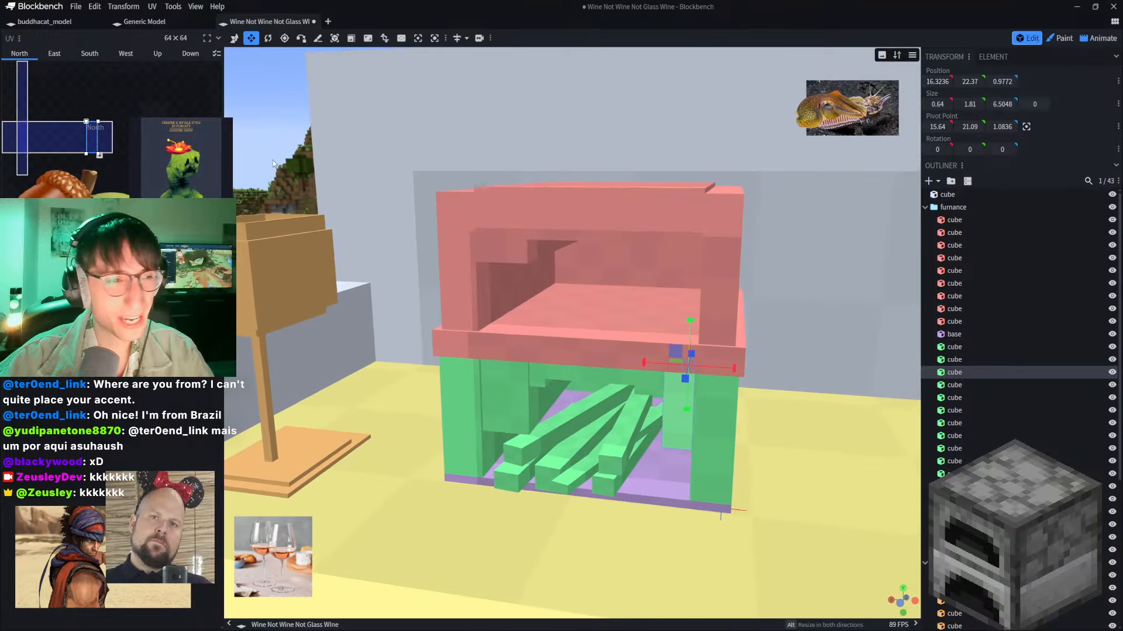
{"action": "scroll", "coordinate": [321, 190], "scroll_direction": "up", "scroll_amount": 1}
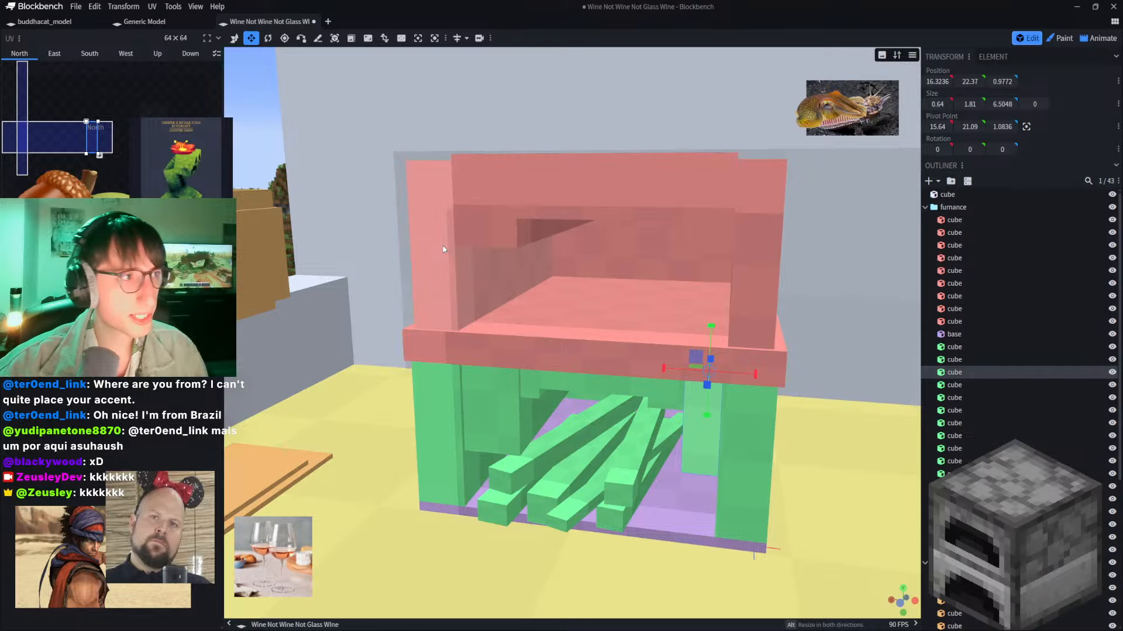
Step: Move the striped worm reference image off the cuttlefish picture to the open area above the wine glass and enlarge it
{"action": "left_click", "coordinate": [889, 114]}
{"action": "key", "text": "v"}
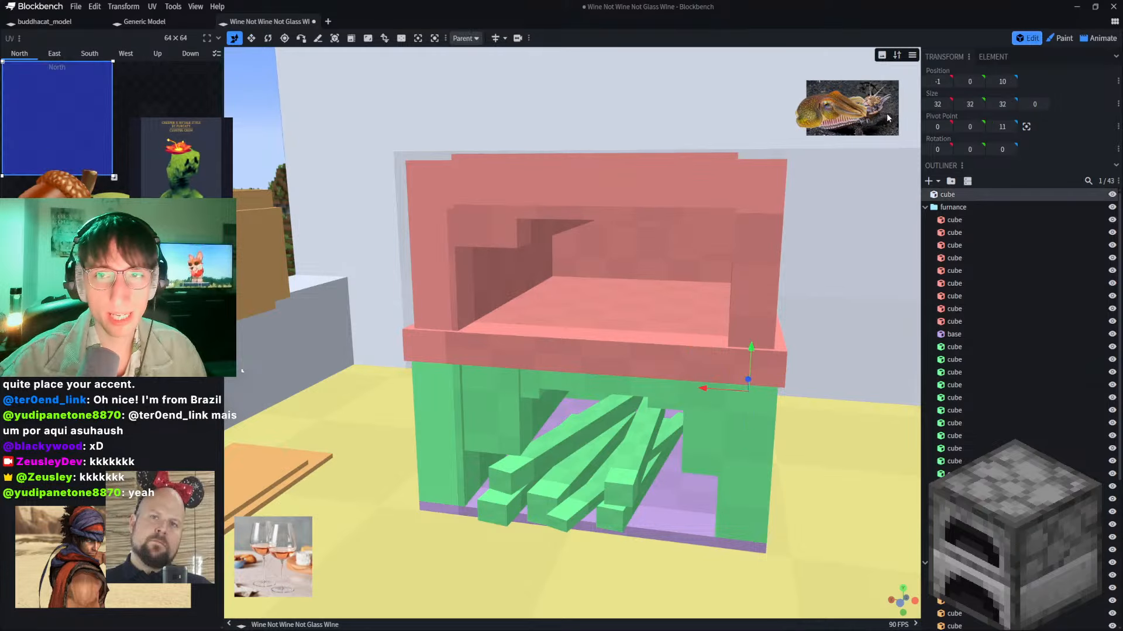
{"action": "scroll", "coordinate": [848, 119], "scroll_direction": "down", "scroll_amount": 5}
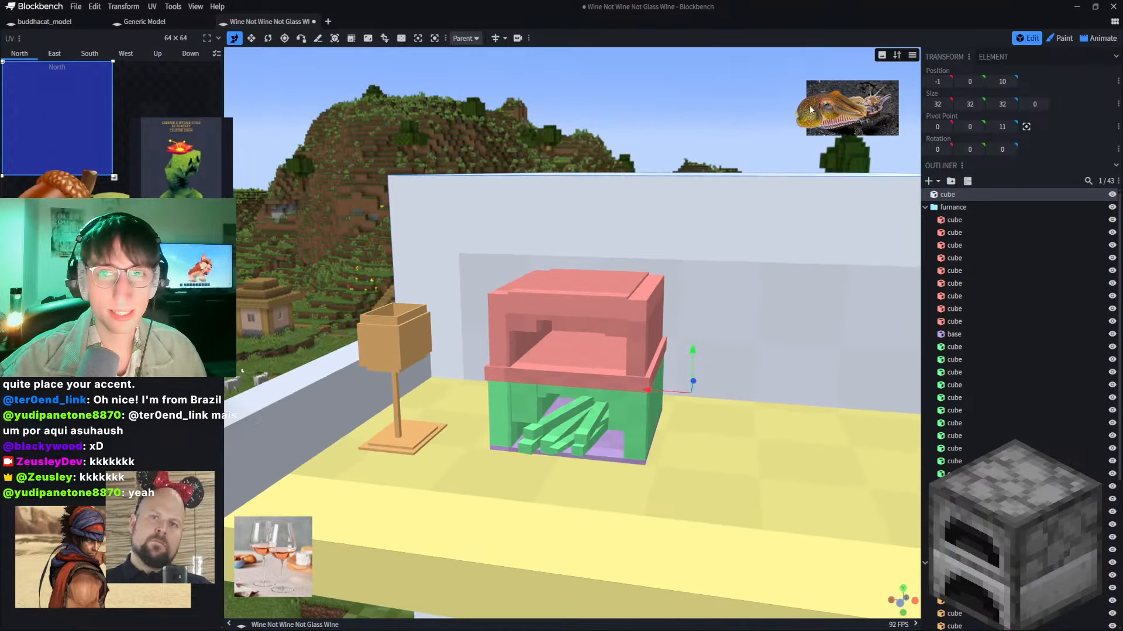
{"action": "left_click_drag", "start_coordinate": [884, 104], "coordinate": [413, 178]}
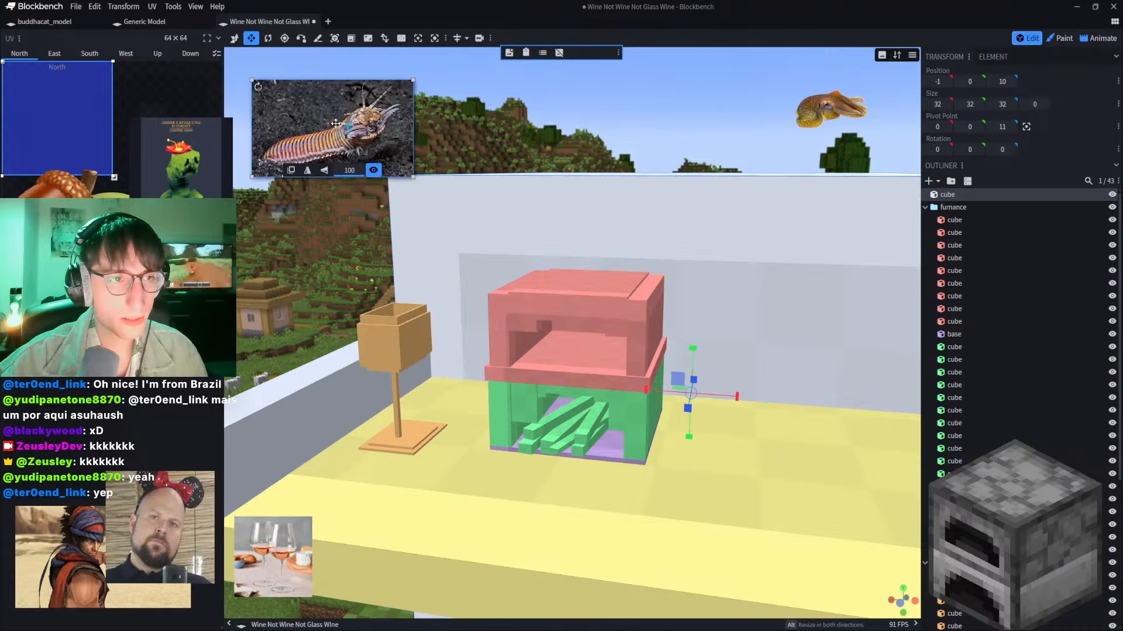
{"action": "mouse_move", "coordinate": [286, 148]}
{"action": "left_mouse_down"}
{"action": "mouse_move", "coordinate": [268, 131]}
{"action": "mouse_move", "coordinate": [299, 147]}
{"action": "left_mouse_up"}
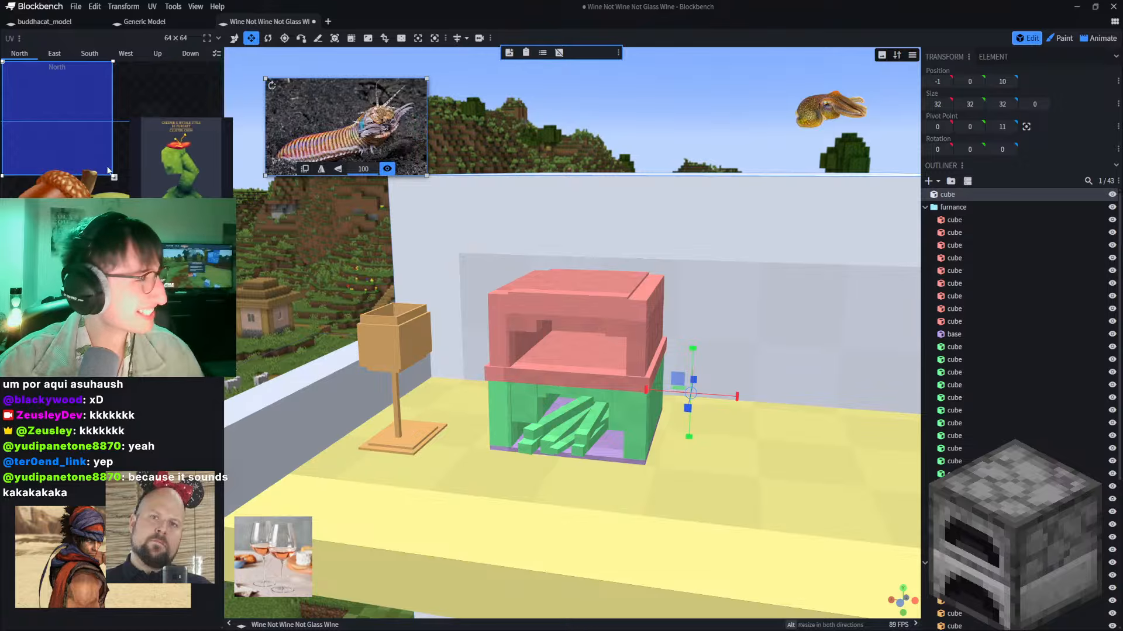
{"action": "left_click", "coordinate": [592, 97]}
Step: Examine the empty counter space between the furnace and the far side wall
{"action": "left_click_drag", "start_coordinate": [640, 130], "coordinate": [673, 185]}
{"action": "scroll", "coordinate": [661, 332], "scroll_direction": "up", "scroll_amount": 5}
{"action": "scroll", "coordinate": [662, 336], "scroll_direction": "down", "scroll_amount": 4}
{"action": "right_click_drag", "start_coordinate": [744, 318], "coordinate": [396, 193]}
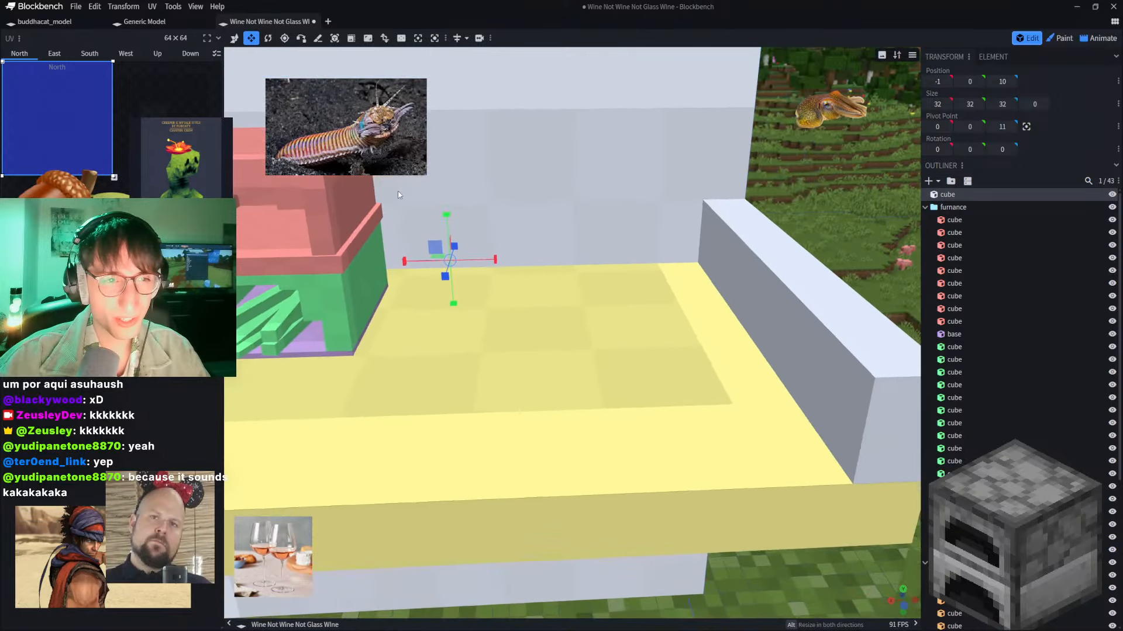
{"action": "scroll", "coordinate": [375, 290], "scroll_direction": "up", "scroll_amount": 5}
{"action": "scroll", "coordinate": [377, 290], "scroll_direction": "down", "scroll_amount": 2}
{"action": "right_click_drag", "start_coordinate": [376, 287], "coordinate": [477, 303]}
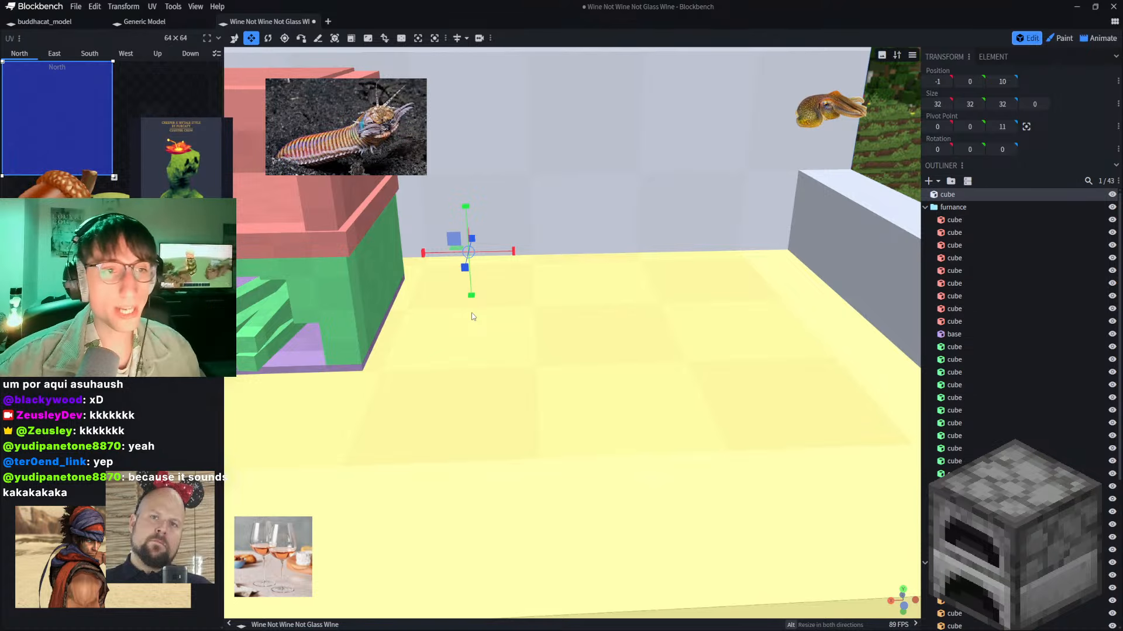
{"action": "right_click_drag", "start_coordinate": [471, 204], "coordinate": [740, 317]}
{"action": "right_click_drag", "start_coordinate": [469, 345], "coordinate": [493, 275]}
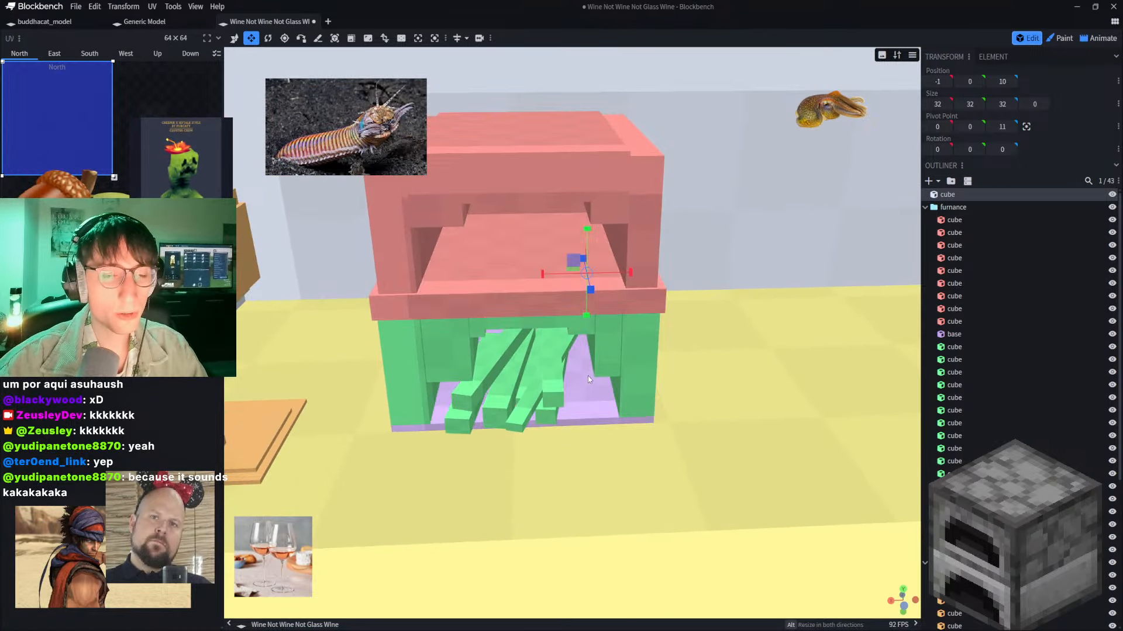
{"action": "right_click_drag", "start_coordinate": [587, 376], "coordinate": [324, 325]}
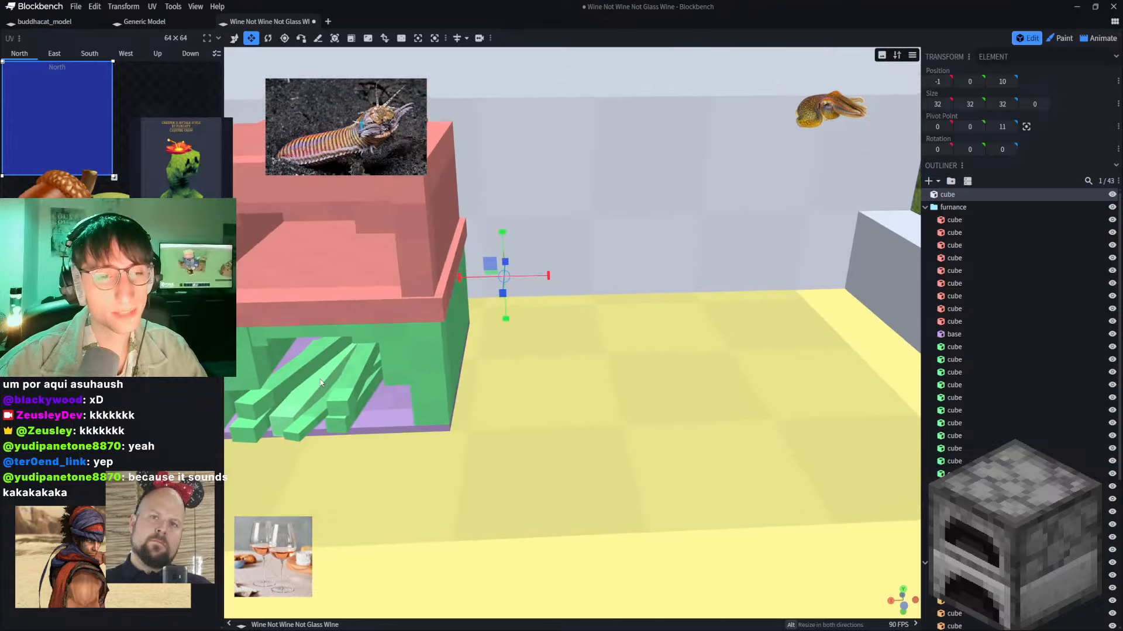
{"action": "right_click_drag", "start_coordinate": [614, 353], "coordinate": [646, 371]}
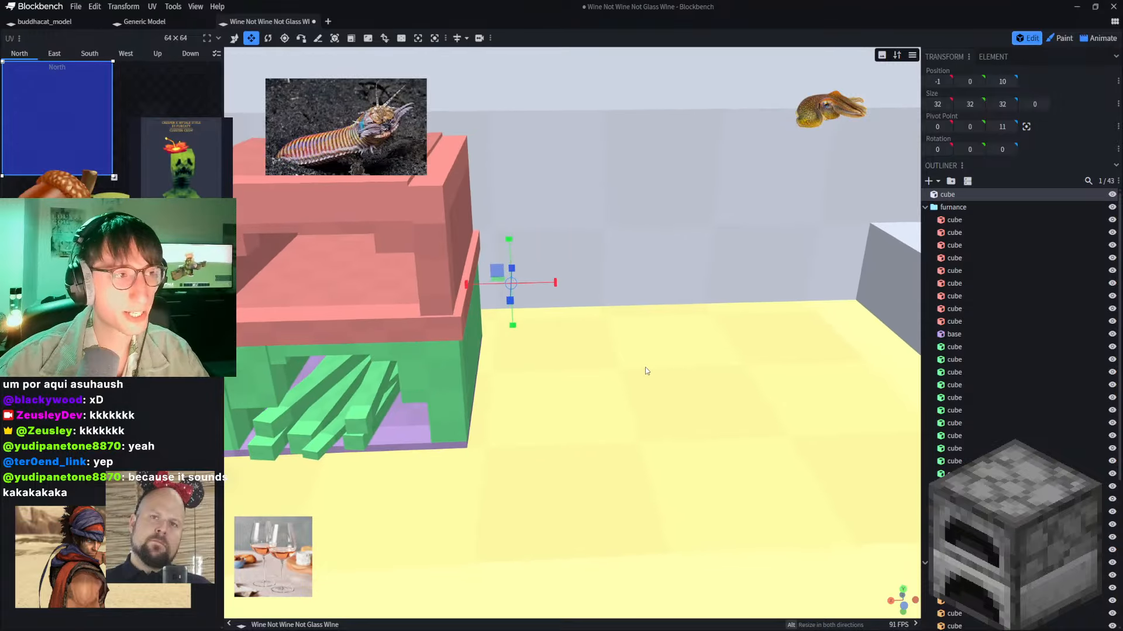
{"action": "scroll", "coordinate": [645, 357], "scroll_direction": "down", "scroll_amount": 5}
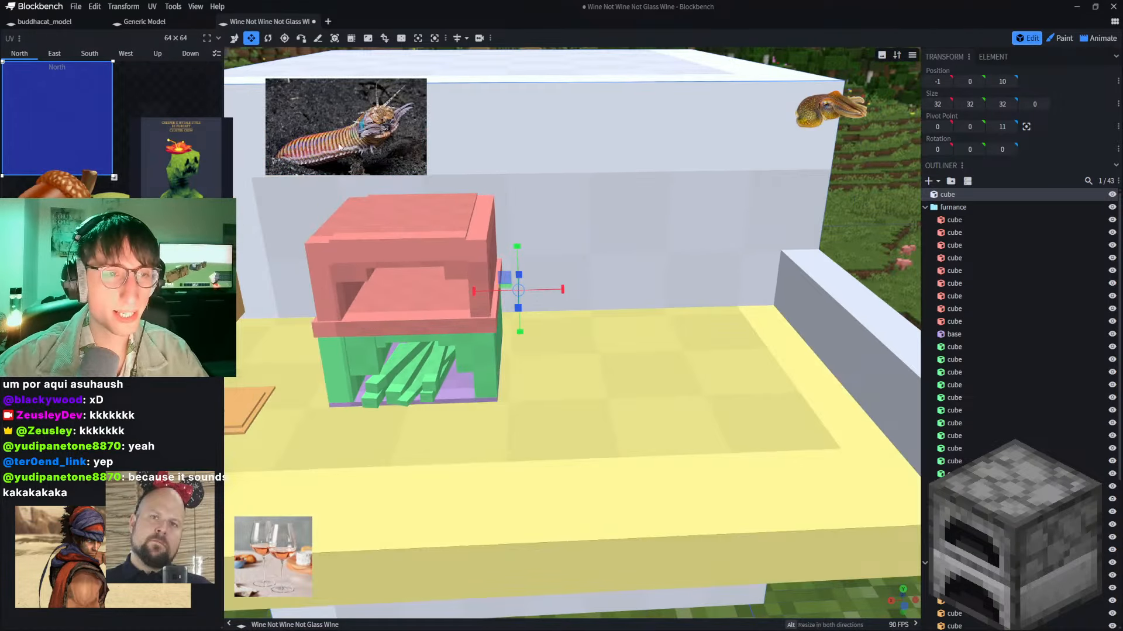
Step: Try placing a duplicate of the furnace's outer lower pillar on the empty counter at X position 11.4336
{"action": "left_click", "coordinate": [499, 349]}
{"action": "key", "text": "ctrl+d"}
{"action": "key", "text": "v"}
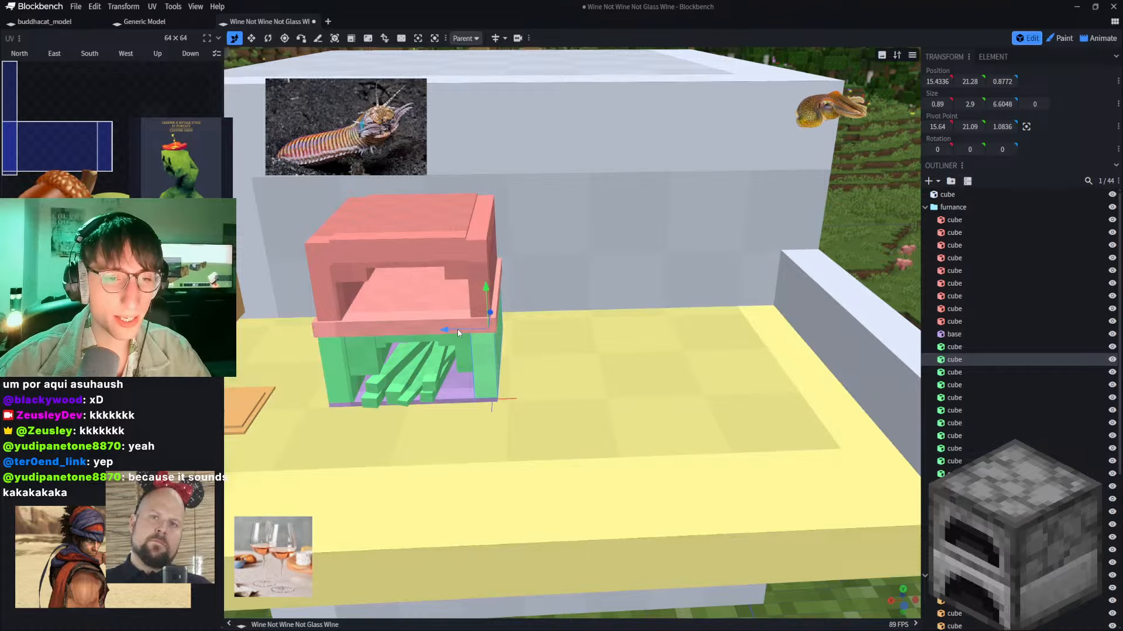
{"action": "left_click_drag", "start_coordinate": [458, 329], "coordinate": [560, 331]}
{"action": "scroll", "coordinate": [561, 271], "scroll_direction": "up", "scroll_amount": 4}
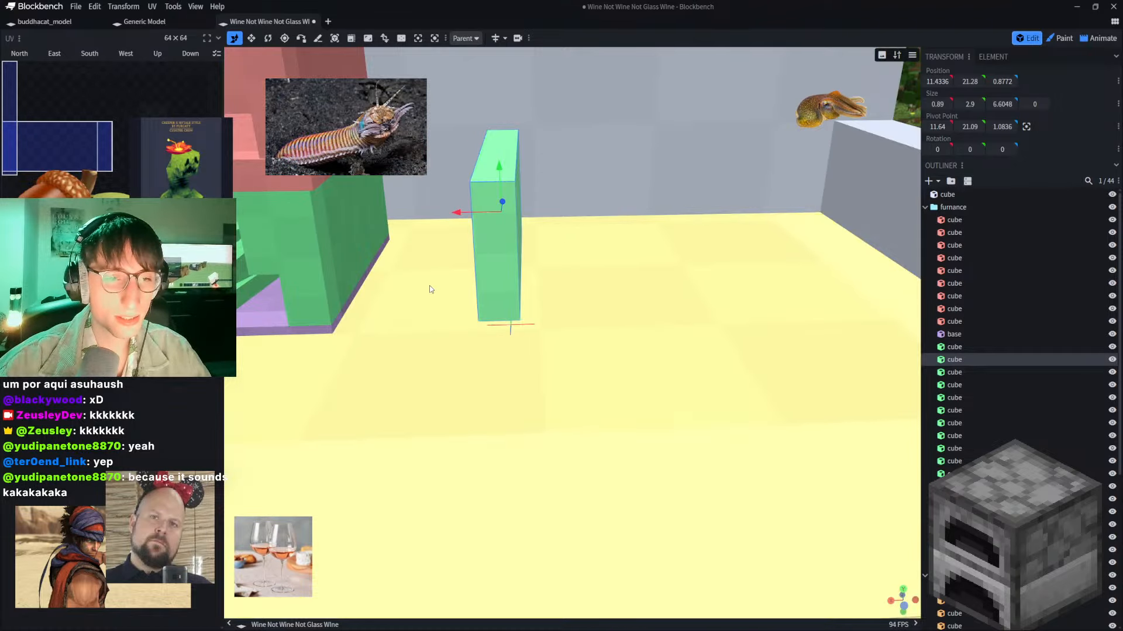
{"action": "key", "text": "ctrl+z"}
Step: Duplicate the furnace's purple base slab and move the copy onto the empty counter at X position 6.4336
{"action": "left_click", "coordinate": [339, 319]}
{"action": "key", "text": "ctrl+d"}
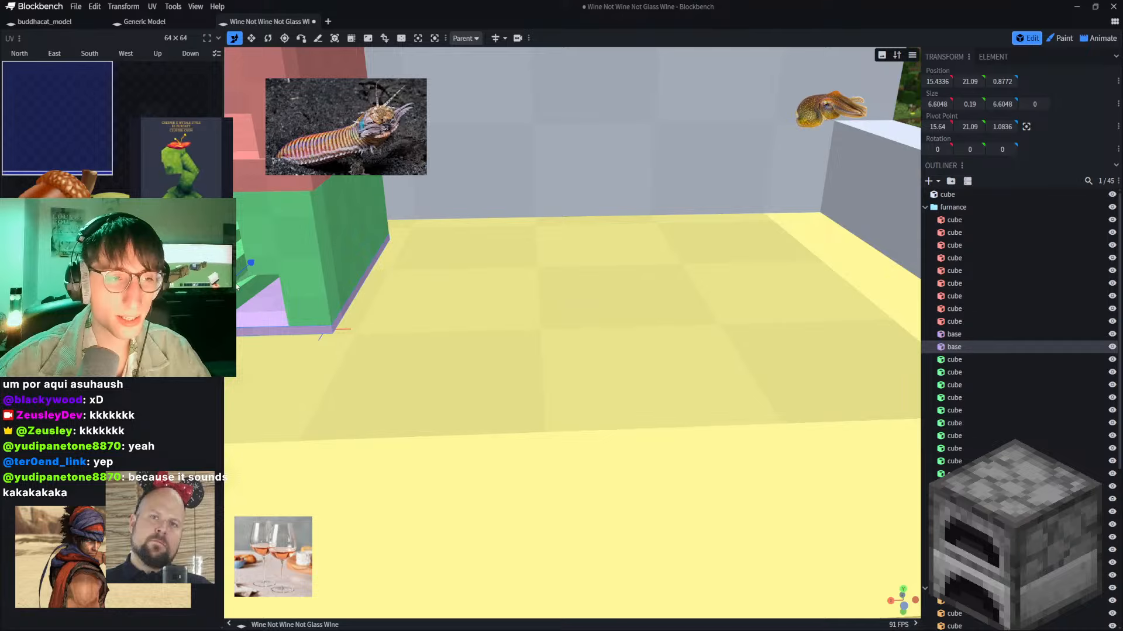
{"action": "scroll", "coordinate": [237, 287], "scroll_direction": "down", "scroll_amount": 3}
{"action": "left_click_drag", "start_coordinate": [252, 285], "coordinate": [544, 291]}
{"action": "scroll", "coordinate": [552, 280], "scroll_direction": "up", "scroll_amount": 3}
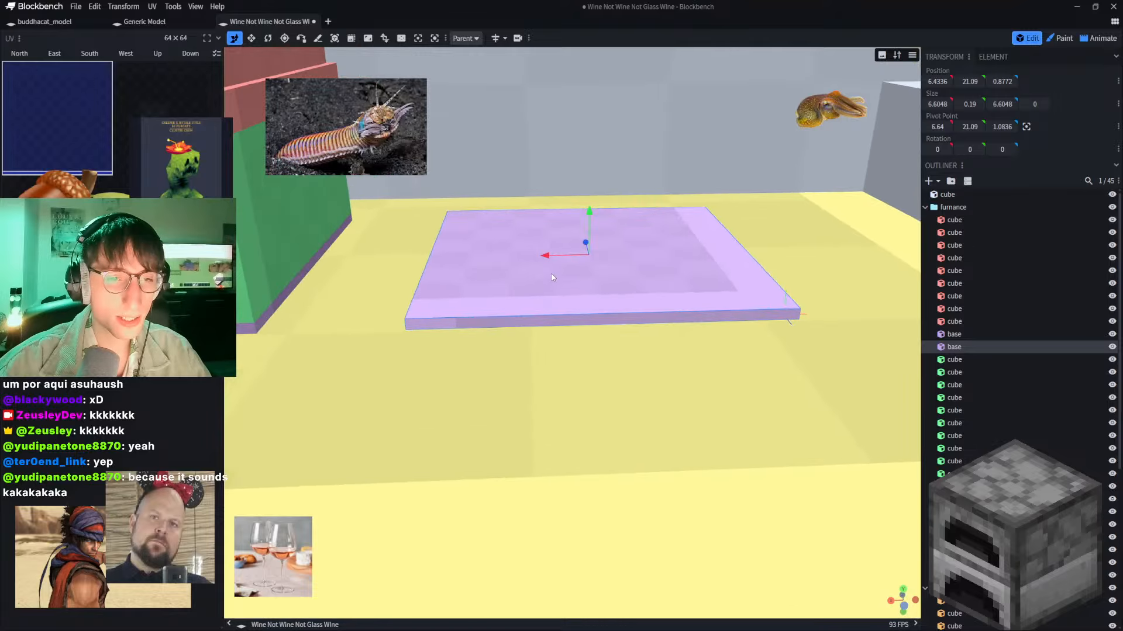
{"action": "right_click_drag", "start_coordinate": [552, 278], "coordinate": [539, 336]}
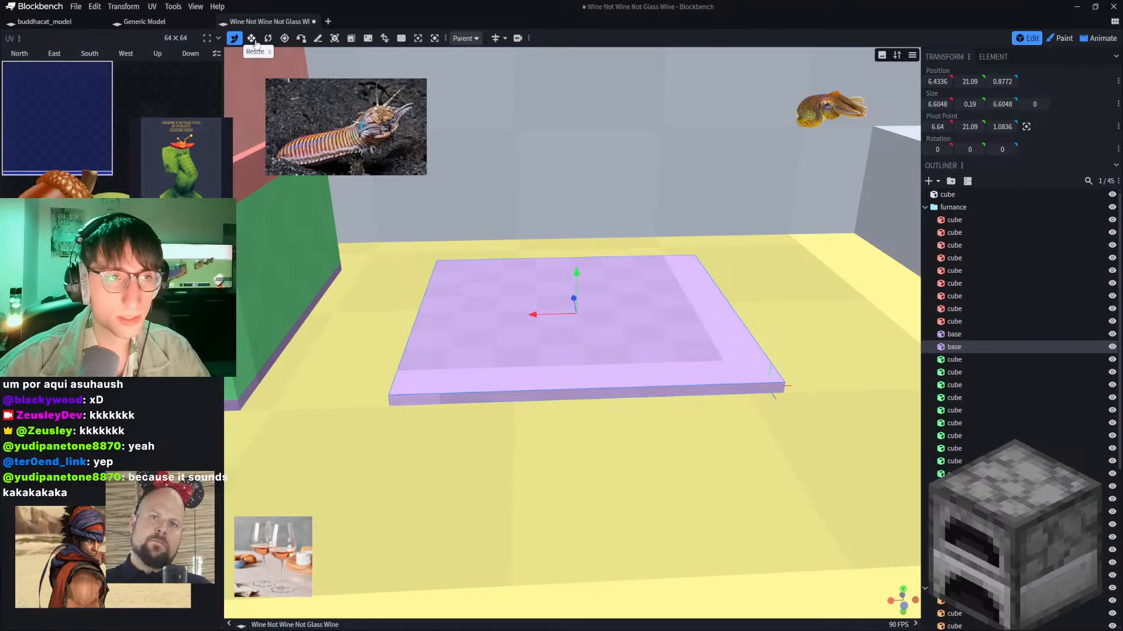
Step: Try reshaping the copied base slab into a taller strip 0.6048 deep, and delete it
{"action": "key", "text": "s"}
{"action": "left_click_drag", "start_coordinate": [573, 298], "coordinate": [586, 449]}
{"action": "right_click_drag", "start_coordinate": [563, 404], "coordinate": [545, 253]}
{"action": "scroll", "coordinate": [549, 252], "scroll_direction": "up", "scroll_amount": 3}
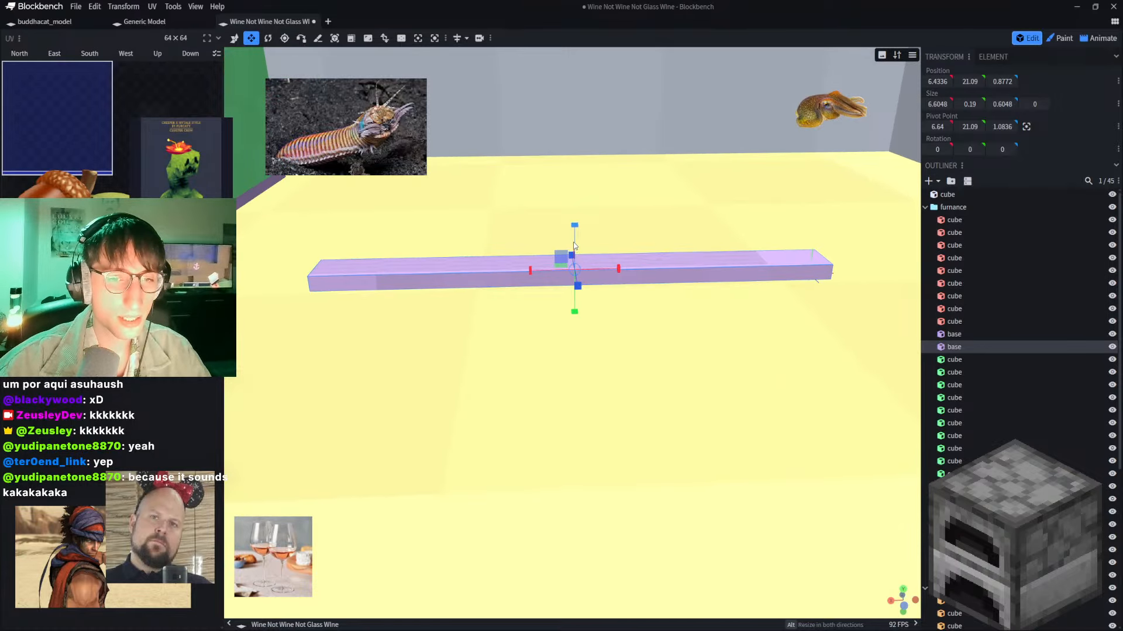
{"action": "left_click_drag", "start_coordinate": [574, 246], "coordinate": [574, 207]}
{"action": "scroll", "coordinate": [503, 226], "scroll_direction": "down", "scroll_amount": 6}
{"action": "right_click_drag", "start_coordinate": [399, 239], "coordinate": [642, 228]}
{"action": "key", "text": "Delete"}
Step: Duplicate the upper furnace log nearest the empty counter and move the copy out beside the furnace to X position 10.7076
{"action": "left_click", "coordinate": [386, 267]}
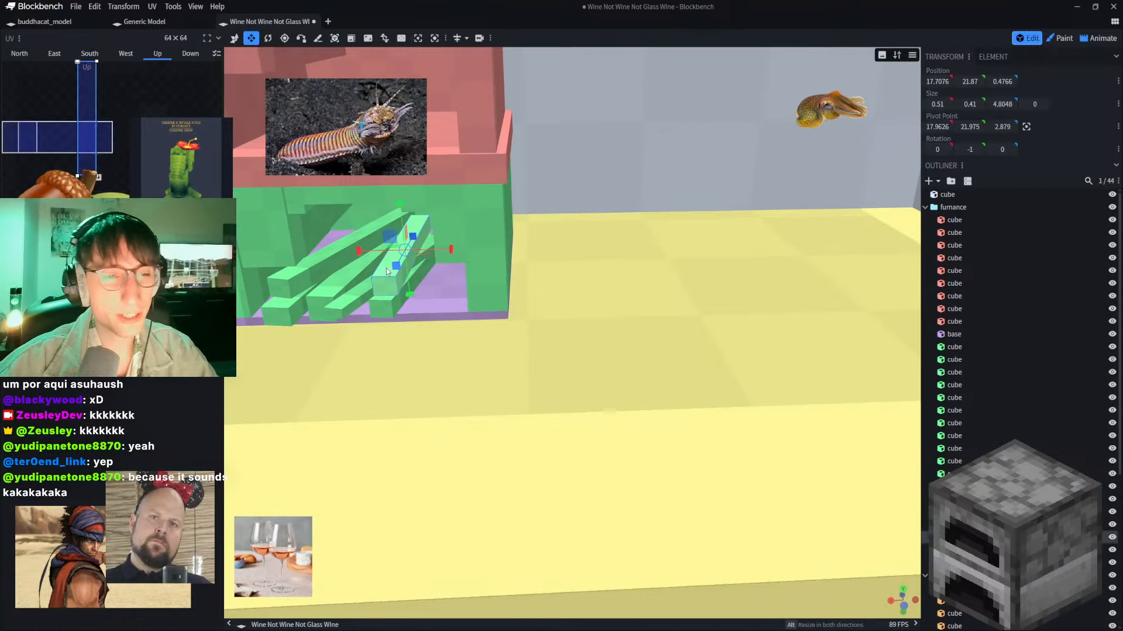
{"action": "key", "text": "v"}
{"action": "left_click_drag", "start_coordinate": [394, 253], "coordinate": [585, 245]}
{"action": "scroll", "coordinate": [582, 230], "scroll_direction": "up", "scroll_amount": 5}
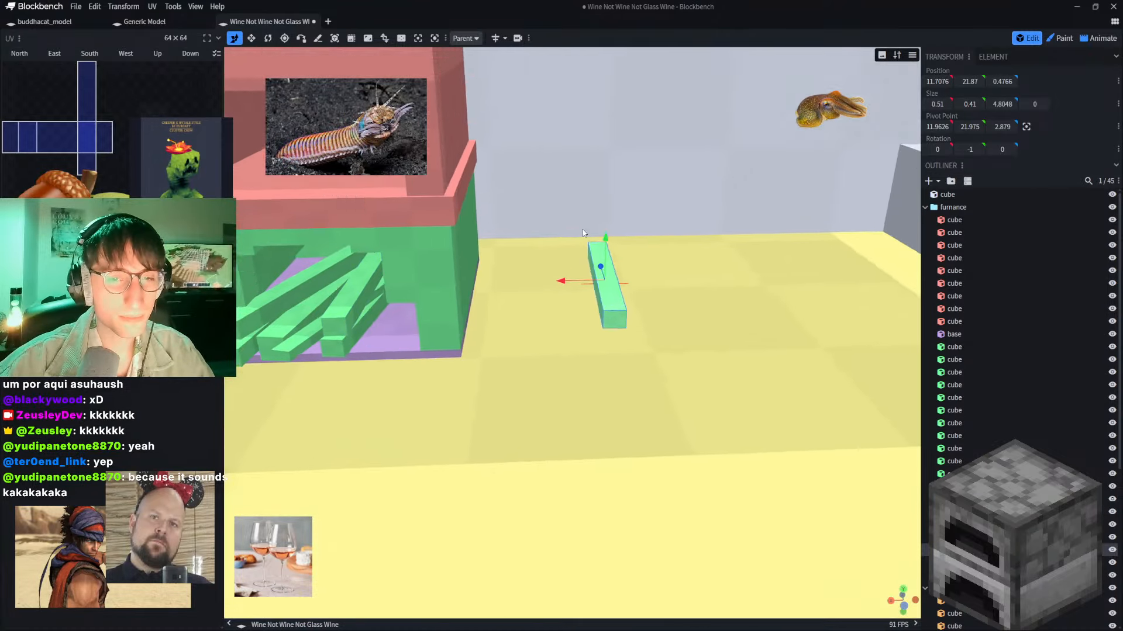
{"action": "scroll", "coordinate": [585, 221], "scroll_direction": "down", "scroll_amount": 3}
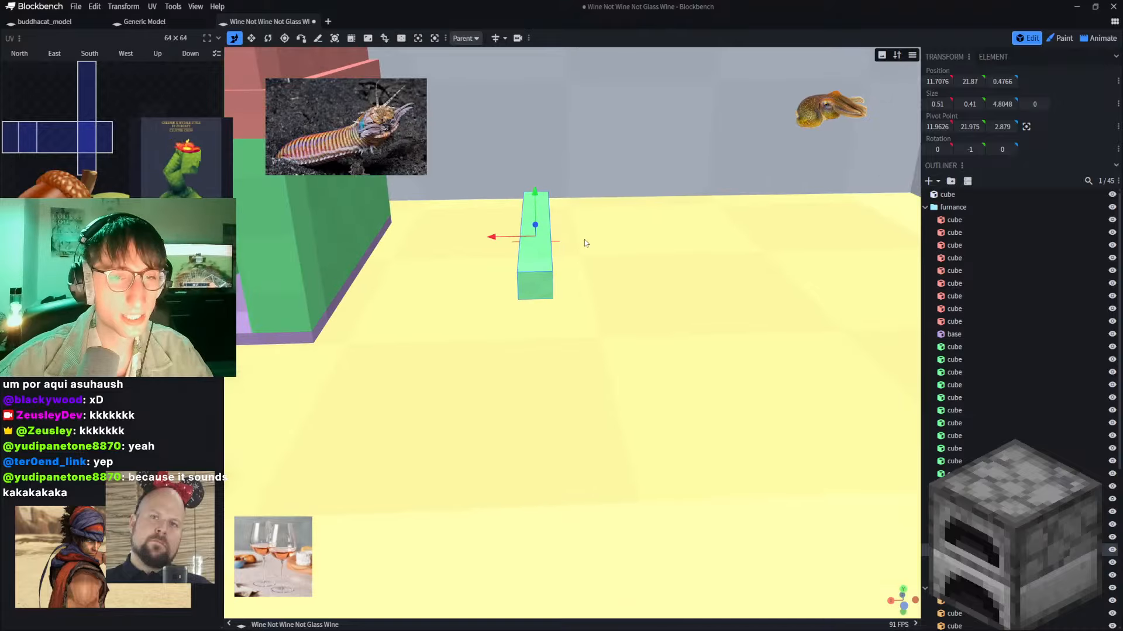
{"action": "left_click_drag", "start_coordinate": [495, 313], "coordinate": [552, 310]}
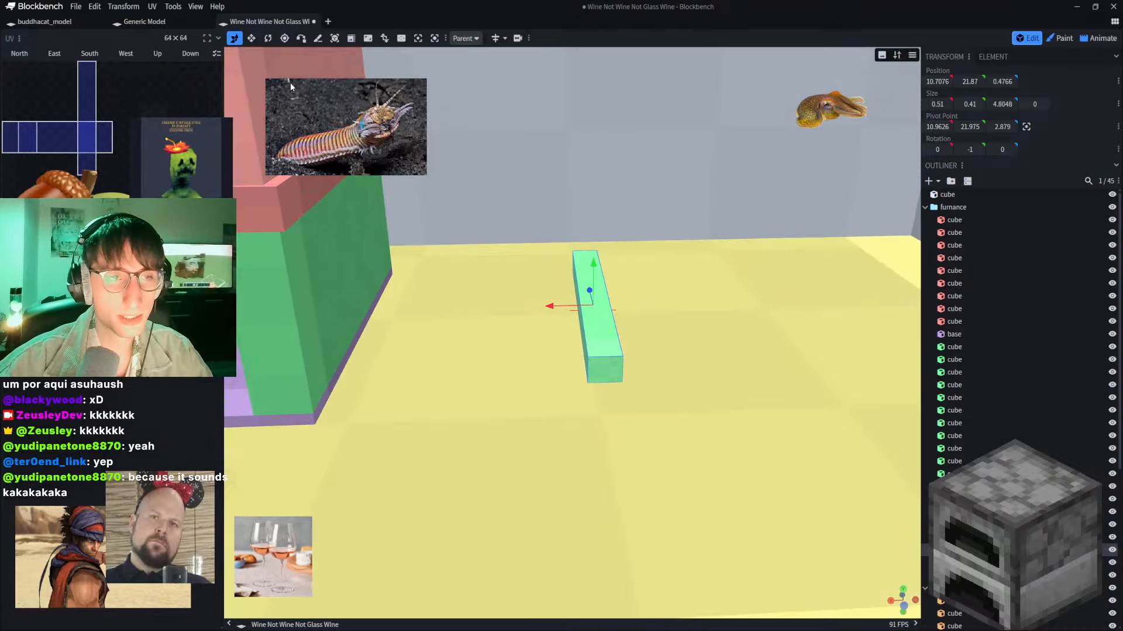
Step: Rotate the copied log beside the furnace to a Y rotation of -91 so it lies crosswise
{"action": "left_click", "coordinate": [255, 39]}
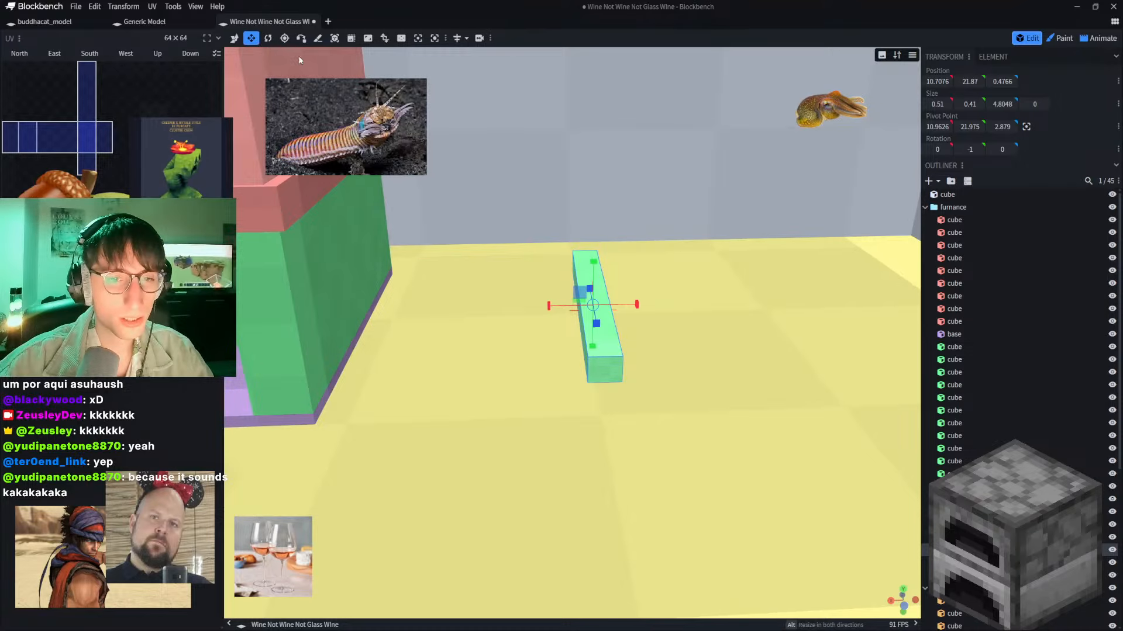
{"action": "right_click_drag", "start_coordinate": [651, 204], "coordinate": [577, 209]}
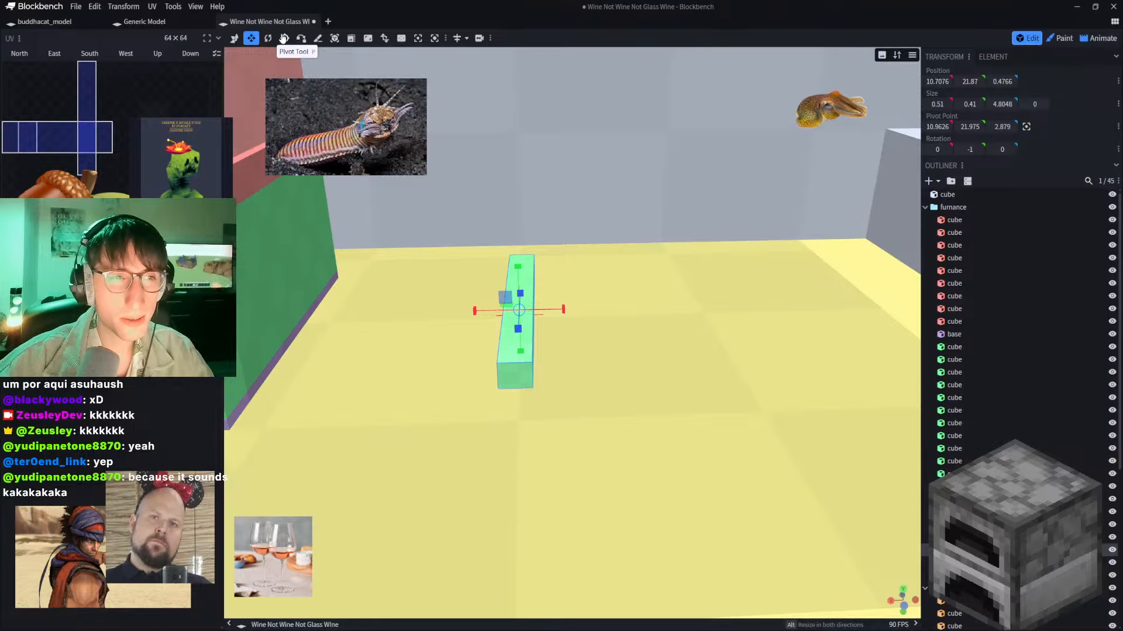
{"action": "left_click", "coordinate": [268, 38]}
{"action": "left_click_drag", "start_coordinate": [523, 333], "coordinate": [376, 328]}
{"action": "key", "text": "ctrl+z"}
{"action": "key", "text": "ctrl+z"}
{"action": "scroll", "coordinate": [415, 318], "scroll_direction": "up", "scroll_amount": 2}
{"action": "right_click_drag", "start_coordinate": [422, 313], "coordinate": [483, 291]}
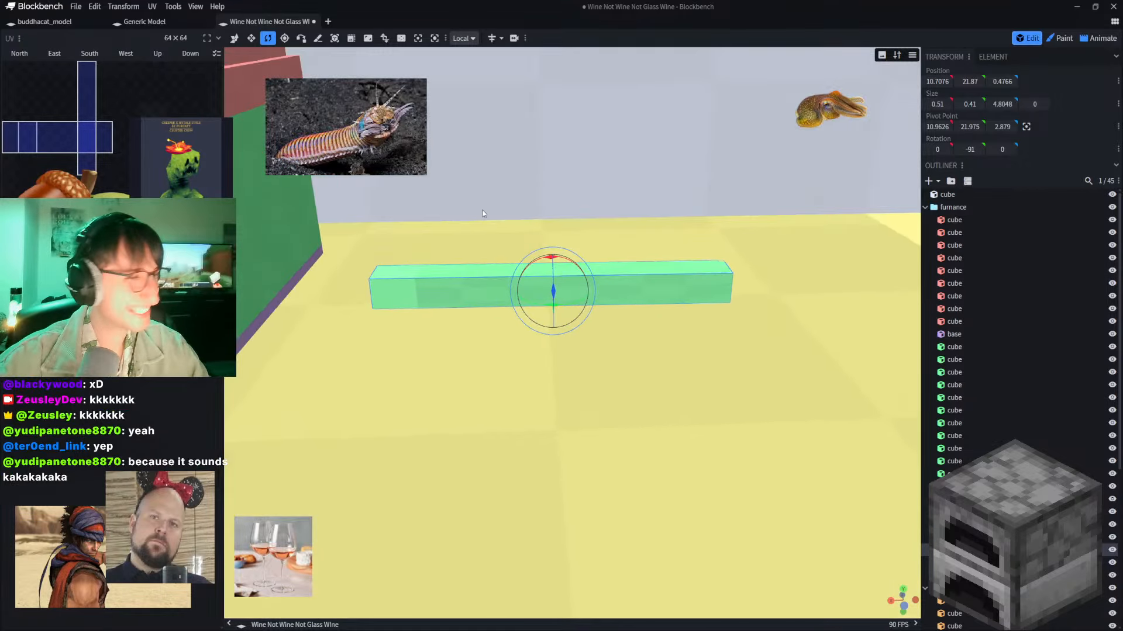
{"action": "scroll", "coordinate": [467, 185], "scroll_direction": "up", "scroll_amount": 2}
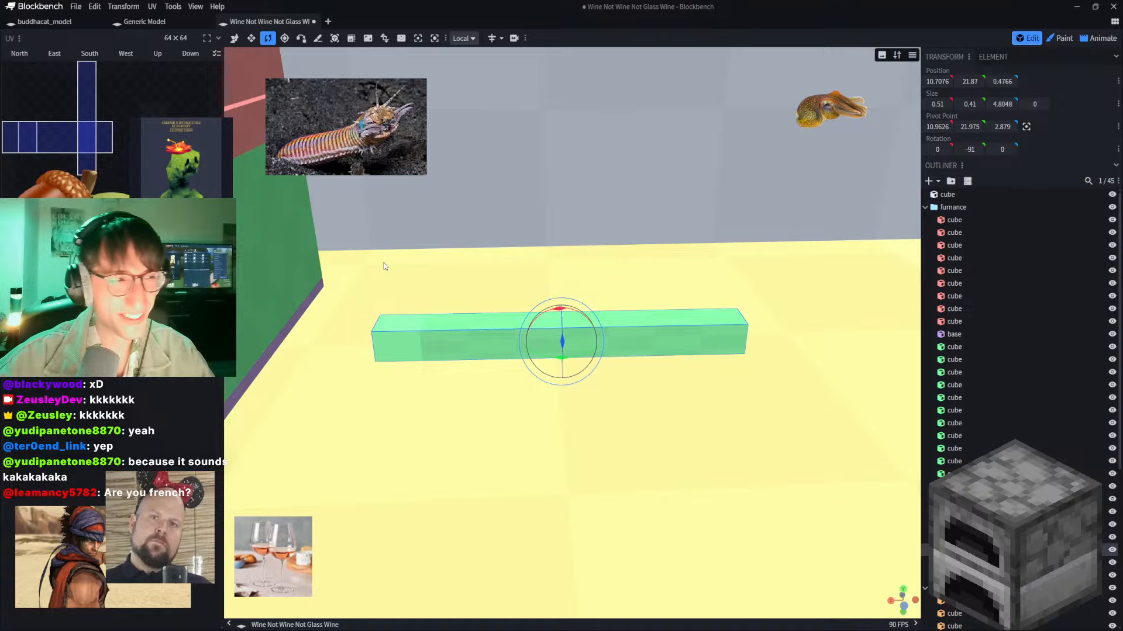
{"action": "scroll", "coordinate": [383, 266], "scroll_direction": "up", "scroll_amount": 1}
{"action": "scroll", "coordinate": [374, 262], "scroll_direction": "up", "scroll_amount": 2}
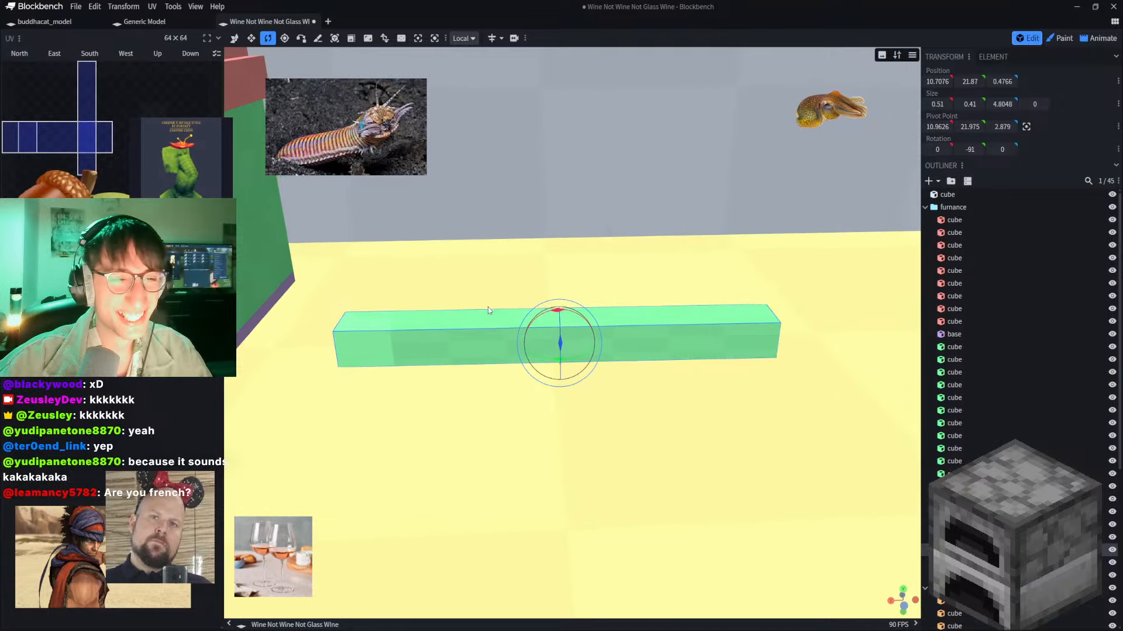
{"action": "right_click_drag", "start_coordinate": [466, 278], "coordinate": [453, 236]}
{"action": "scroll", "coordinate": [453, 235], "scroll_direction": "down", "scroll_amount": 4}
{"action": "scroll", "coordinate": [451, 233], "scroll_direction": "down", "scroll_amount": 1}
{"action": "scroll", "coordinate": [450, 234], "scroll_direction": "up", "scroll_amount": 3}
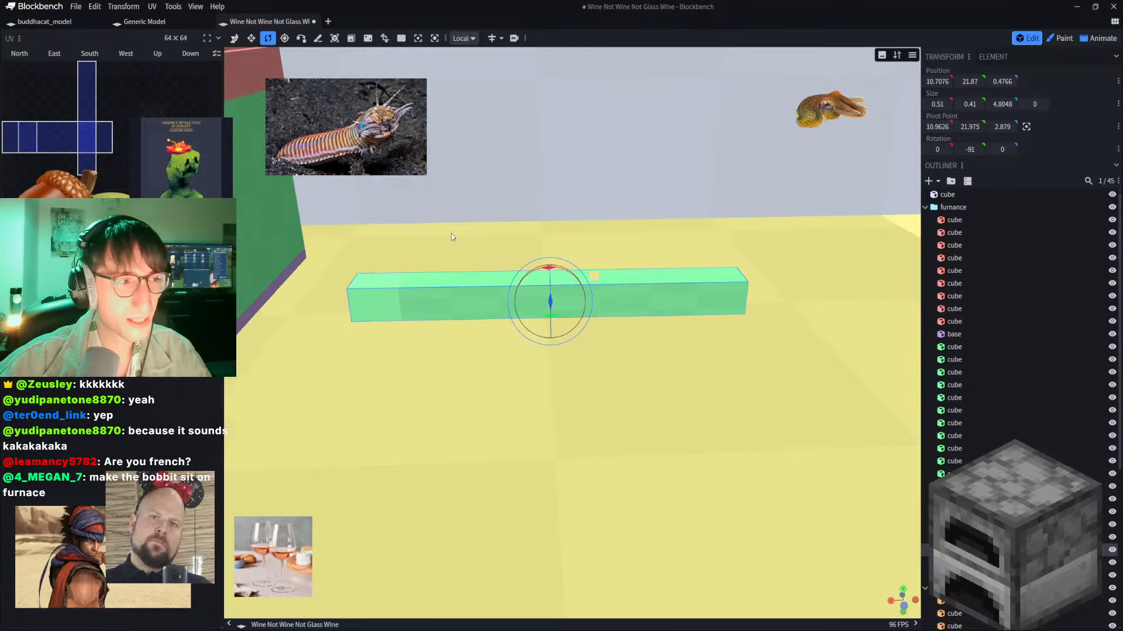
{"action": "scroll", "coordinate": [450, 236], "scroll_direction": "down", "scroll_amount": 7}
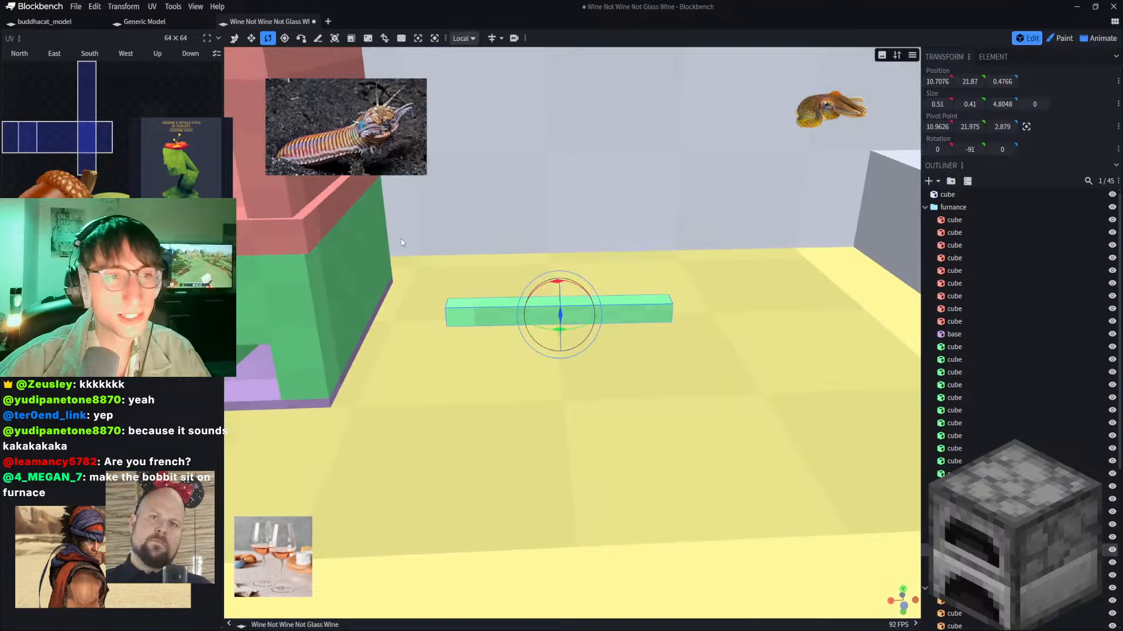
Step: Move the rotated log up and over the furnace top, to X position 16.7076 and Y position 27.87
{"action": "right_click_drag", "start_coordinate": [451, 236], "coordinate": [605, 377]}
{"action": "scroll", "coordinate": [590, 382], "scroll_direction": "up", "scroll_amount": 3}
{"action": "scroll", "coordinate": [587, 384], "scroll_direction": "down", "scroll_amount": 2}
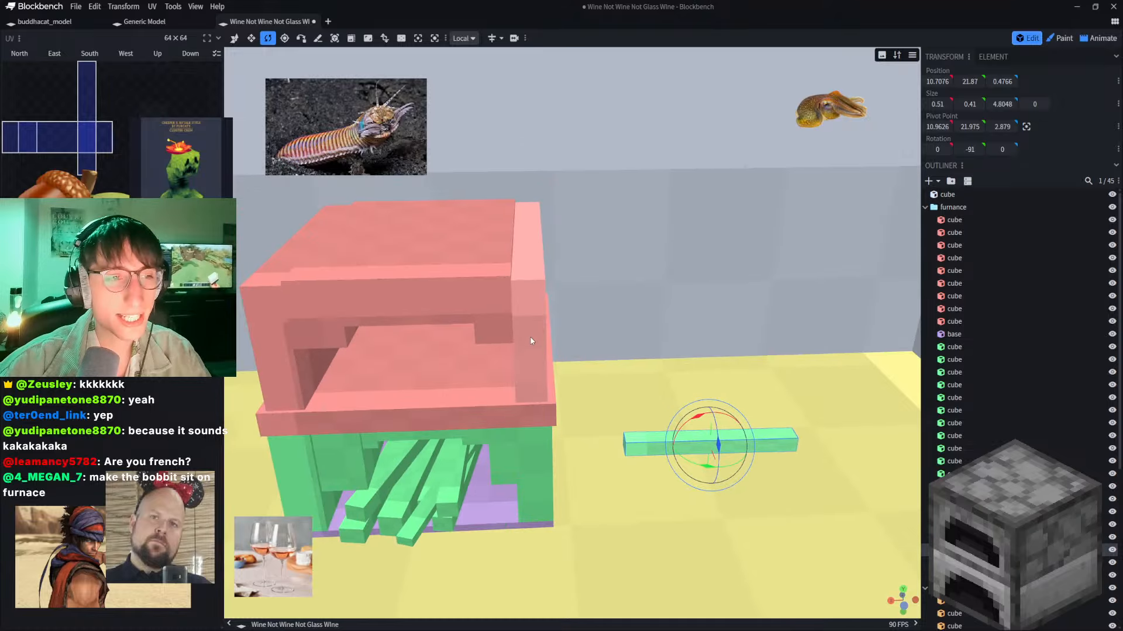
{"action": "left_click", "coordinate": [237, 39]}
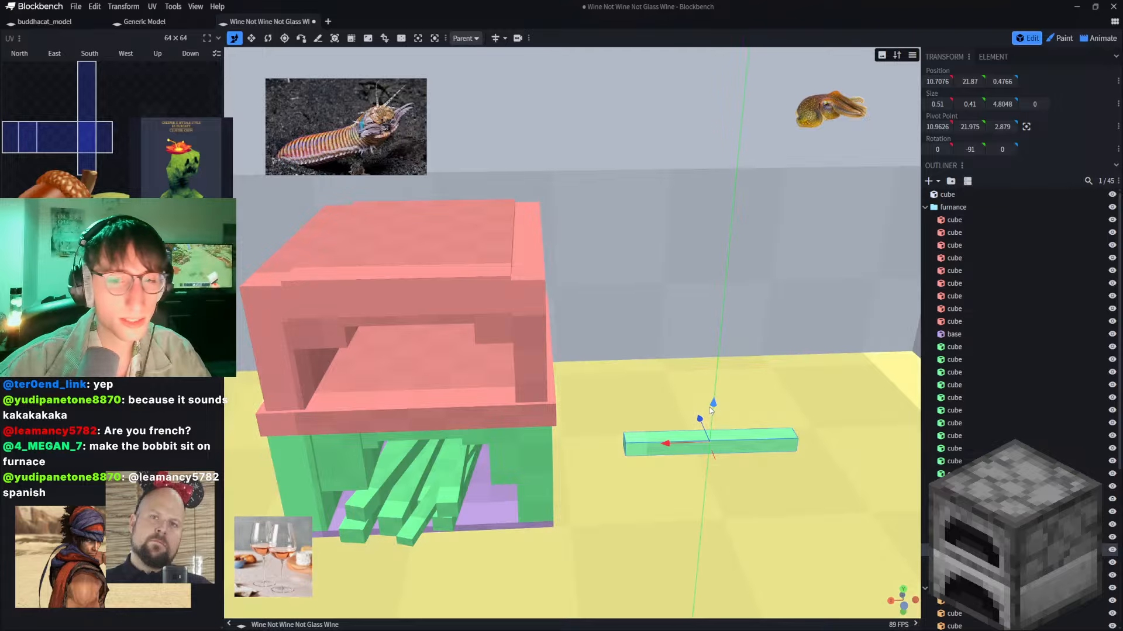
{"action": "key", "text": "s"}
{"action": "left_click", "coordinate": [232, 39]}
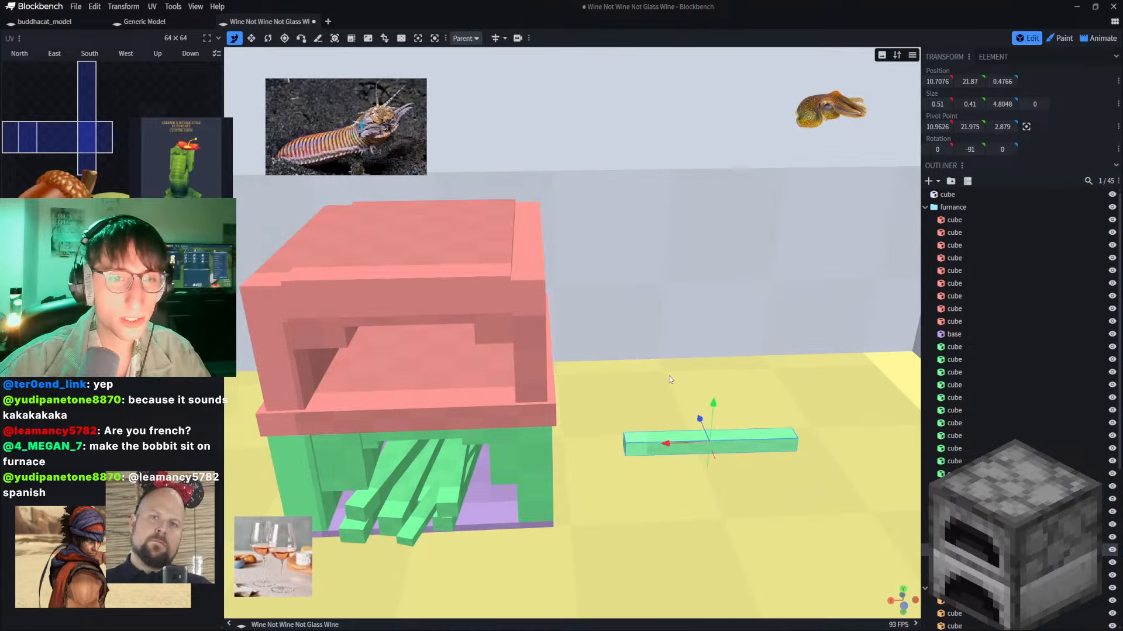
{"action": "left_click_drag", "start_coordinate": [705, 409], "coordinate": [431, 243]}
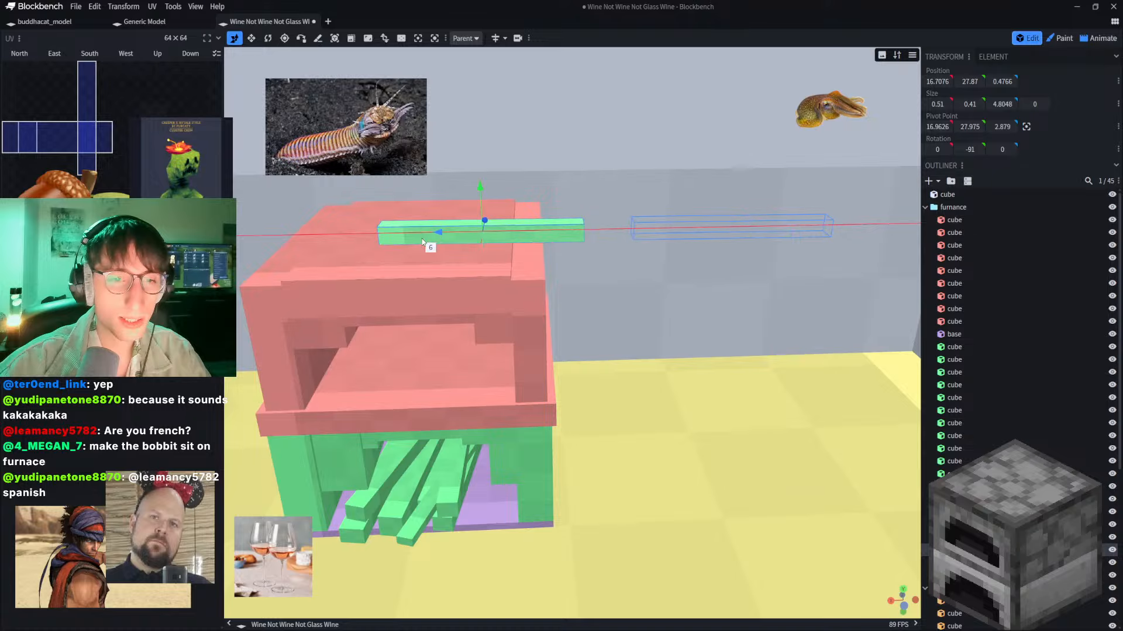
Step: Lower the log onto the furnace top and centre it sideways, at X position 18.4076 and Y position 27.67
{"action": "scroll", "coordinate": [622, 356], "scroll_direction": "up", "scroll_amount": 5}
{"action": "left_click_drag", "start_coordinate": [571, 75], "coordinate": [564, 27]}
{"action": "right_click_drag", "start_coordinate": [652, 252], "coordinate": [589, 196]}
{"action": "scroll", "coordinate": [566, 158], "scroll_direction": "up", "scroll_amount": 3}
{"action": "left_click_drag", "start_coordinate": [607, 171], "coordinate": [612, 190]}
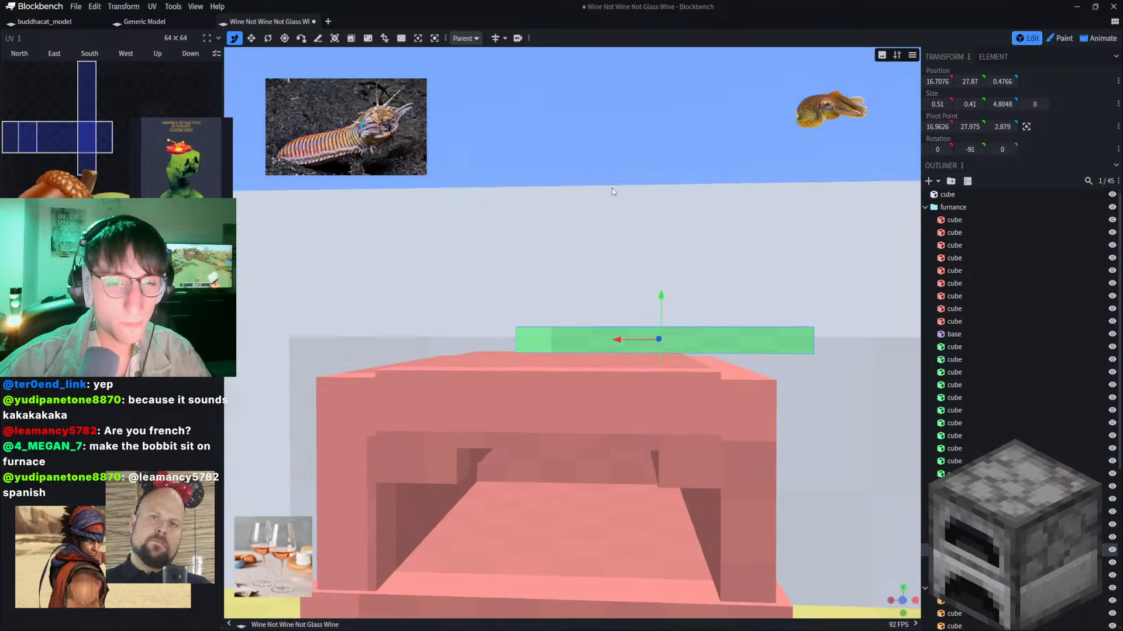
{"action": "right_click_drag", "start_coordinate": [612, 189], "coordinate": [588, 191]}
{"action": "scroll", "coordinate": [567, 204], "scroll_direction": "up", "scroll_amount": 3}
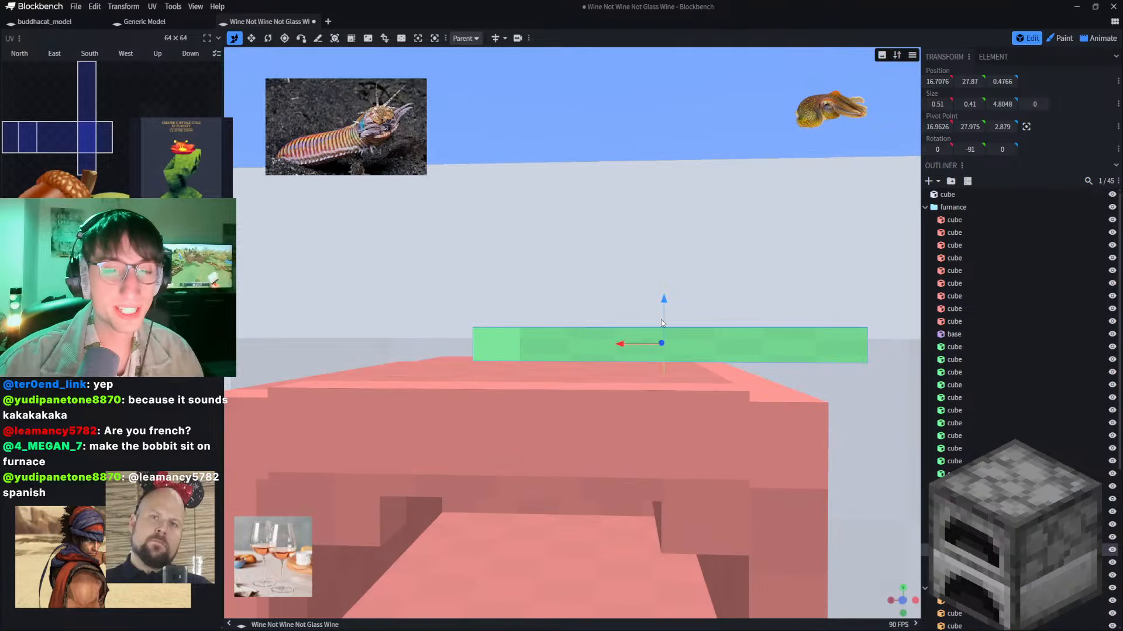
{"action": "left_click_drag", "start_coordinate": [637, 344], "coordinate": [576, 327]}
{"action": "left_click_drag", "start_coordinate": [552, 135], "coordinate": [561, 142]}
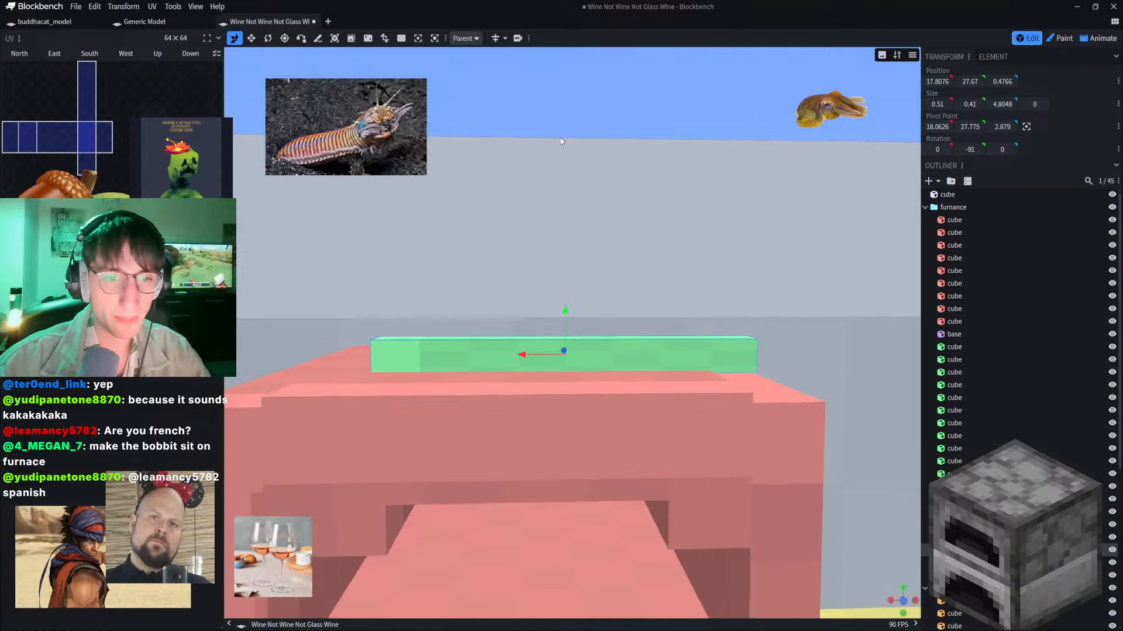
{"action": "left_click_drag", "start_coordinate": [533, 354], "coordinate": [485, 355]}
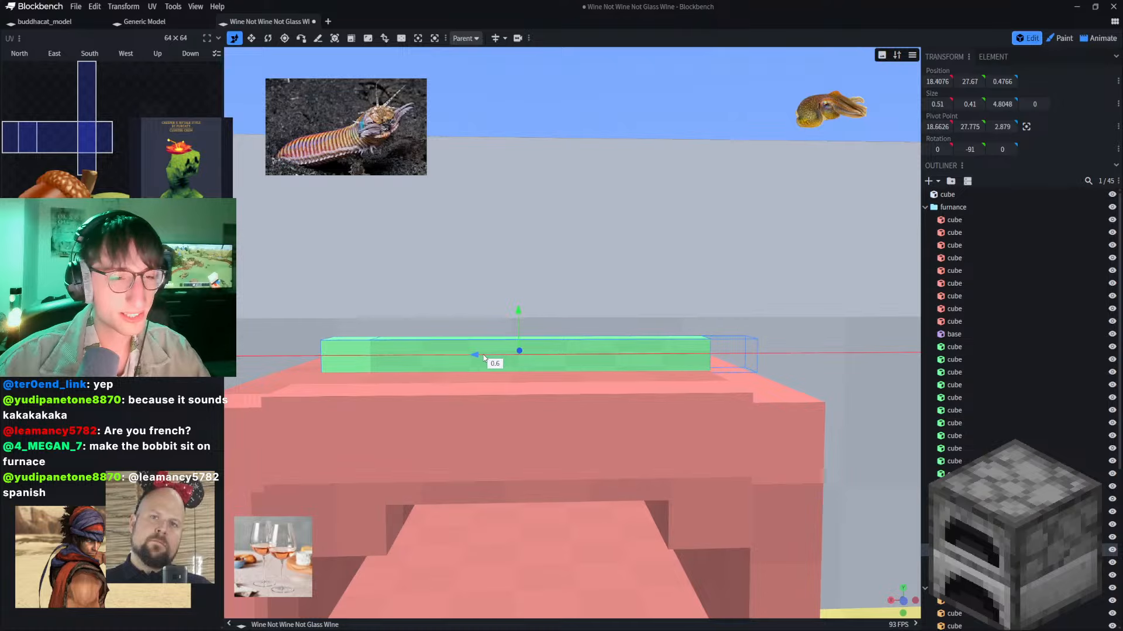
{"action": "left_click_drag", "start_coordinate": [516, 311], "coordinate": [510, 312]}
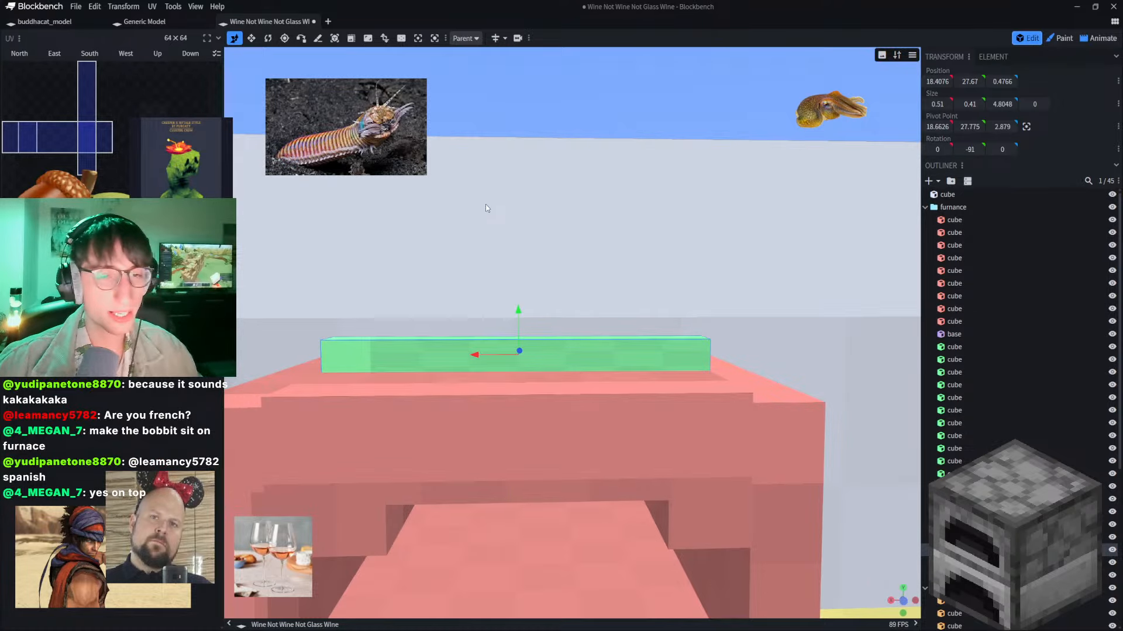
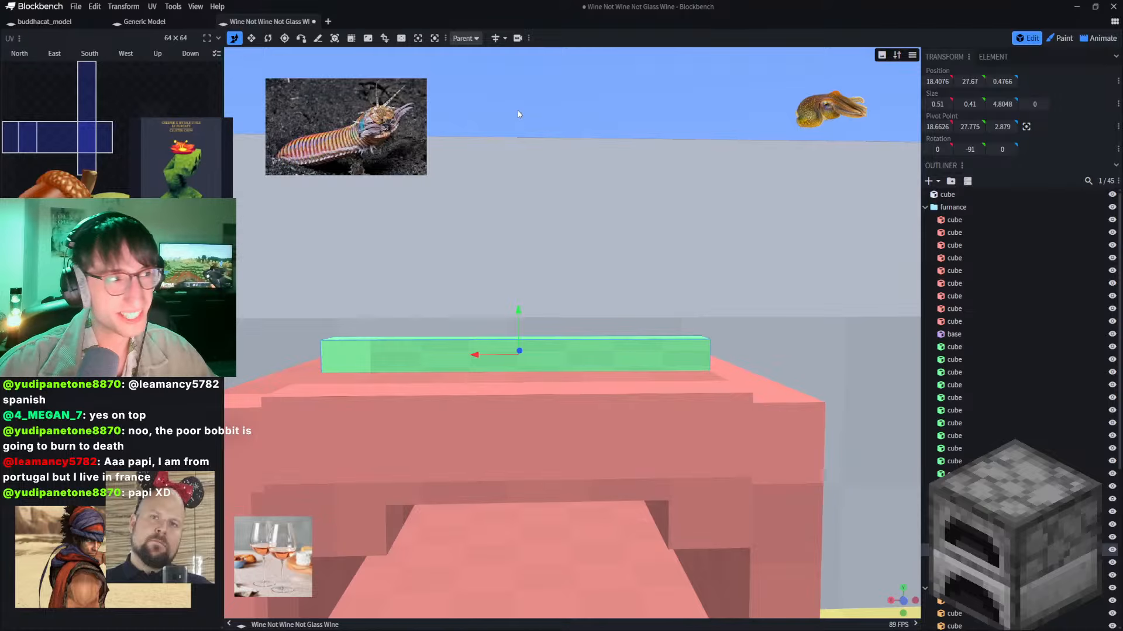
Step: Shift the log slightly toward the back of the furnace top, to Z position 0.6766
{"action": "right_click_drag", "start_coordinate": [517, 110], "coordinate": [550, 108]}
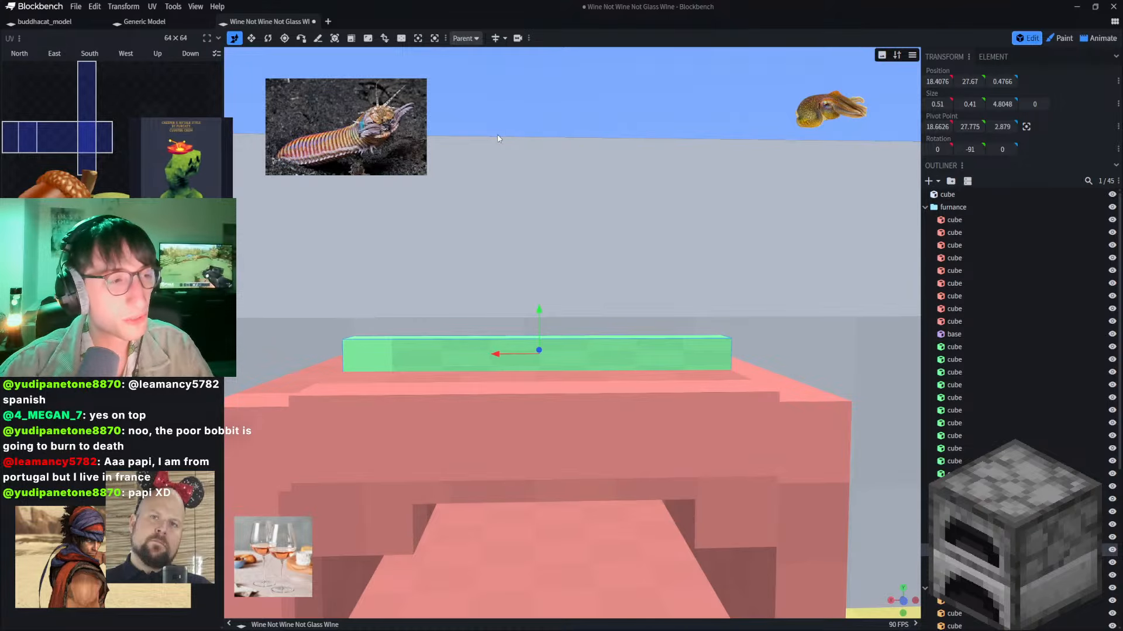
{"action": "scroll", "coordinate": [496, 130], "scroll_direction": "down", "scroll_amount": 3}
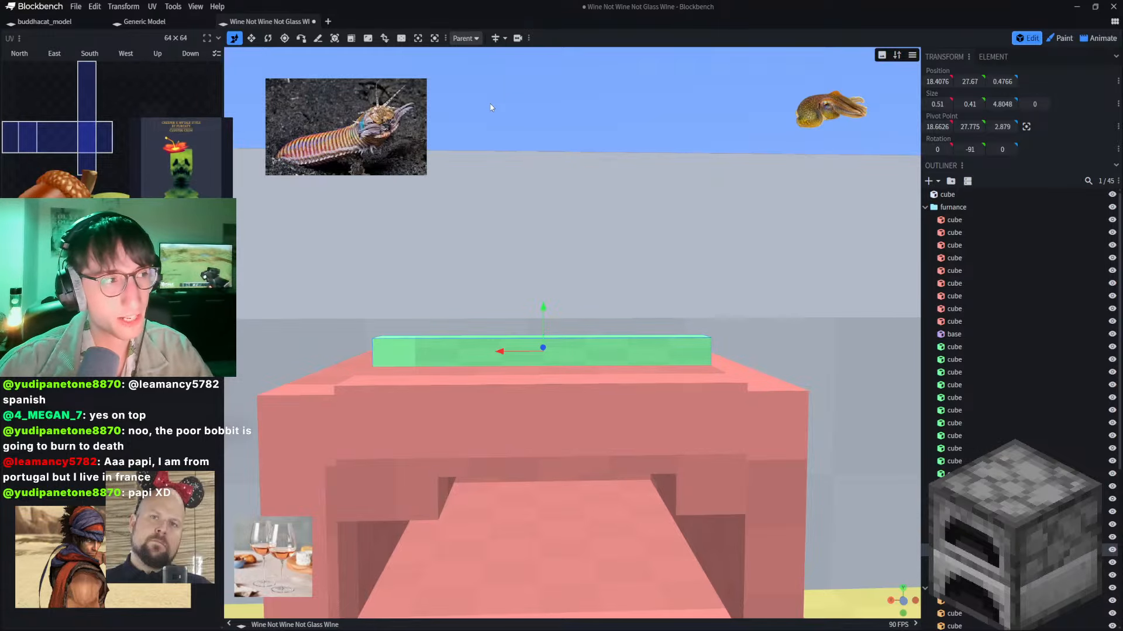
{"action": "scroll", "coordinate": [526, 97], "scroll_direction": "up", "scroll_amount": 3}
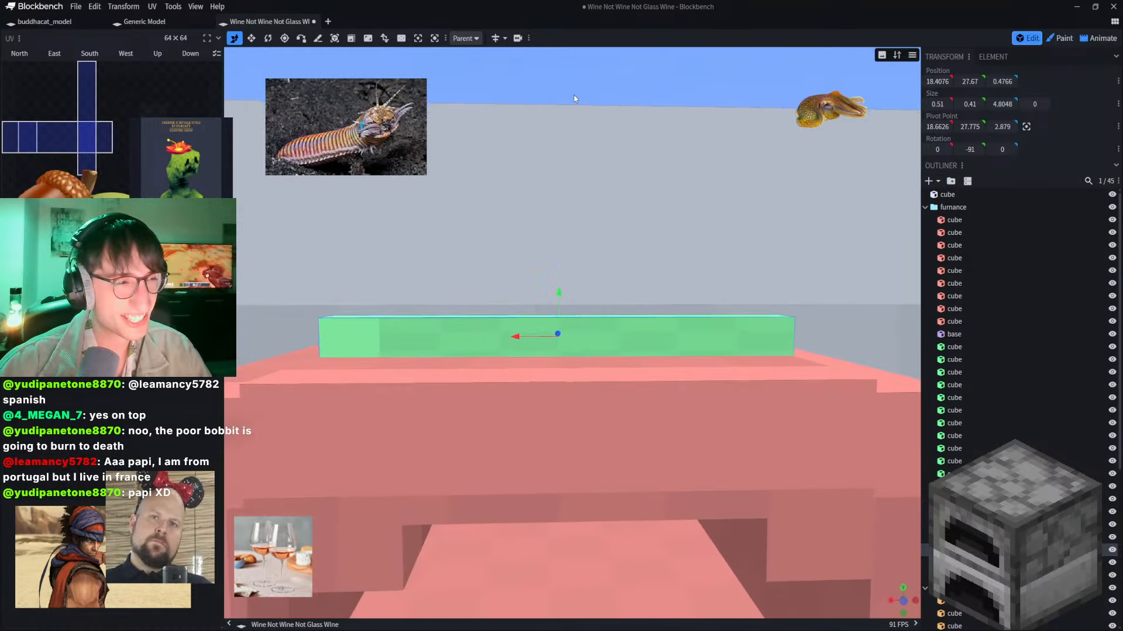
{"action": "left_click_drag", "start_coordinate": [573, 99], "coordinate": [599, 285]}
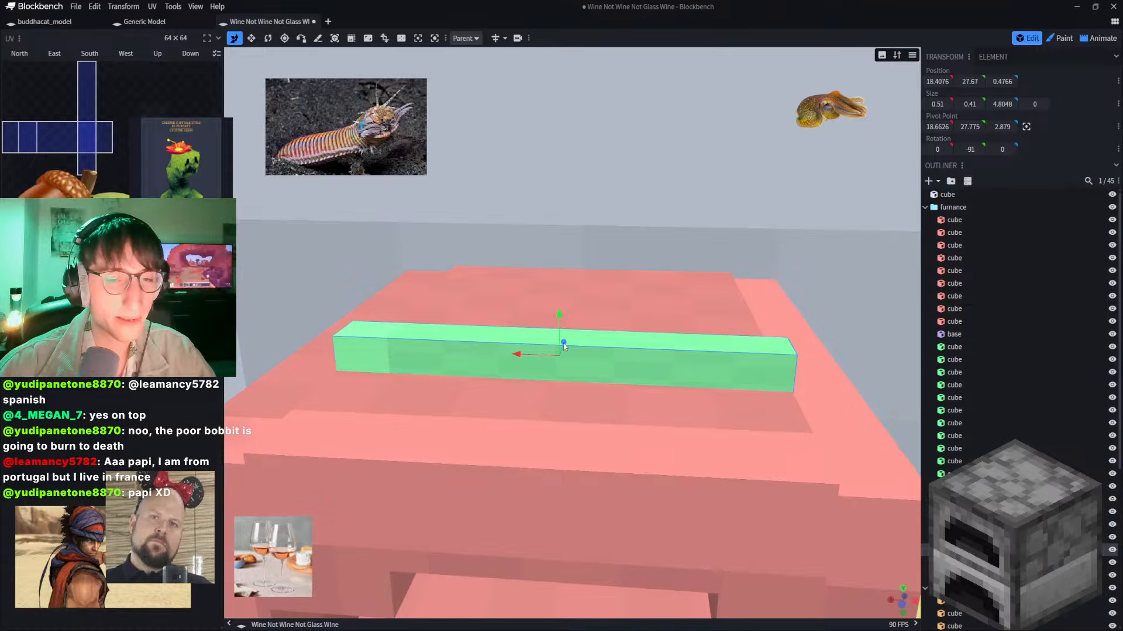
{"action": "left_click_drag", "start_coordinate": [564, 347], "coordinate": [567, 317]}
{"action": "right_click_drag", "start_coordinate": [518, 230], "coordinate": [563, 237]}
{"action": "scroll", "coordinate": [527, 123], "scroll_direction": "down", "scroll_amount": 3}
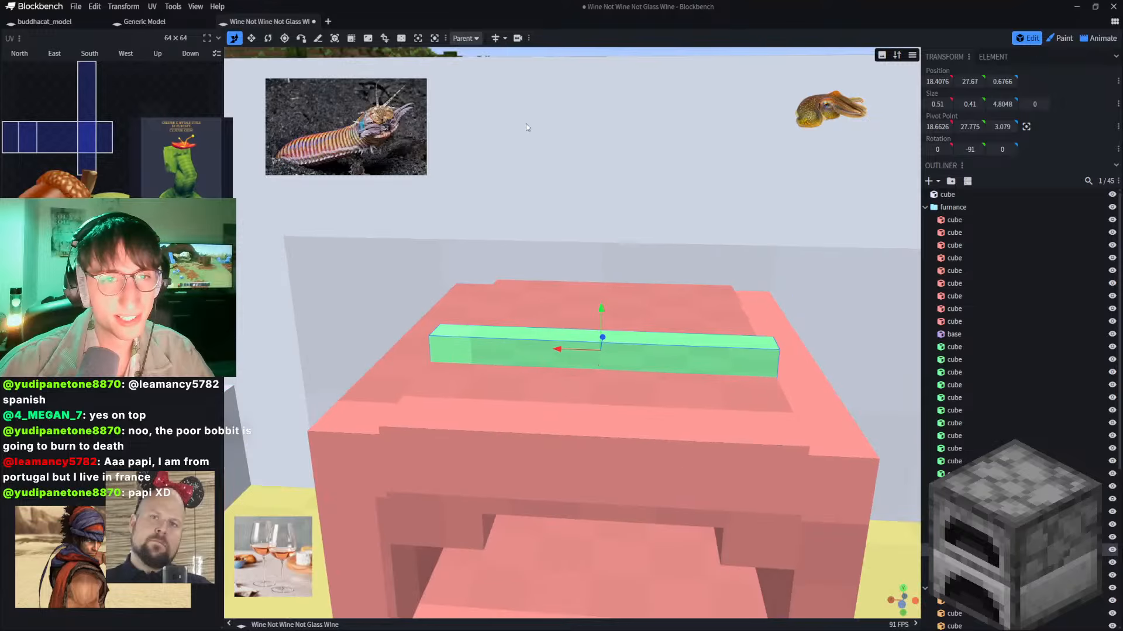
Step: Examine the log's placement on the furnace top from the front, near and far
{"action": "scroll", "coordinate": [525, 123], "scroll_direction": "down", "scroll_amount": 2}
{"action": "left_click_drag", "start_coordinate": [528, 106], "coordinate": [546, 56]}
{"action": "scroll", "coordinate": [562, 156], "scroll_direction": "up", "scroll_amount": 4}
{"action": "right_click_drag", "start_coordinate": [608, 254], "coordinate": [581, 248]}
{"action": "scroll", "coordinate": [585, 233], "scroll_direction": "up", "scroll_amount": 3}
{"action": "scroll", "coordinate": [586, 233], "scroll_direction": "down", "scroll_amount": 3}
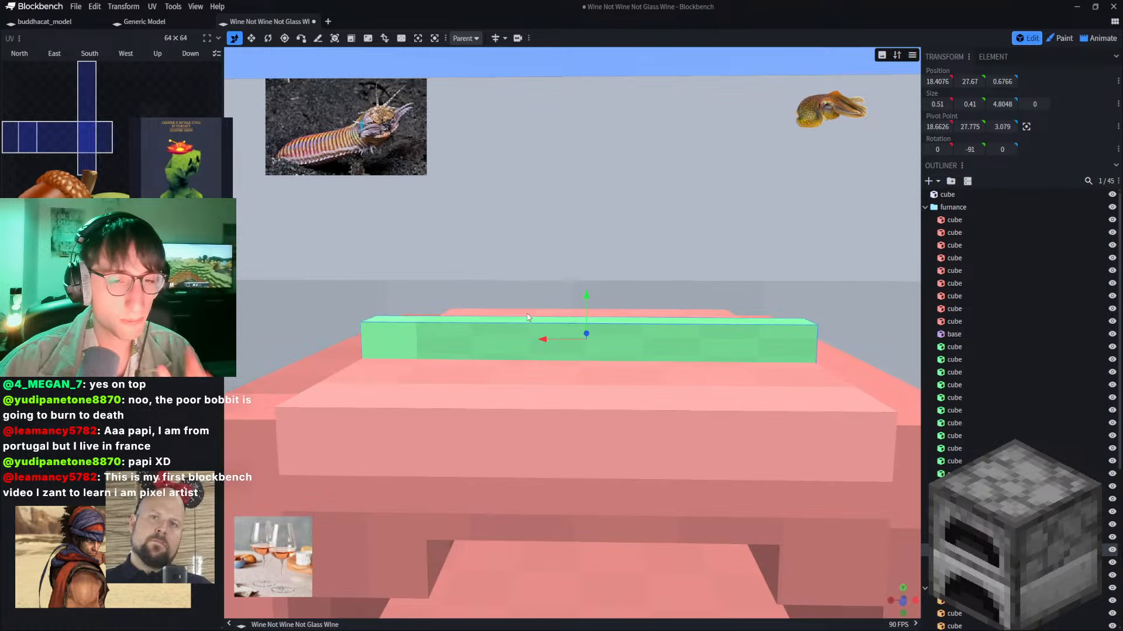
{"action": "scroll", "coordinate": [526, 318], "scroll_direction": "down", "scroll_amount": 2}
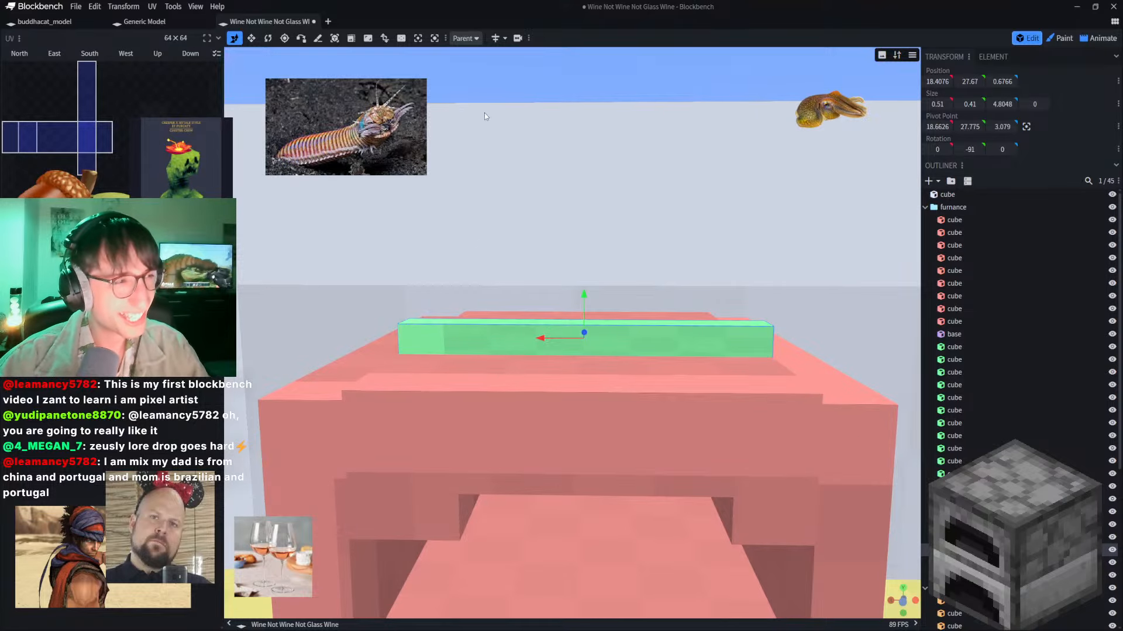
{"action": "scroll", "coordinate": [484, 113], "scroll_direction": "up", "scroll_amount": 5}
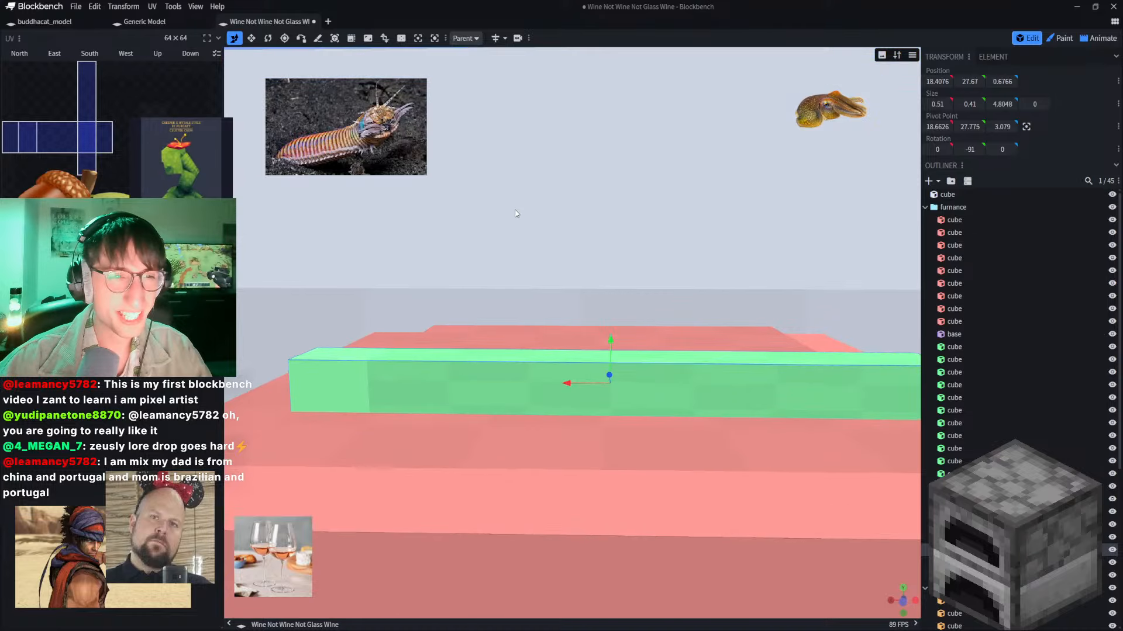
{"action": "scroll", "coordinate": [514, 211], "scroll_direction": "down", "scroll_amount": 3}
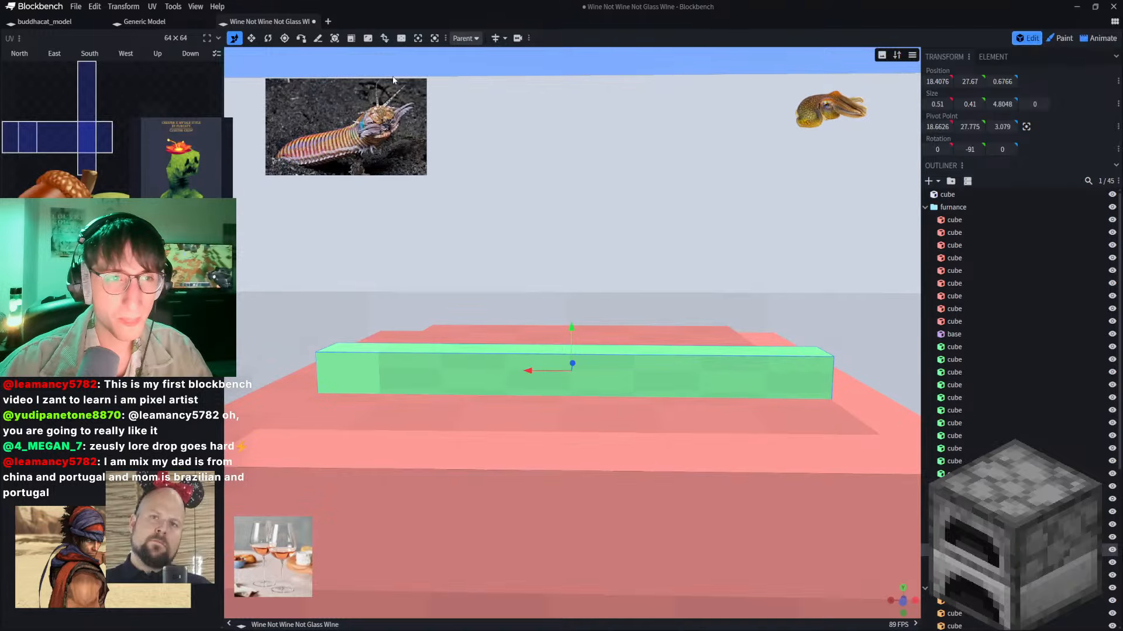
Step: Try cutting the log on the furnace near one end with the Knife tool, leaving a 3.7258-long piece, and undo the cut
{"action": "left_click", "coordinate": [251, 38]}
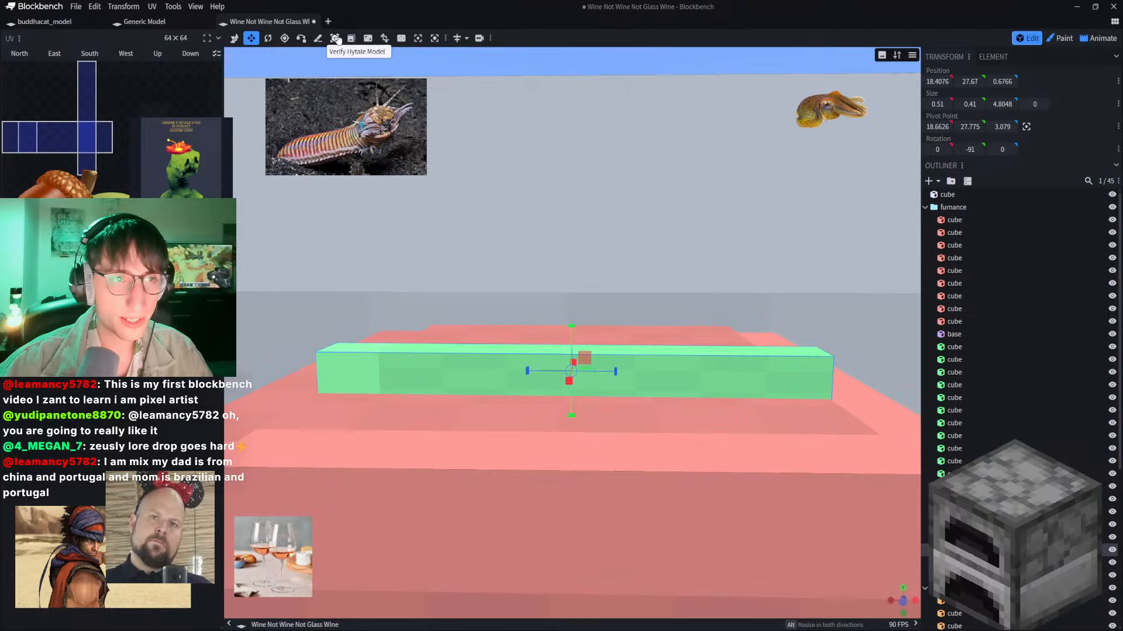
{"action": "left_click", "coordinate": [317, 39]}
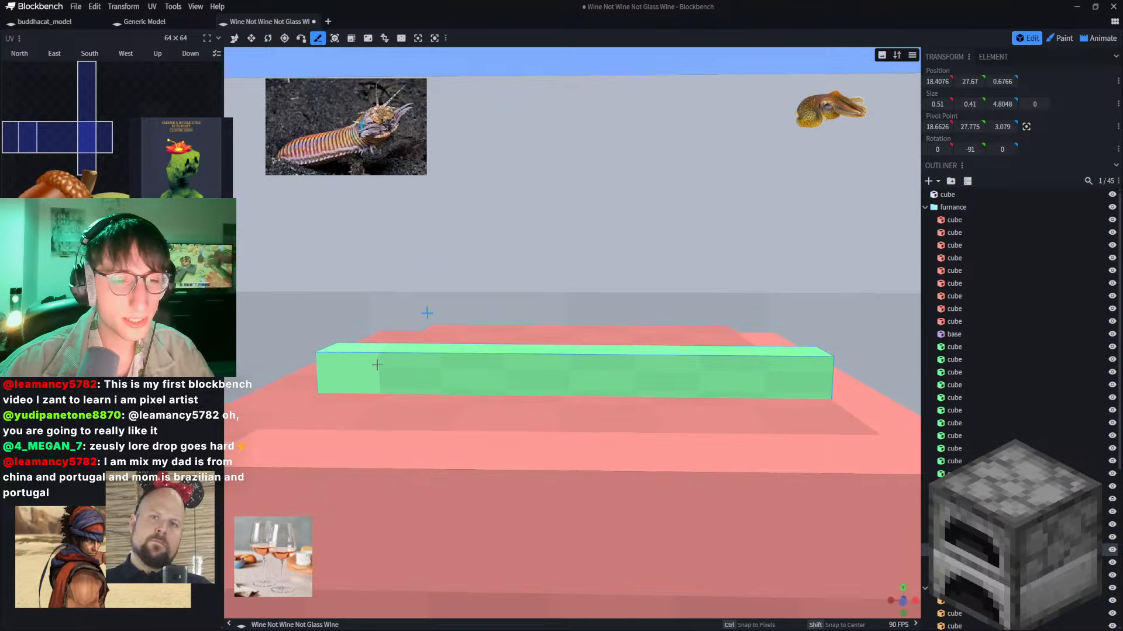
{"action": "scroll", "coordinate": [389, 366], "scroll_direction": "down", "scroll_amount": 3}
{"action": "right_click_drag", "start_coordinate": [504, 132], "coordinate": [531, 248]}
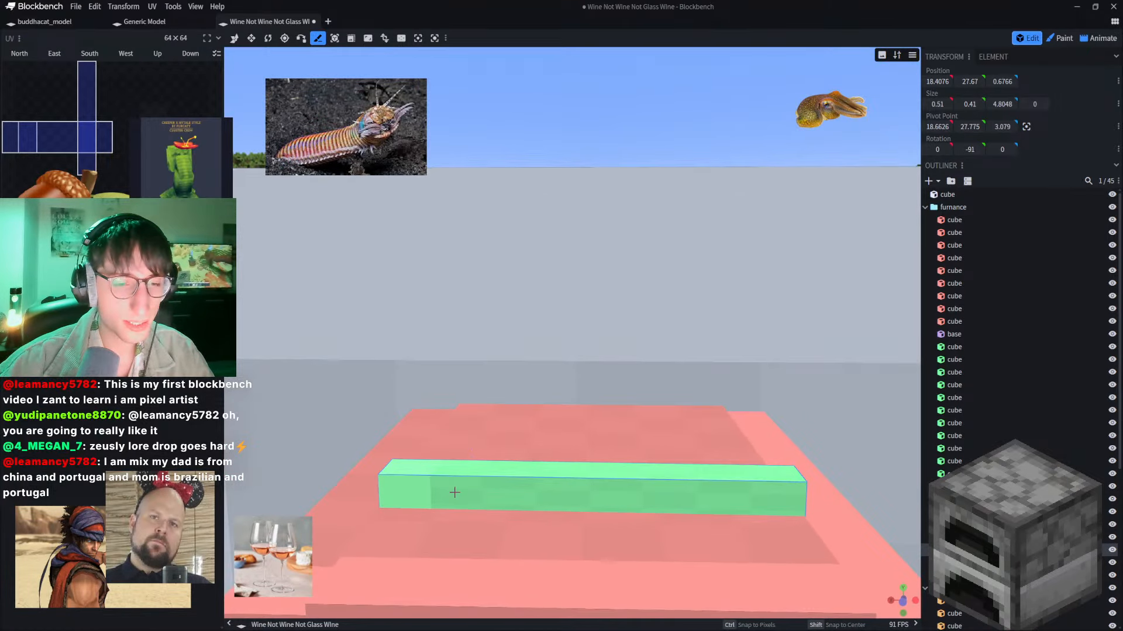
{"action": "left_click", "coordinate": [240, 40]}
{"action": "left_click", "coordinate": [474, 489]}
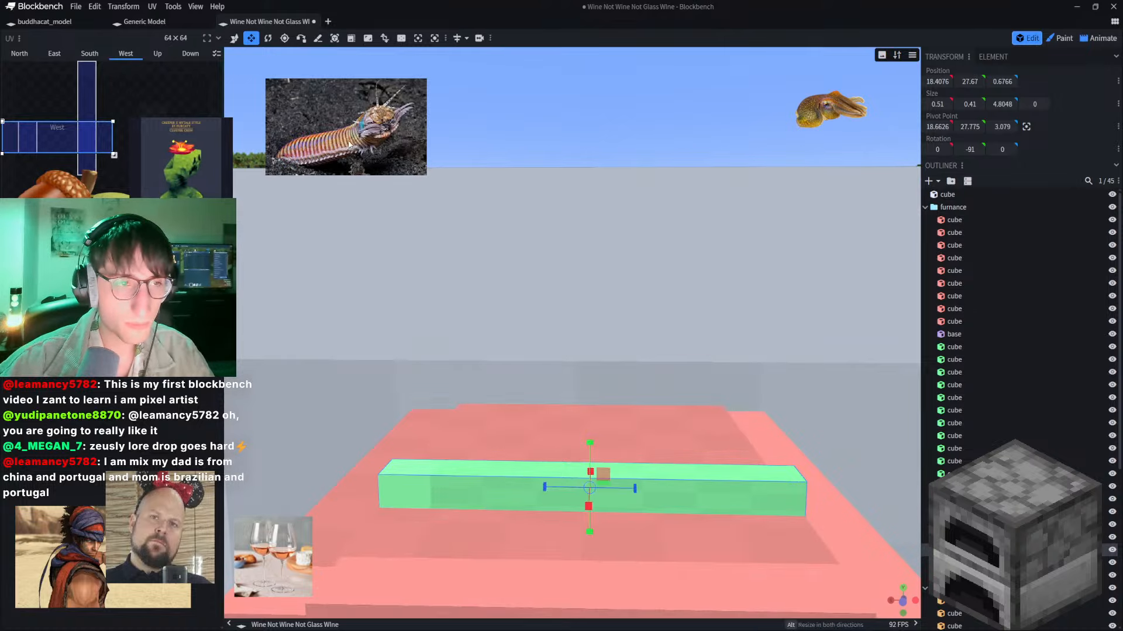
{"action": "left_click", "coordinate": [317, 39]}
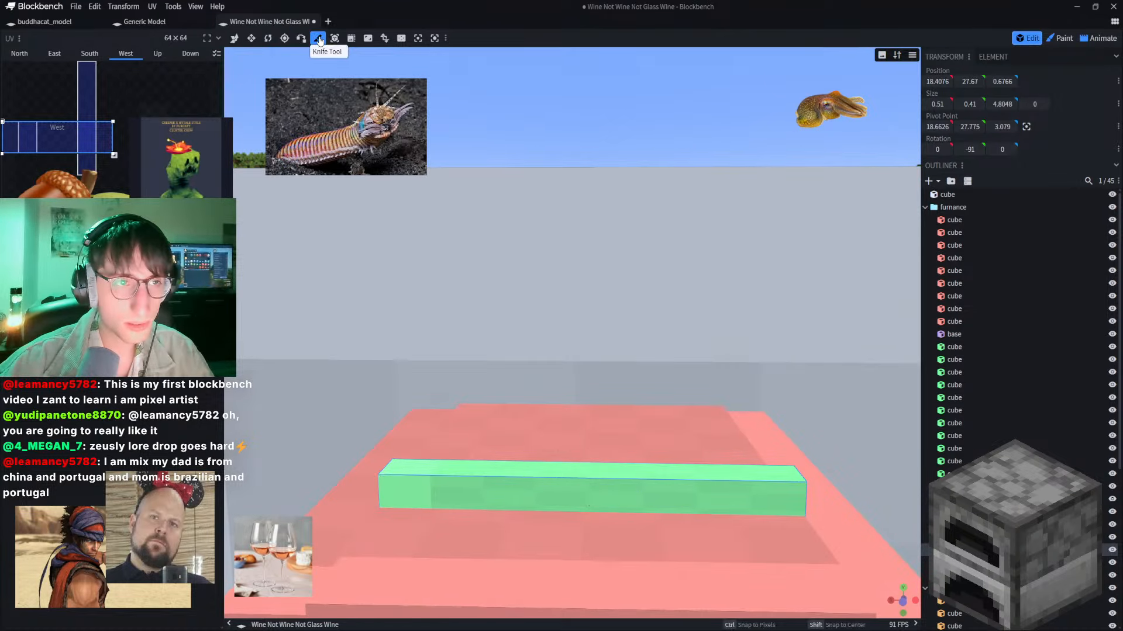
{"action": "left_click_drag", "start_coordinate": [546, 93], "coordinate": [534, 230]}
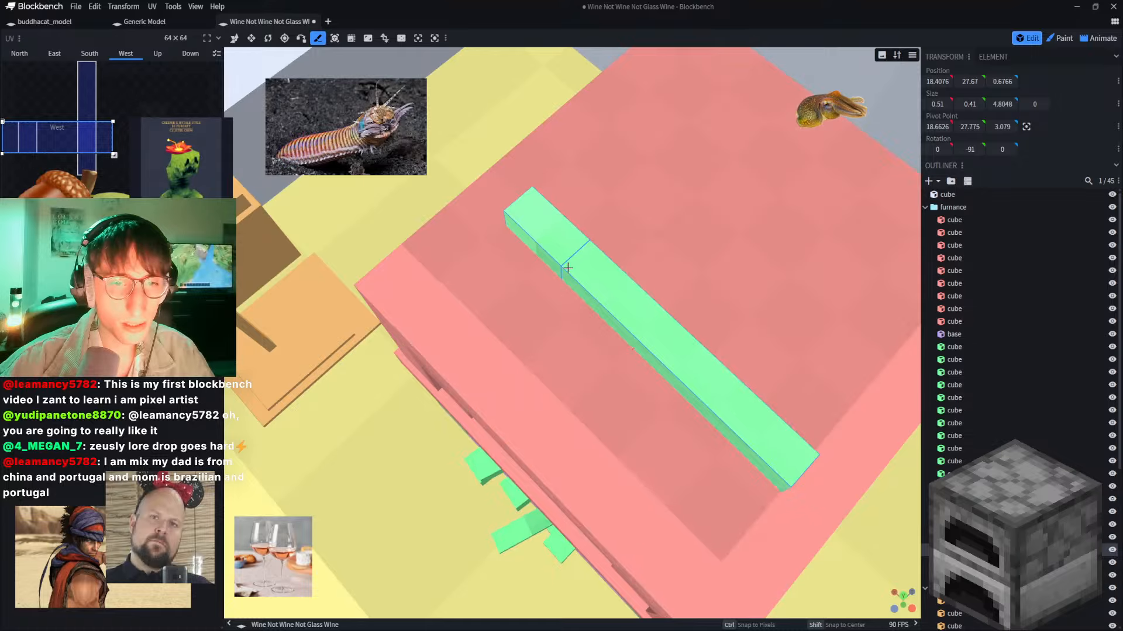
{"action": "left_click", "coordinate": [571, 261]}
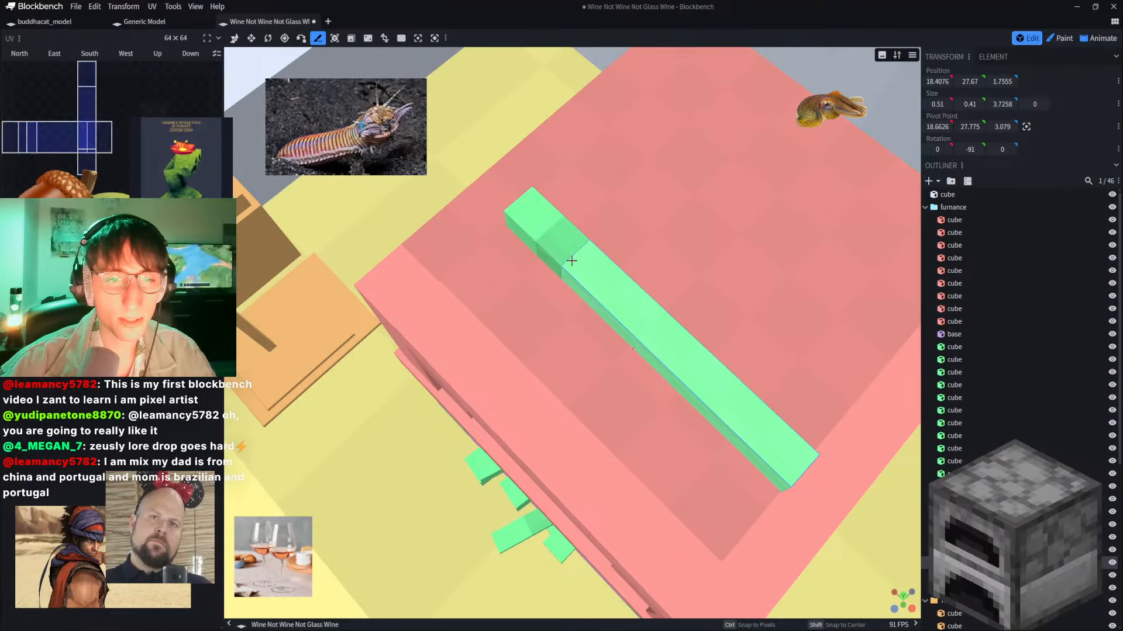
{"action": "key", "text": "ctrl+z"}
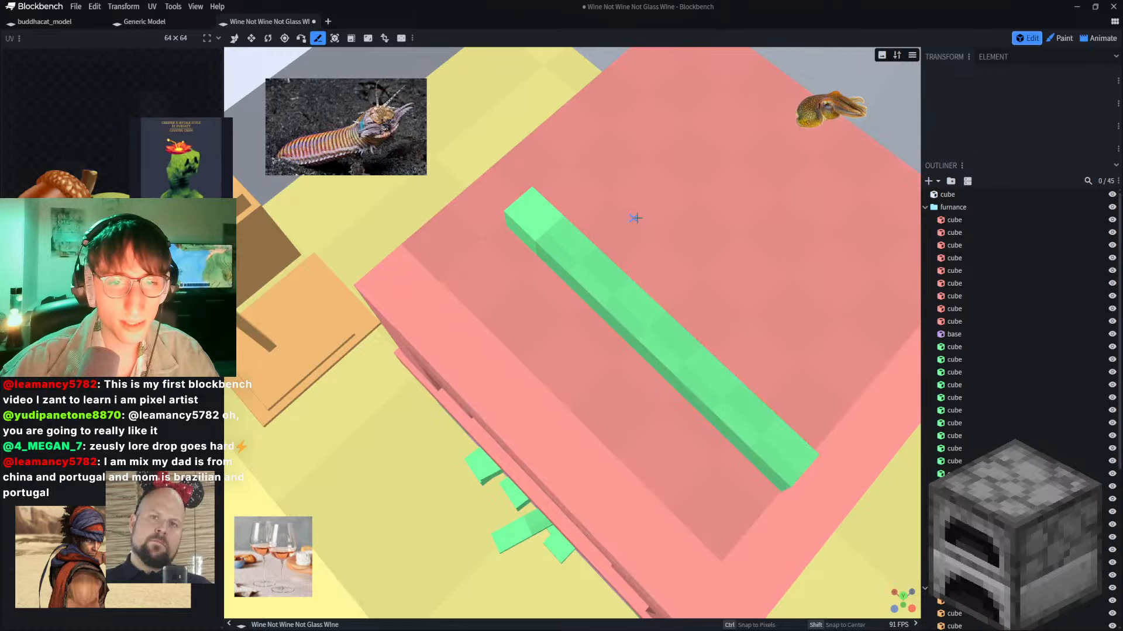
{"action": "right_click_drag", "start_coordinate": [467, 135], "coordinate": [456, 216]}
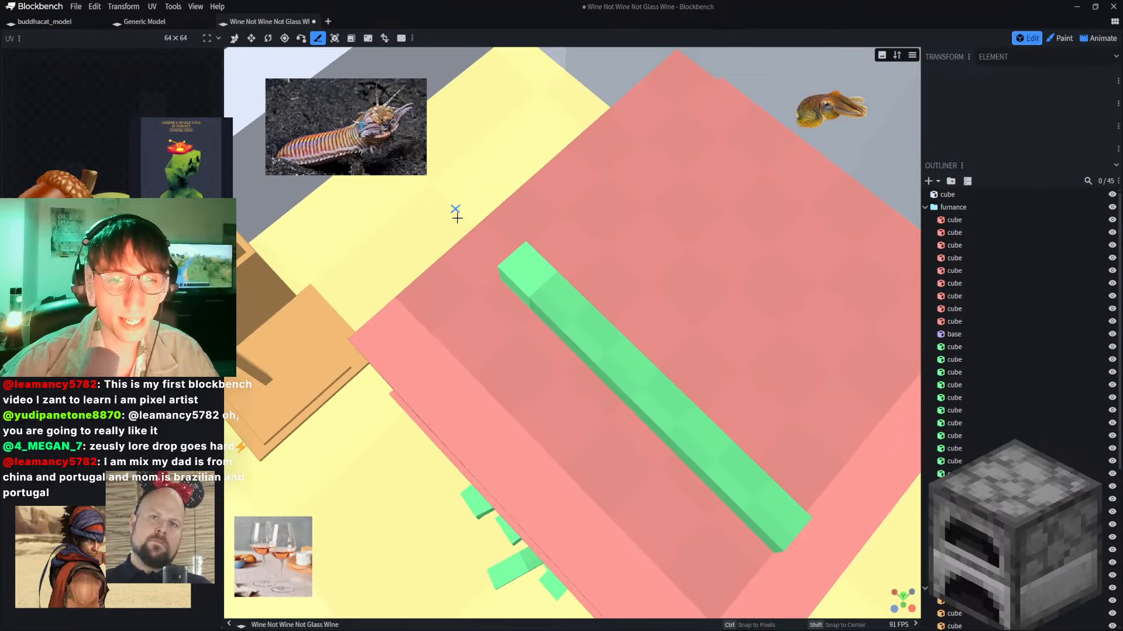
Step: Cut the log on the furnace near one end with the Knife tool, making a 1.079-long end piece
{"action": "scroll", "coordinate": [549, 270], "scroll_direction": "up", "scroll_amount": 2}
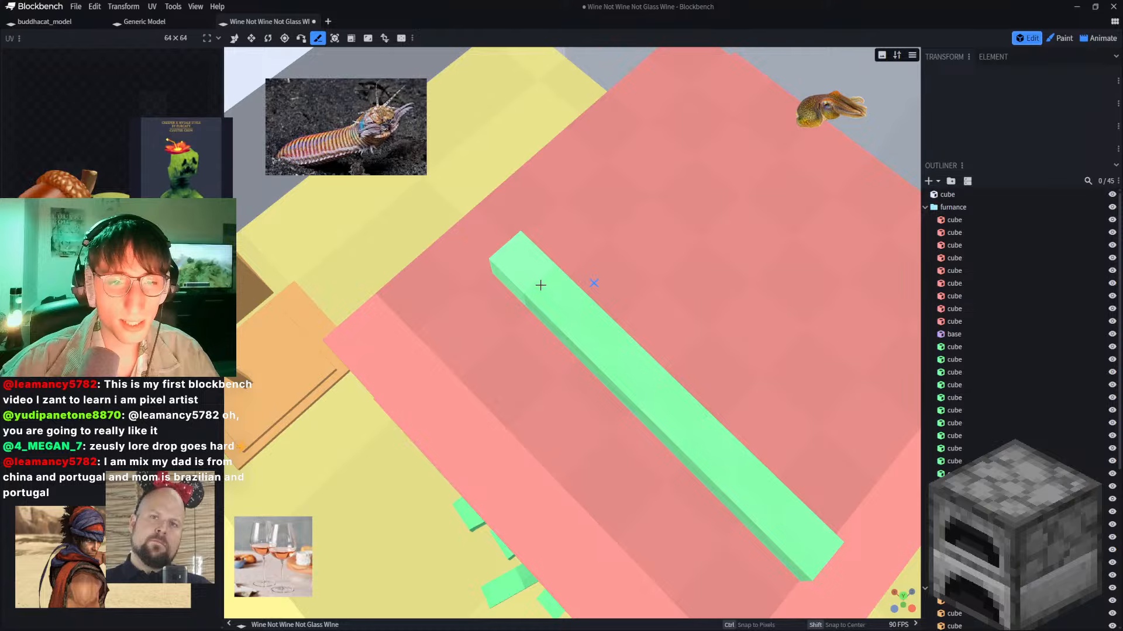
{"action": "key", "text": "v"}
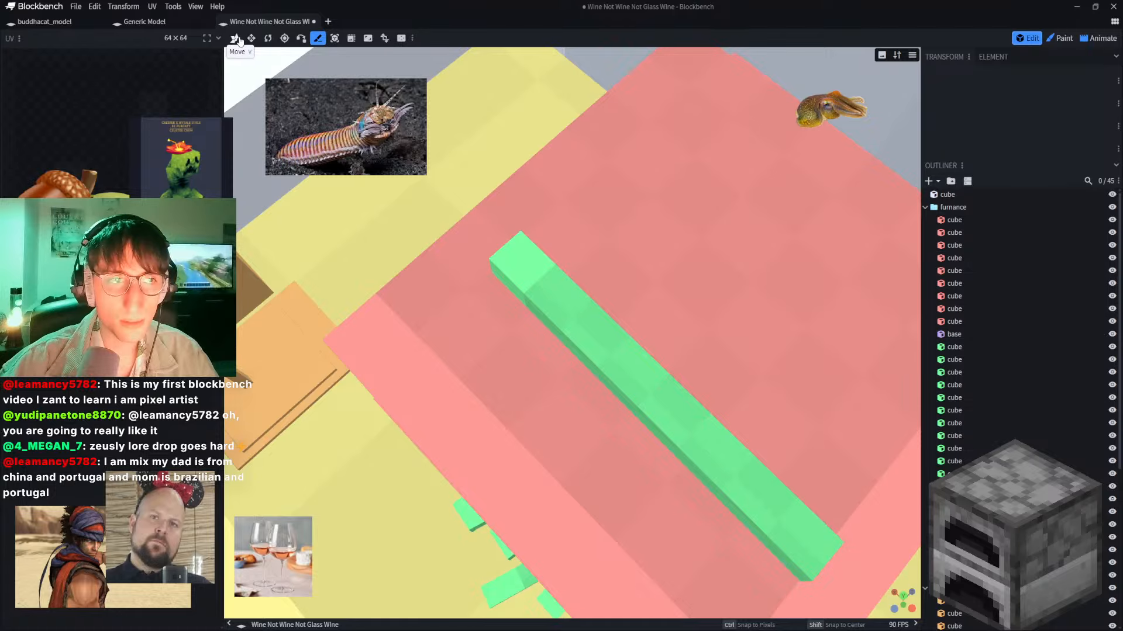
{"action": "left_click", "coordinate": [598, 308]}
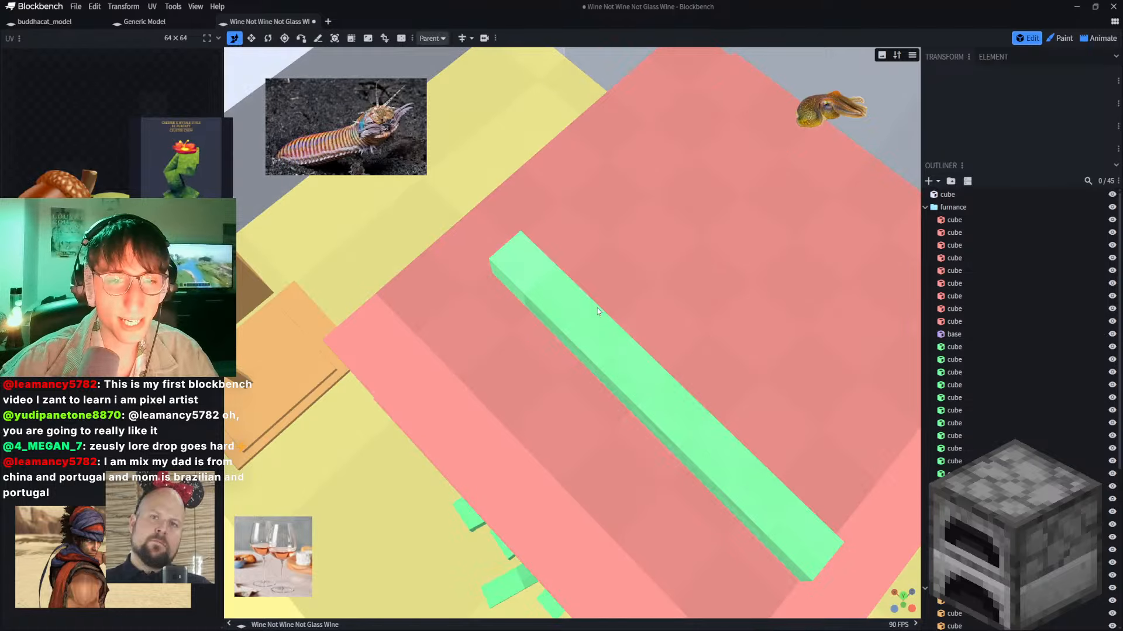
{"action": "left_click", "coordinate": [317, 38]}
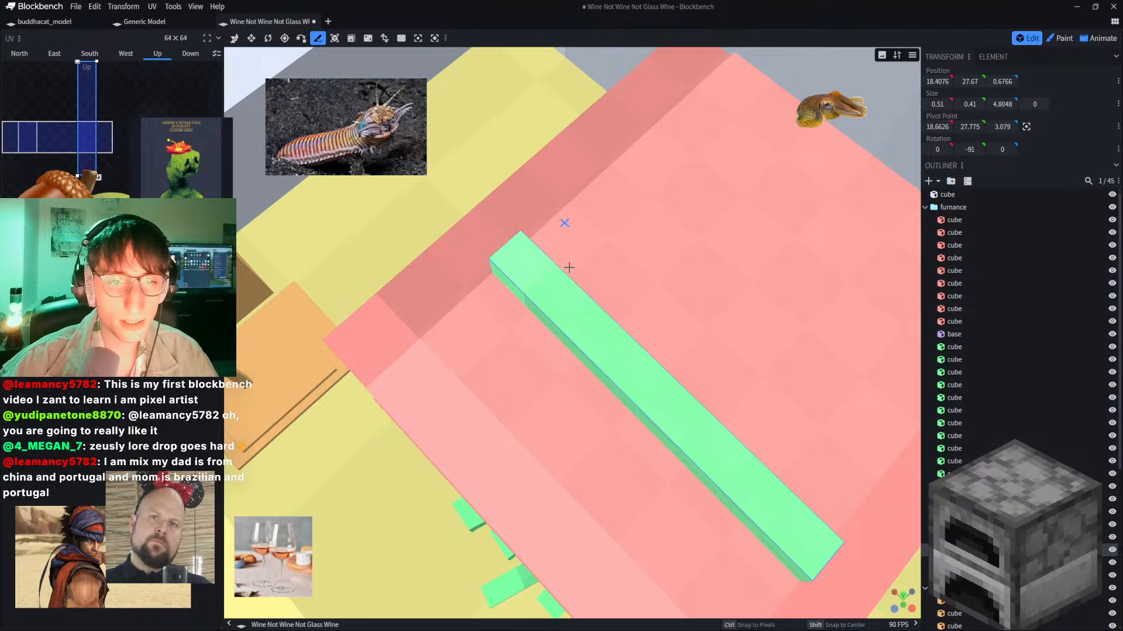
{"action": "left_click", "coordinate": [572, 259], "text": "shift"}
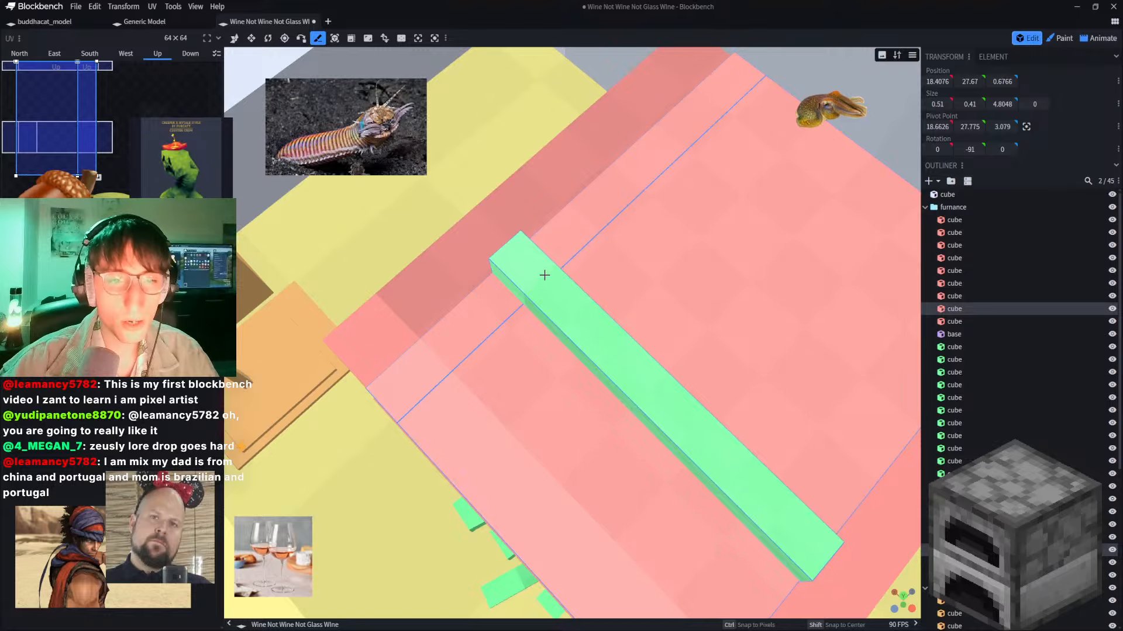
{"action": "key", "text": "ctrl+z"}
{"action": "key", "text": "ctrl+y"}
{"action": "key", "text": "ctrl+y"}
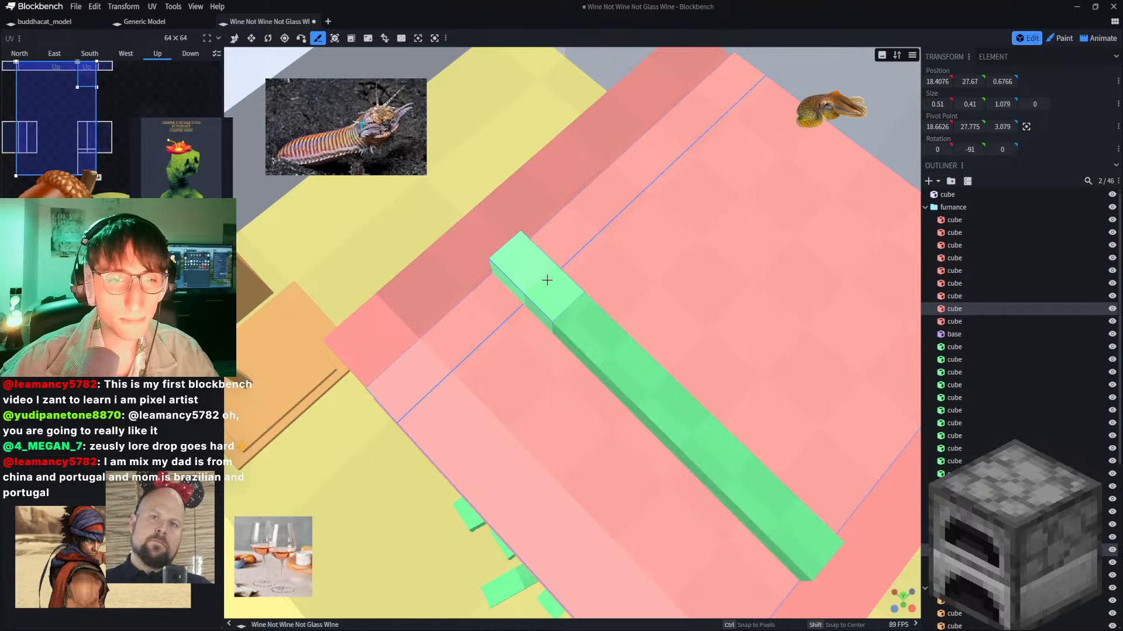
Step: Shorten the log's cut end piece from its outer end to a length of 0.579
{"action": "right_click_drag", "start_coordinate": [510, 115], "coordinate": [573, 172]}
{"action": "left_click", "coordinate": [548, 248]}
{"action": "left_click", "coordinate": [235, 39]}
{"action": "left_click_drag", "start_coordinate": [900, 602], "coordinate": [920, 583]}
{"action": "right_click_drag", "start_coordinate": [784, 522], "coordinate": [712, 311]}
{"action": "left_click", "coordinate": [448, 381]}
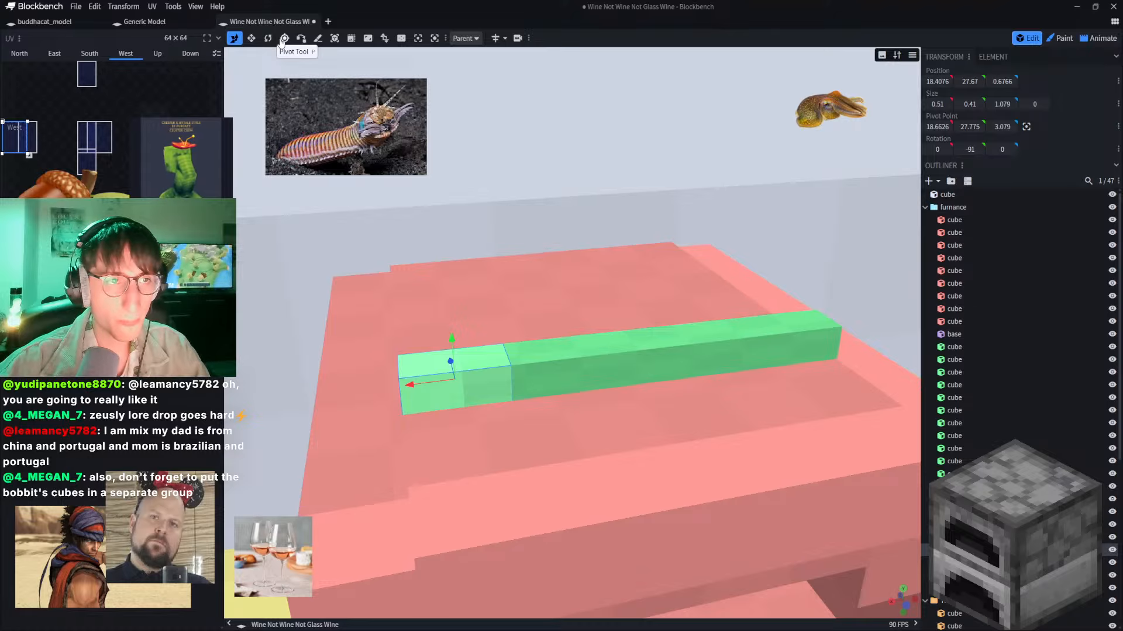
{"action": "left_click", "coordinate": [251, 38]}
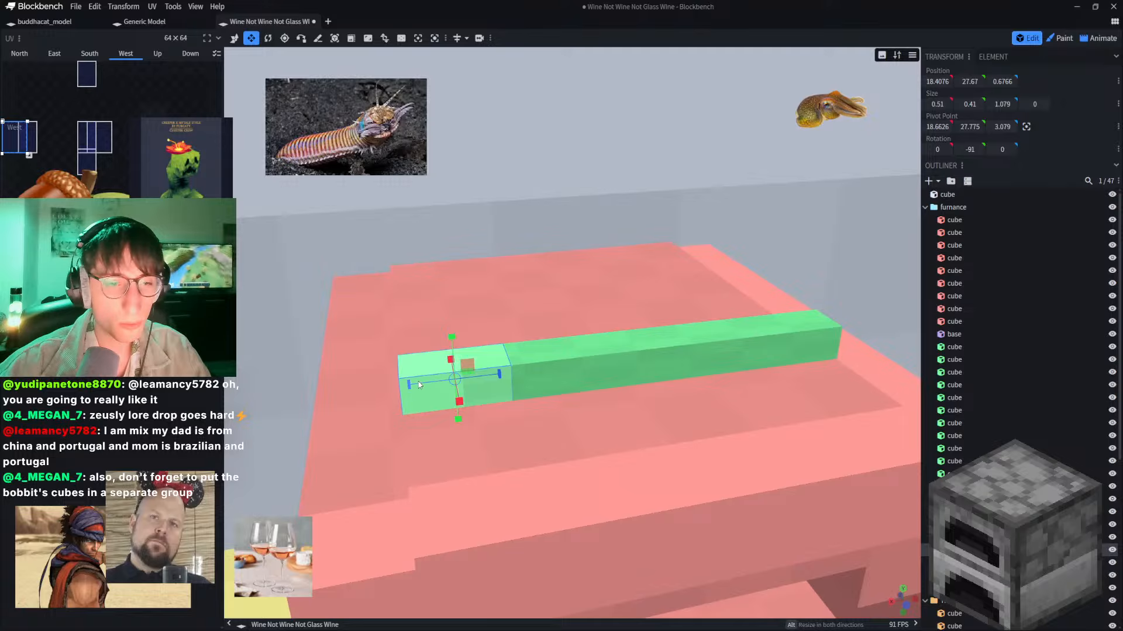
{"action": "left_click_drag", "start_coordinate": [418, 384], "coordinate": [466, 387]}
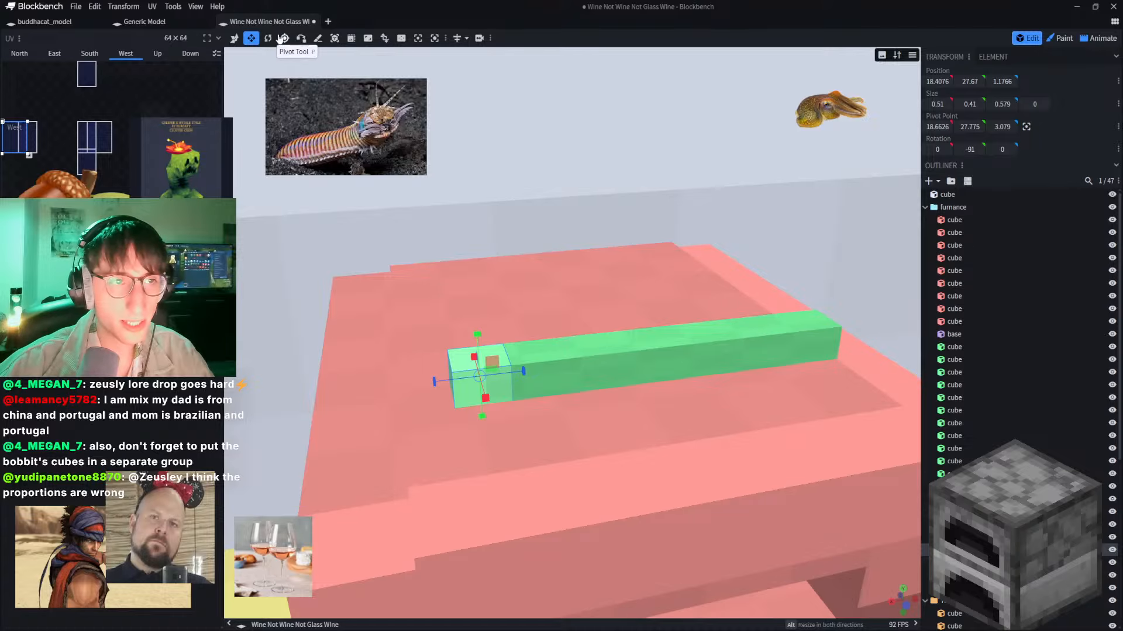
Step: Centre the end piece's pivot, tilt it upward to rotation -147.5, -89, 180, and raise it to Y position 27.87
{"action": "key", "text": "r"}
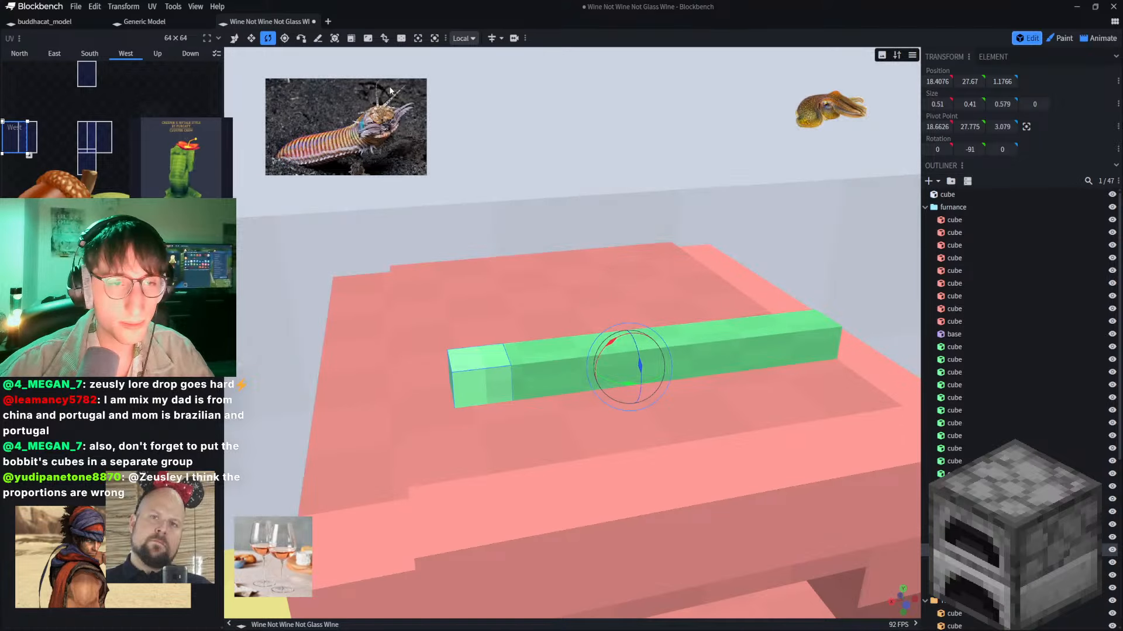
{"action": "left_click", "coordinate": [417, 38]}
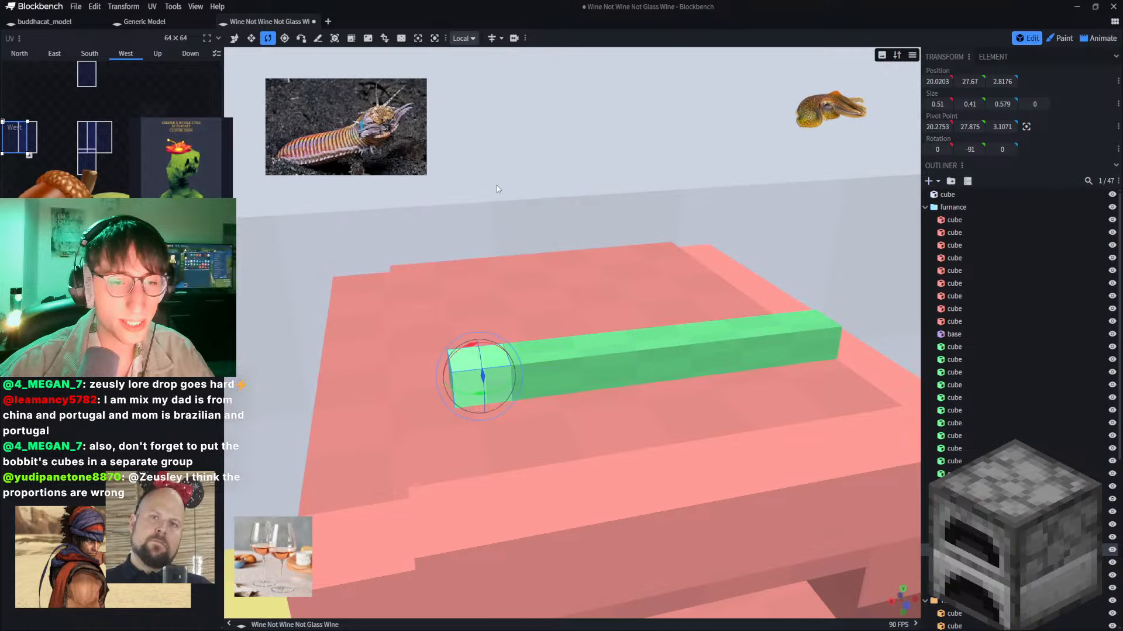
{"action": "left_click_drag", "start_coordinate": [472, 372], "coordinate": [496, 312]}
{"action": "key", "text": "v"}
{"action": "right_click_drag", "start_coordinate": [620, 259], "coordinate": [609, 218]}
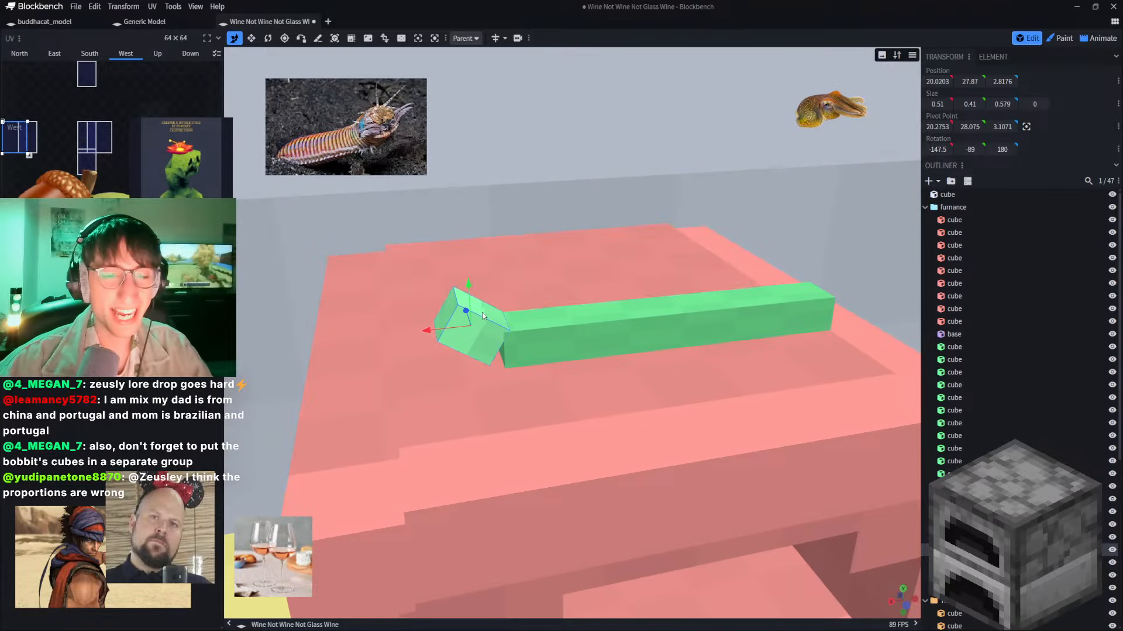
Step: Duplicate the tilted end piece, shrink it to 0.51 × 0.31 × 0.279, and place it at 19.8203, 27.77, 3.1176 to fill the bend
{"action": "key", "text": "ctrl+d"}
{"action": "key", "text": "s"}
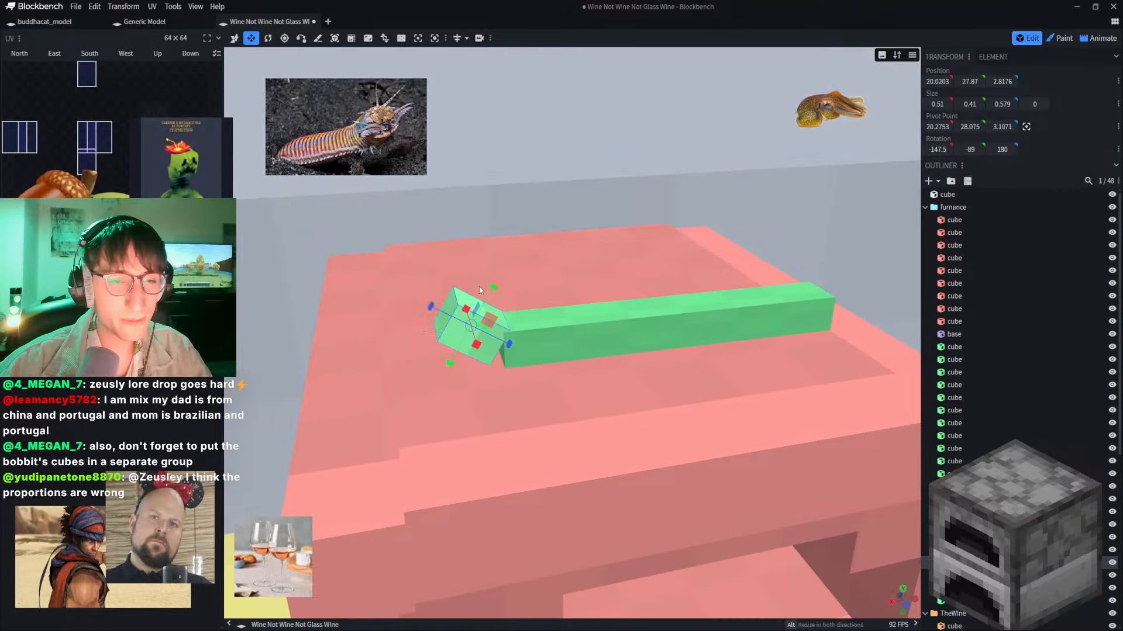
{"action": "left_click_drag", "start_coordinate": [438, 313], "coordinate": [479, 344]}
{"action": "key", "text": "p"}
{"action": "left_click_drag", "start_coordinate": [499, 305], "coordinate": [502, 315]}
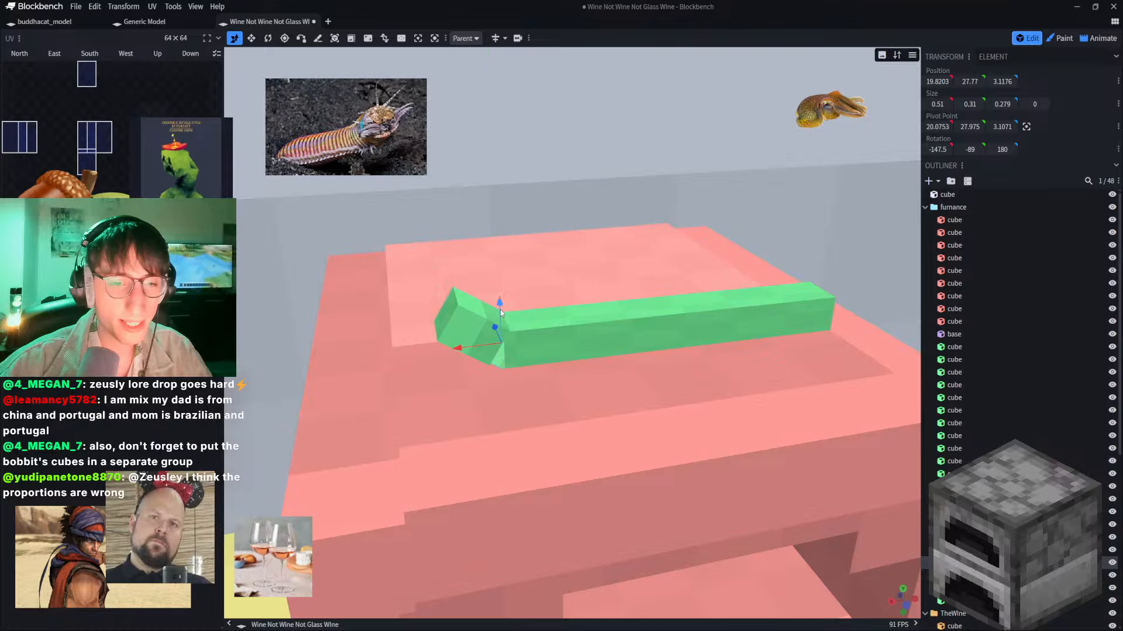
{"action": "right_click_drag", "start_coordinate": [602, 269], "coordinate": [518, 188]}
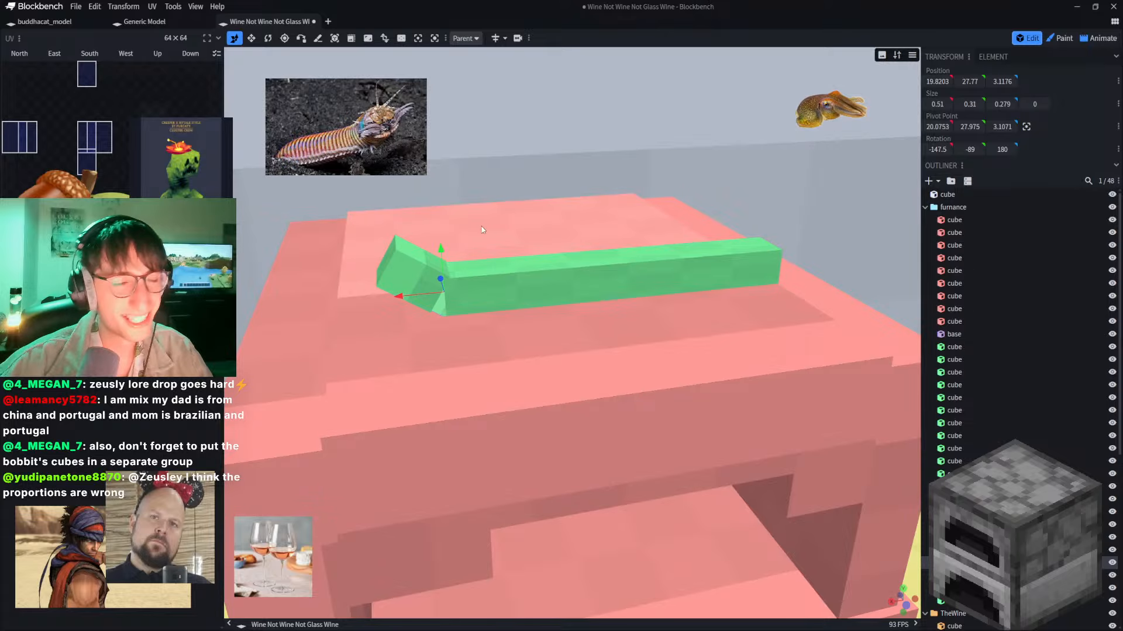
{"action": "left_click", "coordinate": [409, 276]}
{"action": "right_click_drag", "start_coordinate": [411, 221], "coordinate": [434, 271]}
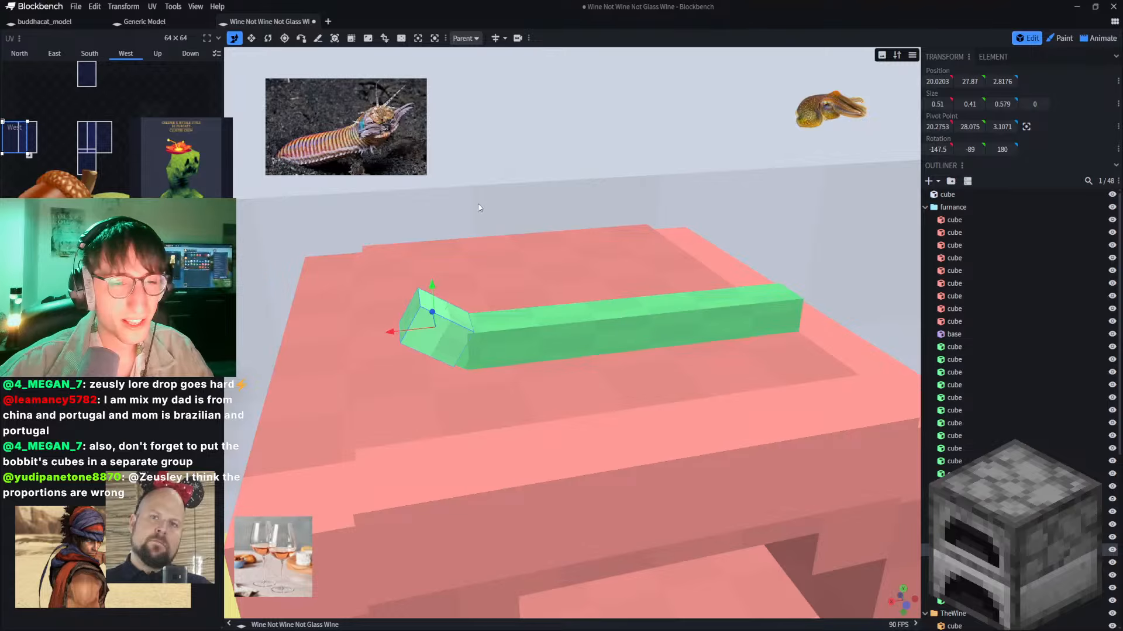
{"action": "right_click_drag", "start_coordinate": [480, 207], "coordinate": [323, 221]}
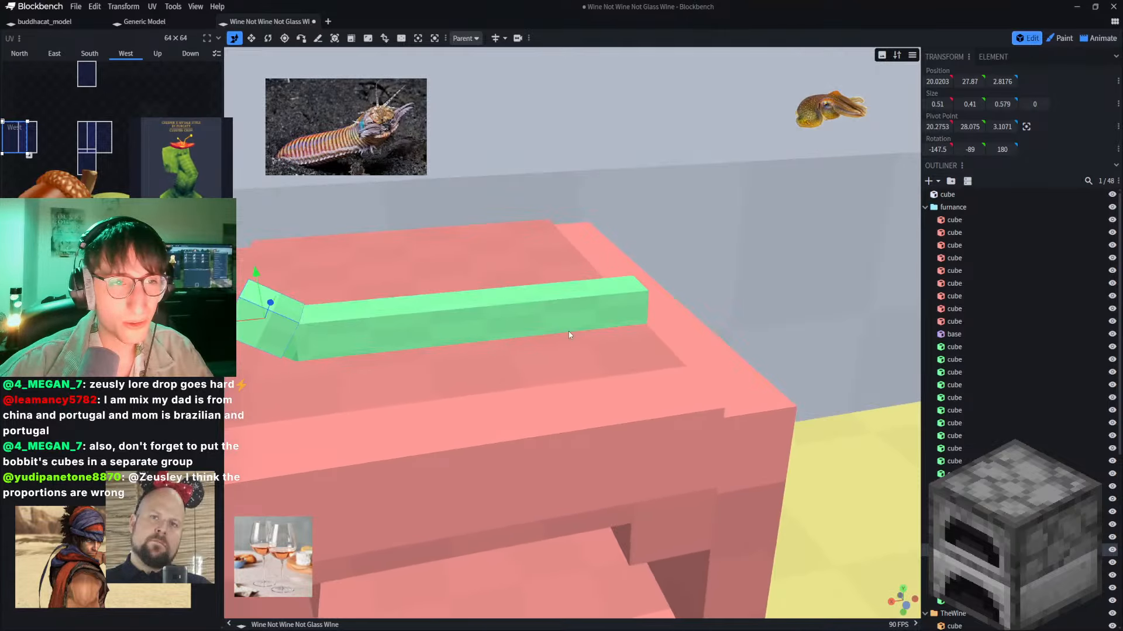
Step: Shorten the worm's long body piece from its far end to a length of 1.6258
{"action": "left_click", "coordinate": [566, 312]}
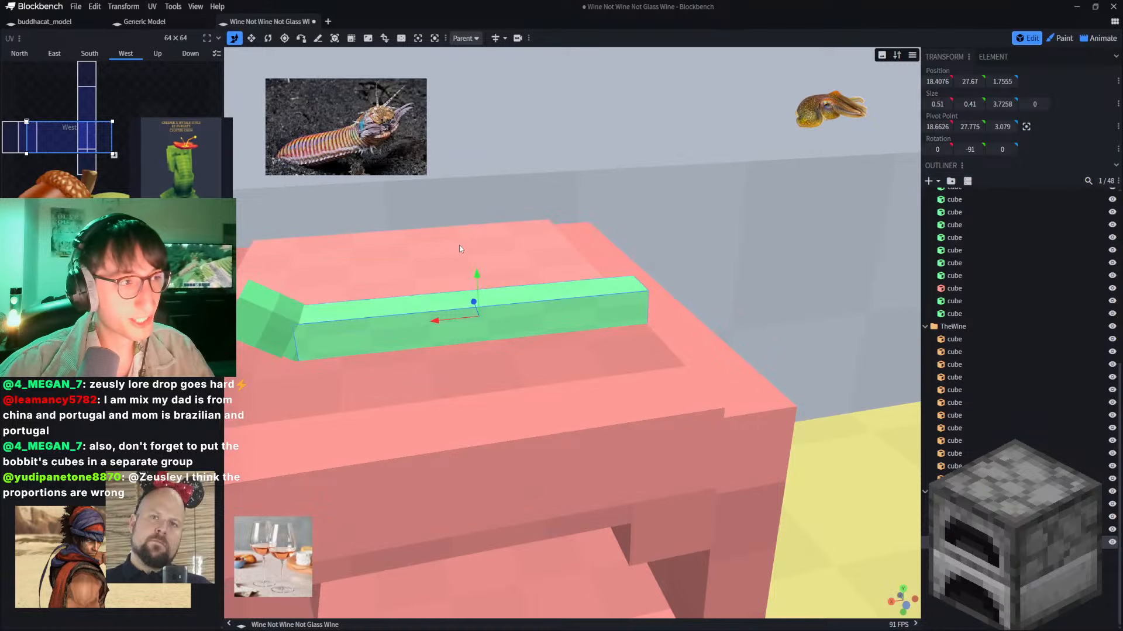
{"action": "left_click_drag", "start_coordinate": [461, 249], "coordinate": [441, 325]}
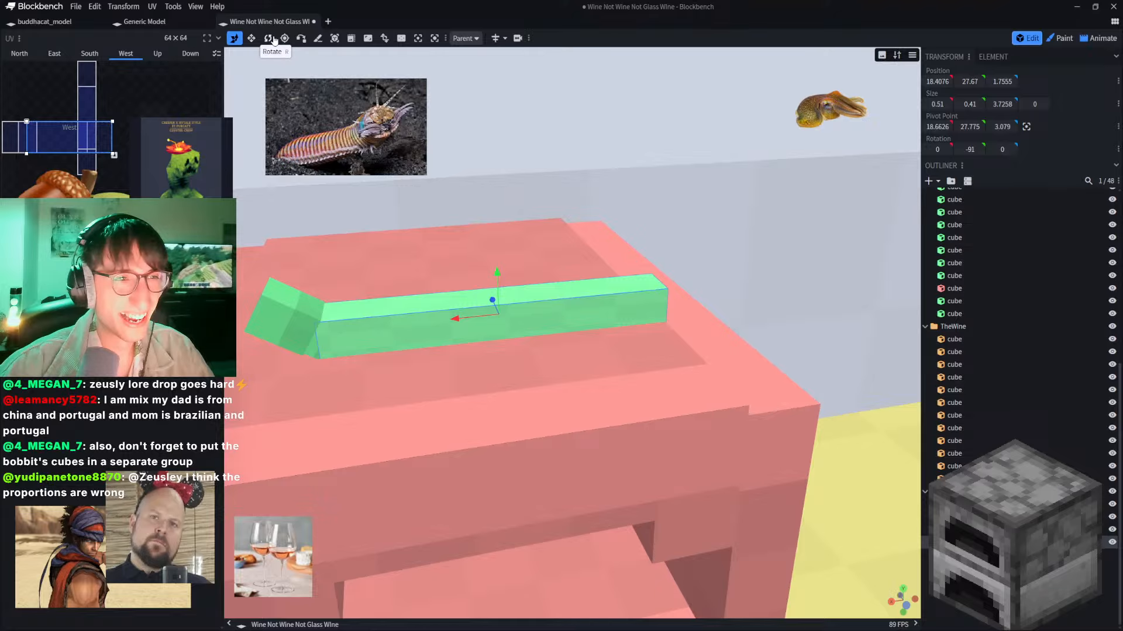
{"action": "left_click", "coordinate": [251, 38]}
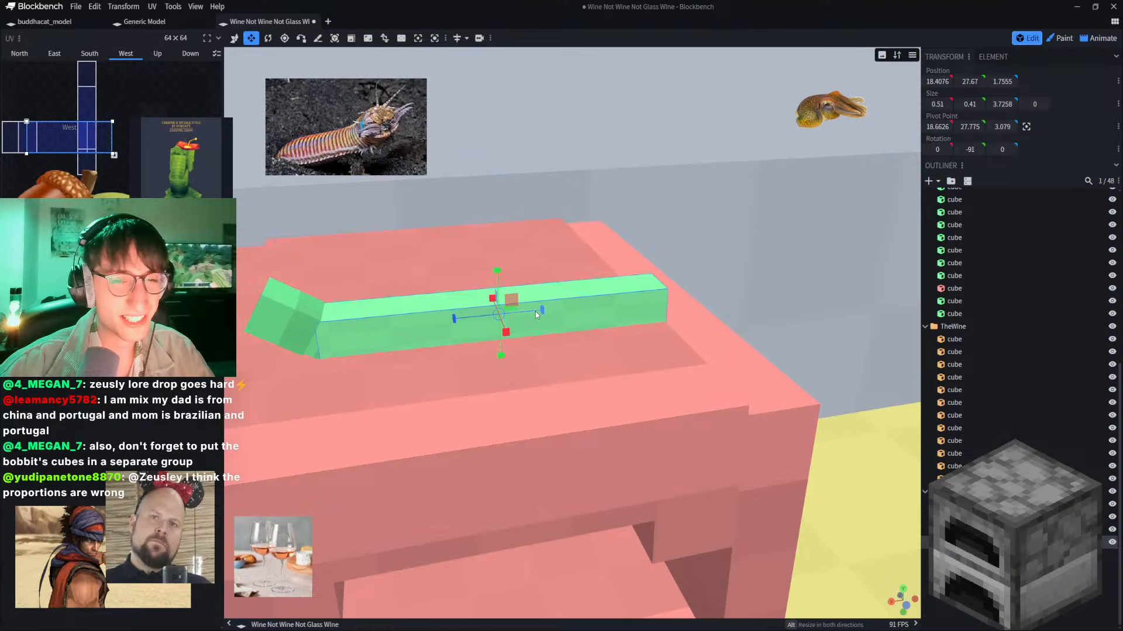
{"action": "left_click_drag", "start_coordinate": [537, 315], "coordinate": [333, 333]}
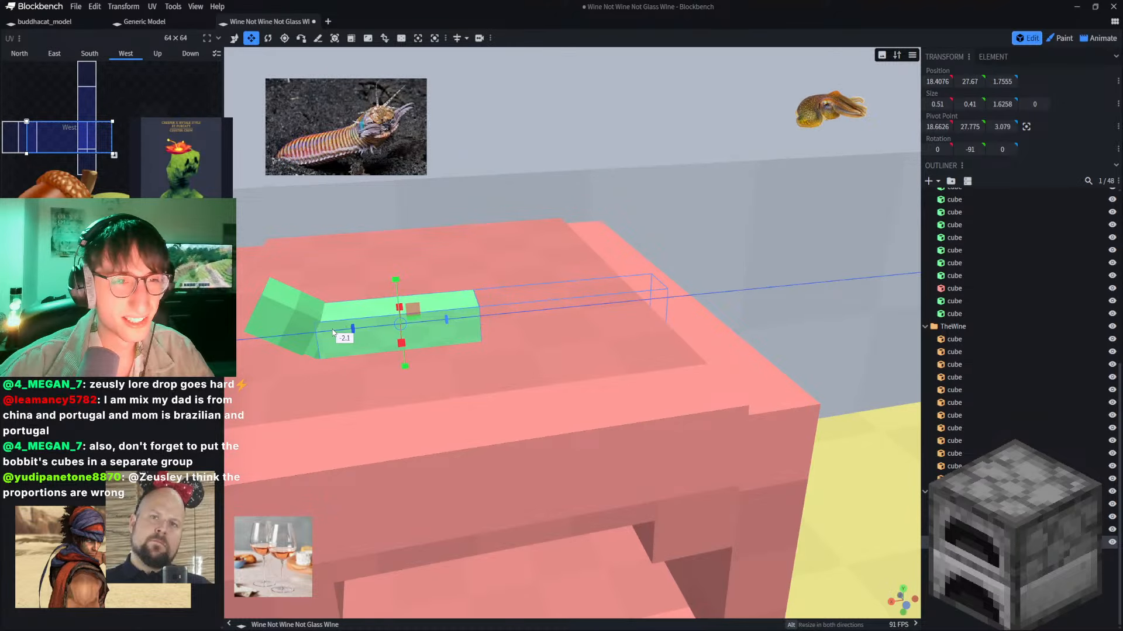
{"action": "left_click_drag", "start_coordinate": [333, 234], "coordinate": [483, 245]}
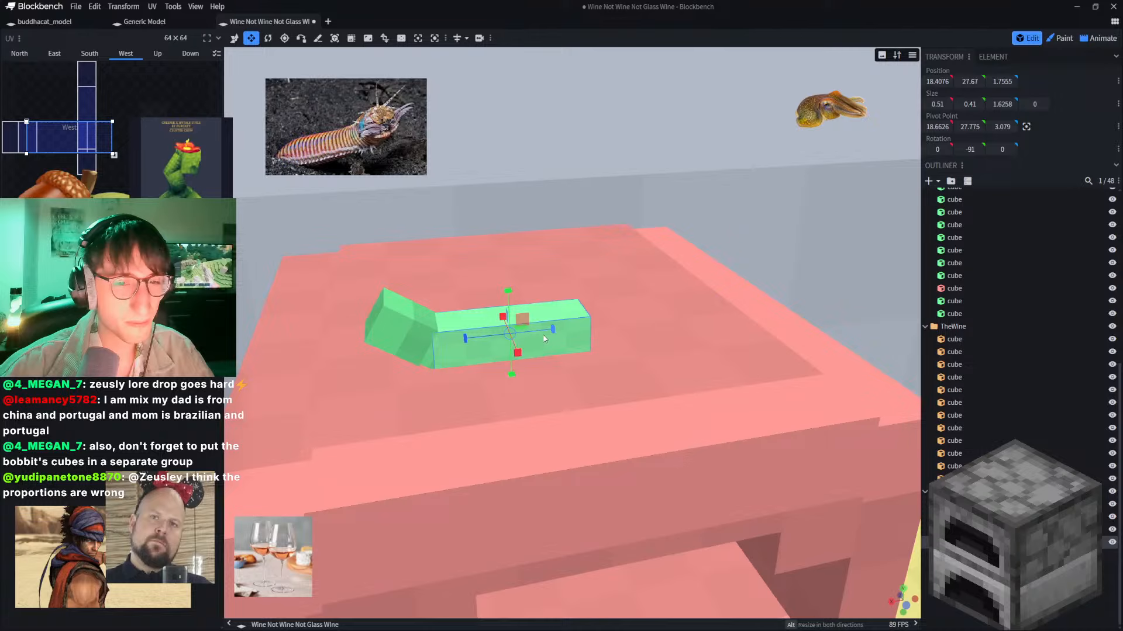
{"action": "right_click_drag", "start_coordinate": [475, 236], "coordinate": [528, 232]}
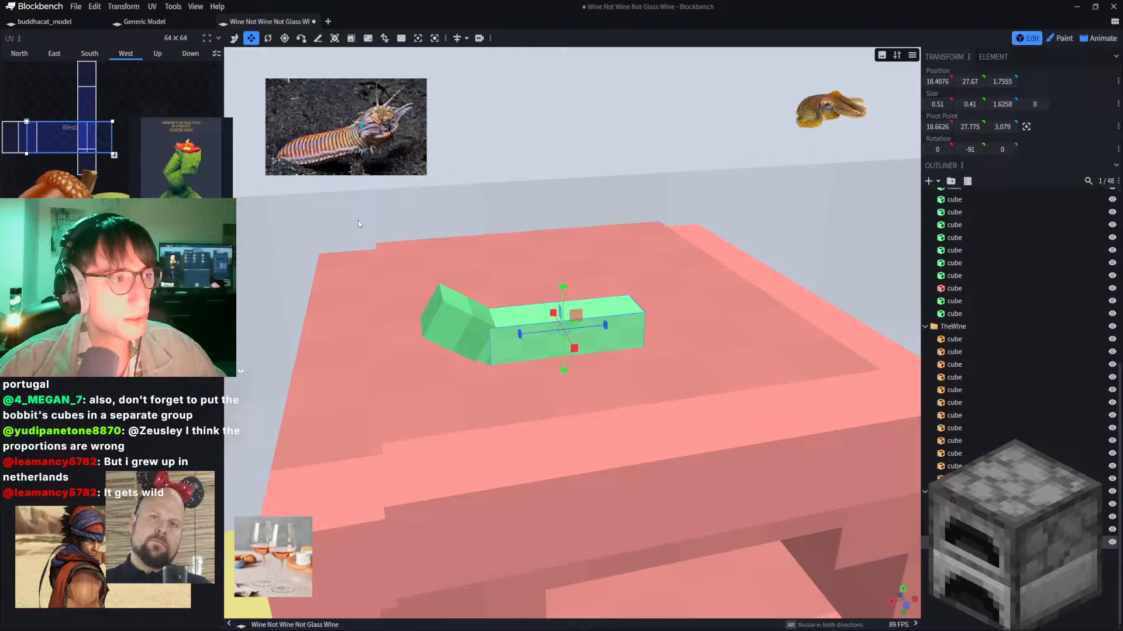
Step: Move the furnace reference image off the outliner and into the viewport
{"action": "scroll", "coordinate": [980, 334], "scroll_direction": "up", "scroll_amount": 5}
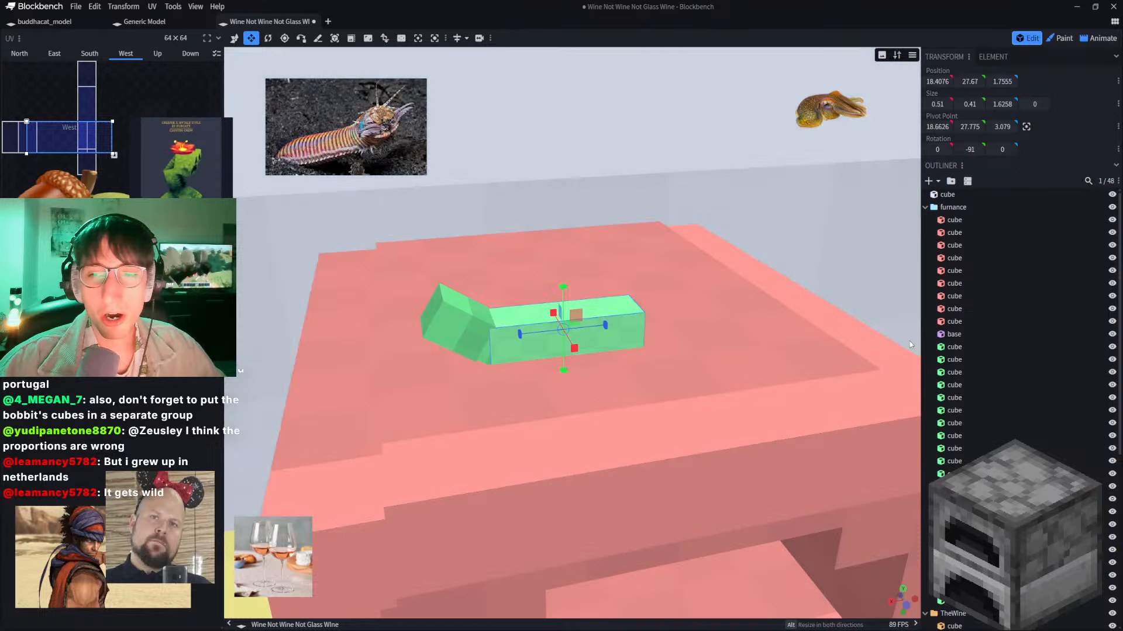
{"action": "scroll", "coordinate": [958, 362], "scroll_direction": "down", "scroll_amount": 5}
{"action": "left_click", "coordinate": [1009, 589]}
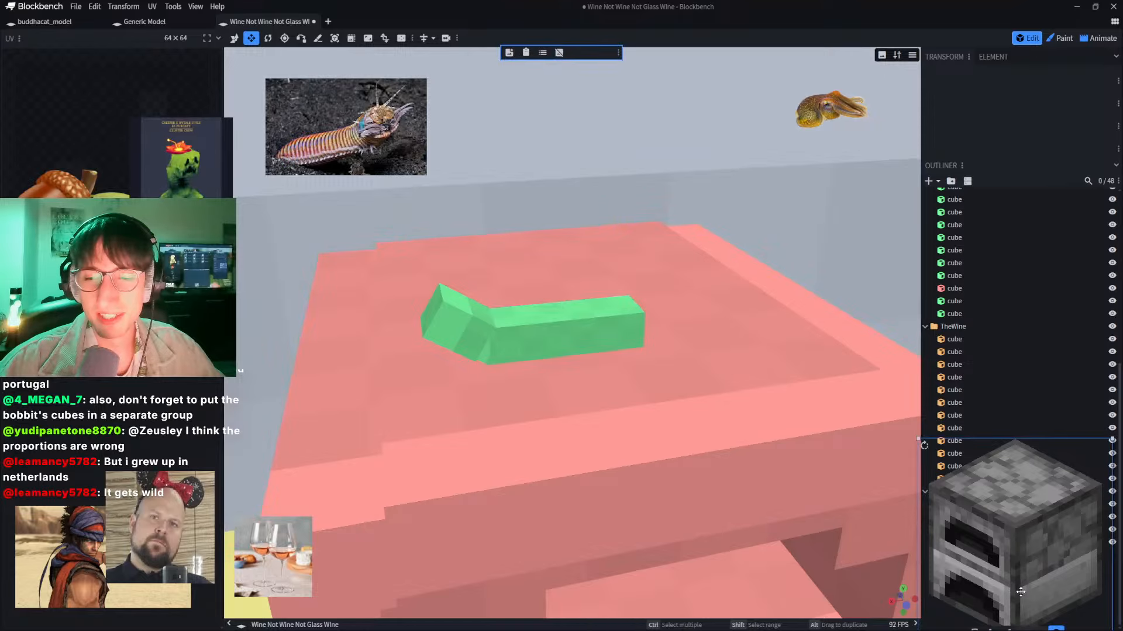
{"action": "left_click_drag", "start_coordinate": [1016, 590], "coordinate": [812, 419]}
Step: Move the worm's tilted end cube out of the furnance group to the outliner root, and collapse the furnance, TheWine and shelf groups
{"action": "left_click", "coordinate": [574, 318]}
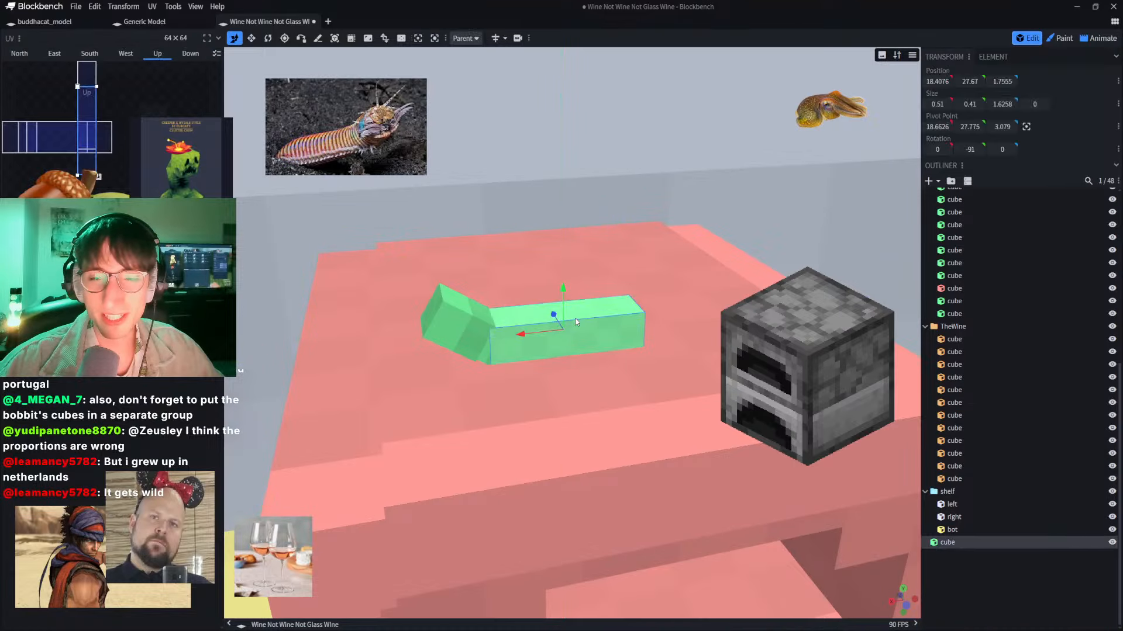
{"action": "left_click", "coordinate": [471, 325]}
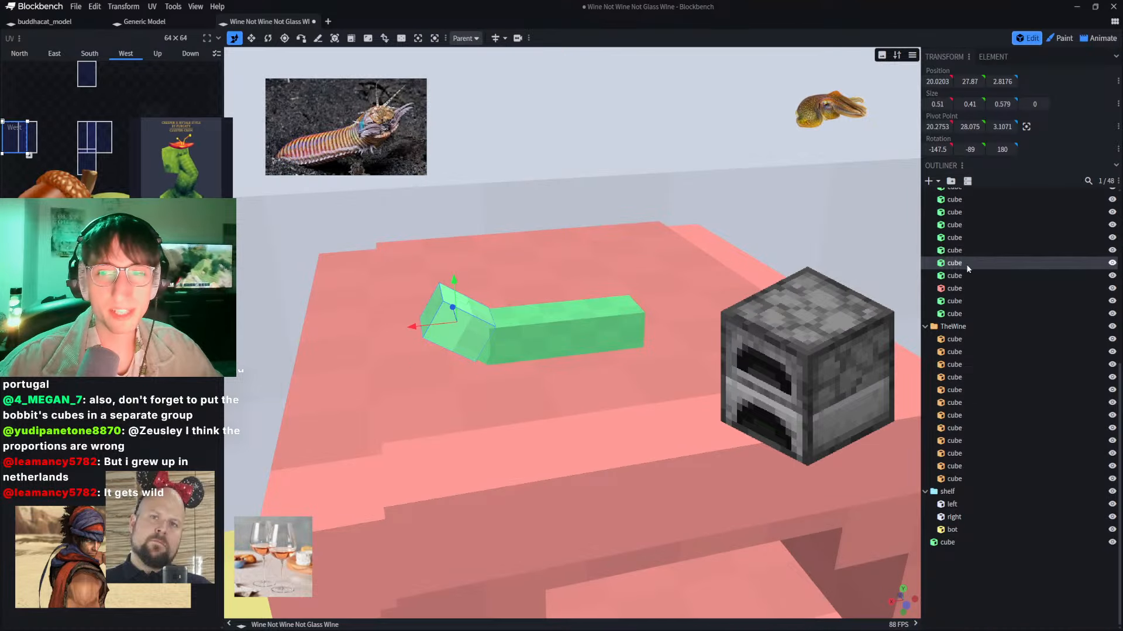
{"action": "left_click_drag", "start_coordinate": [954, 263], "coordinate": [956, 565]}
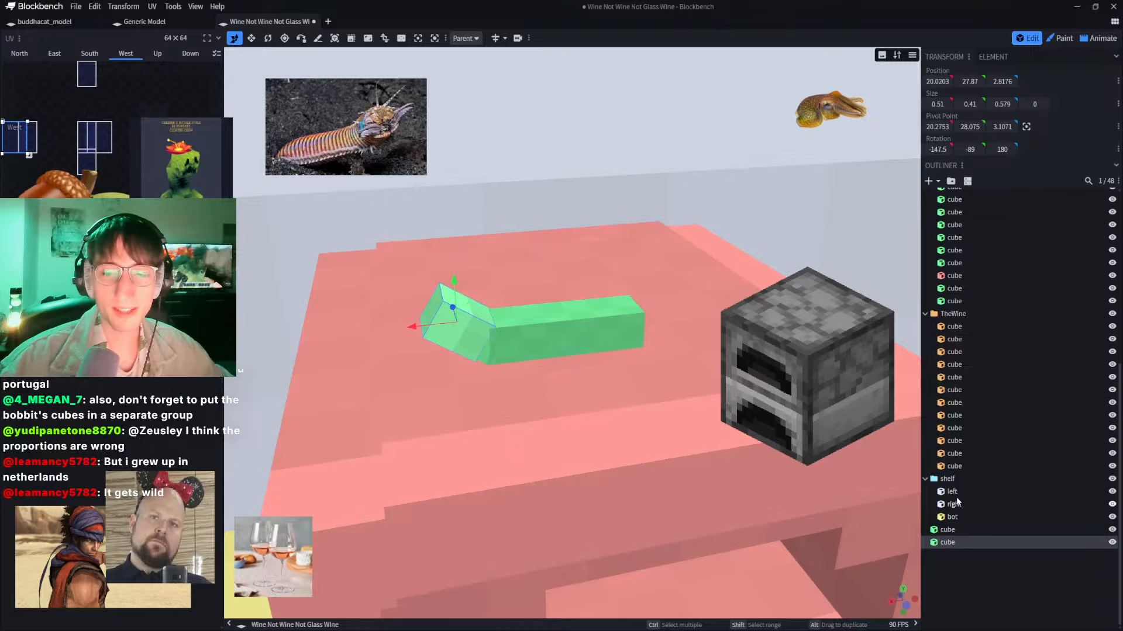
{"action": "scroll", "coordinate": [963, 340], "scroll_direction": "up", "scroll_amount": 5}
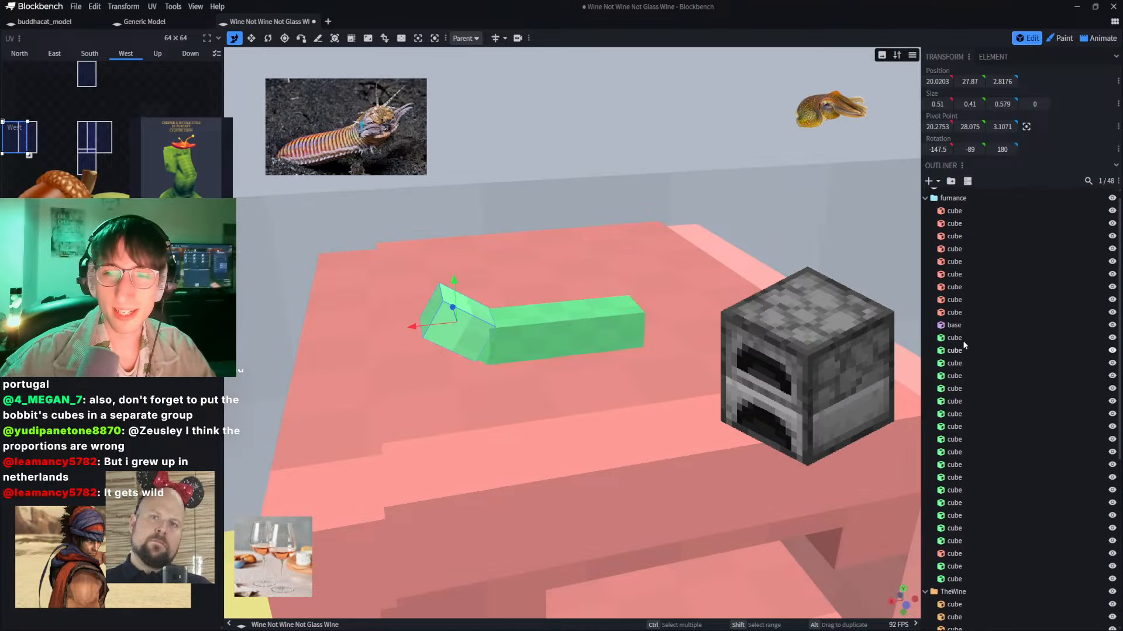
{"action": "left_click", "coordinate": [924, 207]}
{"action": "left_click", "coordinate": [925, 219]}
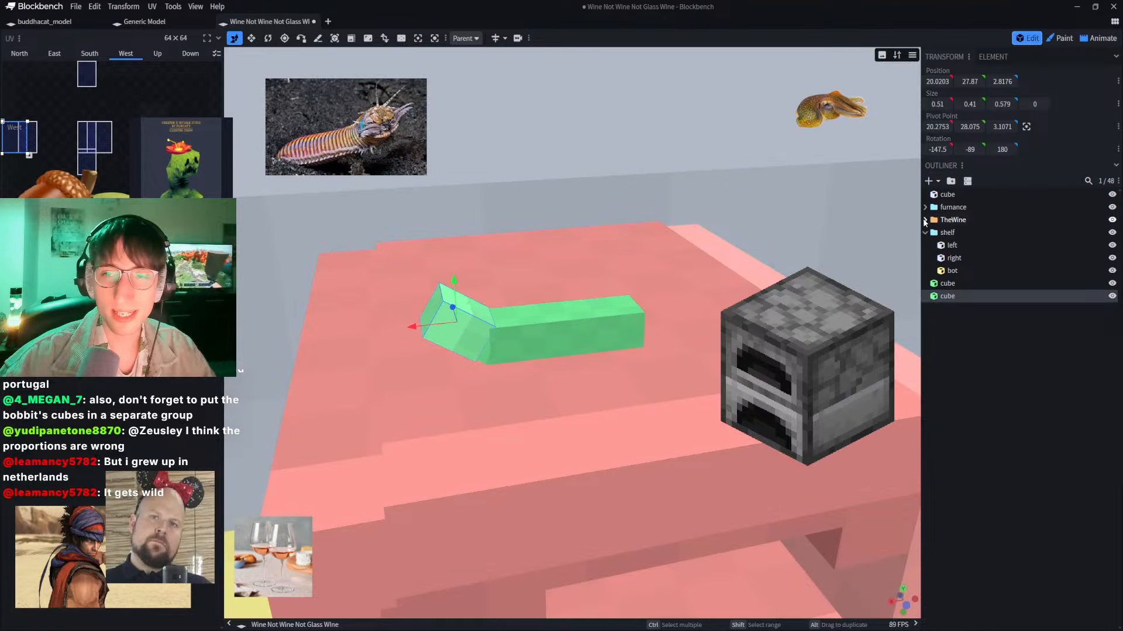
{"action": "left_click", "coordinate": [924, 232]}
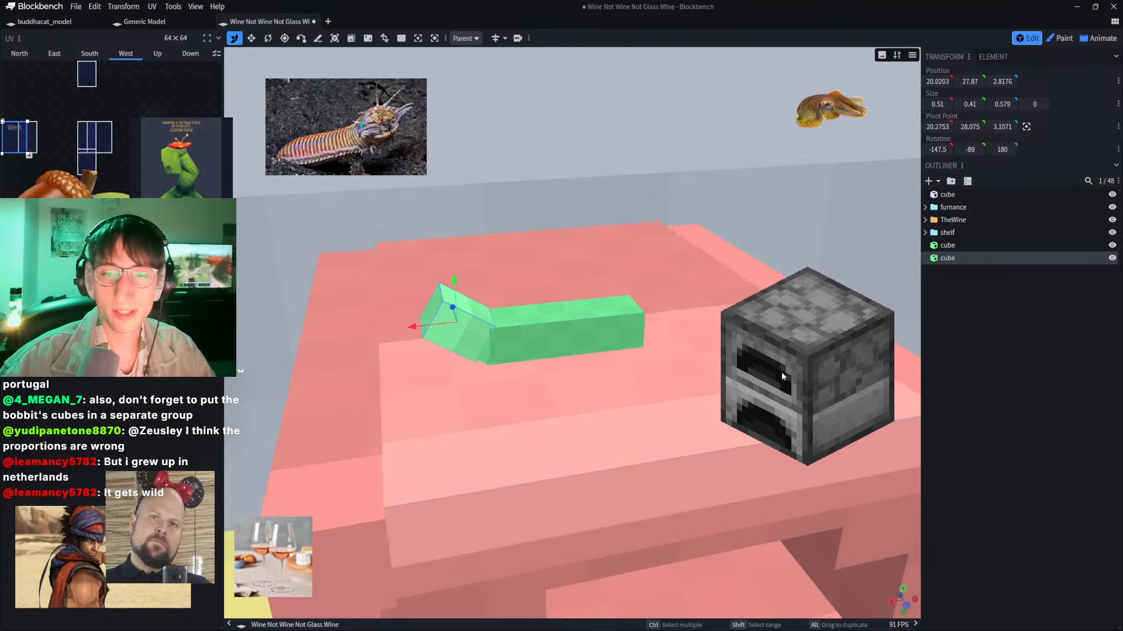
{"action": "left_click", "coordinate": [781, 371]}
{"action": "key", "text": "v"}
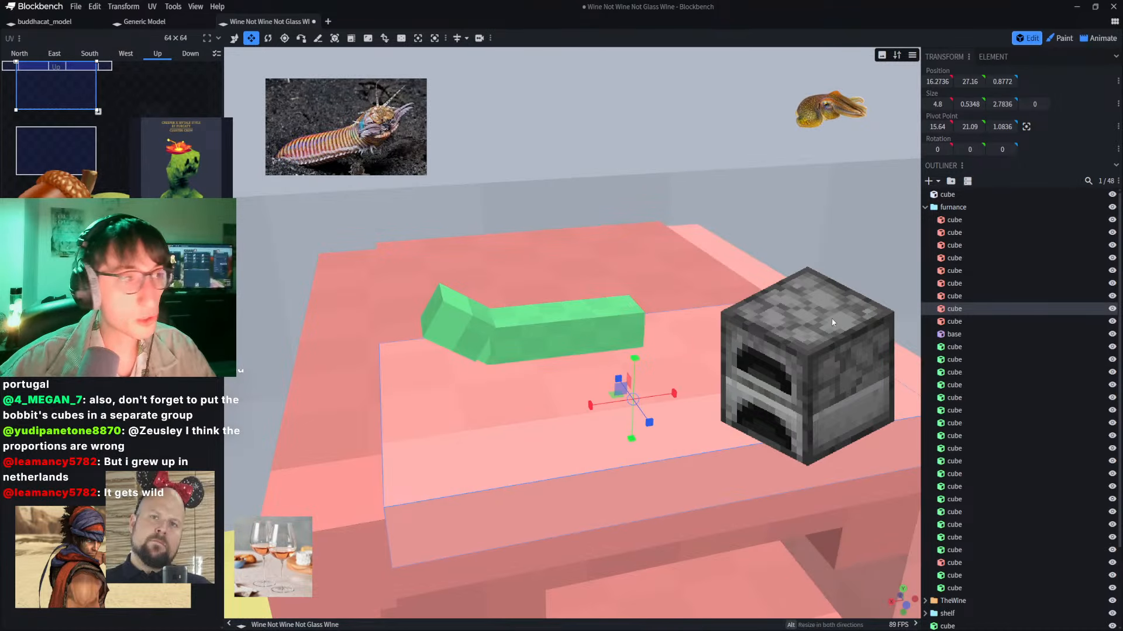
{"action": "left_click", "coordinate": [835, 280]}
{"action": "key", "text": "v"}
{"action": "left_click", "coordinate": [824, 303]}
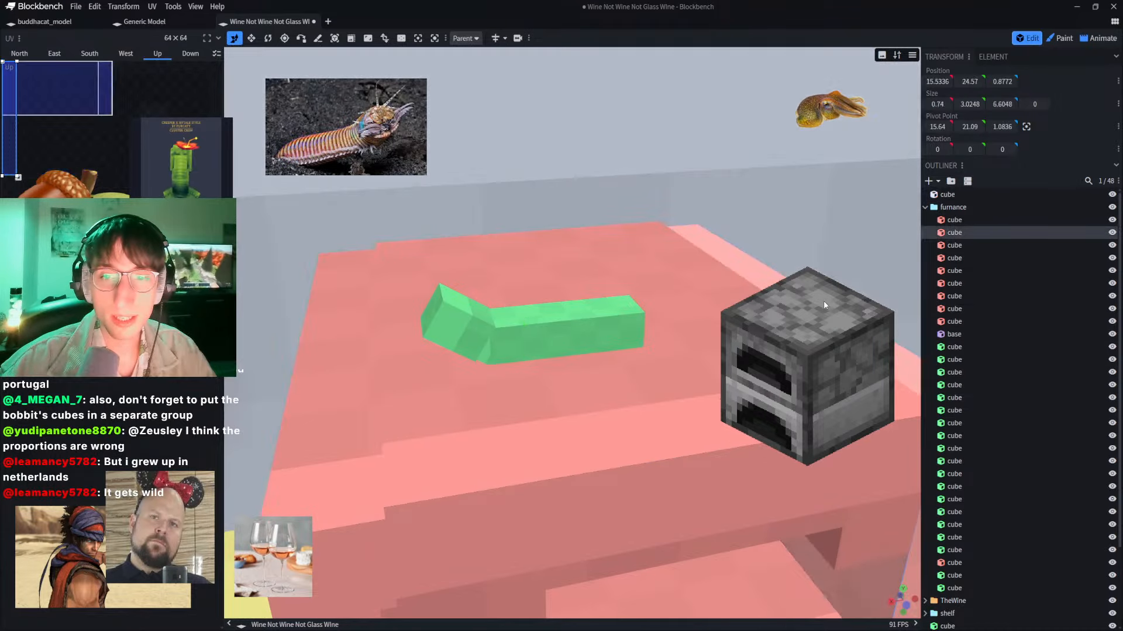
{"action": "key", "text": "s"}
{"action": "key", "text": "v"}
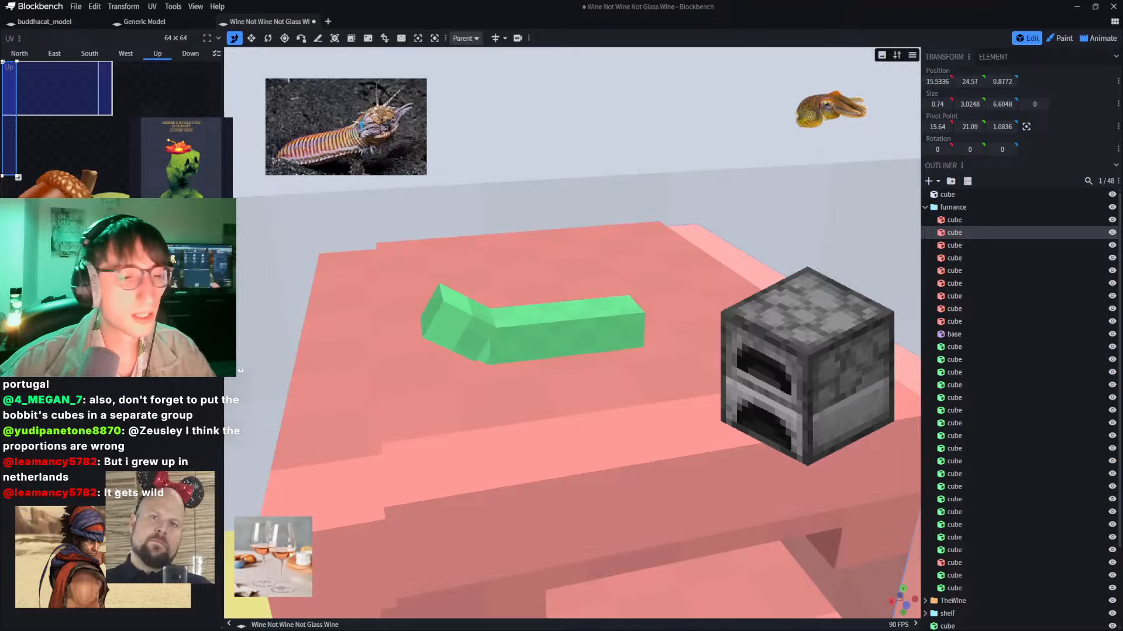
Step: Move the furnace reference image further down, clear of the worm, and collapse the furnance group
{"action": "double_click", "coordinate": [123, 483]}
{"action": "left_click", "coordinate": [817, 369]}
{"action": "left_click_drag", "start_coordinate": [817, 369], "coordinate": [777, 469]}
{"action": "left_click", "coordinate": [925, 207]}
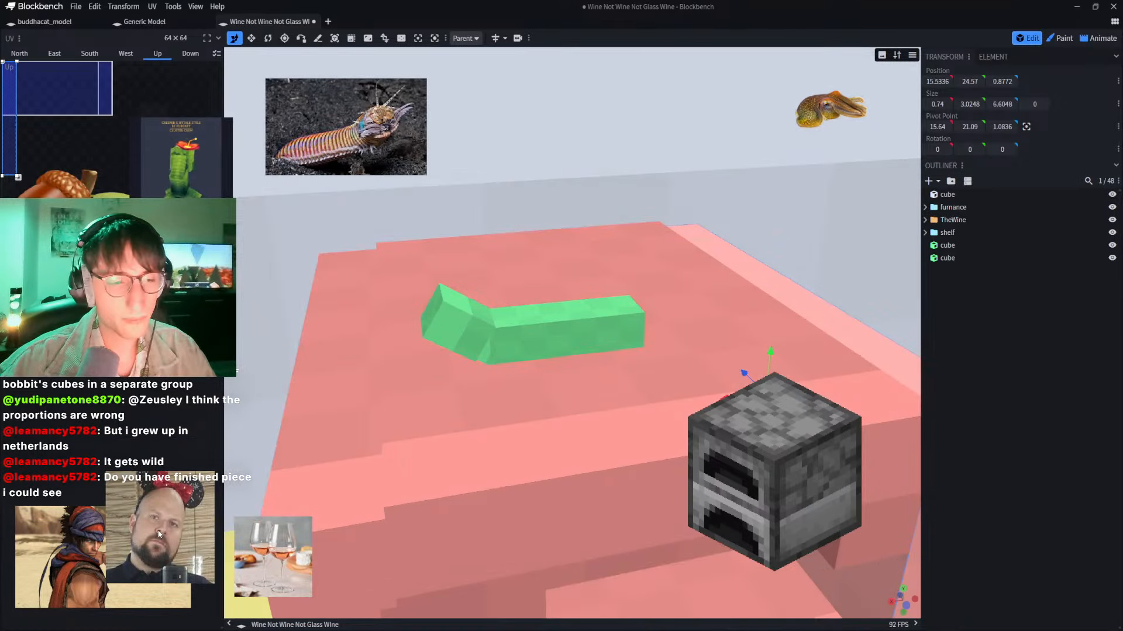
Step: Shrink the furnace reference image to roughly half size and move it out of the viewport onto the UV editor
{"action": "double_click", "coordinate": [171, 528]}
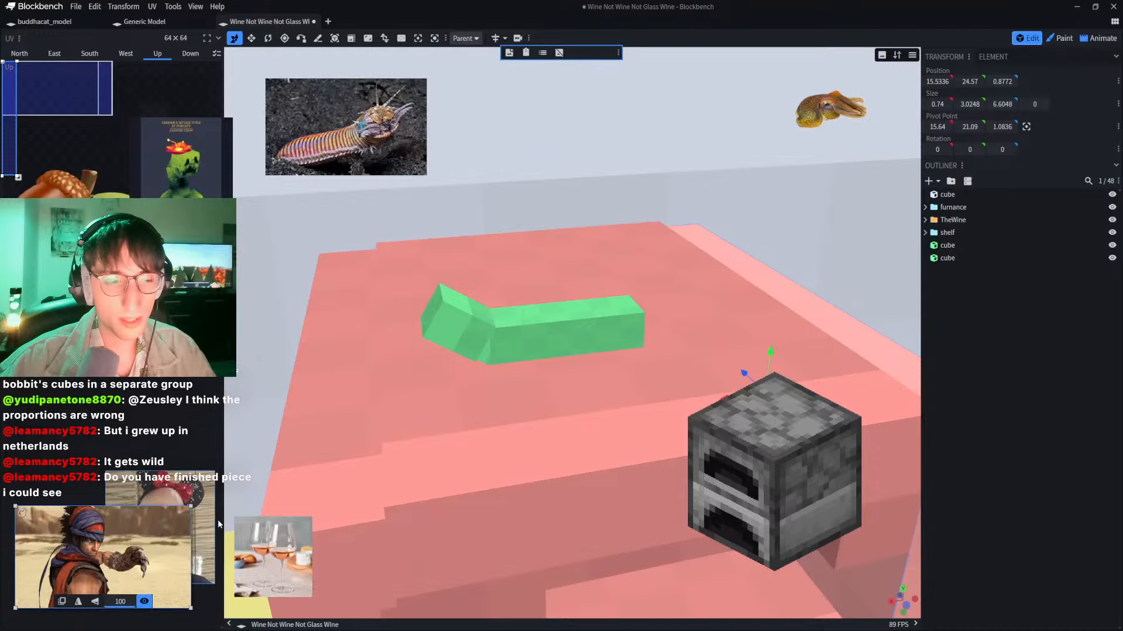
{"action": "left_click", "coordinate": [773, 464]}
{"action": "left_click_drag", "start_coordinate": [773, 463], "coordinate": [1004, 525]}
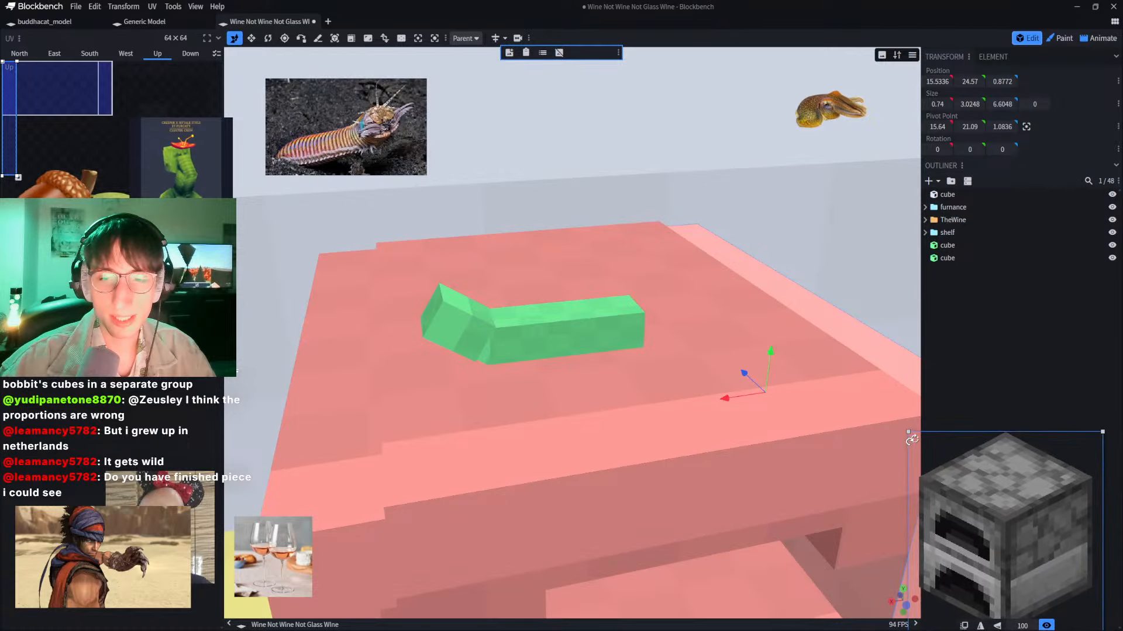
{"action": "left_click_drag", "start_coordinate": [907, 433], "coordinate": [999, 481]}
{"action": "left_click_drag", "start_coordinate": [1053, 550], "coordinate": [71, 82]}
Step: Move the green creeper and cuttlefish reference images into the empty space below the outliner entries, placed side by side
{"action": "left_click_drag", "start_coordinate": [171, 146], "coordinate": [966, 551]}
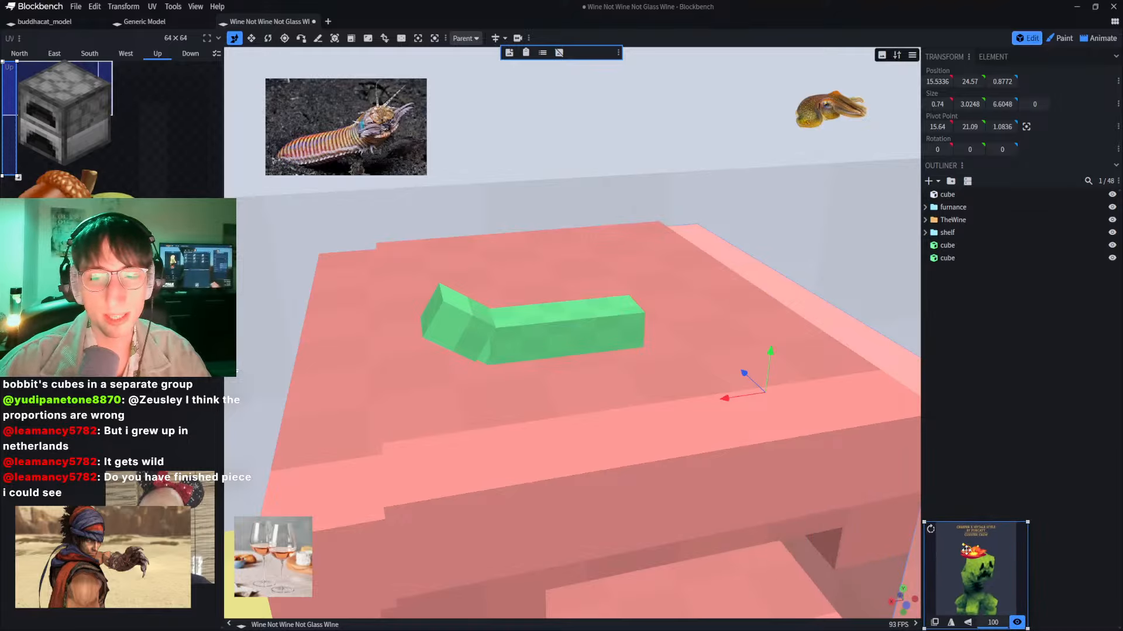
{"action": "left_click", "coordinate": [829, 117]}
{"action": "left_click_drag", "start_coordinate": [829, 117], "coordinate": [970, 541]}
{"action": "left_click", "coordinate": [1086, 489]}
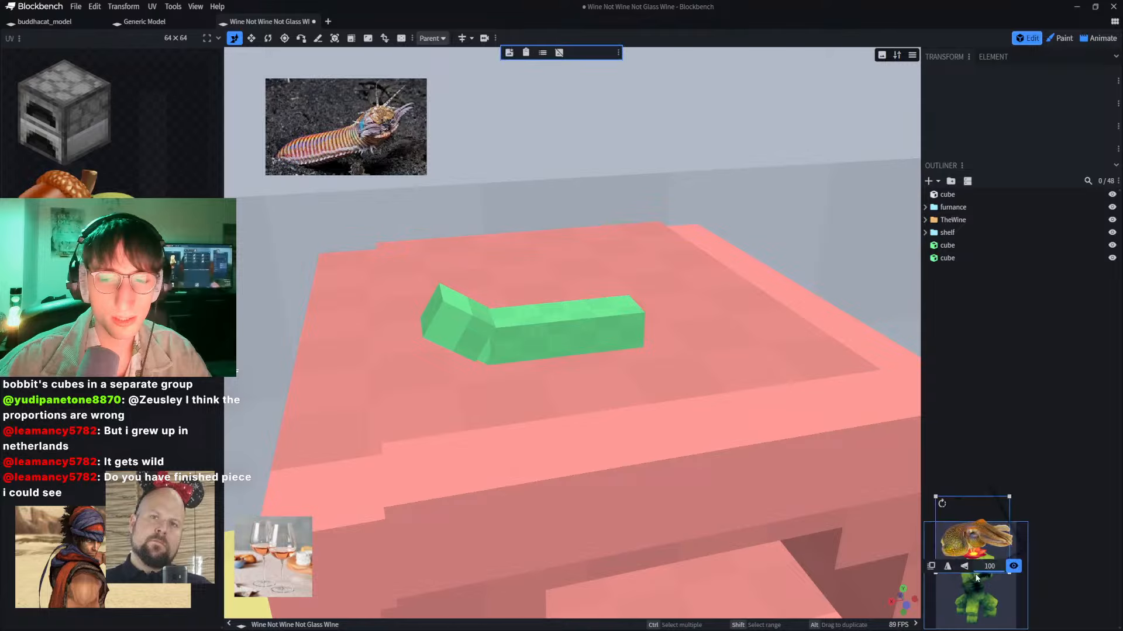
{"action": "left_click", "coordinate": [981, 611]}
{"action": "left_click_drag", "start_coordinate": [970, 592], "coordinate": [1067, 585]}
Step: Move the wine glasses reference image beside the furnace image on the UV editor, and the acorn image above the cuttlefish below the outliner entries
{"action": "left_click", "coordinate": [282, 566]}
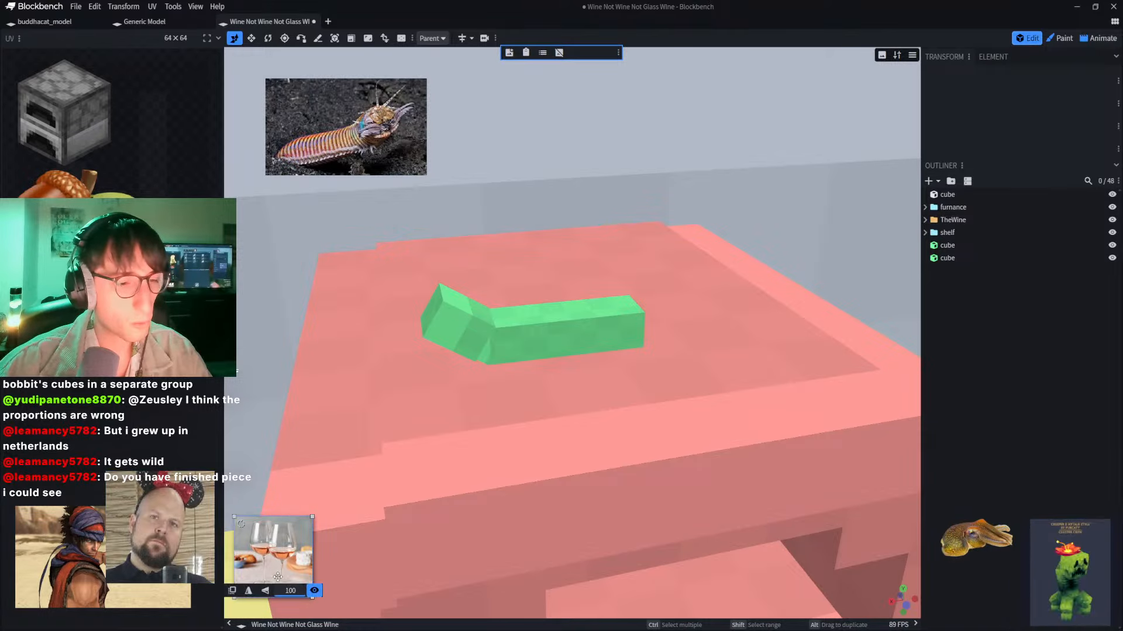
{"action": "left_click_drag", "start_coordinate": [281, 565], "coordinate": [179, 122]}
{"action": "left_click_drag", "start_coordinate": [143, 294], "coordinate": [1092, 486]}
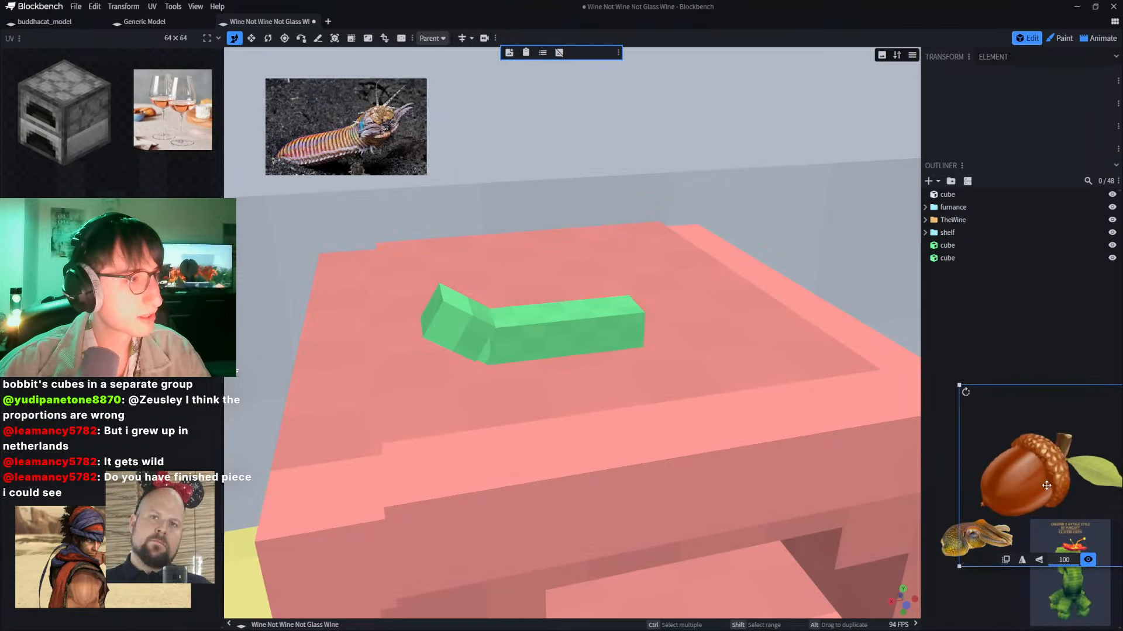
{"action": "left_click", "coordinate": [153, 115]}
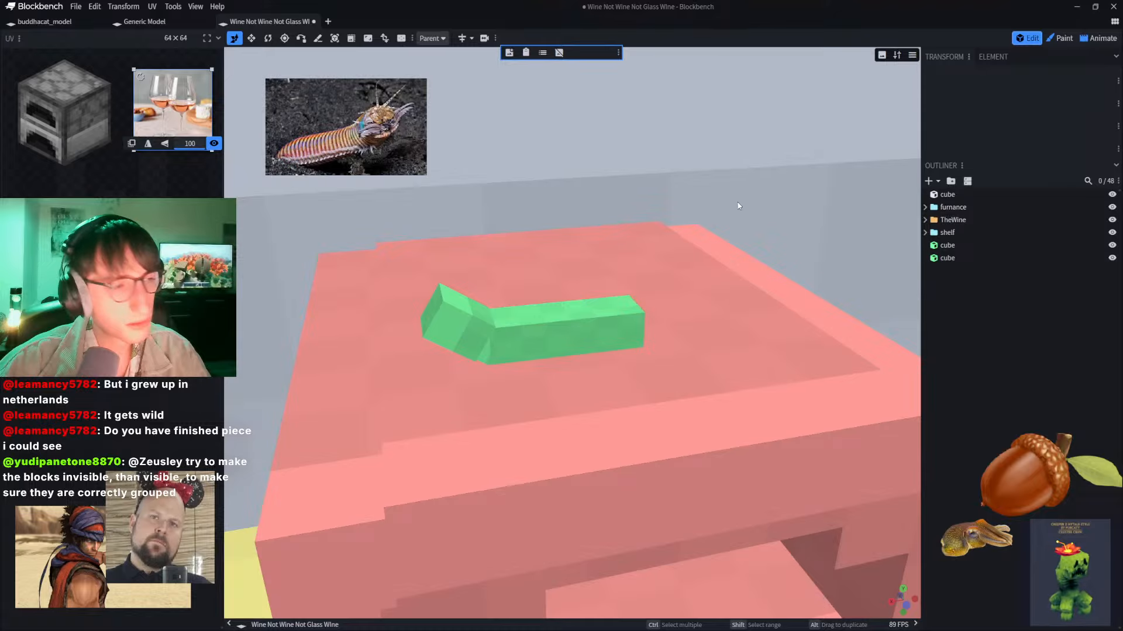
Step: Hide the large 32 × 32 × 32 backdrop cube and the furnance, TheWine and shelf groups to isolate the worm's two cubes
{"action": "left_click", "coordinate": [636, 158]}
{"action": "scroll", "coordinate": [636, 156], "scroll_direction": "down", "scroll_amount": 6}
{"action": "left_click", "coordinate": [636, 156]}
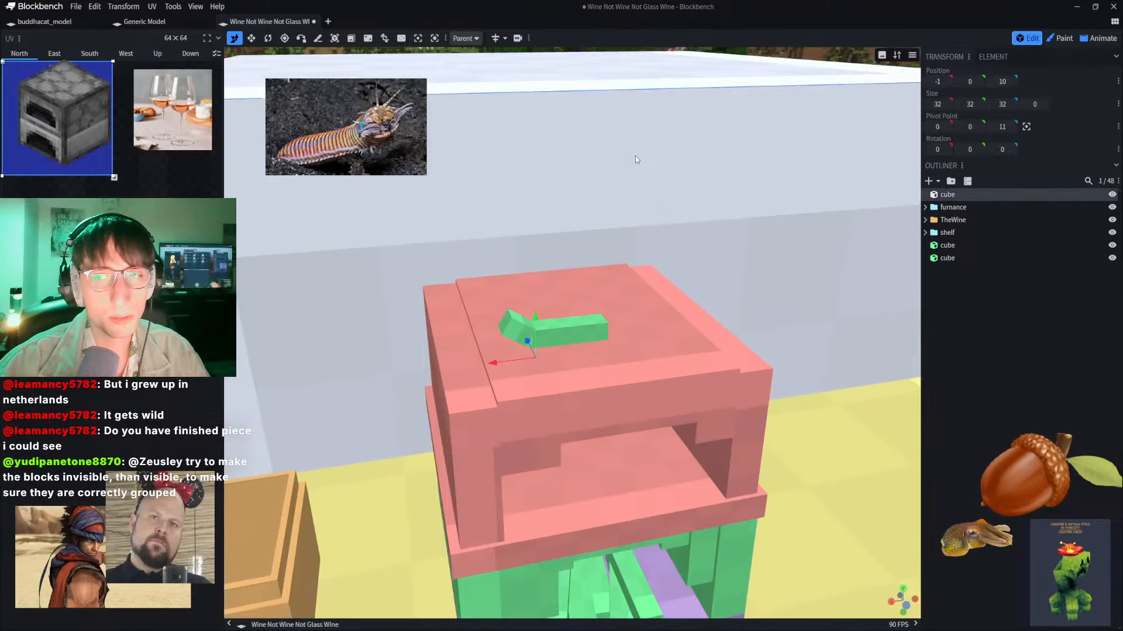
{"action": "left_click", "coordinate": [1111, 195]}
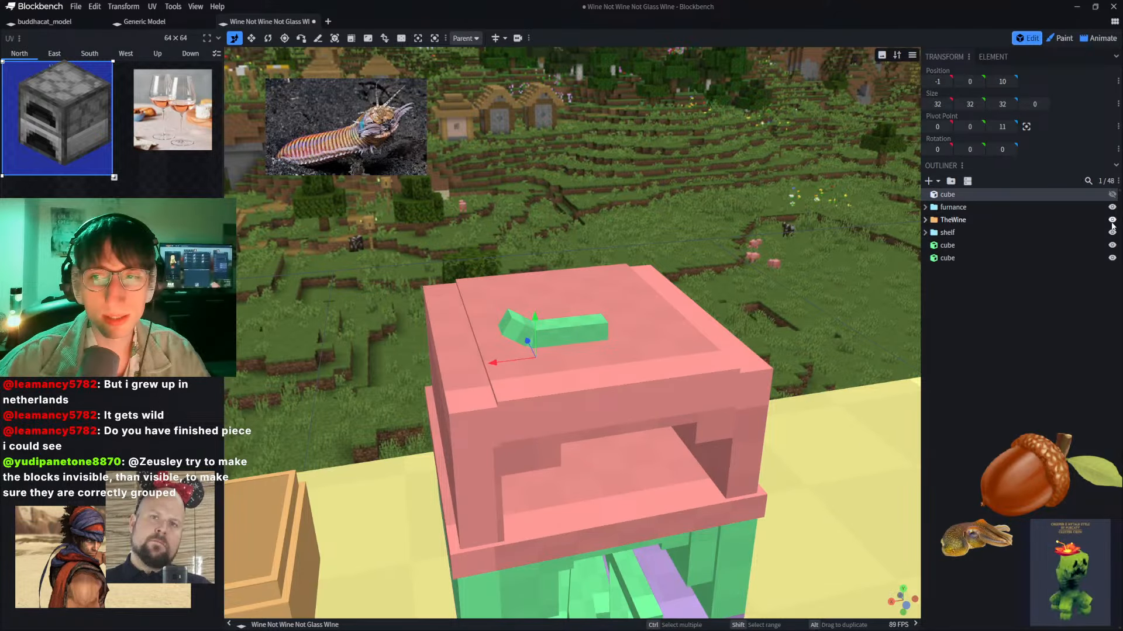
{"action": "left_click", "coordinate": [1112, 207]}
{"action": "left_click", "coordinate": [1112, 220]}
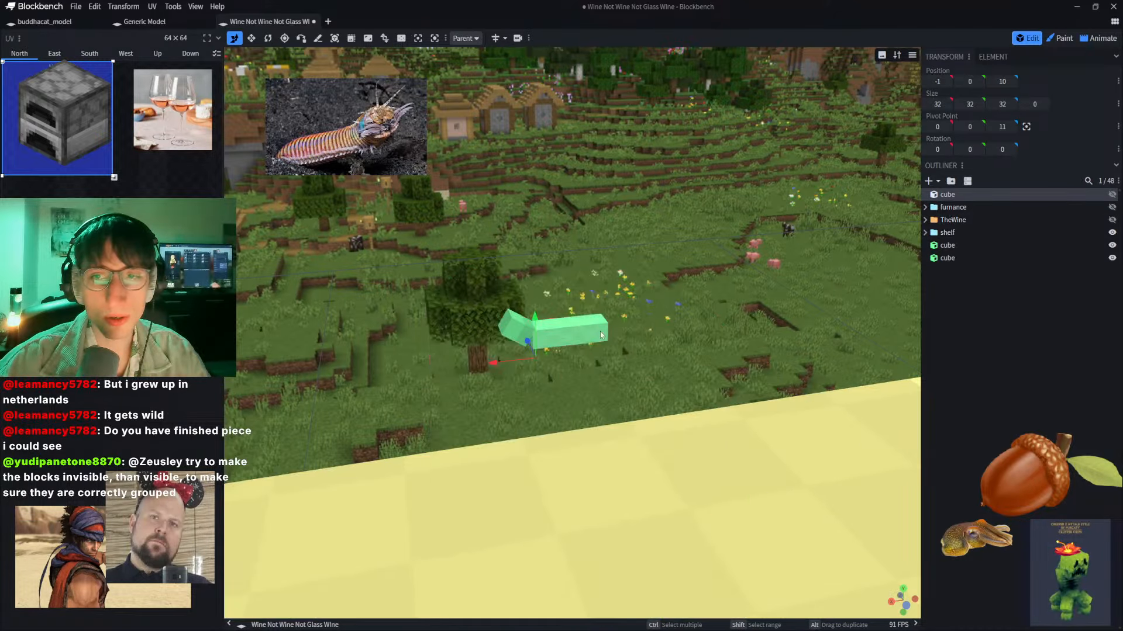
{"action": "left_click", "coordinate": [1112, 233]}
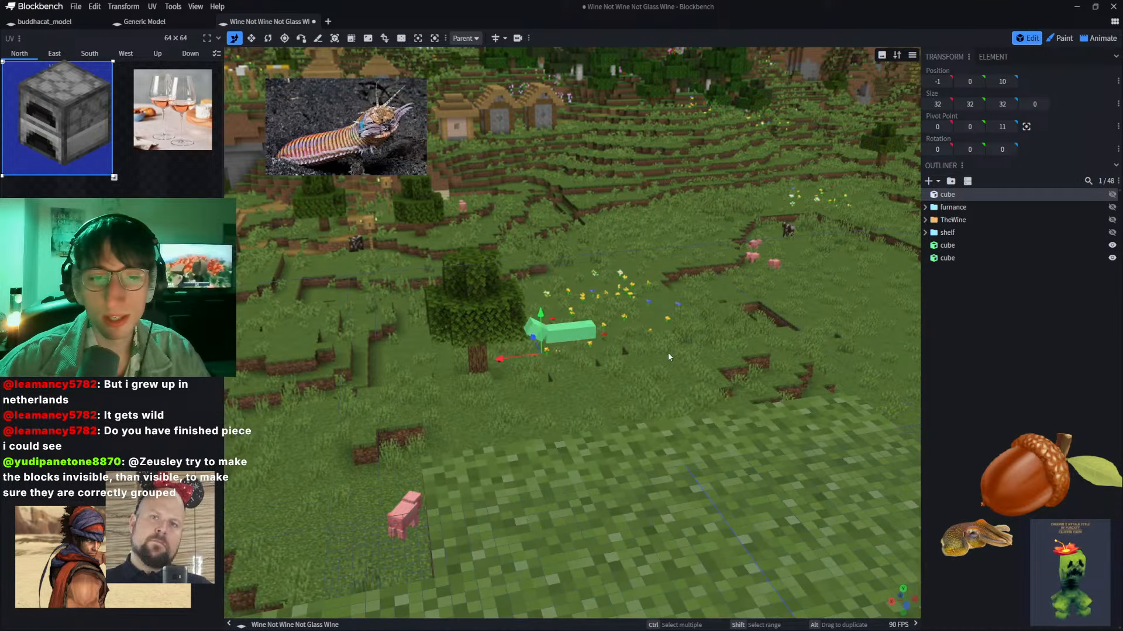
{"action": "scroll", "coordinate": [667, 349], "scroll_direction": "up", "scroll_amount": 5}
{"action": "scroll", "coordinate": [665, 351], "scroll_direction": "down", "scroll_amount": 3}
{"action": "right_click_drag", "start_coordinate": [655, 291], "coordinate": [702, 292]}
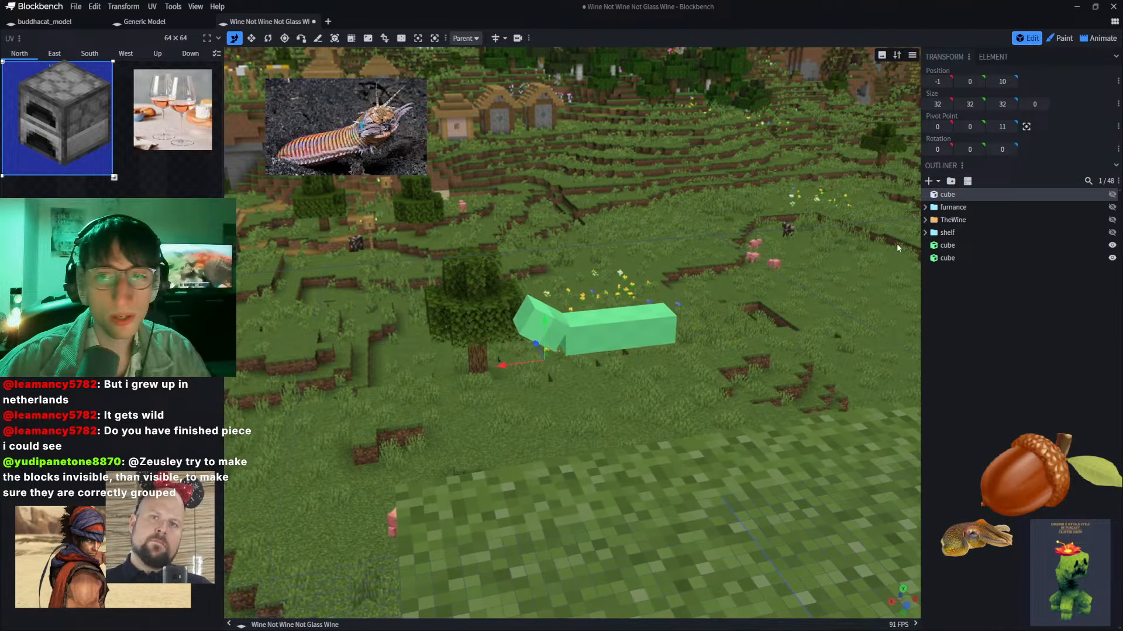
Step: Make the furnance group visible again beneath the worm
{"action": "left_click", "coordinate": [1113, 207]}
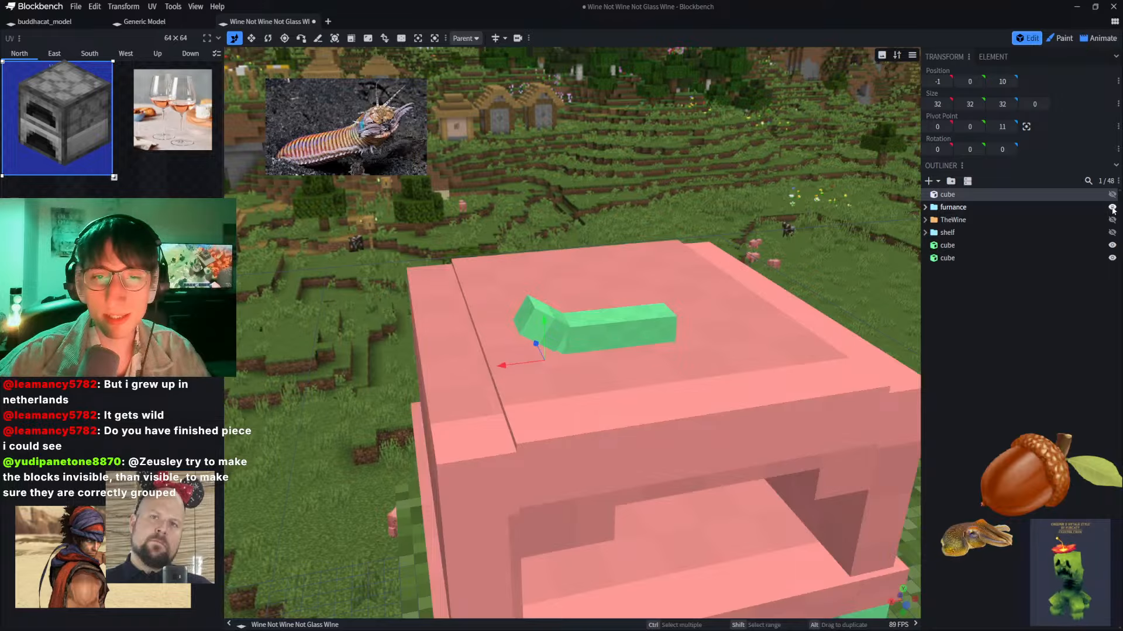
{"action": "right_click_drag", "start_coordinate": [672, 184], "coordinate": [661, 145]}
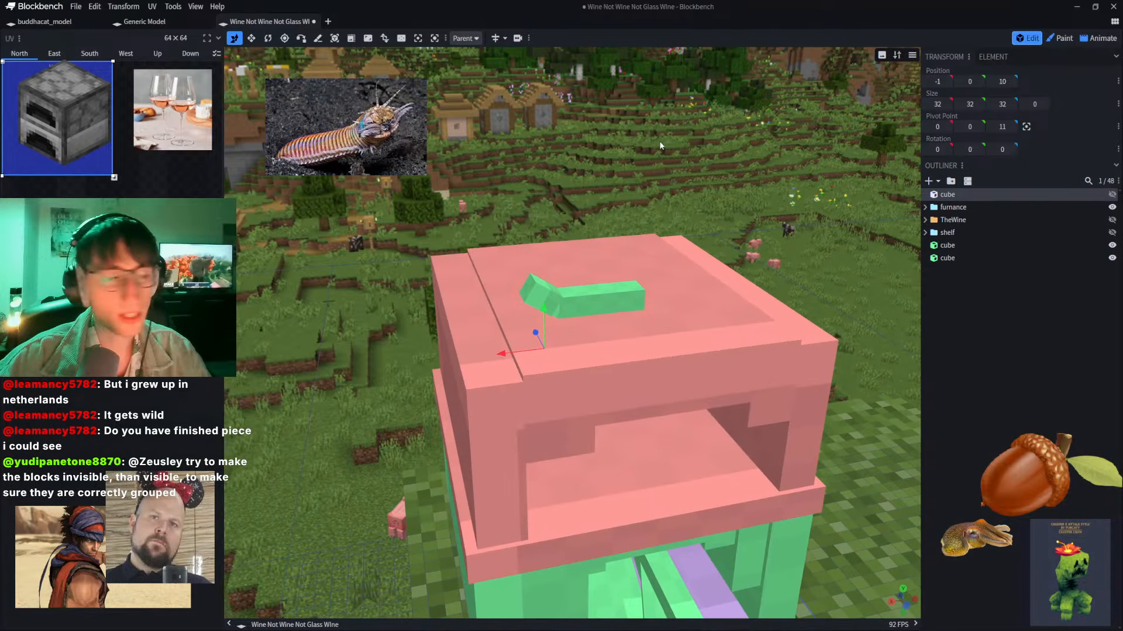
{"action": "scroll", "coordinate": [666, 160], "scroll_direction": "up", "scroll_amount": 5}
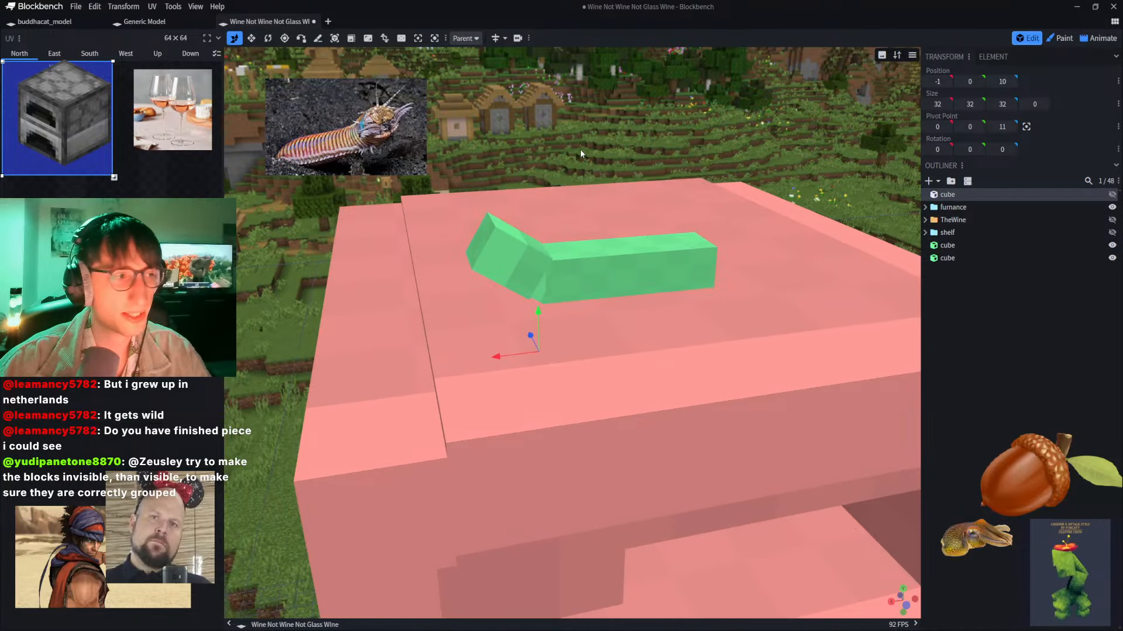
Step: Move the worm's small neck cube out of the furnance group so it sits with the two loose worm cubes in the outliner
{"action": "left_click", "coordinate": [600, 275]}
{"action": "left_click", "coordinate": [501, 253]}
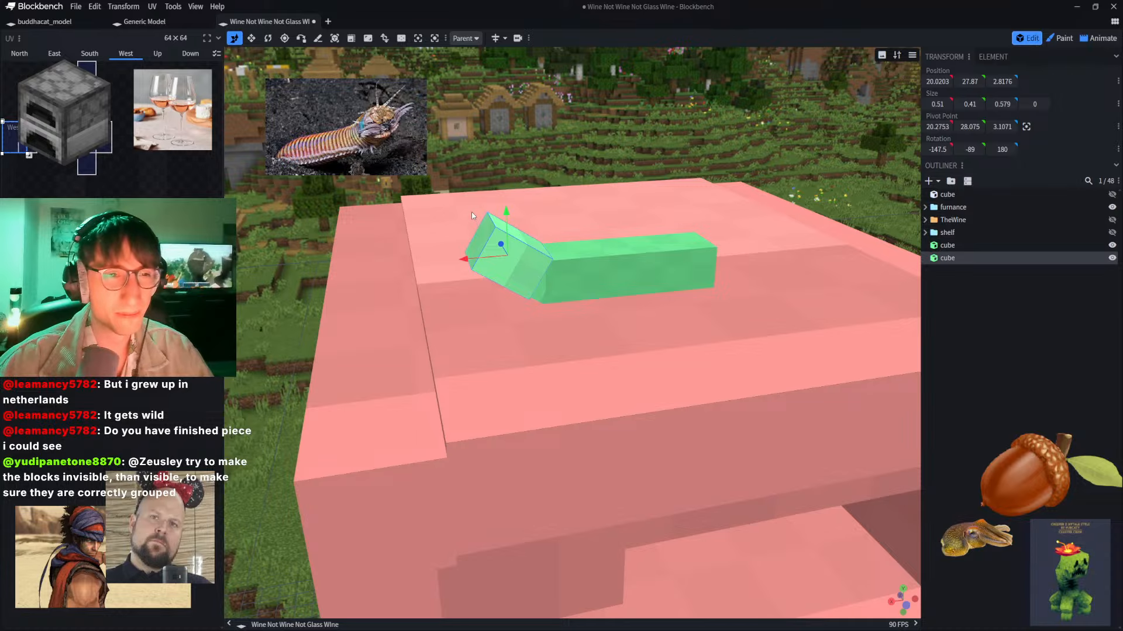
{"action": "right_click_drag", "start_coordinate": [471, 212], "coordinate": [487, 244]}
{"action": "scroll", "coordinate": [488, 237], "scroll_direction": "up", "scroll_amount": 3}
{"action": "scroll", "coordinate": [498, 196], "scroll_direction": "down", "scroll_amount": 1}
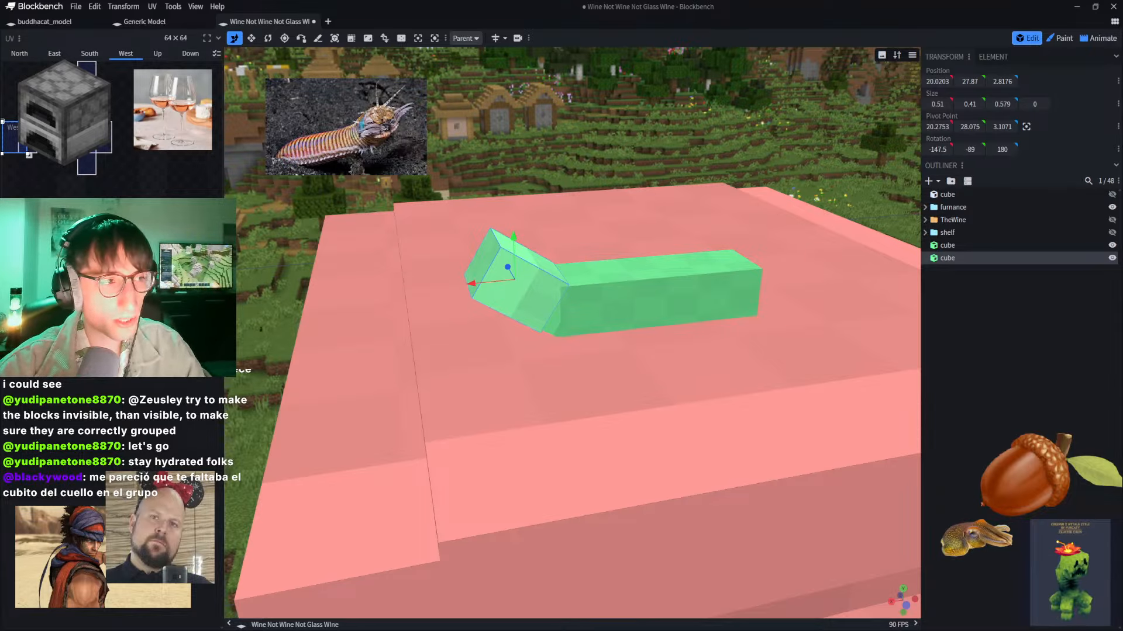
{"action": "left_click", "coordinate": [546, 329]}
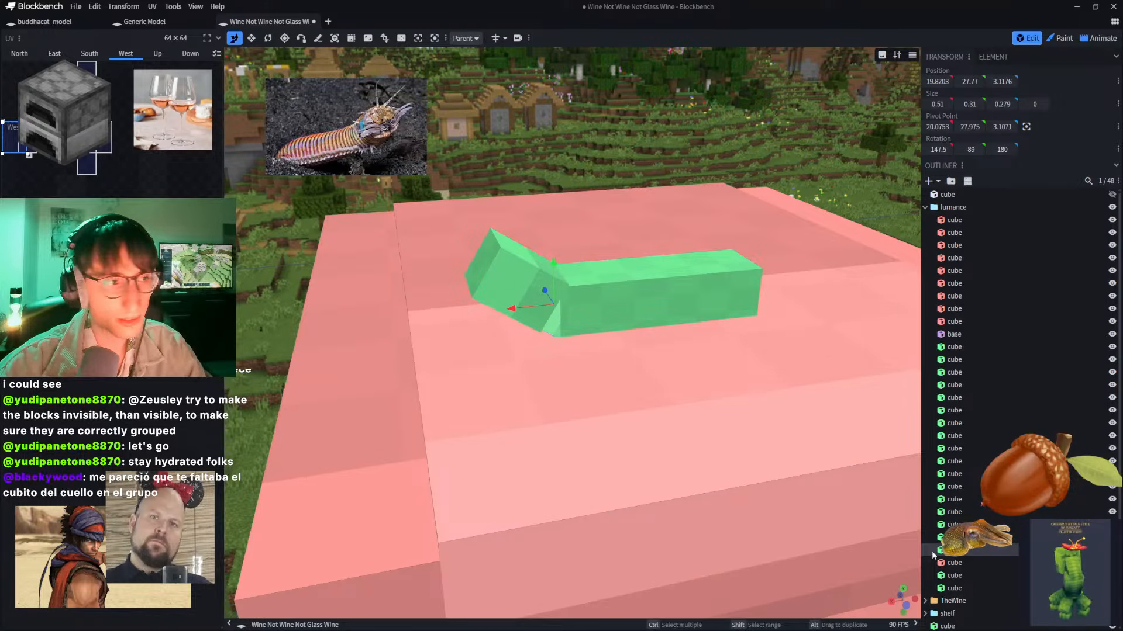
{"action": "left_click_drag", "start_coordinate": [934, 551], "coordinate": [954, 202]}
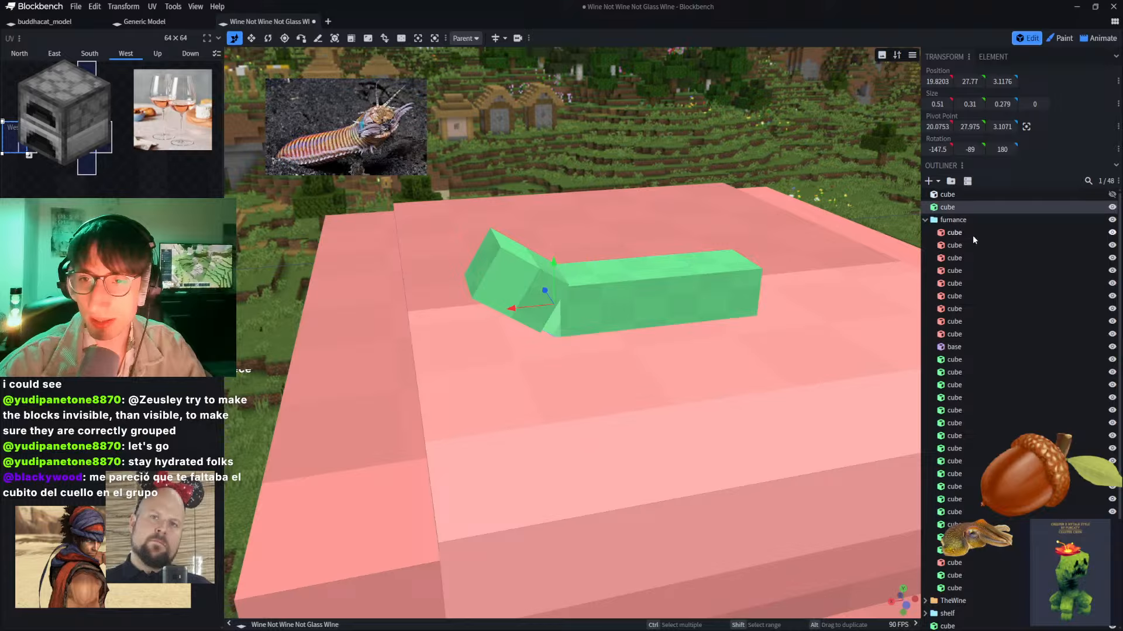
{"action": "left_click", "coordinate": [925, 220]}
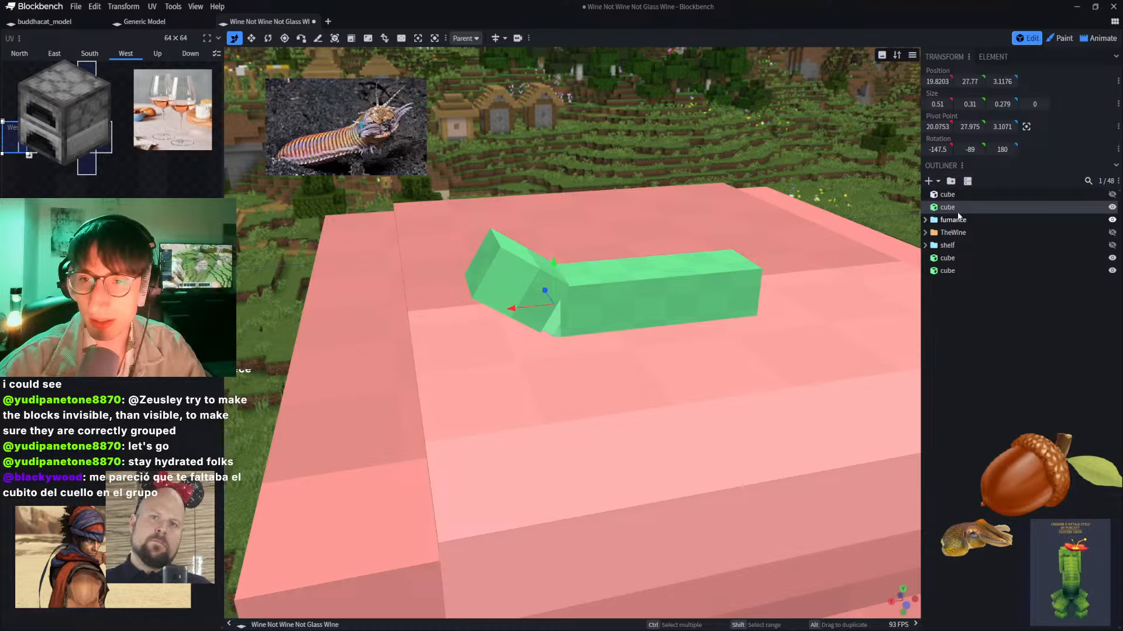
{"action": "left_click", "coordinate": [949, 197]}
{"action": "left_click_drag", "start_coordinate": [952, 206], "coordinate": [966, 265]}
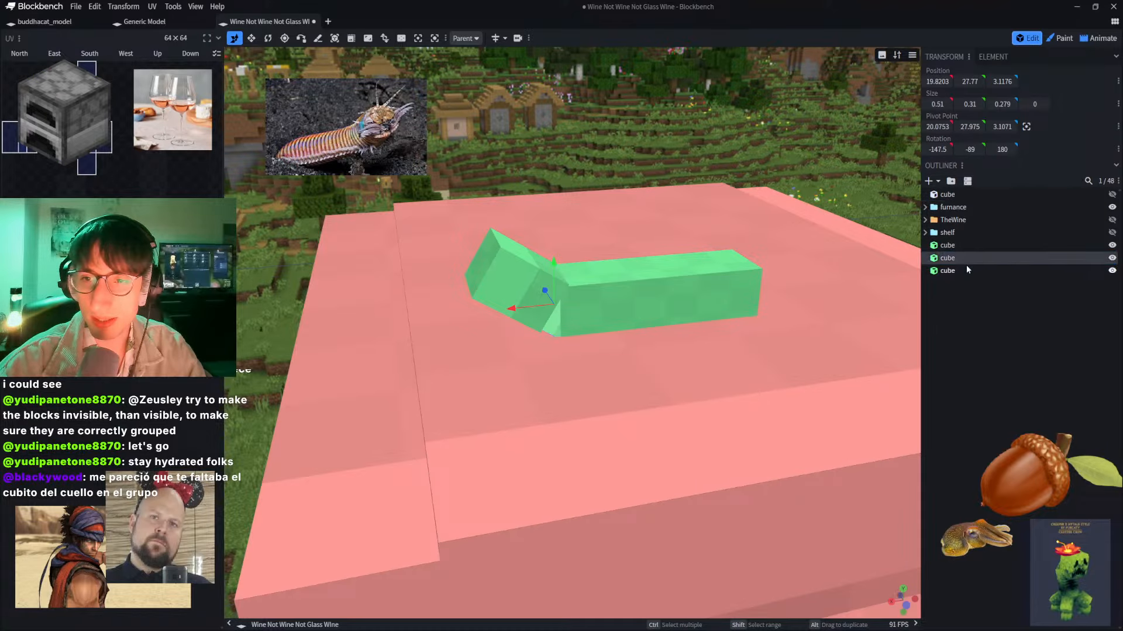
Step: Group the three worm cubes and name the group bobby
{"action": "left_click", "coordinate": [954, 246]}
{"action": "left_click", "coordinate": [958, 257], "text": "ctrl"}
{"action": "left_click", "coordinate": [960, 269], "text": "ctrl"}
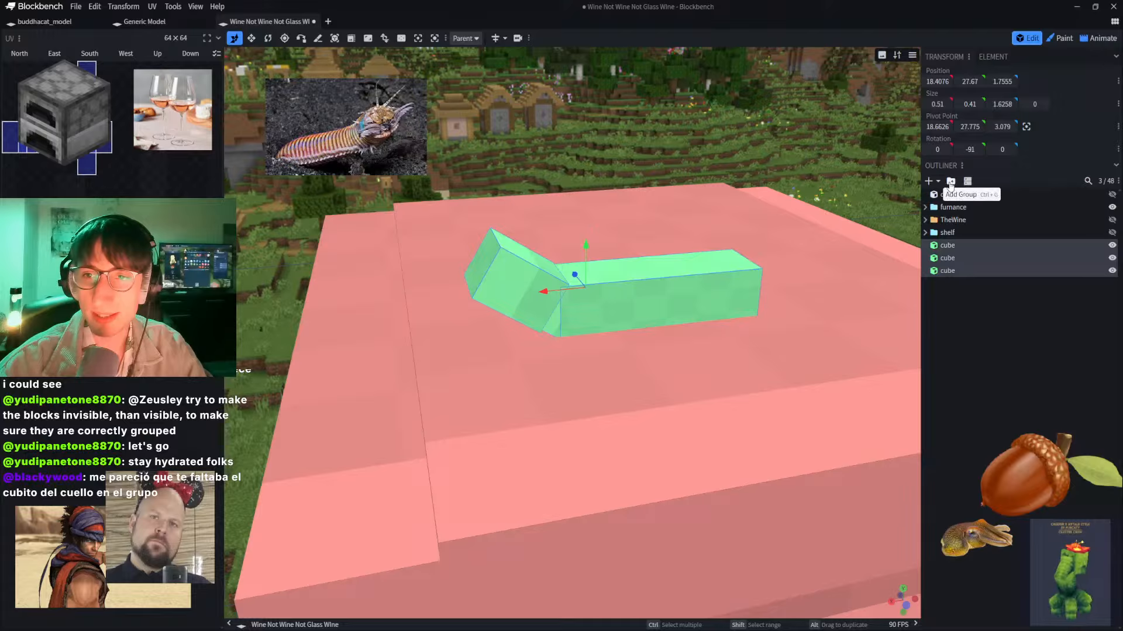
{"action": "left_click", "coordinate": [952, 183]}
{"action": "double_click", "coordinate": [948, 245]}
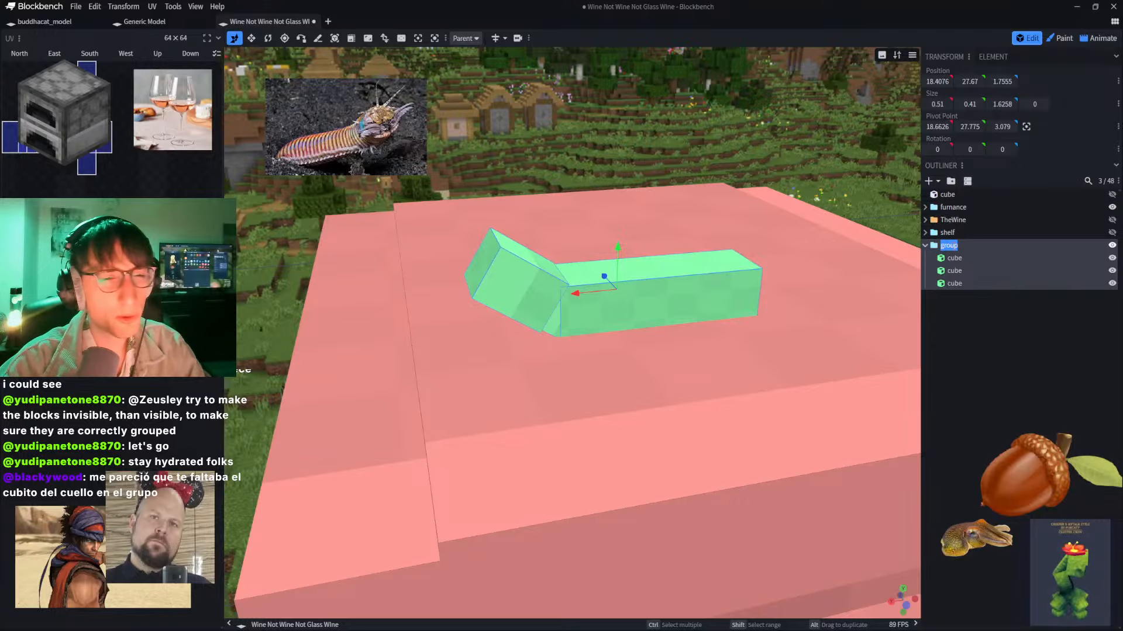
{"action": "type", "text": "bob"}
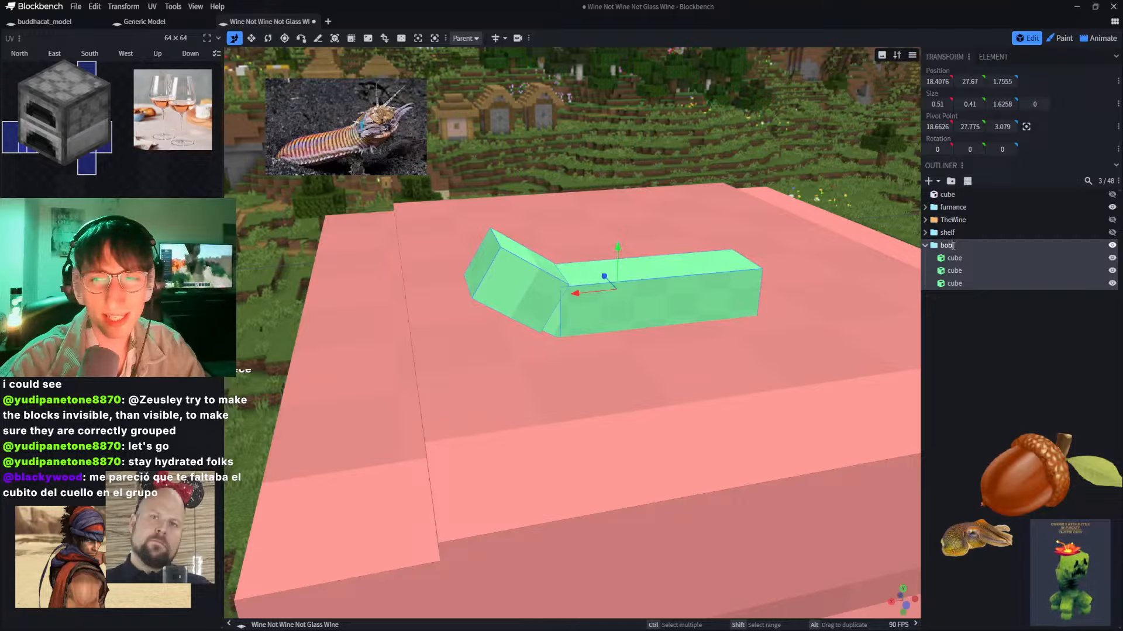
{"action": "type", "text": "by"}
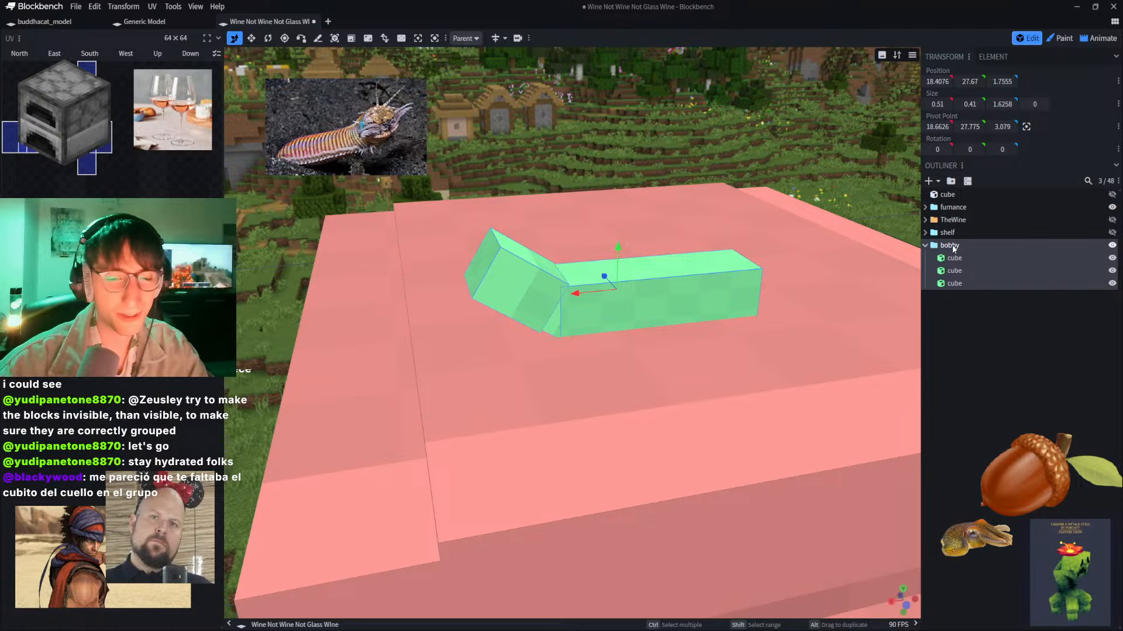
{"action": "key", "text": "Return"}
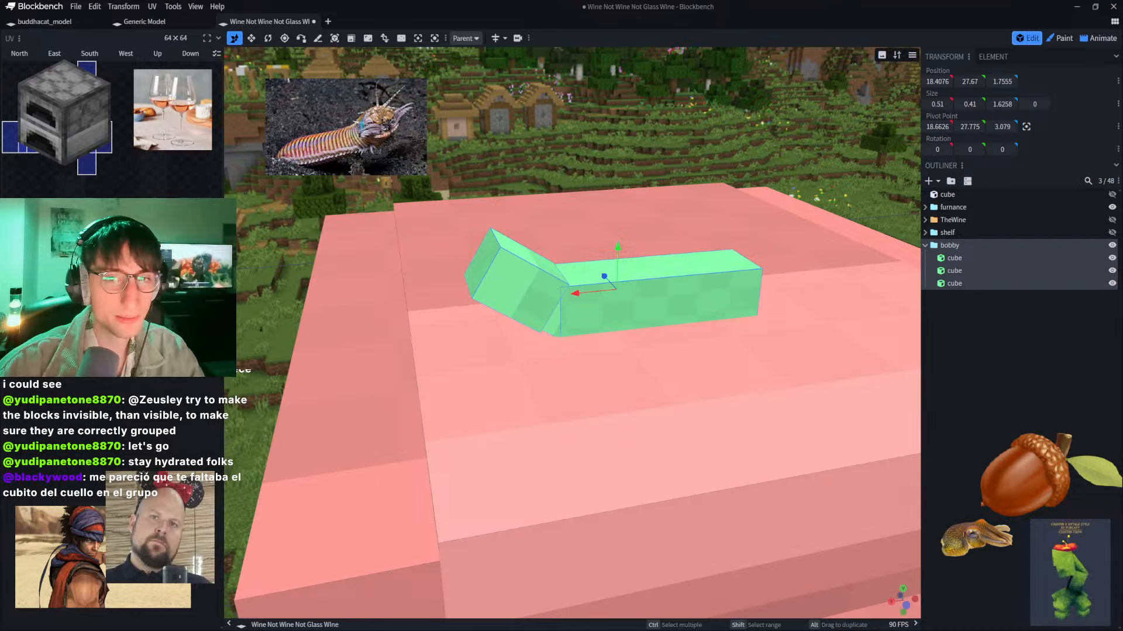
{"action": "key", "text": "ctrl+v"}
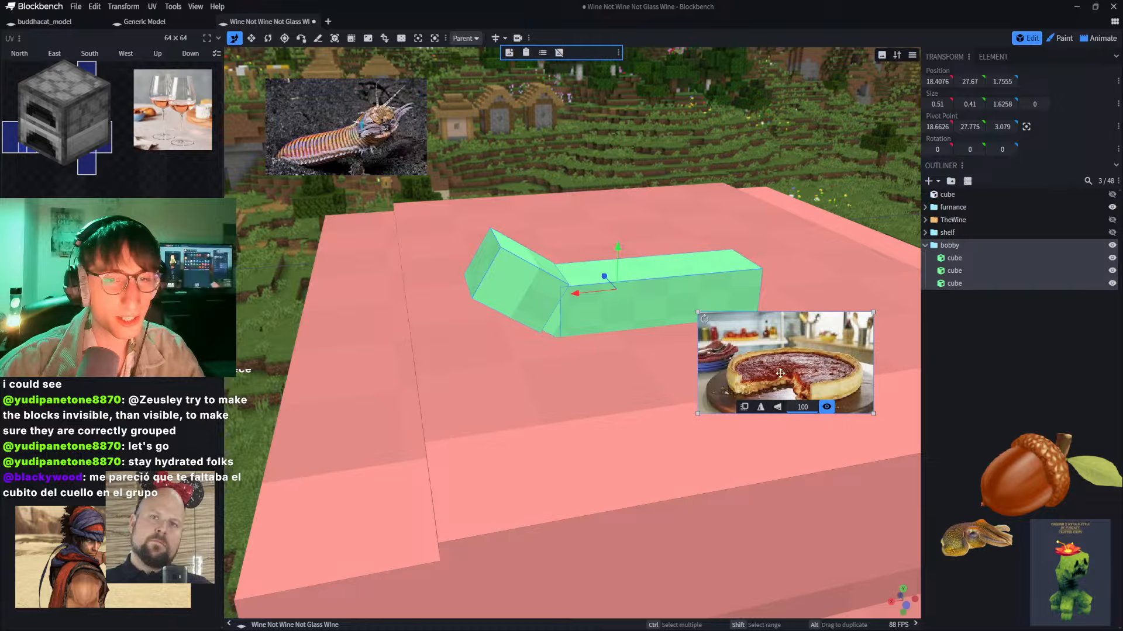
{"action": "left_click_drag", "start_coordinate": [777, 374], "coordinate": [472, 360]}
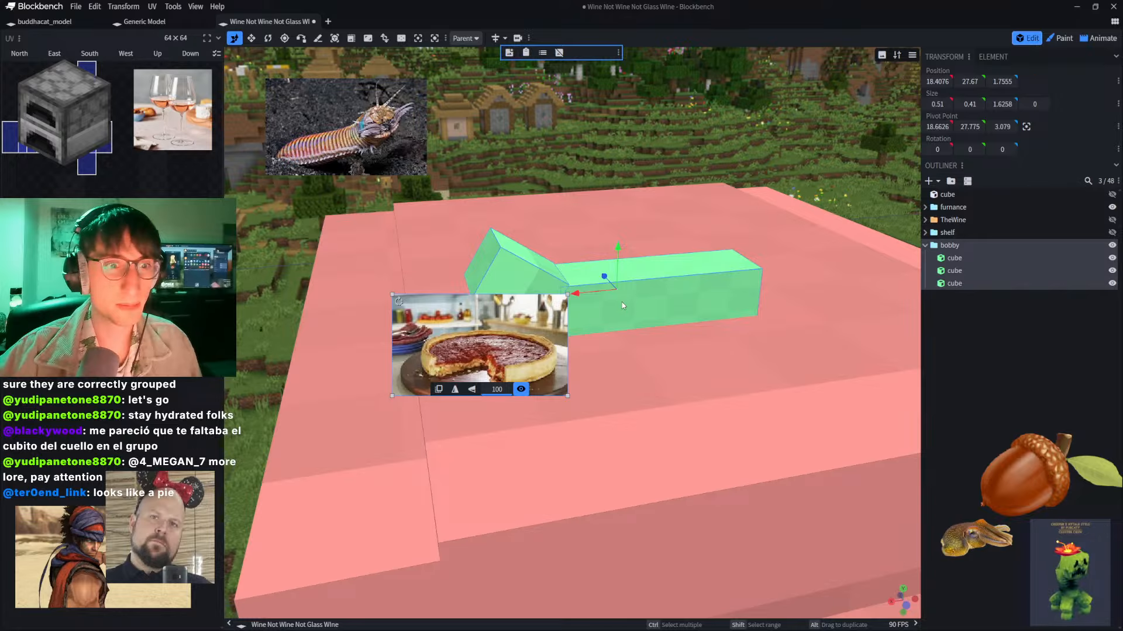
{"action": "left_click_drag", "start_coordinate": [520, 345], "coordinate": [559, 175]}
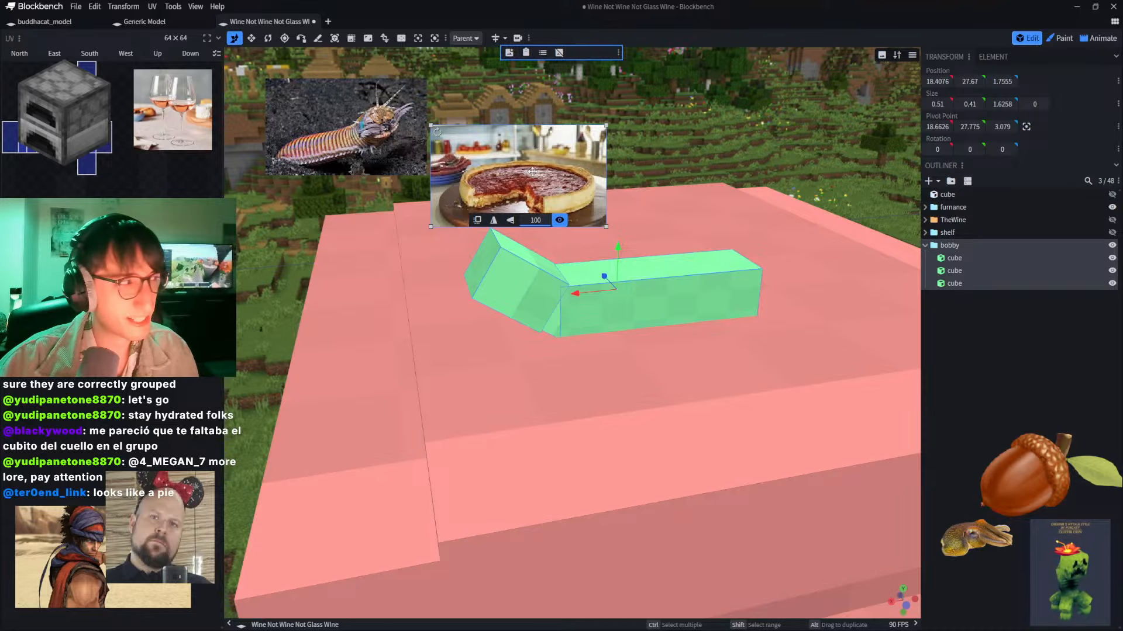
{"action": "left_click_drag", "start_coordinate": [559, 176], "coordinate": [494, 181]}
{"action": "key", "text": "Delete"}
{"action": "left_click", "coordinate": [571, 119]}
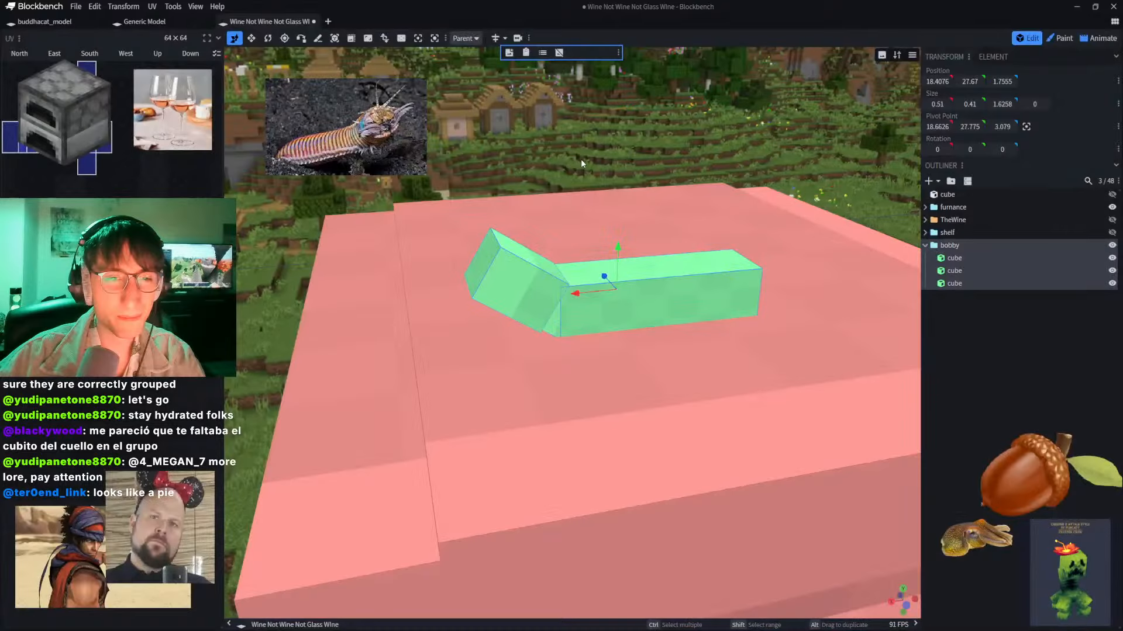
Step: Examine the shape and angle of the worm's head and neck cubes up close
{"action": "left_click", "coordinate": [534, 267]}
{"action": "scroll", "coordinate": [533, 268], "scroll_direction": "up", "scroll_amount": 5}
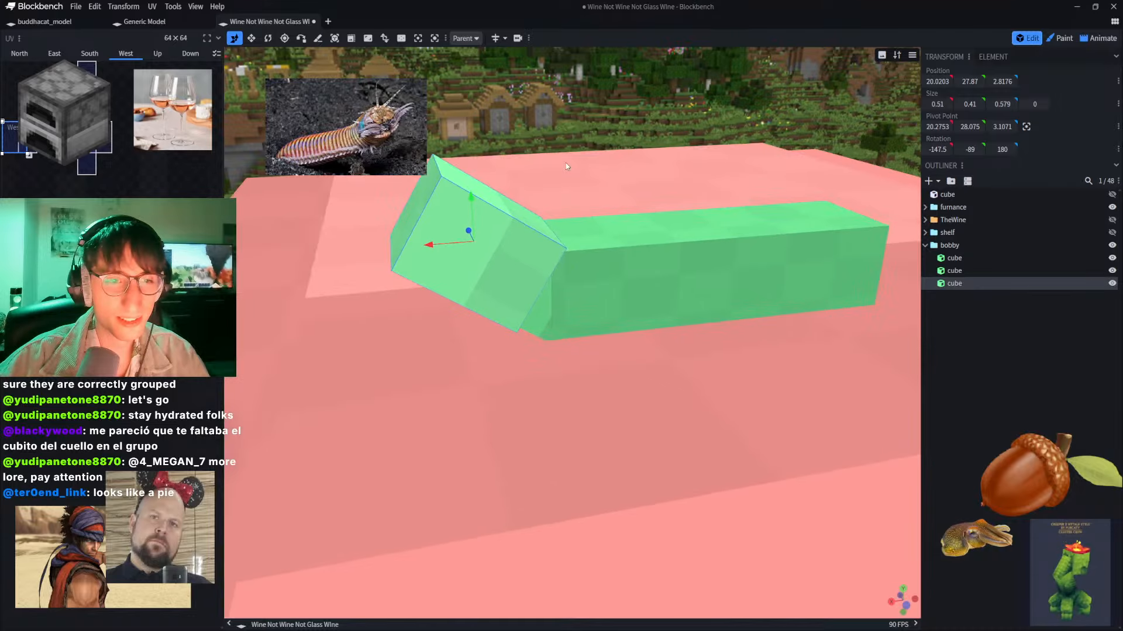
{"action": "right_click_drag", "start_coordinate": [501, 188], "coordinate": [545, 235]}
{"action": "scroll", "coordinate": [546, 235], "scroll_direction": "up", "scroll_amount": 2}
{"action": "scroll", "coordinate": [501, 163], "scroll_direction": "down", "scroll_amount": 3}
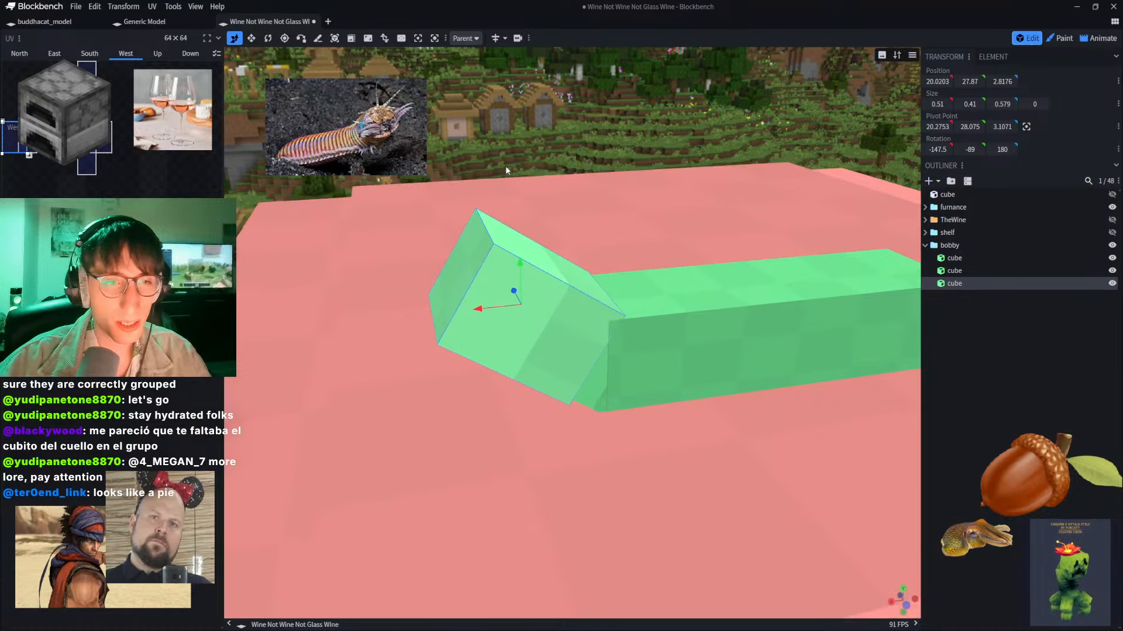
{"action": "scroll", "coordinate": [506, 166], "scroll_direction": "up", "scroll_amount": 3}
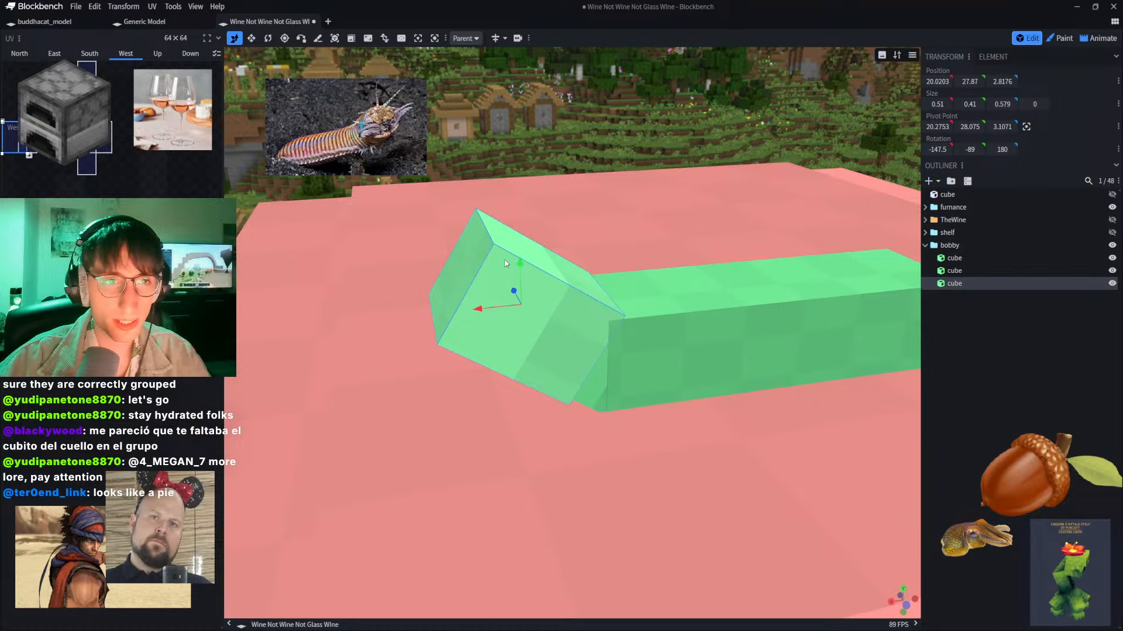
{"action": "left_click_drag", "start_coordinate": [419, 114], "coordinate": [725, 164]}
{"action": "scroll", "coordinate": [701, 175], "scroll_direction": "down", "scroll_amount": 4}
Step: Cut a tail piece about 0.55 long off the worm's long body cube with the knife tool and split it in two
{"action": "left_click", "coordinate": [537, 289]}
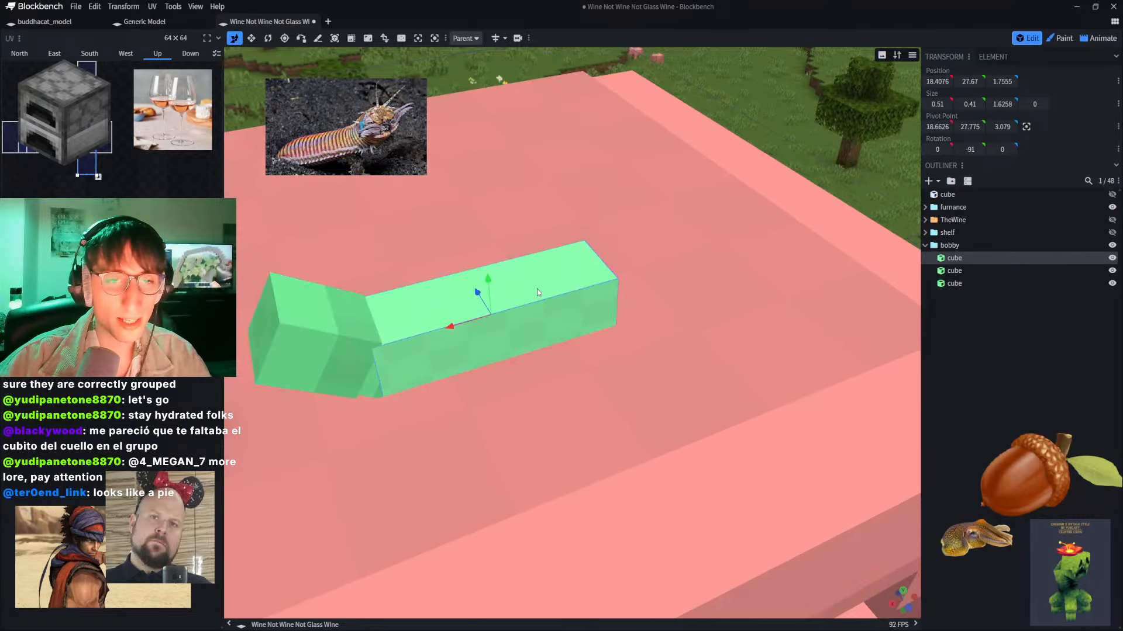
{"action": "scroll", "coordinate": [526, 117], "scroll_direction": "down", "scroll_amount": 3}
{"action": "scroll", "coordinate": [523, 103], "scroll_direction": "down", "scroll_amount": 1}
{"action": "left_click", "coordinate": [318, 38]}
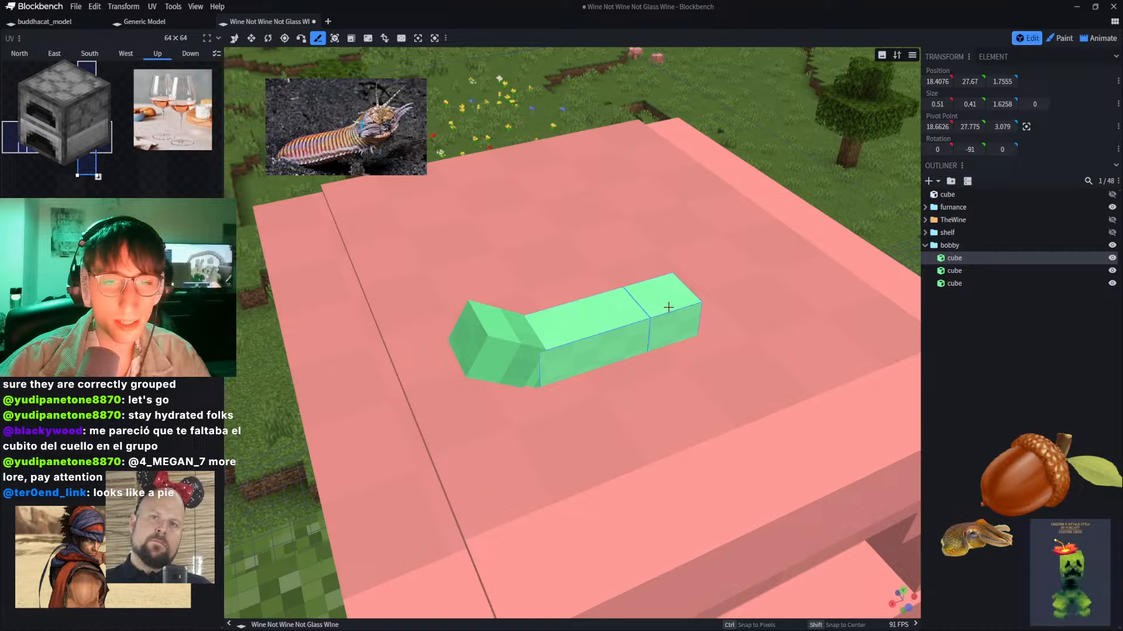
{"action": "left_click", "coordinate": [648, 317]}
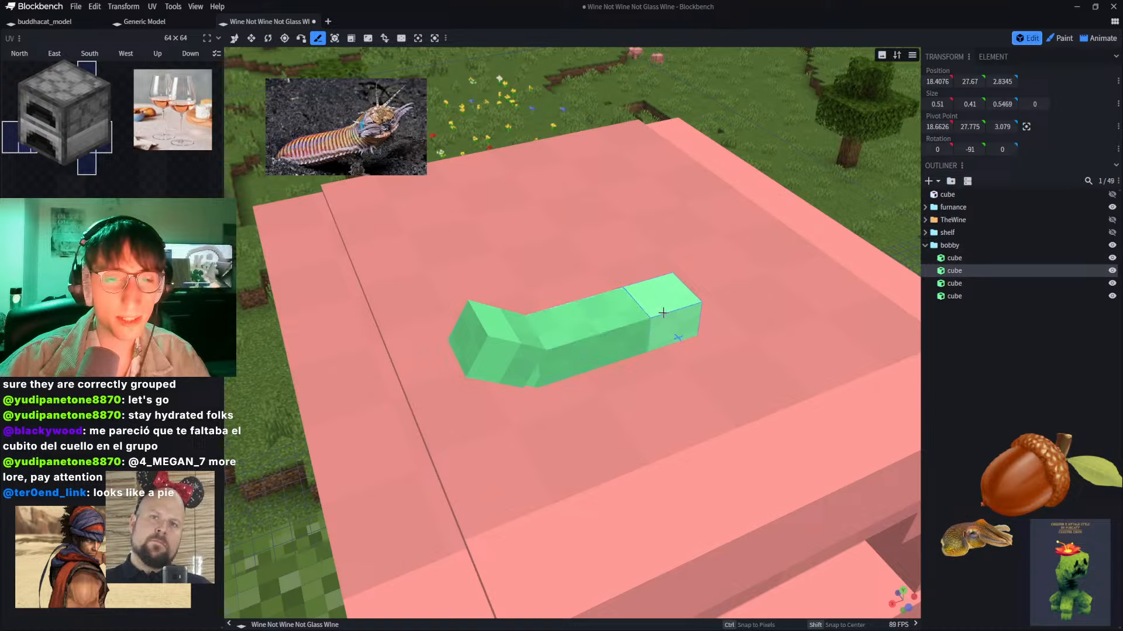
{"action": "left_click", "coordinate": [675, 315]}
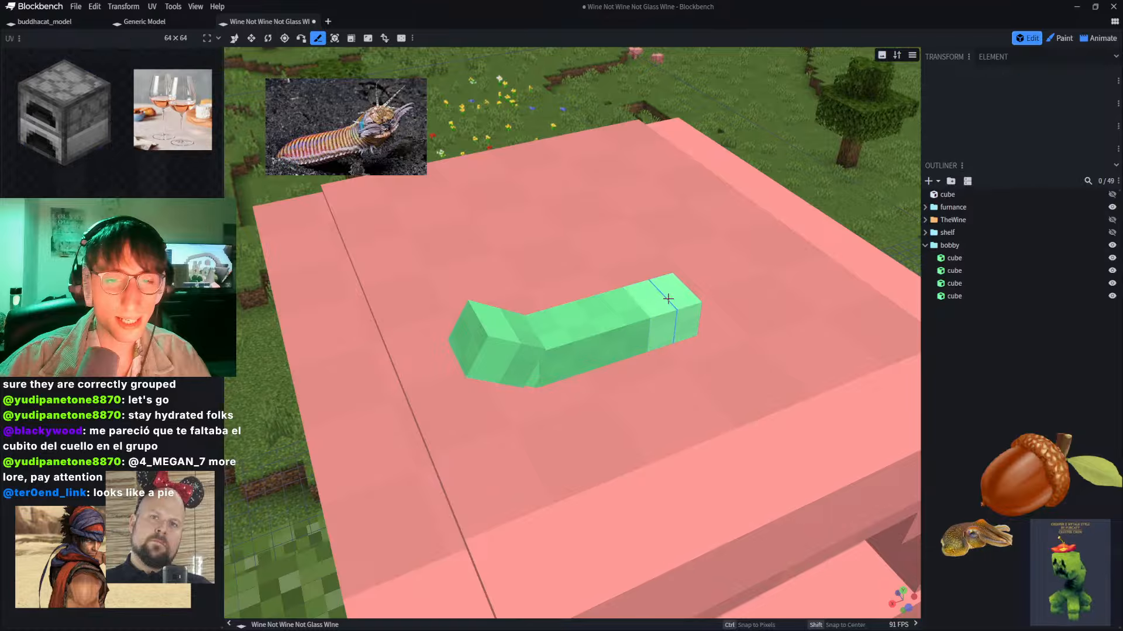
Step: Slice the rest of the worm's body towards the neck into narrow segments 0.2 long with the knife tool
{"action": "left_click", "coordinate": [620, 314], "text": "ctrl"}
{"action": "left_click", "coordinate": [620, 314]}
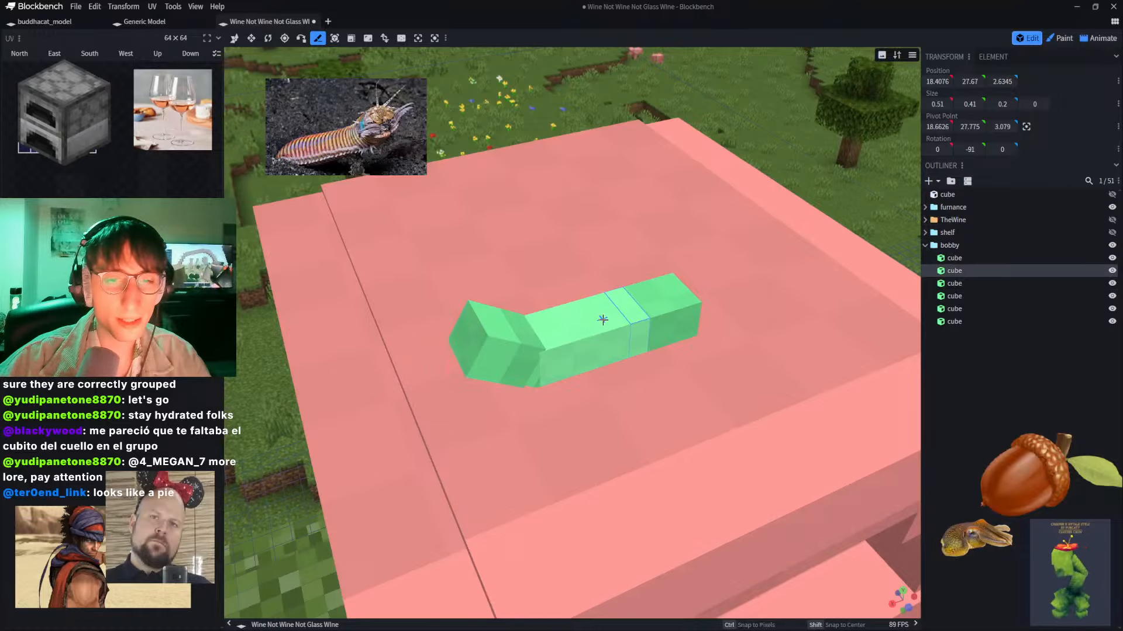
{"action": "left_click", "coordinate": [602, 319]}
{"action": "left_click", "coordinate": [600, 317]}
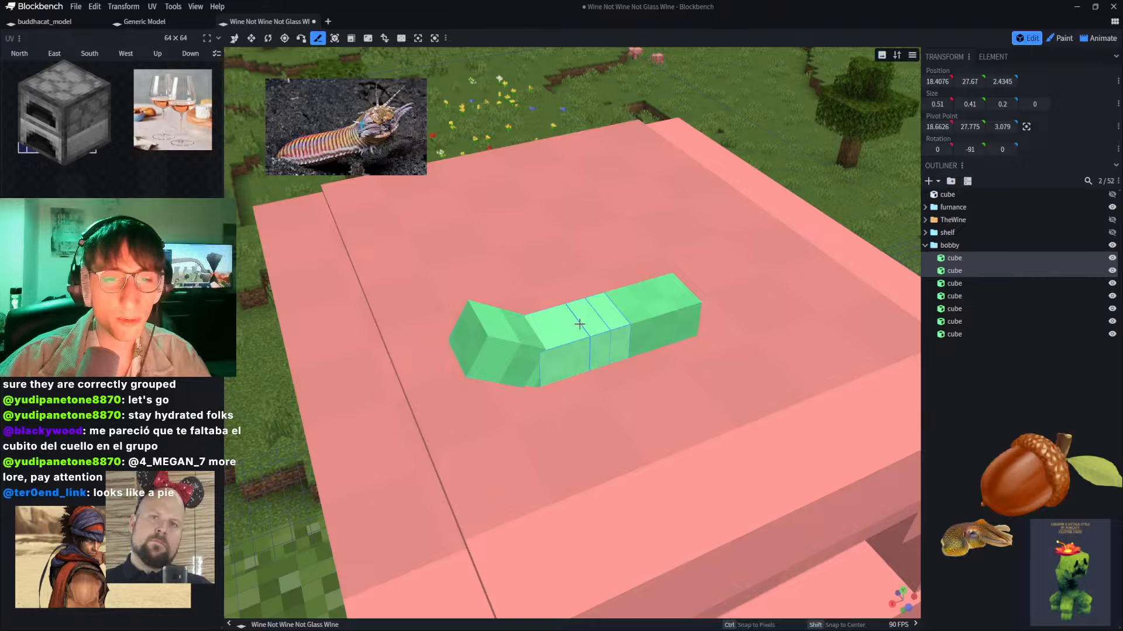
{"action": "left_click", "coordinate": [576, 317]}
{"action": "left_click", "coordinate": [561, 332], "text": "ctrl"}
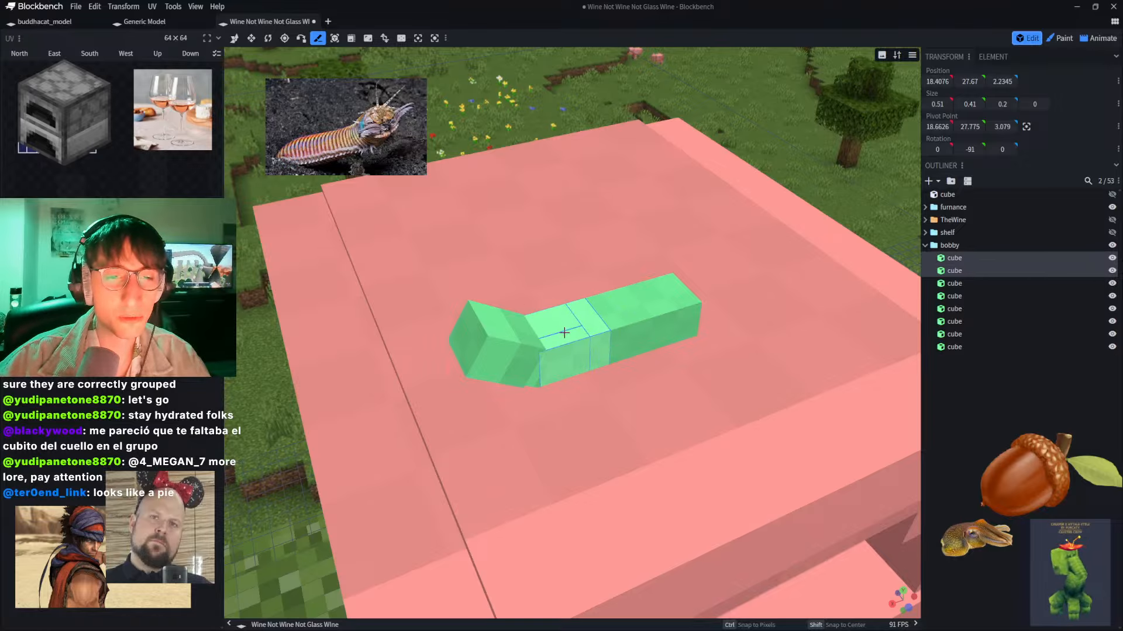
{"action": "left_click", "coordinate": [564, 333]}
{"action": "scroll", "coordinate": [566, 249], "scroll_direction": "up", "scroll_amount": 2}
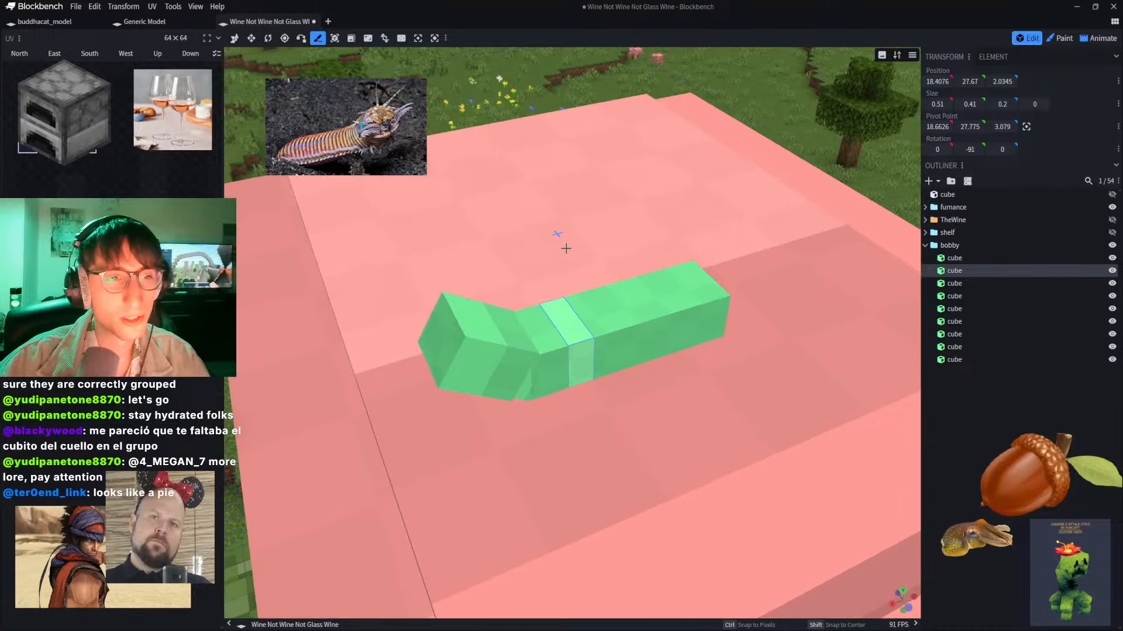
{"action": "left_click_drag", "start_coordinate": [562, 90], "coordinate": [531, 93]}
{"action": "right_click_drag", "start_coordinate": [669, 133], "coordinate": [561, 141]}
{"action": "left_click", "coordinate": [572, 343]}
Step: Taper the tail by lowering the tops of the last two body segments, shrinking the end one to about 0.435 high and 0.168 long
{"action": "left_click", "coordinate": [235, 40]}
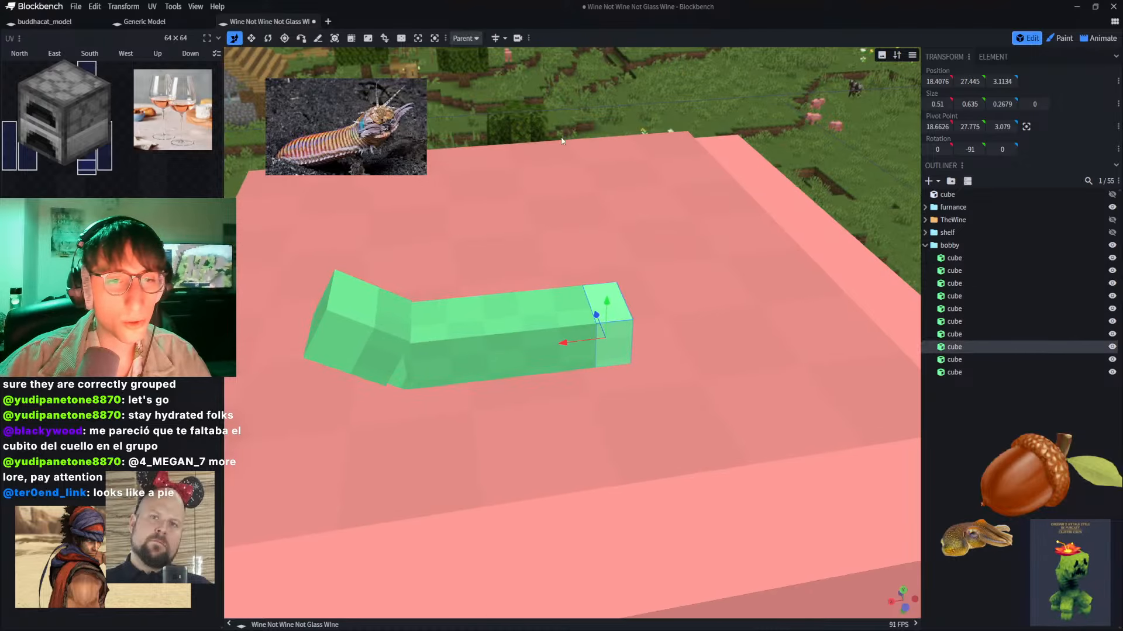
{"action": "left_click", "coordinate": [251, 38]}
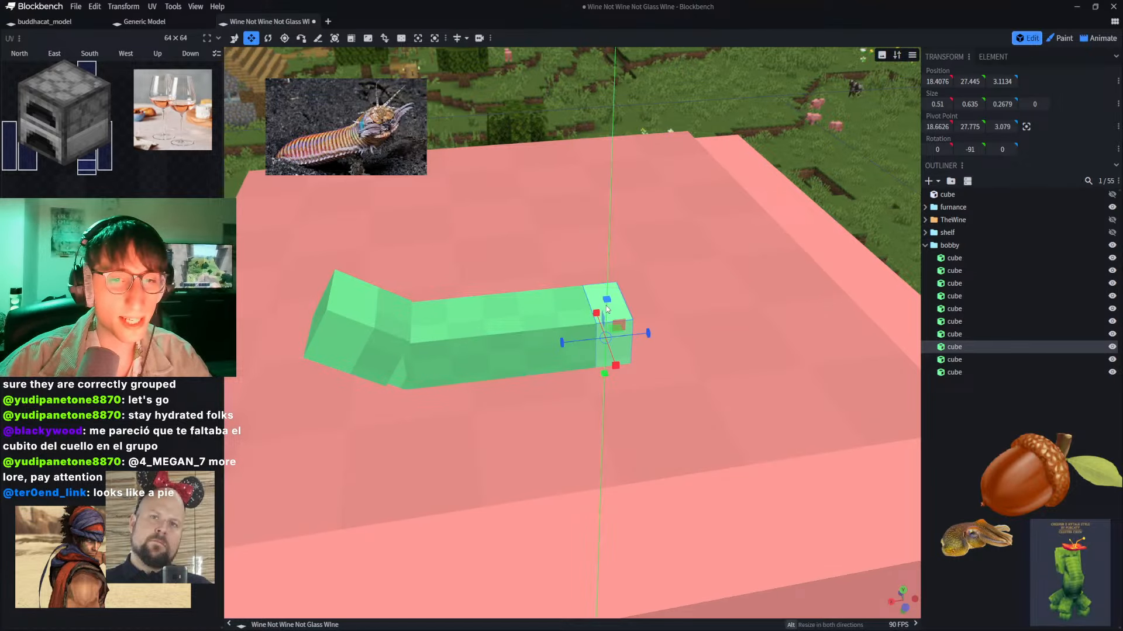
{"action": "left_click", "coordinate": [571, 308]}
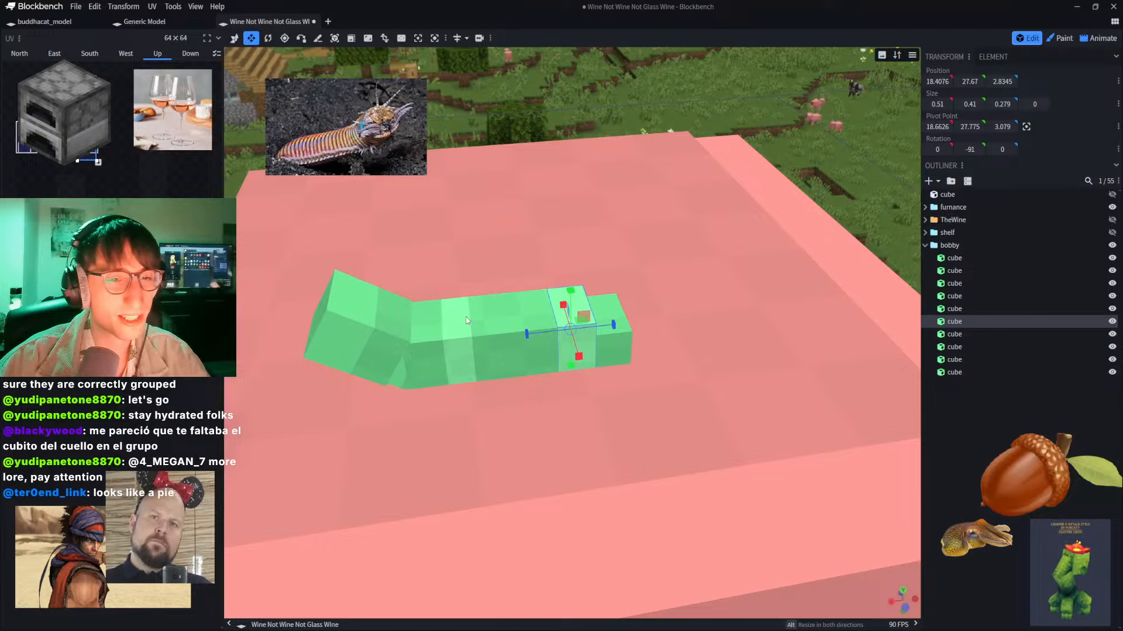
{"action": "mouse_move", "coordinate": [570, 291]}
{"action": "left_mouse_down"}
{"action": "mouse_move", "coordinate": [571, 310]}
{"action": "mouse_move", "coordinate": [569, 301]}
{"action": "left_mouse_up"}
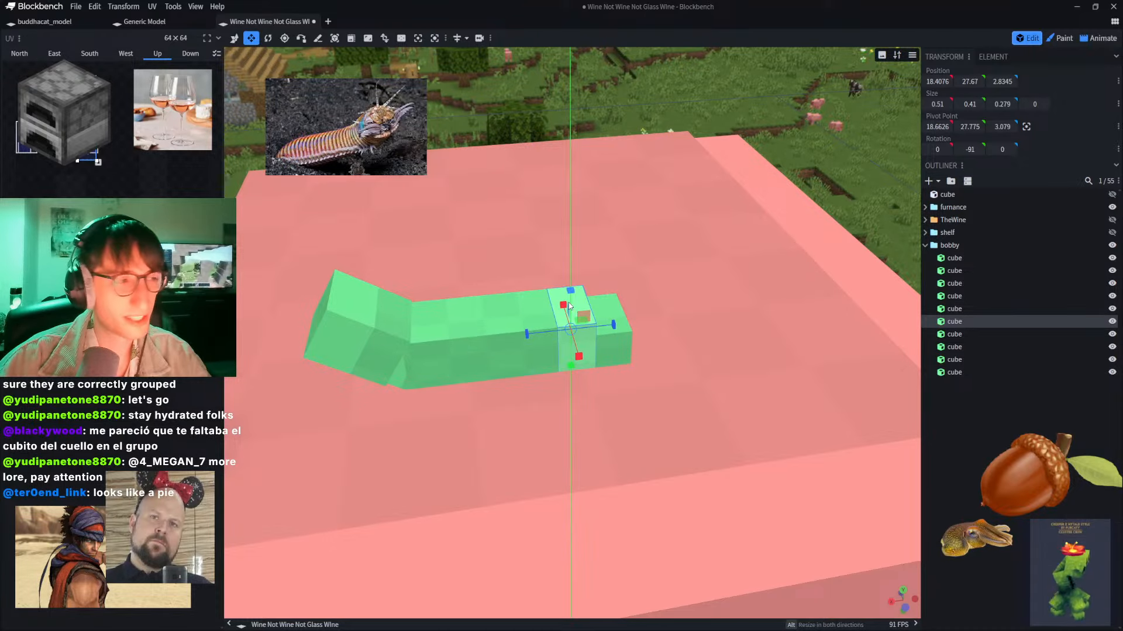
{"action": "left_click", "coordinate": [612, 310]}
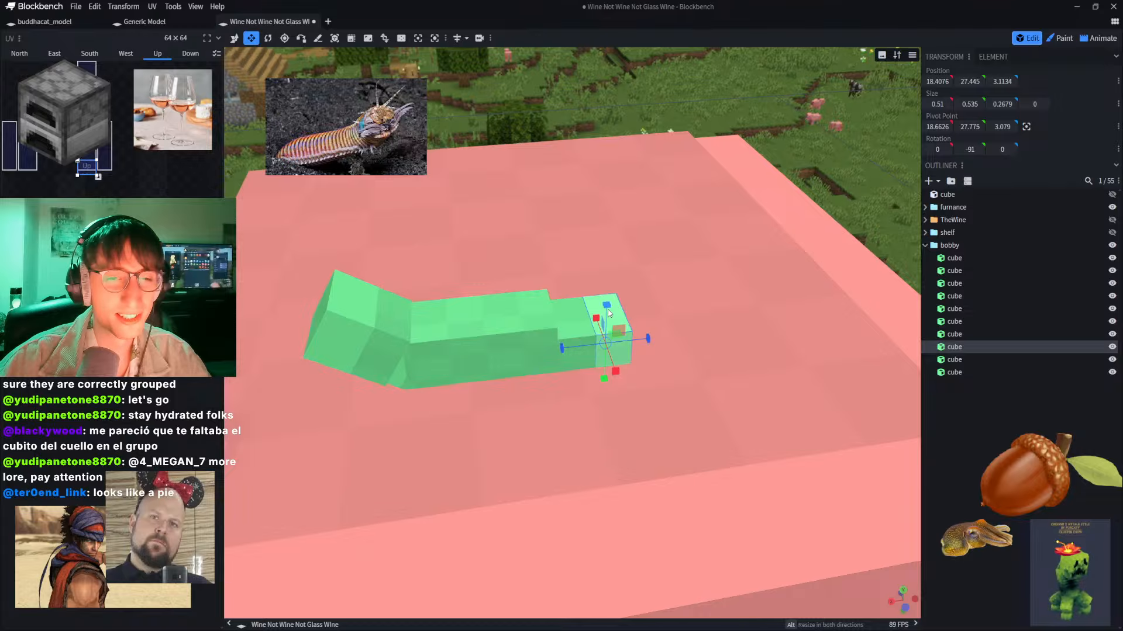
{"action": "left_click_drag", "start_coordinate": [606, 306], "coordinate": [632, 345]}
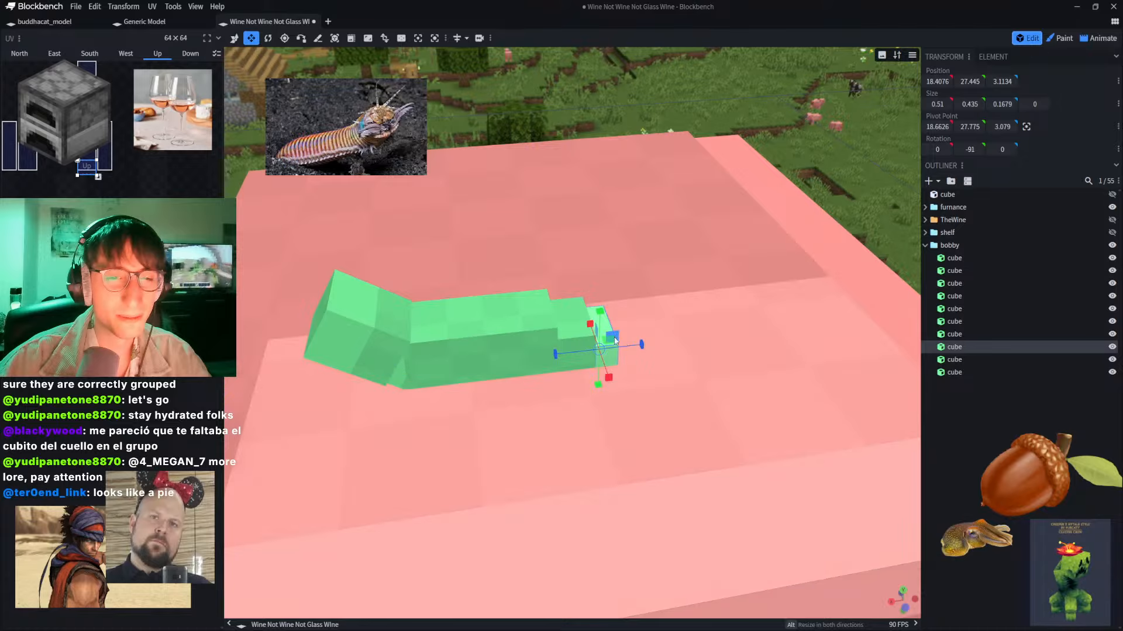
Step: Lower the tops of the third, fourth and fifth body segments from the tail to a height of 0.31
{"action": "left_click", "coordinate": [571, 319]}
{"action": "left_click", "coordinate": [539, 303]}
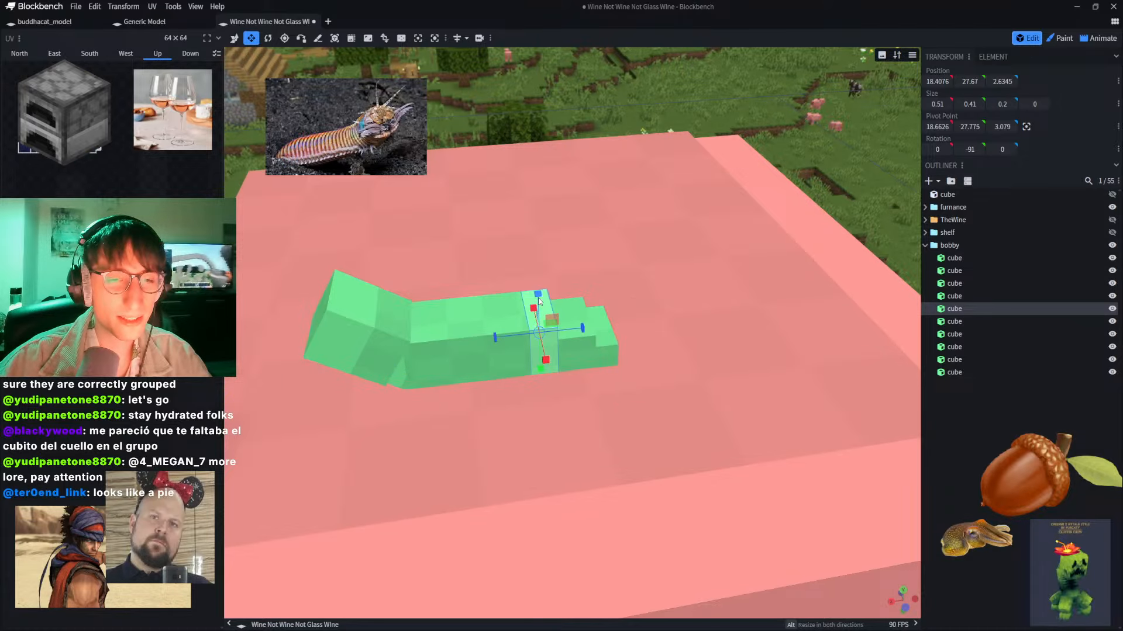
{"action": "left_click_drag", "start_coordinate": [538, 299], "coordinate": [539, 304]}
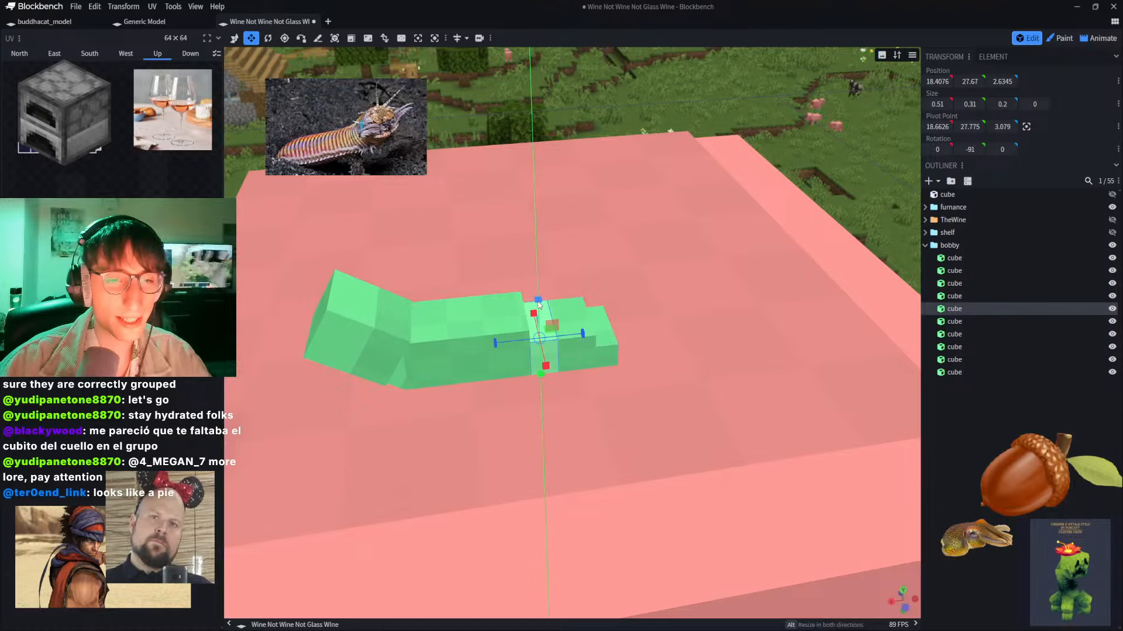
{"action": "left_click", "coordinate": [510, 323]}
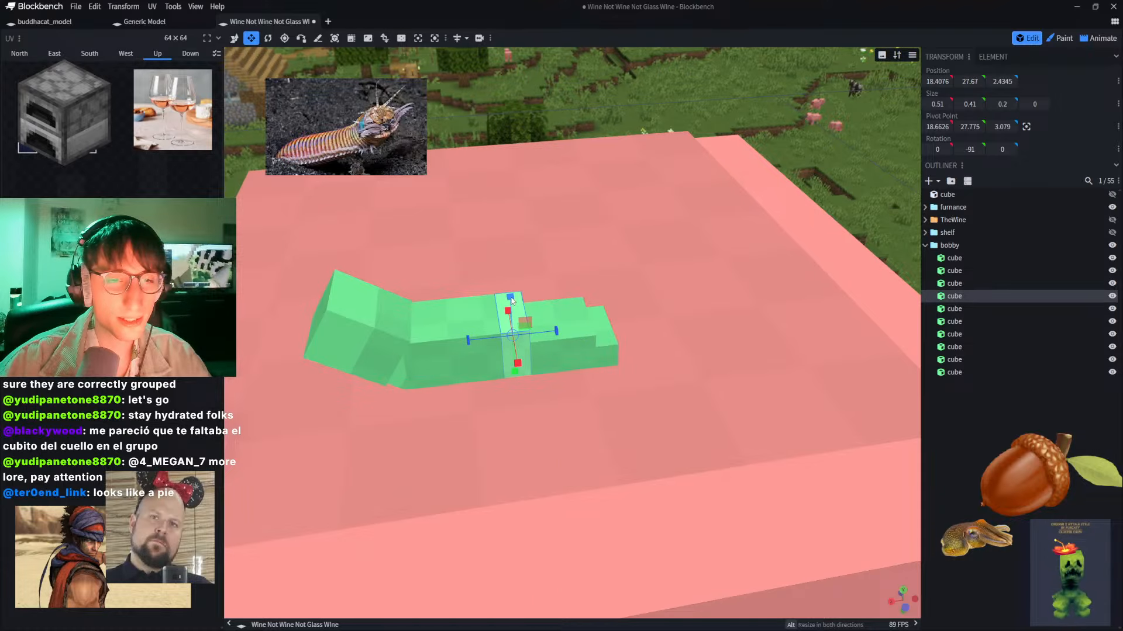
{"action": "left_click_drag", "start_coordinate": [511, 301], "coordinate": [514, 322]}
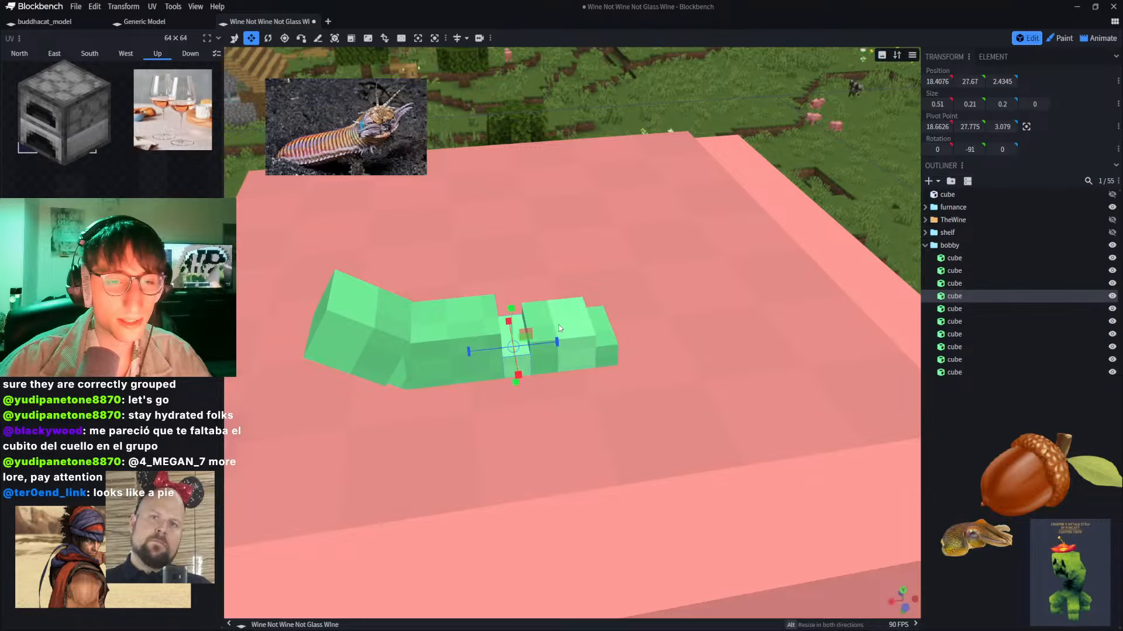
{"action": "left_click_drag", "start_coordinate": [550, 112], "coordinate": [511, 89]}
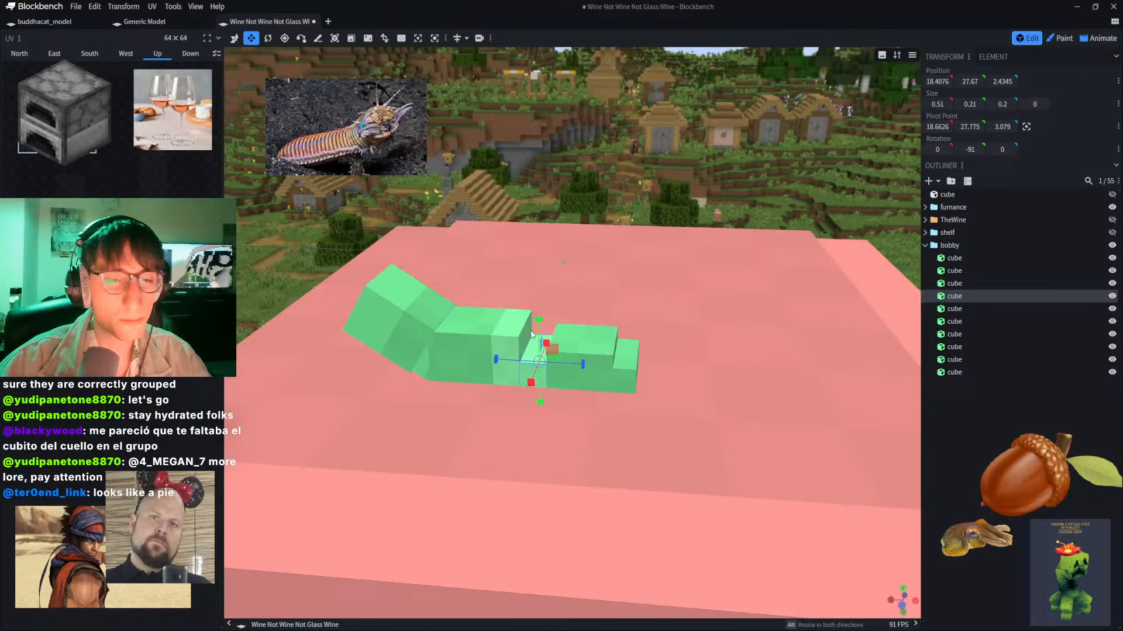
{"action": "left_click", "coordinate": [508, 321]}
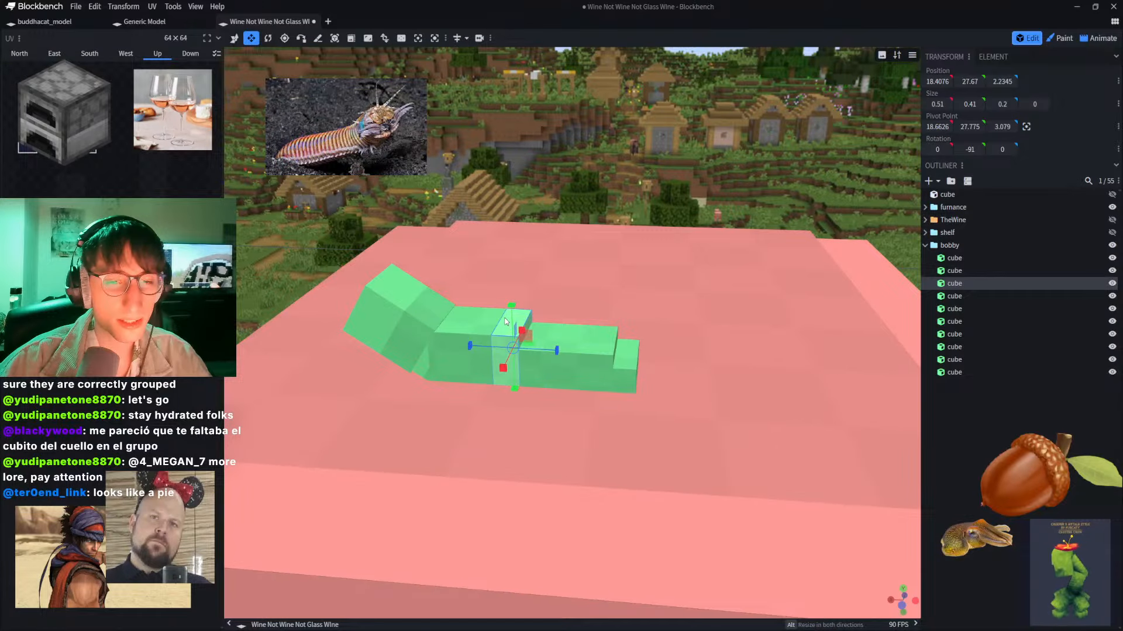
{"action": "mouse_move", "coordinate": [507, 321]}
{"action": "left_mouse_down"}
{"action": "mouse_move", "coordinate": [511, 305]}
{"action": "mouse_move", "coordinate": [513, 321]}
{"action": "left_mouse_up"}
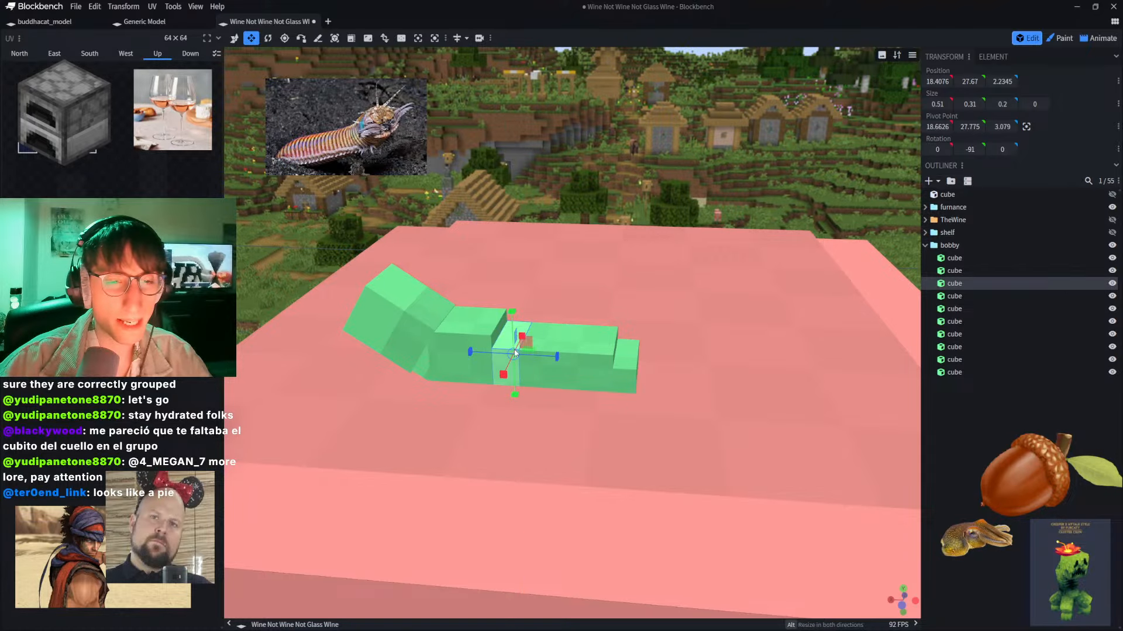
Step: Try widening the fifth segment from the tail to 0.61 and adjusting the width of the segment behind it
{"action": "left_click_drag", "start_coordinate": [504, 375], "coordinate": [509, 375]}
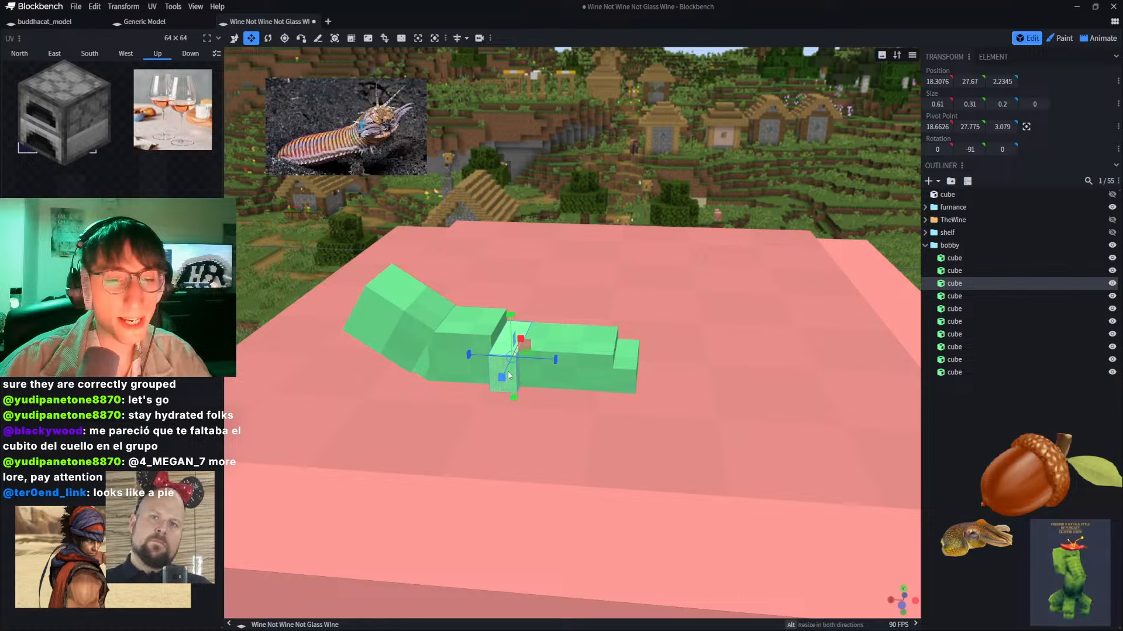
{"action": "left_click", "coordinate": [538, 374]}
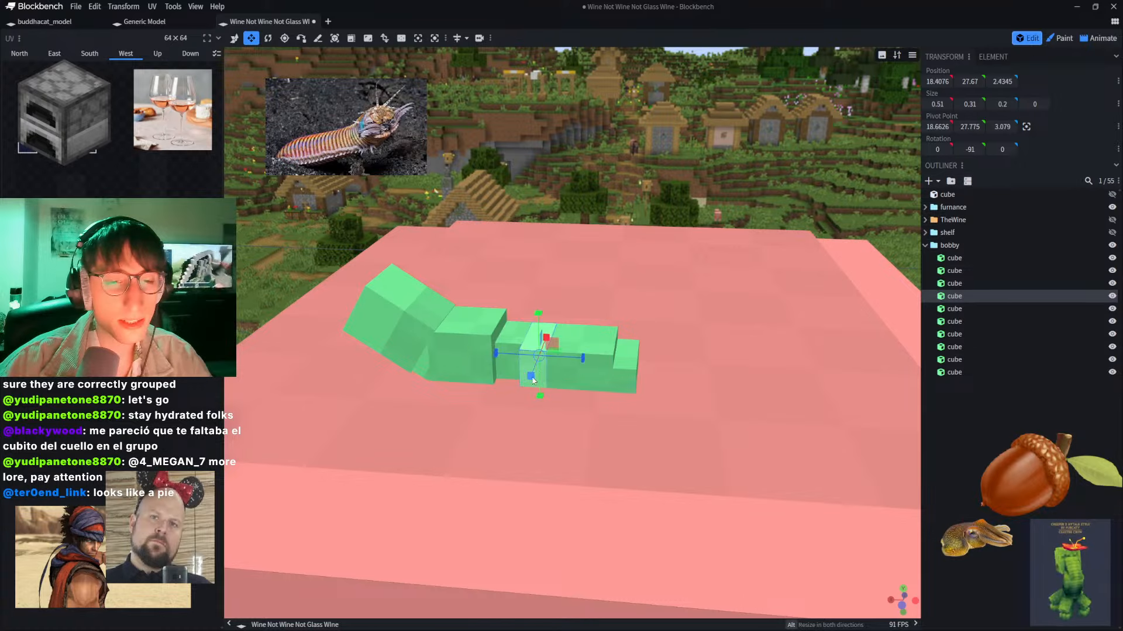
{"action": "left_click_drag", "start_coordinate": [532, 378], "coordinate": [534, 377]}
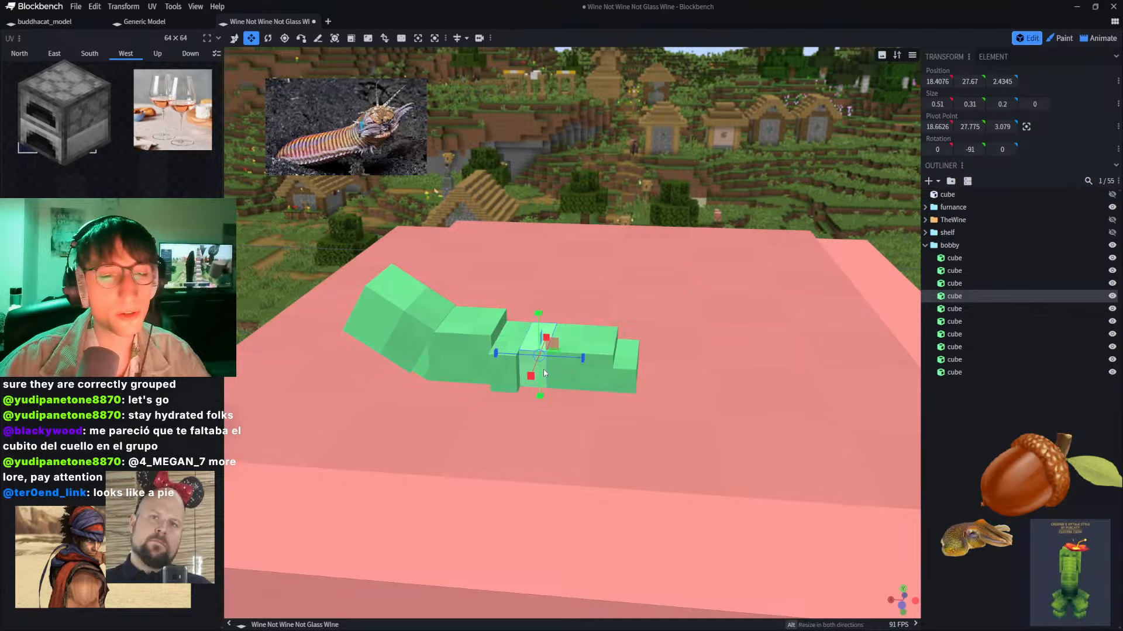
Step: Shrink the tail tip to 0.11 wide and 0.335 high, and the segment before it to 0.31 wide and 0.21 high
{"action": "left_click", "coordinate": [633, 381]}
{"action": "left_click_drag", "start_coordinate": [624, 399], "coordinate": [625, 352]}
{"action": "left_click", "coordinate": [605, 382]}
{"action": "left_click", "coordinate": [625, 360]}
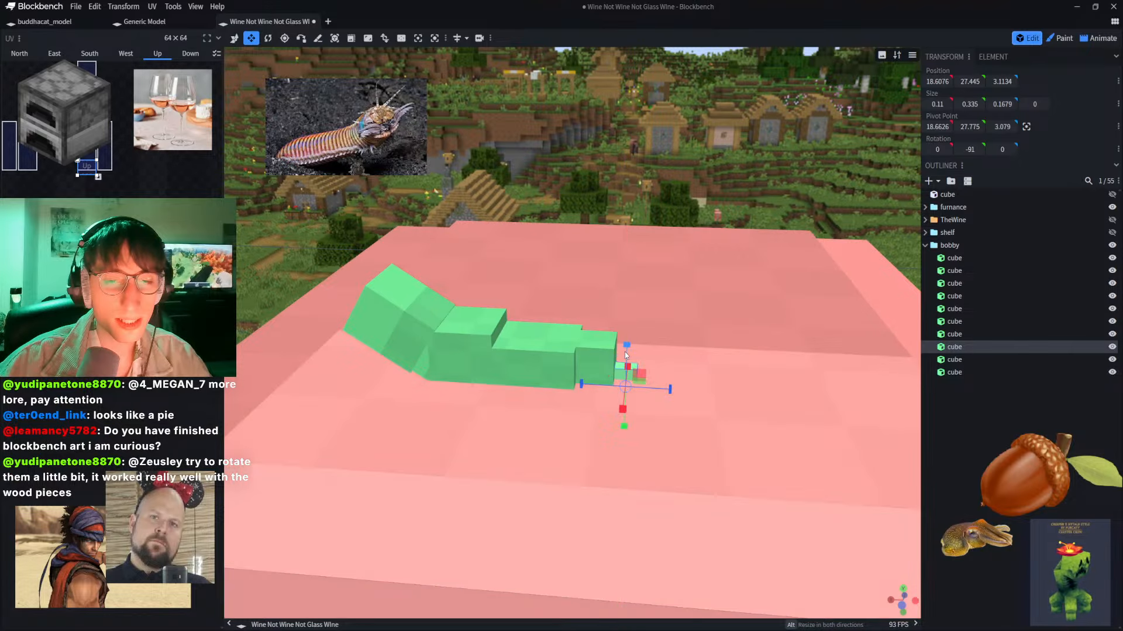
{"action": "left_click", "coordinate": [600, 351]}
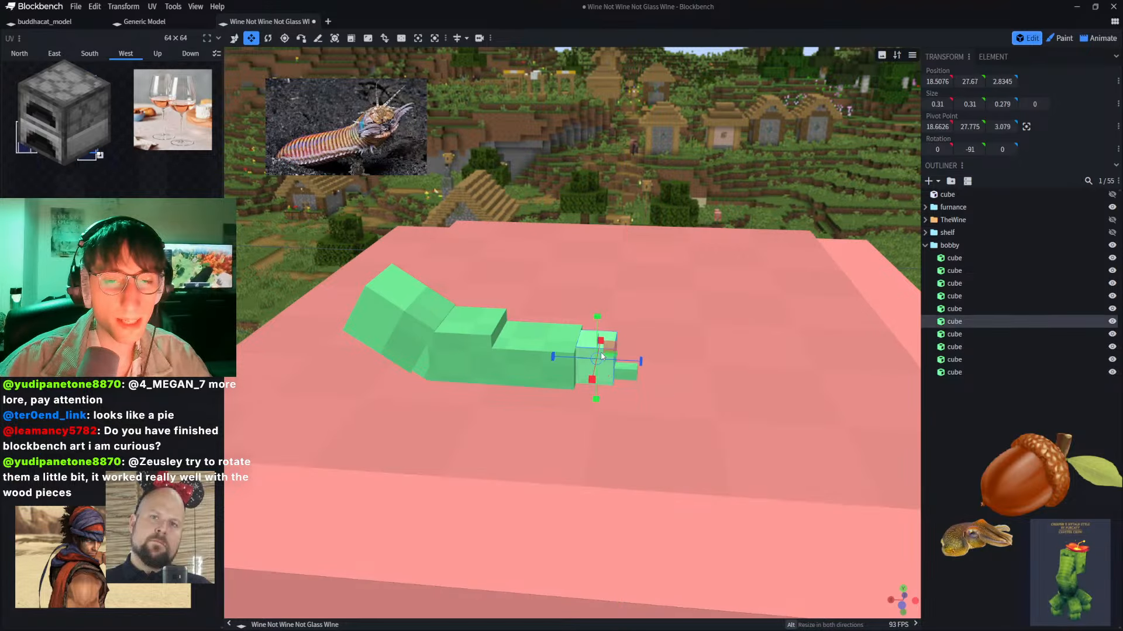
{"action": "left_click", "coordinate": [564, 344]}
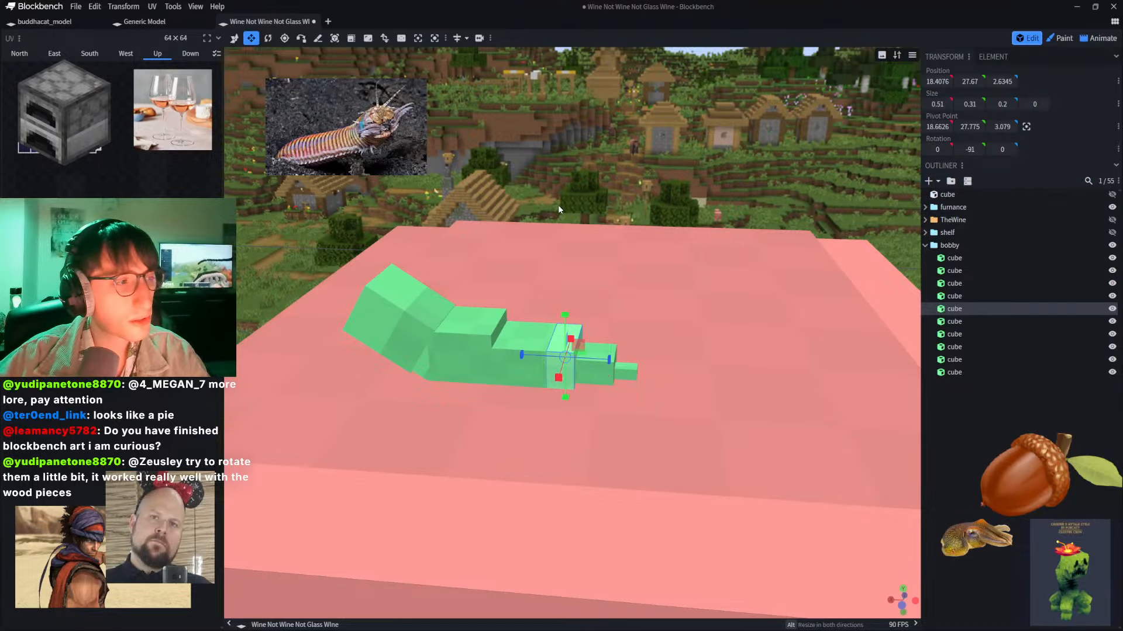
Step: Rotate the tail tip cube slightly sideways about the vertical axis
{"action": "right_click_drag", "start_coordinate": [453, 175], "coordinate": [507, 153]}
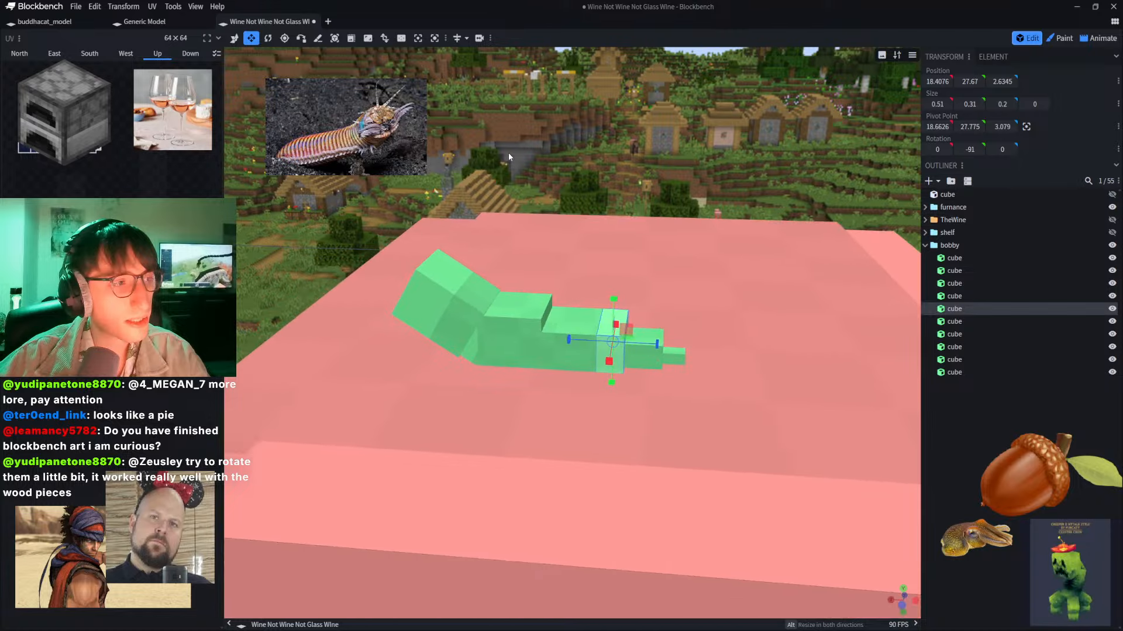
{"action": "right_click_drag", "start_coordinate": [666, 345], "coordinate": [645, 355]}
{"action": "left_click", "coordinate": [652, 365]}
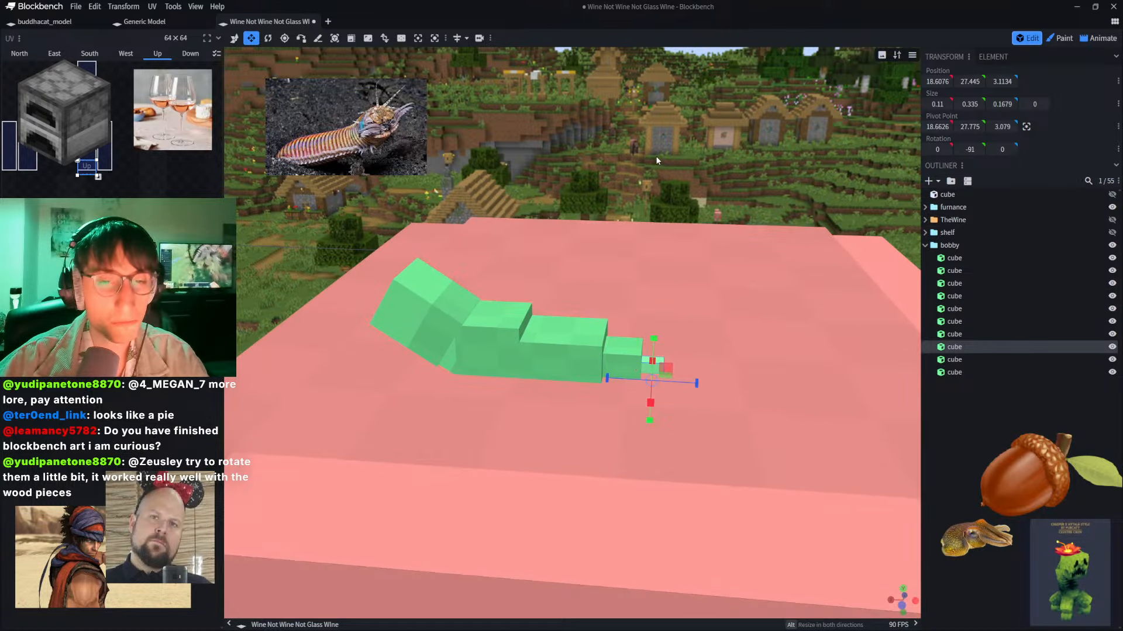
{"action": "left_click_drag", "start_coordinate": [655, 156], "coordinate": [635, 176]}
{"action": "left_click", "coordinate": [267, 38]}
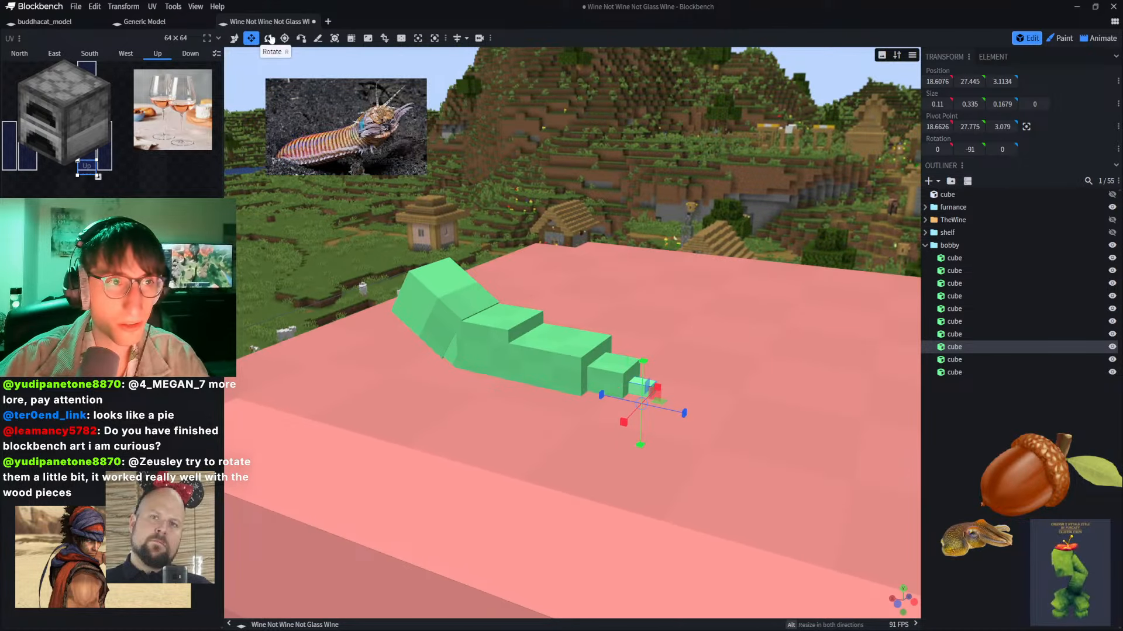
{"action": "left_click_drag", "start_coordinate": [632, 404], "coordinate": [619, 393]}
Step: Centre the pivot of the second-to-last tail segment and rotate the segment to -83.5 degrees about the vertical axis
{"action": "left_click", "coordinate": [602, 380]}
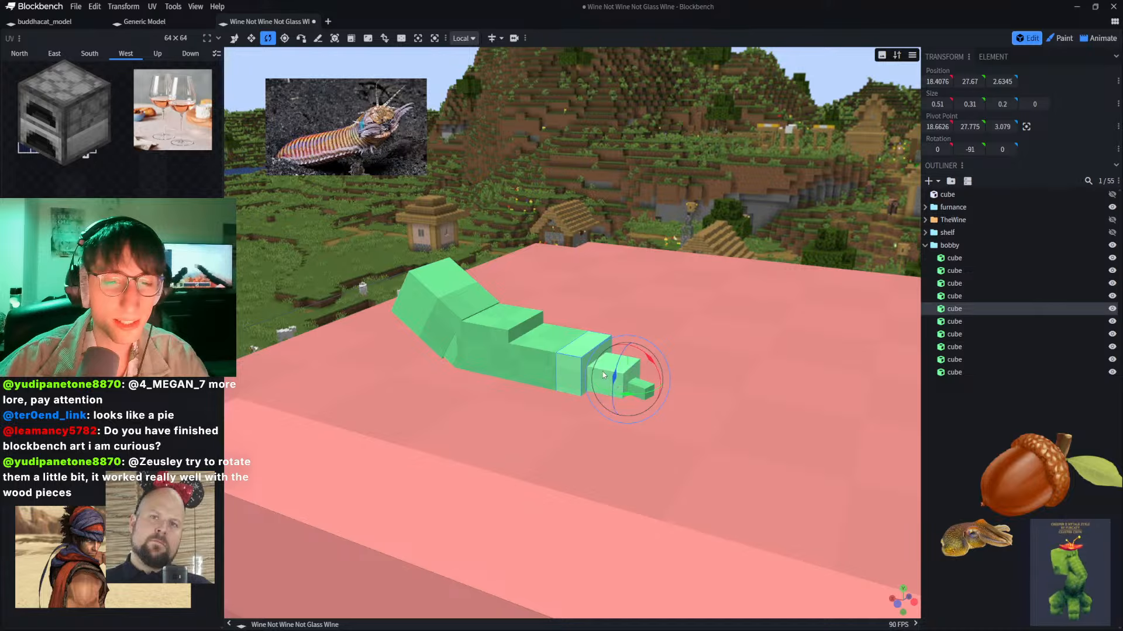
{"action": "left_click", "coordinate": [604, 375]}
{"action": "left_click_drag", "start_coordinate": [623, 393], "coordinate": [626, 396]}
{"action": "key", "text": "ctrl+z"}
{"action": "left_click", "coordinate": [419, 42]}
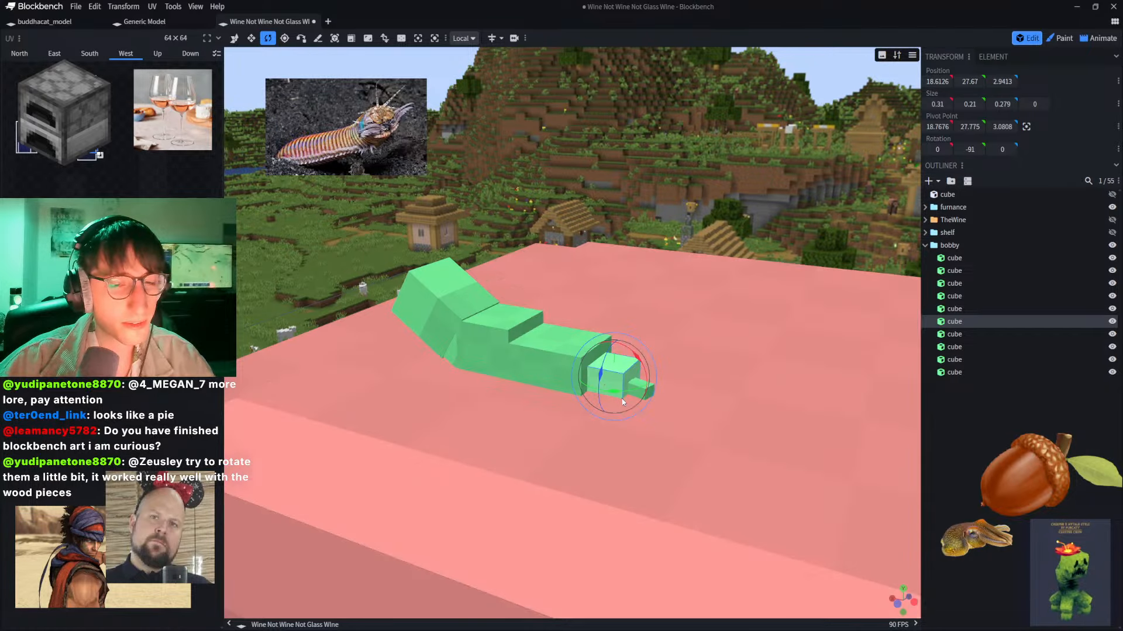
{"action": "left_click_drag", "start_coordinate": [615, 391], "coordinate": [618, 393]}
Step: Centre the pivot of the third segment from the tail and rotate the segment to -90 degrees about the vertical axis
{"action": "left_click", "coordinate": [565, 362]}
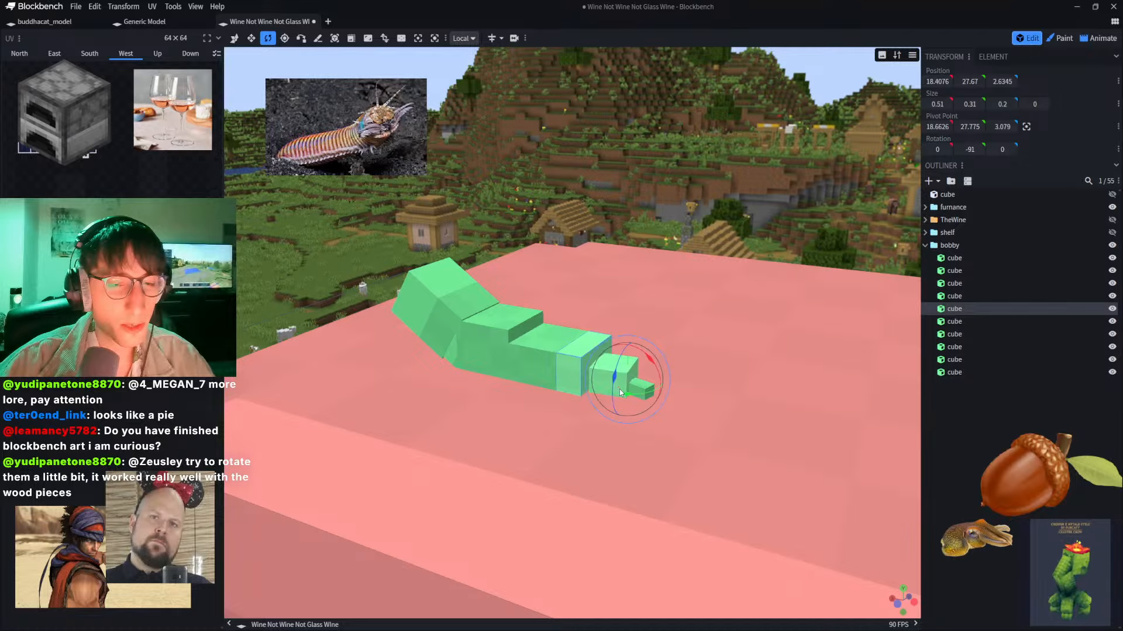
{"action": "left_click_drag", "start_coordinate": [623, 392], "coordinate": [626, 396]}
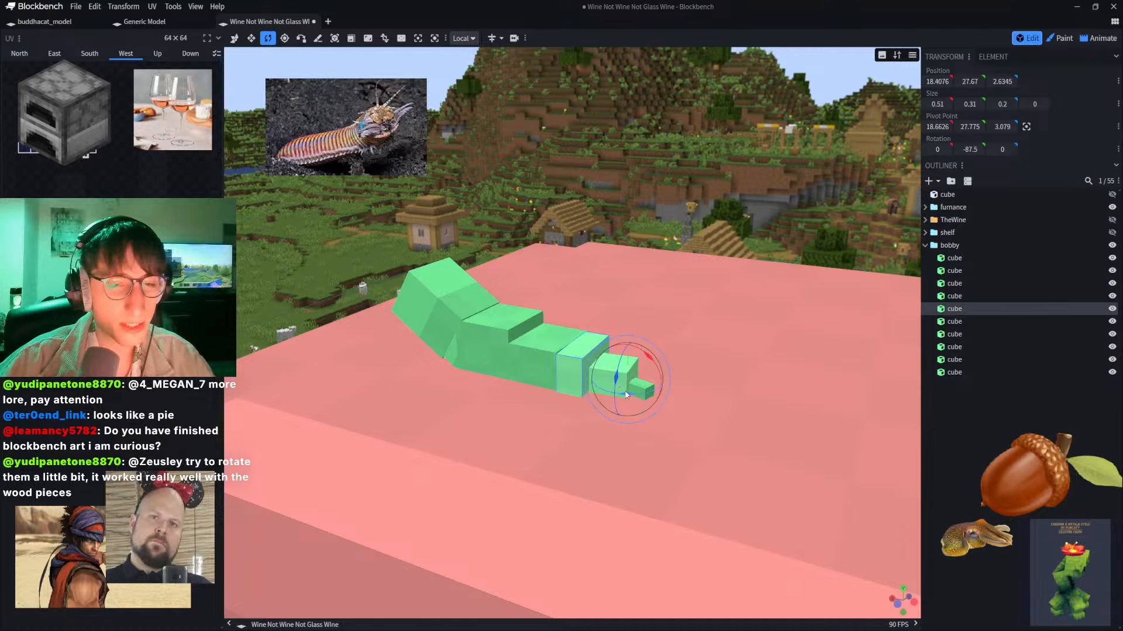
{"action": "key", "text": "ctrl+z"}
{"action": "left_click", "coordinate": [435, 38]}
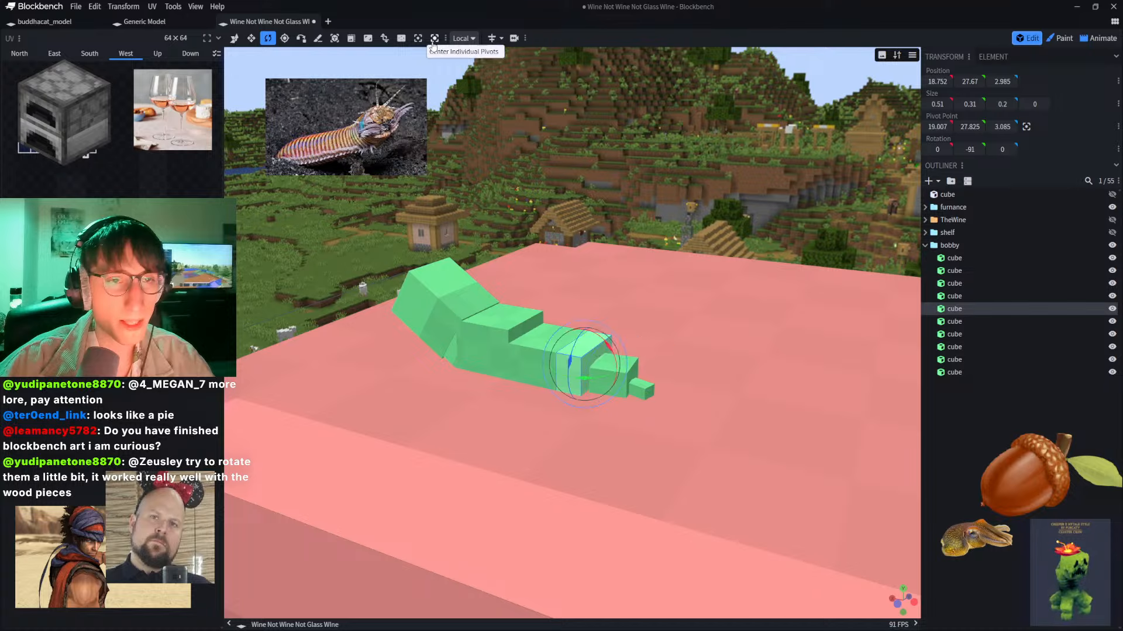
{"action": "left_click_drag", "start_coordinate": [589, 383], "coordinate": [589, 383]}
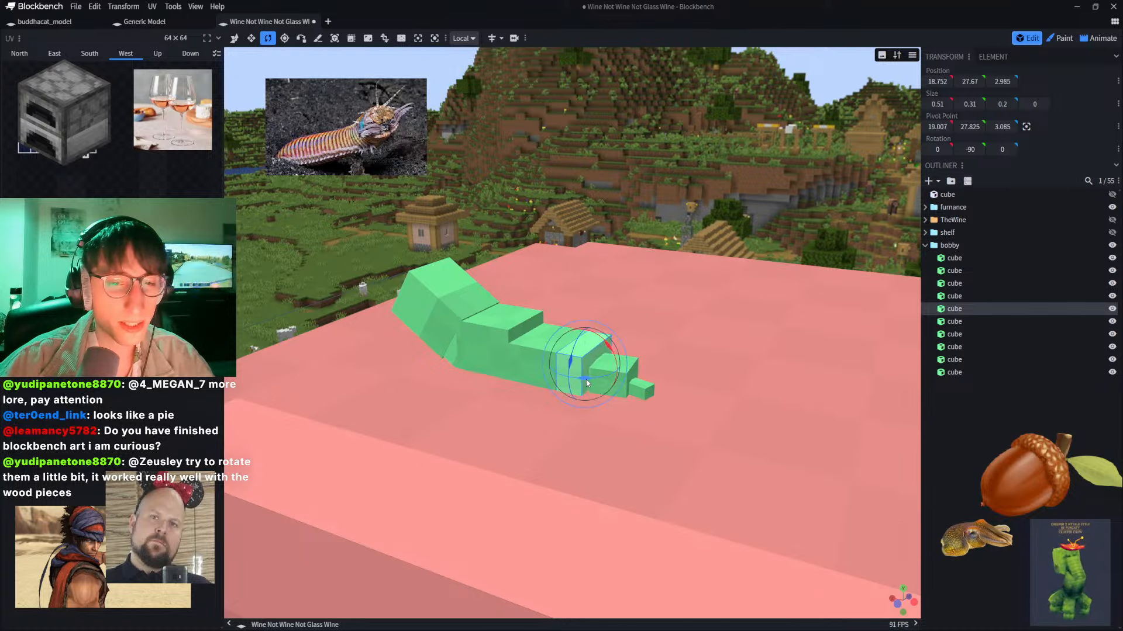
Step: Centre the fourth tail segment's pivot and rotate the segment to -87 degrees about the vertical axis
{"action": "left_click", "coordinate": [544, 374]}
{"action": "left_click", "coordinate": [434, 38]}
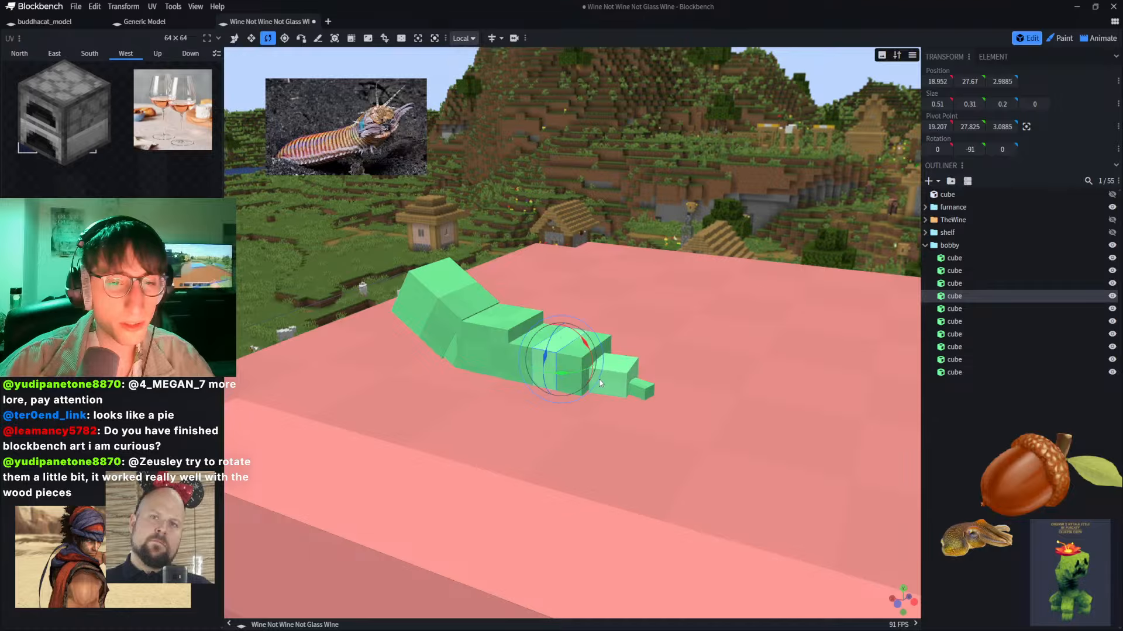
{"action": "left_click_drag", "start_coordinate": [568, 375], "coordinate": [572, 377]}
Step: Centre the pivot of the full-height segment just ahead of the lowered ones and rotate it to -87 degrees about the vertical axis
{"action": "left_click_drag", "start_coordinate": [602, 147], "coordinate": [639, 162]}
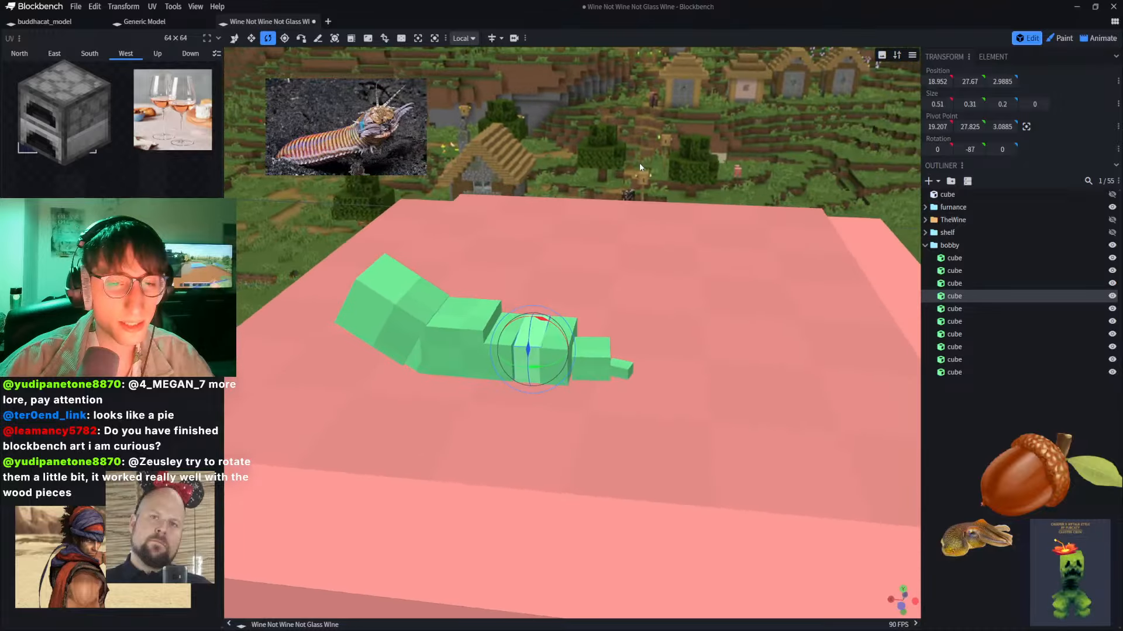
{"action": "right_click_drag", "start_coordinate": [639, 162], "coordinate": [672, 165]}
{"action": "left_click", "coordinate": [620, 352]}
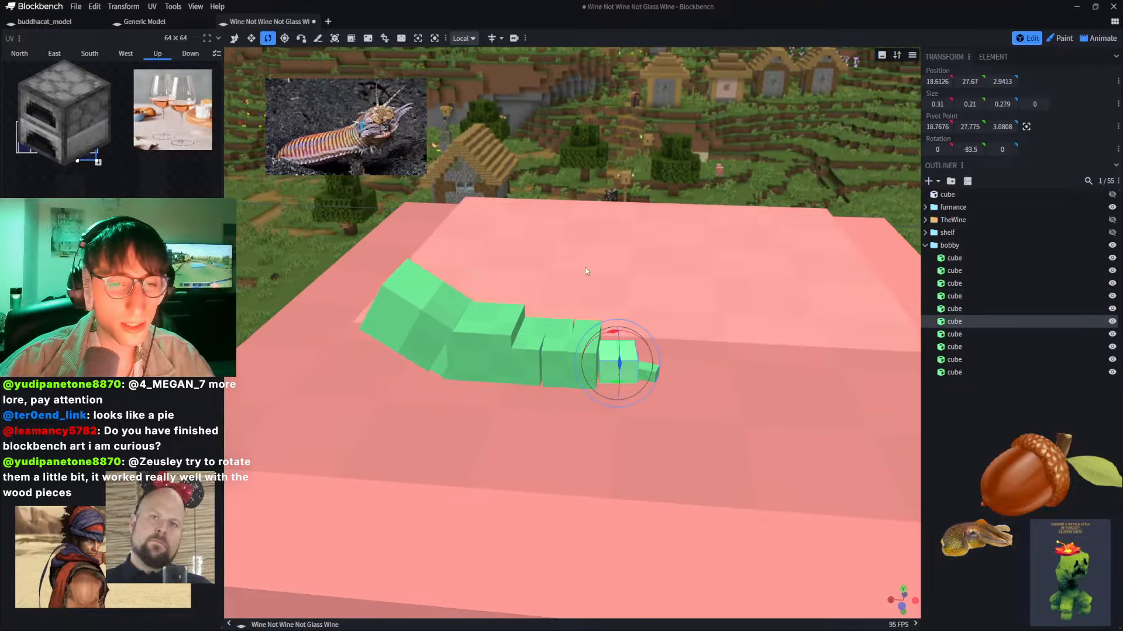
{"action": "left_click", "coordinate": [503, 352]}
{"action": "mouse_move", "coordinate": [623, 381]}
{"action": "left_mouse_down"}
{"action": "mouse_move", "coordinate": [634, 388]}
{"action": "mouse_move", "coordinate": [626, 381]}
{"action": "left_mouse_up"}
{"action": "key", "text": "ctrl+z"}
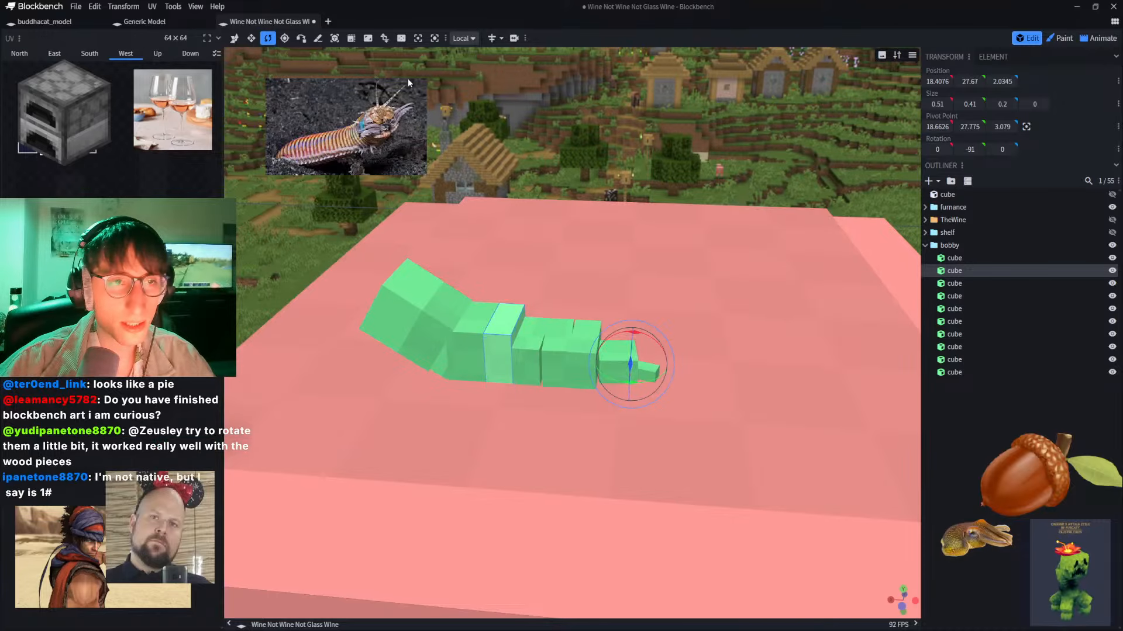
{"action": "left_click", "coordinate": [434, 39]}
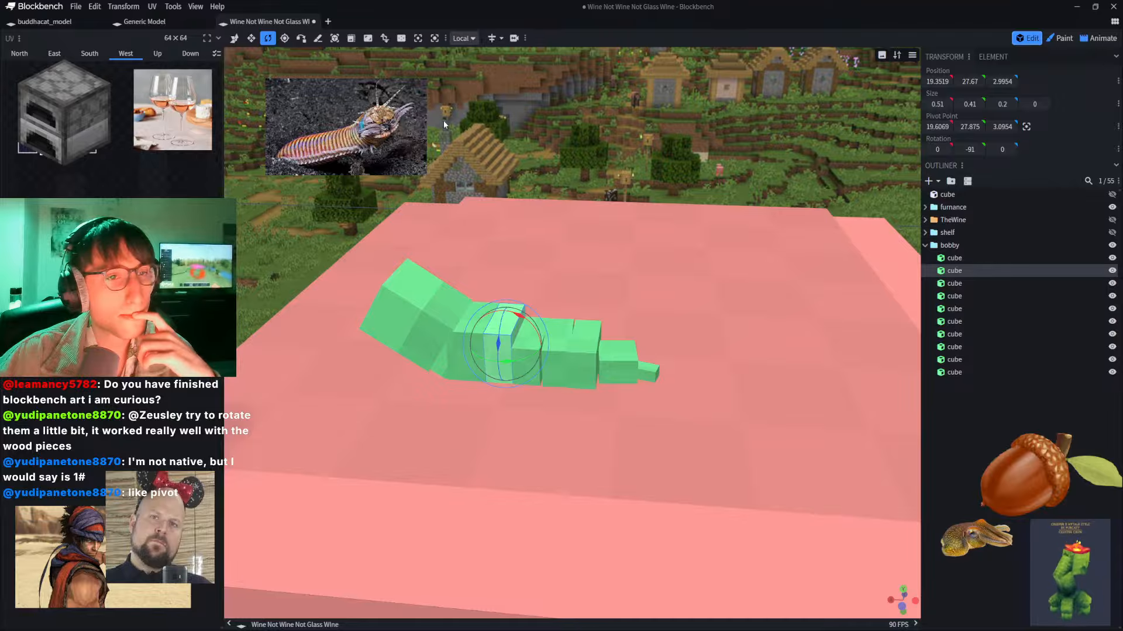
{"action": "right_click_drag", "start_coordinate": [531, 124], "coordinate": [544, 127]}
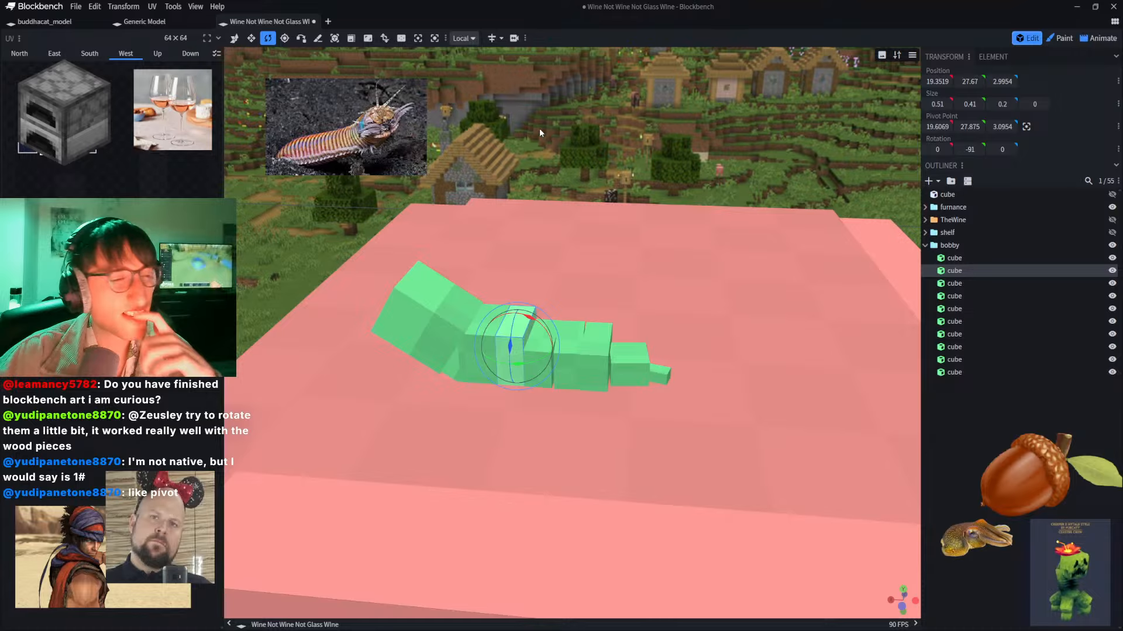
{"action": "scroll", "coordinate": [532, 143], "scroll_direction": "up", "scroll_amount": 3}
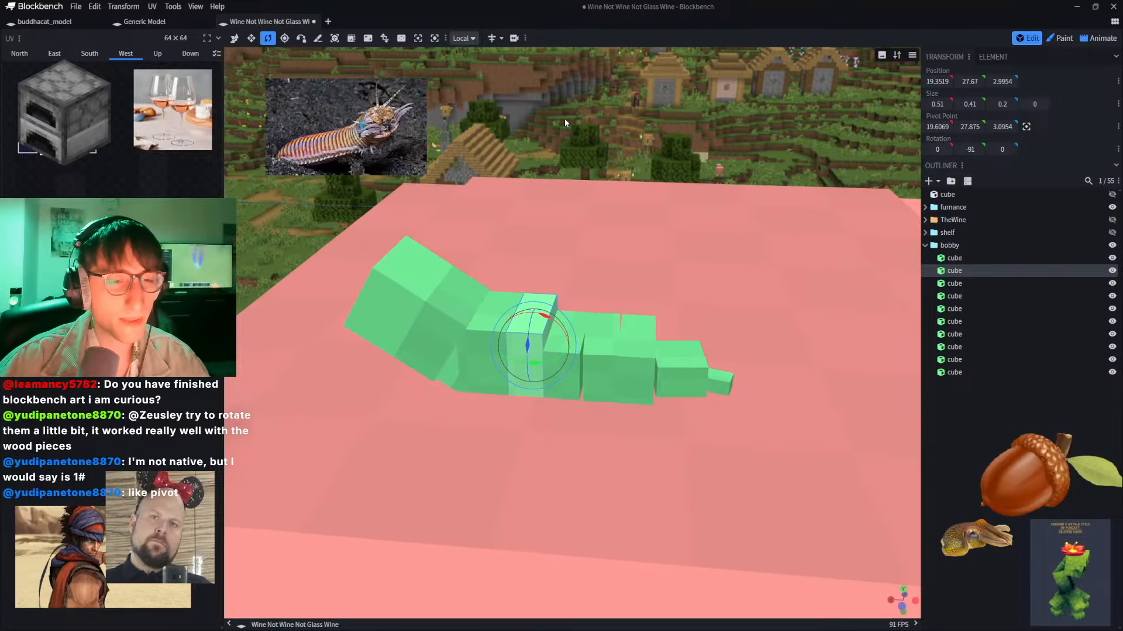
{"action": "left_click_drag", "start_coordinate": [535, 362], "coordinate": [536, 365]}
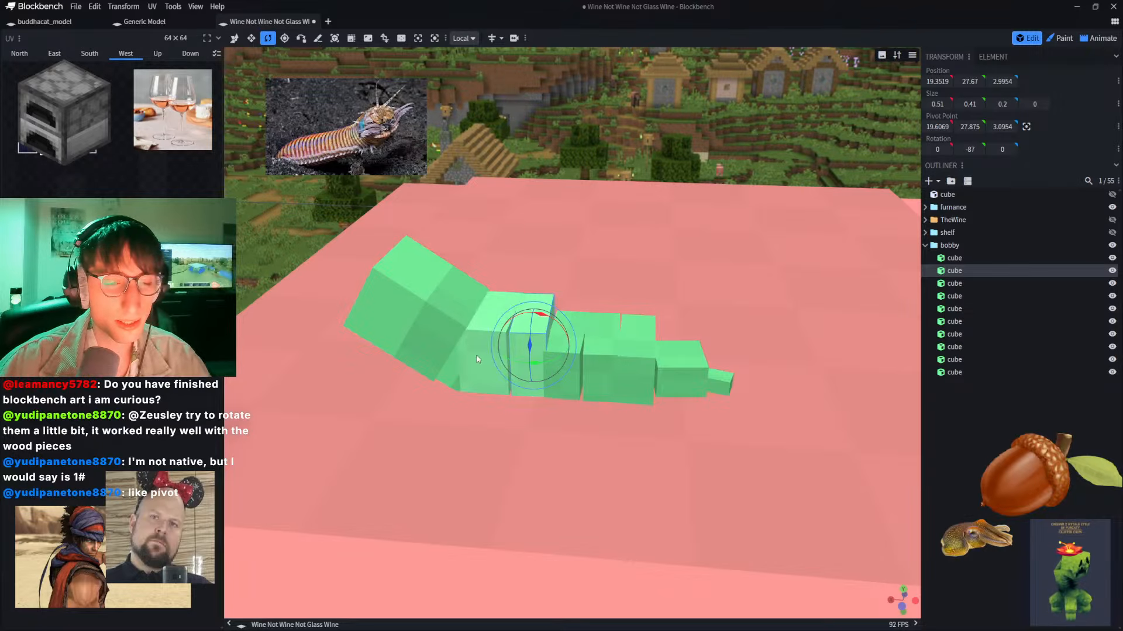
{"action": "left_click", "coordinate": [526, 364]}
{"action": "scroll", "coordinate": [608, 308], "scroll_direction": "down", "scroll_amount": 5}
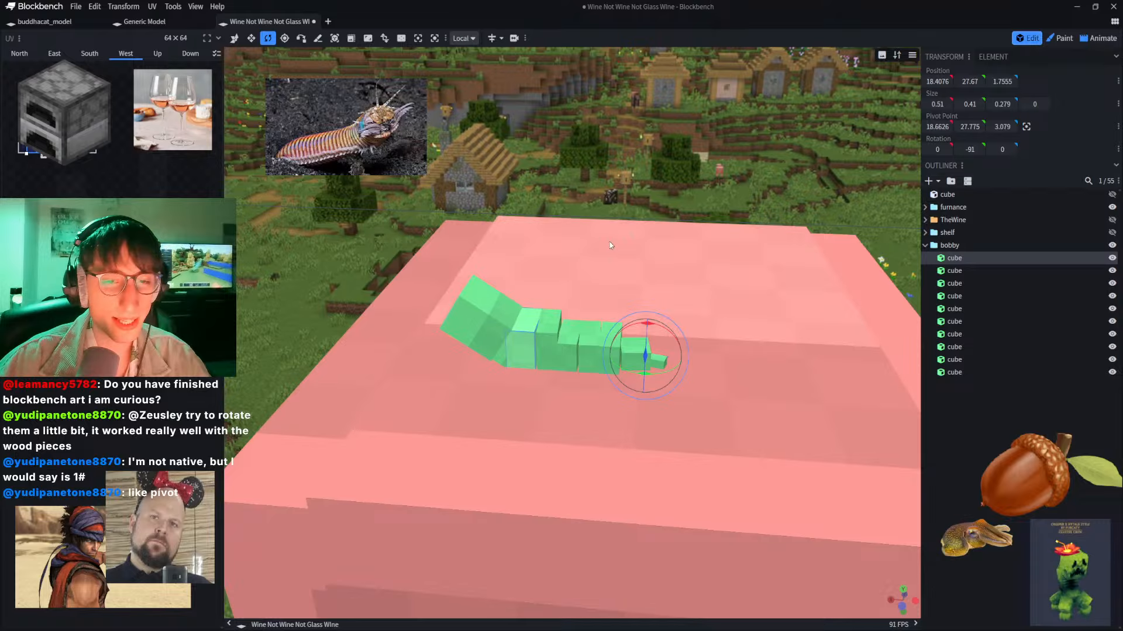
{"action": "left_click", "coordinate": [610, 245]}
{"action": "scroll", "coordinate": [590, 264], "scroll_direction": "up", "scroll_amount": 4}
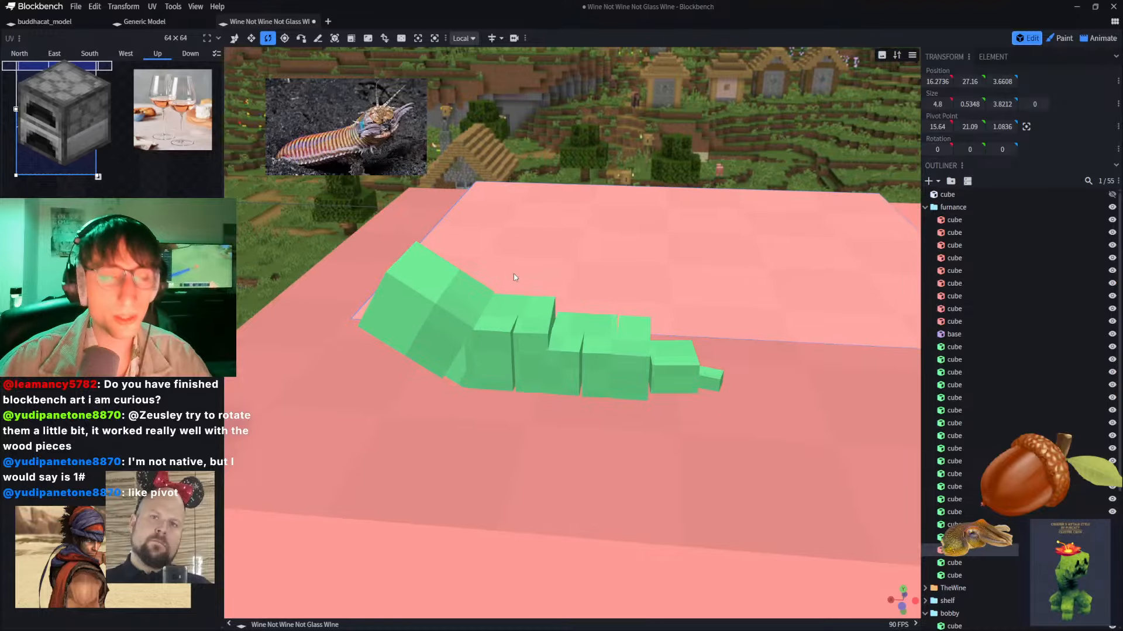
Step: Shorten the worm's raised head cube from its front end to a length of 0.479
{"action": "left_click", "coordinate": [434, 292]}
{"action": "right_click_drag", "start_coordinate": [501, 166], "coordinate": [565, 189]}
{"action": "key", "text": "v"}
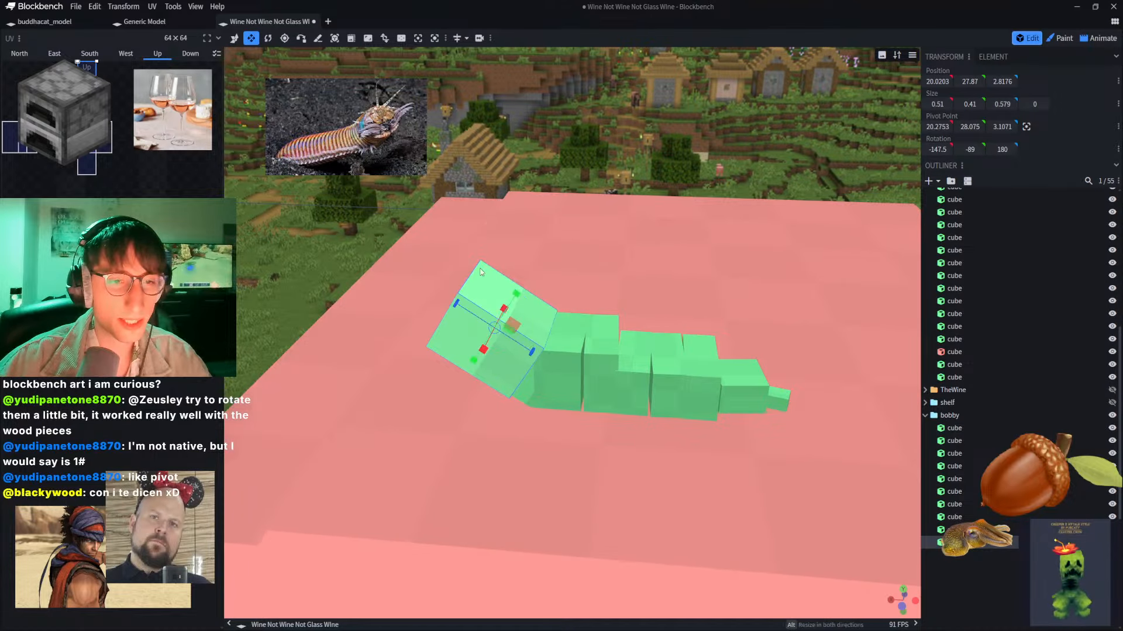
{"action": "left_click_drag", "start_coordinate": [460, 305], "coordinate": [481, 315]}
{"action": "scroll", "coordinate": [536, 164], "scroll_direction": "up", "scroll_amount": 2}
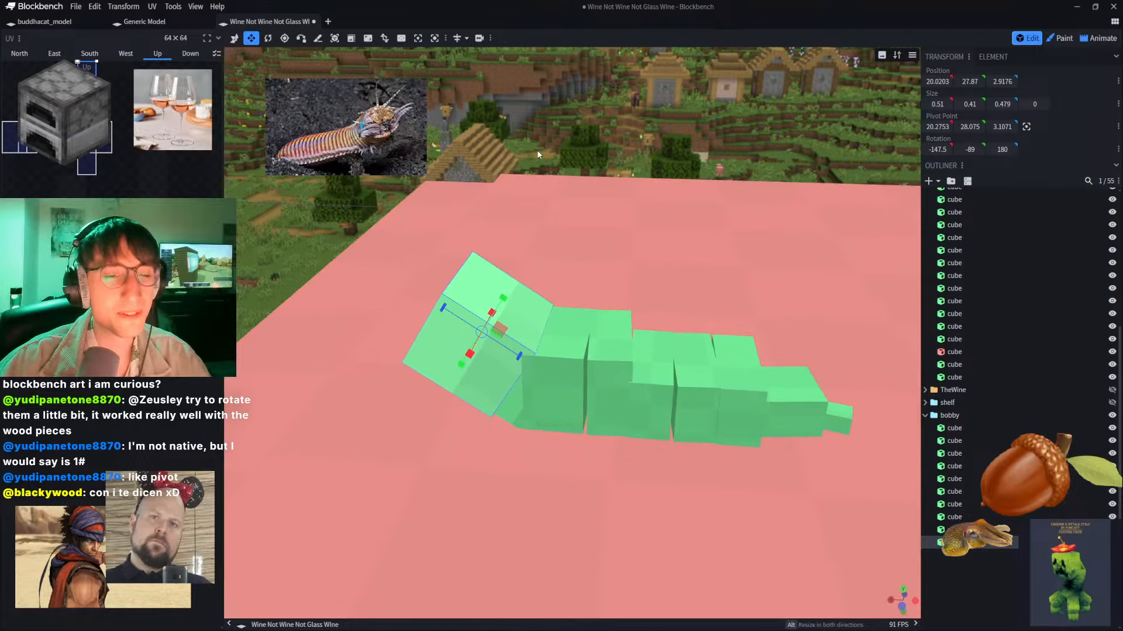
{"action": "right_click_drag", "start_coordinate": [538, 154], "coordinate": [564, 108]}
{"action": "left_click_drag", "start_coordinate": [563, 135], "coordinate": [575, 119]}
{"action": "scroll", "coordinate": [572, 123], "scroll_direction": "down", "scroll_amount": 3}
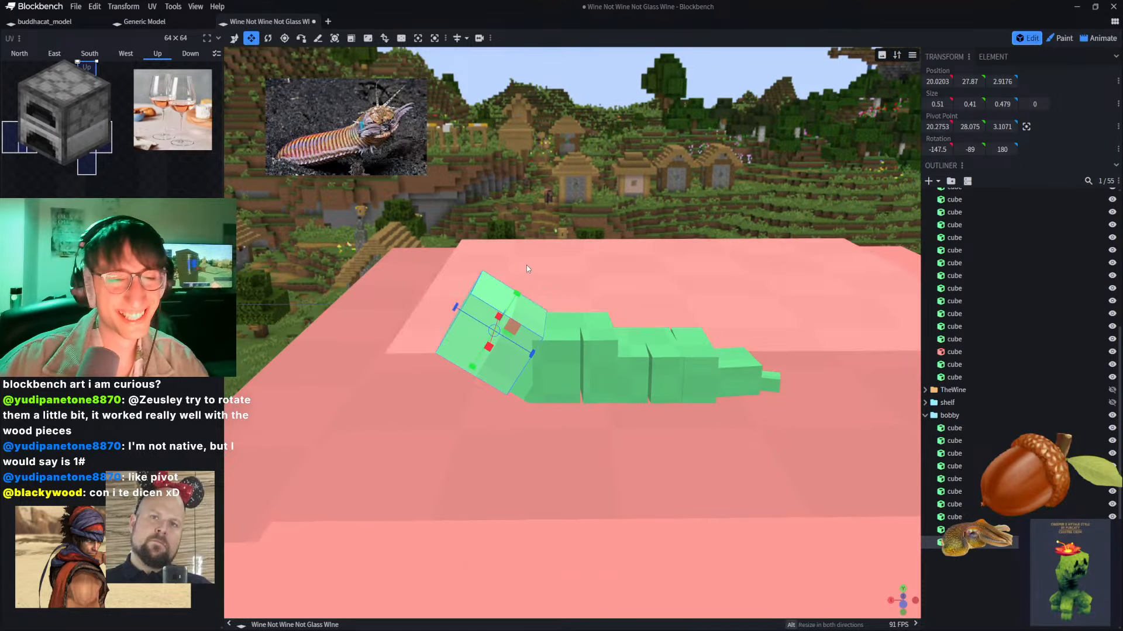
Step: Duplicate the worm's raised head cube and move the copy 0.5 units out in front of the head
{"action": "left_click_drag", "start_coordinate": [515, 295], "coordinate": [516, 295]}
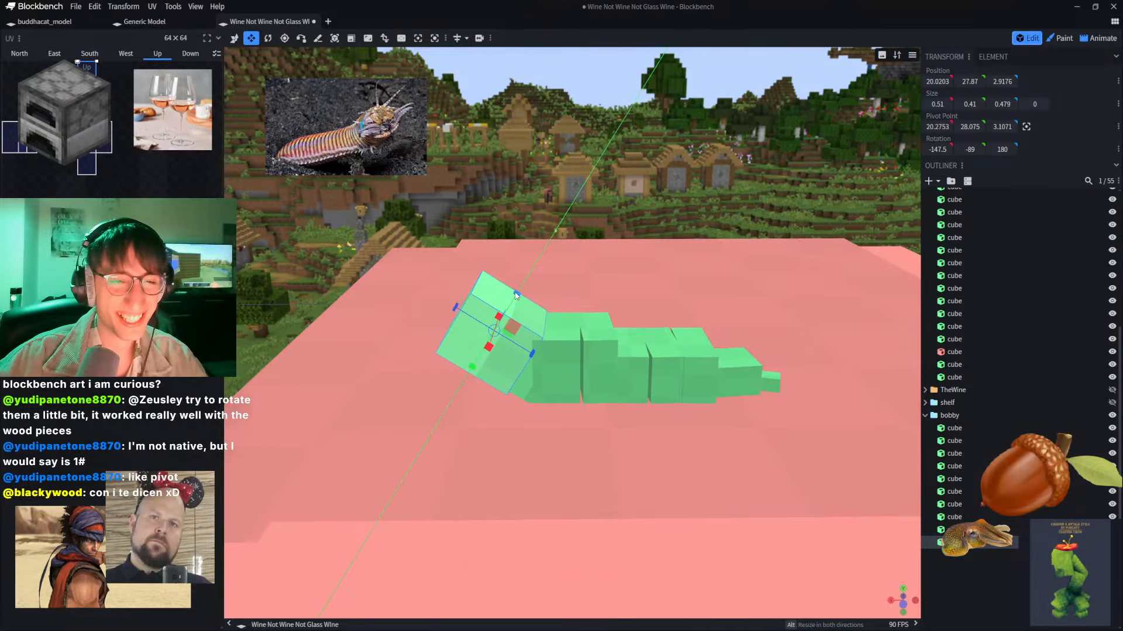
{"action": "left_click_drag", "start_coordinate": [531, 147], "coordinate": [579, 193]}
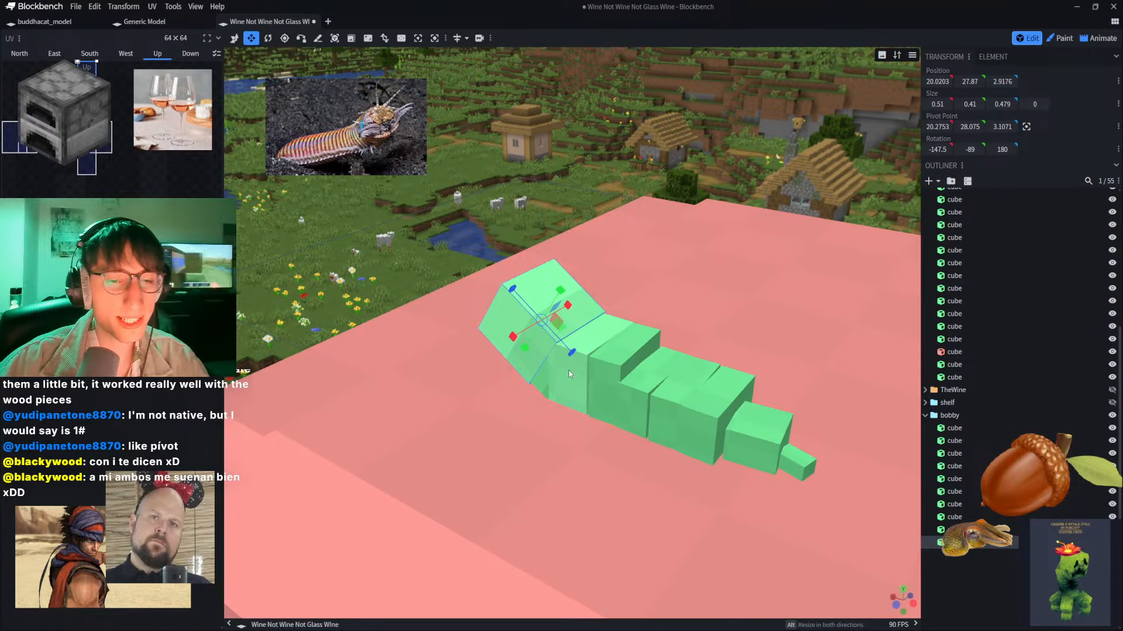
{"action": "left_click_drag", "start_coordinate": [547, 210], "coordinate": [604, 193]}
{"action": "key", "text": "ctrl+d"}
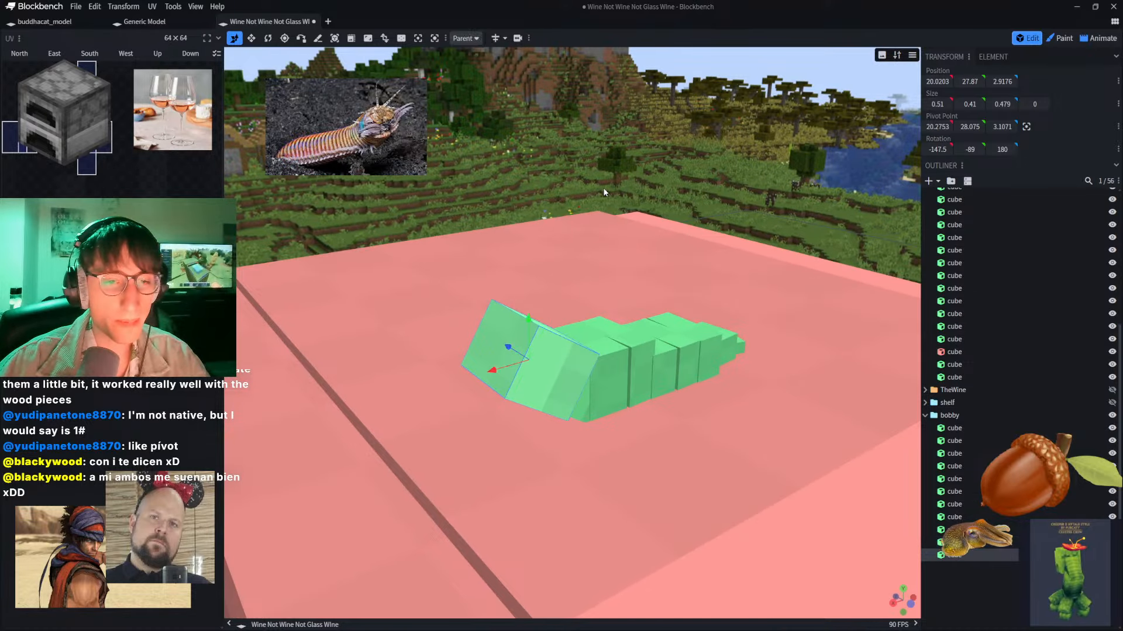
{"action": "left_click_drag", "start_coordinate": [505, 357], "coordinate": [412, 388]}
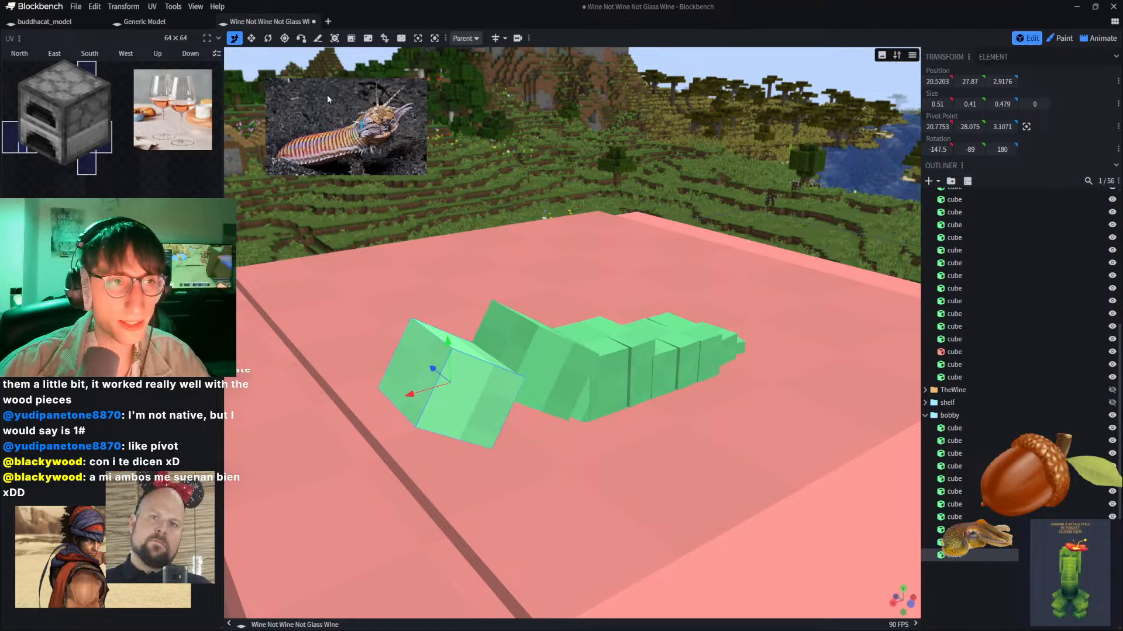
Step: Flatten the duplicated cube to zero depth and place it against the head's front face at X 20.4203, Y 28.17
{"action": "key", "text": "s"}
{"action": "left_click_drag", "start_coordinate": [414, 372], "coordinate": [519, 406]}
{"action": "key", "text": "v"}
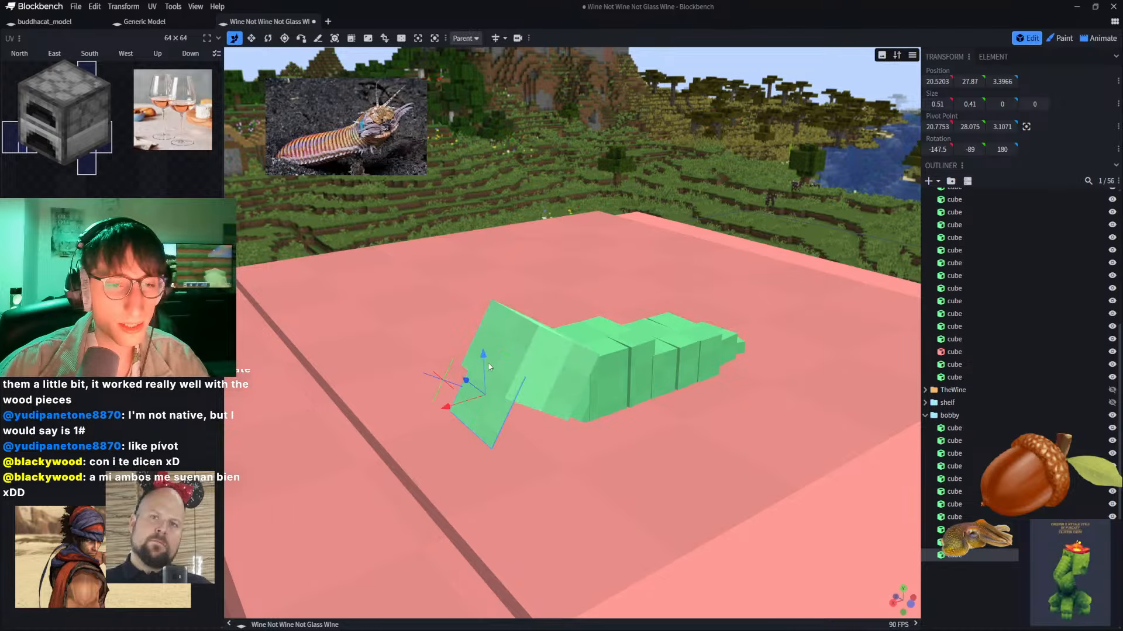
{"action": "mouse_move", "coordinate": [483, 359]}
{"action": "left_mouse_down"}
{"action": "mouse_move", "coordinate": [509, 266]}
{"action": "mouse_move", "coordinate": [508, 316]}
{"action": "mouse_move", "coordinate": [462, 351]}
{"action": "mouse_move", "coordinate": [468, 357]}
{"action": "left_mouse_up"}
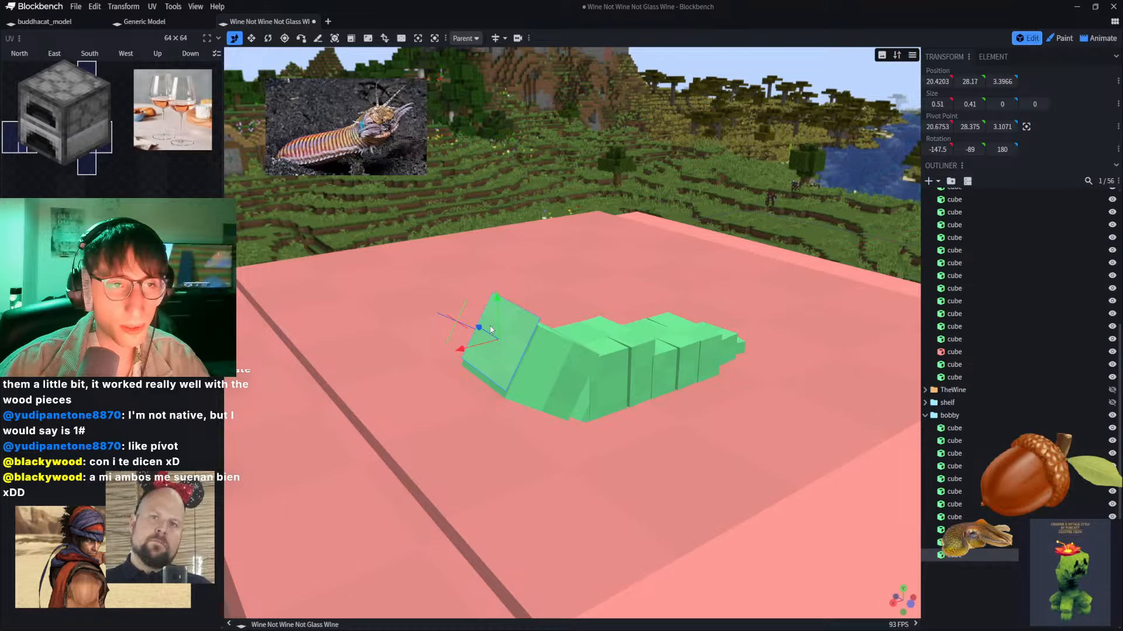
{"action": "mouse_move", "coordinate": [497, 313]}
{"action": "left_mouse_down"}
{"action": "mouse_move", "coordinate": [506, 288]}
{"action": "mouse_move", "coordinate": [513, 321]}
{"action": "mouse_move", "coordinate": [496, 329]}
{"action": "left_mouse_up"}
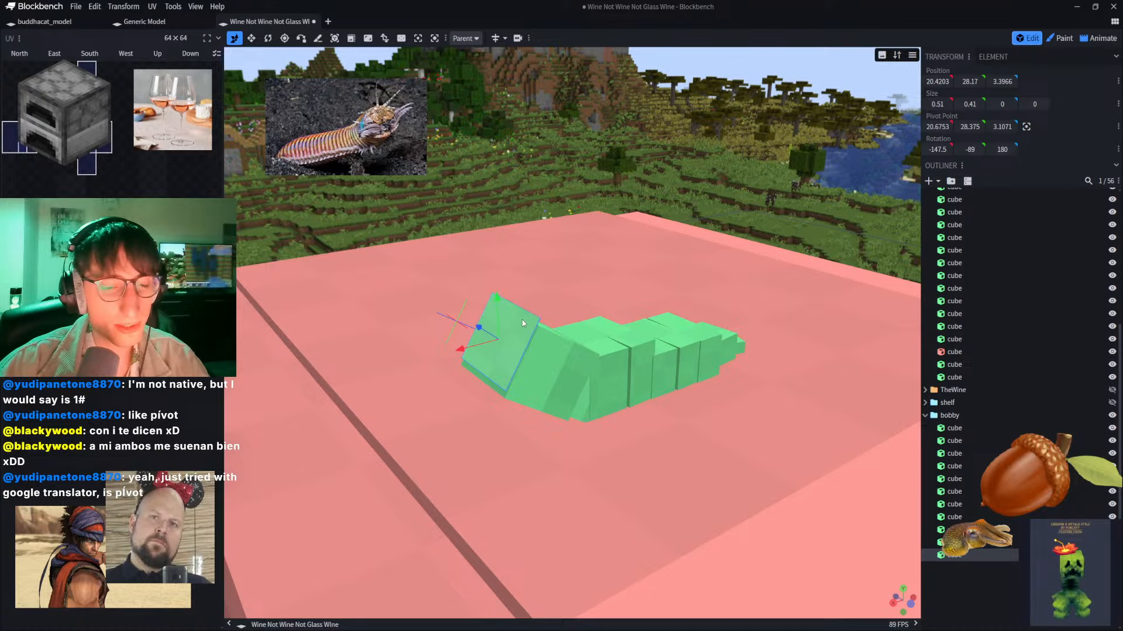
Step: Try shifting the flat plane 0.2 units sideways across the head, and return it to its place on the front face
{"action": "left_click_drag", "start_coordinate": [498, 305], "coordinate": [497, 344]}
{"action": "left_click_drag", "start_coordinate": [471, 162], "coordinate": [599, 156]}
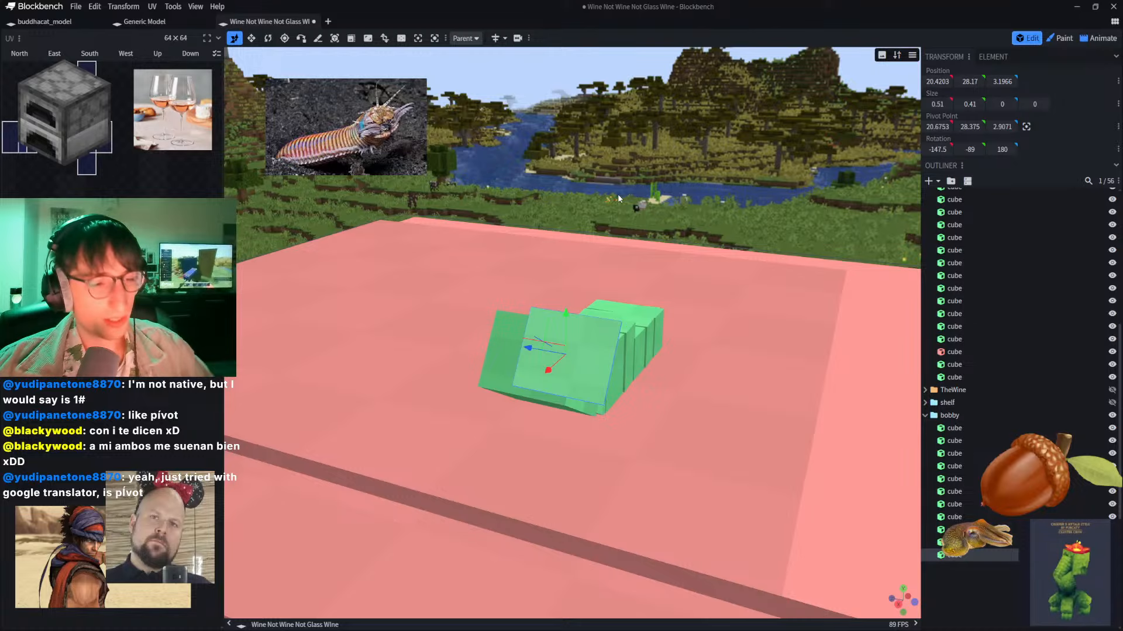
{"action": "scroll", "coordinate": [543, 316], "scroll_direction": "down", "scroll_amount": 1}
{"action": "scroll", "coordinate": [539, 318], "scroll_direction": "up", "scroll_amount": 4}
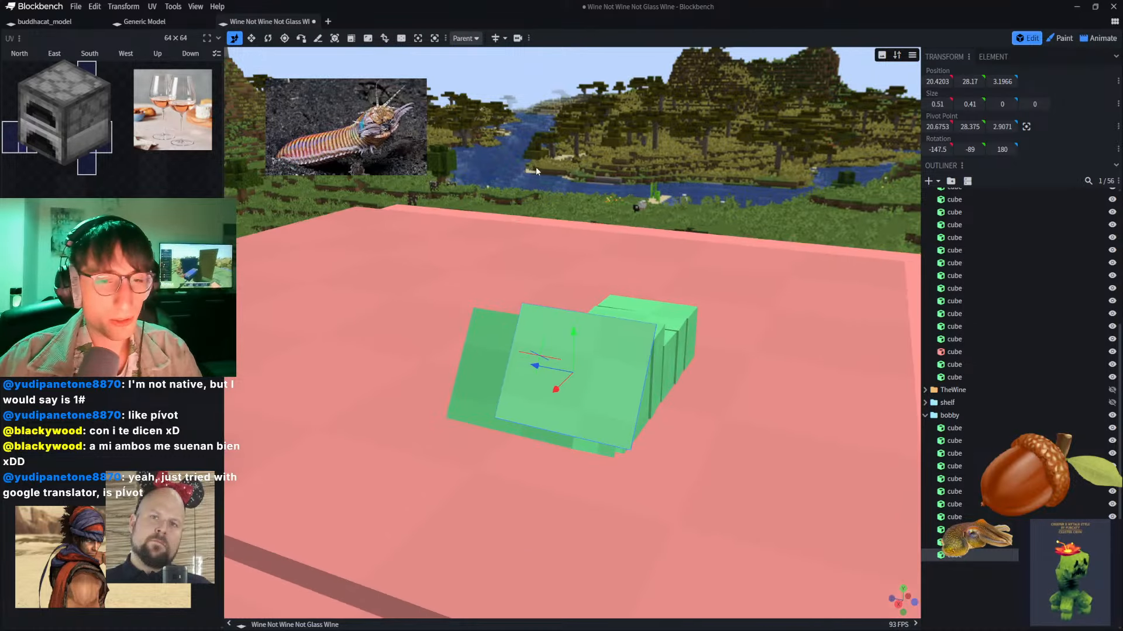
{"action": "scroll", "coordinate": [539, 318], "scroll_direction": "down", "scroll_amount": 1}
{"action": "left_click", "coordinate": [506, 345]}
{"action": "left_click_drag", "start_coordinate": [548, 349], "coordinate": [548, 332]}
{"action": "key", "text": "ctrl+z"}
{"action": "left_click_drag", "start_coordinate": [598, 186], "coordinate": [658, 190]}
{"action": "left_click", "coordinate": [547, 357]}
{"action": "left_click_drag", "start_coordinate": [546, 186], "coordinate": [603, 145]}
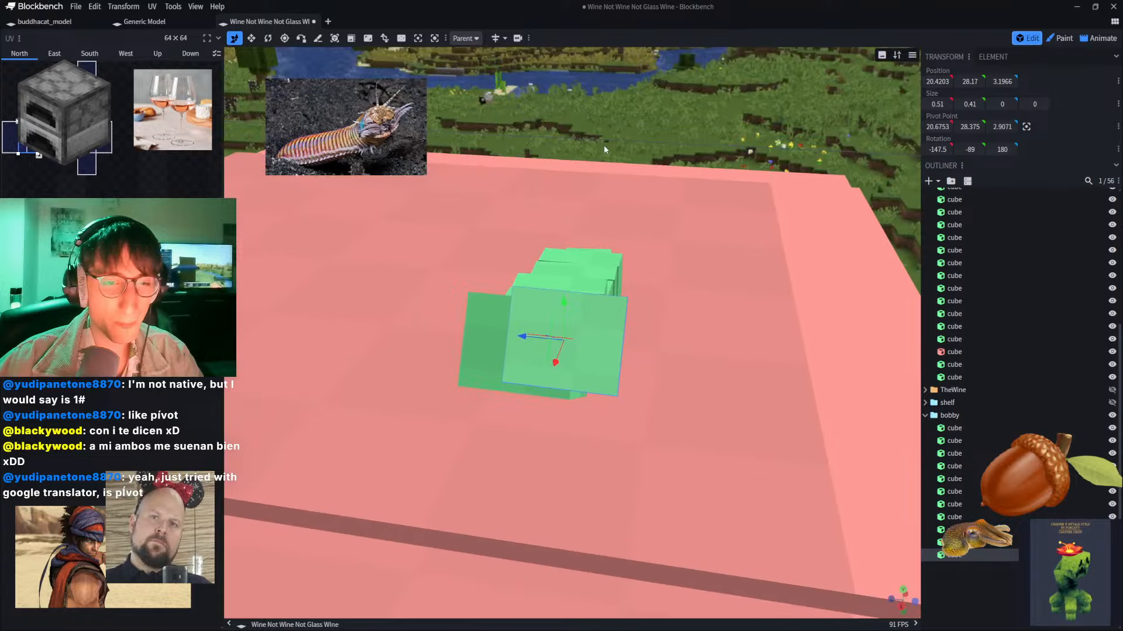
{"action": "left_click_drag", "start_coordinate": [524, 337], "coordinate": [474, 339]}
{"action": "mouse_move", "coordinate": [518, 299]}
{"action": "left_mouse_down"}
{"action": "mouse_move", "coordinate": [517, 328]}
{"action": "mouse_move", "coordinate": [518, 302]}
{"action": "left_mouse_up"}
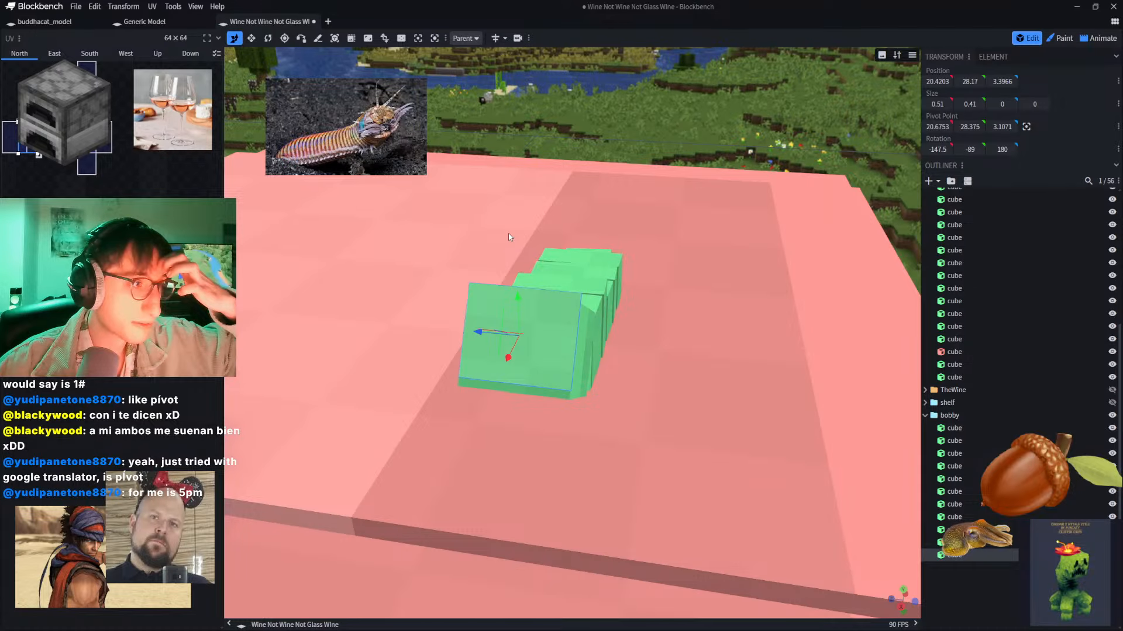
Step: Examine how the flat face plane sits on the worm's head from the front and from the side
{"action": "right_click_drag", "start_coordinate": [569, 176], "coordinate": [621, 155]}
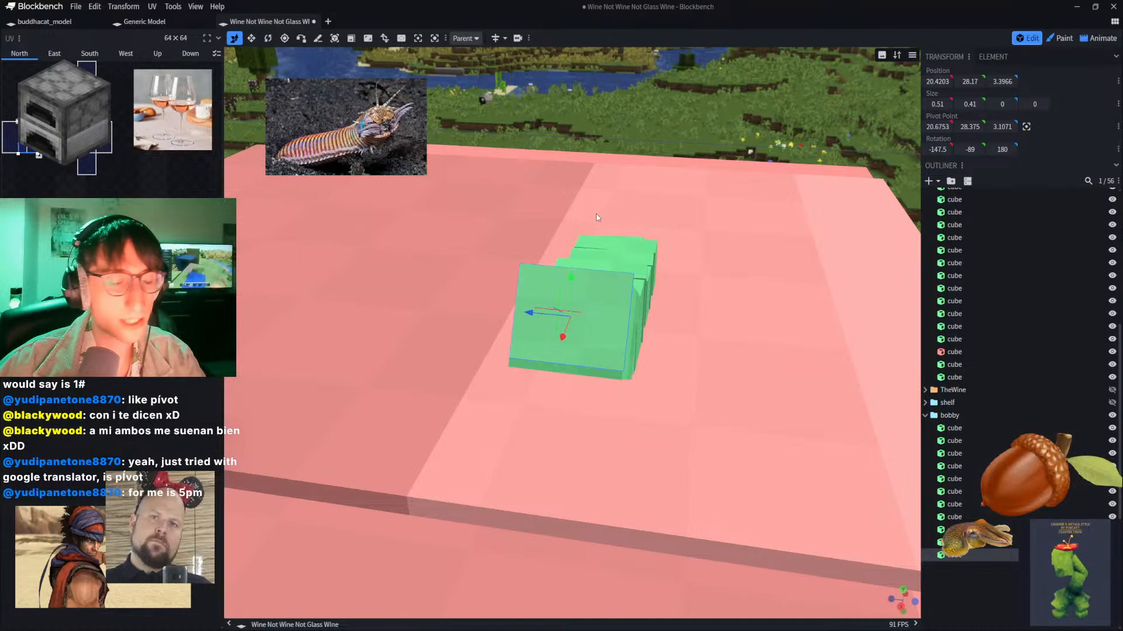
{"action": "scroll", "coordinate": [577, 156], "scroll_direction": "up", "scroll_amount": 1}
{"action": "scroll", "coordinate": [585, 181], "scroll_direction": "up", "scroll_amount": 1}
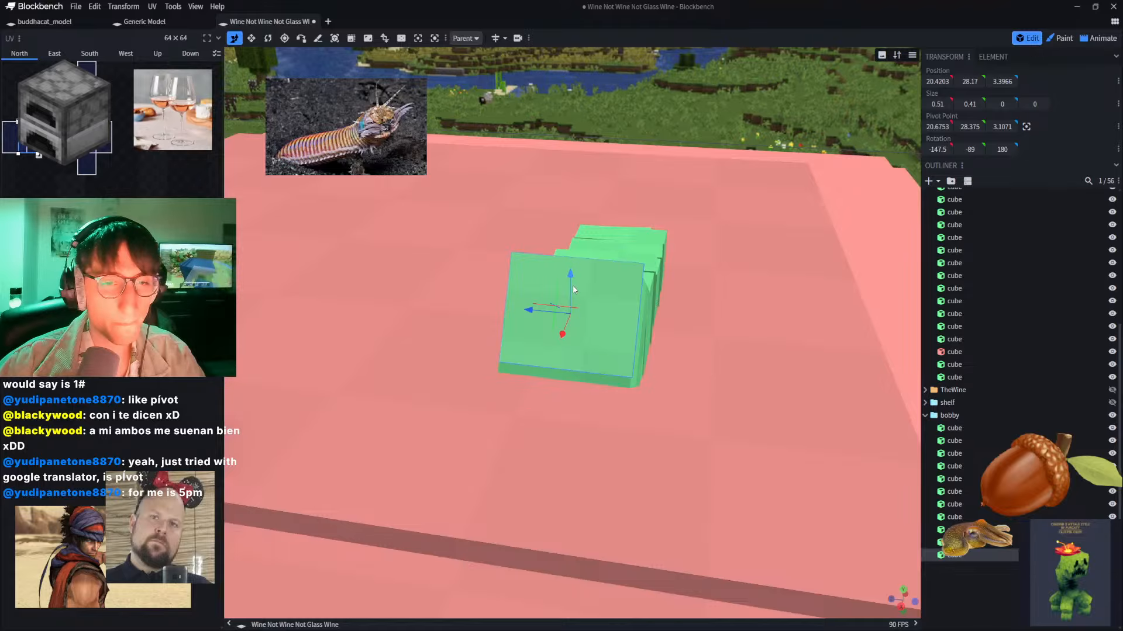
{"action": "left_click_drag", "start_coordinate": [681, 109], "coordinate": [609, 122]}
{"action": "scroll", "coordinate": [477, 113], "scroll_direction": "up", "scroll_amount": 1}
{"action": "right_click_drag", "start_coordinate": [475, 110], "coordinate": [501, 97]}
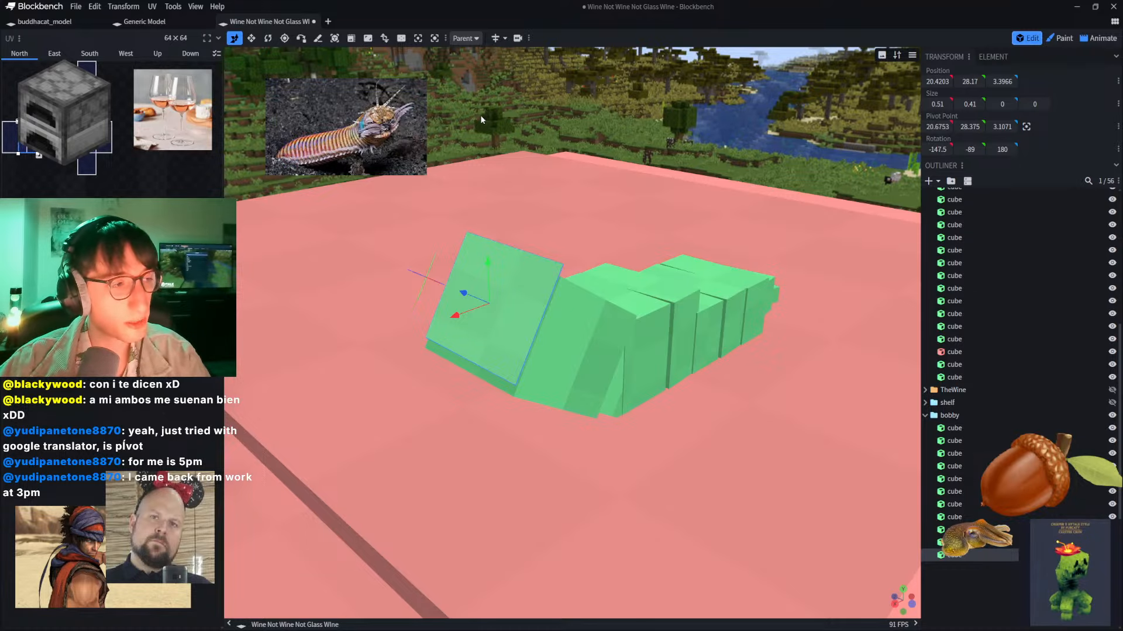
{"action": "left_click_drag", "start_coordinate": [479, 114], "coordinate": [545, 132]}
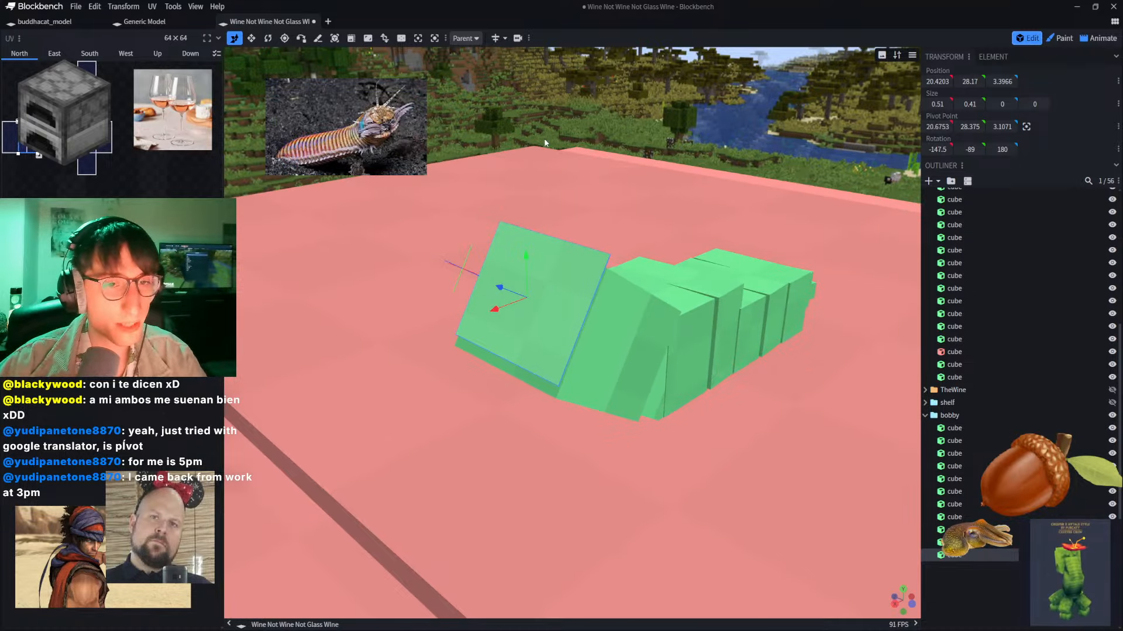
{"action": "scroll", "coordinate": [547, 139], "scroll_direction": "up", "scroll_amount": 2}
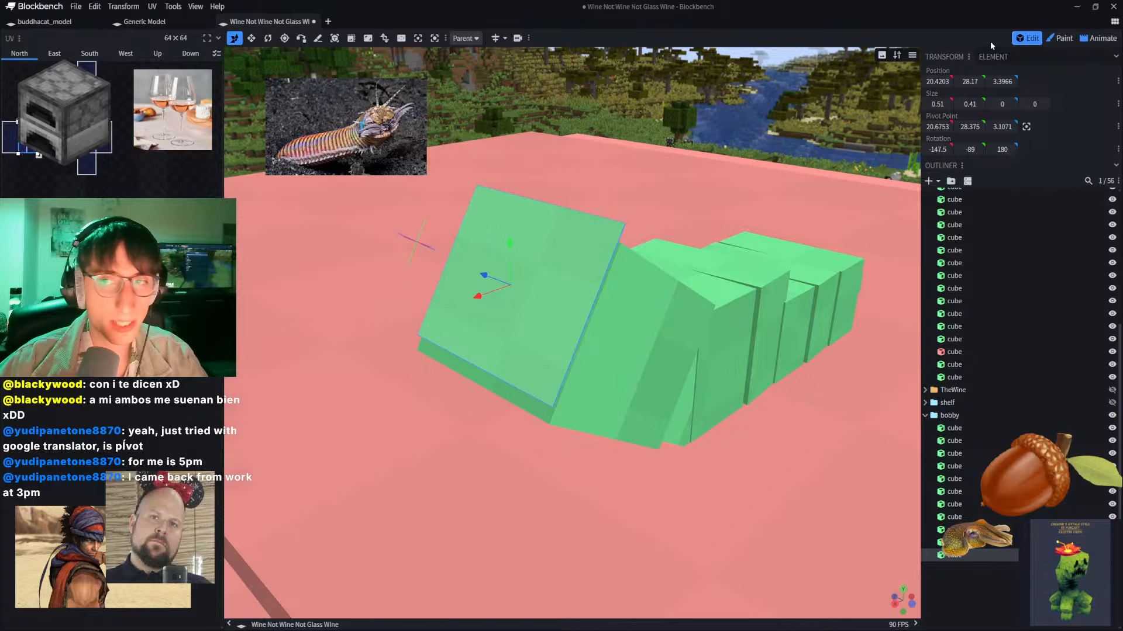
{"action": "left_click", "coordinate": [1059, 38]}
{"action": "scroll", "coordinate": [492, 202], "scroll_direction": "down", "scroll_amount": 2}
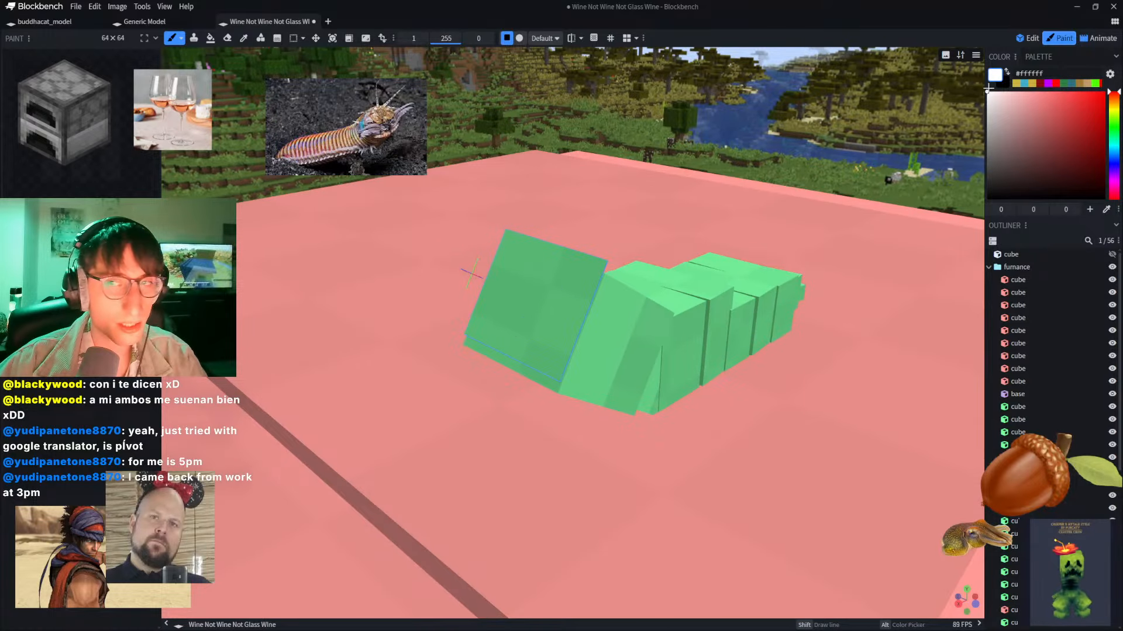
{"action": "left_click", "coordinate": [1028, 39]}
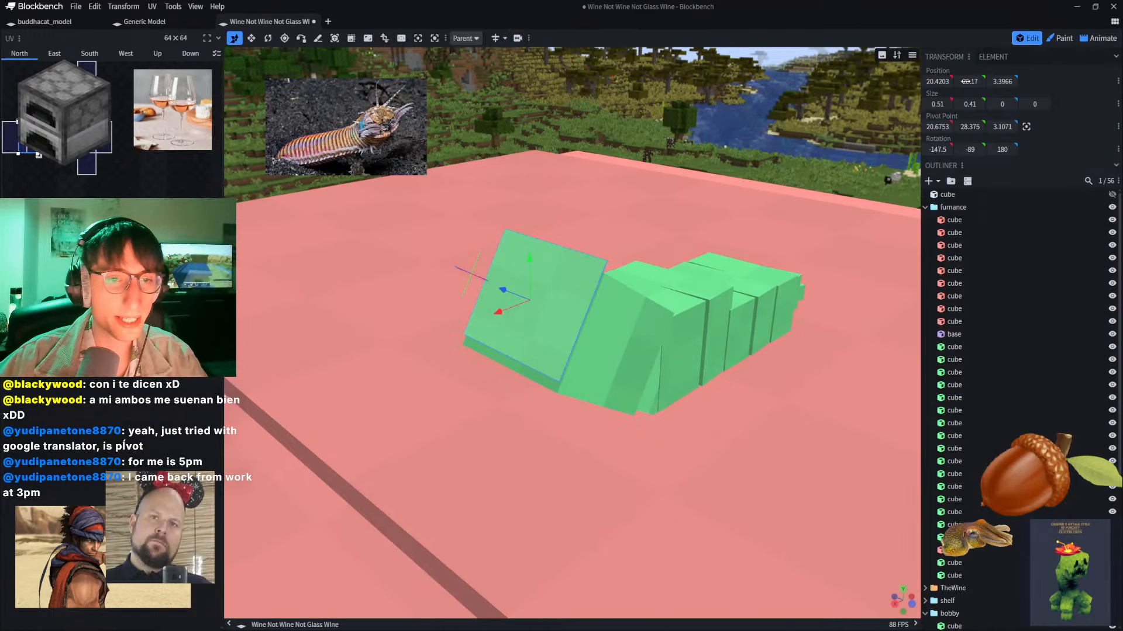
Step: Enlarge the face plane on all sides to 0.71 wide and 0.61 high so it overhangs the head cube
{"action": "left_click", "coordinate": [250, 38]}
{"action": "left_click_drag", "start_coordinate": [557, 314], "coordinate": [497, 289]}
{"action": "key", "text": "ctrl+z"}
{"action": "key", "text": "ctrl+z"}
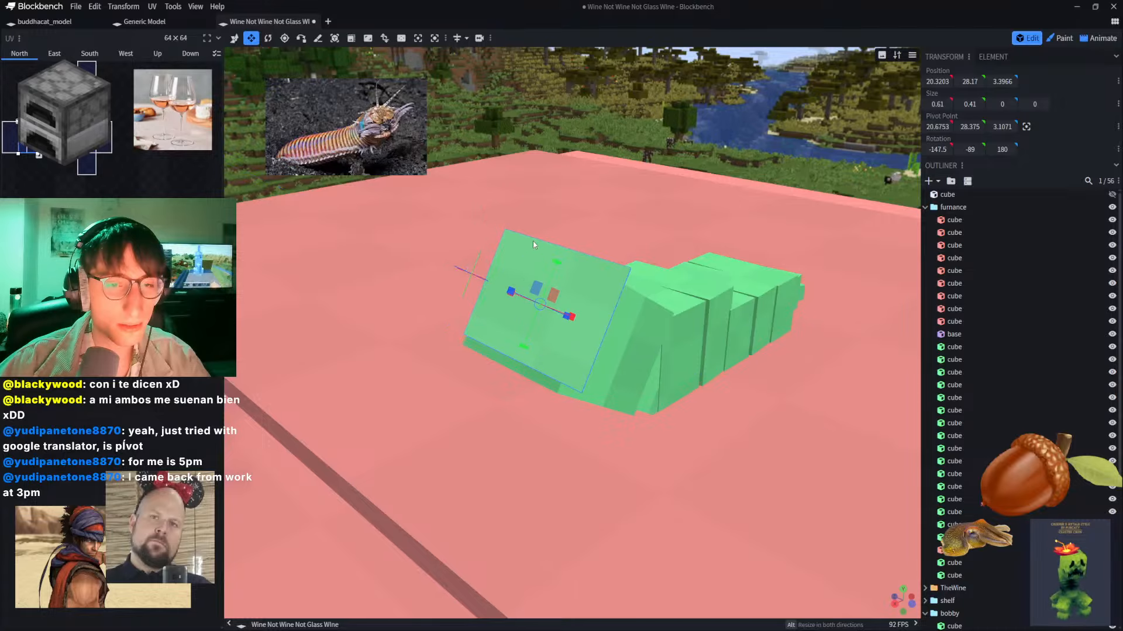
{"action": "left_click_drag", "start_coordinate": [561, 103], "coordinate": [536, 110]}
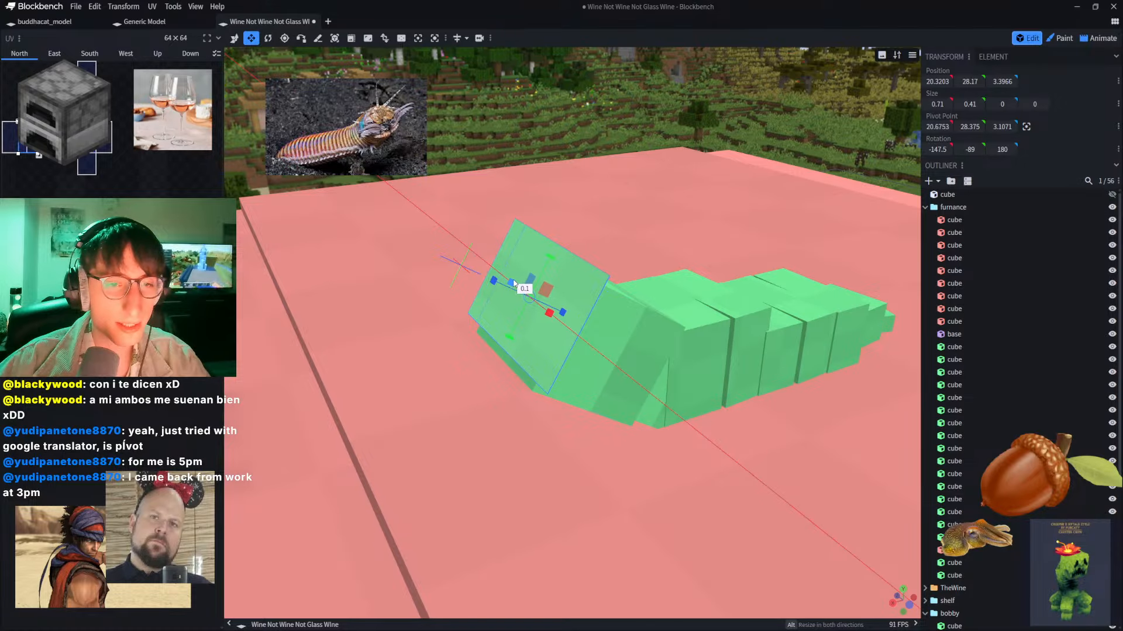
{"action": "left_click_drag", "start_coordinate": [555, 258], "coordinate": [561, 243]}
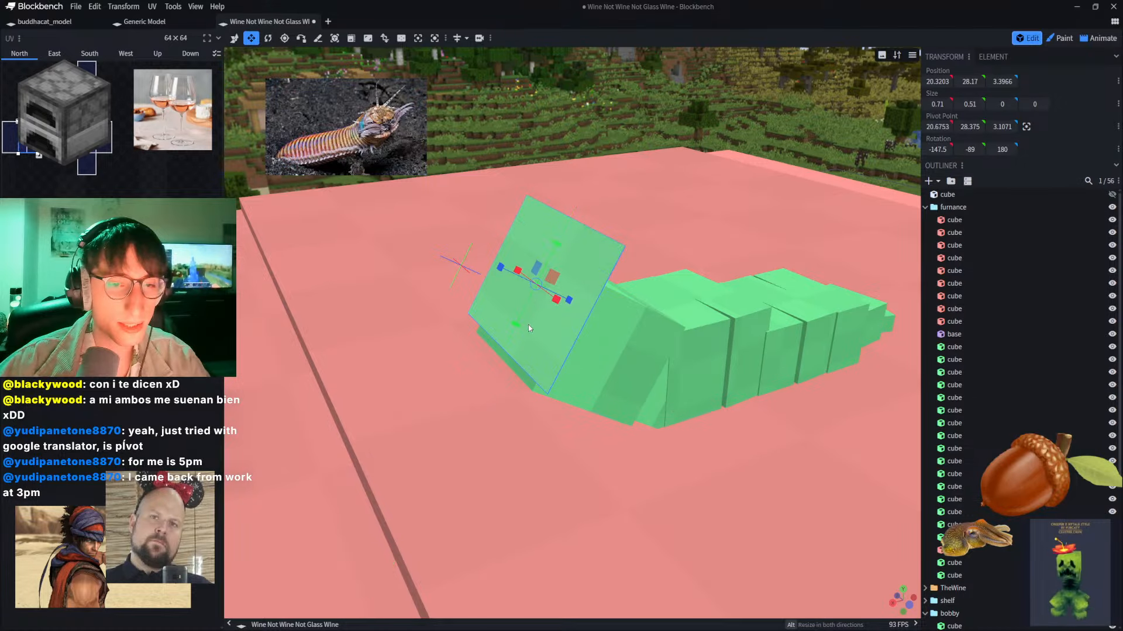
{"action": "left_click_drag", "start_coordinate": [515, 323], "coordinate": [509, 337]}
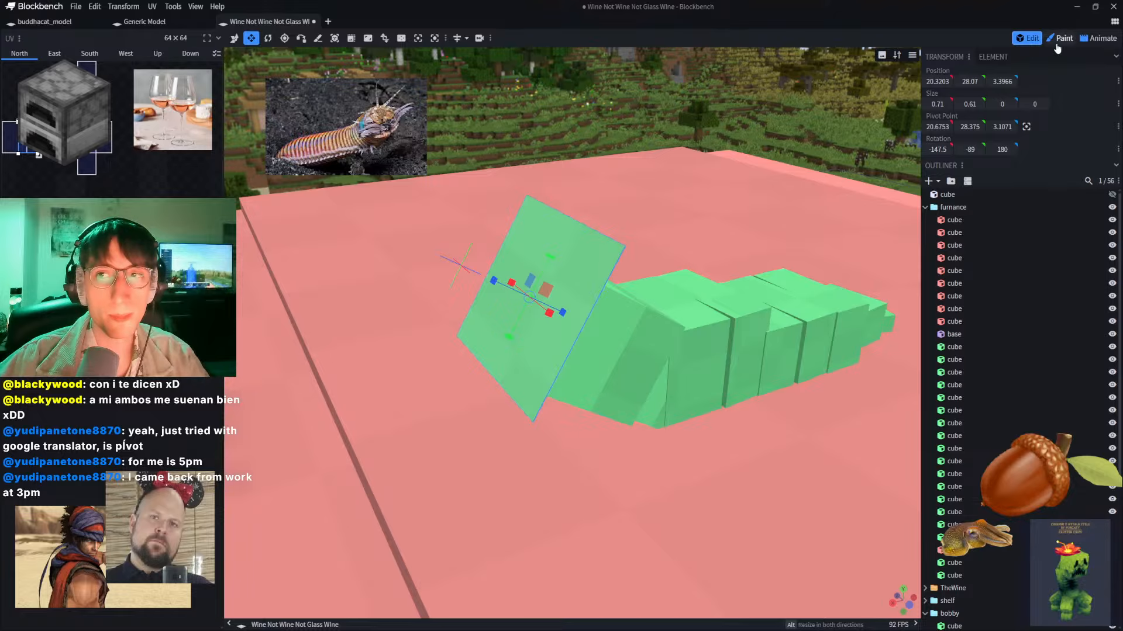
Step: Switch to Paint mode and look over the worm with its face plane on top of the furnace
{"action": "left_click", "coordinate": [1060, 38]}
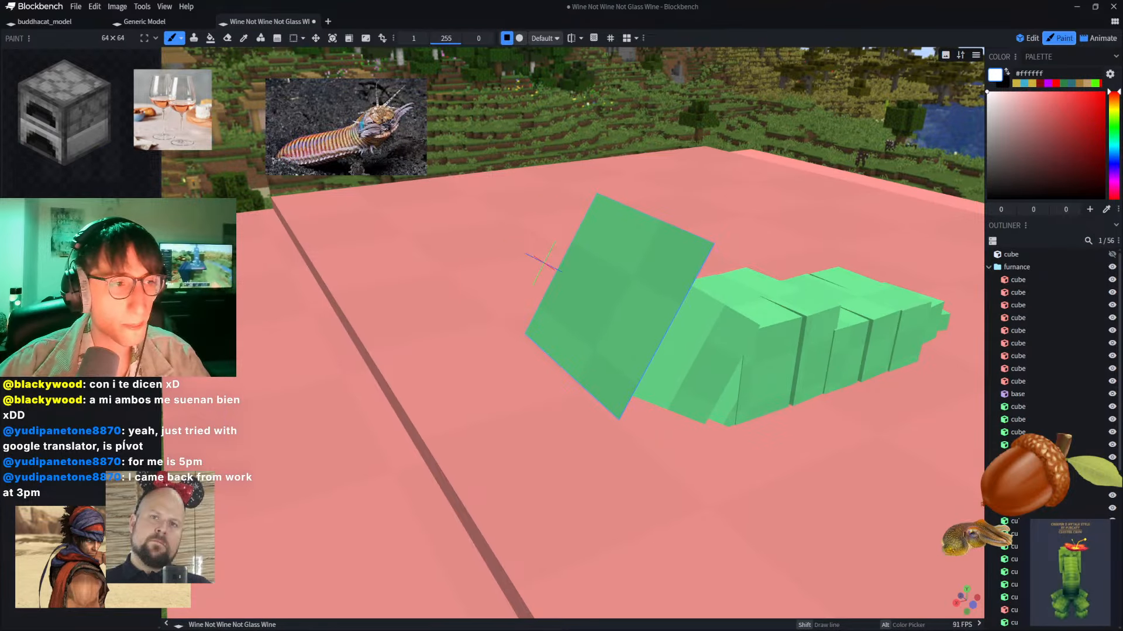
{"action": "left_click", "coordinate": [28, 240]}
{"action": "key", "text": "Escape"}
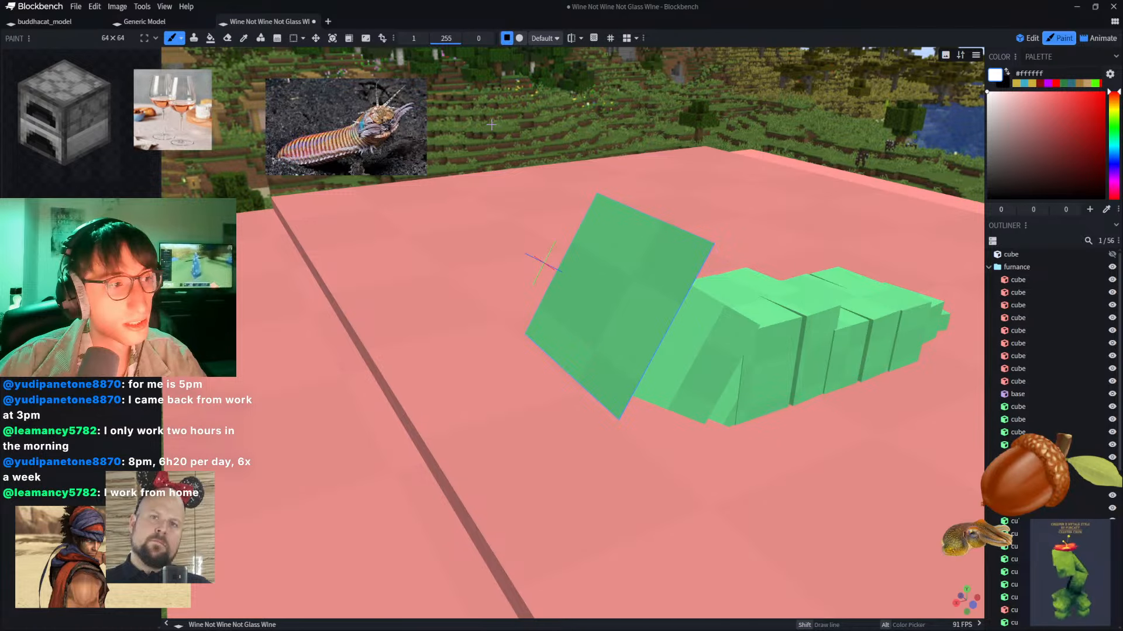
{"action": "scroll", "coordinate": [491, 124], "scroll_direction": "up", "scroll_amount": 2}
{"action": "scroll", "coordinate": [490, 124], "scroll_direction": "down", "scroll_amount": 3}
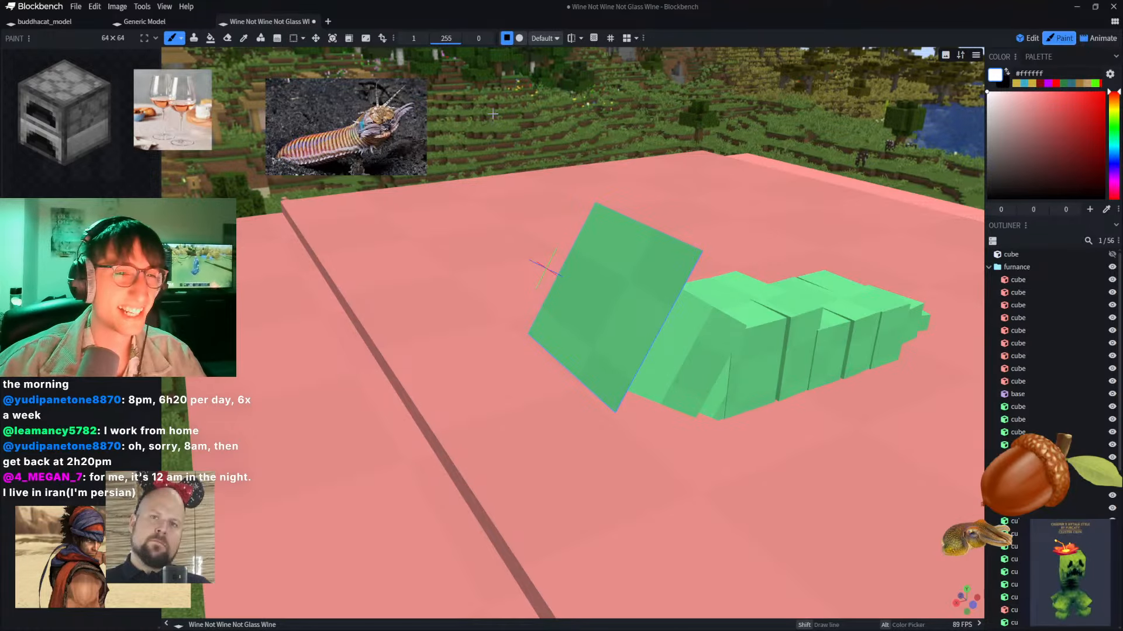
{"action": "scroll", "coordinate": [491, 125], "scroll_direction": "down", "scroll_amount": 5}
{"action": "scroll", "coordinate": [603, 152], "scroll_direction": "down", "scroll_amount": 4}
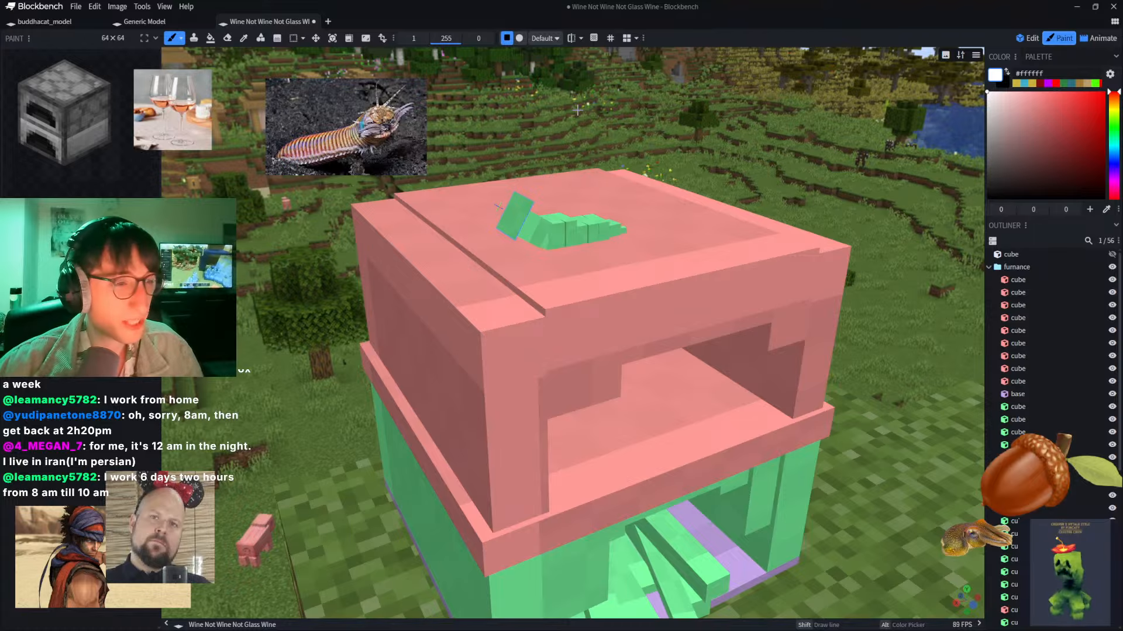
{"action": "scroll", "coordinate": [561, 172], "scroll_direction": "up", "scroll_amount": 5}
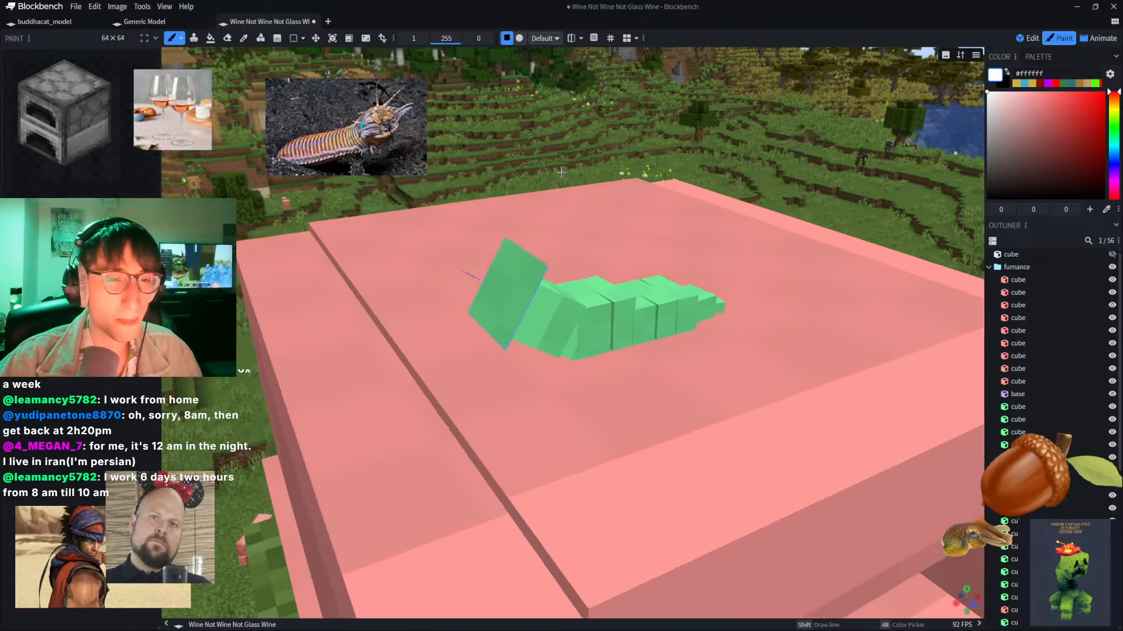
{"action": "scroll", "coordinate": [562, 172], "scroll_direction": "up", "scroll_amount": 2}
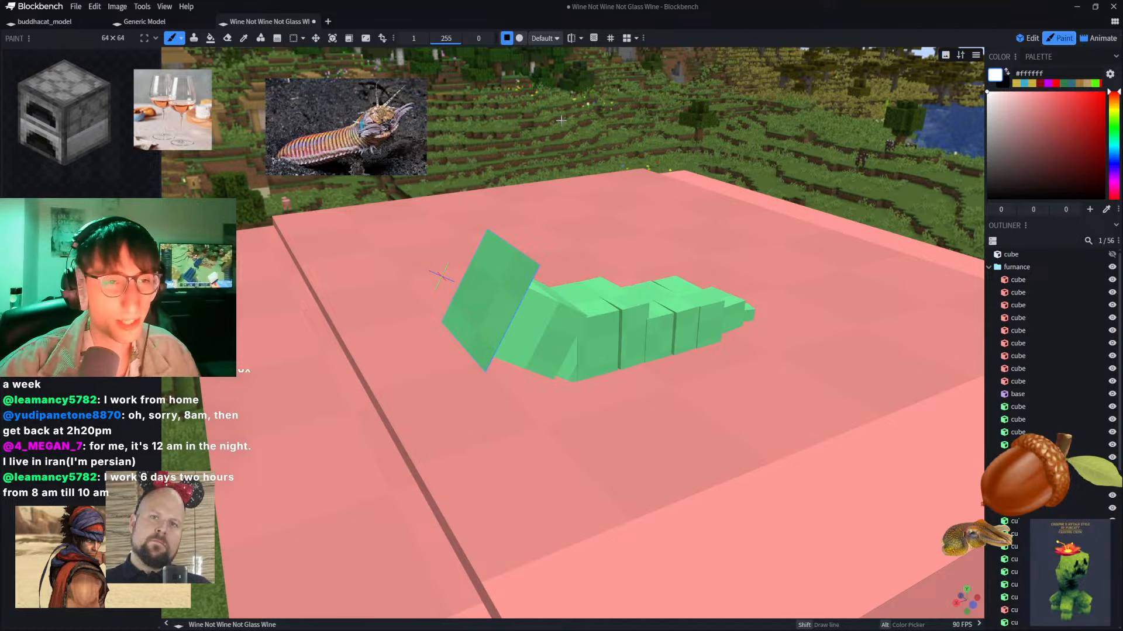
{"action": "scroll", "coordinate": [534, 158], "scroll_direction": "up", "scroll_amount": 5}
{"action": "scroll", "coordinate": [534, 158], "scroll_direction": "down", "scroll_amount": 4}
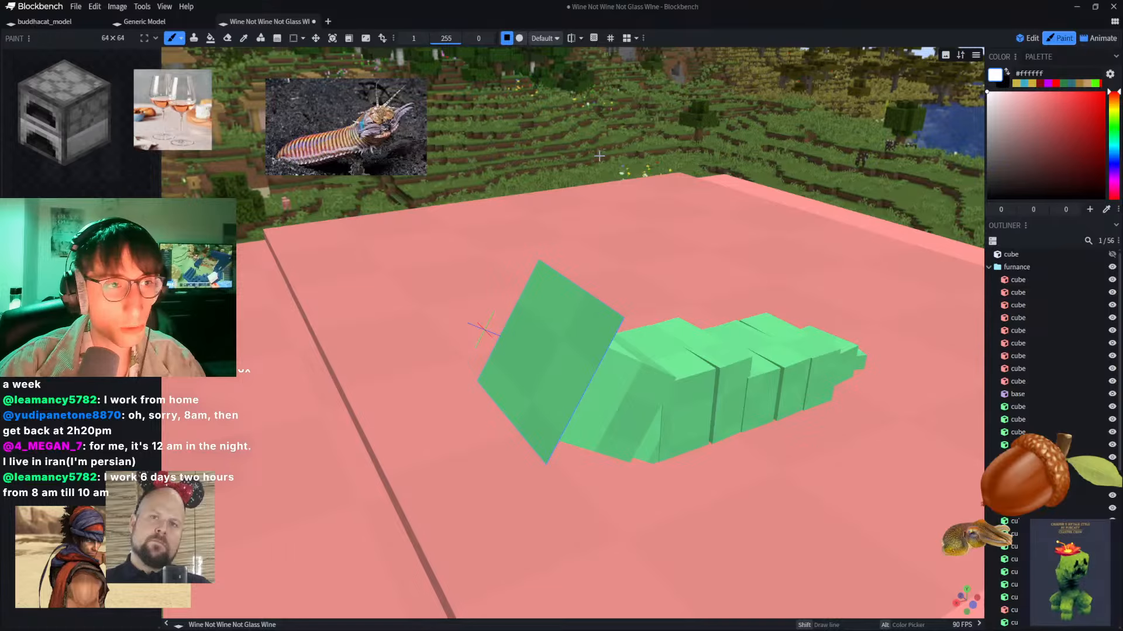
{"action": "scroll", "coordinate": [599, 156], "scroll_direction": "down", "scroll_amount": 2}
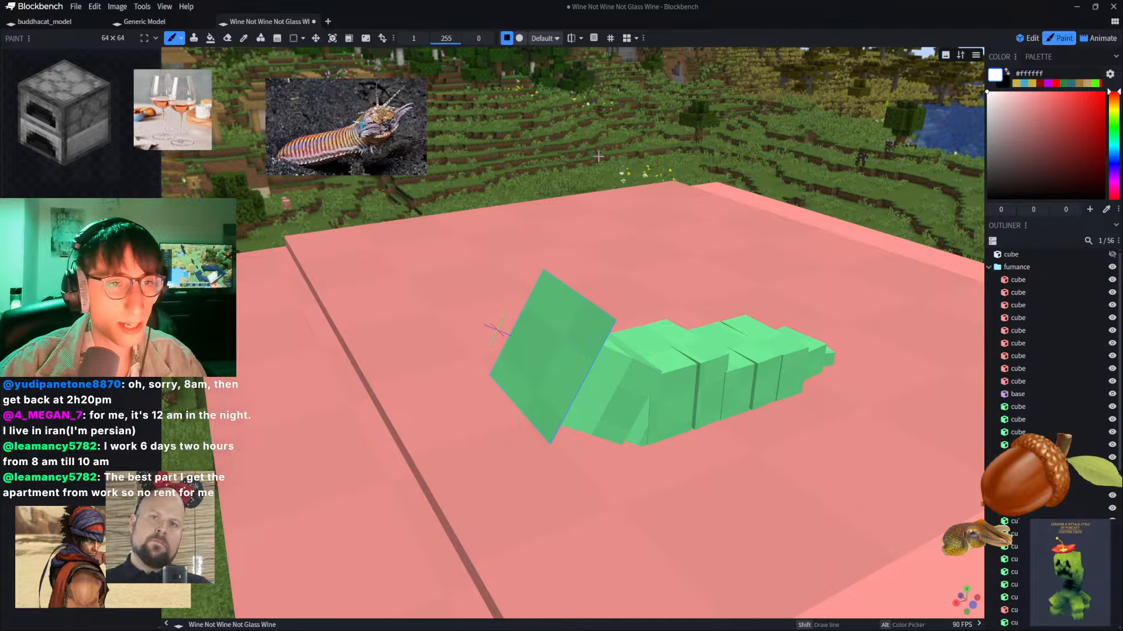
{"action": "scroll", "coordinate": [598, 156], "scroll_direction": "down", "scroll_amount": 2}
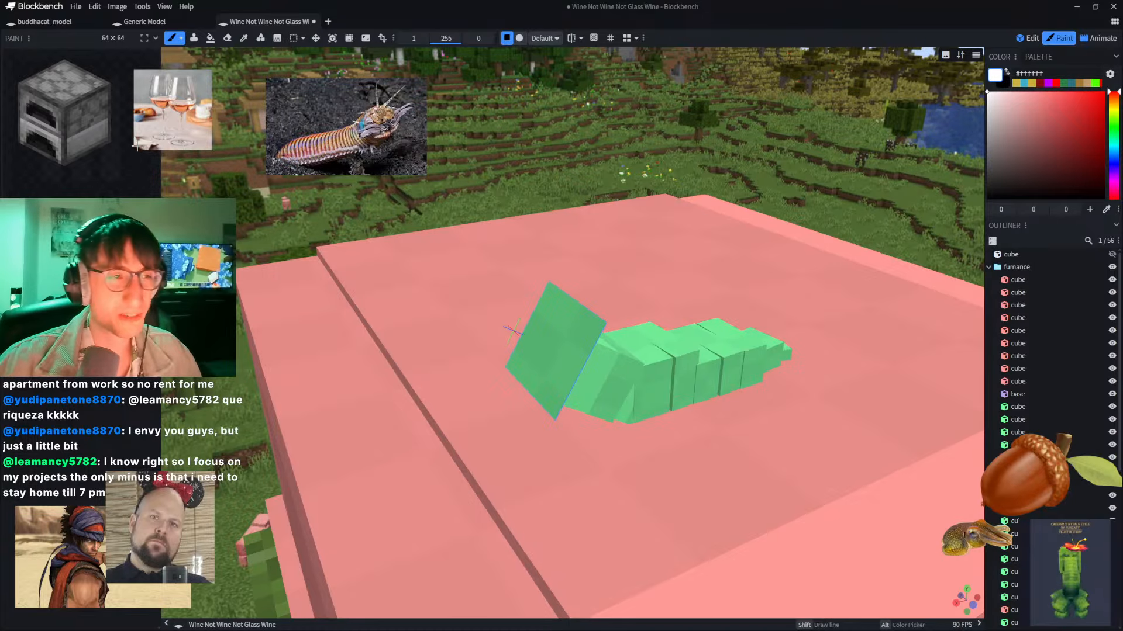
Step: Move the furnace and wine-glass reference images off the texture area, leaving the worm photo in place
{"action": "double_click", "coordinate": [78, 112]}
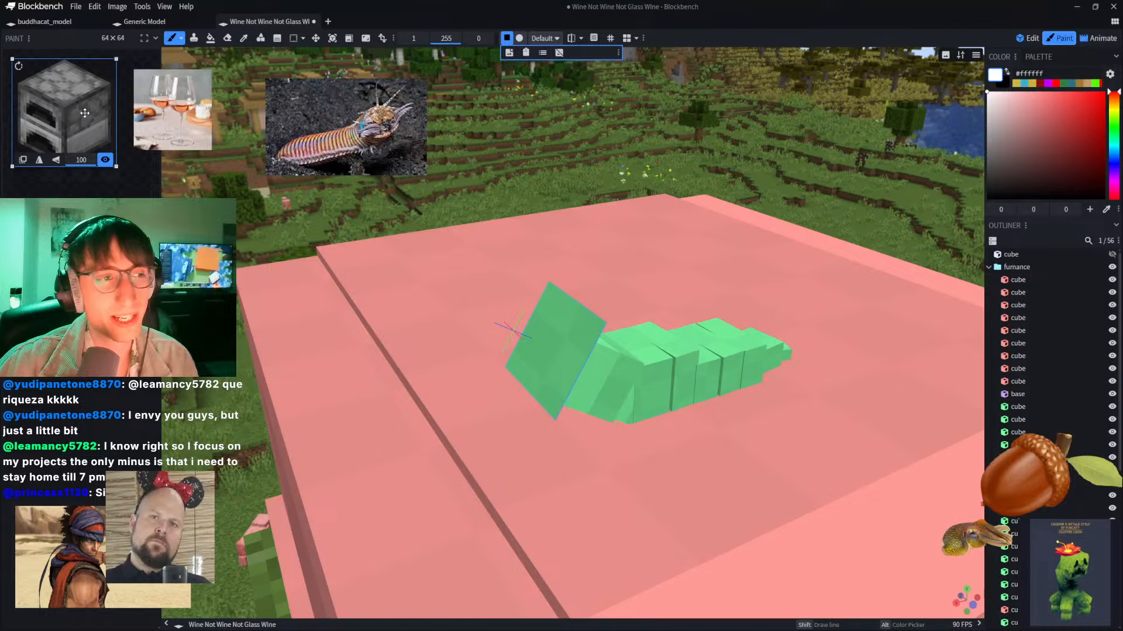
{"action": "key", "text": "Delete"}
{"action": "left_click", "coordinate": [172, 110]}
{"action": "key", "text": "Delete"}
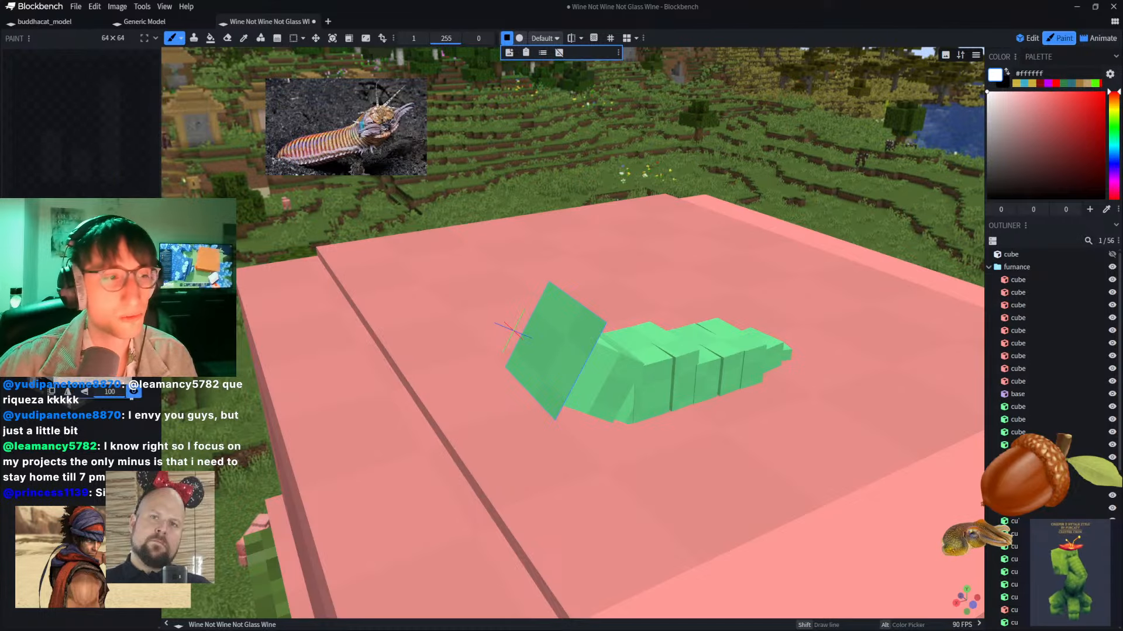
{"action": "left_click_drag", "start_coordinate": [84, 329], "coordinate": [110, 398]}
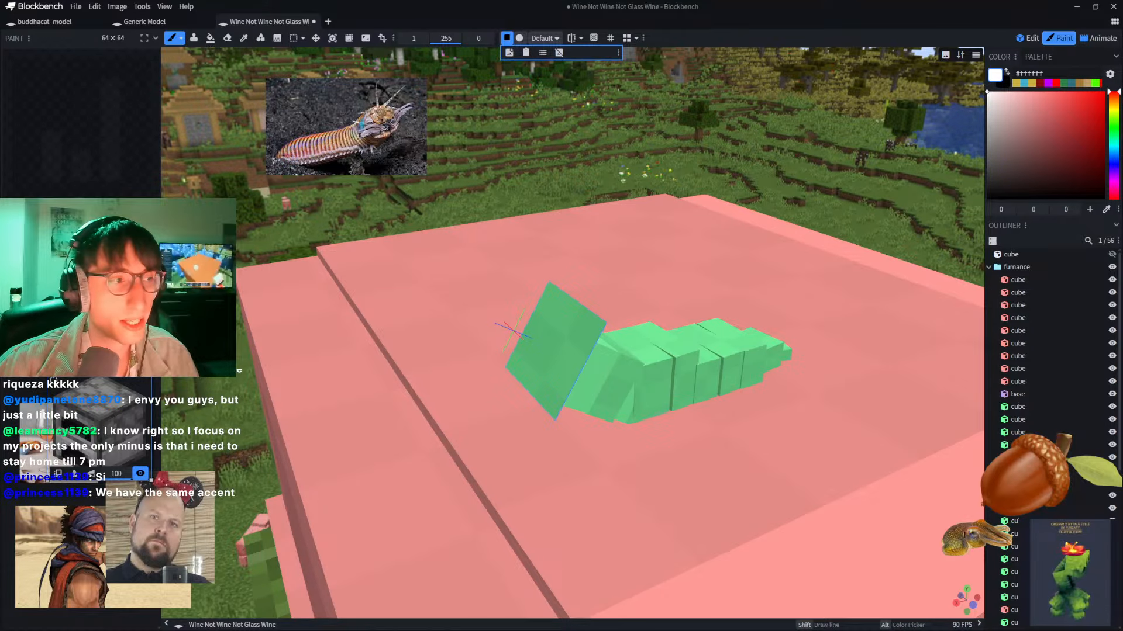
Step: Set up a new blank texture with a resolution of 32 by 32
{"action": "left_click", "coordinate": [509, 52]}
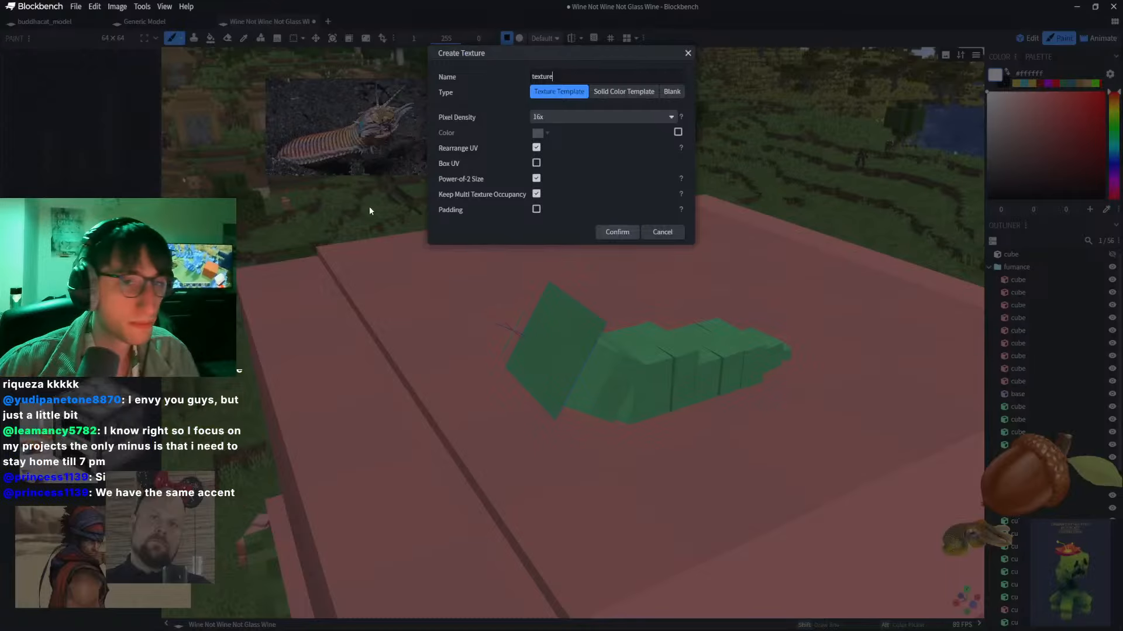
{"action": "left_click", "coordinate": [654, 94]}
{"action": "left_click", "coordinate": [672, 92]}
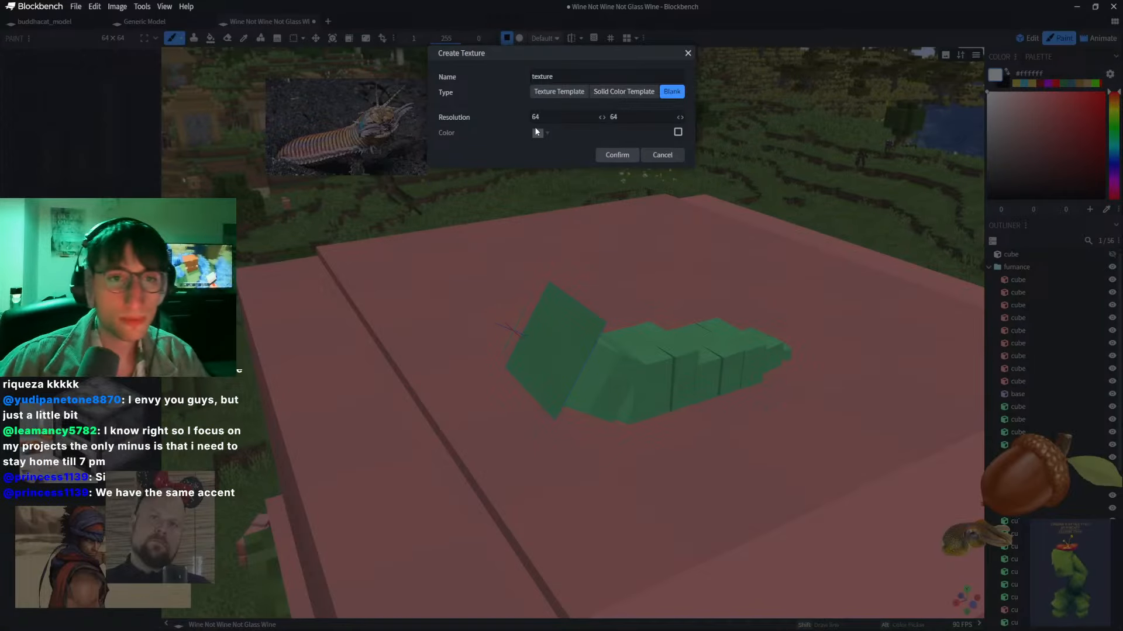
{"action": "left_click", "coordinate": [631, 92]}
{"action": "left_click", "coordinate": [671, 92]}
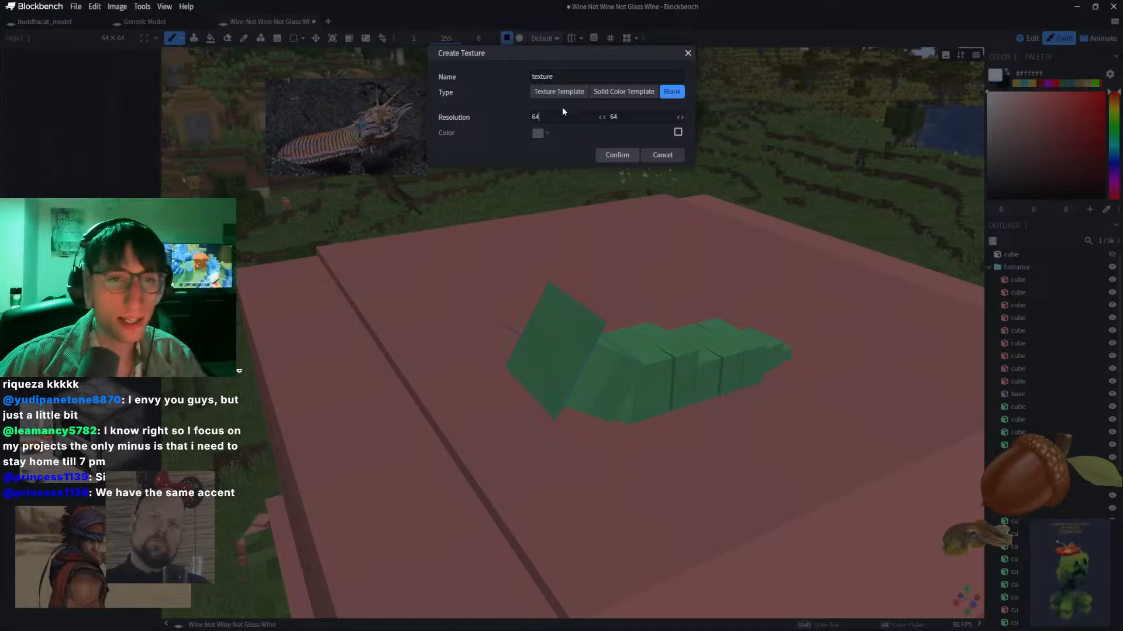
{"action": "left_click_drag", "start_coordinate": [558, 116], "coordinate": [486, 115]}
{"action": "left_click", "coordinate": [647, 116]}
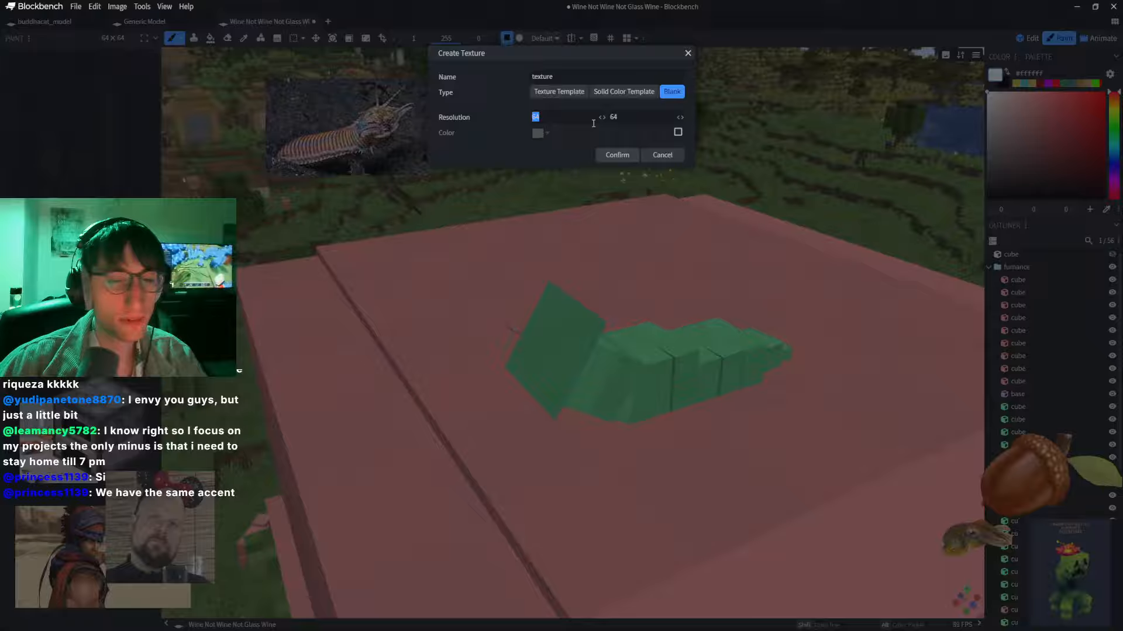
{"action": "type", "text": "32"}
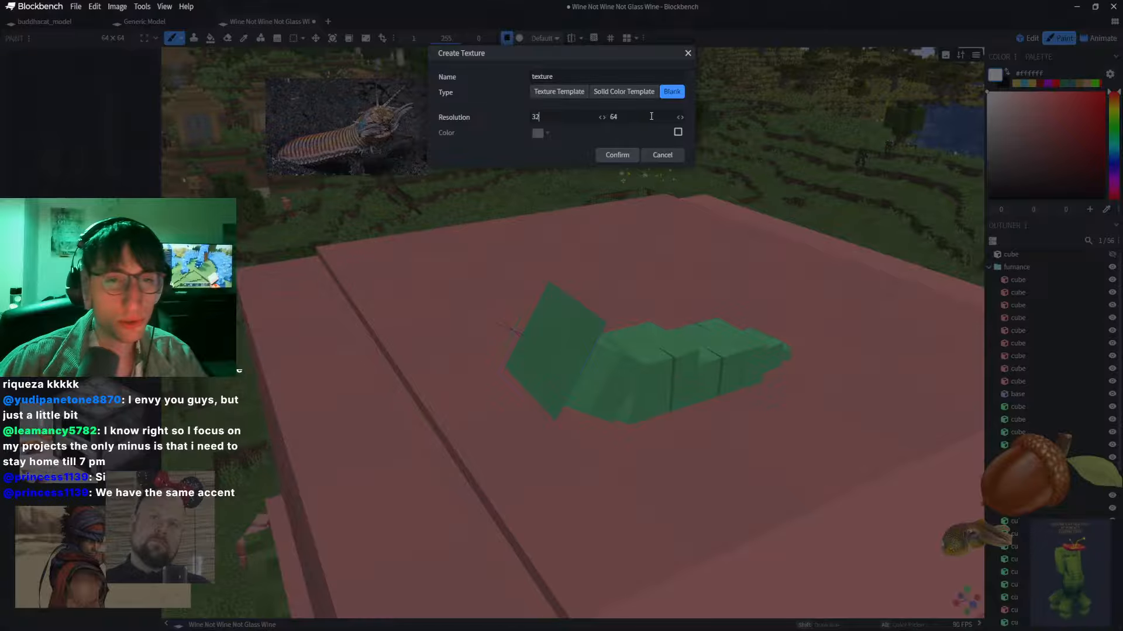
{"action": "key", "text": "Tab"}
{"action": "type", "text": "32"}
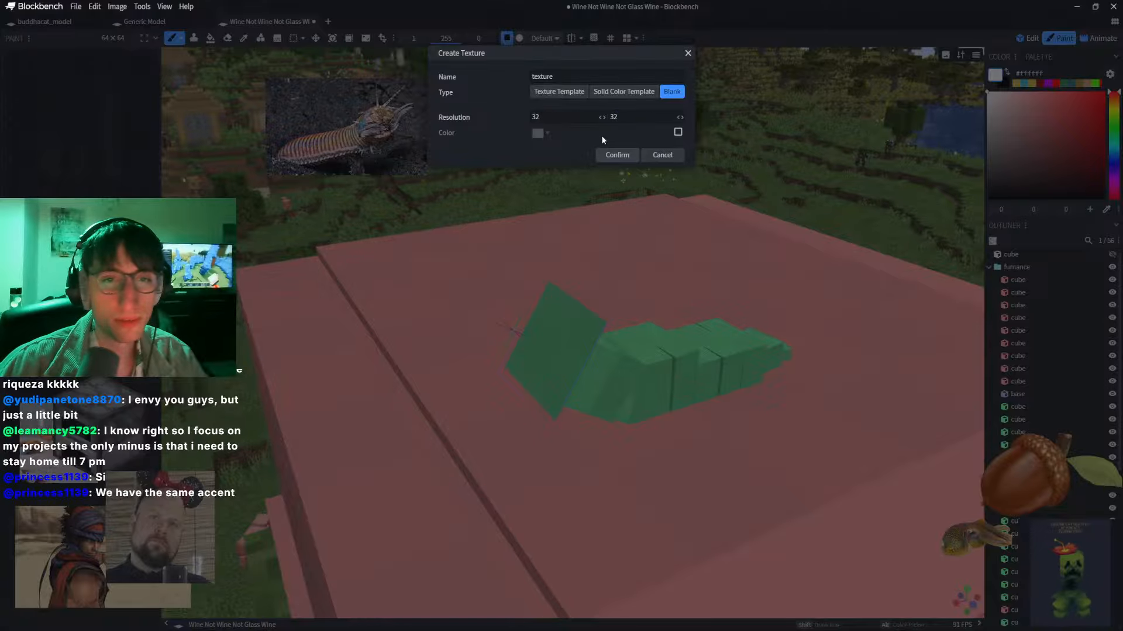
Step: Name the new texture bobby and create it
{"action": "double_click", "coordinate": [542, 76]}
{"action": "type", "text": "bobbit"}
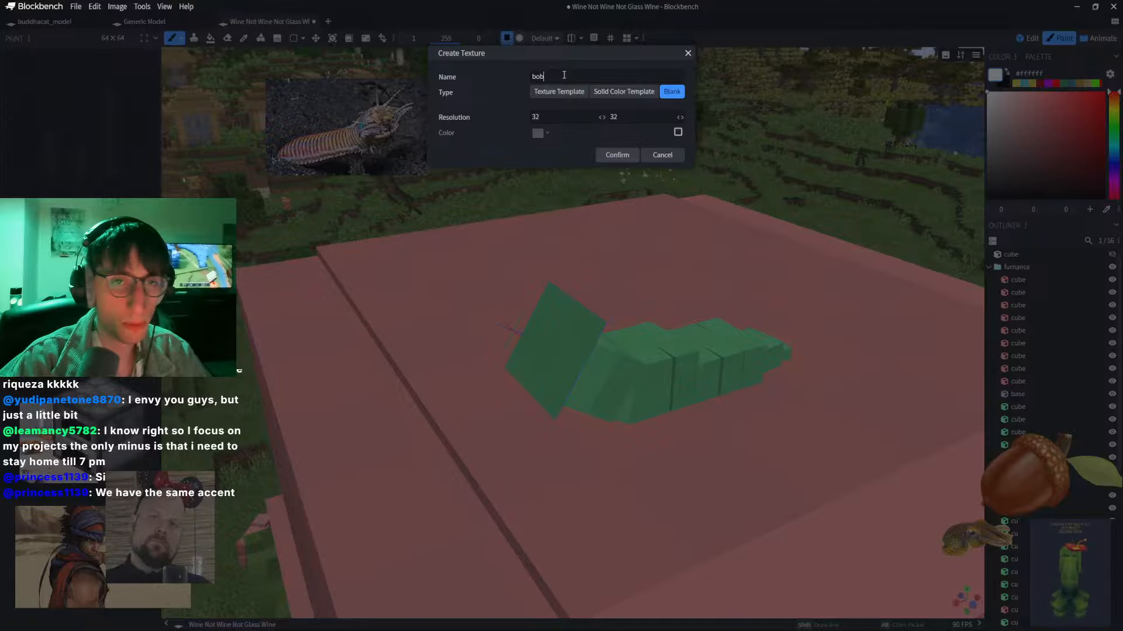
{"action": "key", "text": "BackSpace"}
{"action": "key", "text": "BackSpace"}
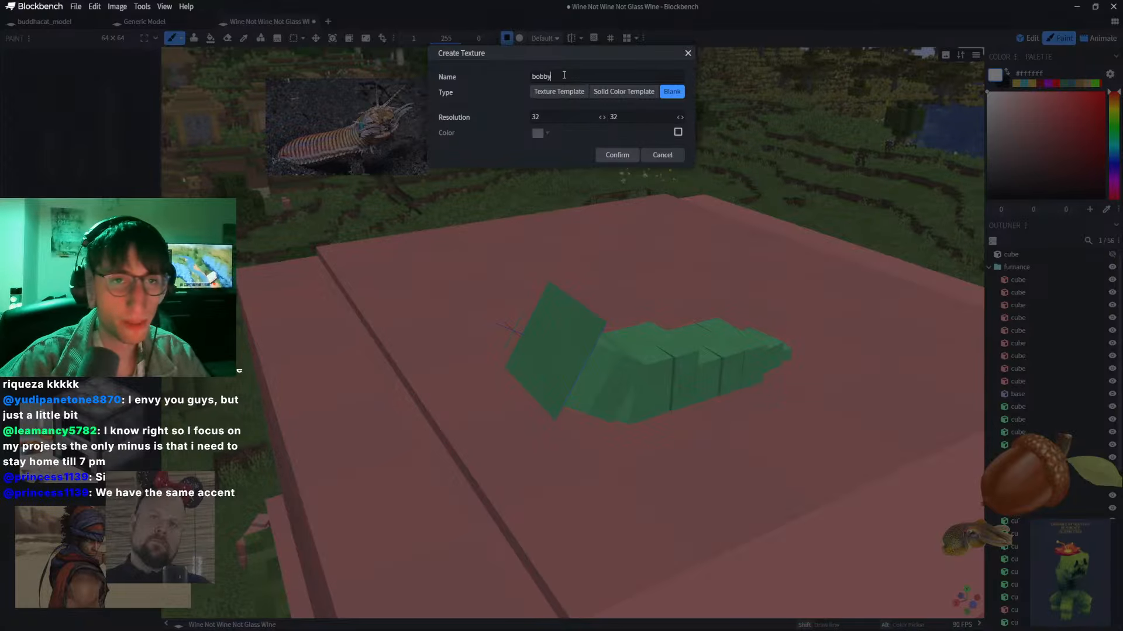
{"action": "key", "text": "Return"}
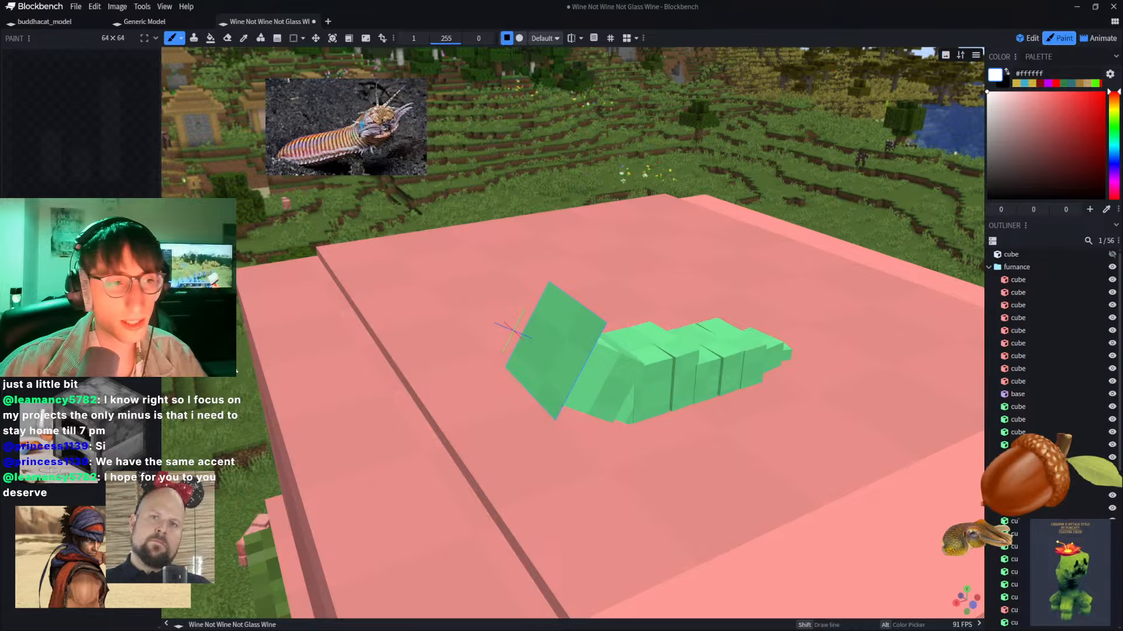
Step: Apply the bobby texture to the worm's flat face plane
{"action": "left_click_drag", "start_coordinate": [64, 304], "coordinate": [573, 354]}
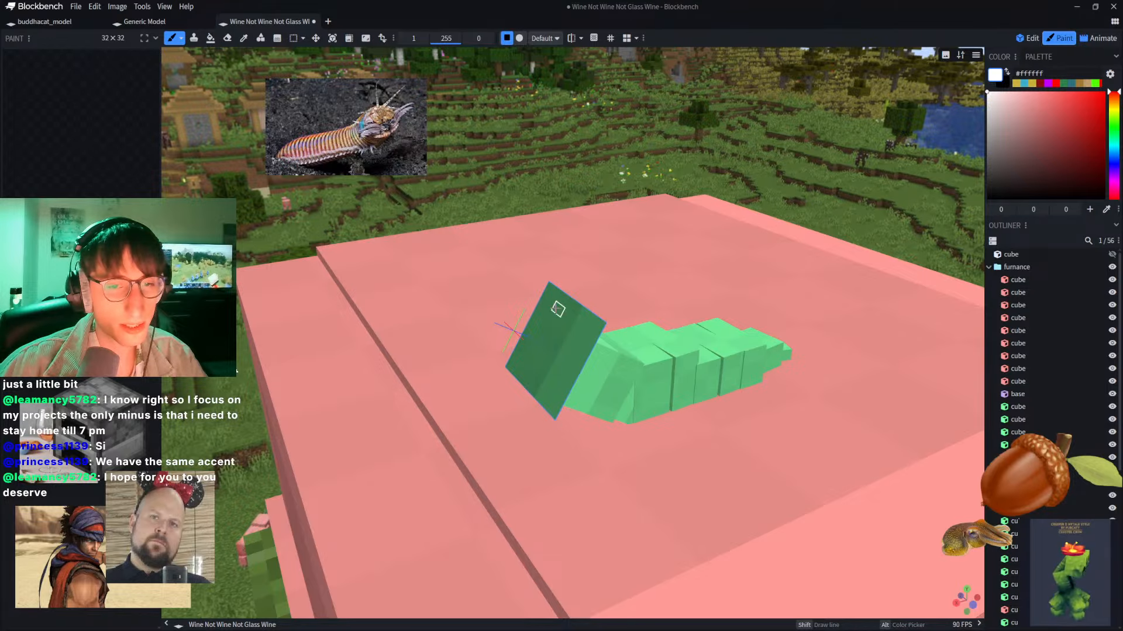
{"action": "scroll", "coordinate": [556, 308], "scroll_direction": "up", "scroll_amount": 4}
{"action": "scroll", "coordinate": [529, 276], "scroll_direction": "down", "scroll_amount": 1}
{"action": "mouse_move", "coordinate": [536, 113]}
{"action": "left_mouse_down"}
{"action": "mouse_move", "coordinate": [450, 88]}
{"action": "mouse_move", "coordinate": [611, 112]}
{"action": "mouse_move", "coordinate": [523, 104]}
{"action": "left_mouse_up"}
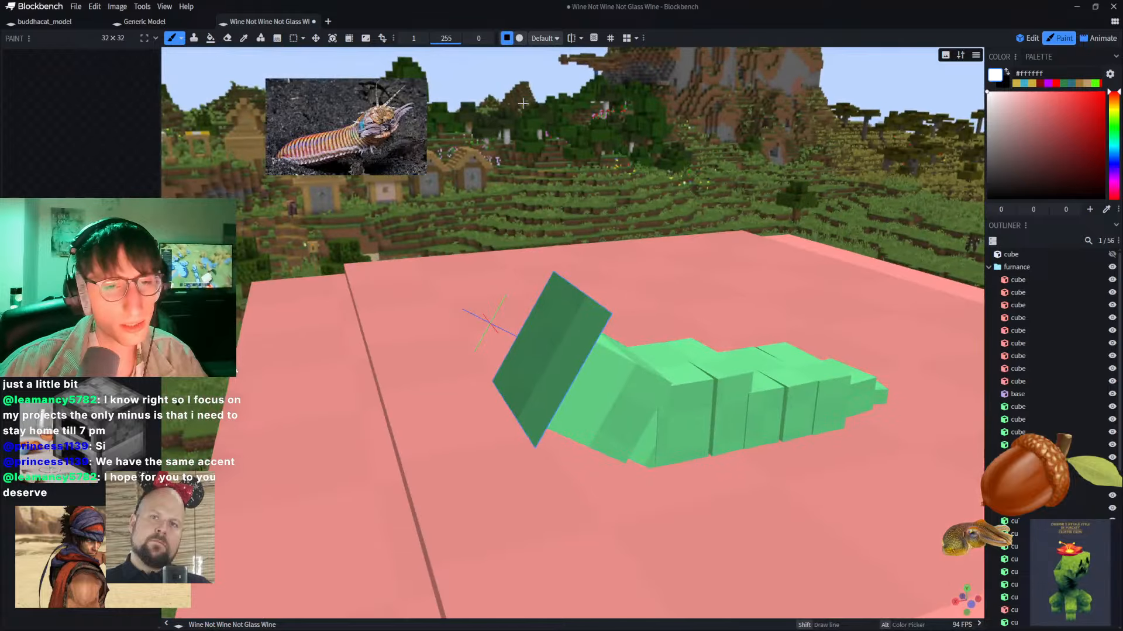
{"action": "key", "text": "ctrl+z"}
{"action": "left_click_drag", "start_coordinate": [64, 304], "coordinate": [552, 337]}
{"action": "key", "text": "ctrl+z"}
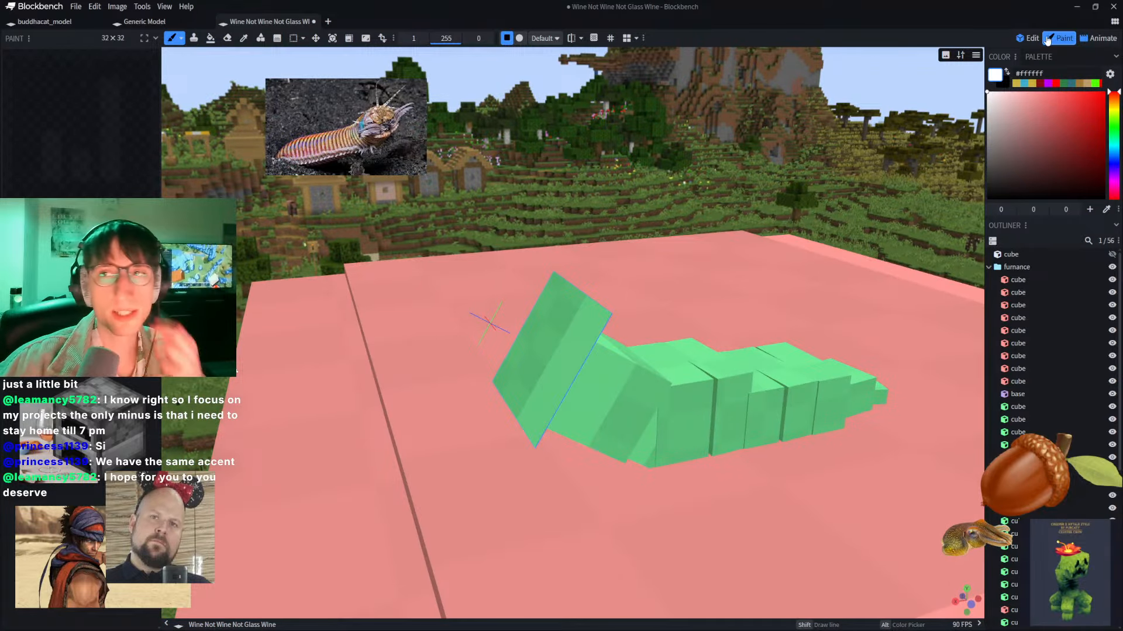
Step: In Edit mode, shrink the face plane's UV area to match the plane's size, and return to Paint mode
{"action": "left_click", "coordinate": [1029, 38]}
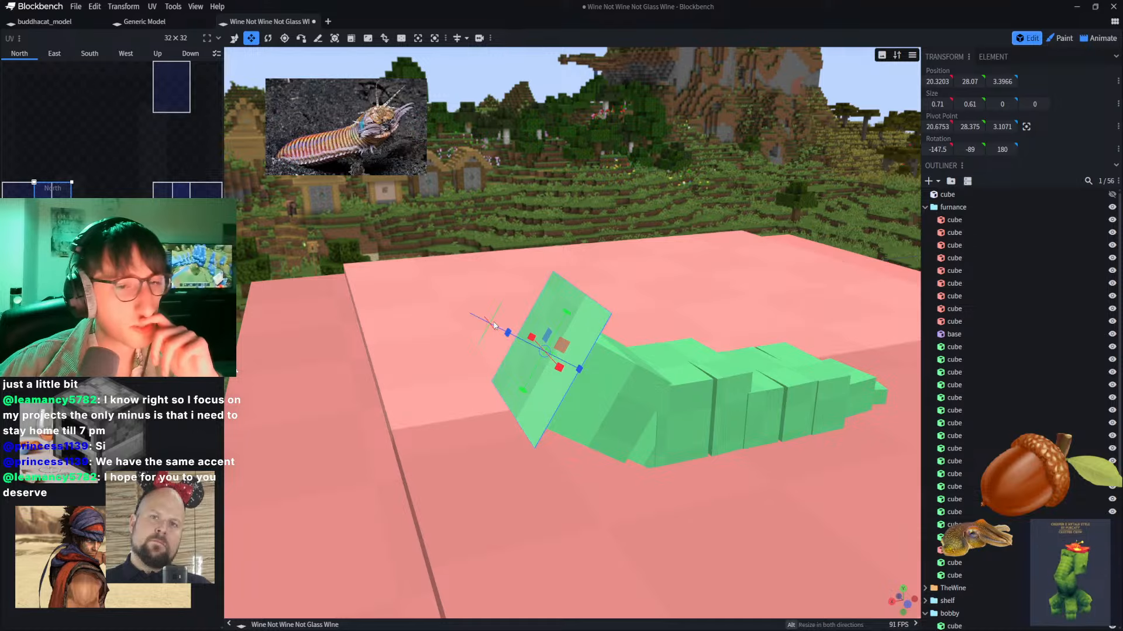
{"action": "left_click", "coordinate": [47, 310]}
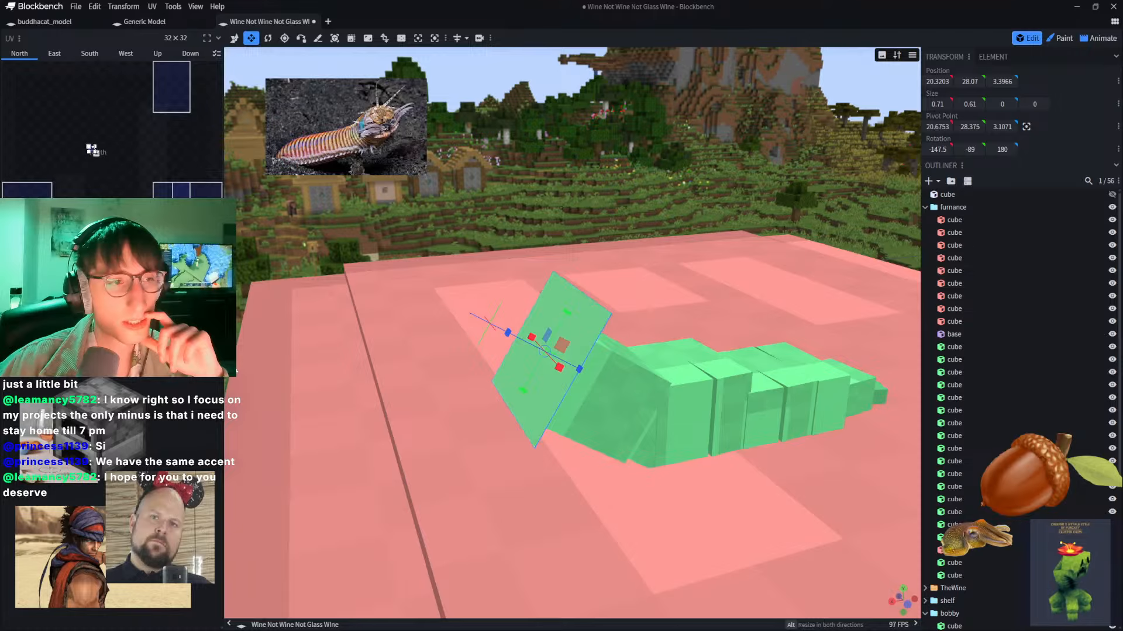
{"action": "left_click", "coordinate": [1063, 39]}
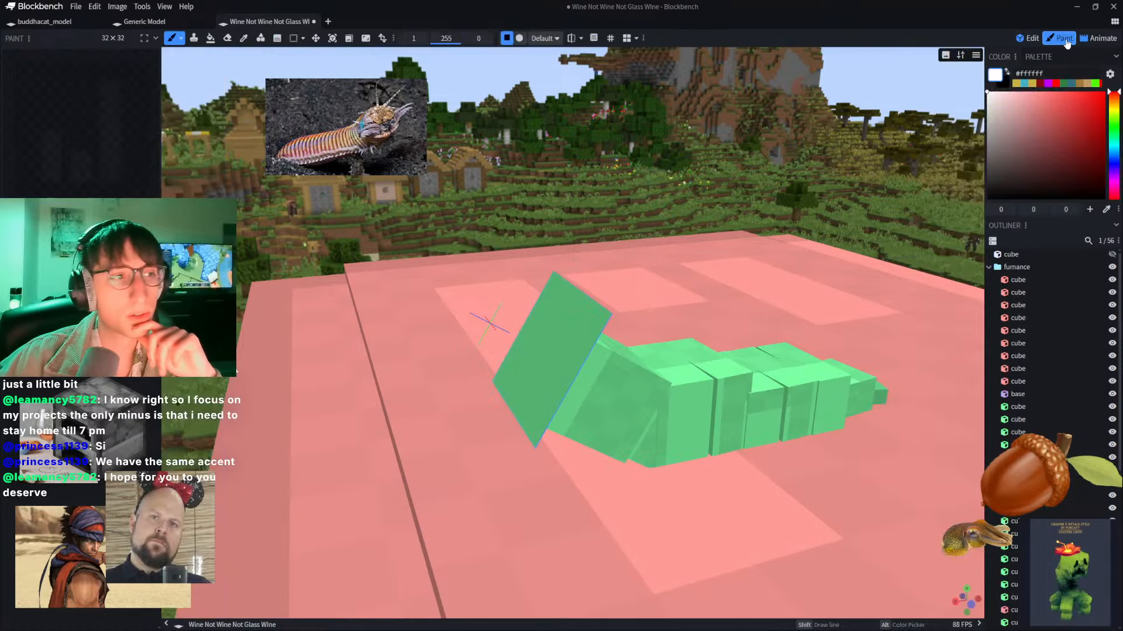
Step: Scribble white test strokes across the blank bobby texture and undo them
{"action": "left_click", "coordinate": [543, 326]}
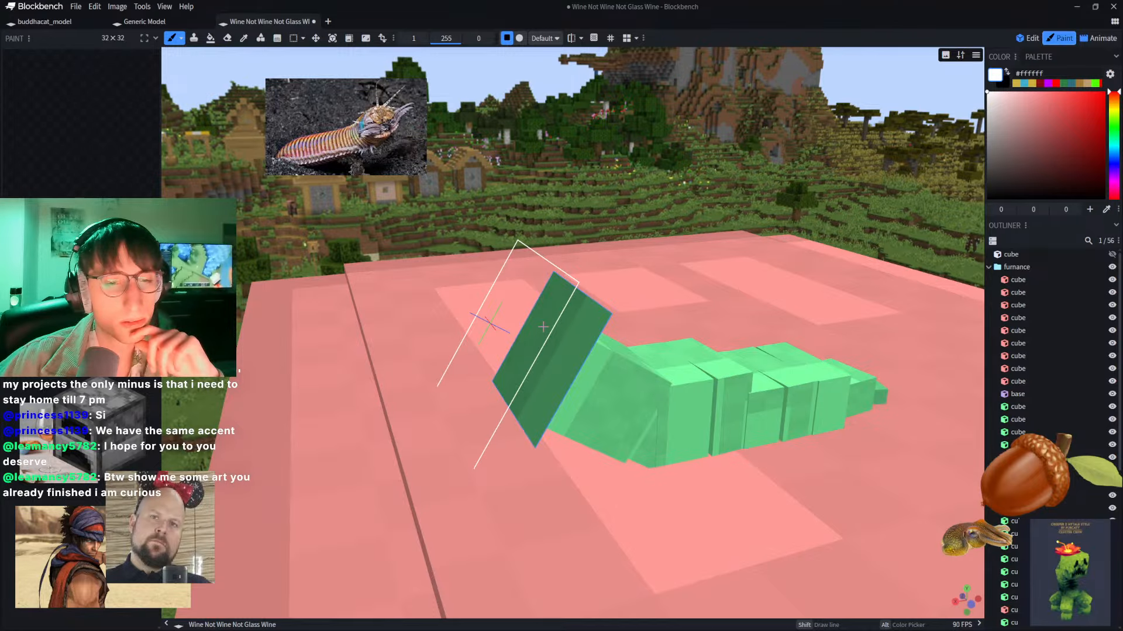
{"action": "left_click_drag", "start_coordinate": [604, 155], "coordinate": [562, 158]}
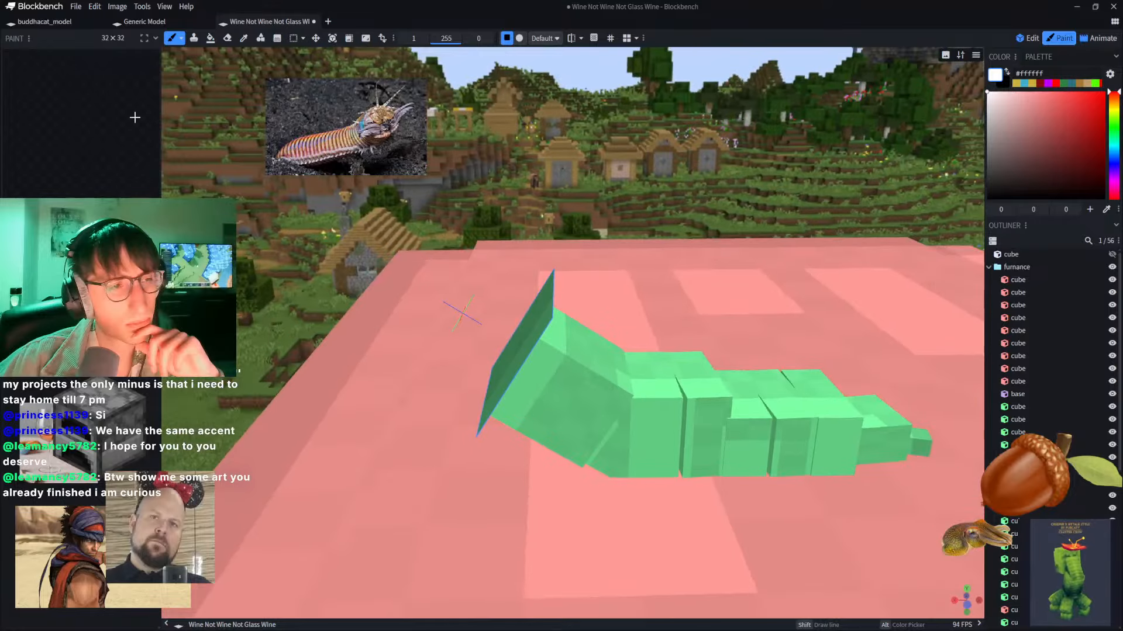
{"action": "mouse_move", "coordinate": [82, 92]}
{"action": "left_mouse_down"}
{"action": "mouse_move", "coordinate": [108, 95]}
{"action": "mouse_move", "coordinate": [5, 66]}
{"action": "mouse_move", "coordinate": [110, 96]}
{"action": "mouse_move", "coordinate": [34, 134]}
{"action": "mouse_move", "coordinate": [47, 140]}
{"action": "left_mouse_up"}
{"action": "right_click_drag", "start_coordinate": [504, 136], "coordinate": [578, 150]}
{"action": "scroll", "coordinate": [577, 151], "scroll_direction": "up", "scroll_amount": 4}
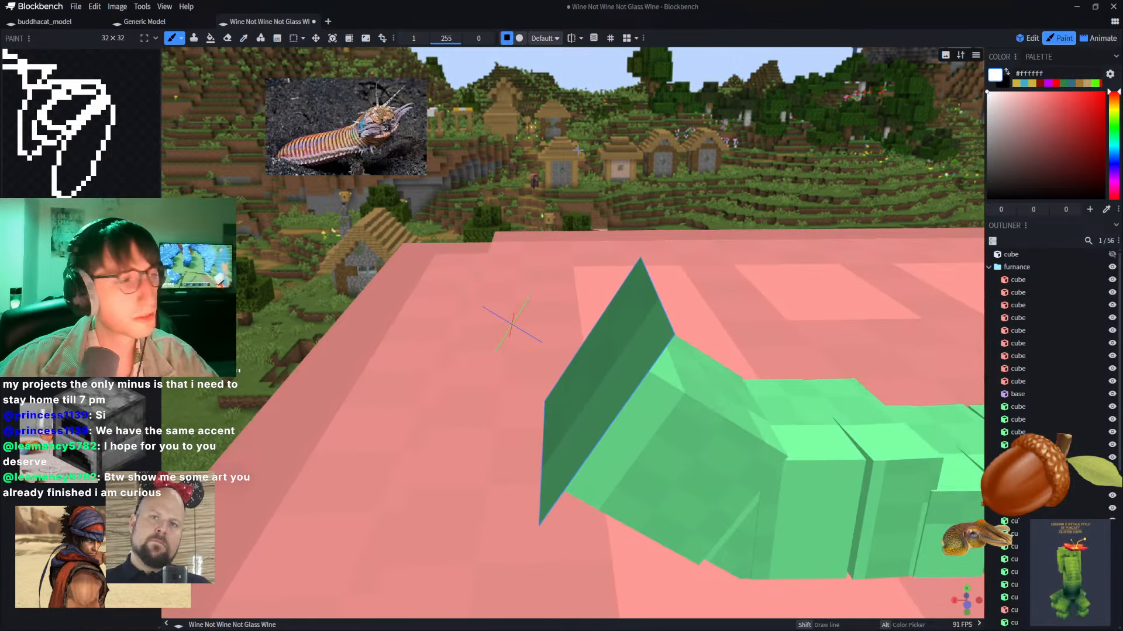
{"action": "key", "text": "ctrl+z"}
Step: Test the pixel size by painting white across the face plane, and undo the paint
{"action": "left_click_drag", "start_coordinate": [520, 149], "coordinate": [609, 179]}
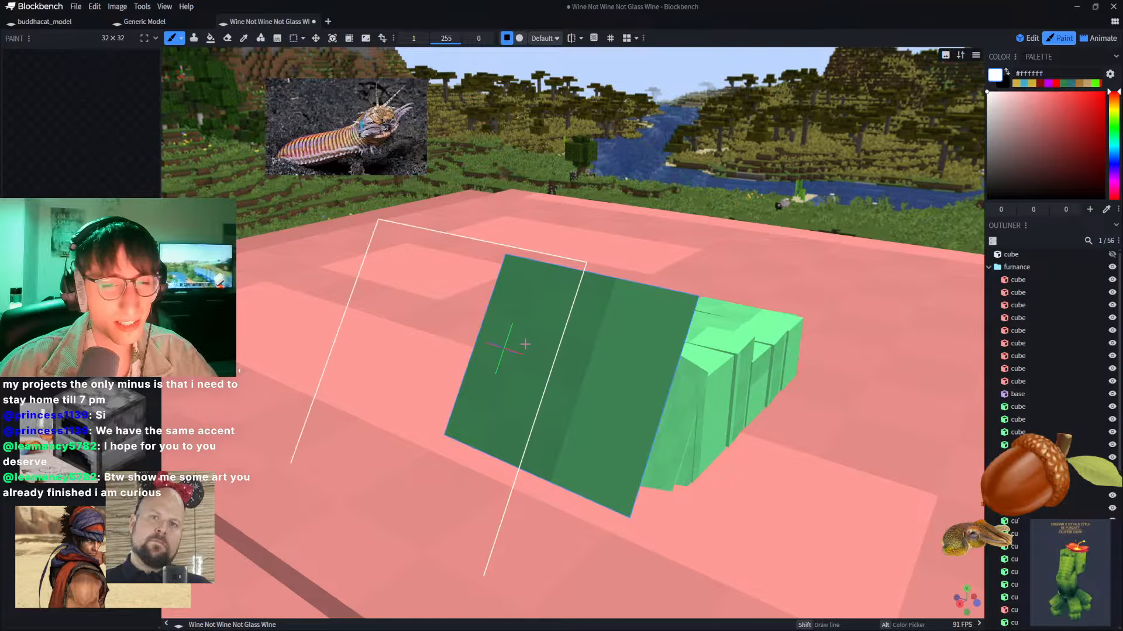
{"action": "left_click_drag", "start_coordinate": [528, 345], "coordinate": [616, 381]}
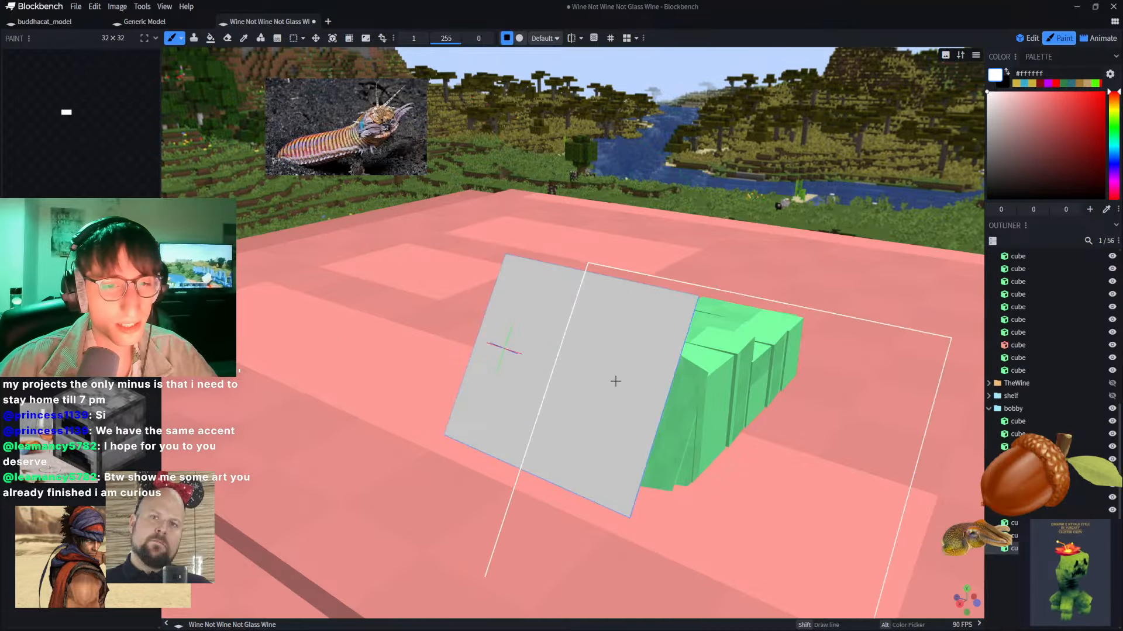
{"action": "mouse_move", "coordinate": [664, 130]}
{"action": "left_mouse_down"}
{"action": "mouse_move", "coordinate": [597, 149]}
{"action": "mouse_move", "coordinate": [538, 110]}
{"action": "mouse_move", "coordinate": [652, 143]}
{"action": "left_mouse_up"}
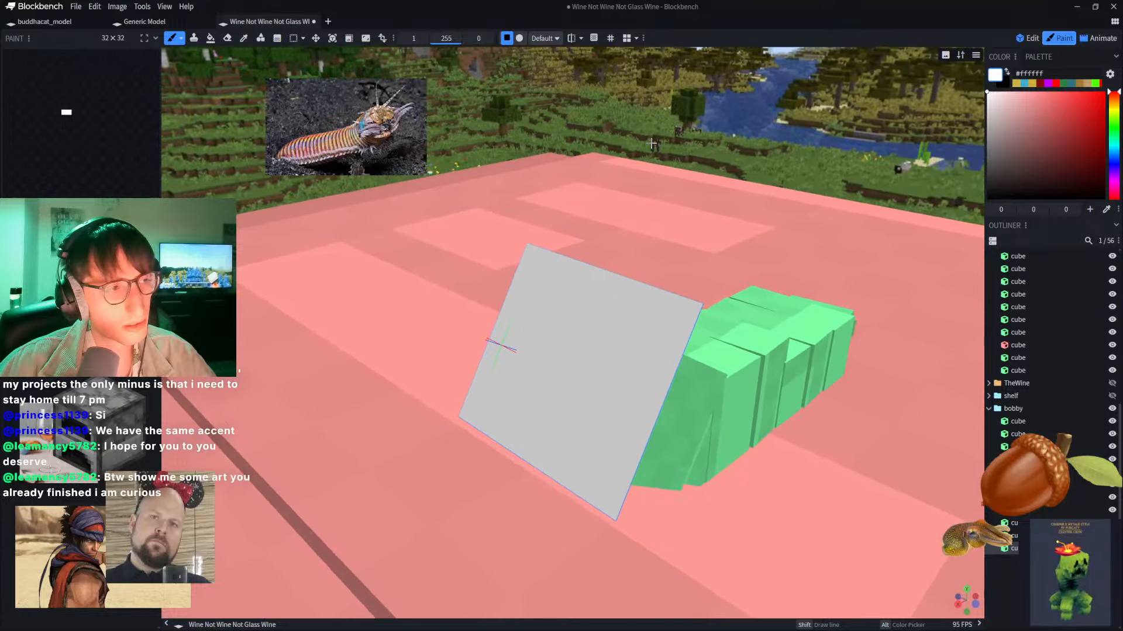
{"action": "key", "text": "ctrl+z"}
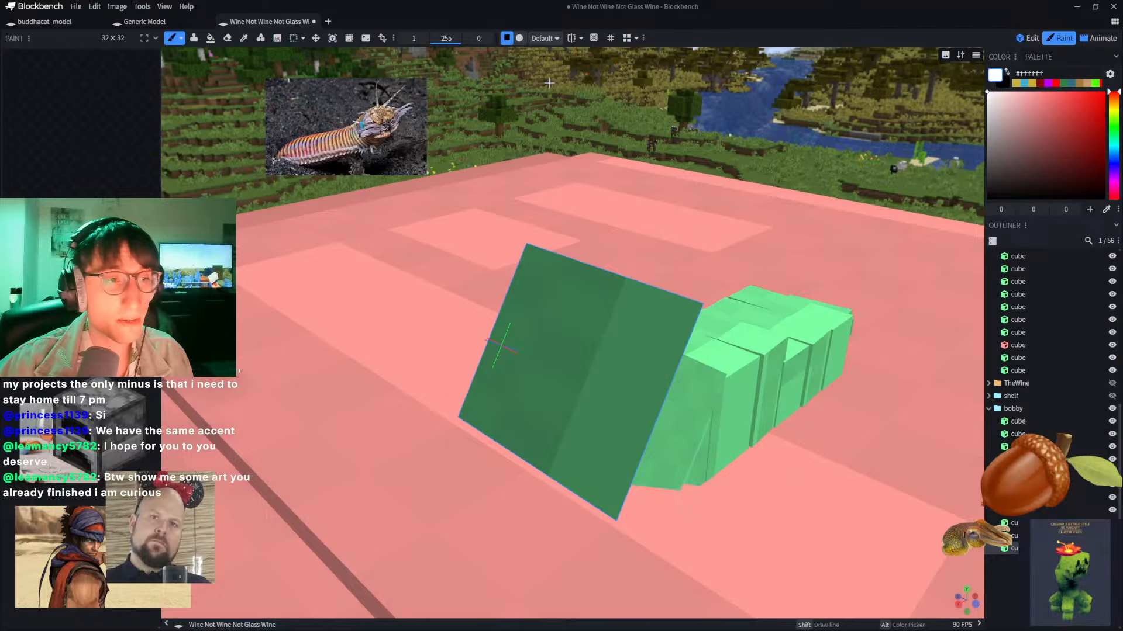
{"action": "left_click_drag", "start_coordinate": [549, 83], "coordinate": [514, 195]}
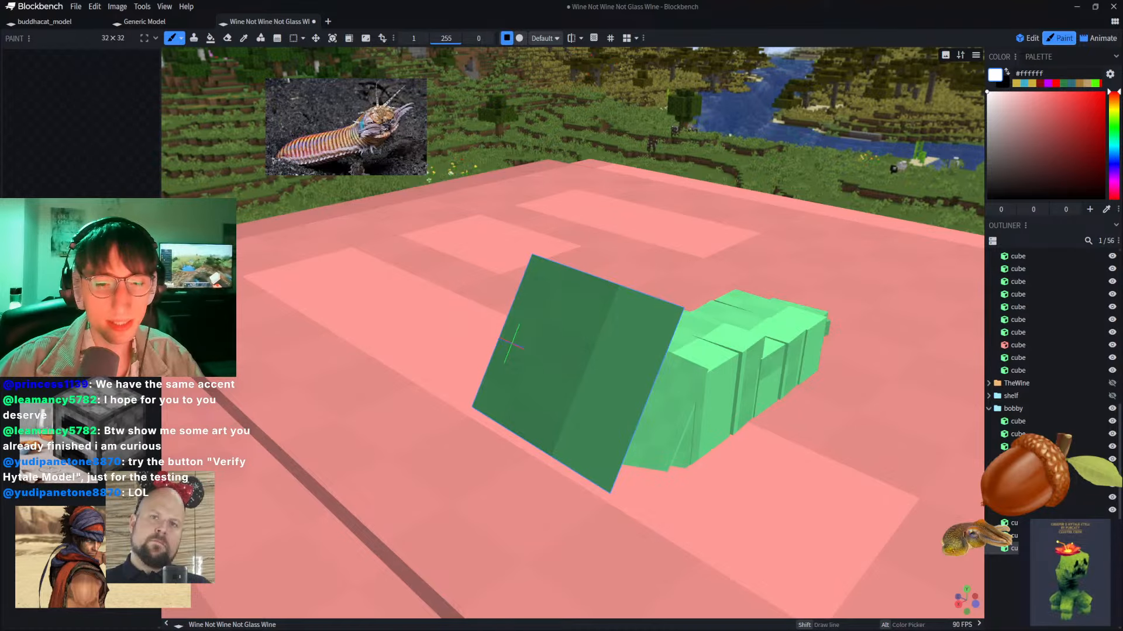
Step: Add the cobblestone house screenshot as a reference image and enlarge it over the viewport
{"action": "left_click_drag", "start_coordinate": [0, 146], "coordinate": [557, 146]}
{"action": "left_click", "coordinate": [583, 161]}
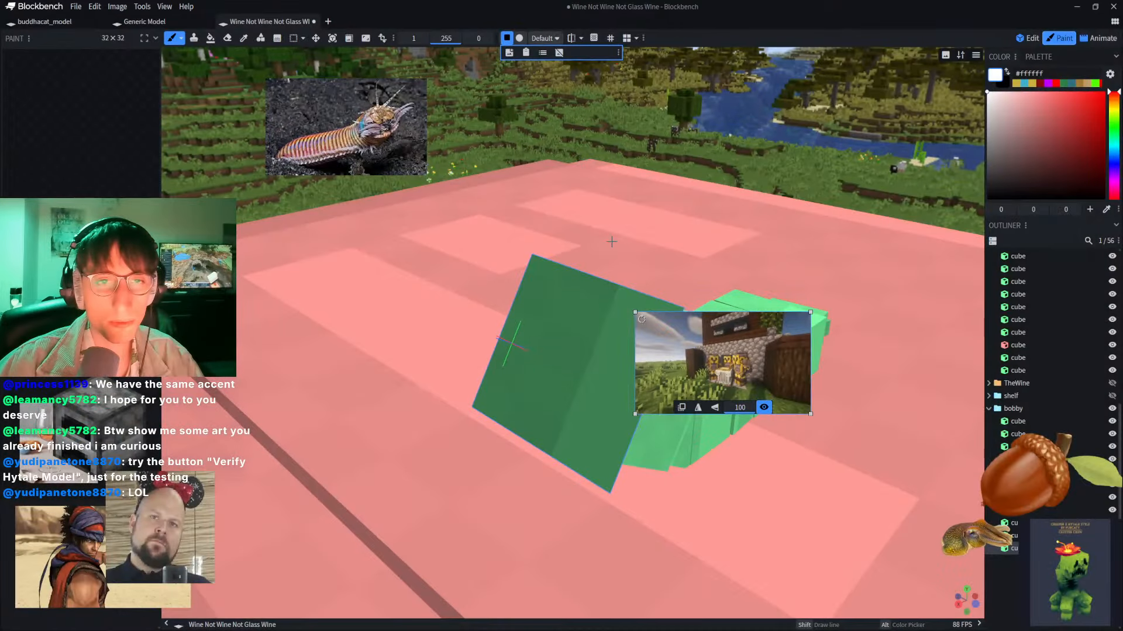
{"action": "left_click_drag", "start_coordinate": [726, 383], "coordinate": [503, 273]}
{"action": "left_click_drag", "start_coordinate": [599, 311], "coordinate": [772, 413]}
{"action": "left_click_drag", "start_coordinate": [663, 324], "coordinate": [563, 276]}
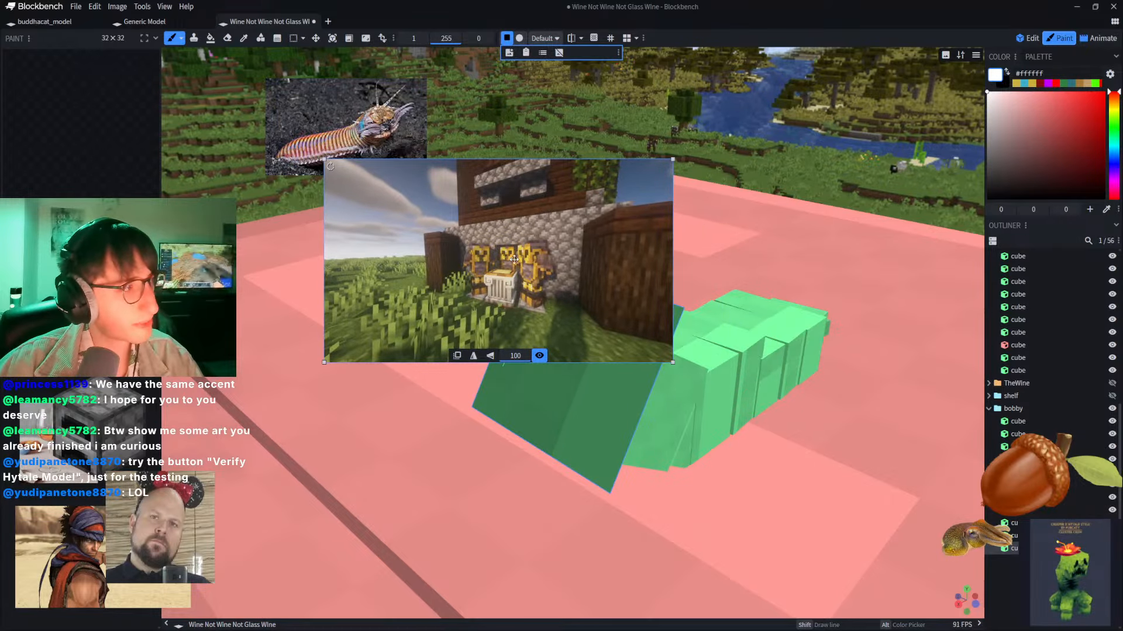
Step: Scale the house reference image up further and reposition it until it fills most of the viewport
{"action": "left_click_drag", "start_coordinate": [672, 363], "coordinate": [695, 374]}
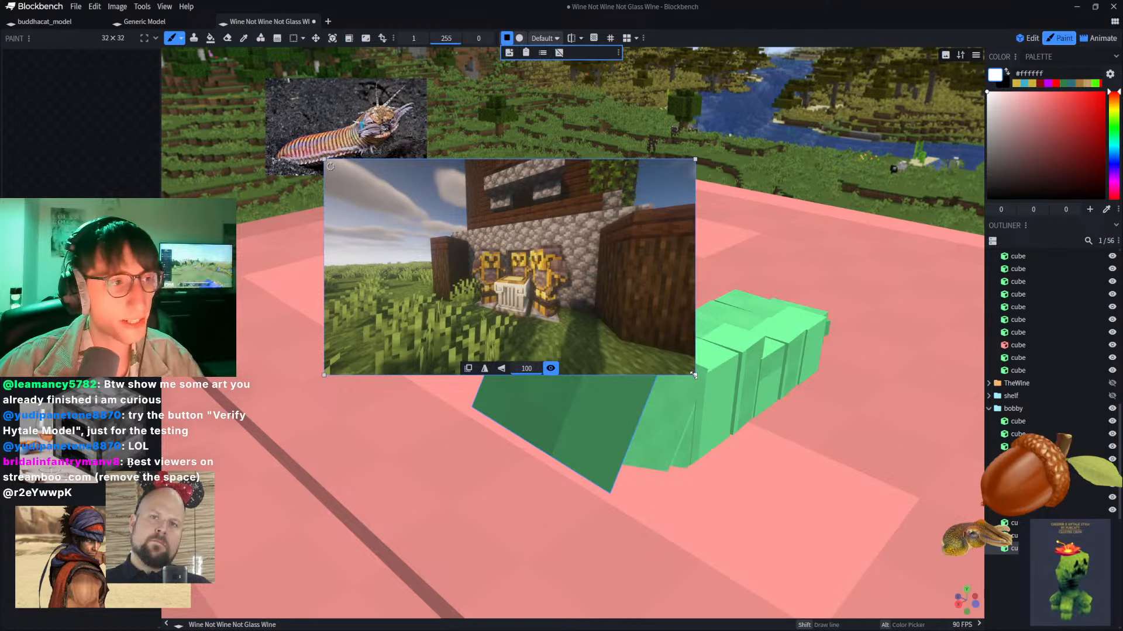
{"action": "left_click_drag", "start_coordinate": [694, 375], "coordinate": [772, 419]}
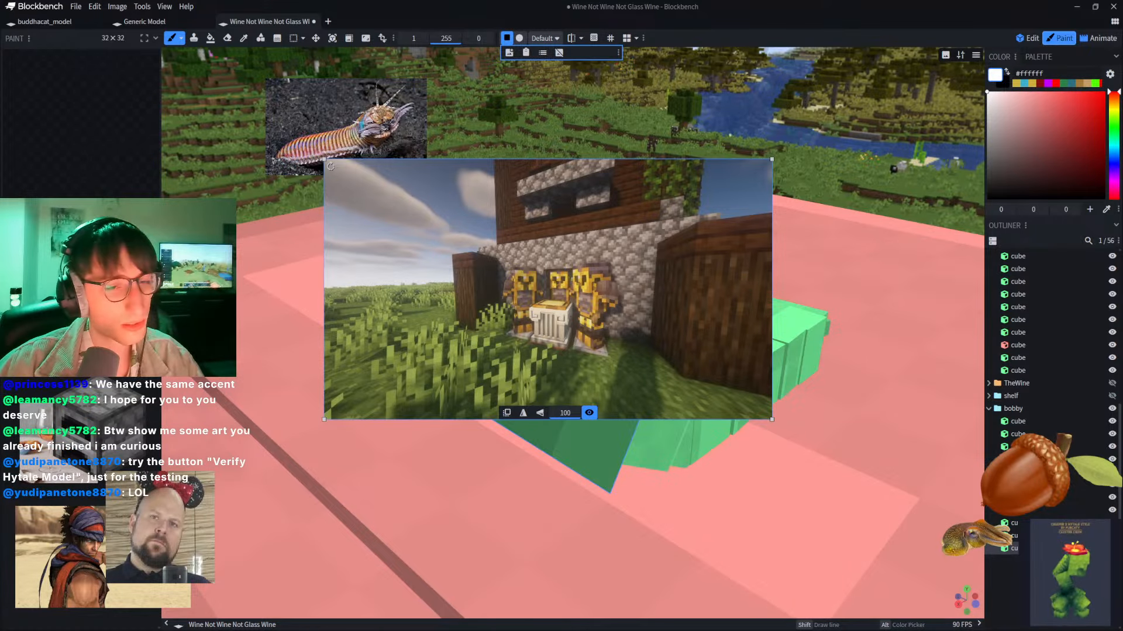
{"action": "left_click_drag", "start_coordinate": [488, 290], "coordinate": [411, 257]}
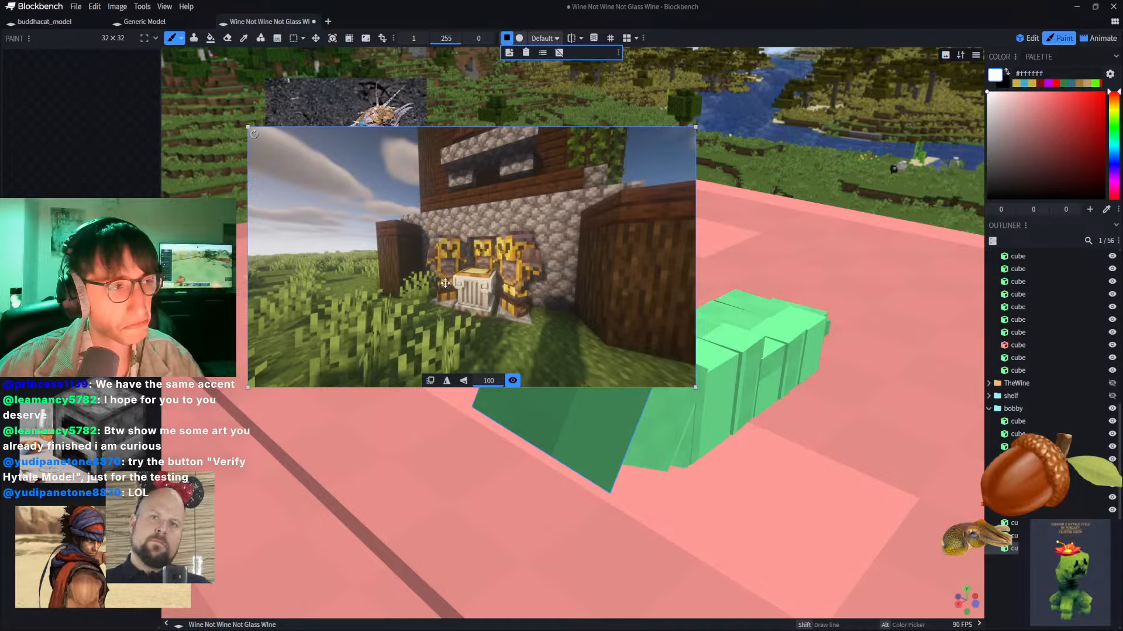
{"action": "left_click_drag", "start_coordinate": [697, 387], "coordinate": [827, 451]}
{"action": "left_click_drag", "start_coordinate": [664, 371], "coordinate": [611, 325]}
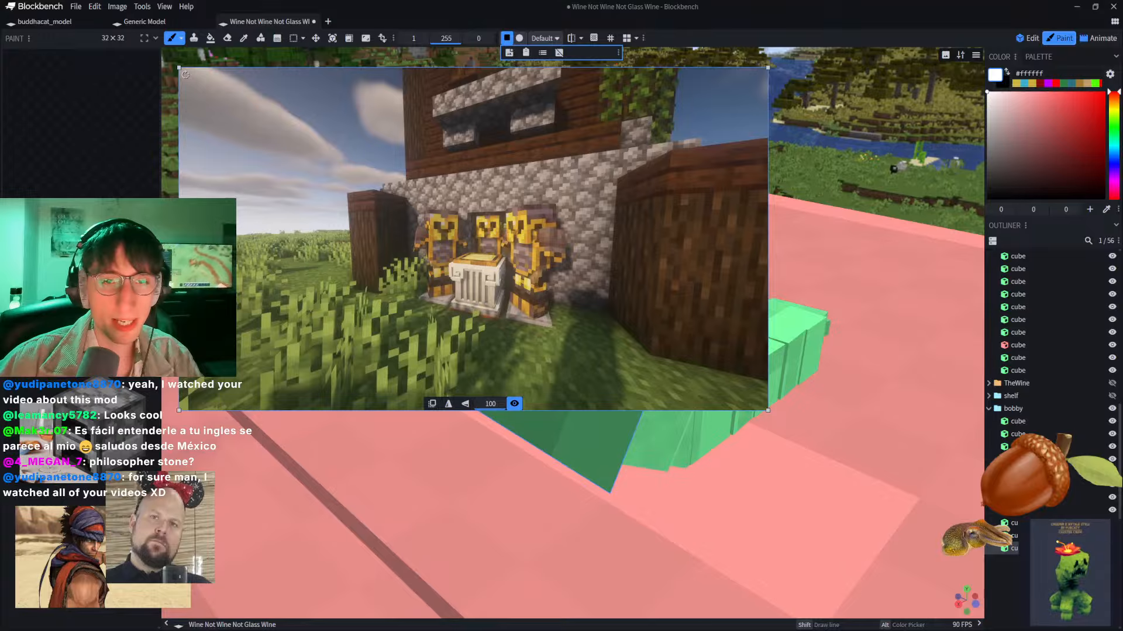
Step: Replace the house image with the picture of framed items as a reference image and enlarge it
{"action": "key", "text": "ctrl+v"}
{"action": "left_click", "coordinate": [548, 164]}
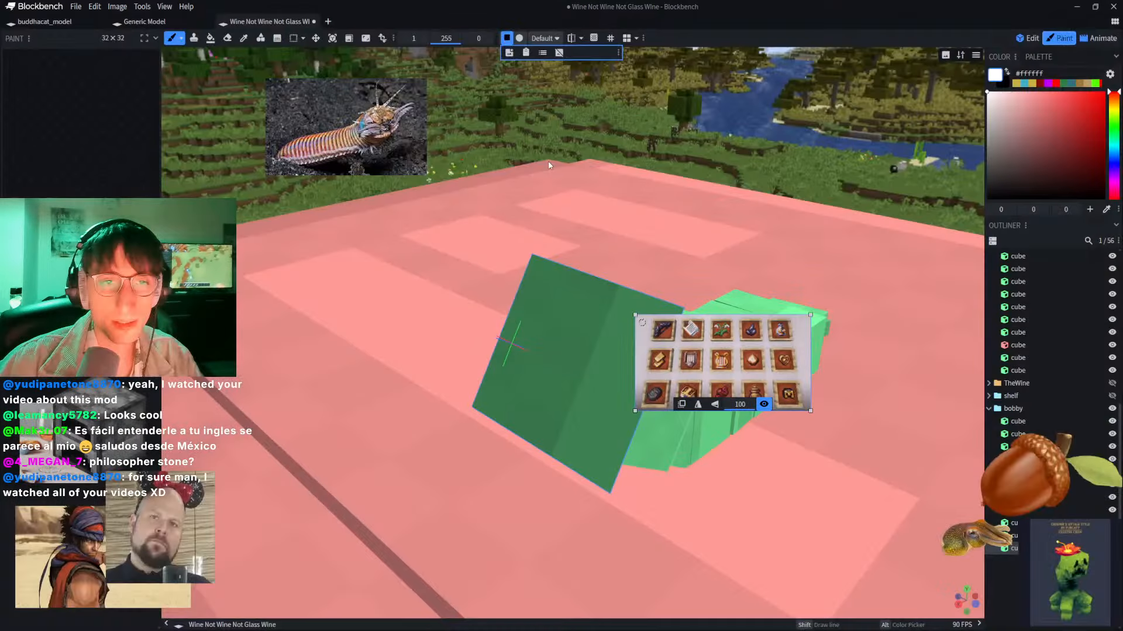
{"action": "left_click_drag", "start_coordinate": [796, 402], "coordinate": [835, 403]}
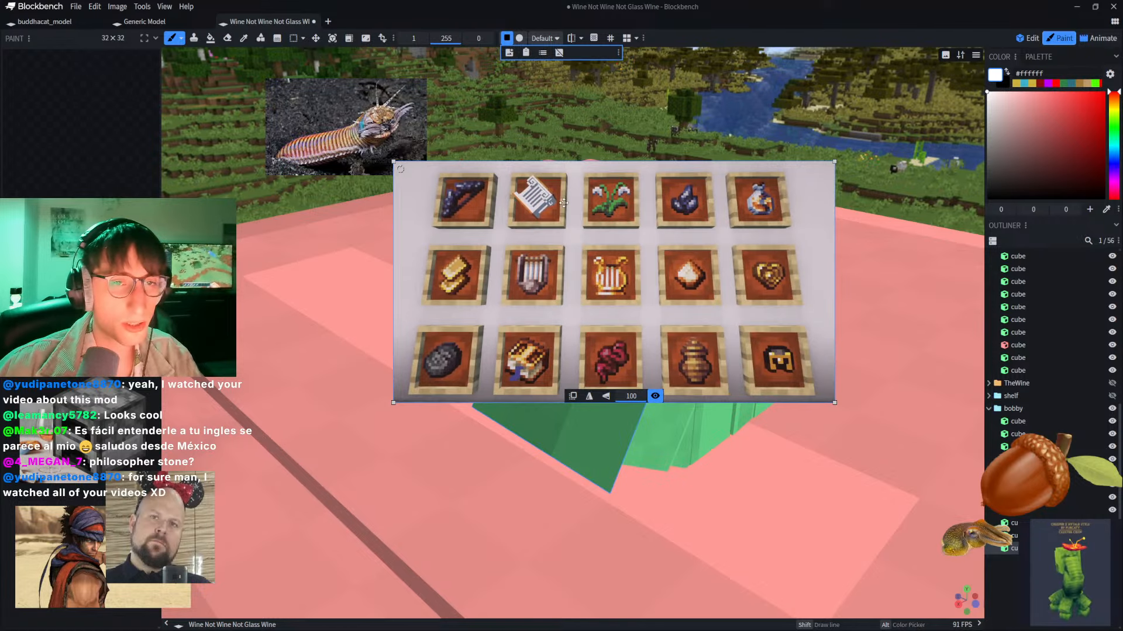
Step: Move the framed-items reference image so it sits just below the worm photo
{"action": "left_click_drag", "start_coordinate": [559, 202], "coordinate": [488, 234]}
{"action": "left_click_drag", "start_coordinate": [518, 273], "coordinate": [446, 259]}
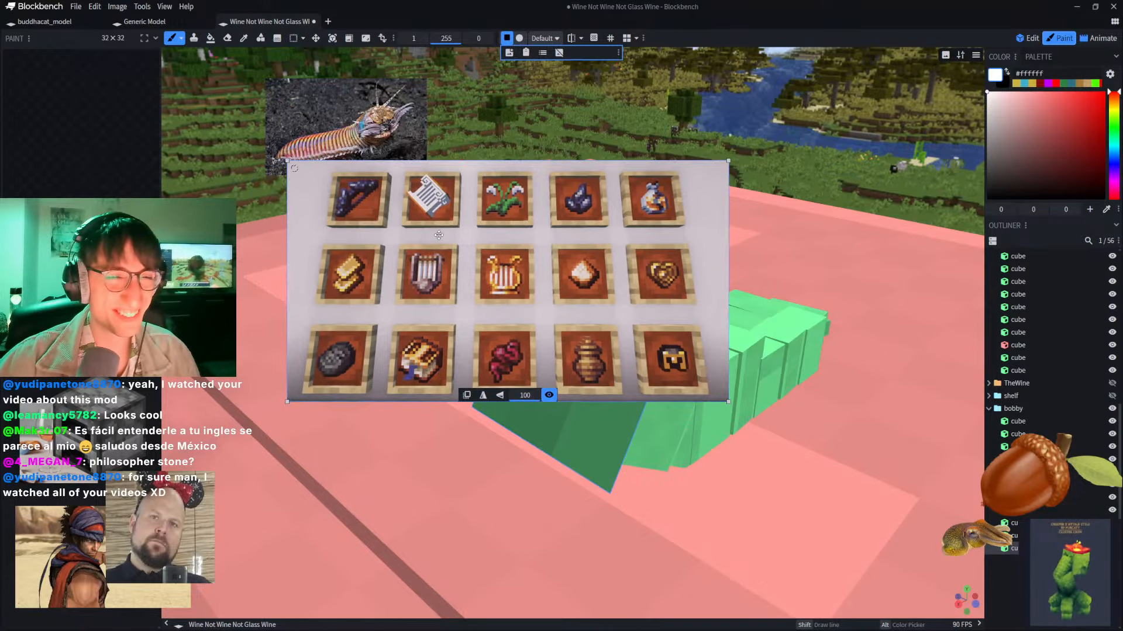
{"action": "left_click_drag", "start_coordinate": [400, 258], "coordinate": [436, 238]}
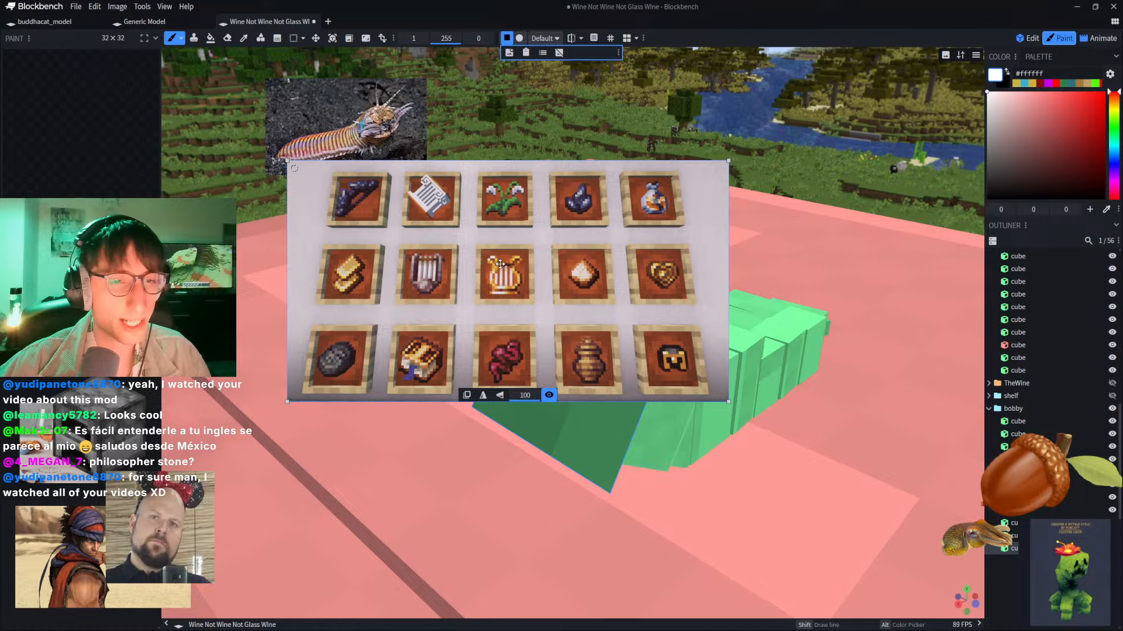
{"action": "left_click_drag", "start_coordinate": [575, 303], "coordinate": [567, 290]}
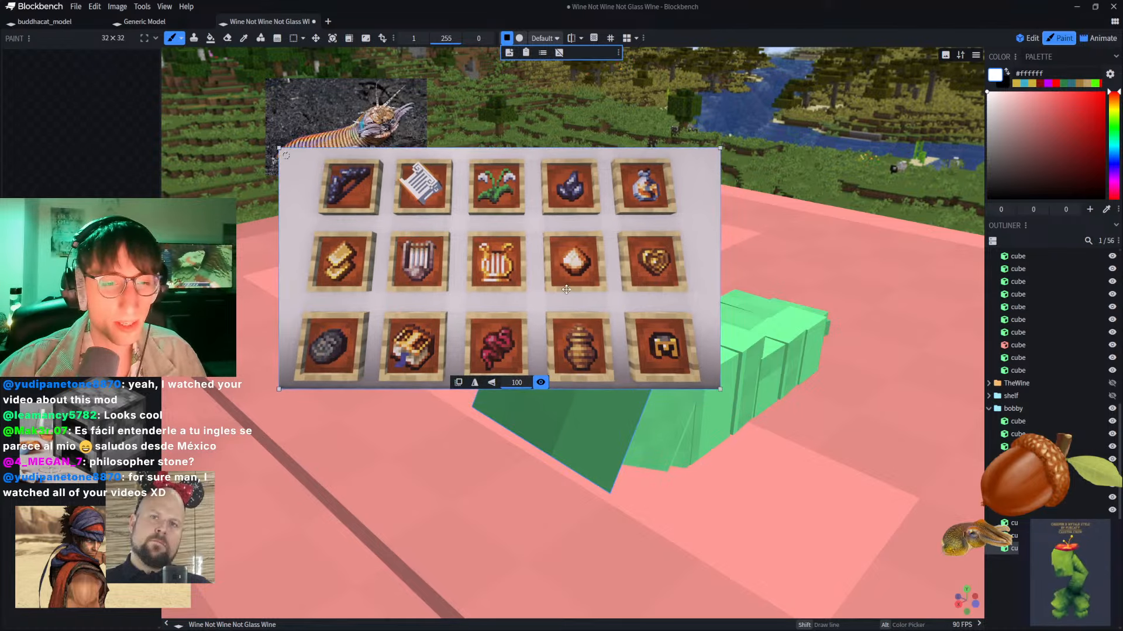
{"action": "left_click_drag", "start_coordinate": [560, 216], "coordinate": [557, 254]}
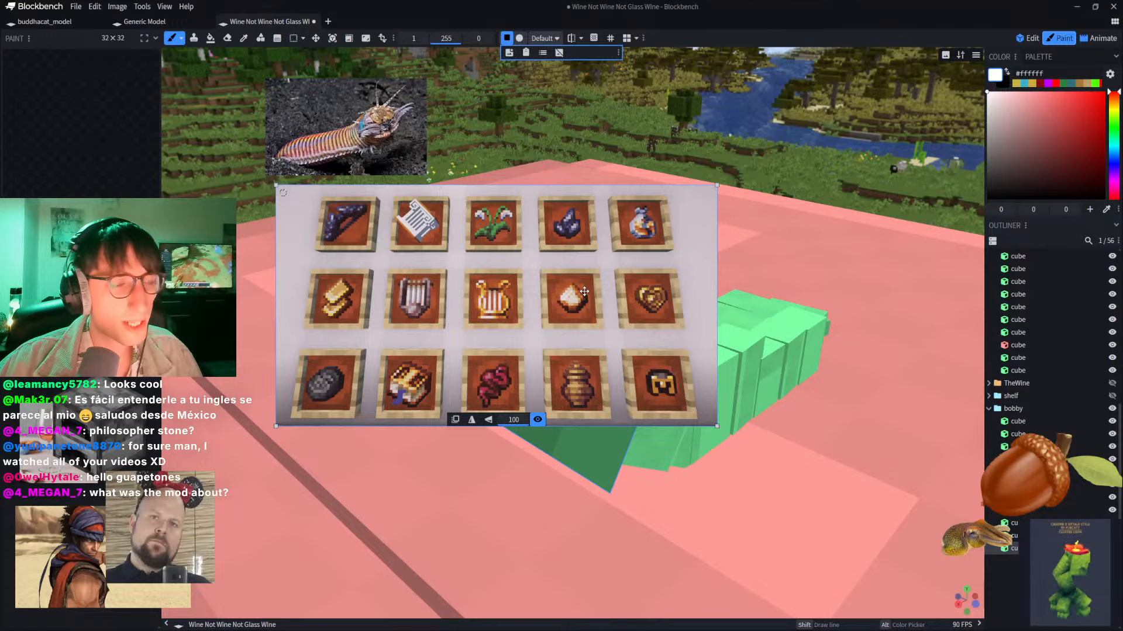
Step: Clear the framed-items and house reference images from the viewport, leaving only the worm photo beside the furnace
{"action": "left_click", "coordinate": [573, 132]}
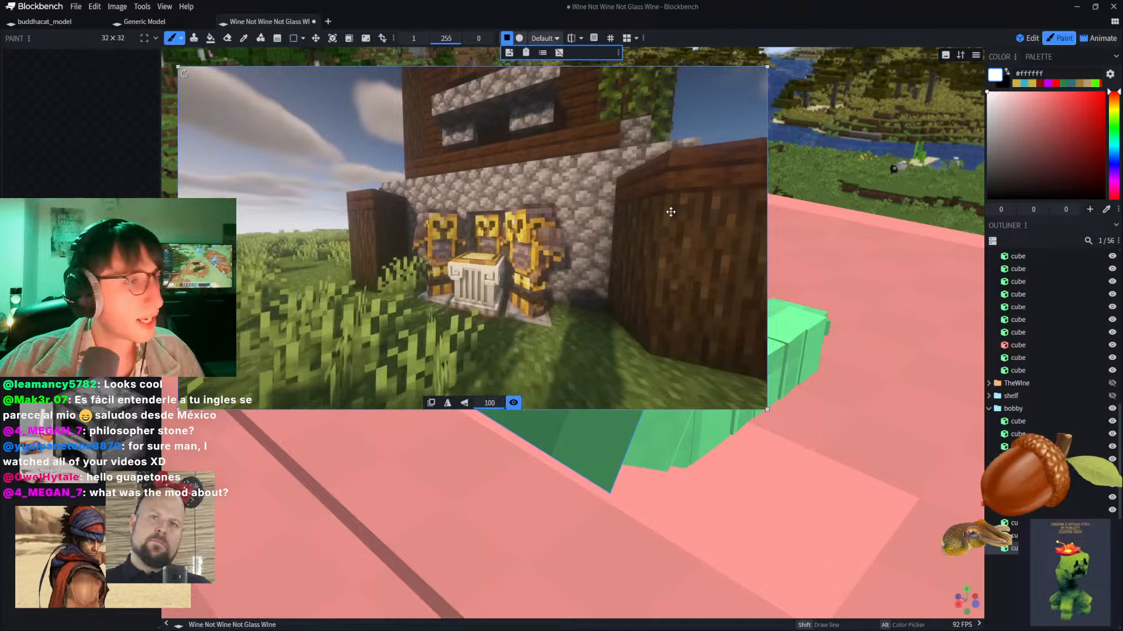
{"action": "left_click", "coordinate": [847, 139]}
{"action": "right_click_drag", "start_coordinate": [848, 140], "coordinate": [740, 166]}
{"action": "scroll", "coordinate": [740, 166], "scroll_direction": "down", "scroll_amount": 5}
{"action": "scroll", "coordinate": [739, 166], "scroll_direction": "down", "scroll_amount": 6}
{"action": "left_click_drag", "start_coordinate": [740, 166], "coordinate": [696, 120]}
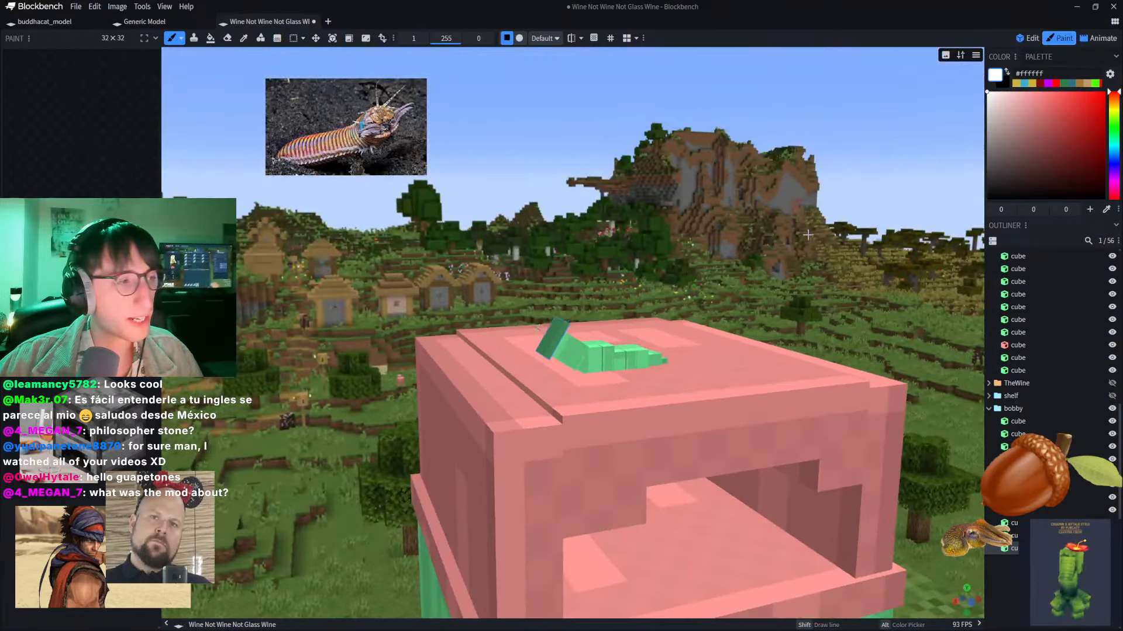
{"action": "right_click_drag", "start_coordinate": [778, 281], "coordinate": [783, 228]}
{"action": "scroll", "coordinate": [713, 175], "scroll_direction": "down", "scroll_amount": 3}
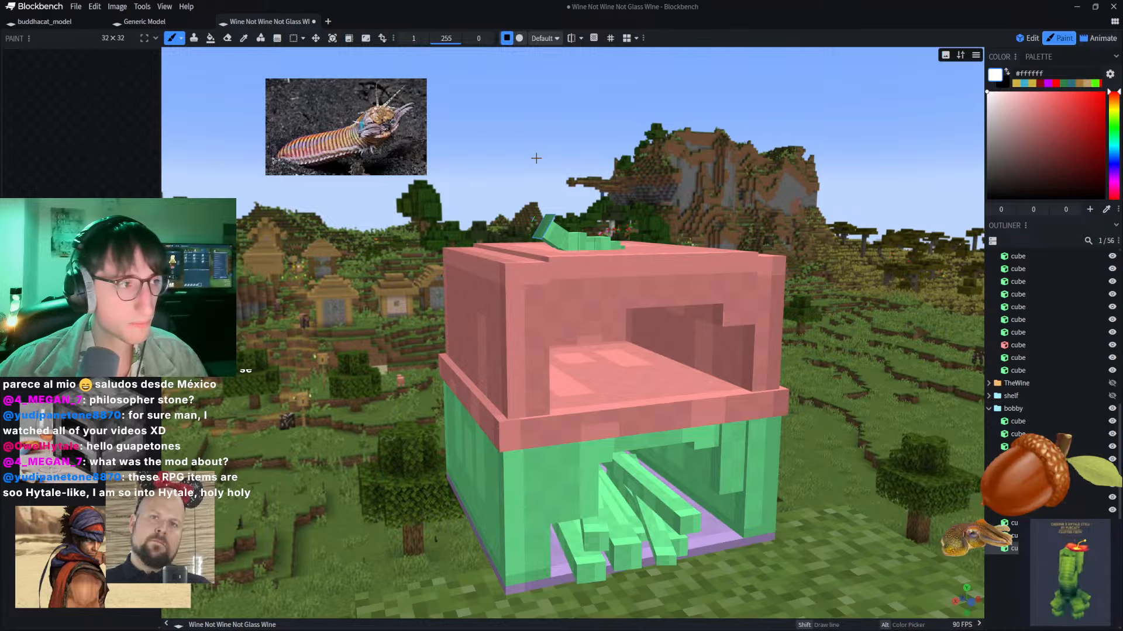
Step: Examine how the worm sits on top of the furnace compared with the worm photo
{"action": "scroll", "coordinate": [491, 155], "scroll_direction": "up", "scroll_amount": 4}
{"action": "right_click_drag", "start_coordinate": [485, 116], "coordinate": [525, 199]}
{"action": "scroll", "coordinate": [525, 199], "scroll_direction": "down", "scroll_amount": 6}
{"action": "scroll", "coordinate": [525, 199], "scroll_direction": "up", "scroll_amount": 6}
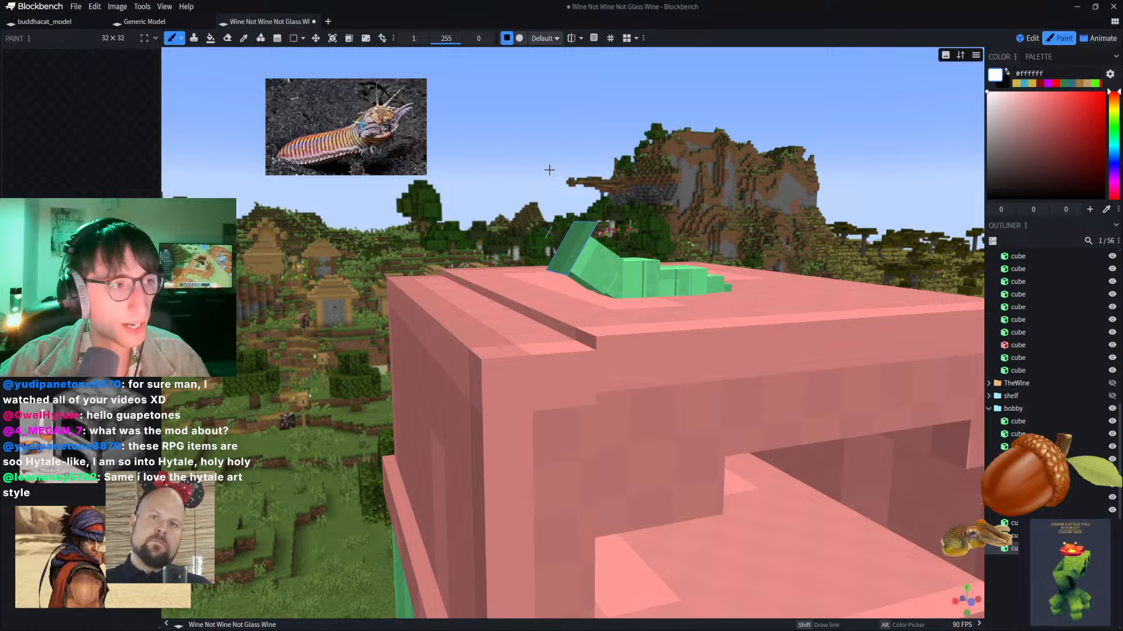
{"action": "scroll", "coordinate": [551, 168], "scroll_direction": "down", "scroll_amount": 1}
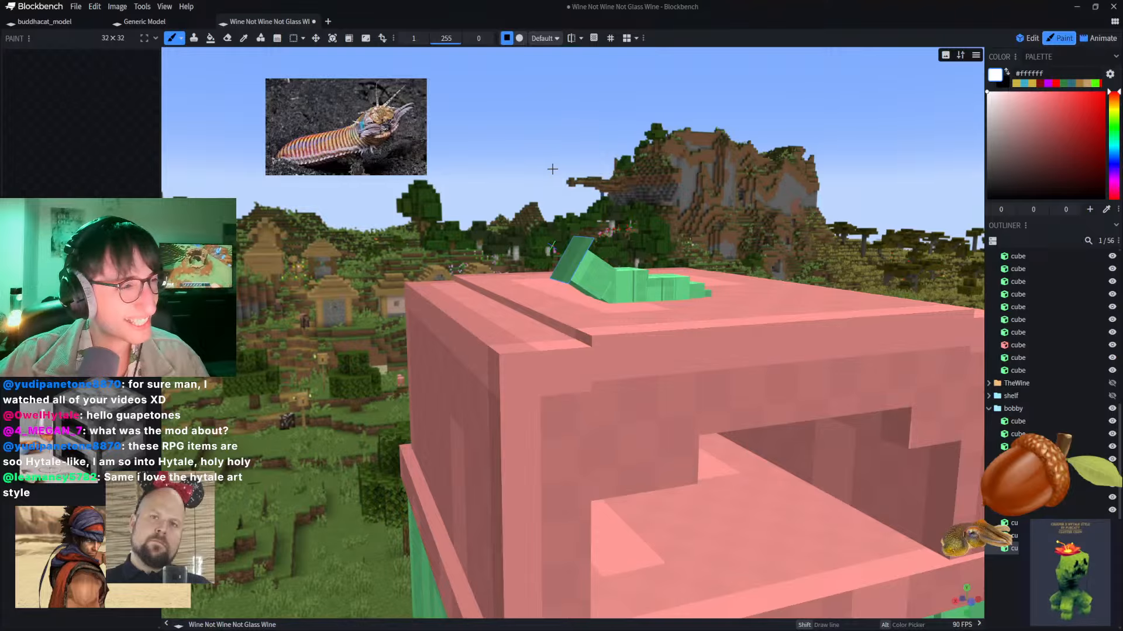
{"action": "scroll", "coordinate": [611, 139], "scroll_direction": "up", "scroll_amount": 1}
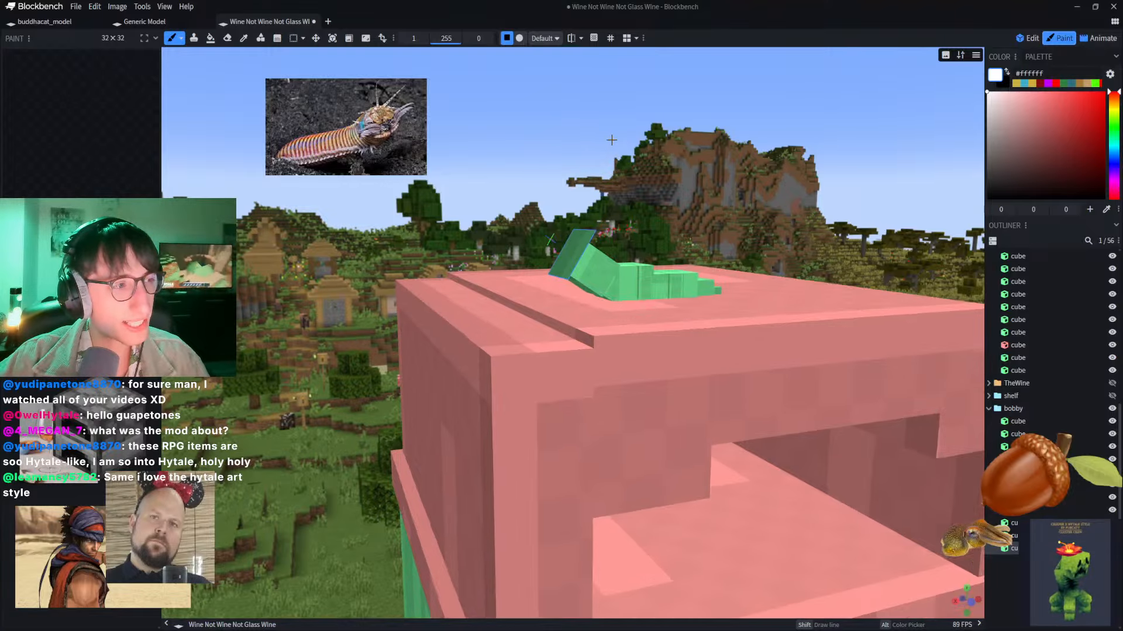
{"action": "left_click_drag", "start_coordinate": [646, 129], "coordinate": [648, 209]}
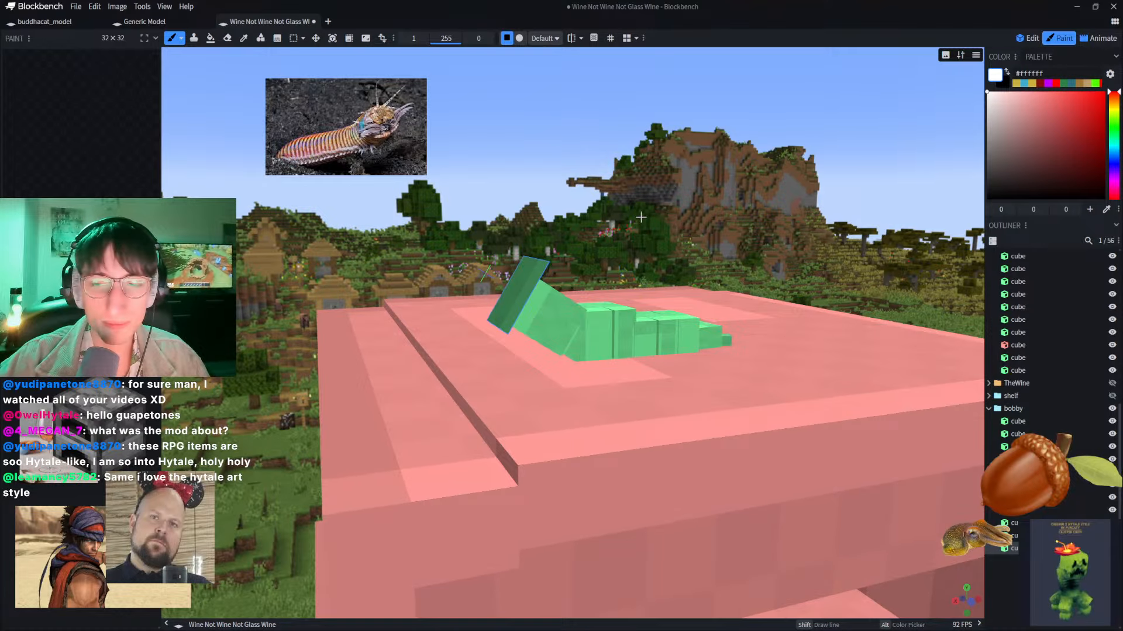
{"action": "scroll", "coordinate": [404, 150], "scroll_direction": "down", "scroll_amount": 3}
{"action": "scroll", "coordinate": [584, 220], "scroll_direction": "up", "scroll_amount": 5}
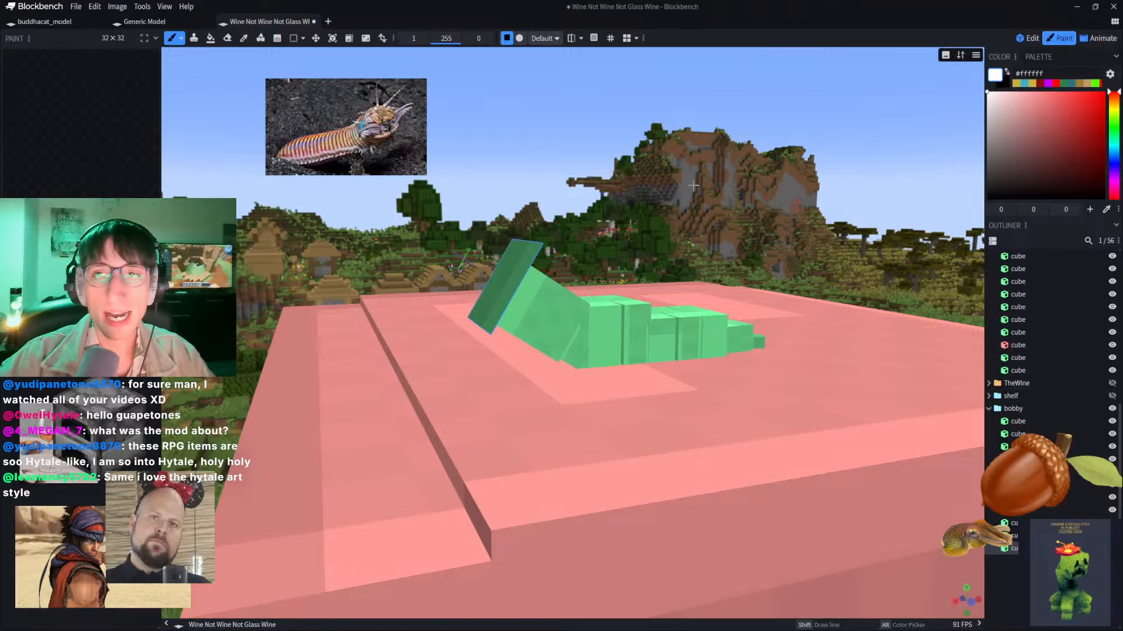
{"action": "right_click_drag", "start_coordinate": [693, 185], "coordinate": [733, 231]}
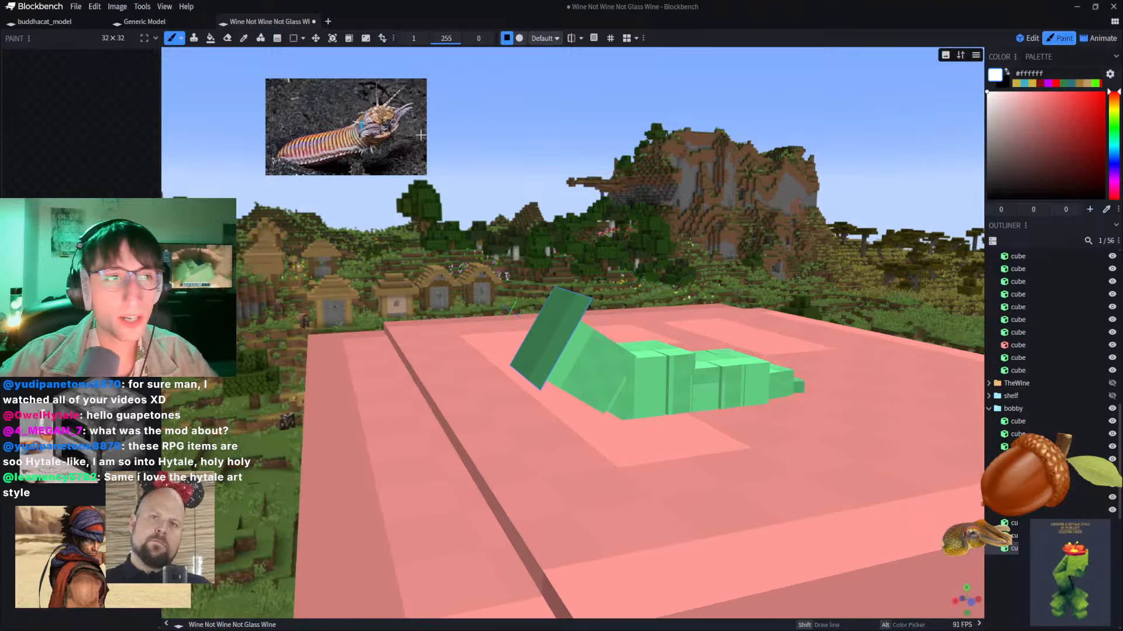
Step: Verify the texture and UV density of the Hytale model
{"action": "left_click", "coordinate": [142, 6]}
{"action": "mouse_move", "coordinate": [164, 6]}
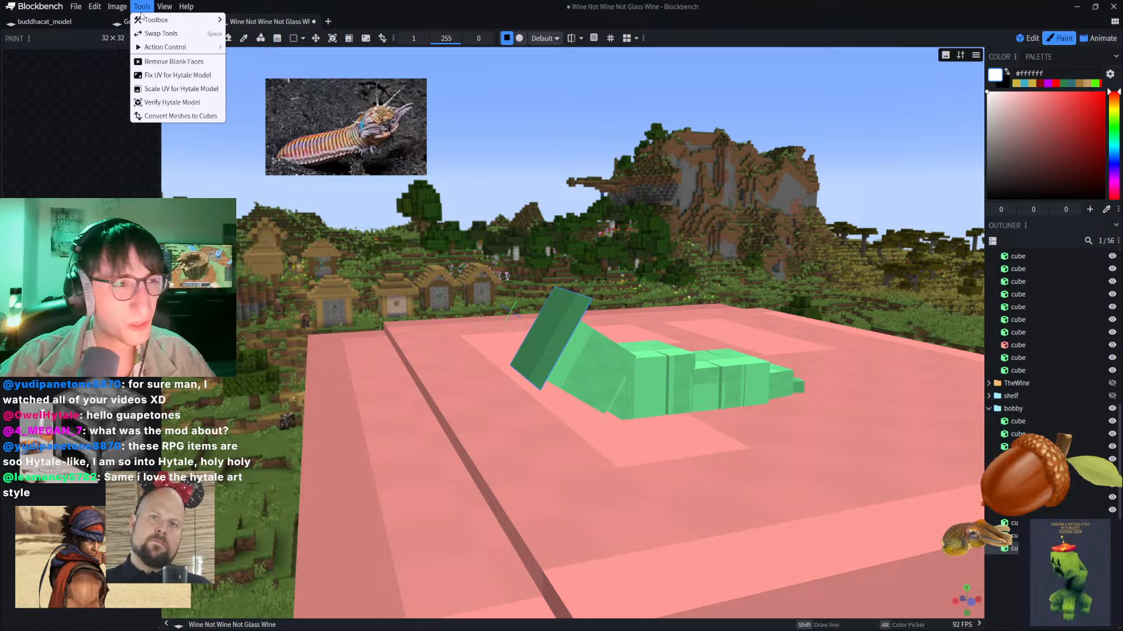
{"action": "left_click", "coordinate": [182, 104]}
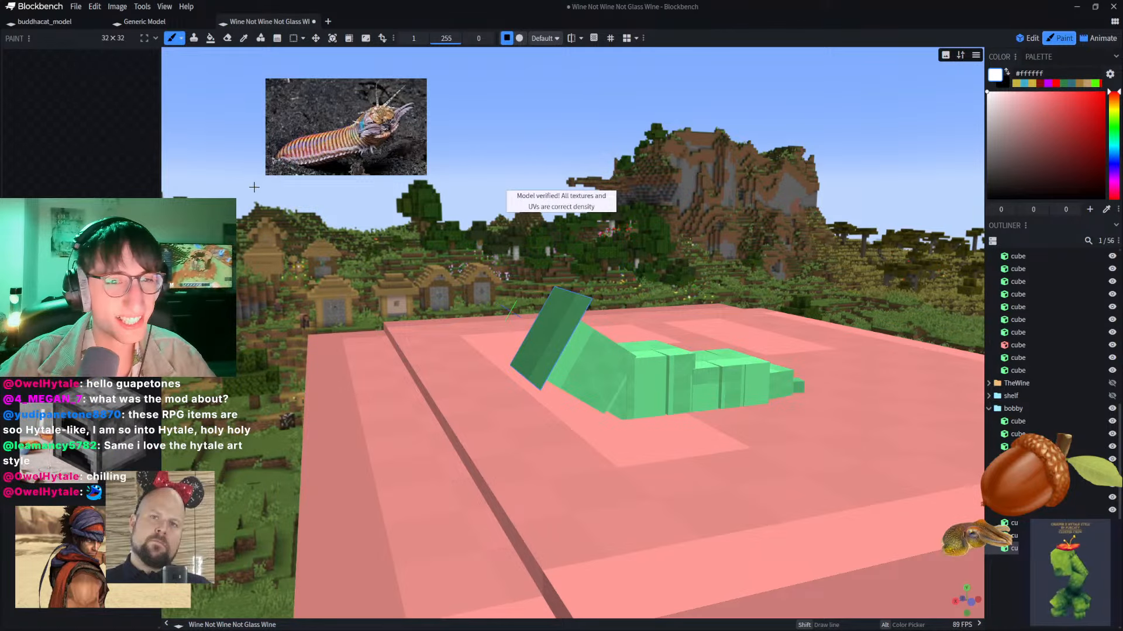
Step: Examine the worm at different distances, from the whole furnace down to its tilted face plane
{"action": "scroll", "coordinate": [550, 252], "scroll_direction": "down", "scroll_amount": 10}
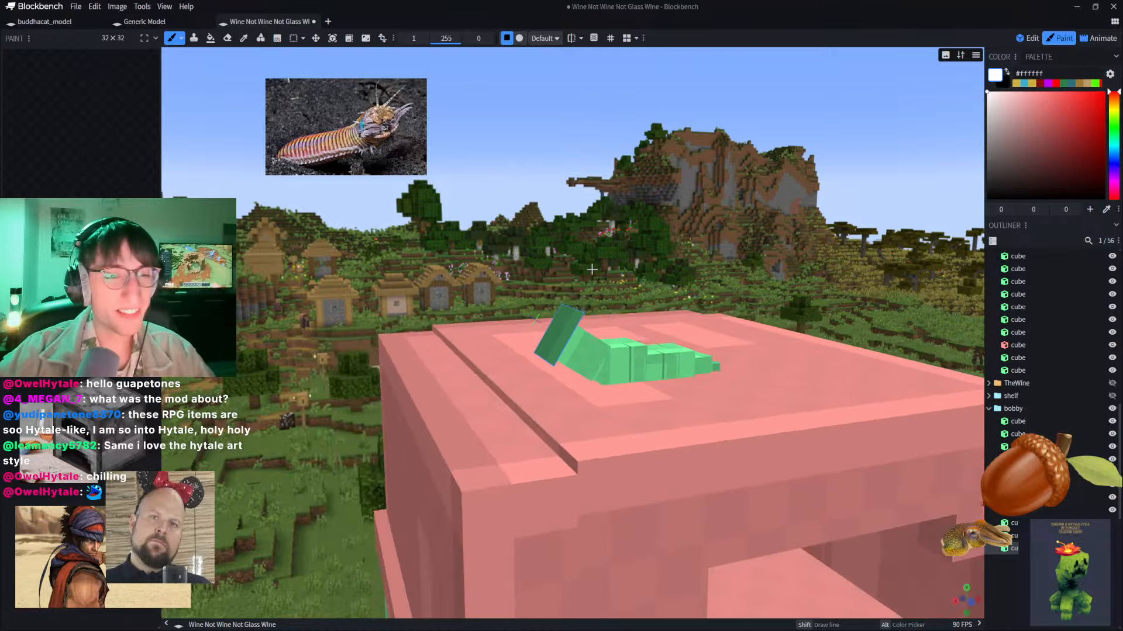
{"action": "right_click_drag", "start_coordinate": [580, 246], "coordinate": [549, 268]}
{"action": "right_click", "coordinate": [552, 202]}
{"action": "left_click", "coordinate": [504, 215]}
{"action": "scroll", "coordinate": [506, 211], "scroll_direction": "up", "scroll_amount": 4}
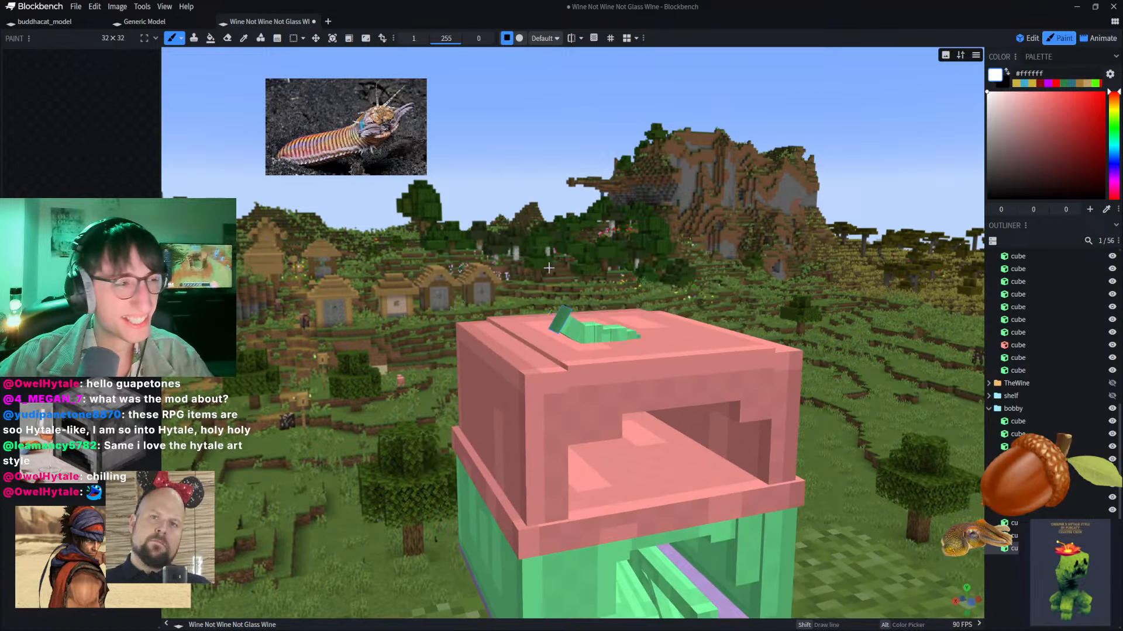
{"action": "scroll", "coordinate": [549, 268], "scroll_direction": "up", "scroll_amount": 3}
{"action": "scroll", "coordinate": [509, 234], "scroll_direction": "up", "scroll_amount": 3}
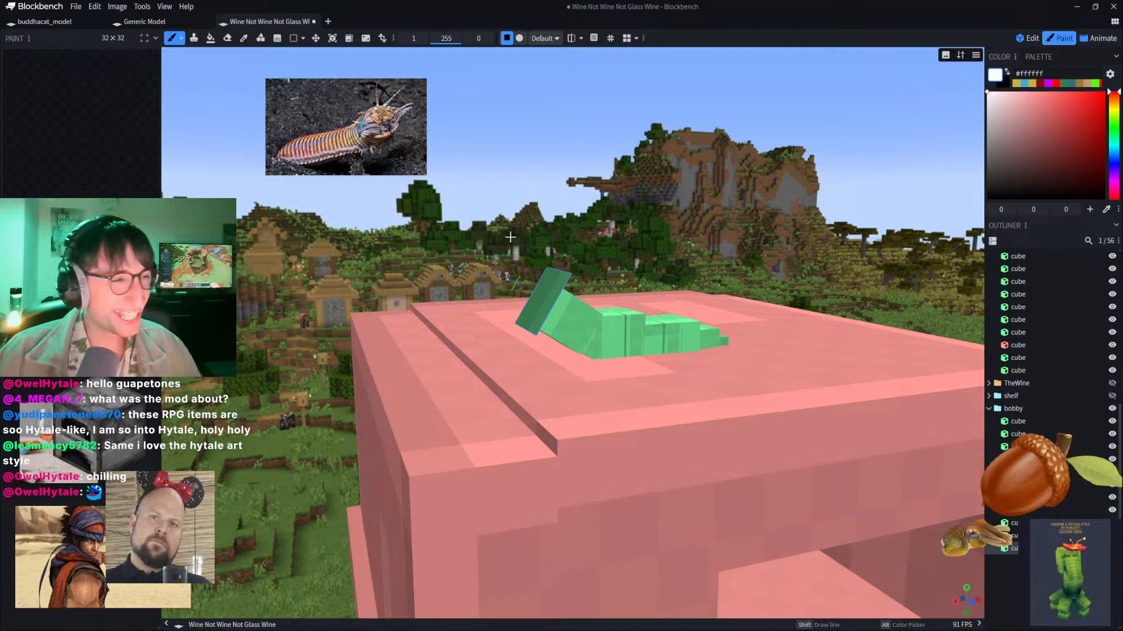
{"action": "right_click_drag", "start_coordinate": [623, 144], "coordinate": [662, 171]}
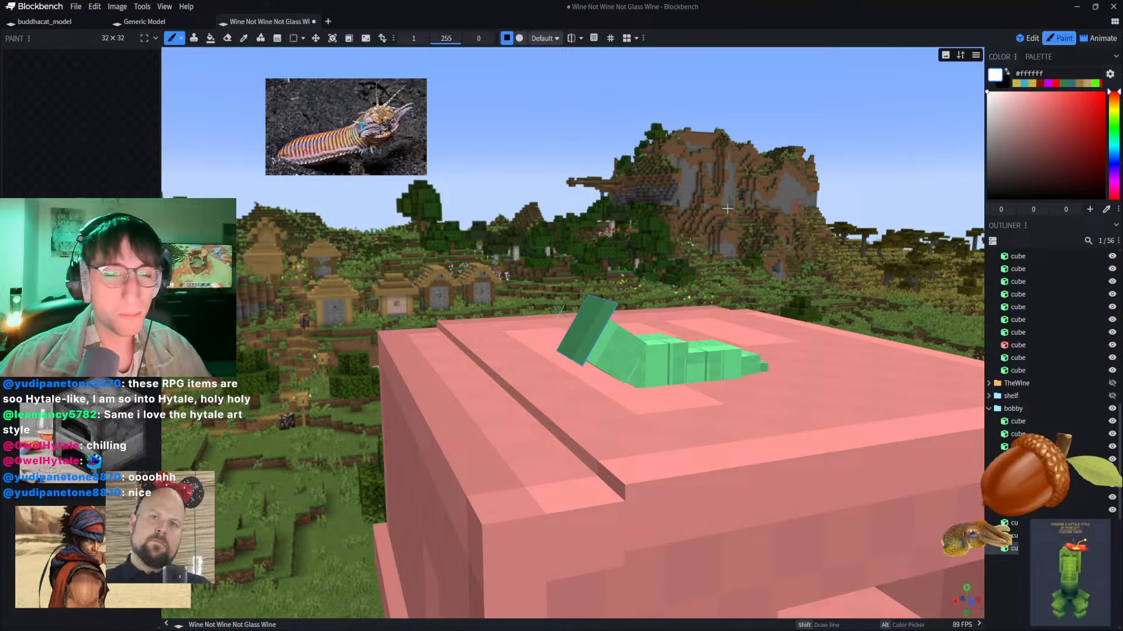
{"action": "scroll", "coordinate": [610, 203], "scroll_direction": "up", "scroll_amount": 3}
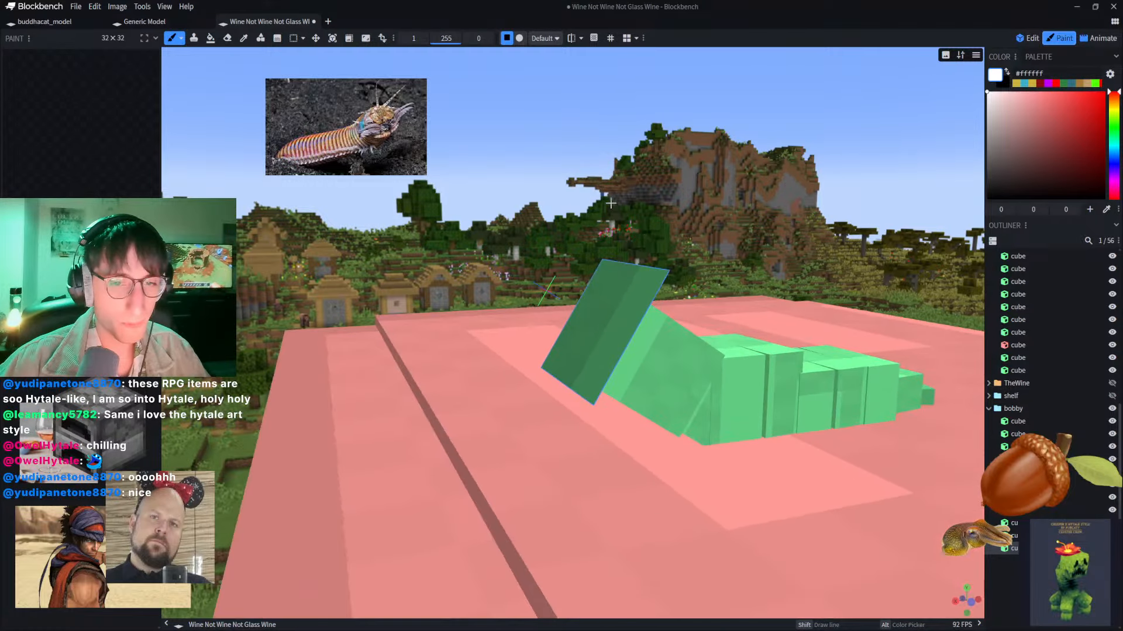
{"action": "left_click_drag", "start_coordinate": [610, 203], "coordinate": [632, 203]}
{"action": "right_click_drag", "start_coordinate": [677, 160], "coordinate": [611, 180]}
{"action": "left_click_drag", "start_coordinate": [611, 190], "coordinate": [550, 182]}
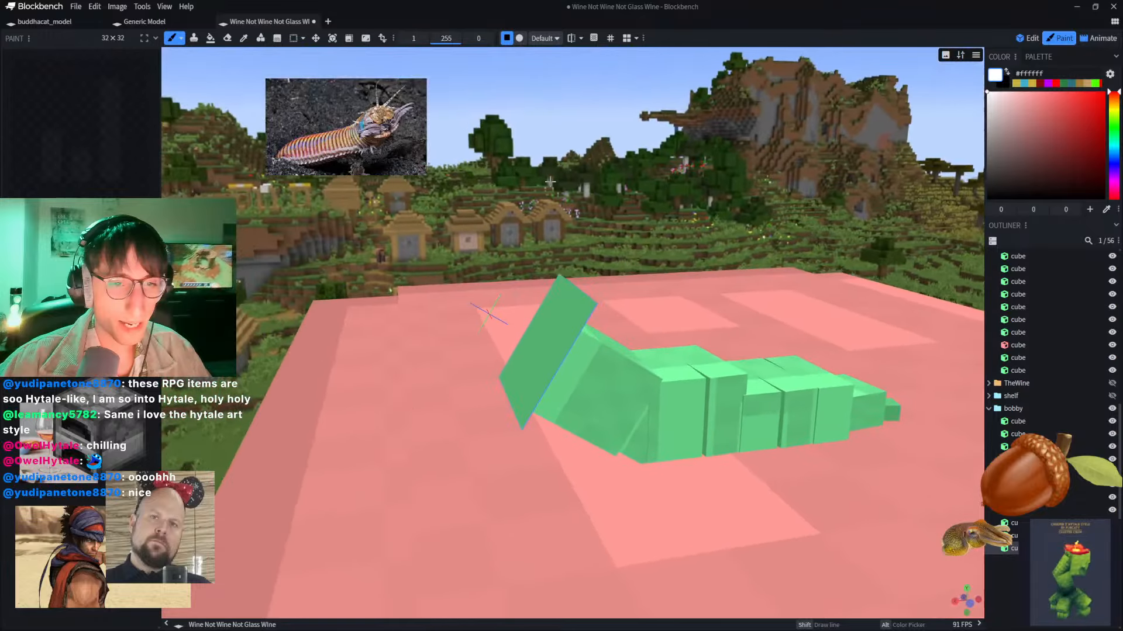
{"action": "scroll", "coordinate": [581, 174], "scroll_direction": "up", "scroll_amount": 4}
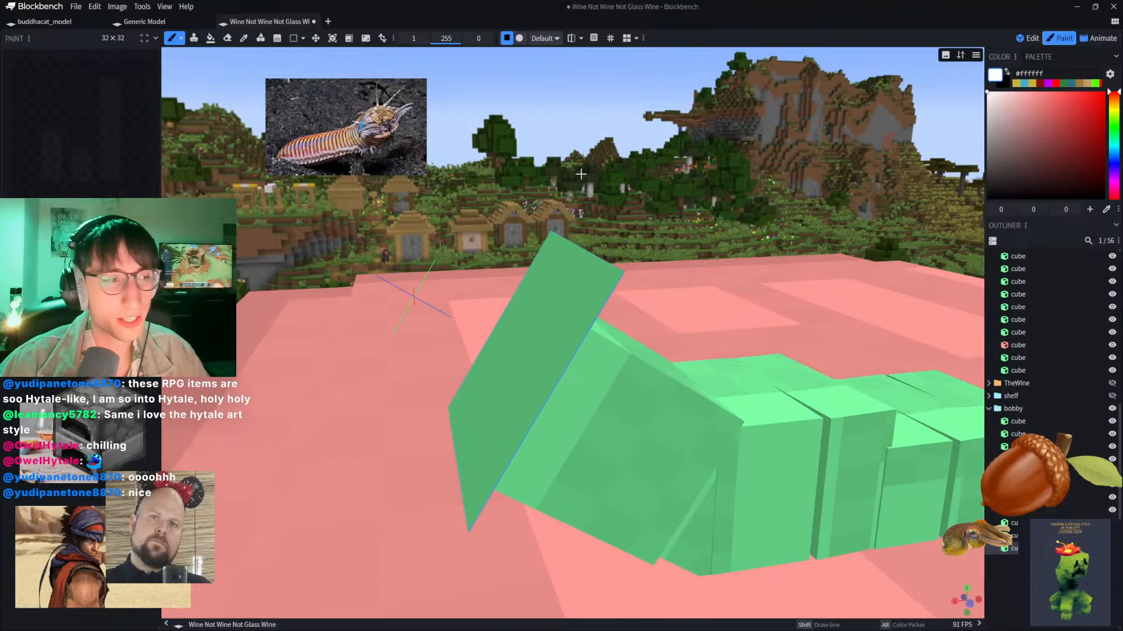
{"action": "scroll", "coordinate": [581, 174], "scroll_direction": "down", "scroll_amount": 3}
{"action": "right_click_drag", "start_coordinate": [533, 196], "coordinate": [554, 196]}
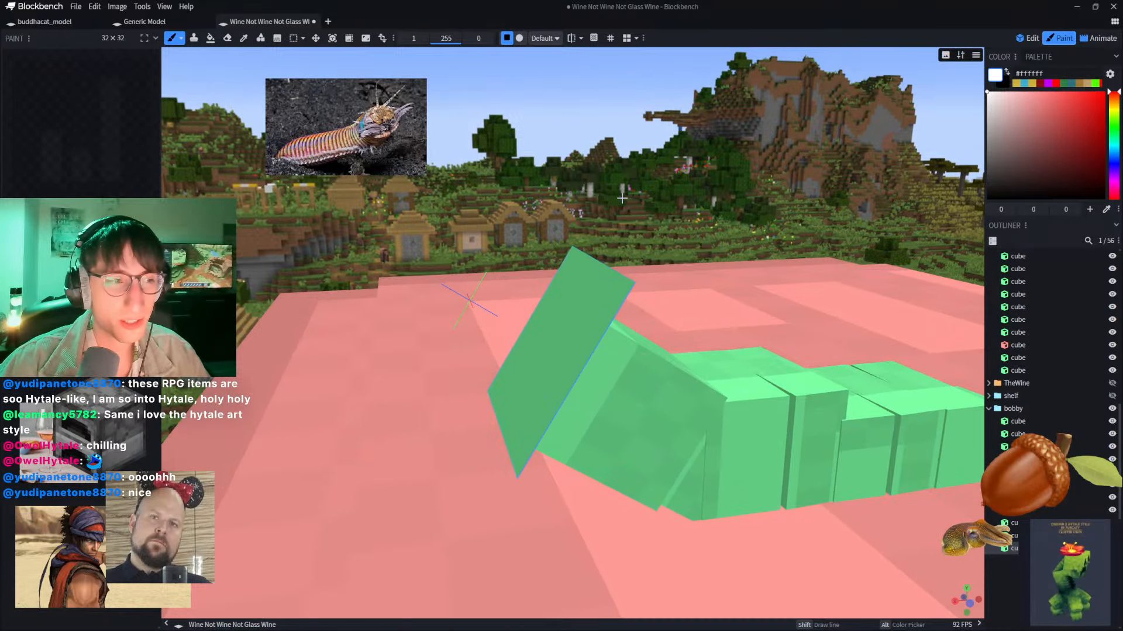
{"action": "scroll", "coordinate": [612, 305], "scroll_direction": "down", "scroll_amount": 3}
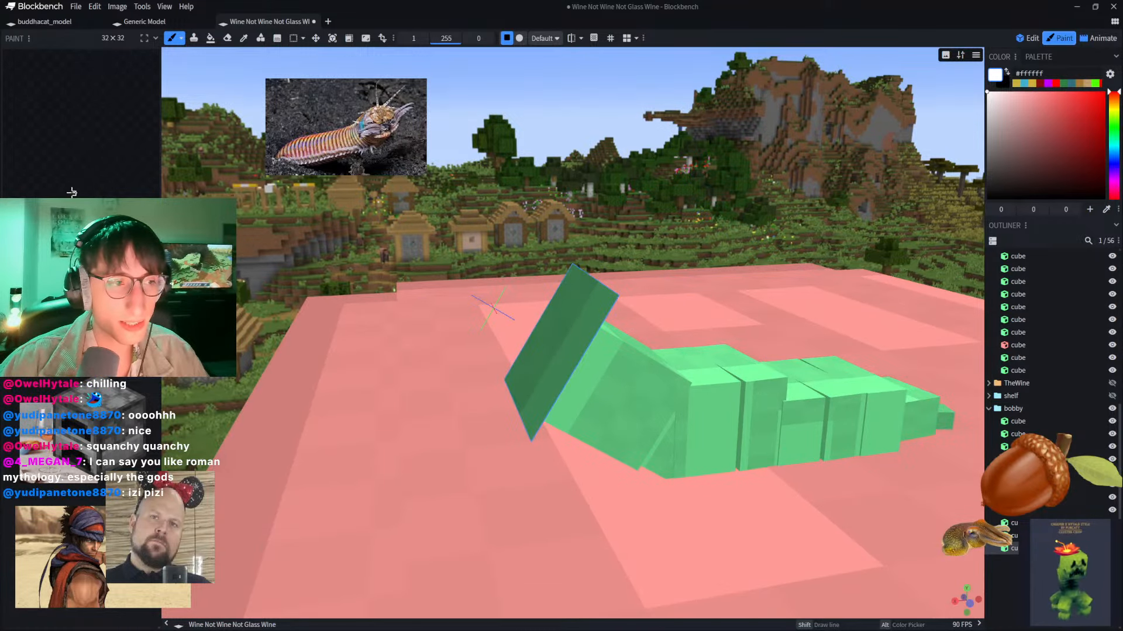
Step: Try scribbling white strokes on the blank 32 by 32 texture to find the area mapped to the face plane, and undo them
{"action": "mouse_move", "coordinate": [57, 86]}
{"action": "left_mouse_down"}
{"action": "mouse_move", "coordinate": [27, 92]}
{"action": "mouse_move", "coordinate": [25, 61]}
{"action": "mouse_move", "coordinate": [37, 62]}
{"action": "mouse_move", "coordinate": [12, 58]}
{"action": "mouse_move", "coordinate": [35, 123]}
{"action": "mouse_move", "coordinate": [105, 164]}
{"action": "mouse_move", "coordinate": [138, 166]}
{"action": "mouse_move", "coordinate": [109, 171]}
{"action": "left_mouse_up"}
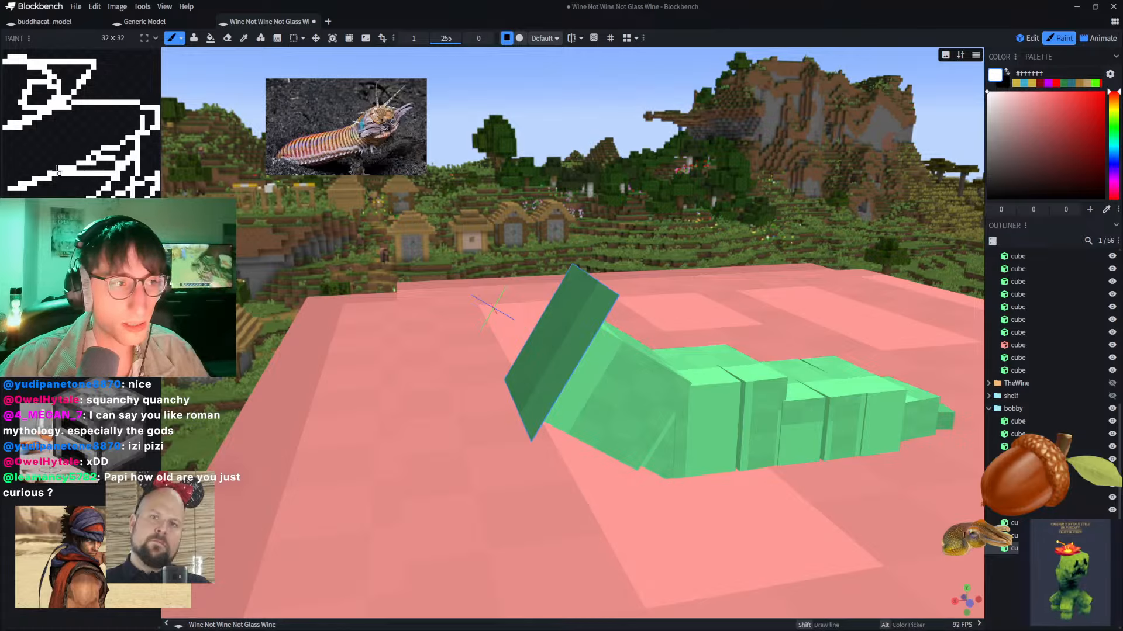
{"action": "left_click_drag", "start_coordinate": [58, 166], "coordinate": [70, 102]}
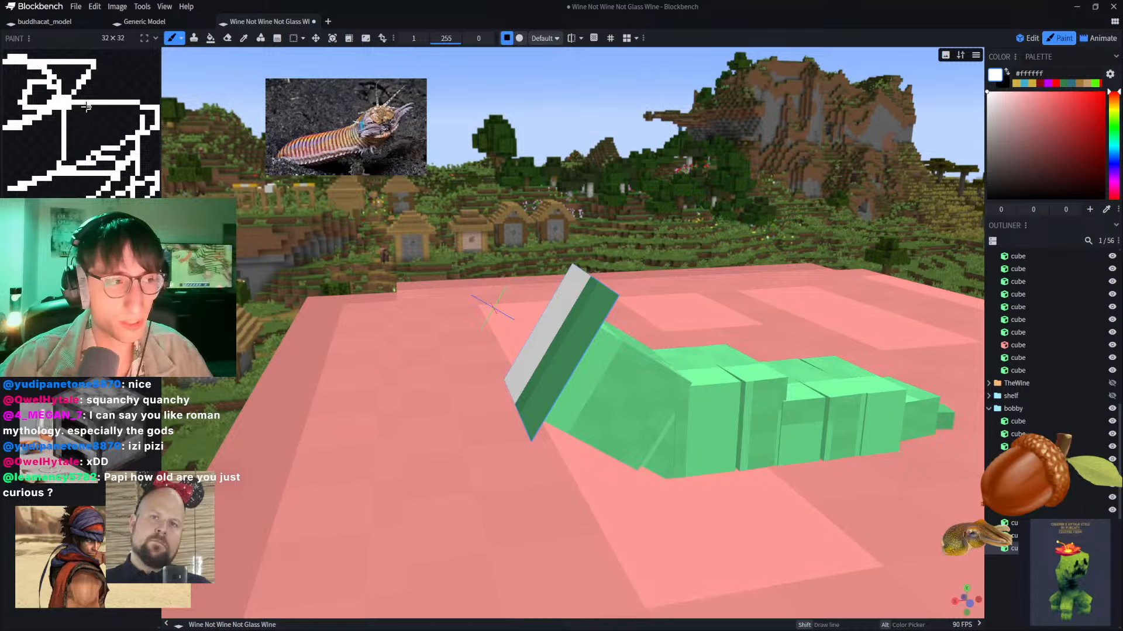
{"action": "key", "text": "ctrl+z"}
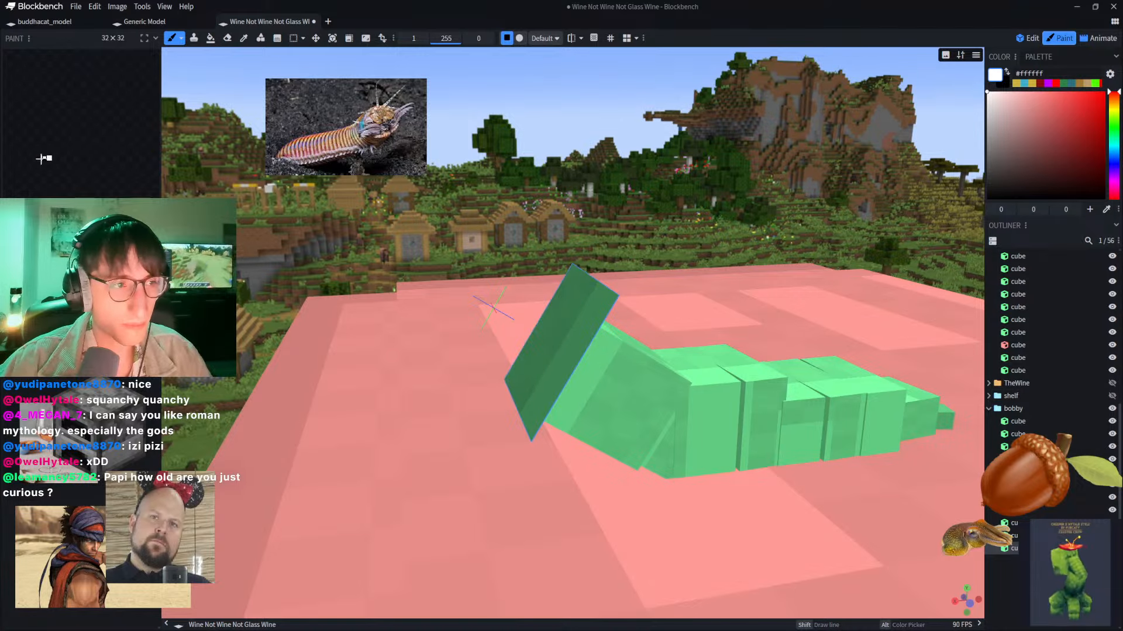
Step: Test the face plane's texture mapping again with a dense white scribble, check both sides of the plane, and undo it
{"action": "mouse_move", "coordinate": [45, 158]}
{"action": "left_mouse_down"}
{"action": "mouse_move", "coordinate": [96, 153]}
{"action": "mouse_move", "coordinate": [39, 136]}
{"action": "mouse_move", "coordinate": [45, 51]}
{"action": "mouse_move", "coordinate": [58, 56]}
{"action": "mouse_move", "coordinate": [26, 192]}
{"action": "mouse_move", "coordinate": [17, 140]}
{"action": "mouse_move", "coordinate": [128, 166]}
{"action": "mouse_move", "coordinate": [159, 111]}
{"action": "left_mouse_up"}
{"action": "left_click", "coordinate": [572, 317]}
{"action": "left_click", "coordinate": [544, 306]}
{"action": "left_click", "coordinate": [559, 318]}
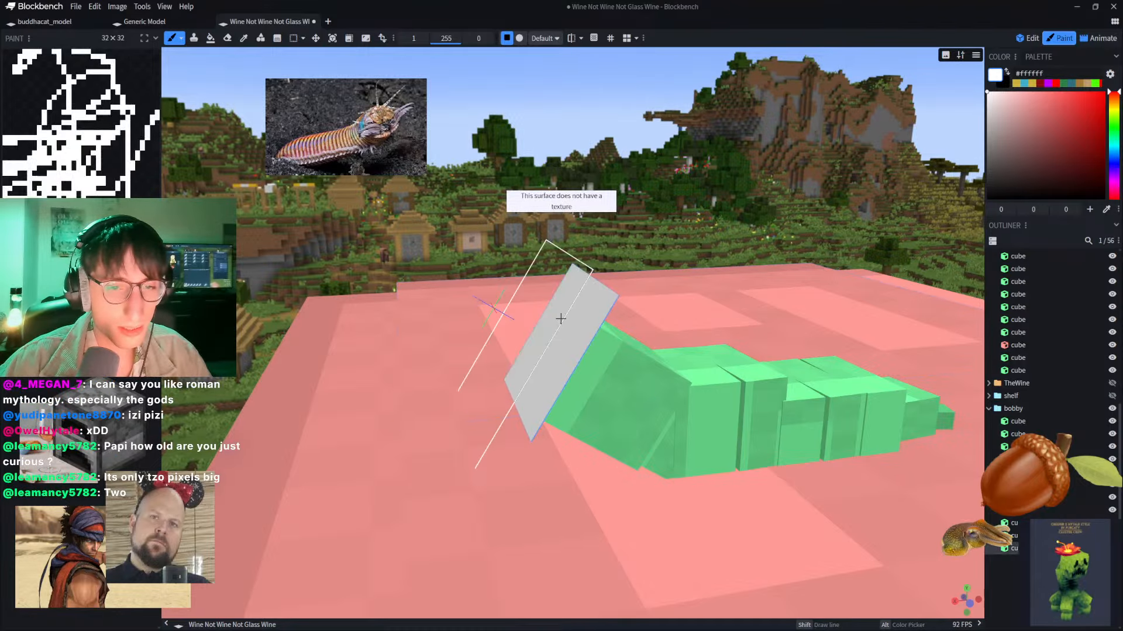
{"action": "right_click_drag", "start_coordinate": [634, 196], "coordinate": [637, 275]}
{"action": "mouse_move", "coordinate": [638, 275]}
{"action": "left_mouse_down"}
{"action": "mouse_move", "coordinate": [591, 263]}
{"action": "mouse_move", "coordinate": [623, 275]}
{"action": "mouse_move", "coordinate": [619, 429]}
{"action": "left_mouse_up"}
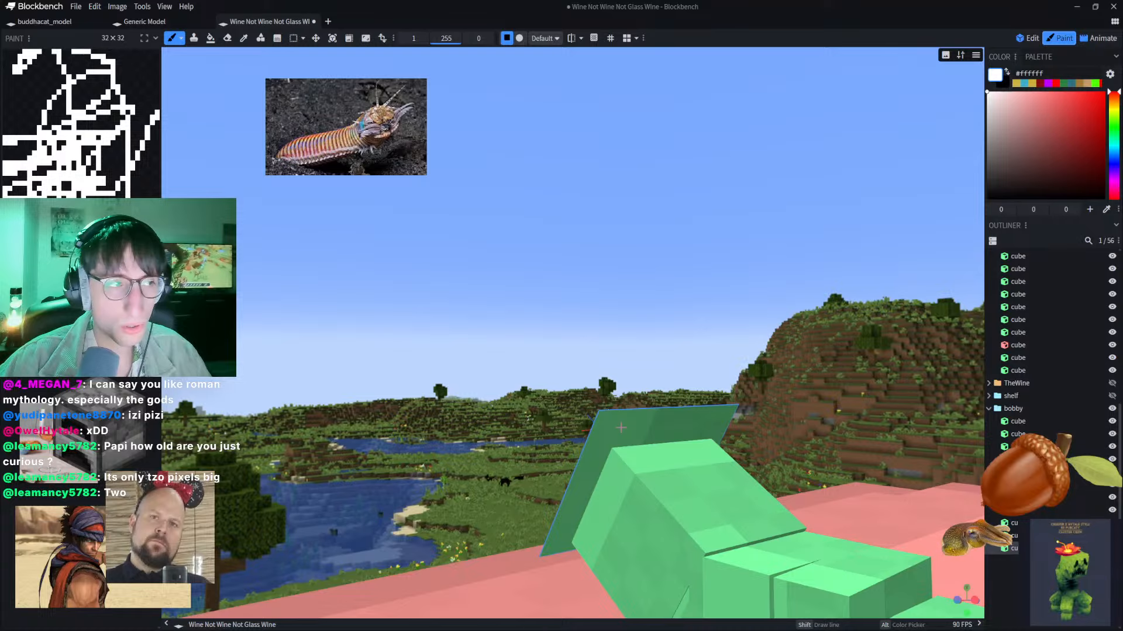
{"action": "key", "text": "ctrl+z"}
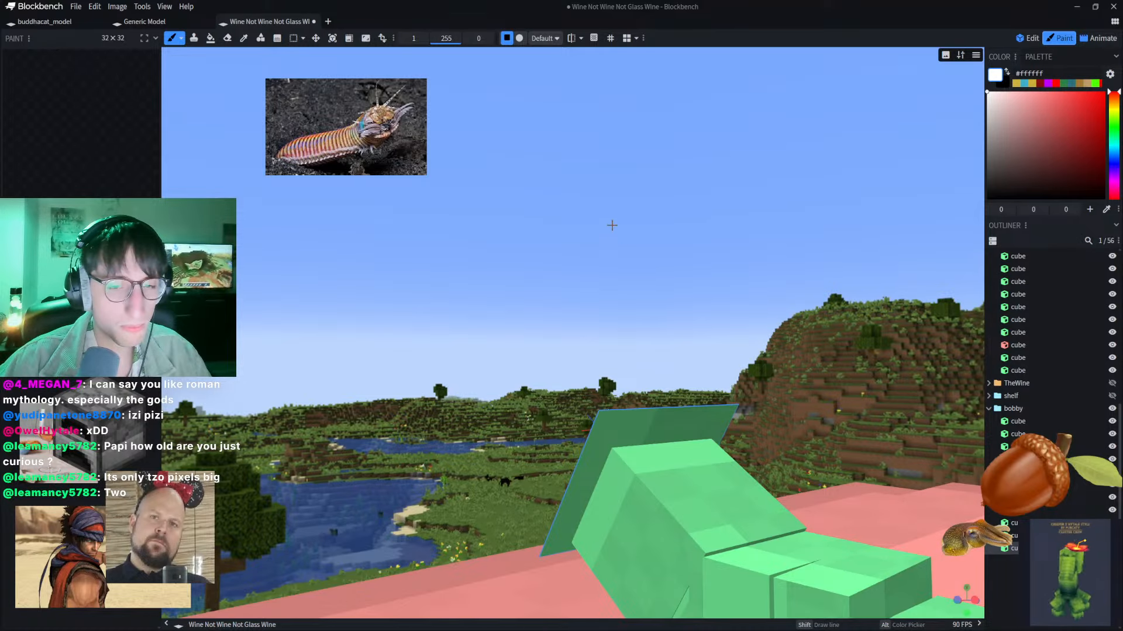
Step: Examine the blank face plane and the worm's body segments from the front, side, back and above
{"action": "left_click_drag", "start_coordinate": [612, 225], "coordinate": [704, 268]}
{"action": "right_click_drag", "start_coordinate": [704, 268], "coordinate": [639, 214]}
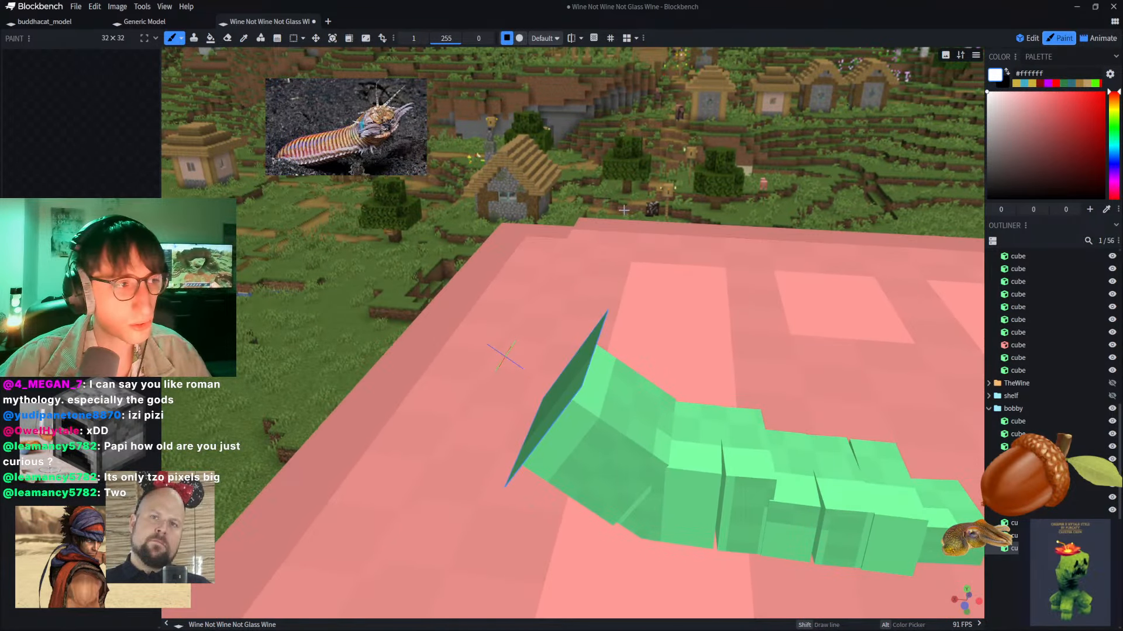
{"action": "scroll", "coordinate": [624, 217], "scroll_direction": "up", "scroll_amount": 5}
{"action": "scroll", "coordinate": [624, 217], "scroll_direction": "down", "scroll_amount": 4}
{"action": "left_click_drag", "start_coordinate": [612, 184], "coordinate": [641, 184]}
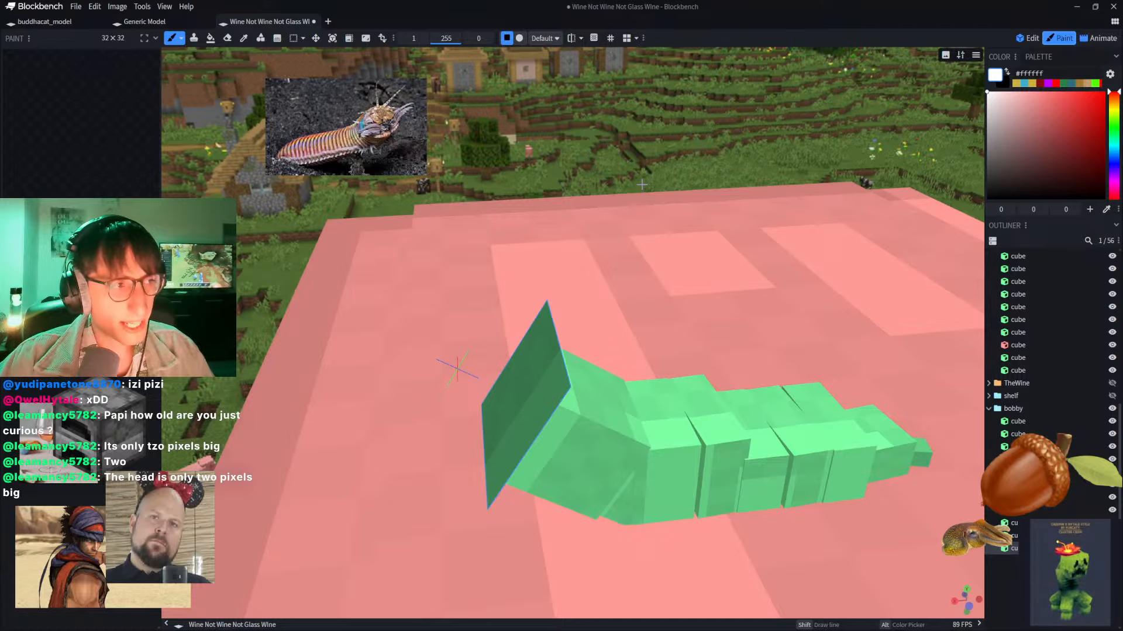
{"action": "right_click_drag", "start_coordinate": [637, 181], "coordinate": [631, 139]}
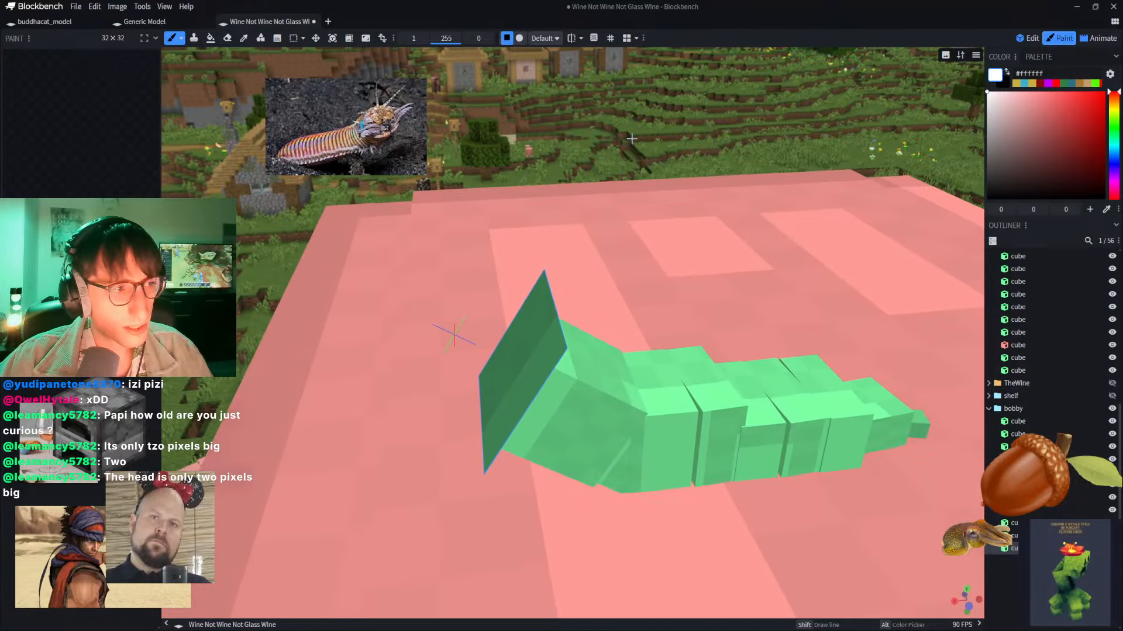
{"action": "scroll", "coordinate": [631, 139], "scroll_direction": "up", "scroll_amount": 2}
{"action": "left_click_drag", "start_coordinate": [617, 126], "coordinate": [591, 96]}
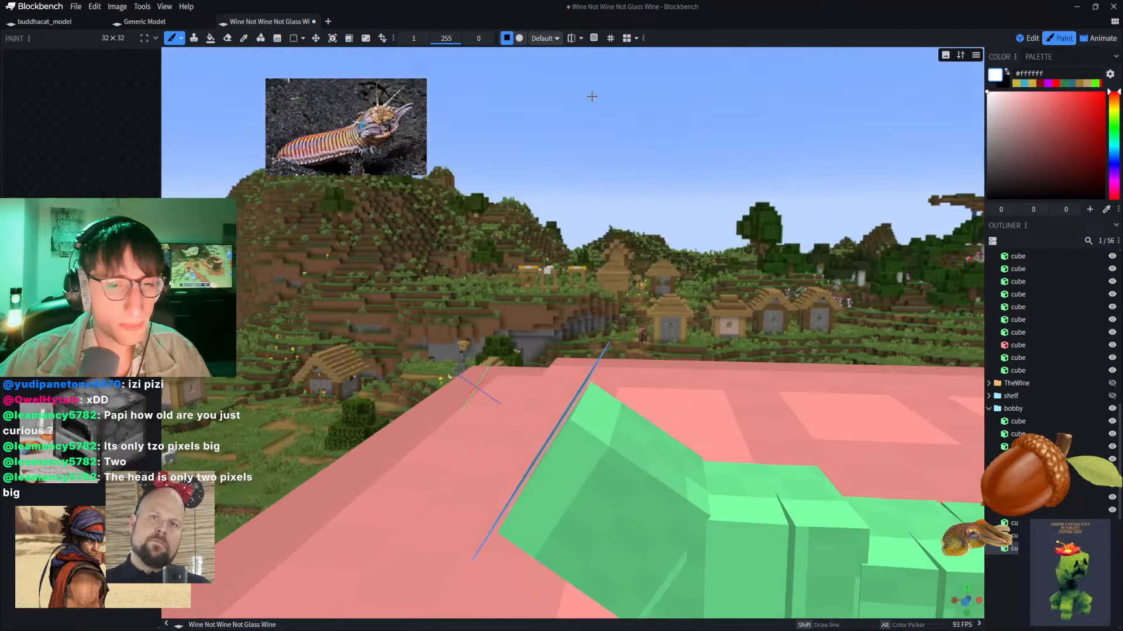
{"action": "left_click_drag", "start_coordinate": [597, 144], "coordinate": [609, 195]}
{"action": "scroll", "coordinate": [609, 195], "scroll_direction": "down", "scroll_amount": 2}
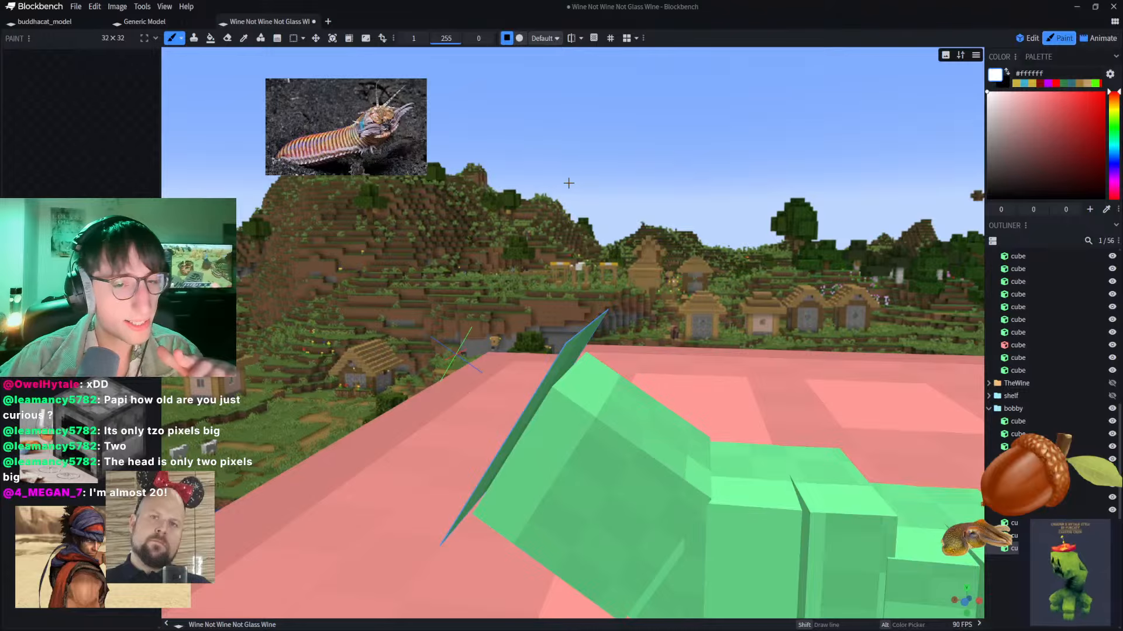
{"action": "left_click_drag", "start_coordinate": [568, 183], "coordinate": [612, 190]}
{"action": "left_click_drag", "start_coordinate": [535, 197], "coordinate": [557, 194]}
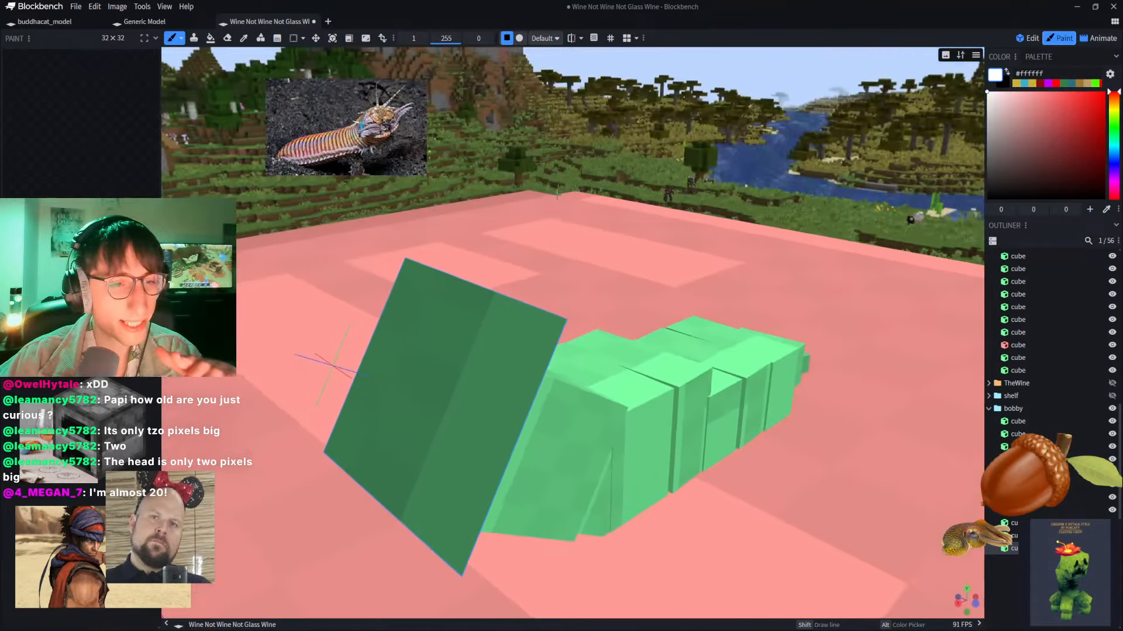
{"action": "right_click_drag", "start_coordinate": [556, 194], "coordinate": [638, 179]}
{"action": "mouse_move", "coordinate": [569, 170]}
{"action": "right_mouse_down"}
{"action": "mouse_move", "coordinate": [478, 199]}
{"action": "mouse_move", "coordinate": [537, 185]}
{"action": "right_mouse_up"}
{"action": "scroll", "coordinate": [556, 190], "scroll_direction": "down", "scroll_amount": 3}
{"action": "scroll", "coordinate": [504, 295], "scroll_direction": "down", "scroll_amount": 3}
{"action": "scroll", "coordinate": [516, 300], "scroll_direction": "up", "scroll_amount": 4}
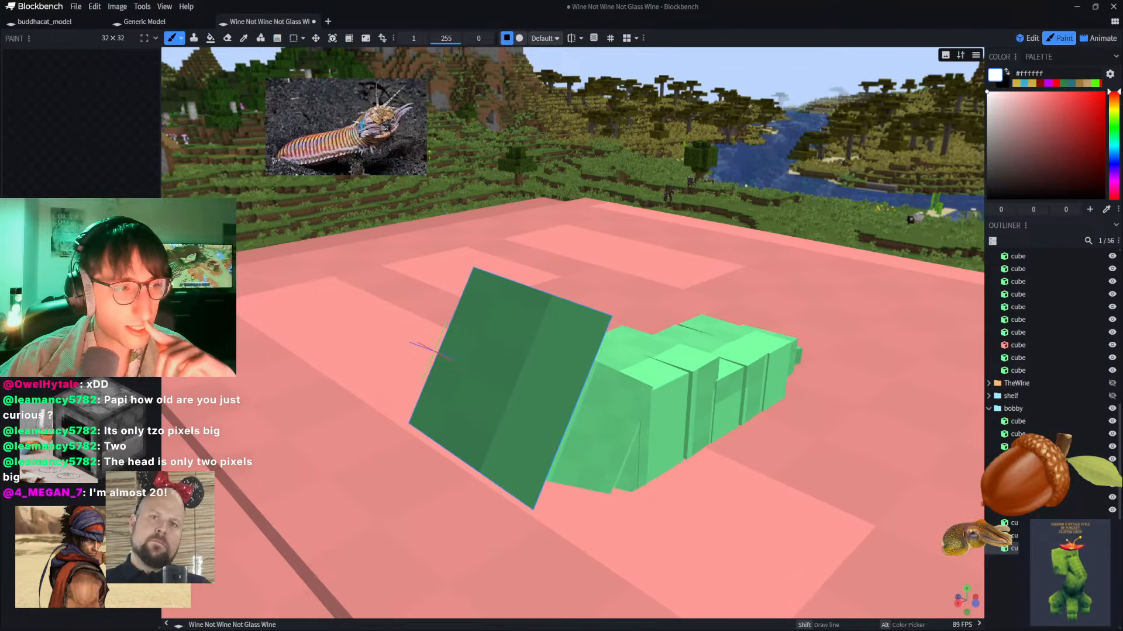
{"action": "left_click_drag", "start_coordinate": [562, 130], "coordinate": [684, 276]}
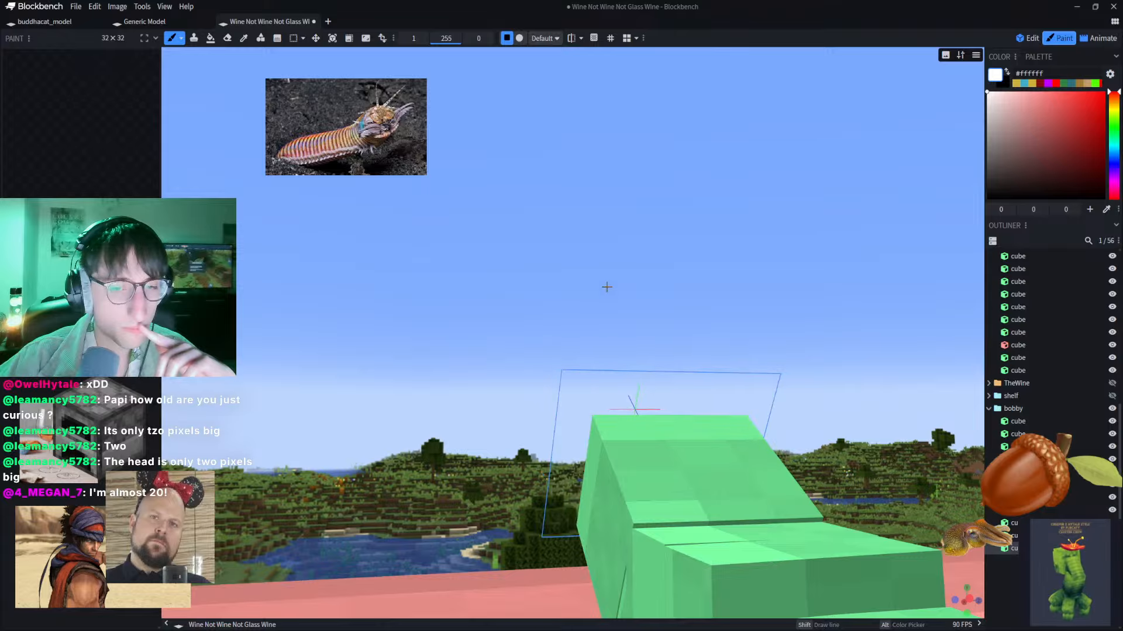
{"action": "mouse_move", "coordinate": [607, 287]}
{"action": "left_mouse_down"}
{"action": "mouse_move", "coordinate": [598, 209]}
{"action": "mouse_move", "coordinate": [668, 214]}
{"action": "left_mouse_up"}
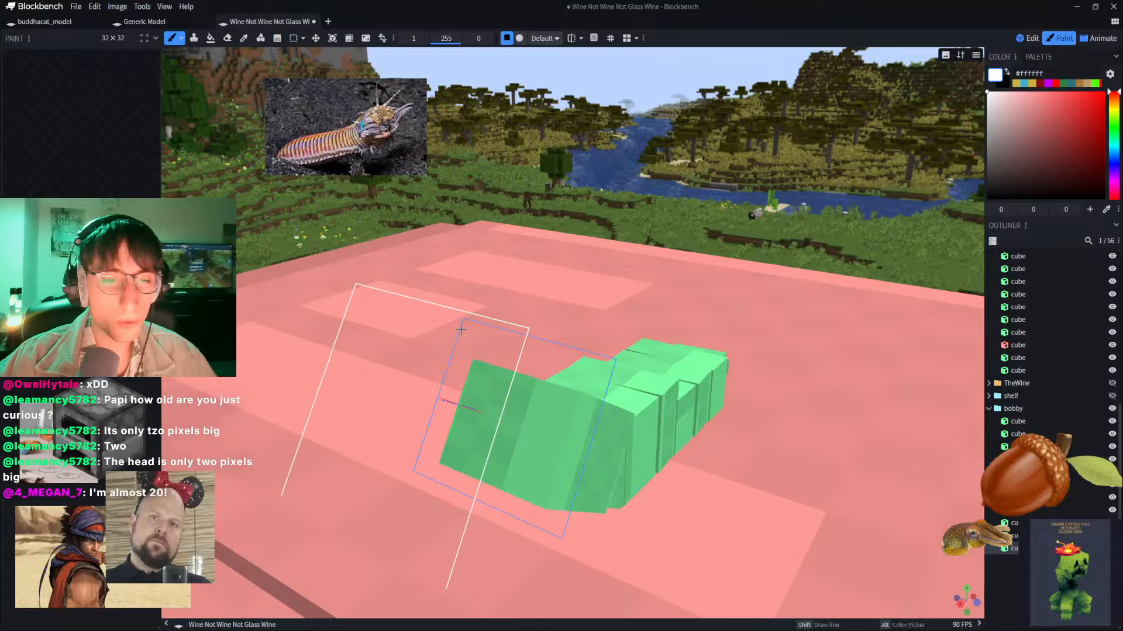
Step: Try one more white test stroke on the blank texture and undo it
{"action": "left_click_drag", "start_coordinate": [64, 97], "coordinate": [10, 196]}
{"action": "key", "text": "ctrl+z"}
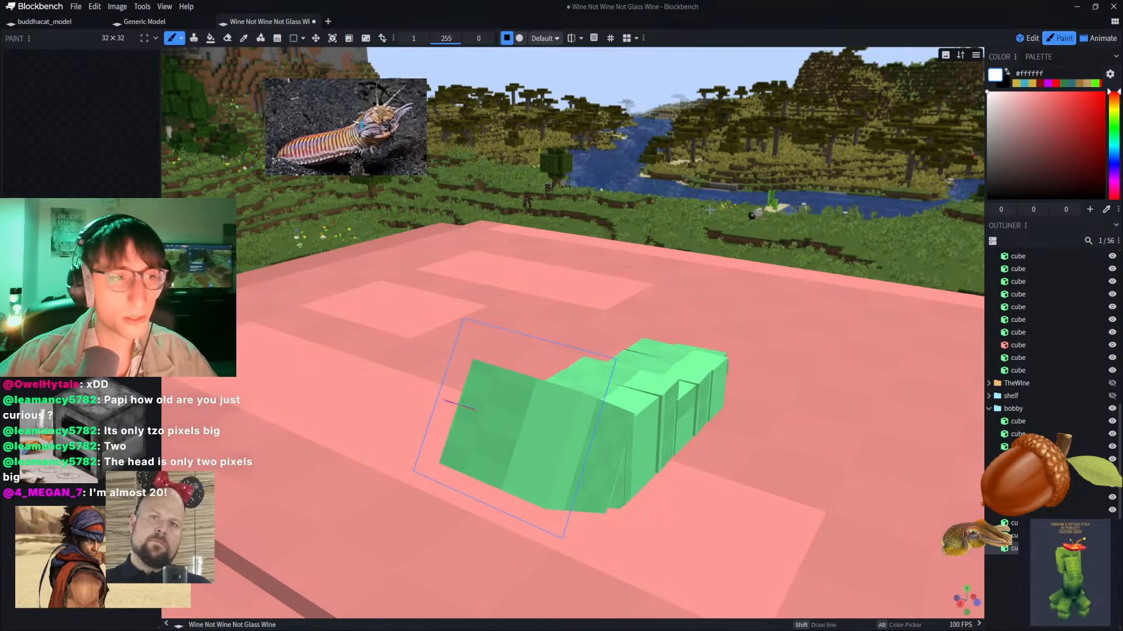
Step: Return to model editing and enlarge the face plane's South face UV to cover the whole 32 by 32 texture
{"action": "left_click", "coordinate": [1031, 38]}
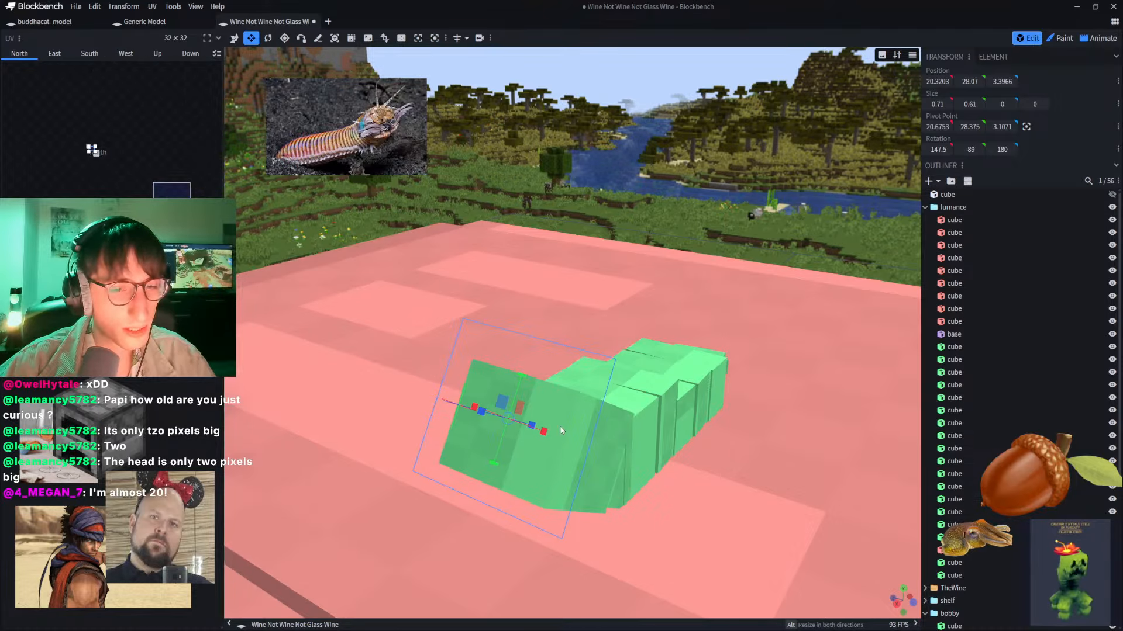
{"action": "middle_click_drag", "start_coordinate": [672, 339], "coordinate": [577, 306]}
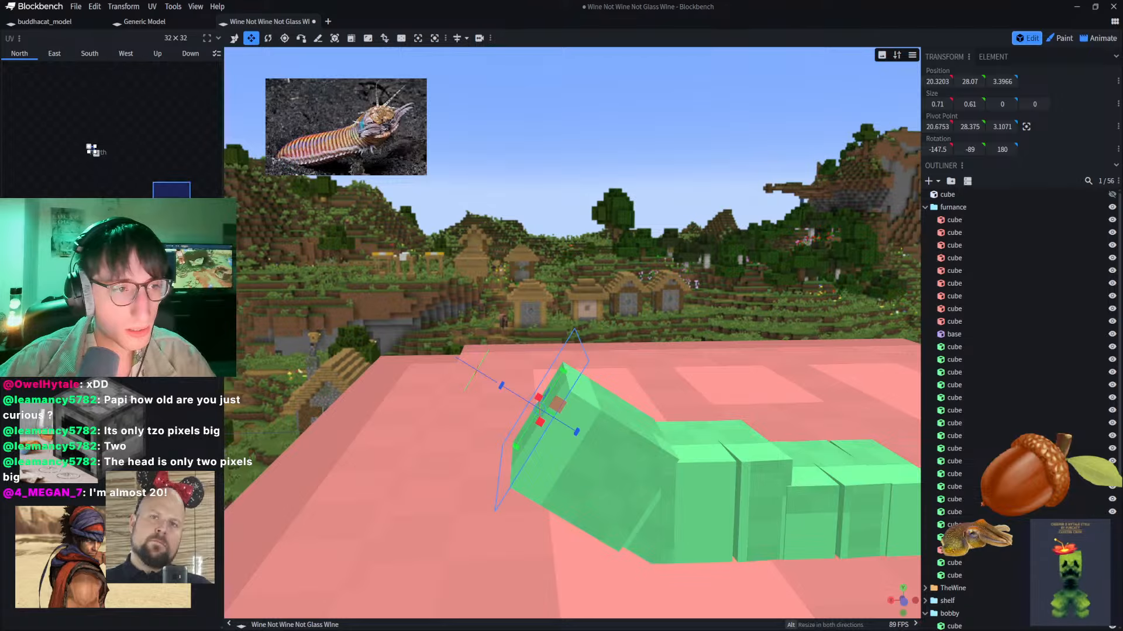
{"action": "left_click", "coordinate": [602, 448]}
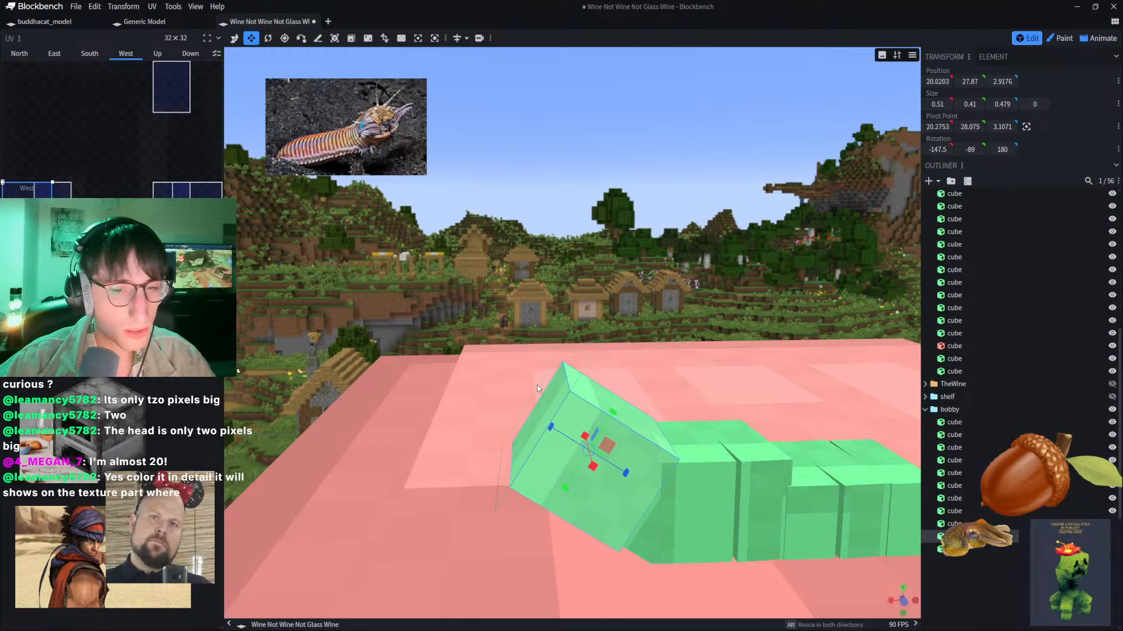
{"action": "left_click", "coordinate": [529, 432]}
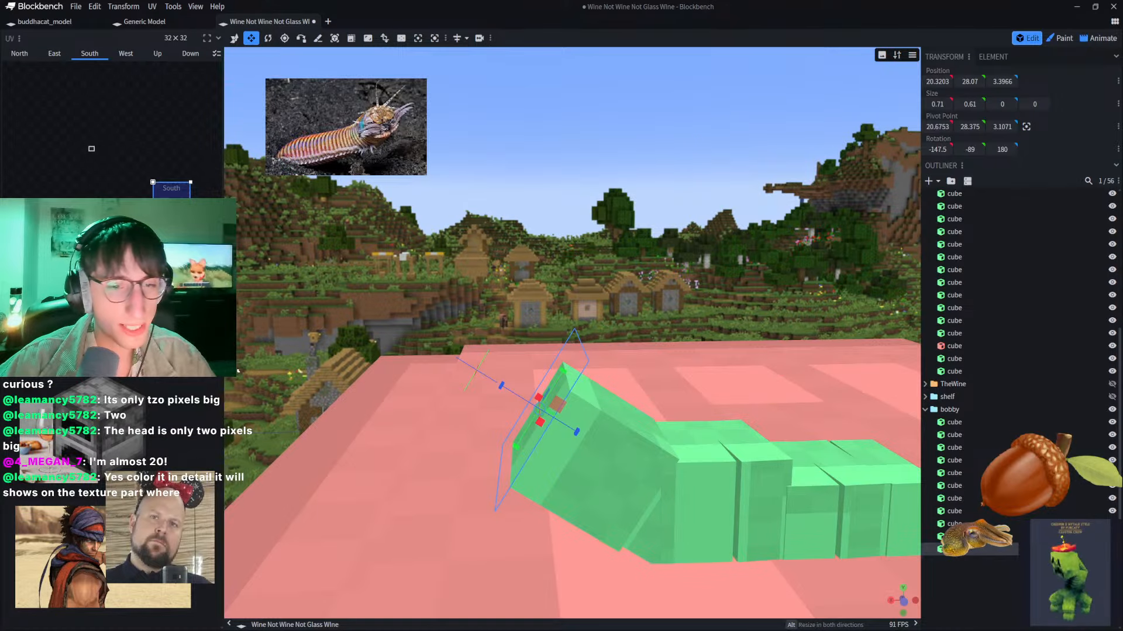
{"action": "left_click_drag", "start_coordinate": [170, 207], "coordinate": [136, 192]}
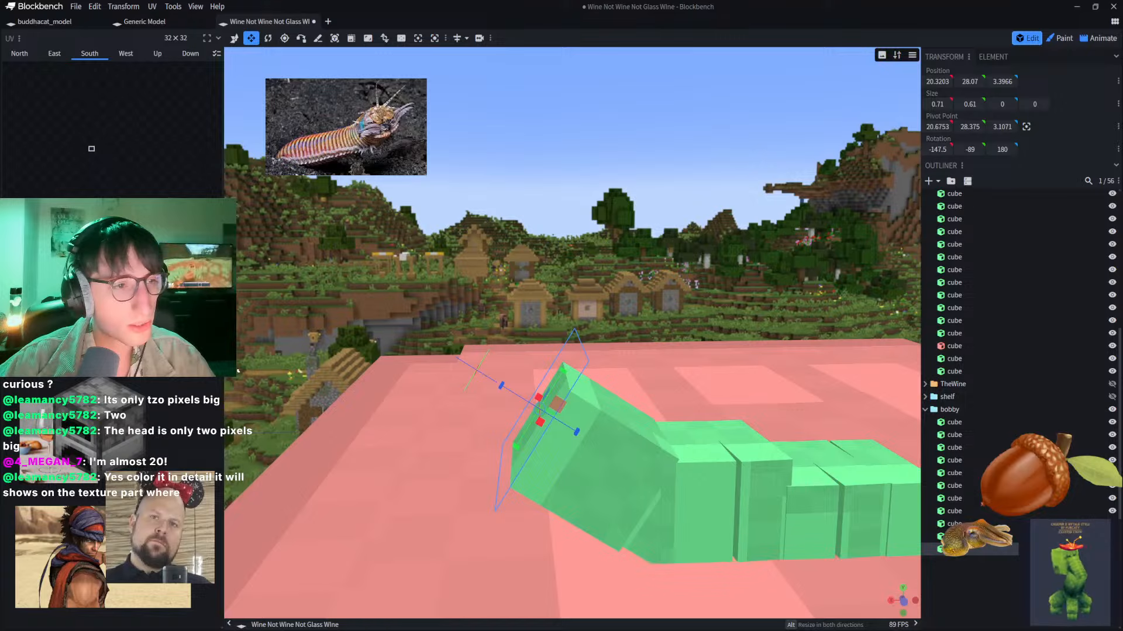
{"action": "left_click_drag", "start_coordinate": [211, 270], "coordinate": [3, 61]}
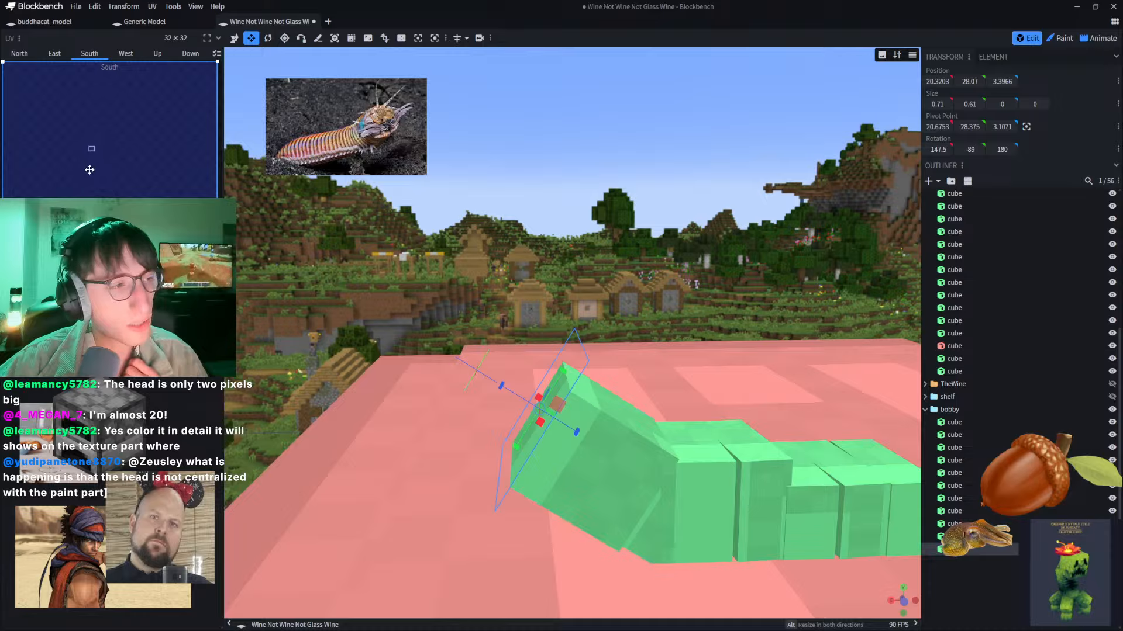
Step: Test the enlarged South mapping with a white V-shaped stroke on the texture, check it on the face plane, and undo it
{"action": "left_click", "coordinate": [1059, 38]}
{"action": "mouse_move", "coordinate": [102, 120]}
{"action": "left_mouse_down"}
{"action": "mouse_move", "coordinate": [69, 153]}
{"action": "mouse_move", "coordinate": [57, 116]}
{"action": "left_mouse_up"}
{"action": "left_click_drag", "start_coordinate": [607, 160], "coordinate": [628, 202]}
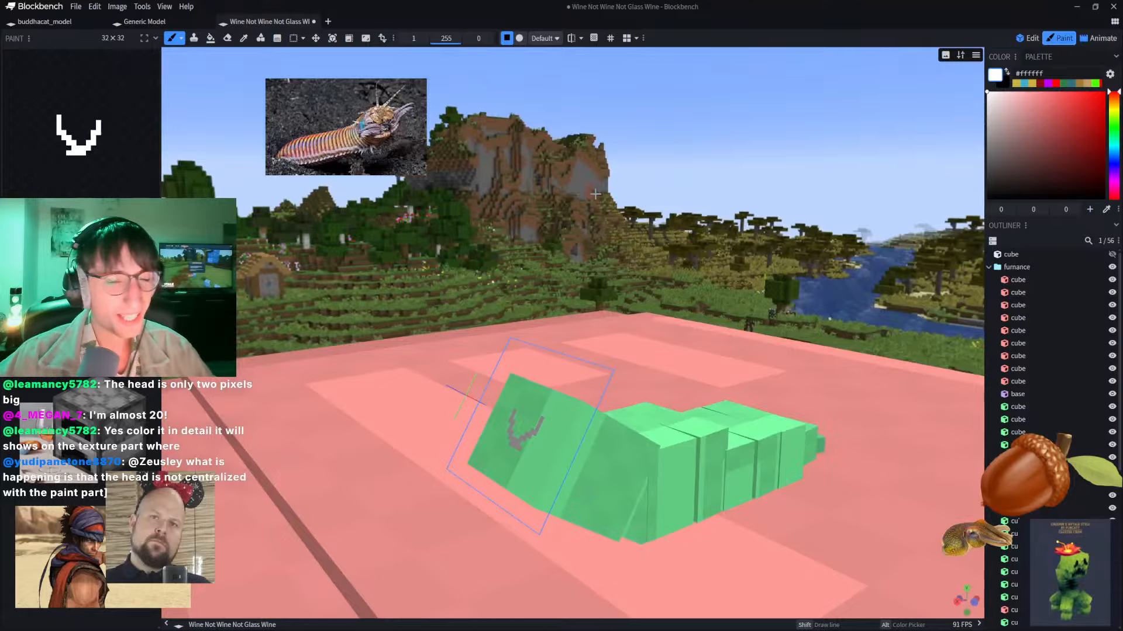
{"action": "left_click_drag", "start_coordinate": [542, 198], "coordinate": [527, 188]}
{"action": "key", "text": "ctrl+z"}
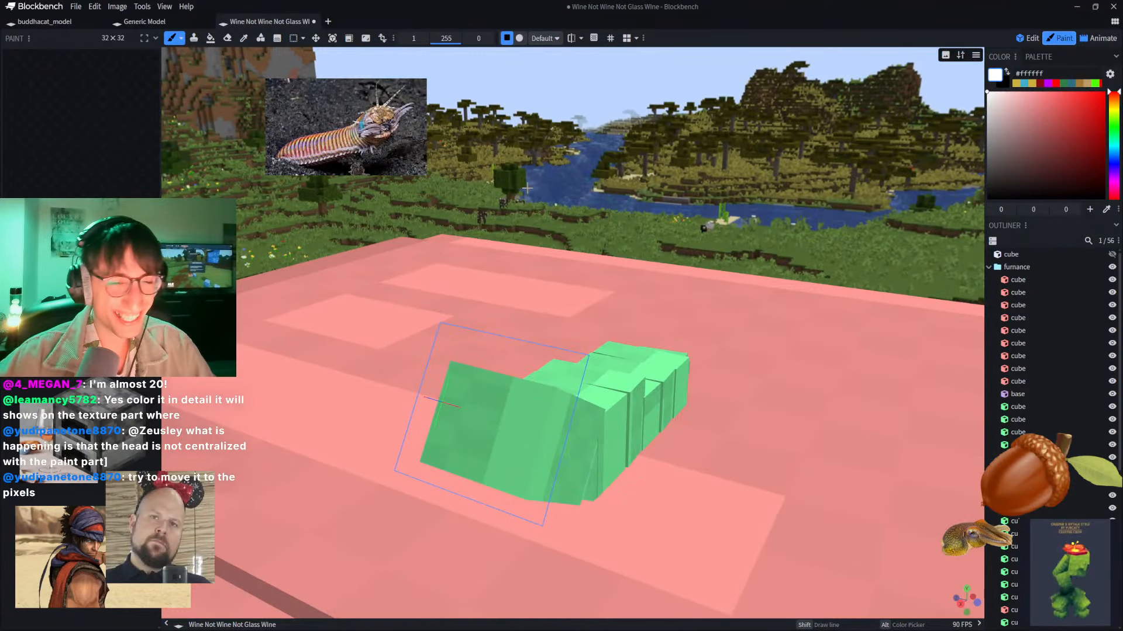
{"action": "left_click_drag", "start_coordinate": [454, 198], "coordinate": [571, 172]}
{"action": "scroll", "coordinate": [561, 175], "scroll_direction": "down", "scroll_amount": 5}
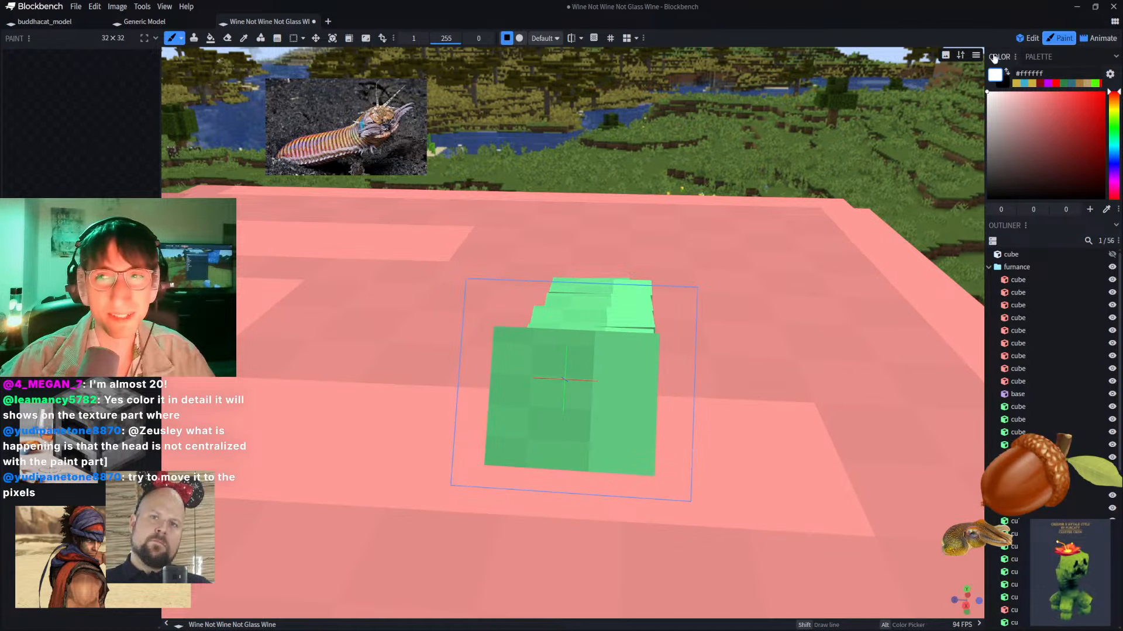
Step: Enlarge the face plane's North face UV to cover the whole 32 by 32 texture
{"action": "left_click", "coordinate": [1027, 38]}
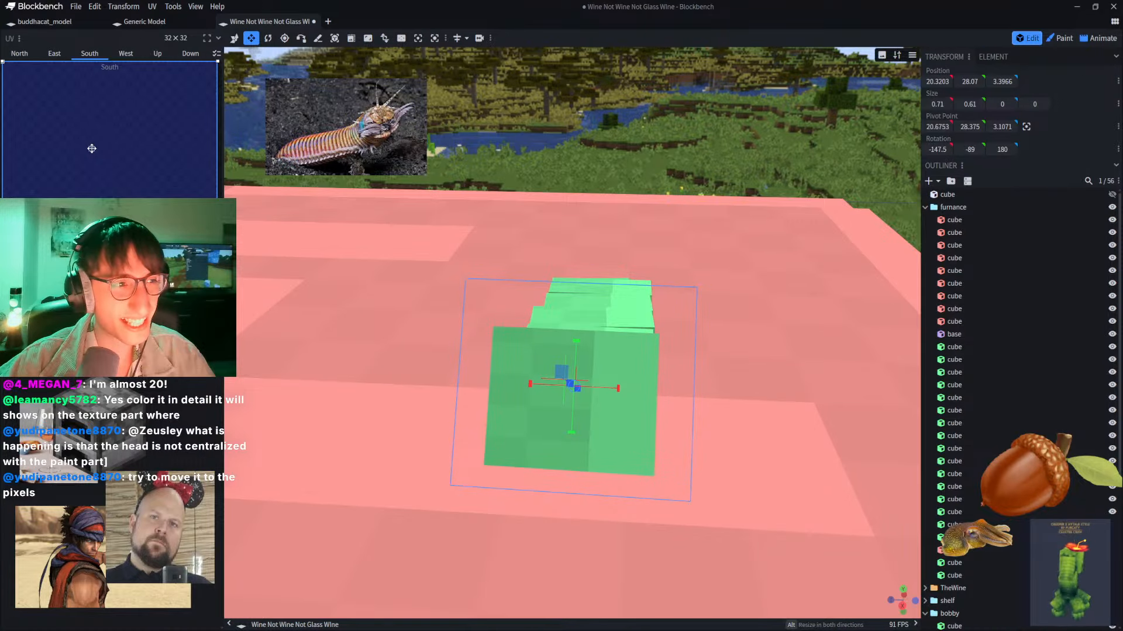
{"action": "left_click", "coordinate": [19, 53]}
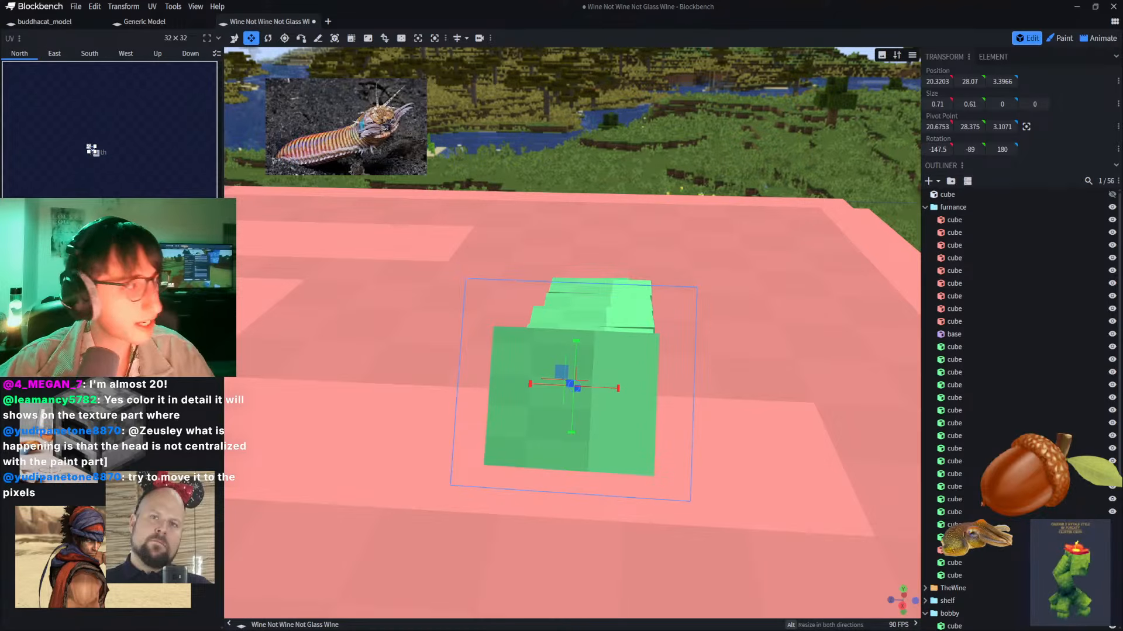
{"action": "left_click_drag", "start_coordinate": [92, 150], "coordinate": [177, 90]}
{"action": "left_click_drag", "start_coordinate": [619, 125], "coordinate": [549, 129]}
{"action": "left_click_drag", "start_coordinate": [148, 126], "coordinate": [151, 187]}
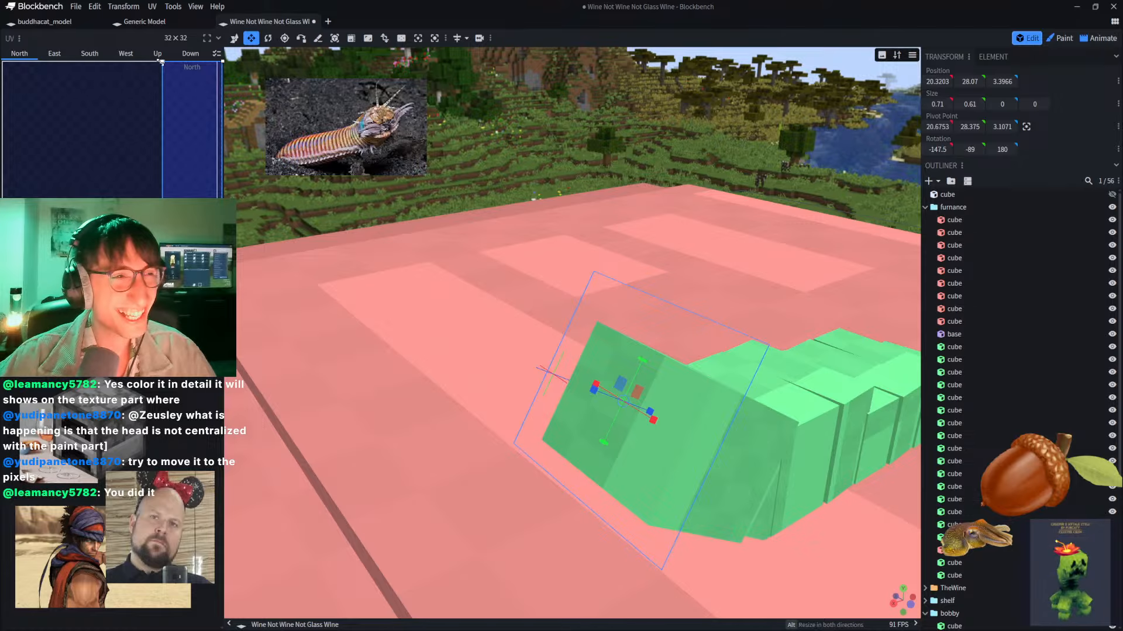
{"action": "left_click_drag", "start_coordinate": [162, 61], "coordinate": [3, 62]}
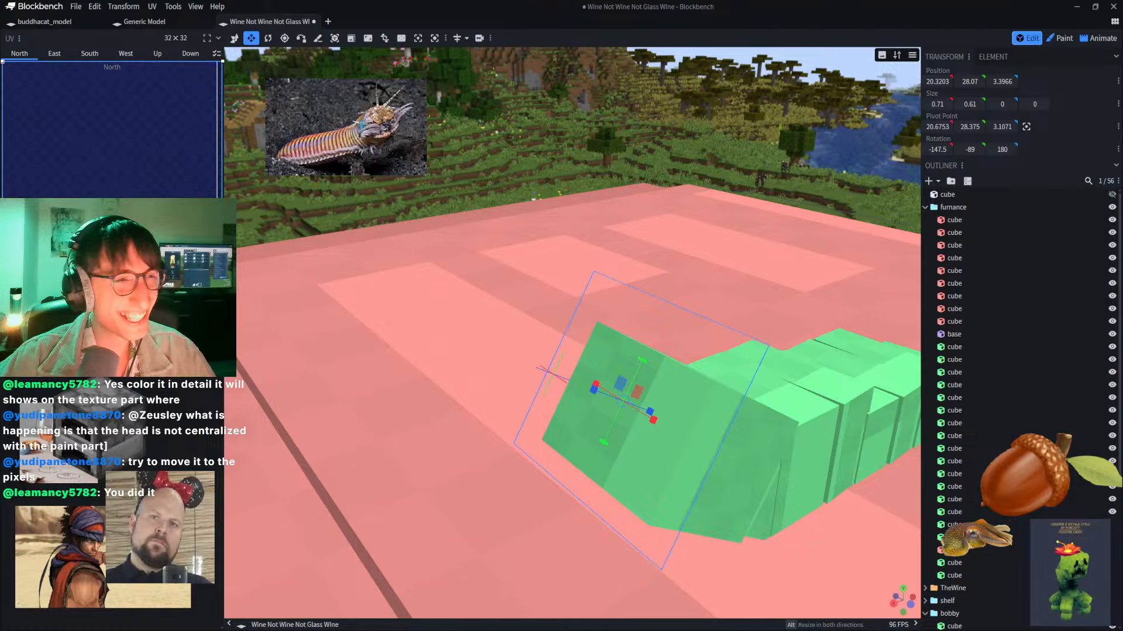
{"action": "mouse_move", "coordinate": [222, 62]}
{"action": "left_mouse_down"}
{"action": "mouse_move", "coordinate": [195, 75]}
{"action": "mouse_move", "coordinate": [223, 62]}
{"action": "left_mouse_up"}
{"action": "left_click", "coordinate": [208, 69]}
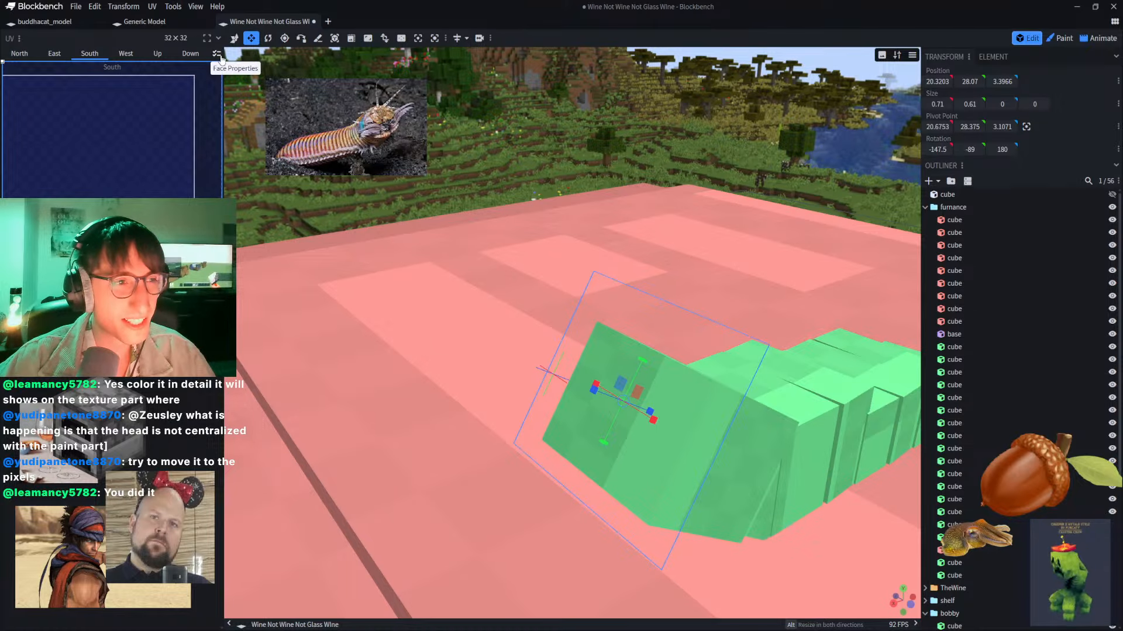
{"action": "left_click", "coordinate": [19, 53]}
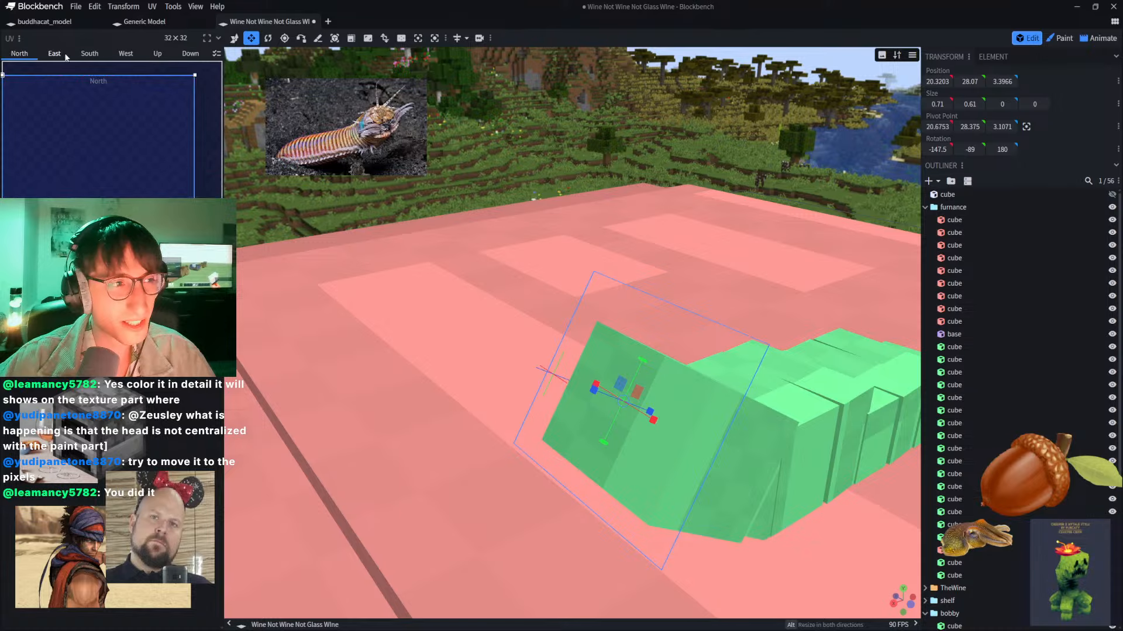
{"action": "left_click_drag", "start_coordinate": [195, 75], "coordinate": [255, 52]}
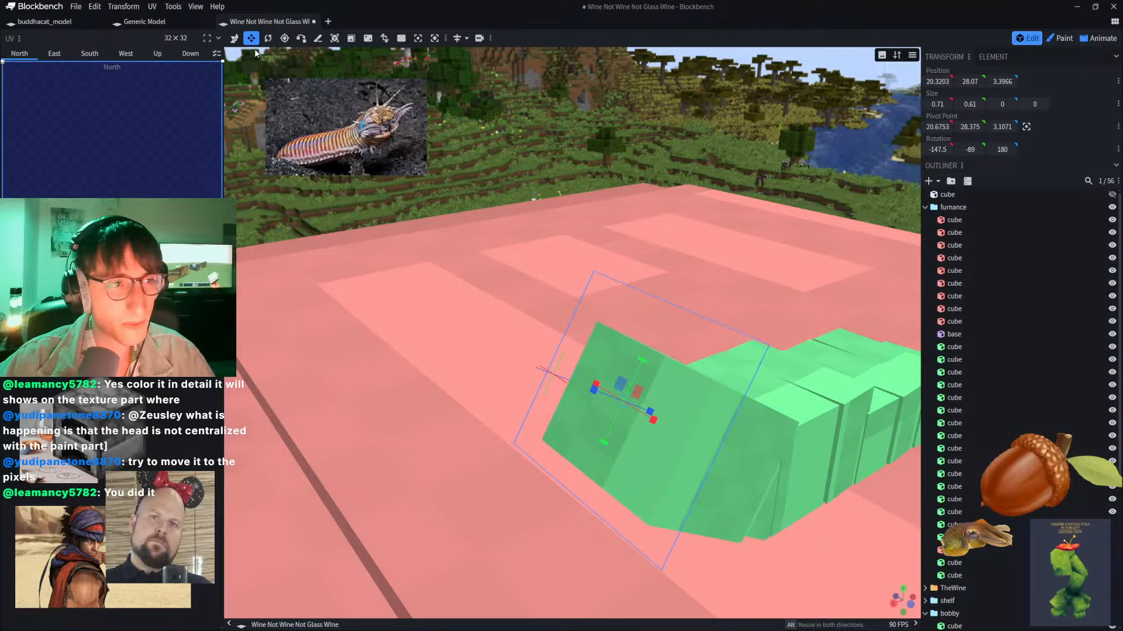
Step: Test the mapping of both plane sides with a curved white stroke, inspect the plane edge-on, and undo the stroke
{"action": "left_click", "coordinate": [1060, 38]}
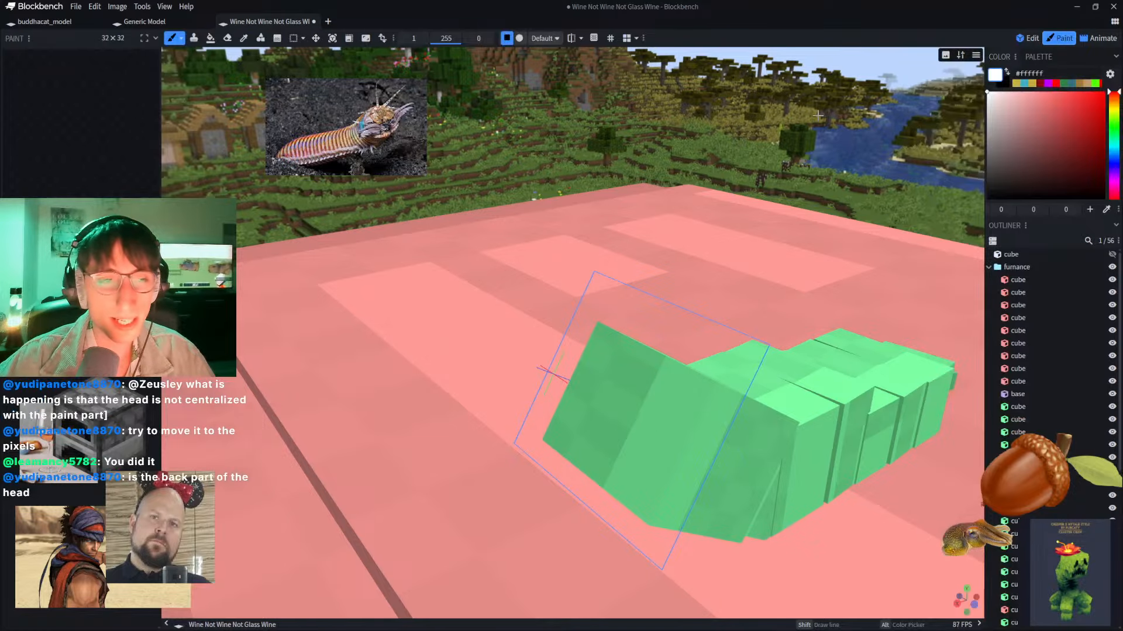
{"action": "right_click_drag", "start_coordinate": [667, 106], "coordinate": [676, 78]}
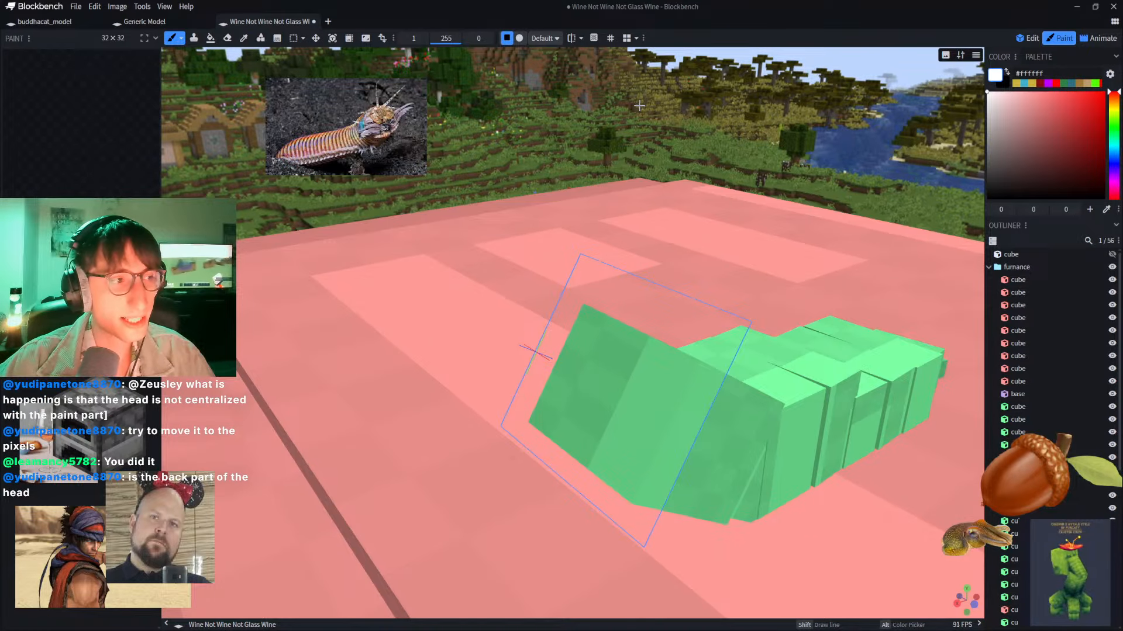
{"action": "scroll", "coordinate": [602, 132], "scroll_direction": "up", "scroll_amount": 3}
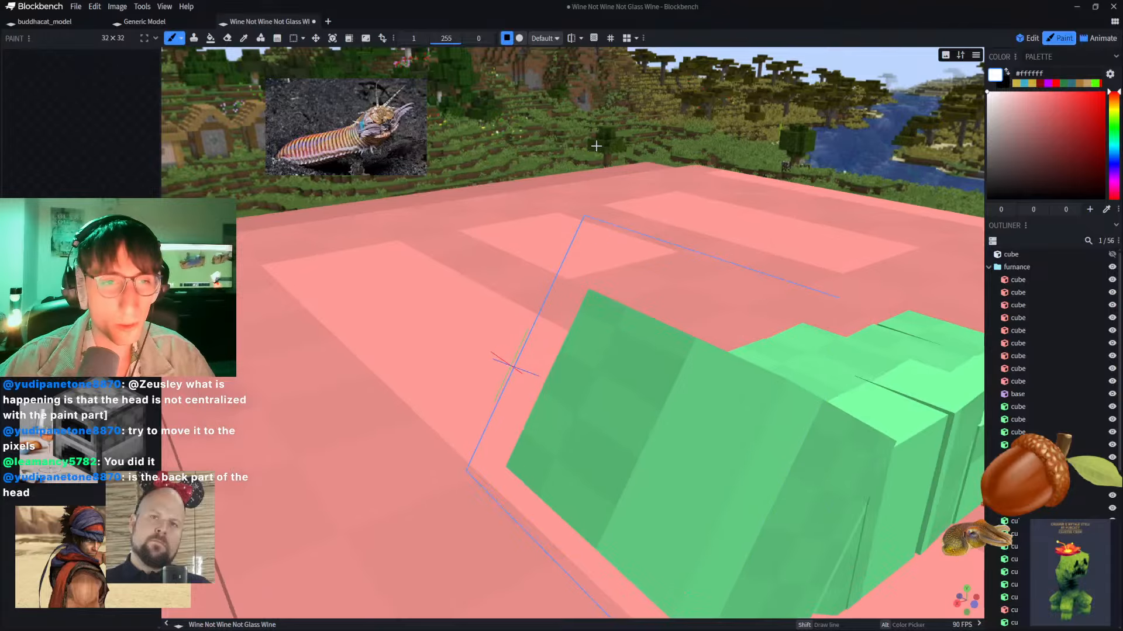
{"action": "scroll", "coordinate": [593, 123], "scroll_direction": "down", "scroll_amount": 2}
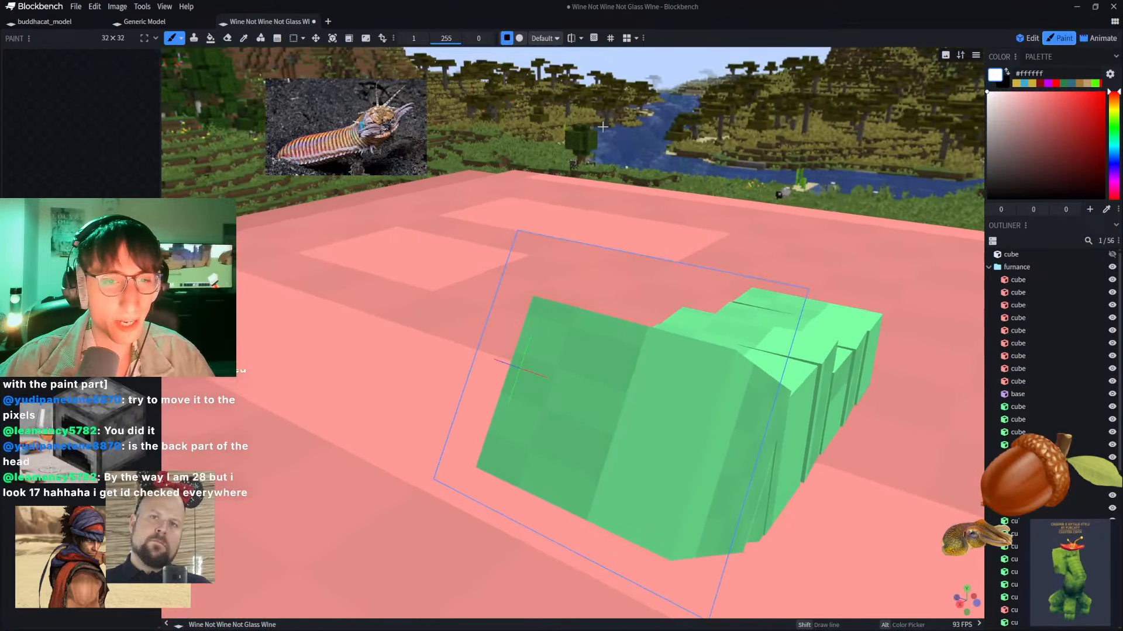
{"action": "left_click_drag", "start_coordinate": [688, 120], "coordinate": [579, 100]}
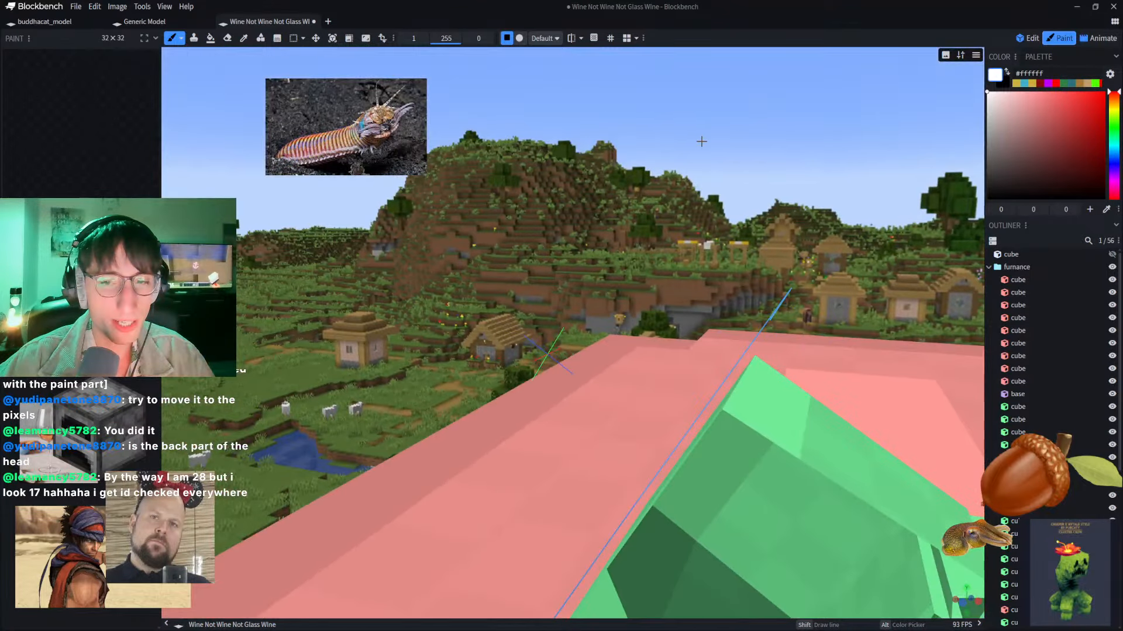
{"action": "scroll", "coordinate": [790, 175], "scroll_direction": "down", "scroll_amount": 2}
{"action": "mouse_move", "coordinate": [89, 134]}
{"action": "left_mouse_down"}
{"action": "mouse_move", "coordinate": [64, 153]}
{"action": "mouse_move", "coordinate": [69, 96]}
{"action": "left_mouse_up"}
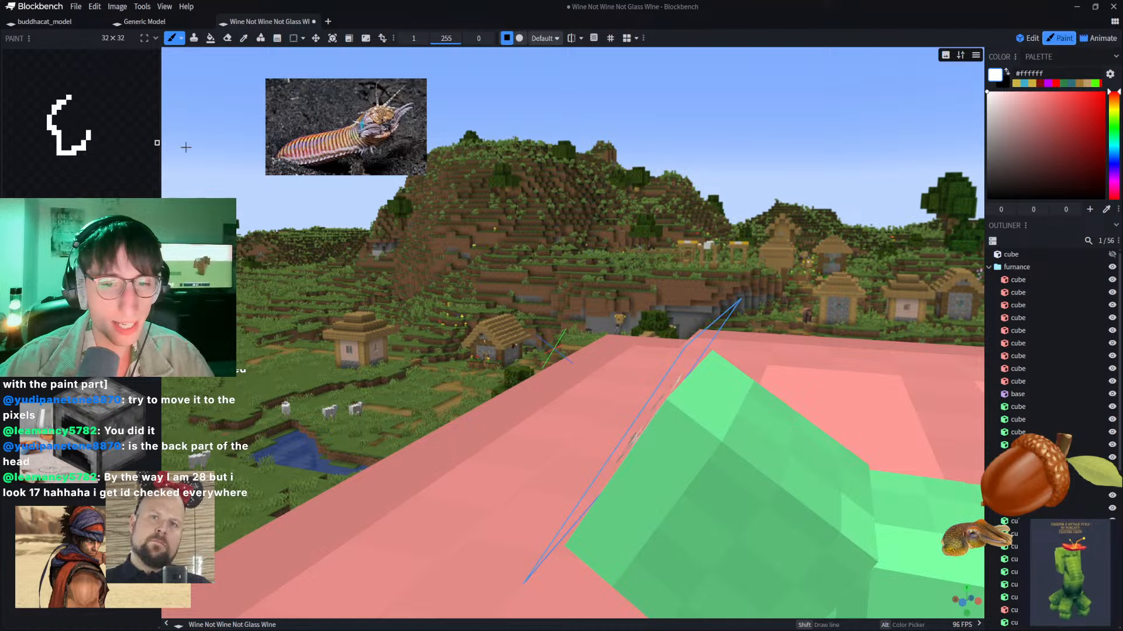
{"action": "mouse_move", "coordinate": [601, 135]}
{"action": "left_mouse_down"}
{"action": "mouse_move", "coordinate": [677, 141]}
{"action": "mouse_move", "coordinate": [704, 164]}
{"action": "mouse_move", "coordinate": [693, 167]}
{"action": "left_mouse_up"}
{"action": "key", "text": "ctrl+z"}
Step: Try two looping white scribbles across the texture to compare how both sides map, undoing each one
{"action": "mouse_move", "coordinate": [138, 124]}
{"action": "left_mouse_down"}
{"action": "mouse_move", "coordinate": [60, 144]}
{"action": "mouse_move", "coordinate": [74, 116]}
{"action": "left_mouse_up"}
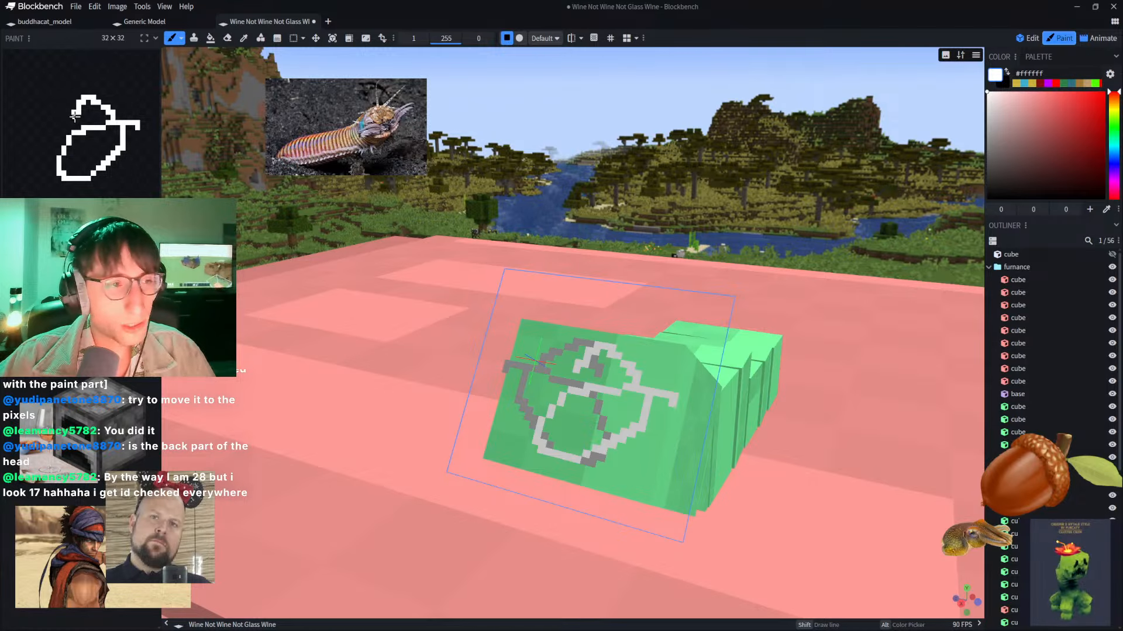
{"action": "key", "text": "ctrl+z"}
{"action": "mouse_move", "coordinate": [99, 82]}
{"action": "left_mouse_down"}
{"action": "mouse_move", "coordinate": [50, 170]}
{"action": "mouse_move", "coordinate": [61, 111]}
{"action": "left_mouse_up"}
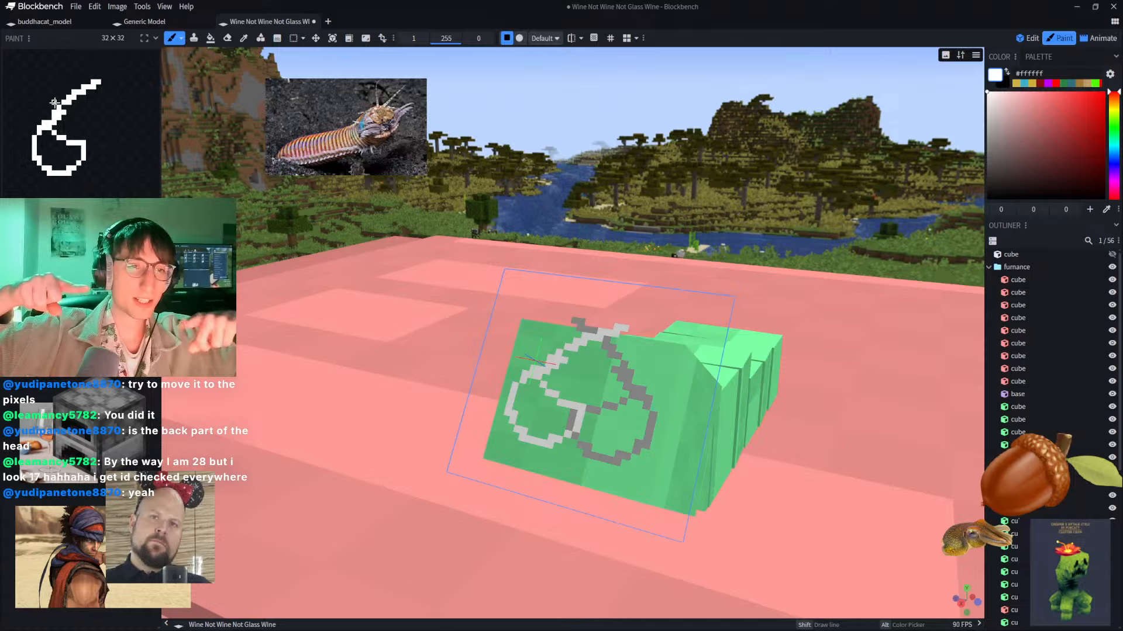
{"action": "key", "text": "ctrl+z"}
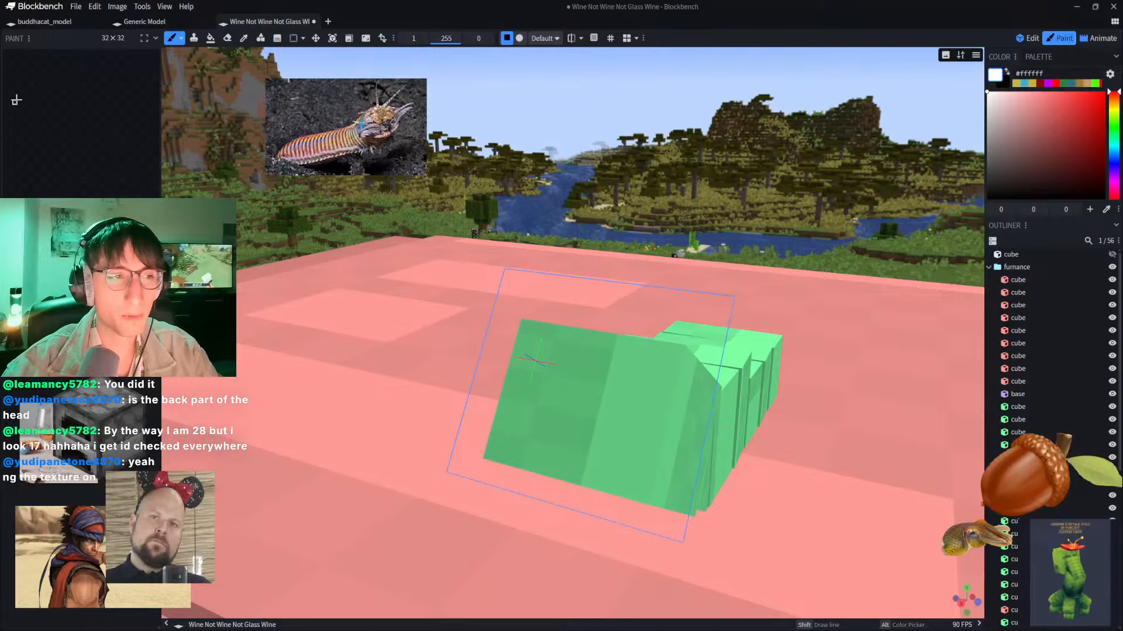
Step: Paint two white feeler-like strokes on the texture, one near the upper-left corner and one at the right edge
{"action": "left_click_drag", "start_coordinate": [55, 118], "coordinate": [27, 61]}
{"action": "left_click_drag", "start_coordinate": [117, 156], "coordinate": [158, 132]}
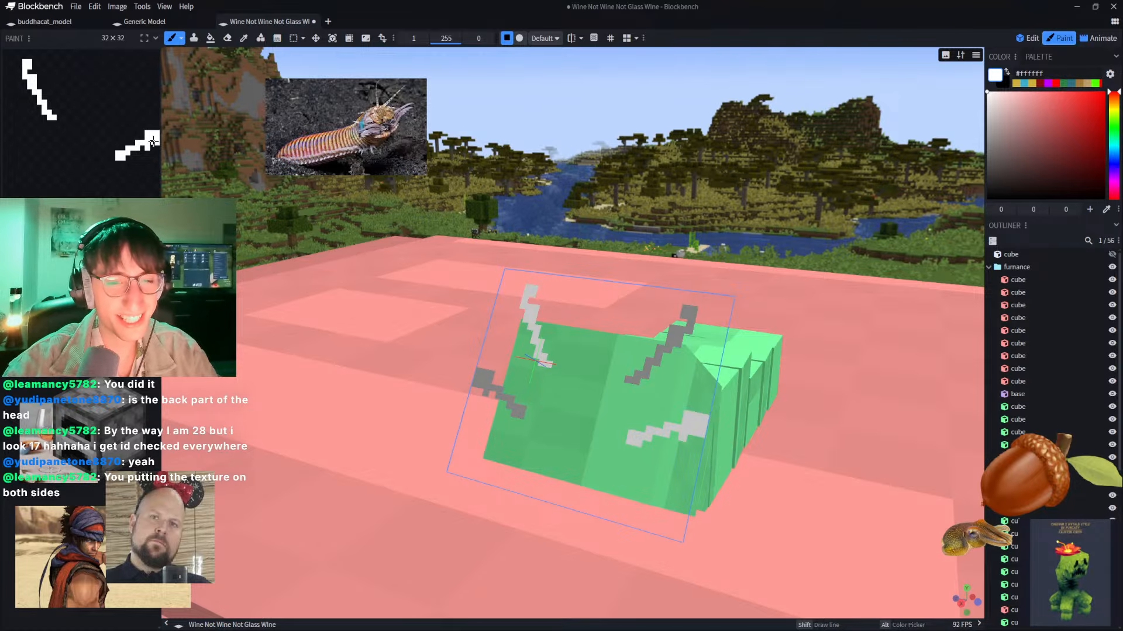
{"action": "right_click_drag", "start_coordinate": [683, 167], "coordinate": [643, 168]}
{"action": "left_click_drag", "start_coordinate": [642, 169], "coordinate": [608, 160]}
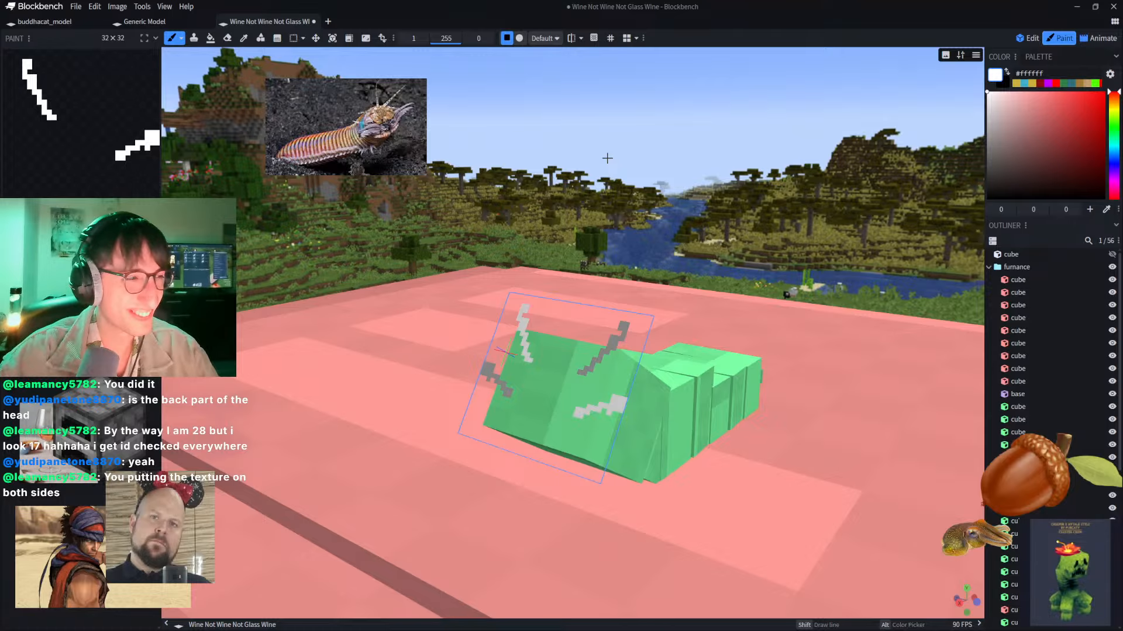
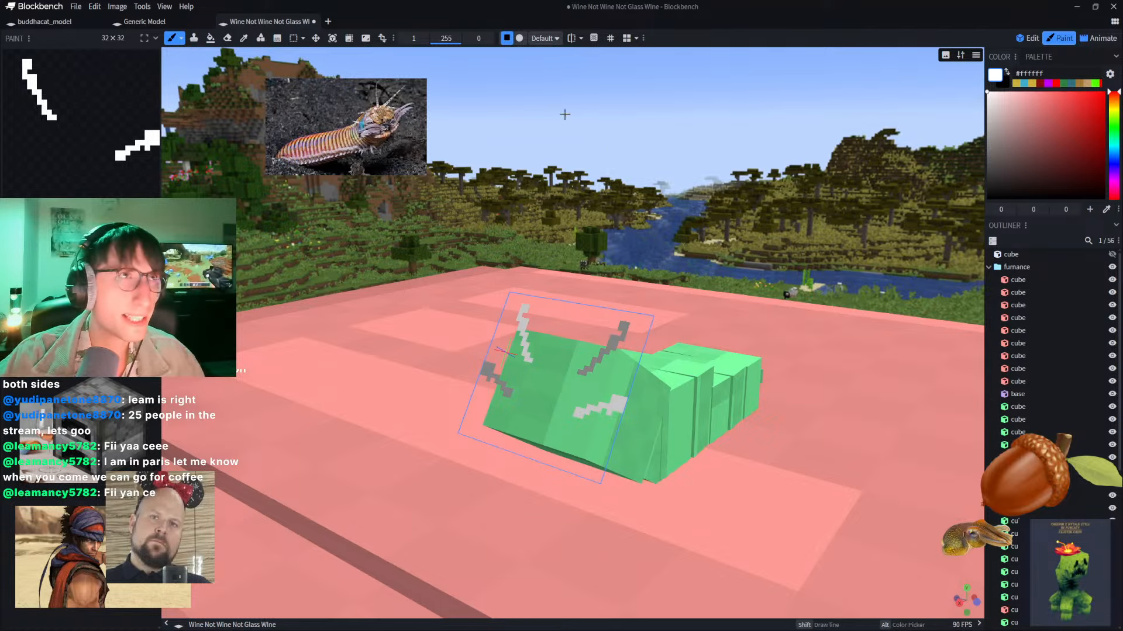
Step: Examine the white strokes on both sides of the face plane from several distances and a higher angle
{"action": "scroll", "coordinate": [596, 138], "scroll_direction": "up", "scroll_amount": 2}
{"action": "scroll", "coordinate": [596, 138], "scroll_direction": "down", "scroll_amount": 1}
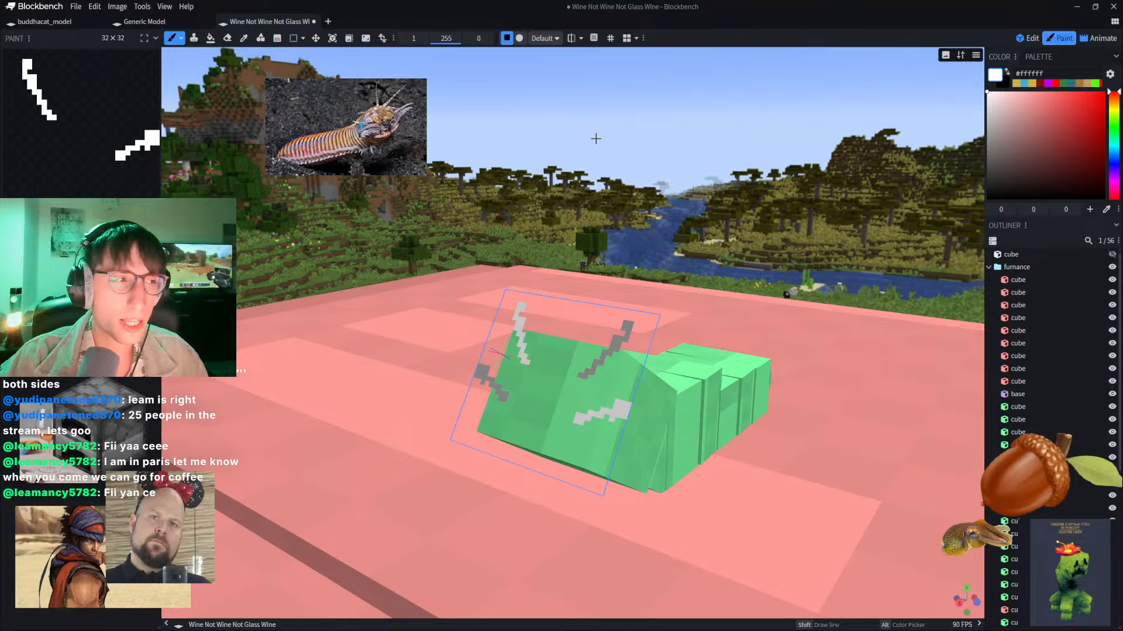
{"action": "scroll", "coordinate": [601, 142], "scroll_direction": "down", "scroll_amount": 2}
{"action": "mouse_move", "coordinate": [637, 158]}
{"action": "left_mouse_down"}
{"action": "mouse_move", "coordinate": [578, 158]}
{"action": "mouse_move", "coordinate": [647, 171]}
{"action": "left_mouse_up"}
{"action": "scroll", "coordinate": [647, 170], "scroll_direction": "up", "scroll_amount": 3}
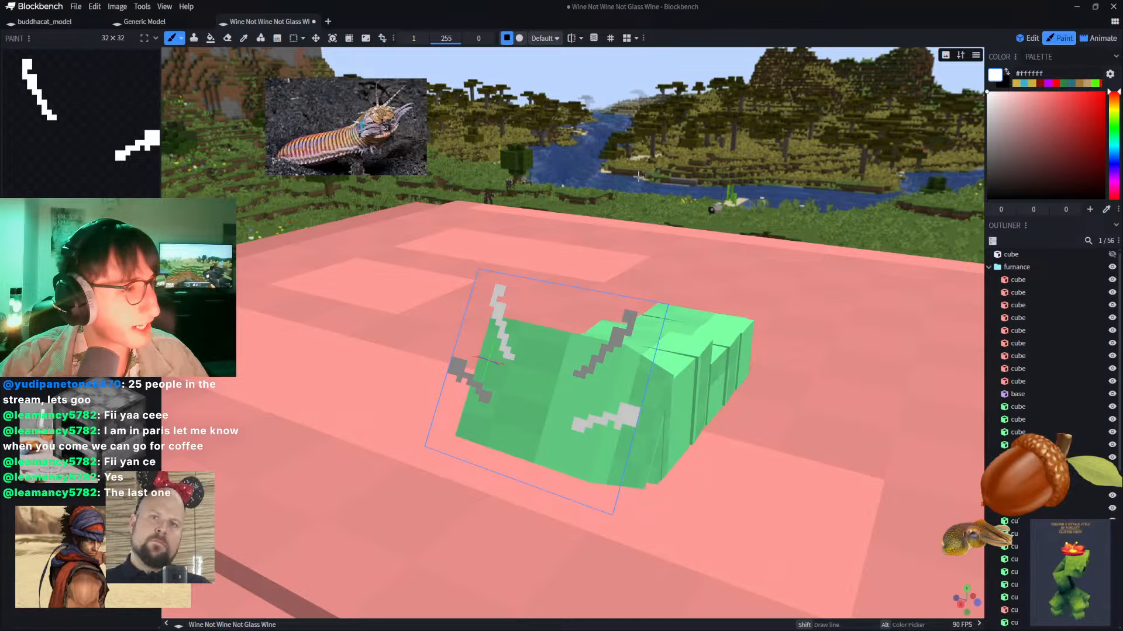
{"action": "scroll", "coordinate": [639, 177], "scroll_direction": "down", "scroll_amount": 1}
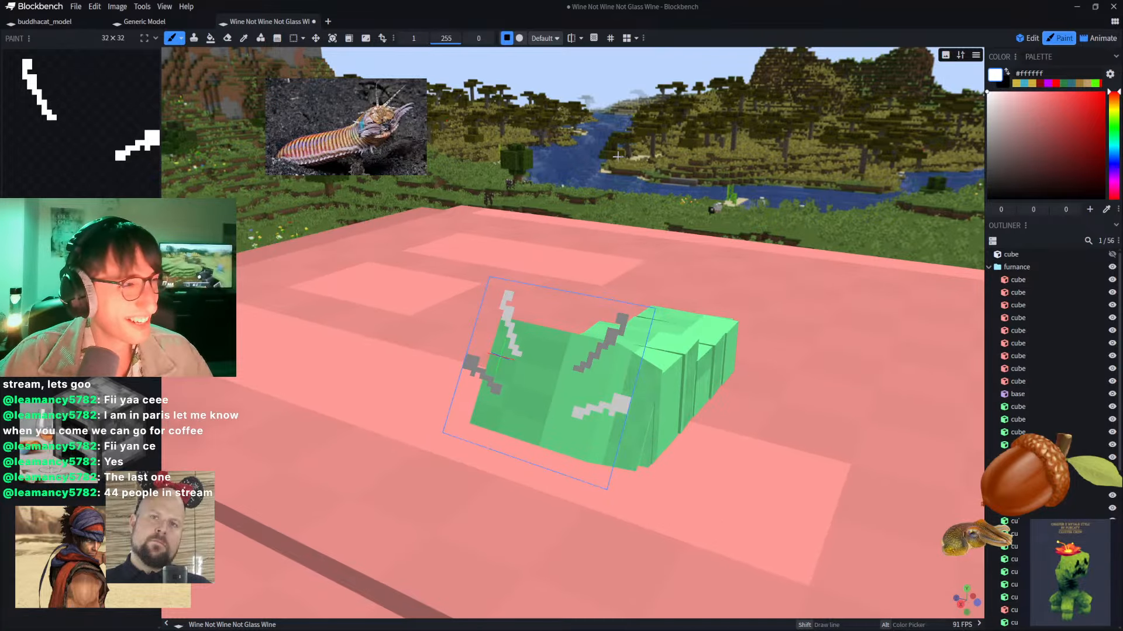
{"action": "scroll", "coordinate": [617, 157], "scroll_direction": "up", "scroll_amount": 1}
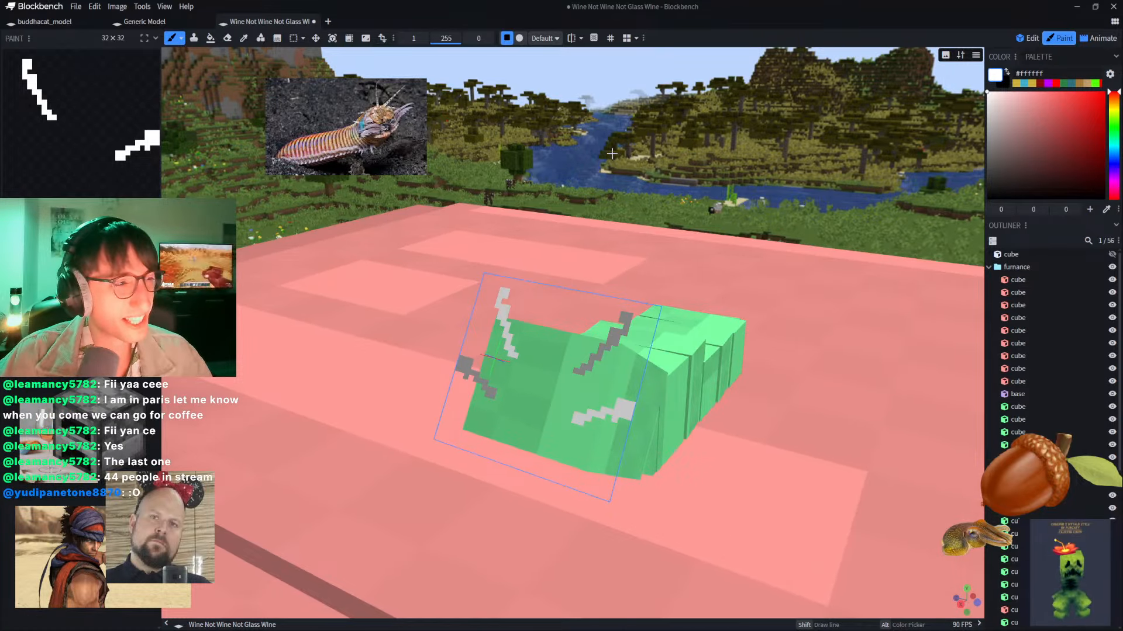
{"action": "scroll", "coordinate": [612, 153], "scroll_direction": "down", "scroll_amount": 2}
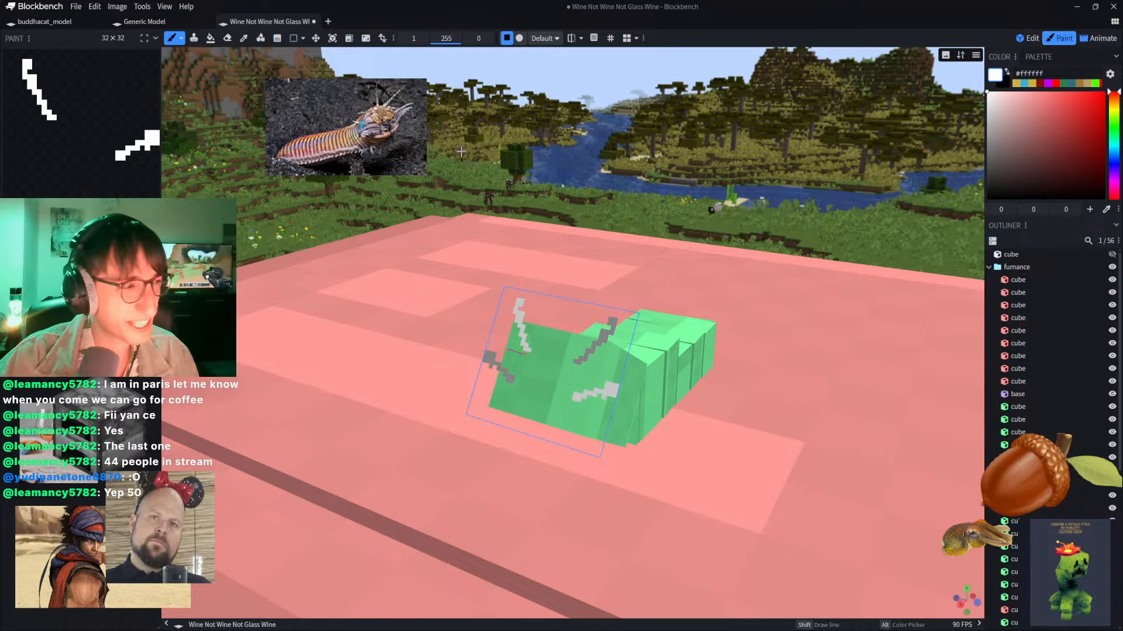
{"action": "scroll", "coordinate": [450, 158], "scroll_direction": "up", "scroll_amount": 1}
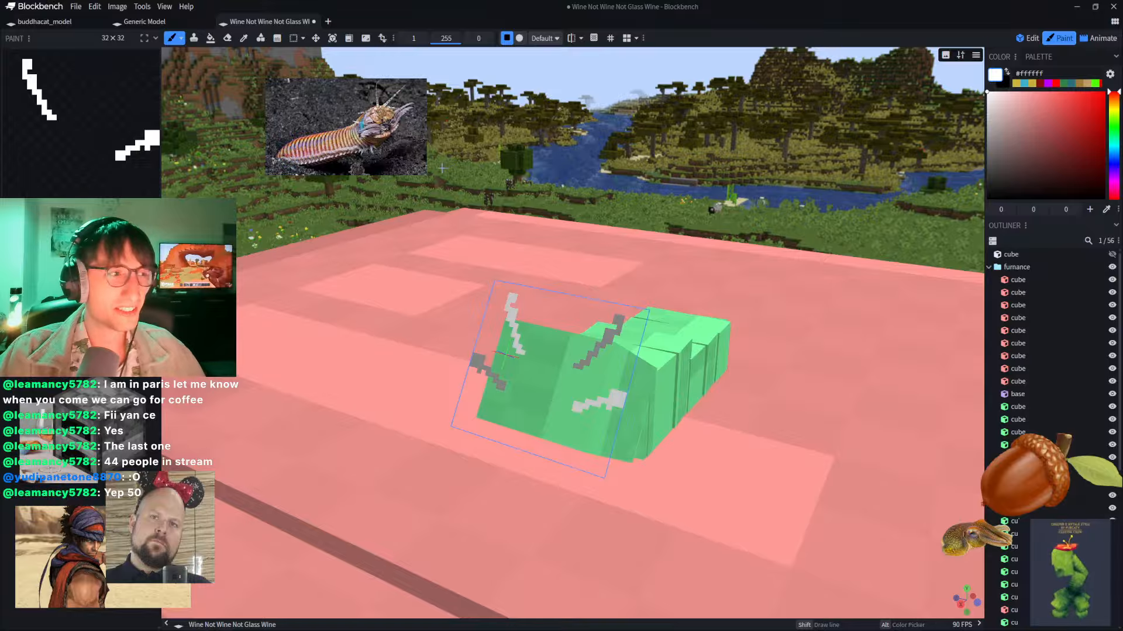
Step: Collapse the furnance and bobby groups in the outliner and unhide the shelf group, TheWine group and the root-level cube
{"action": "right_click_drag", "start_coordinate": [634, 180], "coordinate": [621, 168]}
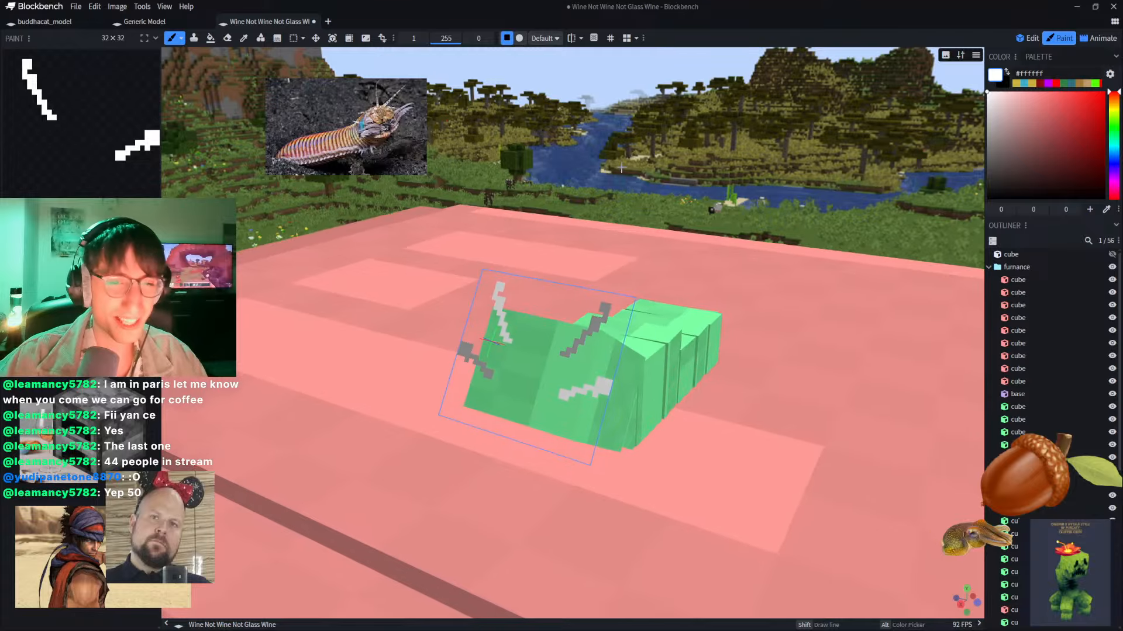
{"action": "left_click_drag", "start_coordinate": [706, 202], "coordinate": [649, 211]}
{"action": "scroll", "coordinate": [649, 211], "scroll_direction": "down", "scroll_amount": 8}
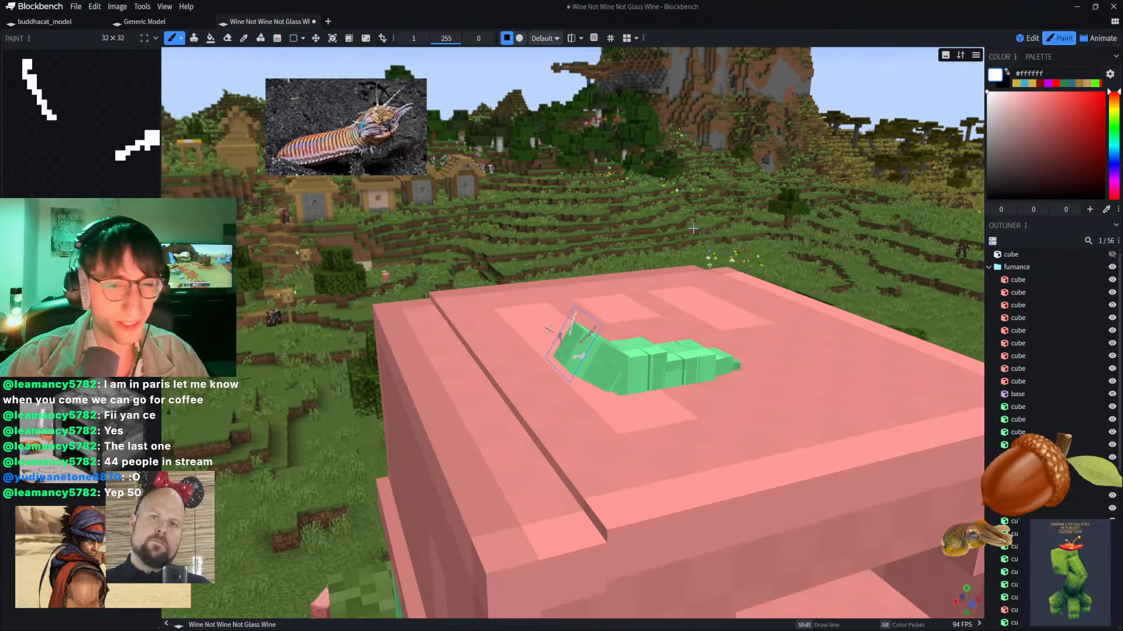
{"action": "right_click_drag", "start_coordinate": [694, 228], "coordinate": [587, 160]}
{"action": "scroll", "coordinate": [586, 162], "scroll_direction": "down", "scroll_amount": 3}
{"action": "left_click_drag", "start_coordinate": [649, 186], "coordinate": [618, 177]}
{"action": "scroll", "coordinate": [632, 186], "scroll_direction": "down", "scroll_amount": 8}
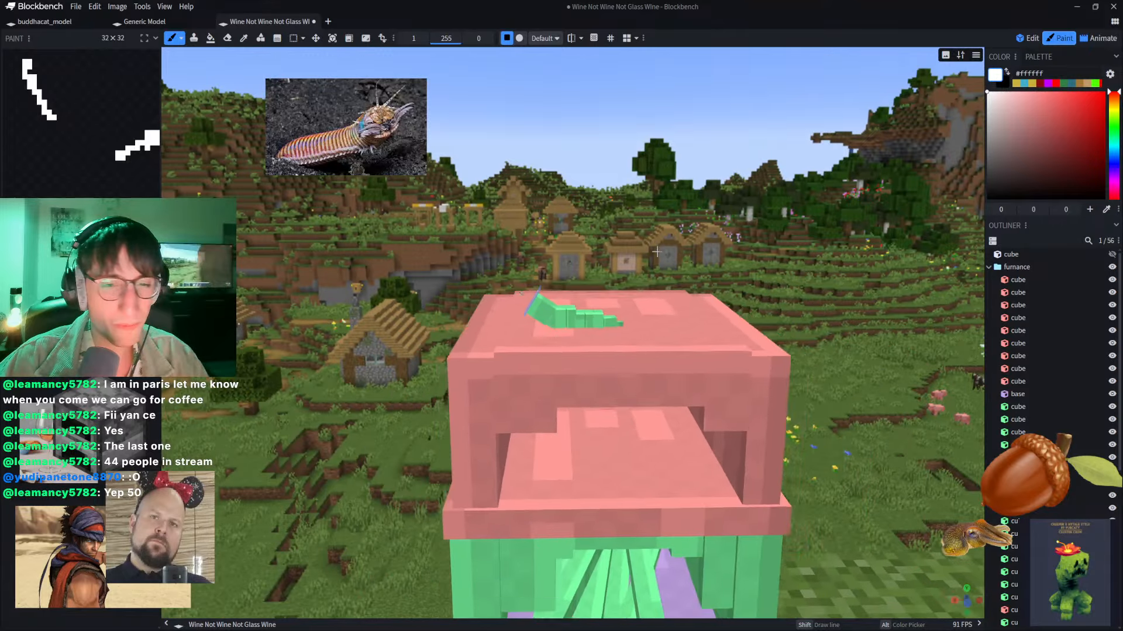
{"action": "left_click", "coordinate": [989, 267]}
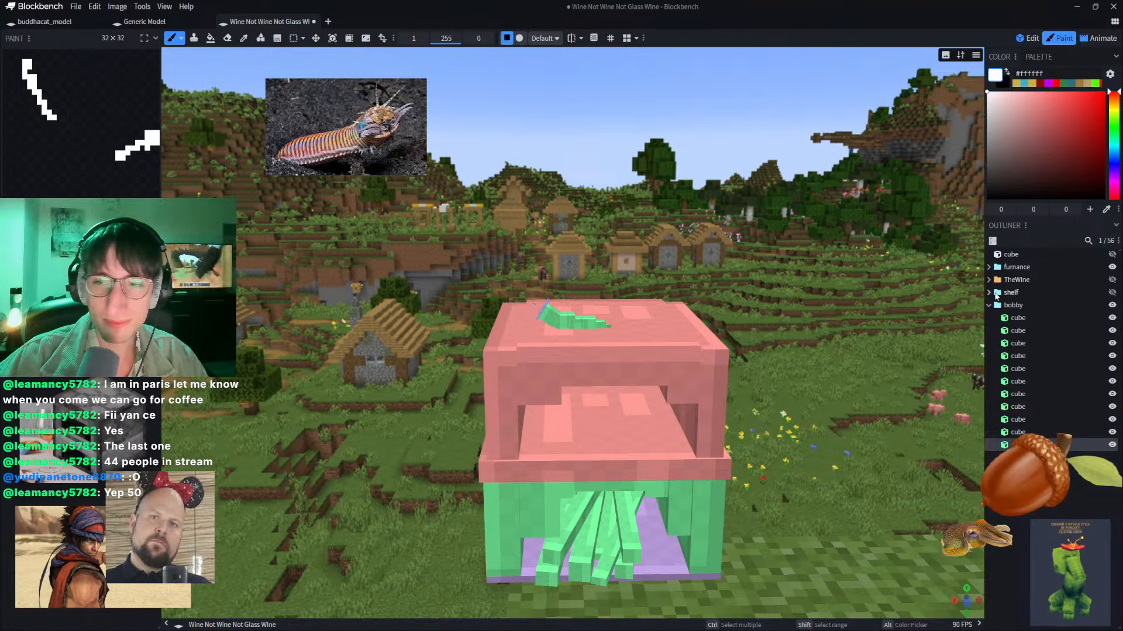
{"action": "left_click", "coordinate": [988, 305]}
{"action": "left_click", "coordinate": [1112, 293]}
{"action": "left_click", "coordinate": [1112, 280]}
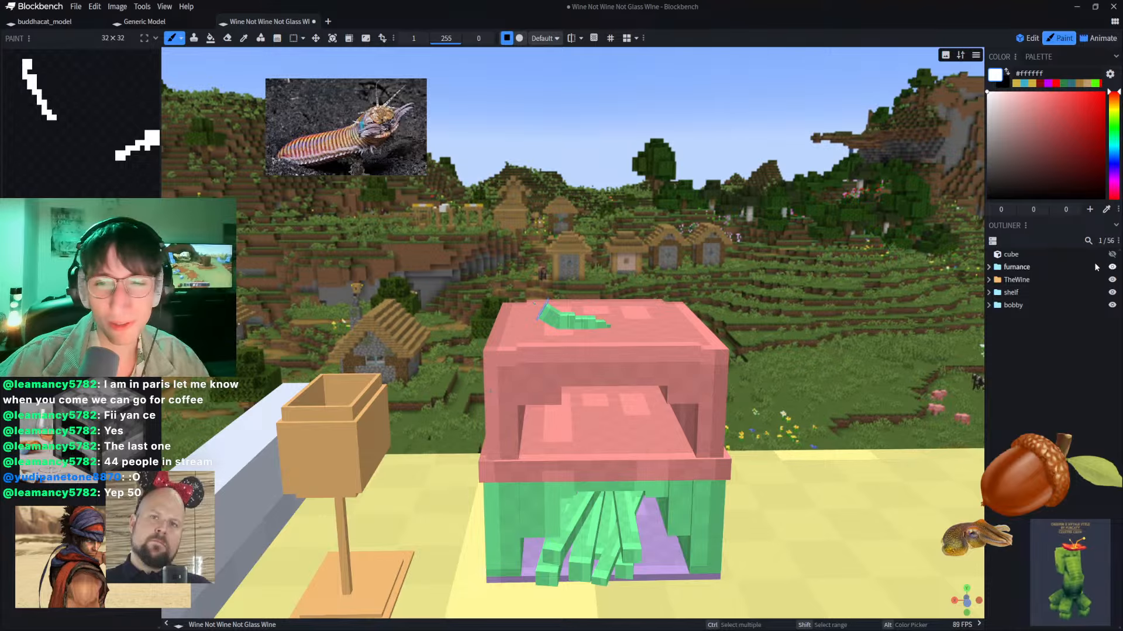
{"action": "left_click", "coordinate": [1113, 255]}
Step: Switch from painting to Edit mode and select the shelf's left piece
{"action": "scroll", "coordinate": [673, 269], "scroll_direction": "down", "scroll_amount": 3}
{"action": "middle_click_drag", "start_coordinate": [673, 269], "coordinate": [676, 182]}
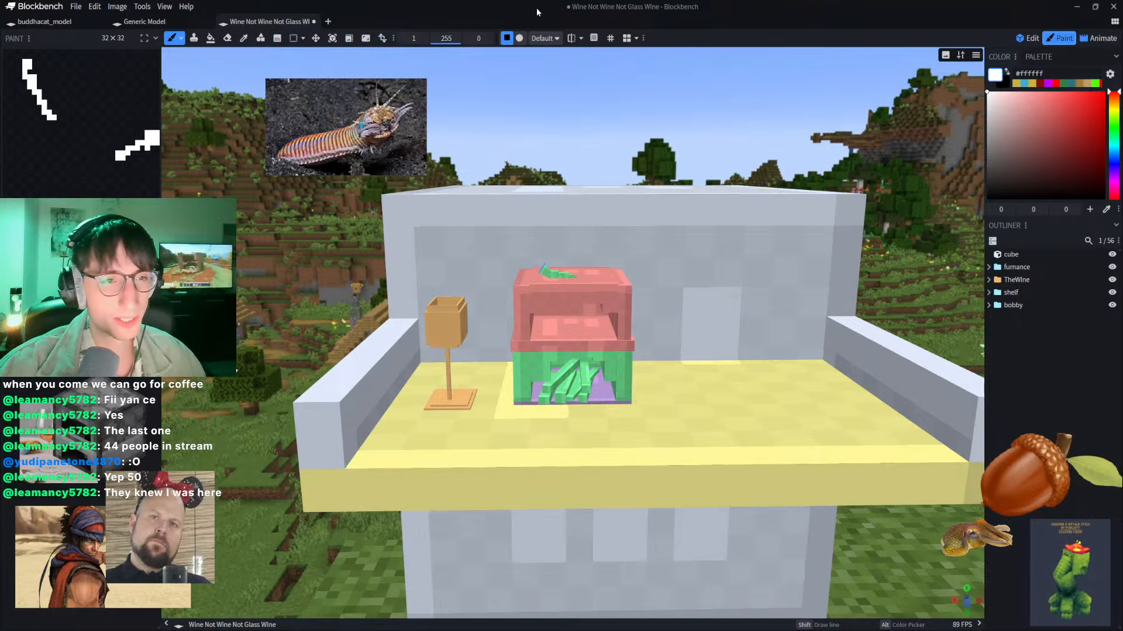
{"action": "middle_click_drag", "start_coordinate": [538, 127], "coordinate": [564, 176]}
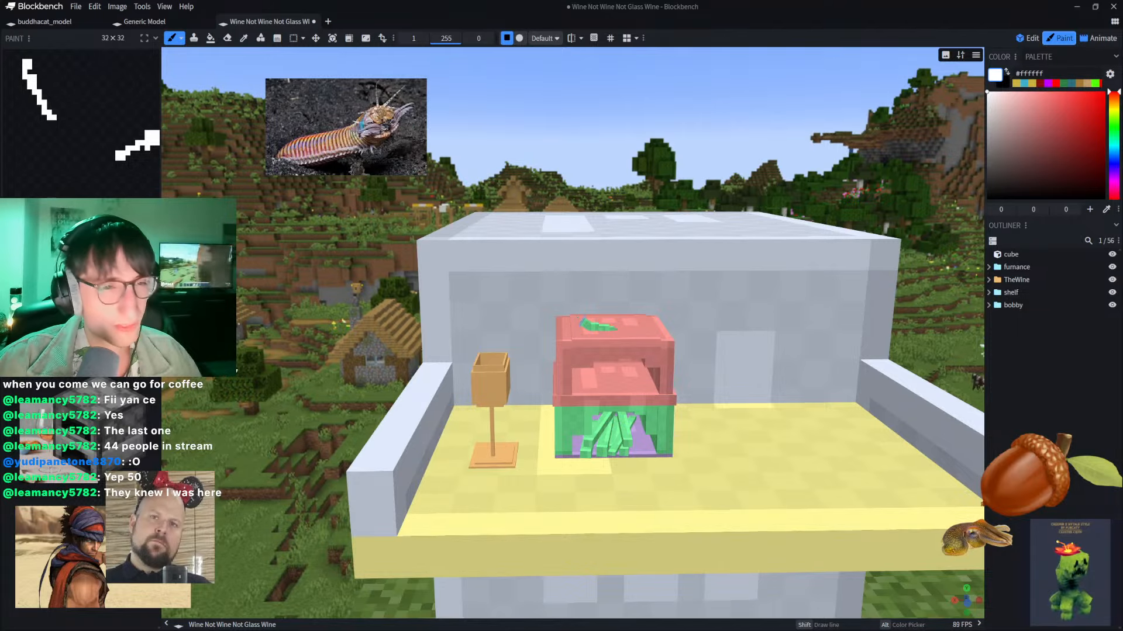
{"action": "scroll", "coordinate": [577, 178], "scroll_direction": "up", "scroll_amount": 10}
{"action": "left_click_drag", "start_coordinate": [586, 113], "coordinate": [709, 165]}
{"action": "scroll", "coordinate": [709, 165], "scroll_direction": "up", "scroll_amount": 5}
{"action": "key", "text": "1"}
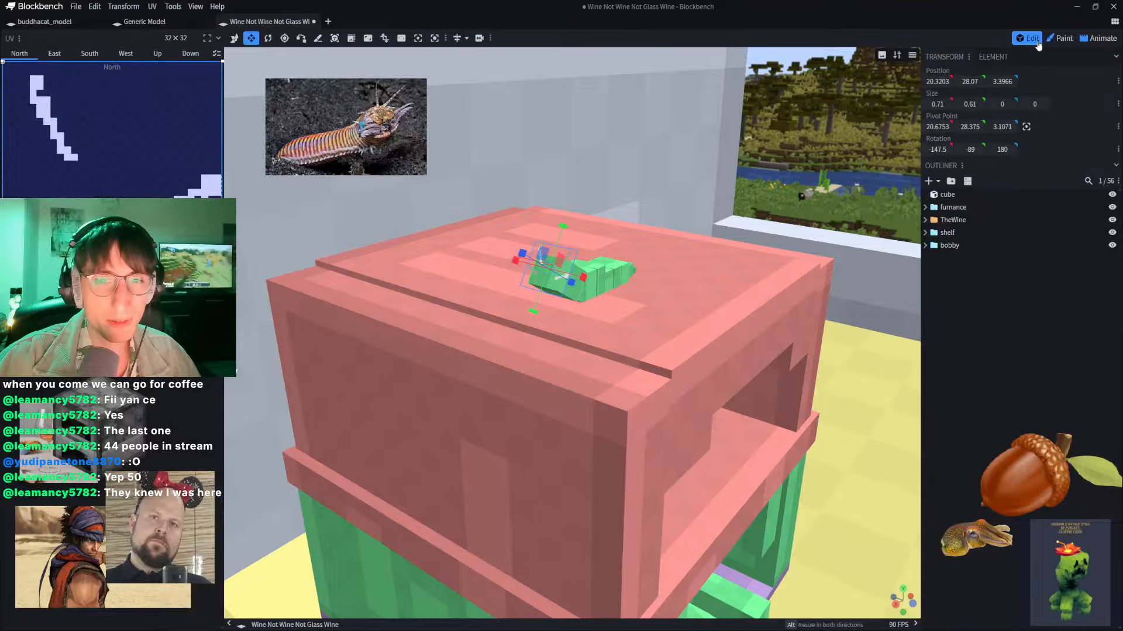
{"action": "left_click", "coordinate": [585, 331]}
Step: Examine the worm and the furnace on the shelf from close up and from the front
{"action": "scroll", "coordinate": [604, 335], "scroll_direction": "up", "scroll_amount": 5}
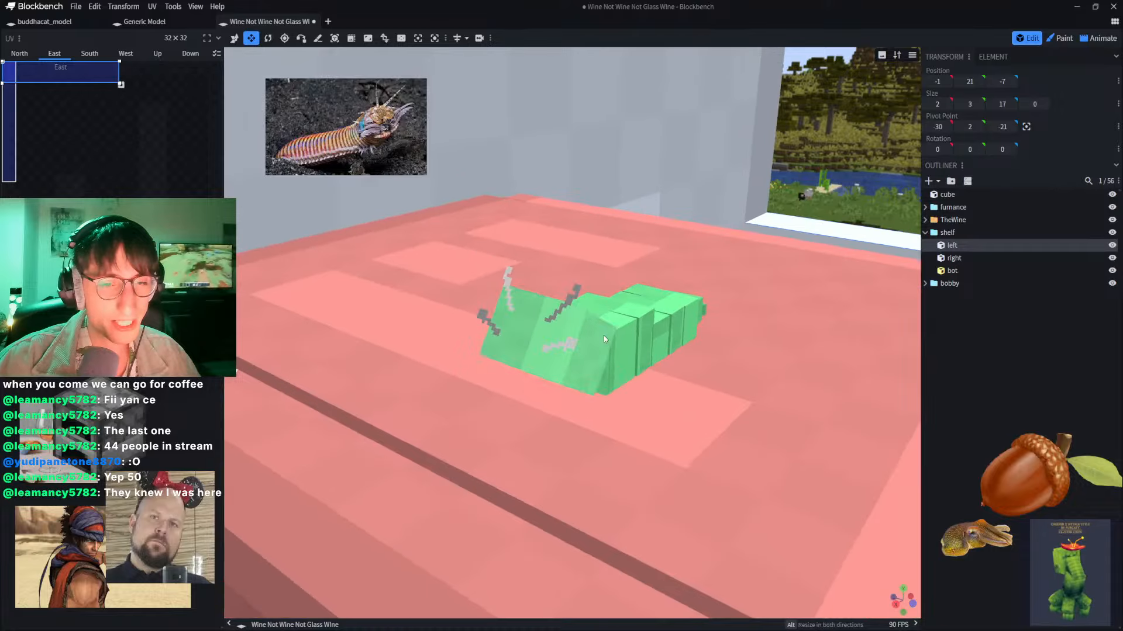
{"action": "scroll", "coordinate": [614, 338], "scroll_direction": "down", "scroll_amount": 3}
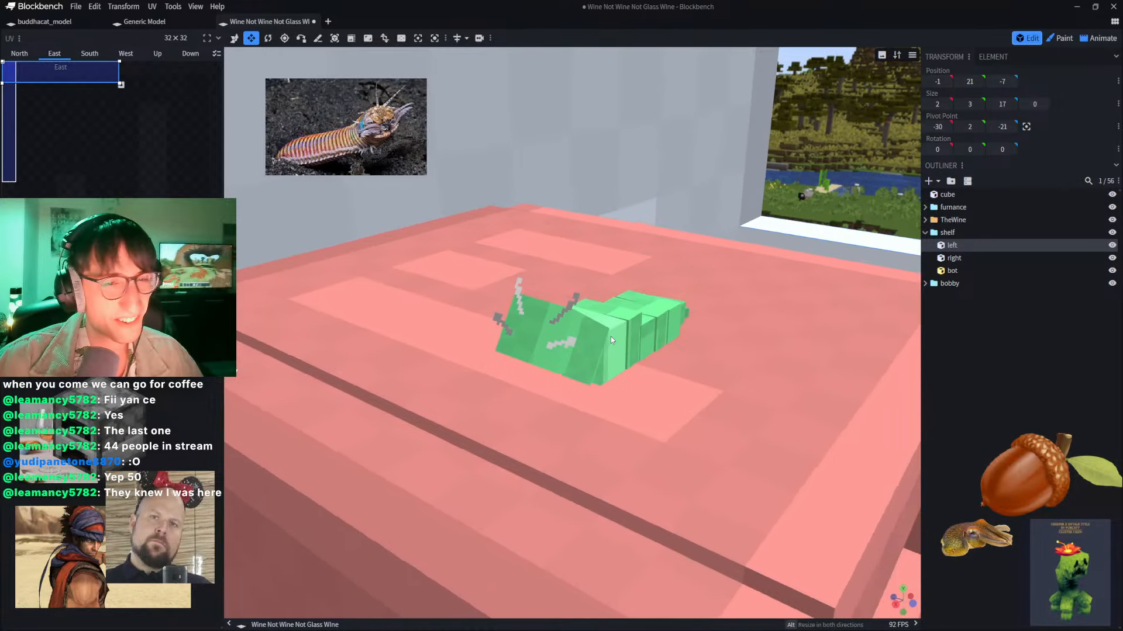
{"action": "scroll", "coordinate": [589, 331], "scroll_direction": "down", "scroll_amount": 6}
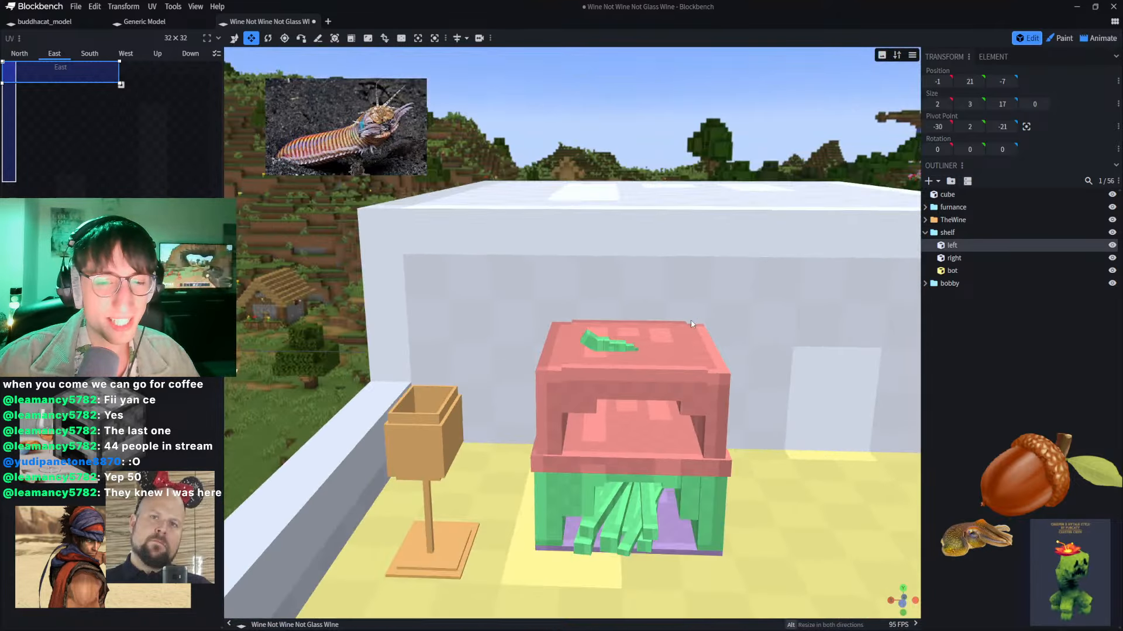
{"action": "right_click_drag", "start_coordinate": [691, 324], "coordinate": [614, 227]}
{"action": "scroll", "coordinate": [541, 234], "scroll_direction": "up", "scroll_amount": 3}
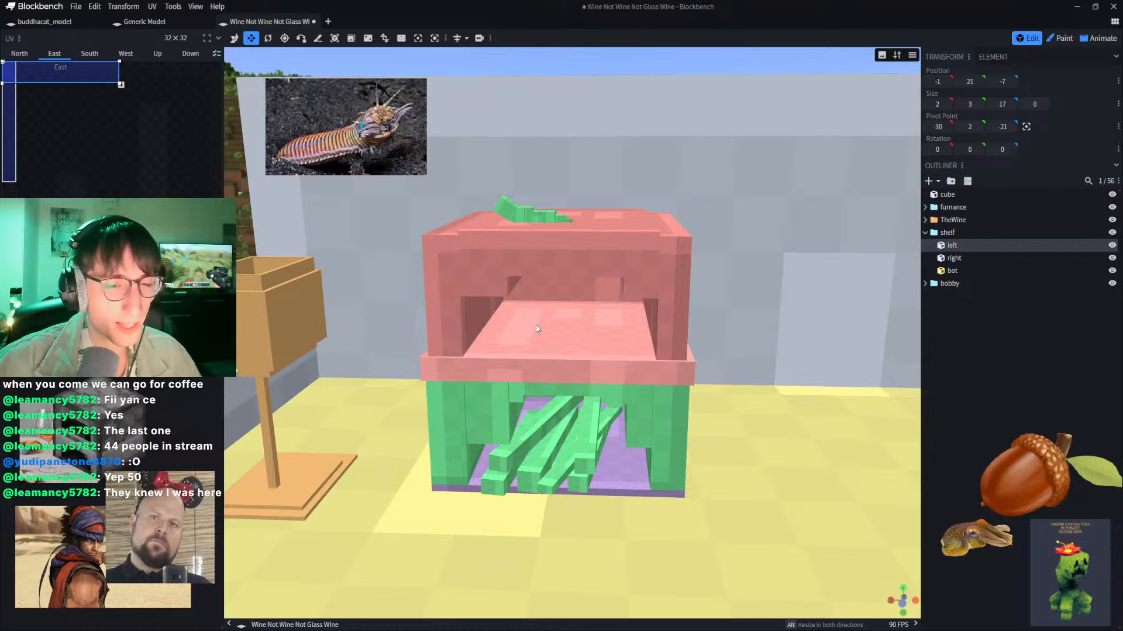
{"action": "scroll", "coordinate": [527, 350], "scroll_direction": "up", "scroll_amount": 3}
{"action": "scroll", "coordinate": [510, 385], "scroll_direction": "down", "scroll_amount": 3}
{"action": "left_click_drag", "start_coordinate": [246, 234], "coordinate": [288, 248]}
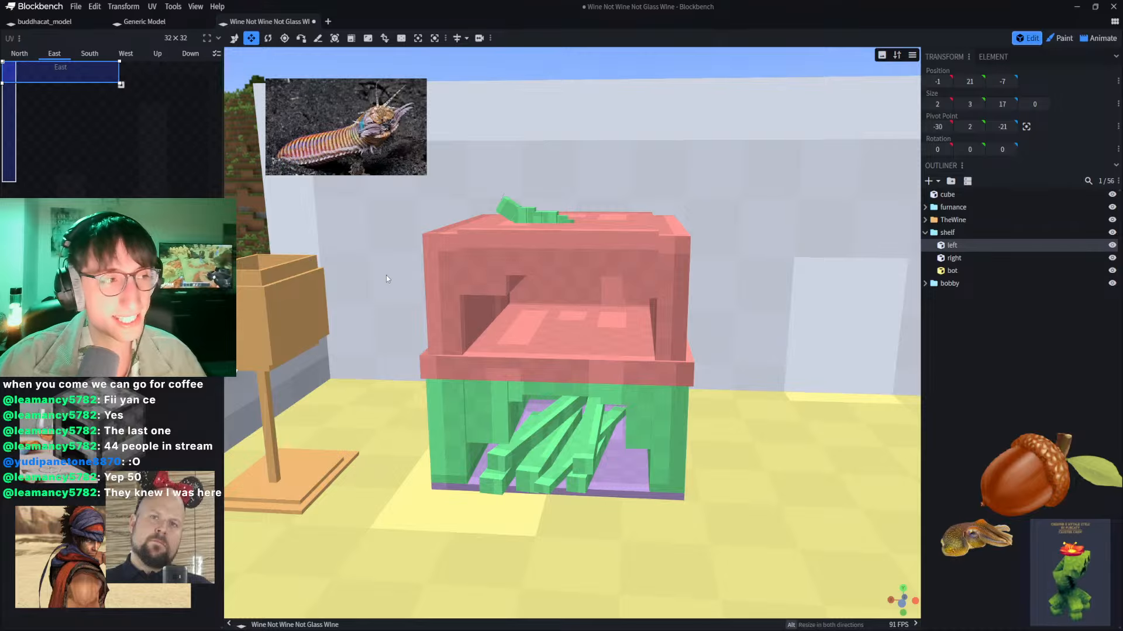
{"action": "scroll", "coordinate": [385, 270], "scroll_direction": "up", "scroll_amount": 2}
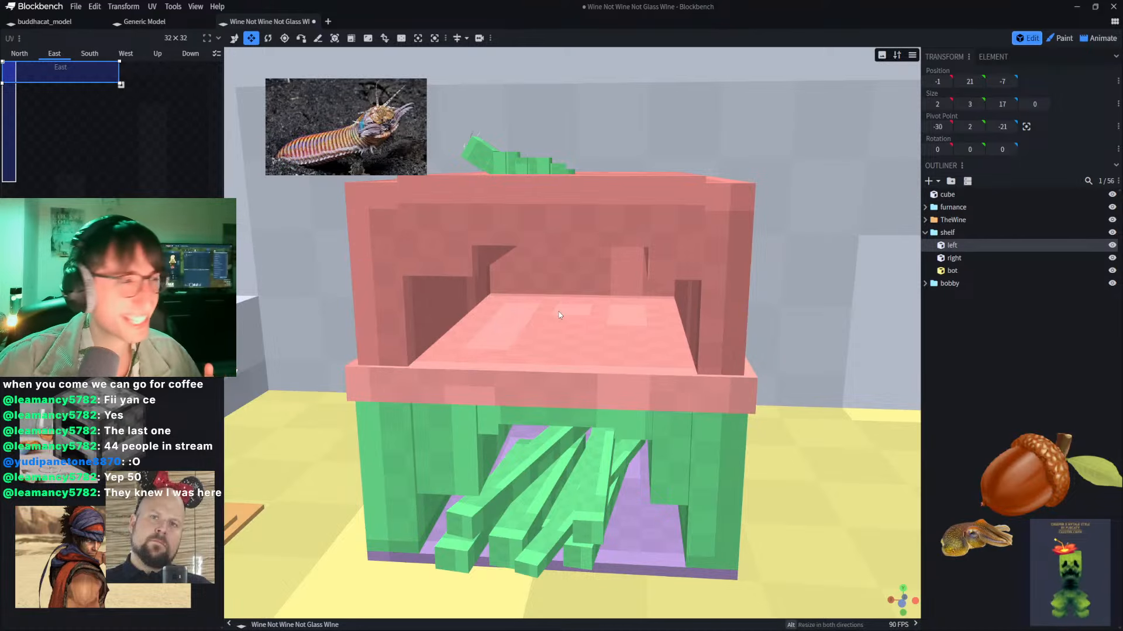
{"action": "scroll", "coordinate": [488, 297], "scroll_direction": "down", "scroll_amount": 2}
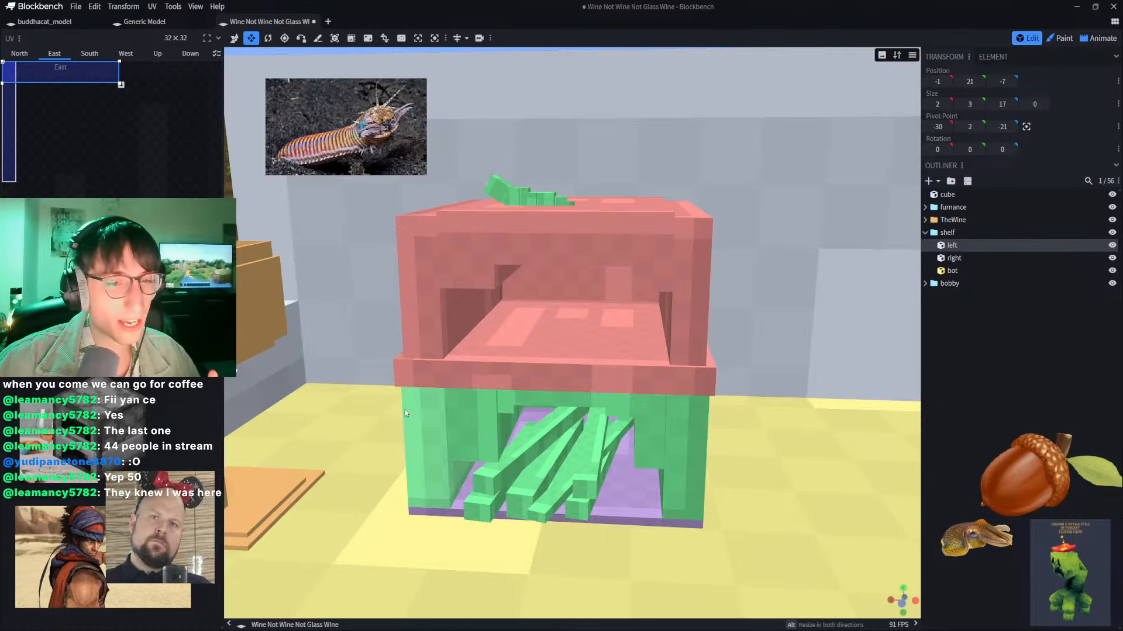
Step: Examine the wine cup beside the furnace from near and far, then return to the furnace
{"action": "scroll", "coordinate": [490, 384], "scroll_direction": "down", "scroll_amount": 4}
{"action": "right_click_drag", "start_coordinate": [283, 272], "coordinate": [471, 274]}
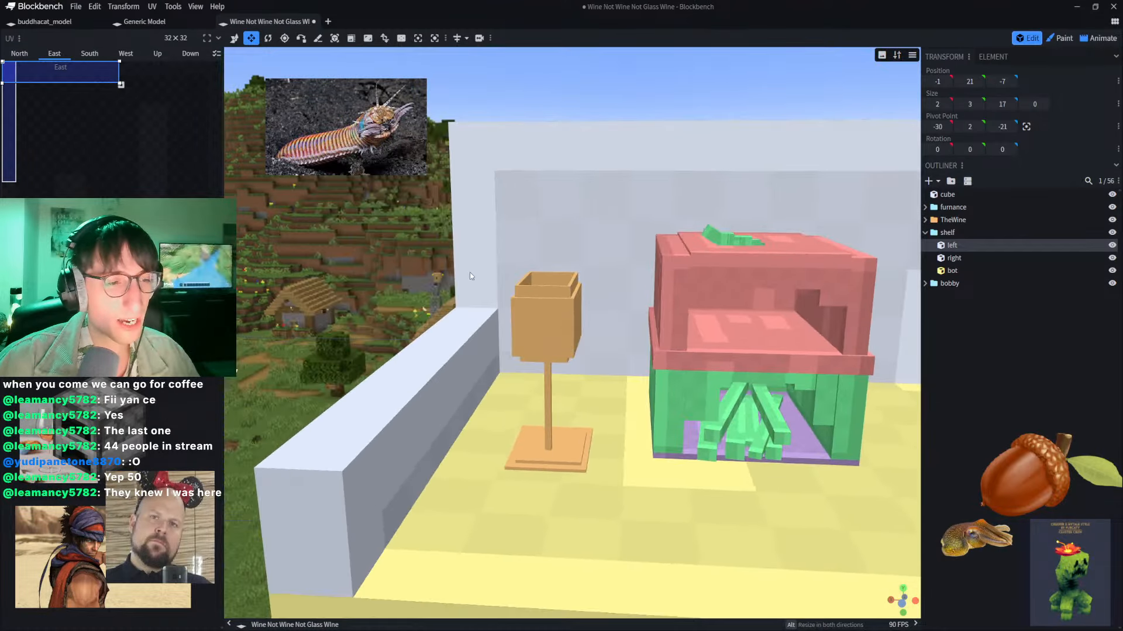
{"action": "scroll", "coordinate": [530, 332], "scroll_direction": "up", "scroll_amount": 4}
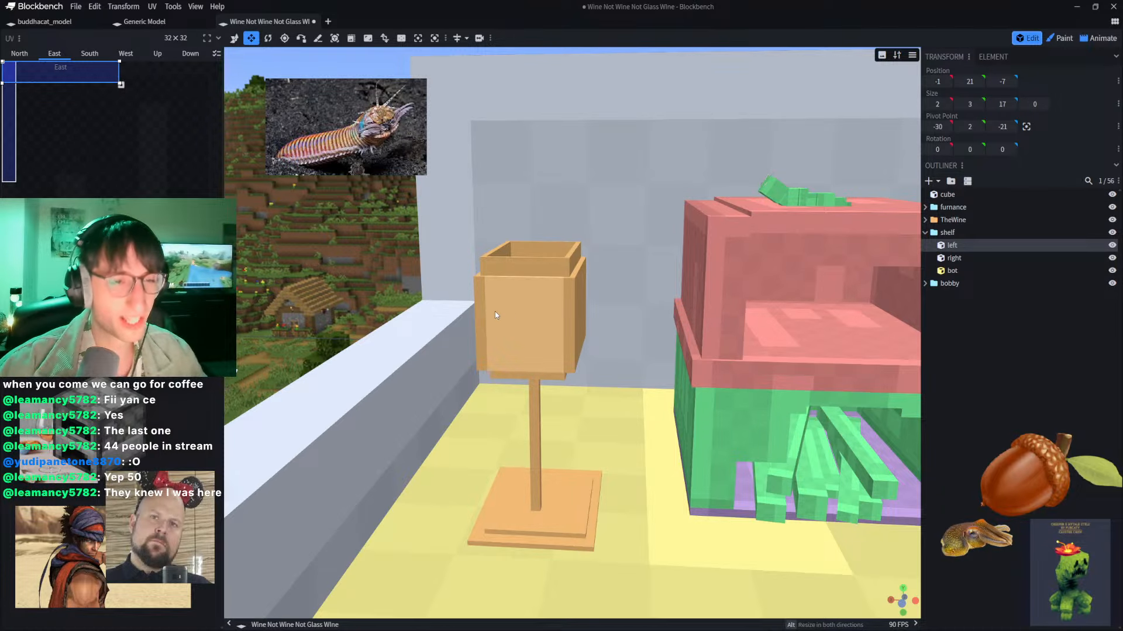
{"action": "scroll", "coordinate": [378, 244], "scroll_direction": "up", "scroll_amount": 6}
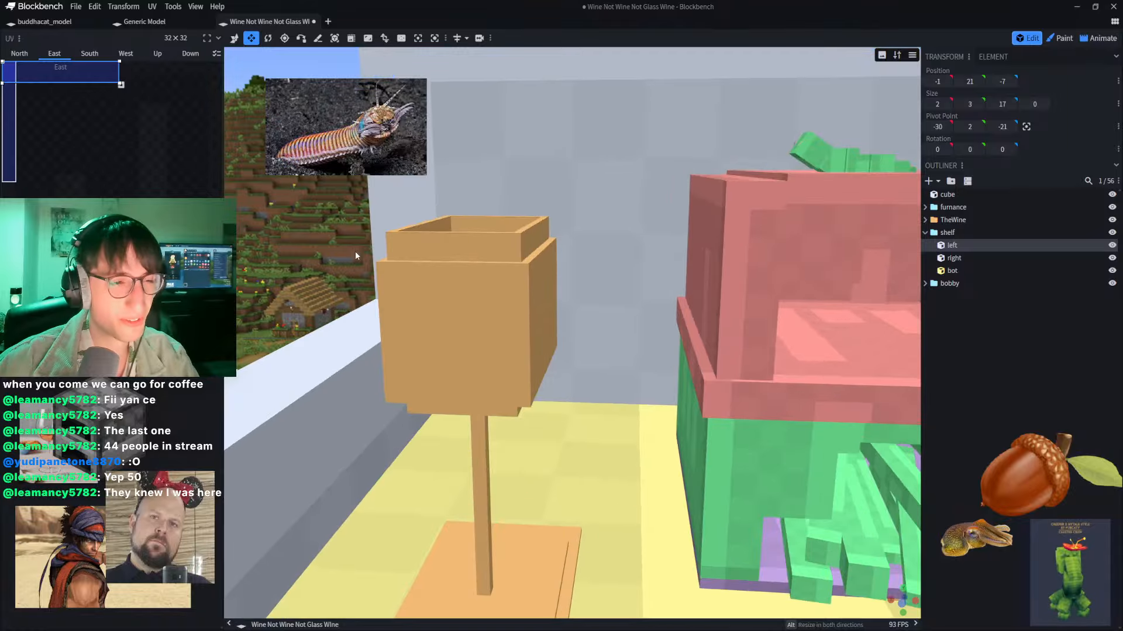
{"action": "scroll", "coordinate": [390, 244], "scroll_direction": "down", "scroll_amount": 6}
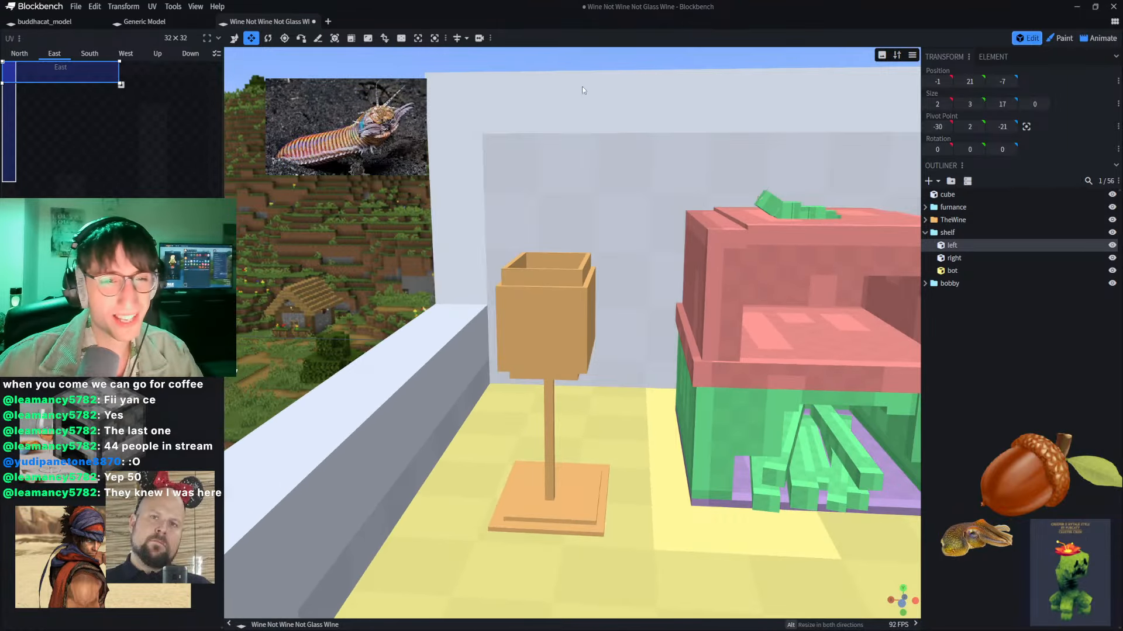
{"action": "right_click_drag", "start_coordinate": [580, 56], "coordinate": [382, 178]}
{"action": "right_click_drag", "start_coordinate": [633, 153], "coordinate": [568, 161]}
{"action": "scroll", "coordinate": [568, 146], "scroll_direction": "down", "scroll_amount": 2}
{"action": "left_click_drag", "start_coordinate": [568, 124], "coordinate": [589, 157]}
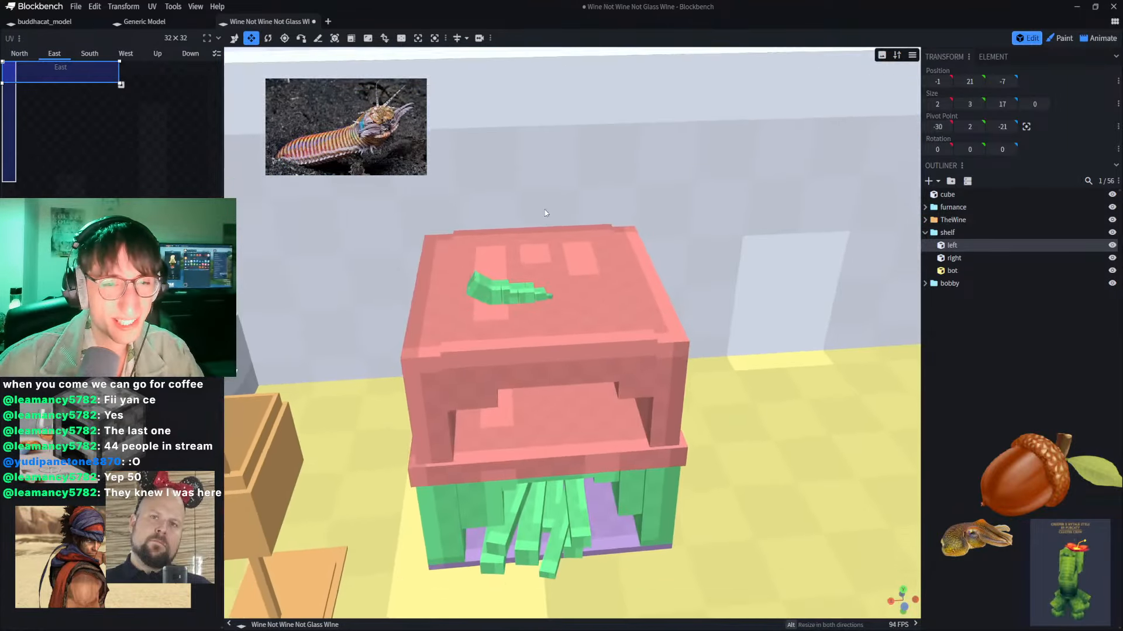
Step: Clear the selection and move the cuttlefish reference image into the viewport above the worm
{"action": "scroll", "coordinate": [556, 181], "scroll_direction": "up", "scroll_amount": 6}
{"action": "right_click_drag", "start_coordinate": [546, 186], "coordinate": [584, 319]}
{"action": "scroll", "coordinate": [573, 231], "scroll_direction": "up", "scroll_amount": 6}
{"action": "left_click", "coordinate": [987, 531]}
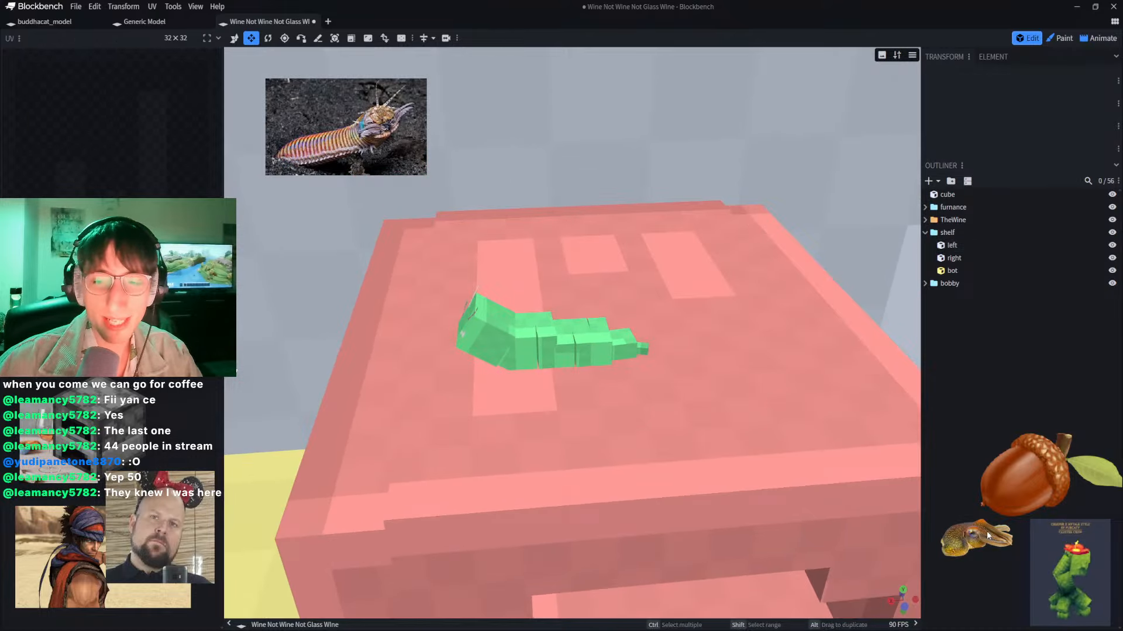
{"action": "left_click_drag", "start_coordinate": [959, 539], "coordinate": [541, 188]}
Step: Paste the clipboard screenshot of golden armour figures as a reference image, then delete it
{"action": "key", "text": "ctrl+v"}
{"action": "mouse_move", "coordinate": [292, 329]}
{"action": "left_mouse_down"}
{"action": "mouse_move", "coordinate": [442, 295]}
{"action": "mouse_move", "coordinate": [297, 343]}
{"action": "left_mouse_up"}
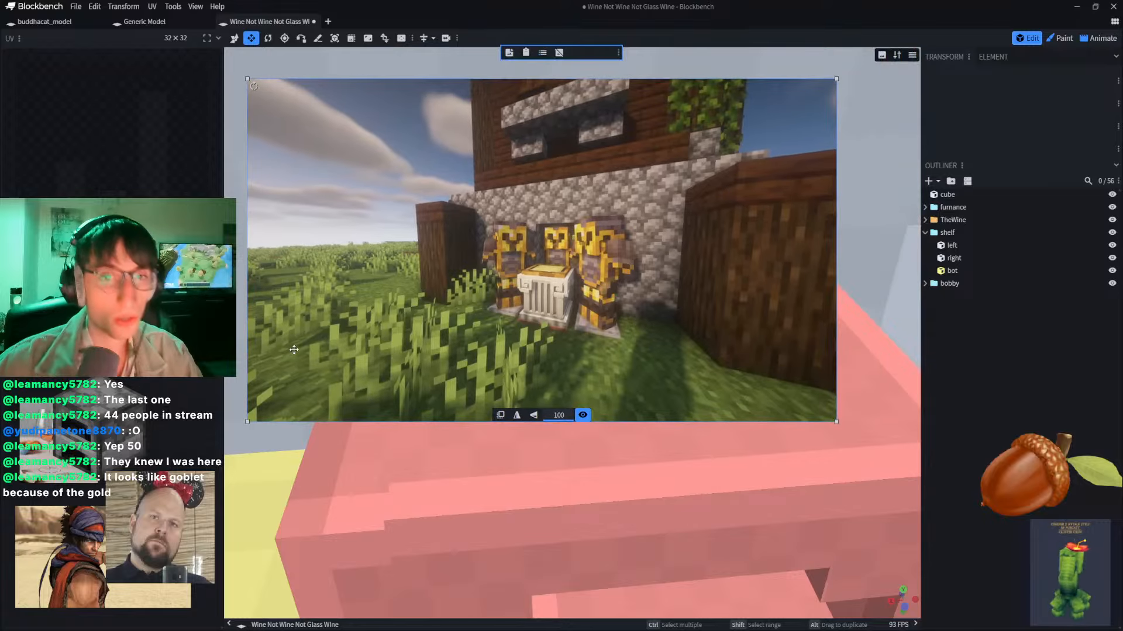
{"action": "right_click", "coordinate": [297, 343]}
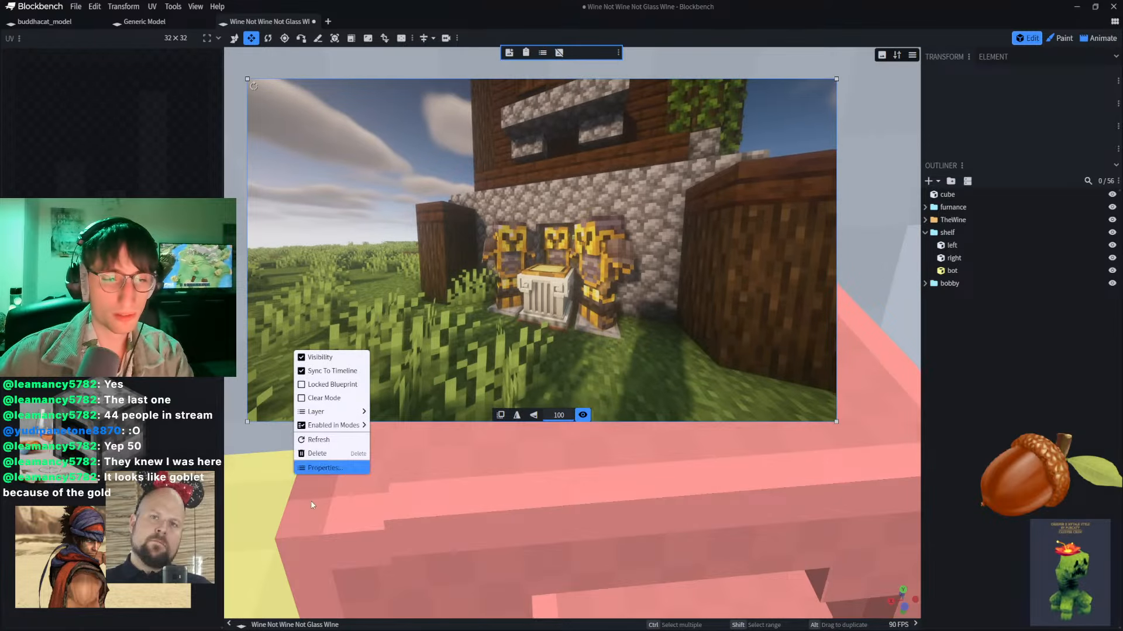
{"action": "left_click", "coordinate": [330, 453]}
{"action": "left_click", "coordinate": [571, 119]}
Step: Paste the clipboard image of framed item icons as a reference image, then delete it
{"action": "key", "text": "ctrl+v"}
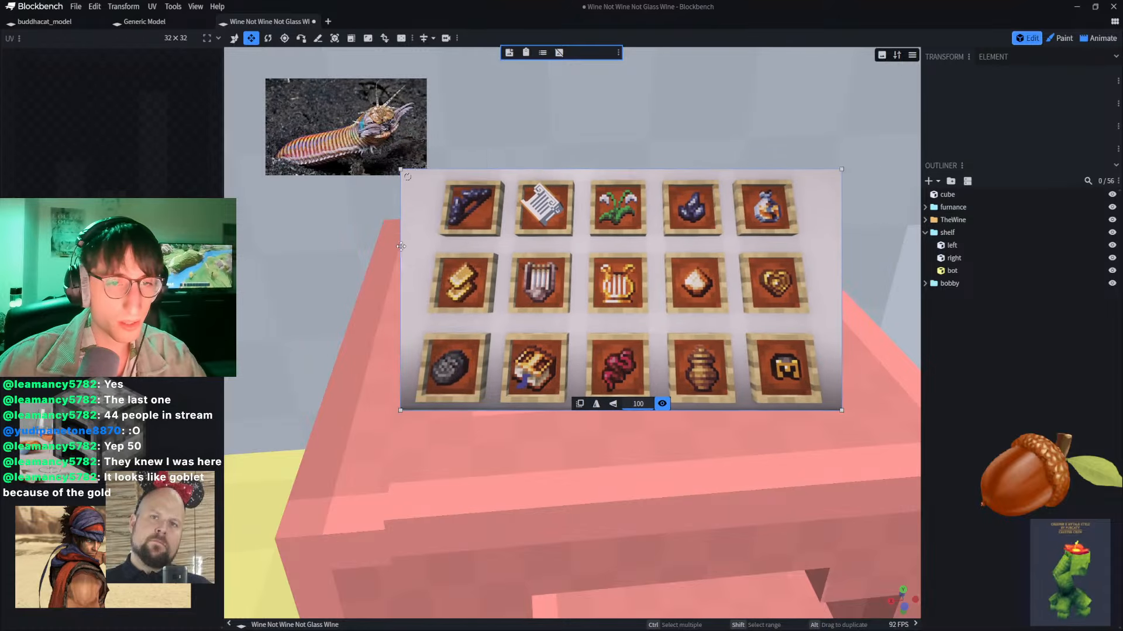
{"action": "left_click_drag", "start_coordinate": [410, 258], "coordinate": [359, 233]}
{"action": "right_click", "coordinate": [359, 233]}
{"action": "key", "text": "Delete"}
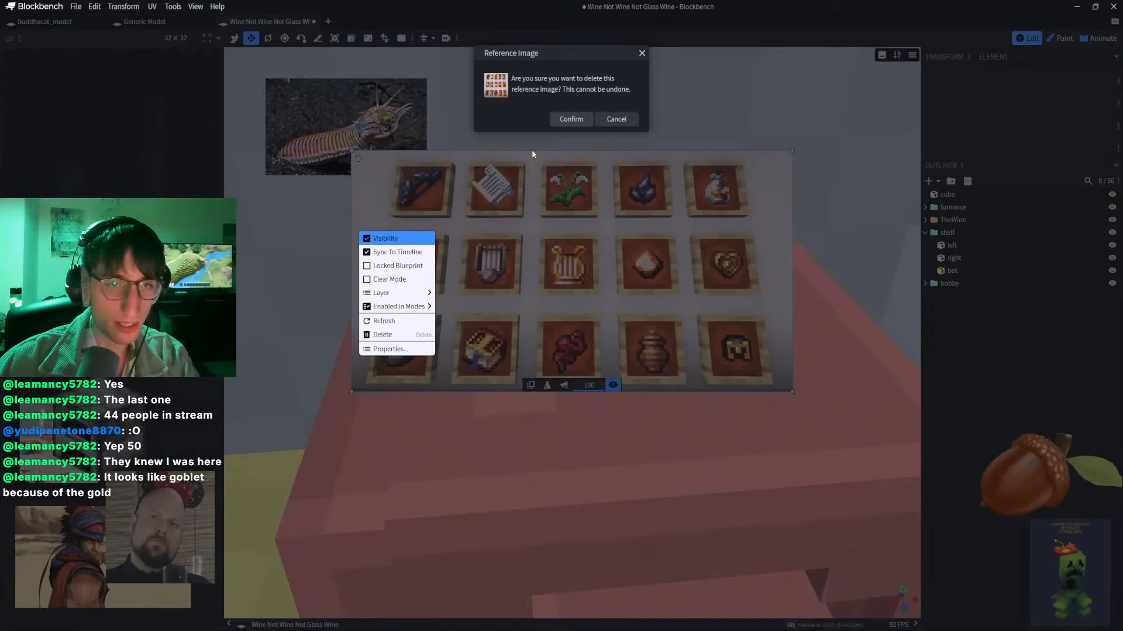
{"action": "left_click", "coordinate": [571, 118]}
Step: Set the marker color of TheWine group to Silver and view the cup next to the furnace
{"action": "left_click_drag", "start_coordinate": [549, 221], "coordinate": [549, 211]}
{"action": "right_click_drag", "start_coordinate": [253, 253], "coordinate": [478, 229]}
{"action": "scroll", "coordinate": [477, 228], "scroll_direction": "down", "scroll_amount": 8}
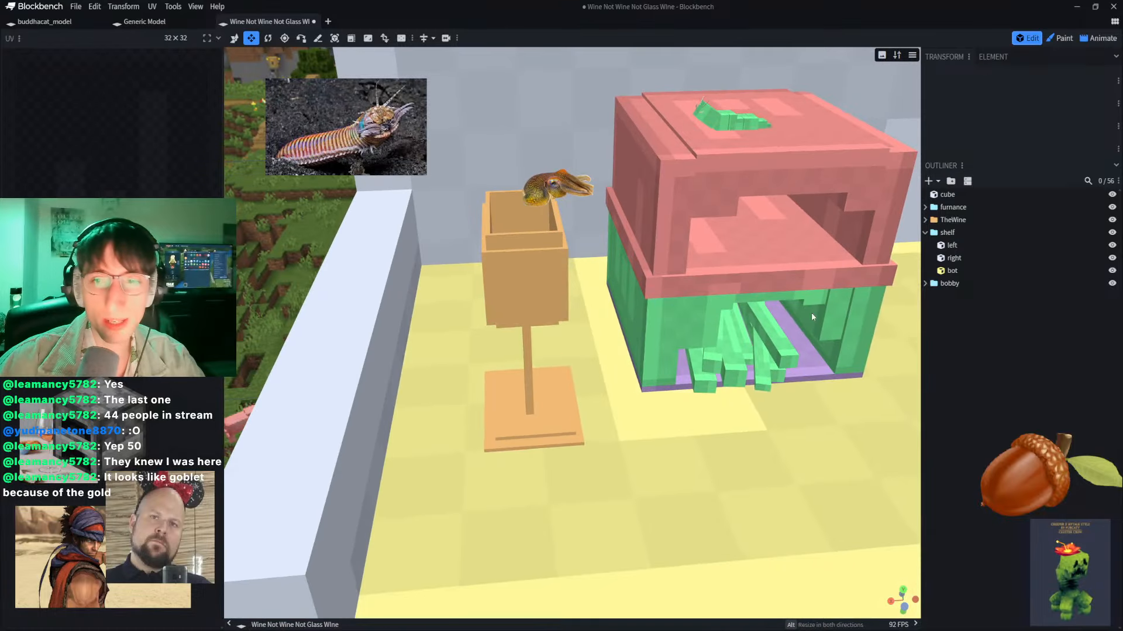
{"action": "left_click", "coordinate": [967, 219]}
{"action": "left_click", "coordinate": [963, 208]}
{"action": "left_click", "coordinate": [970, 218]}
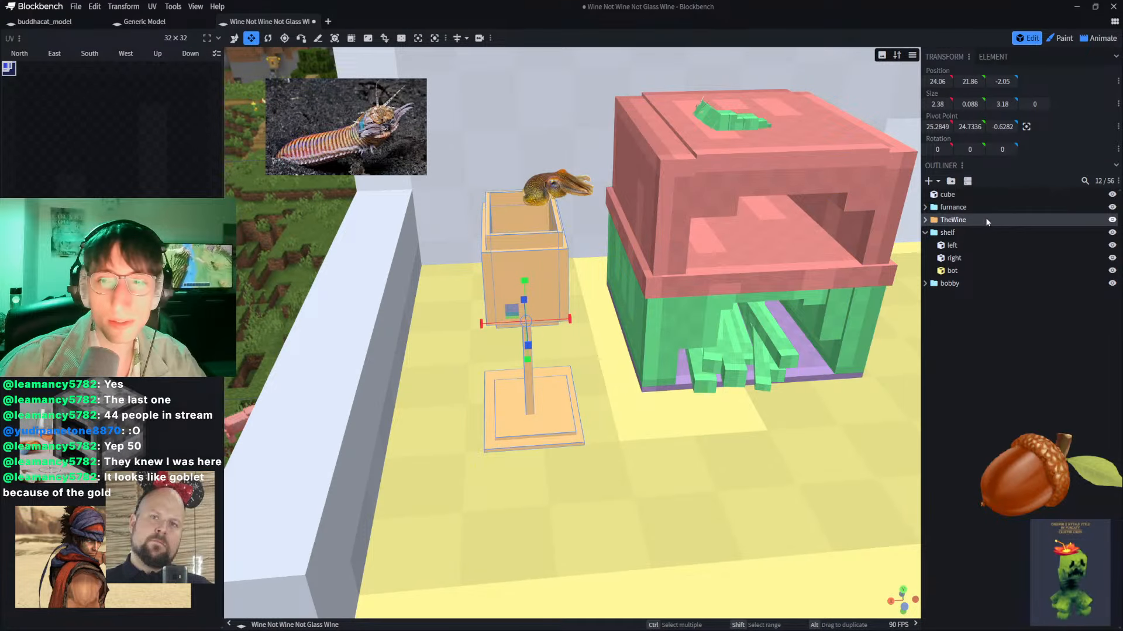
{"action": "right_click", "coordinate": [985, 220]}
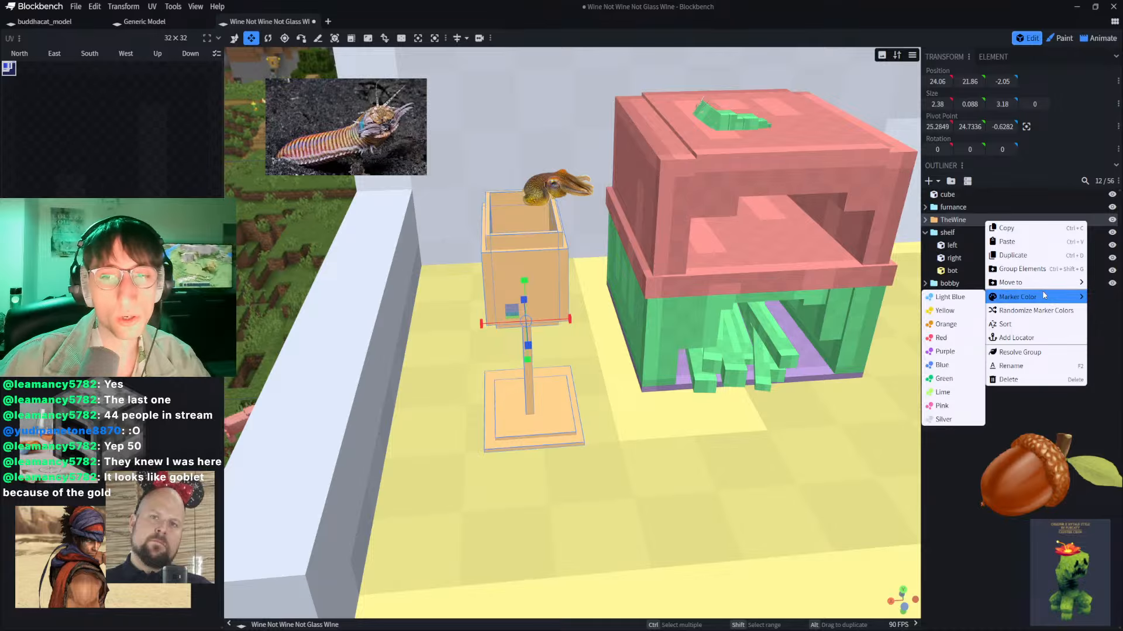
{"action": "mouse_move", "coordinate": [994, 297]}
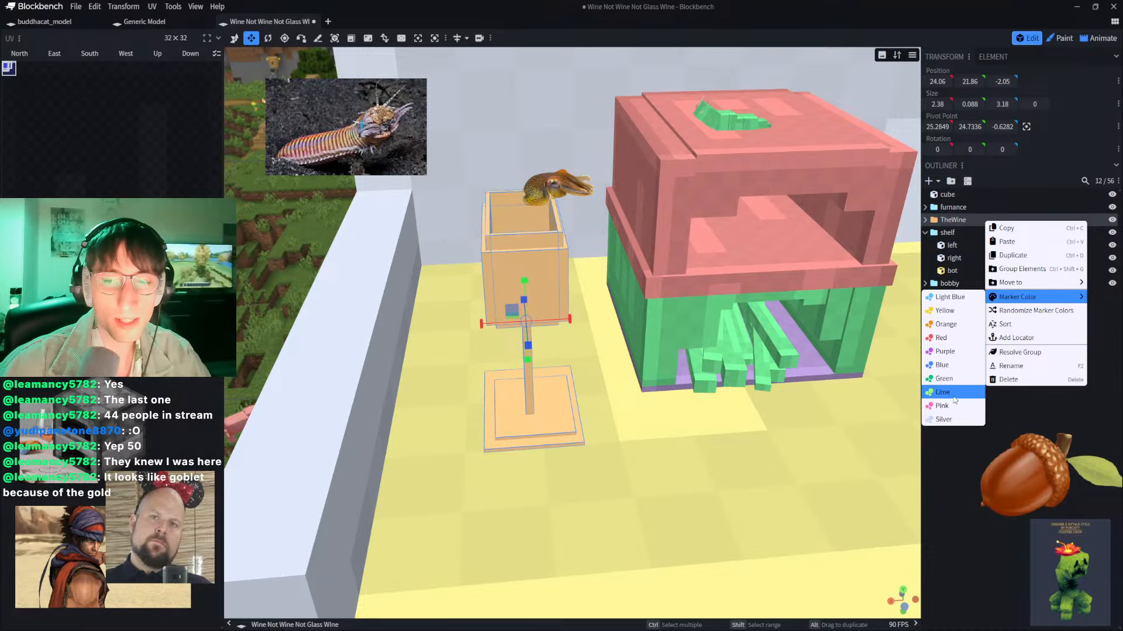
{"action": "left_click", "coordinate": [954, 417]}
{"action": "left_click_drag", "start_coordinate": [765, 267], "coordinate": [534, 187]}
{"action": "right_click_drag", "start_coordinate": [533, 187], "coordinate": [533, 210]}
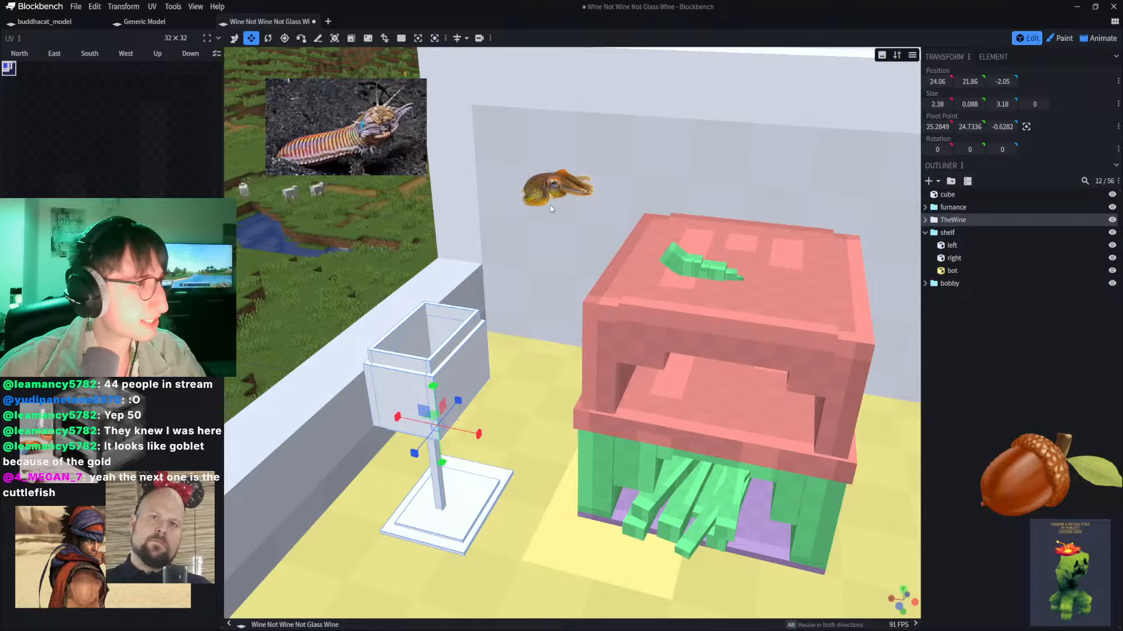
Step: Set the marker color of TheWine group to Light Blue
{"action": "right_click_drag", "start_coordinate": [699, 263], "coordinate": [597, 327]}
{"action": "left_click", "coordinate": [663, 210]}
{"action": "right_click_drag", "start_coordinate": [757, 246], "coordinate": [672, 190]}
{"action": "right_click_drag", "start_coordinate": [746, 274], "coordinate": [487, 134]}
{"action": "scroll", "coordinate": [486, 133], "scroll_direction": "down", "scroll_amount": 2}
{"action": "left_click_drag", "start_coordinate": [485, 133], "coordinate": [736, 231]}
{"action": "left_click", "coordinate": [980, 219]}
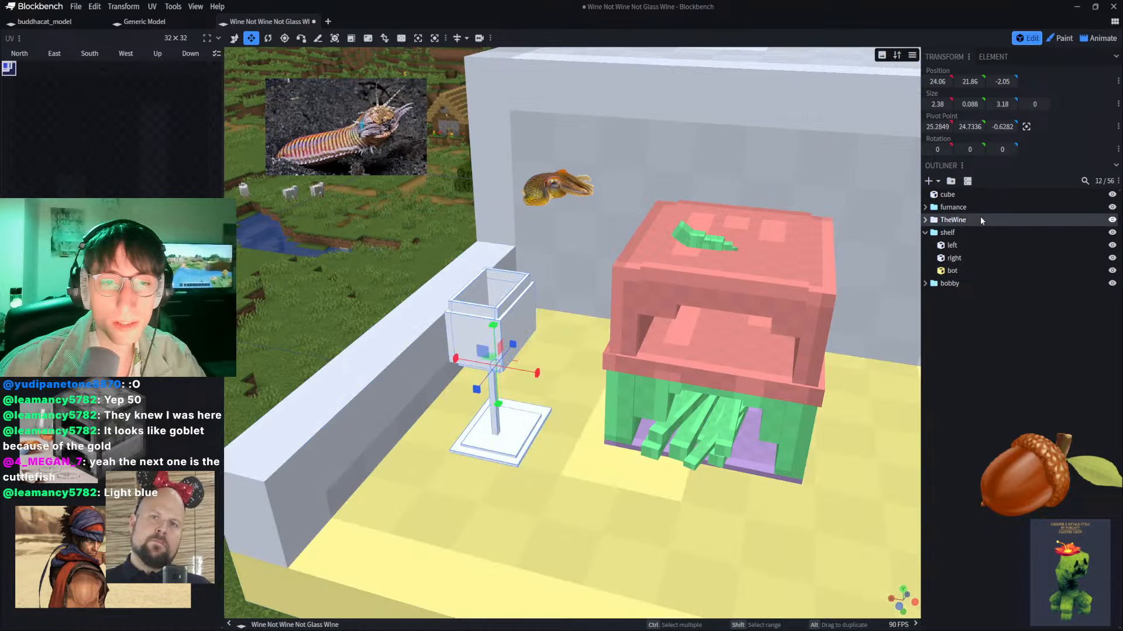
{"action": "right_click", "coordinate": [948, 221]}
{"action": "mouse_move", "coordinate": [994, 296]}
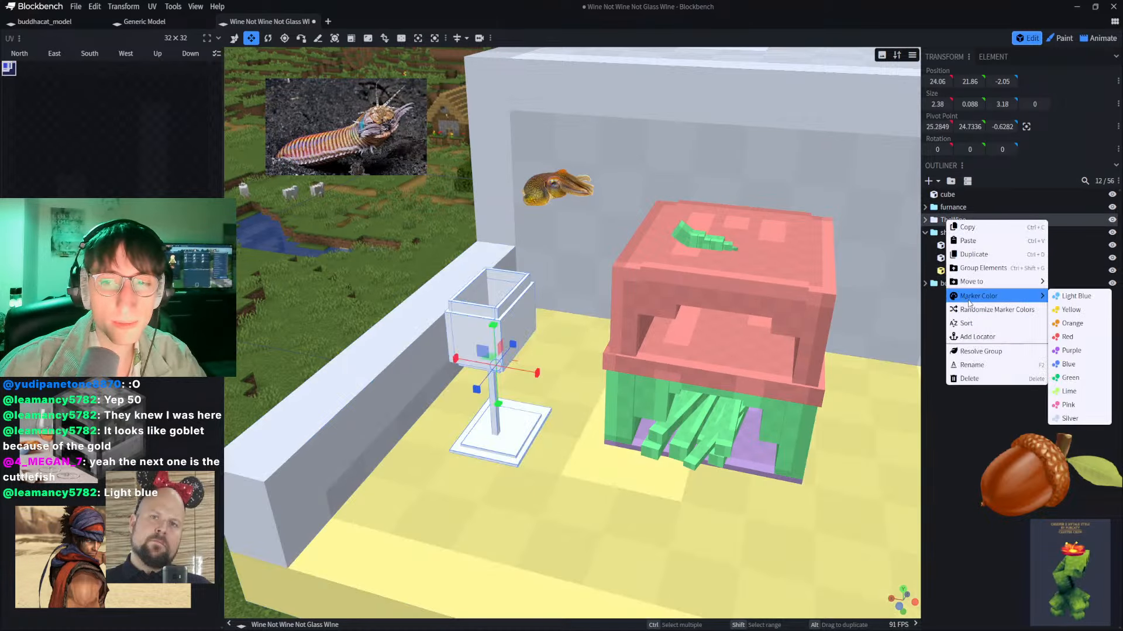
{"action": "left_click", "coordinate": [1076, 297]}
Step: Move the cuttlefish reference image up beside the worm reference photo, overlapping its upper-left corner
{"action": "right_click_drag", "start_coordinate": [743, 254], "coordinate": [542, 240]}
{"action": "scroll", "coordinate": [543, 241], "scroll_direction": "up", "scroll_amount": 3}
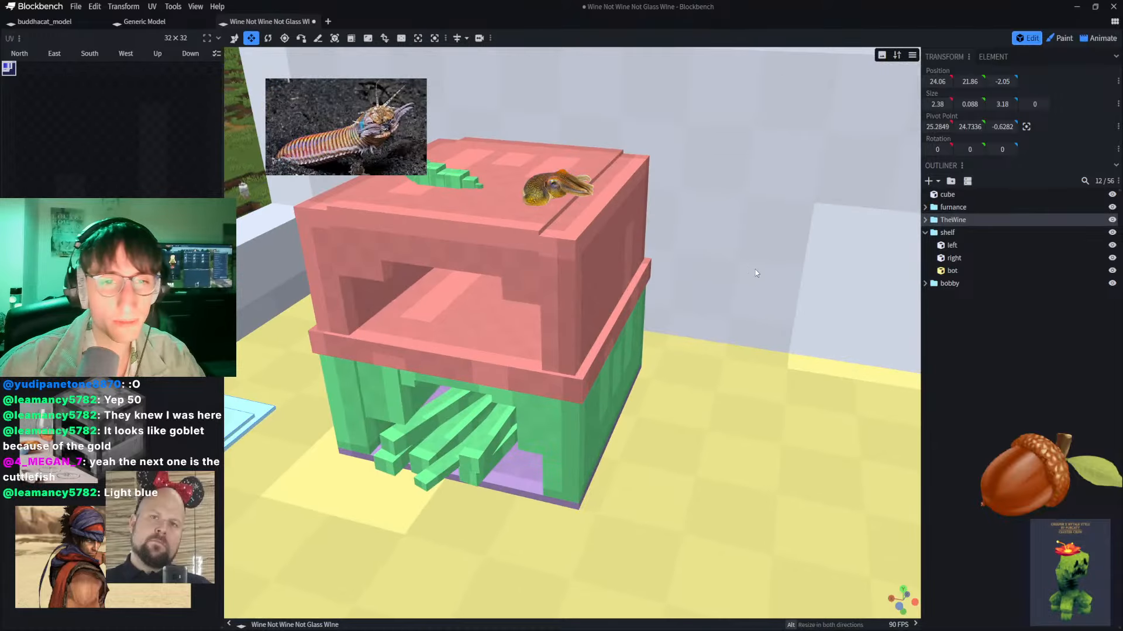
{"action": "right_click_drag", "start_coordinate": [755, 269], "coordinate": [524, 147]}
{"action": "left_click", "coordinate": [557, 192]}
{"action": "scroll", "coordinate": [558, 192], "scroll_direction": "down", "scroll_amount": 6}
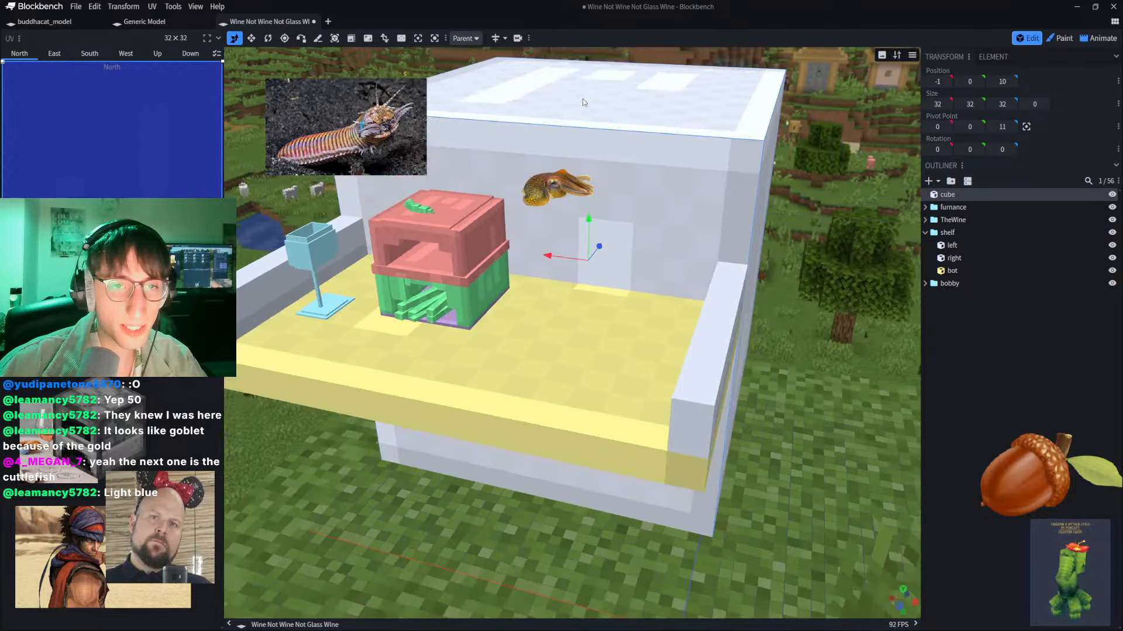
{"action": "right_click_drag", "start_coordinate": [584, 101], "coordinate": [592, 260]}
{"action": "double_click", "coordinate": [544, 192]}
{"action": "left_click_drag", "start_coordinate": [454, 146], "coordinate": [276, 103]}
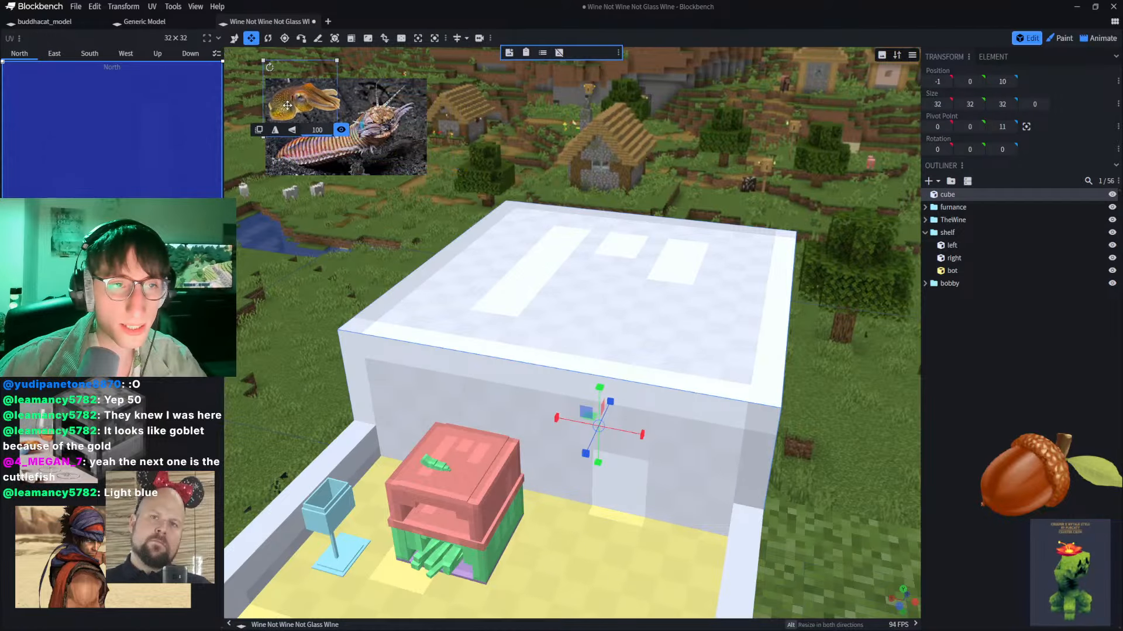
Step: Move the worm reference photo onto the texture panel in Paint mode and shrink it to fit the panel
{"action": "left_click", "coordinate": [383, 136]}
{"action": "left_click_drag", "start_coordinate": [398, 137], "coordinate": [412, 155]}
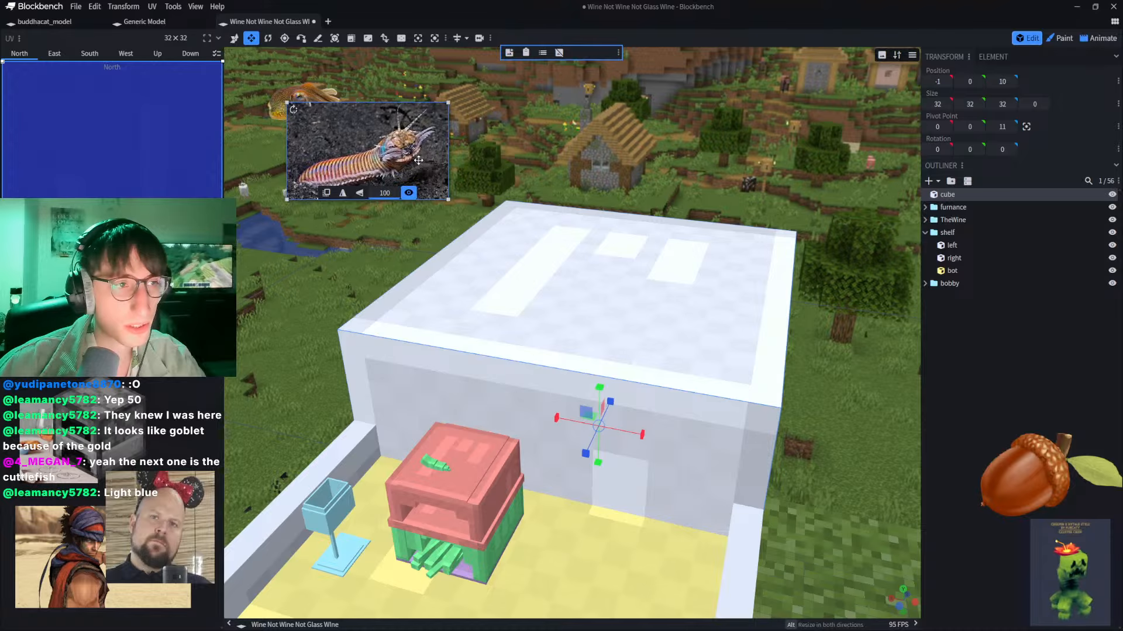
{"action": "left_click", "coordinate": [1059, 38]}
{"action": "left_click", "coordinate": [430, 152]}
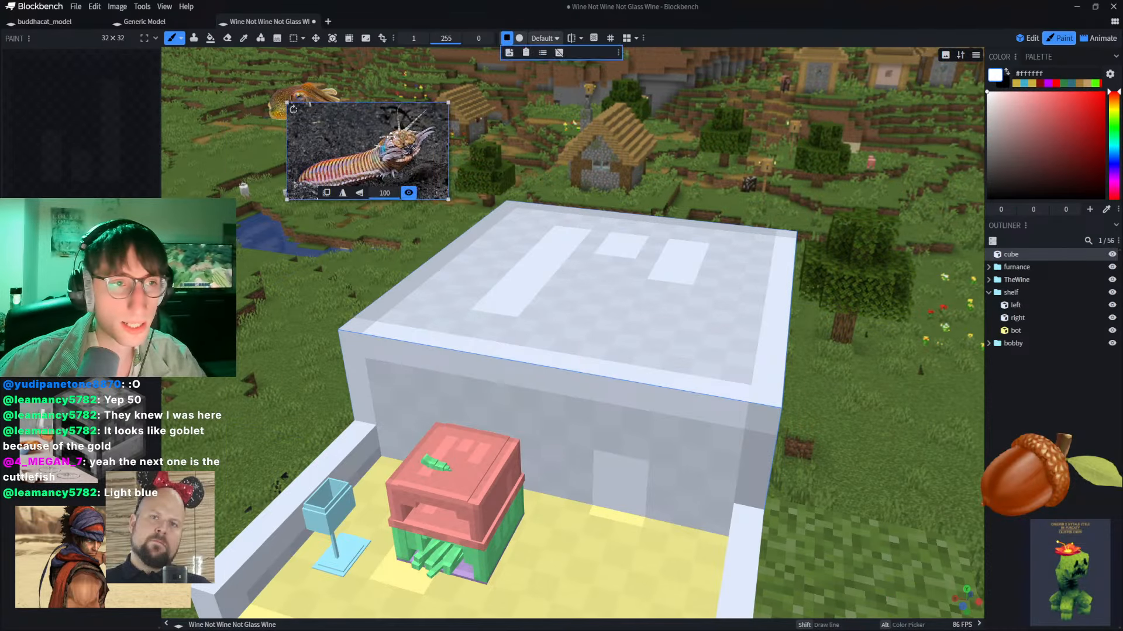
{"action": "left_click_drag", "start_coordinate": [433, 154], "coordinate": [151, 104]}
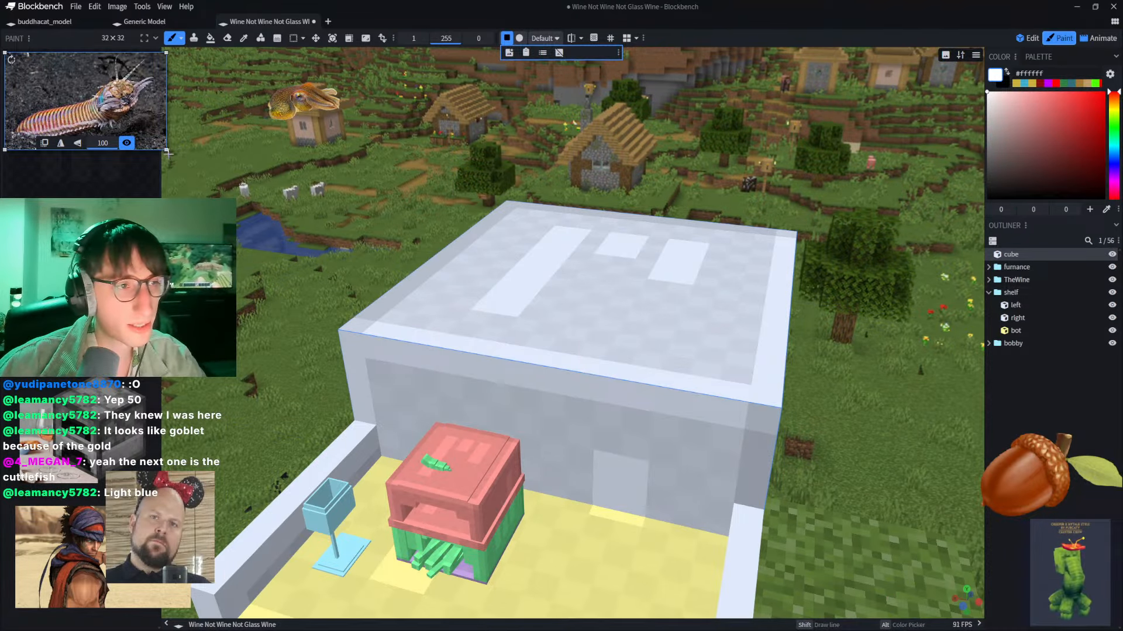
{"action": "left_click_drag", "start_coordinate": [166, 150], "coordinate": [128, 127]}
Step: Move the furnace reference image directly below the worm photo and the wine glasses image beside it
{"action": "left_click", "coordinate": [139, 403]}
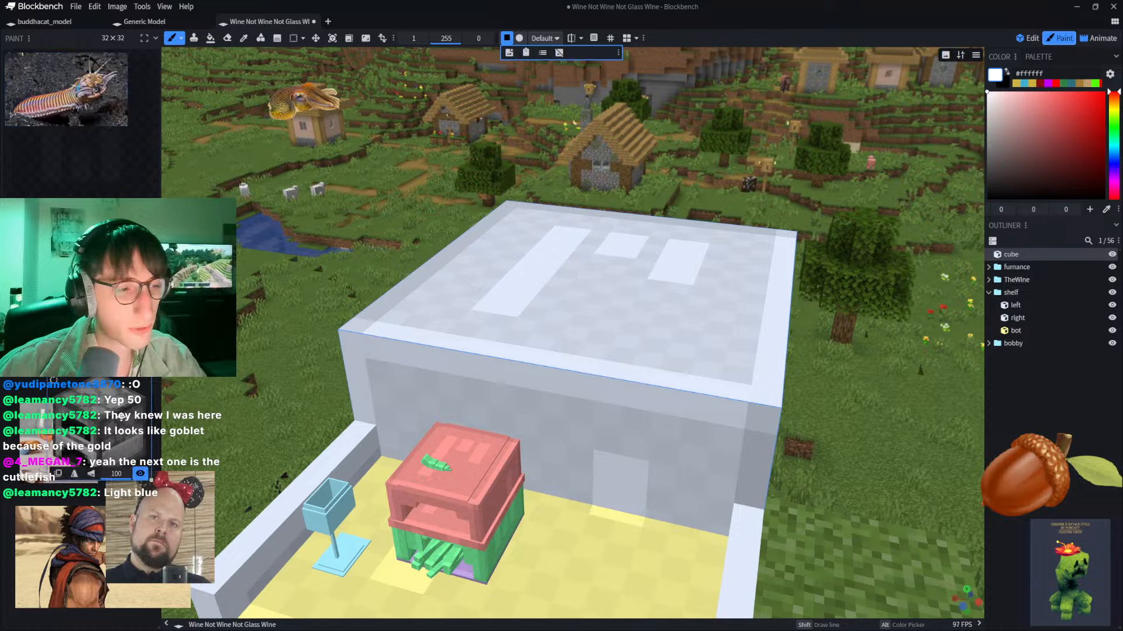
{"action": "left_click_drag", "start_coordinate": [122, 416], "coordinate": [81, 158]}
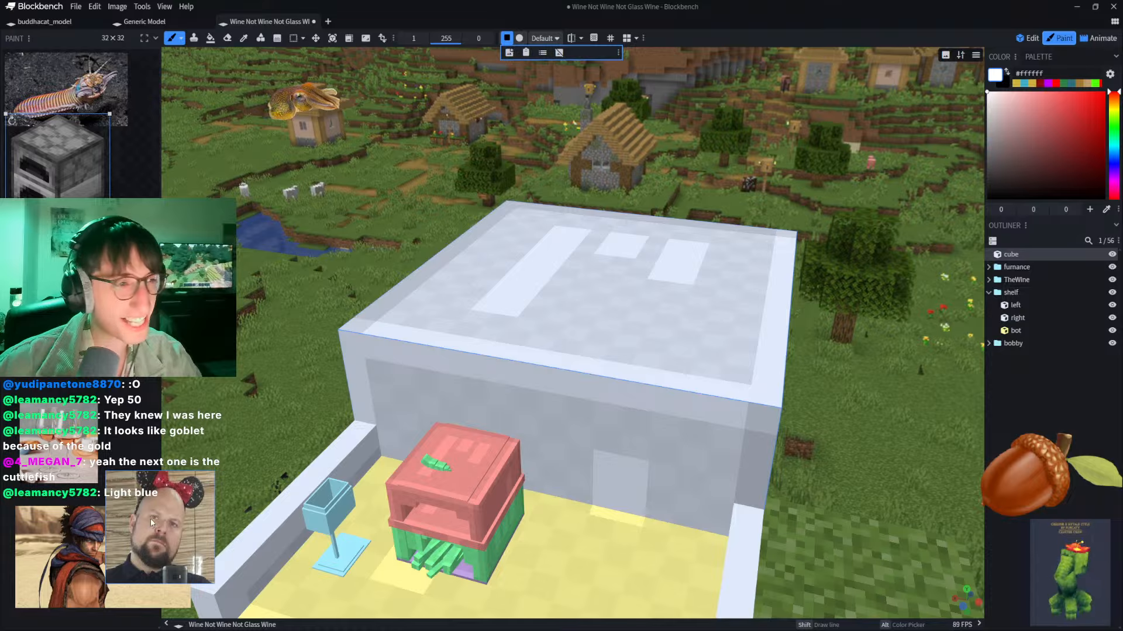
{"action": "double_click", "coordinate": [131, 494]}
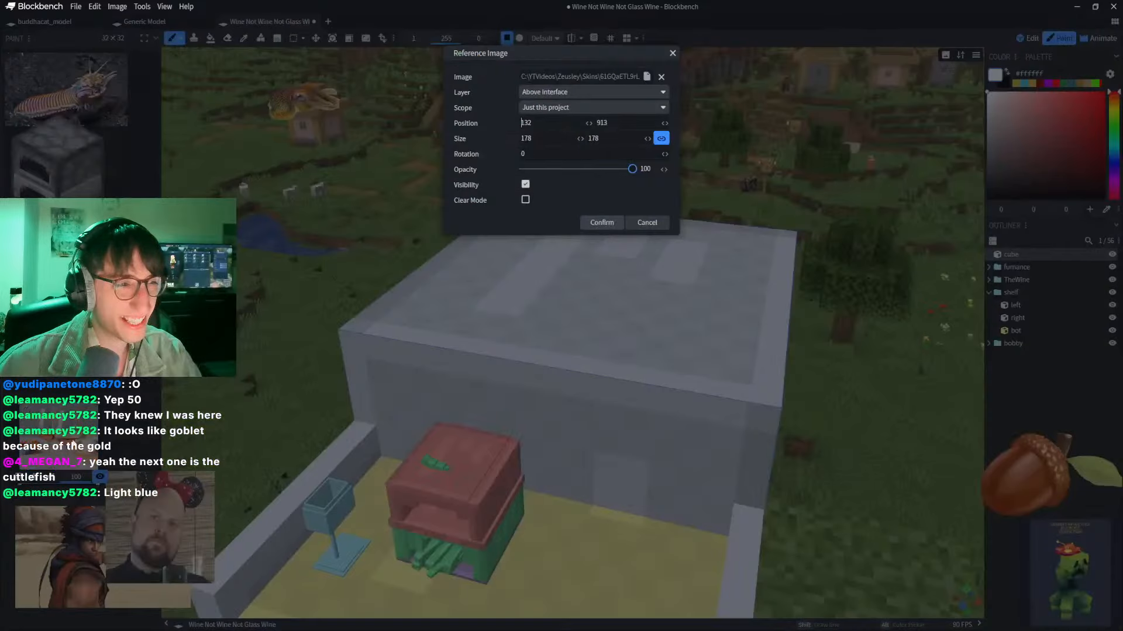
{"action": "left_click", "coordinate": [138, 413]}
{"action": "left_click_drag", "start_coordinate": [57, 439], "coordinate": [99, 156]}
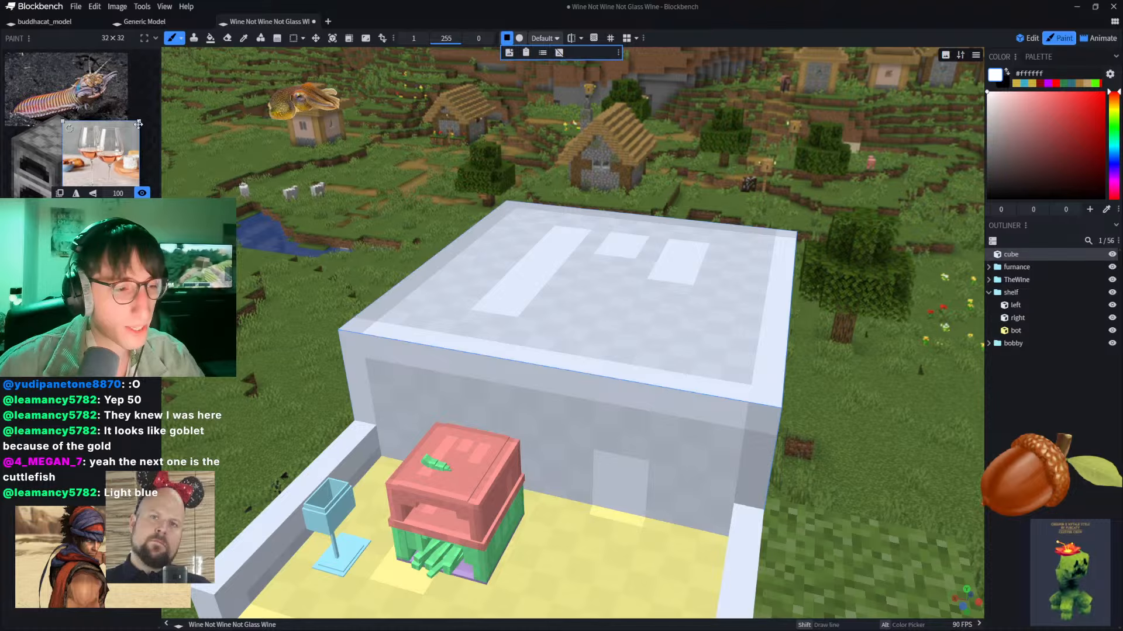
Step: Shift the desert warrior reference image slightly toward the nearest edge of the window
{"action": "left_click", "coordinate": [71, 569]}
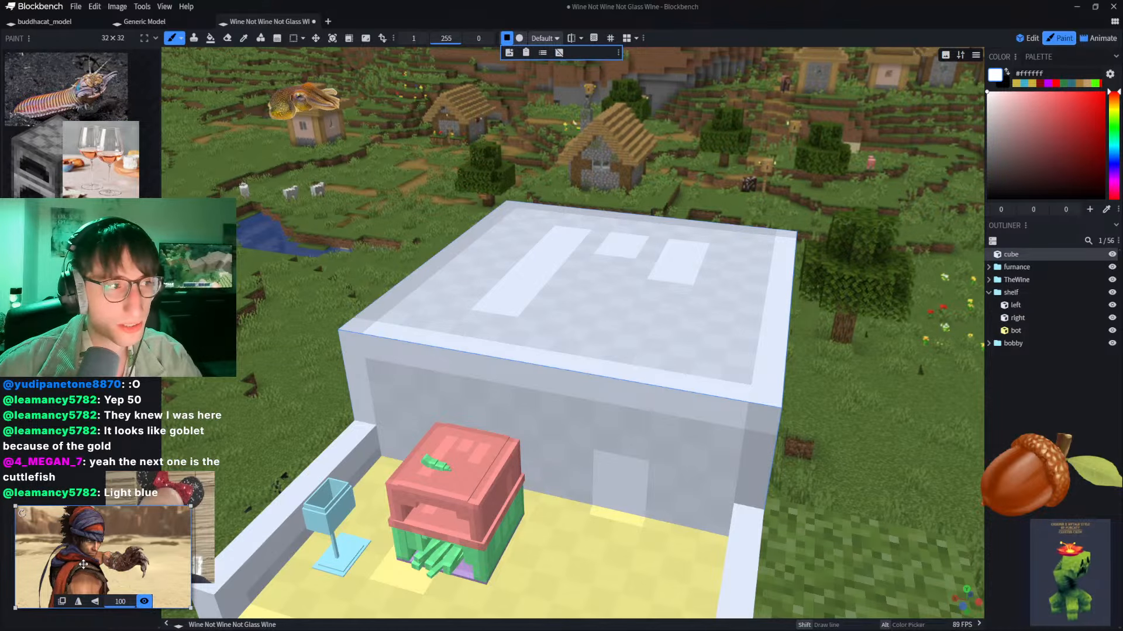
{"action": "left_click_drag", "start_coordinate": [82, 566], "coordinate": [72, 568]}
{"action": "left_click", "coordinate": [264, 382]}
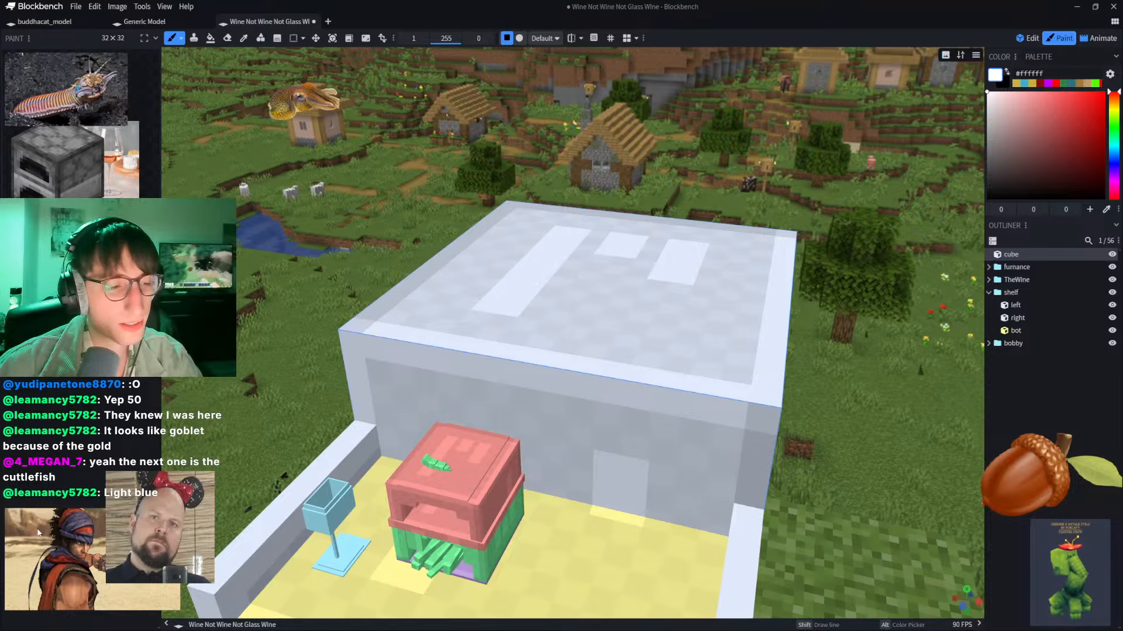
Step: Shift the reference portrait with the mouse-ear headband slightly away from the warrior image
{"action": "scroll", "coordinate": [351, 300], "scroll_direction": "up", "scroll_amount": 5}
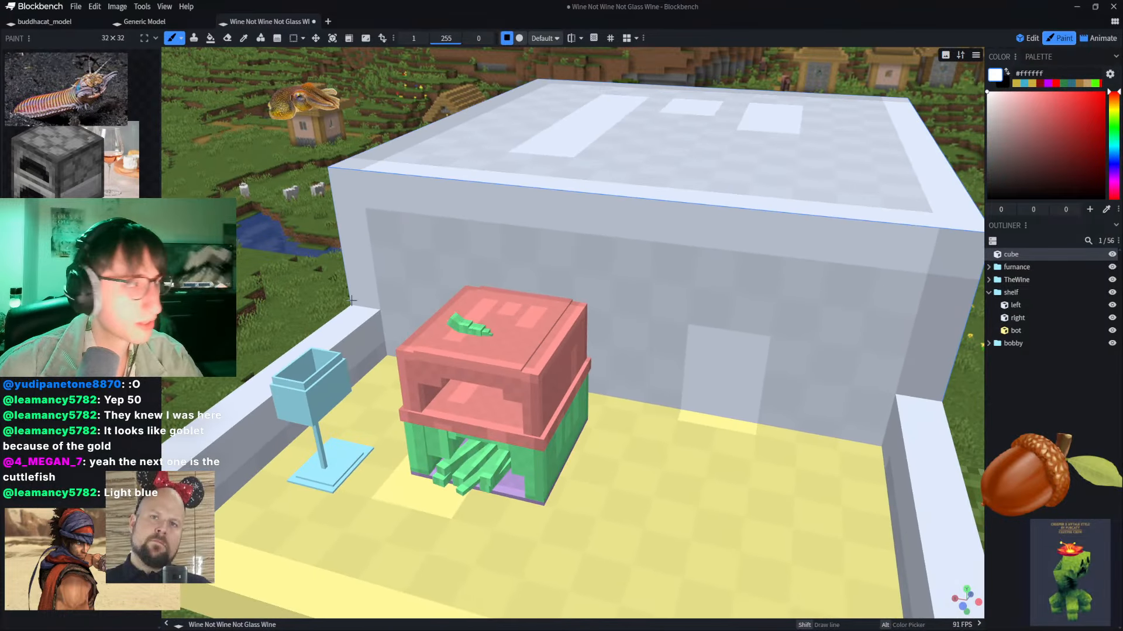
{"action": "right_click_drag", "start_coordinate": [342, 300], "coordinate": [499, 272]}
{"action": "scroll", "coordinate": [327, 245], "scroll_direction": "up", "scroll_amount": 3}
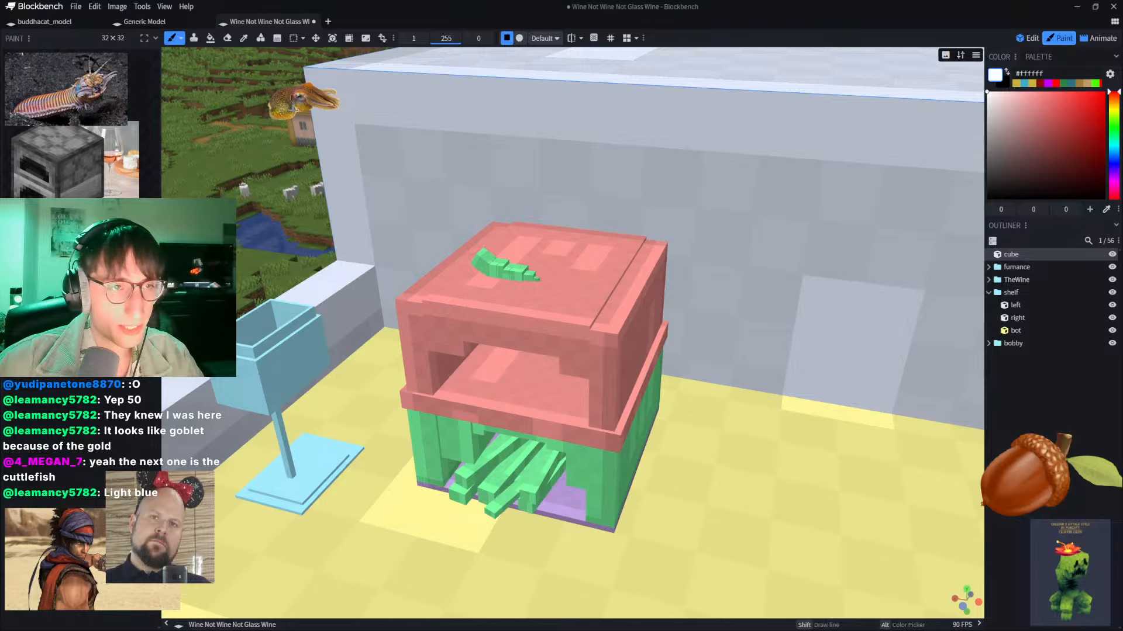
{"action": "scroll", "coordinate": [293, 106], "scroll_direction": "up", "scroll_amount": 4}
{"action": "right_click_drag", "start_coordinate": [360, 224], "coordinate": [293, 175]}
{"action": "scroll", "coordinate": [383, 212], "scroll_direction": "down", "scroll_amount": 2}
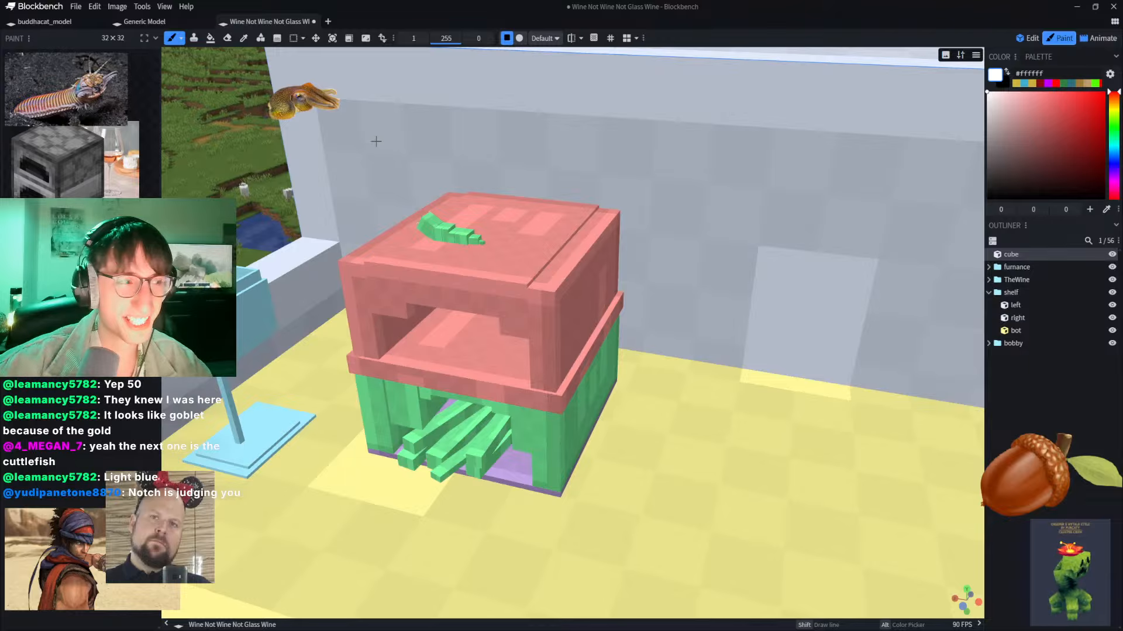
{"action": "left_click", "coordinate": [153, 532]}
{"action": "left_click_drag", "start_coordinate": [150, 506], "coordinate": [163, 534]}
{"action": "left_click", "coordinate": [320, 229]}
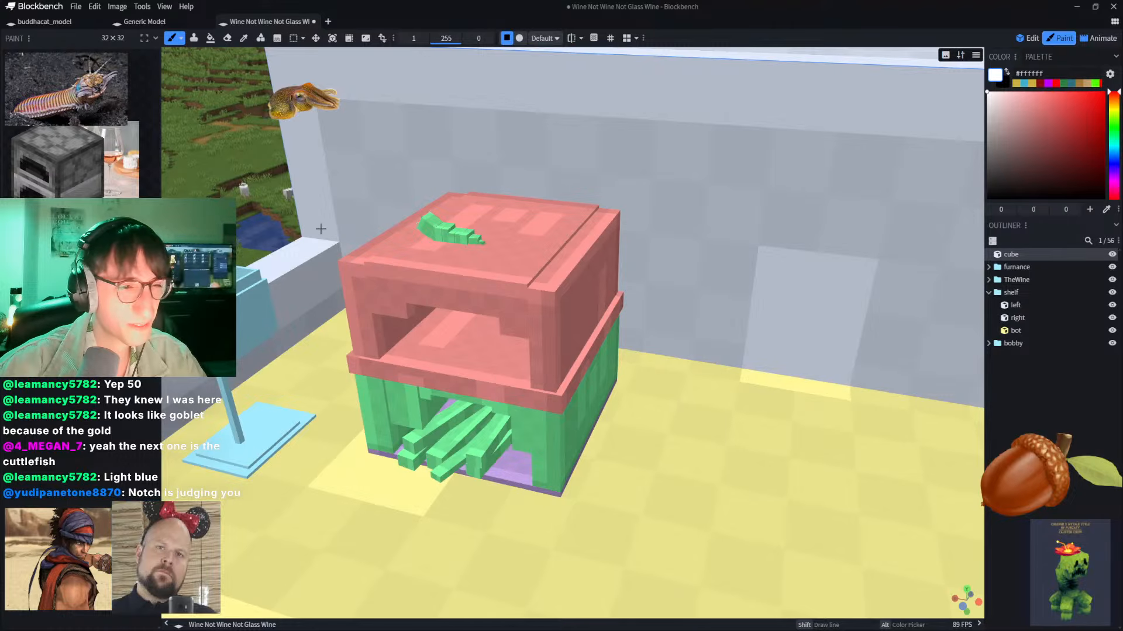
Step: Examine the shelf around the cup and furnace and the empty floor beside the furnace
{"action": "right_click_drag", "start_coordinate": [433, 228], "coordinate": [491, 243]}
{"action": "scroll", "coordinate": [492, 244], "scroll_direction": "down", "scroll_amount": 2}
{"action": "scroll", "coordinate": [491, 245], "scroll_direction": "up", "scroll_amount": 6}
{"action": "scroll", "coordinate": [507, 192], "scroll_direction": "down", "scroll_amount": 10}
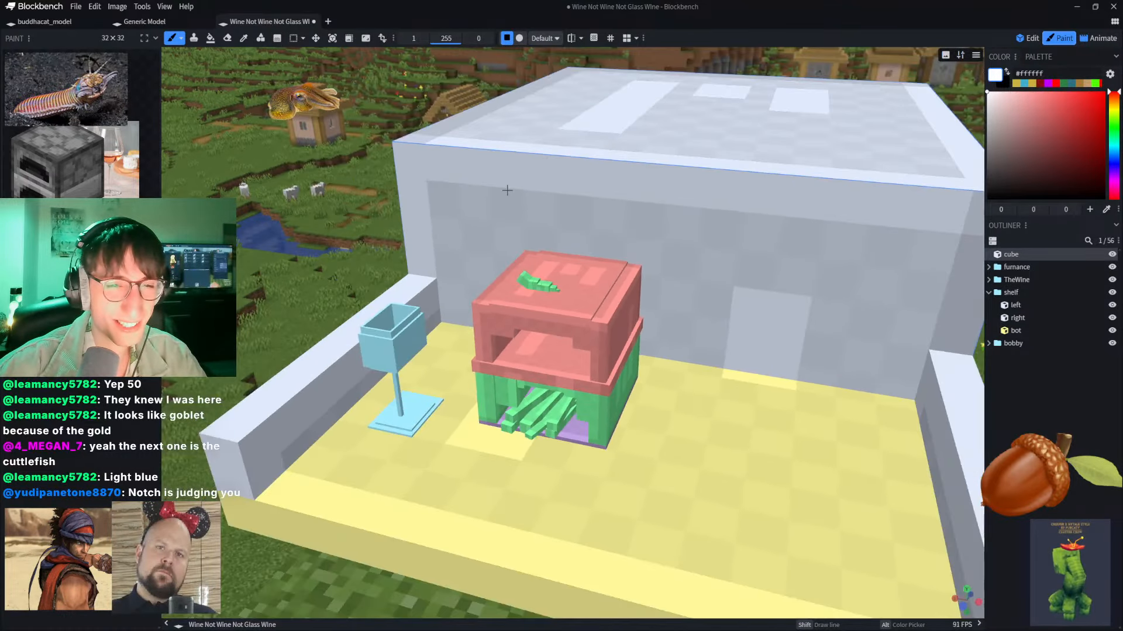
{"action": "right_click_drag", "start_coordinate": [383, 286], "coordinate": [286, 187]}
{"action": "scroll", "coordinate": [648, 258], "scroll_direction": "up", "scroll_amount": 5}
{"action": "scroll", "coordinate": [647, 258], "scroll_direction": "down", "scroll_amount": 5}
{"action": "right_click_drag", "start_coordinate": [648, 258], "coordinate": [559, 266]}
{"action": "scroll", "coordinate": [560, 298], "scroll_direction": "up", "scroll_amount": 4}
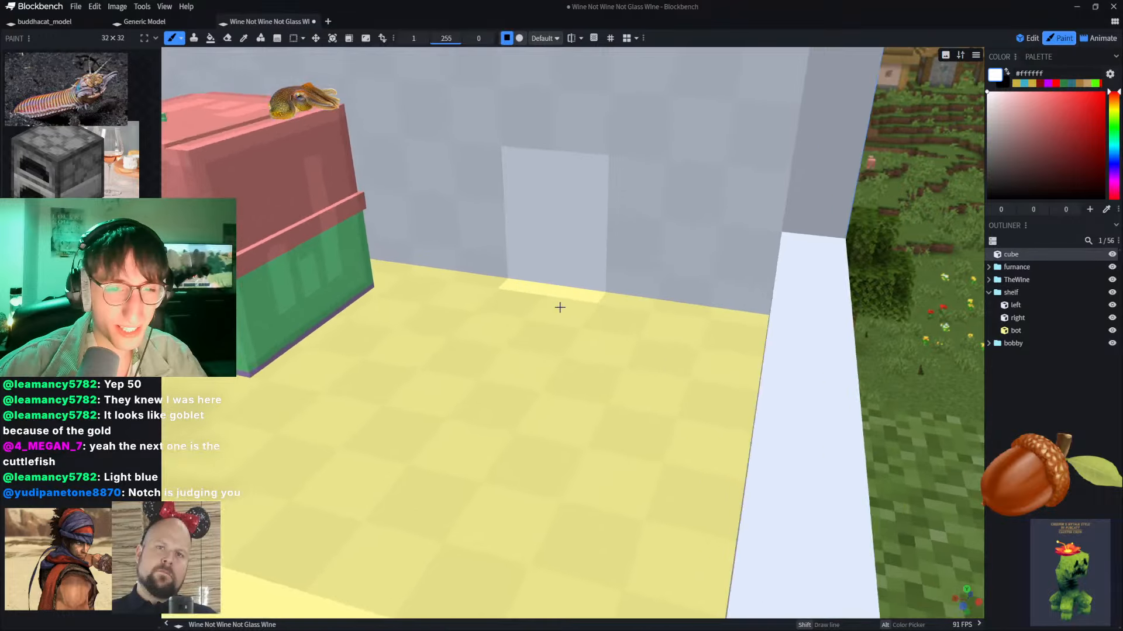
{"action": "scroll", "coordinate": [560, 307], "scroll_direction": "up", "scroll_amount": 1}
{"action": "right_click_drag", "start_coordinate": [455, 293], "coordinate": [535, 291]}
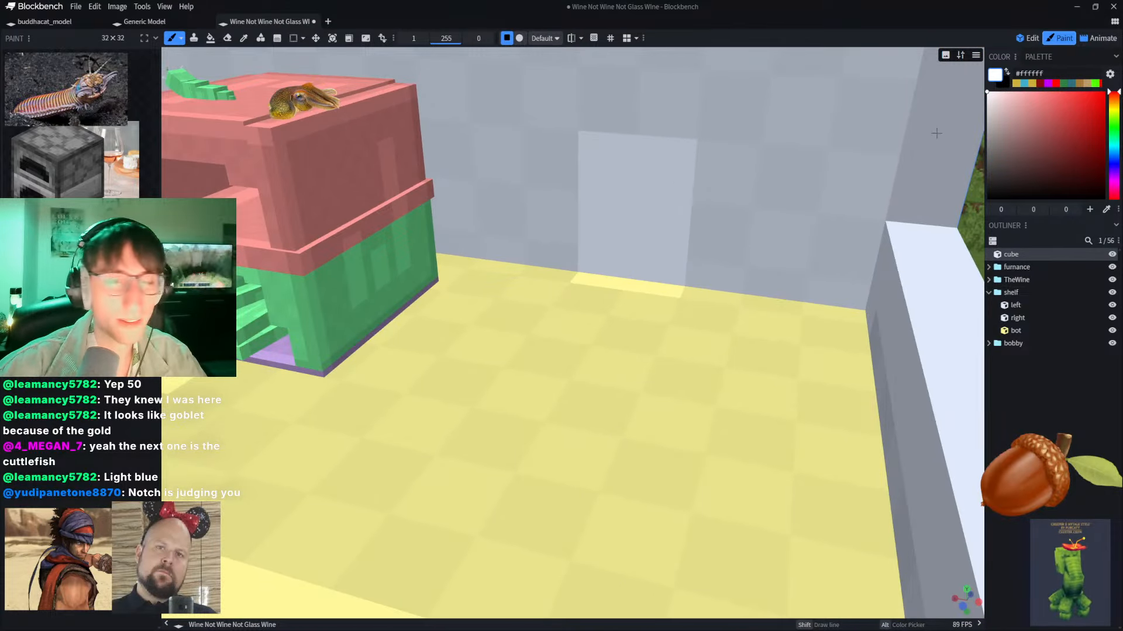
Step: Duplicate the green side panel of the furnace in Edit mode and move the copy onto the empty shelf floor at X 10.4336
{"action": "left_click", "coordinate": [1027, 38]}
{"action": "left_click", "coordinate": [366, 284]}
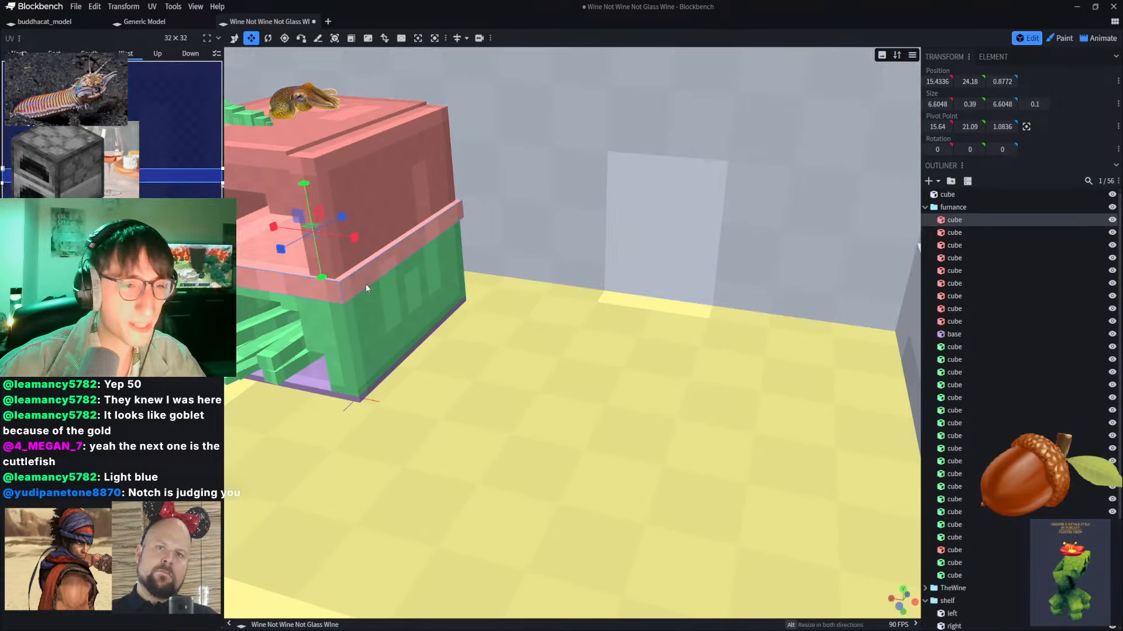
{"action": "left_click", "coordinate": [396, 316]}
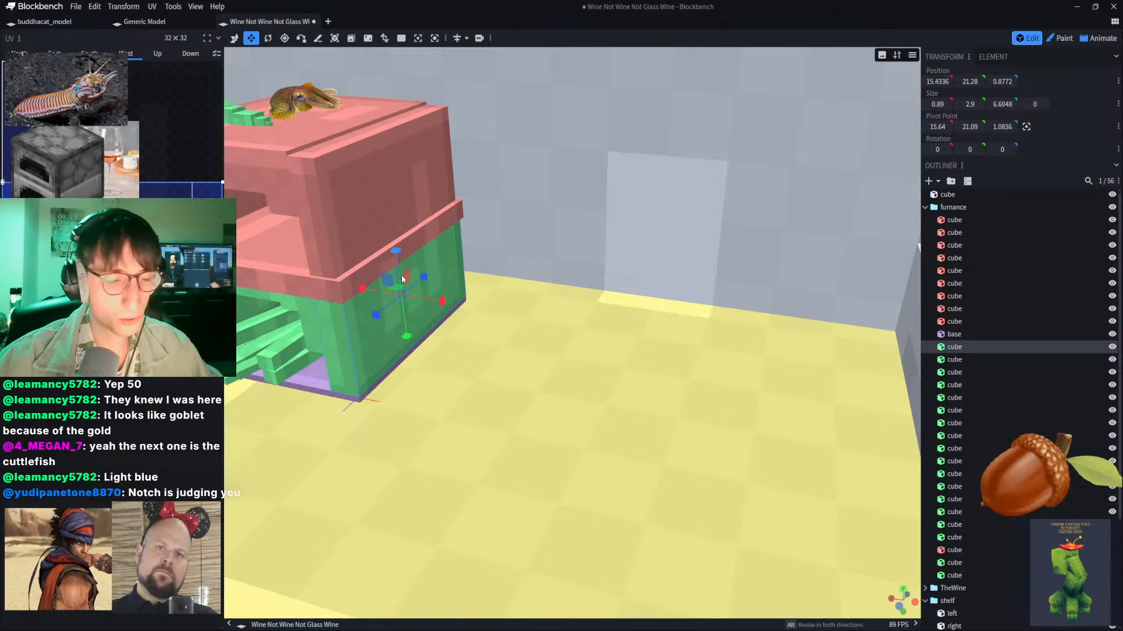
{"action": "key", "text": "ctrl+d"}
{"action": "key", "text": "v"}
{"action": "left_click_drag", "start_coordinate": [365, 288], "coordinate": [535, 341]}
Step: Resize the copied panel into a thicker, lower block measuring 1.89 × 1.9 × 5.6048
{"action": "right_click_drag", "start_coordinate": [693, 291], "coordinate": [621, 294]}
{"action": "scroll", "coordinate": [489, 292], "scroll_direction": "up", "scroll_amount": 6}
{"action": "right_click_drag", "start_coordinate": [488, 293], "coordinate": [657, 251]}
{"action": "scroll", "coordinate": [627, 269], "scroll_direction": "up", "scroll_amount": 2}
{"action": "scroll", "coordinate": [638, 270], "scroll_direction": "down", "scroll_amount": 3}
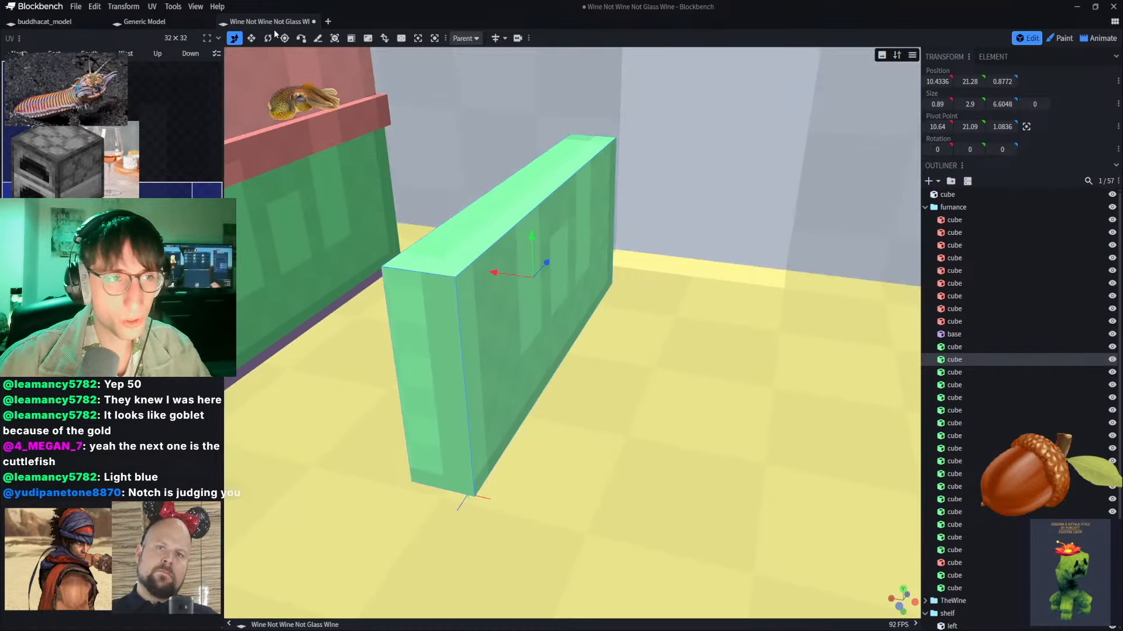
{"action": "left_click", "coordinate": [252, 38]}
{"action": "left_click_drag", "start_coordinate": [548, 263], "coordinate": [648, 348]}
{"action": "right_click_drag", "start_coordinate": [640, 346], "coordinate": [570, 308]}
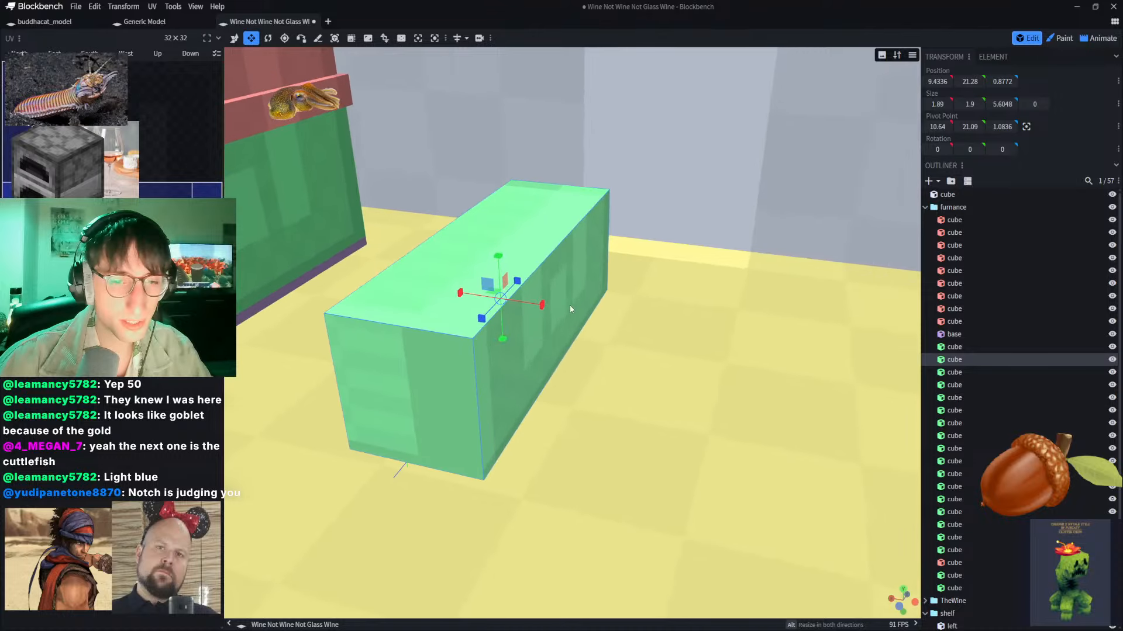
Step: Flatten and shorten the block into a slab measuring 2.89 × 0.9 × 3.6048
{"action": "mouse_move", "coordinate": [538, 304]}
{"action": "left_mouse_down"}
{"action": "mouse_move", "coordinate": [627, 310]}
{"action": "mouse_move", "coordinate": [532, 303]}
{"action": "left_mouse_up"}
{"action": "left_click_drag", "start_coordinate": [516, 351], "coordinate": [555, 297]}
{"action": "right_click_drag", "start_coordinate": [579, 253], "coordinate": [571, 204]}
{"action": "scroll", "coordinate": [576, 274], "scroll_direction": "up", "scroll_amount": 1}
Step: Duplicate the flat slab in place and compare it with the logs in the furnace
{"action": "key", "text": "ctrl+d"}
{"action": "key", "text": "v"}
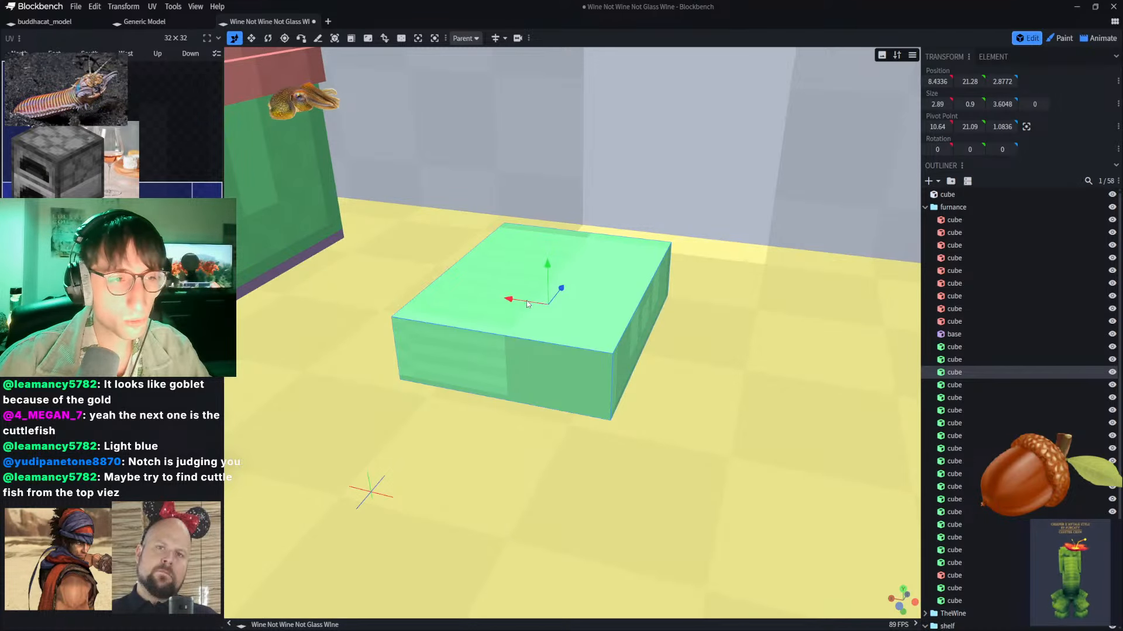
{"action": "right_click_drag", "start_coordinate": [507, 283], "coordinate": [775, 266]}
{"action": "right_click_drag", "start_coordinate": [374, 286], "coordinate": [608, 275]}
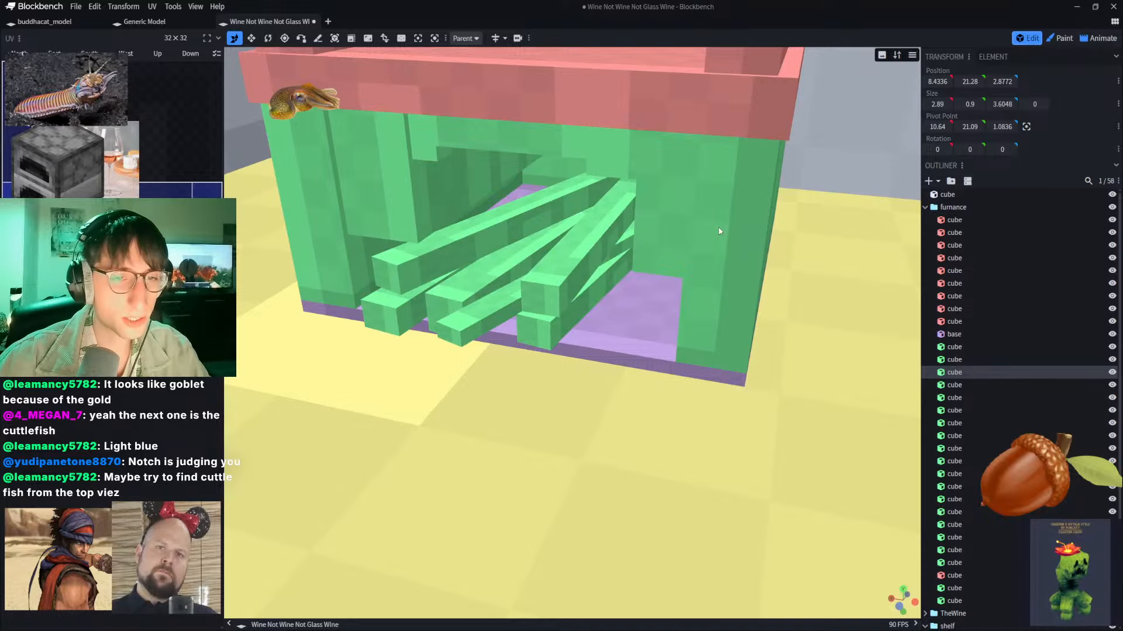
{"action": "right_click_drag", "start_coordinate": [720, 231], "coordinate": [197, 194]}
{"action": "right_click_drag", "start_coordinate": [736, 317], "coordinate": [593, 328]}
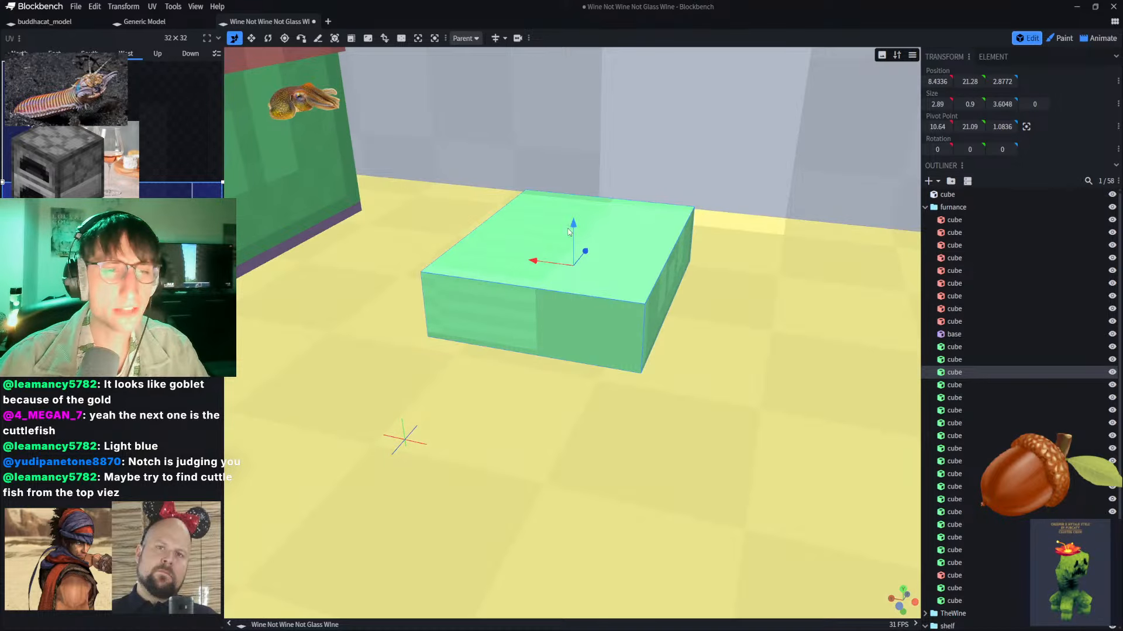
{"action": "right_click_drag", "start_coordinate": [544, 251], "coordinate": [560, 313]}
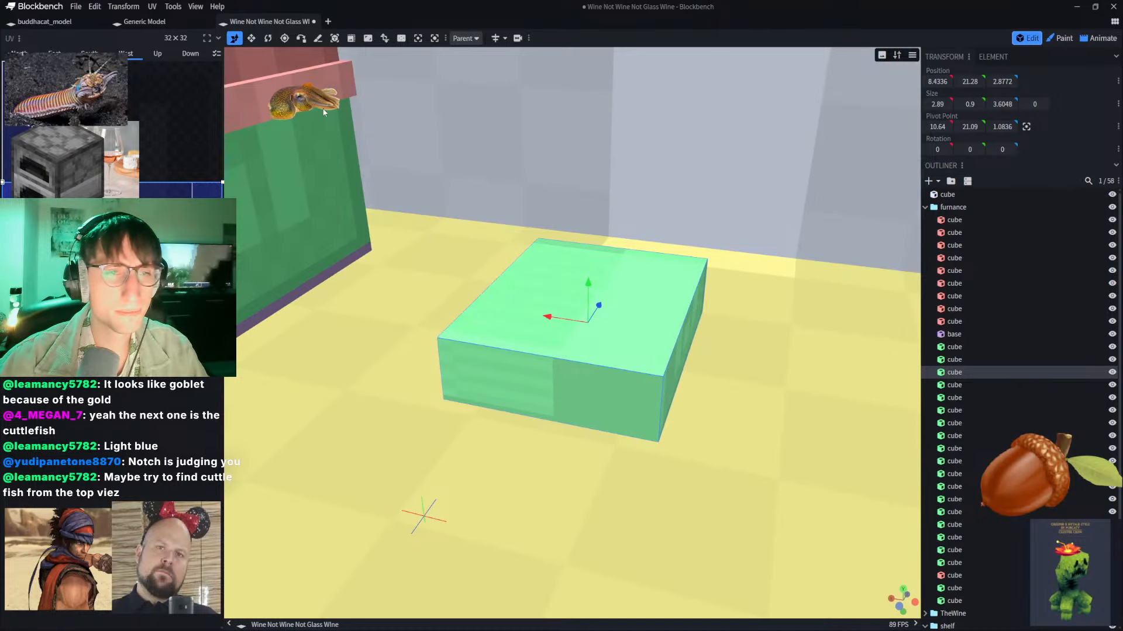
Step: Undo the slab's duplication, all resizing of the copied panel and its move away from the furnace
{"action": "key", "text": "ctrl+z"}
{"action": "key", "text": "ctrl+z"}
{"action": "key", "text": "ctrl+z"}
{"action": "key", "text": "ctrl+z"}
{"action": "key", "text": "ctrl+z"}
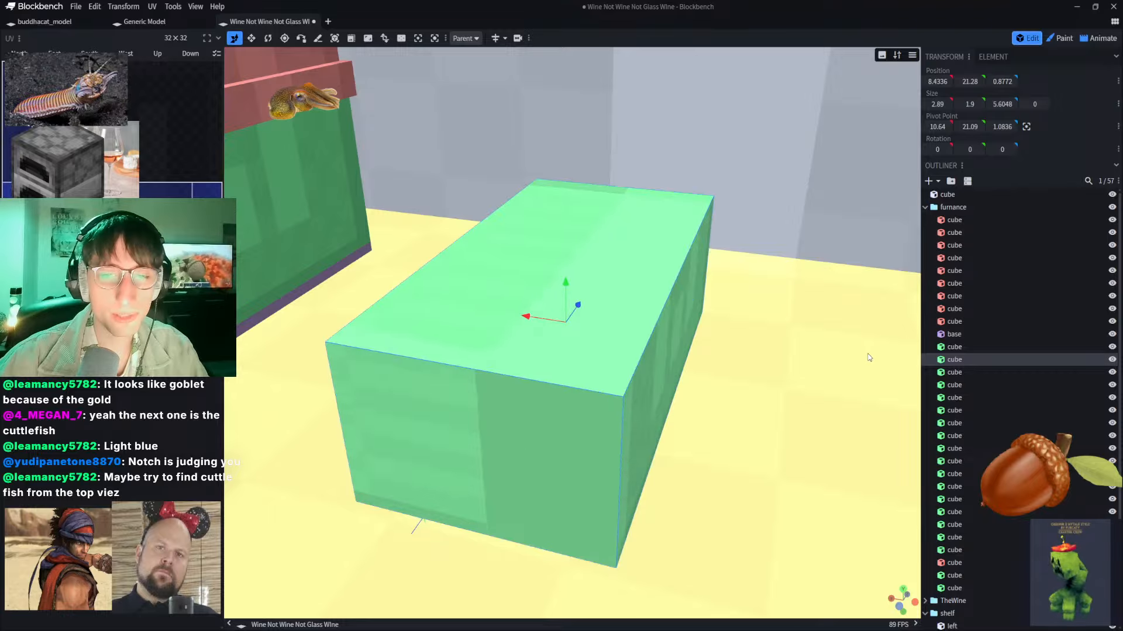
{"action": "key", "text": "ctrl+z"}
{"action": "key", "text": "ctrl+z"}
{"action": "key", "text": "ctrl+z"}
{"action": "key", "text": "ctrl+z"}
{"action": "key", "text": "ctrl+z"}
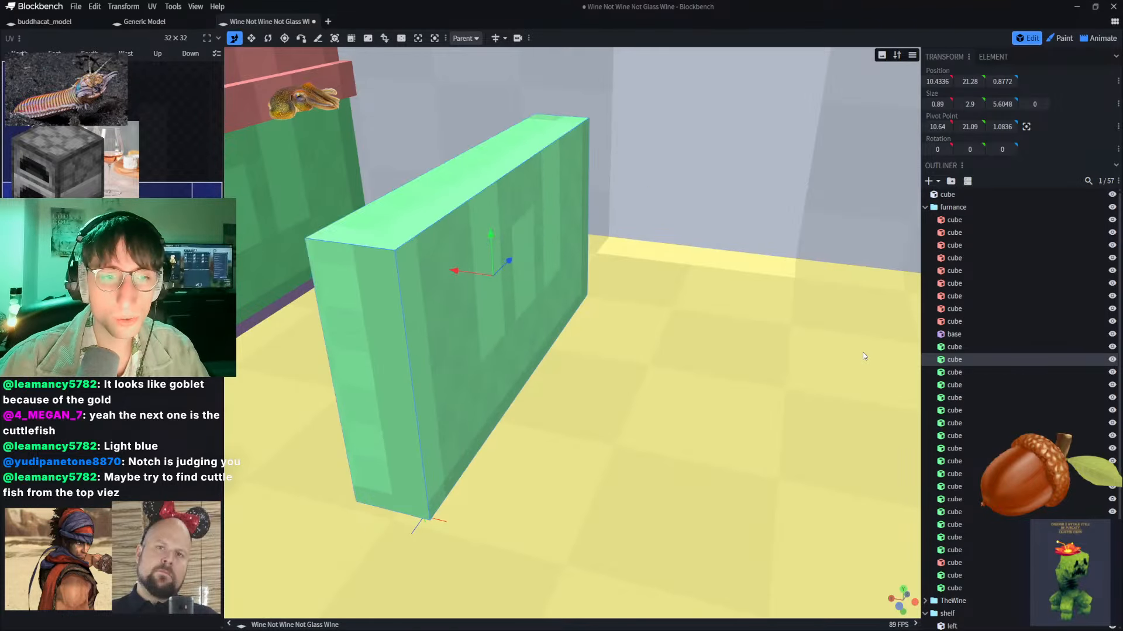
{"action": "key", "text": "ctrl+z"}
{"action": "key", "text": "ctrl+z"}
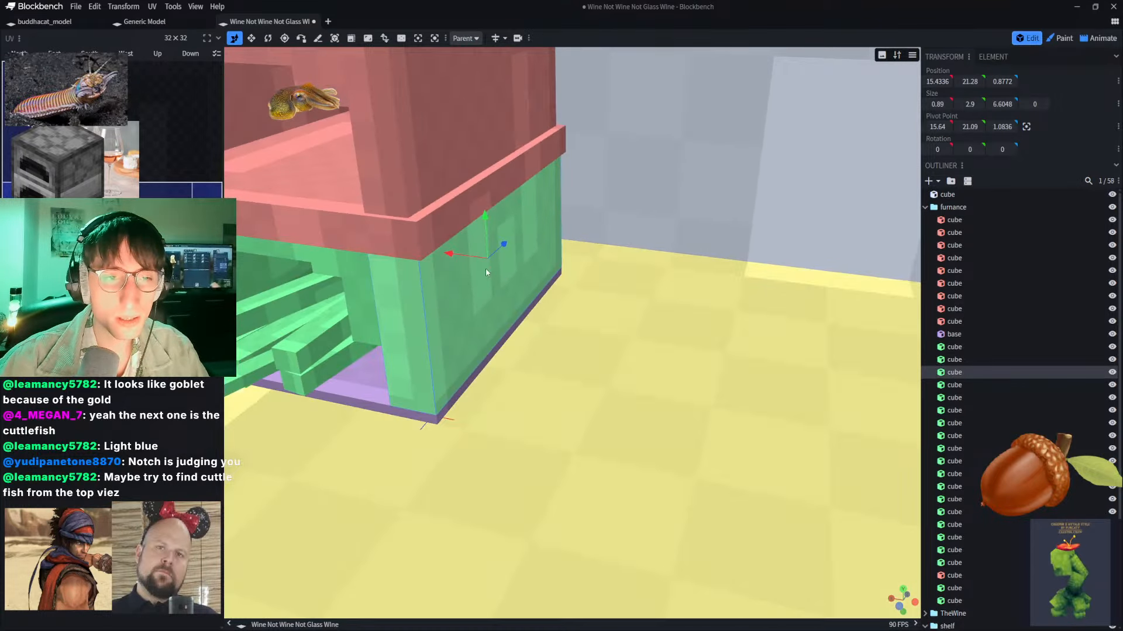
Step: Place a copy of the green side panel on the shelf at X 11.4336 and take it out of the furnance group
{"action": "key", "text": "ctrl+z"}
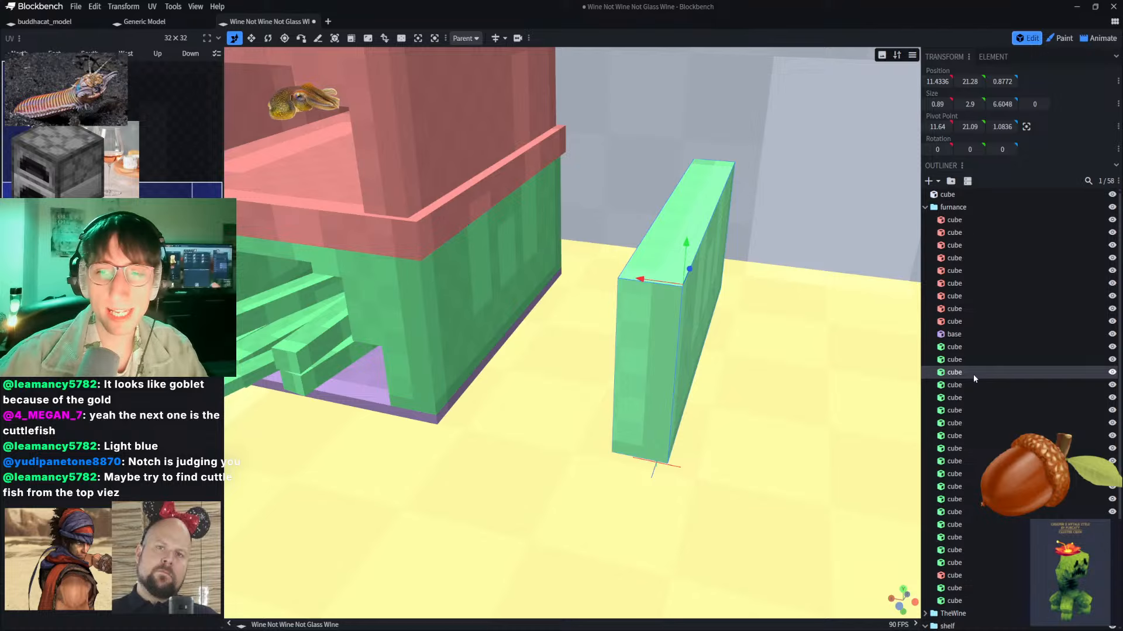
{"action": "left_click_drag", "start_coordinate": [970, 373], "coordinate": [965, 200]}
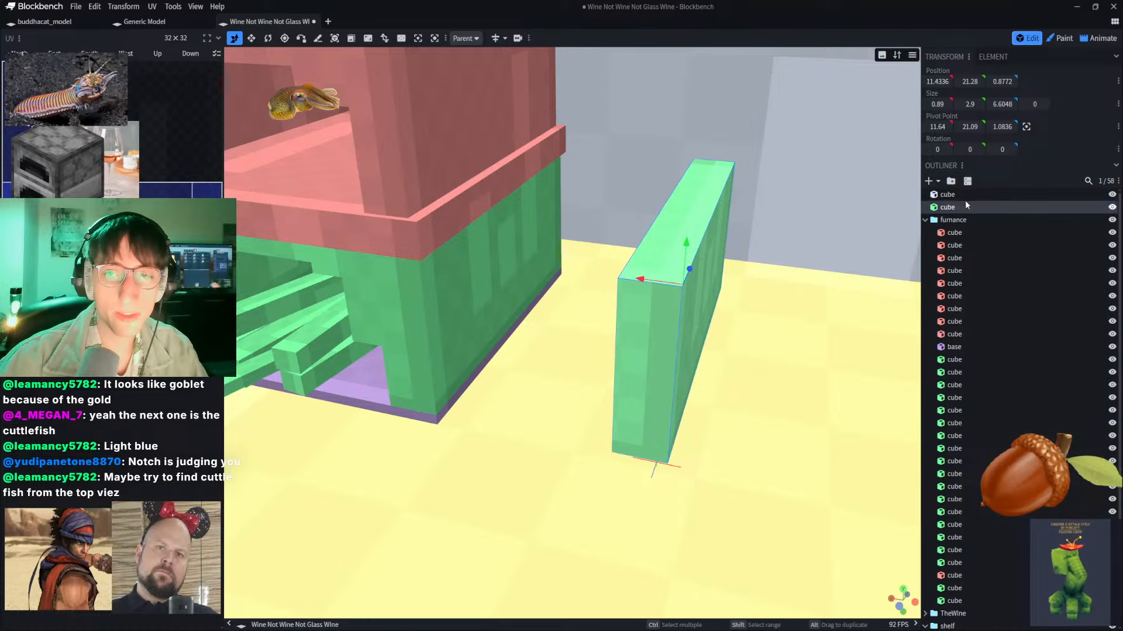
{"action": "left_click", "coordinate": [925, 220]}
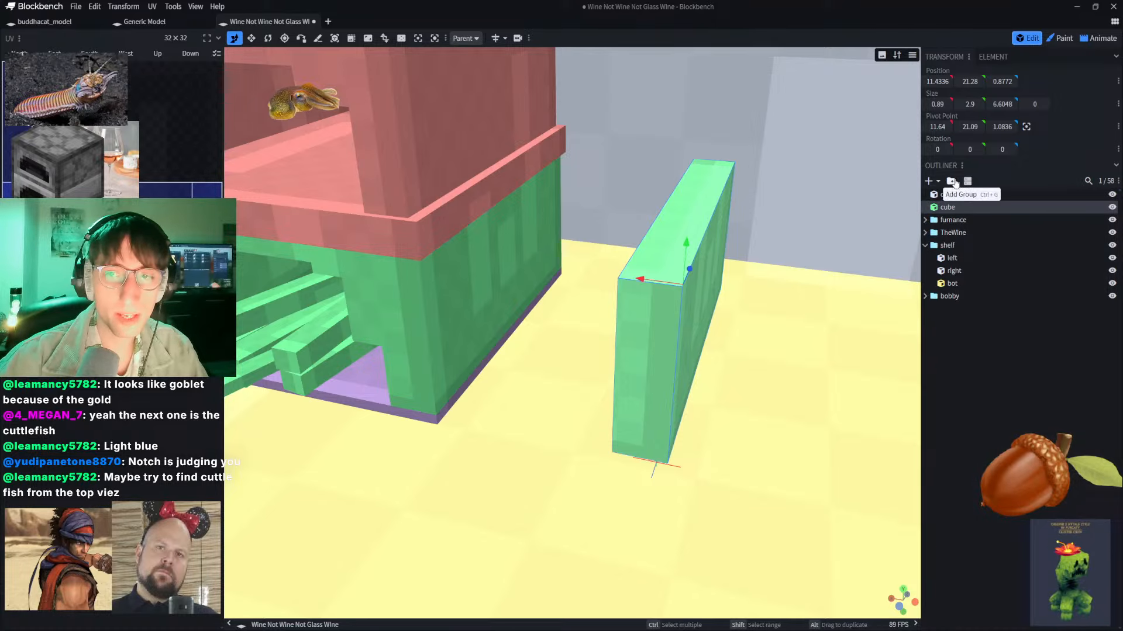
{"action": "left_click", "coordinate": [949, 349]}
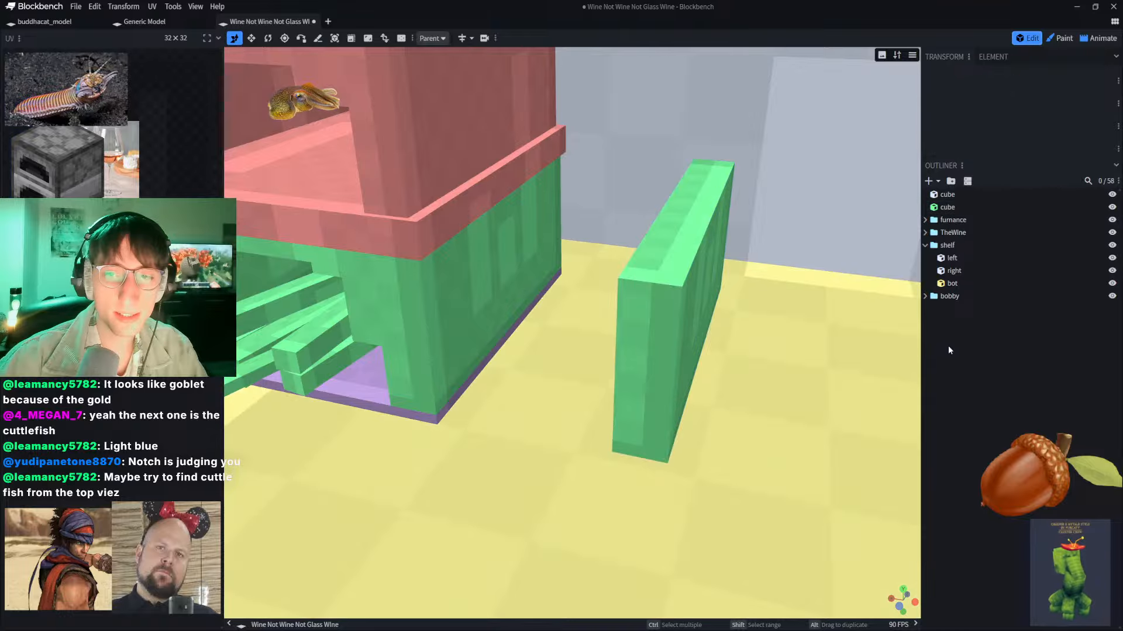
{"action": "right_click", "coordinate": [954, 317]}
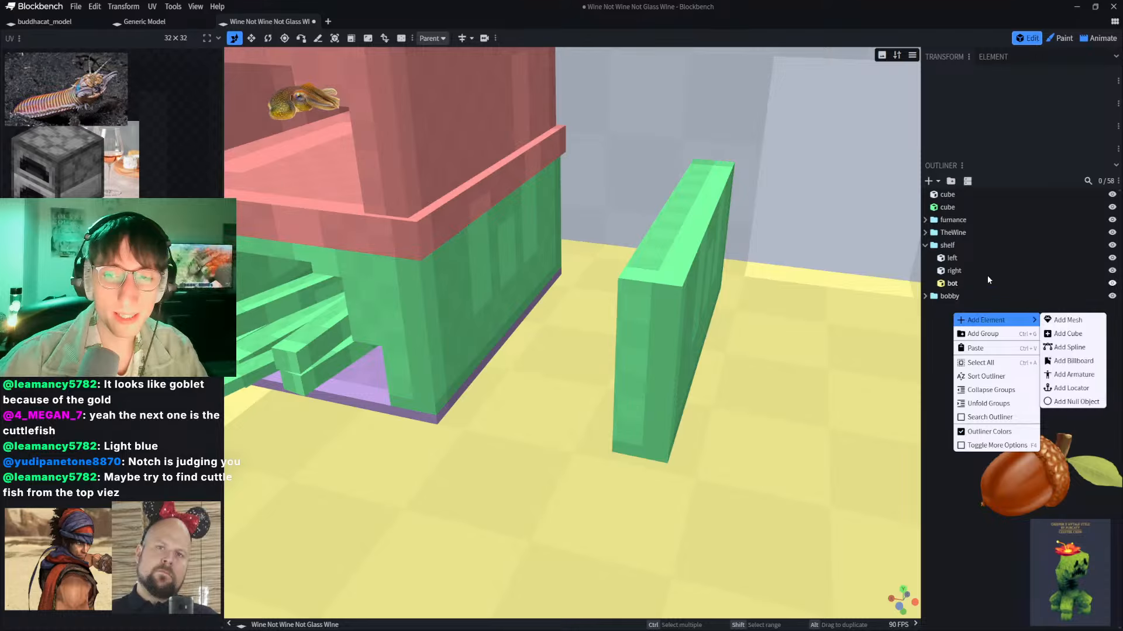
{"action": "key", "text": "Escape"}
Step: Put the standalone green panel cube into a new group named cattlefish
{"action": "left_click", "coordinate": [955, 198]}
{"action": "left_click", "coordinate": [952, 182]}
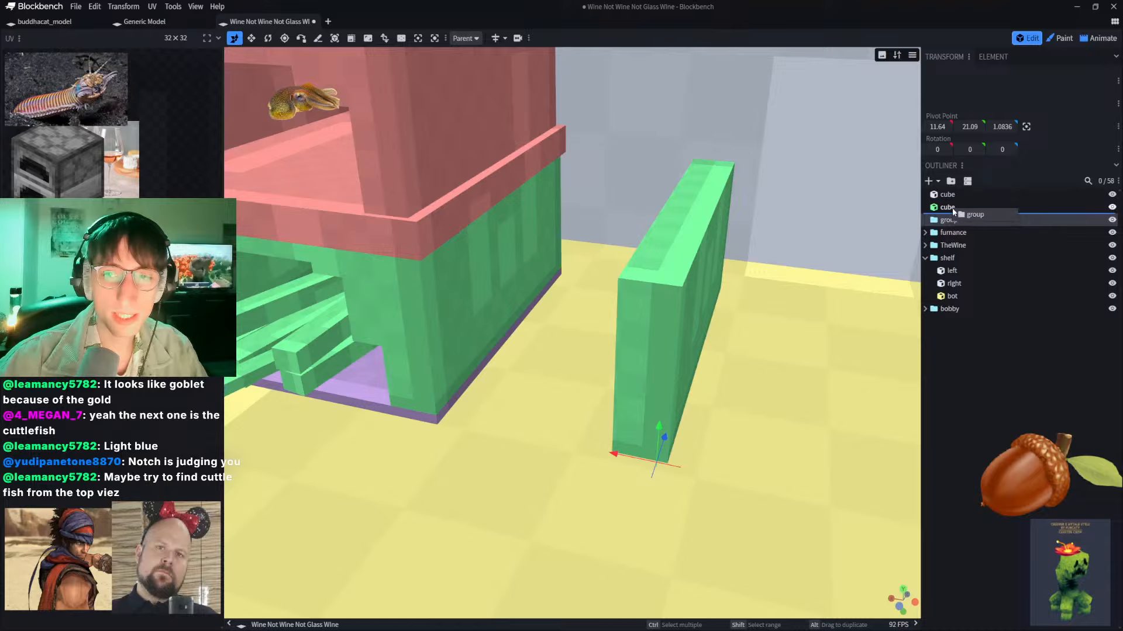
{"action": "left_click_drag", "start_coordinate": [956, 209], "coordinate": [953, 224]}
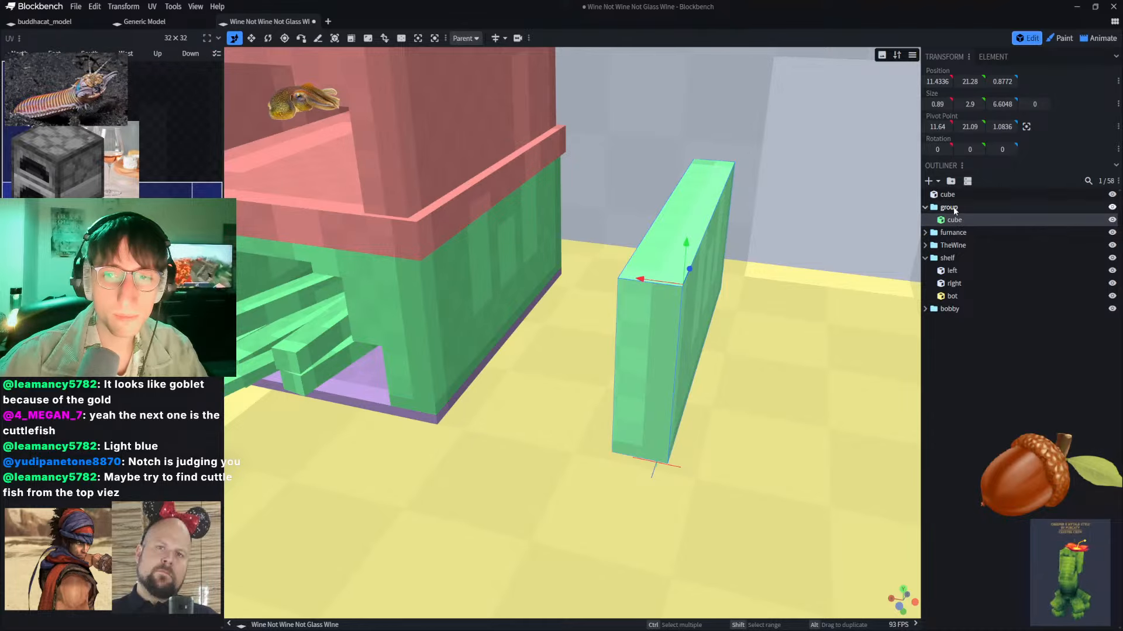
{"action": "double_click", "coordinate": [948, 207]}
{"action": "type", "text": "cuttlefish"}
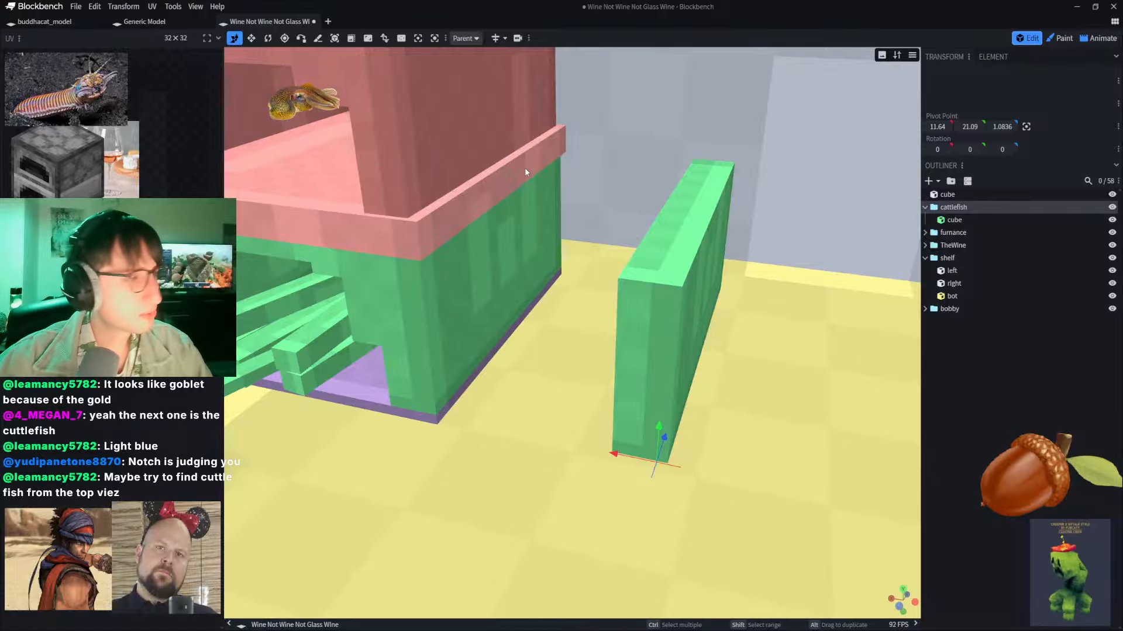
Step: Lower the height of the cattlefish cube to 0.9, turning the tall panel into a flat bar
{"action": "right_click_drag", "start_coordinate": [524, 167], "coordinate": [549, 201]}
{"action": "scroll", "coordinate": [410, 117], "scroll_direction": "up", "scroll_amount": 3}
{"action": "scroll", "coordinate": [634, 182], "scroll_direction": "up", "scroll_amount": 4}
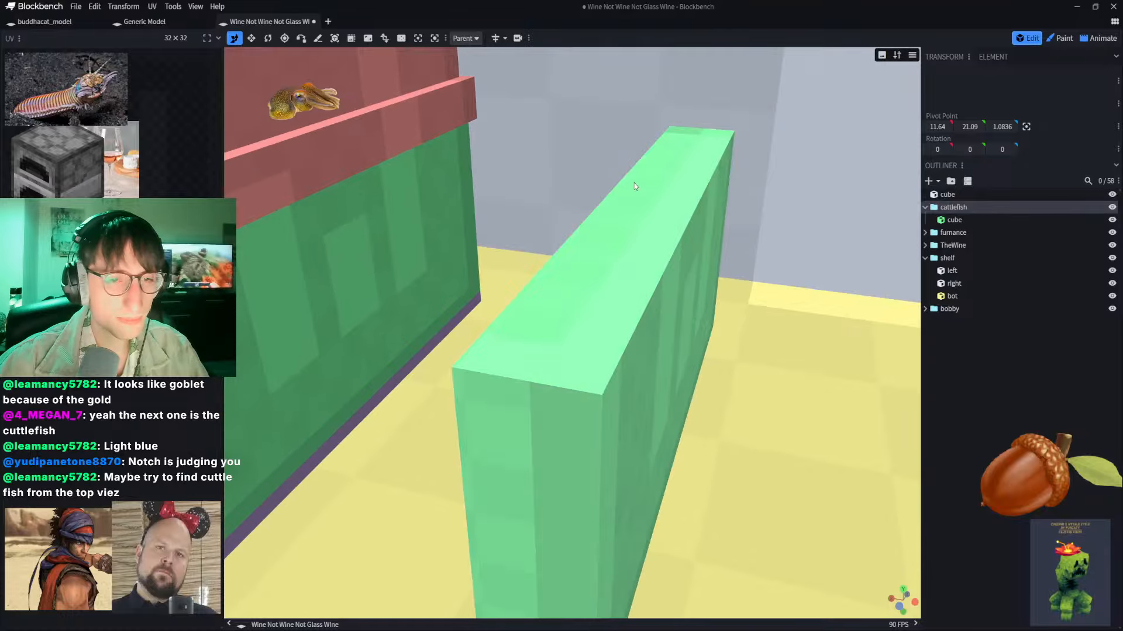
{"action": "right_click_drag", "start_coordinate": [634, 182], "coordinate": [520, 154]}
{"action": "scroll", "coordinate": [520, 154], "scroll_direction": "down", "scroll_amount": 2}
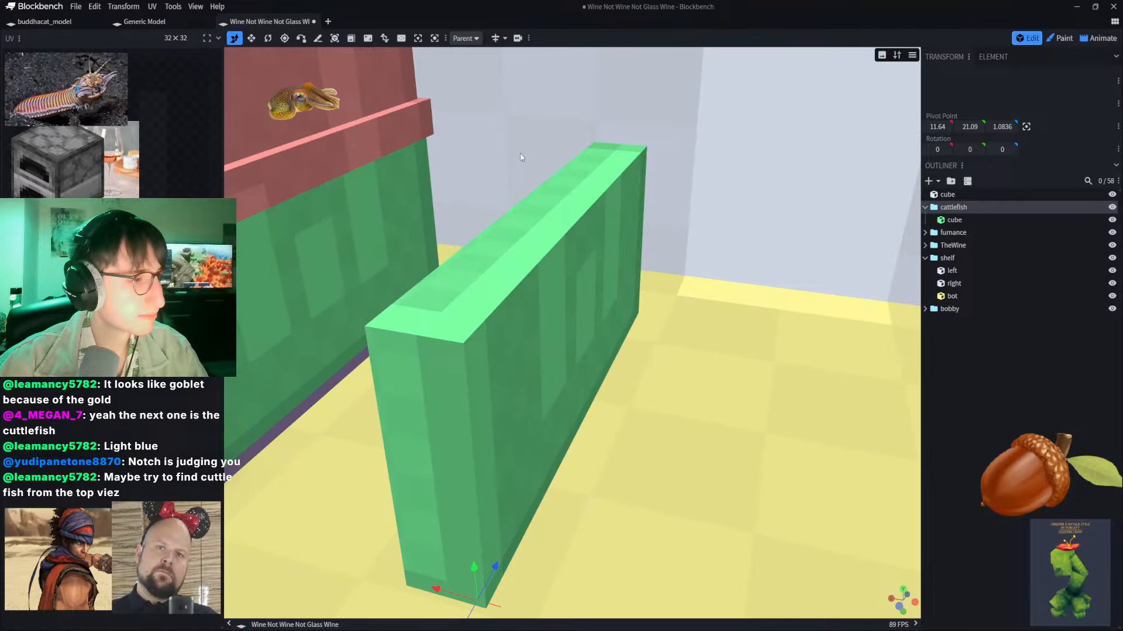
{"action": "right_click_drag", "start_coordinate": [555, 181], "coordinate": [545, 145]}
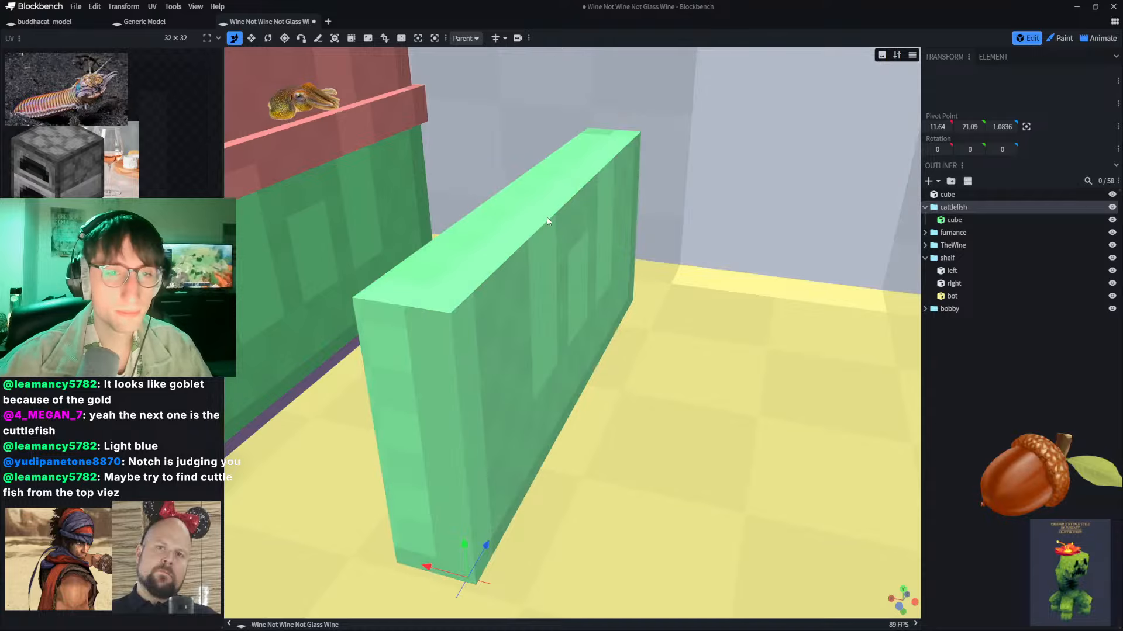
{"action": "left_click", "coordinate": [548, 227]}
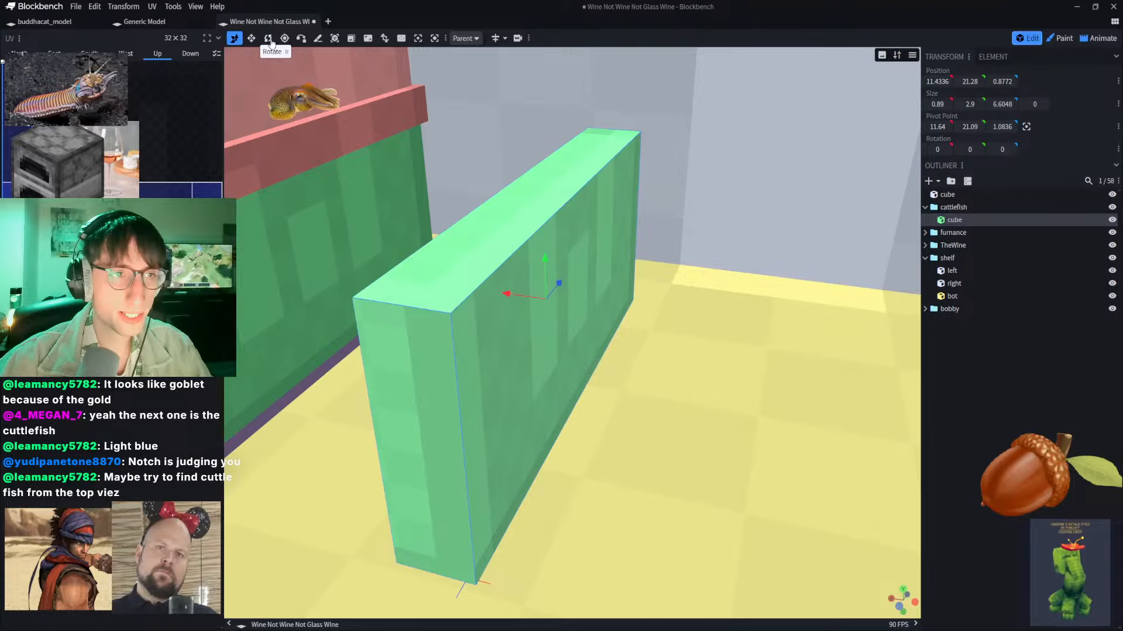
{"action": "left_click", "coordinate": [252, 39]}
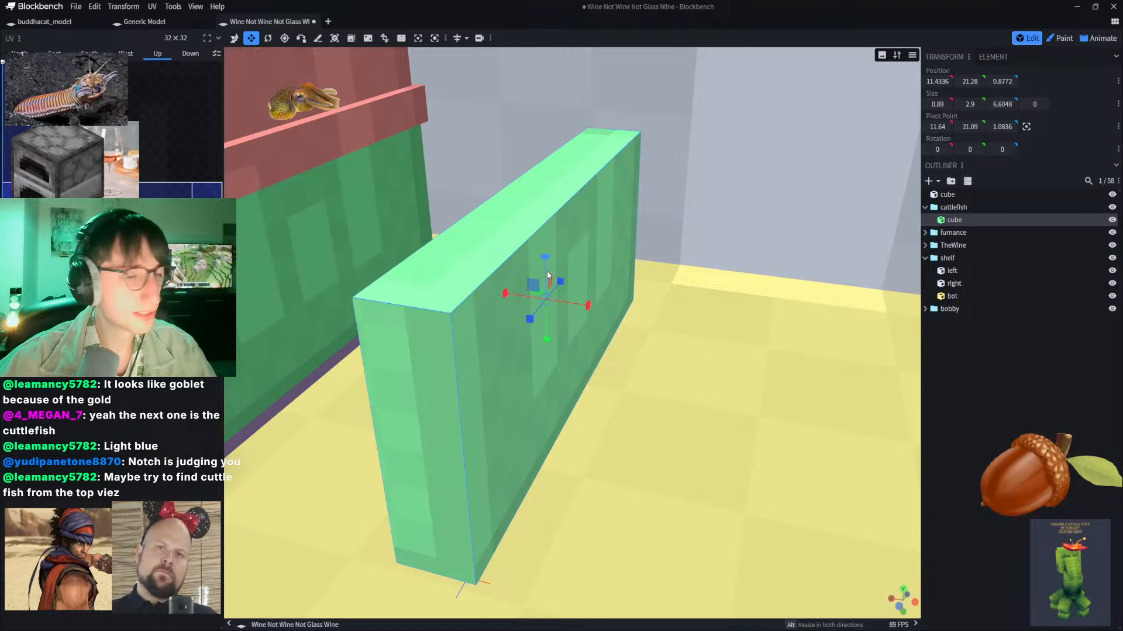
{"action": "left_click_drag", "start_coordinate": [543, 271], "coordinate": [552, 386]}
{"action": "right_click_drag", "start_coordinate": [614, 281], "coordinate": [629, 222]}
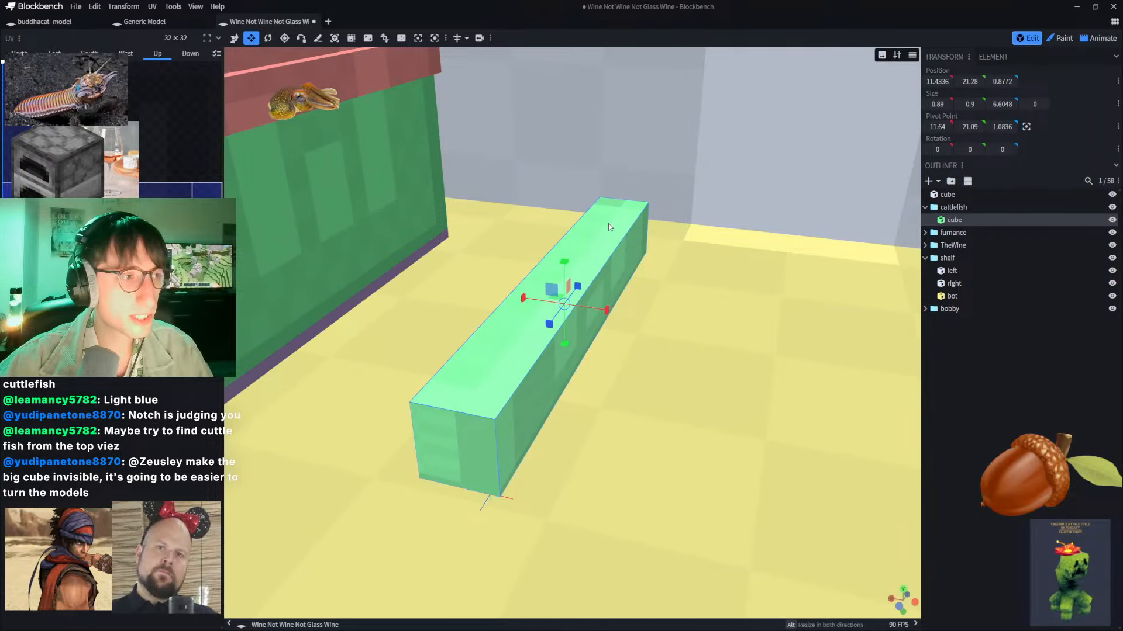
Step: Hide the large background cube and the whole shelf group to get a clear view of the models
{"action": "scroll", "coordinate": [598, 208], "scroll_direction": "down", "scroll_amount": 2}
{"action": "scroll", "coordinate": [598, 208], "scroll_direction": "up", "scroll_amount": 2}
{"action": "left_click", "coordinate": [652, 171]}
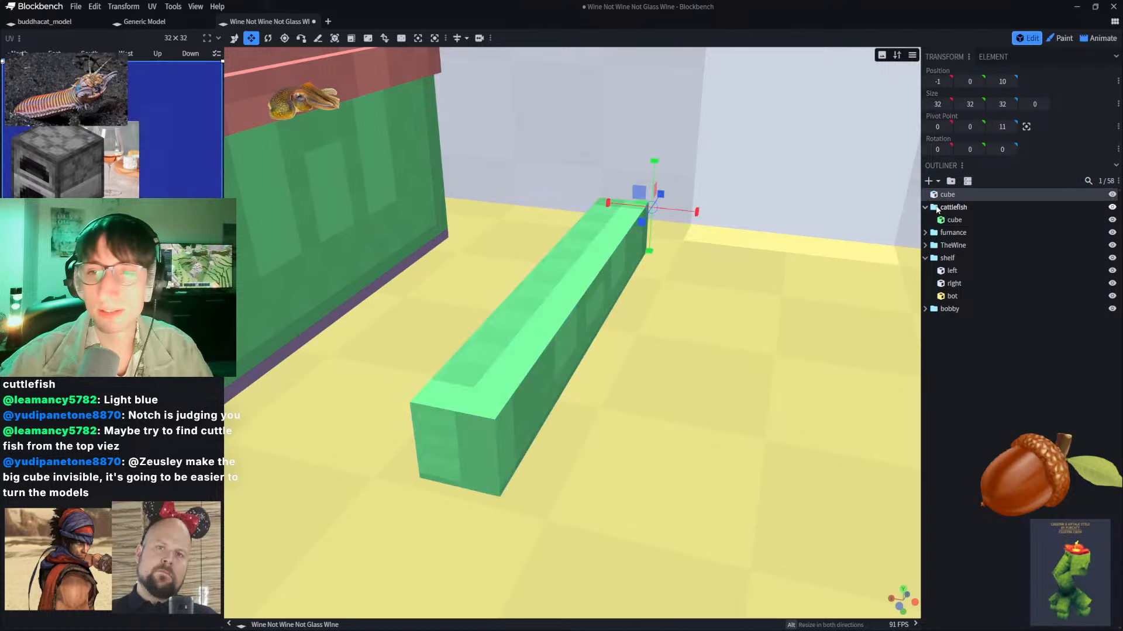
{"action": "left_click", "coordinate": [1112, 194]}
{"action": "left_click", "coordinate": [1087, 297]}
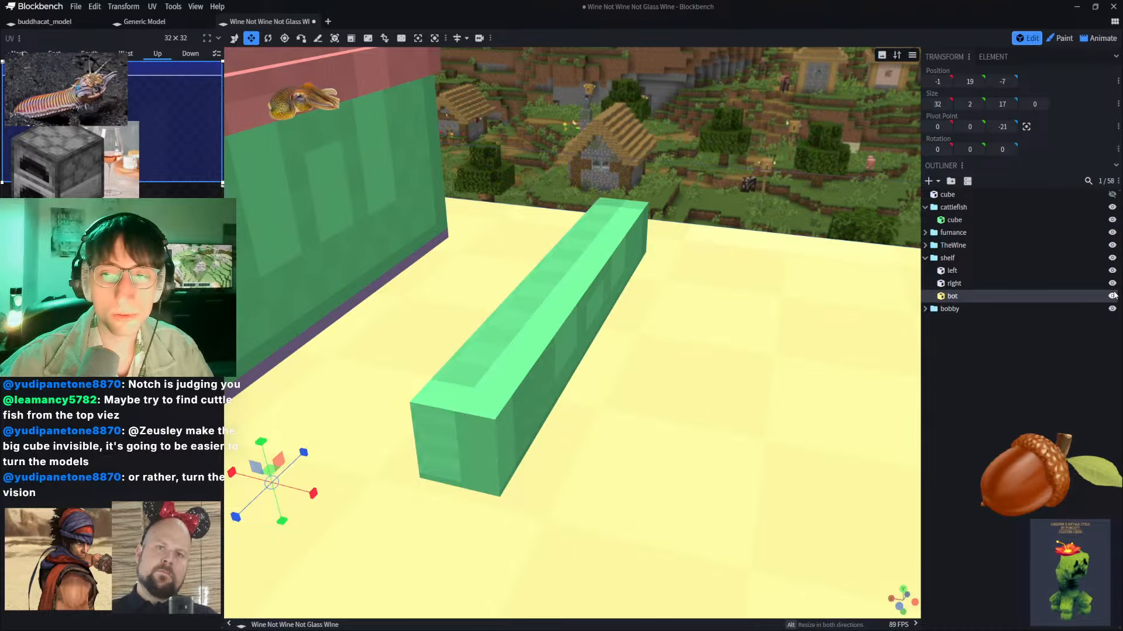
{"action": "left_click", "coordinate": [1112, 259]}
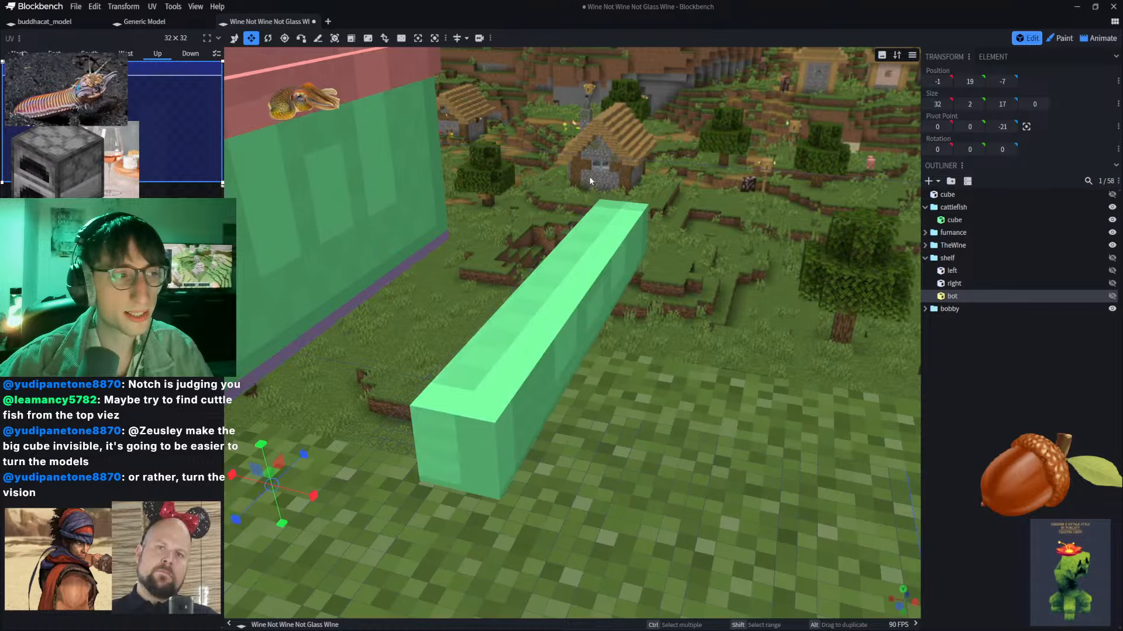
Step: Widen the cattlefish bar to 3.89 along X by extending its side facing the furnace
{"action": "scroll", "coordinate": [587, 240], "scroll_direction": "up", "scroll_amount": 4}
{"action": "scroll", "coordinate": [687, 302], "scroll_direction": "down", "scroll_amount": 3}
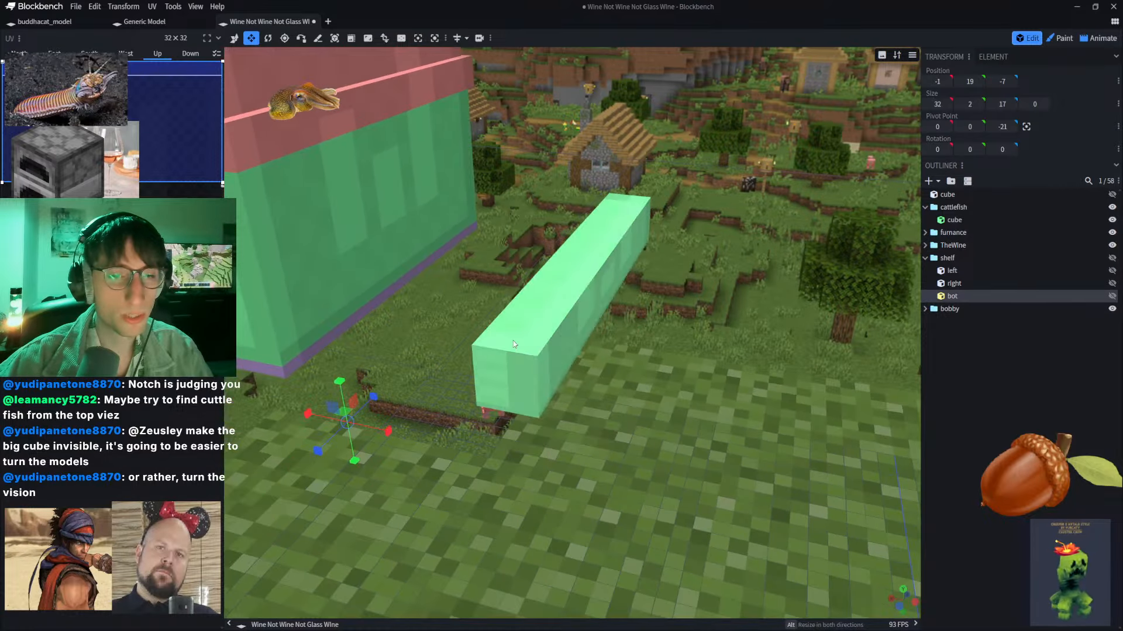
{"action": "left_click", "coordinate": [551, 338]}
{"action": "left_click_drag", "start_coordinate": [741, 261], "coordinate": [570, 258]}
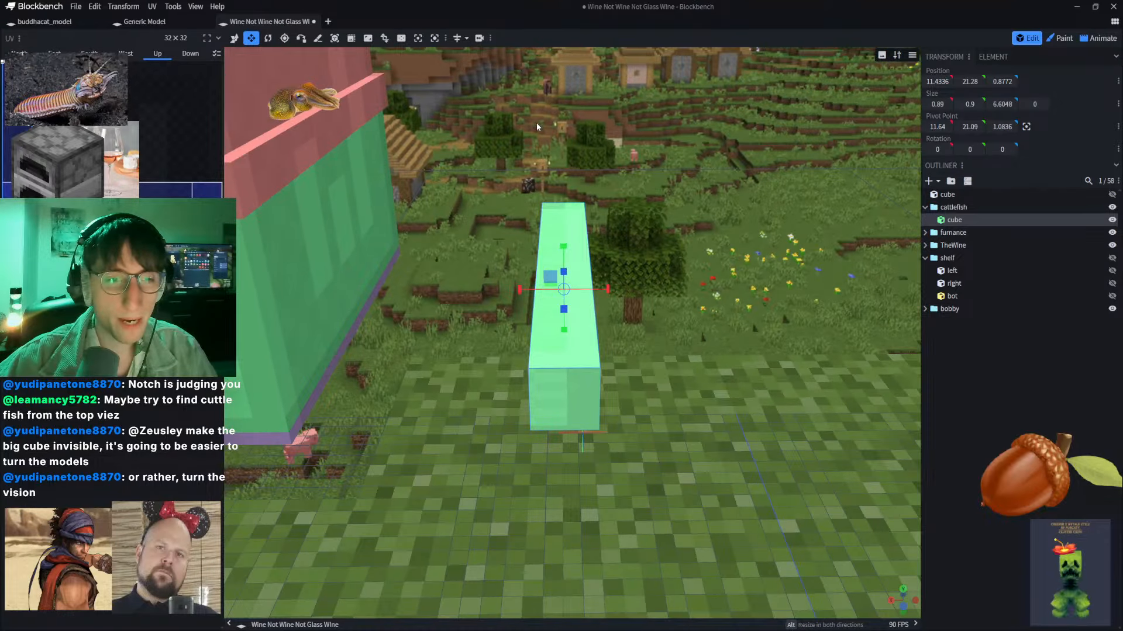
{"action": "left_click_drag", "start_coordinate": [516, 185], "coordinate": [496, 168]}
{"action": "right_click_drag", "start_coordinate": [496, 168], "coordinate": [667, 180]}
{"action": "scroll", "coordinate": [667, 180], "scroll_direction": "down", "scroll_amount": 4}
{"action": "scroll", "coordinate": [667, 182], "scroll_direction": "down", "scroll_amount": 3}
{"action": "left_click_drag", "start_coordinate": [666, 183], "coordinate": [610, 219]}
{"action": "scroll", "coordinate": [611, 219], "scroll_direction": "up", "scroll_amount": 5}
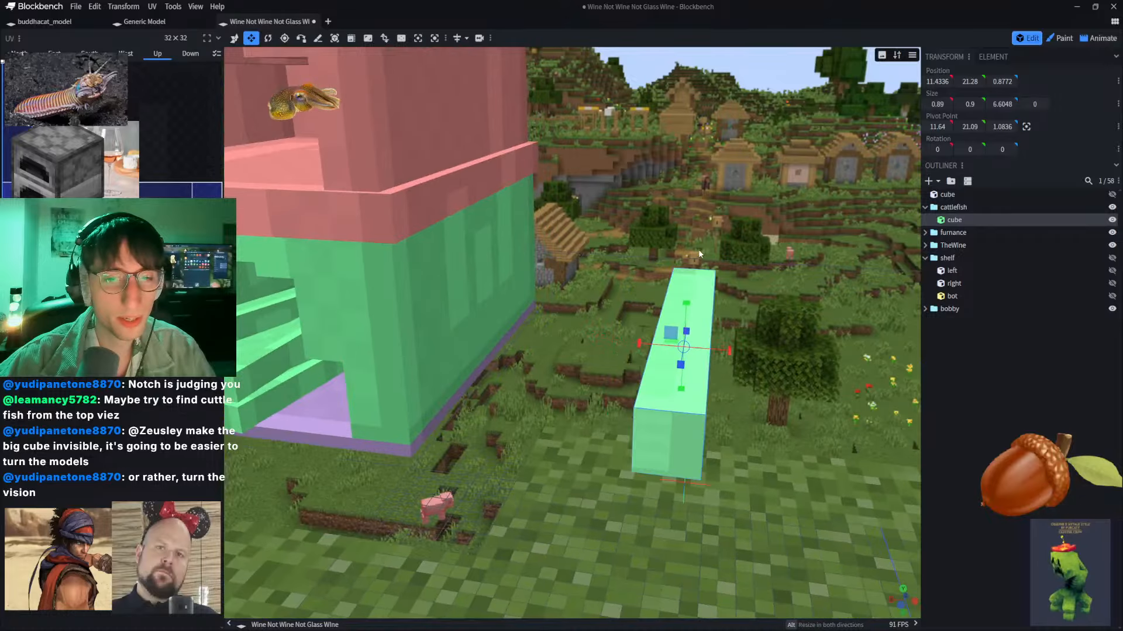
{"action": "right_click_drag", "start_coordinate": [699, 249], "coordinate": [580, 220]}
{"action": "mouse_move", "coordinate": [560, 338]}
{"action": "left_mouse_down"}
{"action": "mouse_move", "coordinate": [571, 323]}
{"action": "mouse_move", "coordinate": [559, 337]}
{"action": "left_mouse_up"}
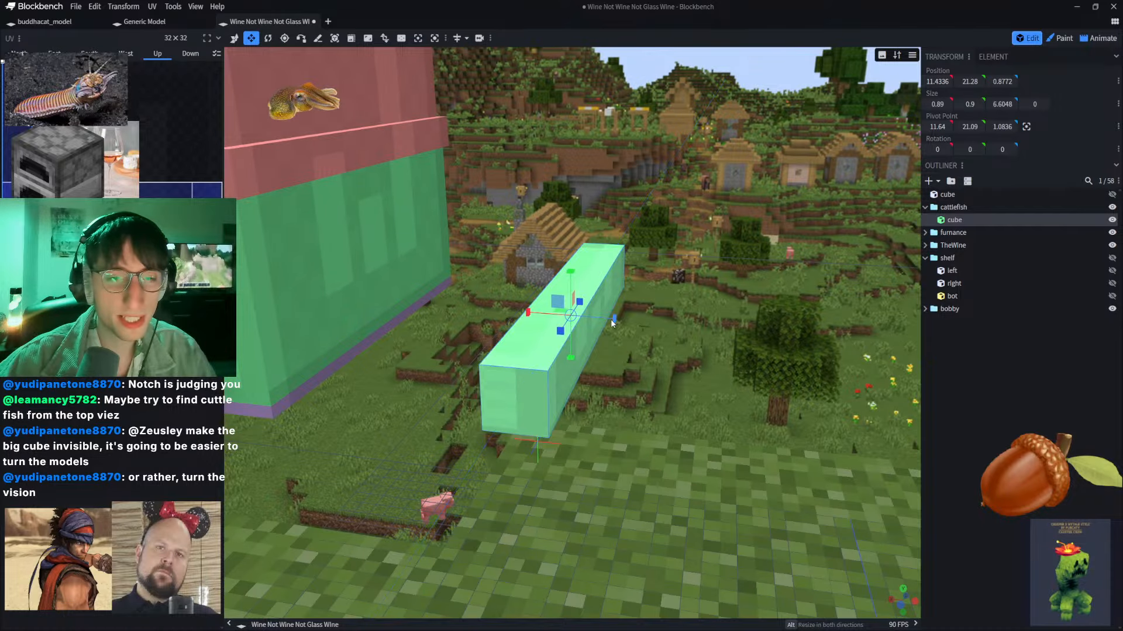
{"action": "scroll", "coordinate": [612, 243], "scroll_direction": "down", "scroll_amount": 8}
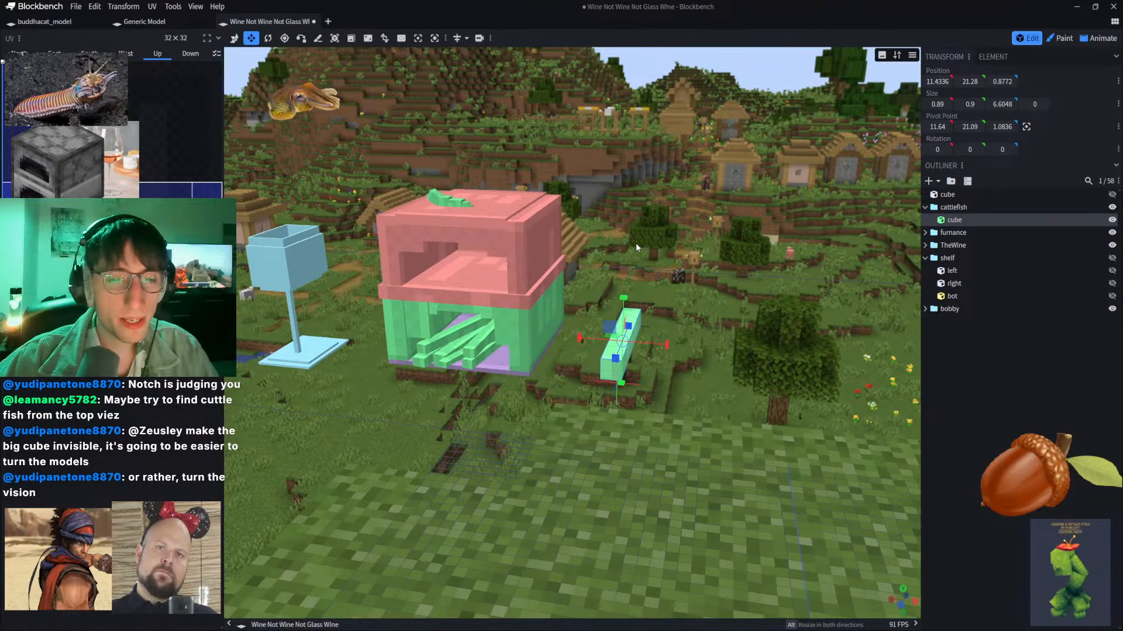
{"action": "left_click_drag", "start_coordinate": [579, 338], "coordinate": [525, 334]}
{"action": "scroll", "coordinate": [652, 265], "scroll_direction": "up", "scroll_amount": 3}
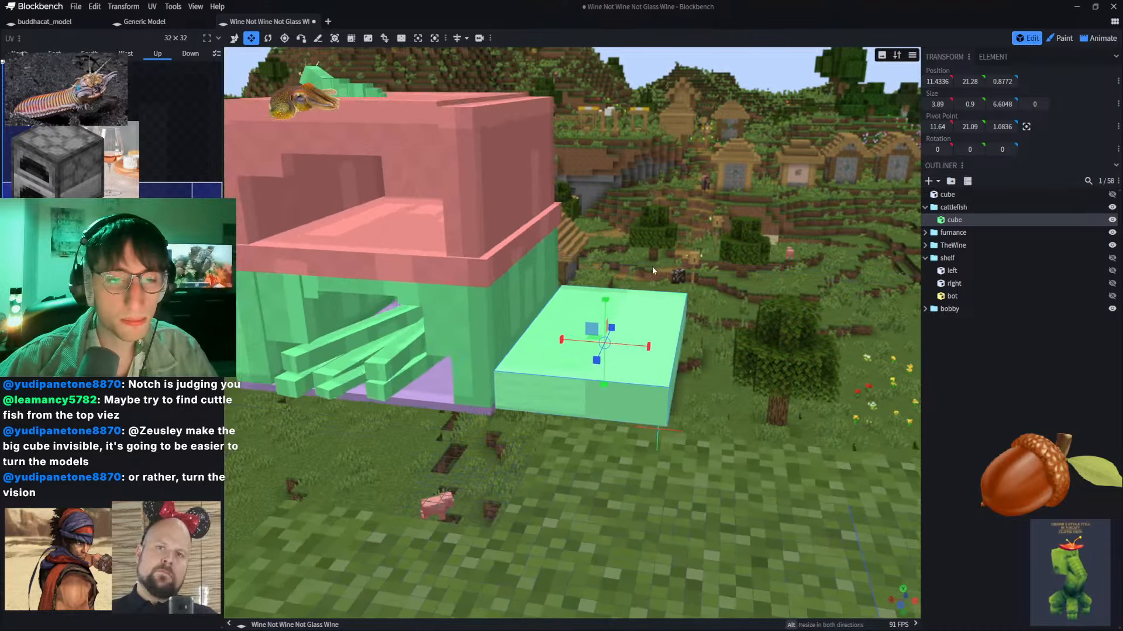
Step: Extend the slab's outer side to a width of 4.89 and move the slab away from the furnace to X 9.4336
{"action": "scroll", "coordinate": [652, 267], "scroll_direction": "up", "scroll_amount": 3}
{"action": "left_click_drag", "start_coordinate": [658, 349], "coordinate": [686, 354]}
{"action": "scroll", "coordinate": [707, 262], "scroll_direction": "down", "scroll_amount": 4}
{"action": "right_click_drag", "start_coordinate": [708, 262], "coordinate": [672, 250]}
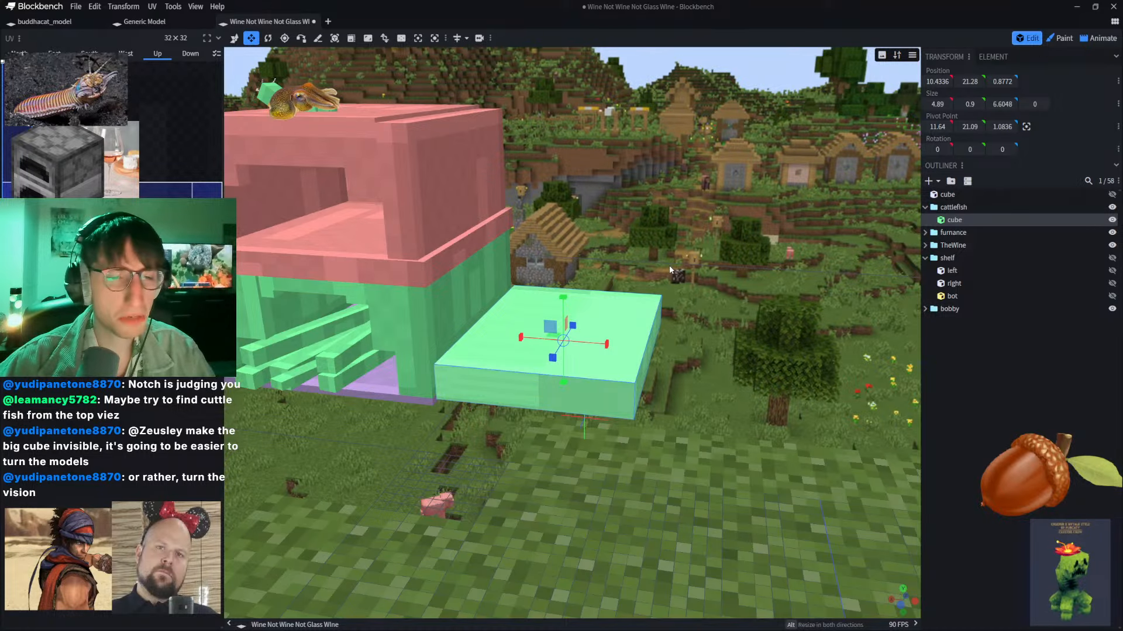
{"action": "left_click", "coordinate": [234, 38]}
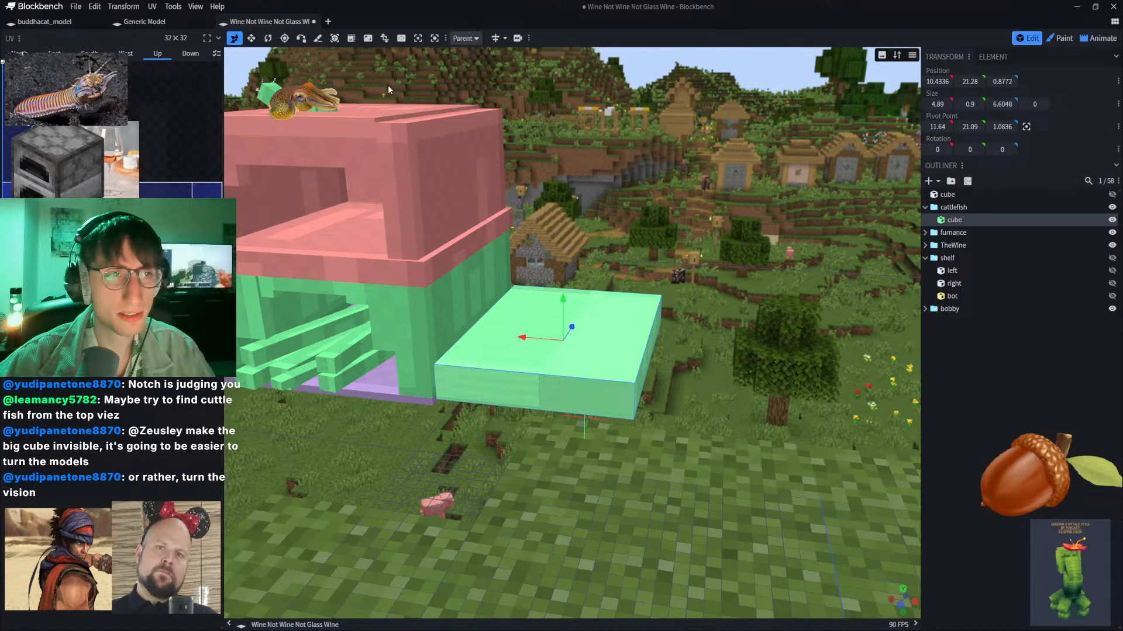
{"action": "left_click_drag", "start_coordinate": [544, 343], "coordinate": [571, 350]}
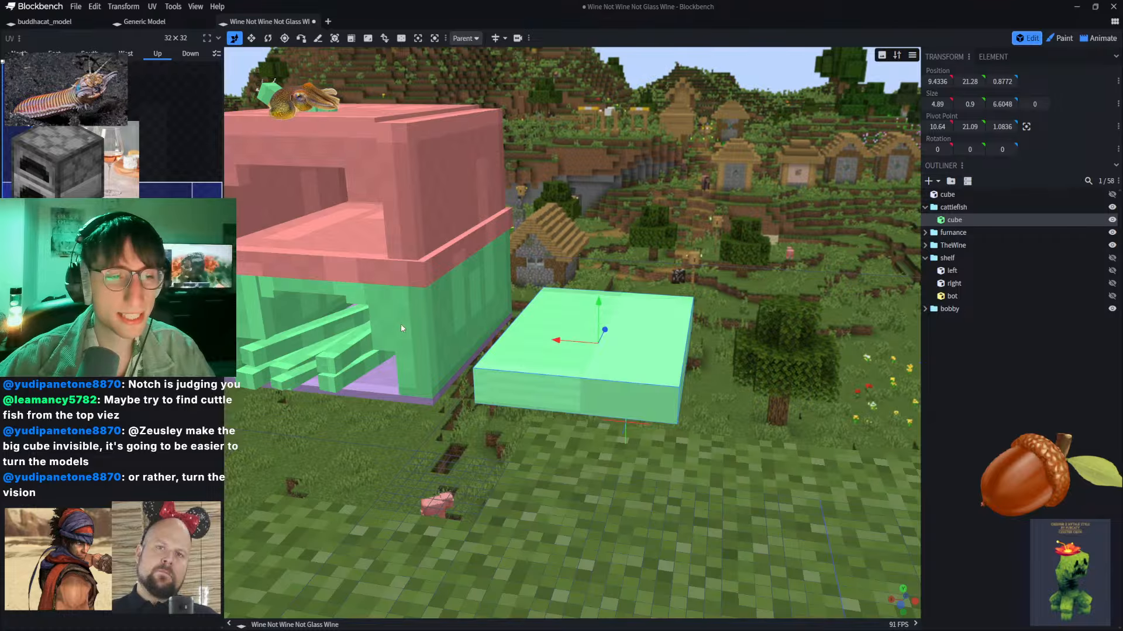
{"action": "left_click_drag", "start_coordinate": [401, 324], "coordinate": [703, 253]}
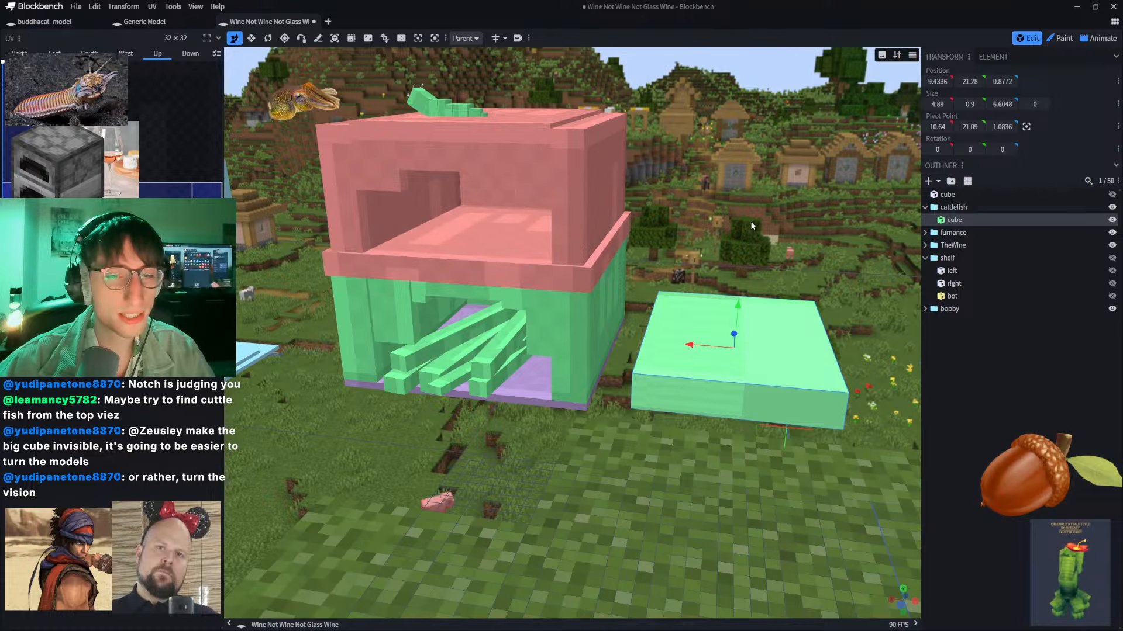
Step: Raise the top of the cattlefish slab to give it a height of 1.9
{"action": "right_click_drag", "start_coordinate": [751, 226], "coordinate": [581, 201]}
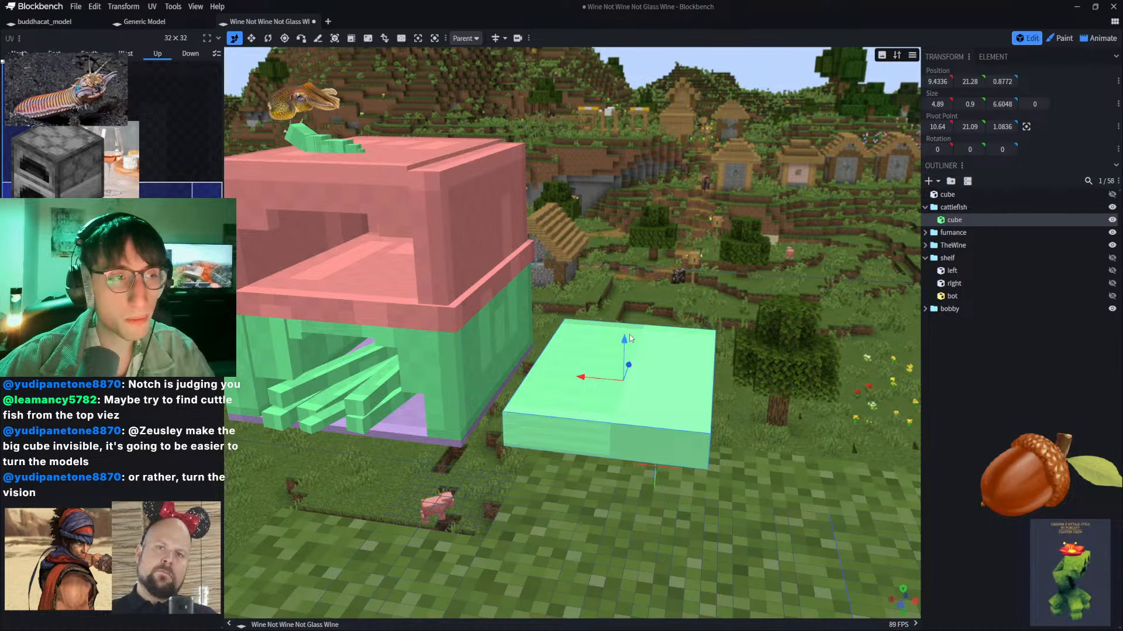
{"action": "right_click_drag", "start_coordinate": [641, 242], "coordinate": [562, 238]}
{"action": "scroll", "coordinate": [562, 240], "scroll_direction": "up", "scroll_amount": 3}
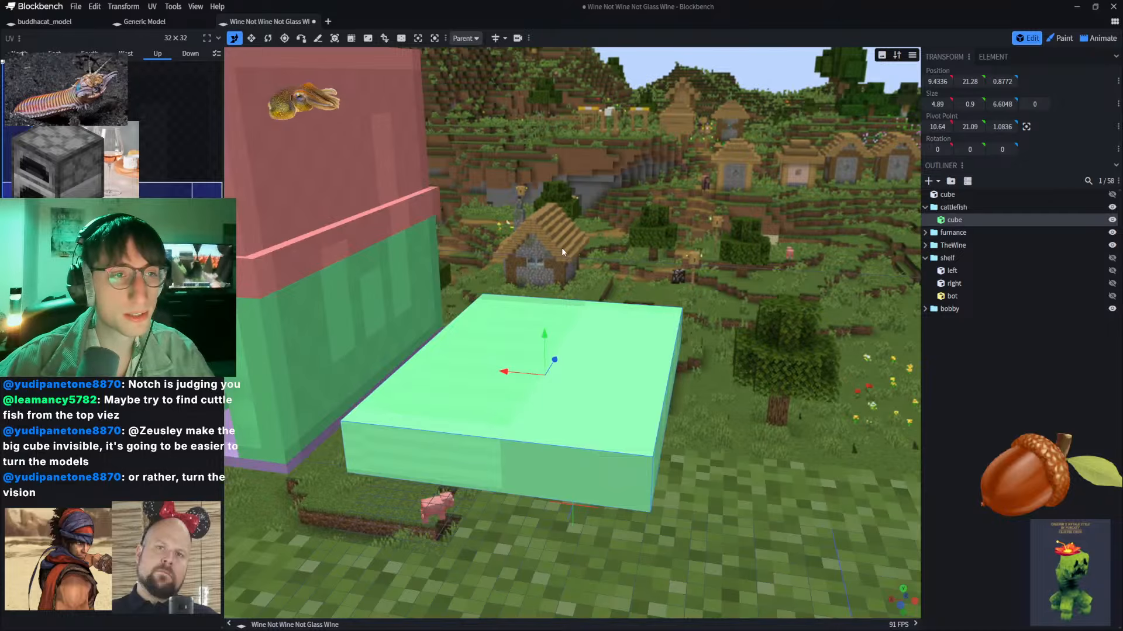
{"action": "scroll", "coordinate": [561, 248], "scroll_direction": "down", "scroll_amount": 1}
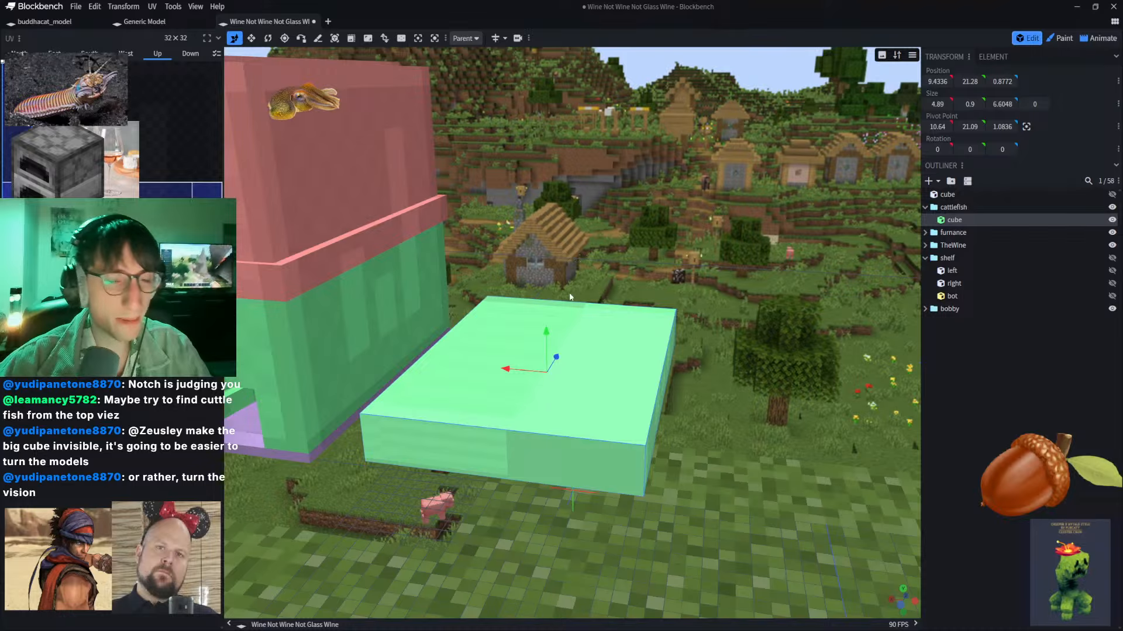
{"action": "left_click", "coordinate": [253, 38]}
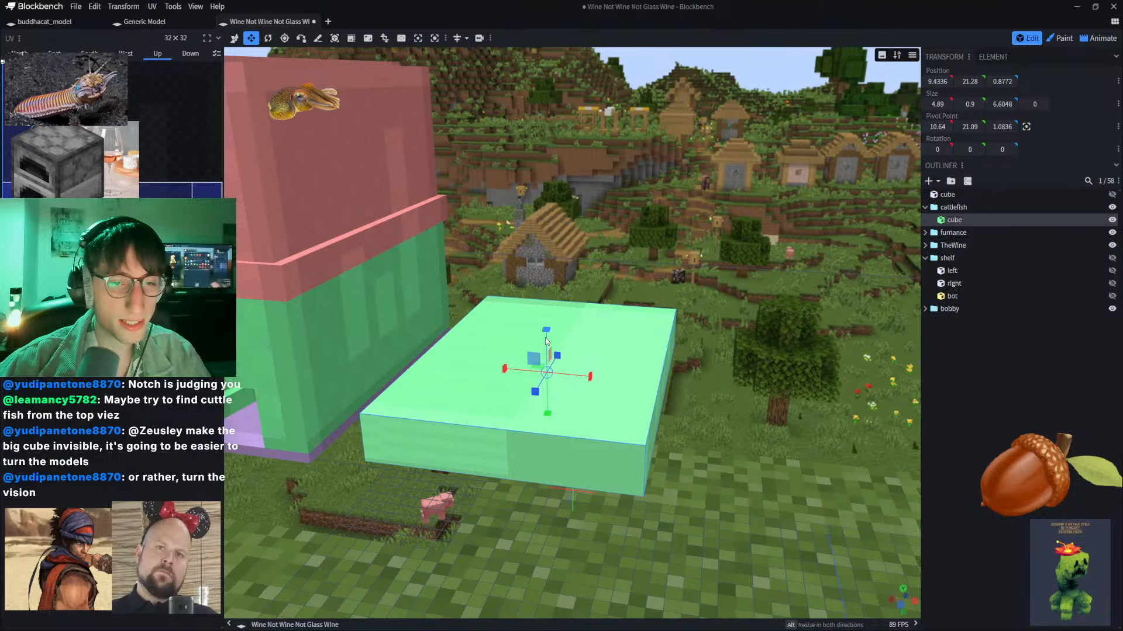
{"action": "left_click_drag", "start_coordinate": [546, 330], "coordinate": [541, 274]}
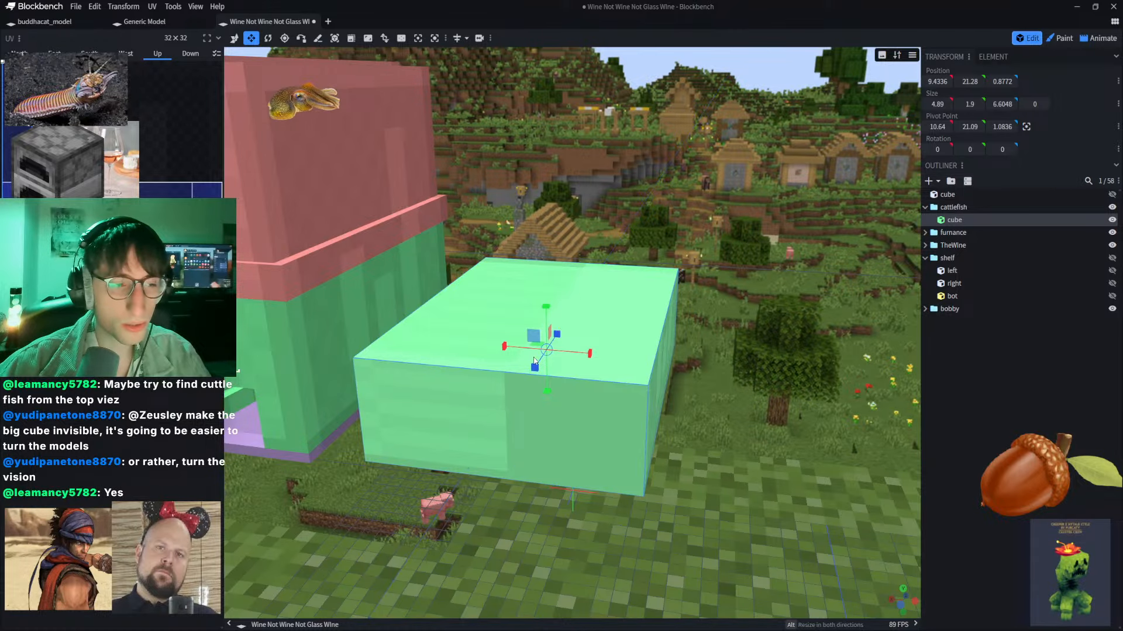
Step: Shrink the cattlefish block to 3.89 wide and 4.6048 long, positioned at X 10.4336 and Z 1.8772
{"action": "scroll", "coordinate": [534, 368], "scroll_direction": "down", "scroll_amount": 5}
{"action": "left_click_drag", "start_coordinate": [565, 376], "coordinate": [602, 358]}
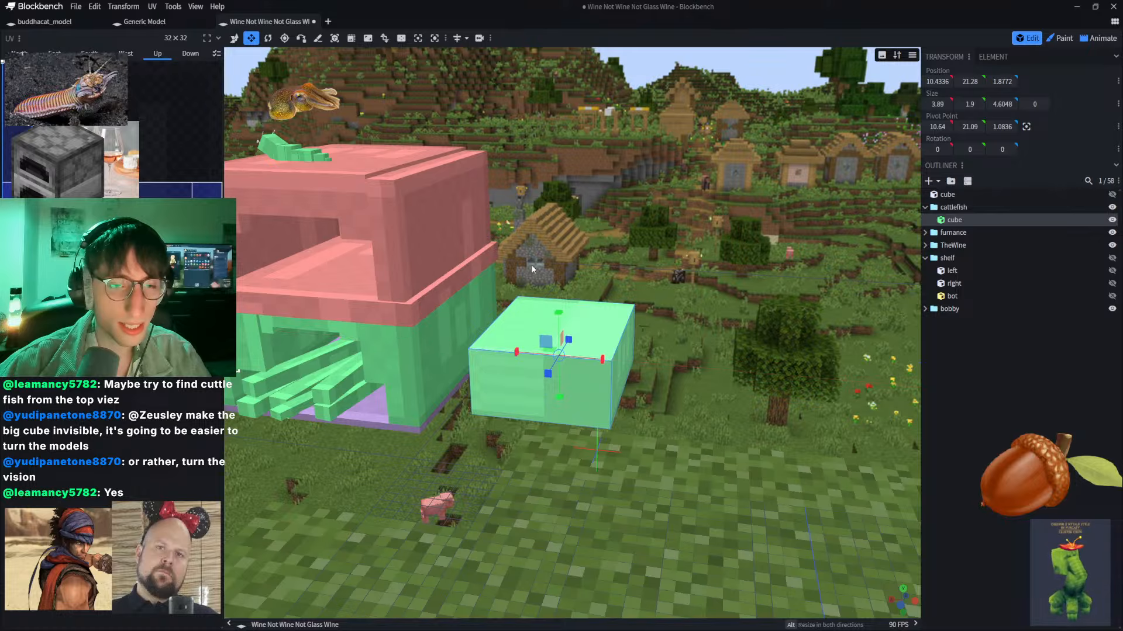
{"action": "scroll", "coordinate": [630, 253], "scroll_direction": "up", "scroll_amount": 3}
{"action": "left_click_drag", "start_coordinate": [591, 238], "coordinate": [611, 239]}
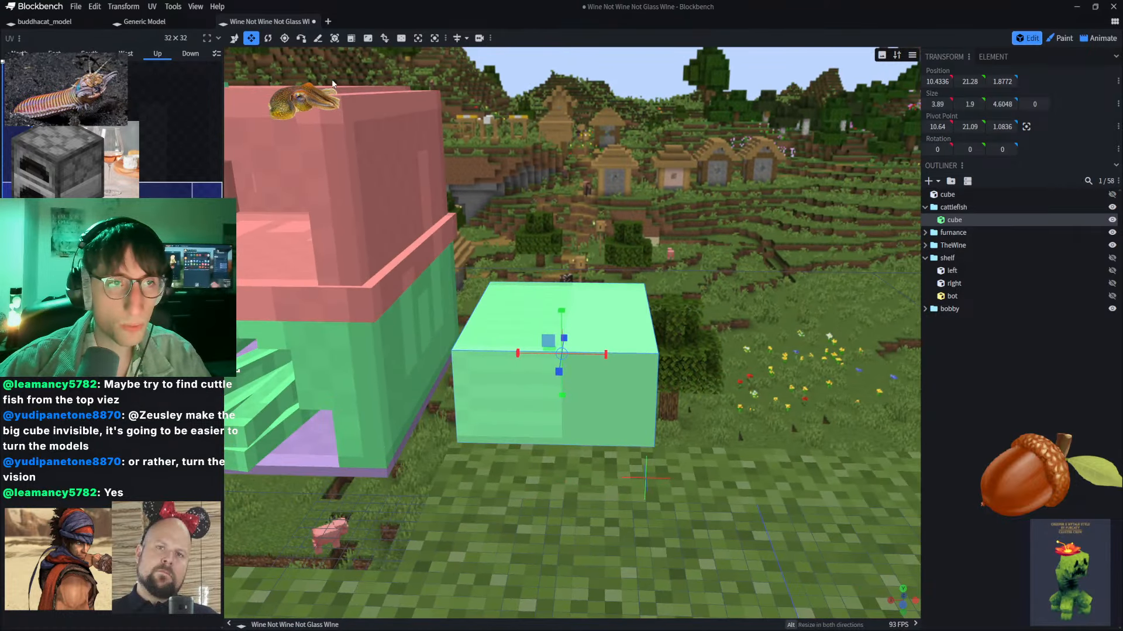
{"action": "left_click", "coordinate": [318, 38]}
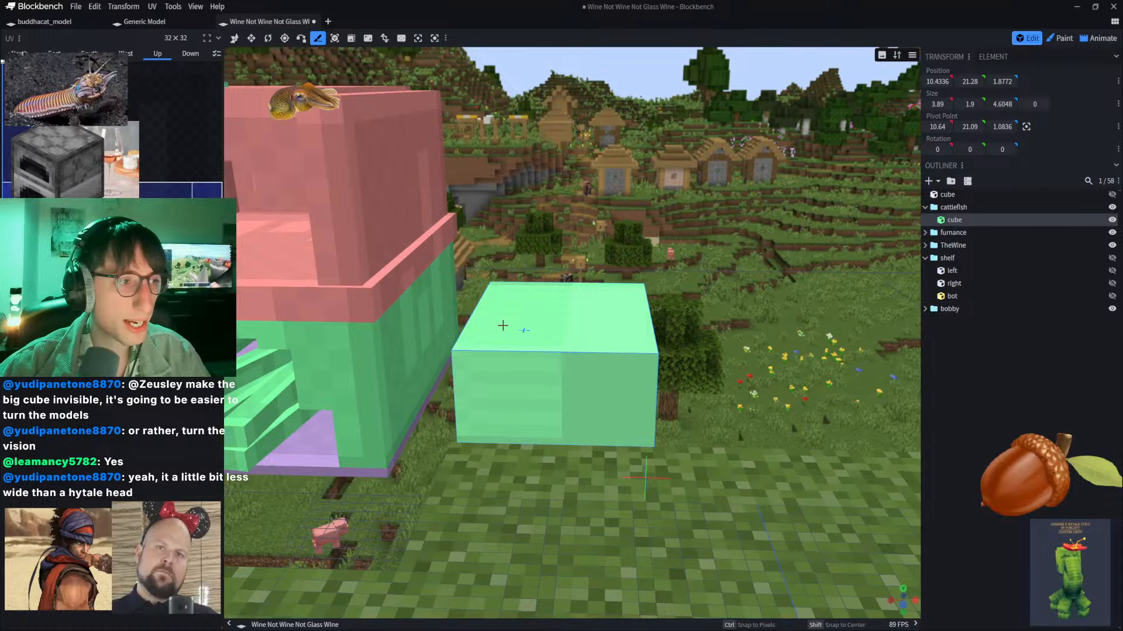
{"action": "right_click_drag", "start_coordinate": [543, 208], "coordinate": [565, 245]}
{"action": "scroll", "coordinate": [565, 257], "scroll_direction": "up", "scroll_amount": 4}
{"action": "scroll", "coordinate": [611, 237], "scroll_direction": "down", "scroll_amount": 3}
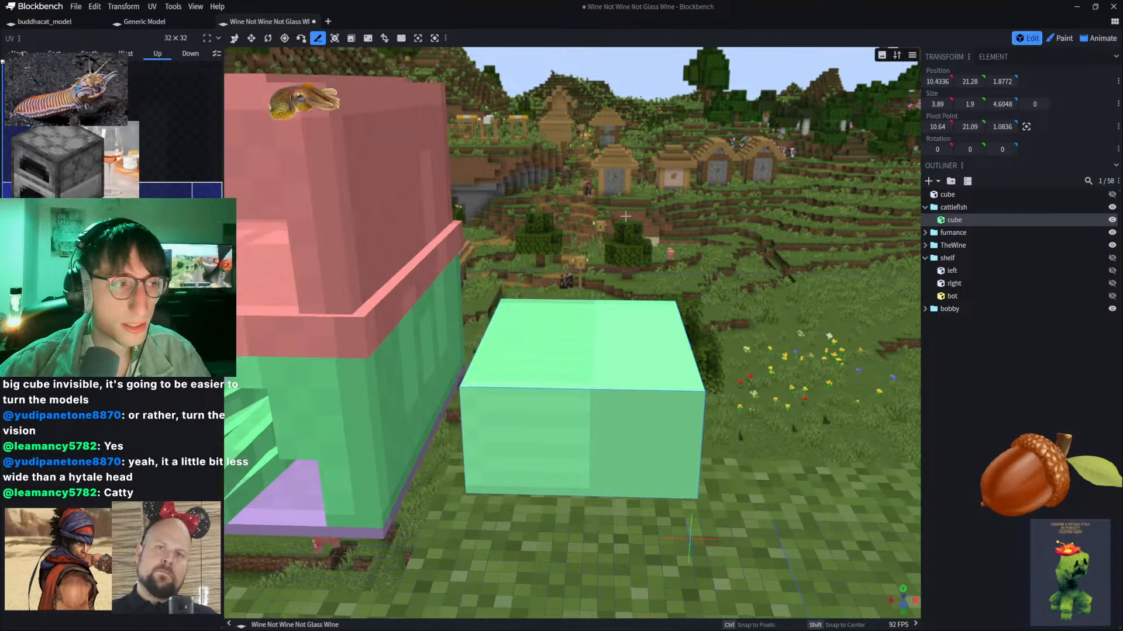
{"action": "right_click_drag", "start_coordinate": [628, 217], "coordinate": [619, 200]}
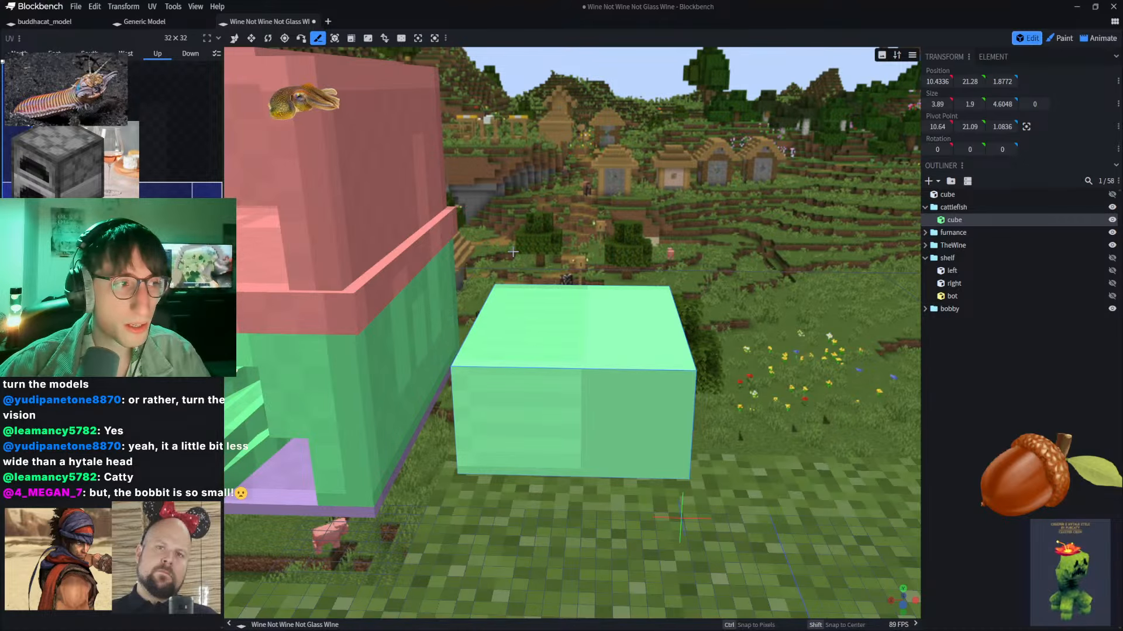
Step: Scale up the whole bobby worm group on the furnace until its head cube measures about 1.42 × 1.14 × 1.34
{"action": "right_click_drag", "start_coordinate": [513, 252], "coordinate": [700, 359]}
{"action": "right_click_drag", "start_coordinate": [346, 154], "coordinate": [569, 192]}
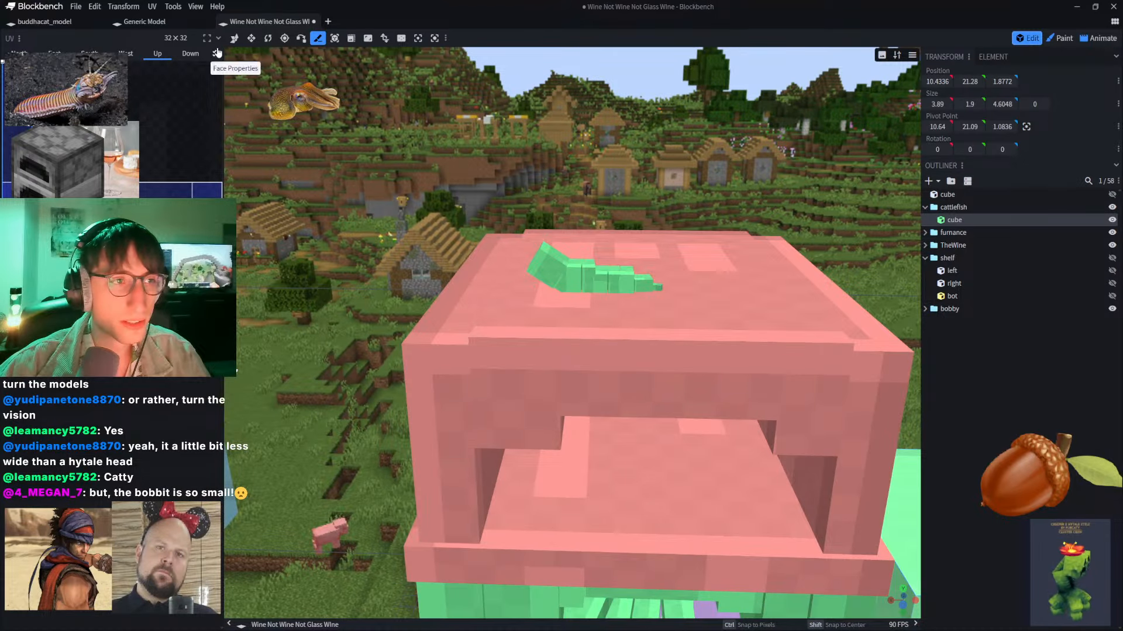
{"action": "left_click", "coordinate": [234, 38]}
{"action": "left_click", "coordinate": [549, 260]}
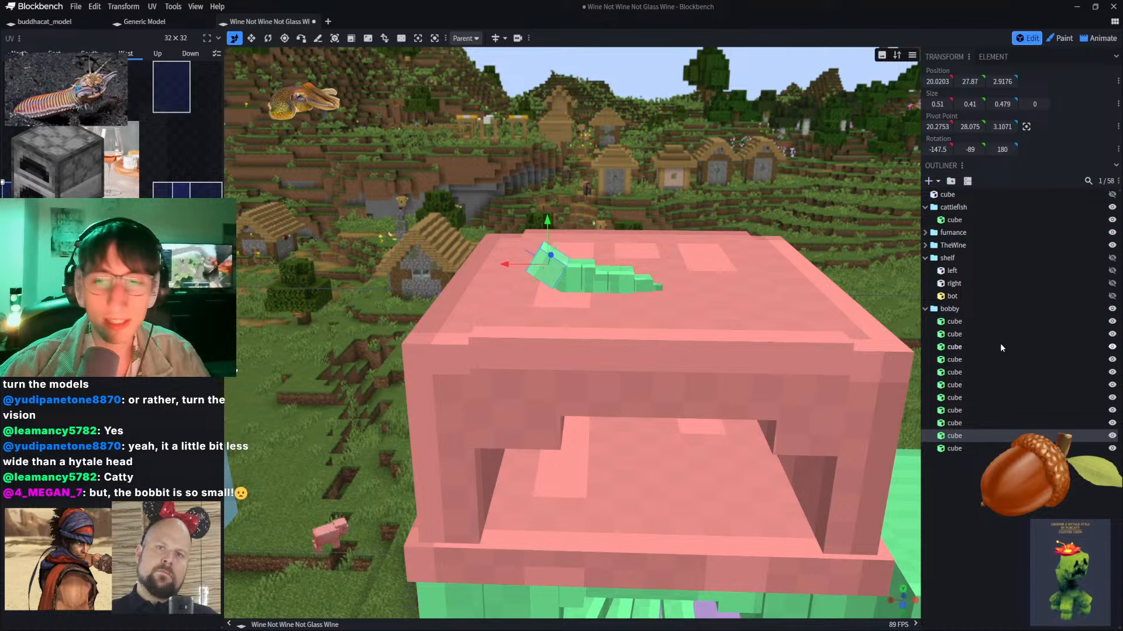
{"action": "left_click", "coordinate": [950, 309]}
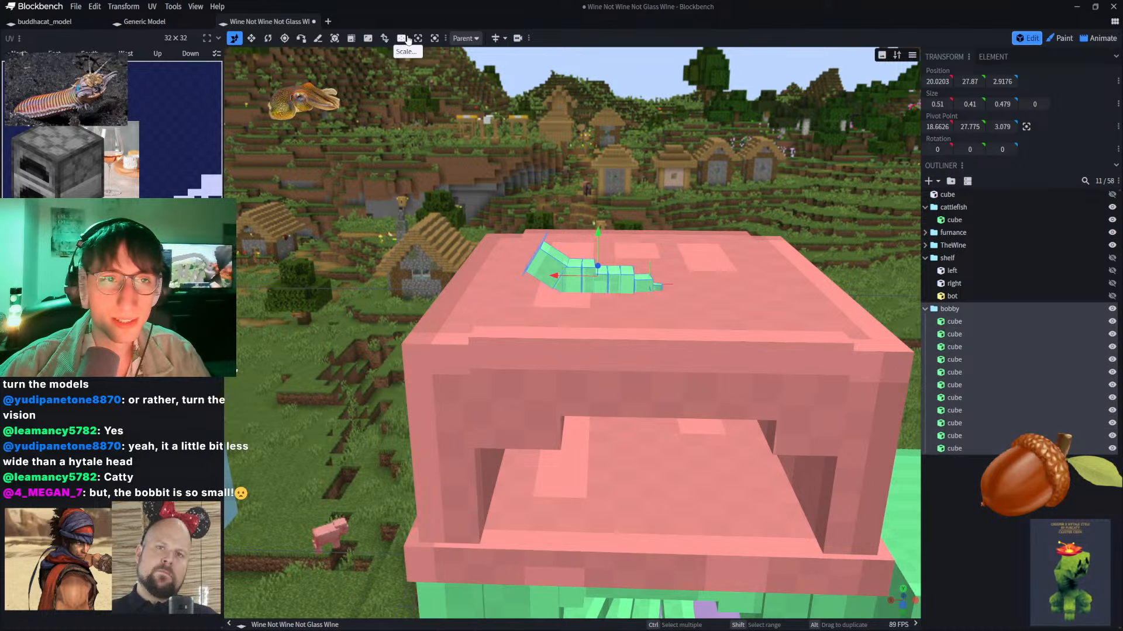
{"action": "left_click", "coordinate": [401, 38]}
{"action": "left_click_drag", "start_coordinate": [500, 91], "coordinate": [580, 102]}
{"action": "left_click", "coordinate": [602, 114]}
Step: Raise the enlarged worm by 0.2 and shift it along X over the furnace top, putting its head cube at X 20.9505
{"action": "left_click_drag", "start_coordinate": [582, 166], "coordinate": [518, 209]}
{"action": "left_click_drag", "start_coordinate": [487, 272], "coordinate": [587, 222]}
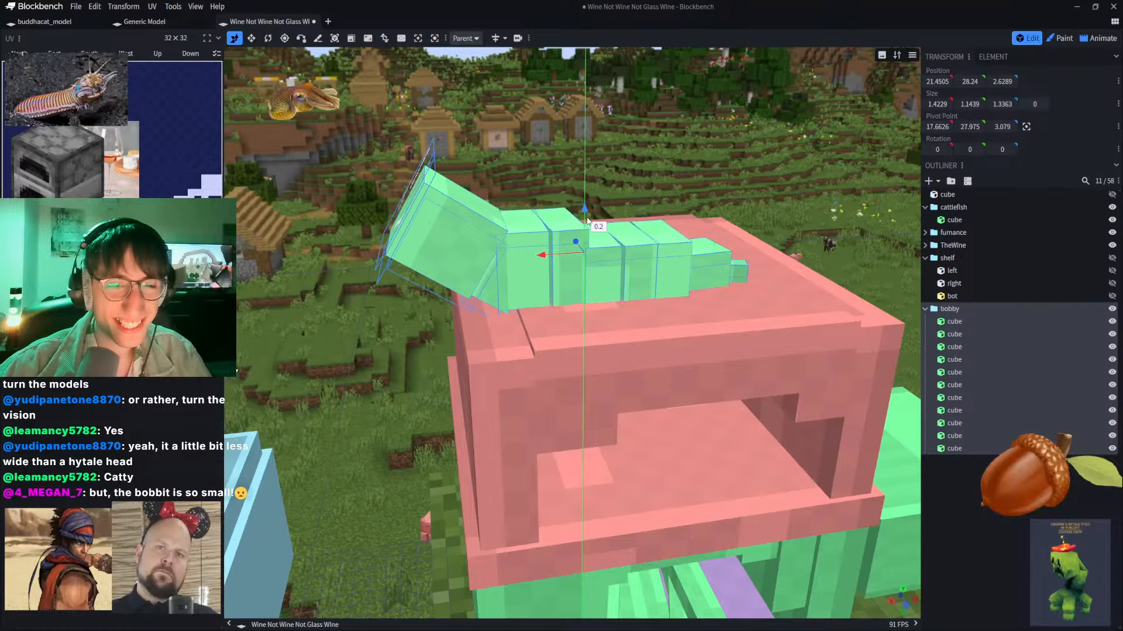
{"action": "left_click_drag", "start_coordinate": [551, 257], "coordinate": [580, 256]}
{"action": "left_click_drag", "start_coordinate": [567, 140], "coordinate": [646, 171]}
{"action": "scroll", "coordinate": [646, 170], "scroll_direction": "down", "scroll_amount": 5}
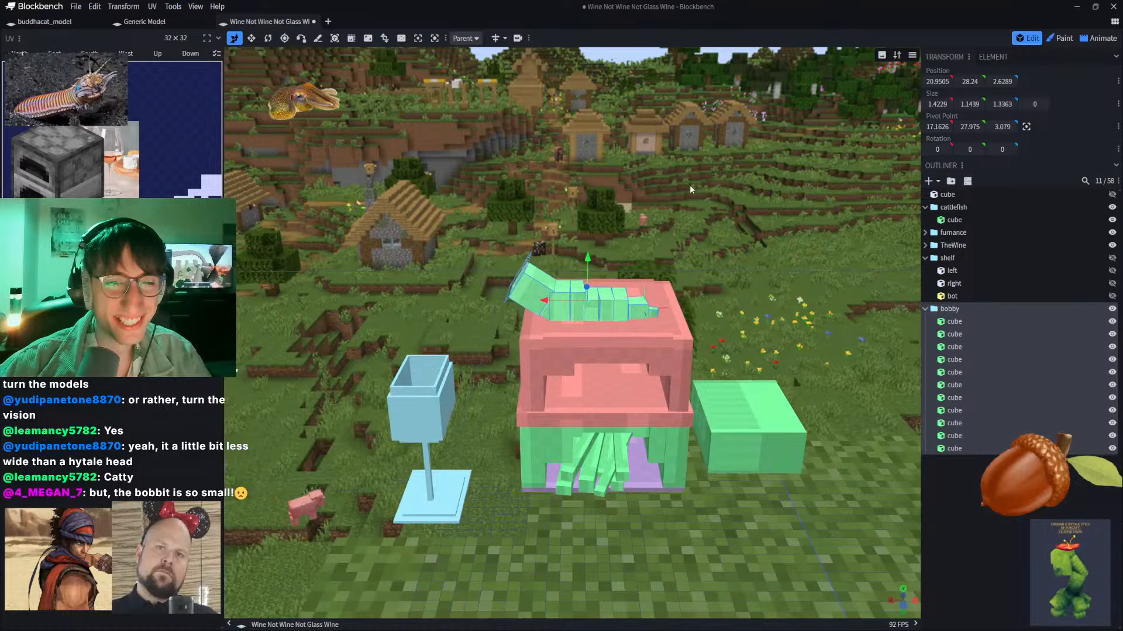
{"action": "scroll", "coordinate": [645, 170], "scroll_direction": "up", "scroll_amount": 8}
{"action": "left_click_drag", "start_coordinate": [550, 169], "coordinate": [602, 166]}
{"action": "left_click_drag", "start_coordinate": [506, 167], "coordinate": [614, 165]}
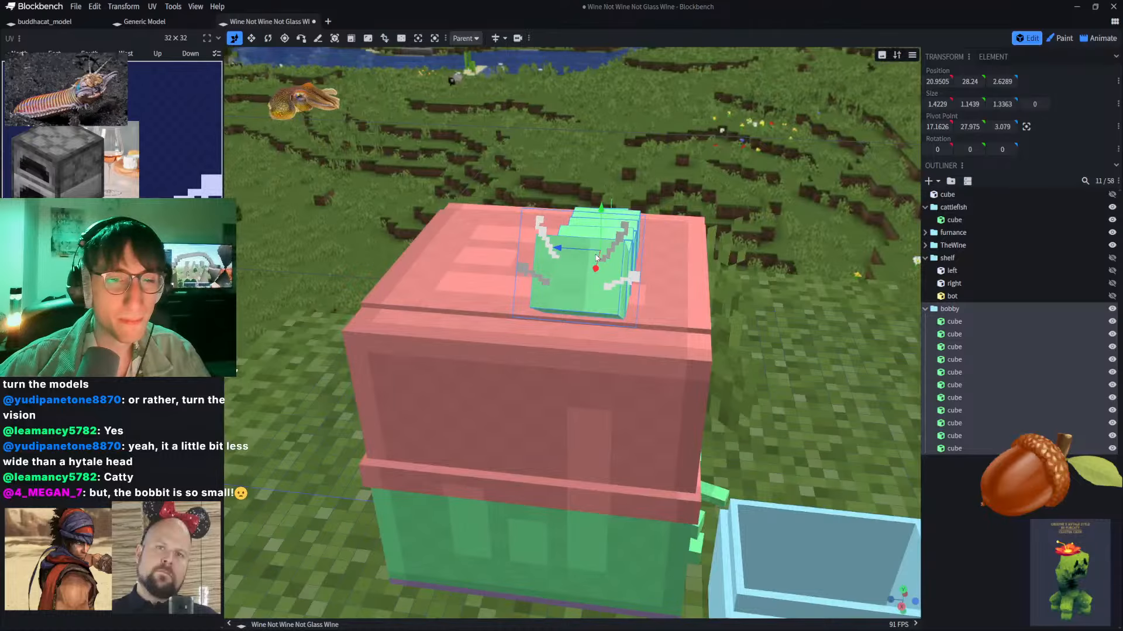
Step: Move the worm, furnace and wine glass reference images off the UV texture to below the webcam area, and switch to Paint mode
{"action": "scroll", "coordinate": [613, 205], "scroll_direction": "up", "scroll_amount": 2}
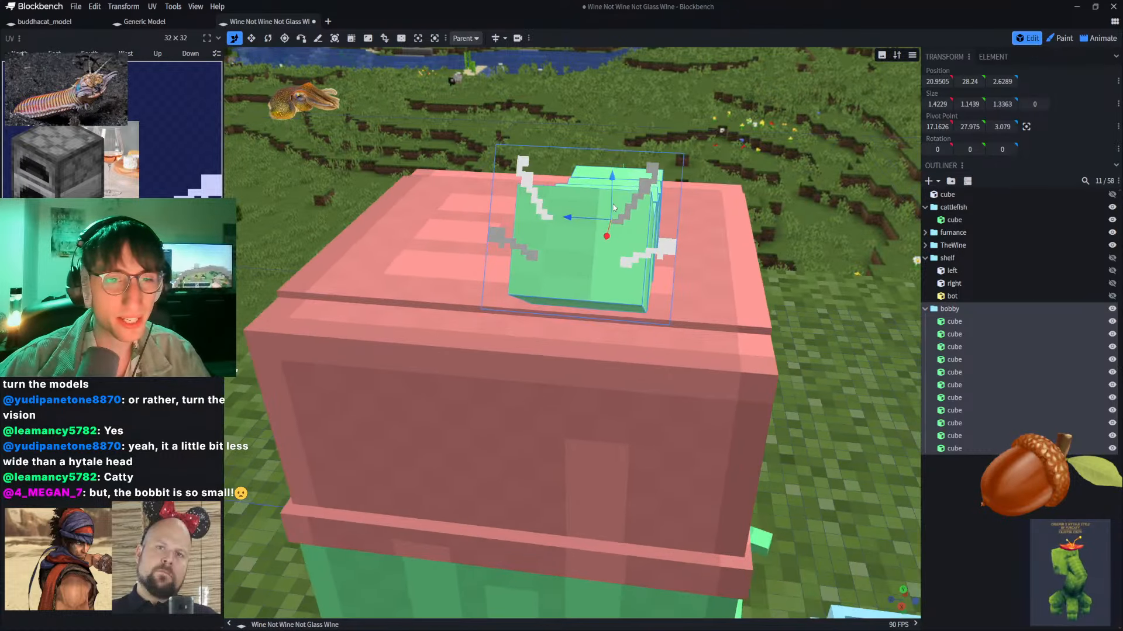
{"action": "left_click", "coordinate": [1056, 39]}
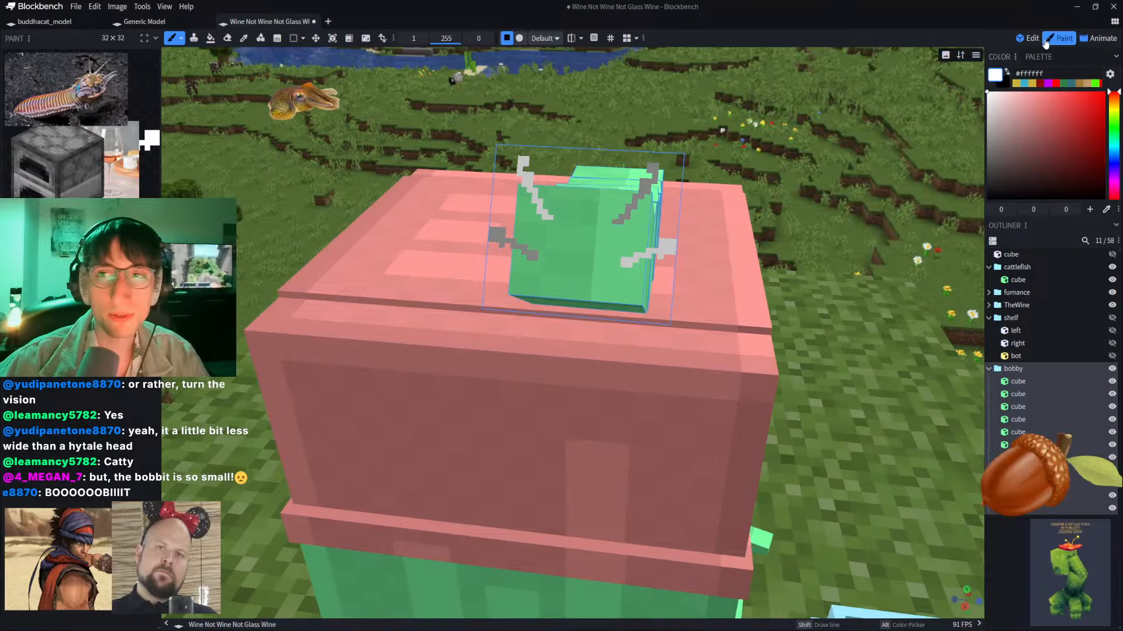
{"action": "left_click", "coordinate": [1027, 38]}
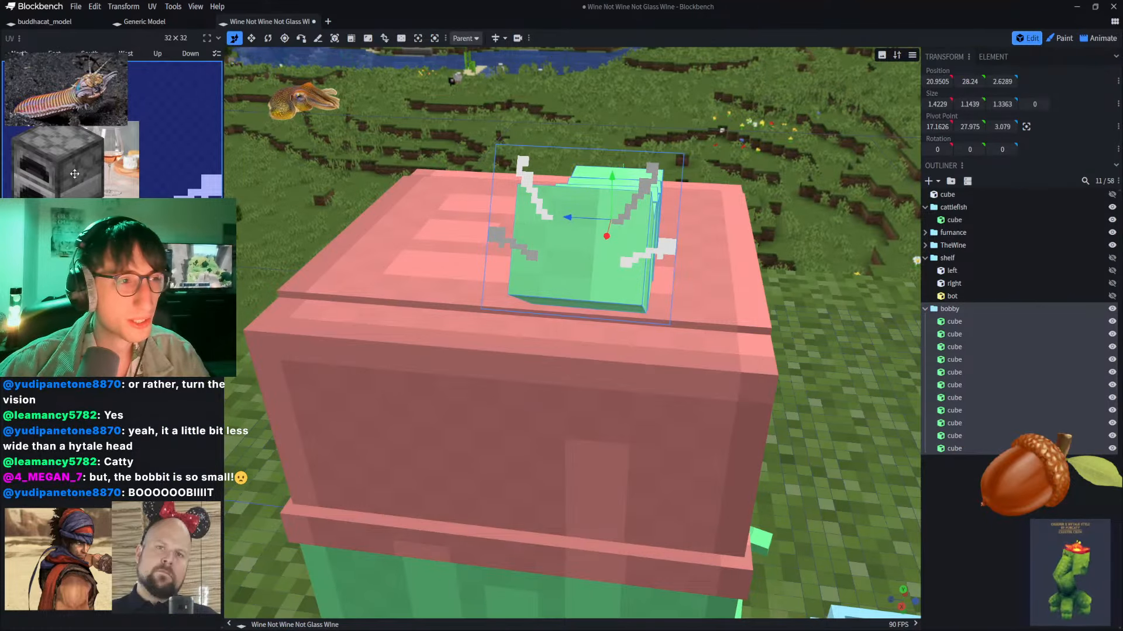
{"action": "double_click", "coordinate": [153, 551]}
{"action": "left_click_drag", "start_coordinate": [61, 173], "coordinate": [61, 417]}
{"action": "left_click_drag", "start_coordinate": [85, 150], "coordinate": [136, 407]}
{"action": "left_click", "coordinate": [82, 91]}
{"action": "left_click_drag", "start_coordinate": [82, 91], "coordinate": [119, 579]}
{"action": "left_click", "coordinate": [163, 413]}
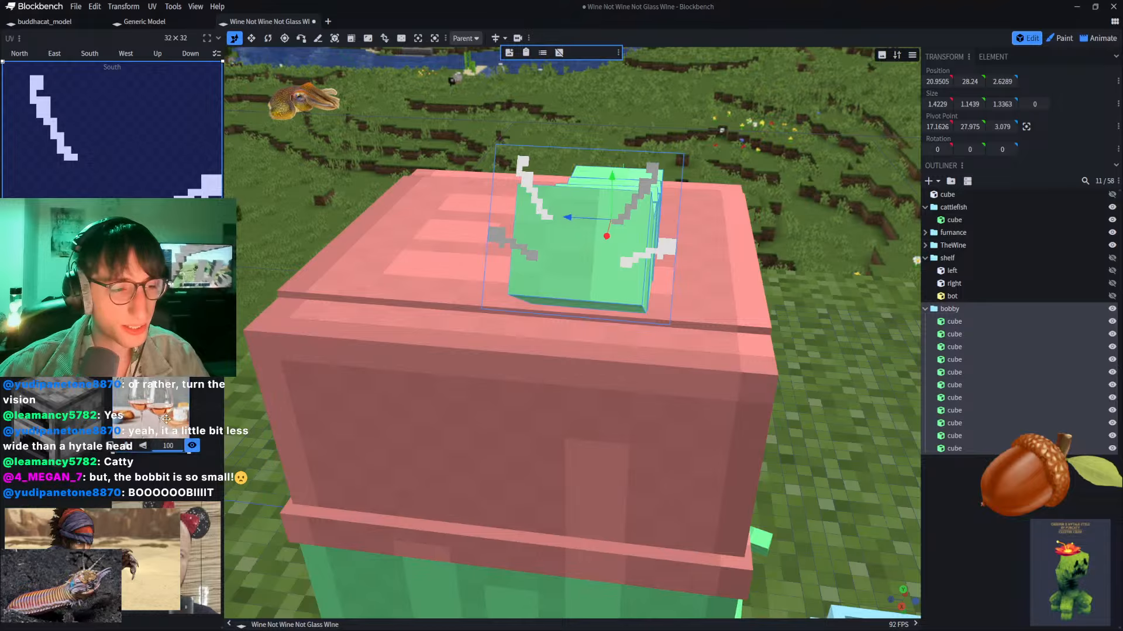
{"action": "left_click_drag", "start_coordinate": [163, 414], "coordinate": [67, 518]}
{"action": "left_click", "coordinate": [85, 430]}
{"action": "left_click_drag", "start_coordinate": [85, 430], "coordinate": [146, 536]}
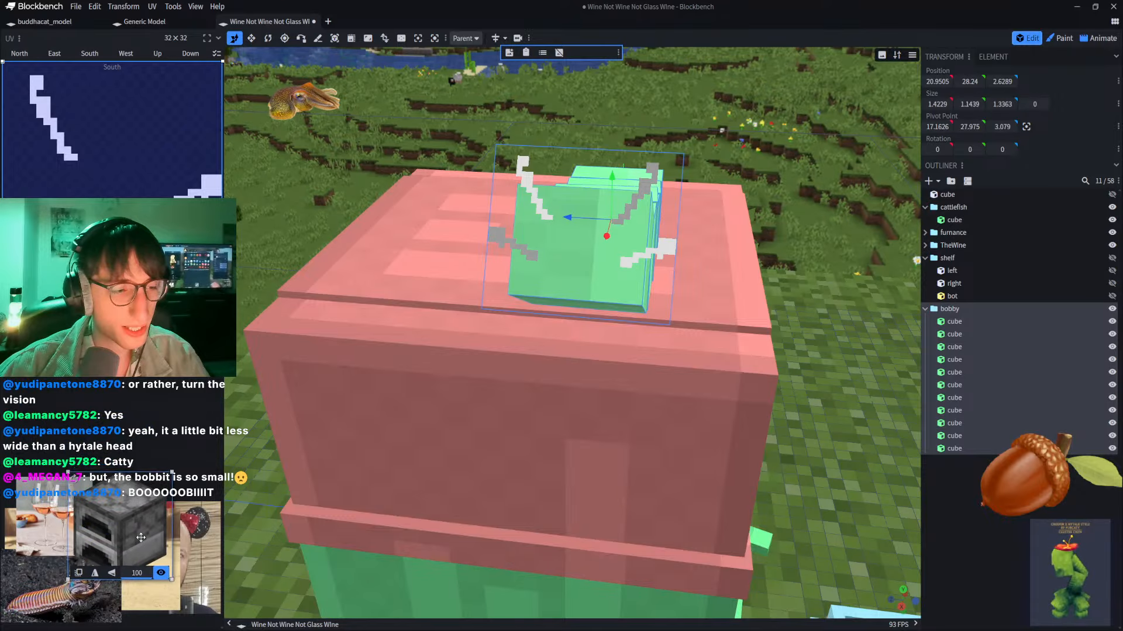
{"action": "left_click", "coordinate": [205, 541]}
{"action": "left_click", "coordinate": [1059, 38]}
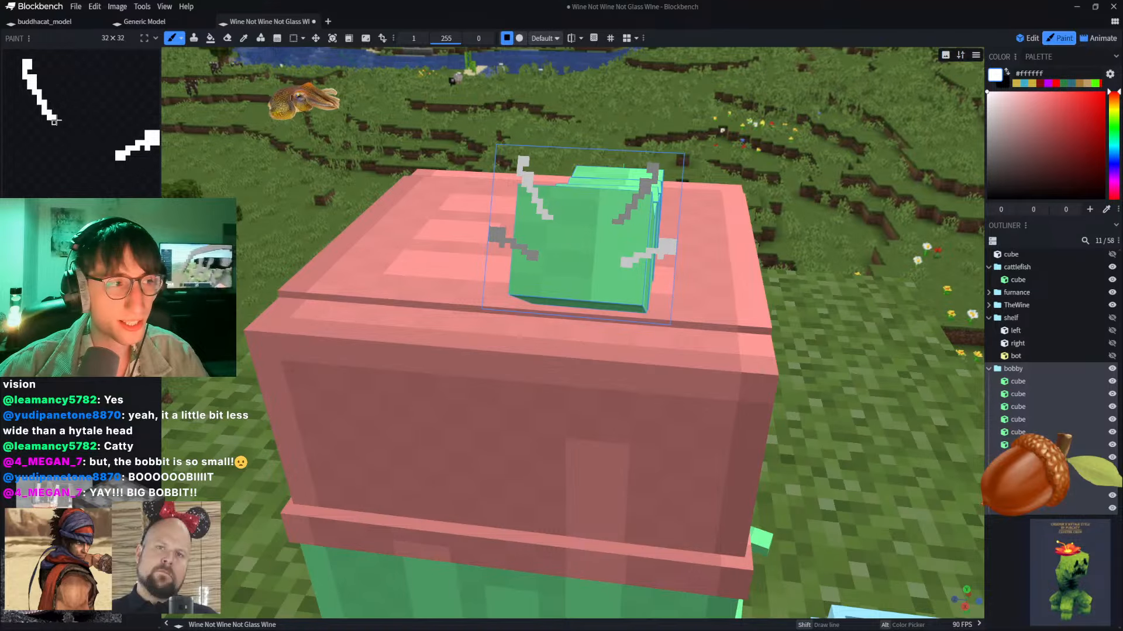
Step: Try painting a white patch with holes in the middle of the worm's face, below the existing upper white feeler
{"action": "mouse_move", "coordinate": [54, 119]}
{"action": "left_mouse_down"}
{"action": "mouse_move", "coordinate": [51, 138]}
{"action": "mouse_move", "coordinate": [73, 140]}
{"action": "mouse_move", "coordinate": [79, 129]}
{"action": "mouse_move", "coordinate": [69, 132]}
{"action": "left_mouse_up"}
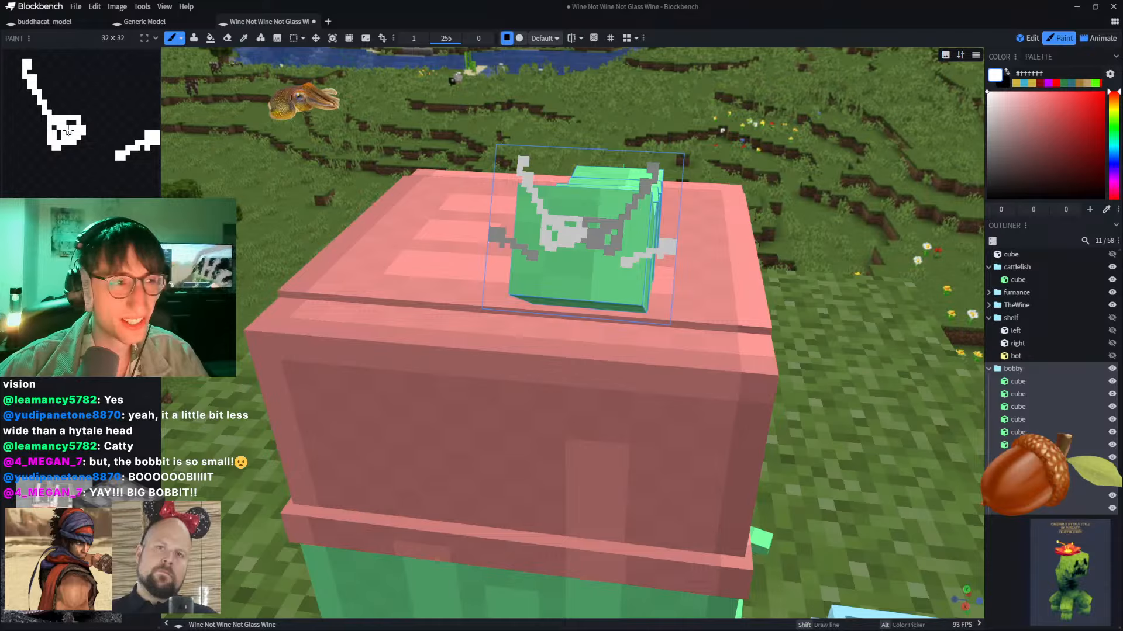
Step: Enlarge the bobbit worm reference image and place it beside the worm's face, rearranging the desert warrior image away from it
{"action": "double_click", "coordinate": [128, 549]}
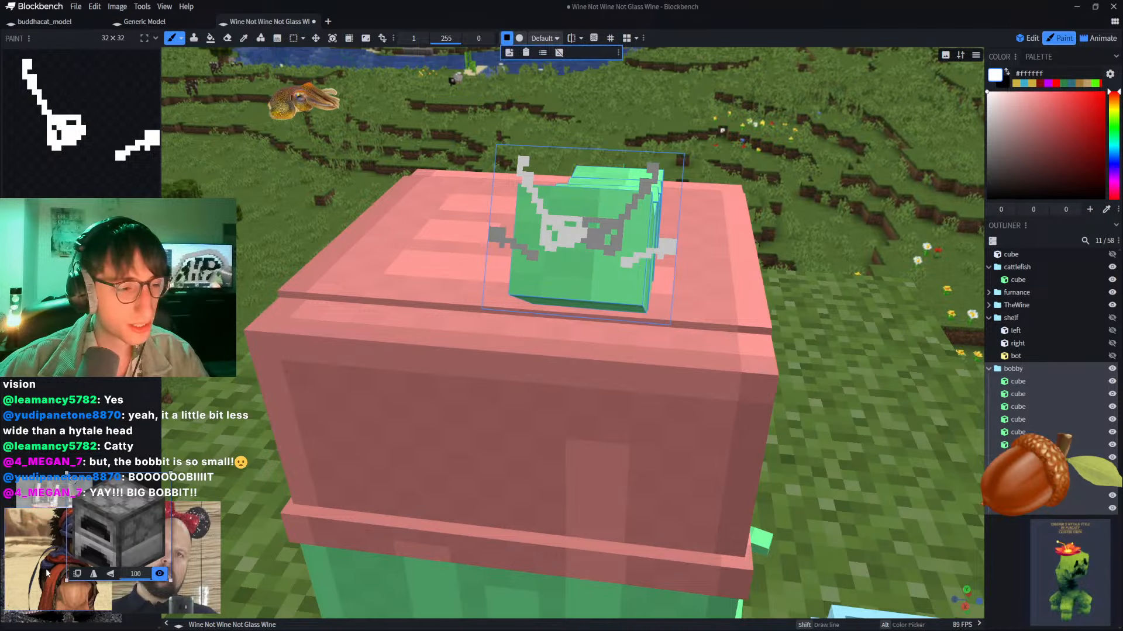
{"action": "left_click_drag", "start_coordinate": [41, 568], "coordinate": [56, 536]}
{"action": "left_click", "coordinate": [42, 606]}
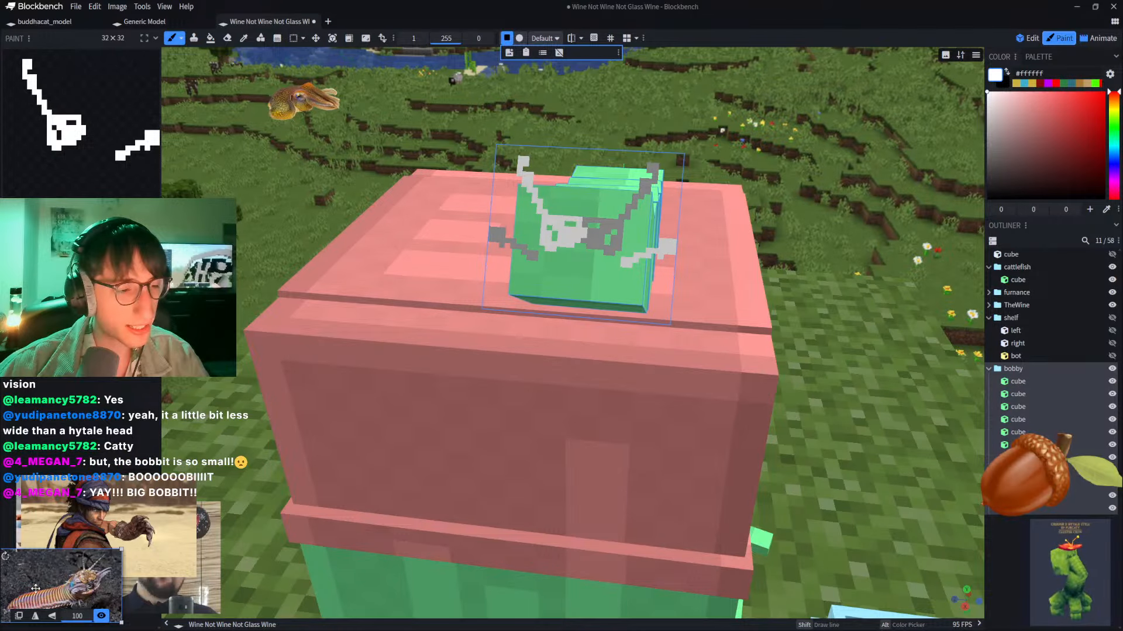
{"action": "left_click_drag", "start_coordinate": [36, 590], "coordinate": [277, 277]}
{"action": "left_click", "coordinate": [116, 517]}
{"action": "left_click_drag", "start_coordinate": [115, 515], "coordinate": [90, 574]}
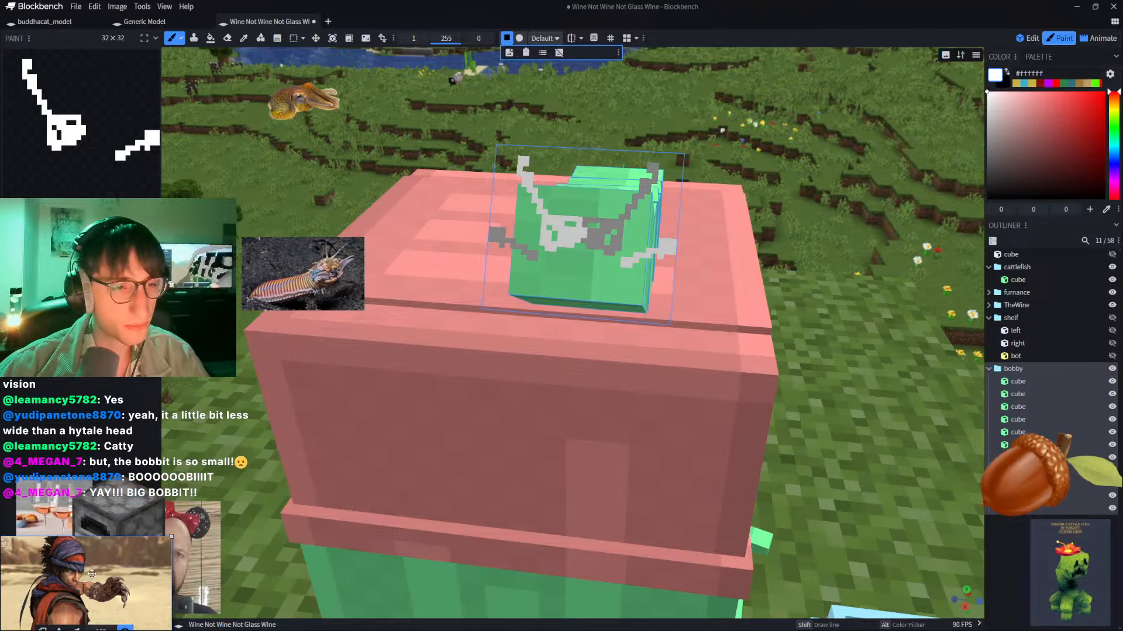
{"action": "left_click", "coordinate": [306, 286]}
{"action": "left_click_drag", "start_coordinate": [242, 238], "coordinate": [135, 148]}
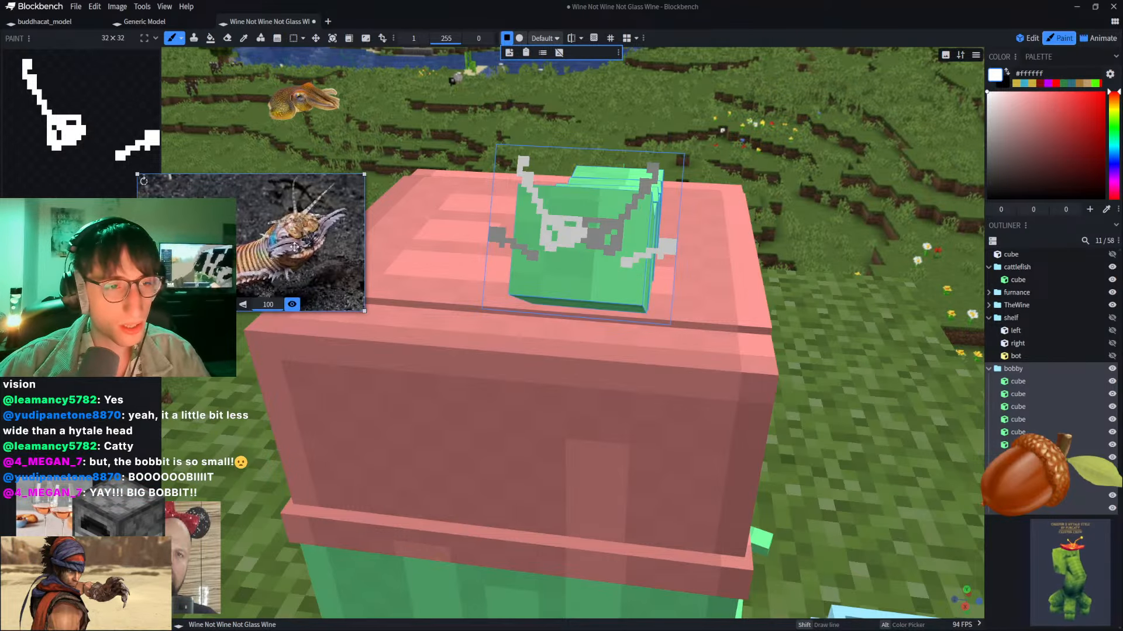
{"action": "left_click_drag", "start_coordinate": [293, 247], "coordinate": [350, 274]}
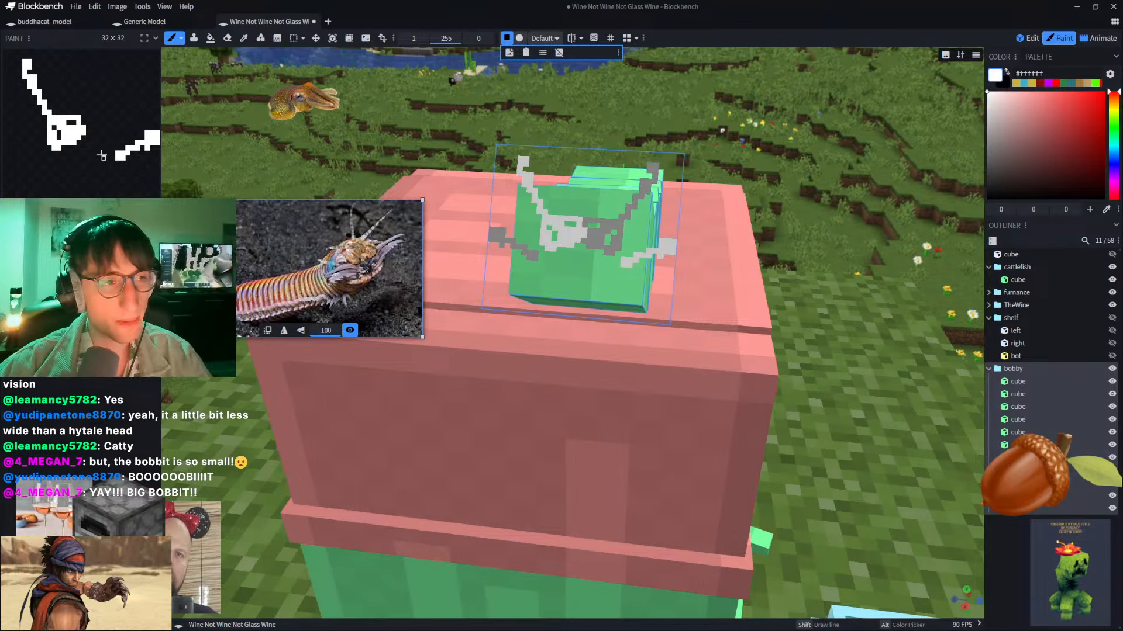
{"action": "left_click", "coordinate": [77, 137]}
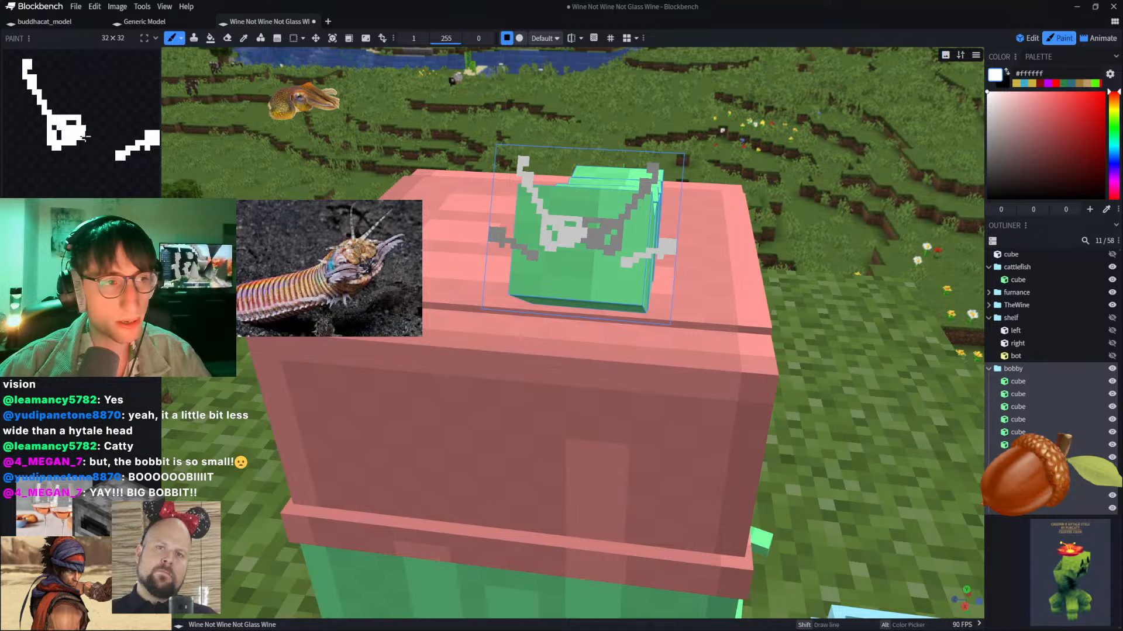
Step: Undo the white central patch, and paint a white mouth joined to the lower mandible plus a short diagonal antenna above the face
{"action": "key", "text": "ctrl+z"}
{"action": "mouse_move", "coordinate": [52, 162]}
{"action": "left_mouse_down"}
{"action": "mouse_move", "coordinate": [110, 156]}
{"action": "mouse_move", "coordinate": [53, 155]}
{"action": "mouse_move", "coordinate": [88, 153]}
{"action": "mouse_move", "coordinate": [79, 148]}
{"action": "mouse_move", "coordinate": [52, 170]}
{"action": "mouse_move", "coordinate": [84, 170]}
{"action": "left_mouse_up"}
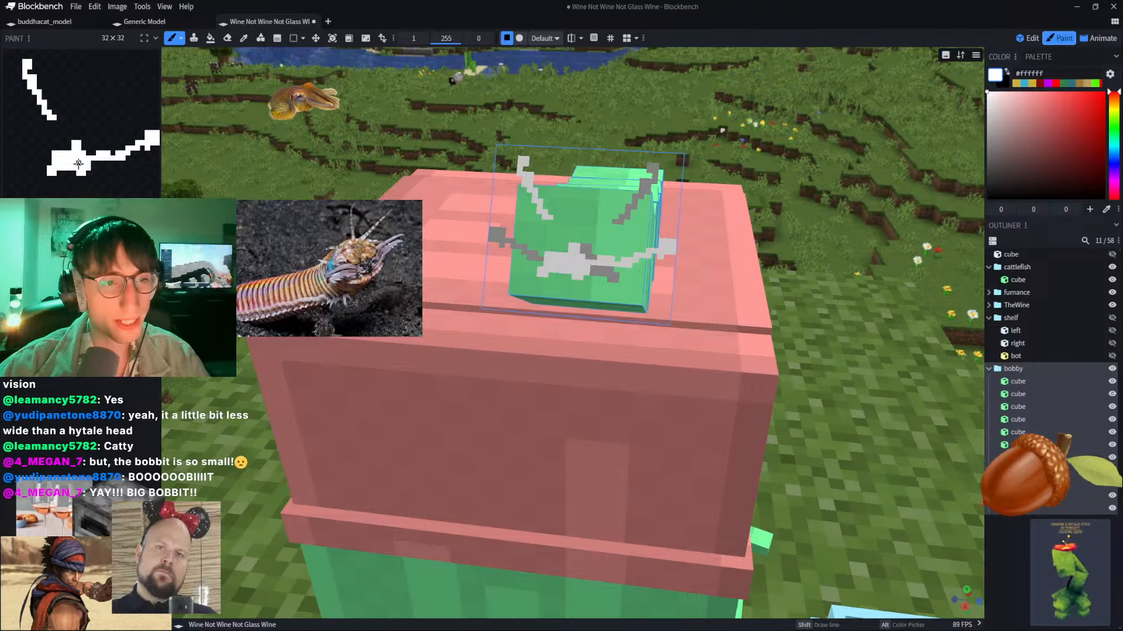
{"action": "left_click_drag", "start_coordinate": [85, 87], "coordinate": [105, 60]}
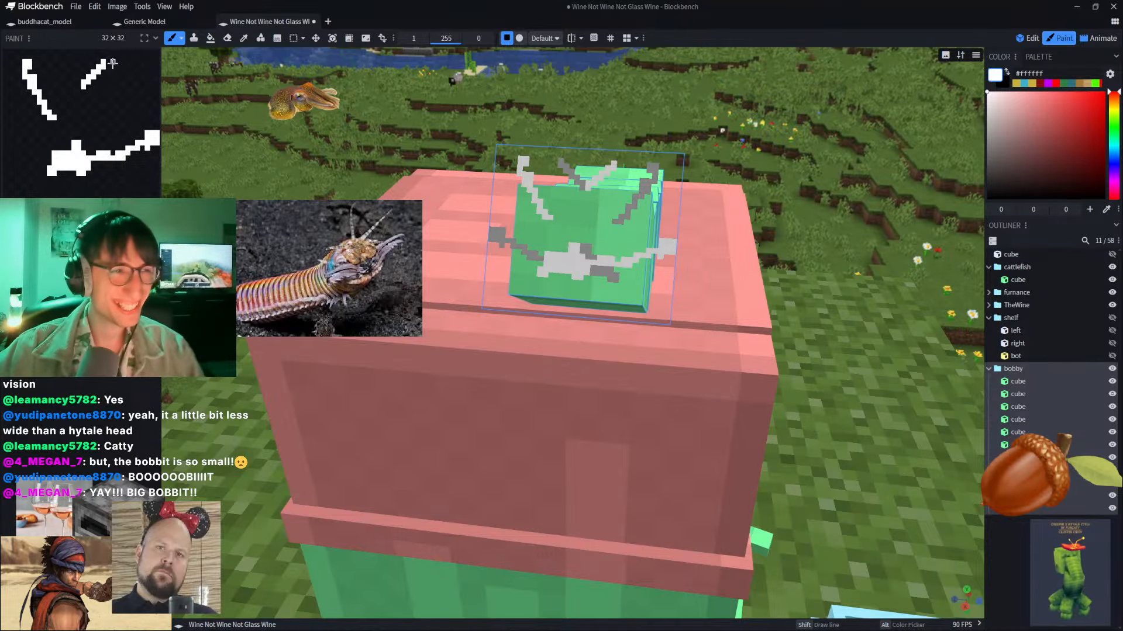
{"action": "scroll", "coordinate": [403, 139], "scroll_direction": "up", "scroll_amount": 3}
{"action": "right_click_drag", "start_coordinate": [413, 92], "coordinate": [404, 136]}
{"action": "left_click", "coordinate": [69, 107]}
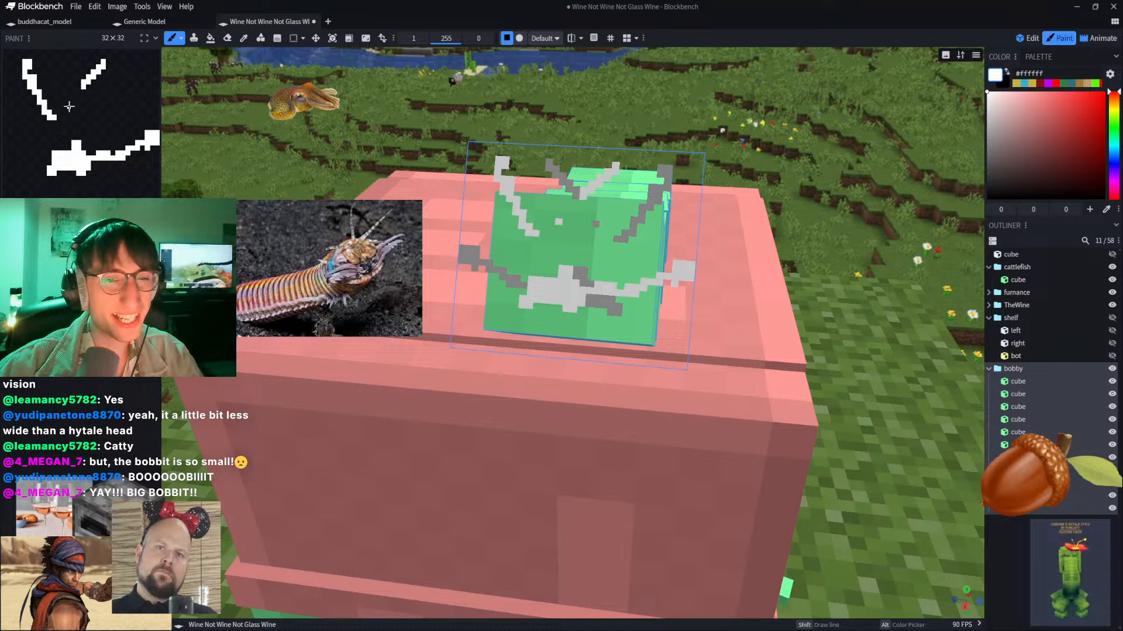
{"action": "left_click", "coordinate": [69, 113]}
{"action": "left_click", "coordinate": [74, 113]}
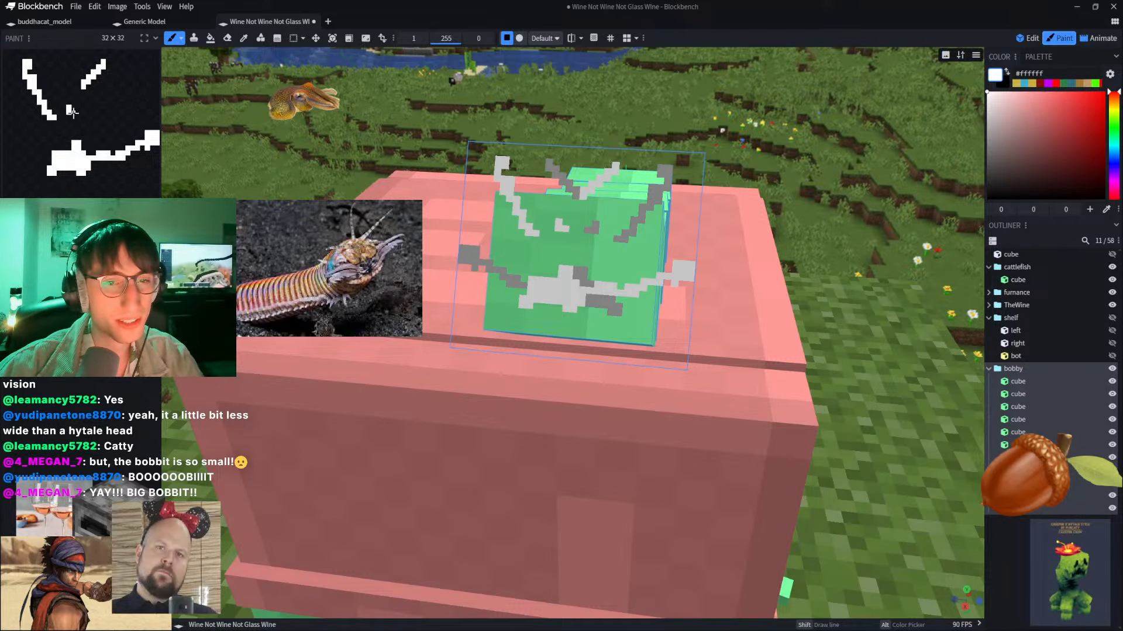
{"action": "left_click", "coordinate": [74, 108]}
{"action": "scroll", "coordinate": [378, 116], "scroll_direction": "down", "scroll_amount": 3}
{"action": "scroll", "coordinate": [426, 103], "scroll_direction": "up", "scroll_amount": 3}
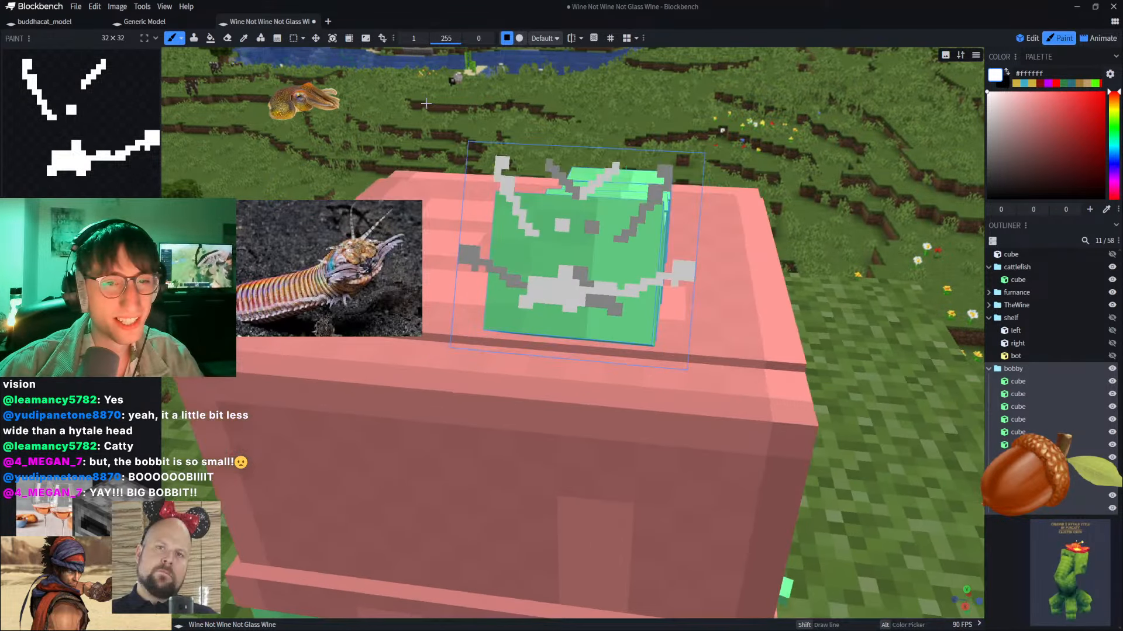
{"action": "key", "text": "ctrl+z"}
{"action": "key", "text": "ctrl+z"}
{"action": "key", "text": "ctrl+z"}
{"action": "key", "text": "ctrl+z"}
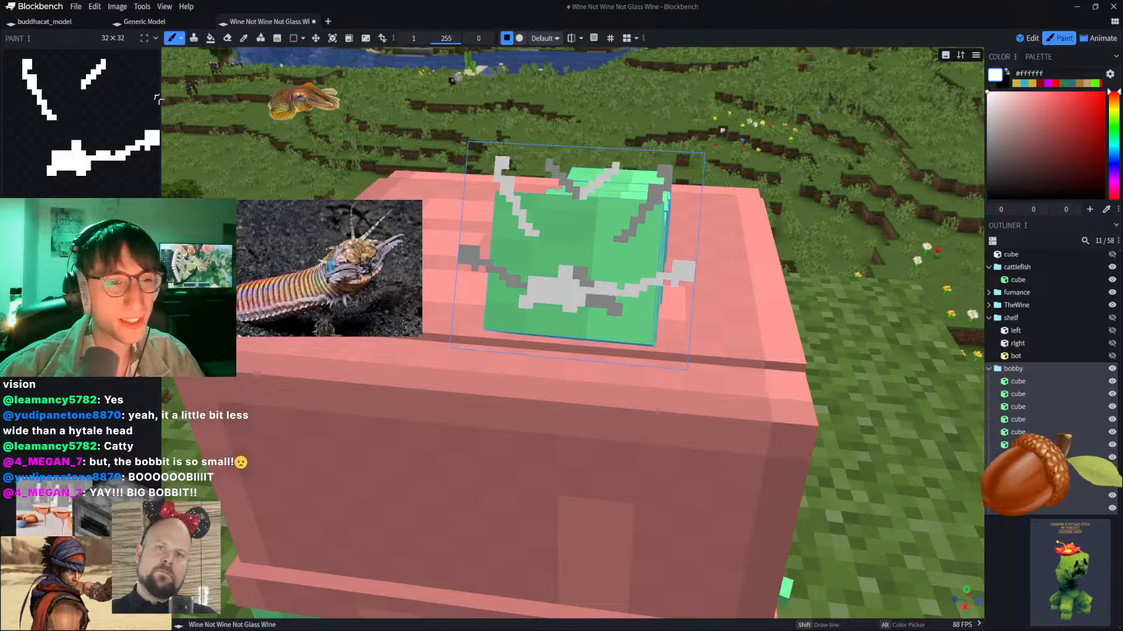
Step: Set the paint colour to #ffbb00 and paint a stepped diagonal orange marking down the centre of the worm's face
{"action": "left_click_drag", "start_coordinate": [1116, 114], "coordinate": [1114, 104]}
{"action": "left_click_drag", "start_coordinate": [68, 107], "coordinate": [74, 107]}
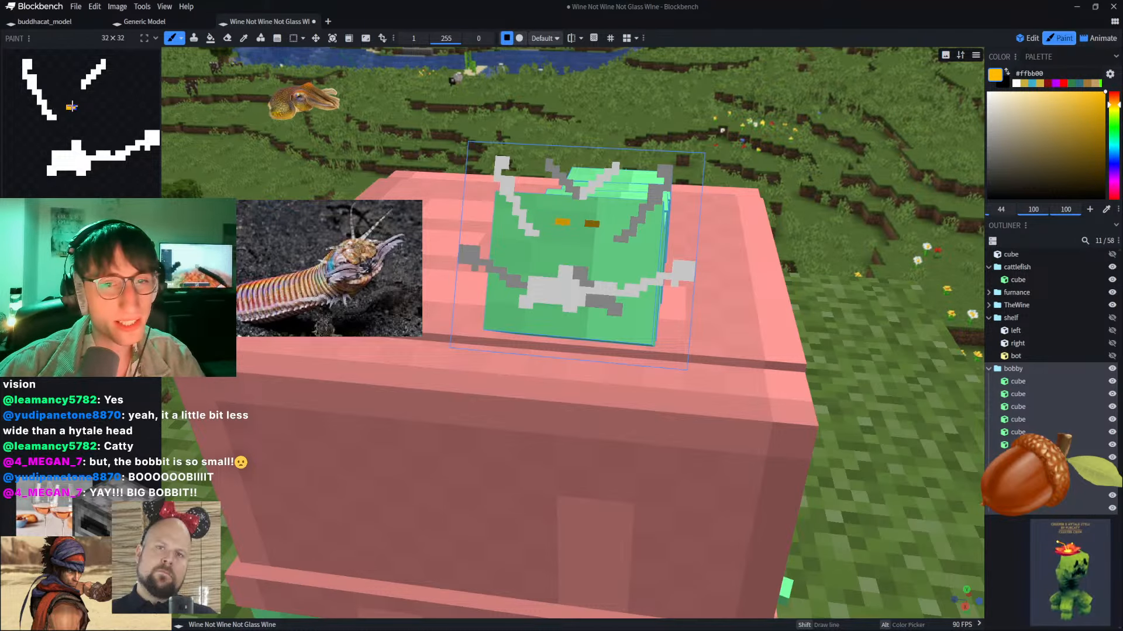
{"action": "left_click", "coordinate": [74, 102]}
{"action": "left_click", "coordinate": [79, 102]}
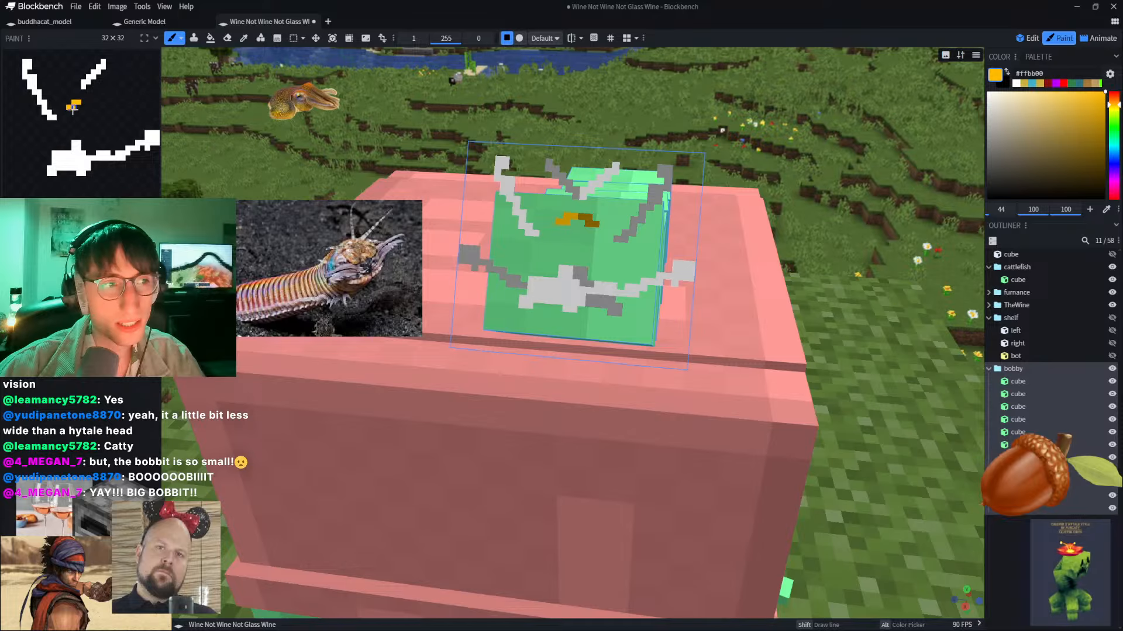
{"action": "left_click", "coordinate": [71, 114]}
{"action": "left_click", "coordinate": [71, 118]}
{"action": "left_click", "coordinate": [69, 122]}
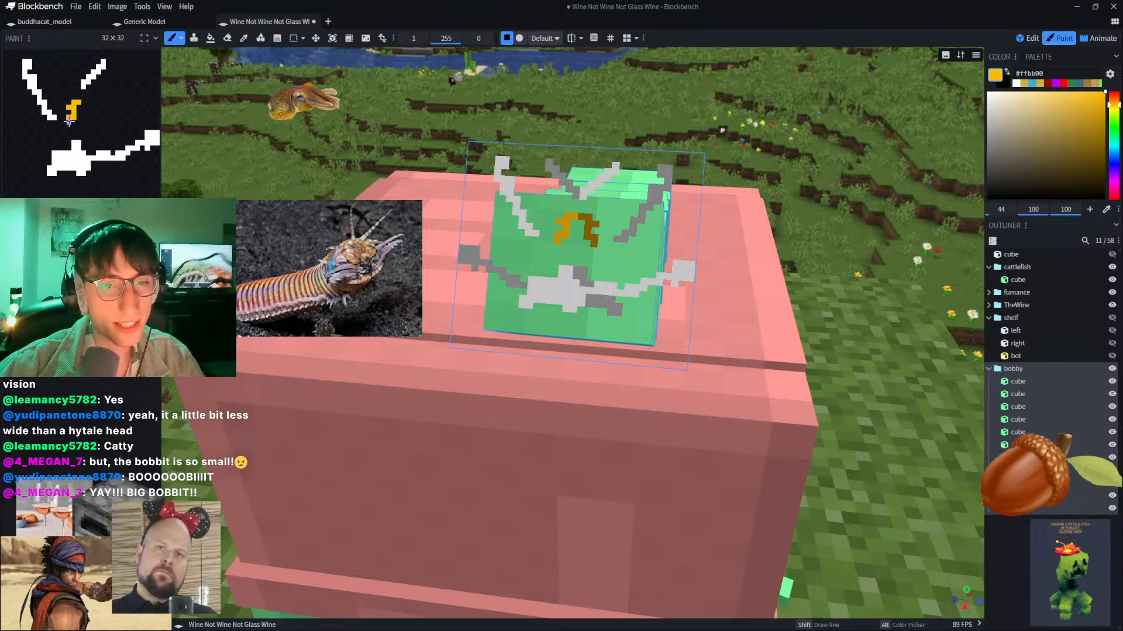
{"action": "left_click", "coordinate": [65, 121]}
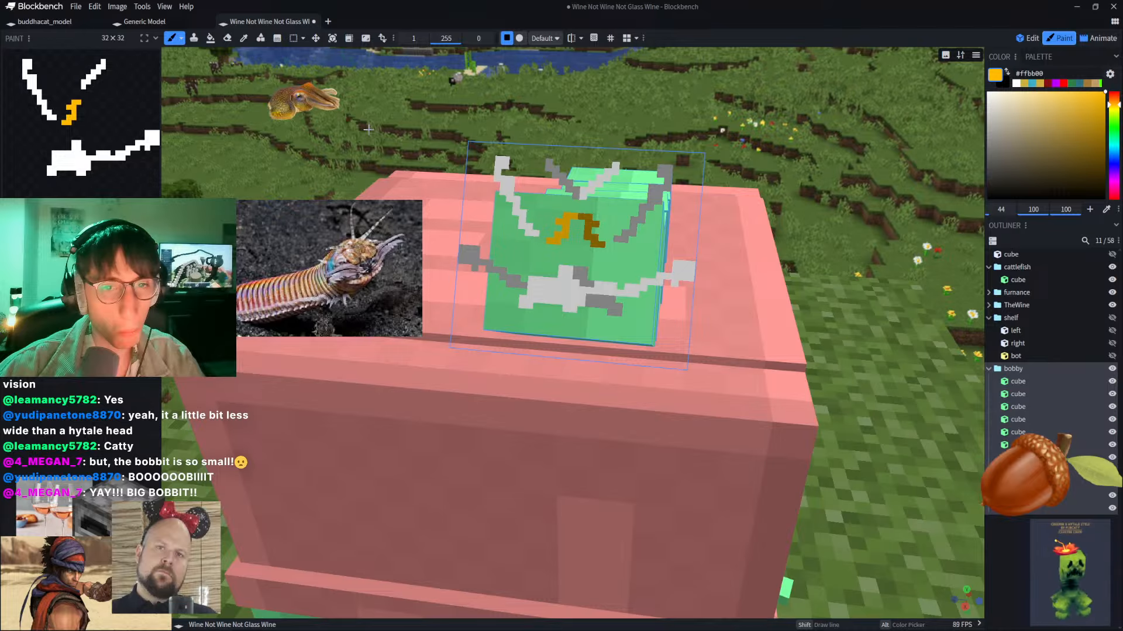
Step: Extend the orange marking up to the base of the white antenna and add orange pixels along its inner side
{"action": "scroll", "coordinate": [368, 129], "scroll_direction": "down", "scroll_amount": 2}
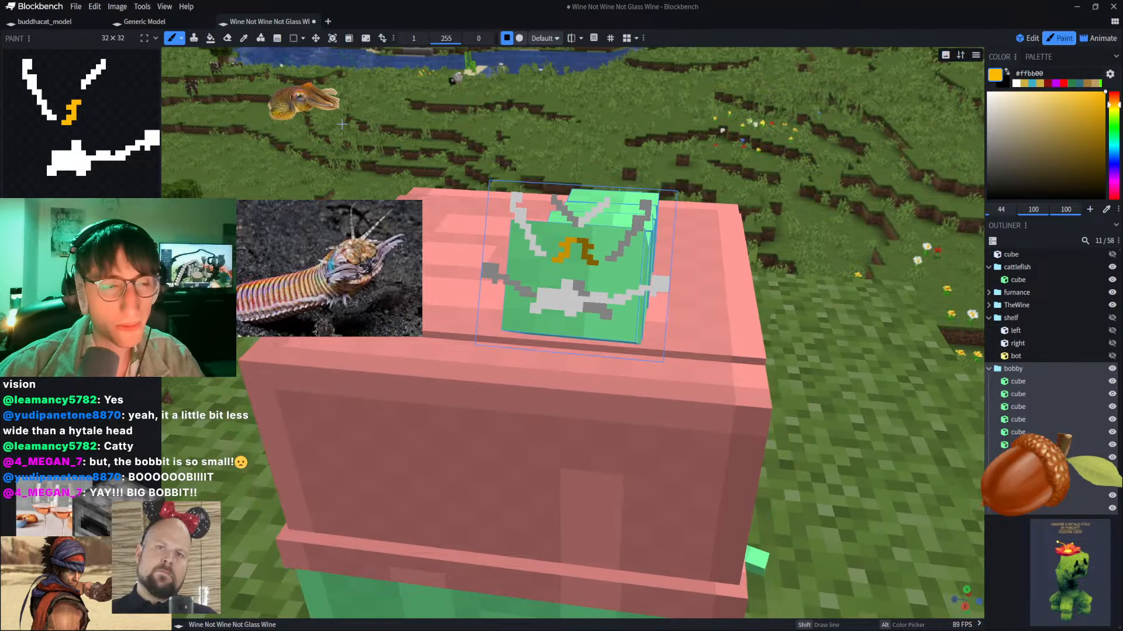
{"action": "left_click", "coordinate": [83, 93]}
{"action": "key", "text": "ctrl+z"}
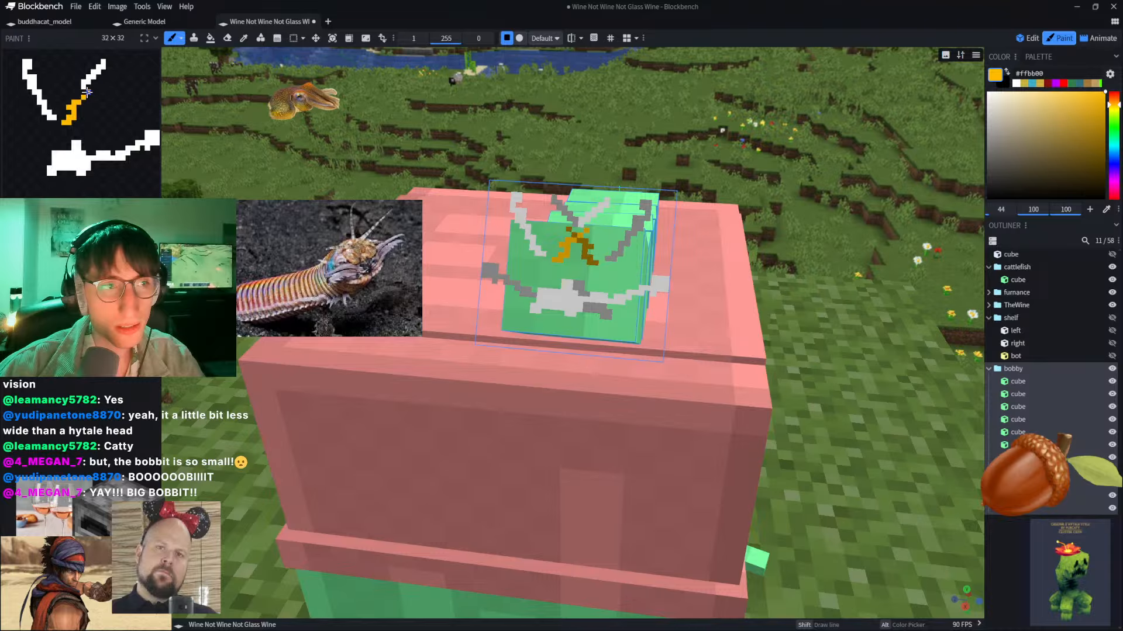
{"action": "left_click", "coordinate": [85, 92]}
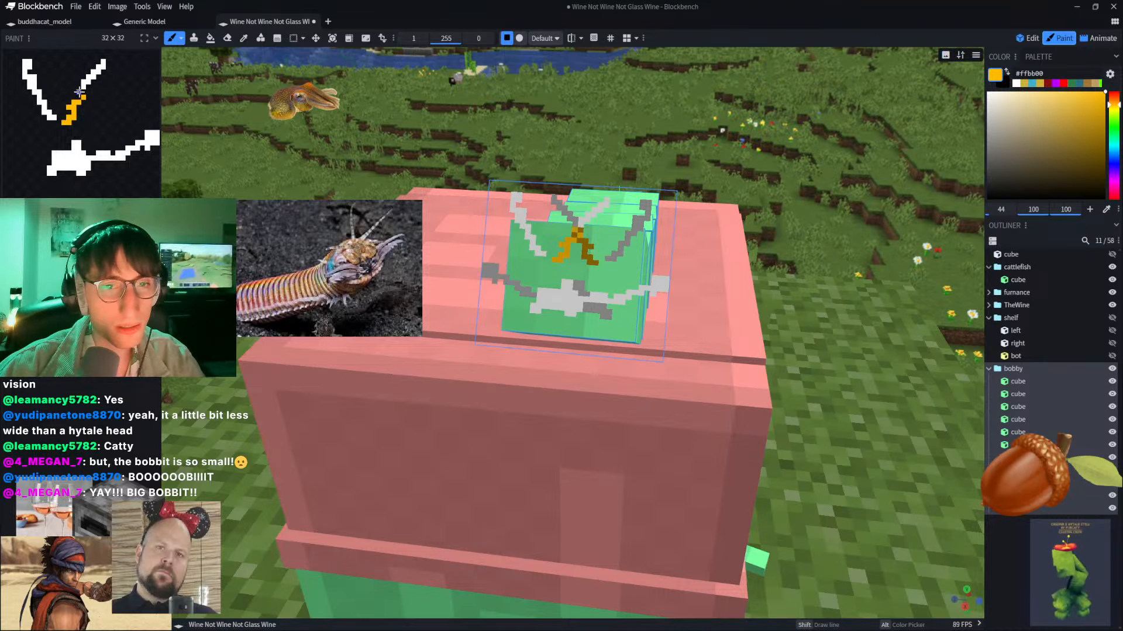
{"action": "scroll", "coordinate": [428, 109], "scroll_direction": "up", "scroll_amount": 3}
{"action": "right_click_drag", "start_coordinate": [411, 103], "coordinate": [420, 132]}
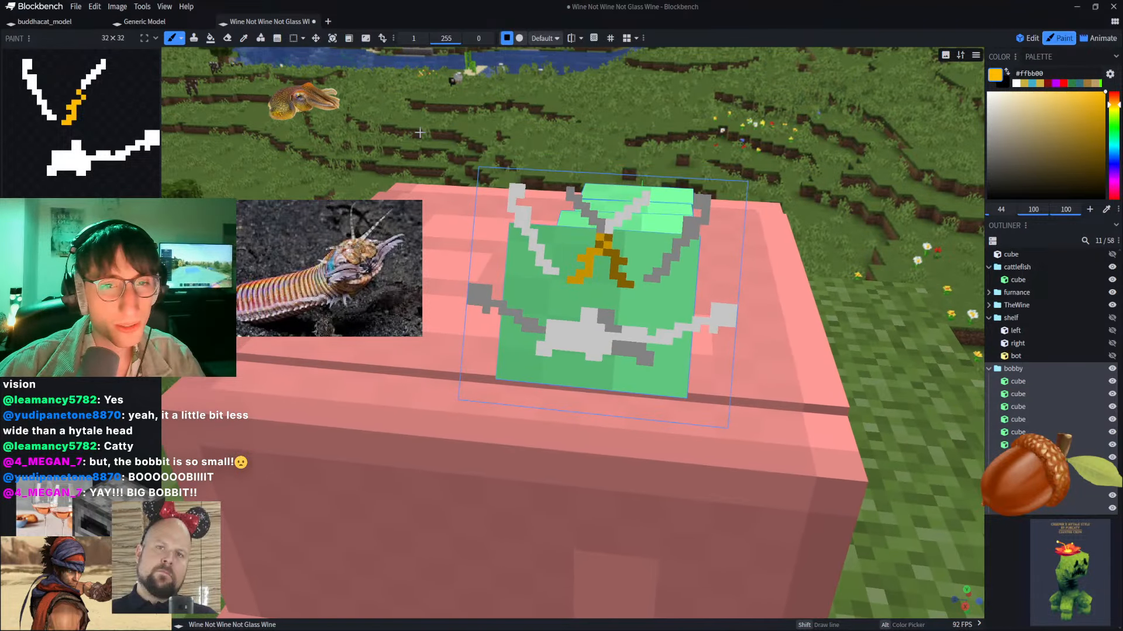
{"action": "left_click", "coordinate": [78, 117]}
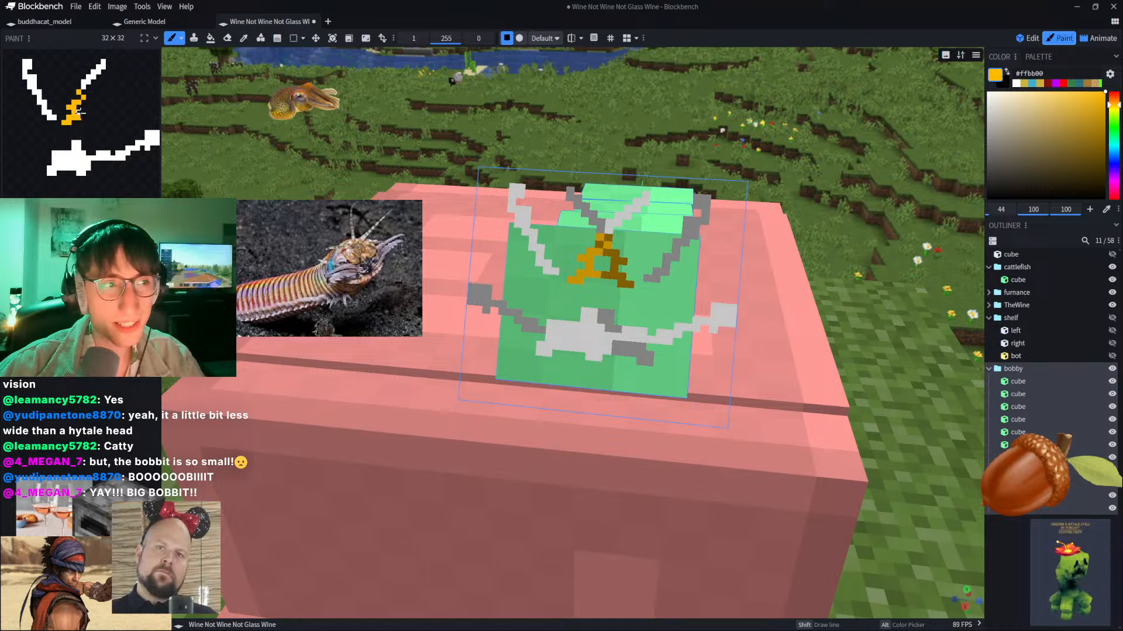
{"action": "left_click", "coordinate": [83, 112]}
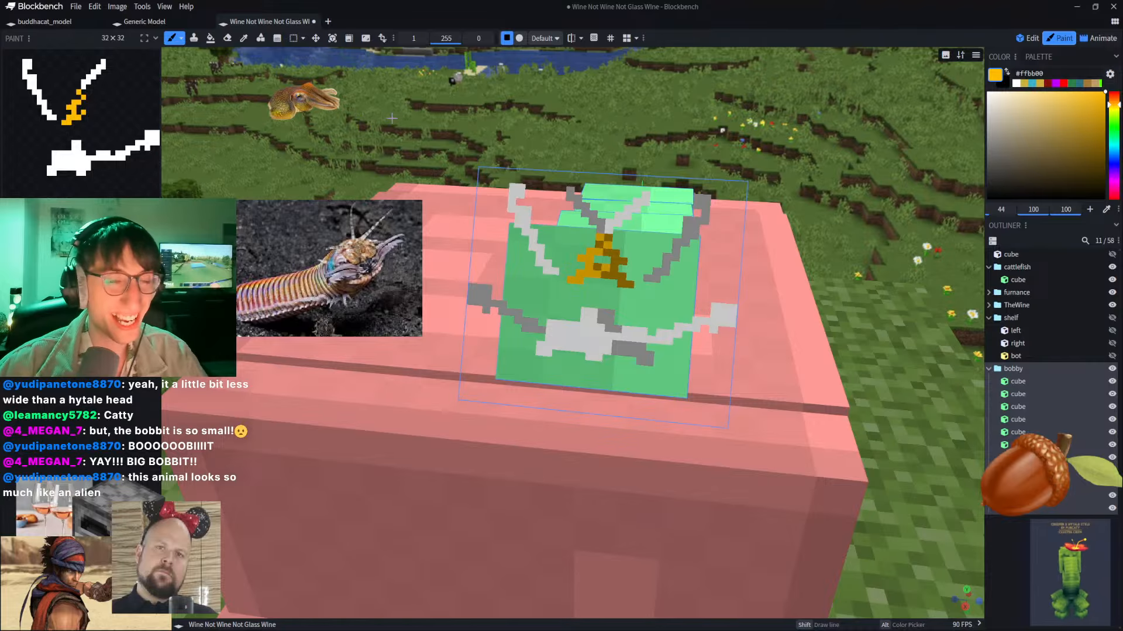
Step: Return to Edit mode and move the bobbit worm reference image off the model and over the UV texture area
{"action": "left_click_drag", "start_coordinate": [377, 149], "coordinate": [577, 94]}
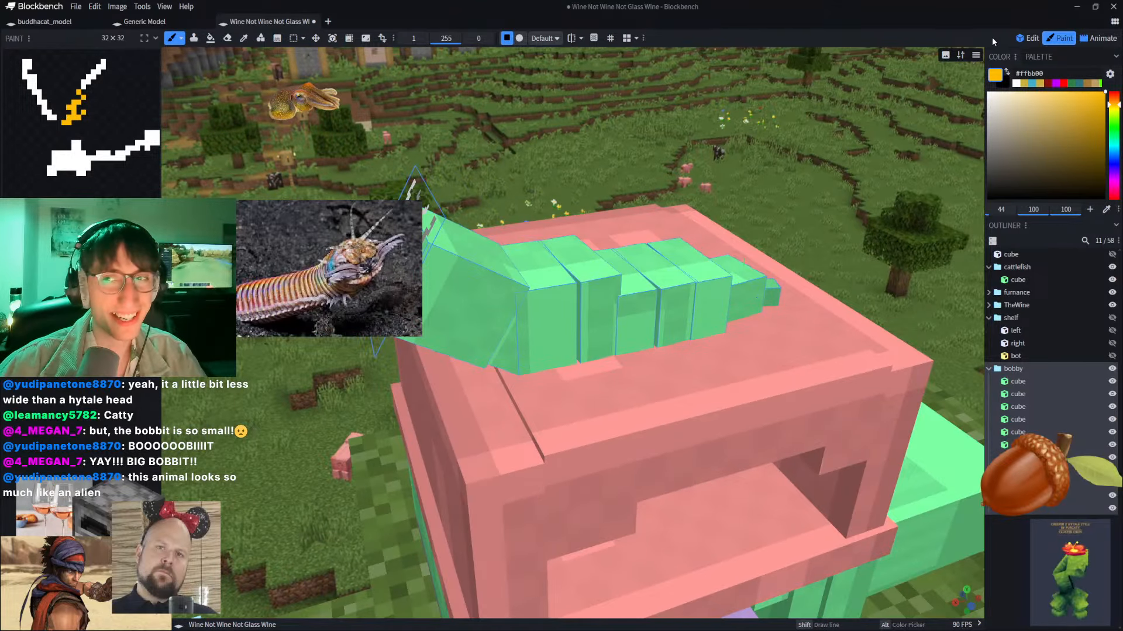
{"action": "left_click", "coordinate": [1028, 38]}
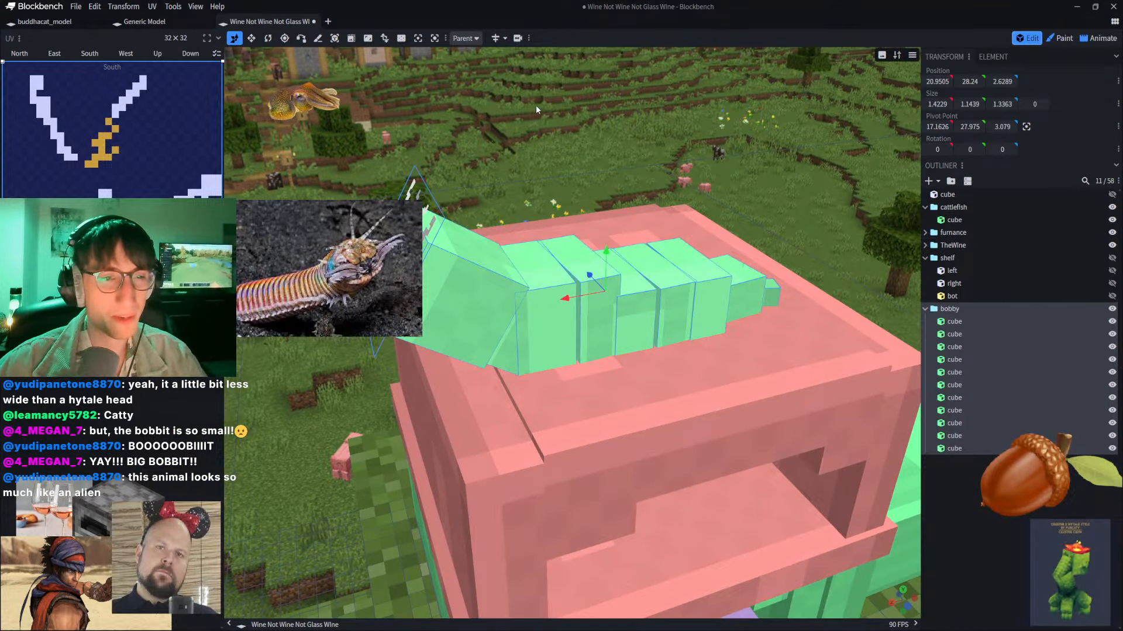
{"action": "double_click", "coordinate": [279, 324]}
{"action": "left_click_drag", "start_coordinate": [322, 248], "coordinate": [130, 87]}
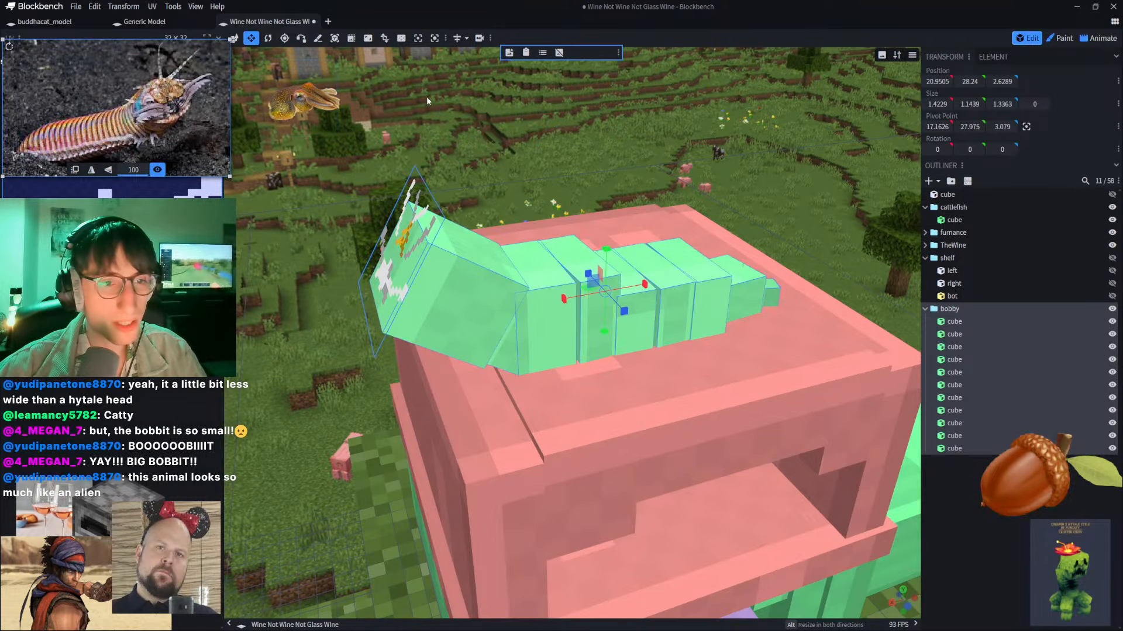
{"action": "left_click", "coordinate": [812, 193]}
Step: Select the single cube in the cattlefish group beside the furnace
{"action": "right_click_drag", "start_coordinate": [813, 193], "coordinate": [411, 138]}
{"action": "left_click", "coordinate": [602, 362]}
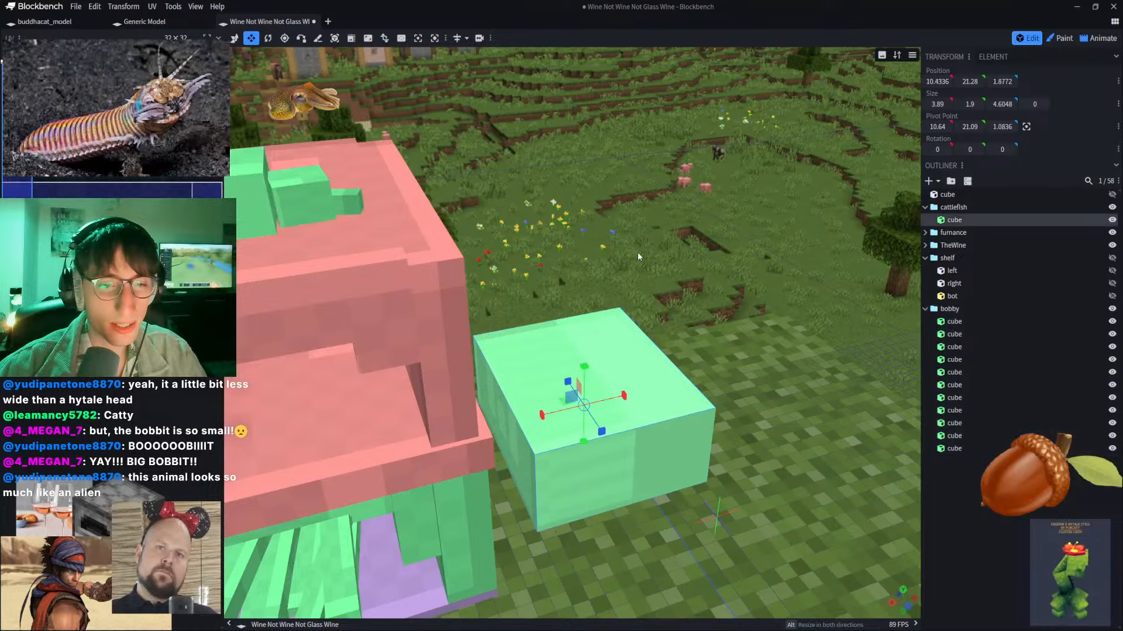
{"action": "left_click_drag", "start_coordinate": [638, 253], "coordinate": [607, 87]}
{"action": "scroll", "coordinate": [553, 263], "scroll_direction": "up", "scroll_amount": 3}
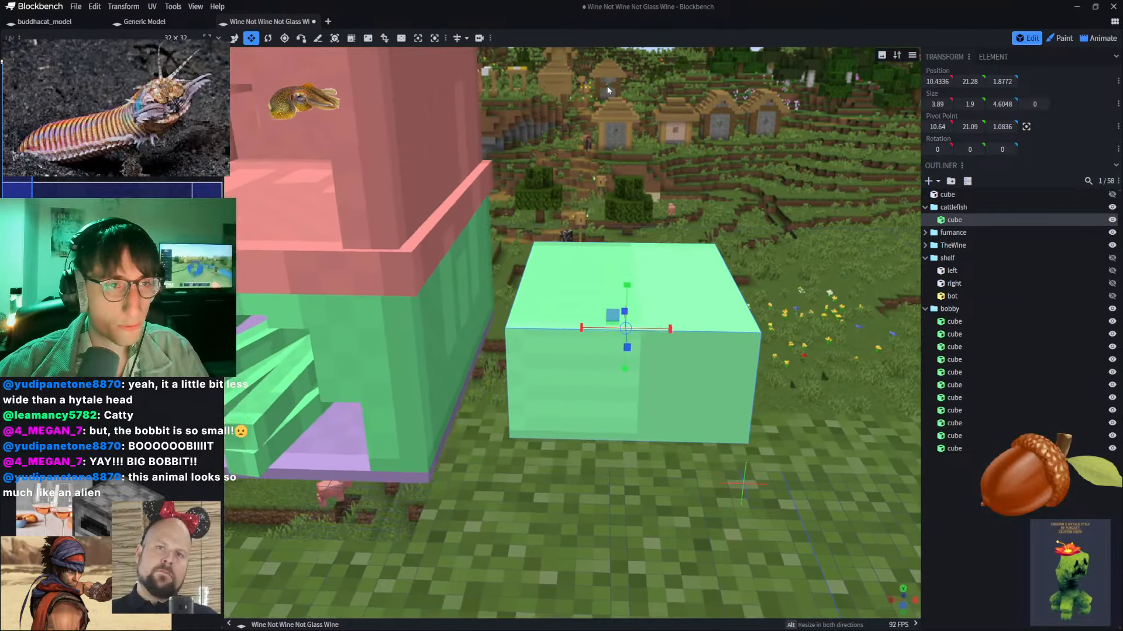
{"action": "scroll", "coordinate": [584, 131], "scroll_direction": "up", "scroll_amount": 2}
{"action": "right_click_drag", "start_coordinate": [558, 170], "coordinate": [521, 170]}
{"action": "scroll", "coordinate": [524, 179], "scroll_direction": "up", "scroll_amount": 3}
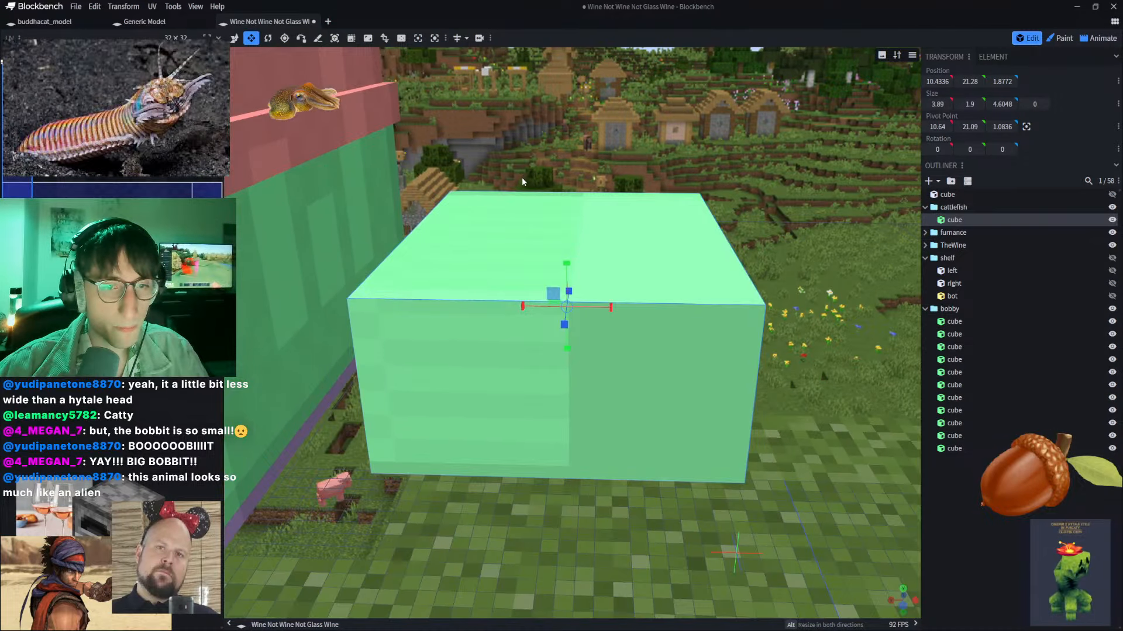
{"action": "scroll", "coordinate": [522, 182], "scroll_direction": "down", "scroll_amount": 1}
{"action": "scroll", "coordinate": [522, 182], "scroll_direction": "down", "scroll_amount": 1}
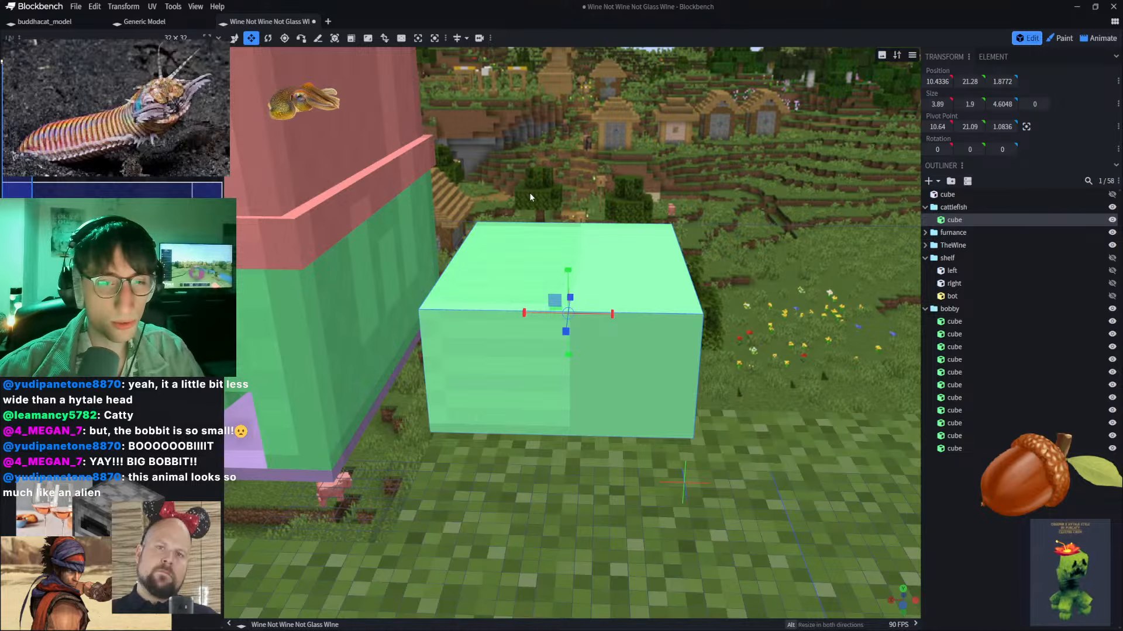
Step: Try duplicating the cuttlefish cube and raising the copy 2.5 units above the original, and undo the duplication
{"action": "key", "text": "ctrl+d"}
{"action": "key", "text": "v"}
{"action": "left_click_drag", "start_coordinate": [568, 282], "coordinate": [569, 125]}
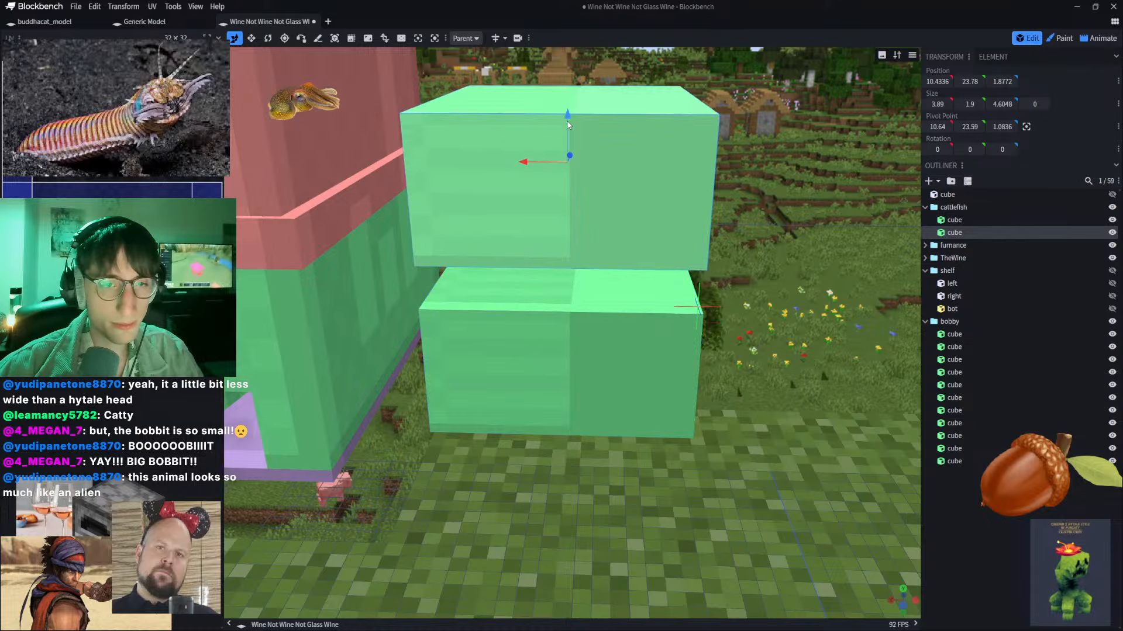
{"action": "right_click_drag", "start_coordinate": [563, 81], "coordinate": [549, 104]}
{"action": "left_click_drag", "start_coordinate": [543, 95], "coordinate": [497, 176]}
{"action": "right_click_drag", "start_coordinate": [497, 176], "coordinate": [503, 336]}
{"action": "scroll", "coordinate": [552, 364], "scroll_direction": "down", "scroll_amount": 4}
{"action": "left_click", "coordinate": [318, 38]}
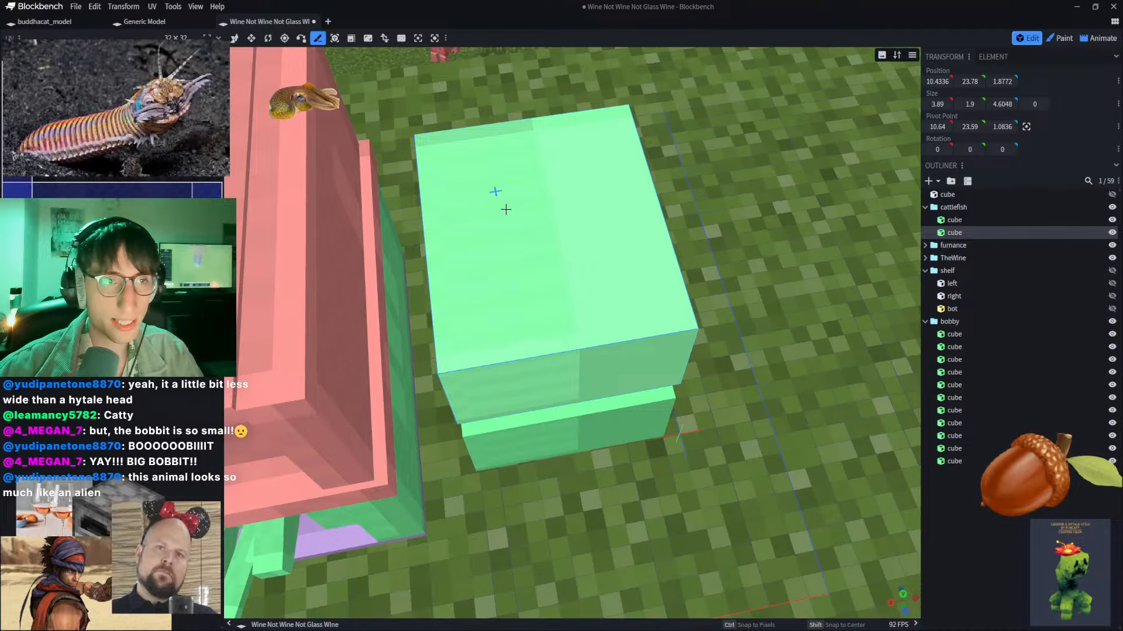
{"action": "key", "text": "ctrl+z"}
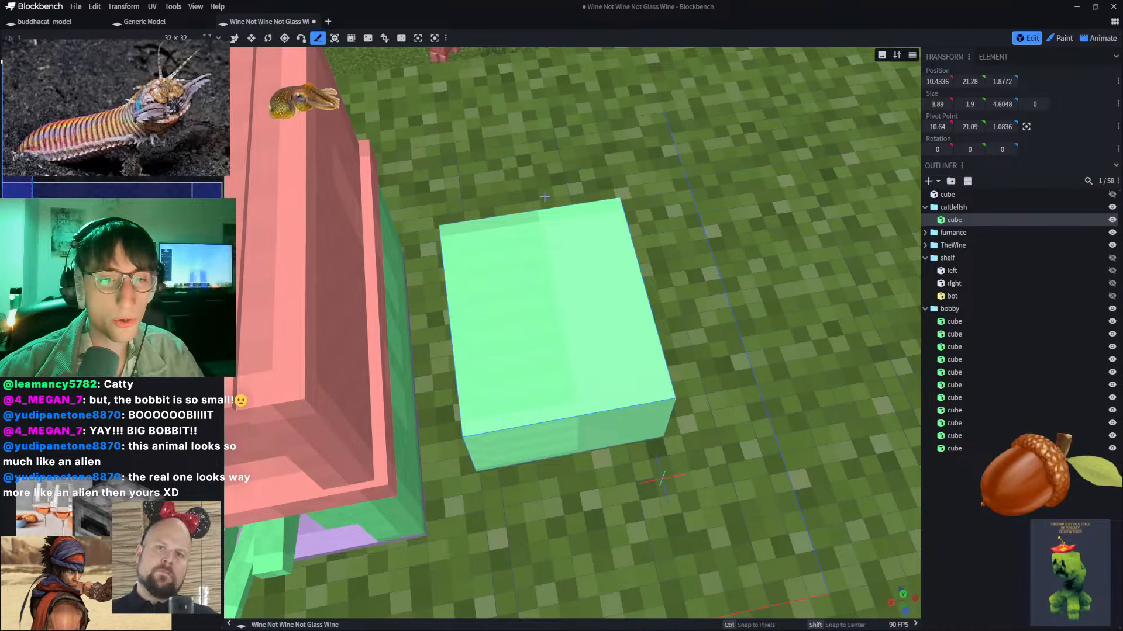
Step: Split the cuttlefish cube crosswise with the knife tool, leaving a short end slab and a main block about 3.5 units long
{"action": "scroll", "coordinate": [544, 197], "scroll_direction": "up", "scroll_amount": 5}
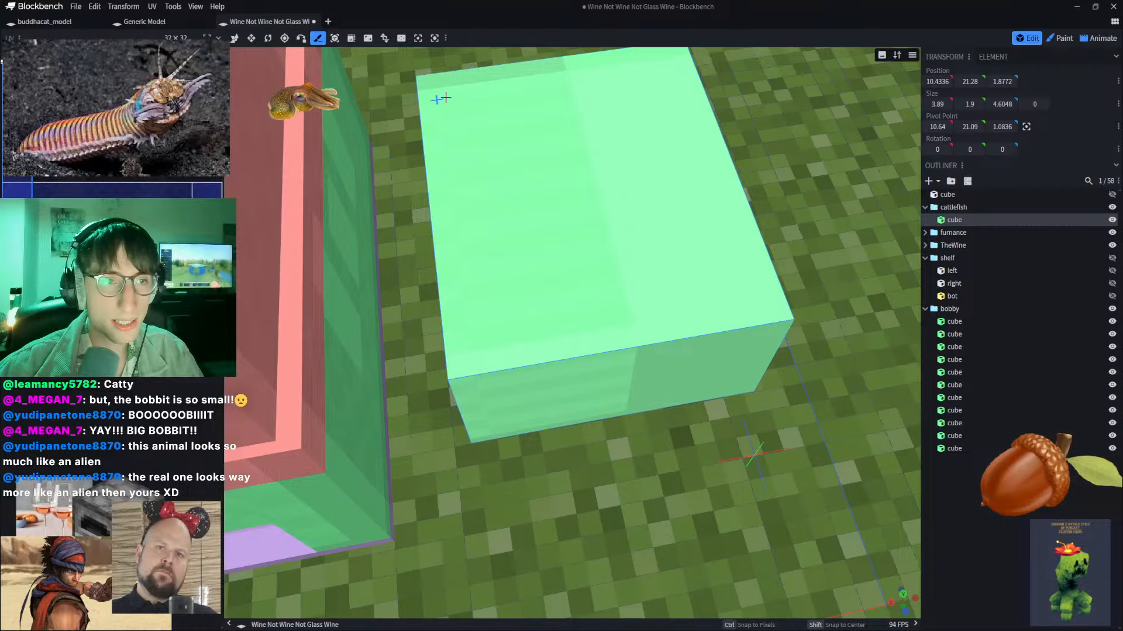
{"action": "left_click", "coordinate": [464, 291]}
{"action": "left_click", "coordinate": [689, 258]}
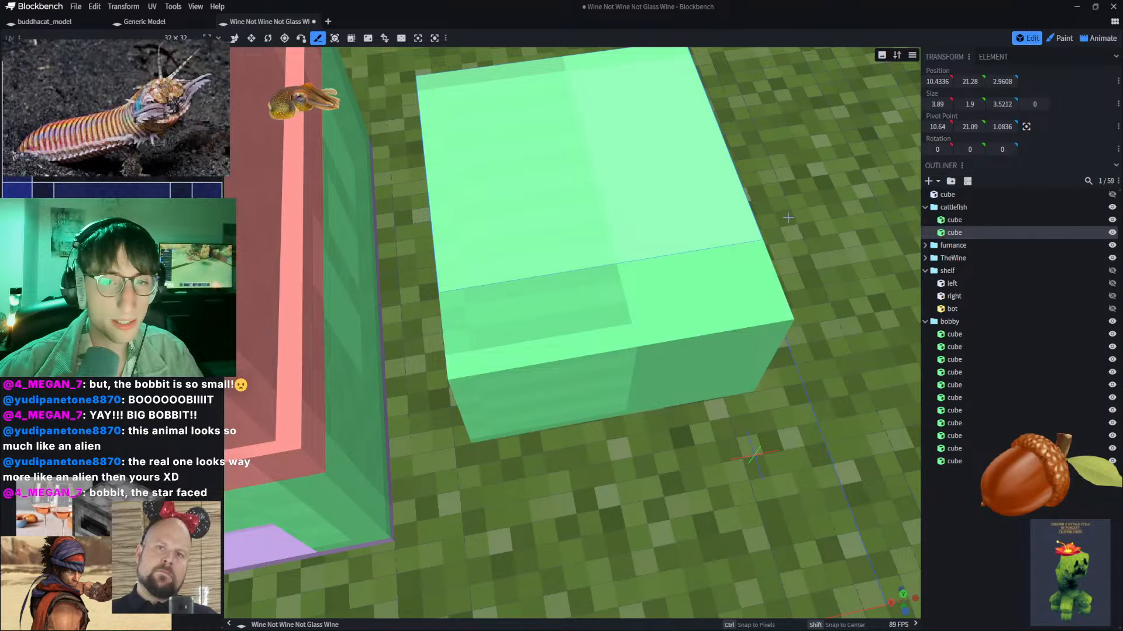
{"action": "mouse_move", "coordinate": [788, 219]}
{"action": "left_mouse_down"}
{"action": "mouse_move", "coordinate": [780, 181]}
{"action": "mouse_move", "coordinate": [556, 342]}
{"action": "left_mouse_up"}
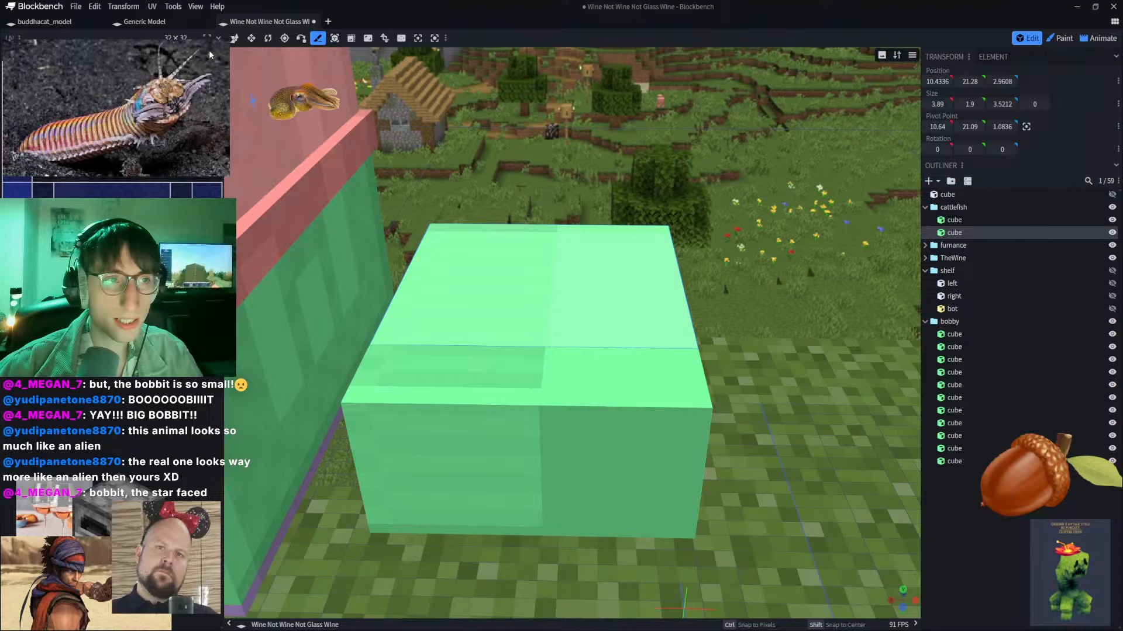
{"action": "left_click", "coordinate": [235, 38]}
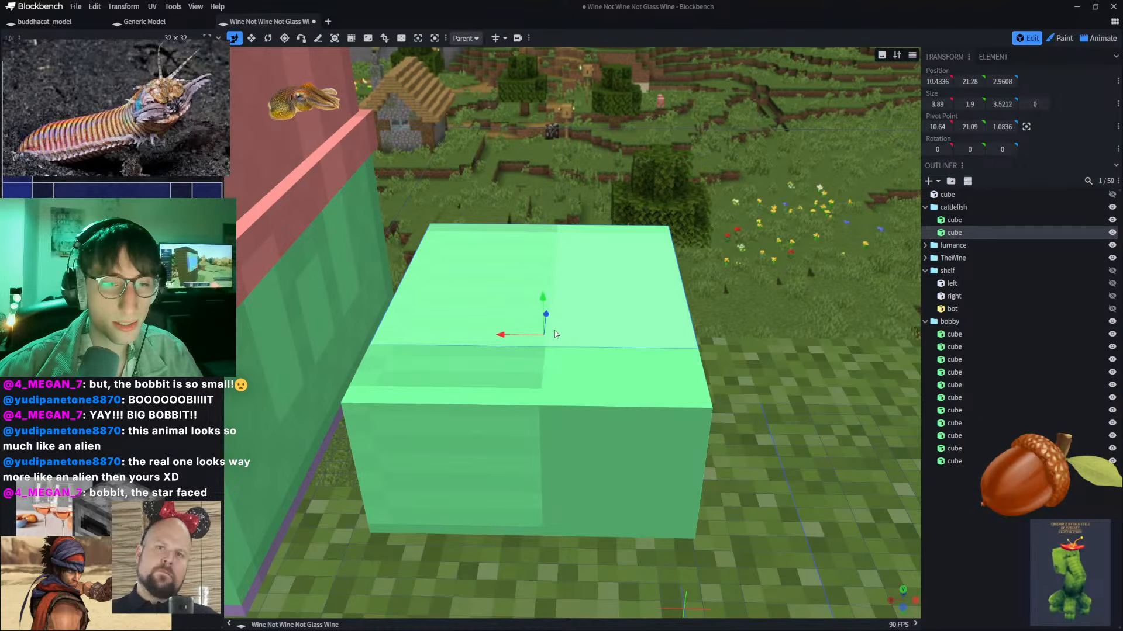
Step: Increase the height of the front cube in the cattlefish group to 2.1 by extending its top upward
{"action": "left_click", "coordinate": [535, 382]}
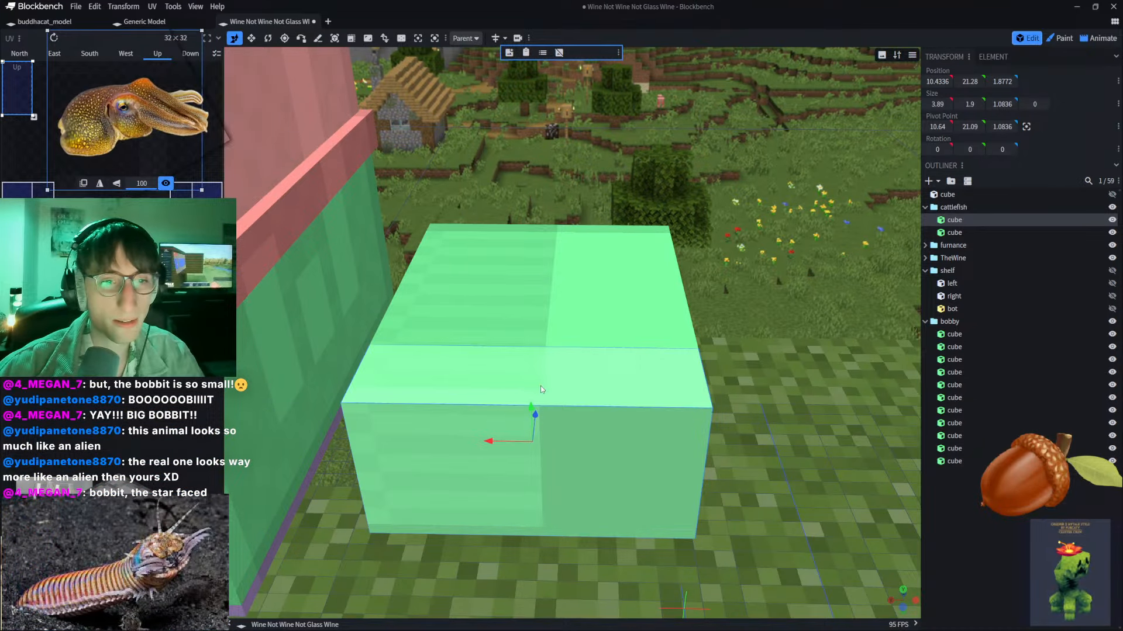
{"action": "left_click", "coordinate": [596, 467]}
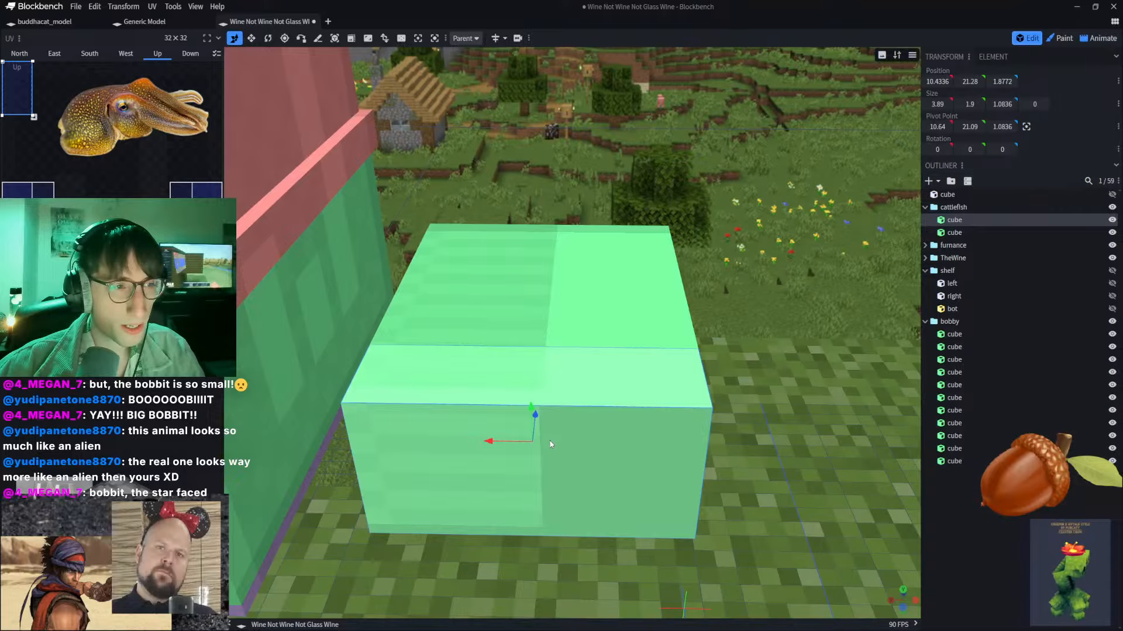
{"action": "left_click_drag", "start_coordinate": [488, 192], "coordinate": [495, 136]}
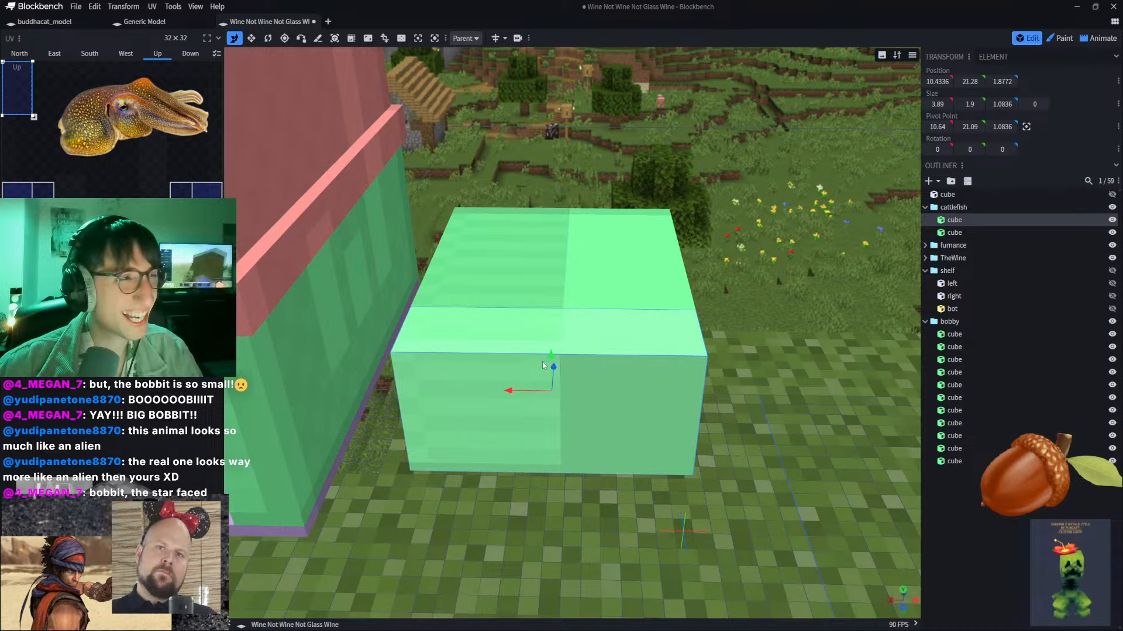
{"action": "left_click_drag", "start_coordinate": [544, 366], "coordinate": [543, 337]}
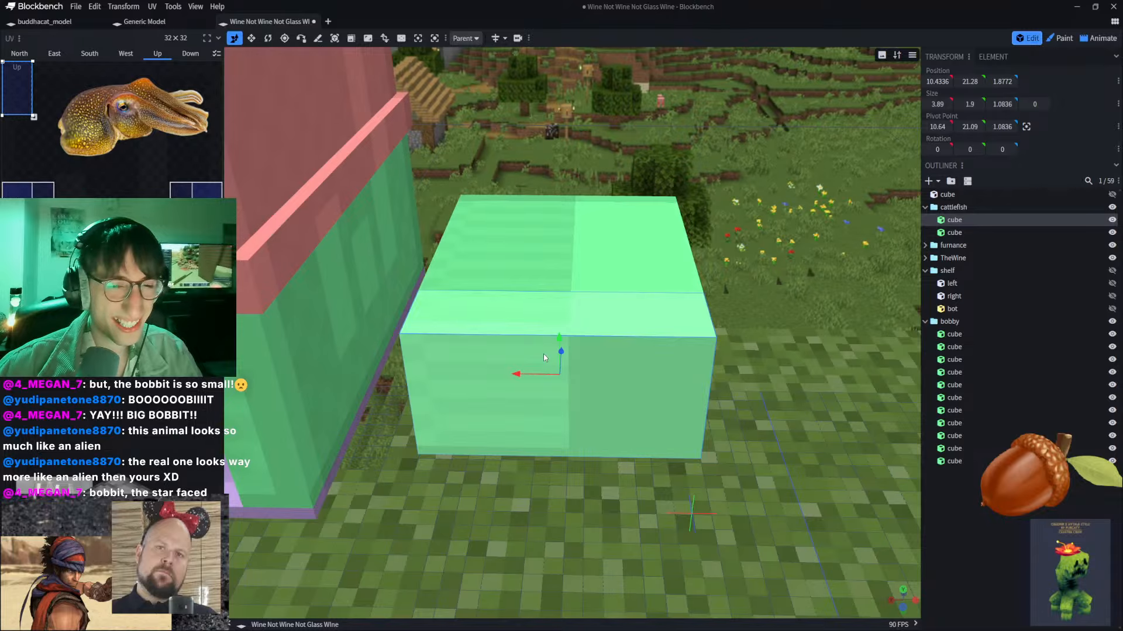
{"action": "left_click", "coordinate": [250, 38]}
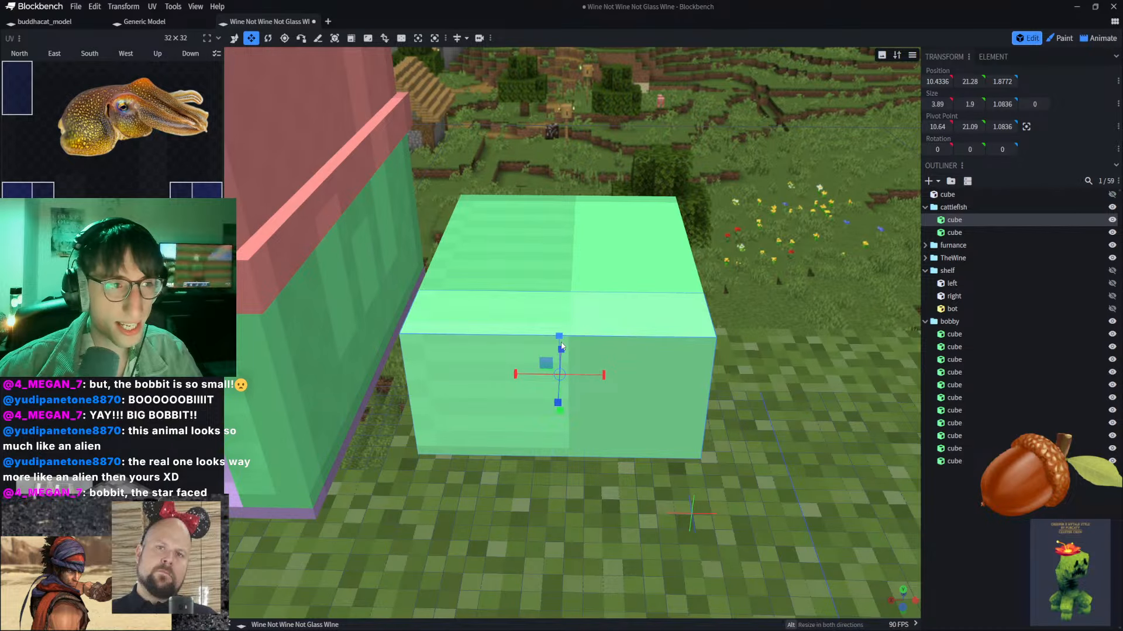
{"action": "left_click_drag", "start_coordinate": [560, 346], "coordinate": [567, 352]}
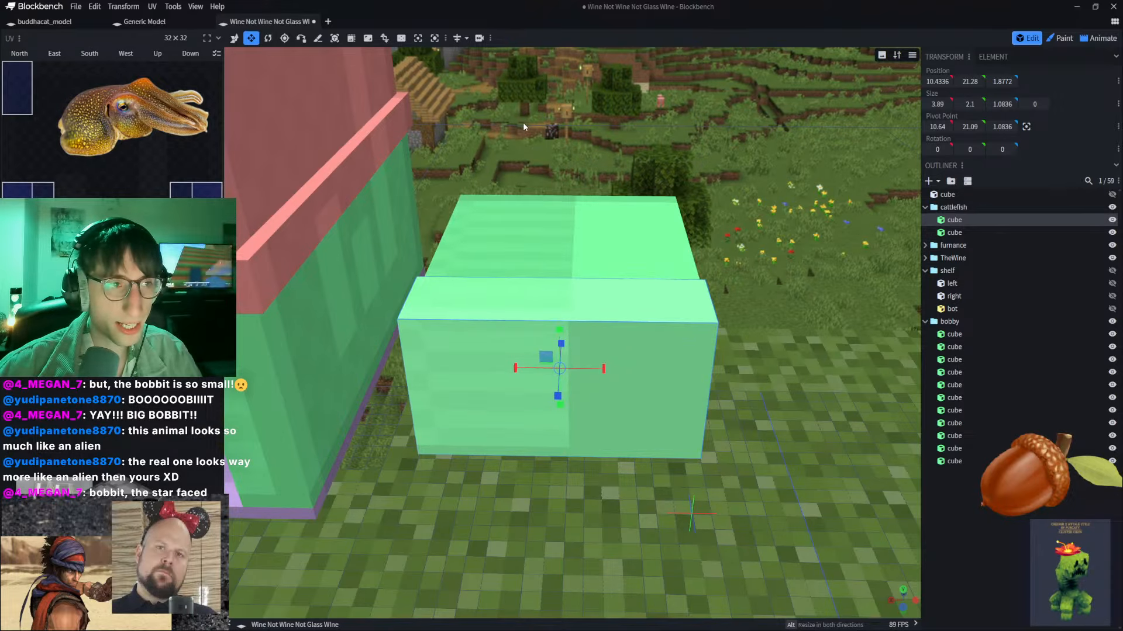
Step: Use the Knife tool to cut a horizontal slice about 0.31 high off the top of the front cube
{"action": "mouse_move", "coordinate": [523, 122]}
{"action": "left_mouse_down"}
{"action": "mouse_move", "coordinate": [570, 113]}
{"action": "mouse_move", "coordinate": [585, 124]}
{"action": "left_mouse_up"}
{"action": "mouse_move", "coordinate": [467, 136]}
{"action": "left_mouse_down"}
{"action": "mouse_move", "coordinate": [524, 136]}
{"action": "mouse_move", "coordinate": [435, 146]}
{"action": "left_mouse_up"}
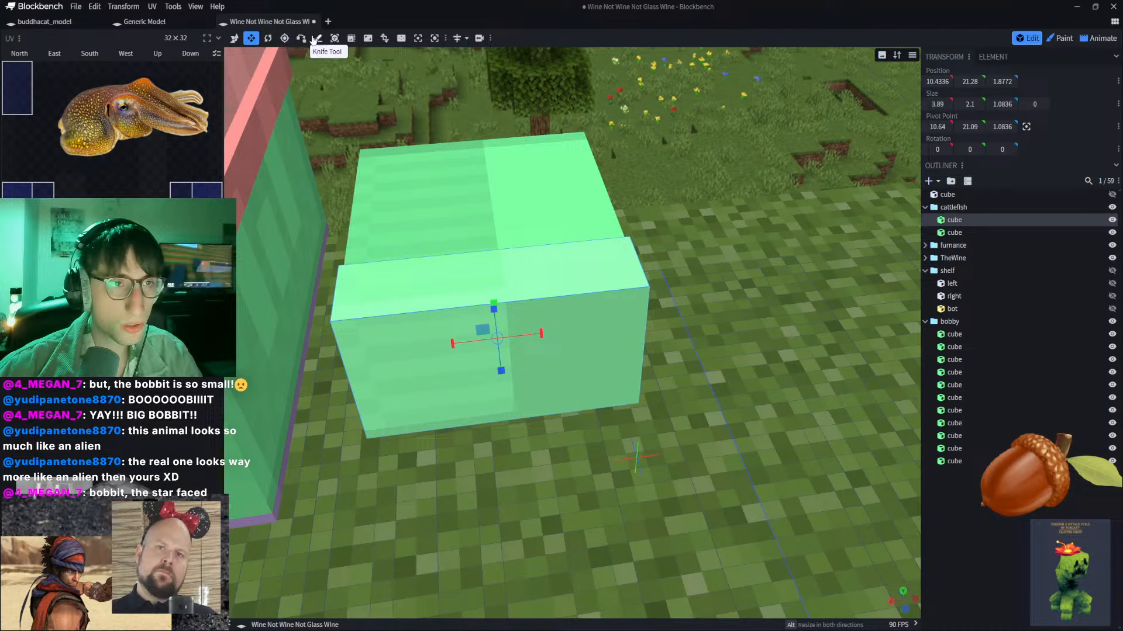
{"action": "left_click", "coordinate": [318, 38]}
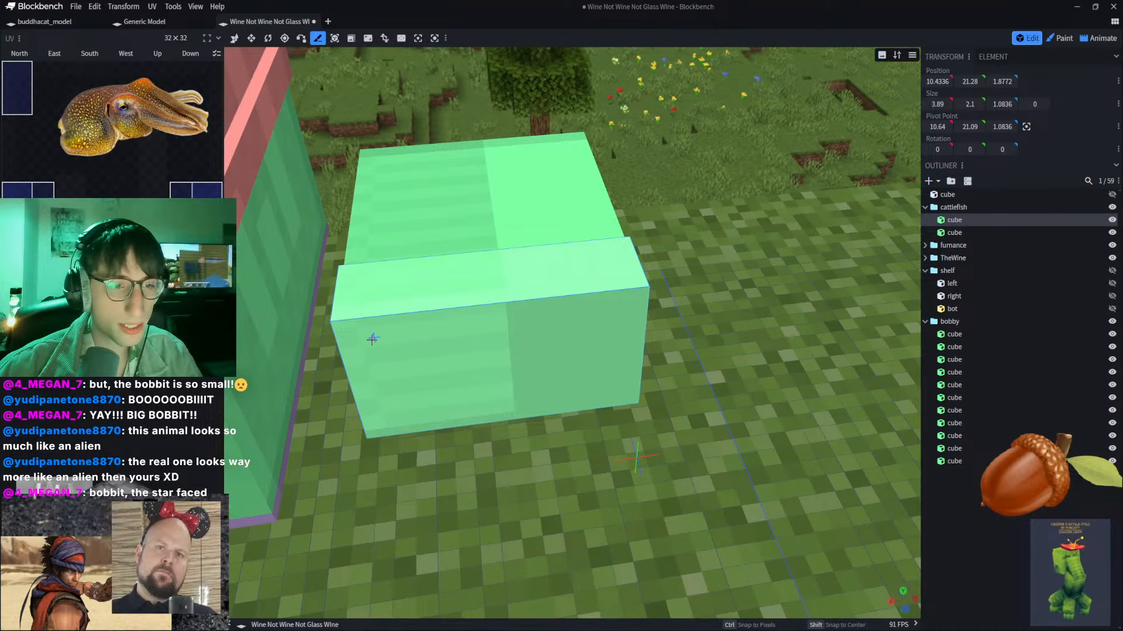
{"action": "left_click", "coordinate": [373, 337]}
{"action": "left_click", "coordinate": [406, 332]}
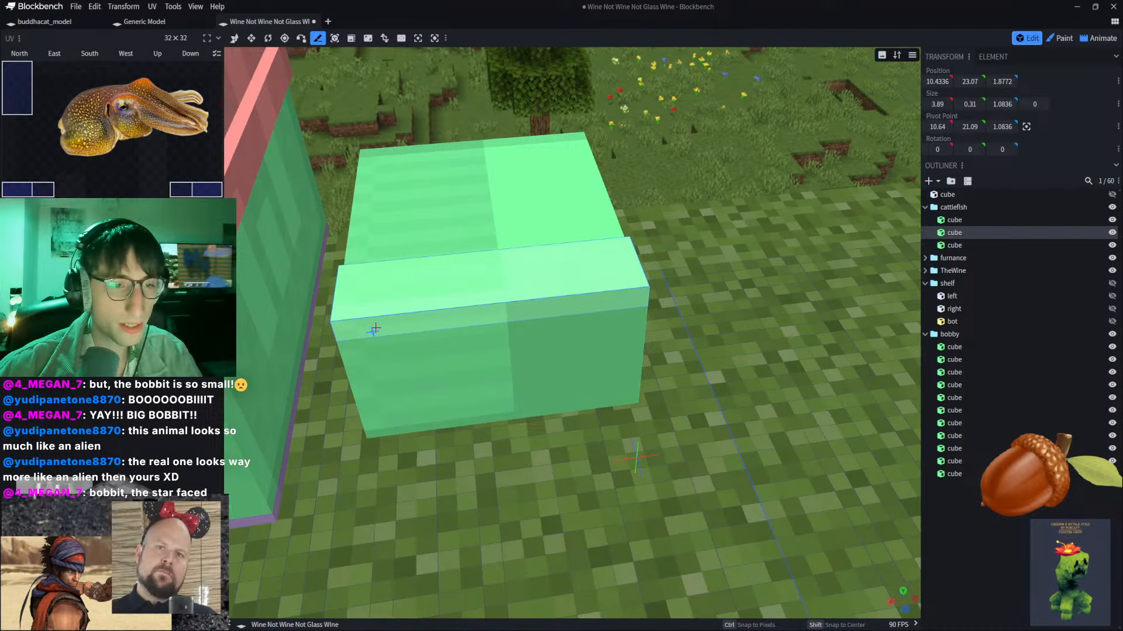
Step: Cut the top slice vertically near both ends and delete the 2.7-wide middle piece, keeping a small block at each corner
{"action": "left_click", "coordinate": [381, 326]}
{"action": "left_click", "coordinate": [380, 320]}
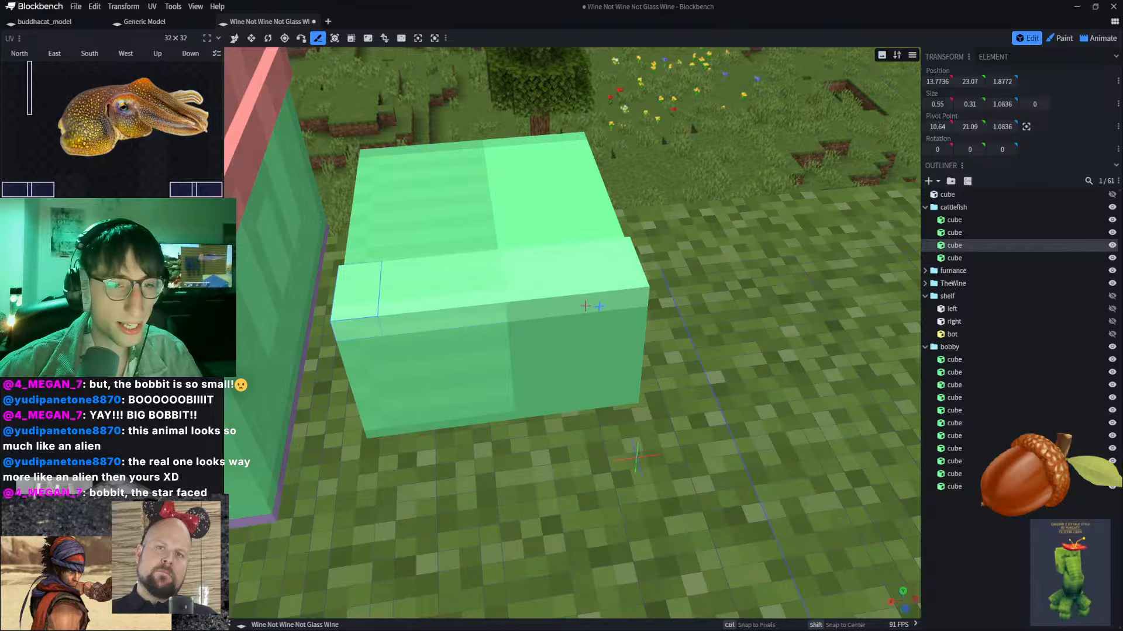
{"action": "left_click", "coordinate": [589, 305]}
{"action": "left_click", "coordinate": [595, 291]}
{"action": "scroll", "coordinate": [613, 202], "scroll_direction": "up", "scroll_amount": 2}
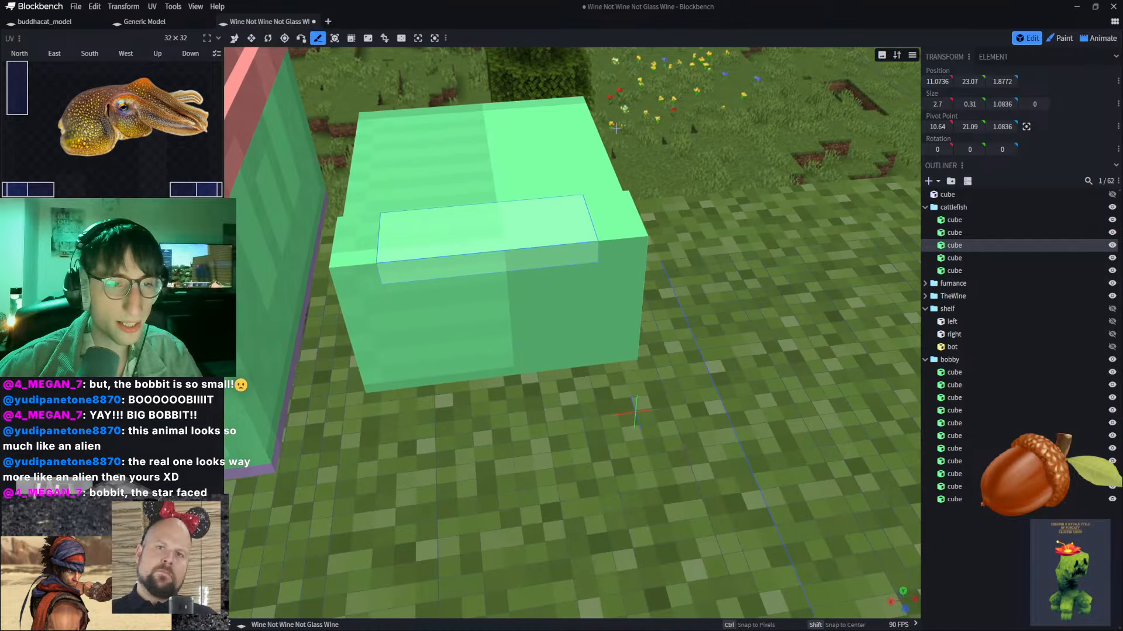
{"action": "key", "text": "Delete"}
Step: Select the raised corner block nearest the furnace and hide the furnance group
{"action": "scroll", "coordinate": [635, 175], "scroll_direction": "up", "scroll_amount": 2}
{"action": "left_click_drag", "start_coordinate": [692, 176], "coordinate": [707, 130]}
{"action": "scroll", "coordinate": [652, 170], "scroll_direction": "down", "scroll_amount": 2}
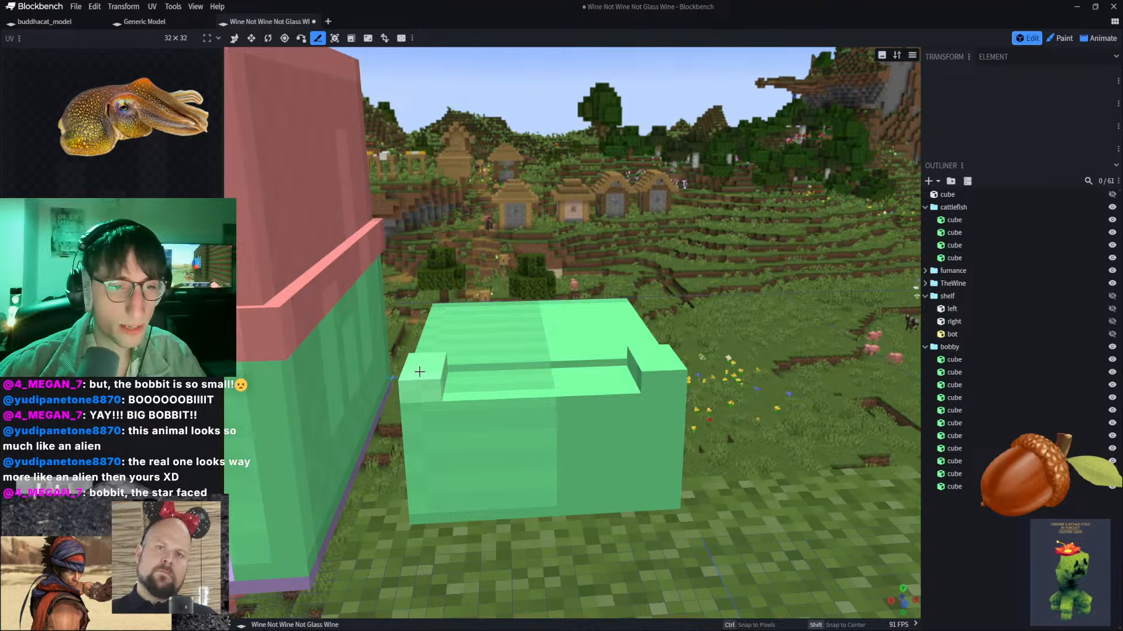
{"action": "key", "text": "v"}
{"action": "left_click", "coordinate": [422, 362]}
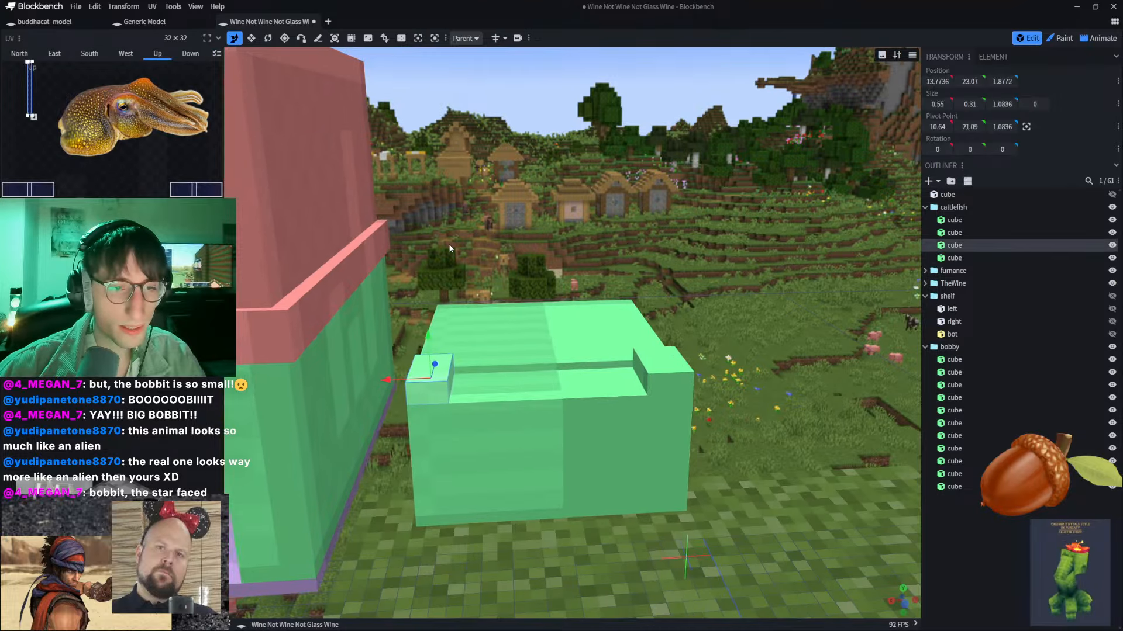
{"action": "left_click_drag", "start_coordinate": [422, 363], "coordinate": [710, 245]}
{"action": "left_click", "coordinate": [1112, 271]}
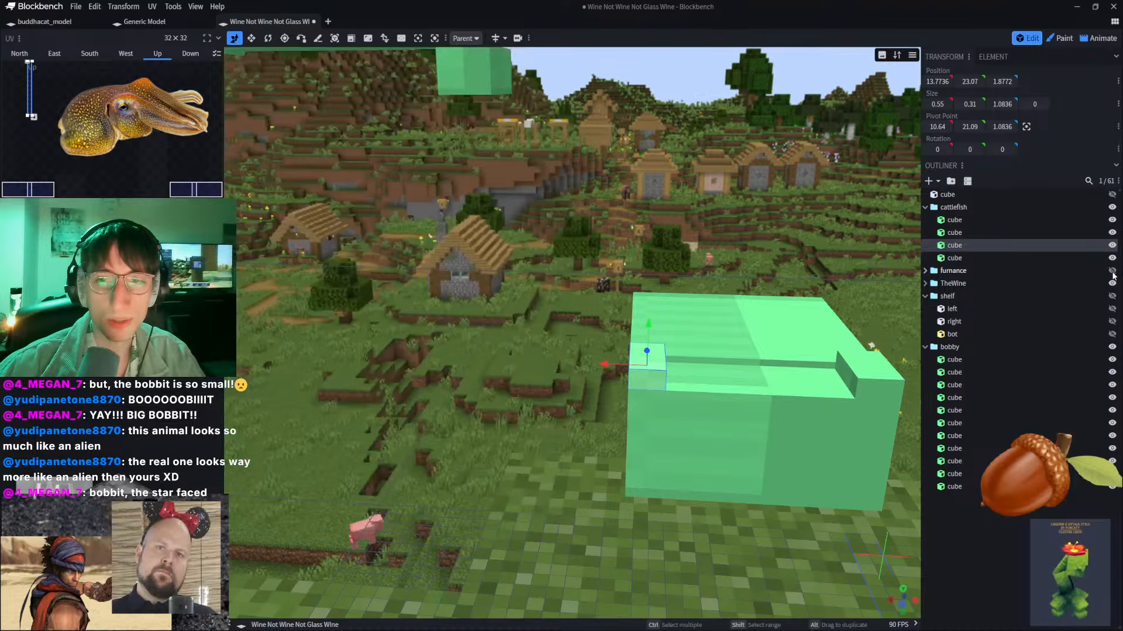
Step: Extend the selected corner block upward to a height of 0.61
{"action": "scroll", "coordinate": [690, 246], "scroll_direction": "up", "scroll_amount": 5}
{"action": "left_click_drag", "start_coordinate": [602, 225], "coordinate": [530, 202]}
{"action": "right_click_drag", "start_coordinate": [530, 202], "coordinate": [594, 190]}
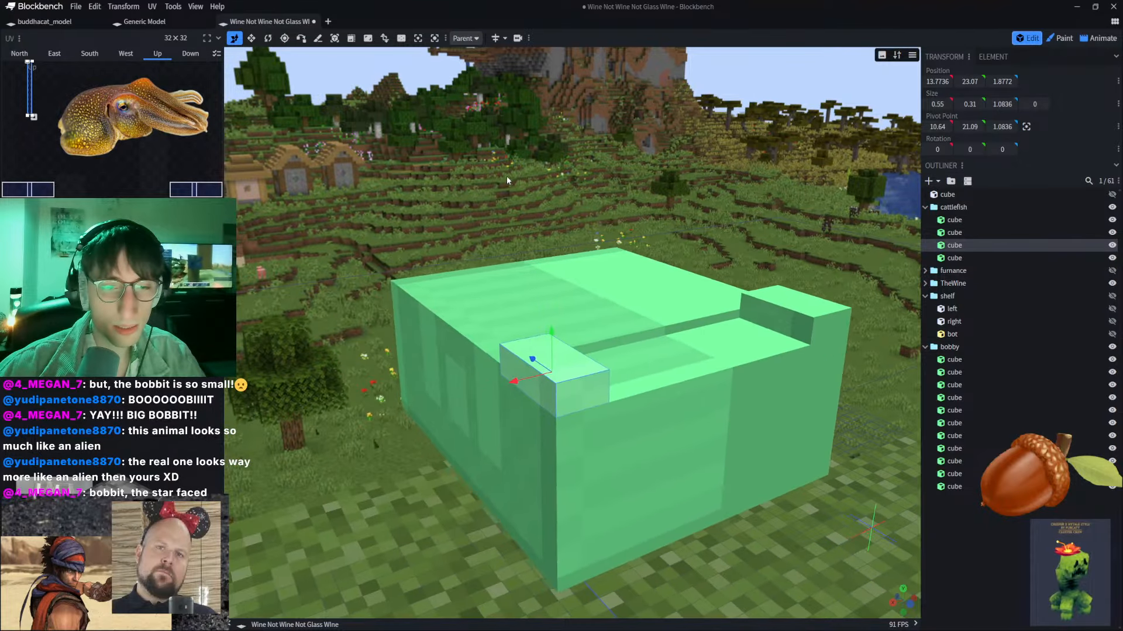
{"action": "scroll", "coordinate": [507, 179], "scroll_direction": "up", "scroll_amount": 3}
{"action": "left_click_drag", "start_coordinate": [515, 178], "coordinate": [668, 192]}
{"action": "scroll", "coordinate": [714, 316], "scroll_direction": "down", "scroll_amount": 3}
{"action": "scroll", "coordinate": [451, 288], "scroll_direction": "down", "scroll_amount": 3}
{"action": "scroll", "coordinate": [450, 286], "scroll_direction": "down", "scroll_amount": 3}
{"action": "left_click_drag", "start_coordinate": [441, 262], "coordinate": [331, 268]}
{"action": "right_click_drag", "start_coordinate": [331, 268], "coordinate": [508, 281]}
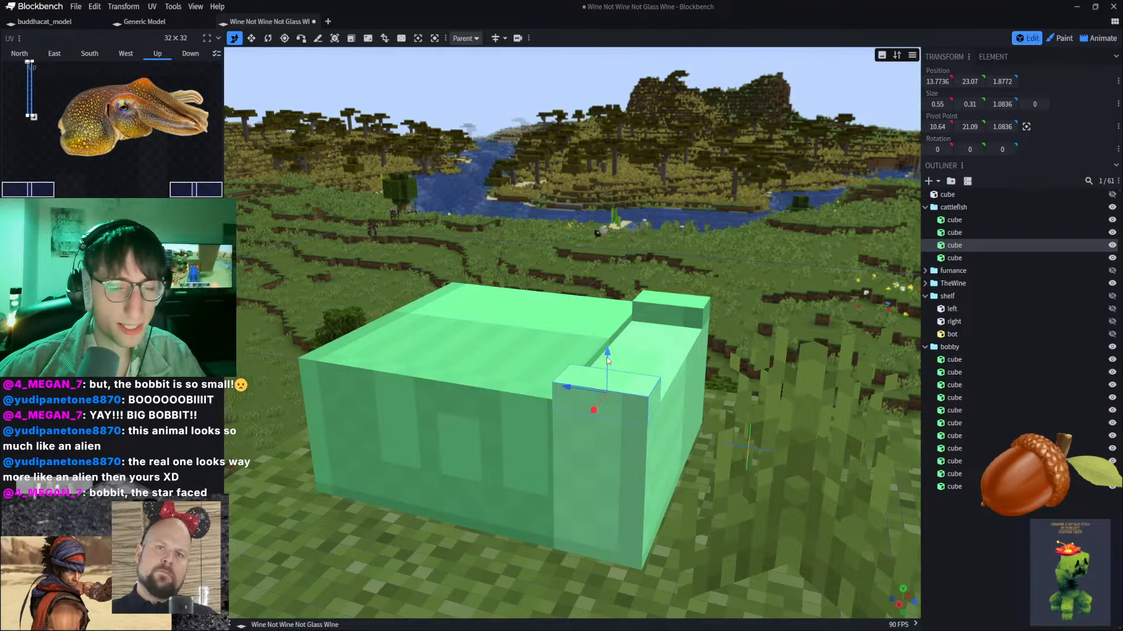
{"action": "key", "text": "s"}
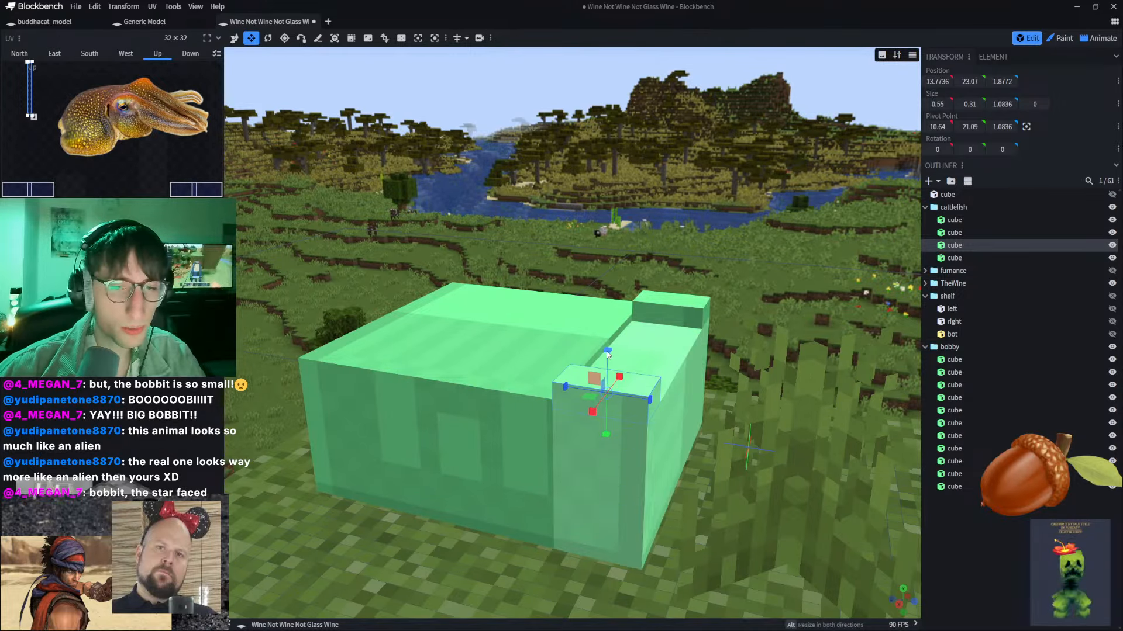
{"action": "left_click_drag", "start_coordinate": [608, 353], "coordinate": [608, 345]}
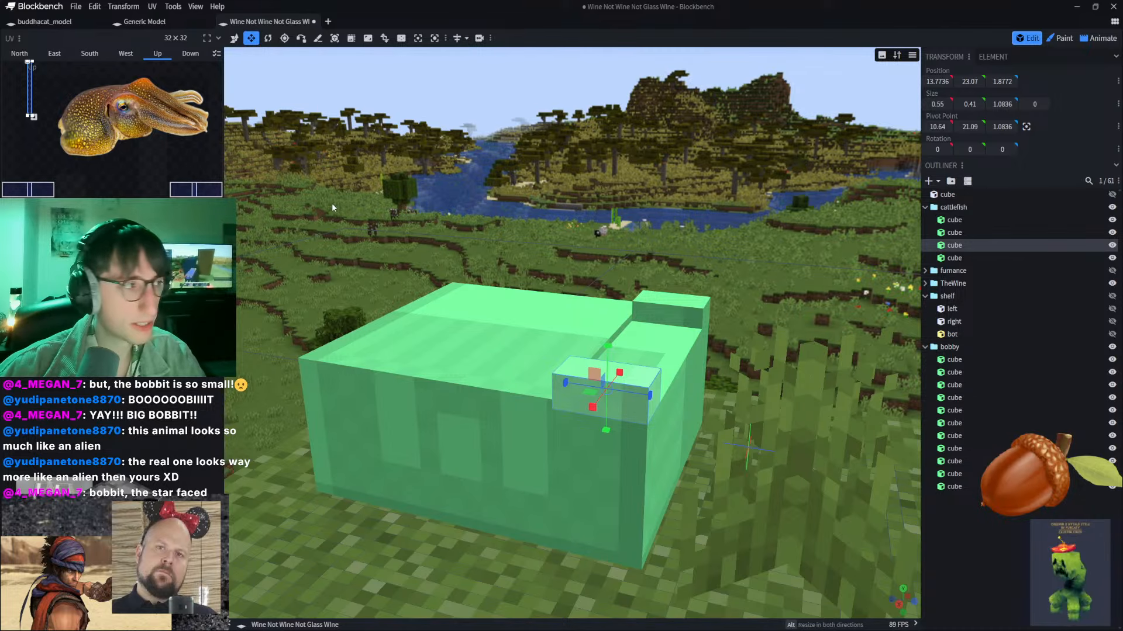
{"action": "right_click_drag", "start_coordinate": [782, 326], "coordinate": [756, 282]}
{"action": "left_click_drag", "start_coordinate": [756, 285], "coordinate": [756, 268]}
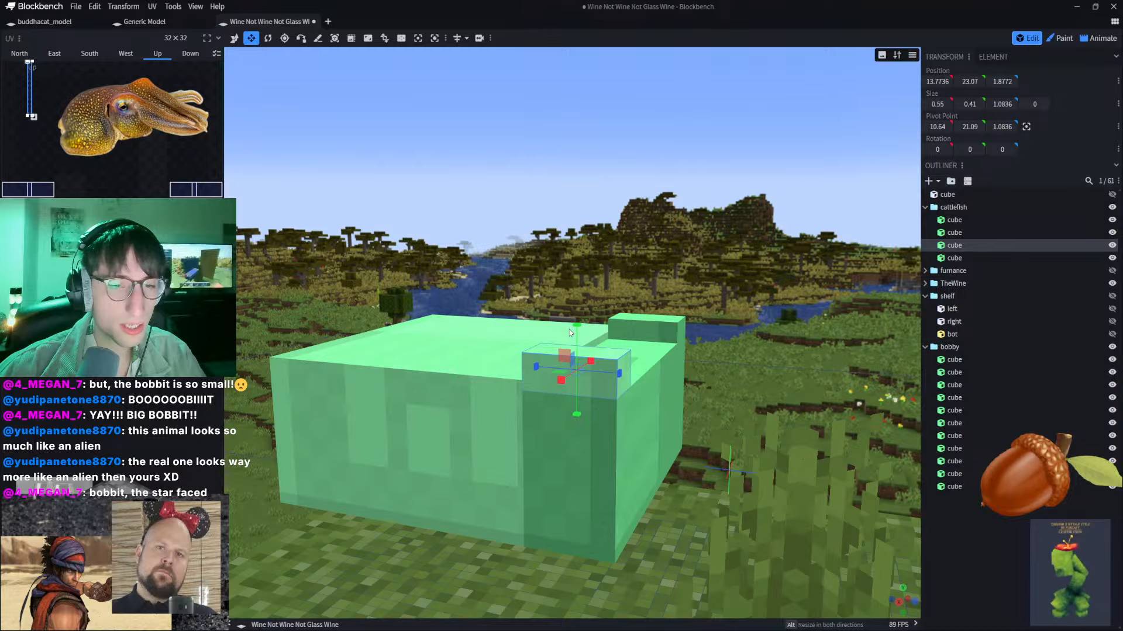
{"action": "scroll", "coordinate": [570, 329], "scroll_direction": "up", "scroll_amount": 5}
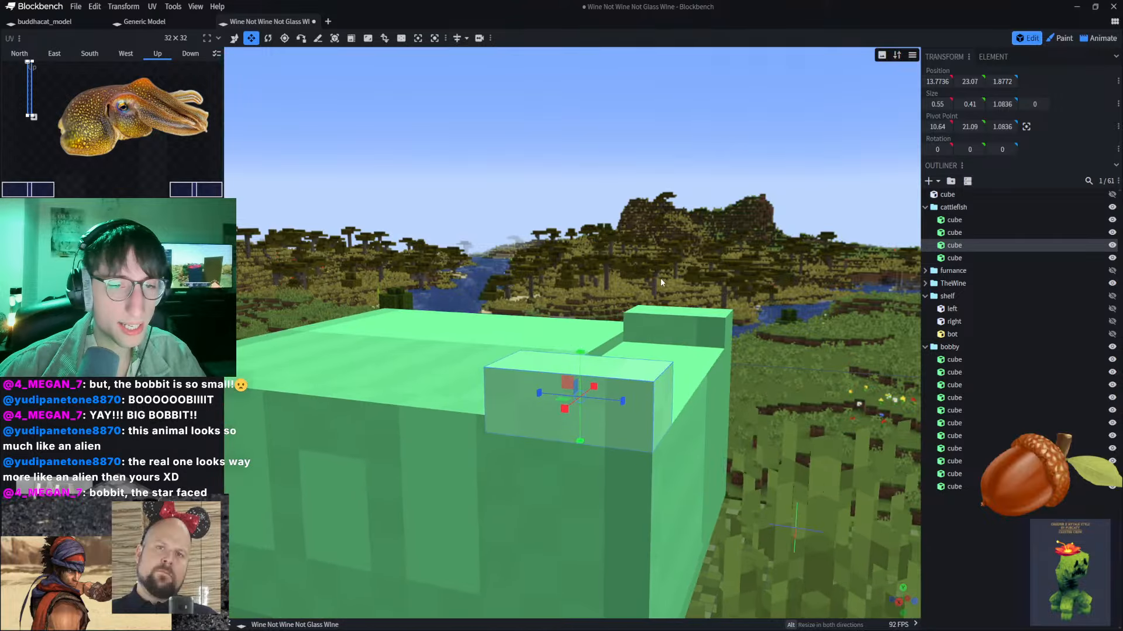
{"action": "left_click_drag", "start_coordinate": [579, 357], "coordinate": [580, 337]}
Step: Extend the opposite corner block upward to a height of 0.51
{"action": "right_click_drag", "start_coordinate": [675, 271], "coordinate": [642, 276]}
{"action": "left_click", "coordinate": [661, 322]}
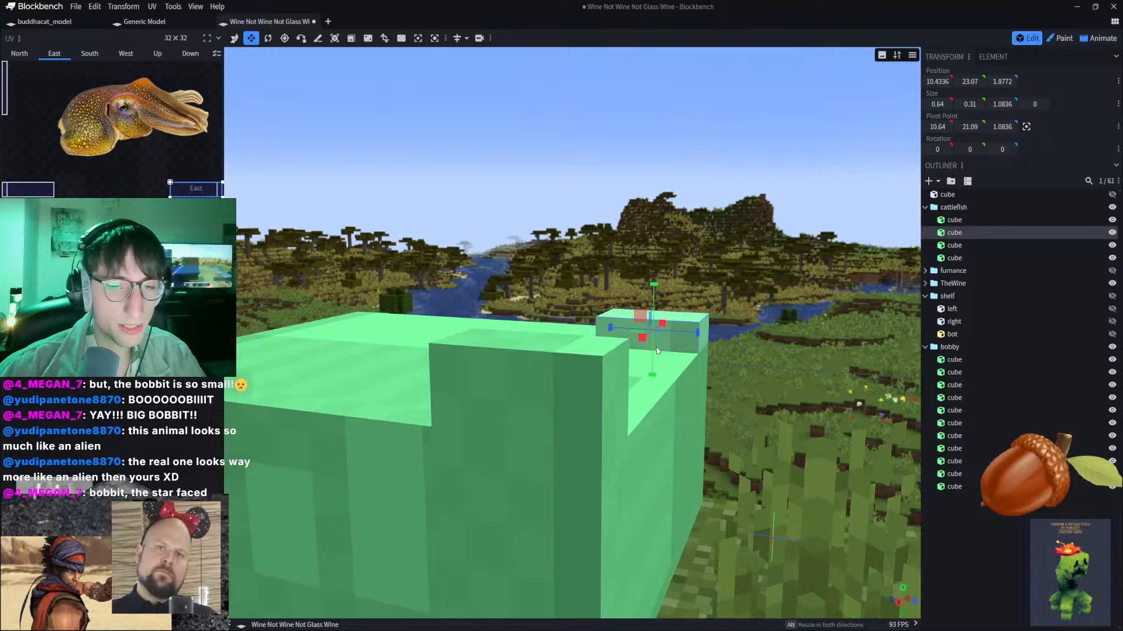
{"action": "left_click_drag", "start_coordinate": [654, 284], "coordinate": [655, 273]}
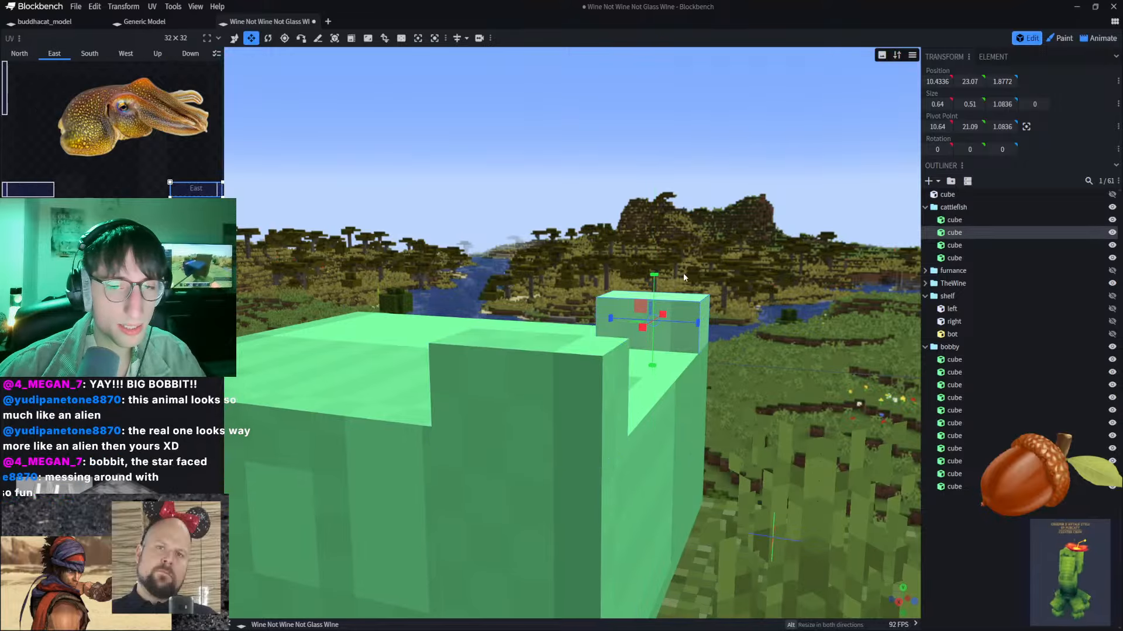
Step: Cut a horizontal slice about 0.12 high off the top of the 0.61-high corner block with the Knife tool
{"action": "left_click", "coordinate": [538, 370]}
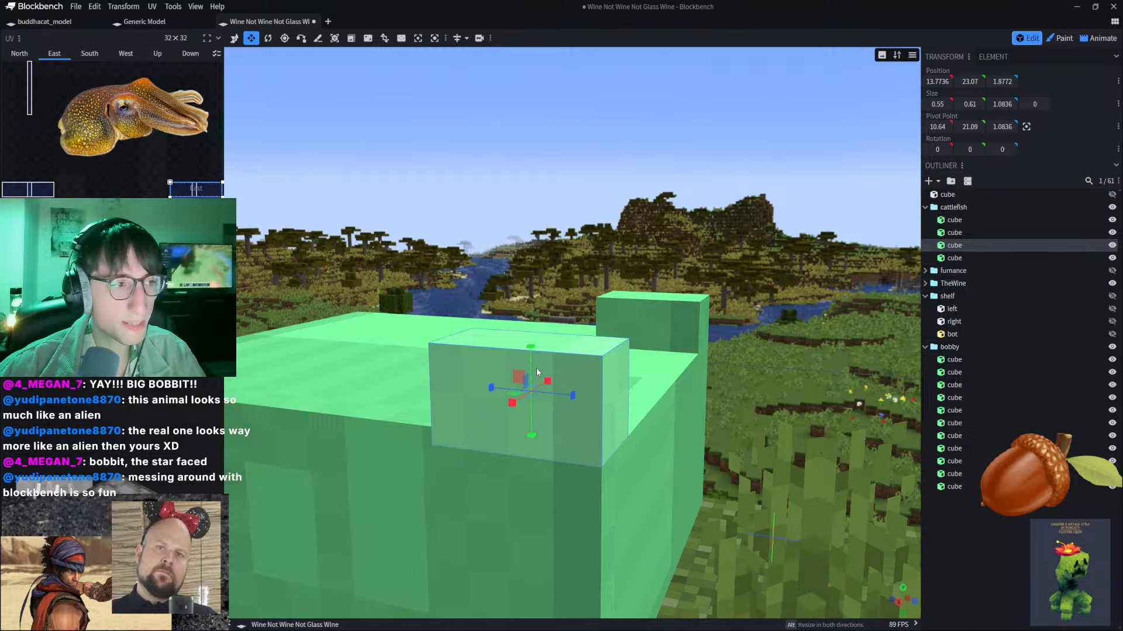
{"action": "scroll", "coordinate": [531, 280], "scroll_direction": "up", "scroll_amount": 1}
{"action": "right_click_drag", "start_coordinate": [563, 257], "coordinate": [604, 234]}
{"action": "scroll", "coordinate": [532, 279], "scroll_direction": "up", "scroll_amount": 2}
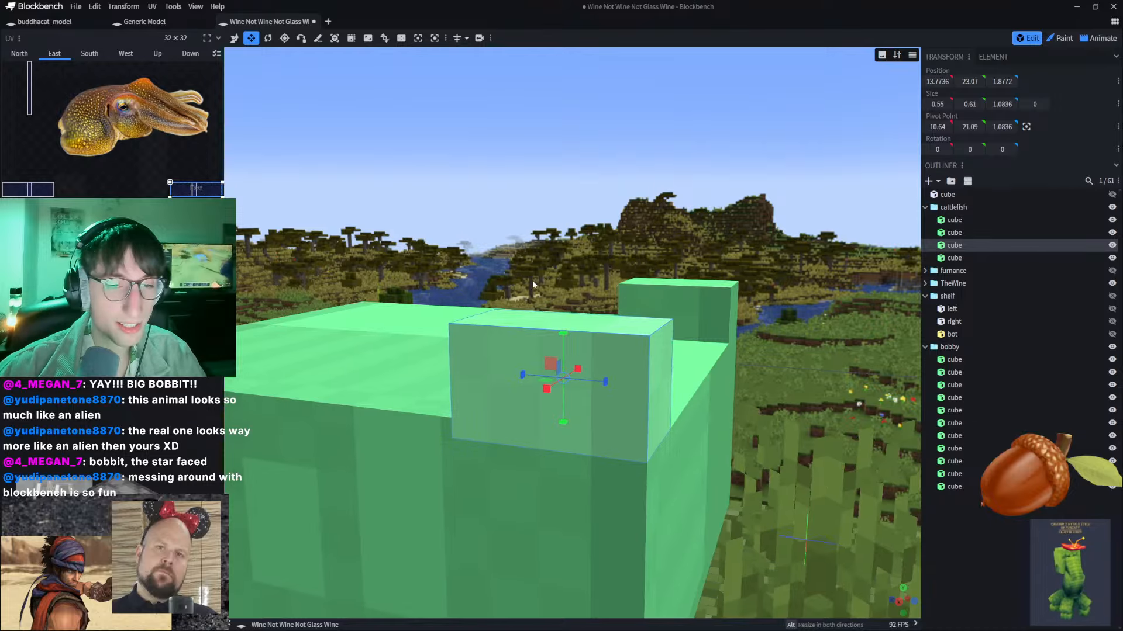
{"action": "left_click", "coordinate": [425, 355]}
{"action": "left_click", "coordinate": [539, 357]}
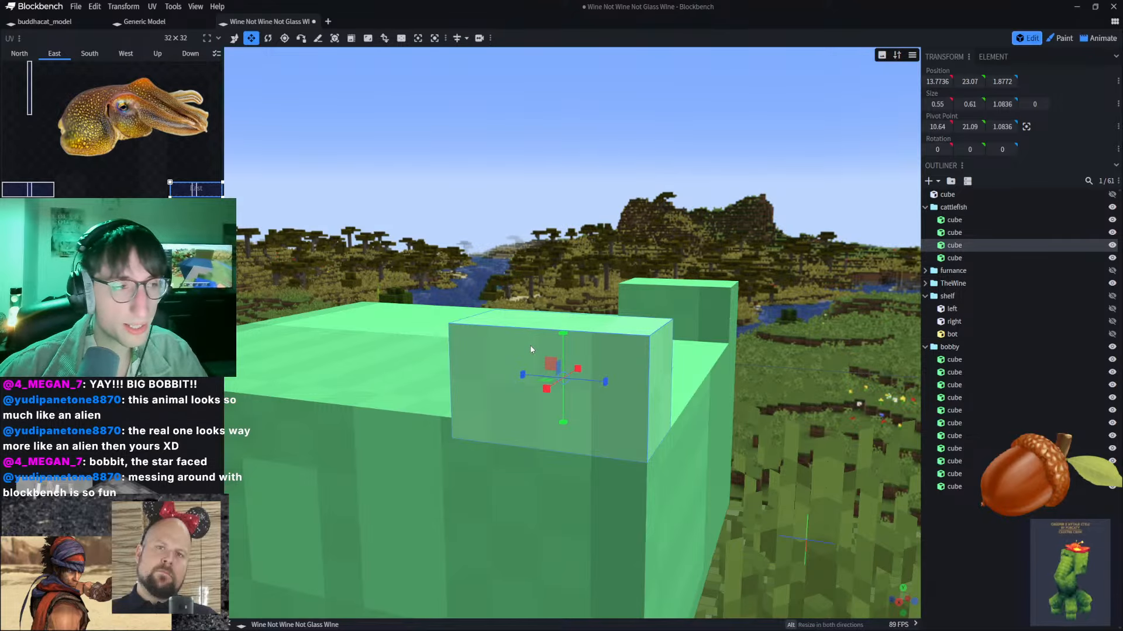
{"action": "scroll", "coordinate": [530, 346], "scroll_direction": "up", "scroll_amount": 2}
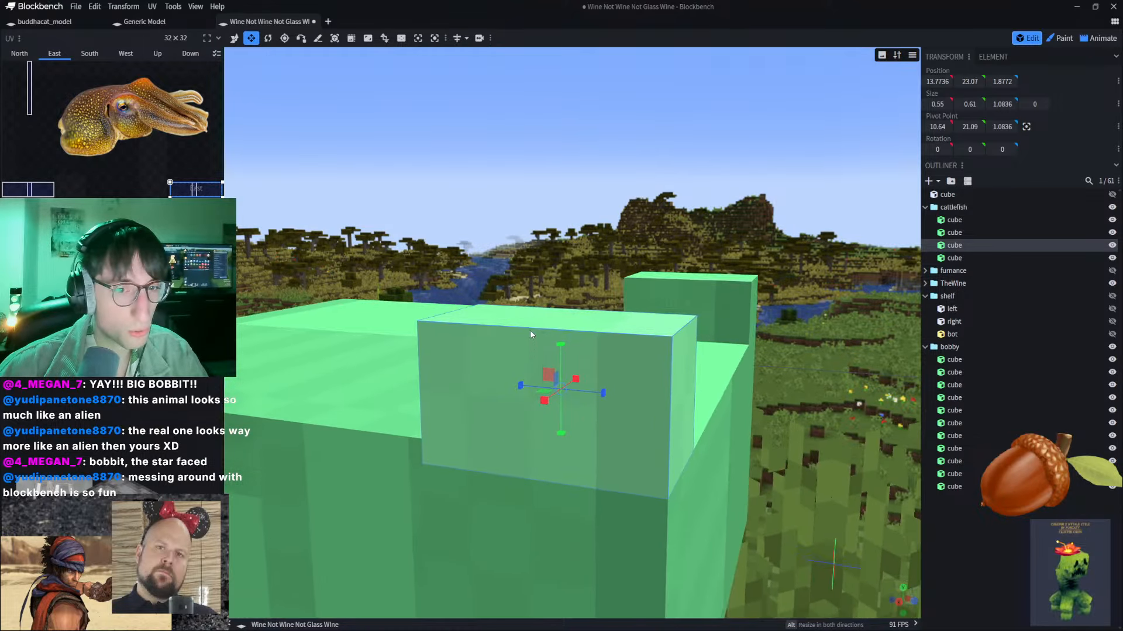
{"action": "scroll", "coordinate": [532, 328], "scroll_direction": "down", "scroll_amount": 2}
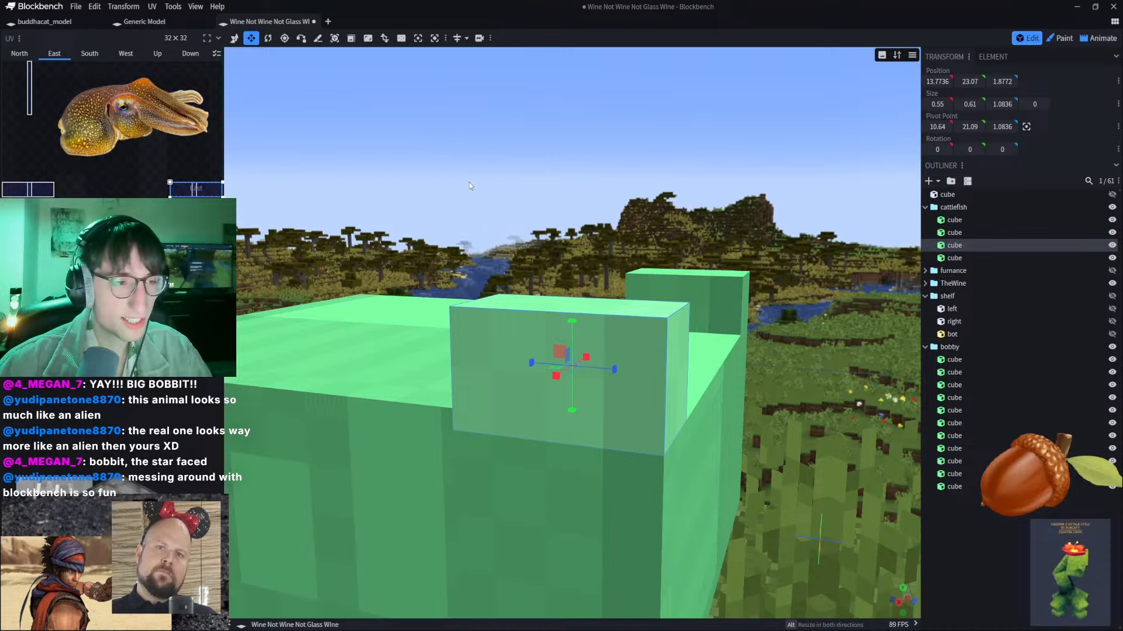
{"action": "scroll", "coordinate": [374, 134], "scroll_direction": "down", "scroll_amount": 1}
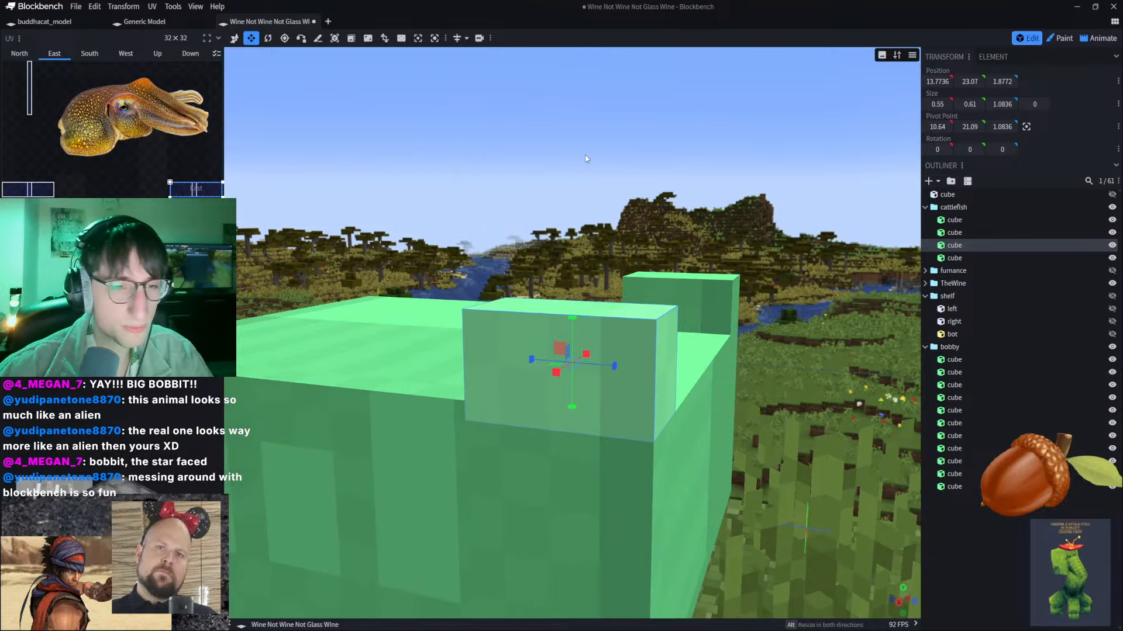
{"action": "left_click", "coordinate": [317, 38]}
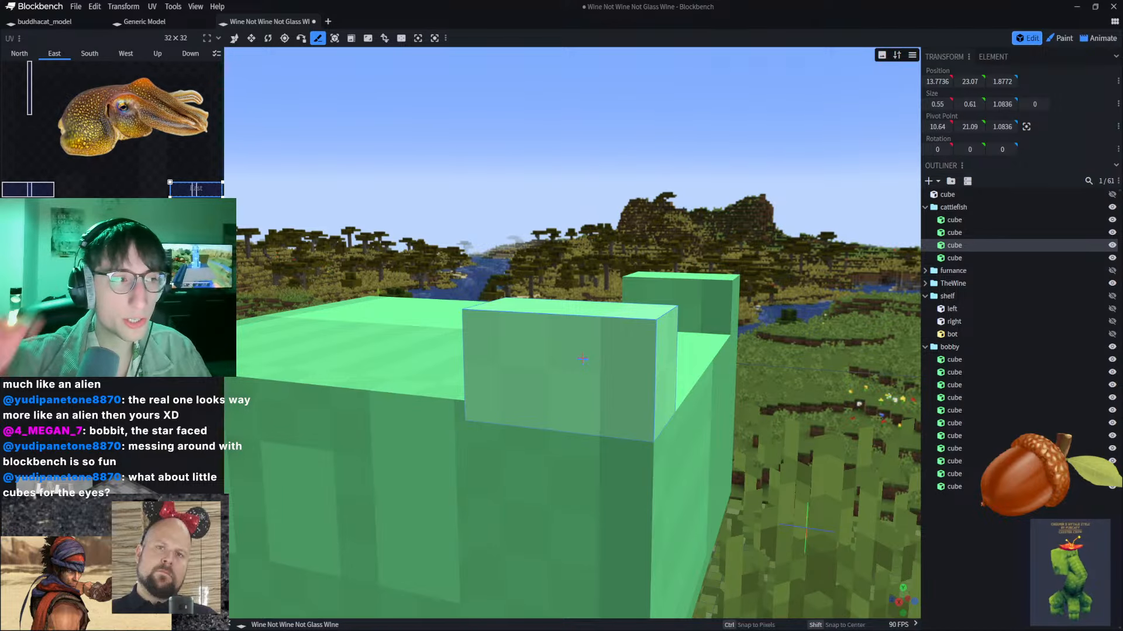
{"action": "left_click", "coordinate": [529, 337]}
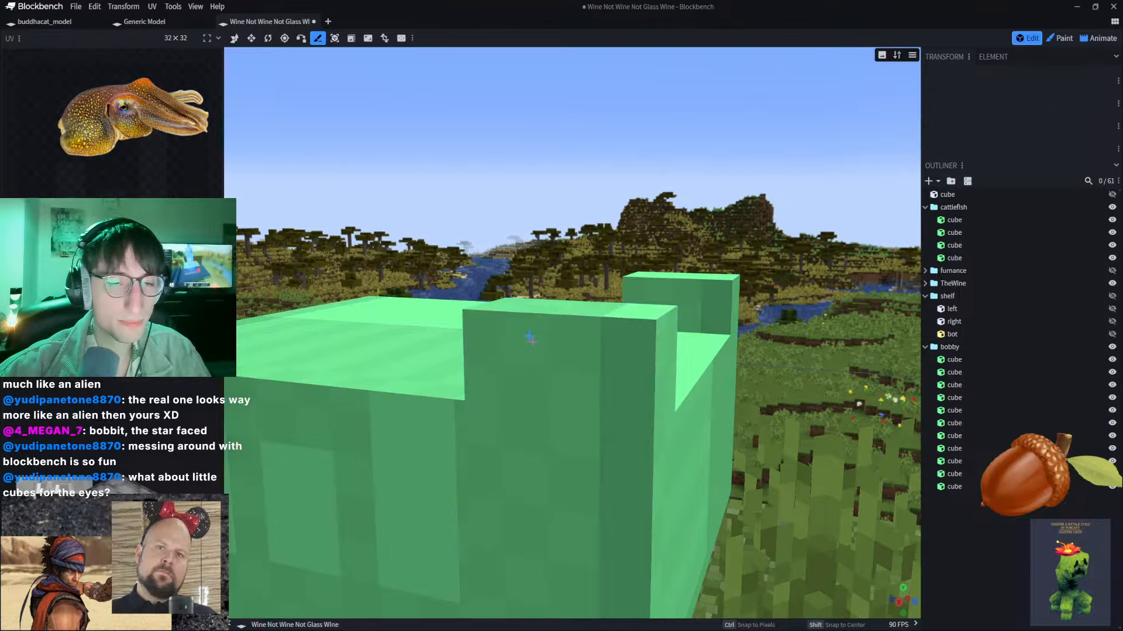
{"action": "left_click", "coordinate": [531, 337]}
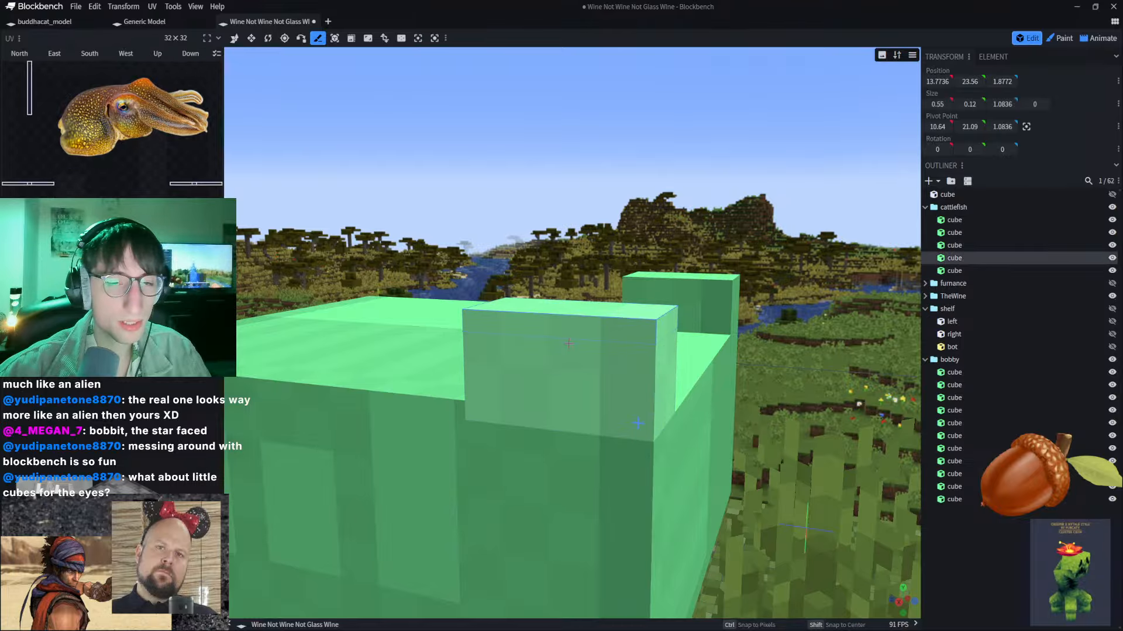
Step: Cut the rest of the corner block along its front, bottom and back to isolate an eye piece about 0.21 high and 0.48 deep
{"action": "left_click", "coordinate": [604, 369]}
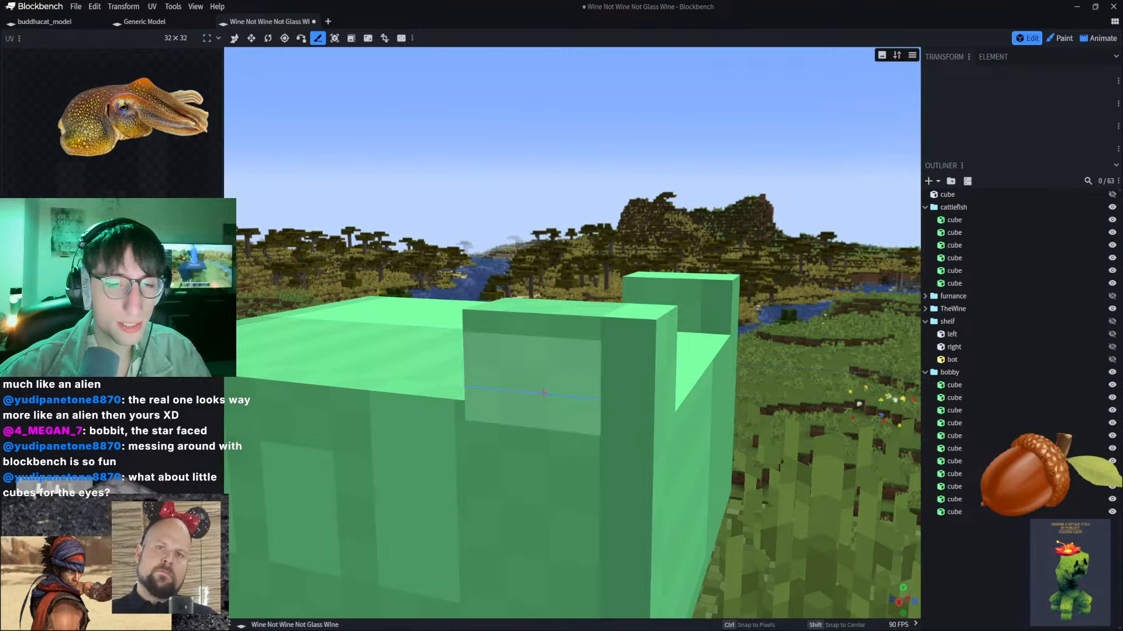
{"action": "left_click", "coordinate": [538, 390]}
{"action": "left_click", "coordinate": [513, 374]}
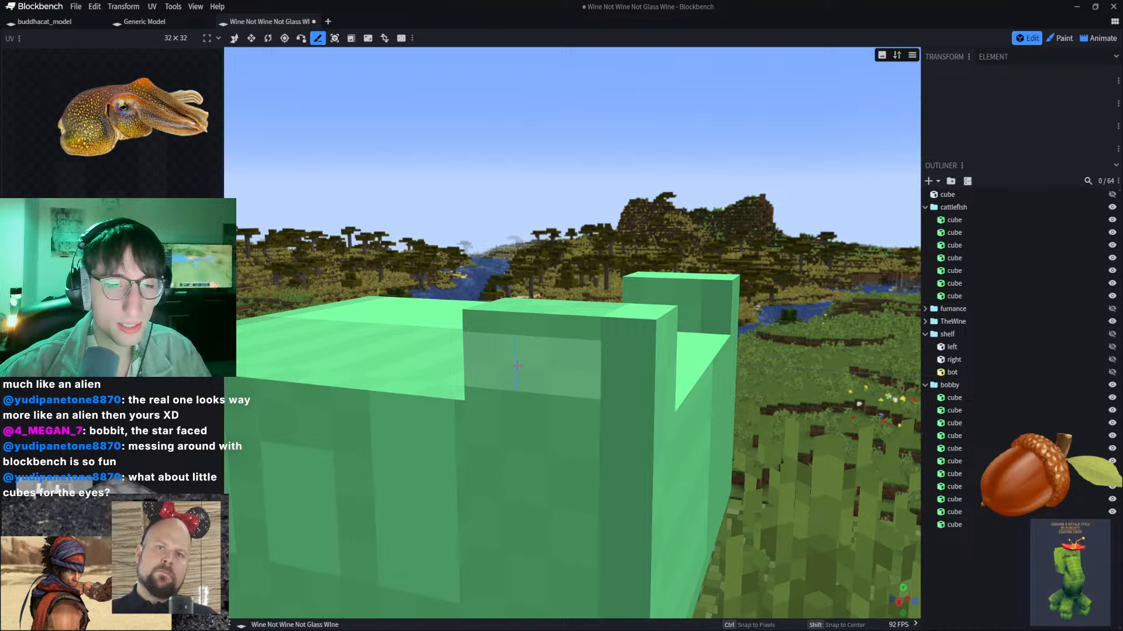
{"action": "left_click", "coordinate": [517, 365]}
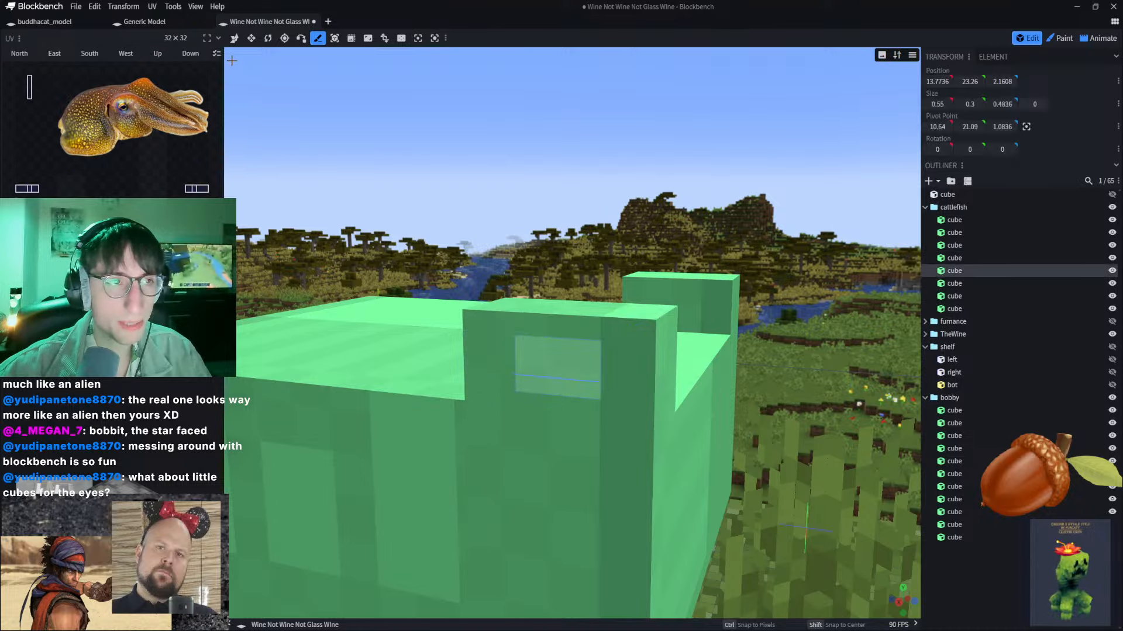
{"action": "left_click", "coordinate": [234, 38]}
{"action": "left_click", "coordinate": [251, 38]}
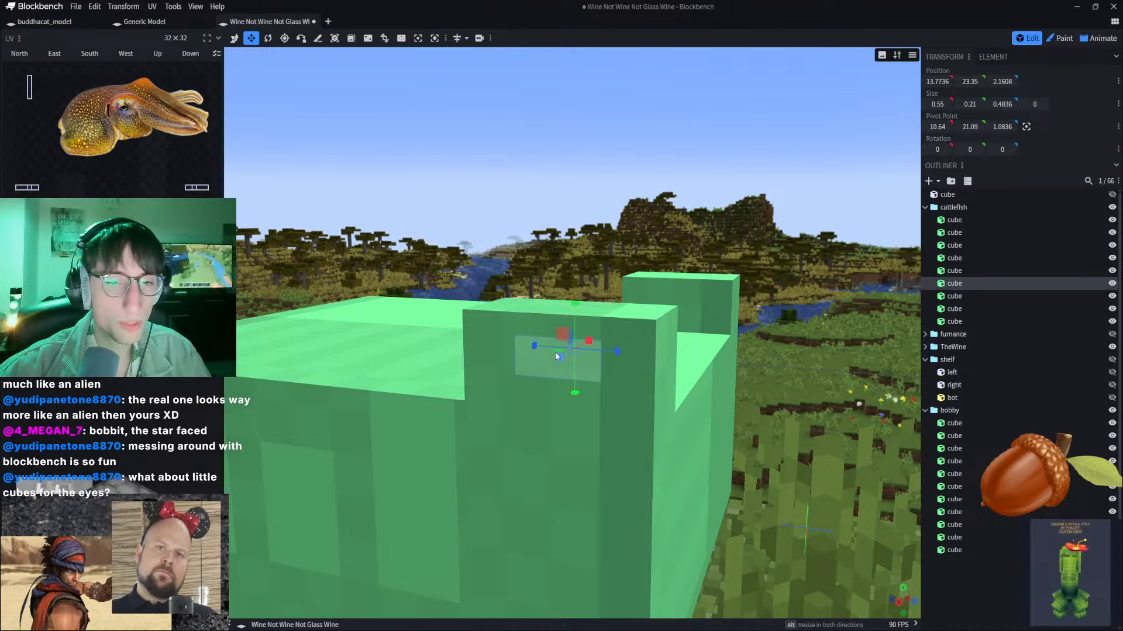
Step: Recess the outer face of the cut-out eye piece by reducing its X size to 0.45
{"action": "left_click_drag", "start_coordinate": [556, 356], "coordinate": [565, 356]}
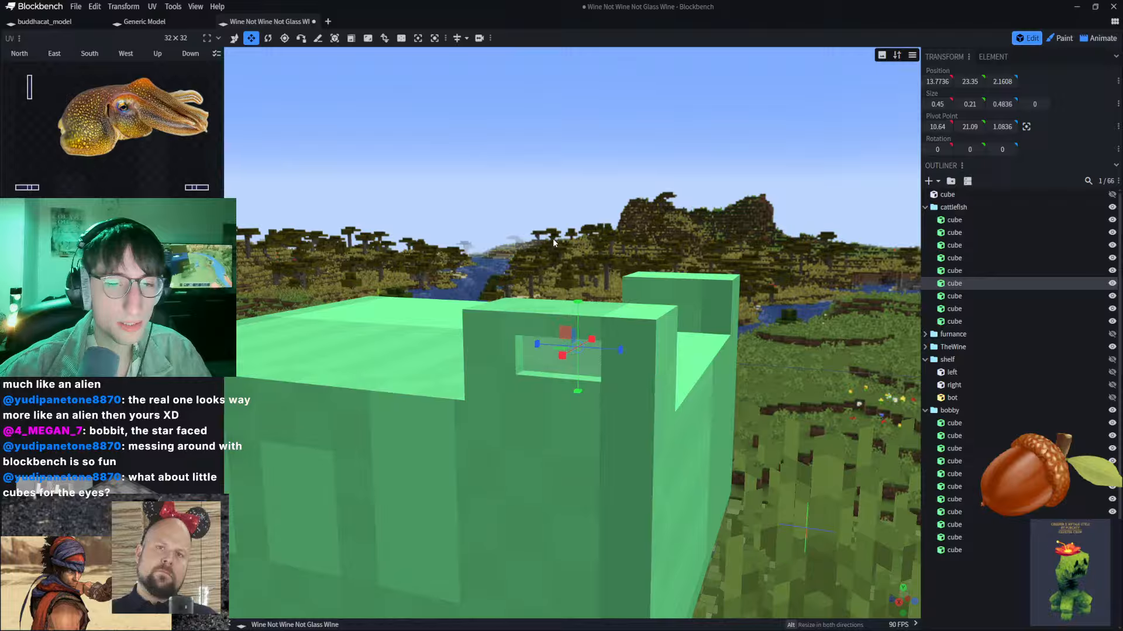
{"action": "left_click", "coordinate": [626, 361]}
{"action": "left_click", "coordinate": [573, 354]}
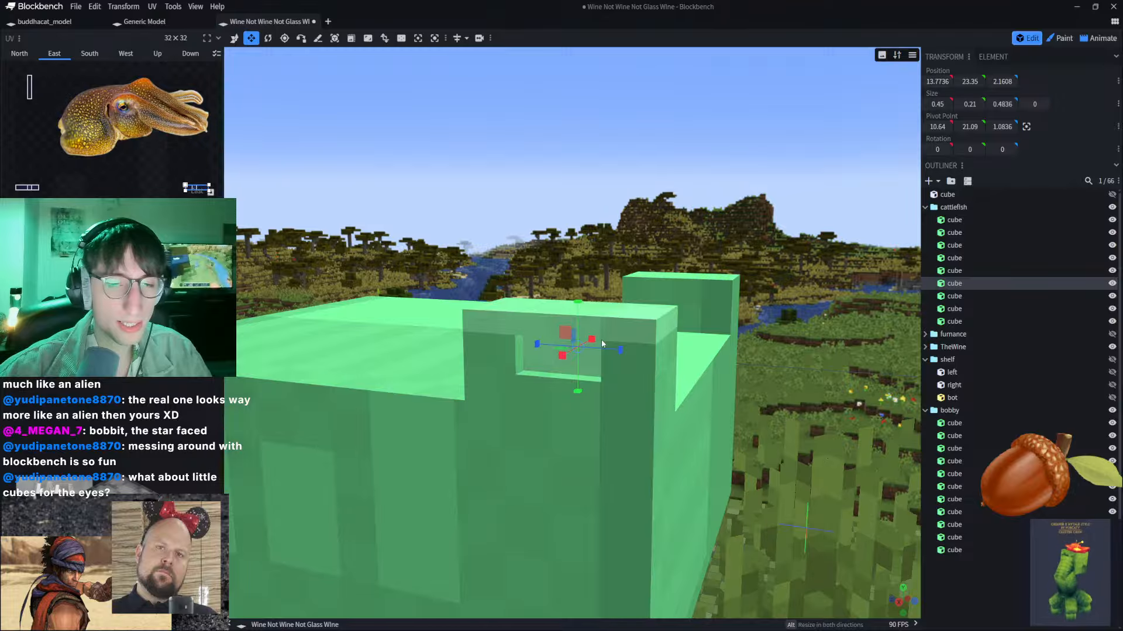
Step: Duplicate the recessed eye piece, shift the copy 0.1 outward, and narrow it to 0.2836 along Z, centred in the socket
{"action": "key", "text": "ctrl+d"}
{"action": "left_click_drag", "start_coordinate": [559, 355], "coordinate": [580, 391]}
{"action": "key", "text": "s"}
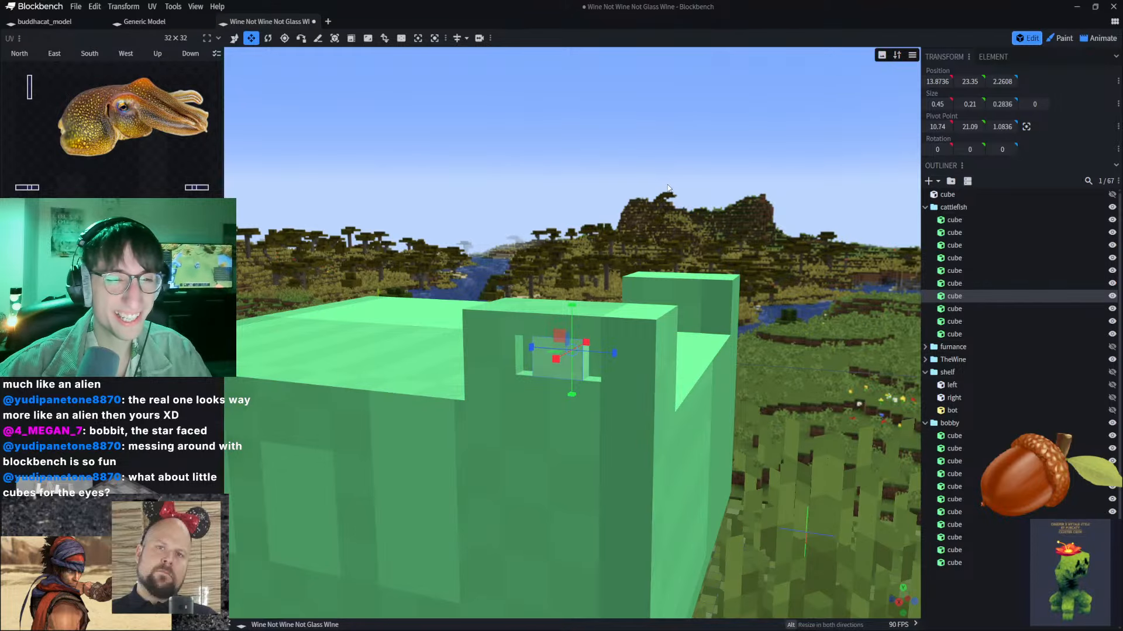
{"action": "left_click_drag", "start_coordinate": [669, 188], "coordinate": [678, 199]}
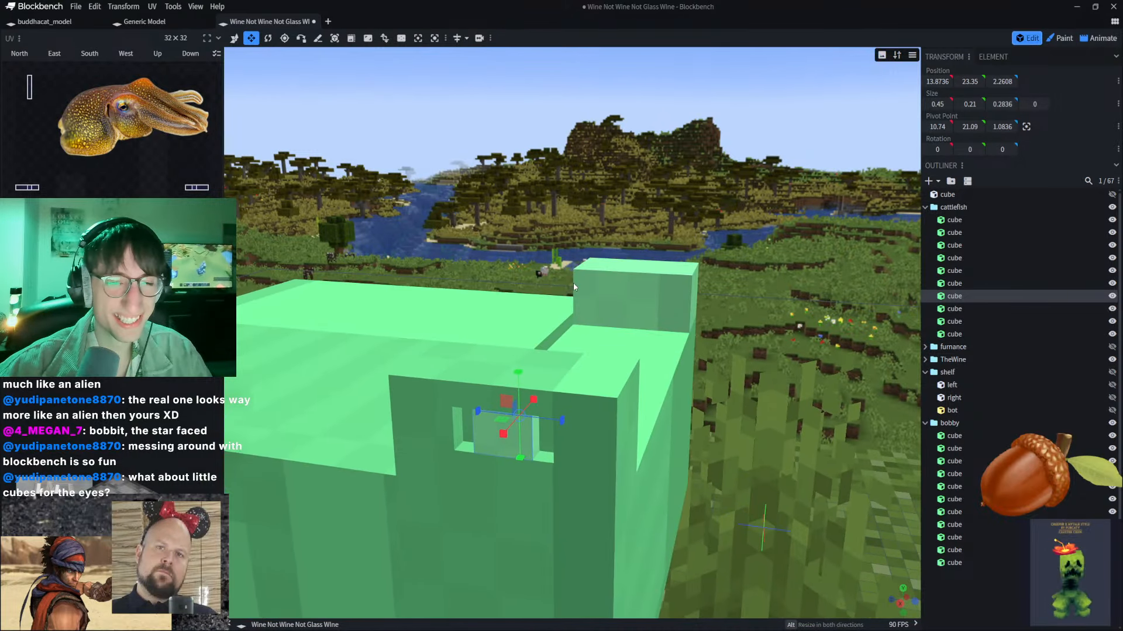
{"action": "left_click_drag", "start_coordinate": [552, 257], "coordinate": [592, 185]}
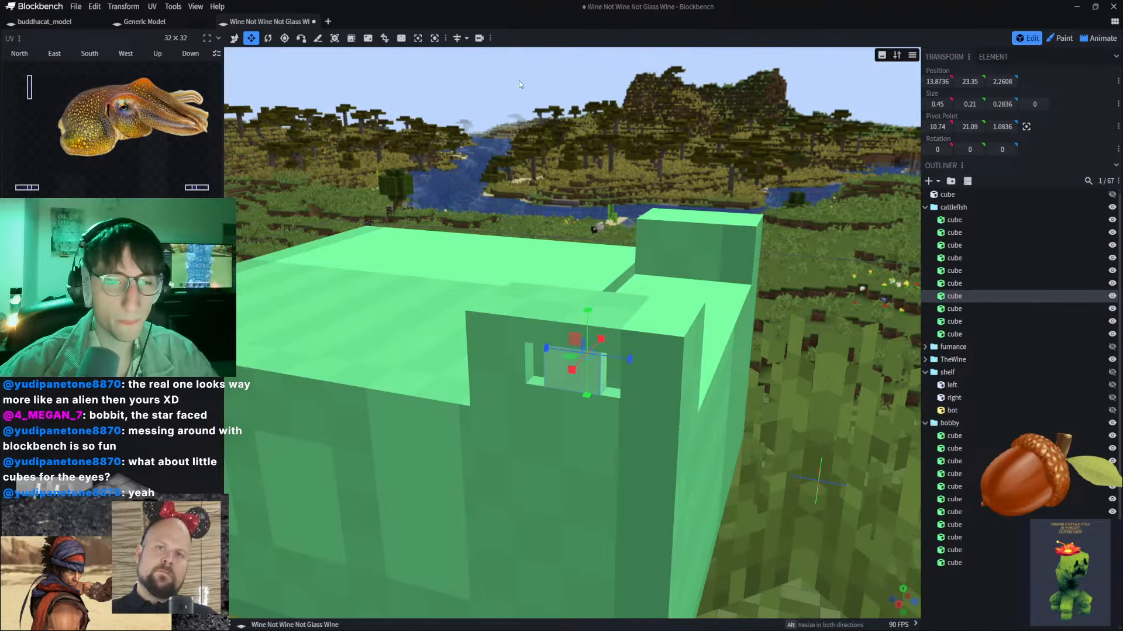
{"action": "left_click_drag", "start_coordinate": [518, 84], "coordinate": [625, 263]}
Step: Extend the corner block on the opposite side of the head upward to a height of 0.61
{"action": "left_click", "coordinate": [634, 360]}
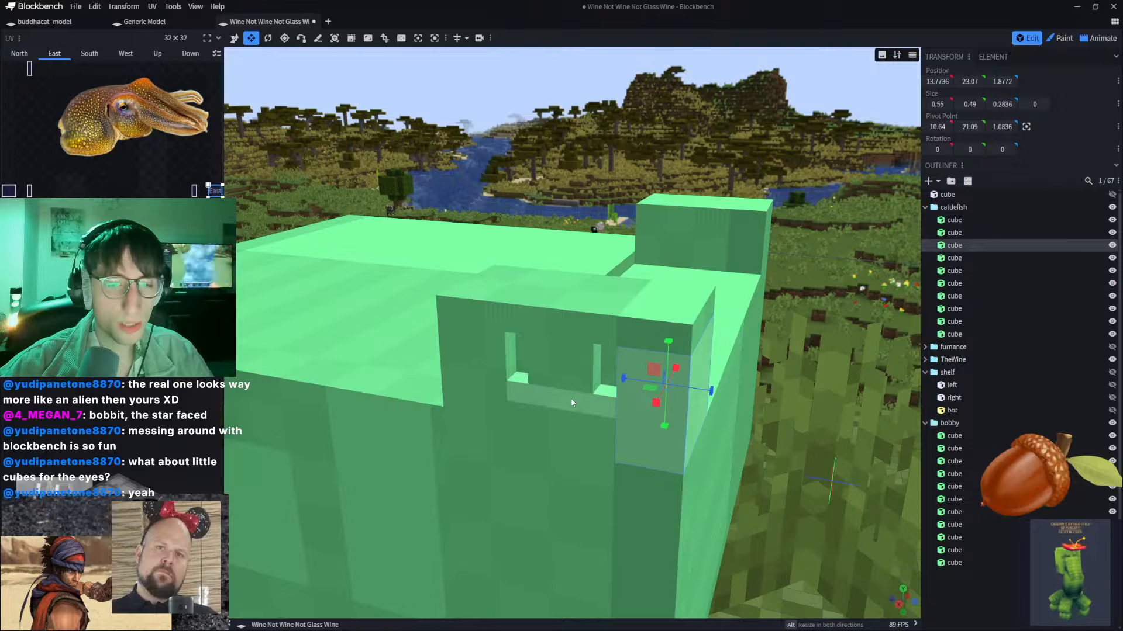
{"action": "left_click", "coordinate": [566, 378]}
{"action": "left_click_drag", "start_coordinate": [566, 378], "coordinate": [722, 201]}
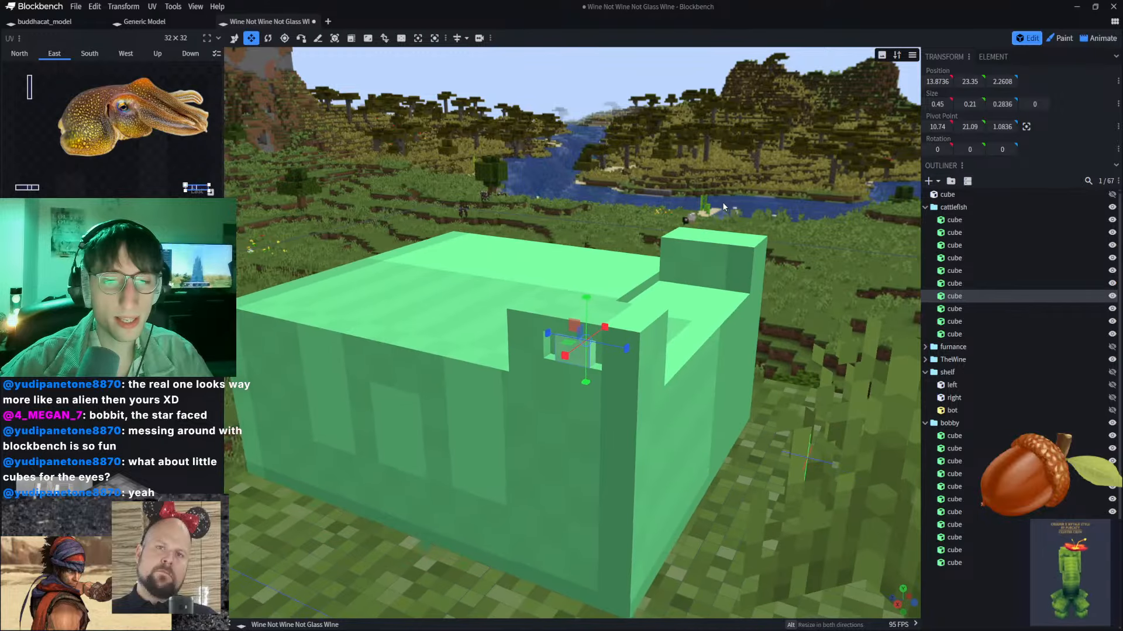
{"action": "left_click_drag", "start_coordinate": [790, 276], "coordinate": [615, 217]}
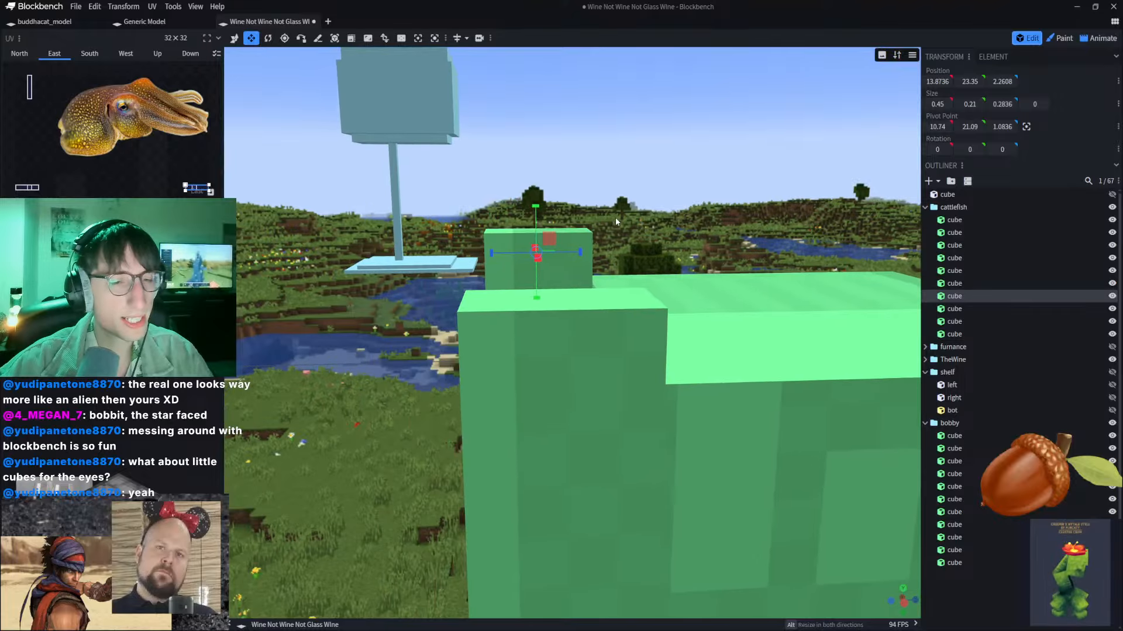
{"action": "left_click", "coordinate": [563, 334]}
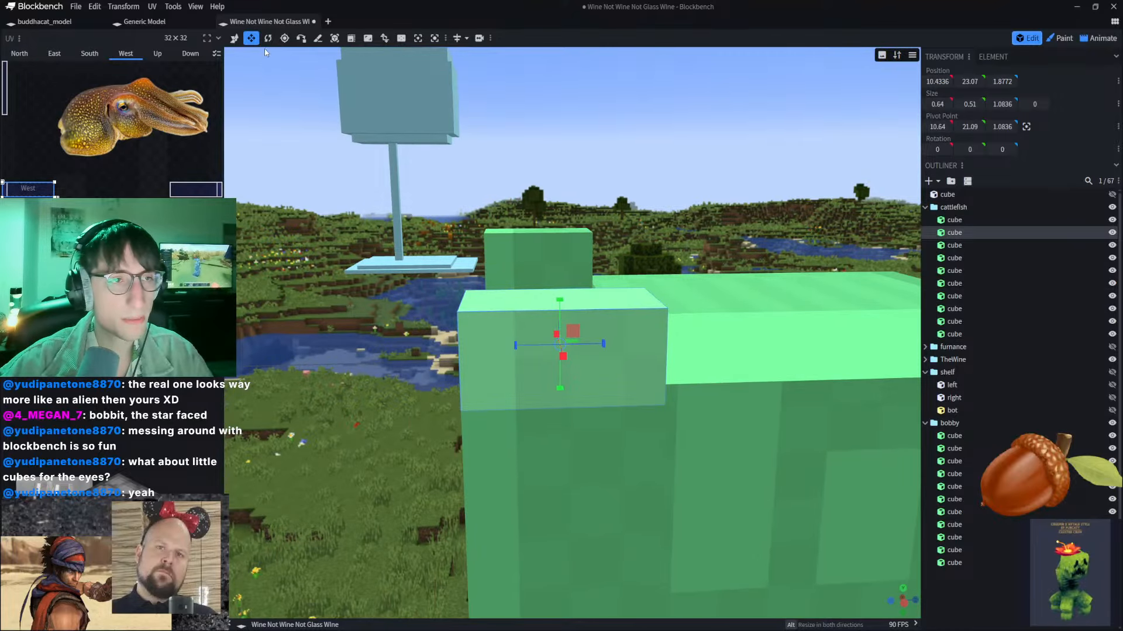
{"action": "left_click_drag", "start_coordinate": [560, 301], "coordinate": [561, 288]}
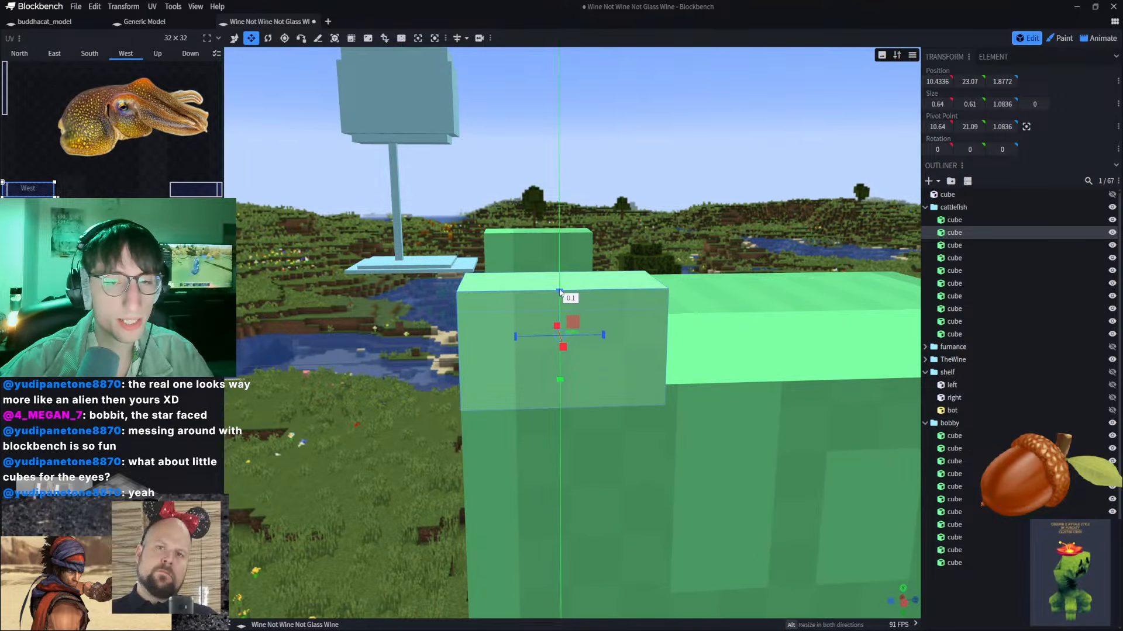
Step: Examine the raised corner blocks and head proportions in a flat side view and from several angles around the model
{"action": "left_click_drag", "start_coordinate": [520, 142], "coordinate": [523, 141]}
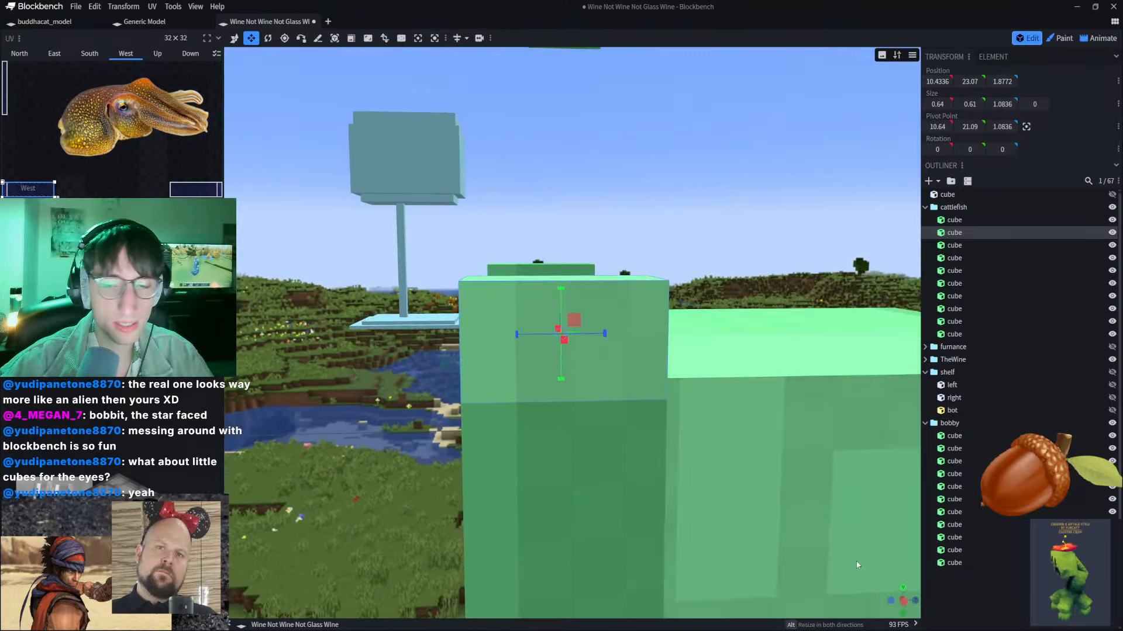
{"action": "left_click", "coordinate": [903, 602]}
{"action": "right_click_drag", "start_coordinate": [683, 205], "coordinate": [738, 208]}
{"action": "scroll", "coordinate": [535, 473], "scroll_direction": "up", "scroll_amount": 8}
{"action": "scroll", "coordinate": [584, 266], "scroll_direction": "up", "scroll_amount": 12}
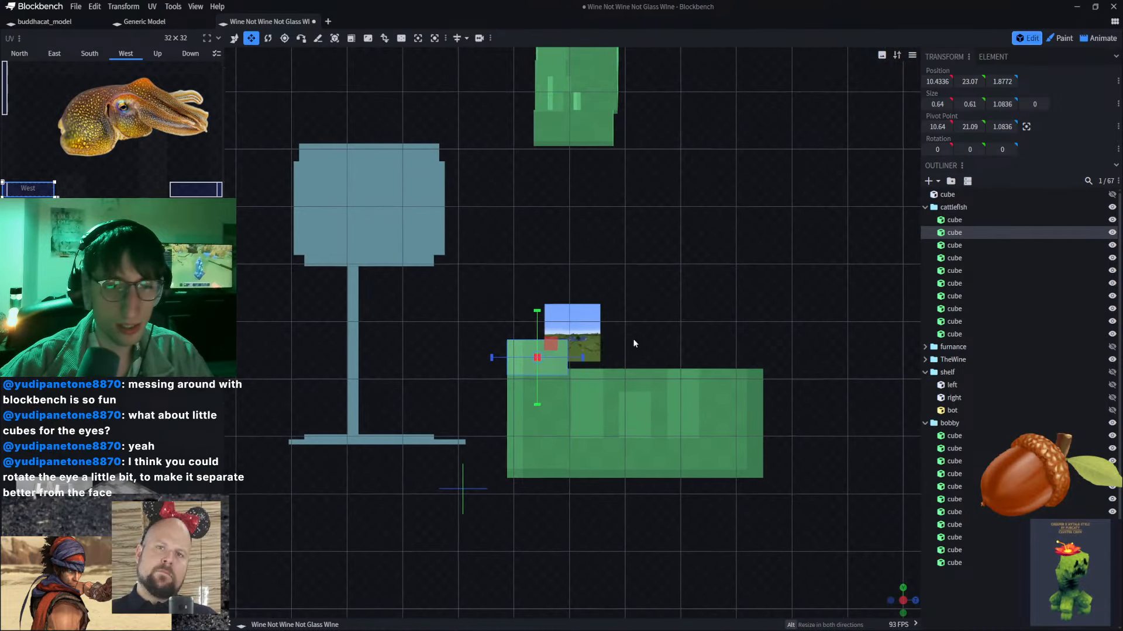
{"action": "mouse_move", "coordinate": [502, 338]}
{"action": "left_mouse_down"}
{"action": "mouse_move", "coordinate": [509, 404]}
{"action": "mouse_move", "coordinate": [507, 337]}
{"action": "left_mouse_up"}
{"action": "left_click_drag", "start_coordinate": [902, 600], "coordinate": [916, 602]}
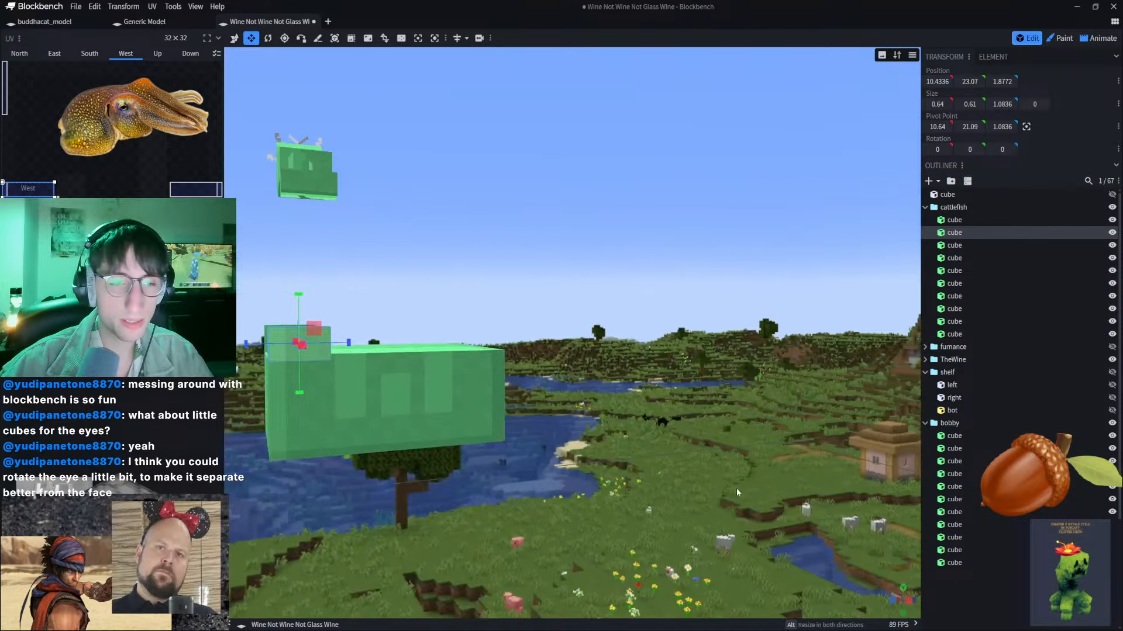
{"action": "right_click_drag", "start_coordinate": [511, 269], "coordinate": [702, 257]}
{"action": "right_click_drag", "start_coordinate": [424, 293], "coordinate": [482, 278]}
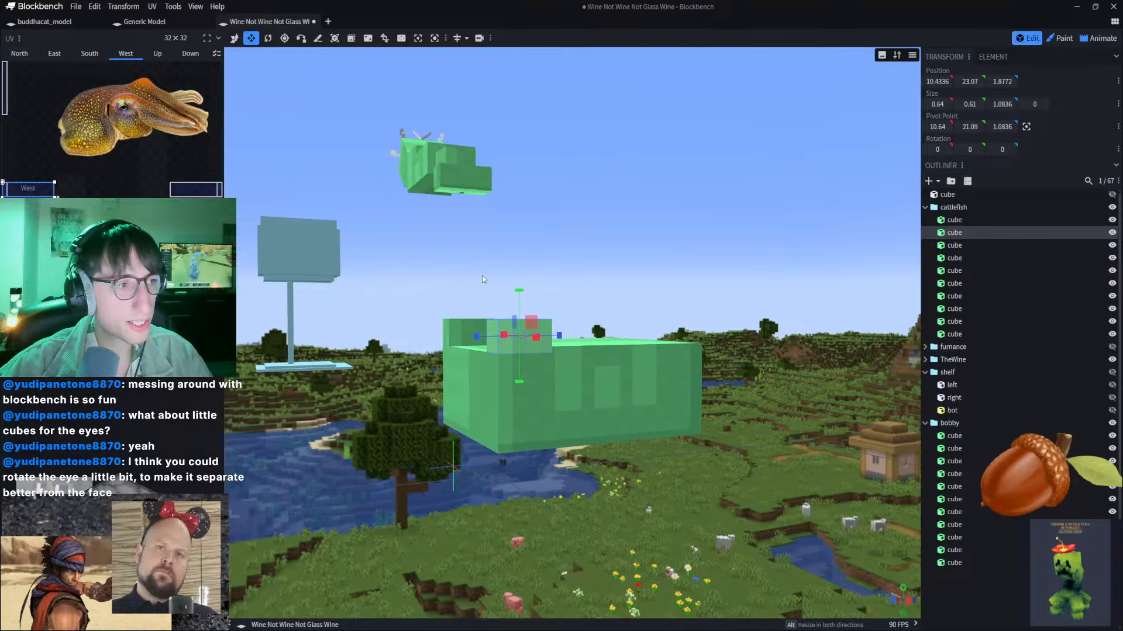
{"action": "scroll", "coordinate": [401, 290], "scroll_direction": "up", "scroll_amount": 3}
{"action": "right_click_drag", "start_coordinate": [402, 289], "coordinate": [597, 252]}
{"action": "scroll", "coordinate": [480, 288], "scroll_direction": "up", "scroll_amount": 1}
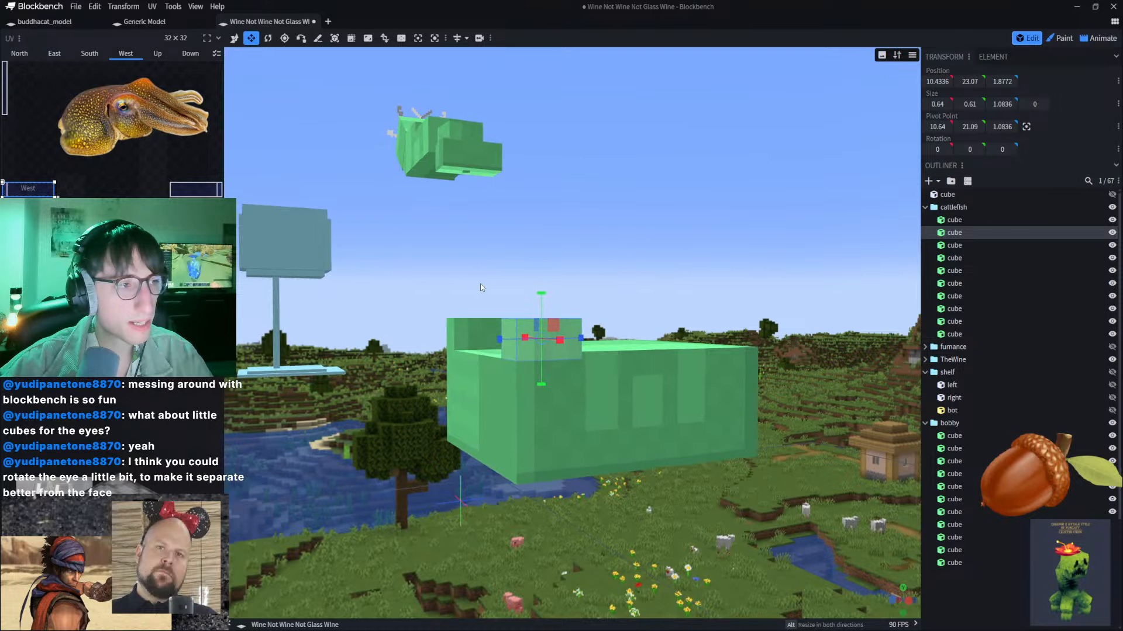
{"action": "right_click_drag", "start_coordinate": [465, 269], "coordinate": [580, 293]}
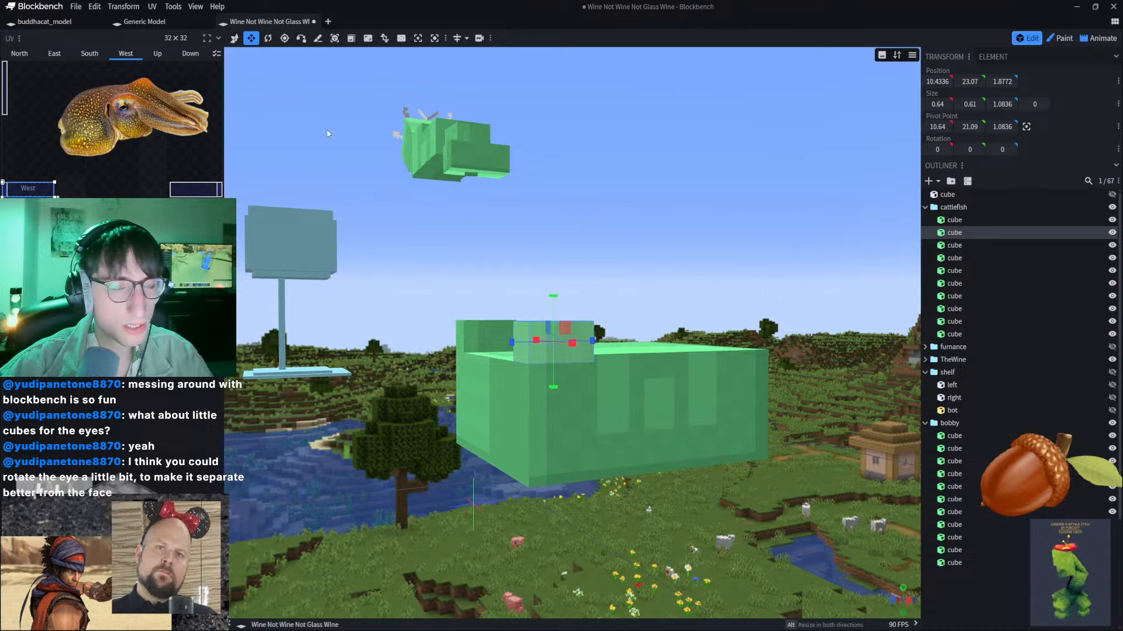
{"action": "left_click", "coordinate": [152, 7]}
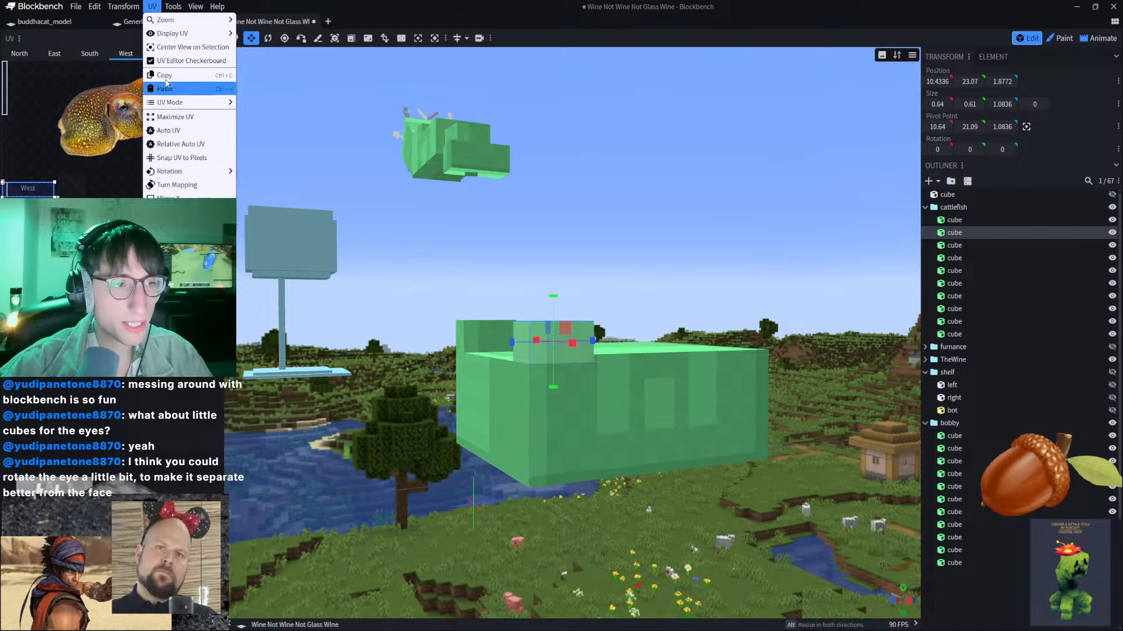
{"action": "left_click", "coordinate": [442, 272]}
{"action": "scroll", "coordinate": [443, 272], "scroll_direction": "up", "scroll_amount": 5}
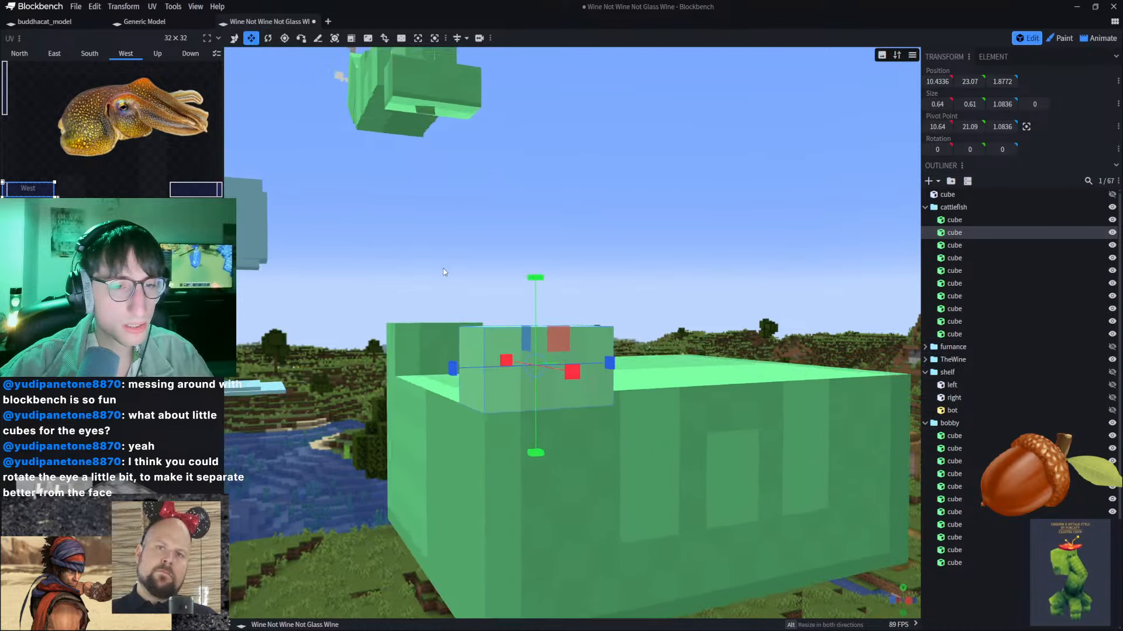
{"action": "right_click_drag", "start_coordinate": [443, 272], "coordinate": [525, 254]}
{"action": "left_click_drag", "start_coordinate": [504, 265], "coordinate": [706, 286]}
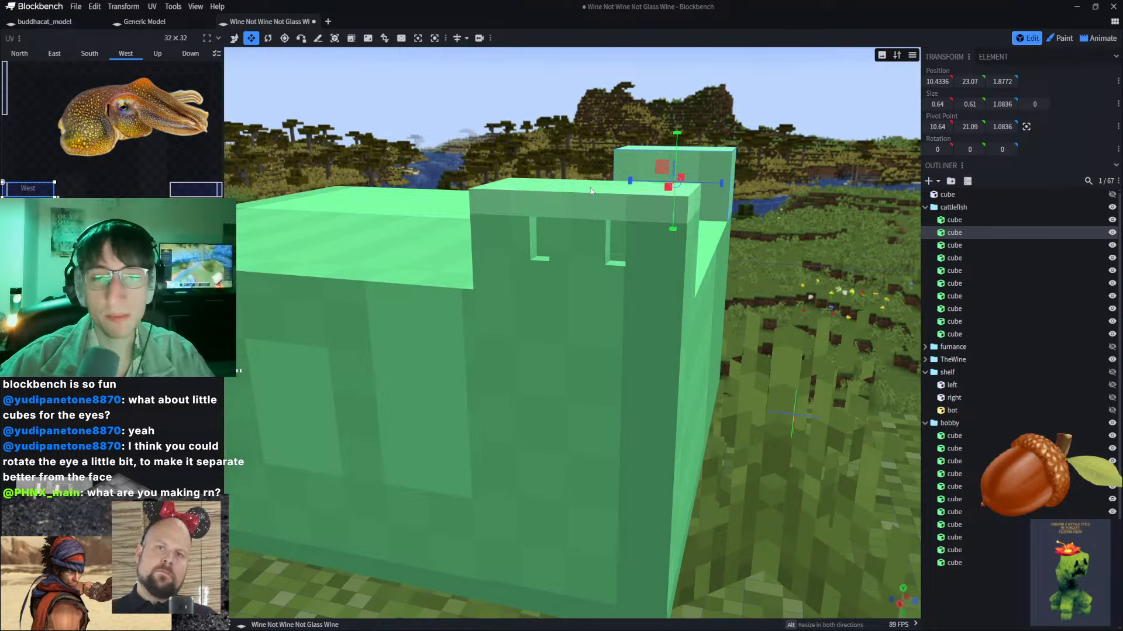
Step: Turn on keyboard camera movement and fly around the scene to view the worm model, the wine glass and the cuttlefish
{"action": "left_click", "coordinate": [152, 6]}
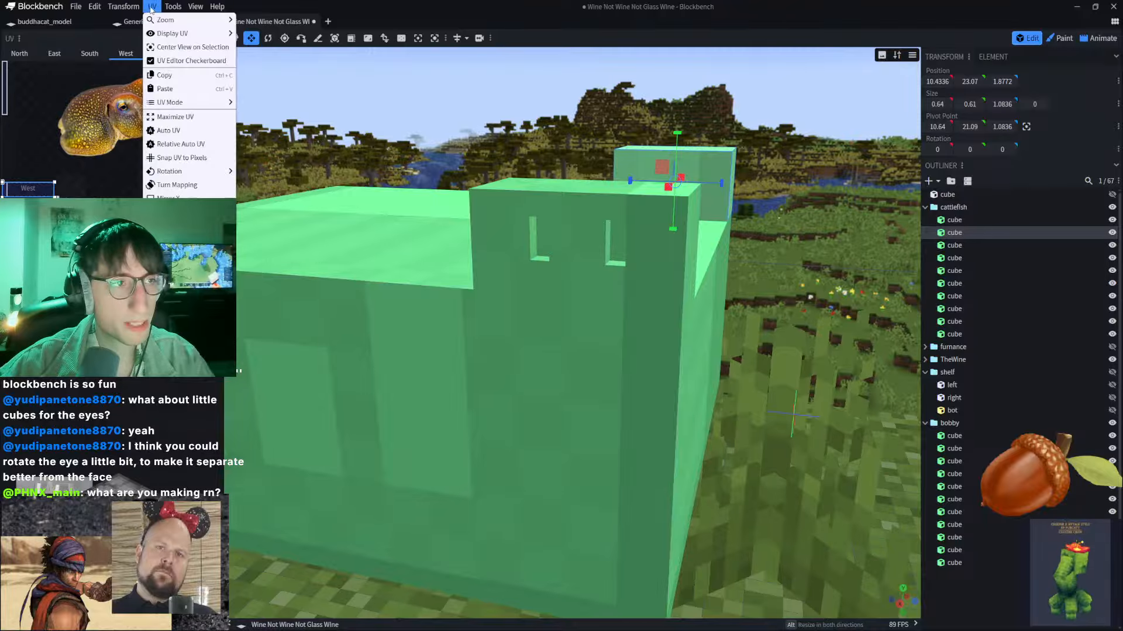
{"action": "mouse_move", "coordinate": [196, 7]}
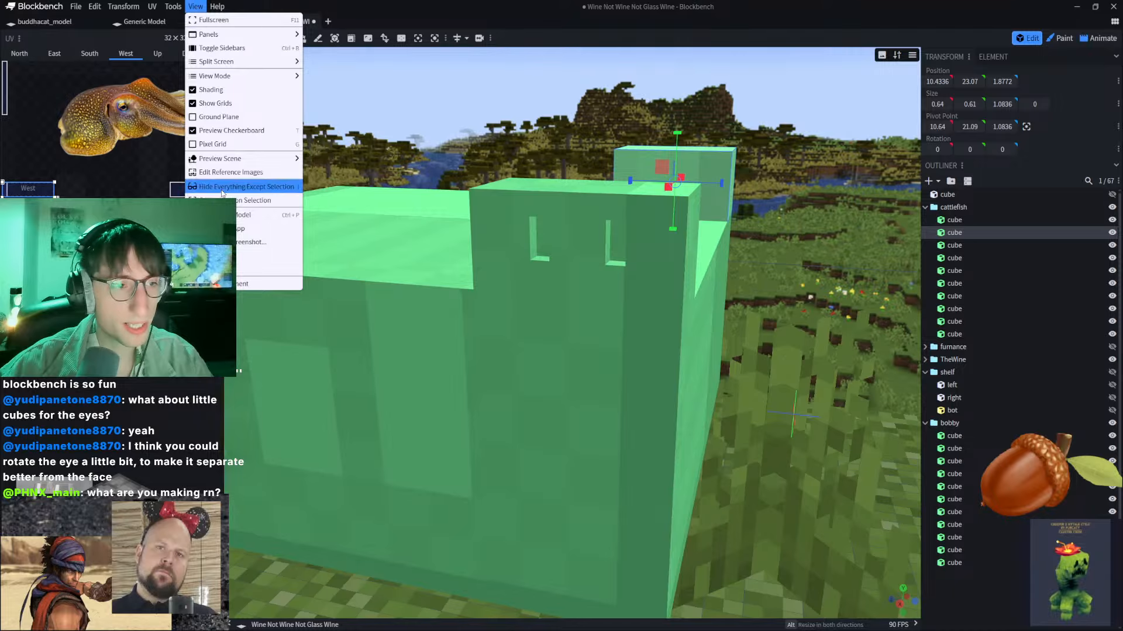
{"action": "left_click", "coordinate": [222, 284]}
{"action": "key", "text": "d"}
{"action": "key", "text": "space"}
{"action": "left_click_drag", "start_coordinate": [401, 181], "coordinate": [371, 185]}
{"action": "key", "text": "s"}
{"action": "left_click_drag", "start_coordinate": [641, 200], "coordinate": [480, 226]}
{"action": "key", "text": "s"}
{"action": "key", "text": "space"}
{"action": "key", "text": "a"}
{"action": "key", "text": "space"}
{"action": "key", "text": "a"}
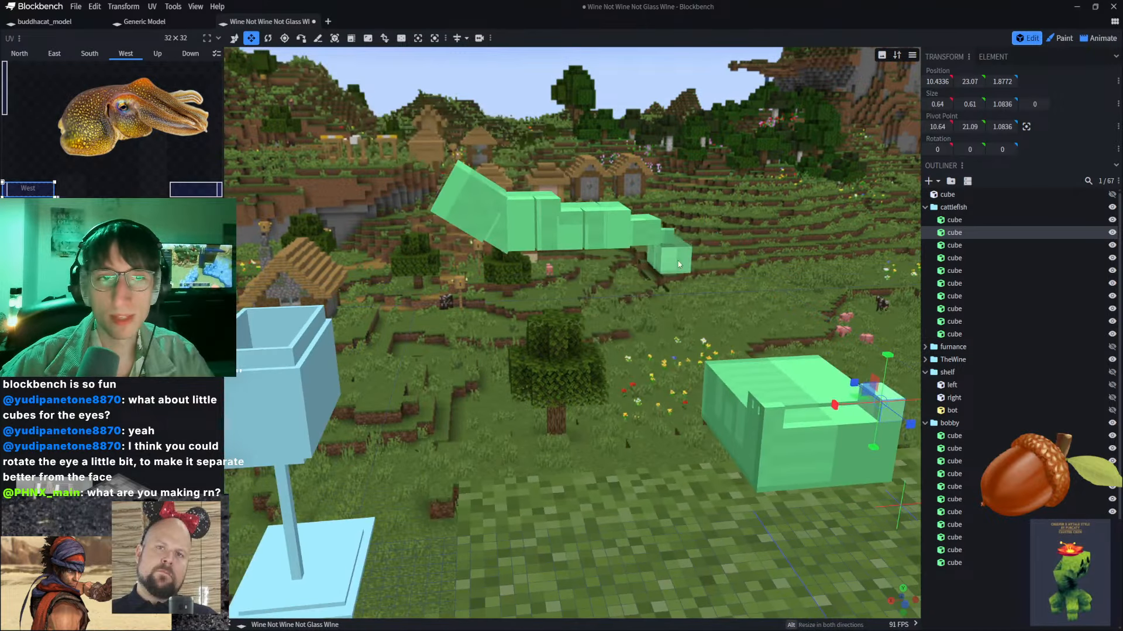
{"action": "key", "text": "a"}
{"action": "key", "text": "space"}
{"action": "left_click_drag", "start_coordinate": [494, 201], "coordinate": [546, 221]}
{"action": "key", "text": "d"}
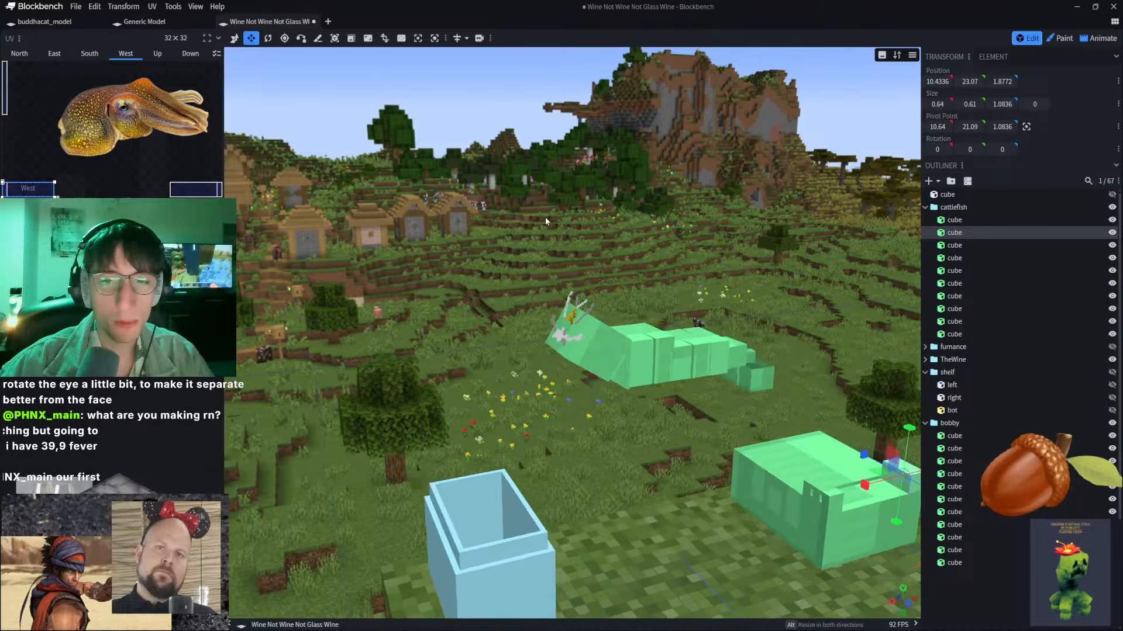
Step: Move the bobbit worm reference image out from behind the other stacked reference images
{"action": "double_click", "coordinate": [87, 520]}
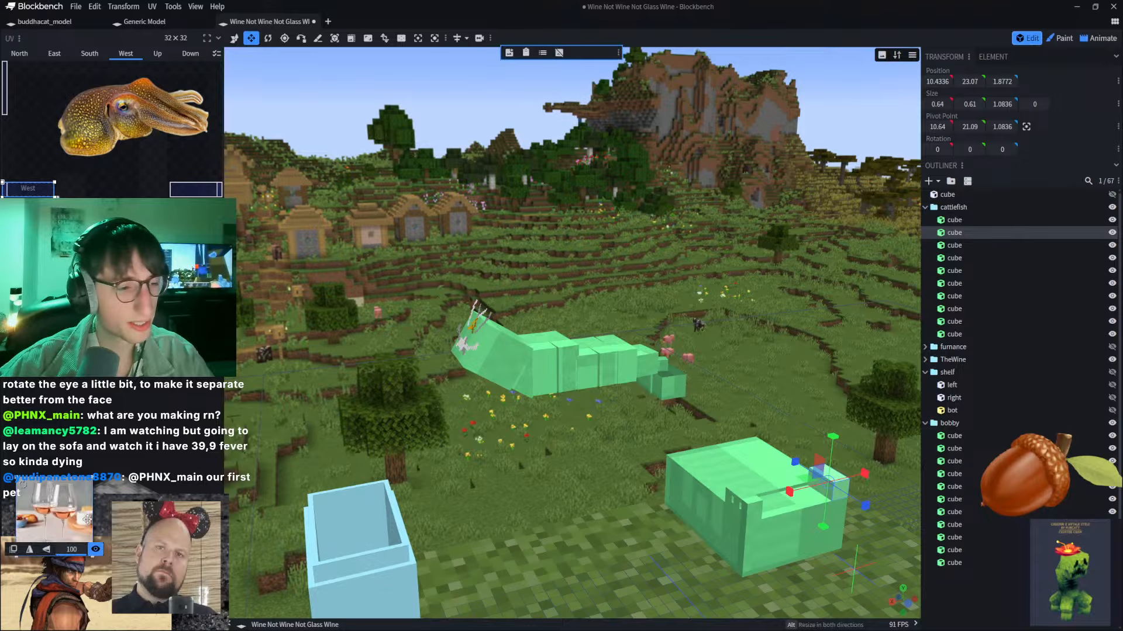
{"action": "left_click", "coordinate": [105, 519]}
{"action": "left_click_drag", "start_coordinate": [107, 521], "coordinate": [175, 515]}
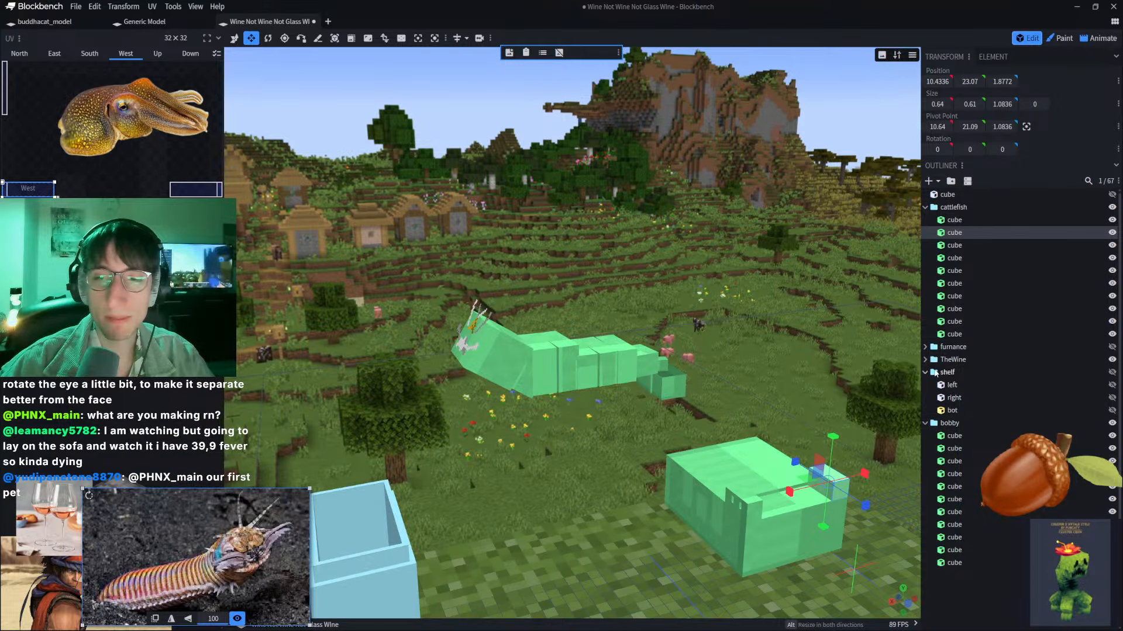
Step: Show the furnance group and inspect the furnace's upper opening and the logs beneath it from the front and side
{"action": "left_click", "coordinate": [1112, 347]}
{"action": "right_click_drag", "start_coordinate": [745, 351], "coordinate": [739, 291]}
{"action": "left_click_drag", "start_coordinate": [739, 291], "coordinate": [714, 277]}
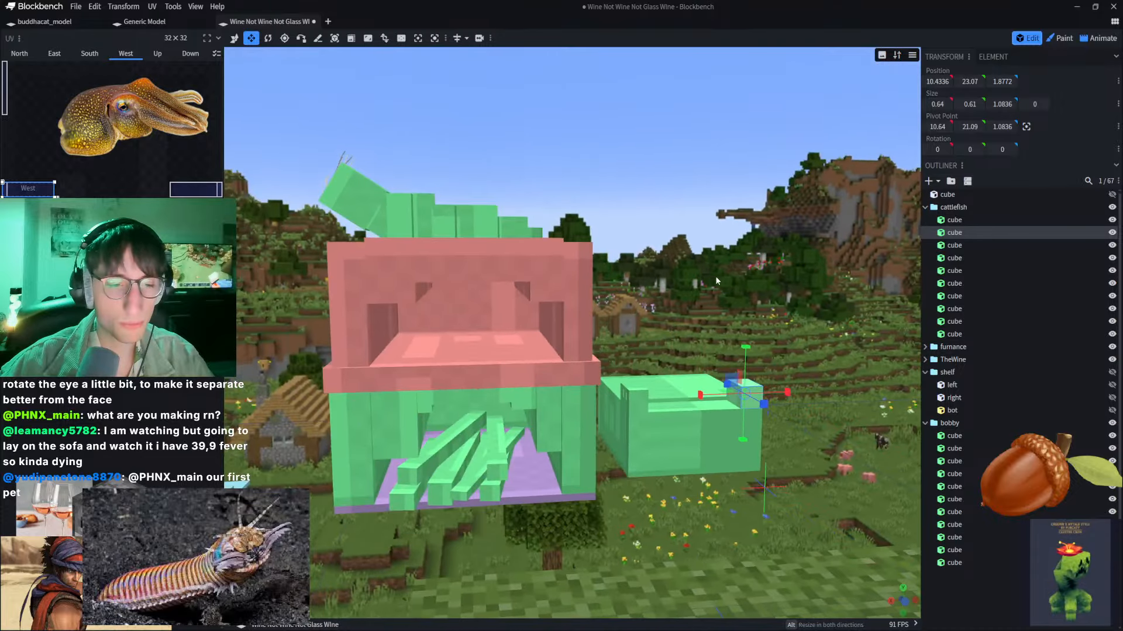
{"action": "right_click_drag", "start_coordinate": [714, 277], "coordinate": [832, 287]}
{"action": "scroll", "coordinate": [833, 297], "scroll_direction": "up", "scroll_amount": 4}
{"action": "right_click_drag", "start_coordinate": [504, 348], "coordinate": [423, 310]}
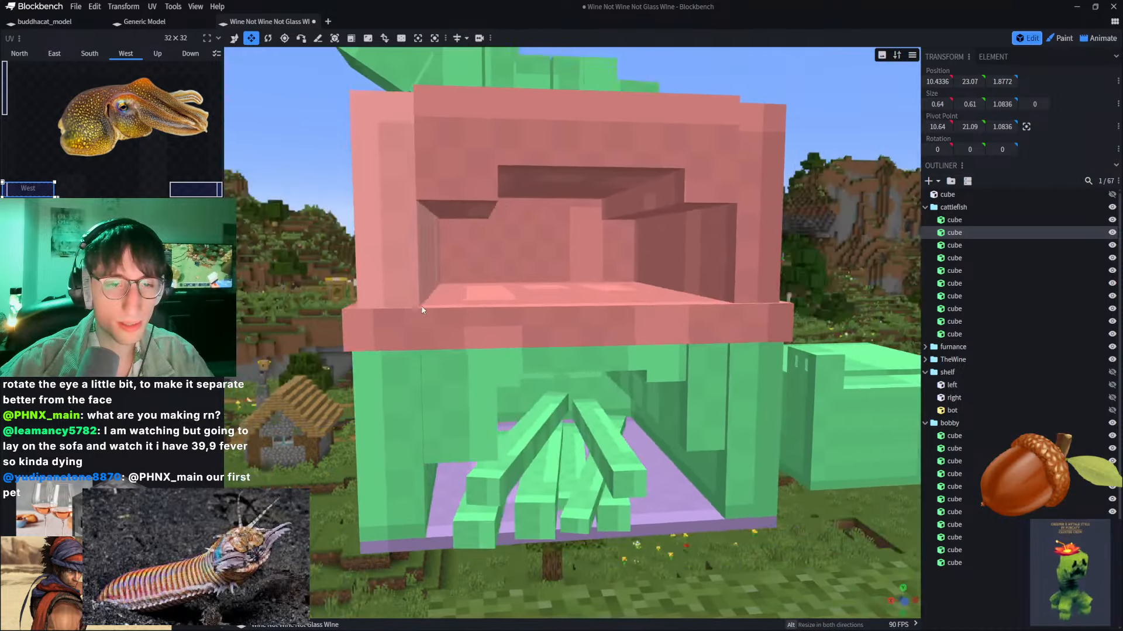
{"action": "left_click_drag", "start_coordinate": [423, 310], "coordinate": [419, 333]}
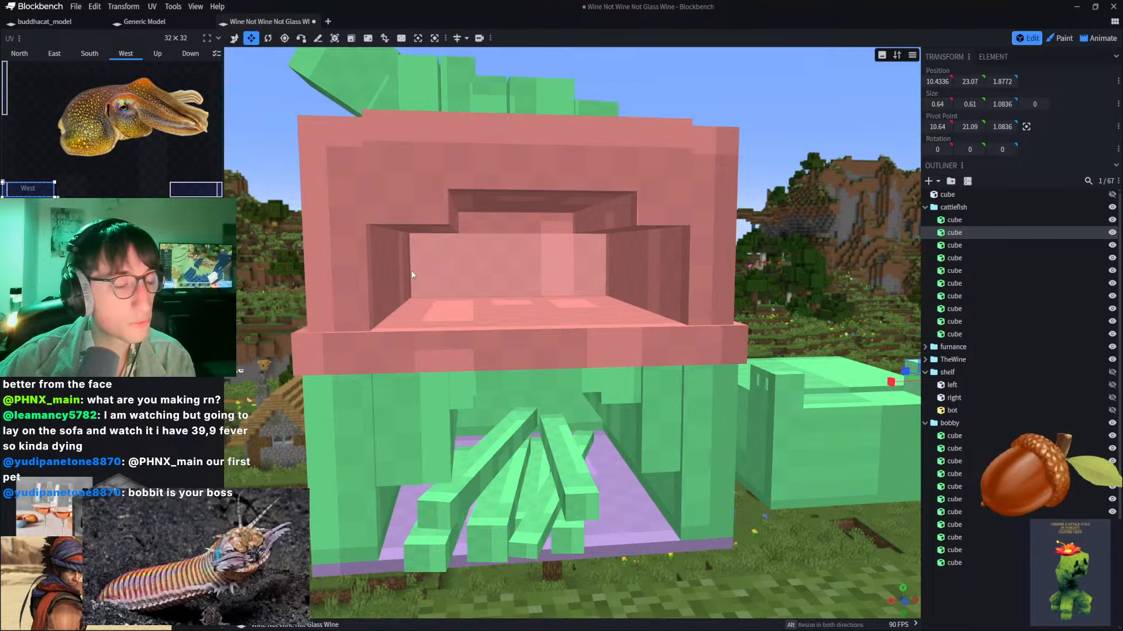
{"action": "left_click_drag", "start_coordinate": [293, 272], "coordinate": [359, 199]}
{"action": "right_click", "coordinate": [401, 207]}
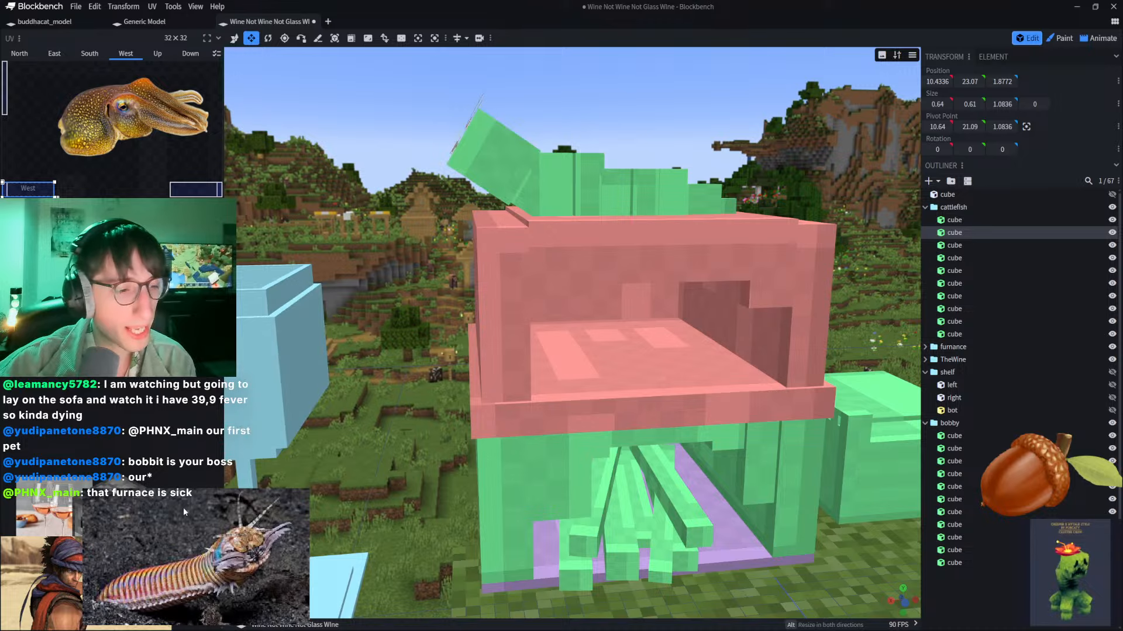
Step: Rearrange the reference images, shifting the turbaned warrior picture over the furnace picture and moving the acorn picture lower
{"action": "key", "text": "ctrl+v"}
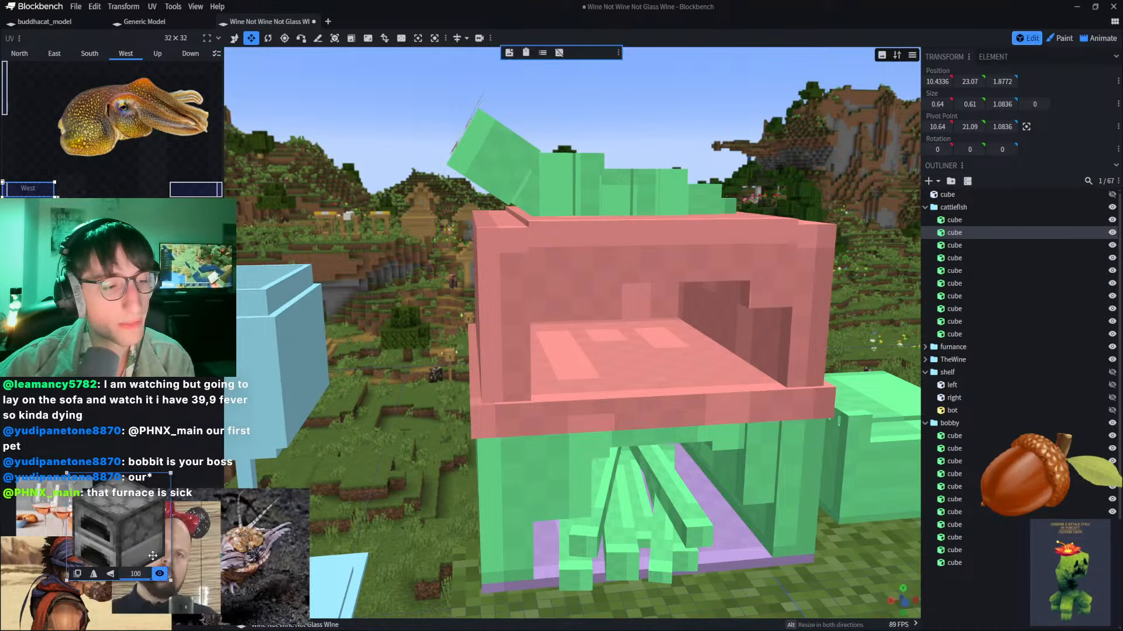
{"action": "double_click", "coordinate": [64, 625]}
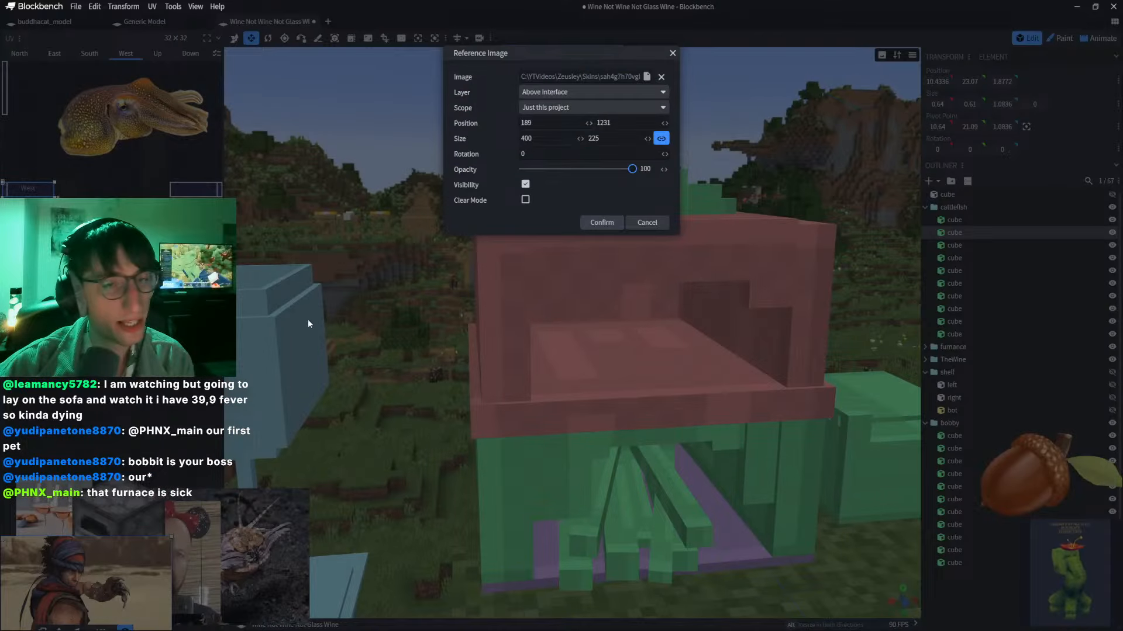
{"action": "left_click", "coordinate": [672, 53]}
{"action": "left_click_drag", "start_coordinate": [71, 575], "coordinate": [115, 566]}
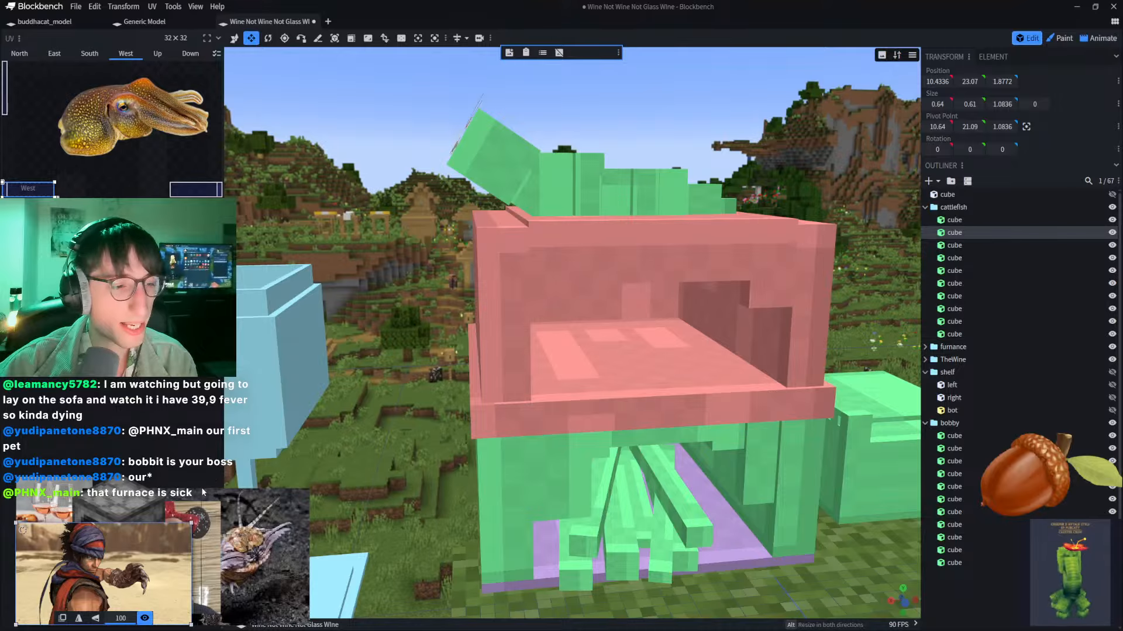
{"action": "left_click_drag", "start_coordinate": [154, 562], "coordinate": [149, 556]}
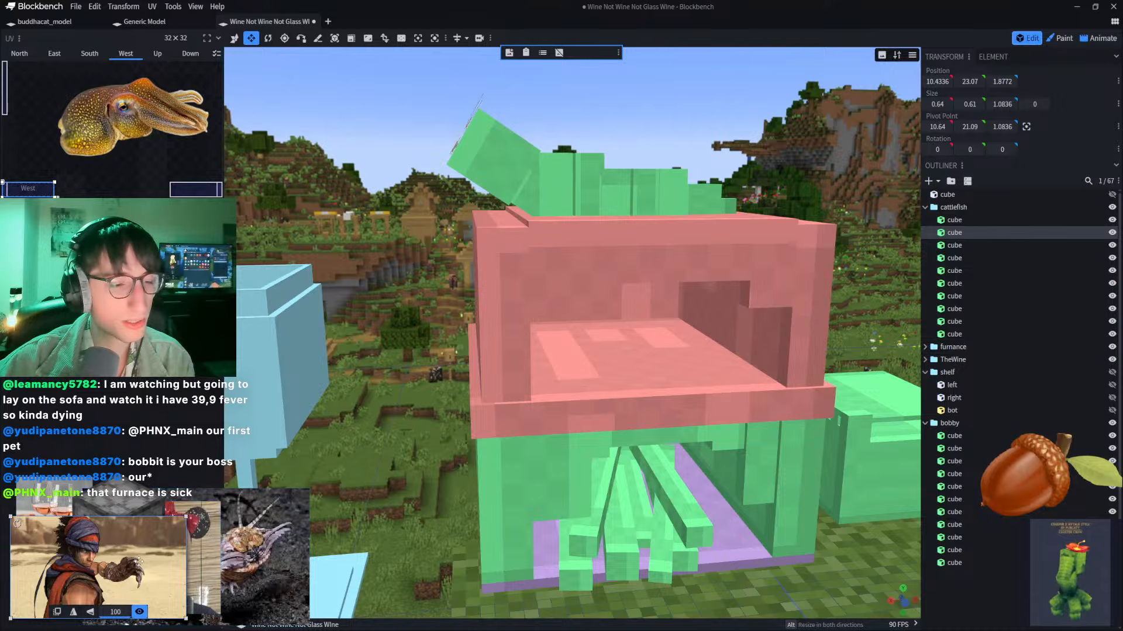
{"action": "mouse_move", "coordinate": [93, 552]}
{"action": "left_mouse_down"}
{"action": "mouse_move", "coordinate": [671, 481]}
{"action": "mouse_move", "coordinate": [807, 234]}
{"action": "mouse_move", "coordinate": [546, 411]}
{"action": "mouse_move", "coordinate": [109, 557]}
{"action": "left_mouse_up"}
{"action": "left_click_drag", "start_coordinate": [980, 481], "coordinate": [974, 548]}
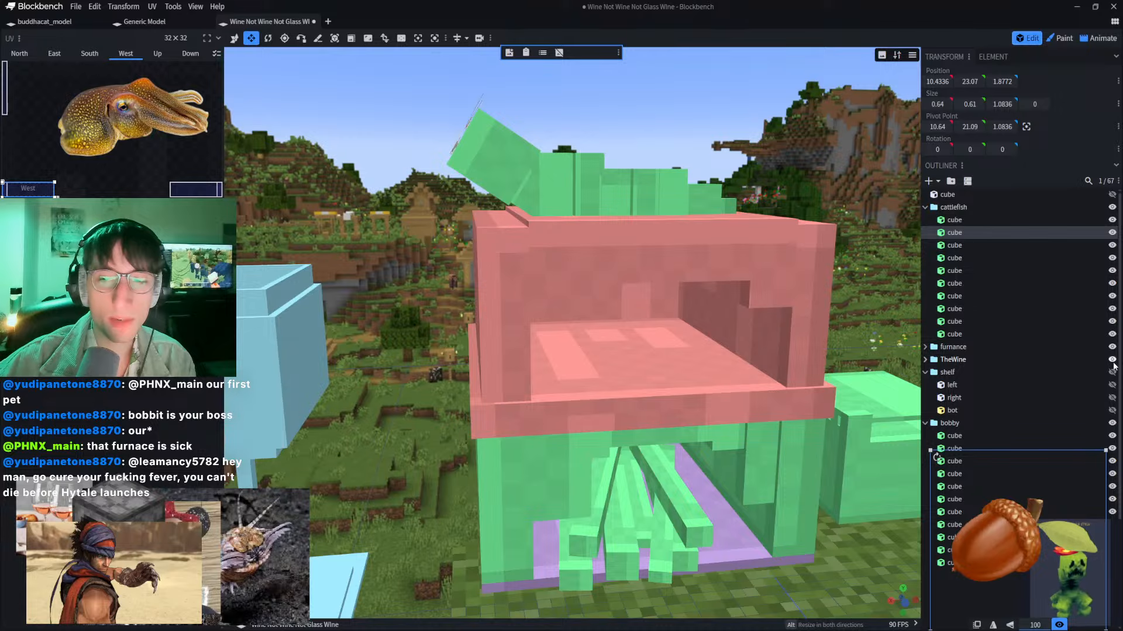
Step: Make the left piece of the shelf group visible alongside the other models
{"action": "left_click", "coordinate": [1109, 386]}
{"action": "scroll", "coordinate": [886, 377], "scroll_direction": "down", "scroll_amount": 3}
{"action": "scroll", "coordinate": [1086, 373], "scroll_direction": "down", "scroll_amount": 1}
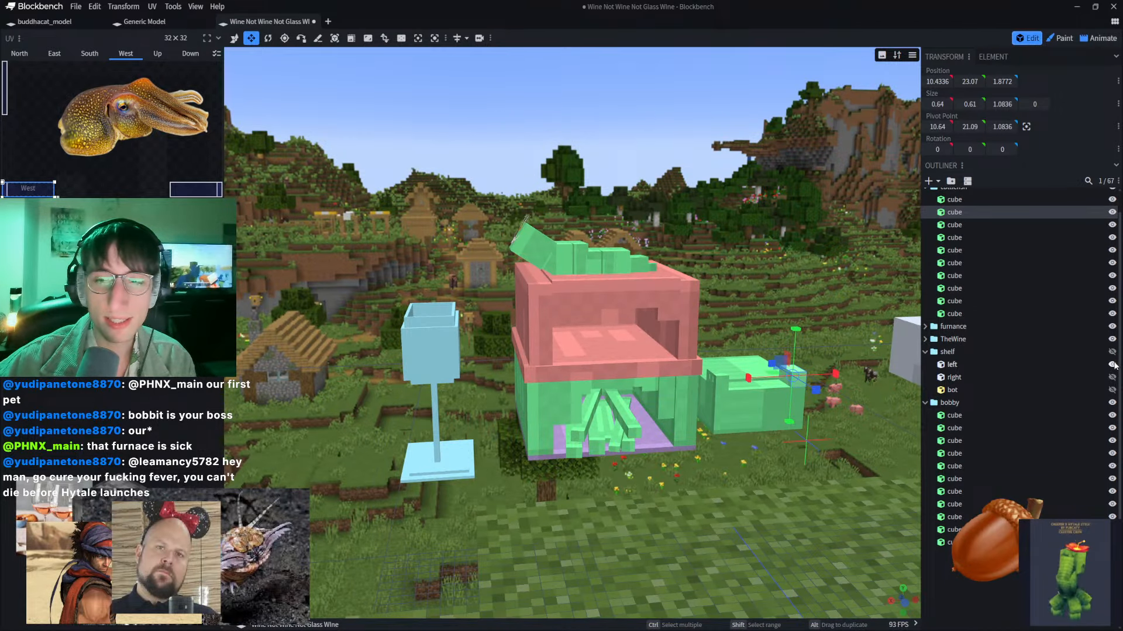
Step: Make the whole shelf group visible so its base and both side walls surround the models
{"action": "left_click", "coordinate": [1112, 364]}
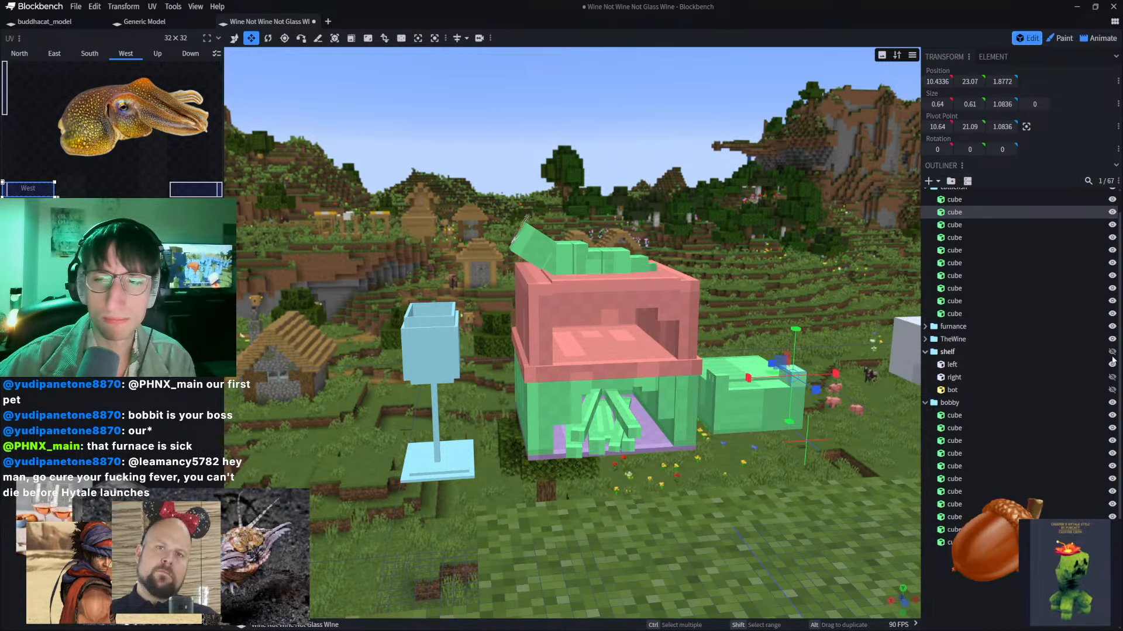
{"action": "left_click", "coordinate": [1112, 366]}
{"action": "left_click", "coordinate": [1112, 353]}
{"action": "scroll", "coordinate": [661, 293], "scroll_direction": "down", "scroll_amount": 4}
{"action": "left_click_drag", "start_coordinate": [661, 293], "coordinate": [716, 263]}
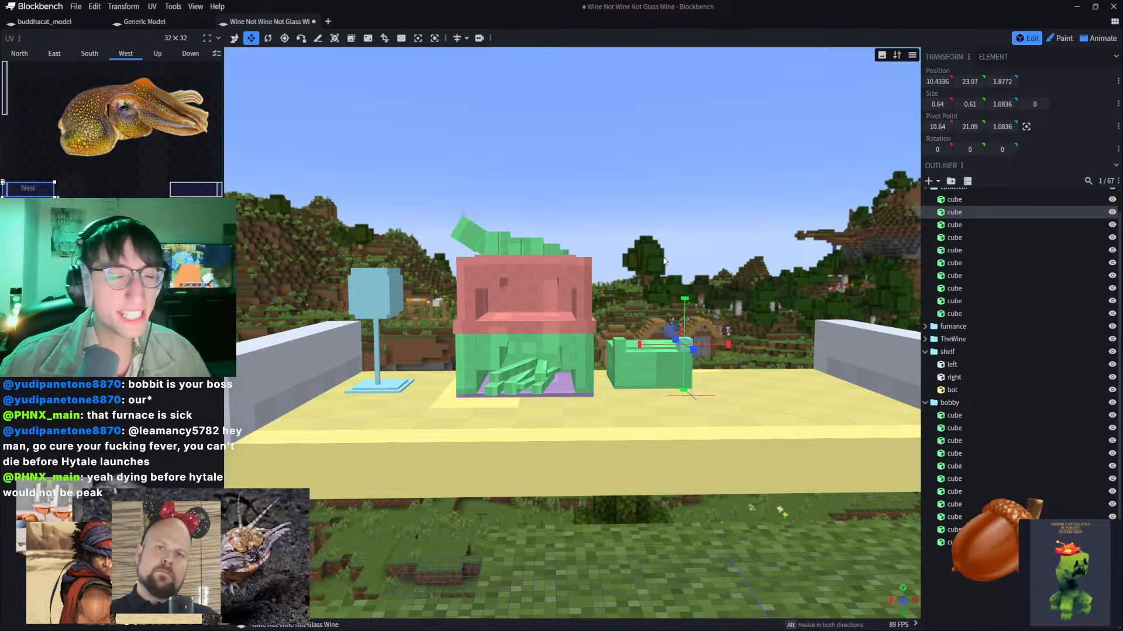
Step: Hide the furnance group to clear the view around the cuttlefish model's raised corner blocks
{"action": "scroll", "coordinate": [702, 254], "scroll_direction": "up", "scroll_amount": 5}
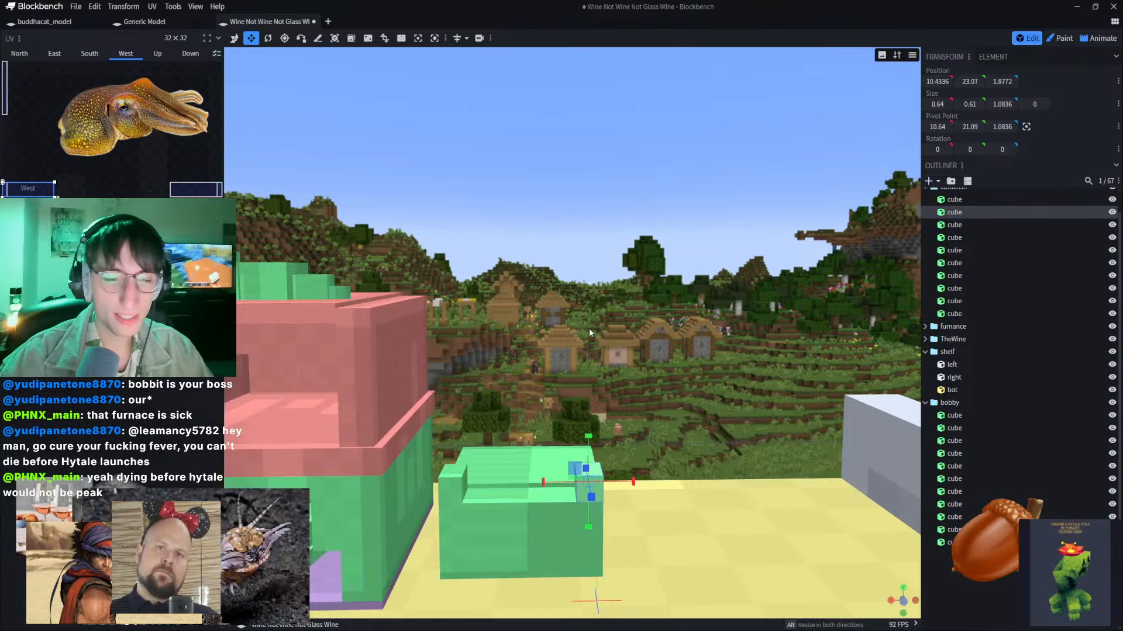
{"action": "right_click_drag", "start_coordinate": [589, 333], "coordinate": [632, 260]}
{"action": "scroll", "coordinate": [642, 214], "scroll_direction": "up", "scroll_amount": 5}
{"action": "left_click_drag", "start_coordinate": [681, 211], "coordinate": [673, 204]}
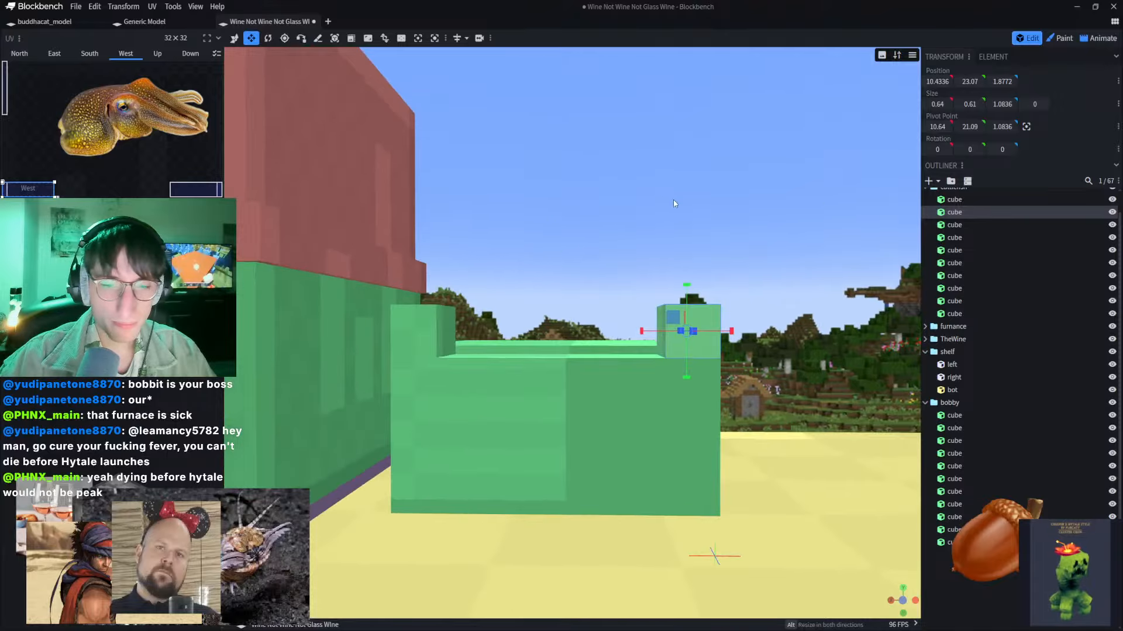
{"action": "left_click", "coordinate": [1111, 327]}
{"action": "left_click_drag", "start_coordinate": [718, 241], "coordinate": [776, 247]}
{"action": "right_click_drag", "start_coordinate": [777, 247], "coordinate": [711, 239]}
{"action": "left_click_drag", "start_coordinate": [711, 240], "coordinate": [753, 257]}
{"action": "right_click_drag", "start_coordinate": [753, 257], "coordinate": [593, 231]}
{"action": "scroll", "coordinate": [593, 228], "scroll_direction": "up", "scroll_amount": 5}
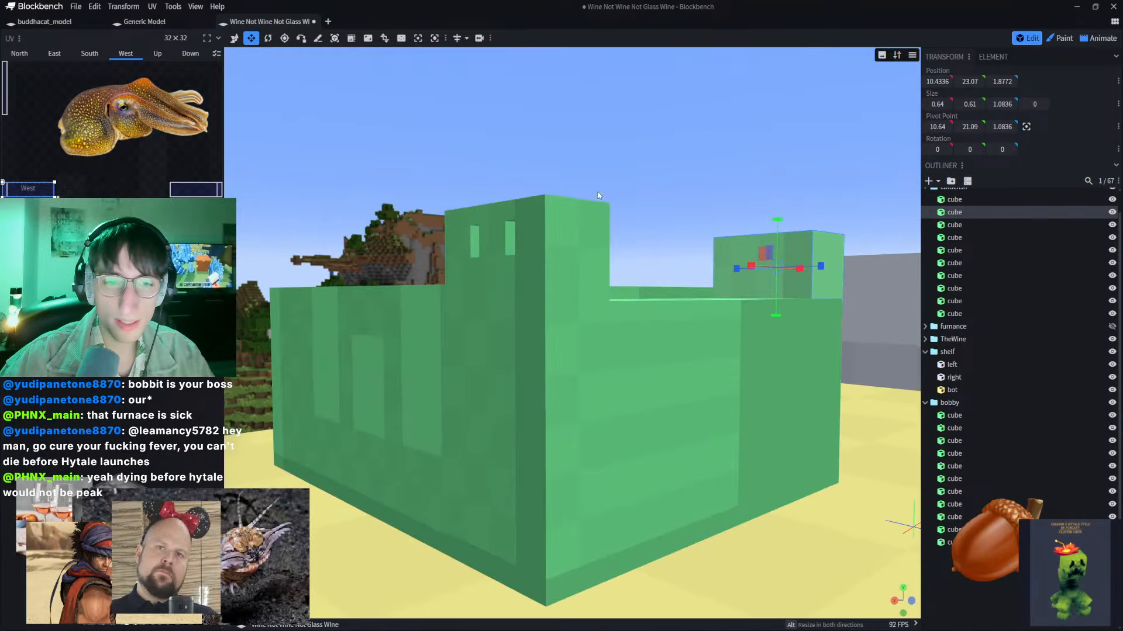
Step: Extend the eye block inside the recessed corner socket outward to an X size of 0.55
{"action": "left_click_drag", "start_coordinate": [597, 195], "coordinate": [754, 202]}
{"action": "right_click_drag", "start_coordinate": [754, 202], "coordinate": [447, 115]}
{"action": "left_click_drag", "start_coordinate": [446, 115], "coordinate": [565, 145]}
{"action": "scroll", "coordinate": [565, 145], "scroll_direction": "up", "scroll_amount": 3}
{"action": "left_click", "coordinate": [549, 242]}
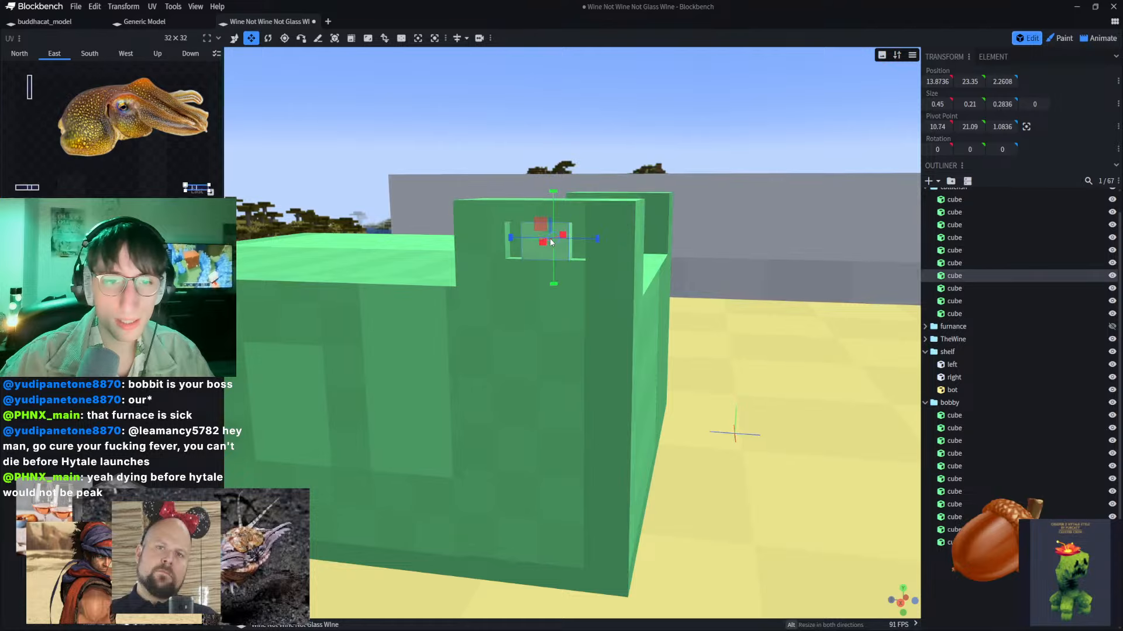
{"action": "right_click_drag", "start_coordinate": [550, 242], "coordinate": [553, 355]}
{"action": "scroll", "coordinate": [556, 351], "scroll_direction": "up", "scroll_amount": 4}
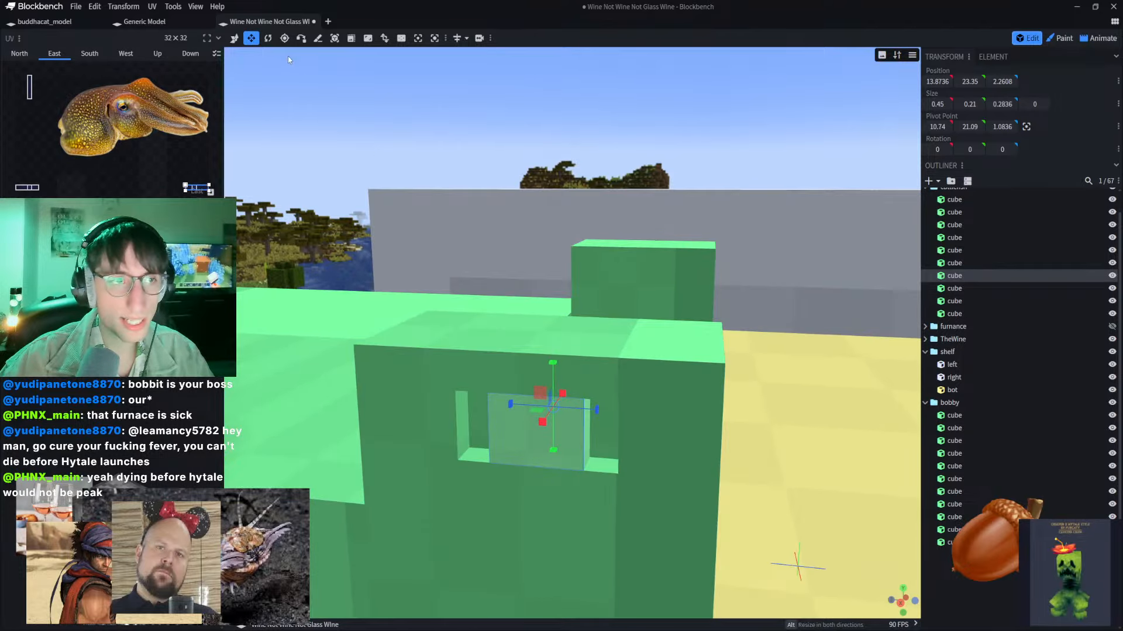
{"action": "left_click_drag", "start_coordinate": [534, 147], "coordinate": [521, 139]}
{"action": "left_click_drag", "start_coordinate": [312, 299], "coordinate": [320, 300]}
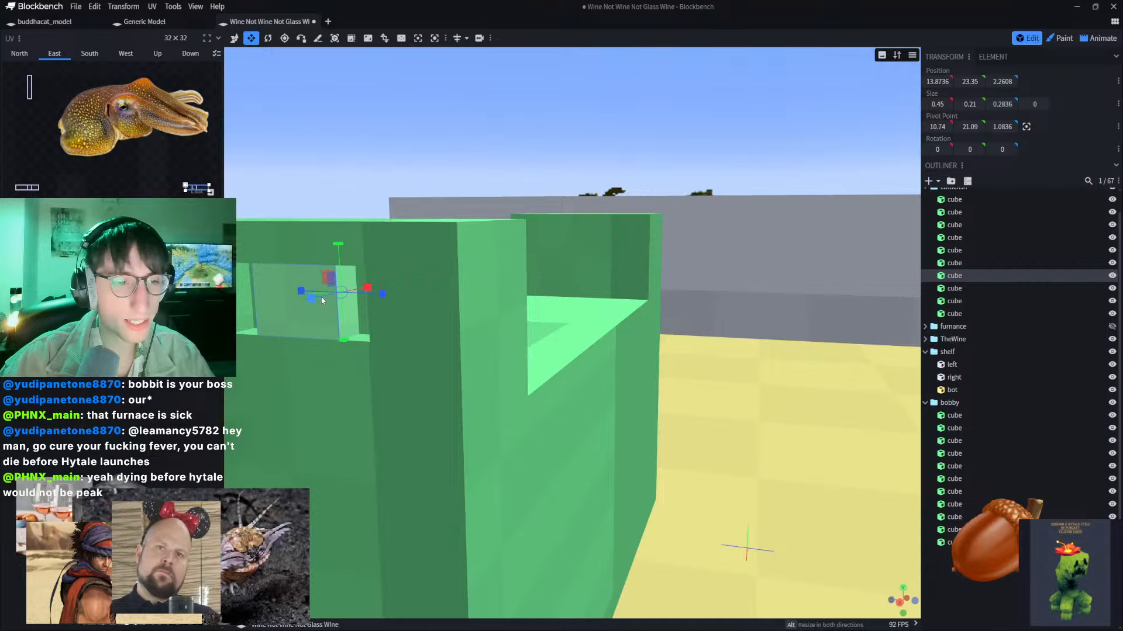
{"action": "right_click_drag", "start_coordinate": [323, 148], "coordinate": [432, 150]}
{"action": "scroll", "coordinate": [442, 160], "scroll_direction": "down", "scroll_amount": 3}
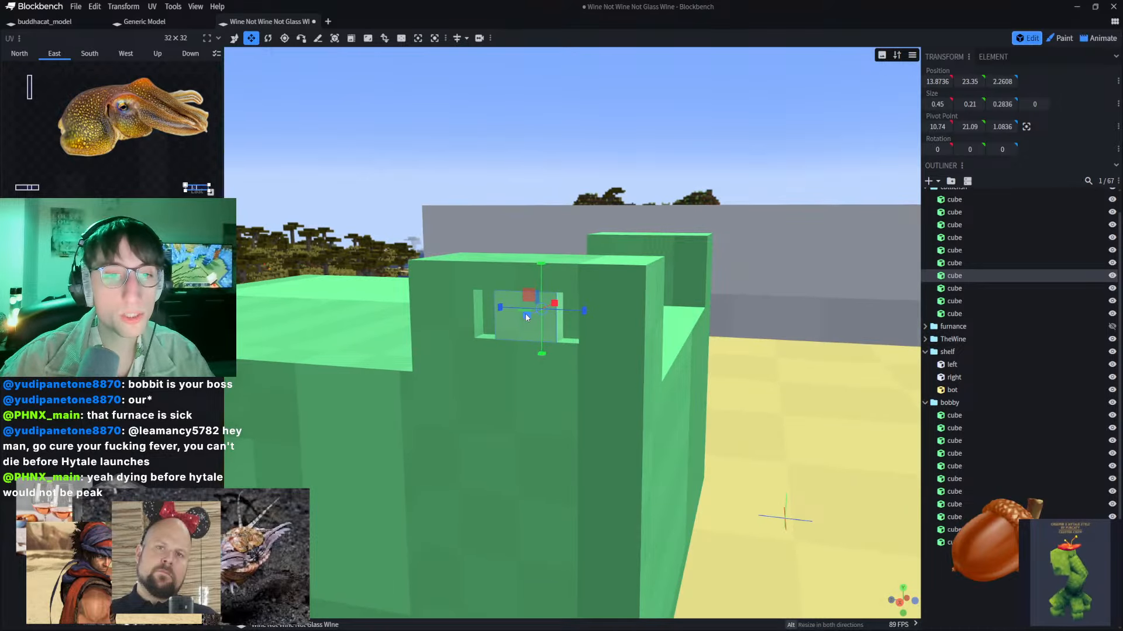
{"action": "left_click_drag", "start_coordinate": [525, 315], "coordinate": [515, 317]}
{"action": "mouse_move", "coordinate": [614, 138]}
{"action": "left_mouse_down"}
{"action": "mouse_move", "coordinate": [599, 142]}
{"action": "mouse_move", "coordinate": [608, 136]}
{"action": "left_mouse_up"}
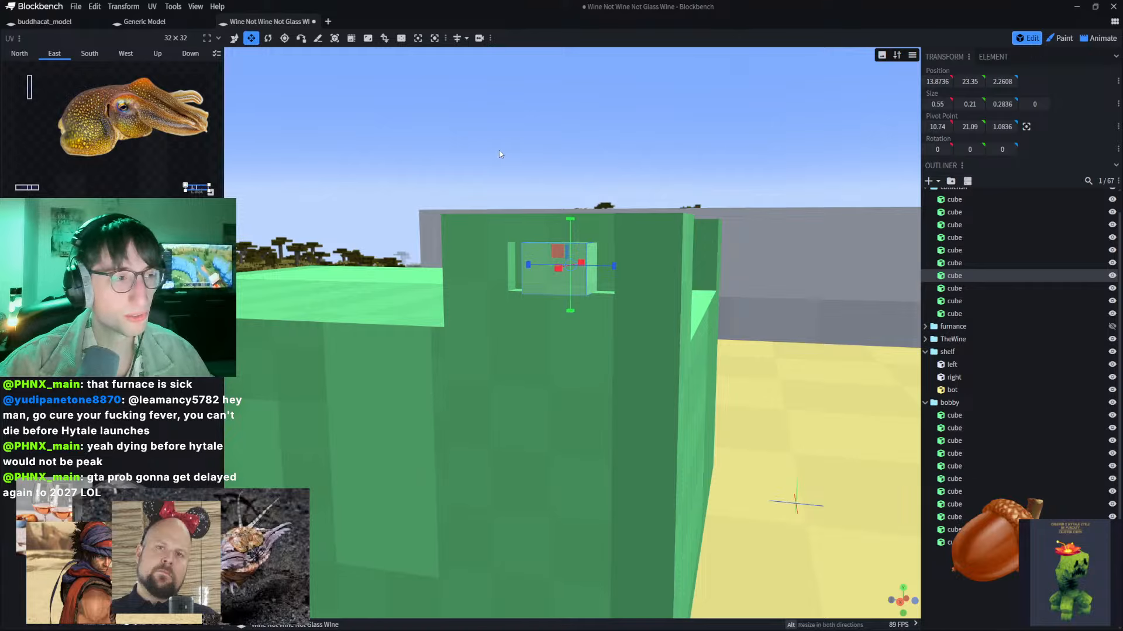
Step: Center the eye block's pivot and rotate the block 11° about the Y axis
{"action": "left_click", "coordinate": [268, 38]}
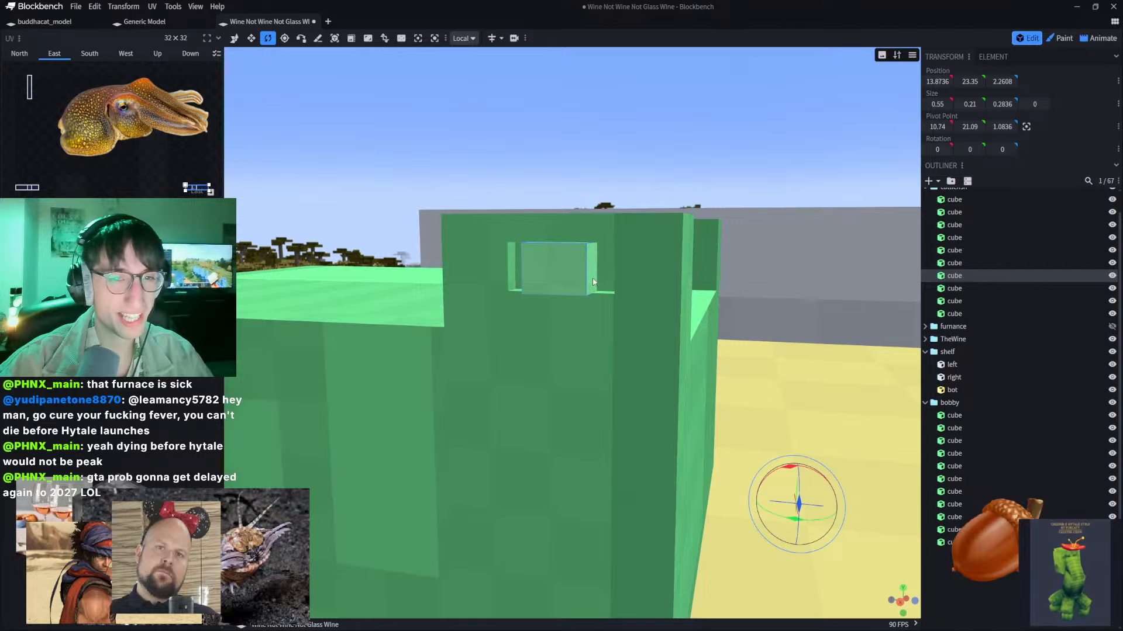
{"action": "left_click", "coordinate": [435, 39]}
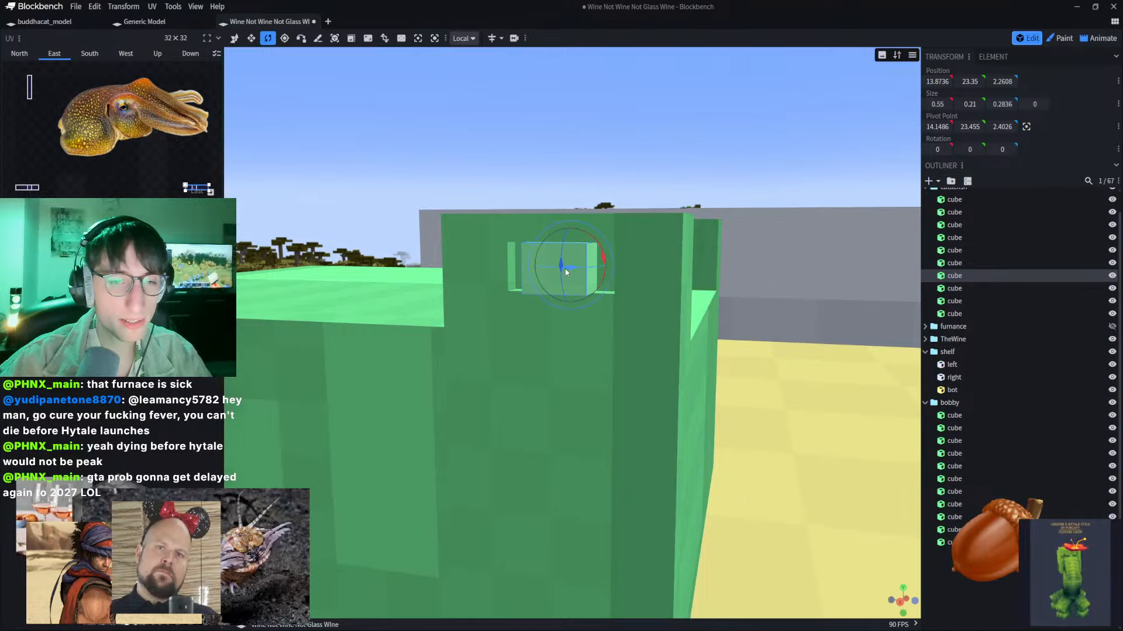
{"action": "left_click_drag", "start_coordinate": [567, 272], "coordinate": [616, 278]}
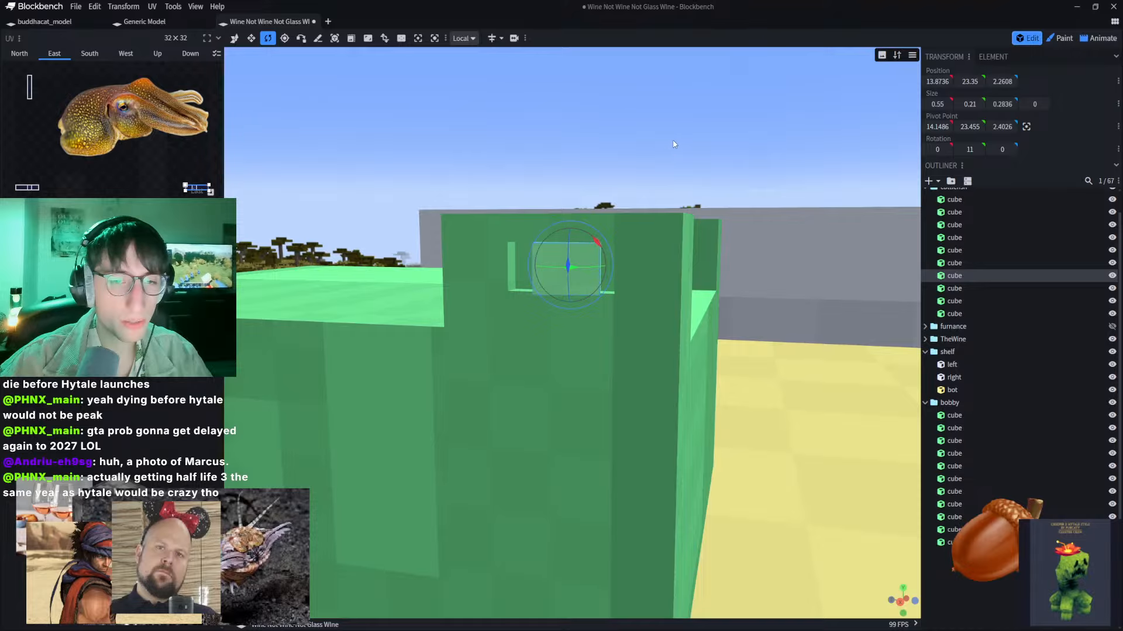
Step: Examine the cuttlefish from both sides and select the solid raised corner block opposite the finished eye
{"action": "scroll", "coordinate": [674, 144], "scroll_direction": "down", "scroll_amount": 5}
{"action": "right_click_drag", "start_coordinate": [437, 205], "coordinate": [479, 164]}
{"action": "left_click_drag", "start_coordinate": [515, 137], "coordinate": [497, 141]}
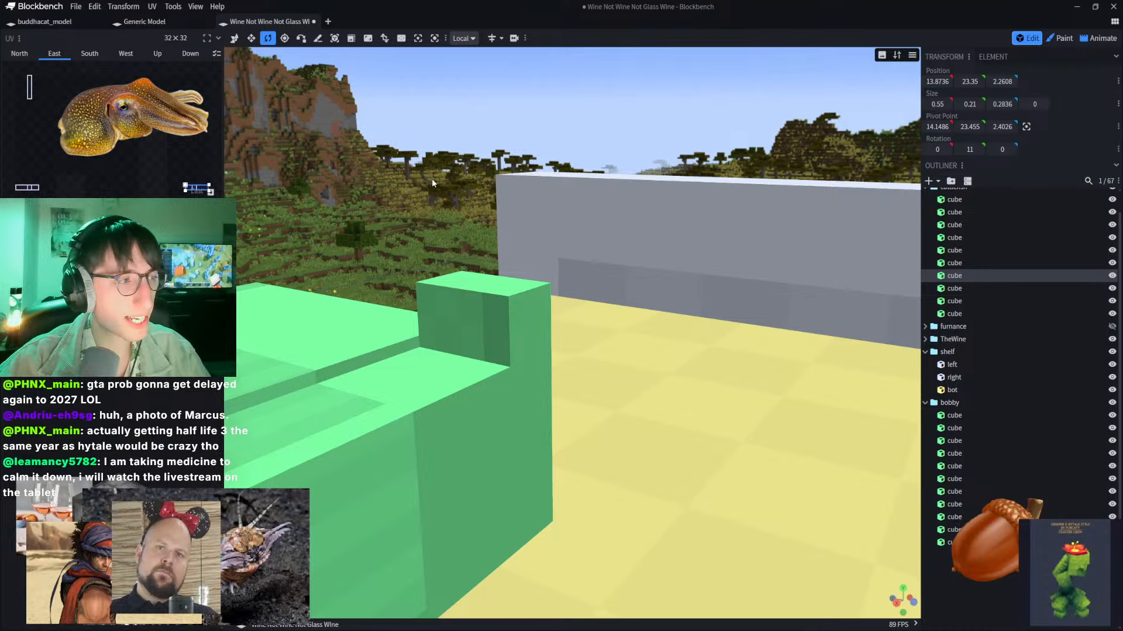
{"action": "left_click_drag", "start_coordinate": [434, 178], "coordinate": [335, 169]}
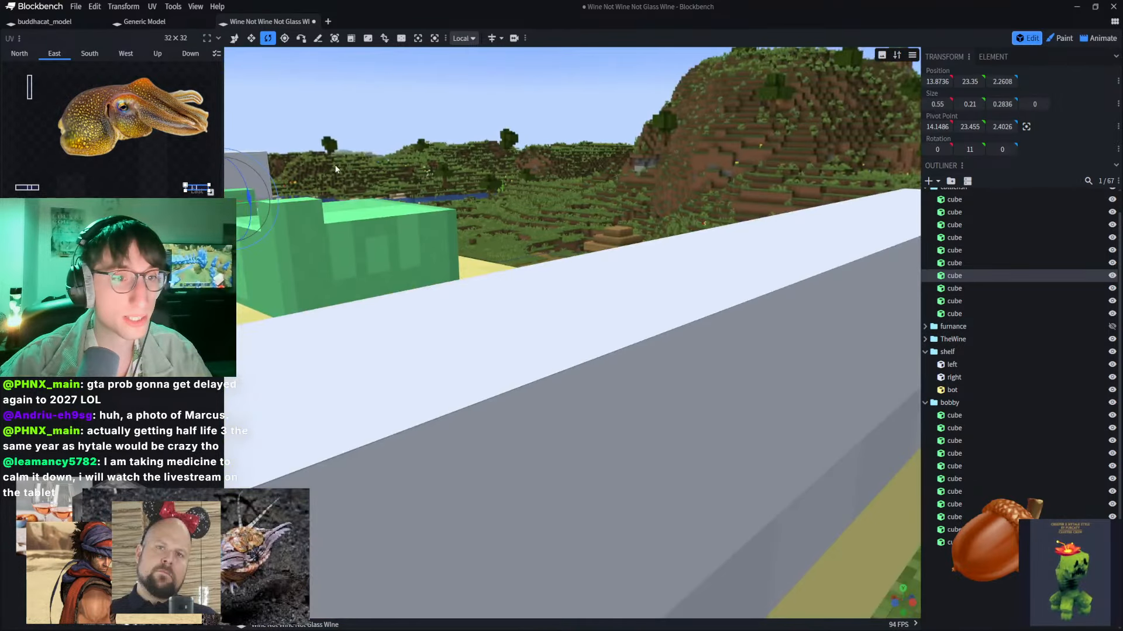
{"action": "right_click_drag", "start_coordinate": [335, 166], "coordinate": [616, 309]}
{"action": "scroll", "coordinate": [602, 300], "scroll_direction": "up", "scroll_amount": 6}
{"action": "left_click_drag", "start_coordinate": [577, 257], "coordinate": [508, 133]}
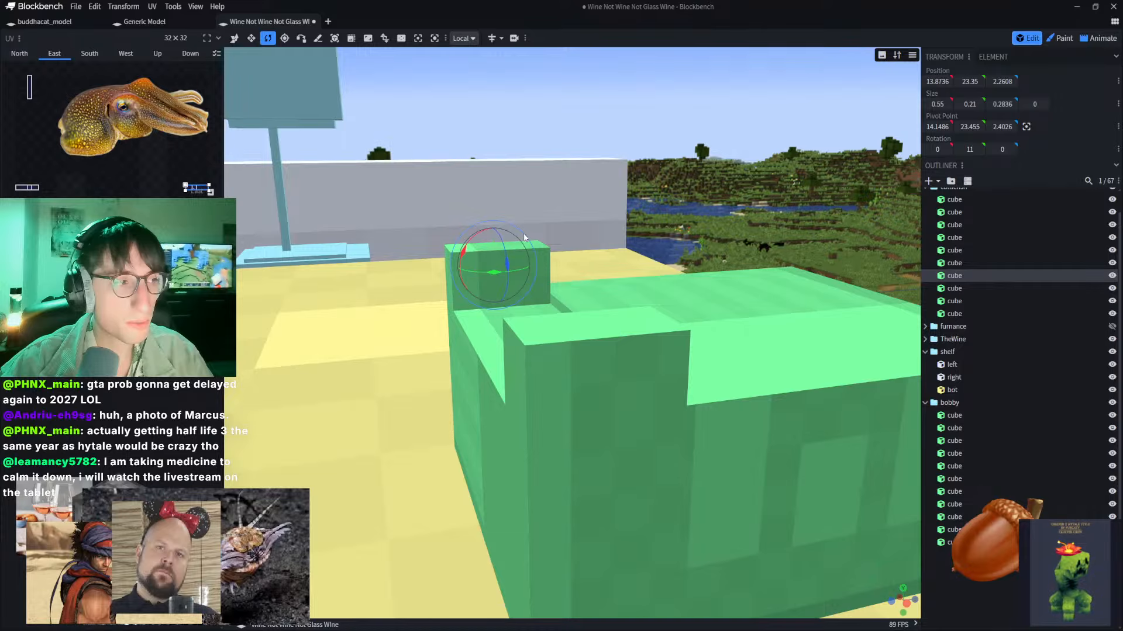
{"action": "scroll", "coordinate": [527, 245], "scroll_direction": "up", "scroll_amount": 3}
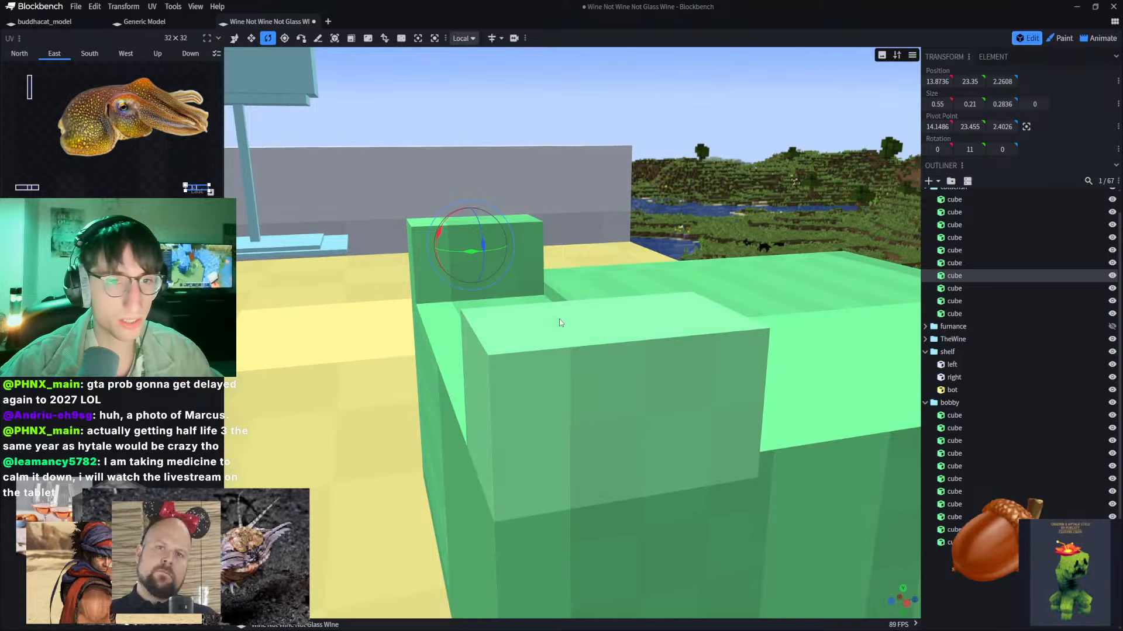
{"action": "right_click_drag", "start_coordinate": [581, 291], "coordinate": [574, 242]}
{"action": "scroll", "coordinate": [581, 292], "scroll_direction": "up", "scroll_amount": 2}
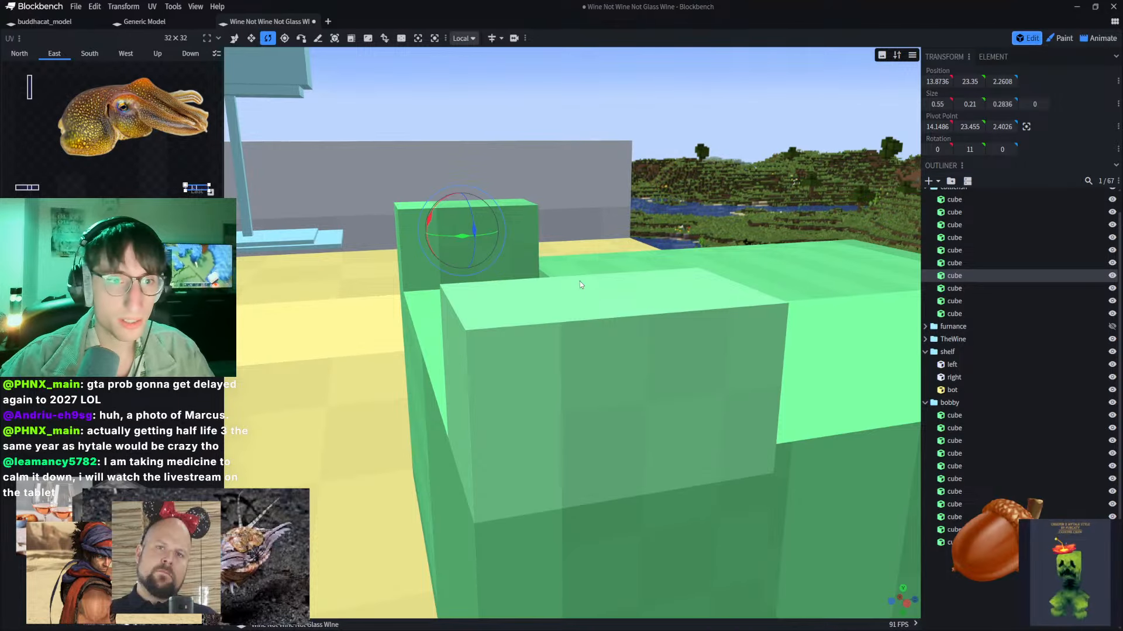
{"action": "right_click_drag", "start_coordinate": [580, 282], "coordinate": [545, 240]}
{"action": "left_click", "coordinate": [531, 305]}
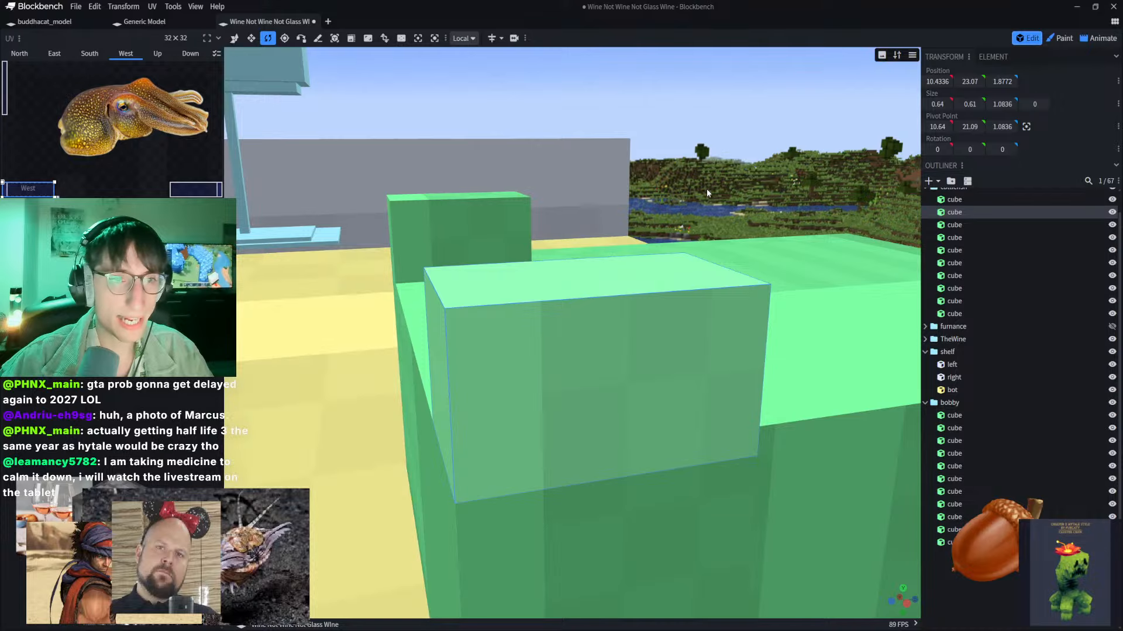
{"action": "left_click_drag", "start_coordinate": [706, 187], "coordinate": [713, 179]}
{"action": "right_click_drag", "start_coordinate": [701, 178], "coordinate": [530, 169]}
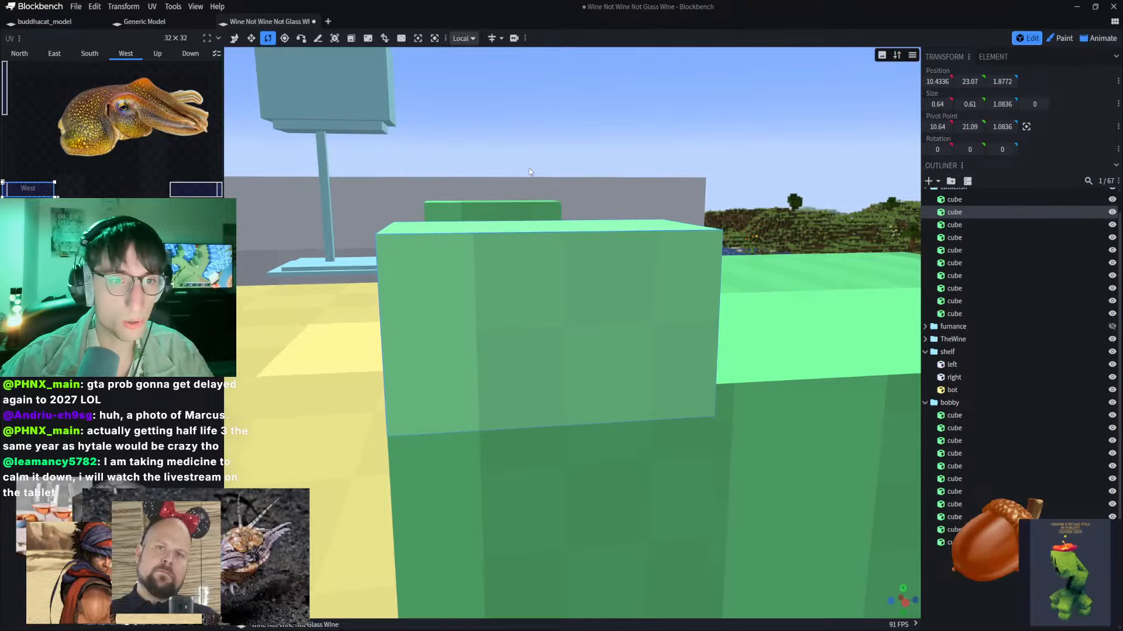
{"action": "left_click", "coordinate": [318, 38]}
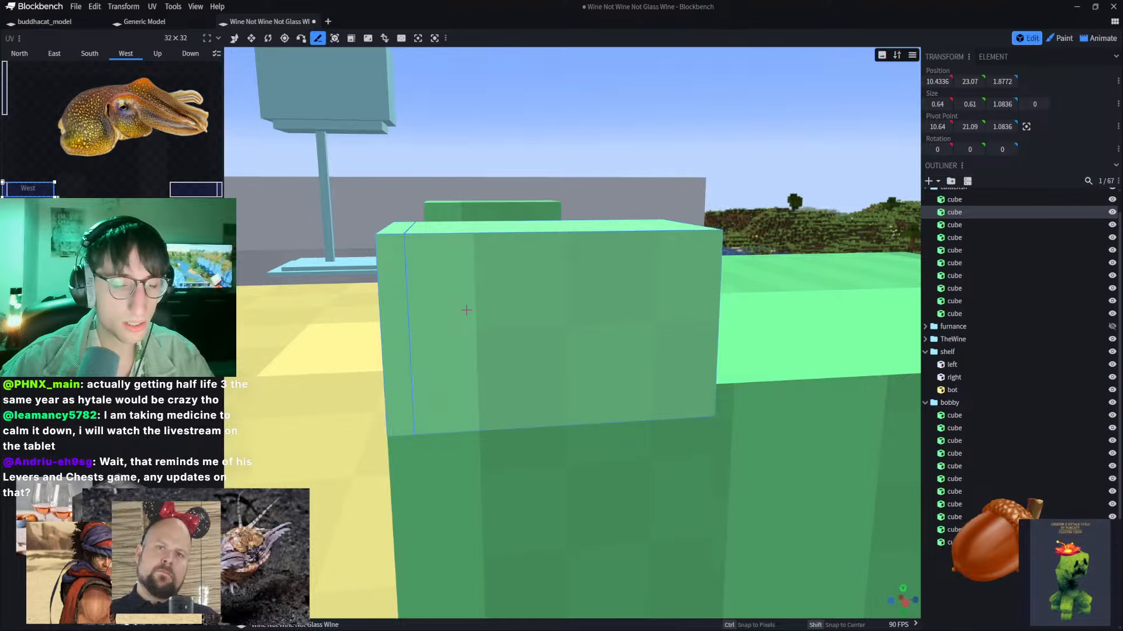
{"action": "left_click", "coordinate": [412, 308]}
{"action": "key", "text": "ctrl+z"}
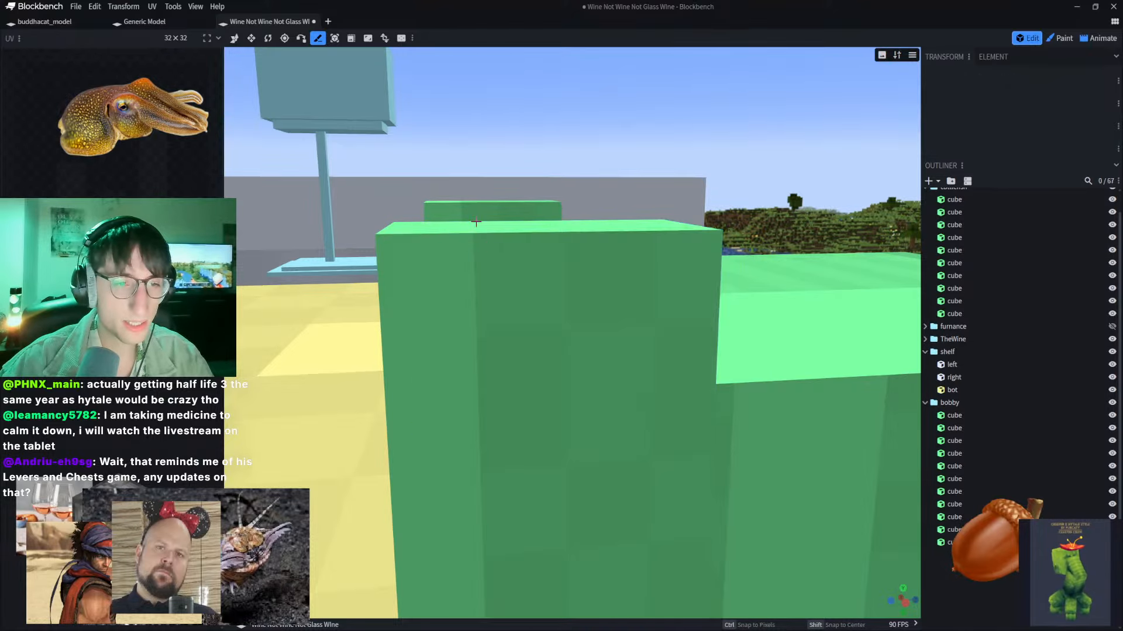
{"action": "key", "text": "ctrl+z"}
Step: Slice the solid corner block with vertical and horizontal knife cuts, isolating an eye-socket piece 0.2 high and 0.4836 wide on its outer face
{"action": "left_click", "coordinate": [461, 353]}
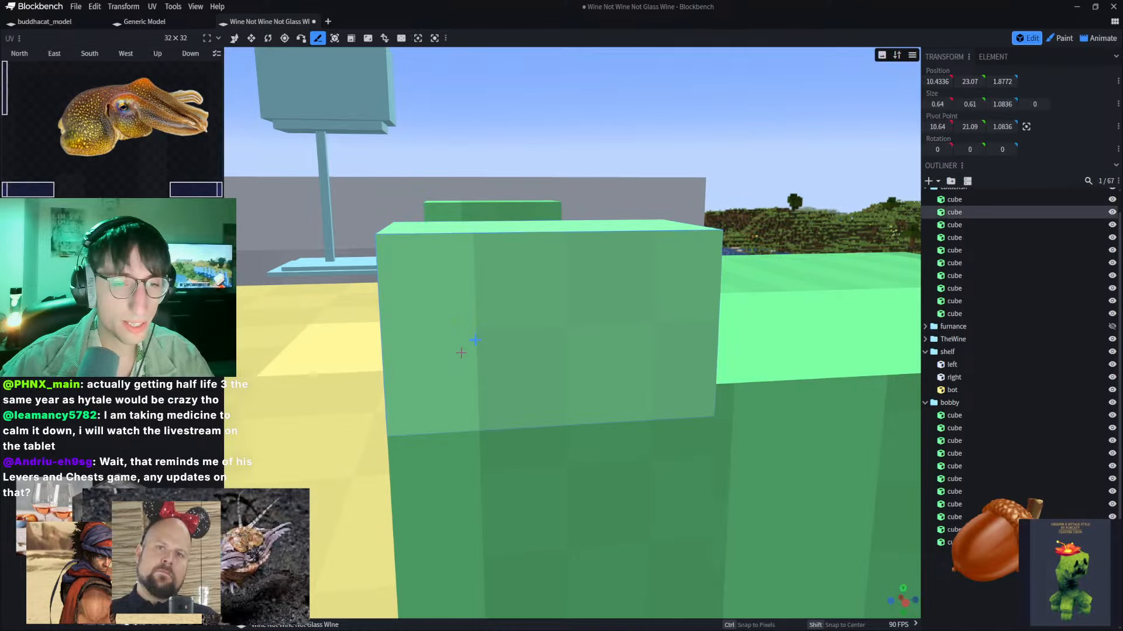
{"action": "left_click", "coordinate": [472, 302]}
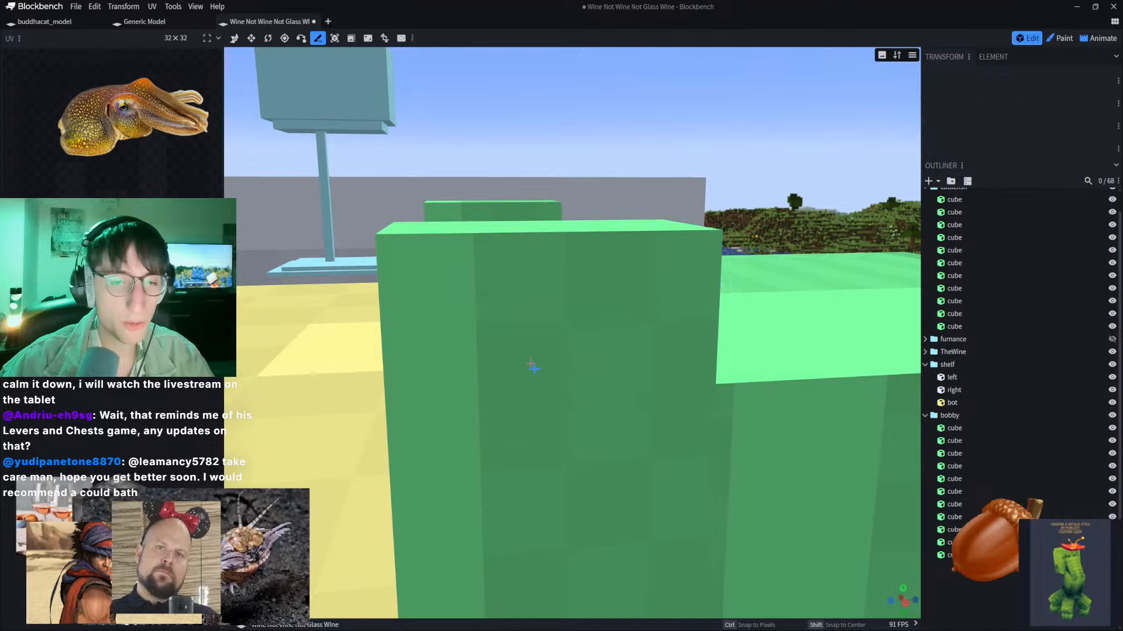
{"action": "left_click", "coordinate": [556, 364]}
{"action": "left_click", "coordinate": [623, 315]}
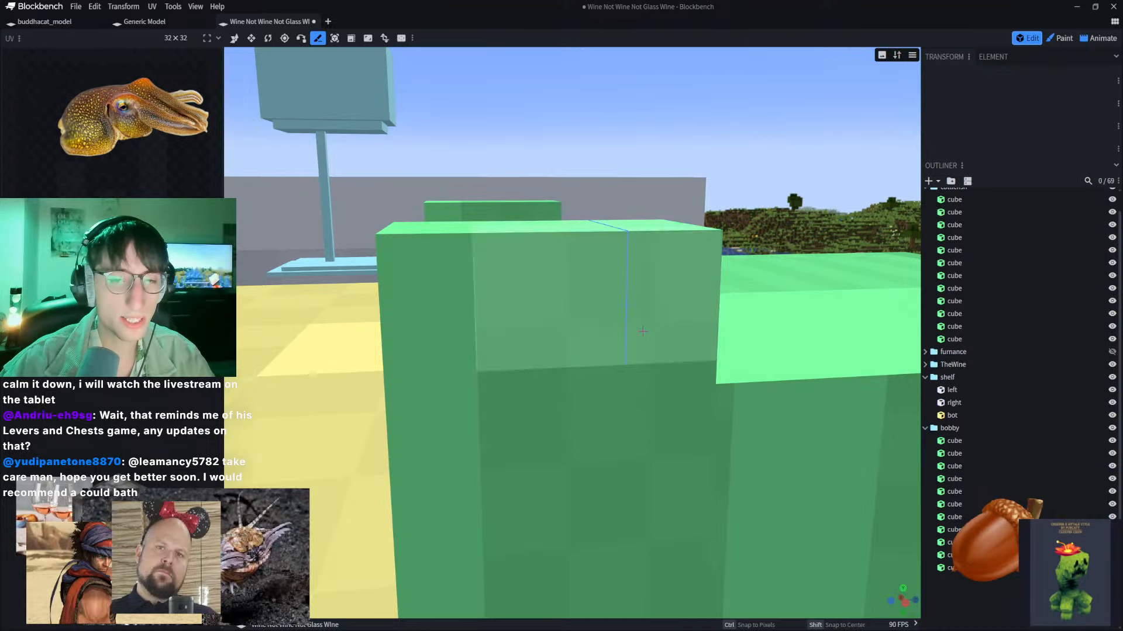
{"action": "left_click", "coordinate": [533, 275]}
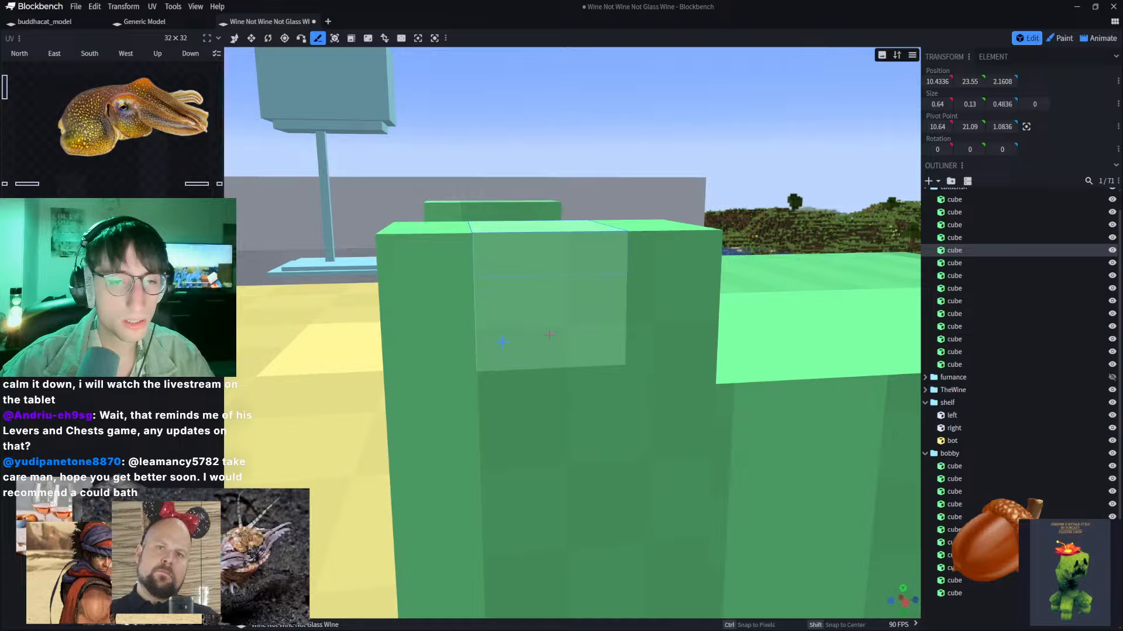
{"action": "left_click", "coordinate": [528, 330]}
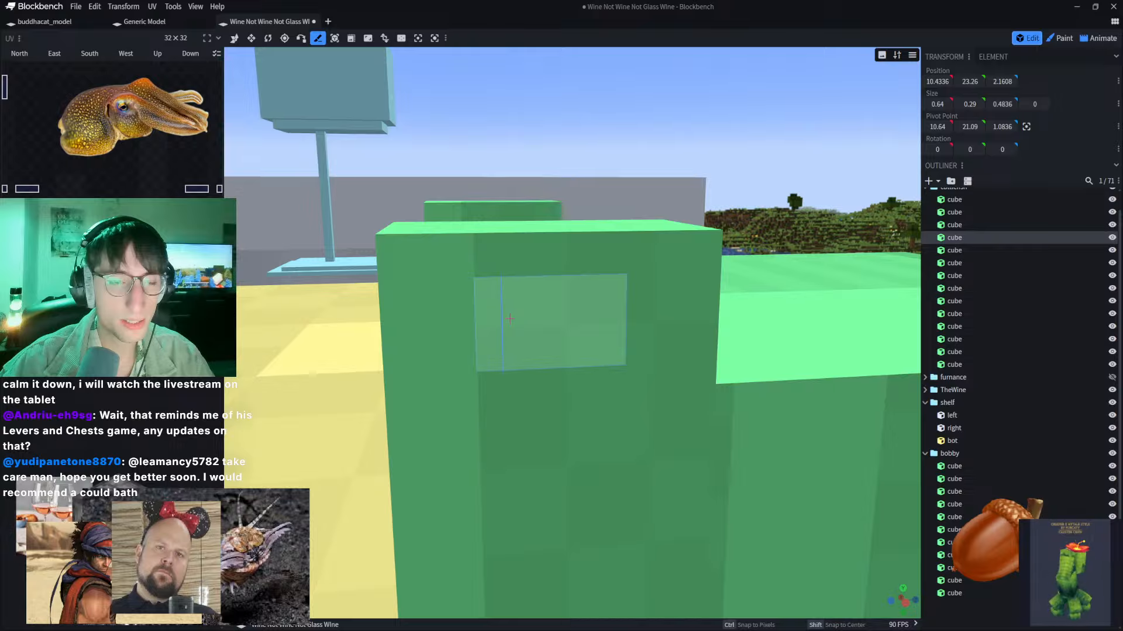
{"action": "left_click", "coordinate": [510, 341]}
Step: Shorten the isolated socket piece to an X size of 0.34 from its outer face, forming a recess
{"action": "left_click", "coordinate": [234, 39]}
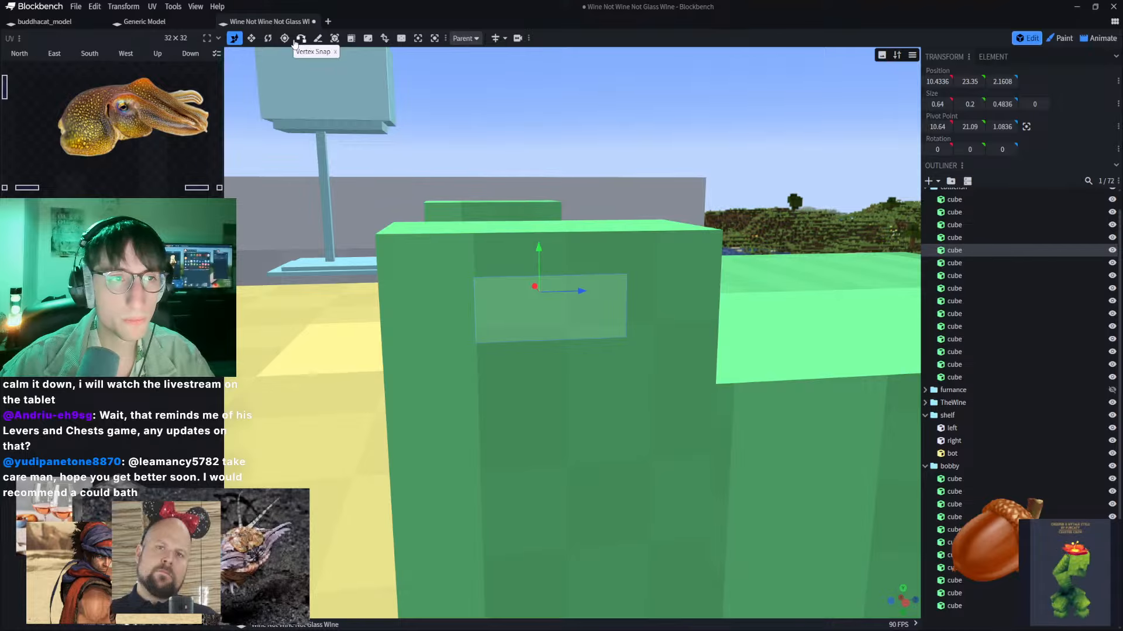
{"action": "left_click", "coordinate": [251, 38]}
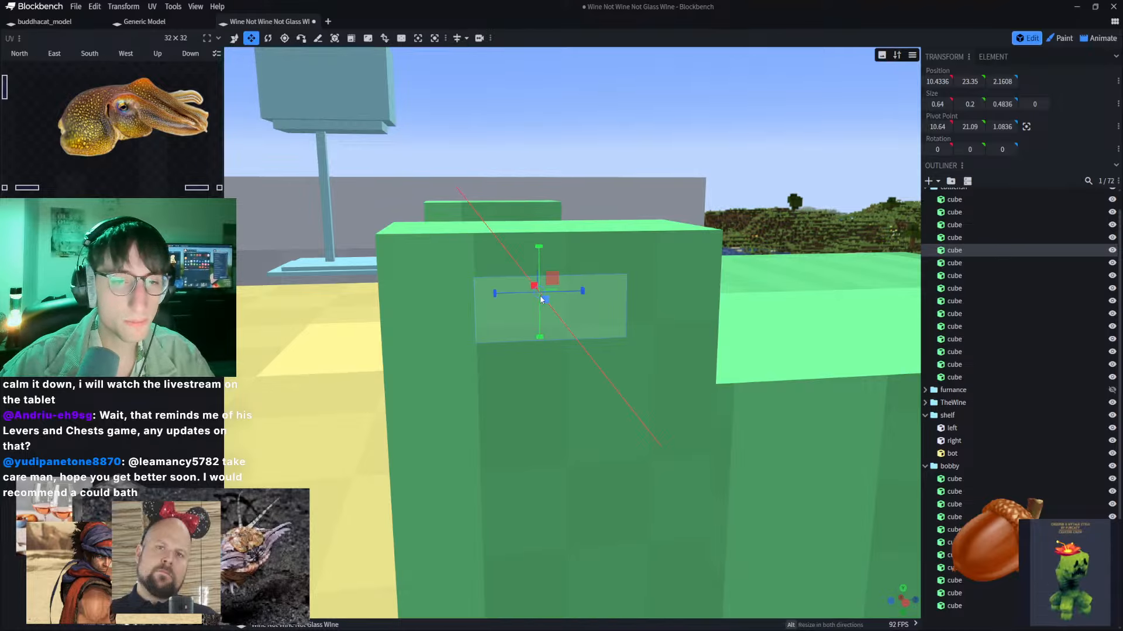
{"action": "left_click_drag", "start_coordinate": [539, 296], "coordinate": [516, 300]}
Step: Duplicate the recessed piece as an eye block, bring it outward, narrow it to 0.2836 along Z and extend it to 0.44 along X
{"action": "key", "text": "ctrl+d"}
{"action": "key", "text": "s"}
{"action": "mouse_move", "coordinate": [543, 255]}
{"action": "left_mouse_down"}
{"action": "mouse_move", "coordinate": [545, 275]}
{"action": "mouse_move", "coordinate": [543, 258]}
{"action": "left_mouse_up"}
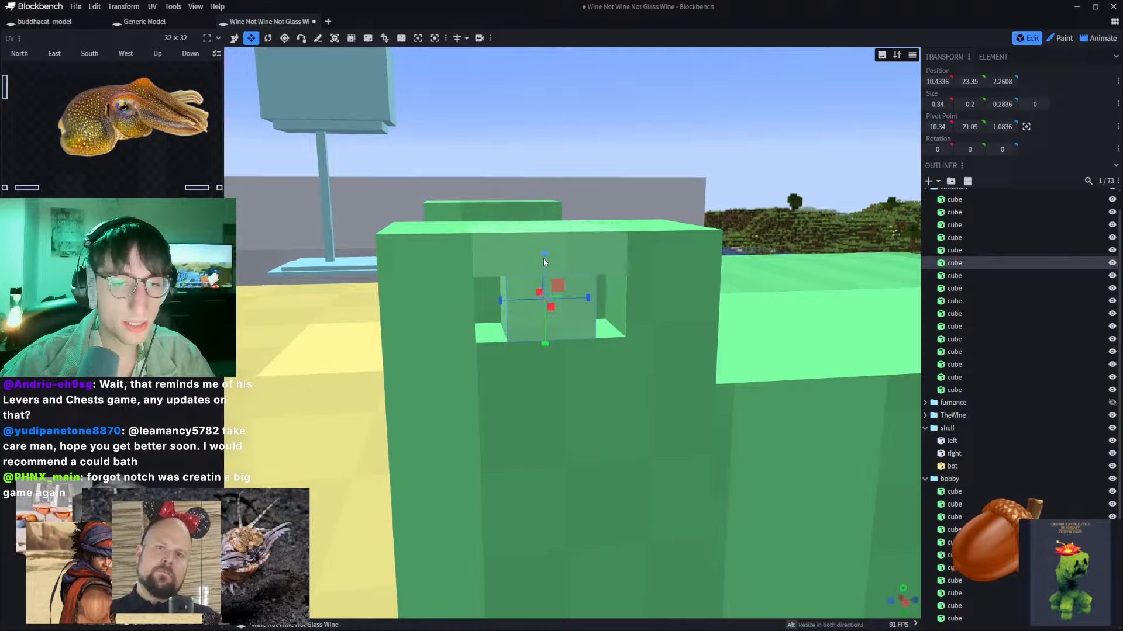
{"action": "left_click_drag", "start_coordinate": [552, 316], "coordinate": [554, 318]}
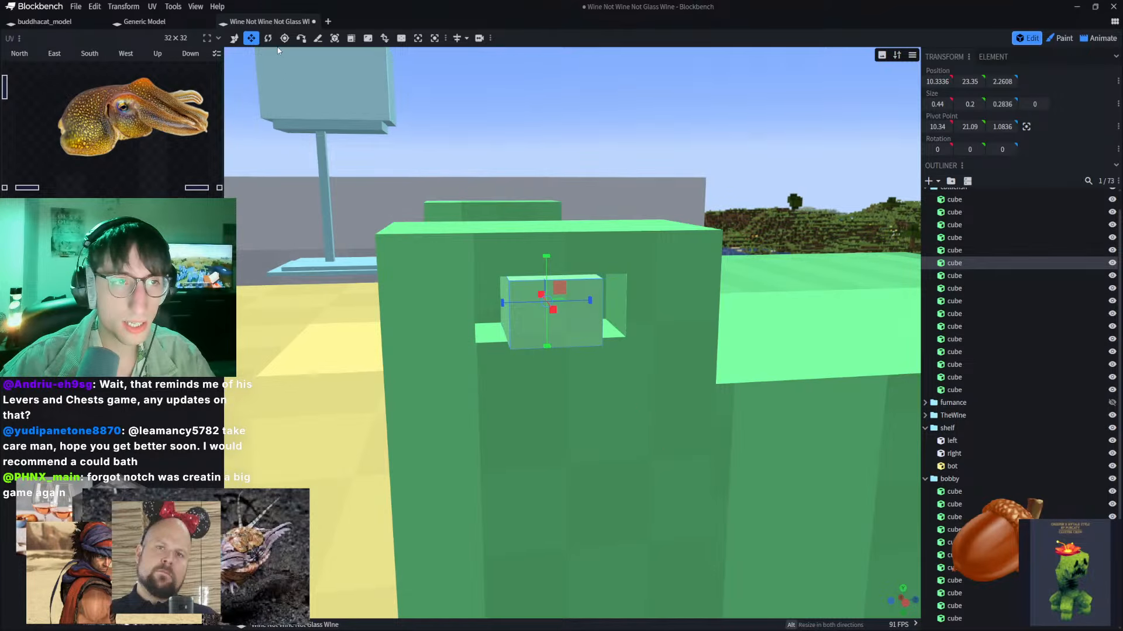
Step: Center the new eye block's pivot and rotate the block -15° about the Y axis
{"action": "key", "text": "r"}
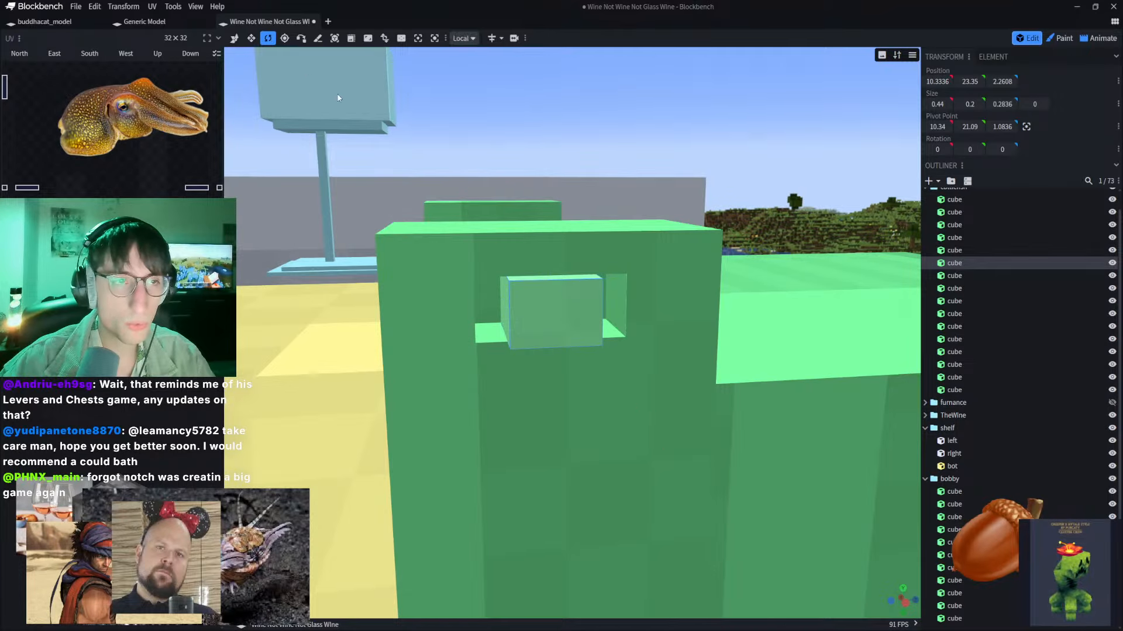
{"action": "left_click", "coordinate": [435, 38]}
{"action": "left_click_drag", "start_coordinate": [553, 307], "coordinate": [533, 316]}
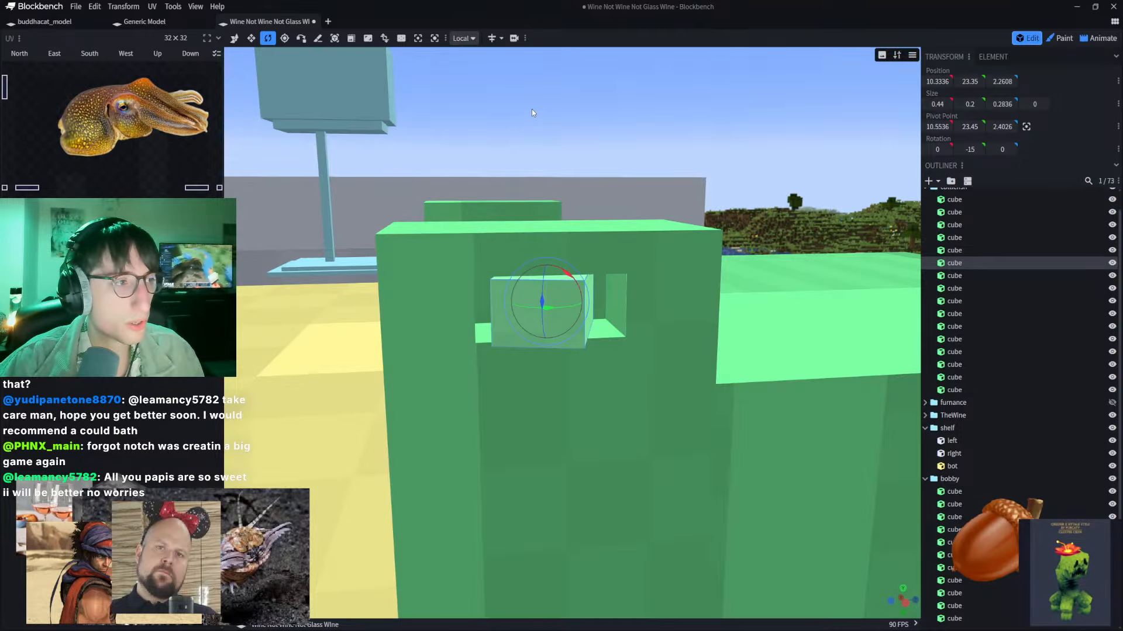
{"action": "right_click_drag", "start_coordinate": [515, 125], "coordinate": [539, 102]}
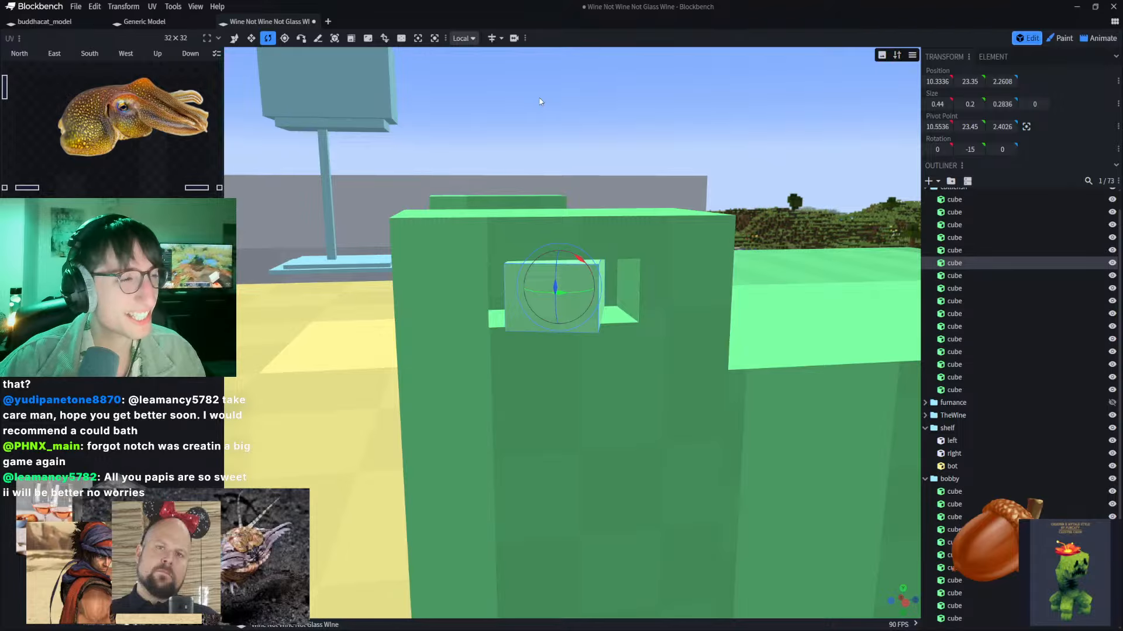
{"action": "scroll", "coordinate": [539, 136], "scroll_direction": "up", "scroll_amount": 1}
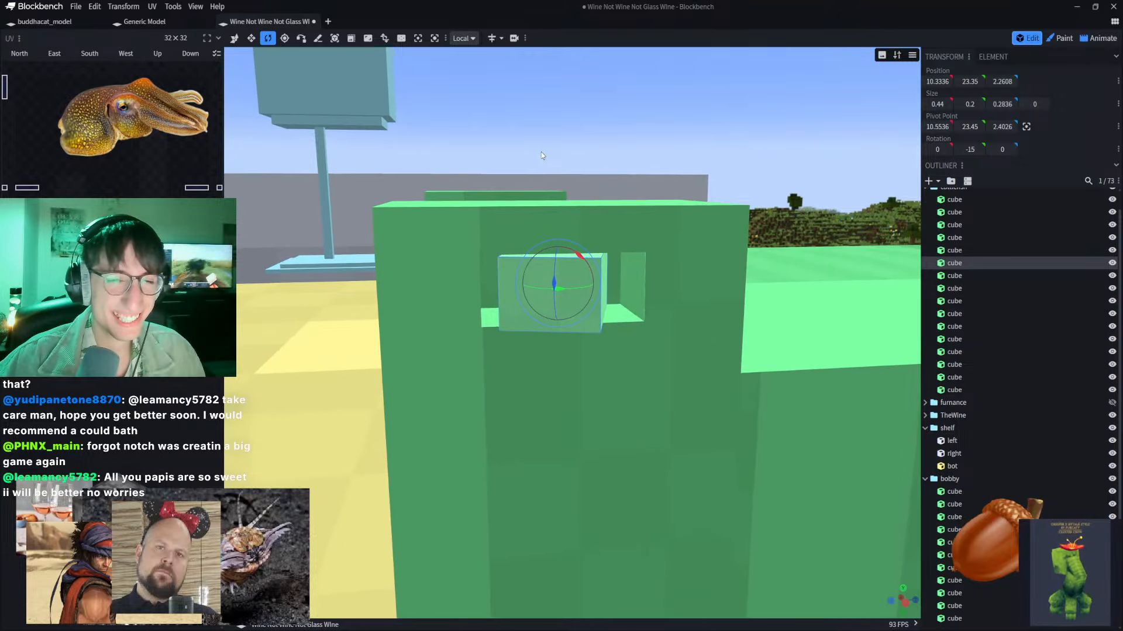
Step: Duplicate the wide block at the front of the cuttlefish and move the copy forward to a Z position of 0.7772
{"action": "left_click_drag", "start_coordinate": [541, 152], "coordinate": [582, 160]}
{"action": "scroll", "coordinate": [582, 160], "scroll_direction": "down", "scroll_amount": 9}
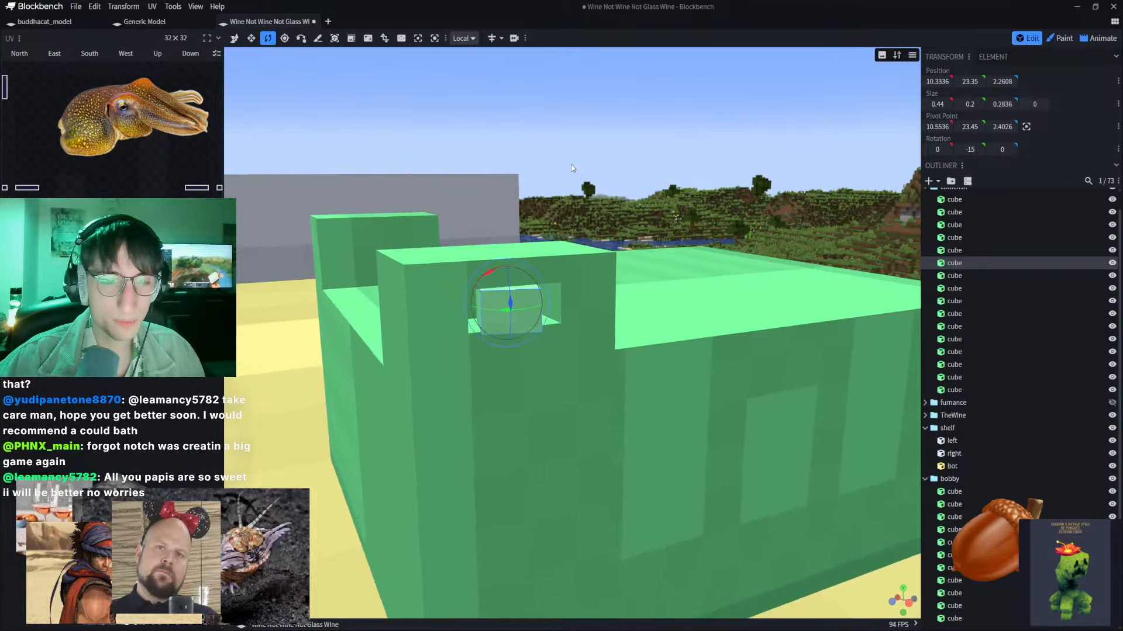
{"action": "right_click_drag", "start_coordinate": [531, 168], "coordinate": [645, 155]}
{"action": "left_click_drag", "start_coordinate": [645, 156], "coordinate": [598, 246]}
{"action": "left_click", "coordinate": [495, 367]}
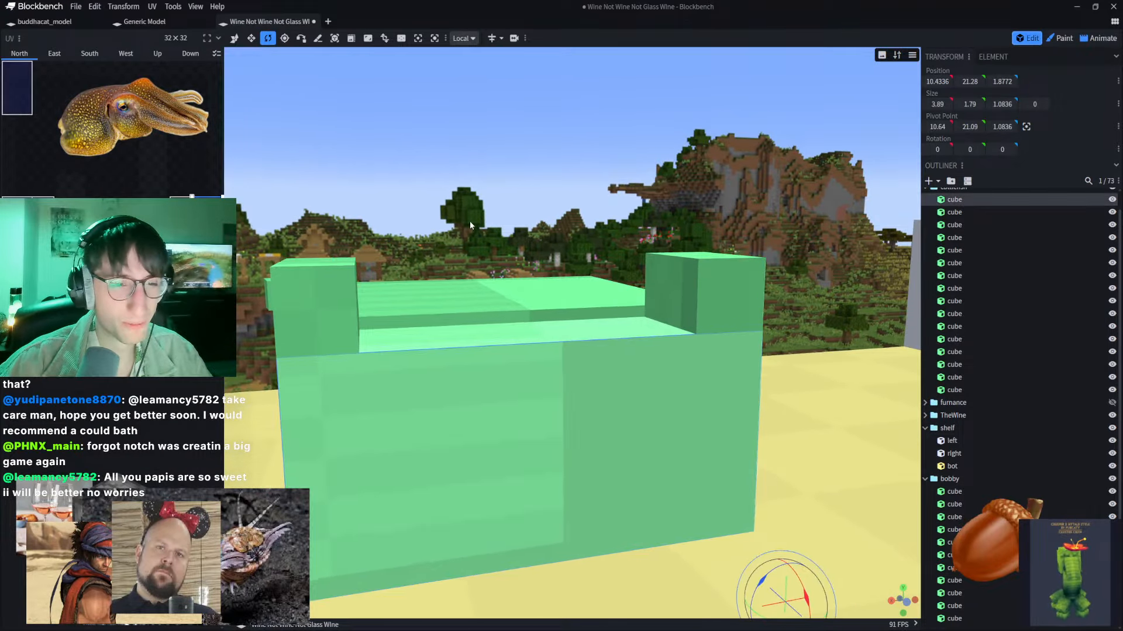
{"action": "right_click_drag", "start_coordinate": [469, 221], "coordinate": [514, 198]}
{"action": "scroll", "coordinate": [476, 197], "scroll_direction": "down", "scroll_amount": 3}
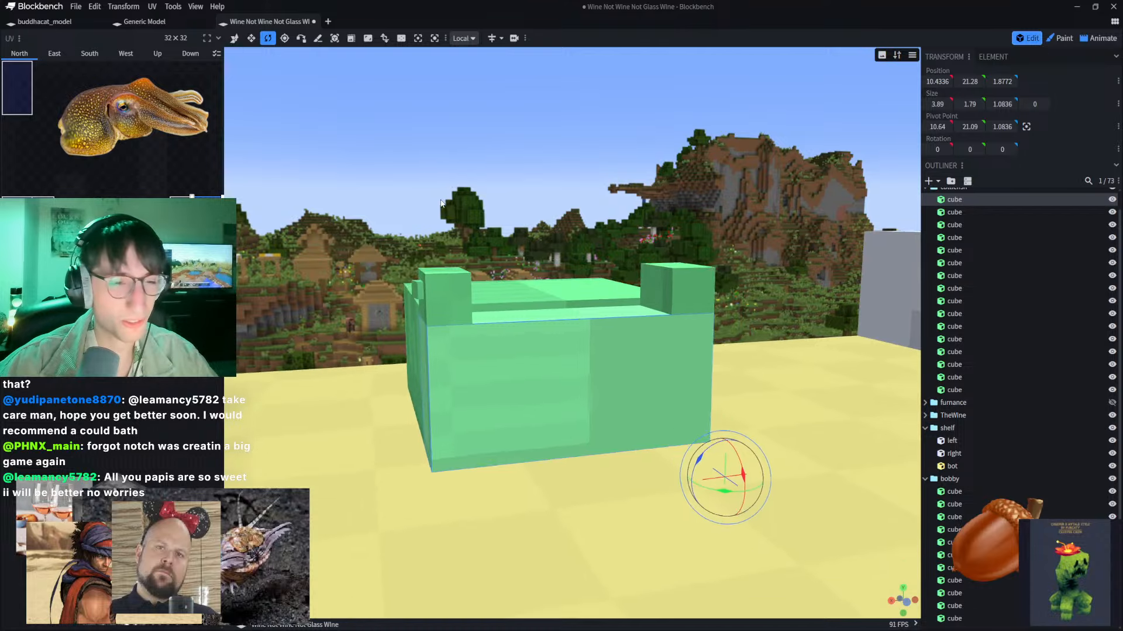
{"action": "scroll", "coordinate": [476, 207], "scroll_direction": "down", "scroll_amount": 5}
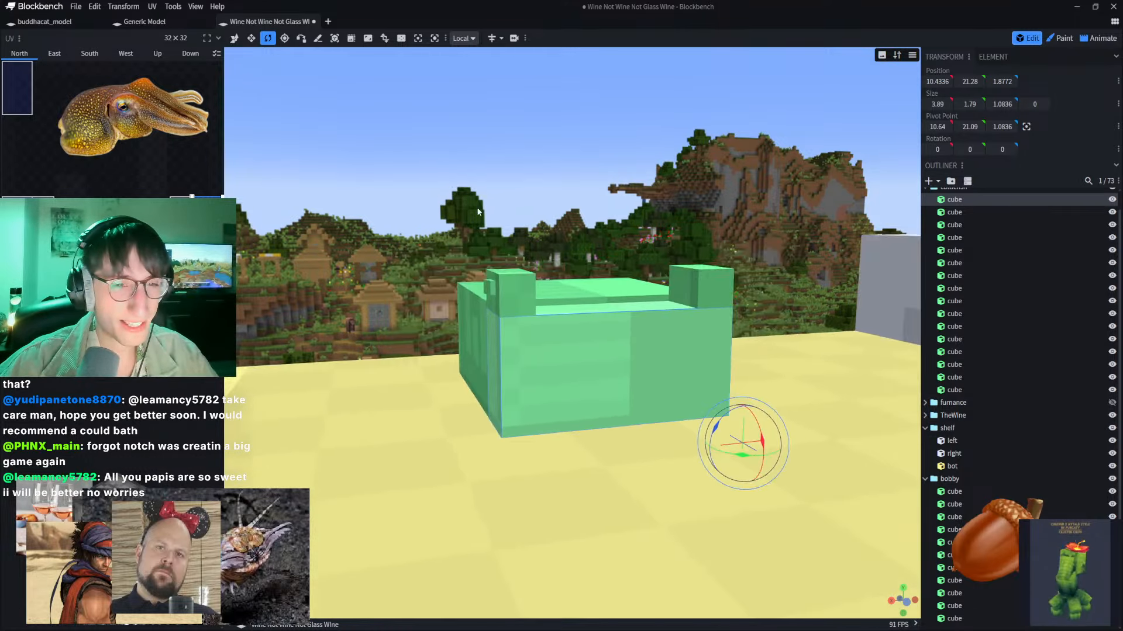
{"action": "scroll", "coordinate": [410, 246], "scroll_direction": "up", "scroll_amount": 6}
{"action": "key", "text": "ctrl+n"}
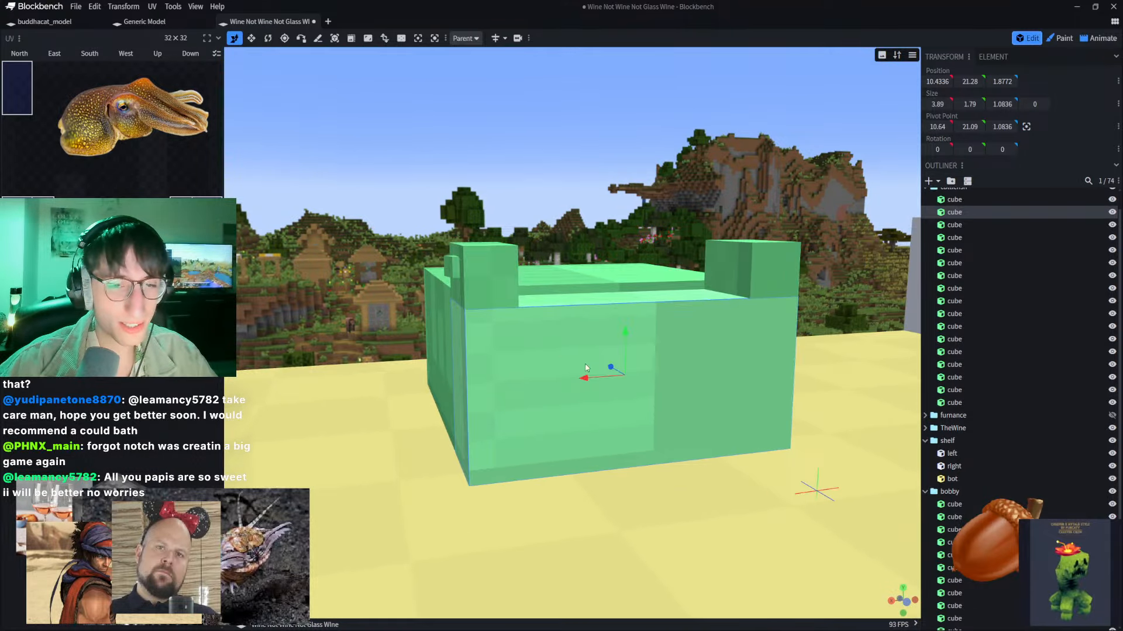
{"action": "left_click_drag", "start_coordinate": [605, 379], "coordinate": [648, 398]}
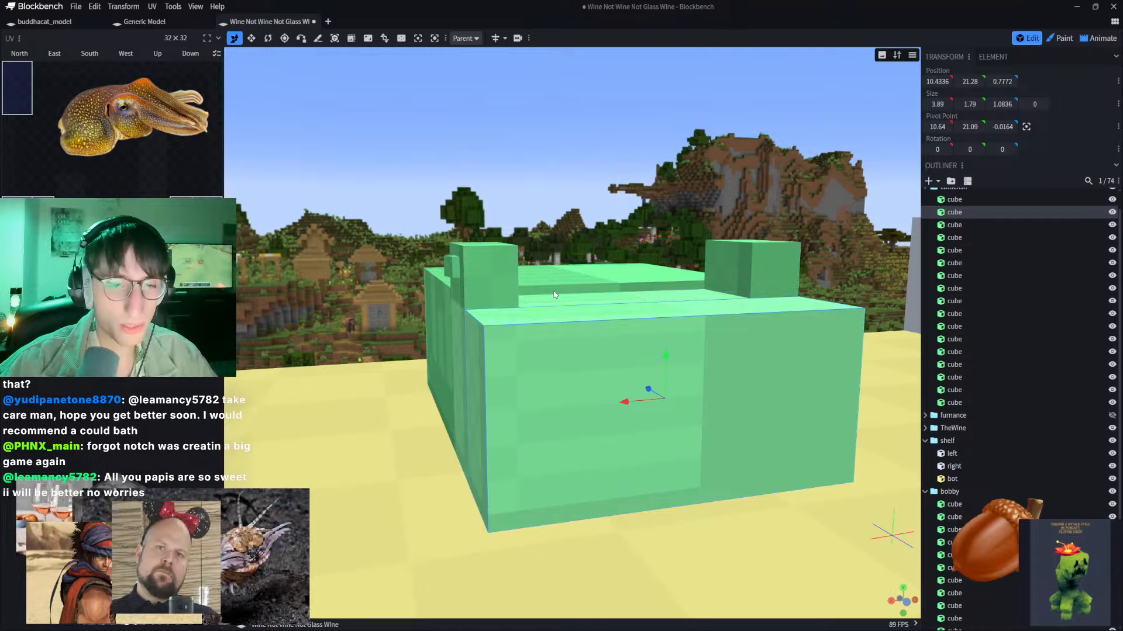
Step: Lower the new front block from its upper face to a height of 1.59
{"action": "left_click", "coordinate": [251, 38]}
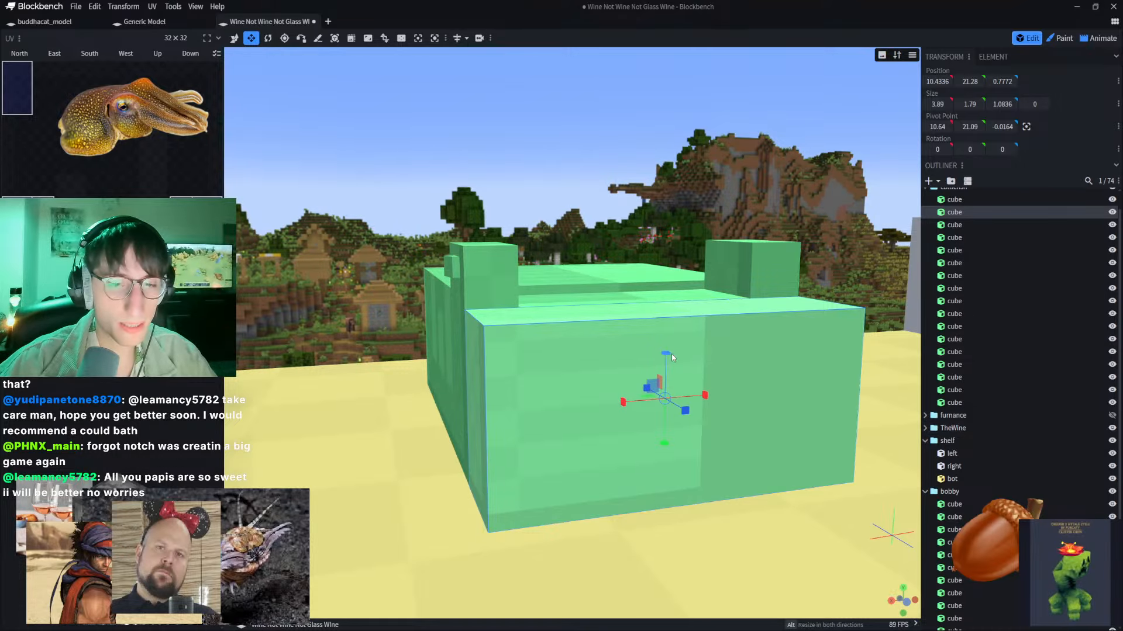
{"action": "mouse_move", "coordinate": [672, 353]}
{"action": "left_mouse_down"}
{"action": "mouse_move", "coordinate": [671, 380]}
{"action": "mouse_move", "coordinate": [667, 358]}
{"action": "left_mouse_up"}
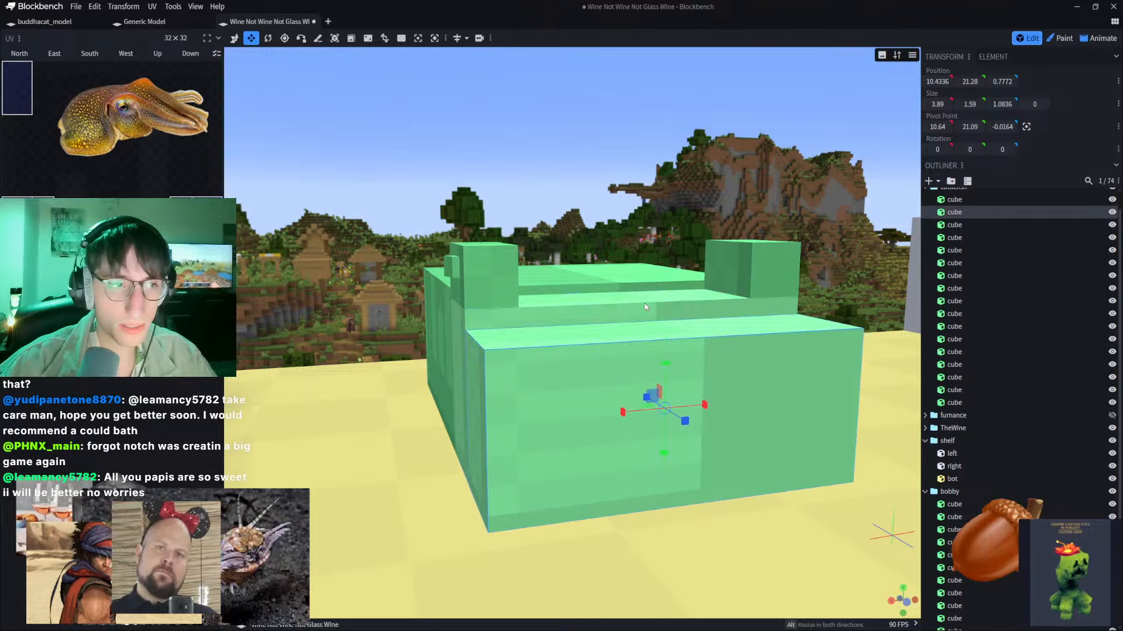
{"action": "right_click_drag", "start_coordinate": [619, 246], "coordinate": [572, 230]}
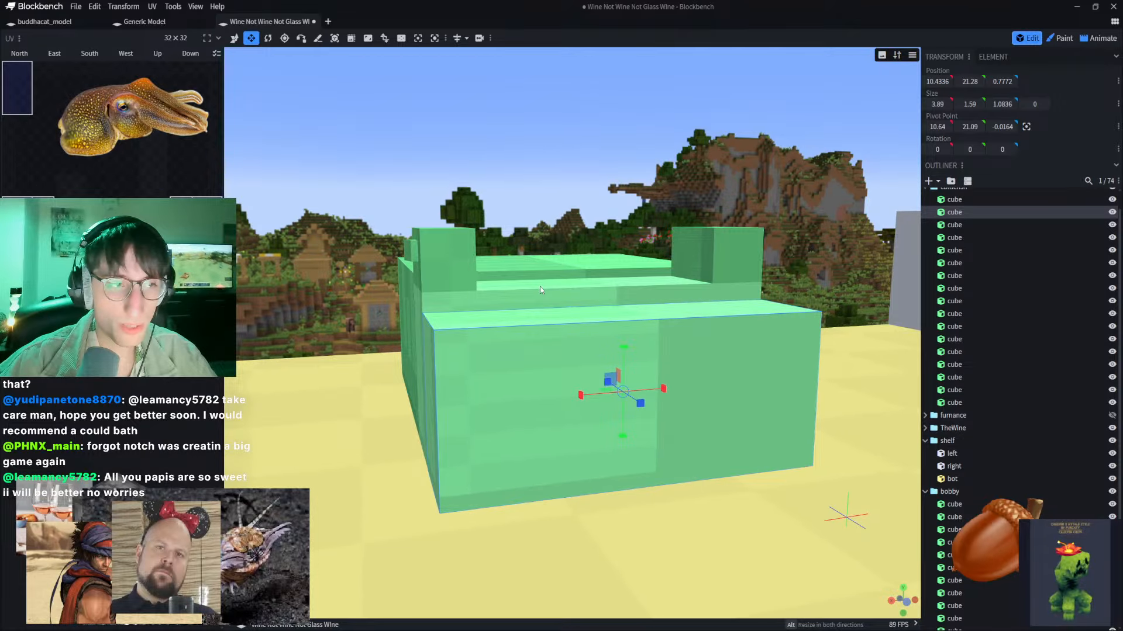
Step: Duplicate the lowered front block, raise the copy to a Y position of 22.88, and reduce its height to 0.39
{"action": "key", "text": "ctrl+d"}
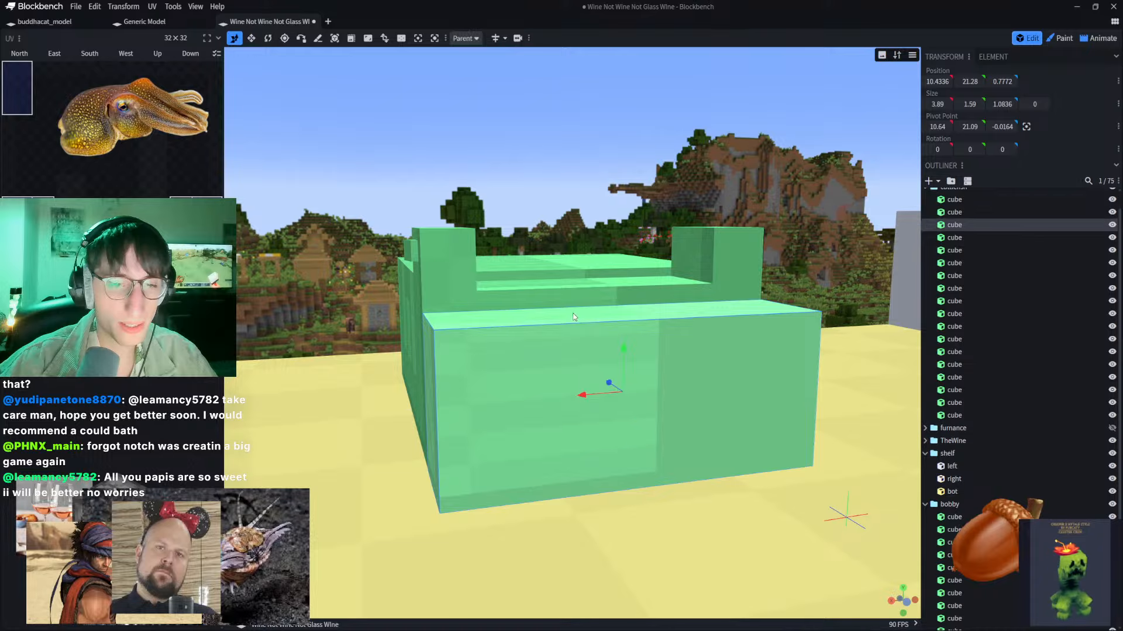
{"action": "left_click_drag", "start_coordinate": [623, 357], "coordinate": [615, 191]}
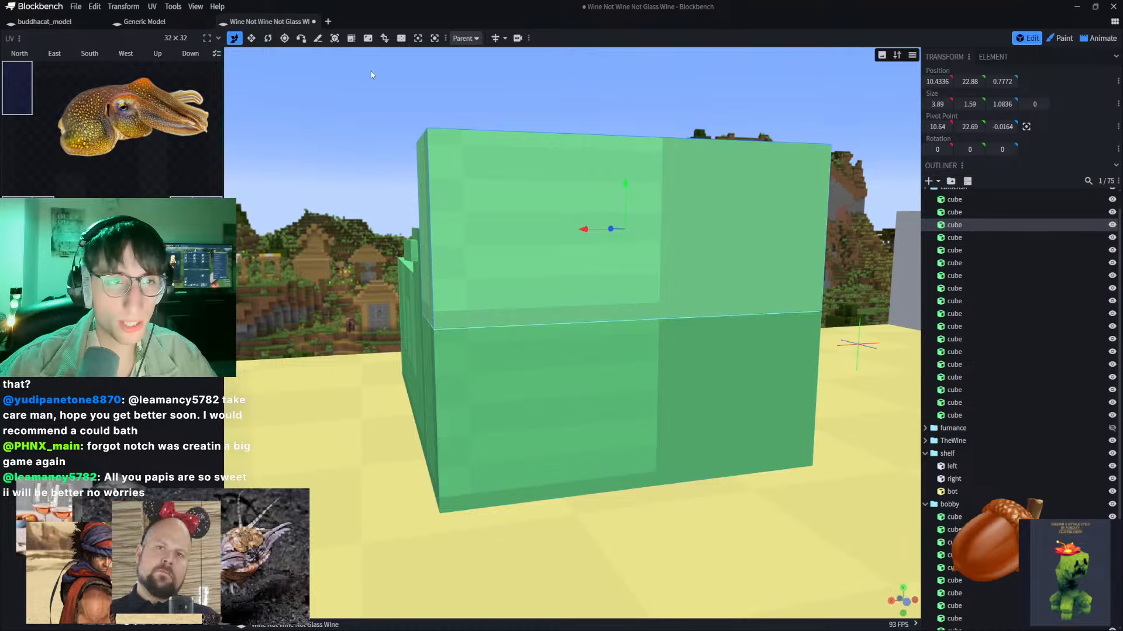
{"action": "left_click", "coordinate": [250, 38]}
{"action": "left_click_drag", "start_coordinate": [611, 197], "coordinate": [620, 275]}
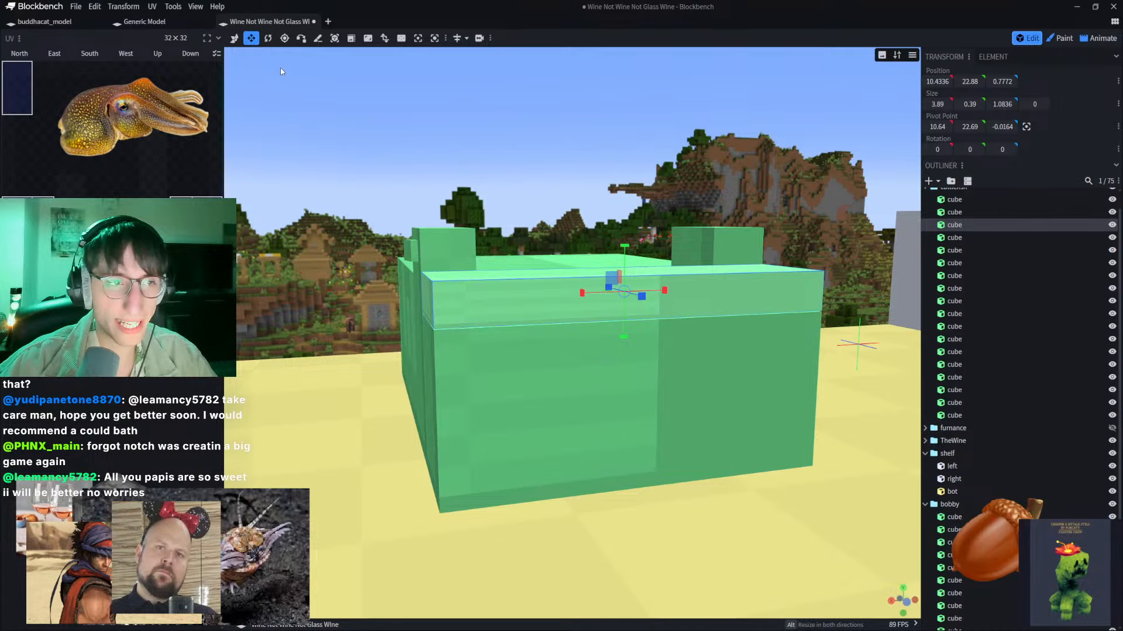
Step: Center the thin upper block's pivot and rotate the block -92.5° about the Y axis
{"action": "left_click", "coordinate": [234, 38]}
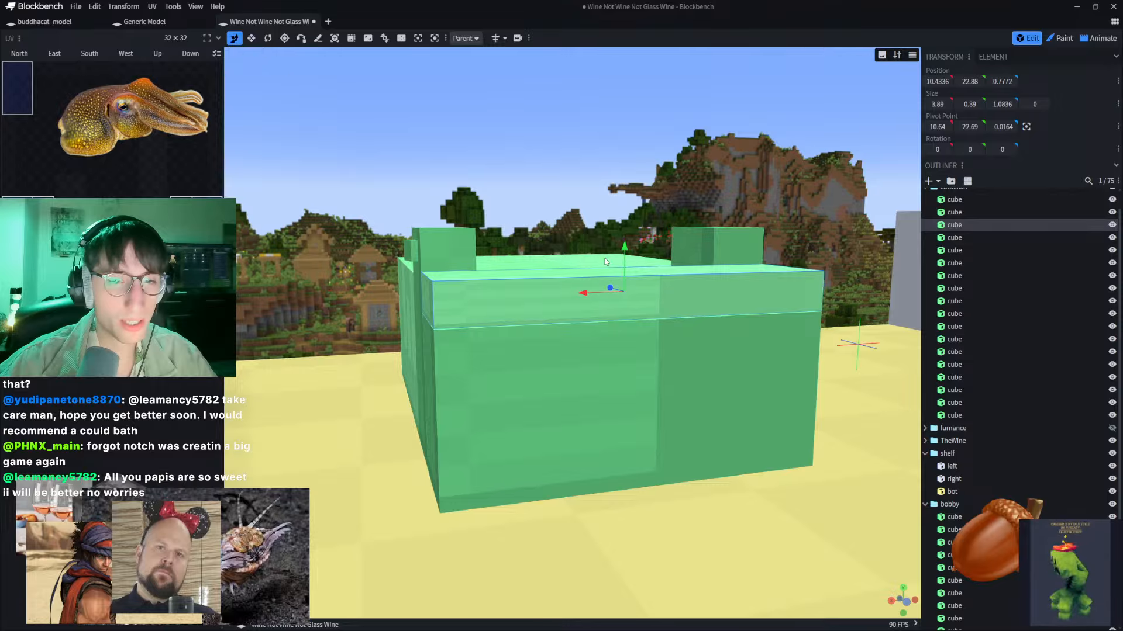
{"action": "left_click", "coordinate": [268, 38]}
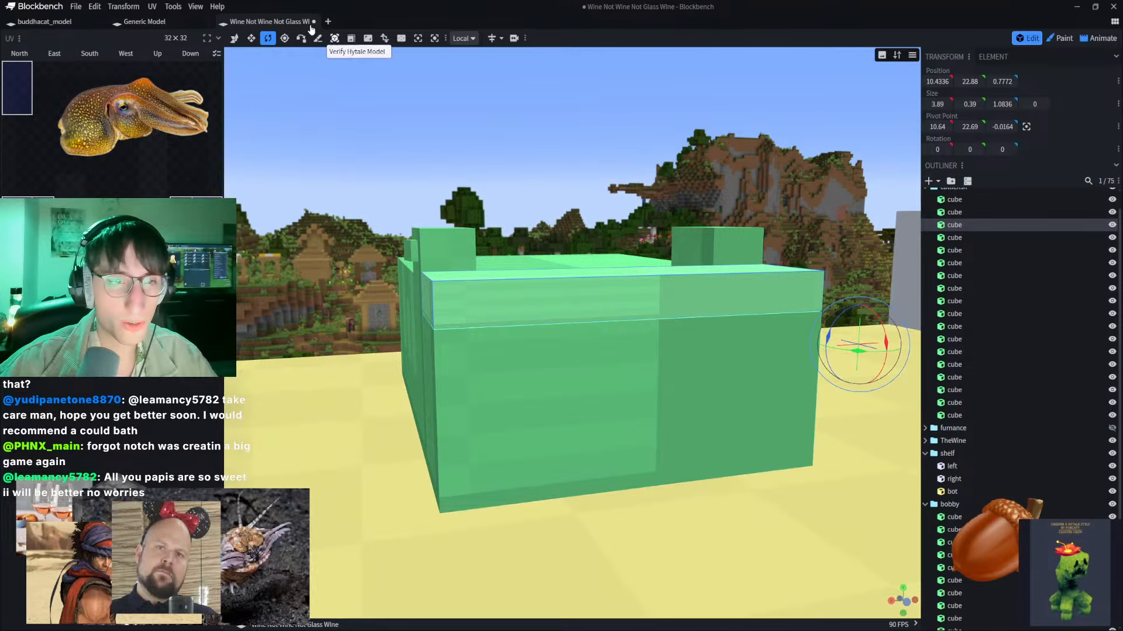
{"action": "left_click", "coordinate": [418, 38]}
{"action": "left_click_drag", "start_coordinate": [625, 296], "coordinate": [404, 299]}
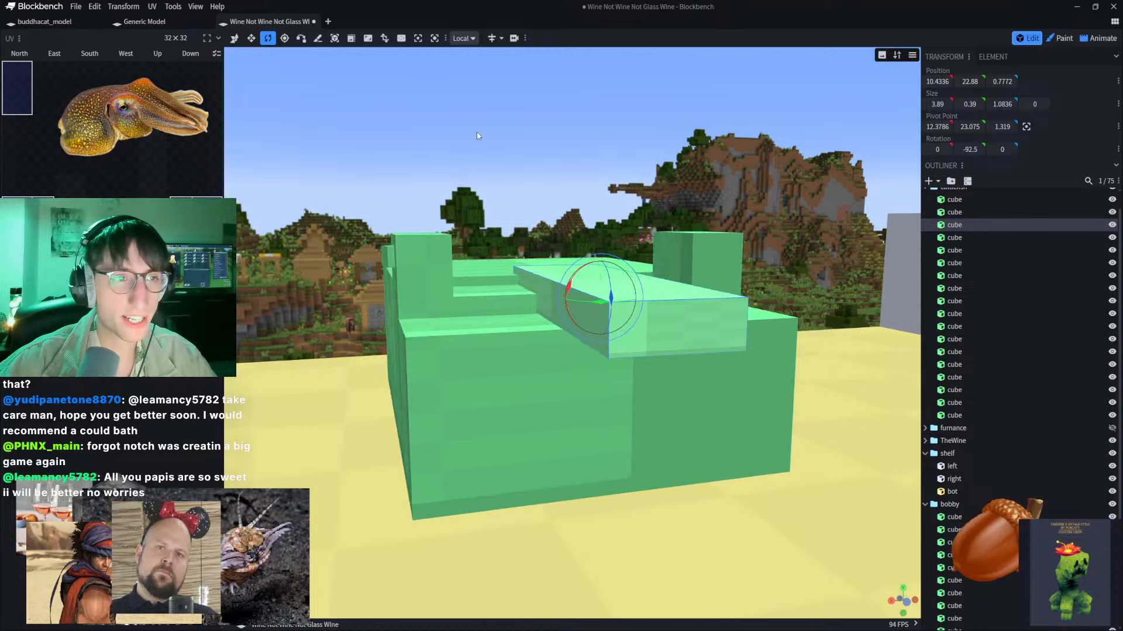
Step: Slim the rotated block into a tentacle strip 0.2836 wide along Z and 0.29 high
{"action": "left_click_drag", "start_coordinate": [478, 136], "coordinate": [427, 149]}
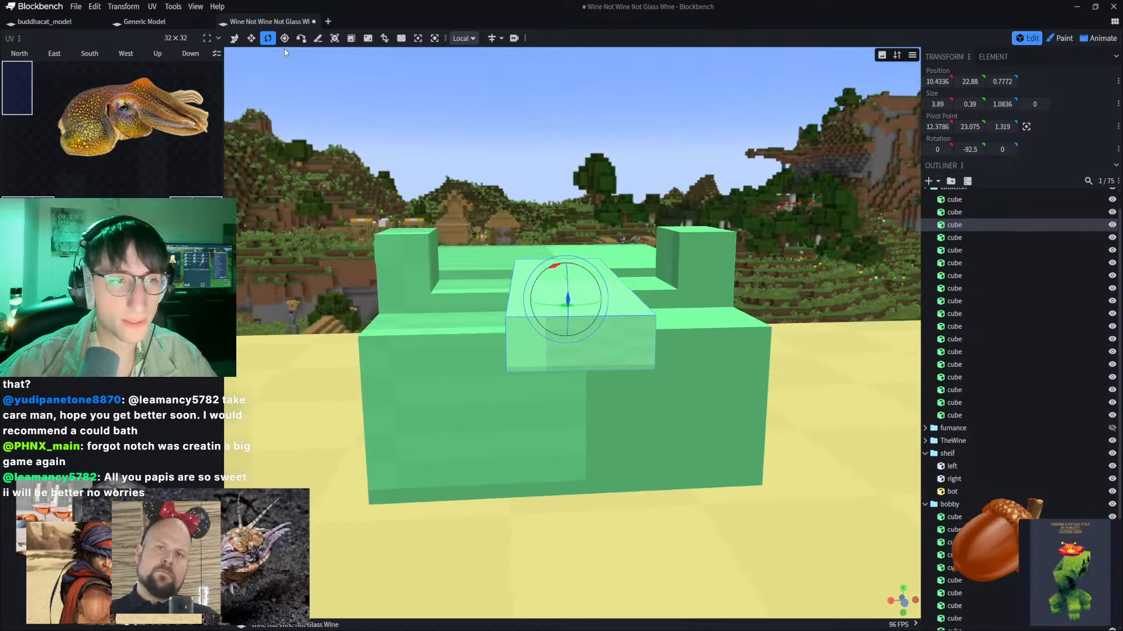
{"action": "left_click", "coordinate": [251, 38]}
{"action": "left_click_drag", "start_coordinate": [608, 299], "coordinate": [530, 303]}
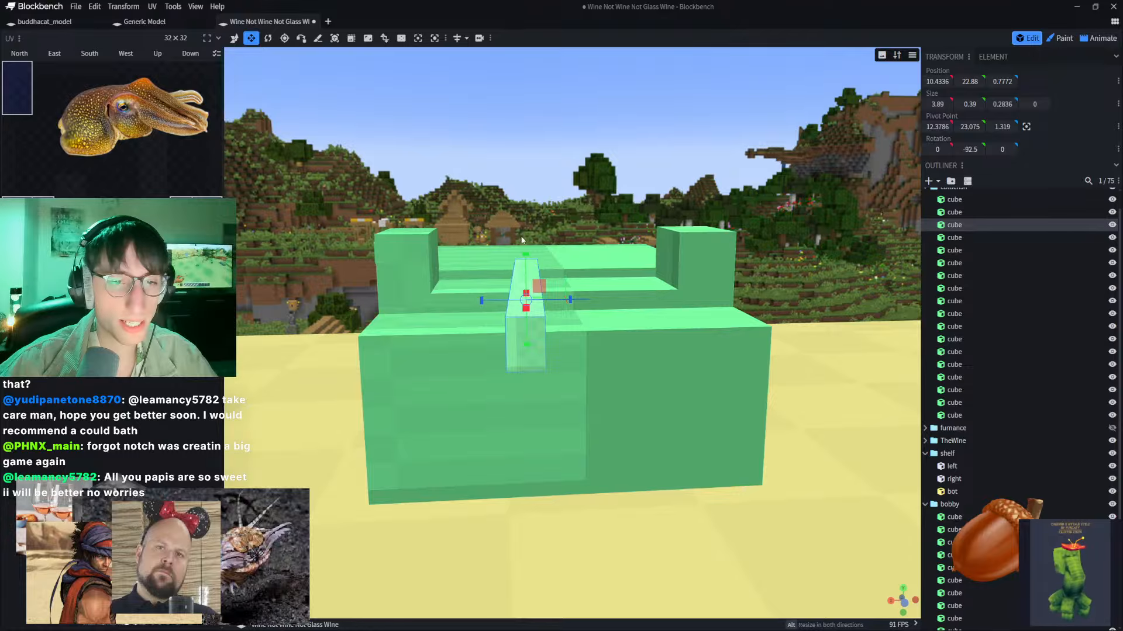
{"action": "mouse_move", "coordinate": [525, 256]}
{"action": "left_mouse_down"}
{"action": "mouse_move", "coordinate": [525, 281]}
{"action": "mouse_move", "coordinate": [525, 270]}
{"action": "left_mouse_up"}
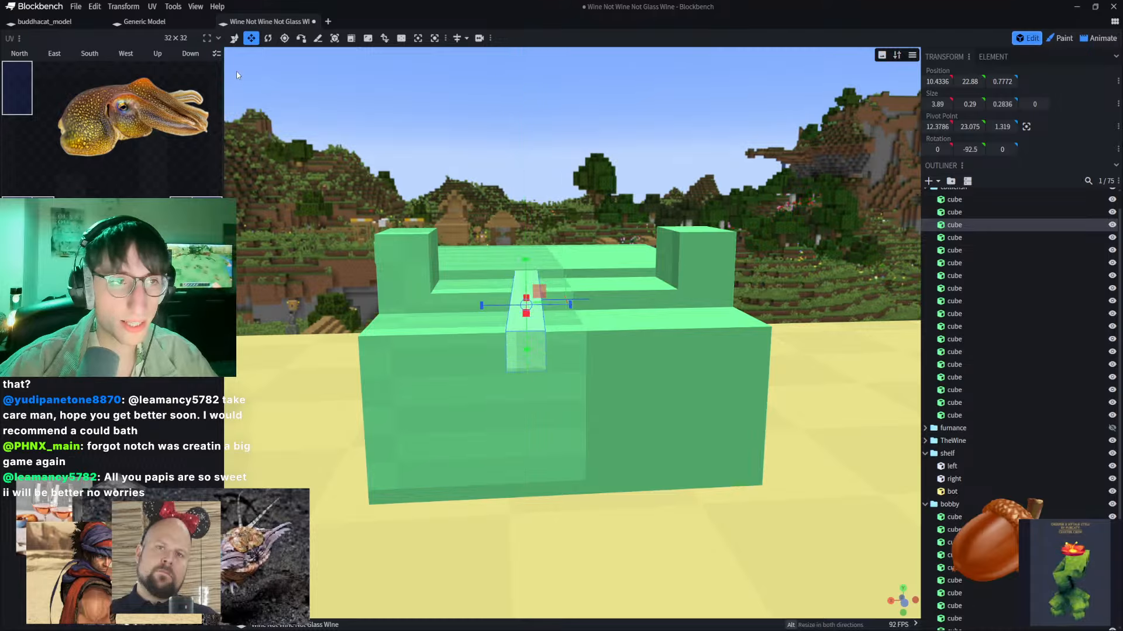
Step: Center the tentacle strip's pivot and tilt the strip downward to a rotation of -97.2748, -69.8507, 96.8339
{"action": "left_click", "coordinate": [268, 38]}
{"action": "left_click", "coordinate": [401, 38]}
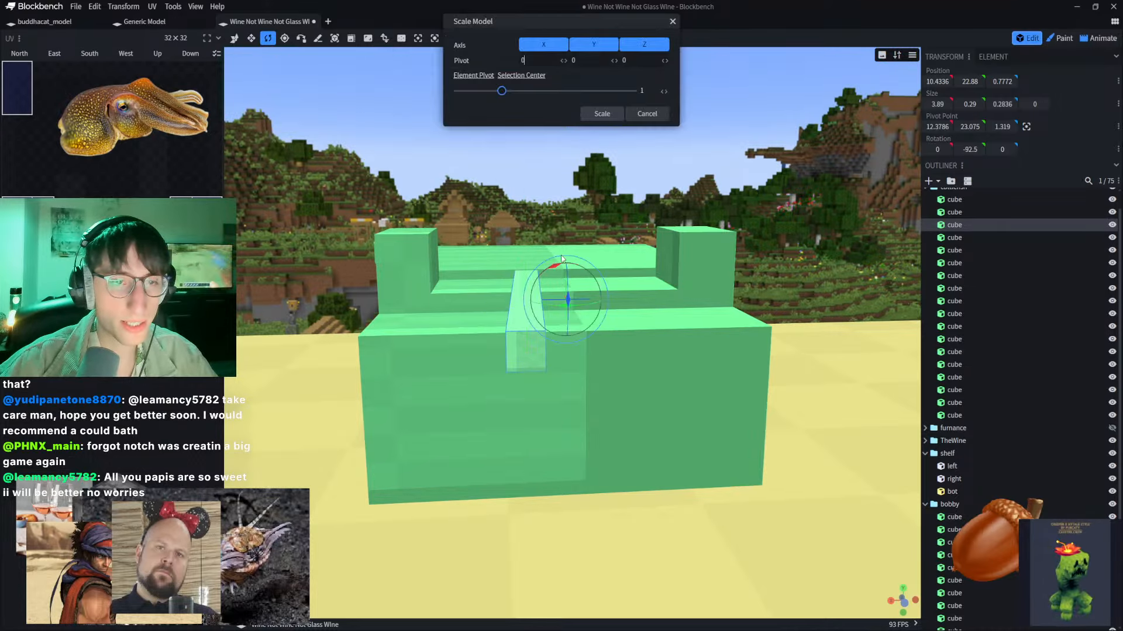
{"action": "left_click", "coordinate": [647, 113]}
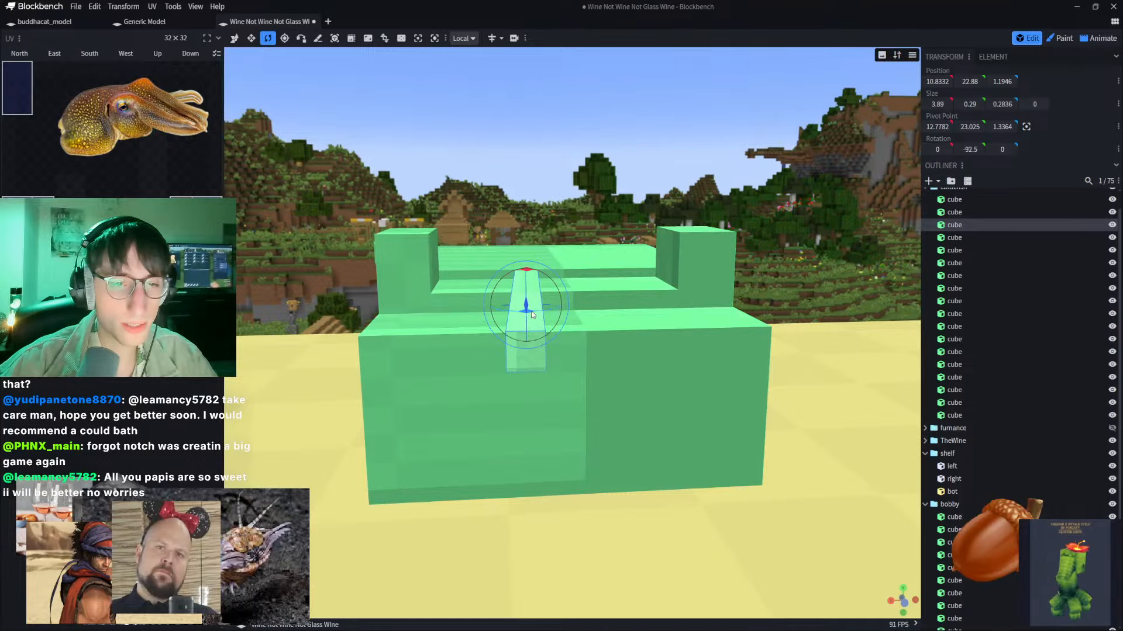
{"action": "mouse_move", "coordinate": [526, 305]}
{"action": "left_mouse_down"}
{"action": "mouse_move", "coordinate": [527, 327]}
{"action": "mouse_move", "coordinate": [530, 249]}
{"action": "mouse_move", "coordinate": [510, 403]}
{"action": "mouse_move", "coordinate": [526, 316]}
{"action": "left_mouse_up"}
{"action": "left_click_drag", "start_coordinate": [484, 174], "coordinate": [467, 251]}
{"action": "mouse_move", "coordinate": [462, 309]}
{"action": "left_mouse_down"}
{"action": "mouse_move", "coordinate": [463, 335]}
{"action": "mouse_move", "coordinate": [464, 323]}
{"action": "left_mouse_up"}
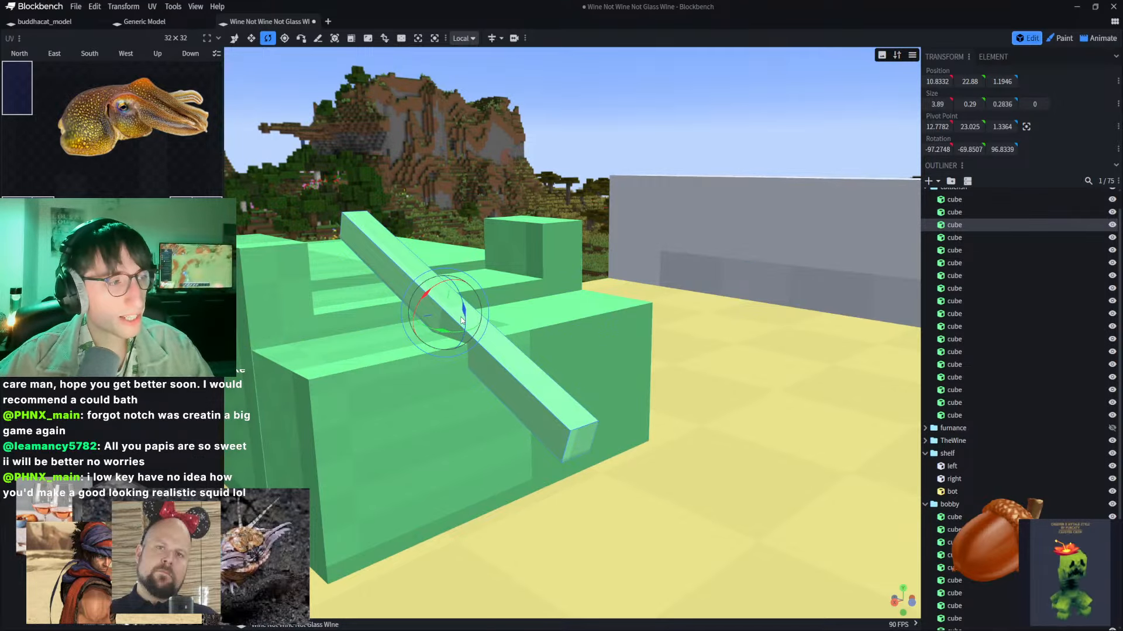
{"action": "right_click_drag", "start_coordinate": [408, 134], "coordinate": [464, 134]}
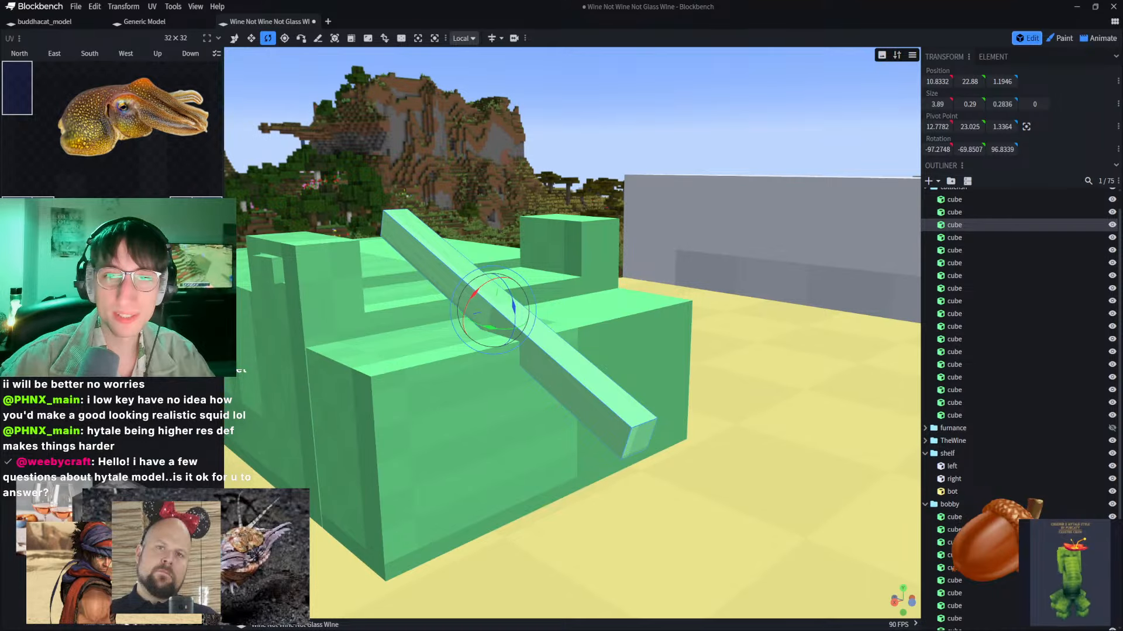
Step: Paste the red squid picture as a reference image and resize it over the viewport
{"action": "key", "text": "ctrl+v"}
{"action": "left_click_drag", "start_coordinate": [770, 367], "coordinate": [390, 167]}
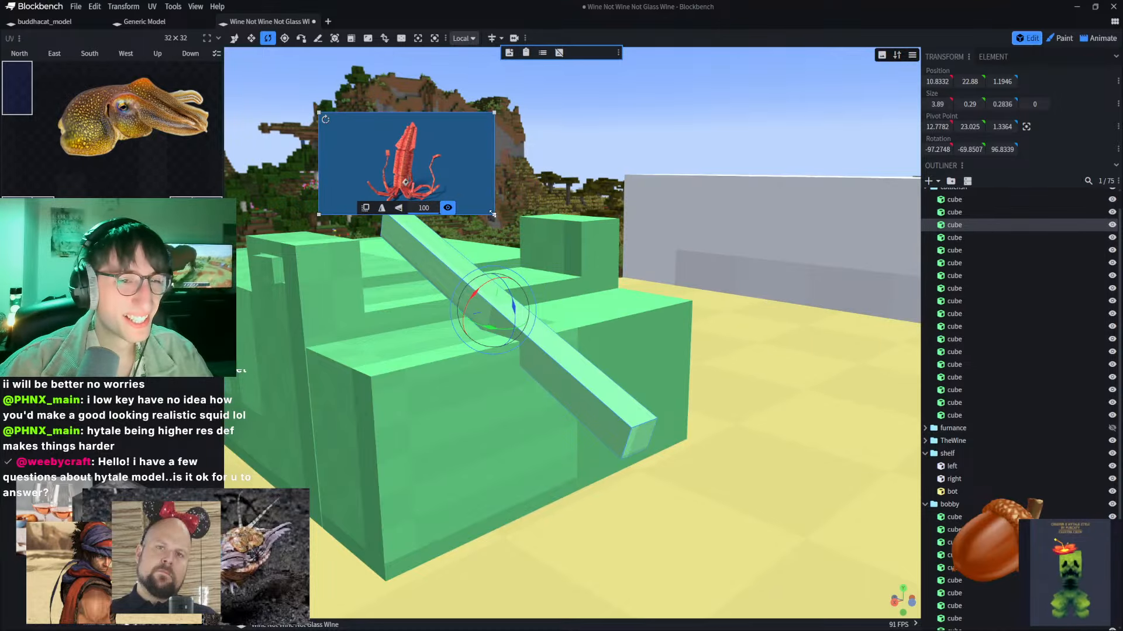
{"action": "left_click_drag", "start_coordinate": [495, 215], "coordinate": [748, 368]}
{"action": "scroll", "coordinate": [628, 286], "scroll_direction": "up", "scroll_amount": 1}
{"action": "left_click_drag", "start_coordinate": [628, 286], "coordinate": [624, 283]}
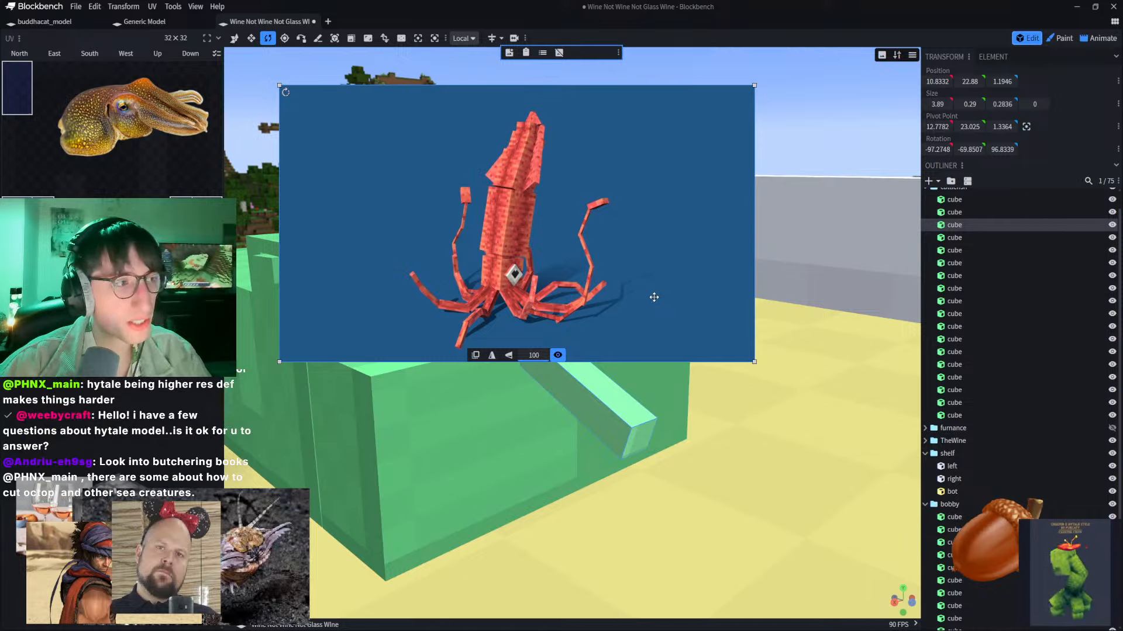
{"action": "left_click_drag", "start_coordinate": [275, 359], "coordinate": [433, 259]}
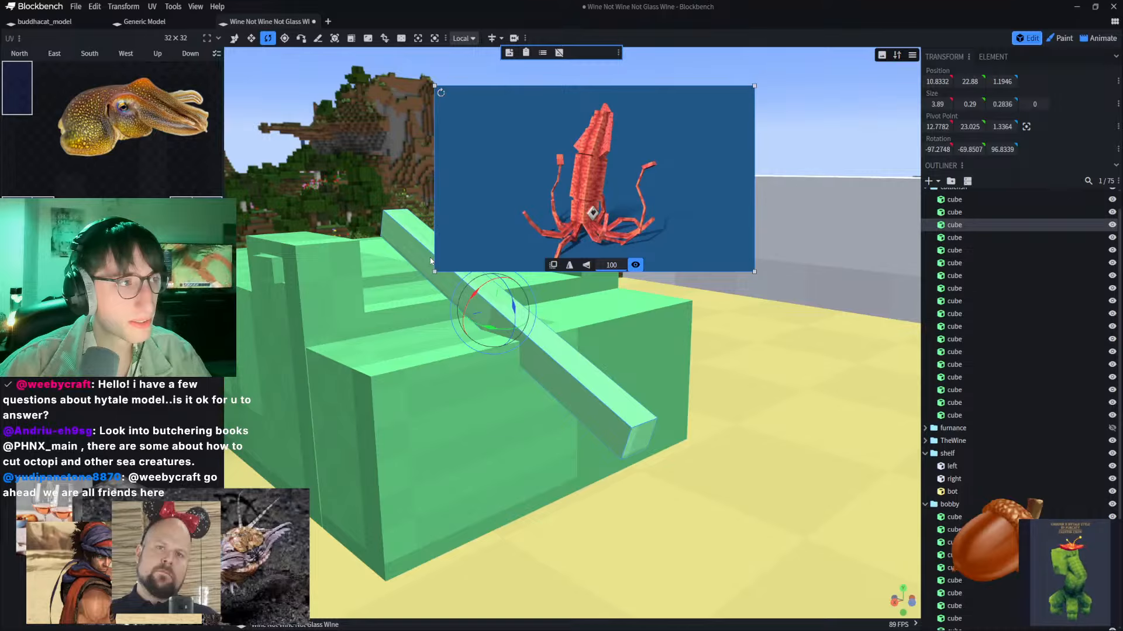
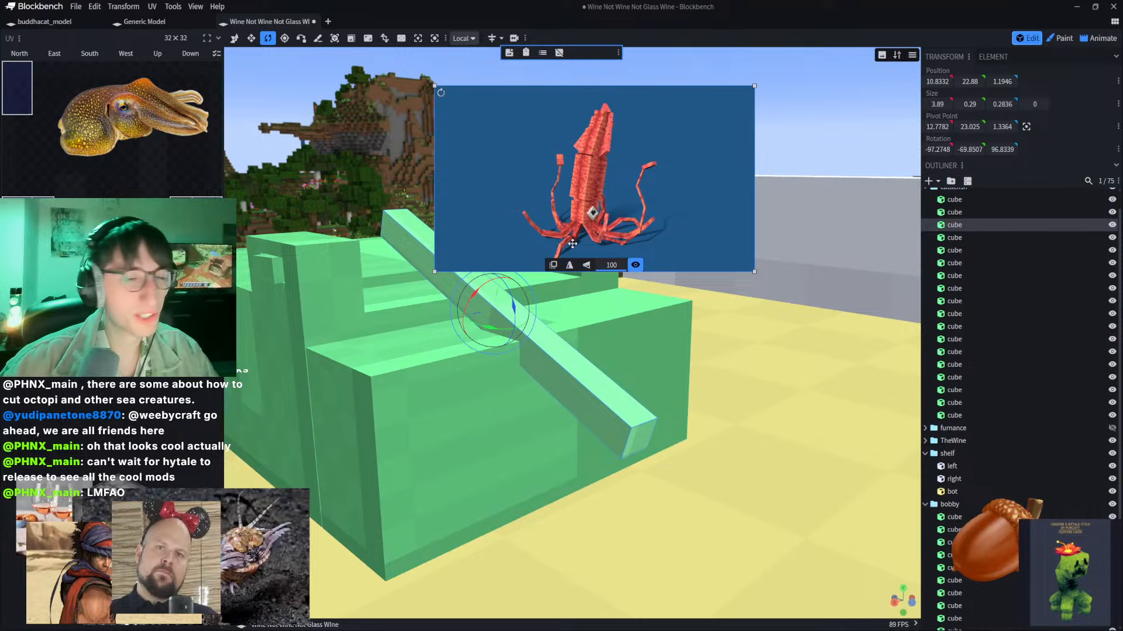
Step: Delete the squid reference image from the viewport
{"action": "left_click_drag", "start_coordinate": [607, 157], "coordinate": [592, 199]}
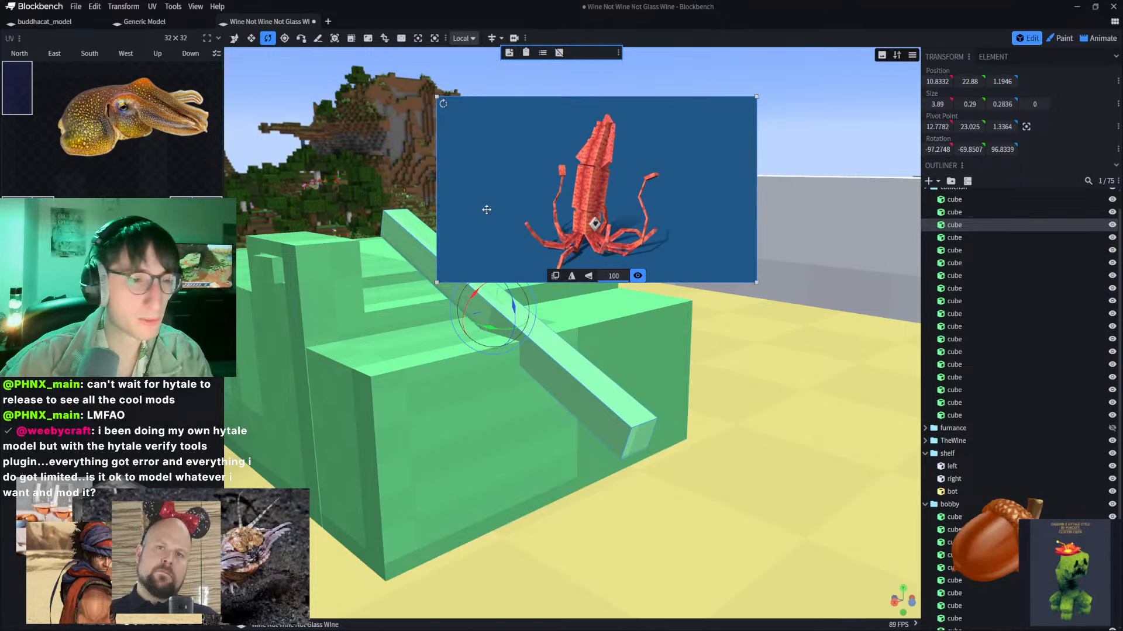
{"action": "key", "text": "Delete"}
{"action": "left_click", "coordinate": [571, 119]}
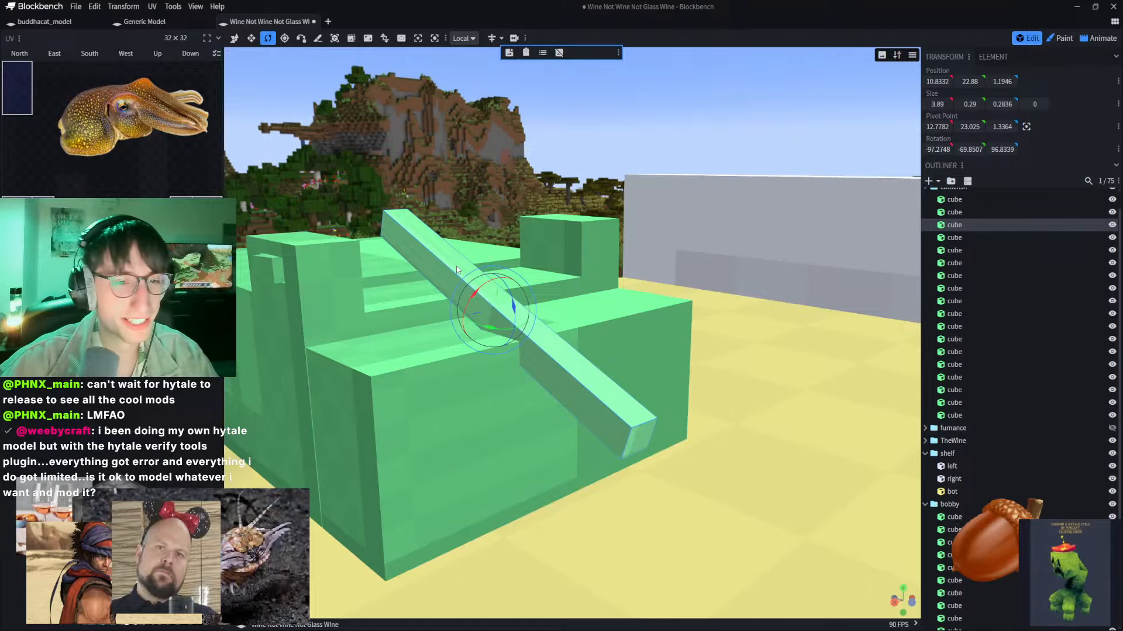
Step: Collapse the bobby group, then move the creeper reference image into the viewport and enlarge it
{"action": "left_click", "coordinate": [233, 39]}
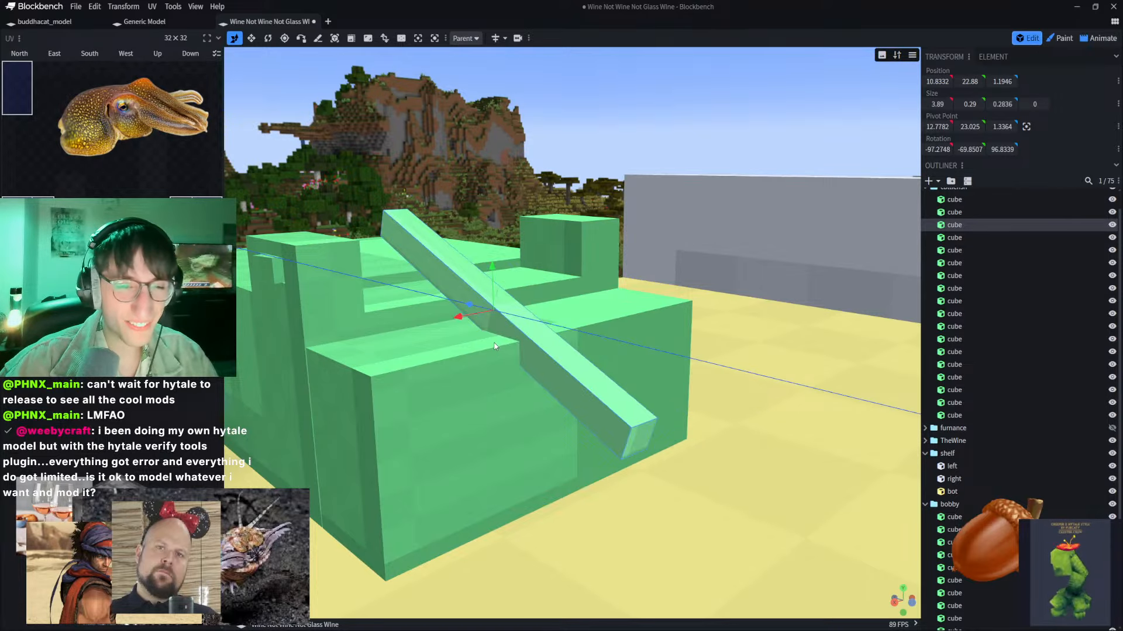
{"action": "left_click", "coordinate": [1069, 585]}
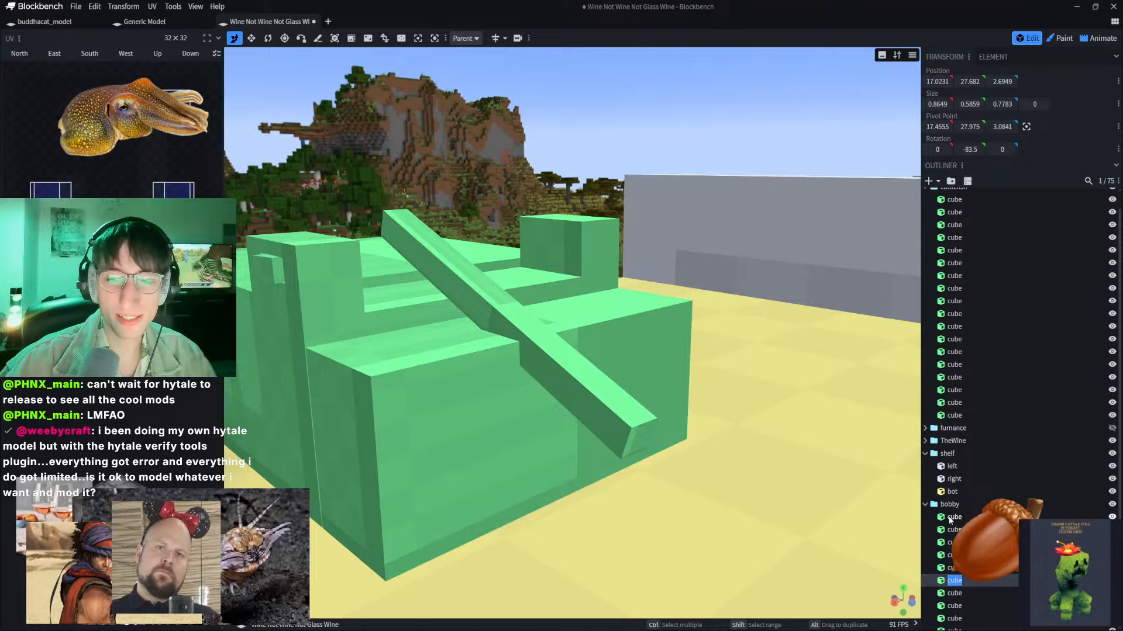
{"action": "left_click", "coordinate": [925, 504]}
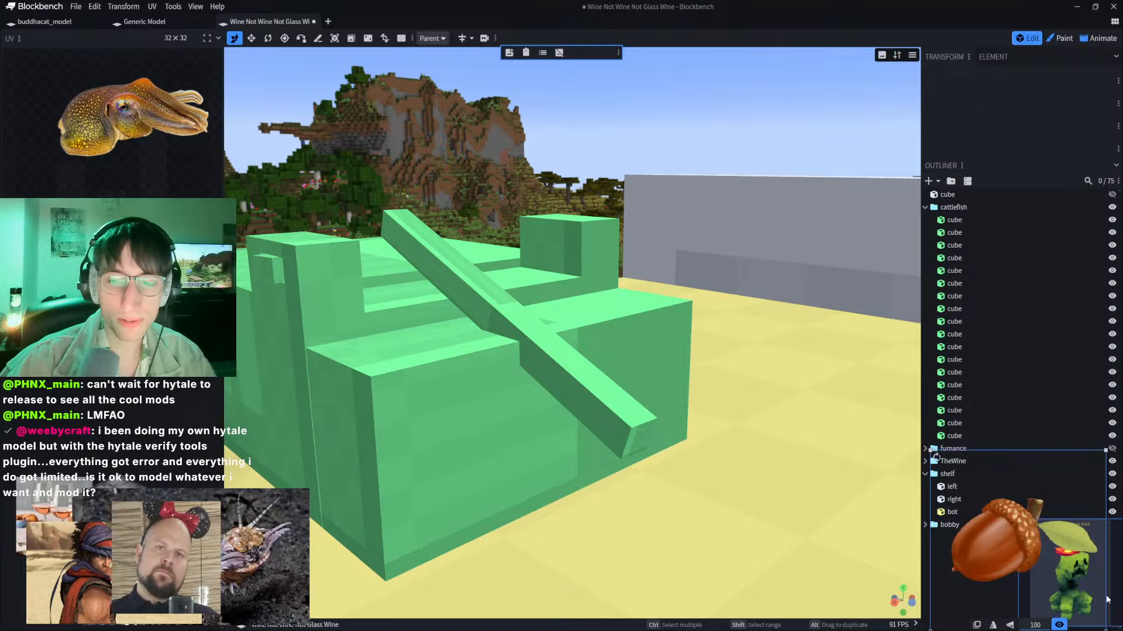
{"action": "left_click_drag", "start_coordinate": [1102, 592], "coordinate": [522, 314]}
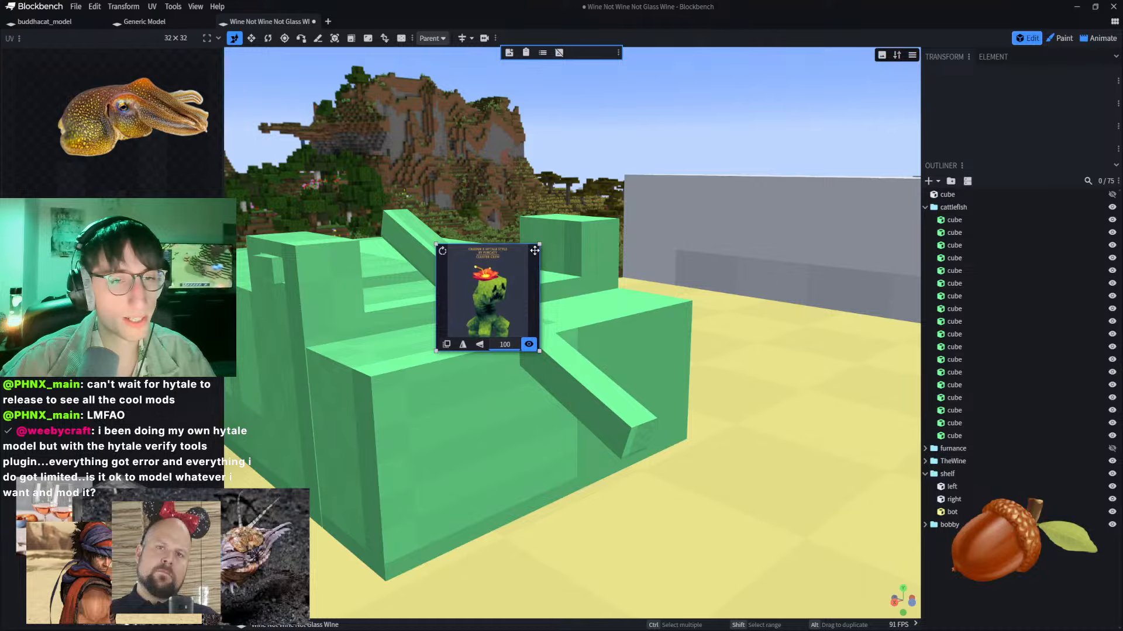
{"action": "left_click_drag", "start_coordinate": [539, 248], "coordinate": [677, 122]}
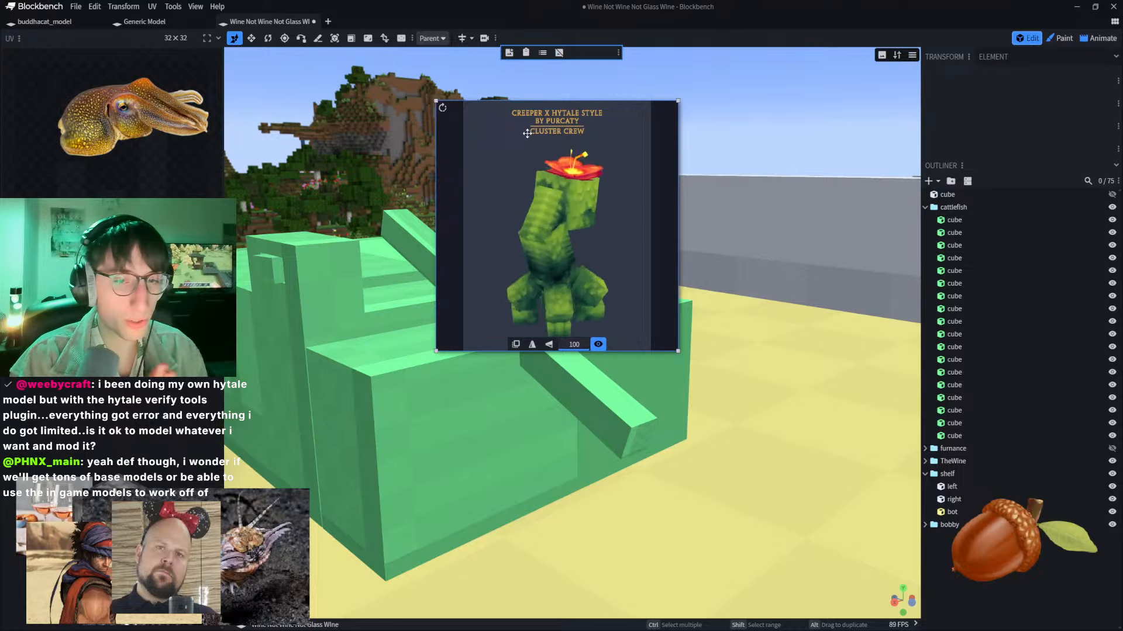
{"action": "left_click", "coordinate": [938, 184]}
{"action": "left_click", "coordinate": [950, 206]}
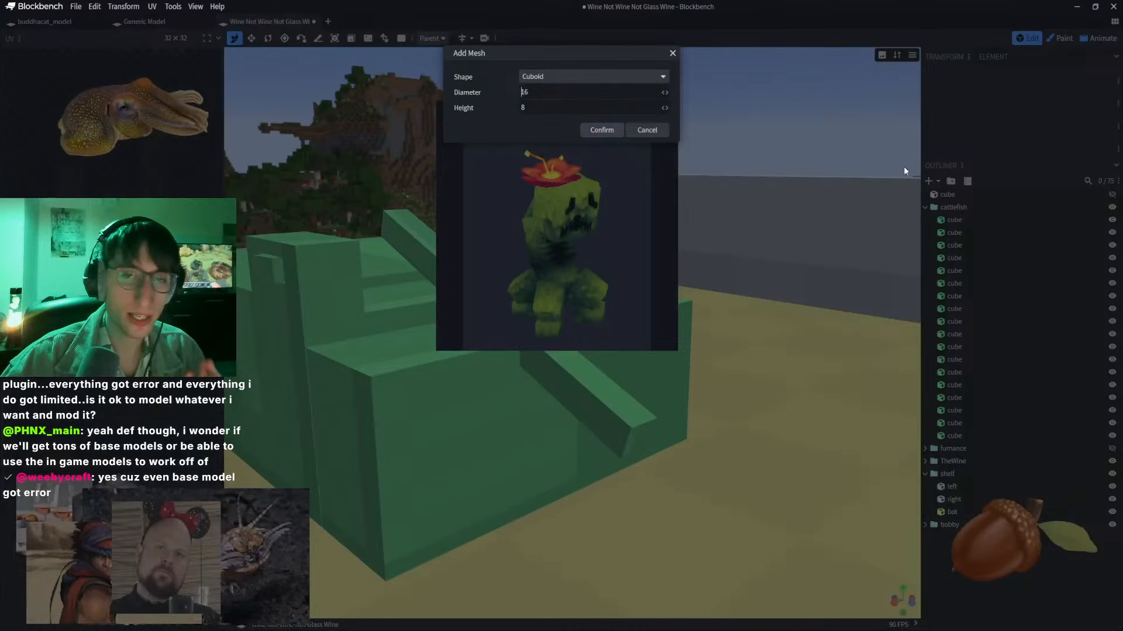
{"action": "left_click", "coordinate": [544, 77]}
{"action": "left_click", "coordinate": [547, 131]}
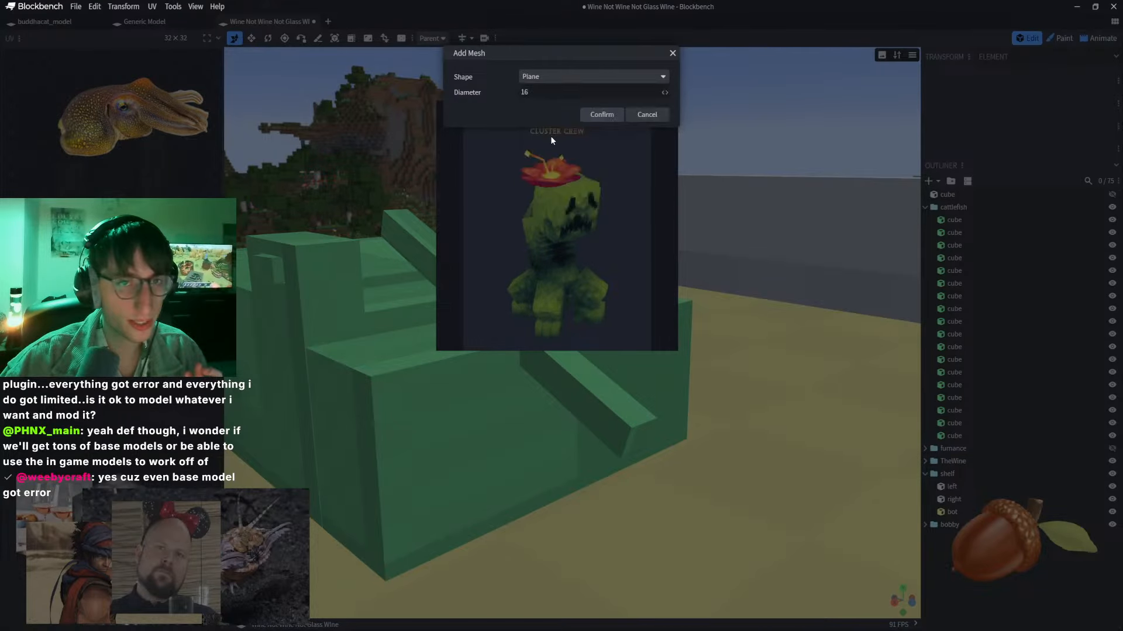
{"action": "left_click", "coordinate": [648, 116]}
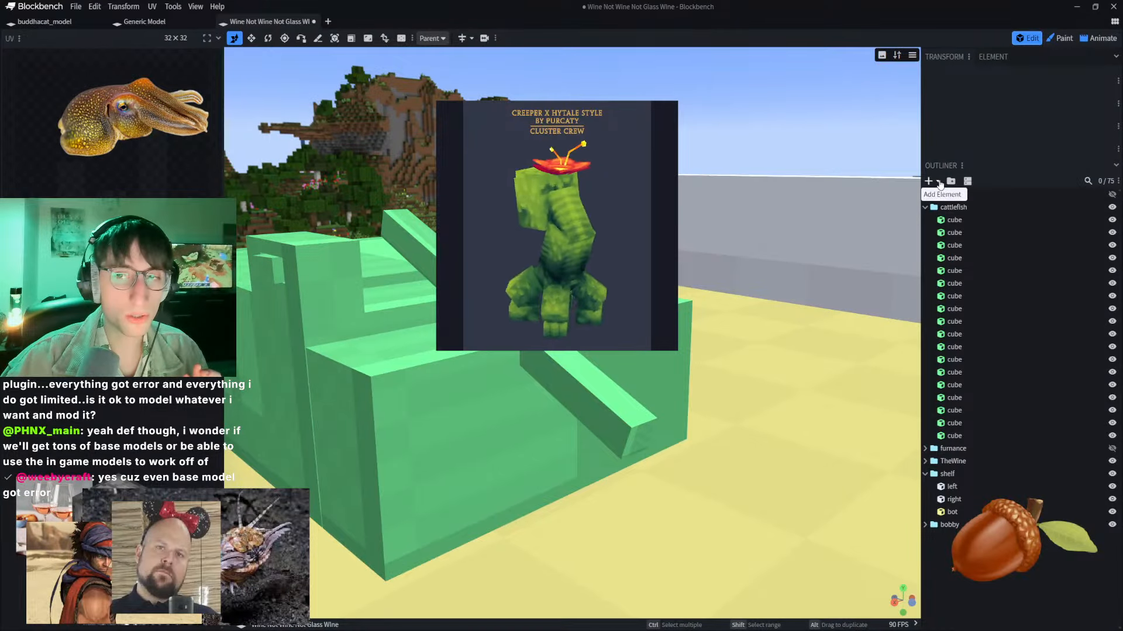
{"action": "left_click", "coordinate": [937, 181]}
{"action": "left_click", "coordinate": [949, 209]}
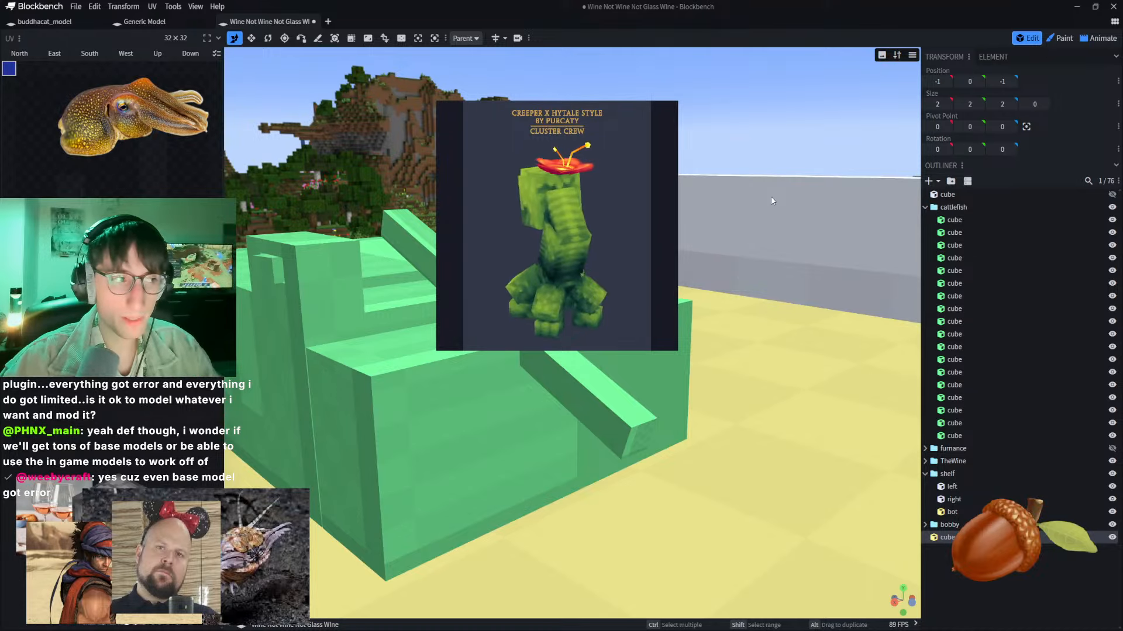
{"action": "key", "text": "Delete"}
Step: Move the creeper reference image clear of the cuttlefish, over the lower part of the outliner
{"action": "left_click_drag", "start_coordinate": [768, 197], "coordinate": [1079, 476]}
{"action": "double_click", "coordinate": [611, 156]}
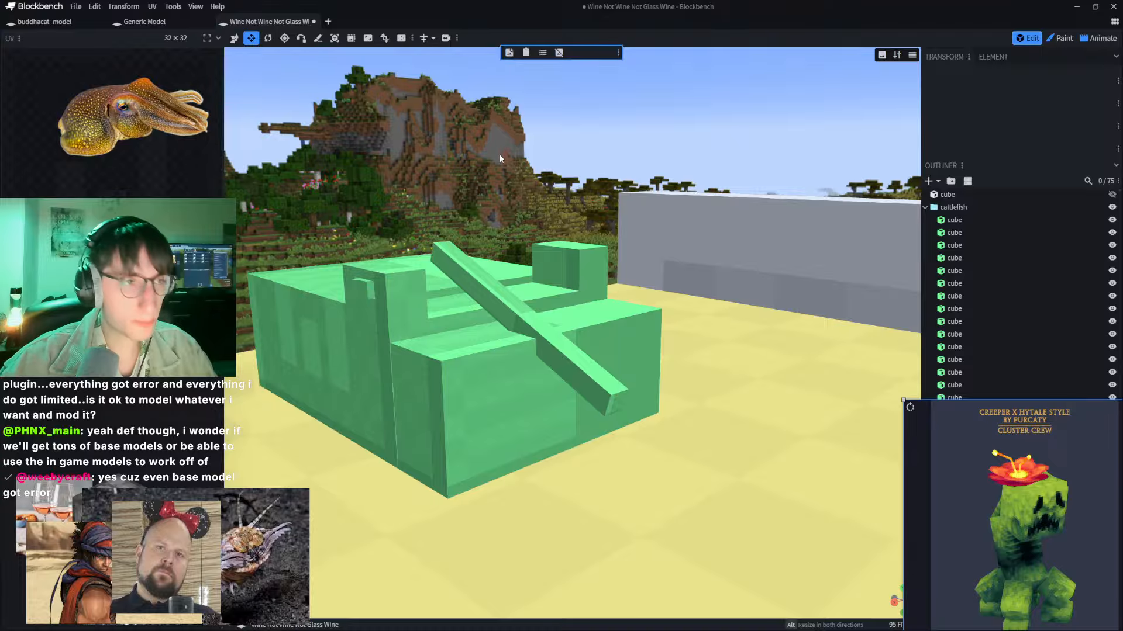
Step: Verify the Hytale model twice, closing each report of verification issues
{"action": "left_click", "coordinate": [172, 7]}
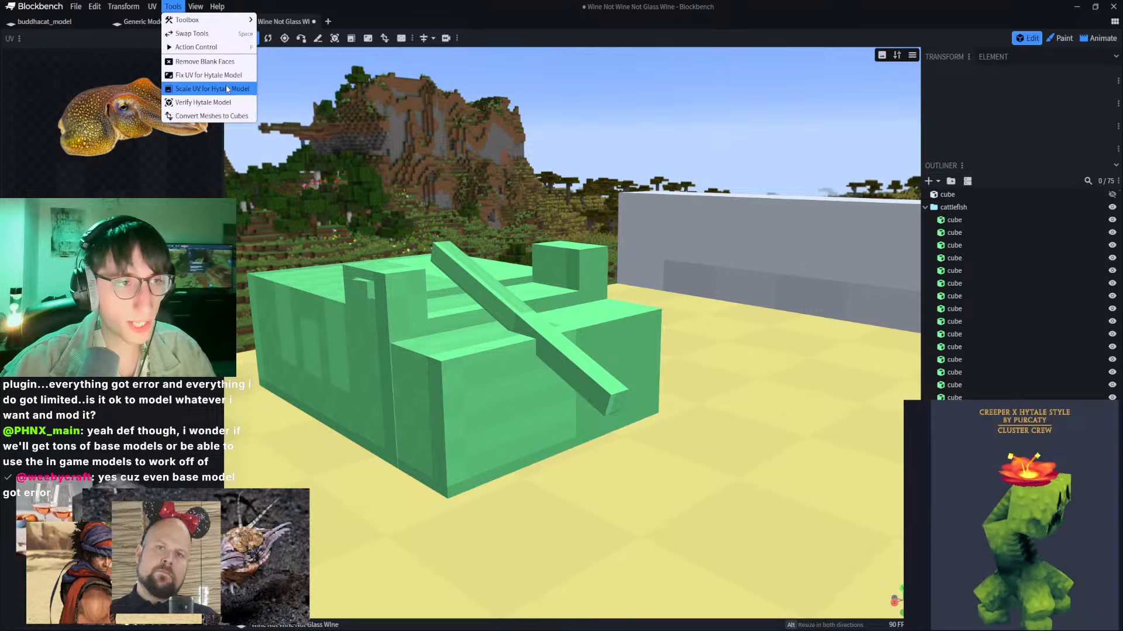
{"action": "left_click", "coordinate": [231, 103]}
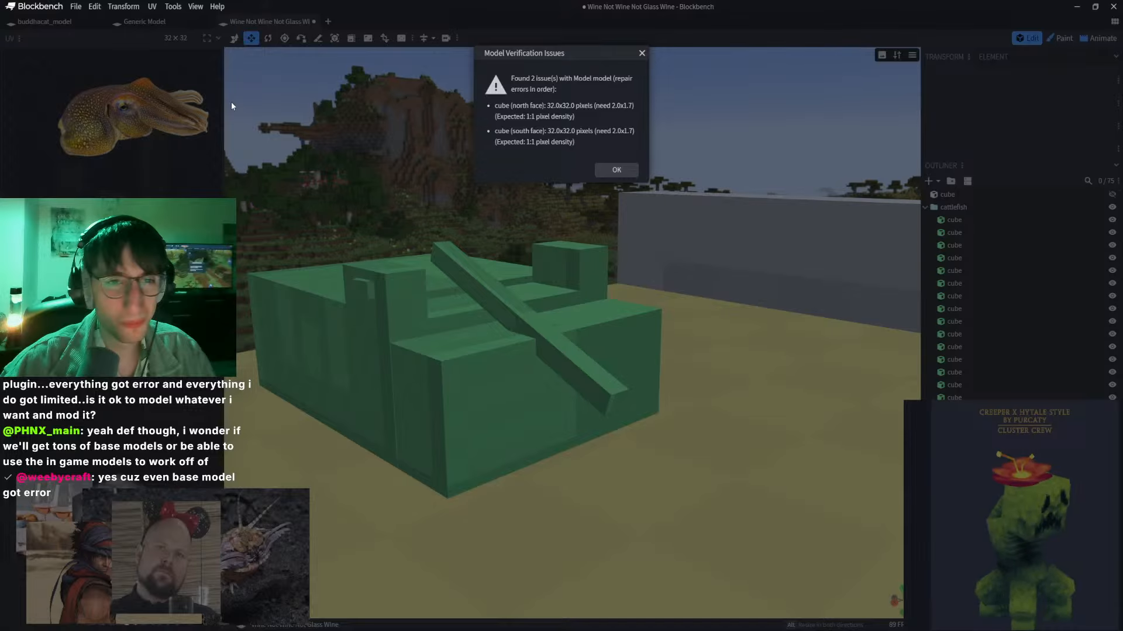
{"action": "left_click", "coordinate": [616, 169]}
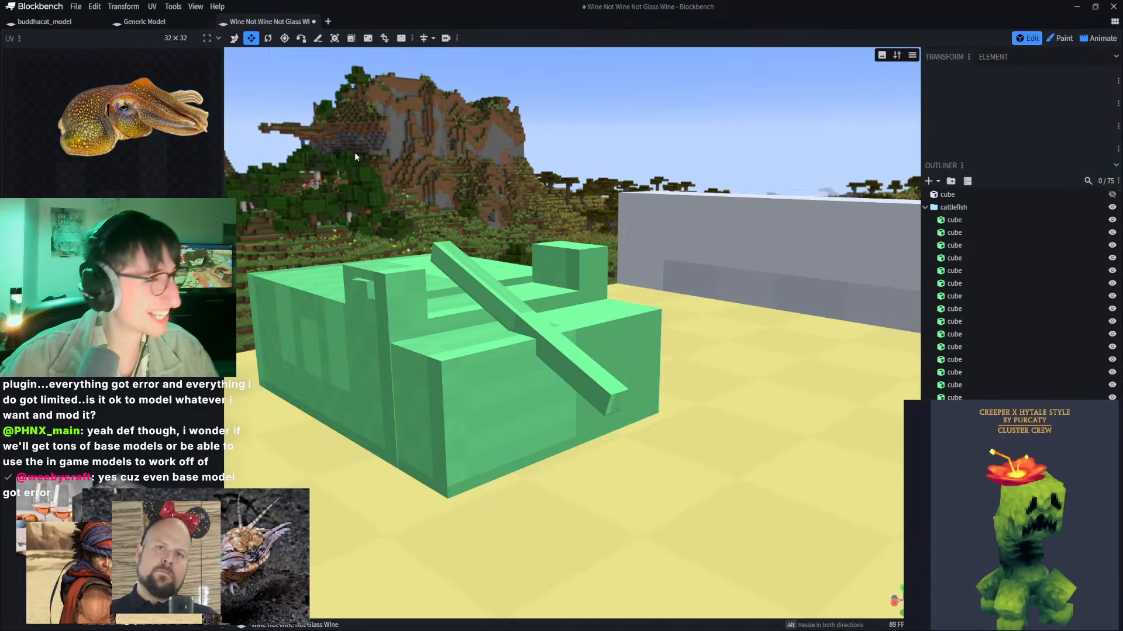
{"action": "left_click", "coordinate": [155, 7]}
{"action": "mouse_move", "coordinate": [174, 7]}
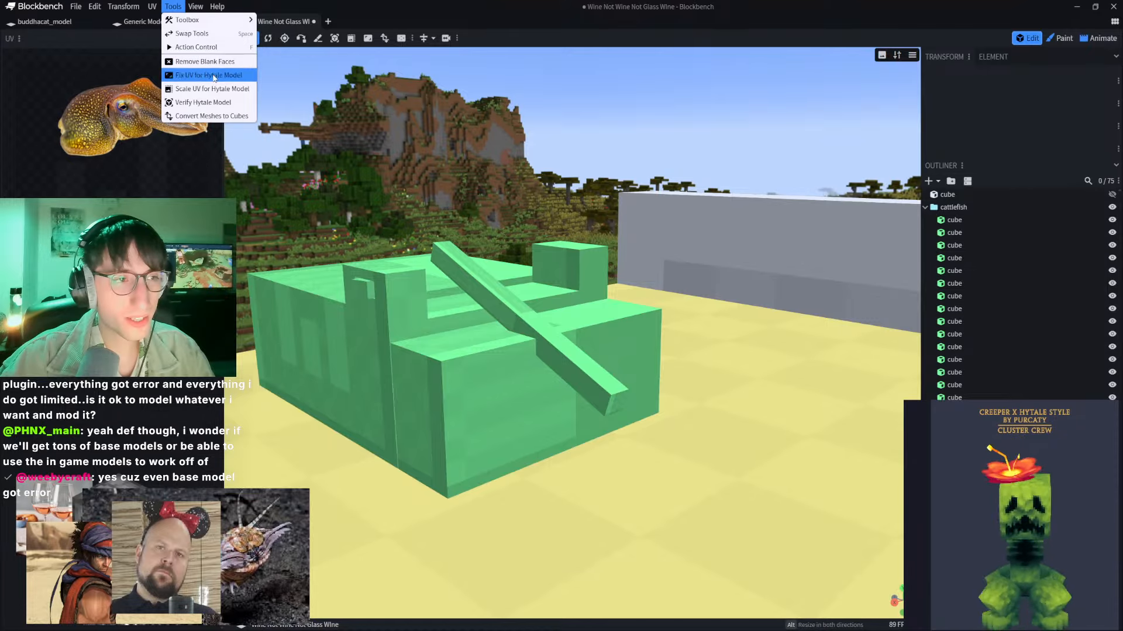
{"action": "left_click", "coordinate": [211, 102]}
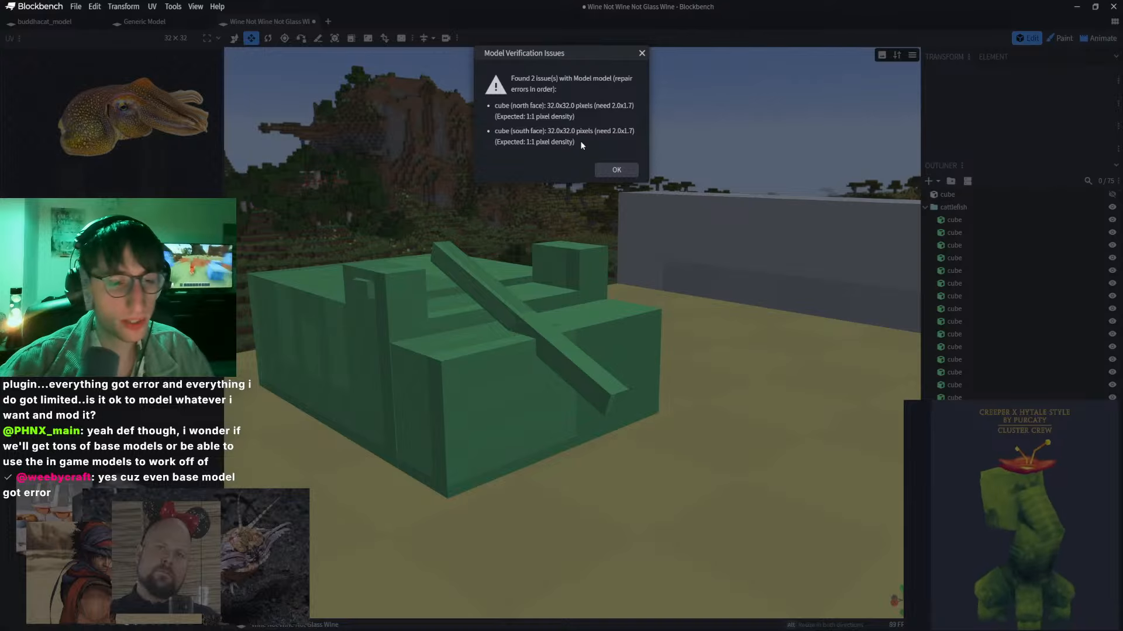
{"action": "left_click", "coordinate": [616, 169]}
{"action": "left_click_drag", "start_coordinate": [451, 170], "coordinate": [524, 213]}
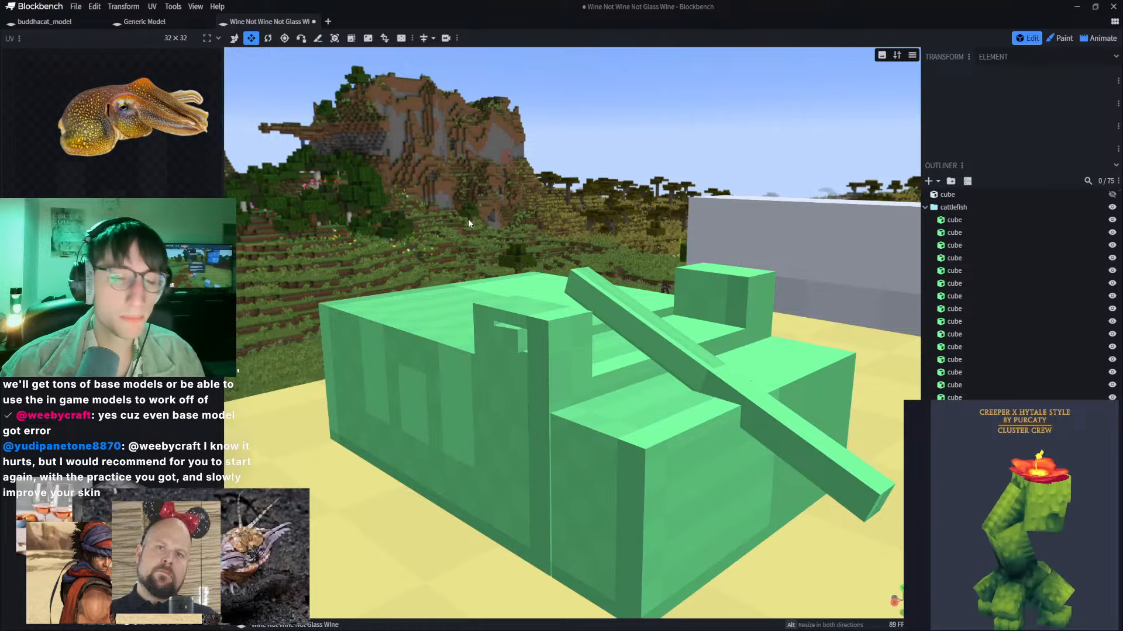
Step: Switch to the buddhacat_model project, select the first waist cube and examine the character
{"action": "left_click", "coordinate": [45, 21]}
{"action": "scroll", "coordinate": [452, 263], "scroll_direction": "up", "scroll_amount": 3}
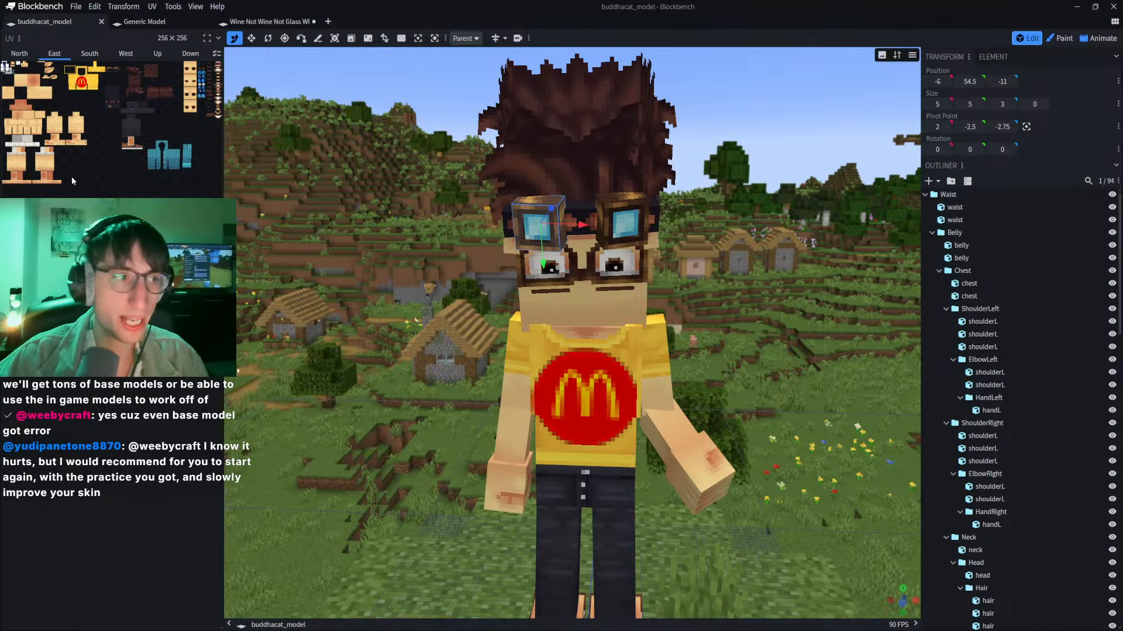
{"action": "right_click_drag", "start_coordinate": [657, 352], "coordinate": [628, 311]}
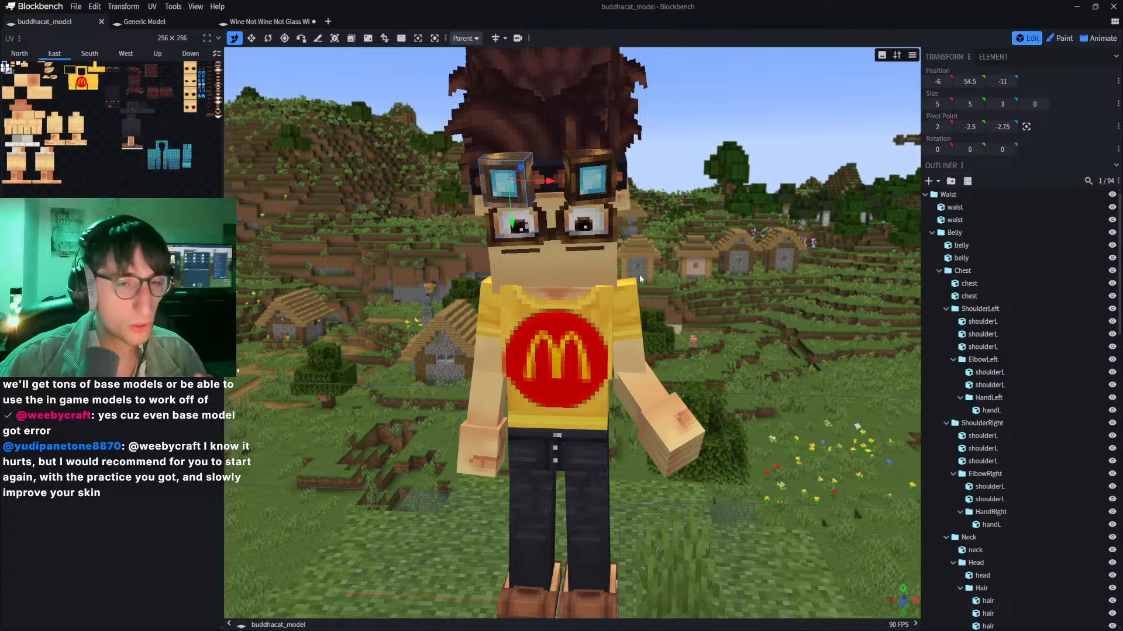
{"action": "scroll", "coordinate": [574, 174], "scroll_direction": "down", "scroll_amount": 2}
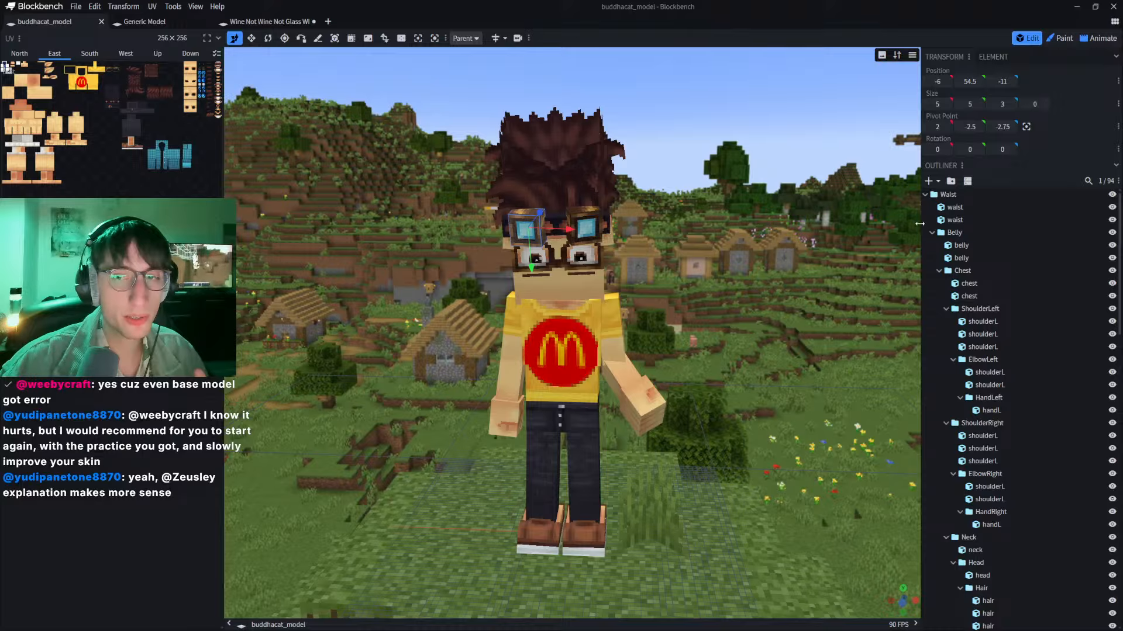
{"action": "left_click", "coordinate": [954, 207]}
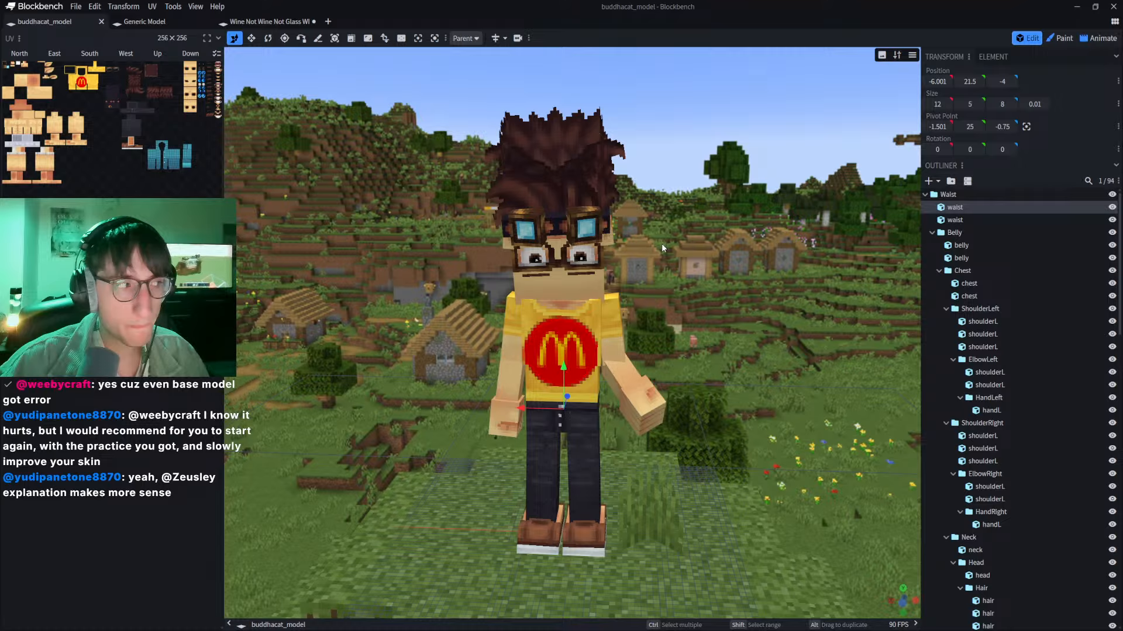
{"action": "scroll", "coordinate": [655, 248], "scroll_direction": "up", "scroll_amount": 4}
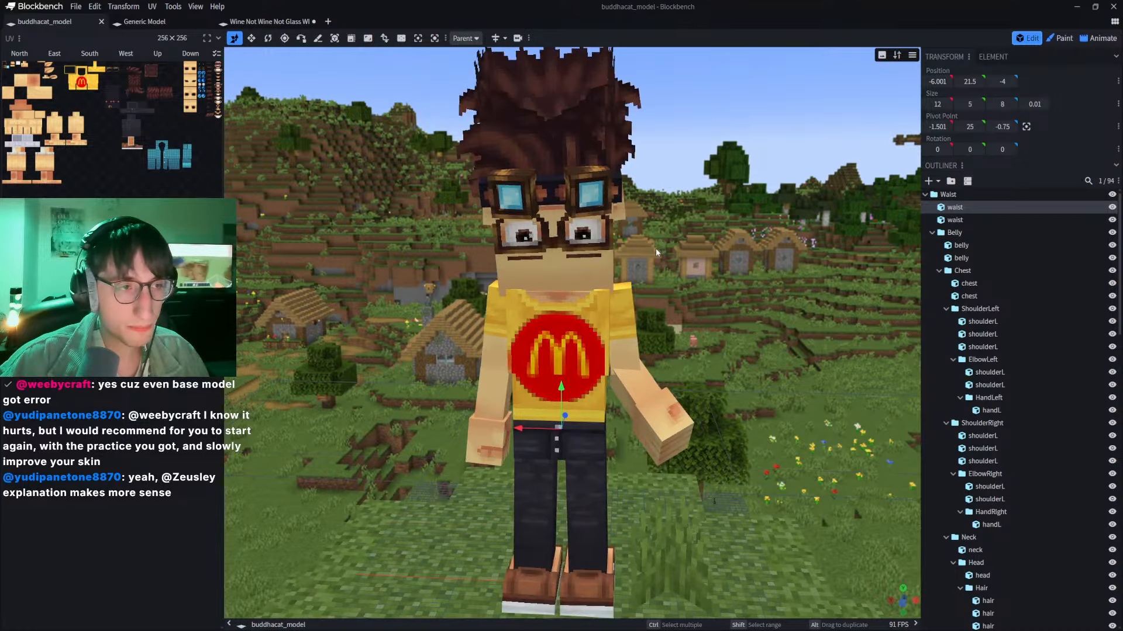
{"action": "scroll", "coordinate": [643, 249], "scroll_direction": "down", "scroll_amount": 3}
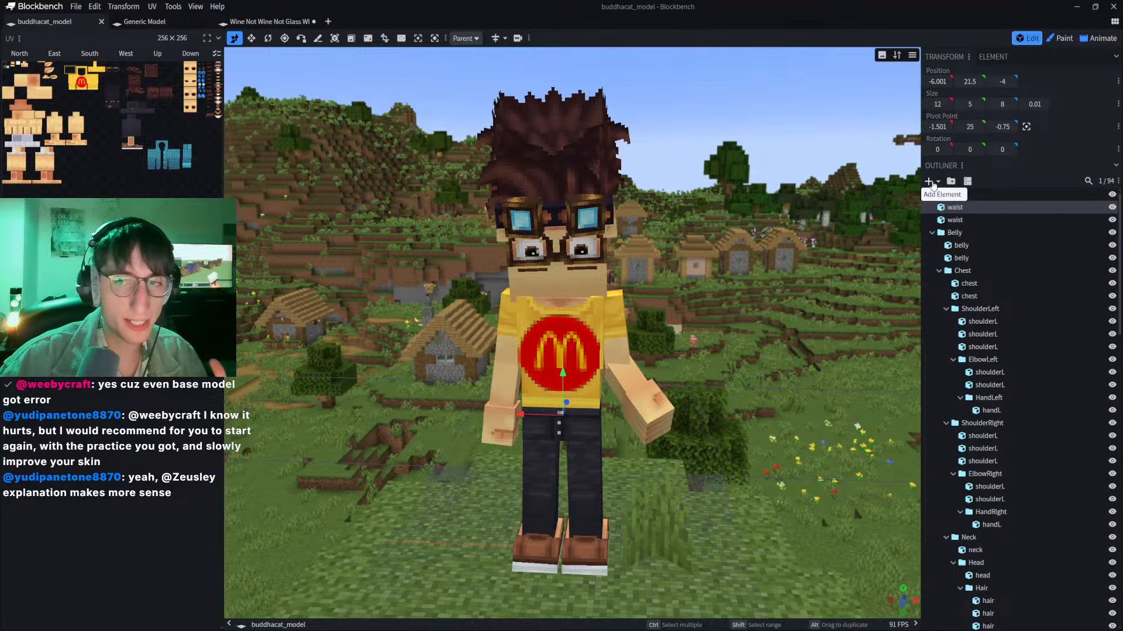
{"action": "left_click", "coordinate": [928, 182]}
{"action": "left_click", "coordinate": [672, 52]}
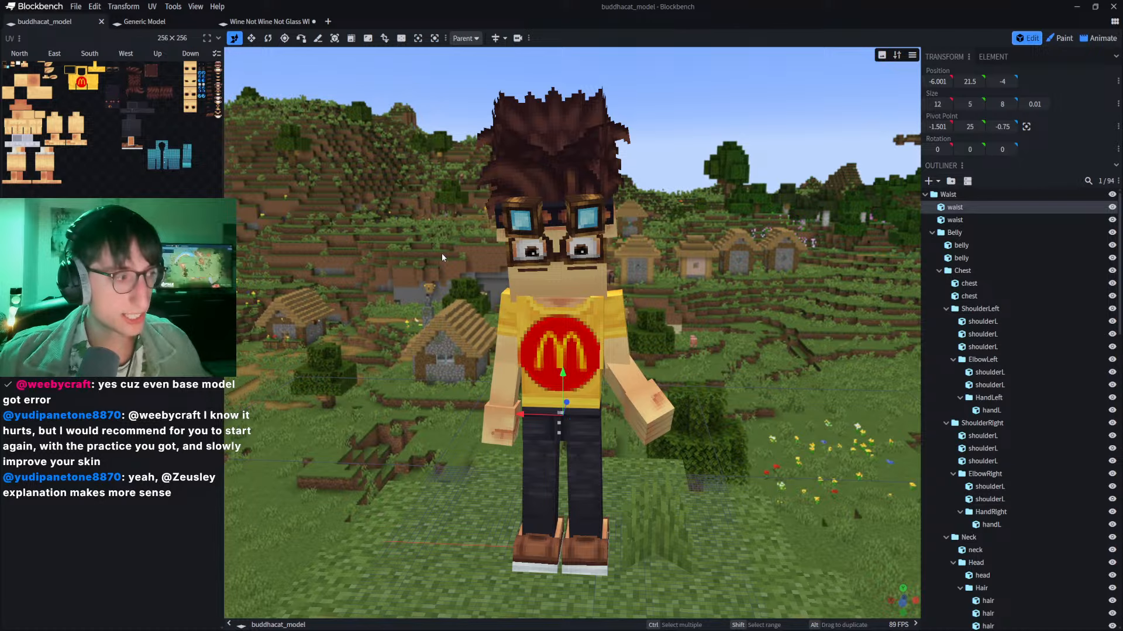
{"action": "scroll", "coordinate": [524, 164], "scroll_direction": "down", "scroll_amount": 4}
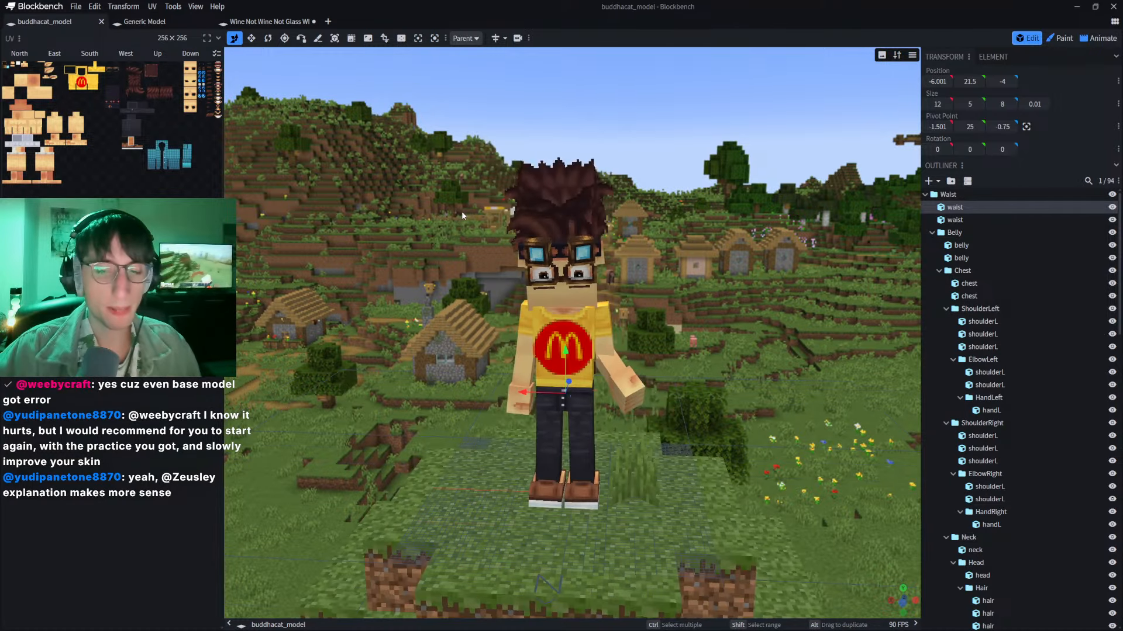
{"action": "left_click_drag", "start_coordinate": [431, 138], "coordinate": [456, 156]}
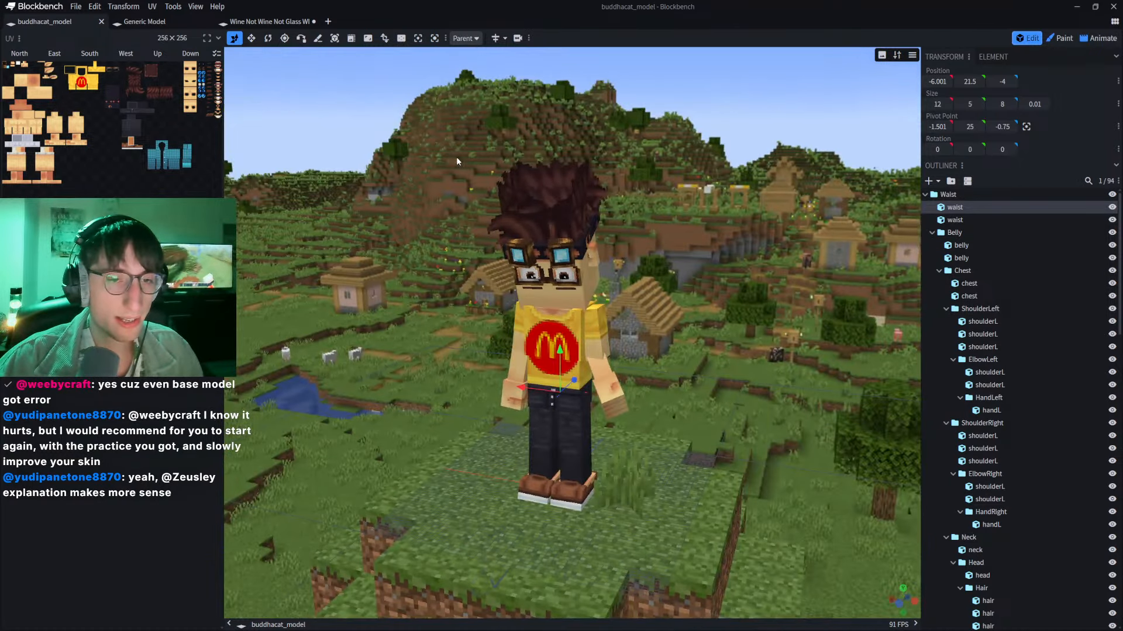
Step: Compare the buddhacat character in the orthographic front and back views to check which way it faces
{"action": "left_click_drag", "start_coordinate": [902, 610], "coordinate": [915, 611]}
{"action": "left_click", "coordinate": [902, 604]}
{"action": "left_click", "coordinate": [902, 604]}
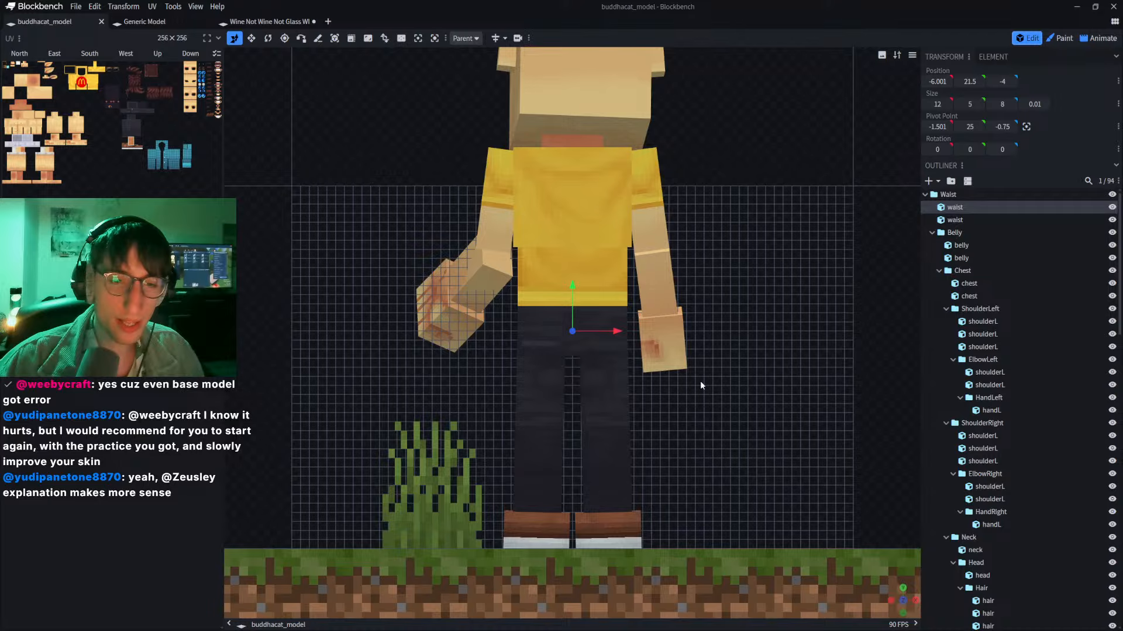
{"action": "scroll", "coordinate": [700, 380], "scroll_direction": "down", "scroll_amount": 2}
{"action": "scroll", "coordinate": [696, 311], "scroll_direction": "up", "scroll_amount": 1}
{"action": "left_click", "coordinate": [903, 604]}
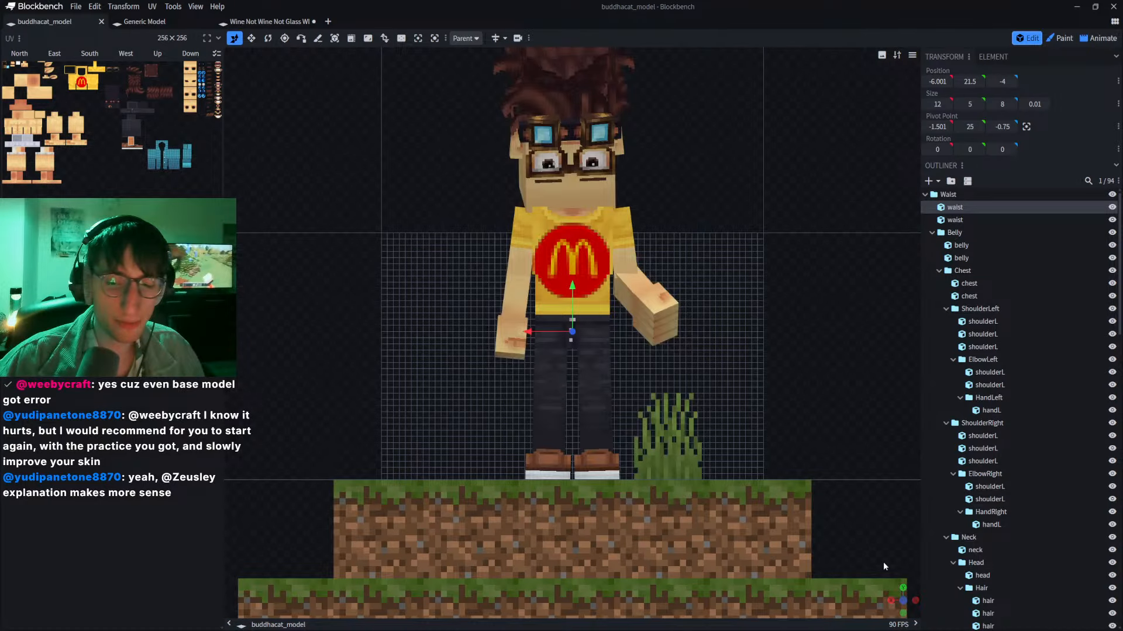
{"action": "scroll", "coordinate": [745, 385], "scroll_direction": "down", "scroll_amount": 3}
{"action": "scroll", "coordinate": [745, 384], "scroll_direction": "up", "scroll_amount": 2}
{"action": "scroll", "coordinate": [723, 351], "scroll_direction": "up", "scroll_amount": 3}
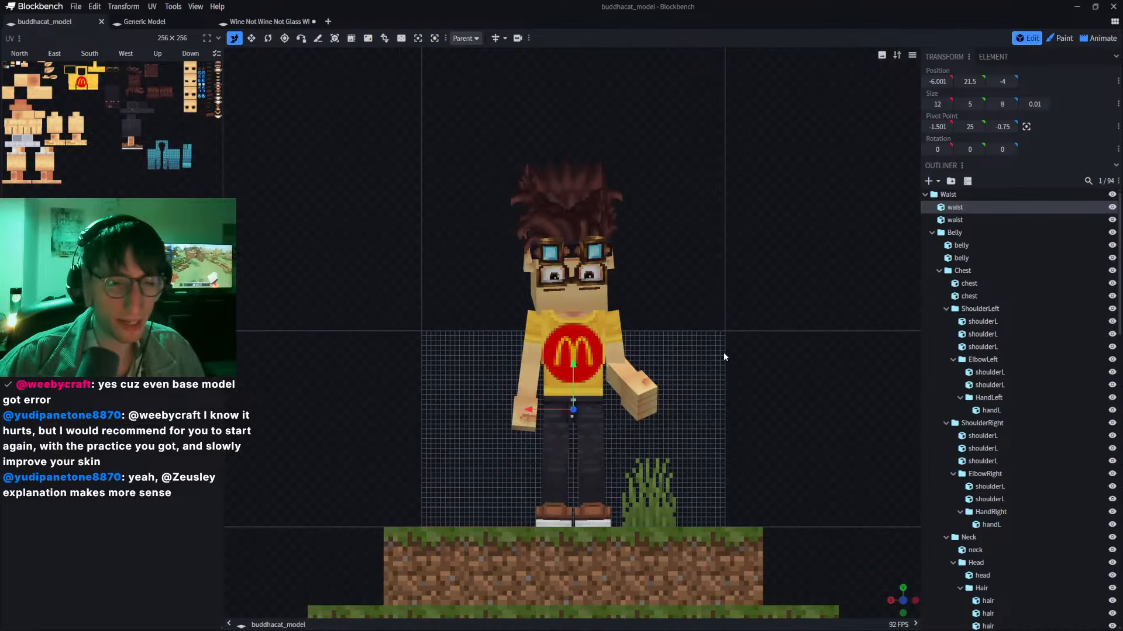
{"action": "left_click", "coordinate": [903, 604]}
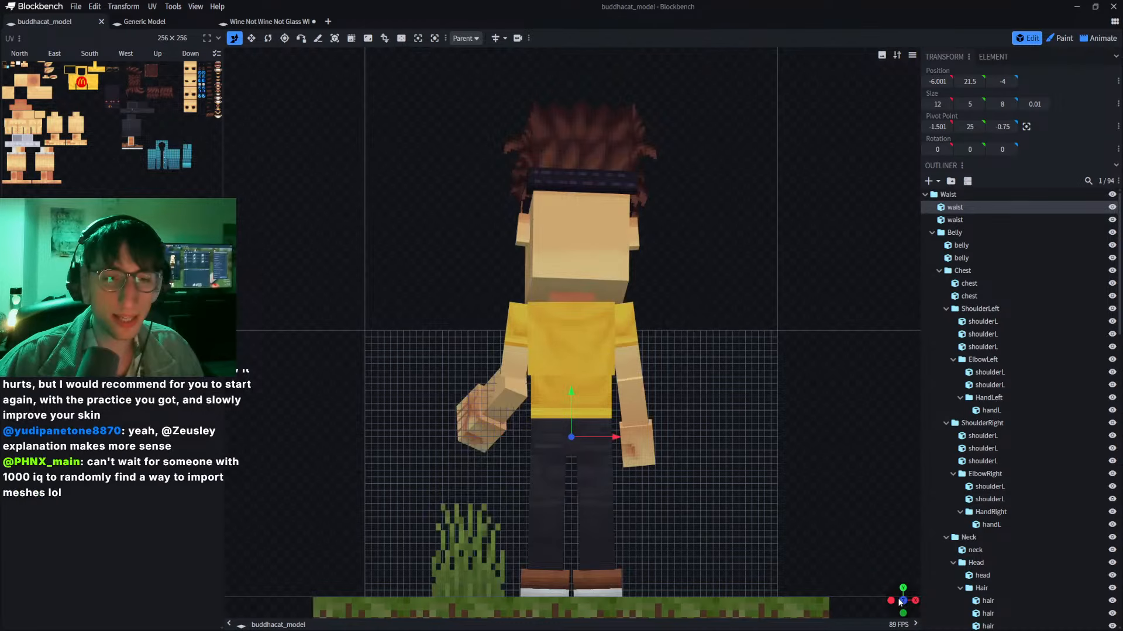
{"action": "left_click", "coordinate": [903, 604]}
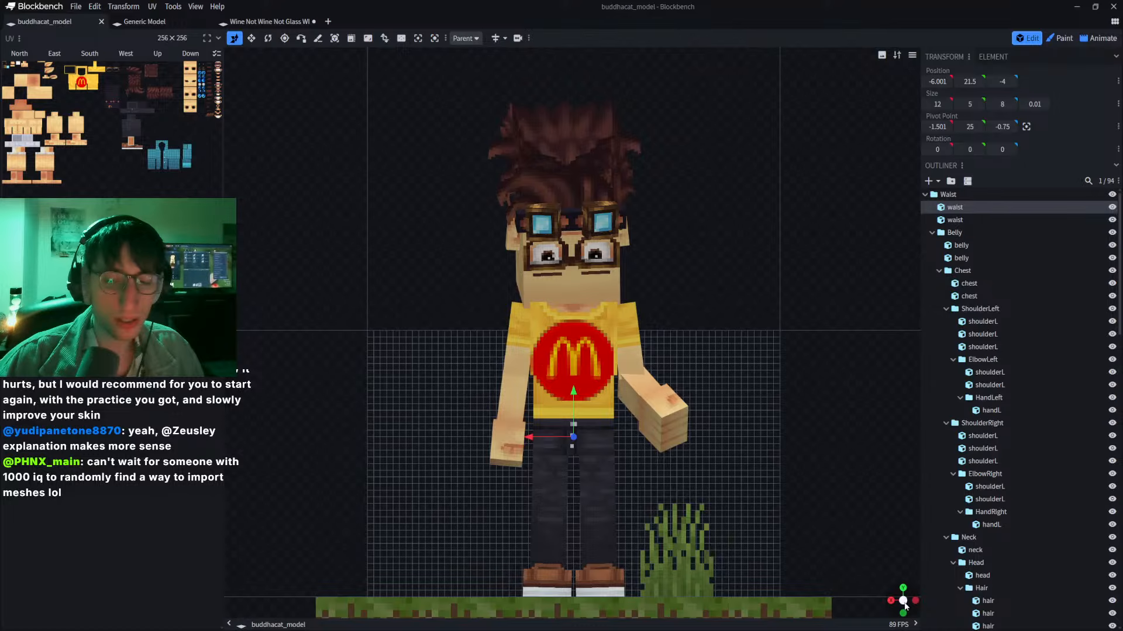
{"action": "scroll", "coordinate": [429, 269], "scroll_direction": "down", "scroll_amount": 2}
{"action": "right_click_drag", "start_coordinate": [377, 143], "coordinate": [393, 185]}
Step: Collapse the Waist group and rotate the whole character 170 degrees around the Y axis
{"action": "left_click", "coordinate": [926, 194]}
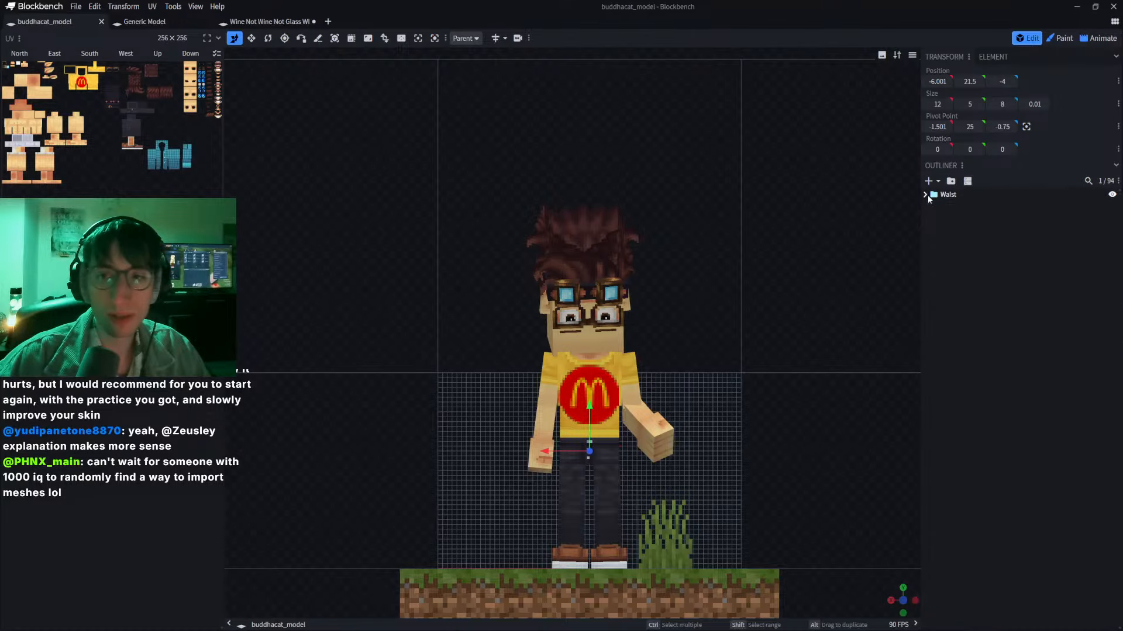
{"action": "left_click", "coordinate": [951, 195]}
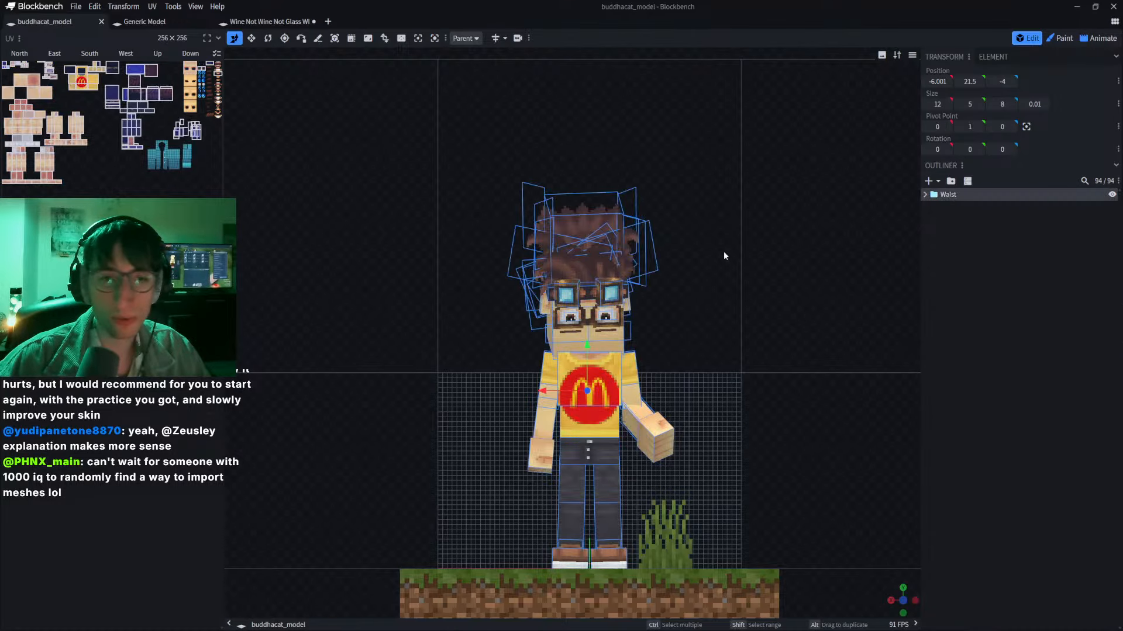
{"action": "left_click", "coordinate": [268, 38]}
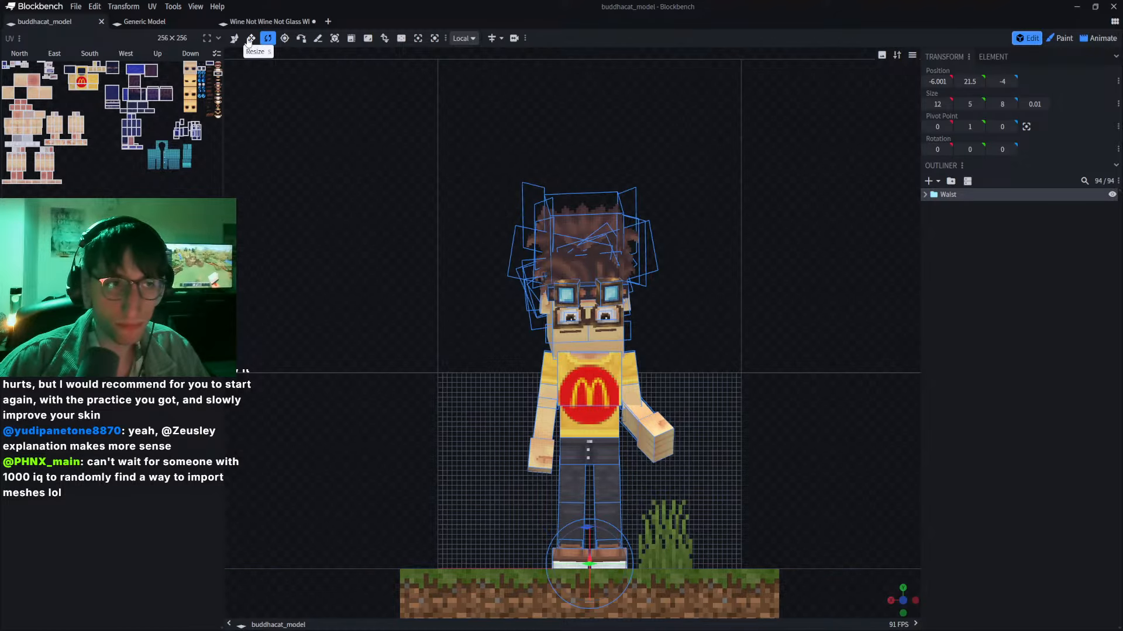
{"action": "right_click_drag", "start_coordinate": [436, 186], "coordinate": [442, 204]}
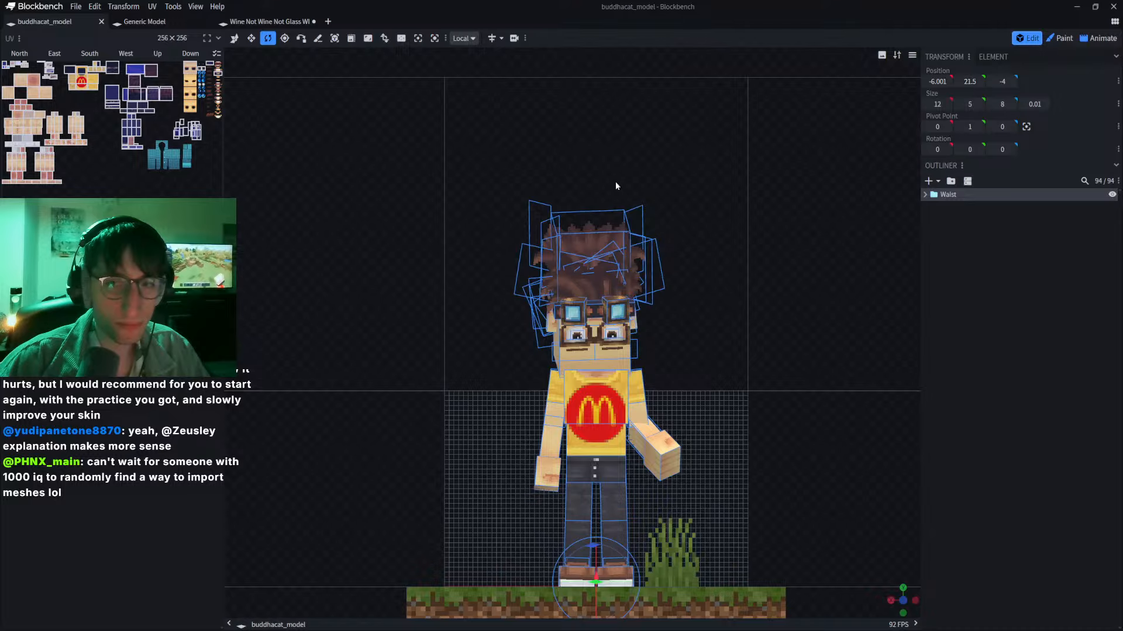
{"action": "left_click_drag", "start_coordinate": [903, 610], "coordinate": [916, 618]}
{"action": "scroll", "coordinate": [608, 585], "scroll_direction": "down", "scroll_amount": 5}
{"action": "right_click_drag", "start_coordinate": [598, 599], "coordinate": [567, 565]}
{"action": "left_click_drag", "start_coordinate": [567, 565], "coordinate": [630, 296]}
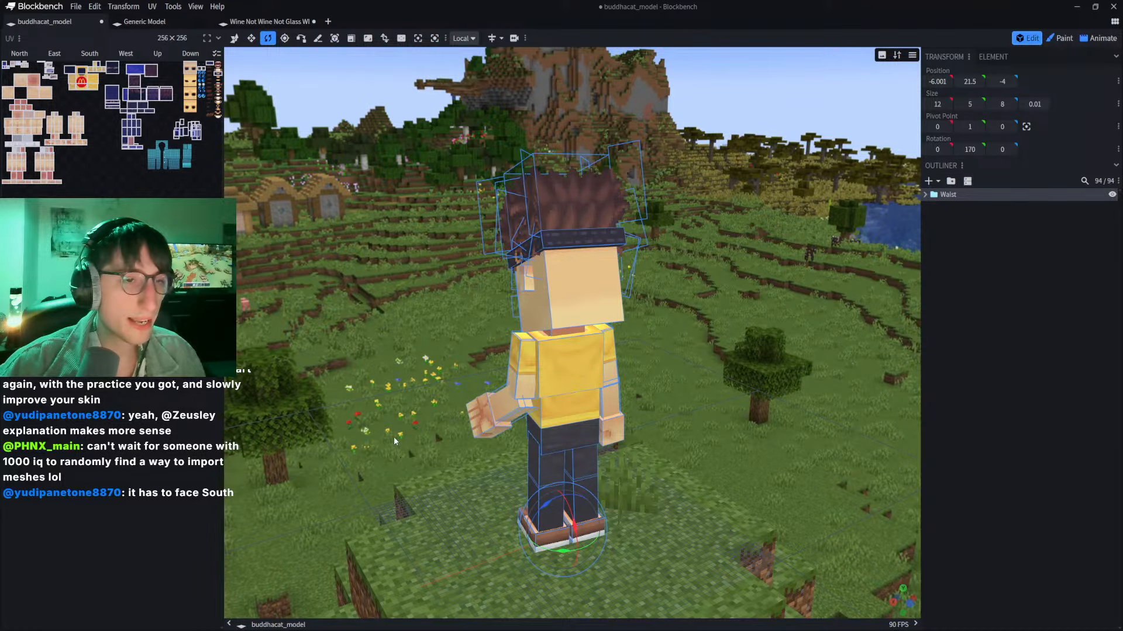
Step: Return to the Wine Not Wine Not Glass Wine project and examine the shelf with its goblet and cuttlefish models
{"action": "left_click", "coordinate": [261, 21]}
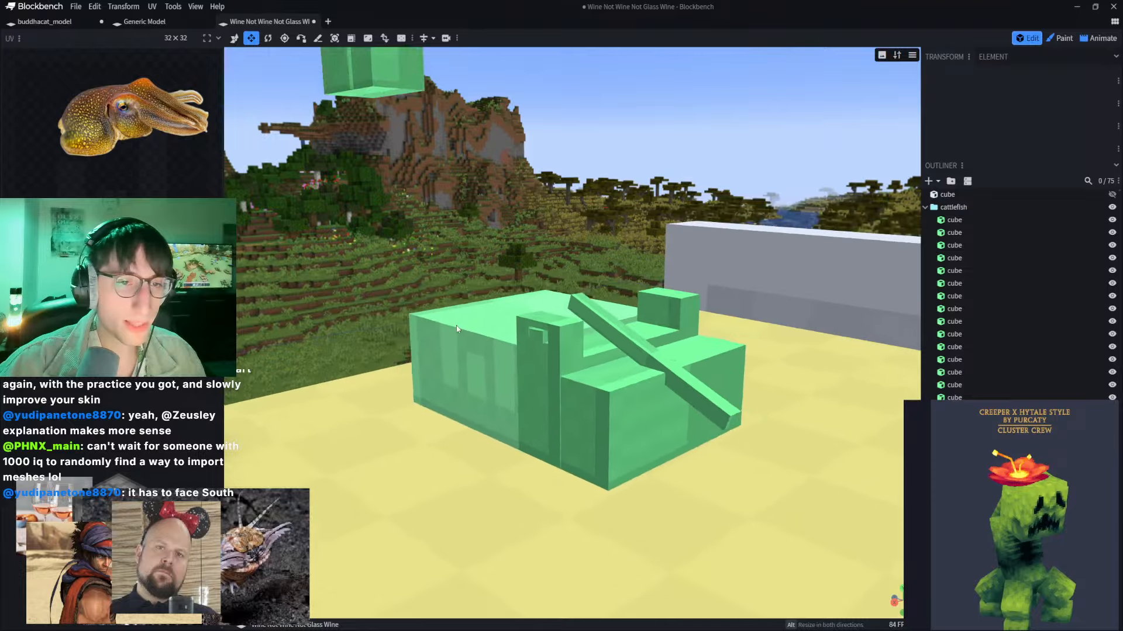
{"action": "scroll", "coordinate": [457, 329], "scroll_direction": "down", "scroll_amount": 5}
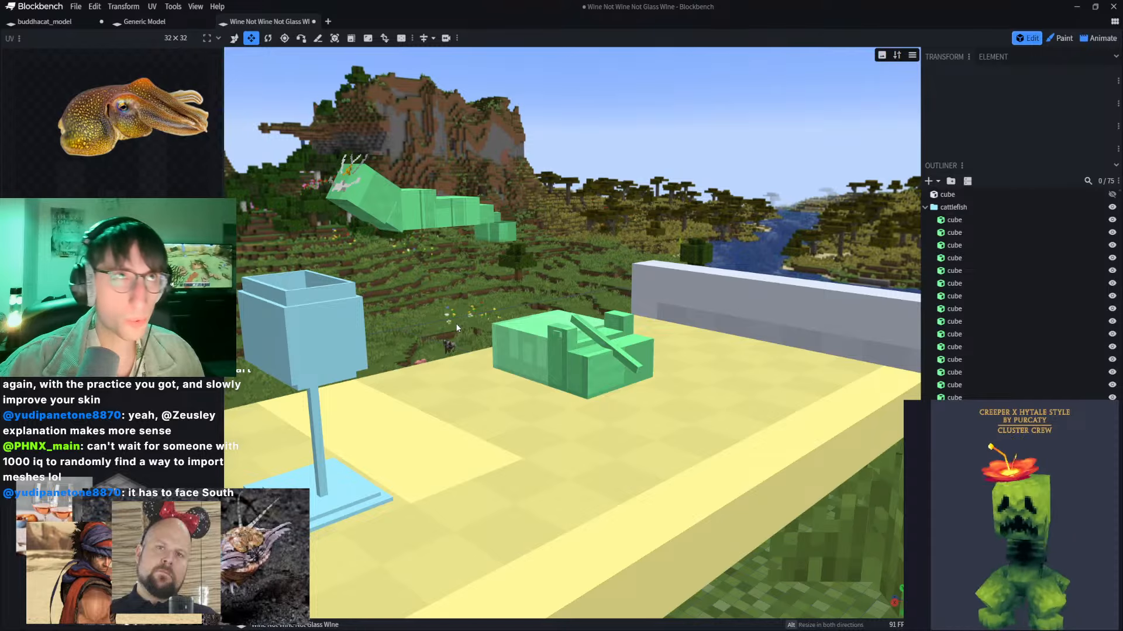
{"action": "left_click_drag", "start_coordinate": [447, 317], "coordinate": [605, 317]}
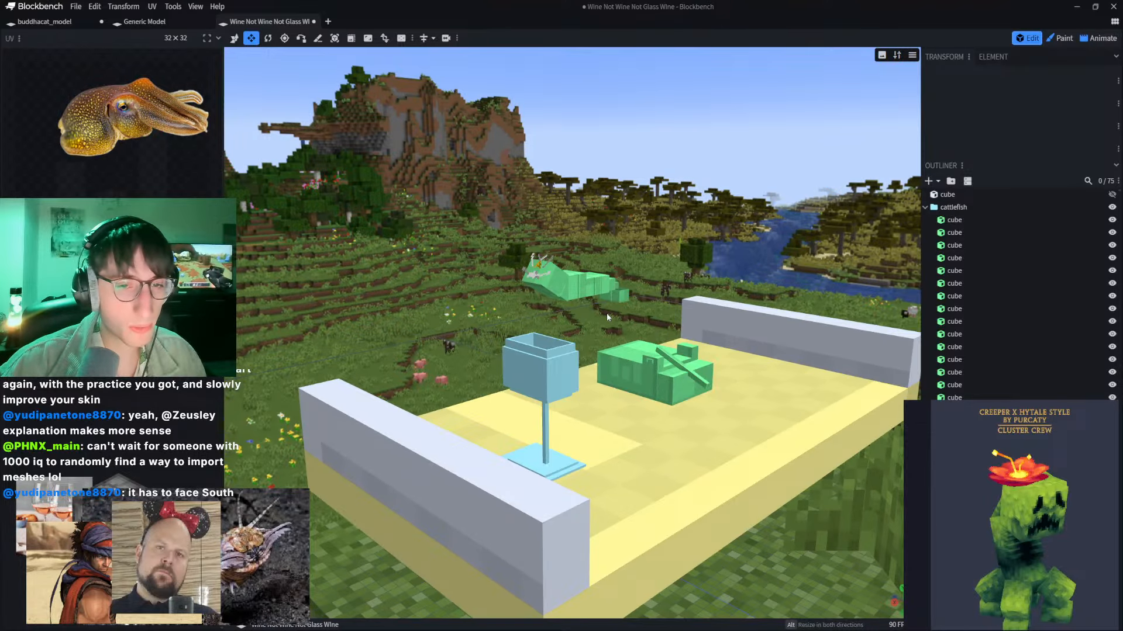
{"action": "left_click_drag", "start_coordinate": [621, 269], "coordinate": [628, 248]}
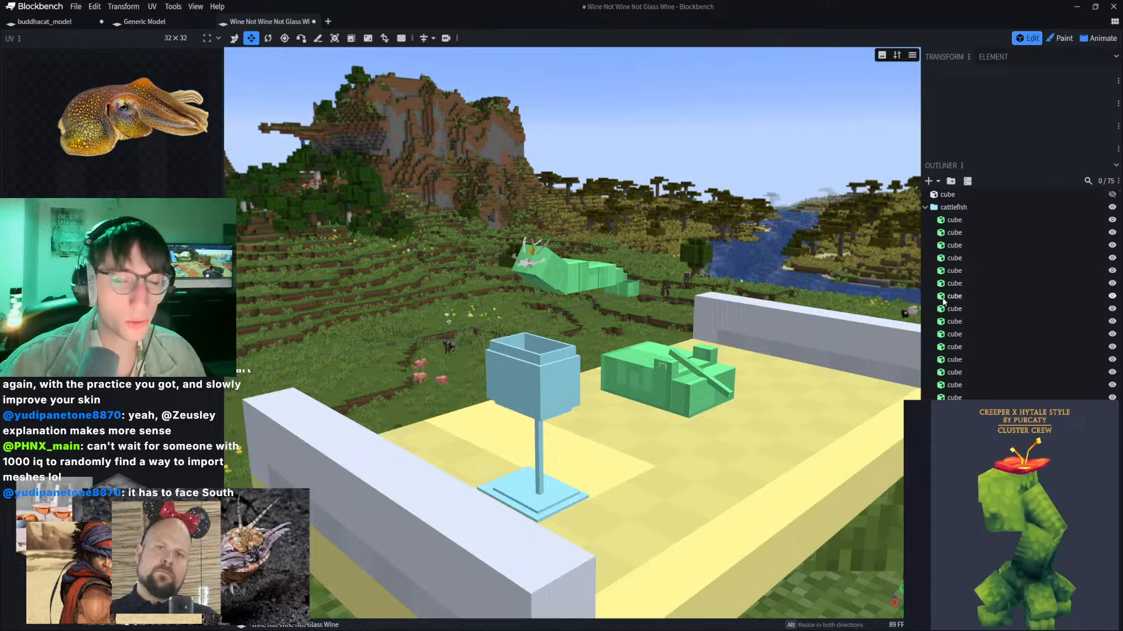
{"action": "scroll", "coordinate": [747, 316], "scroll_direction": "down", "scroll_amount": 5}
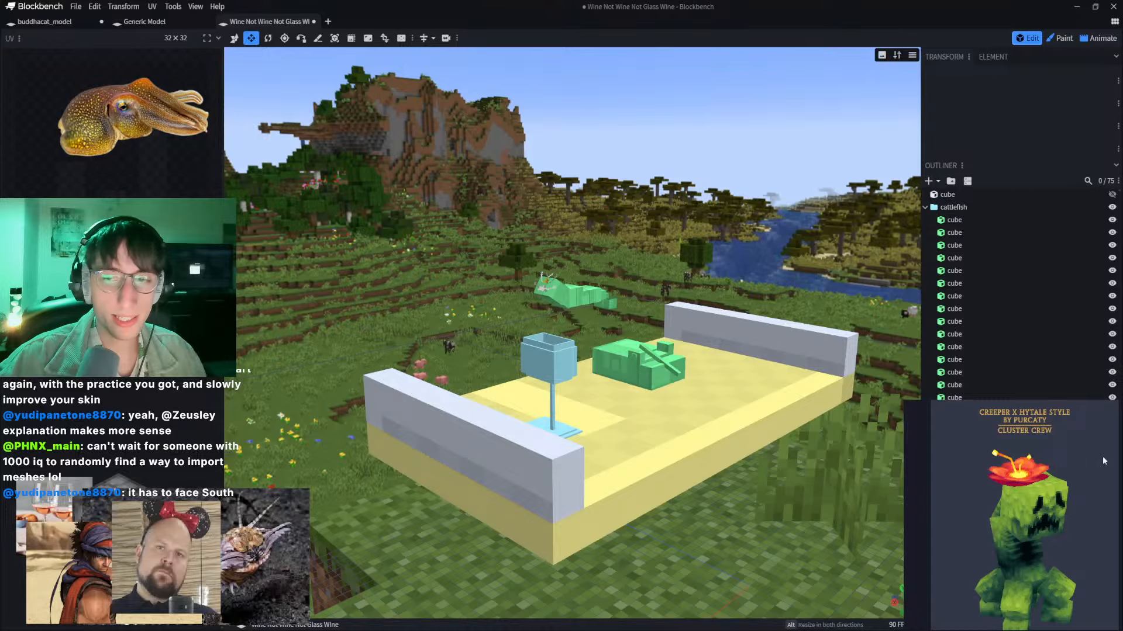
Step: Shrink the creeper reference image so that it no longer covers the lower outliner entries
{"action": "double_click", "coordinate": [1042, 559]}
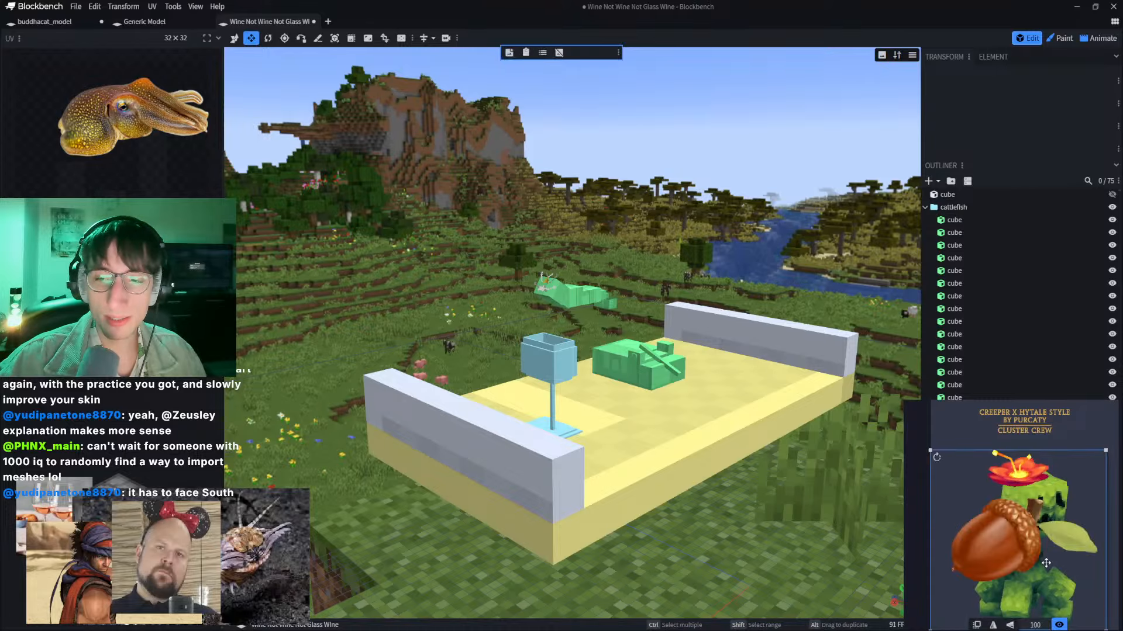
{"action": "left_click", "coordinate": [915, 434]}
{"action": "left_click_drag", "start_coordinate": [904, 400], "coordinate": [1035, 515]}
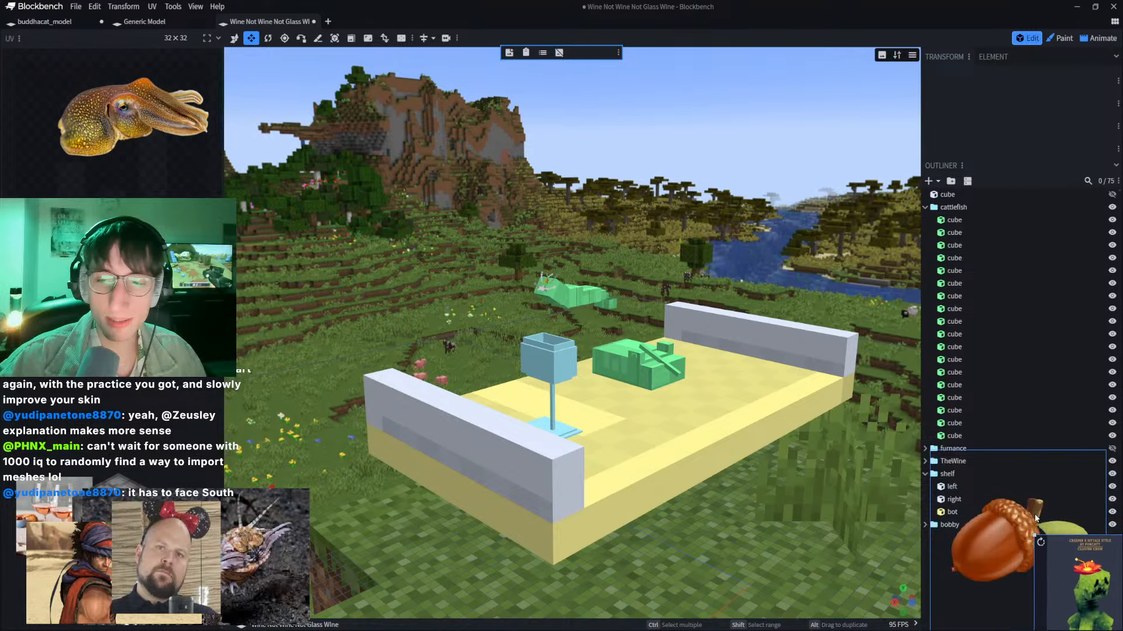
{"action": "left_click", "coordinate": [1009, 133]}
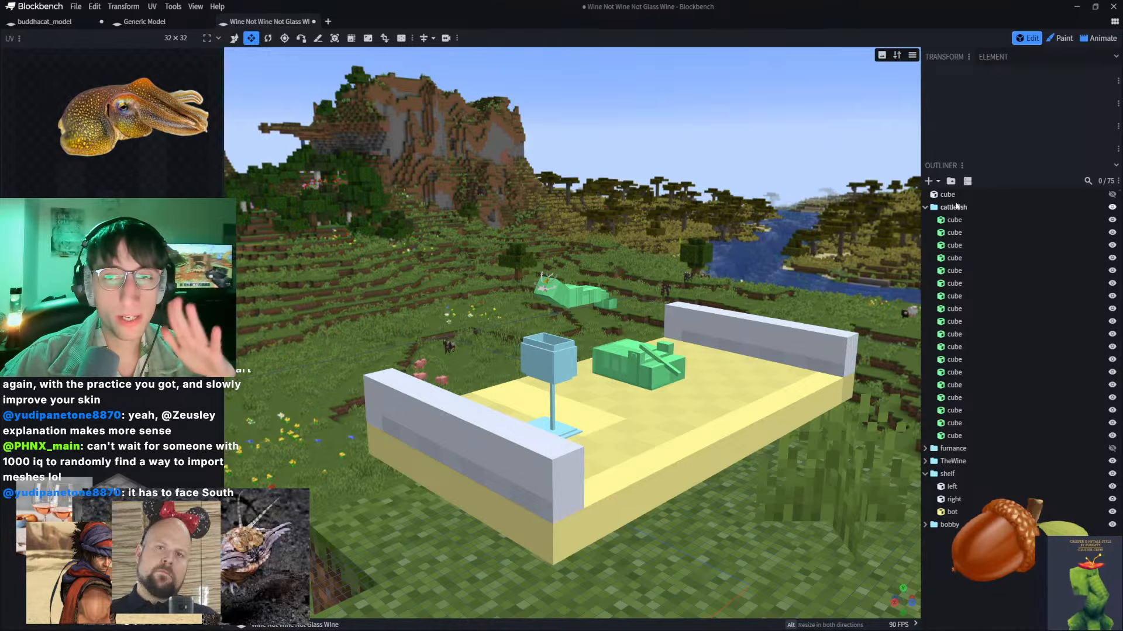
Step: Make the hidden large cube visible and examine how the shelf and its models sit against its north face
{"action": "left_click", "coordinate": [948, 195]}
{"action": "left_click", "coordinate": [1112, 194]}
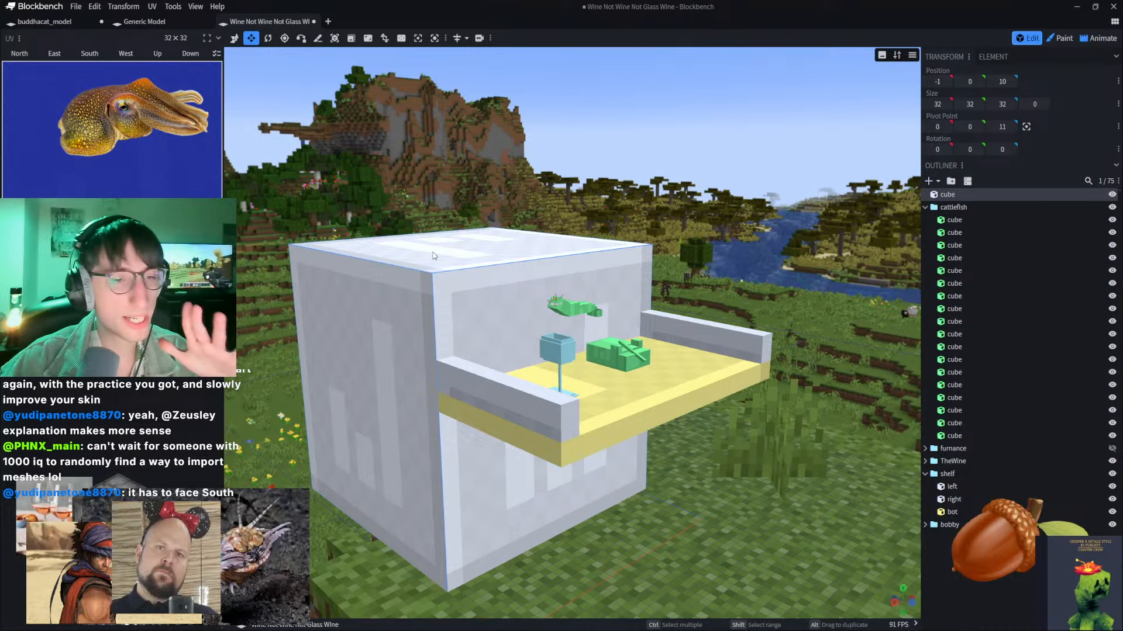
{"action": "right_click_drag", "start_coordinate": [465, 198], "coordinate": [603, 188]}
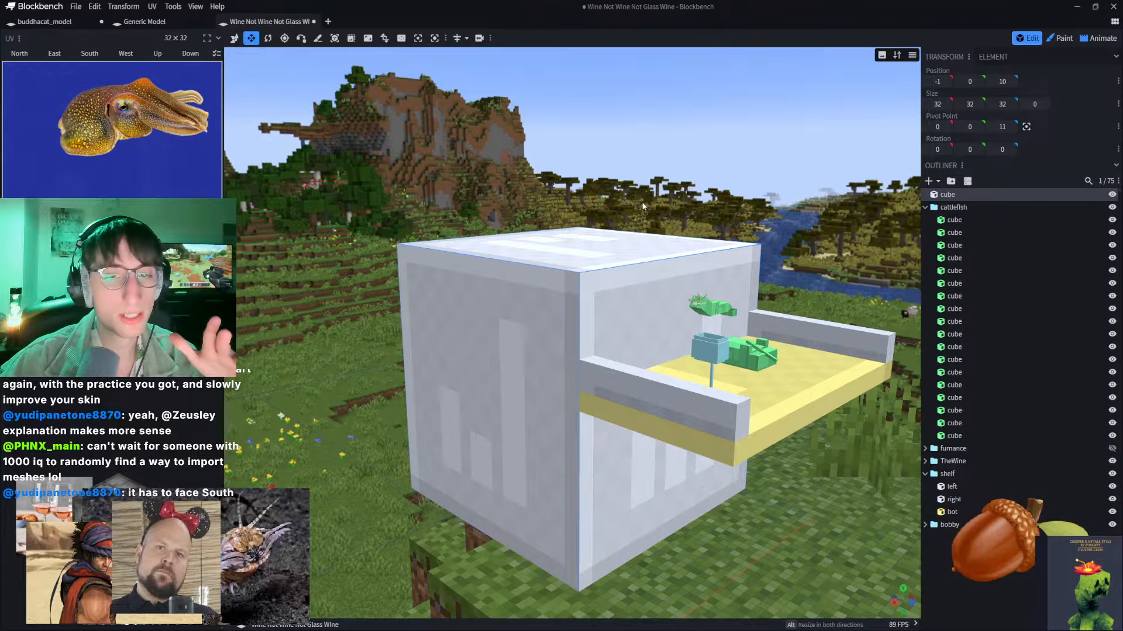
{"action": "left_click", "coordinate": [584, 308]}
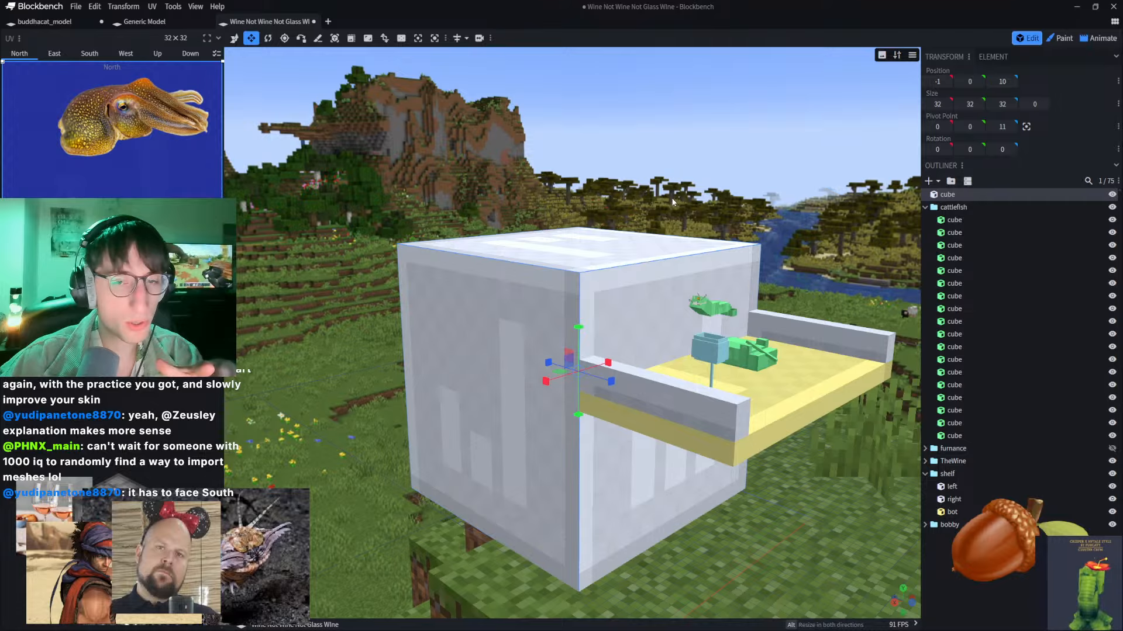
{"action": "right_click_drag", "start_coordinate": [673, 202], "coordinate": [620, 216]}
{"action": "scroll", "coordinate": [708, 224], "scroll_direction": "up", "scroll_amount": 3}
{"action": "left_click_drag", "start_coordinate": [735, 181], "coordinate": [682, 184]}
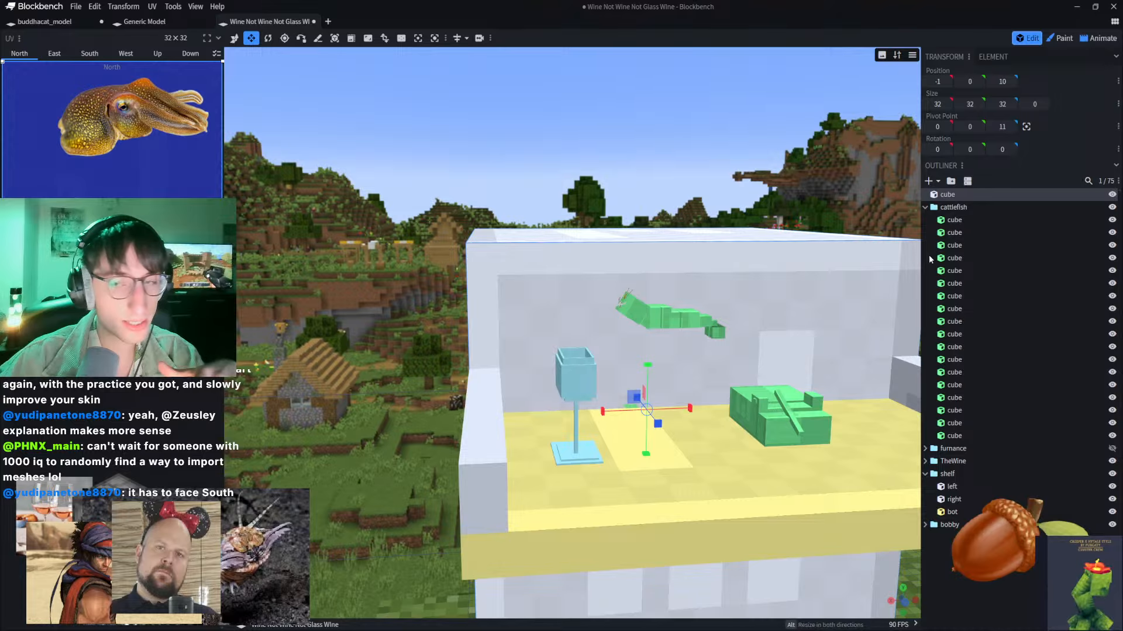
Step: Make the furnance group visible on the shelf and collapse the cattlefish group in the outliner
{"action": "left_click", "coordinate": [1112, 448]}
{"action": "left_click_drag", "start_coordinate": [735, 183], "coordinate": [515, 342]}
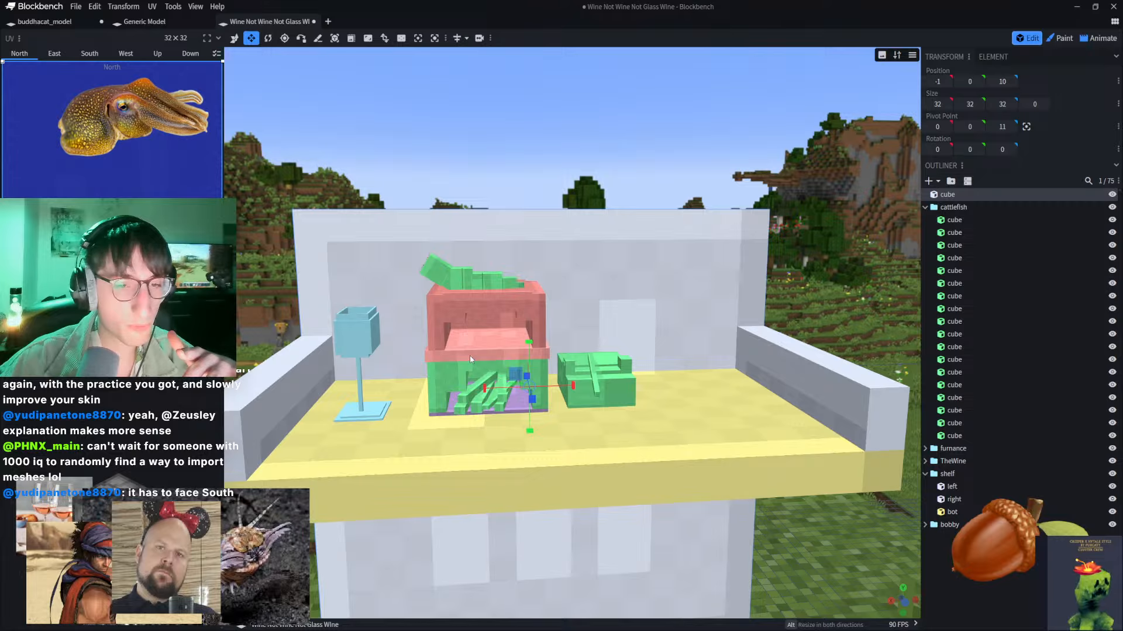
{"action": "left_click", "coordinate": [945, 209]}
{"action": "left_click", "coordinate": [925, 207]}
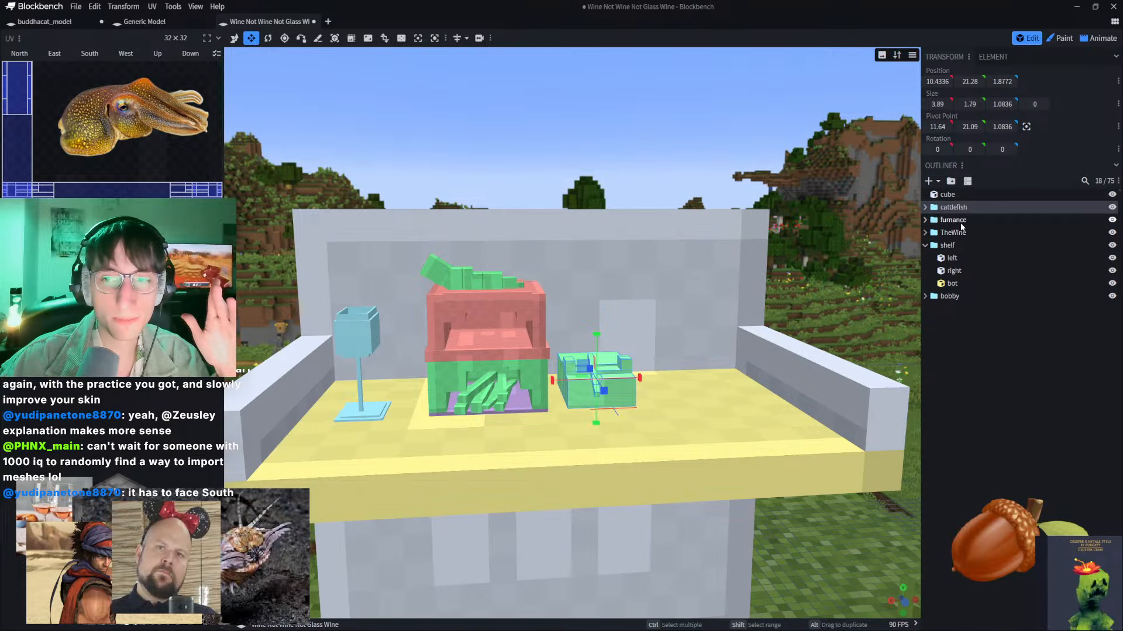
{"action": "left_click", "coordinate": [935, 221]}
{"action": "left_click", "coordinate": [417, 38]}
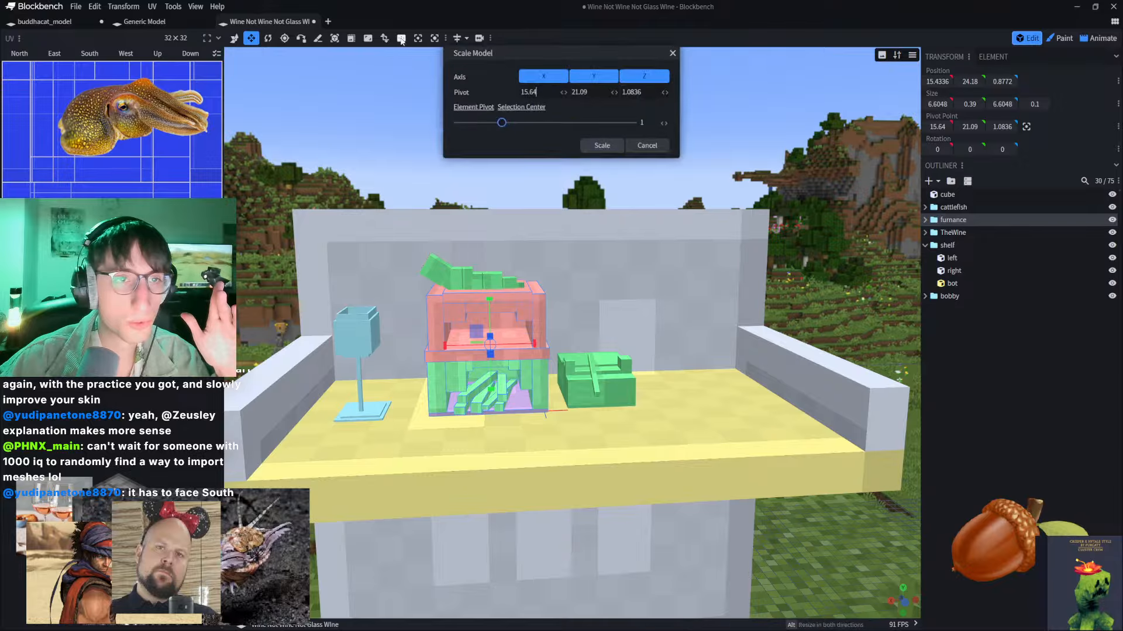
{"action": "left_click_drag", "start_coordinate": [501, 91], "coordinate": [565, 89]}
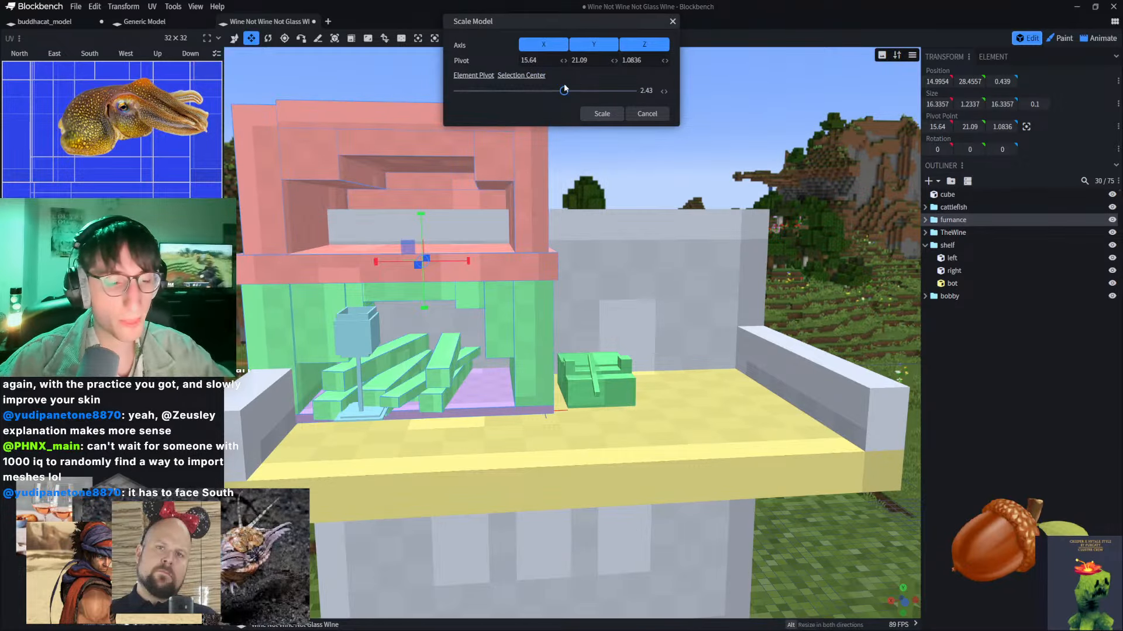
{"action": "left_click", "coordinate": [652, 115]}
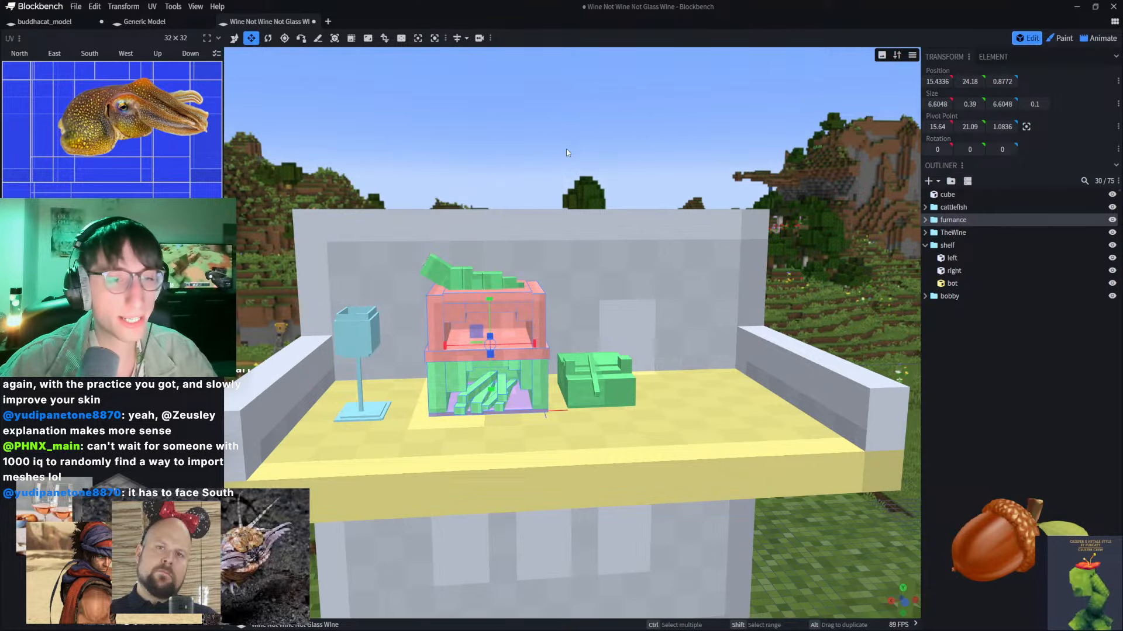
Step: Select the large cube behind the shelf and examine it together with the shelf models
{"action": "left_click", "coordinate": [560, 224]}
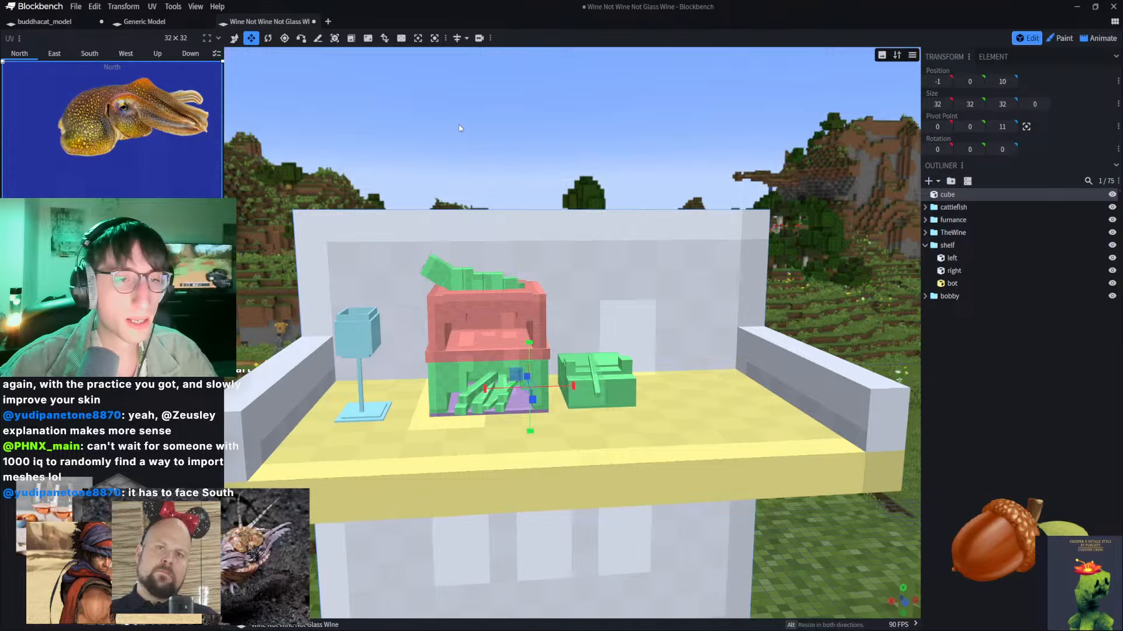
{"action": "scroll", "coordinate": [471, 140], "scroll_direction": "down", "scroll_amount": 4}
{"action": "left_click_drag", "start_coordinate": [466, 145], "coordinate": [474, 156]}
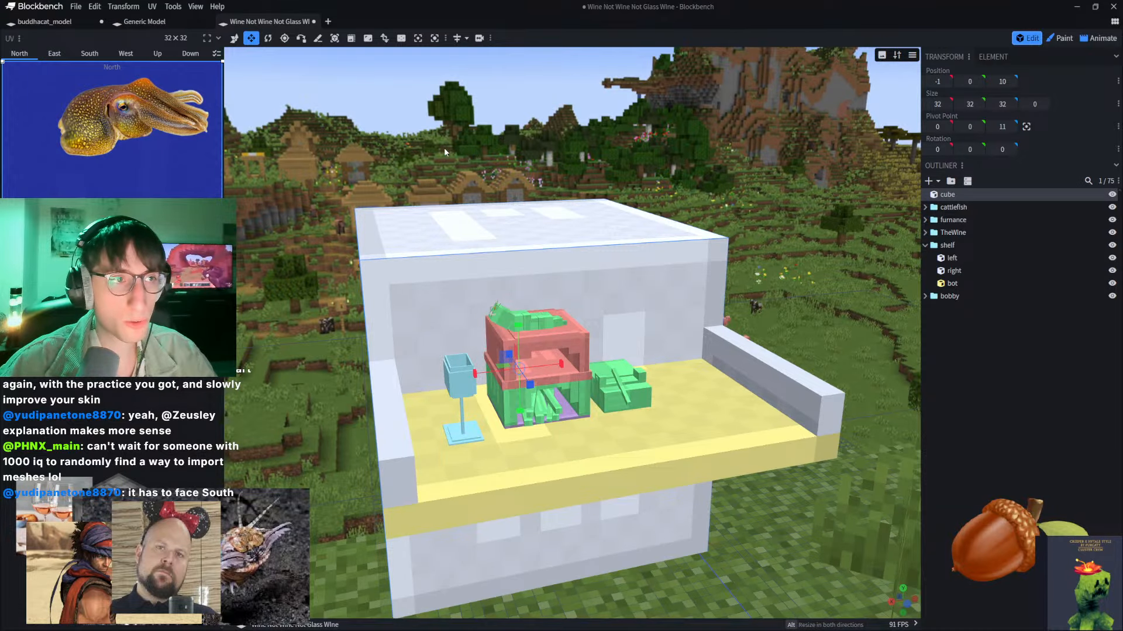
Step: Switch to the buddhacat_model project and examine the rotated character from the front
{"action": "left_click", "coordinate": [49, 25]}
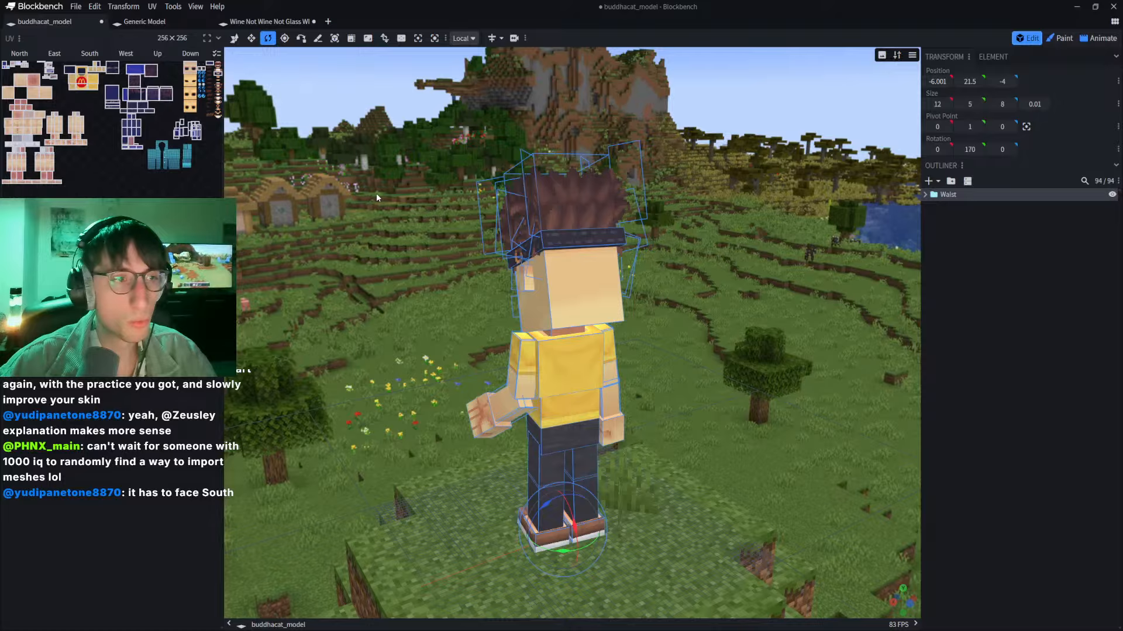
{"action": "left_click_drag", "start_coordinate": [377, 197], "coordinate": [635, 243]}
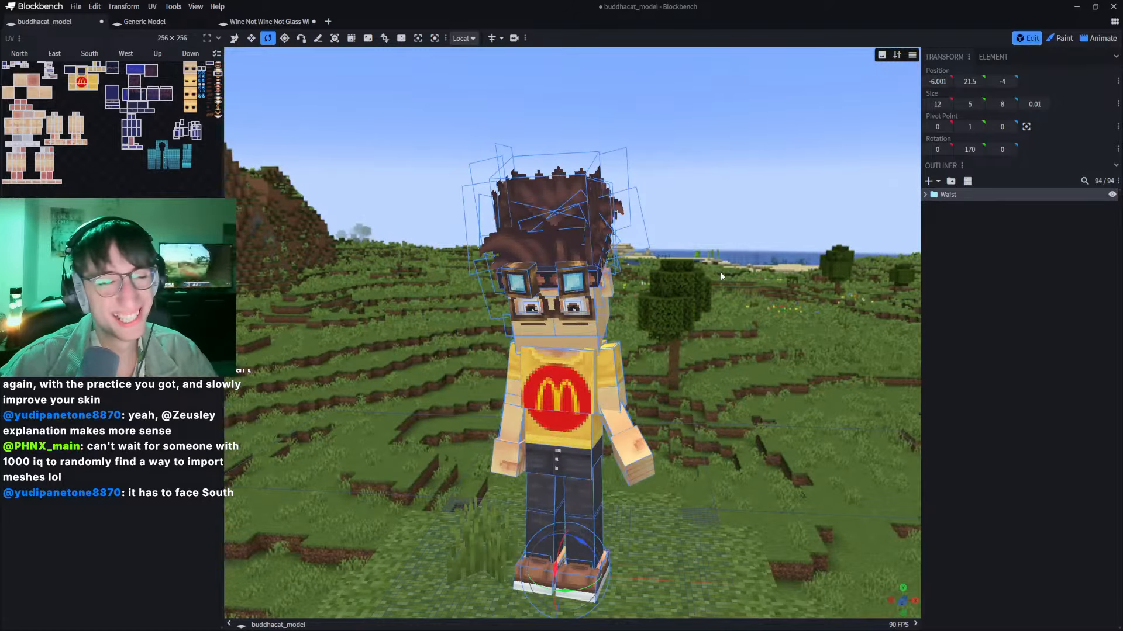
{"action": "left_click_drag", "start_coordinate": [575, 363], "coordinate": [586, 246]}
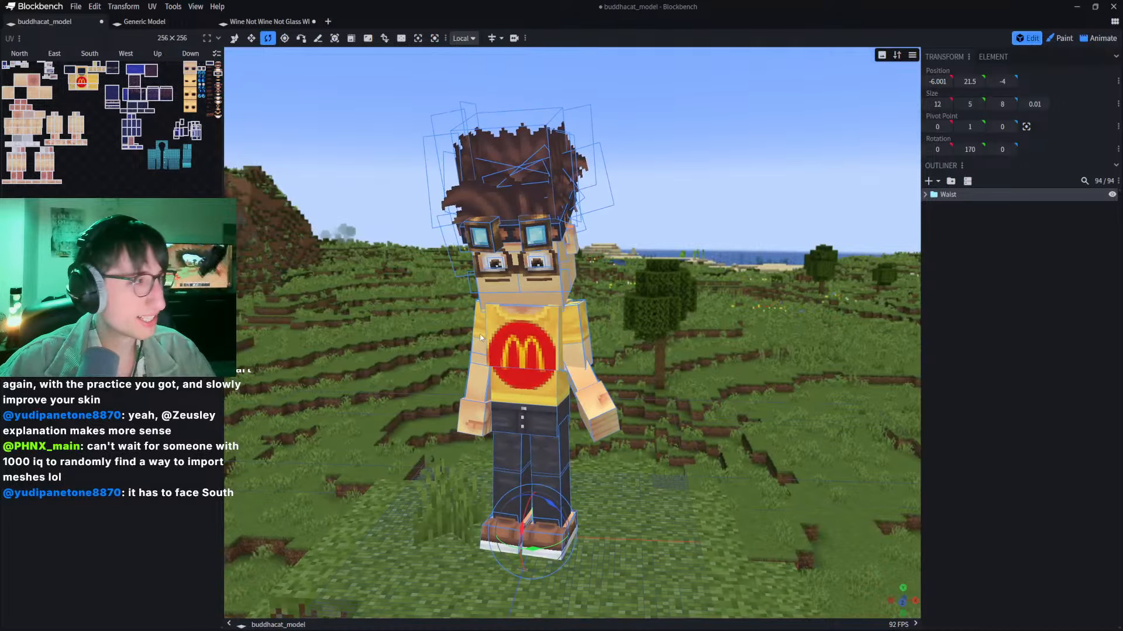
Step: Compare the shelf models in the Wine Not Wine Not Glass Wine project with the buddhacat character's proportions and details
{"action": "left_click", "coordinate": [268, 21]}
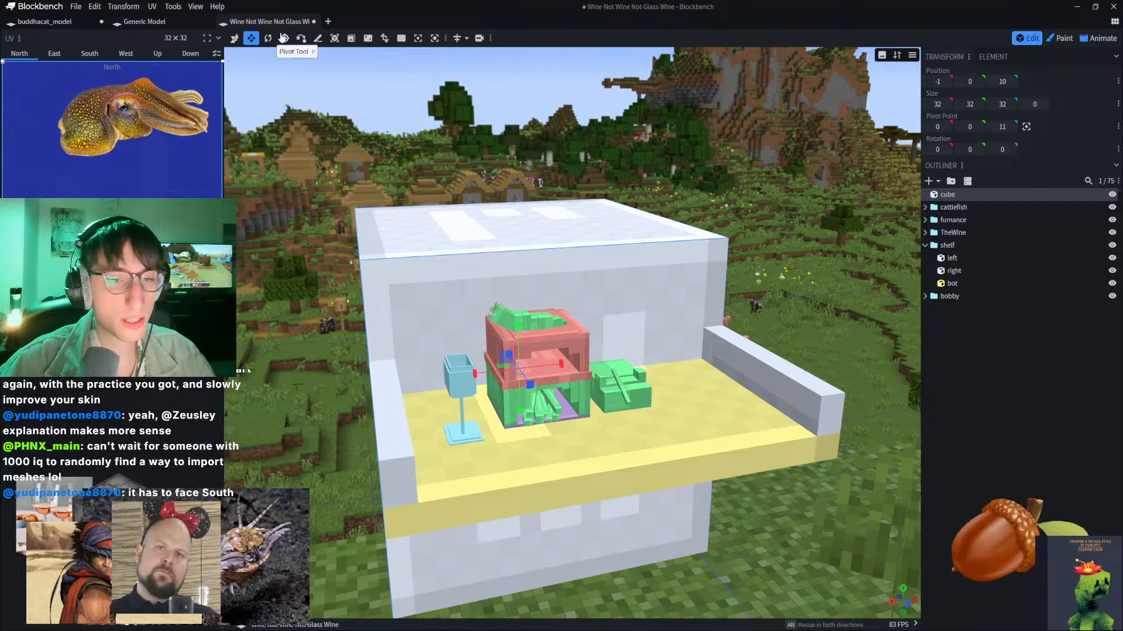
{"action": "scroll", "coordinate": [429, 82], "scroll_direction": "up", "scroll_amount": 5}
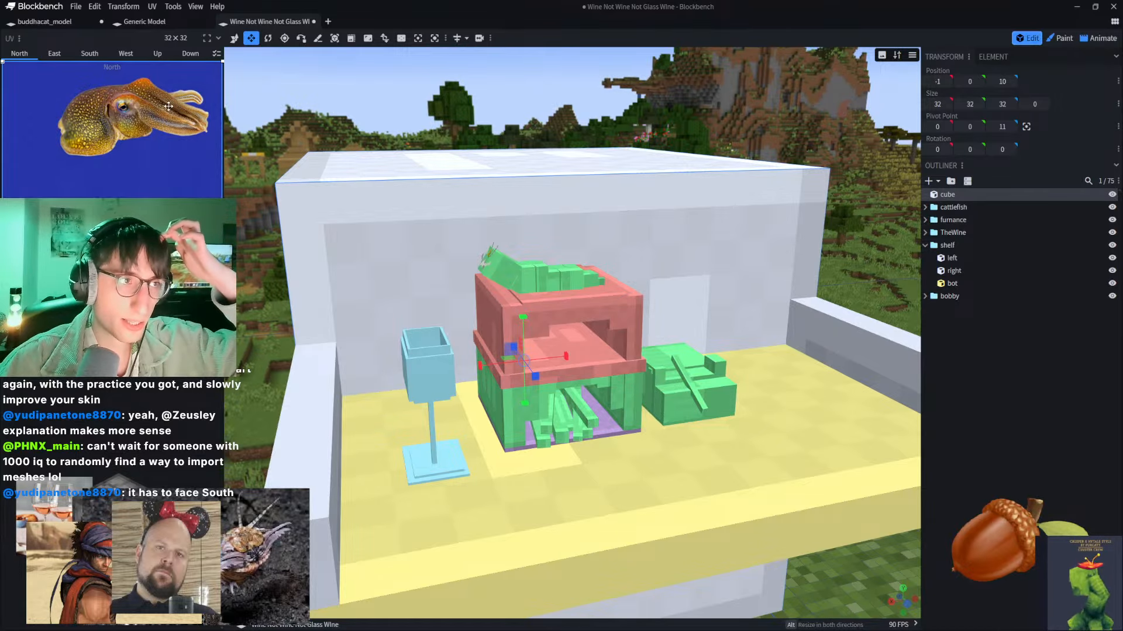
{"action": "left_click", "coordinate": [45, 23]}
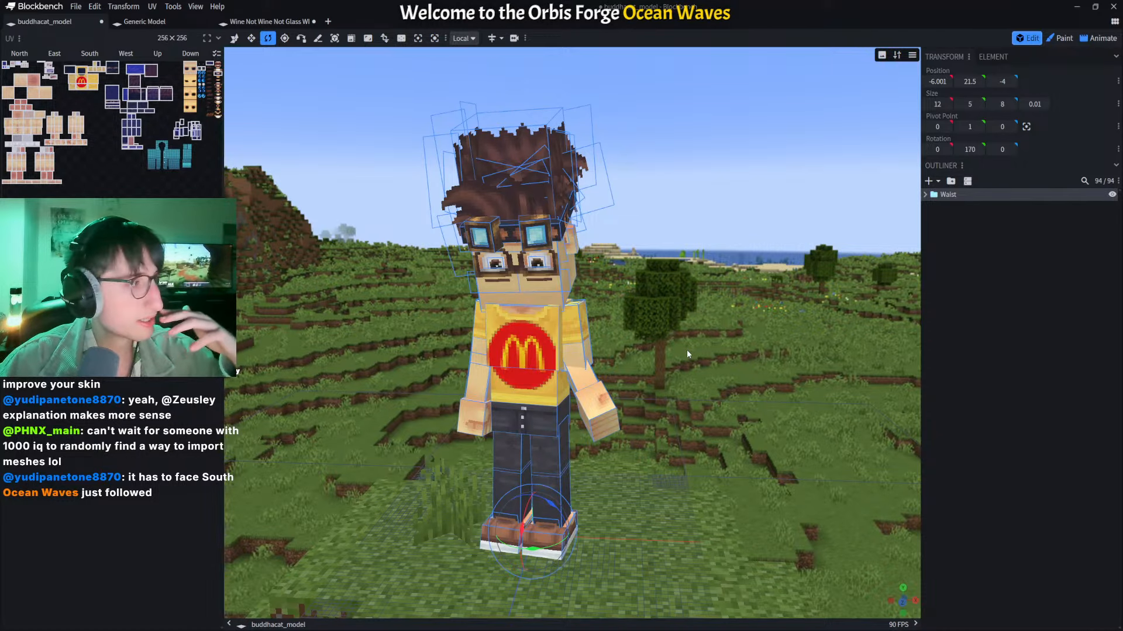
{"action": "scroll", "coordinate": [687, 352], "scroll_direction": "up", "scroll_amount": 2}
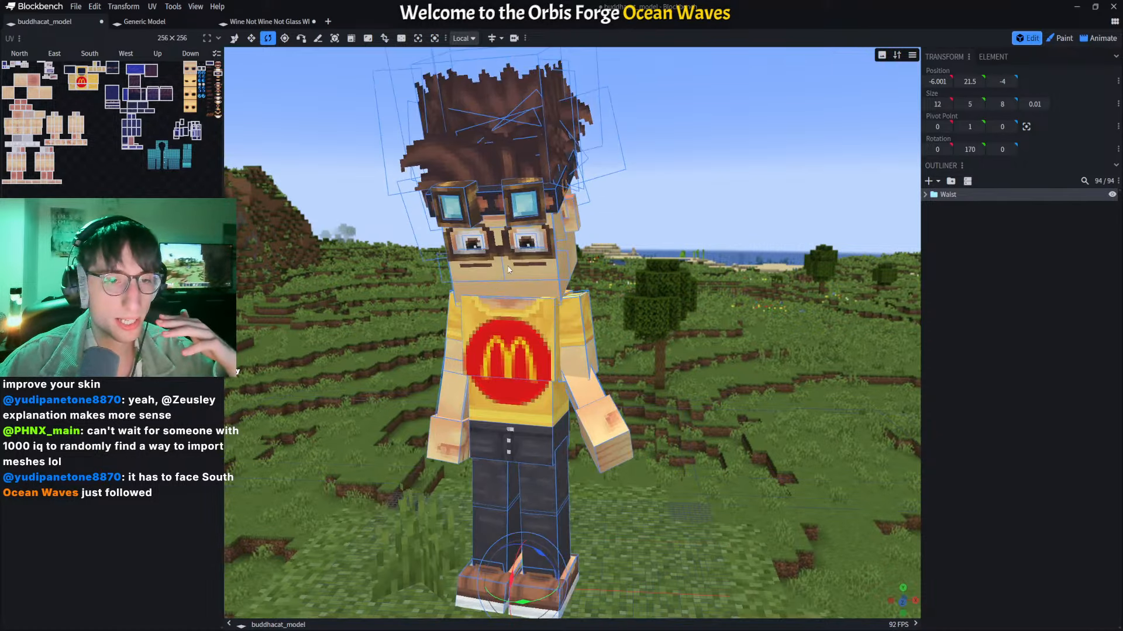
{"action": "scroll", "coordinate": [508, 270], "scroll_direction": "down", "scroll_amount": 4}
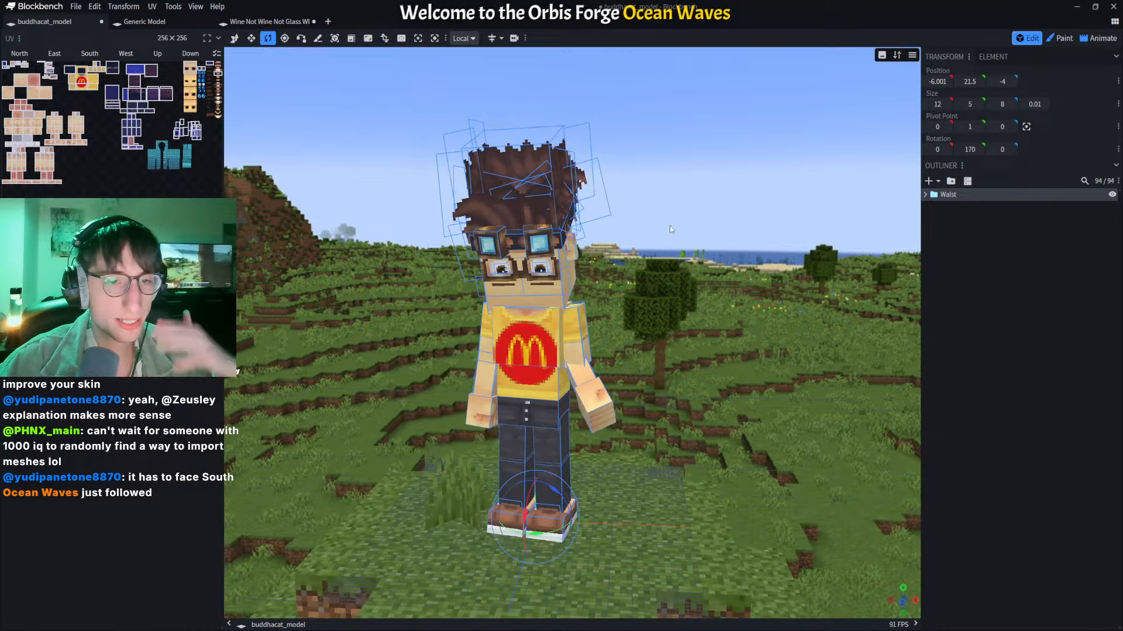
{"action": "right_click_drag", "start_coordinate": [653, 342], "coordinate": [652, 296]}
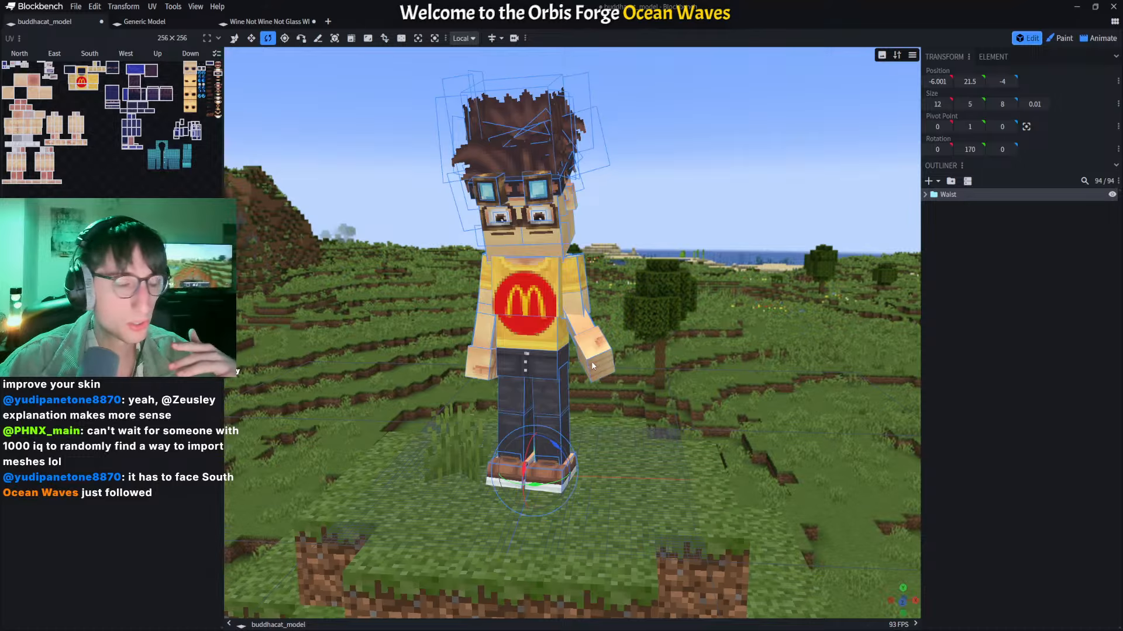
{"action": "scroll", "coordinate": [666, 289], "scroll_direction": "up", "scroll_amount": 2}
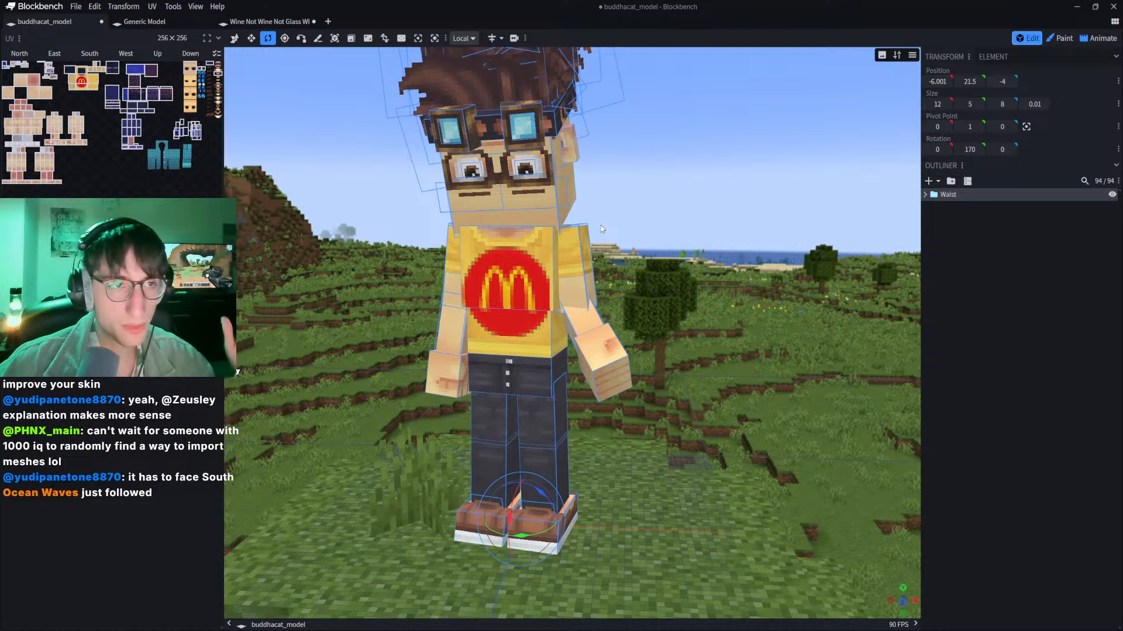
Step: Return to the Wine Not Wine Not Glass Wine project and examine the whole cube with its attached shelf
{"action": "left_click", "coordinate": [268, 22]}
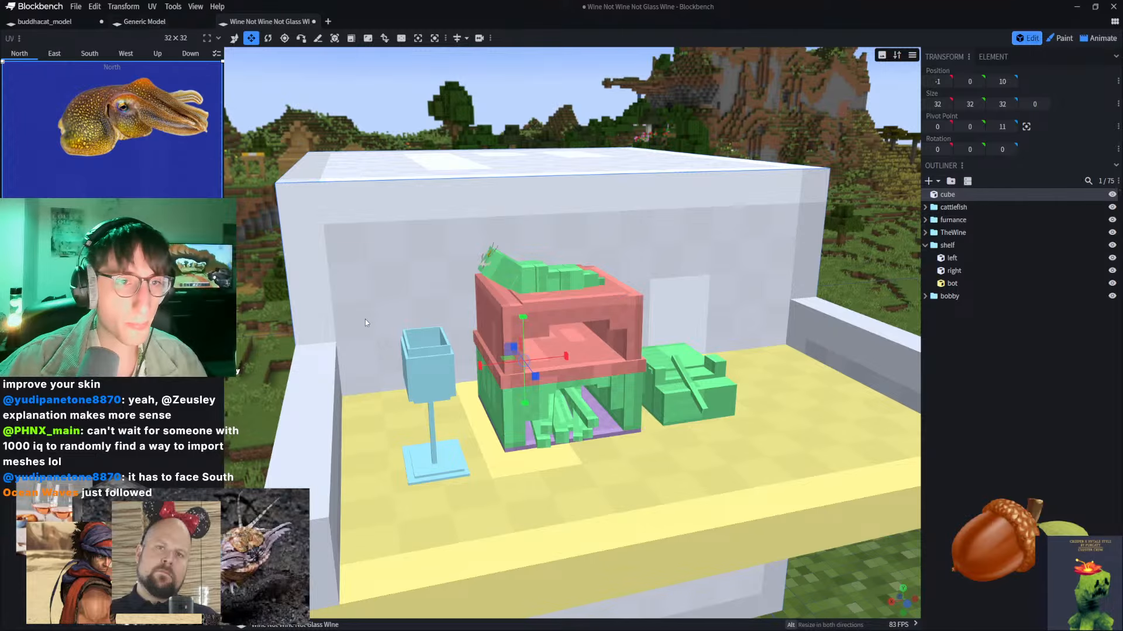
{"action": "scroll", "coordinate": [362, 313], "scroll_direction": "down", "scroll_amount": 2}
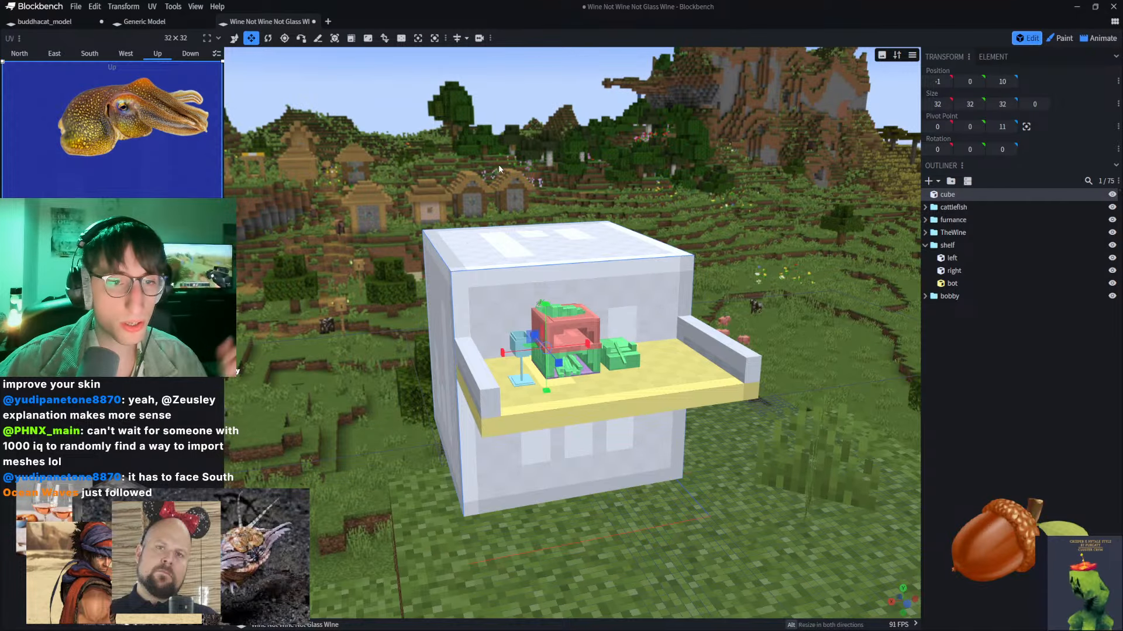
{"action": "scroll", "coordinate": [499, 199], "scroll_direction": "down", "scroll_amount": 3}
{"action": "right_click_drag", "start_coordinate": [499, 226], "coordinate": [502, 241]}
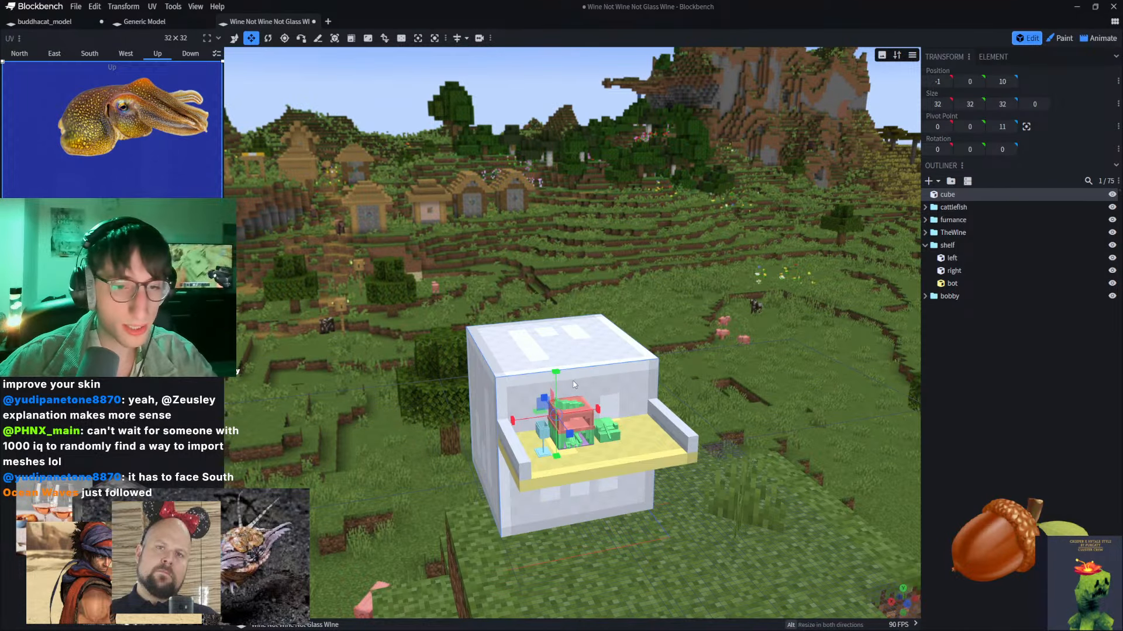
Step: Try heights of 75 and 64 for the large cube behind the shelf, undoing each change
{"action": "left_click_drag", "start_coordinate": [556, 372], "coordinate": [556, 213]}
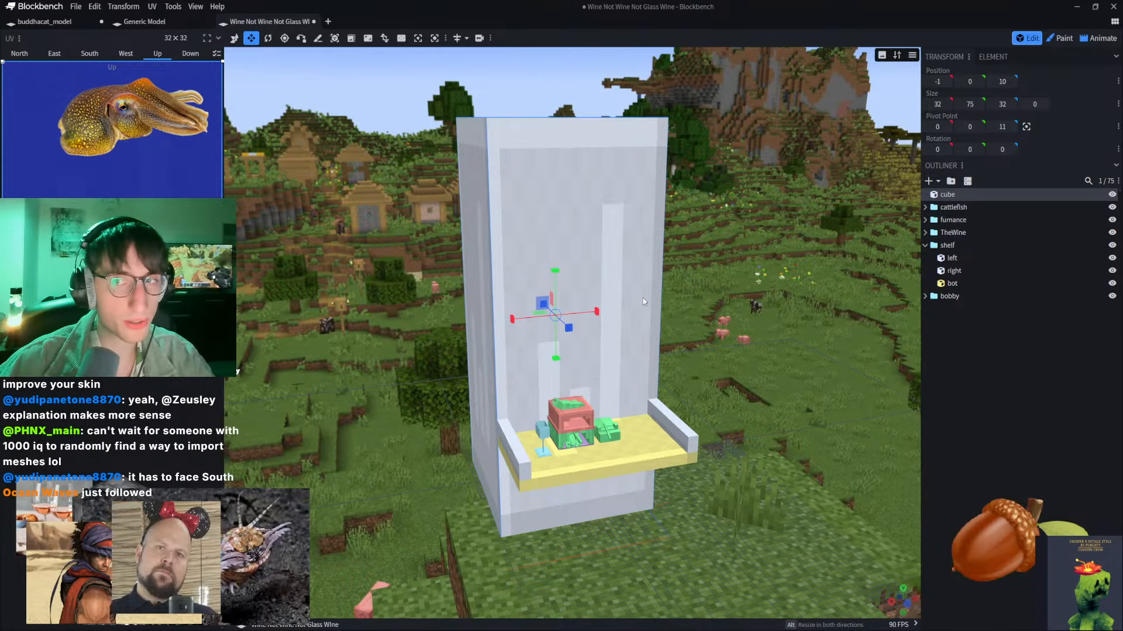
{"action": "key", "text": "ctrl+z"}
{"action": "left_click", "coordinate": [970, 104]}
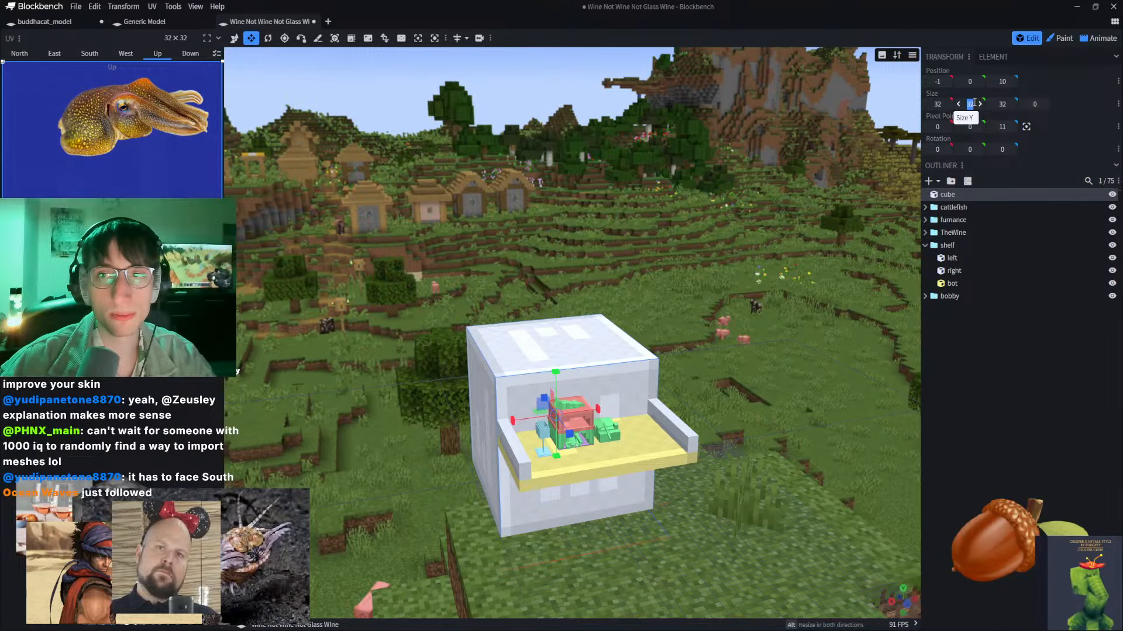
{"action": "key", "text": "Return"}
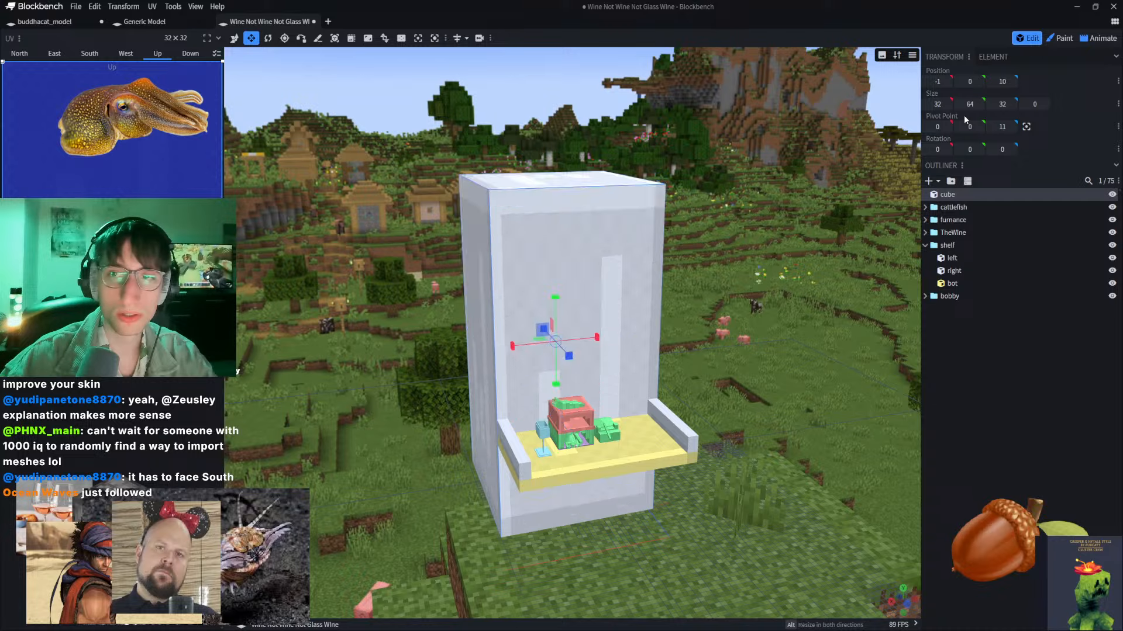
{"action": "scroll", "coordinate": [670, 228], "scroll_direction": "up", "scroll_amount": 1}
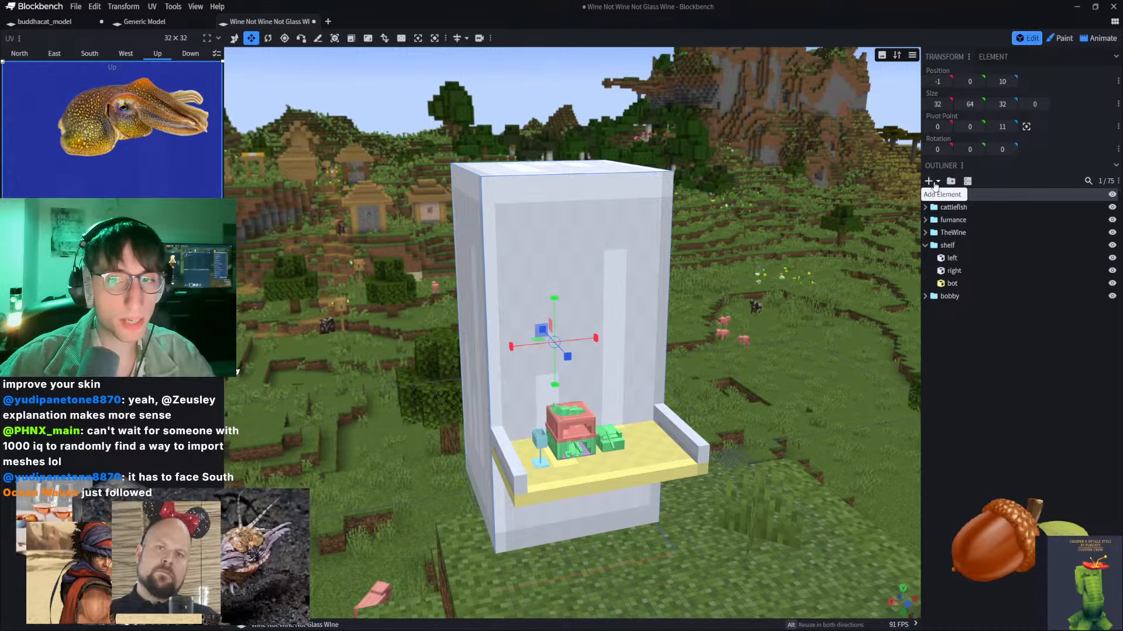
{"action": "left_click", "coordinate": [936, 182]}
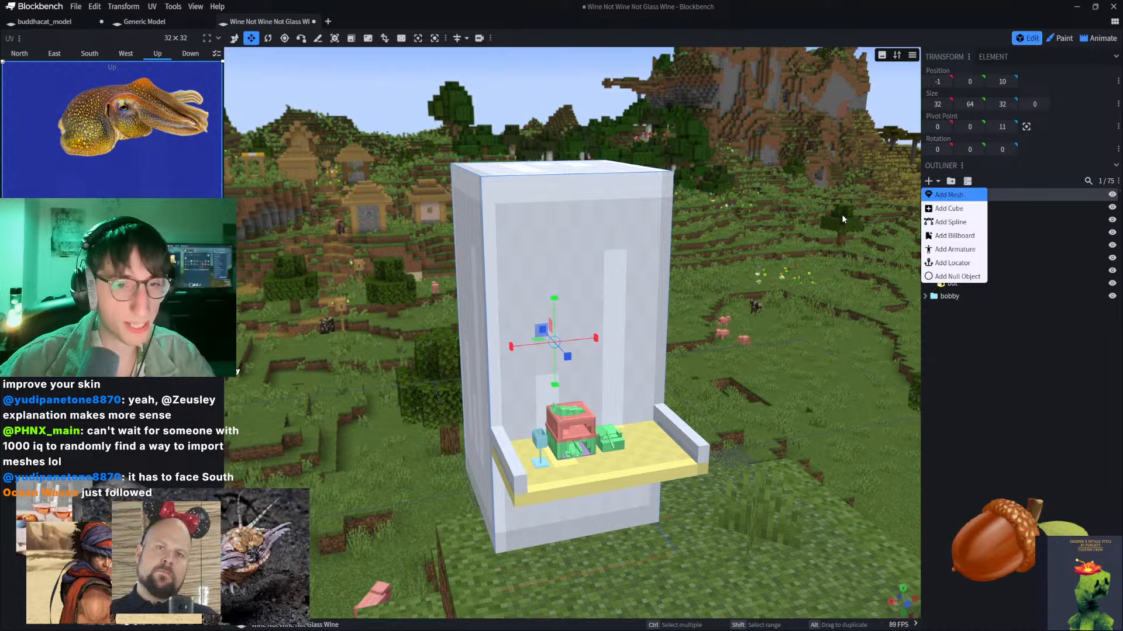
{"action": "left_click", "coordinate": [731, 228]}
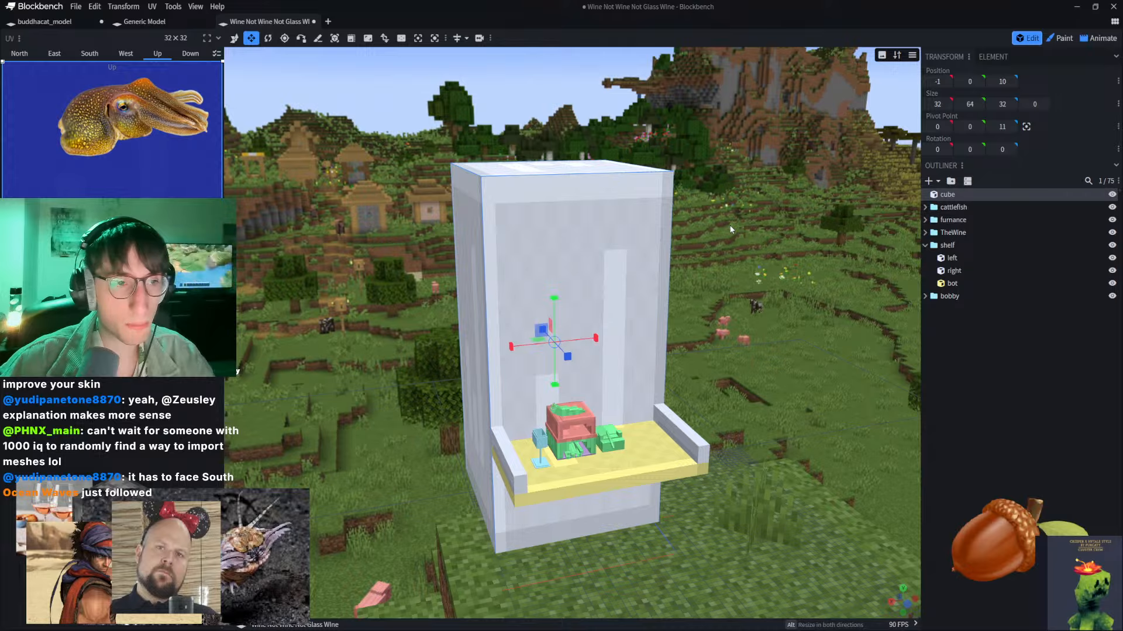
{"action": "key", "text": "ctrl+z"}
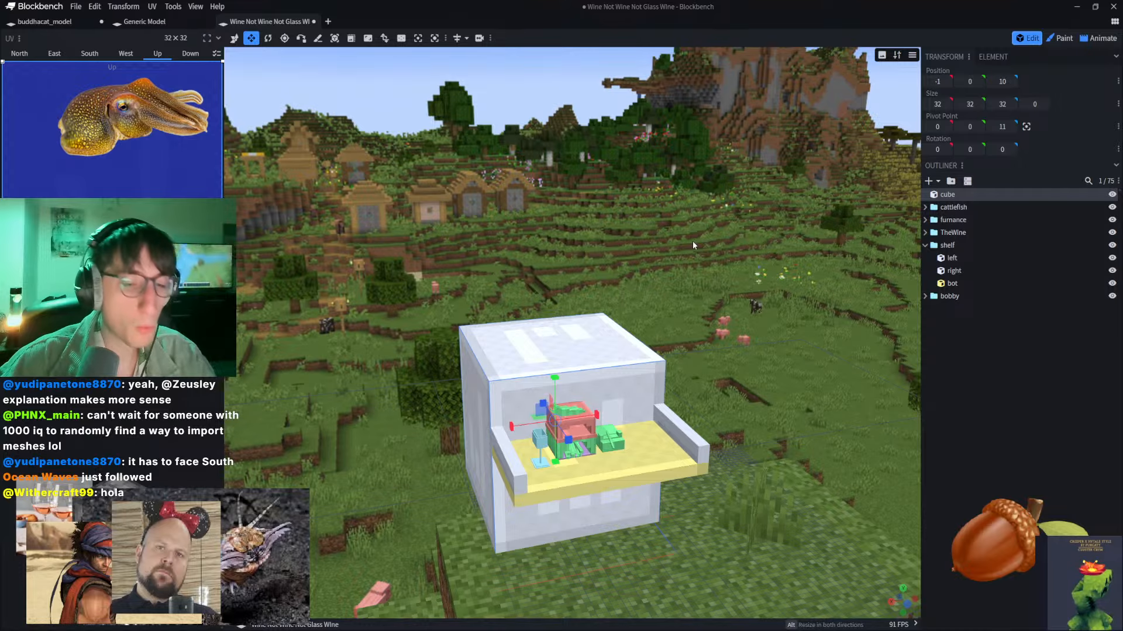
{"action": "scroll", "coordinate": [667, 250], "scroll_direction": "up", "scroll_amount": 5}
{"action": "right_click_drag", "start_coordinate": [625, 175], "coordinate": [620, 156]}
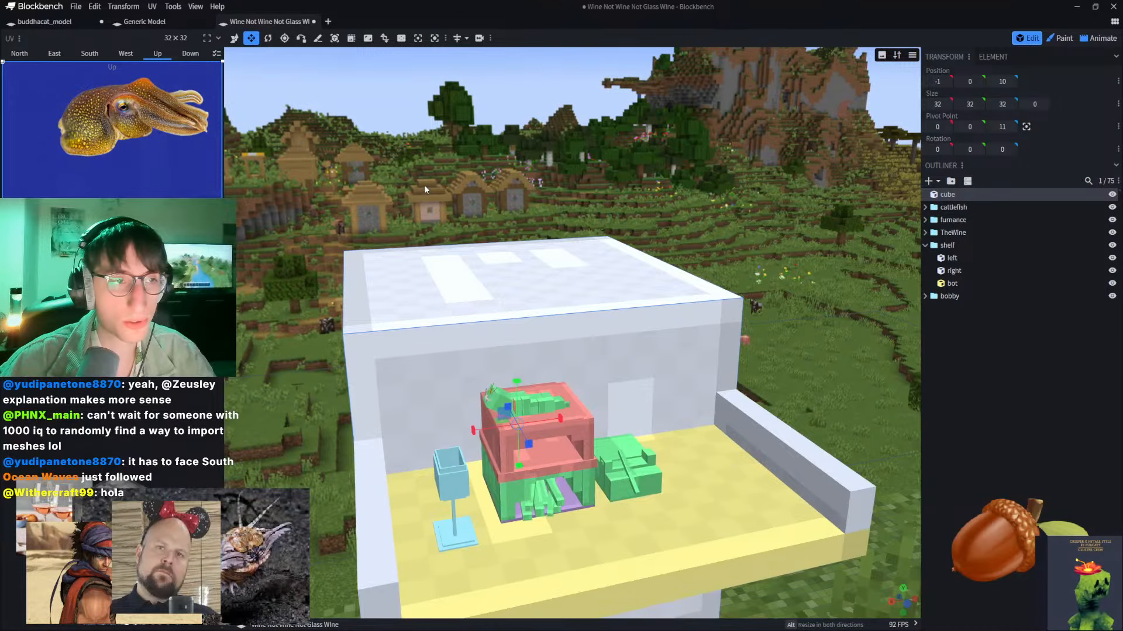
Step: Switch to the buddhacat_model project and examine the character's face, shirt logo and arm textures up close in Paint mode
{"action": "right_click_drag", "start_coordinate": [375, 202], "coordinate": [443, 162]}
{"action": "left_click", "coordinate": [33, 26]}
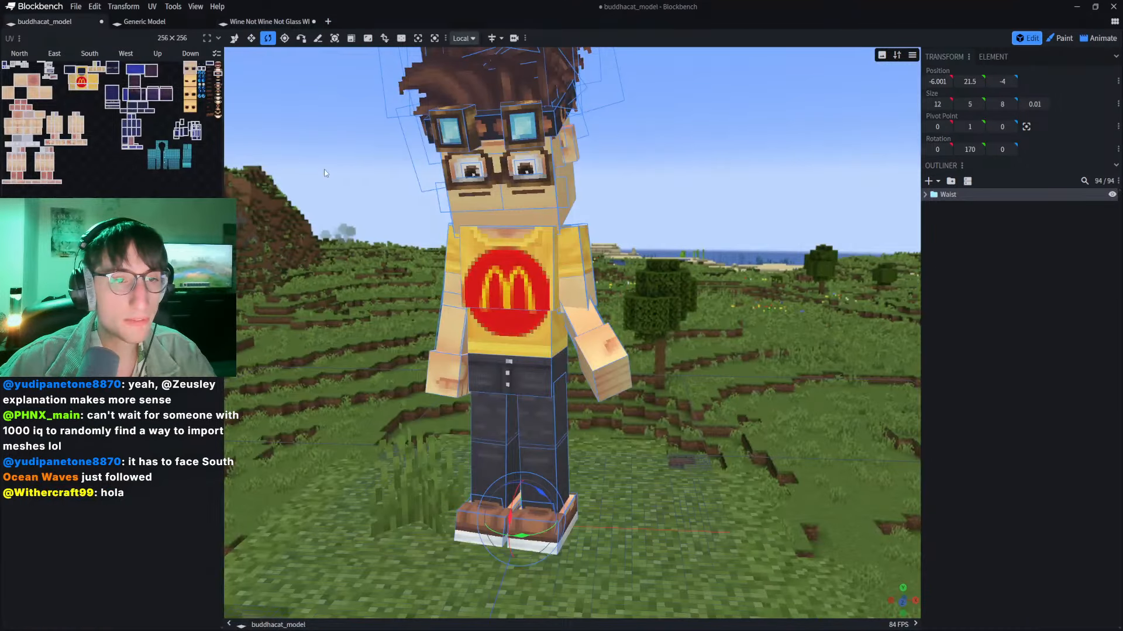
{"action": "scroll", "coordinate": [652, 212], "scroll_direction": "up", "scroll_amount": 4}
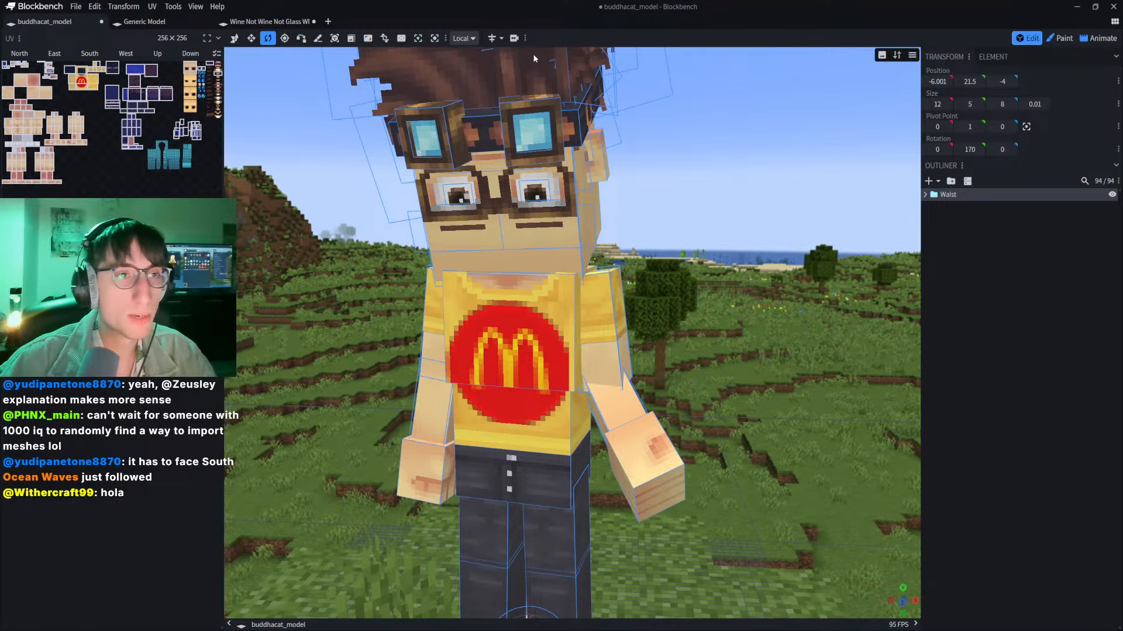
{"action": "left_click", "coordinate": [1060, 38]}
{"action": "right_click_drag", "start_coordinate": [676, 290], "coordinate": [748, 225]}
{"action": "scroll", "coordinate": [748, 225], "scroll_direction": "up", "scroll_amount": 5}
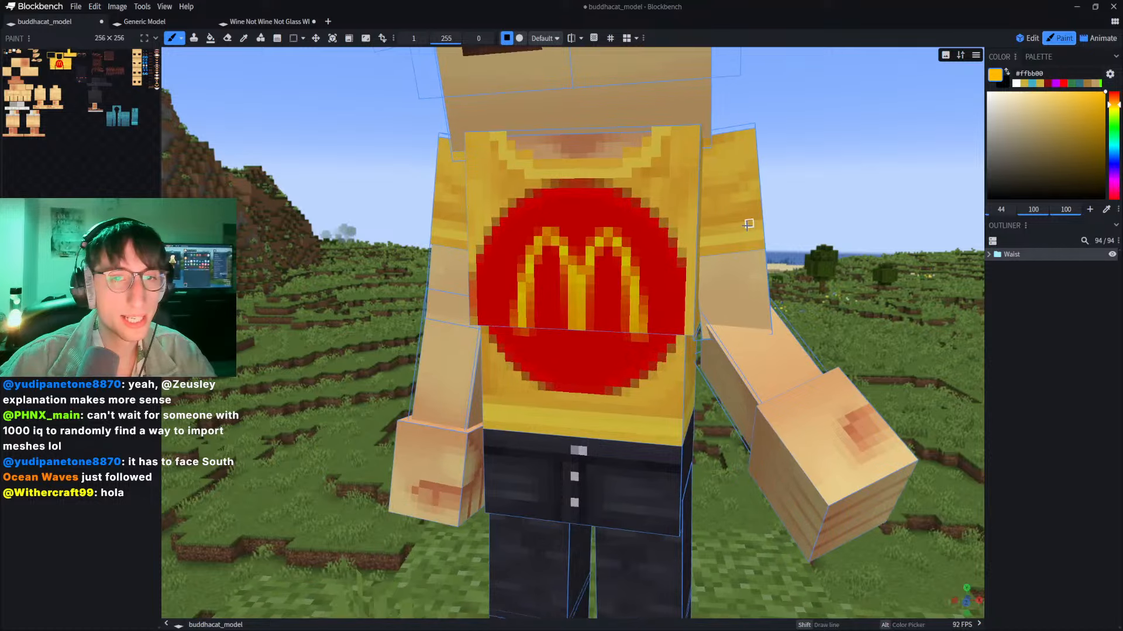
Step: Choose the Smooth Brush, select the front chest cube with the shirt logo, and return to Edit mode
{"action": "left_click", "coordinate": [181, 38]}
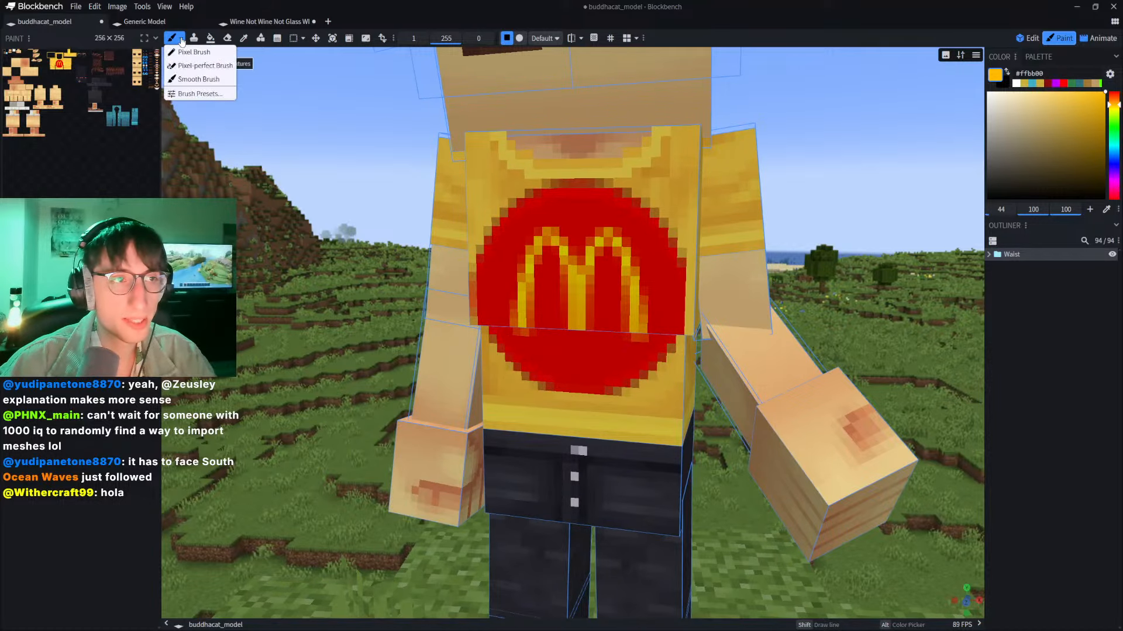
{"action": "left_click", "coordinate": [200, 80]}
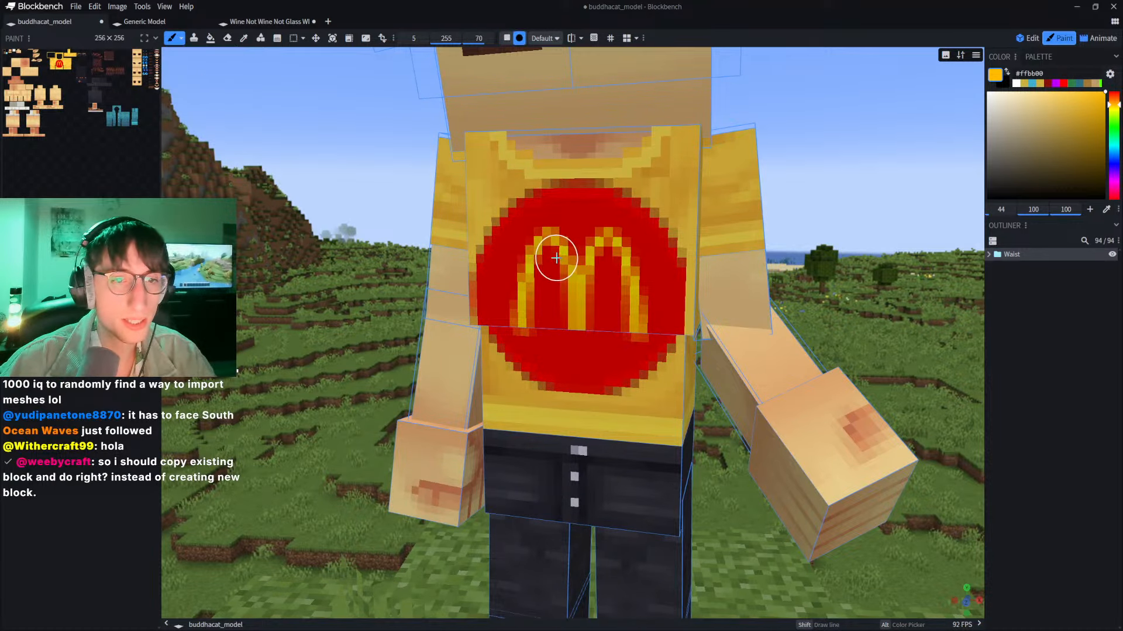
{"action": "left_click", "coordinate": [481, 201]}
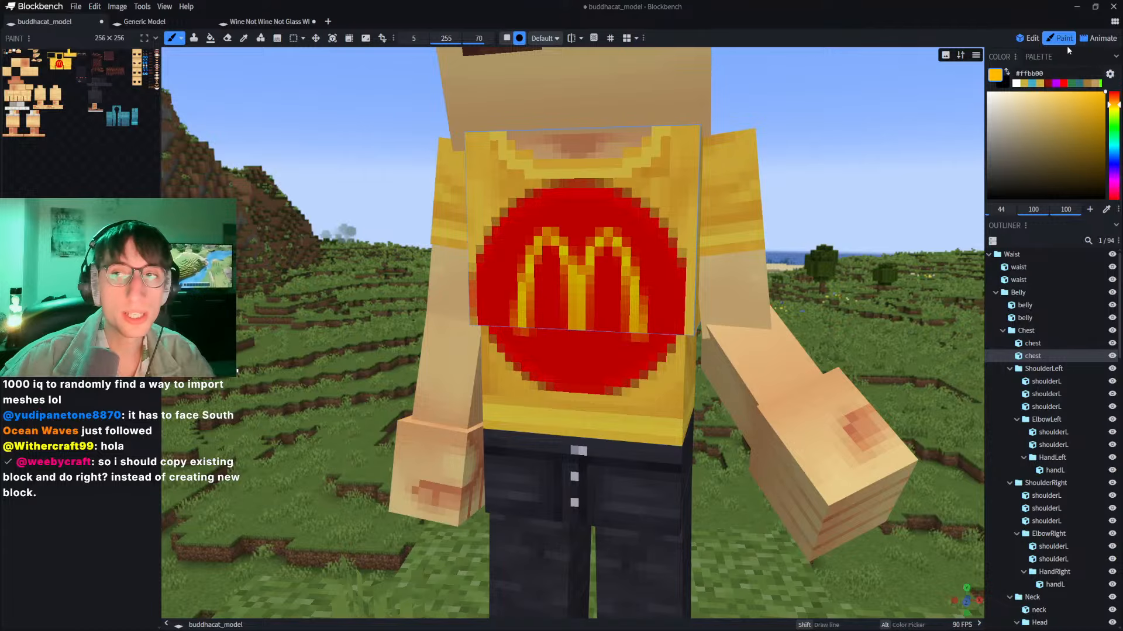
{"action": "left_click", "coordinate": [1028, 38]}
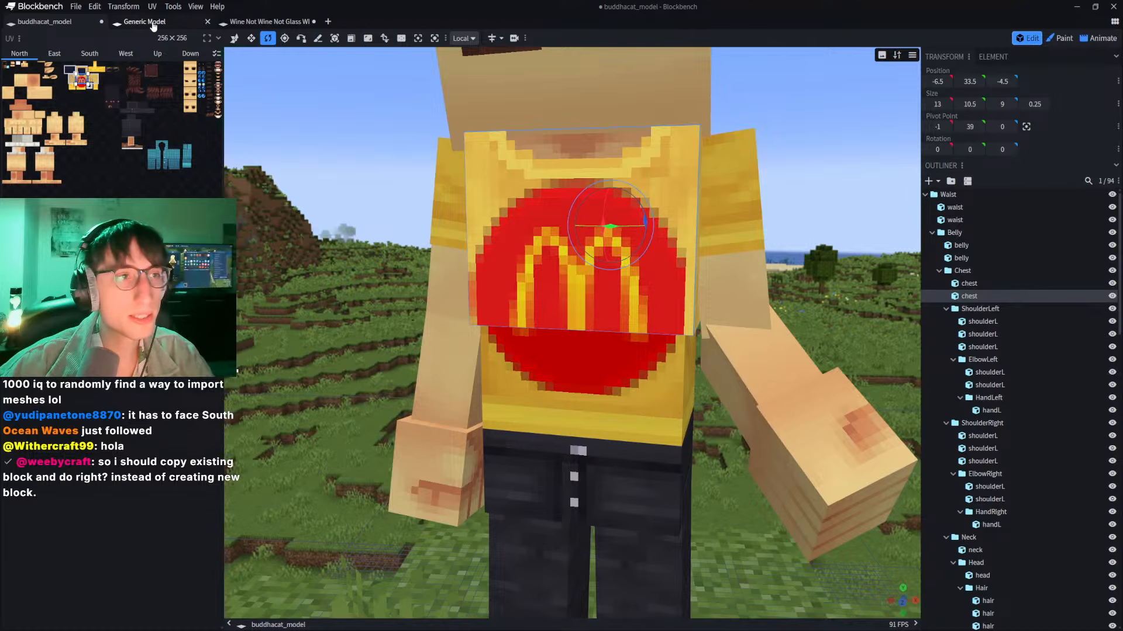
Step: Return to the Wine Not Wine Not Glass Wine project and examine the furnace and cuttlefish on the shelf
{"action": "left_click", "coordinate": [268, 22]}
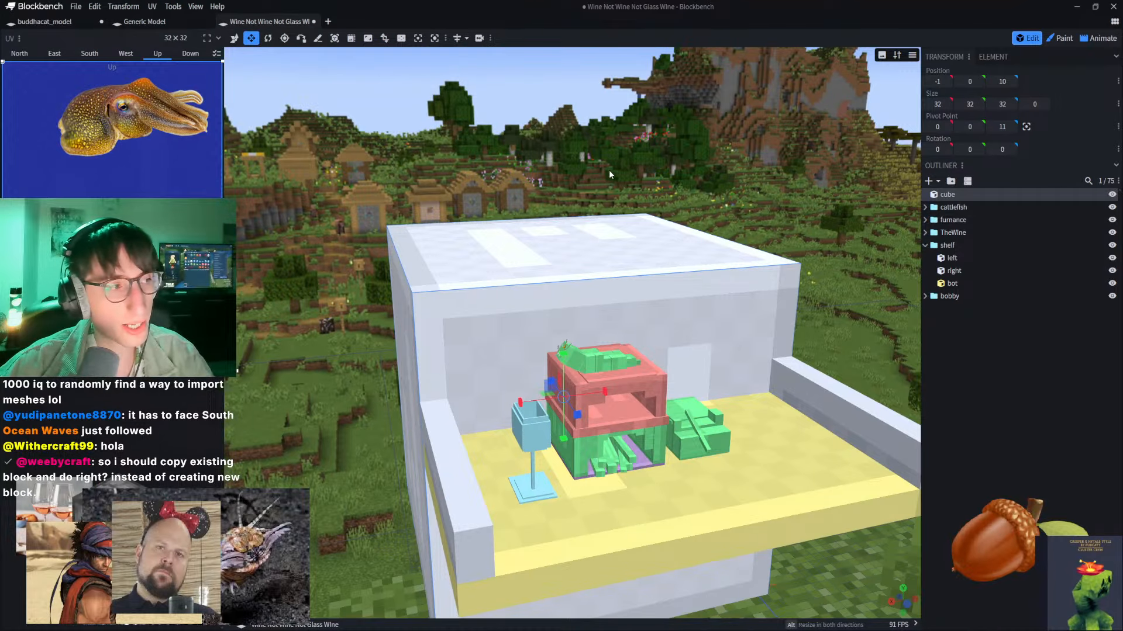
{"action": "scroll", "coordinate": [608, 170], "scroll_direction": "up", "scroll_amount": 3}
{"action": "scroll", "coordinate": [582, 173], "scroll_direction": "up", "scroll_amount": 3}
{"action": "right_click_drag", "start_coordinate": [656, 316], "coordinate": [613, 248]}
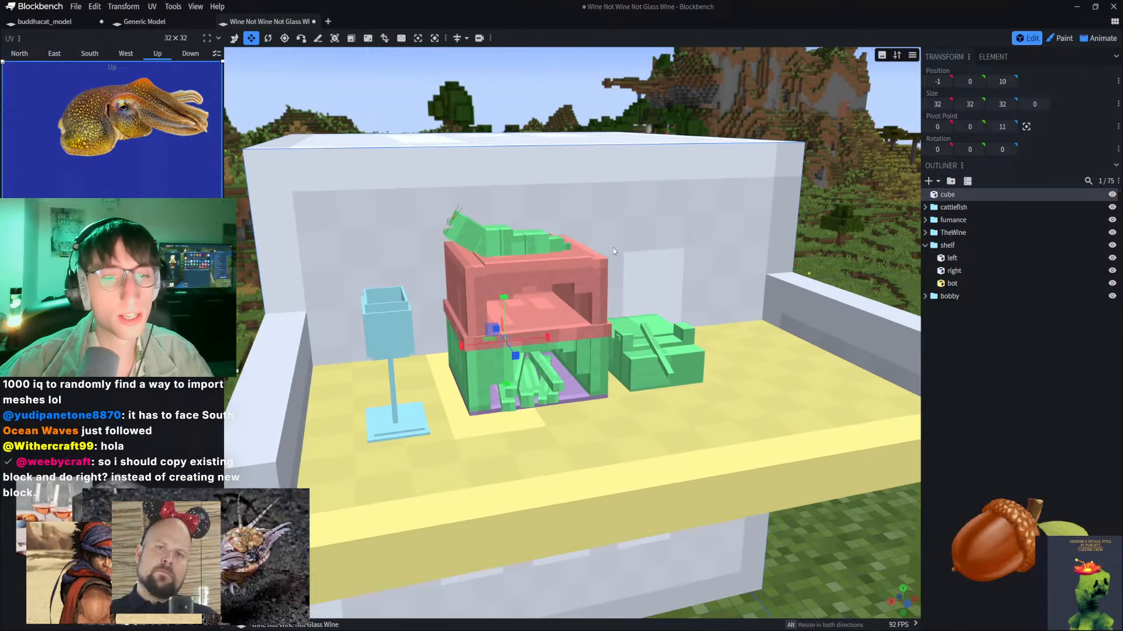
{"action": "scroll", "coordinate": [566, 299], "scroll_direction": "up", "scroll_amount": 6}
Step: Try placing a duplicate of the furnace's middle slab 7 units along X, above the cuttlefish, and undo it
{"action": "left_click", "coordinate": [566, 300]}
{"action": "right_click_drag", "start_coordinate": [734, 196], "coordinate": [655, 222]}
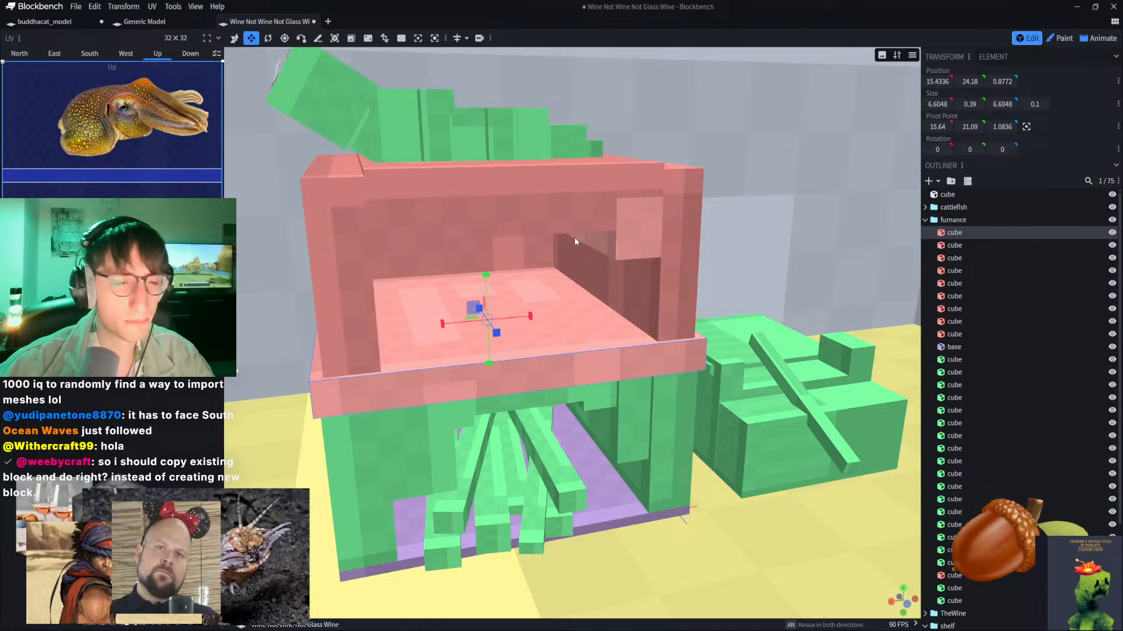
{"action": "scroll", "coordinate": [601, 244], "scroll_direction": "down", "scroll_amount": 3}
{"action": "scroll", "coordinate": [568, 236], "scroll_direction": "up", "scroll_amount": 3}
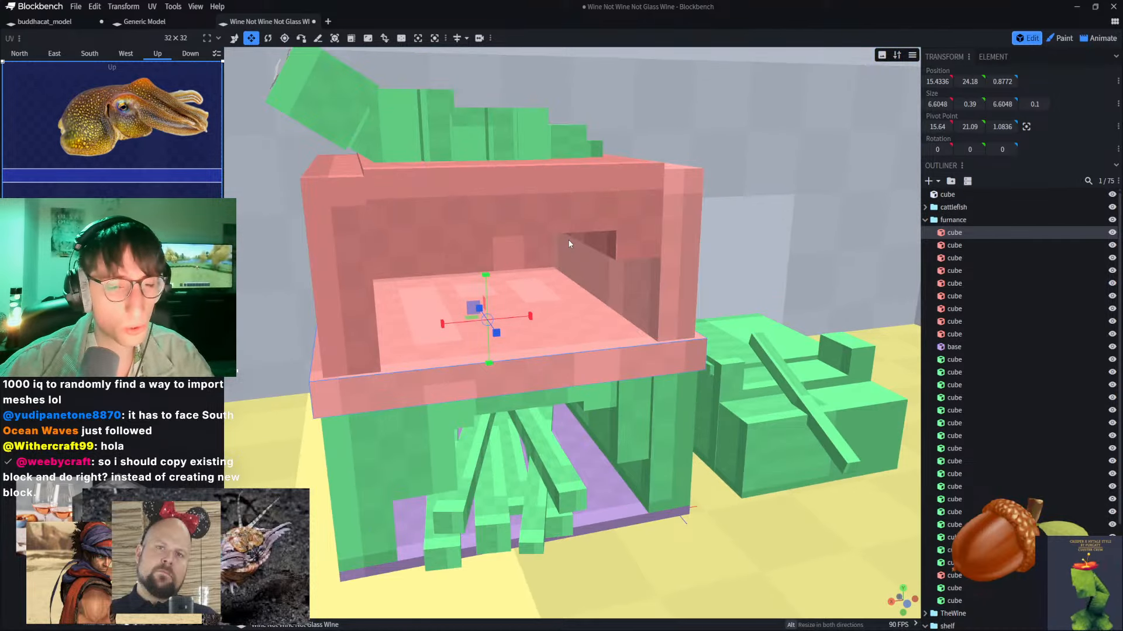
{"action": "key", "text": "ctrl+d"}
{"action": "left_click_drag", "start_coordinate": [456, 323], "coordinate": [738, 331]}
{"action": "right_click_drag", "start_coordinate": [745, 322], "coordinate": [489, 347]}
{"action": "left_click_drag", "start_coordinate": [831, 210], "coordinate": [818, 211]}
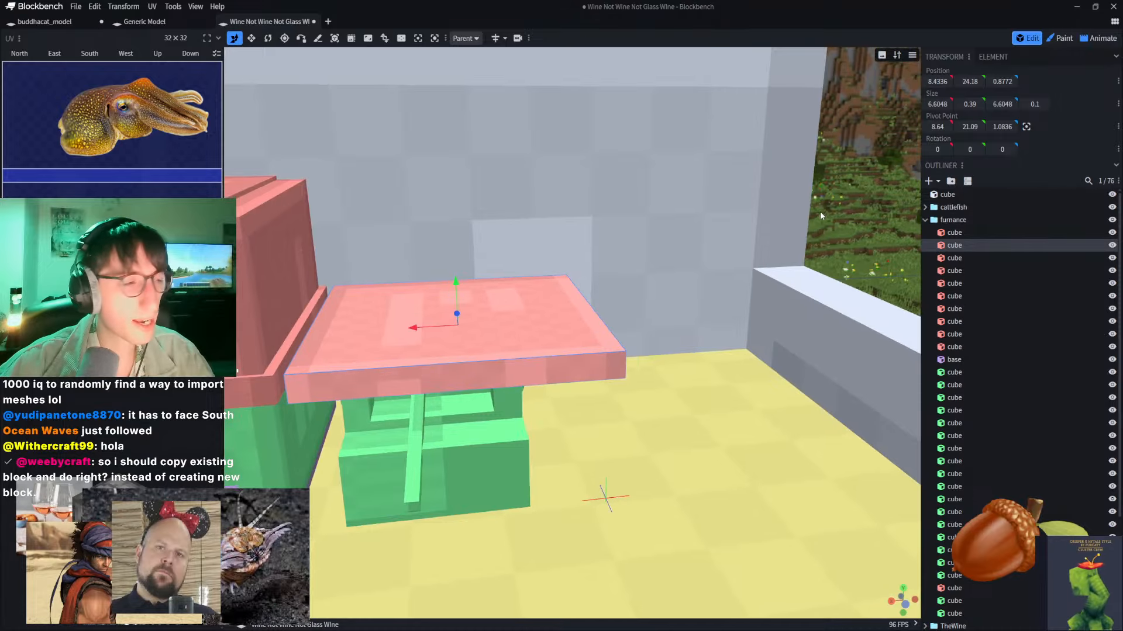
{"action": "right_click_drag", "start_coordinate": [545, 203], "coordinate": [624, 198]}
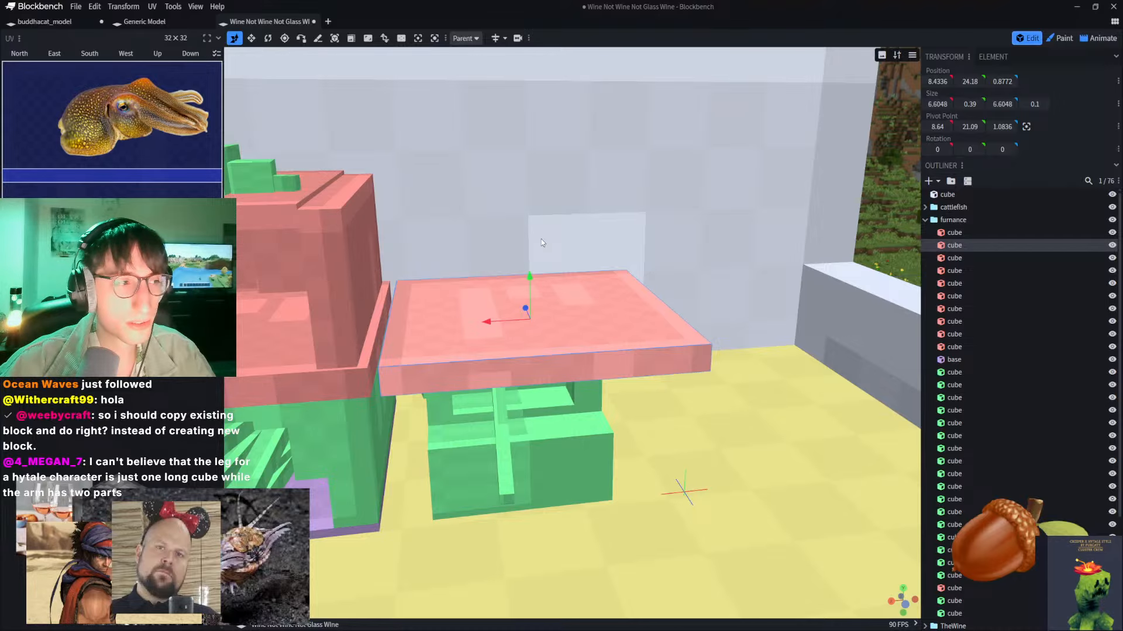
{"action": "right_click_drag", "start_coordinate": [519, 243], "coordinate": [551, 223]}
{"action": "key", "text": "ctrl+z"}
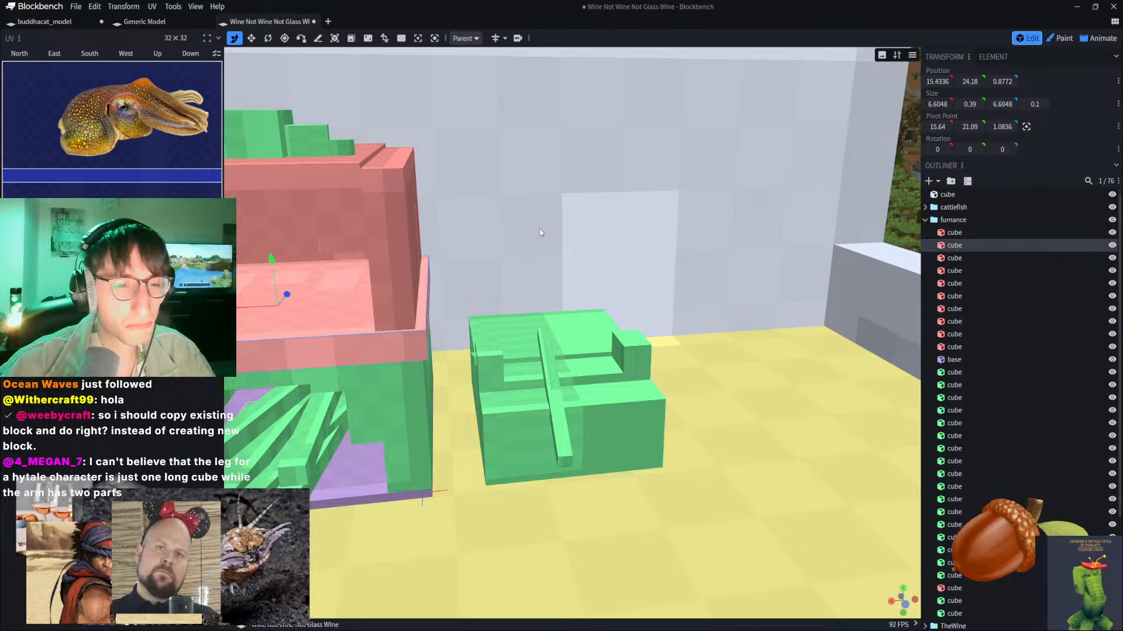
{"action": "key", "text": "ctrl+z"}
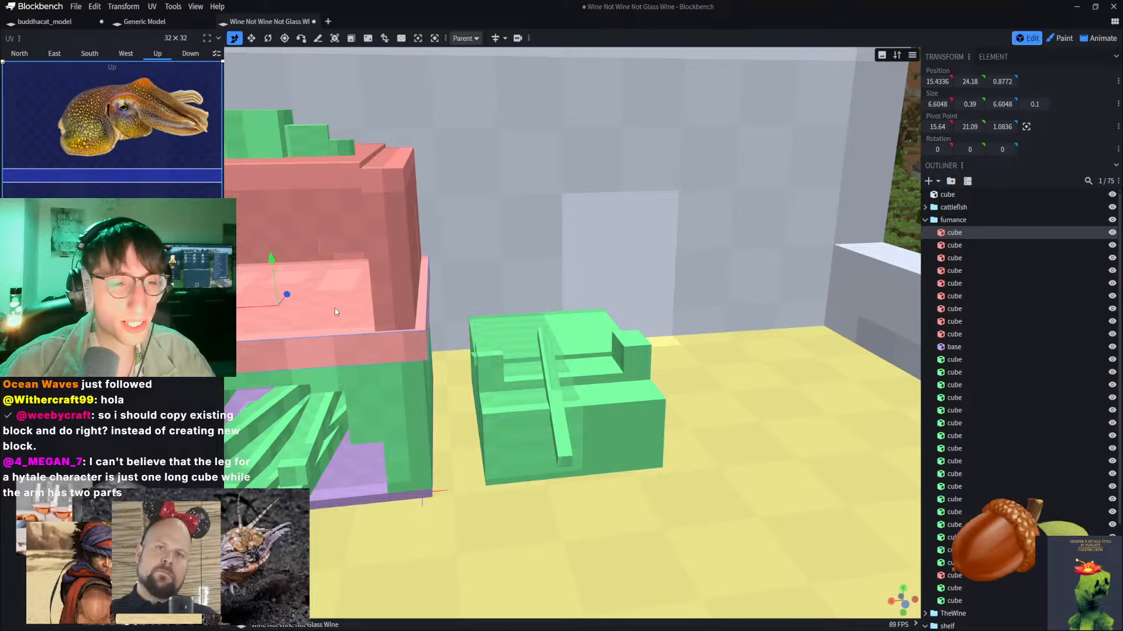
Step: Duplicate the furnace's middle slab once more and shift it sideways, undoing both the move and the duplication
{"action": "key", "text": "ctrl+d"}
{"action": "left_click_drag", "start_coordinate": [243, 306], "coordinate": [503, 321]}
{"action": "key", "text": "ctrl+z"}
{"action": "key", "text": "ctrl+z"}
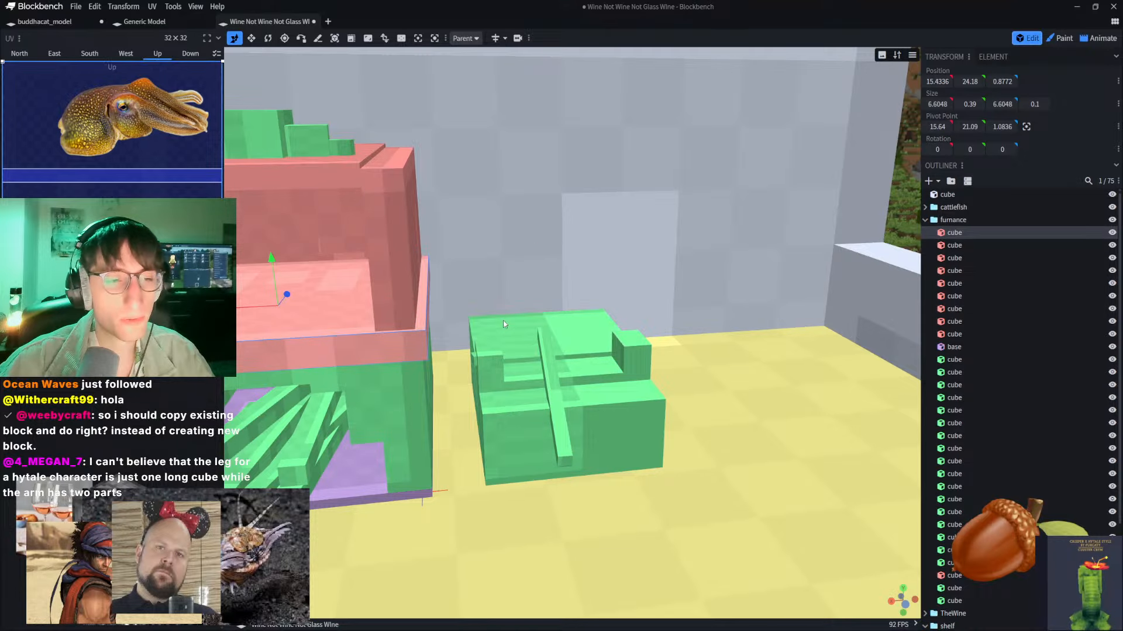
Step: Lower the cuttlefish's wide front block to a height of 1.09, keeping its base in place
{"action": "scroll", "coordinate": [503, 324], "scroll_direction": "up", "scroll_amount": 4}
{"action": "left_click_drag", "start_coordinate": [540, 363], "coordinate": [612, 368]}
{"action": "left_click", "coordinate": [633, 380]}
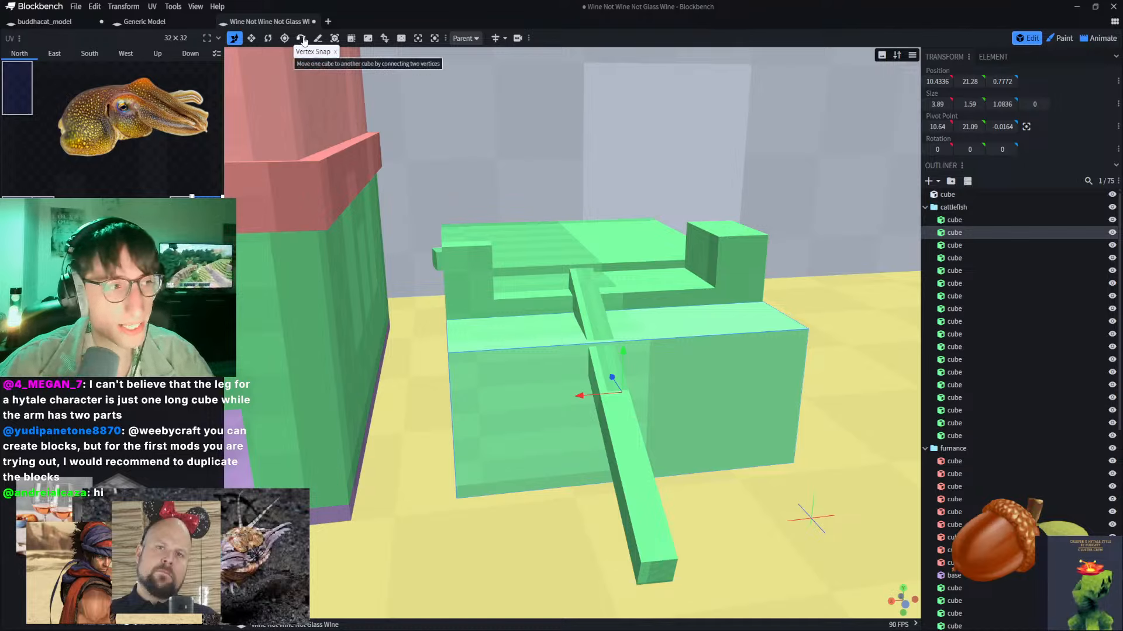
{"action": "left_click", "coordinate": [251, 38]}
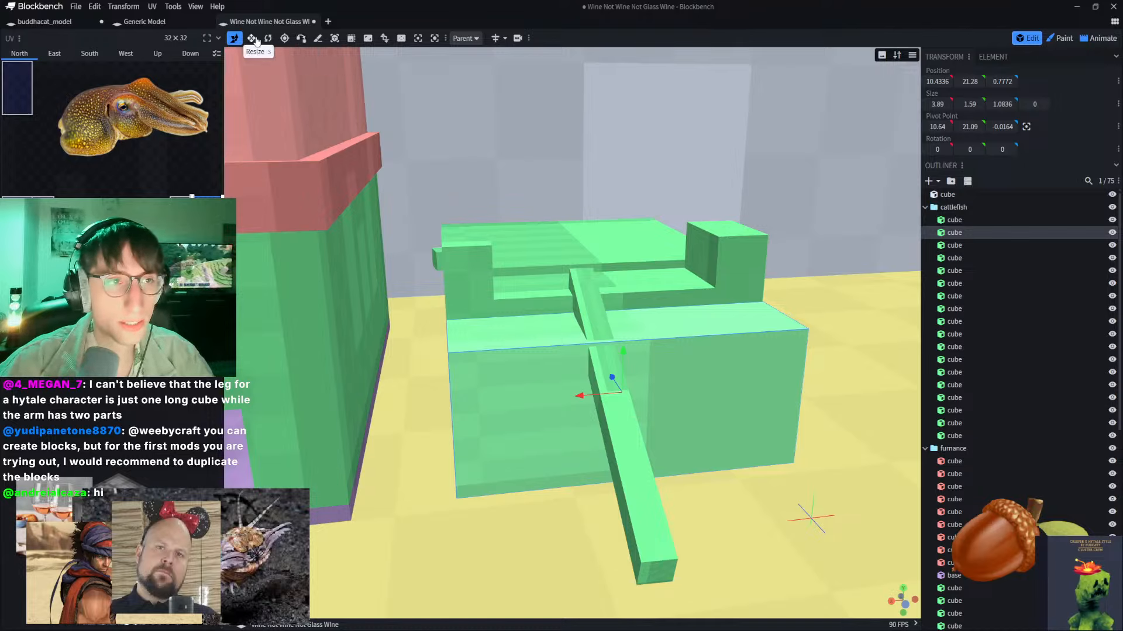
{"action": "left_click_drag", "start_coordinate": [622, 350], "coordinate": [611, 362]}
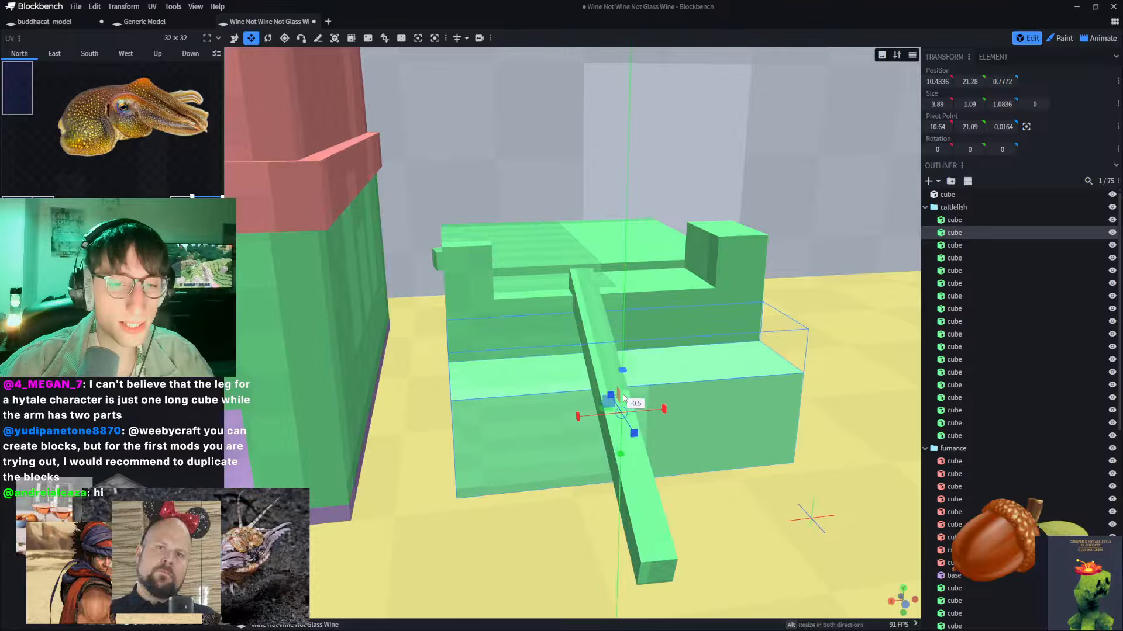
Step: Duplicate the cuttlefish's long tentacle, offset the copy 0.6 units along X, and rotate it to a different angle
{"action": "left_click", "coordinate": [610, 358]}
{"action": "key", "text": "ctrl+d"}
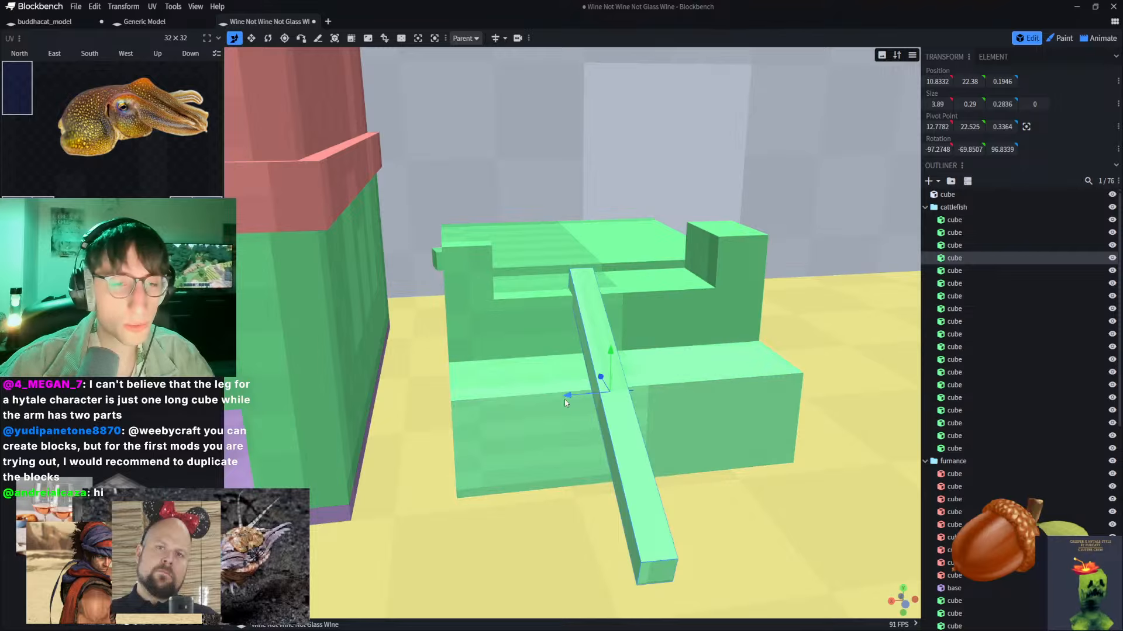
{"action": "left_click_drag", "start_coordinate": [564, 393], "coordinate": [514, 403]}
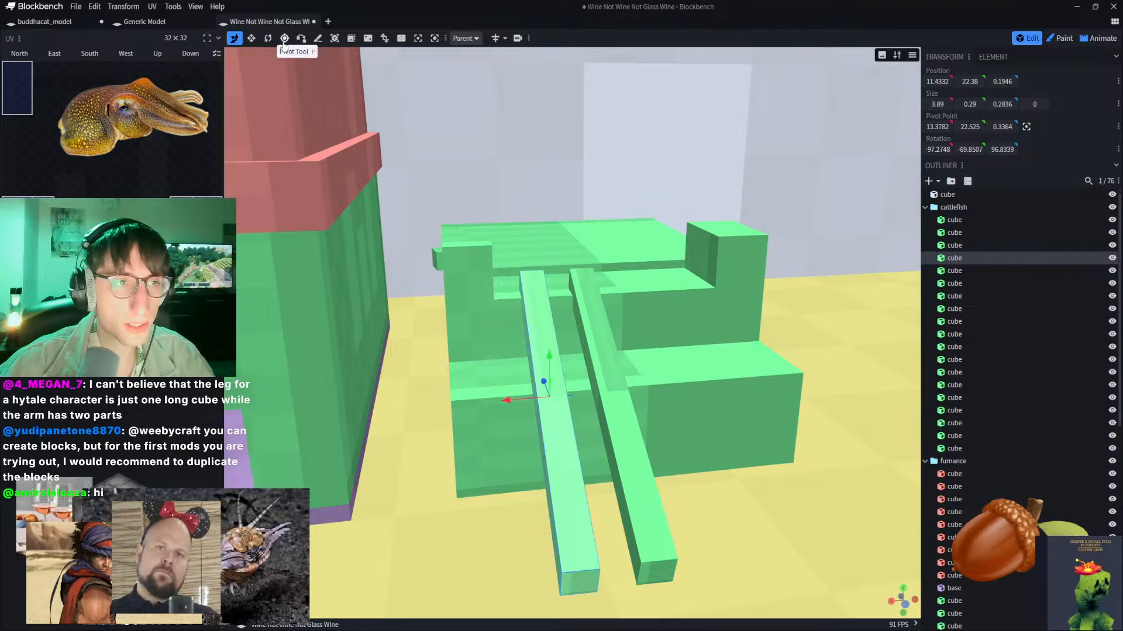
{"action": "key", "text": "r"}
{"action": "left_click_drag", "start_coordinate": [550, 424], "coordinate": [549, 426]}
Step: Duplicate the original tentacle again and place the copy on its opposite side to form a third tentacle
{"action": "left_click", "coordinate": [602, 400]}
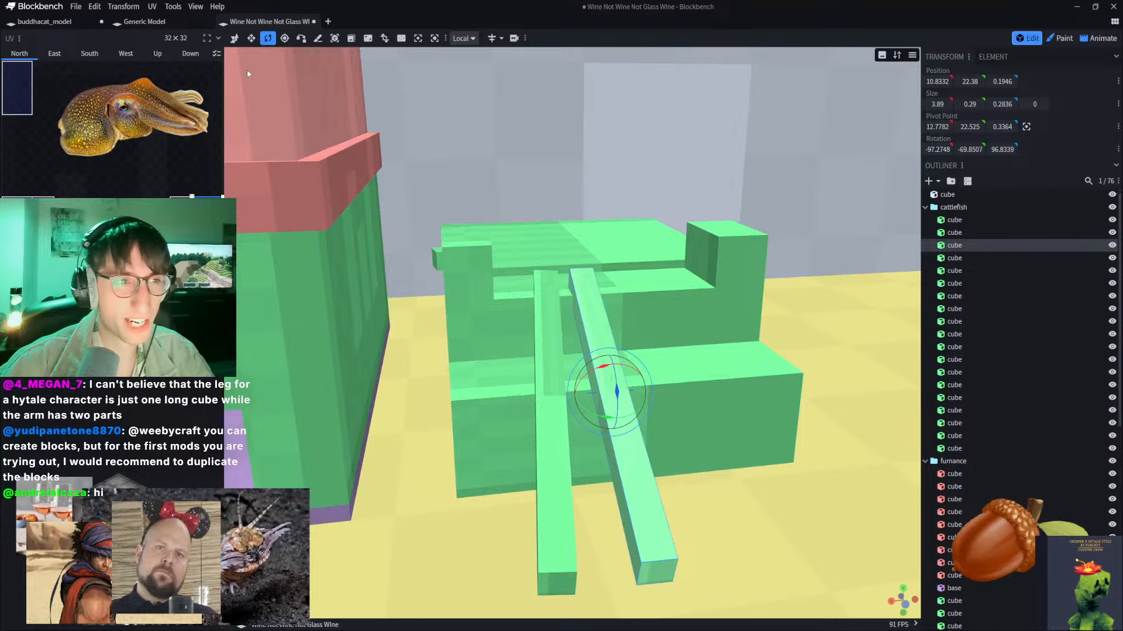
{"action": "left_click", "coordinate": [239, 38]}
{"action": "key", "text": "ctrl+d"}
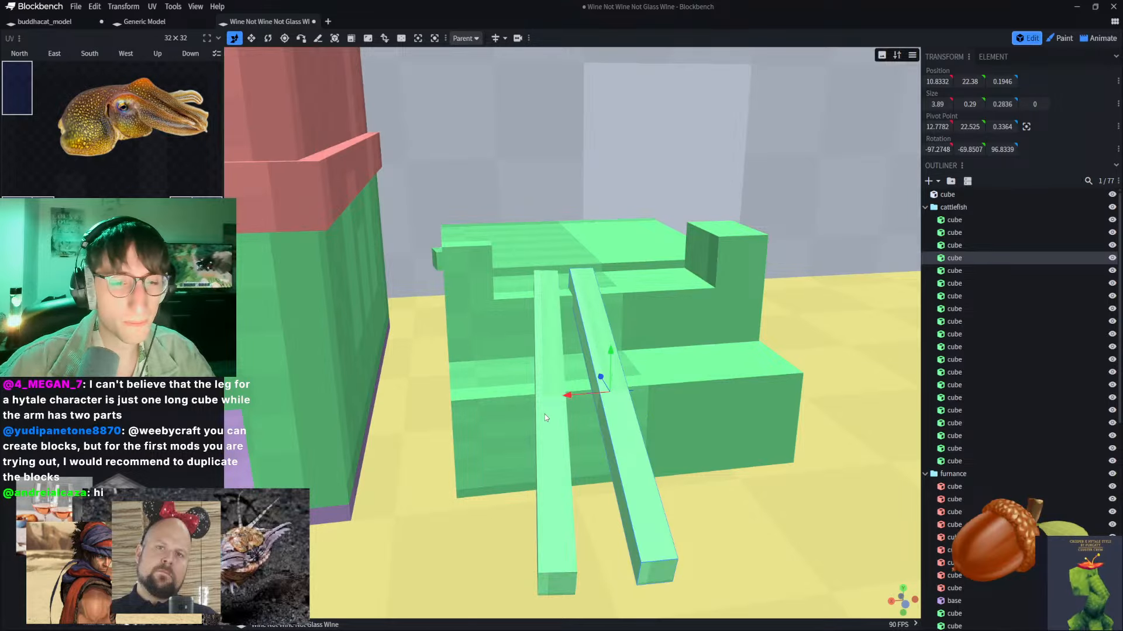
{"action": "left_click_drag", "start_coordinate": [566, 398], "coordinate": [650, 393]}
{"action": "right_click_drag", "start_coordinate": [826, 315], "coordinate": [725, 310]}
{"action": "left_click", "coordinate": [724, 308]}
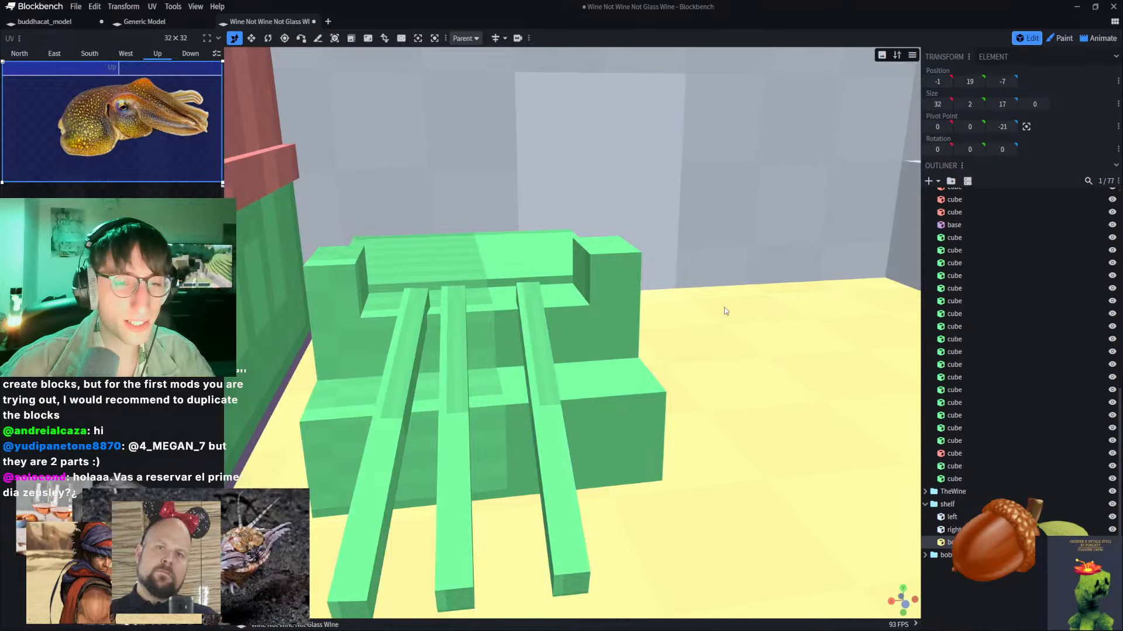
Step: Examine the cuttlefish's three tentacles from the side and compare its size with the furnace and shelf
{"action": "scroll", "coordinate": [695, 257], "scroll_direction": "down", "scroll_amount": 5}
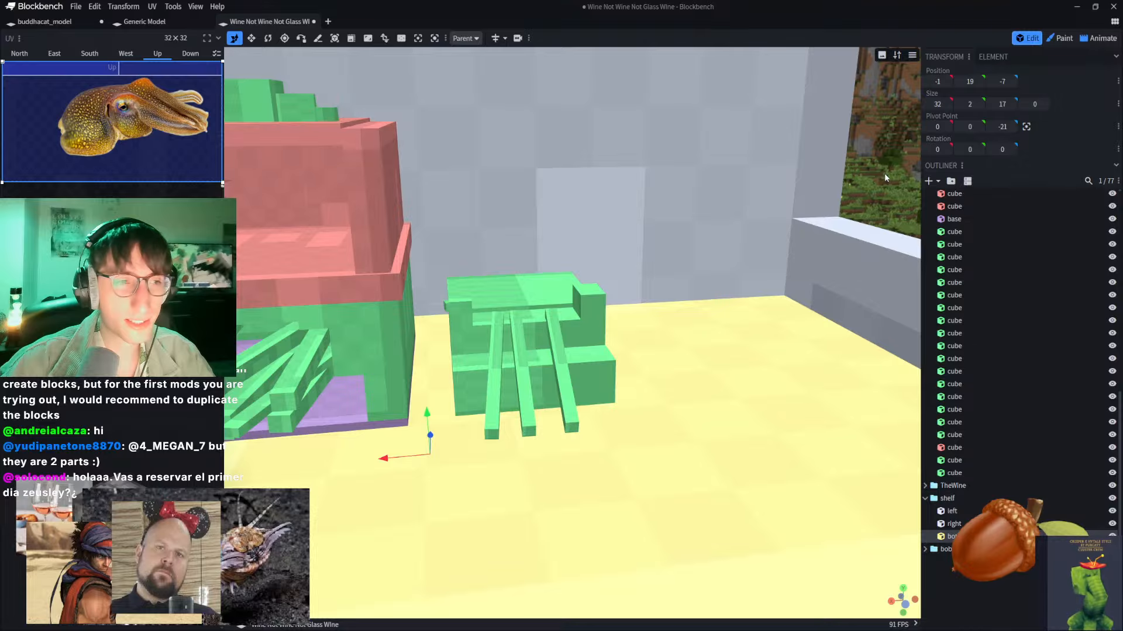
{"action": "left_click_drag", "start_coordinate": [884, 173], "coordinate": [814, 178]}
{"action": "scroll", "coordinate": [612, 286], "scroll_direction": "up", "scroll_amount": 5}
{"action": "scroll", "coordinate": [597, 295], "scroll_direction": "down", "scroll_amount": 2}
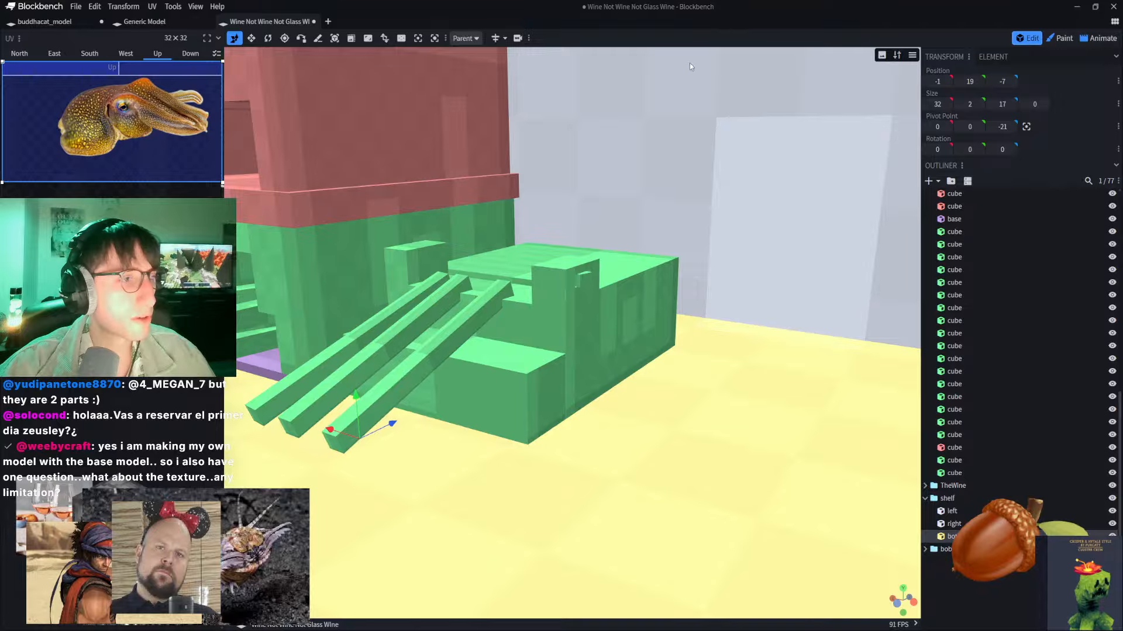
{"action": "scroll", "coordinate": [570, 232], "scroll_direction": "down", "scroll_amount": 2}
{"action": "scroll", "coordinate": [570, 231], "scroll_direction": "down", "scroll_amount": 4}
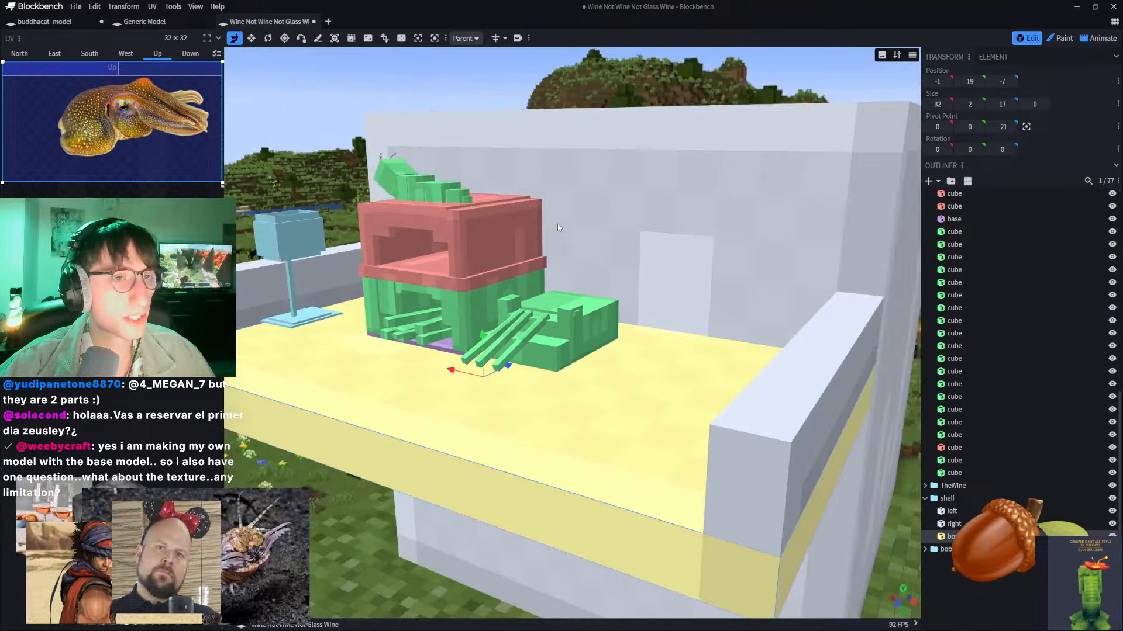
{"action": "scroll", "coordinate": [547, 224], "scroll_direction": "up", "scroll_amount": 3}
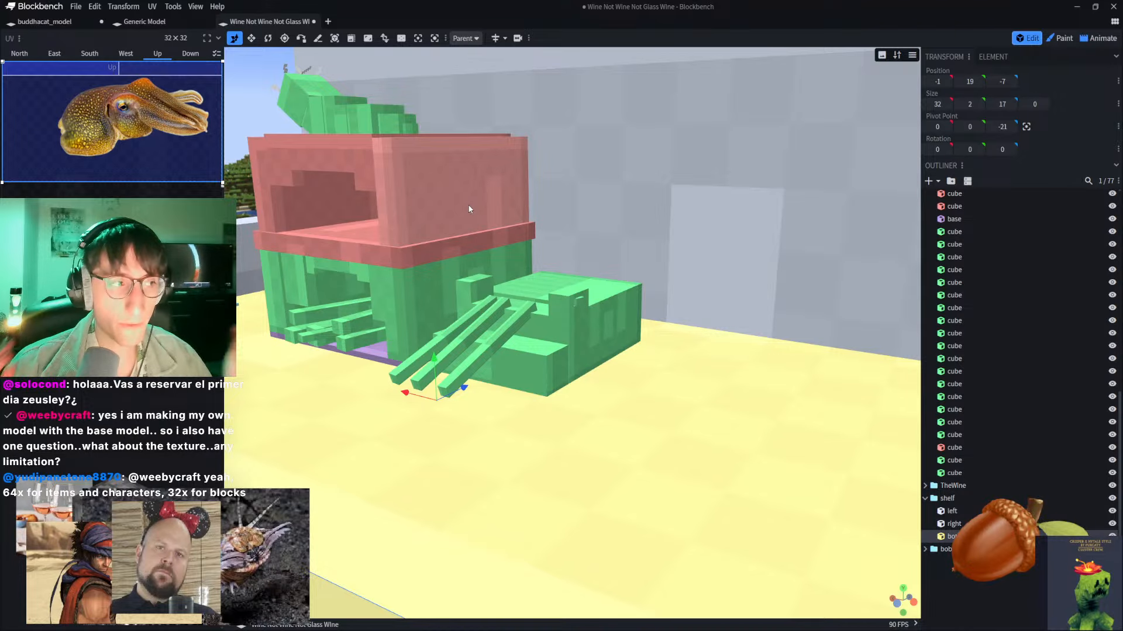
{"action": "scroll", "coordinate": [470, 210], "scroll_direction": "down", "scroll_amount": 5}
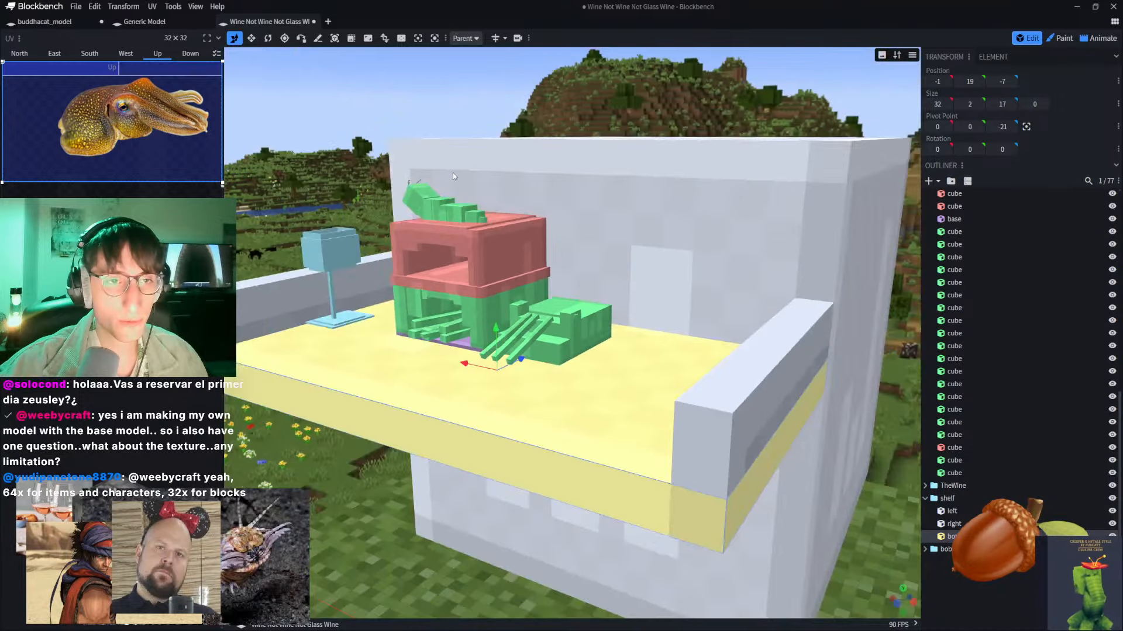
Step: Examine the large cube from above and the shelf with all its models from the front
{"action": "middle_click_drag", "start_coordinate": [452, 173], "coordinate": [462, 205]}
{"action": "right_click_drag", "start_coordinate": [467, 205], "coordinate": [477, 295]}
{"action": "left_click", "coordinate": [477, 297]}
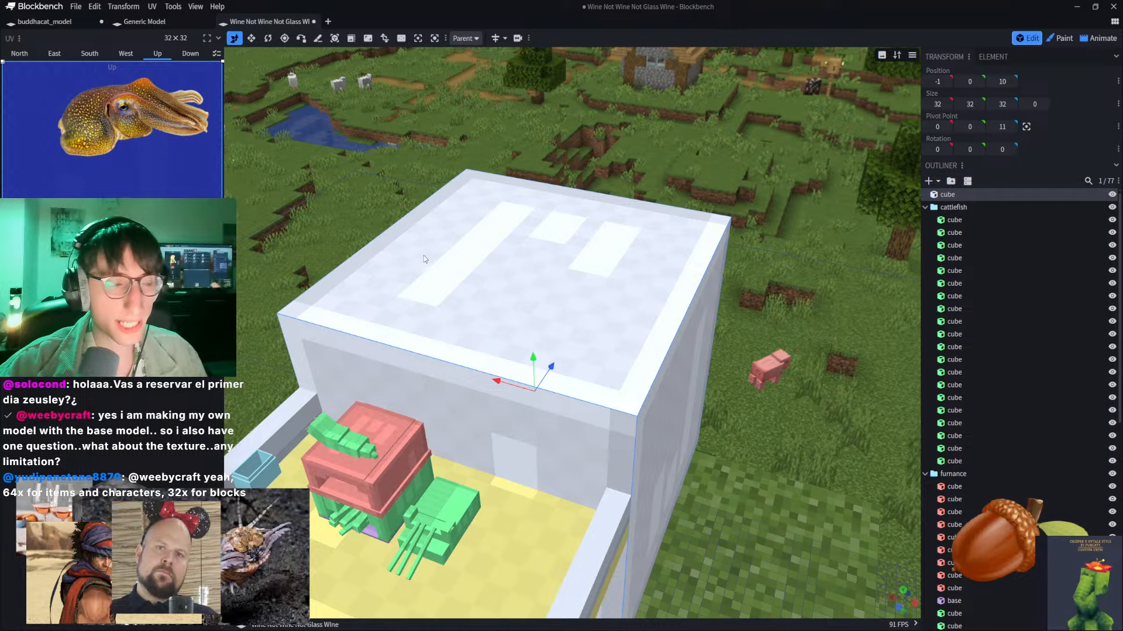
{"action": "left_click_drag", "start_coordinate": [345, 209], "coordinate": [433, 117]}
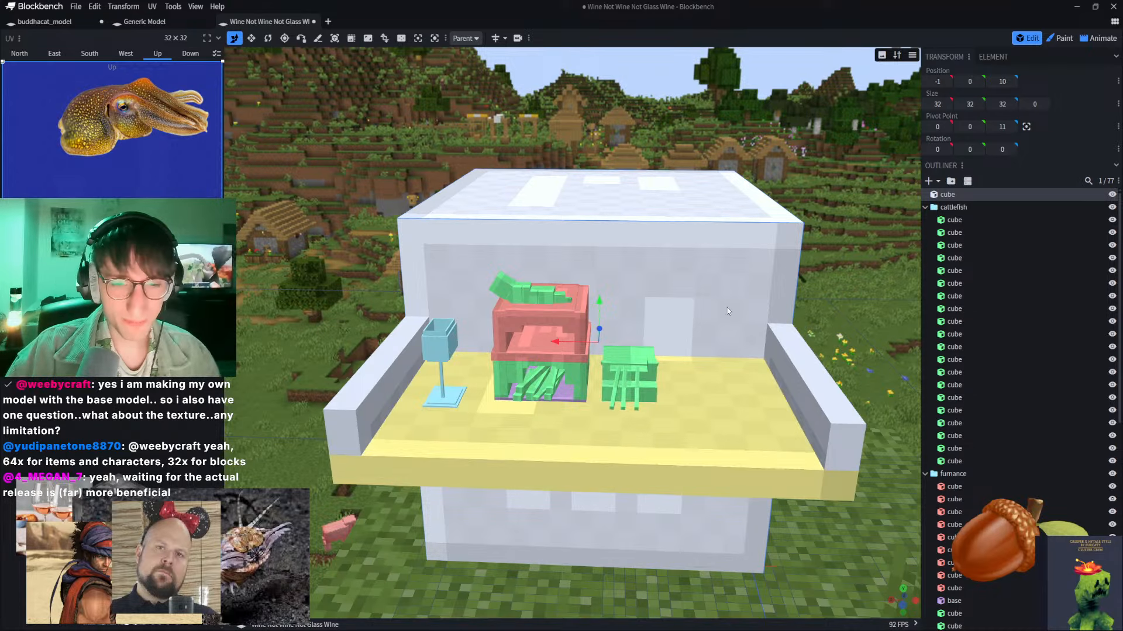
{"action": "right_click_drag", "start_coordinate": [673, 325], "coordinate": [618, 303]}
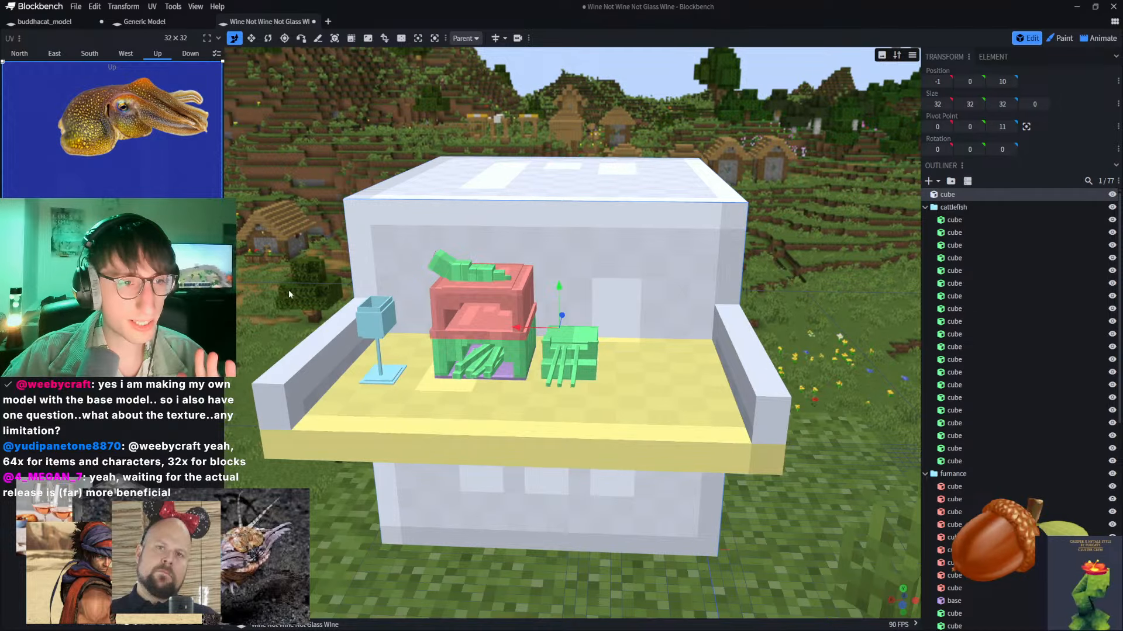
{"action": "right_click_drag", "start_coordinate": [289, 289], "coordinate": [349, 273]}
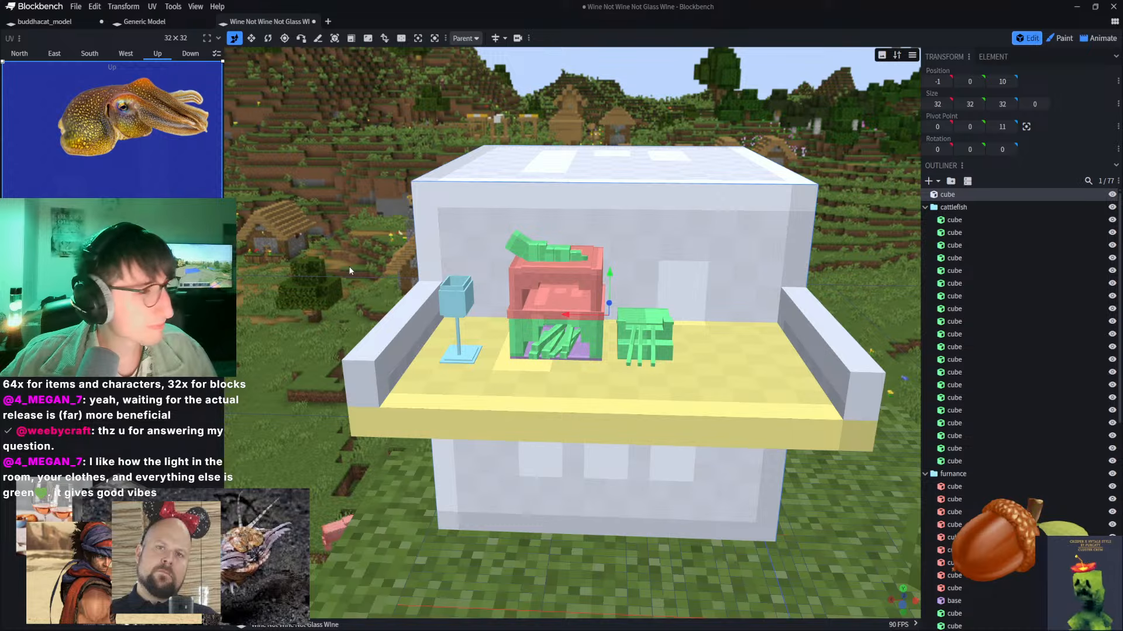
{"action": "scroll", "coordinate": [444, 334], "scroll_direction": "up", "scroll_amount": 3}
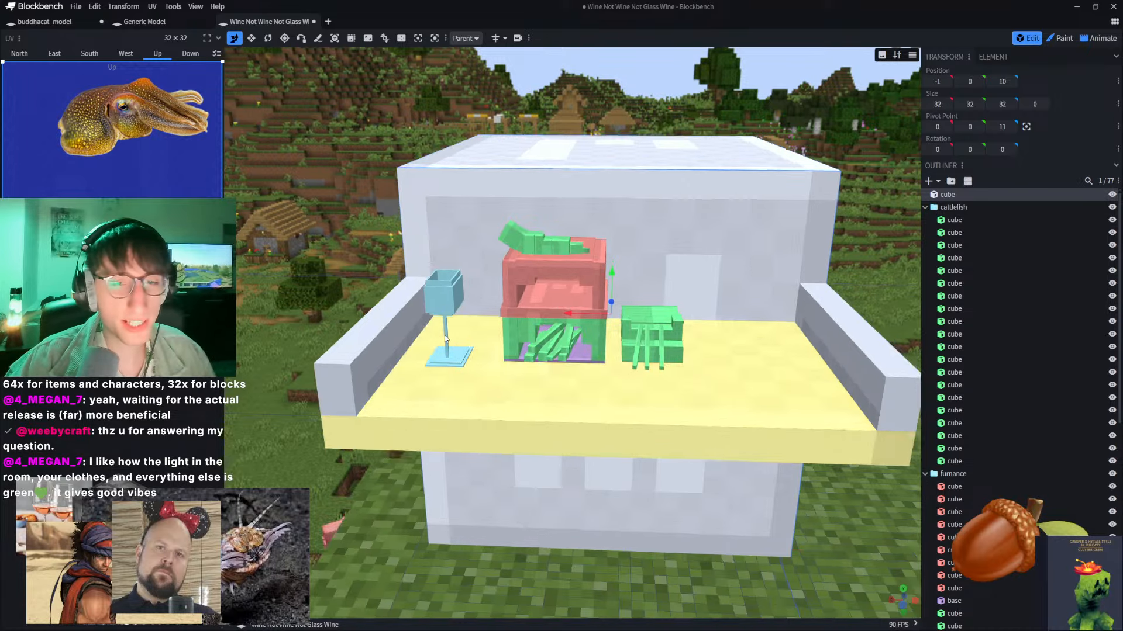
{"action": "scroll", "coordinate": [446, 334], "scroll_direction": "down", "scroll_amount": 5}
{"action": "scroll", "coordinate": [445, 334], "scroll_direction": "up", "scroll_amount": 6}
{"action": "scroll", "coordinate": [447, 337], "scroll_direction": "up", "scroll_amount": 4}
{"action": "scroll", "coordinate": [447, 337], "scroll_direction": "down", "scroll_amount": 2}
{"action": "scroll", "coordinate": [440, 331], "scroll_direction": "down", "scroll_amount": 2}
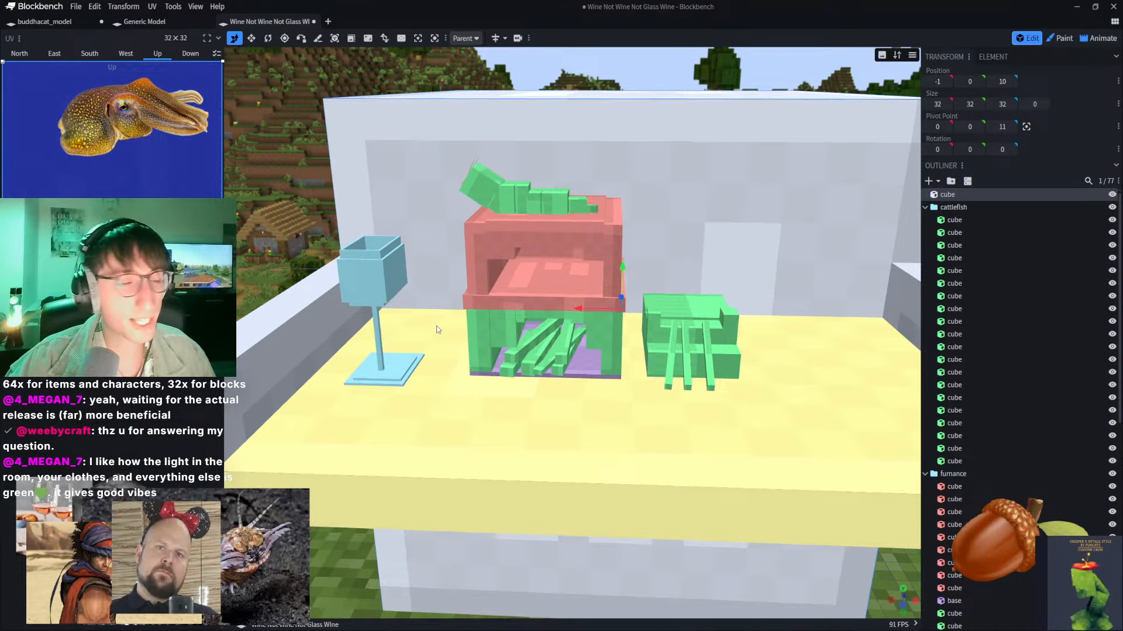
Step: Examine the wine glass, furnace and cuttlefish on the shelf from the front, from above and from the side
{"action": "scroll", "coordinate": [437, 329], "scroll_direction": "down", "scroll_amount": 3}
{"action": "scroll", "coordinate": [438, 329], "scroll_direction": "up", "scroll_amount": 5}
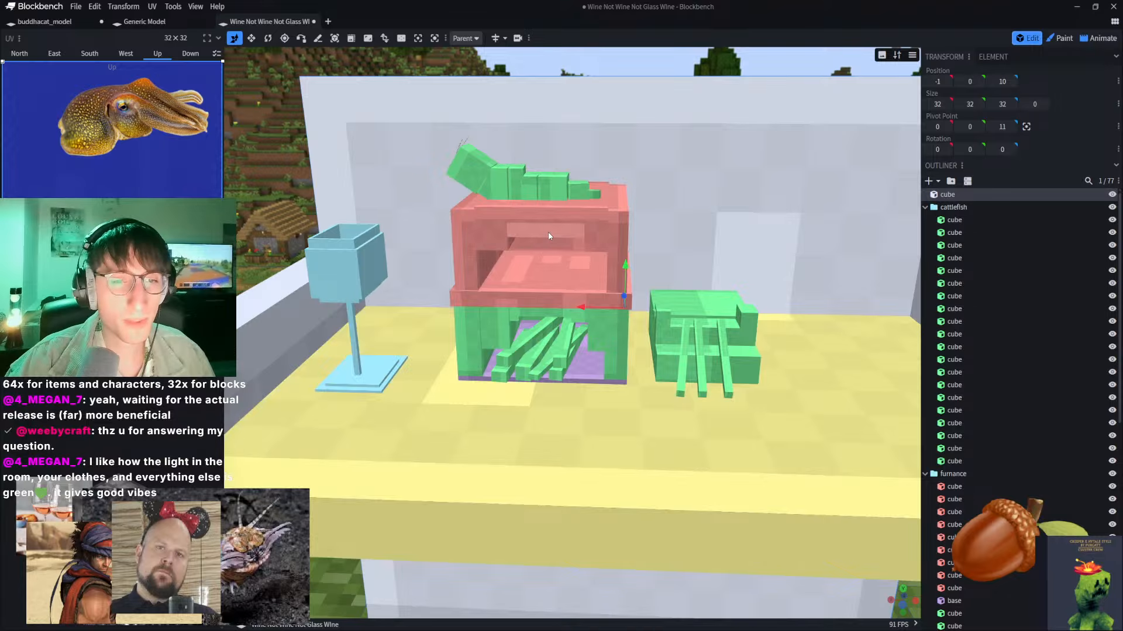
{"action": "left_click", "coordinate": [548, 231]}
{"action": "scroll", "coordinate": [419, 205], "scroll_direction": "down", "scroll_amount": 4}
{"action": "scroll", "coordinate": [417, 200], "scroll_direction": "up", "scroll_amount": 3}
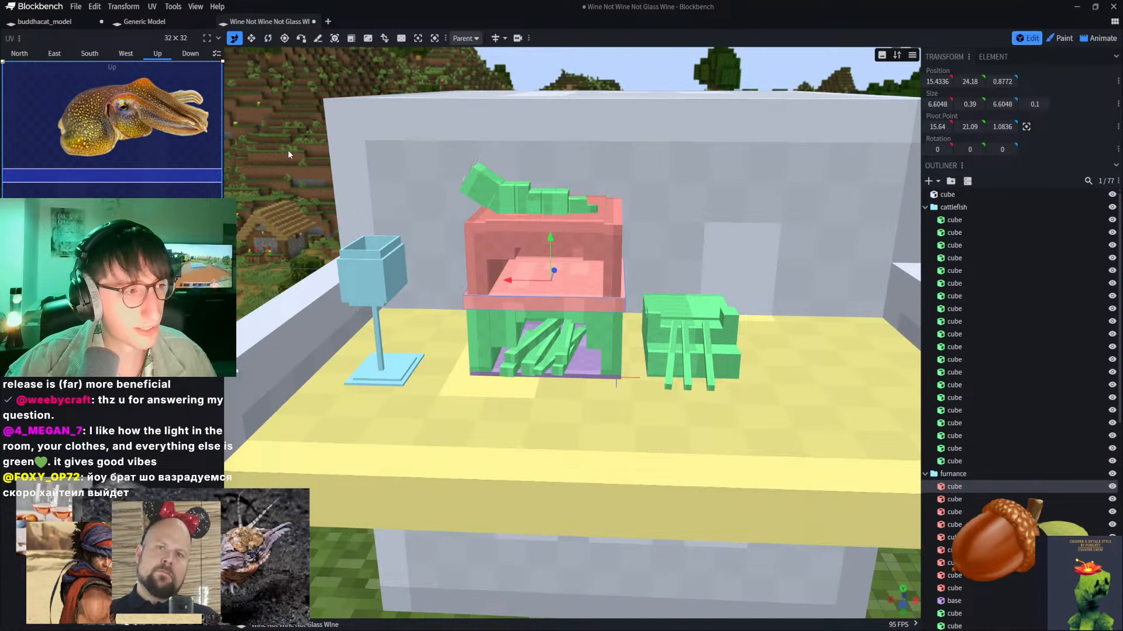
{"action": "left_click_drag", "start_coordinate": [288, 150], "coordinate": [311, 152]}
{"action": "scroll", "coordinate": [312, 180], "scroll_direction": "up", "scroll_amount": 3}
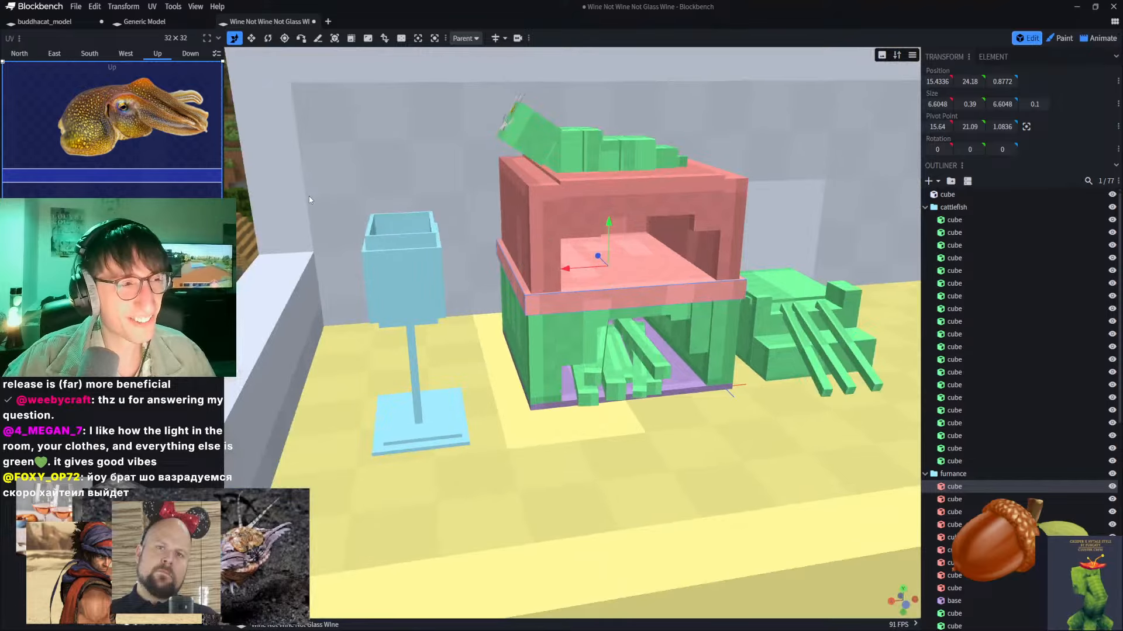
{"action": "scroll", "coordinate": [309, 199], "scroll_direction": "down", "scroll_amount": 3}
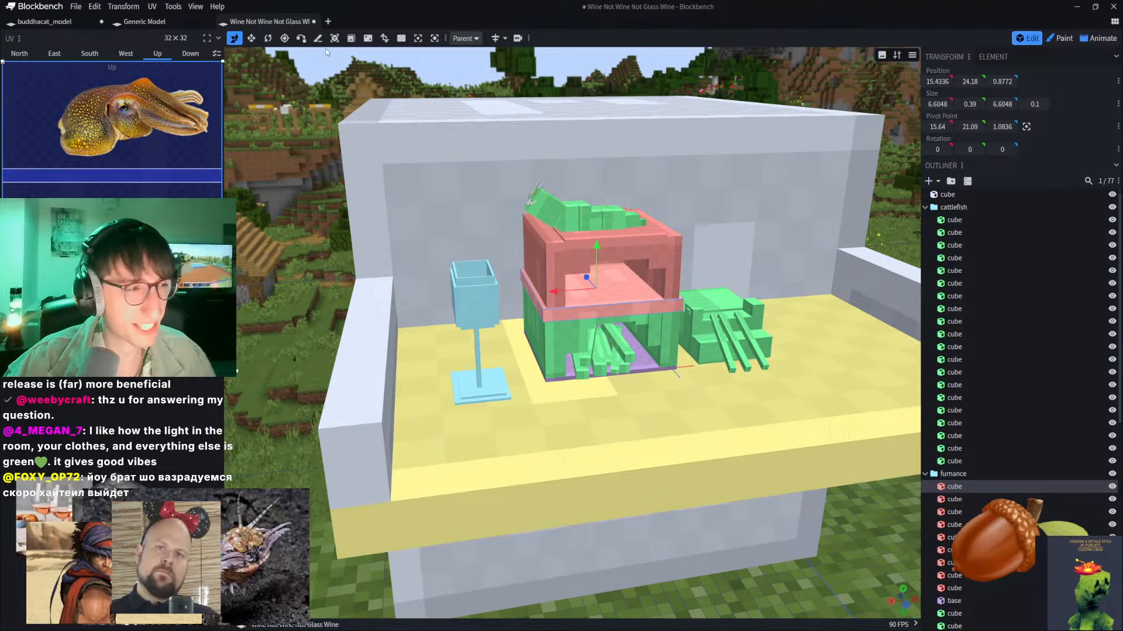
{"action": "left_click_drag", "start_coordinate": [338, 52], "coordinate": [370, 85]}
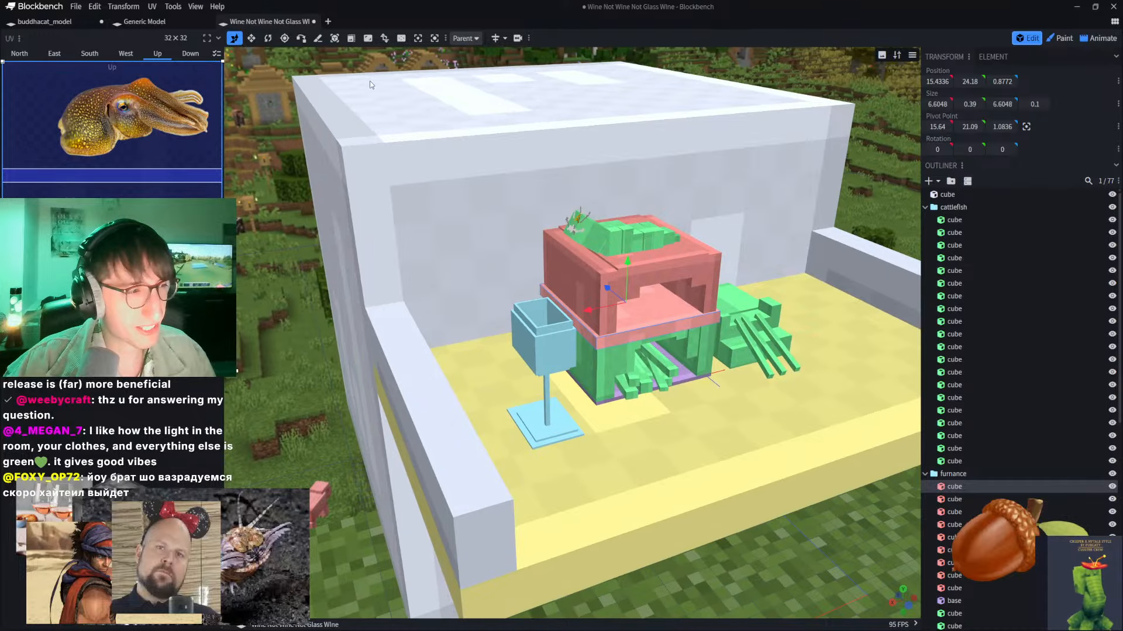
{"action": "scroll", "coordinate": [370, 72], "scroll_direction": "up", "scroll_amount": 2}
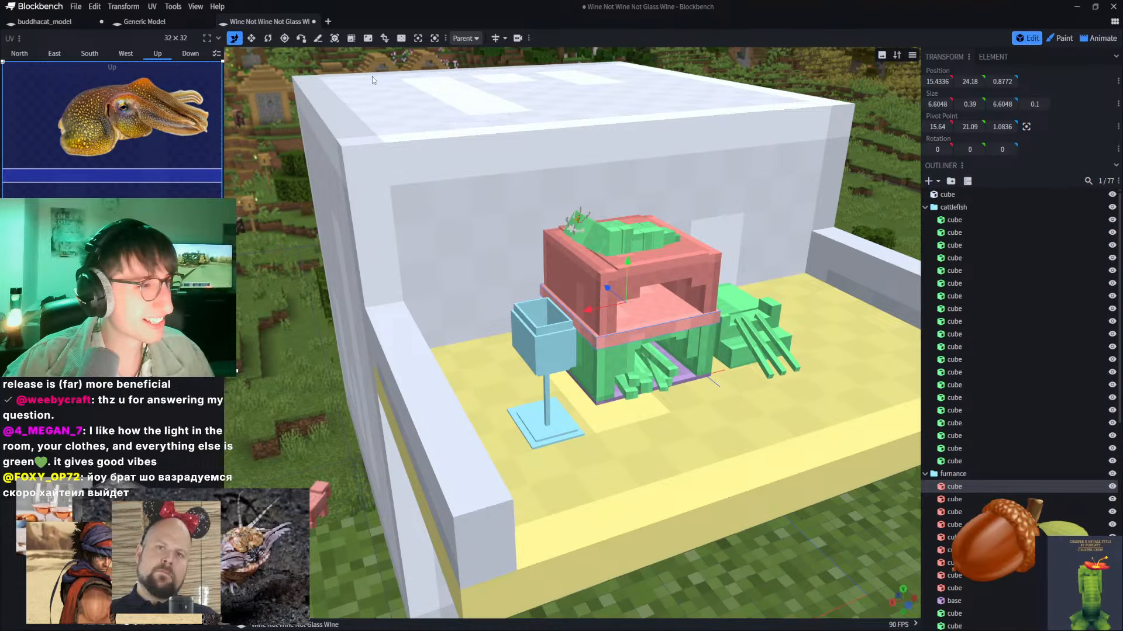
{"action": "scroll", "coordinate": [372, 77], "scroll_direction": "up", "scroll_amount": 1}
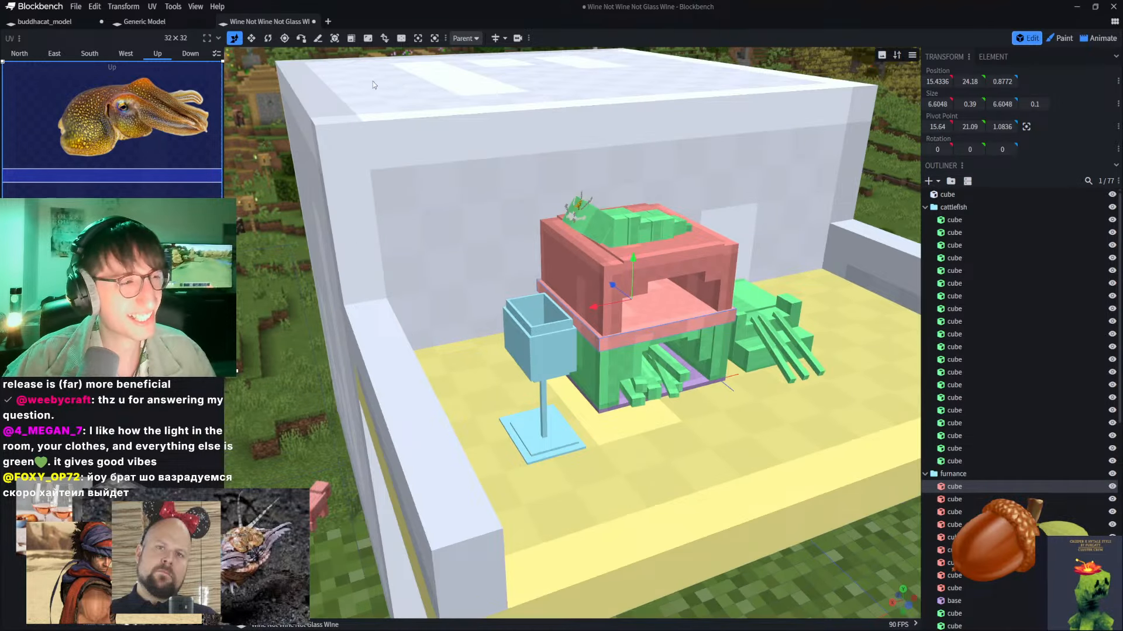
{"action": "scroll", "coordinate": [372, 80], "scroll_direction": "down", "scroll_amount": 1}
{"action": "left_click_drag", "start_coordinate": [368, 60], "coordinate": [496, 91]}
{"action": "left_click_drag", "start_coordinate": [783, 155], "coordinate": [896, 157]}
{"action": "scroll", "coordinate": [581, 285], "scroll_direction": "up", "scroll_amount": 3}
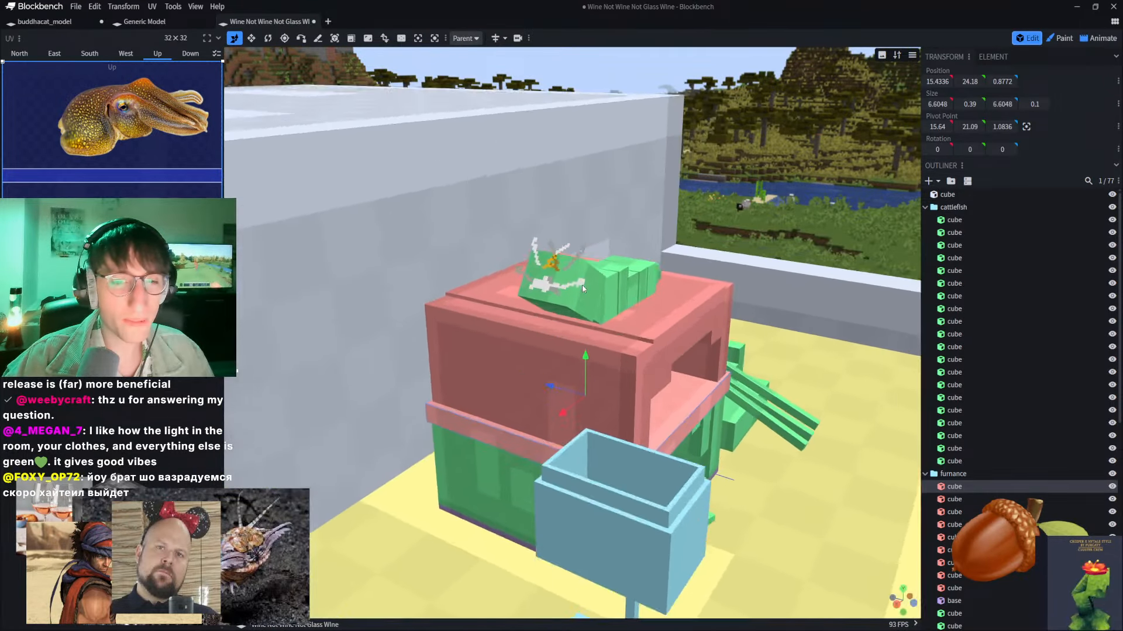
Step: Inspect the creature on top of the furnace and compare it with the tentacled cuttlefish from several angles
{"action": "left_click", "coordinate": [582, 286]}
{"action": "scroll", "coordinate": [582, 285], "scroll_direction": "down", "scroll_amount": 3}
{"action": "left_click_drag", "start_coordinate": [737, 223], "coordinate": [639, 213]}
{"action": "left_click", "coordinate": [539, 397]}
{"action": "scroll", "coordinate": [592, 384], "scroll_direction": "down", "scroll_amount": 3}
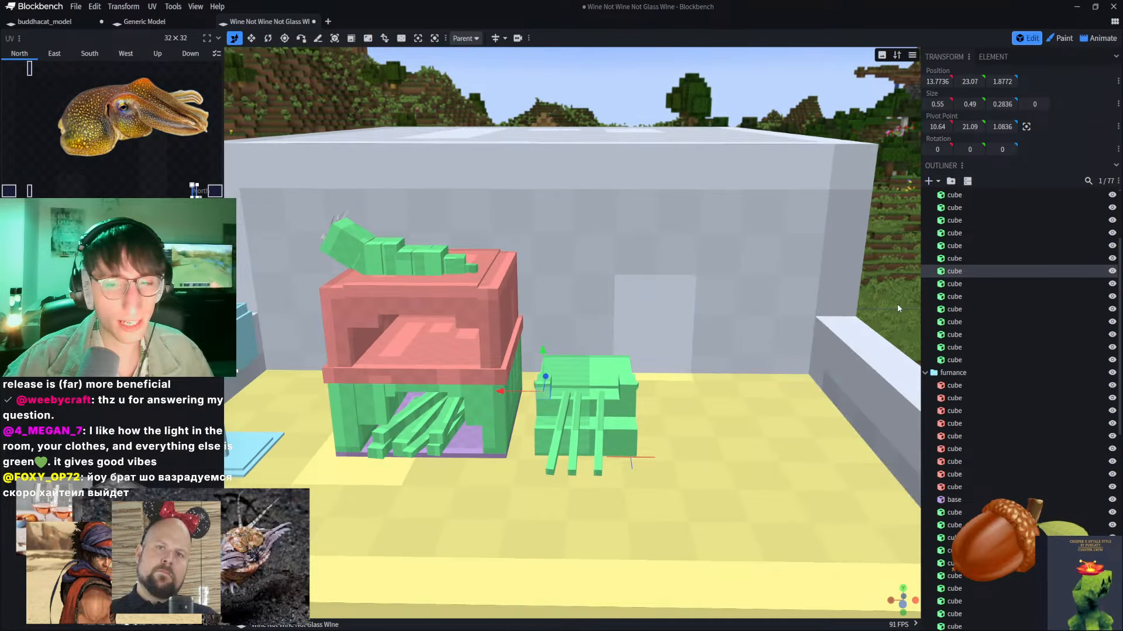
{"action": "left_click_drag", "start_coordinate": [897, 303], "coordinate": [661, 315]}
{"action": "scroll", "coordinate": [452, 362], "scroll_direction": "up", "scroll_amount": 5}
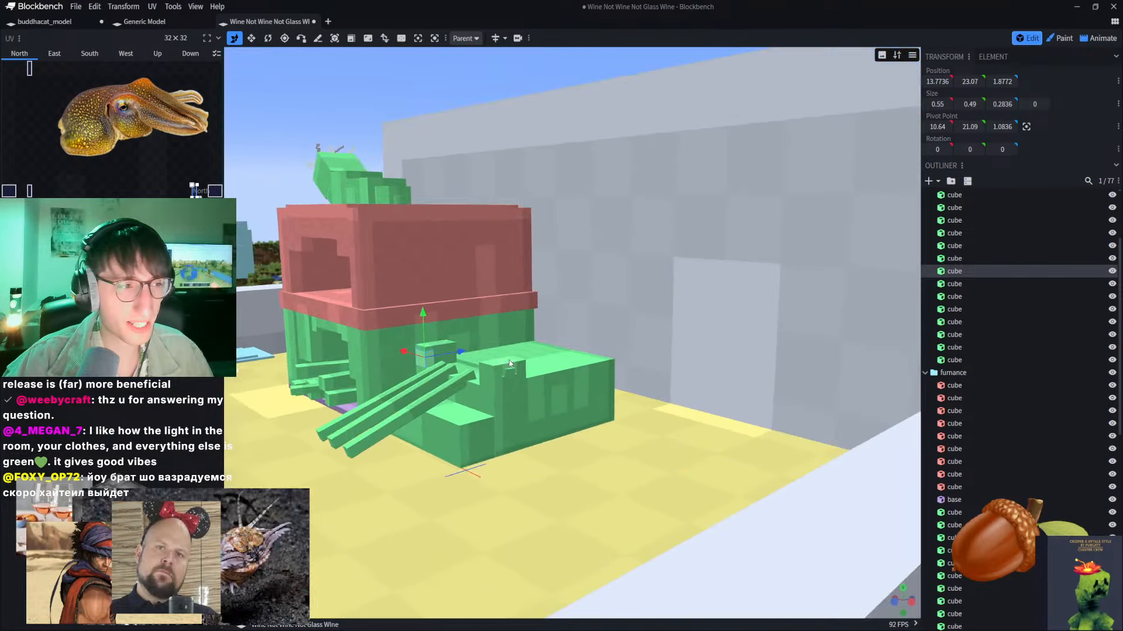
{"action": "scroll", "coordinate": [453, 363], "scroll_direction": "down", "scroll_amount": 4}
{"action": "left_click_drag", "start_coordinate": [480, 252], "coordinate": [556, 265]}
{"action": "scroll", "coordinate": [550, 274], "scroll_direction": "up", "scroll_amount": 2}
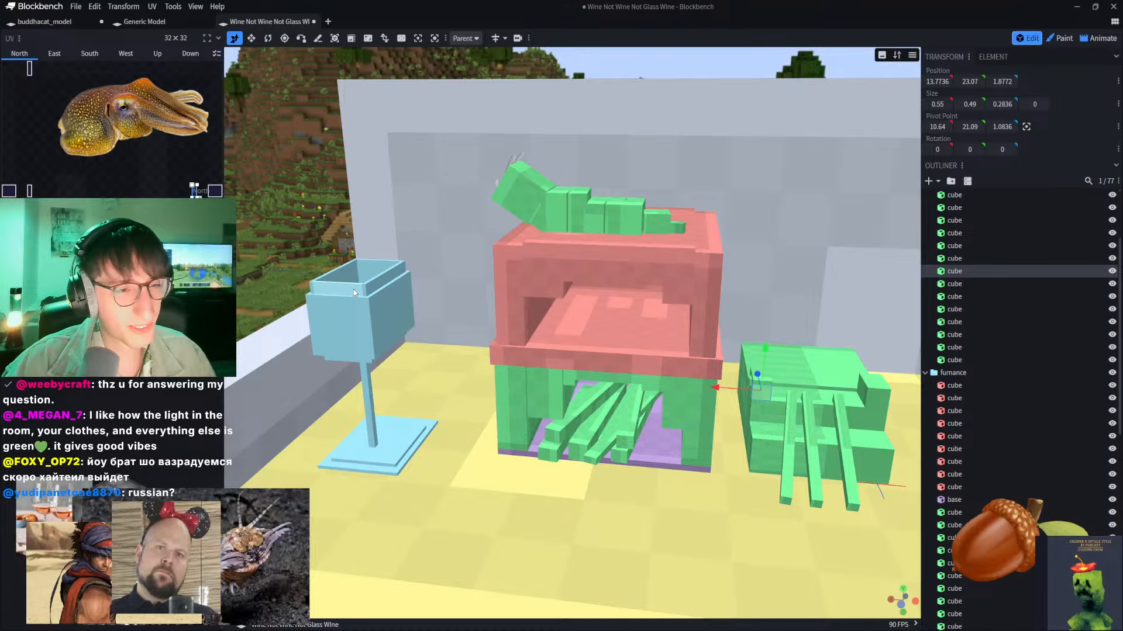
Step: Inspect the rim and side cubes of the wine glass bowl from the front and above
{"action": "left_click", "coordinate": [353, 289]}
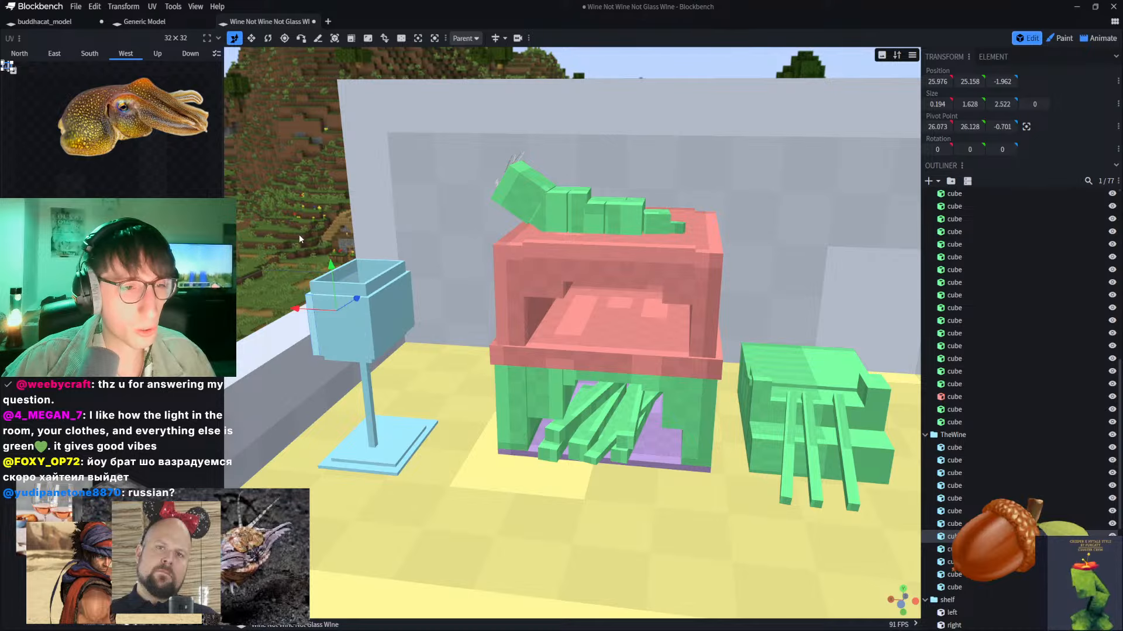
{"action": "right_click_drag", "start_coordinate": [342, 289], "coordinate": [484, 254]}
{"action": "left_click", "coordinate": [489, 251]}
{"action": "left_click_drag", "start_coordinate": [342, 206], "coordinate": [363, 271]}
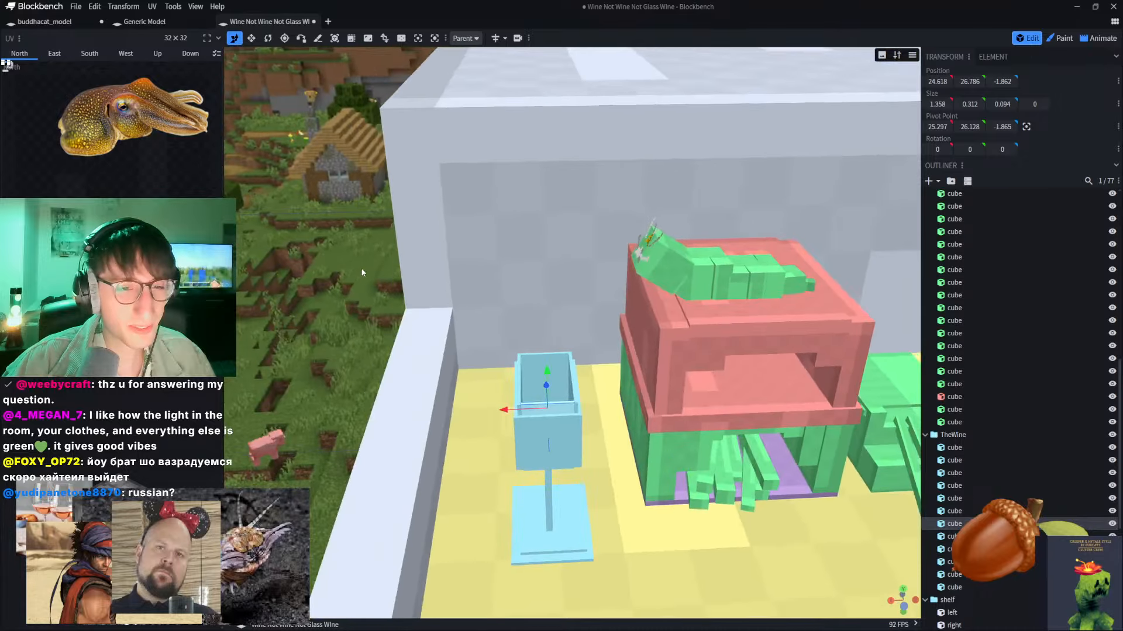
{"action": "left_click", "coordinate": [548, 435]}
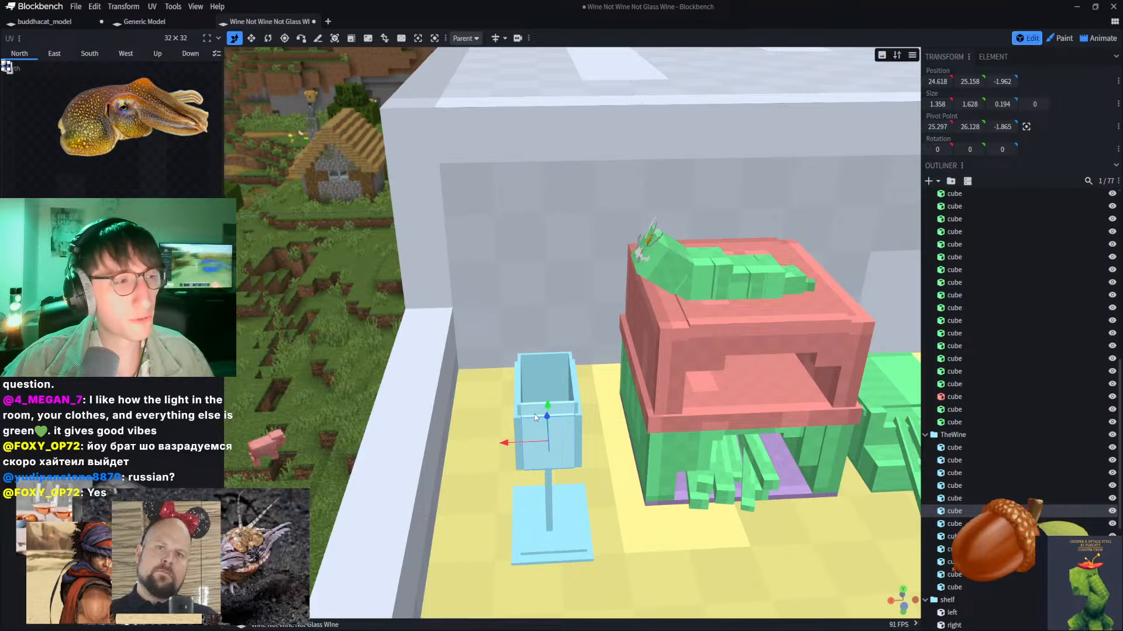
{"action": "left_click_drag", "start_coordinate": [315, 337], "coordinate": [377, 309]}
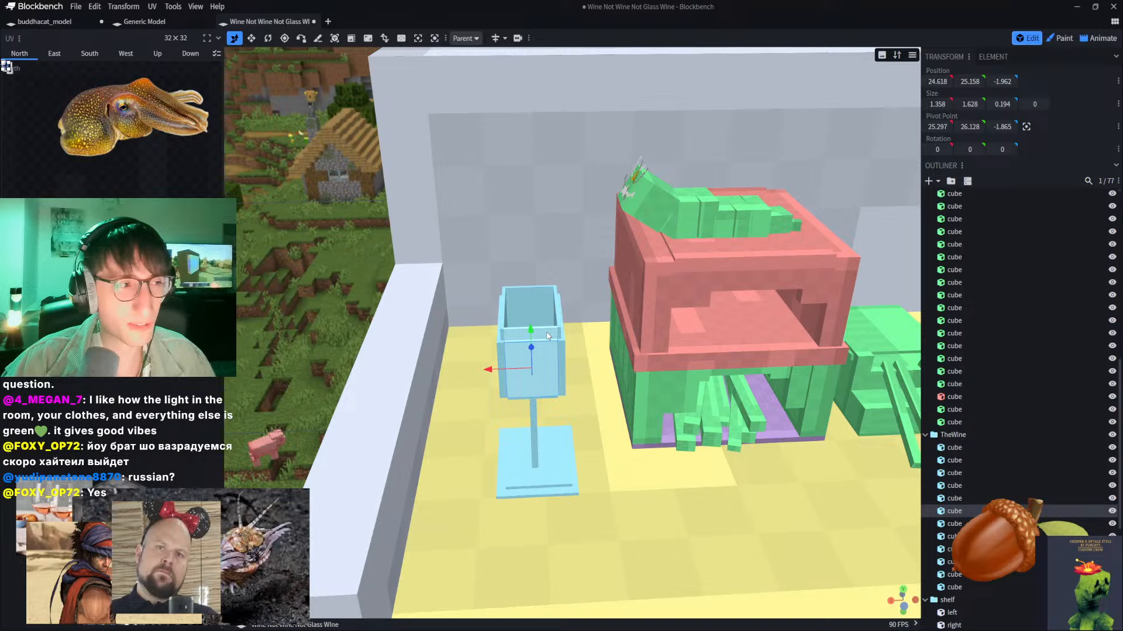
{"action": "left_click_drag", "start_coordinate": [334, 298], "coordinate": [318, 227]}
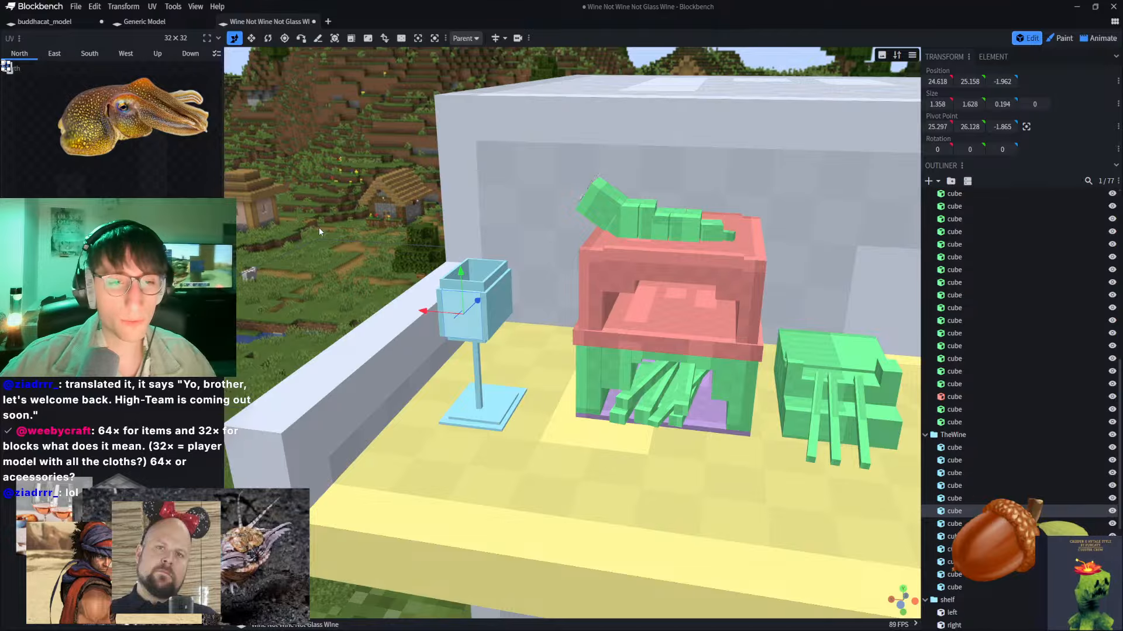
Step: Set the height of the large cube behind the shelf to 64 units
{"action": "scroll", "coordinate": [426, 127], "scroll_direction": "down", "scroll_amount": 4}
{"action": "right_click_drag", "start_coordinate": [426, 128], "coordinate": [353, 187]}
{"action": "left_click", "coordinate": [460, 198]}
{"action": "left_click_drag", "start_coordinate": [461, 181], "coordinate": [598, 295]}
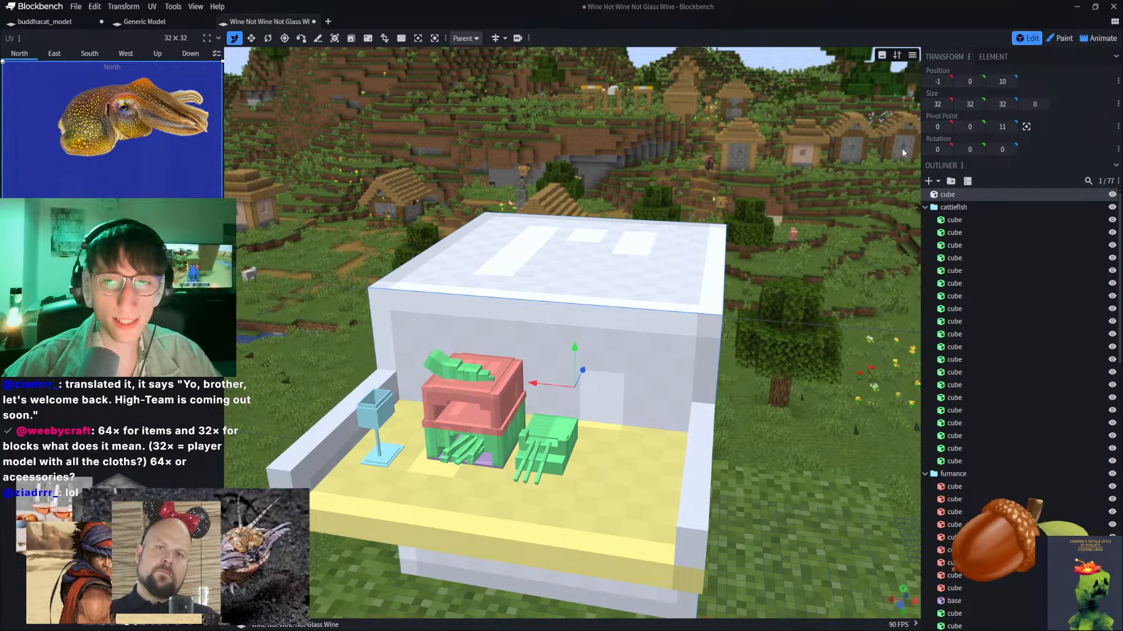
{"action": "left_click", "coordinate": [969, 104]}
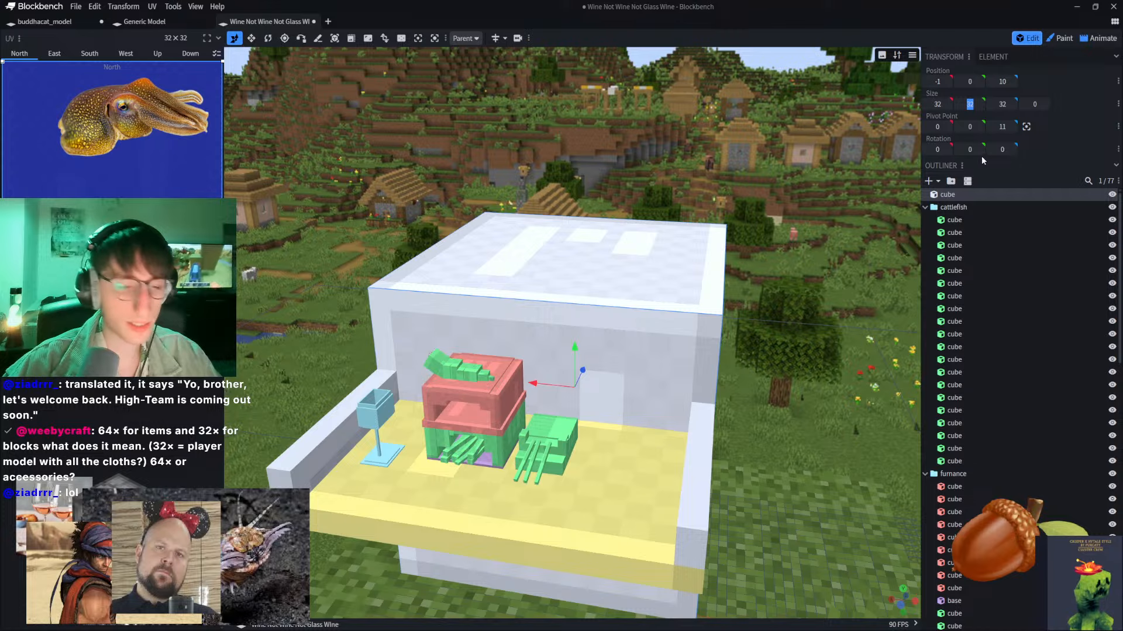
{"action": "type", "text": "64"}
{"action": "key", "text": "Return"}
{"action": "scroll", "coordinate": [794, 181], "scroll_direction": "down", "scroll_amount": 2}
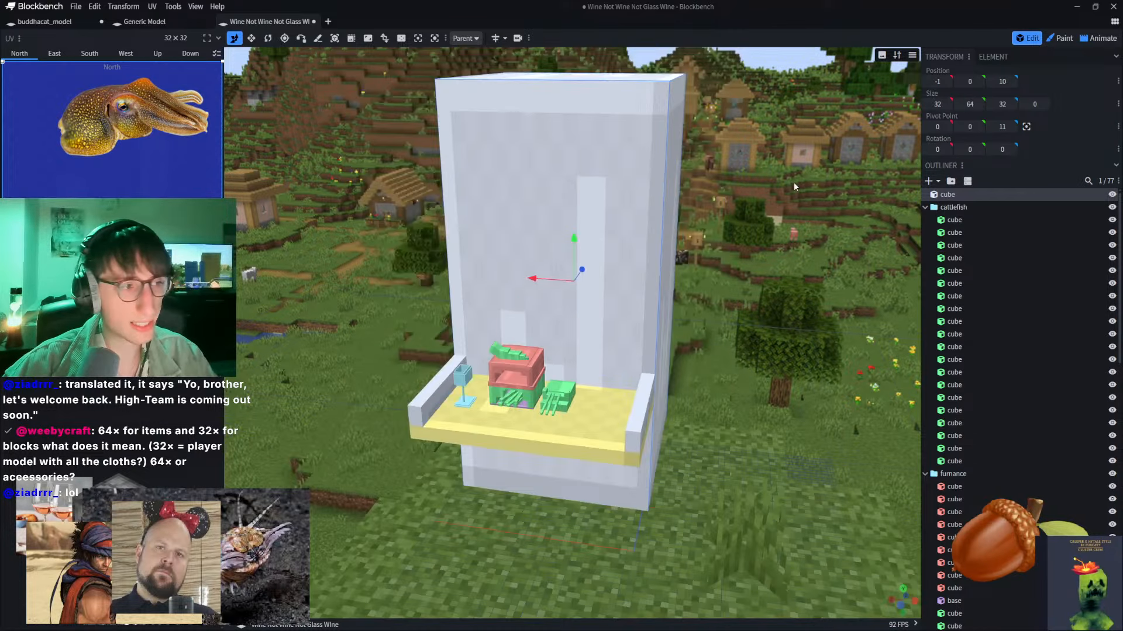
{"action": "right_click_drag", "start_coordinate": [642, 224], "coordinate": [623, 291]}
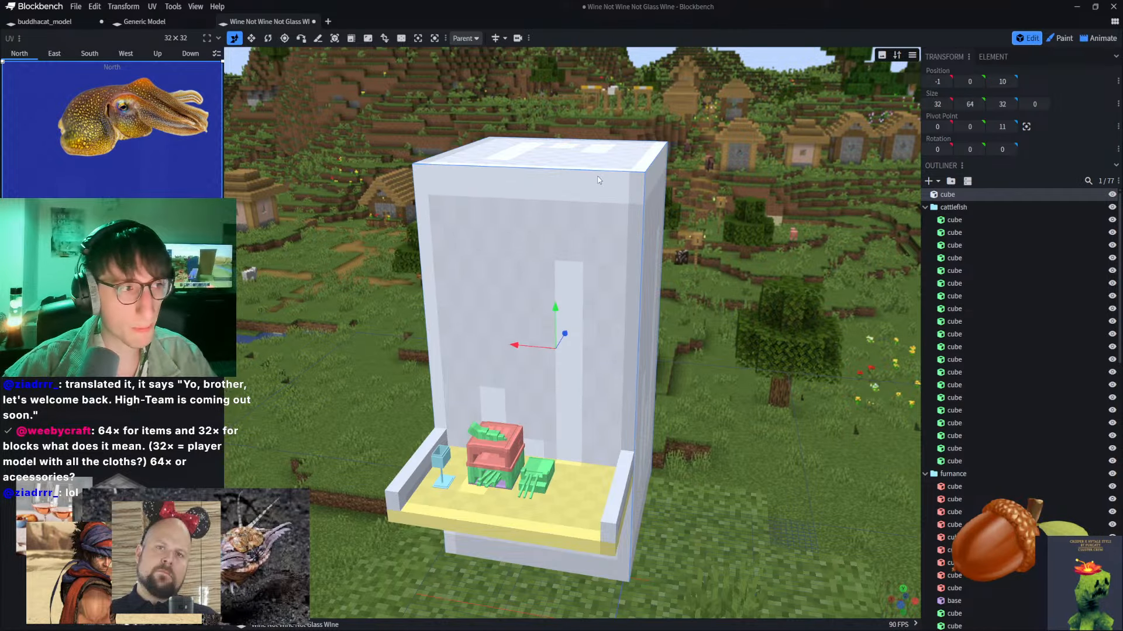
{"action": "scroll", "coordinate": [599, 180], "scroll_direction": "up", "scroll_amount": 2}
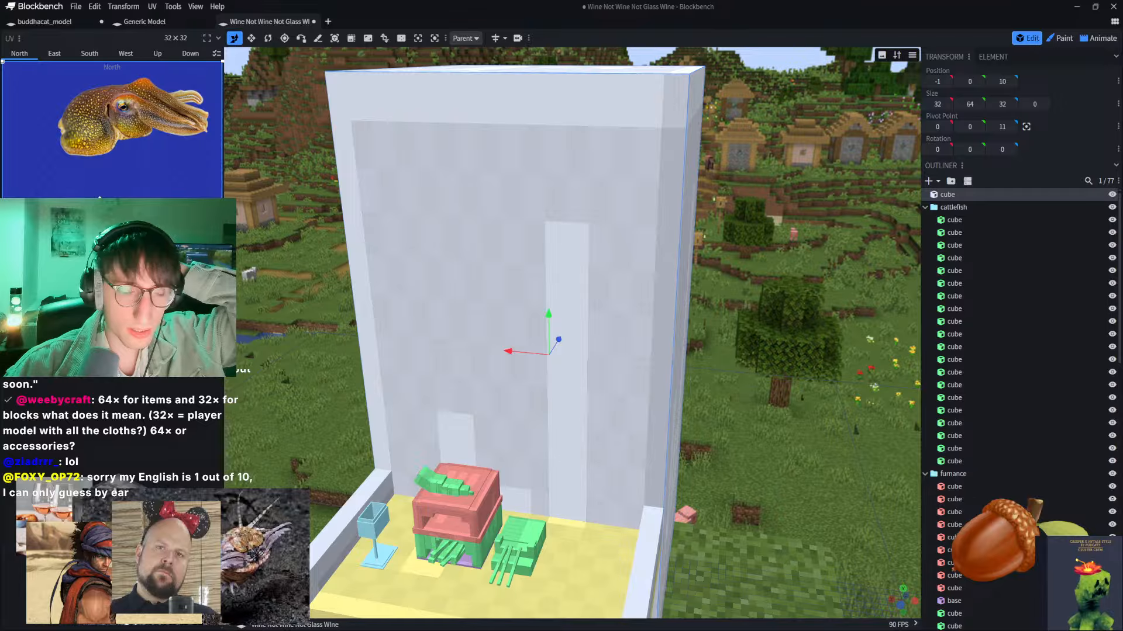
{"action": "left_click", "coordinate": [553, 564]}
{"action": "left_click", "coordinate": [579, 448]}
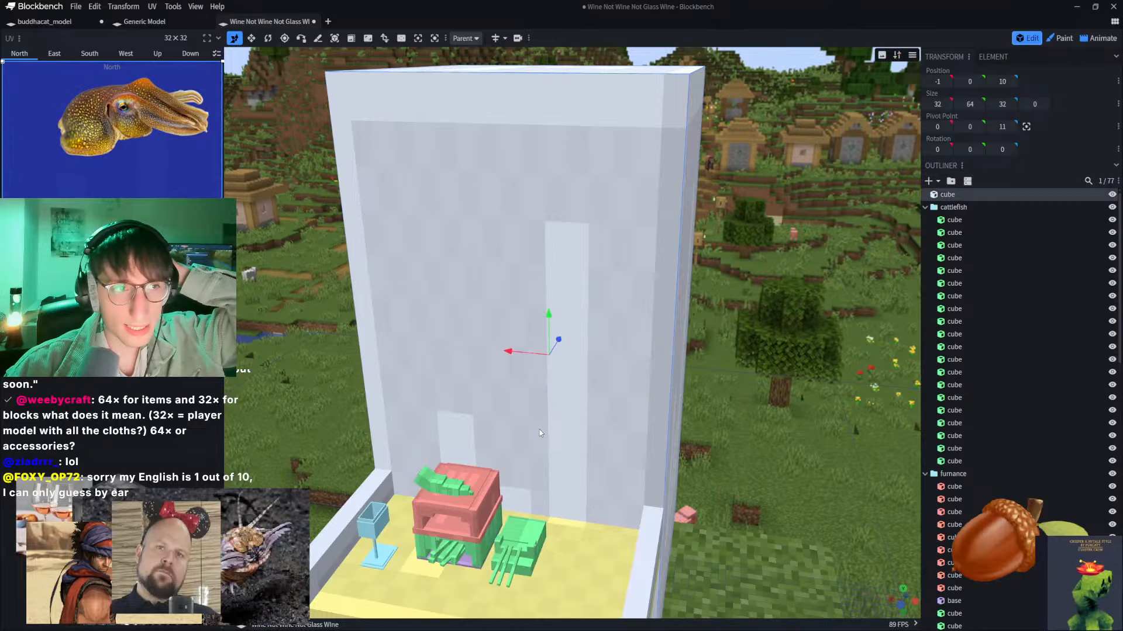
{"action": "left_click", "coordinate": [575, 549]}
{"action": "left_click", "coordinate": [584, 444]}
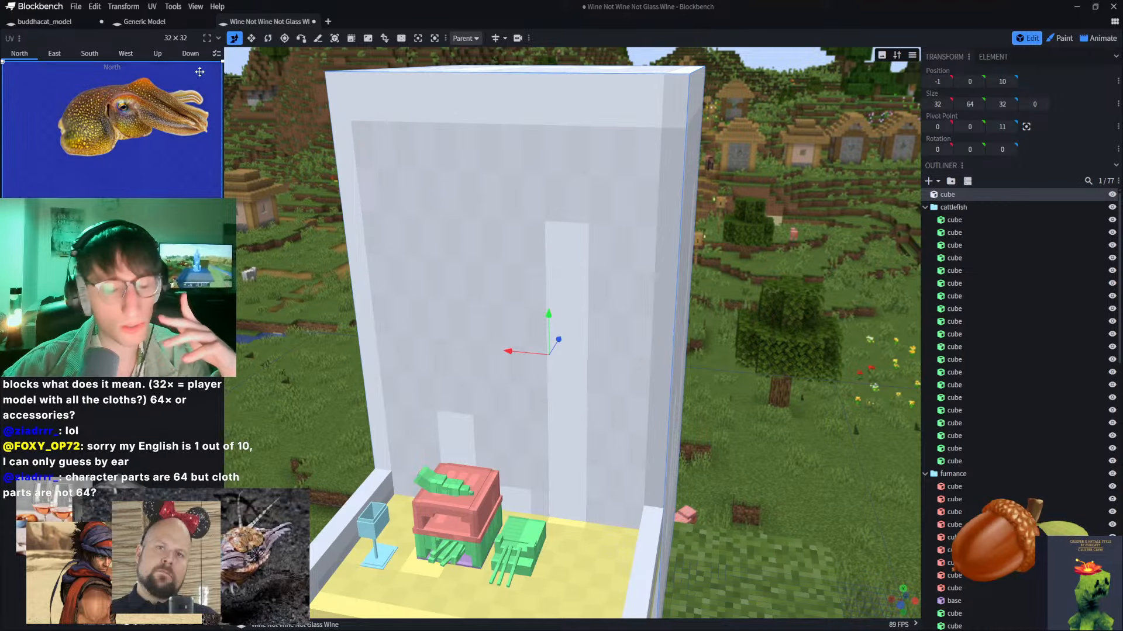
Step: Set the project's texture size to 64 by 64
{"action": "left_click", "coordinate": [179, 39]}
{"action": "left_click", "coordinate": [548, 140]}
{"action": "left_click_drag", "start_coordinate": [547, 141], "coordinate": [520, 141]}
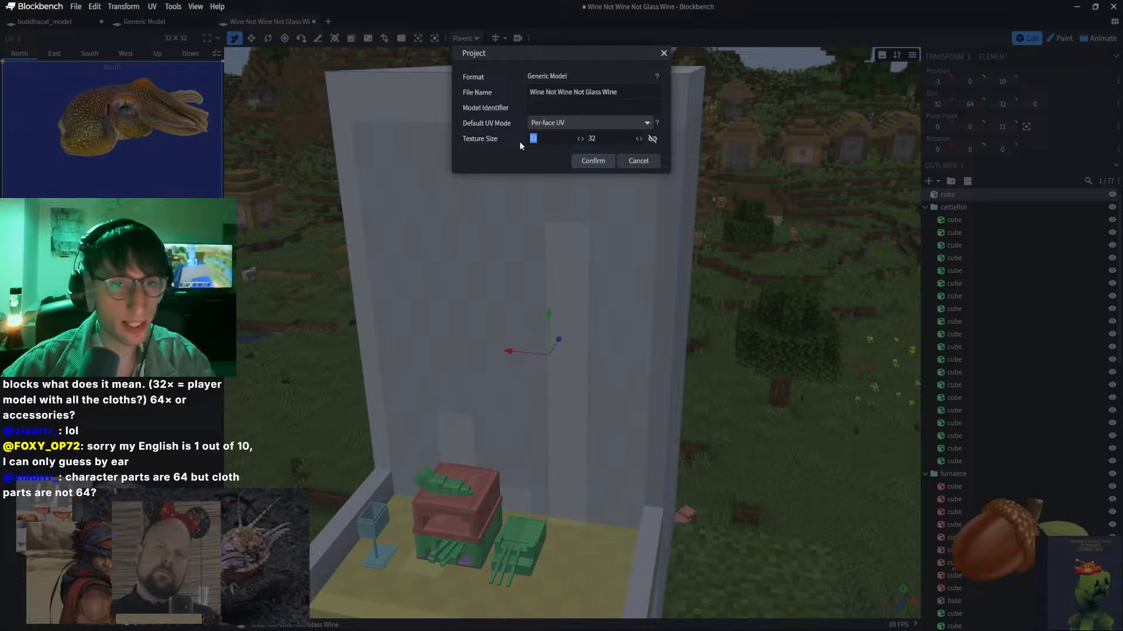
{"action": "type", "text": "64"}
{"action": "left_click", "coordinate": [615, 140]}
{"action": "key", "text": "BackSpace"}
{"action": "key", "text": "BackSpace"}
{"action": "type", "text": "64"}
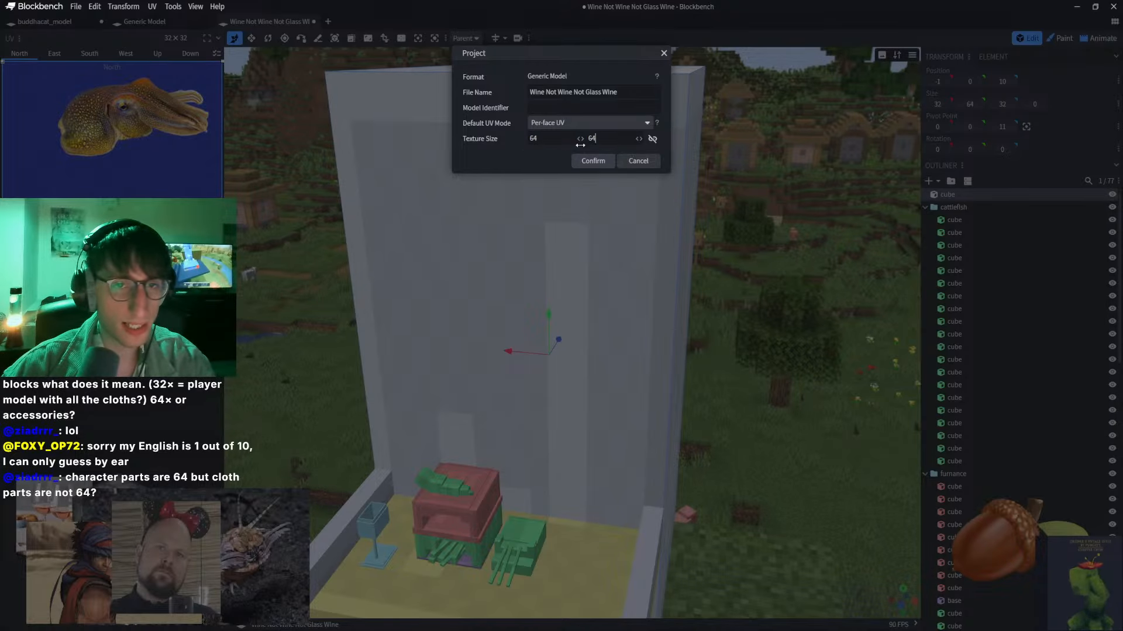
{"action": "left_click", "coordinate": [593, 161]}
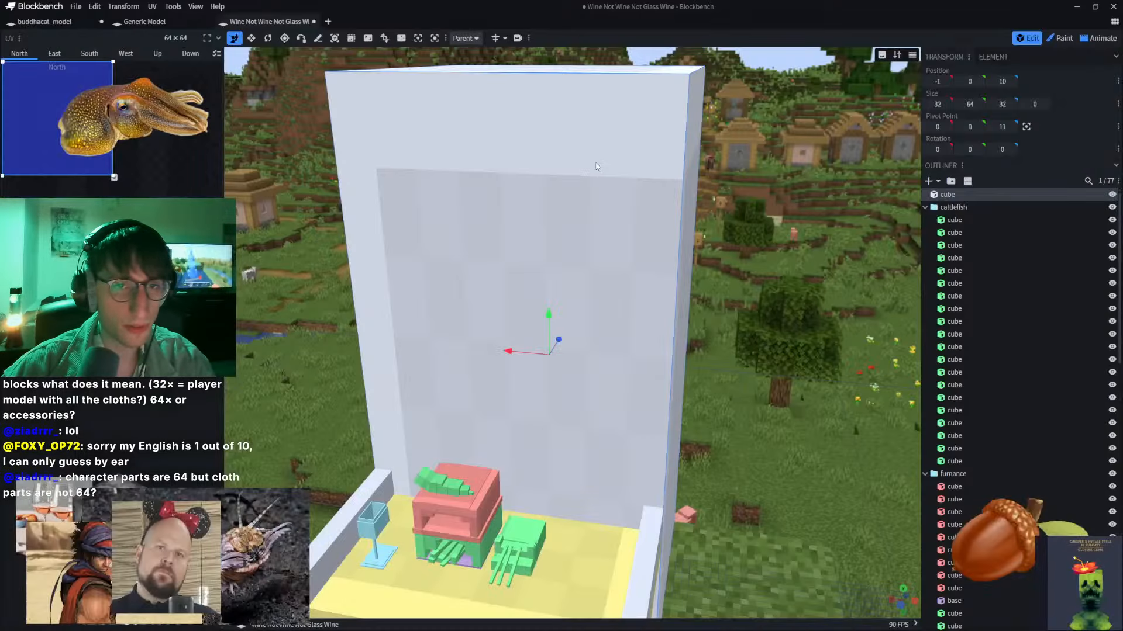
Step: Shrink the UV areas of the large cube's north and down faces
{"action": "left_click_drag", "start_coordinate": [114, 176], "coordinate": [297, 352]}
{"action": "mouse_move", "coordinate": [112, 175]}
{"action": "left_mouse_down"}
{"action": "mouse_move", "coordinate": [217, 195]}
{"action": "mouse_move", "coordinate": [117, 165]}
{"action": "left_mouse_up"}
{"action": "left_click", "coordinate": [103, 167]}
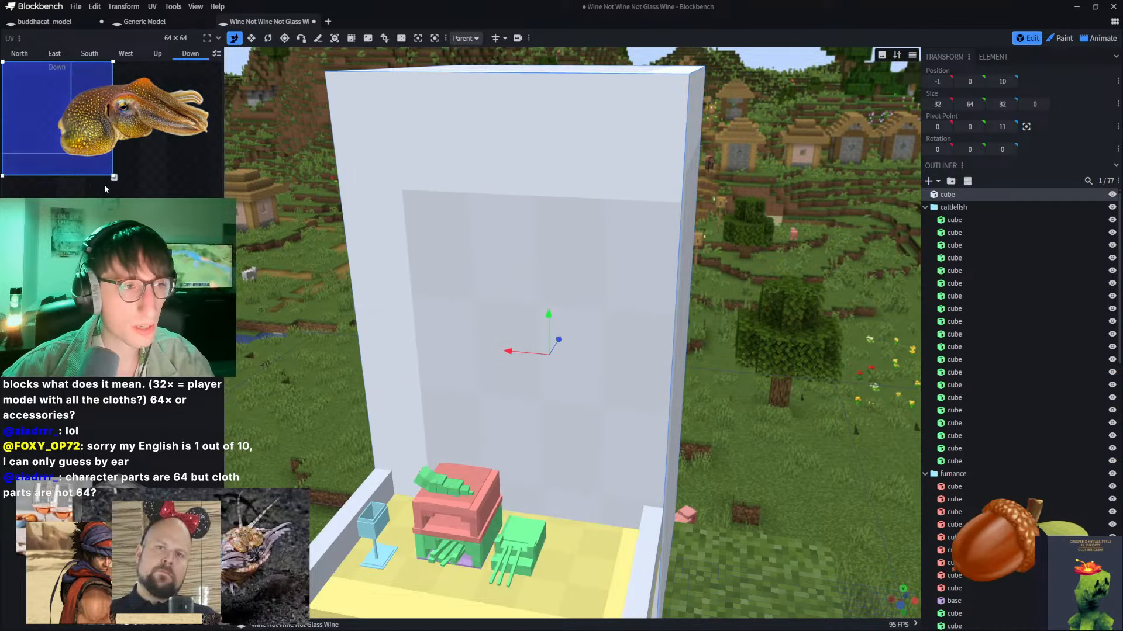
{"action": "left_click_drag", "start_coordinate": [112, 175], "coordinate": [51, 141]}
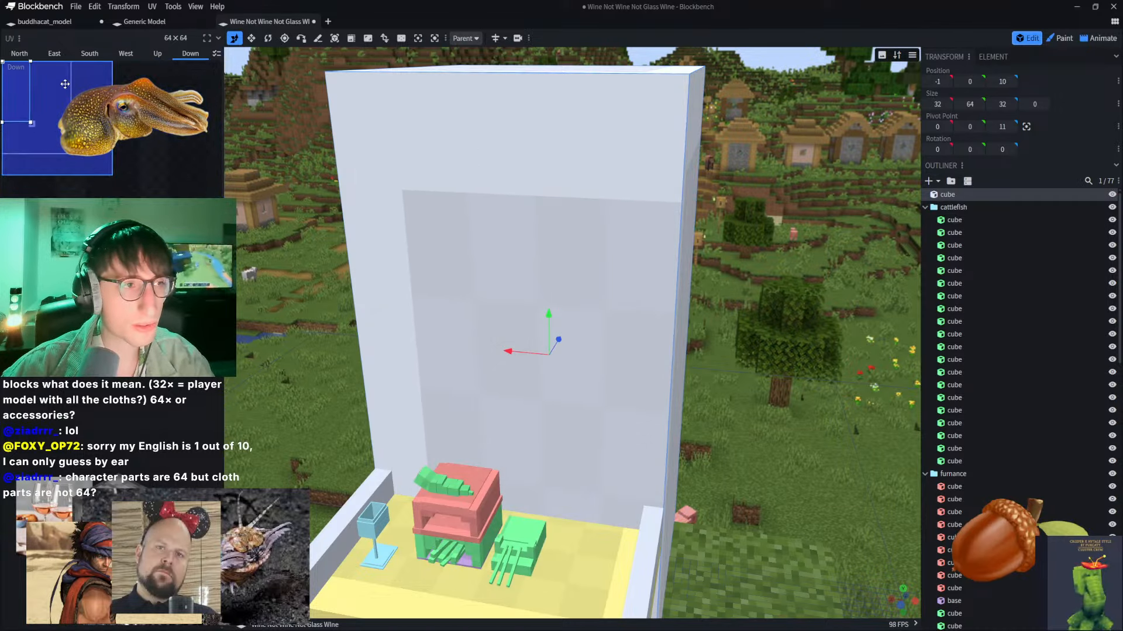
Step: Resize the UV area of the large cube's east face to a small rectangle
{"action": "left_click", "coordinate": [125, 54]}
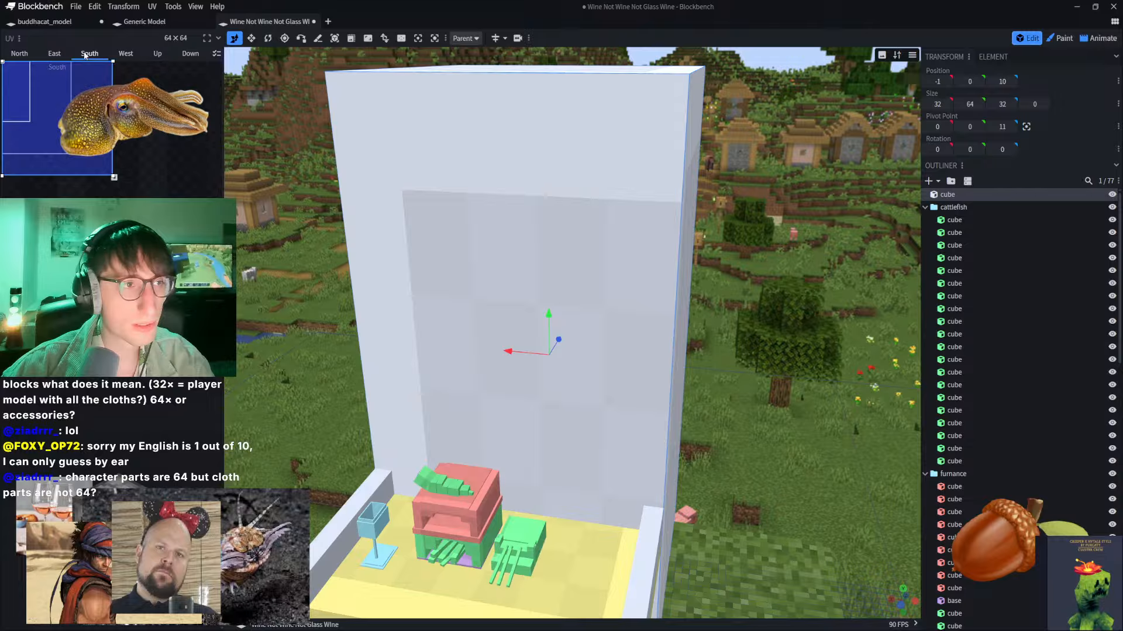
{"action": "left_click", "coordinate": [54, 54]}
{"action": "left_click_drag", "start_coordinate": [198, 251], "coordinate": [588, 318]}
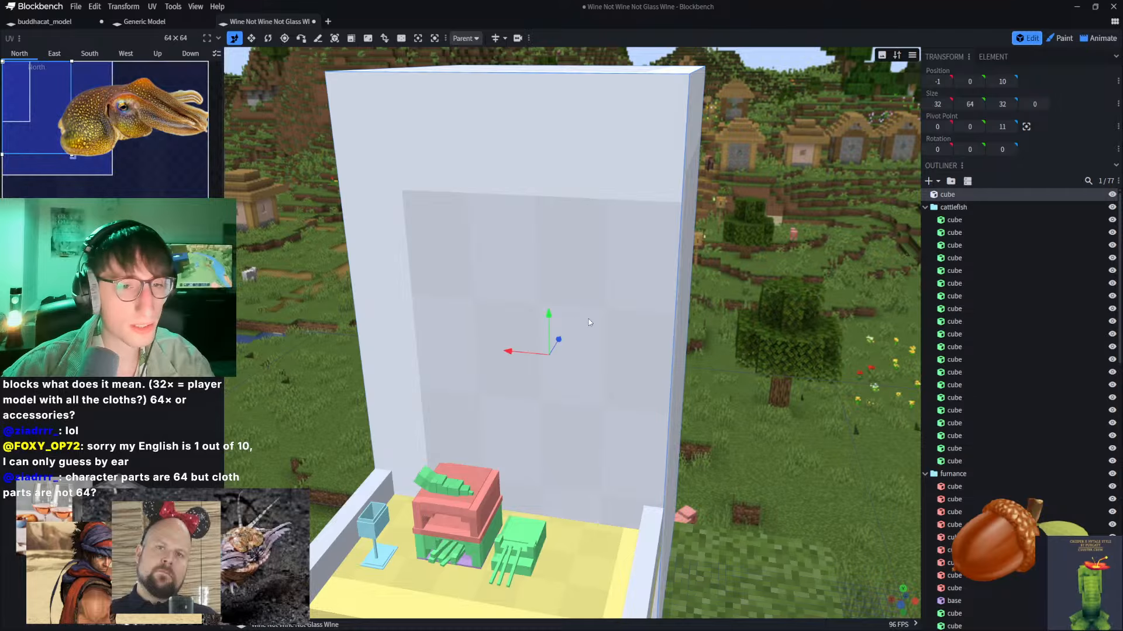
{"action": "left_click", "coordinate": [19, 54]}
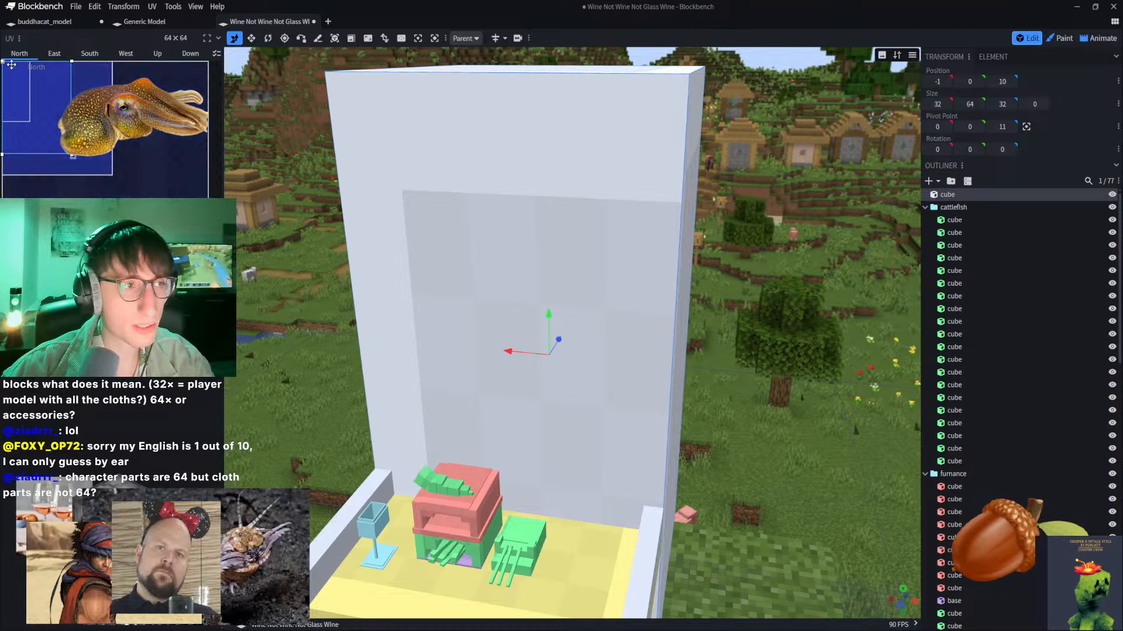
{"action": "left_click", "coordinate": [54, 54]}
{"action": "left_click_drag", "start_coordinate": [210, 268], "coordinate": [62, 88]}
Step: Shrink the UV area of the large cube's up face and enlarge the west face's area across the full texture width
{"action": "left_click", "coordinate": [157, 54]}
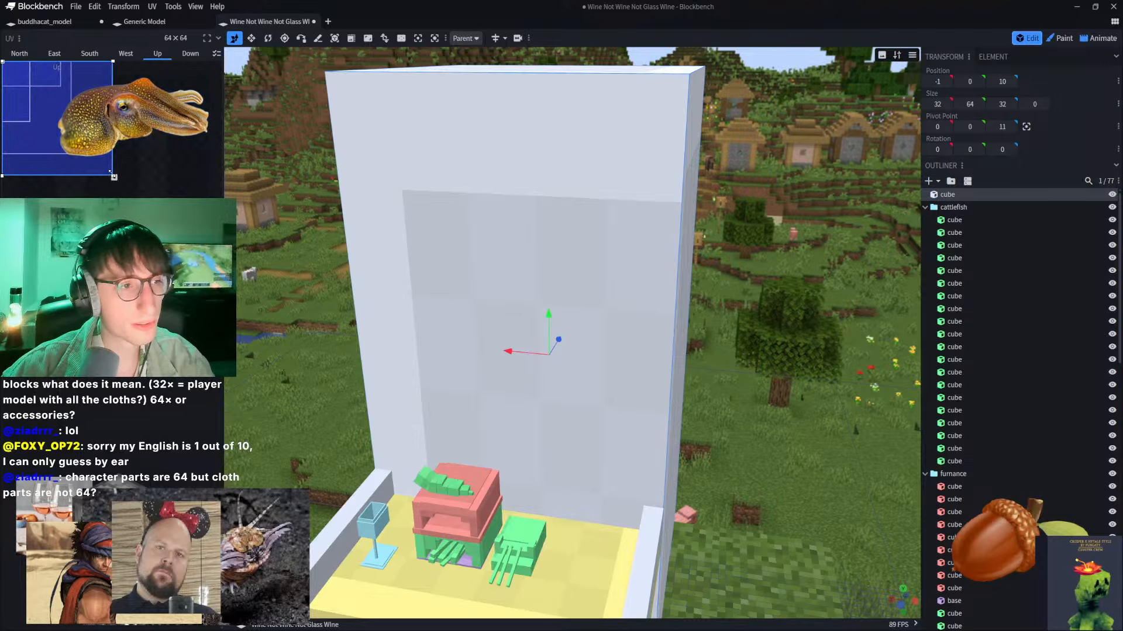
{"action": "left_click", "coordinate": [126, 54]}
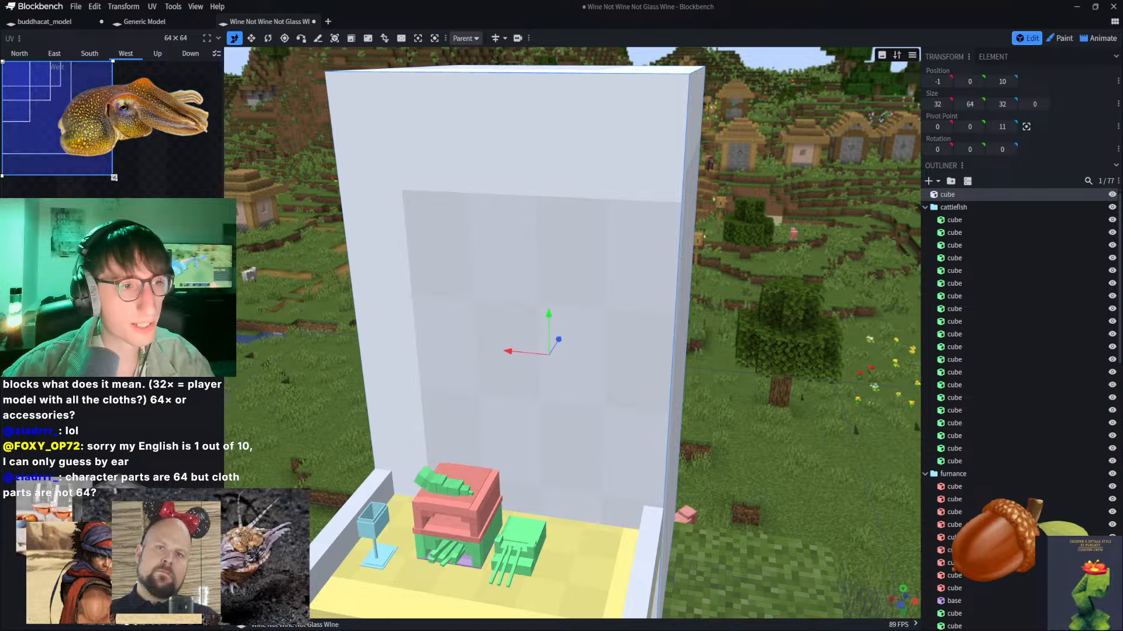
{"action": "left_click", "coordinate": [61, 301]}
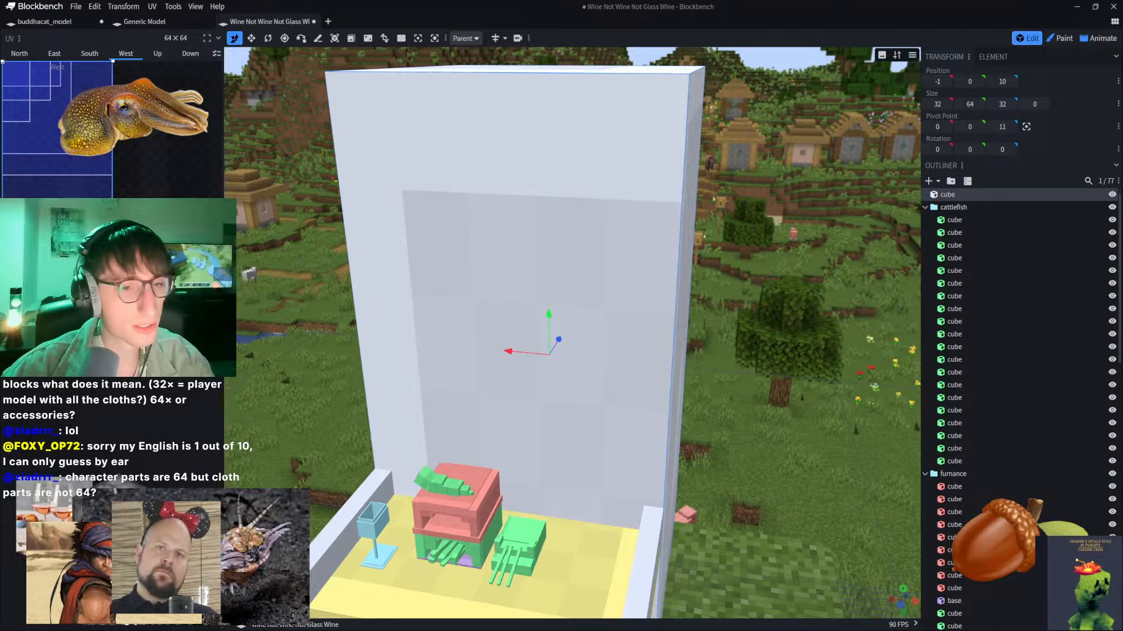
{"action": "left_click_drag", "start_coordinate": [112, 280], "coordinate": [223, 281]}
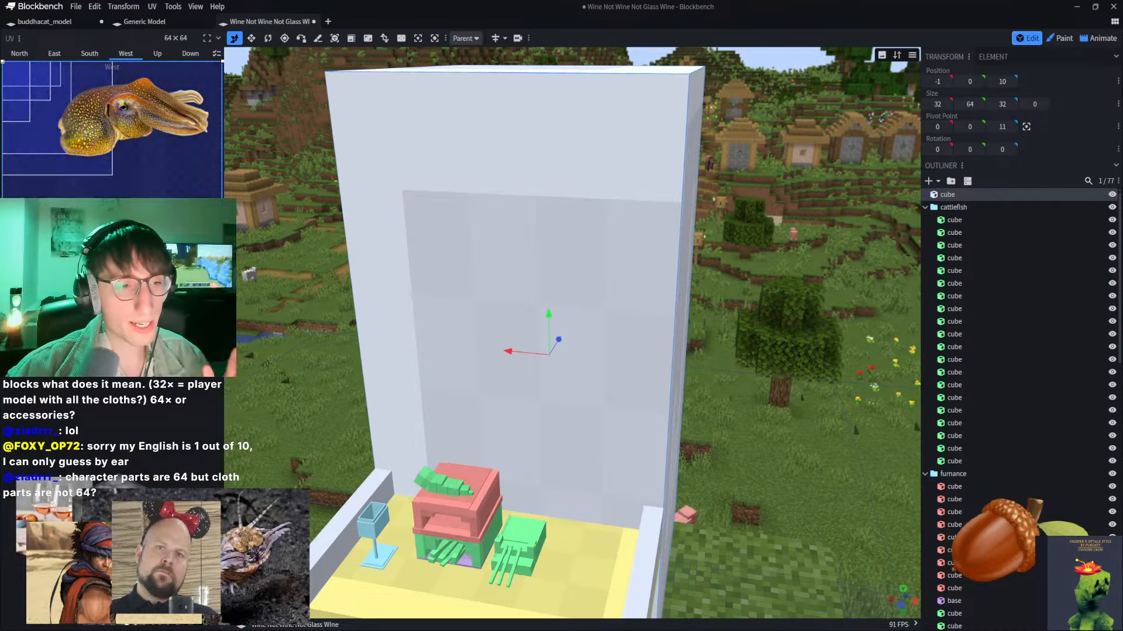
Step: Shrink the UV area of the large cube's west face and move the south face's UV area away from the other faces
{"action": "left_click_drag", "start_coordinate": [222, 197], "coordinate": [52, 131]}
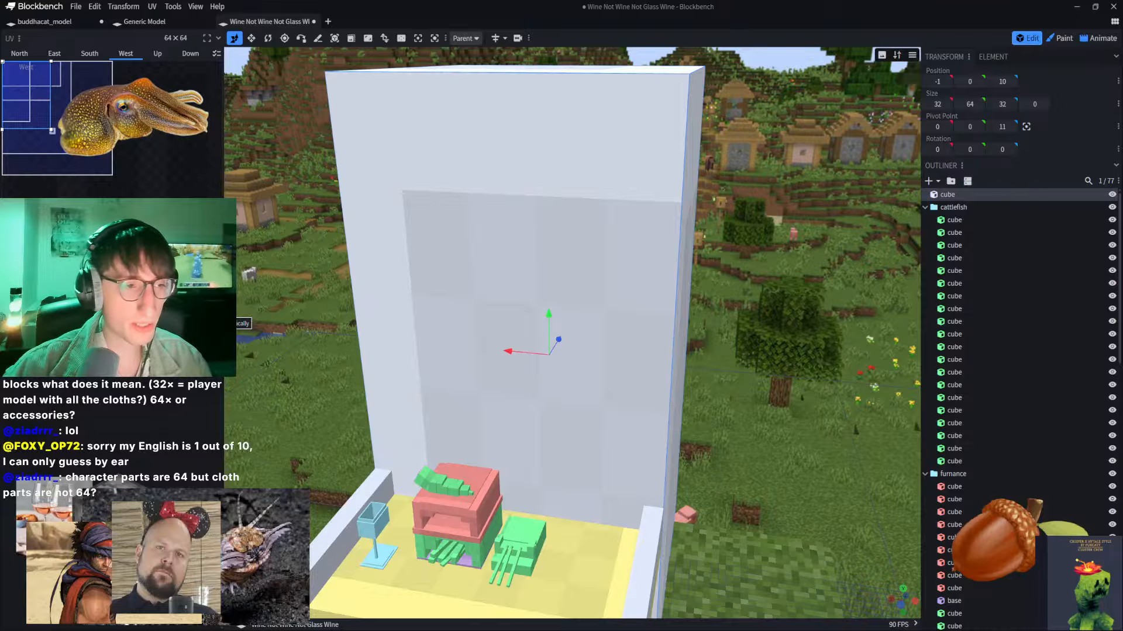
{"action": "left_click", "coordinate": [86, 152]}
{"action": "left_click_drag", "start_coordinate": [71, 161], "coordinate": [143, 257]}
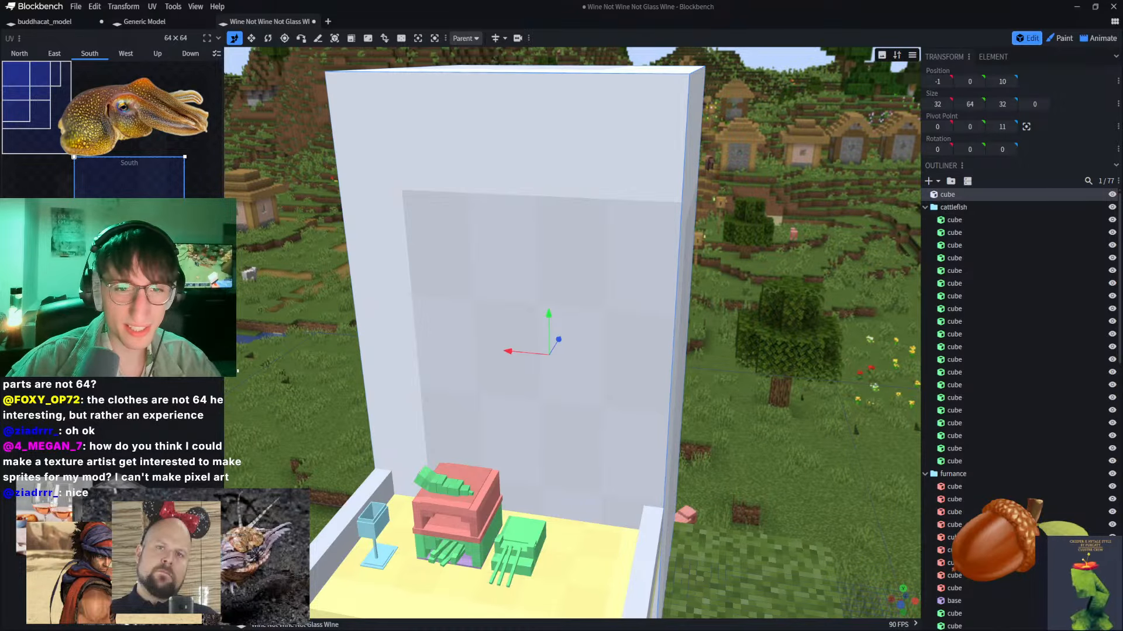
Step: Paste the "Fix Your Hytale Skin" post screenshot as a reference image, enlarge it and reposition it over the model
{"action": "key", "text": "ctrl+v"}
{"action": "left_click", "coordinate": [584, 160]}
{"action": "left_click_drag", "start_coordinate": [787, 310], "coordinate": [464, 237]}
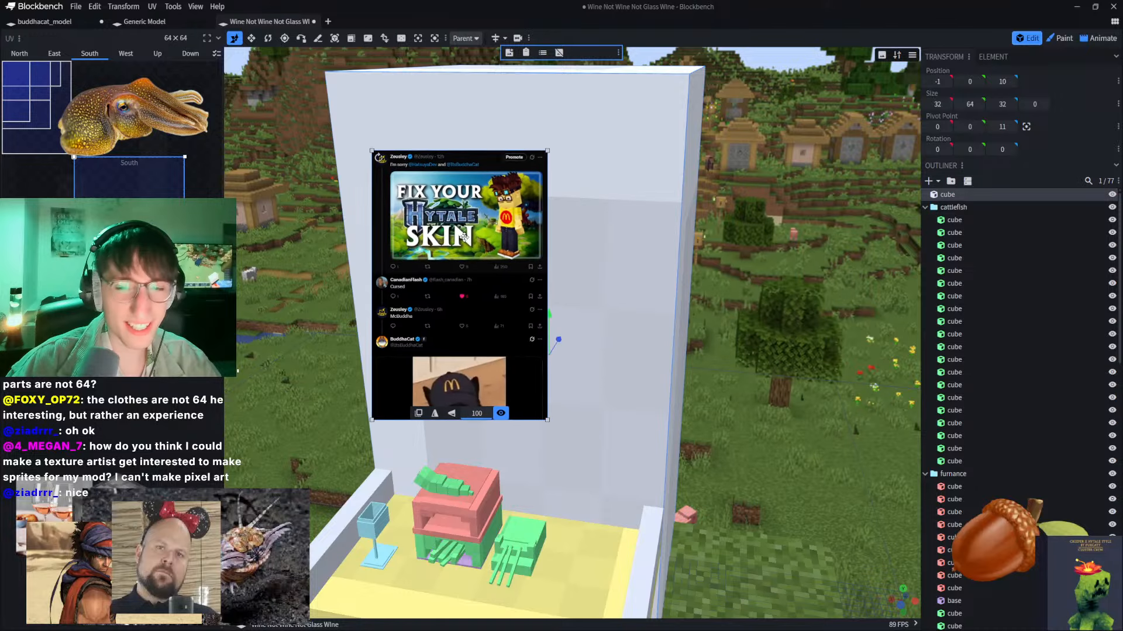
{"action": "left_click_drag", "start_coordinate": [548, 151], "coordinate": [611, 102]}
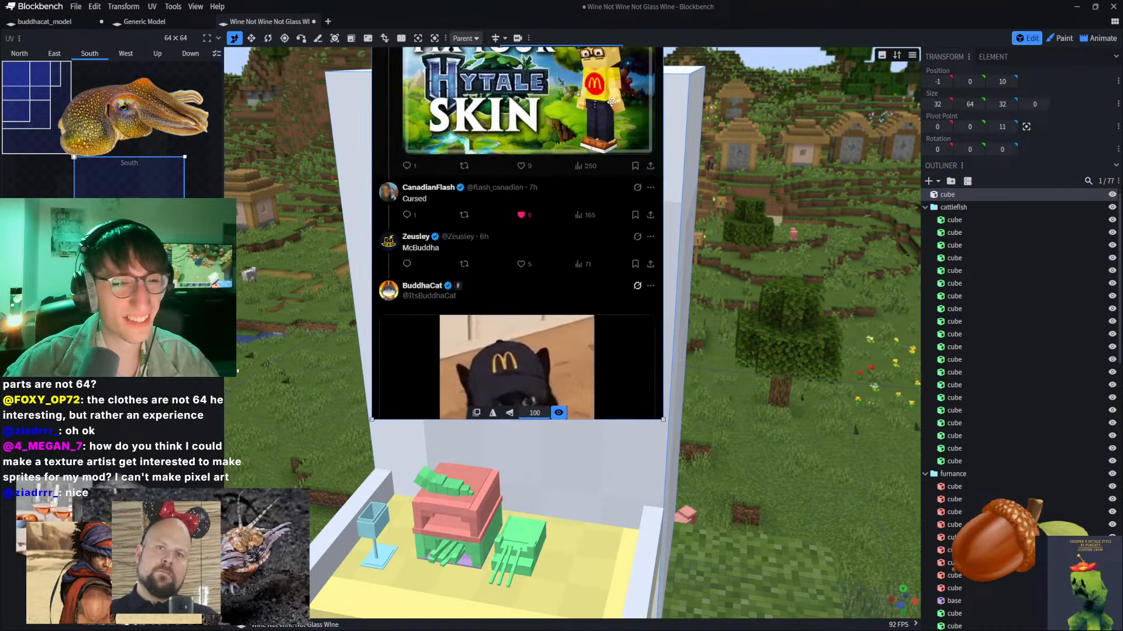
{"action": "left_click_drag", "start_coordinate": [518, 221], "coordinate": [520, 327]}
{"action": "left_click_drag", "start_coordinate": [620, 513], "coordinate": [656, 504]}
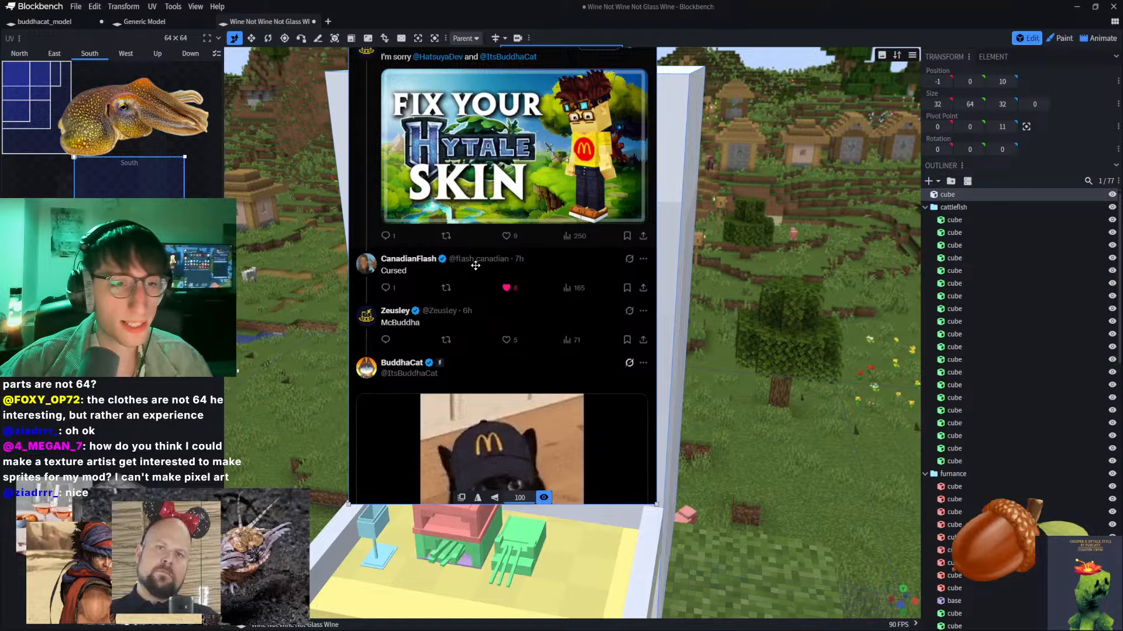
{"action": "left_click_drag", "start_coordinate": [476, 266], "coordinate": [486, 309]}
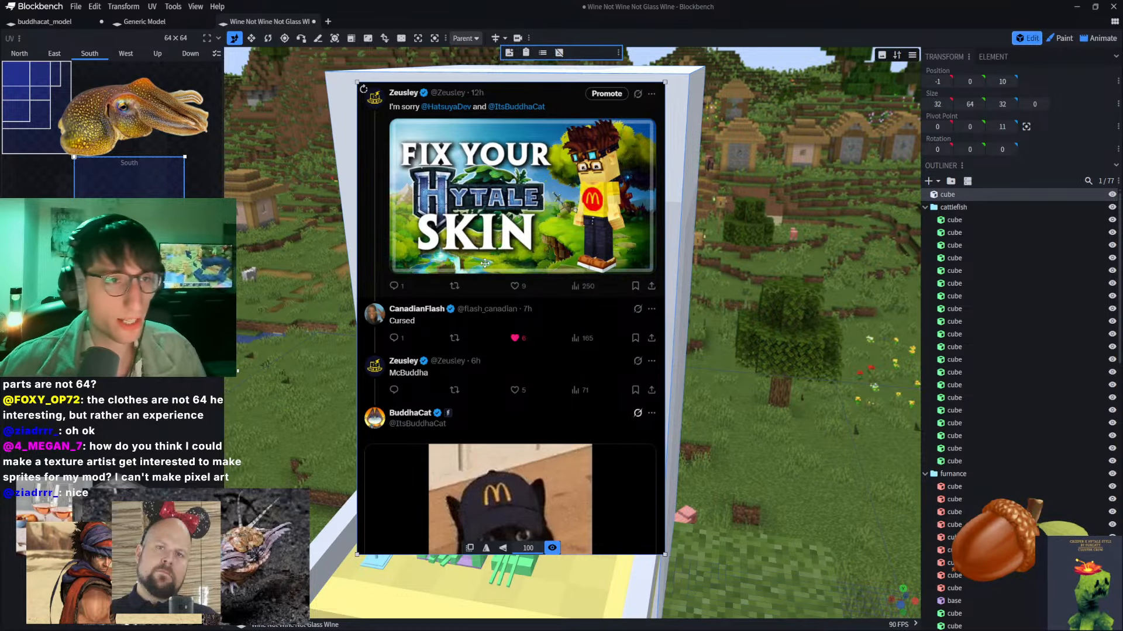
{"action": "left_click_drag", "start_coordinate": [484, 137], "coordinate": [387, 129]}
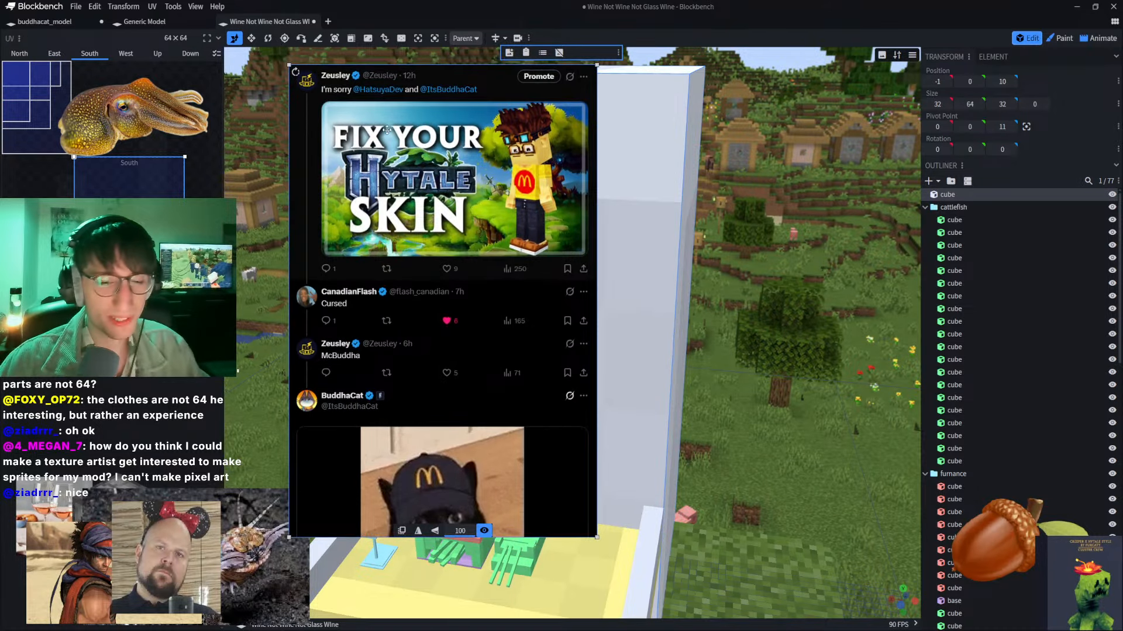
Step: Delete the "Fix Your Hytale Skin" reference image and cancel loading Screenshot 2025-12-10 221313.png
{"action": "key", "text": "Delete"}
{"action": "left_click", "coordinate": [572, 123]}
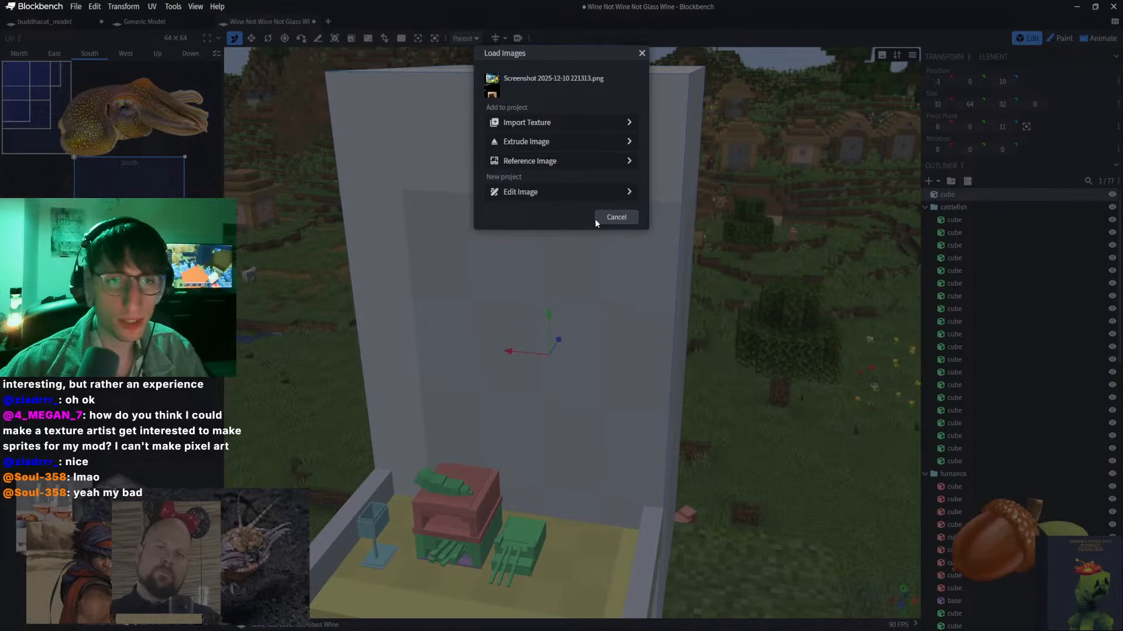
{"action": "left_click", "coordinate": [603, 220]}
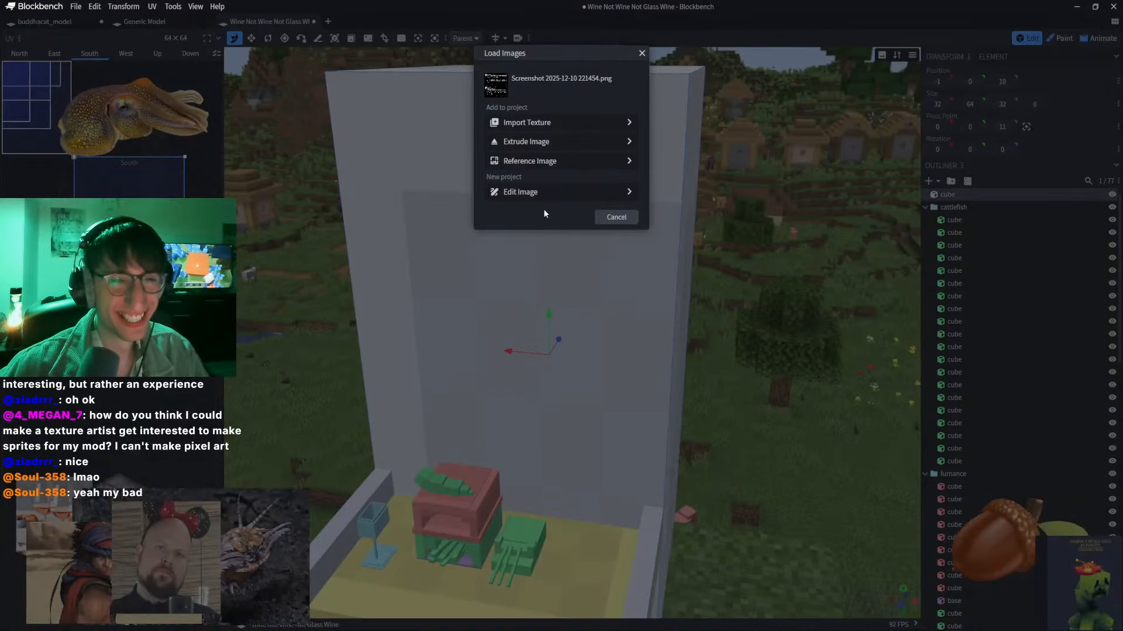
Step: Add Screenshot 2025-12-10 221454.png with the Hytale modelling tips as a reference image, enlarge it and place it over the large cube
{"action": "left_click", "coordinate": [538, 160]}
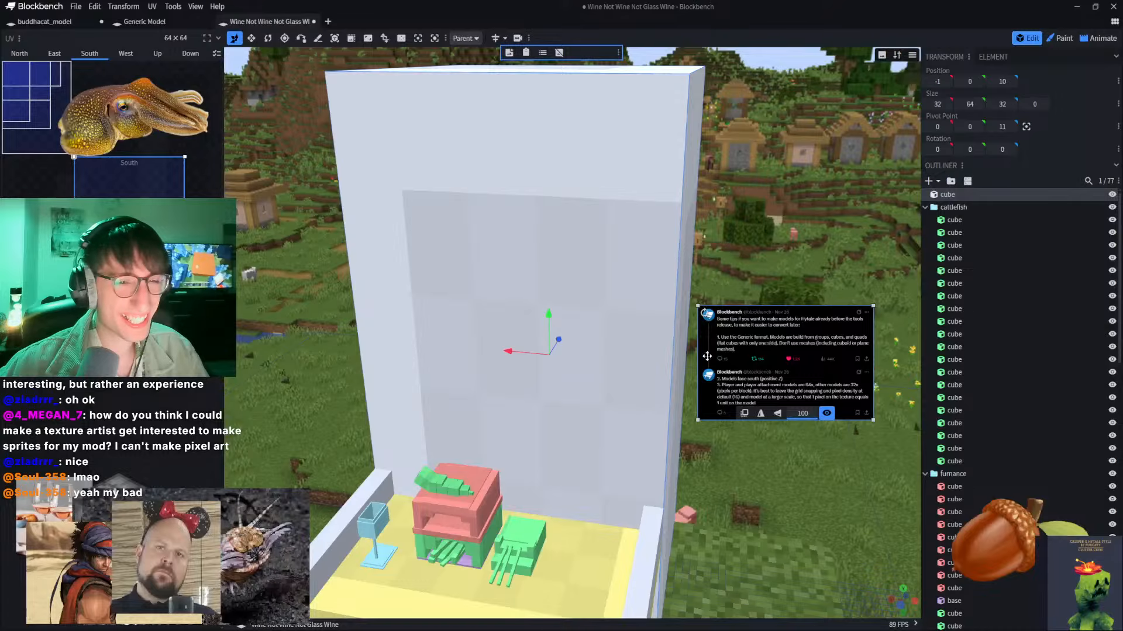
{"action": "left_click_drag", "start_coordinate": [853, 306], "coordinate": [809, 70]}
{"action": "left_click_drag", "start_coordinate": [655, 182], "coordinate": [580, 252]}
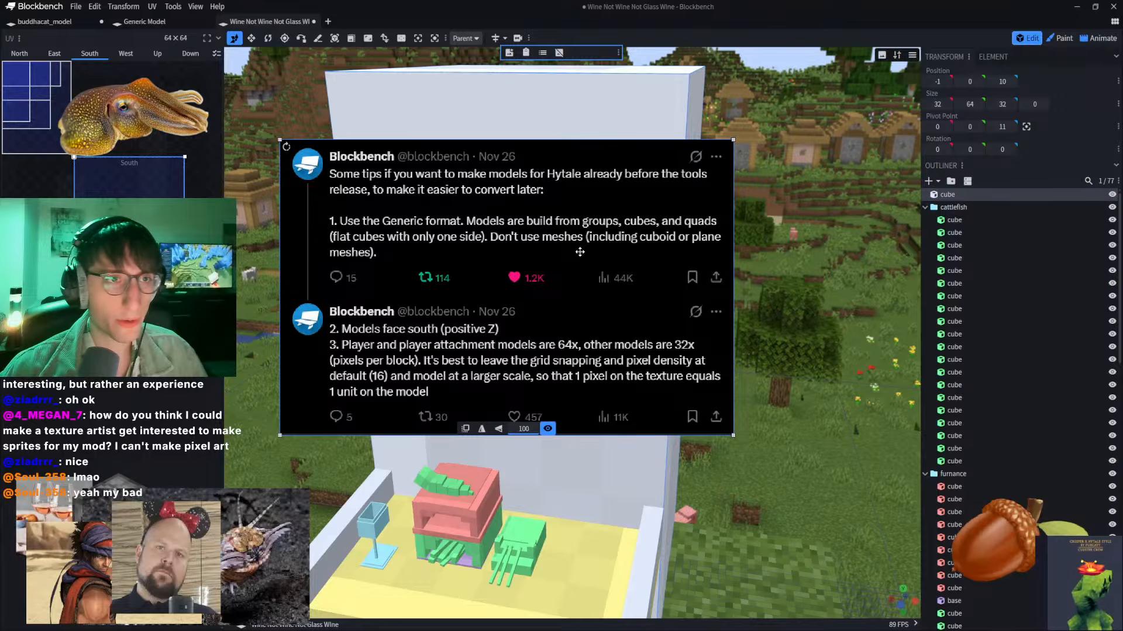
Step: Try flattening the large cube to a depth of 0 and undo the resize
{"action": "left_click", "coordinate": [547, 110]}
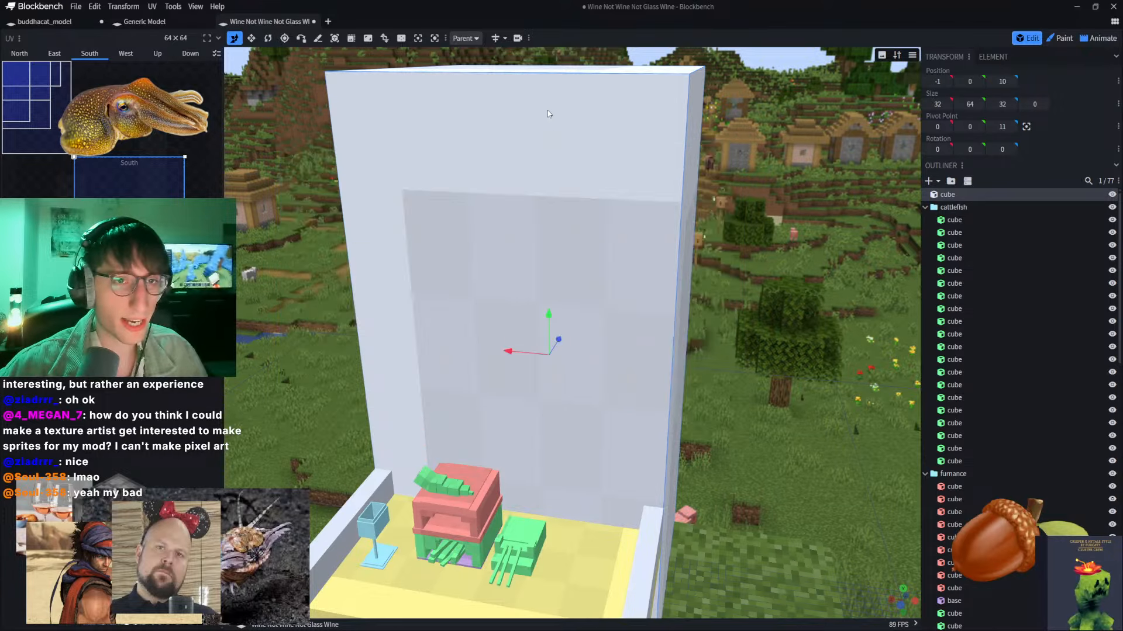
{"action": "right_click_drag", "start_coordinate": [550, 110], "coordinate": [568, 190]}
{"action": "scroll", "coordinate": [686, 192], "scroll_direction": "down", "scroll_amount": 2}
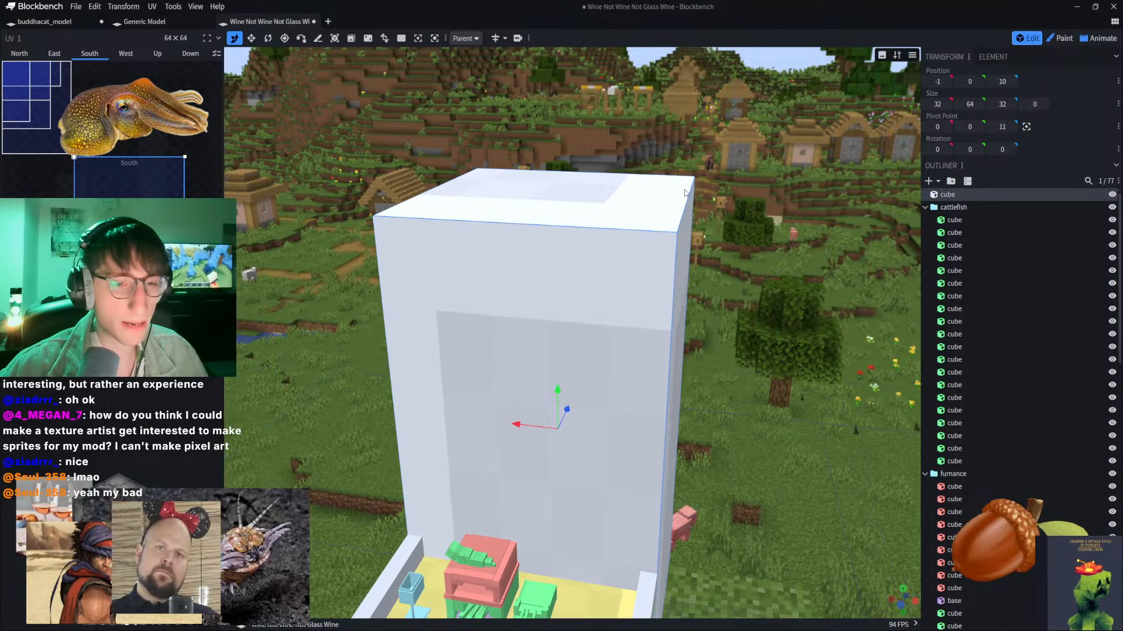
{"action": "left_click", "coordinate": [251, 38]}
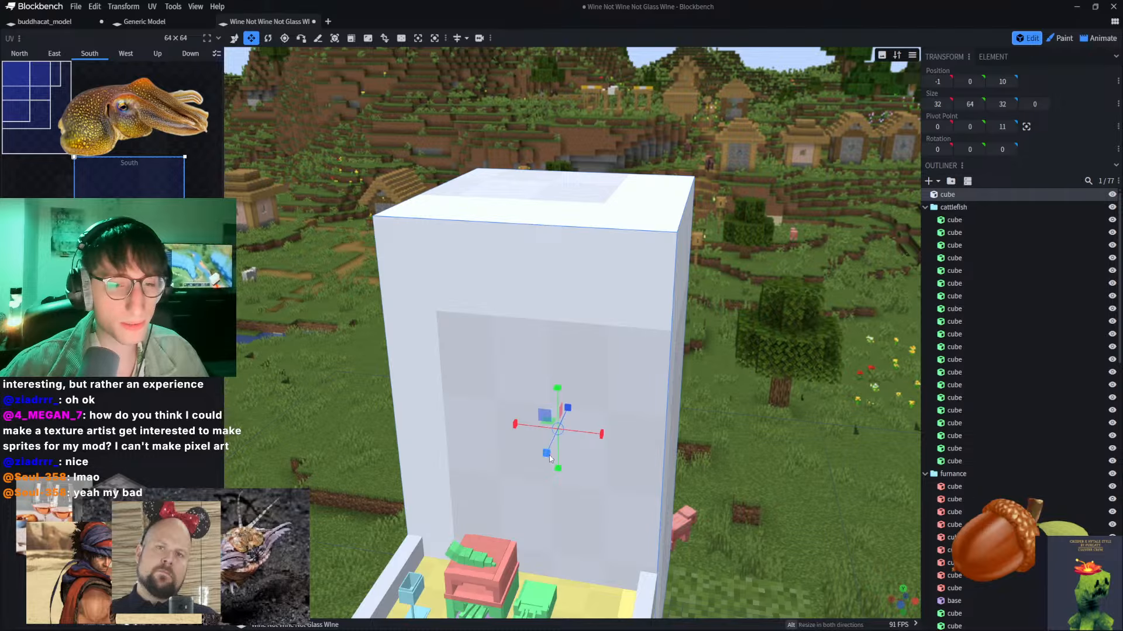
{"action": "left_click_drag", "start_coordinate": [546, 453], "coordinate": [624, 307]}
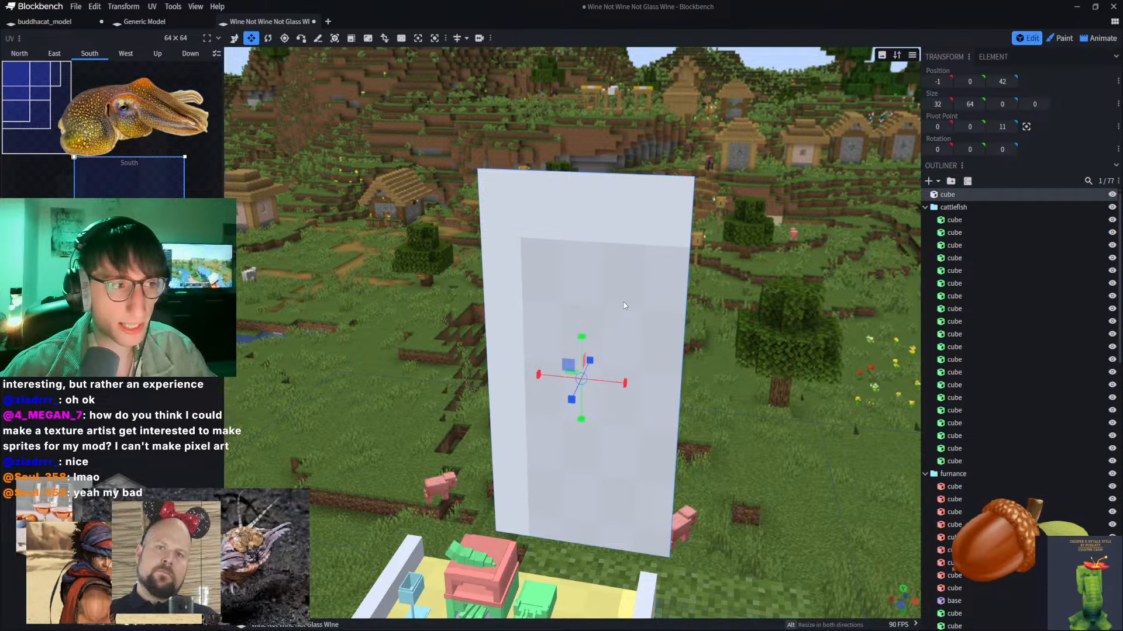
{"action": "key", "text": "ctrl+z"}
Step: Bring back the Hytale modelling tips reference image and reposition it beside the large cube
{"action": "right_click_drag", "start_coordinate": [328, 298], "coordinate": [498, 329]}
{"action": "key", "text": "ctrl+v"}
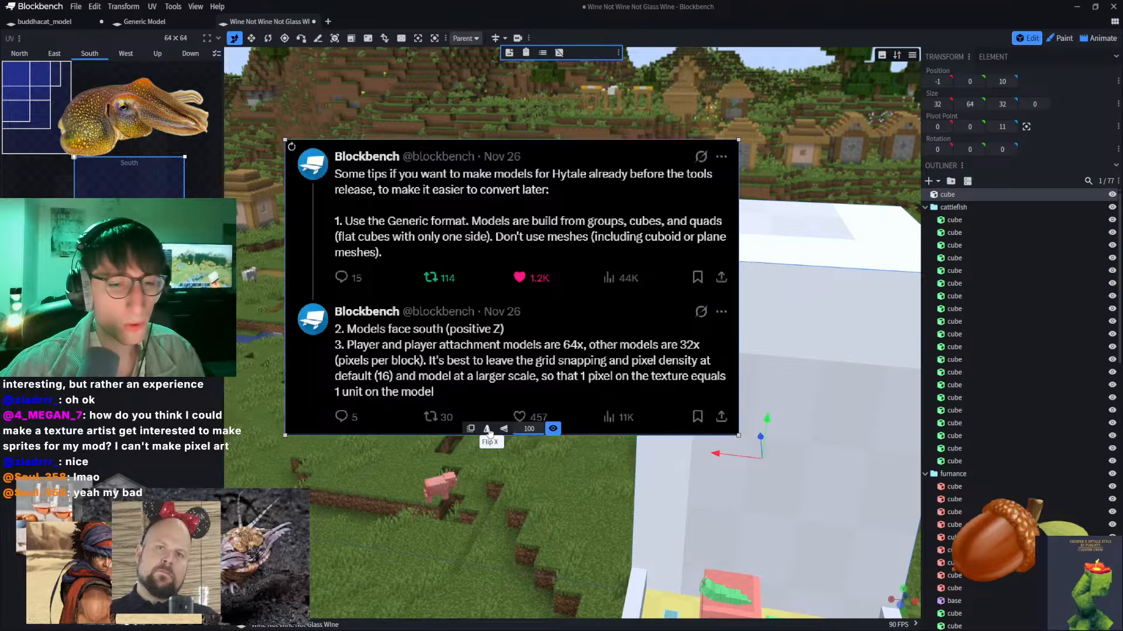
{"action": "left_click", "coordinate": [487, 429]}
{"action": "left_click", "coordinate": [497, 458]}
{"action": "left_click_drag", "start_coordinate": [551, 299], "coordinate": [576, 266]}
{"action": "left_click", "coordinate": [535, 507]}
{"action": "right_click_drag", "start_coordinate": [535, 508], "coordinate": [436, 439]}
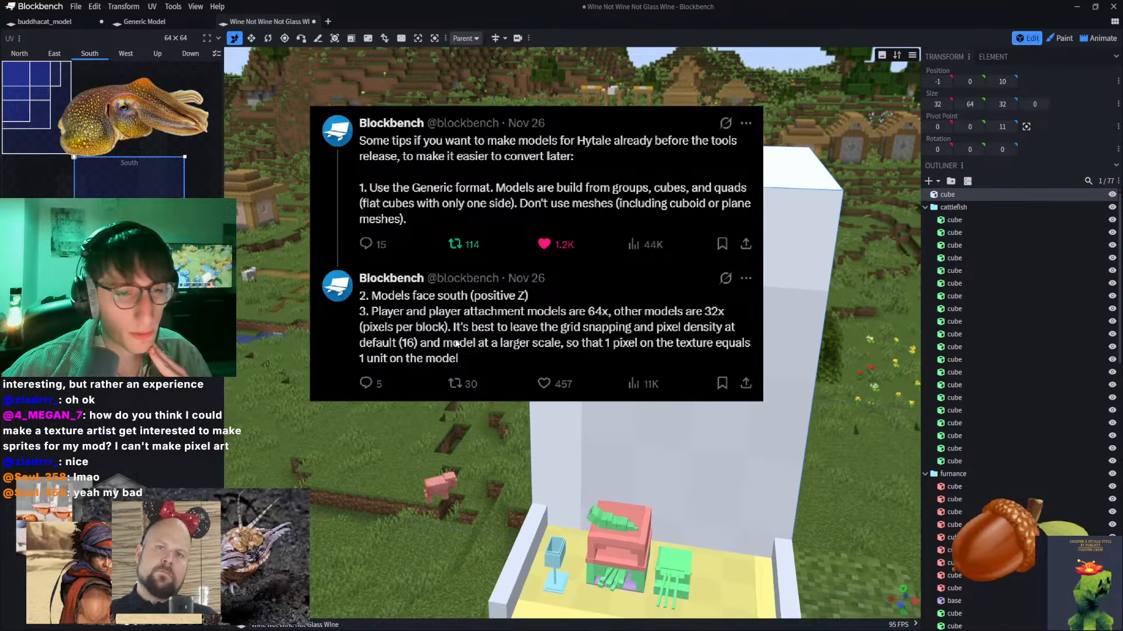
{"action": "double_click", "coordinate": [461, 331]}
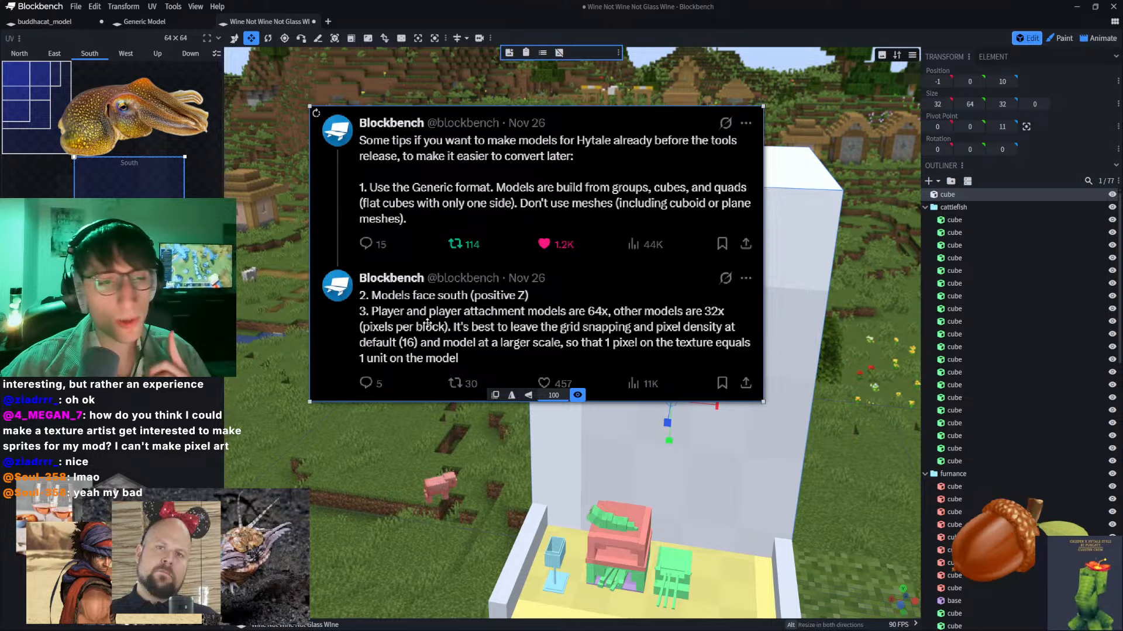
{"action": "left_click_drag", "start_coordinate": [491, 288], "coordinate": [435, 232]}
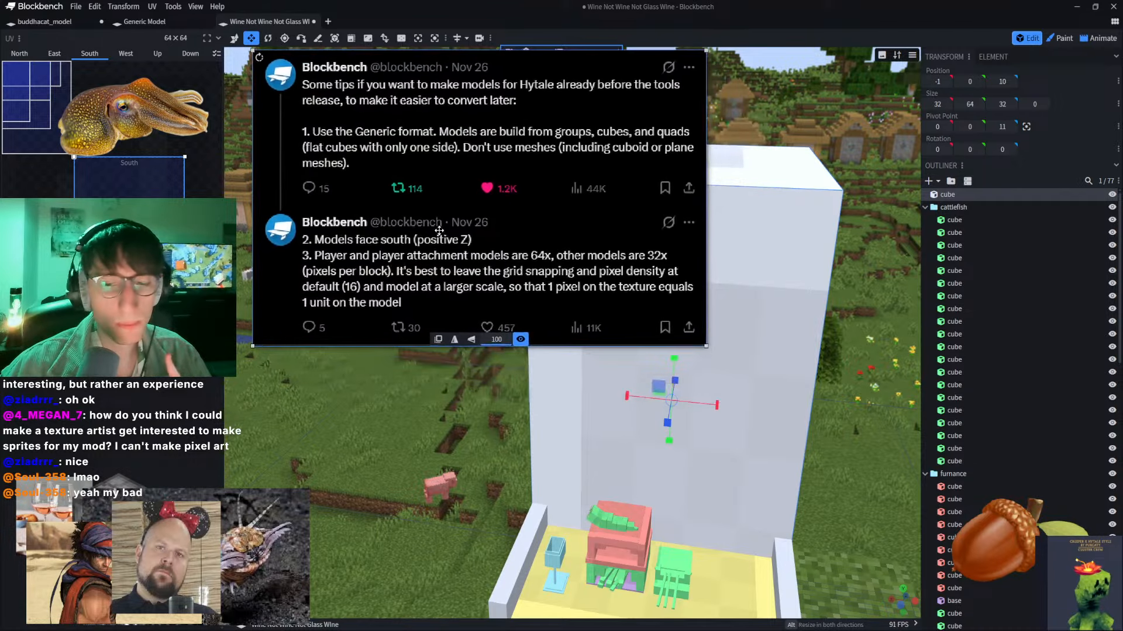
Step: Shrink the tips reference image and view the large cube straight on along the Z axis
{"action": "left_click", "coordinate": [900, 606]}
{"action": "scroll", "coordinate": [775, 298], "scroll_direction": "down", "scroll_amount": 15}
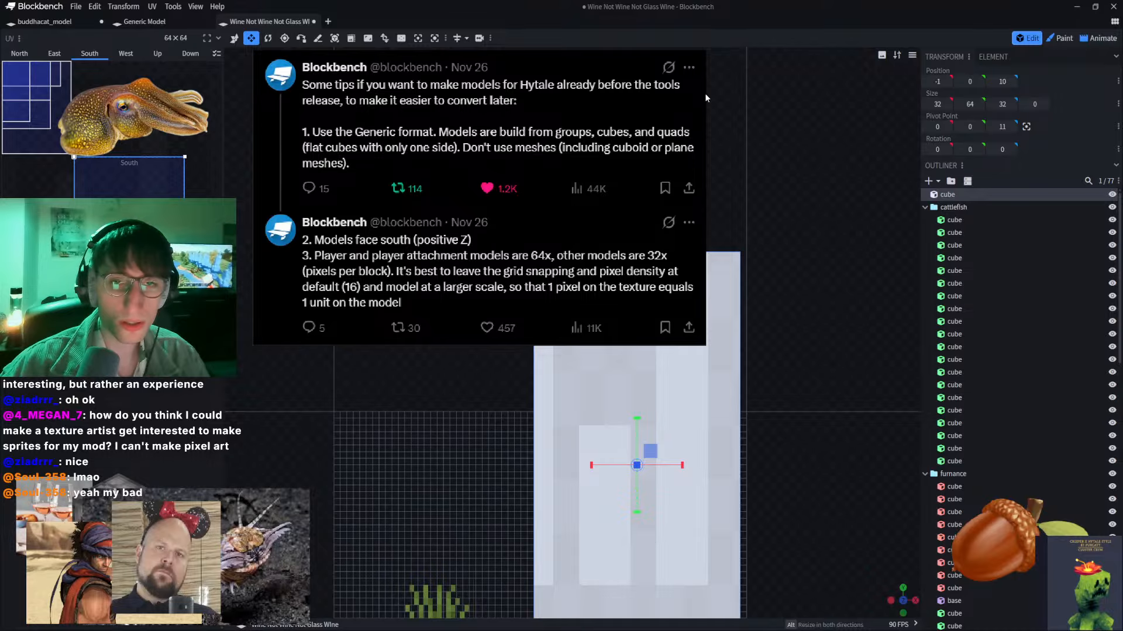
{"action": "left_click", "coordinate": [702, 100]}
{"action": "left_click_drag", "start_coordinate": [705, 345], "coordinate": [436, 170]}
{"action": "left_click", "coordinate": [903, 602]}
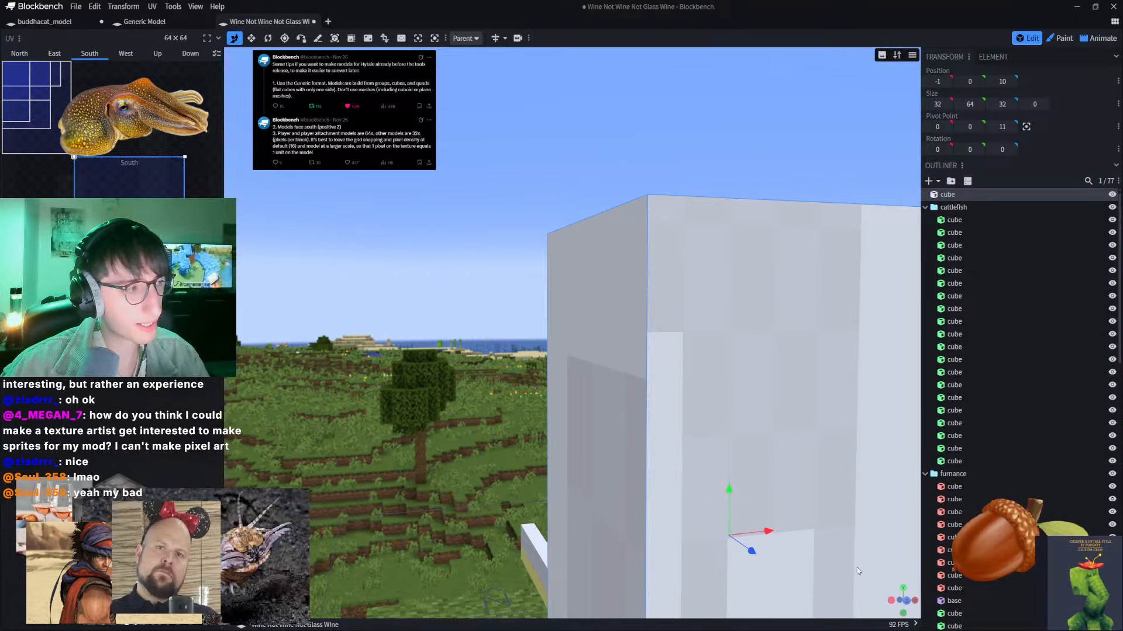
{"action": "scroll", "coordinate": [803, 524], "scroll_direction": "down", "scroll_amount": 5}
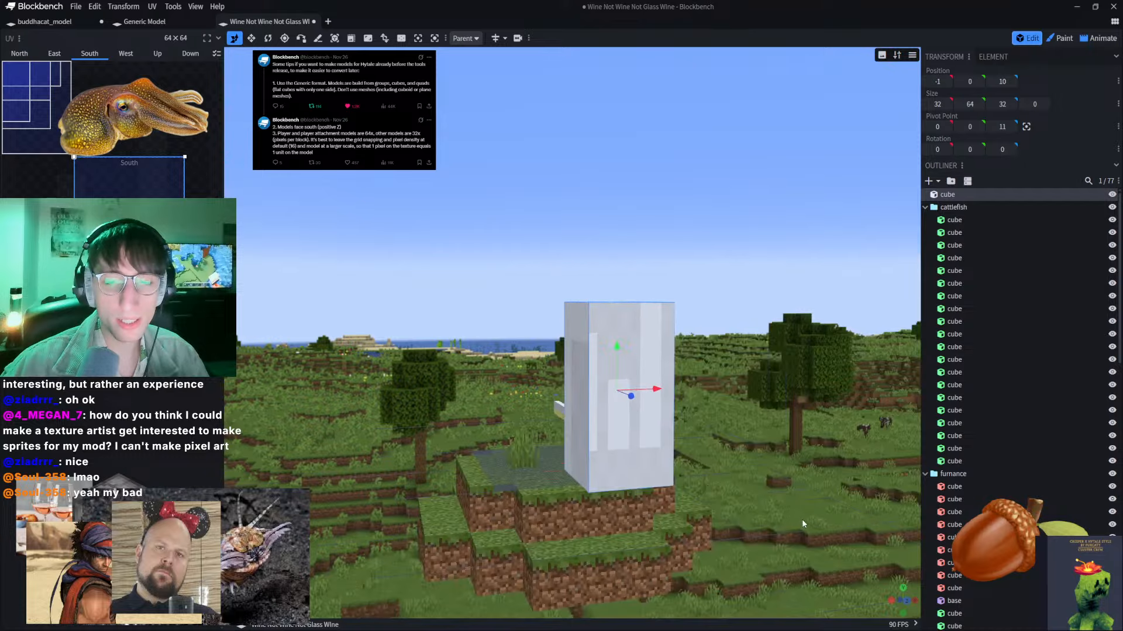
{"action": "left_click", "coordinate": [906, 601]}
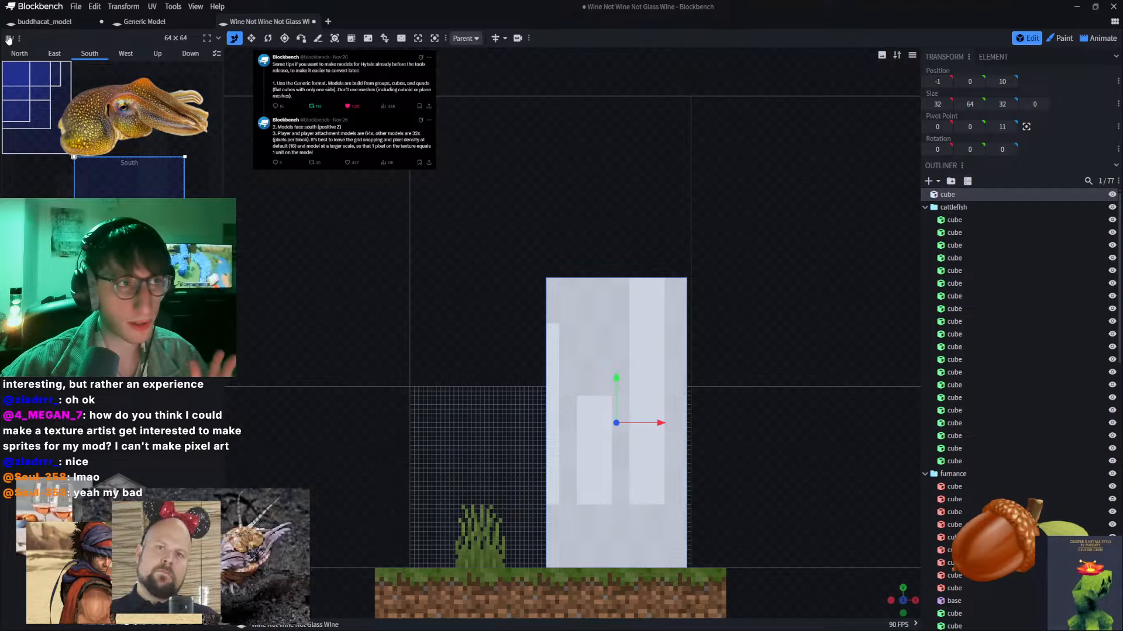
Step: Switch to the buddhacat_model project and view the character straight on along the Z axis
{"action": "left_click", "coordinate": [44, 21]}
{"action": "scroll", "coordinate": [436, 227], "scroll_direction": "down", "scroll_amount": 5}
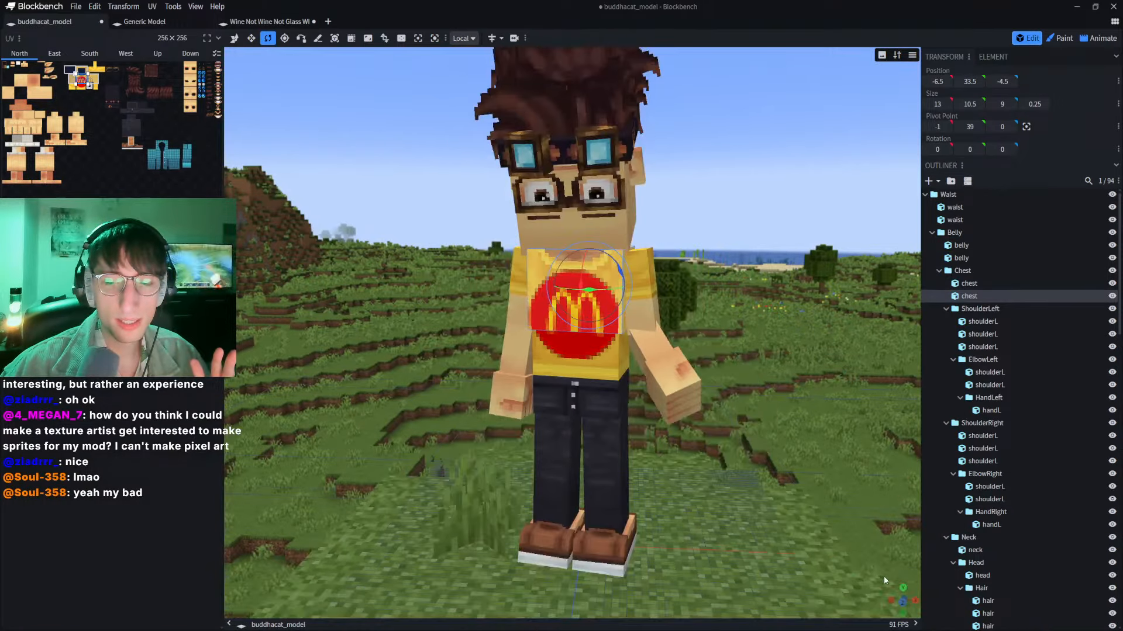
{"action": "left_click", "coordinate": [904, 602]}
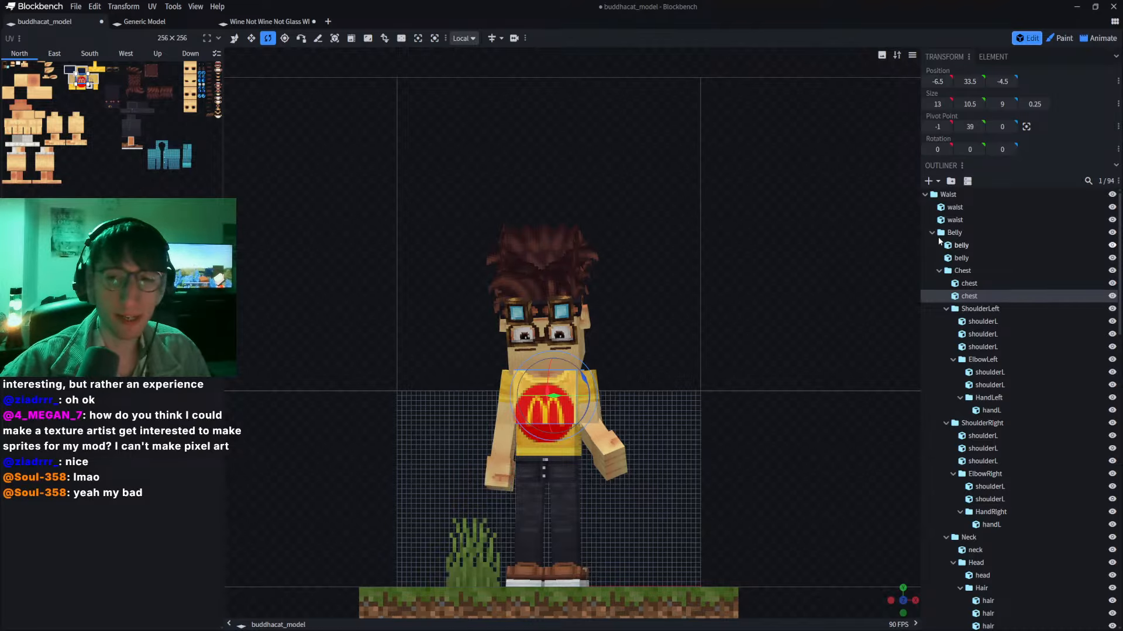
Step: Rotate the character's whole Waist group about the vertical axis to -7.5 degrees and check it along the Z axis
{"action": "left_click", "coordinate": [955, 207]}
{"action": "left_click", "coordinate": [953, 196]}
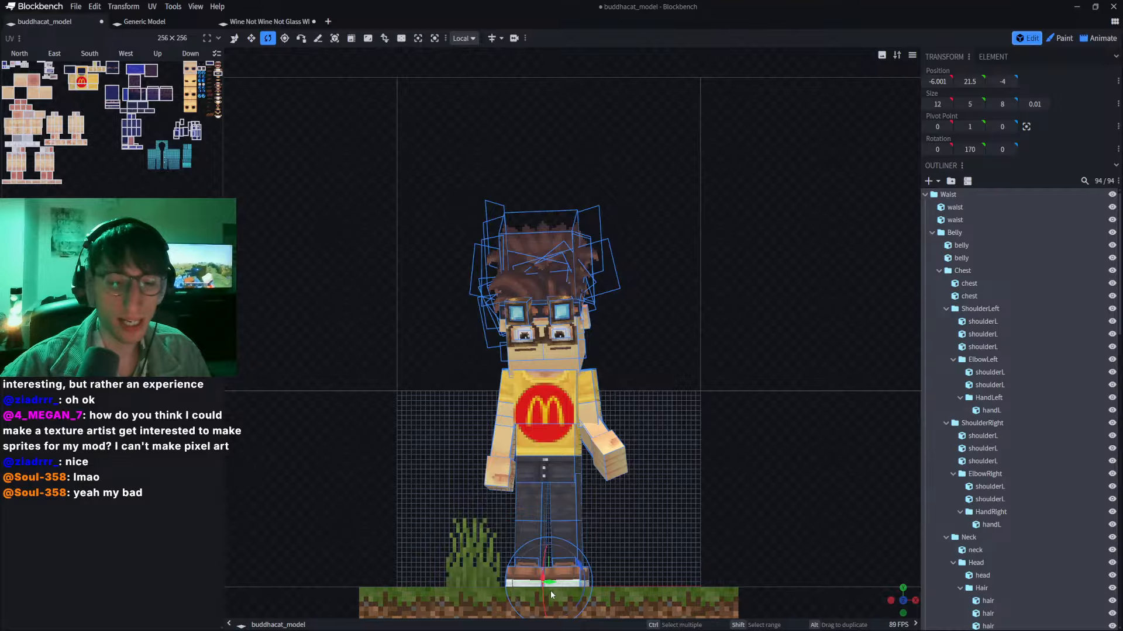
{"action": "left_click_drag", "start_coordinate": [902, 602], "coordinate": [905, 605]}
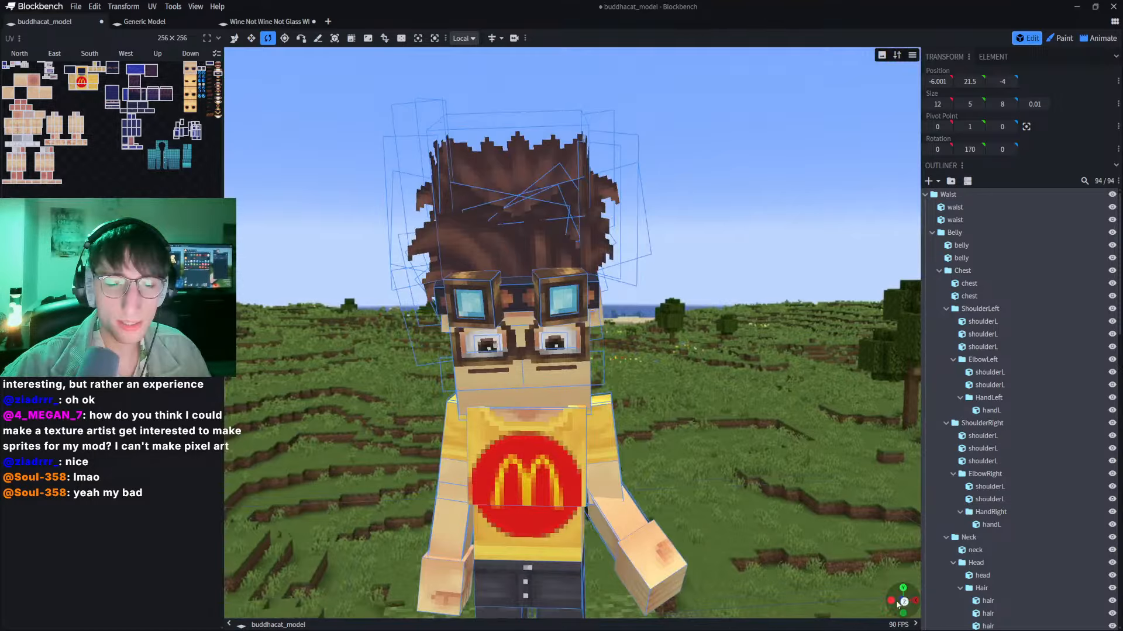
{"action": "scroll", "coordinate": [731, 561], "scroll_direction": "down", "scroll_amount": 4}
{"action": "left_click_drag", "start_coordinate": [552, 603], "coordinate": [504, 593]}
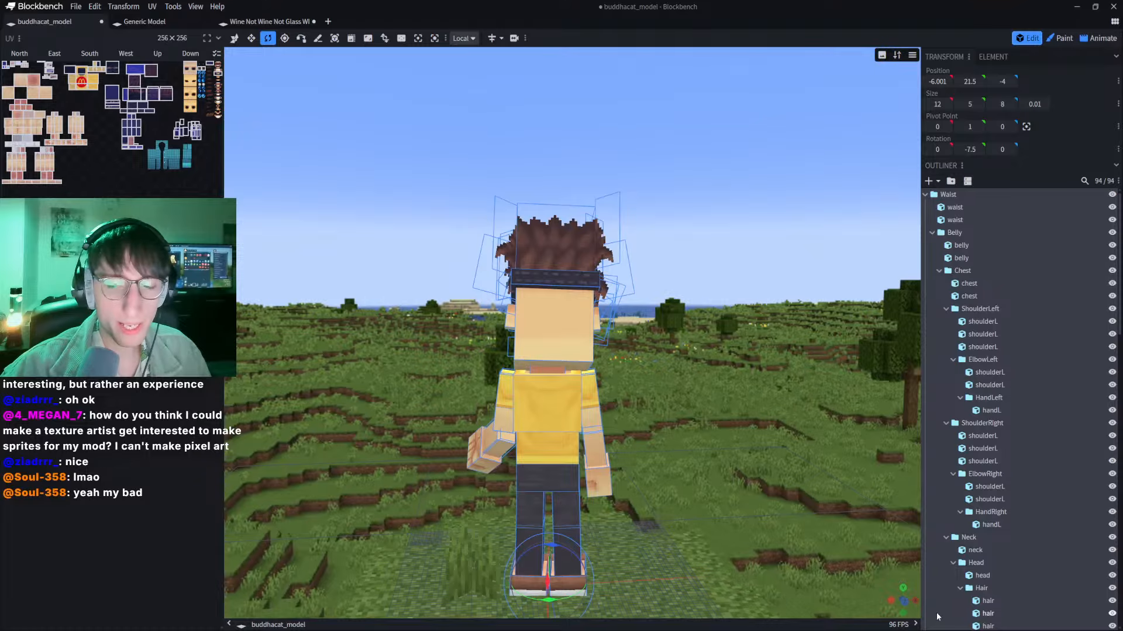
{"action": "left_click", "coordinate": [903, 602]}
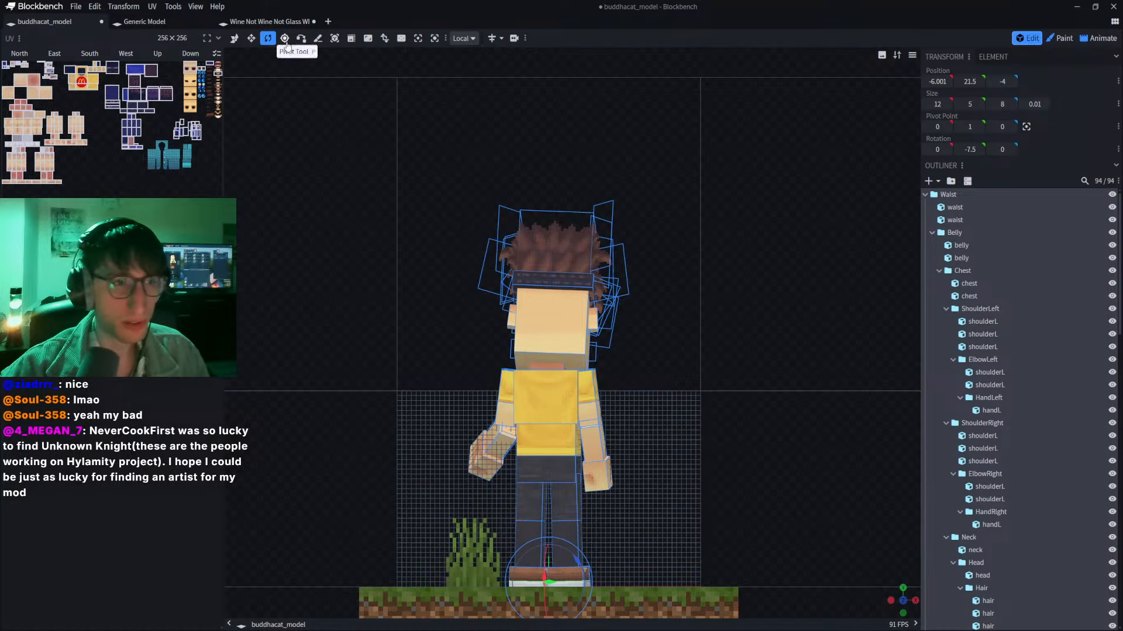
Step: Return to the Wine Not Wine Not Glass Wine project, then enlarge and reposition the modelling tips reference image for reading
{"action": "left_click", "coordinate": [270, 22]}
{"action": "left_click", "coordinate": [354, 113]}
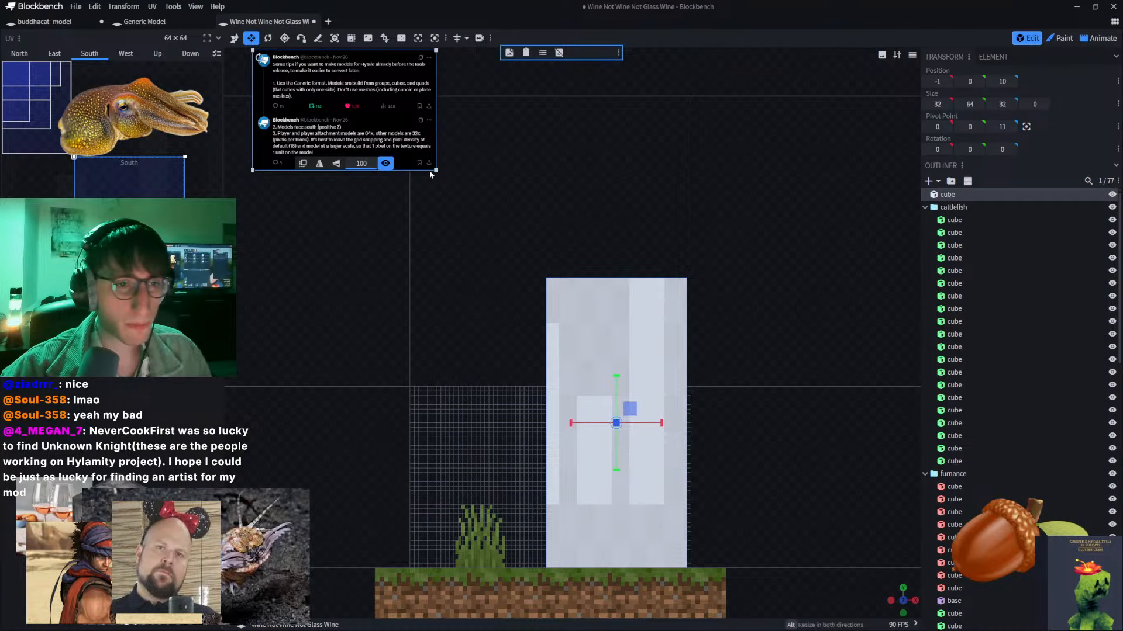
{"action": "left_click_drag", "start_coordinate": [432, 169], "coordinate": [657, 338]}
{"action": "left_click_drag", "start_coordinate": [563, 270], "coordinate": [556, 285]}
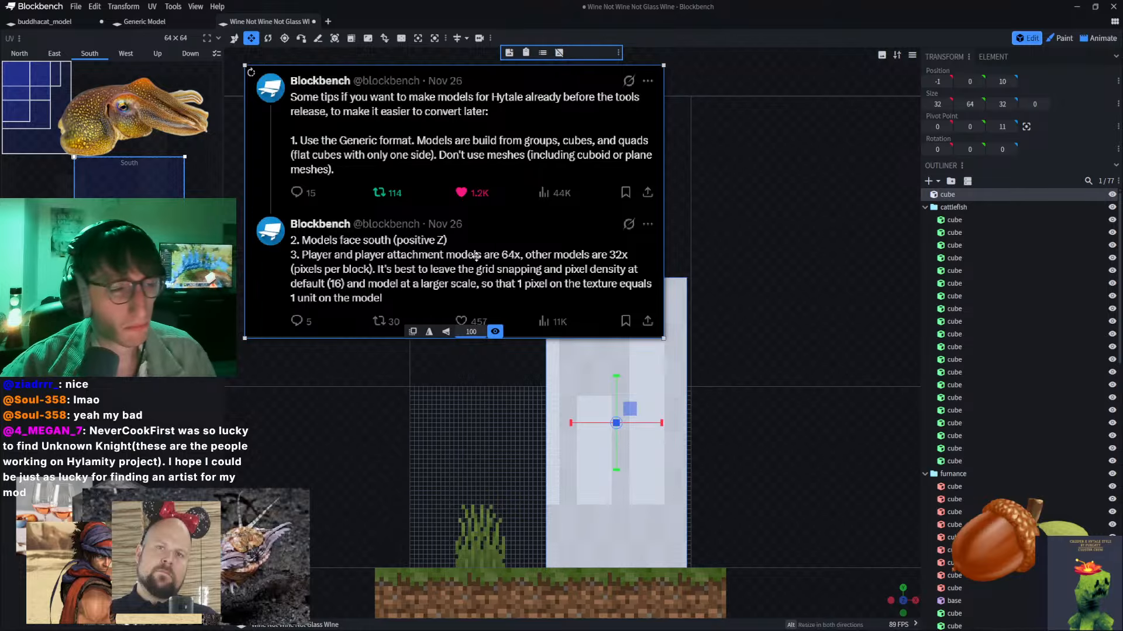
{"action": "left_click_drag", "start_coordinate": [664, 338], "coordinate": [561, 272]}
{"action": "left_click_drag", "start_coordinate": [496, 216], "coordinate": [478, 214]}
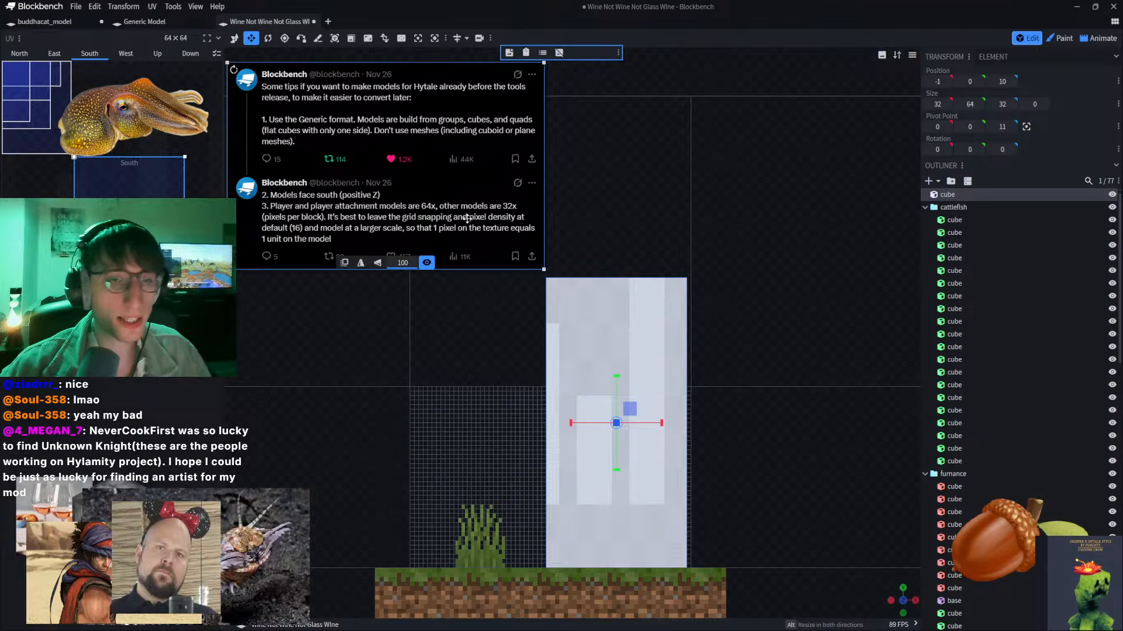
Step: Delete the Hytale modelling tips reference image
{"action": "left_click_drag", "start_coordinate": [903, 605], "coordinate": [874, 611]}
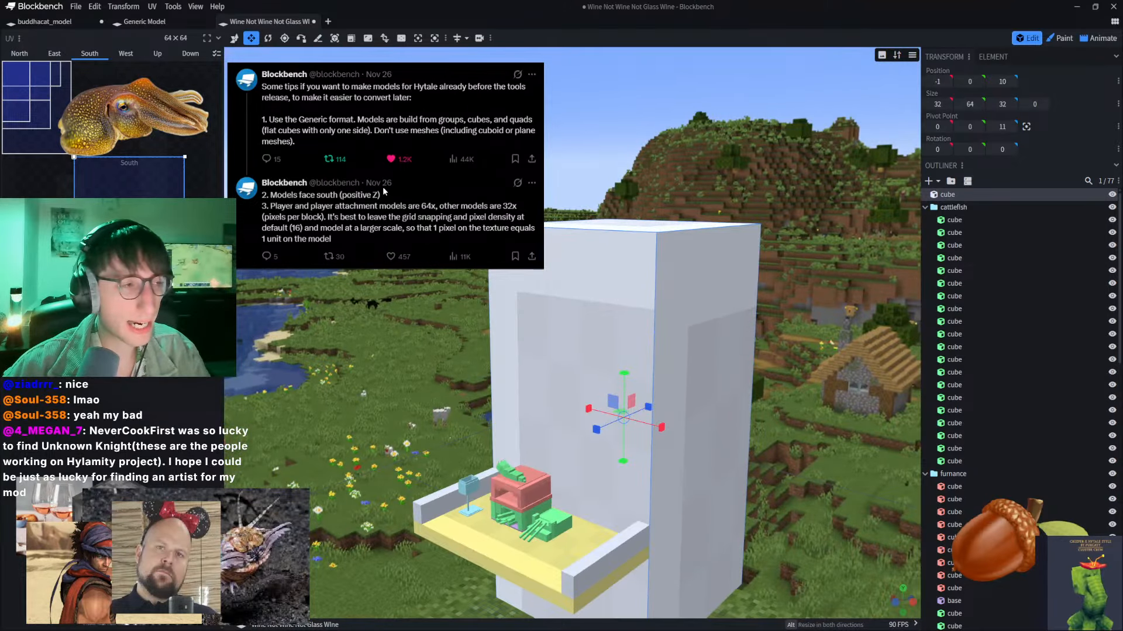
{"action": "left_click", "coordinate": [369, 179]}
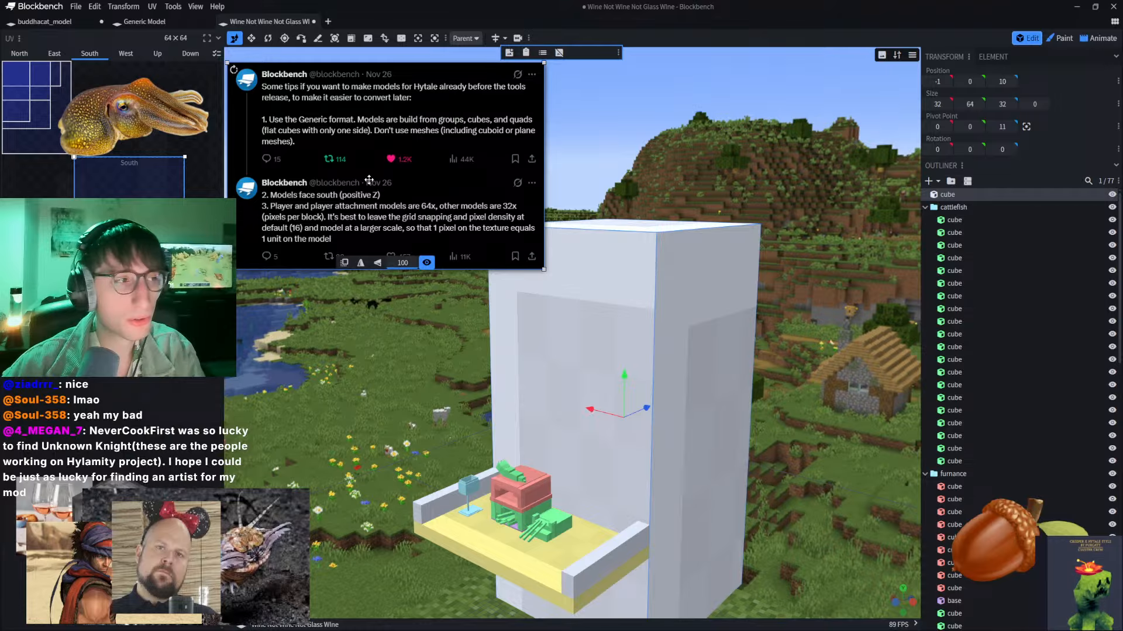
{"action": "key", "text": "Delete"}
{"action": "left_click", "coordinate": [574, 118]}
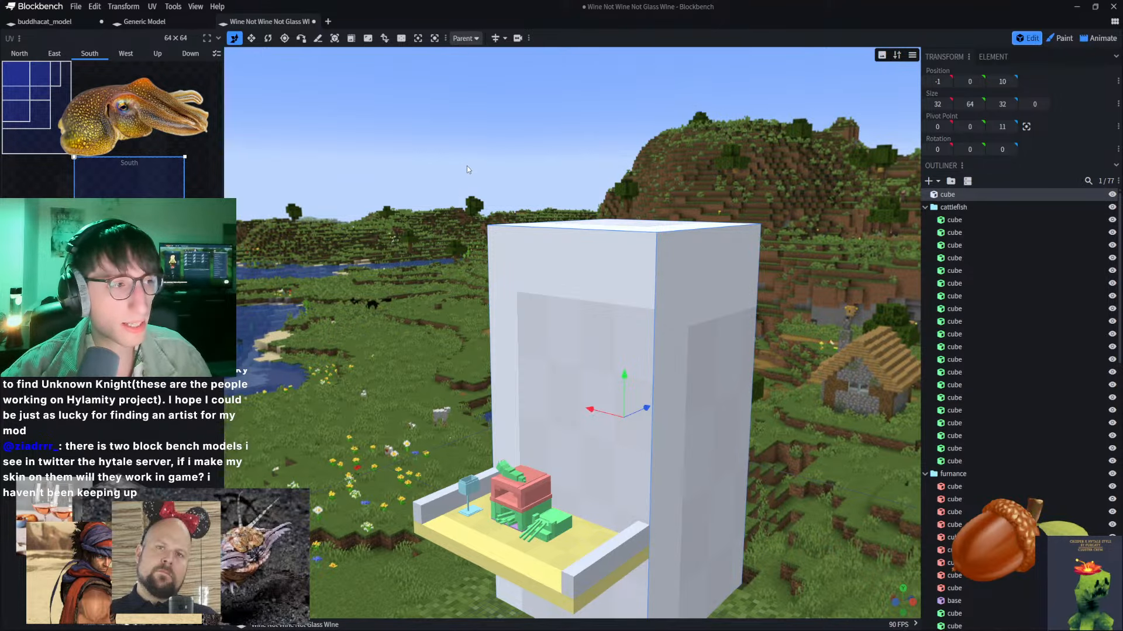
Step: Switch to the buddhacat_model project and examine the character from the front in perspective view
{"action": "left_click_drag", "start_coordinate": [467, 166], "coordinate": [423, 180]}
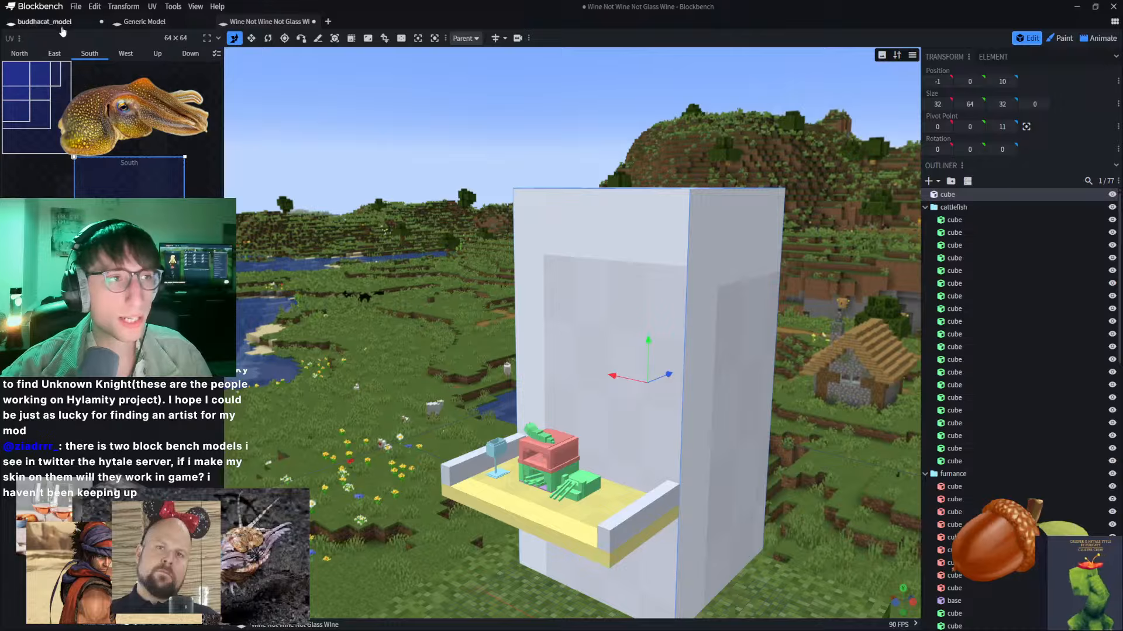
{"action": "left_click", "coordinate": [47, 21]}
{"action": "right_click_drag", "start_coordinate": [386, 171], "coordinate": [404, 193]}
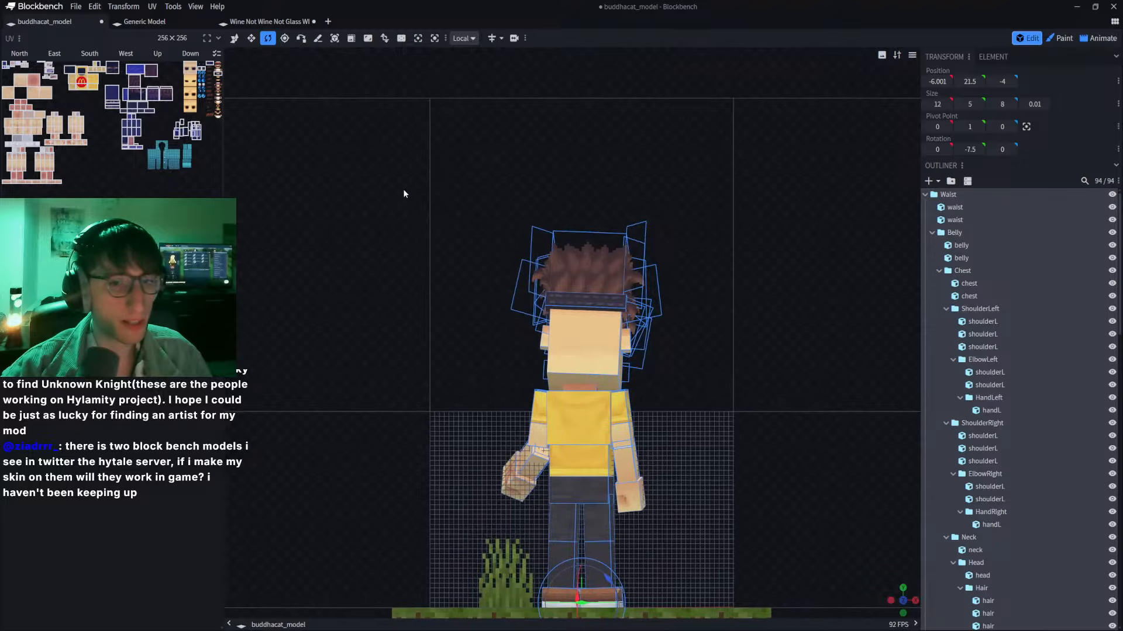
{"action": "left_click_drag", "start_coordinate": [762, 507], "coordinate": [613, 251]}
{"action": "scroll", "coordinate": [611, 254], "scroll_direction": "up", "scroll_amount": 6}
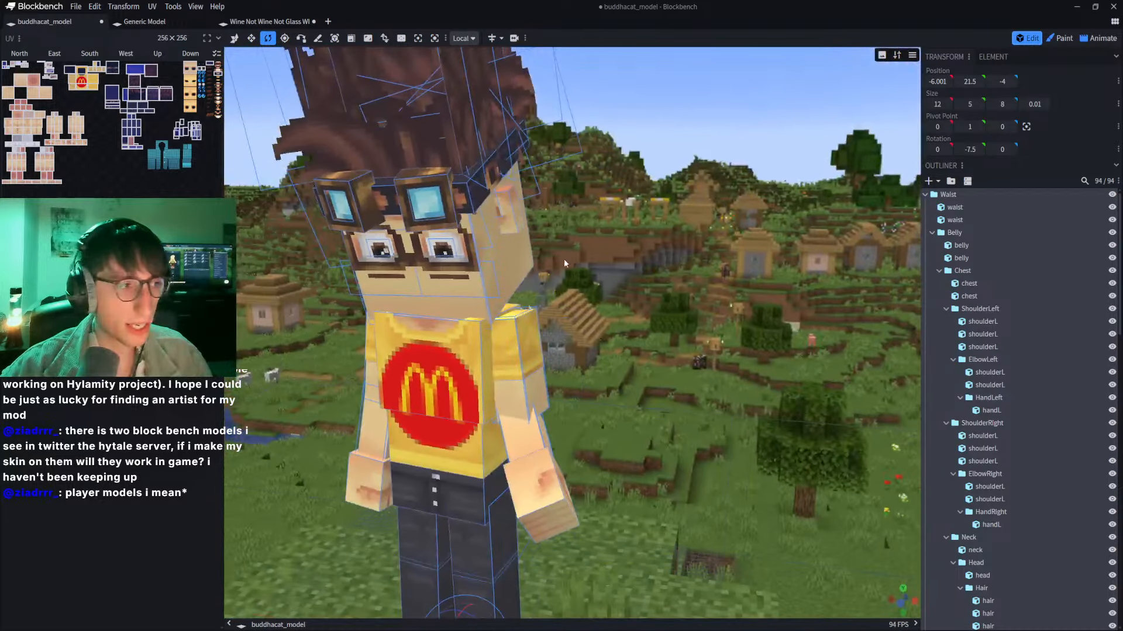
{"action": "right_click_drag", "start_coordinate": [564, 263], "coordinate": [696, 238]}
{"action": "scroll", "coordinate": [683, 263], "scroll_direction": "down", "scroll_amount": 5}
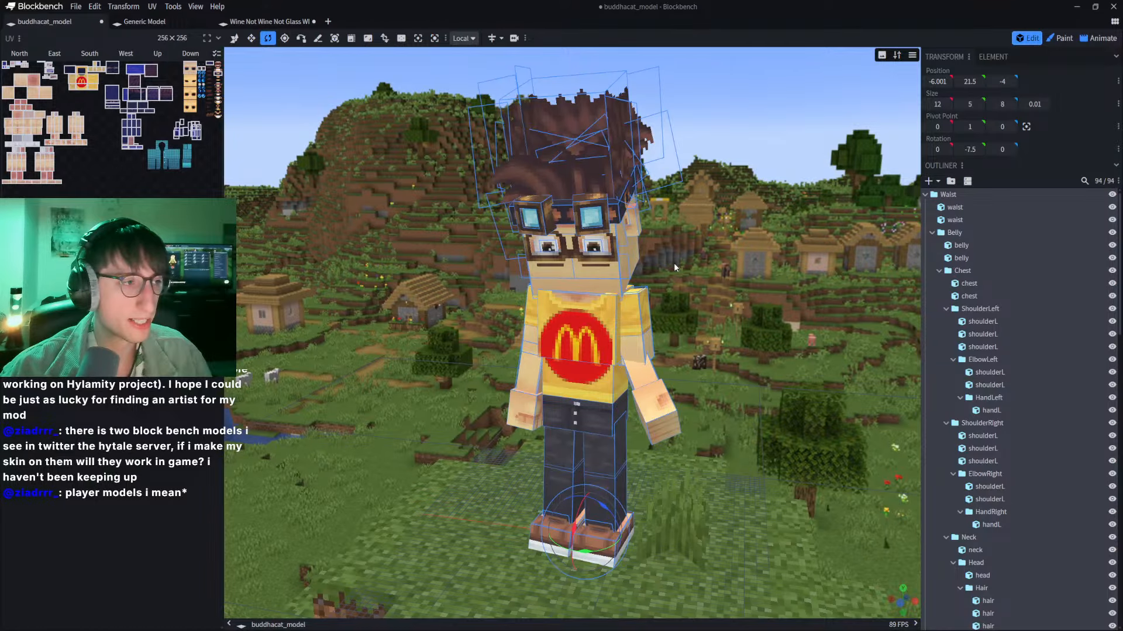
Step: Add a plane mesh with a diameter of 16 at the character's feet
{"action": "left_click", "coordinate": [928, 181]}
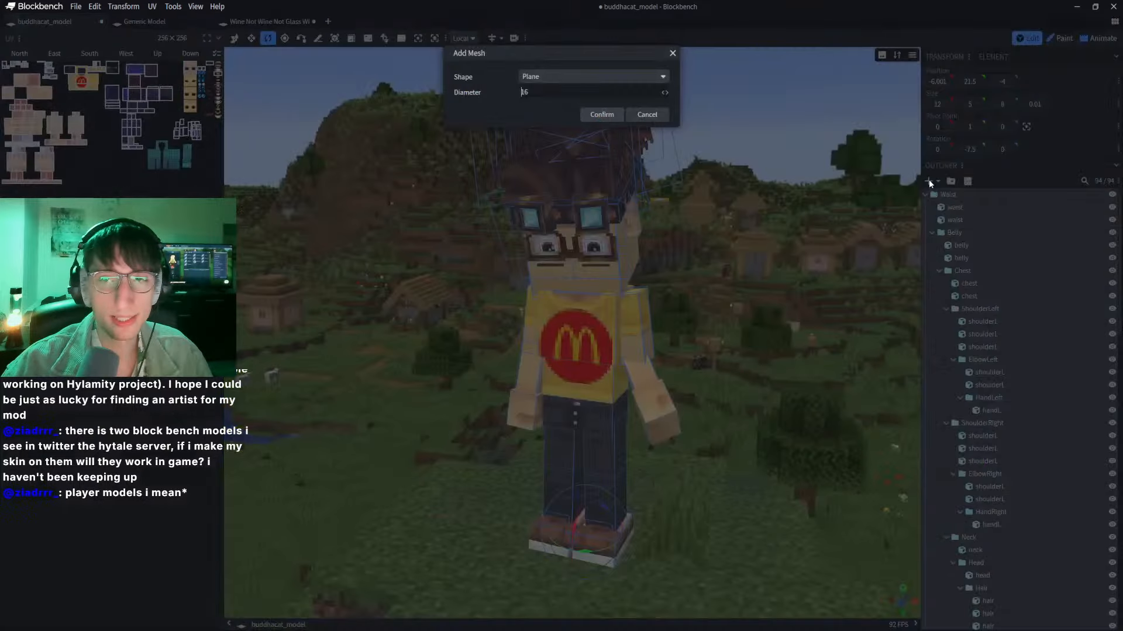
{"action": "left_click", "coordinate": [608, 119]}
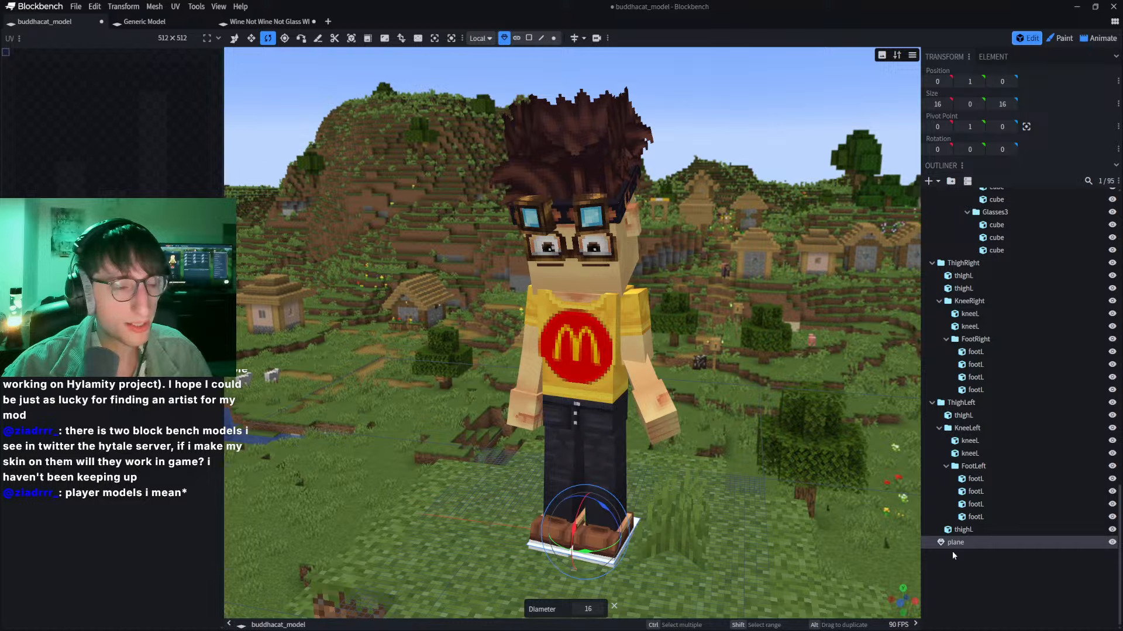
Step: Try converting the model's meshes to cubes, inspect the plane under the character's feet, and undo the conversion
{"action": "left_click", "coordinate": [196, 7]}
{"action": "mouse_move", "coordinate": [217, 7]}
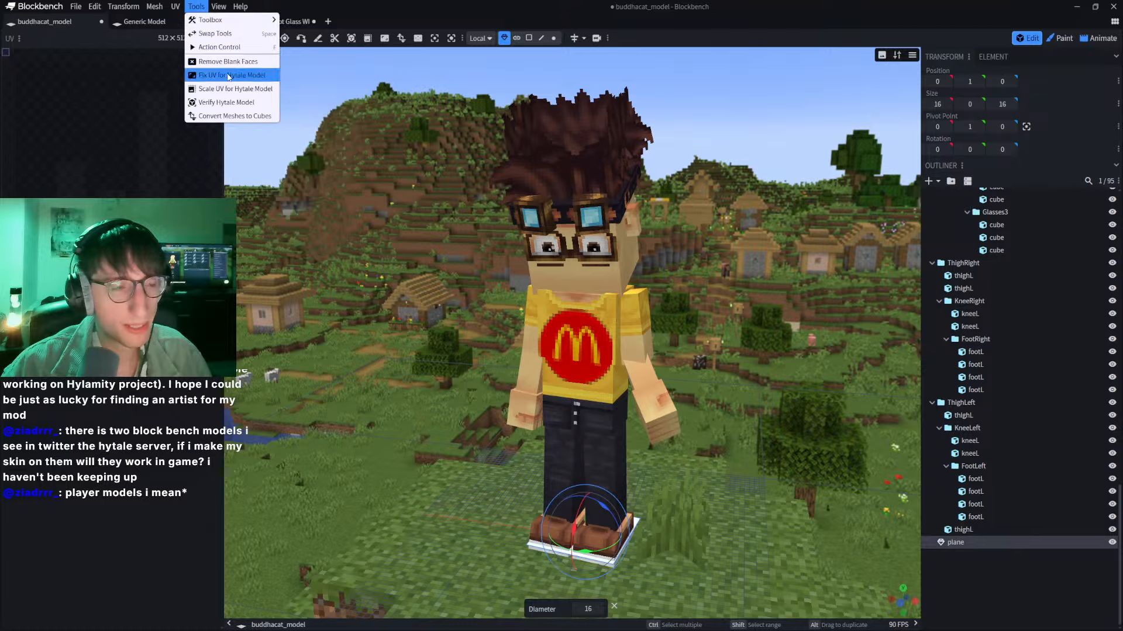
{"action": "left_click", "coordinate": [239, 117]}
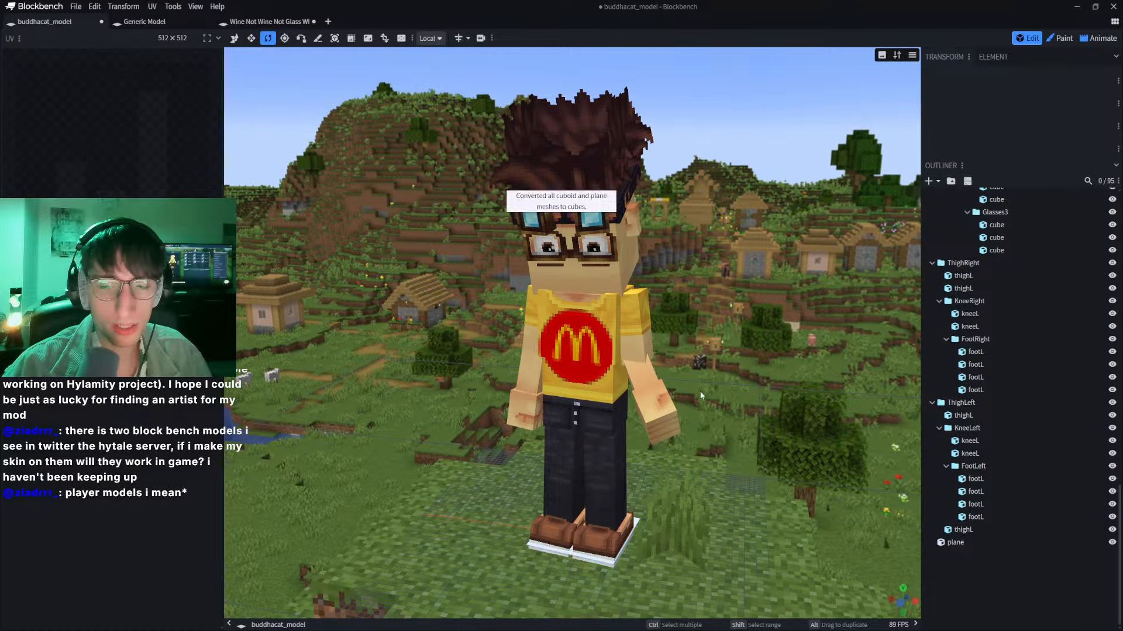
{"action": "left_click", "coordinate": [964, 542]}
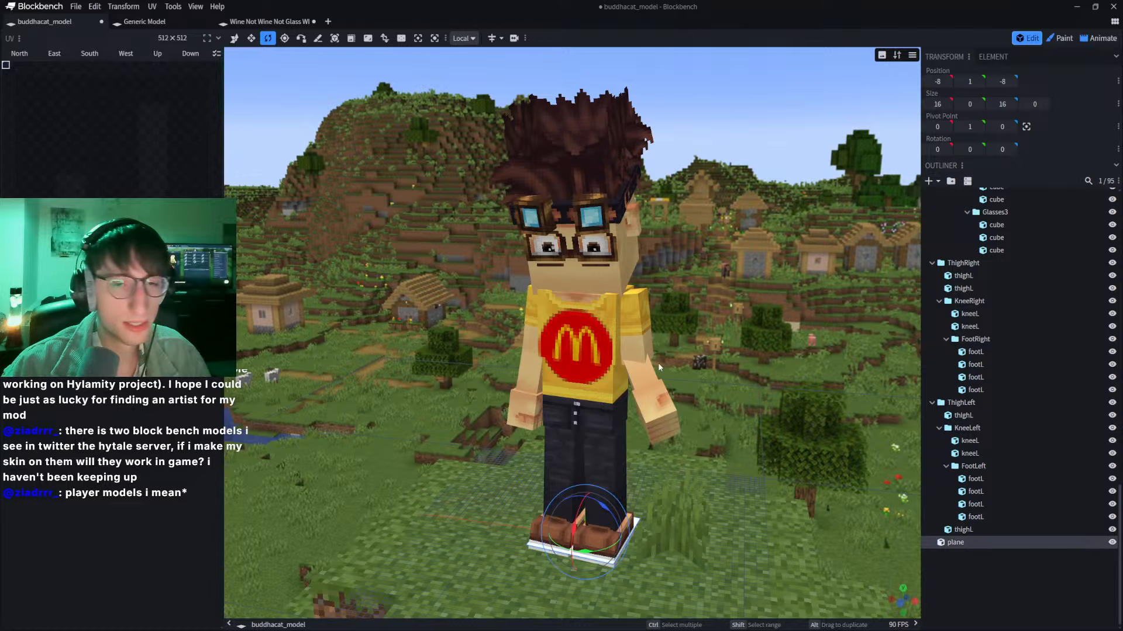
{"action": "right_click_drag", "start_coordinate": [756, 148], "coordinate": [745, 173]}
{"action": "right_click_drag", "start_coordinate": [790, 338], "coordinate": [723, 275]}
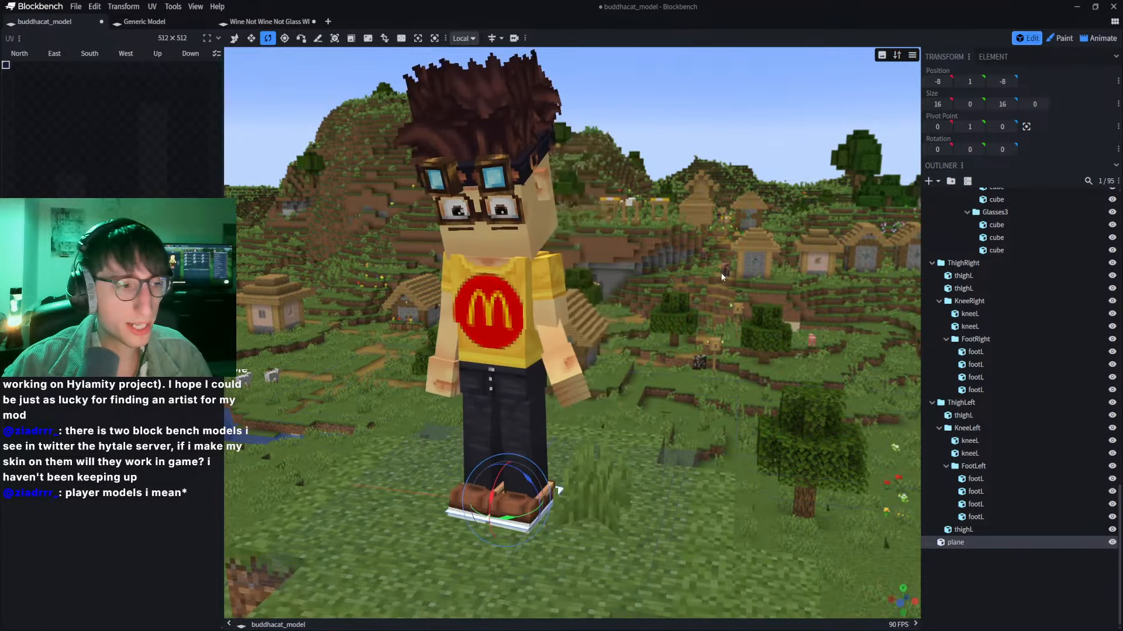
{"action": "right_click_drag", "start_coordinate": [639, 267], "coordinate": [638, 283]}
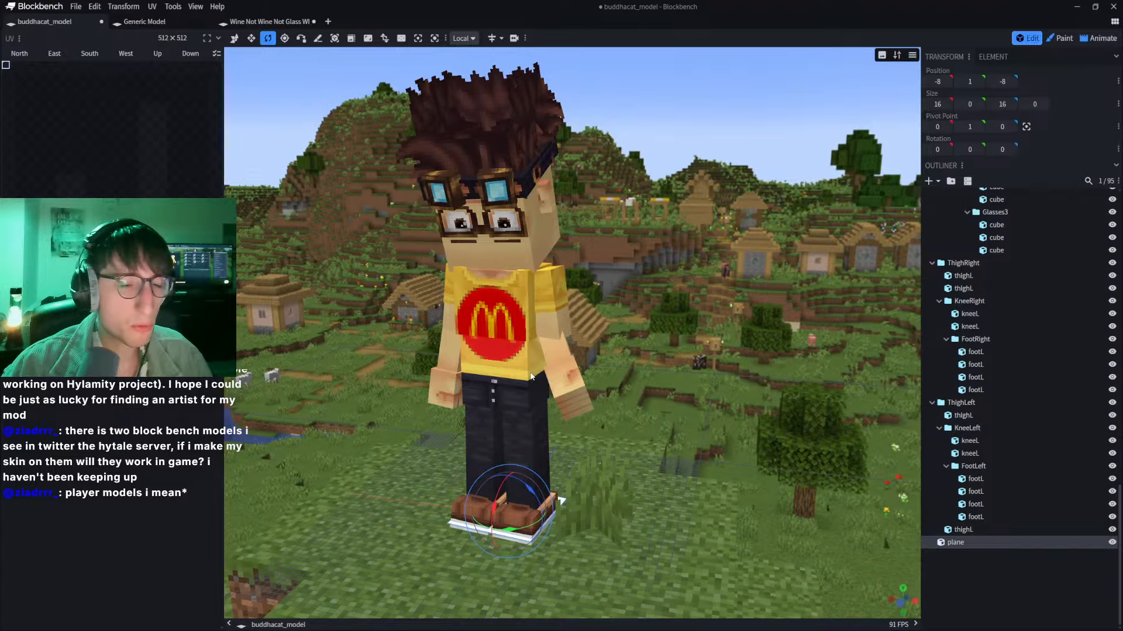
{"action": "key", "text": "ctrl+z"}
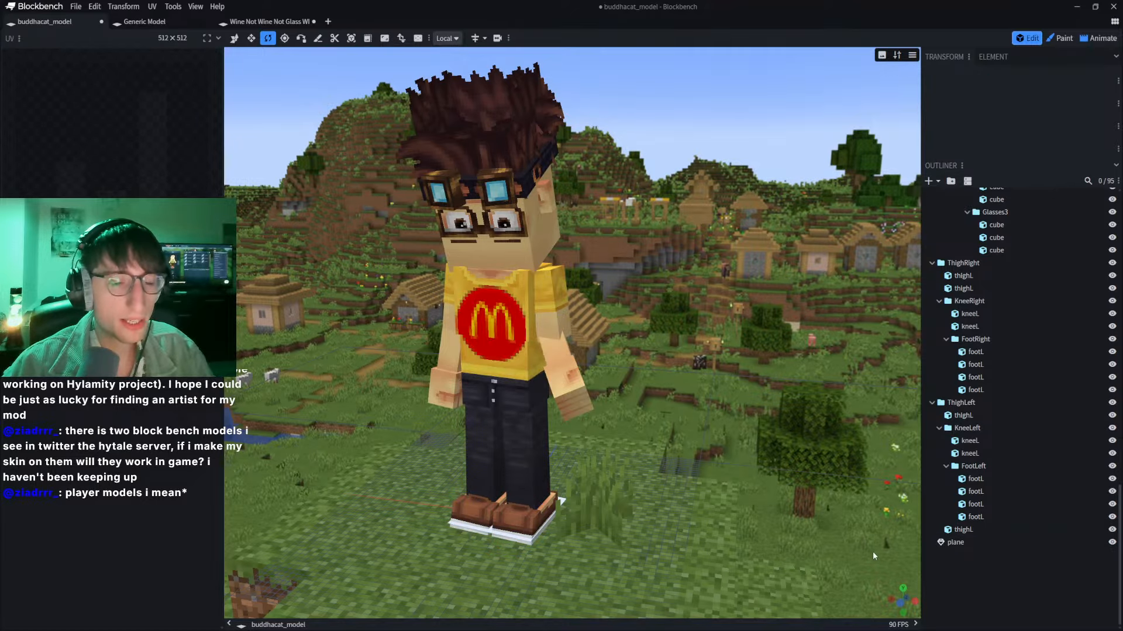
Step: Select every part of the character and view it from the front and back along the Z axis
{"action": "scroll", "coordinate": [620, 246], "scroll_direction": "down", "scroll_amount": 4}
{"action": "scroll", "coordinate": [1032, 331], "scroll_direction": "up", "scroll_amount": 16}
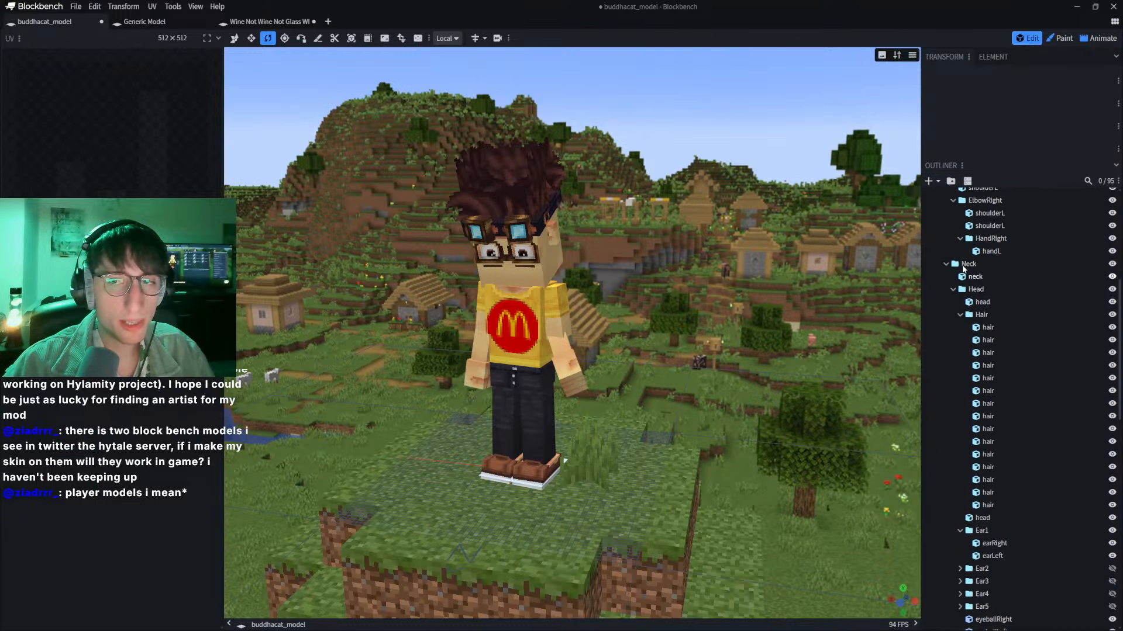
{"action": "key", "text": "ctrl+a"}
{"action": "left_click_drag", "start_coordinate": [601, 291], "coordinate": [754, 380]}
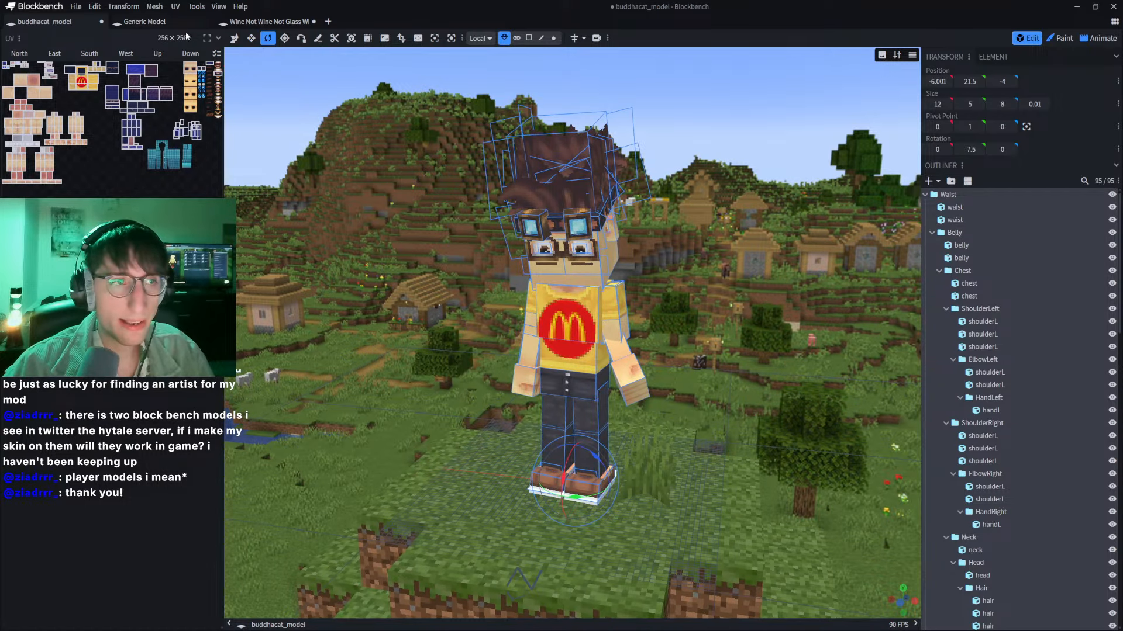
{"action": "left_click", "coordinate": [915, 601]}
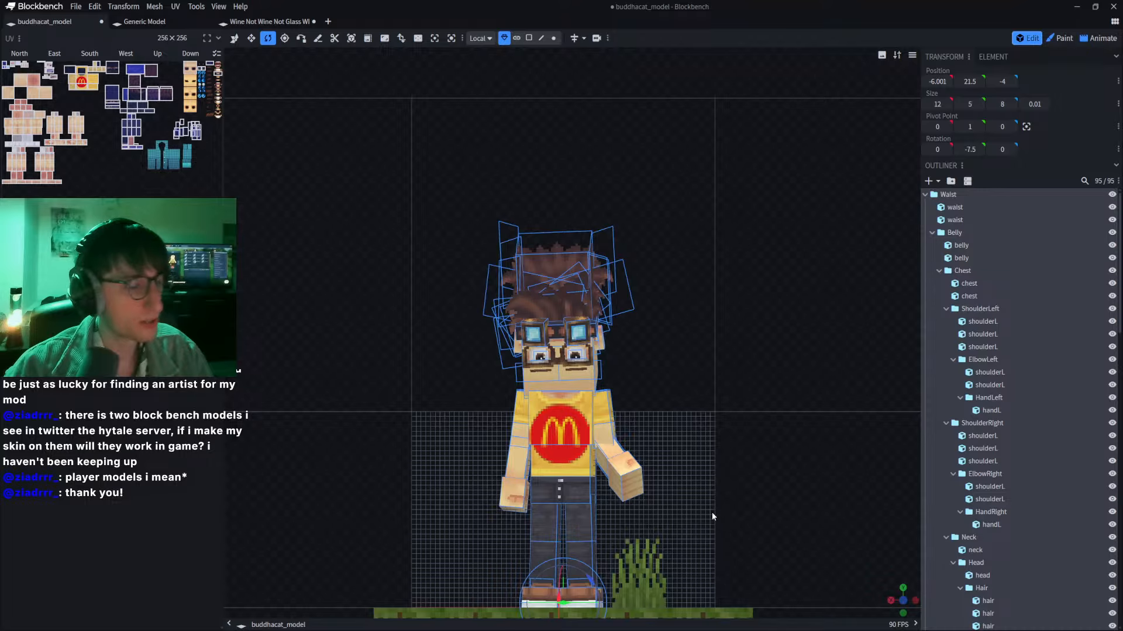
{"action": "left_click_drag", "start_coordinate": [901, 603], "coordinate": [942, 604]}
{"action": "scroll", "coordinate": [888, 615], "scroll_direction": "down", "scroll_amount": 5}
{"action": "left_click", "coordinate": [891, 603]}
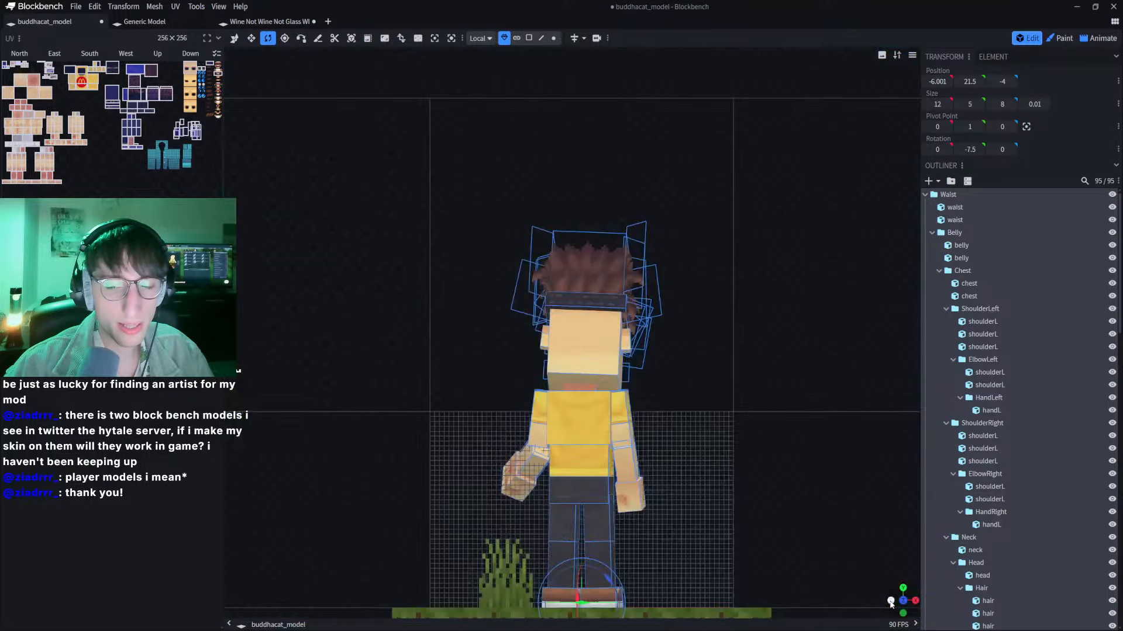
{"action": "right_click_drag", "start_coordinate": [506, 273], "coordinate": [509, 298]}
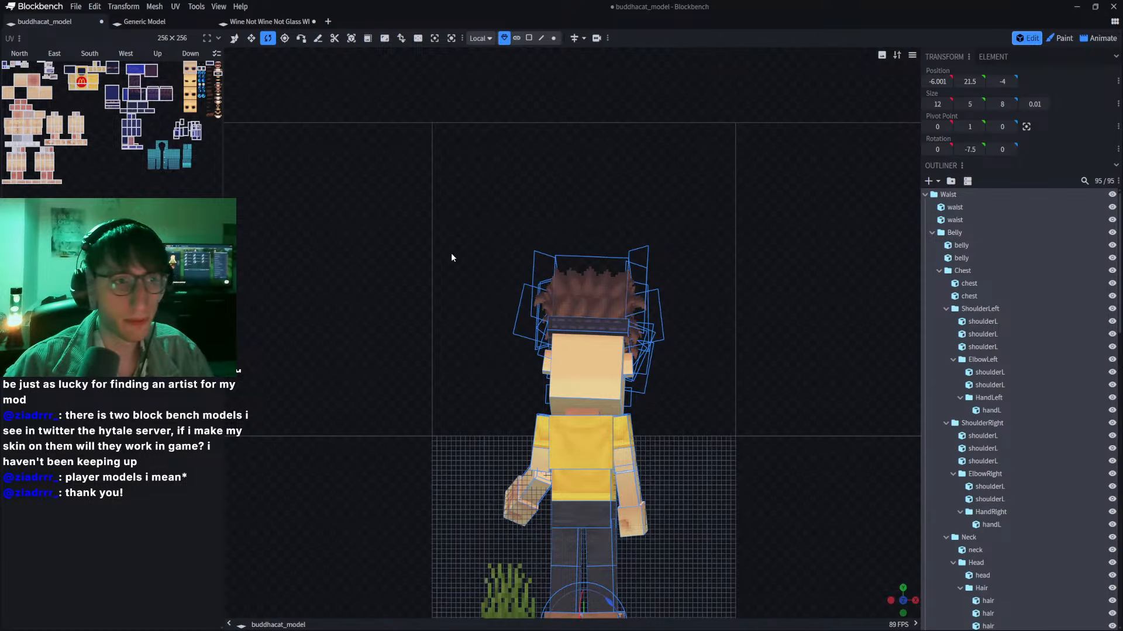
Step: Rotate the whole selected character about the vertical axis to 175 degrees
{"action": "left_click_drag", "start_coordinate": [908, 602], "coordinate": [904, 613]}
{"action": "scroll", "coordinate": [840, 528], "scroll_direction": "down", "scroll_amount": 5}
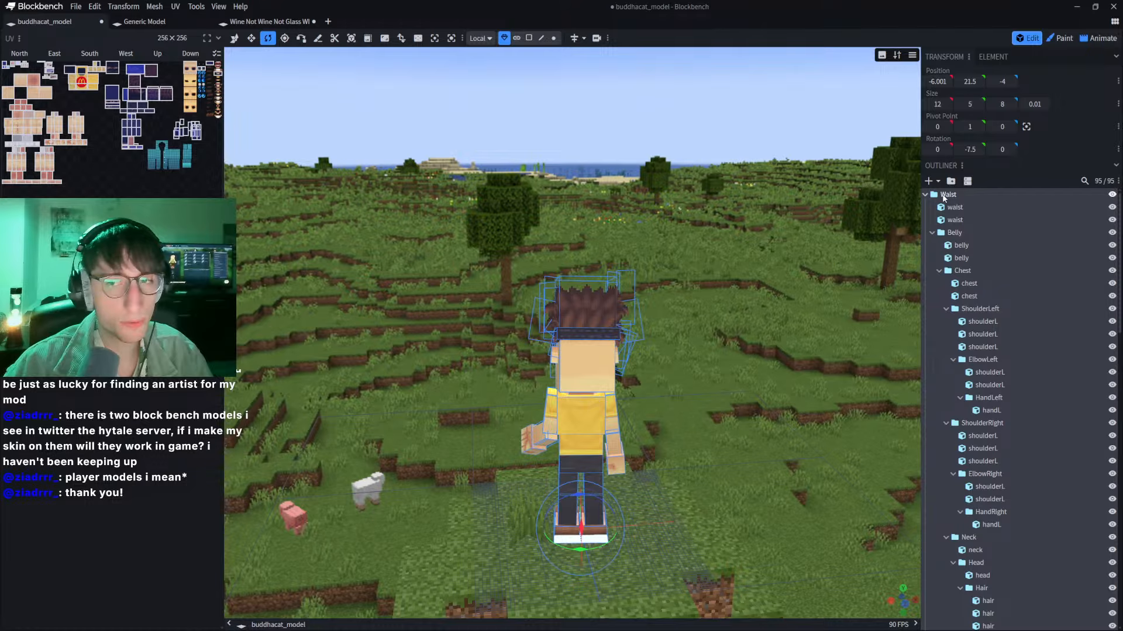
{"action": "scroll", "coordinate": [719, 308], "scroll_direction": "up", "scroll_amount": 5}
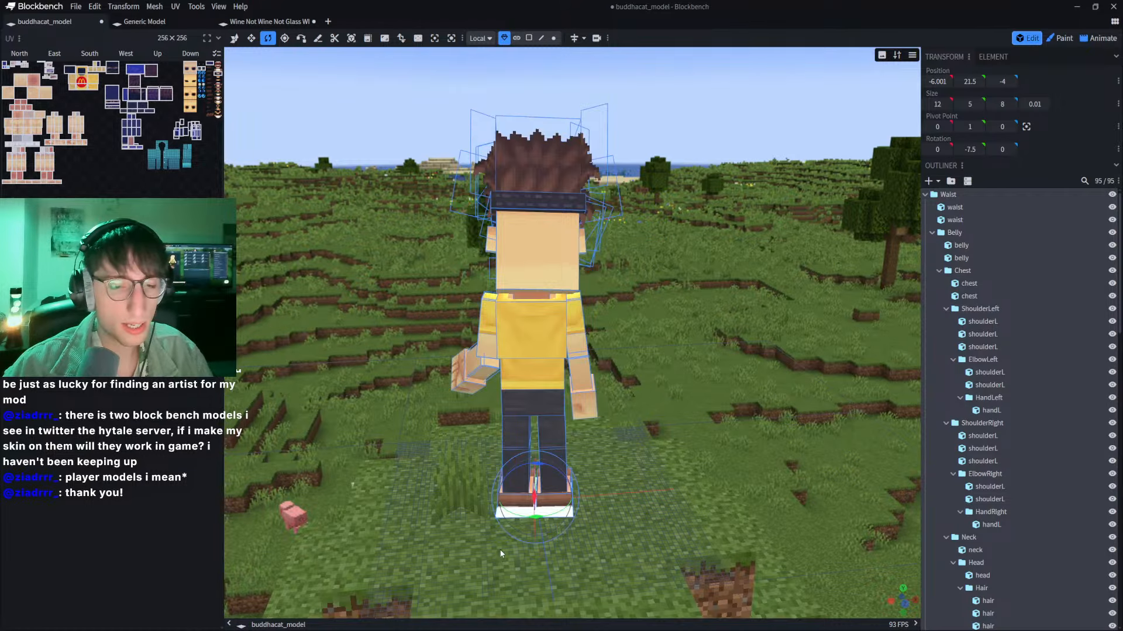
{"action": "left_click_drag", "start_coordinate": [536, 518], "coordinate": [510, 408]}
{"action": "key", "text": "ctrl+z"}
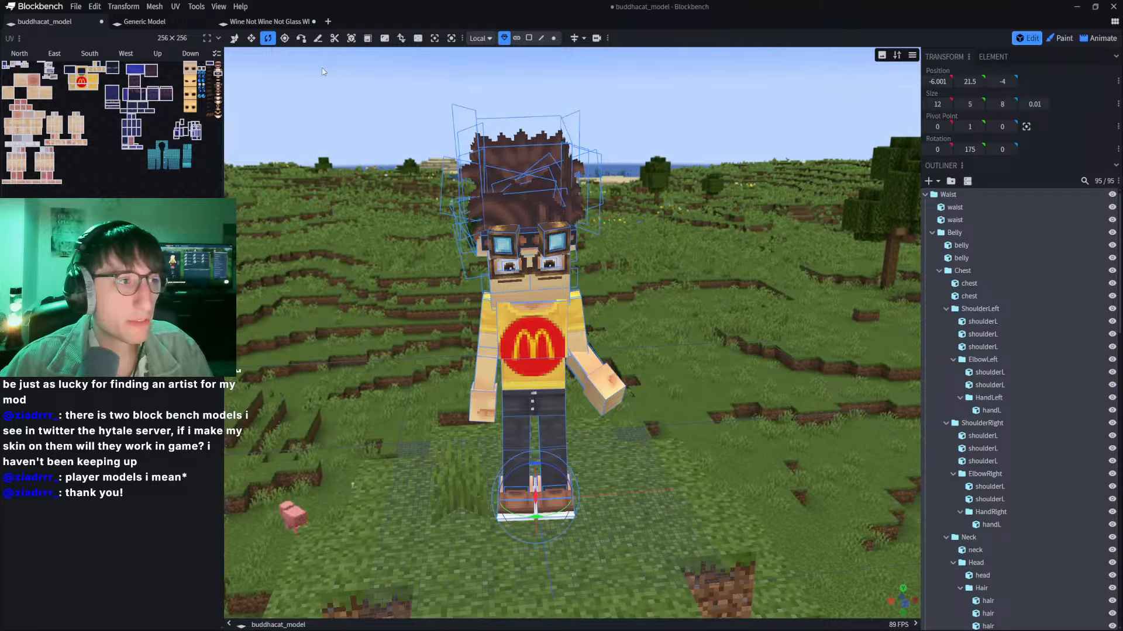
{"action": "mouse_move", "coordinate": [268, 29]}
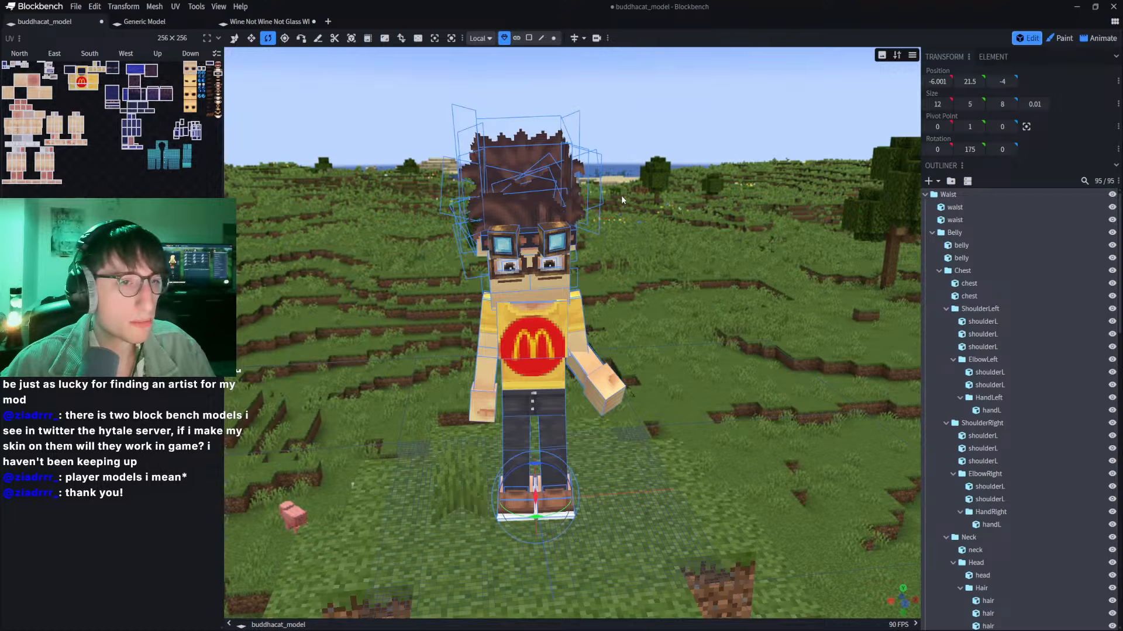
{"action": "scroll", "coordinate": [330, 208], "scroll_direction": "up", "scroll_amount": 3}
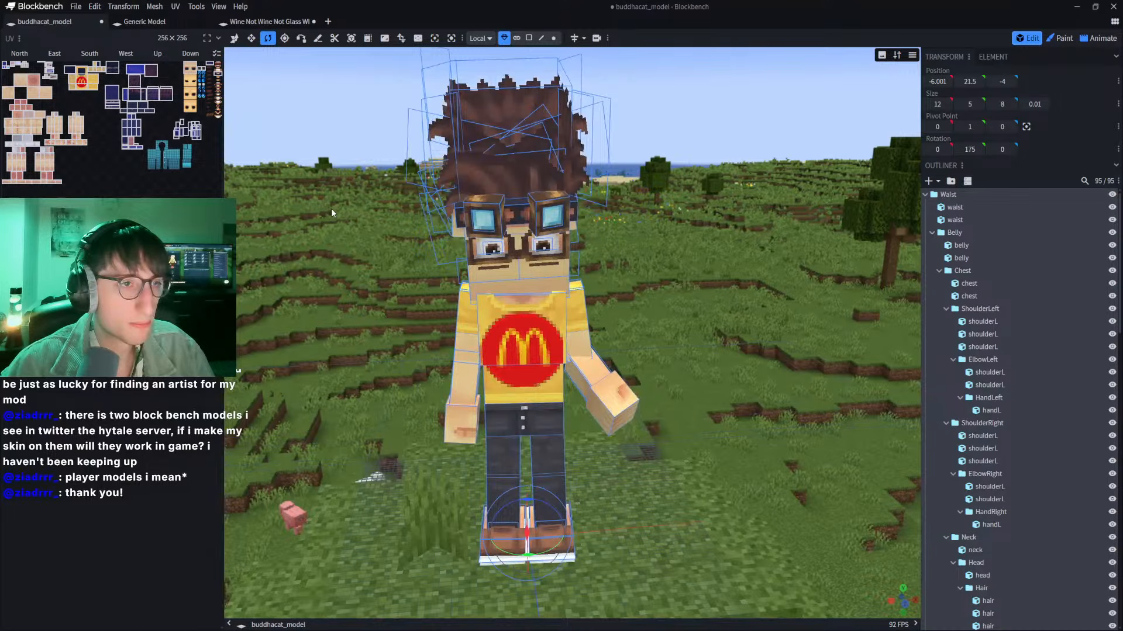
{"action": "scroll", "coordinate": [364, 191], "scroll_direction": "up", "scroll_amount": 2}
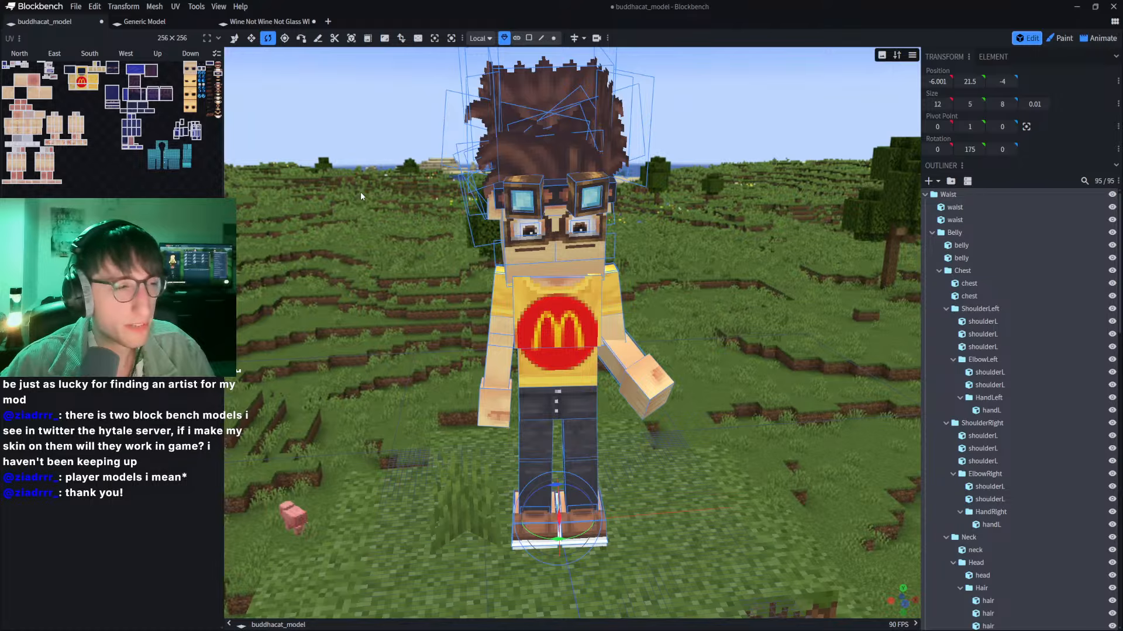
{"action": "scroll", "coordinate": [354, 199], "scroll_direction": "down", "scroll_amount": 2}
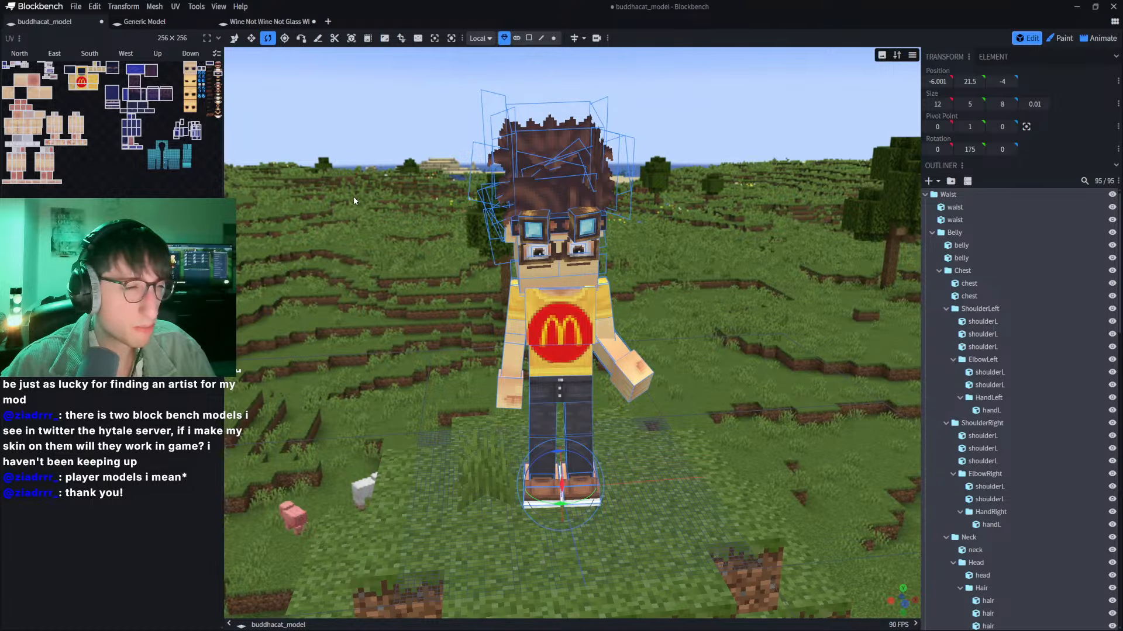
{"action": "scroll", "coordinate": [354, 200], "scroll_direction": "up", "scroll_amount": 2}
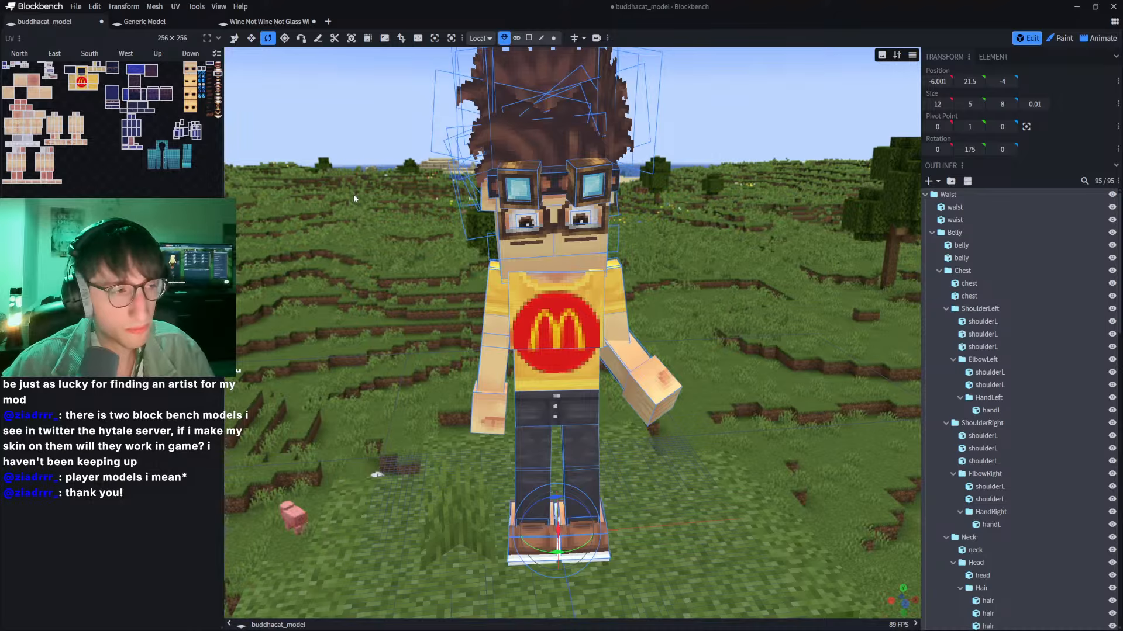
{"action": "scroll", "coordinate": [379, 192], "scroll_direction": "down", "scroll_amount": 1}
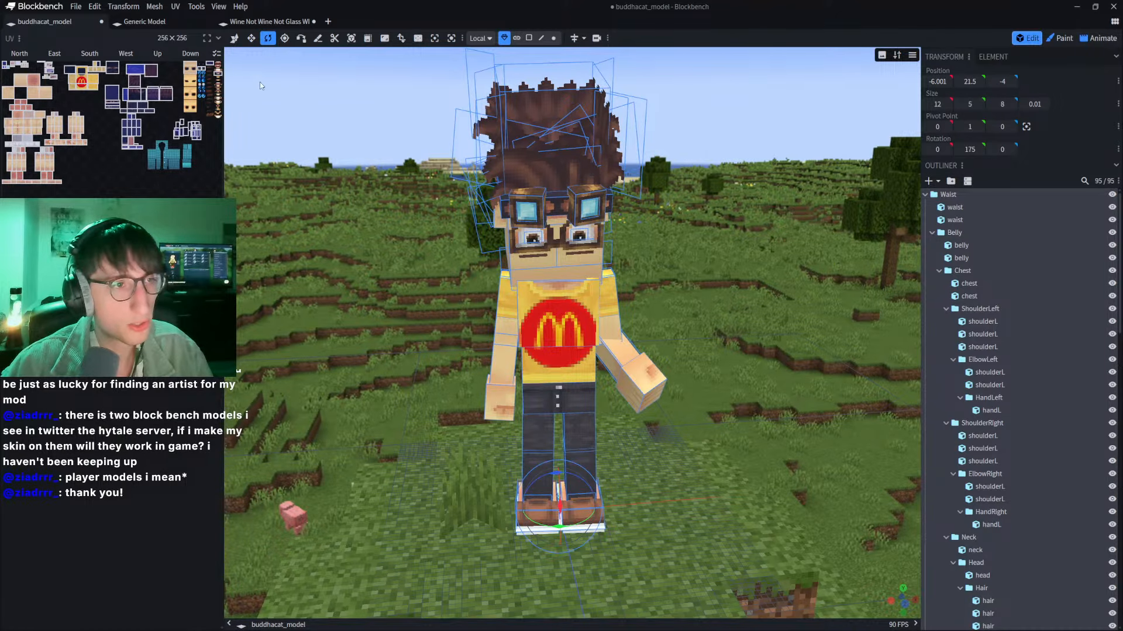
Step: Switch to the Wine Not Wine Not Glass Wine project and check which way the shelf models face up close
{"action": "left_click", "coordinate": [260, 21]}
{"action": "scroll", "coordinate": [528, 224], "scroll_direction": "up", "scroll_amount": 3}
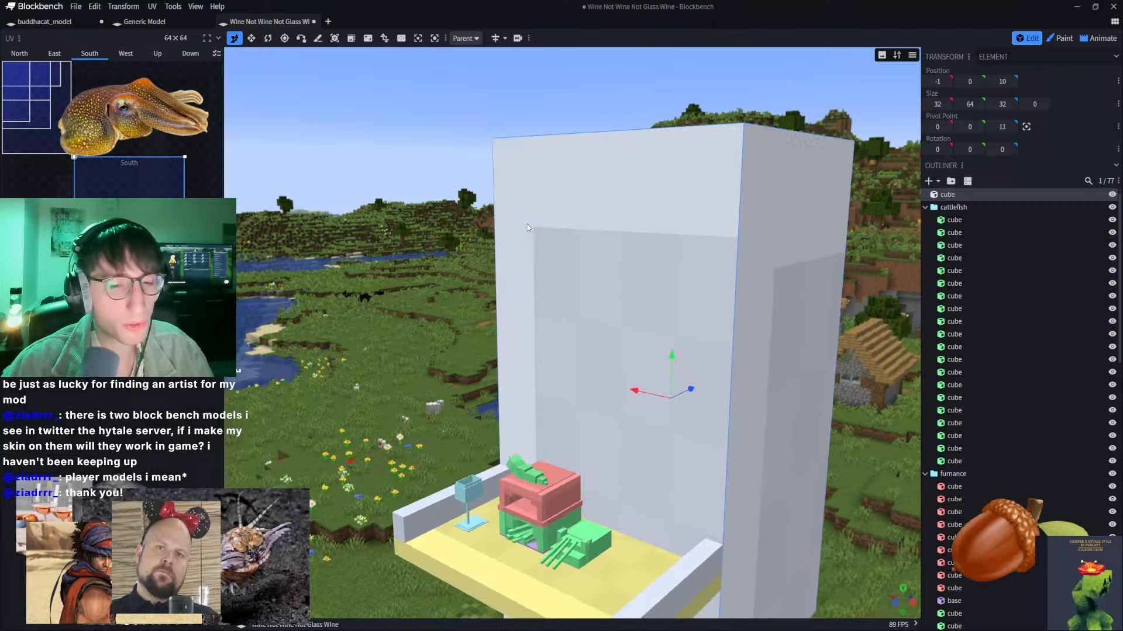
{"action": "right_click_drag", "start_coordinate": [424, 298], "coordinate": [451, 245]}
{"action": "left_click_drag", "start_coordinate": [425, 292], "coordinate": [477, 305]}
{"action": "scroll", "coordinate": [477, 304], "scroll_direction": "up", "scroll_amount": 6}
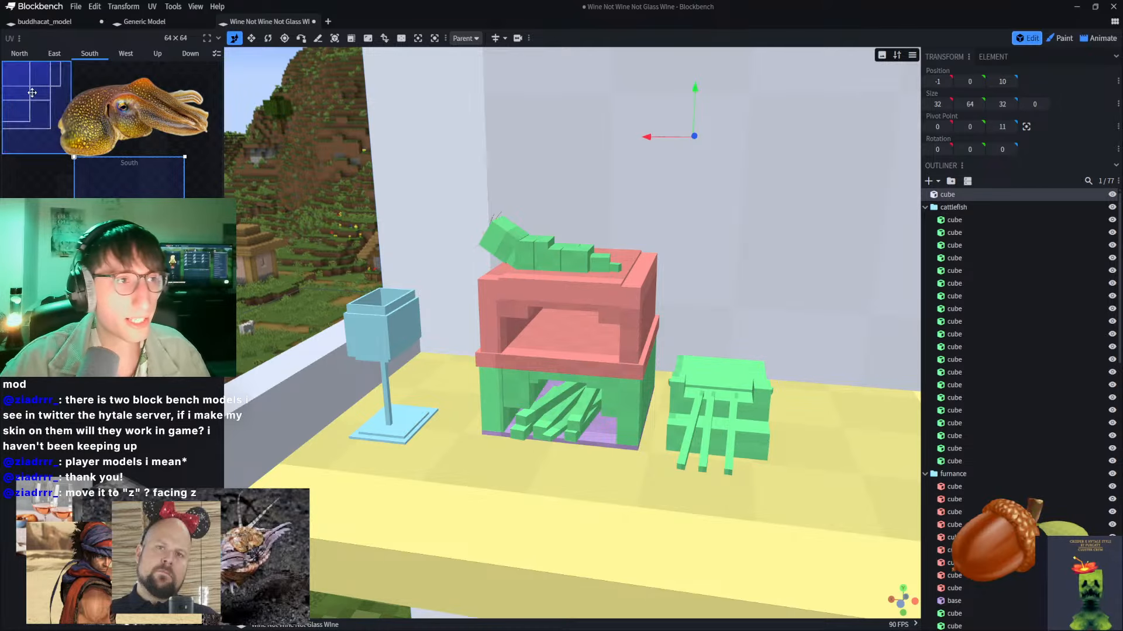
Step: Return to the buddhacat_model project and view the rotated character straight on along the Z axis
{"action": "left_click", "coordinate": [45, 21]}
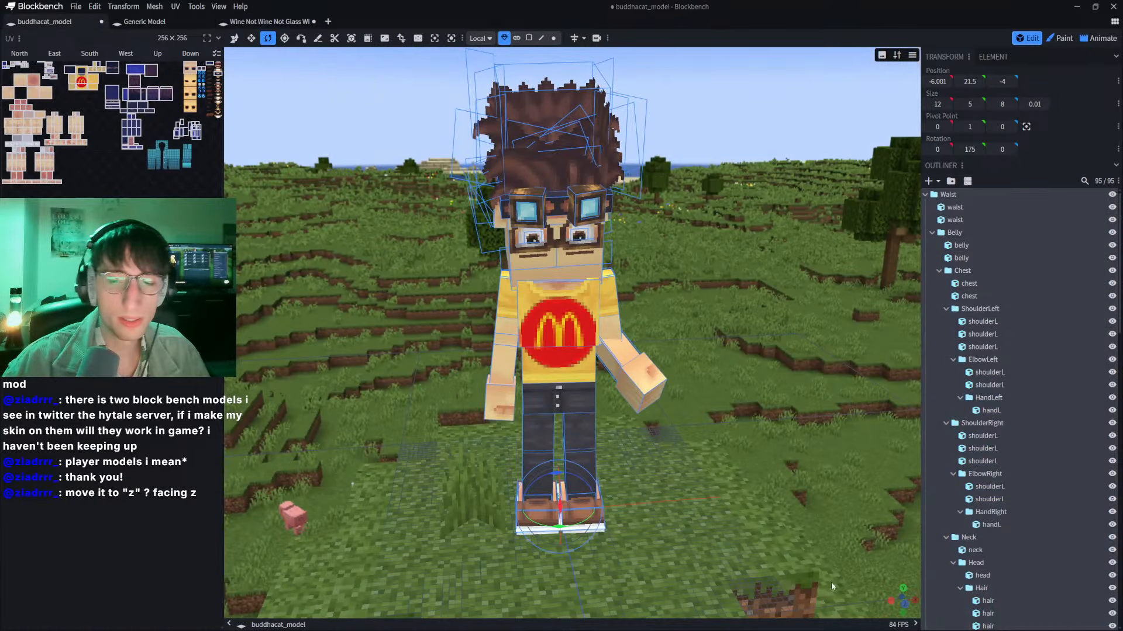
{"action": "left_click", "coordinate": [905, 611]}
{"action": "scroll", "coordinate": [640, 430], "scroll_direction": "down", "scroll_amount": 6}
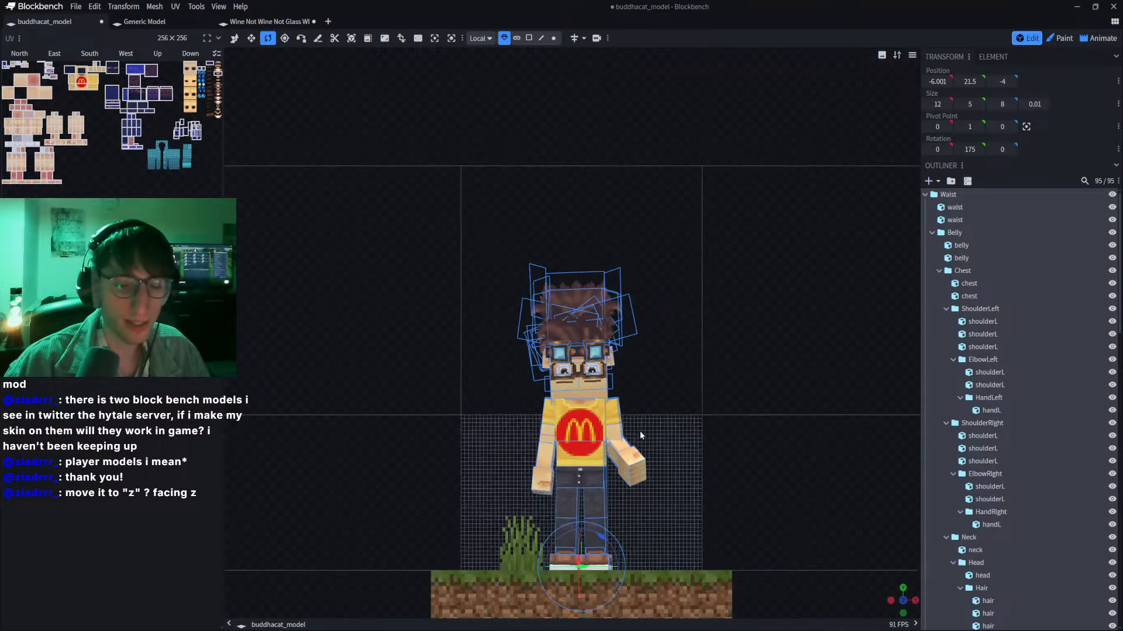
{"action": "right_click_drag", "start_coordinate": [714, 424], "coordinate": [690, 373]}
{"action": "scroll", "coordinate": [629, 359], "scroll_direction": "up", "scroll_amount": 9}
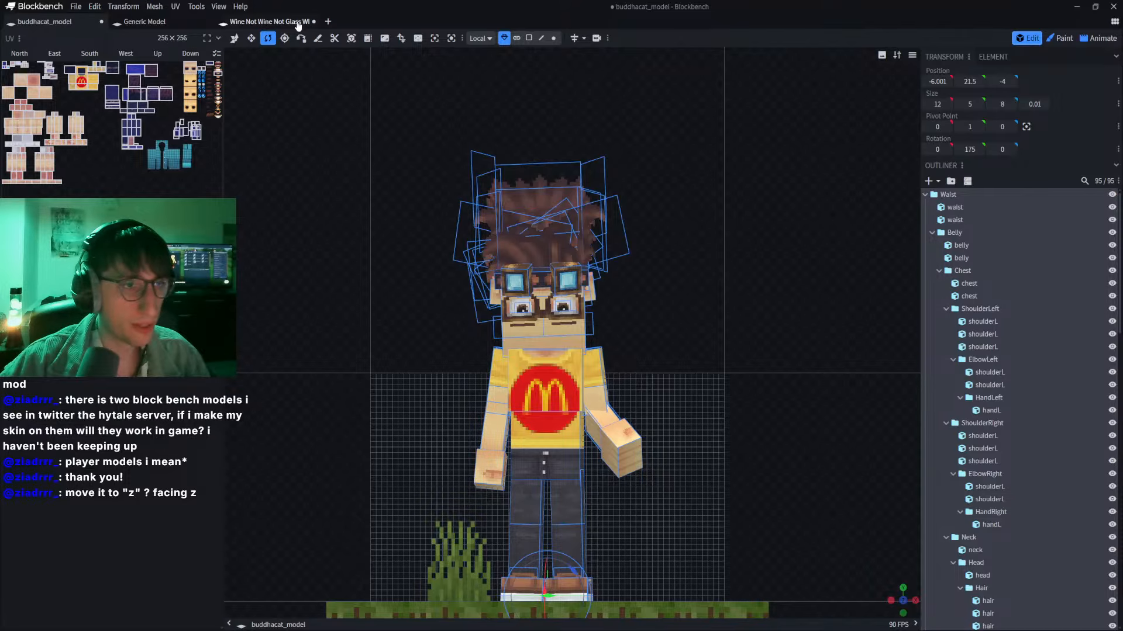
Step: Compare the shelf models in the wine project with the buddhacat_model character, viewing the character in perspective
{"action": "left_click", "coordinate": [270, 22]}
{"action": "right_click_drag", "start_coordinate": [331, 195], "coordinate": [377, 192]}
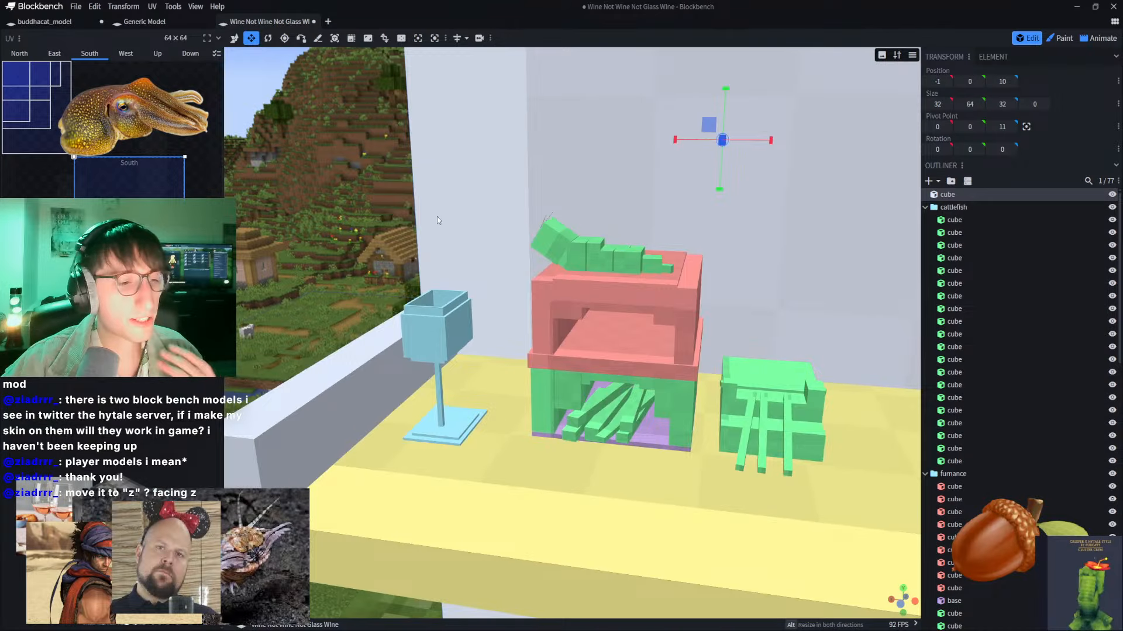
{"action": "left_click", "coordinate": [45, 23]}
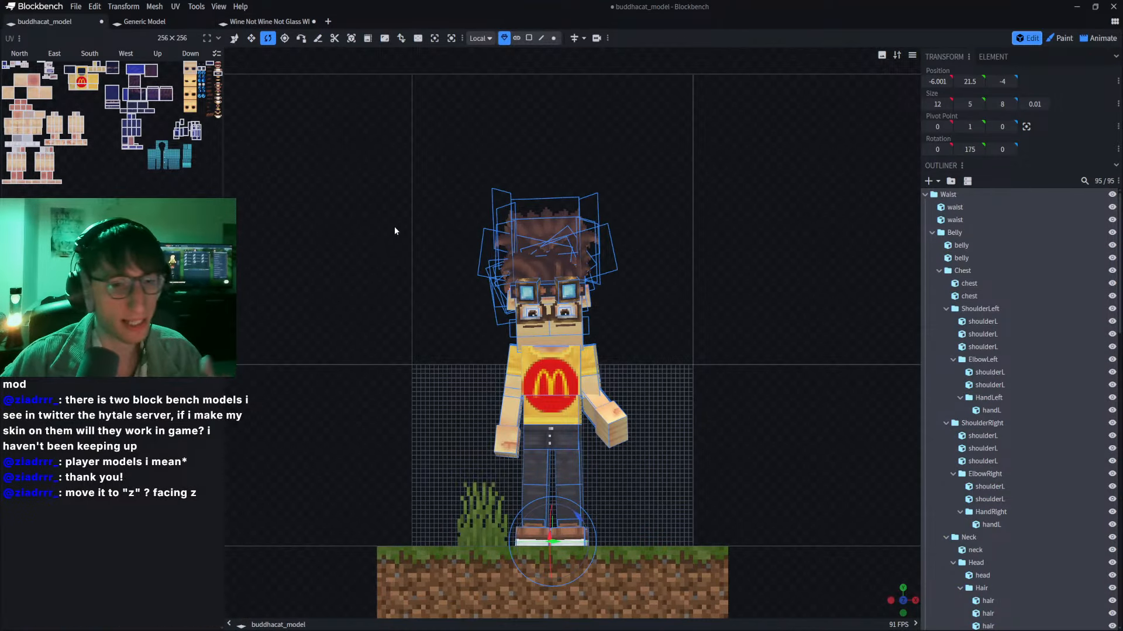
{"action": "scroll", "coordinate": [426, 258], "scroll_direction": "up", "scroll_amount": 1}
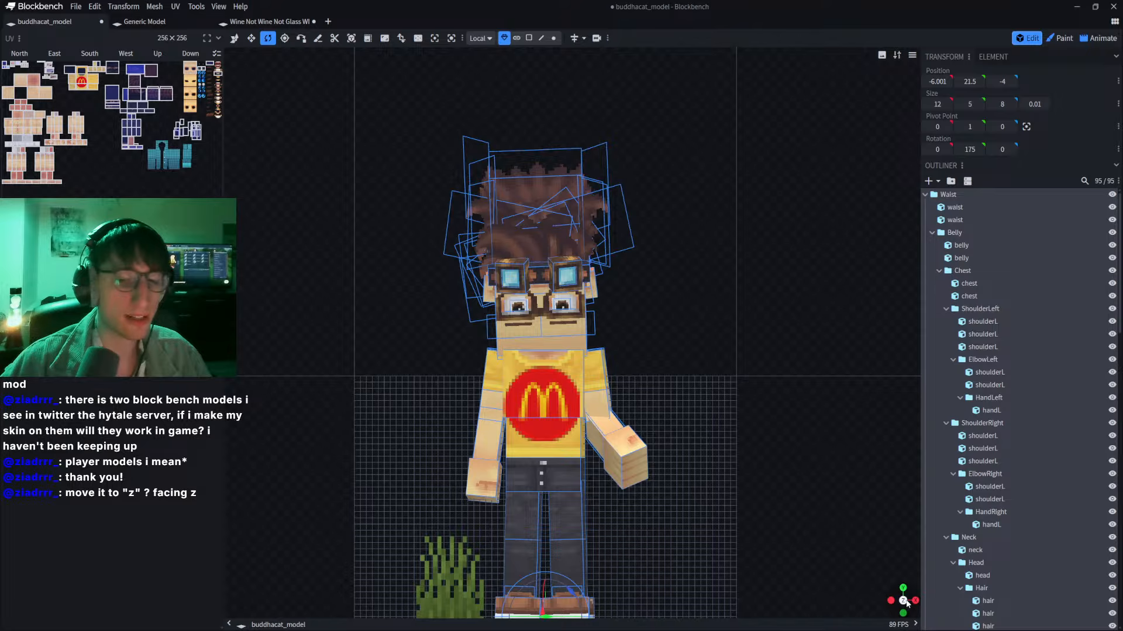
{"action": "left_click_drag", "start_coordinate": [904, 602], "coordinate": [877, 572]}
{"action": "right_click_drag", "start_coordinate": [877, 572], "coordinate": [847, 415]}
{"action": "scroll", "coordinate": [847, 415], "scroll_direction": "down", "scroll_amount": 8}
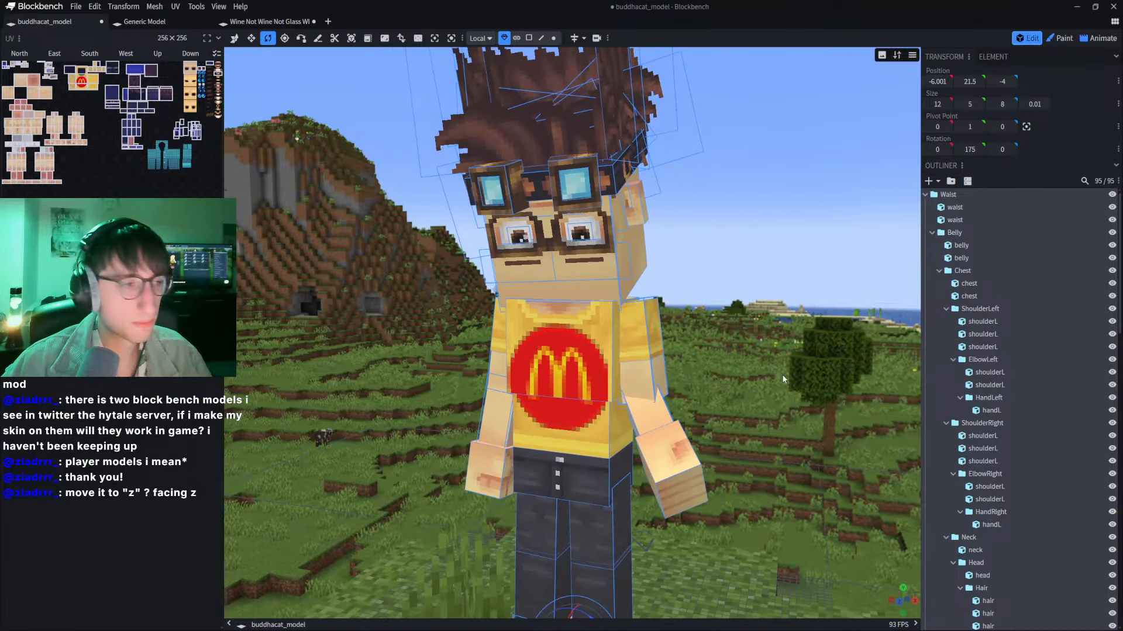
Step: View the buddhacat_model character from its side, and examine the glass, furnace and cuttlefish on the shelf in the Wine Not Wine Not Glass Wine project
{"action": "scroll", "coordinate": [753, 380], "scroll_direction": "up", "scroll_amount": 3}
{"action": "left_click_drag", "start_coordinate": [753, 380], "coordinate": [718, 375]}
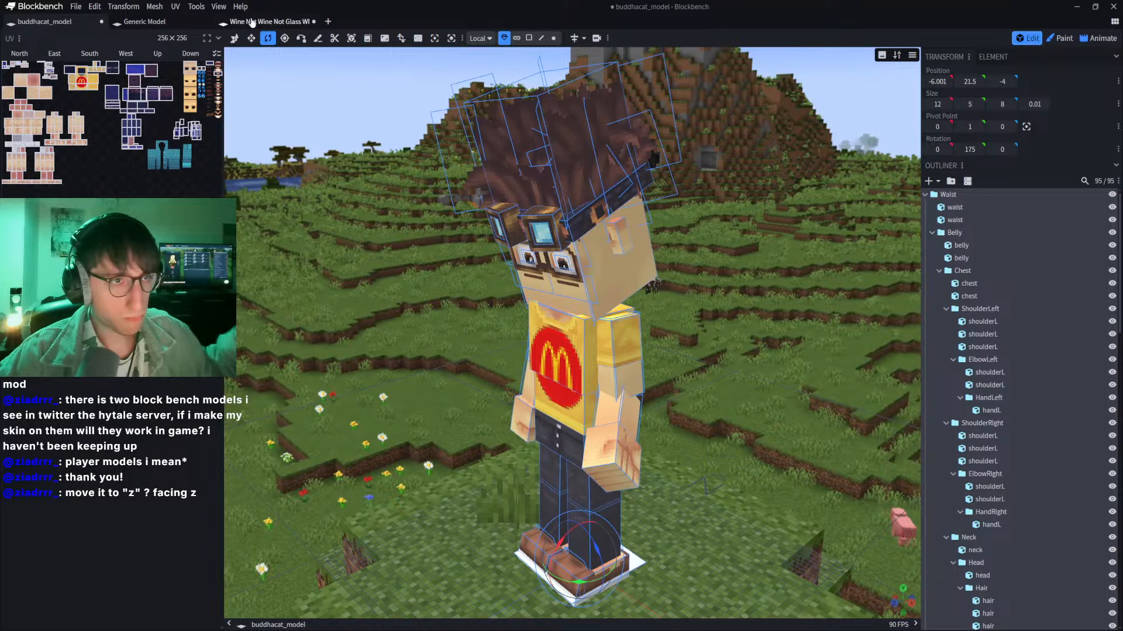
{"action": "left_click", "coordinate": [268, 21]}
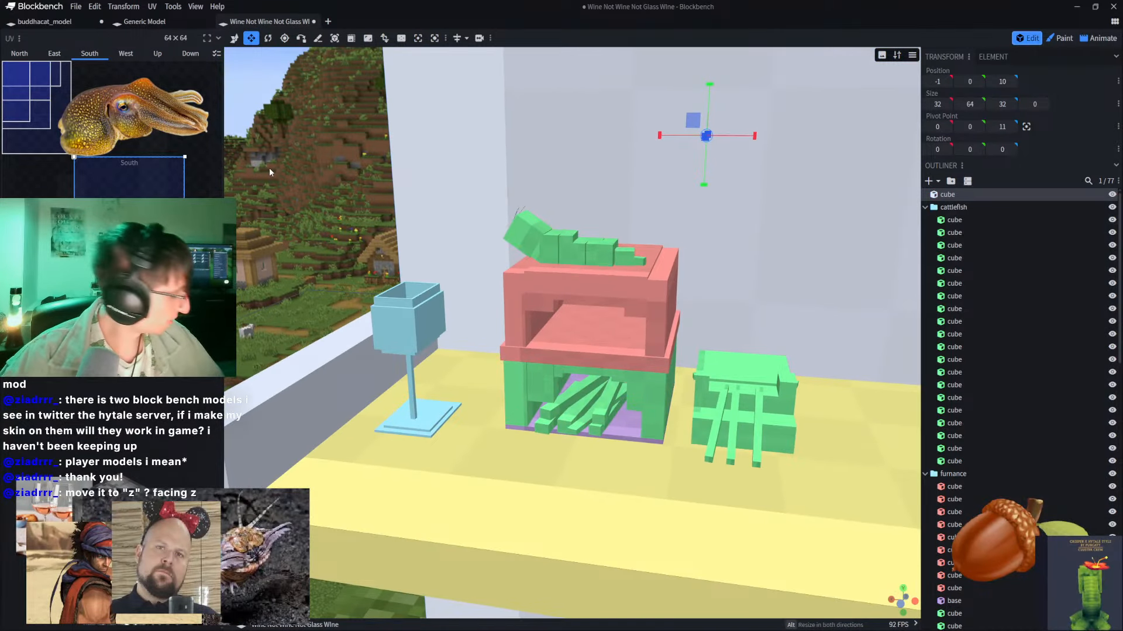
{"action": "left_click_drag", "start_coordinate": [268, 167], "coordinate": [306, 162]}
{"action": "scroll", "coordinate": [310, 166], "scroll_direction": "up", "scroll_amount": 3}
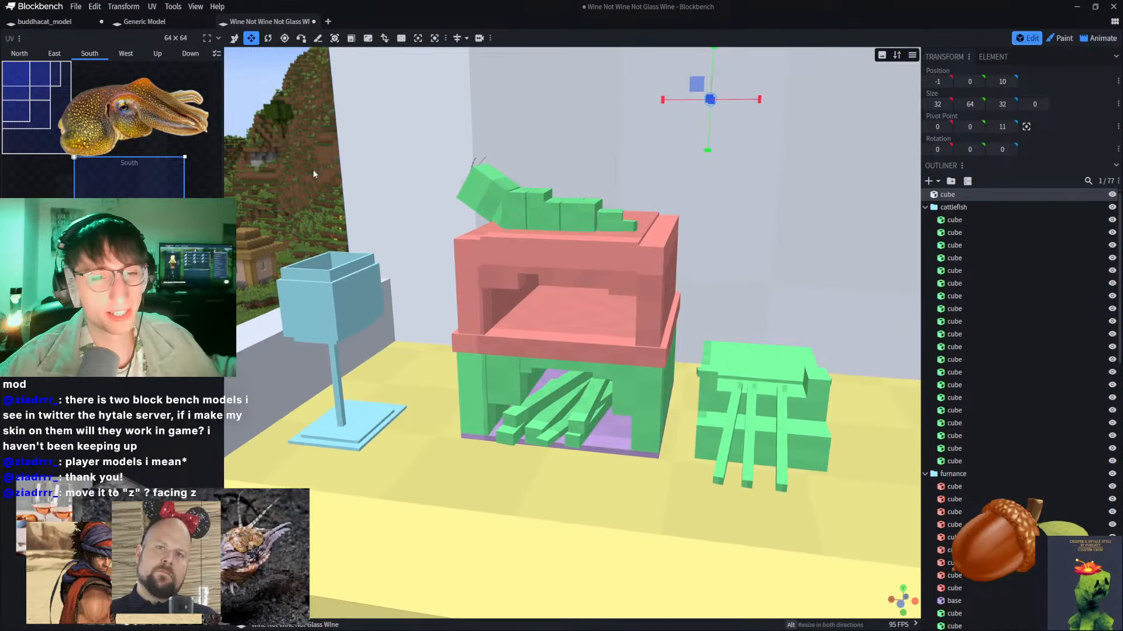
{"action": "scroll", "coordinate": [287, 155], "scroll_direction": "up", "scroll_amount": 3}
{"action": "right_click_drag", "start_coordinate": [379, 221], "coordinate": [448, 259]}
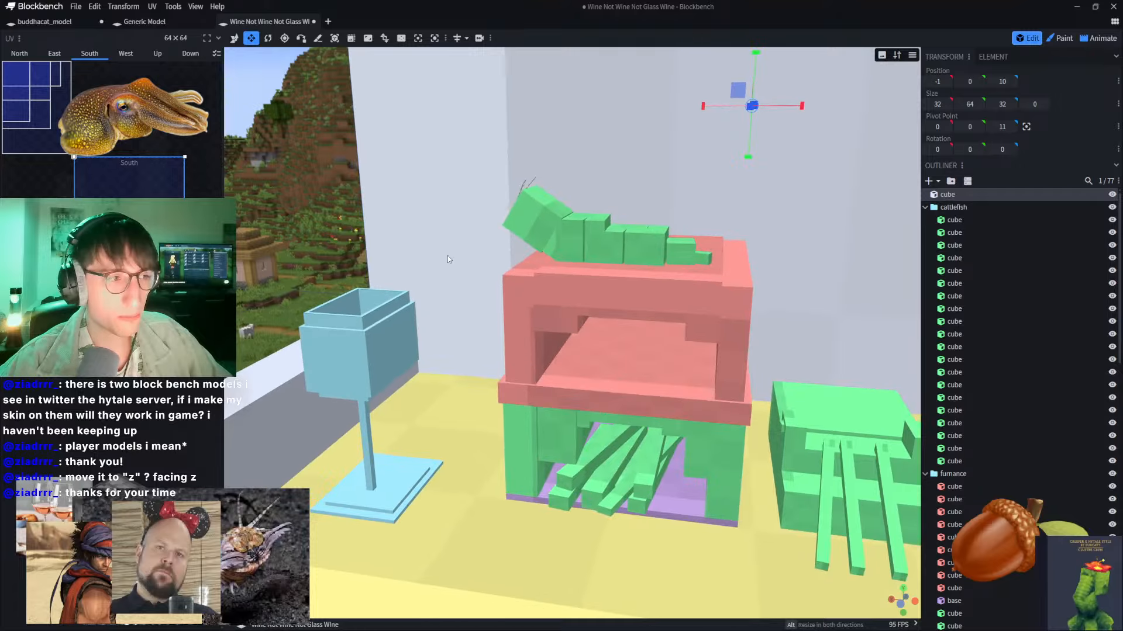
{"action": "left_click_drag", "start_coordinate": [326, 183], "coordinate": [780, 366]}
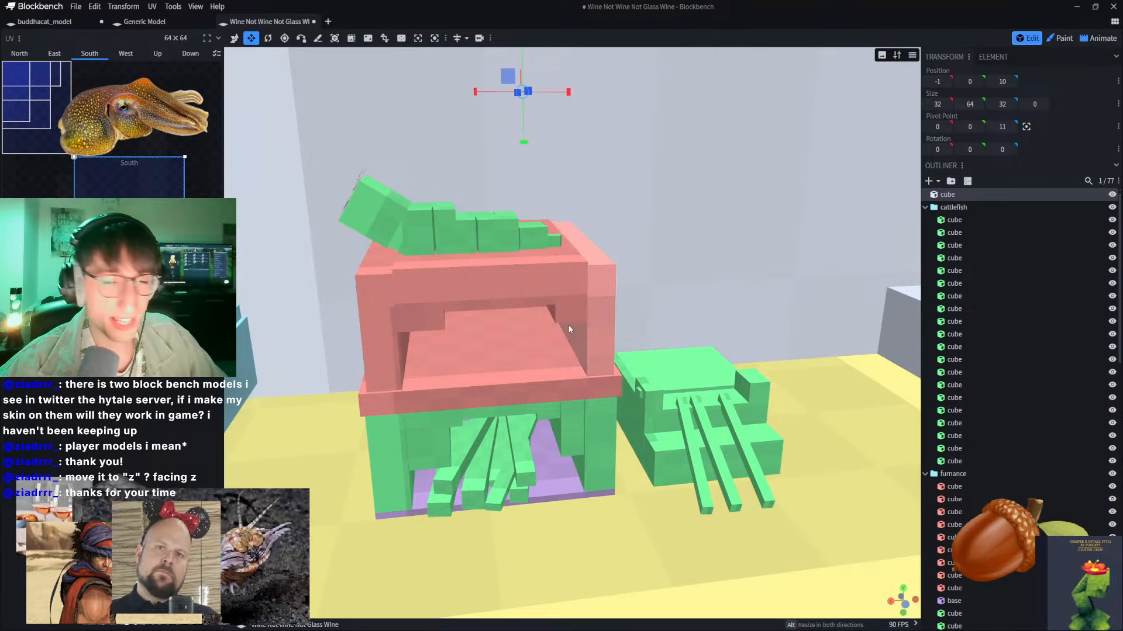
{"action": "left_click_drag", "start_coordinate": [568, 325], "coordinate": [342, 338]}
{"action": "right_click_drag", "start_coordinate": [342, 338], "coordinate": [425, 328]}
{"action": "scroll", "coordinate": [602, 248], "scroll_direction": "down", "scroll_amount": 4}
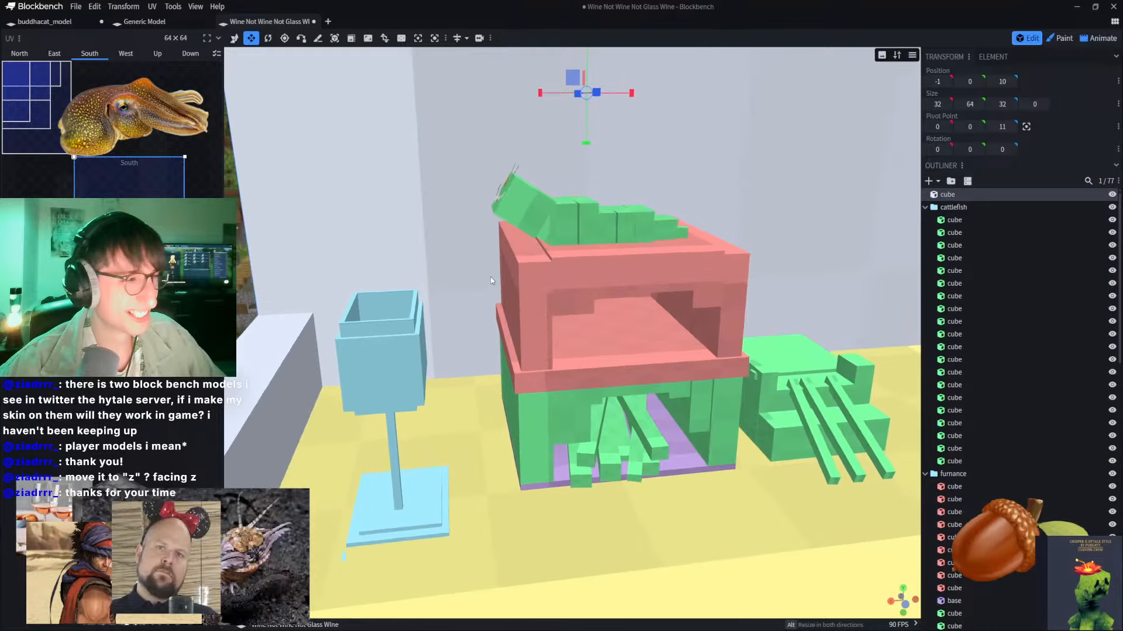
{"action": "left_click_drag", "start_coordinate": [354, 294], "coordinate": [251, 262]}
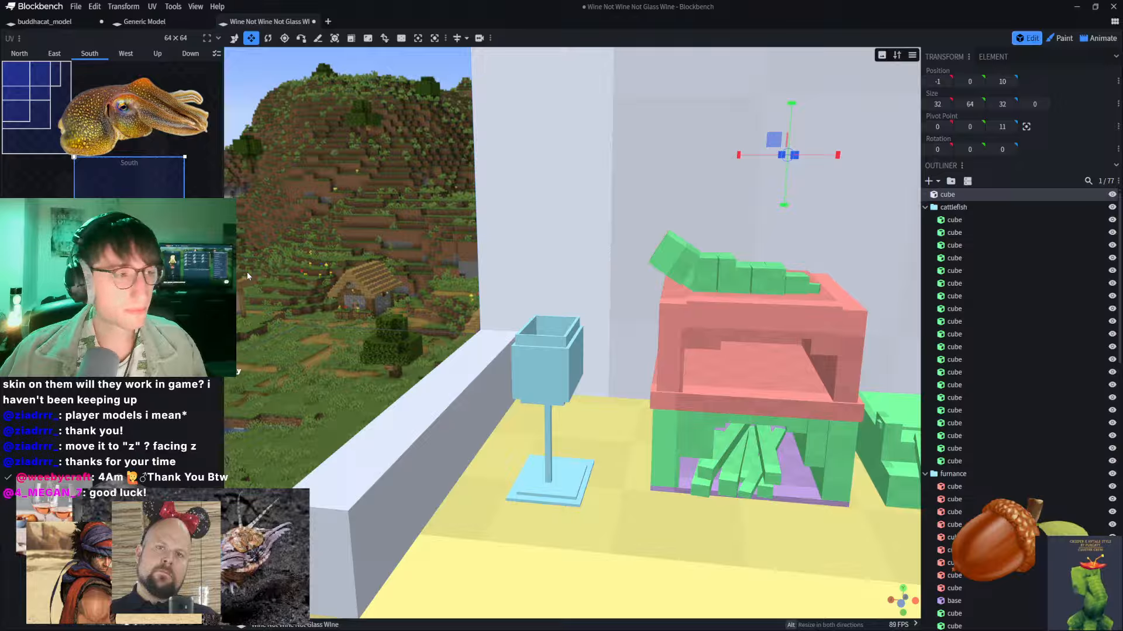
{"action": "left_click_drag", "start_coordinate": [247, 272], "coordinate": [401, 225]}
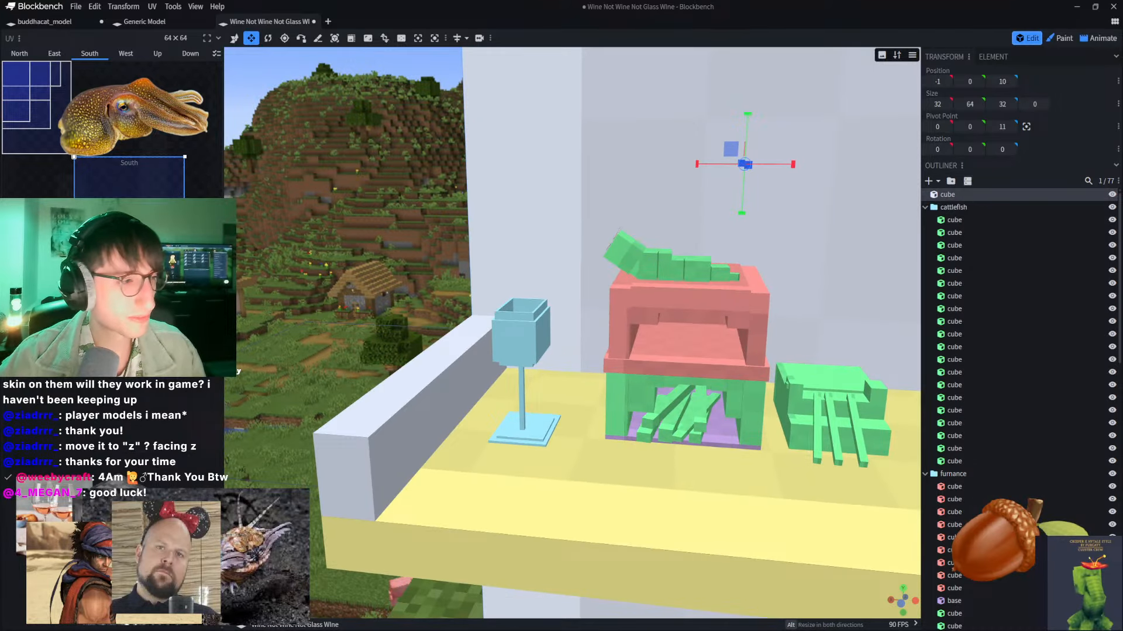